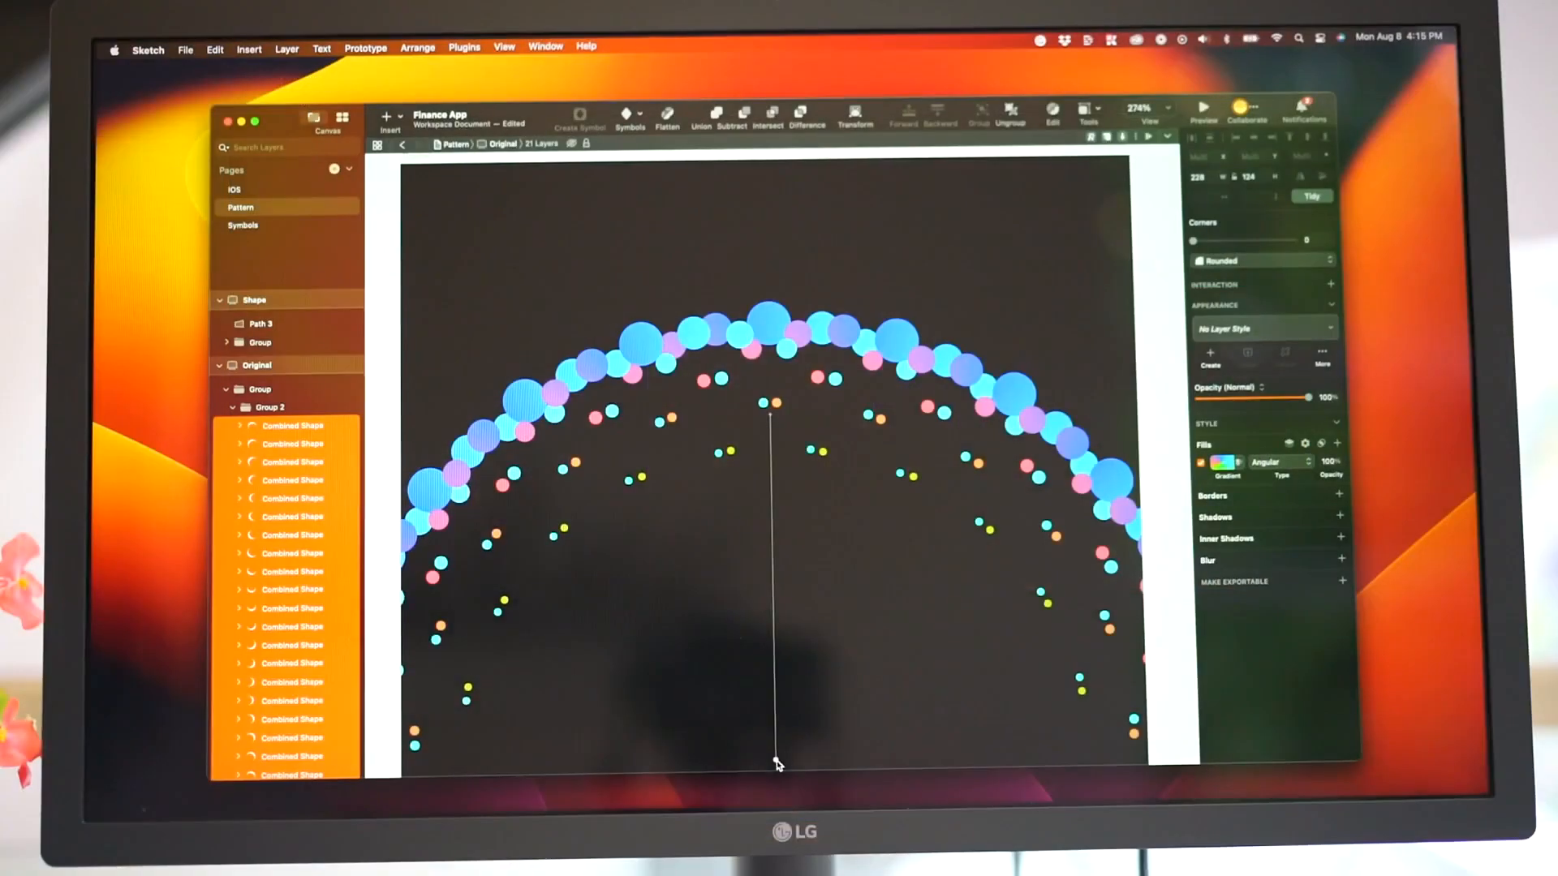
# Step: Reposition the handle of the angular gradient applied to the selected circular pattern shapes
pyautogui.moveTo(775, 765); pyautogui.dragTo(824, 479)
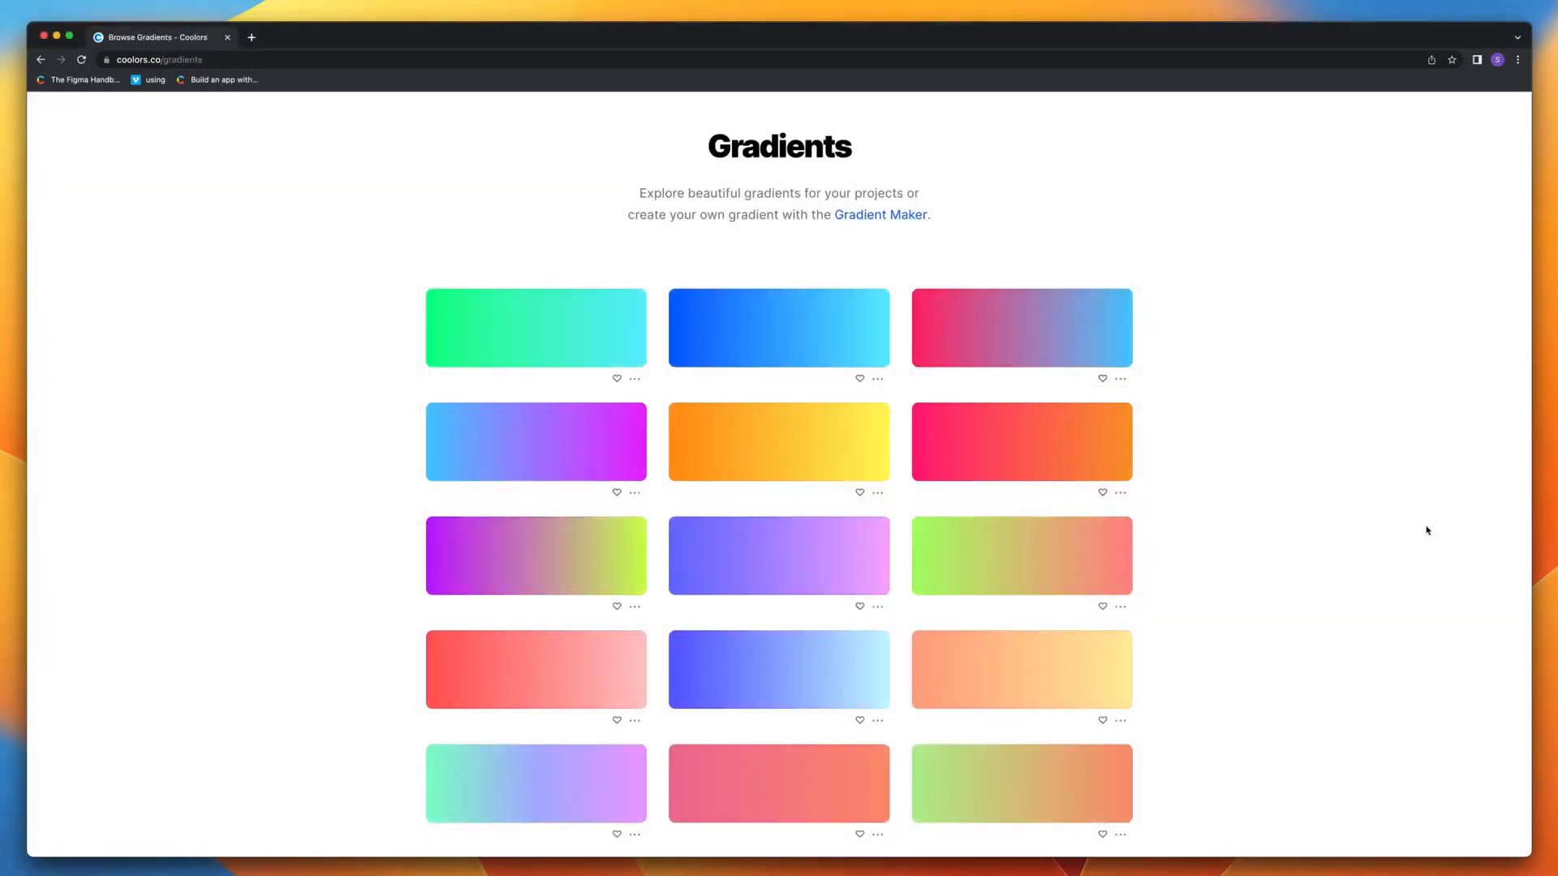
# Step: Browse the Coolors gradient gallery and the Stark accessibility website in the browser
pyautogui.scroll(-3, 1428, 531)
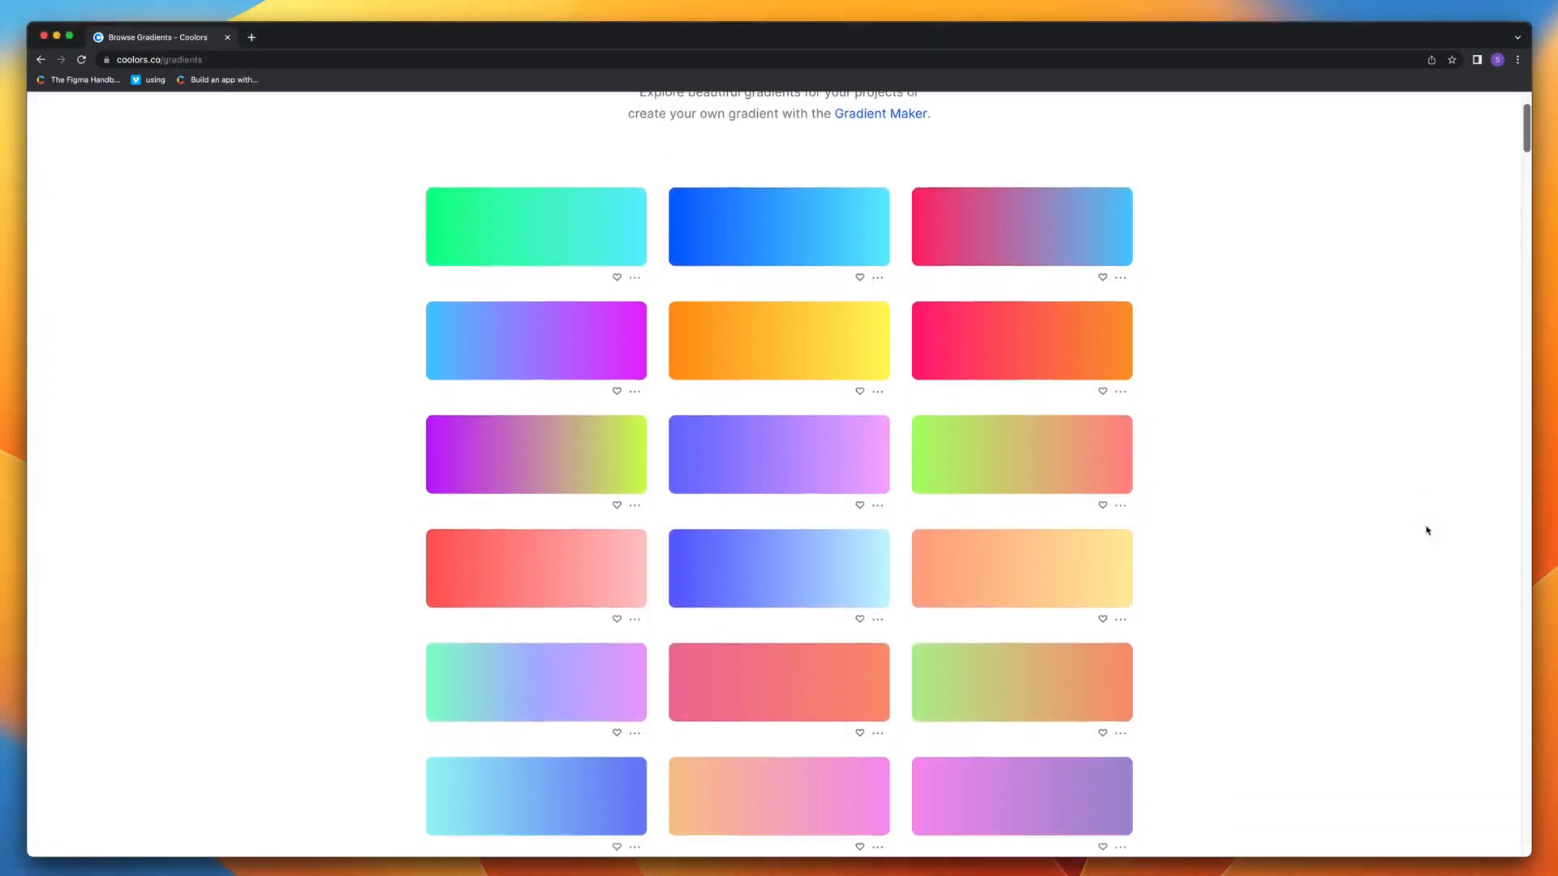
pyautogui.scroll(-4, 1428, 531)
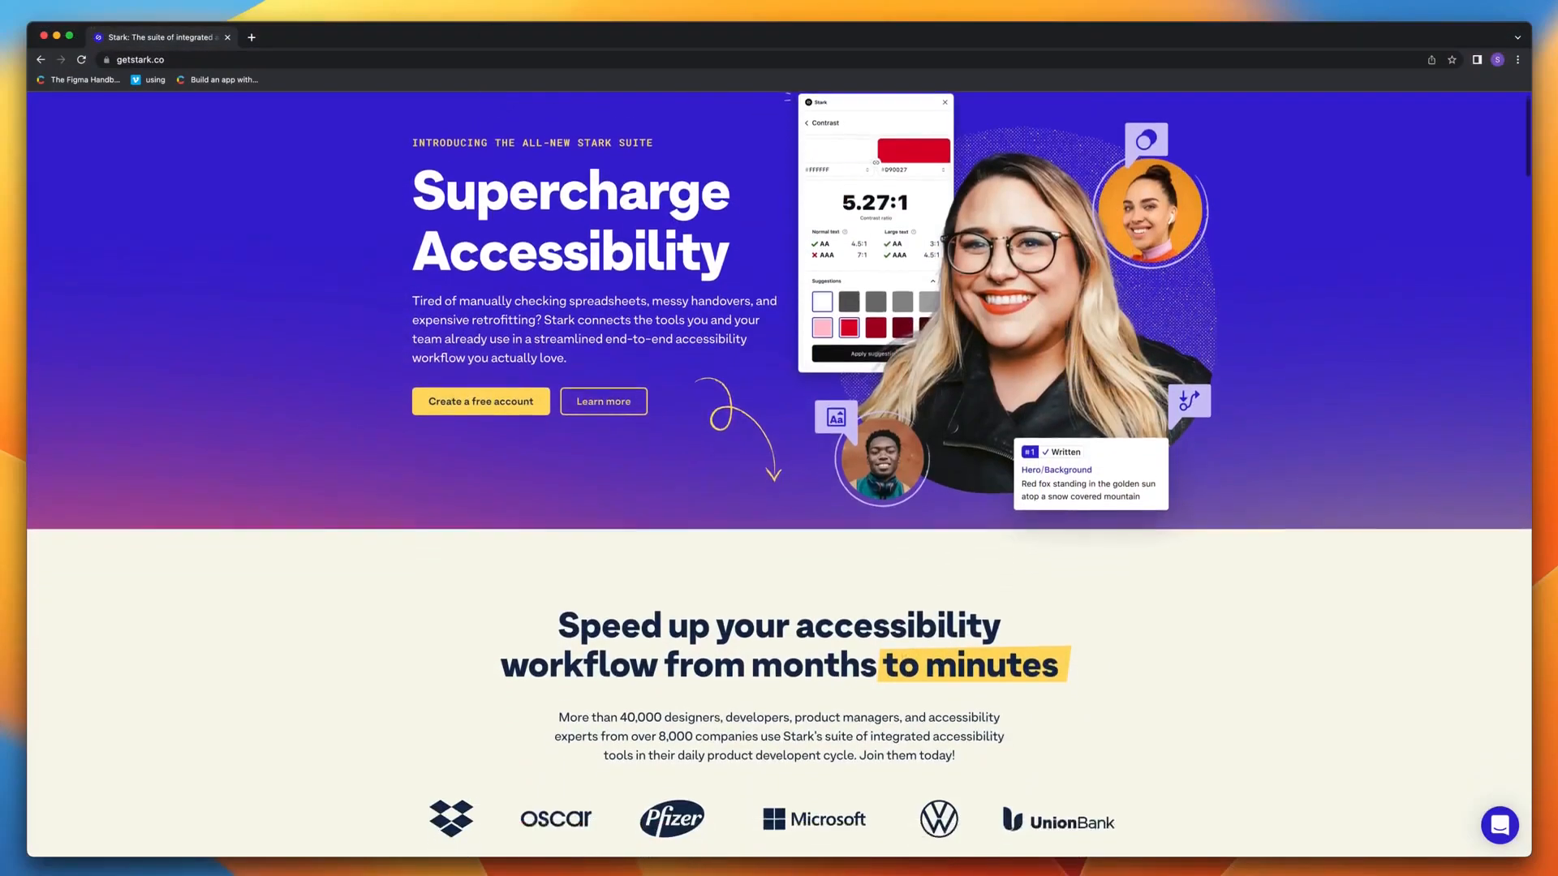
pyautogui.scroll(-10, 780, 475)
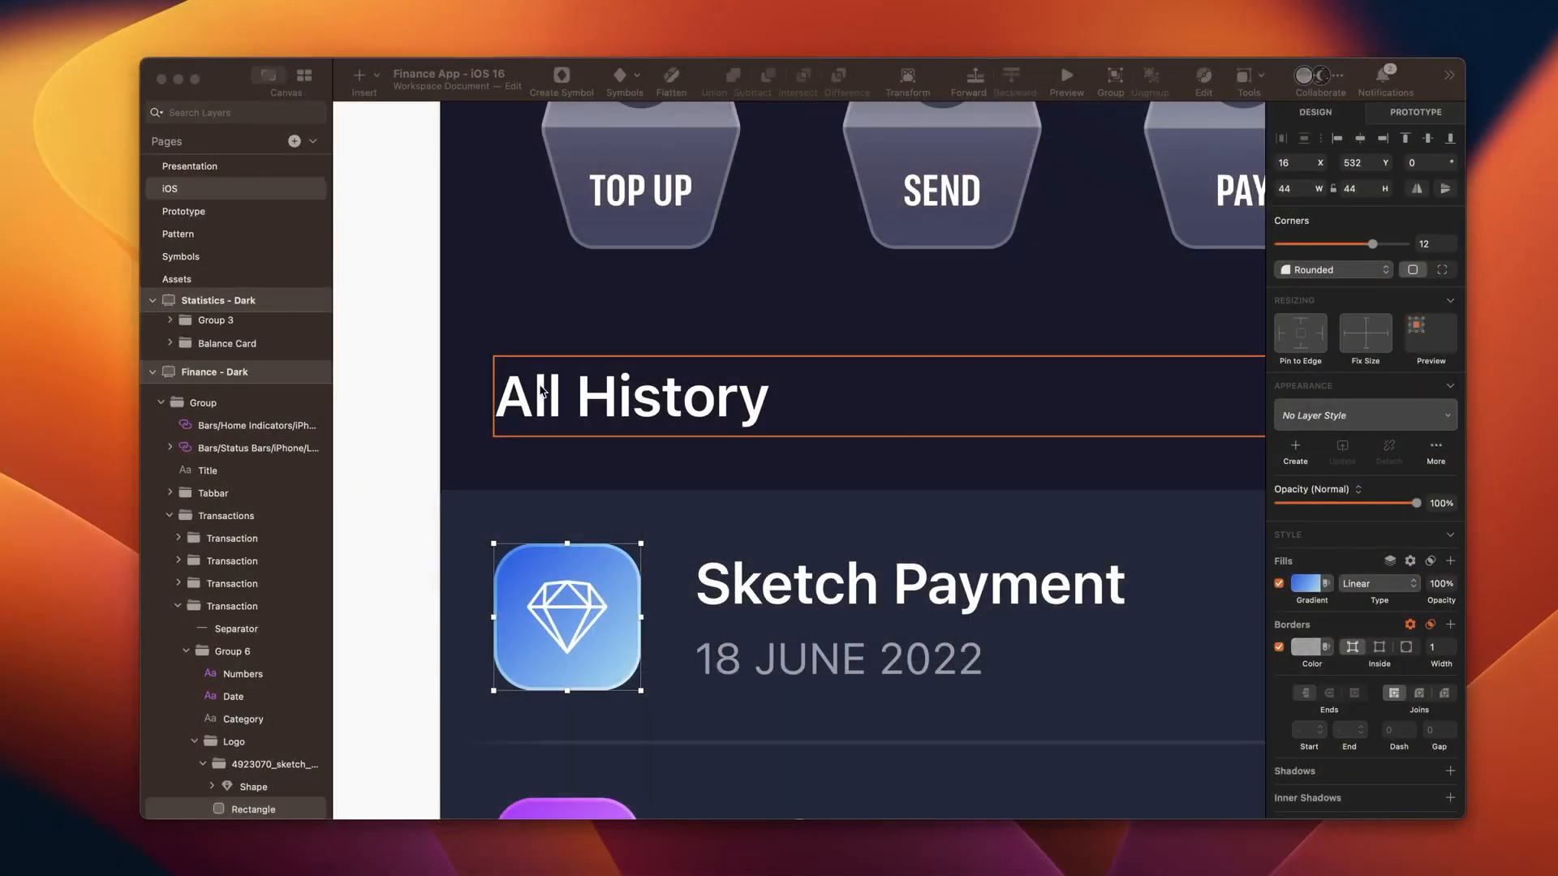
# Step: Check the spacing around the All History title, the Sketch Payment logo and the action buttons on the Finance - Dark artboard
pyautogui.click(542, 391)
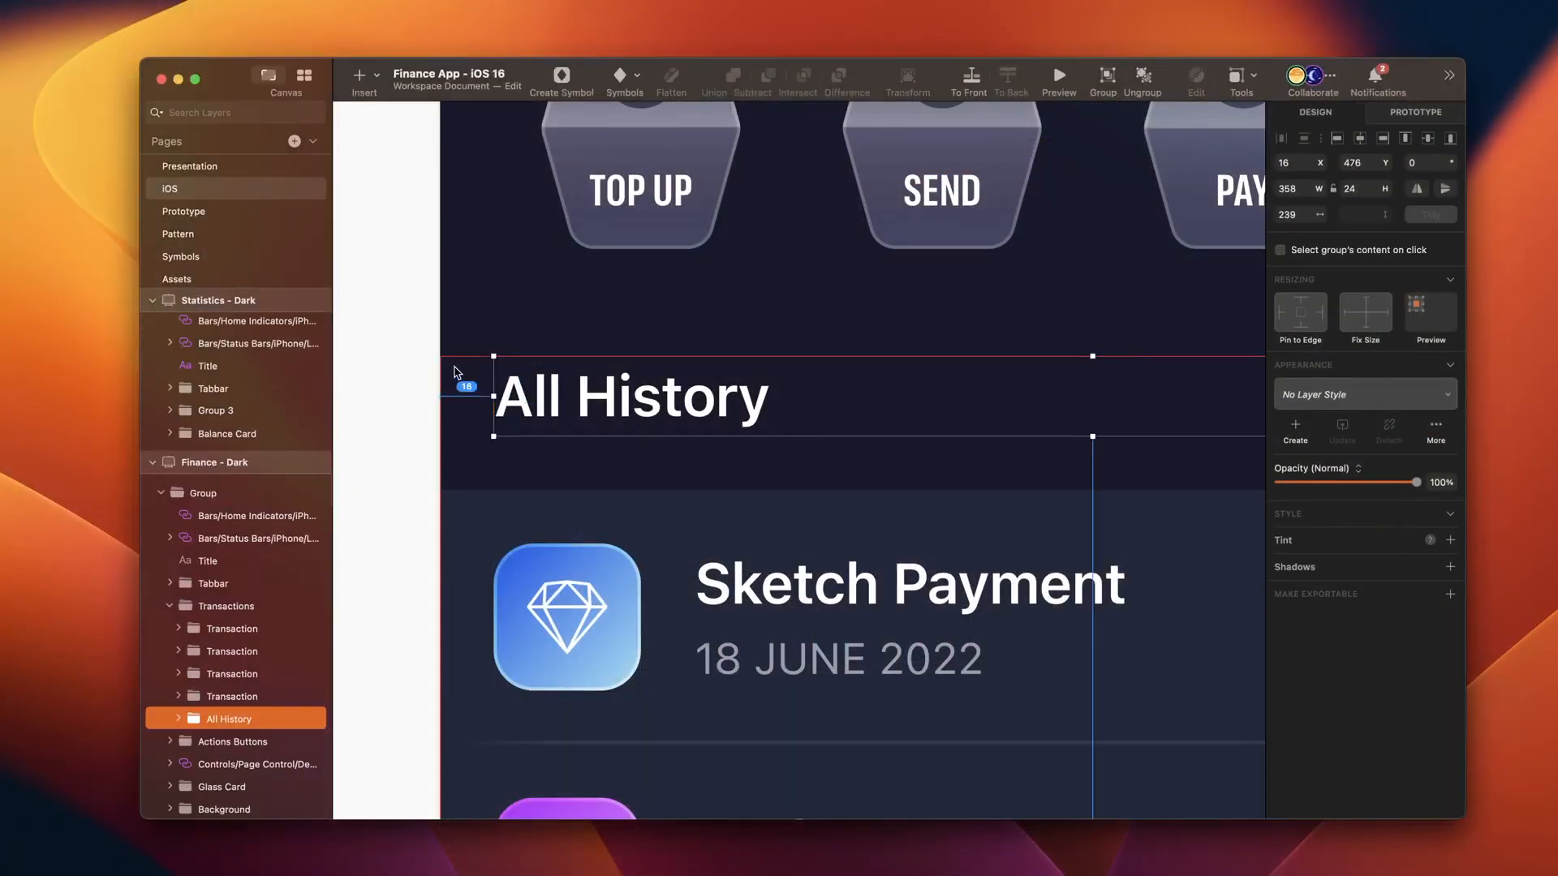
pyautogui.keyDown('super'); pyautogui.click(525, 636); pyautogui.keyUp('super')
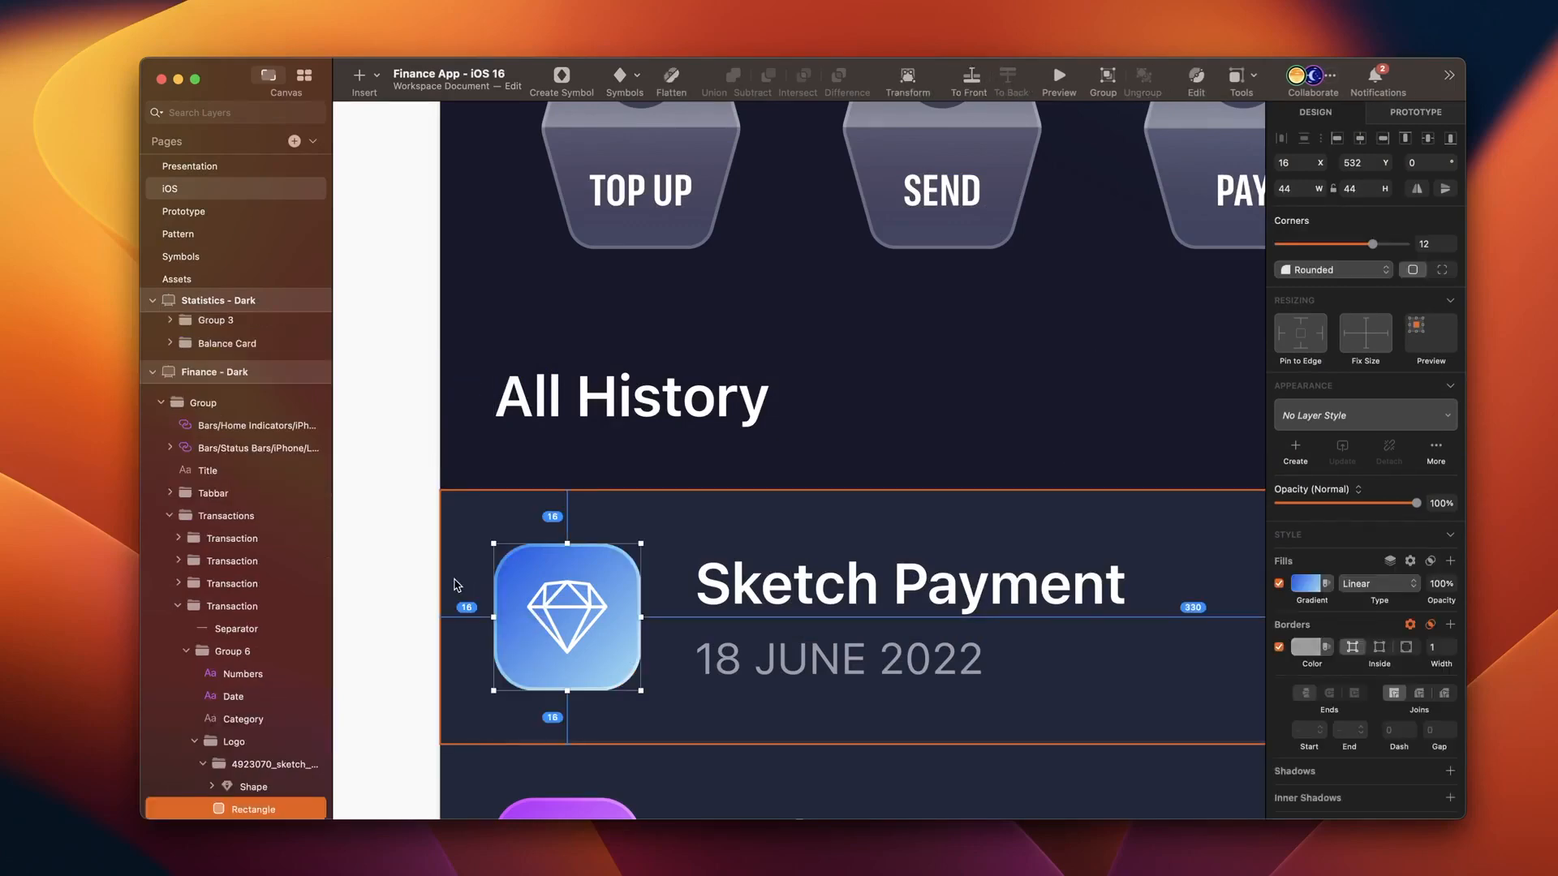
pyautogui.scroll(5, 703, 365)
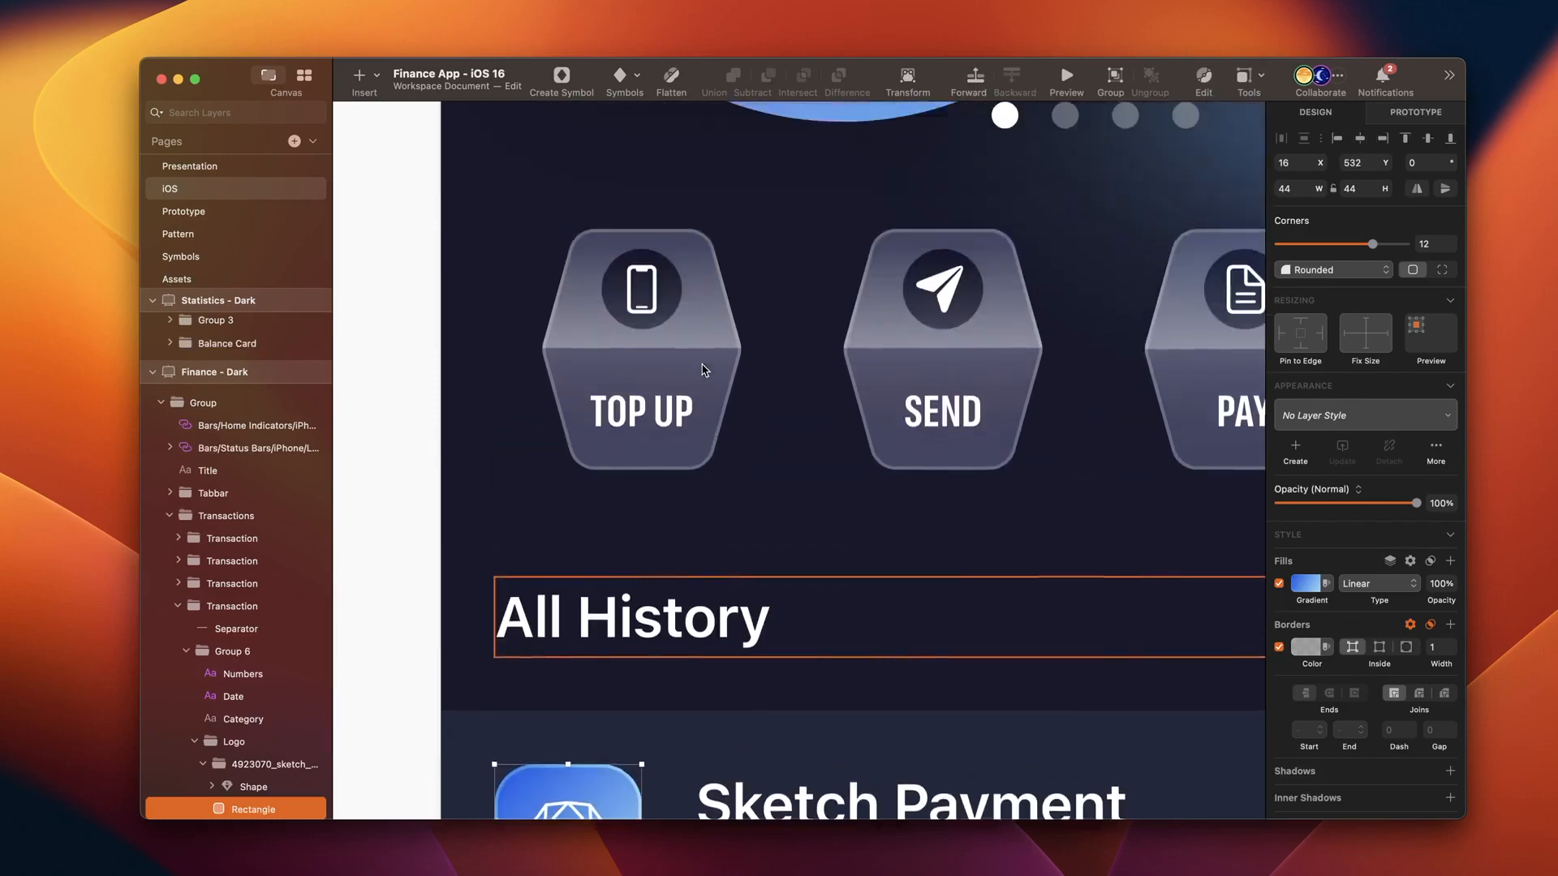
pyautogui.click(667, 508)
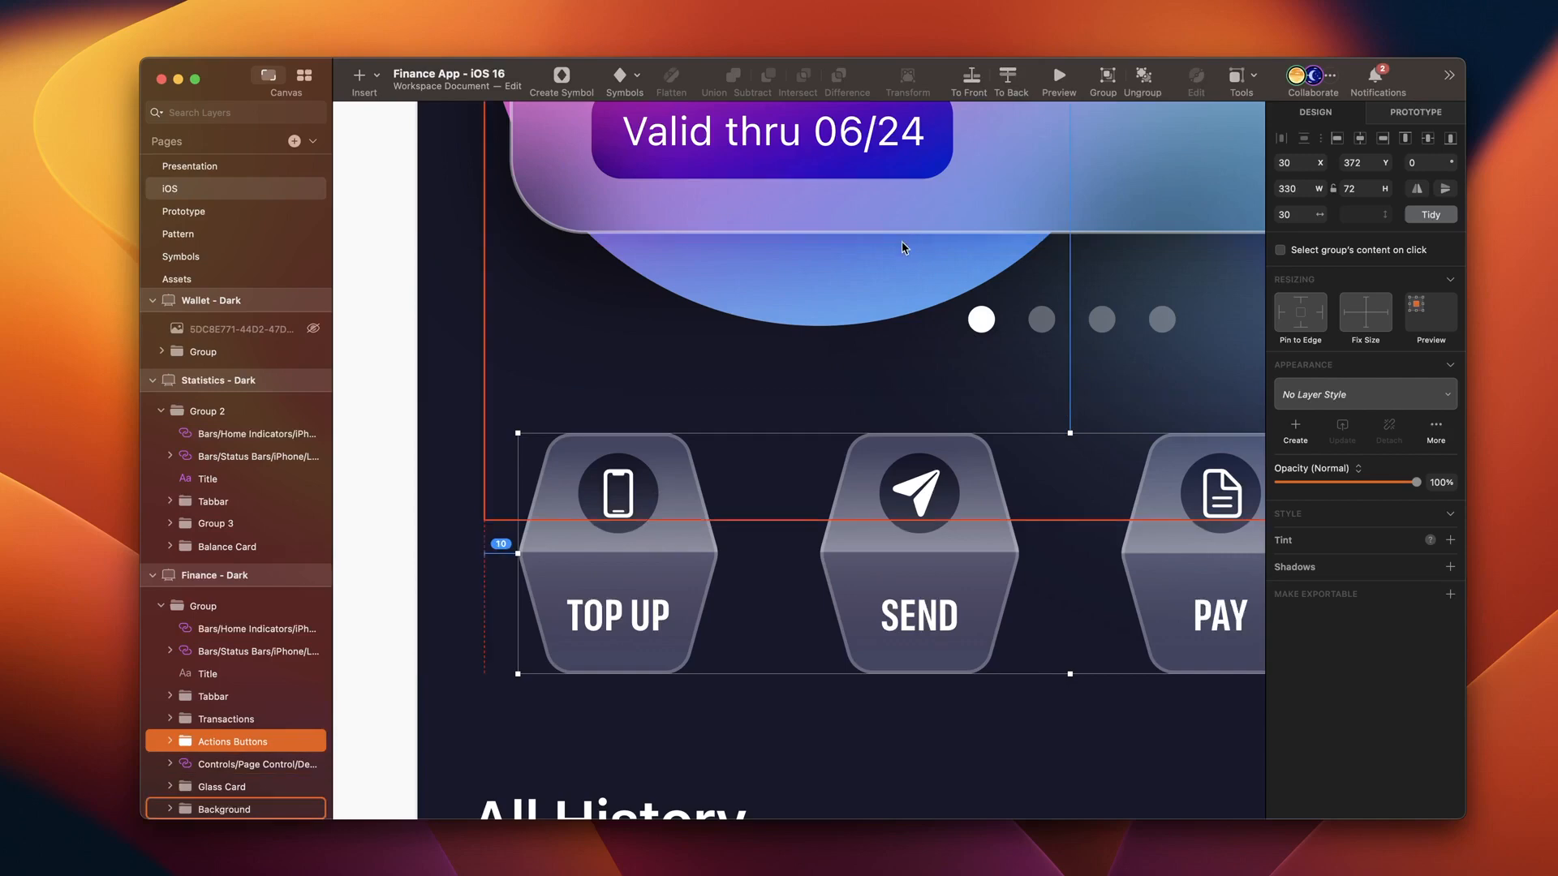
pyautogui.press('alt')
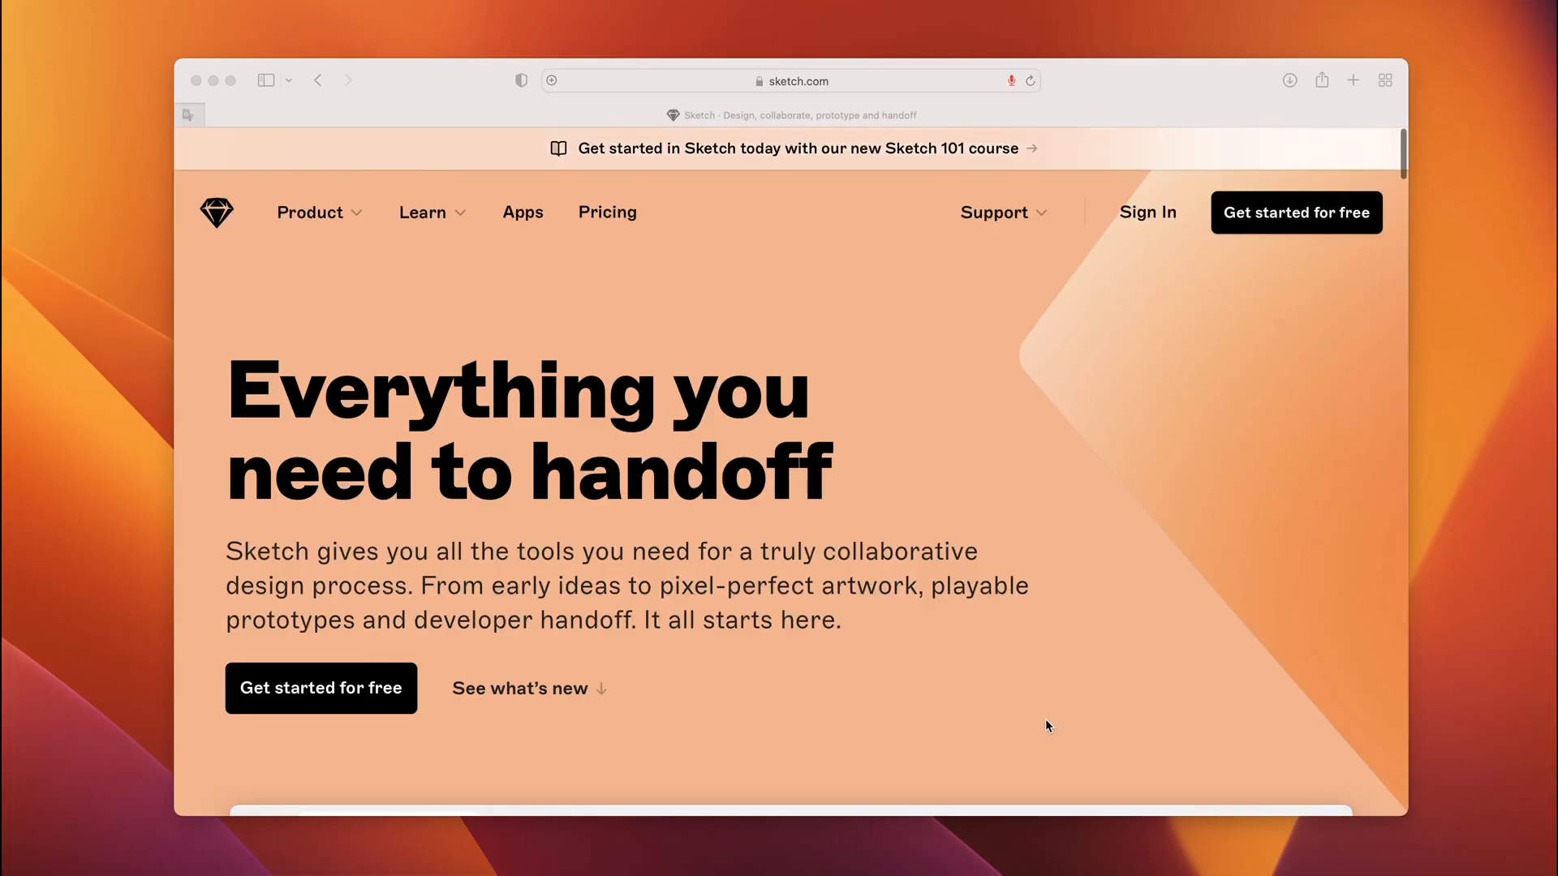
# Step: Look over the Sketch homepage and the presentation artboards of the Finance App document
pyautogui.scroll(-5, 1045, 719)
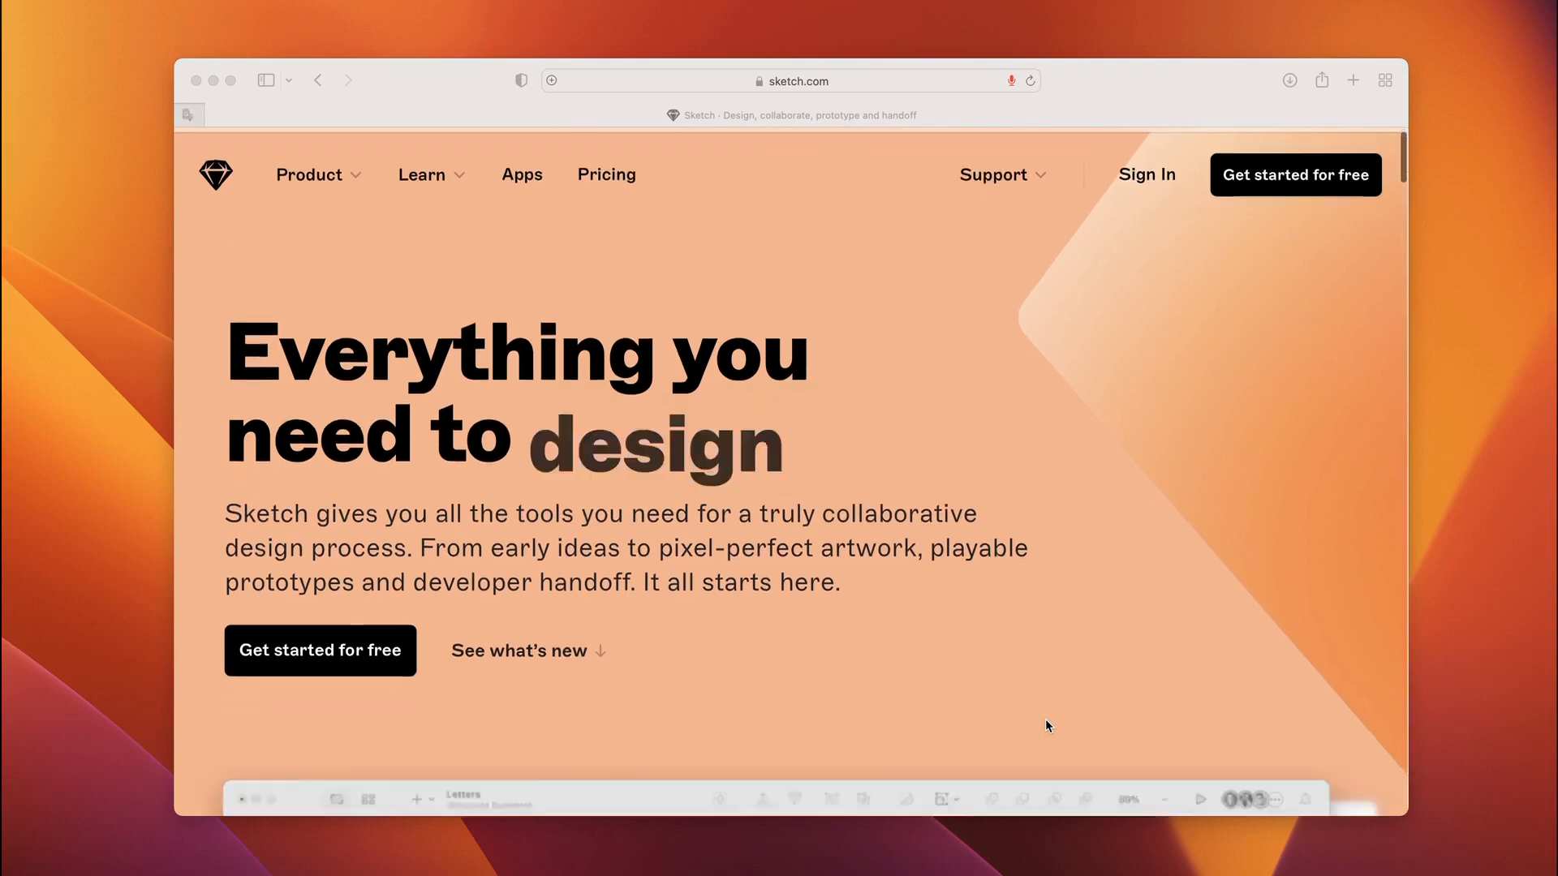
pyautogui.scroll(-5, 1046, 725)
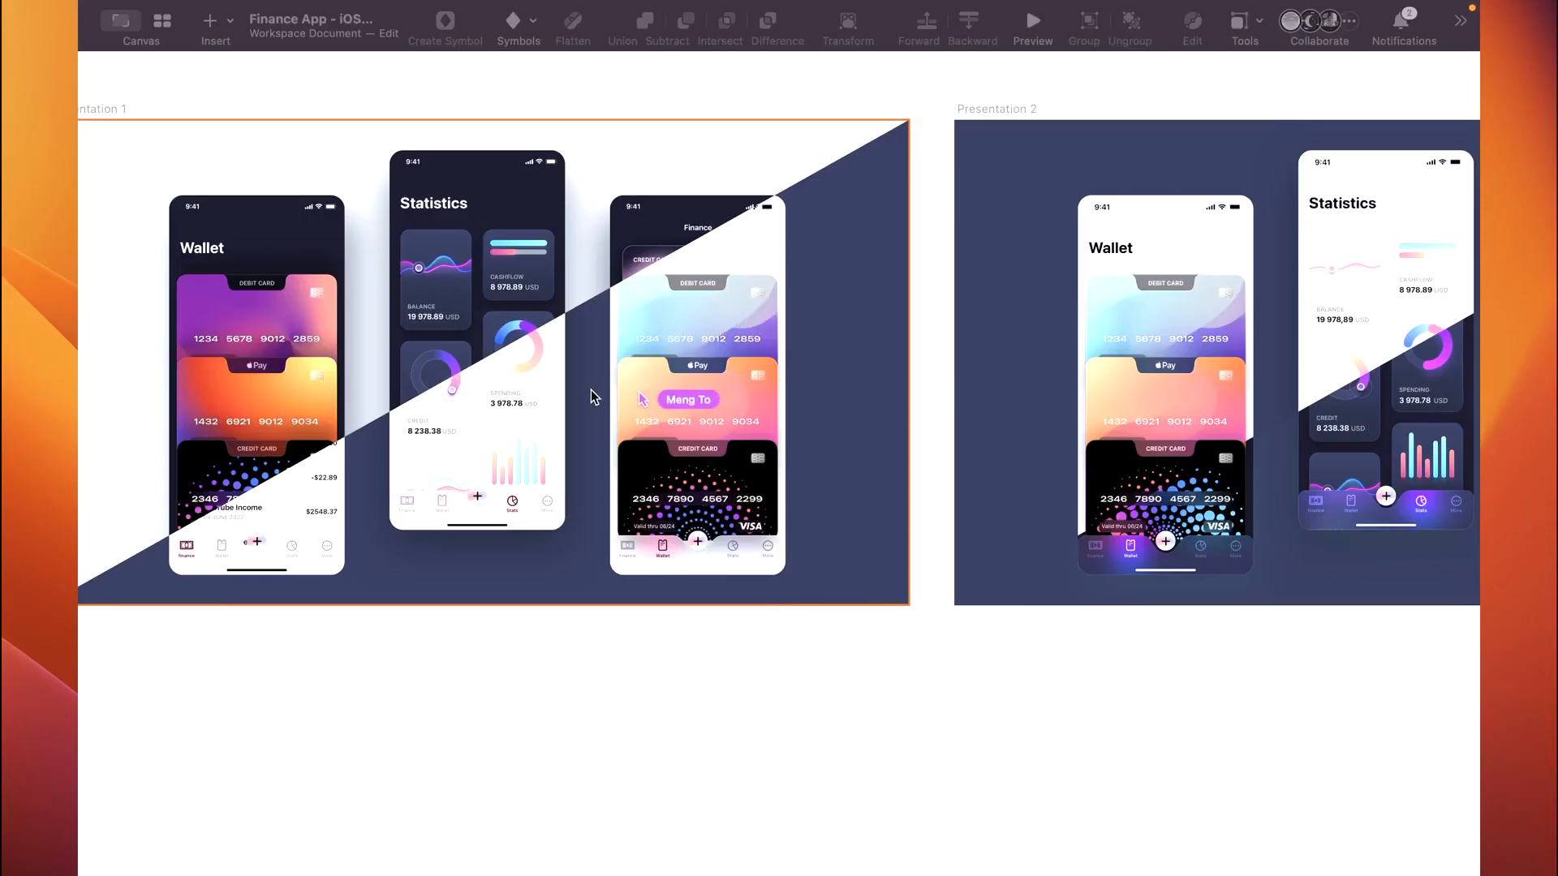
pyautogui.click(659, 431)
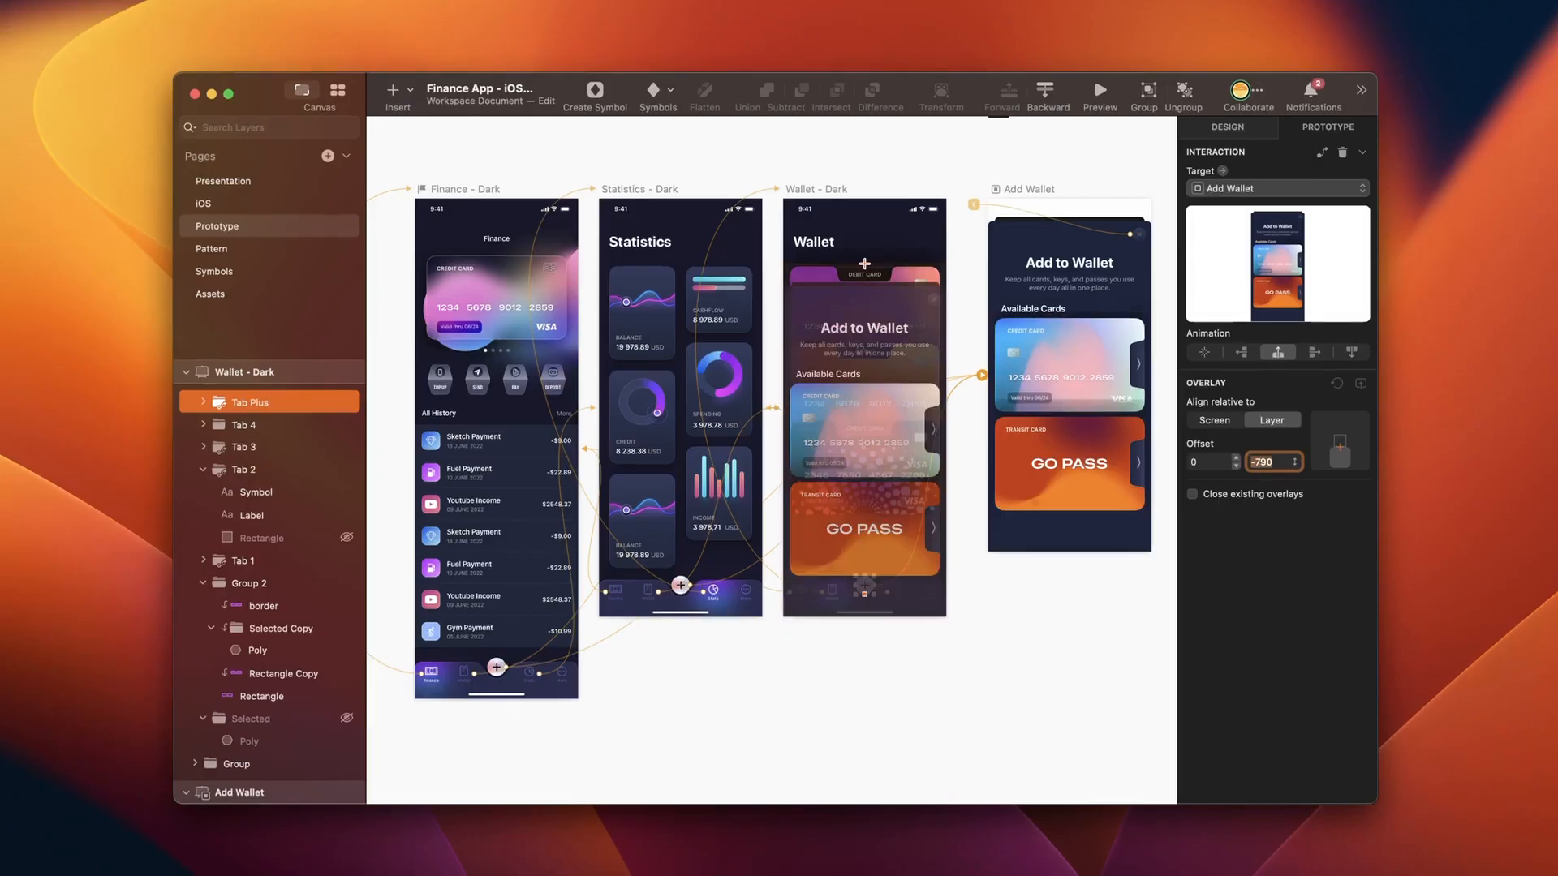
# Step: Set the Add Wallet overlay's vertical offset to -790 and test opening and closing the overlay in the prototype preview
pyautogui.press('Return')
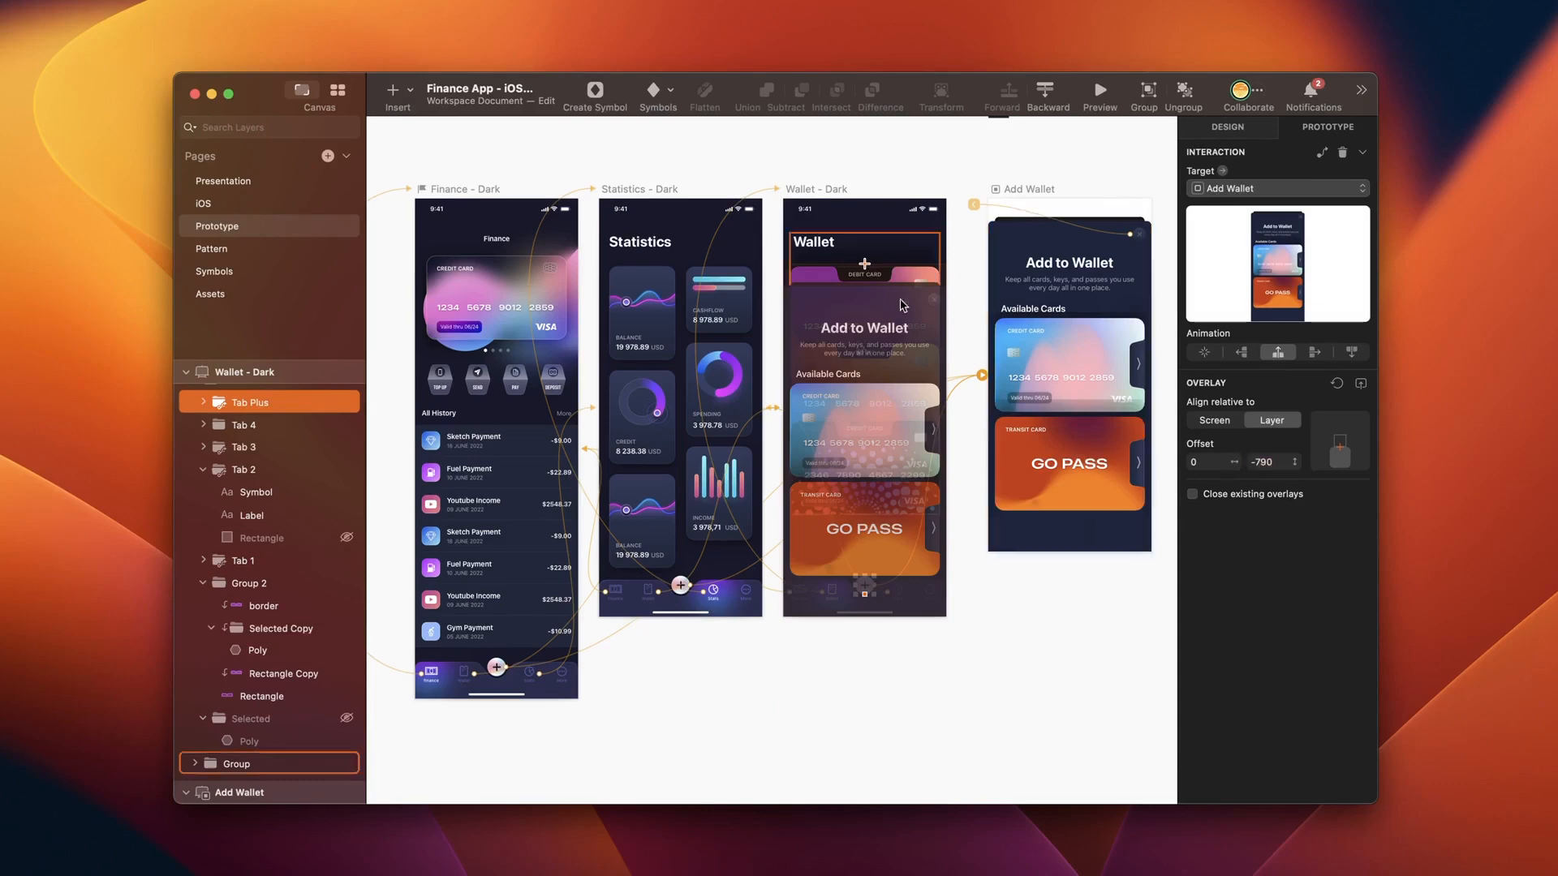
pyautogui.click(1100, 92)
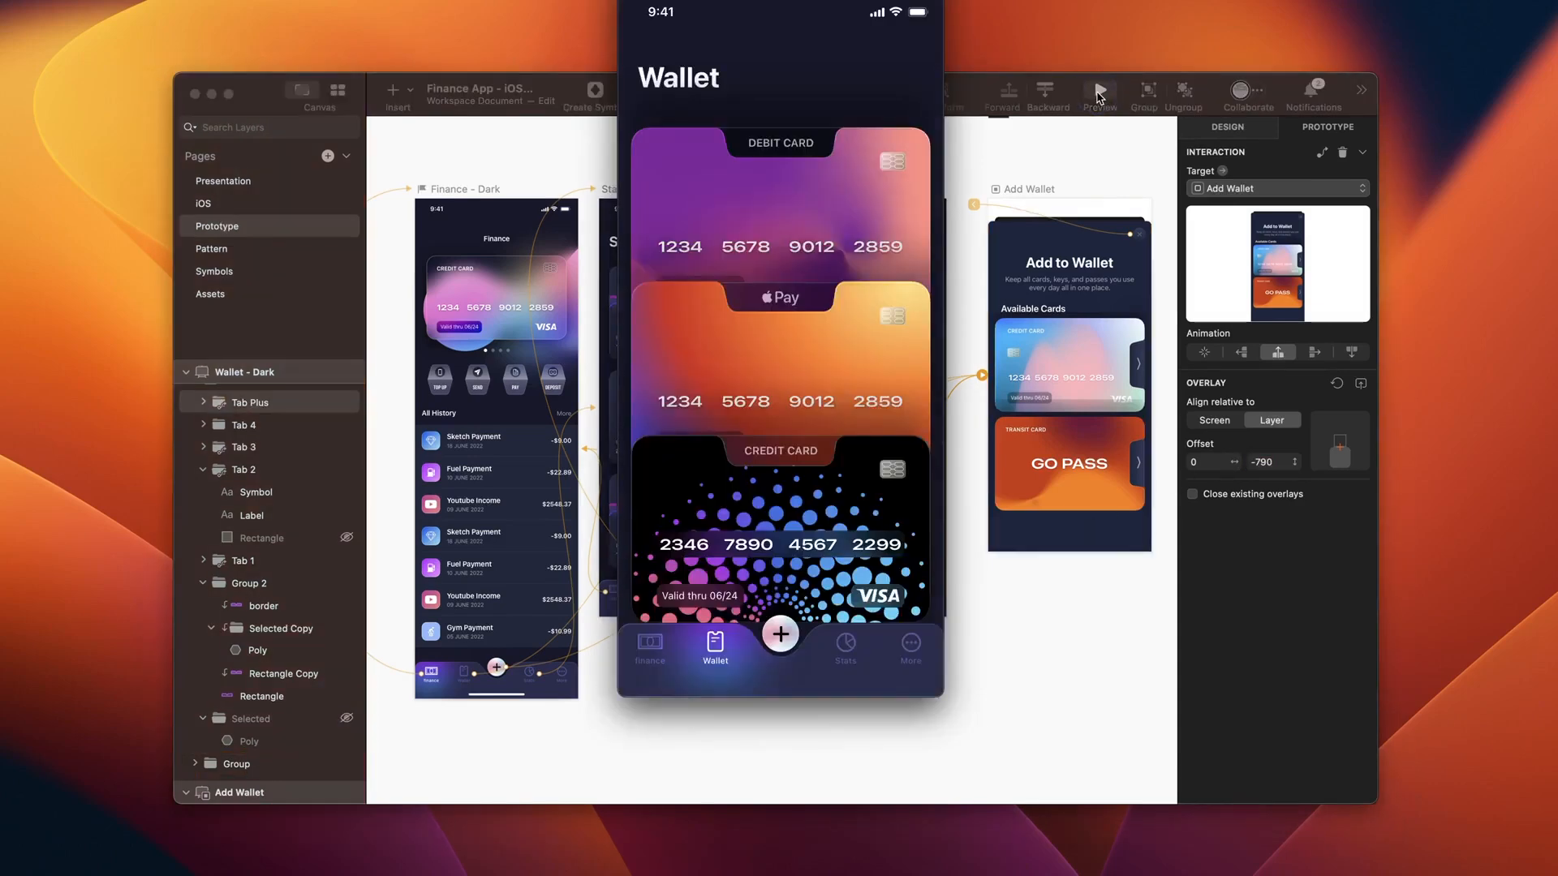
pyautogui.click(781, 635)
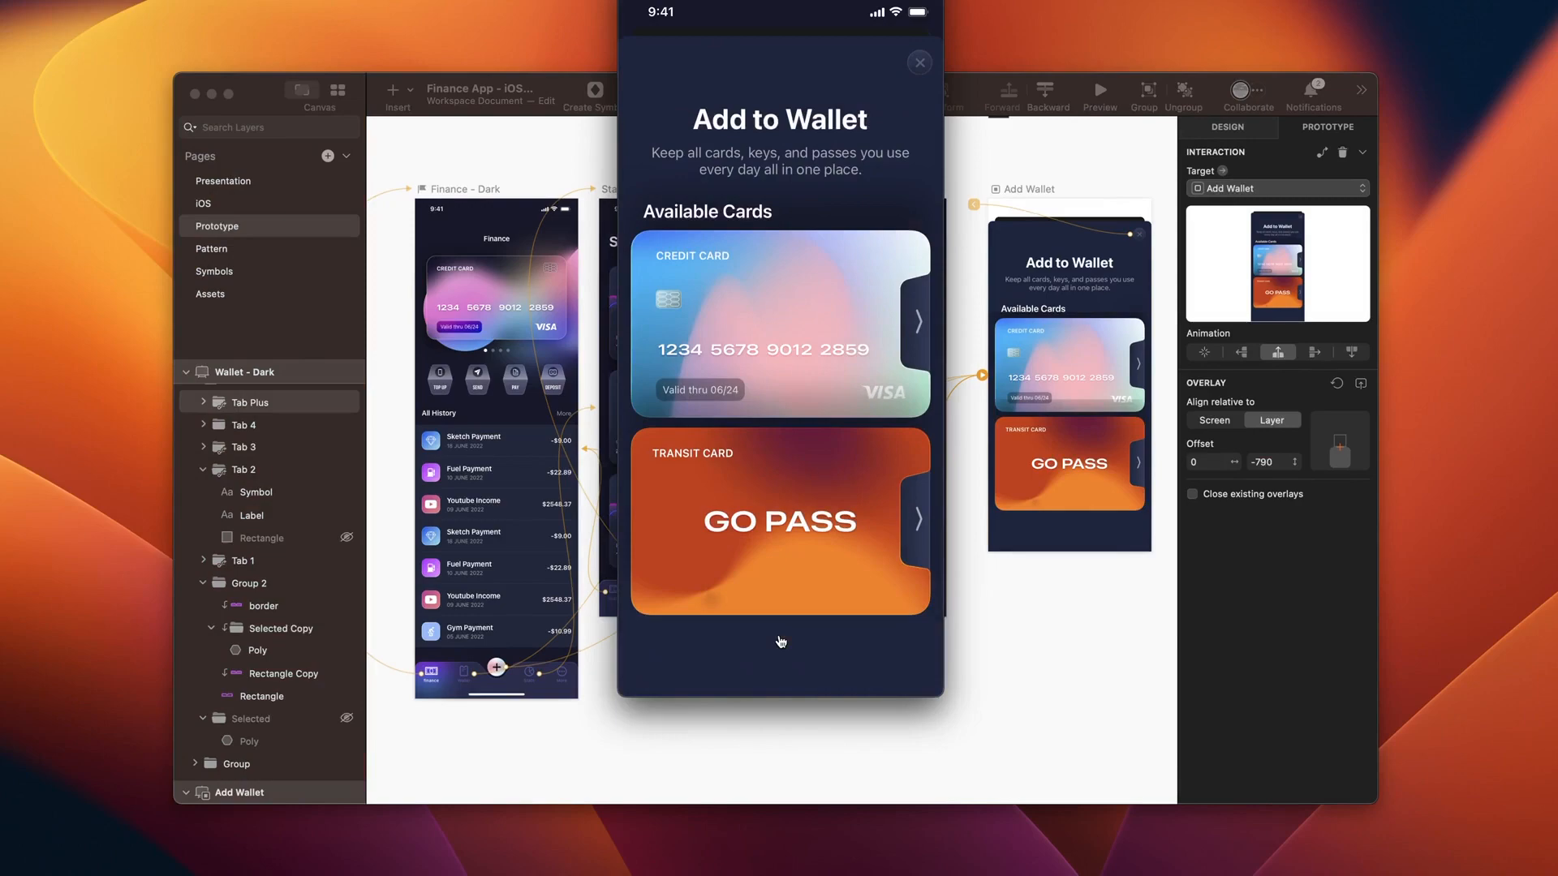
pyautogui.click(918, 65)
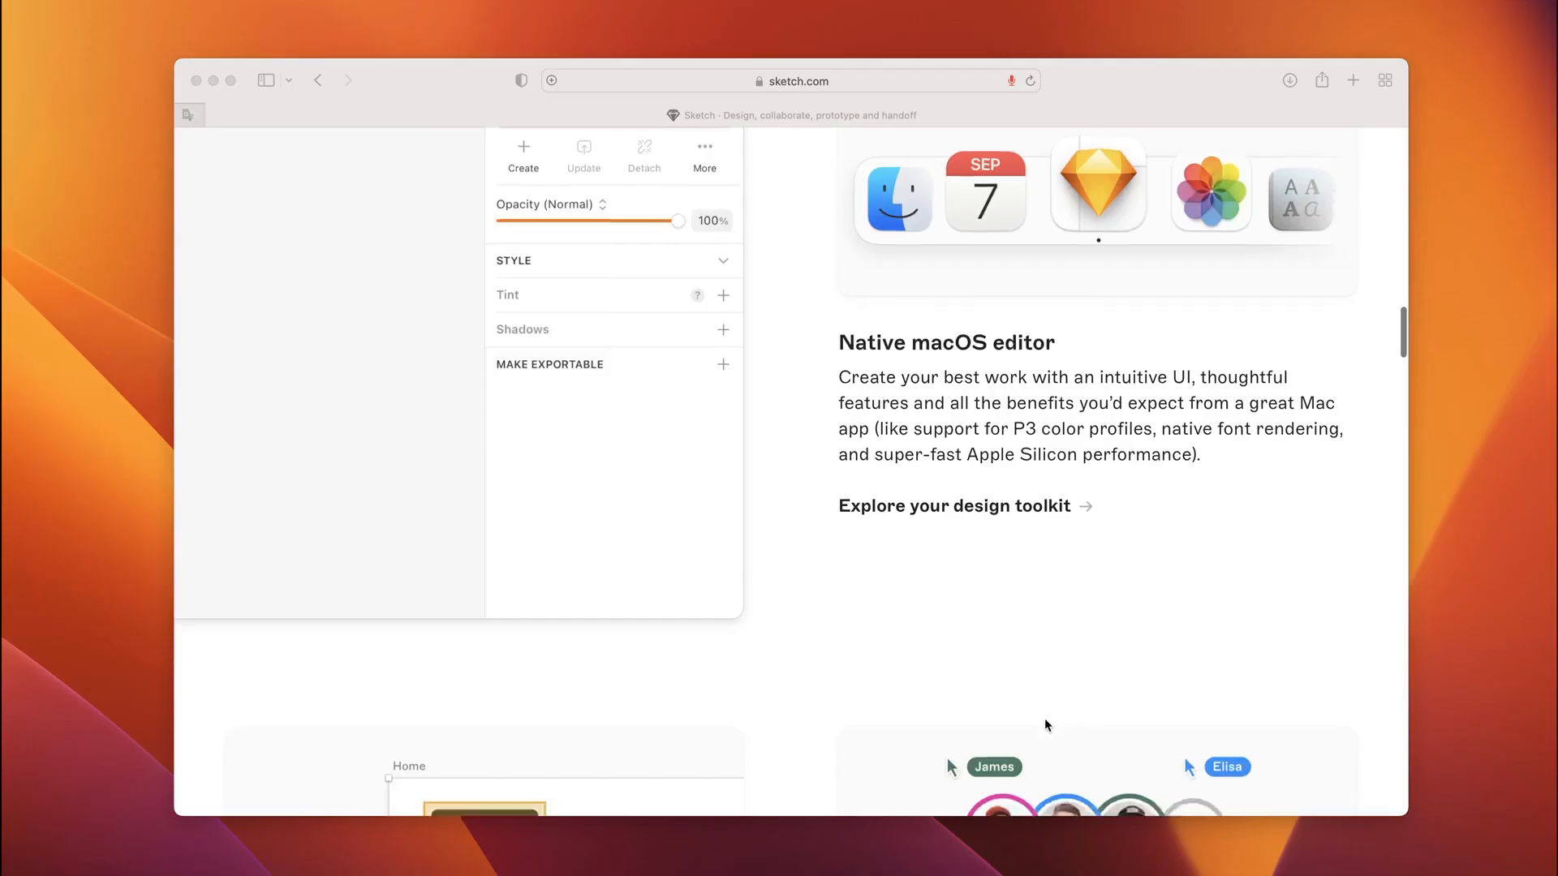
# Step: Read the prototyping and real-time collaboration sections of the Sketch website
pyautogui.scroll(-5, 1047, 724)
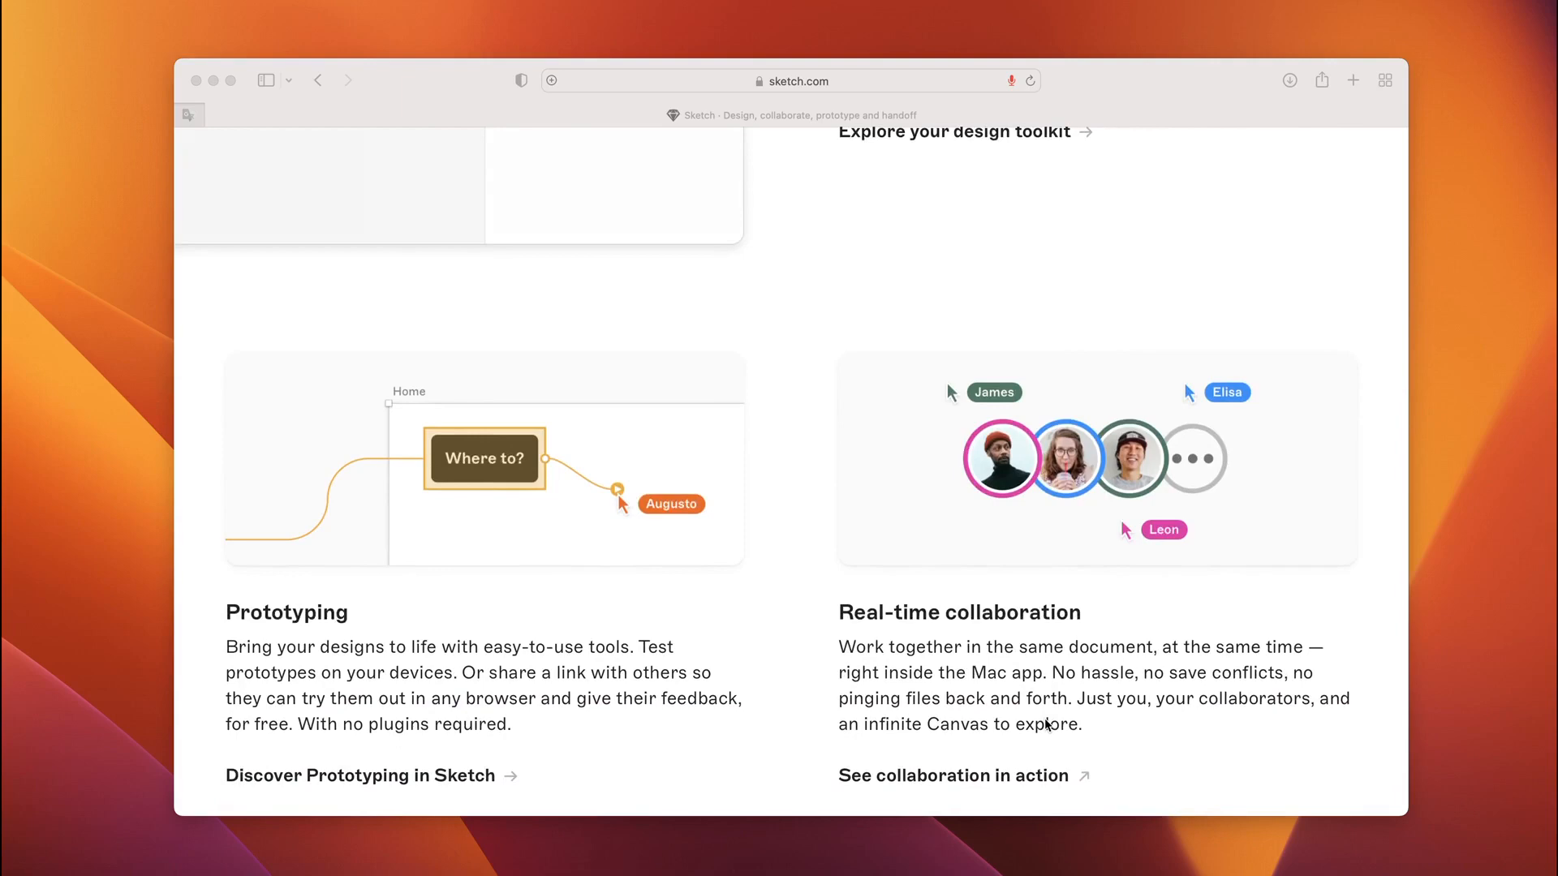
pyautogui.scroll(-2, 1047, 724)
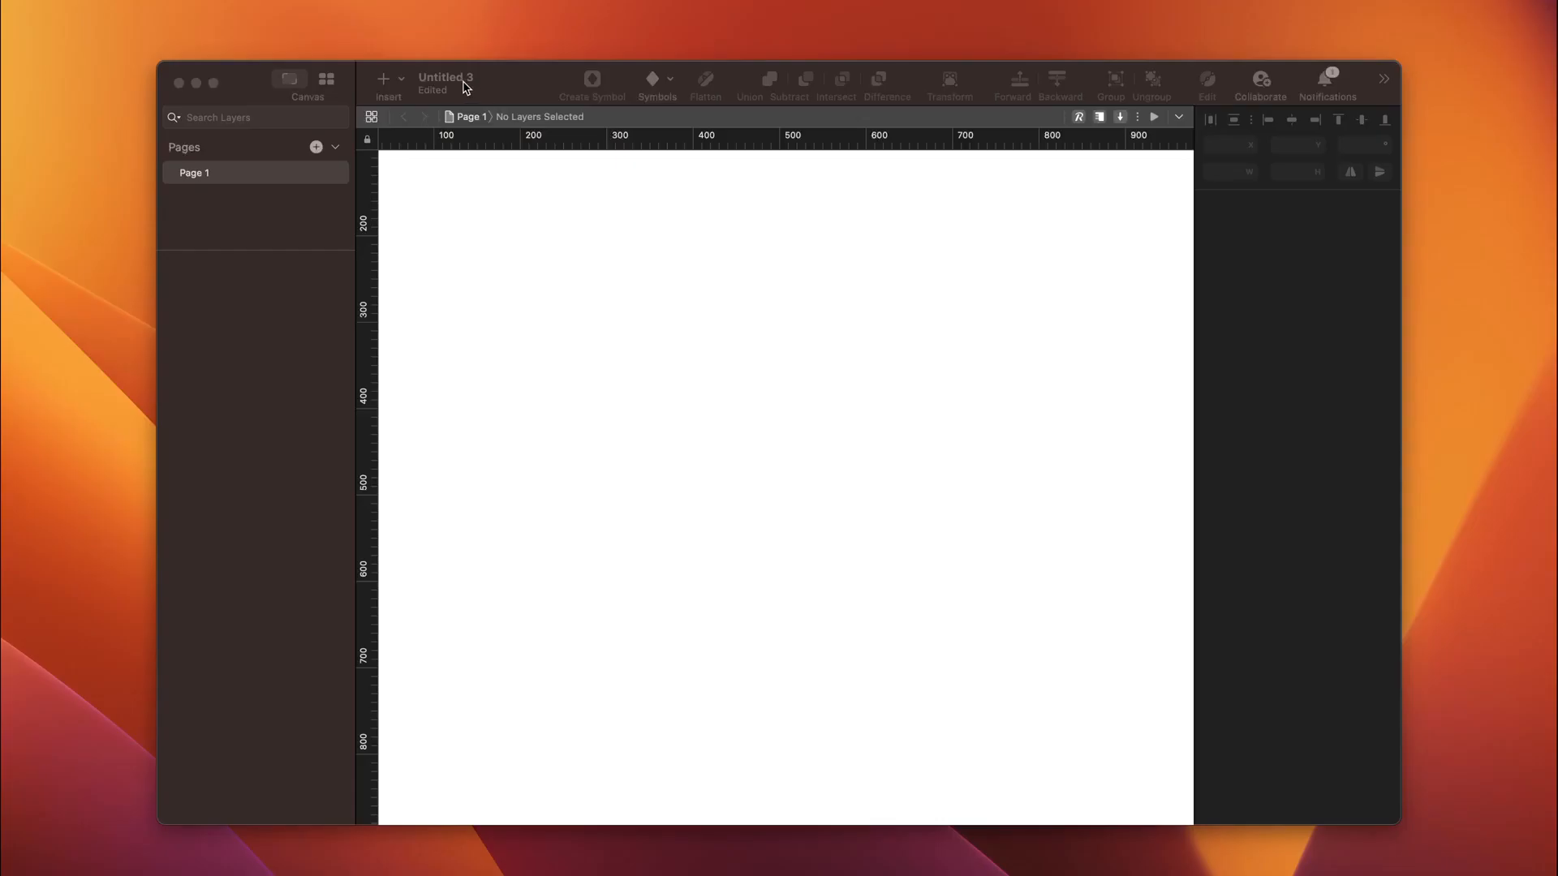
# Step: Save the new untitled document as Finance App in the Design+Code workspace, under My Drafts
pyautogui.click(465, 84)
pyautogui.press('super+s')
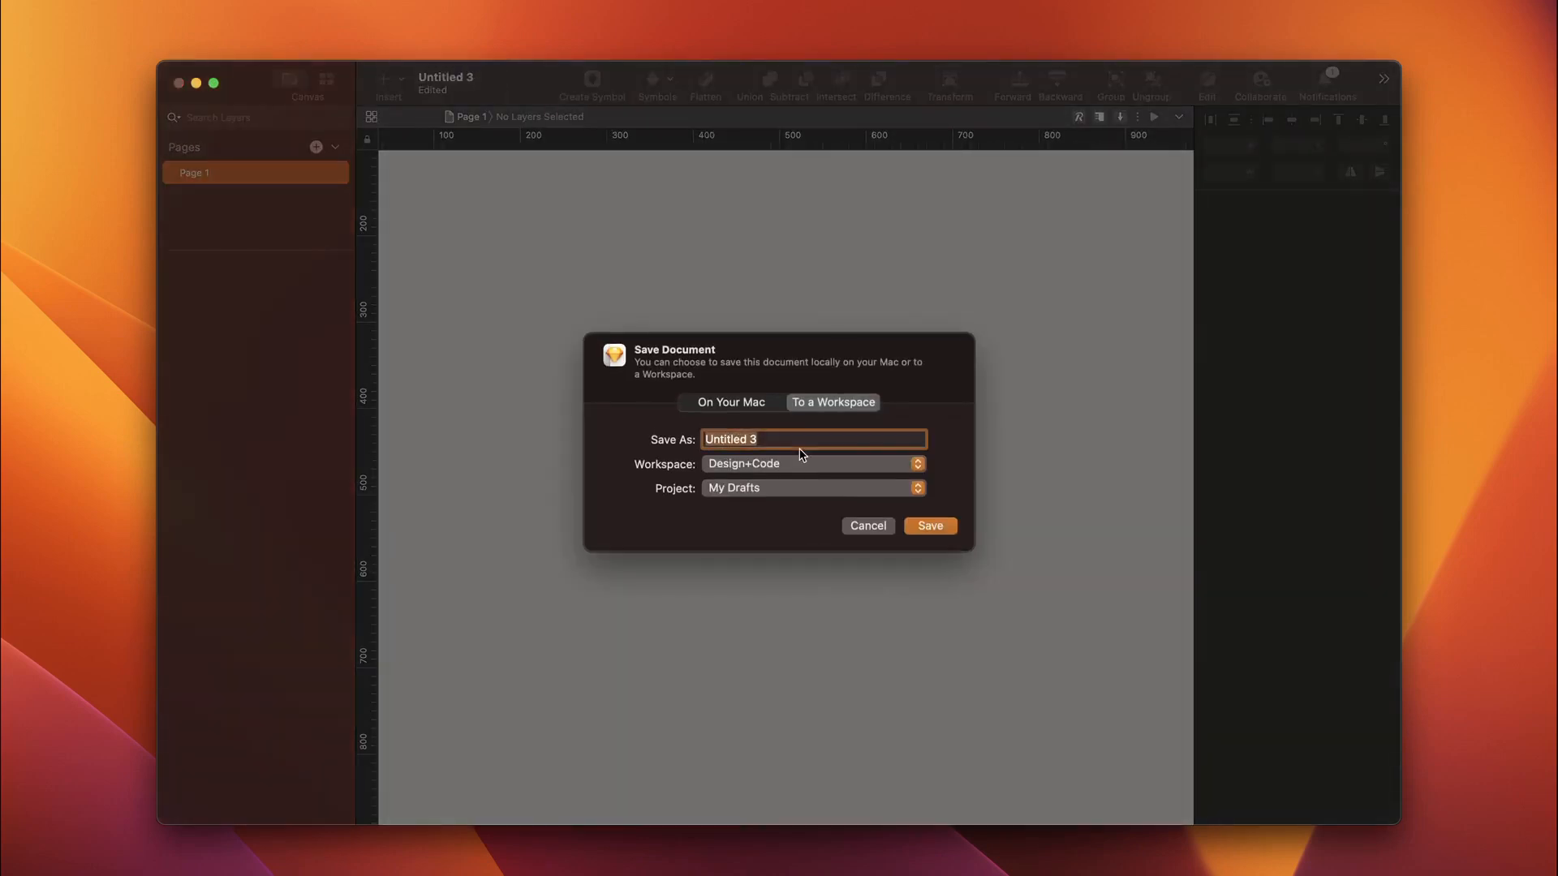
pyautogui.write('Finance App')
pyautogui.press('Return')
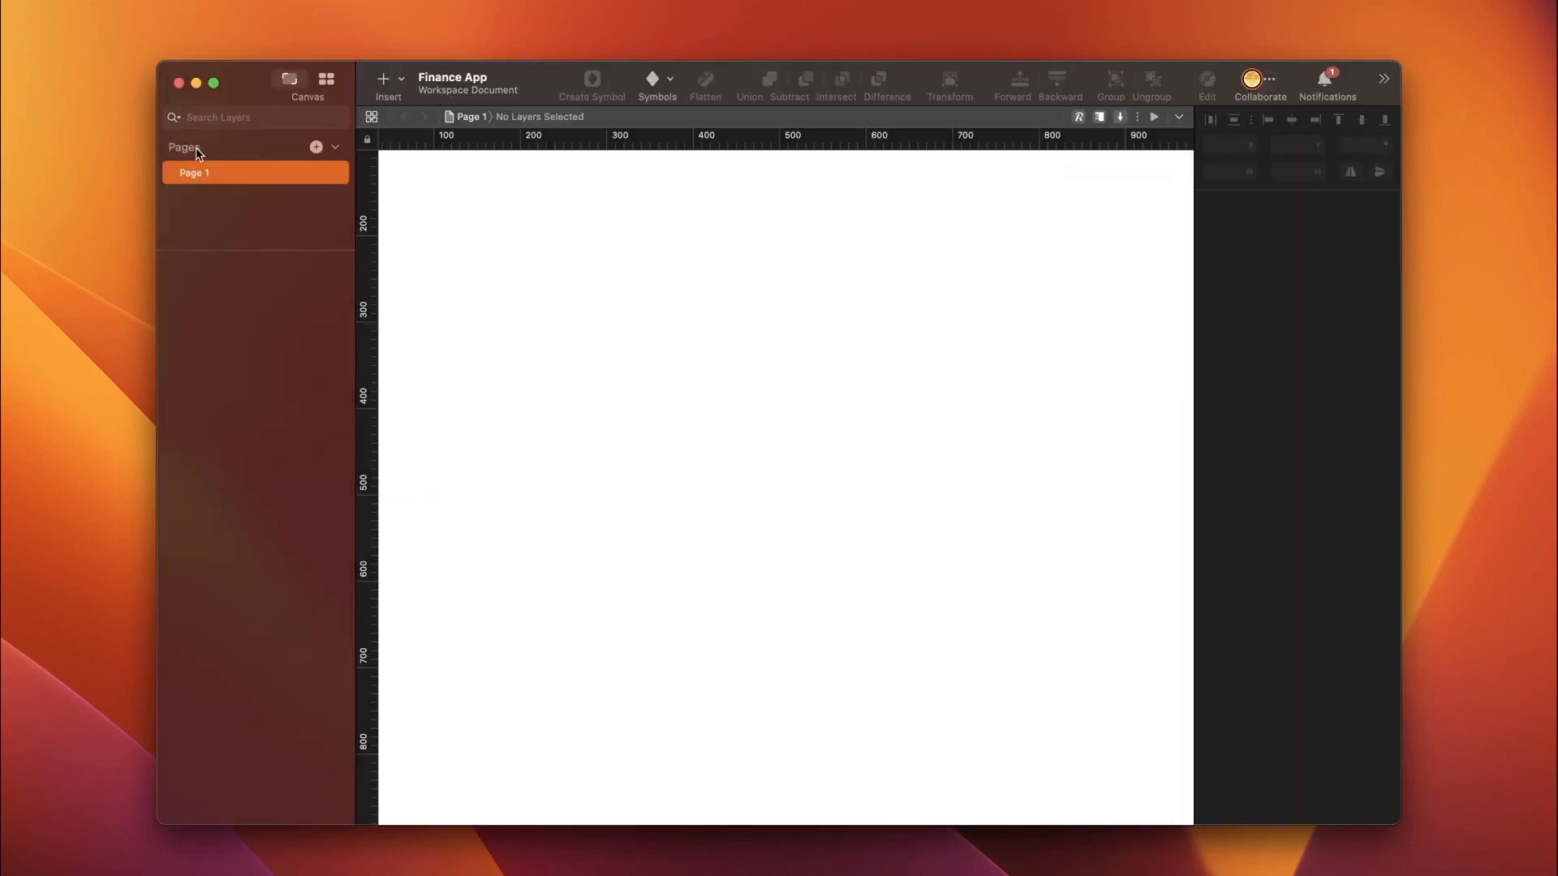
# Step: Rename Page 1 as iOS
pyautogui.doubleClick(217, 174)
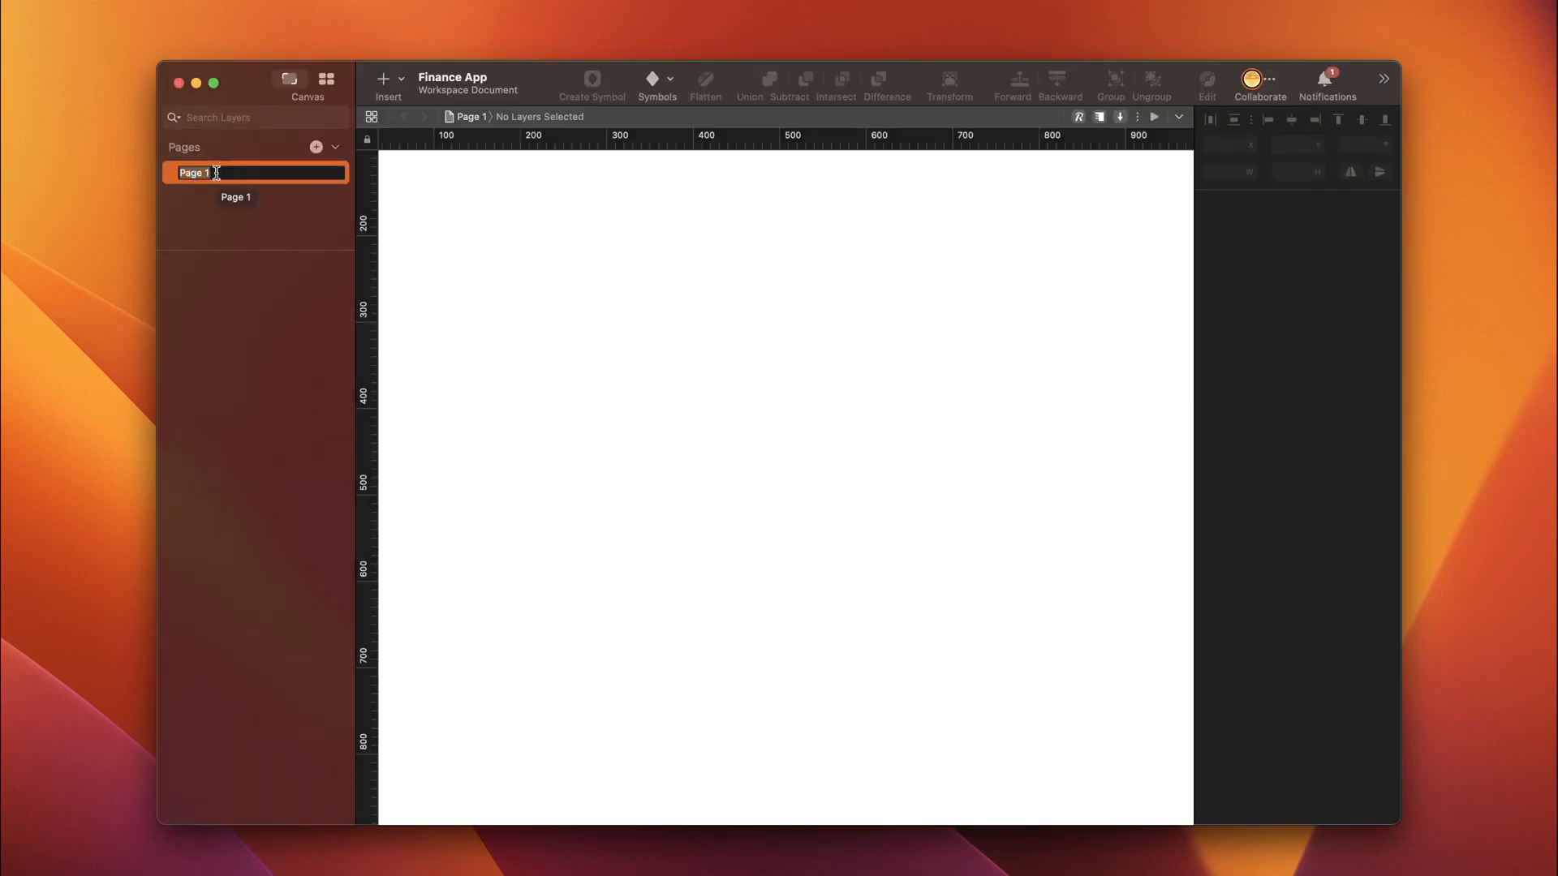
pyautogui.write('iOS')
pyautogui.click(463, 295)
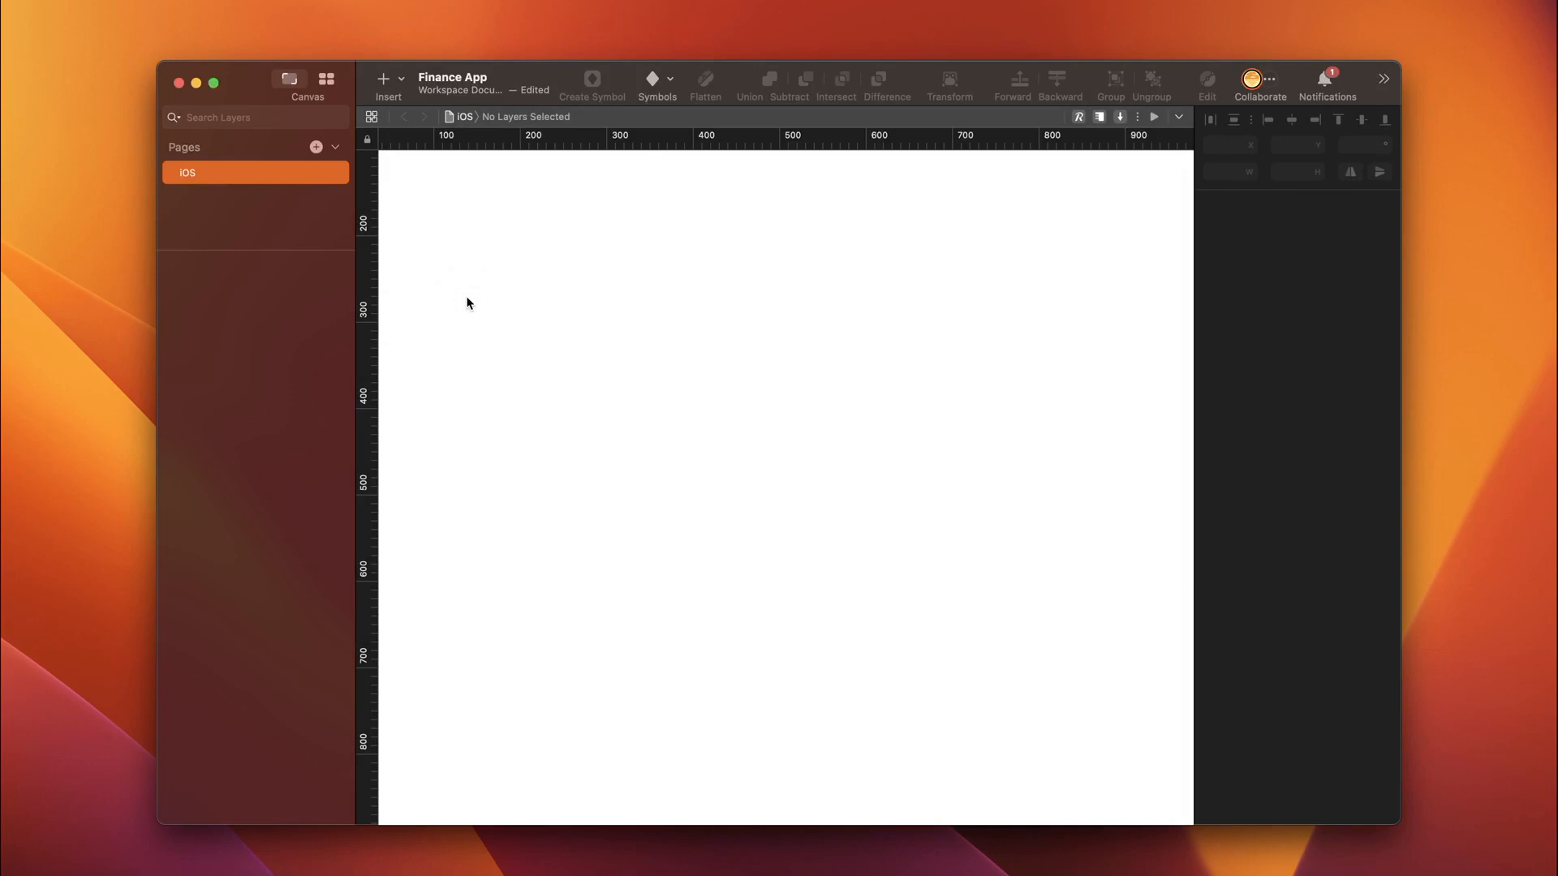
# Step: Insert an artboard using the iPhone 13 Pro preset, 390×844
pyautogui.click(399, 84)
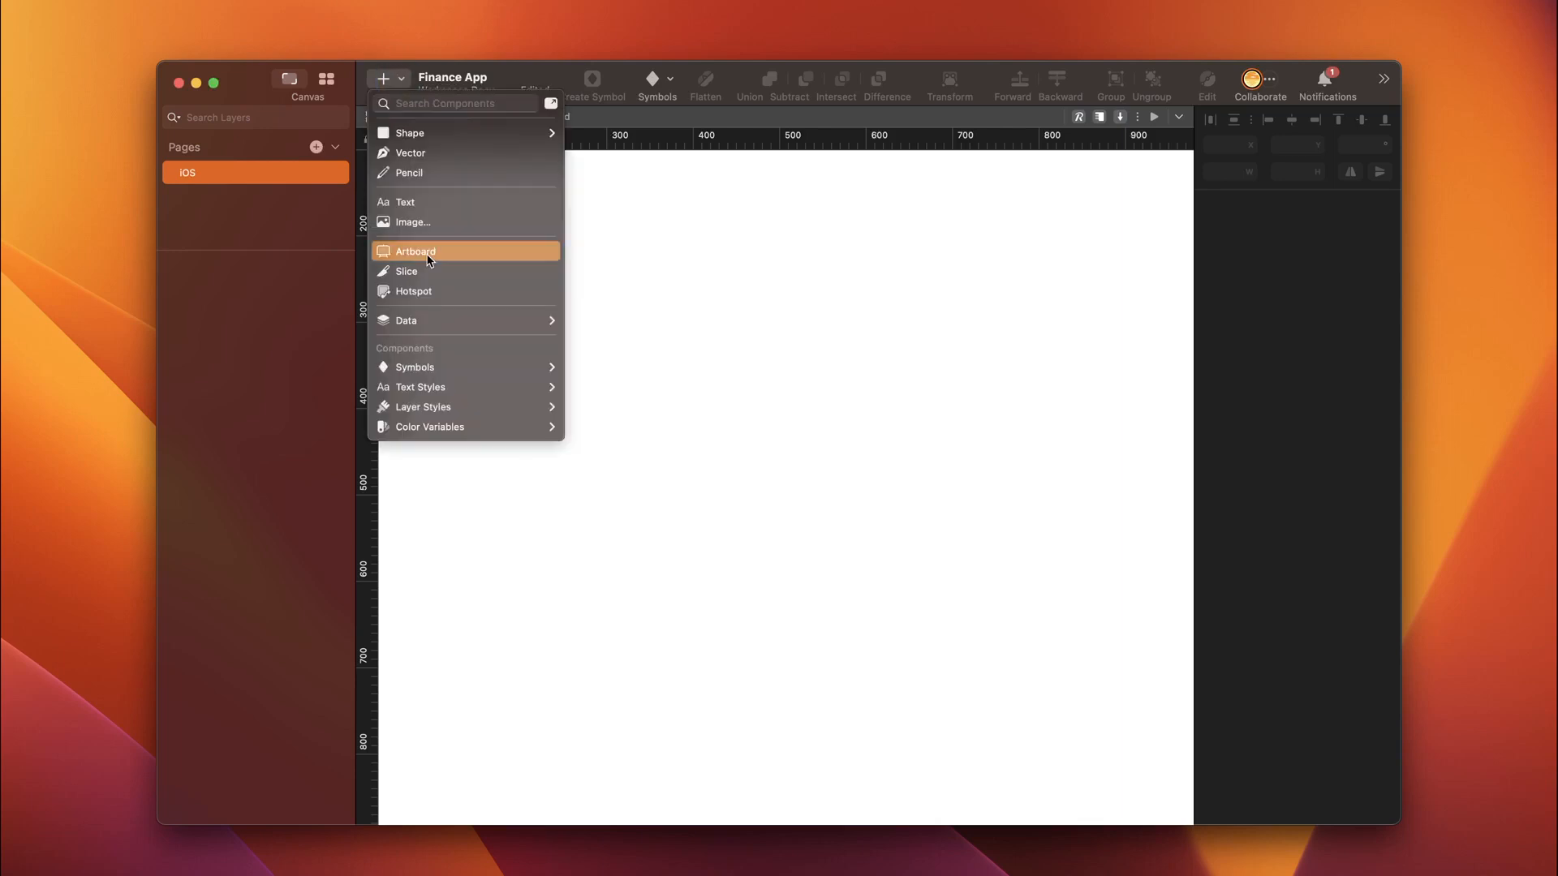
pyautogui.click(432, 256)
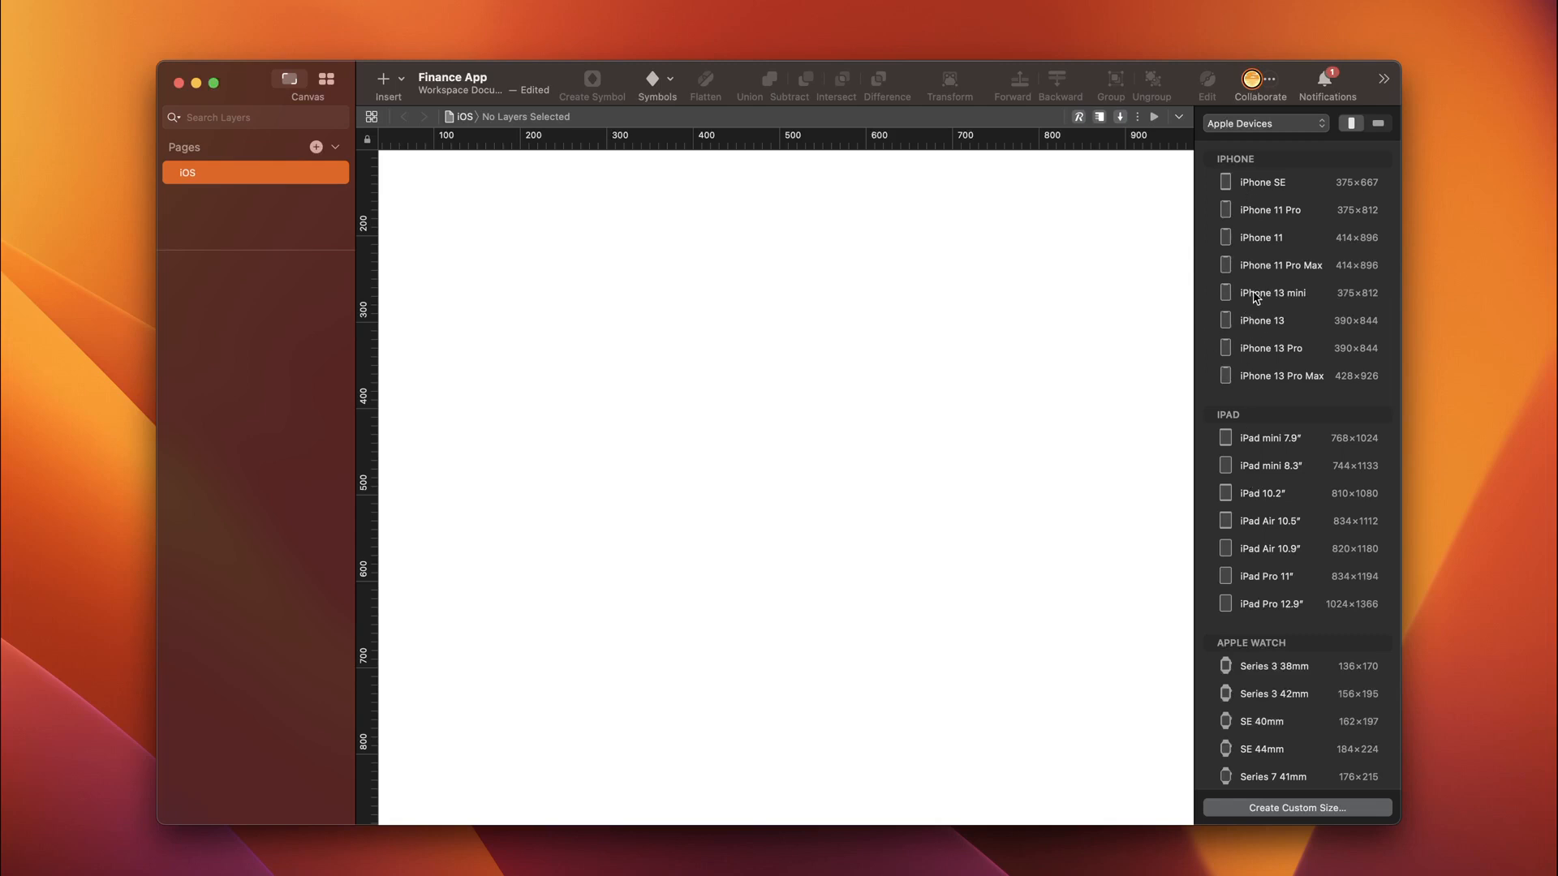
pyautogui.click(1260, 355)
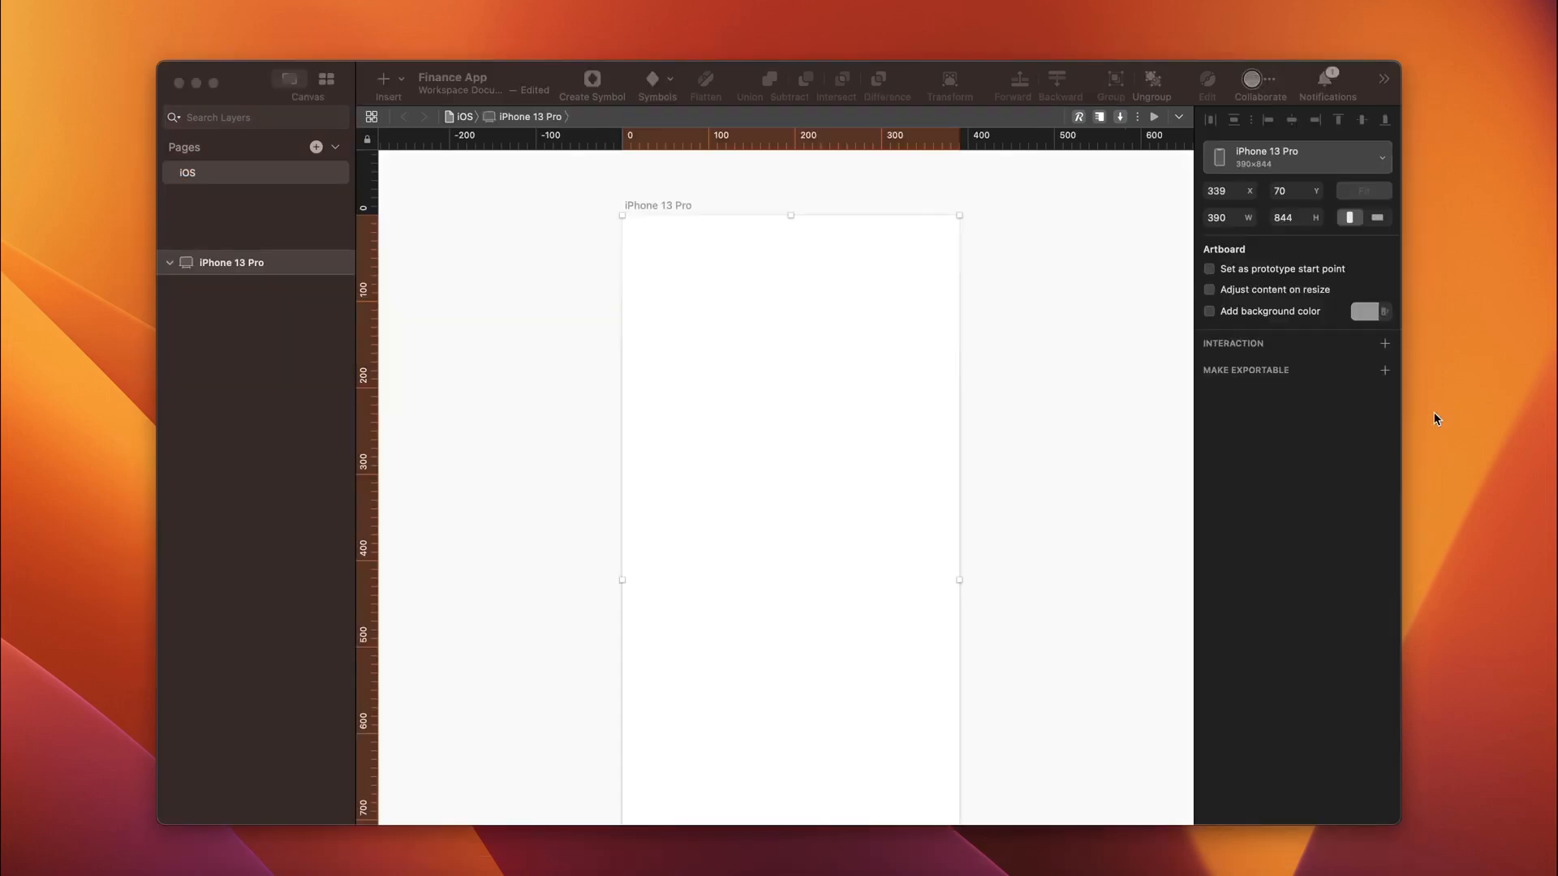
# Step: Give the iPhone 13 Pro artboard a background color of 18192B
pyautogui.click(1364, 310)
pyautogui.write('181')
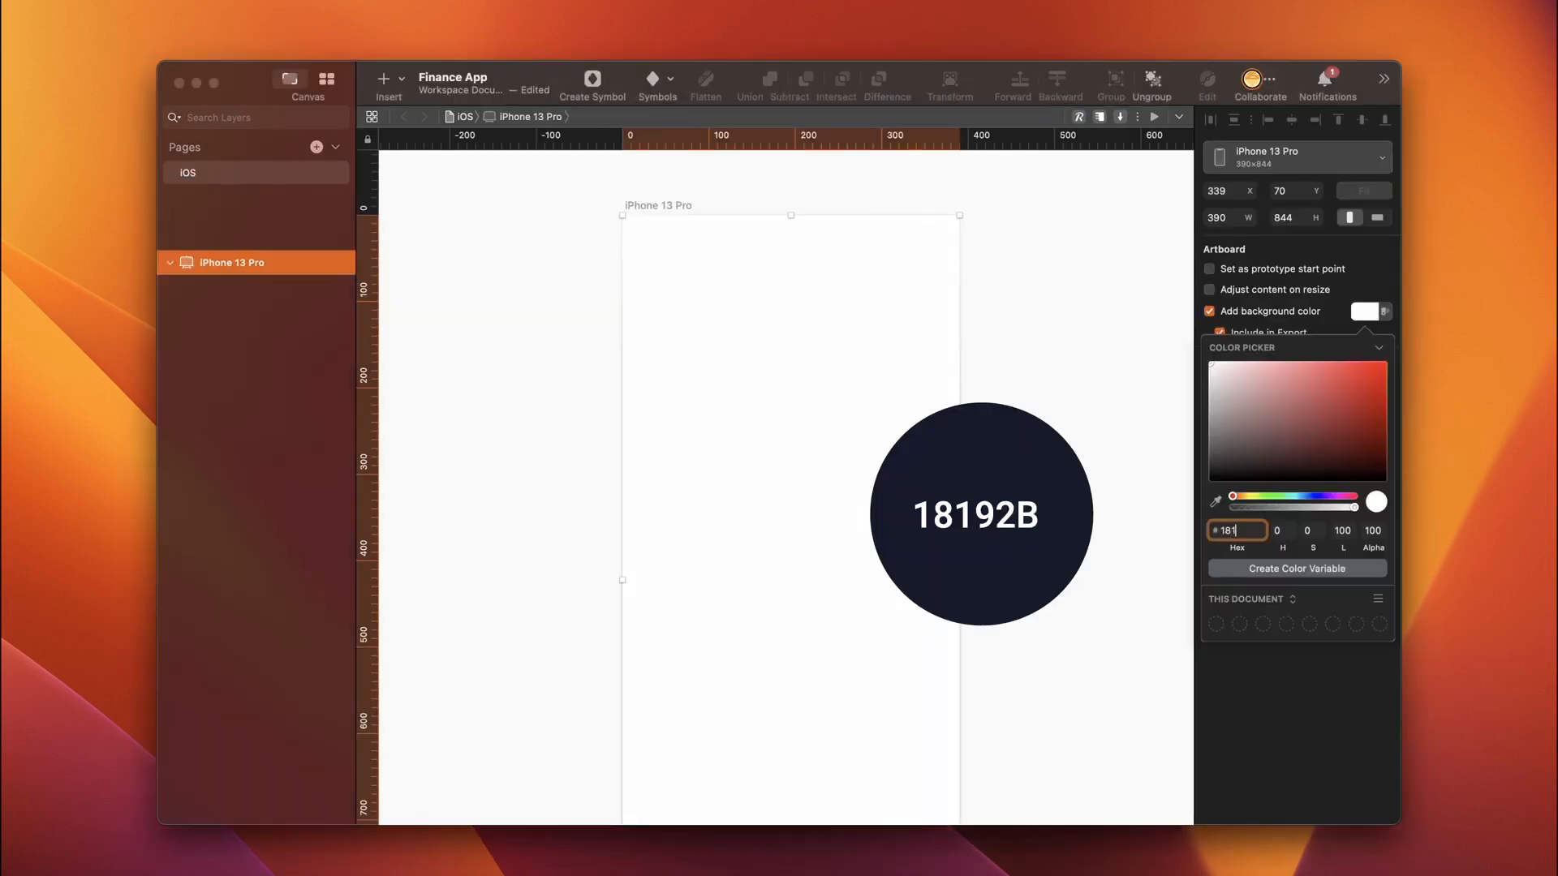
pyautogui.write('92B')
pyautogui.press('Return')
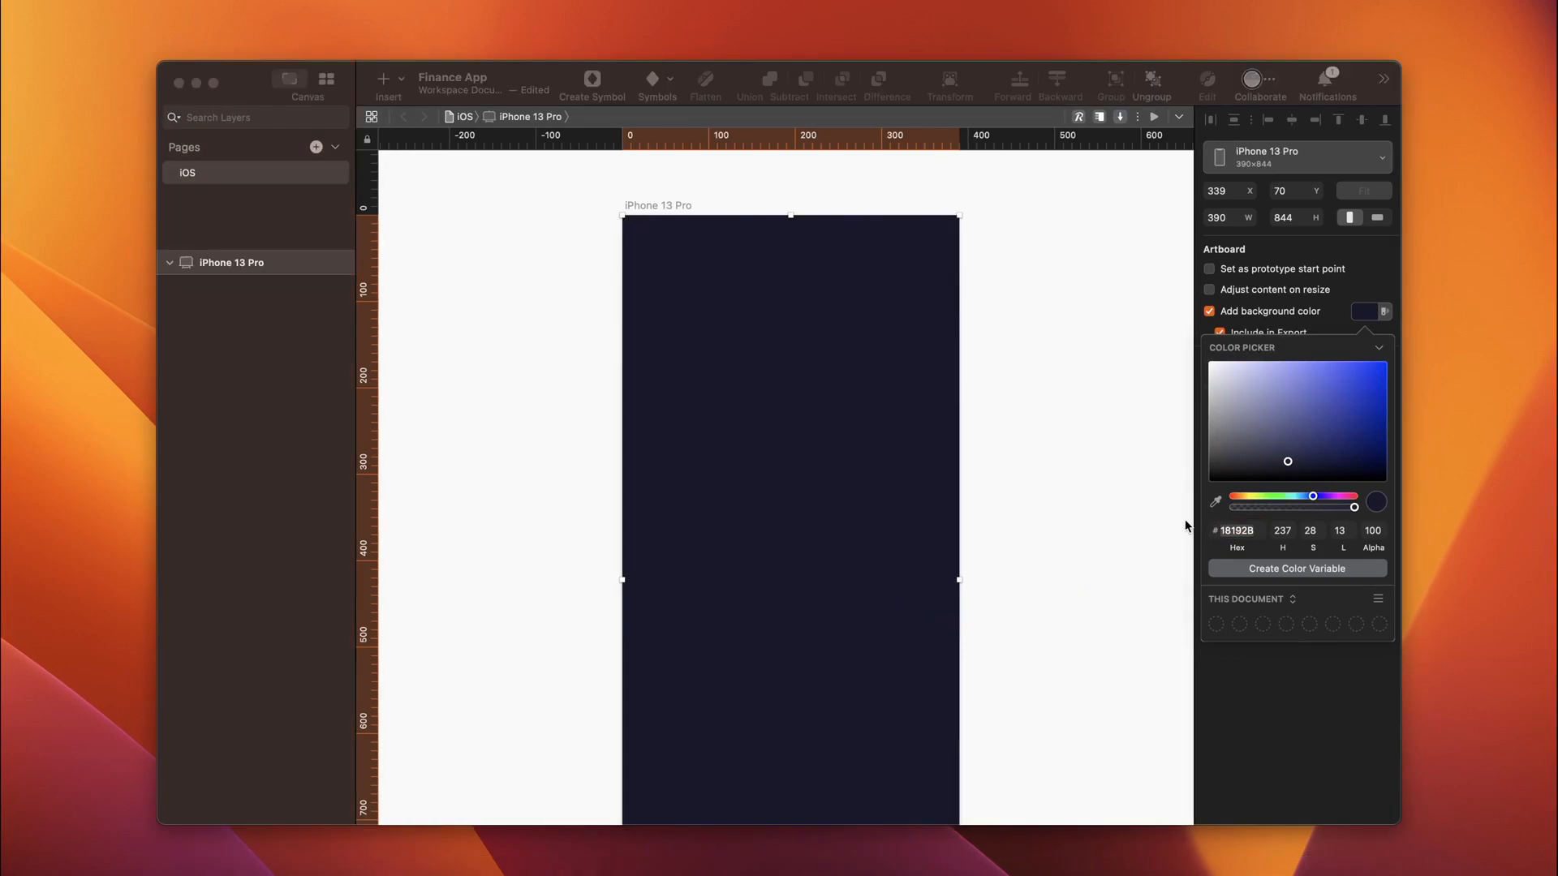
# Step: Add the Dark iPhone status bar symbol from Apple iOS UI, centered horizontally and flush with the artboard's top edge
pyautogui.click(670, 81)
pyautogui.moveTo(761, 230)
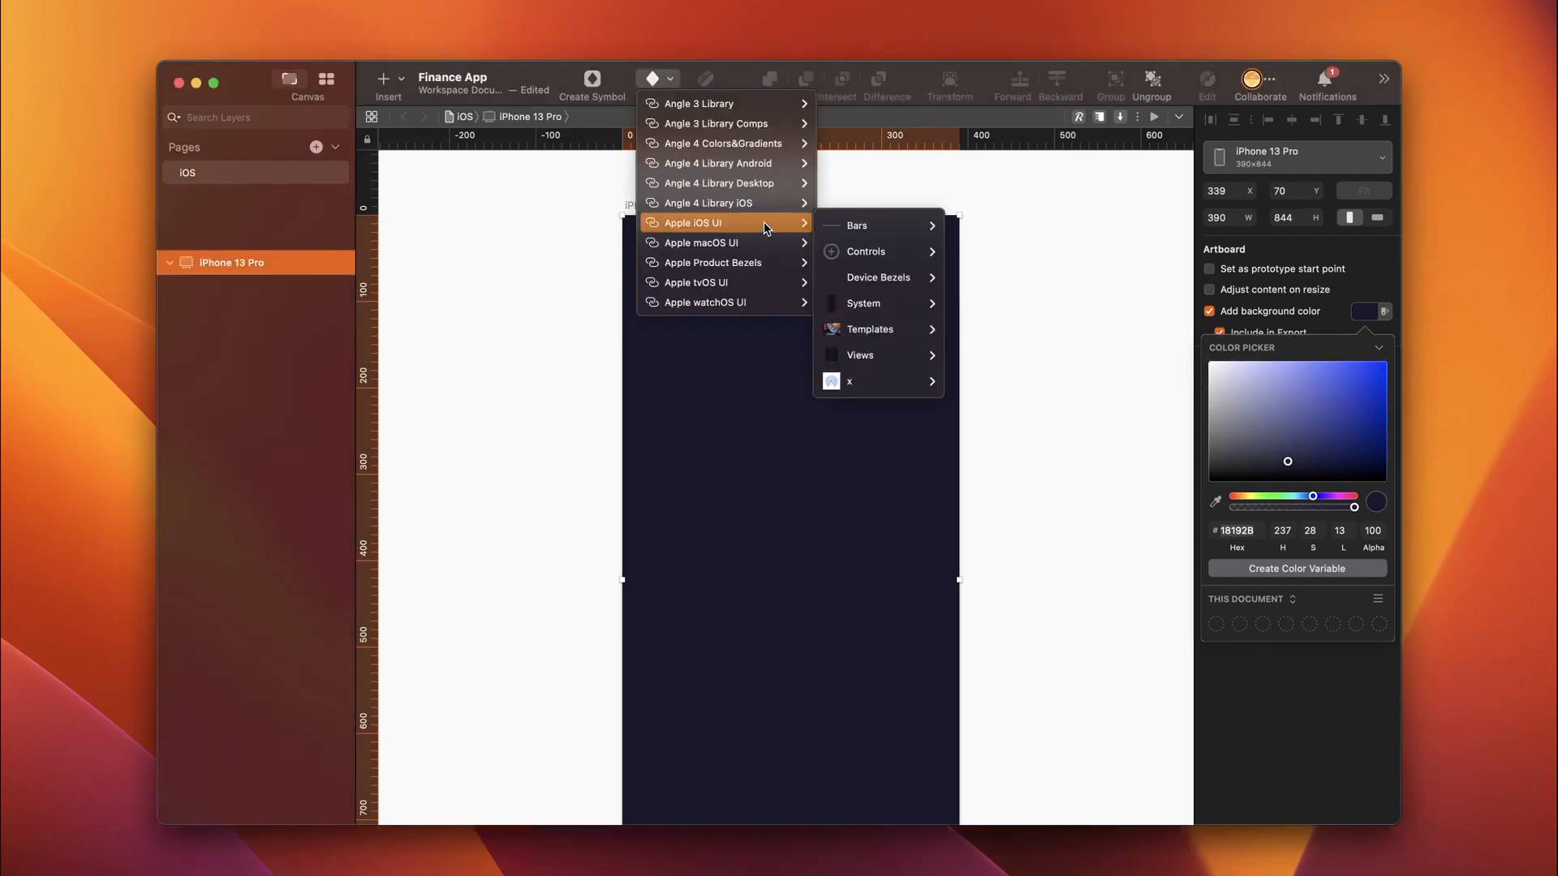
pyautogui.moveTo(889, 235)
pyautogui.moveTo(1026, 296)
pyautogui.moveTo(1132, 328)
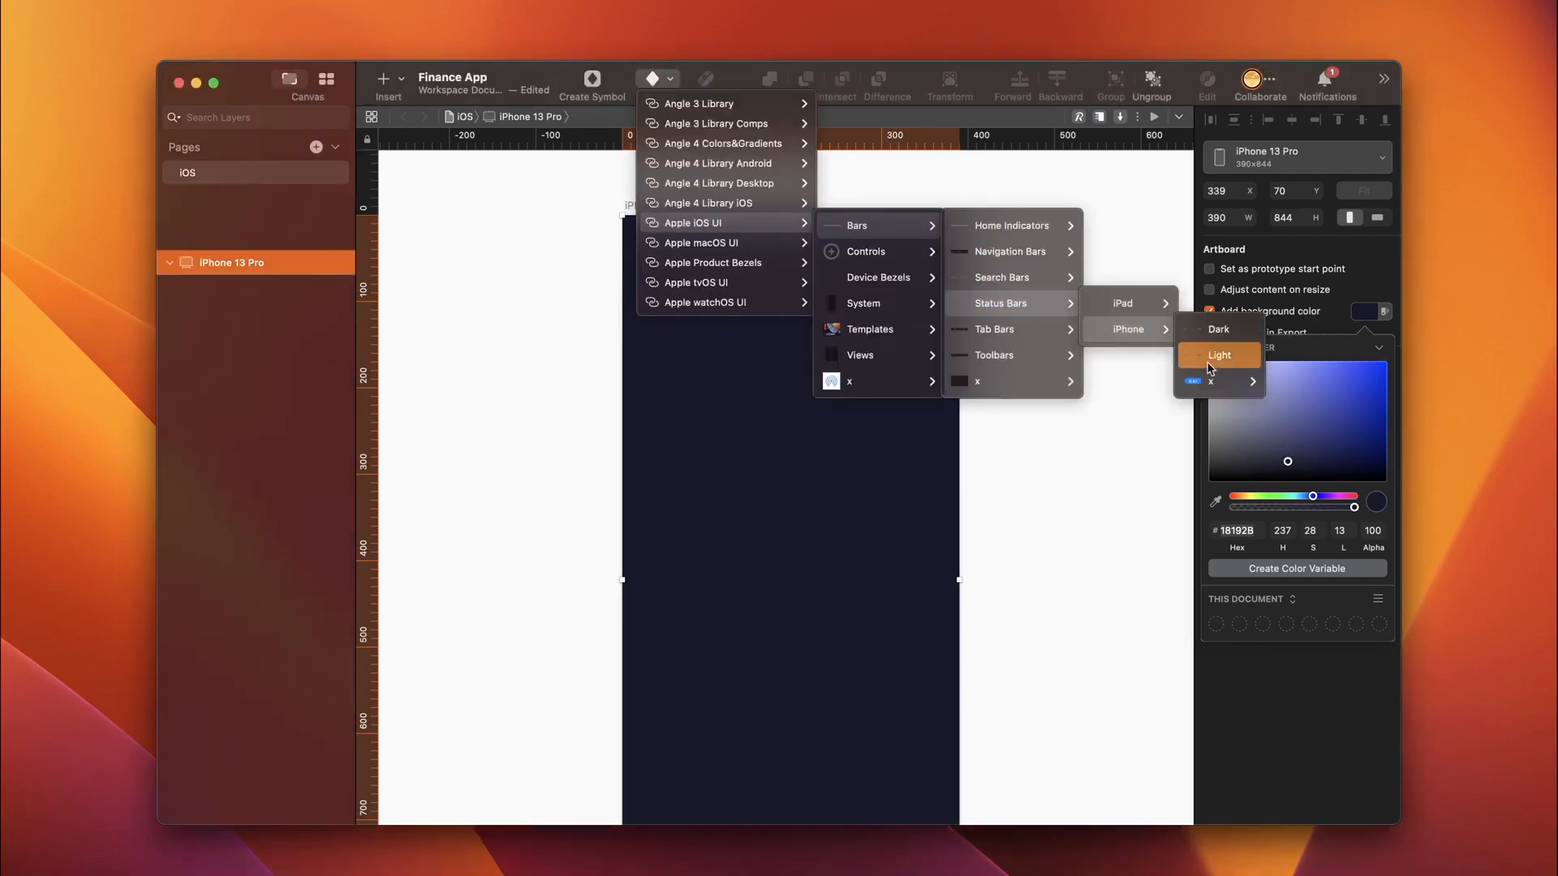
pyautogui.click(1234, 330)
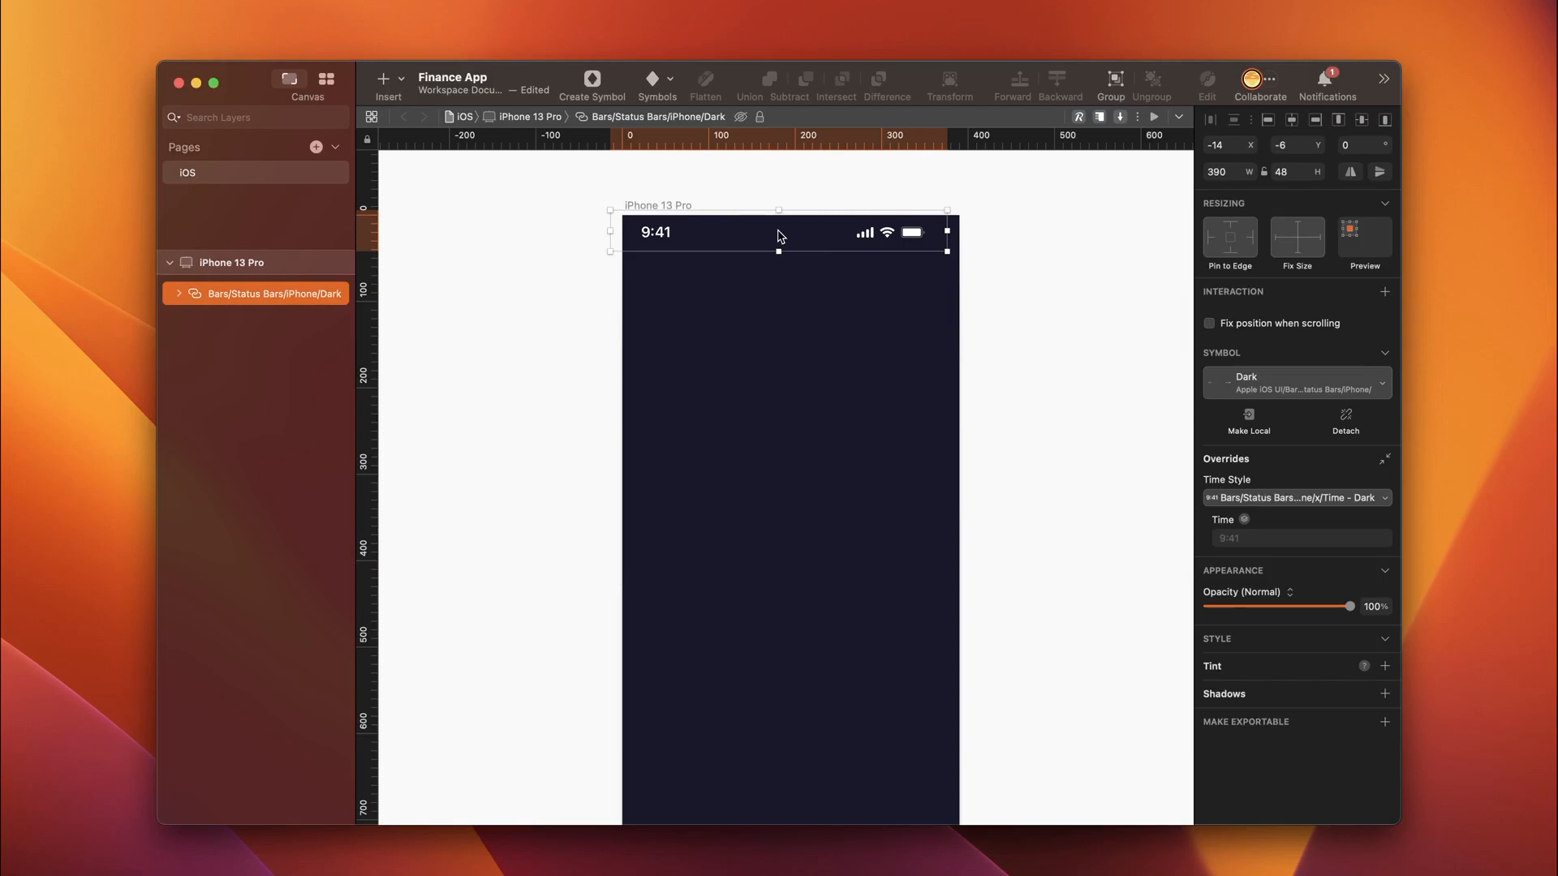
pyautogui.click(1292, 122)
pyautogui.click(1338, 122)
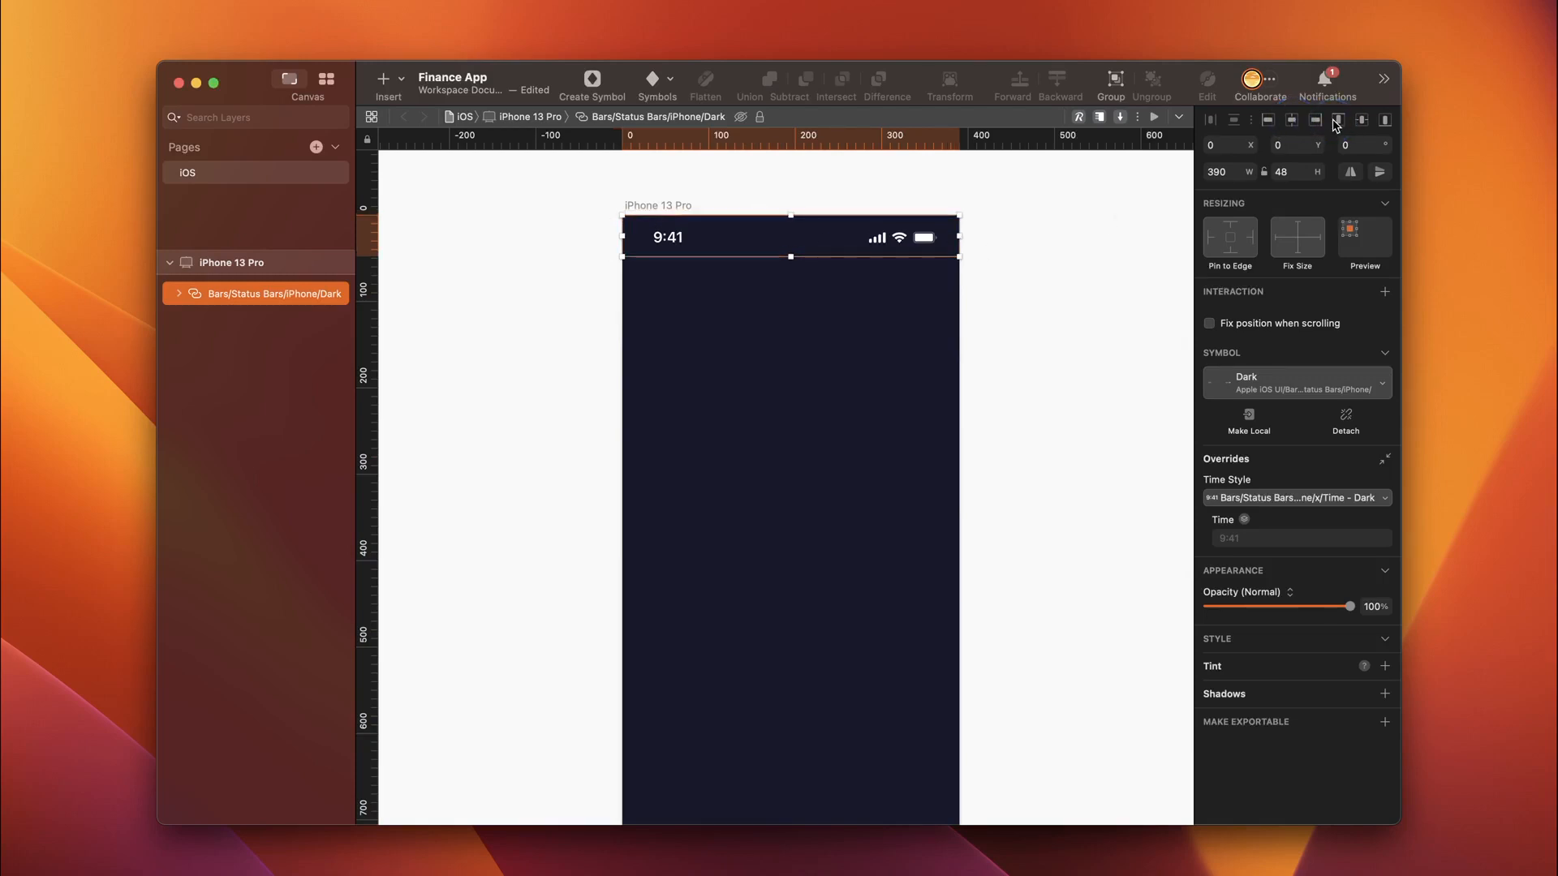
# Step: Add the Dark - Portrait iPhone home indicator symbol from Apple iOS UI, flush with the artboard's bottom edge
pyautogui.scroll(-5, 413, 183)
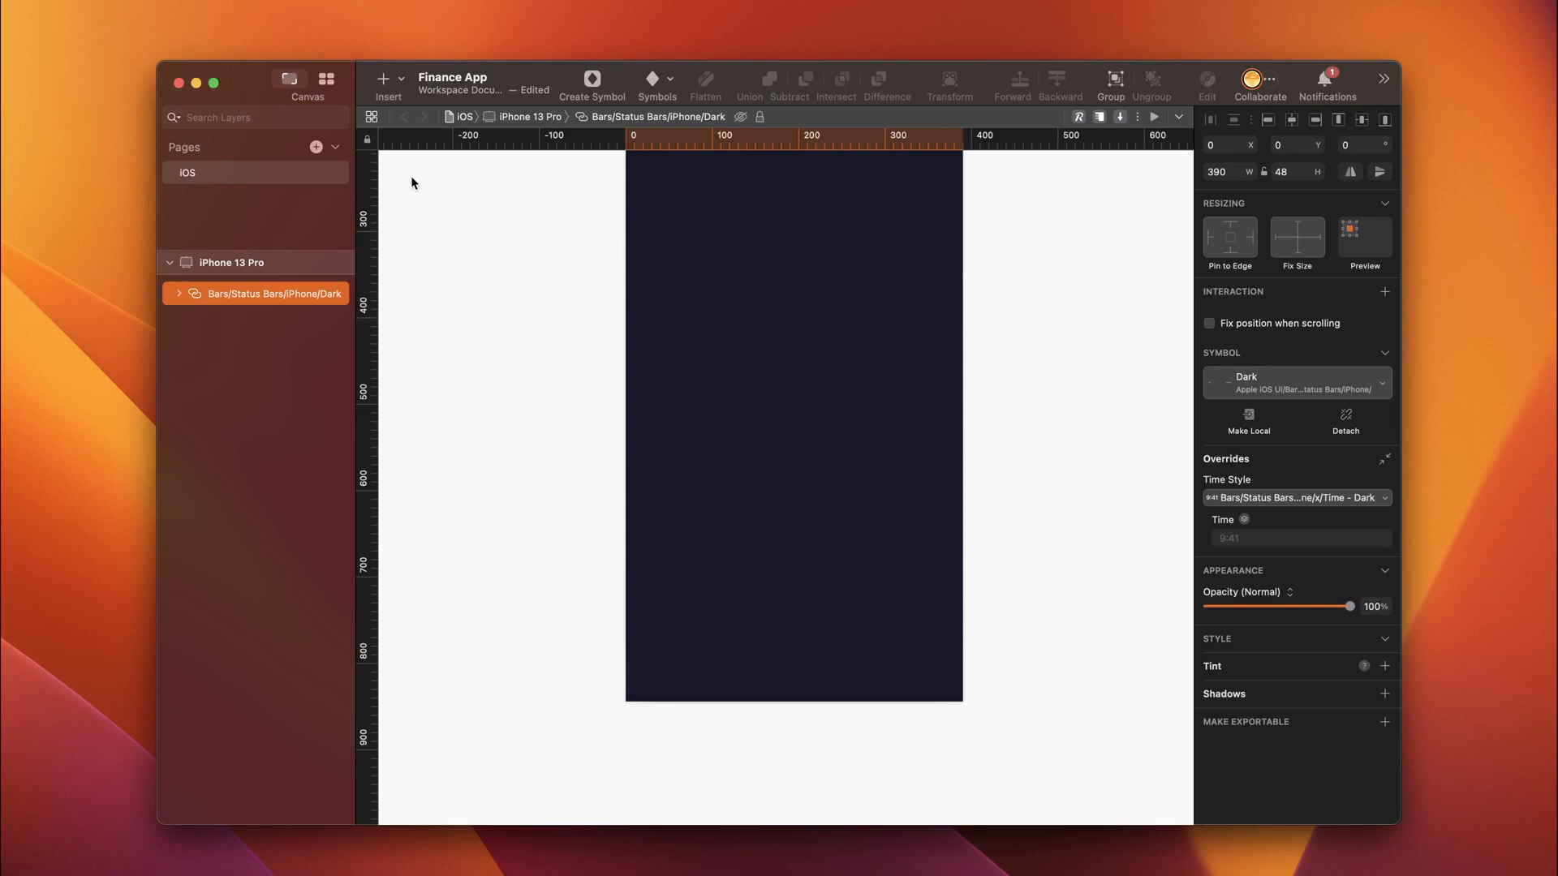
pyautogui.click(384, 79)
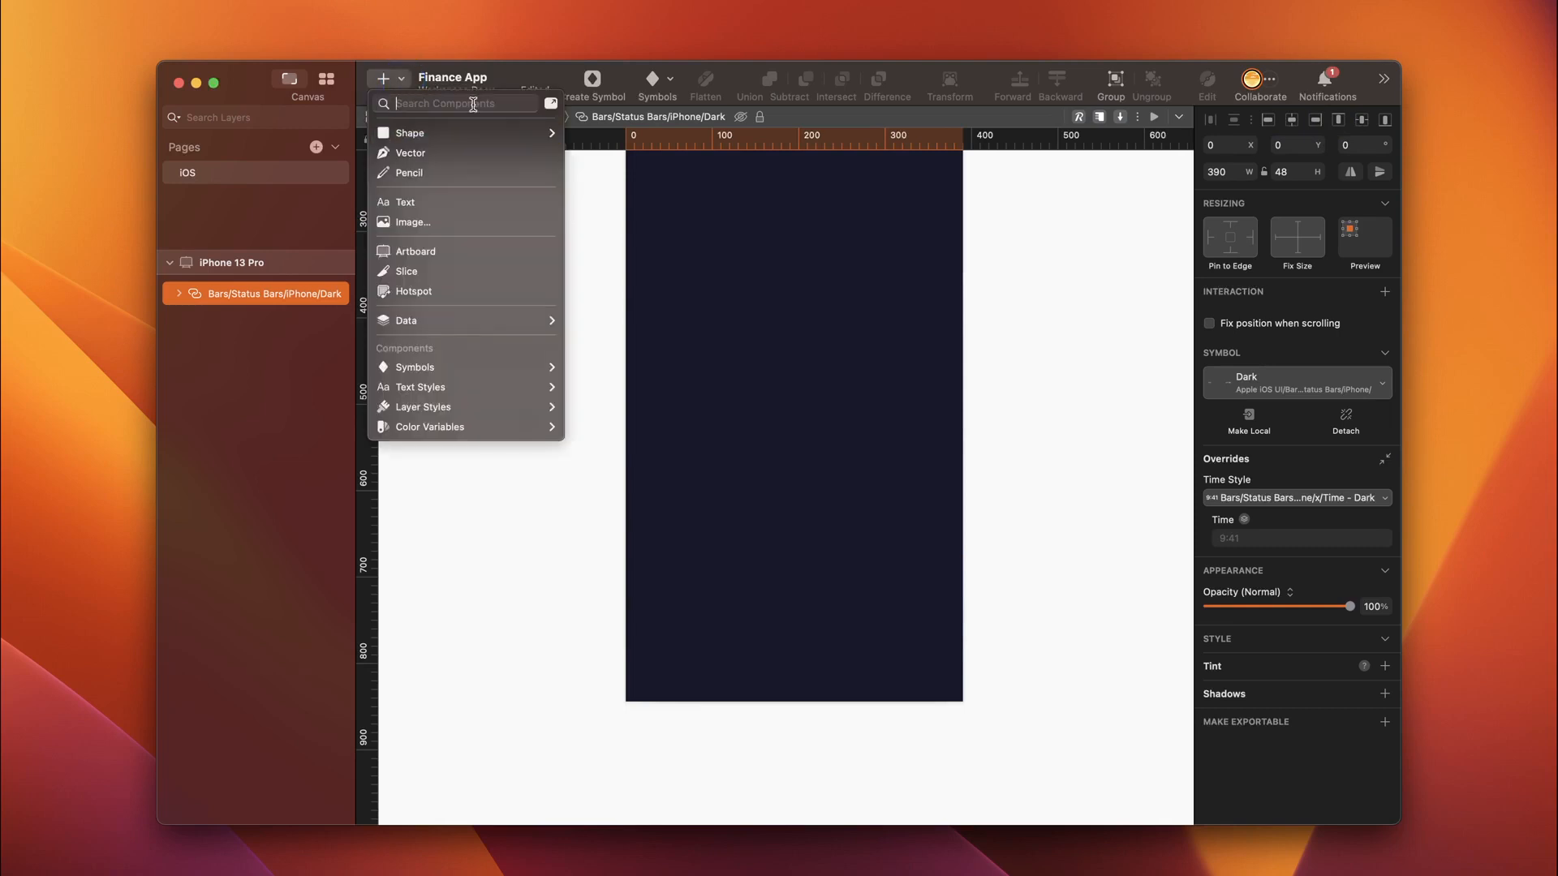
pyautogui.write('home indi')
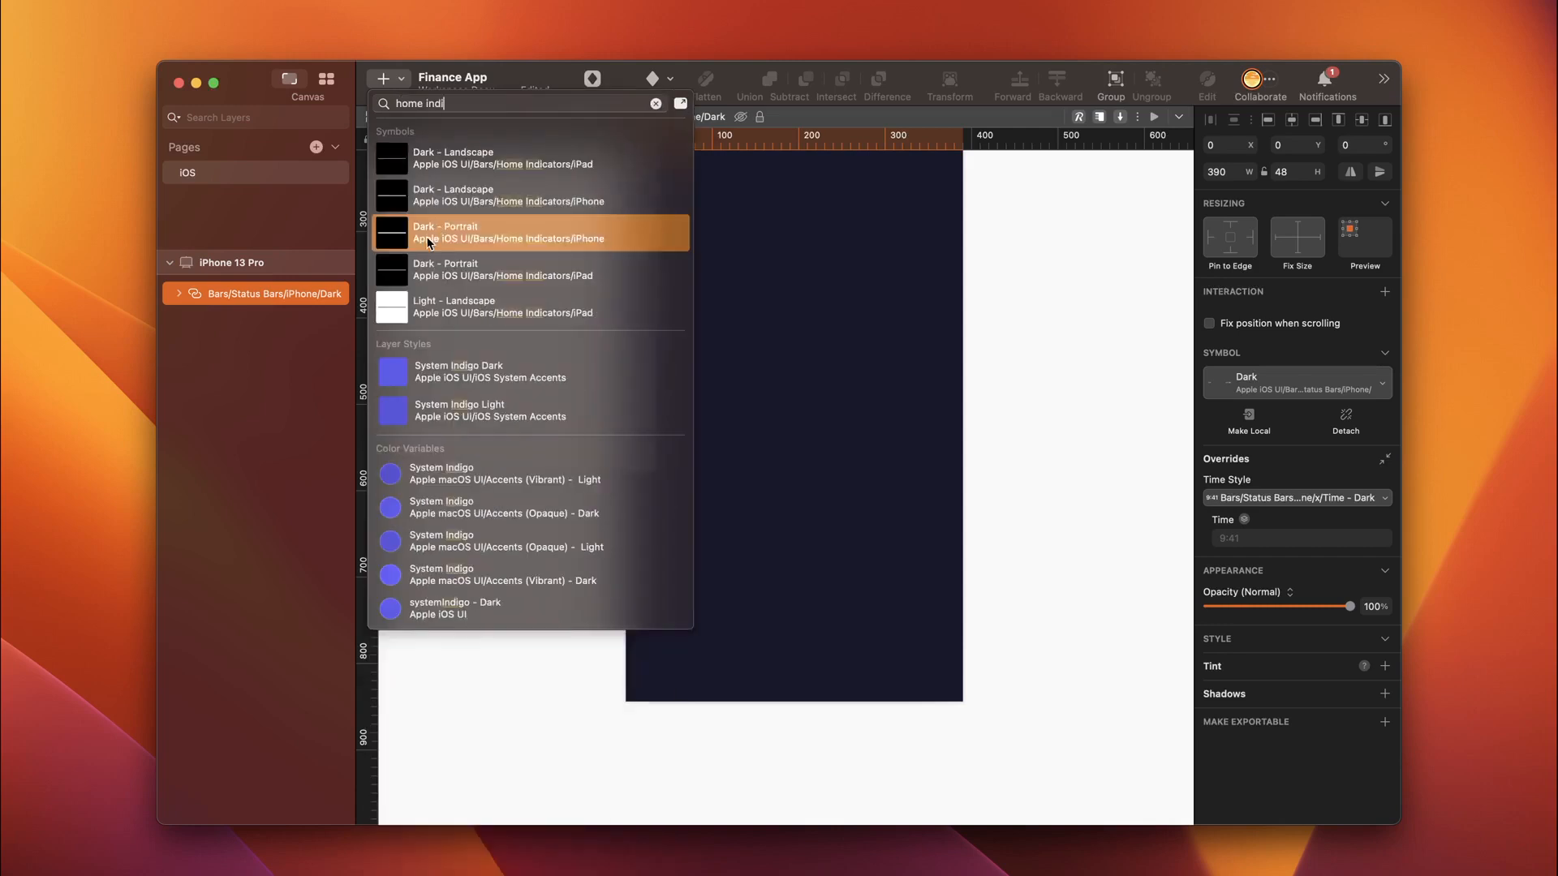
pyautogui.click(427, 235)
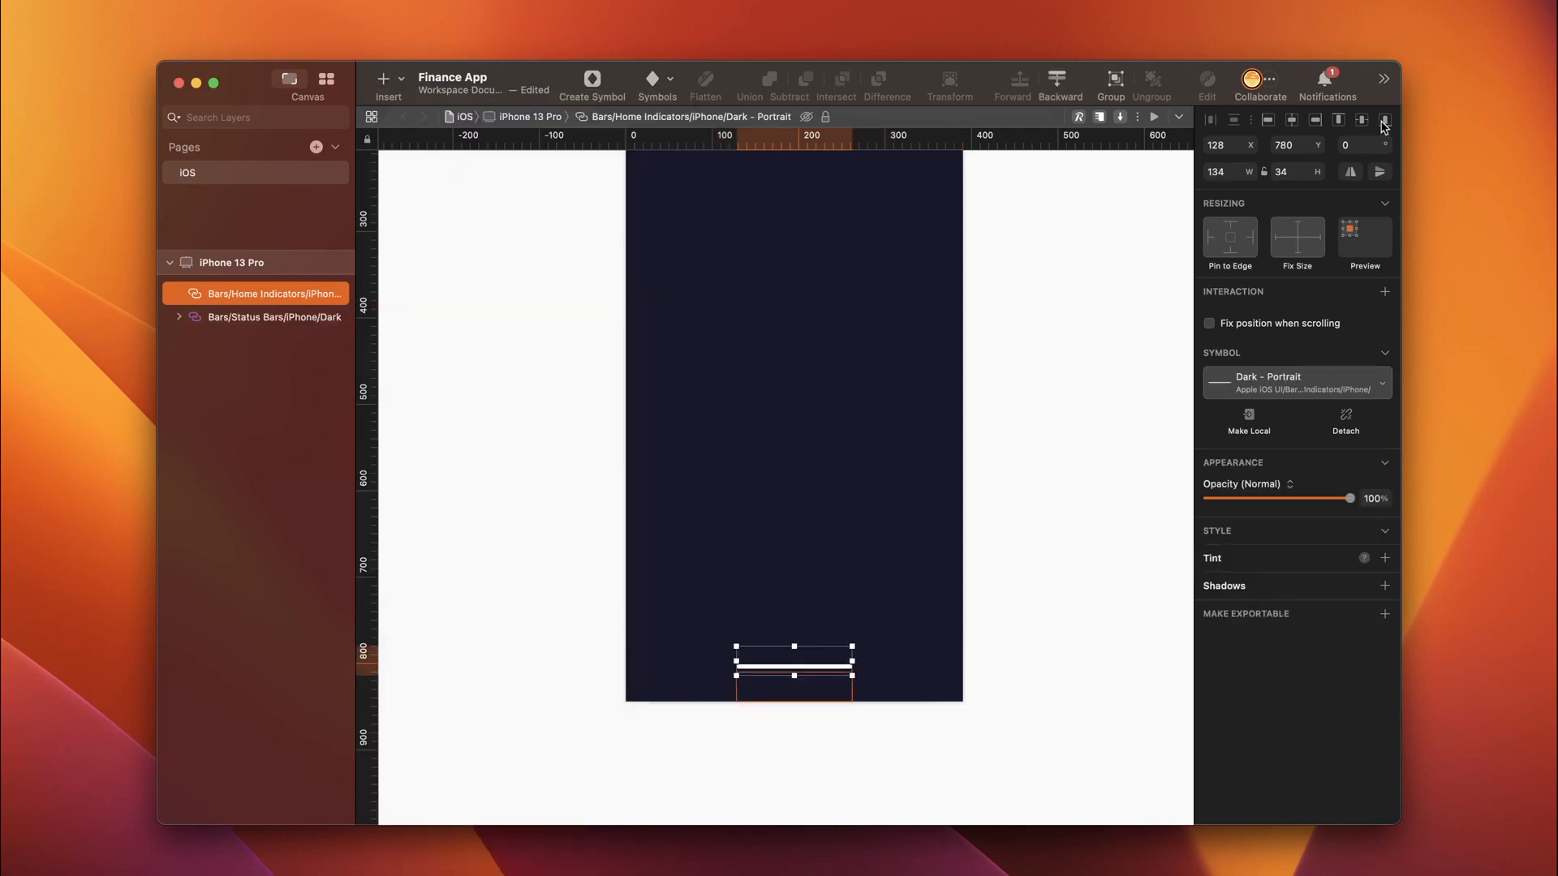
pyautogui.click(1386, 122)
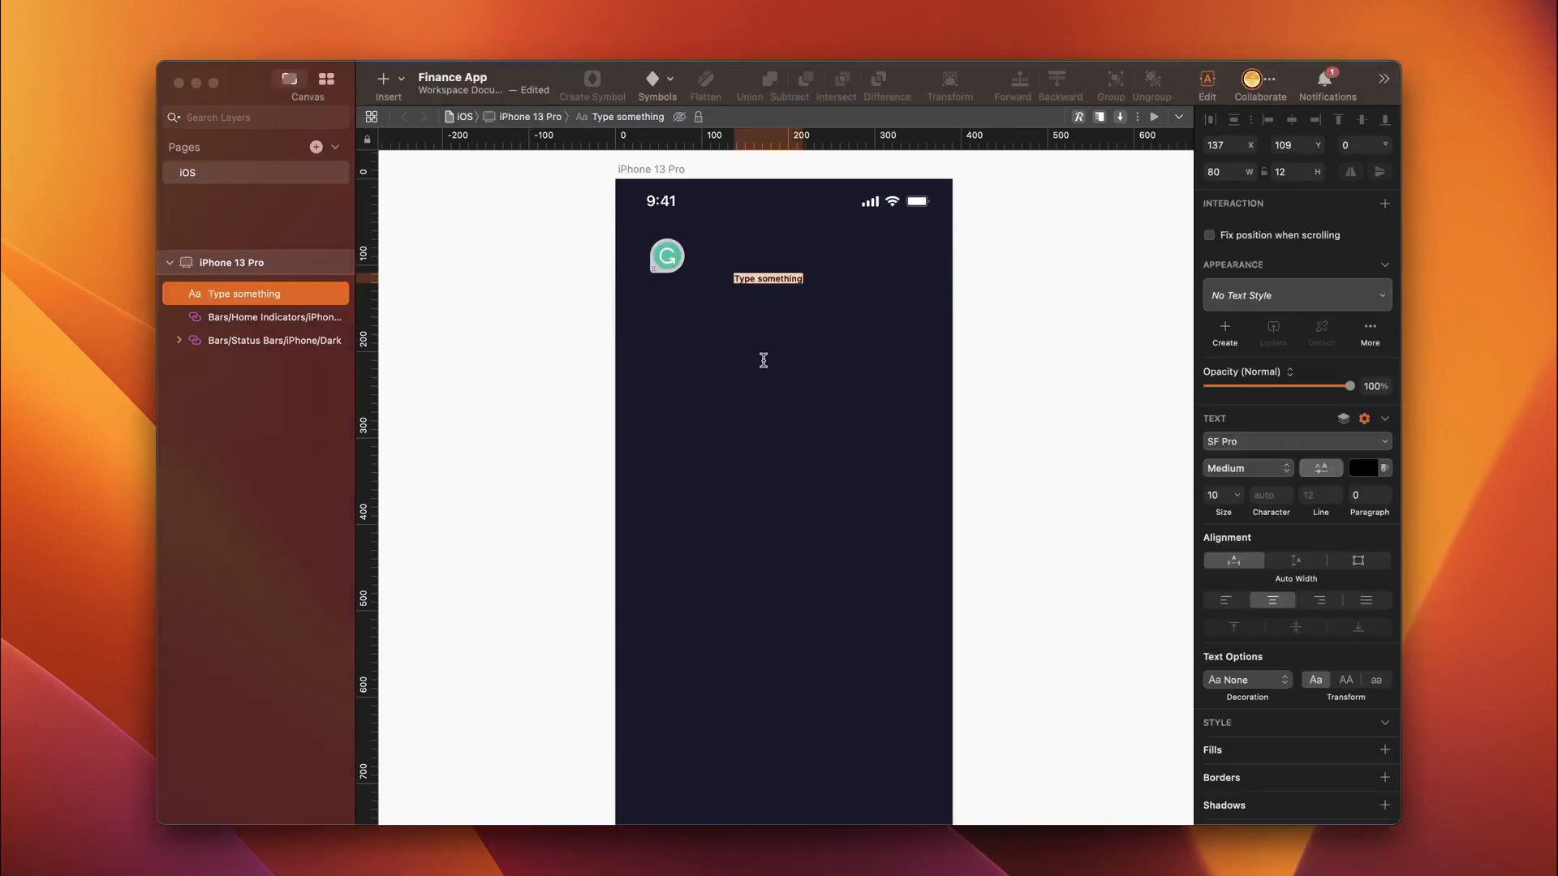
# Step: Add the text "Finance" below the status bar and color it white
pyautogui.write('Finance')
pyautogui.press('Escape')
pyautogui.scroll(3, 779, 153)
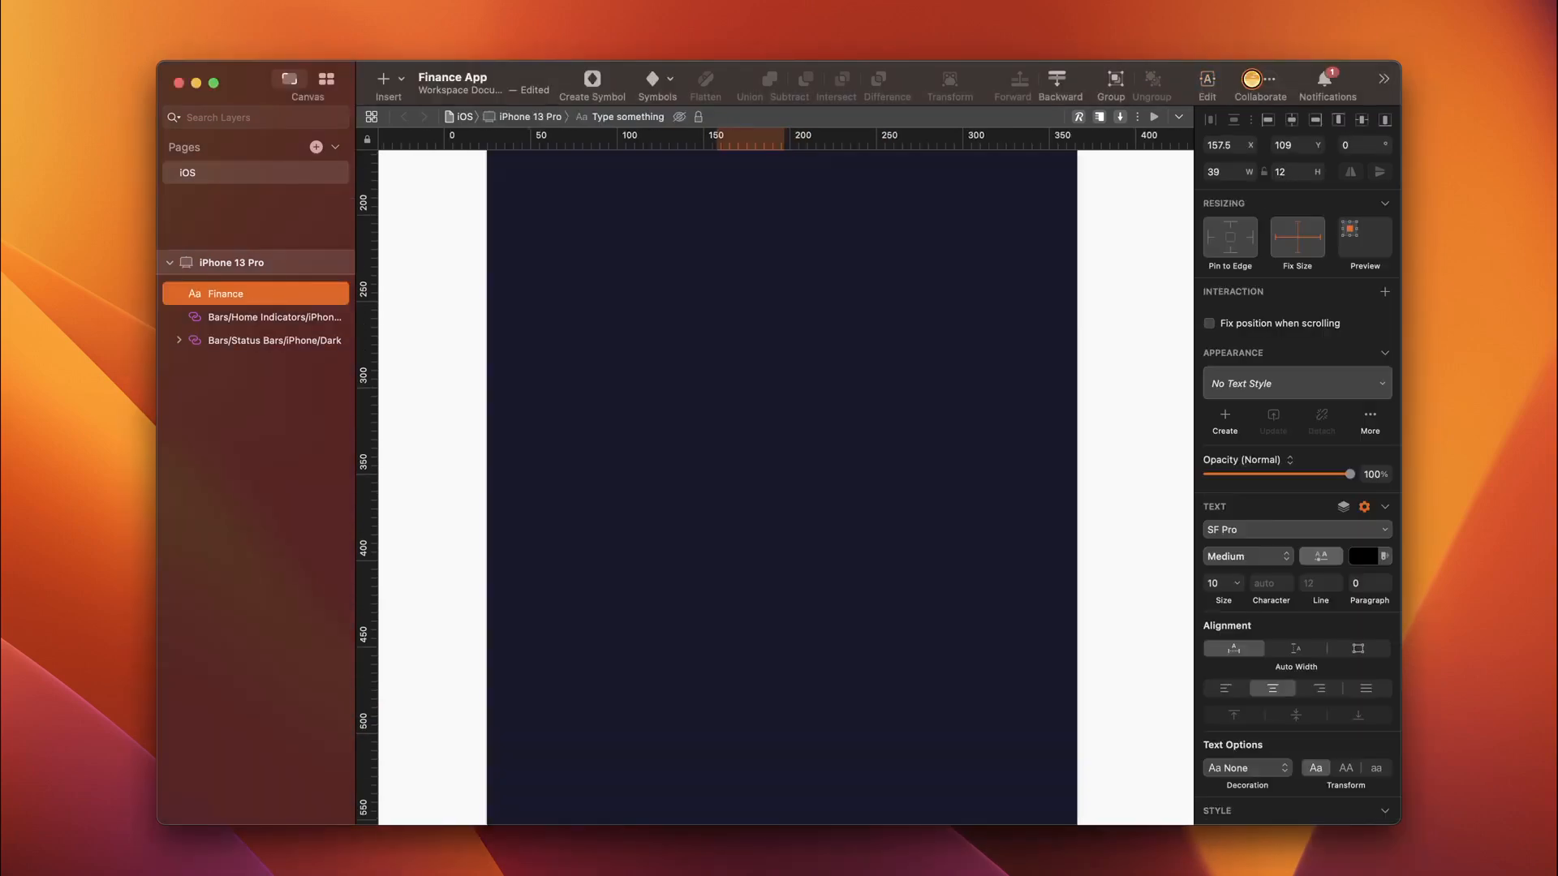
pyautogui.click(1364, 556)
pyautogui.moveTo(1268, 619); pyautogui.dragTo(1176, 615)
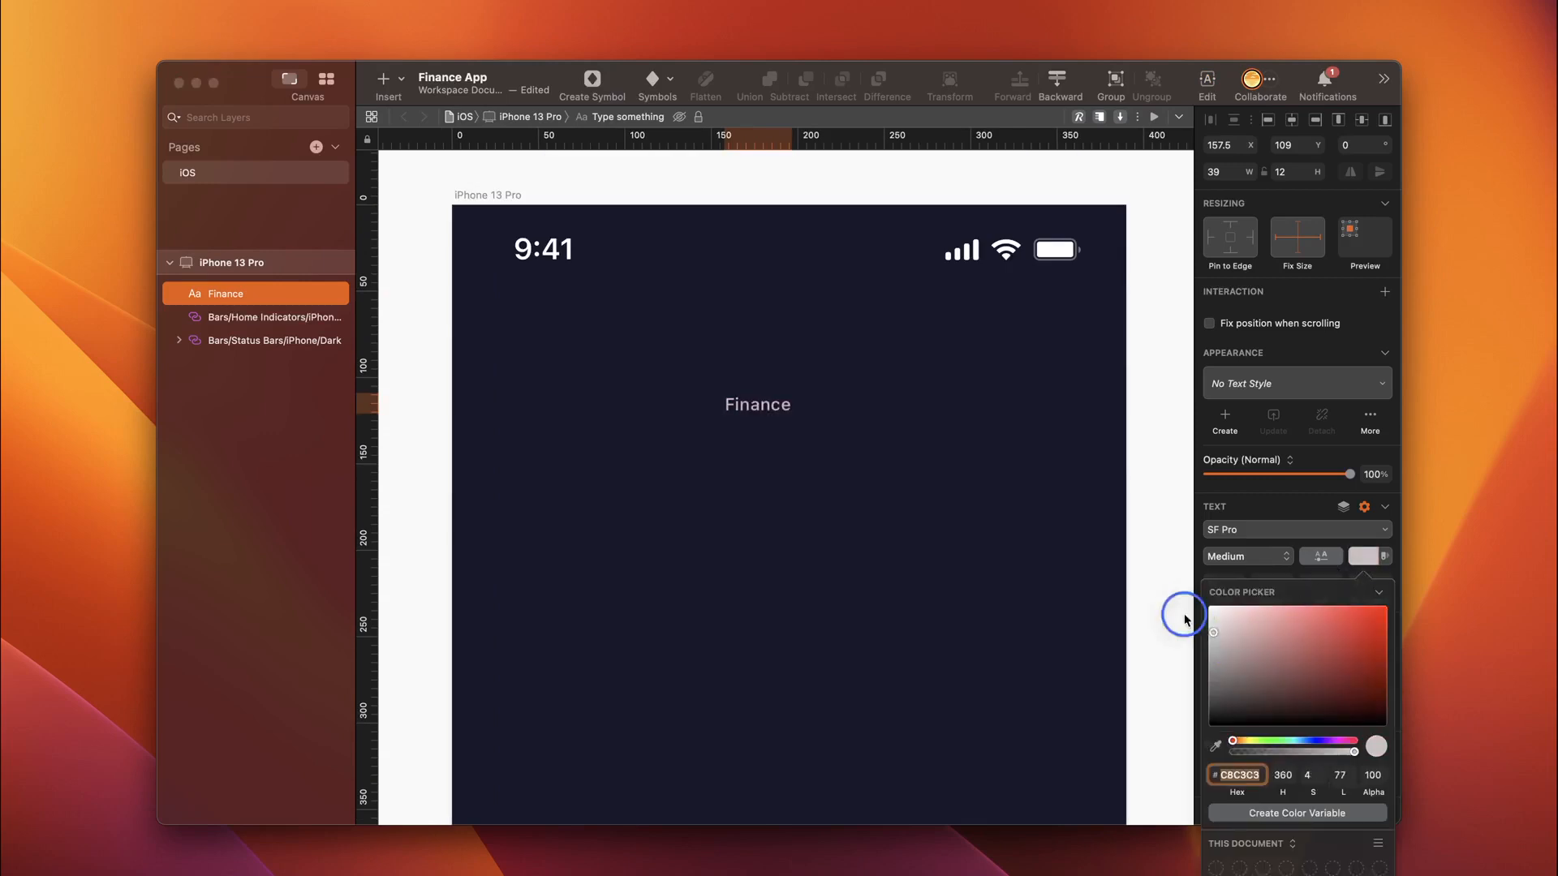
# Step: Set the Finance text to Semibold weight and size 17
pyautogui.click(1261, 556)
pyautogui.click(1267, 586)
pyautogui.click(1228, 583)
pyautogui.press('BackSpace')
pyautogui.write('7')
pyautogui.press('Return')
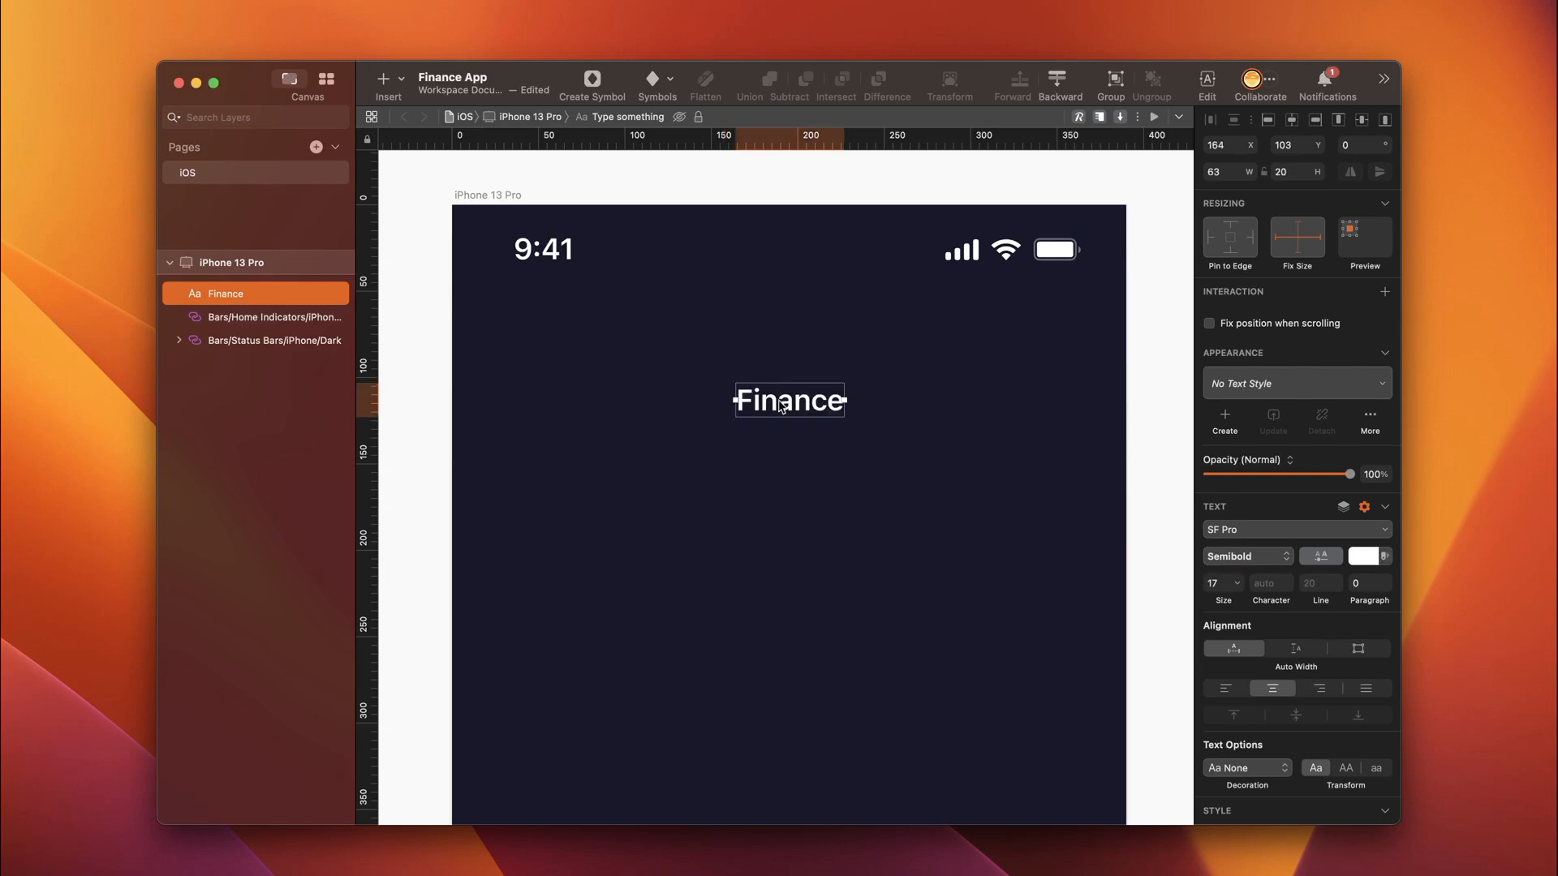
# Step: Move the Finance title up to sit 12 px below the status bar, at Y 60
pyautogui.press('alt')
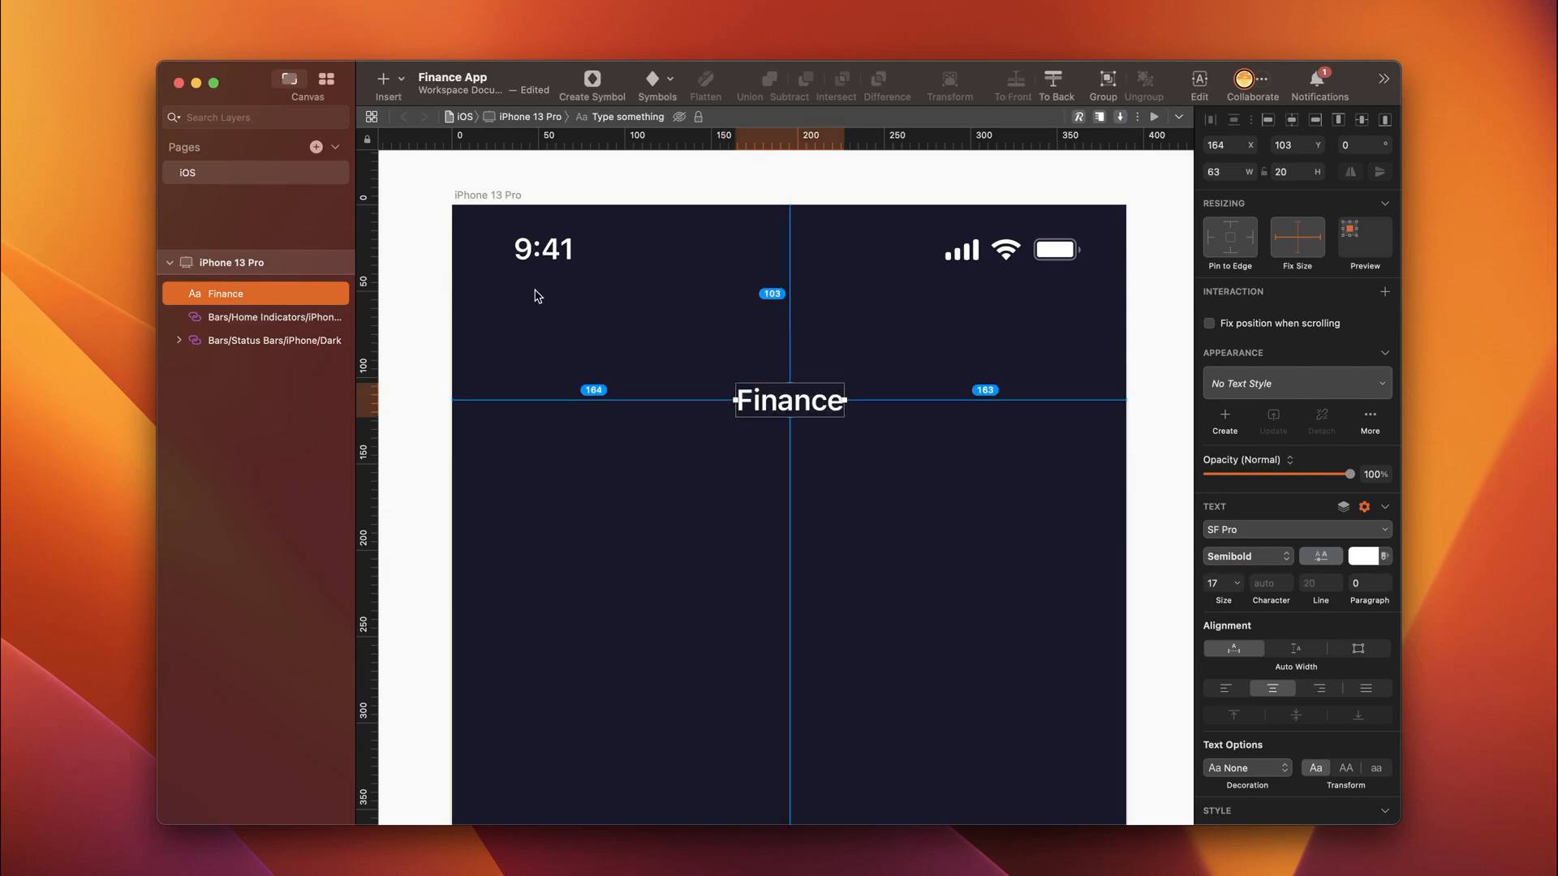
pyautogui.hotkey('shift', 'Up')
pyautogui.hotkey('shift', 'Up')
pyautogui.hotkey('shift', 'Up')
pyautogui.hotkey('shift', 'Up')
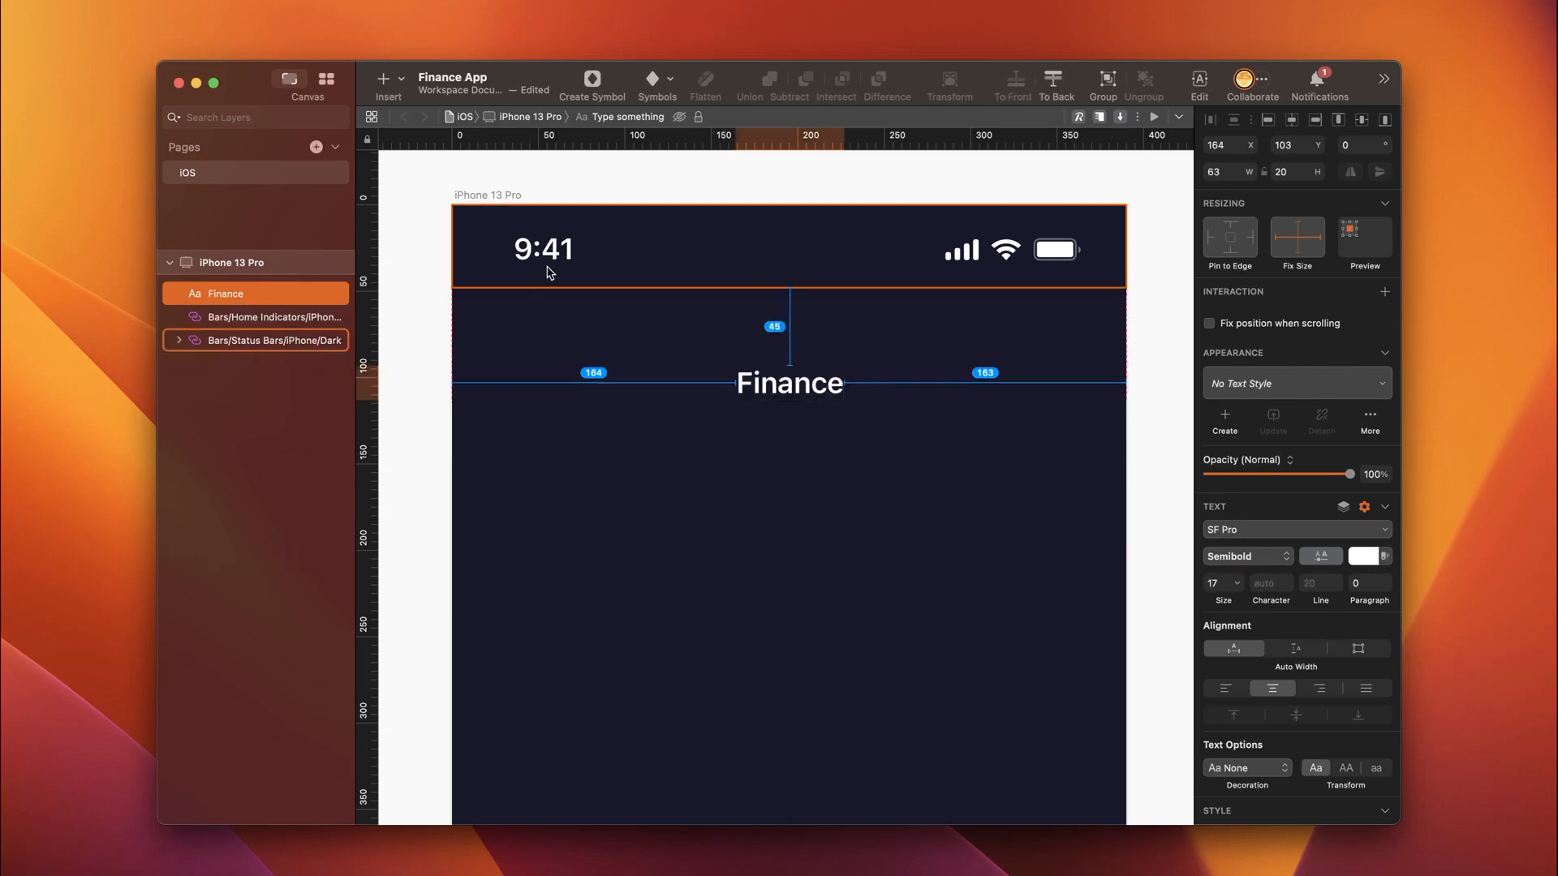
pyautogui.press('Up')
pyautogui.press('Up')
pyautogui.press('Up')
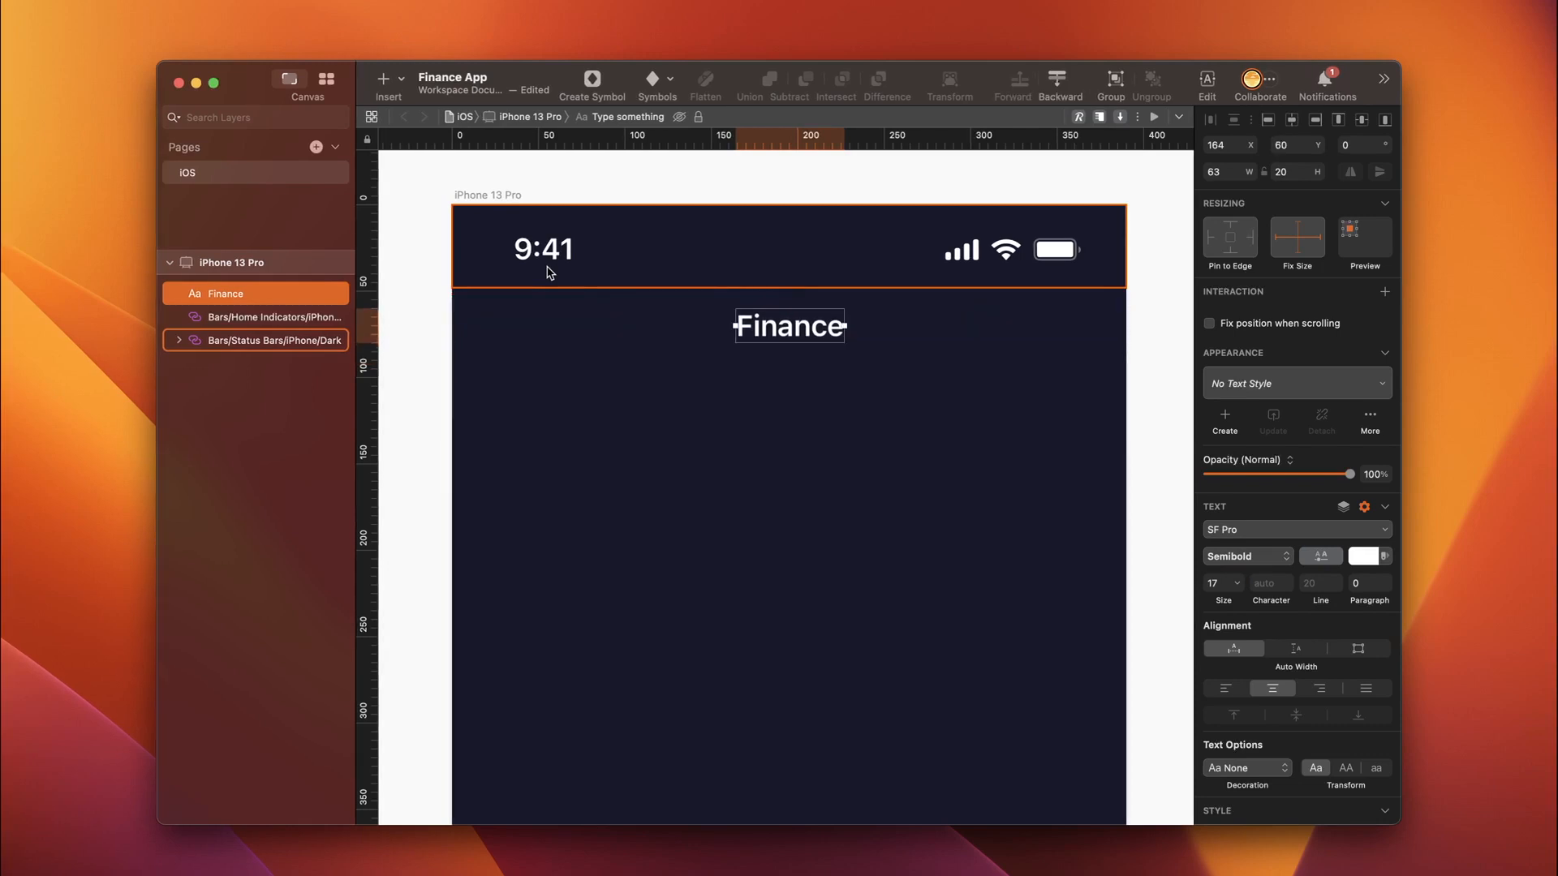
pyautogui.press('alt')
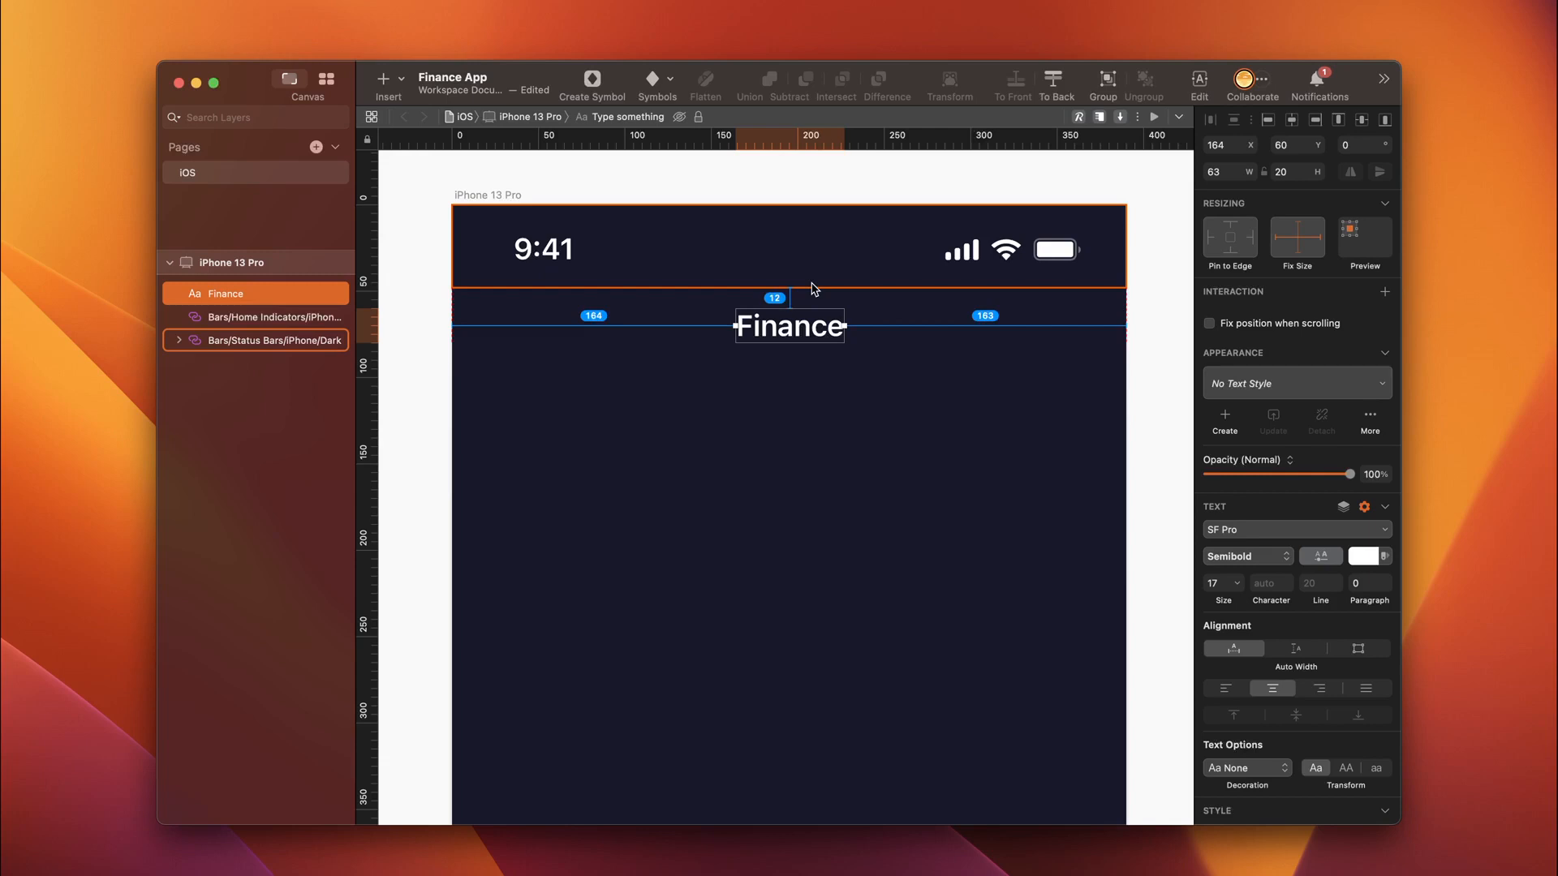
pyautogui.click(1174, 626)
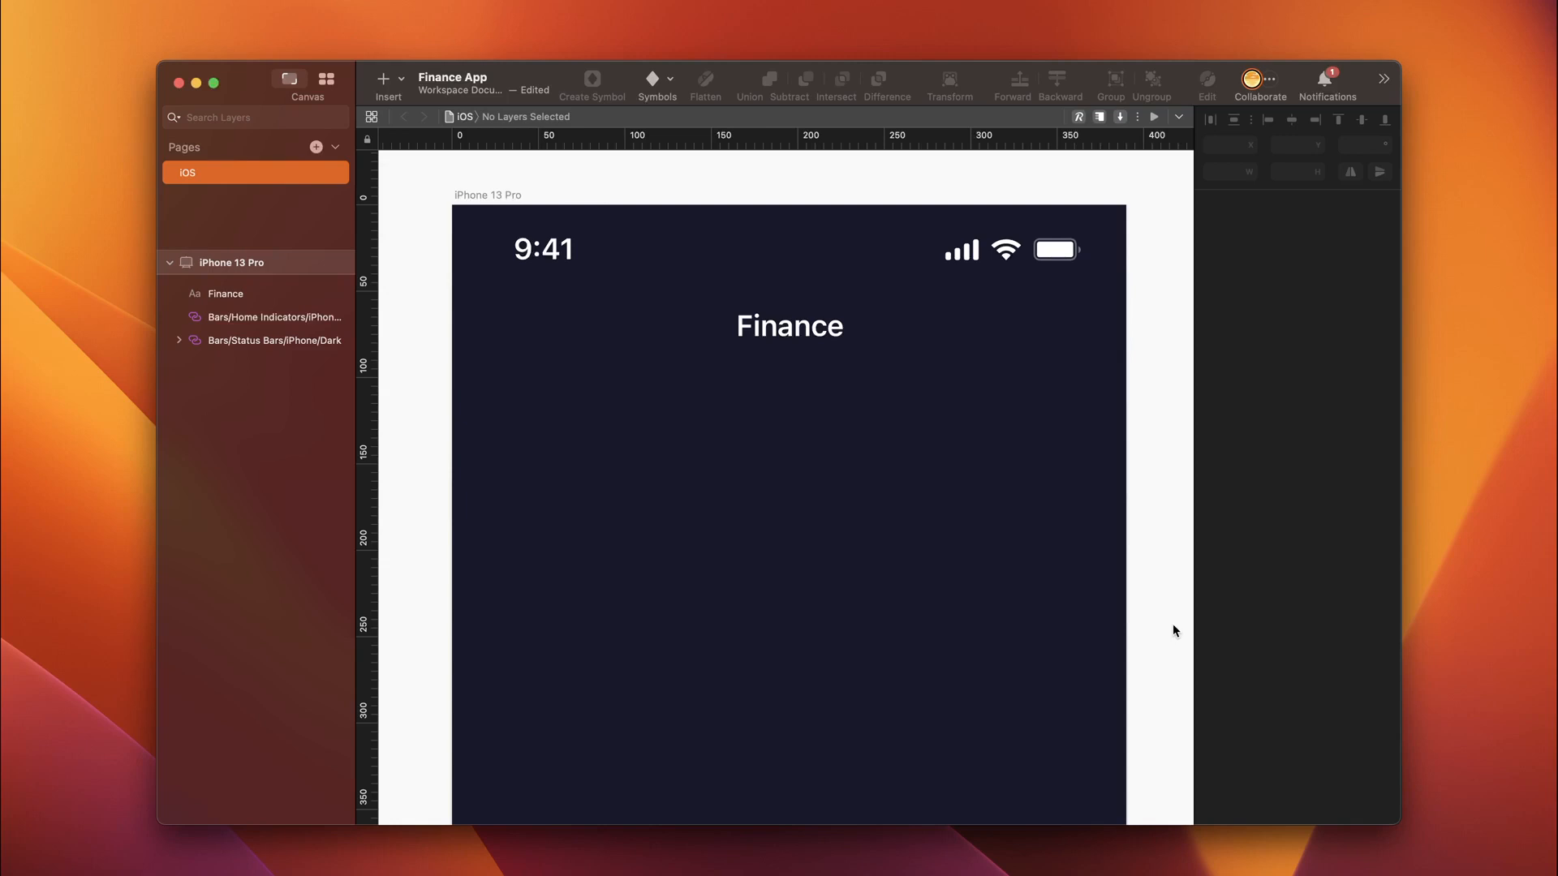
# Step: Add a new page named Patterns
pyautogui.click(316, 146)
pyautogui.write('Patterns')
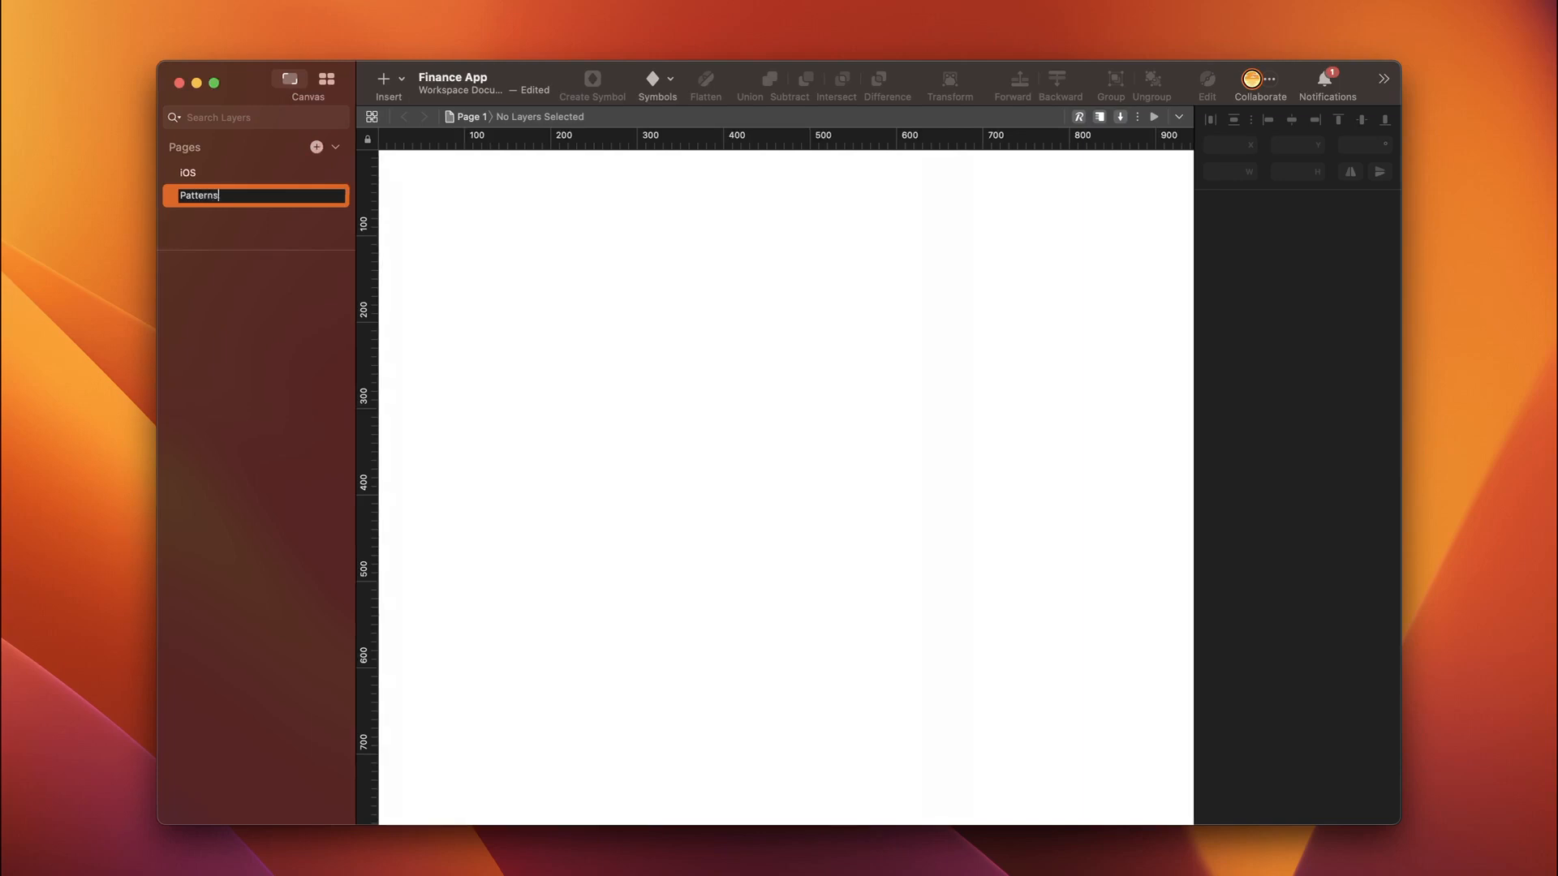
pyautogui.press('Return')
# Step: Create a 700×700 artboard on the Patterns page and give it a background color of 18192B
pyautogui.hotkey('ctrl', 'g')
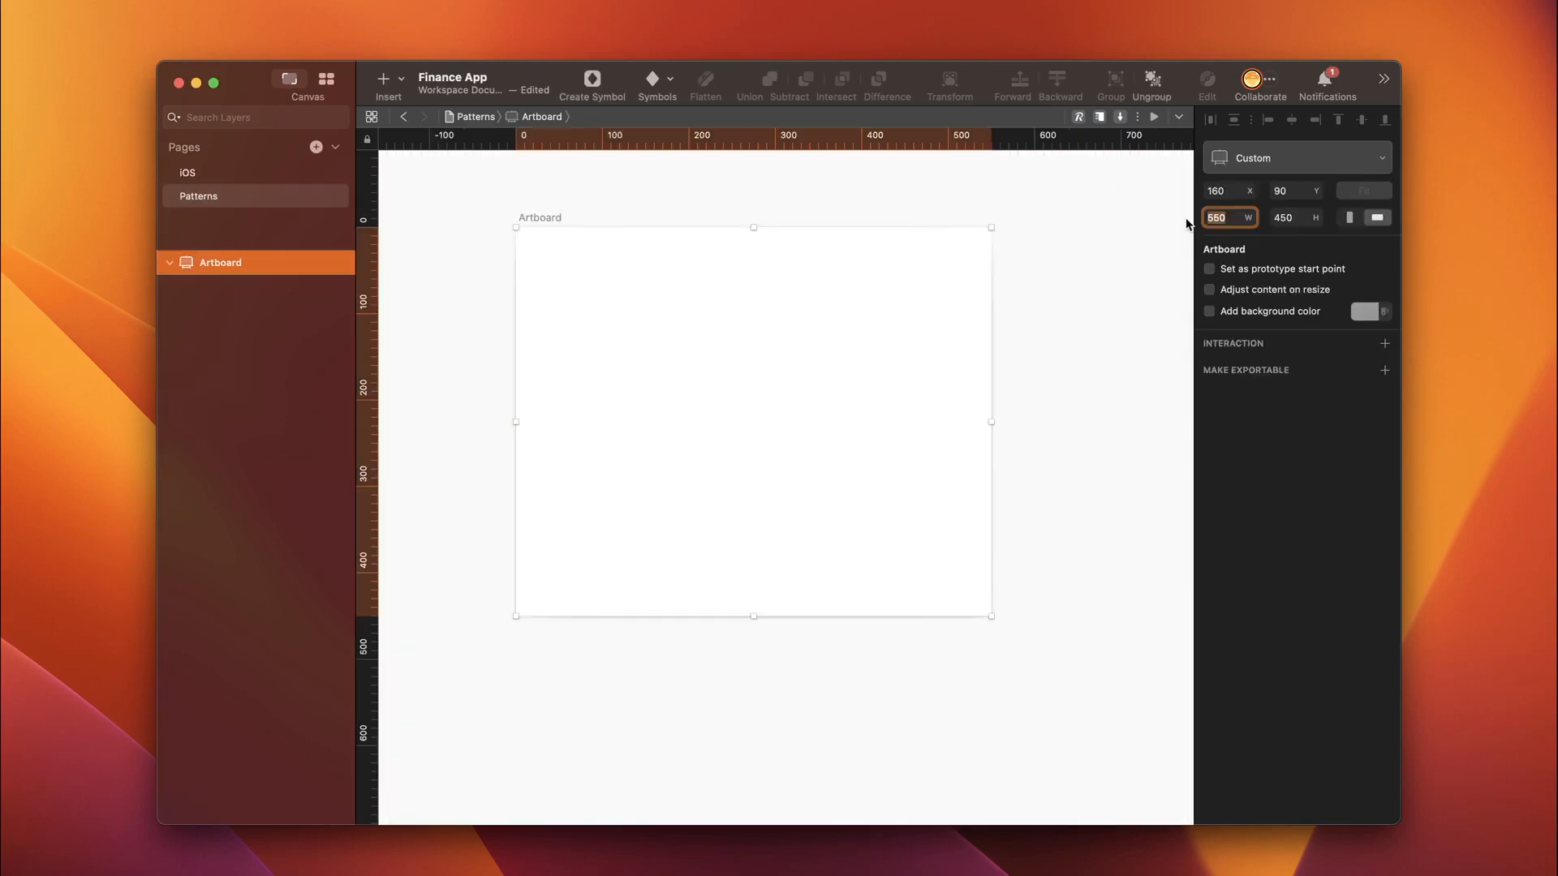
pyautogui.write('700')
pyautogui.press('Return')
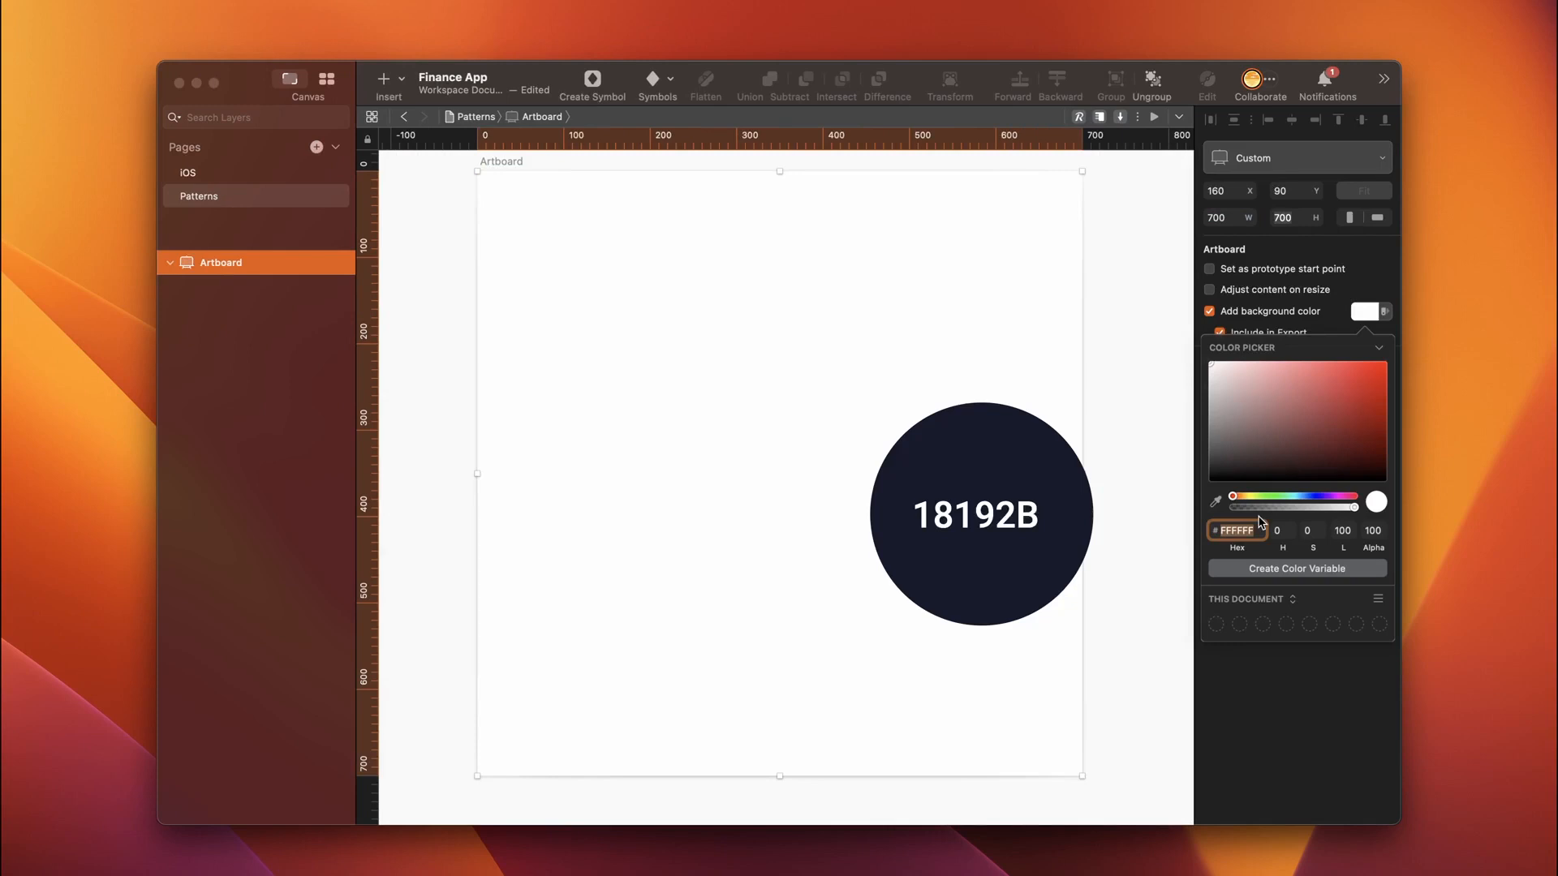
pyautogui.write('18192B')
pyautogui.press('Return')
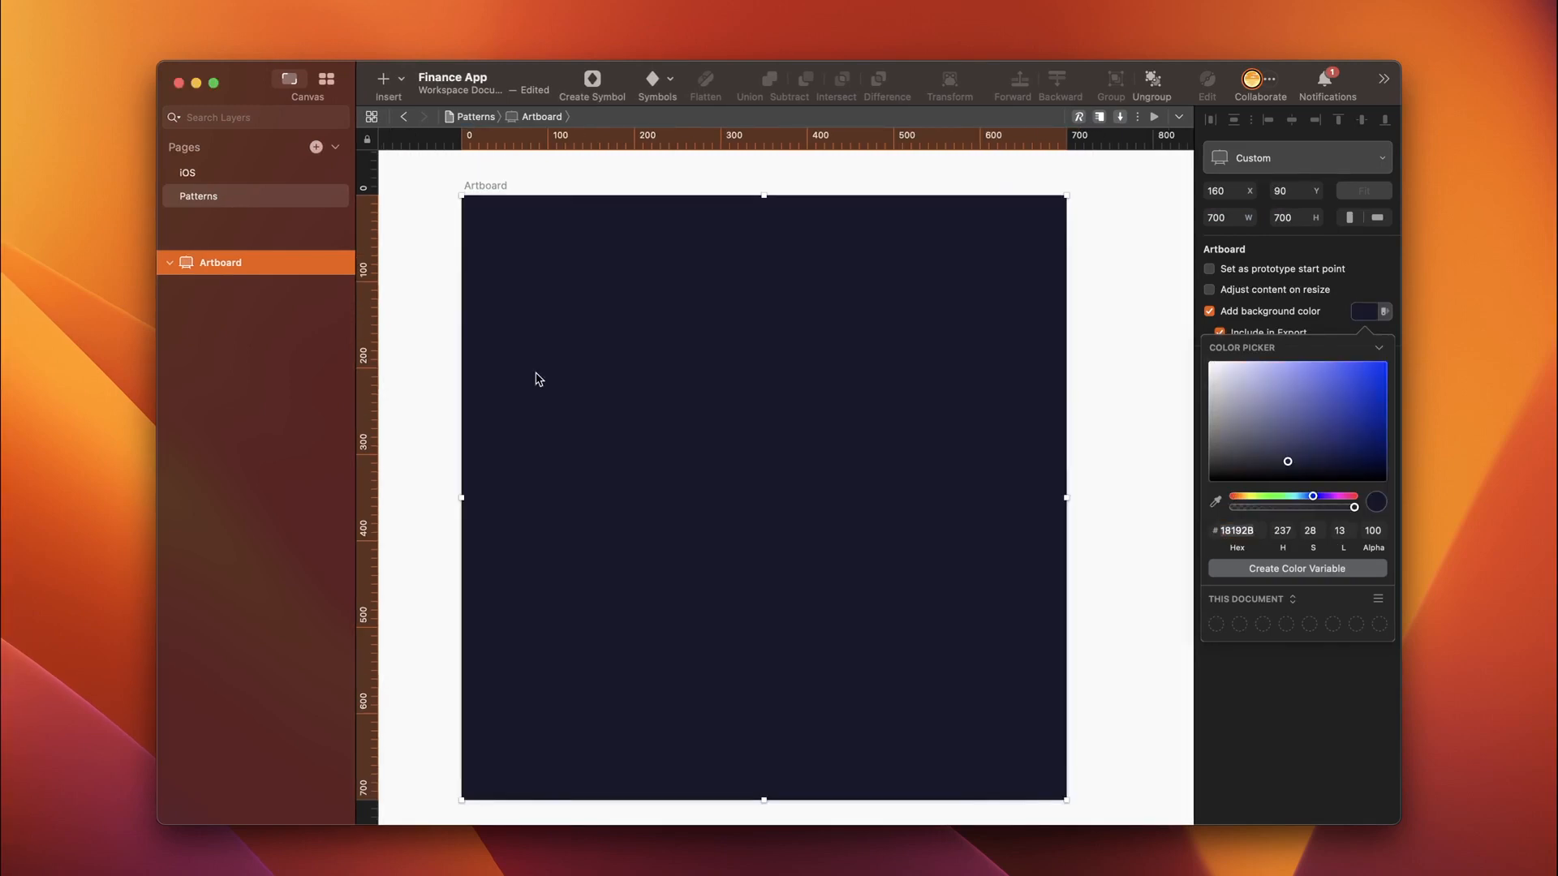
# Step: Draw a circle in the upper-left part of the artboard and set its size to 200×200
pyautogui.press('o')
pyautogui.moveTo(502, 271); pyautogui.dragTo(680, 449)
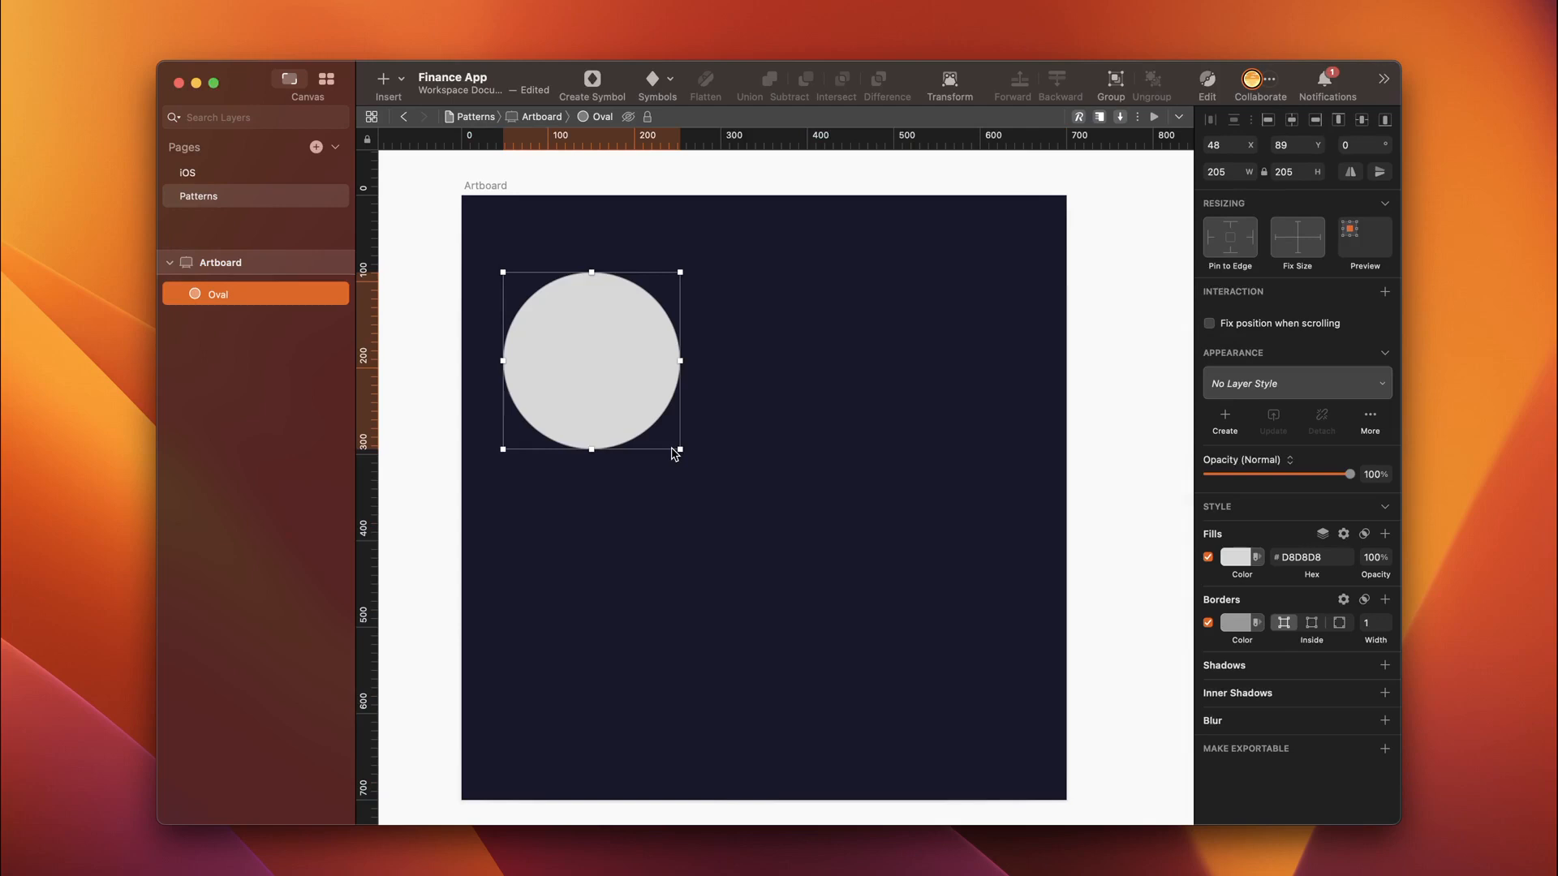
pyautogui.click(1220, 170)
pyautogui.write('200')
pyautogui.press('Return')
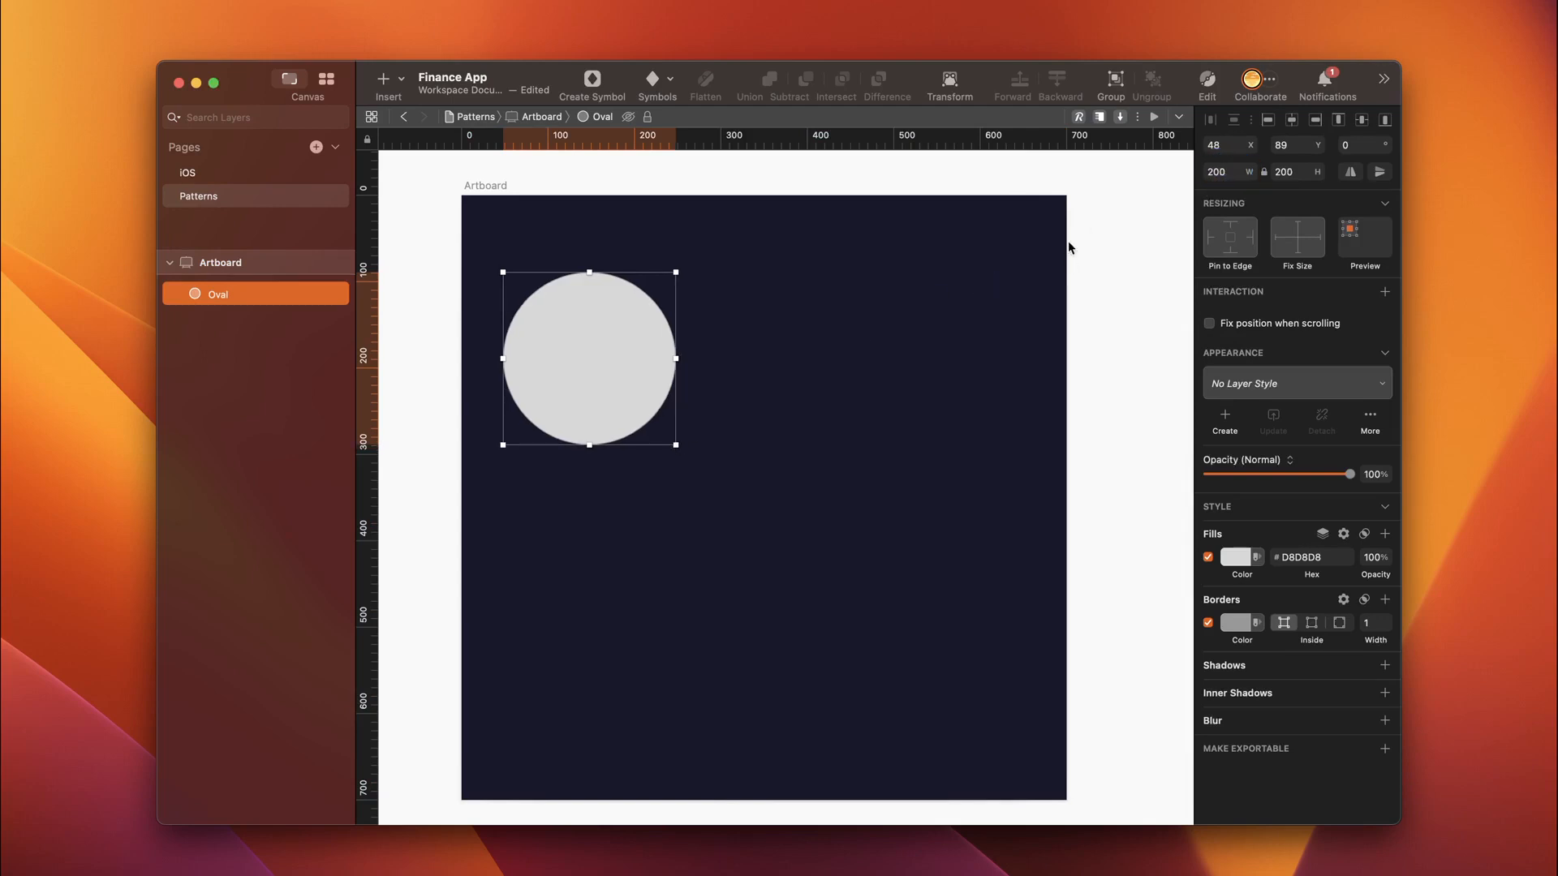
# Step: Position the 200×200 circle at X 40, Y 180 on the artboard
pyautogui.click(1214, 145)
pyautogui.write('40')
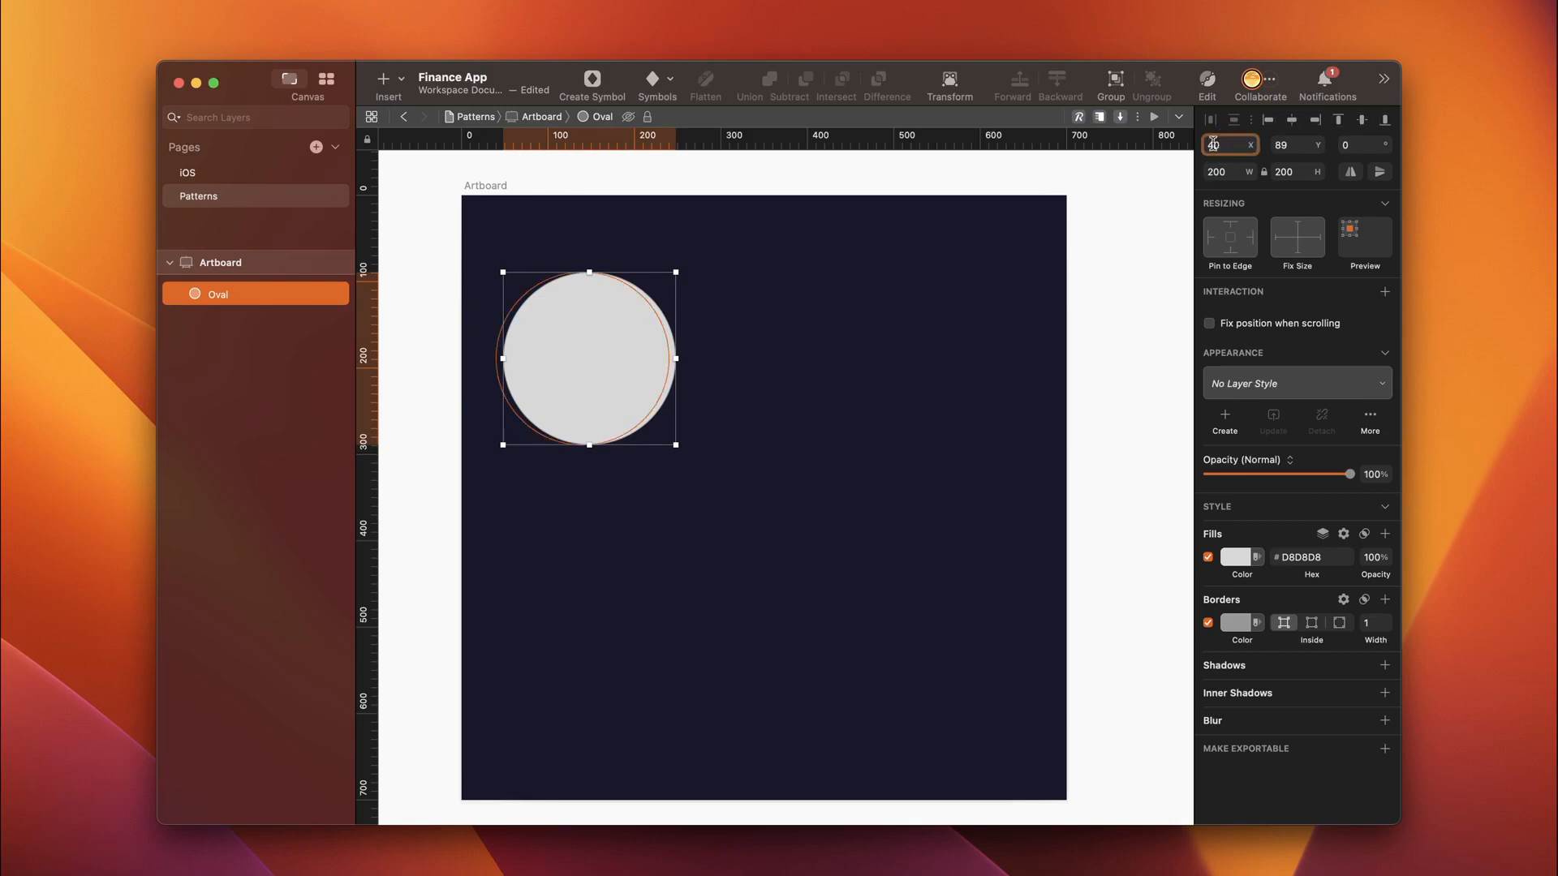
pyautogui.press('Tab')
pyautogui.write('180')
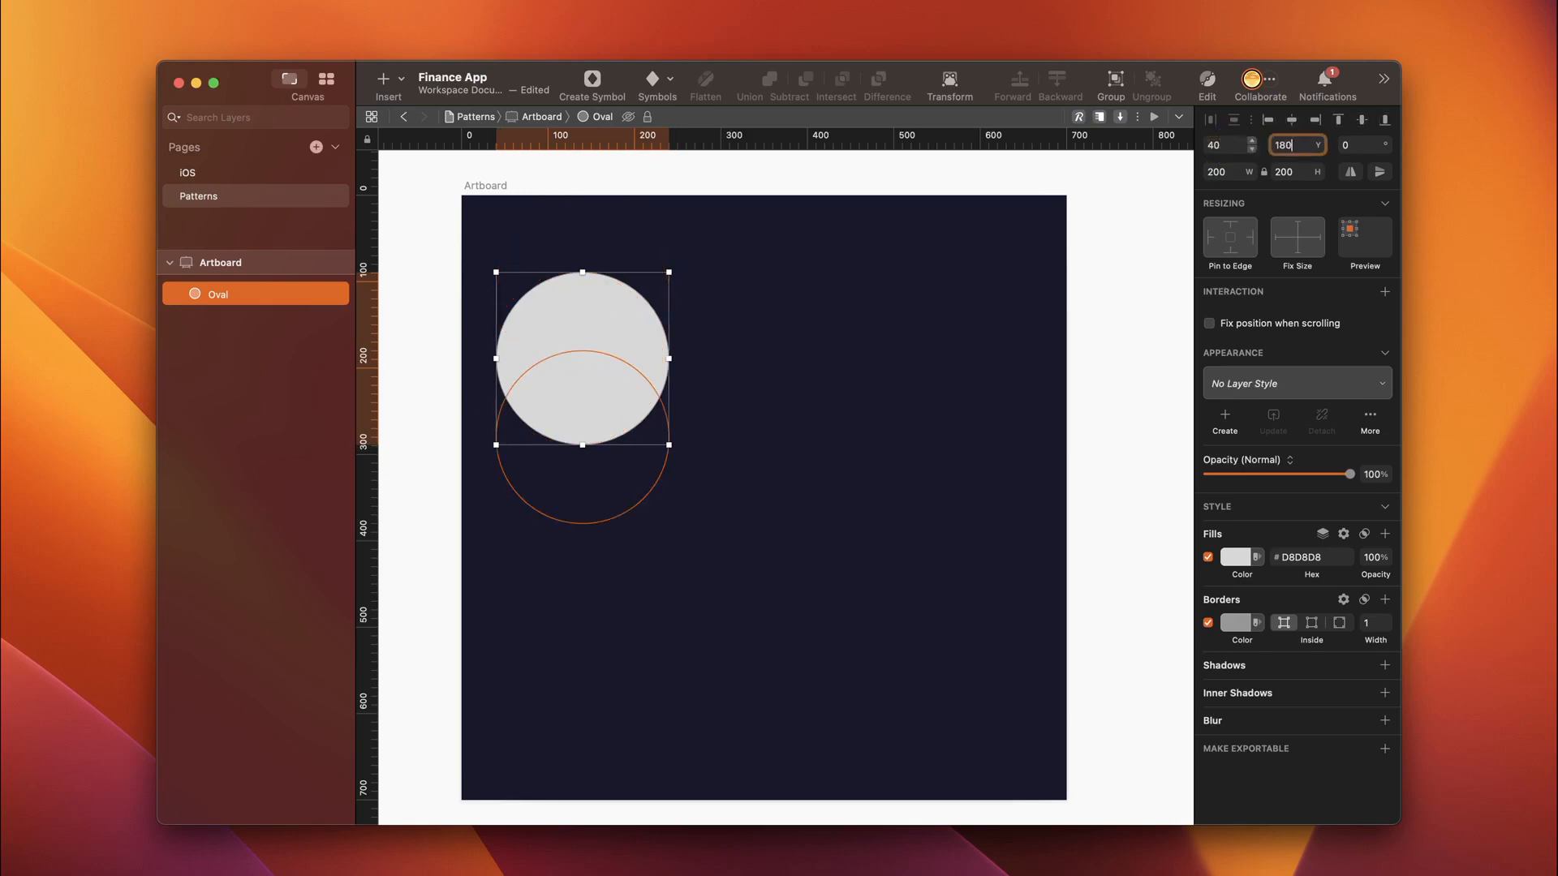
pyautogui.press('Return')
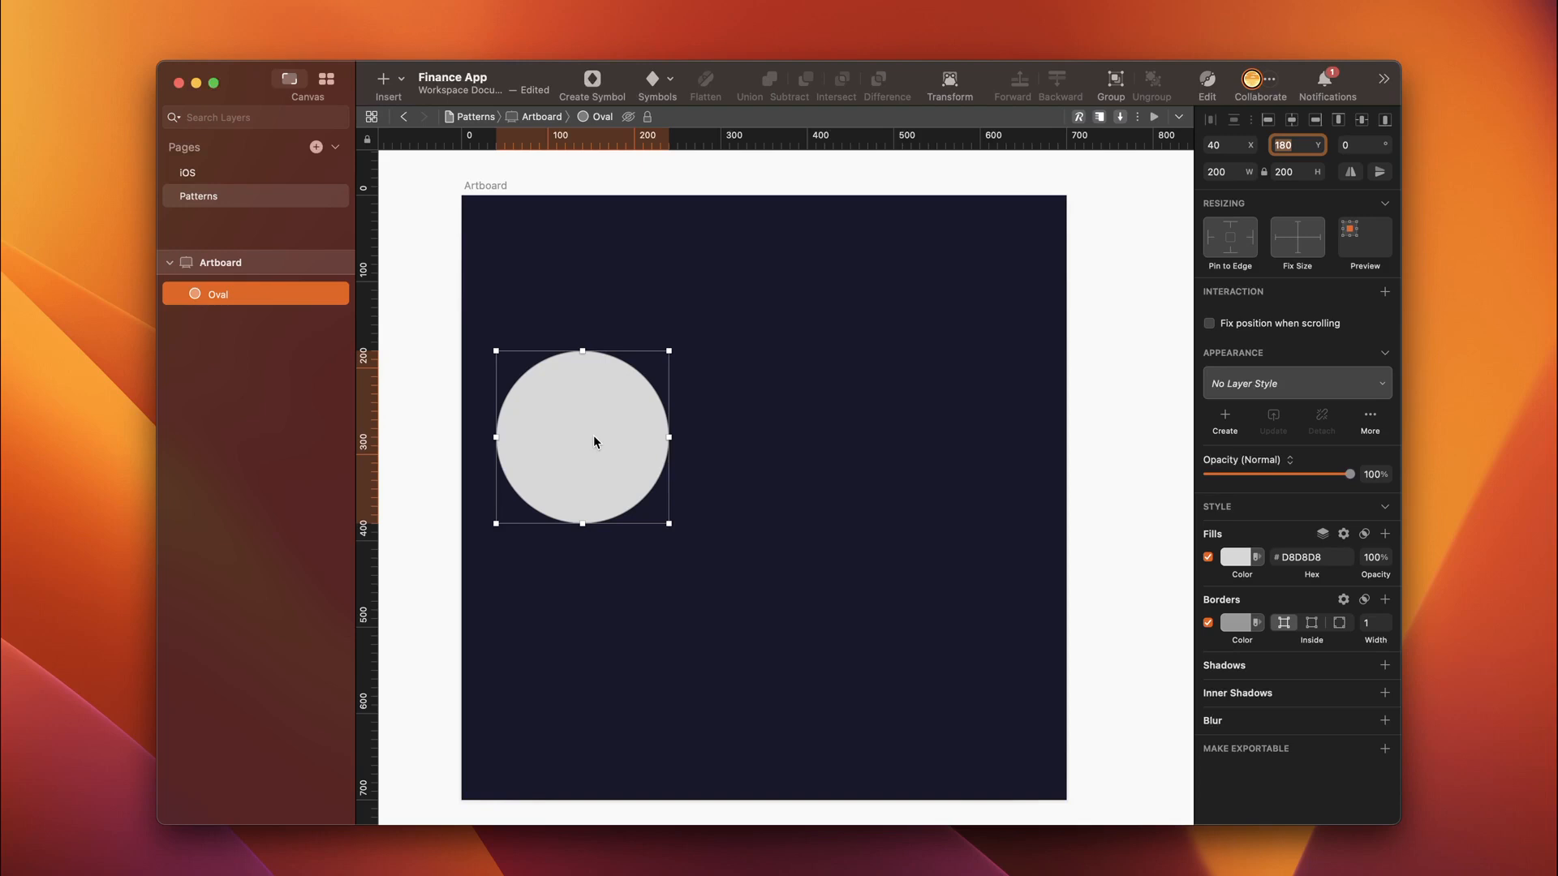
# Step: Duplicate the circle to its right, unlock the copy's proportions and resize it to 280 wide by 300 high
pyautogui.moveTo(591, 438); pyautogui.dragTo(869, 450)
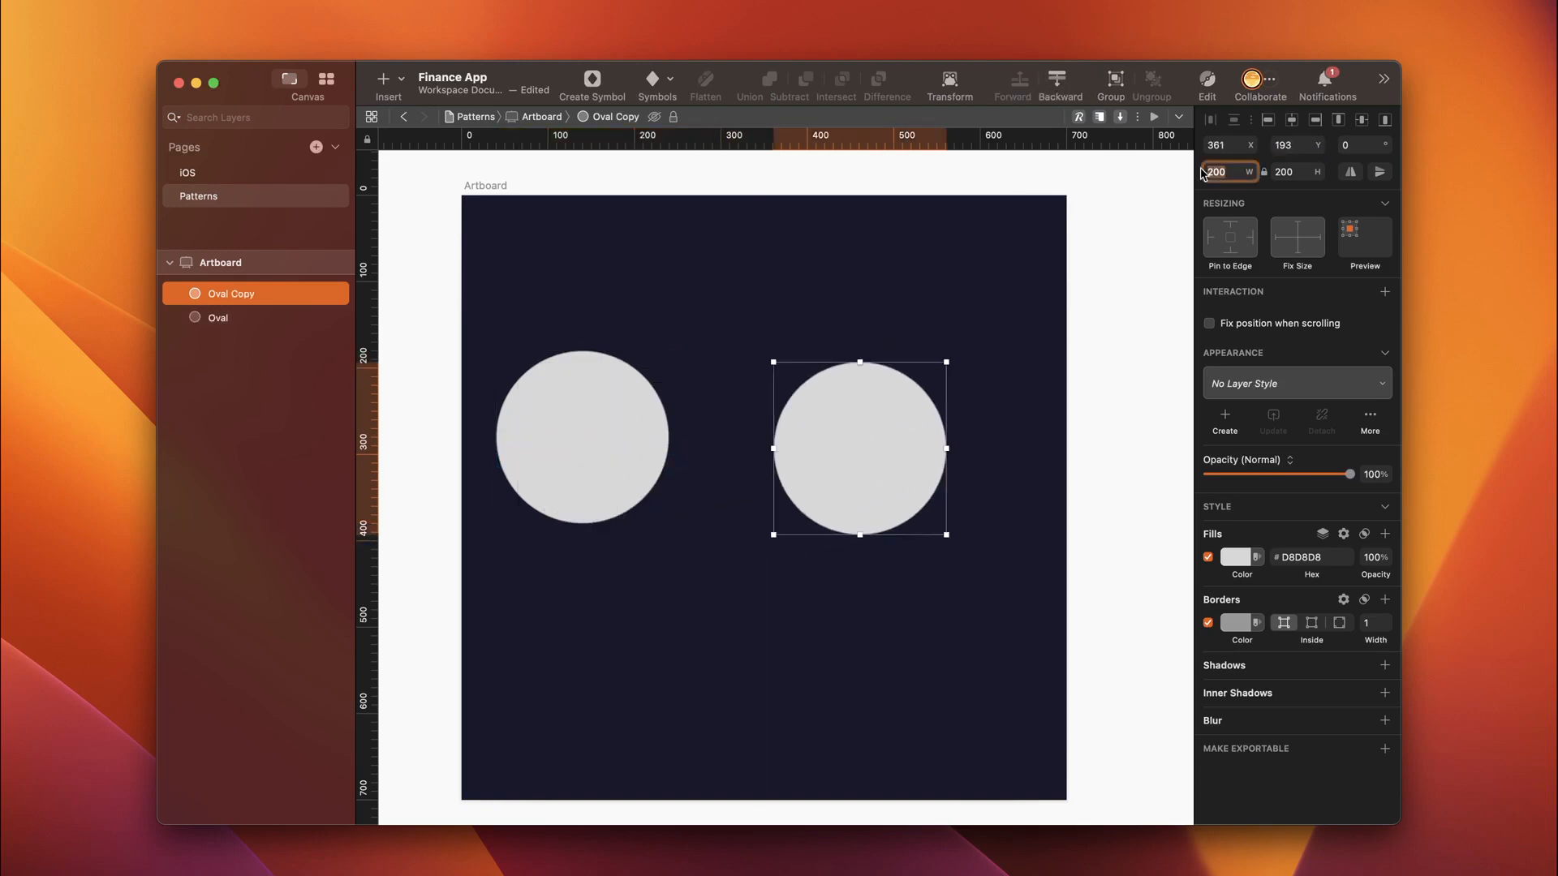
pyautogui.write('280')
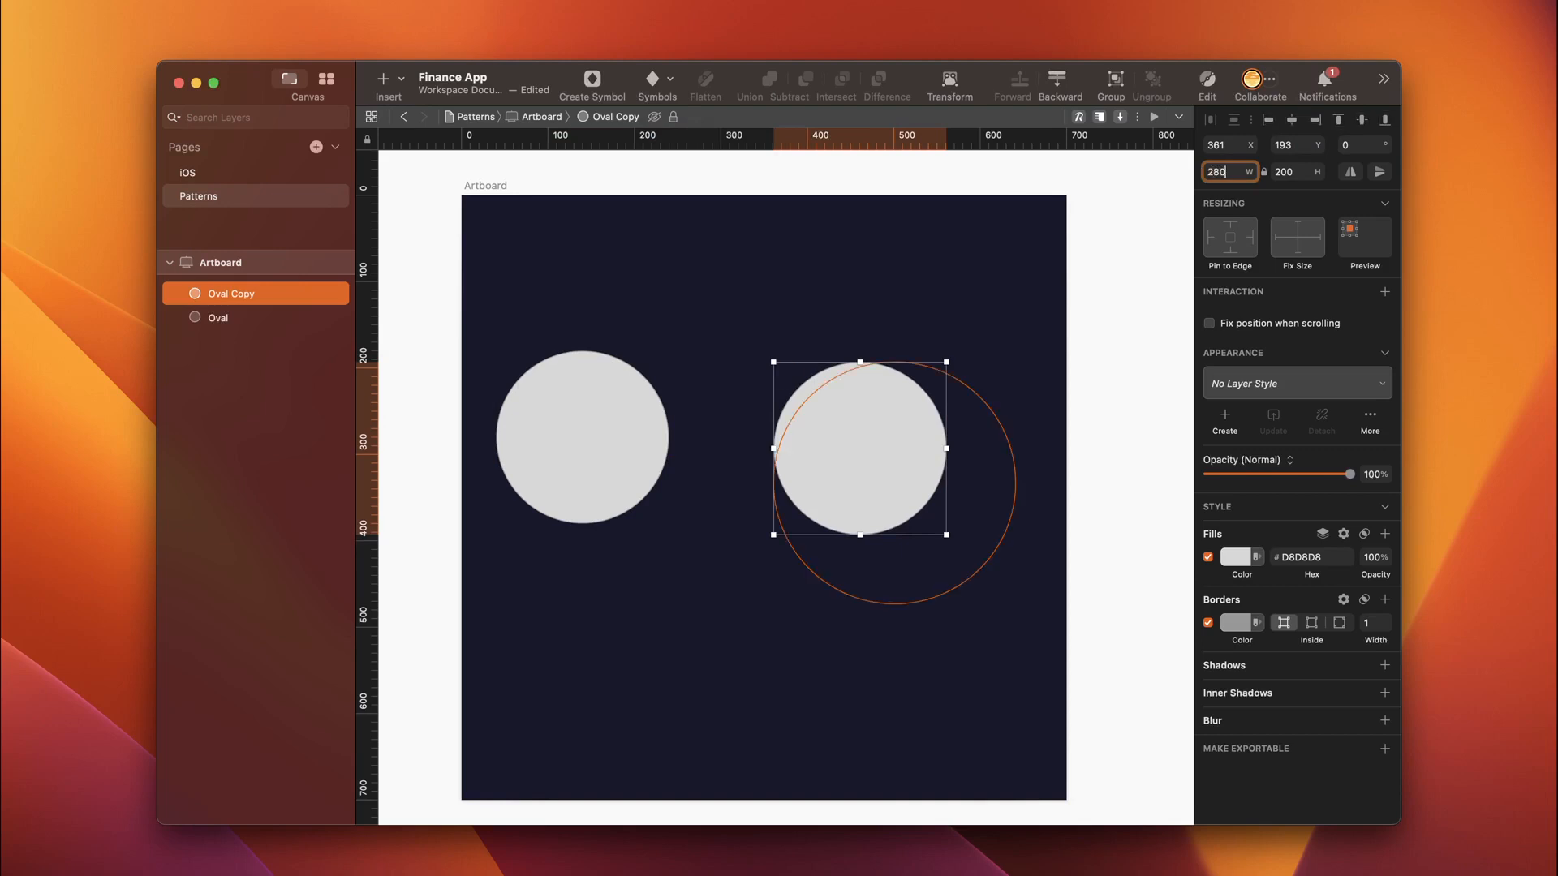
pyautogui.press('Tab')
pyautogui.write('300')
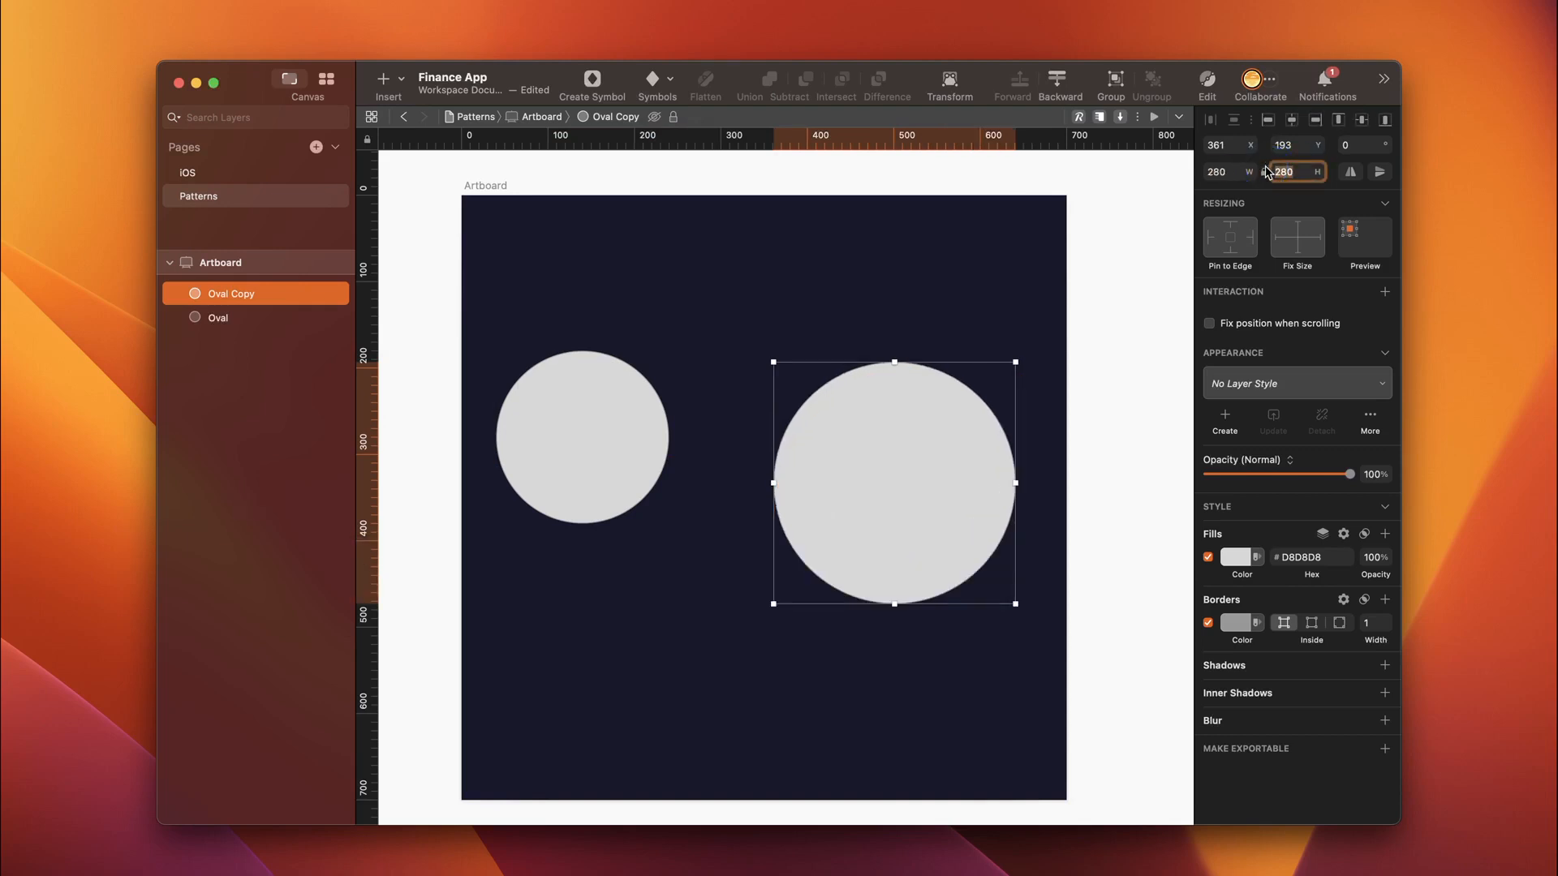
pyautogui.press('Return')
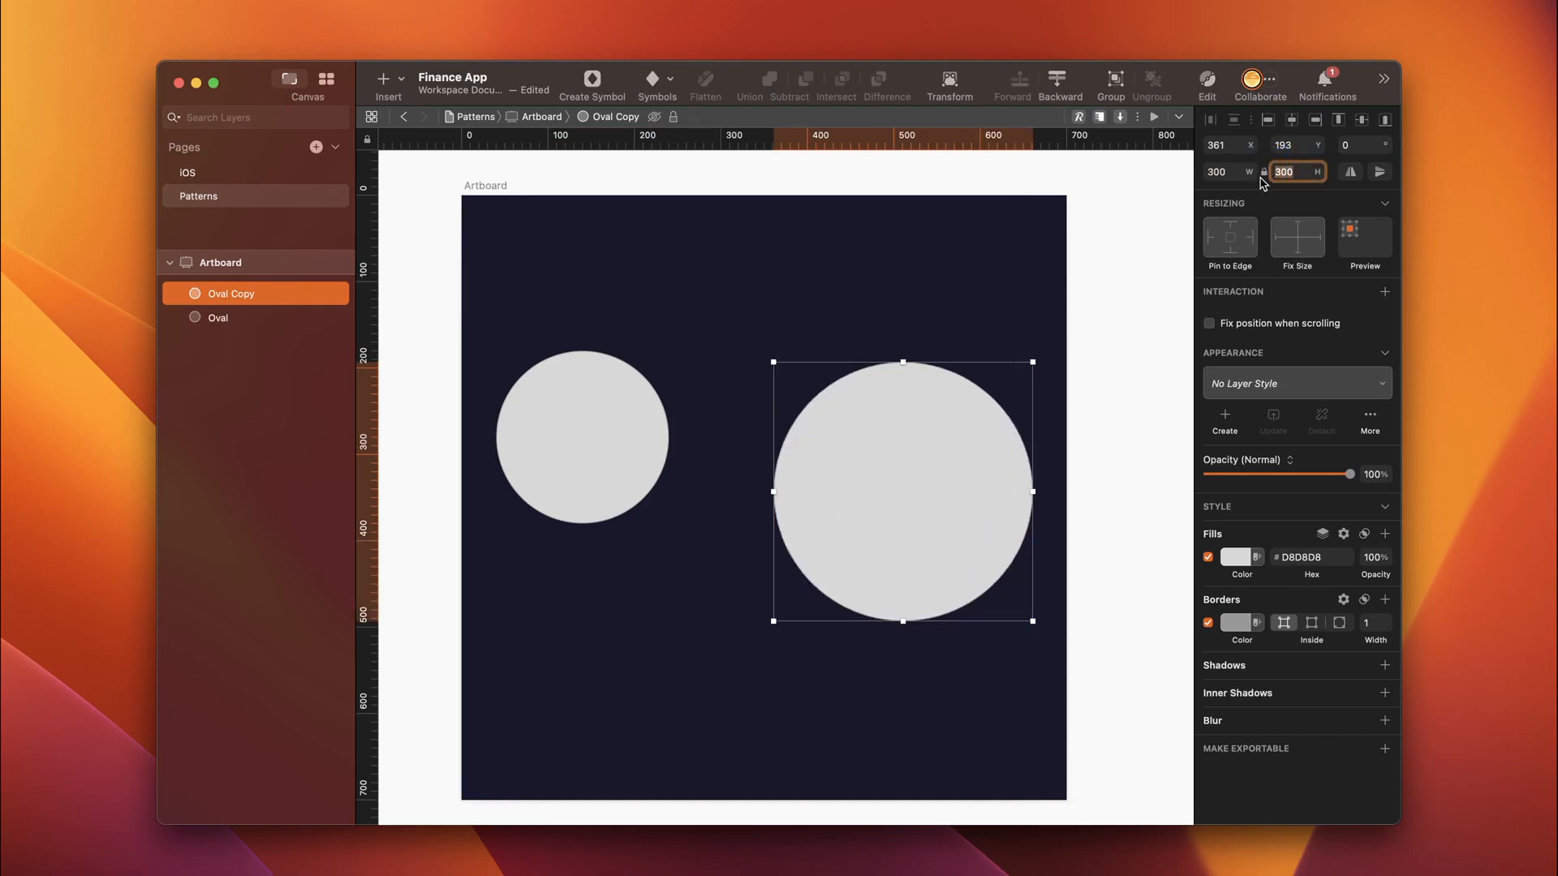
pyautogui.click(1263, 171)
pyautogui.click(1221, 171)
pyautogui.write('280')
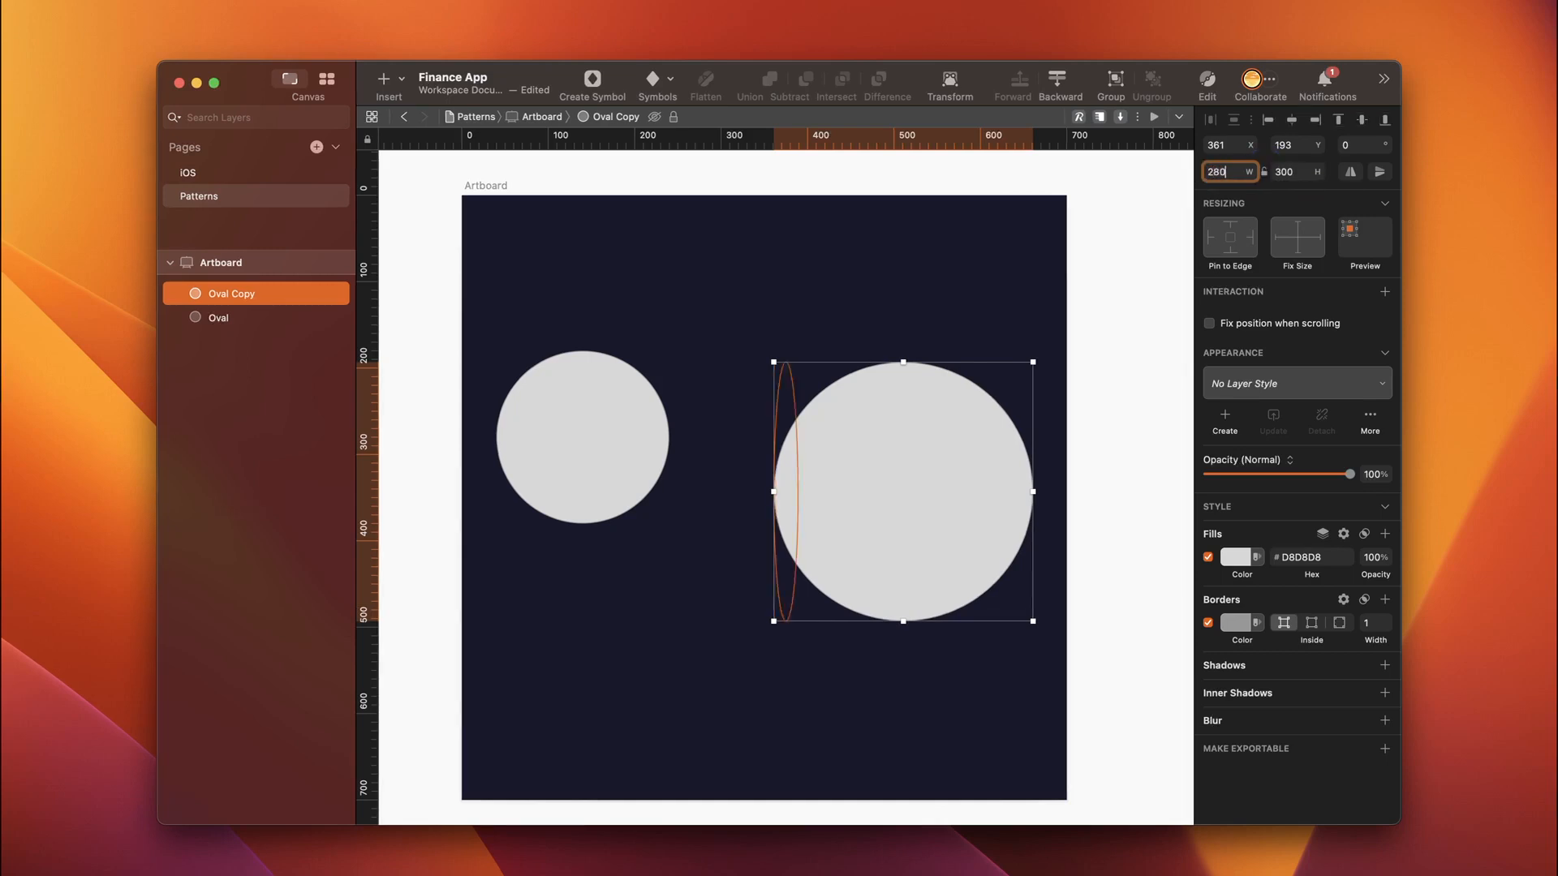
# Step: Position the larger oval at X 360, Y about 180, and move the small circle down to Y about 260
pyautogui.click(1229, 144)
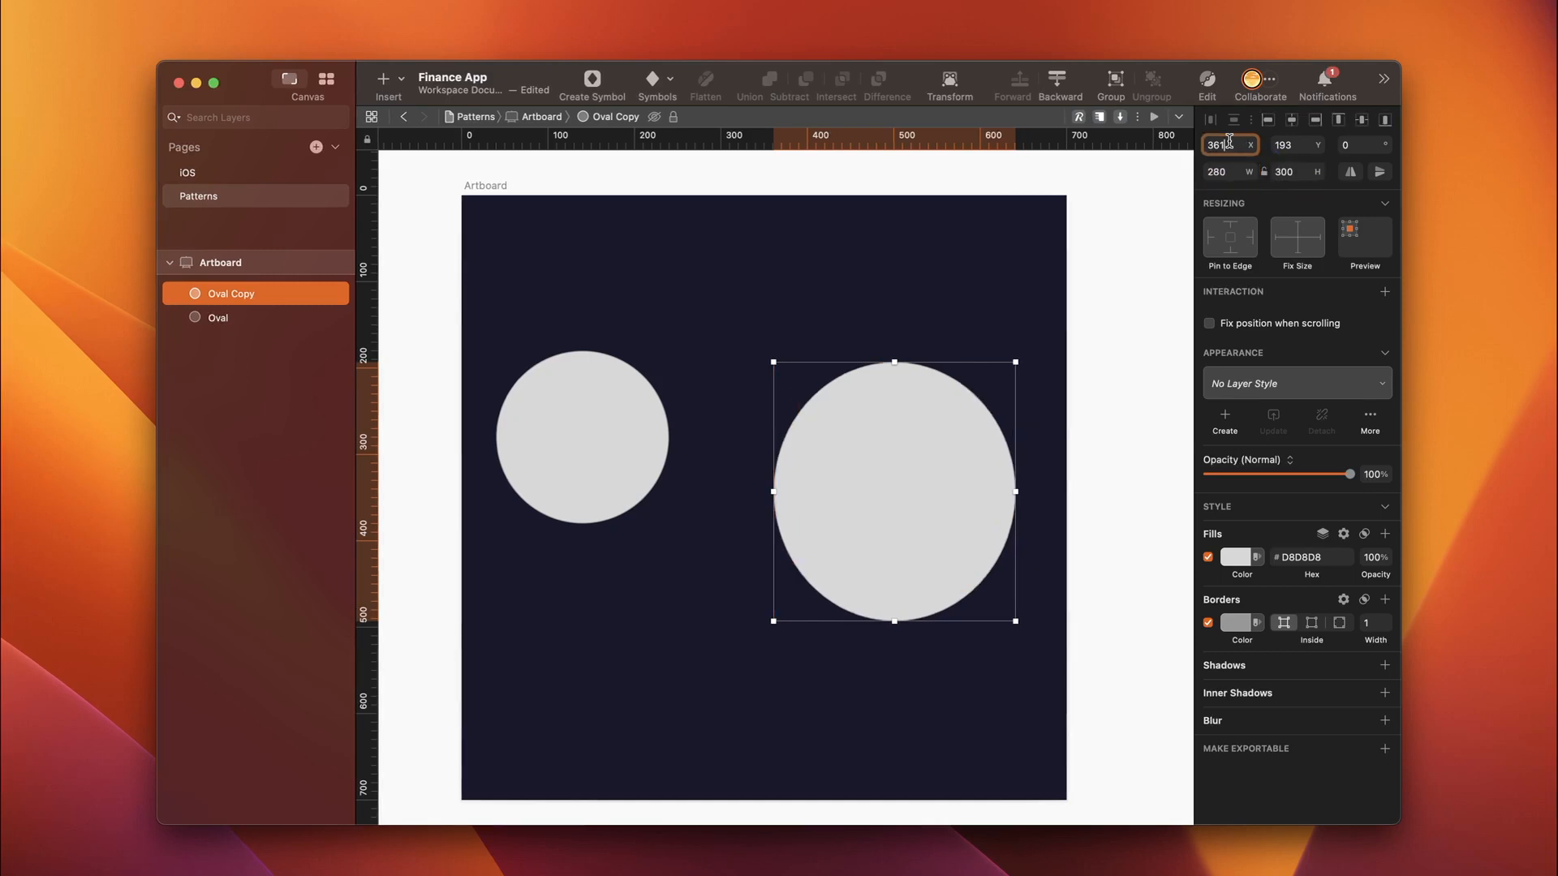
pyautogui.write('360')
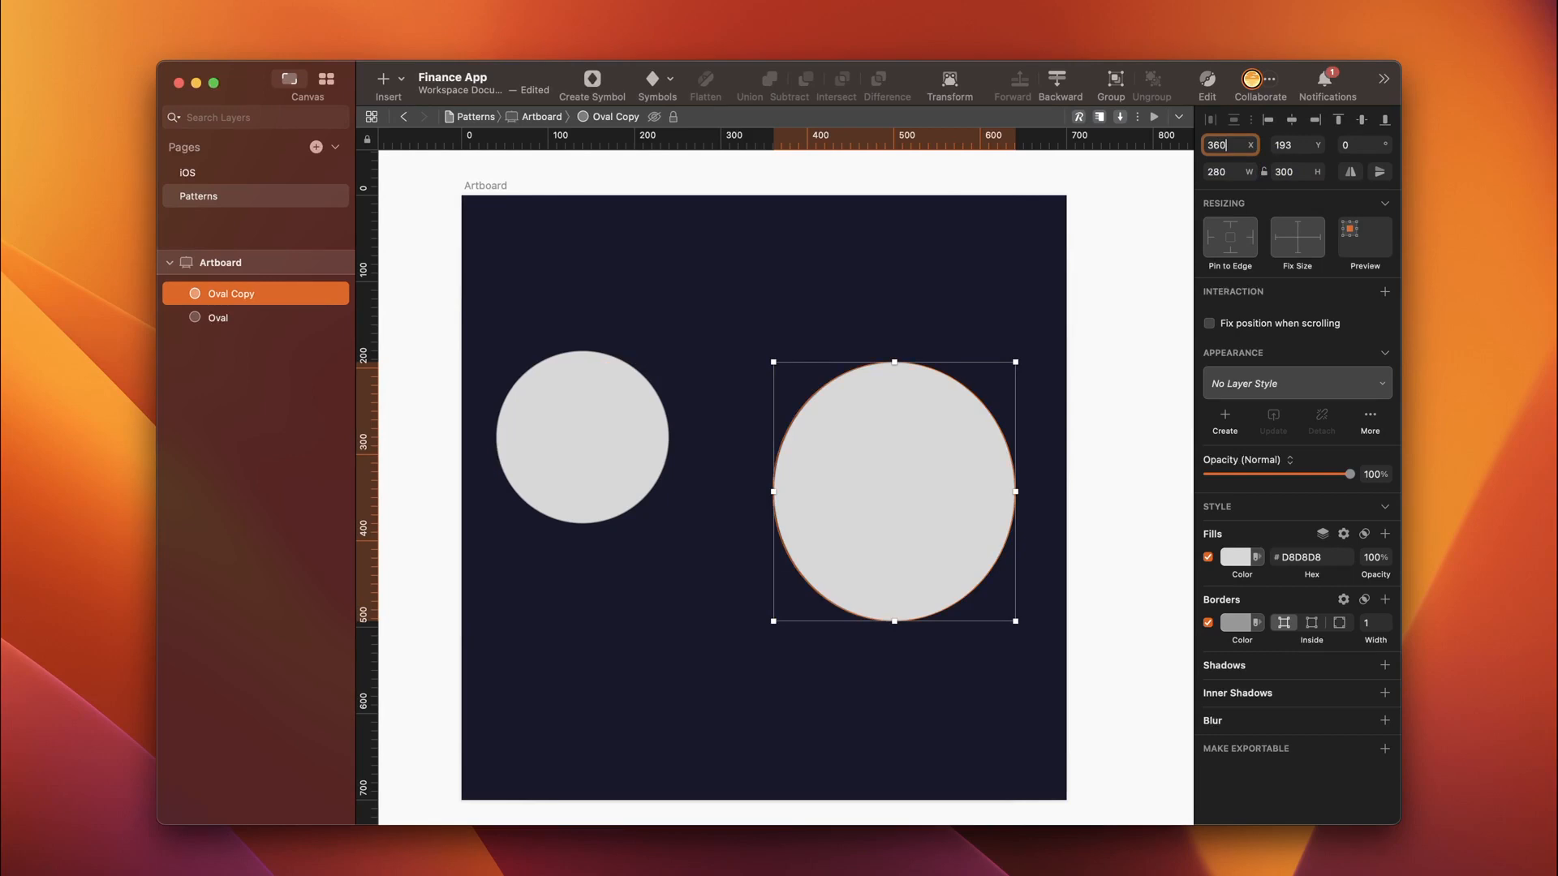
pyautogui.press('Tab')
pyautogui.write('1')
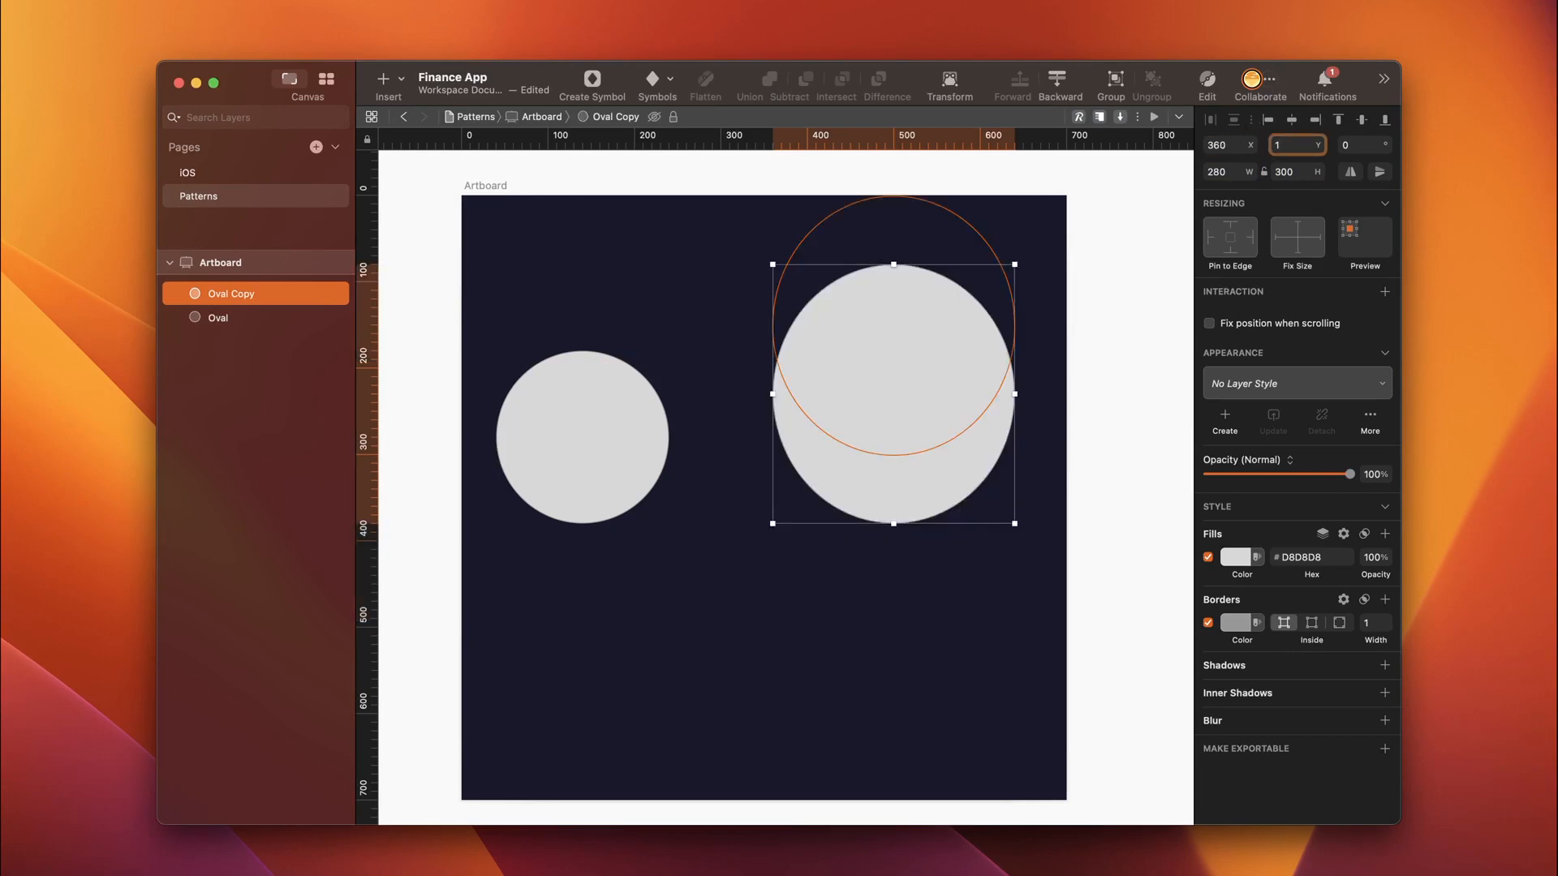
pyautogui.click(1142, 731)
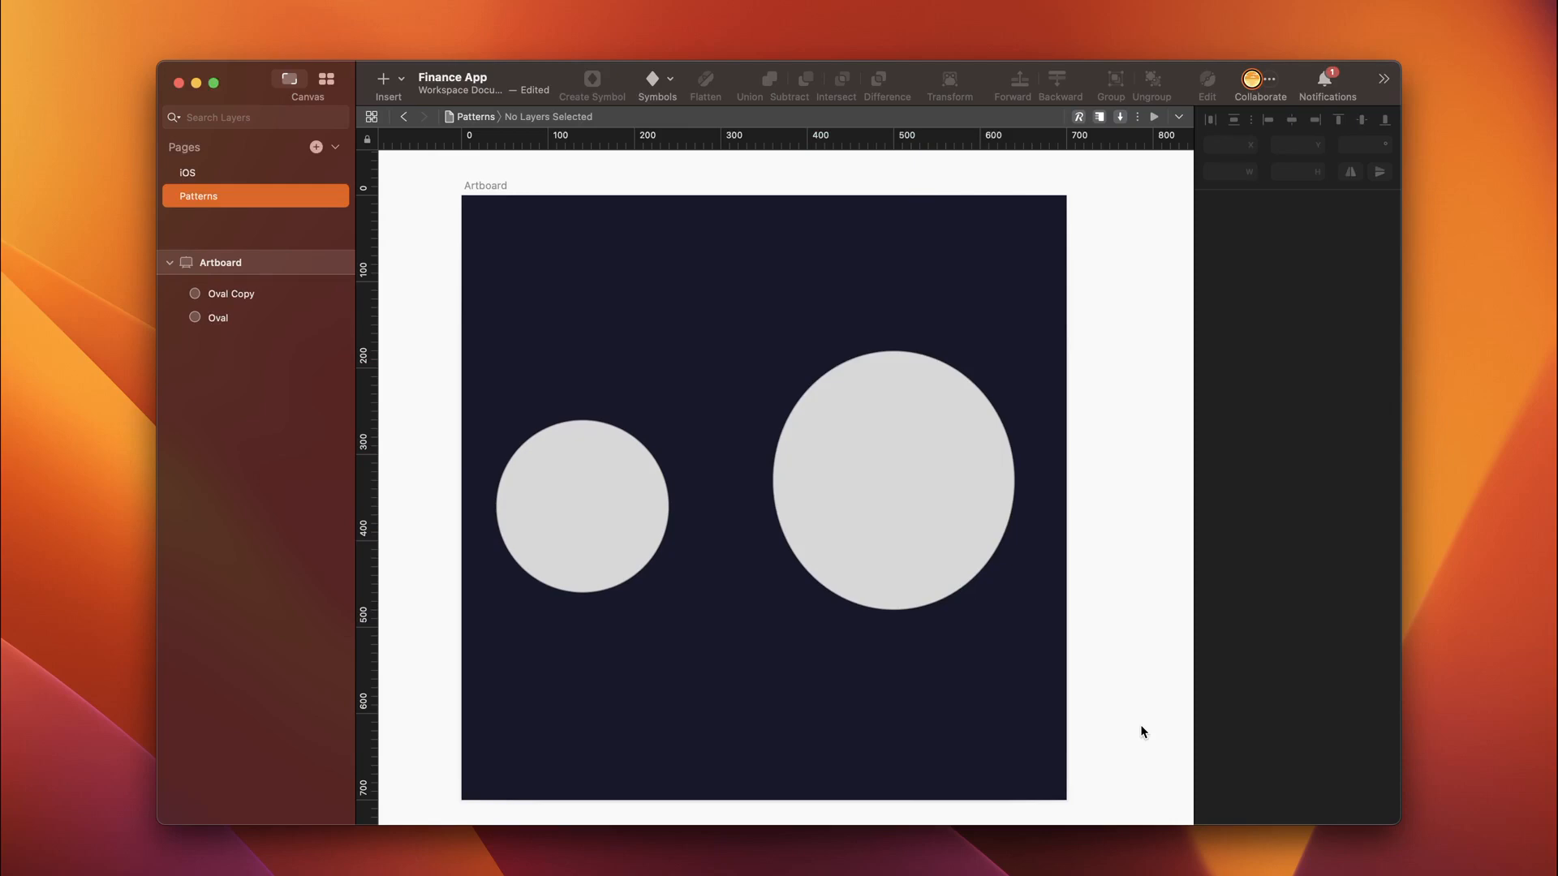
# Step: Show the grid on the Patterns artboard and set its block size to 10 px
pyautogui.click(205, 0)
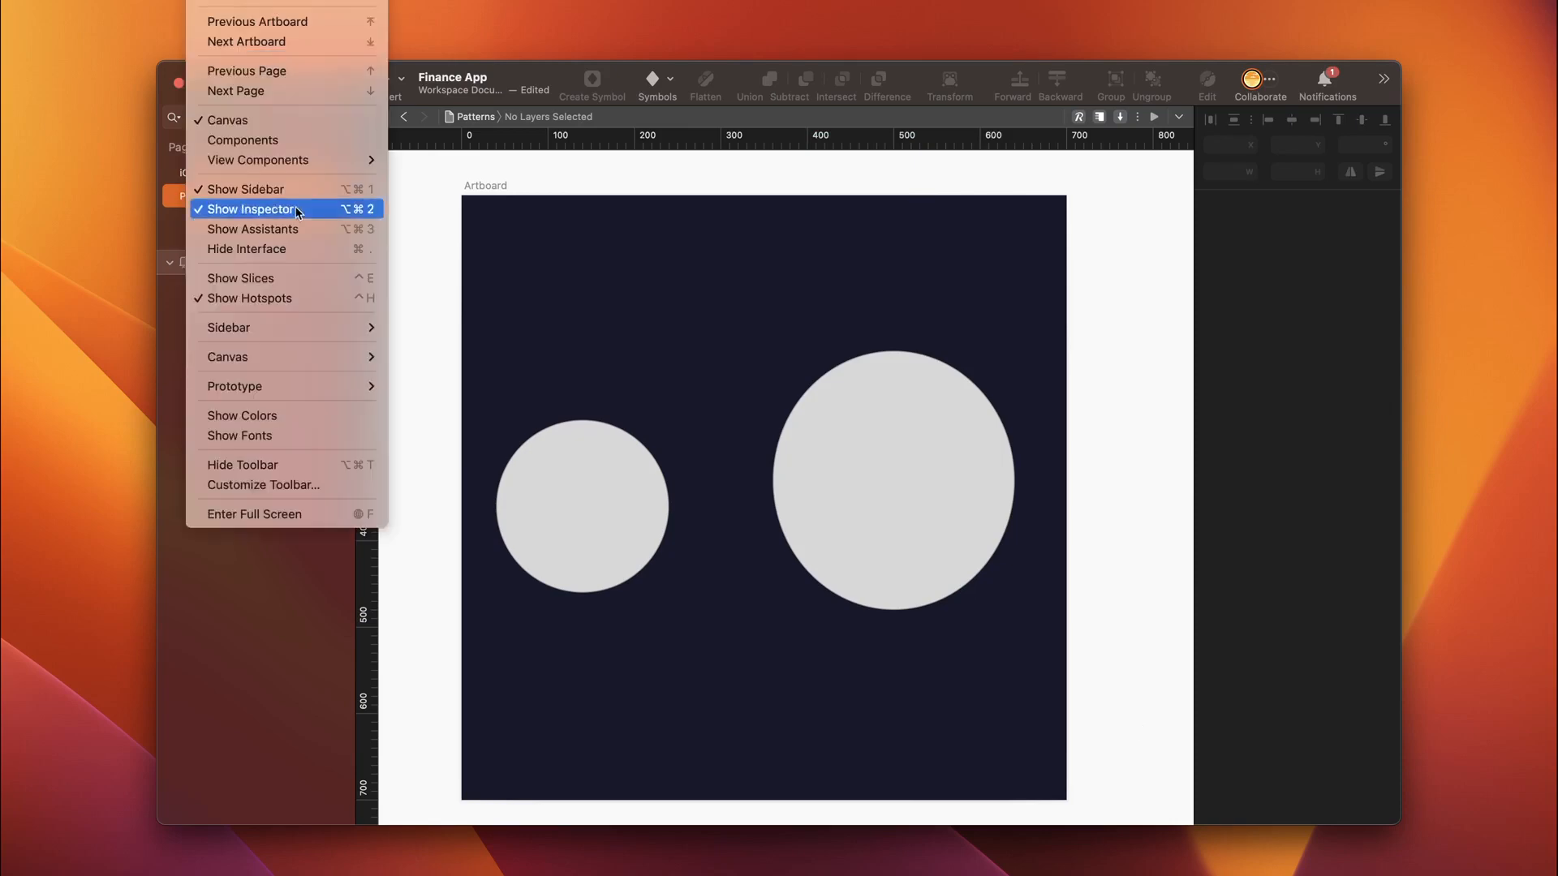
pyautogui.moveTo(284, 357)
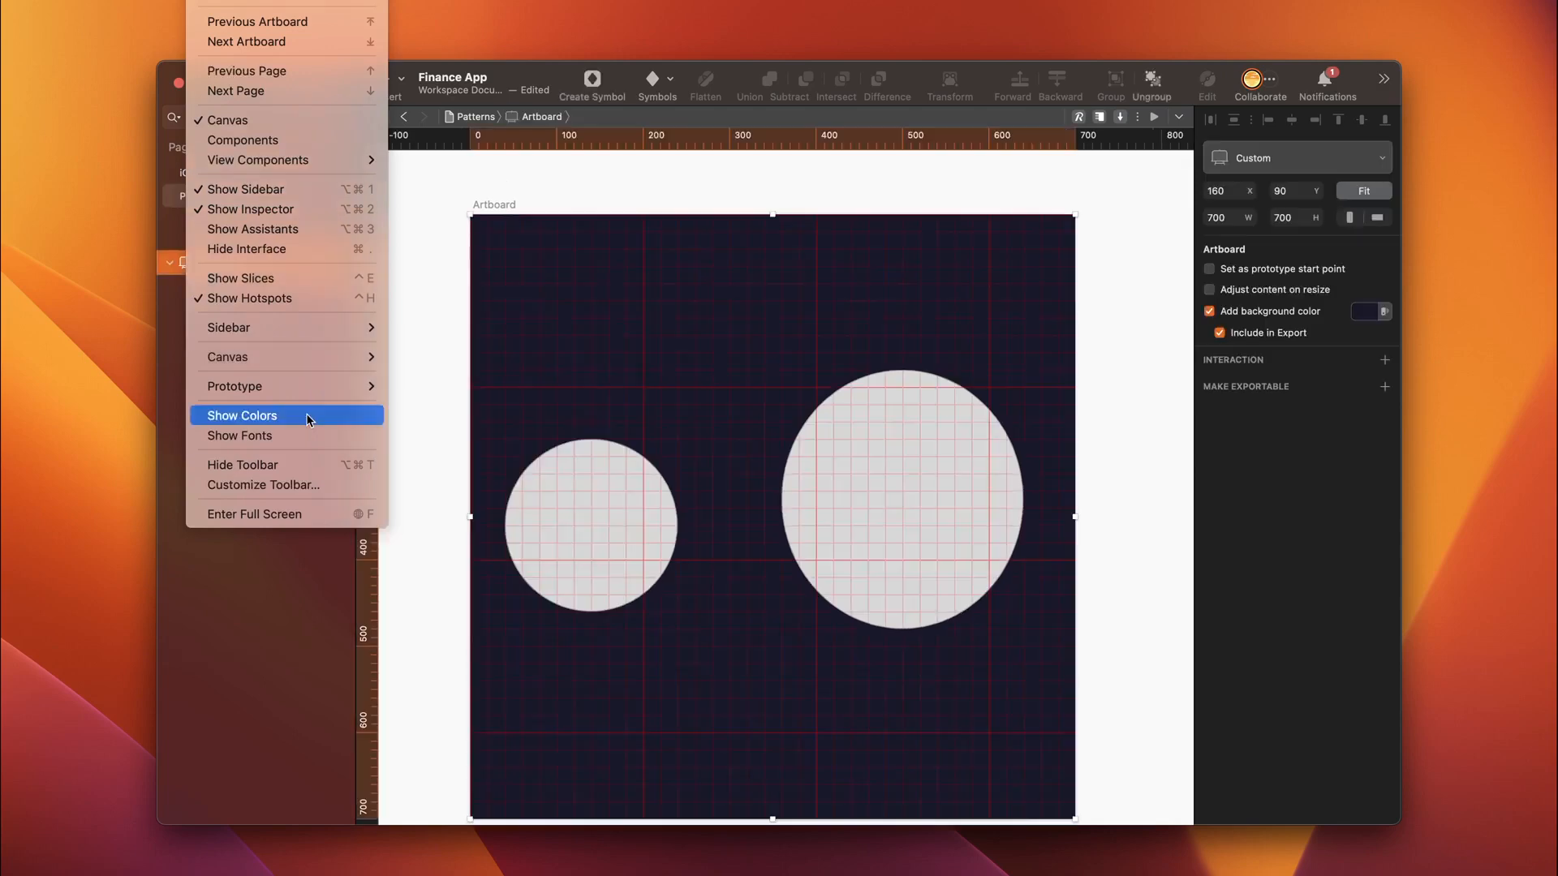
pyautogui.moveTo(284, 357)
pyautogui.click(495, 622)
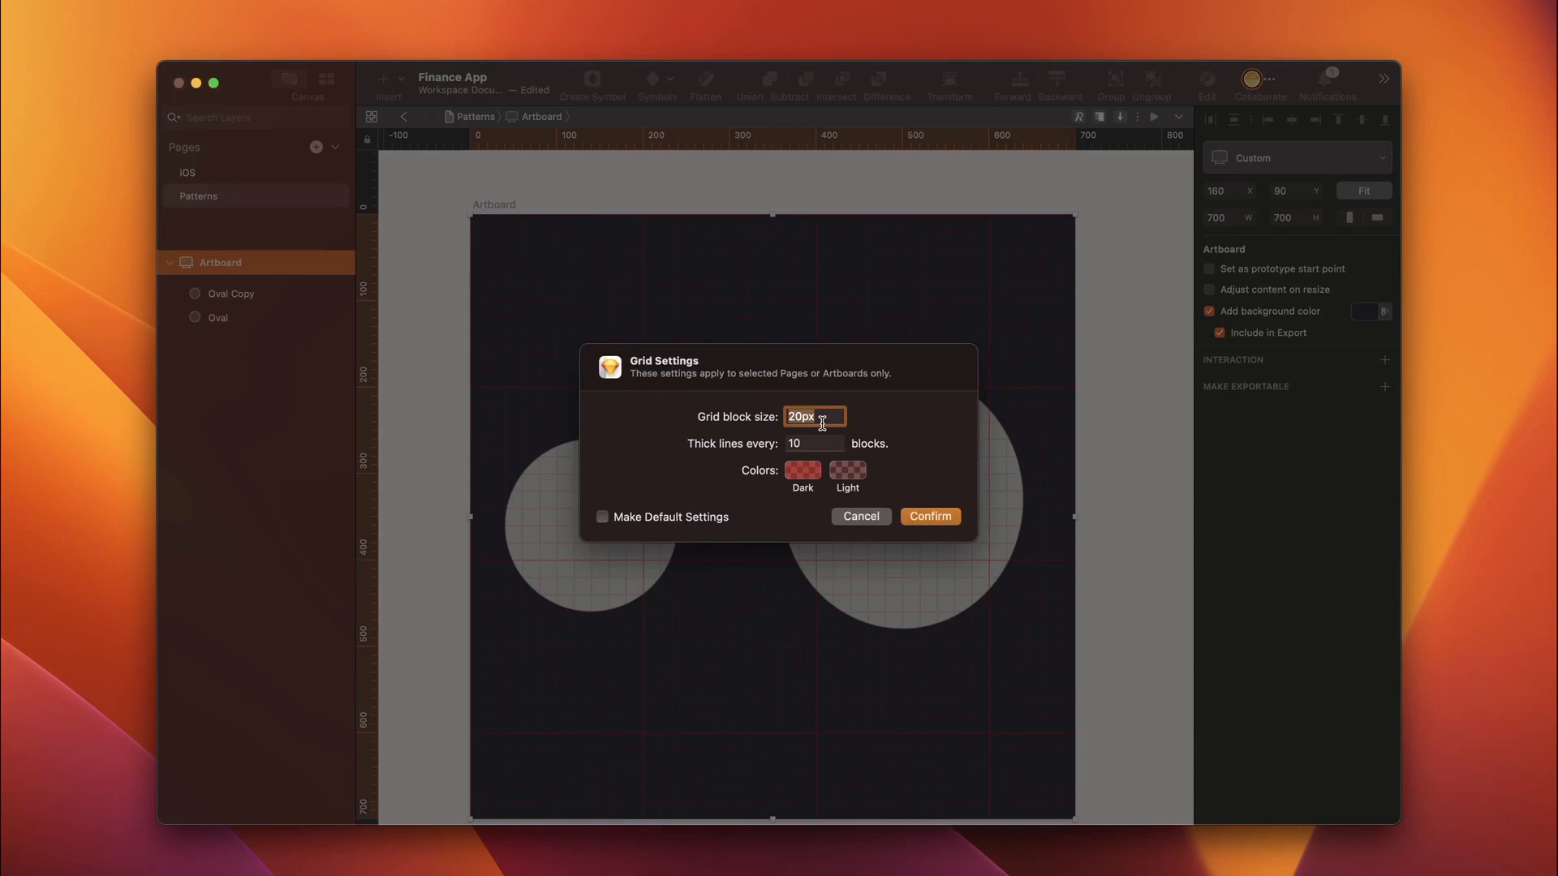
pyautogui.press('Return')
pyautogui.press('super+plus')
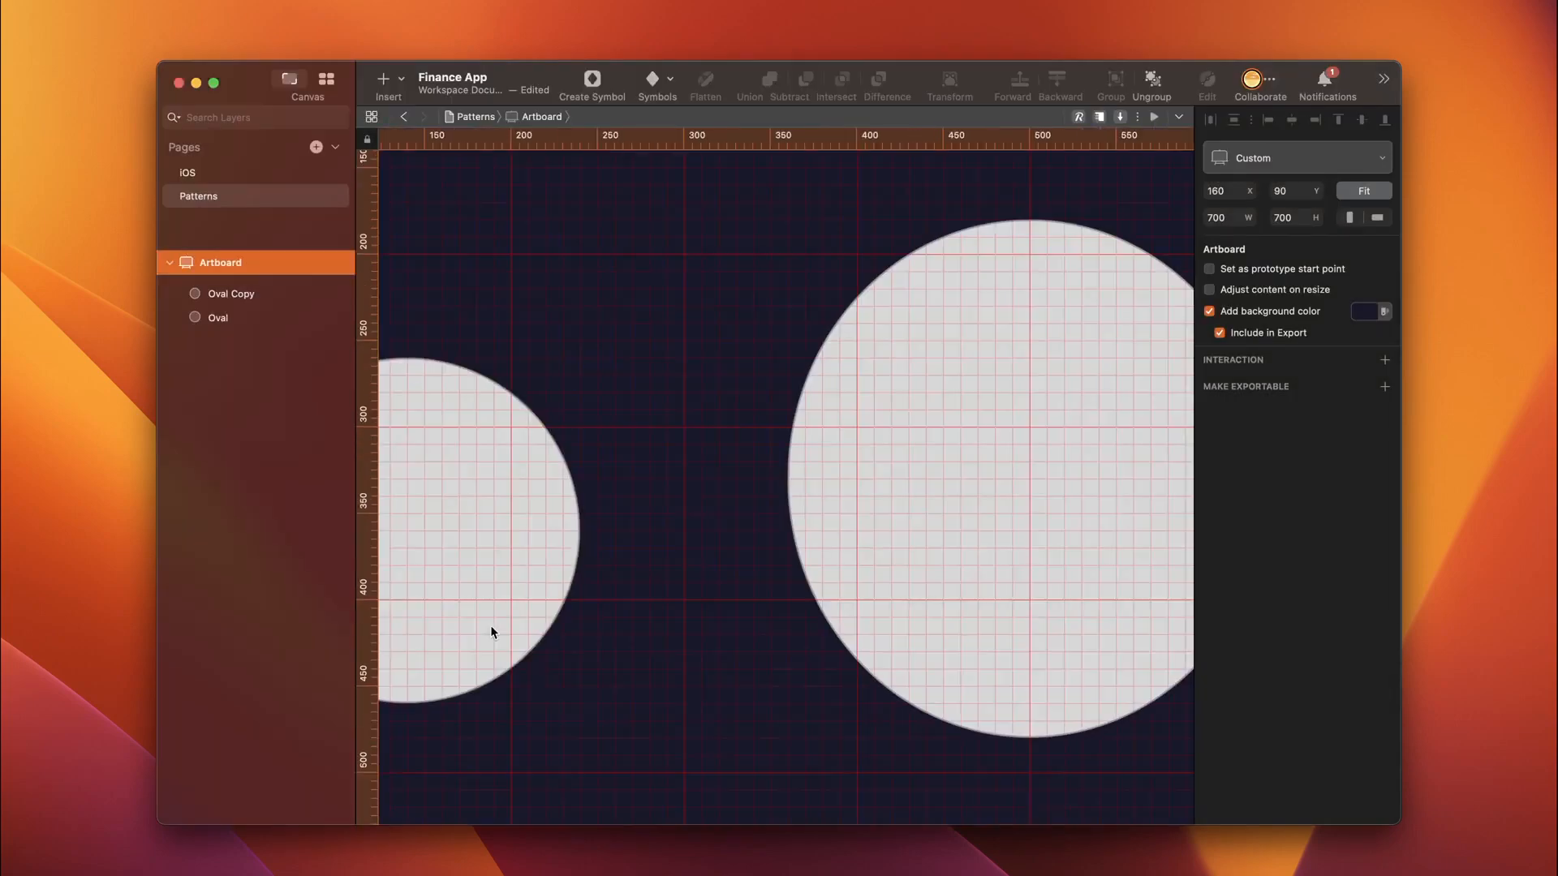
# Step: Add a vertical ruler guide at 140 through the centre of the small circle
pyautogui.hscroll(-5, 643, 595)
pyautogui.click(748, 532)
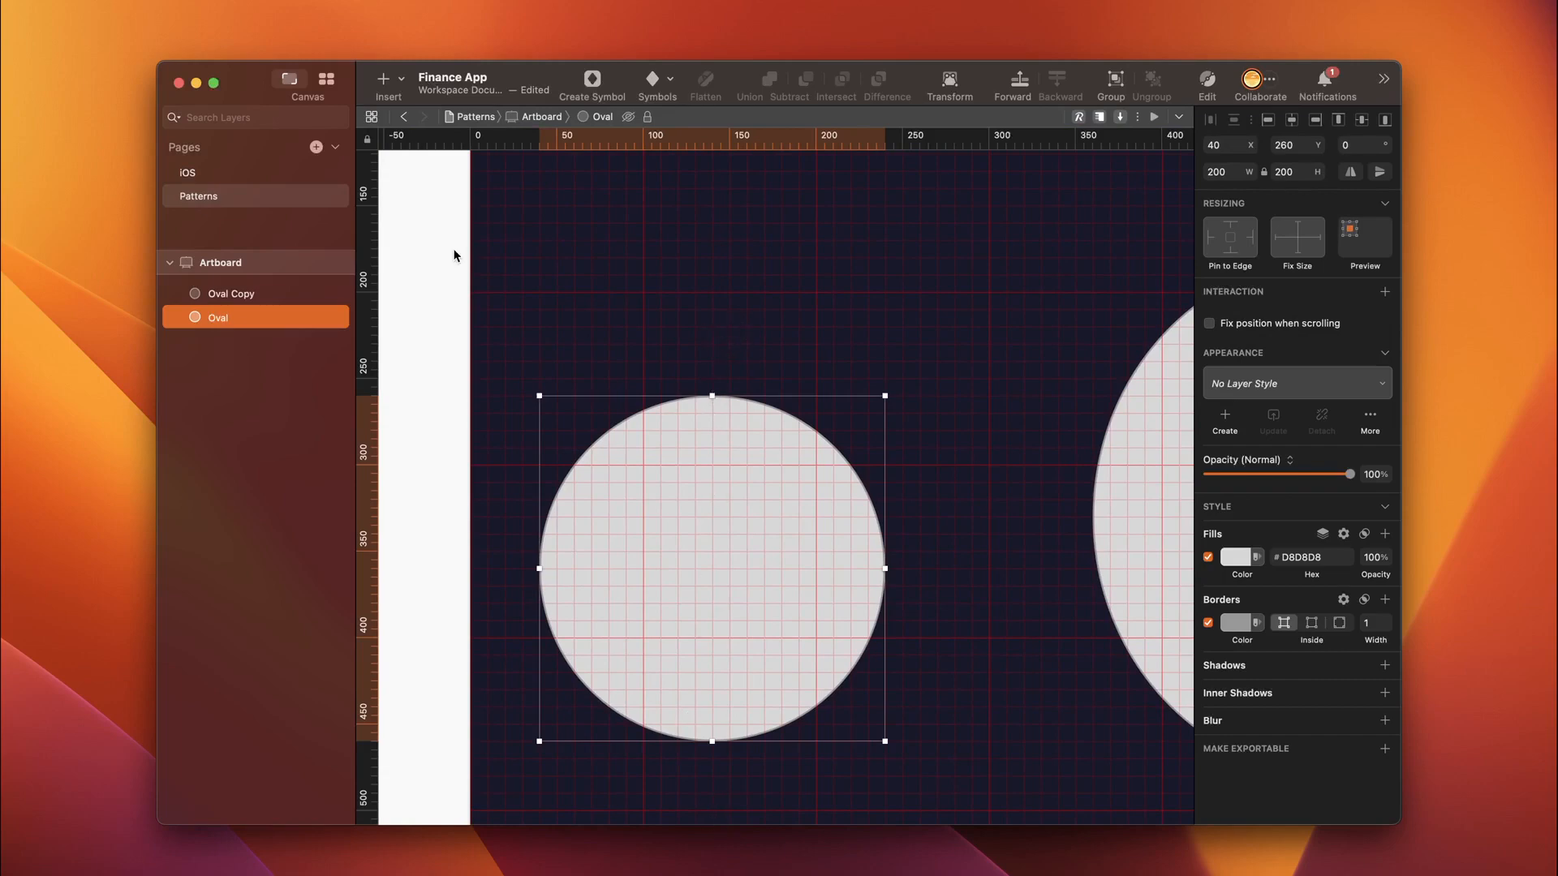
pyautogui.press('r')
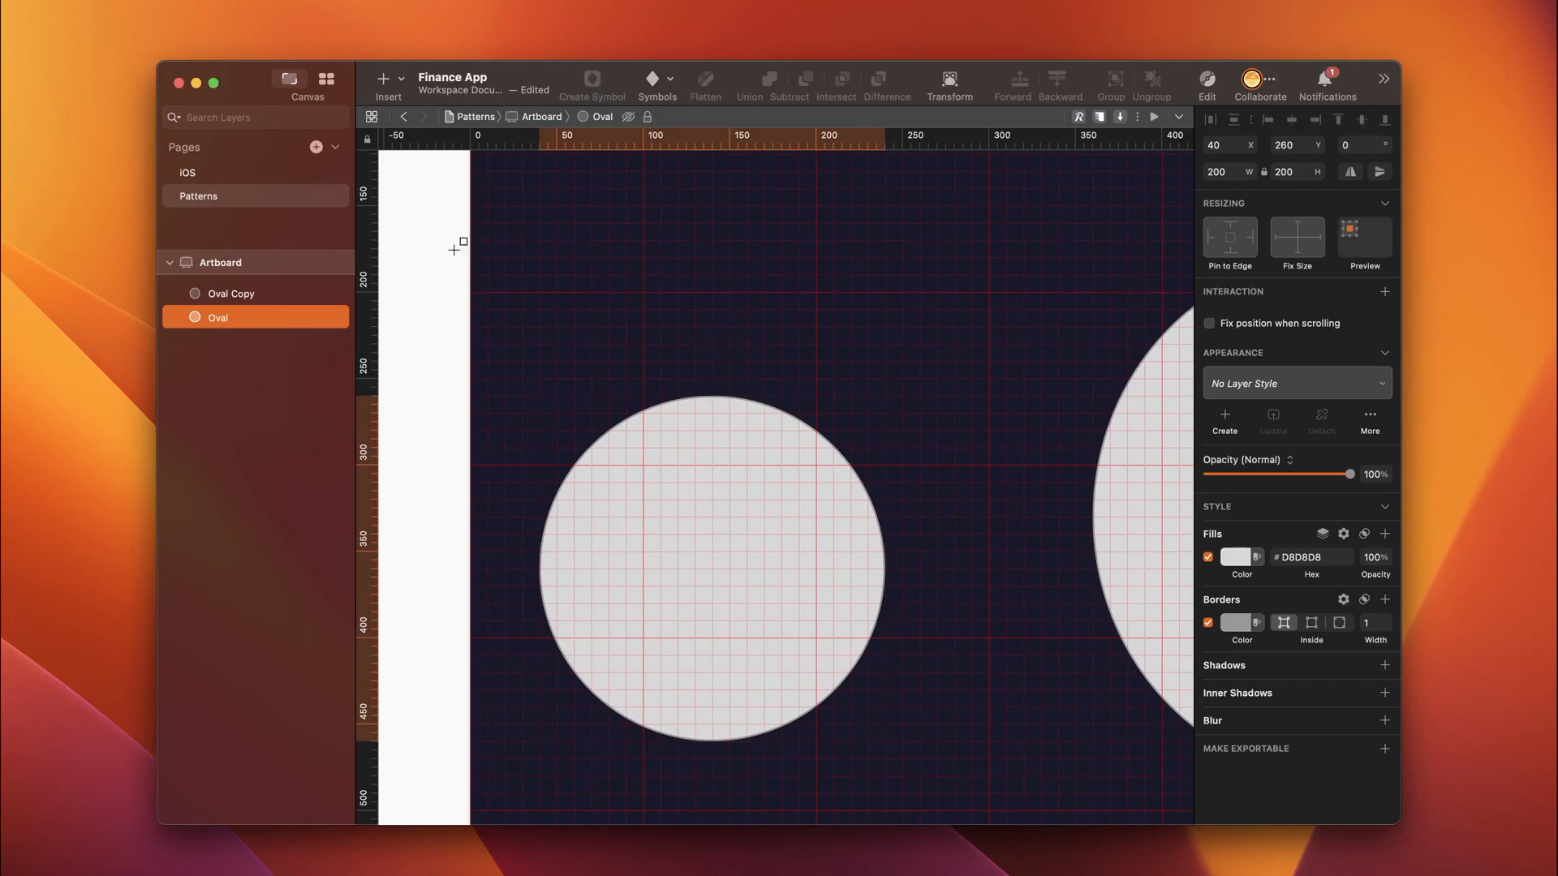
pyautogui.click(453, 139)
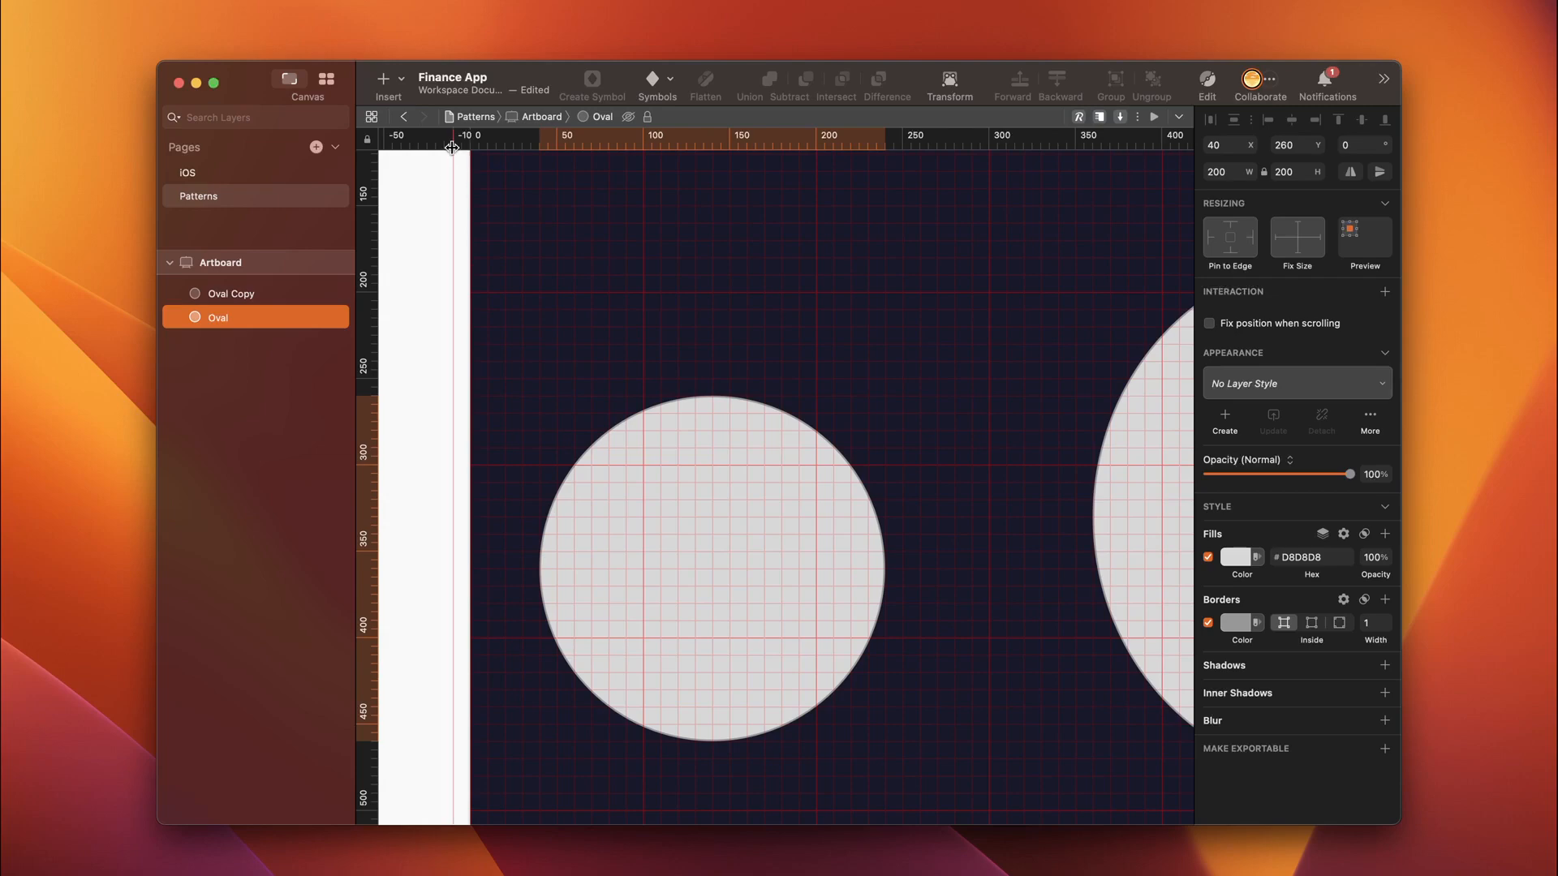
pyautogui.moveTo(452, 147); pyautogui.dragTo(712, 163)
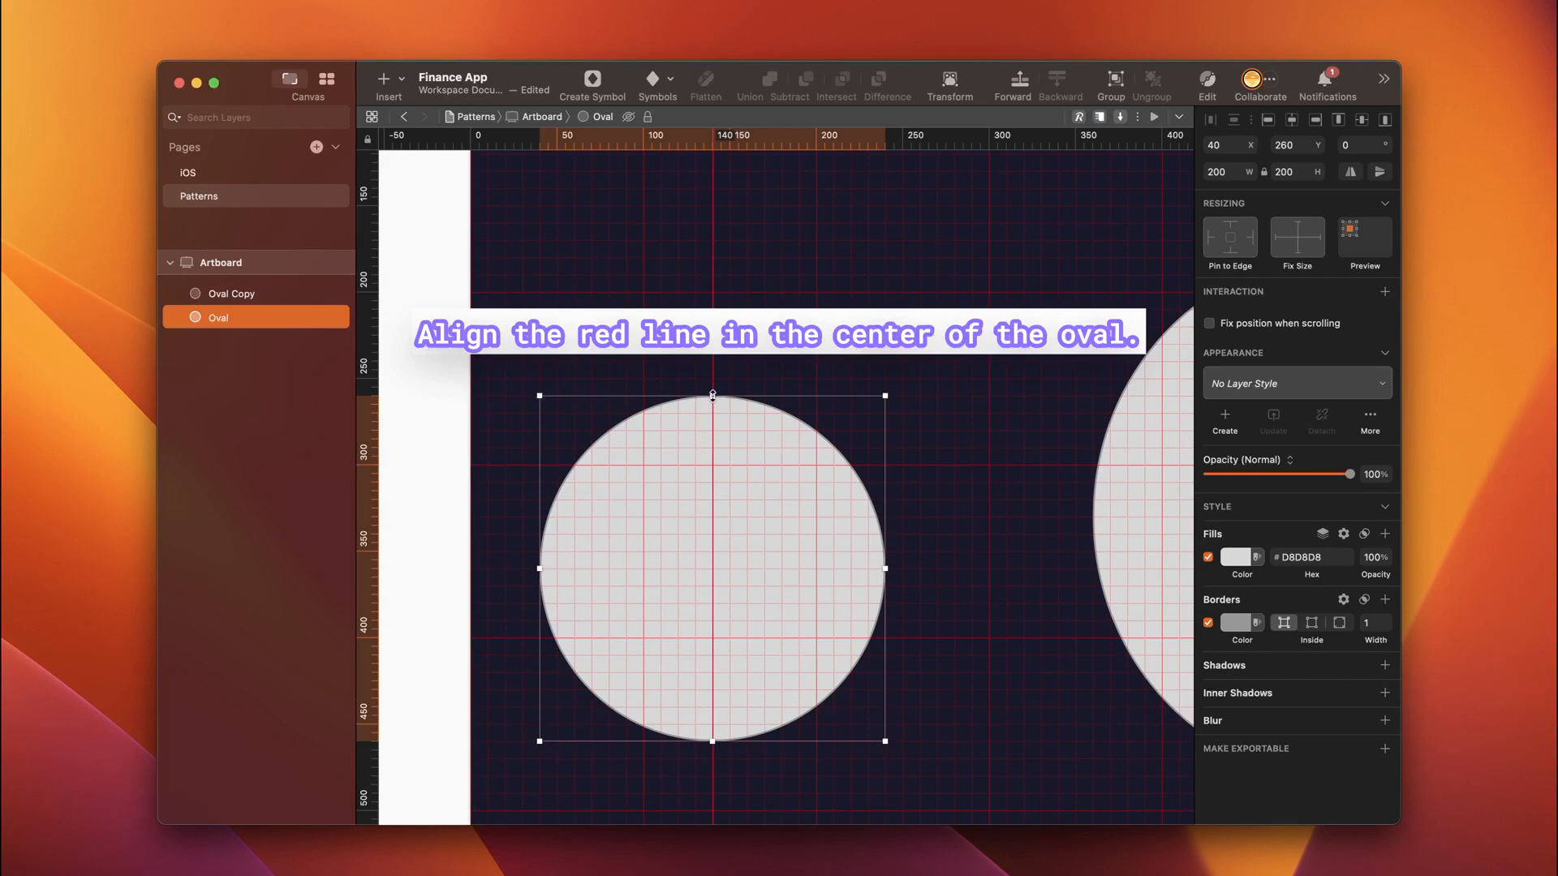
# Step: Start a vector path at the small circle's top point, X 140, Y 260, and extend it to the larger oval's top at X 500, Y 180
pyautogui.hscroll(10, 898, 509)
pyautogui.click(848, 464)
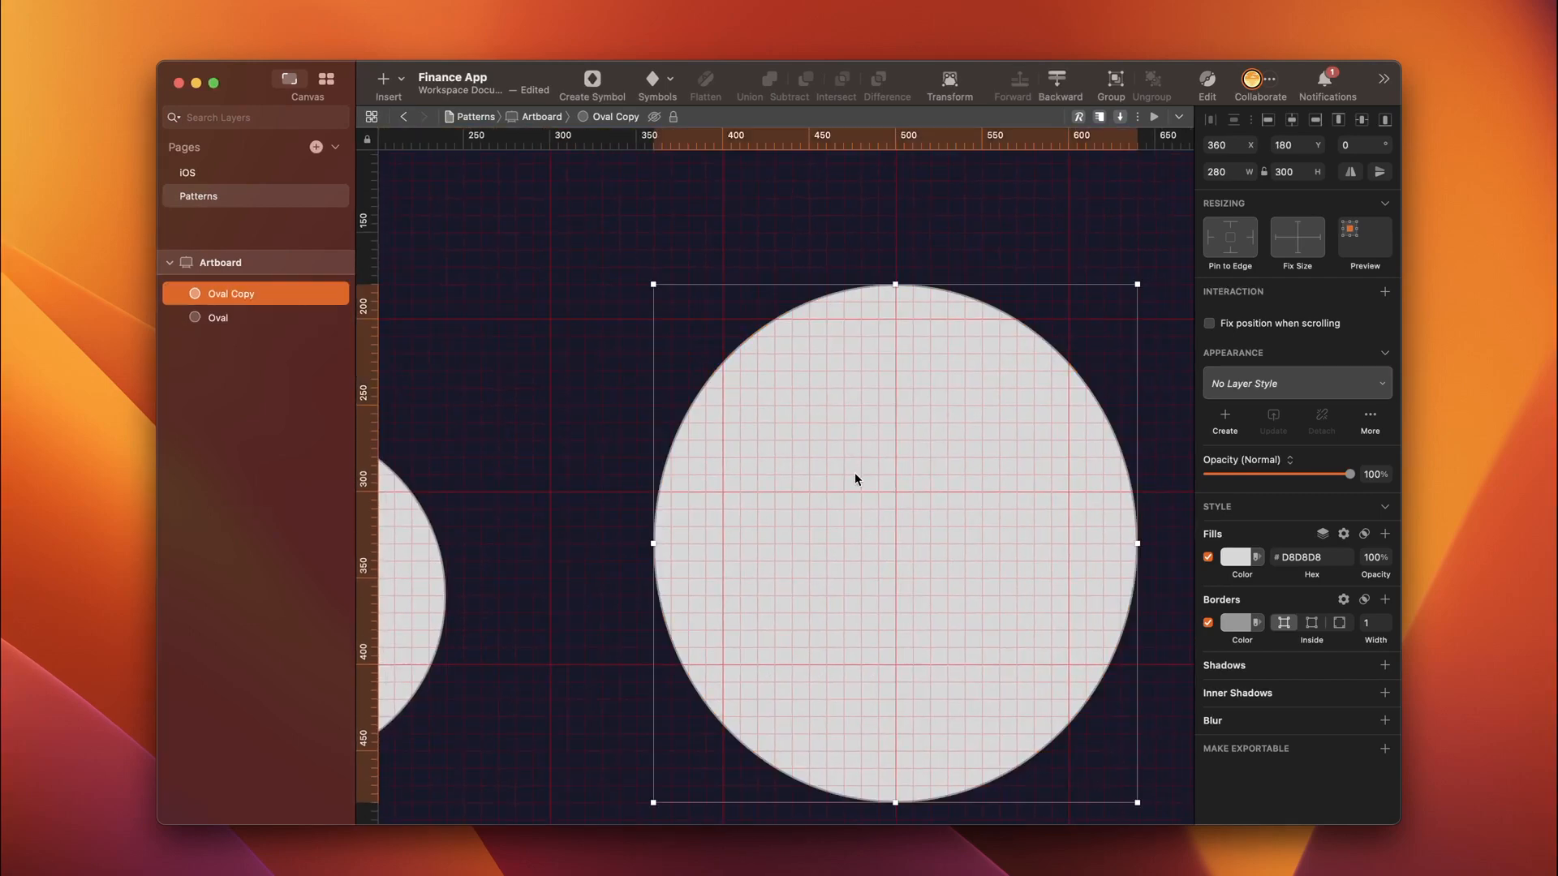
pyautogui.hscroll(-6, 771, 357)
pyautogui.scroll(-2, 771, 357)
pyautogui.click(642, 469)
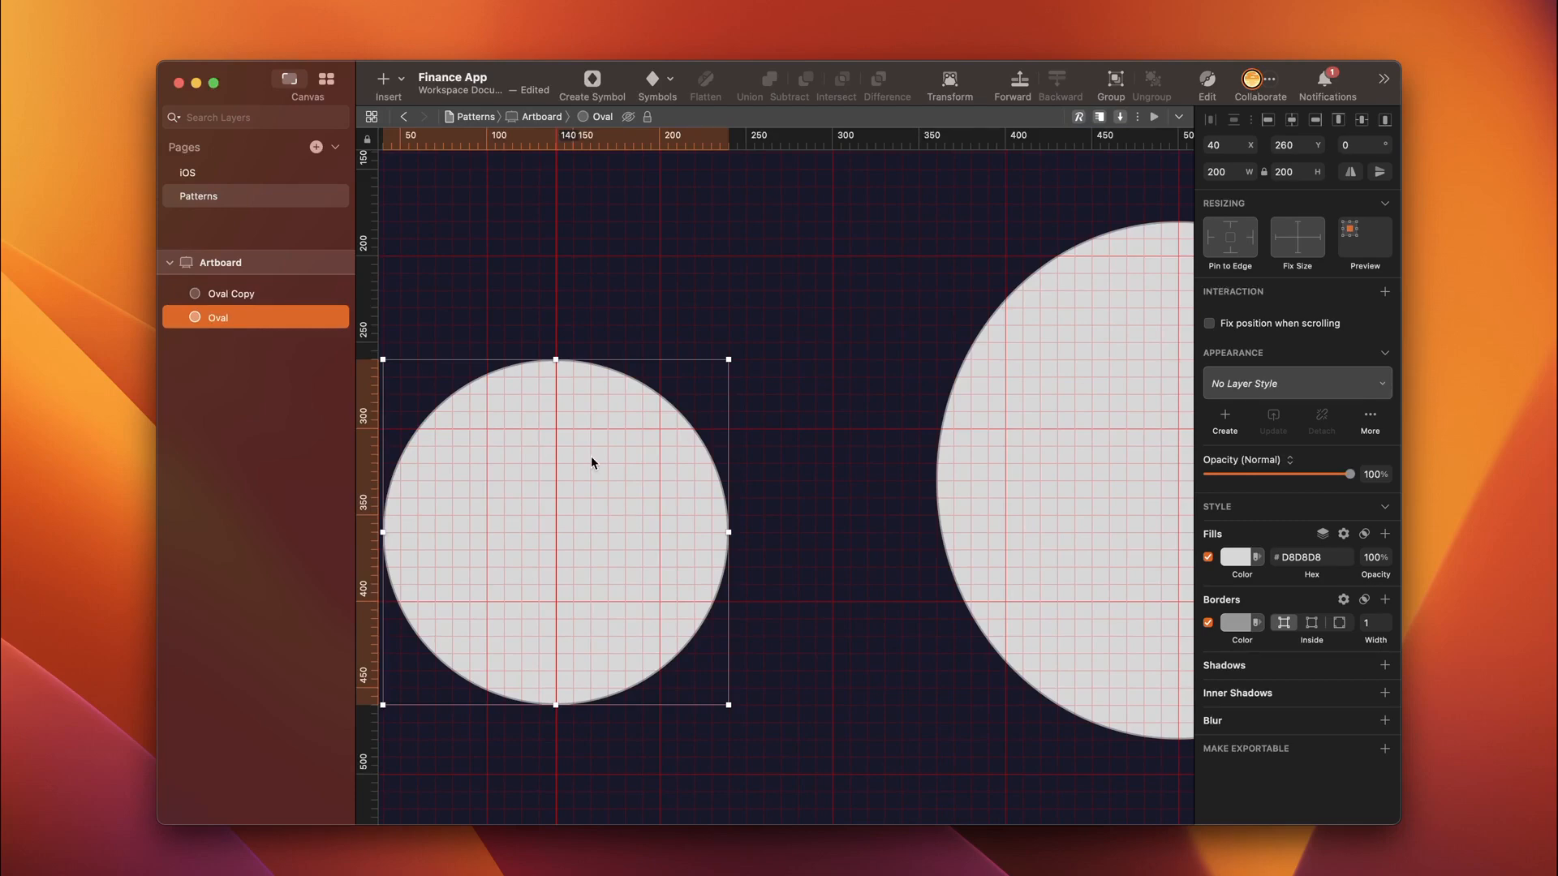
pyautogui.click(400, 84)
pyautogui.click(436, 153)
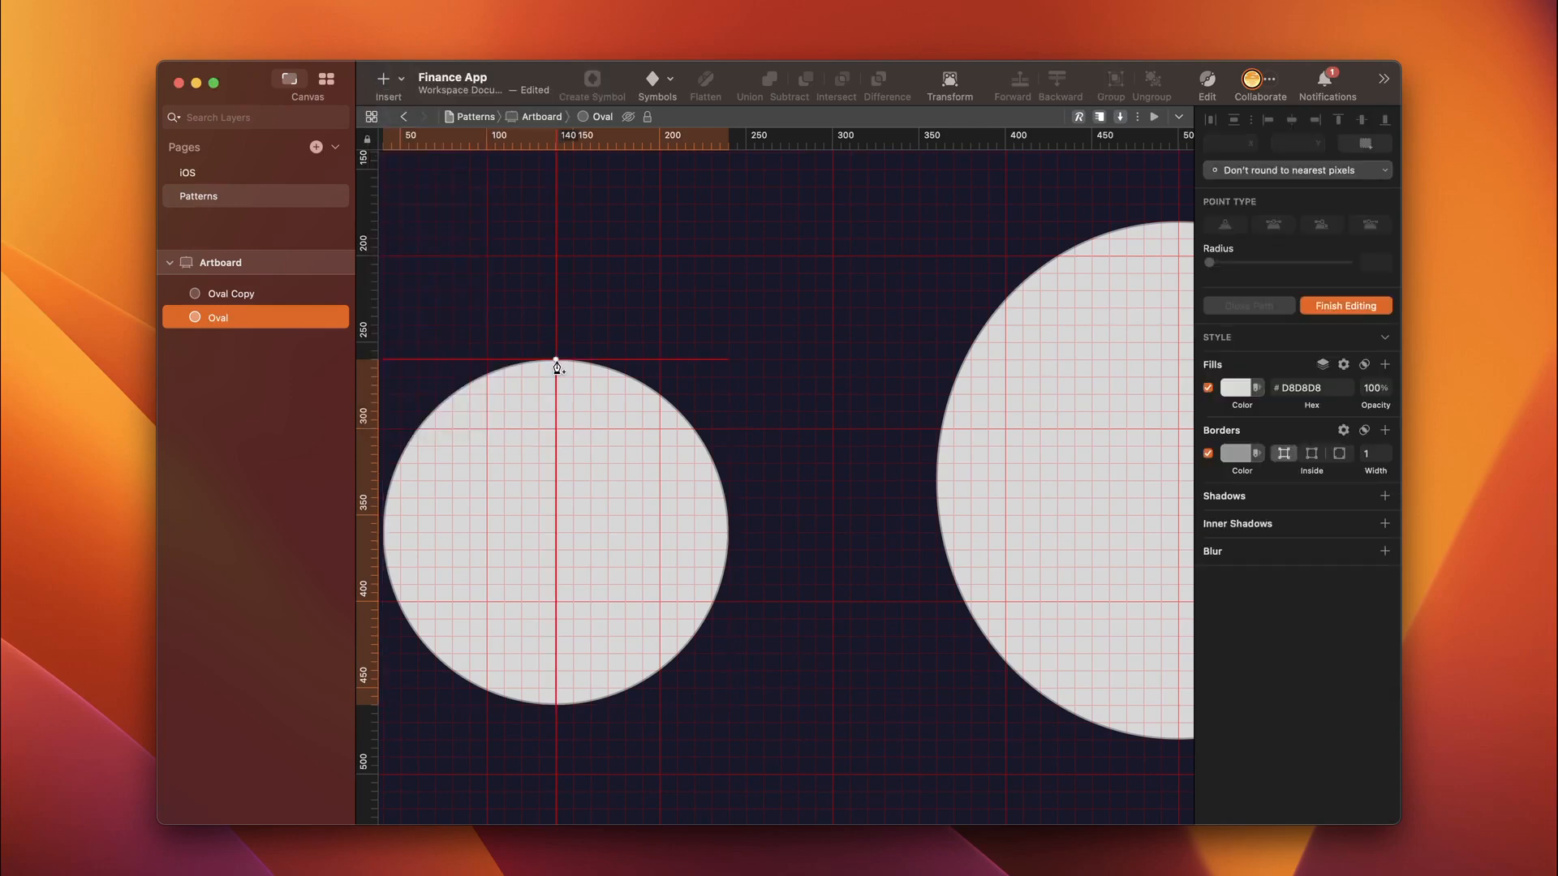
pyautogui.click(557, 359)
pyautogui.hscroll(4, 741, 358)
pyautogui.scroll(1, 741, 358)
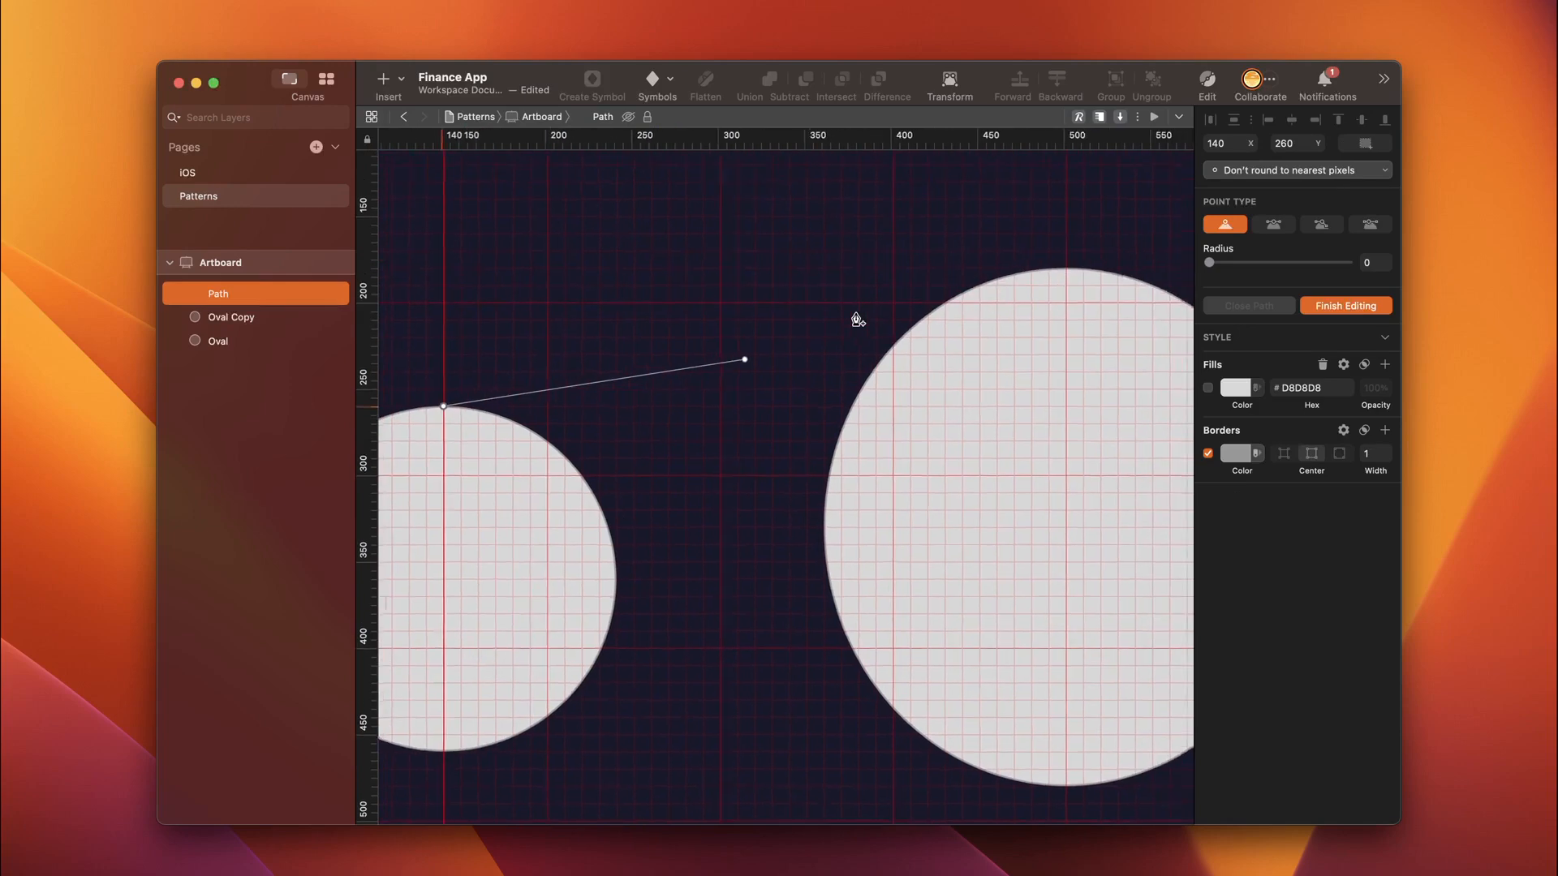
pyautogui.click(1031, 272)
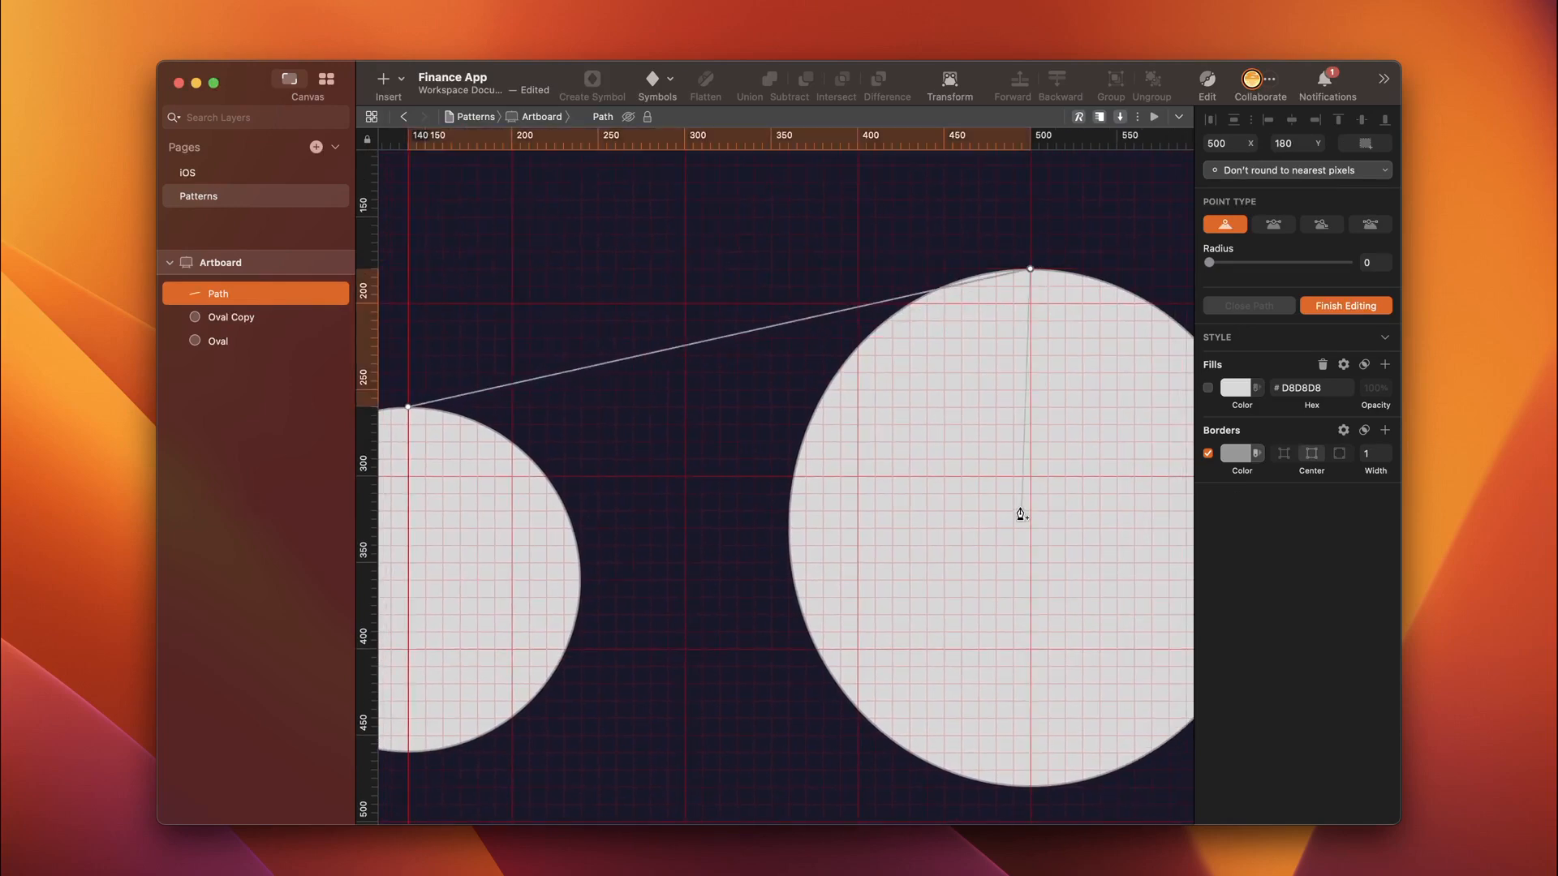
# Step: Continue the path to the larger oval's bottom at X 500, Y 480 and the small circle's bottom at X 140, Y 460, and close it
pyautogui.scroll(-5, 1019, 514)
pyautogui.click(1042, 640)
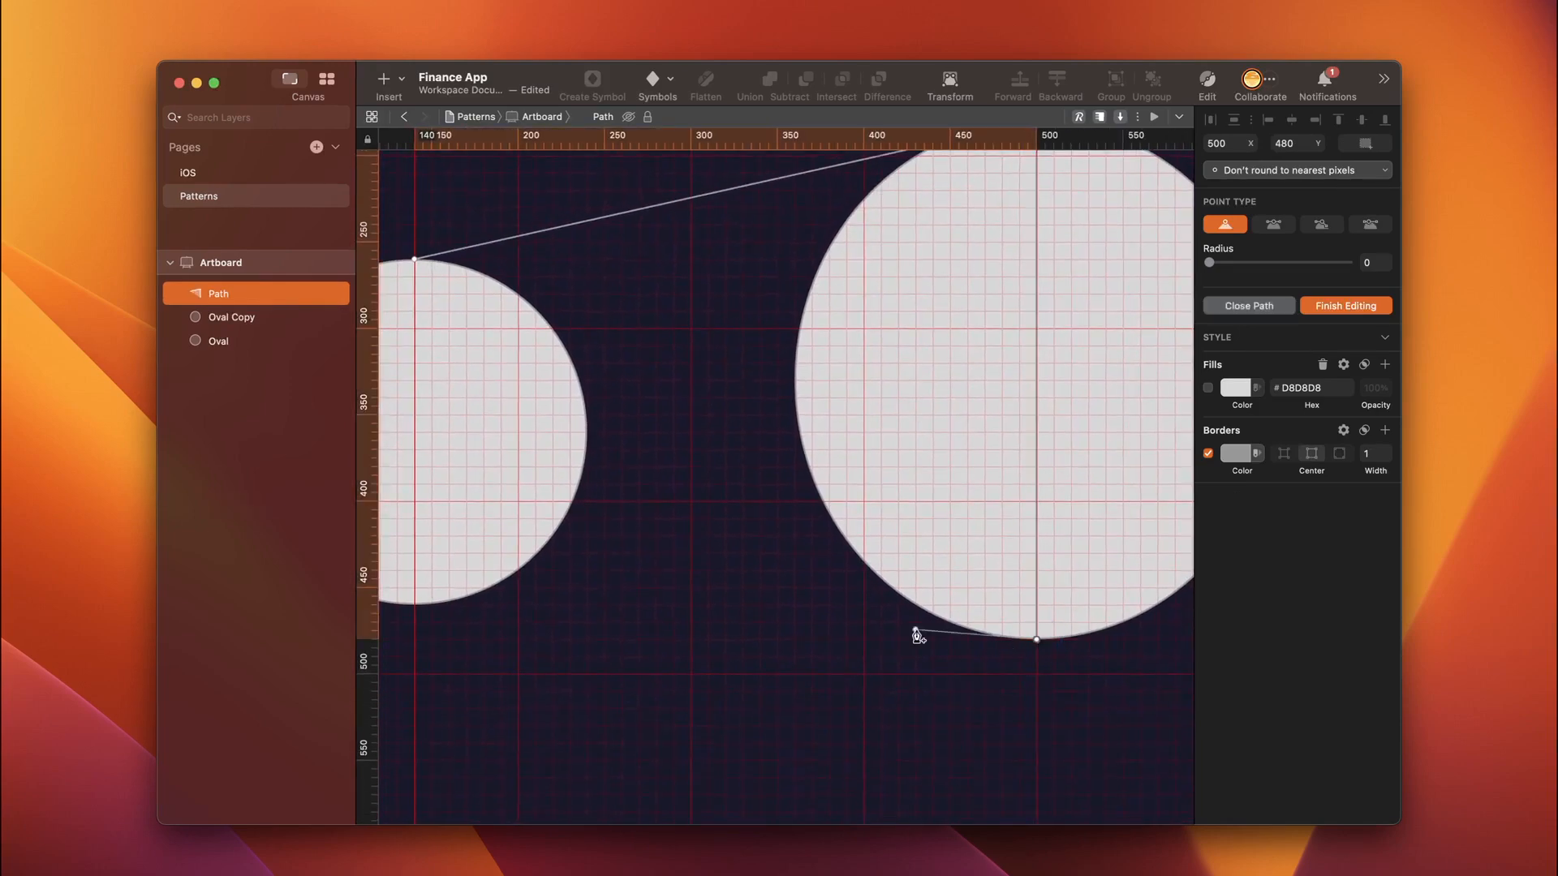
pyautogui.hscroll(-5, 914, 629)
pyautogui.click(744, 593)
pyautogui.click(745, 245)
pyautogui.hscroll(3, 749, 459)
pyautogui.scroll(1, 749, 458)
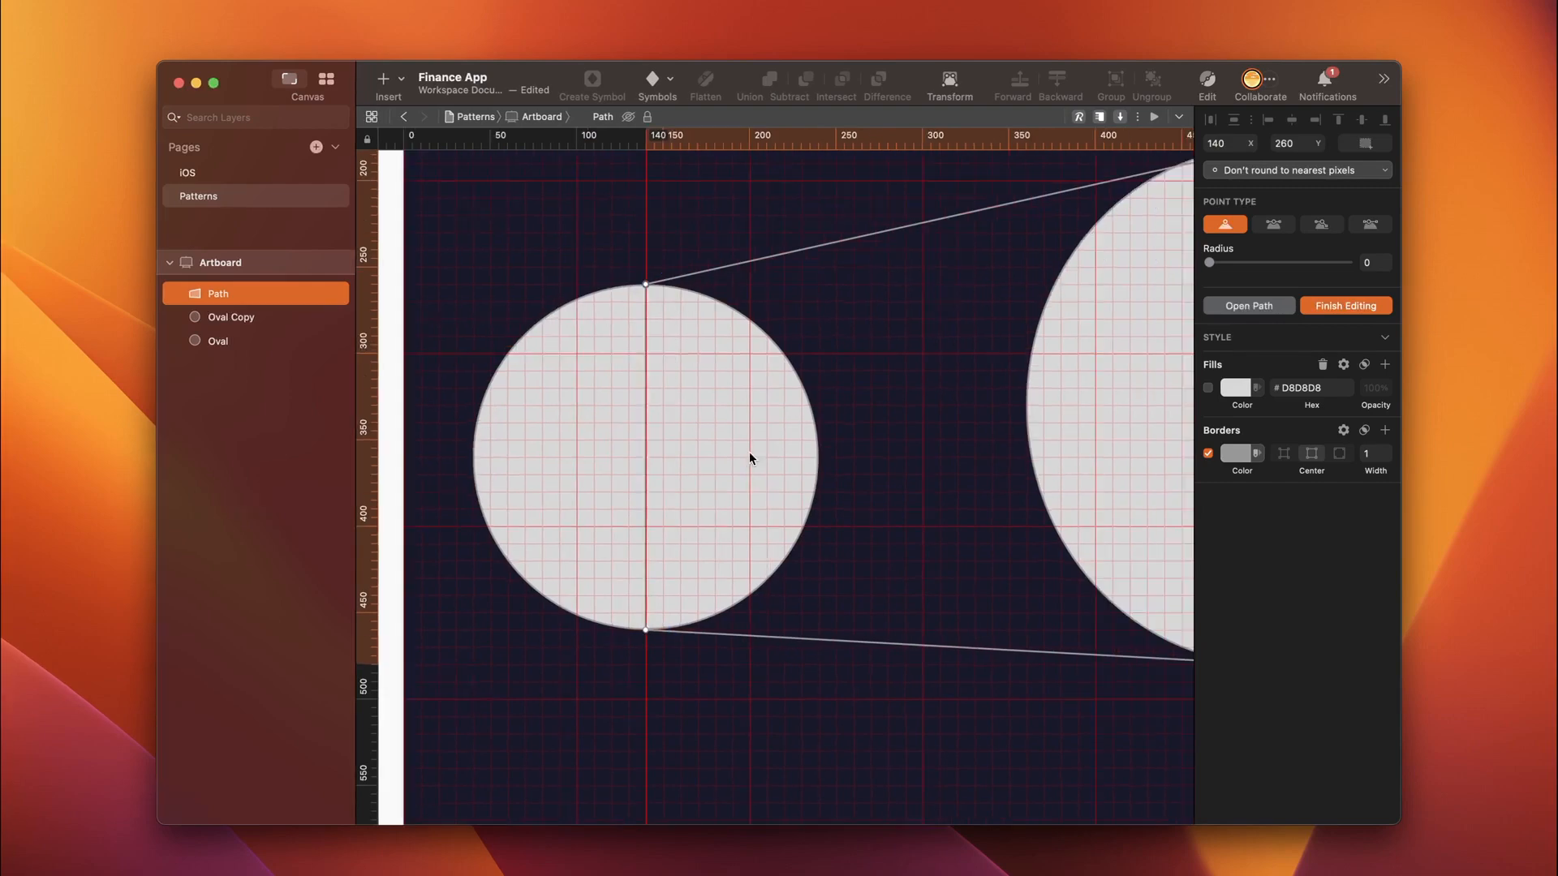
# Step: Add a point midway on the path's upper edge and position it at X 300, Y 224
pyautogui.hscroll(5, 991, 181)
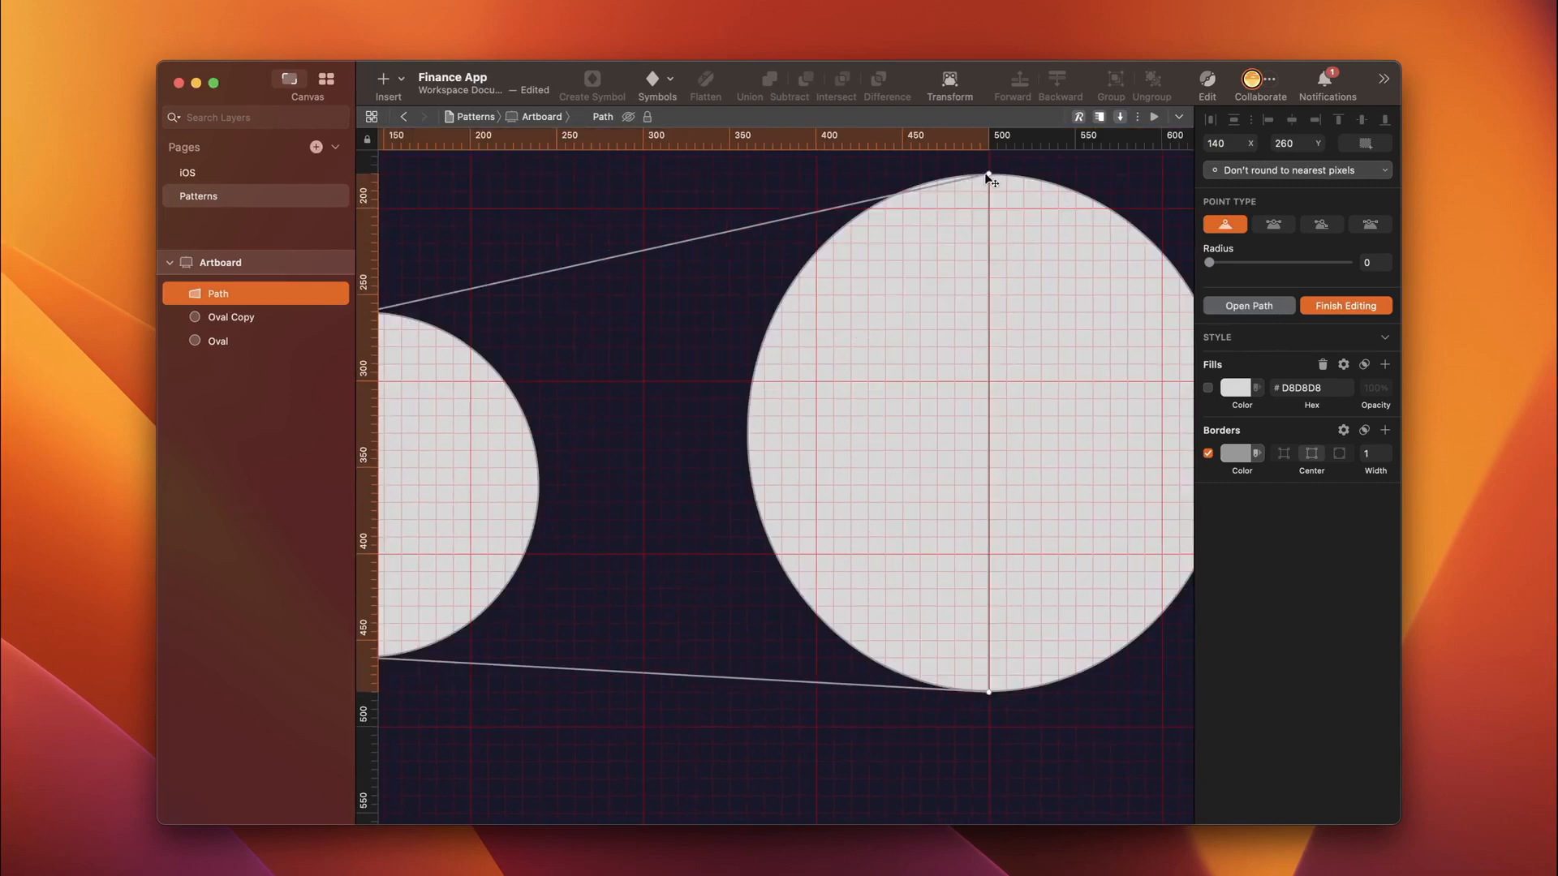
pyautogui.hscroll(-3, 866, 503)
pyautogui.scroll(2, 867, 503)
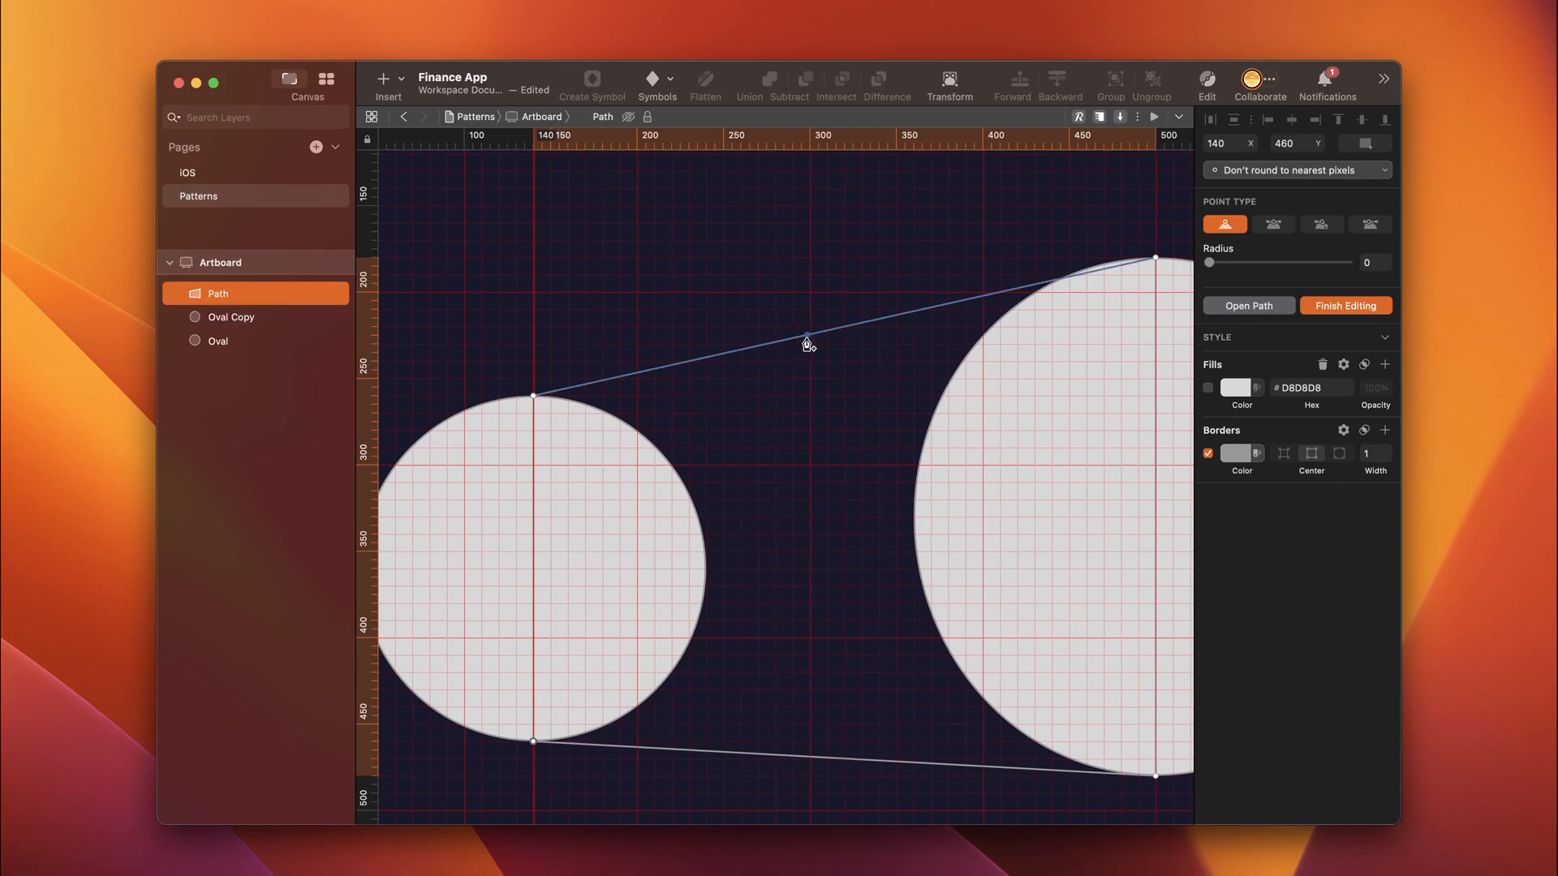
pyautogui.click(809, 336)
pyautogui.click(1227, 143)
pyautogui.write('300')
pyautogui.press('Tab')
pyautogui.write('224.')
pyautogui.press('Return')
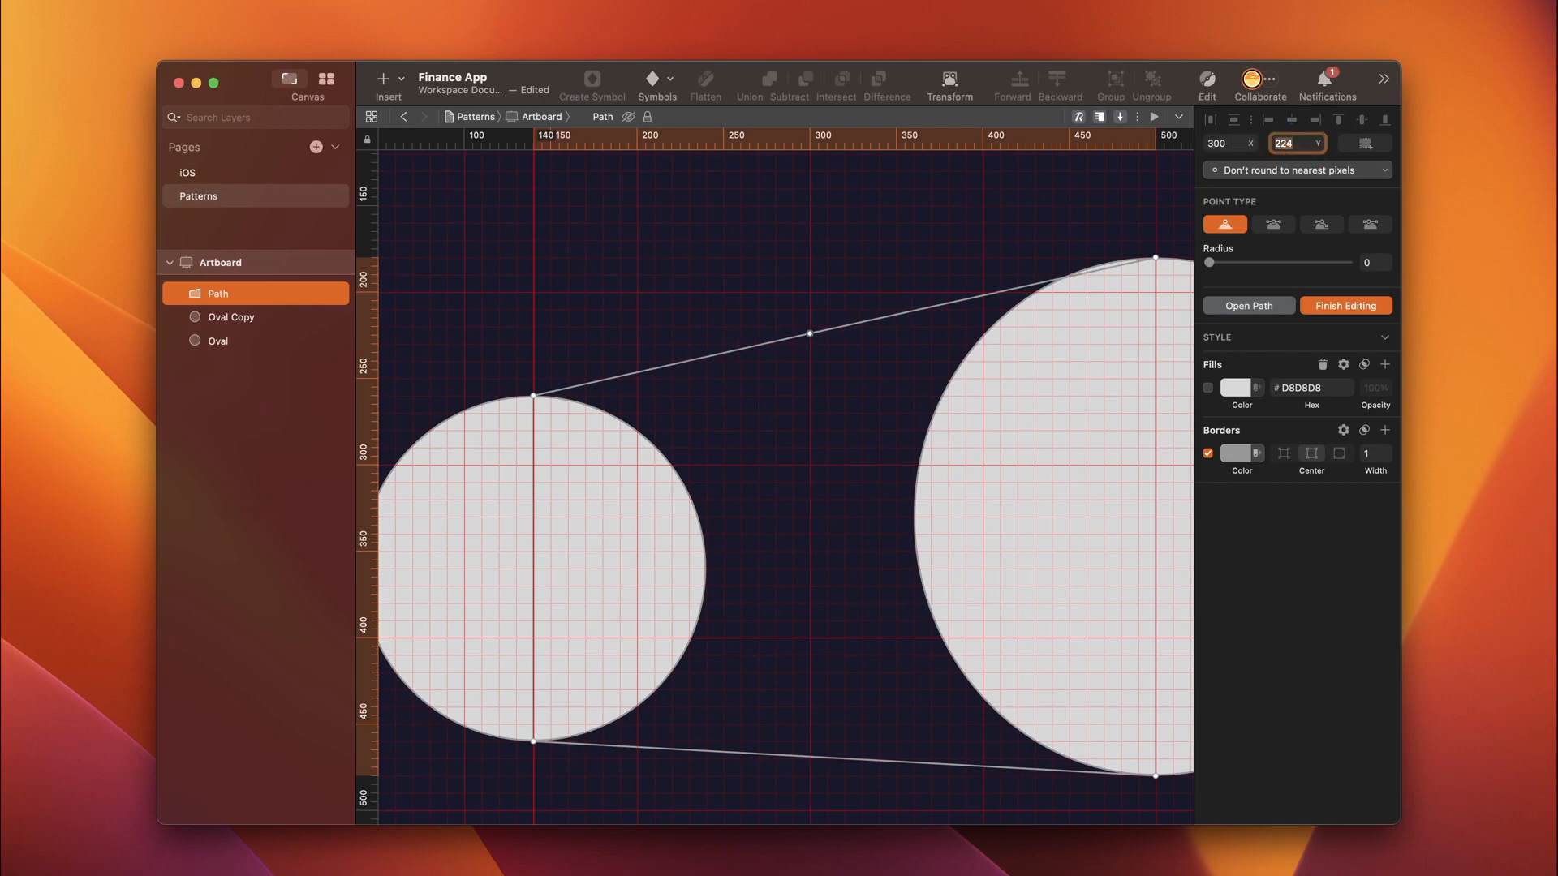
# Step: Add a point midway on the path's lower edge and position it at X 300, Y 469
pyautogui.click(810, 758)
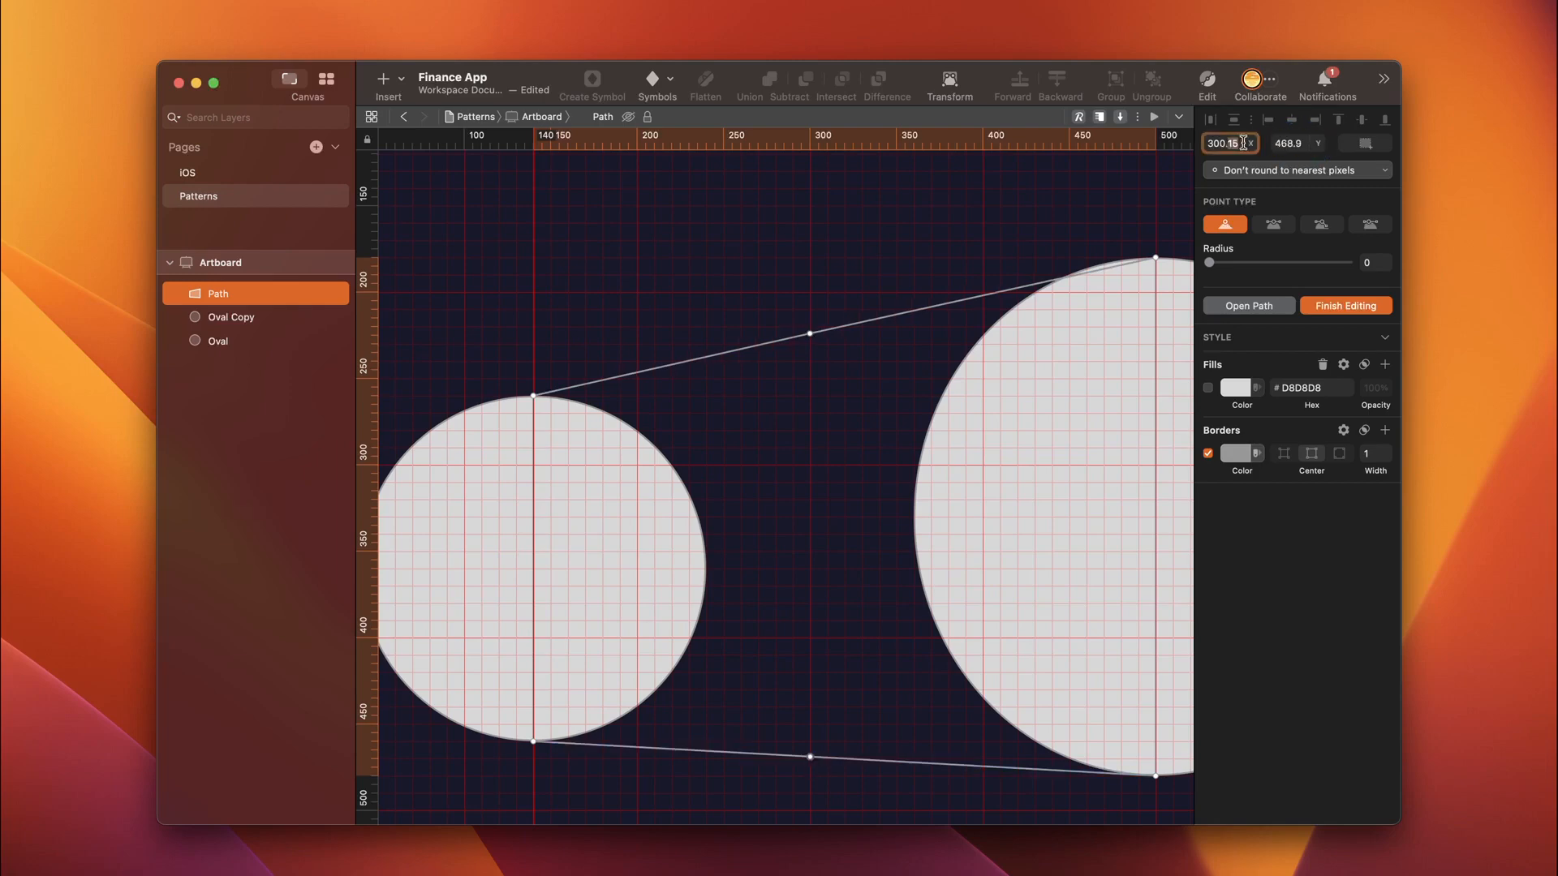
pyautogui.click(1308, 142)
pyautogui.write('469')
pyautogui.press('Return')
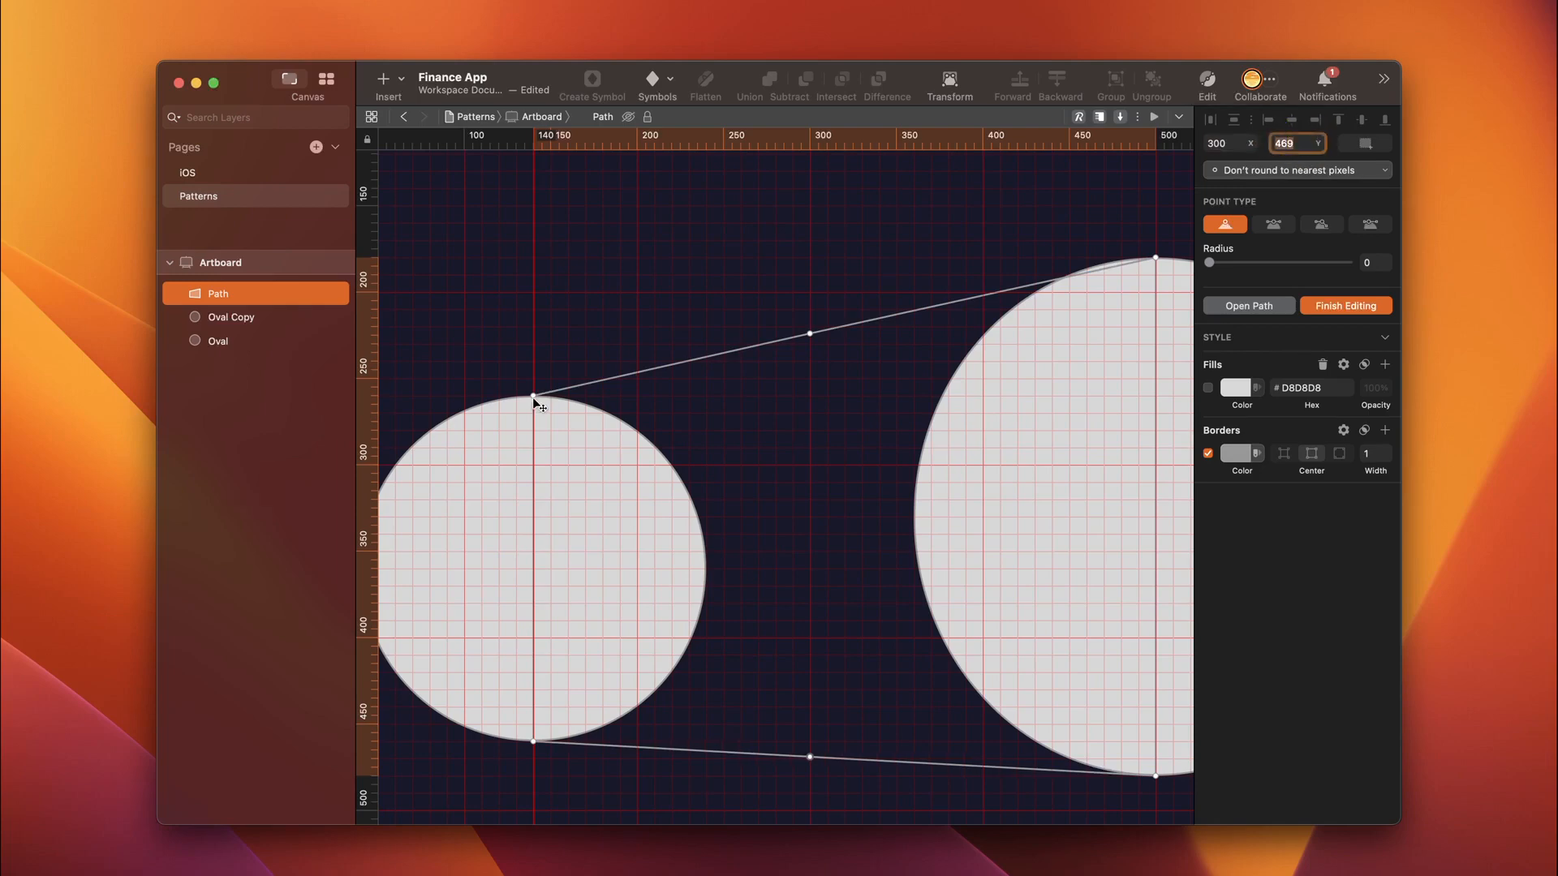
# Step: Make the path point at the small circle's top disconnected, with one level handle to about X 200 and the other on the vertical guide
pyautogui.click(534, 395)
pyautogui.click(1329, 226)
pyautogui.moveTo(625, 375)
pyautogui.mouseDown()
pyautogui.moveTo(601, 341)
pyautogui.moveTo(636, 395)
pyautogui.mouseUp()
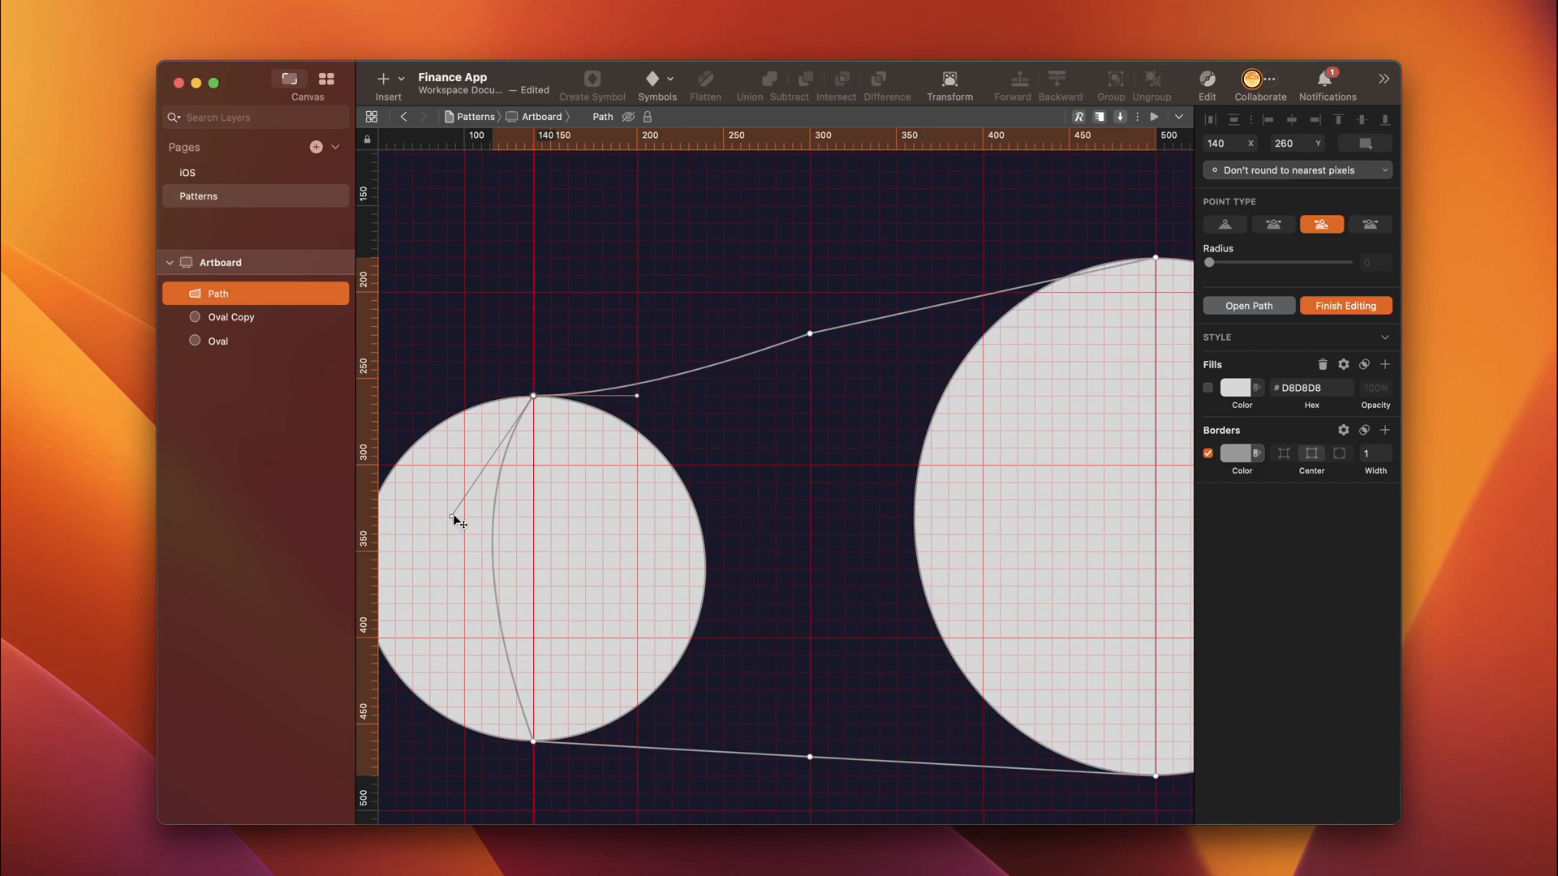
pyautogui.moveTo(452, 516); pyautogui.dragTo(534, 512)
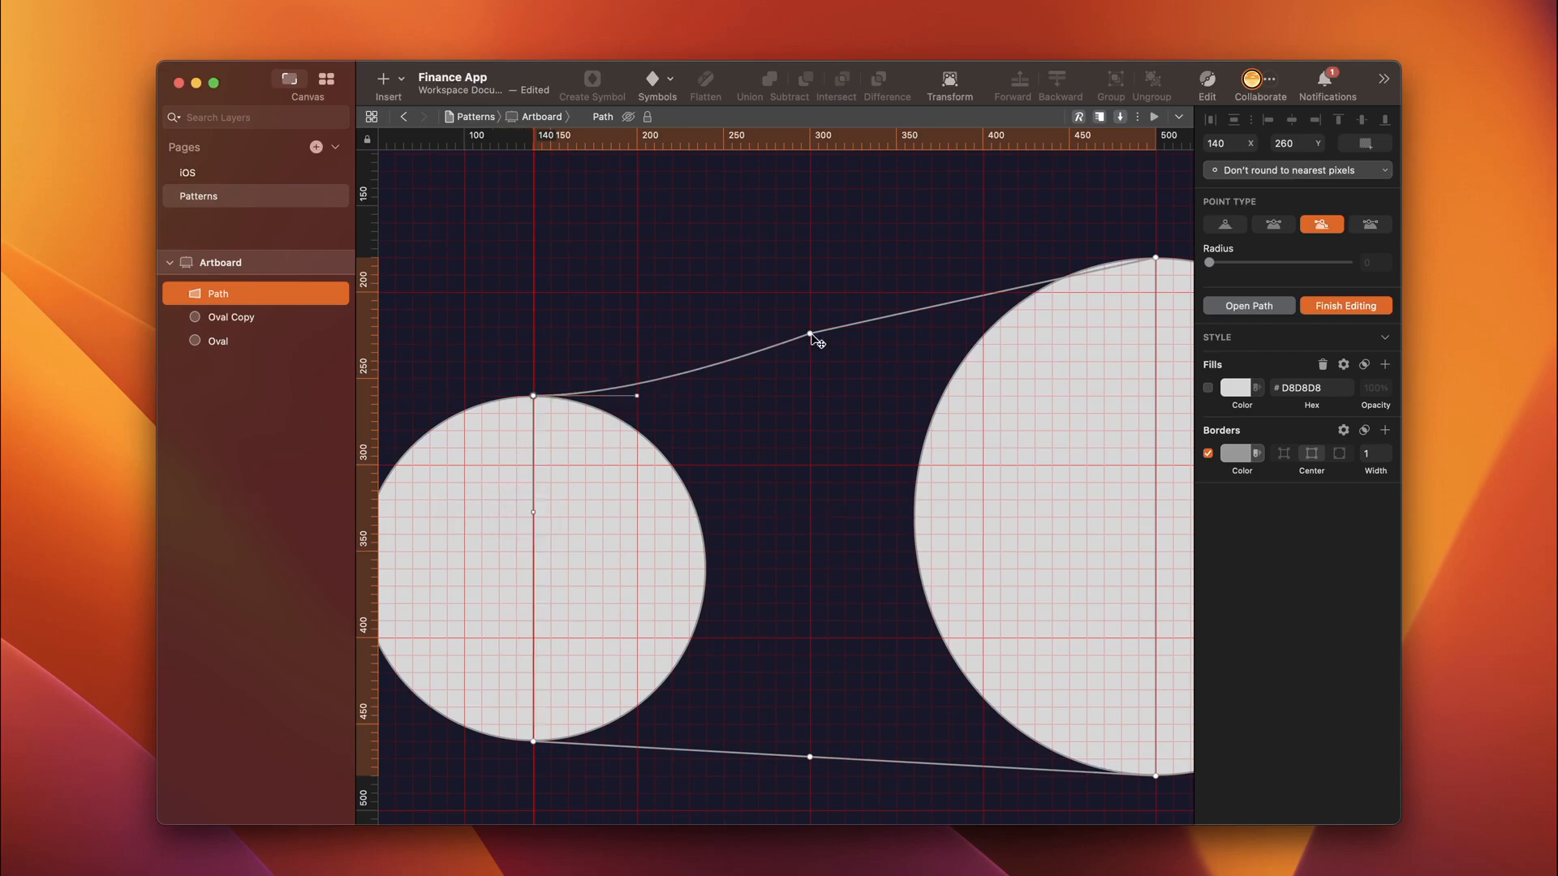
# Step: Move the upper edge's middle point to Y 310 and make it a mirrored point with level handles
pyautogui.click(811, 334)
pyautogui.click(1305, 142)
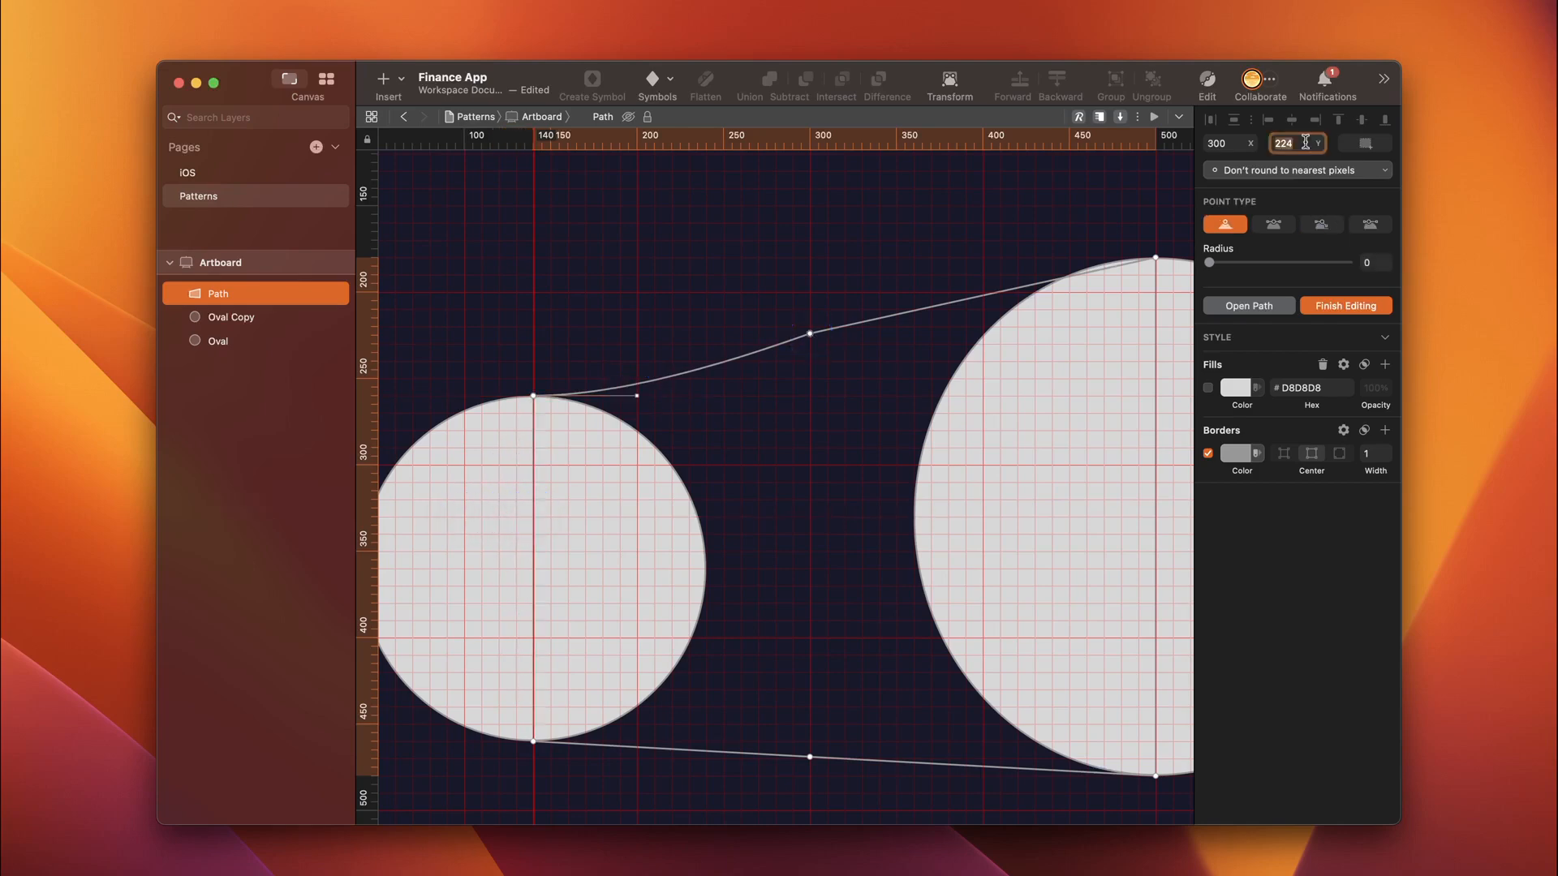
pyautogui.write('310')
pyautogui.press('Return')
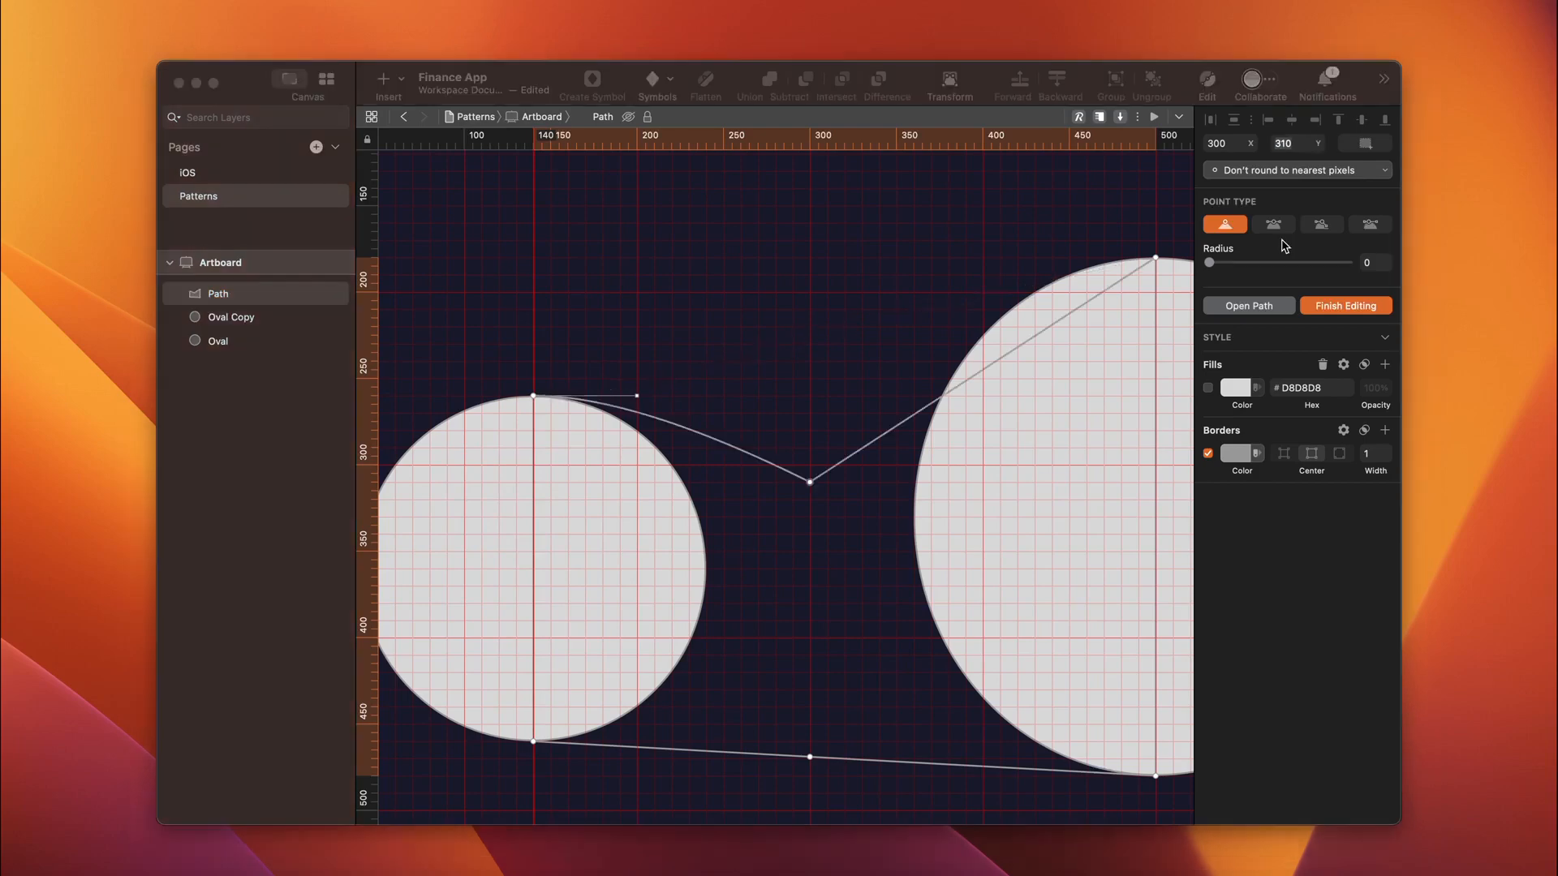
pyautogui.moveTo(998, 443); pyautogui.dragTo(995, 479)
# Step: Make the path point at the larger oval's top disconnected and level its outer handle to about X 370, following the oval's curve
pyautogui.hscroll(3, 1023, 462)
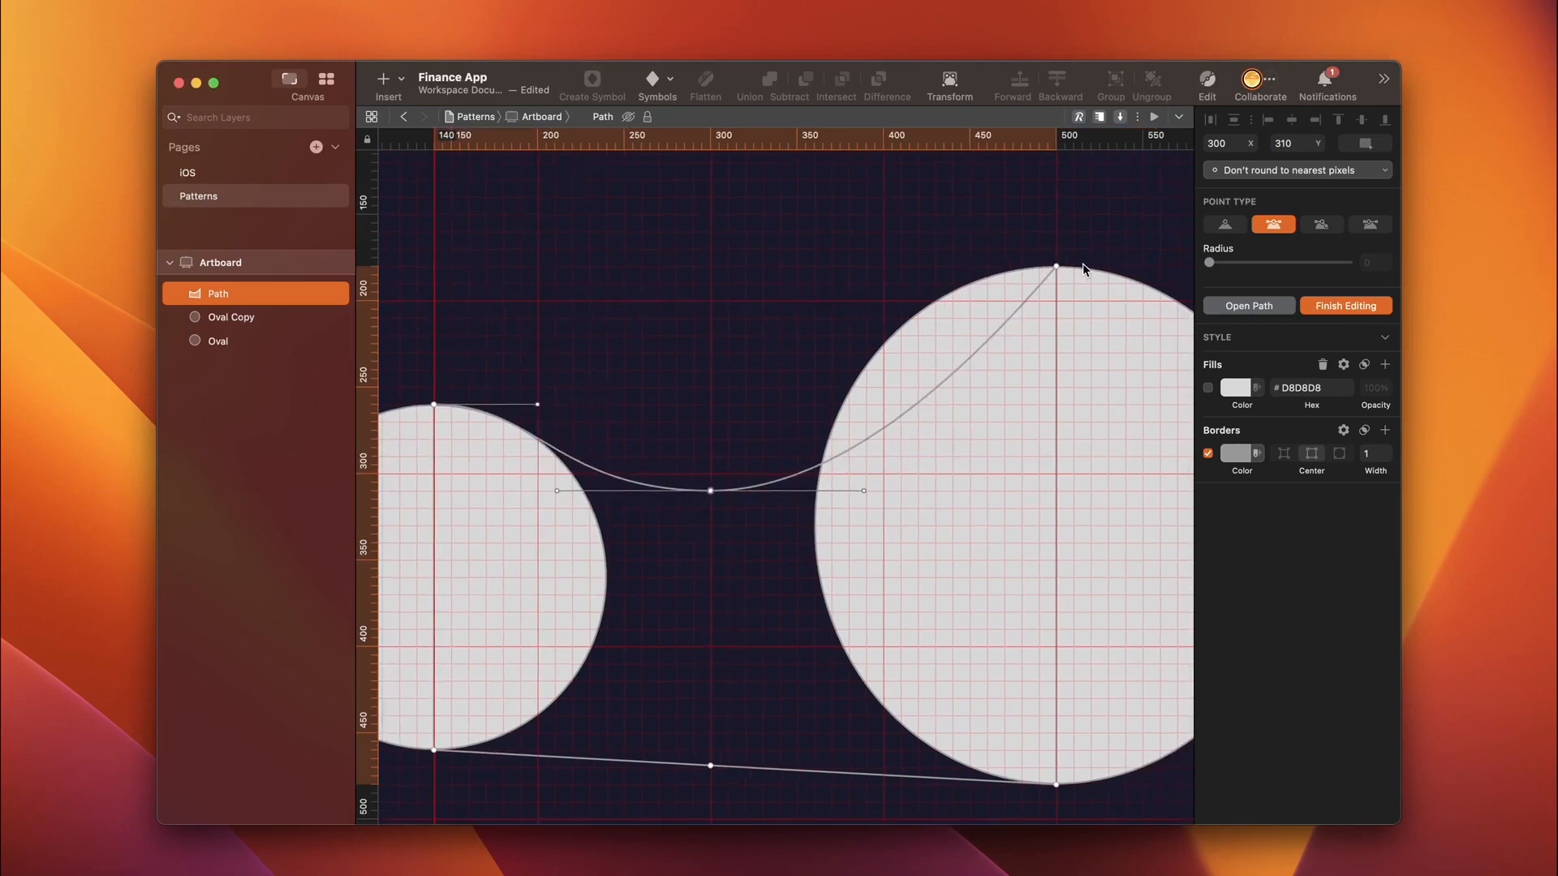
pyautogui.click(1057, 267)
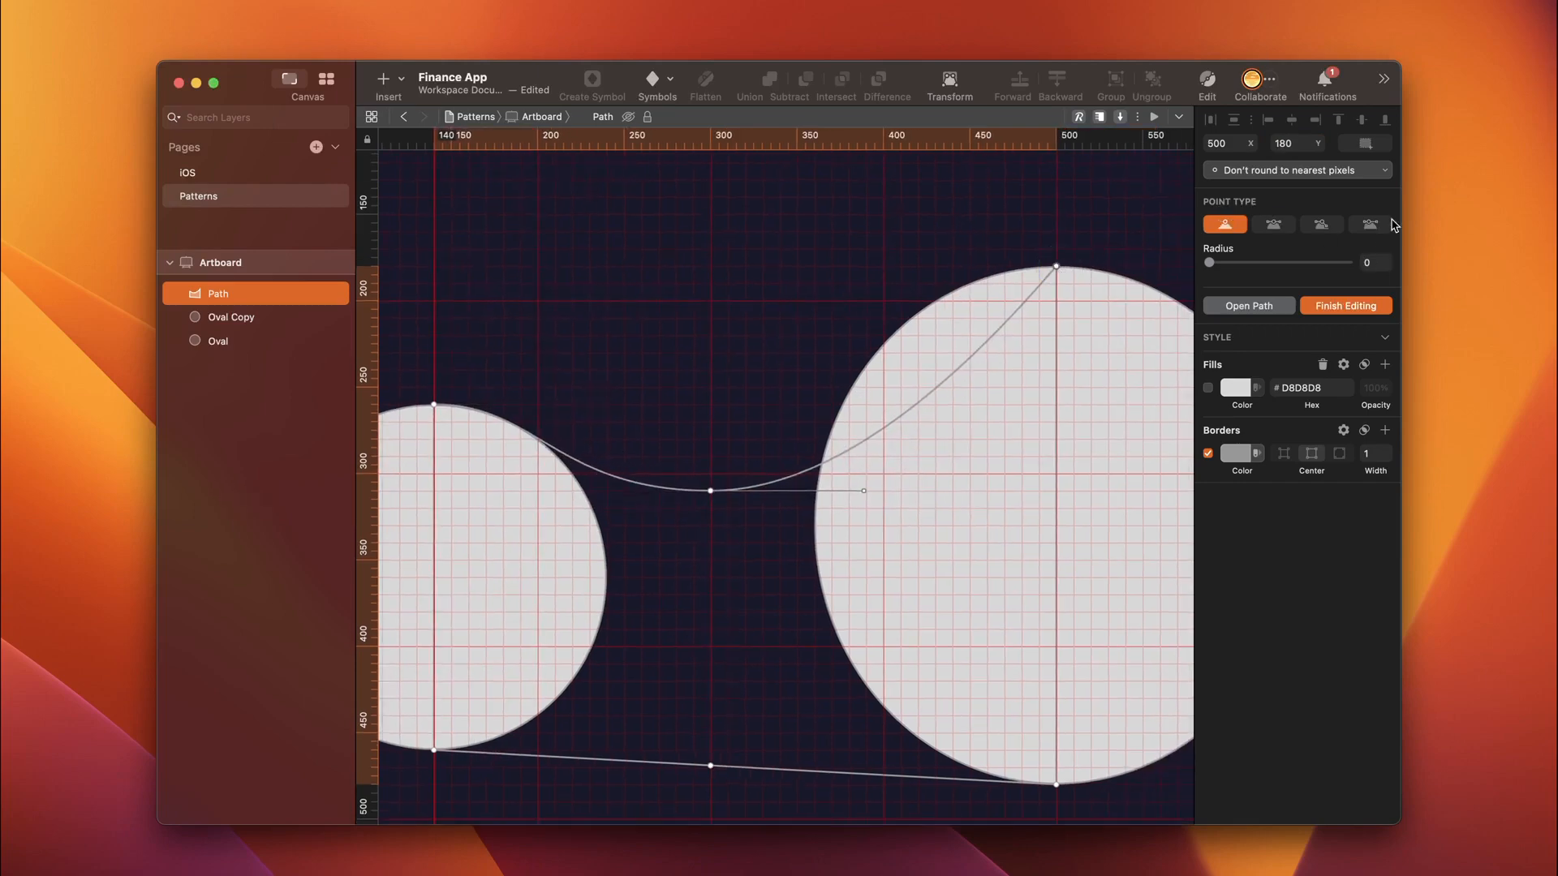
pyautogui.click(1321, 224)
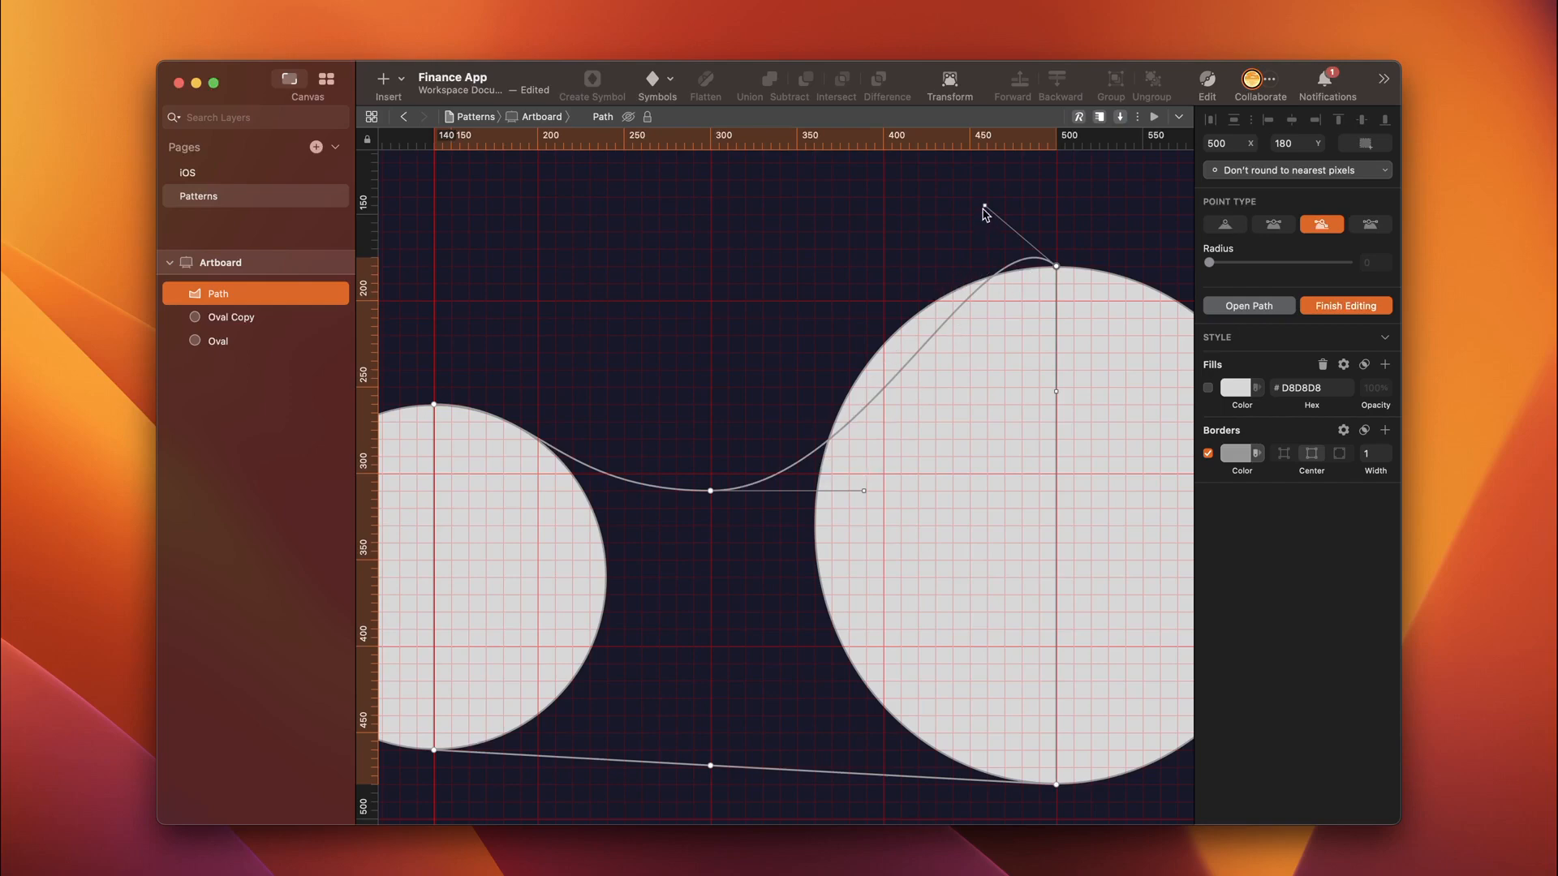
pyautogui.moveTo(985, 206); pyautogui.dragTo(836, 267)
# Step: Move the lower edge's middle point to Y 380 and make it asymmetric, with level handles, the one towards the larger oval ending at about X 400
pyautogui.scroll(-3, 697, 397)
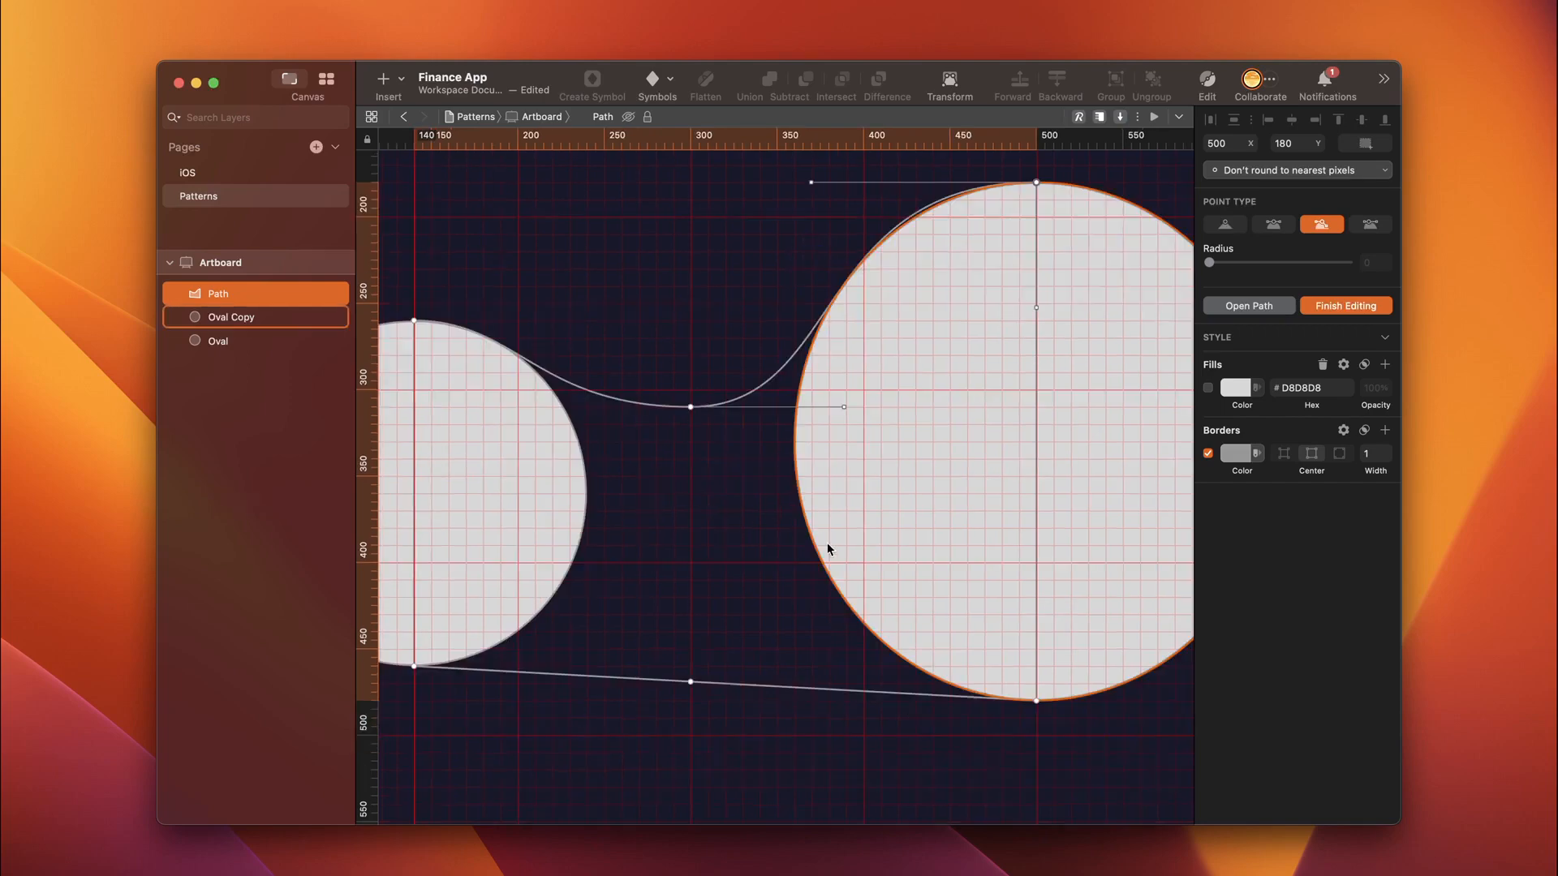
pyautogui.scroll(-1, 828, 546)
pyautogui.hscroll(-2, 828, 546)
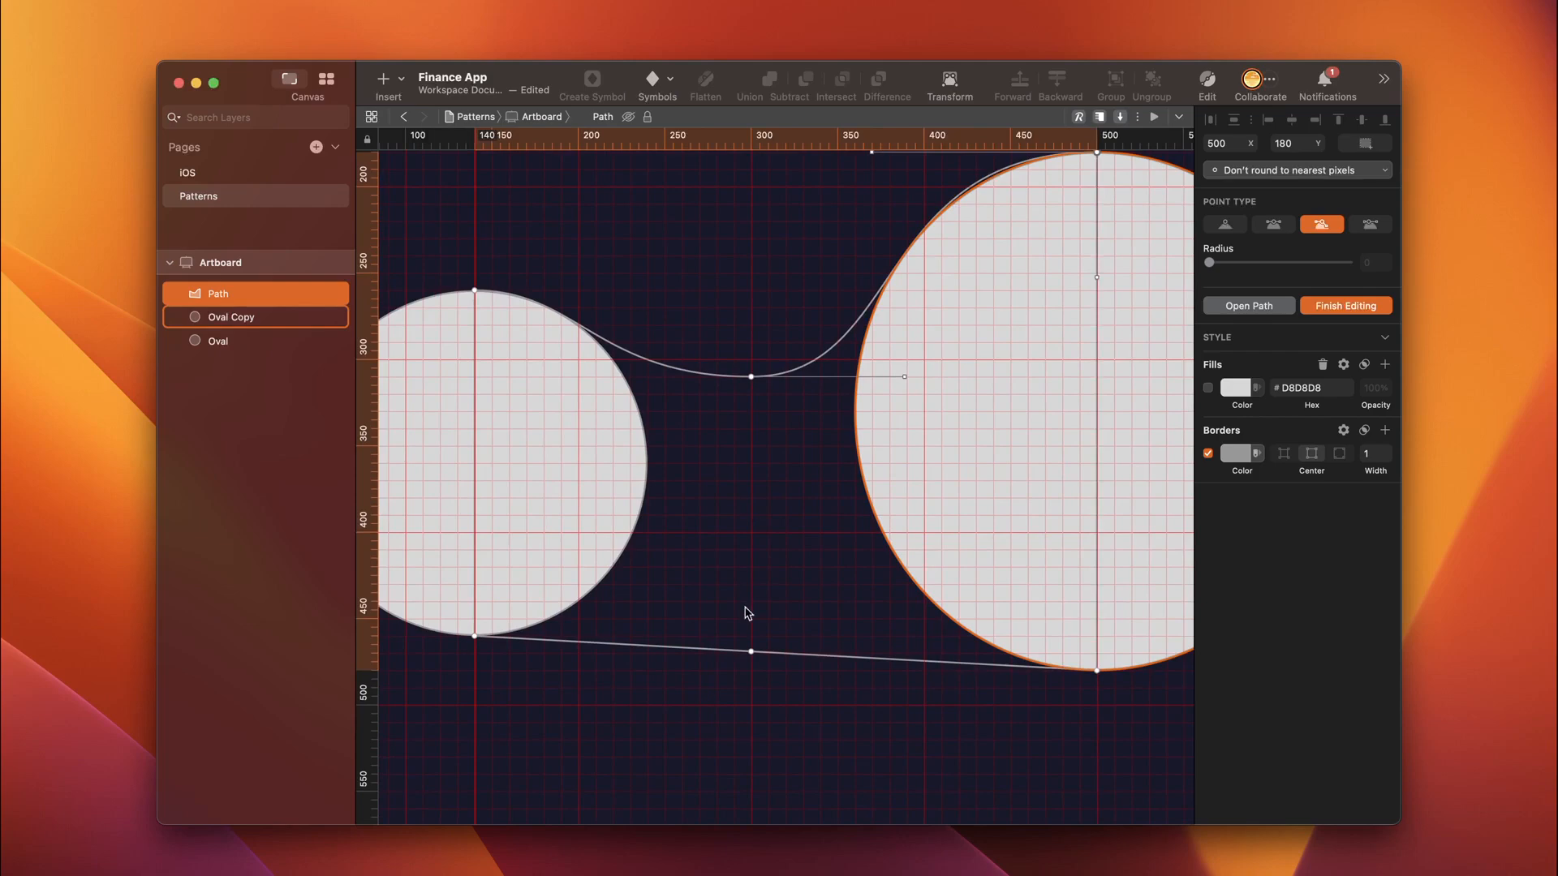
pyautogui.click(751, 652)
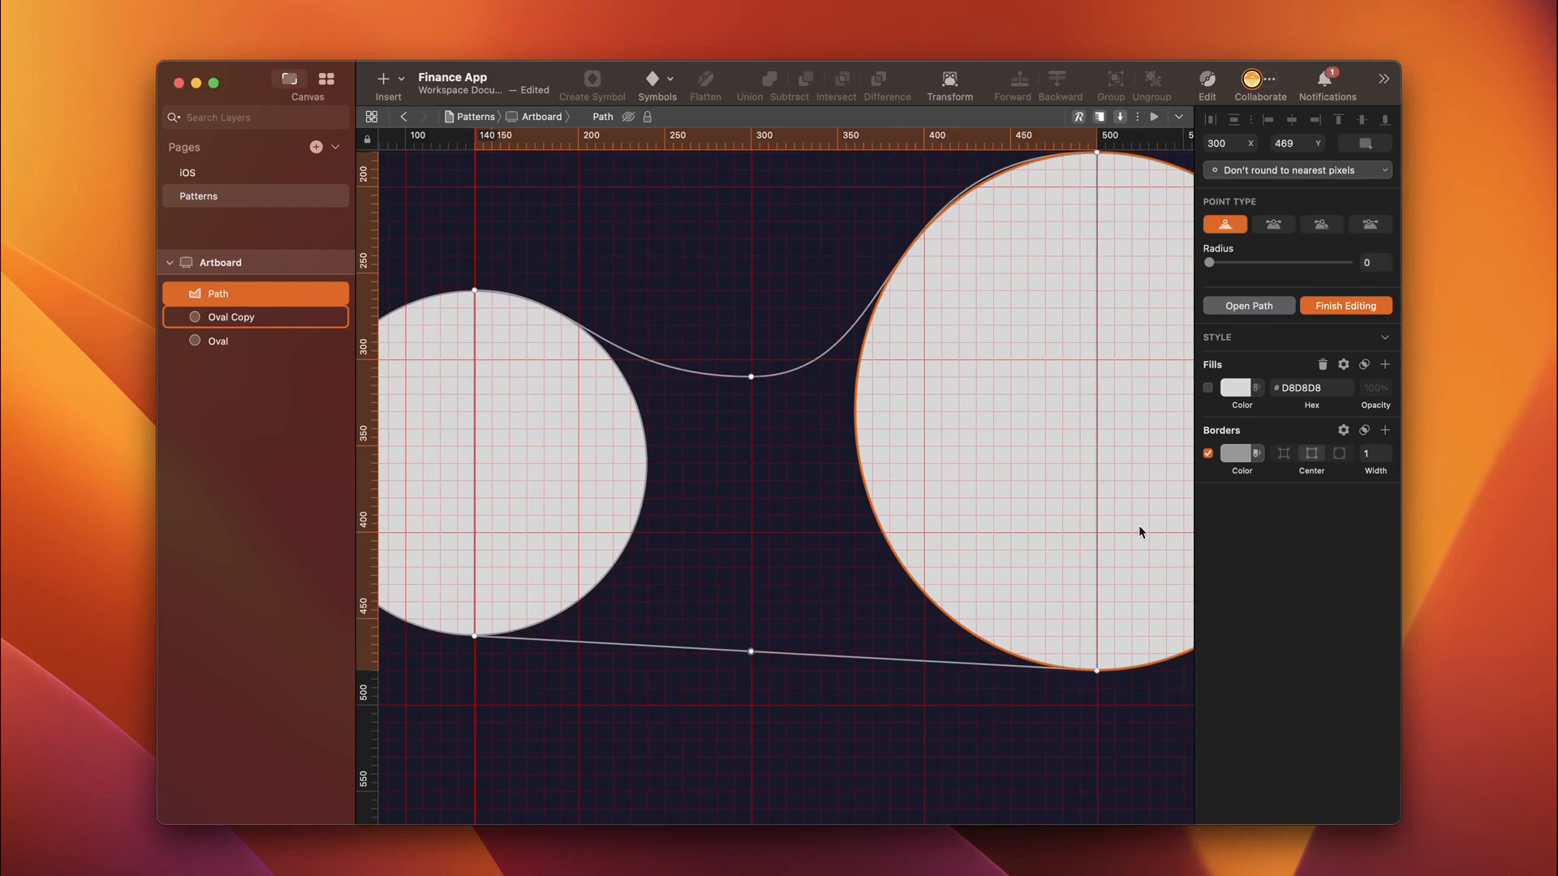
pyautogui.click(1296, 142)
pyautogui.write('380')
pyautogui.press('Return')
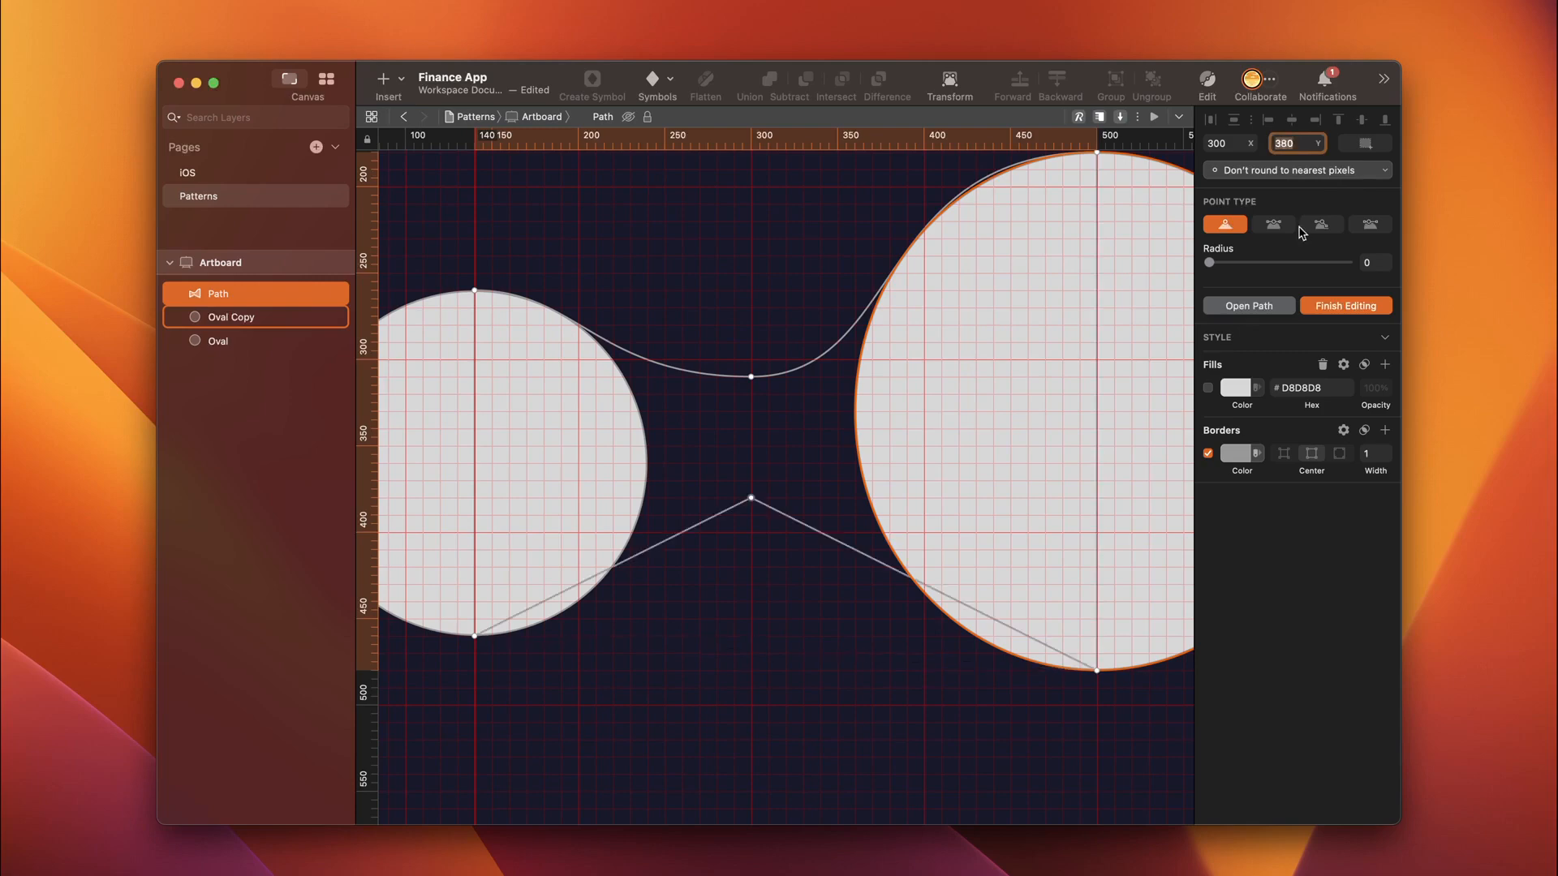
pyautogui.click(1372, 225)
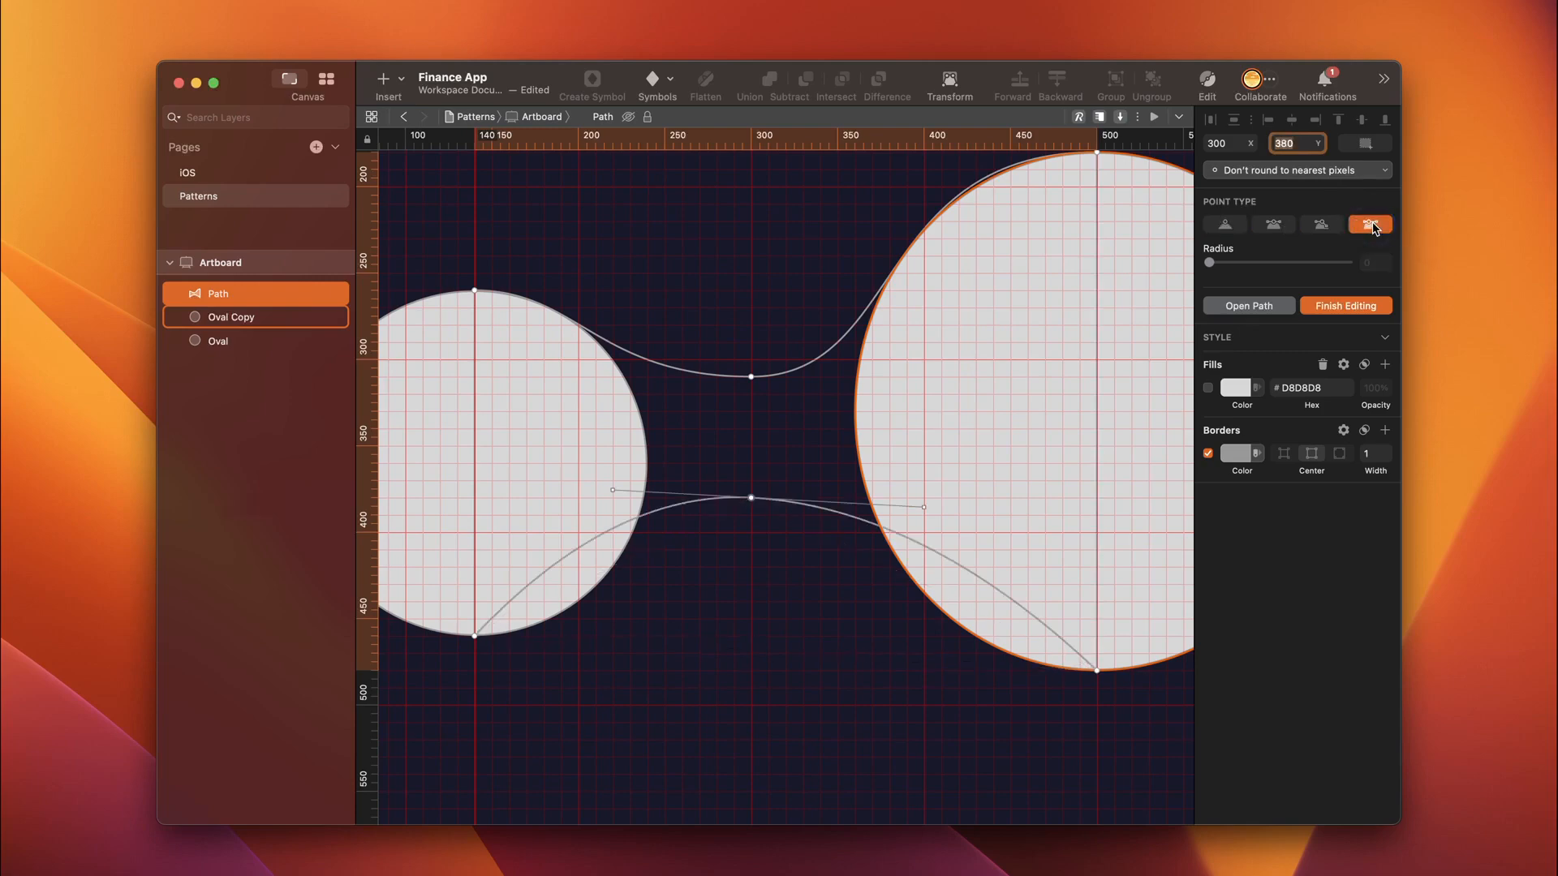
pyautogui.moveTo(890, 498); pyautogui.dragTo(923, 498)
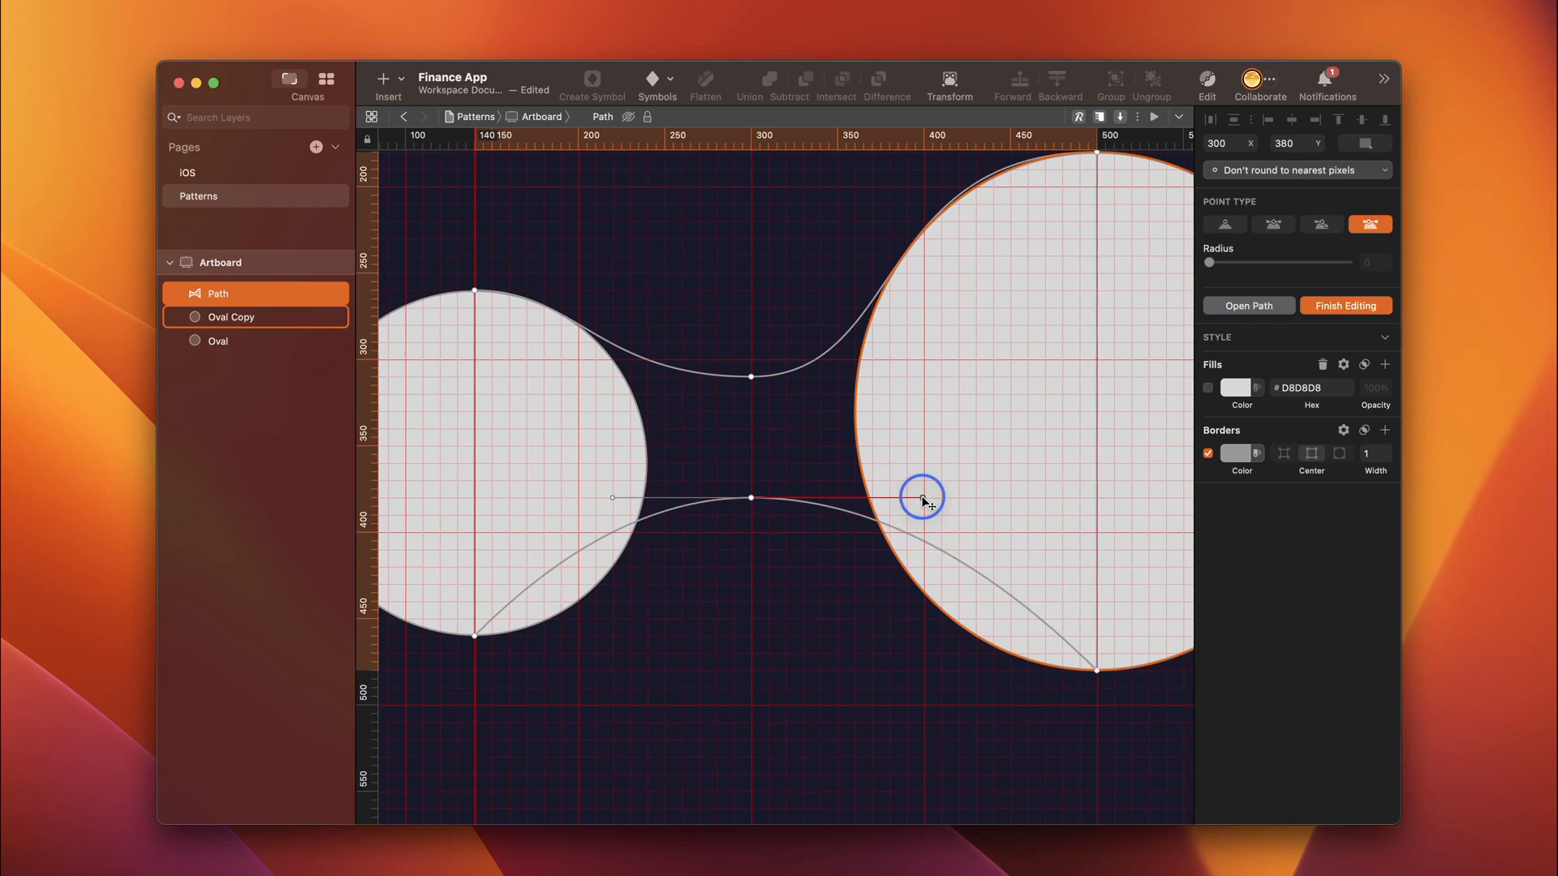
# Step: Make the path point at the larger oval's bottom disconnected, with one handle on the vertical edge at about Y 400 and the other level outside the oval
pyautogui.hscroll(3, 922, 497)
pyautogui.scroll(-1, 923, 498)
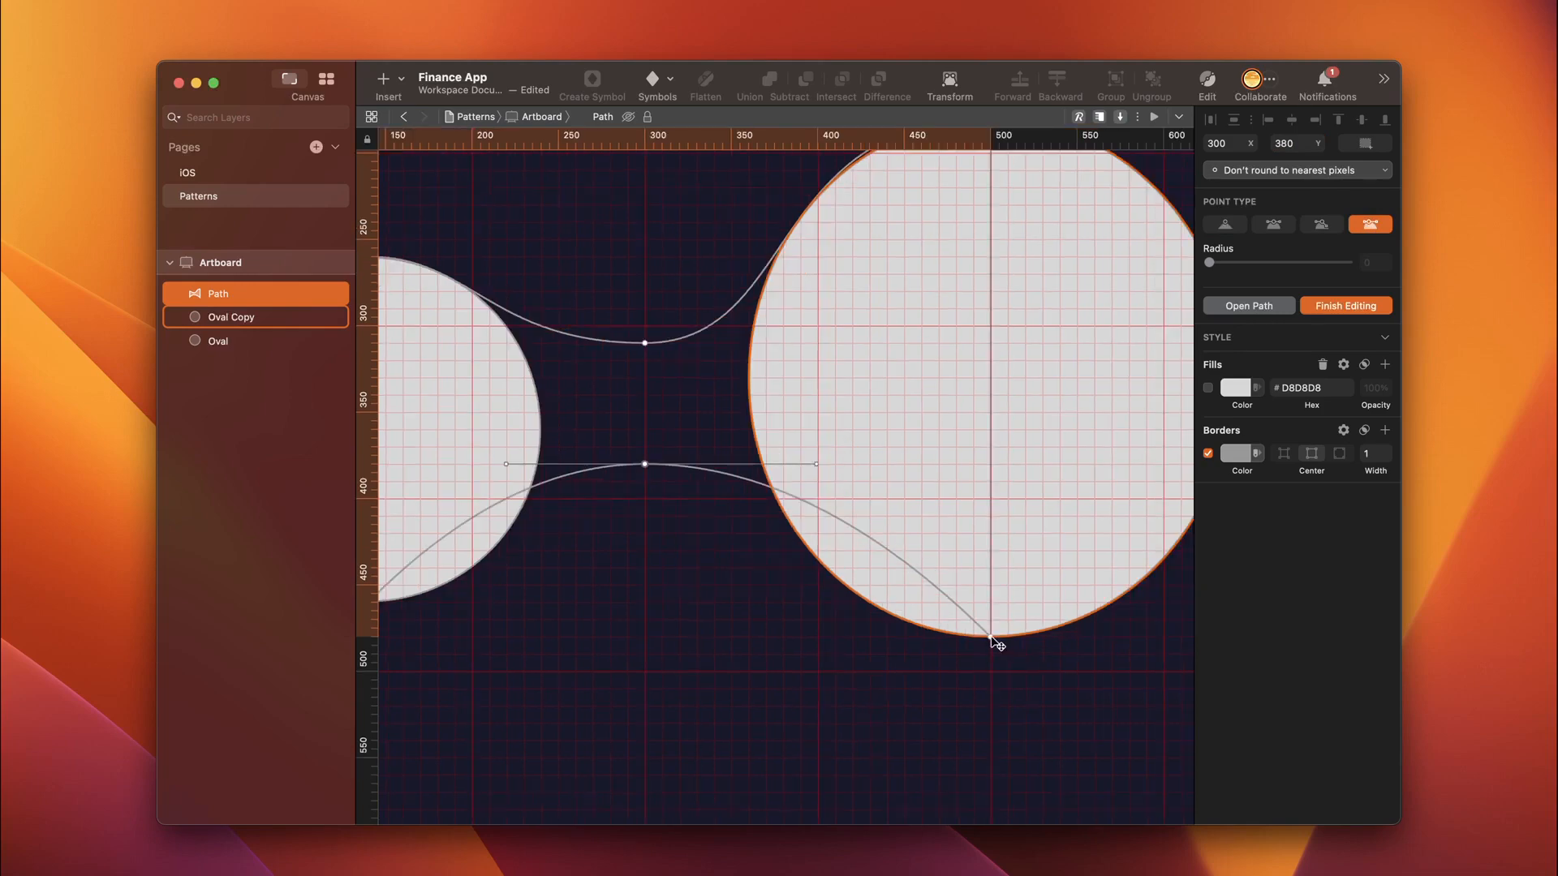
pyautogui.click(993, 639)
pyautogui.click(1322, 225)
pyautogui.click(1096, 532)
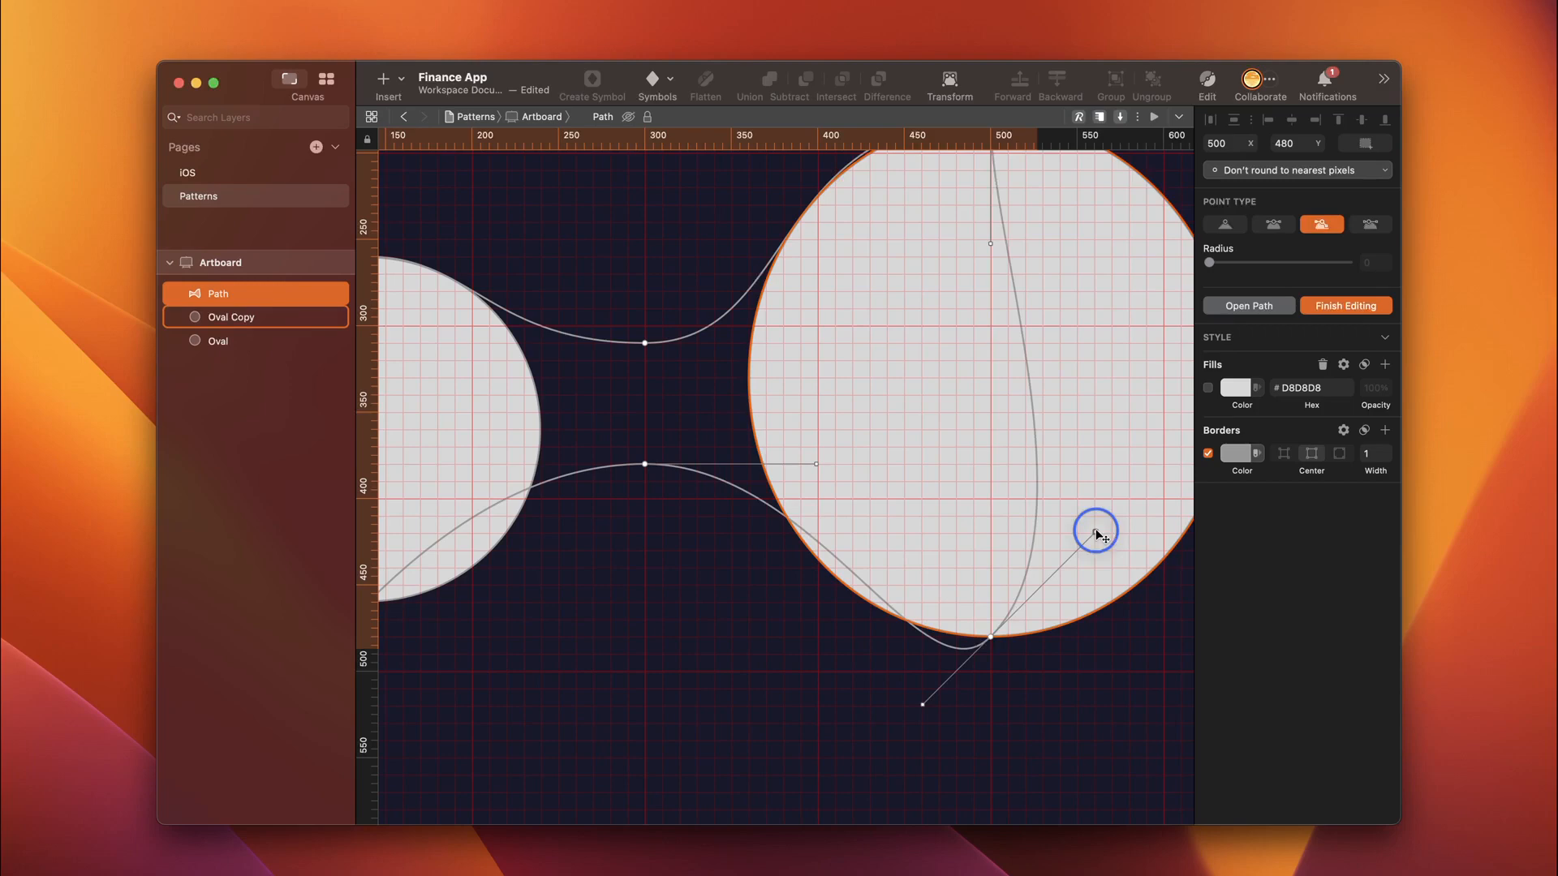
pyautogui.moveTo(1096, 533); pyautogui.dragTo(991, 498)
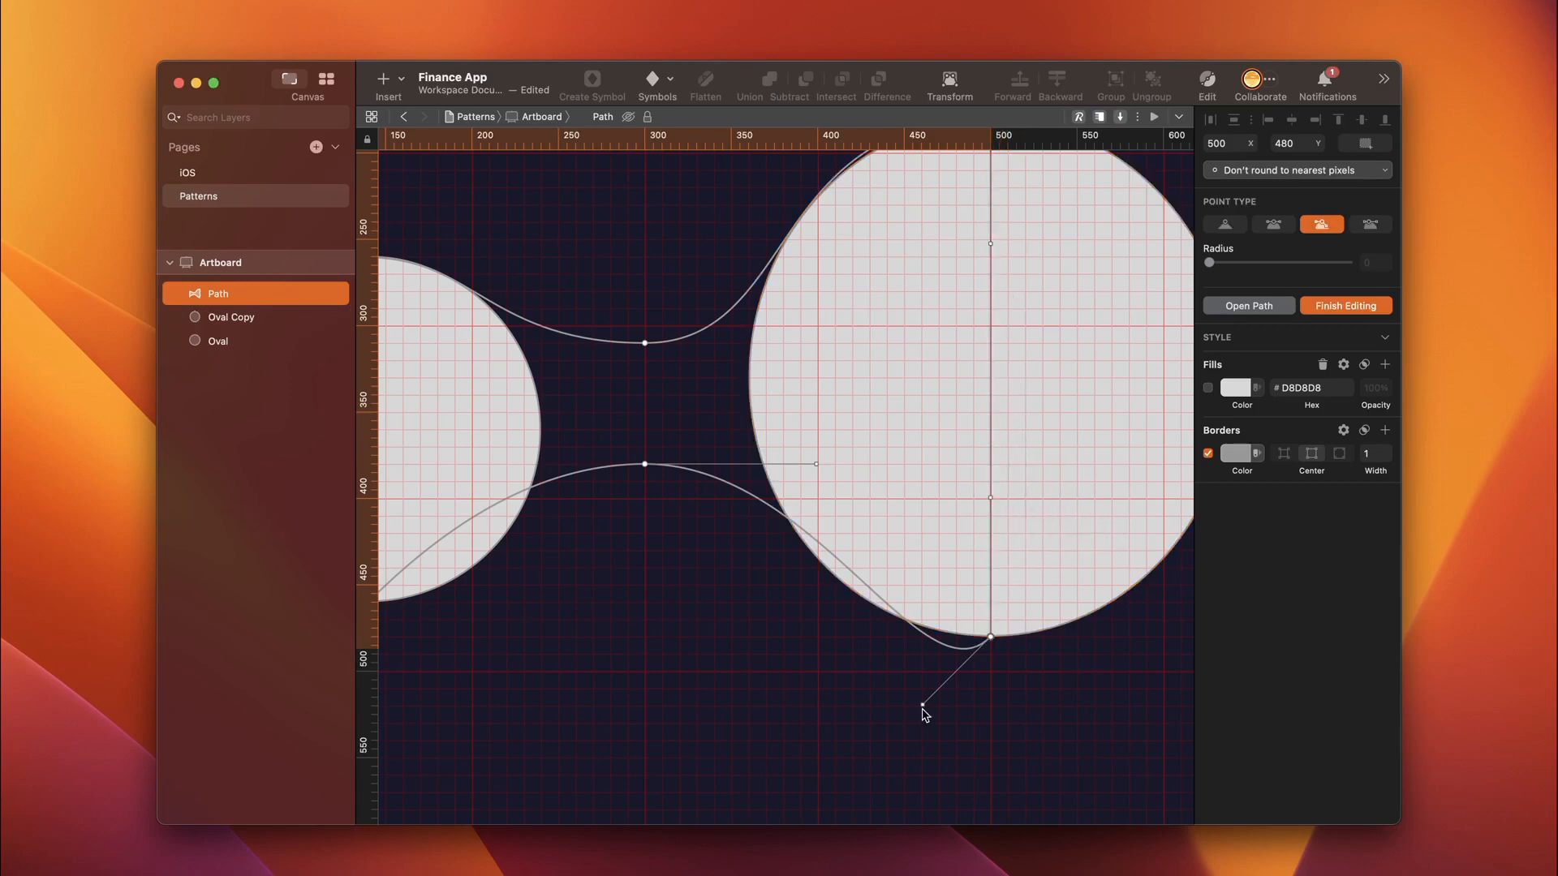
pyautogui.moveTo(924, 705); pyautogui.dragTo(795, 637)
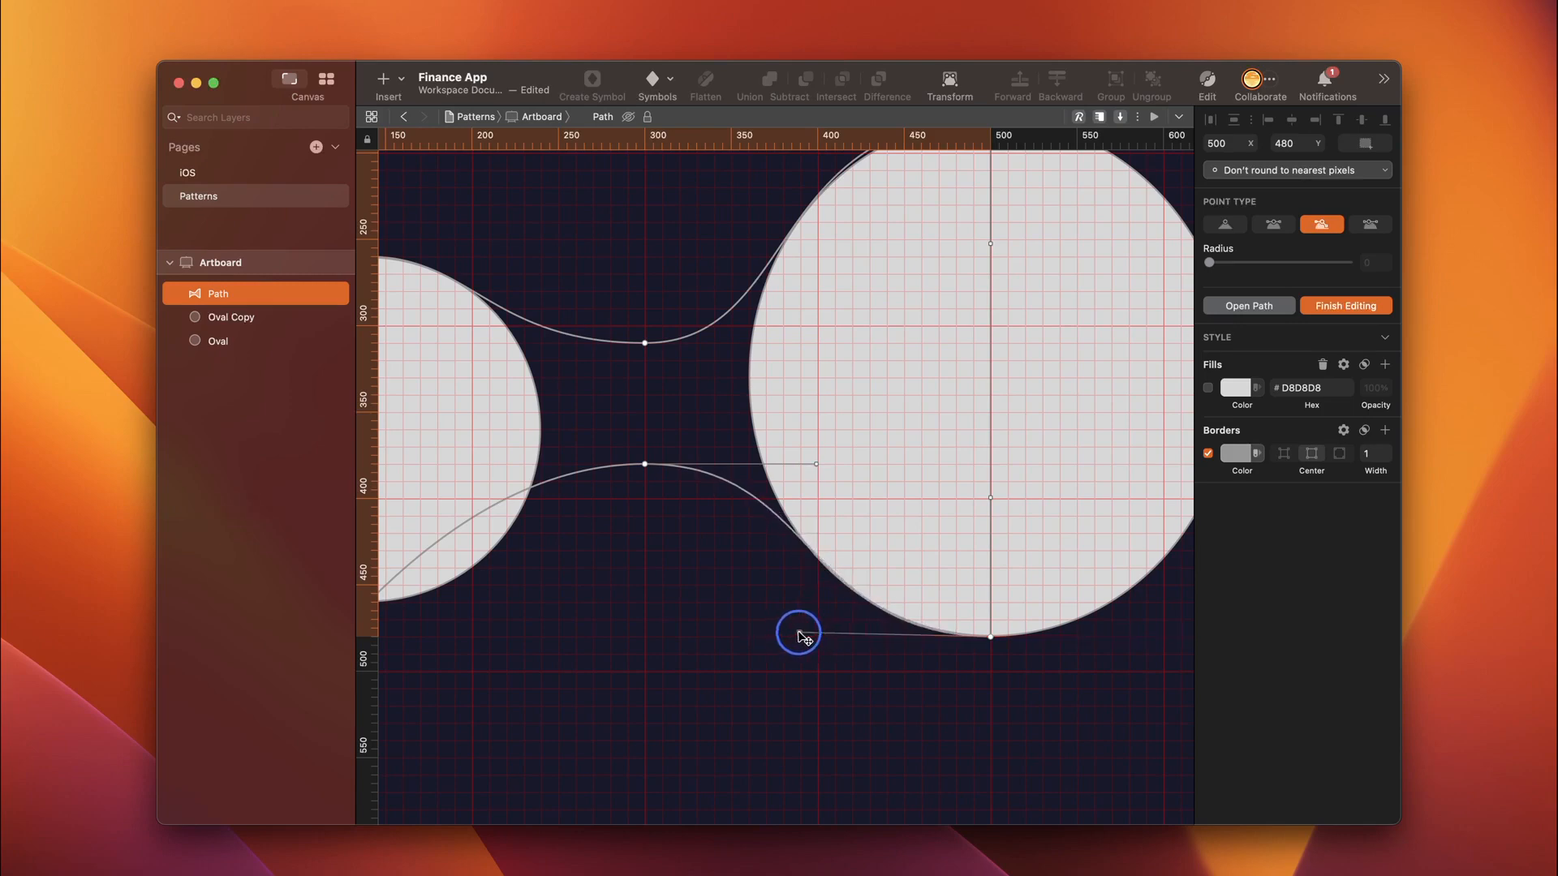
# Step: Curve the path into the small circle's bottom with a level handle and fine-tune the level handles of both middle points
pyautogui.hscroll(-5, 618, 541)
pyautogui.scroll(-2, 618, 541)
pyautogui.click(618, 542)
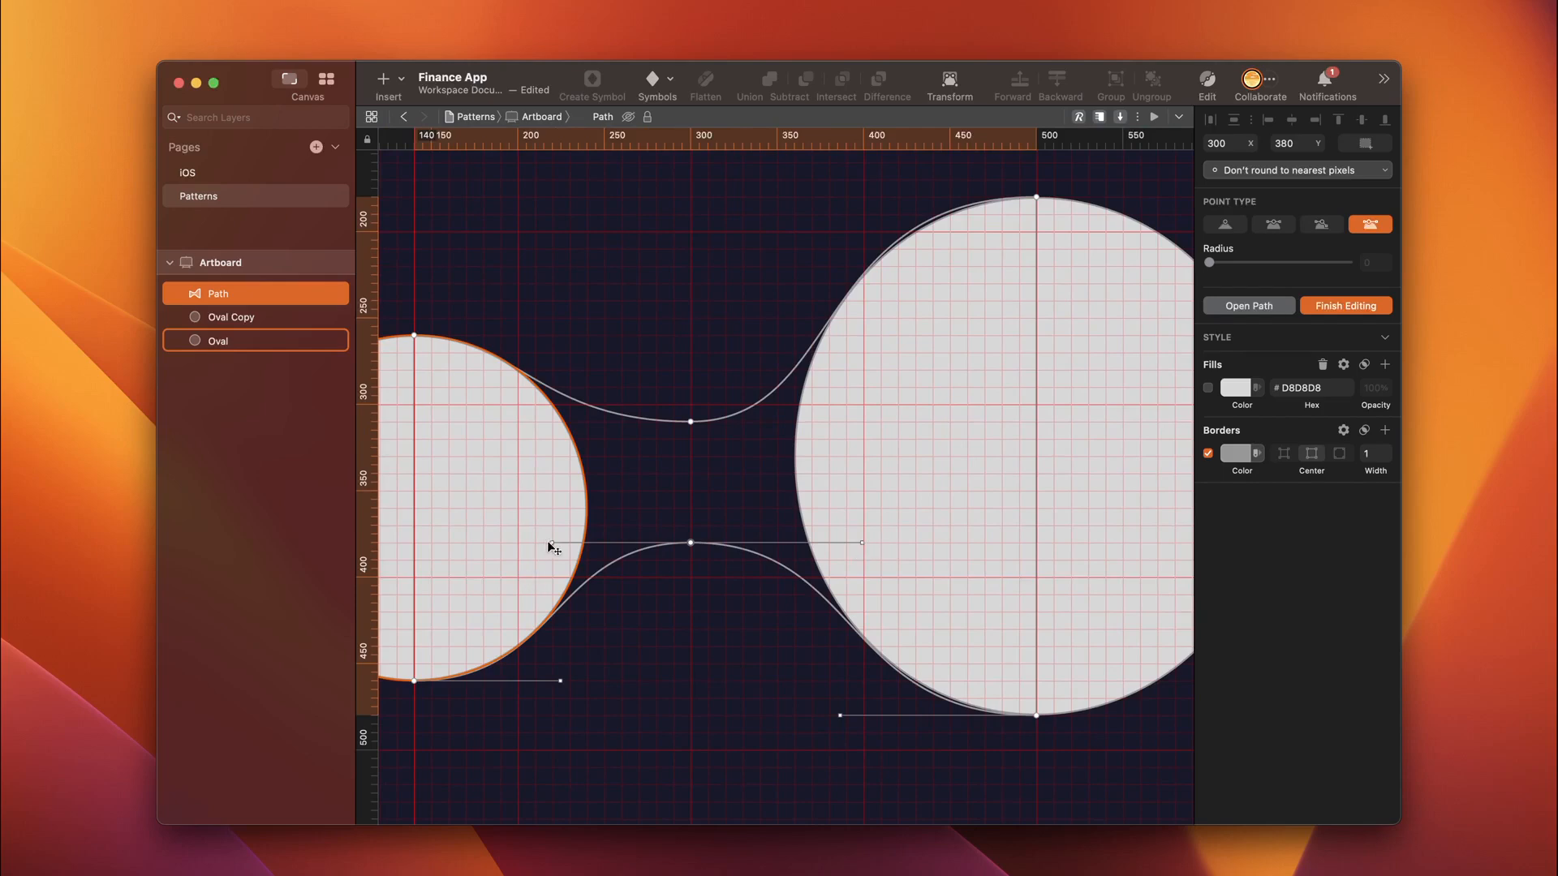
pyautogui.moveTo(863, 540)
pyautogui.mouseDown()
pyautogui.moveTo(710, 539)
pyautogui.moveTo(1045, 570)
pyautogui.moveTo(871, 542)
pyautogui.mouseUp()
pyautogui.click(691, 422)
pyautogui.moveTo(845, 421)
pyautogui.mouseDown()
pyautogui.moveTo(727, 440)
pyautogui.moveTo(842, 422)
pyautogui.mouseUp()
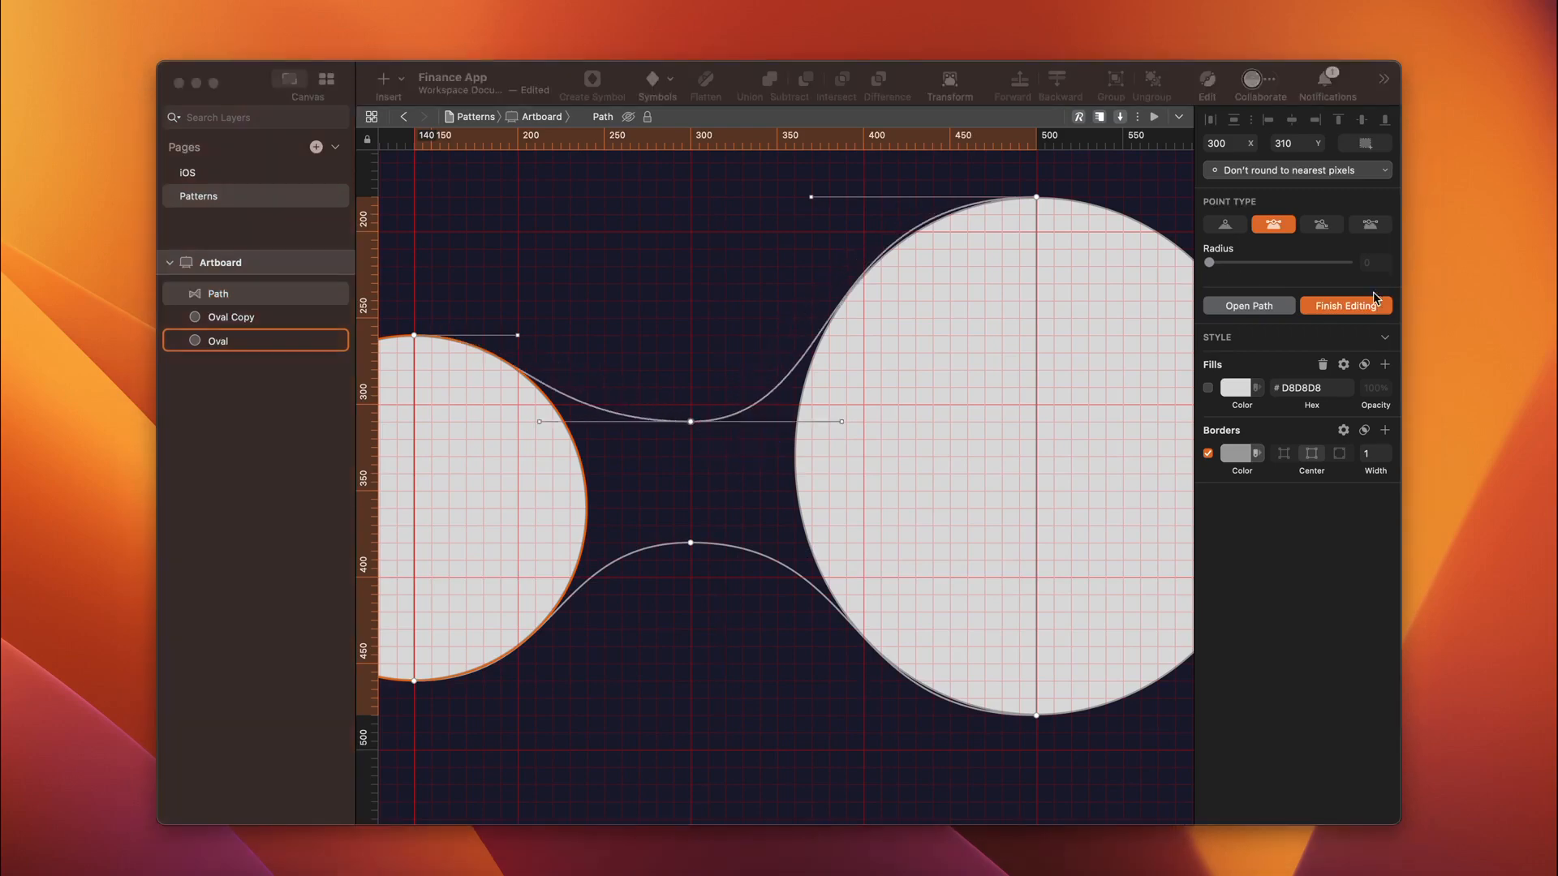
# Step: Give the connecting path a fill without a border and unite it with both ovals into one shape
pyautogui.click(1339, 306)
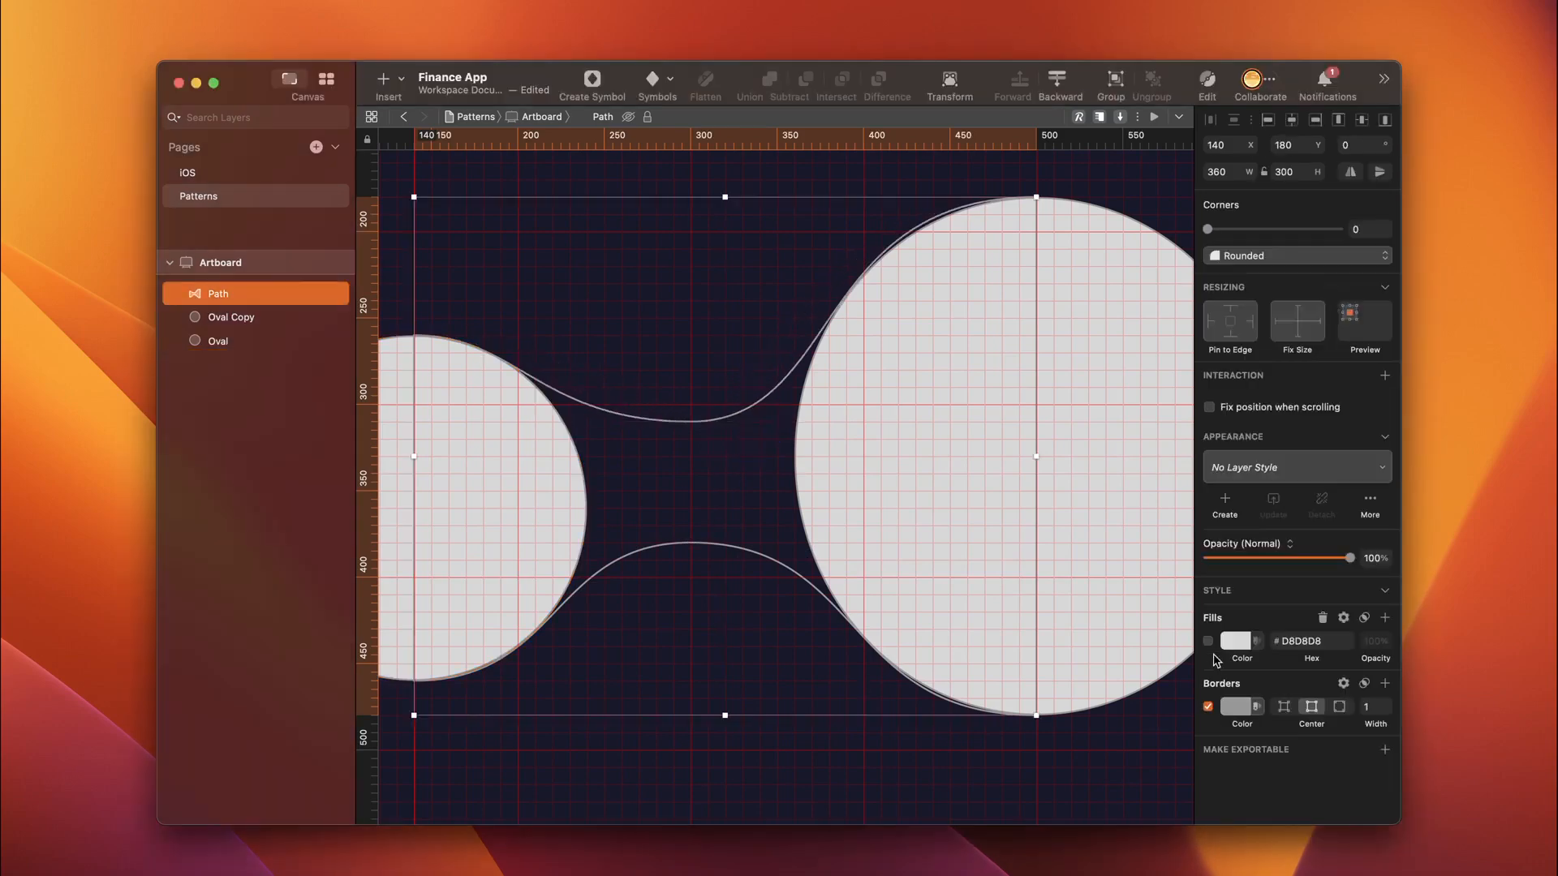
pyautogui.click(1209, 642)
pyautogui.click(1209, 707)
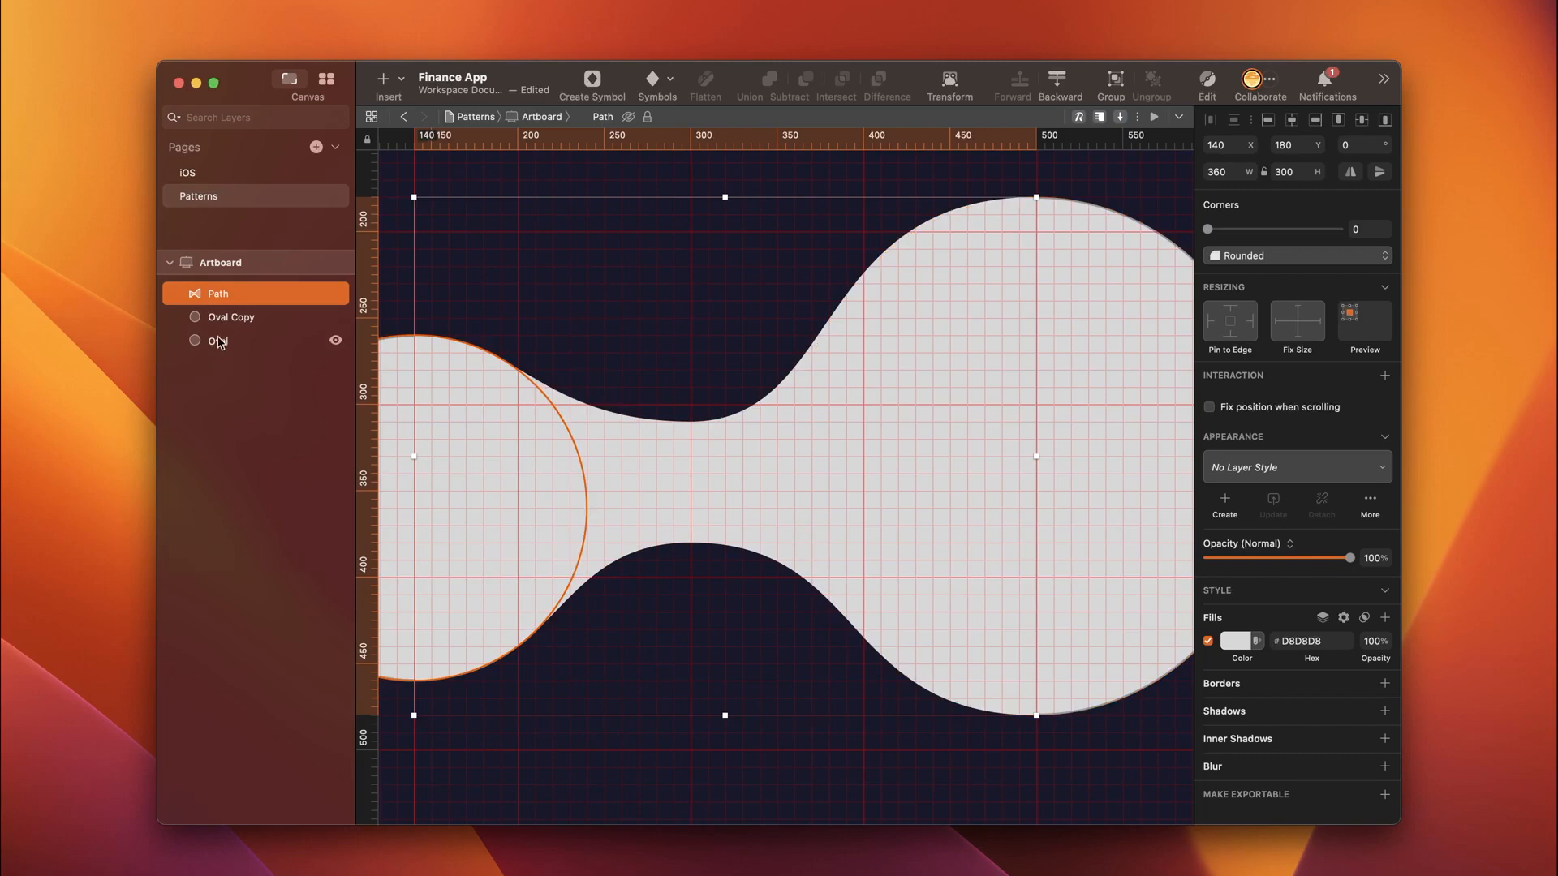
pyautogui.keyDown('shift'); pyautogui.click(225, 347); pyautogui.keyUp('shift')
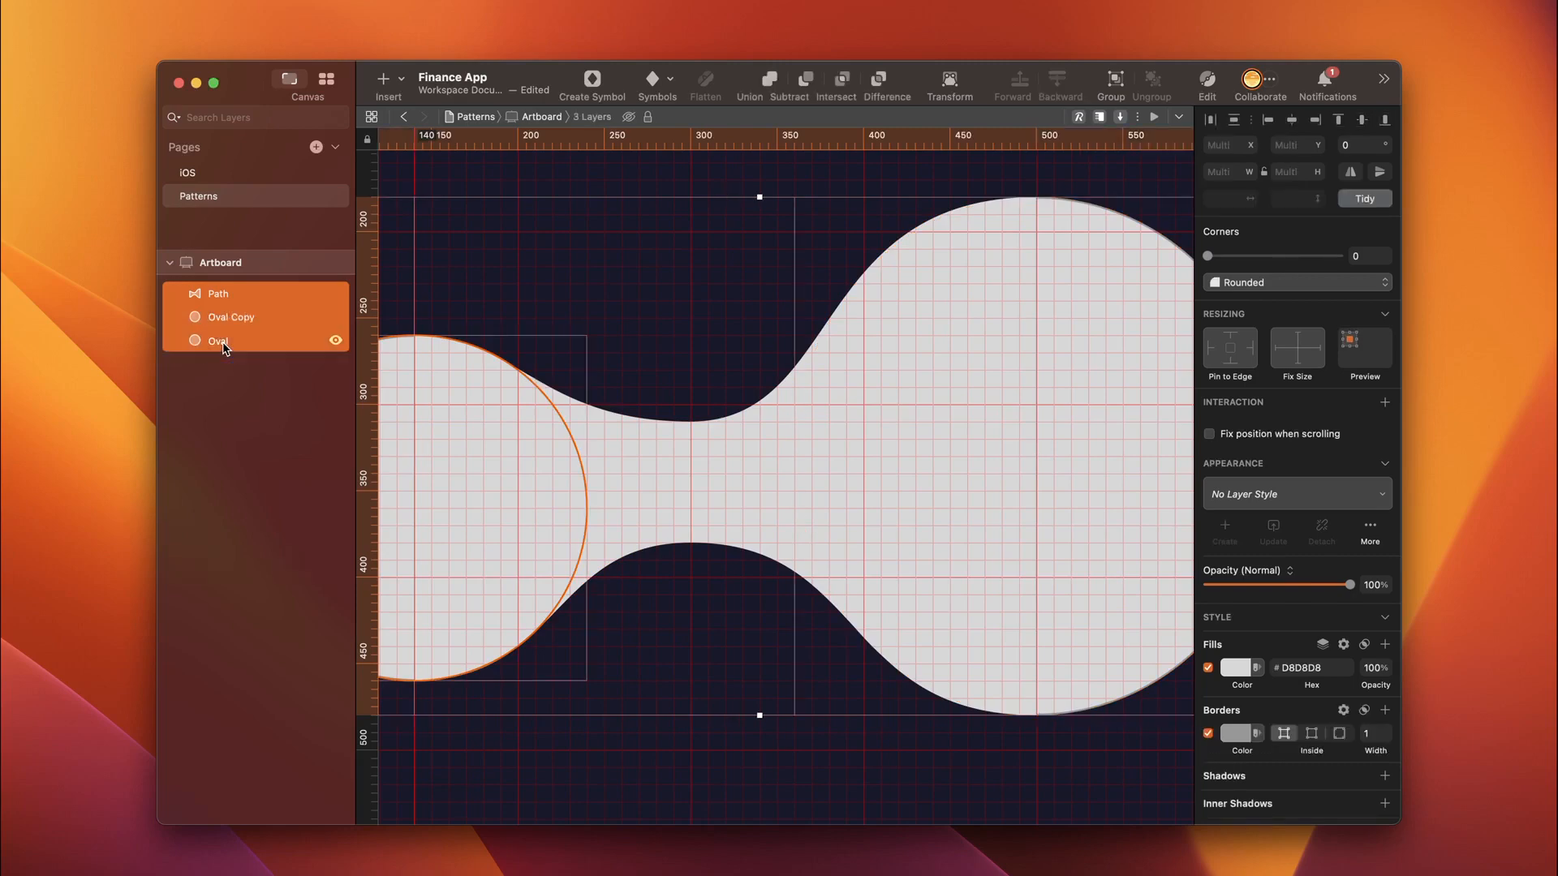
pyautogui.click(769, 82)
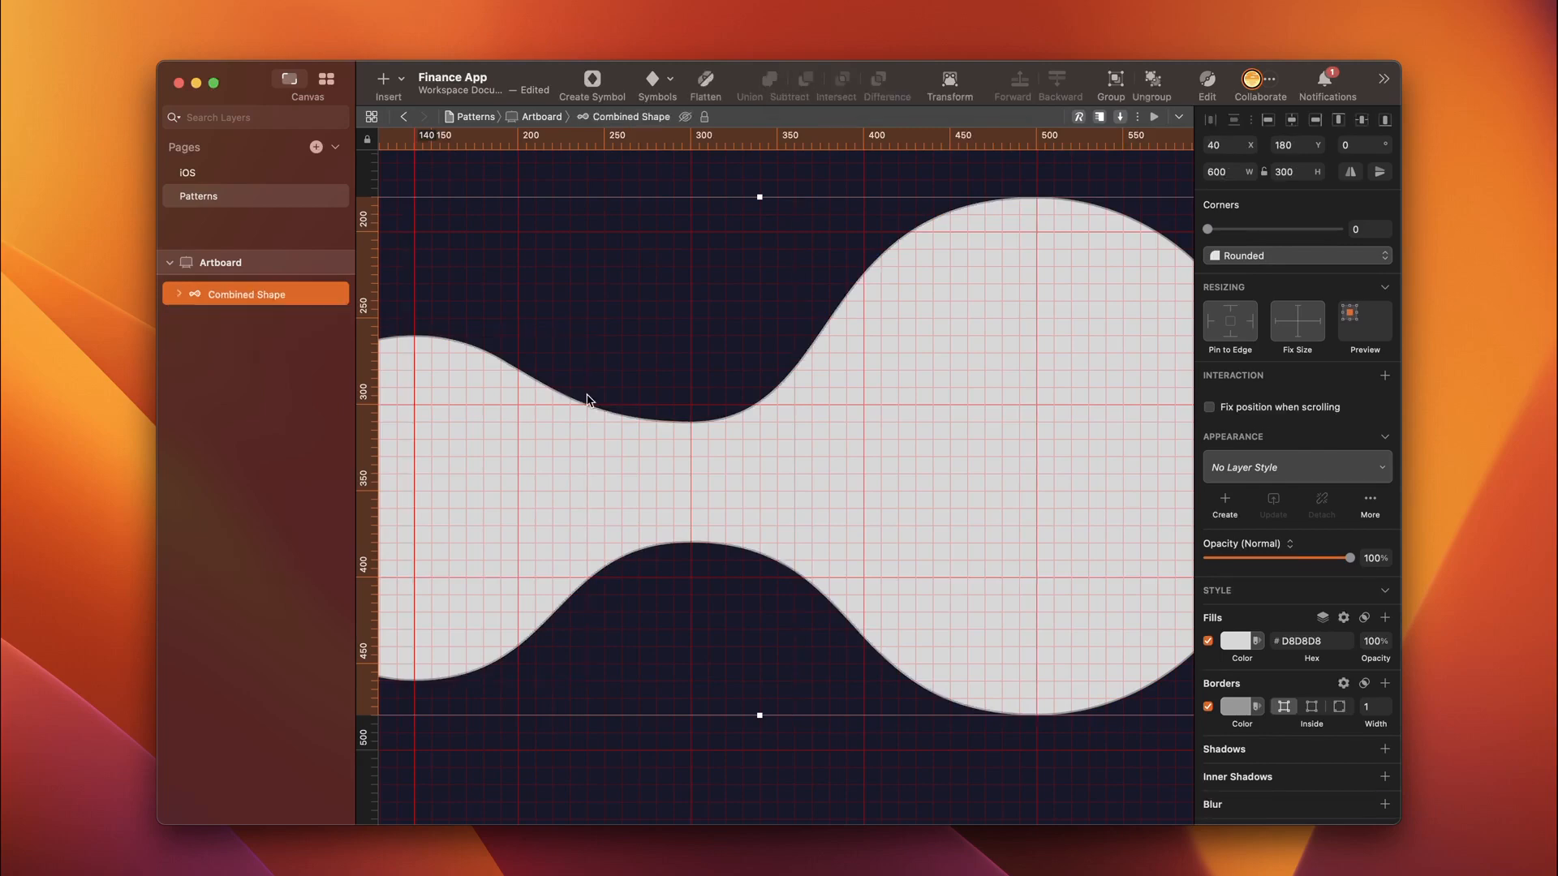
# Step: Fill the combined shape with a pale pink, pink and blue linear gradient and tilt it diagonally towards the larger circle's lower part
pyautogui.click(1247, 643)
pyautogui.click(1240, 677)
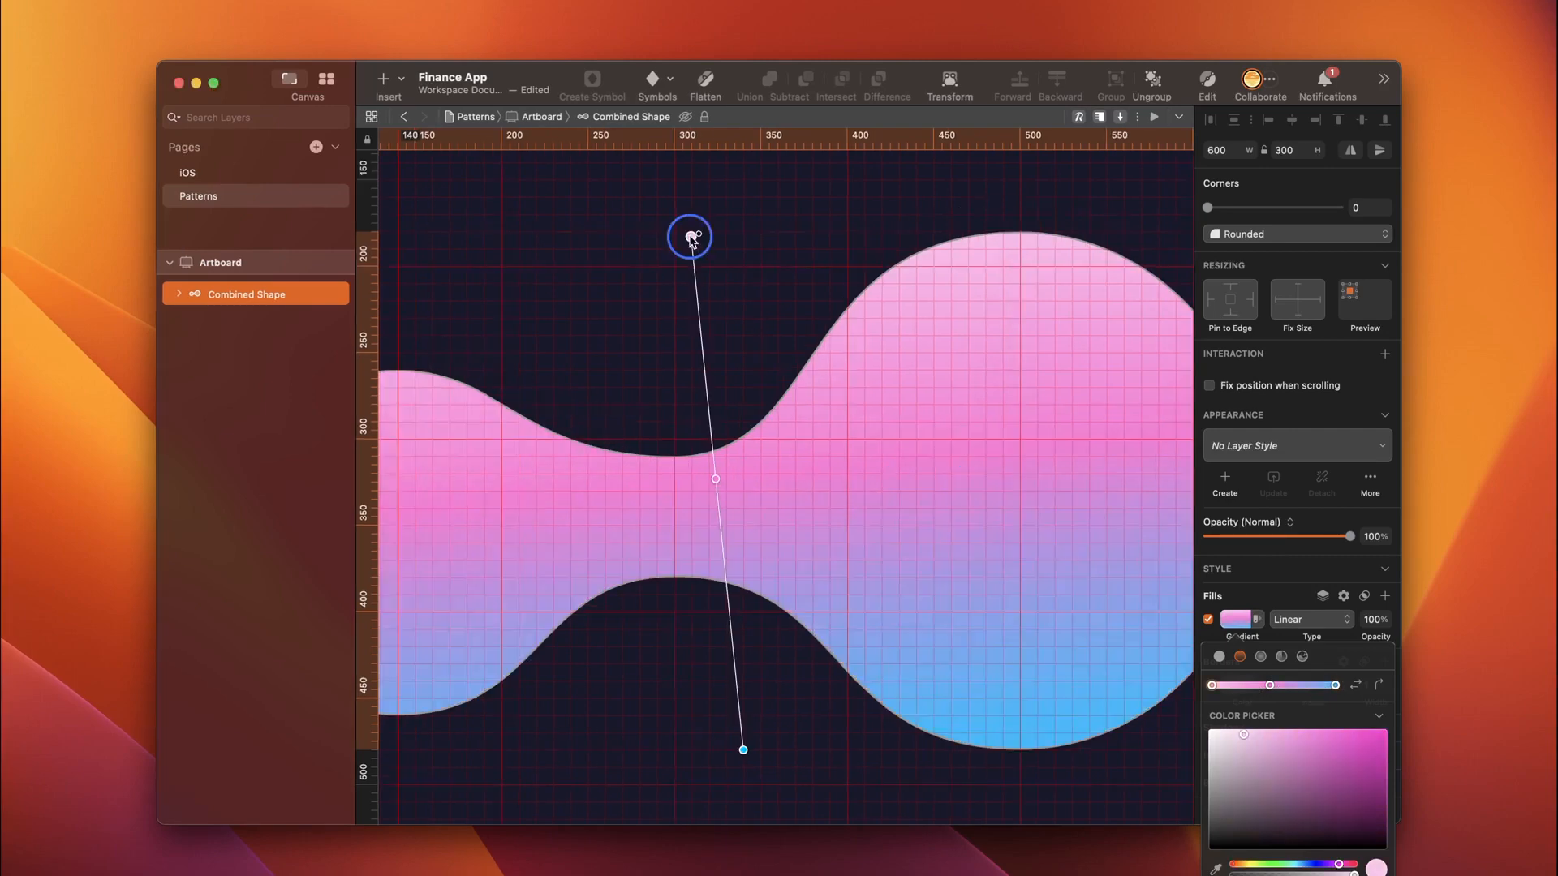
pyautogui.moveTo(689, 237); pyautogui.dragTo(681, 232)
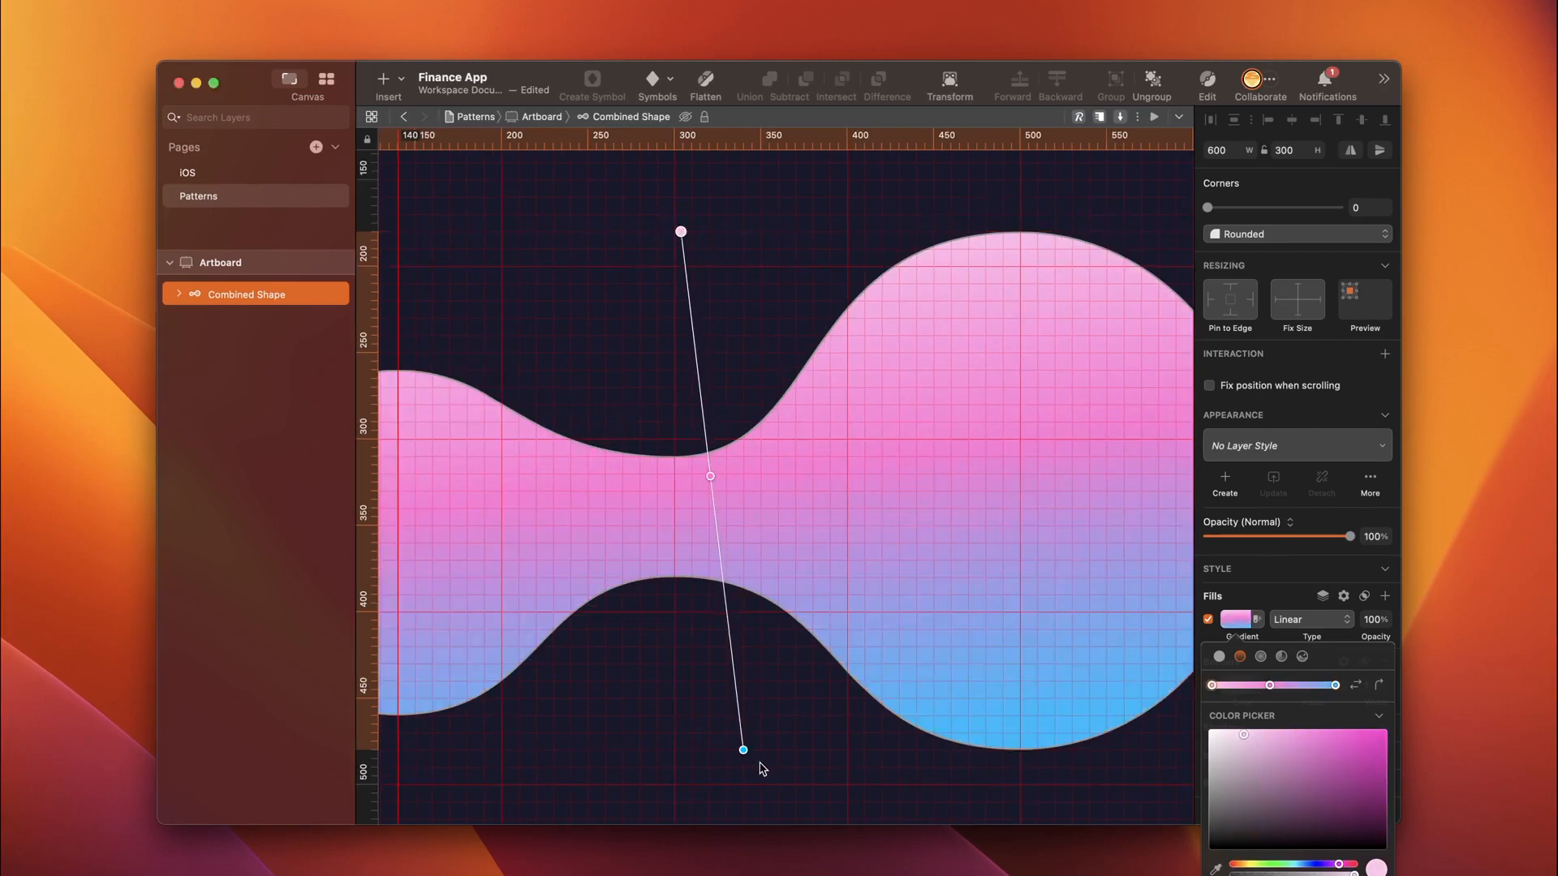
pyautogui.moveTo(743, 750); pyautogui.dragTo(825, 645)
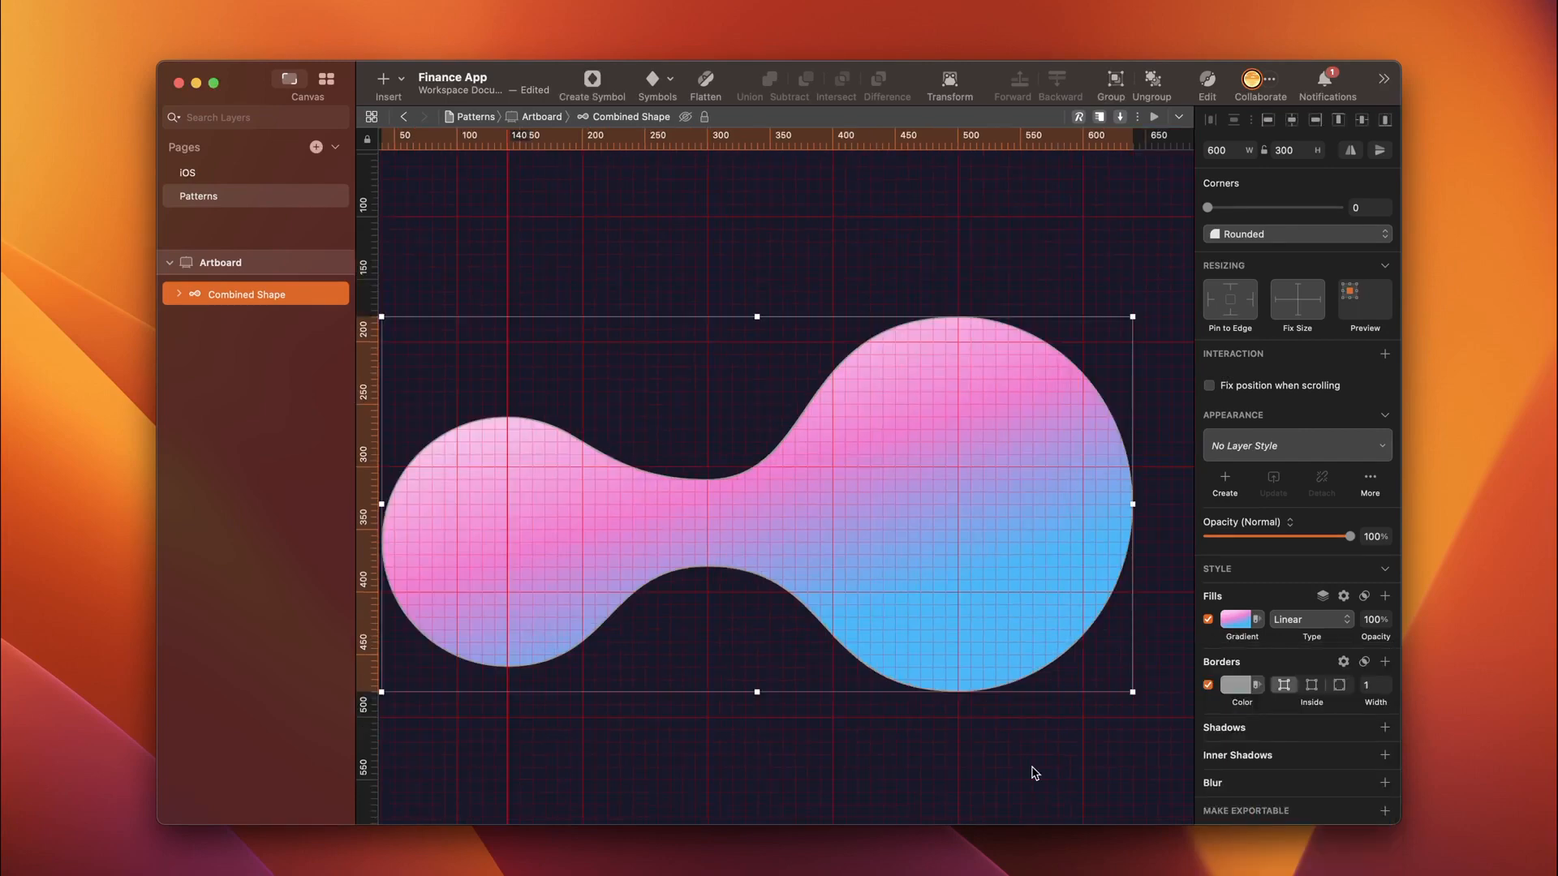
# Step: Draw a circle over the shape's narrow middle and set its size to 224 by 224
pyautogui.press('o')
pyautogui.moveTo(646, 368); pyautogui.dragTo(919, 610)
pyautogui.click(1221, 171)
pyautogui.write('22')
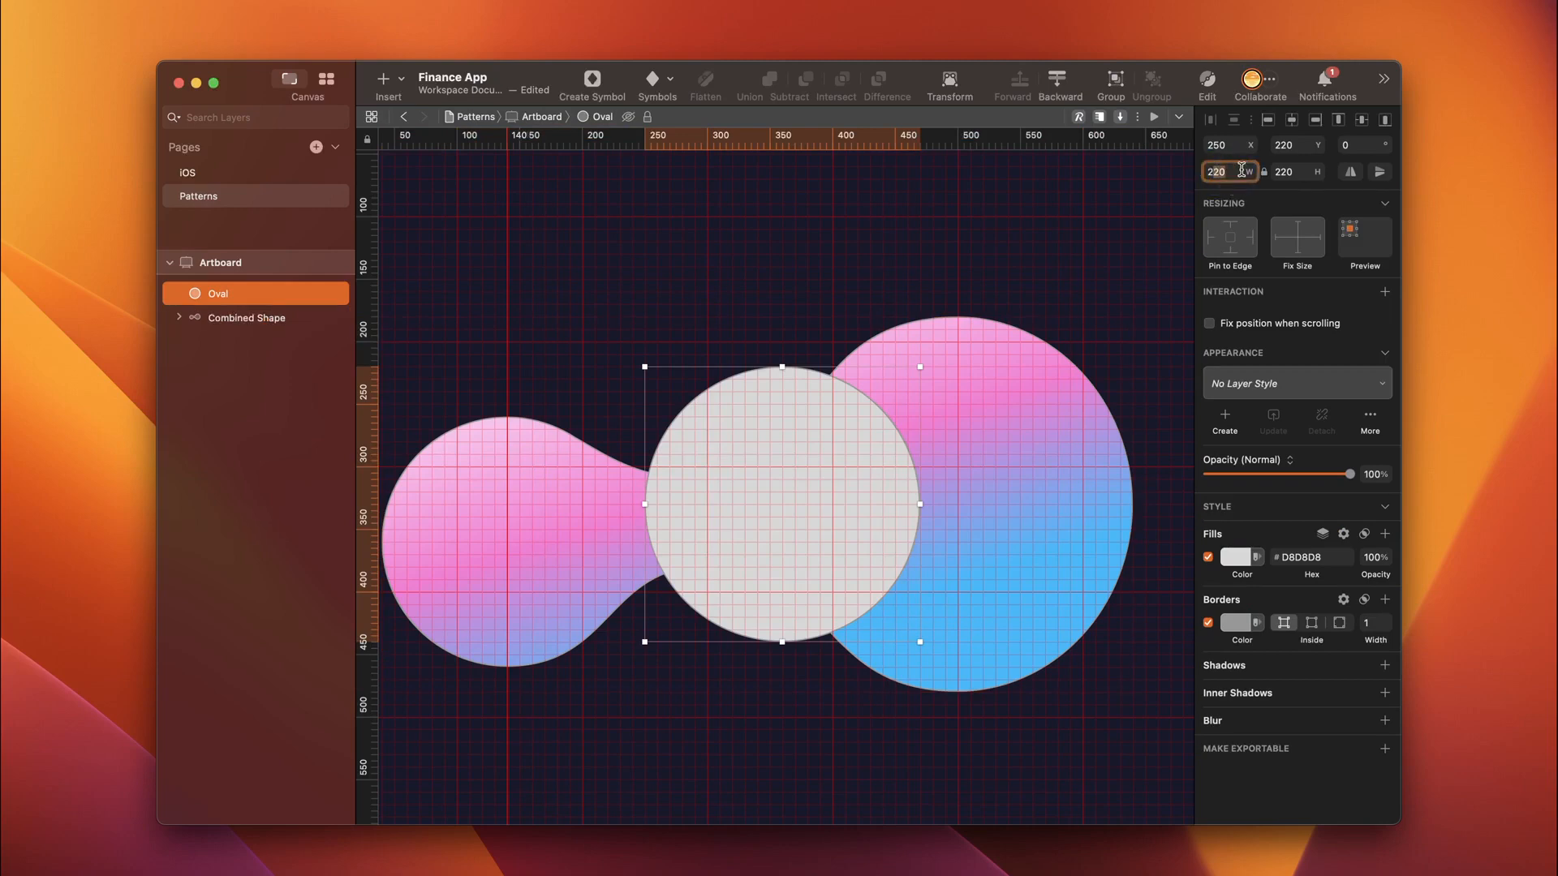
pyautogui.write('4')
pyautogui.press('Return')
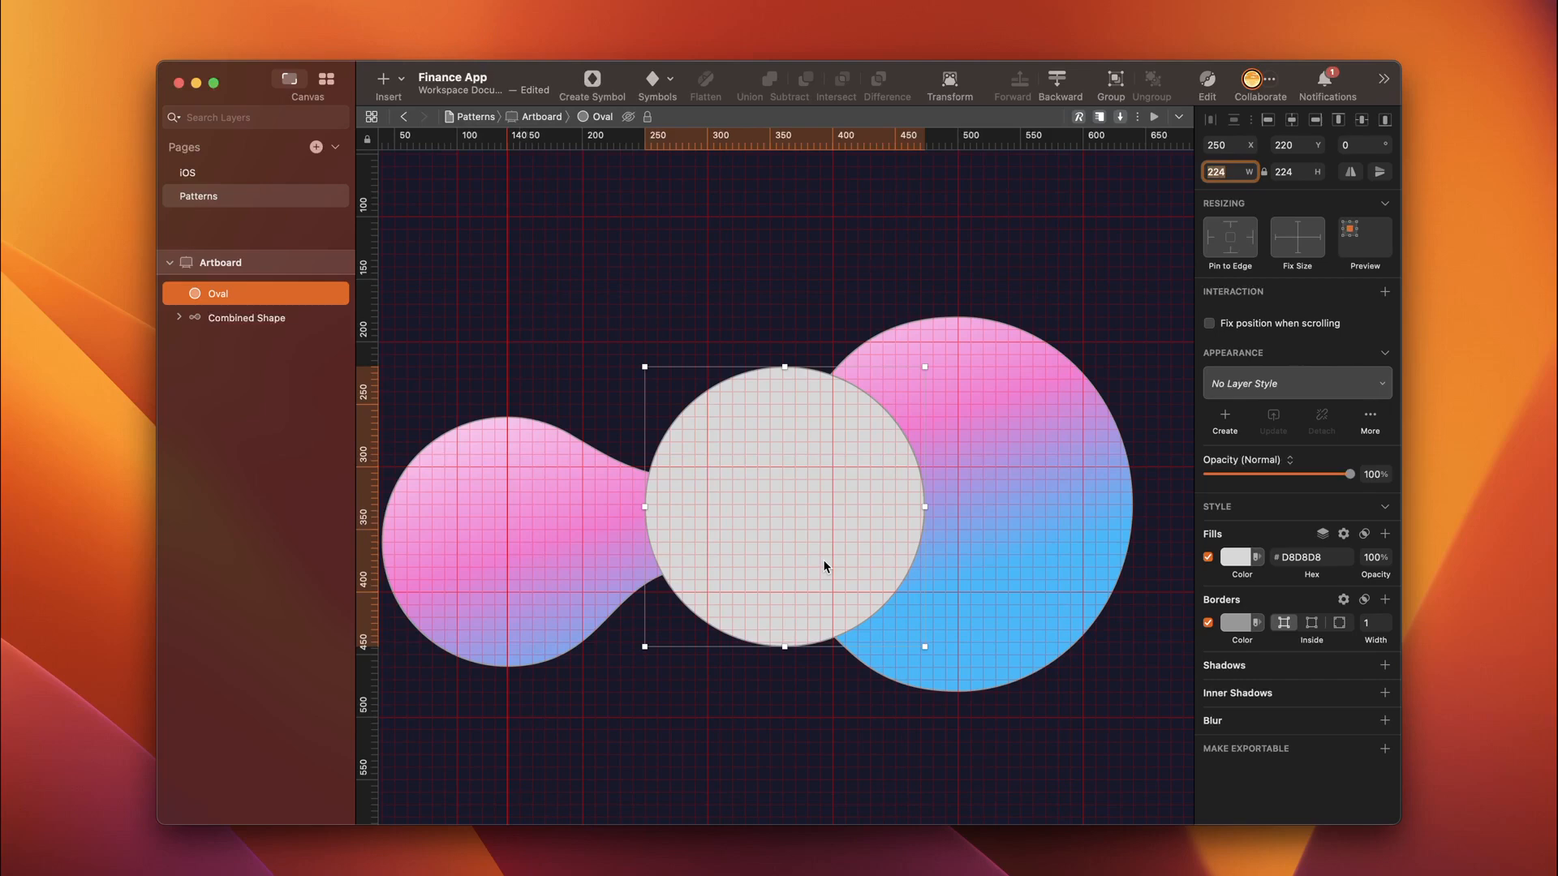
# Step: Reshape the circle into a slightly uneven blob about 220 by 220 by moving its vector points
pyautogui.click(1208, 82)
pyautogui.click(647, 522)
pyautogui.moveTo(647, 523); pyautogui.dragTo(649, 529)
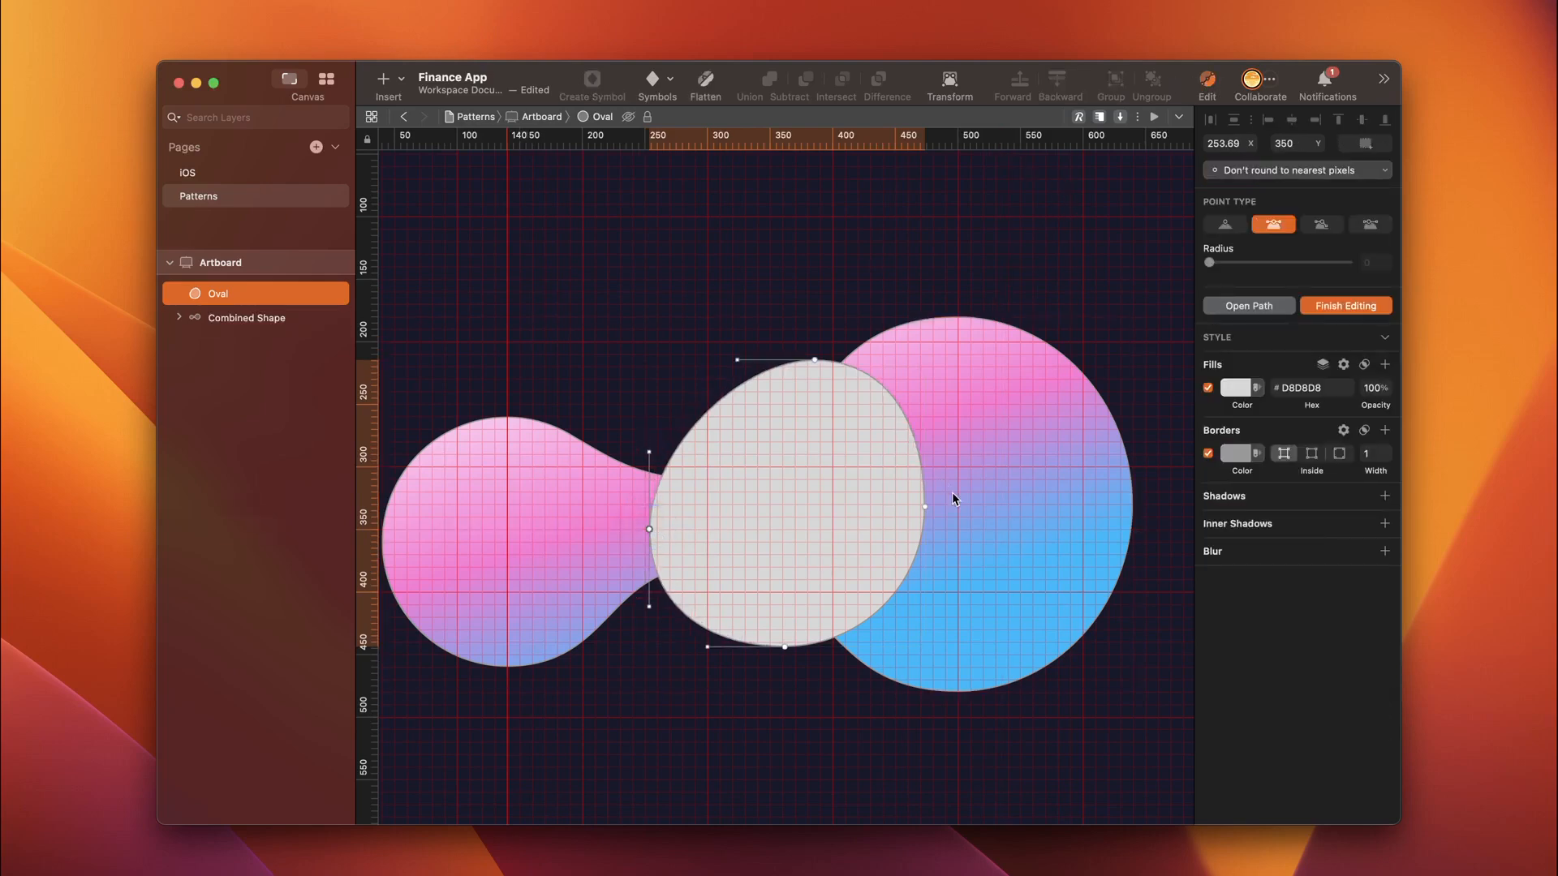
pyautogui.moveTo(926, 508); pyautogui.dragTo(927, 525)
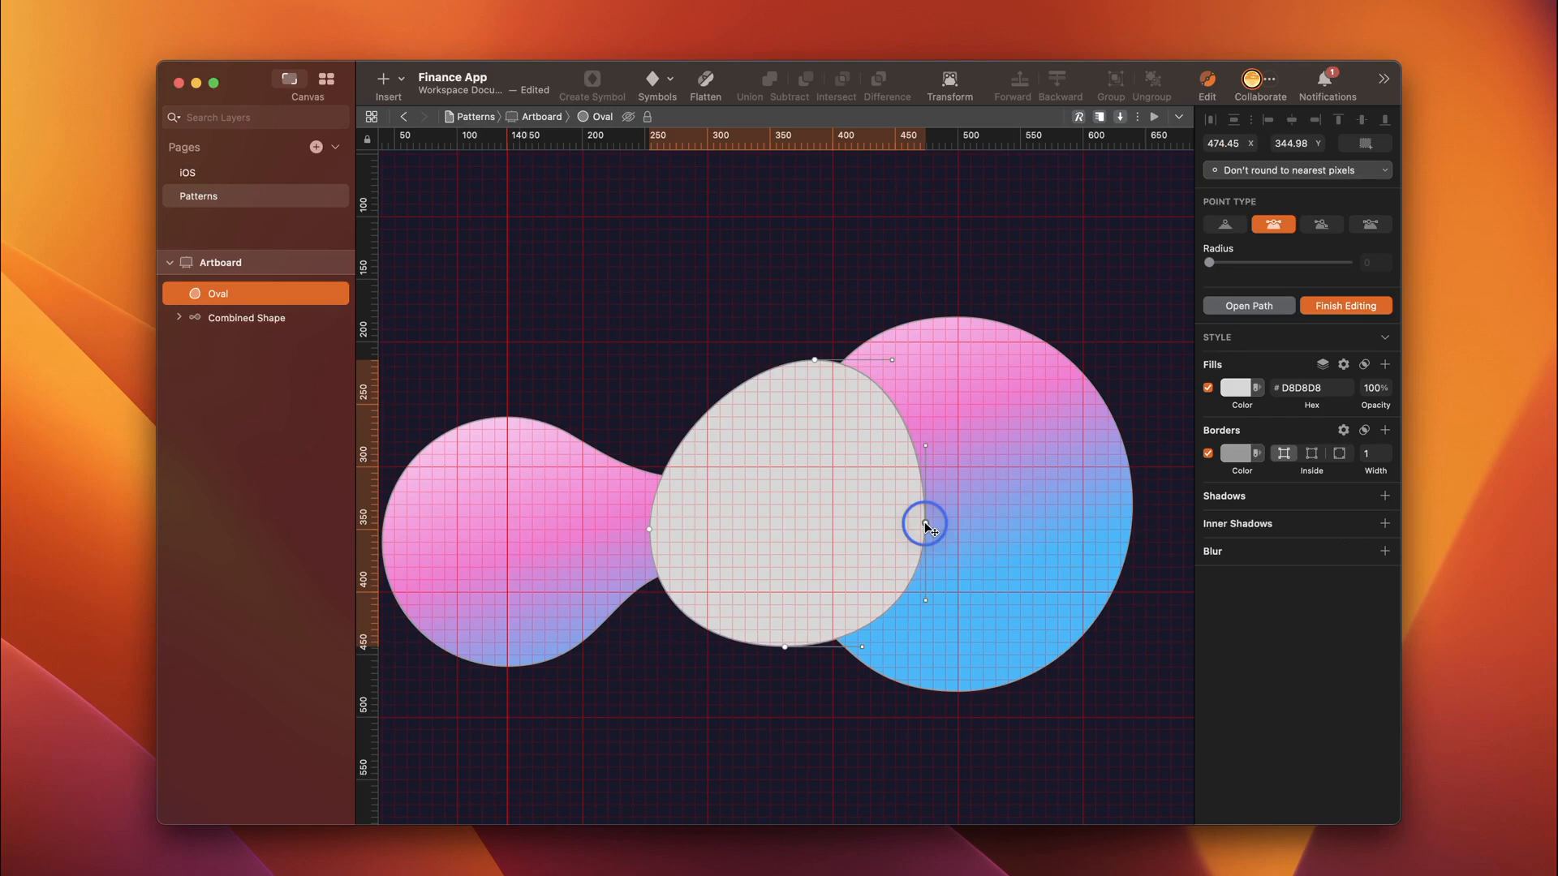
pyautogui.hotkey('ctrl', 'z')
pyautogui.moveTo(651, 533); pyautogui.dragTo(644, 530)
pyautogui.press('Escape')
# Step: Position the uneven blob at X 224, Y 247
pyautogui.click(1209, 144)
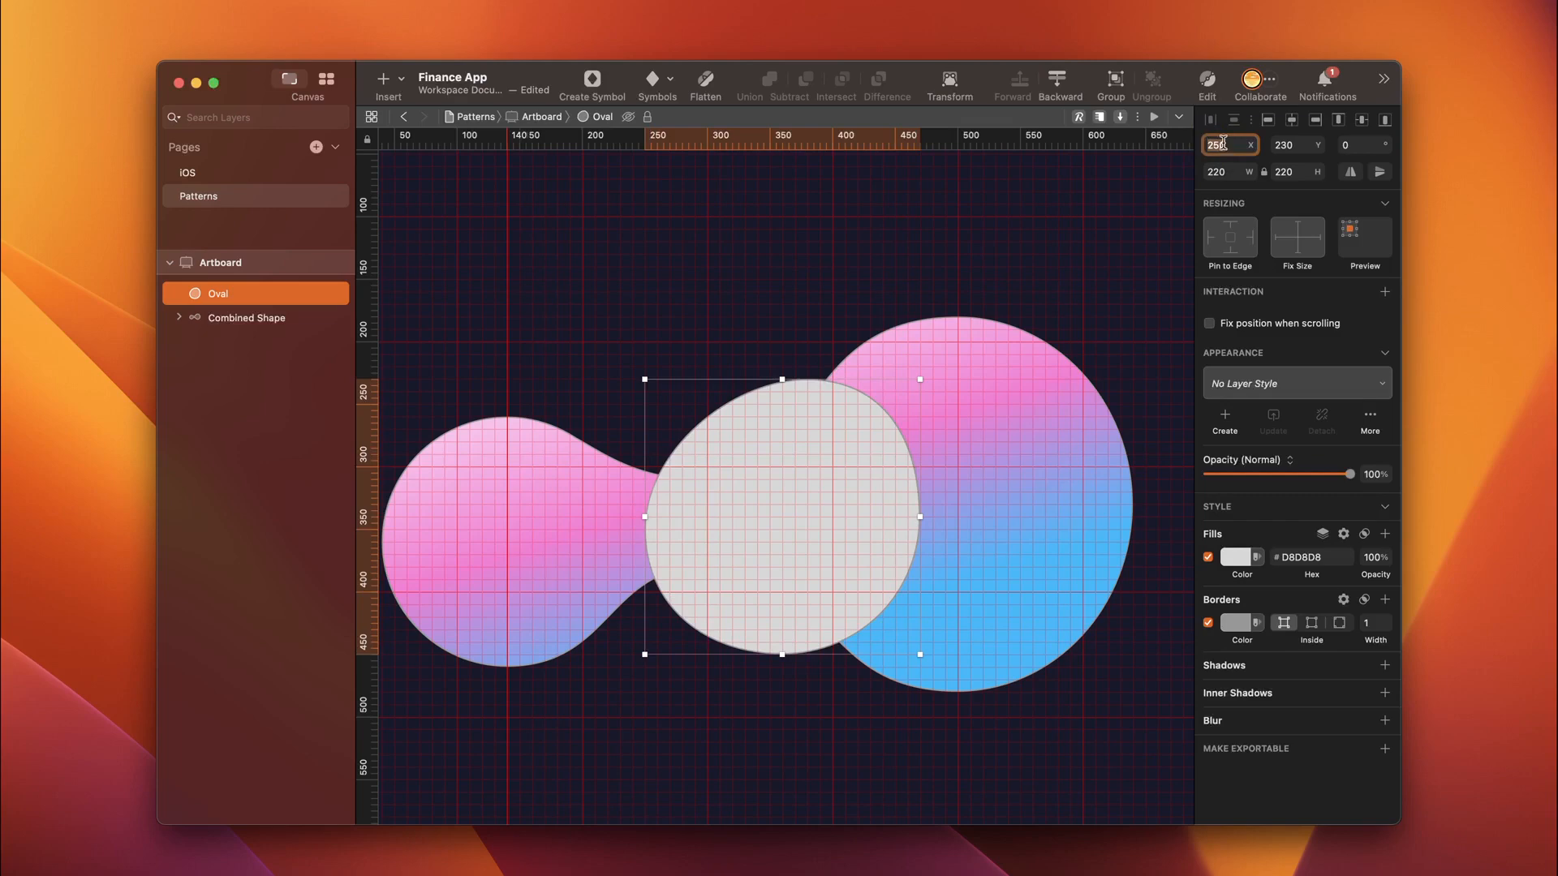
pyautogui.write('22')
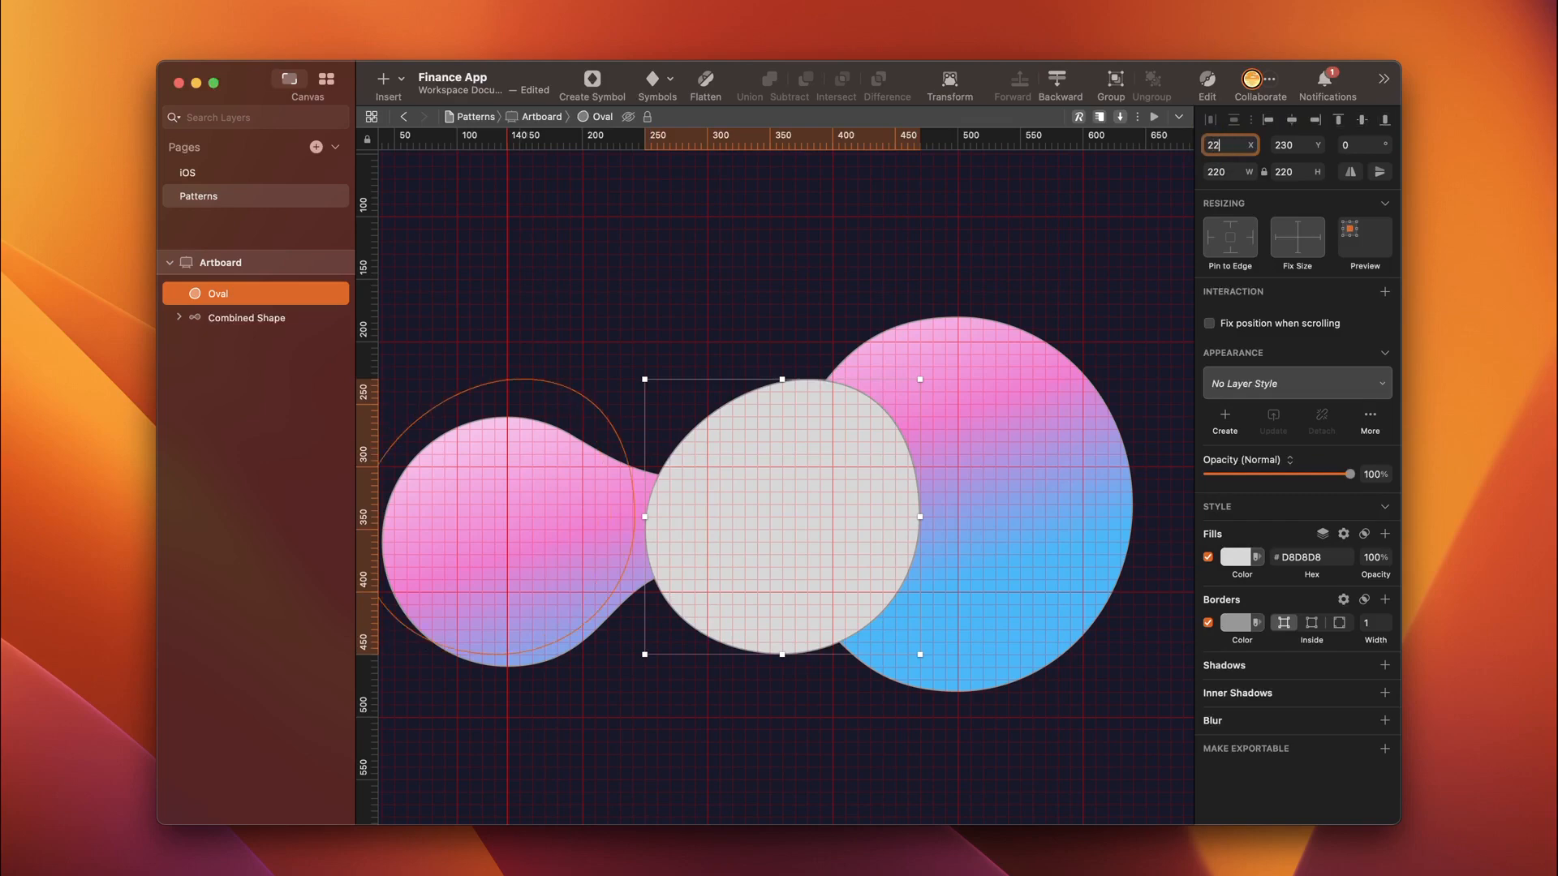
pyautogui.write('4')
pyautogui.press('Tab')
pyautogui.write('247')
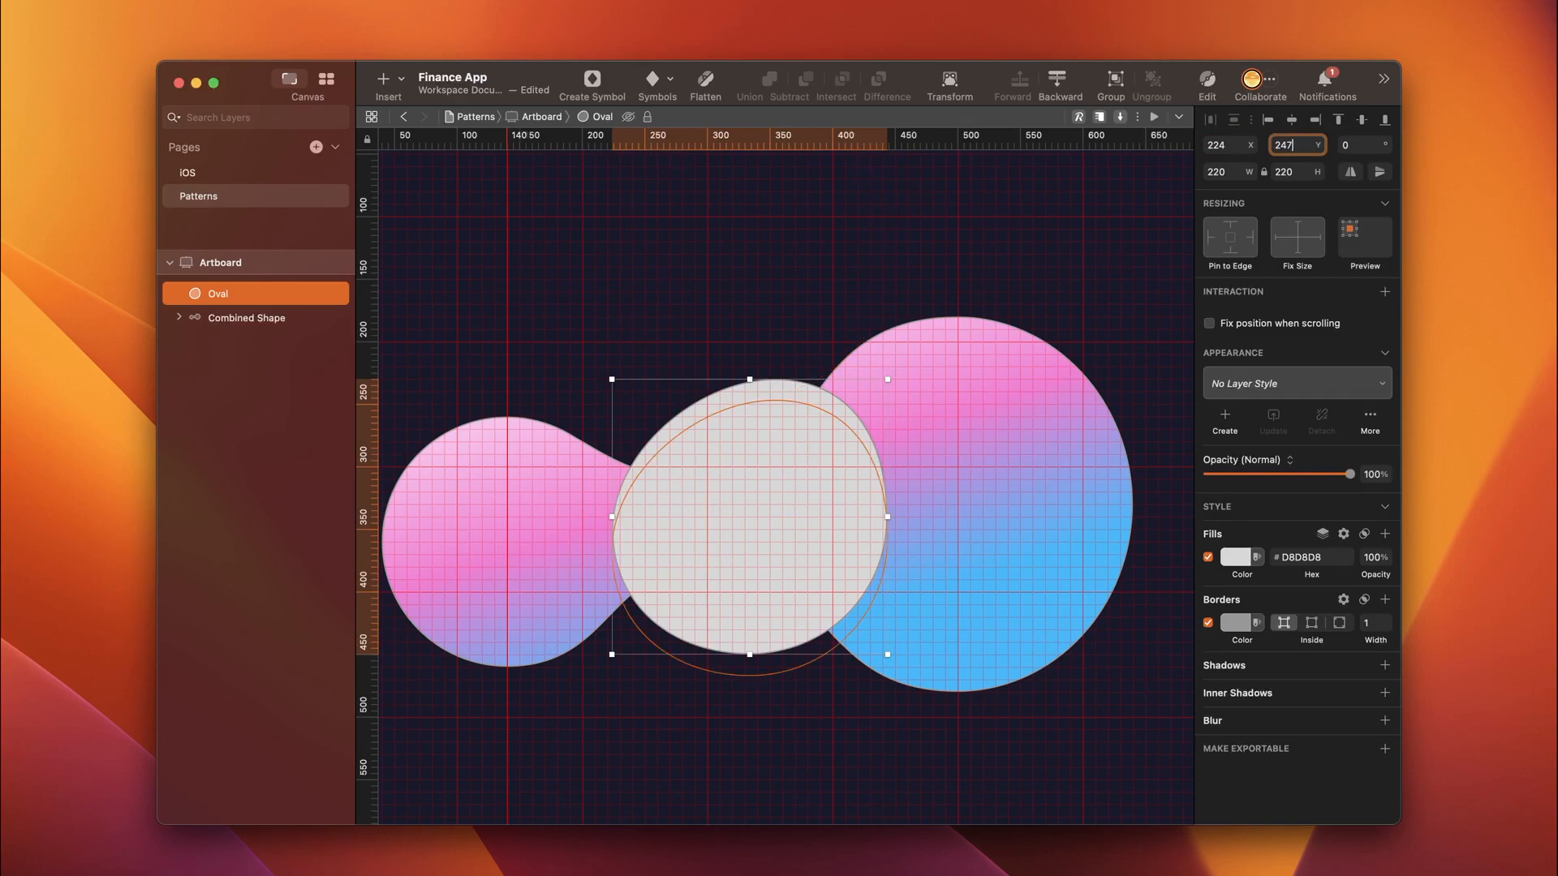
pyautogui.press('Return')
# Step: Change the blob's fill to an angular gradient, move the white stop to the upper left and add two stops along the lower edge
pyautogui.click(1235, 557)
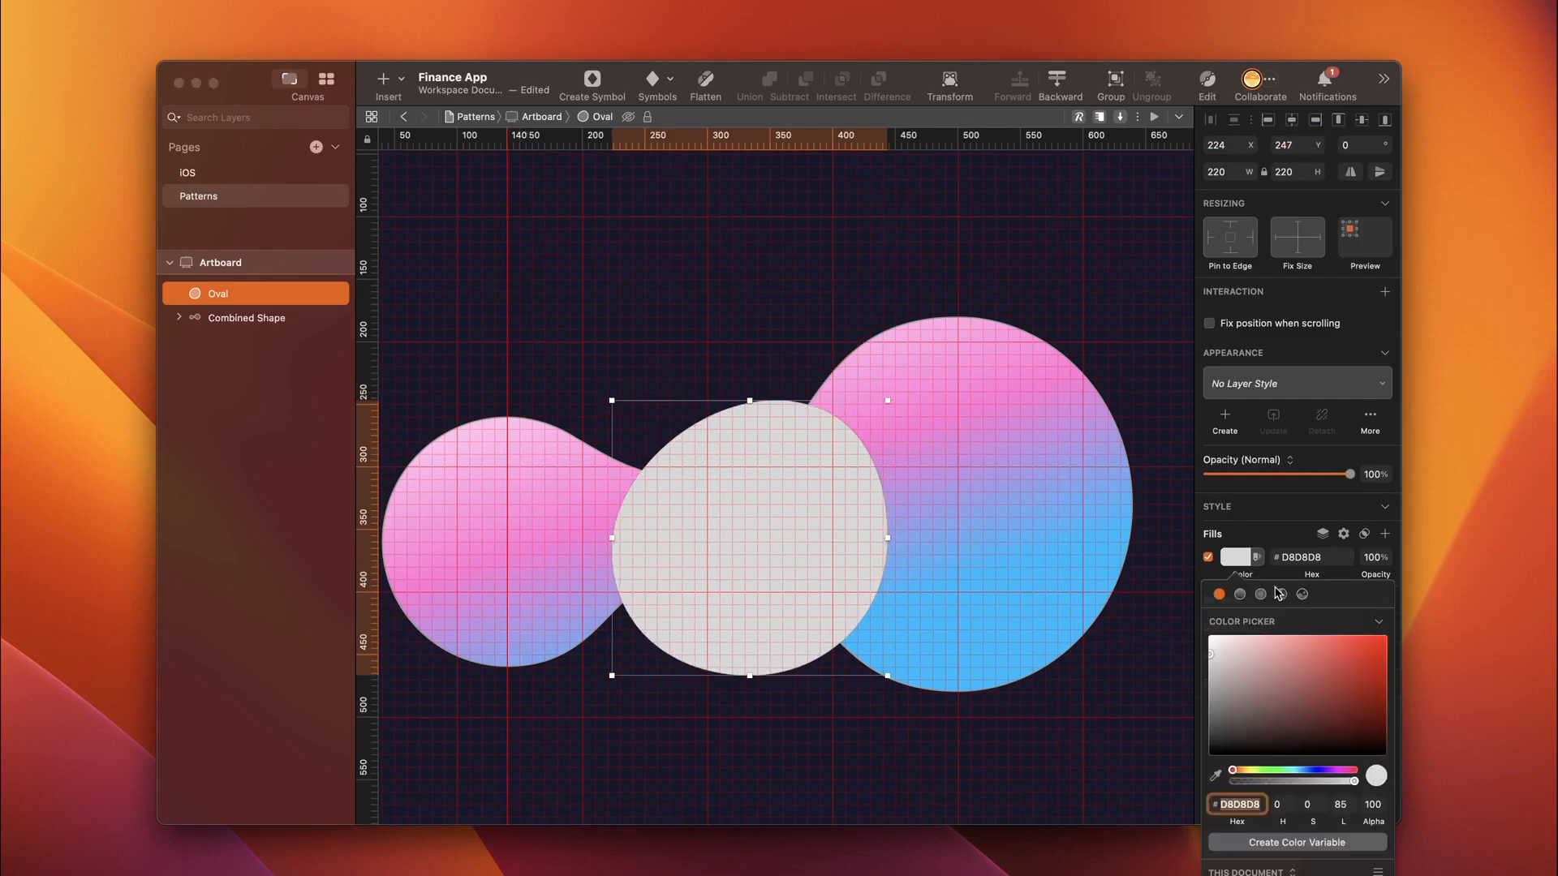
pyautogui.click(1282, 594)
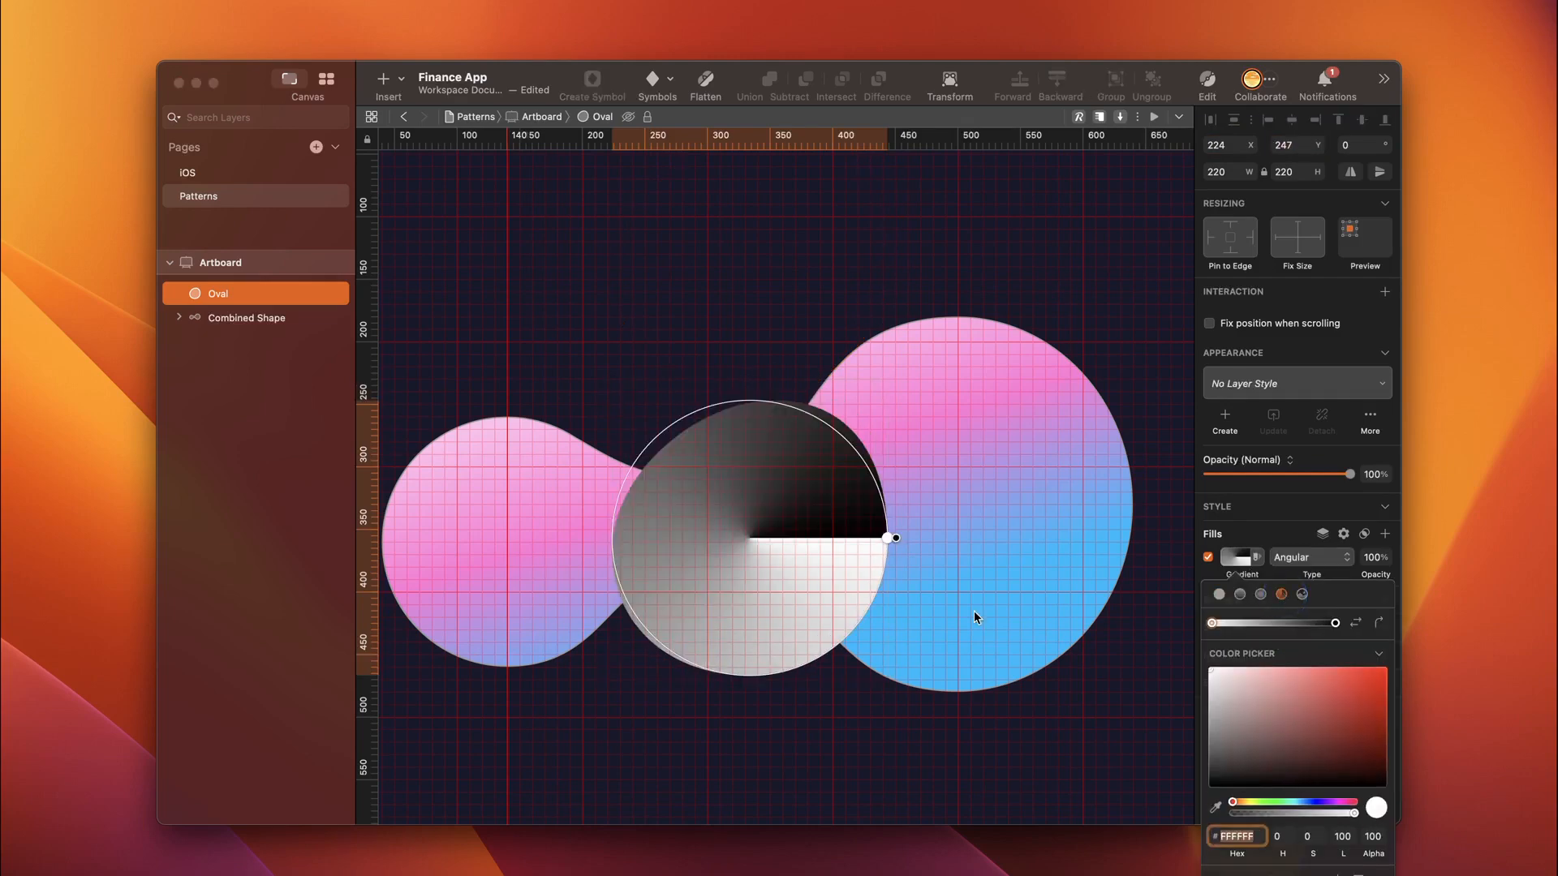
pyautogui.moveTo(886, 537); pyautogui.dragTo(763, 418)
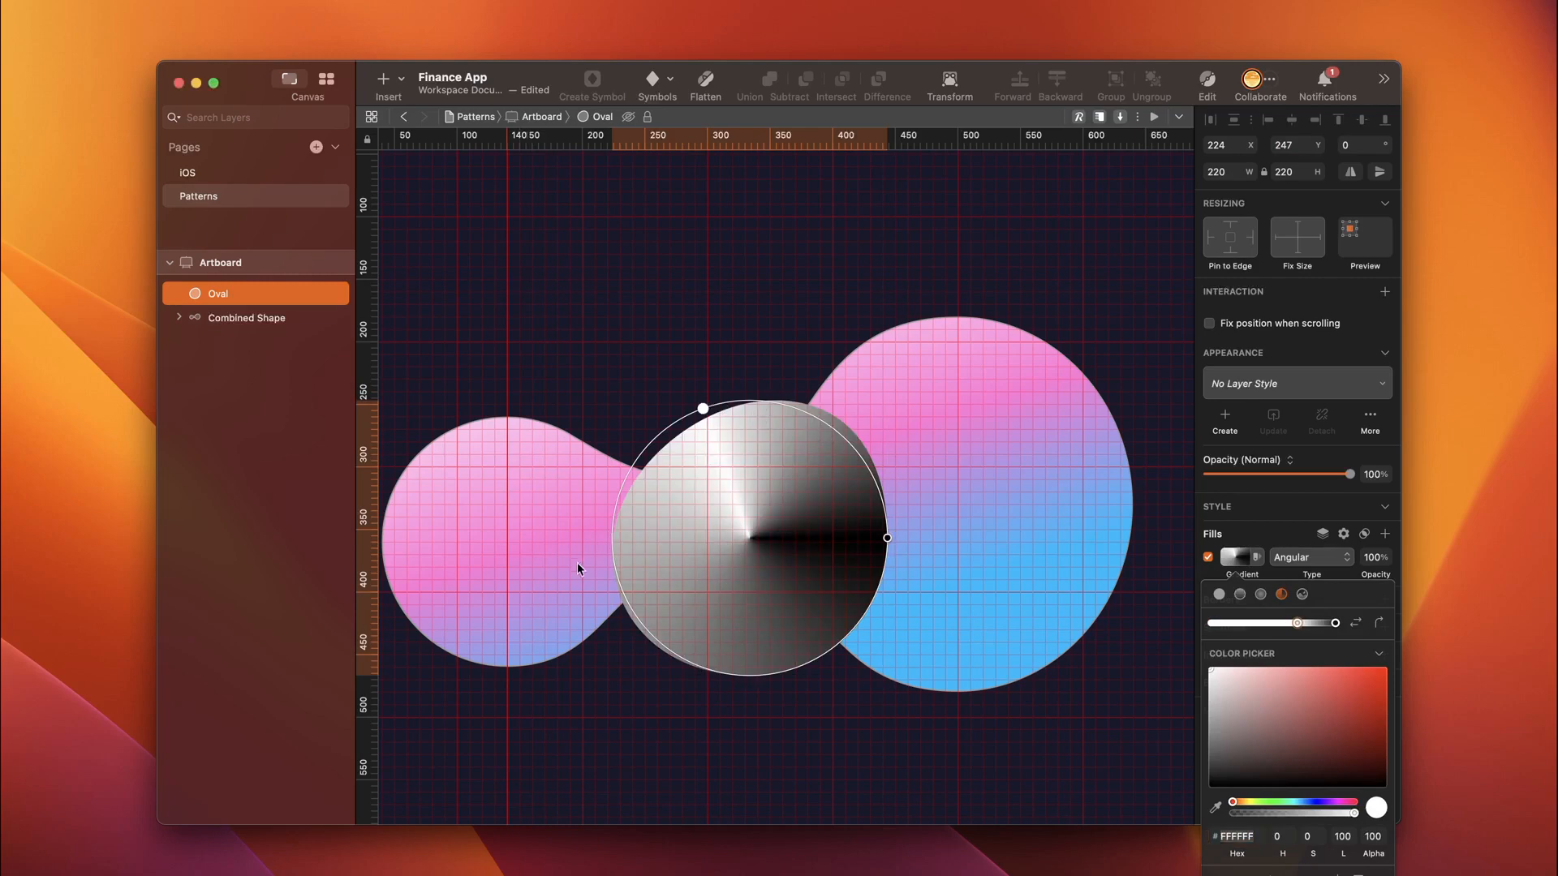
pyautogui.click(627, 591)
pyautogui.click(809, 662)
# Step: Set the lower-right gradient stop to 561BBE and the lower-left stop to 70EFB0
pyautogui.click(1234, 623)
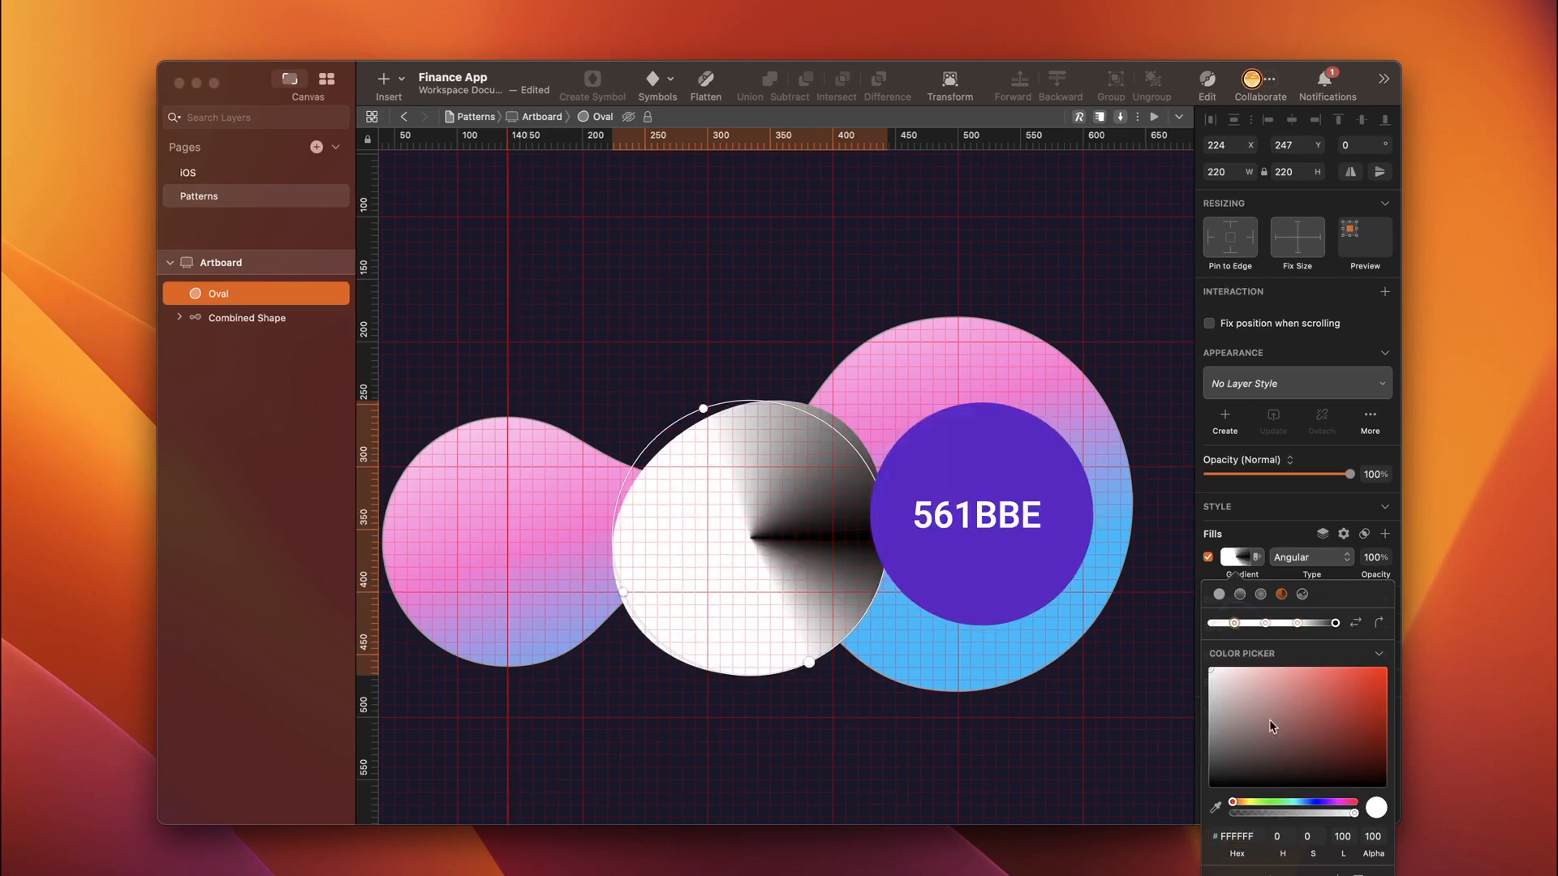
pyautogui.click(1253, 831)
pyautogui.write('561bbe')
pyautogui.press('Return')
pyautogui.click(1265, 623)
pyautogui.click(1238, 836)
pyautogui.write('70efb')
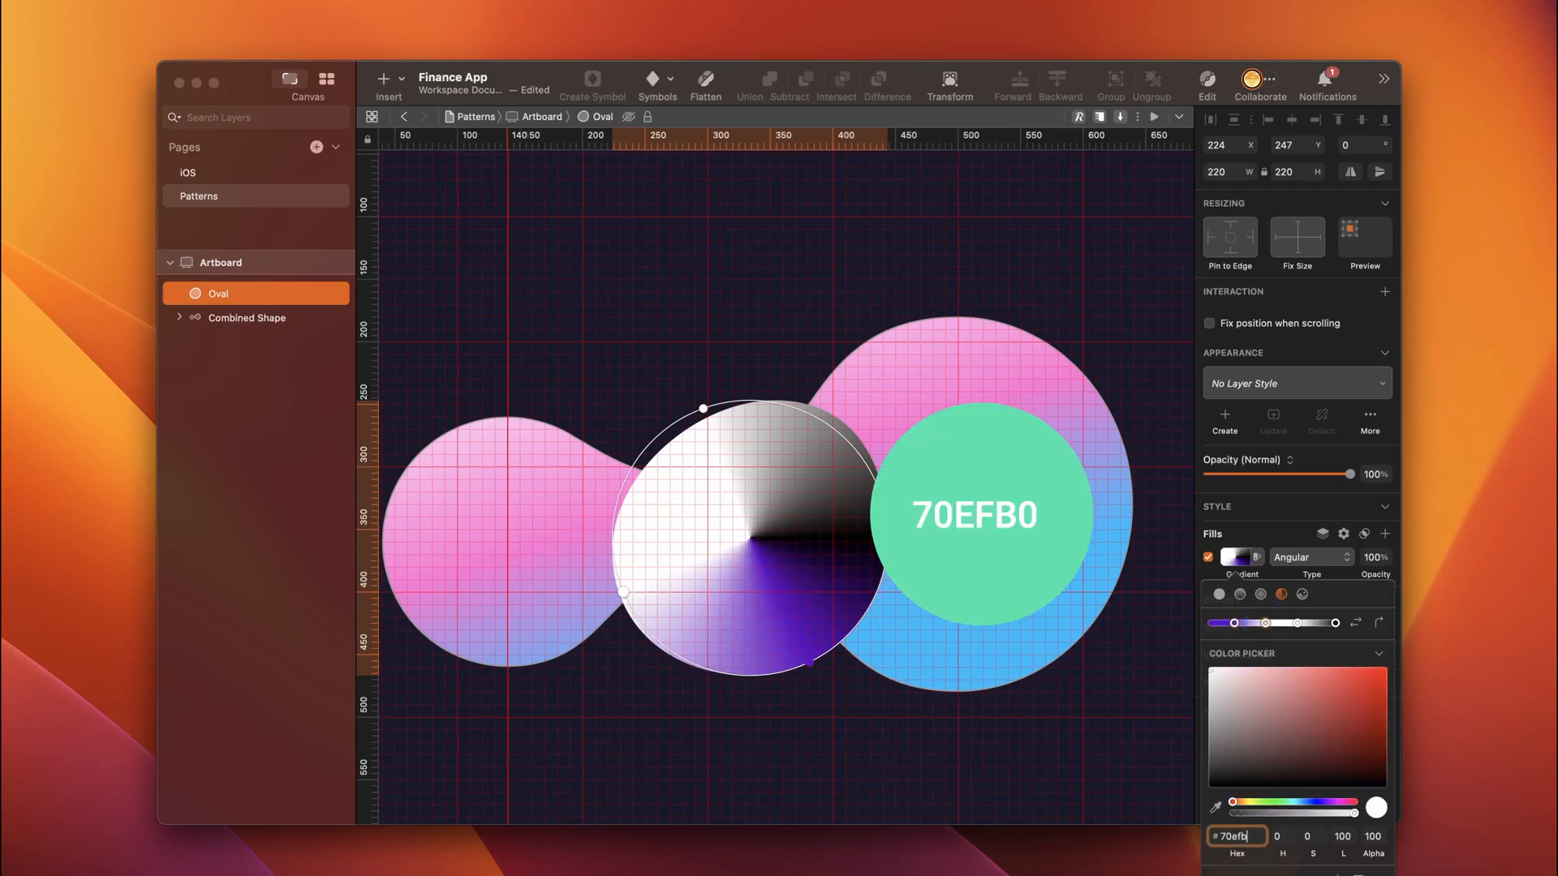
pyautogui.write('0')
pyautogui.press('Return')
# Step: Set the upper-left gradient stop to FBF8B3 and the remaining black stop to FA8792, and shift the yellow stop towards the green one
pyautogui.click(1298, 623)
pyautogui.click(1238, 836)
pyautogui.write('f')
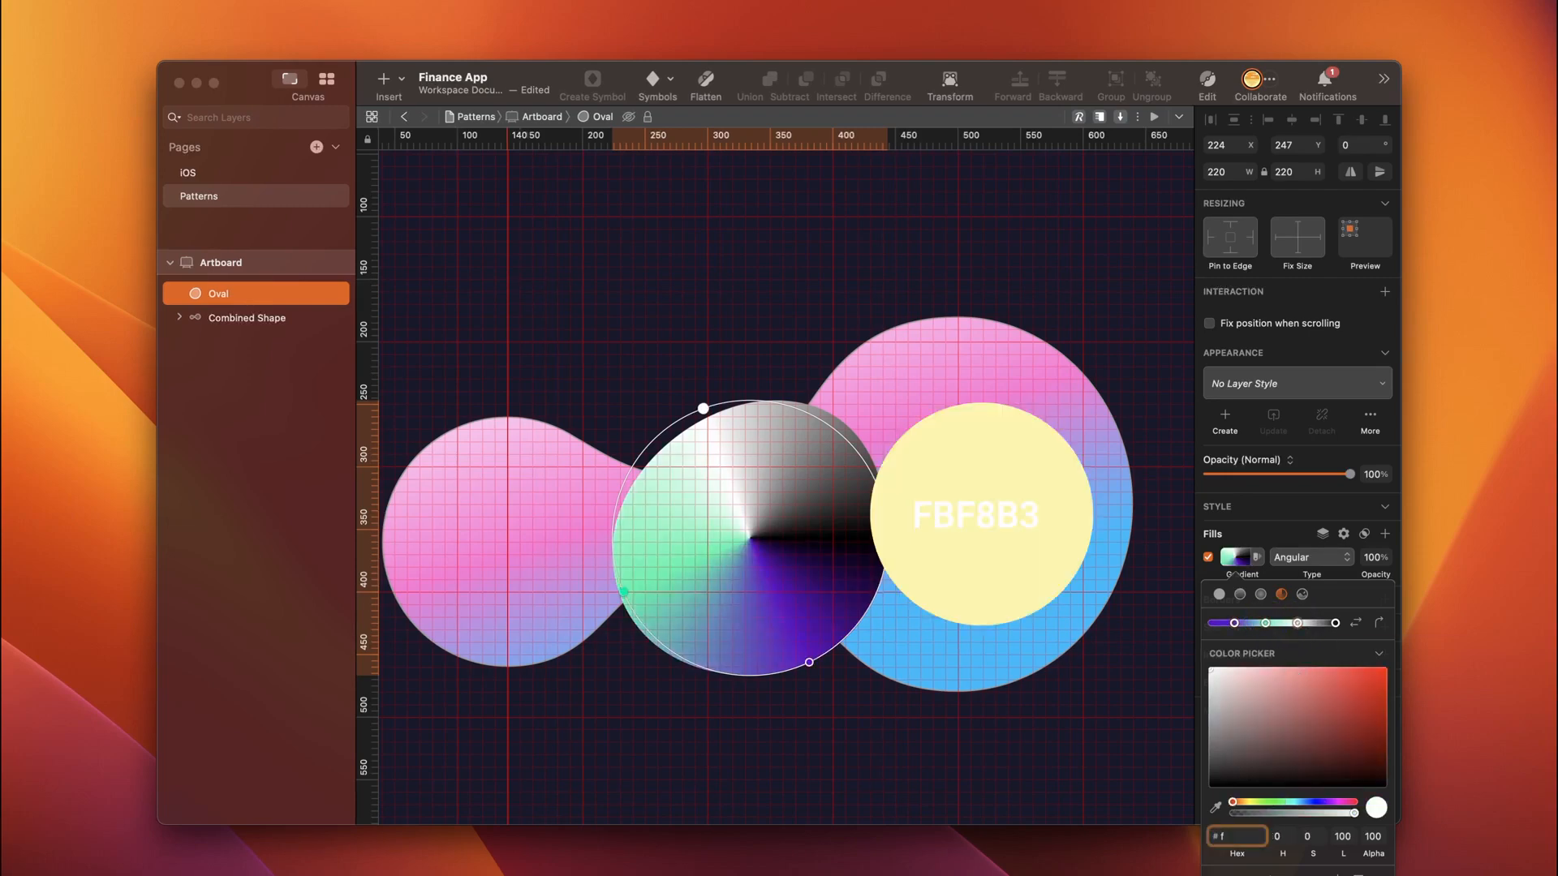
pyautogui.write('bf8b3')
pyautogui.press('Return')
pyautogui.click(1335, 623)
pyautogui.click(1237, 835)
pyautogui.write('fa87')
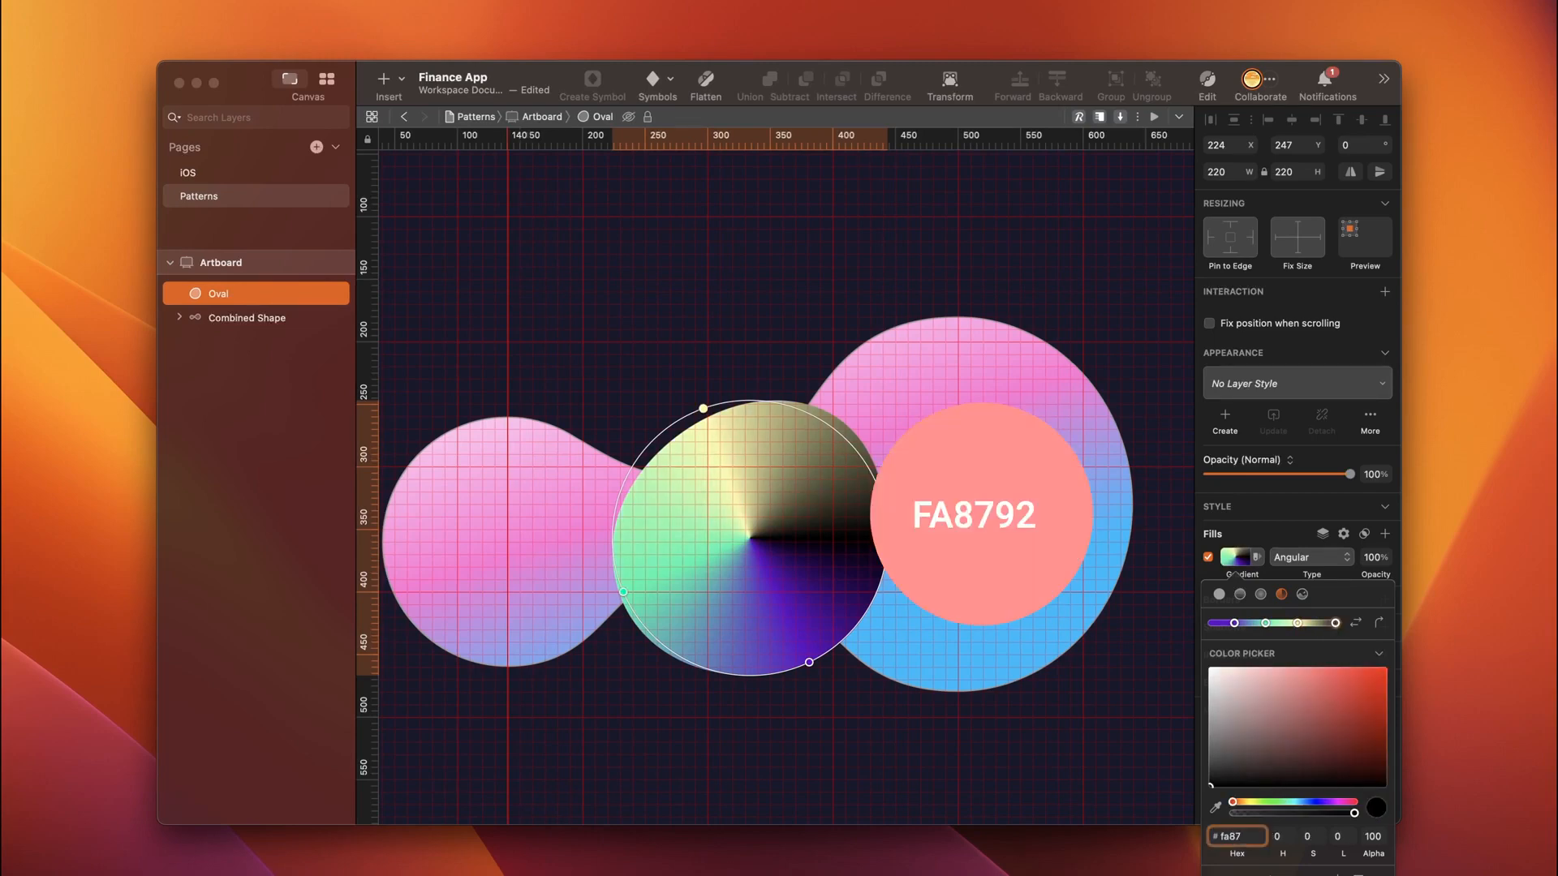
pyautogui.write('92')
pyautogui.press('Return')
pyautogui.moveTo(703, 408); pyautogui.dragTo(648, 445)
pyautogui.press('Escape')
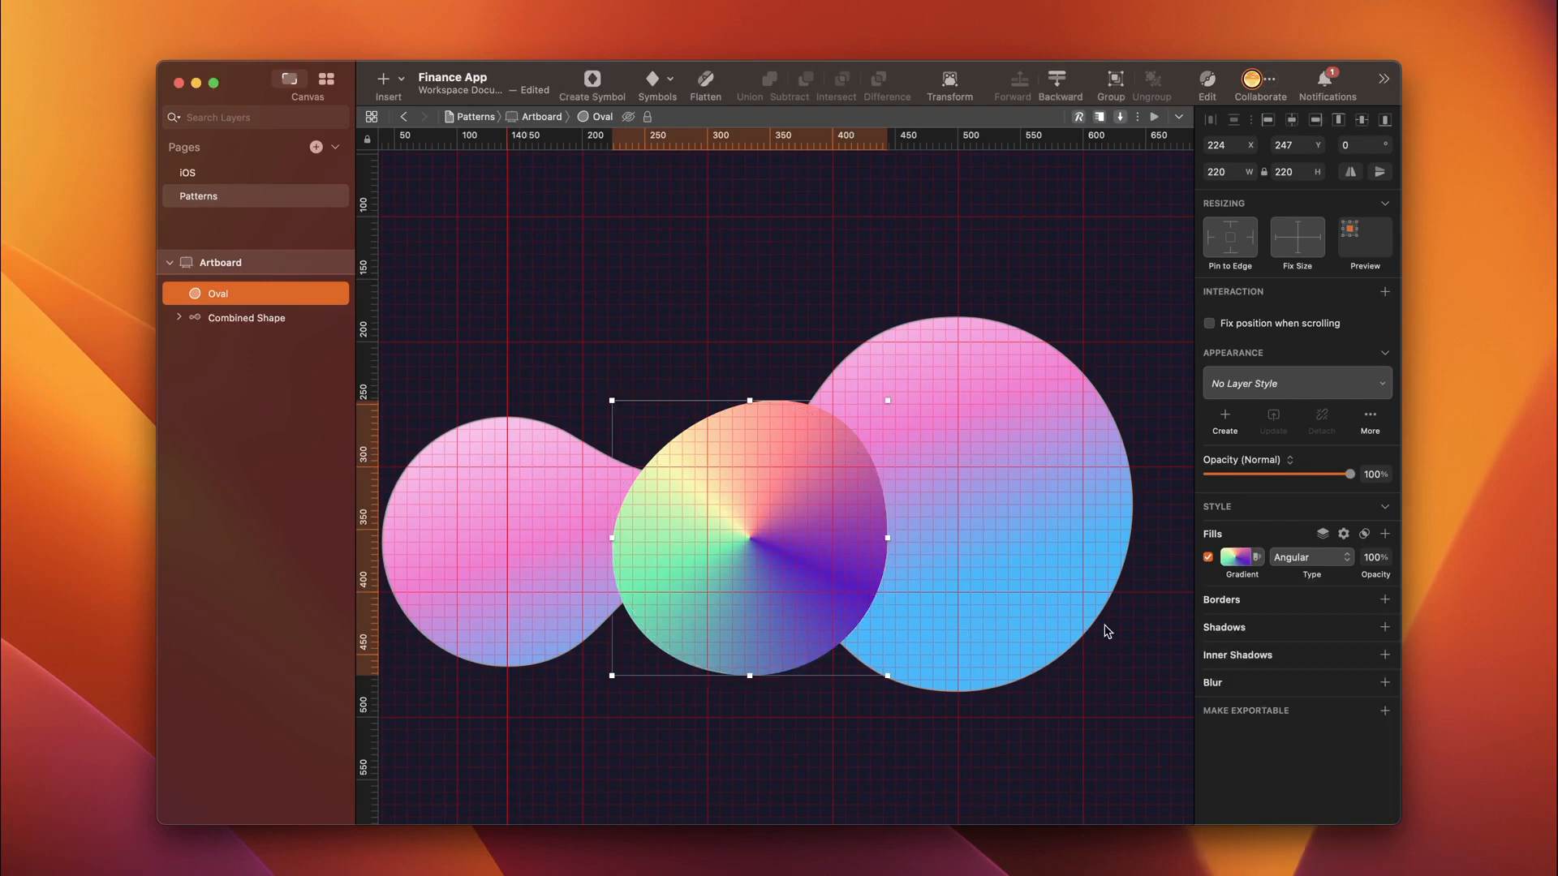
# Step: Add a Gaussian blur of 40 to the angular-gradient blob
pyautogui.click(1386, 682)
pyautogui.click(1366, 712)
pyautogui.write('30')
pyautogui.press('Return')
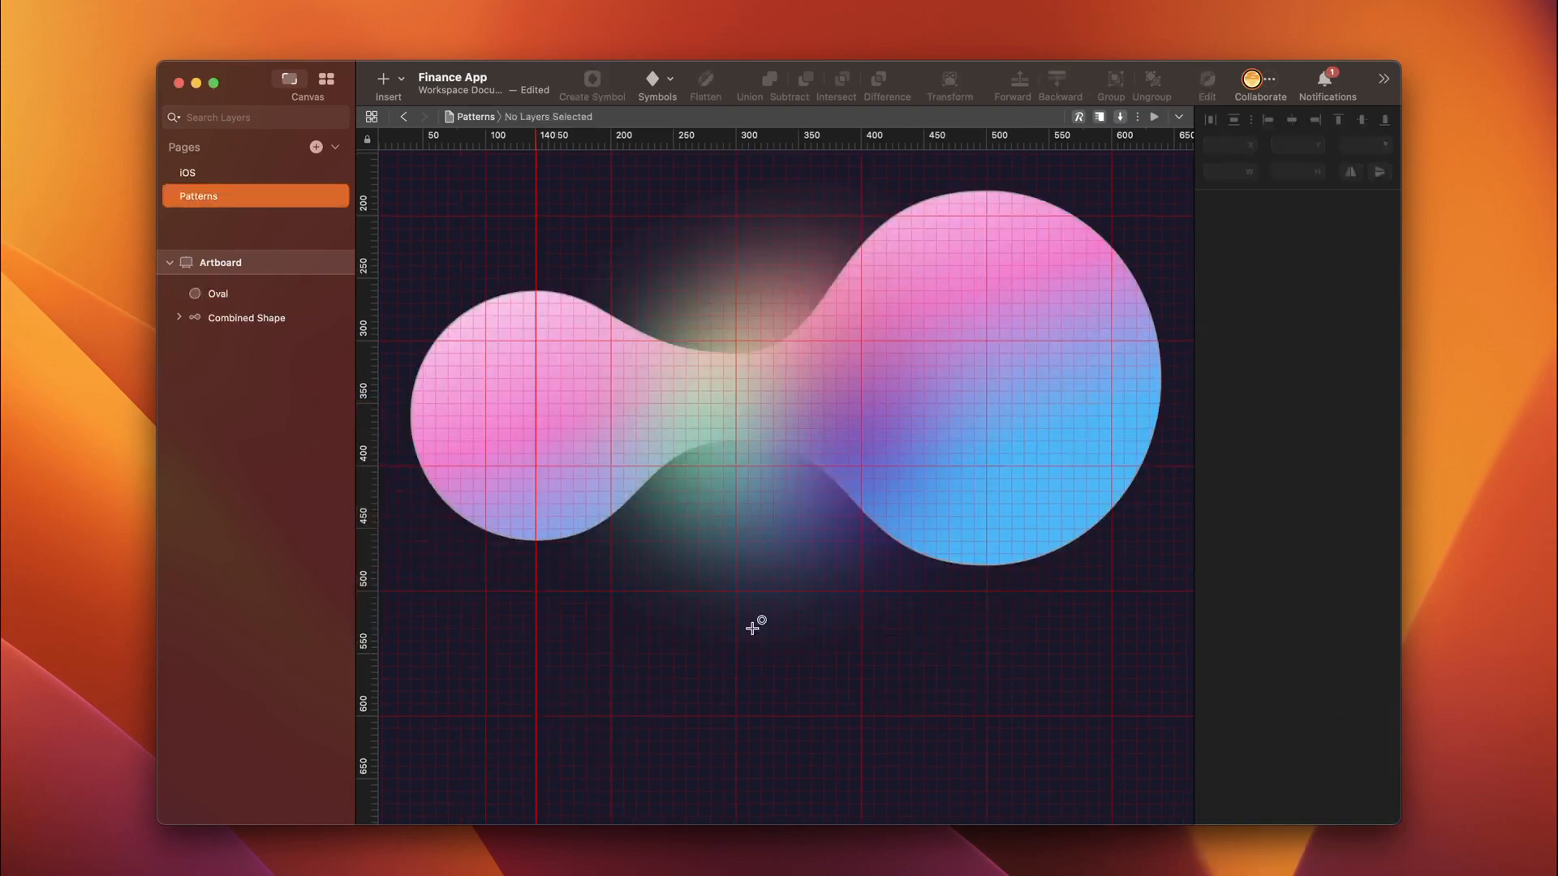
# Step: Draw a second circle overlapping the larger end of the fluid shape and set its size to 236 by 236
pyautogui.moveTo(706, 247); pyautogui.dragTo(1036, 578)
pyautogui.click(1233, 171)
pyautogui.write('23')
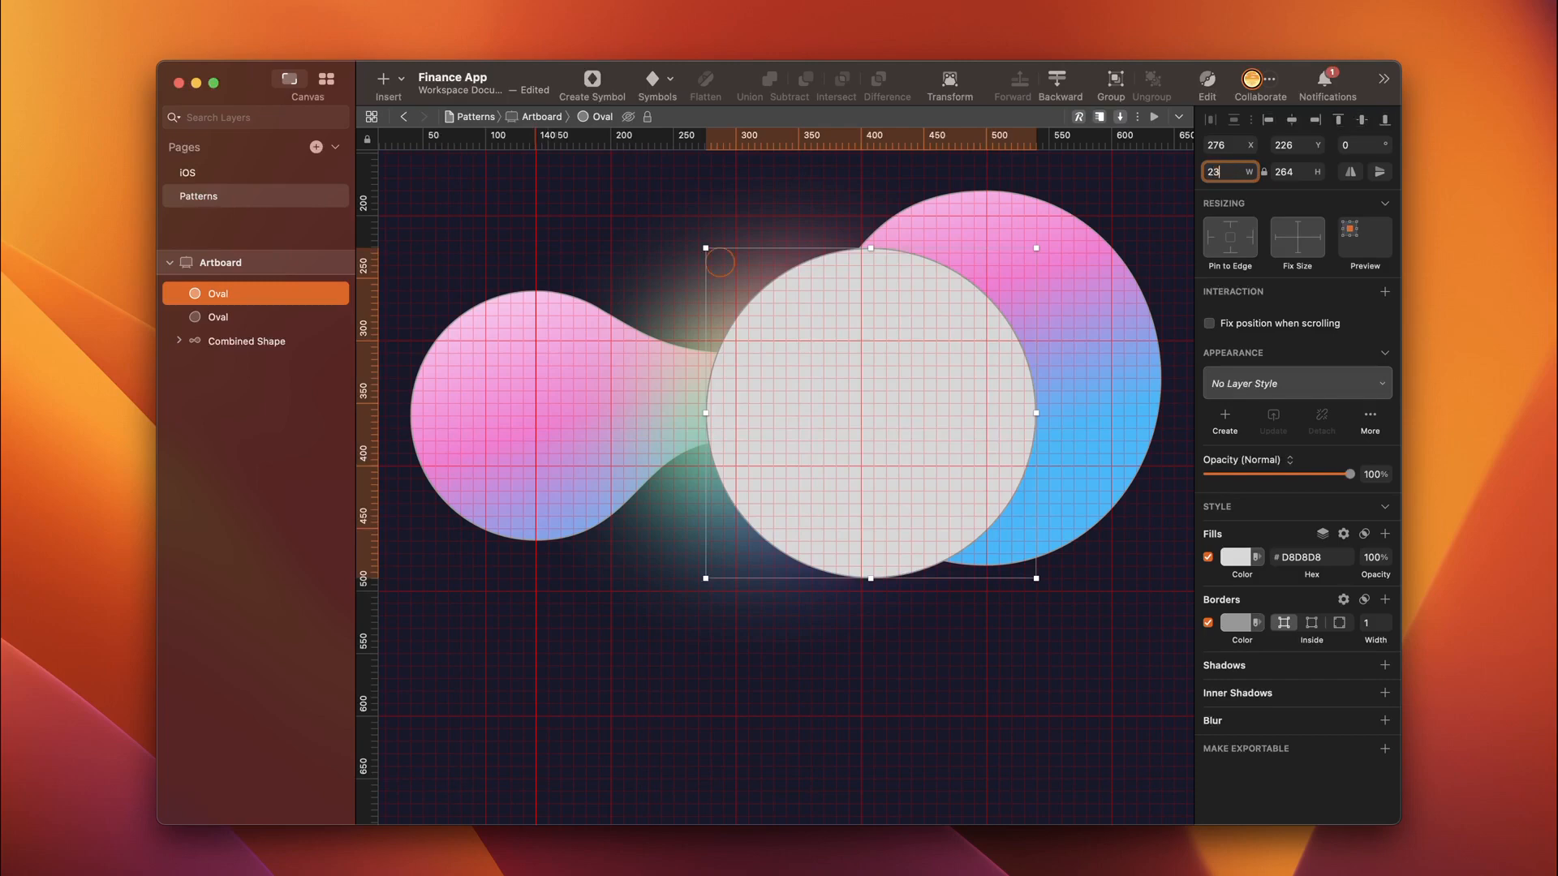
pyautogui.write('6')
pyautogui.press('Return')
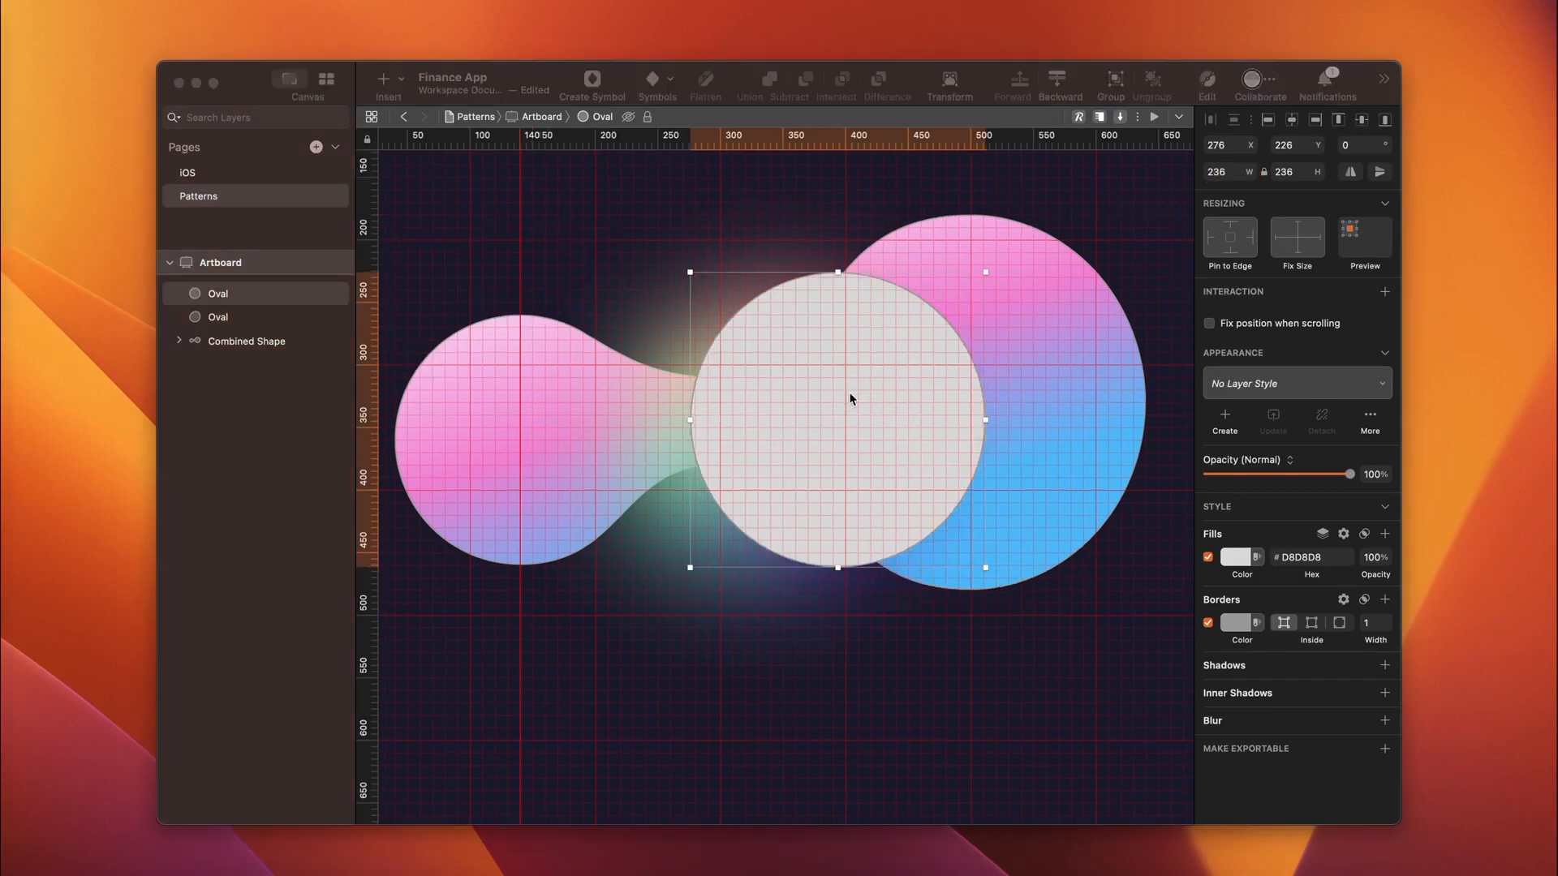
# Step: Reshape the second circle into an irregular blob with its rightmost point moved to X 560, Y 460
pyautogui.doubleClick(850, 398)
pyautogui.moveTo(986, 419); pyautogui.dragTo(1078, 557)
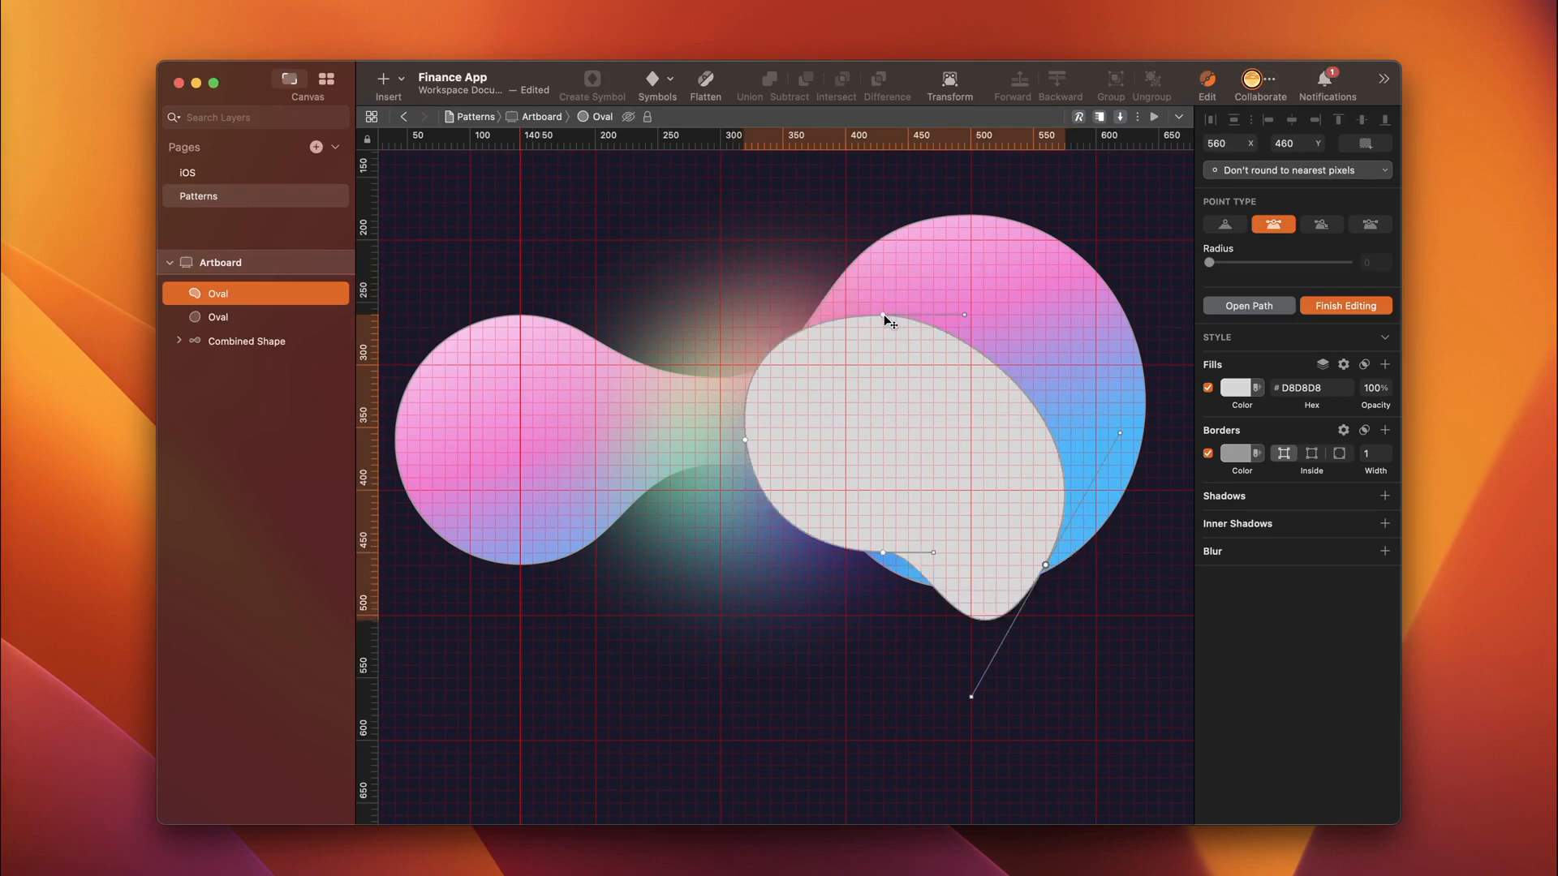
pyautogui.click(885, 315)
pyautogui.click(883, 552)
pyautogui.click(1046, 566)
pyautogui.press('Escape')
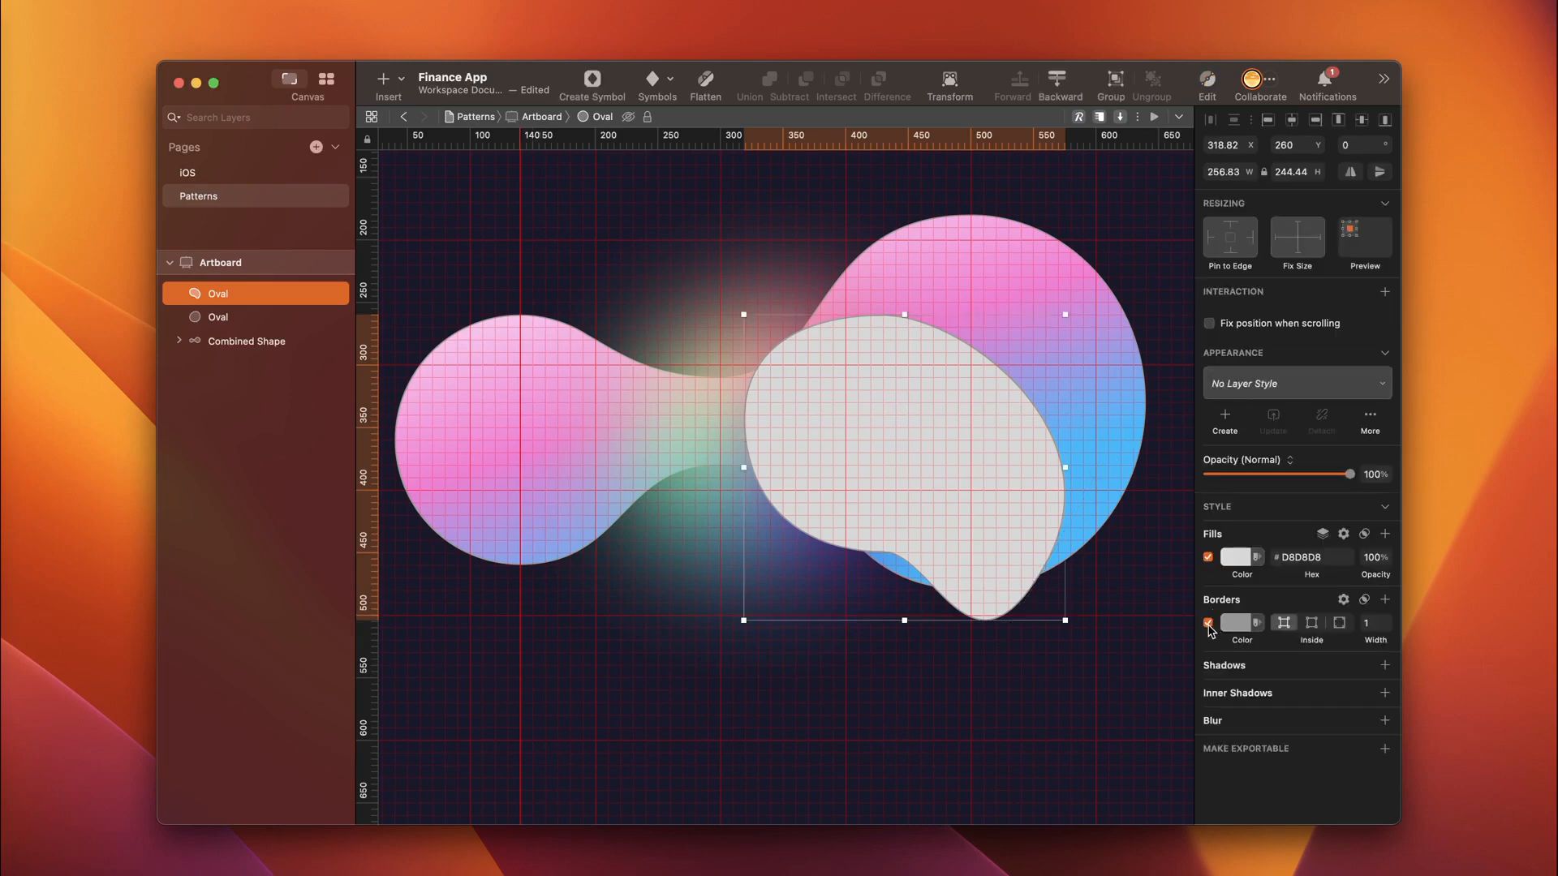
# Step: Remove the second blob's border and fill it with a linear gradient whose first stop is FD8ED8
pyautogui.click(1236, 557)
pyautogui.click(1244, 601)
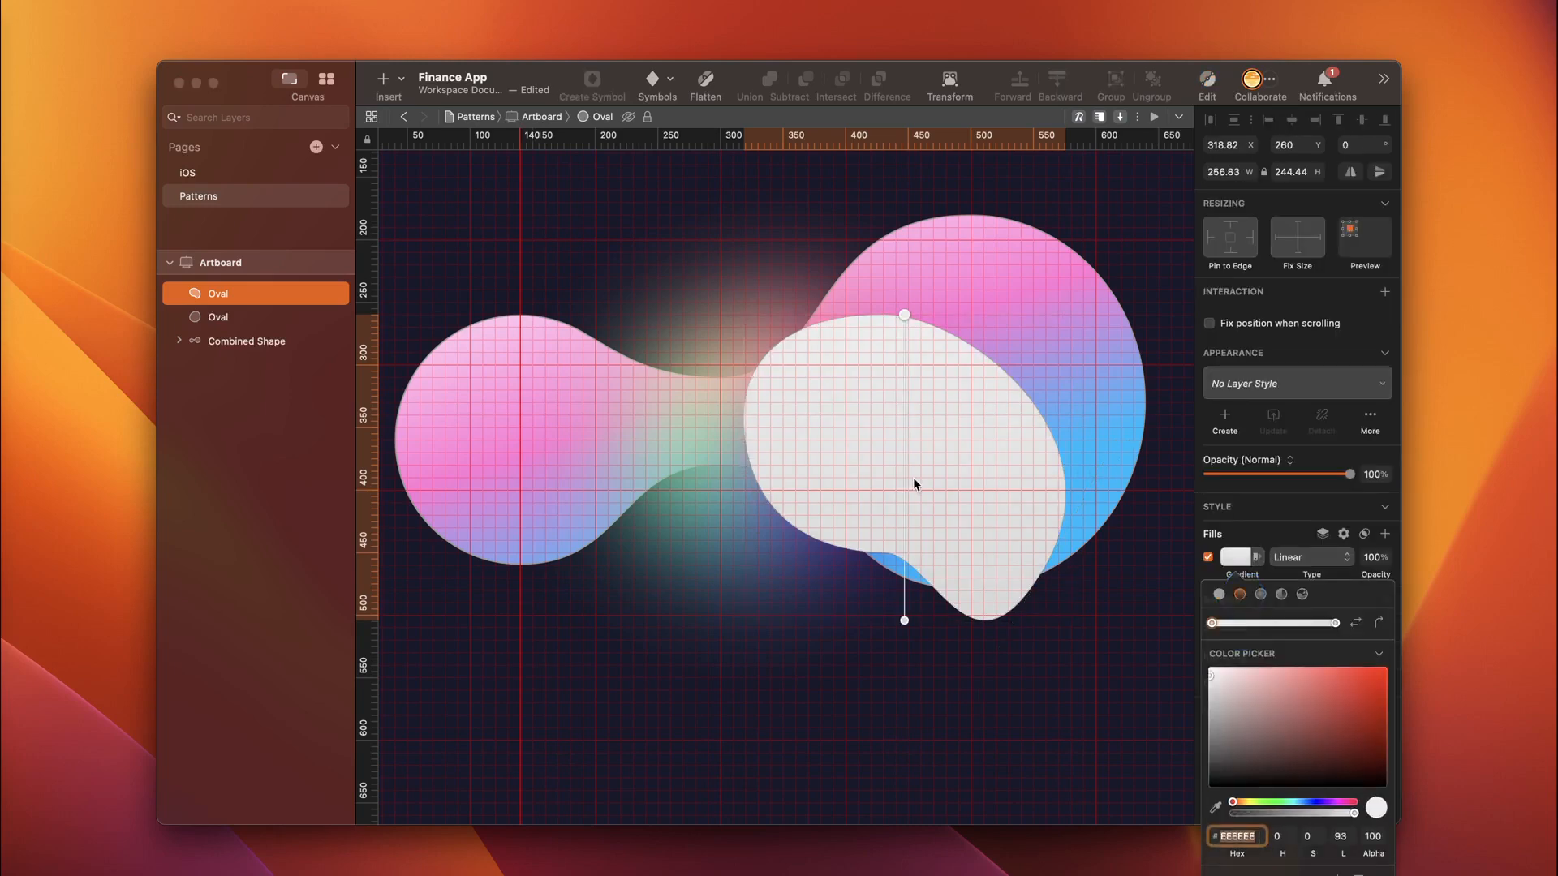
pyautogui.click(1254, 837)
pyautogui.write('fd8ed8')
pyautogui.press('Return')
# Step: Add a middle gradient stop coloured 97CFD9 and set the last stop to 101112
pyautogui.click(1277, 623)
pyautogui.write('97cfd')
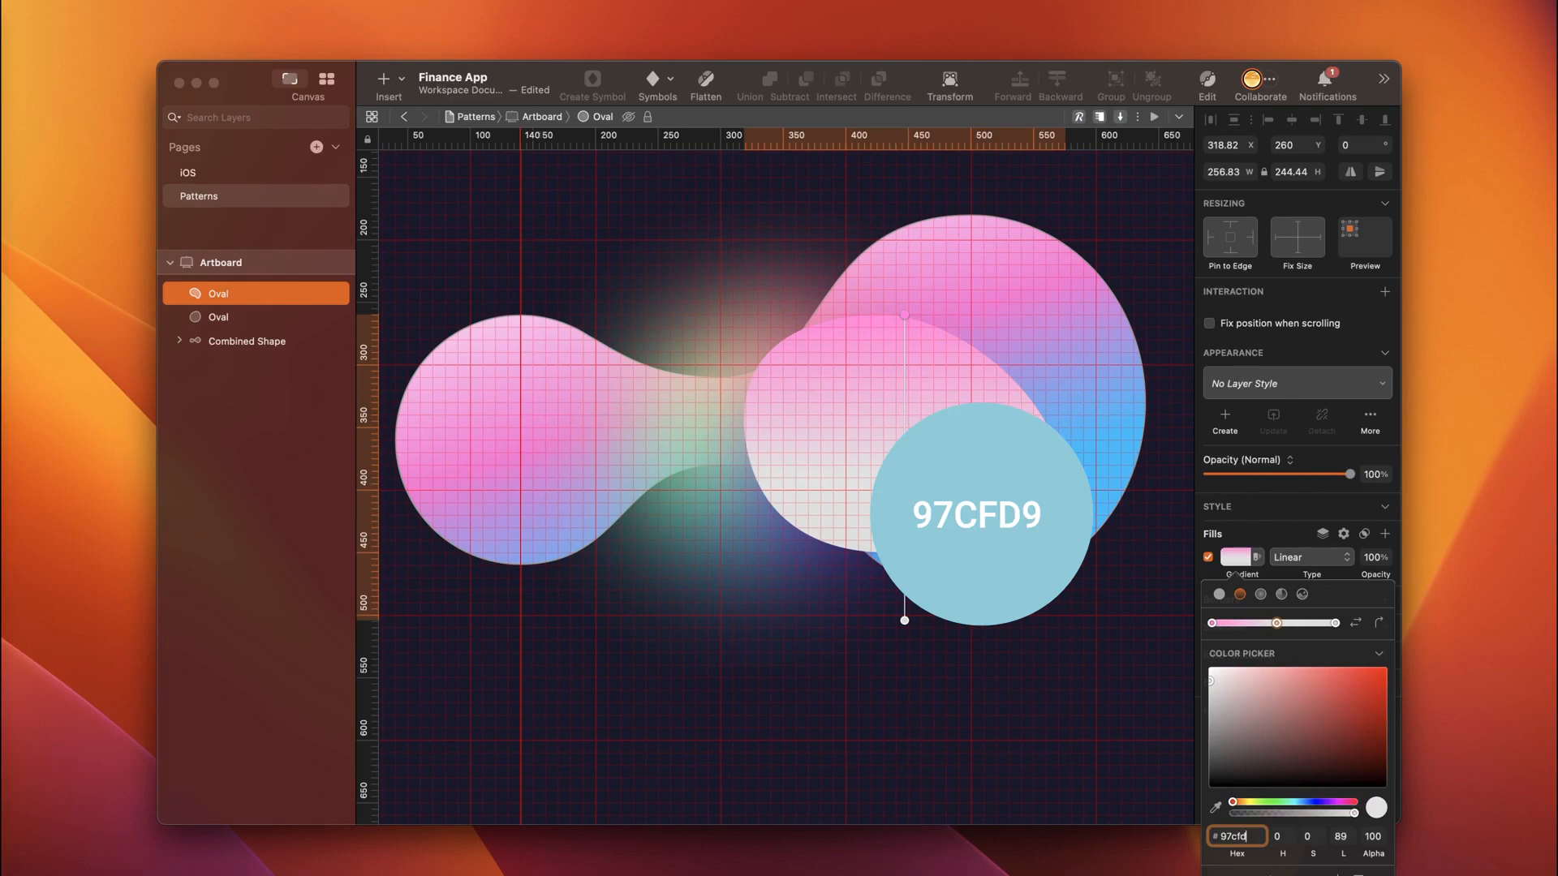
pyautogui.write('9')
pyautogui.press('Return')
pyautogui.click(1335, 624)
pyautogui.click(1238, 837)
pyautogui.write('1')
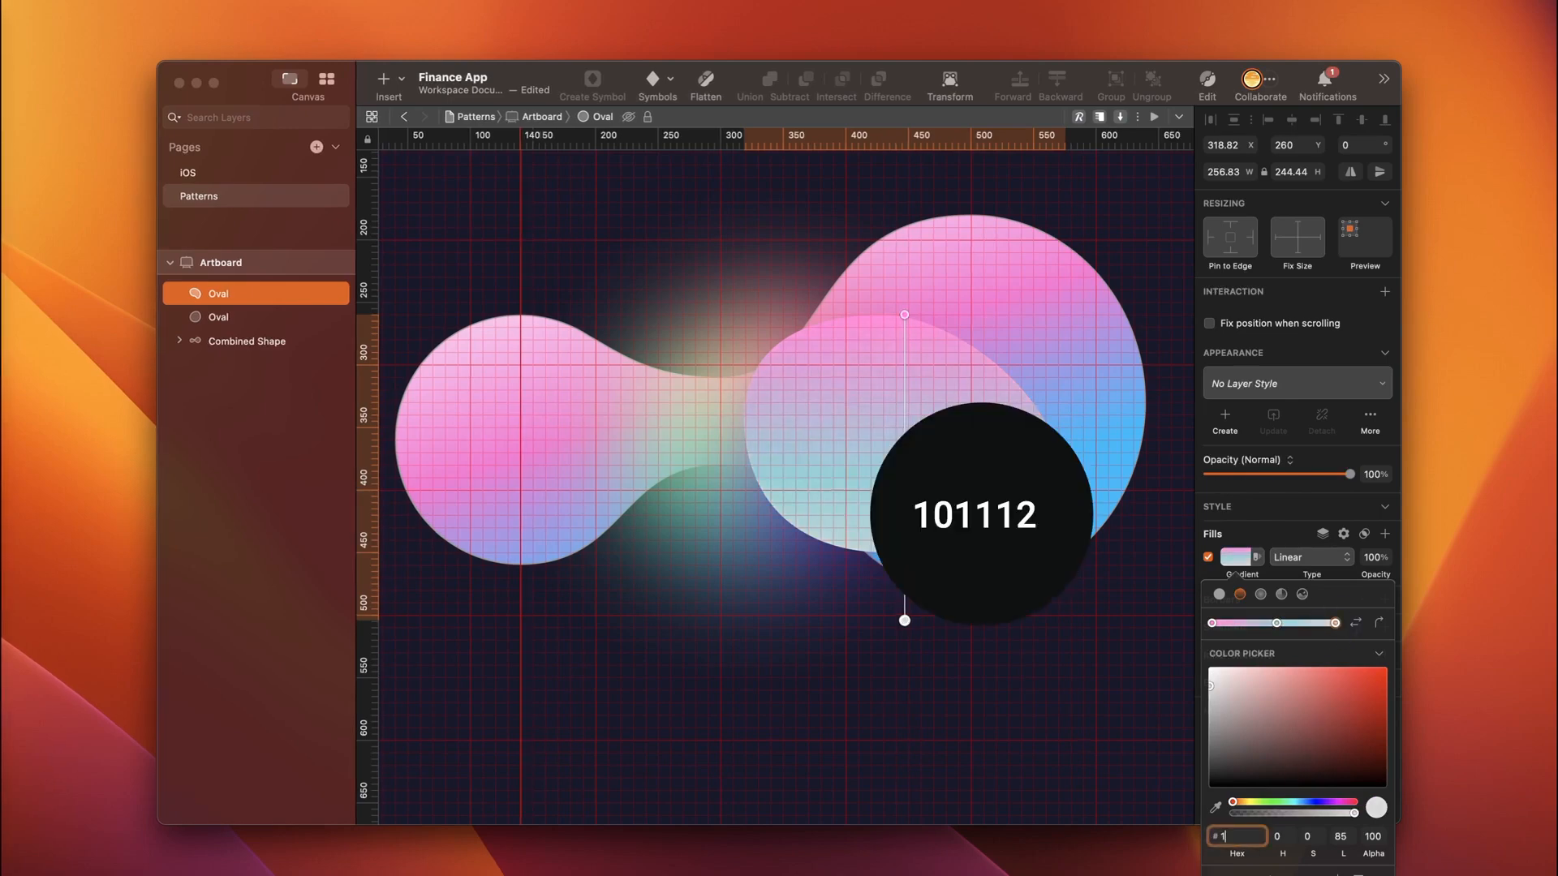
pyautogui.write('01112')
pyautogui.press('Return')
# Step: Give the second blob a Gaussian blur of 11 and name its layer Mesh 2
pyautogui.click(1385, 683)
pyautogui.moveTo(1237, 719); pyautogui.dragTo(1240, 718)
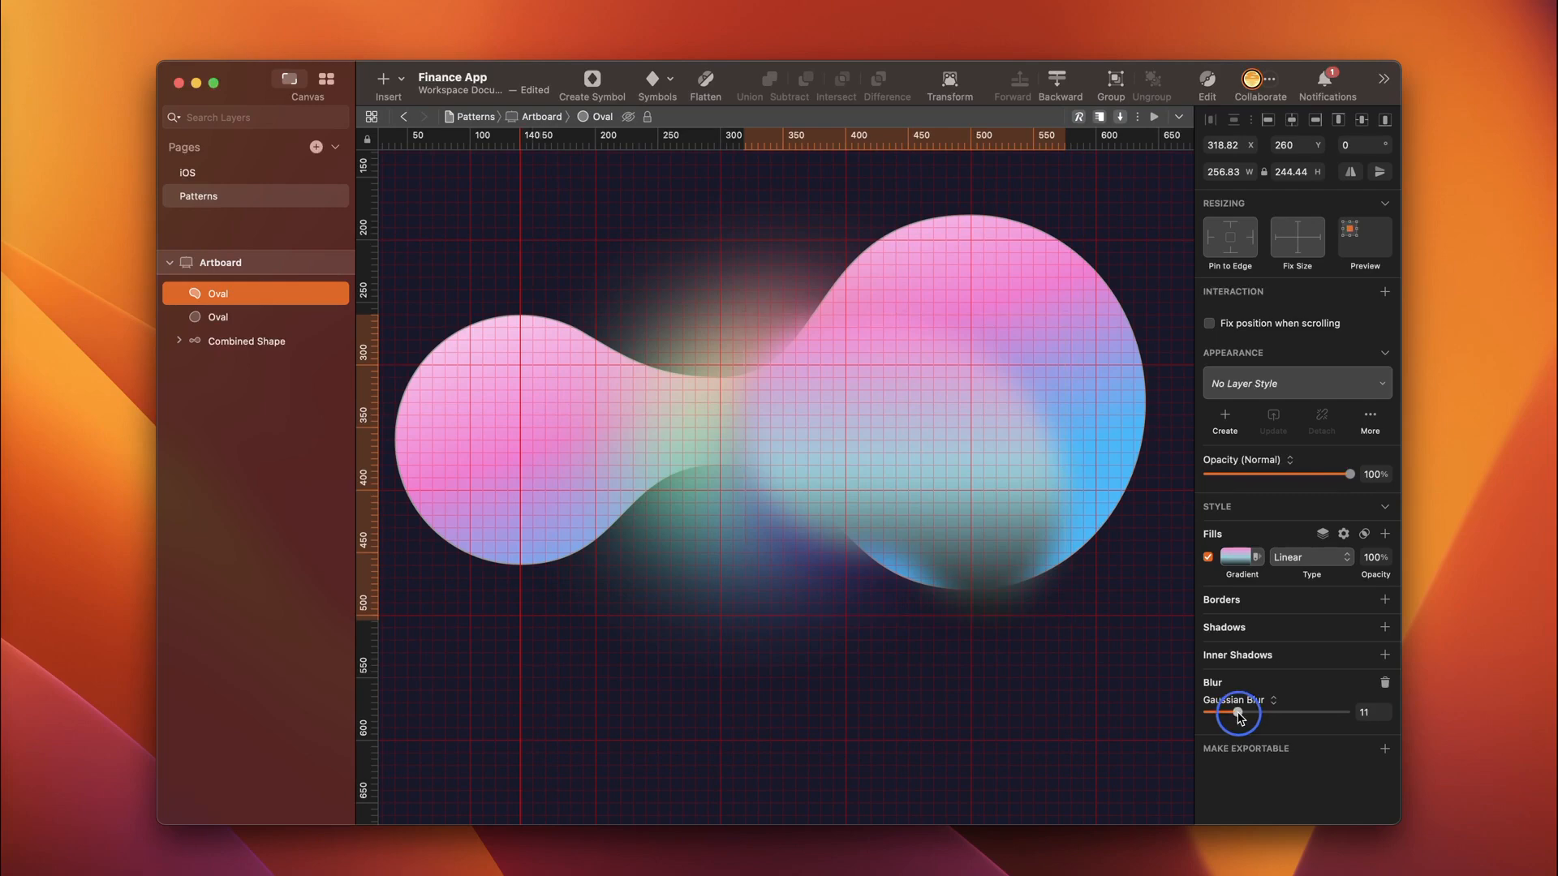
pyautogui.doubleClick(223, 296)
pyautogui.write('Mesh 2')
# Step: Name the angular-gradient blob's layer Mesh 1 and place it above Mesh 2
pyautogui.doubleClick(222, 316)
pyautogui.write('Me')
pyautogui.press('Return')
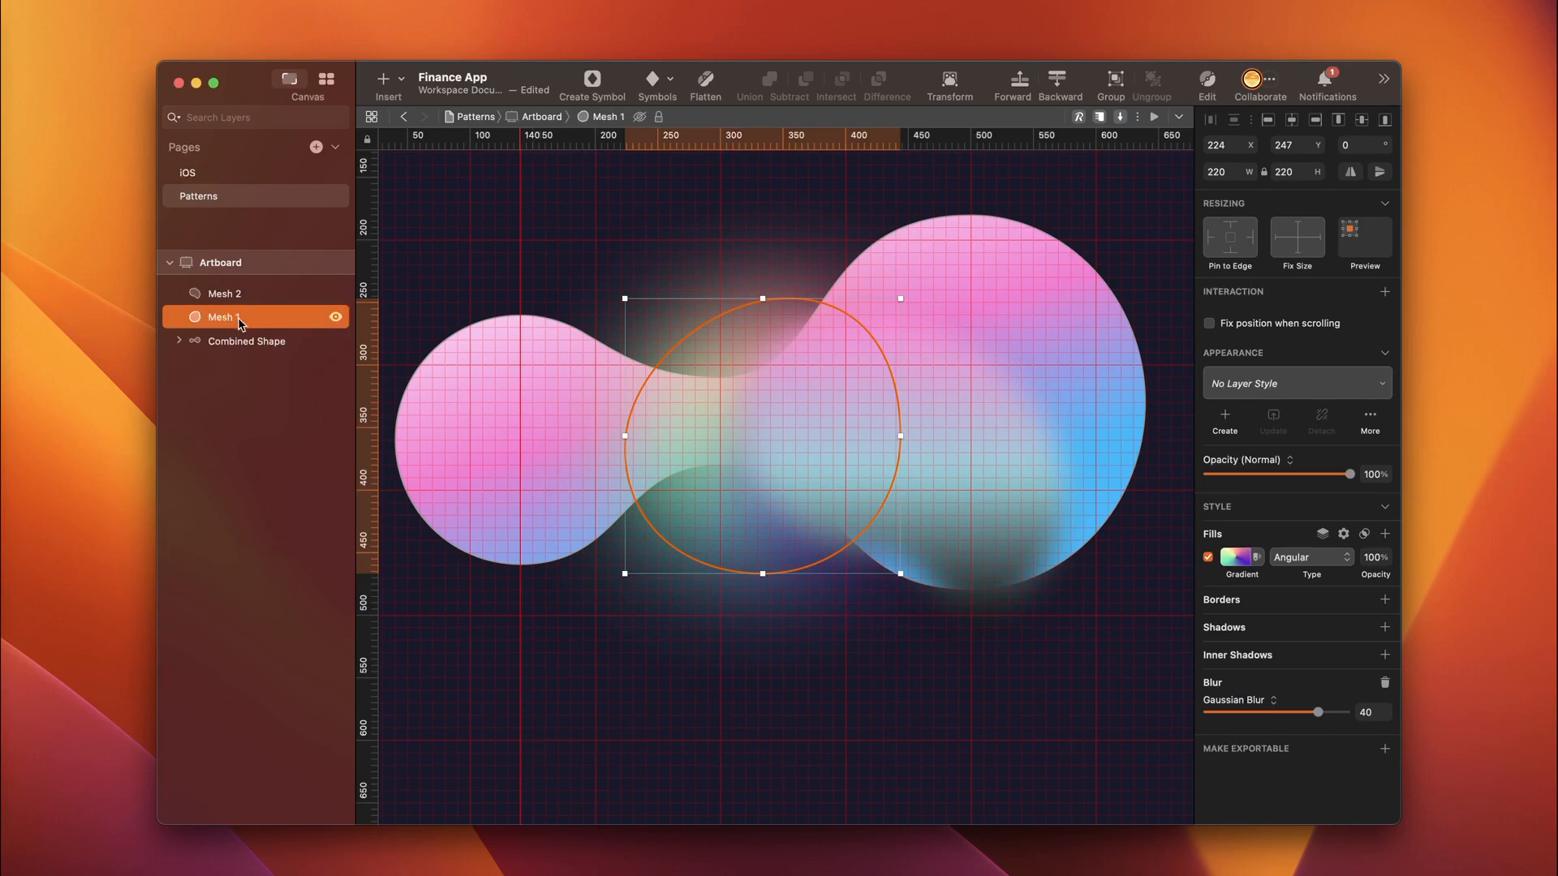
pyautogui.click(220, 321)
pyautogui.moveTo(220, 321); pyautogui.dragTo(224, 278)
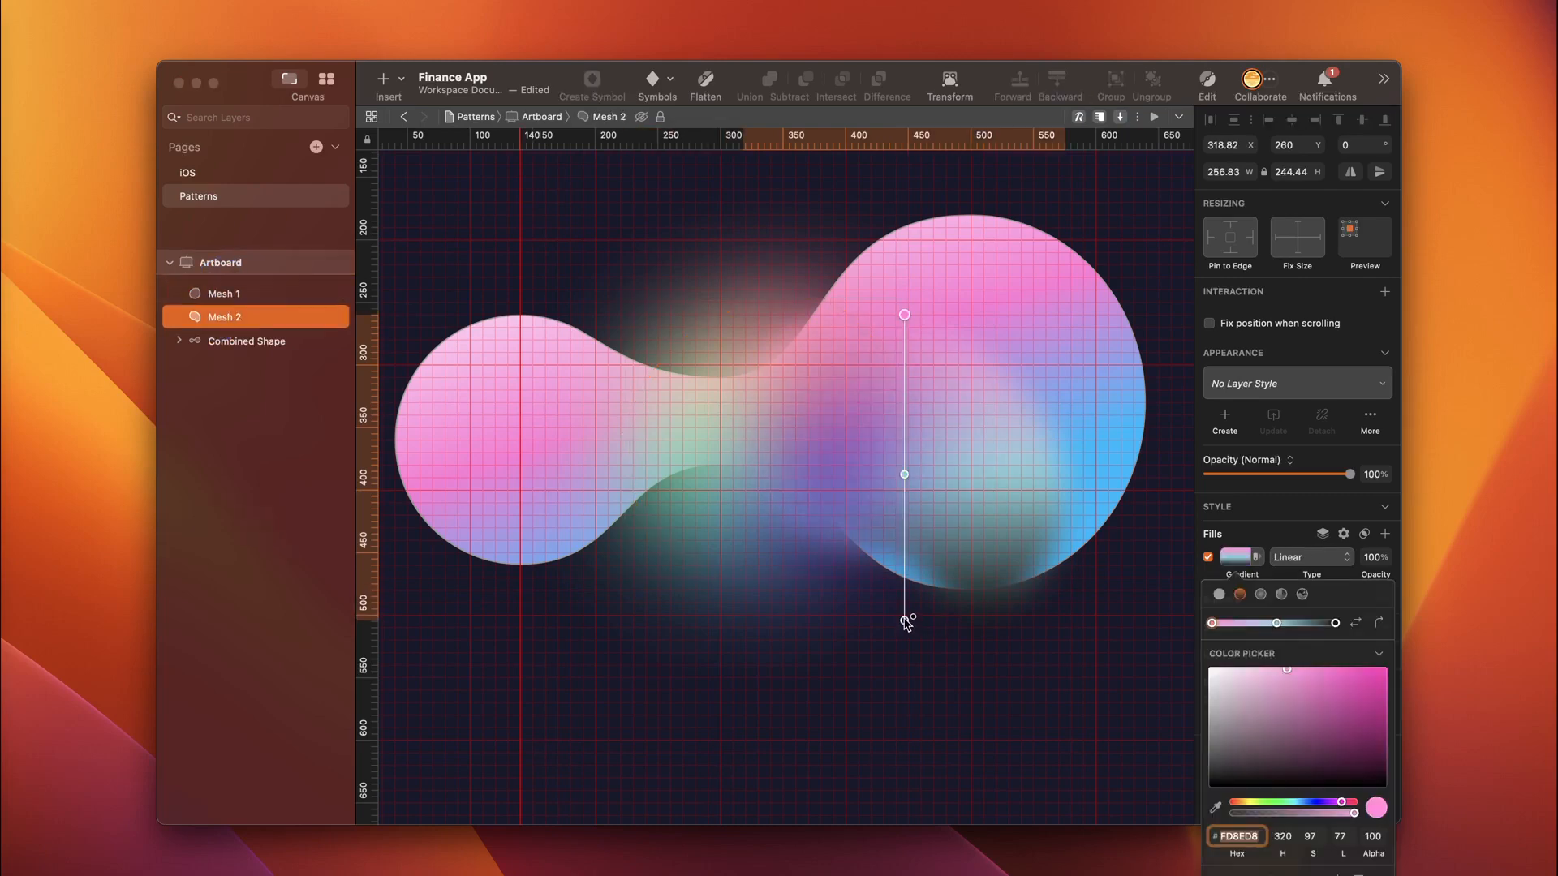
# Step: Shift Mesh 2's middle gradient stop lower and move the shape's upper anchor point to about X 414, Y 240
pyautogui.click(907, 528)
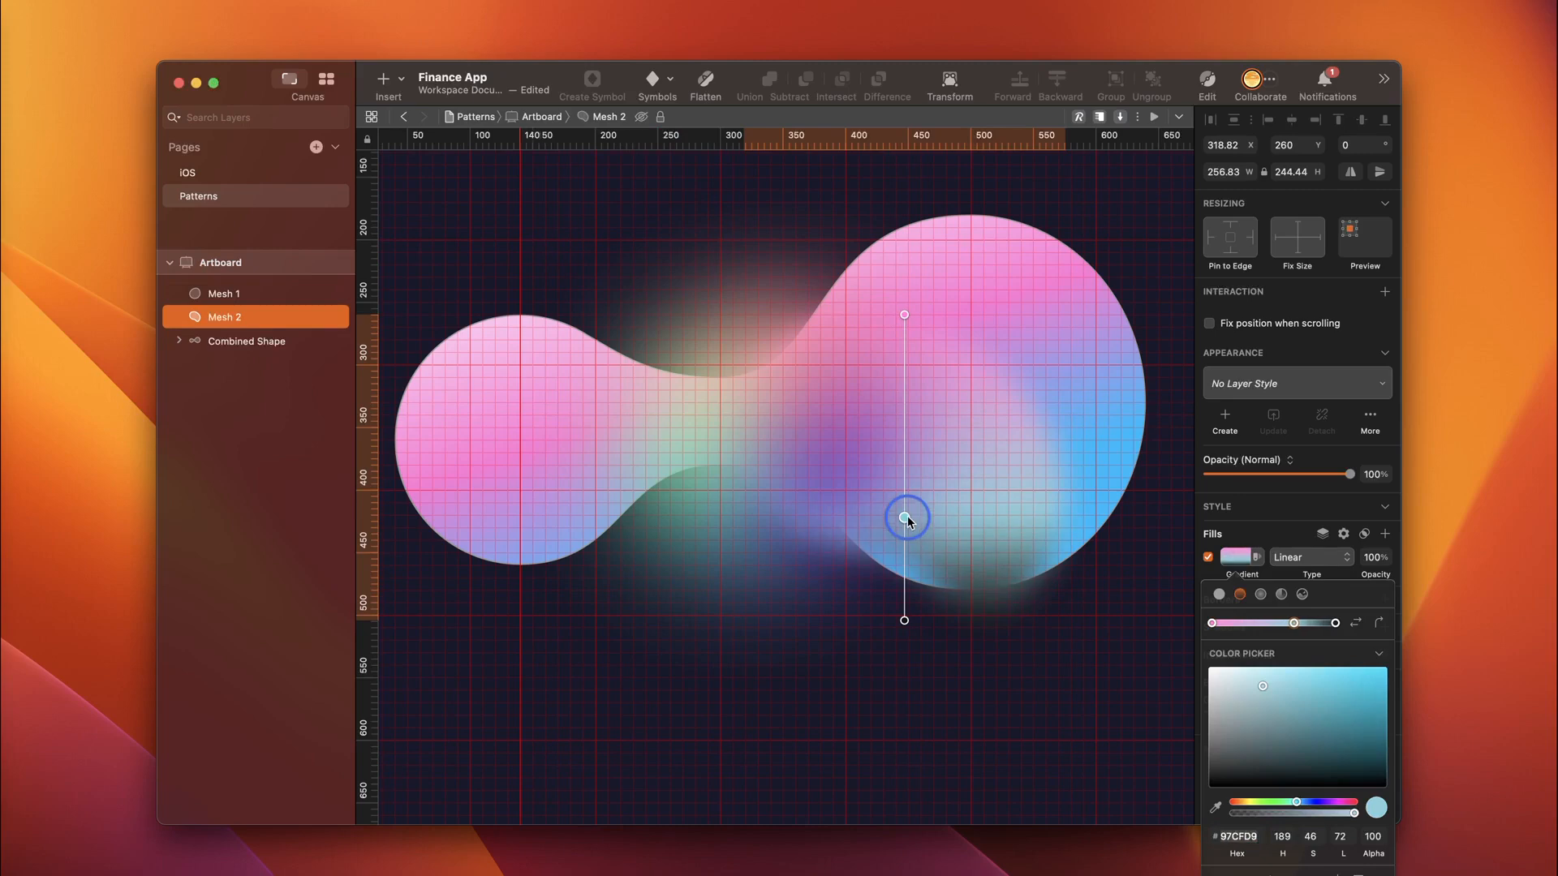
pyautogui.doubleClick(1005, 485)
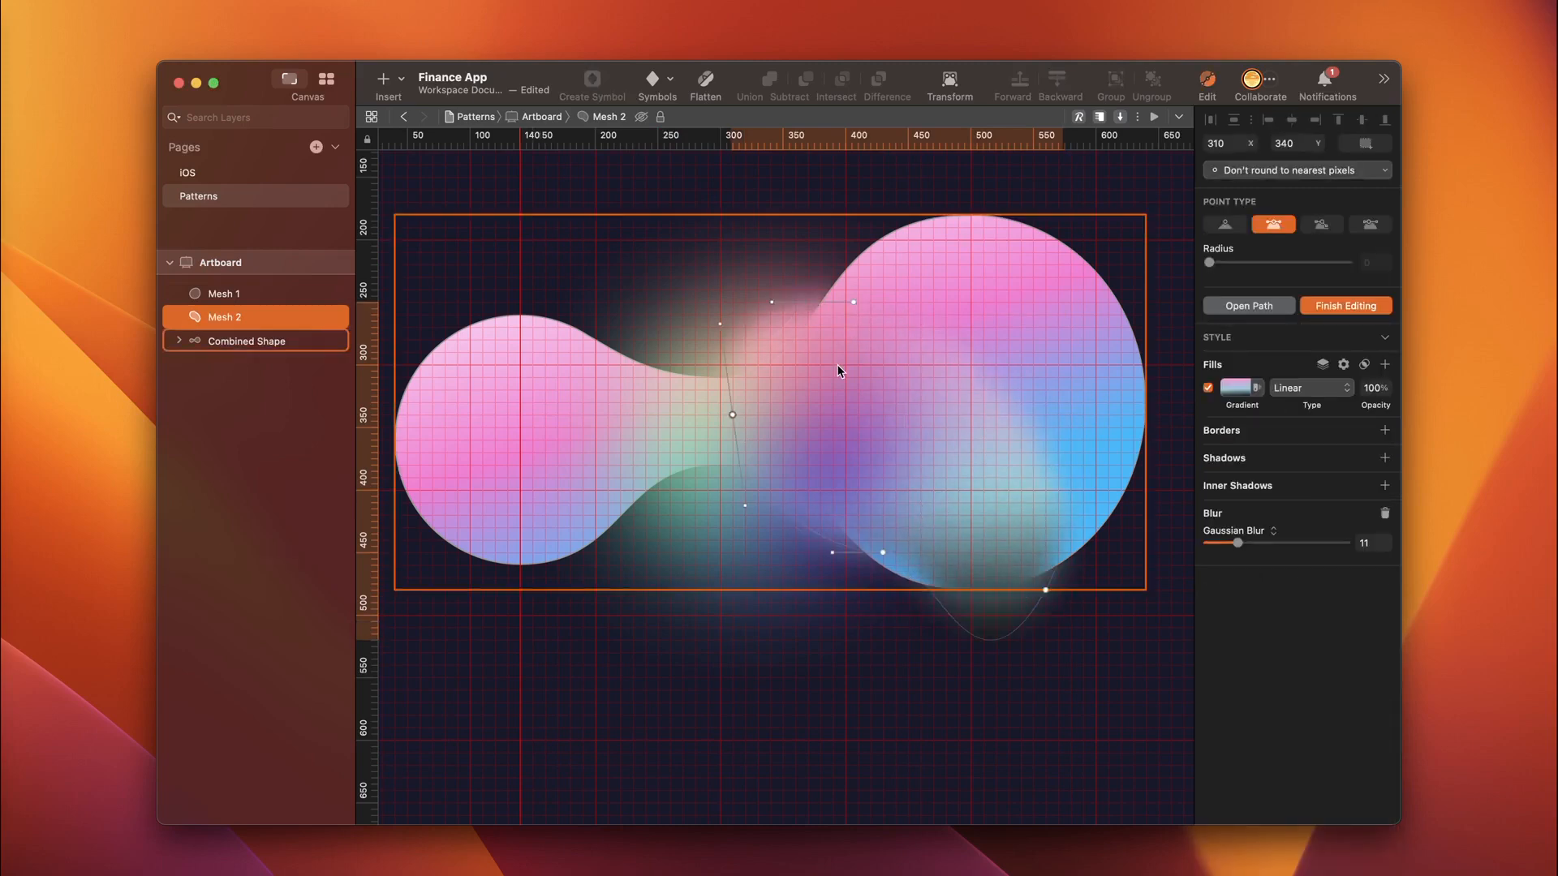
pyautogui.click(859, 290)
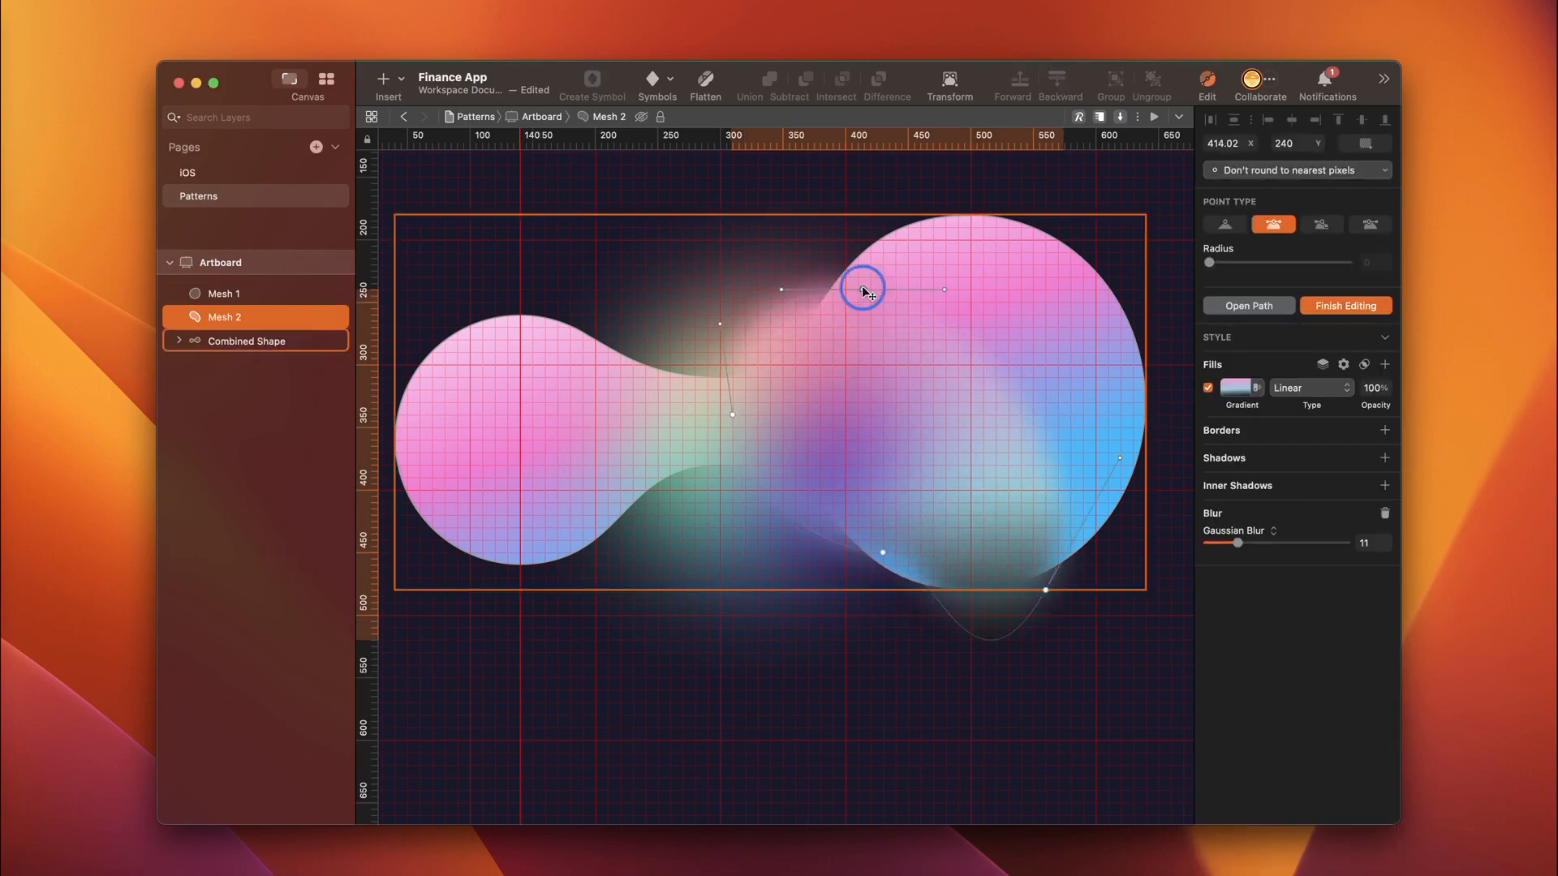
pyautogui.click(1370, 224)
pyautogui.click(583, 760)
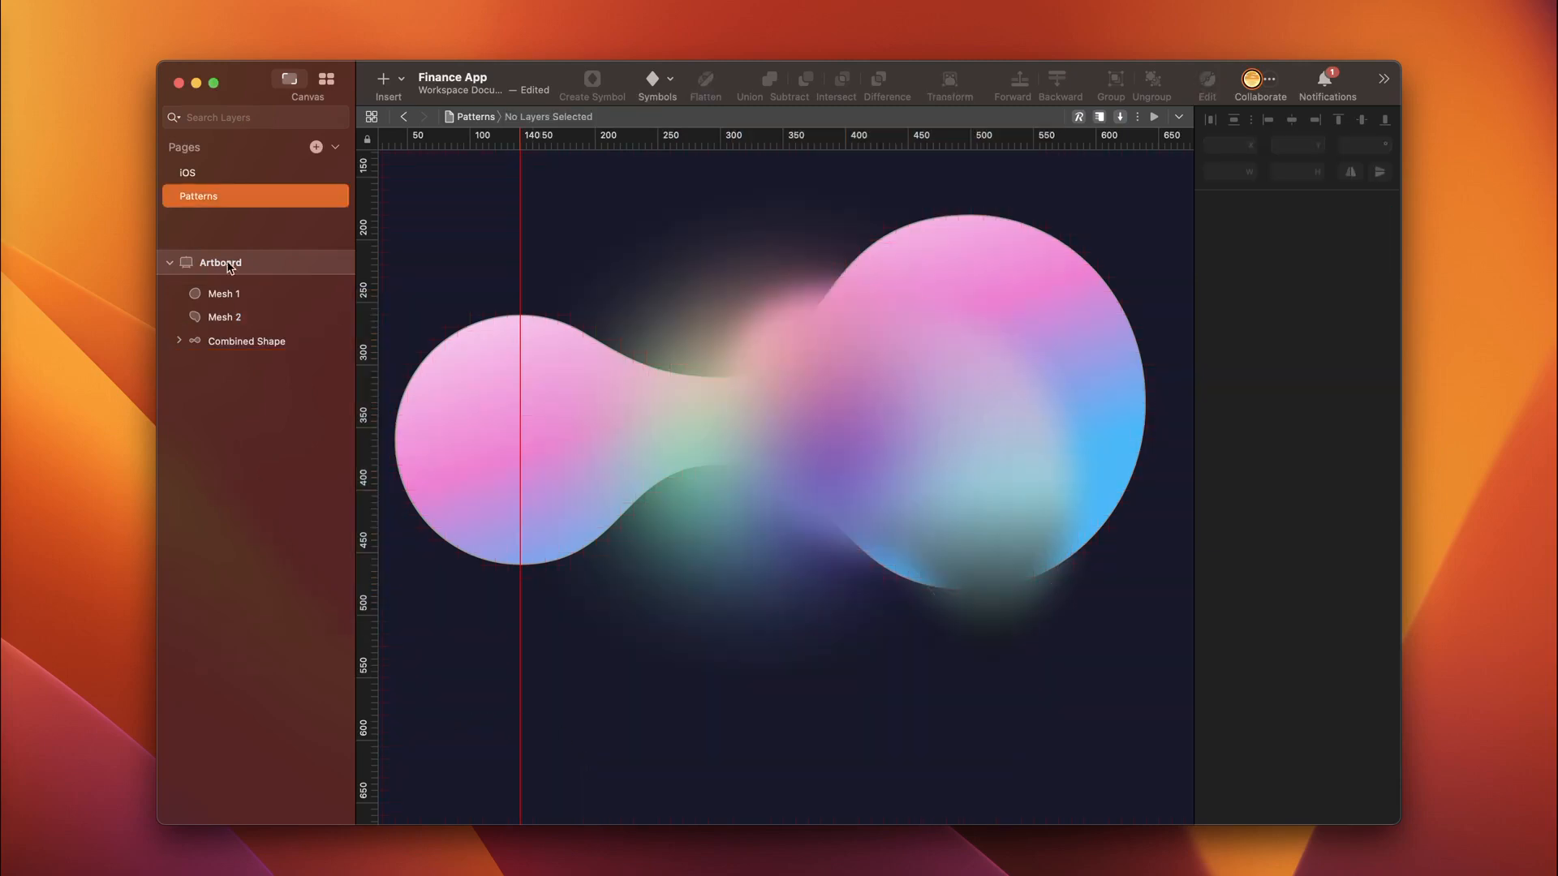
# Step: Group Mesh 1, Mesh 2 and the Combined Shape, and name the group Background
pyautogui.click(229, 295)
pyautogui.keyDown('shift'); pyautogui.click(233, 341); pyautogui.keyUp('shift')
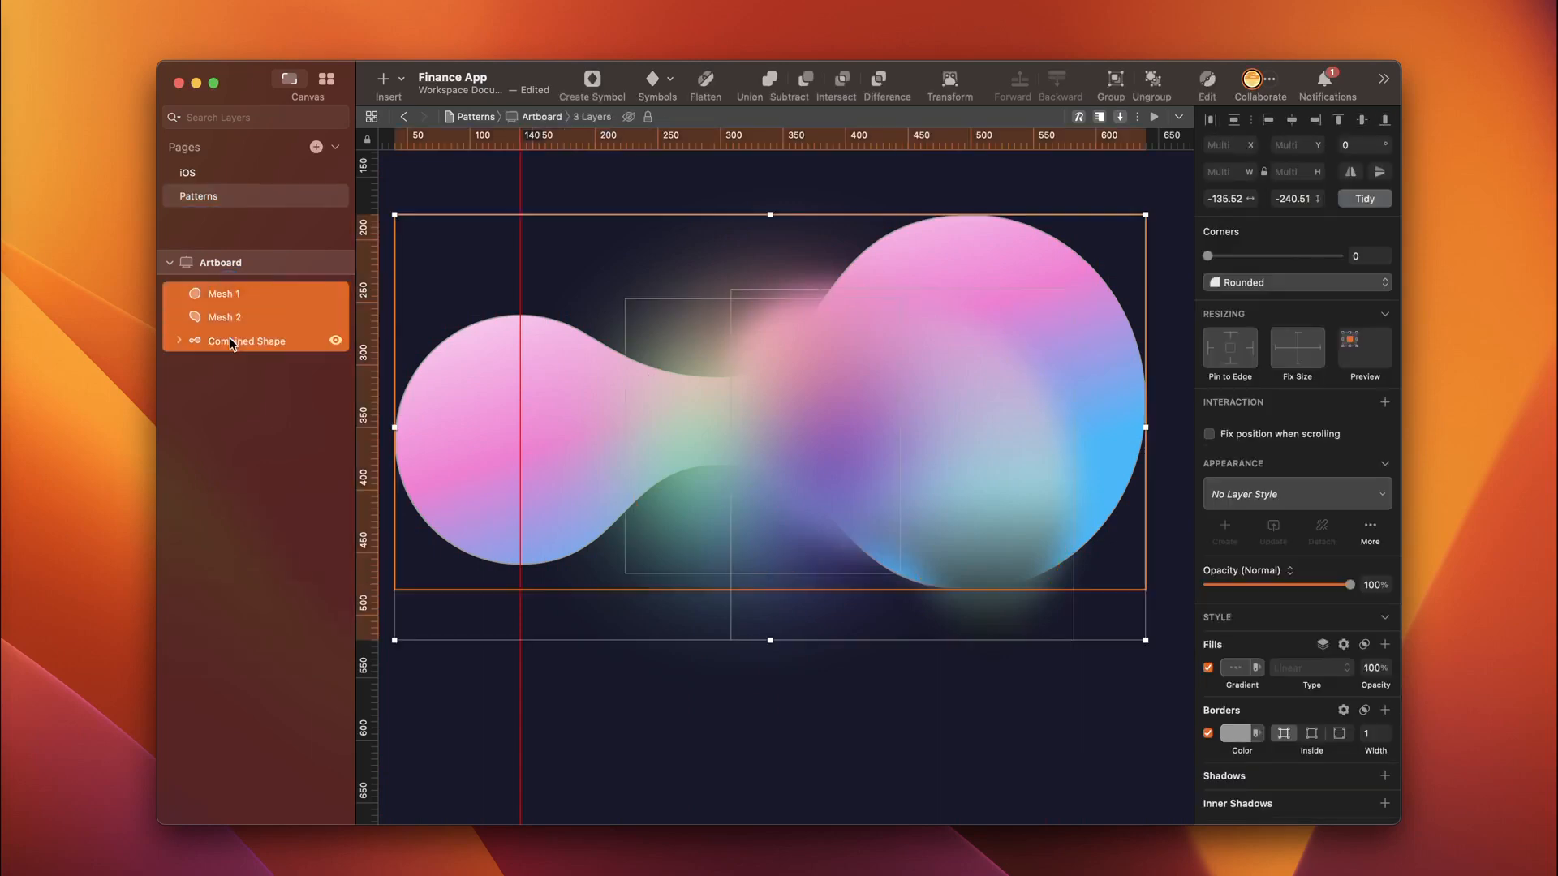
pyautogui.press('super+g')
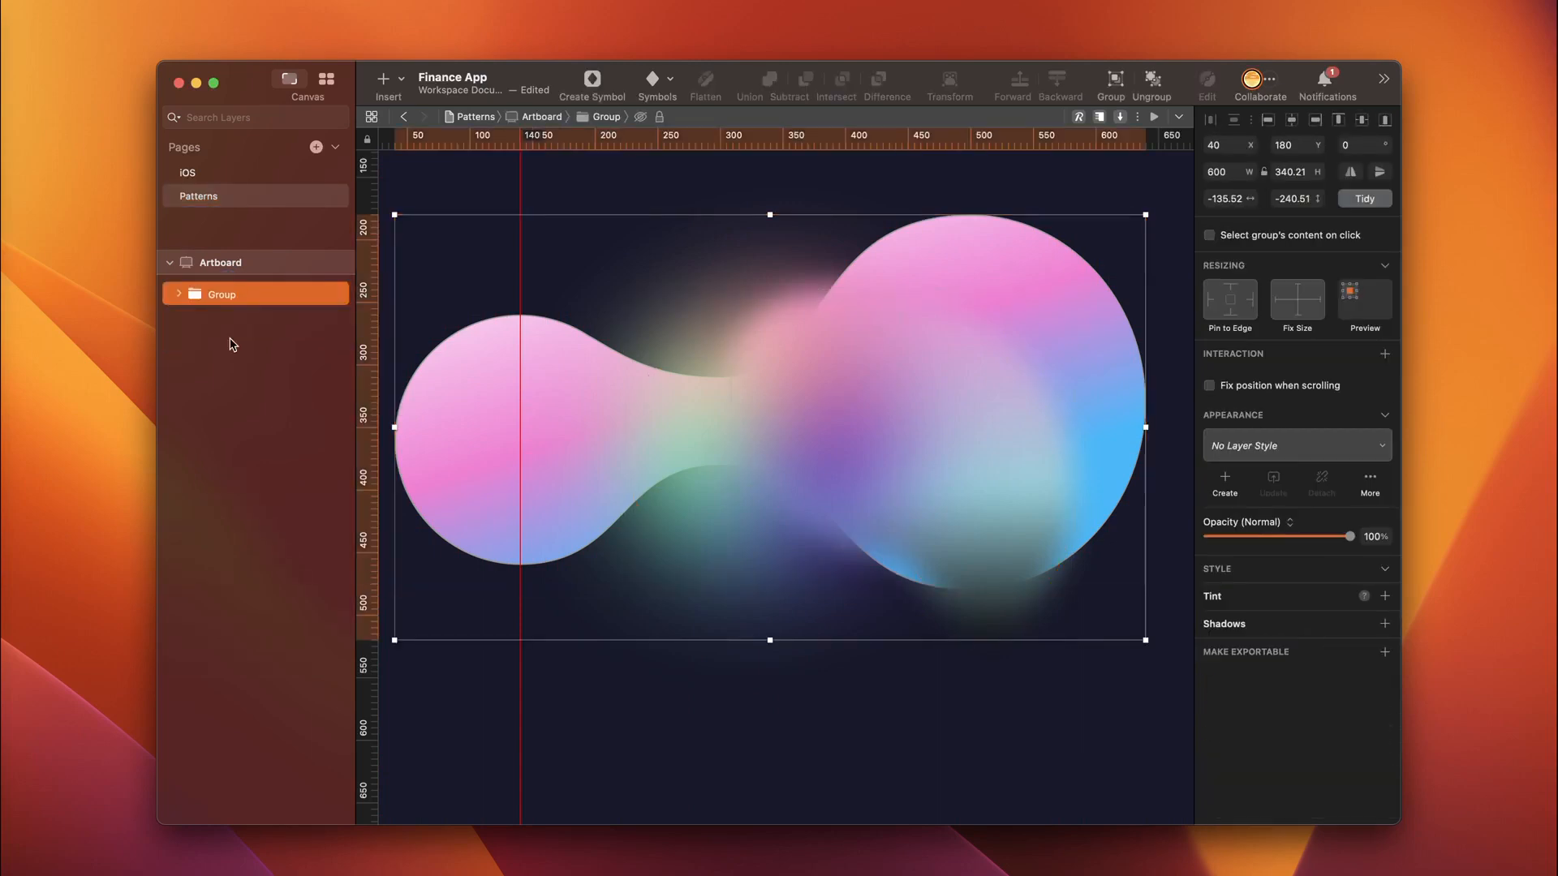
pyautogui.doubleClick(223, 294)
pyautogui.write('Background')
pyautogui.press('Return')
# Step: On the iOS page, rename the iPhone 13 Pro artboard as Finance
pyautogui.click(205, 179)
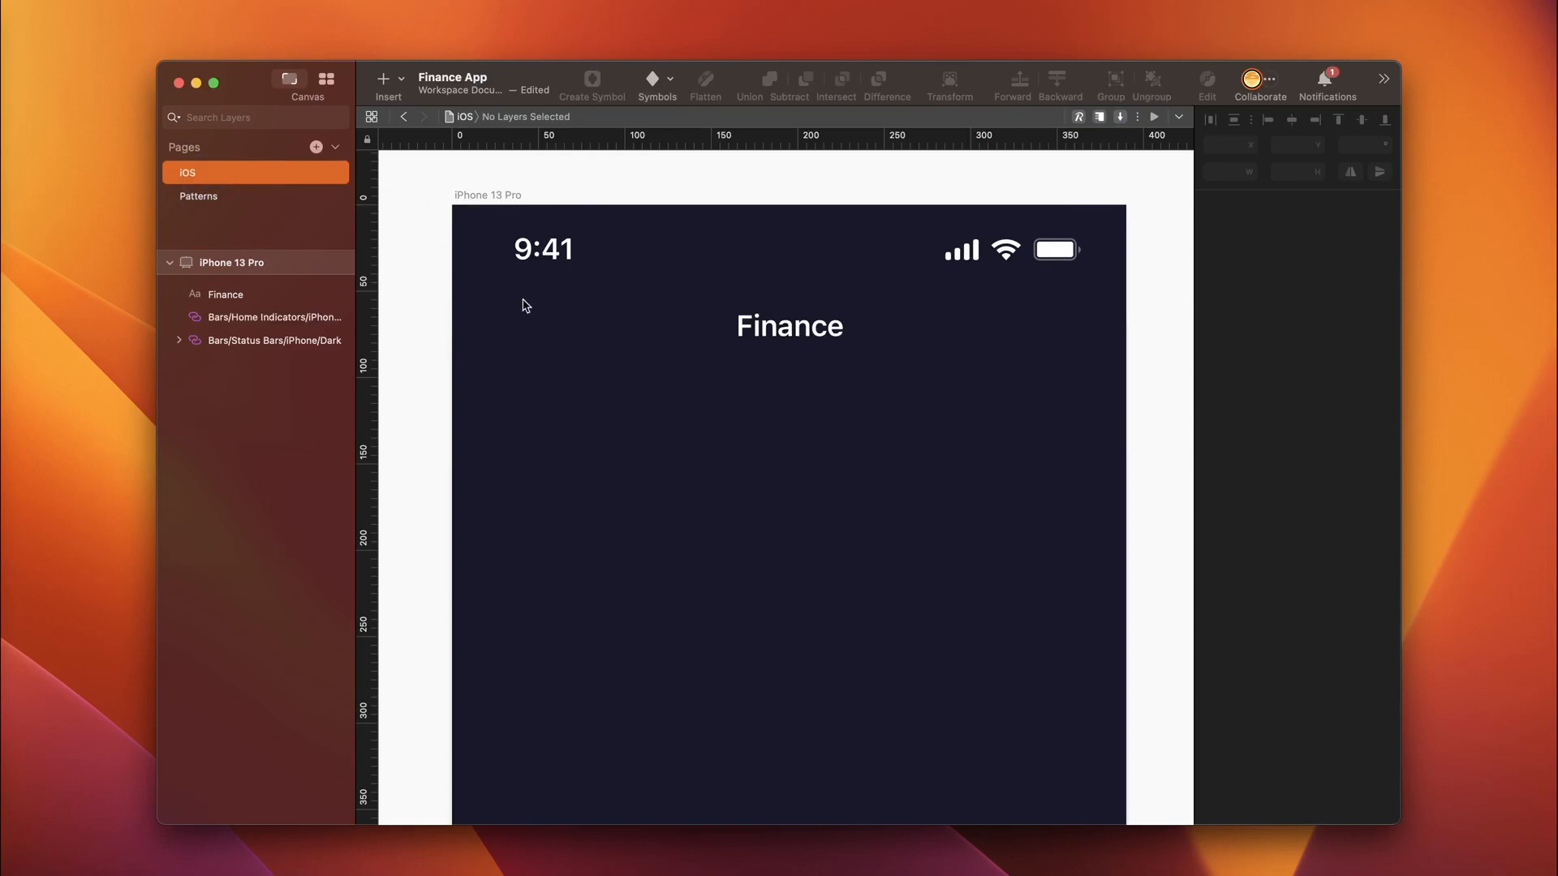
pyautogui.click(262, 263)
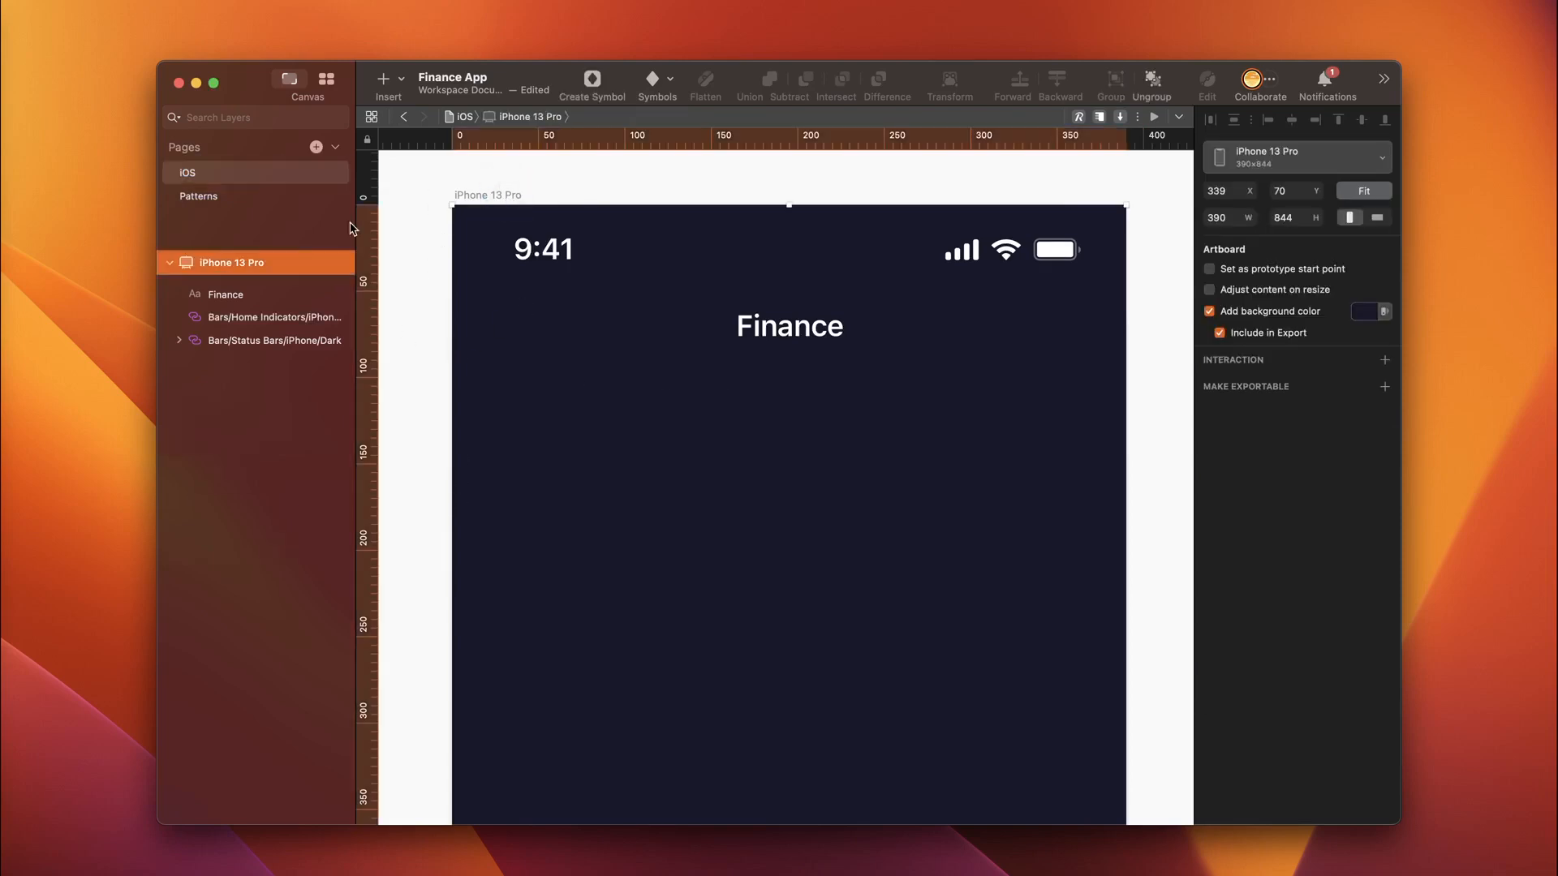
pyautogui.doubleClick(261, 263)
pyautogui.write('Finance')
pyautogui.press('Return')
# Step: Paste the Background group into the Finance artboard and position it at X 20, Y 60
pyautogui.press('cmd+v')
pyautogui.click(1221, 138)
pyautogui.write('20')
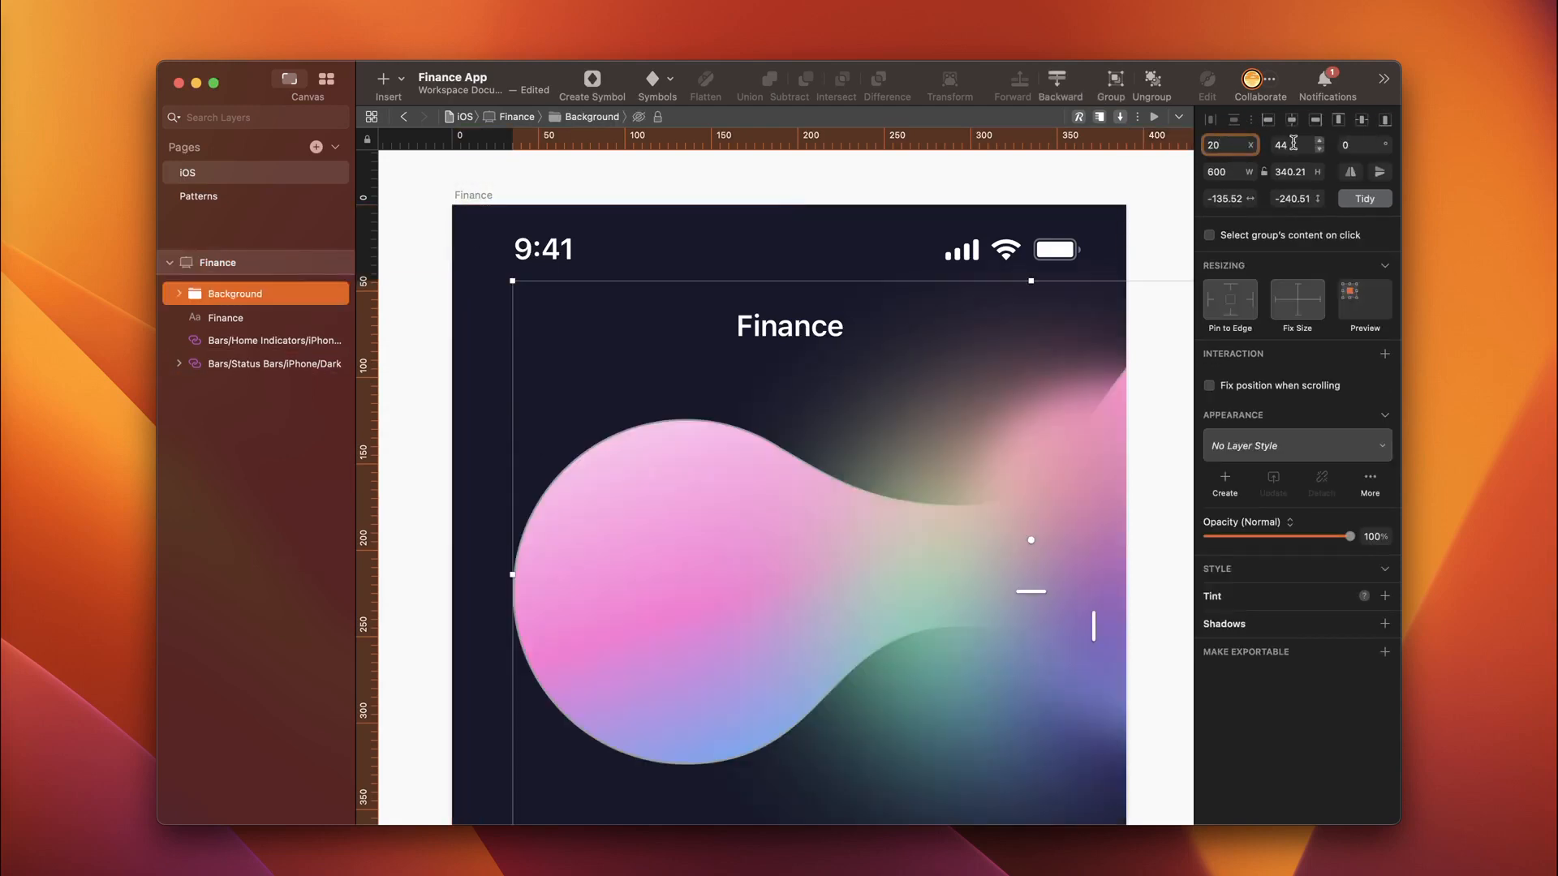
pyautogui.click(1284, 145)
pyautogui.write('60')
# Step: Remove the border from the Combined Shape inside the Background group
pyautogui.doubleClick(630, 567)
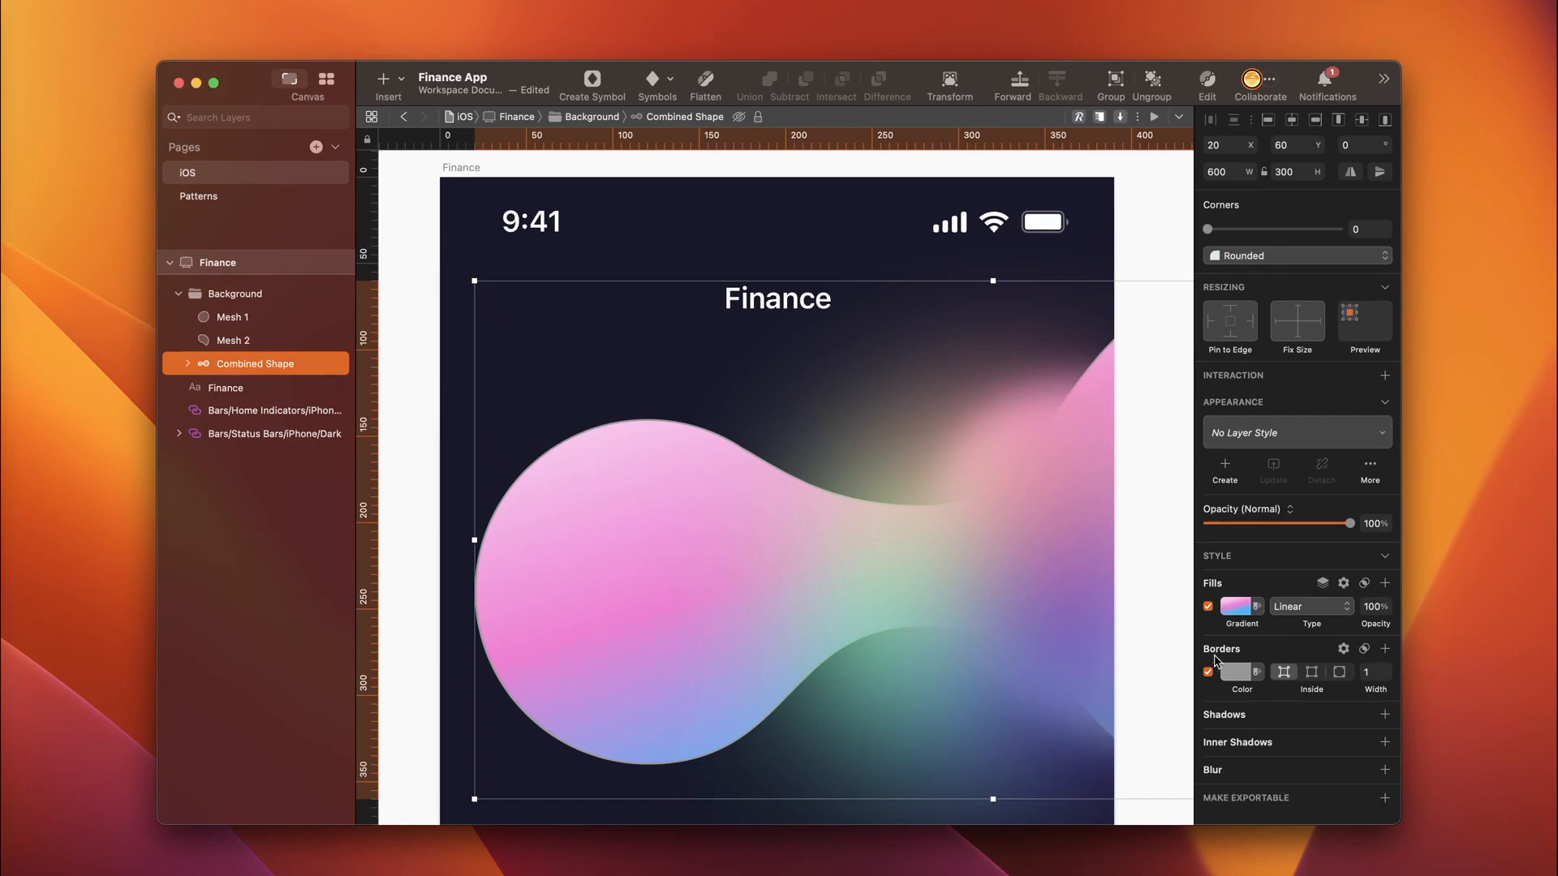
pyautogui.moveTo(1213, 670); pyautogui.dragTo(1123, 622)
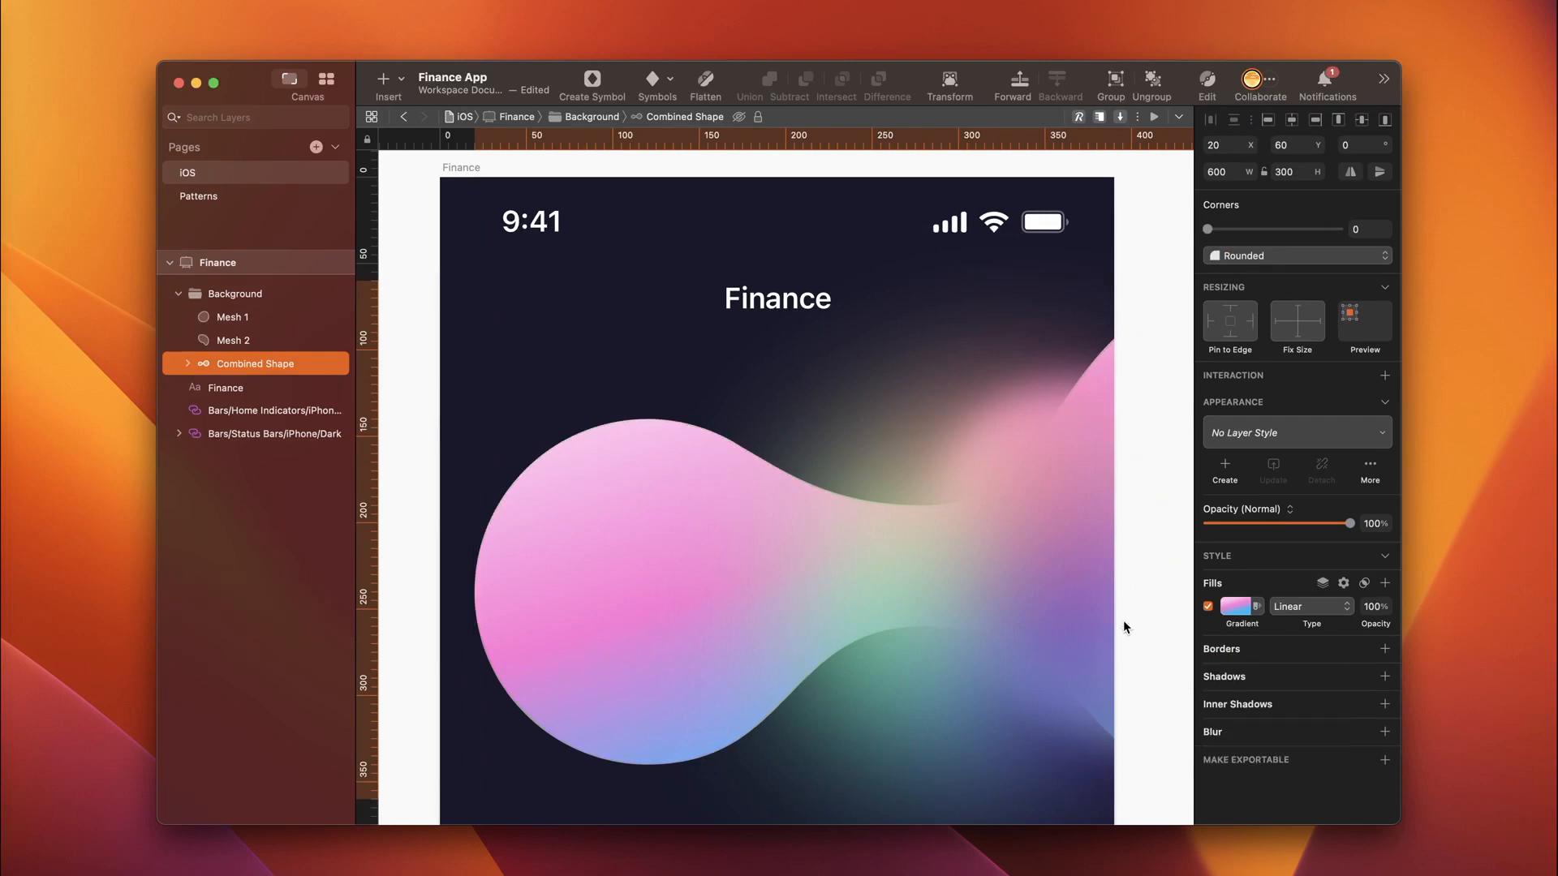
pyautogui.press('Escape')
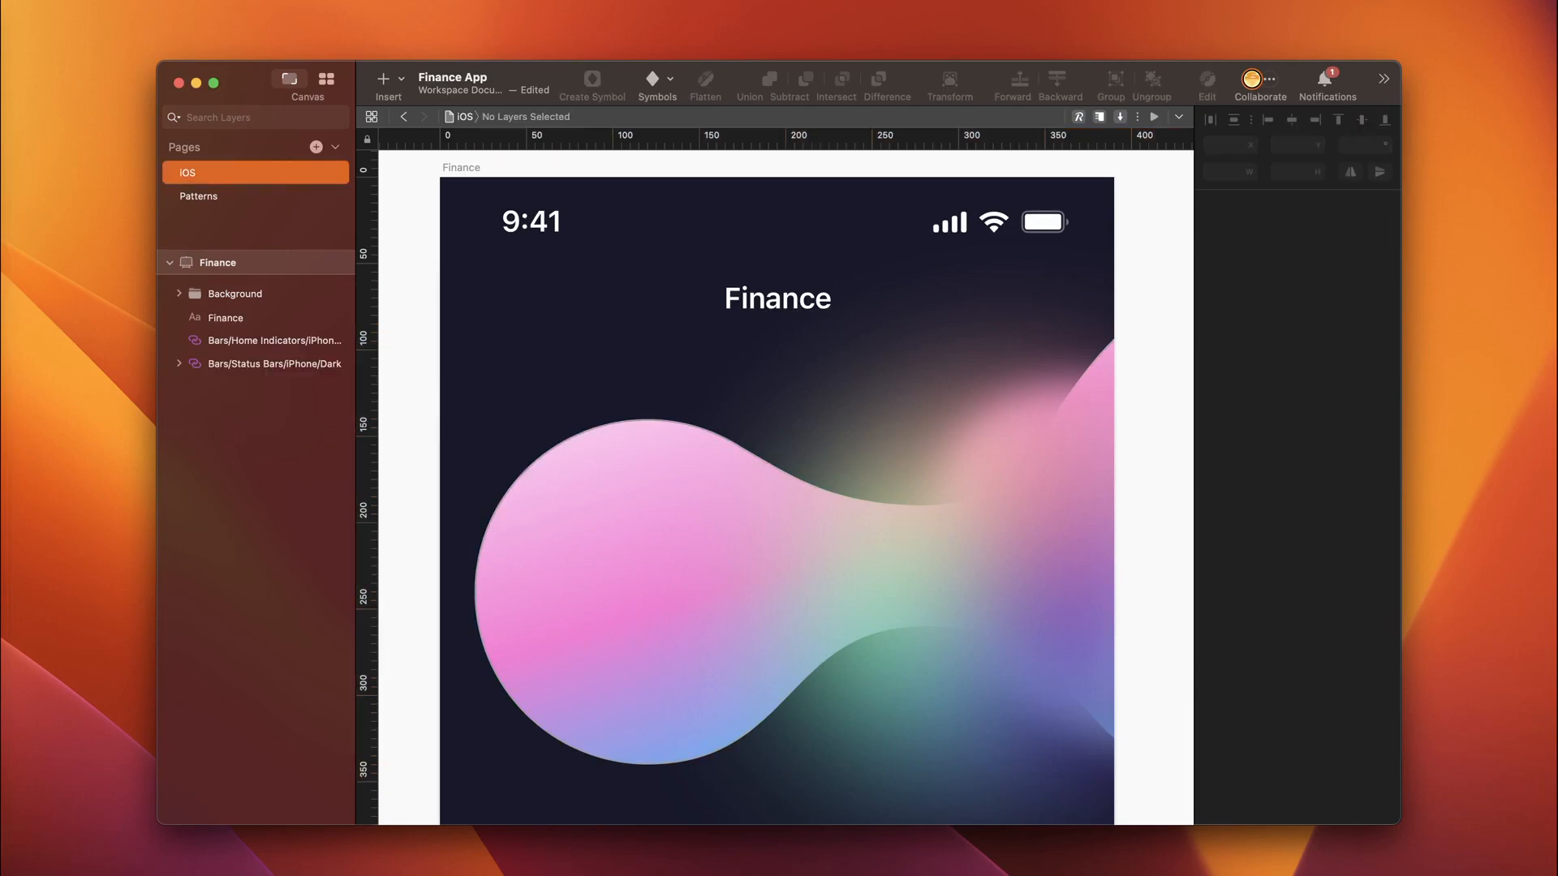
pyautogui.click(503, 625)
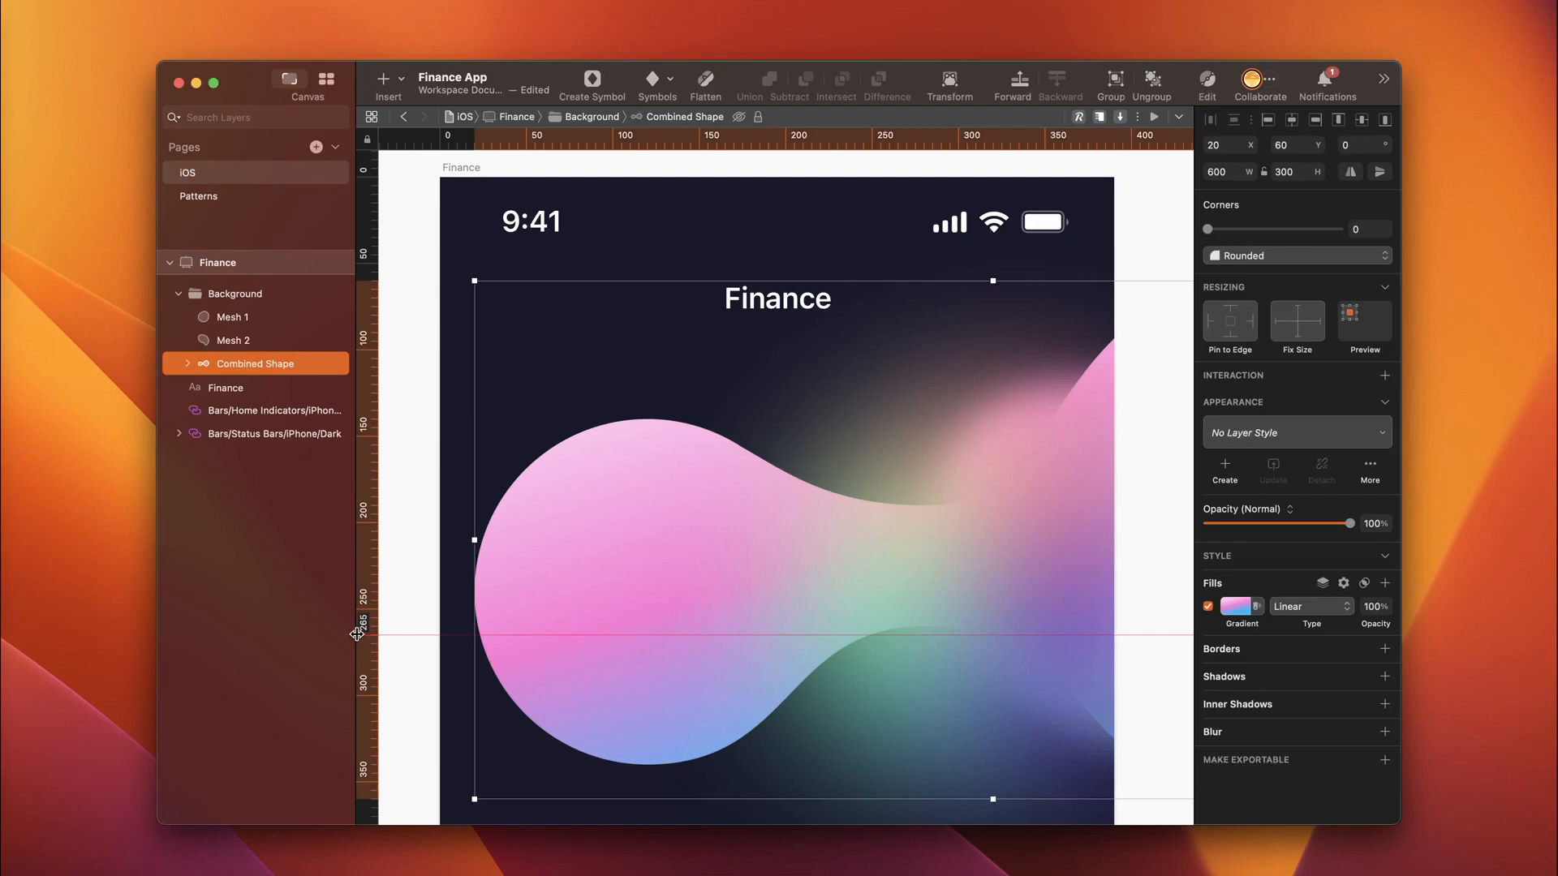
# Step: Draw a rectangle about 329 by 195 over the gradient shape and place its layer above the Background group
pyautogui.press('r')
pyautogui.moveTo(485, 405); pyautogui.dragTo(1053, 742)
pyautogui.moveTo(235, 367); pyautogui.dragTo(248, 287)
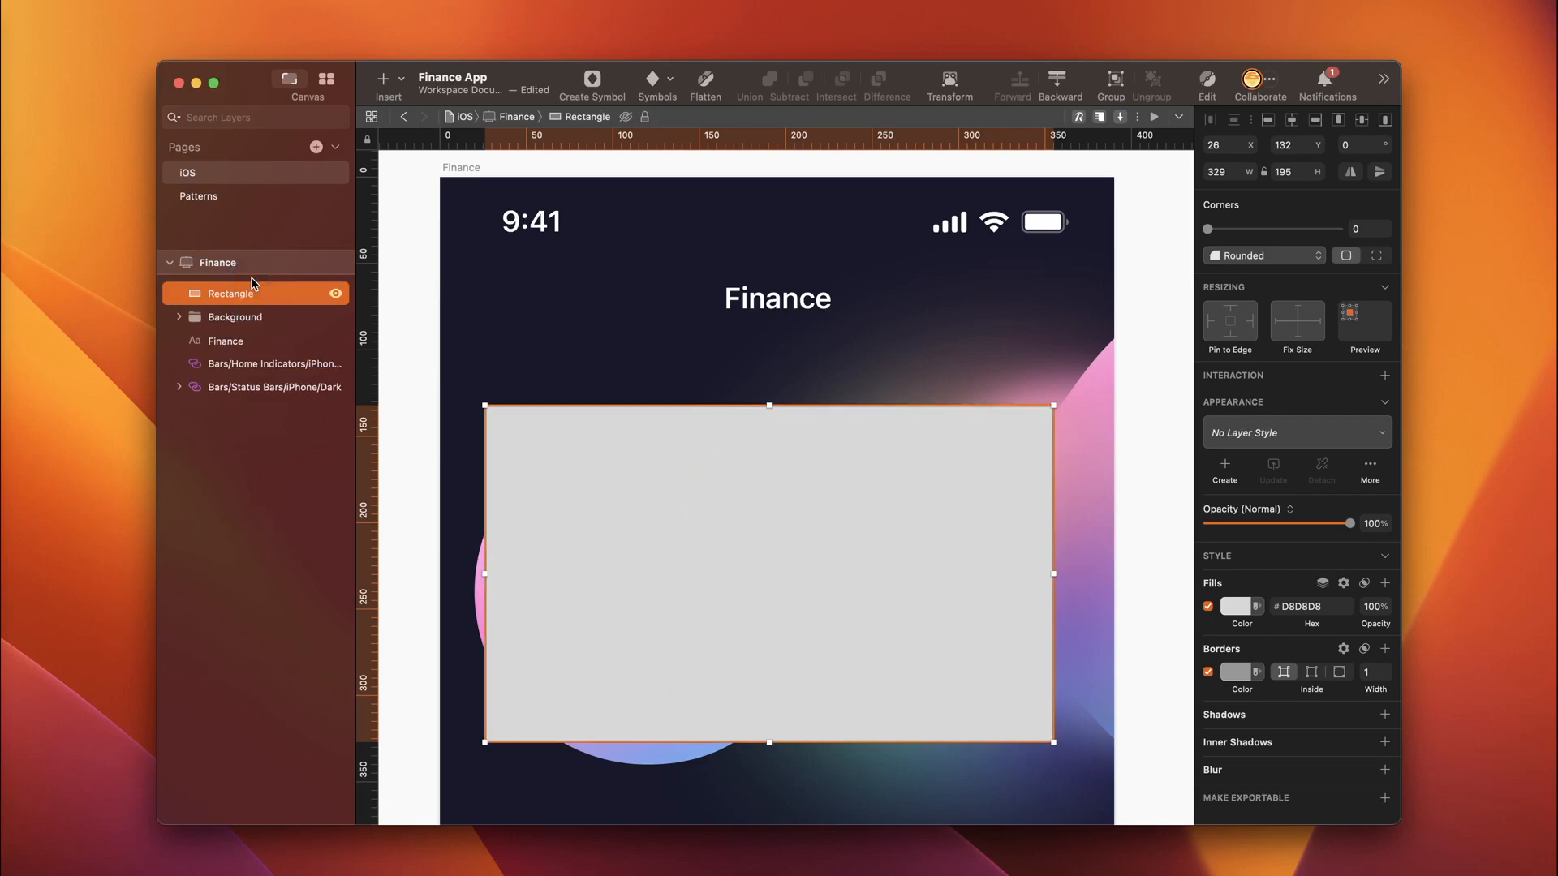
# Step: Set the rectangle's width to 334 and its height to 200
pyautogui.click(1217, 172)
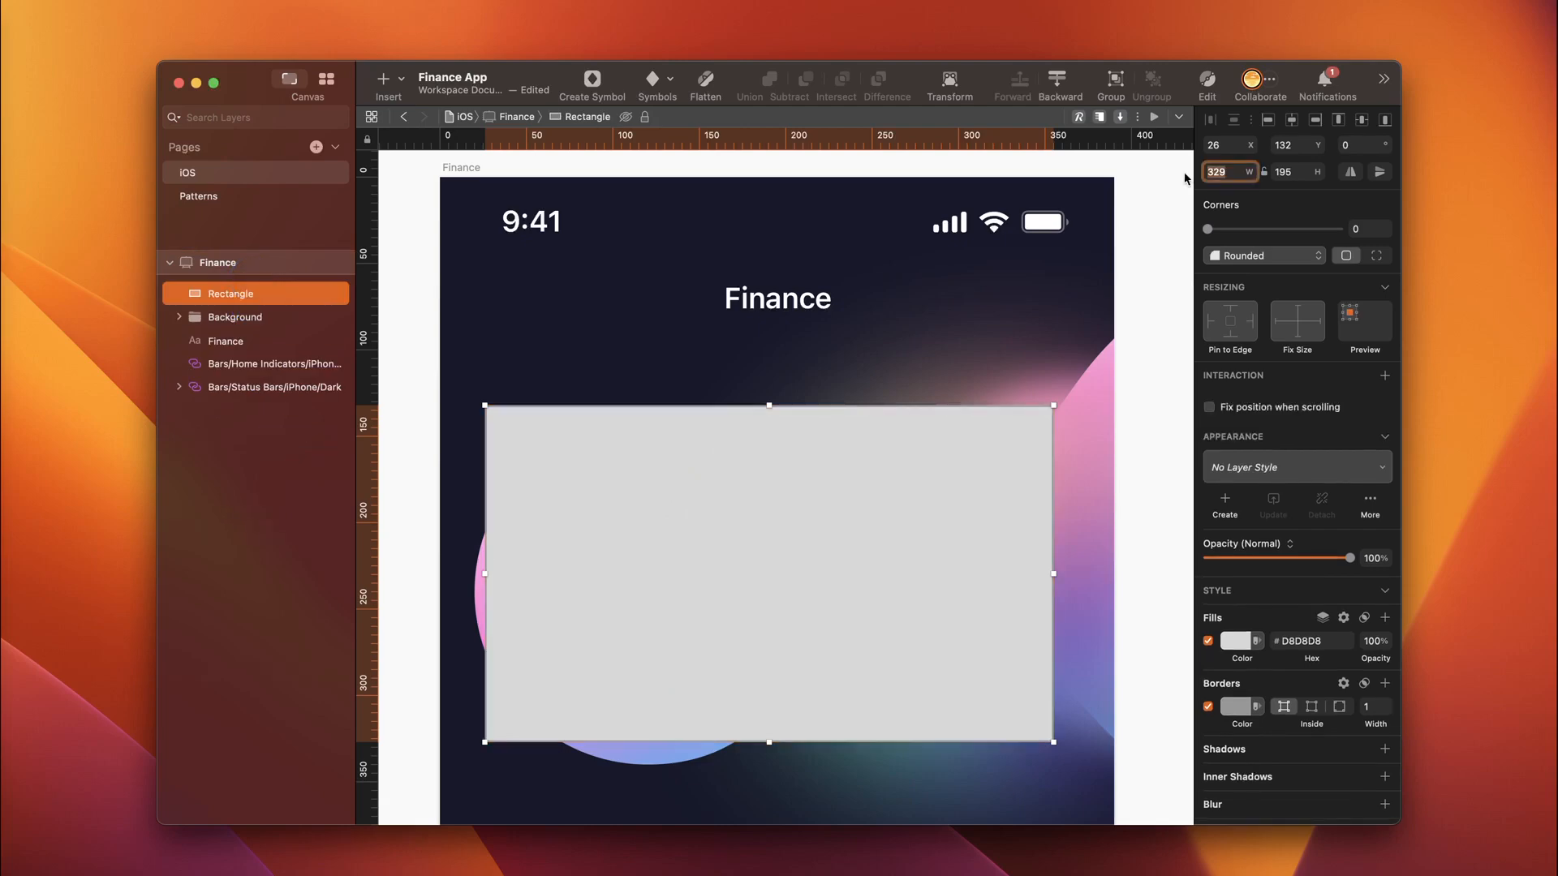
pyautogui.write('334')
pyautogui.click(1274, 172)
pyautogui.write('200')
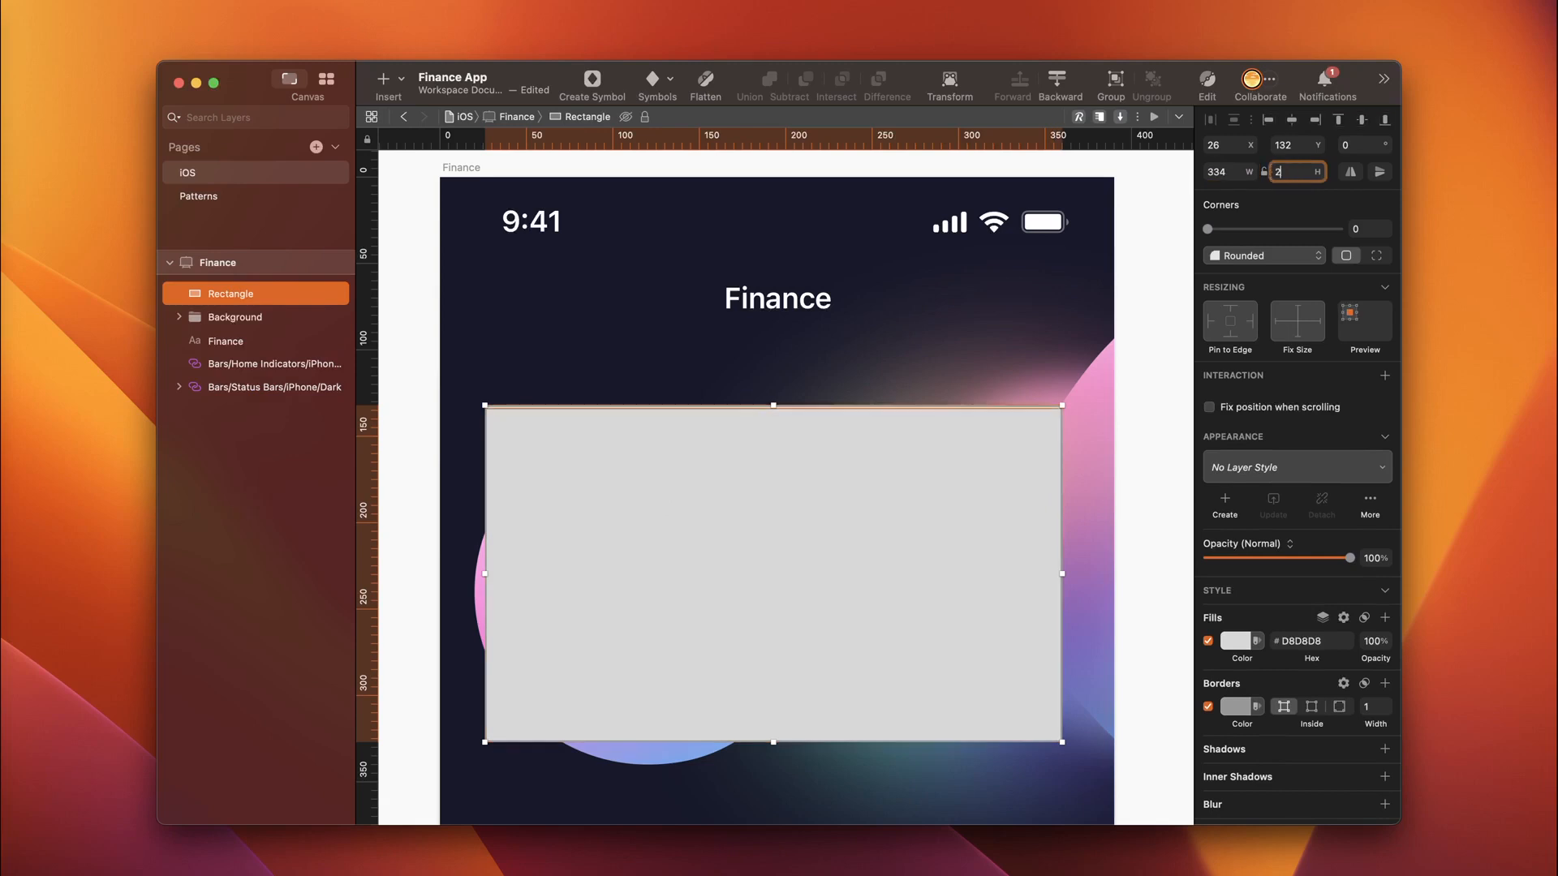
pyautogui.press('Return')
# Step: Fill the rectangle with 000000 at 10% opacity and give it rounded corners of radius 22
pyautogui.click(1244, 642)
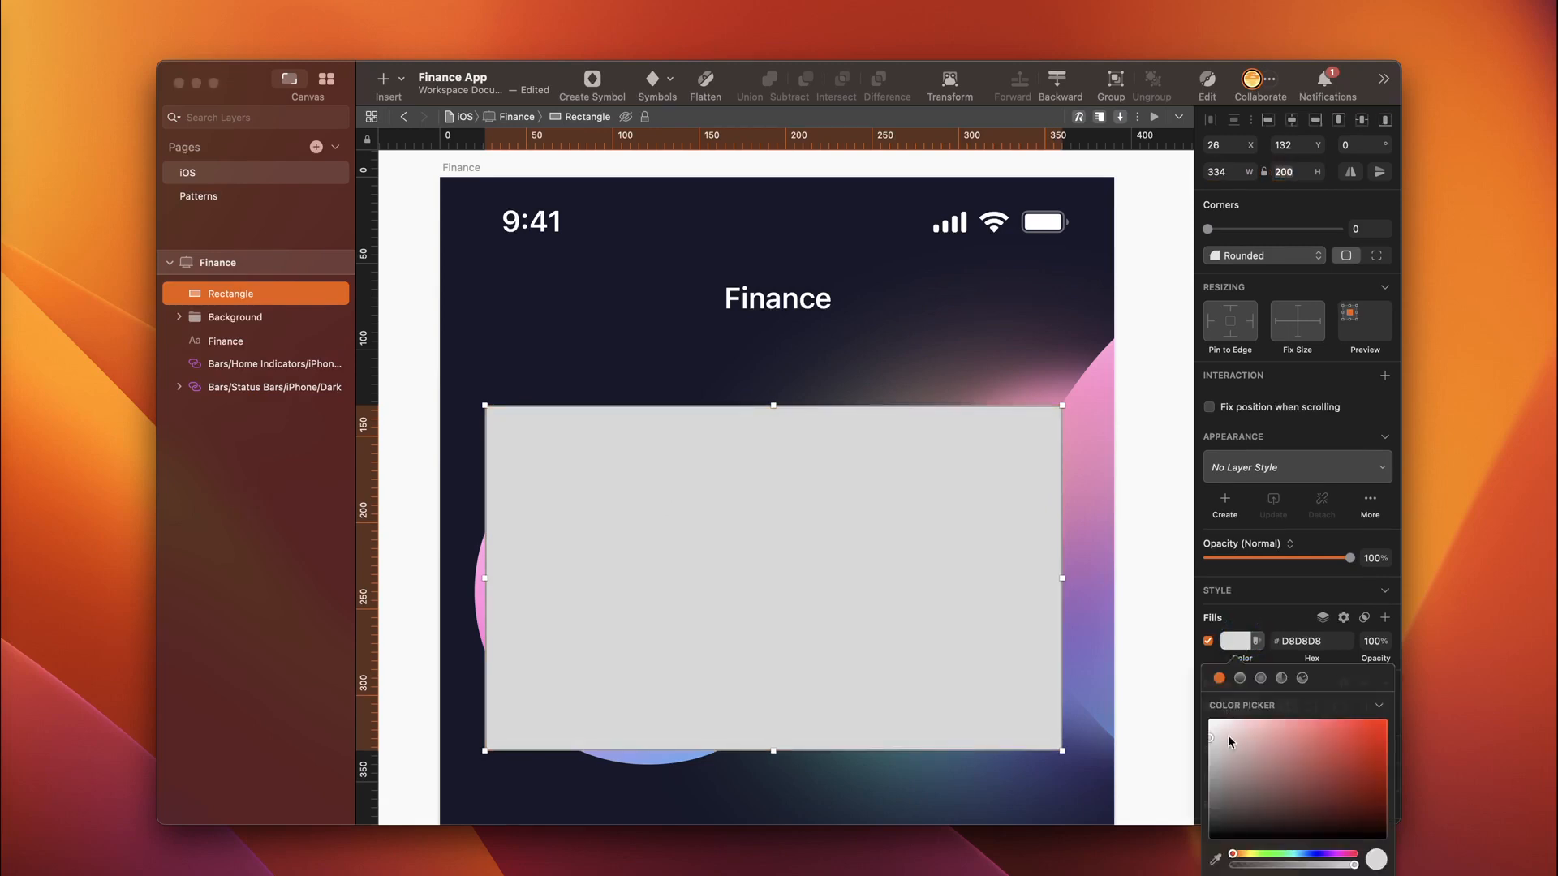
pyautogui.moveTo(1226, 732); pyautogui.dragTo(1211, 837)
pyautogui.moveTo(1354, 865); pyautogui.dragTo(1244, 865)
pyautogui.click(1349, 206)
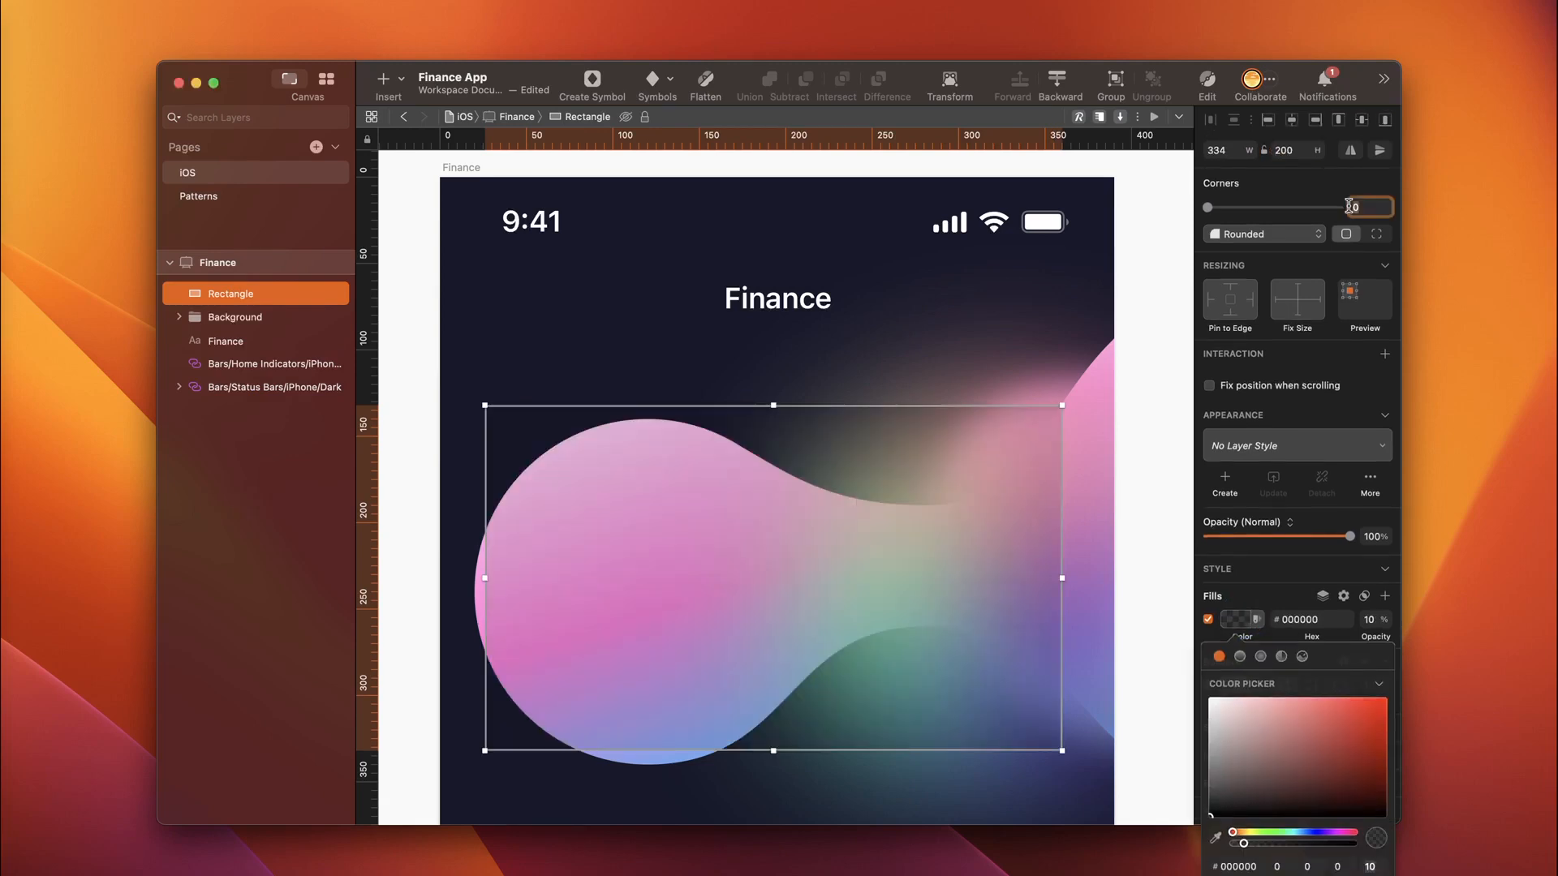
pyautogui.write('22')
pyautogui.press('Return')
# Step: Position the rectangle at X 28, Y 112 on the Finance artboard
pyautogui.click(1232, 143)
pyautogui.write('28')
pyautogui.press('Tab')
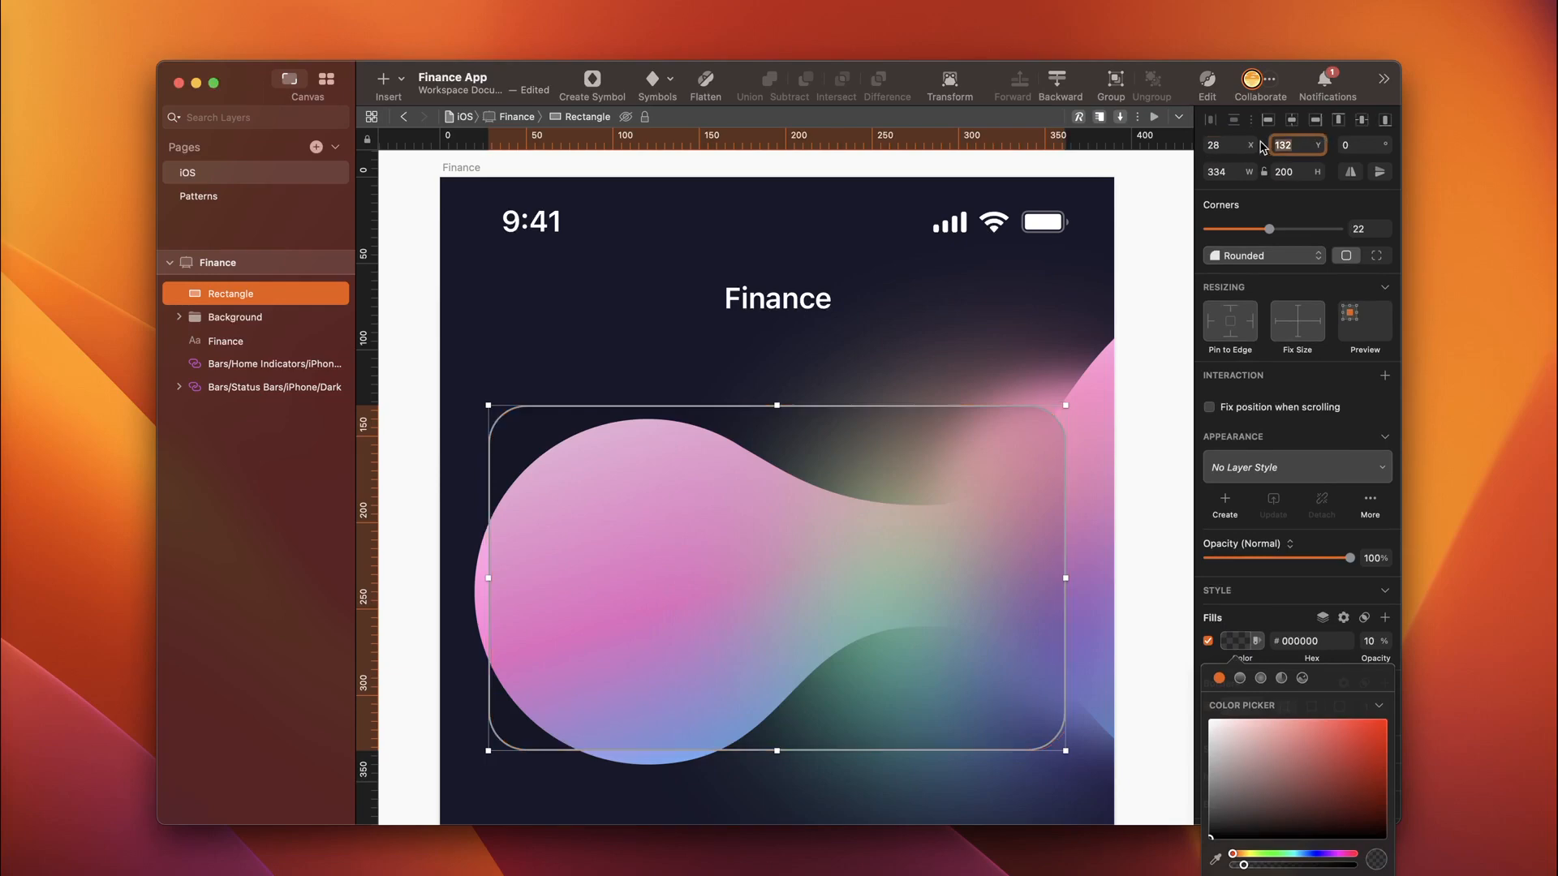
pyautogui.write('112')
pyautogui.press('Return')
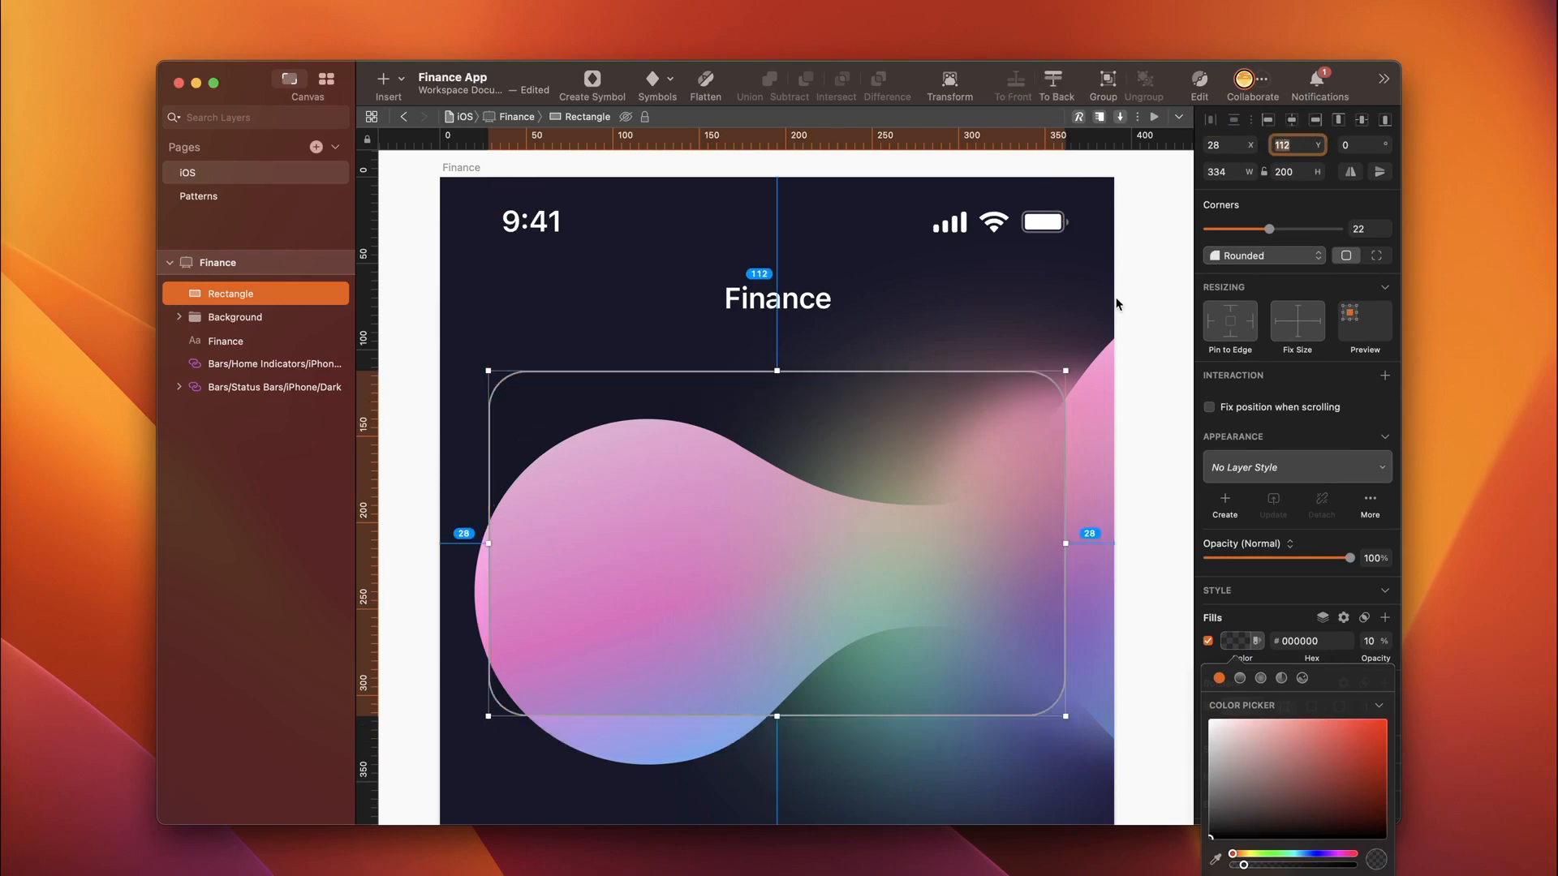
# Step: Give the rectangle a background blur of 12 with a saturation of 40%
pyautogui.scroll(-1, 1298, 649)
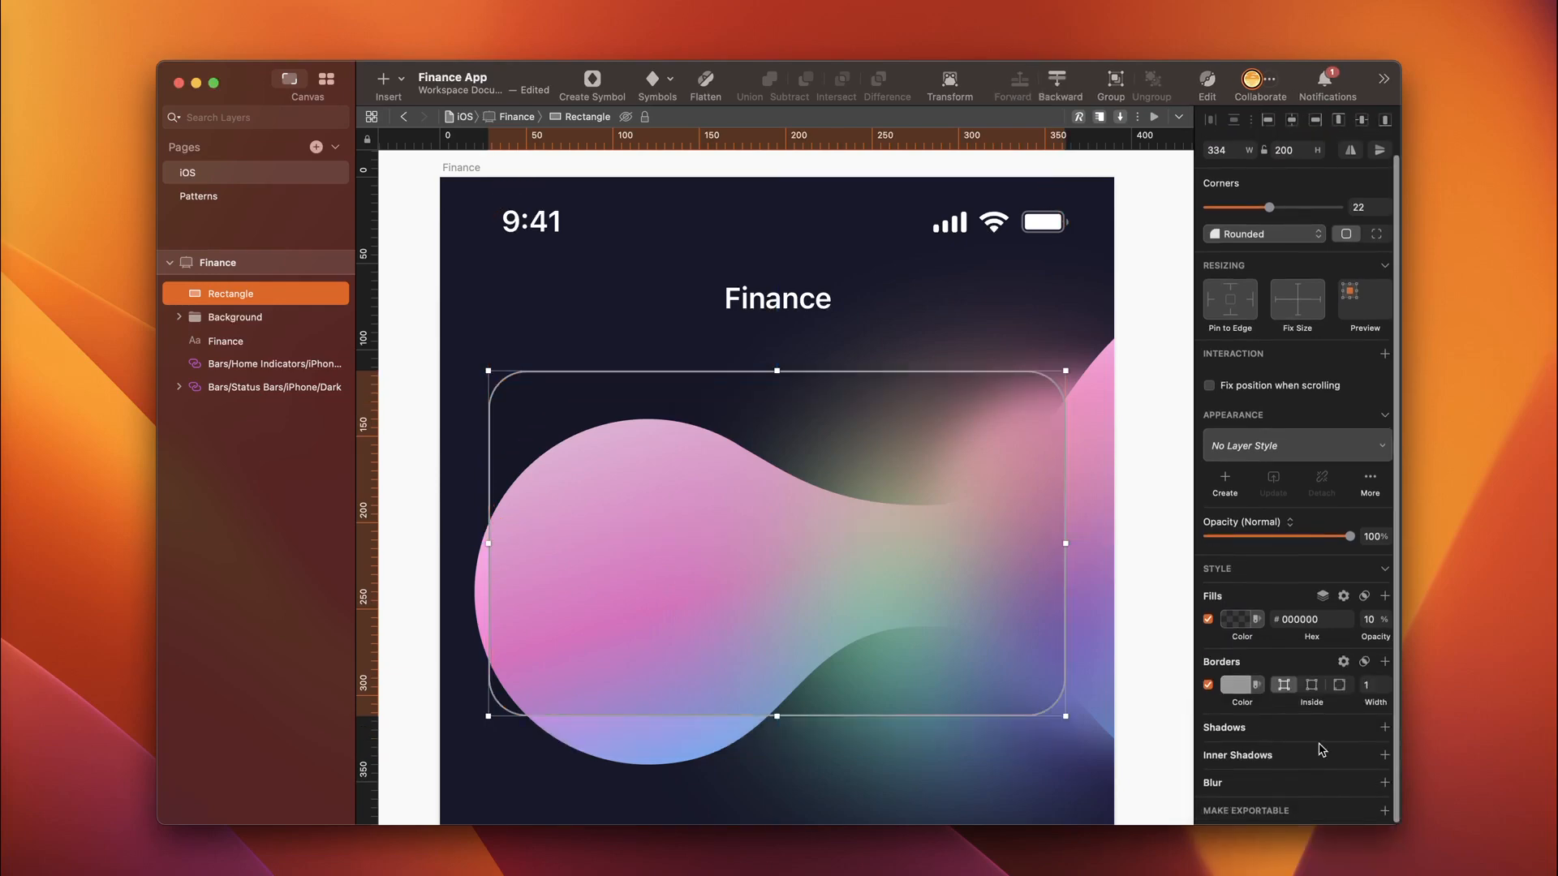
pyautogui.click(1385, 782)
pyautogui.click(1242, 763)
pyautogui.click(1246, 816)
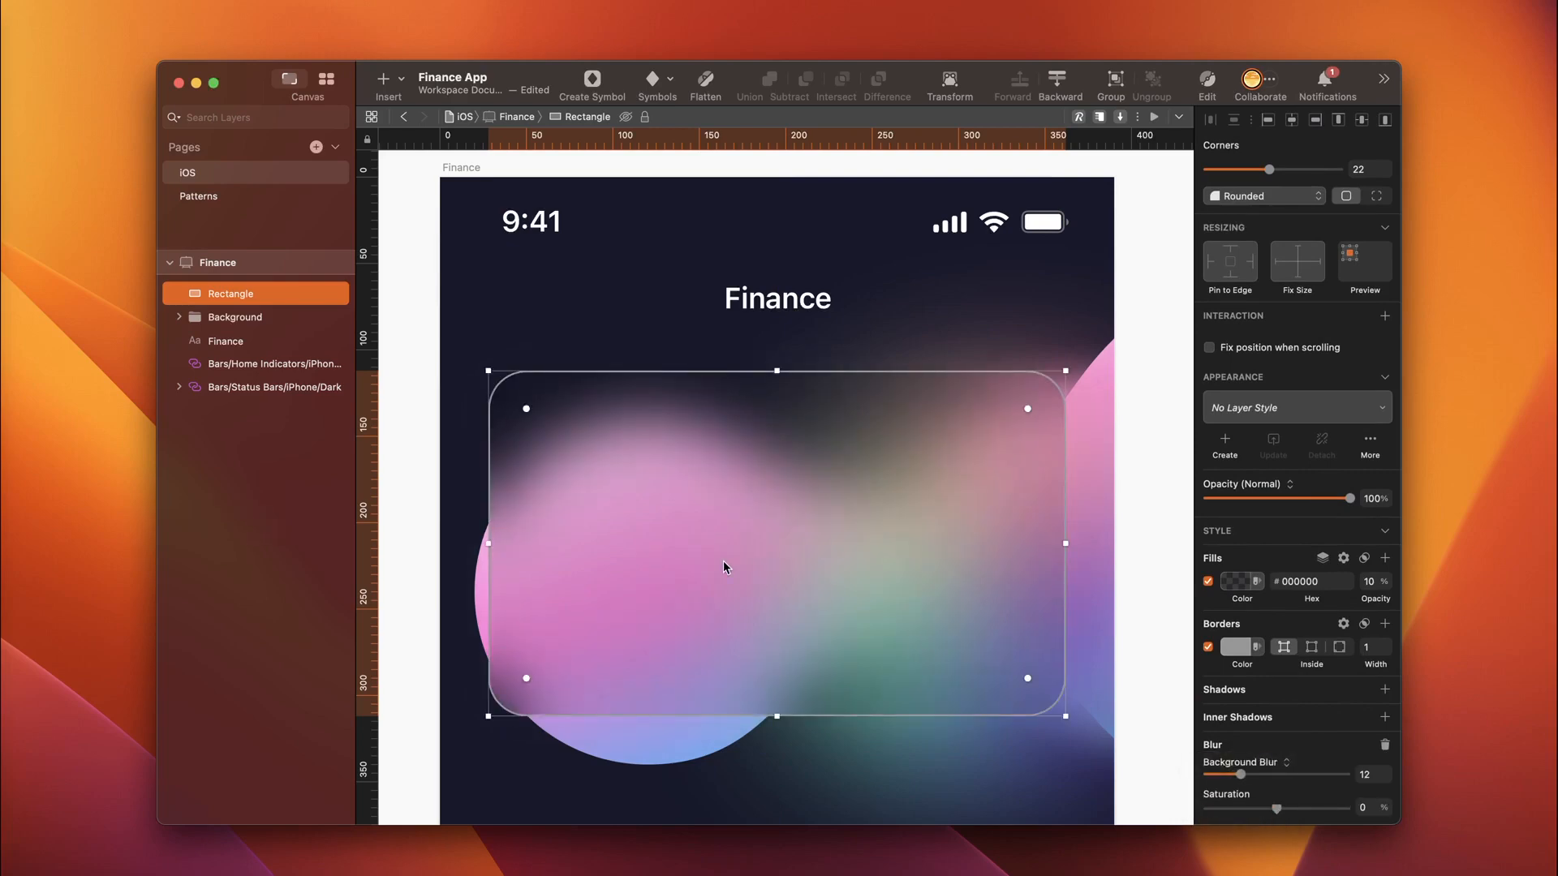
pyautogui.moveTo(1241, 775); pyautogui.dragTo(1326, 775)
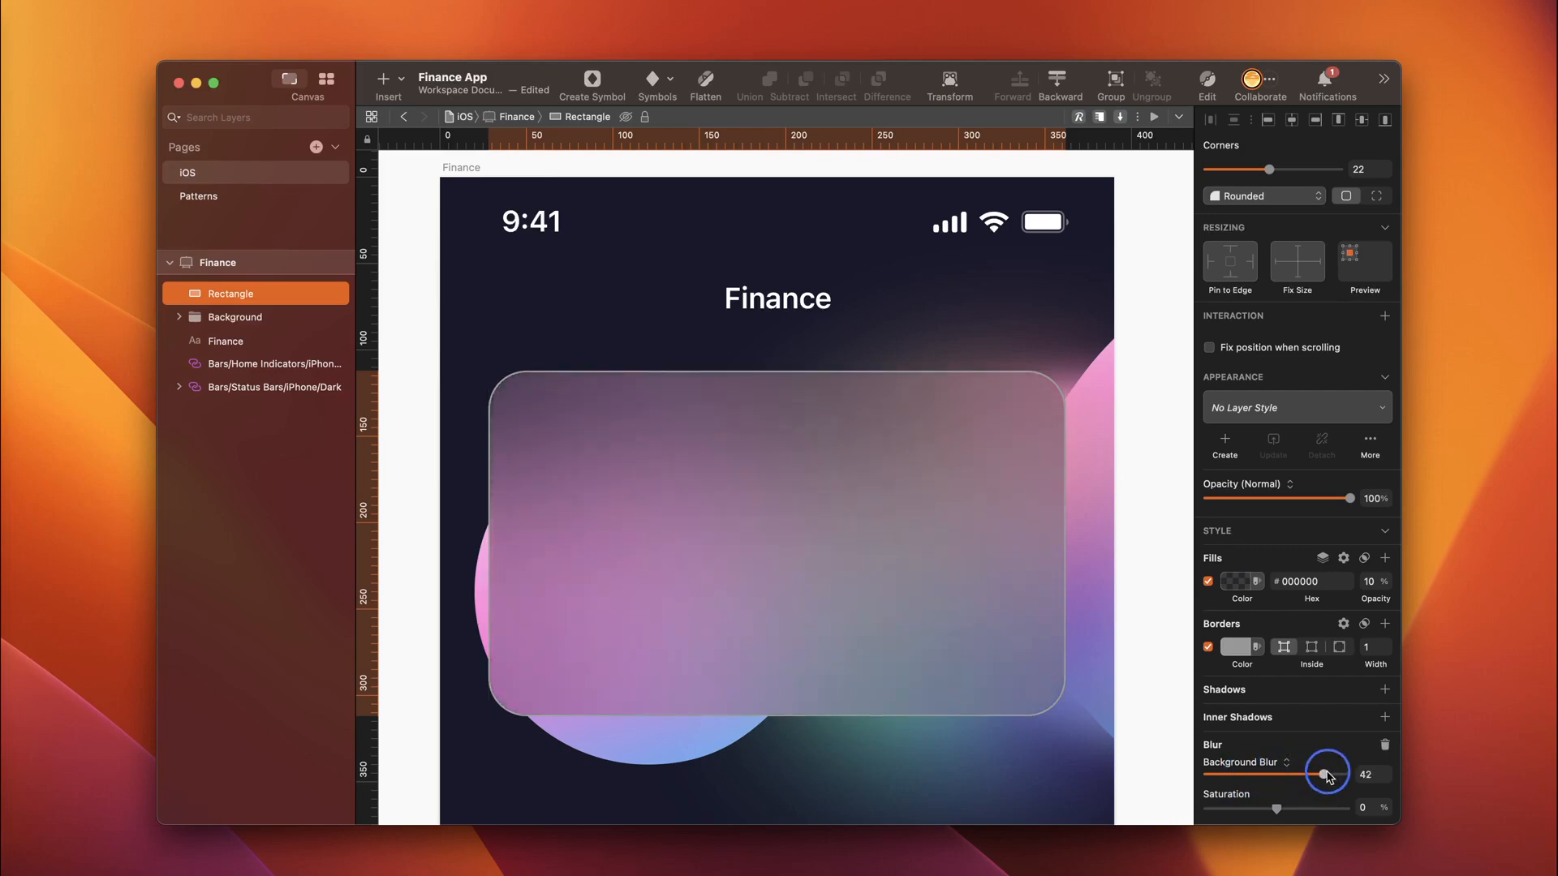
pyautogui.moveTo(1325, 775); pyautogui.dragTo(1244, 793)
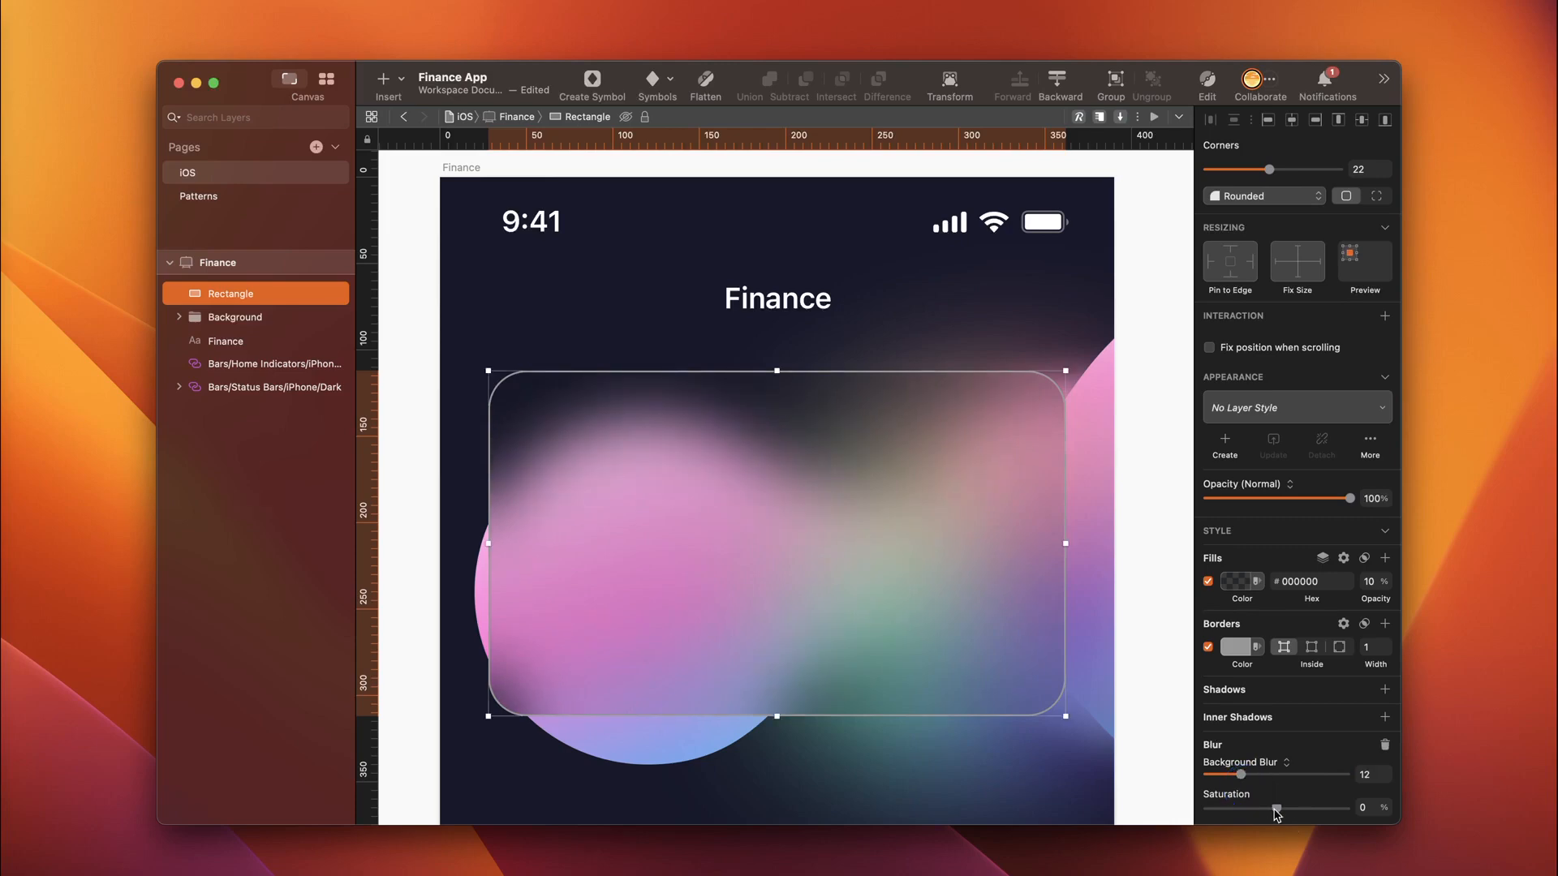
pyautogui.moveTo(1276, 809); pyautogui.dragTo(1305, 809)
# Step: Centre the rectangle's border on its edge and colour it FFFFFF at 20% alpha
pyautogui.scroll(-1, 1299, 731)
pyautogui.click(1314, 621)
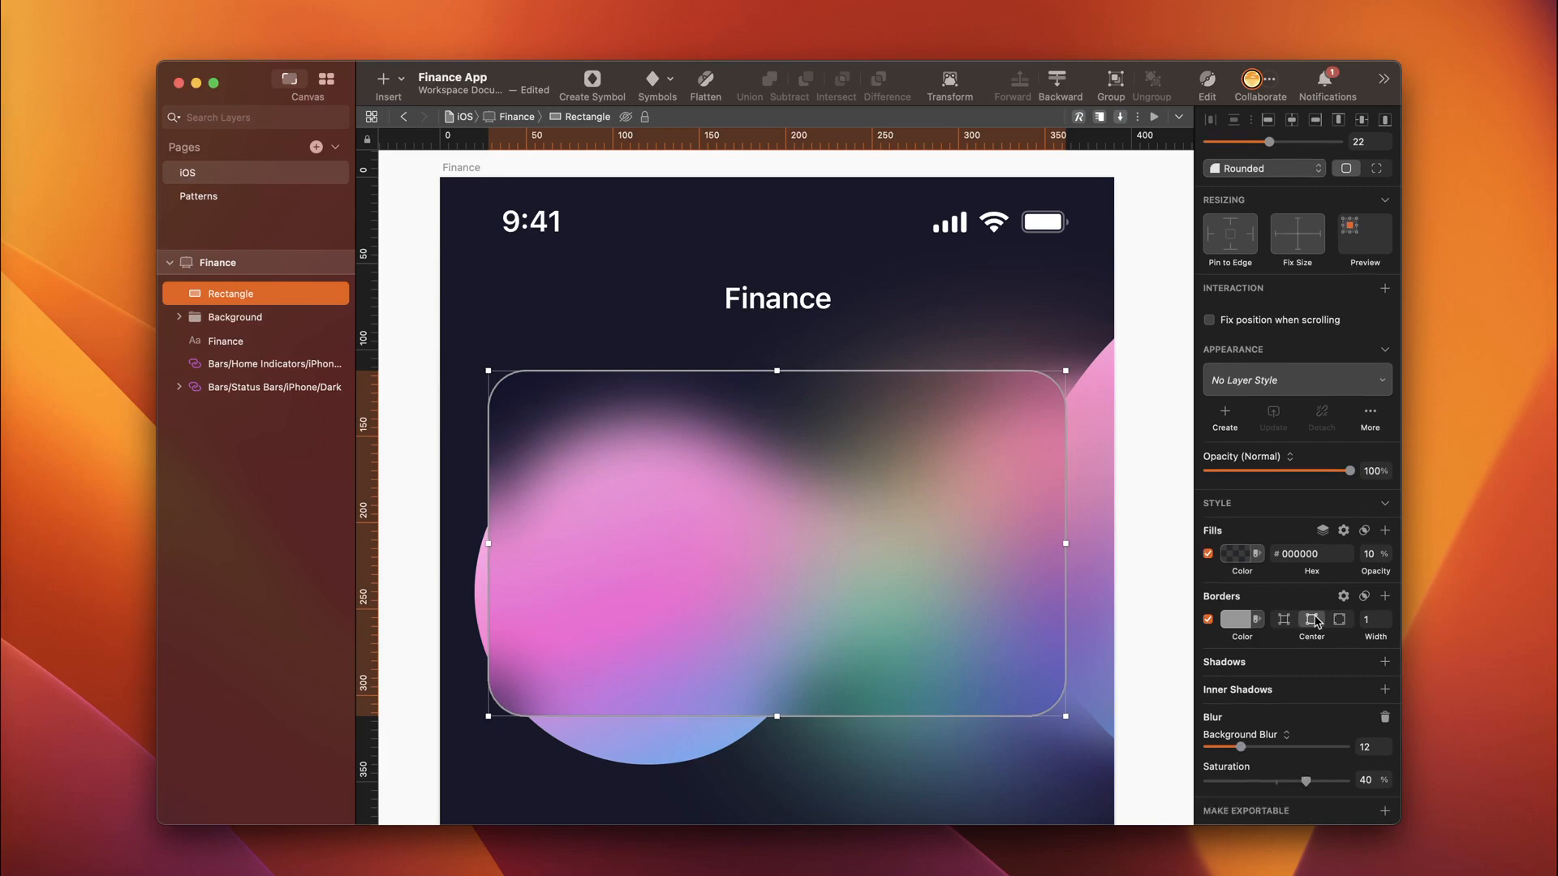
pyautogui.click(1236, 619)
pyautogui.click(1211, 700)
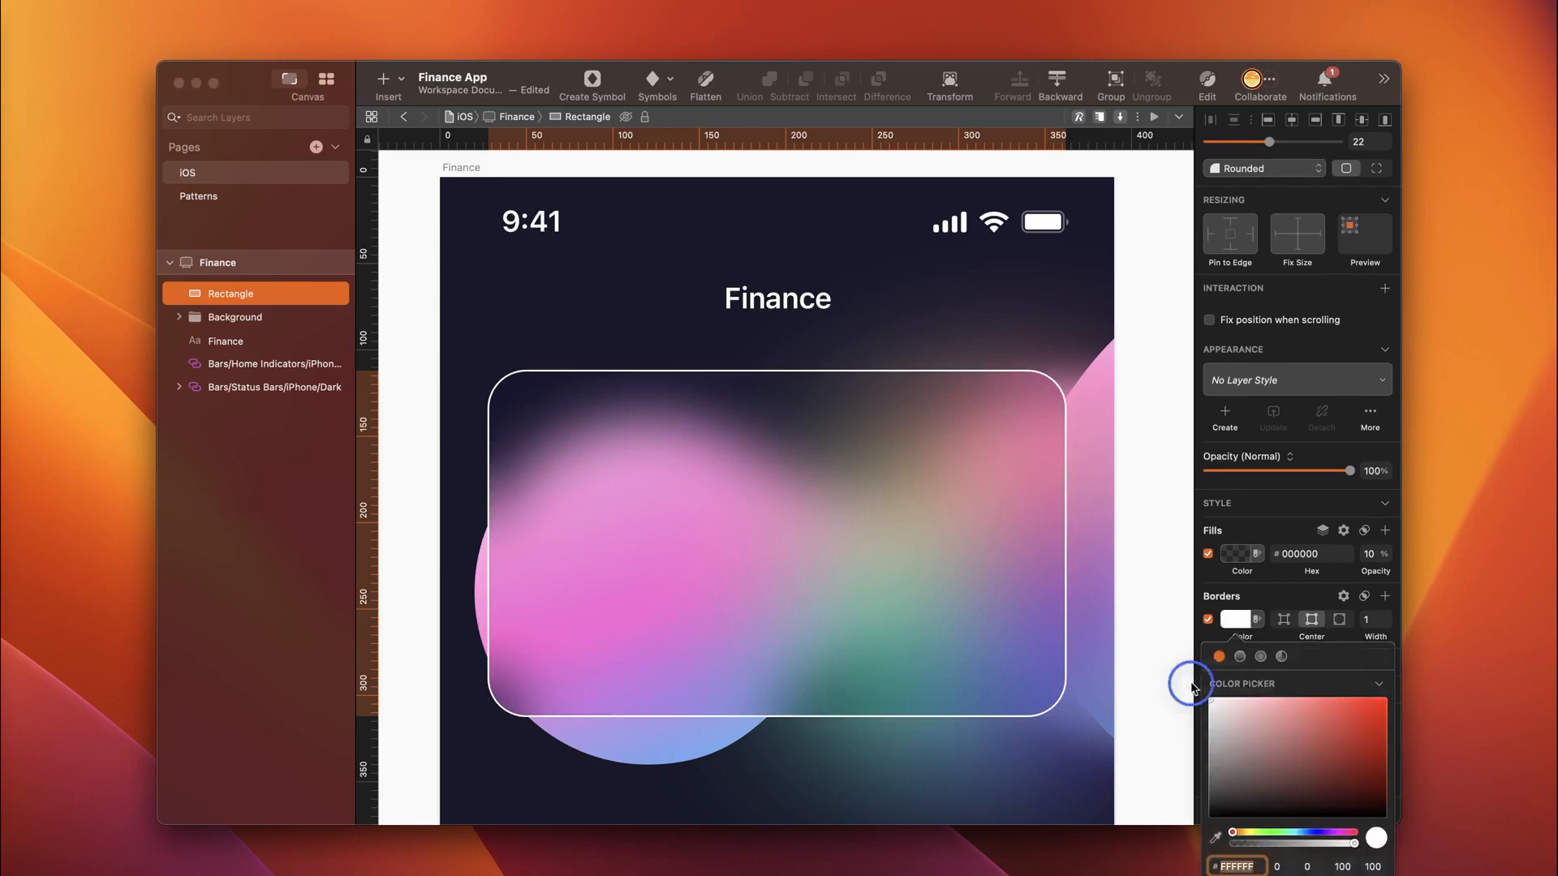
pyautogui.doubleClick(1370, 866)
pyautogui.write('20')
pyautogui.press('Return')
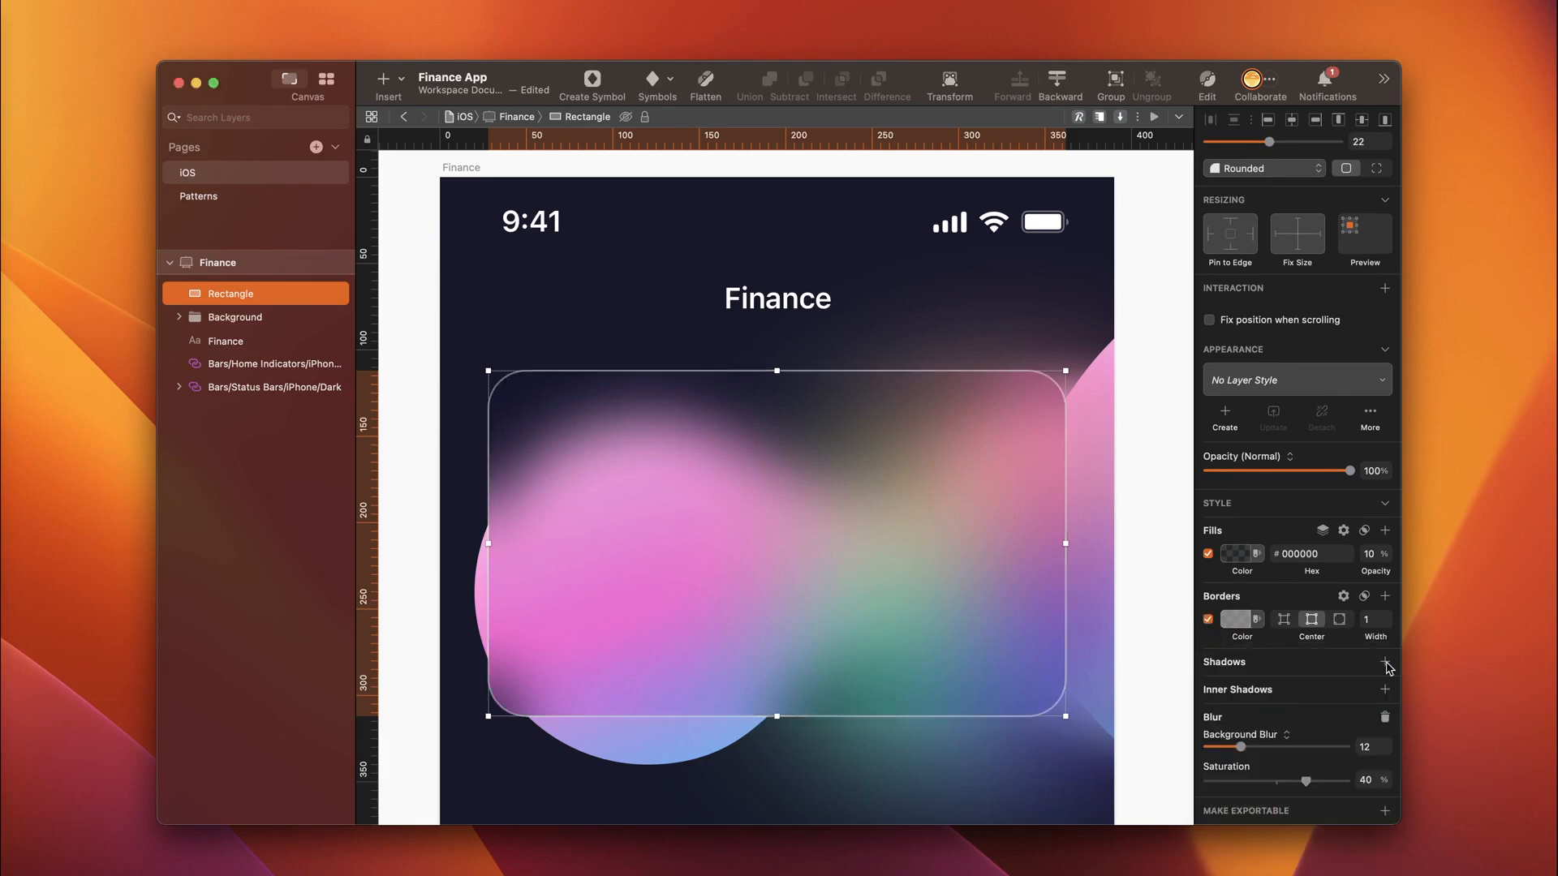
# Step: Add a shadow to the rectangle in colour 2F2828 with a Y offset of 10 and a blur of 40
pyautogui.click(1386, 661)
pyautogui.click(1236, 685)
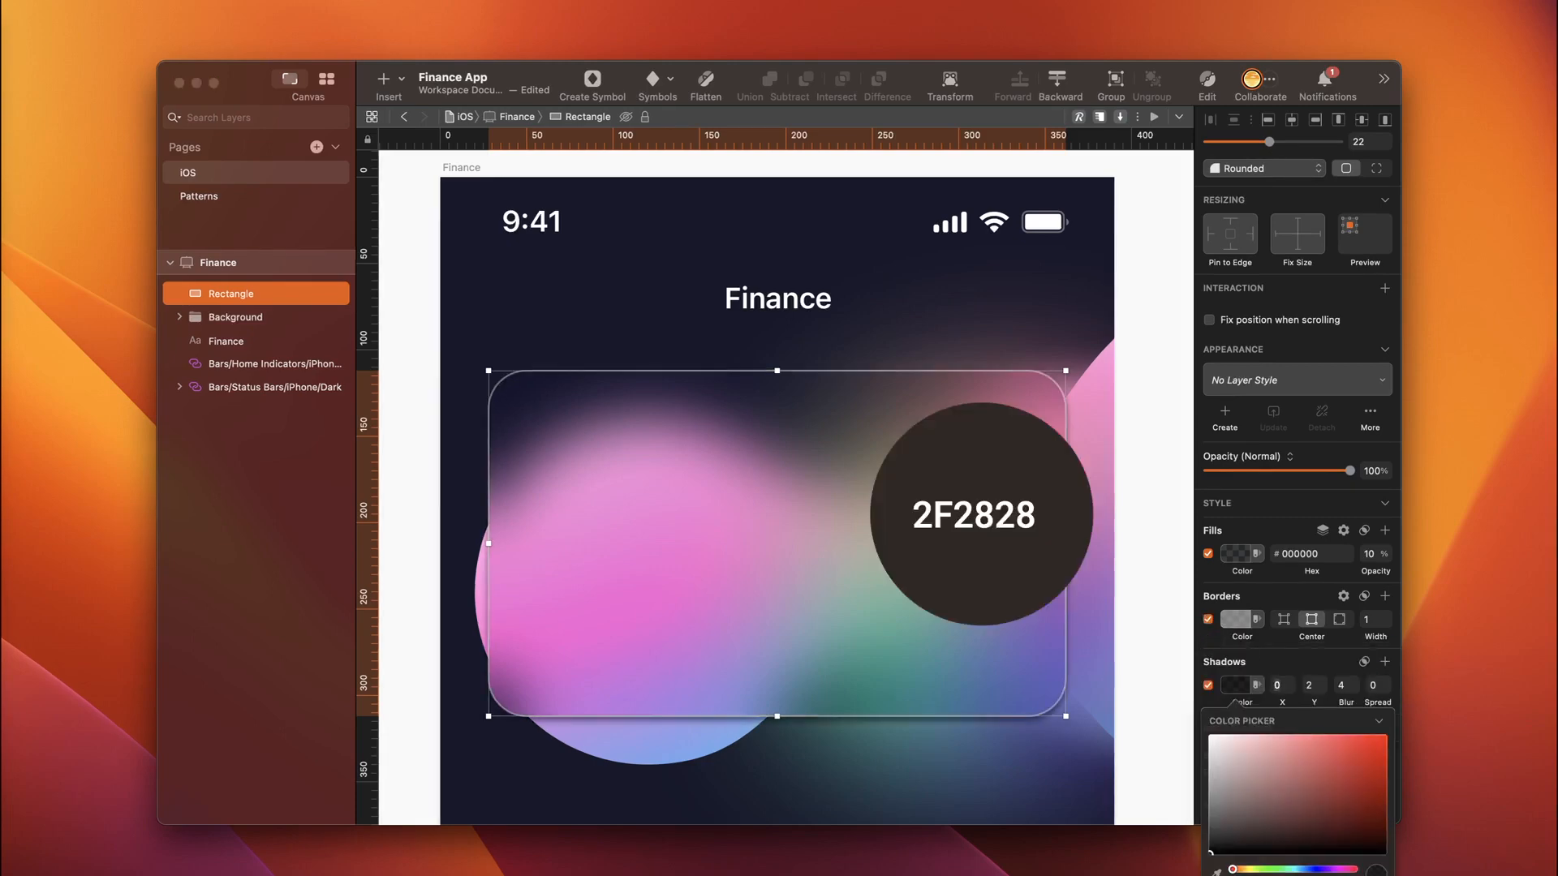
pyautogui.click(1308, 684)
pyautogui.write('10')
pyautogui.press('Tab')
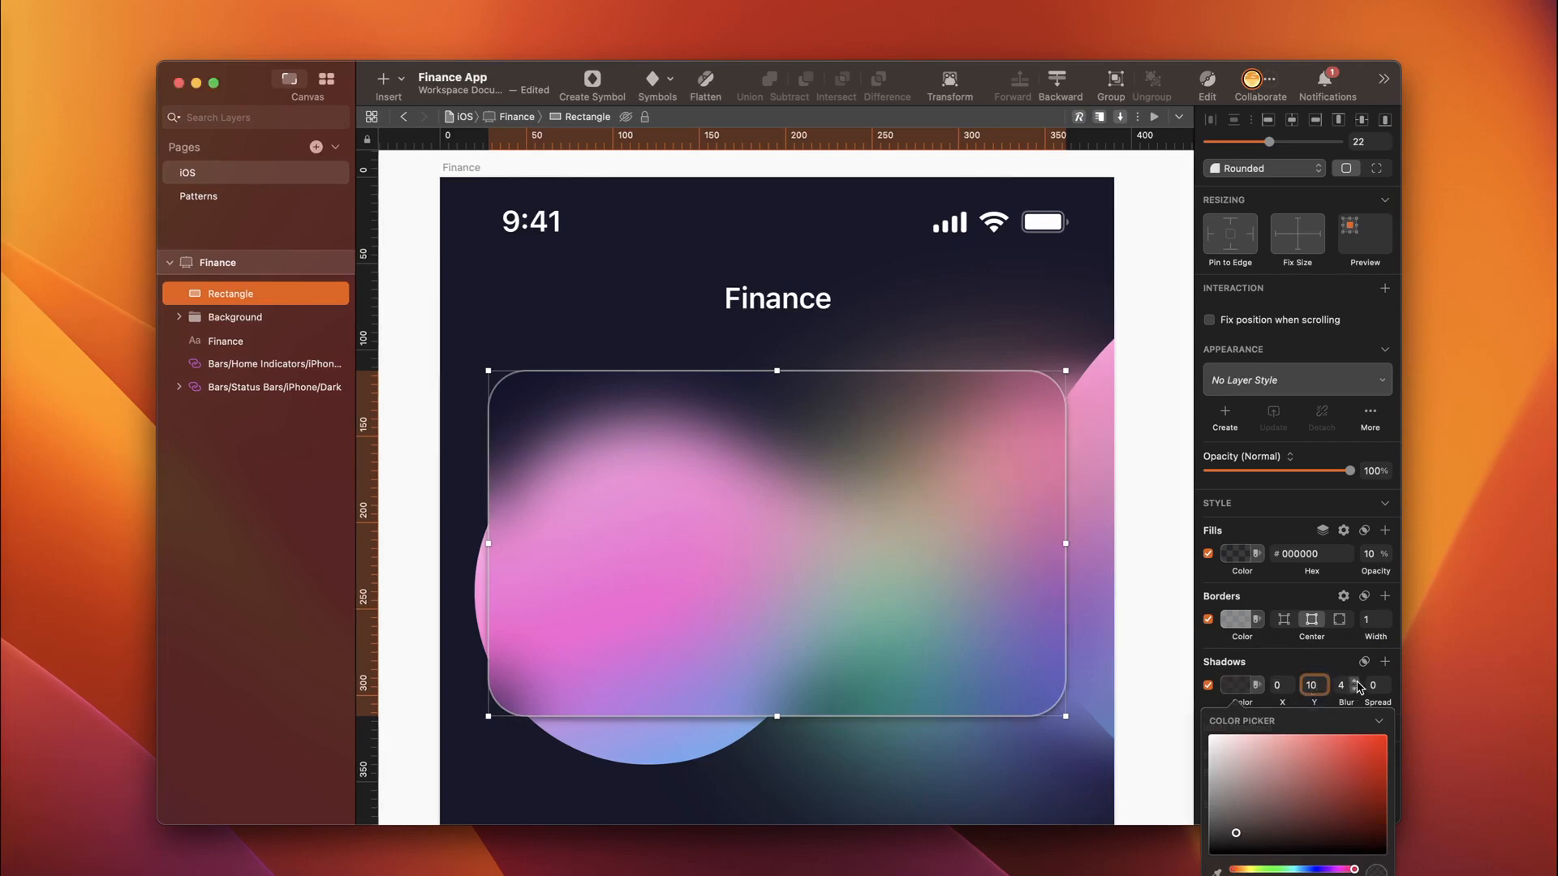
pyautogui.press('BackSpace')
pyautogui.write('40')
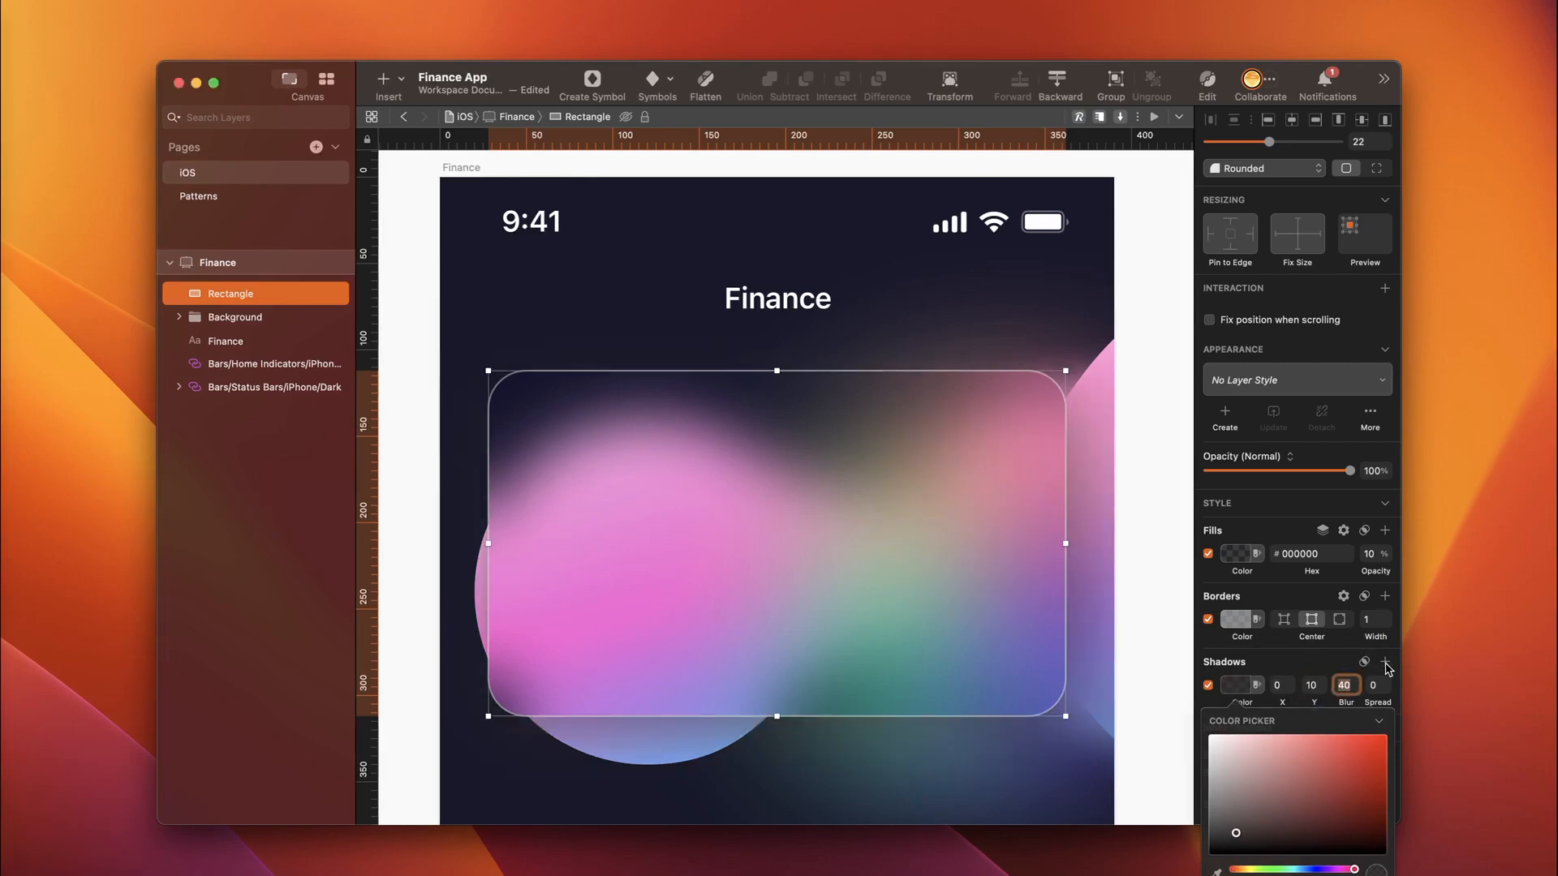
# Step: Add a second, black (000000) shadow with a blur of 6 and set its blend mode to Overlay
pyautogui.click(1386, 664)
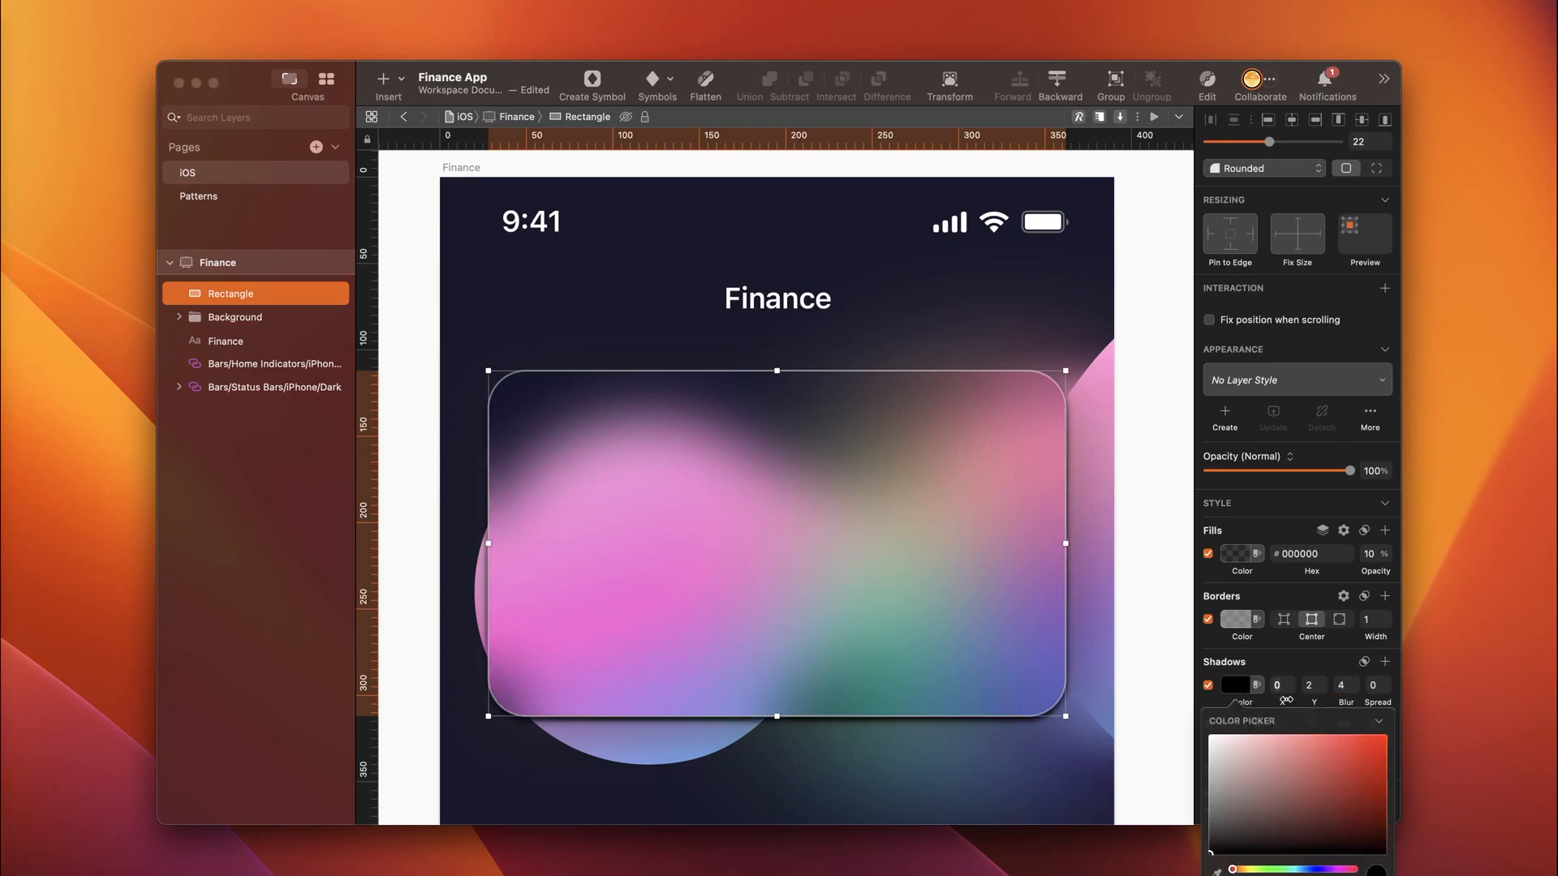
pyautogui.click(1352, 681)
pyautogui.click(1353, 682)
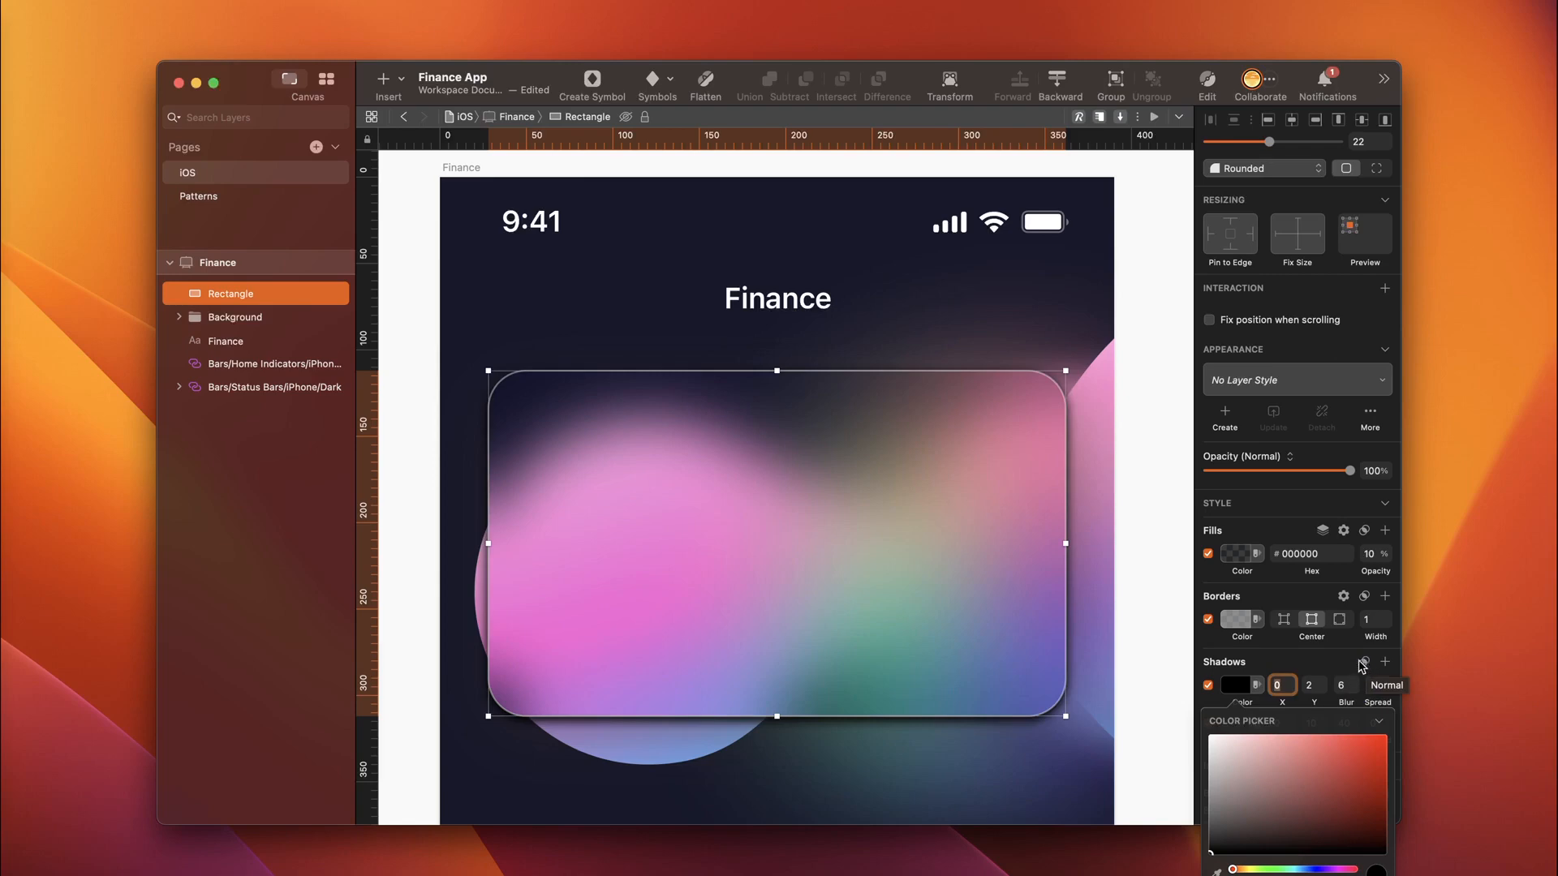
pyautogui.click(1365, 663)
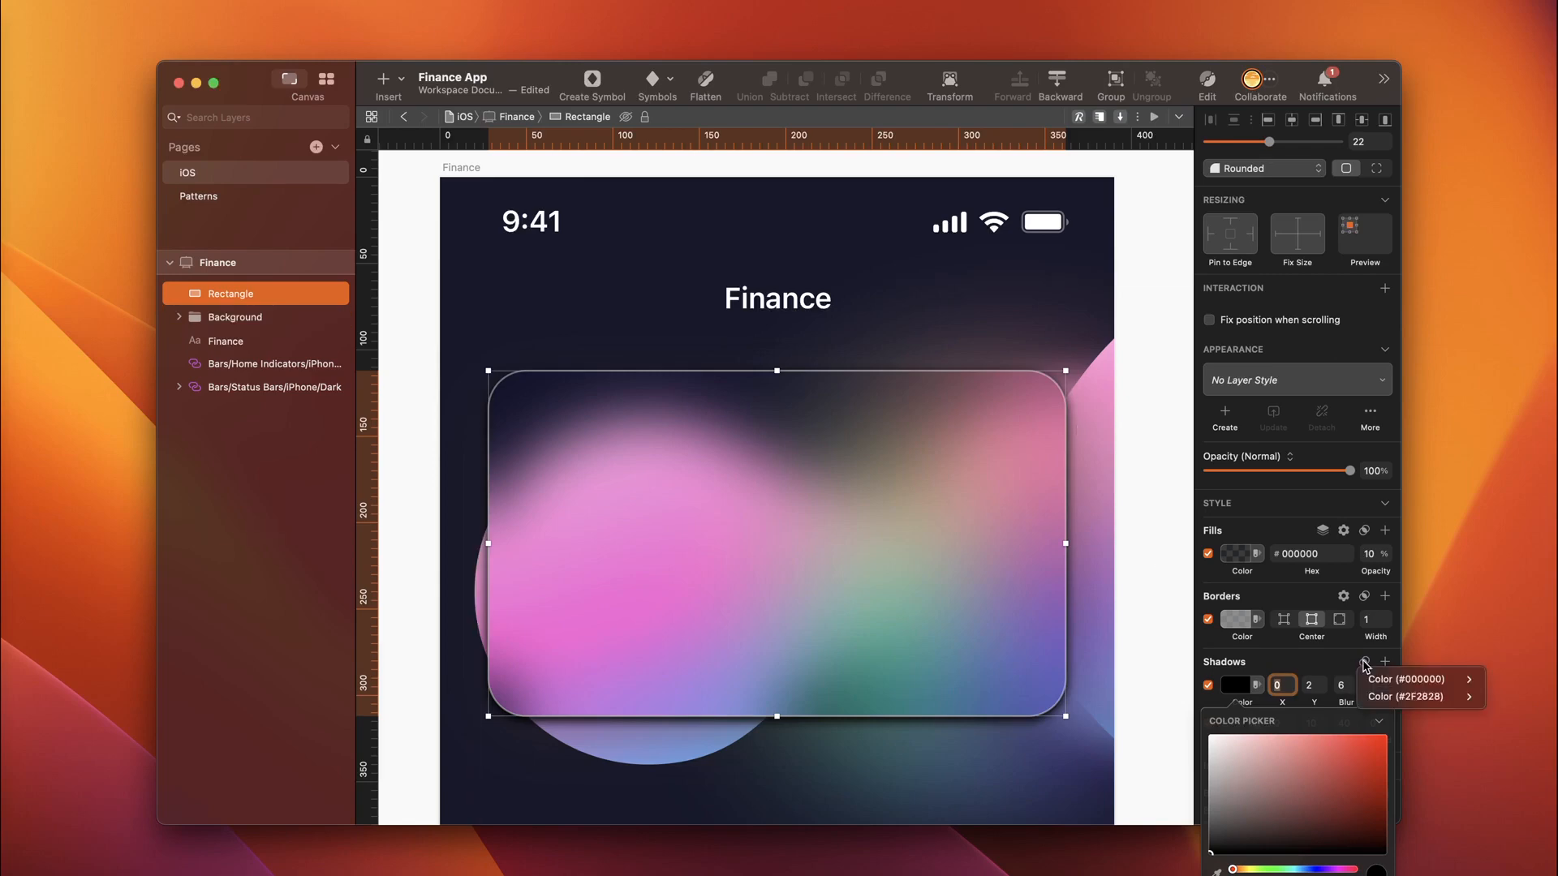
pyautogui.moveTo(1424, 684)
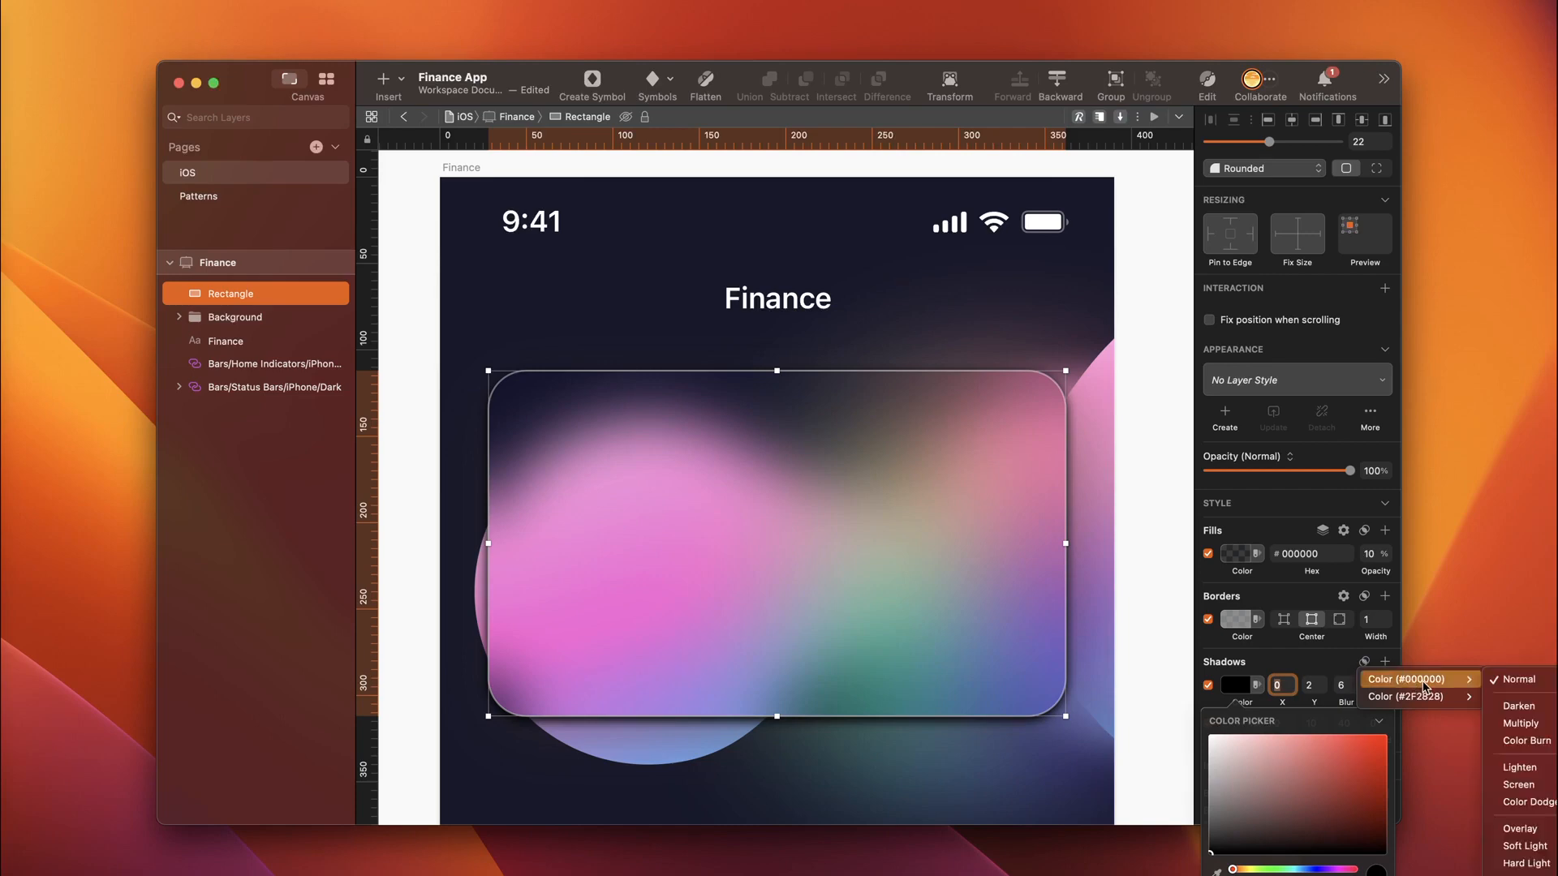
pyautogui.click(1514, 830)
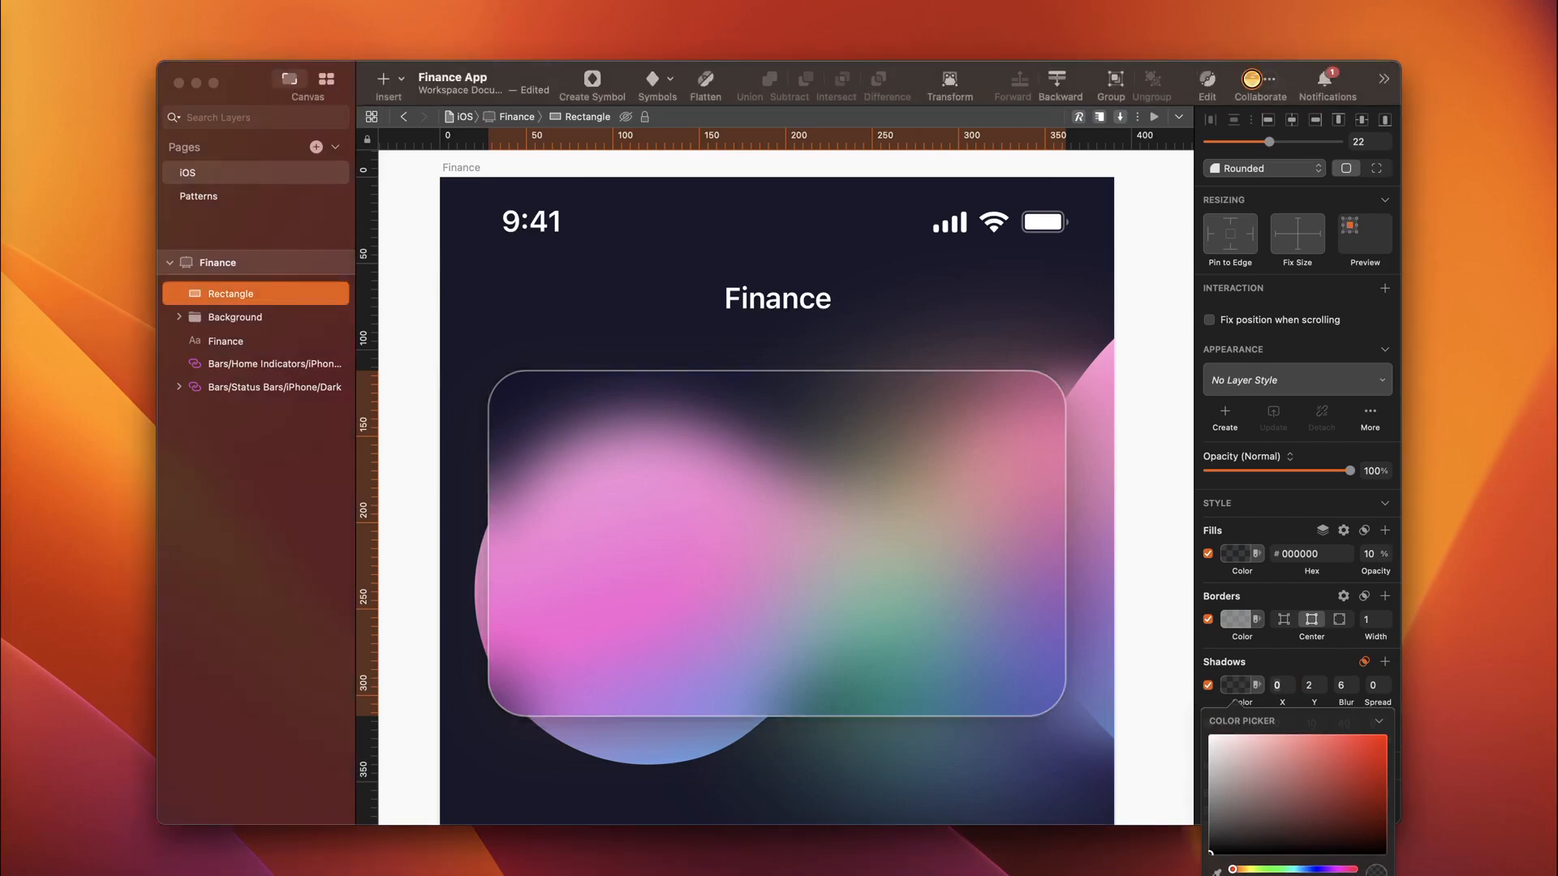
# Step: Add a text layer reading "Credit card" near the upper-left corner of the glass card
pyautogui.click(1279, 685)
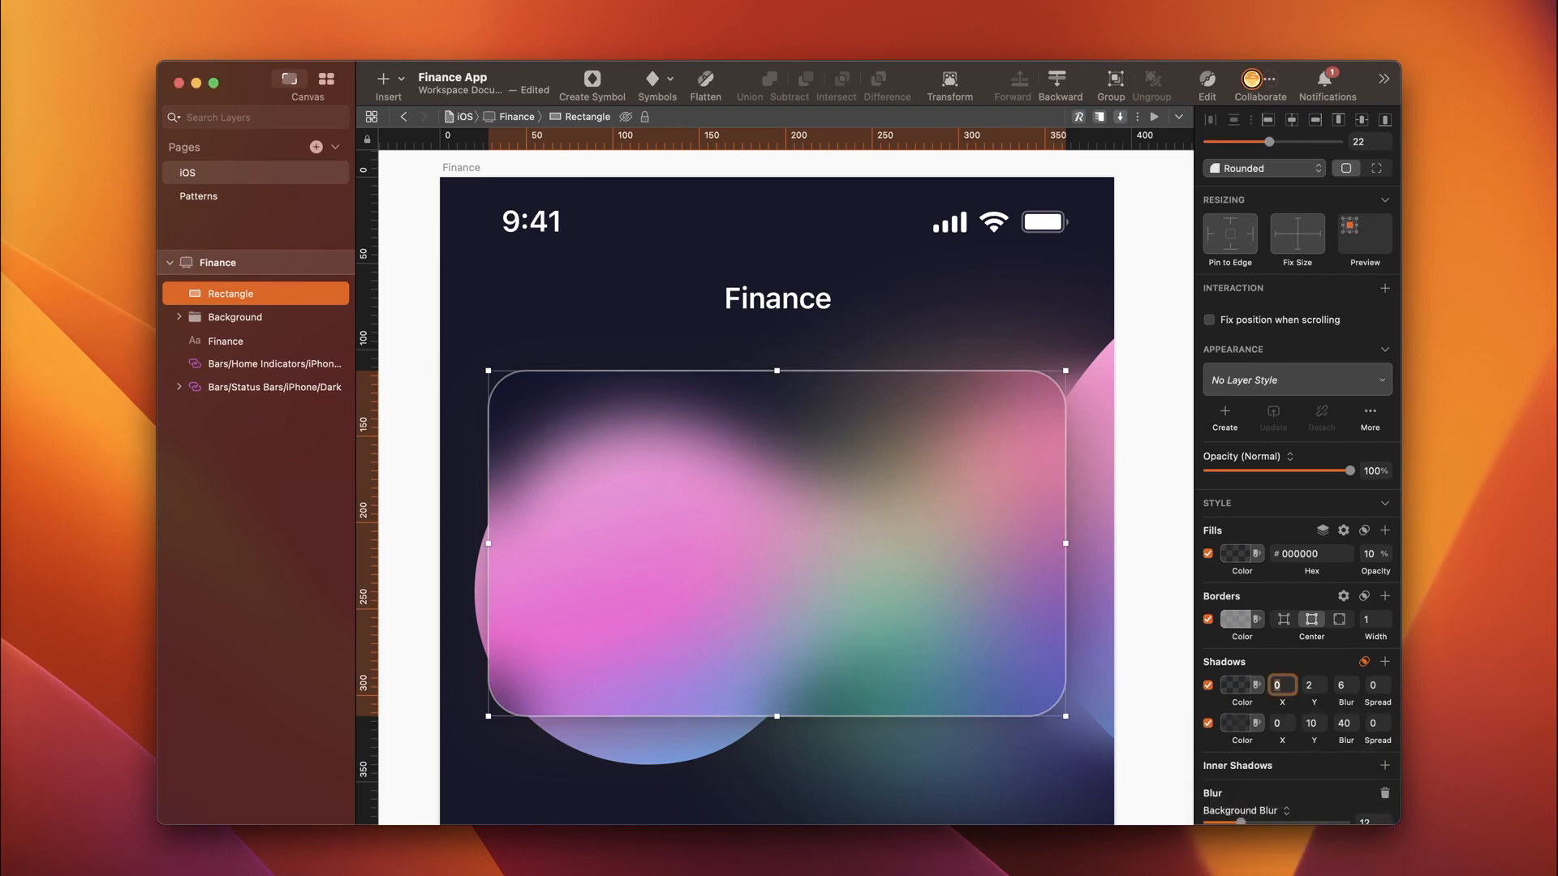
pyautogui.press('t')
pyautogui.click(552, 419)
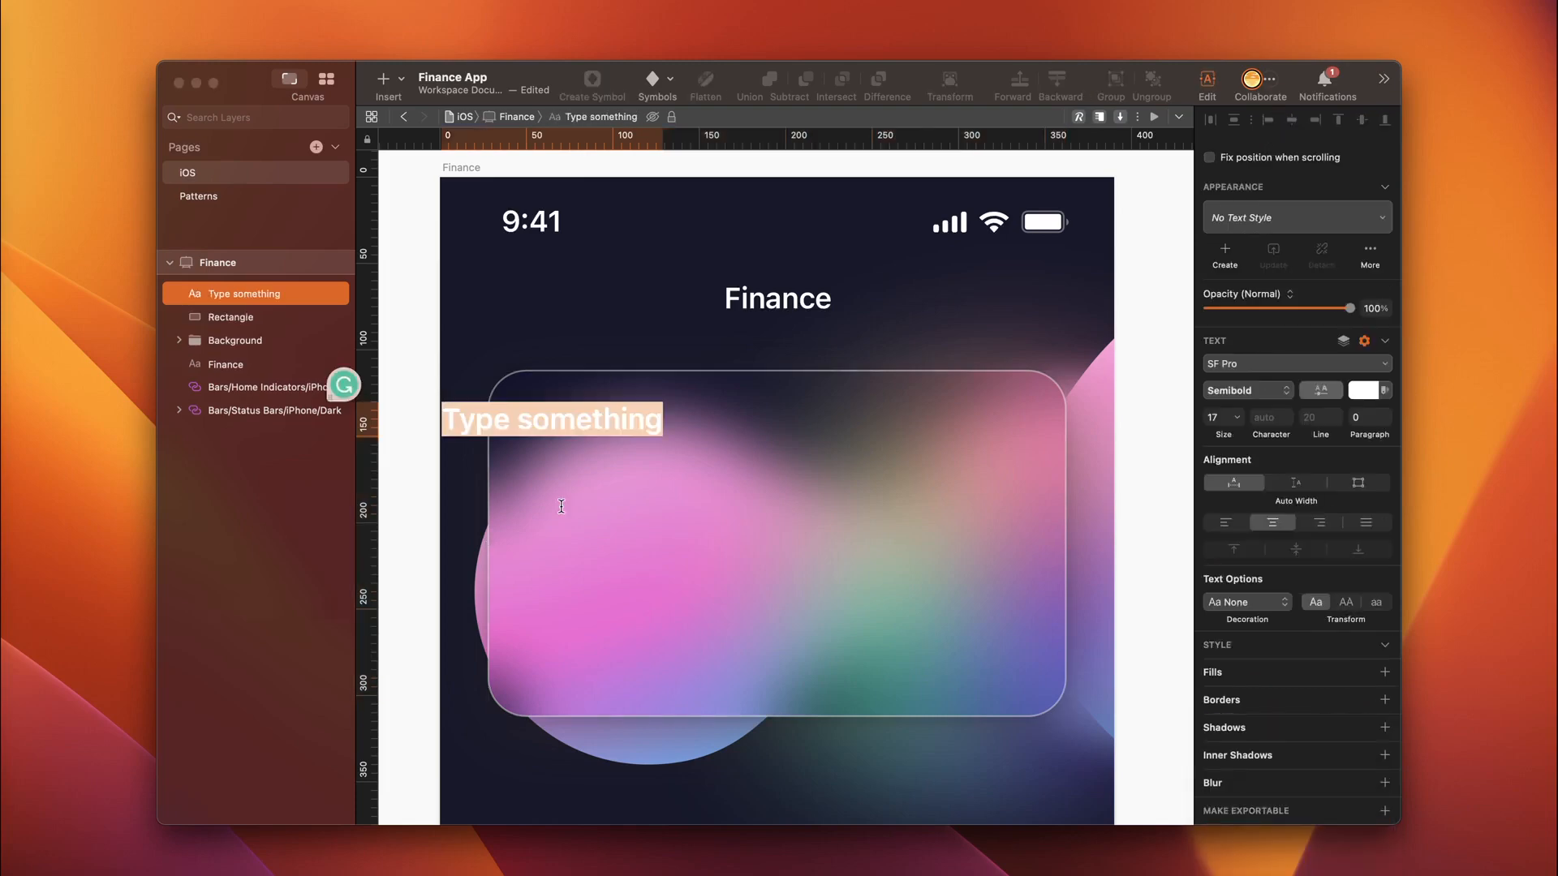
pyautogui.write('Credit card')
pyautogui.press('Escape')
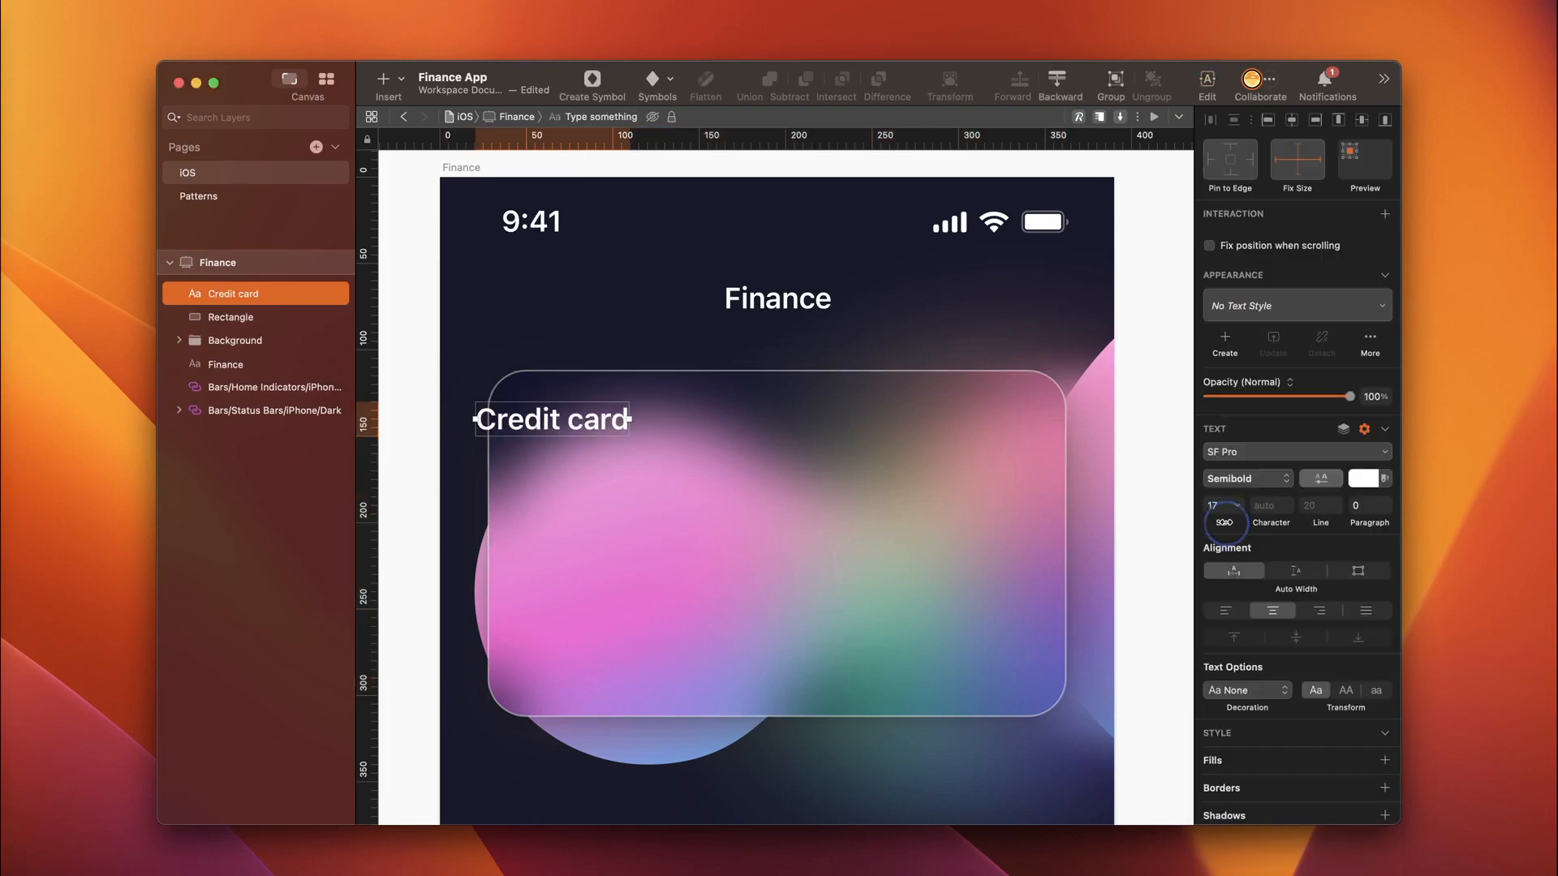
# Step: Keep the "Credit card" label in Semibold and set its font size to 13
pyautogui.click(1279, 479)
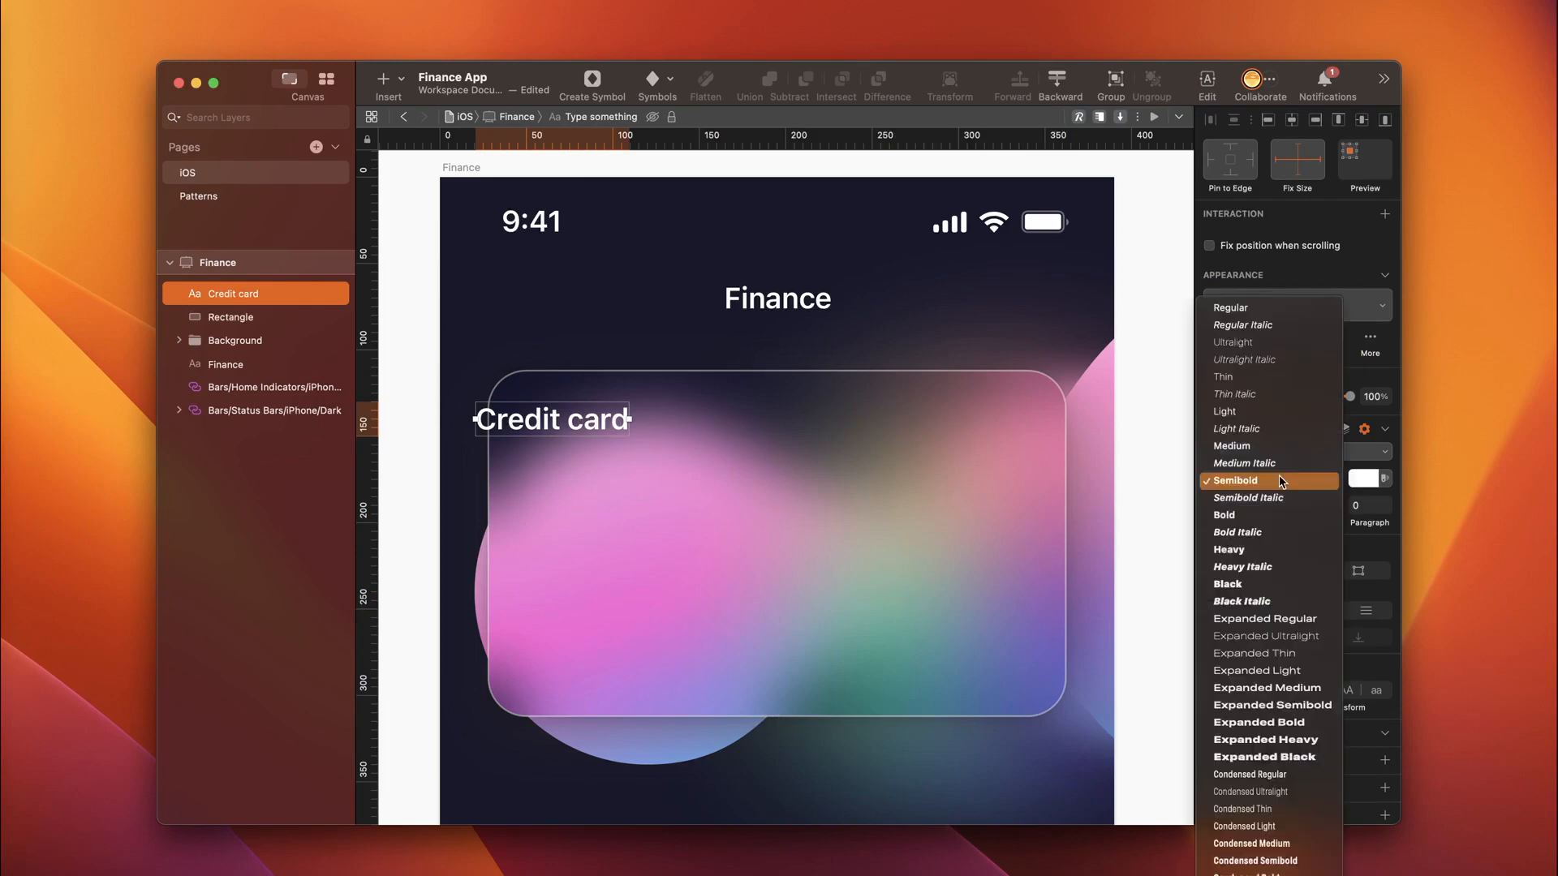
pyautogui.click(1279, 481)
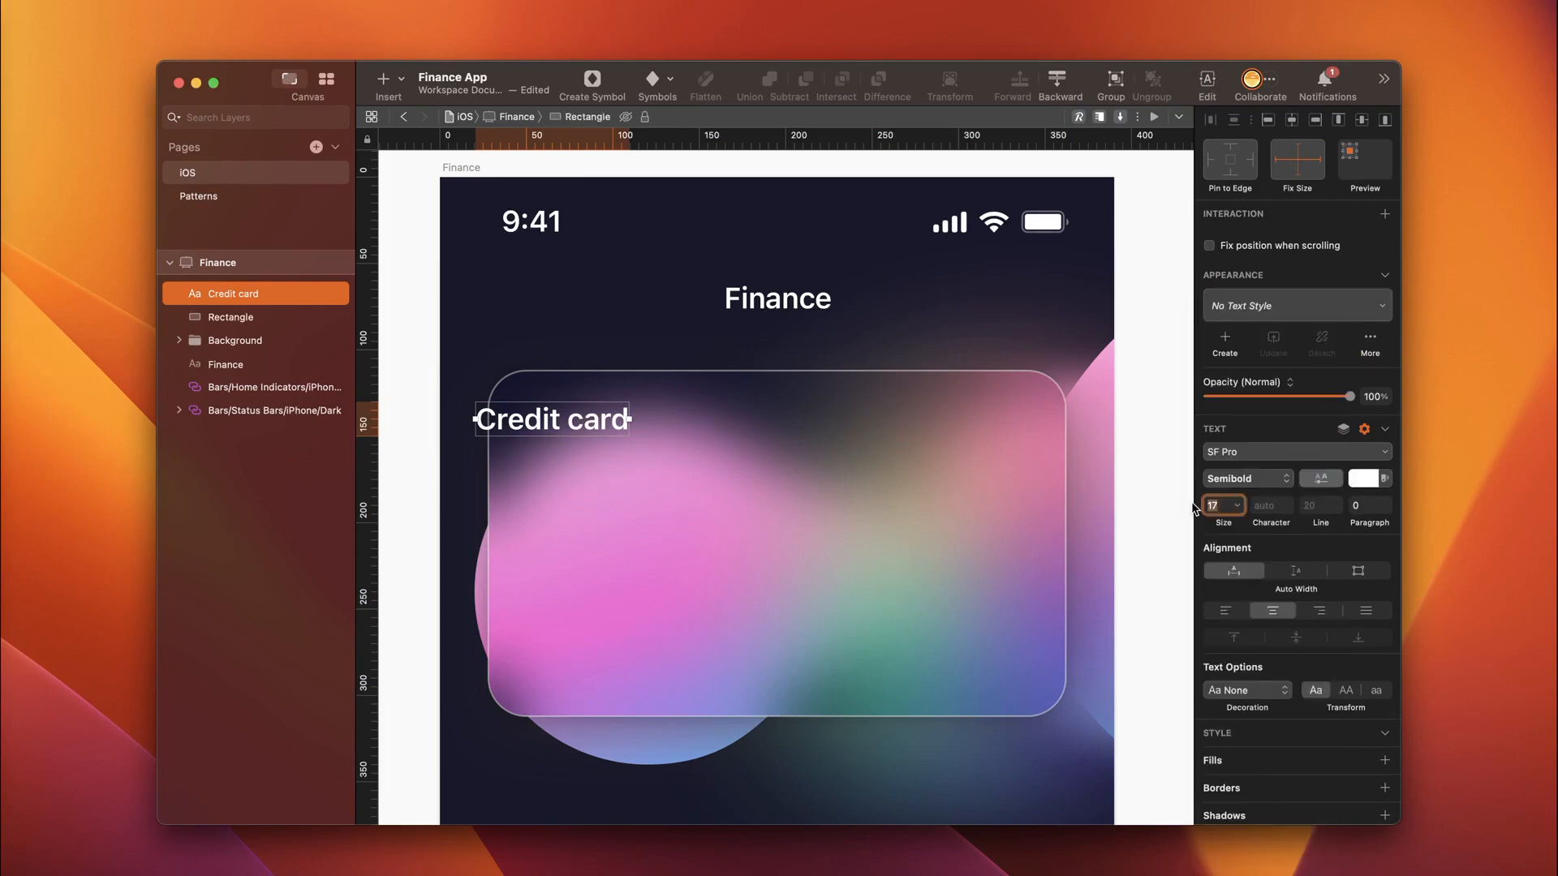
pyautogui.write('13')
pyautogui.press('Return')
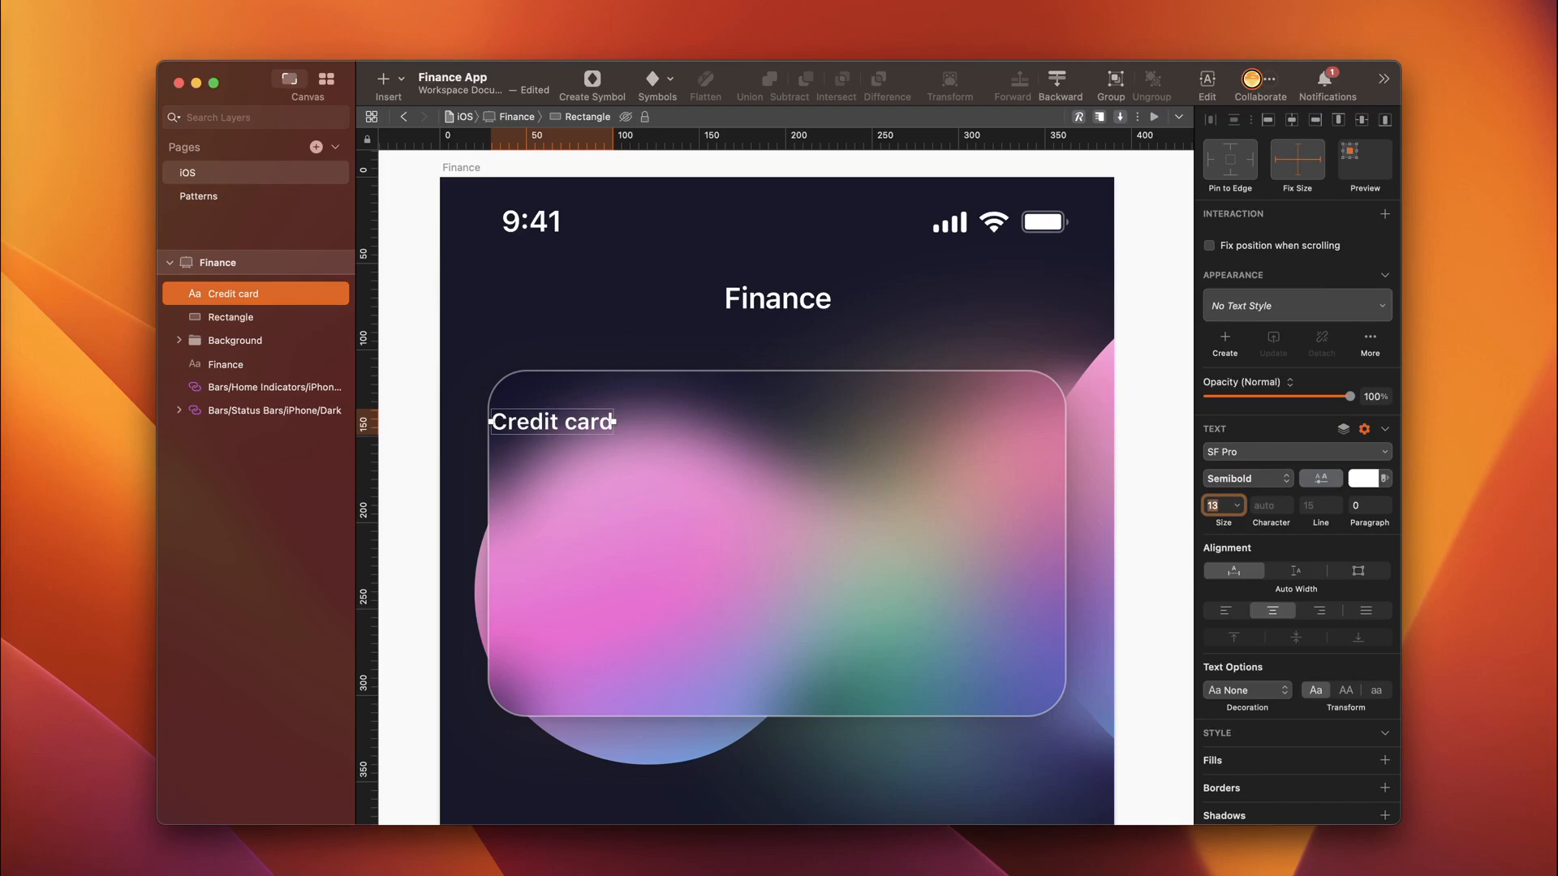
# Step: Nudge the "Credit card" label to 20 px below the card's top edge and inward from its left edge
pyautogui.click(580, 429)
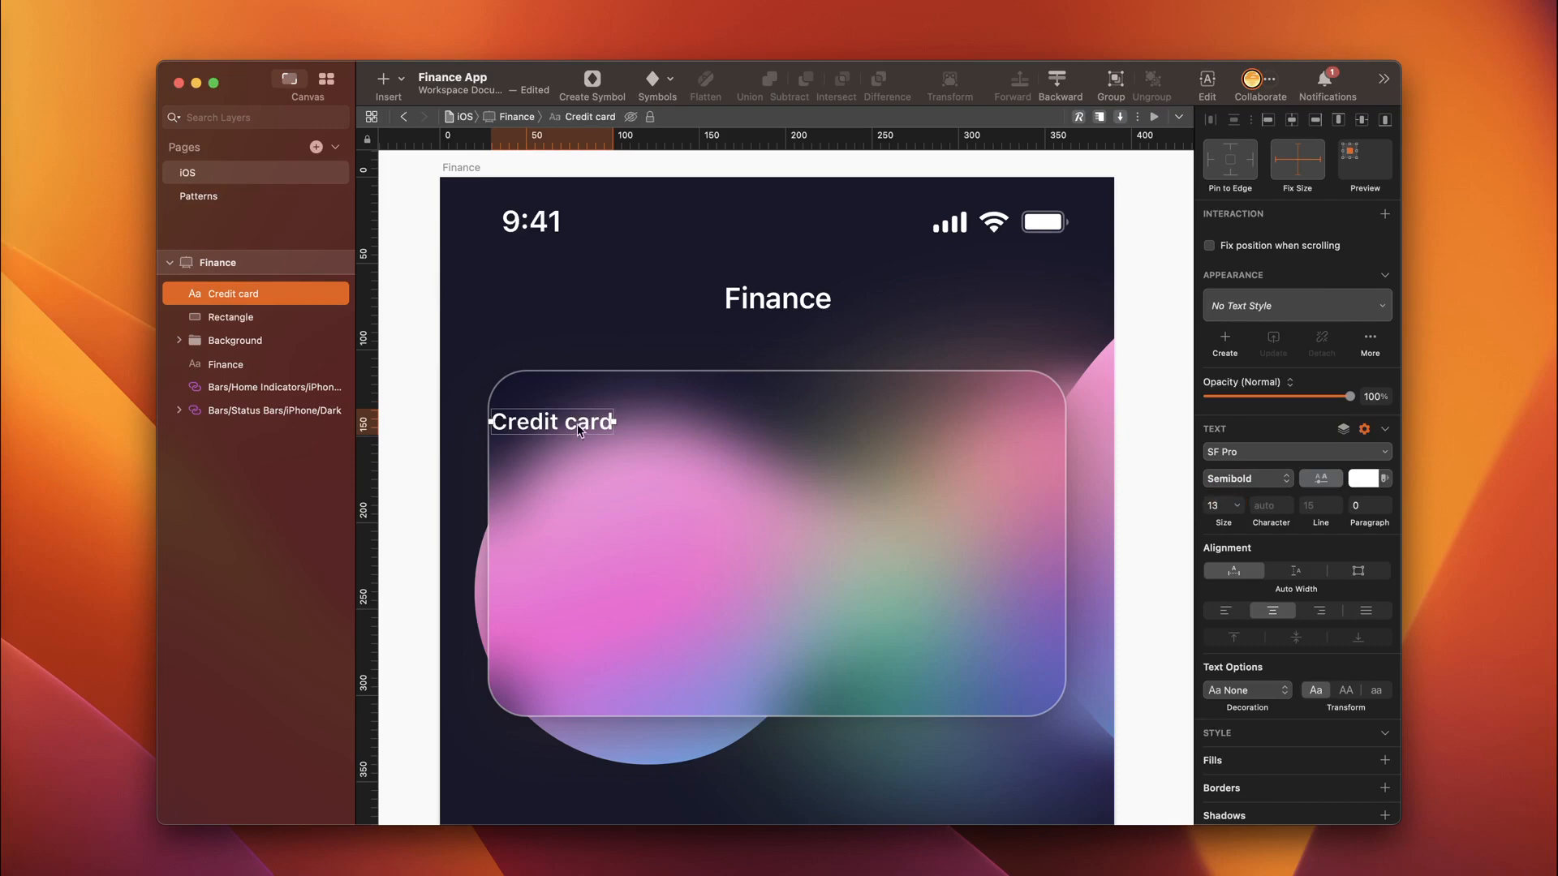
pyautogui.press('alt')
pyautogui.press('Up')
pyautogui.press('Up')
pyautogui.press('Right')
pyautogui.press('Right')
pyautogui.press('Right')
pyautogui.press('Right')
pyautogui.press('Right')
pyautogui.press('Right')
pyautogui.press('Right')
pyautogui.press('Right')
pyautogui.press('Right')
pyautogui.press('Right')
pyautogui.press('Right')
pyautogui.press('Right')
pyautogui.press('Right')
pyautogui.press('Right')
pyautogui.press('Right')
pyautogui.press('Right')
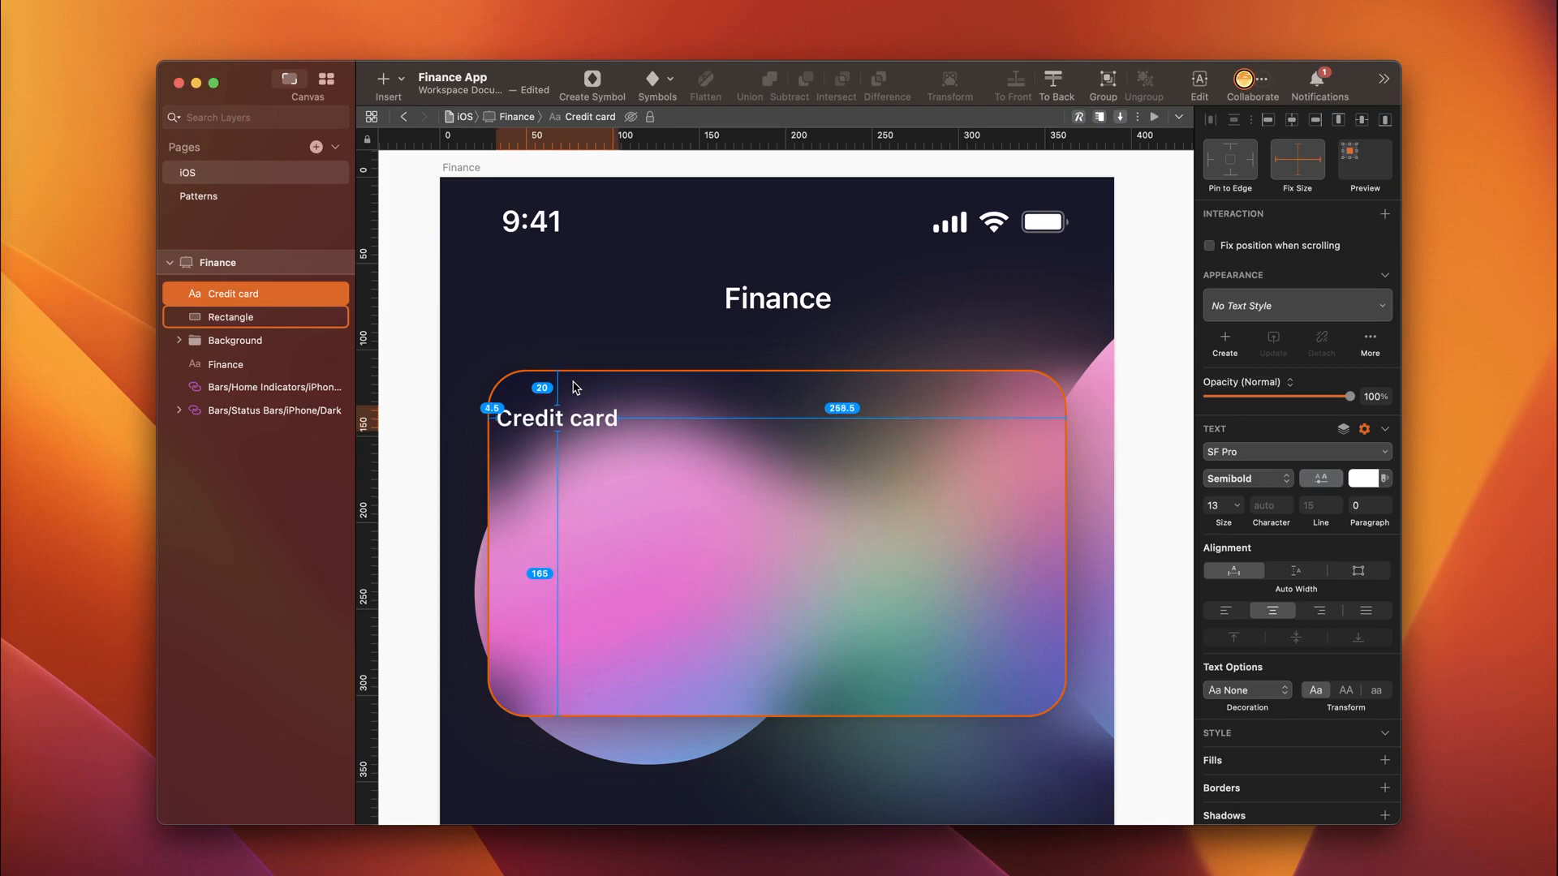
pyautogui.press('Right')
pyautogui.press('Right')
pyautogui.press('Right')
pyautogui.press('Right')
pyautogui.press('Right')
pyautogui.press('Right')
pyautogui.press('Right')
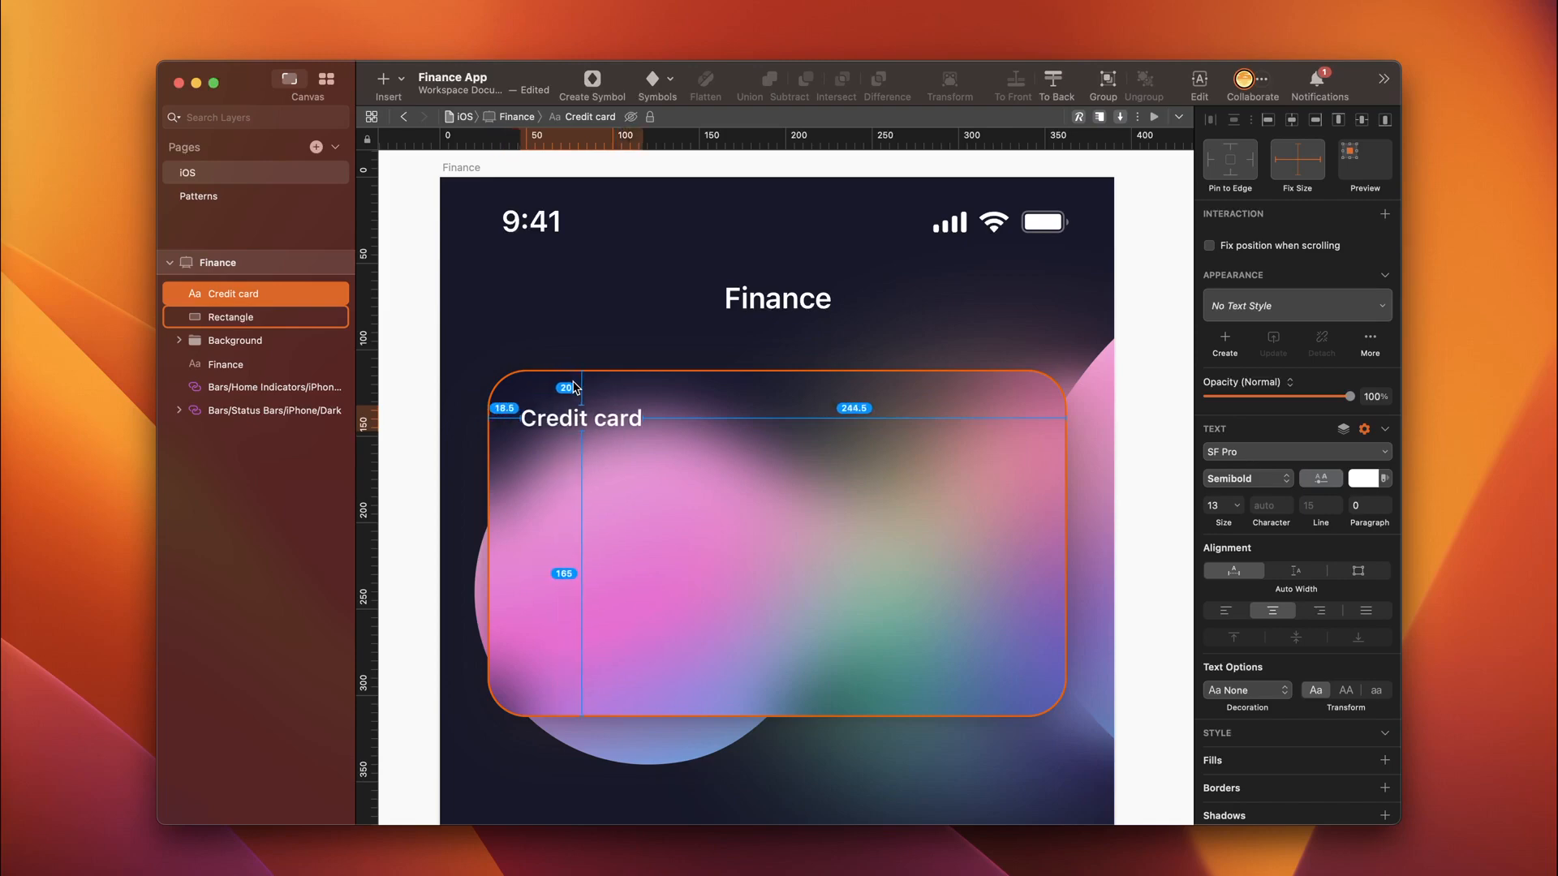
# Step: Left-align the "Credit card" label's text and set its X position to 52
pyautogui.scroll(-3, 574, 389)
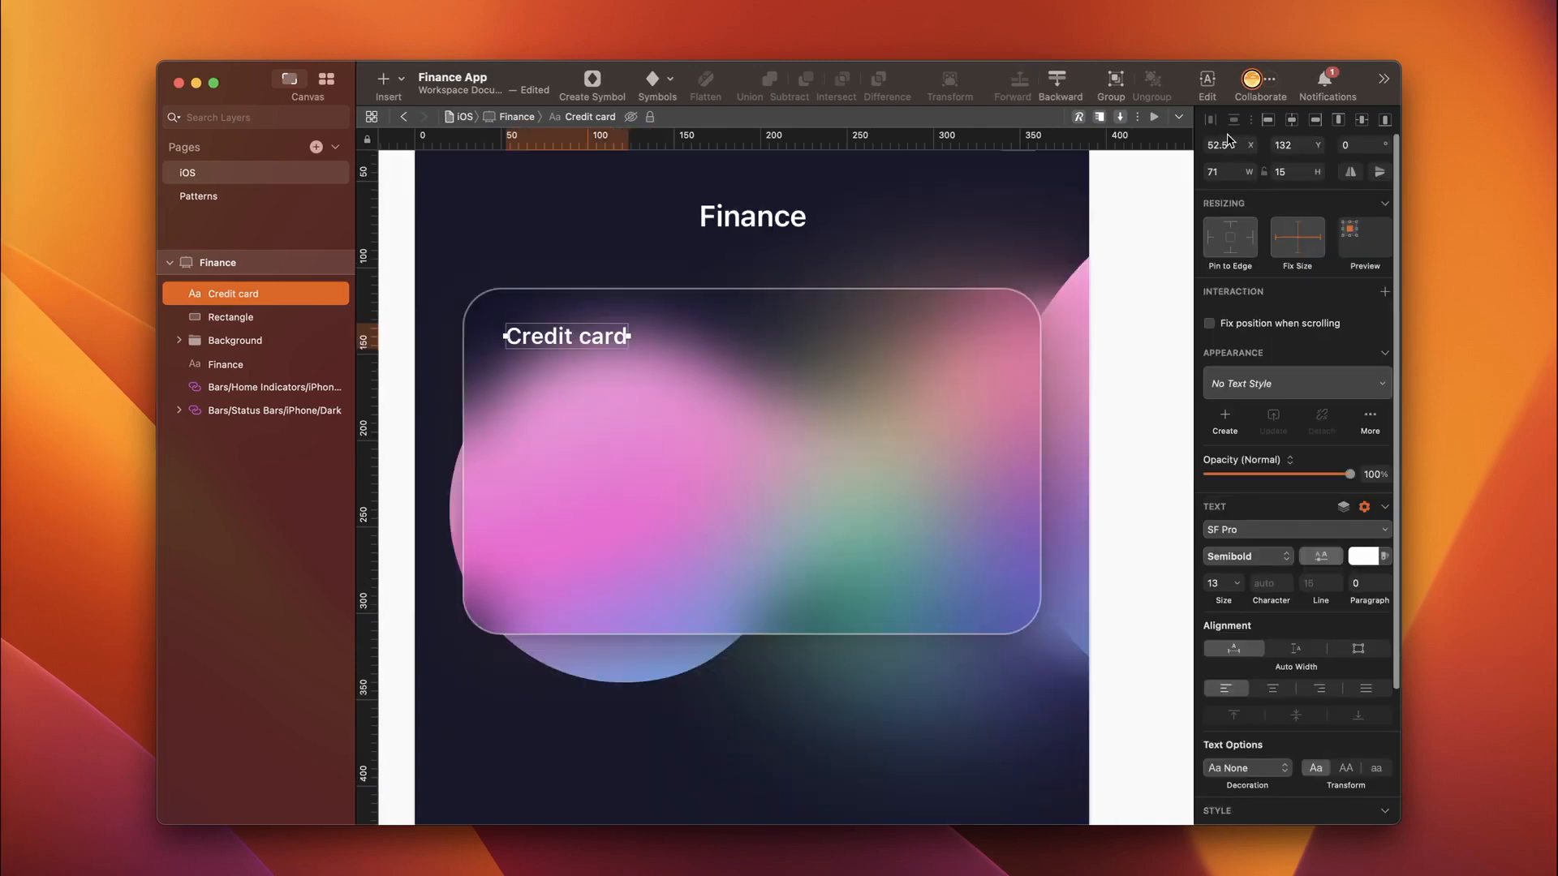
pyautogui.click(1237, 144)
pyautogui.press('BackSpace')
pyautogui.press('BackSpace')
pyautogui.press('Return')
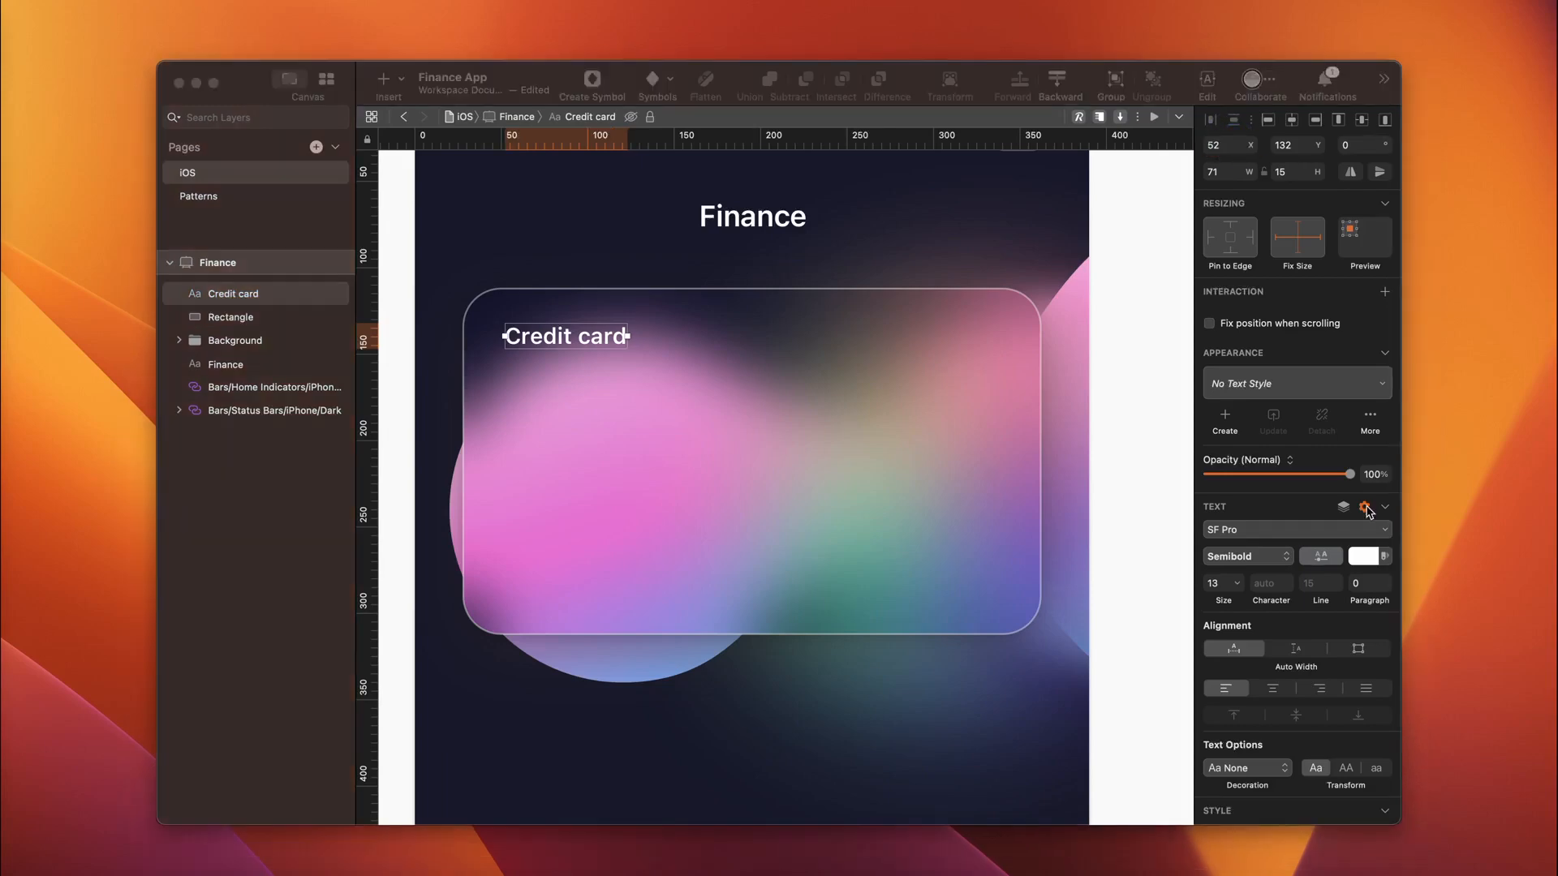
# Step: Transform the "Credit card" label to uppercase using the additional text options
pyautogui.click(1367, 508)
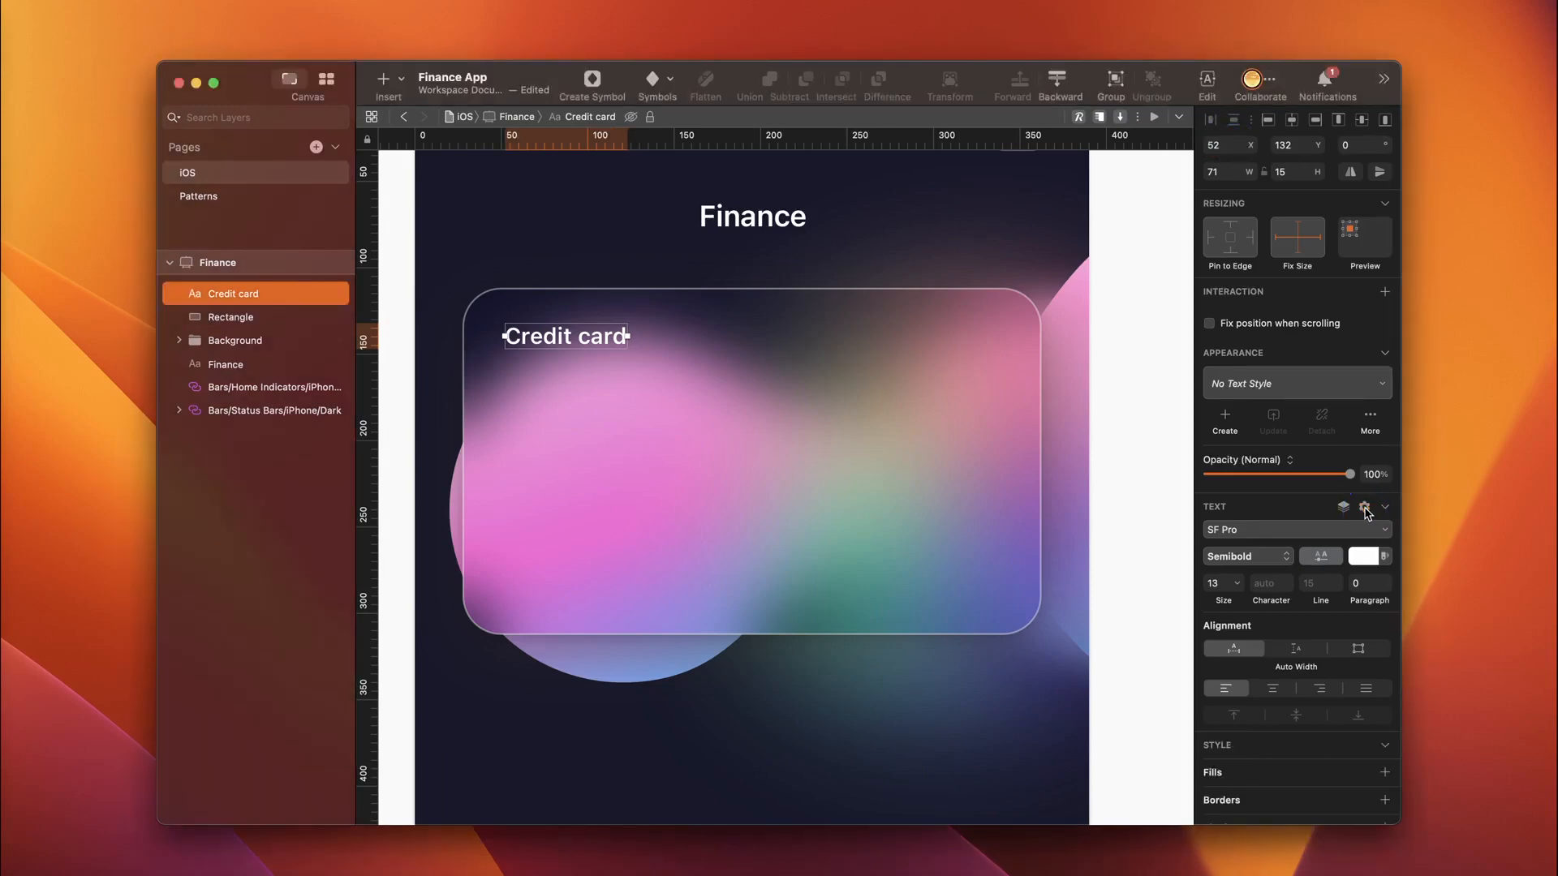
pyautogui.scroll(-2, 1337, 586)
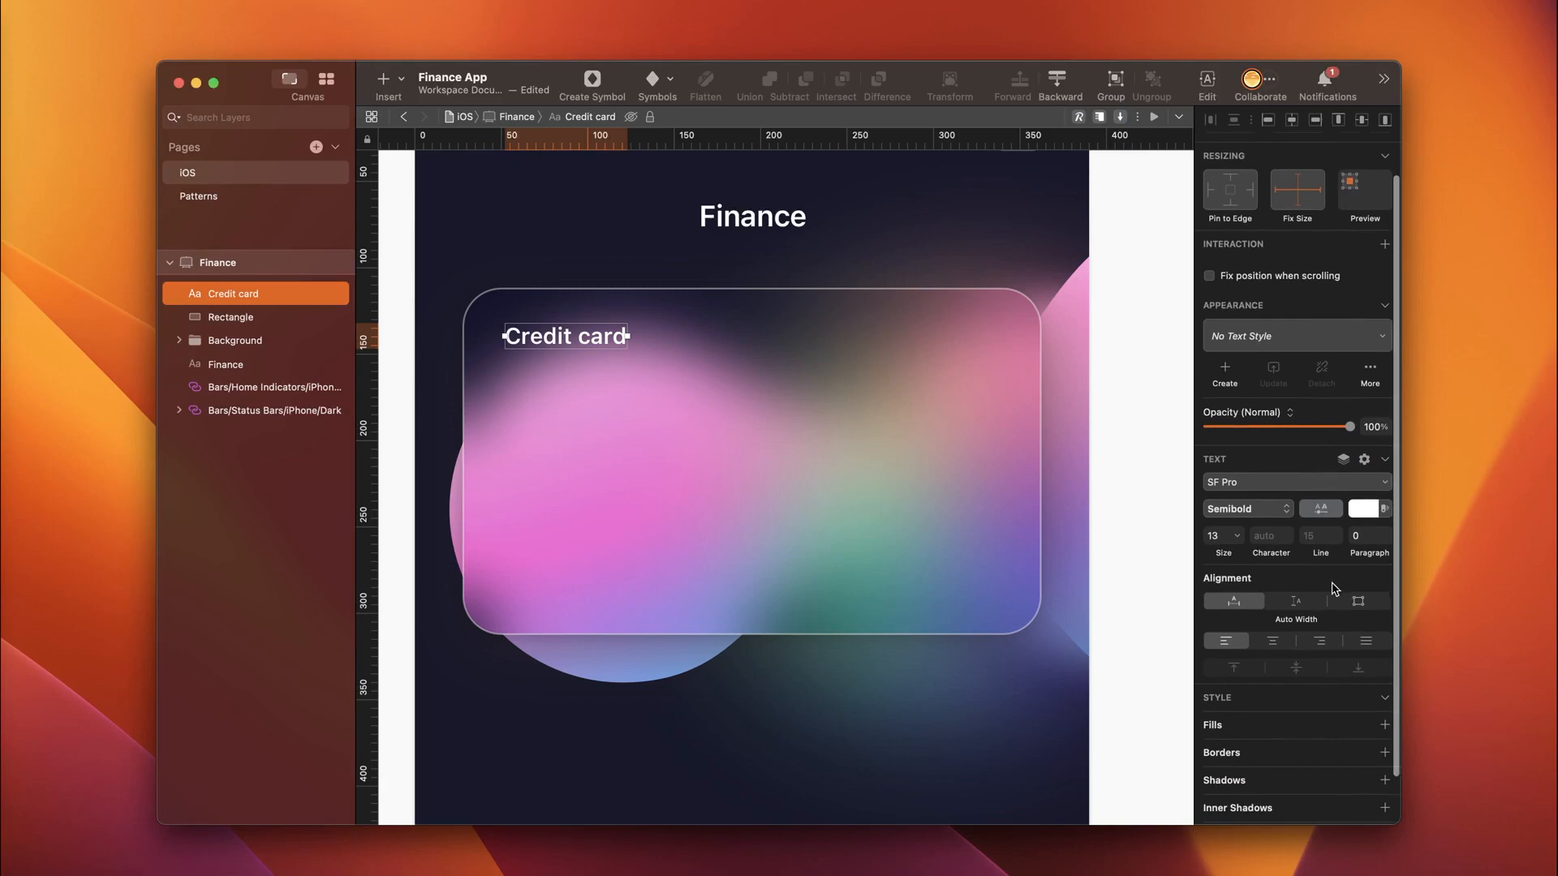
pyautogui.scroll(-2, 1323, 591)
pyautogui.click(1347, 681)
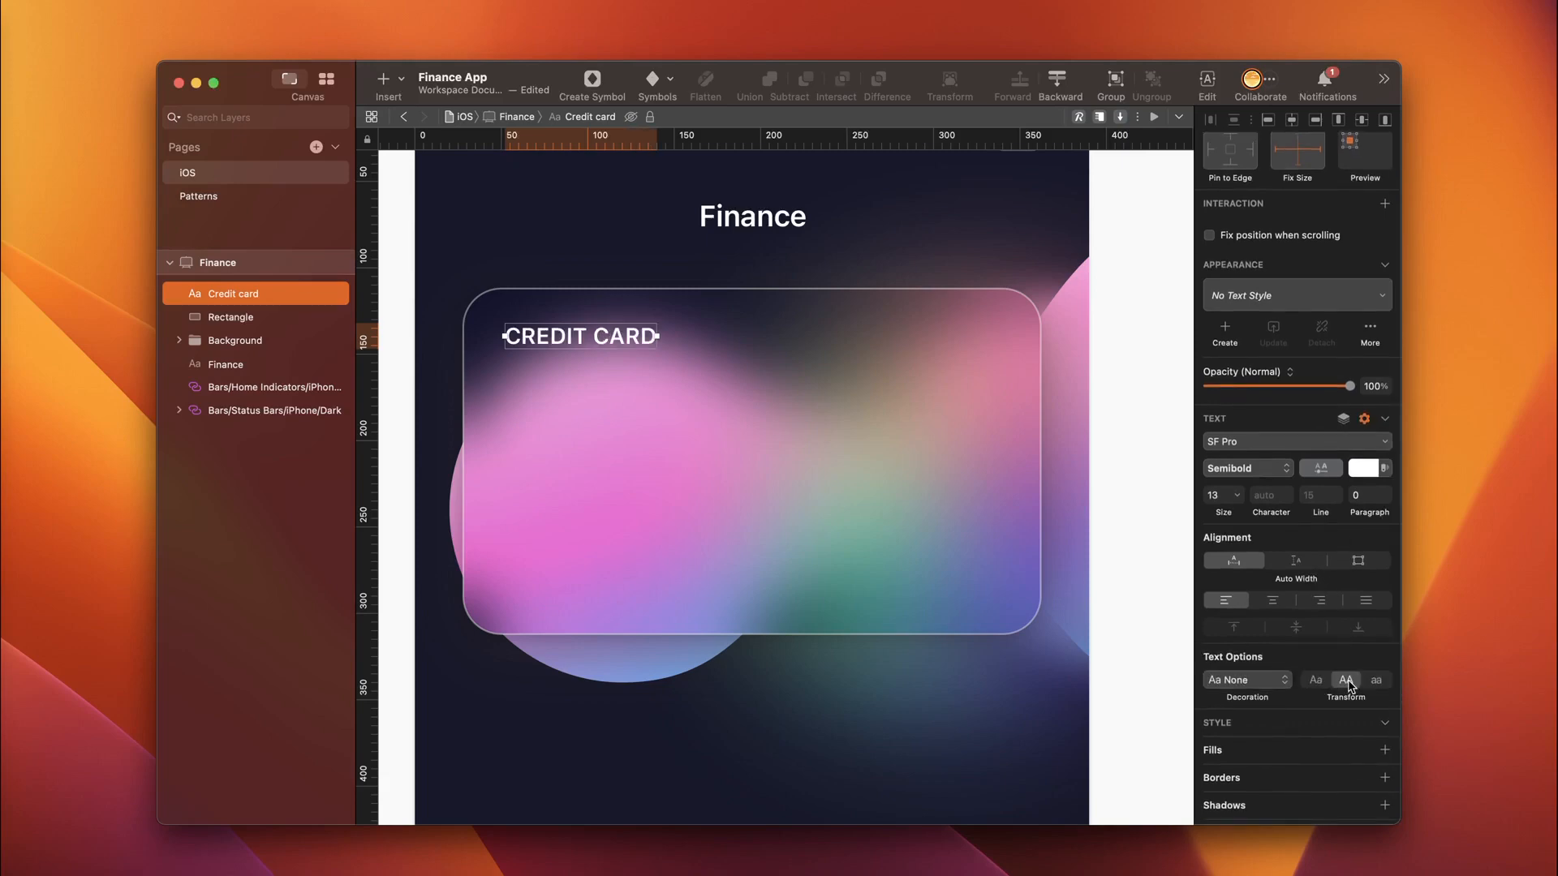
# Step: Add a text layer with the sample card number across the middle of the card, in SF Pro Expanded Semibold at size 18
pyautogui.scroll(3, 1299, 609)
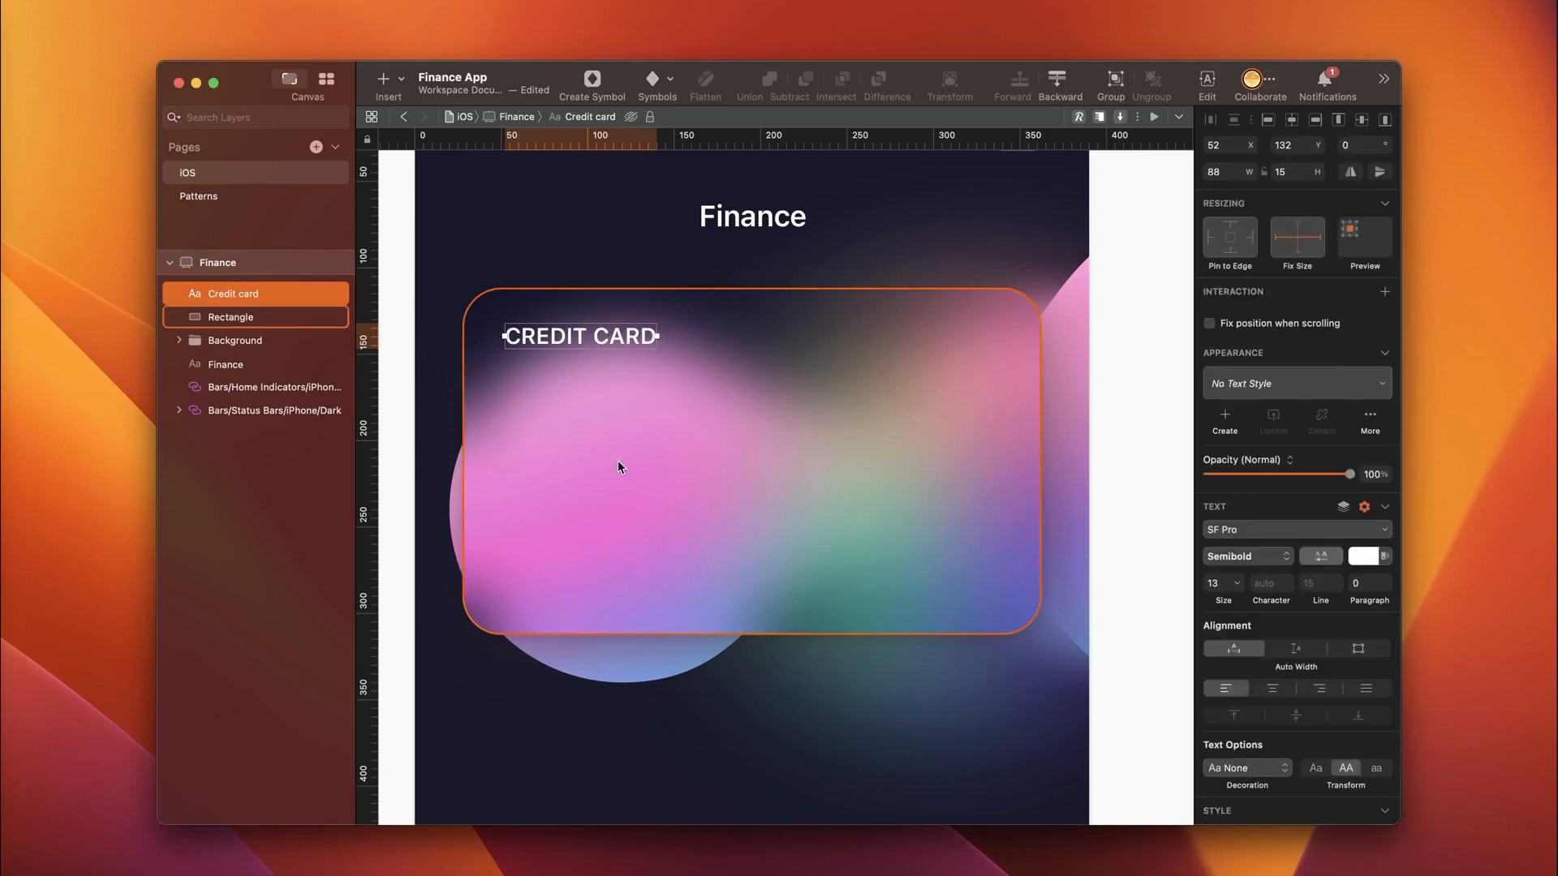
pyautogui.press('t')
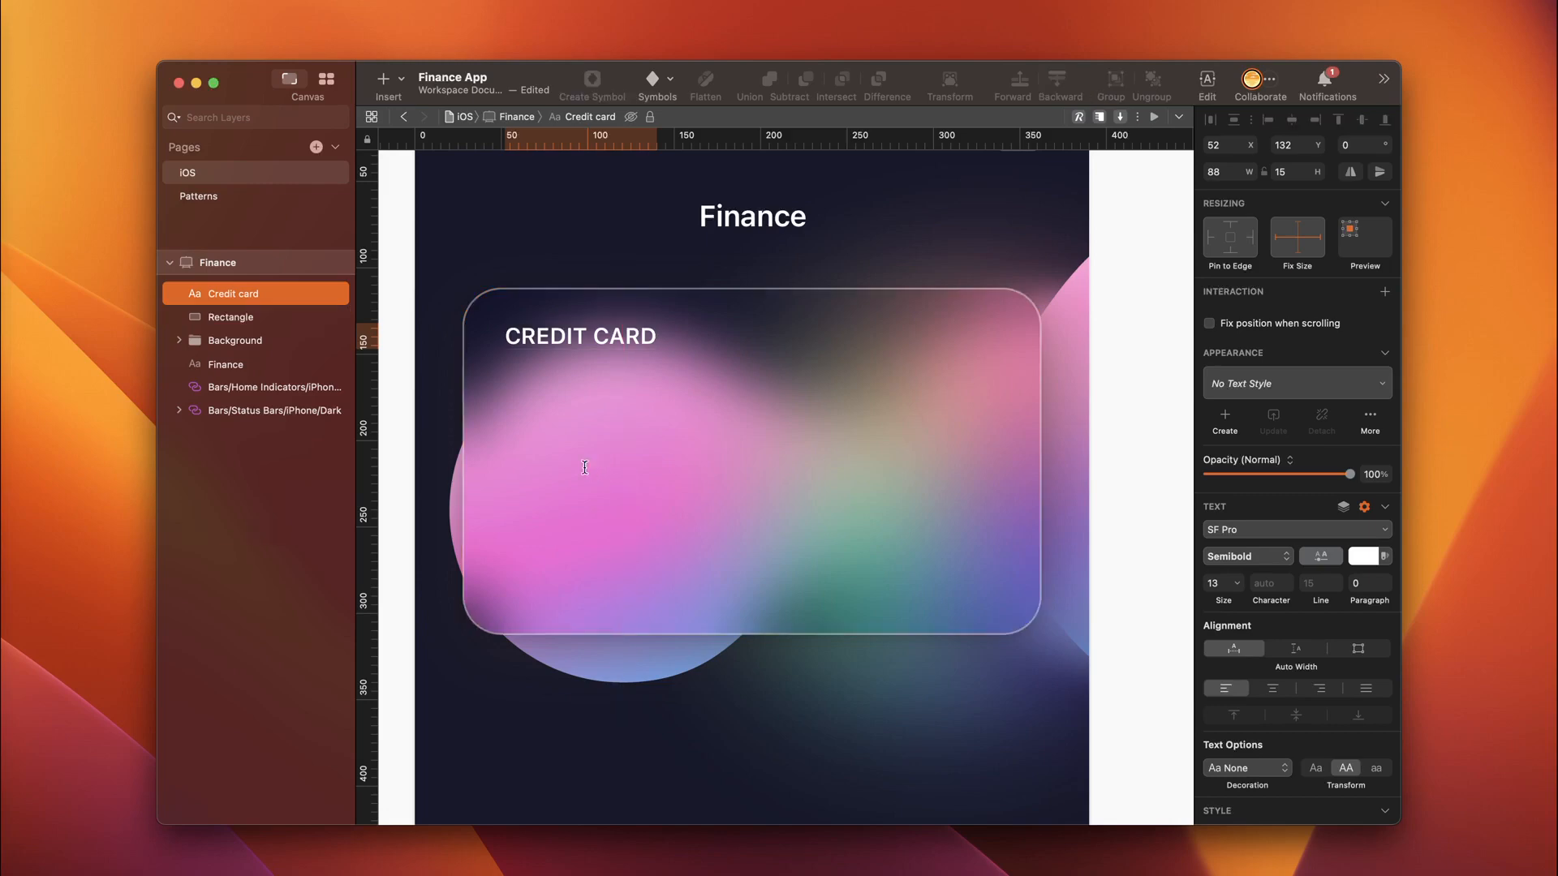
pyautogui.click(560, 469)
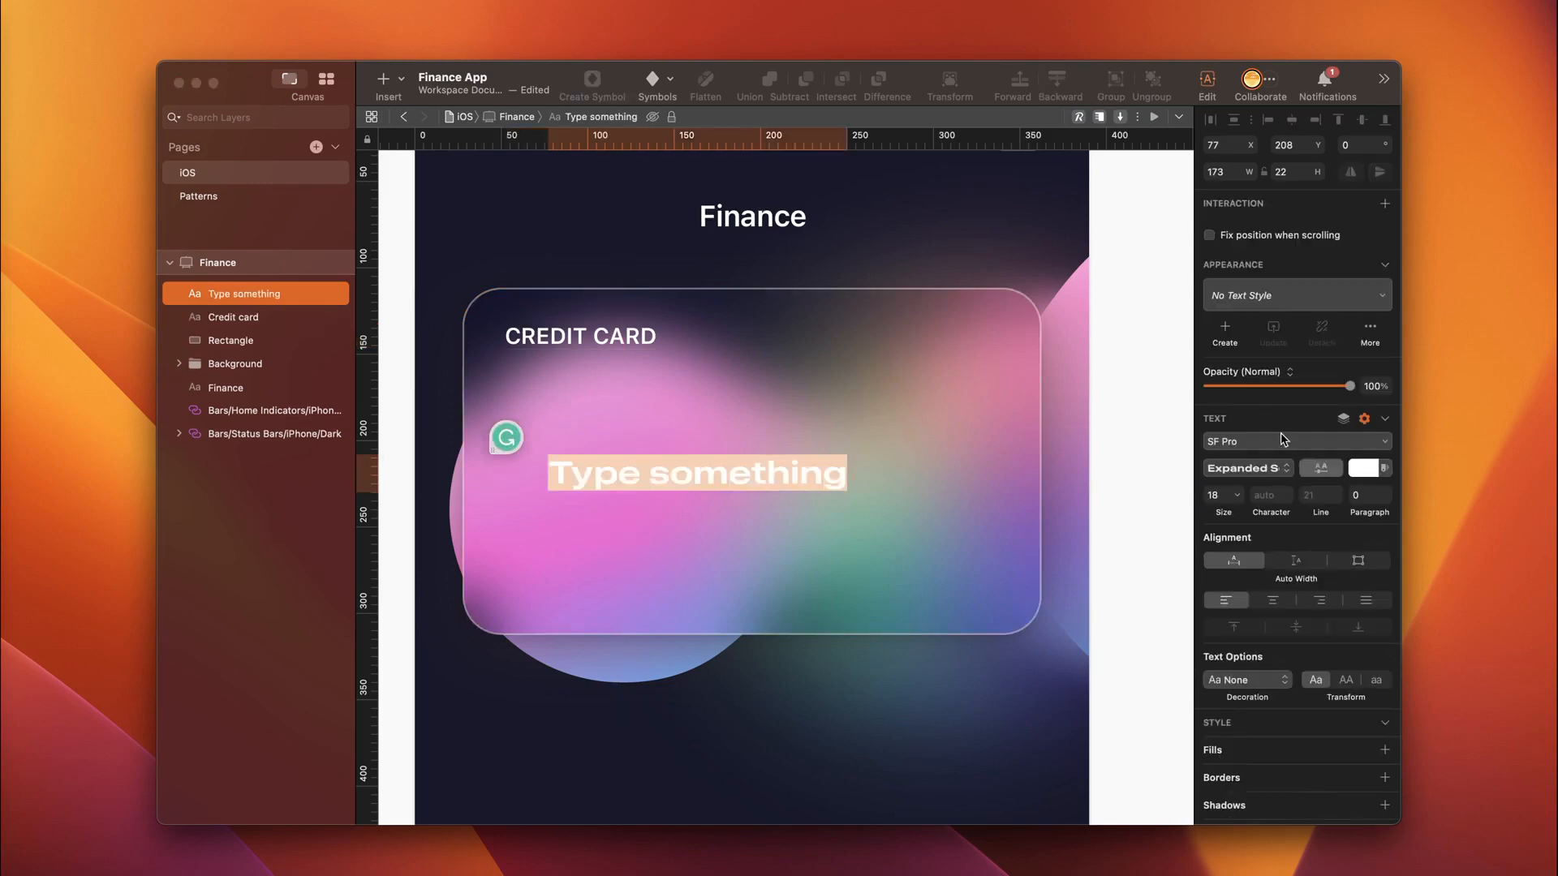
pyautogui.click(1281, 471)
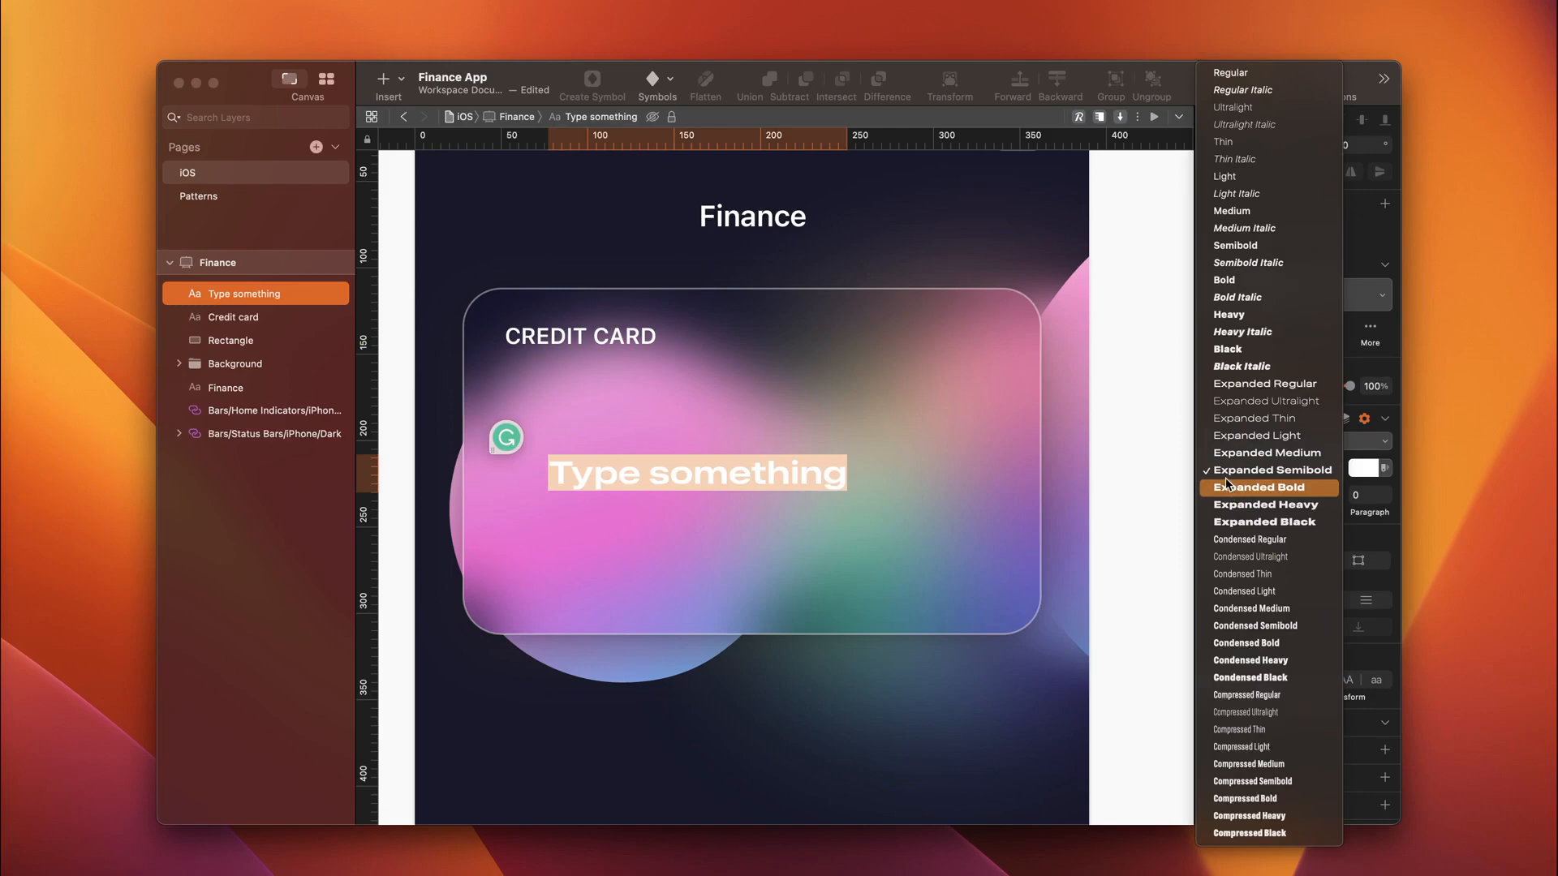
pyautogui.press('Escape')
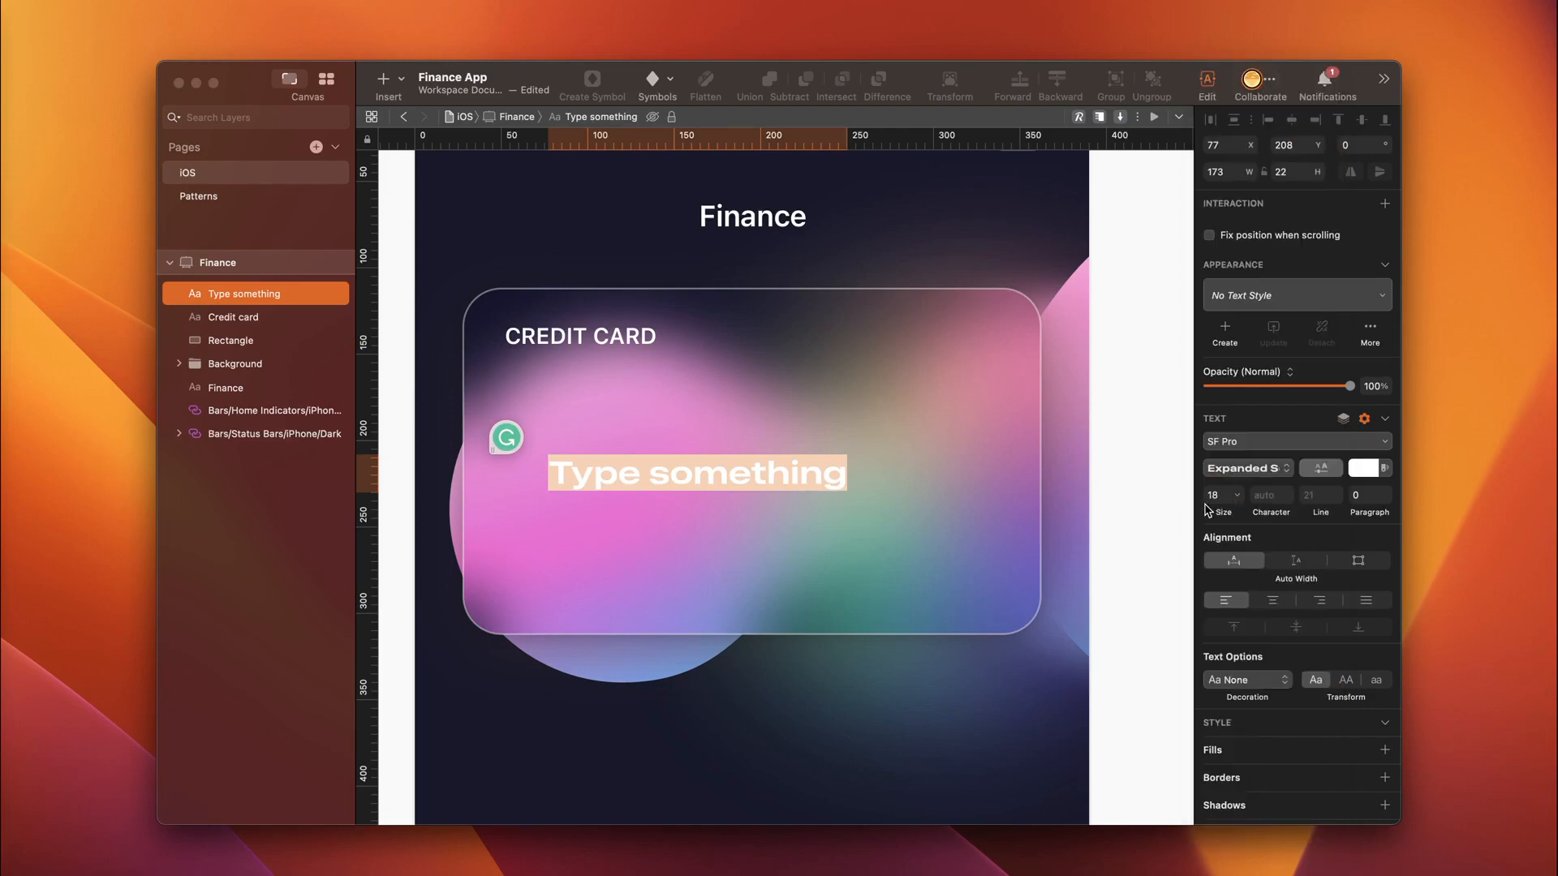
pyautogui.write('1234')
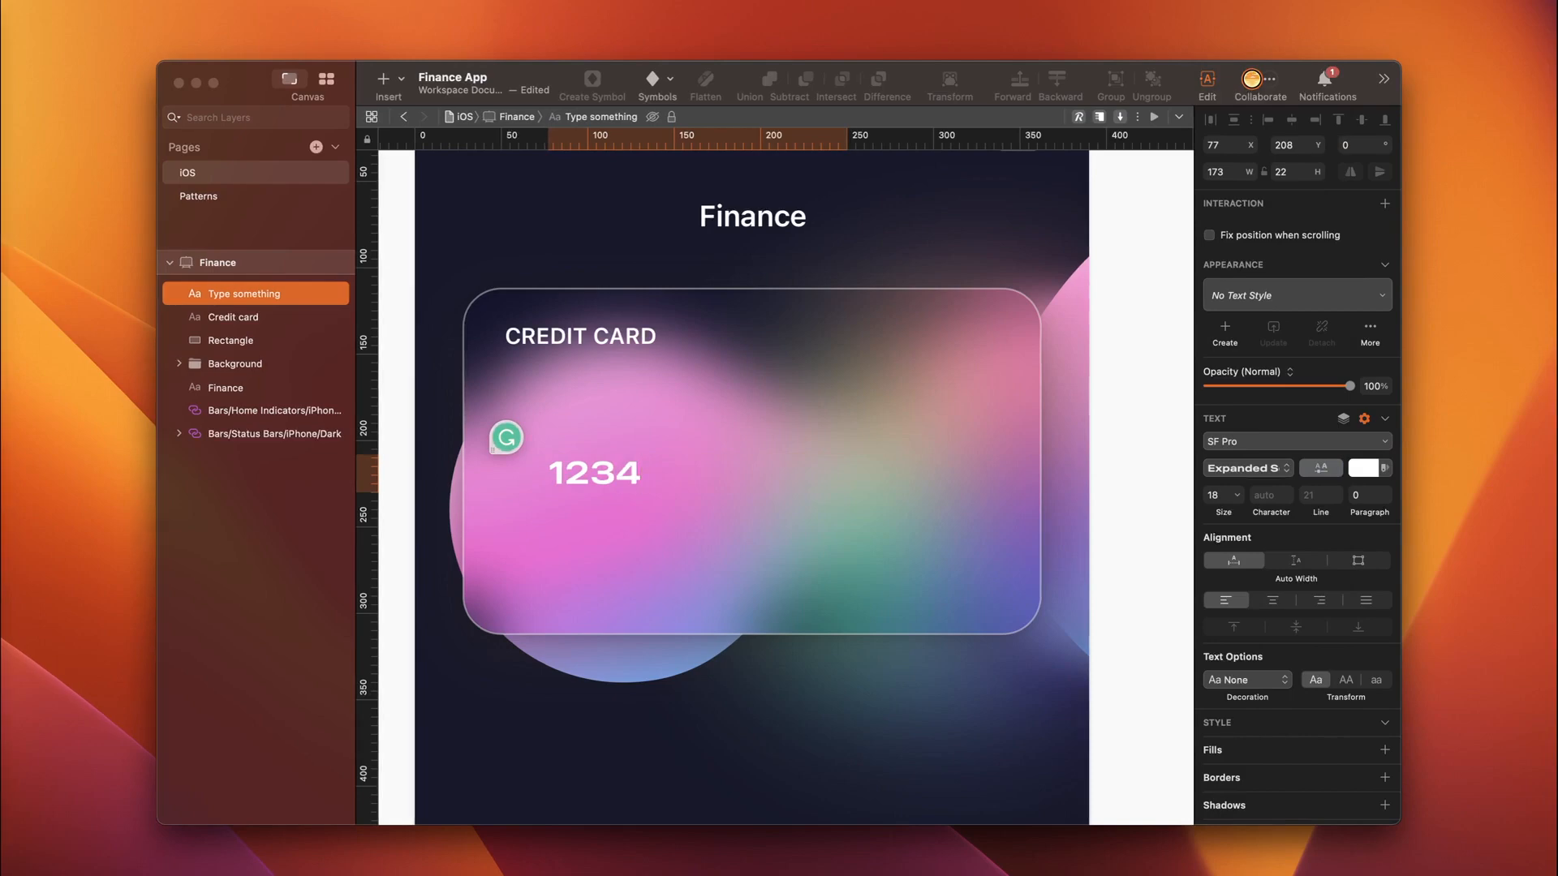
pyautogui.write('    3456')
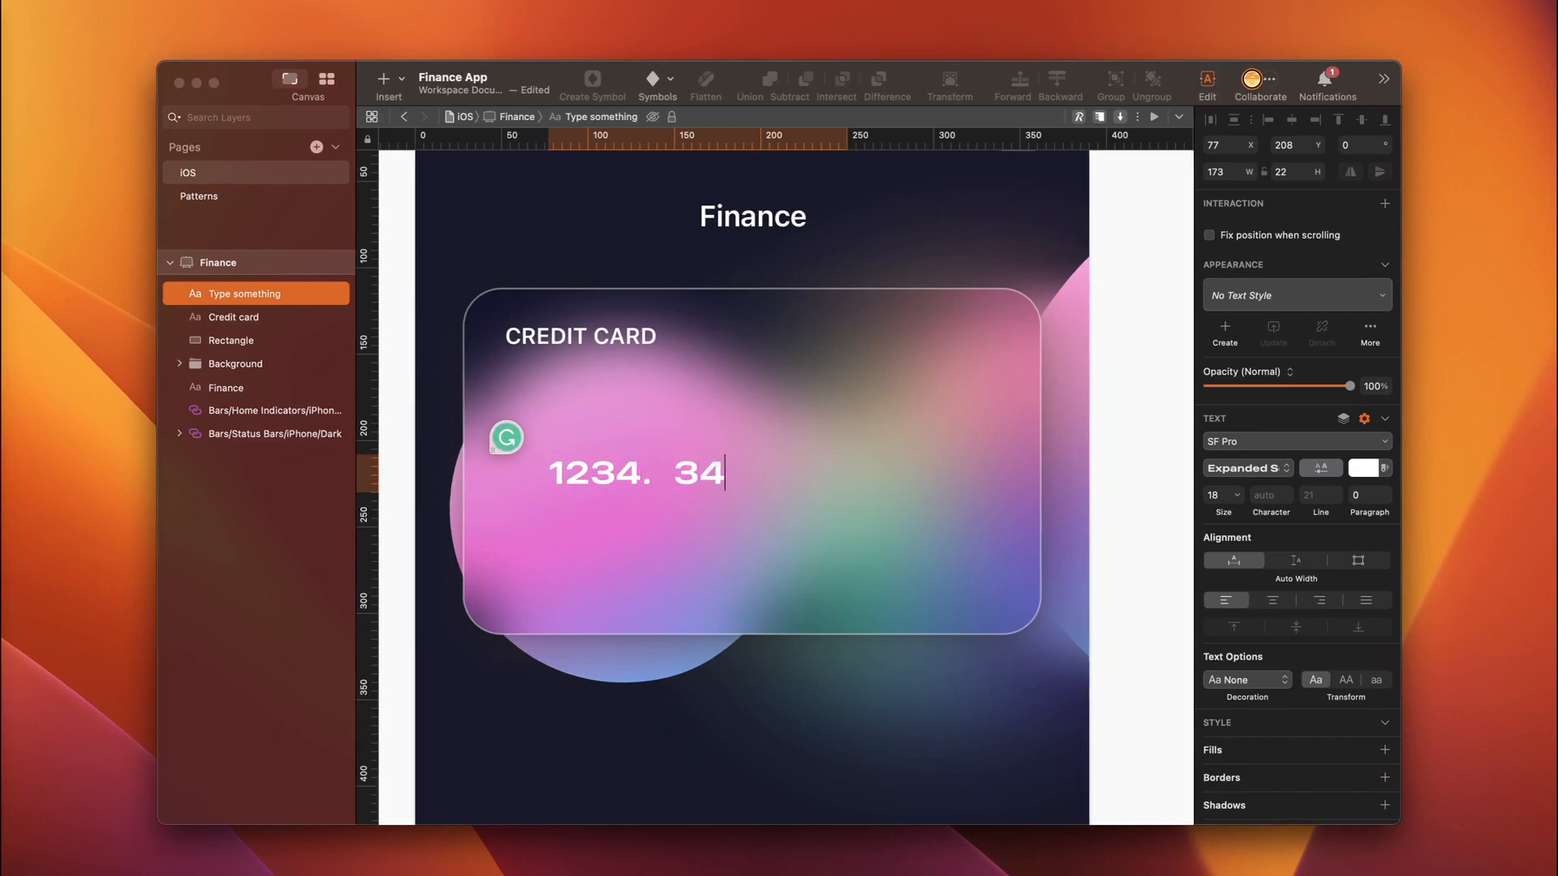
pyautogui.write('  6789')
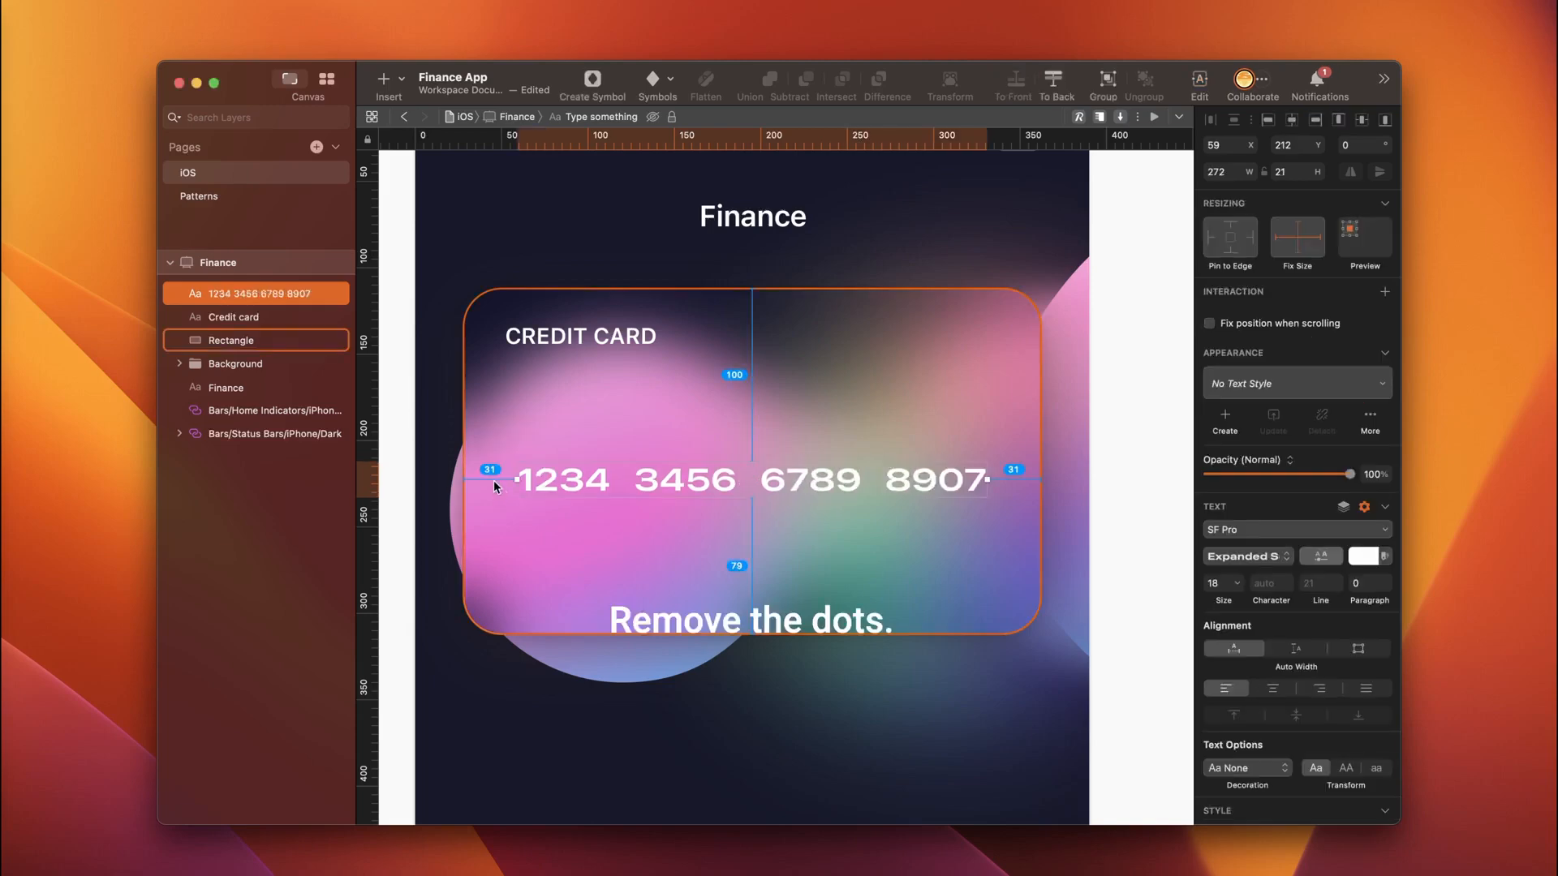
# Step: Widen the gaps between the card number's digit groups, then move the number slightly lower on the card
pyautogui.doubleClick(581, 486)
pyautogui.click(625, 481)
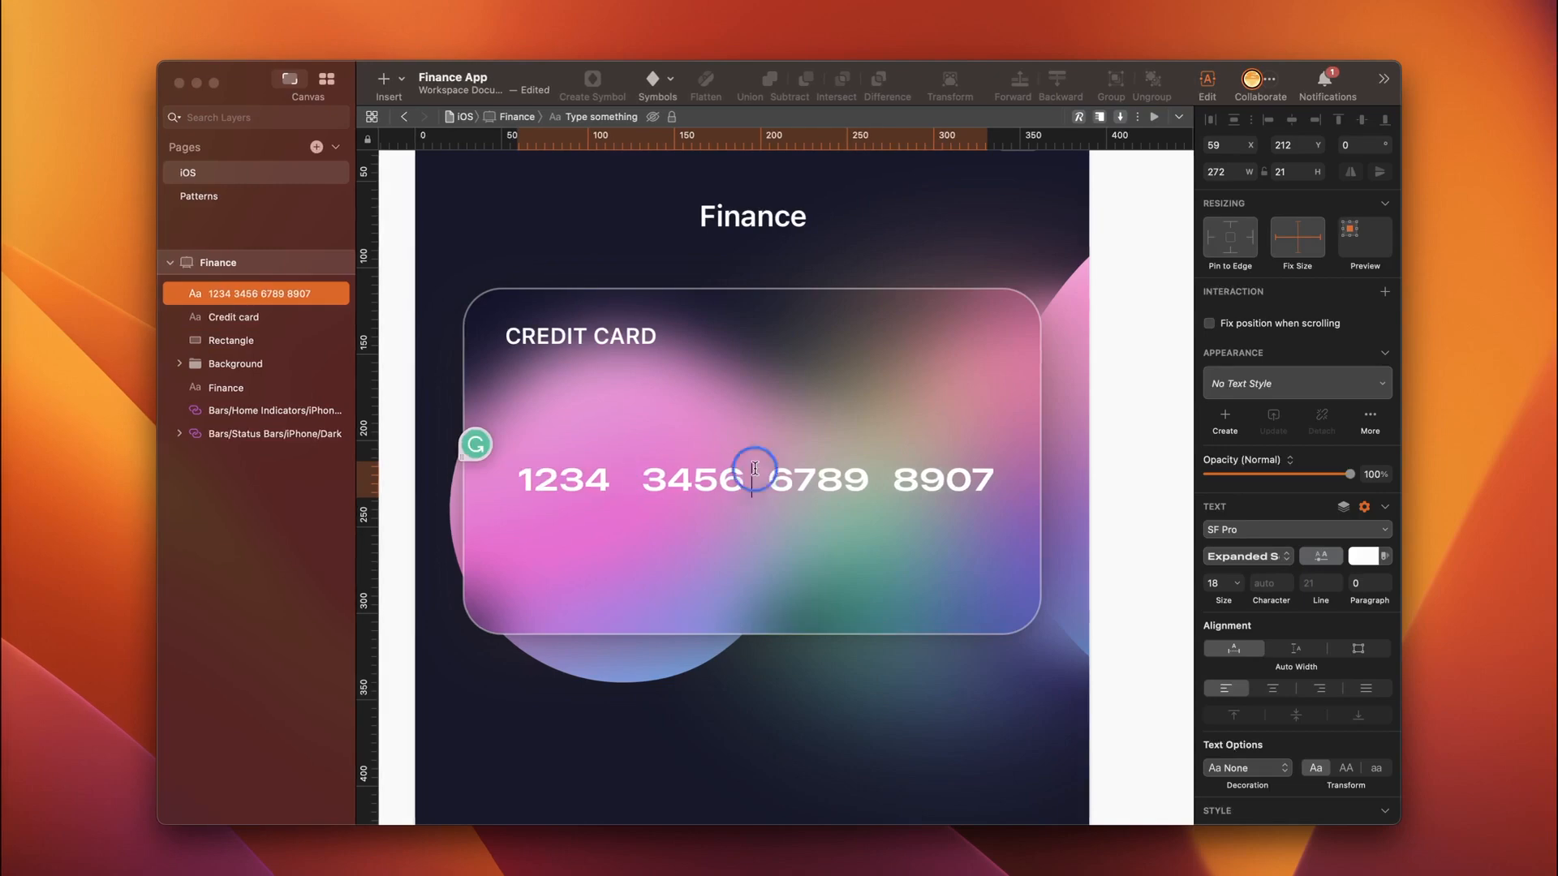
pyautogui.press('Escape')
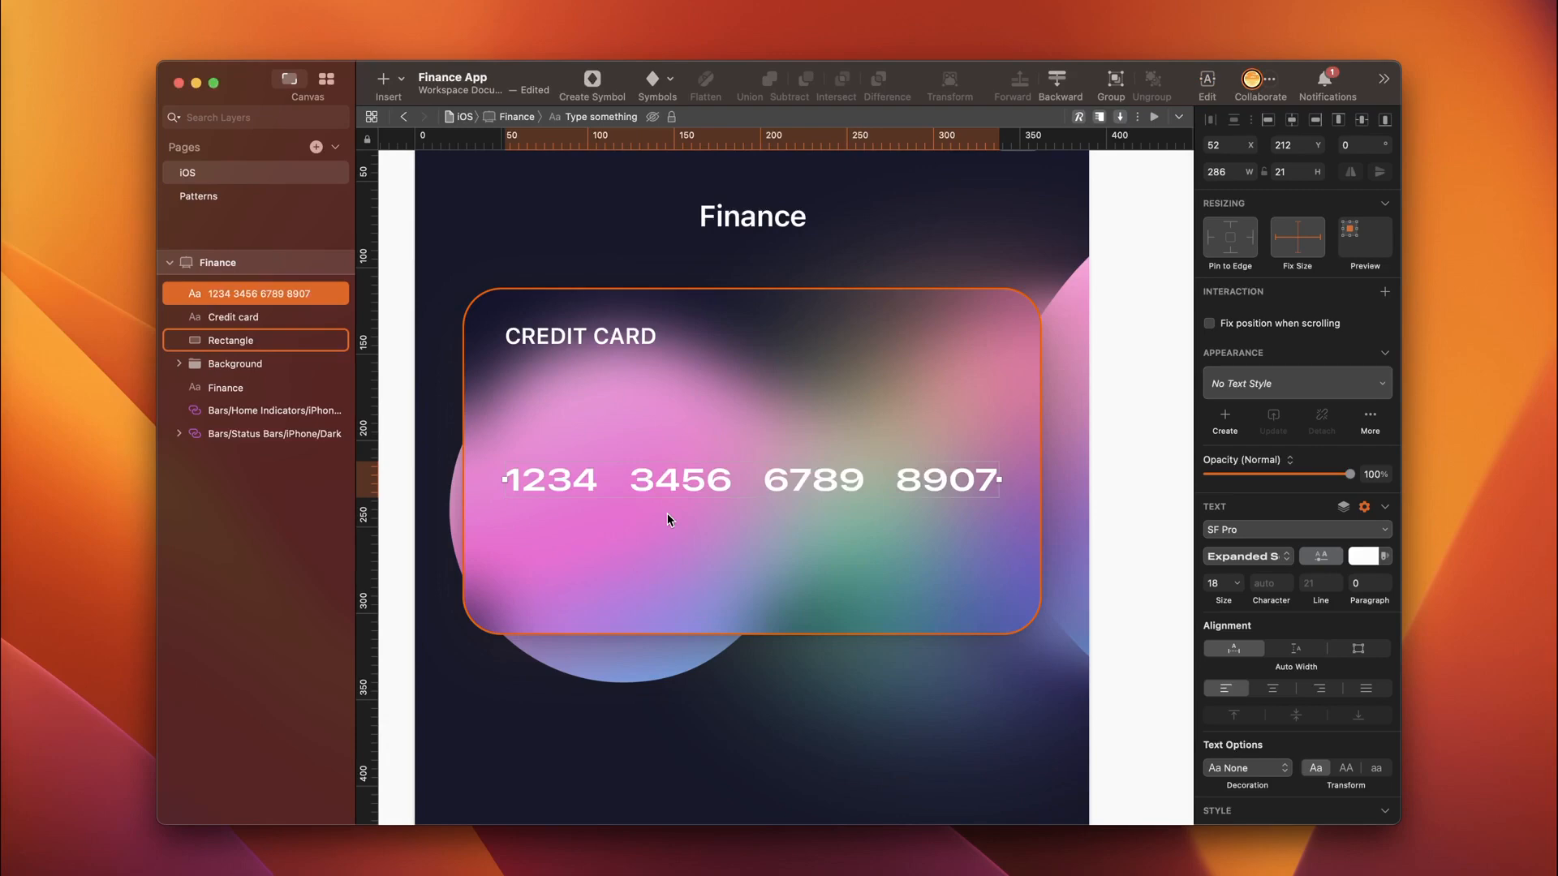
pyautogui.press('alt')
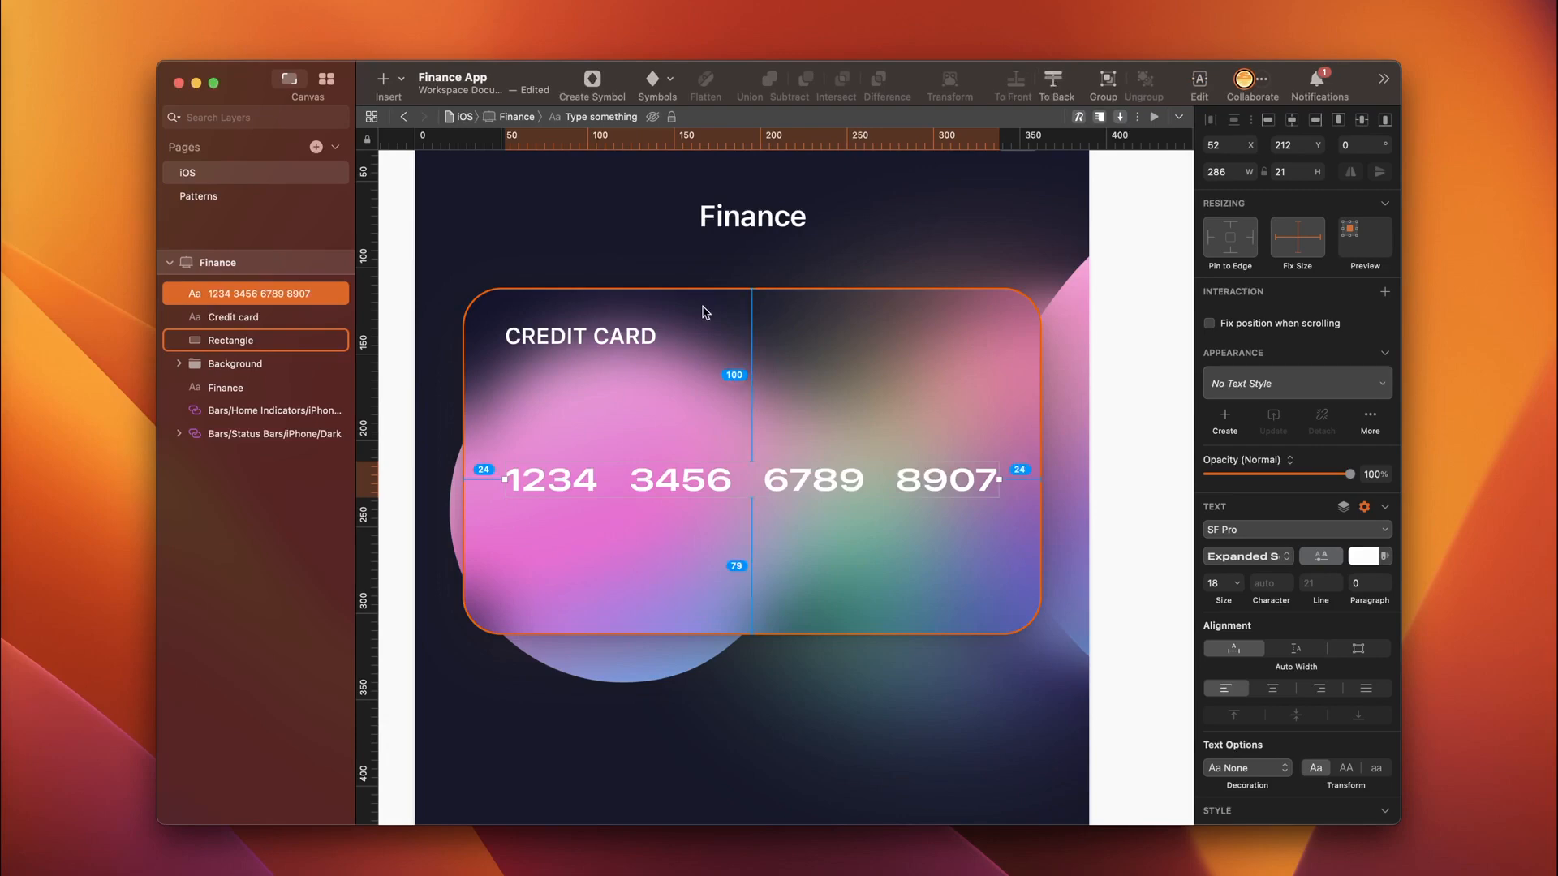
pyautogui.moveTo(943, 487); pyautogui.dragTo(943, 509)
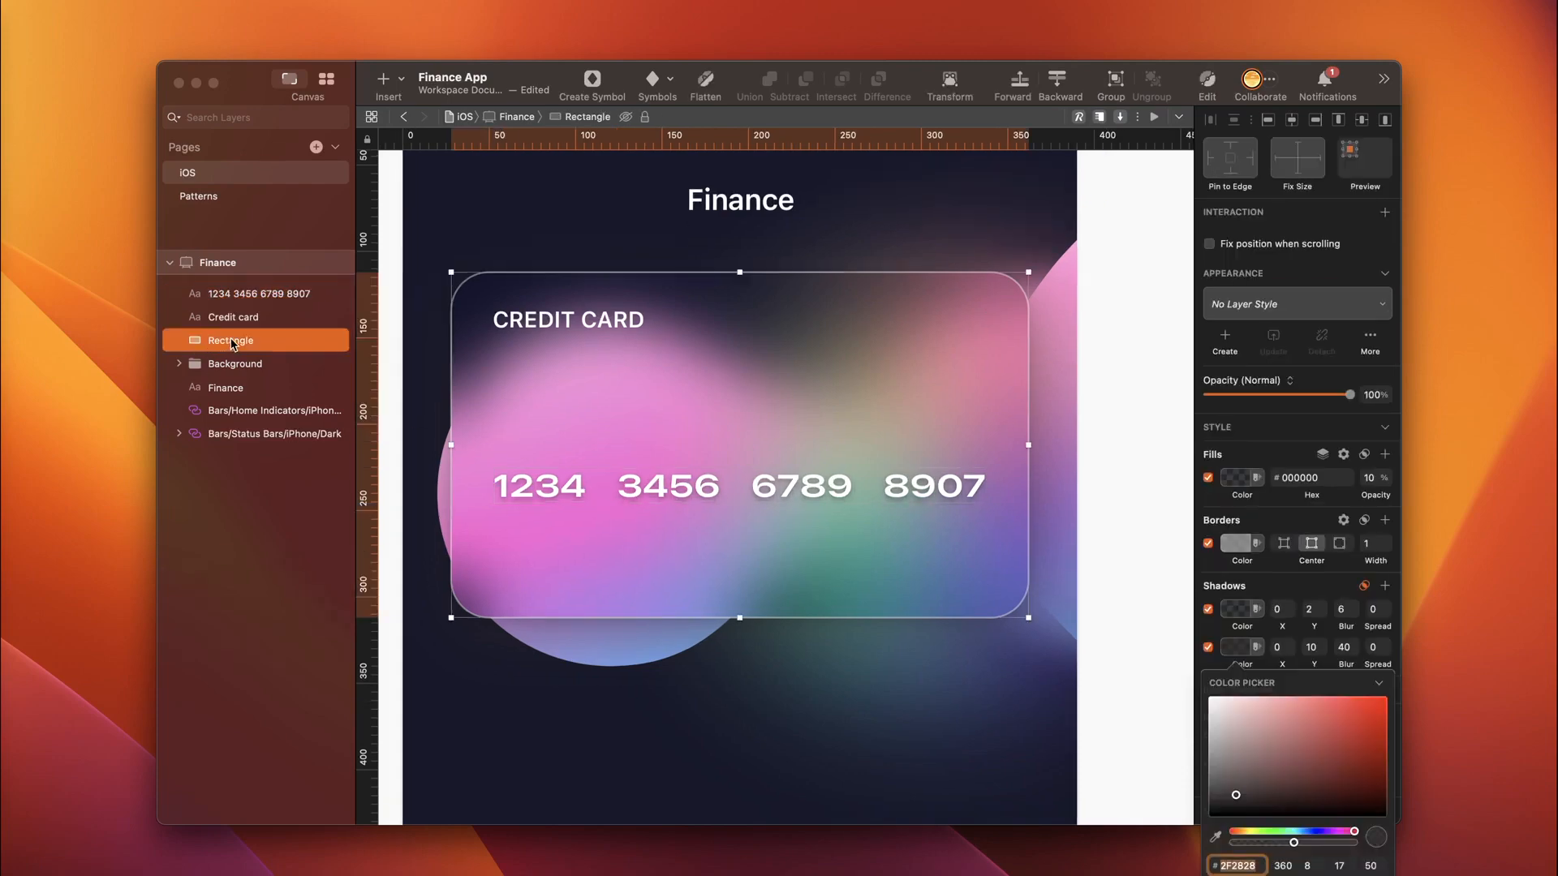
# Step: Rename the glass rectangle's layer as "Card"
pyautogui.click(231, 341)
pyautogui.doubleClick(232, 342)
pyautogui.write('Acrd')
pyautogui.press('Return')
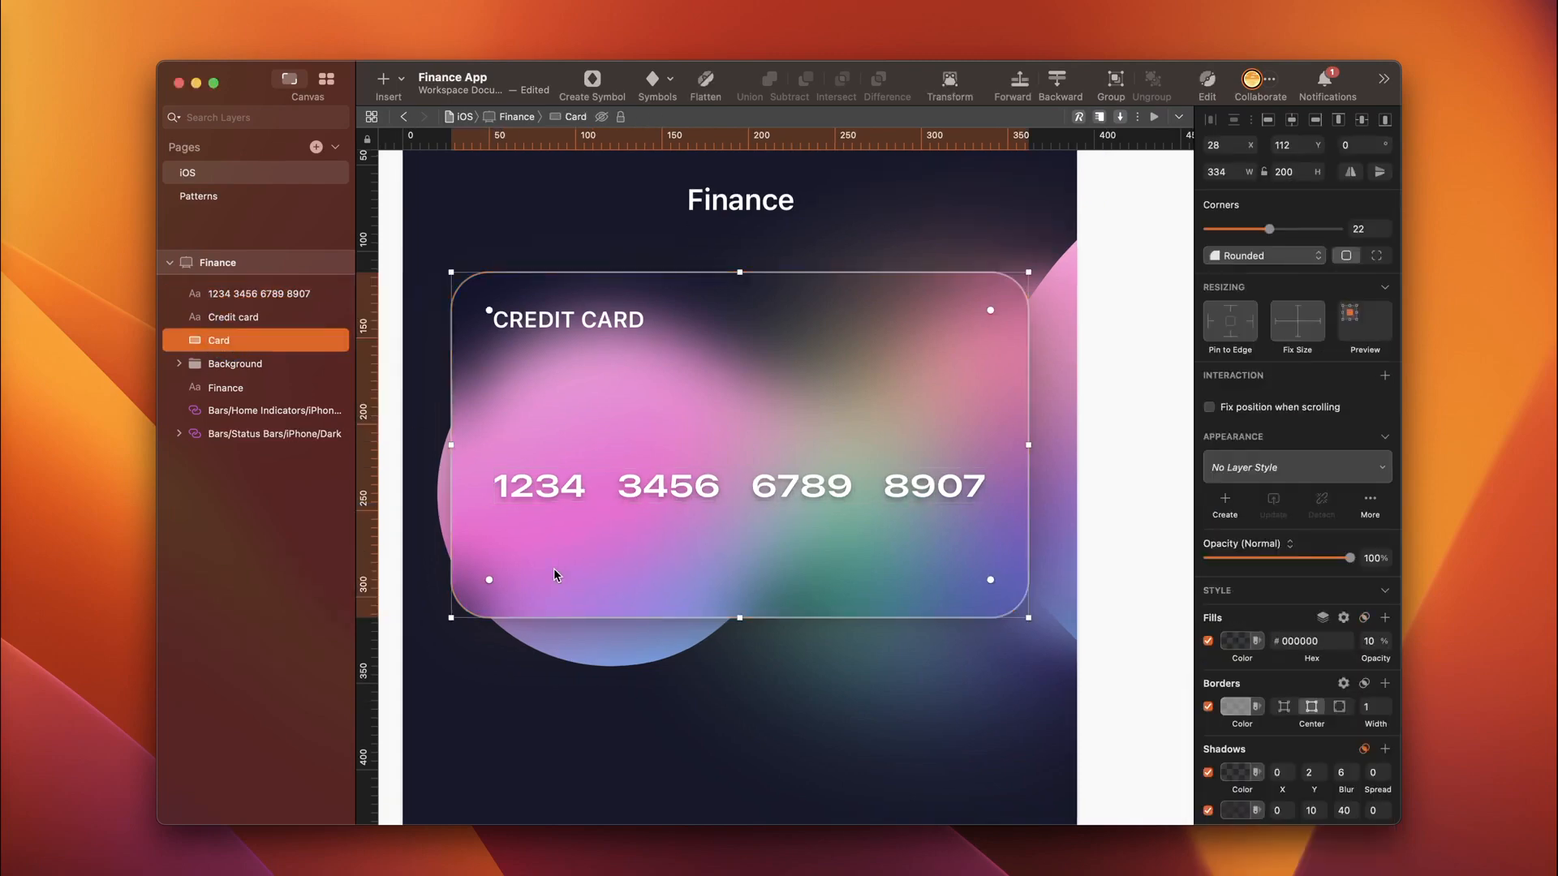
# Step: Draw a small rectangle below the card number, sized 100 by 28 with a corner radius of 9
pyautogui.press('r')
pyautogui.moveTo(498, 533); pyautogui.dragTo(680, 582)
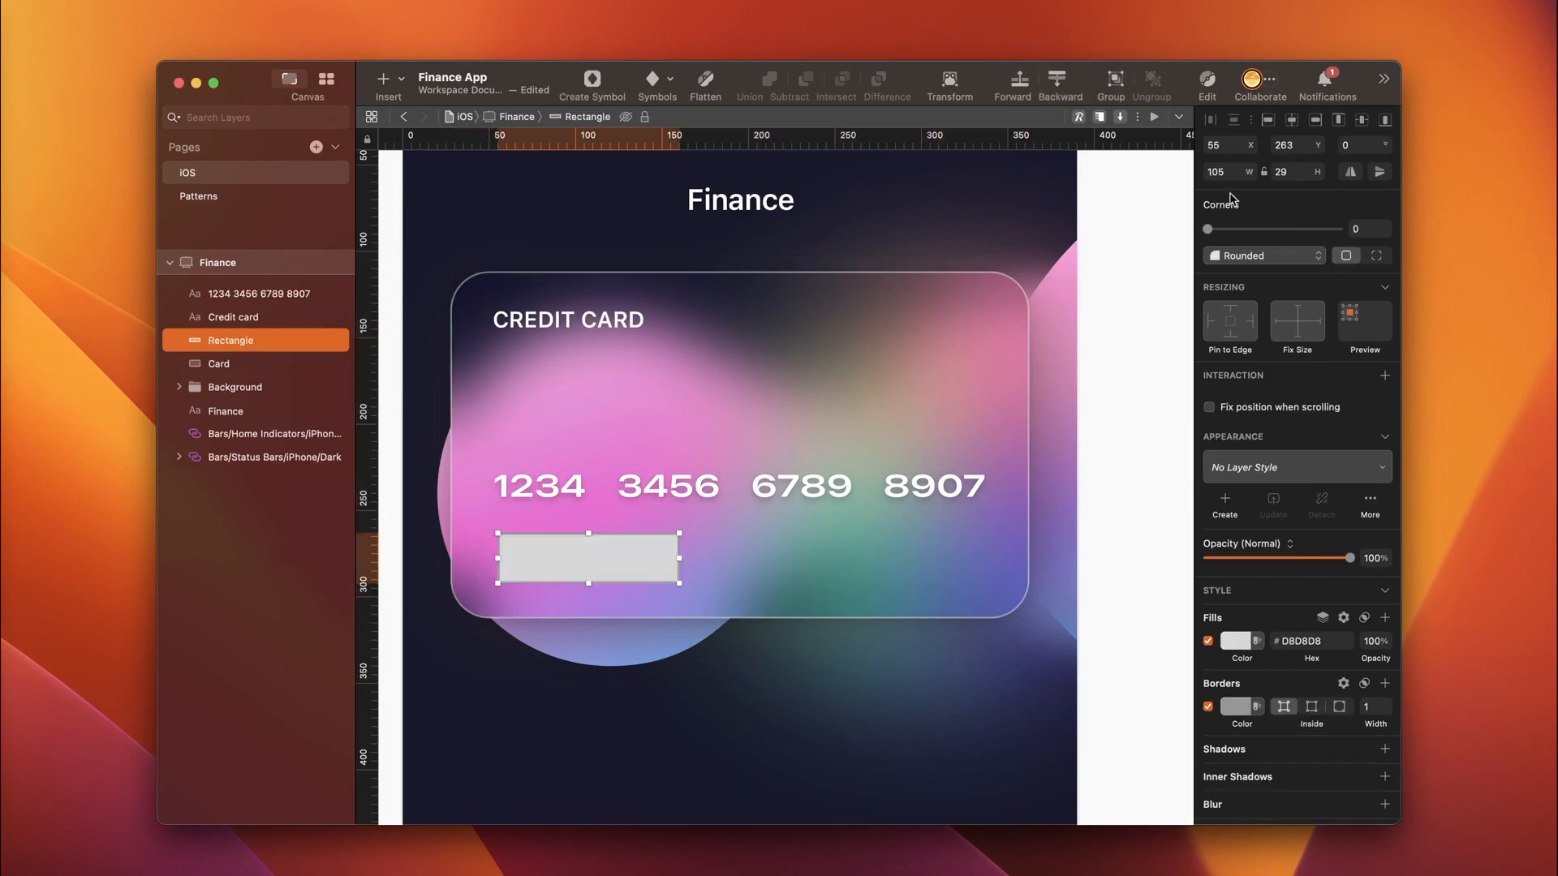
pyautogui.click(1198, 172)
pyautogui.write('100')
pyautogui.press('Tab')
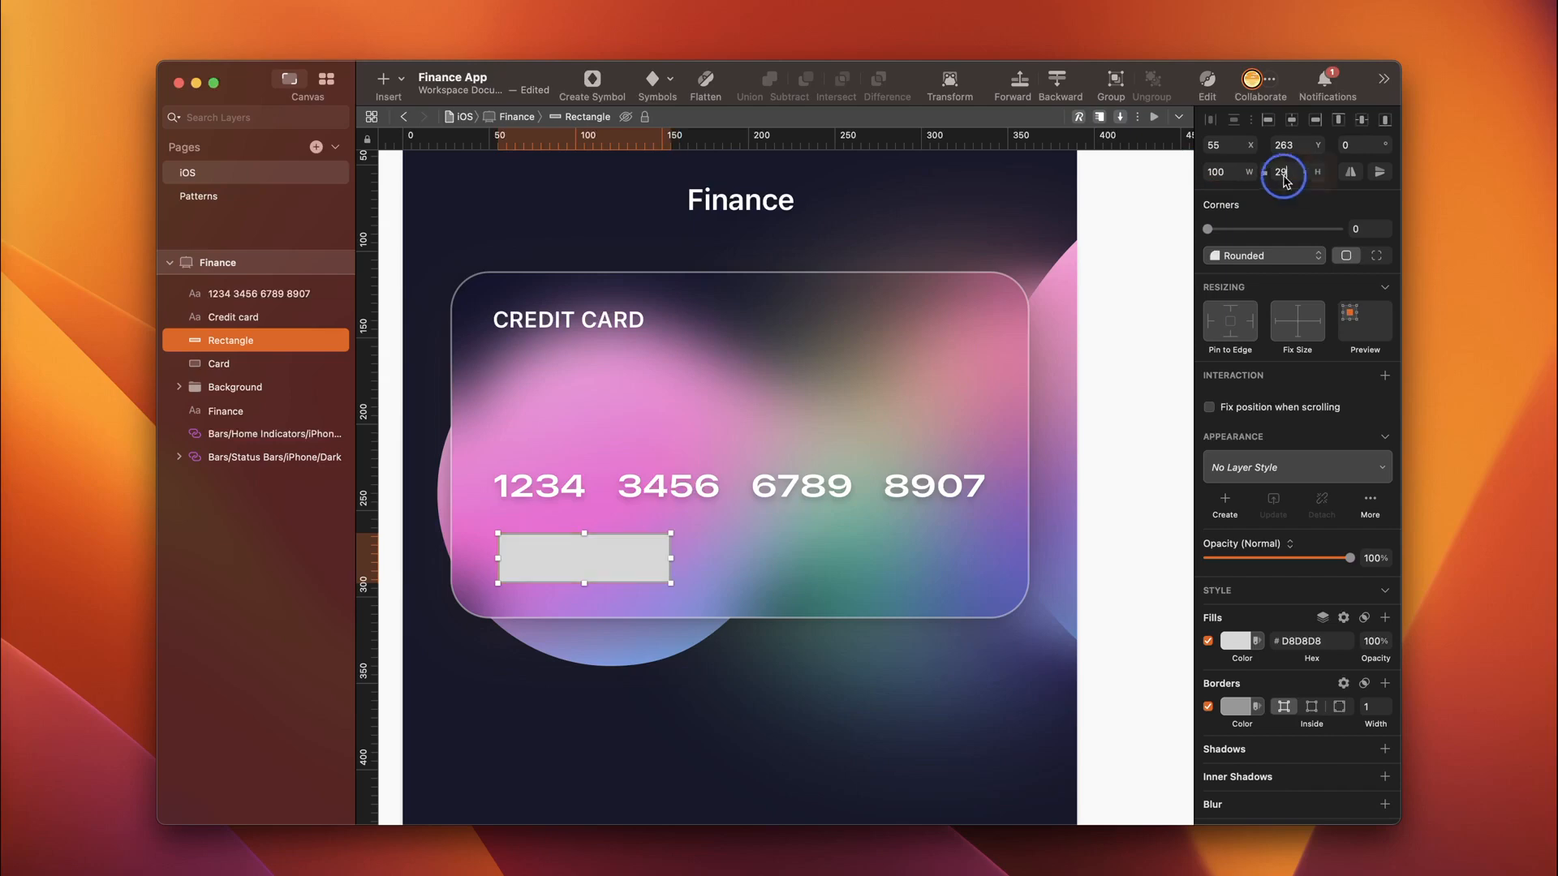
pyautogui.write('28')
pyautogui.click(1366, 230)
pyautogui.write('9')
pyautogui.press('Return')
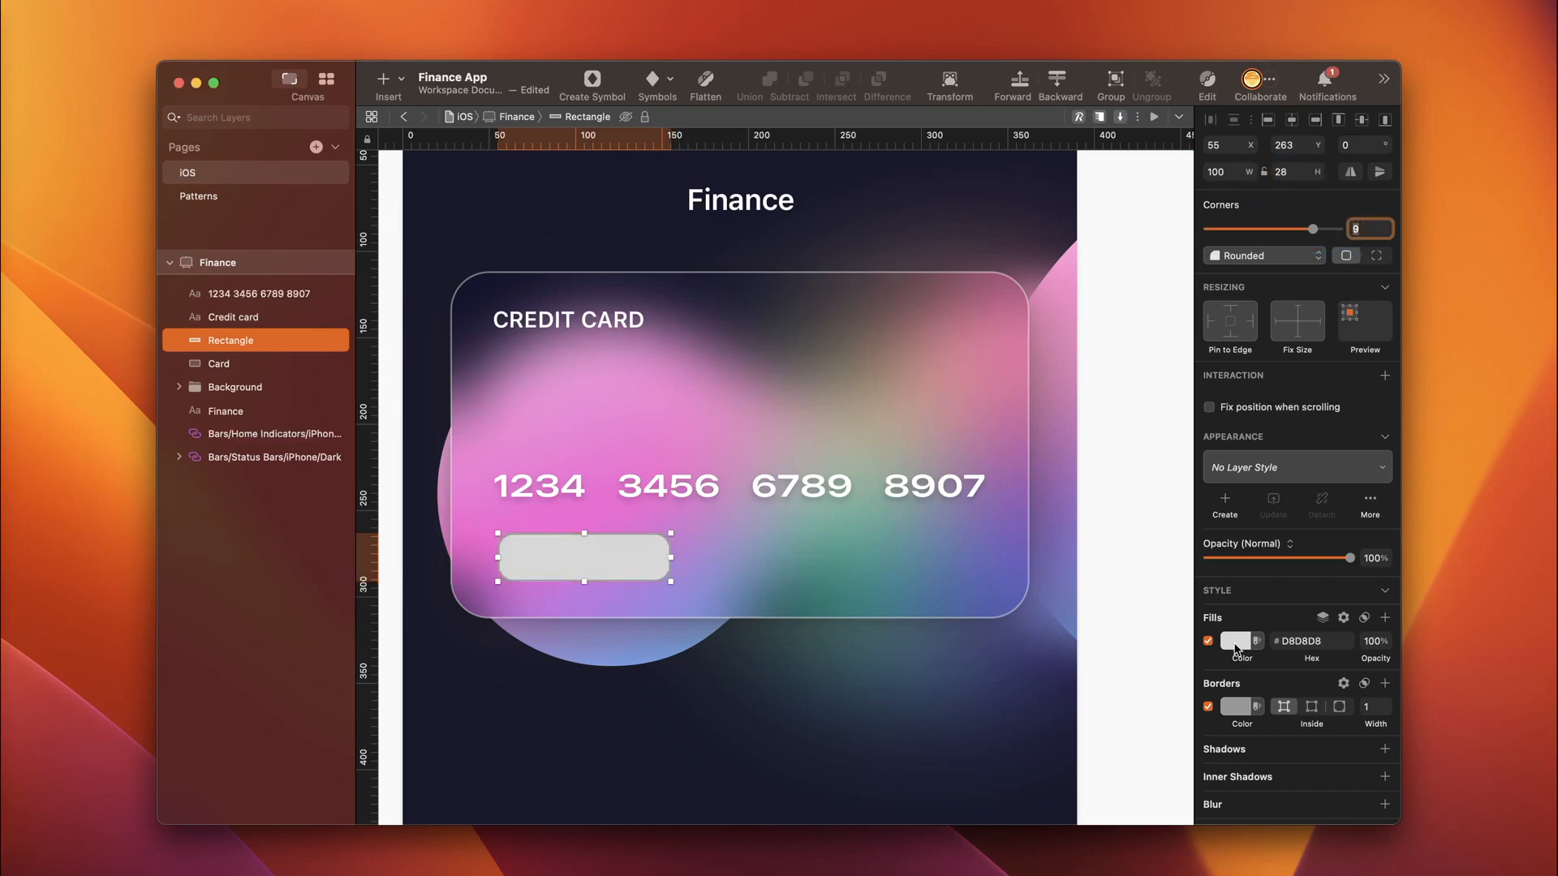
# Step: Fill the small rectangle with 000000 in Overlay blend mode and remove its border
pyautogui.click(1322, 637)
pyautogui.write('000000')
pyautogui.press('Return')
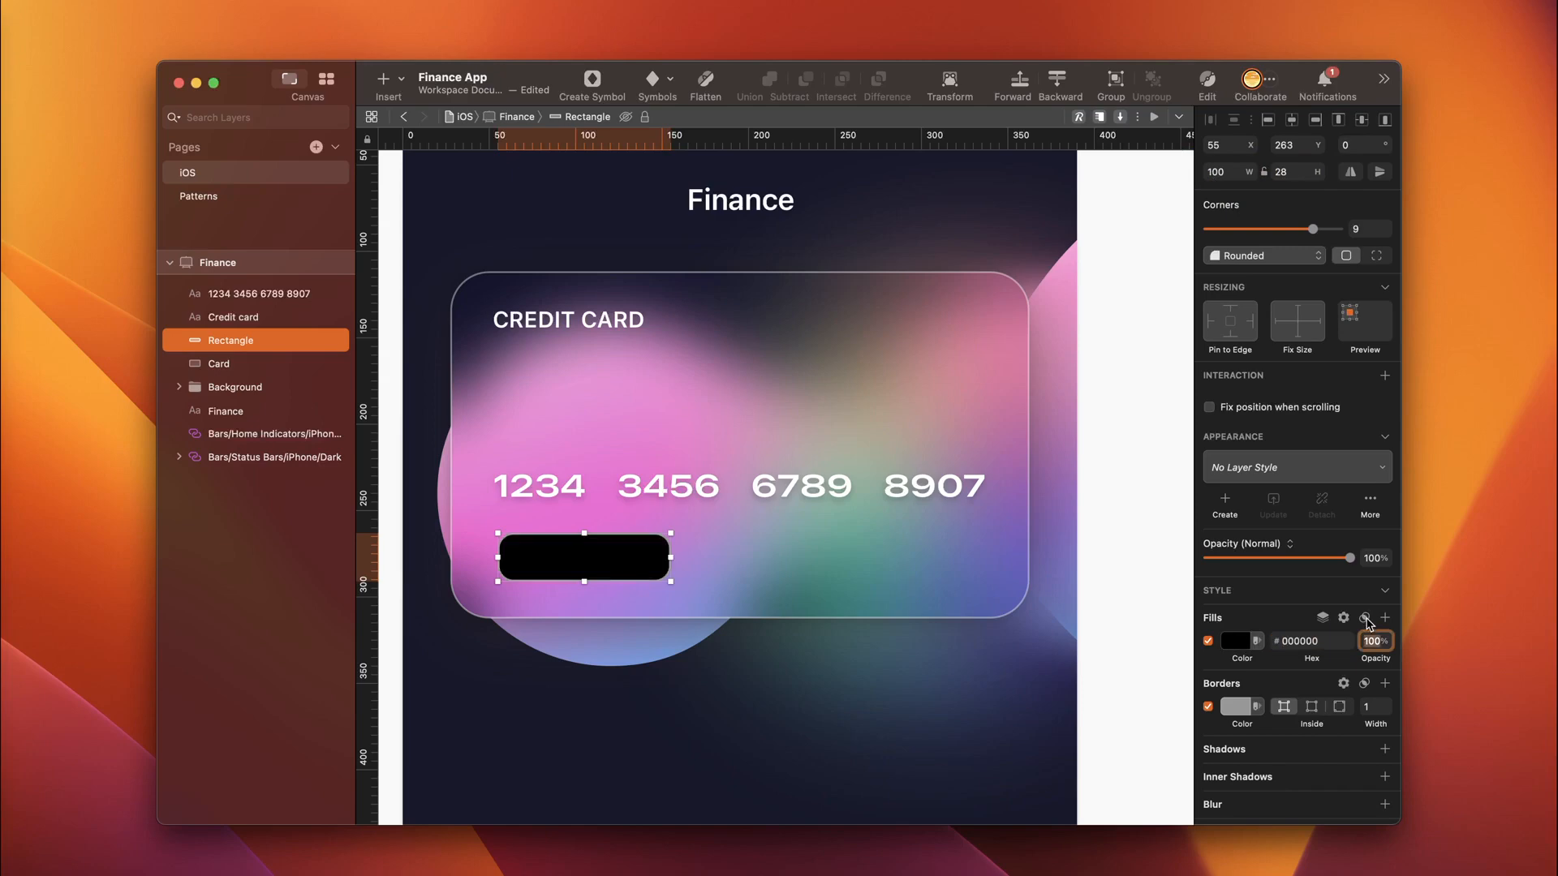
pyautogui.click(1367, 618)
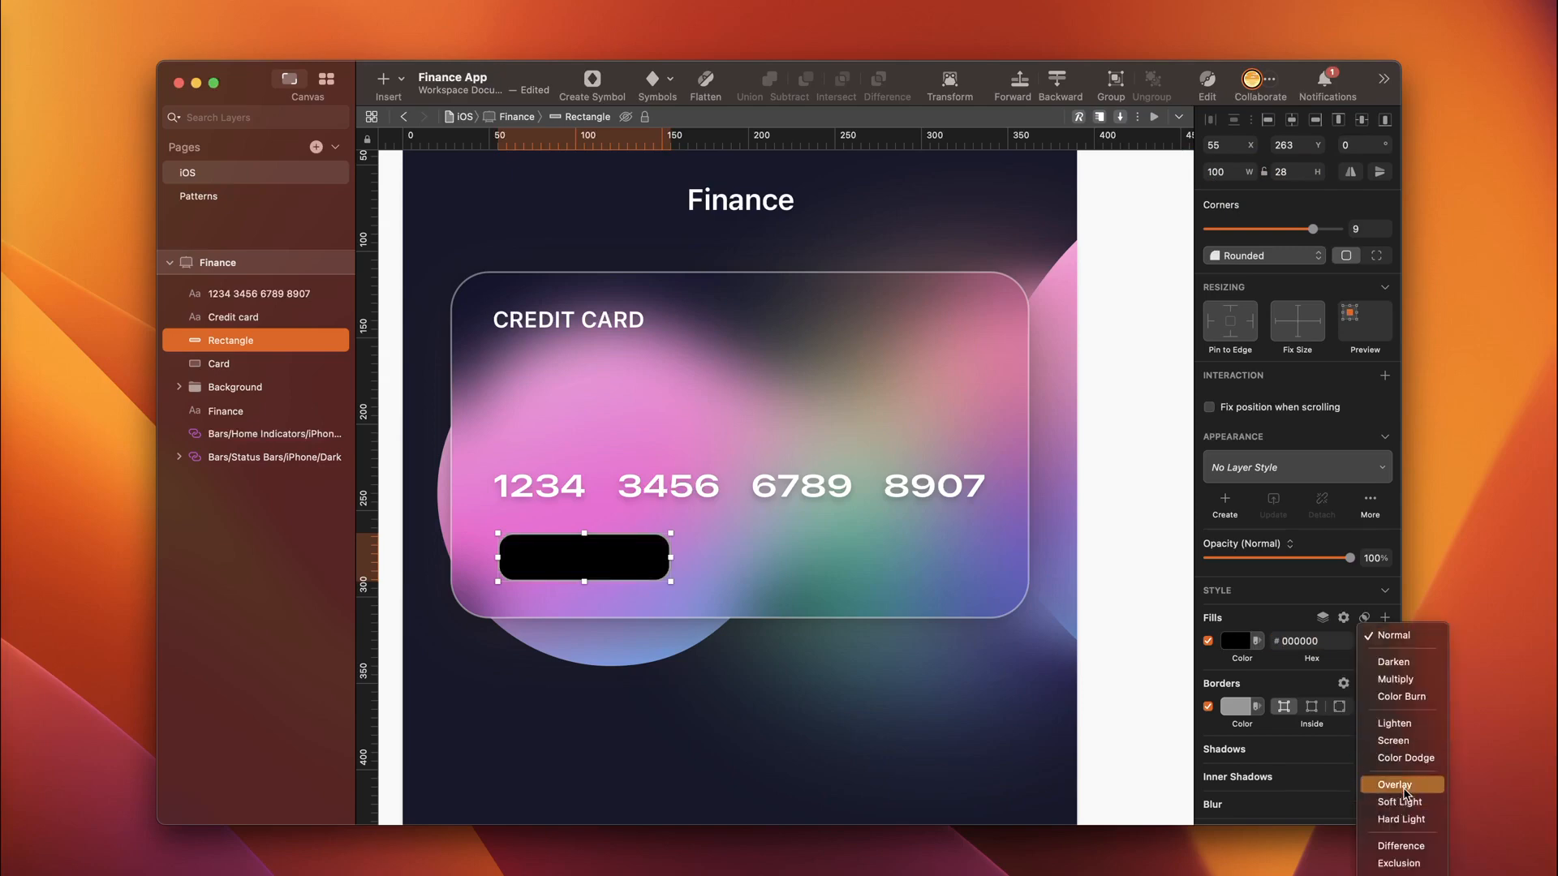
pyautogui.click(1392, 782)
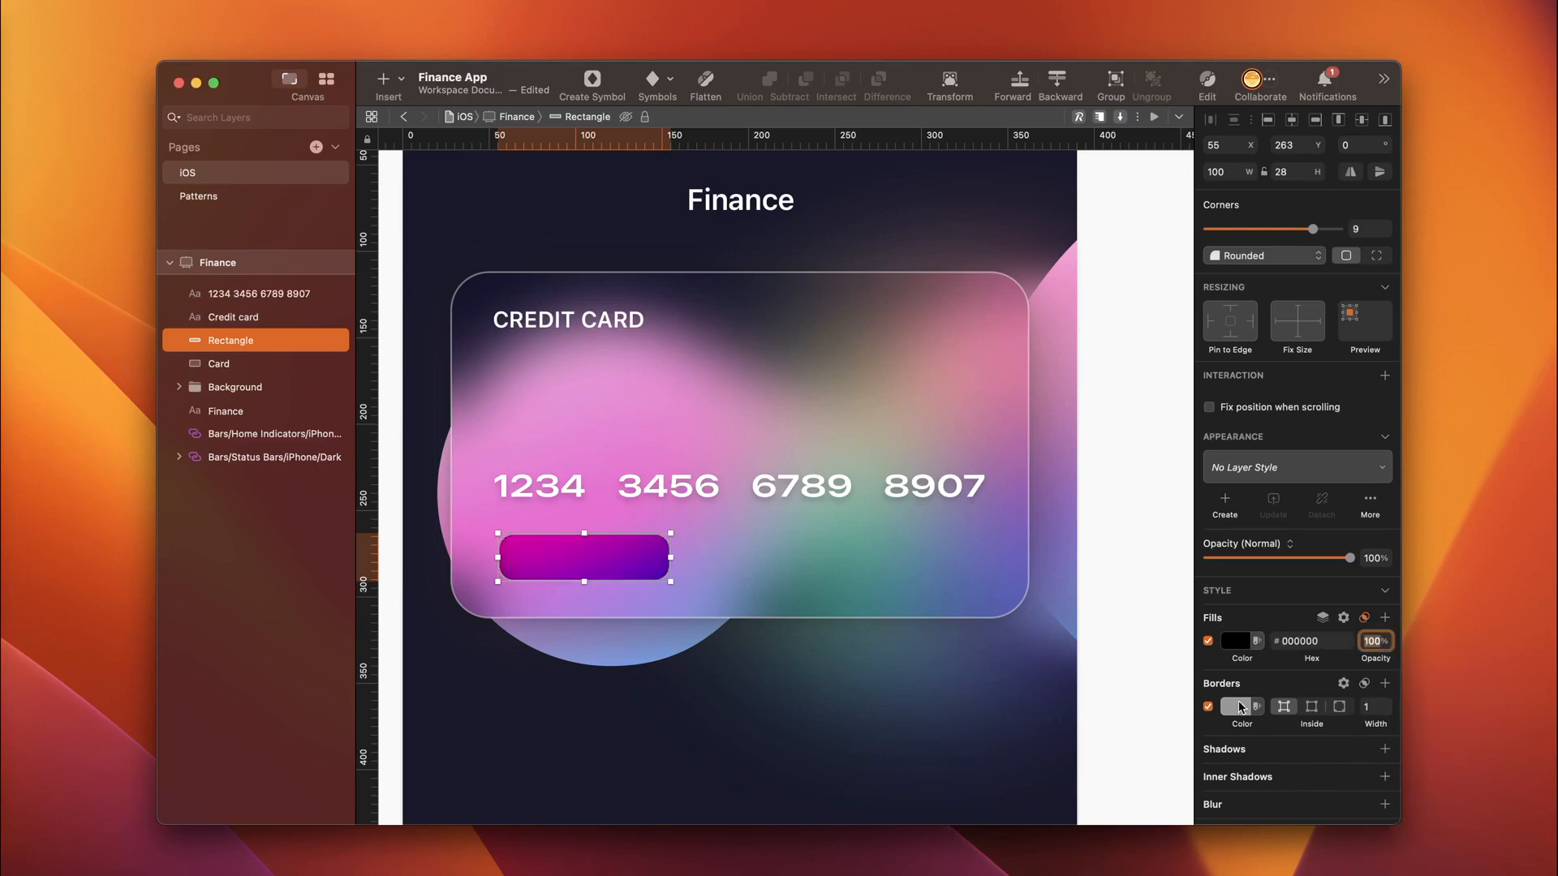
pyautogui.moveTo(1205, 708); pyautogui.dragTo(1125, 675)
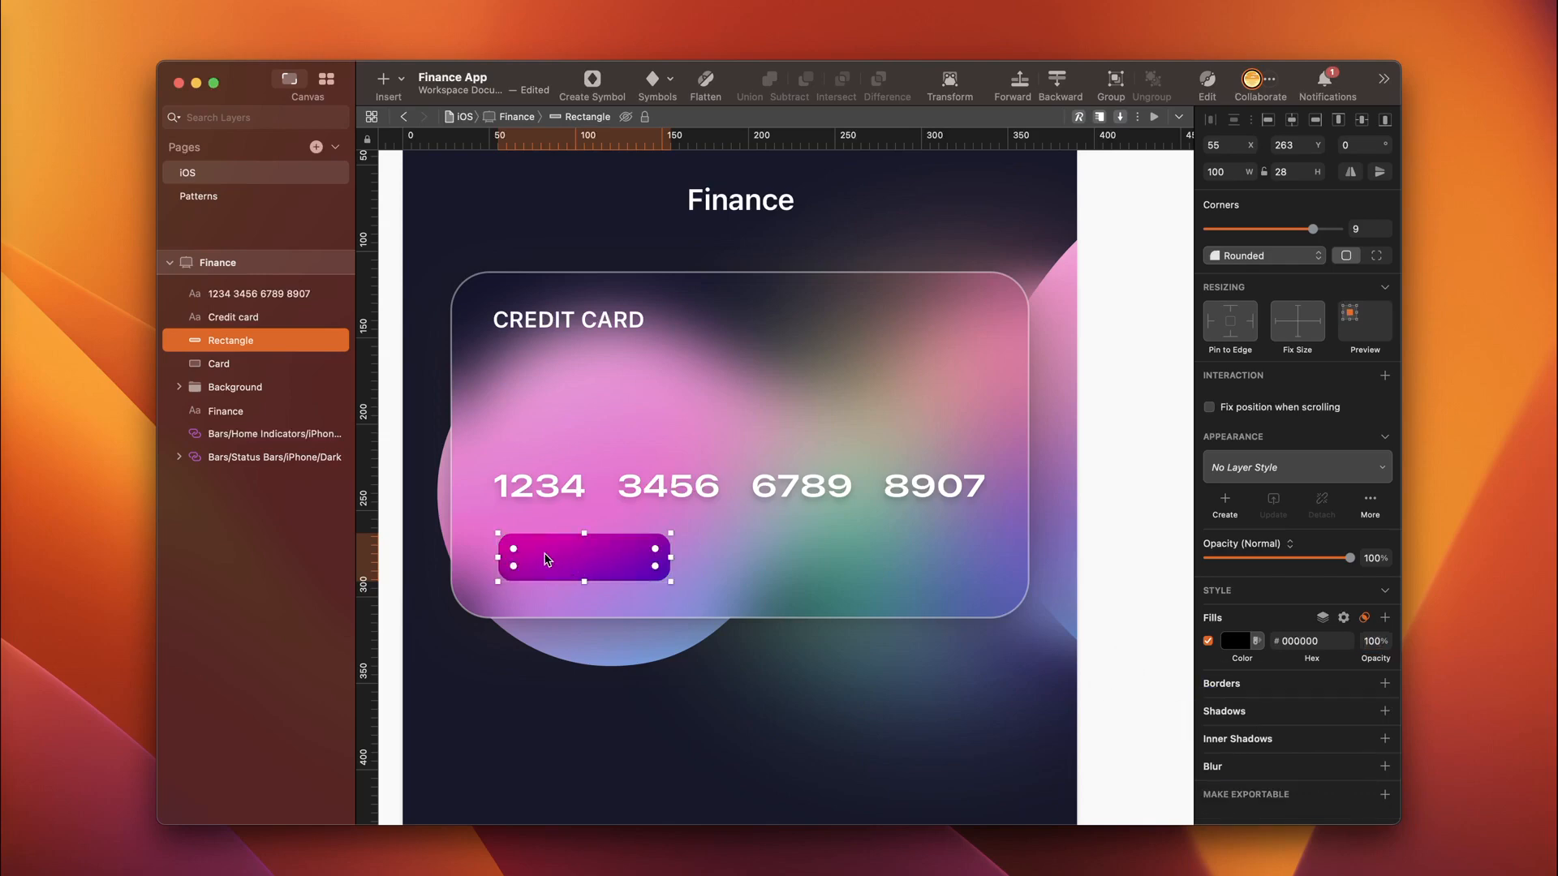
# Step: Nudge the small rectangle below the card number 3 px left and 5 px down, aligning it with the number's left edge
pyautogui.press('alt')
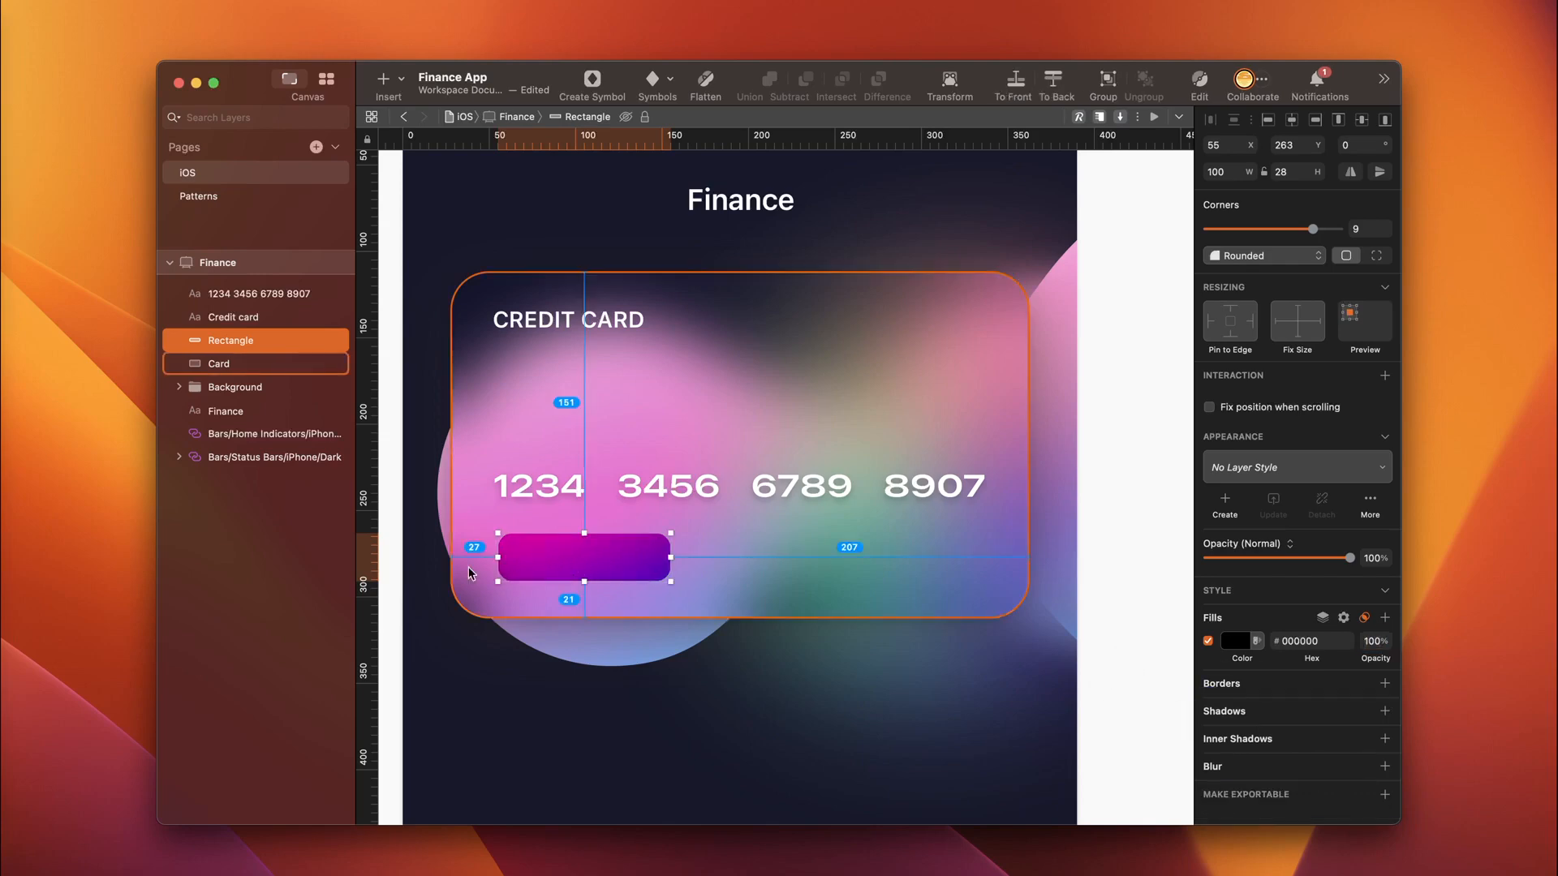
pyautogui.press('Left')
pyautogui.press('Left')
pyautogui.press('Left')
pyautogui.press('Down')
pyautogui.press('Down')
pyautogui.press('Down')
pyautogui.press('Down')
pyautogui.press('Down')
# Step: Add the text "Valid thru 06/24" over the small rectangle in SF Pro Regular, size 12
pyautogui.press('t')
pyautogui.click(548, 556)
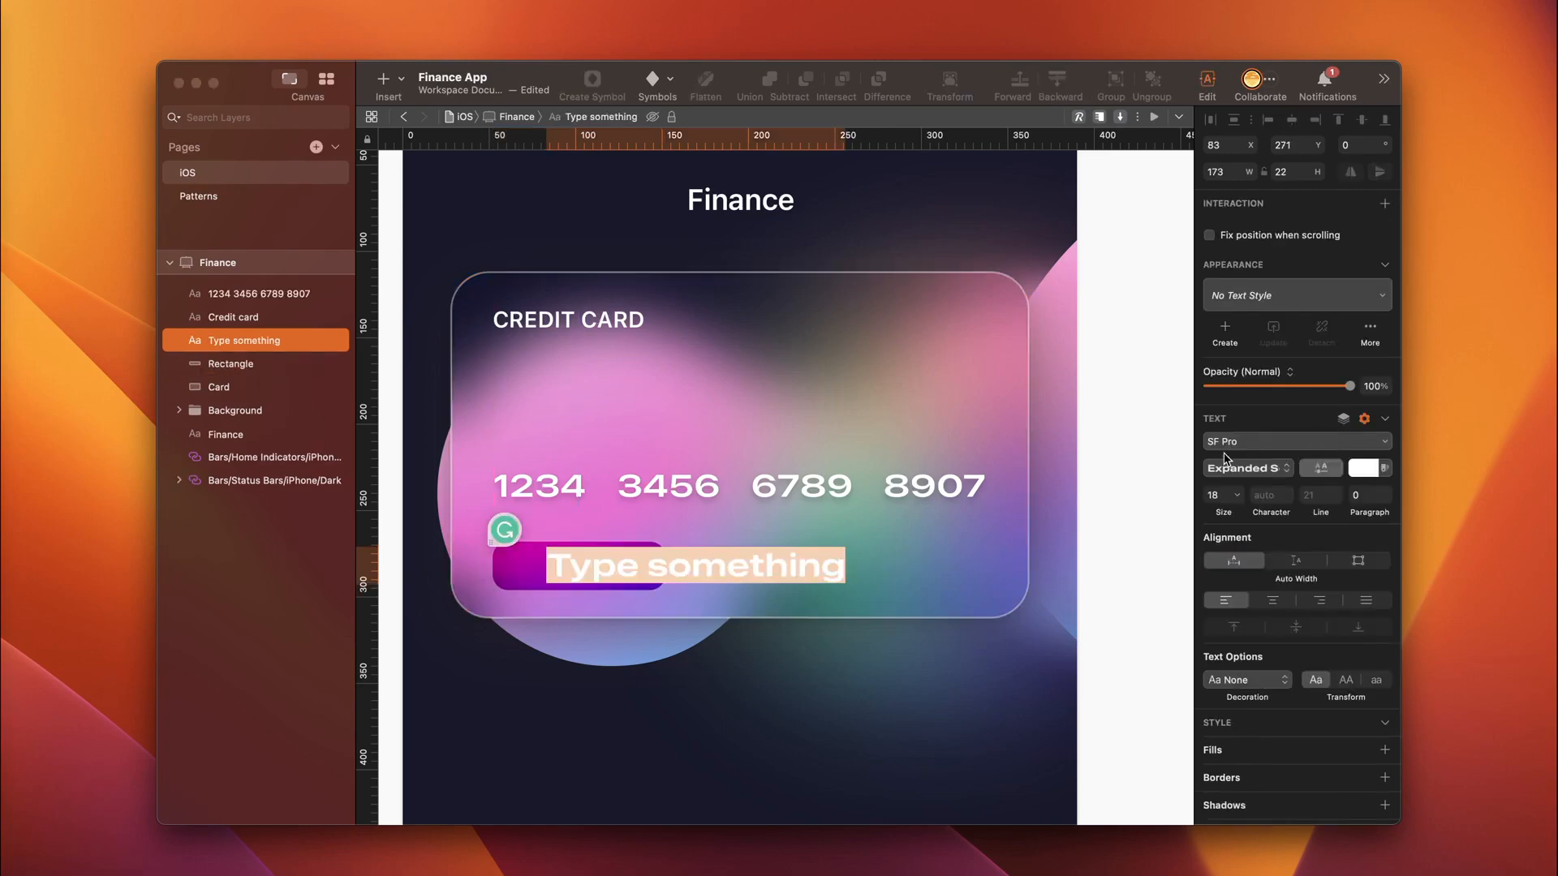
pyautogui.click(1227, 458)
pyautogui.click(1240, 448)
pyautogui.click(1213, 495)
pyautogui.write('12')
pyautogui.press('Return')
pyautogui.doubleClick(638, 577)
pyautogui.tripleClick(638, 578)
pyautogui.write('Valid thru 06')
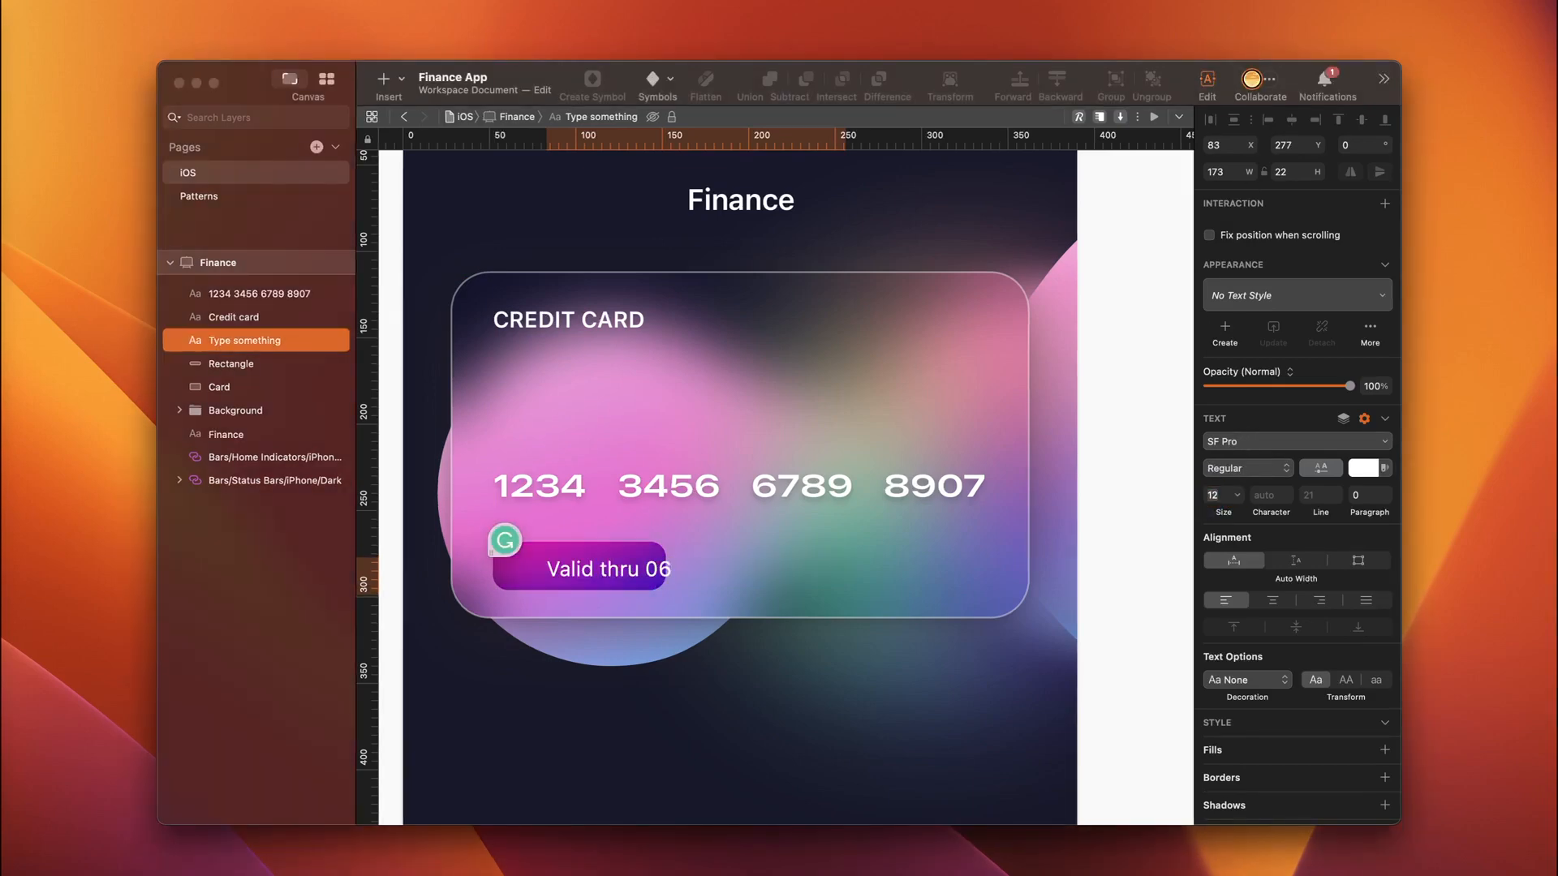
pyautogui.write('/24')
pyautogui.press('Escape')
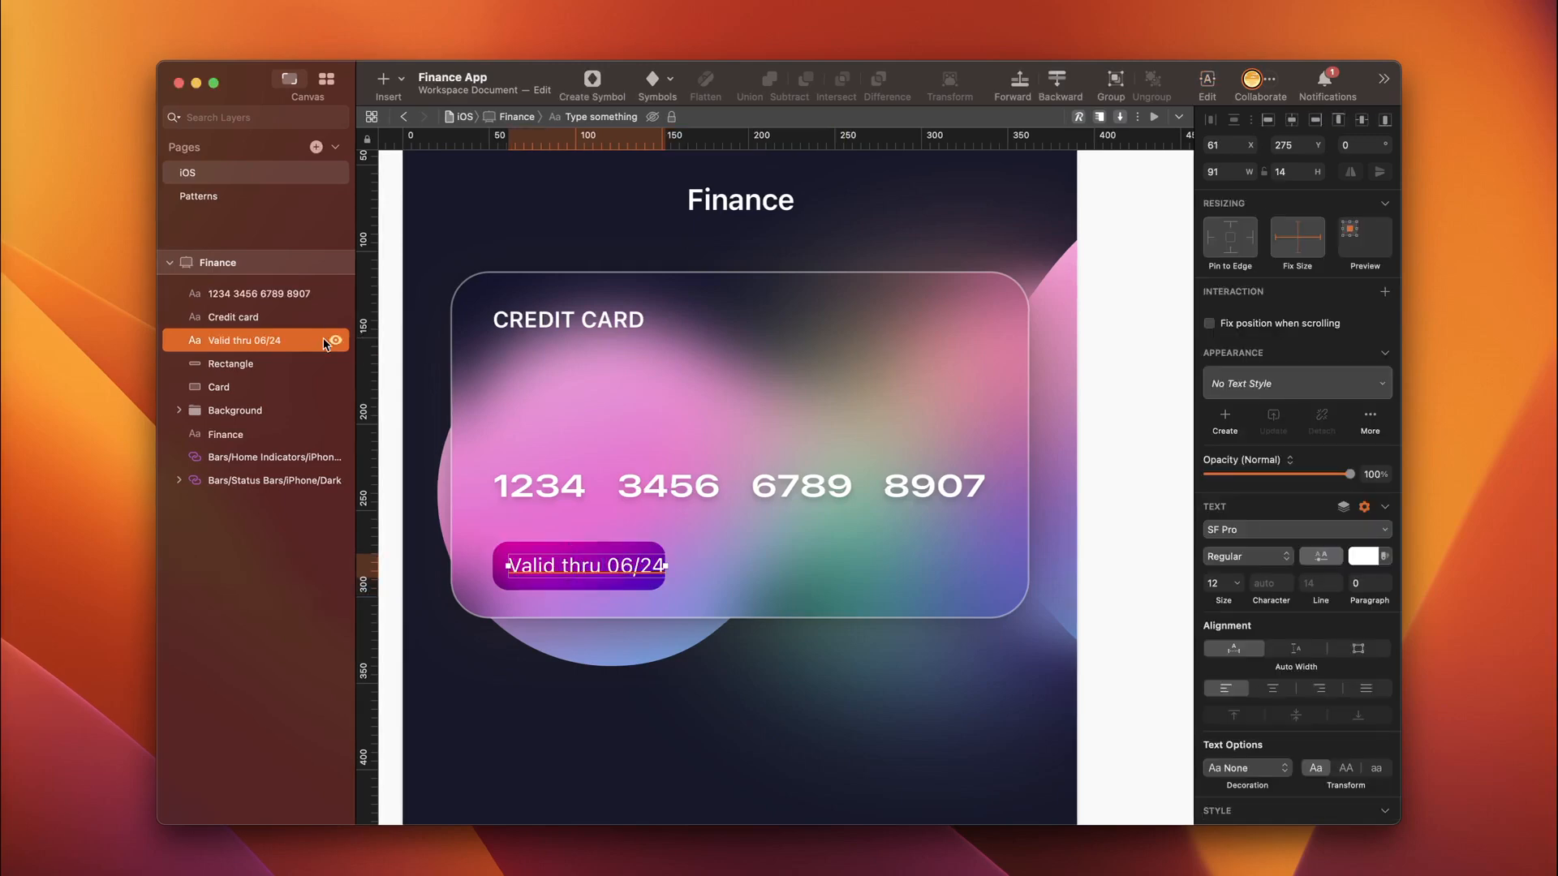
# Step: Group the validity text with its small rectangle and centre the two on each other horizontally and vertically
pyautogui.keyDown('shift'); pyautogui.click(221, 367); pyautogui.keyUp('shift')
pyautogui.press('super+g')
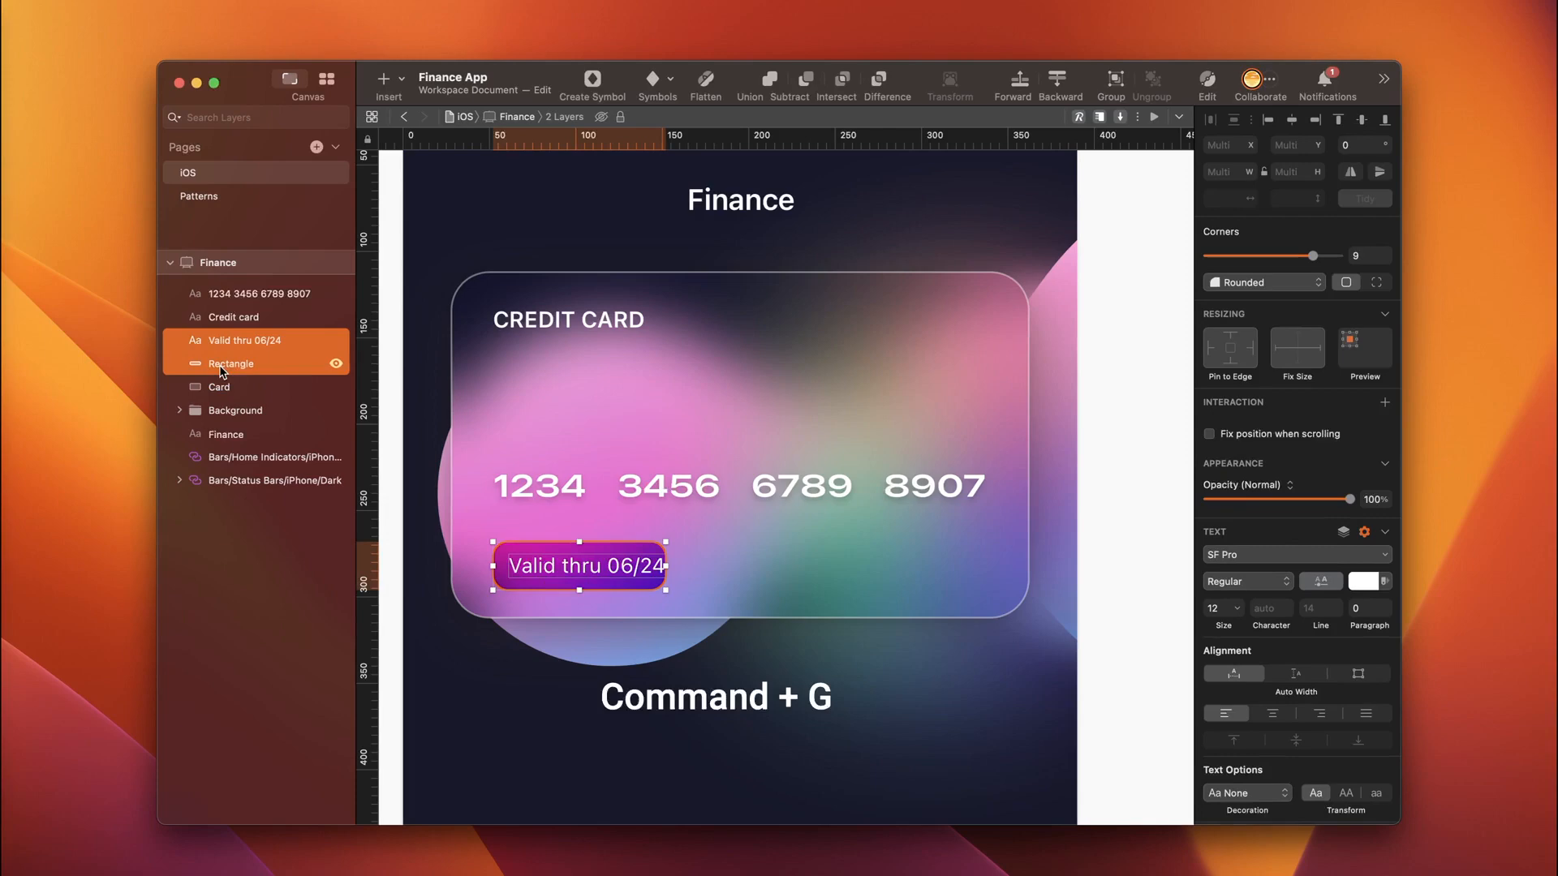
pyautogui.click(1292, 121)
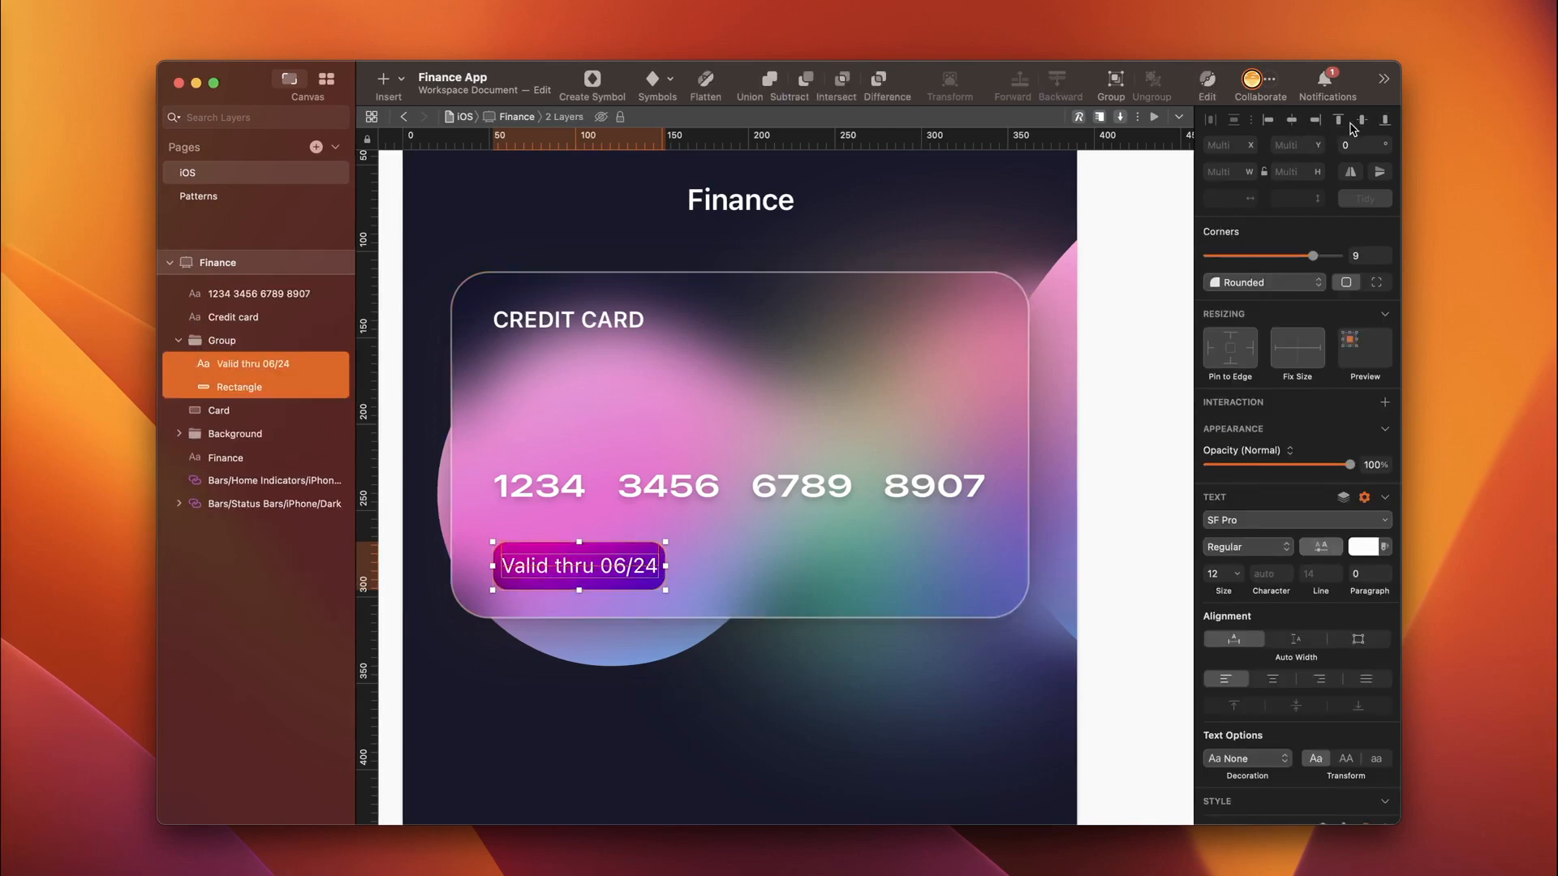
pyautogui.click(1364, 123)
# Step: Rename the group of the validity text and its rectangle as "Valid"
pyautogui.doubleClick(228, 340)
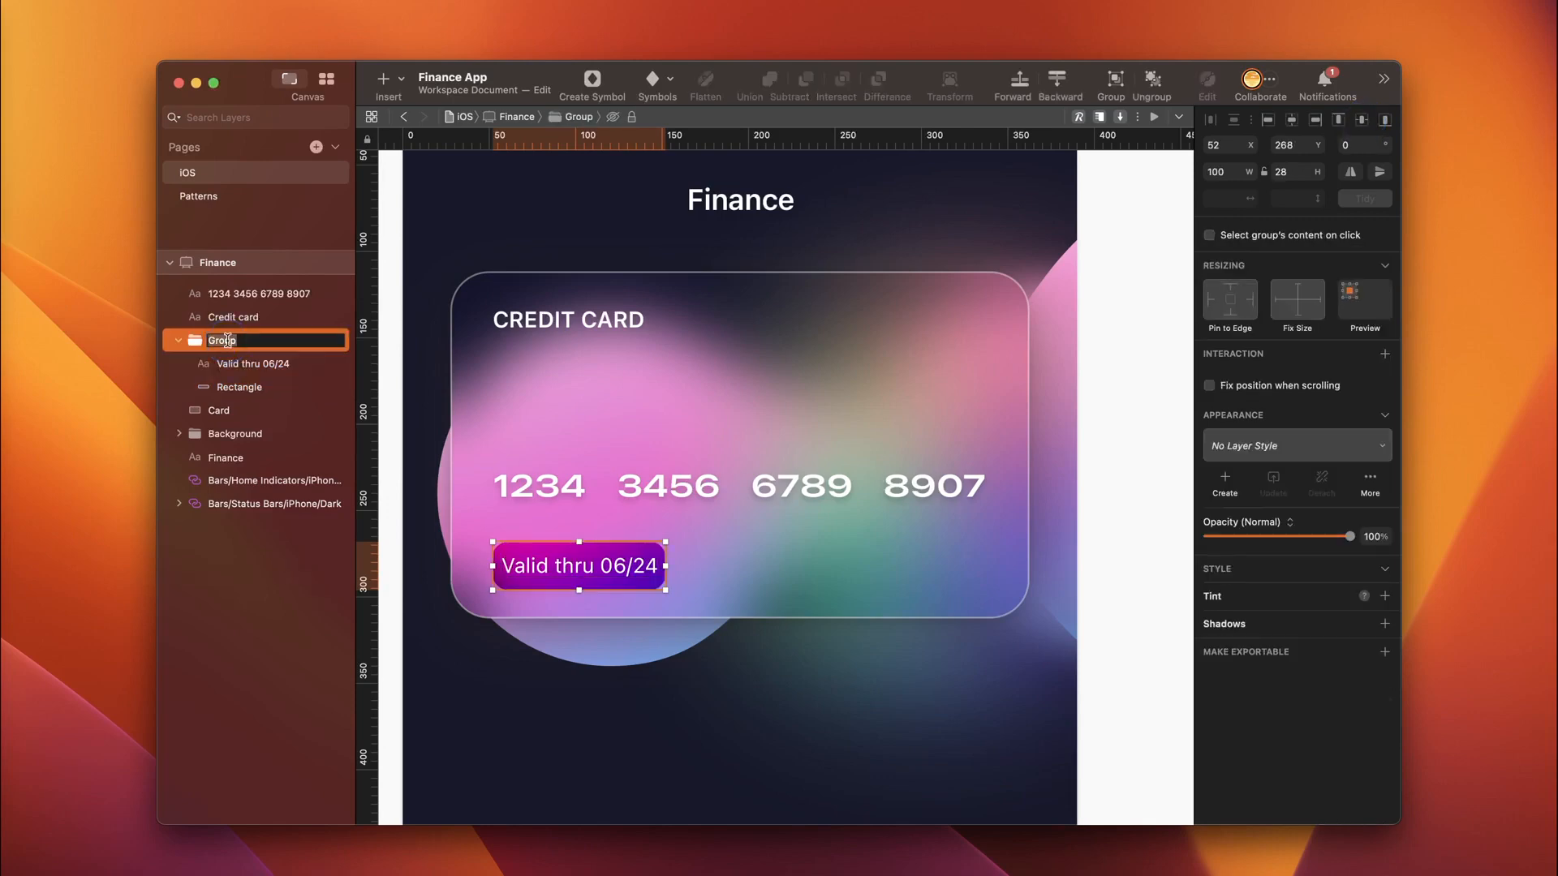
pyautogui.write('Valid')
pyautogui.click(275, 410)
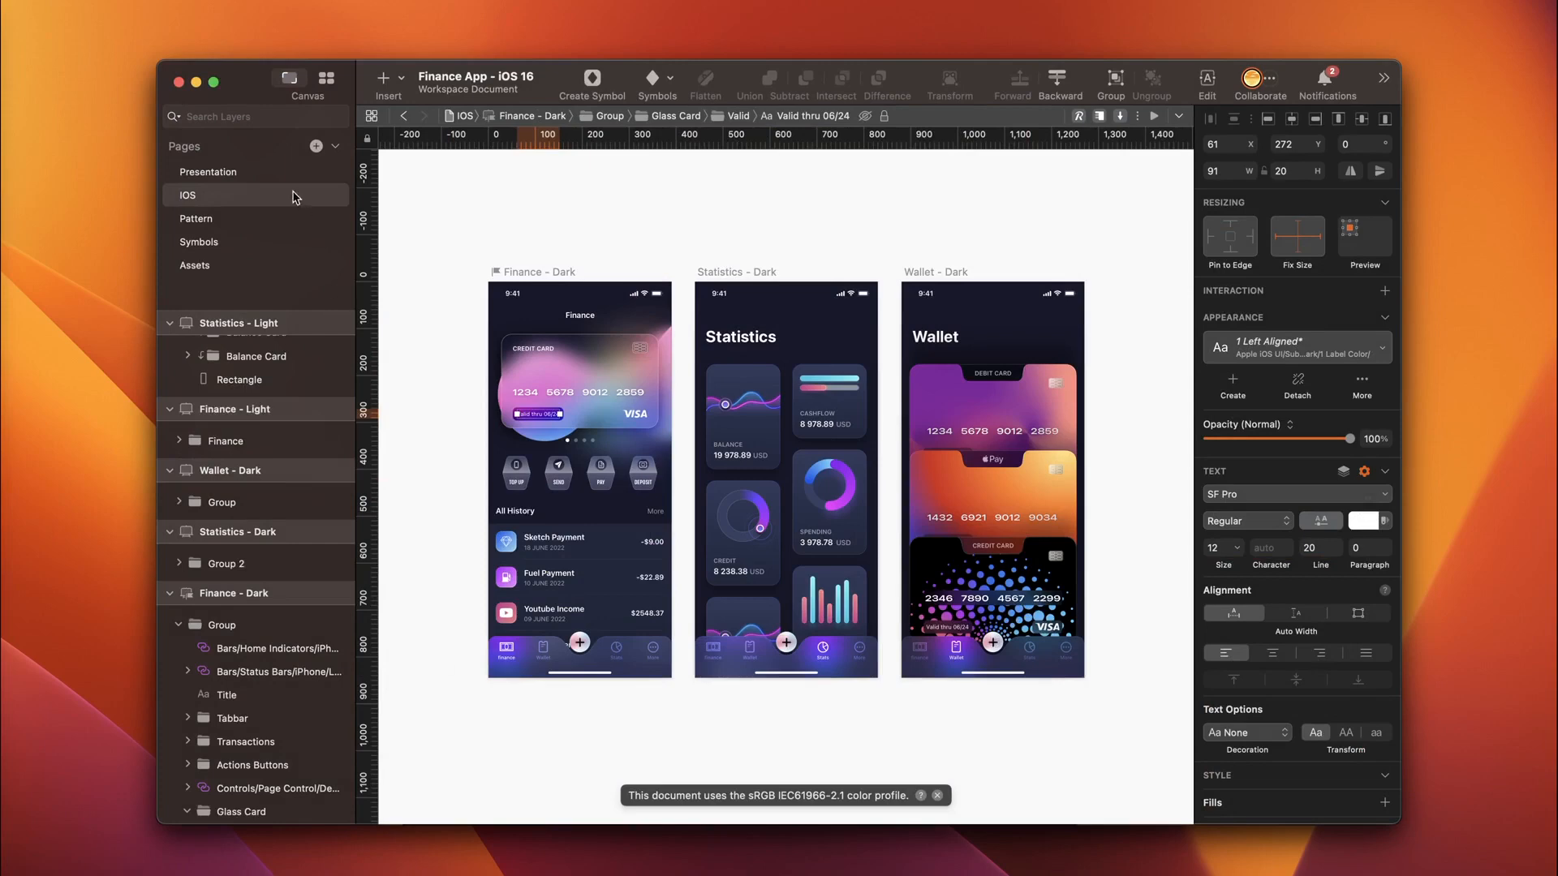
# Step: Copy the Visa logo from the Assets page of the Finance App - iOS 16 document and place it in the card's lower-right area
pyautogui.click(195, 266)
pyautogui.hscroll(-3, 599, 473)
pyautogui.click(560, 390)
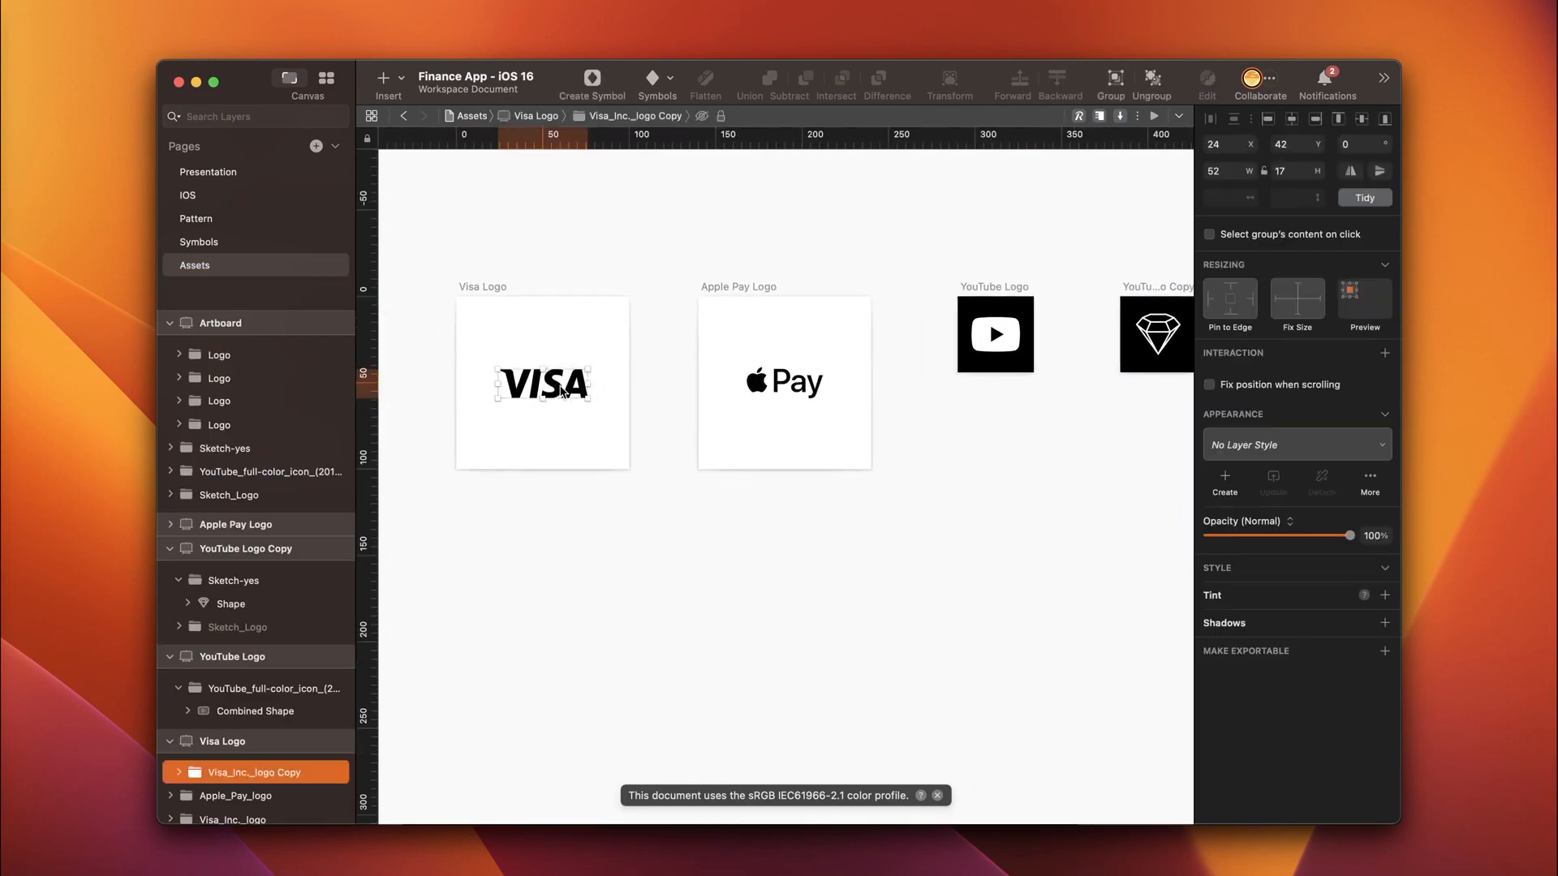
pyautogui.click(197, 82)
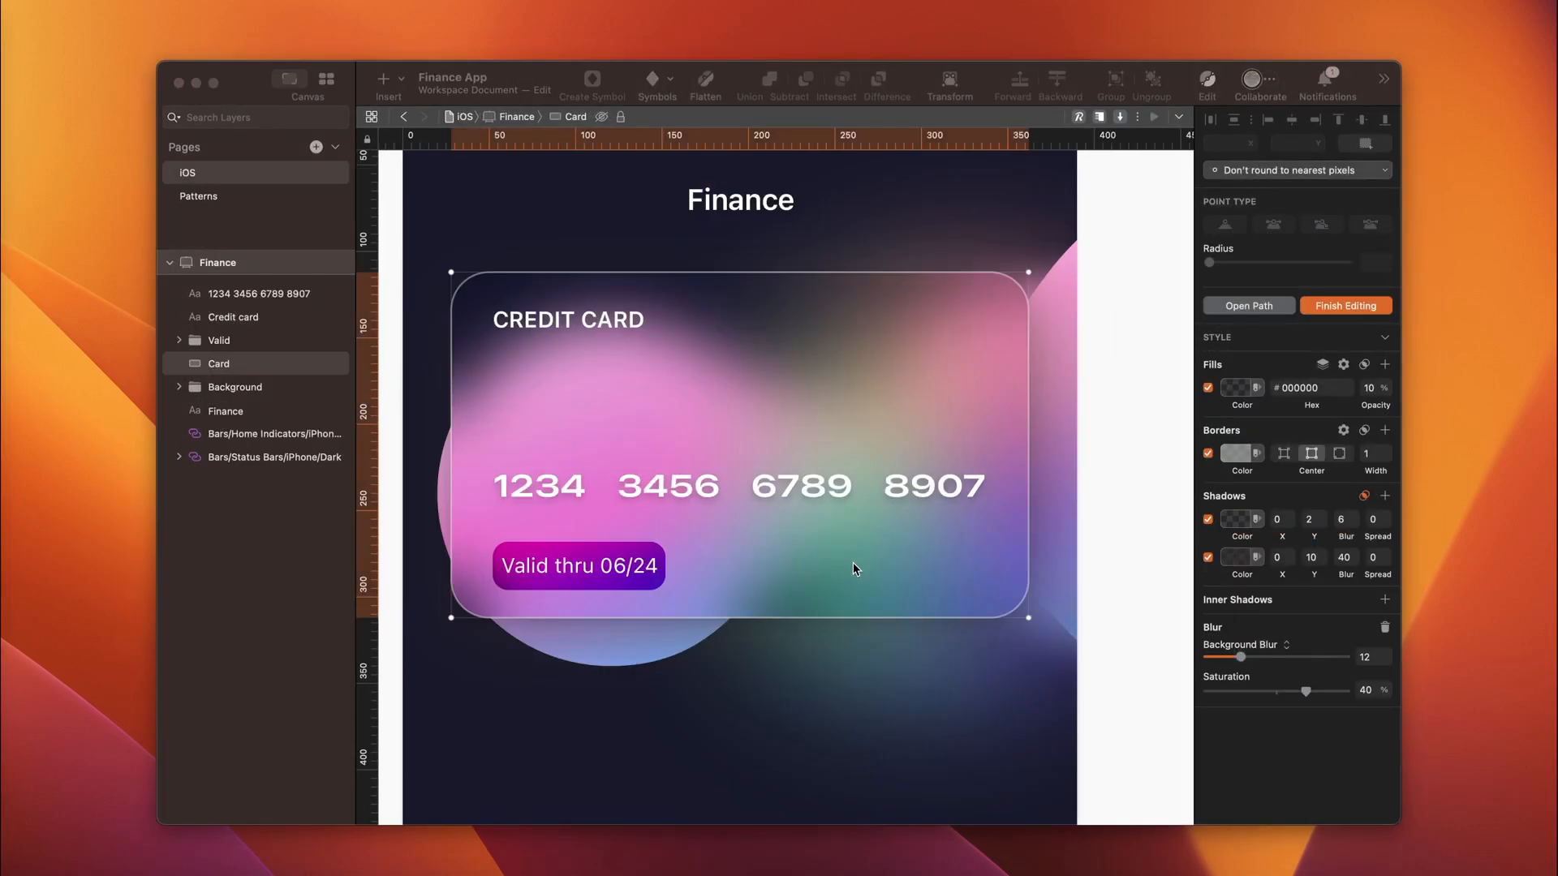
pyautogui.press('super+v')
pyautogui.moveTo(502, 176); pyautogui.dragTo(922, 575)
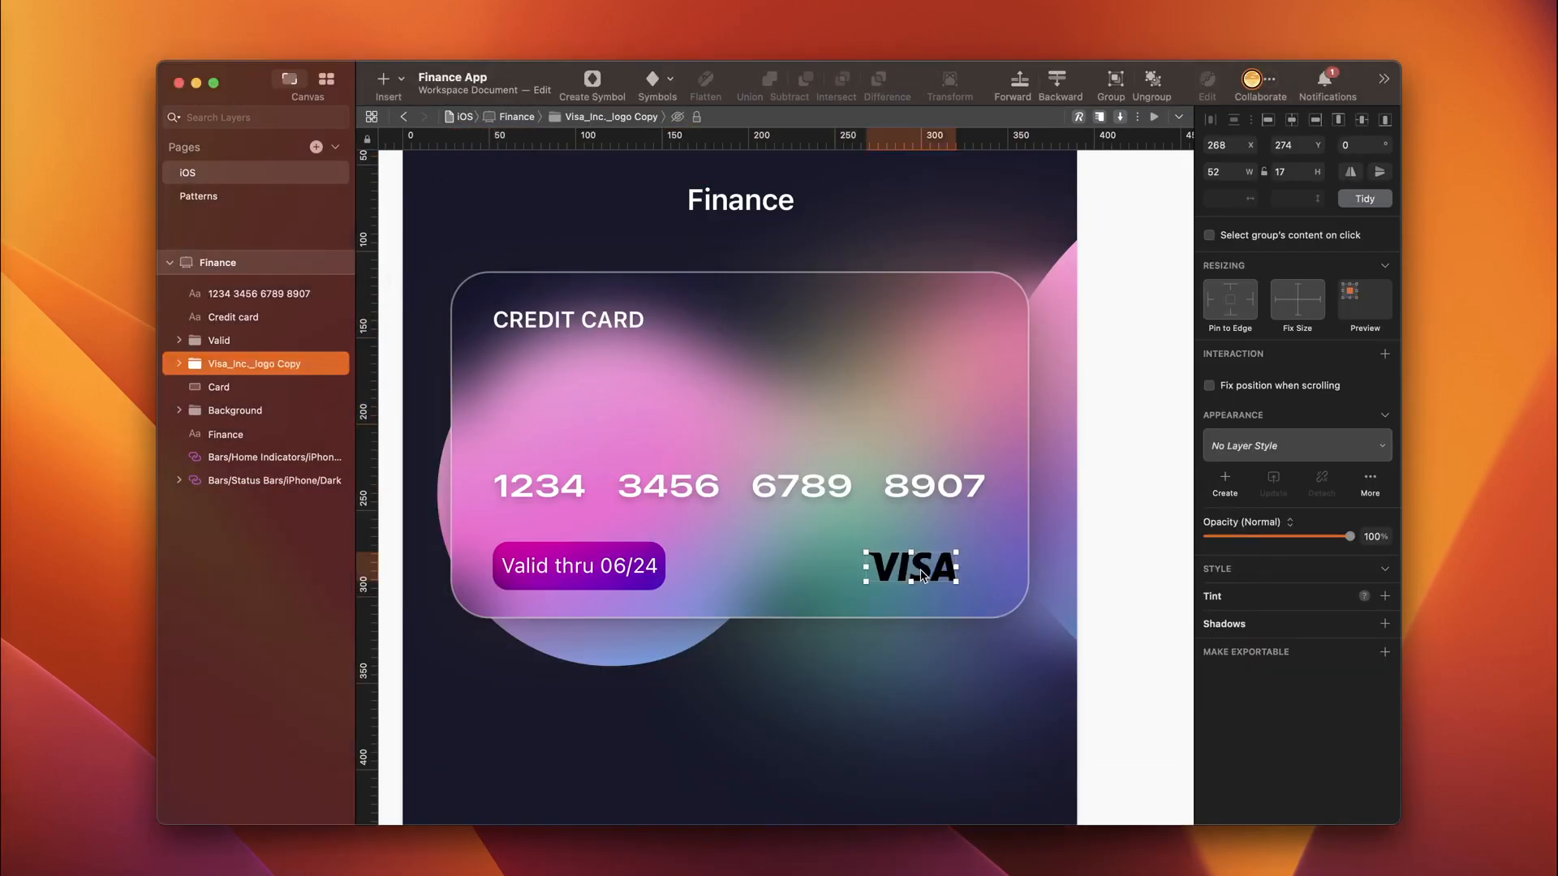
# Step: Fill all five paths of the Visa logo, from path17 to polygon9, with white
pyautogui.click(179, 364)
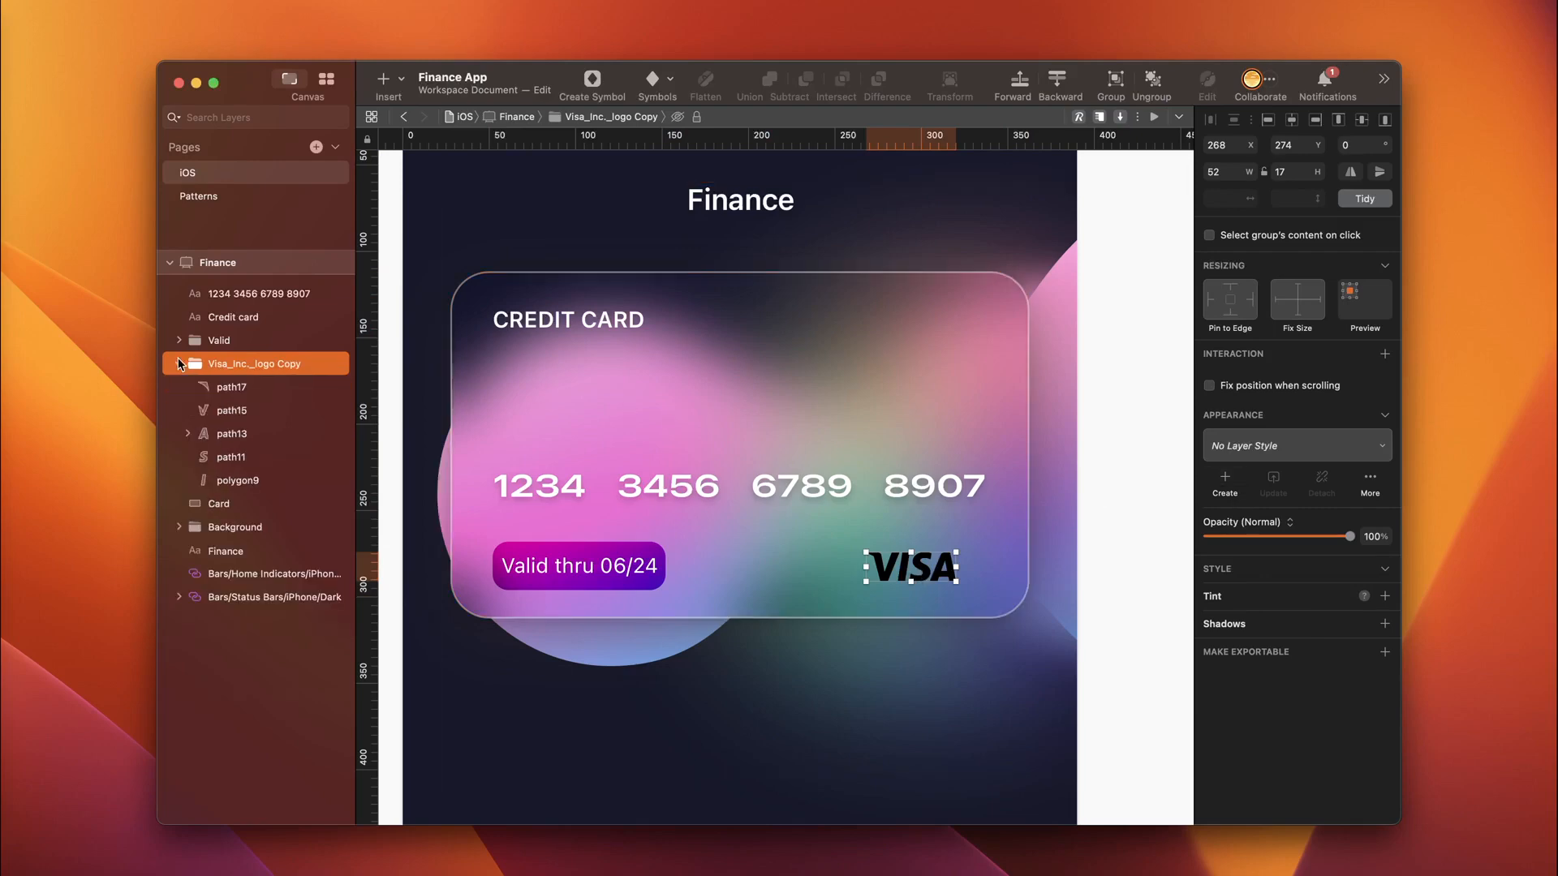
pyautogui.click(243, 387)
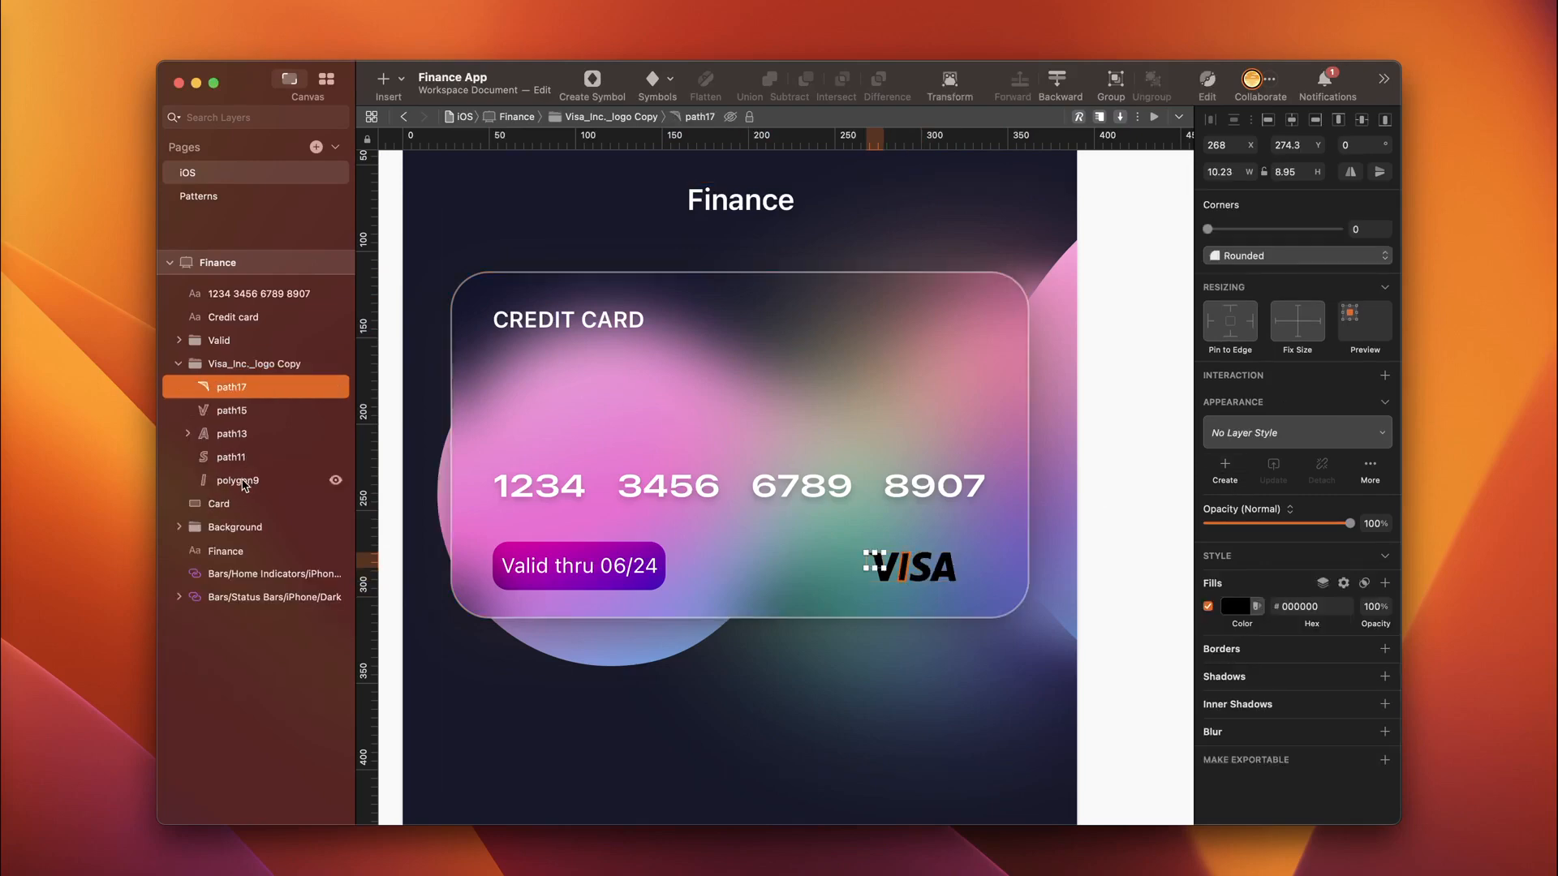
pyautogui.keyDown('shift'); pyautogui.click(244, 481); pyautogui.keyUp('shift')
pyautogui.click(1235, 632)
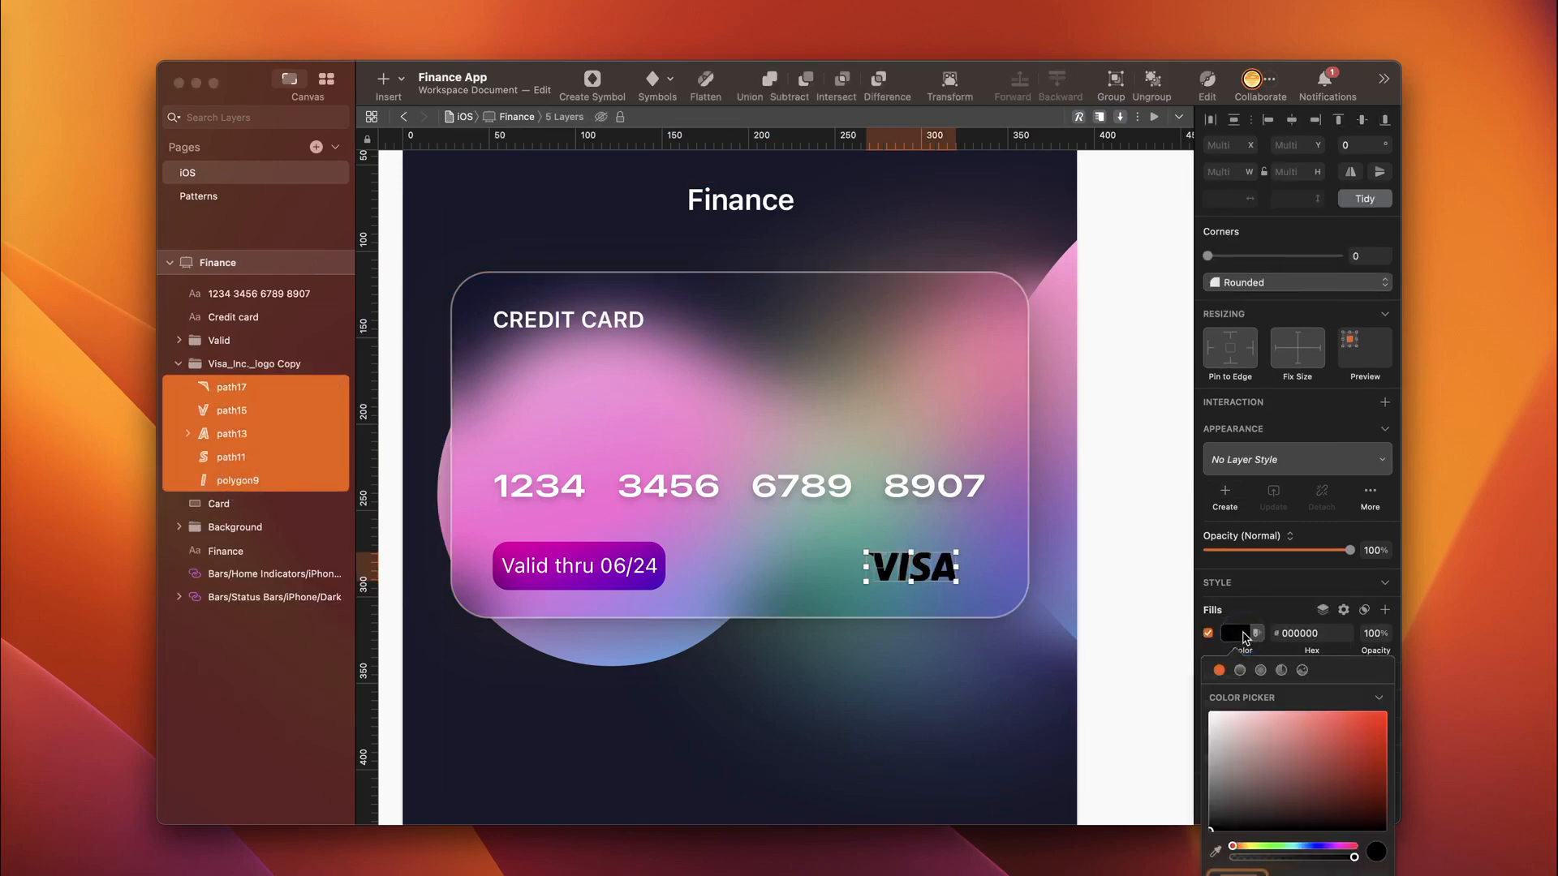
pyautogui.click(1225, 738)
pyautogui.click(948, 567)
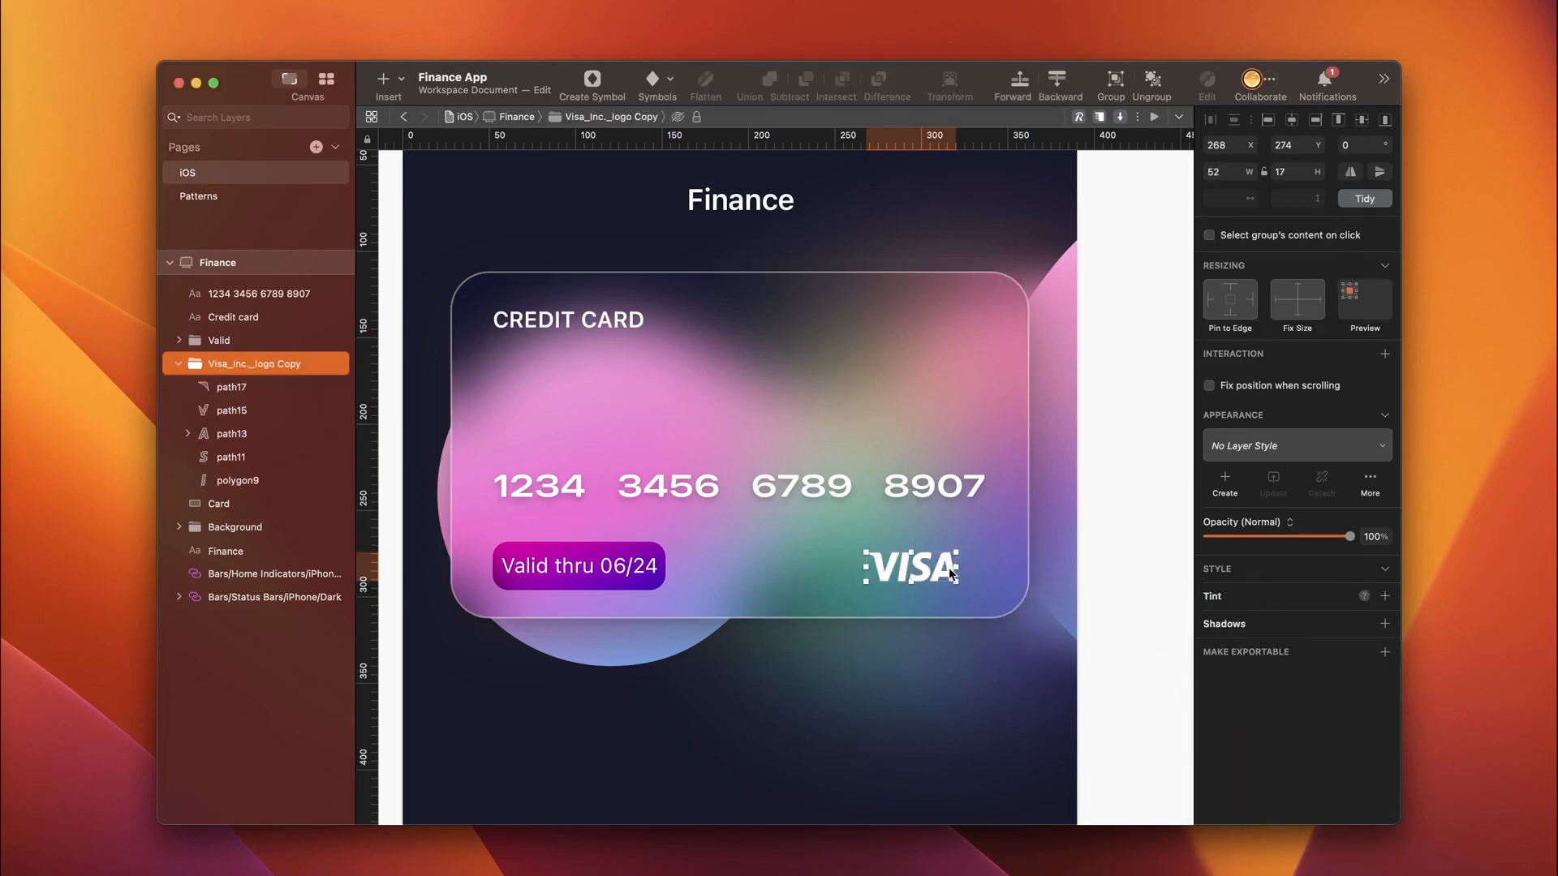
# Step: Shift the Visa logo 18 px right and 1 px up, to X 286 and Y 273
pyautogui.press('alt')
pyautogui.hotkey('shift', 'Right')
pyautogui.hotkey('shift', 'Right')
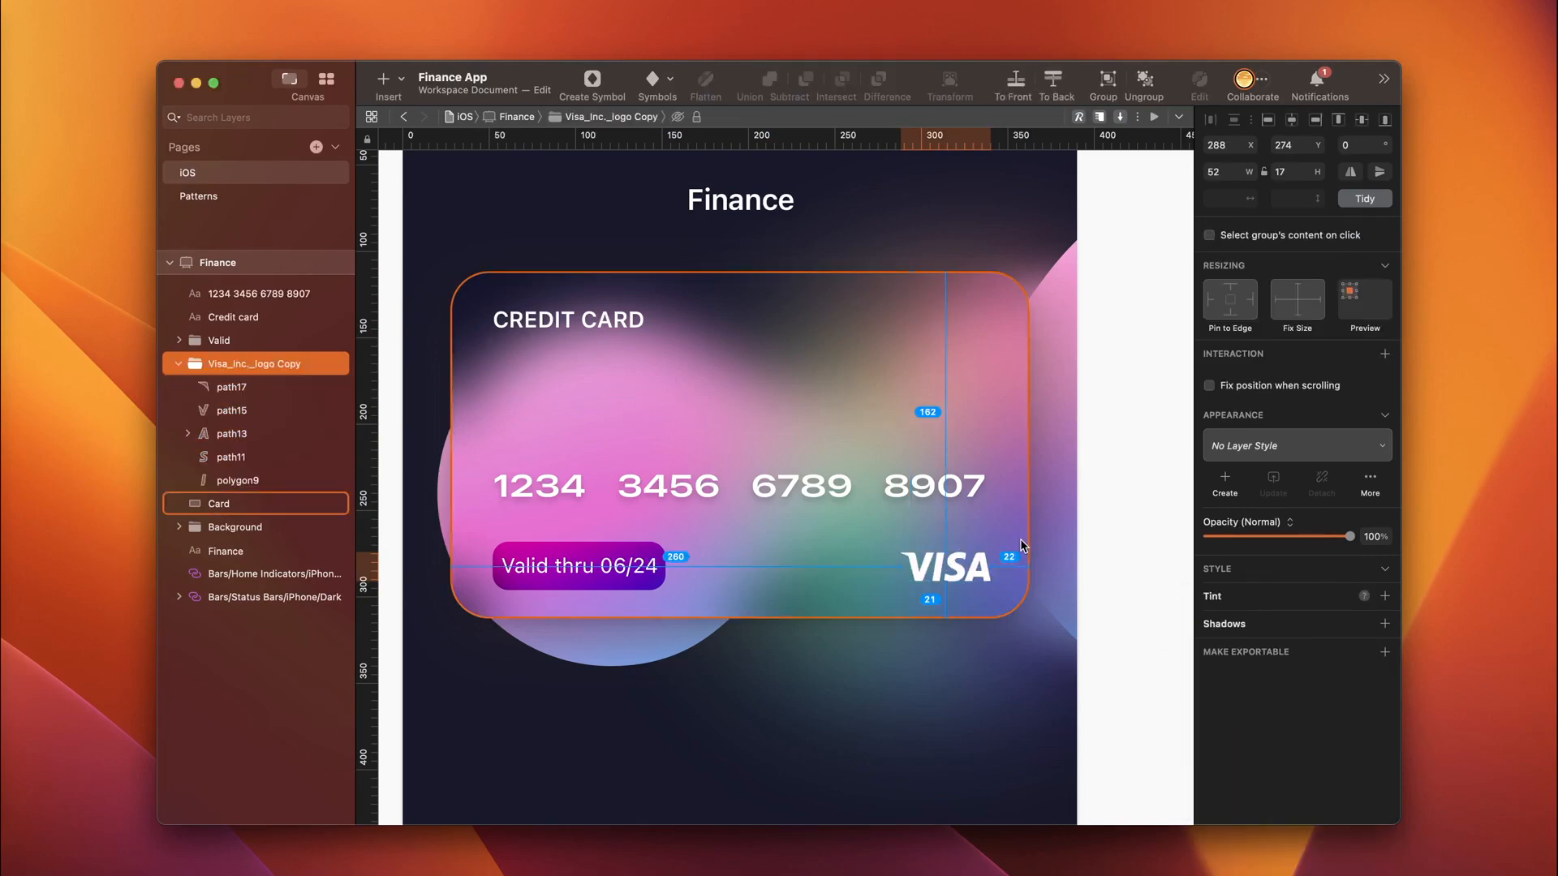
pyautogui.press('Left')
pyautogui.press('Left')
pyautogui.press('Up')
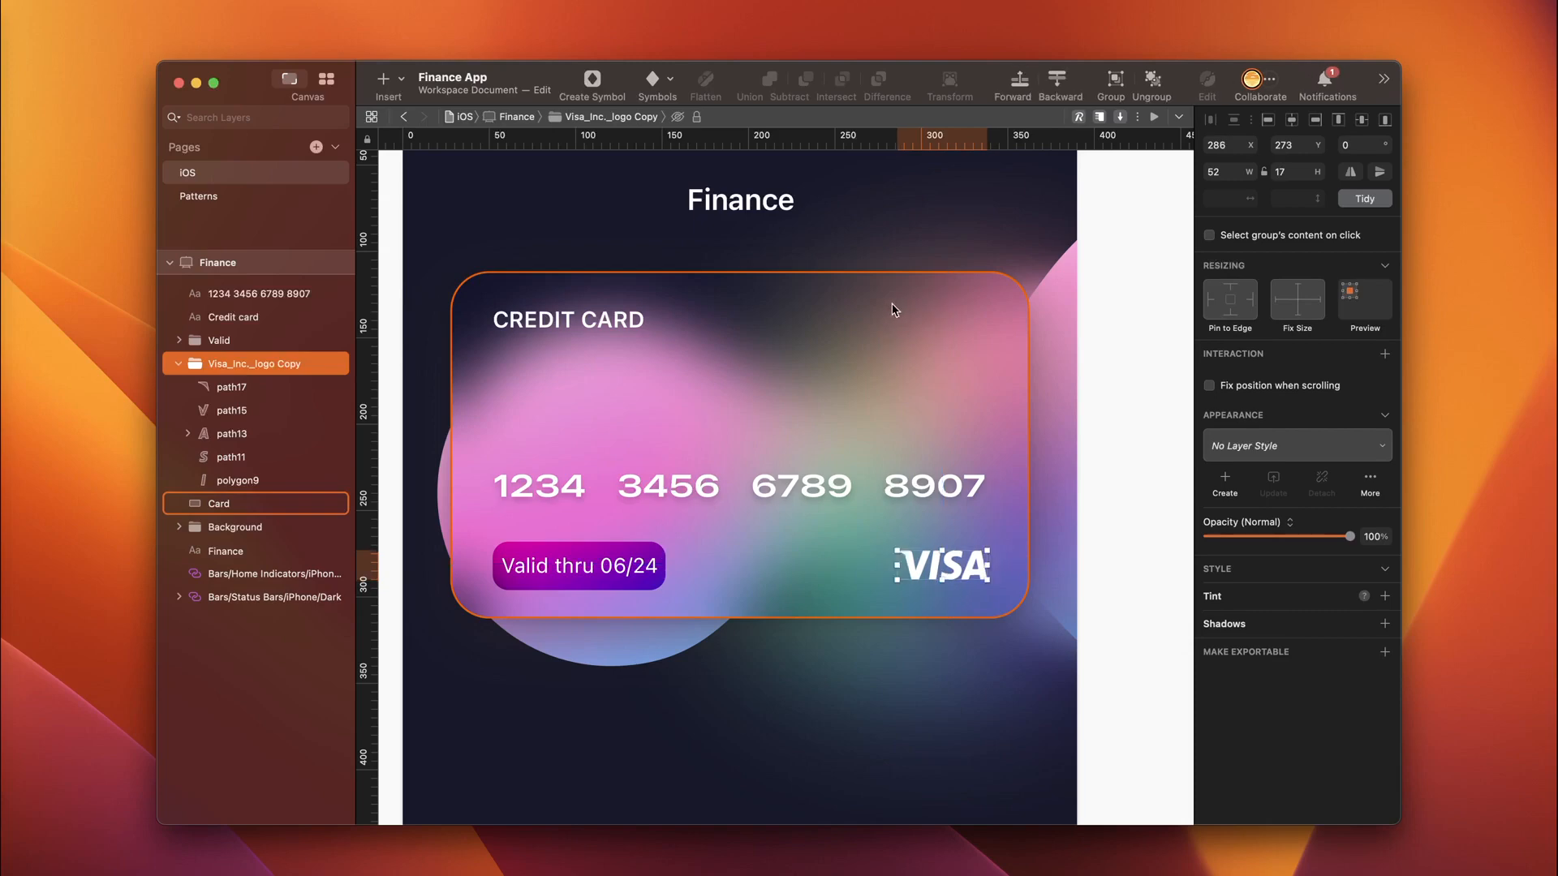
# Step: Draw a chip rectangle in the card's upper-right corner, 30 wide and about 21 high, with a corner radius of 4
pyautogui.hscroll(-3, 1131, 665)
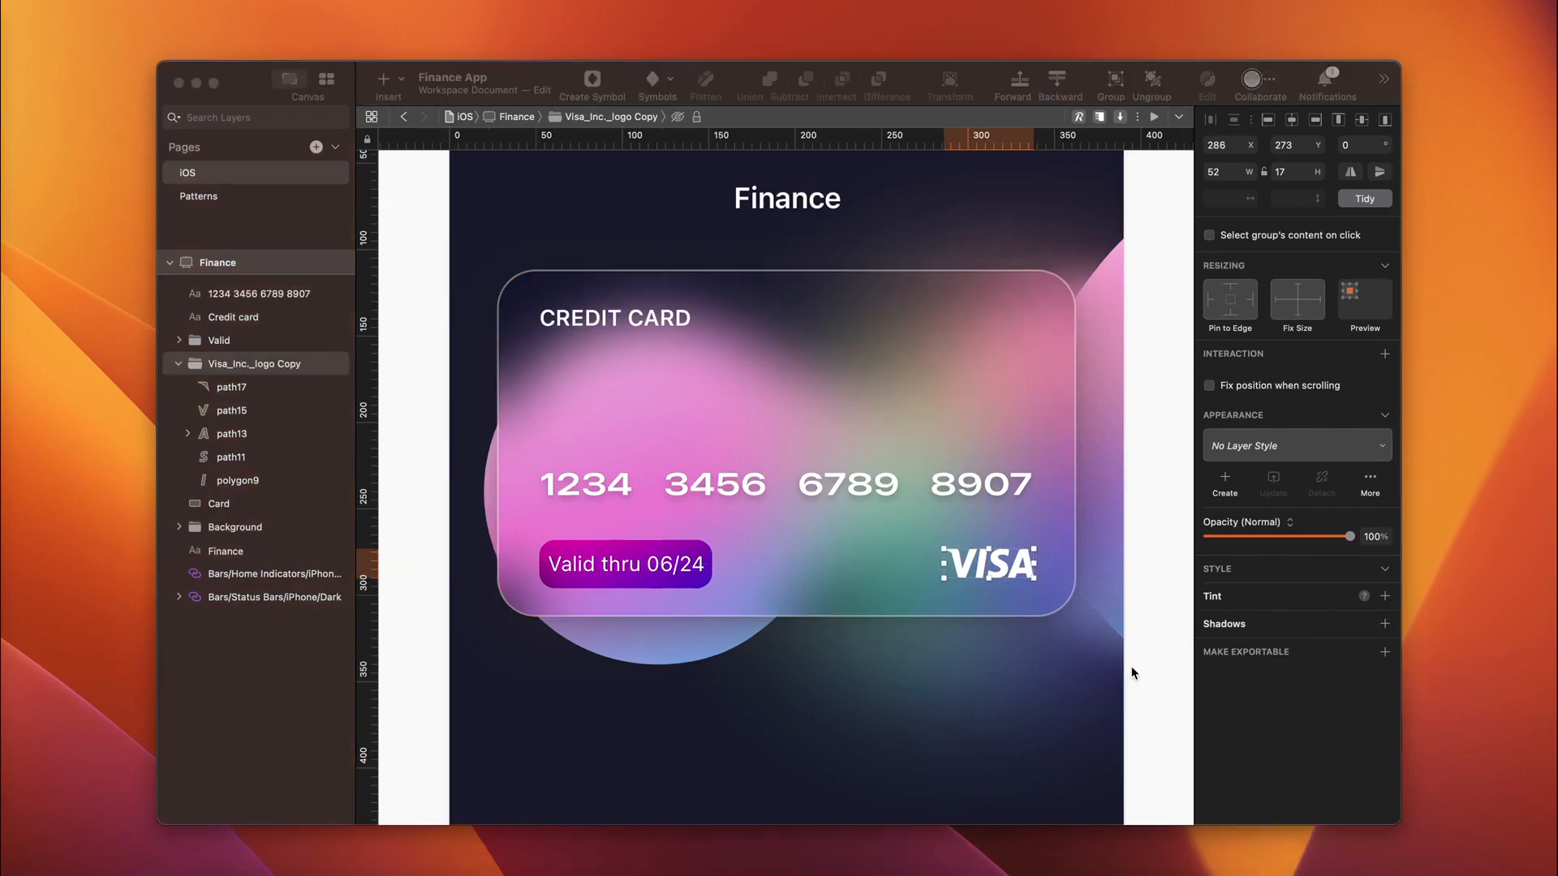
pyautogui.press('r')
pyautogui.moveTo(1044, 341)
pyautogui.mouseDown()
pyautogui.moveTo(974, 320)
pyautogui.moveTo(982, 306)
pyautogui.mouseUp()
pyautogui.click(1203, 172)
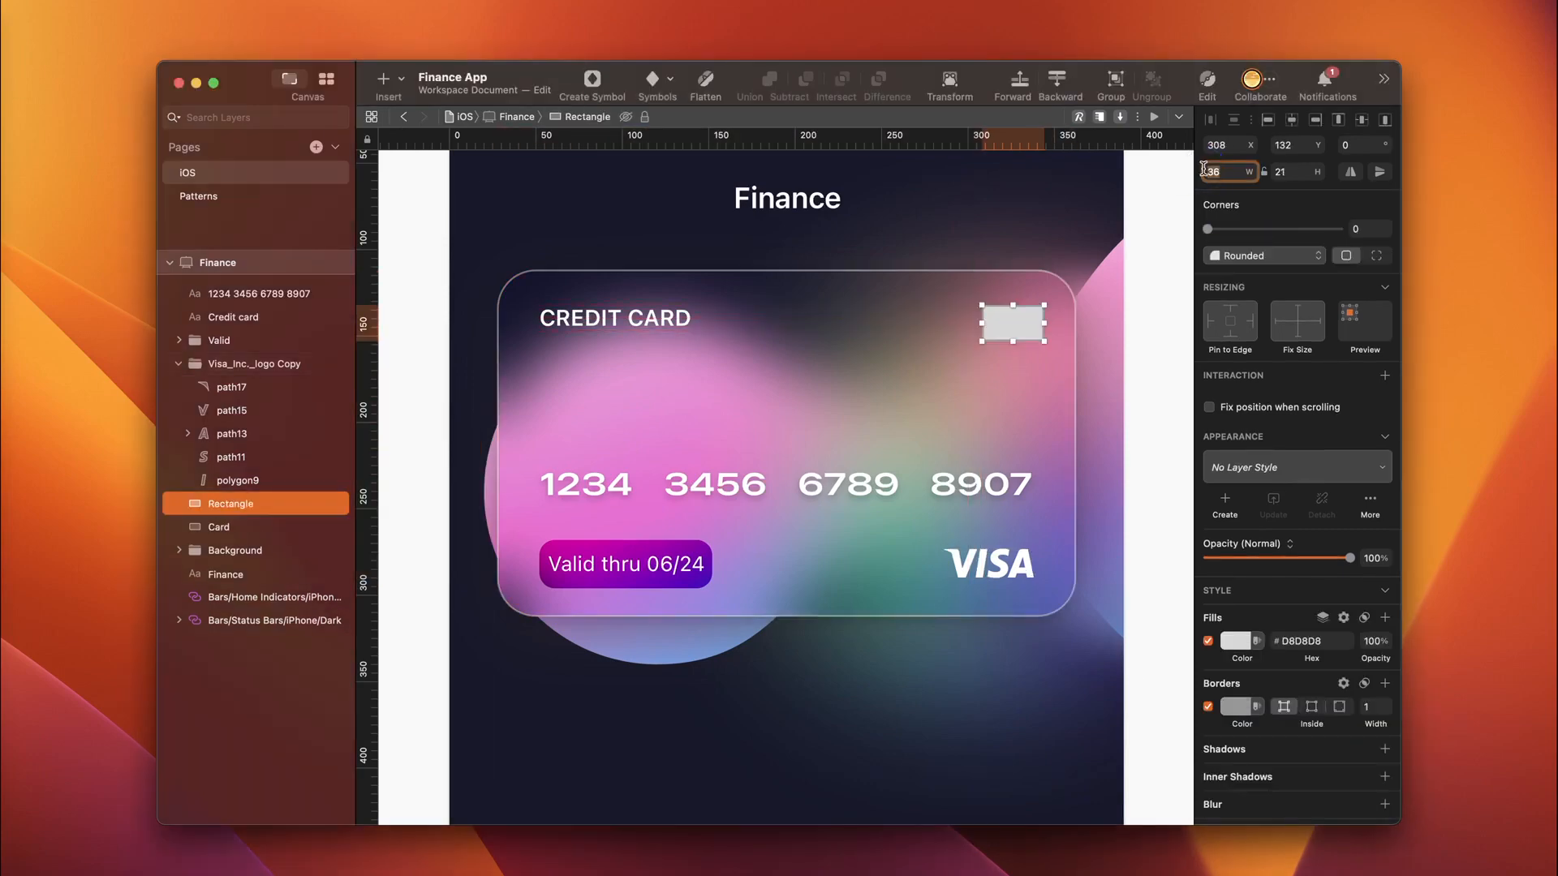
pyautogui.write('30')
pyautogui.click(1369, 229)
pyautogui.write('4')
pyautogui.press('Return')
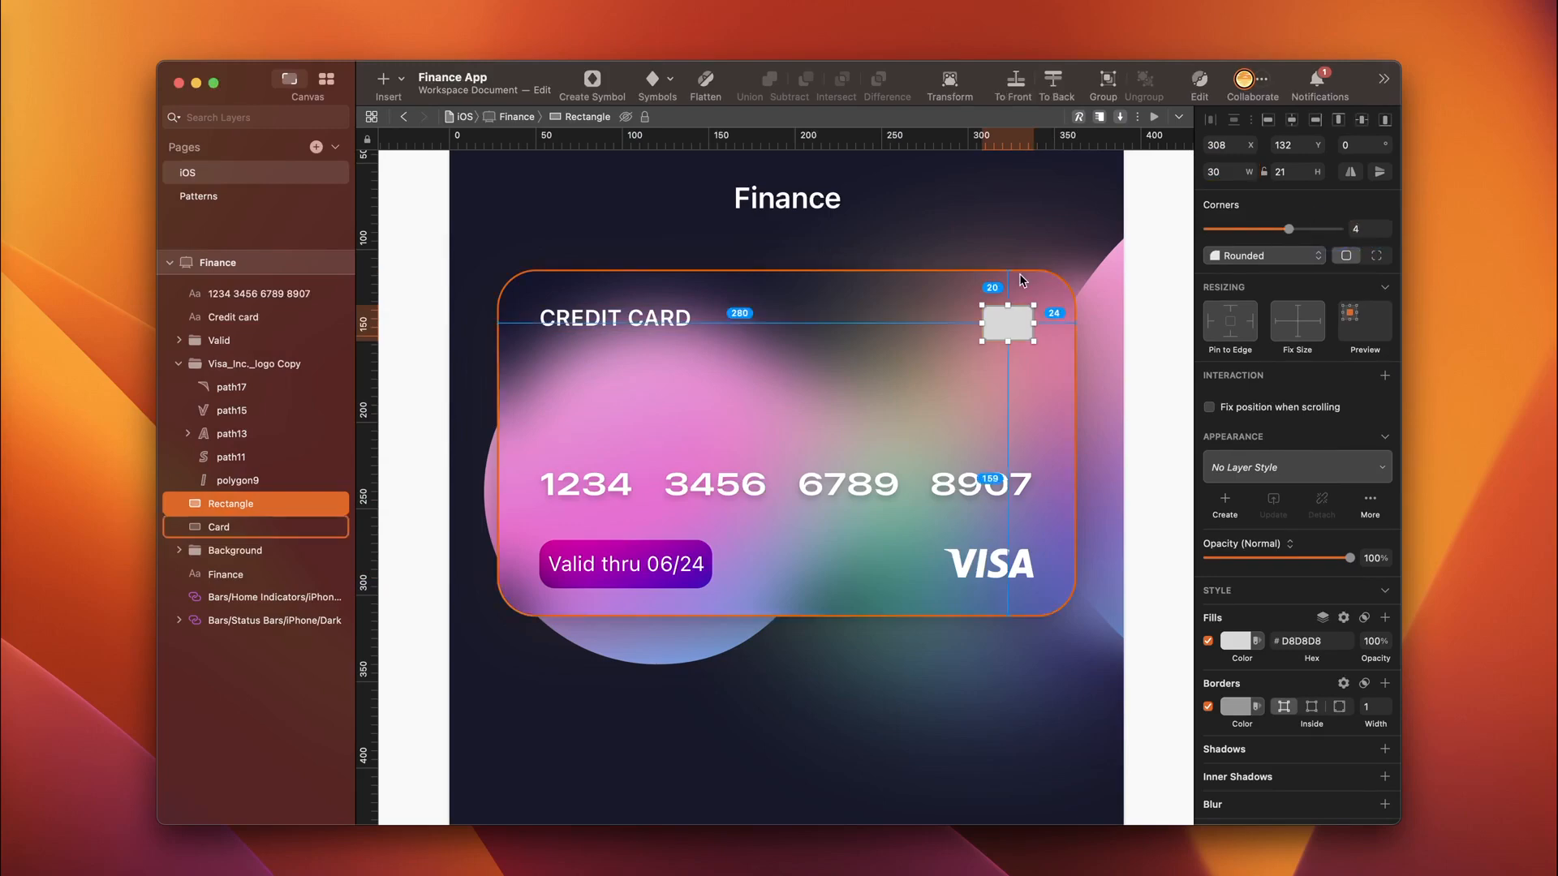
# Step: Nudge the chip rectangle 3 px up, lining it up with the Credit Card label
pyautogui.press('Up')
pyautogui.press('Up')
pyautogui.press('Up')
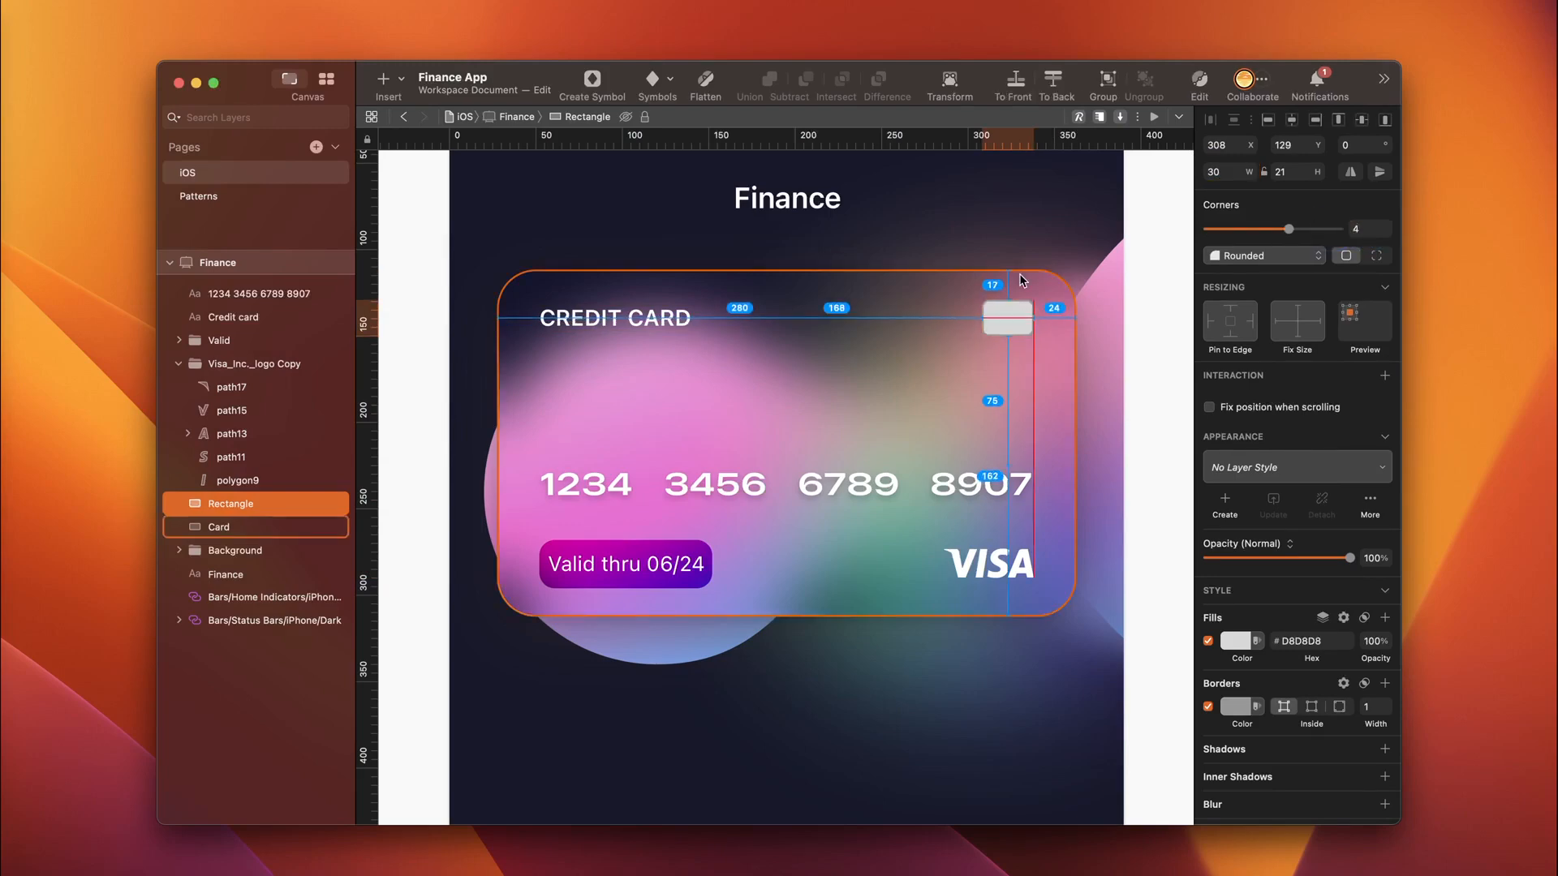
pyautogui.press('Tab')
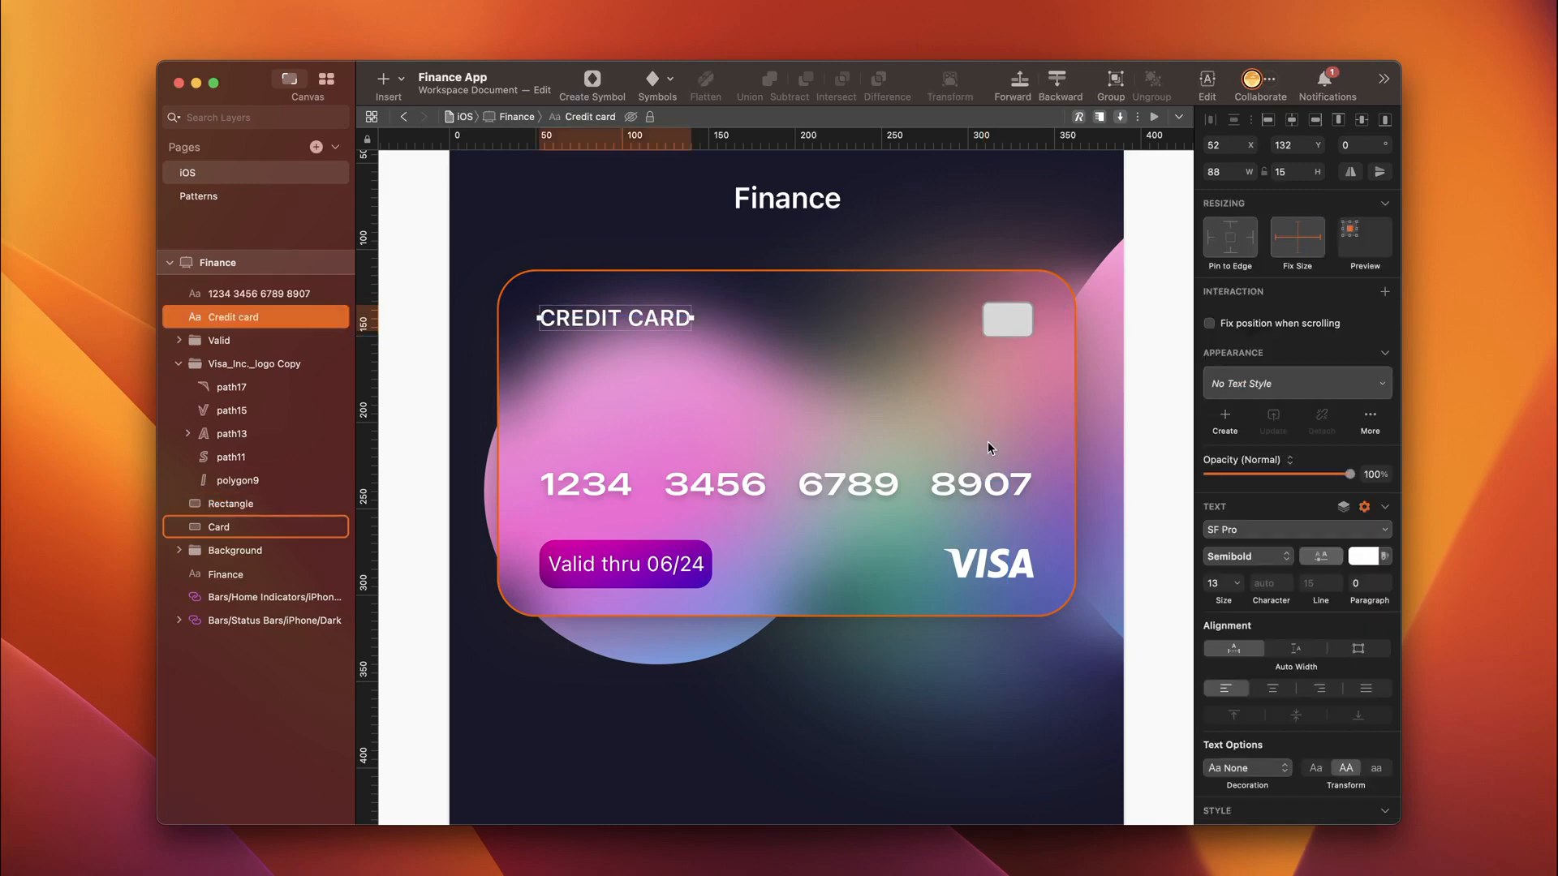
# Step: Draw an 11 by 5 pill in the chip's upper-left corner with corner radius 2.5, fill E24D4D and no border
pyautogui.scroll(10, 987, 426)
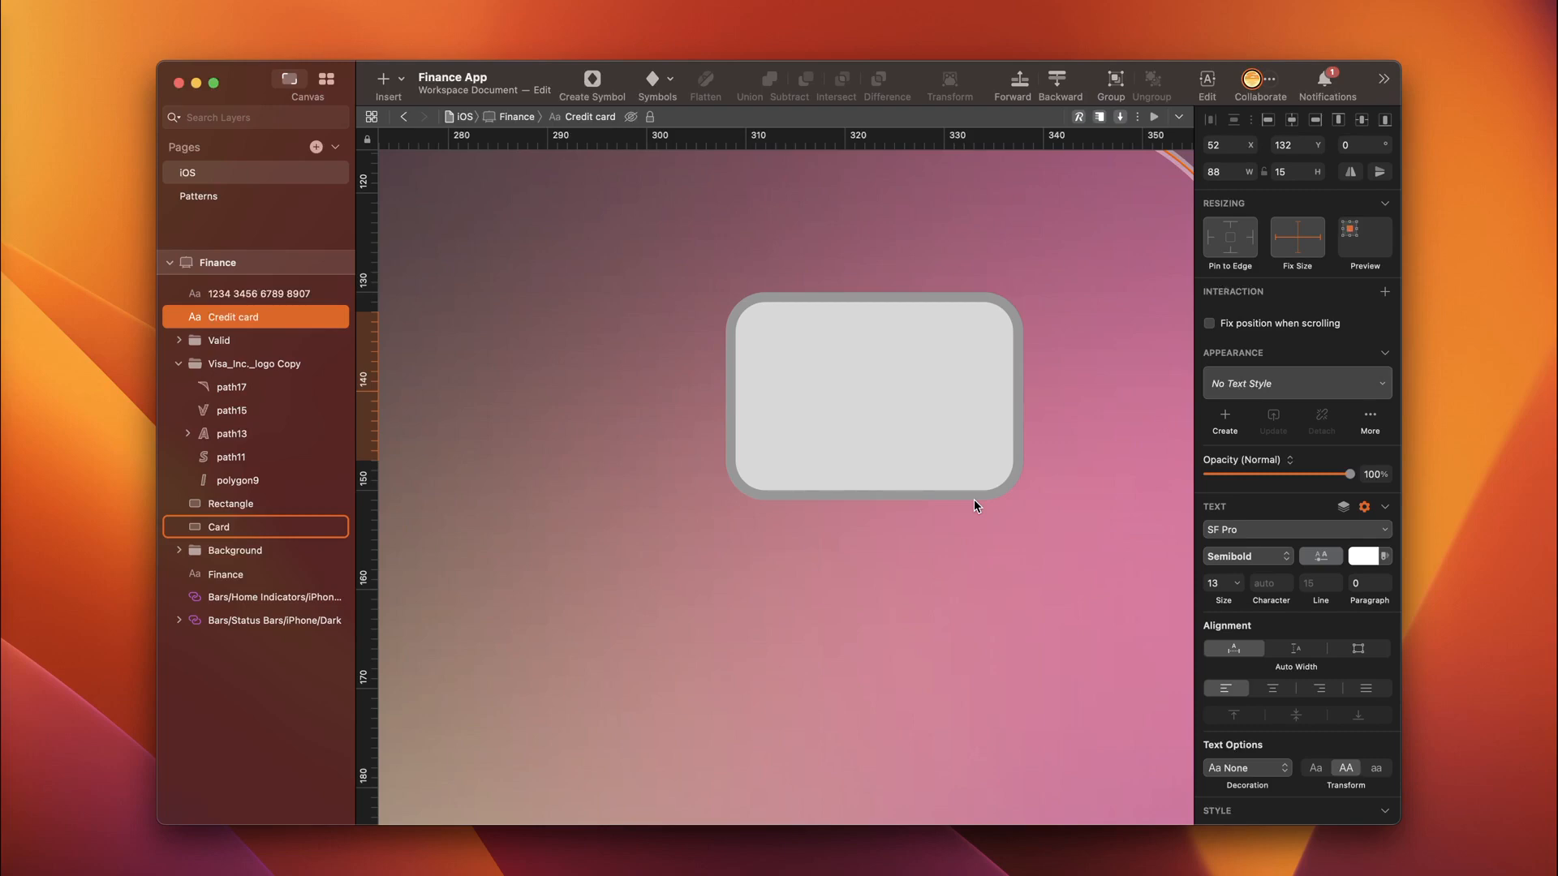
pyautogui.press('r')
pyautogui.moveTo(754, 323); pyautogui.dragTo(864, 352)
pyautogui.click(1227, 172)
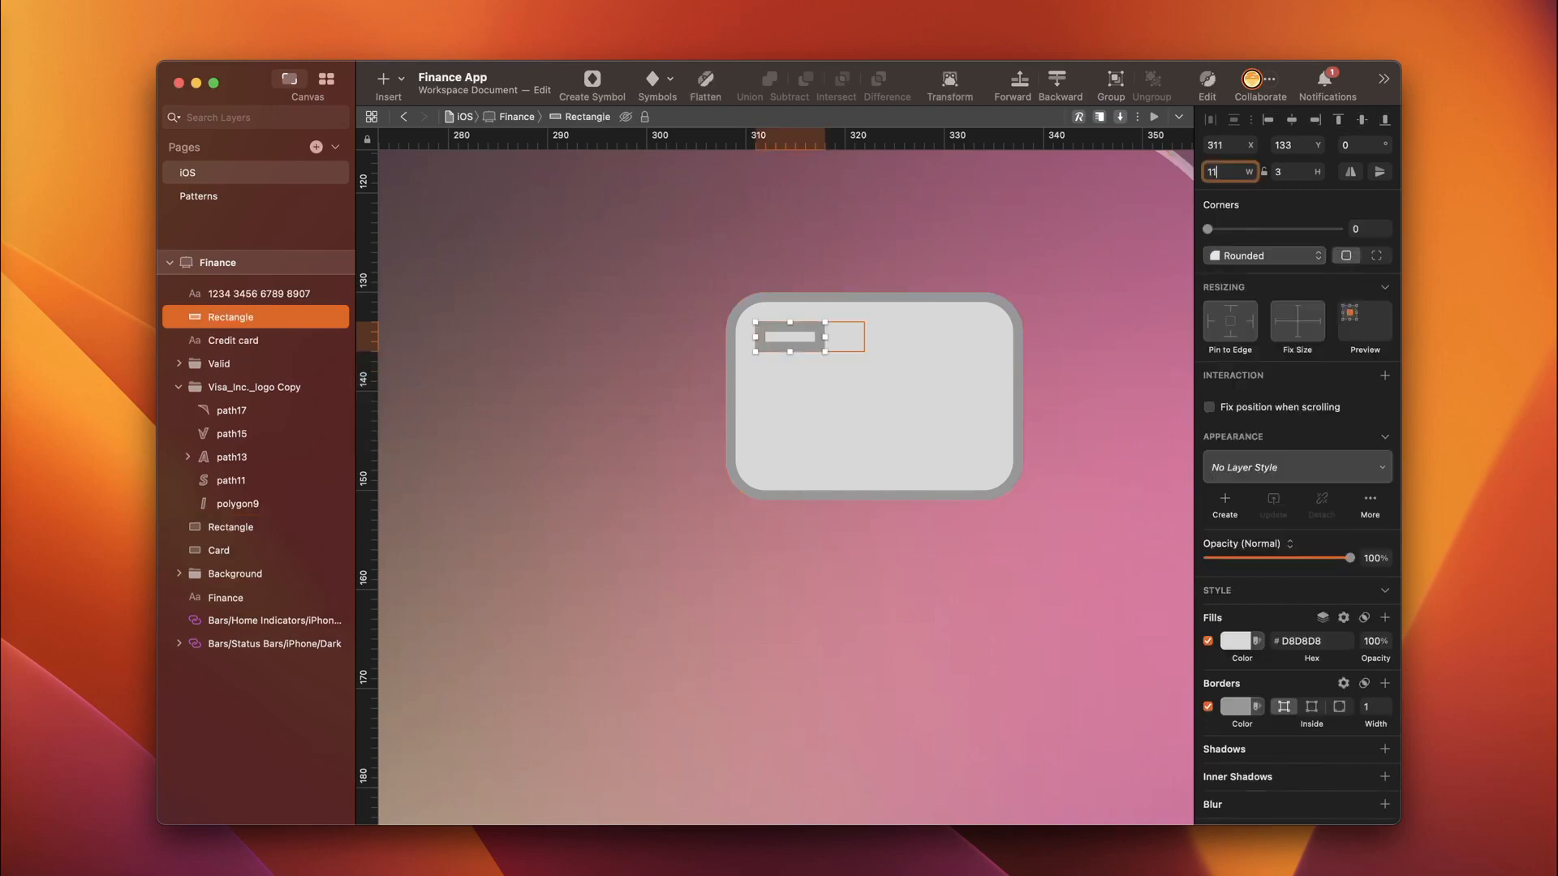
pyautogui.press('Tab')
pyautogui.write('5')
pyautogui.press('Return')
pyautogui.click(1236, 641)
pyautogui.click(1326, 733)
pyautogui.click(1357, 228)
pyautogui.write('2.5')
pyautogui.press('Return')
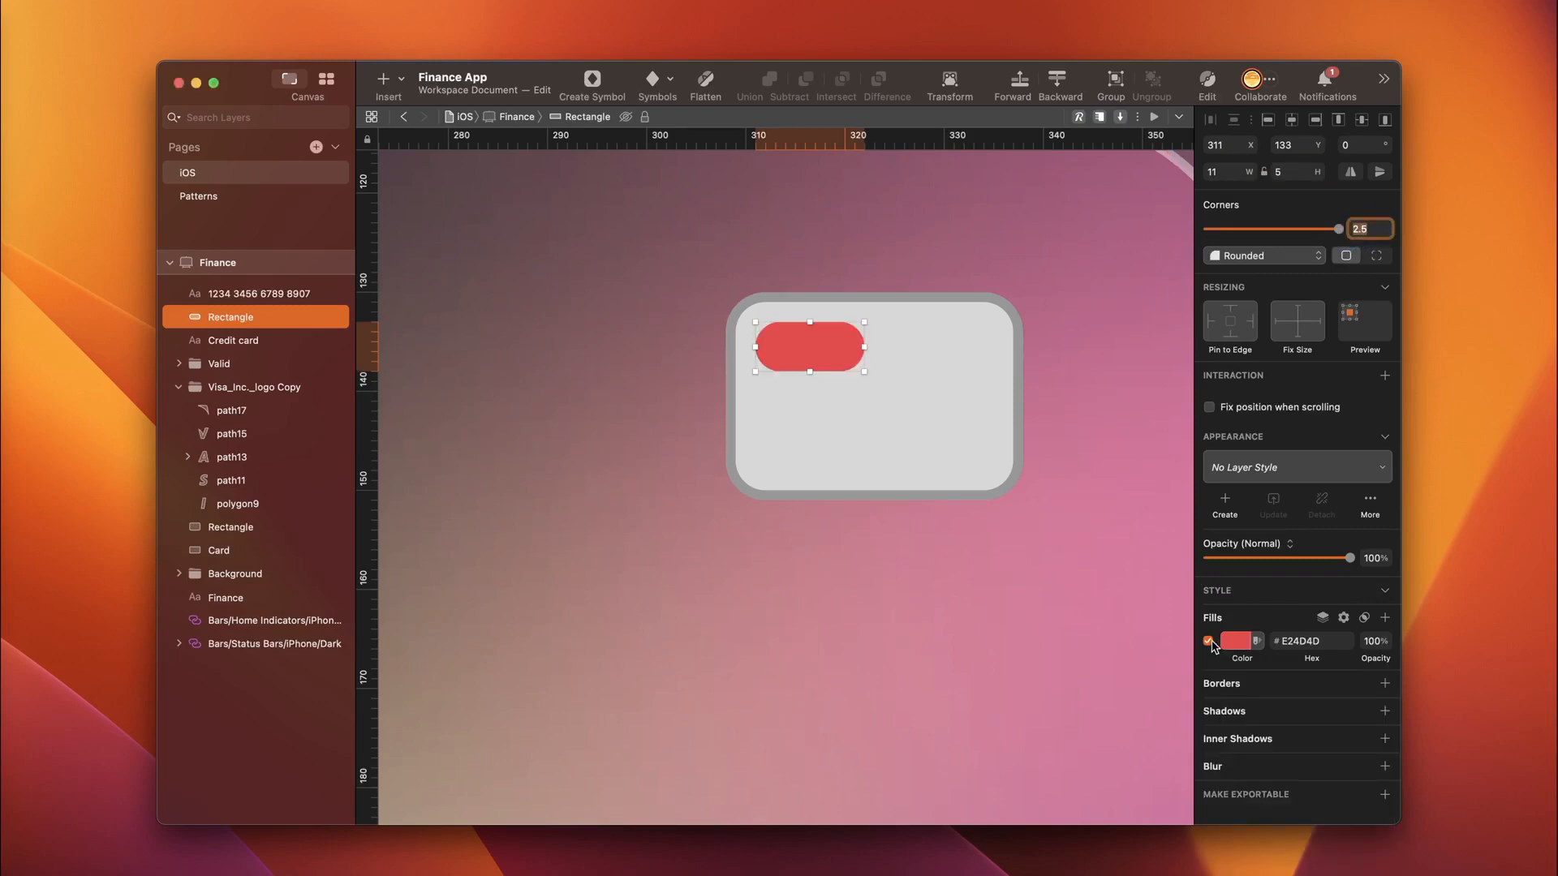
# Step: Turn off the pill's fill and give it a white inside border with a width of 0.6
pyautogui.click(1209, 641)
pyautogui.click(1385, 683)
pyautogui.click(1236, 706)
pyautogui.click(1174, 746)
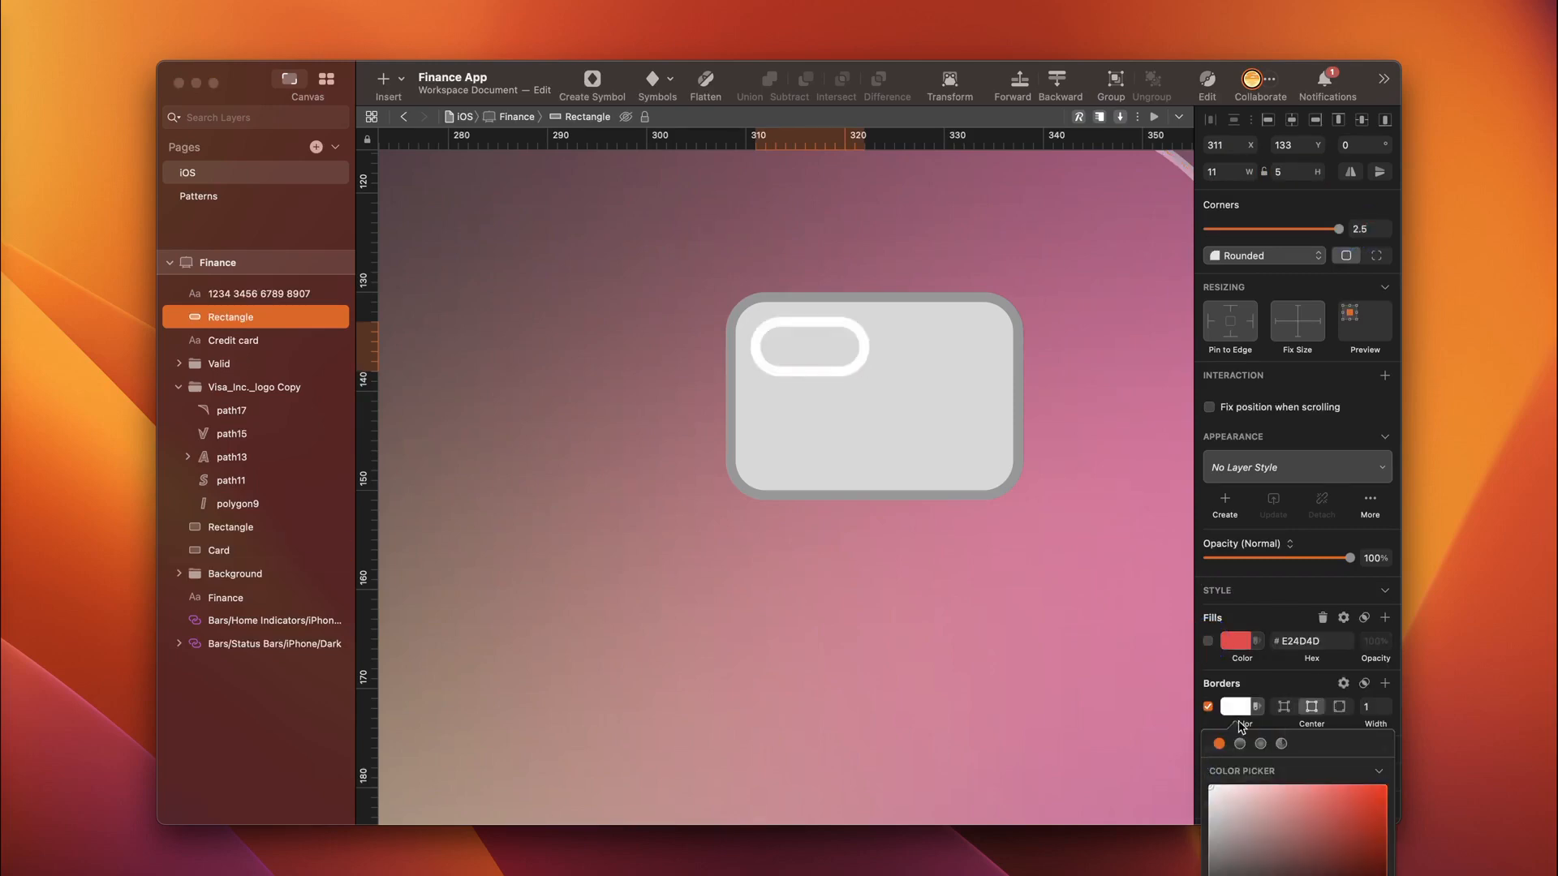
pyautogui.click(1370, 707)
pyautogui.click(1369, 707)
pyautogui.press('BackSpace')
pyautogui.write('.6')
pyautogui.press('Return')
# Step: Move the pill to X 310 and Y 132, then duplicate it twice below to form an evenly spaced column
pyautogui.moveTo(781, 323); pyautogui.dragTo(772, 312)
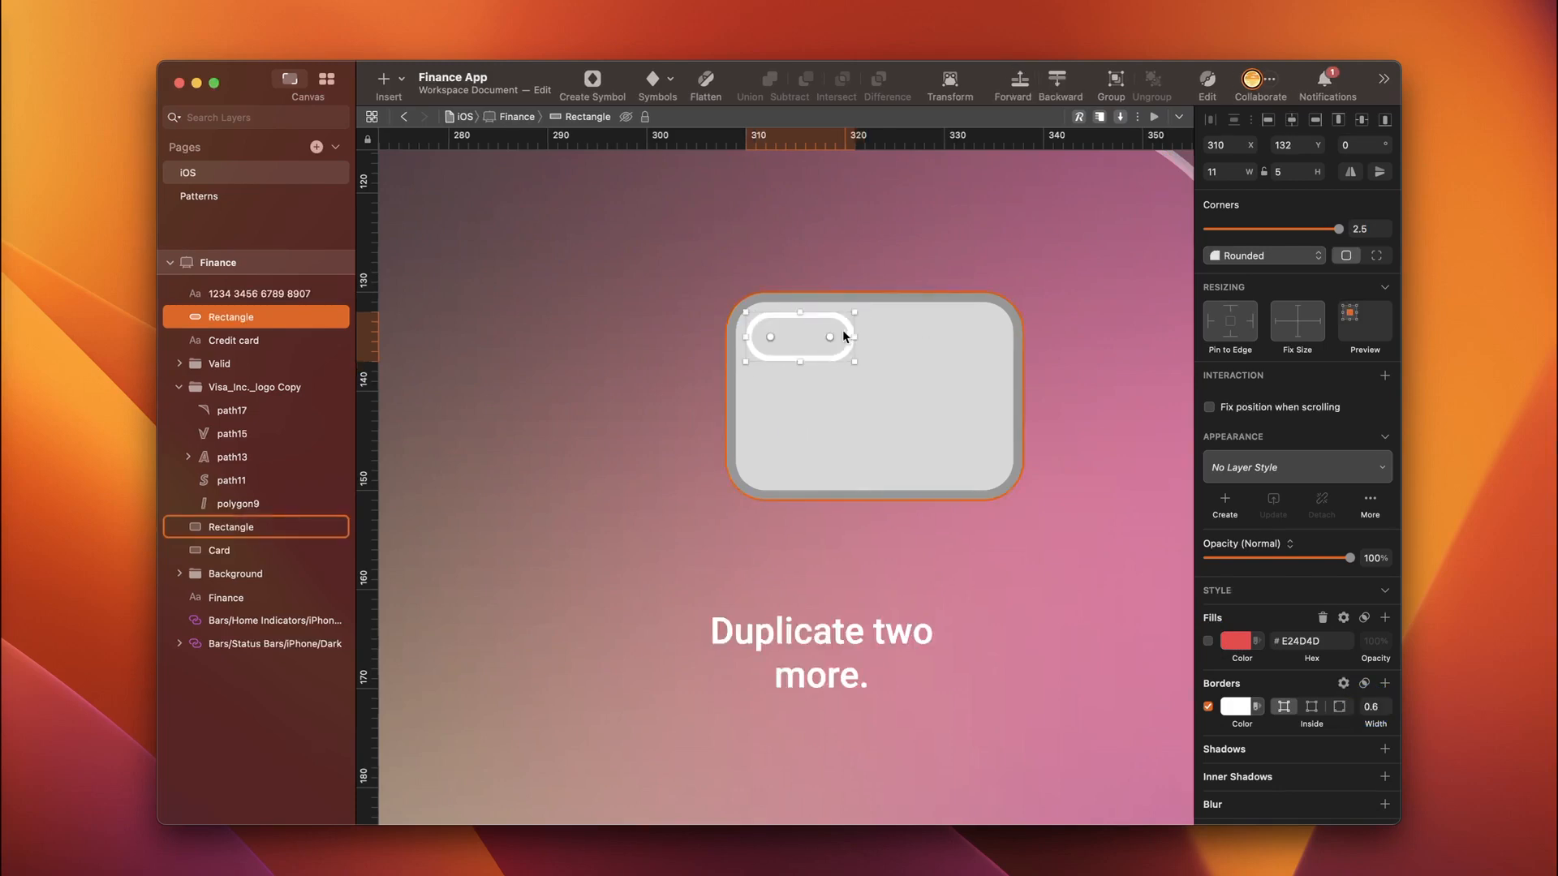
pyautogui.moveTo(844, 347); pyautogui.dragTo(841, 402)
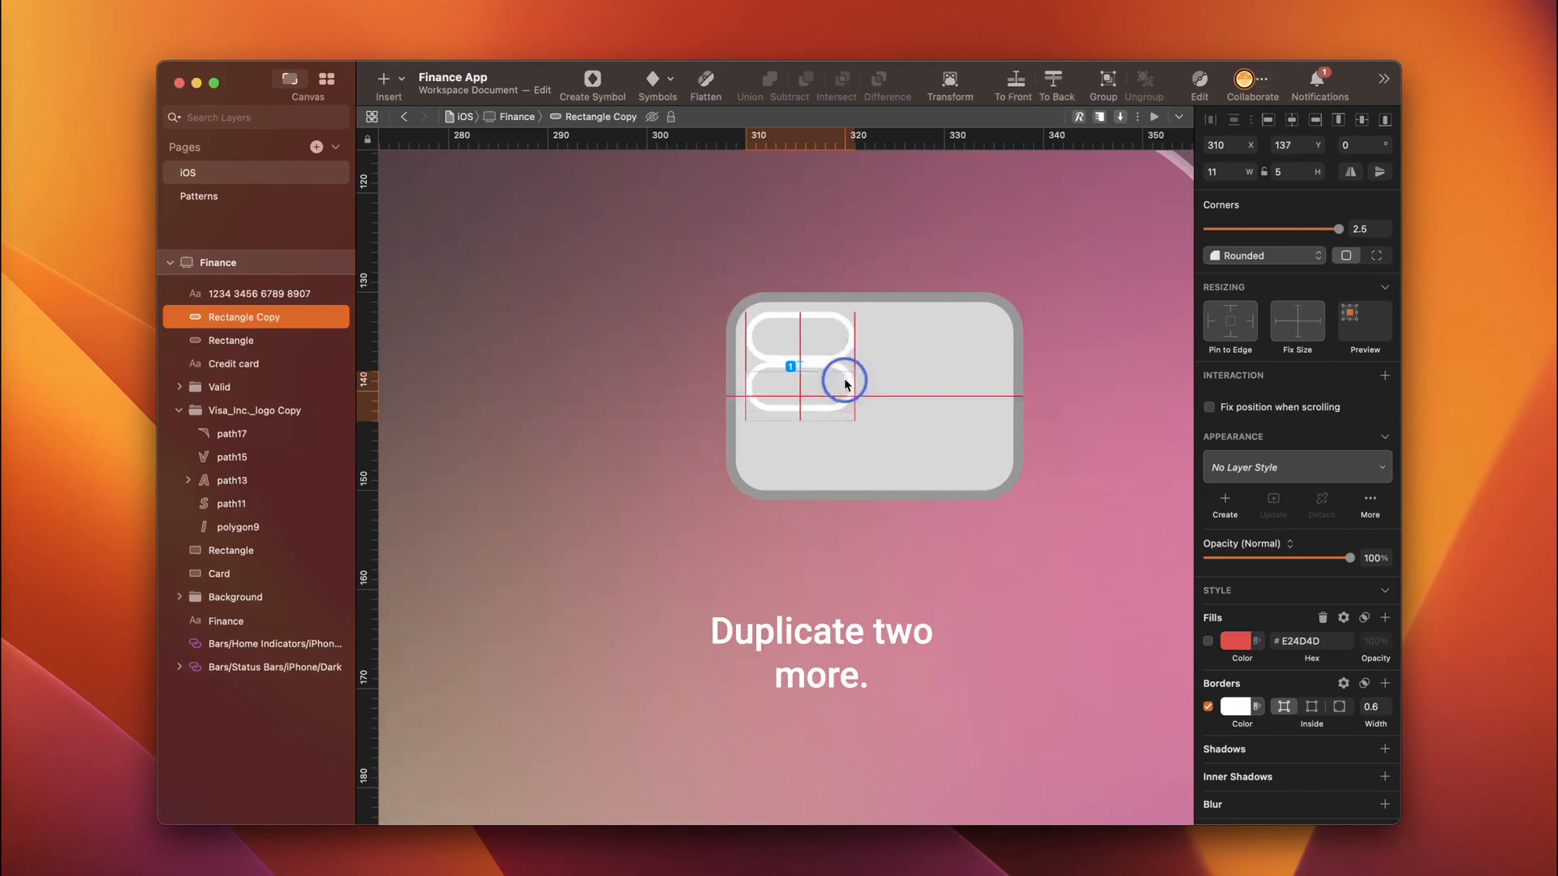
pyautogui.press('super+d')
# Step: Duplicate the column of three pills to the chip's right side, placing the copies at X 325
pyautogui.keyDown('shift'); pyautogui.click(772, 422); pyautogui.keyUp('shift')
pyautogui.keyDown('shift'); pyautogui.click(782, 342); pyautogui.keyUp('shift')
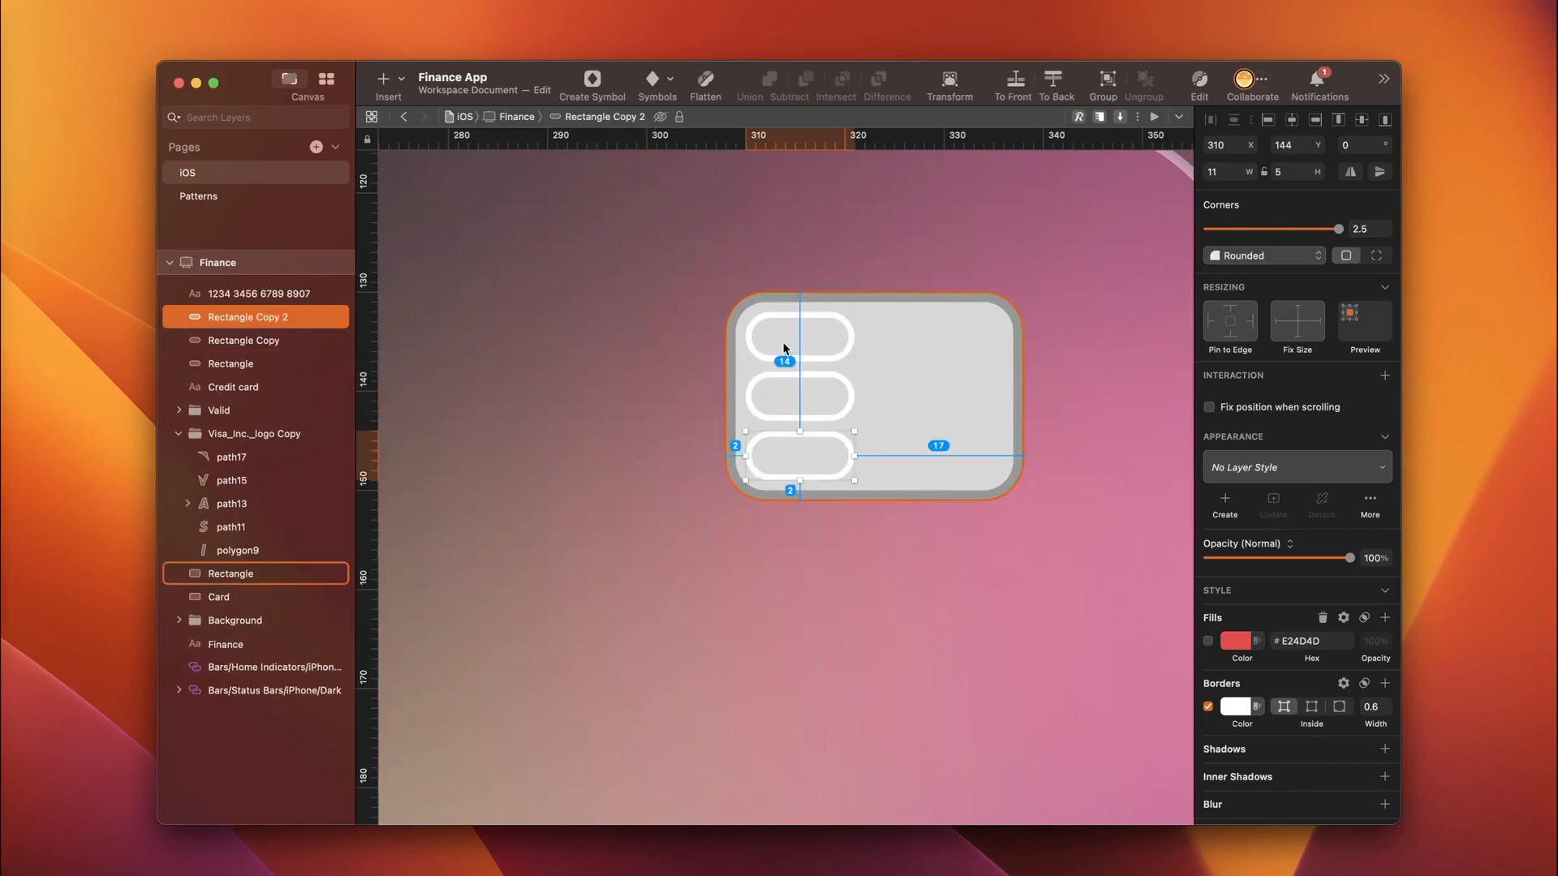
pyautogui.moveTo(782, 343); pyautogui.dragTo(921, 342)
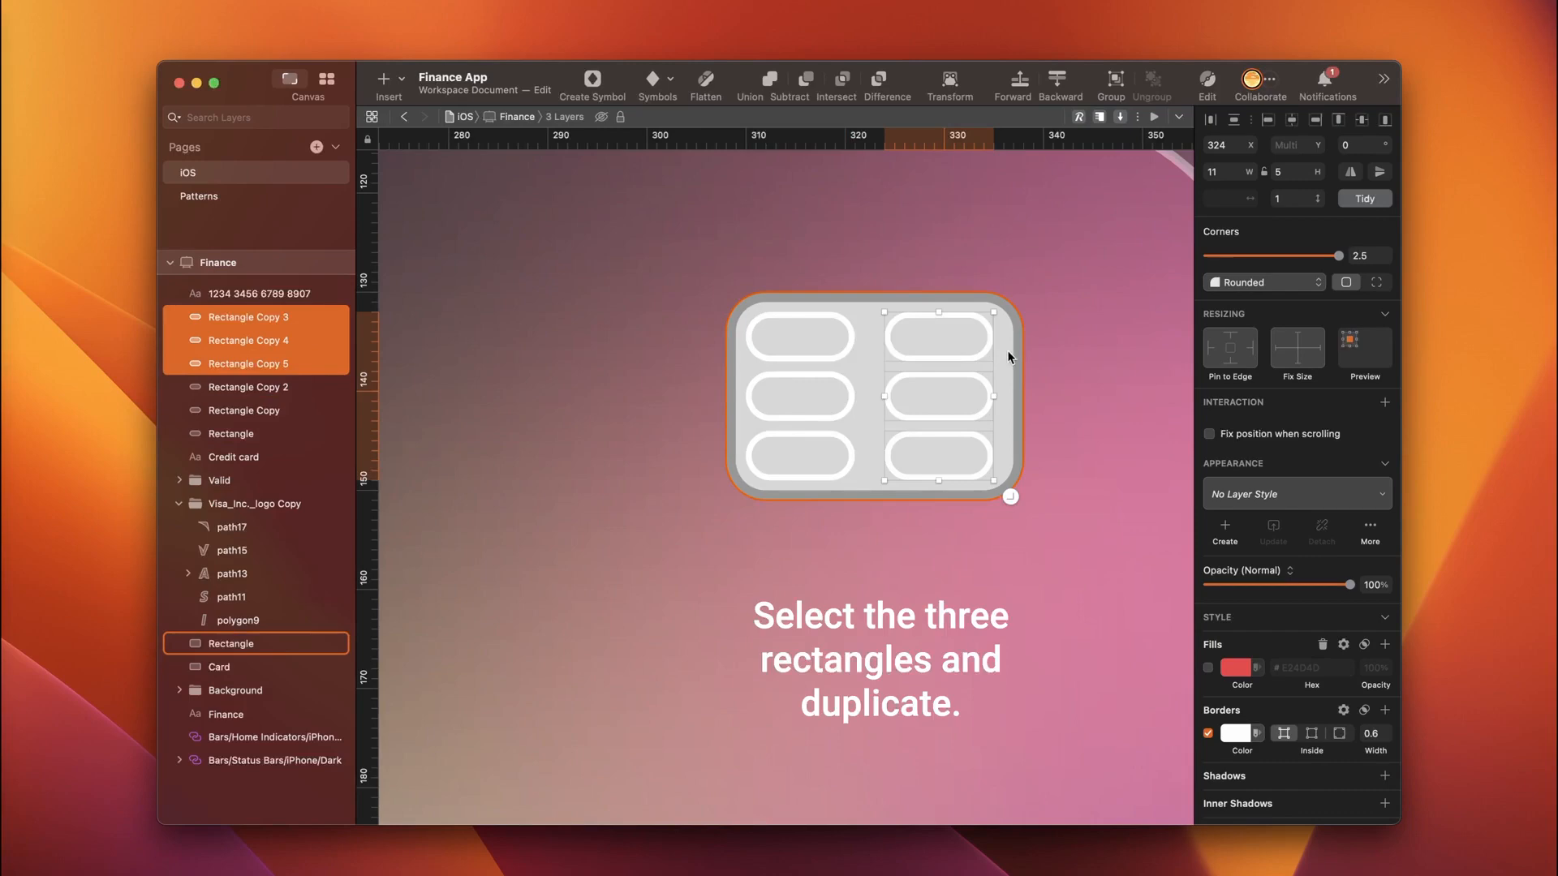
pyautogui.press('Right')
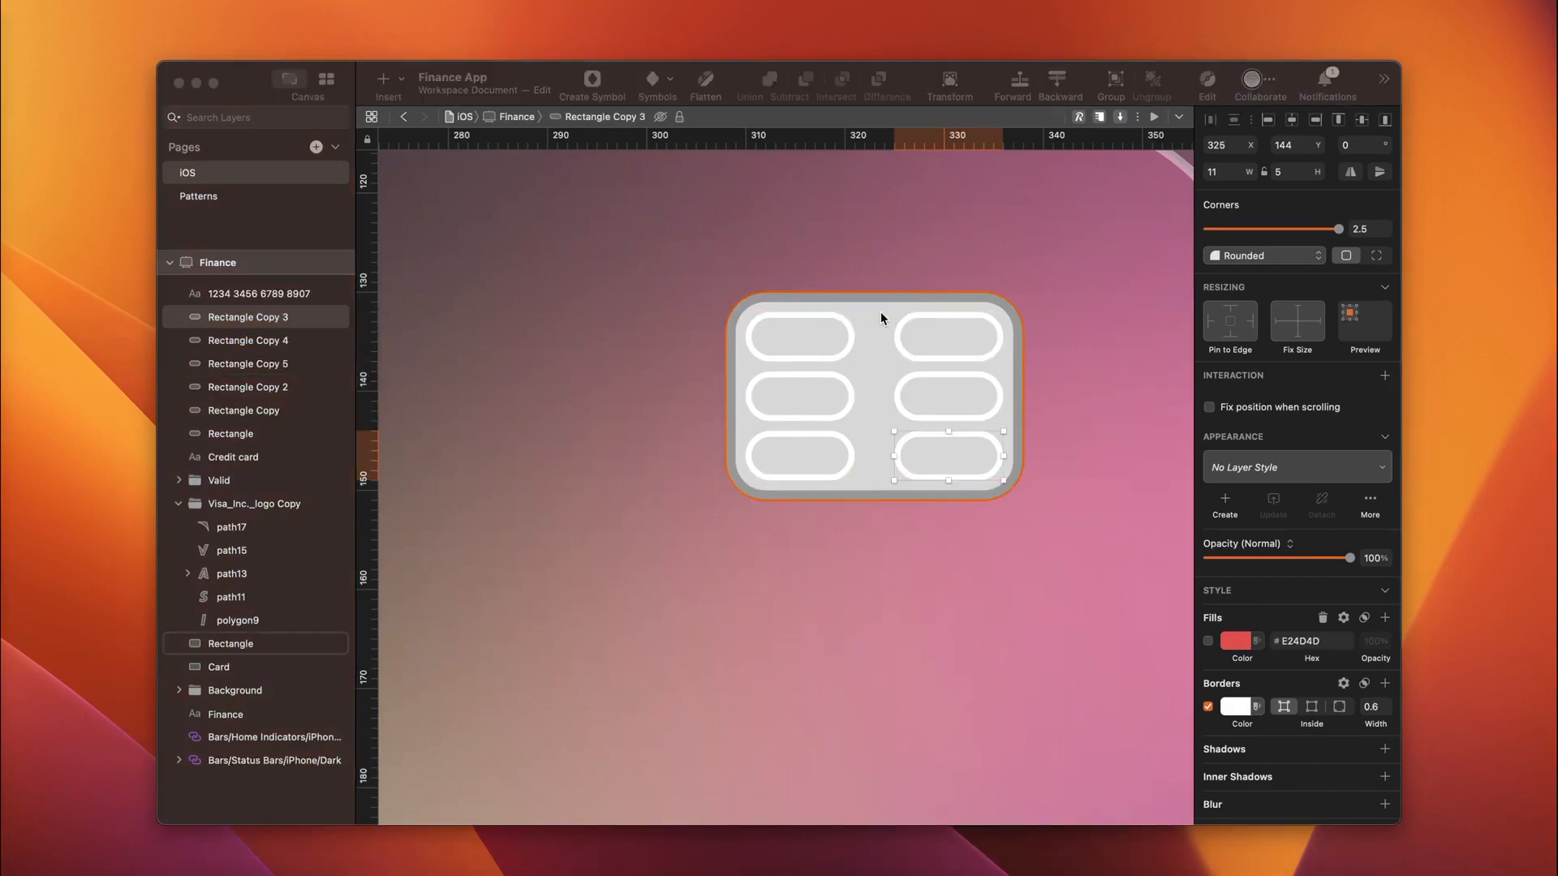
# Step: Fill the chip's outer rectangle with 000000 at 20% opacity and make its border a semi-transparent white
pyautogui.click(875, 325)
pyautogui.click(1235, 641)
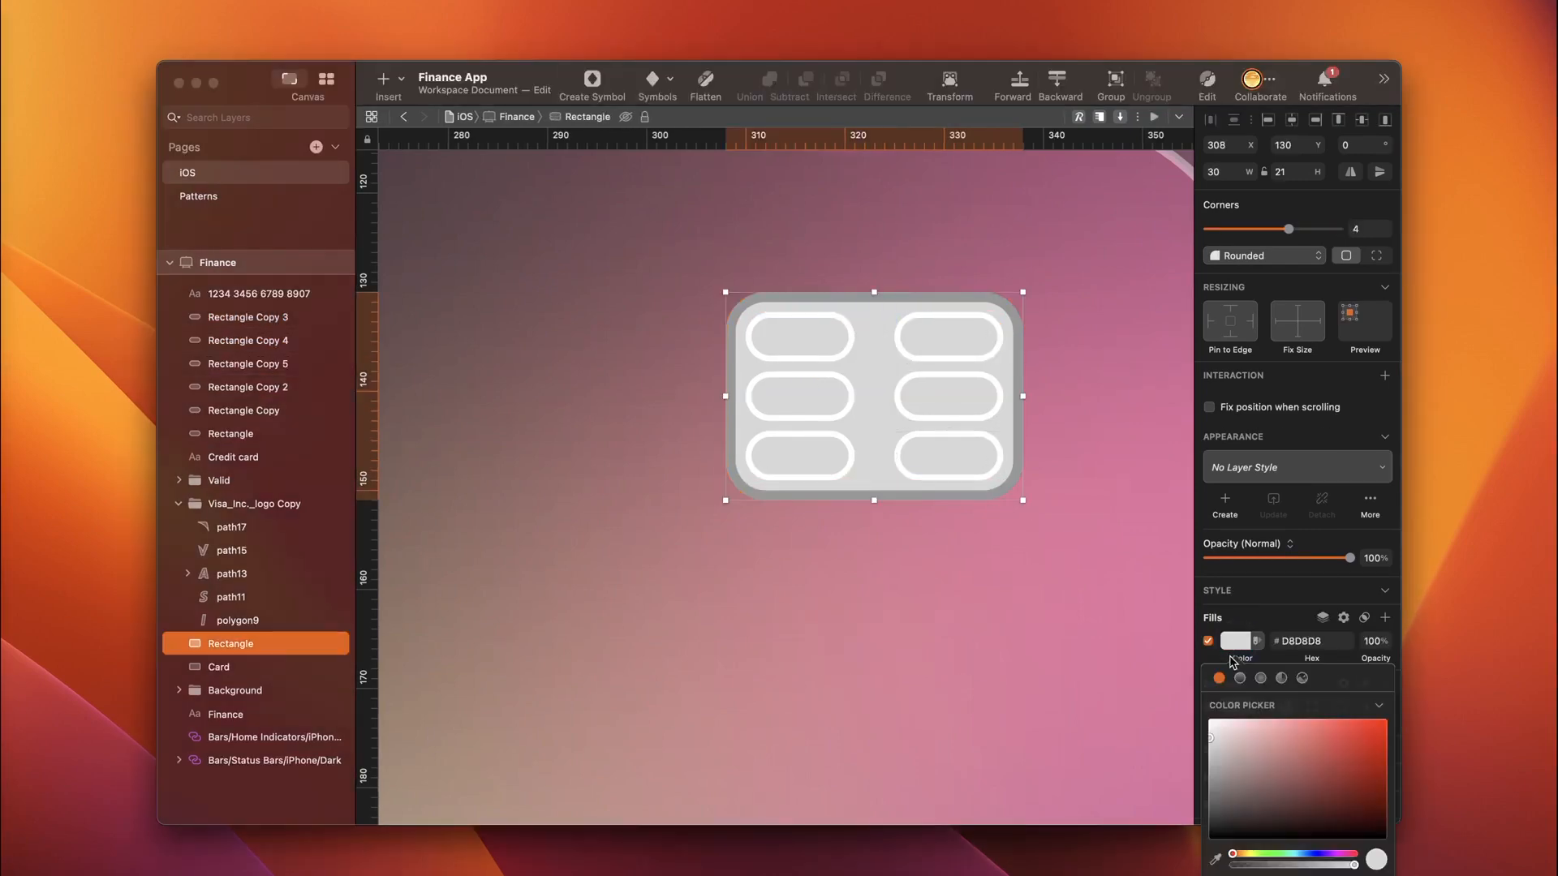
pyautogui.moveTo(1234, 745); pyautogui.dragTo(1210, 836)
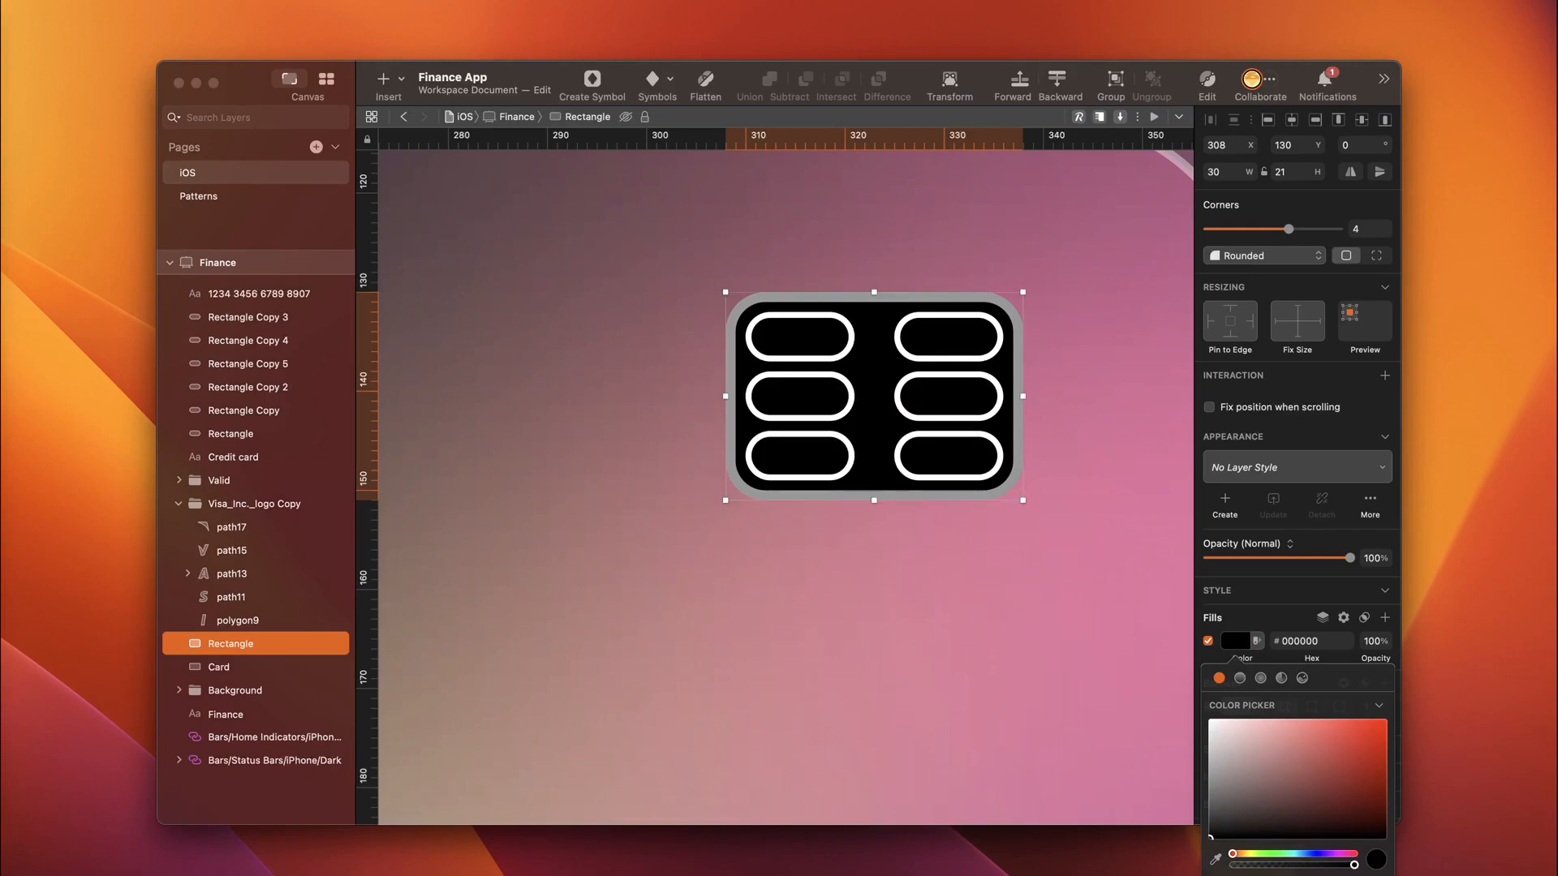
pyautogui.moveTo(1355, 865); pyautogui.dragTo(1211, 787)
pyautogui.click(1236, 706)
pyautogui.click(1230, 822)
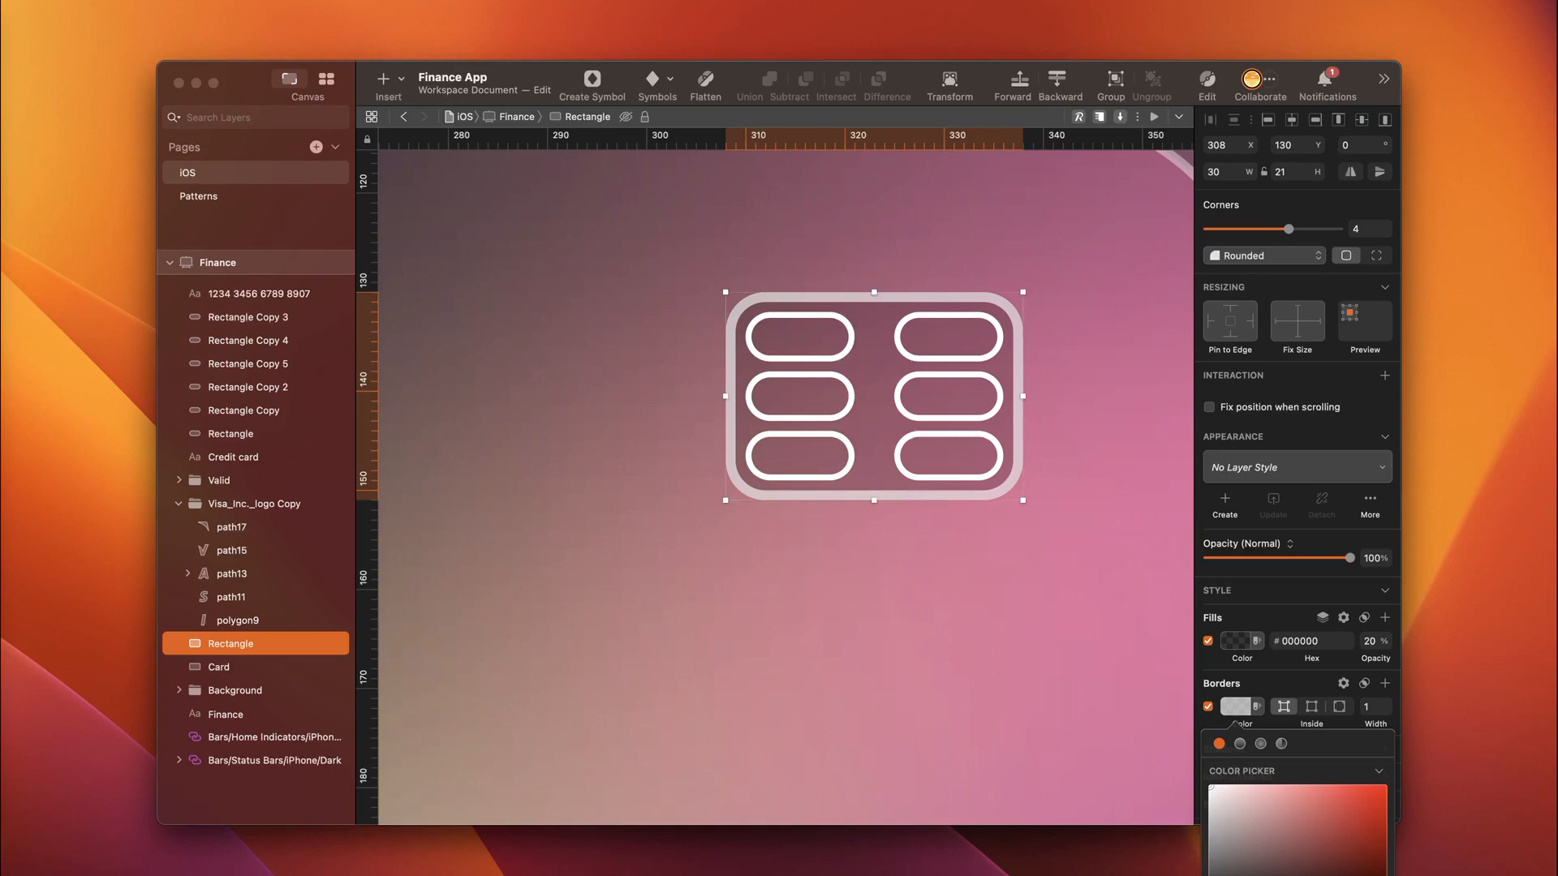
pyautogui.click(846, 339)
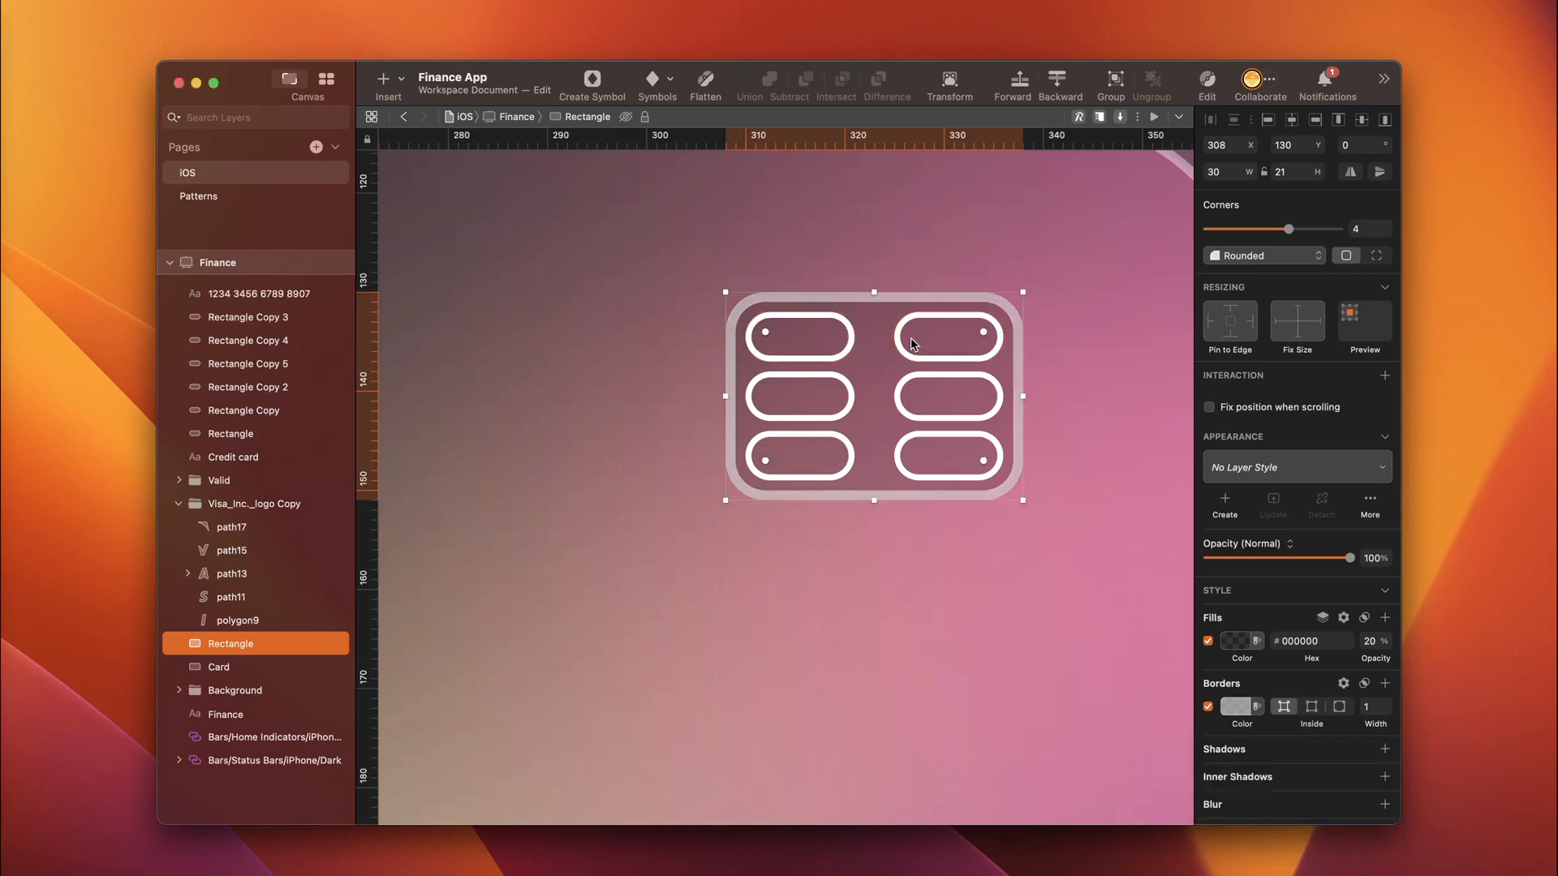
# Step: Draw a 4-long horizontal line between the top two pills, starting at X 321 and Y 134.5, with a border width of 0.5
pyautogui.press('l')
pyautogui.moveTo(852, 336); pyautogui.dragTo(901, 337)
pyautogui.click(1191, 205)
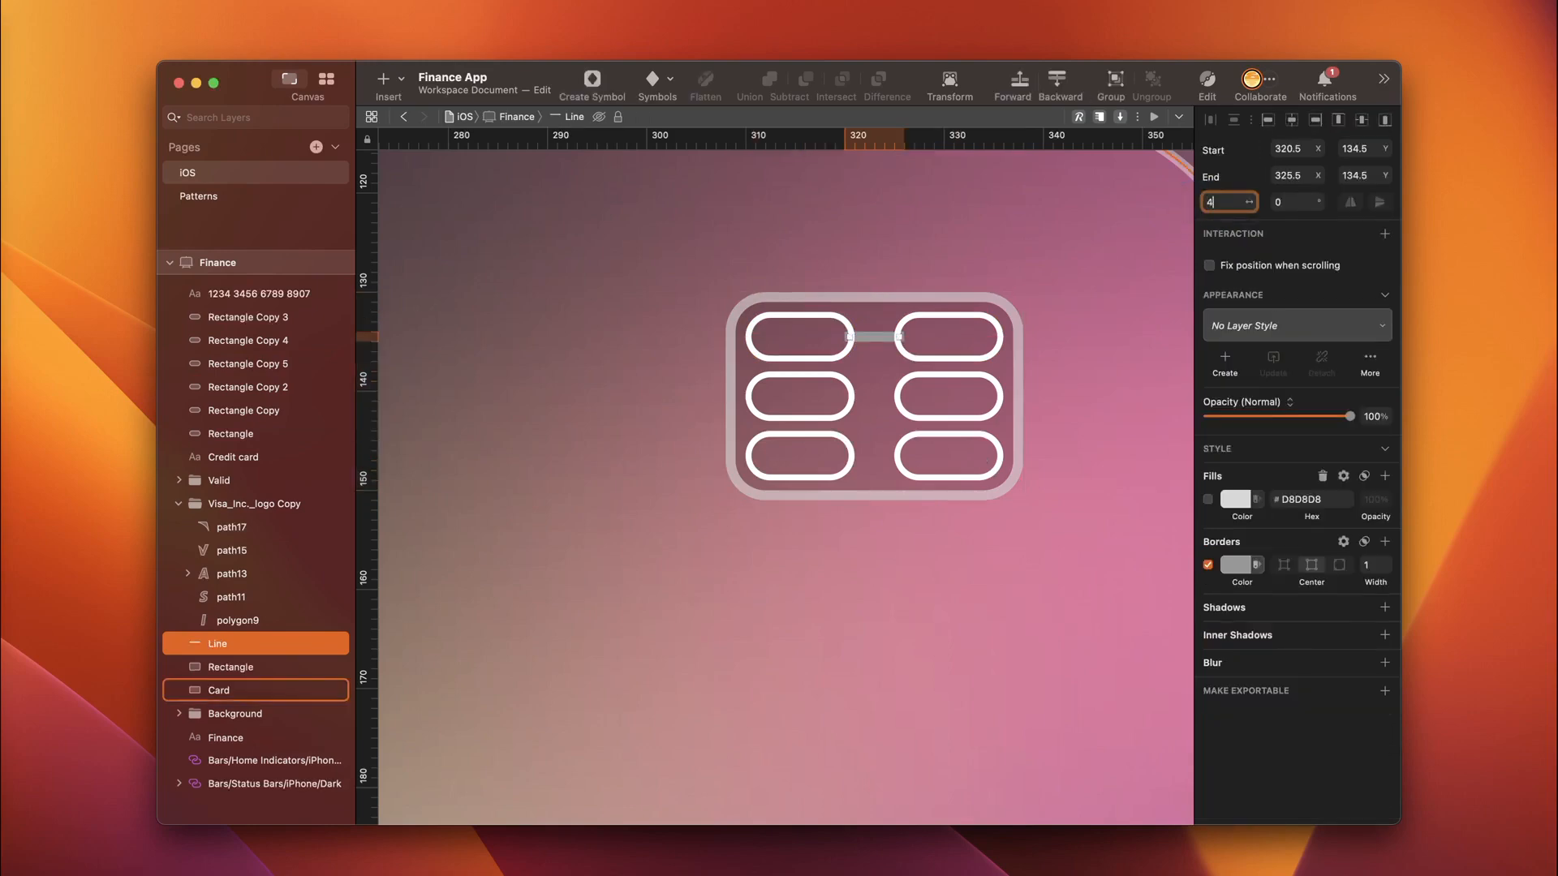
pyautogui.click(1290, 149)
pyautogui.write('320')
pyautogui.click(1368, 147)
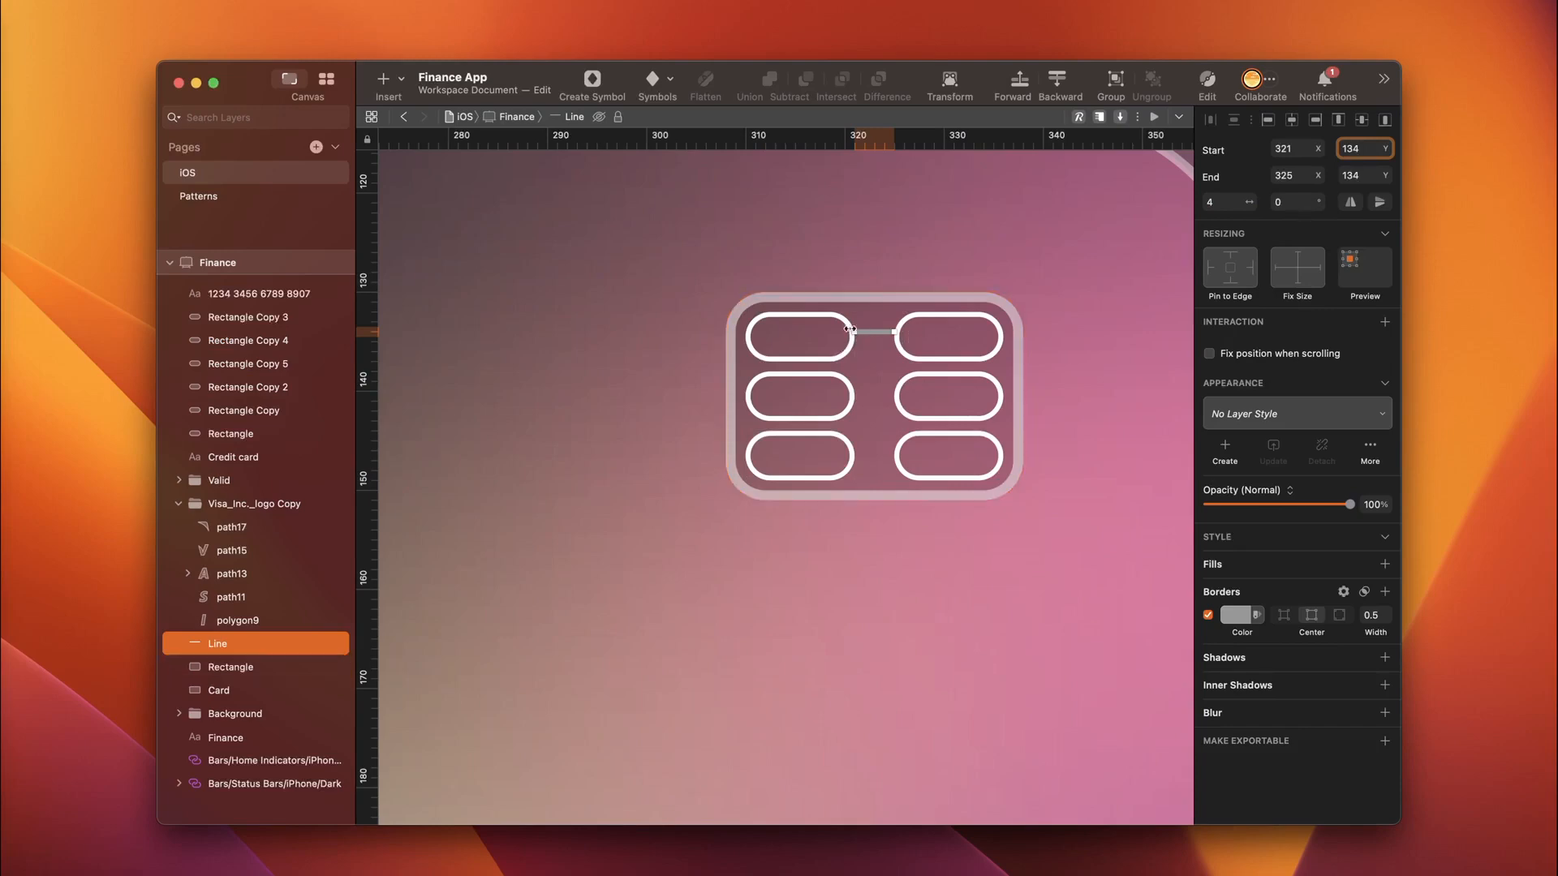
# Step: Make the connecting line's border white and move its layer above the chip's pill layers
pyautogui.click(1236, 615)
pyautogui.click(1211, 700)
pyautogui.click(1162, 624)
pyautogui.click(251, 647)
pyautogui.moveTo(251, 646); pyautogui.dragTo(254, 315)
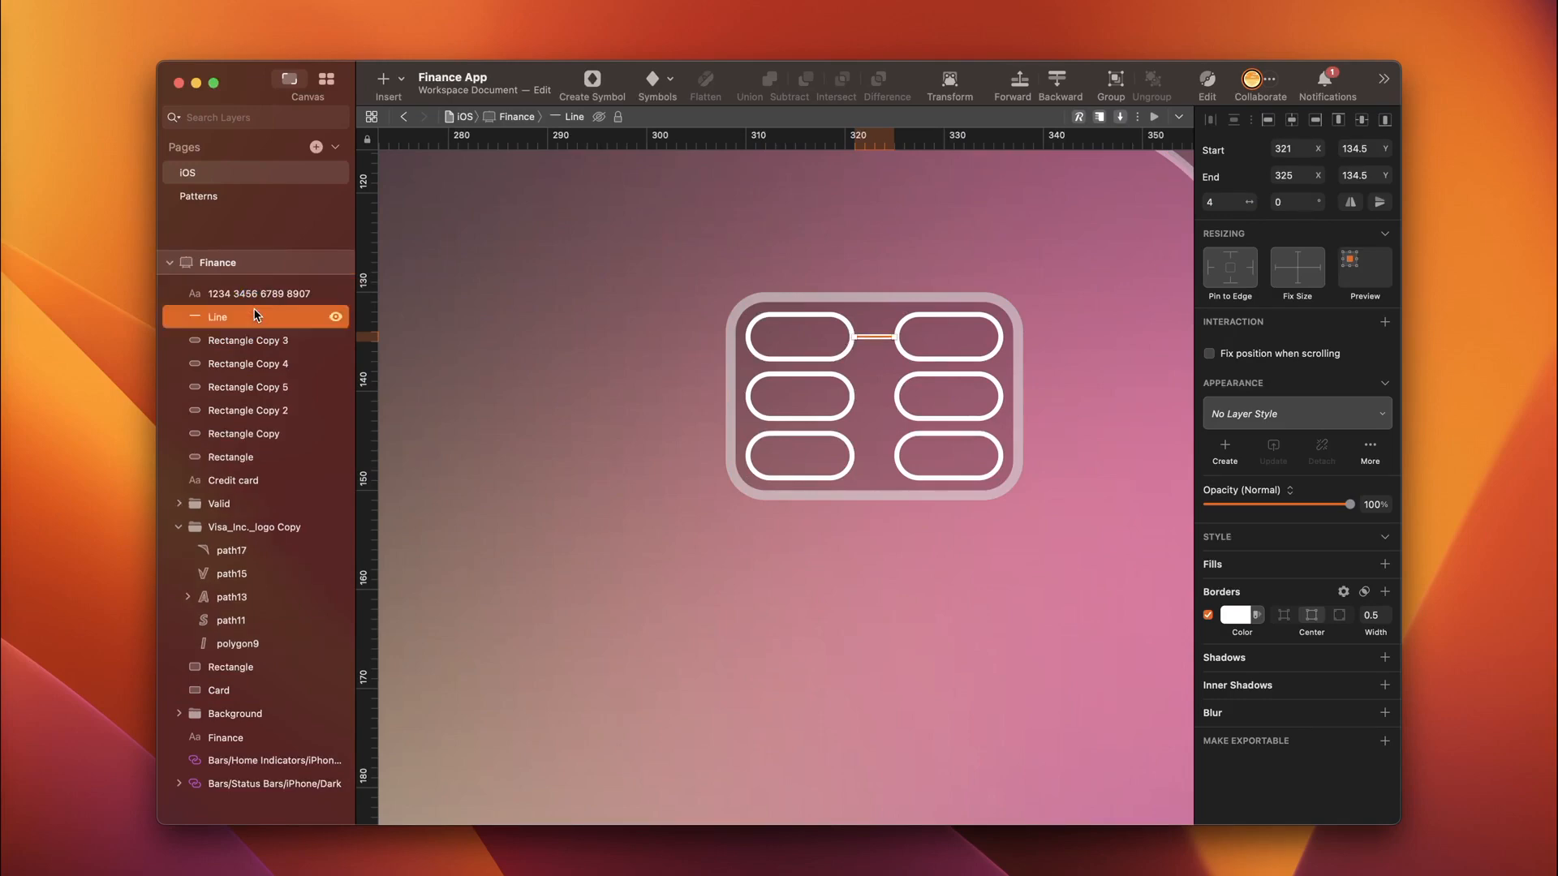
# Step: Duplicate the connecting line onto the middle and lower pill rows, then group the chip's layers as Chip
pyautogui.press('super+d')
pyautogui.press('super+d')
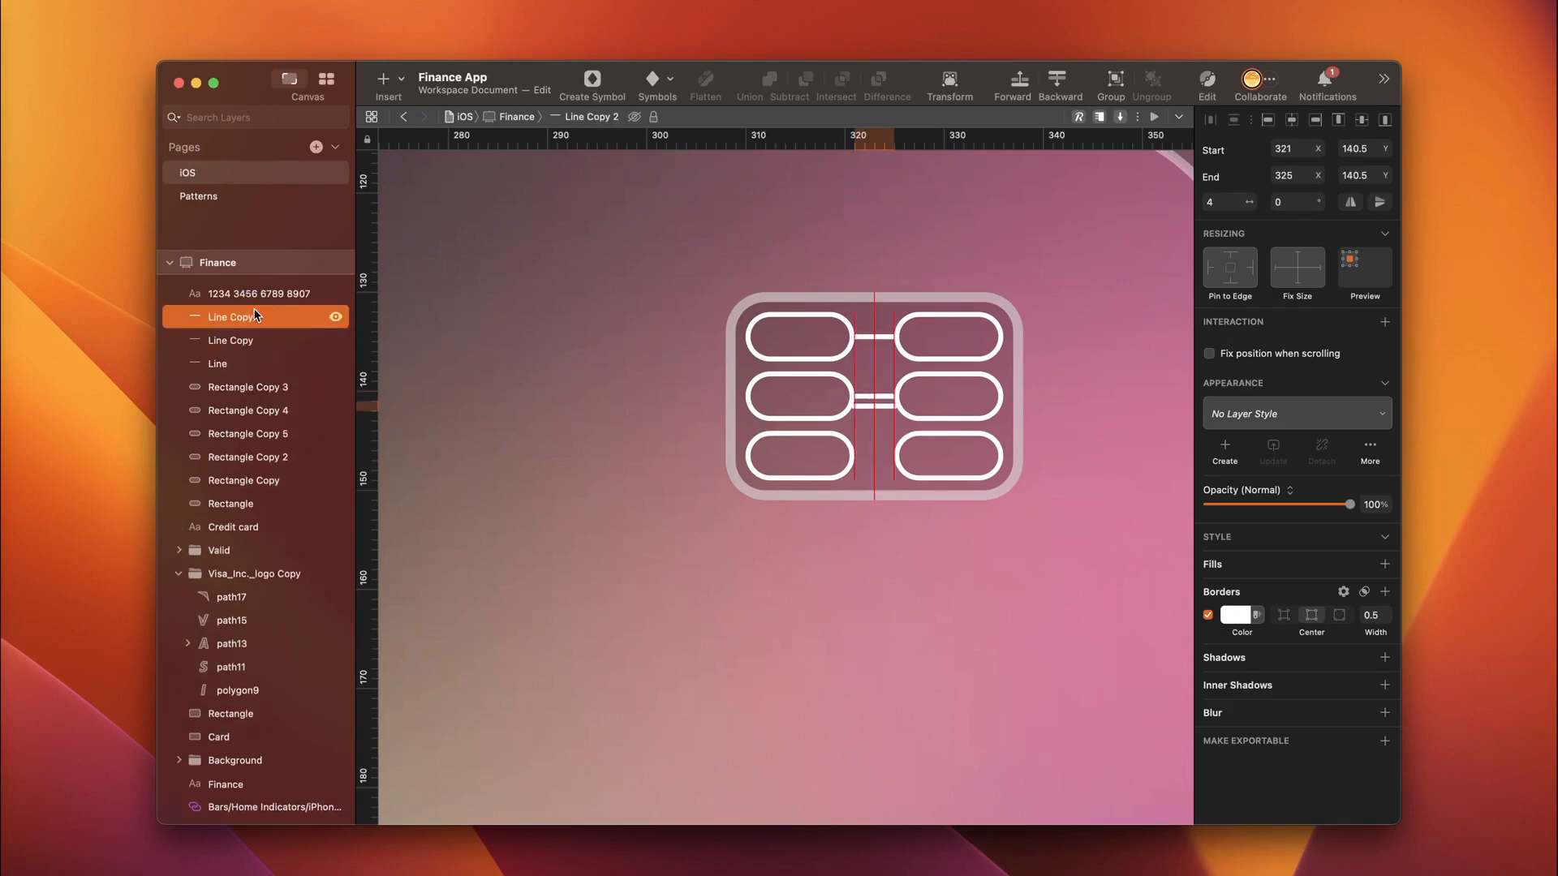
pyautogui.keyDown('shift'); pyautogui.click(229, 505); pyautogui.keyUp('shift')
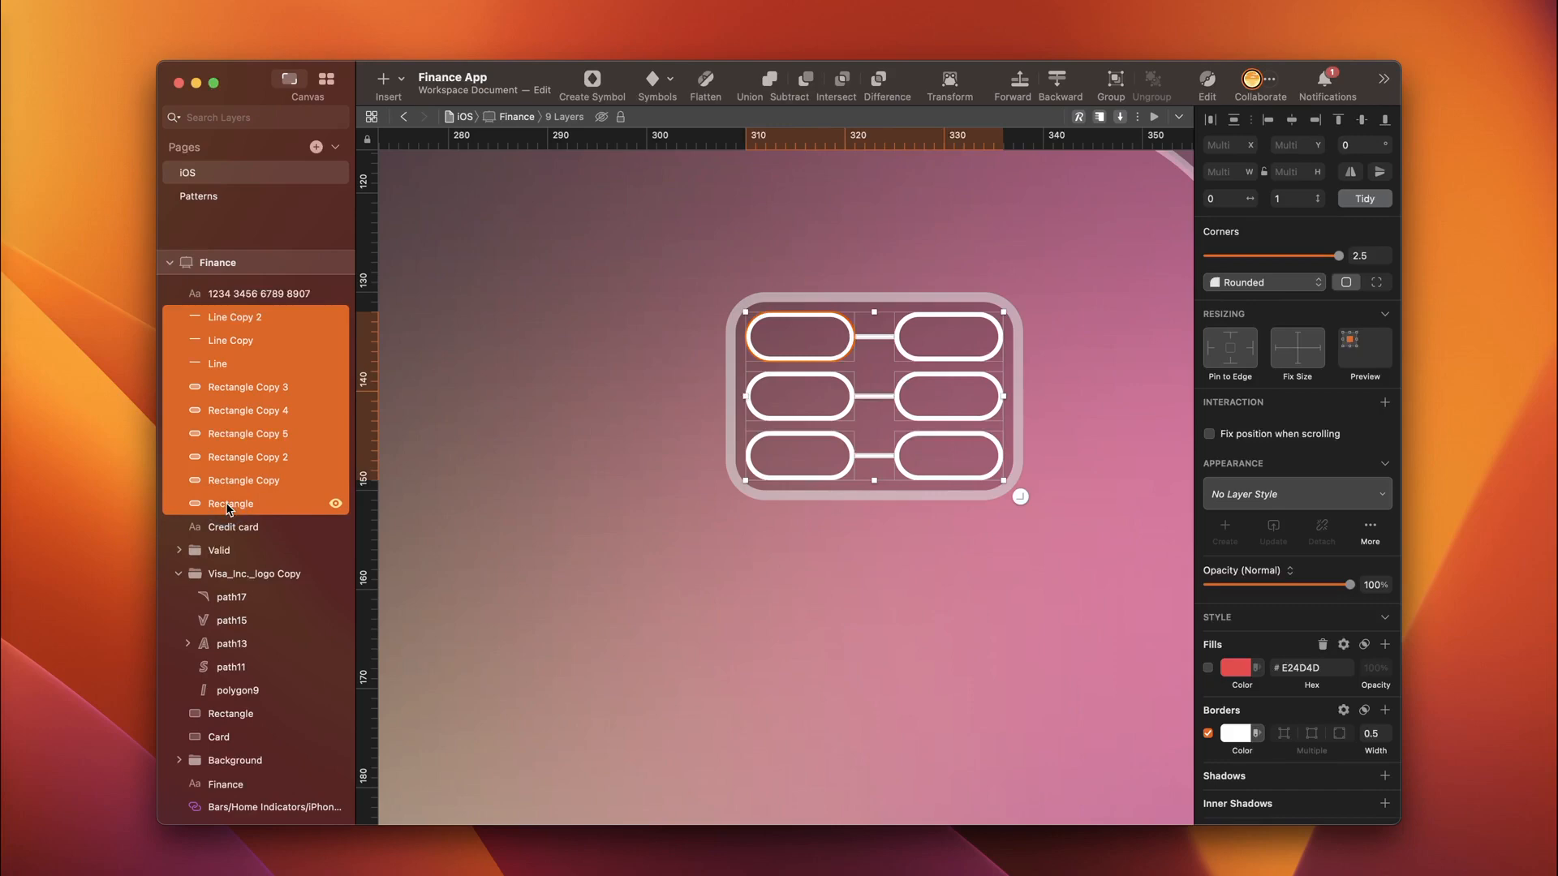
pyautogui.press('super+g')
pyautogui.doubleClick(223, 316)
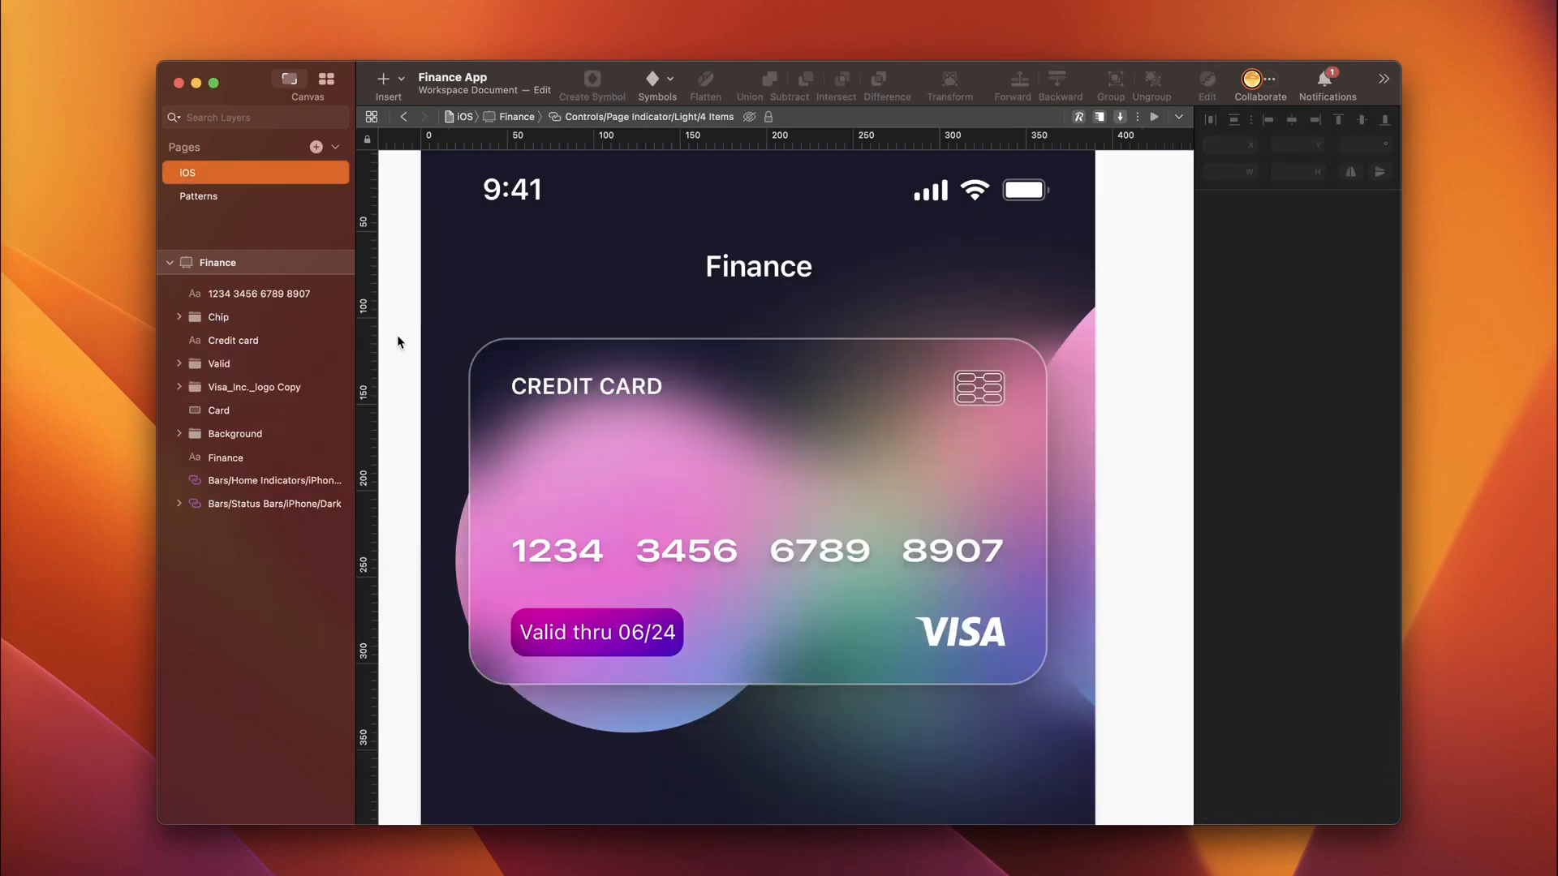
# Step: Insert the Apple iOS UI default dark page control with 4 dots below the card and centre it horizontally
pyautogui.click(670, 79)
pyautogui.moveTo(730, 222)
pyautogui.moveTo(867, 258)
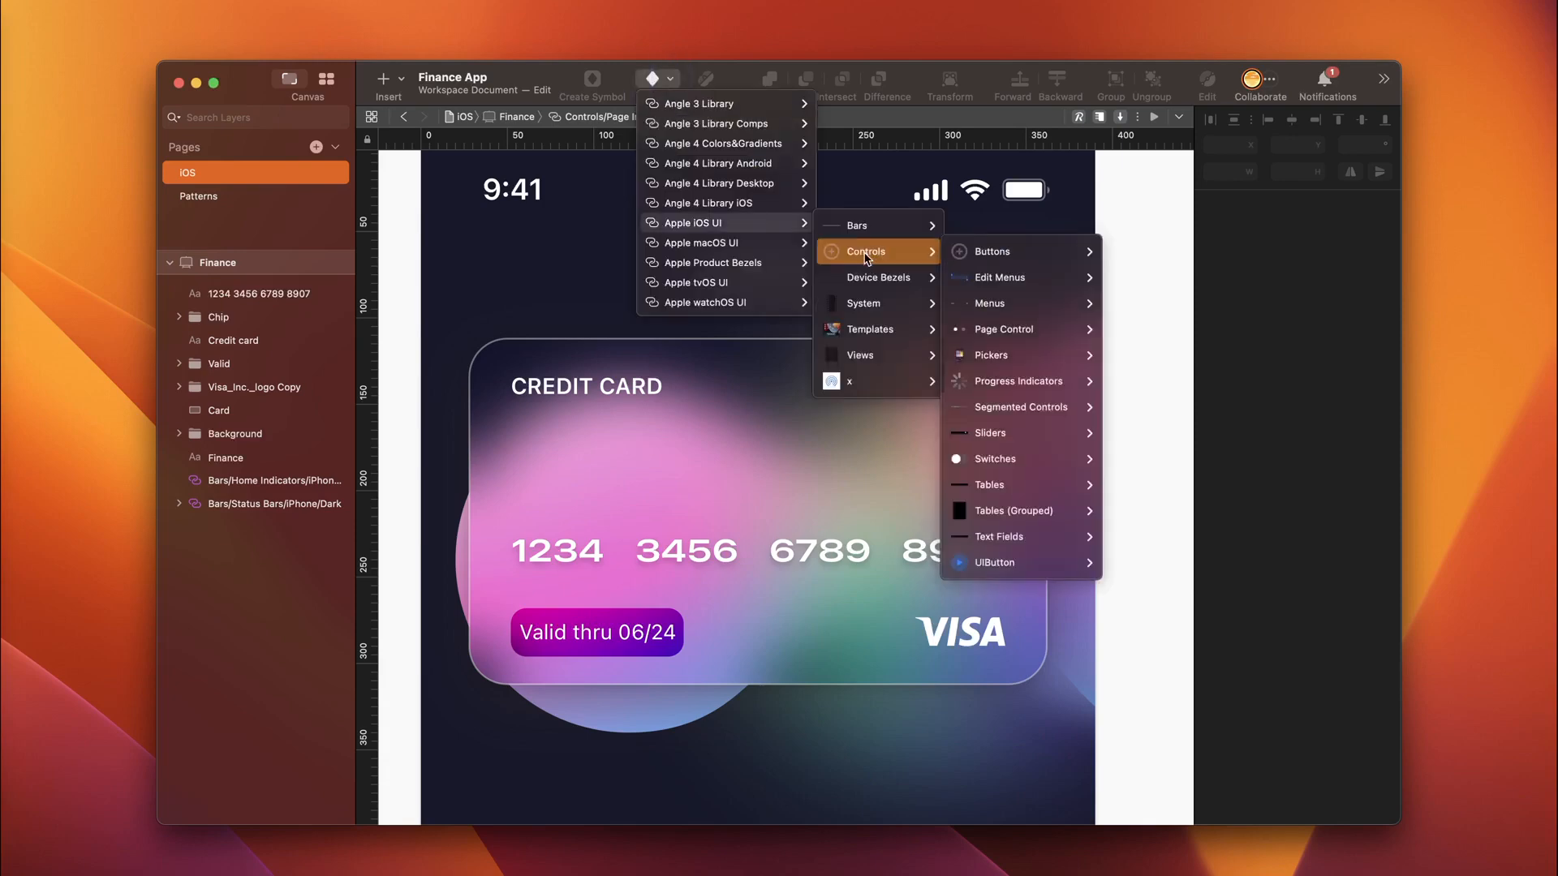
pyautogui.moveTo(1020, 328)
pyautogui.moveTo(1169, 328)
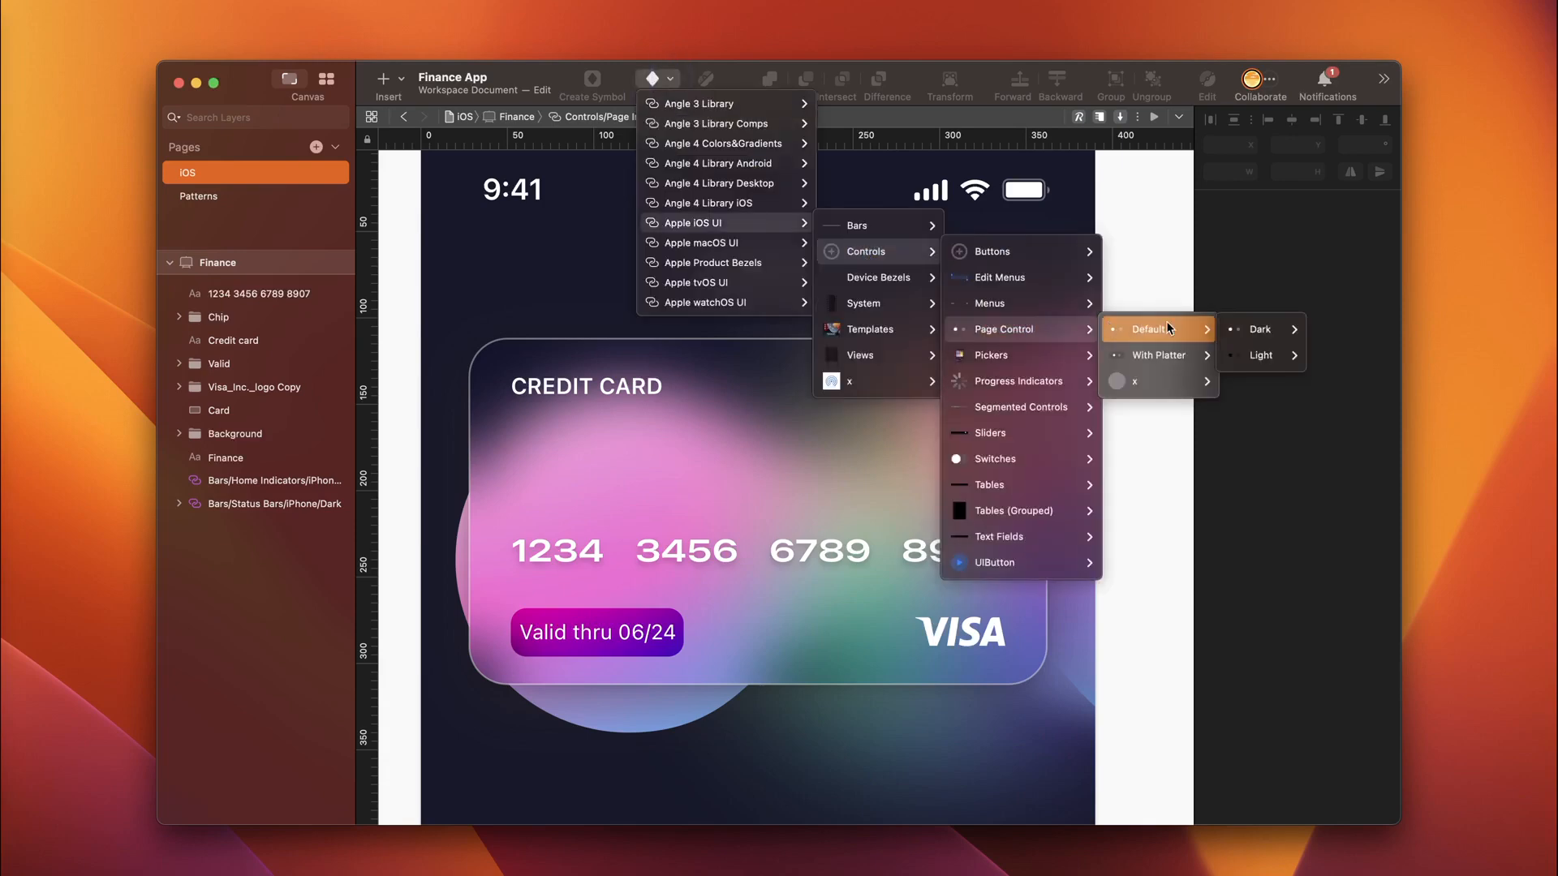
pyautogui.moveTo(1277, 332)
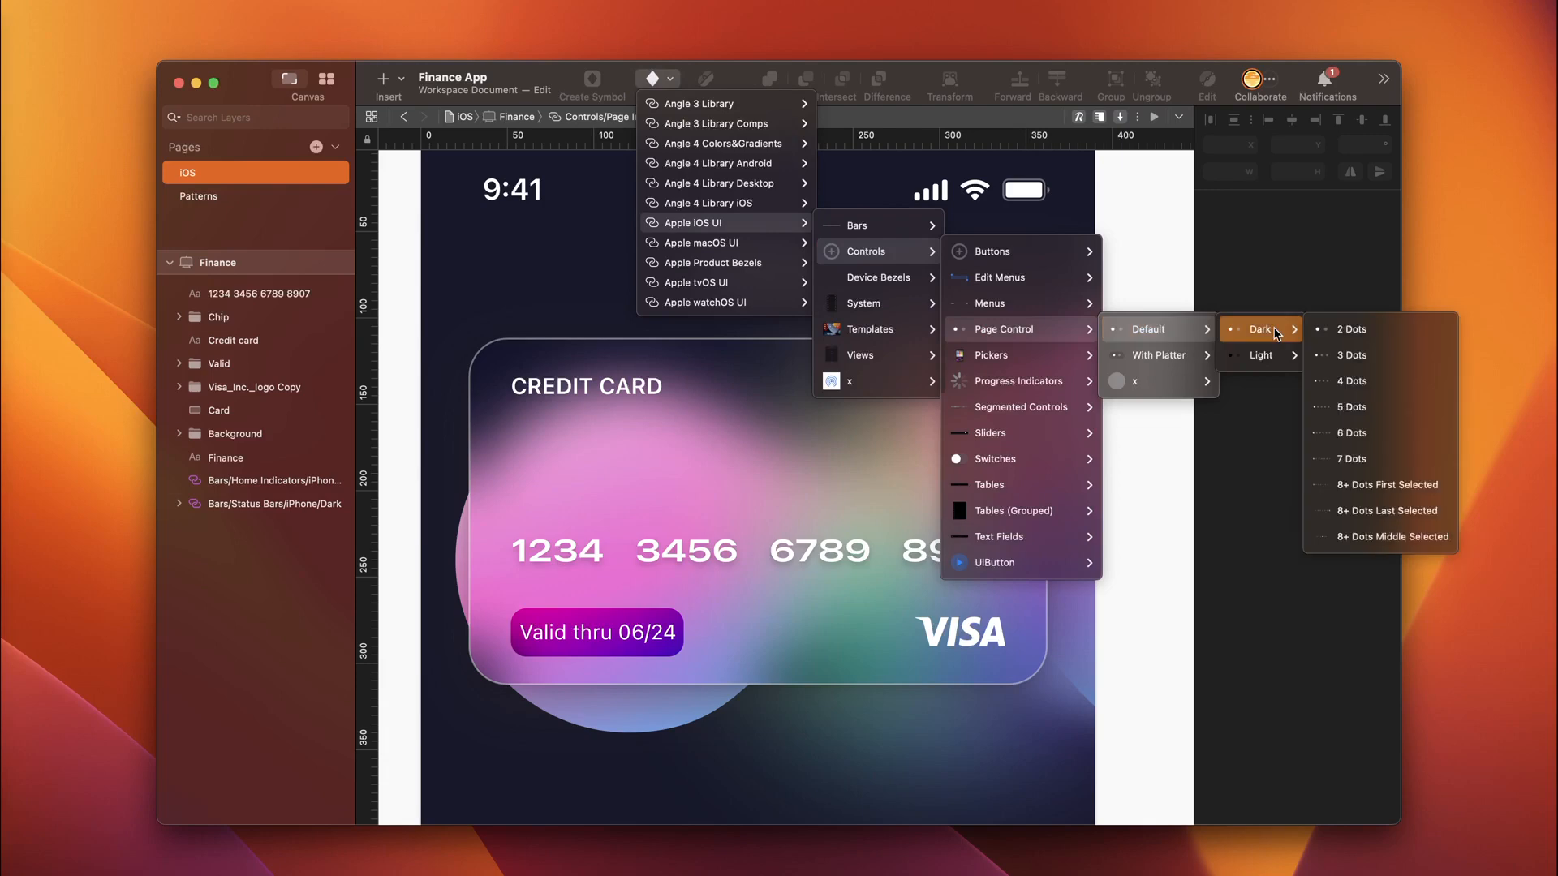
pyautogui.click(1371, 387)
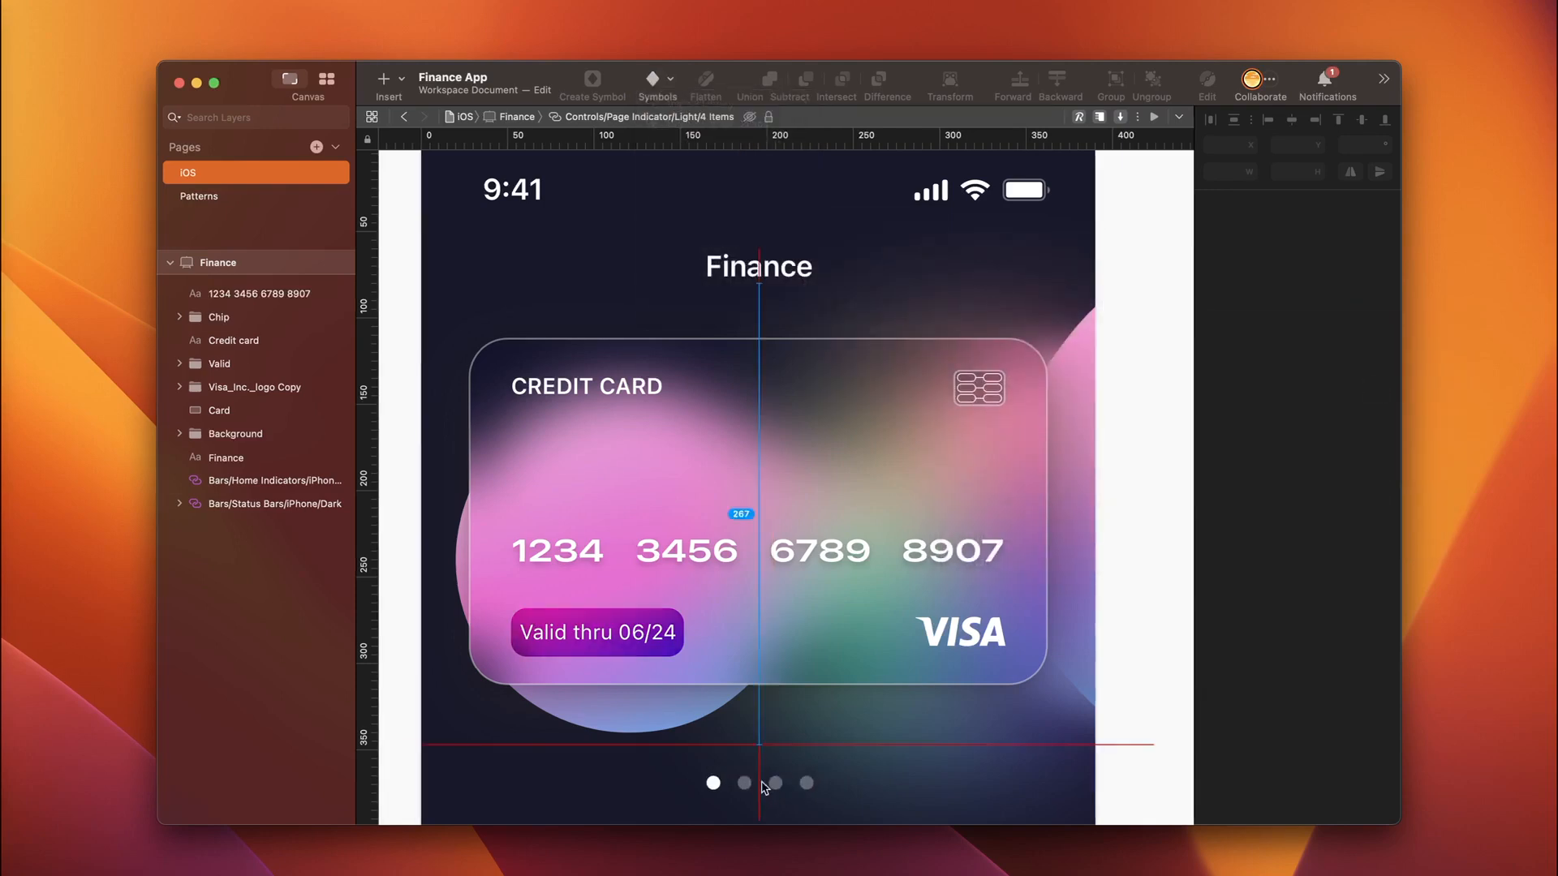
pyautogui.click(763, 791)
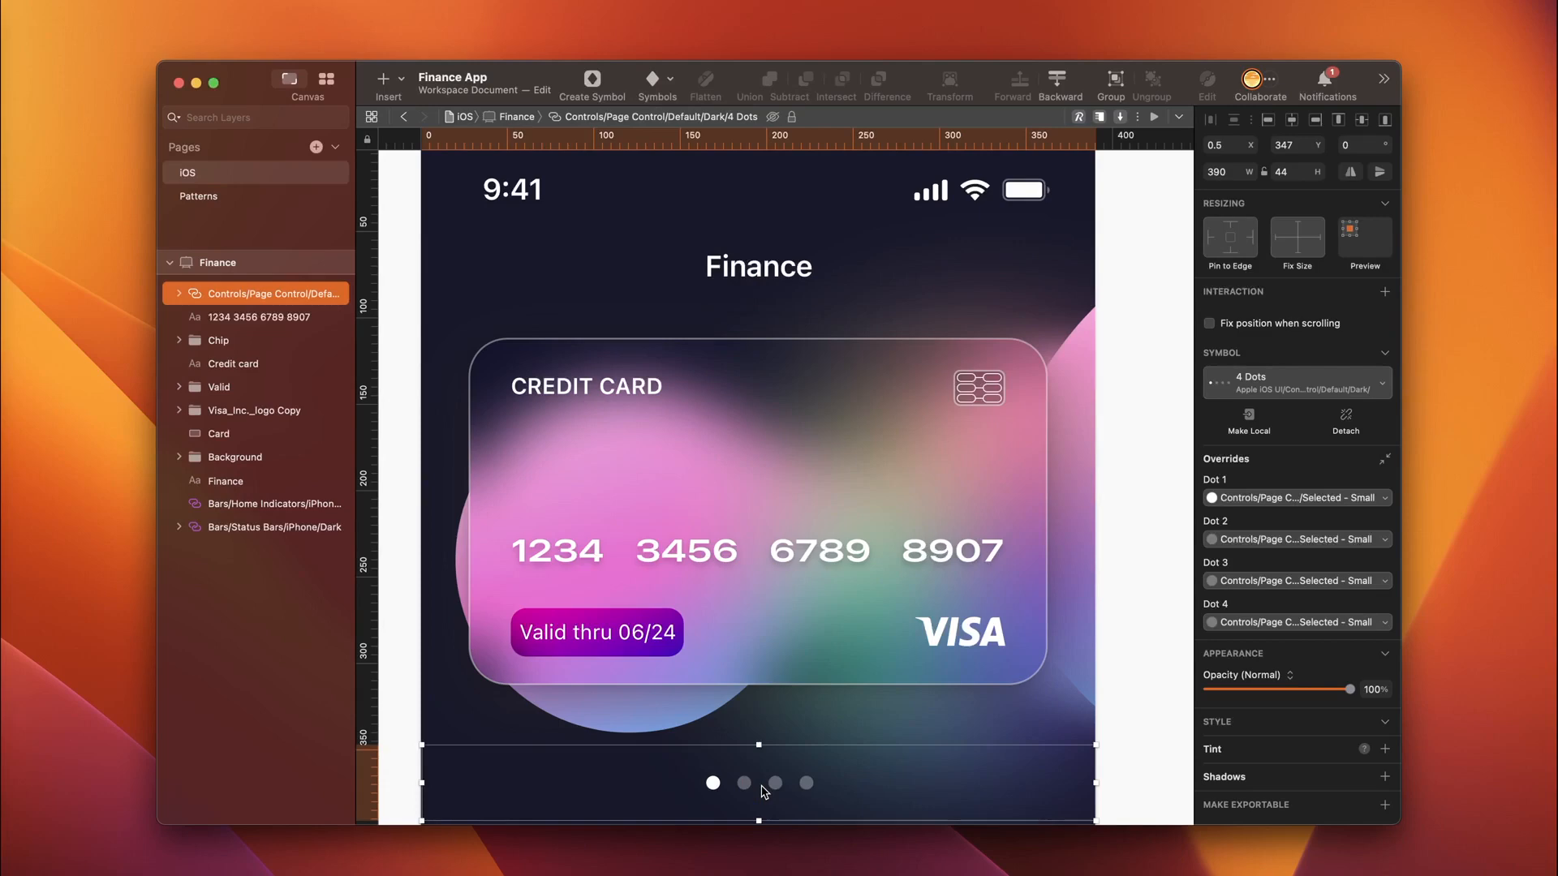
pyautogui.click(1292, 120)
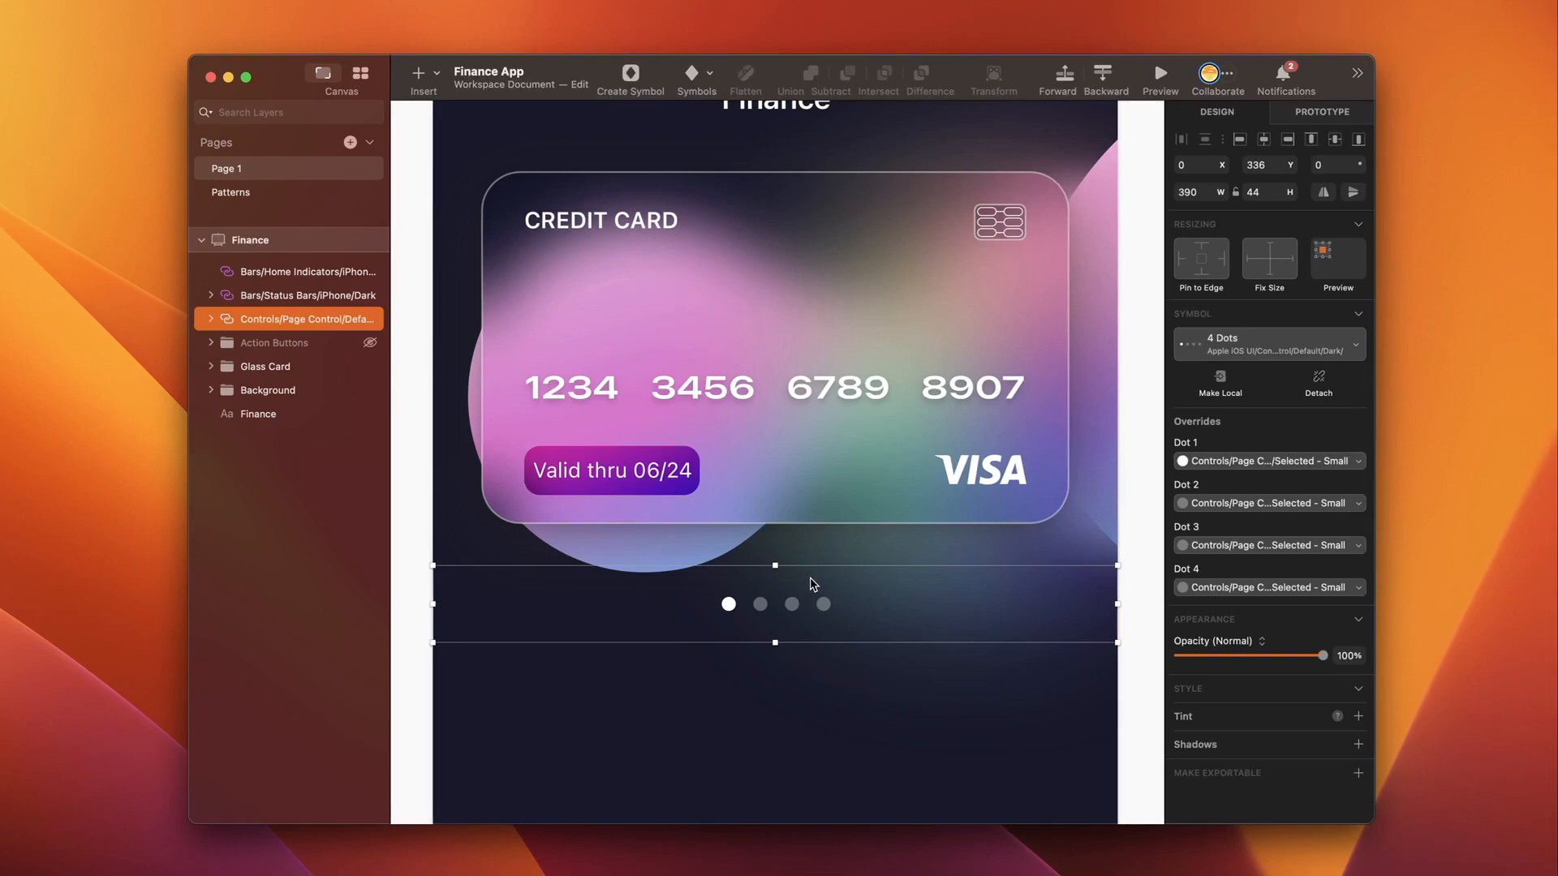
# Step: Check the page control's spacing to the card and move it up to Y 316
pyautogui.press('alt')
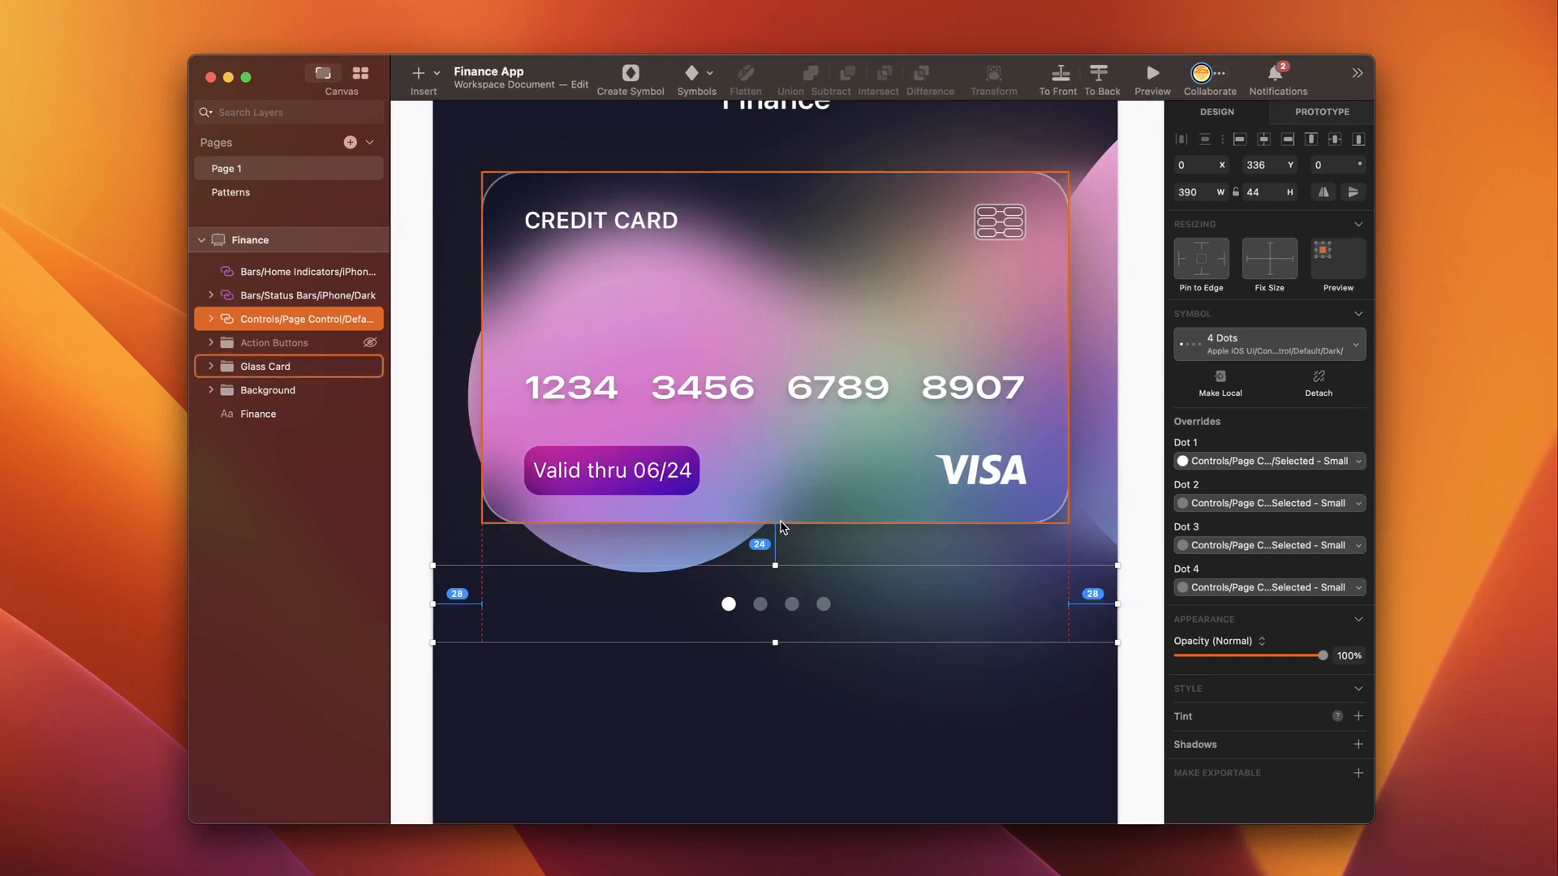
pyautogui.hotkey('shift', 'Up')
pyautogui.hotkey('shift', 'Up')
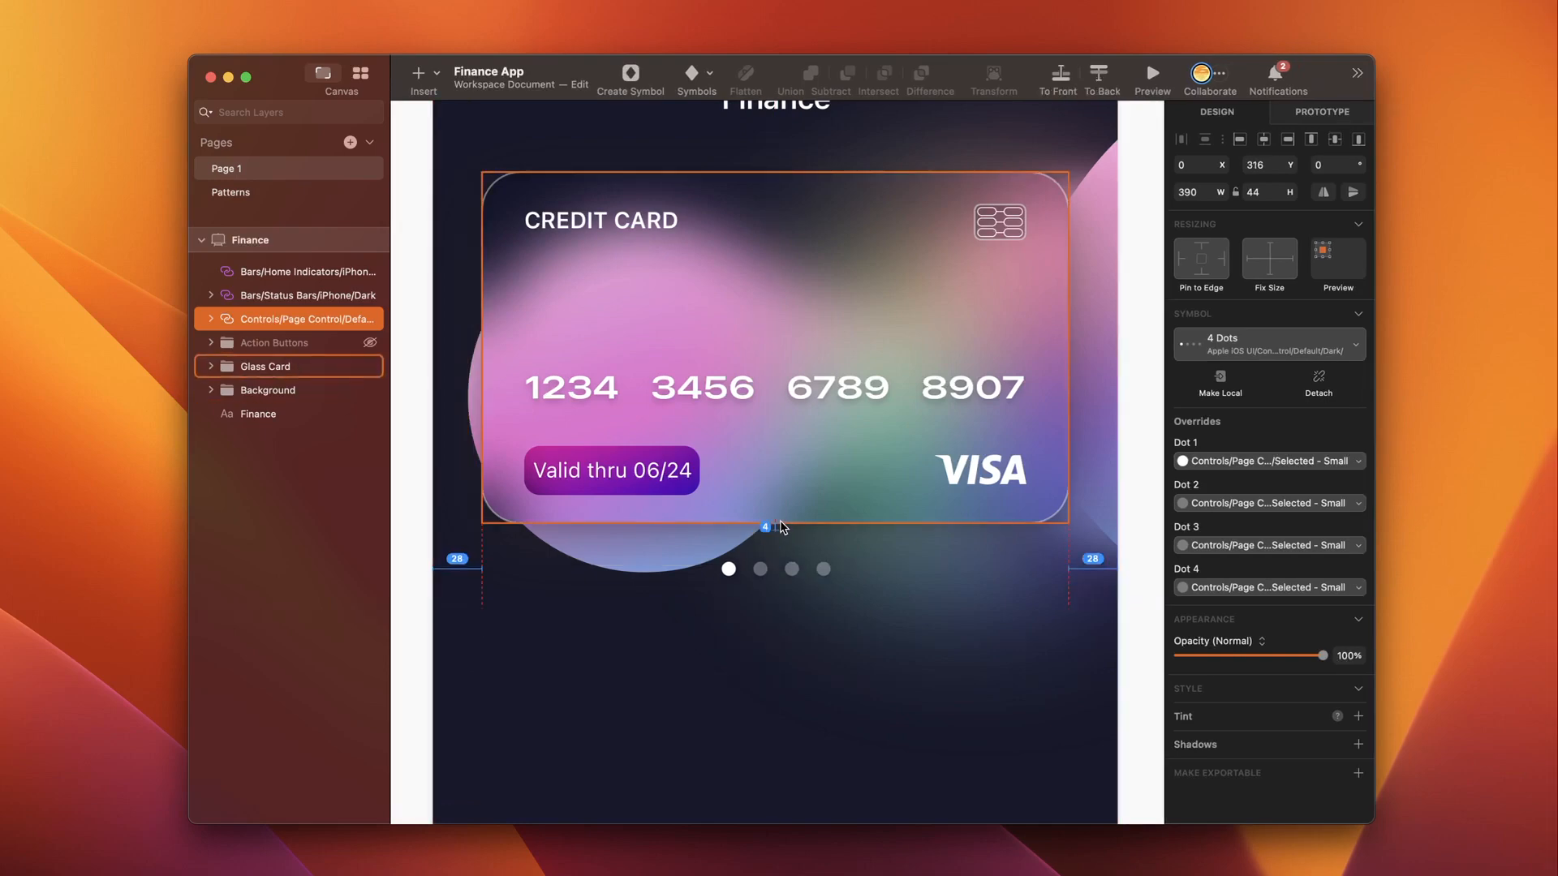
pyautogui.press('Escape')
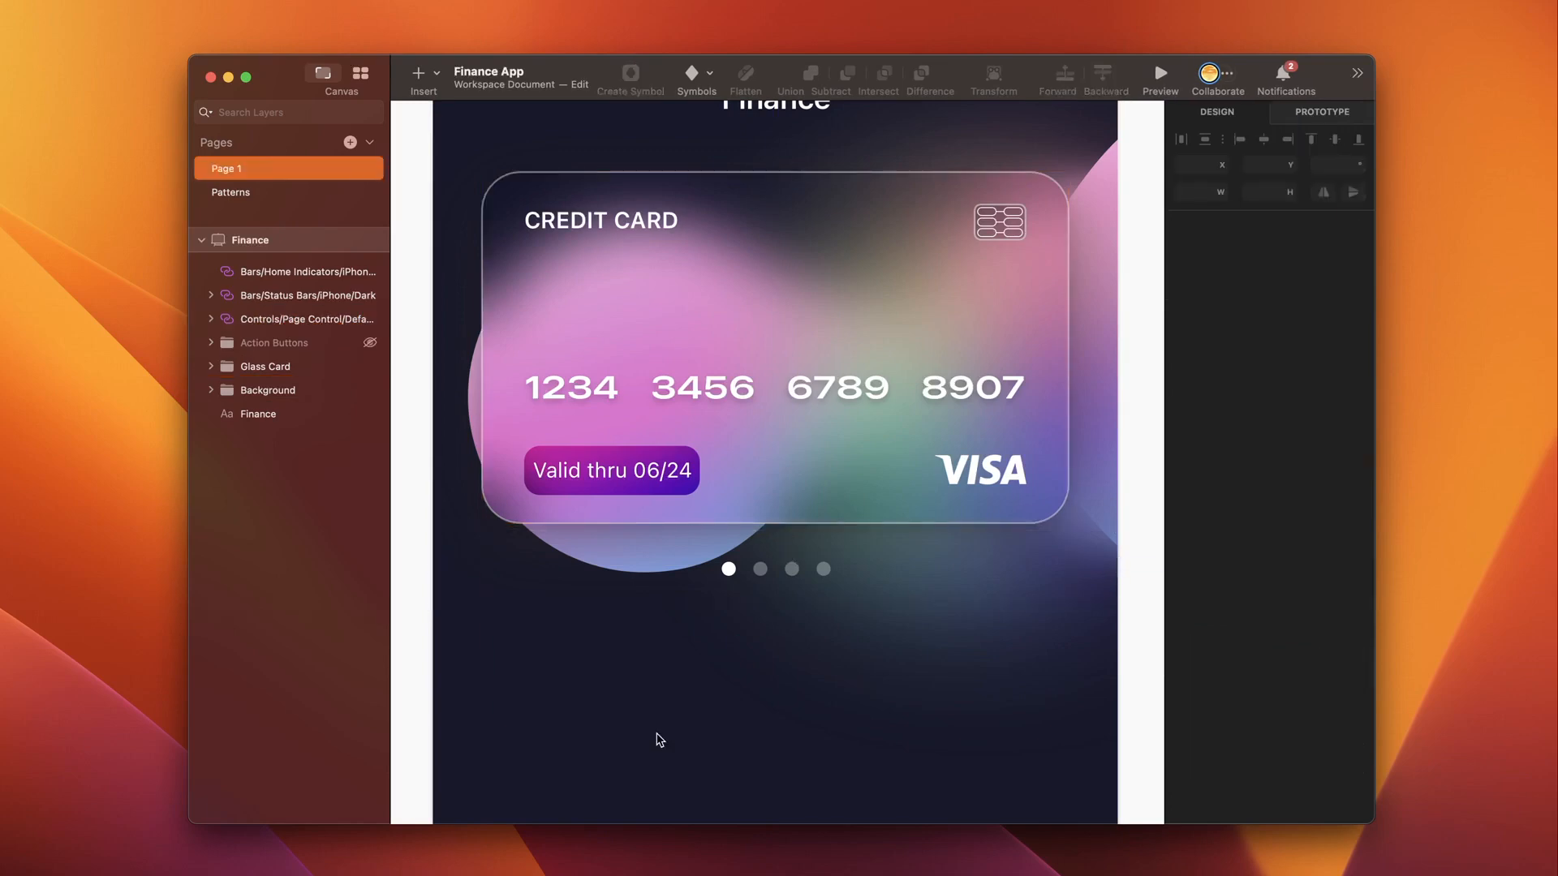
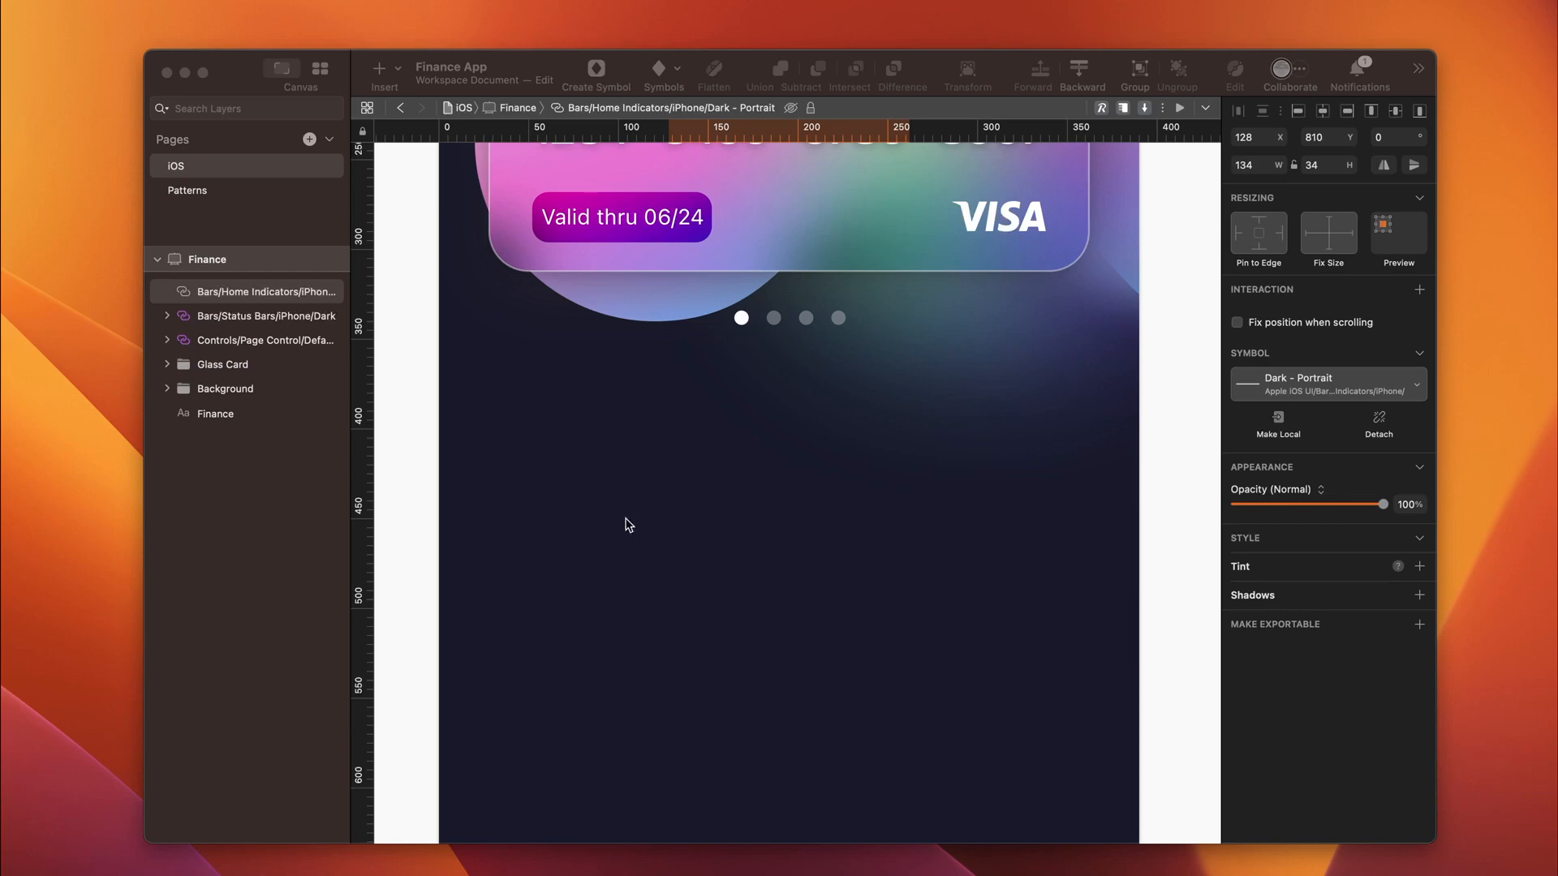
# Step: Insert a polygon below the card, size it 60 by 60 and give it 6 sides
pyautogui.click(379, 68)
pyautogui.moveTo(464, 123)
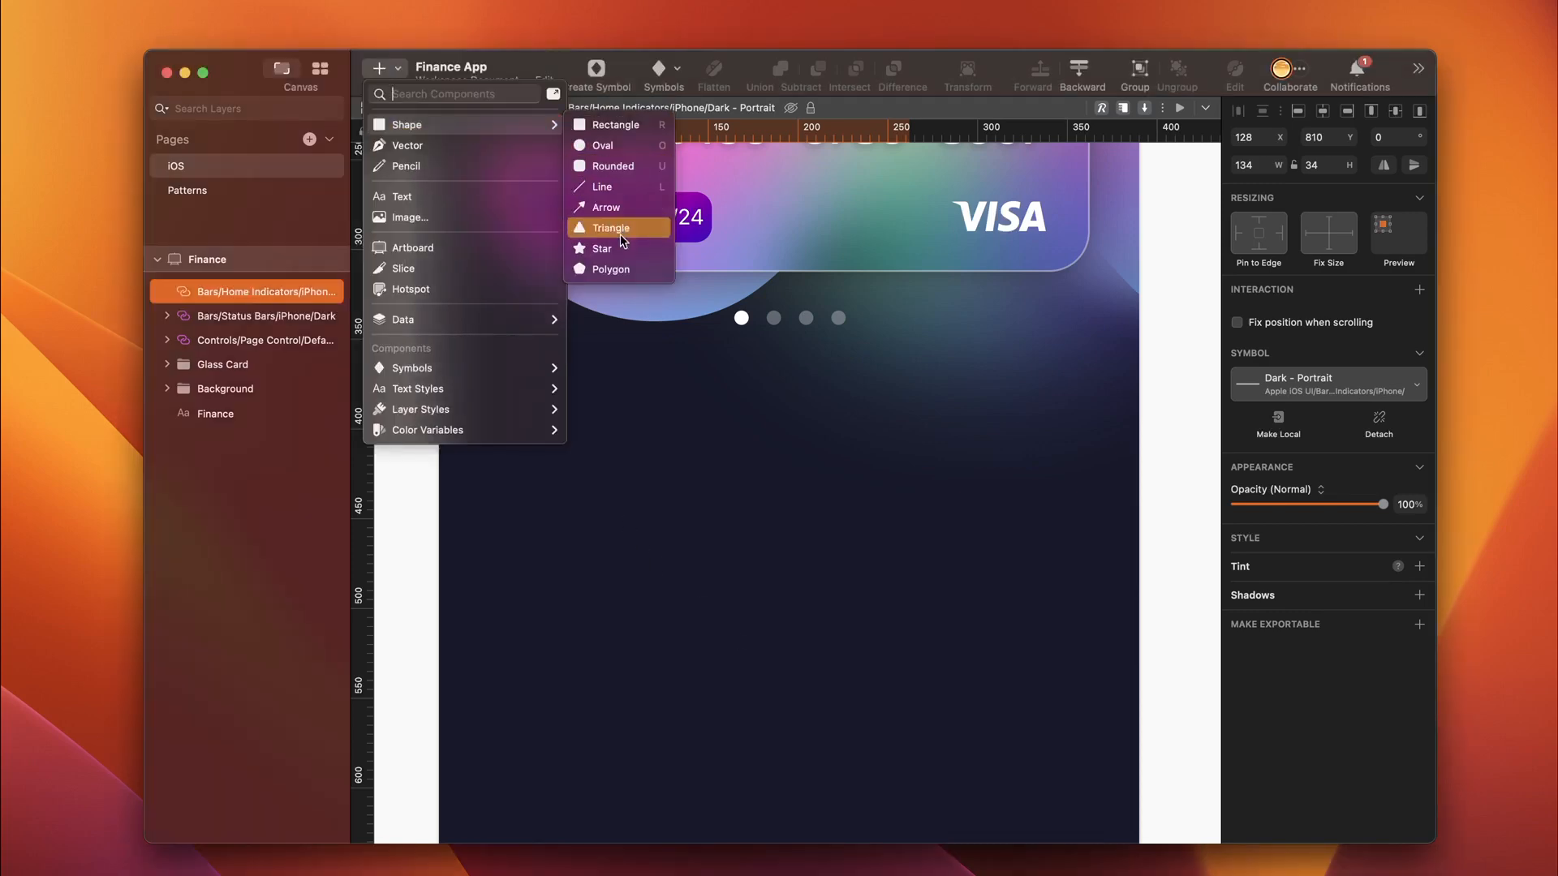
pyautogui.click(610, 268)
pyautogui.click(1252, 166)
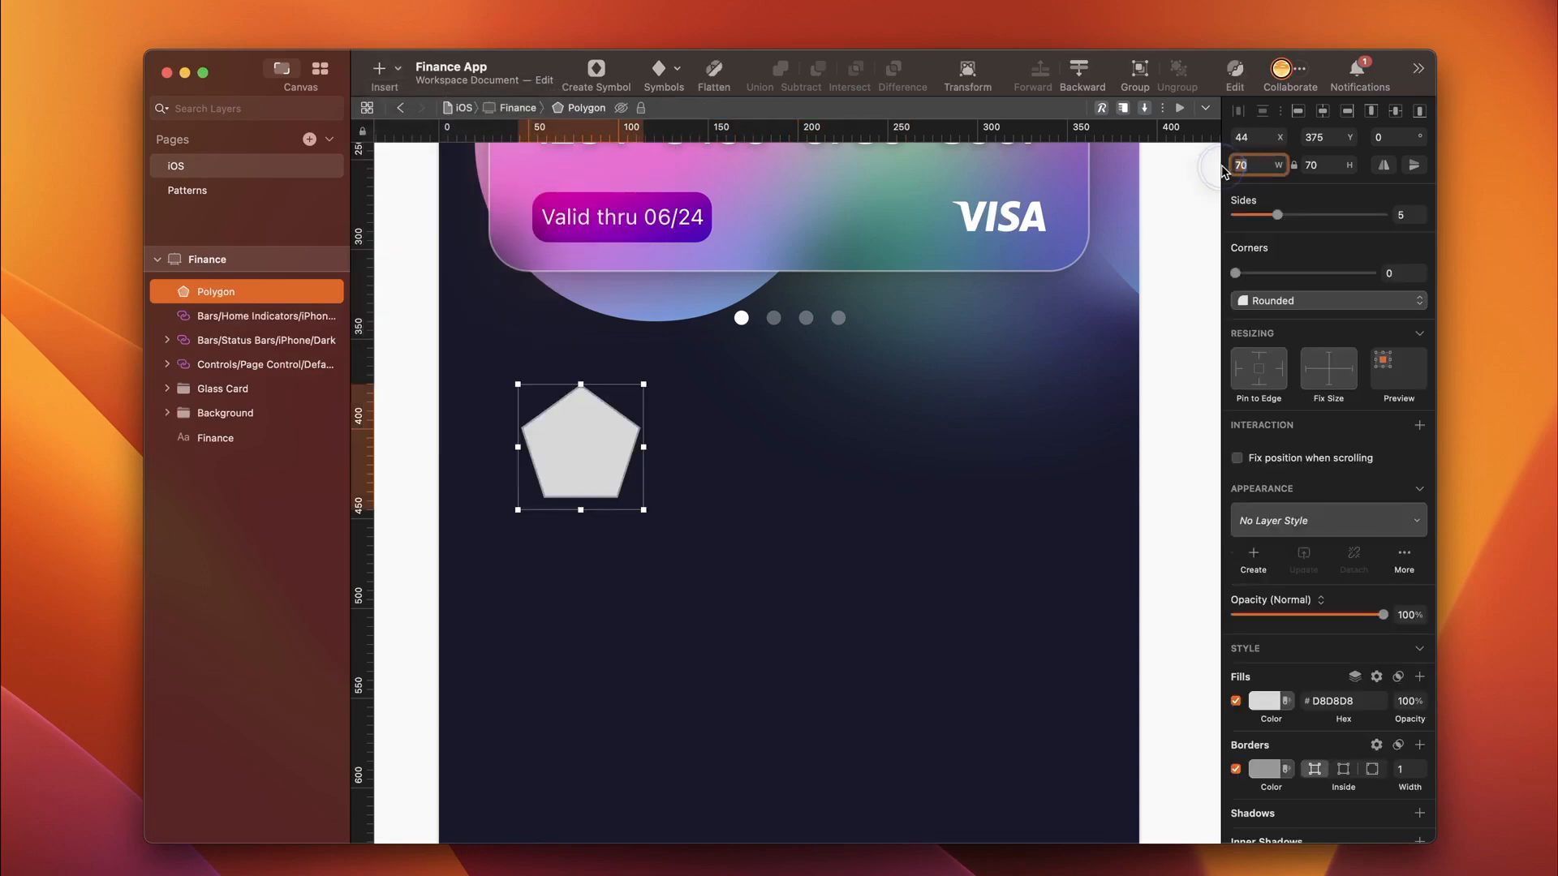
pyautogui.write('72')
pyautogui.press('BackSpace')
pyautogui.press('BackSpace')
pyautogui.write('60')
pyautogui.press('Tab')
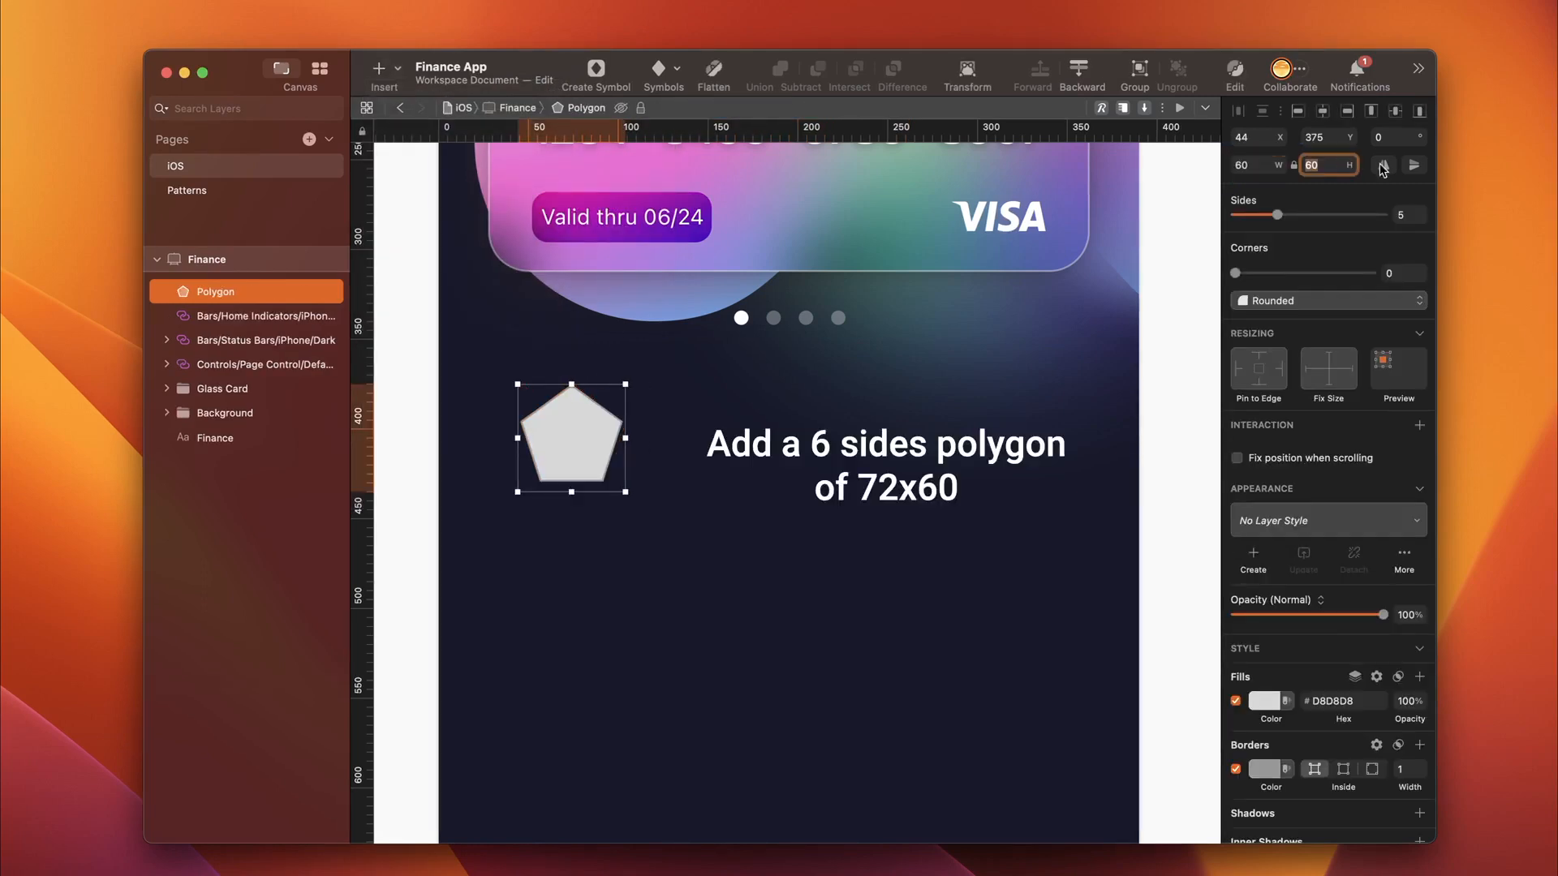
pyautogui.press('Tab')
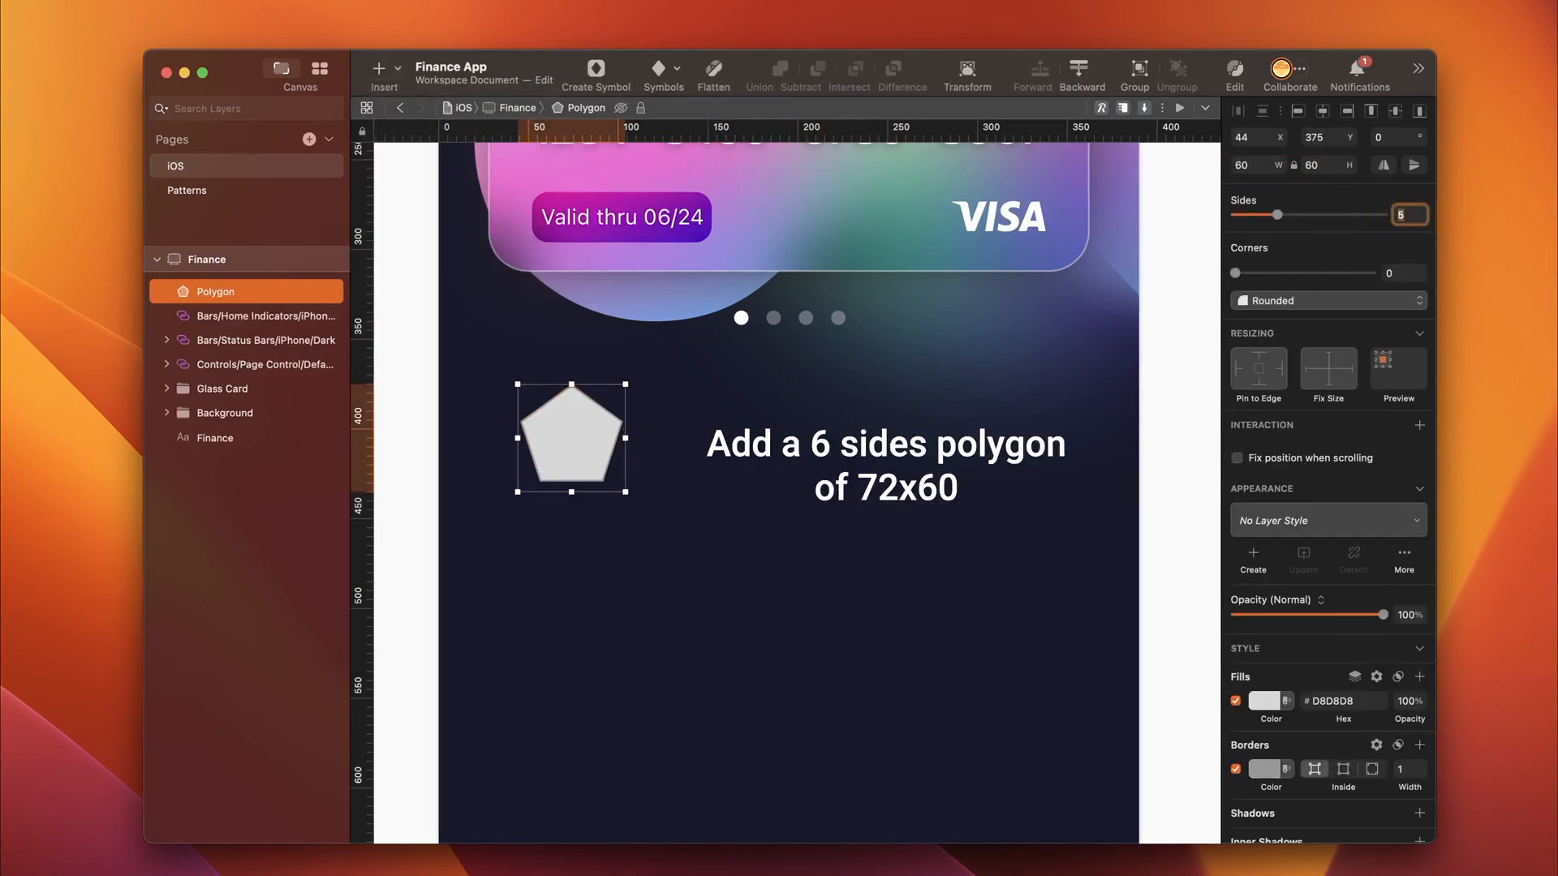
pyautogui.write('6')
# Step: Rotate the hexagon 90 degrees, unlock its proportions and set its width to 72
pyautogui.click(1379, 138)
pyautogui.write('9')
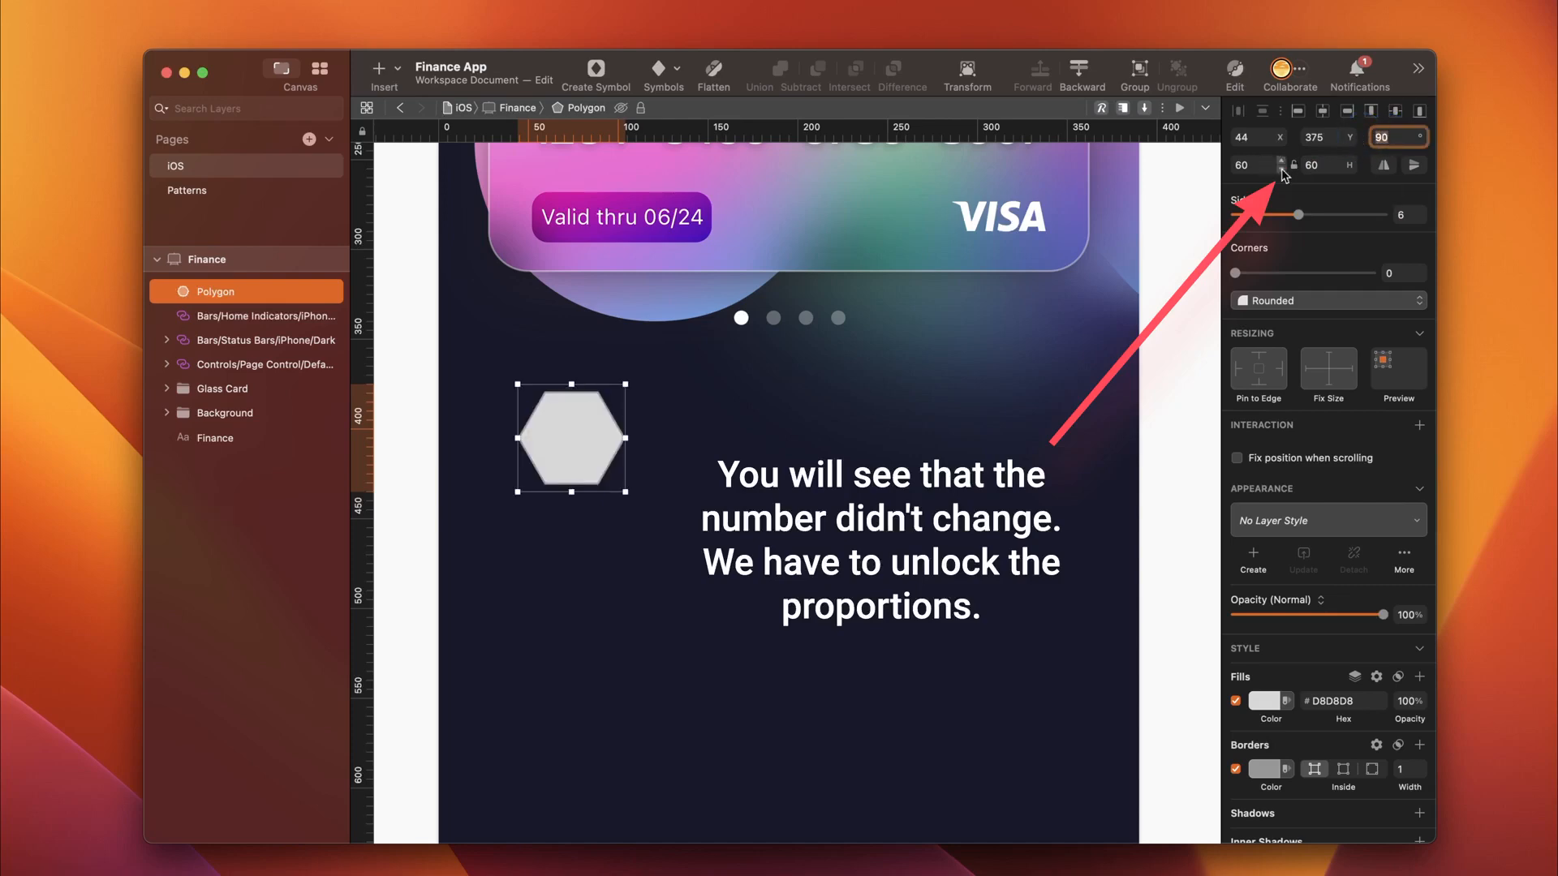
pyautogui.click(1294, 165)
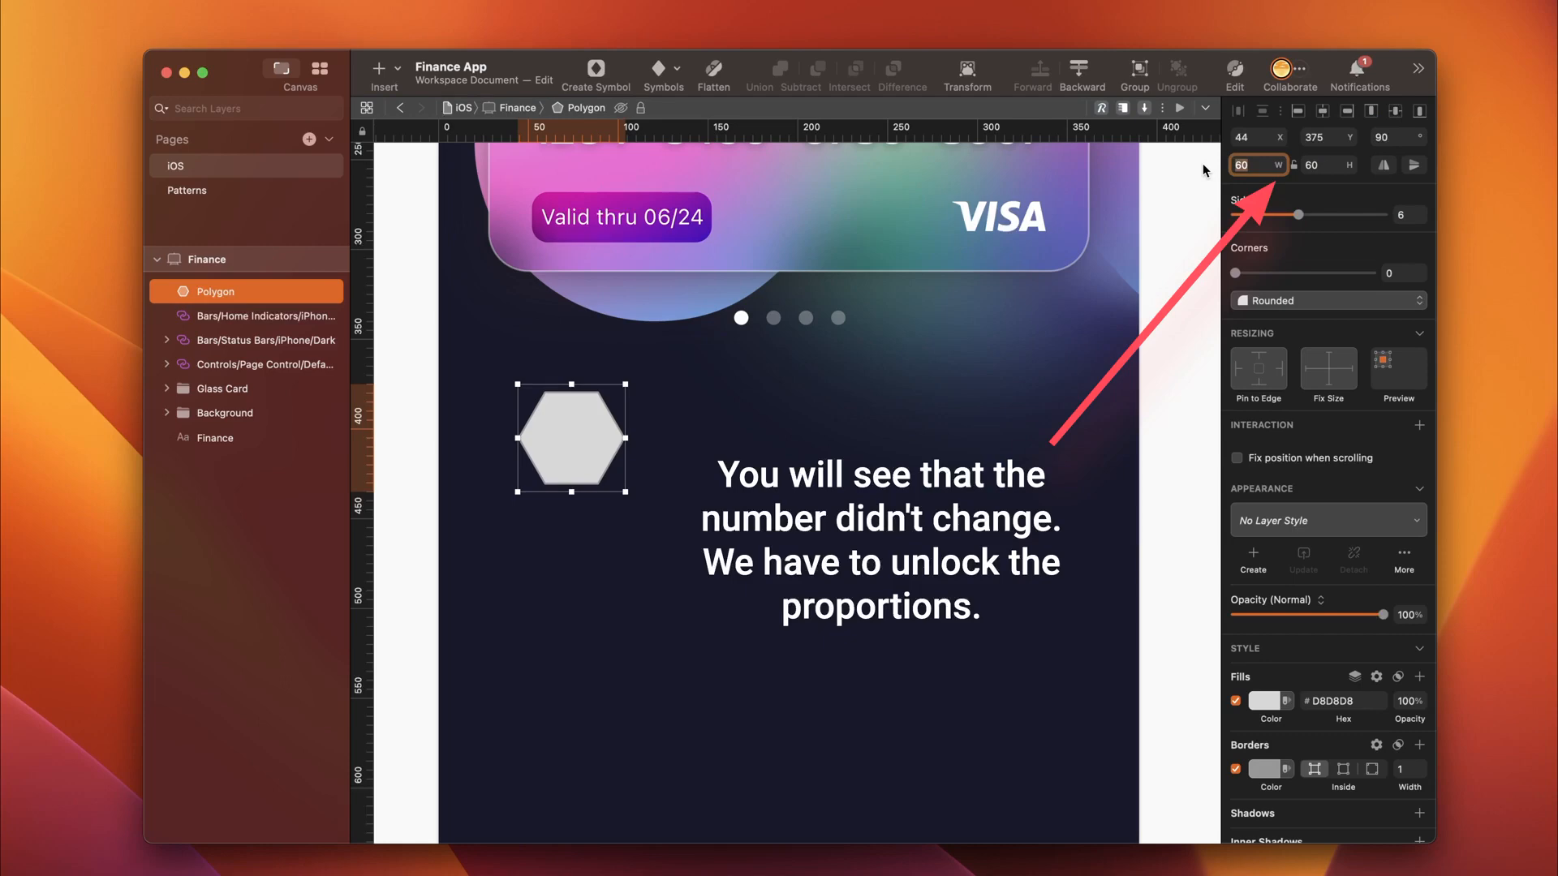
pyautogui.write('72')
pyautogui.press('Return')
pyautogui.doubleClick(556, 383)
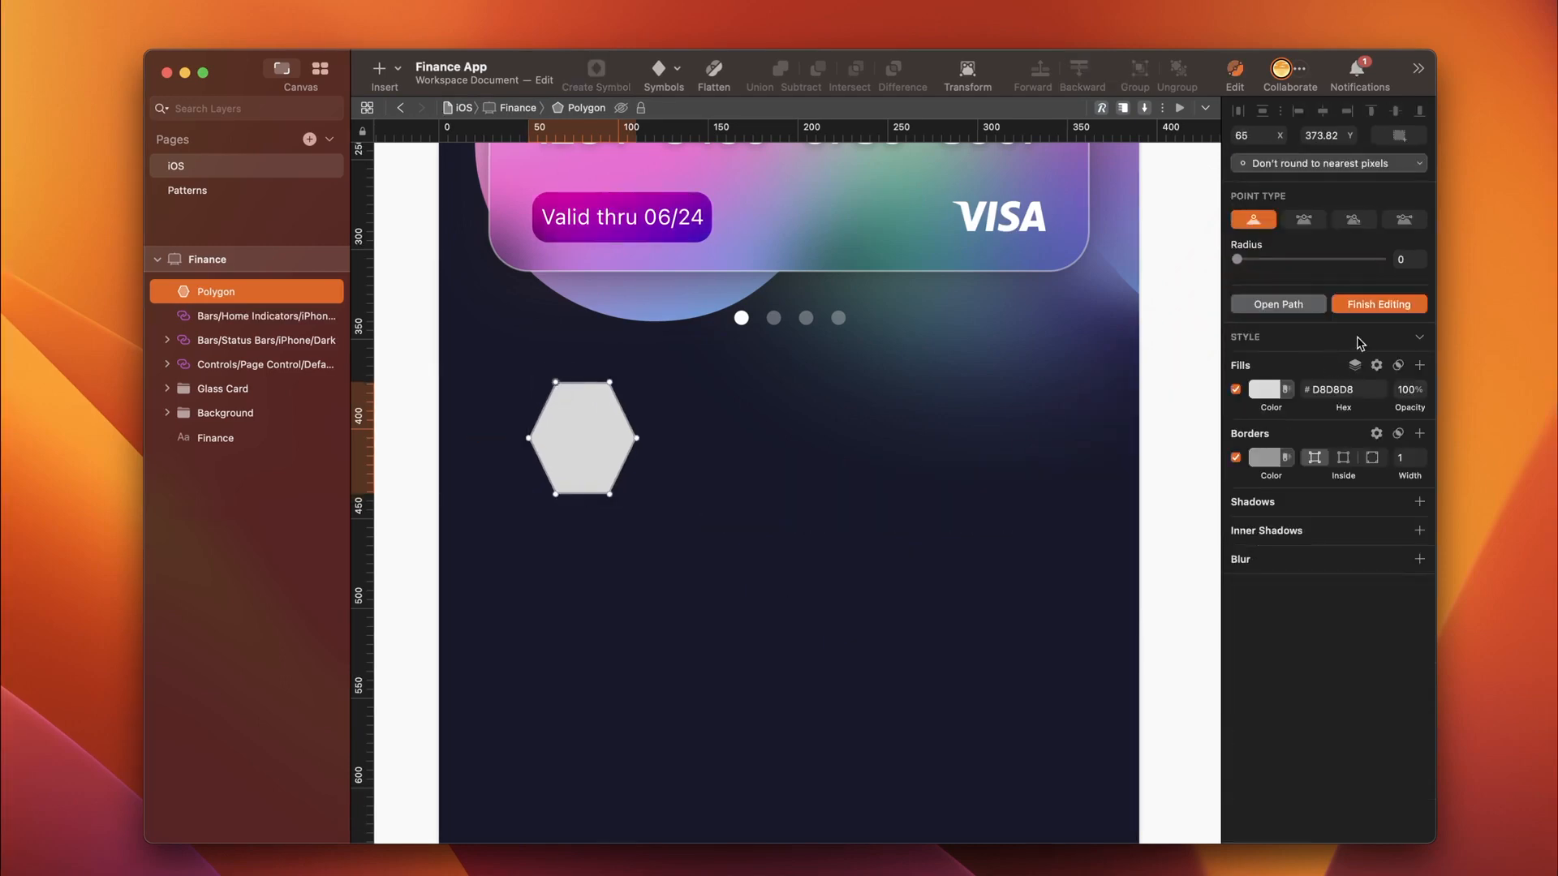
pyautogui.click(1379, 304)
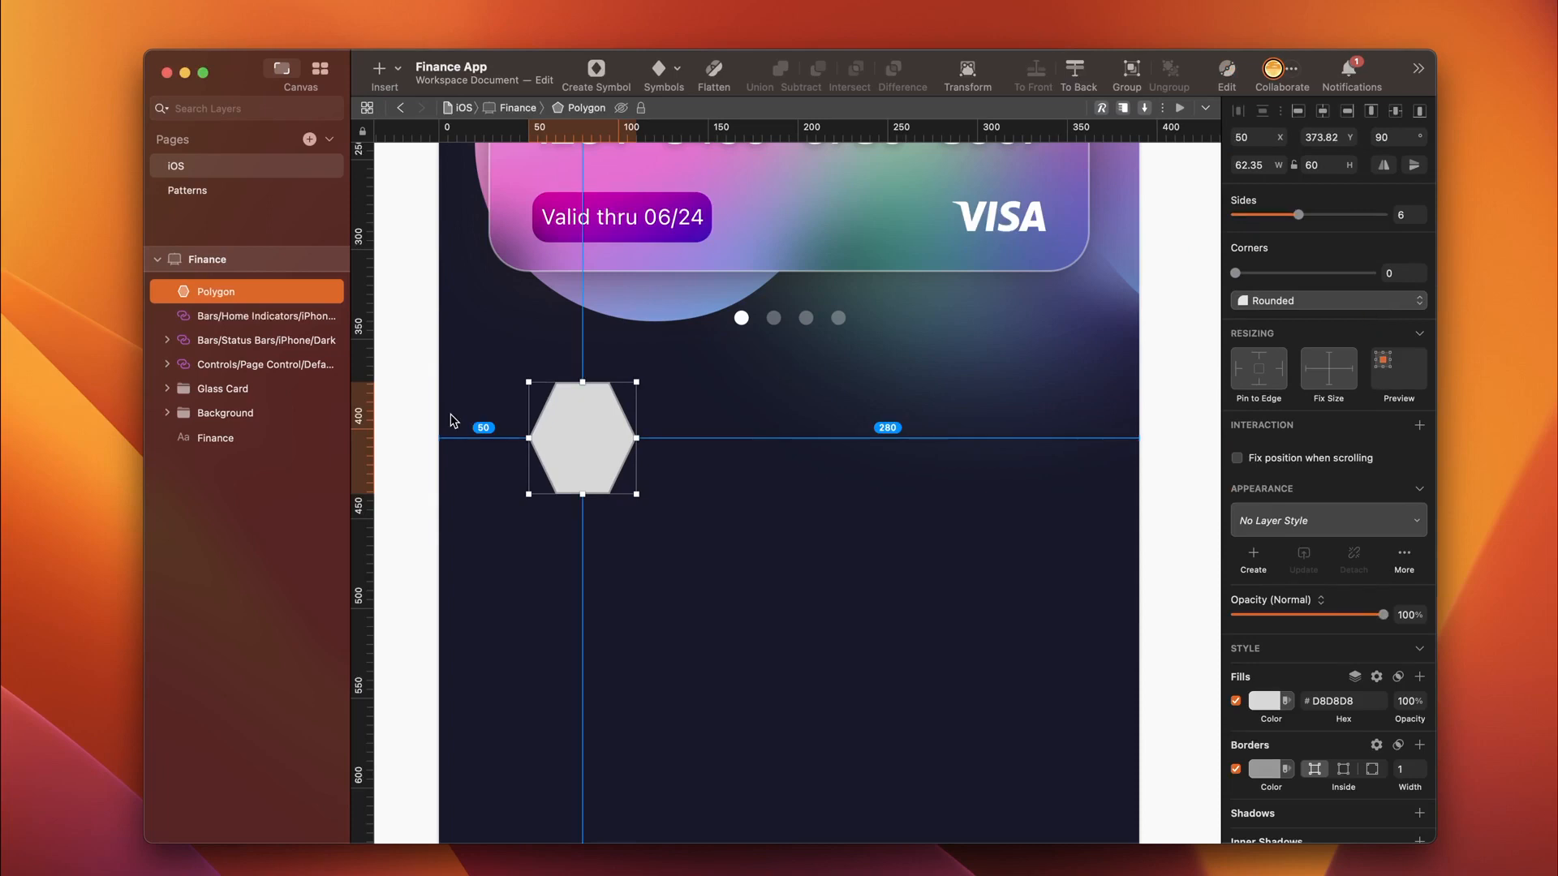
# Step: Move the hexagon to X 30 and Y 372
pyautogui.hotkey('shift', 'Left')
pyautogui.hotkey('shift', 'Left')
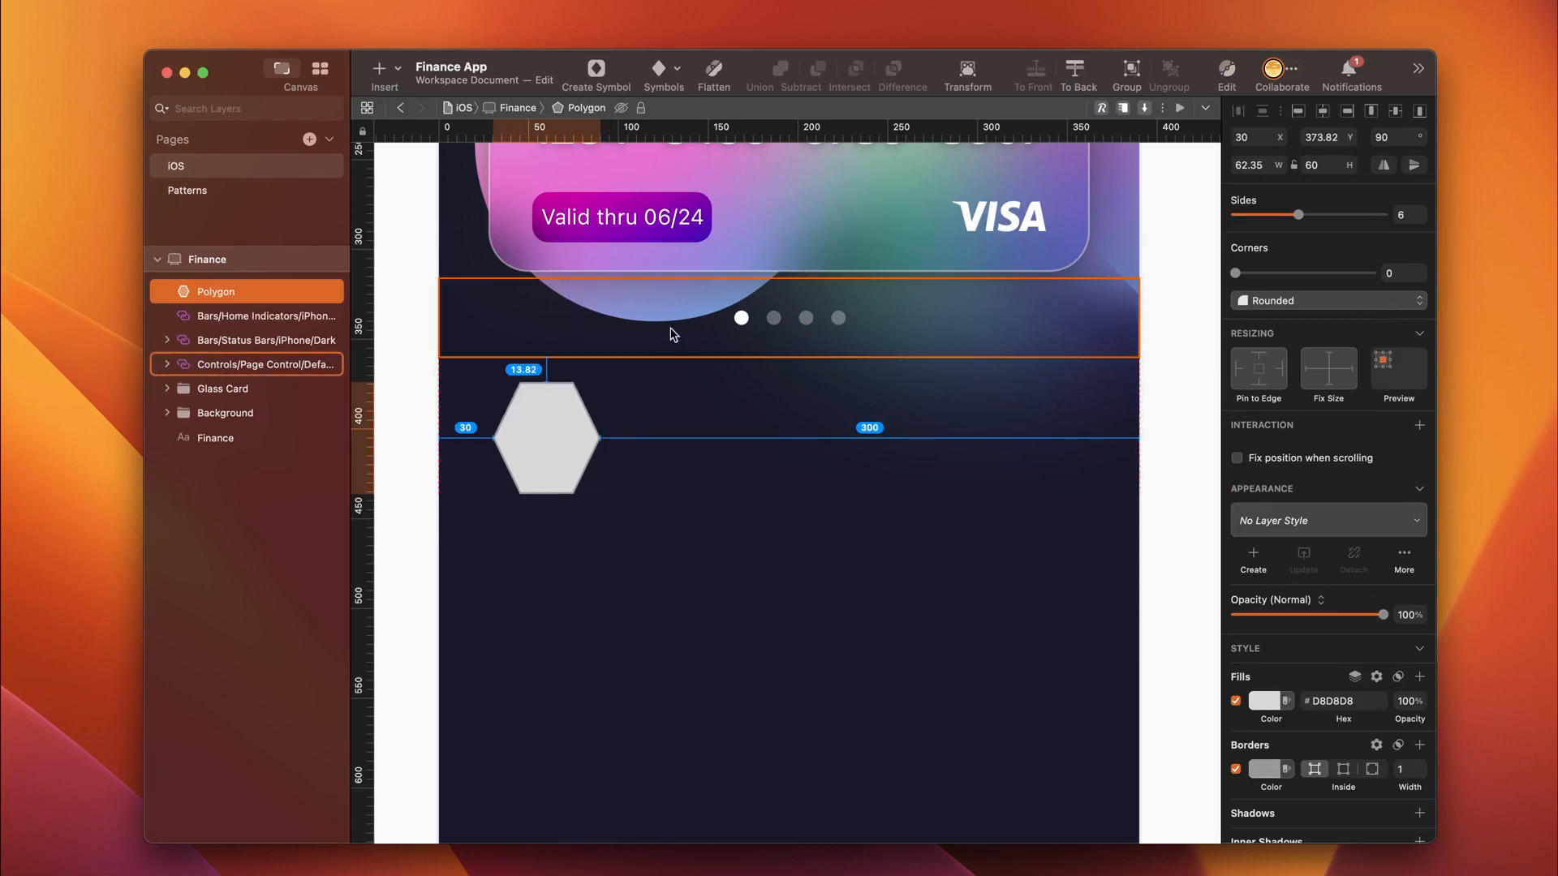
pyautogui.press('alt')
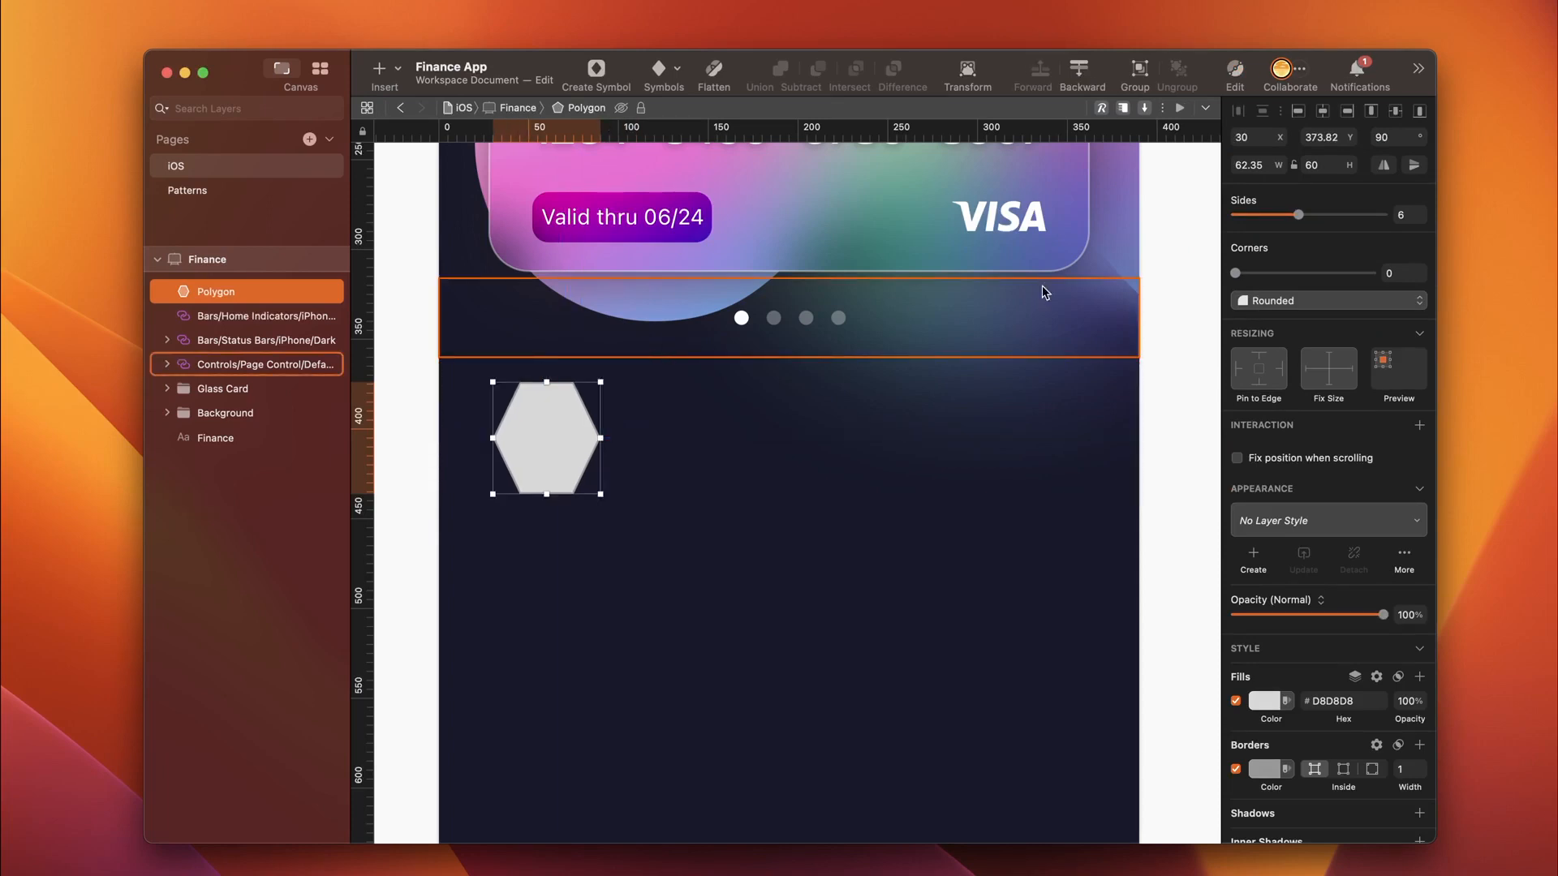
pyautogui.click(1326, 137)
pyautogui.press('Delete')
pyautogui.press('Delete')
pyautogui.press('Return')
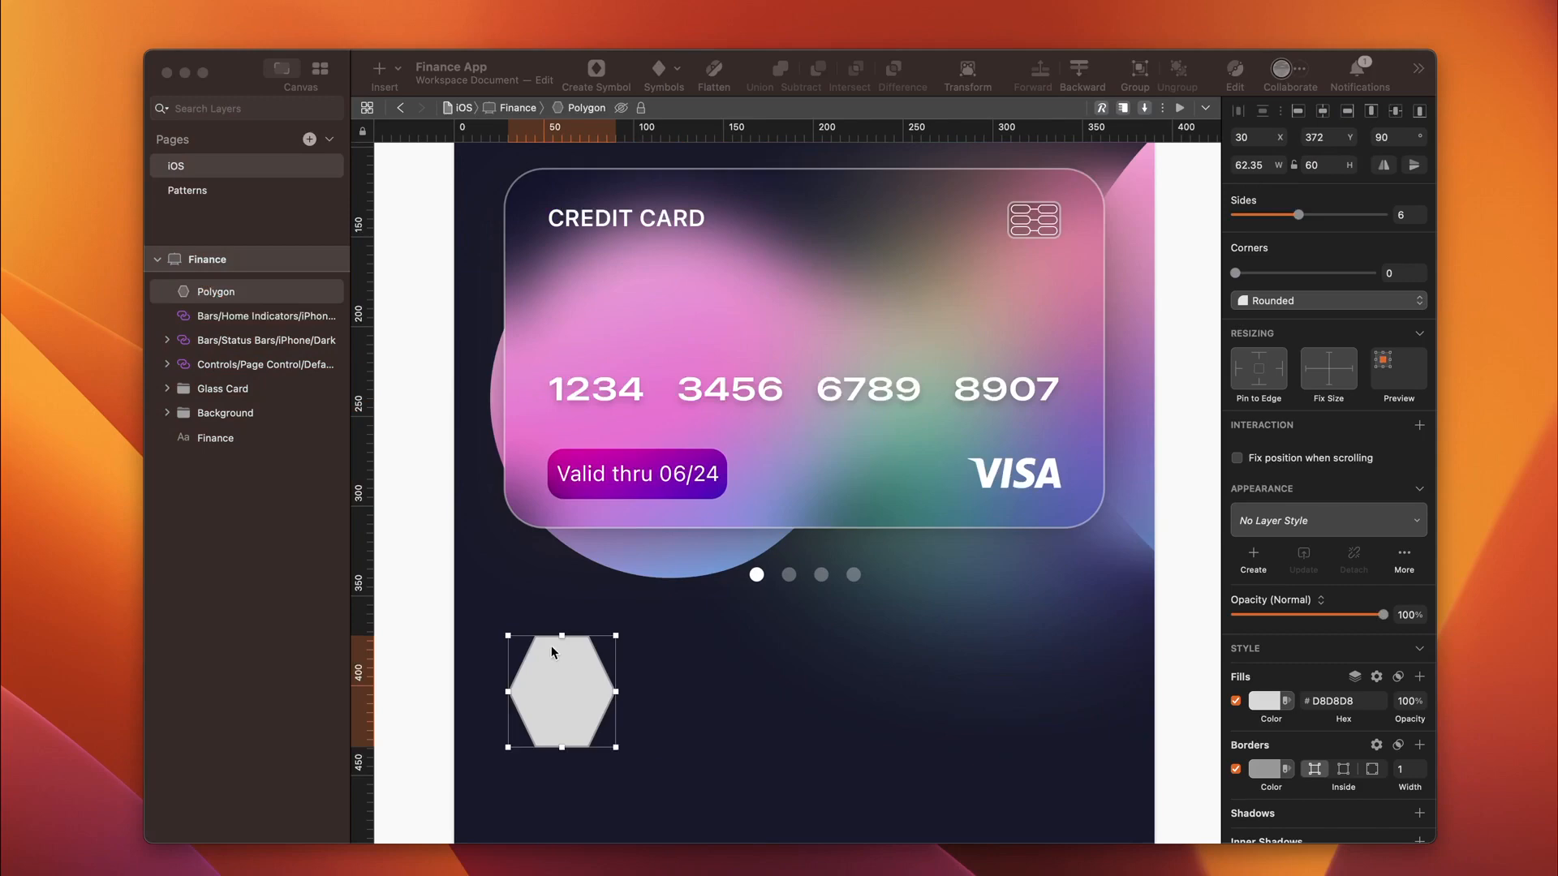
# Step: Edit the hexagon's points, setting the upper-left vertex to X 40 and the upper-right vertex to X 80
pyautogui.doubleClick(570, 684)
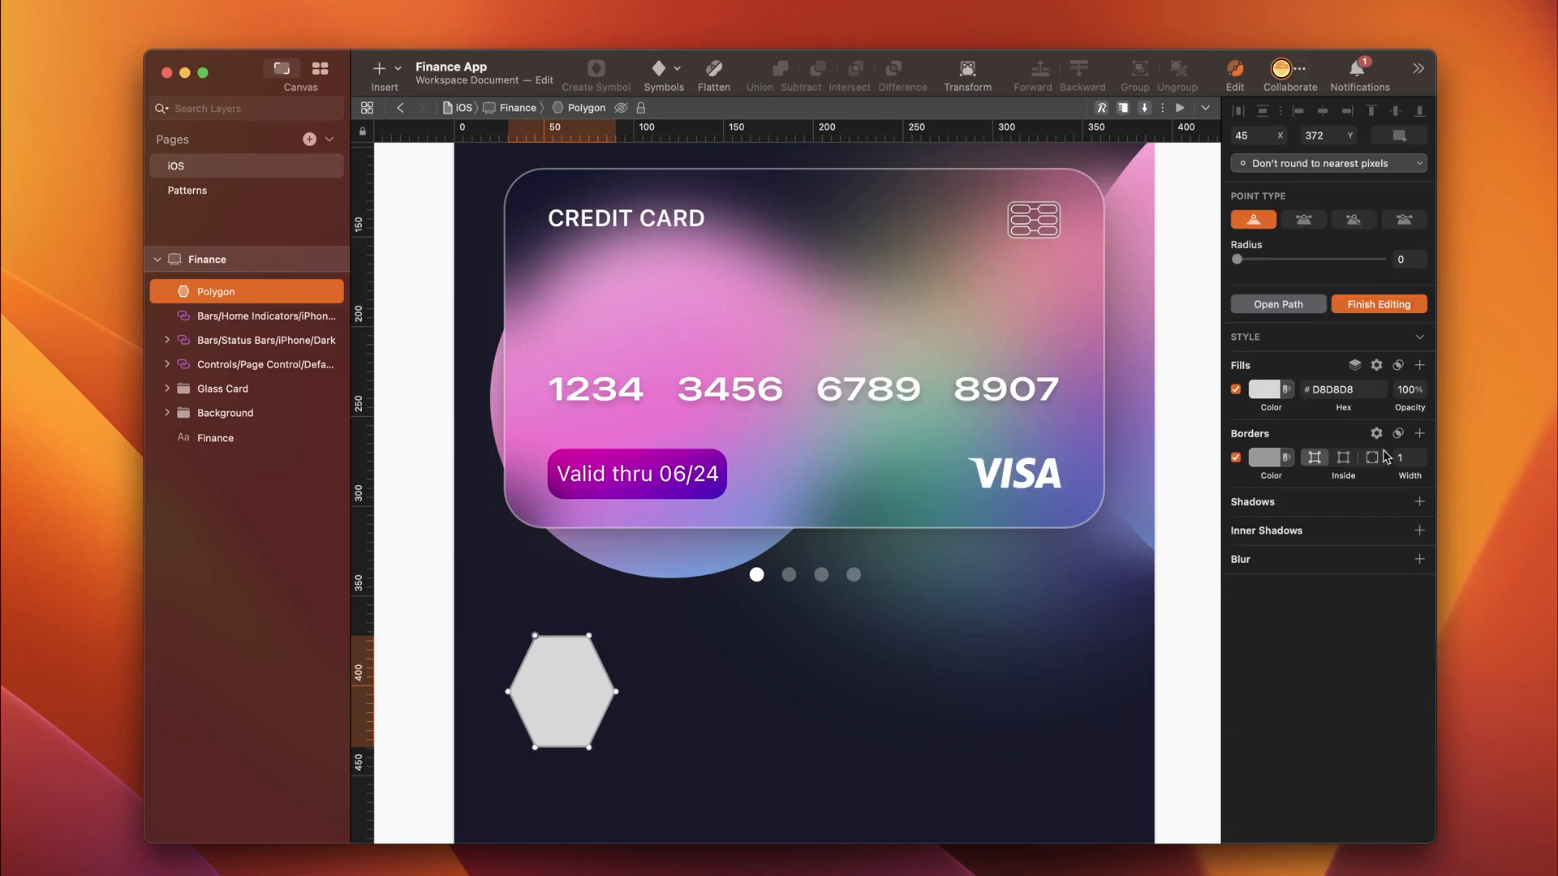
pyautogui.click(1251, 137)
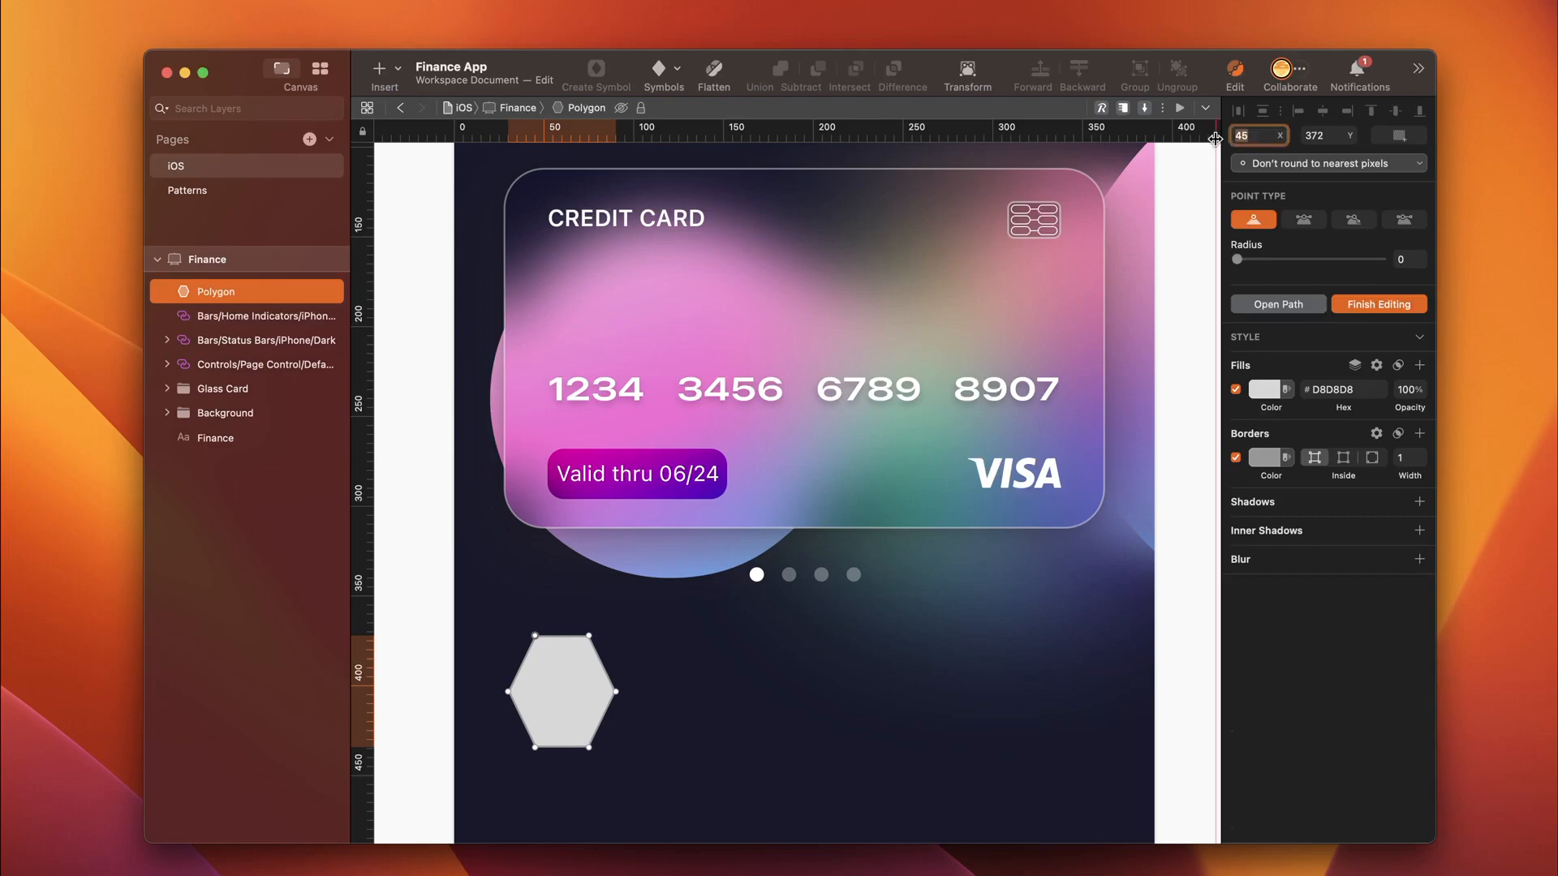
pyautogui.write('40')
pyautogui.press('Return')
pyautogui.write('75')
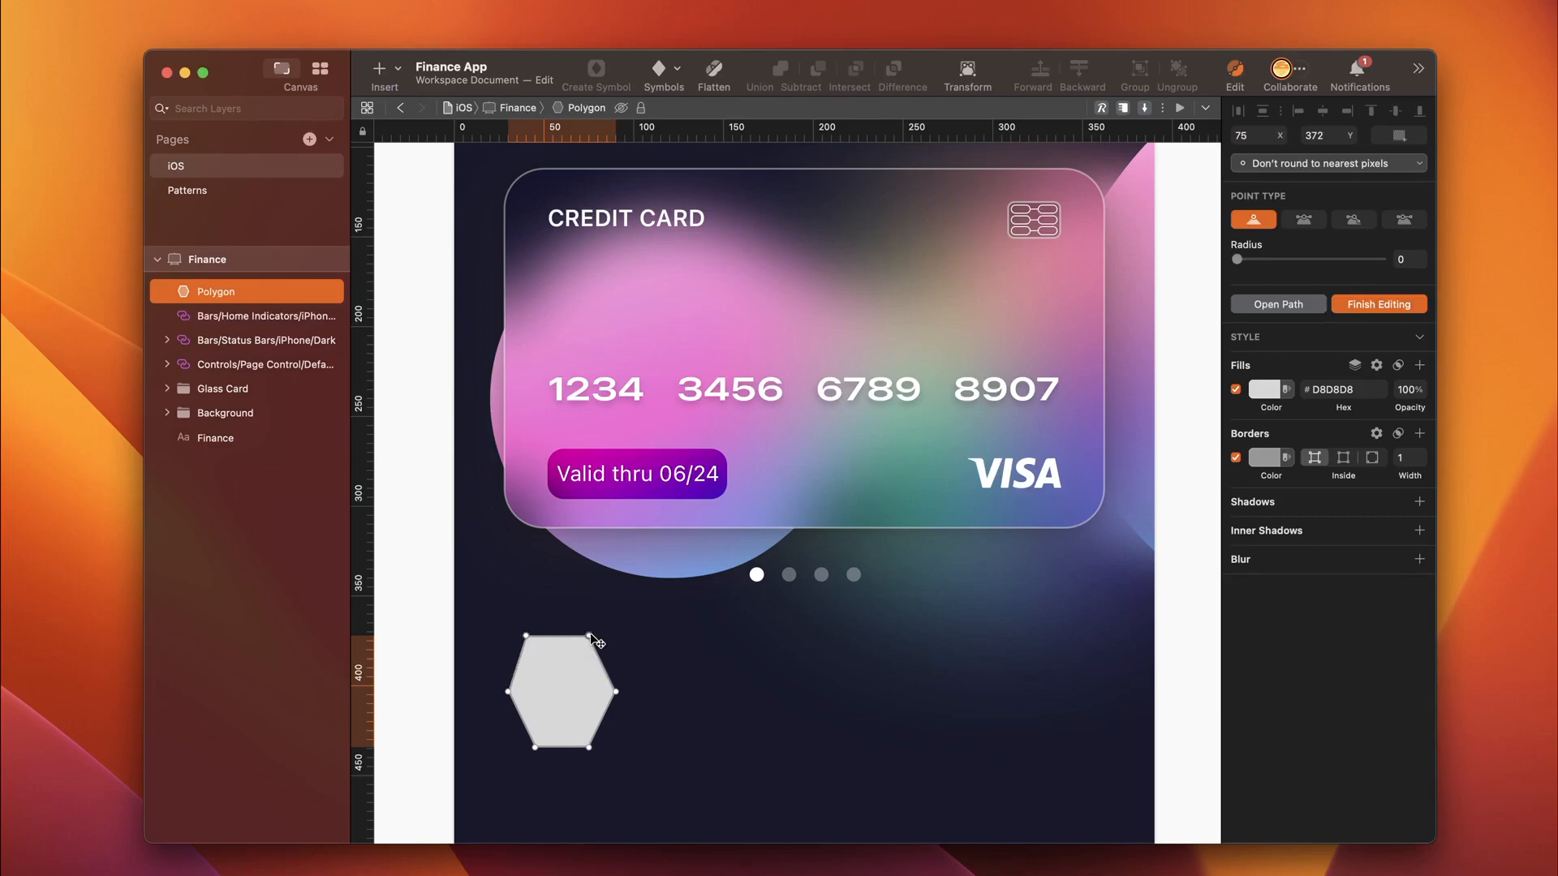
pyautogui.press('BackSpace')
pyautogui.press('BackSpace')
pyautogui.write('80')
pyautogui.press('Return')
# Step: Move the hexagon's lower-left vertex to X 40 and Y 444
pyautogui.click(536, 747)
pyautogui.click(1254, 135)
pyautogui.write('80')
pyautogui.press('Tab')
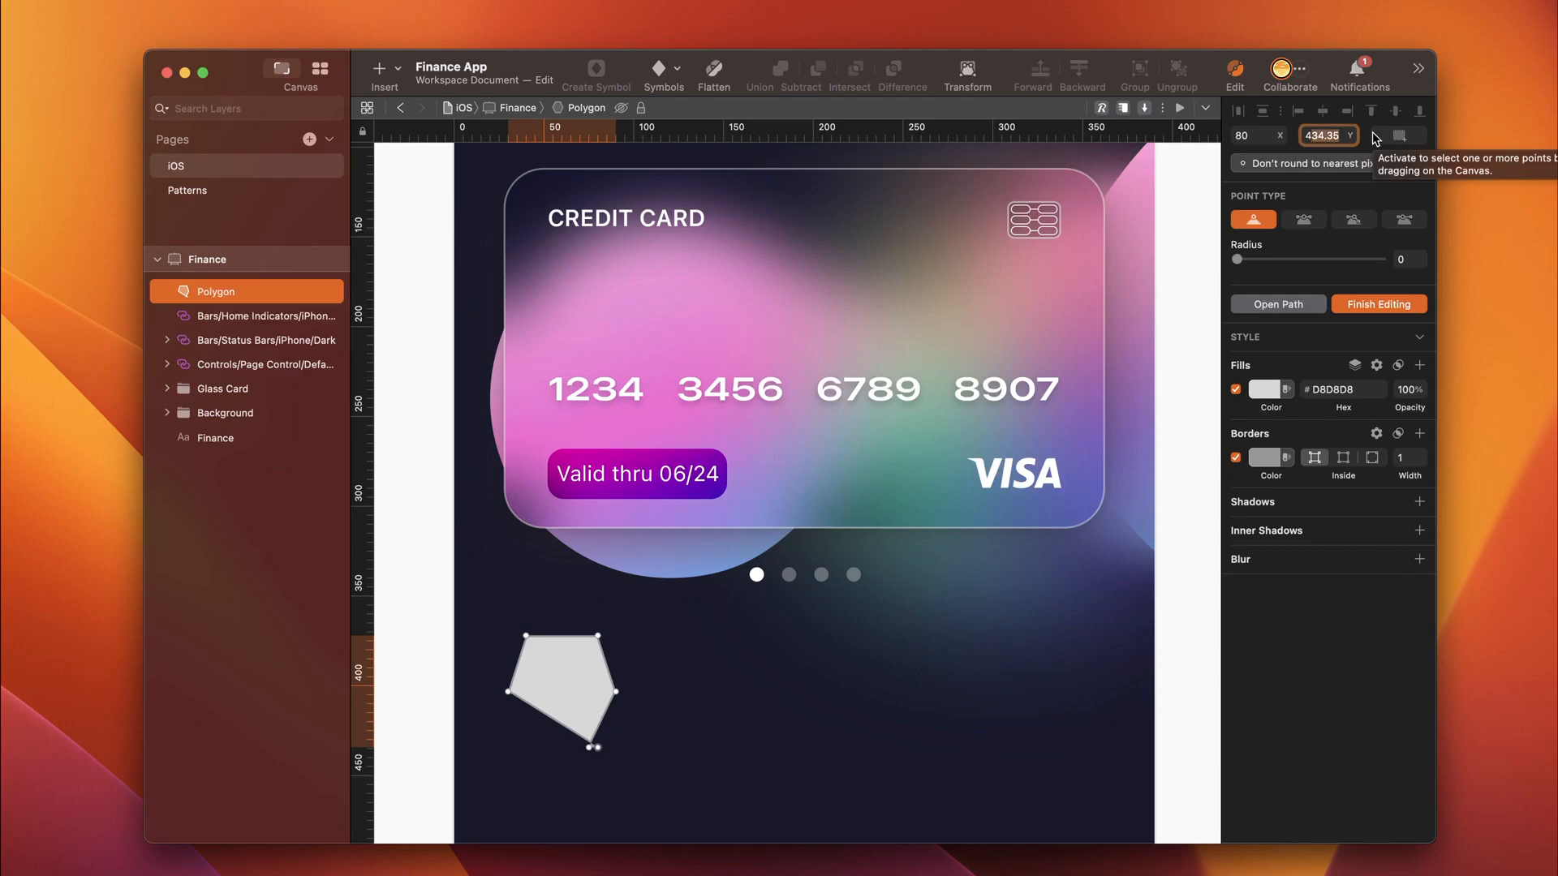
pyautogui.write('444')
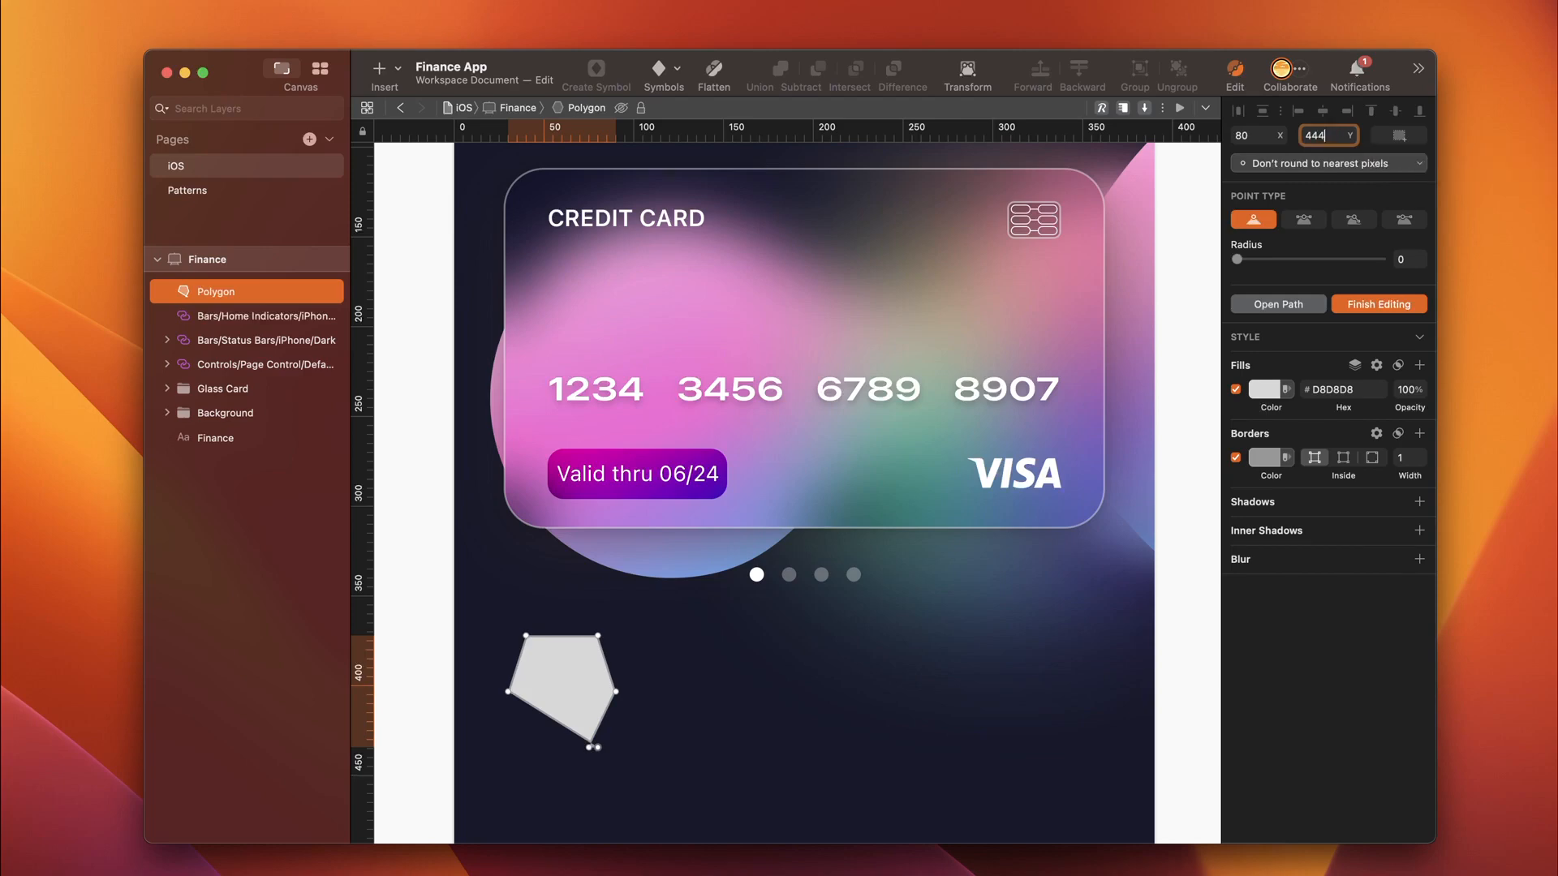
pyautogui.press('Tab')
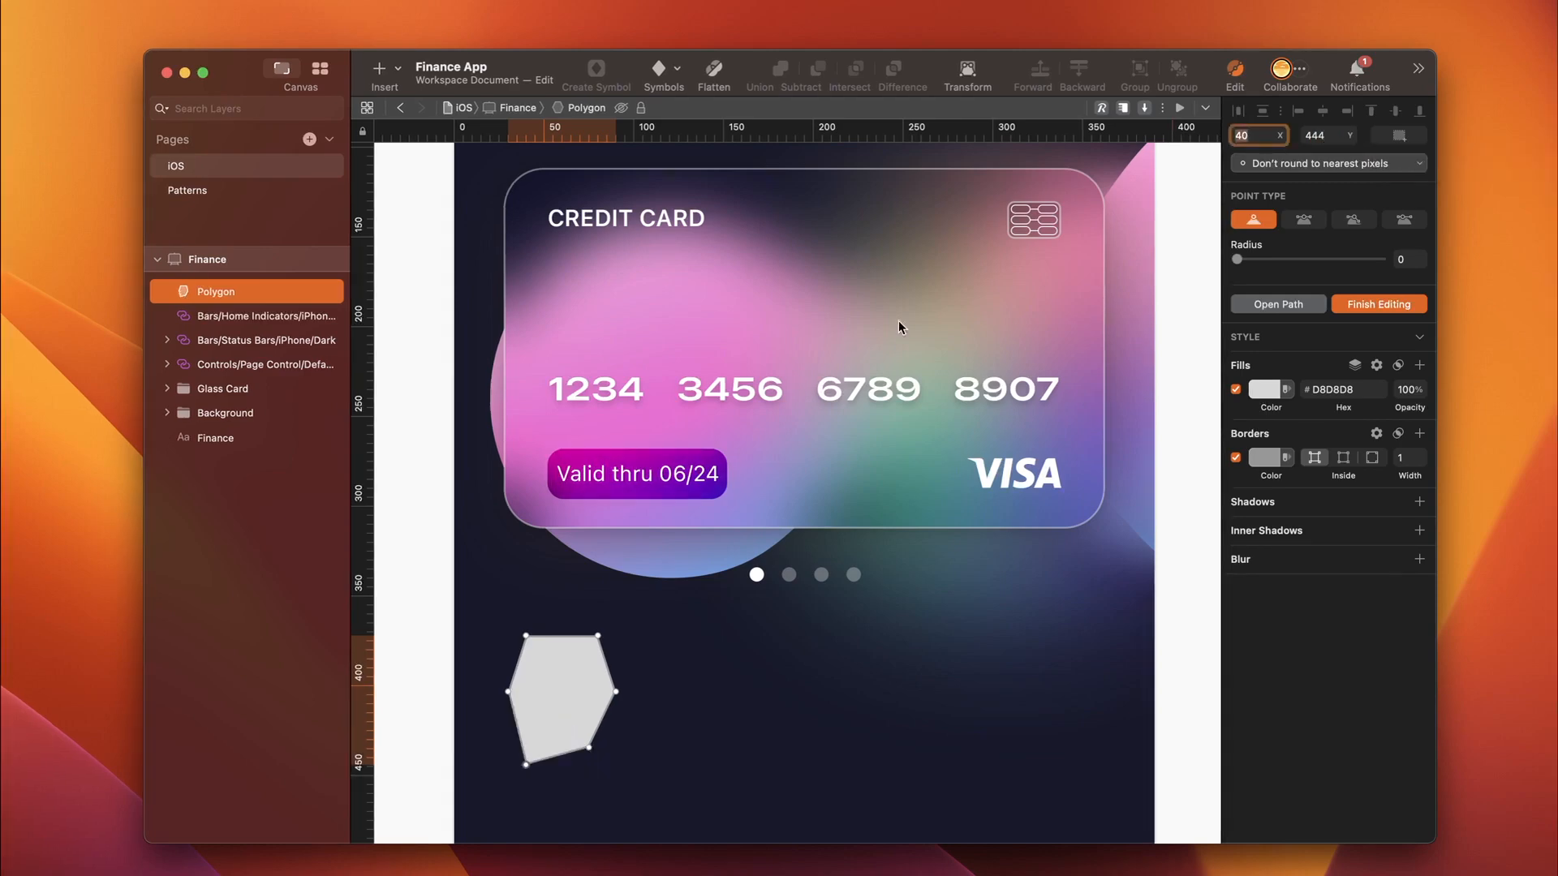
# Step: Move the hexagon's lower-right vertex to X 80 and Y 444
pyautogui.click(591, 748)
pyautogui.press('Tab')
pyautogui.write('444')
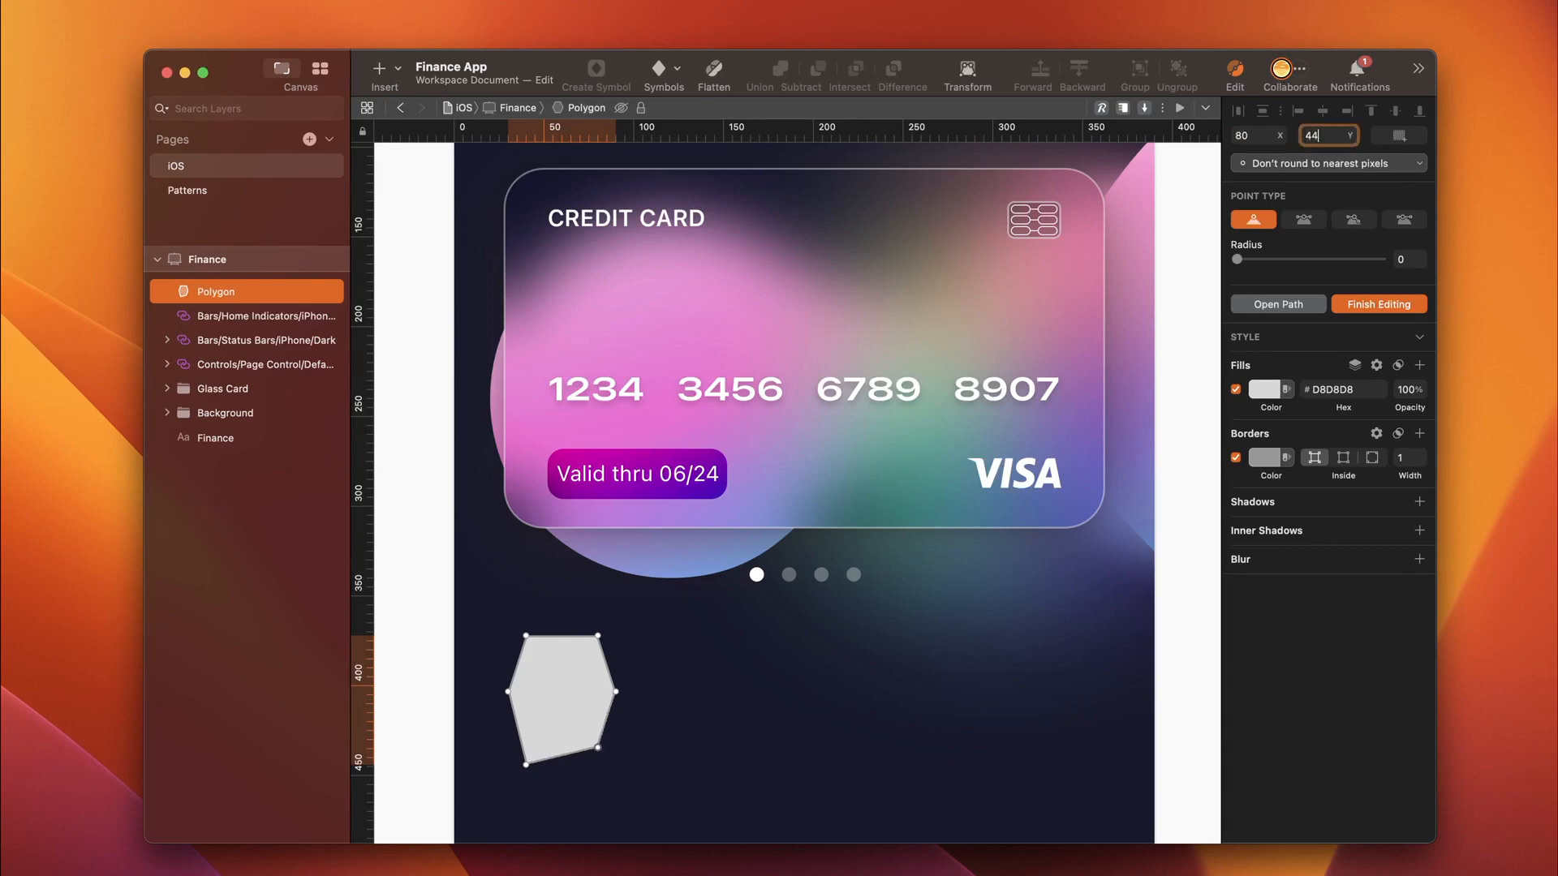
pyautogui.press('Return')
# Step: Set the Y position of the hexagon's left and right vertices to 408 and finish editing its points
pyautogui.moveTo(1321, 135); pyautogui.dragTo(1377, 140)
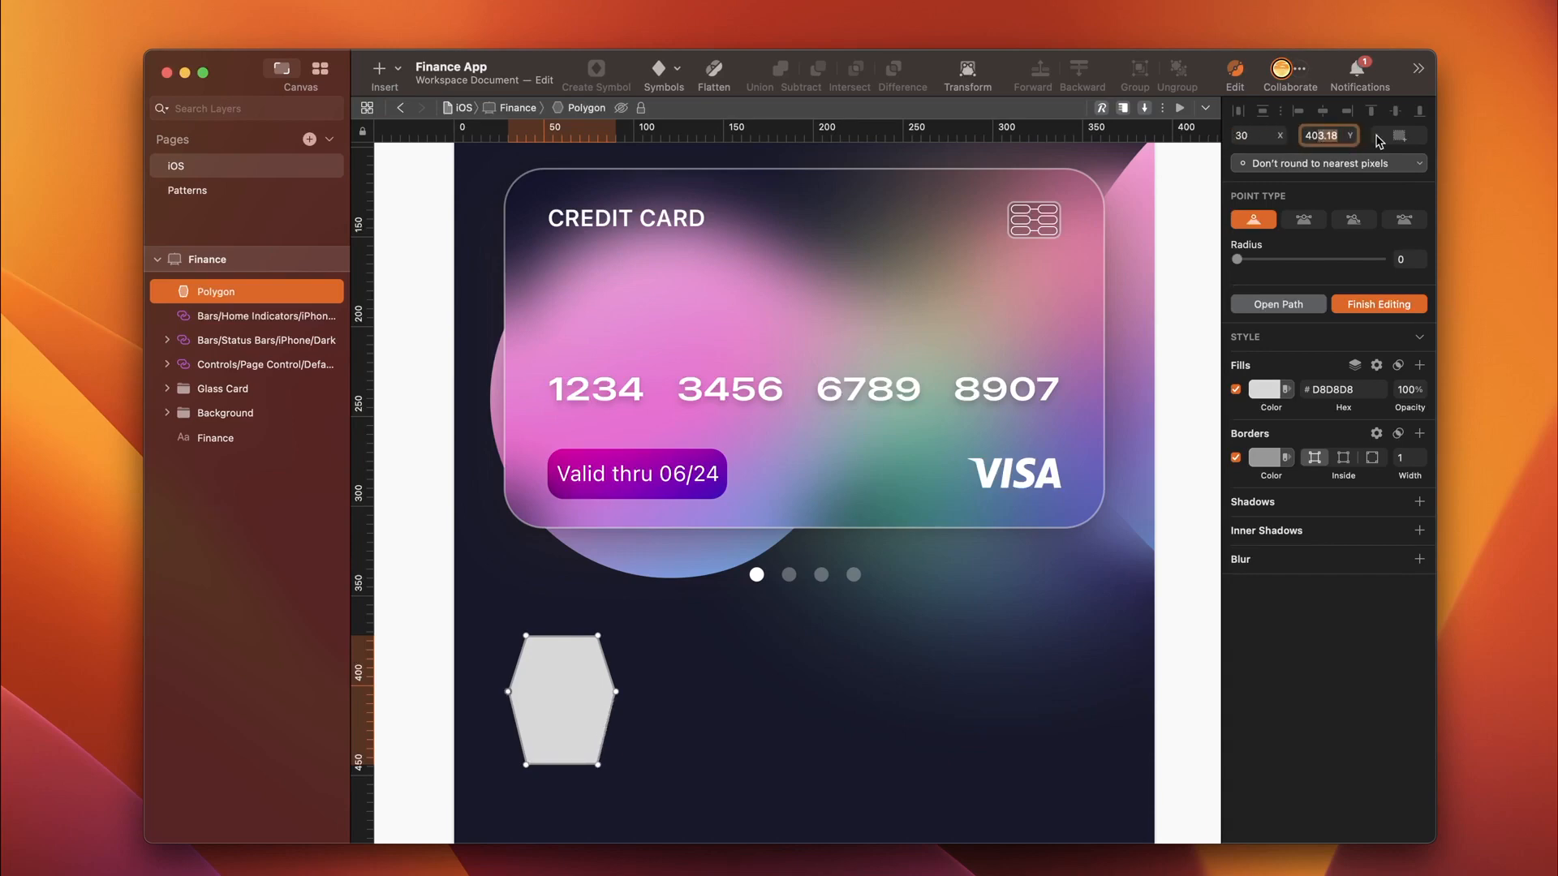
pyautogui.press('Escape')
pyautogui.press('Tab')
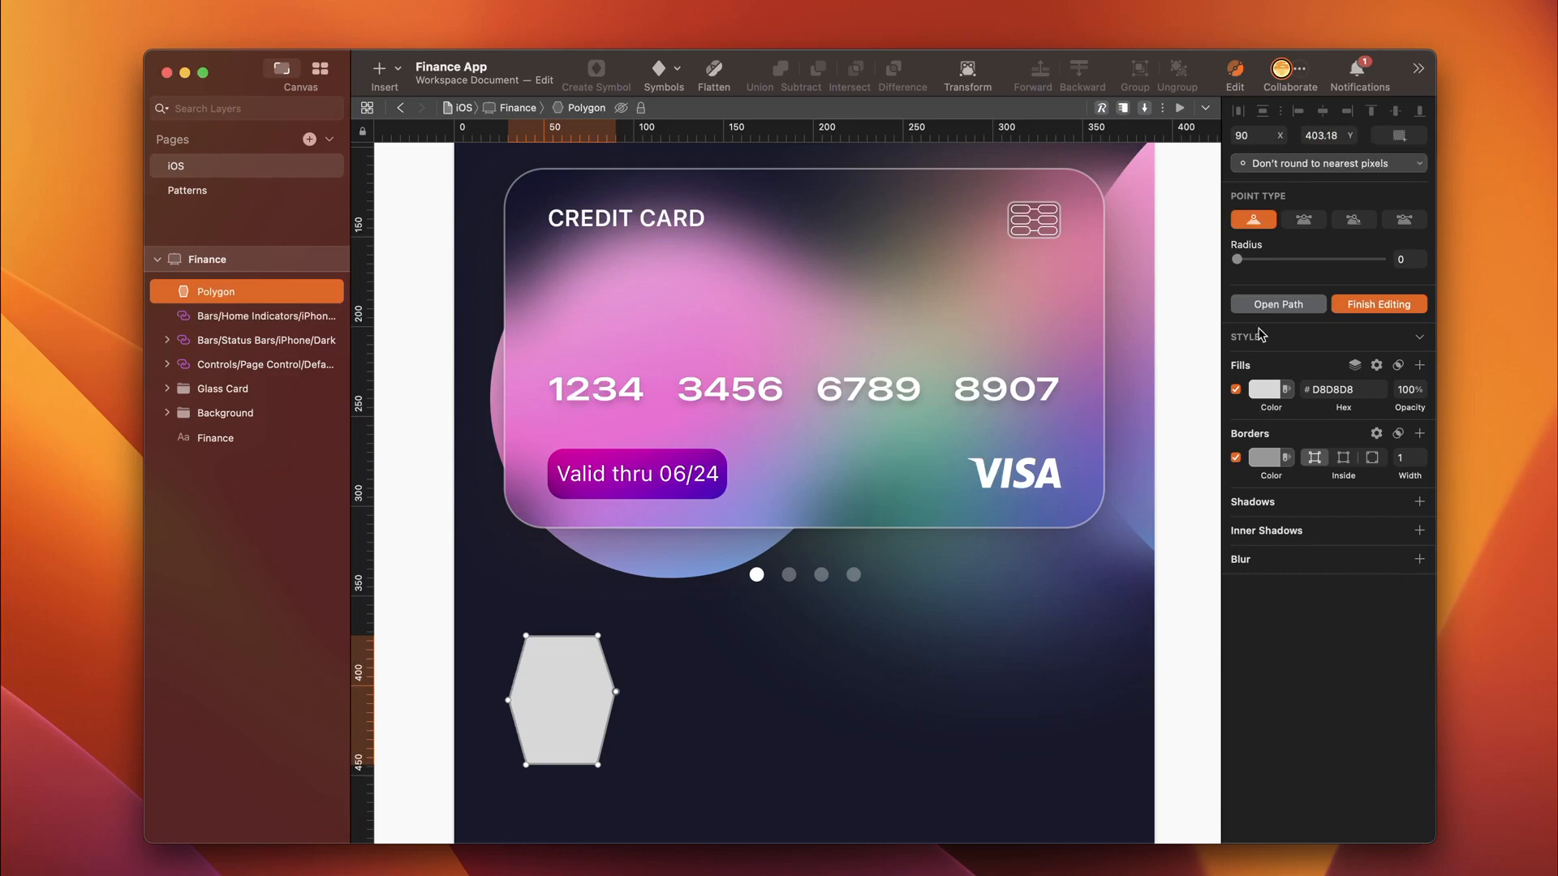
pyautogui.moveTo(1323, 135); pyautogui.dragTo(1353, 136)
pyautogui.write('8')
pyautogui.press('Return')
pyautogui.click(1387, 307)
# Step: Round the hexagon's corners with a radius of 8
pyautogui.click(1400, 274)
pyautogui.write('8')
pyautogui.press('Return')
# Step: Change the hexagon's fill to white (FFFFFF) at 20% opacity
pyautogui.click(1275, 699)
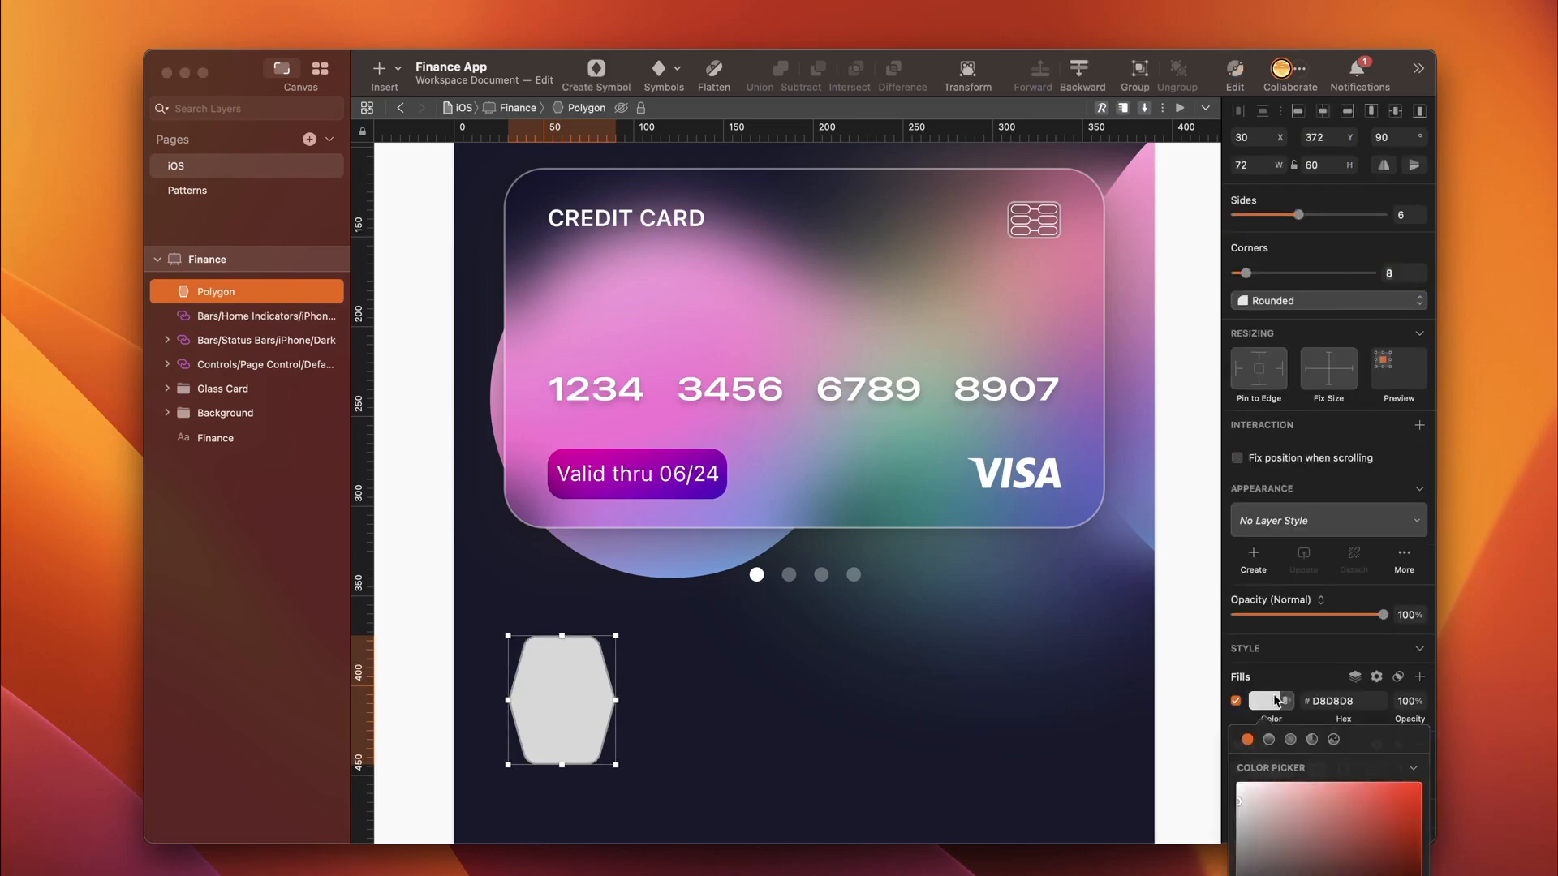
pyautogui.moveTo(1246, 812); pyautogui.dragTo(1238, 784)
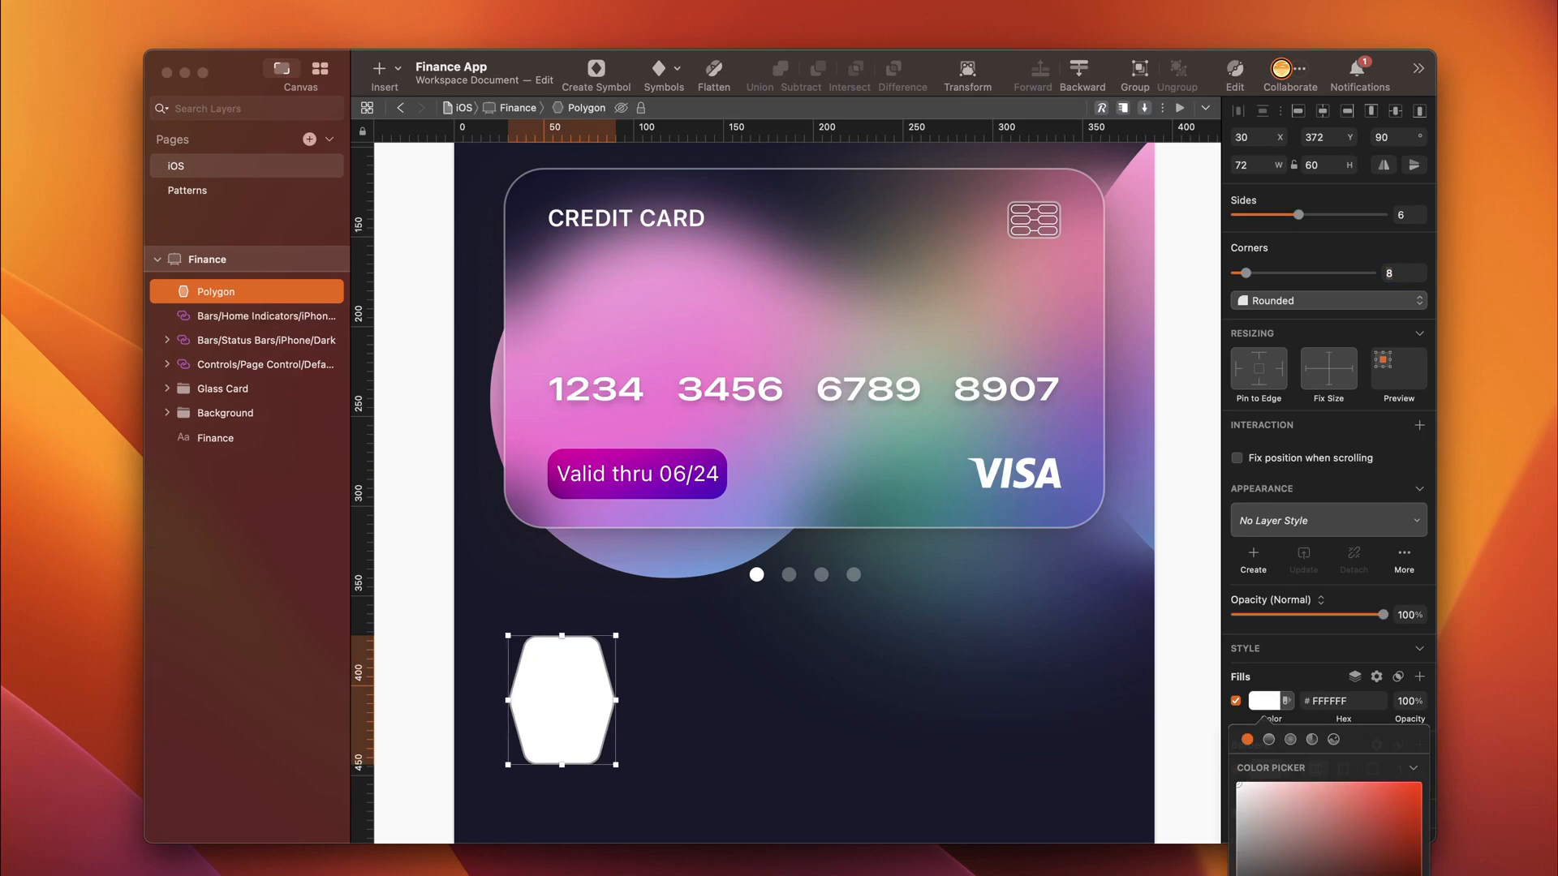
pyautogui.press('2')
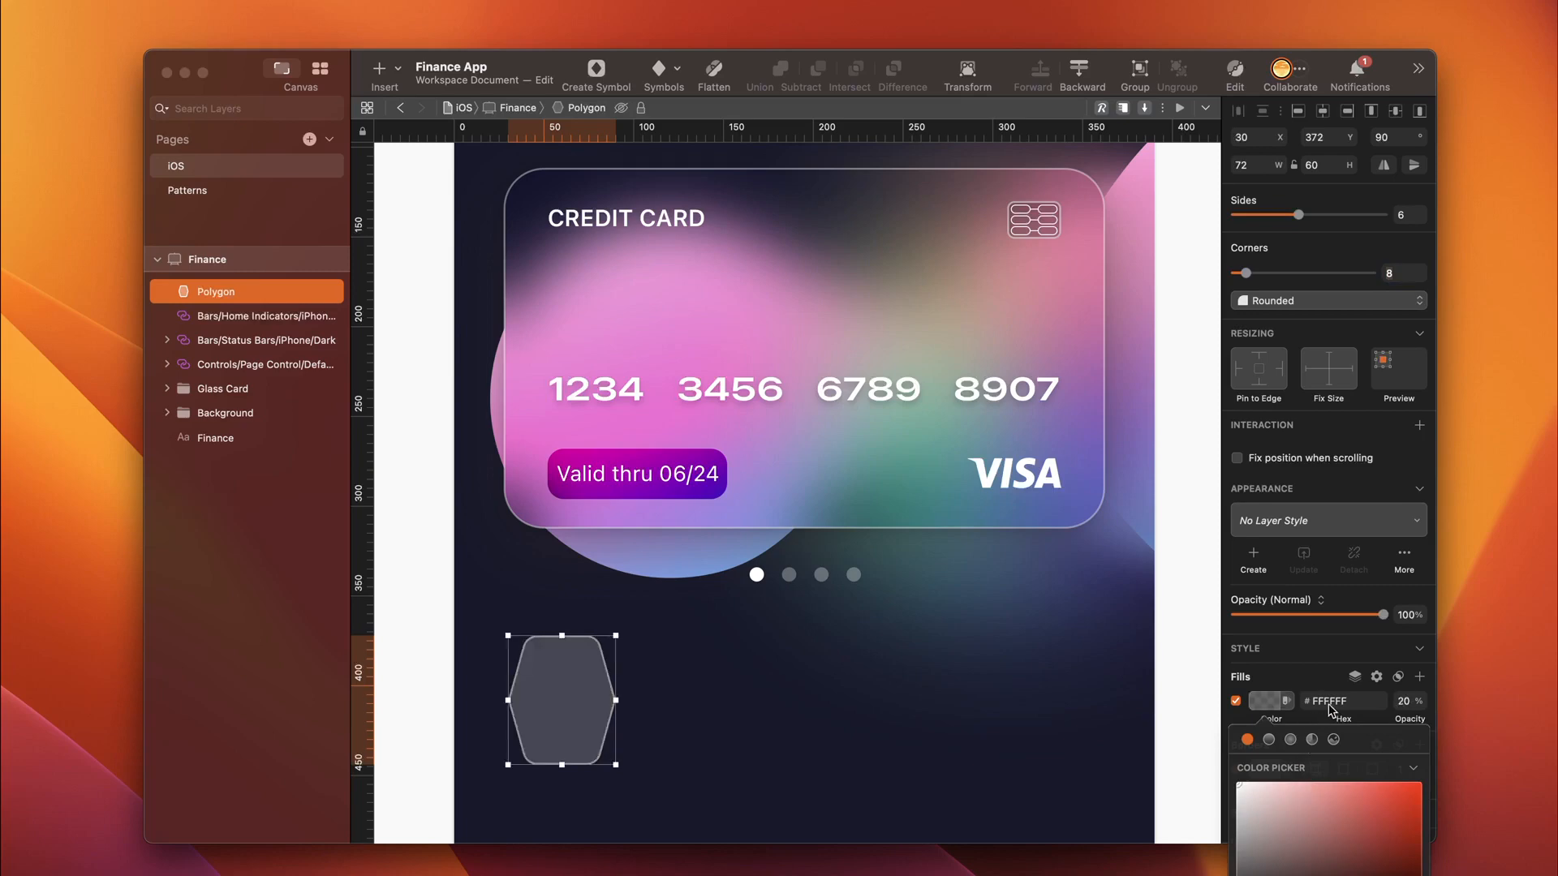
pyautogui.press('Escape')
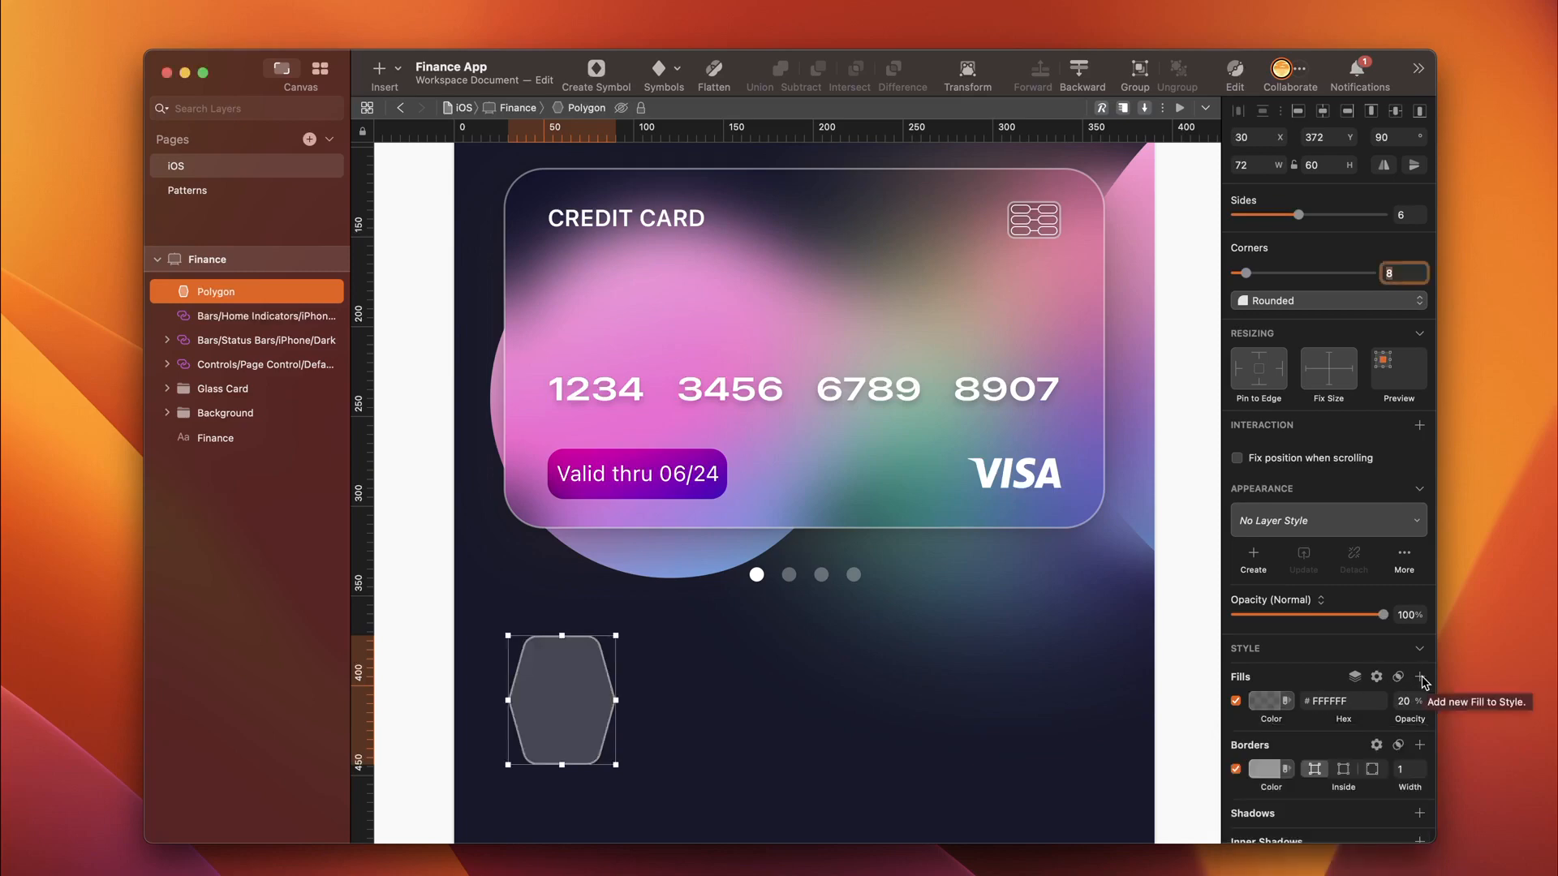
# Step: Add a linear gradient fill to the hexagon, rotate it to vertical and insert two intermediate colour stops
pyautogui.click(1421, 678)
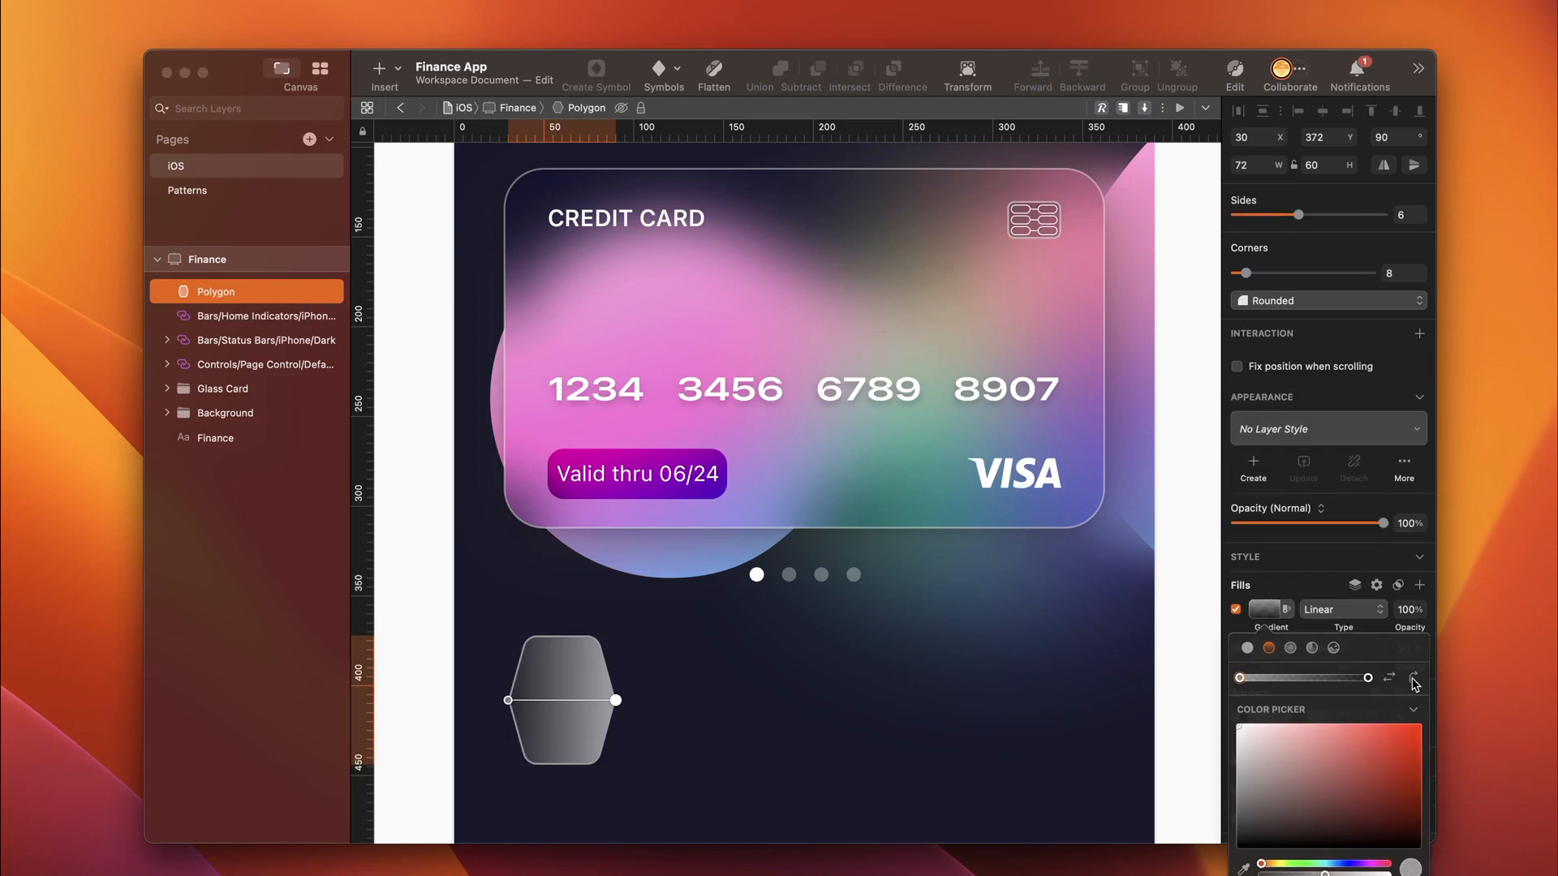
pyautogui.click(1414, 680)
pyautogui.click(1239, 729)
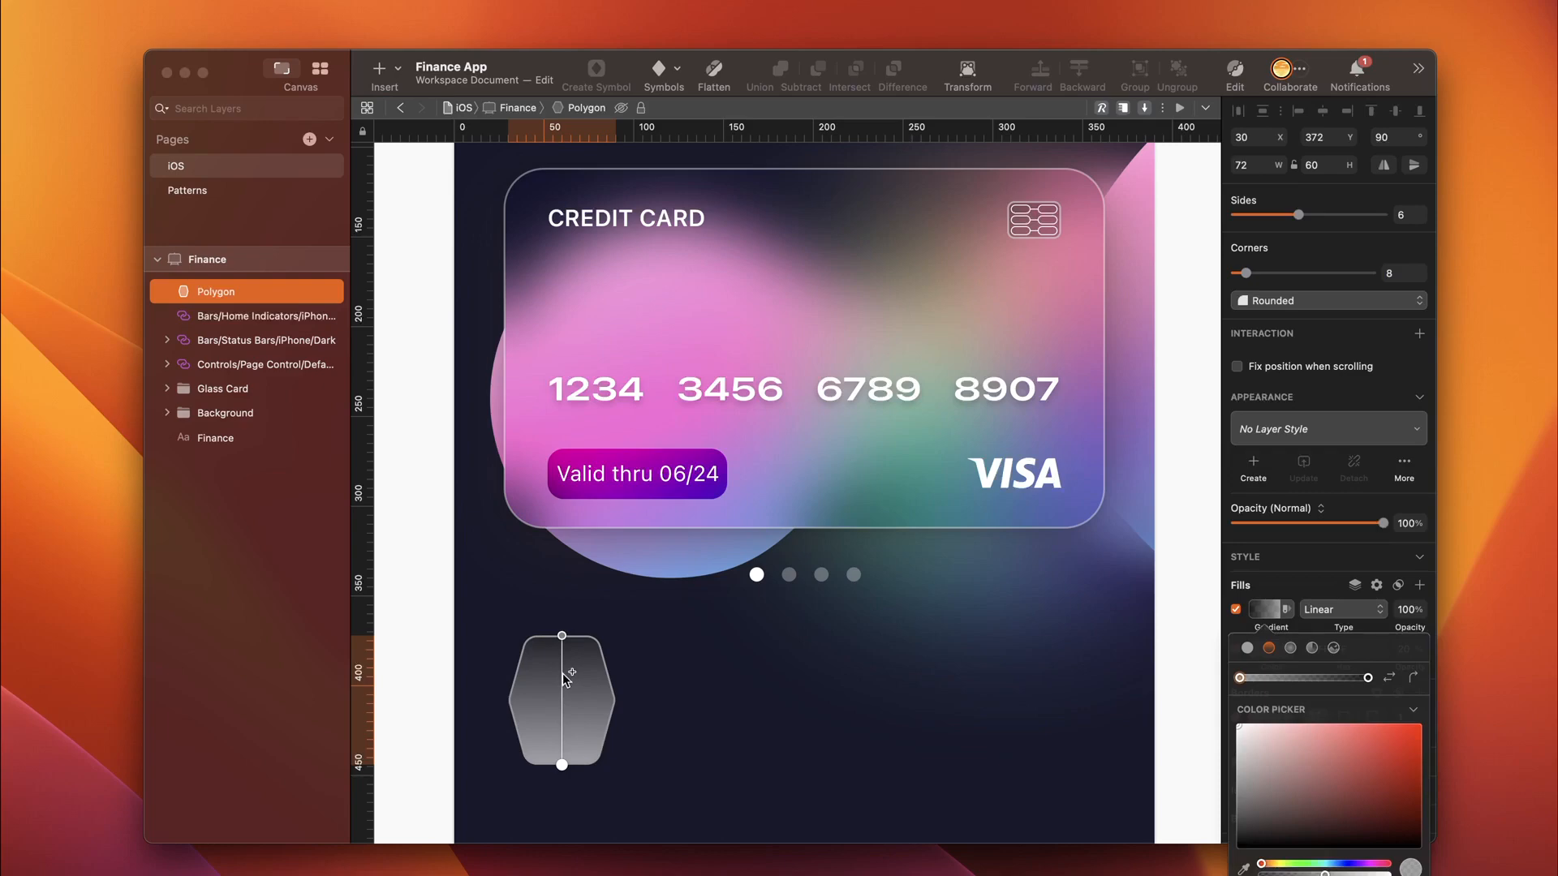
pyautogui.click(562, 674)
pyautogui.click(564, 722)
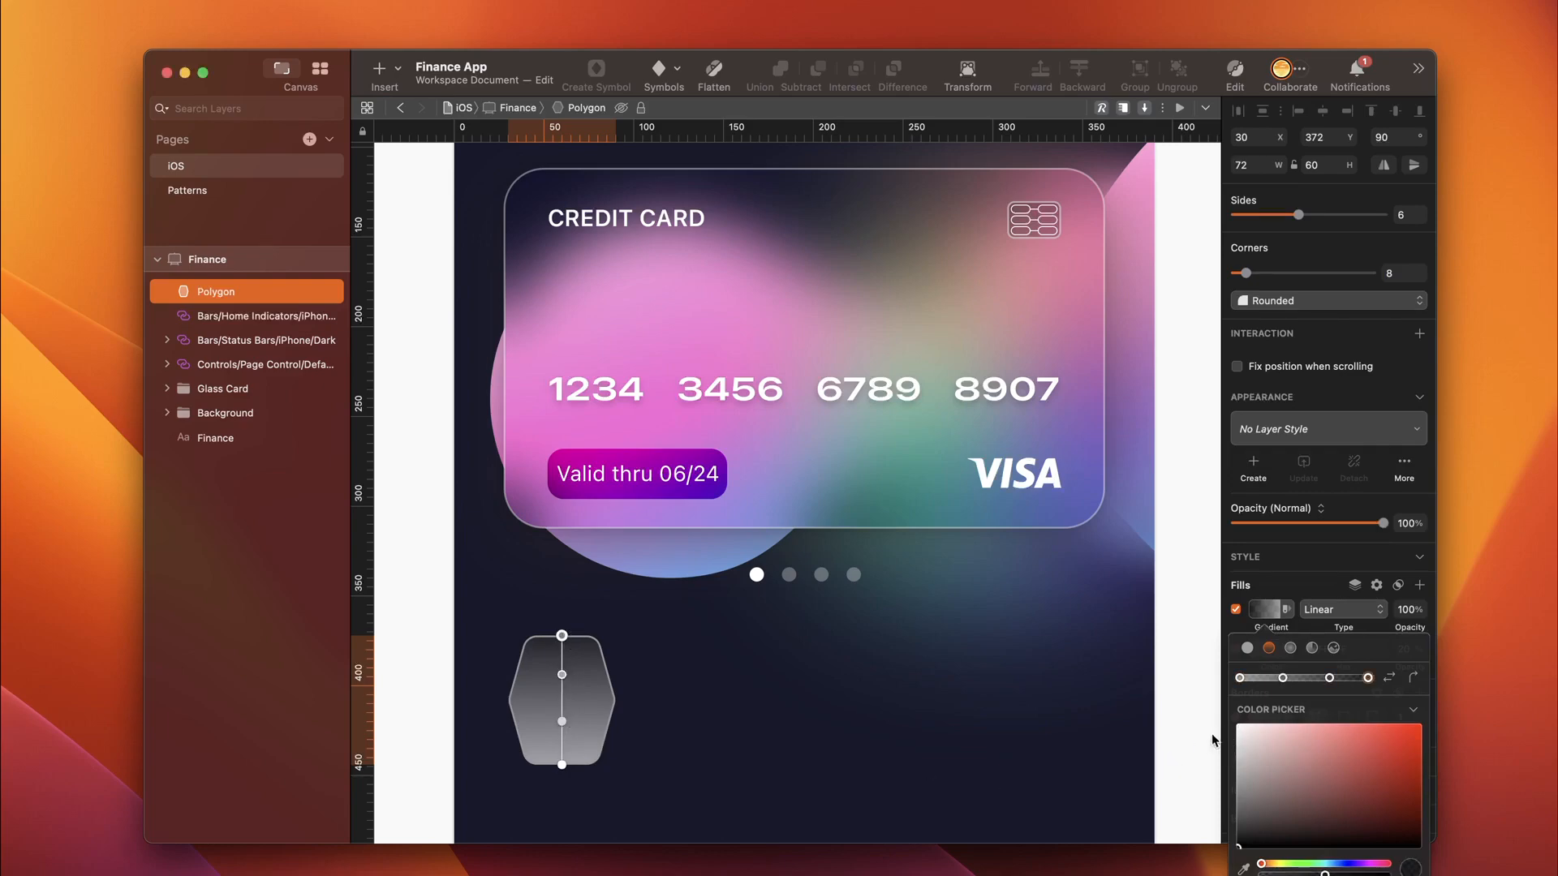
# Step: Make the top gradient stop fully transparent white and the upper-middle stop a faint, low-opacity white
pyautogui.moveTo(1254, 751); pyautogui.dragTo(1193, 696)
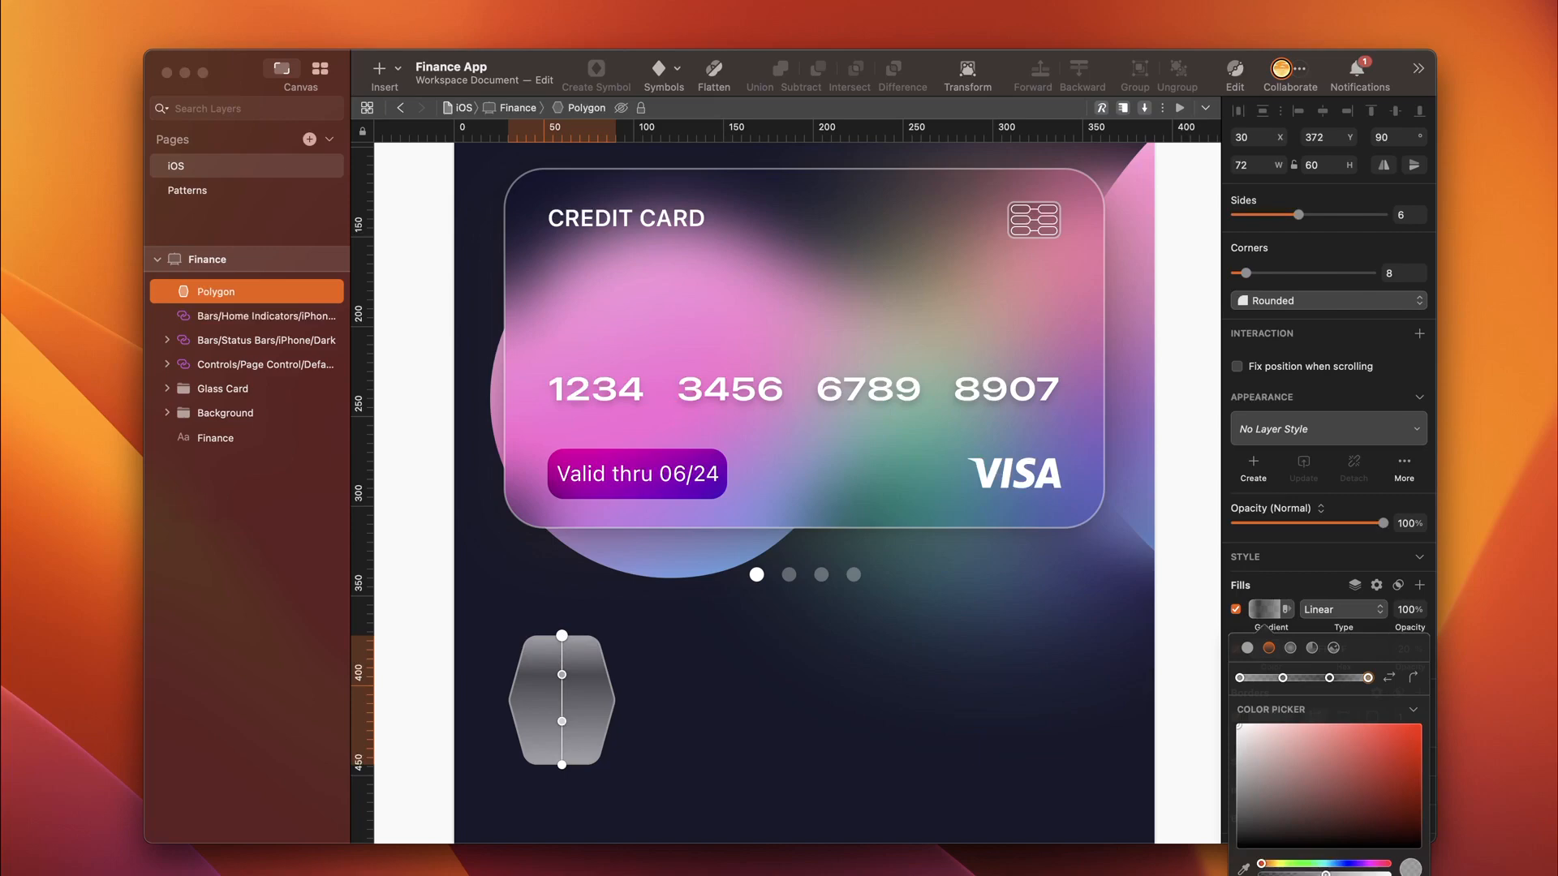
pyautogui.moveTo(1325, 874); pyautogui.dragTo(1261, 874)
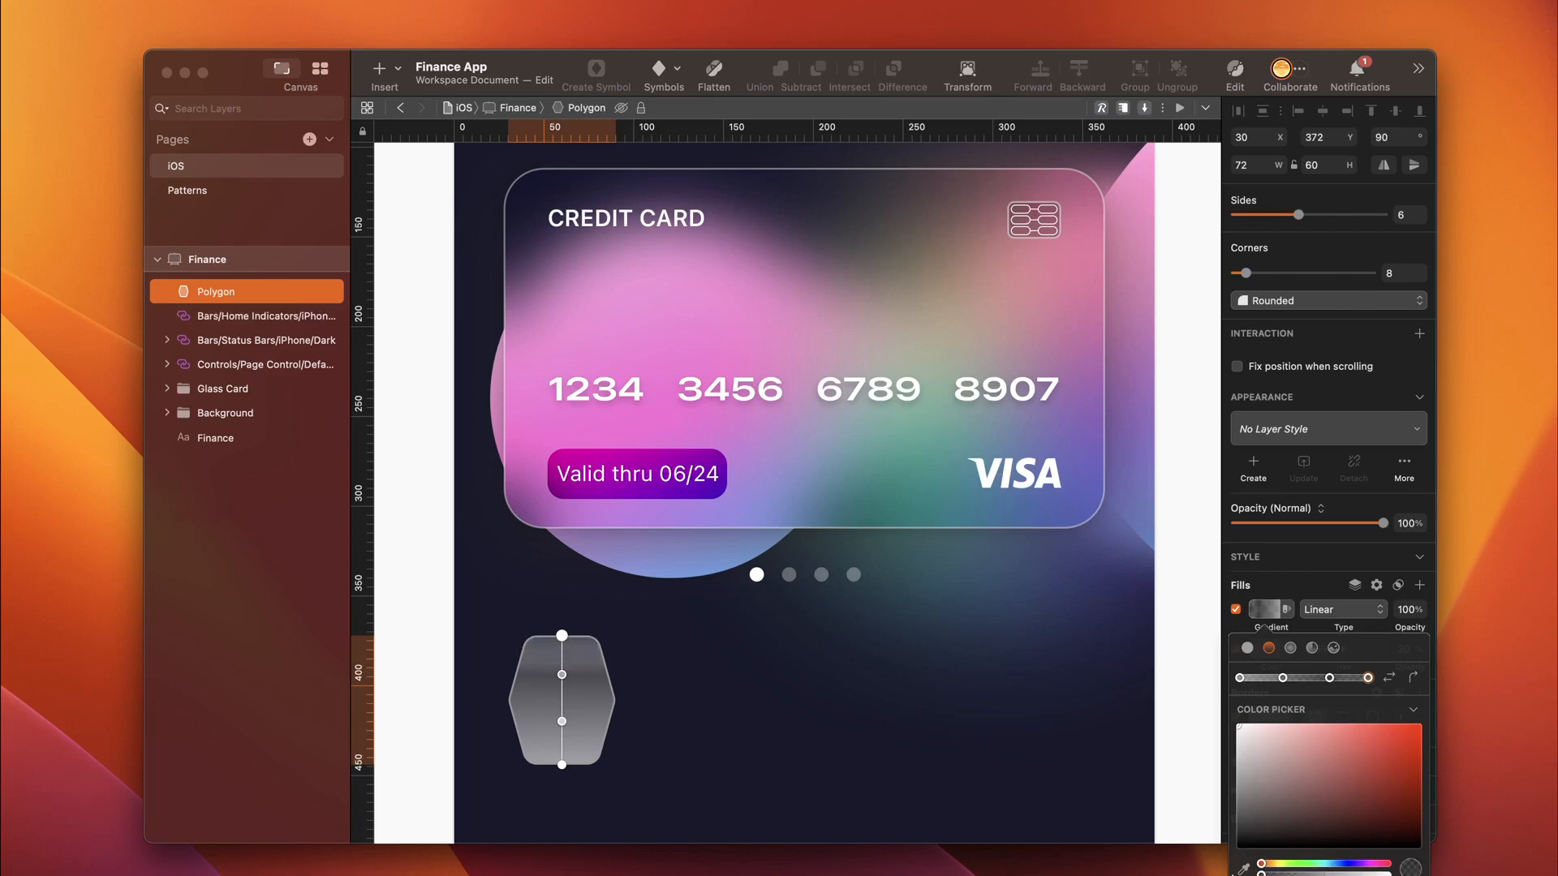
pyautogui.click(561, 674)
pyautogui.click(1239, 726)
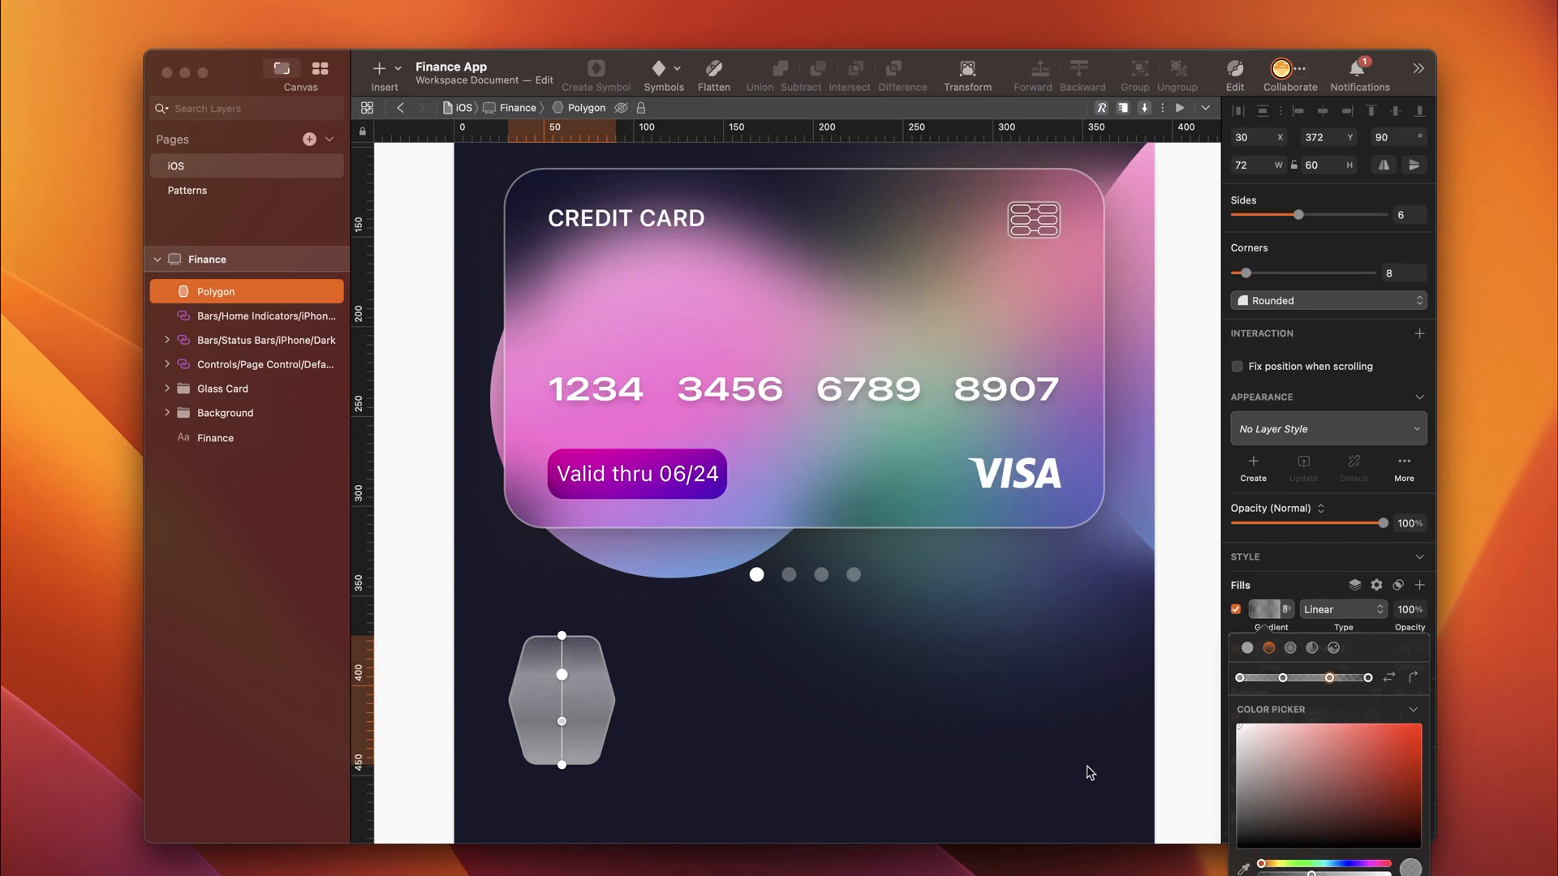
pyautogui.moveTo(1290, 787); pyautogui.dragTo(1226, 731)
# Step: Make the bottom gradient stop black and fully transparent
pyautogui.click(562, 764)
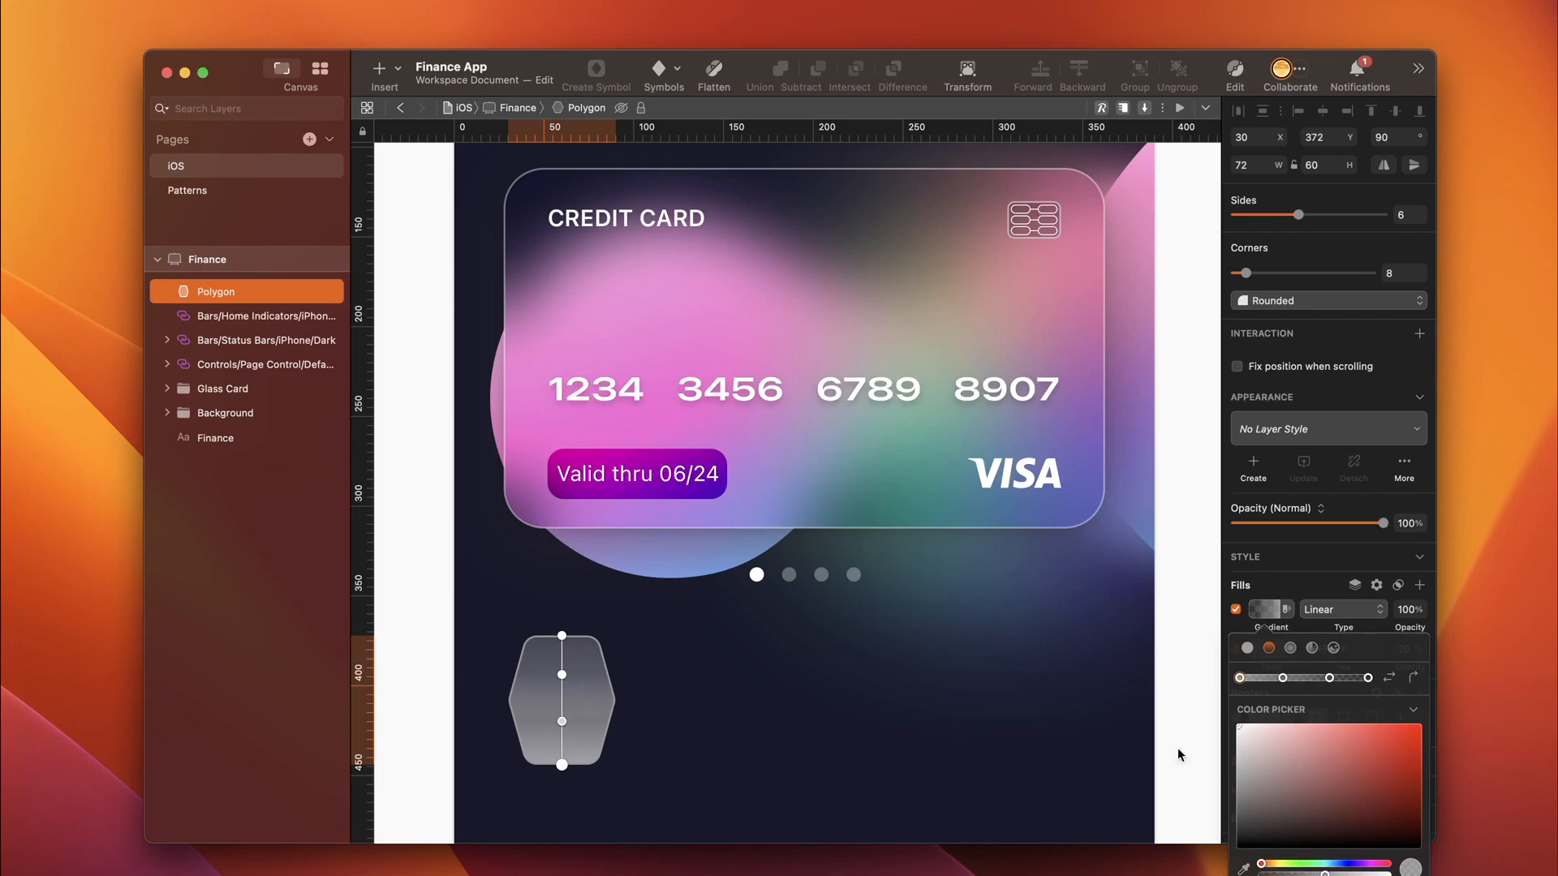
pyautogui.moveTo(1374, 774); pyautogui.dragTo(1239, 846)
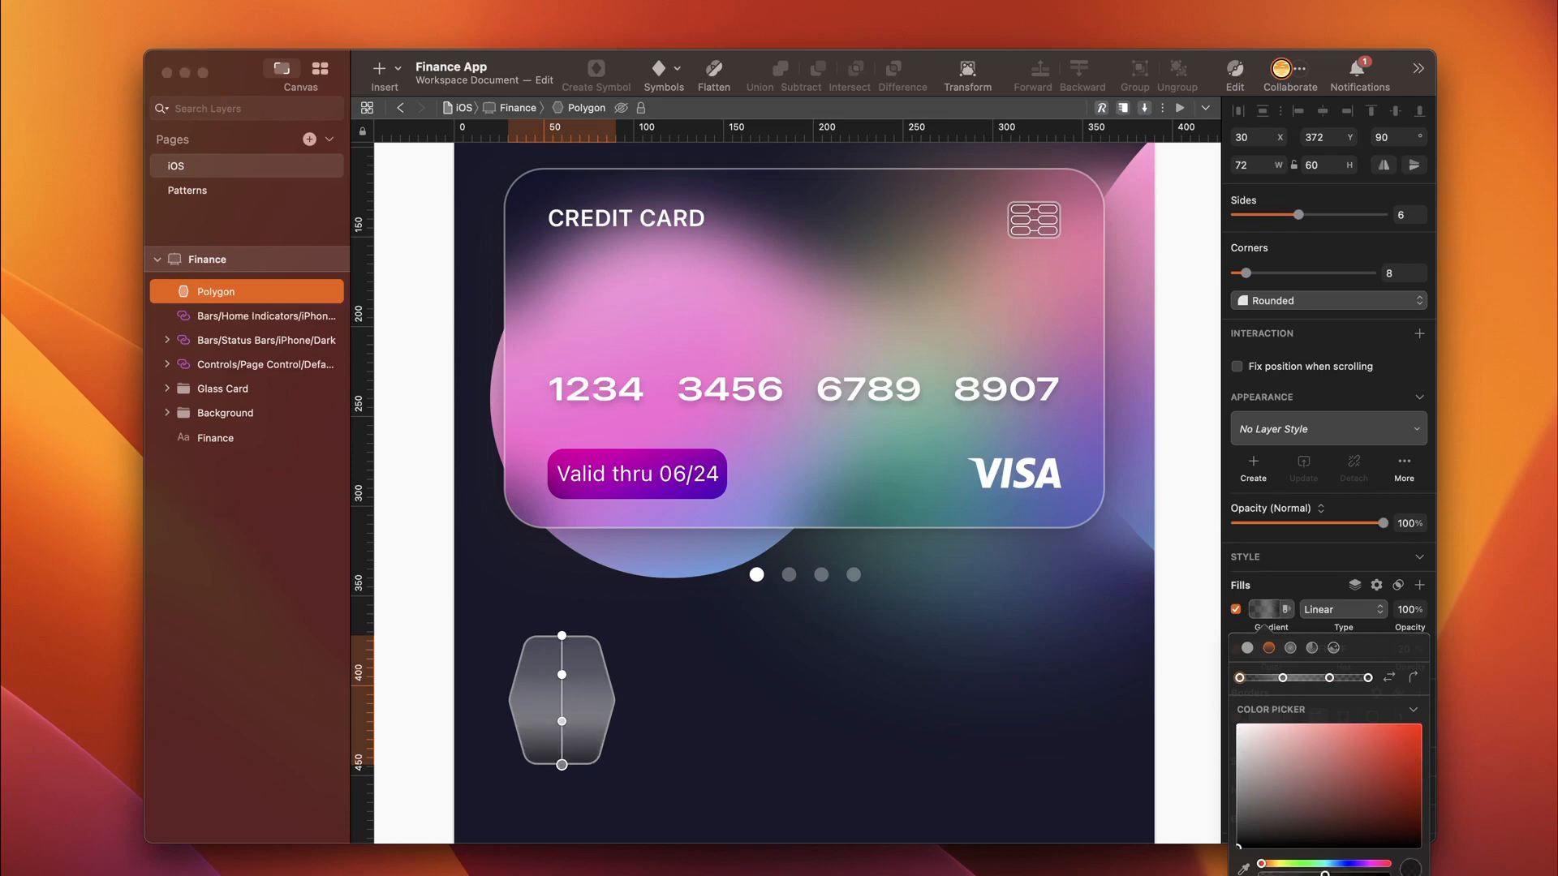
pyautogui.press('super+2')
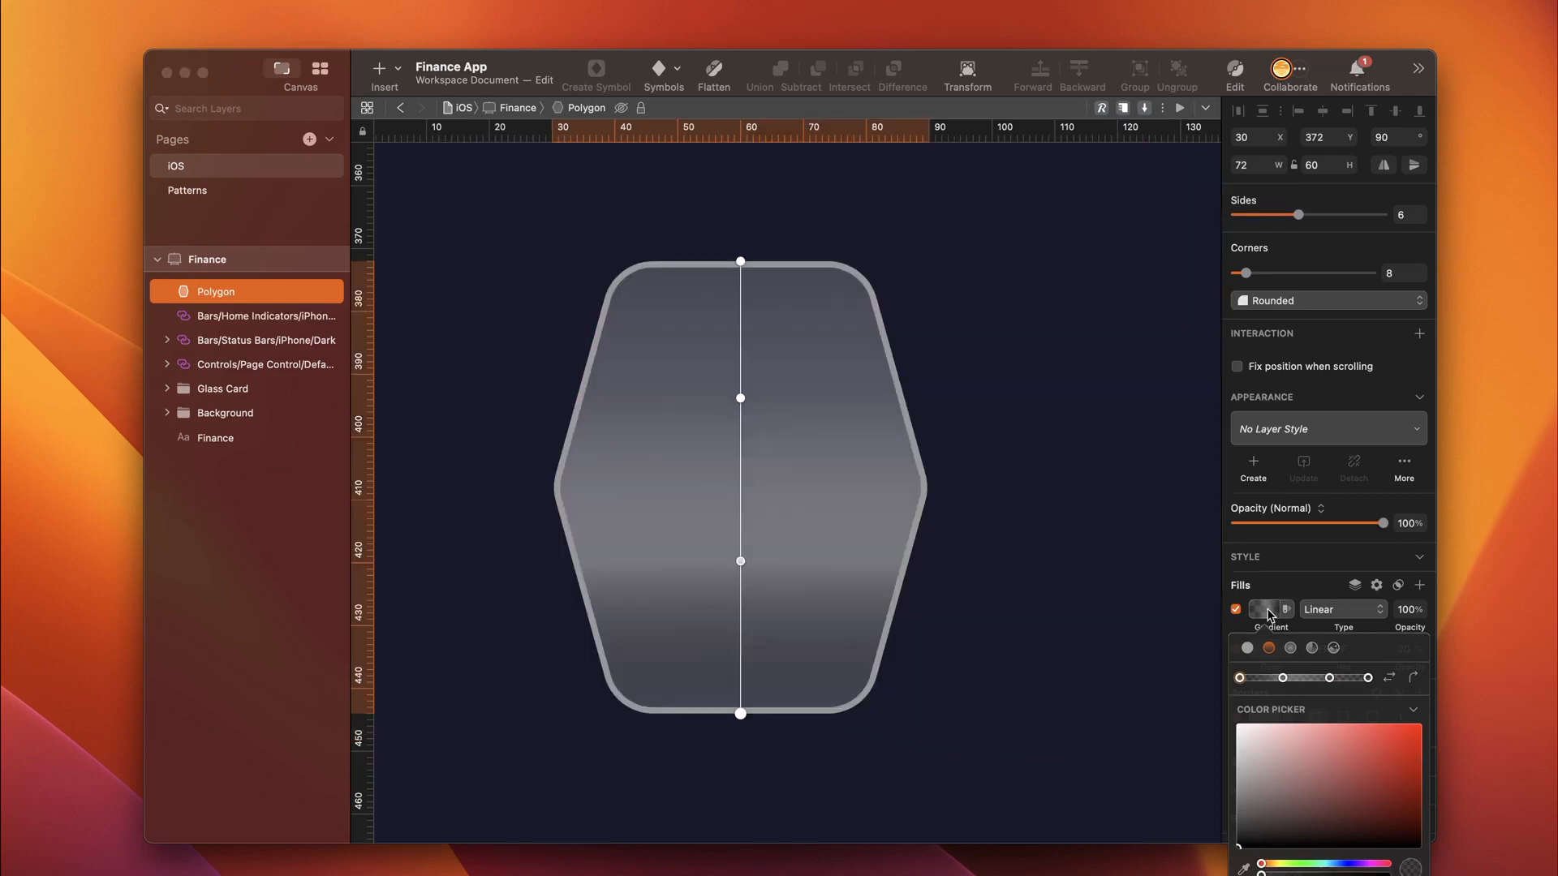
pyautogui.click(1005, 396)
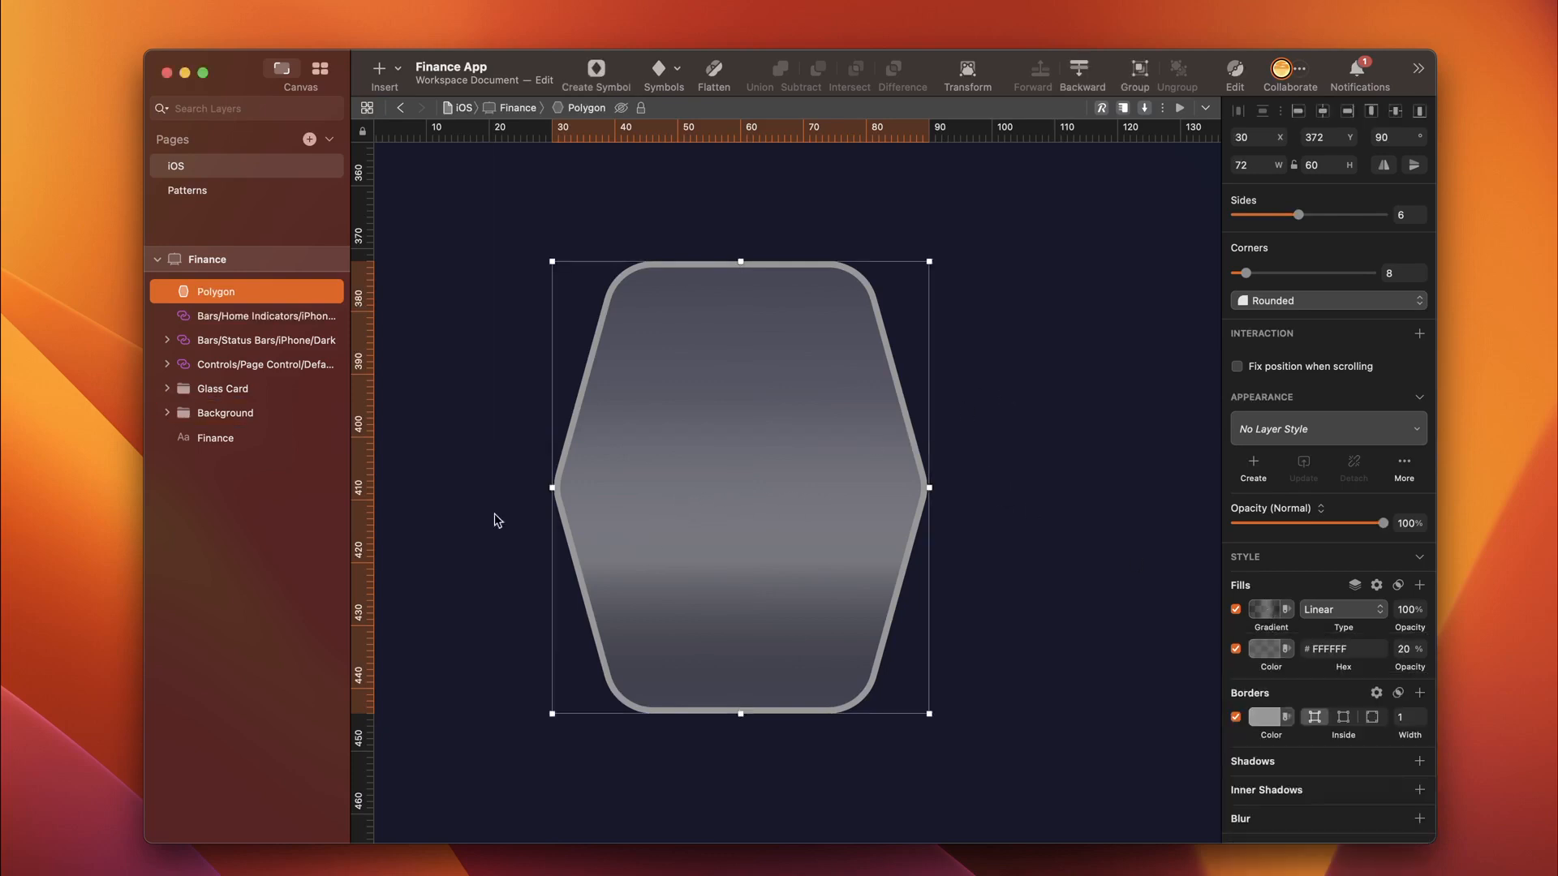
# Step: Using a temporary horizontal guide at Y 408, stack both middle gradient stops at the hexagon's vertical centre
pyautogui.click(362, 487)
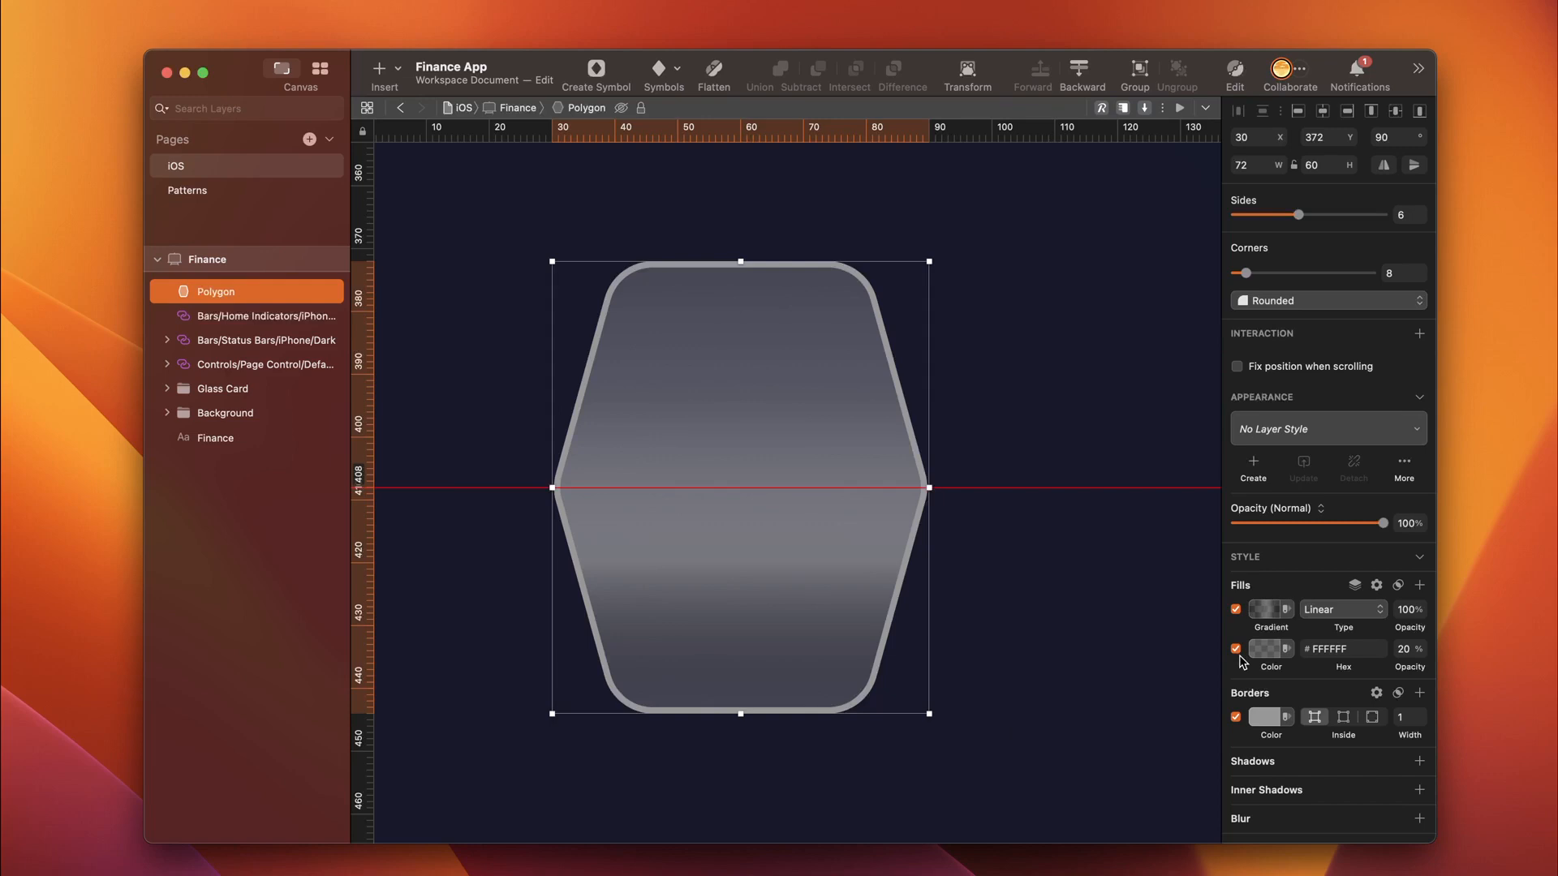
pyautogui.click(1271, 611)
pyautogui.moveTo(742, 562); pyautogui.dragTo(745, 489)
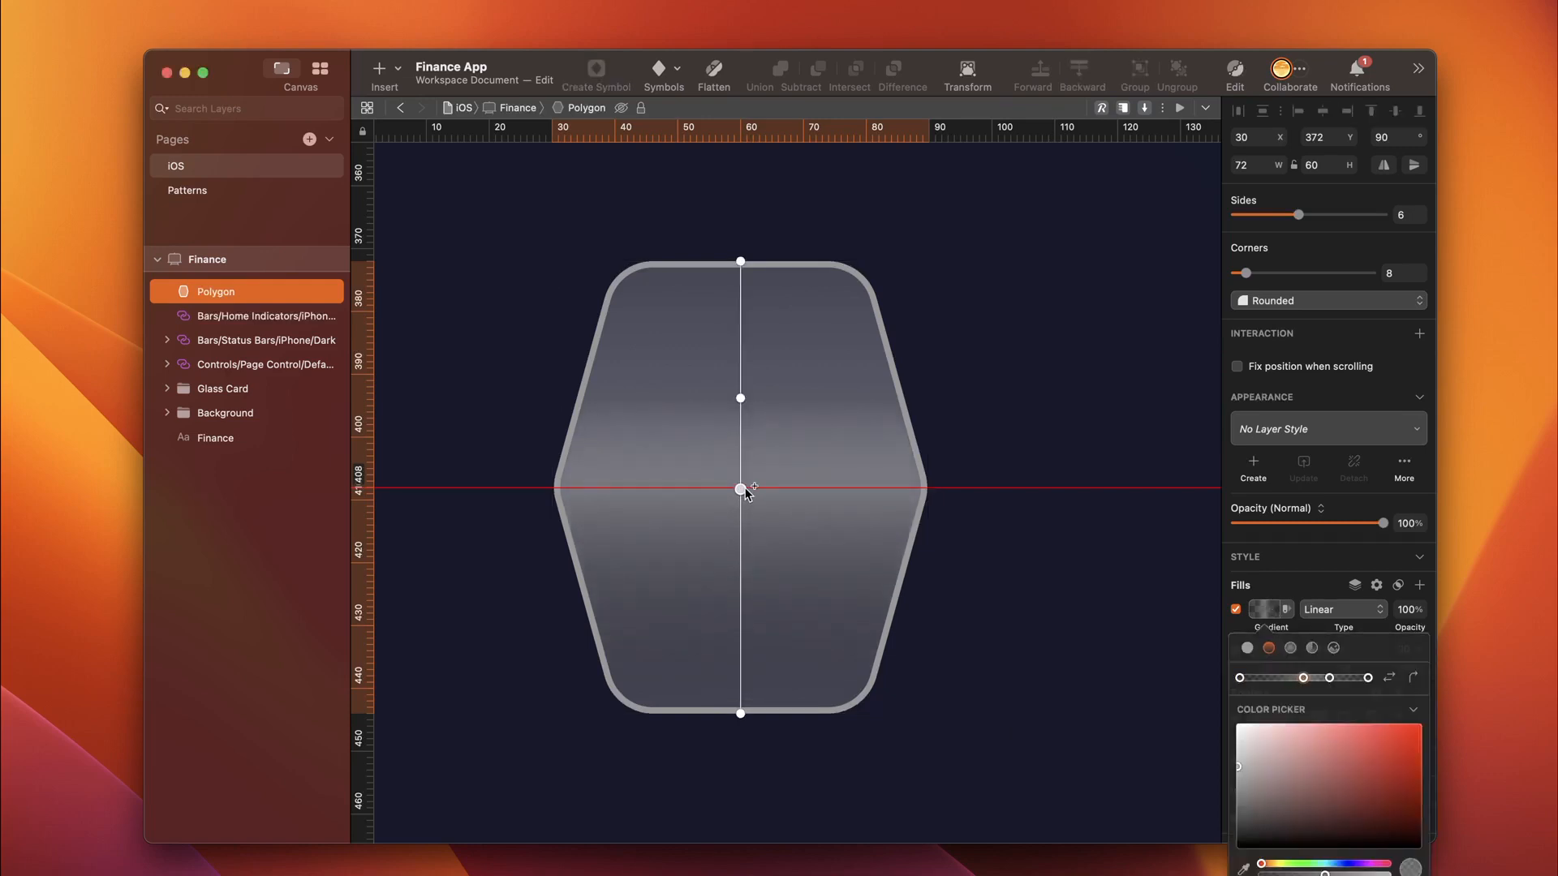
pyautogui.moveTo(744, 402); pyautogui.dragTo(741, 489)
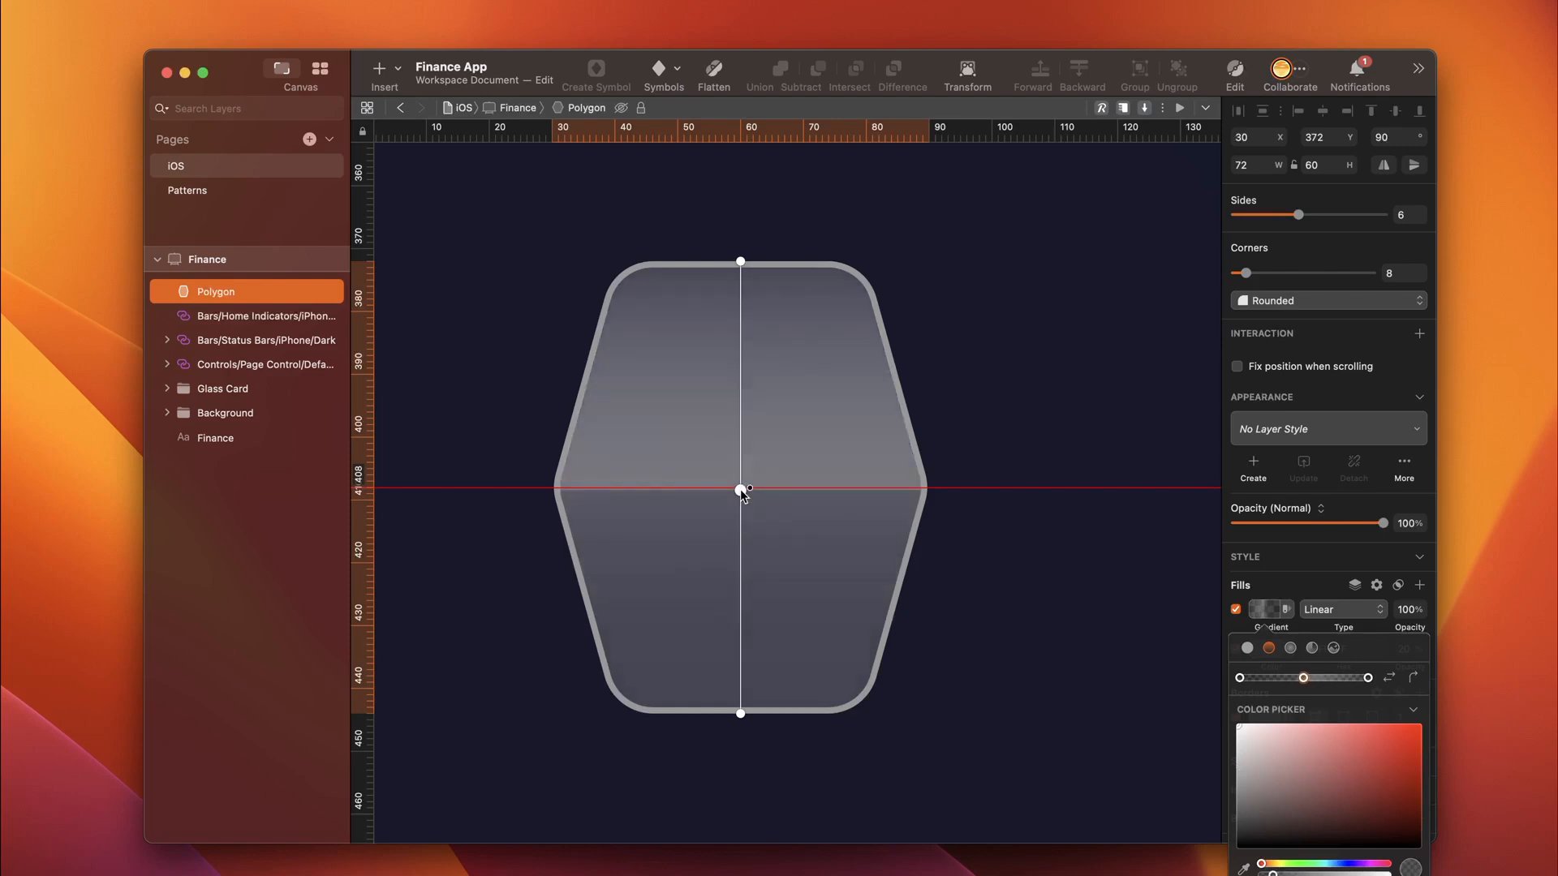
pyautogui.press('Escape')
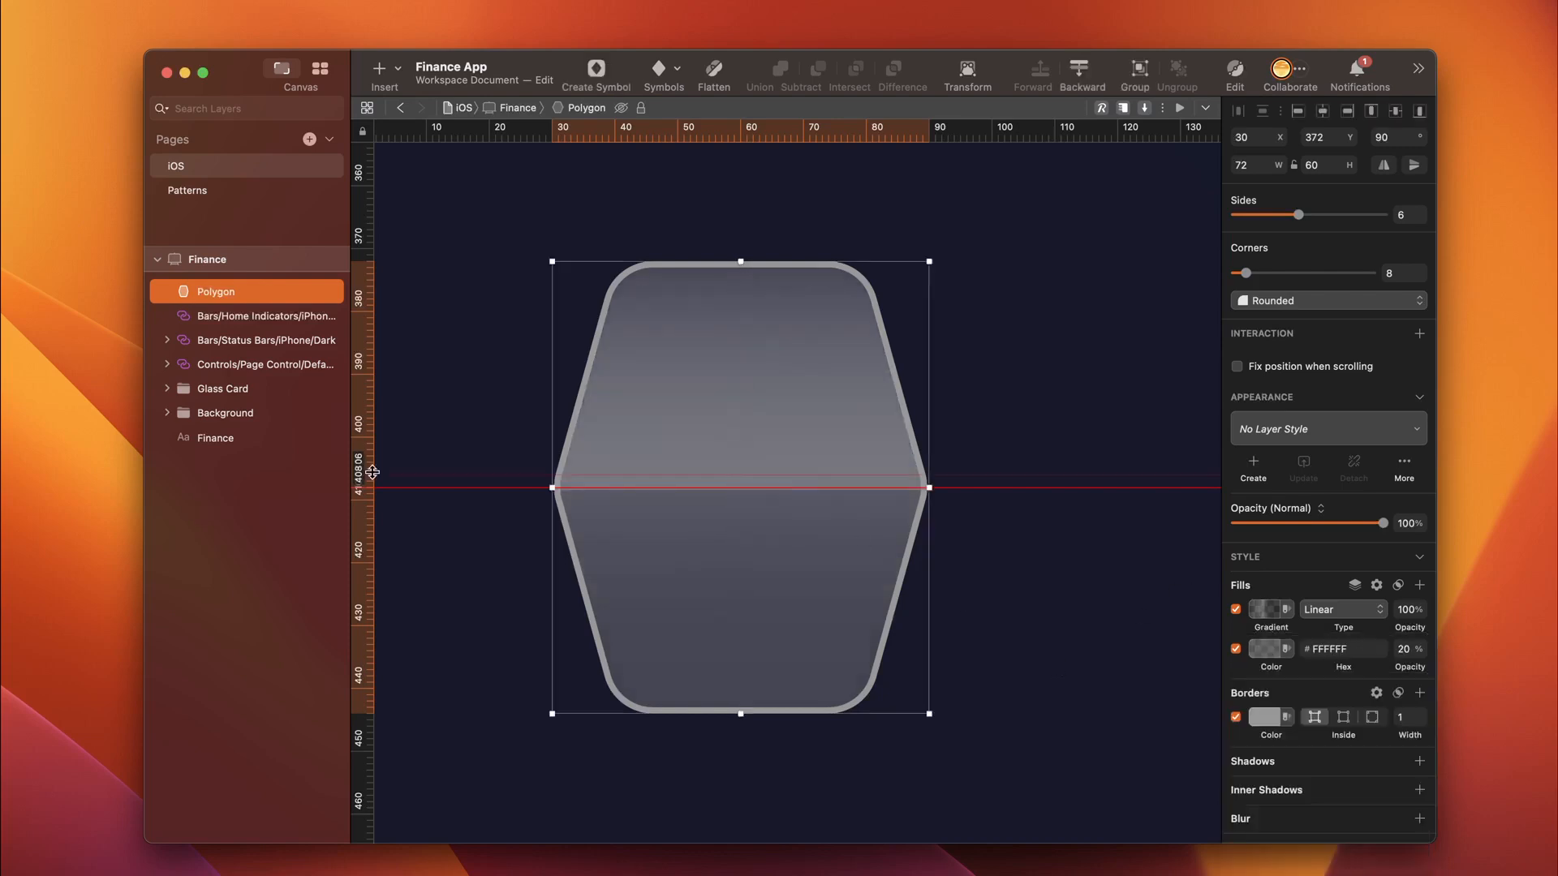
pyautogui.moveTo(372, 490); pyautogui.dragTo(1263, 706)
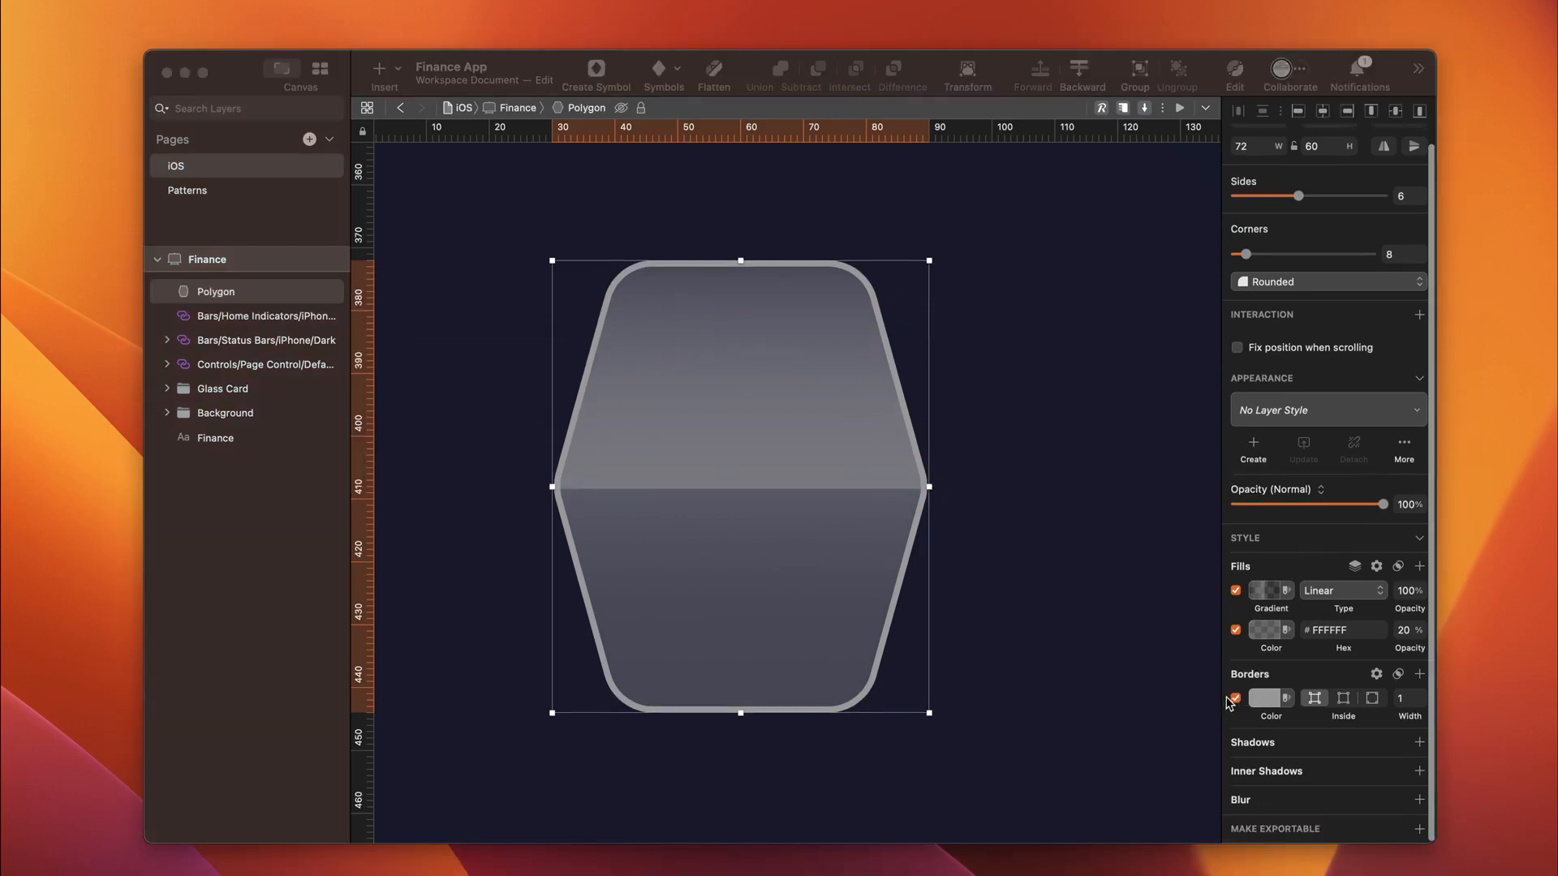
# Step: Change the hexagon's border colour to white with reduced opacity
pyautogui.click(1267, 702)
pyautogui.click(1236, 782)
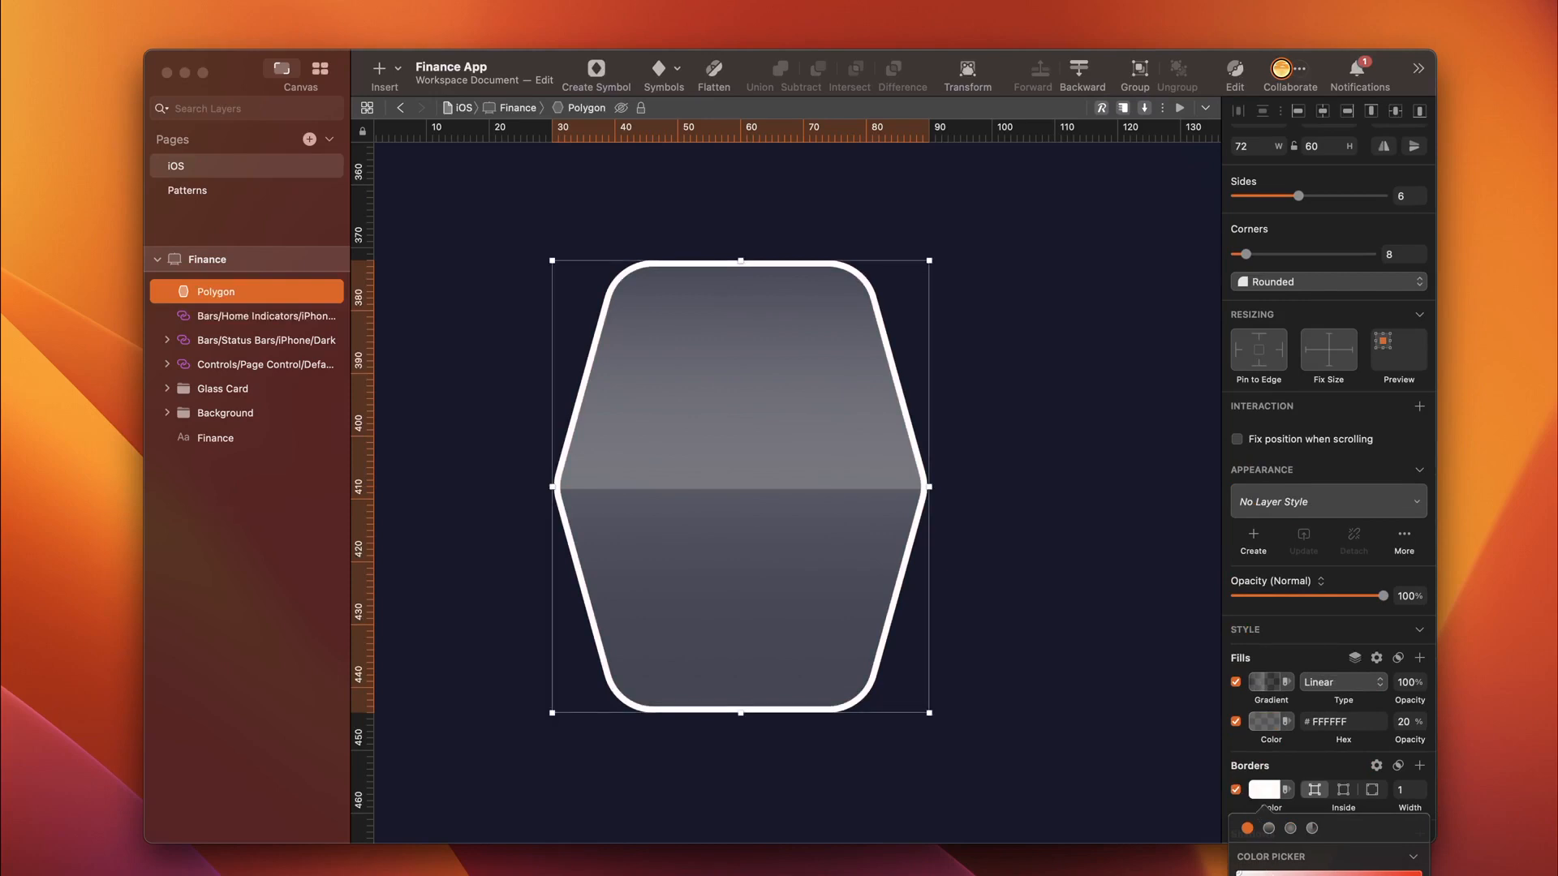
pyautogui.click(1264, 807)
pyautogui.scroll(-3, 1314, 775)
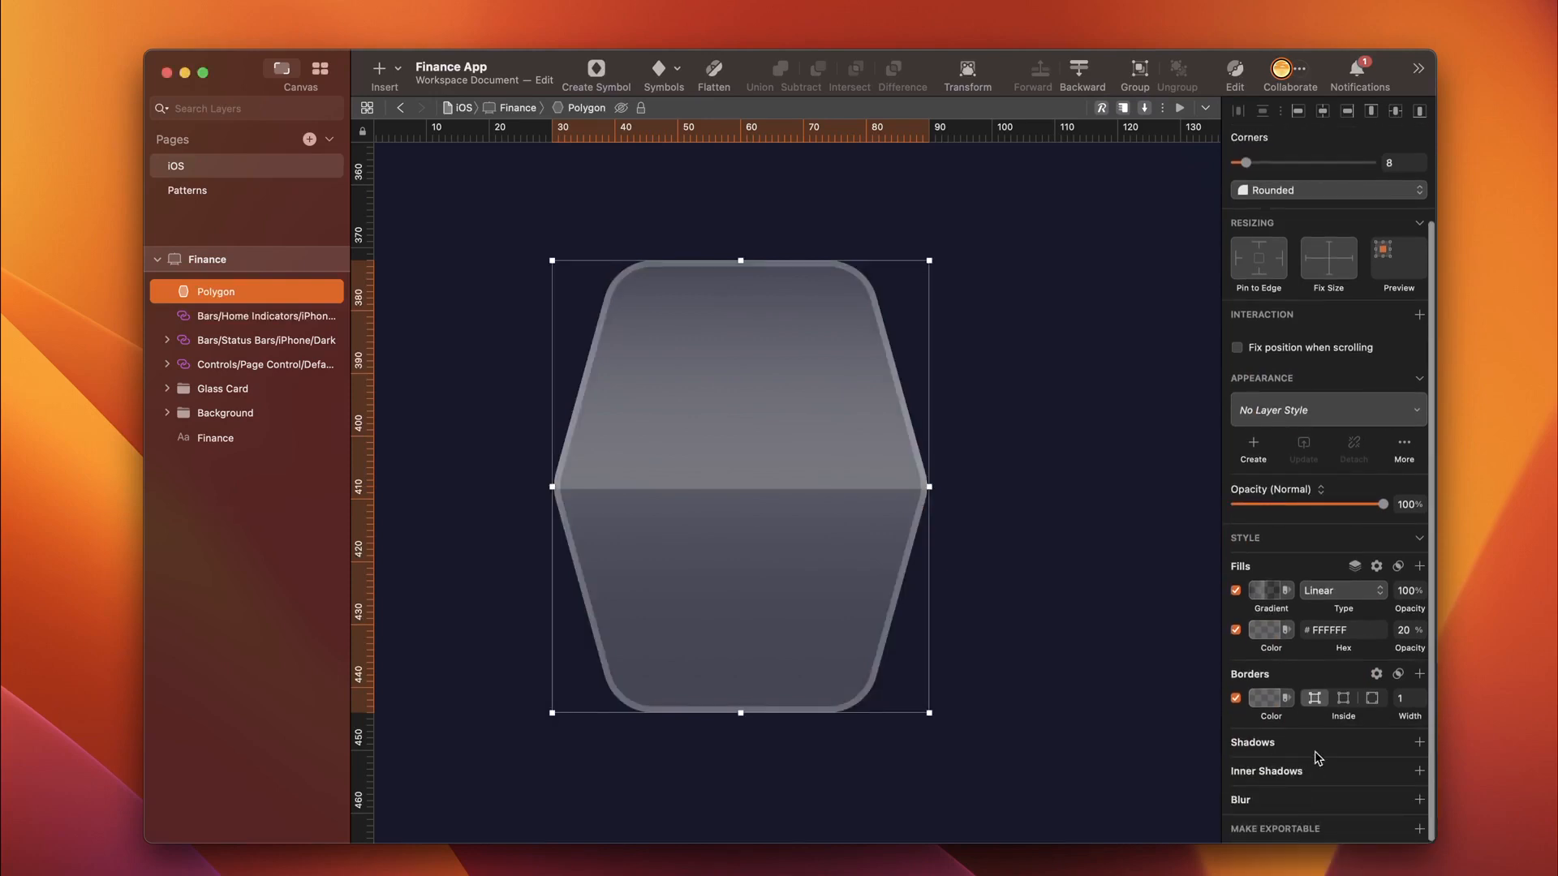
# Step: Add a background blur of 10 to the hexagon and raise its saturation
pyautogui.click(1331, 802)
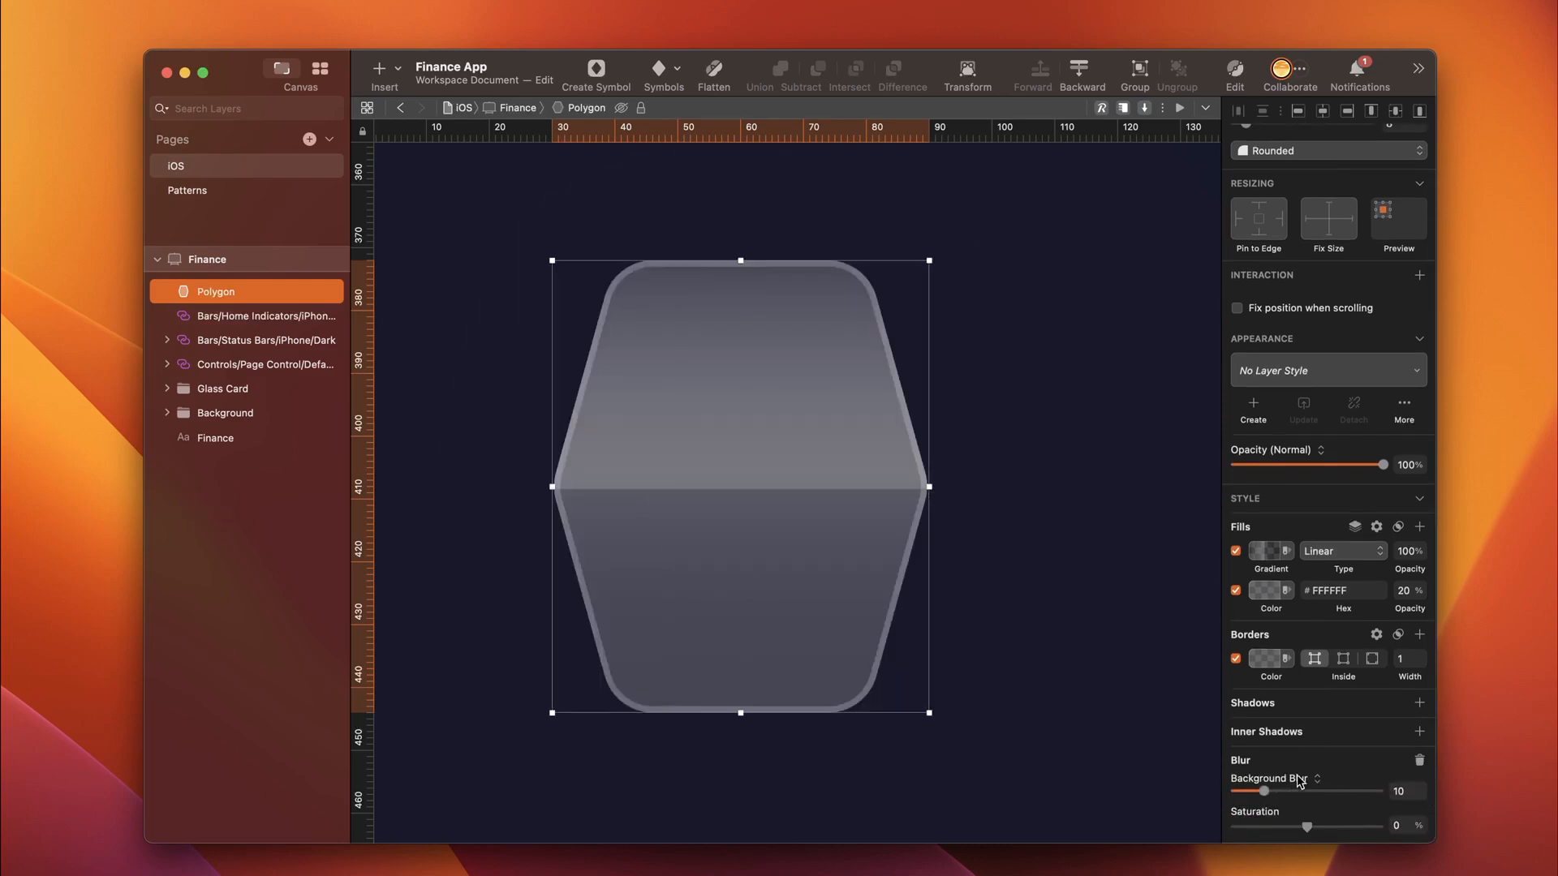
pyautogui.scroll(-2, 1287, 768)
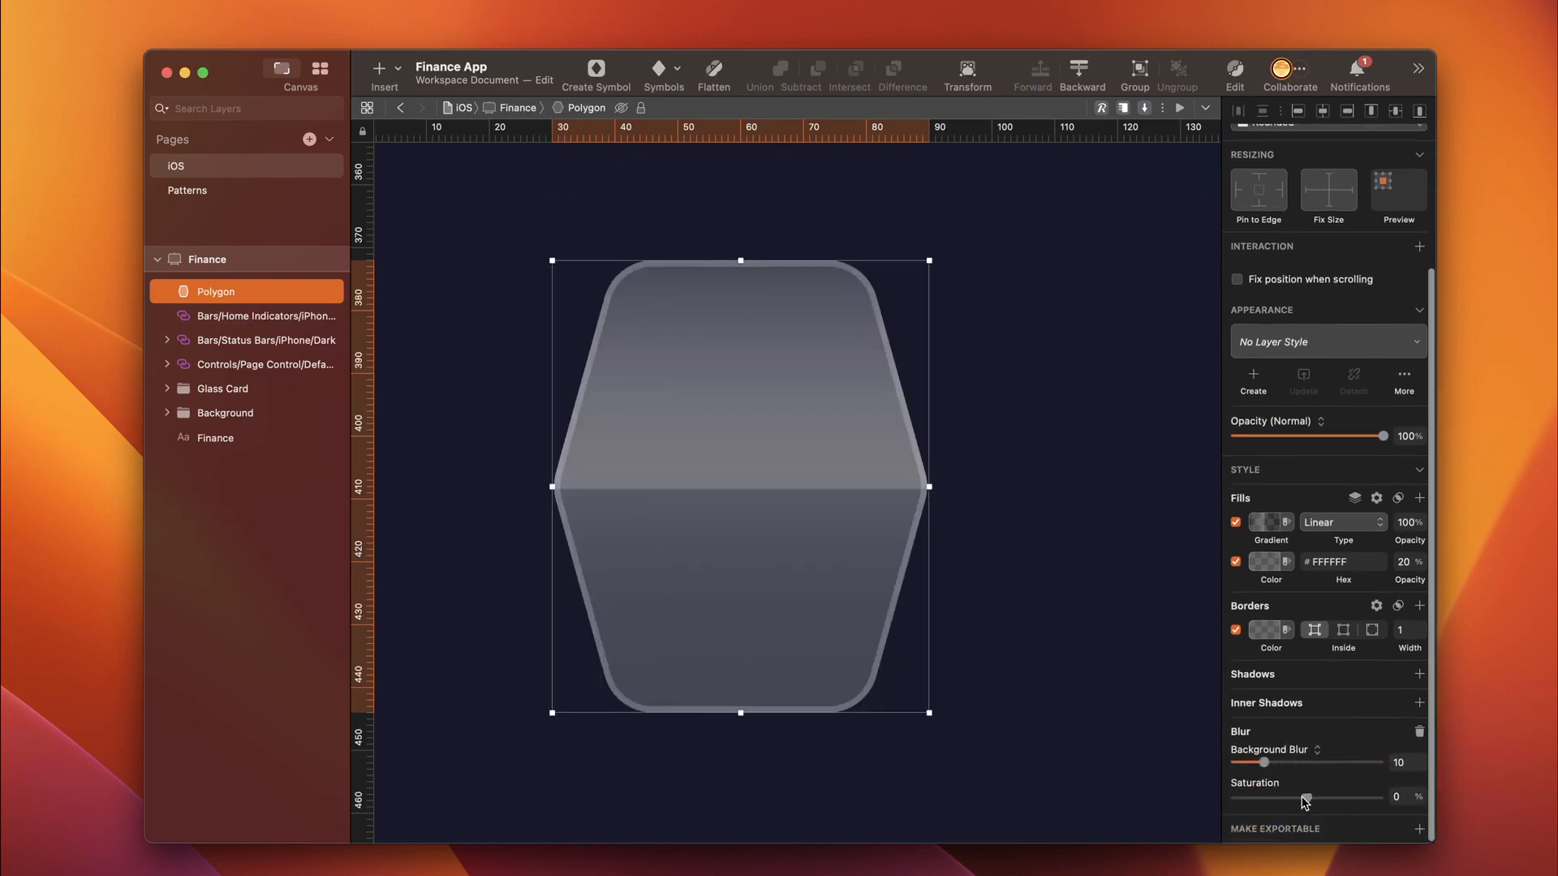
pyautogui.moveTo(1306, 802); pyautogui.dragTo(1412, 791)
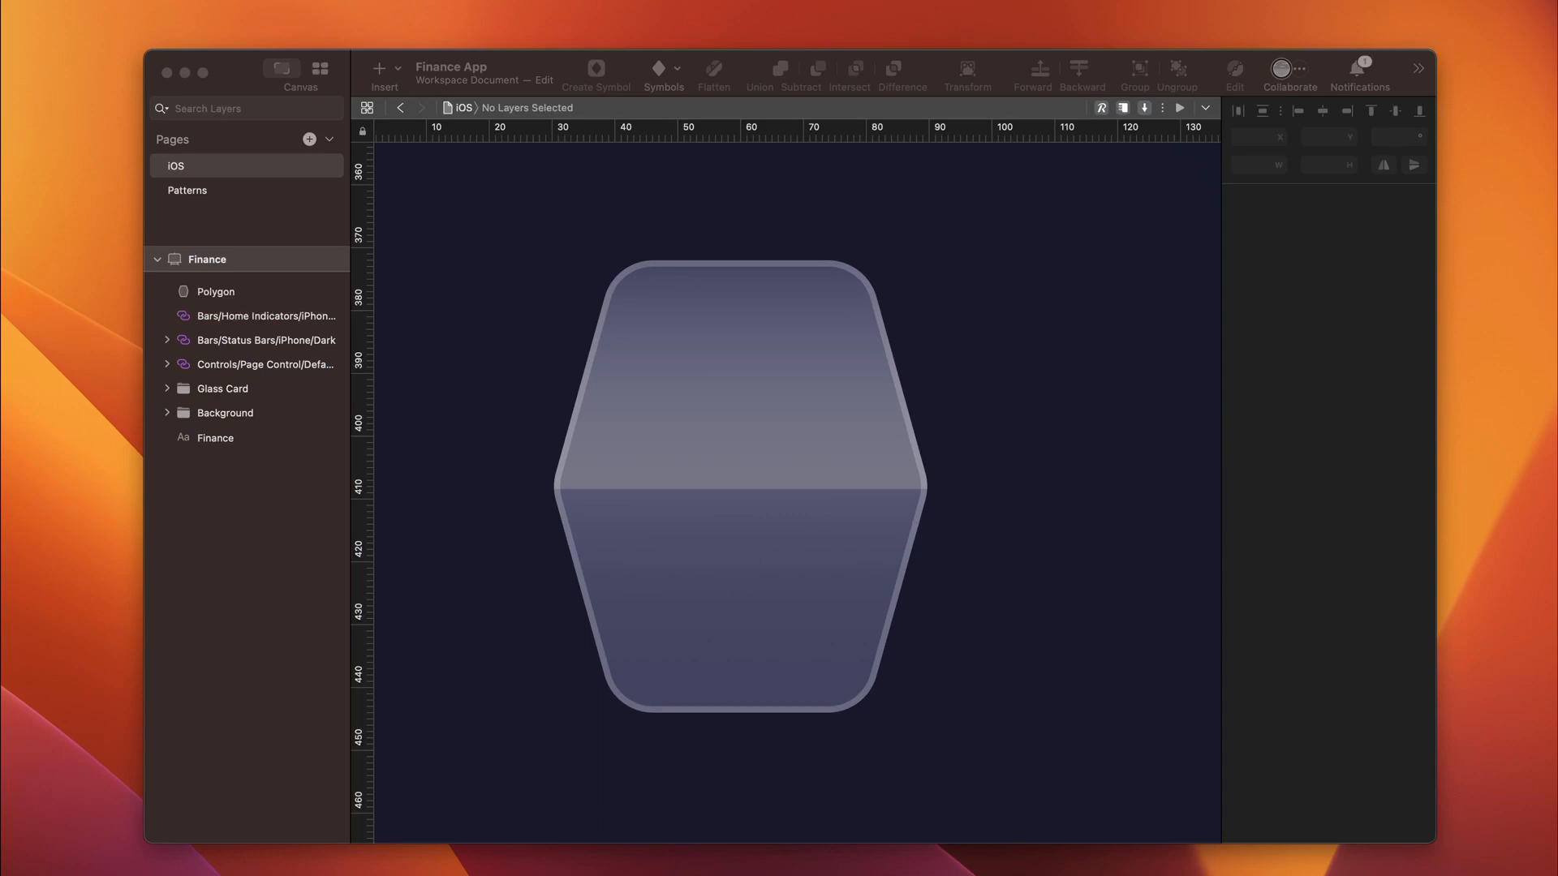
# Step: Draw a 24 × 24 circle in the upper part of the hexagon and group it with the hexagon
pyautogui.click(686, 362)
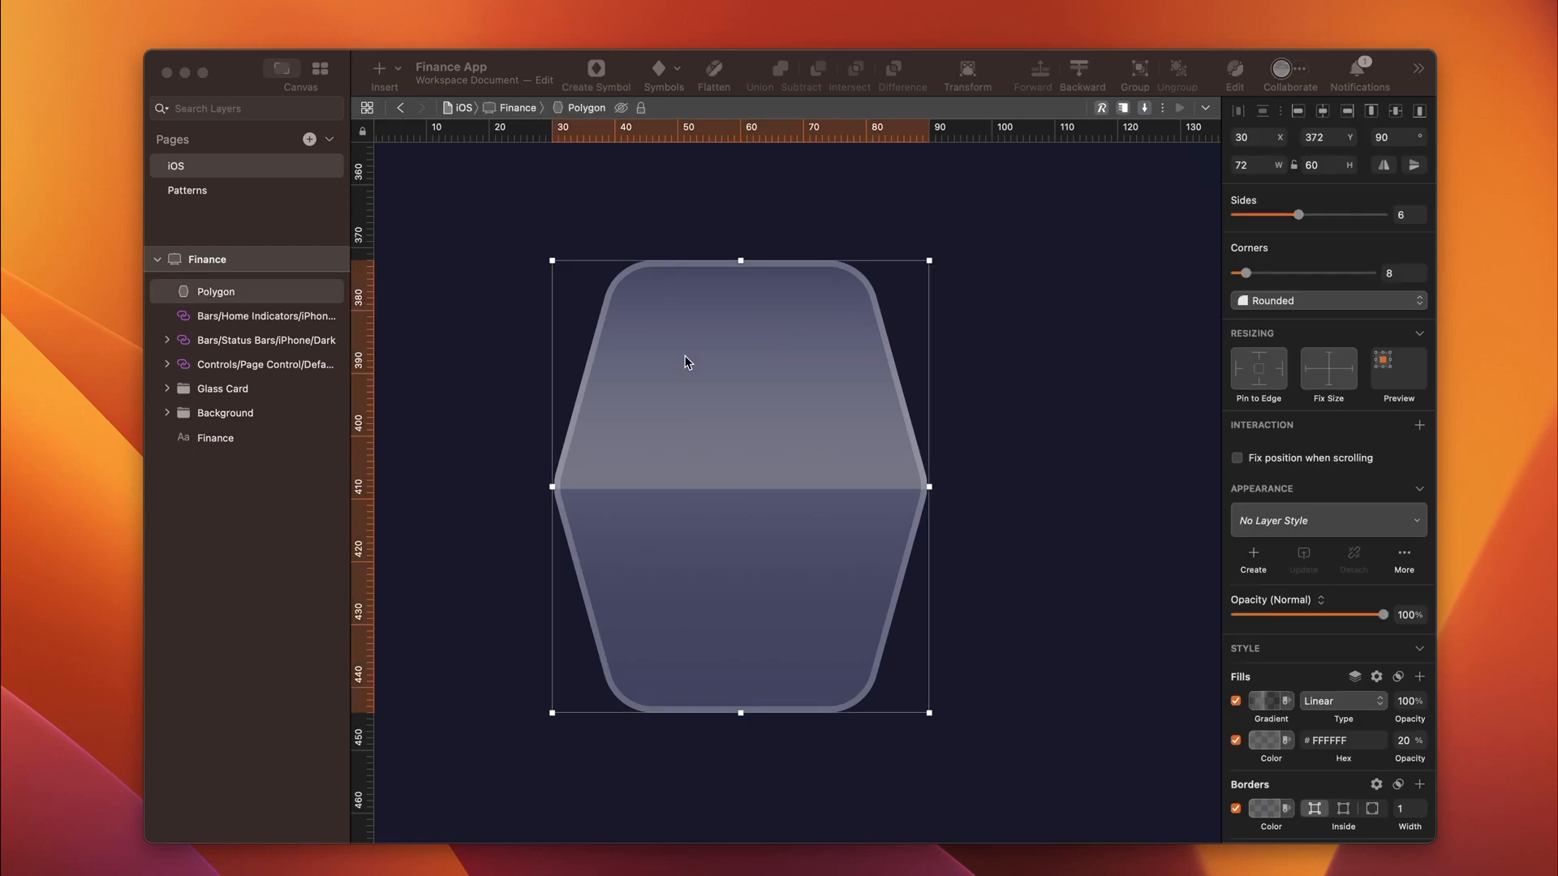
pyautogui.press('o')
pyautogui.moveTo(665, 355); pyautogui.dragTo(820, 498)
pyautogui.moveTo(737, 430); pyautogui.dragTo(737, 361)
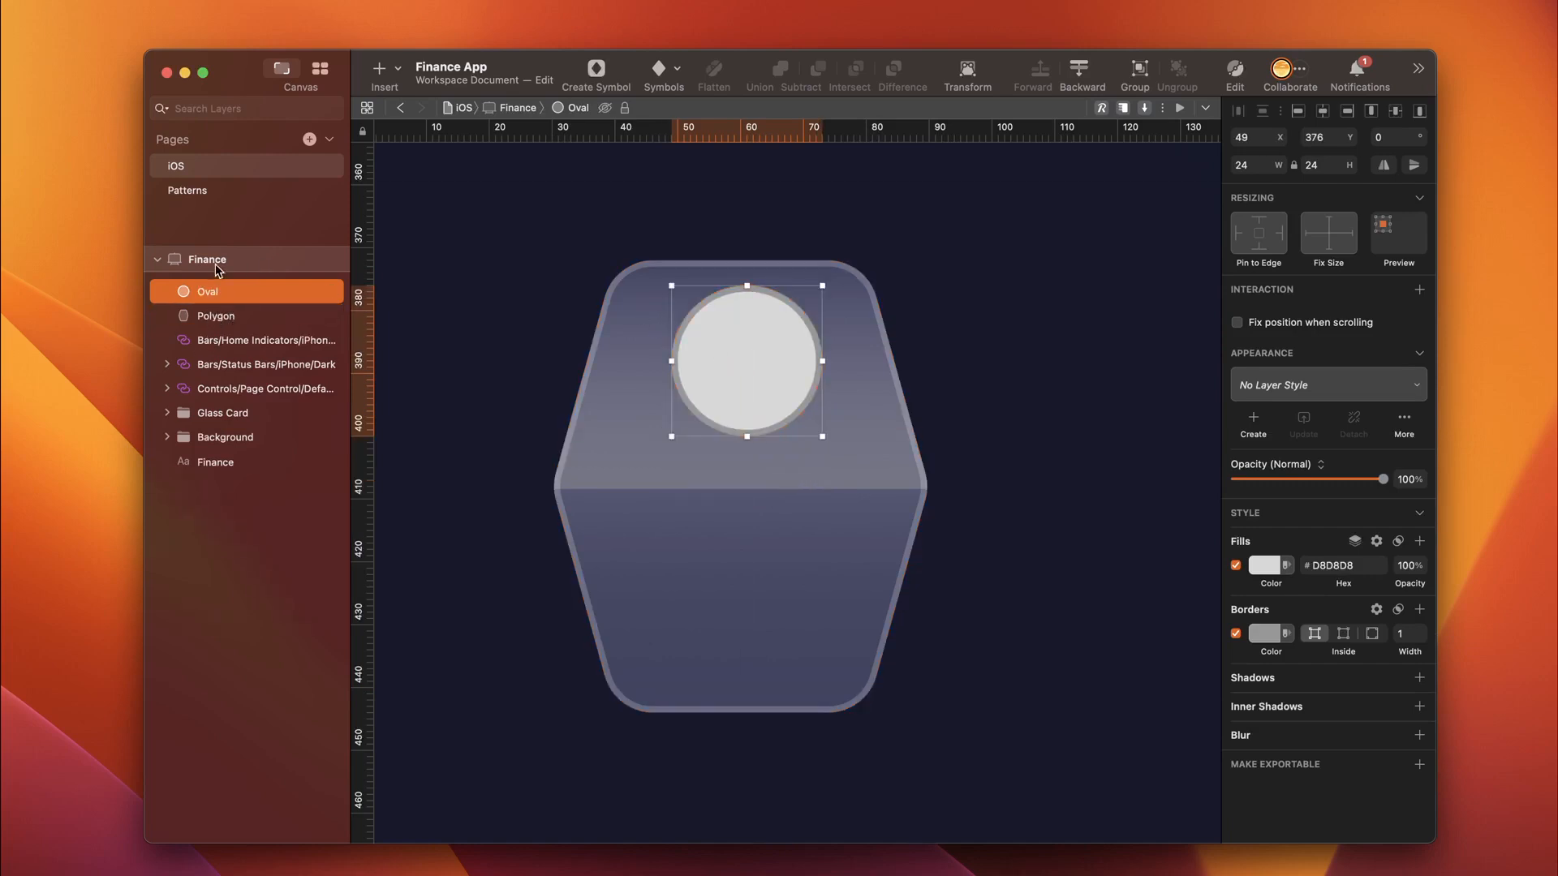
pyautogui.press('super+g')
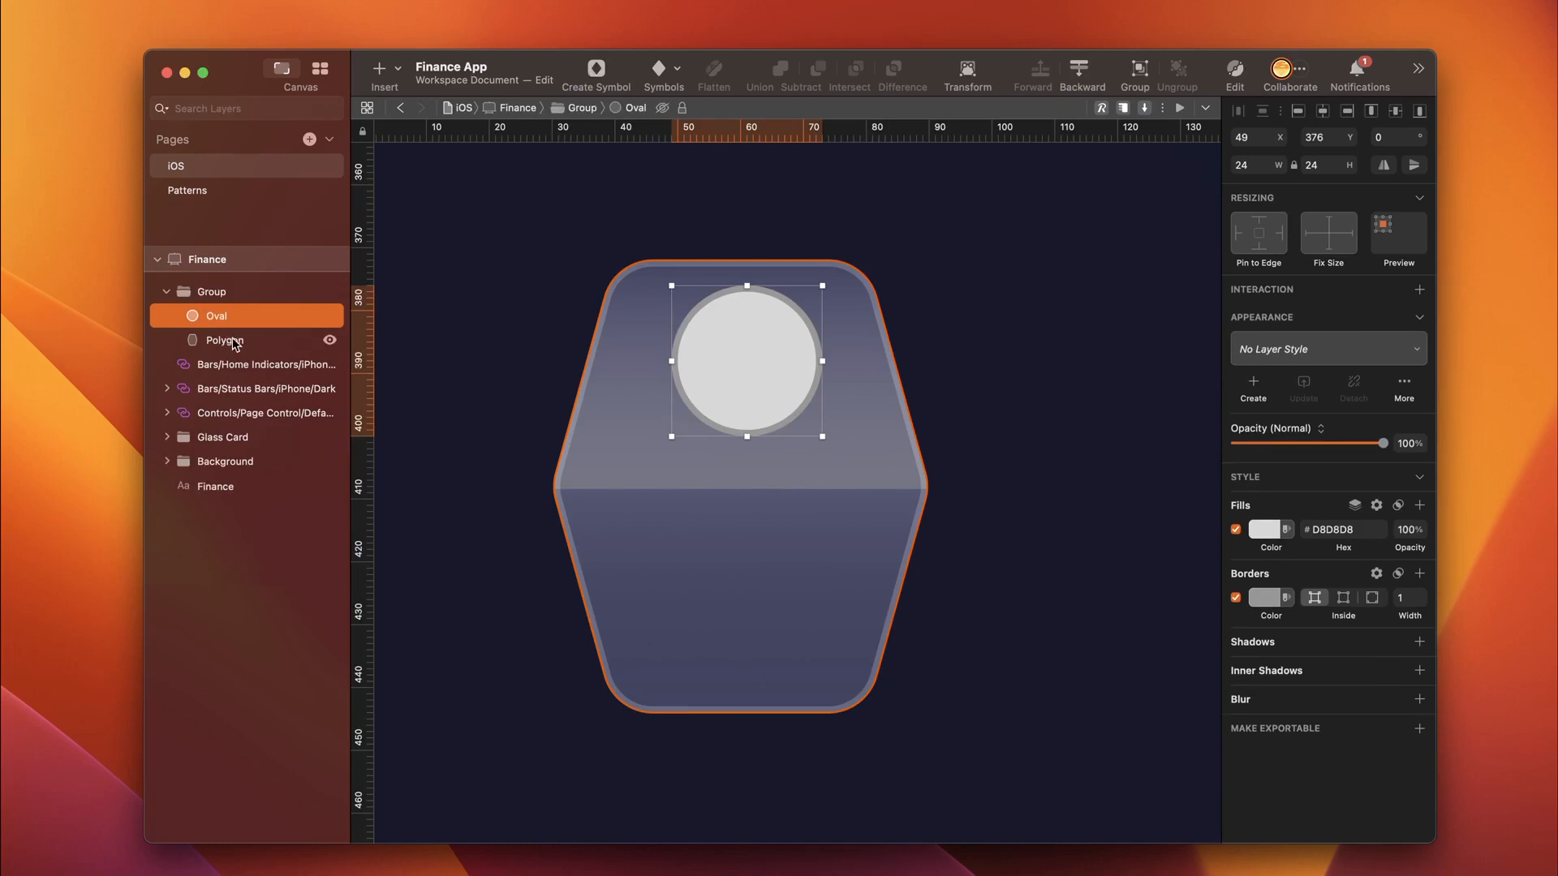
pyautogui.keyDown('shift'); pyautogui.click(241, 341); pyautogui.keyUp('shift')
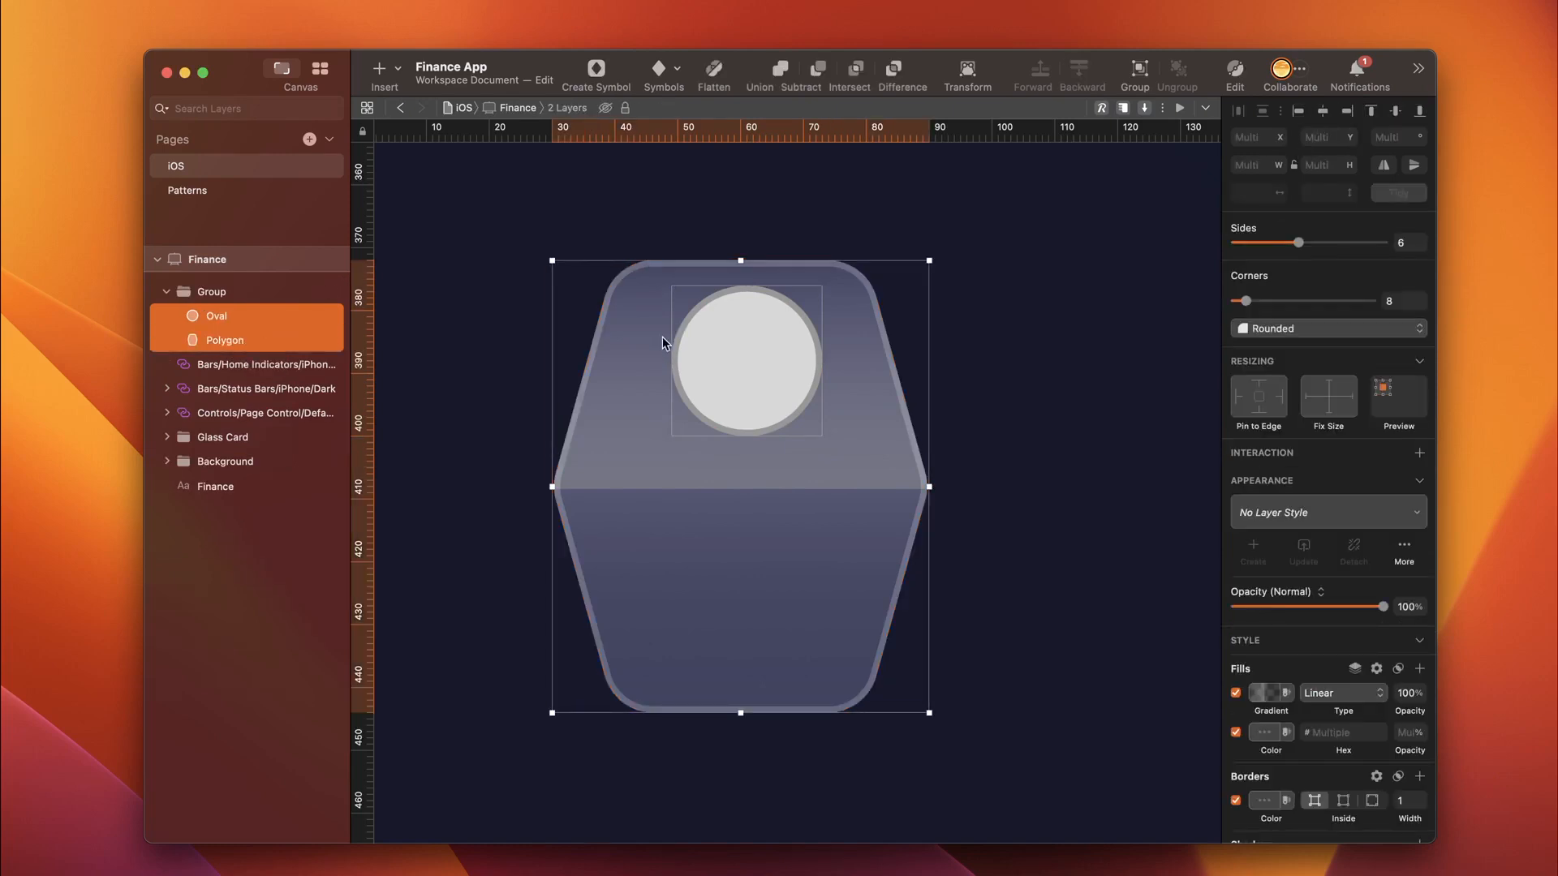
# Step: Move the circle to X 48 and Y 378, centred horizontally in the hexagon, and turn off its border
pyautogui.click(689, 329)
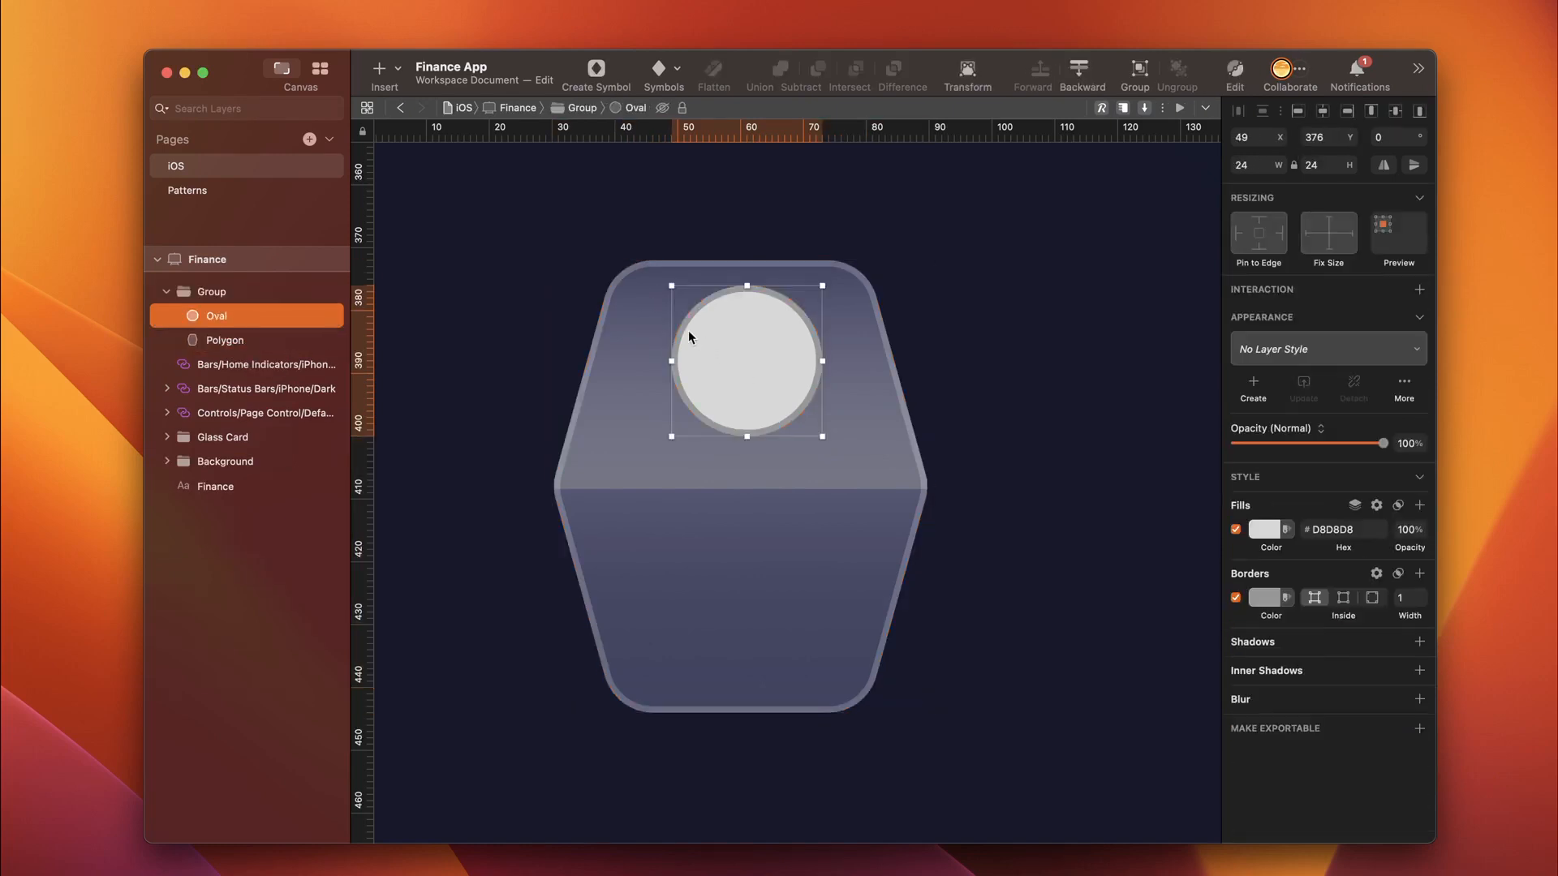
pyautogui.press('alt')
pyautogui.hotkey('alt', 'Left')
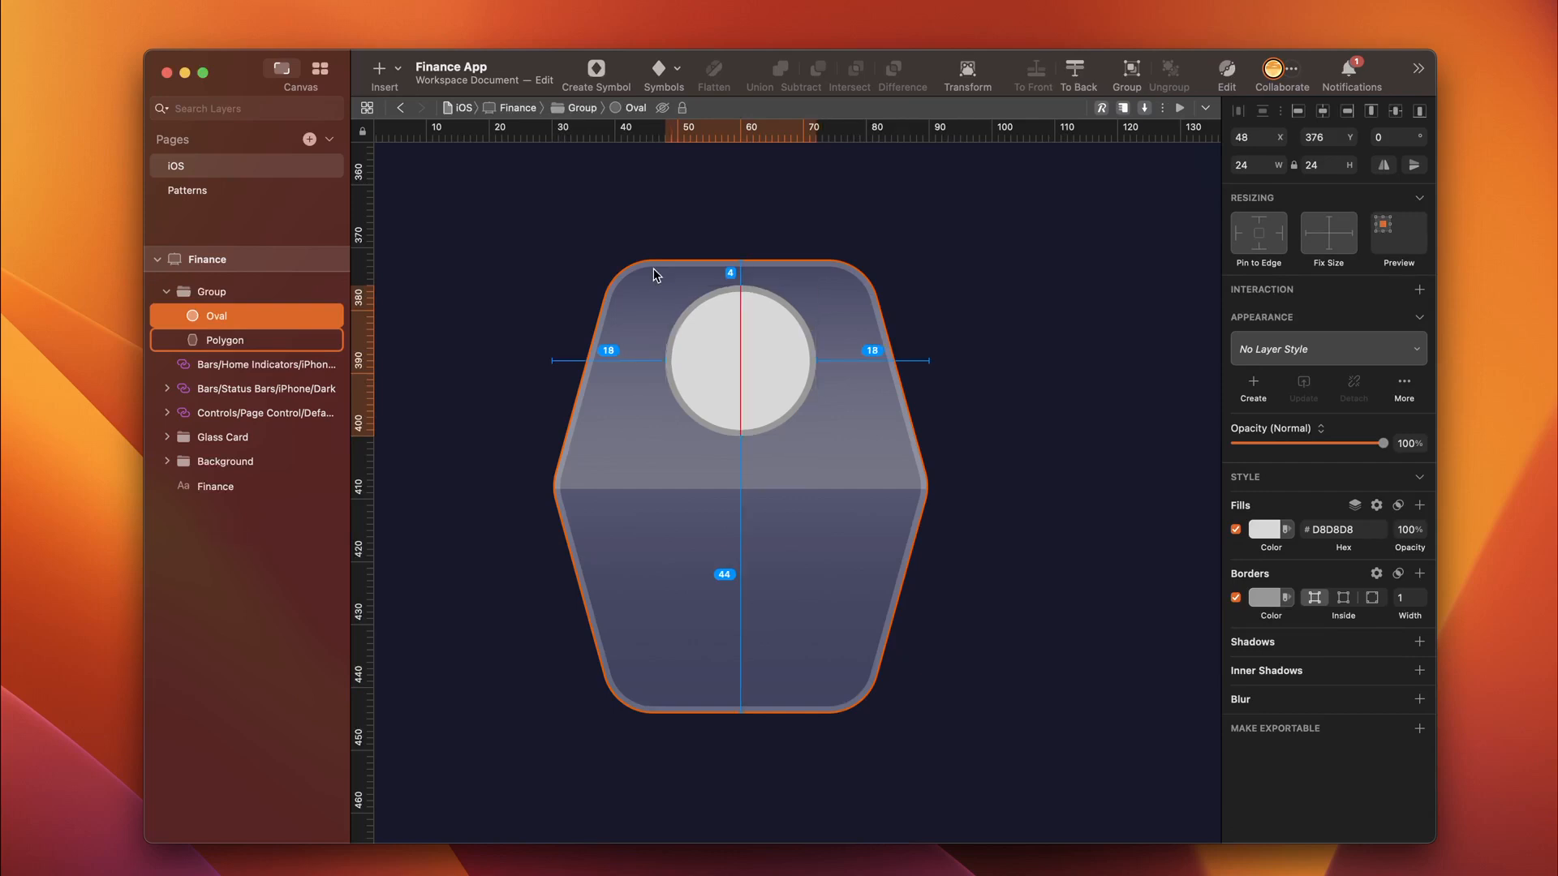
pyautogui.hotkey('alt', 'Down')
pyautogui.hotkey('alt', 'Down')
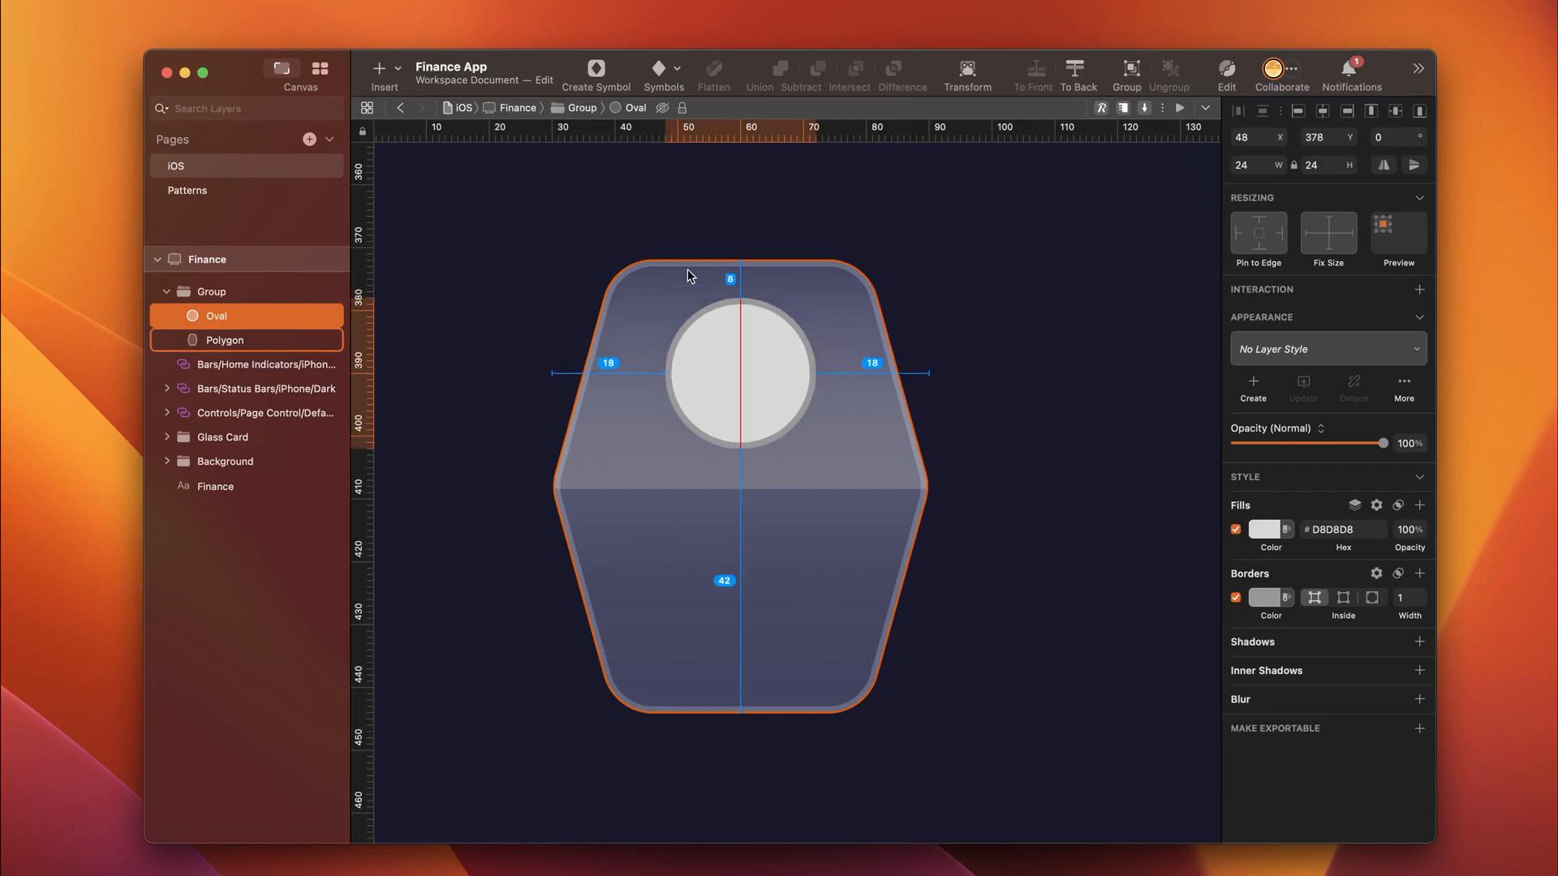
pyautogui.click(1236, 598)
# Step: Add a 12 pt SF Pro text layer over the circle containing the pasted smartphone symbol
pyautogui.click(1355, 573)
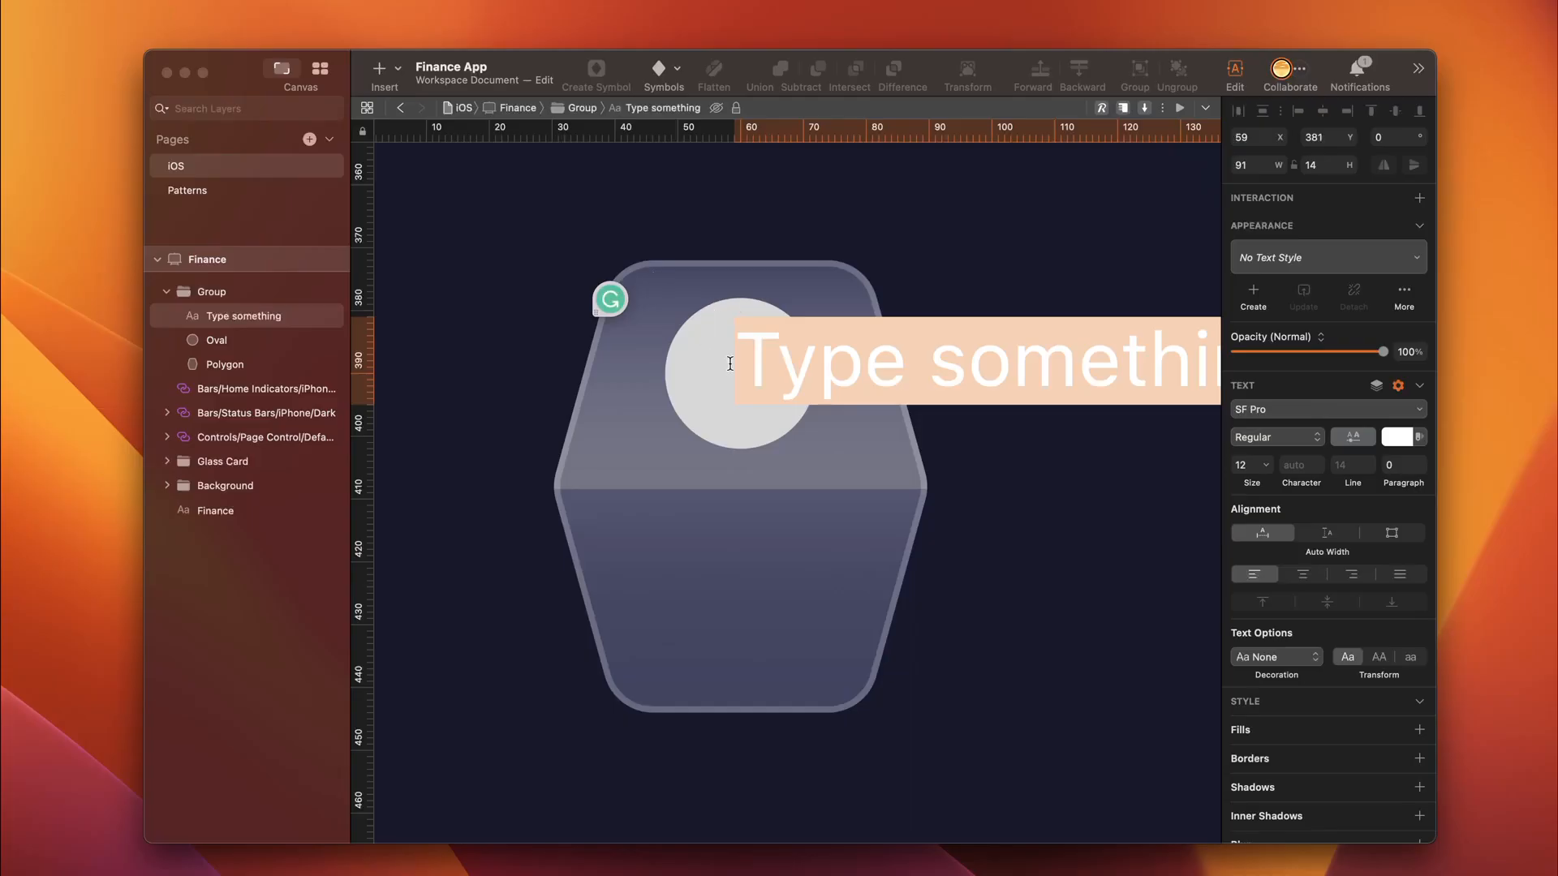
pyautogui.press('super+v')
pyautogui.press('Escape')
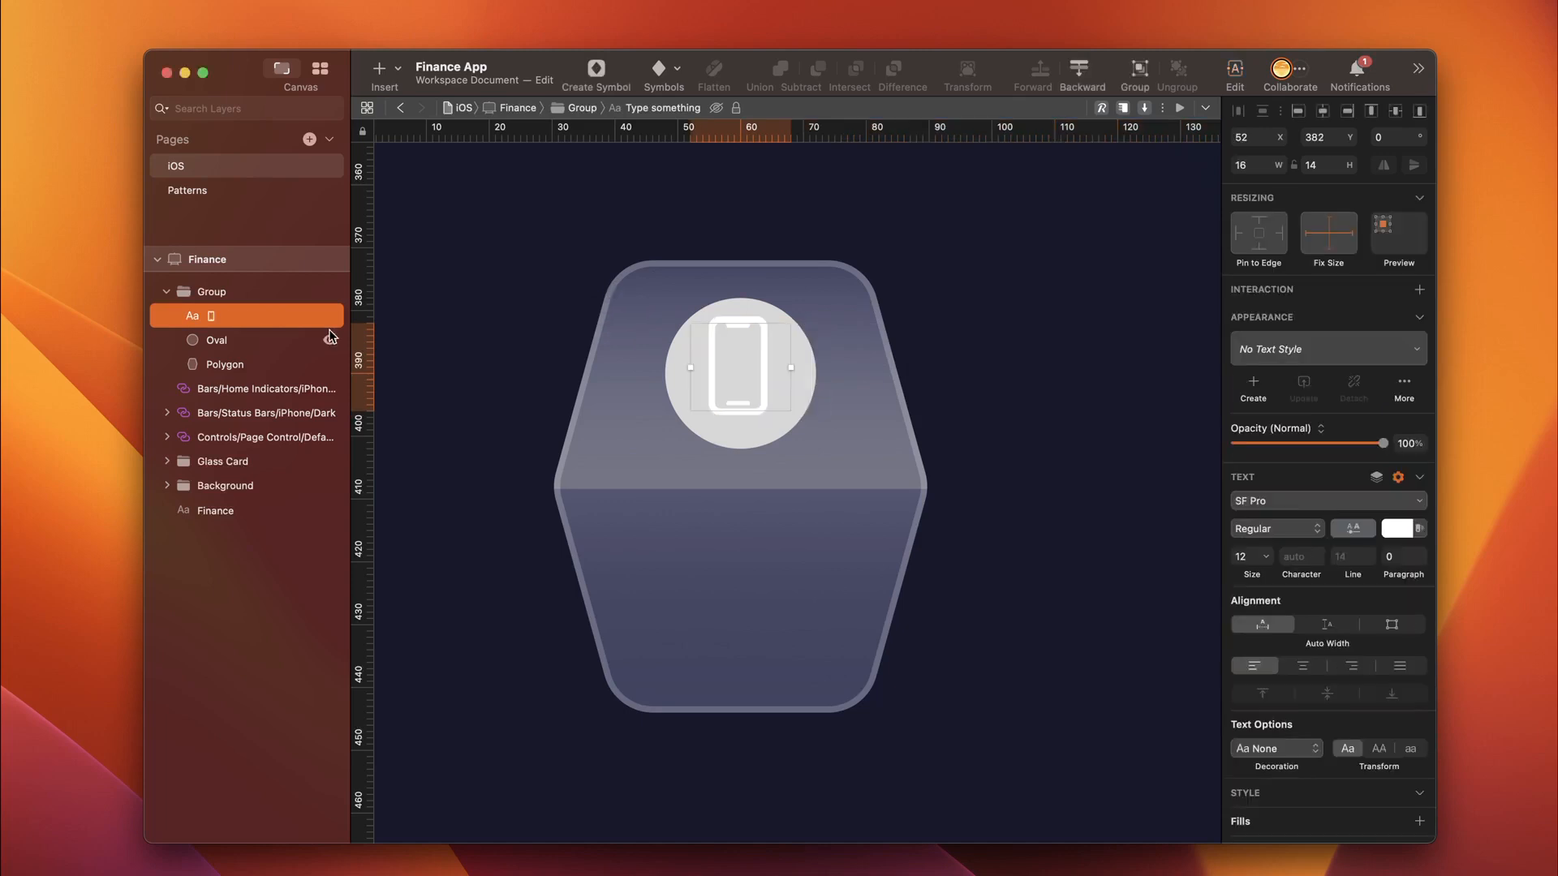
# Step: Centre the smartphone symbol vertically with the circle, and fill the circle with 000000 using the Soft Light blend mode
pyautogui.keyDown('shift'); pyautogui.click(229, 347); pyautogui.keyUp('shift')
pyautogui.click(1395, 110)
pyautogui.click(793, 348)
pyautogui.click(793, 339)
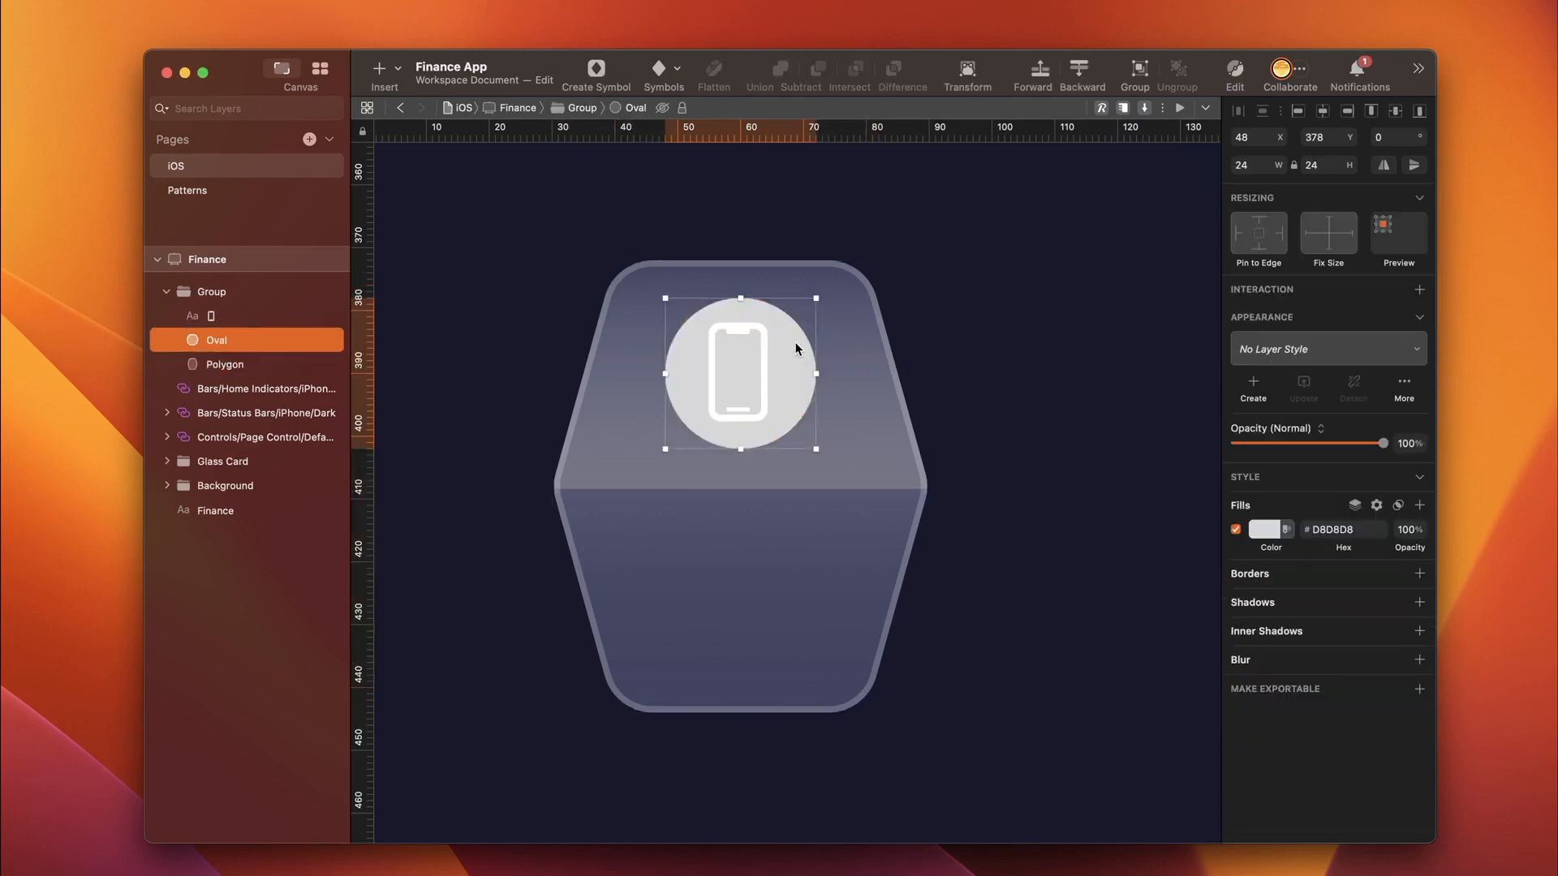
pyautogui.click(1264, 529)
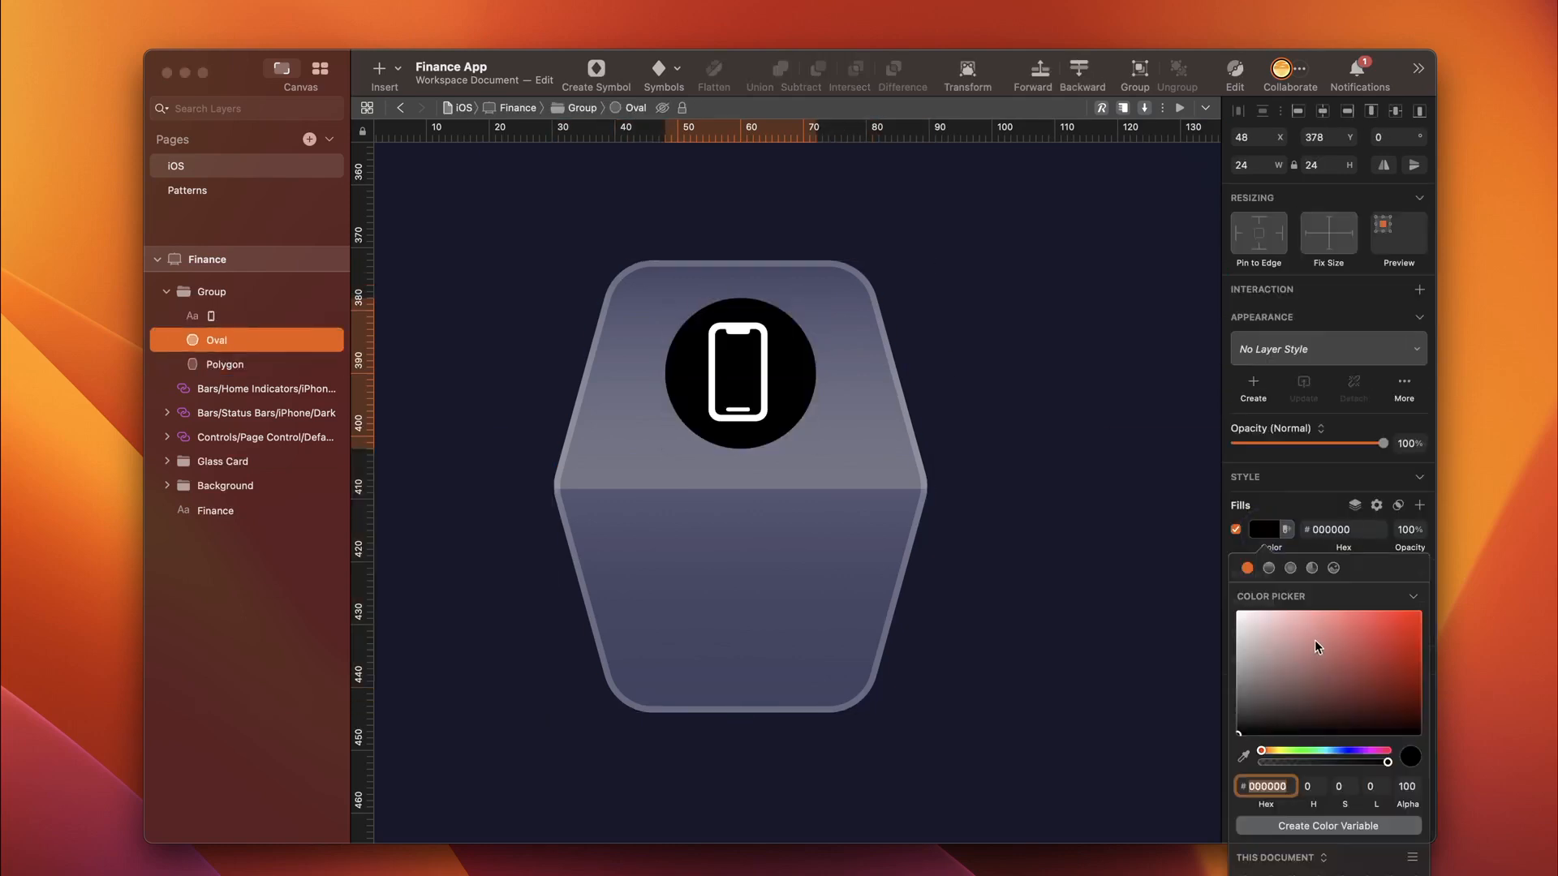
pyautogui.click(1398, 505)
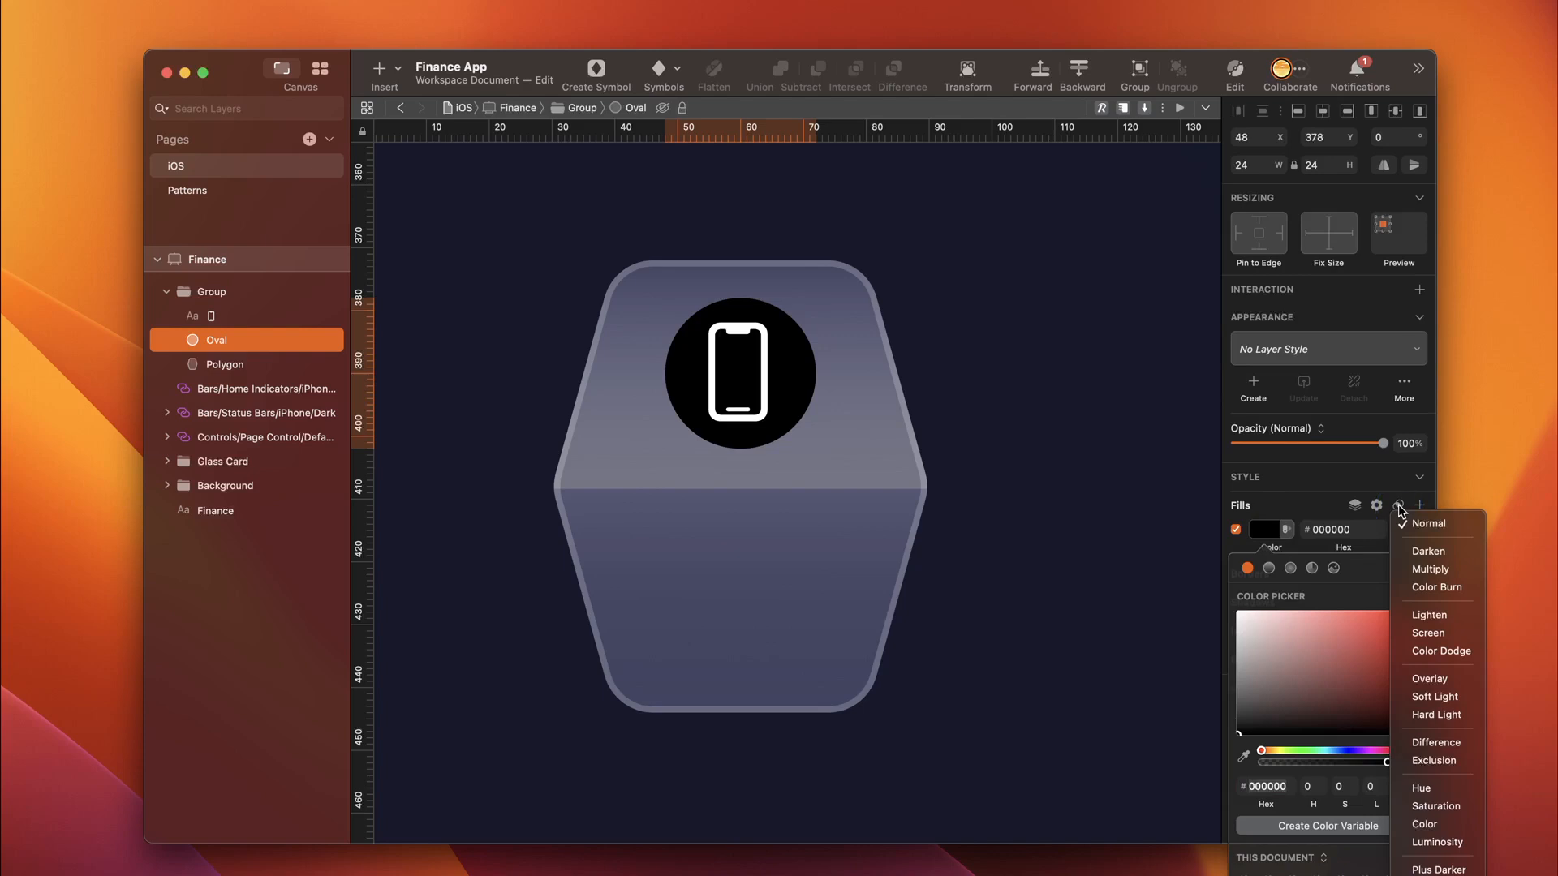
pyautogui.click(1434, 697)
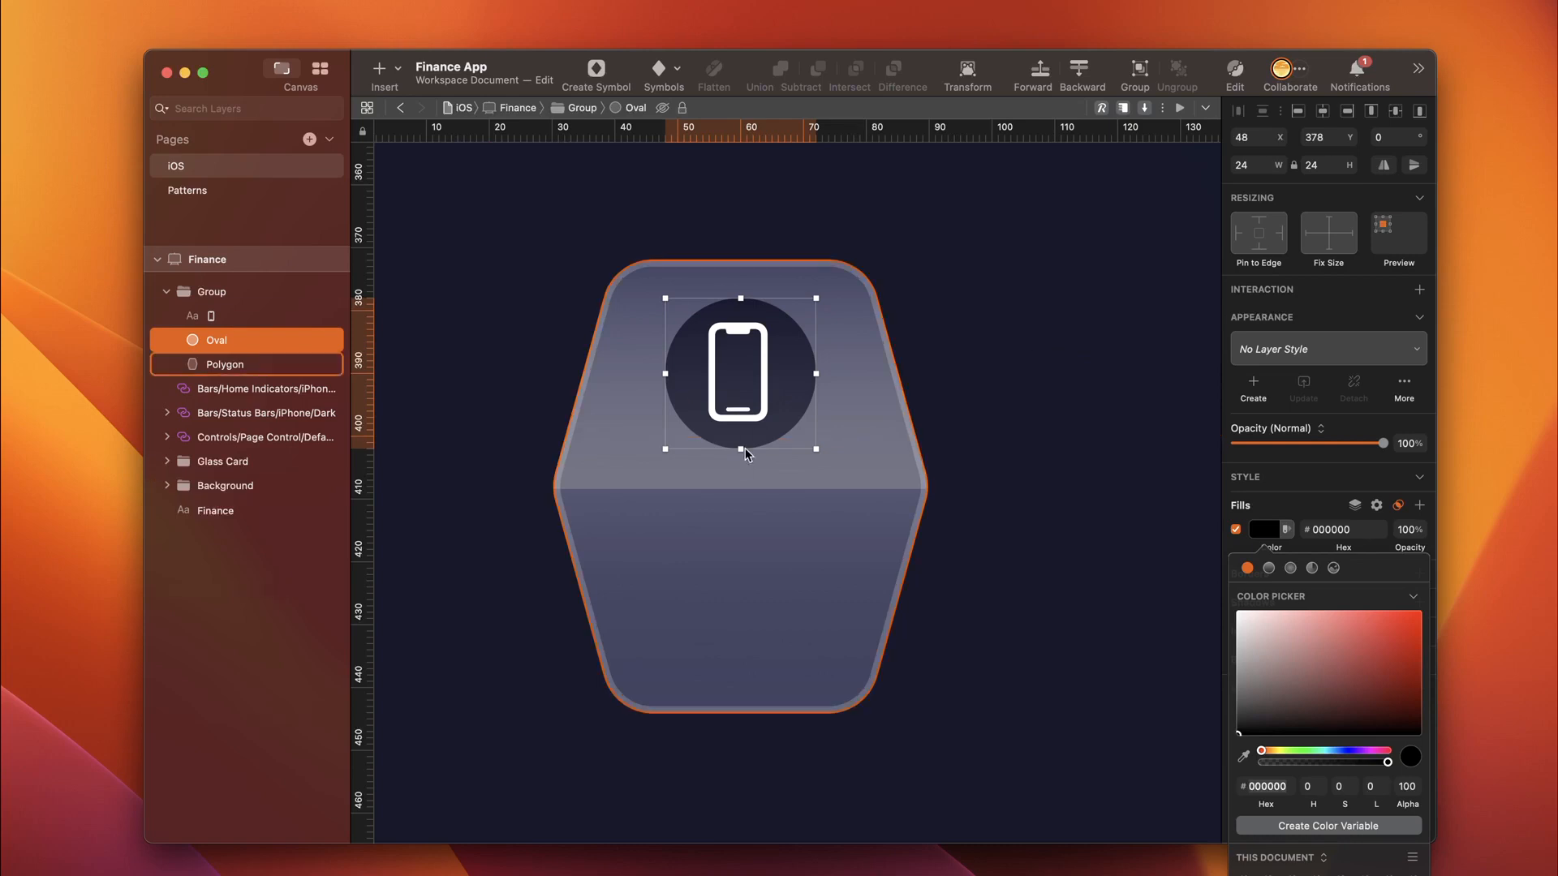
# Step: Add a 13 pt SF Pro text layer reading "Top Up" in the hexagon's lower half, in uppercase and Compressed Semibold
pyautogui.scroll(1, 715, 519)
pyautogui.click(681, 591)
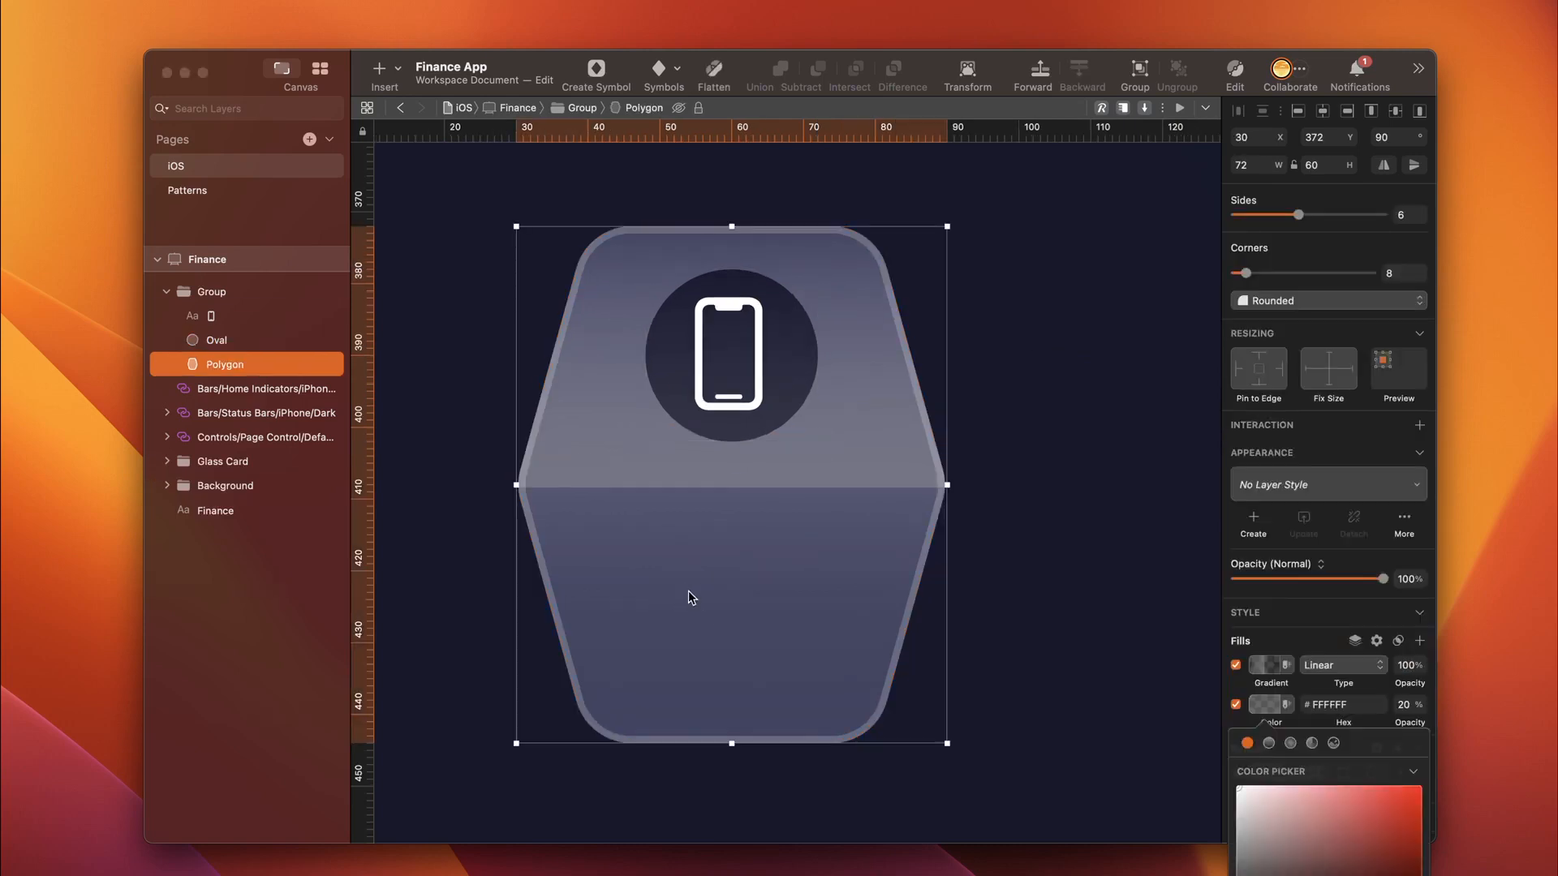
pyautogui.press('t')
pyautogui.click(689, 568)
pyautogui.write('Top Up')
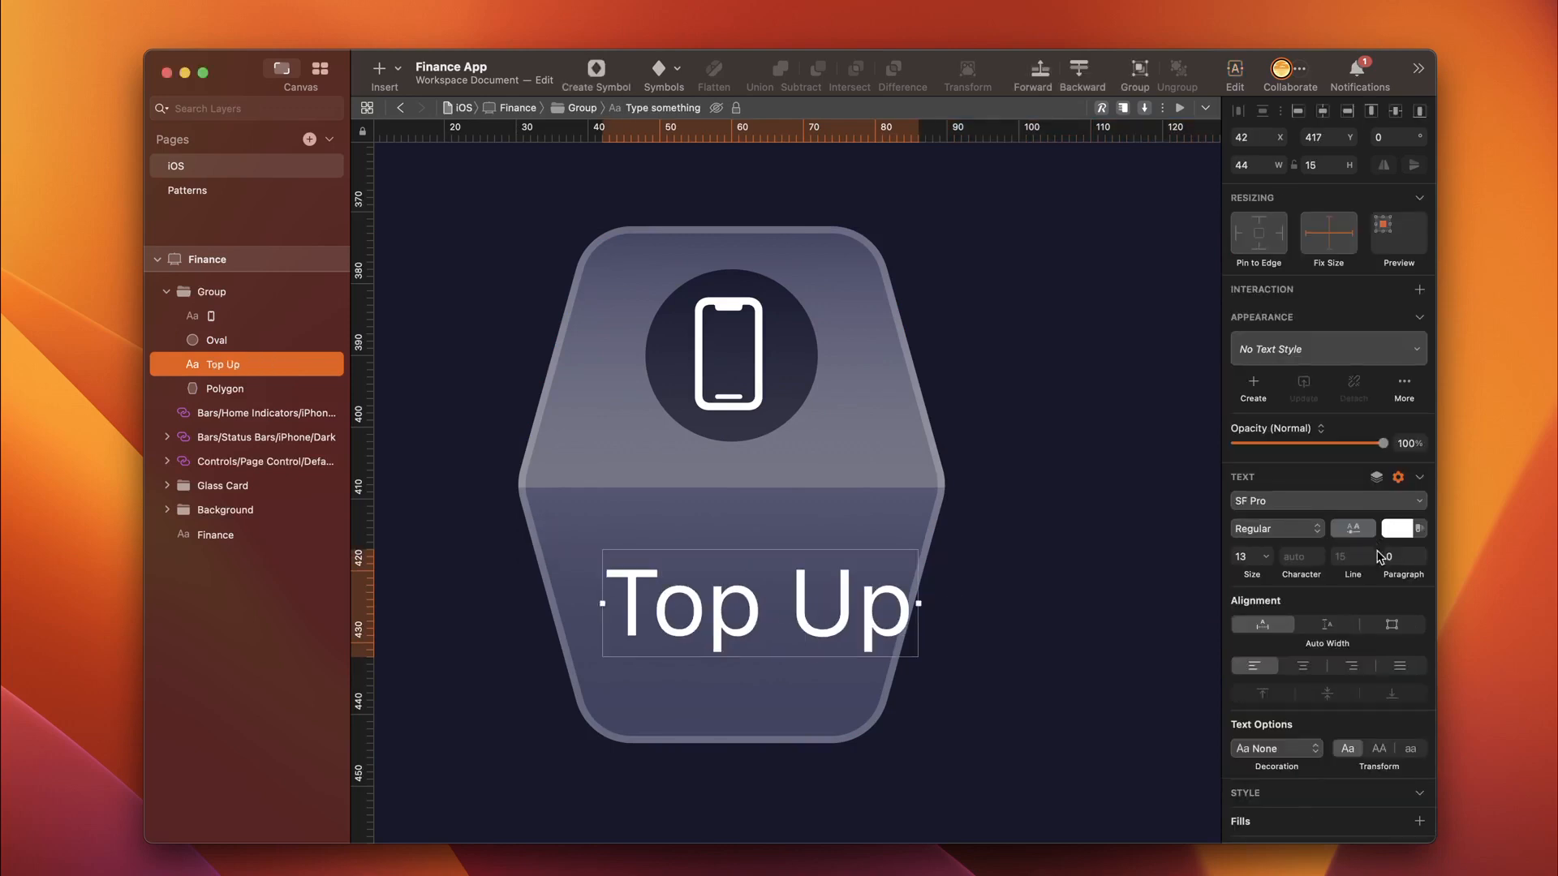
pyautogui.click(1380, 749)
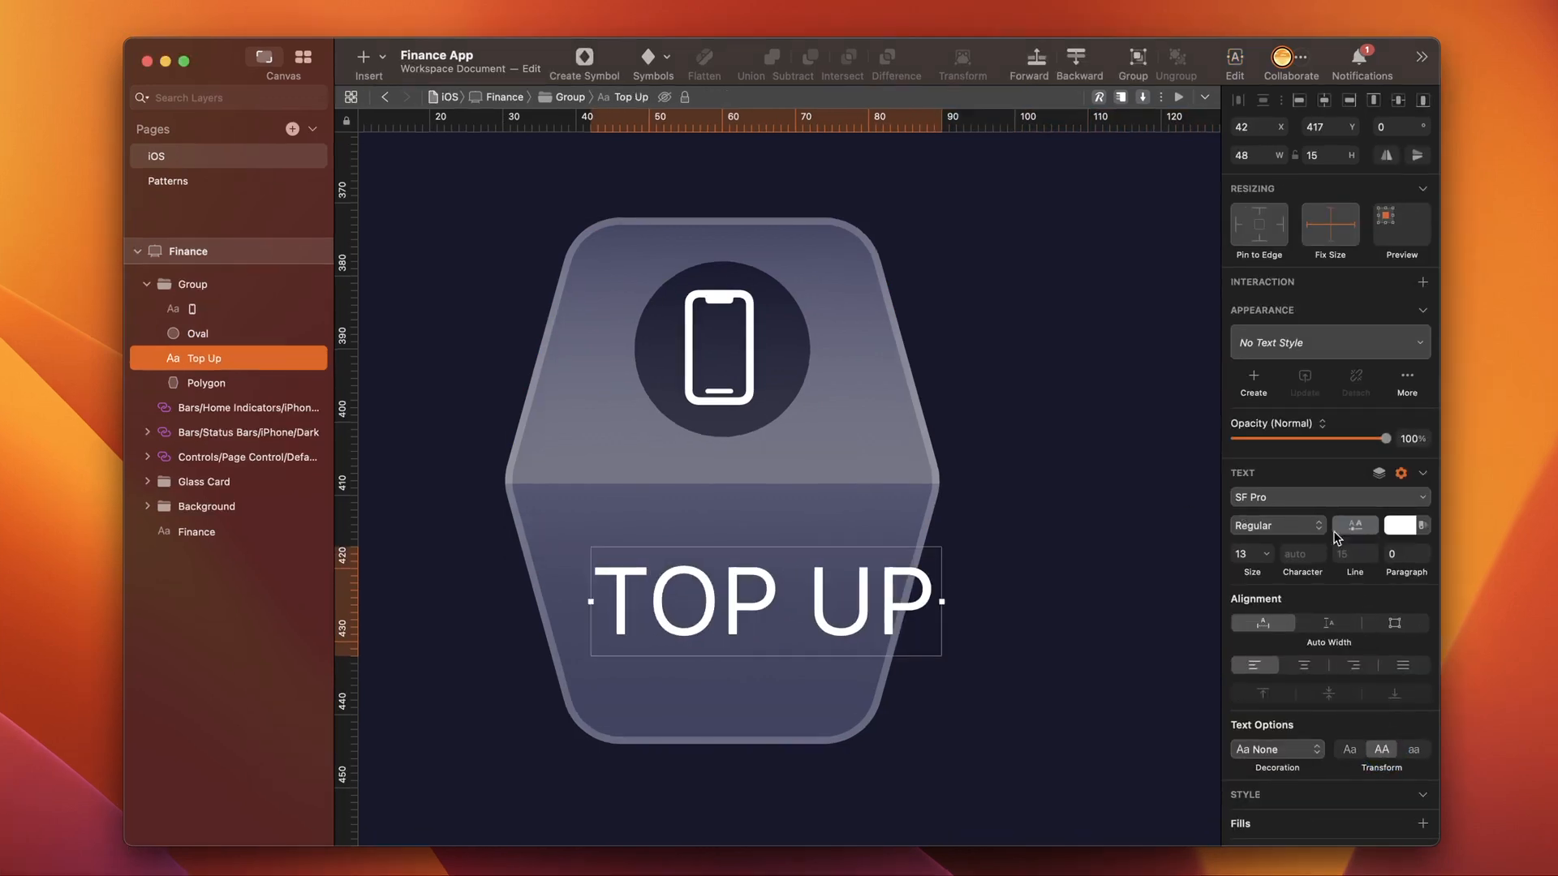
pyautogui.click(1315, 529)
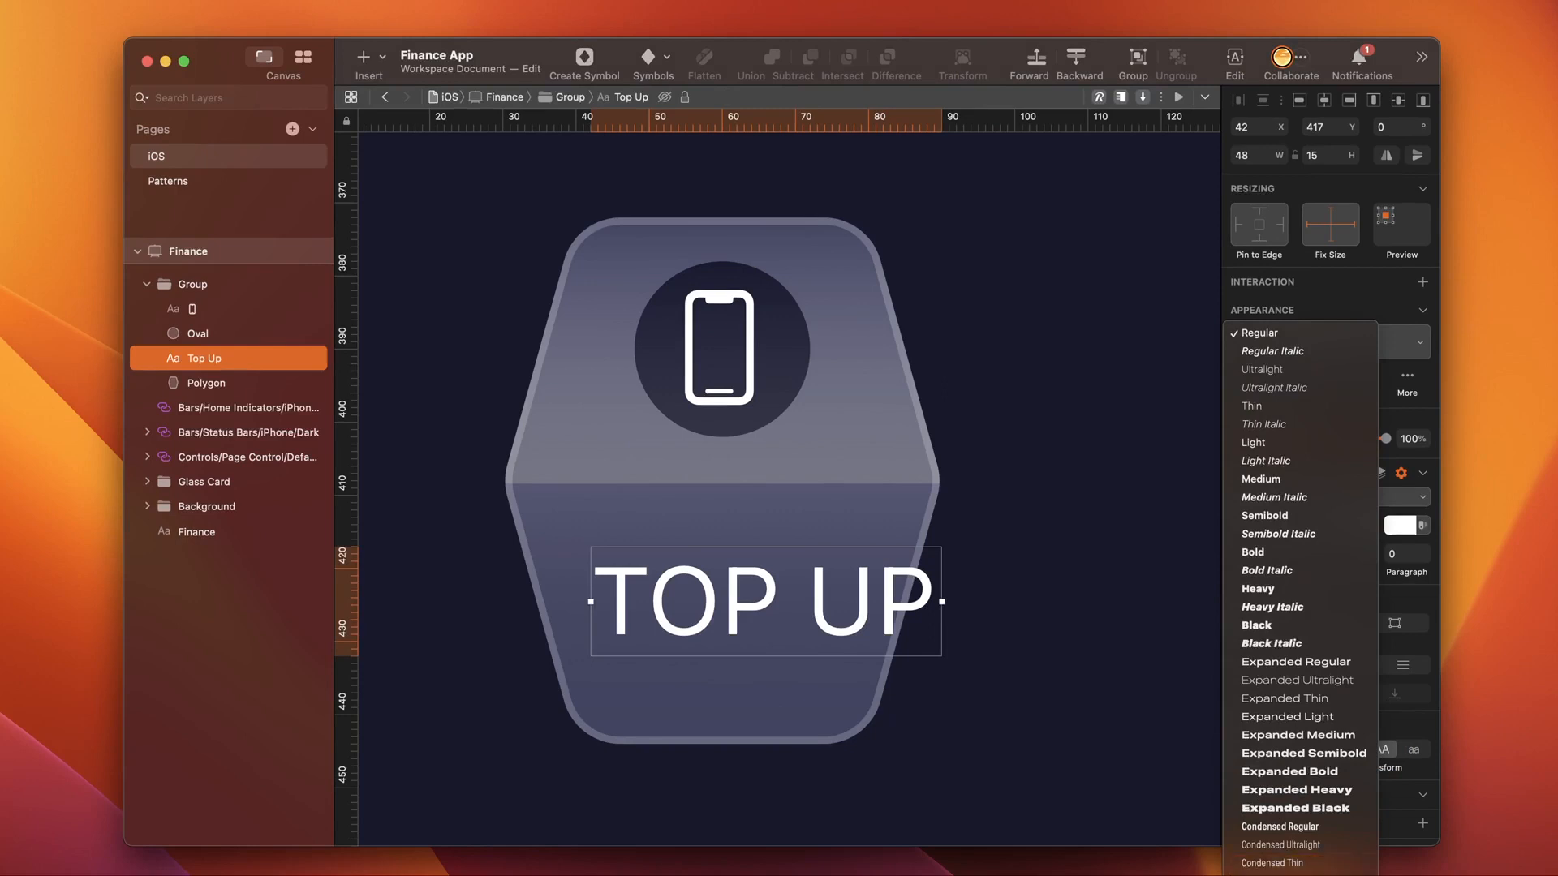
pyautogui.click(1339, 865)
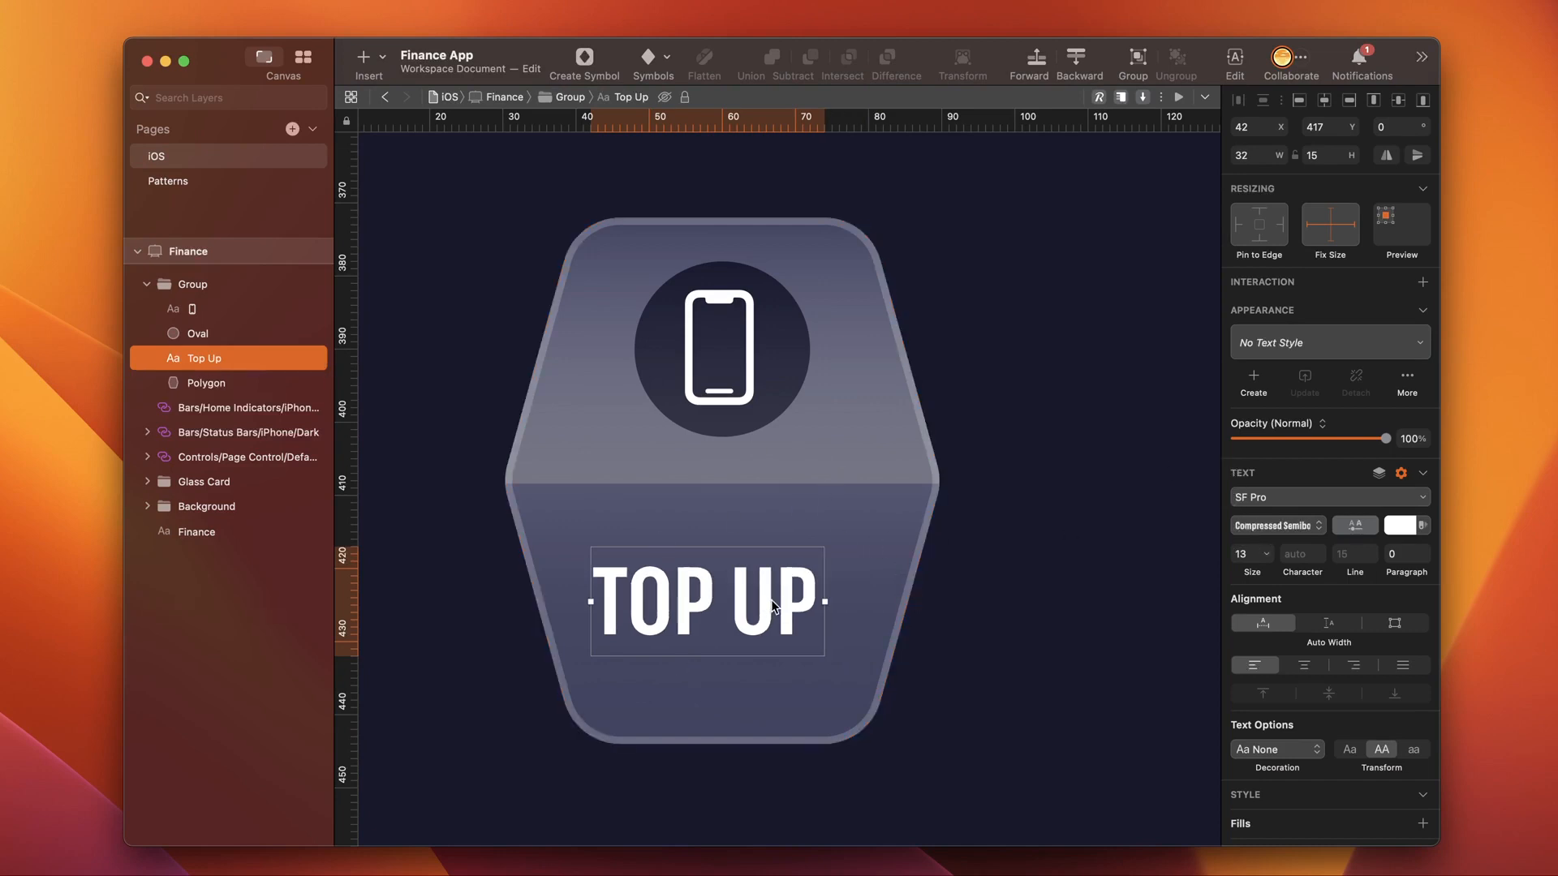
# Step: Move the Top Up label down to Y 421 and centre it horizontally in the hexagon
pyautogui.press('alt')
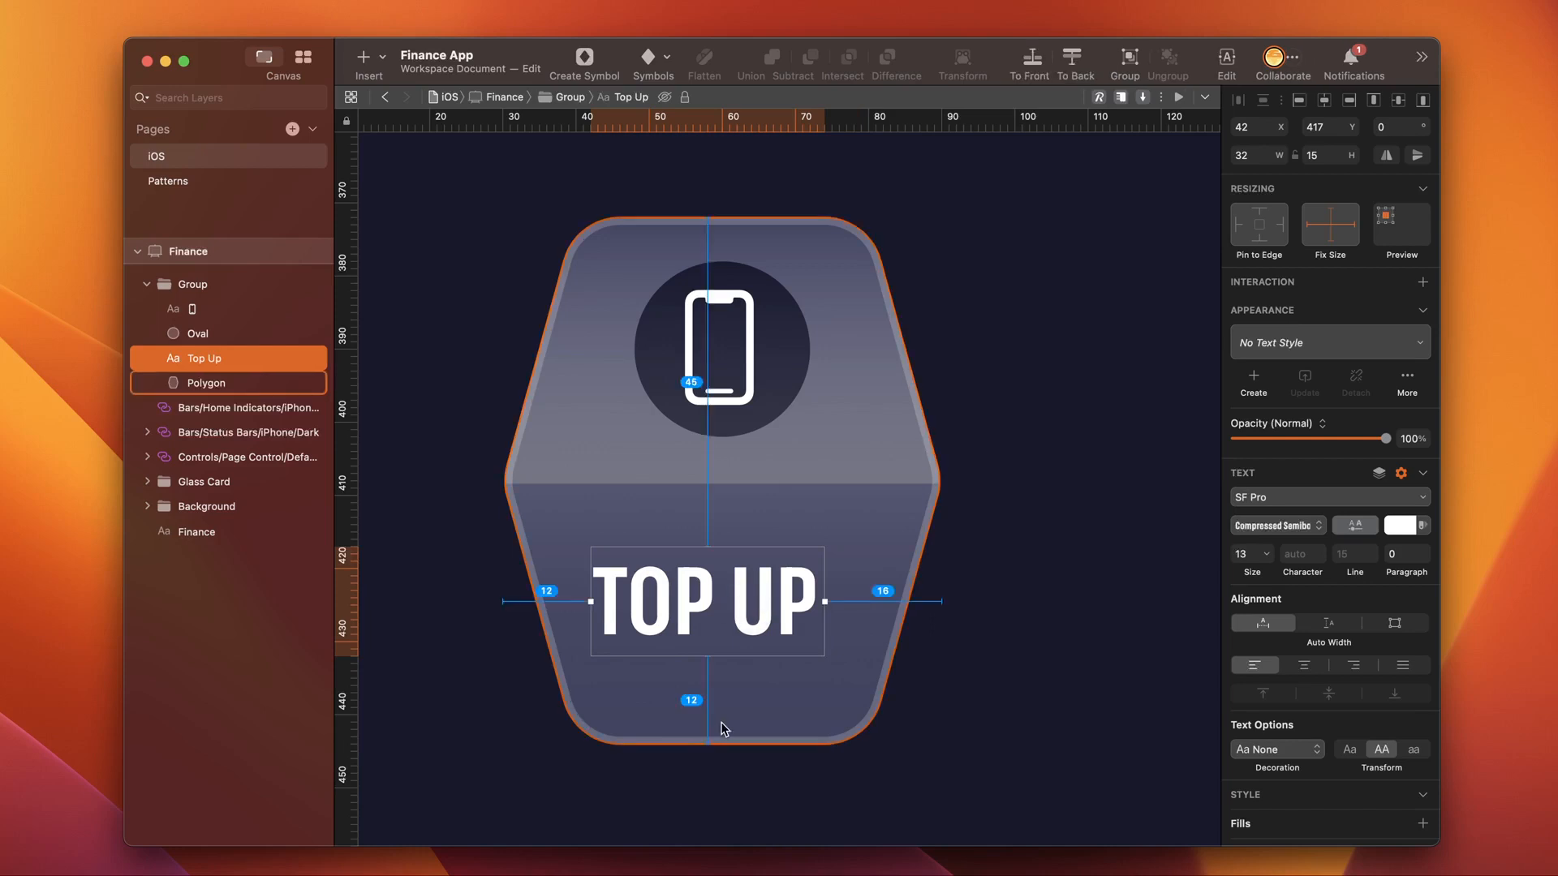
pyautogui.press('Down')
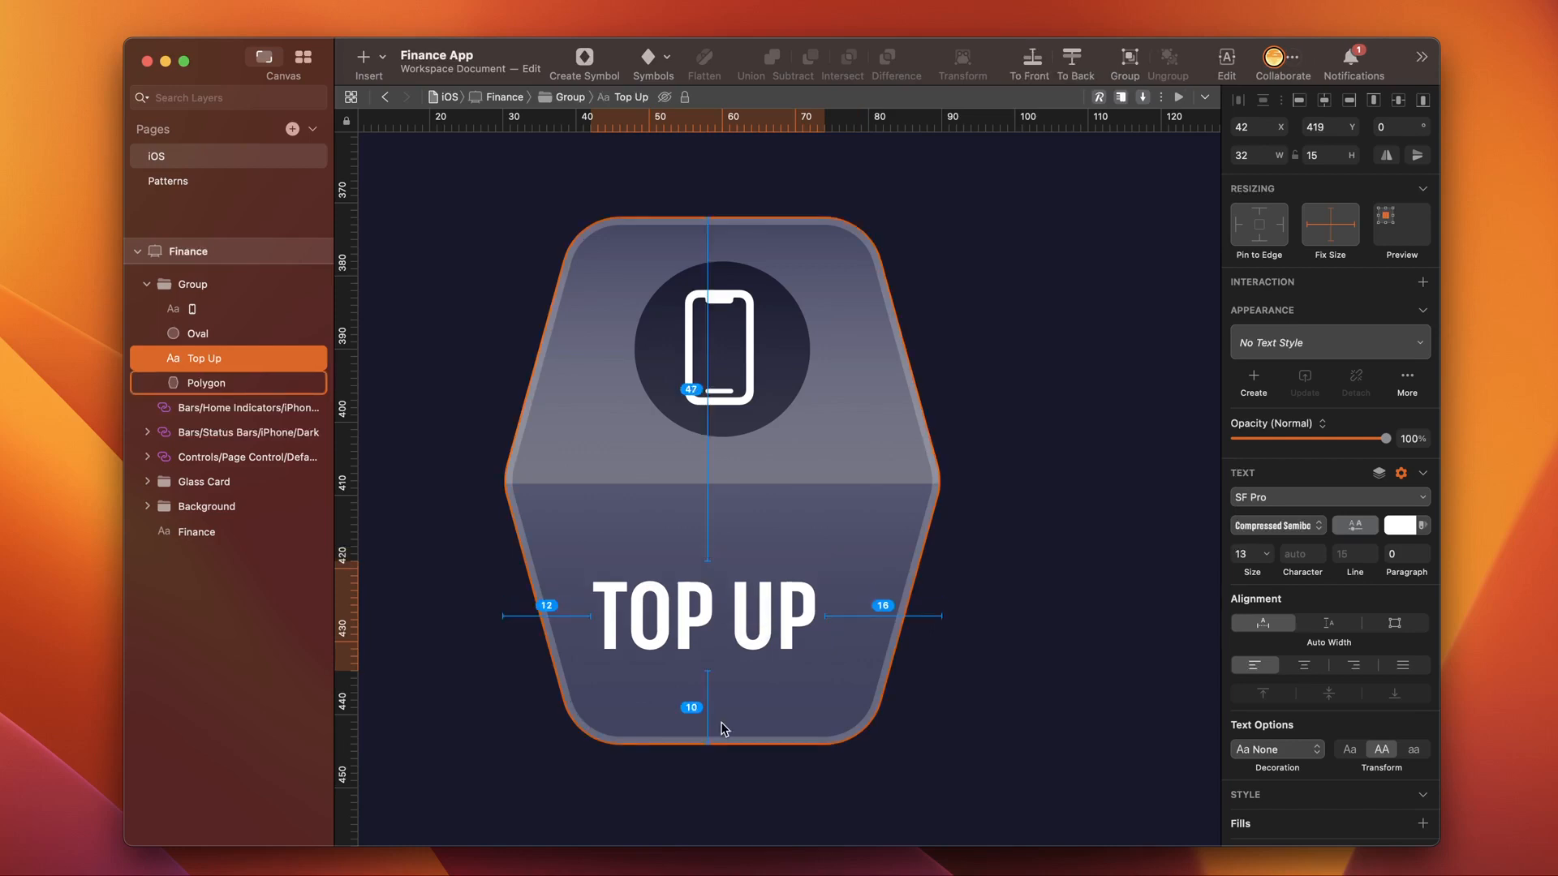
pyautogui.press('Down')
pyautogui.press('Down')
pyautogui.press('Right')
pyautogui.press('Right')
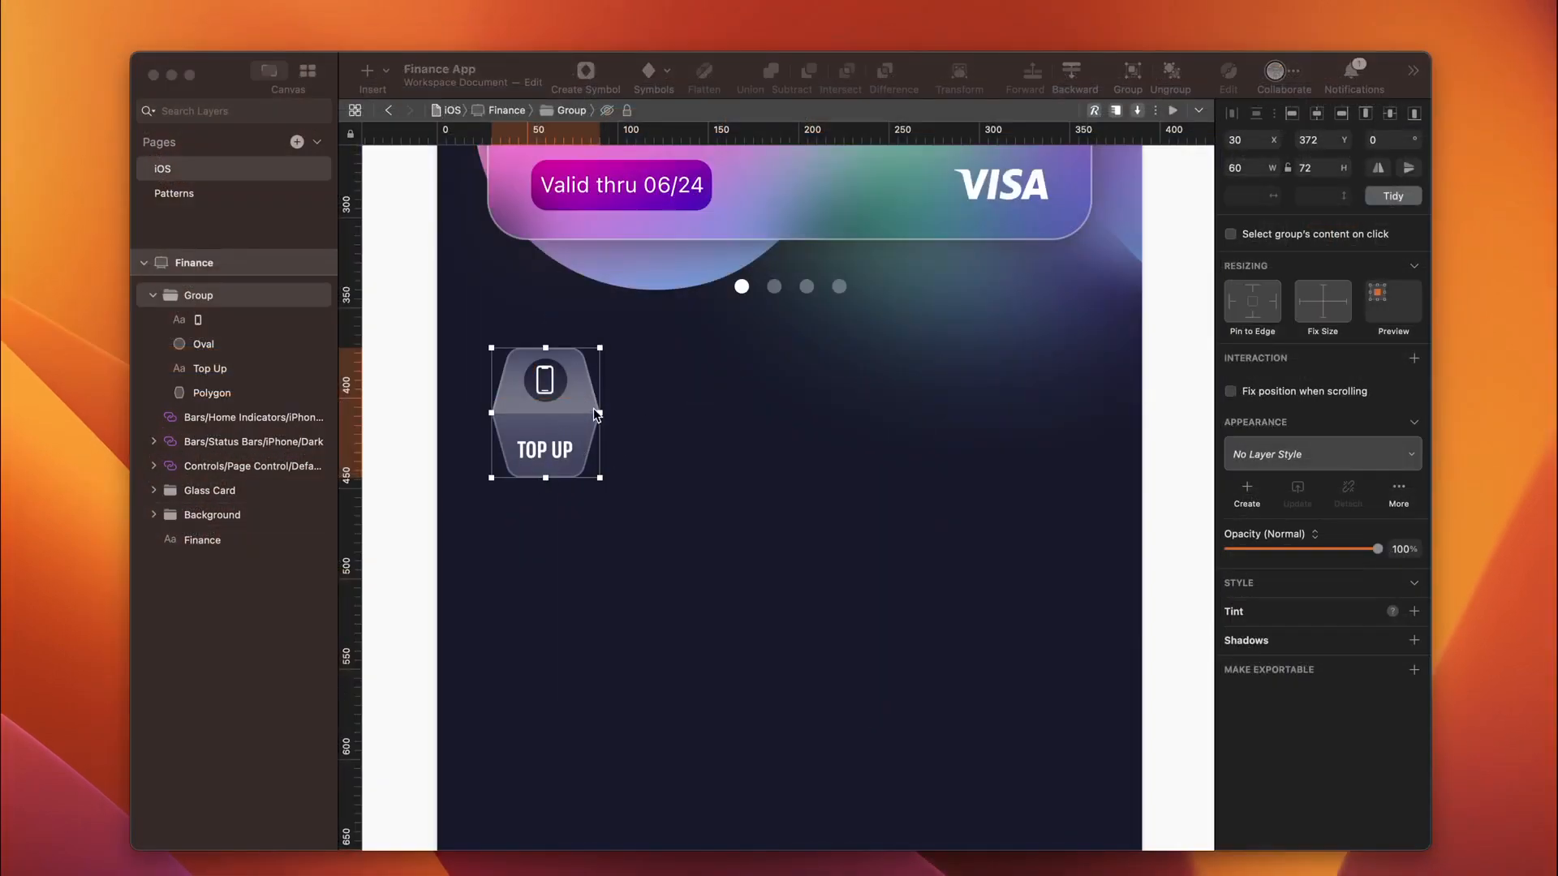
# Step: Duplicate the Top Up button group and place the copy beside the original at X 120, Y 372
pyautogui.moveTo(565, 436); pyautogui.dragTo(681, 425)
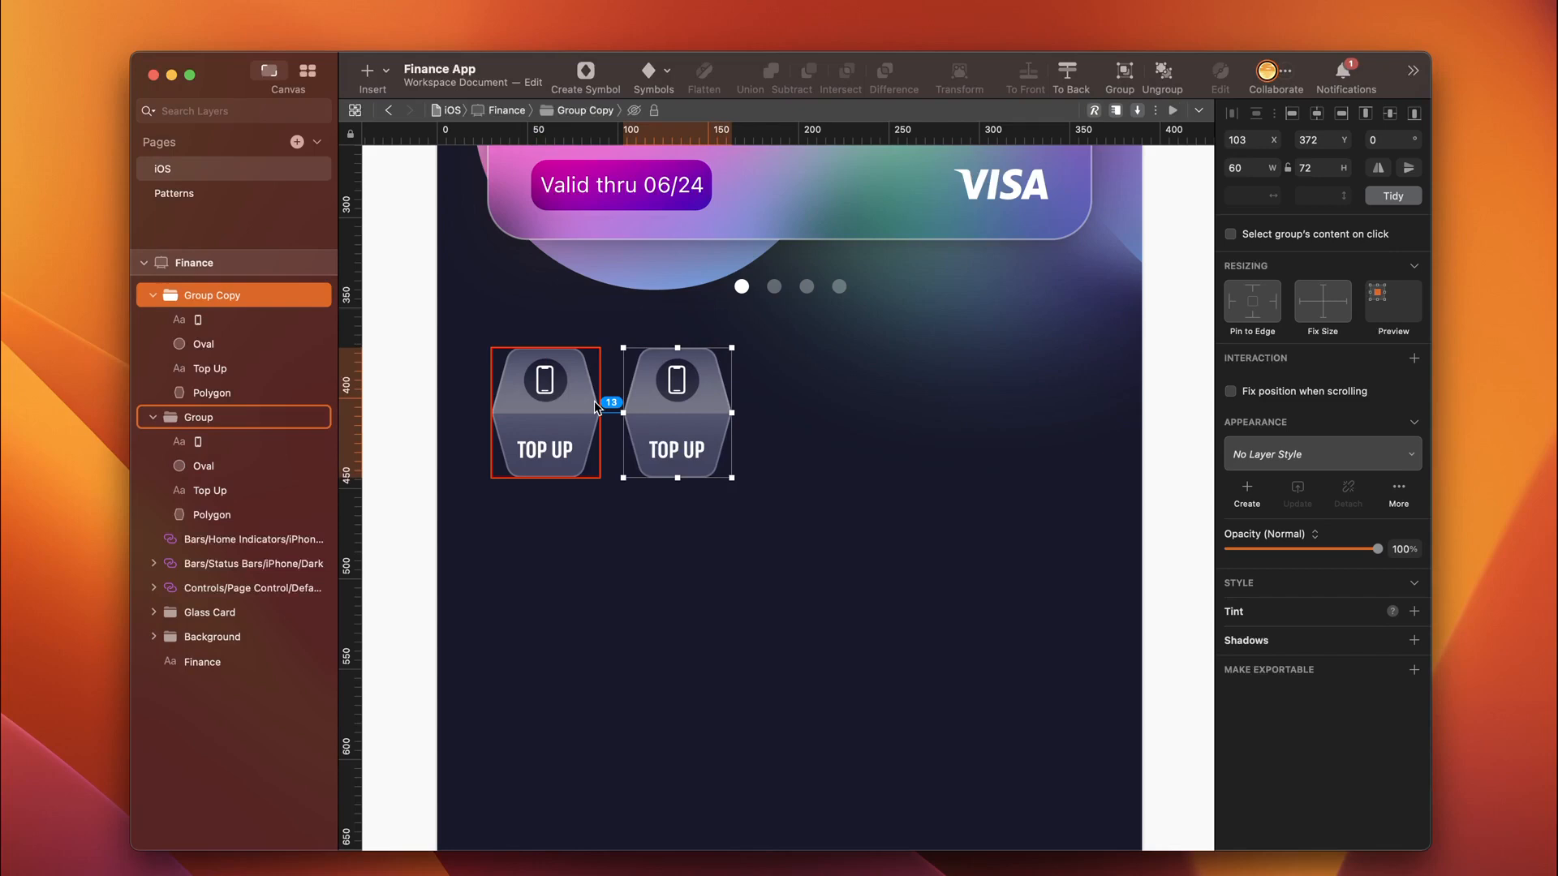
pyautogui.hotkey('shift', 'Right')
pyautogui.press('Right')
pyautogui.press('Right')
pyautogui.press('Right')
pyautogui.press('Right')
pyautogui.press('Right')
pyautogui.press('Right')
pyautogui.press('Right')
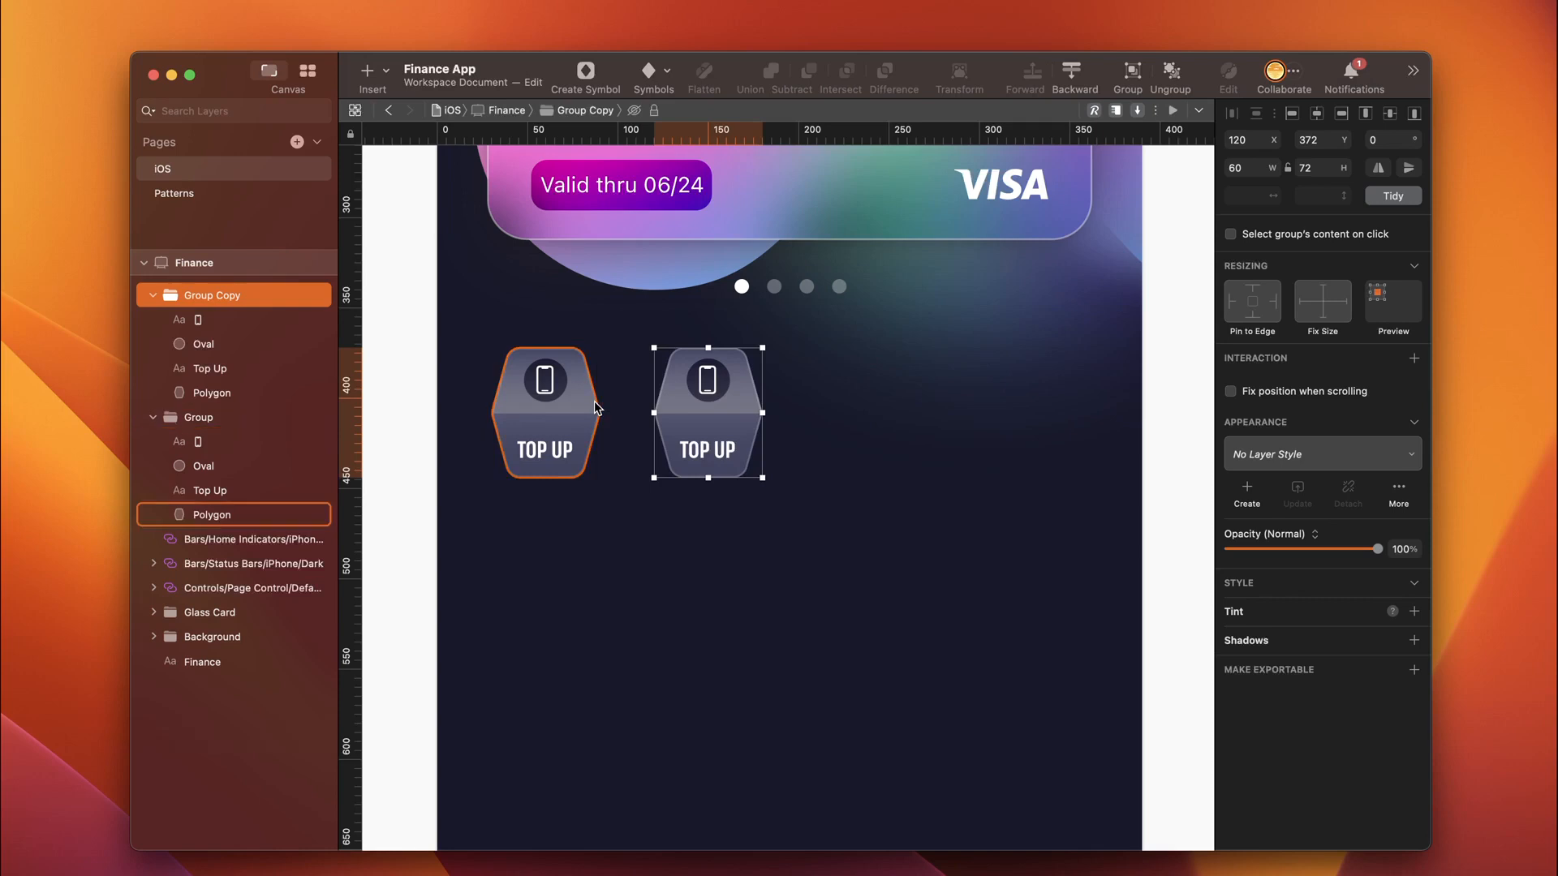
# Step: Duplicate the button twice more to form an evenly spaced row of four, with the last one at X 300
pyautogui.press('super+d')
pyautogui.hotkey('shift', 'Right')
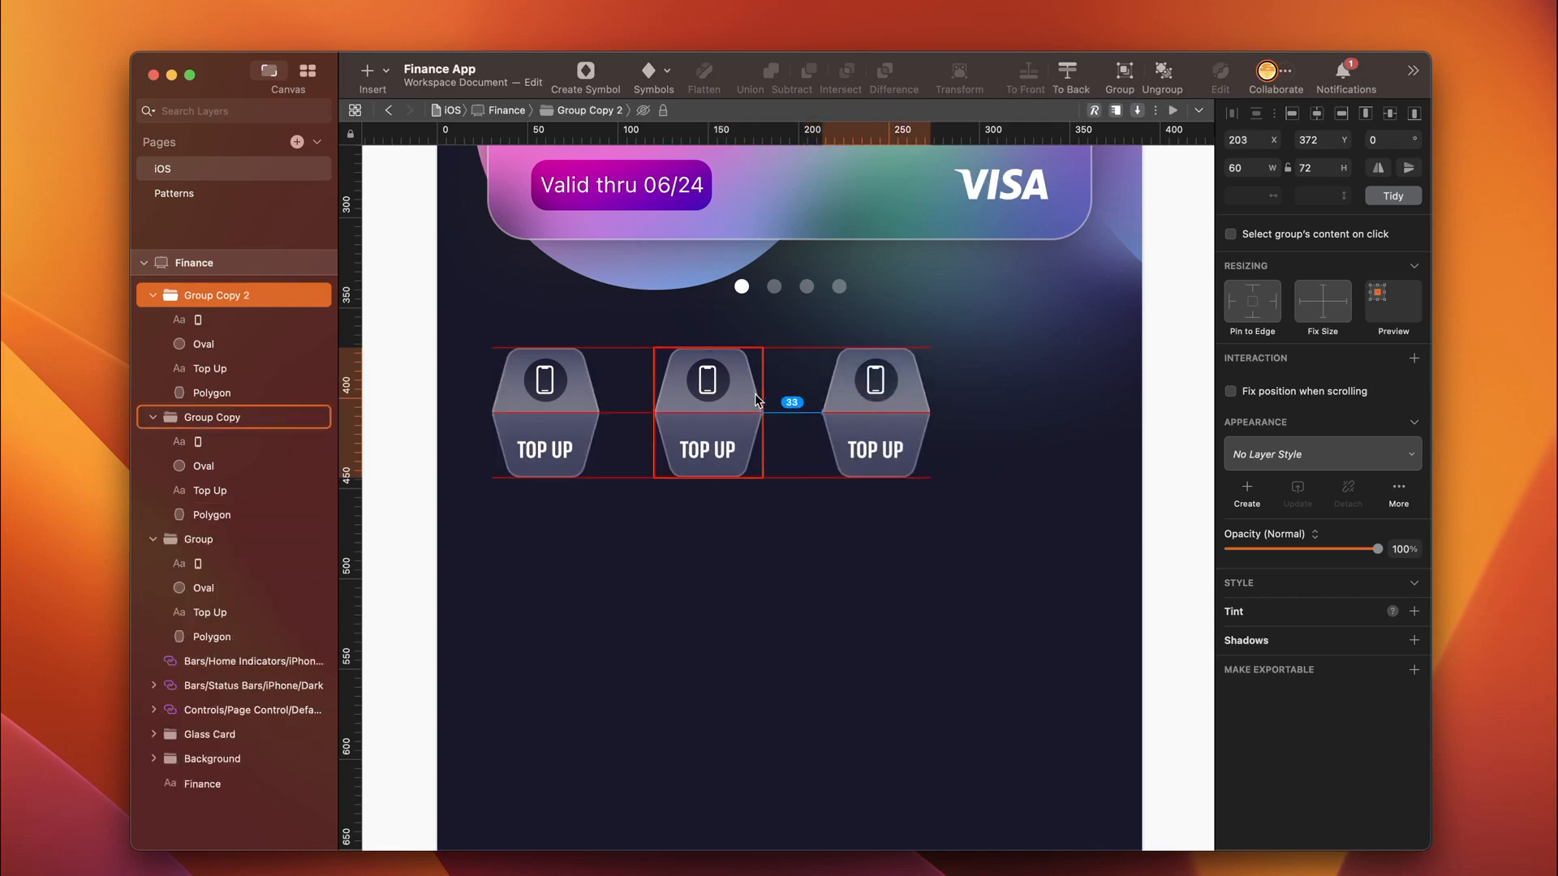
pyautogui.press('super+d')
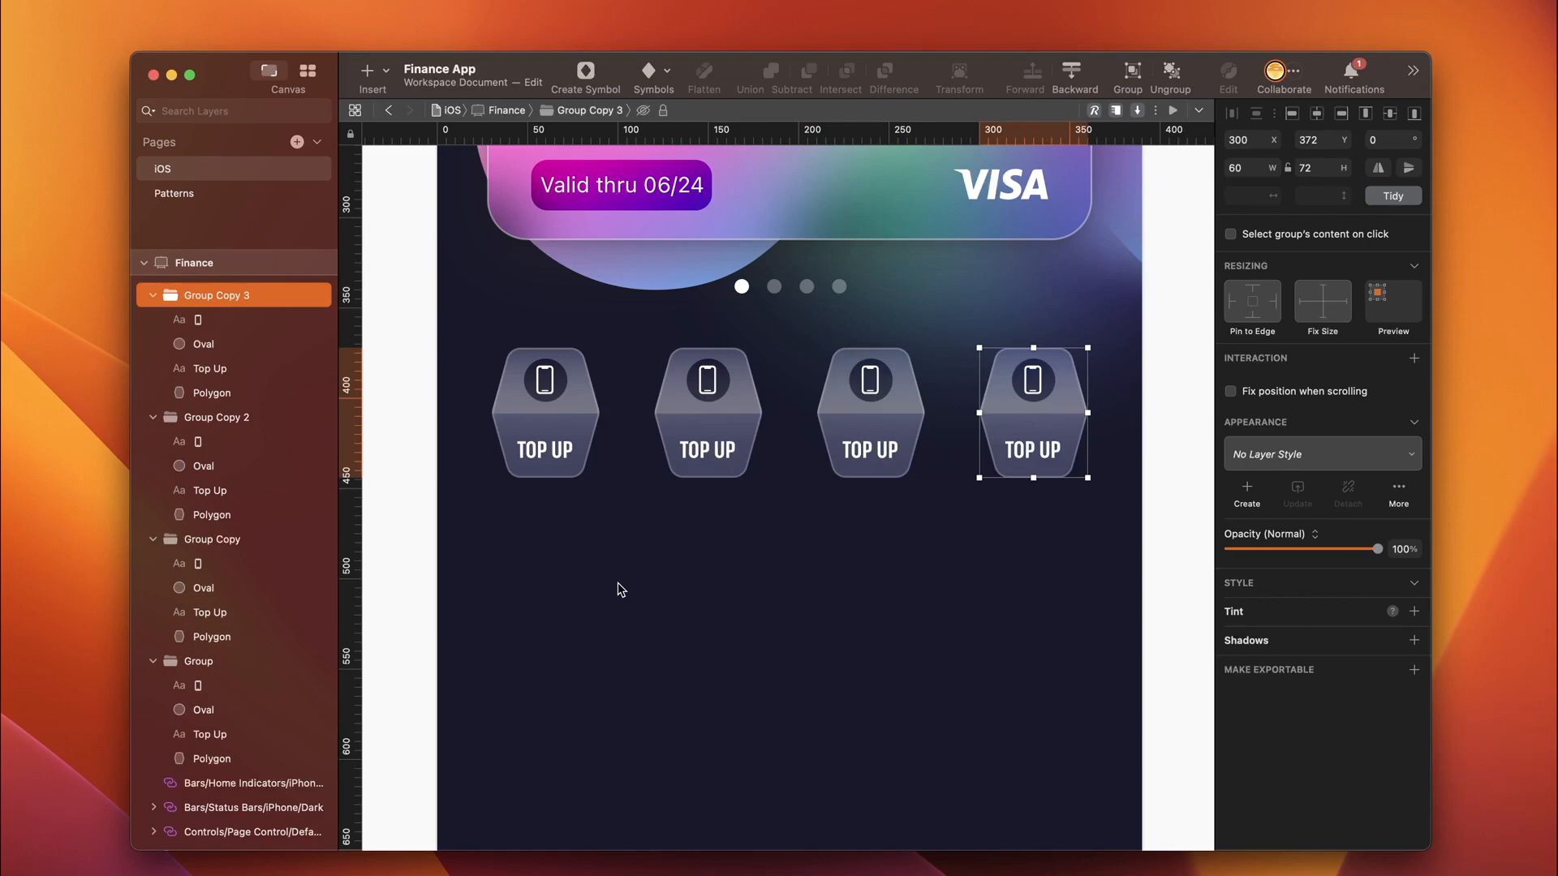
# Step: Change the second button's label to "Send" with centred text alignment, and replace its smartphone symbol with the paper plane
pyautogui.doubleClick(707, 449)
pyautogui.write('Send')
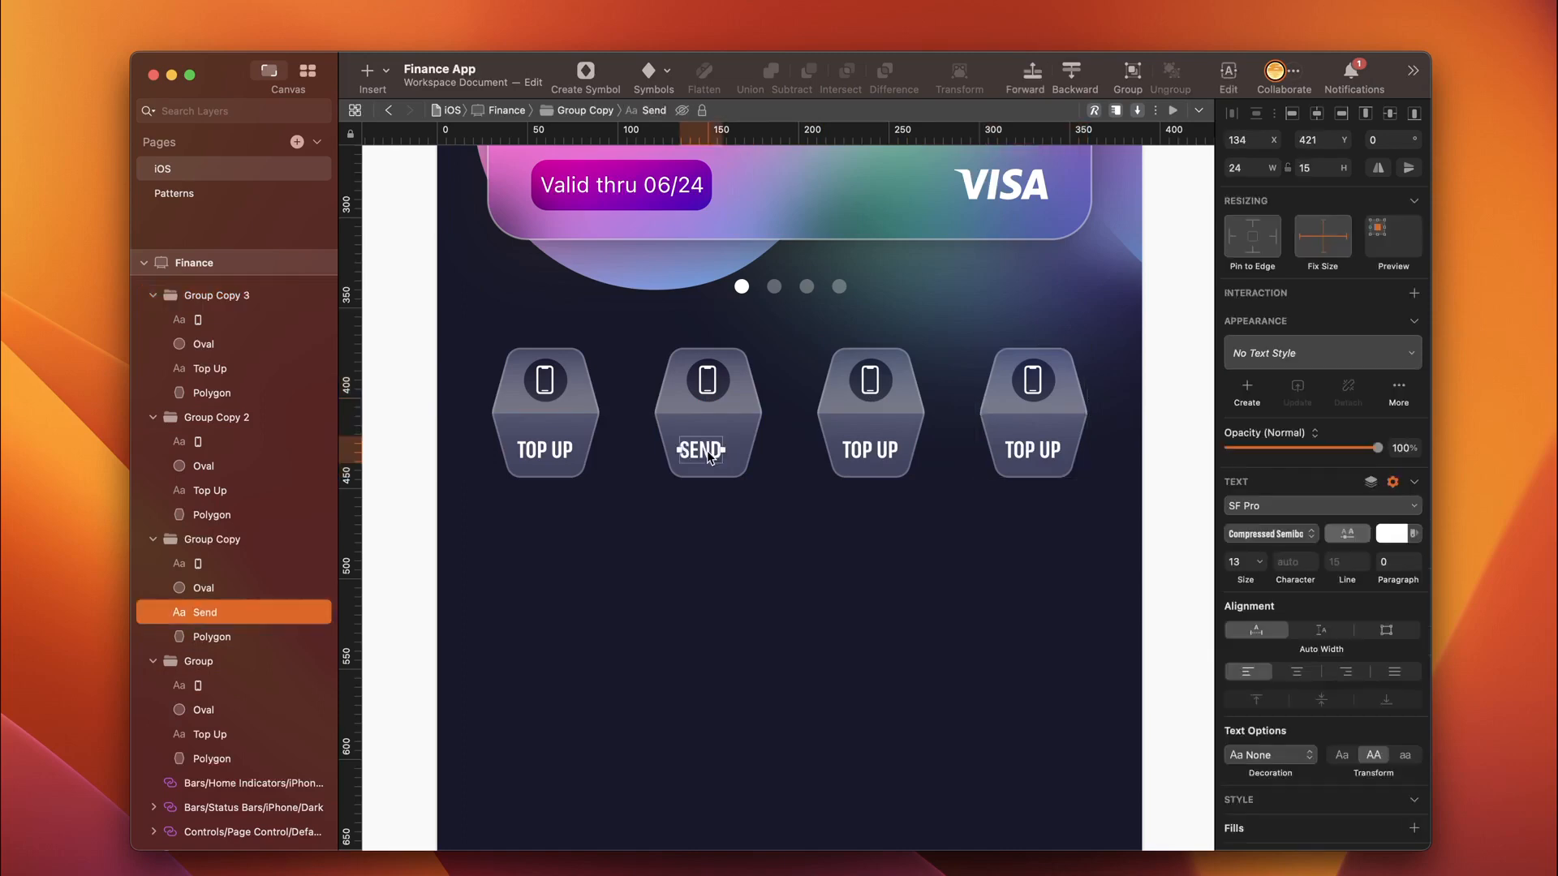
pyautogui.press('Tab')
pyautogui.click(1297, 672)
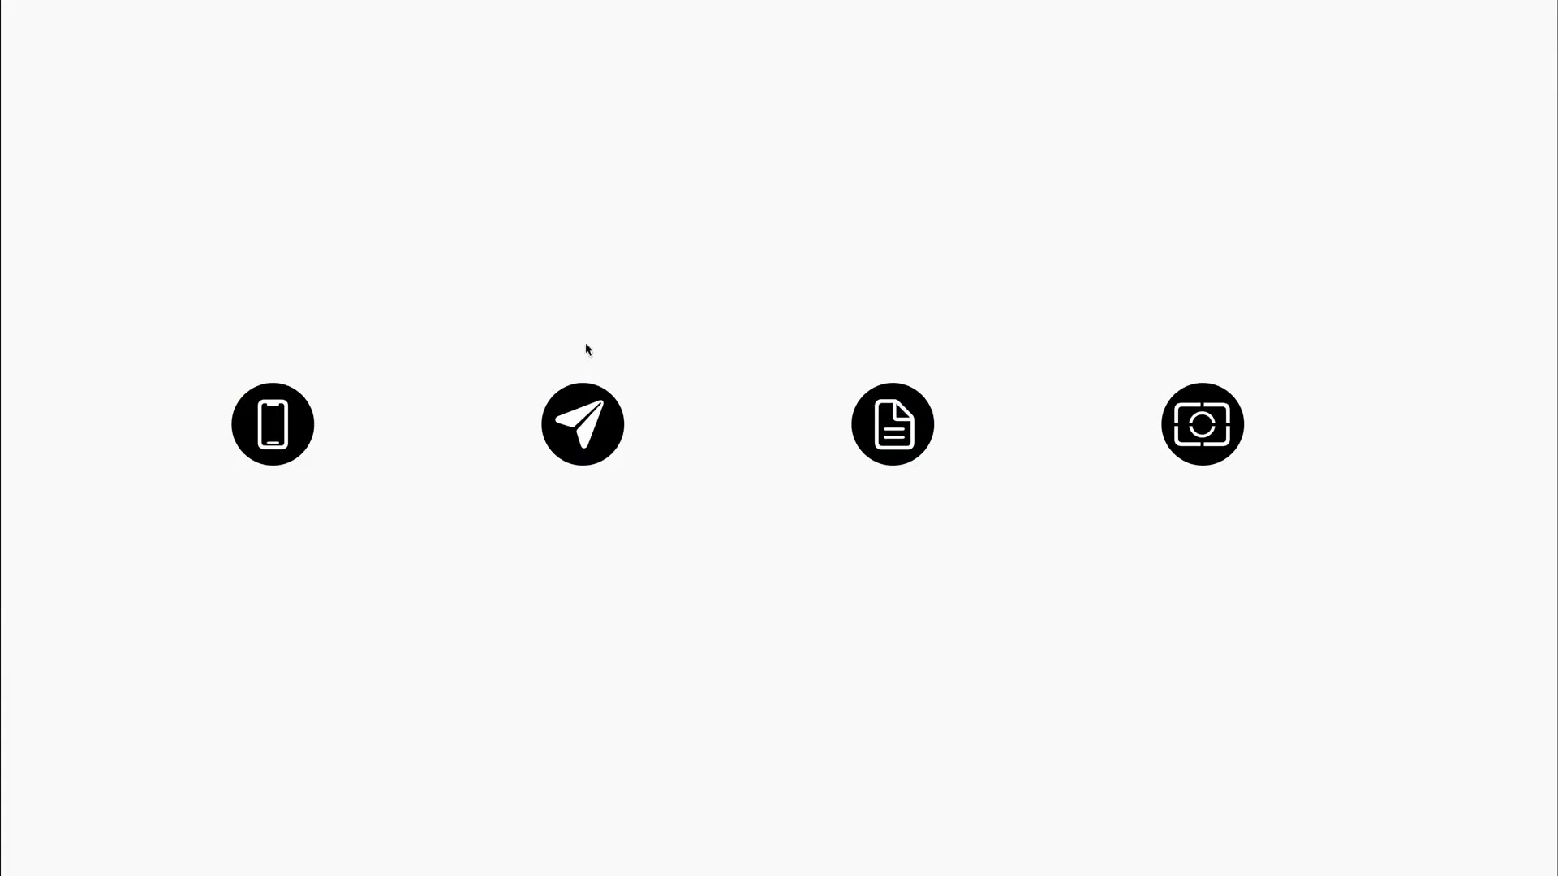
pyautogui.click(586, 429)
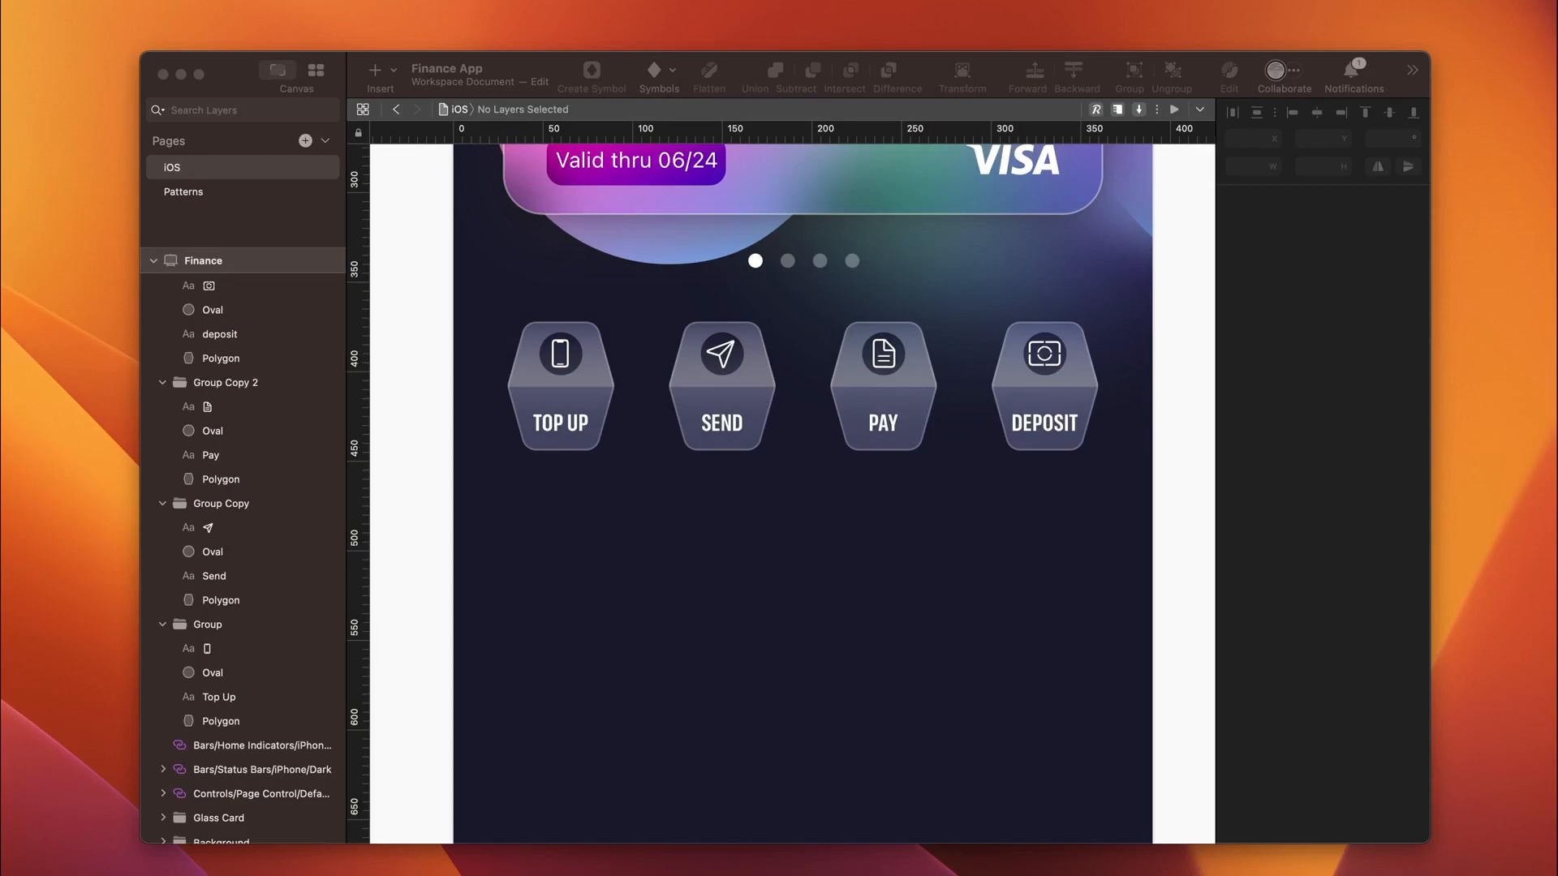
# Step: Add a 14 pt SF Pro text layer reading "All History" below the row of buttons at X 28, Y 510
pyautogui.press('t')
pyautogui.click(505, 577)
pyautogui.write('All History')
pyautogui.press('Escape')
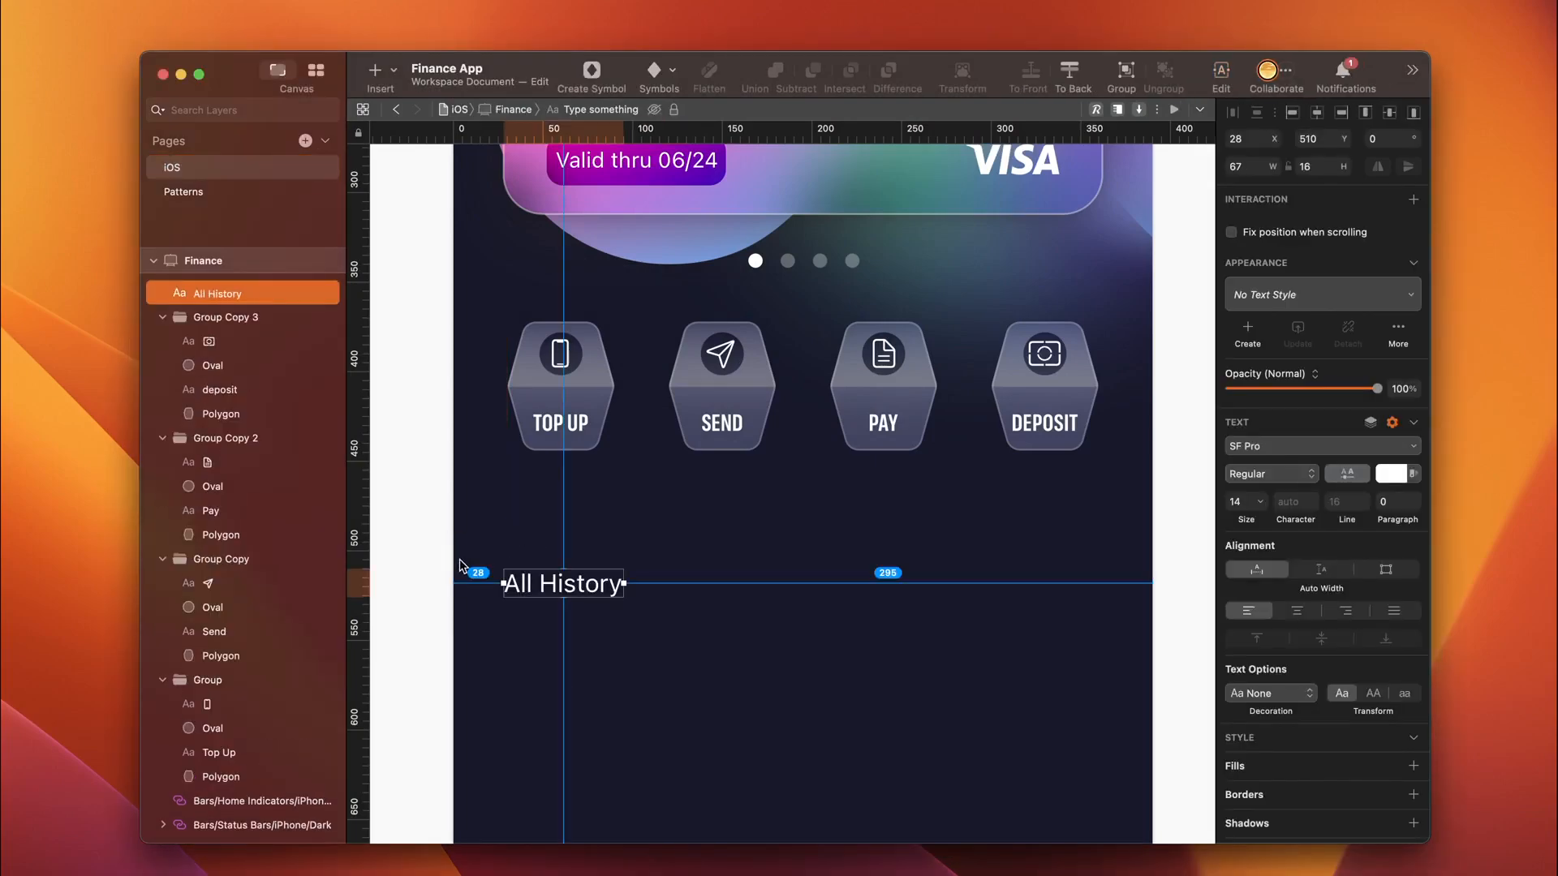
# Step: Move the All History heading to X 16 and set its text to Semibold, size 17
pyautogui.moveTo(460, 565); pyautogui.dragTo(438, 566)
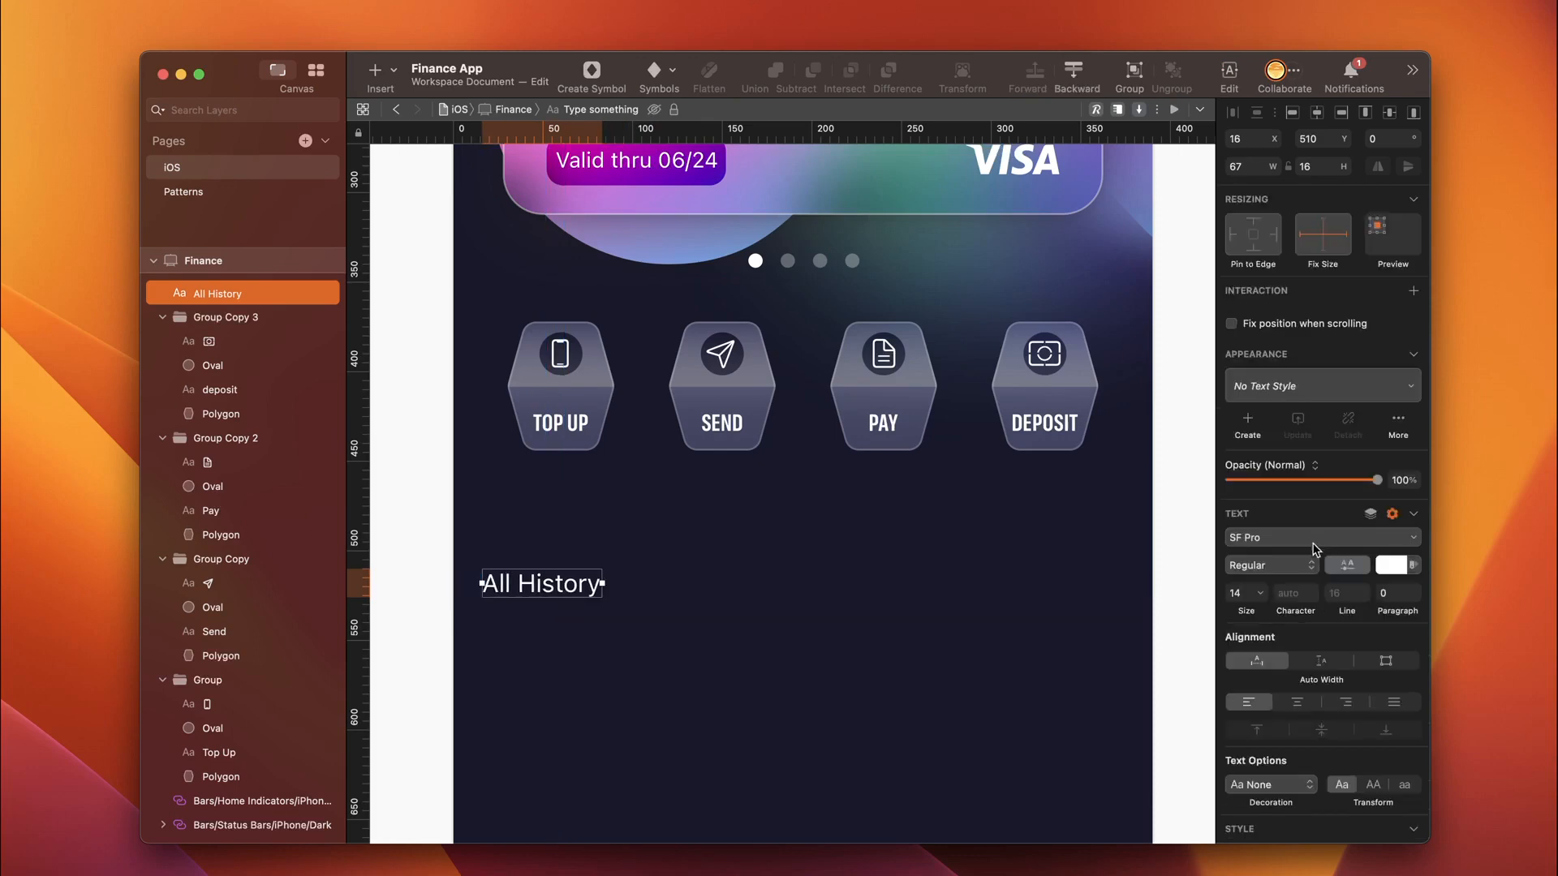
pyautogui.click(1298, 565)
pyautogui.click(1283, 679)
pyautogui.click(1235, 594)
pyautogui.write('17')
pyautogui.press('Return')
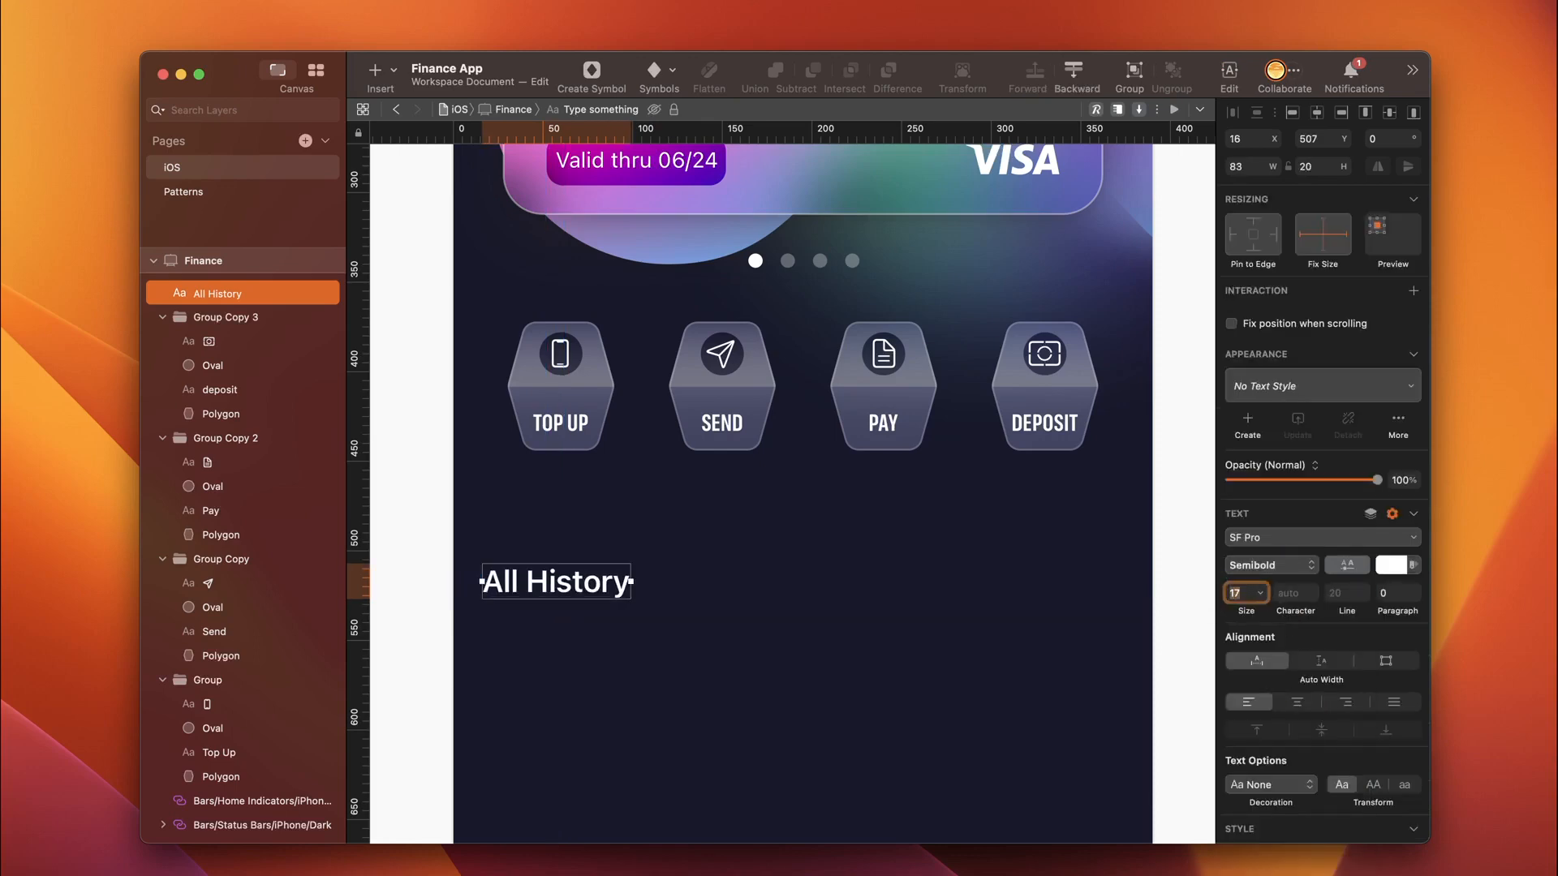
# Step: Nudge the All History heading up to Y 480, checking its spacing from the Top Up button above
pyautogui.press('alt')
pyautogui.moveTo(543, 456)
pyautogui.press('Up')
pyautogui.press('Up')
pyautogui.press('Up')
pyautogui.press('Up')
pyautogui.press('Up')
pyautogui.press('Up')
pyautogui.press('Up')
pyautogui.press('Up')
pyautogui.press('Up')
pyautogui.press('Up')
pyautogui.press('Up')
pyautogui.press('Up')
pyautogui.press('Up')
pyautogui.press('Up')
pyautogui.press('Up')
pyautogui.press('Up')
pyautogui.press('Up')
pyautogui.press('Up')
pyautogui.press('Up')
pyautogui.press('Up')
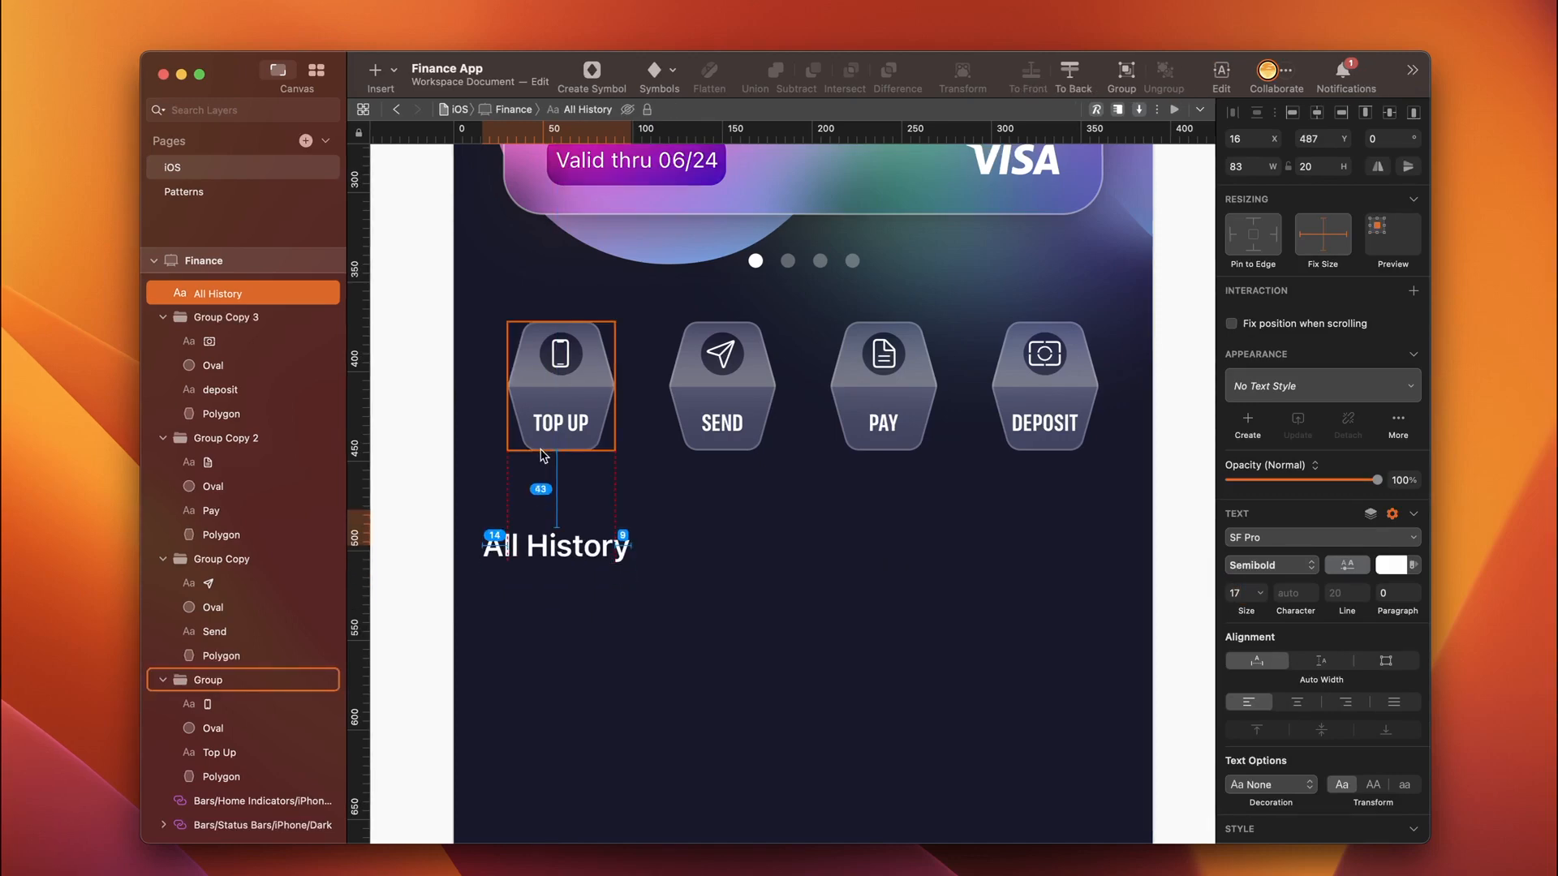
# Step: Duplicate the All History heading across to the artboard's right side, change the copy's text to "More" and right-align it
pyautogui.click(558, 539)
pyautogui.moveTo(558, 540); pyautogui.dragTo(1046, 535)
pyautogui.doubleClick(1041, 532)
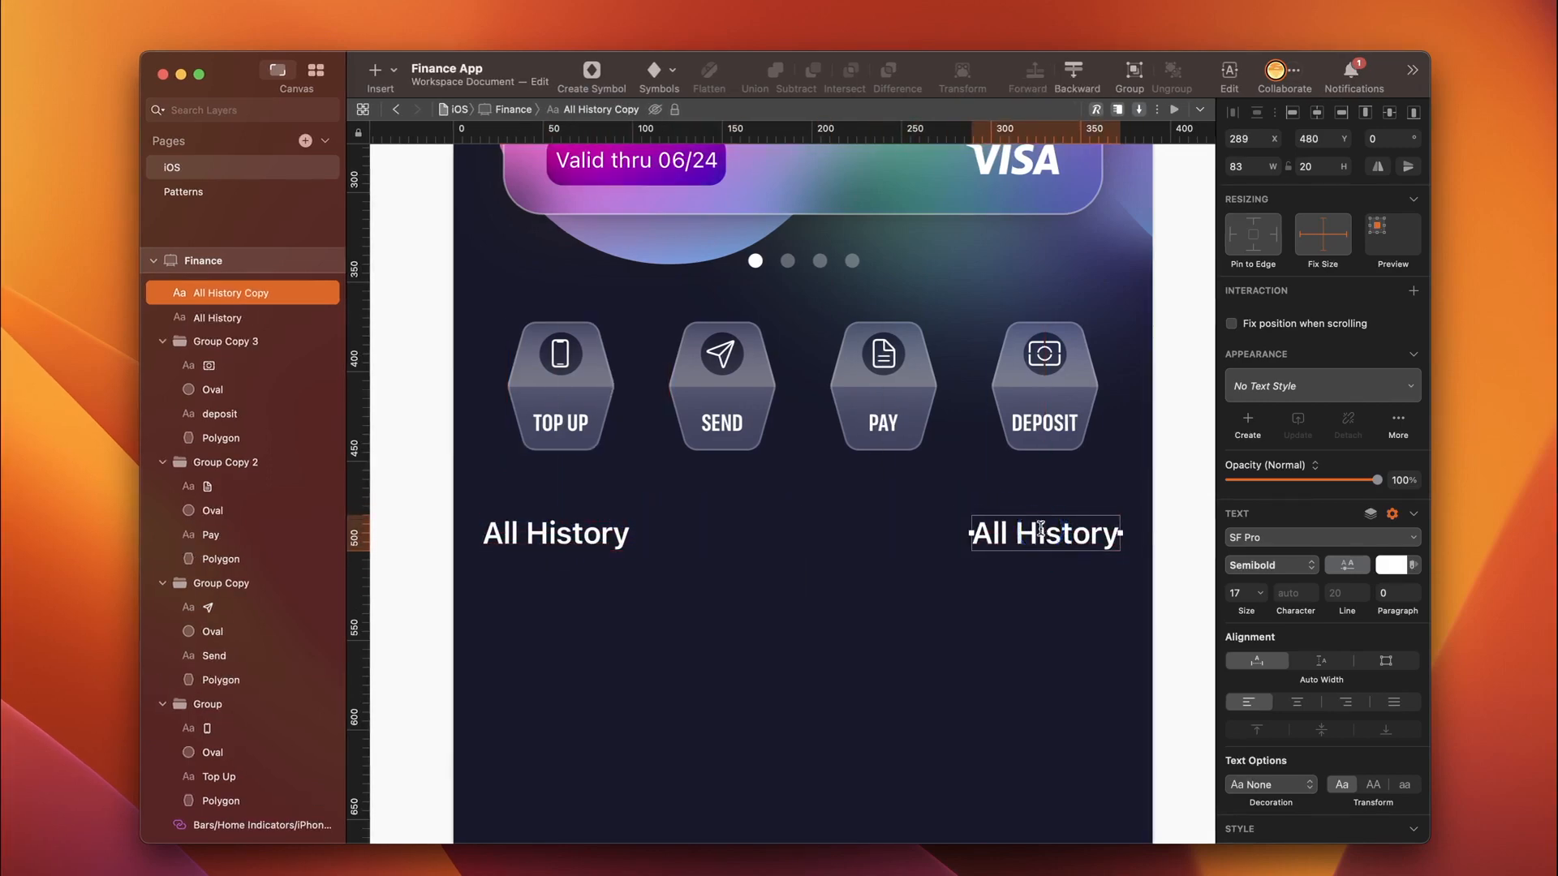
pyautogui.press('super+a')
pyautogui.write('More')
pyautogui.press('Escape')
pyautogui.click(1349, 704)
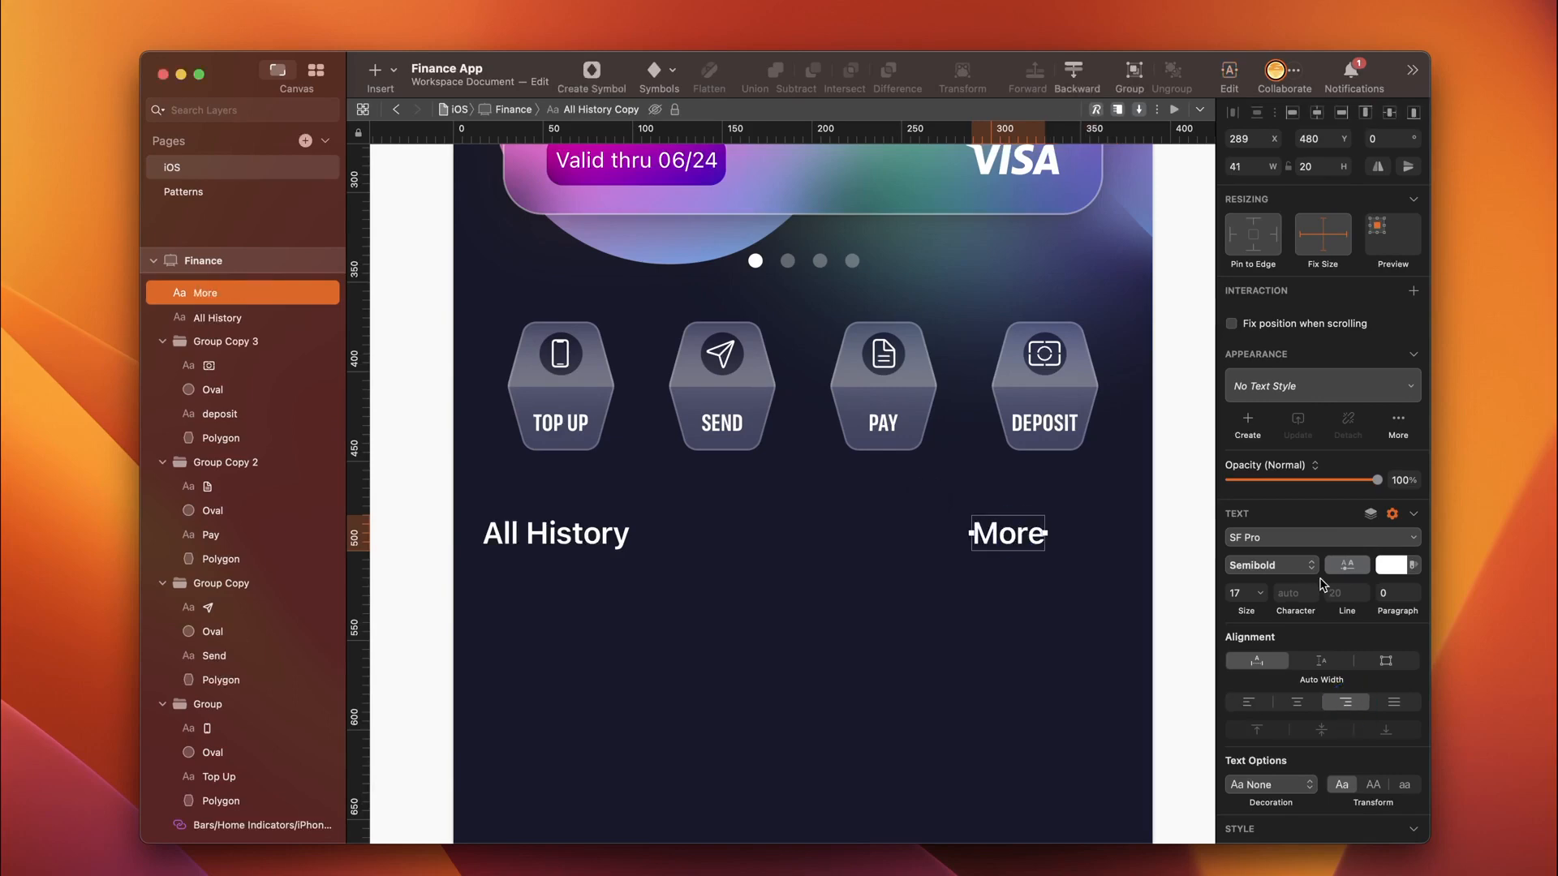
# Step: Set the More text to Regular, size 15, with the colour EBEBF5 at 60% alpha
pyautogui.click(1242, 593)
pyautogui.write('1')
pyautogui.press('Return')
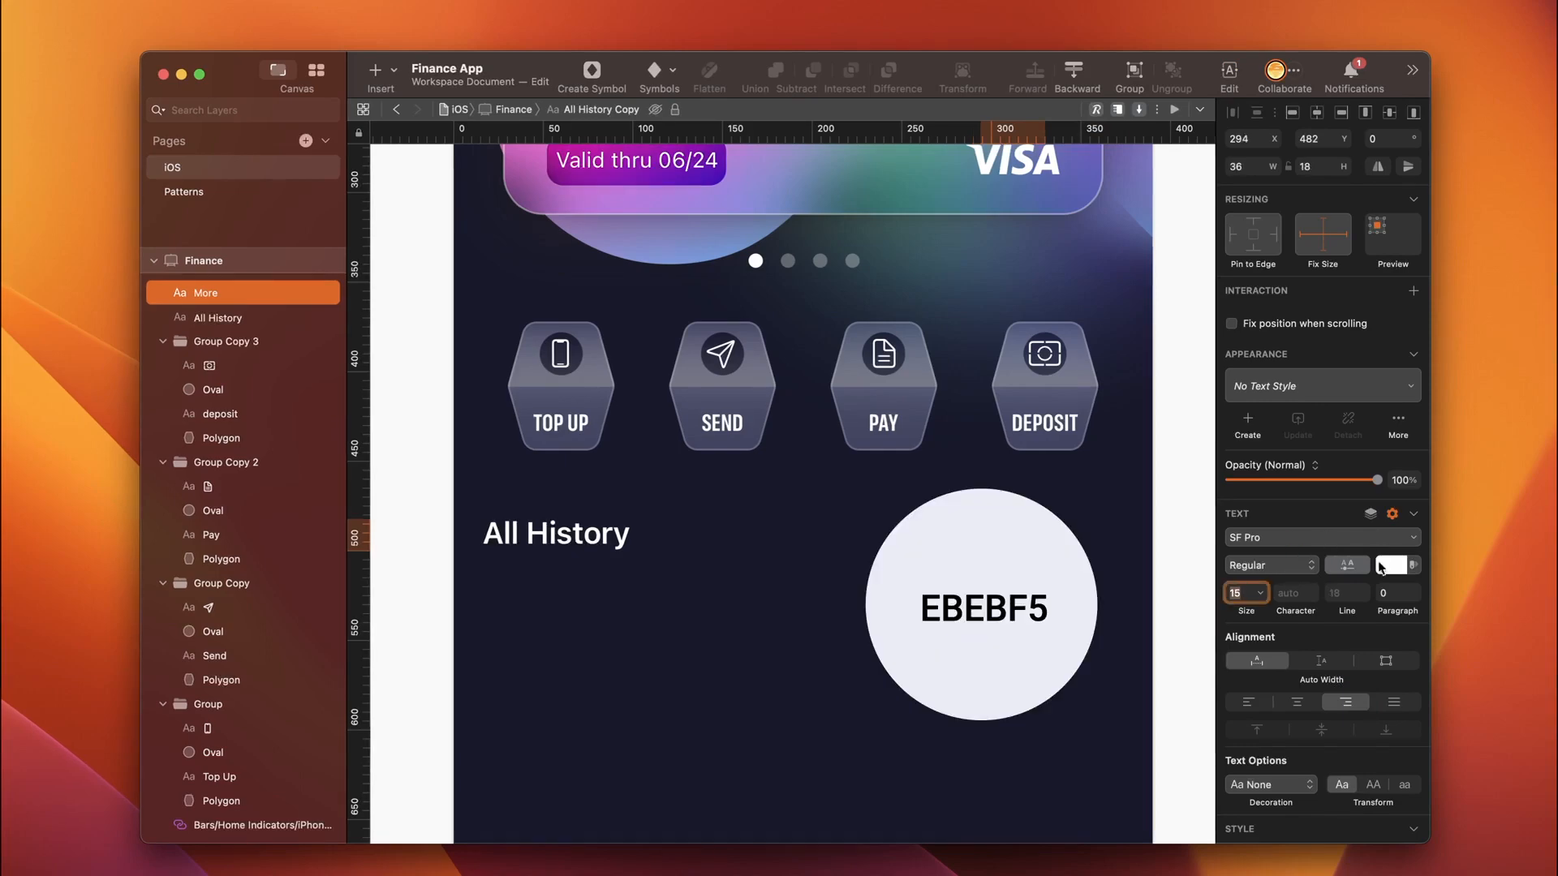
pyautogui.click(1392, 565)
pyautogui.write('ebebf5')
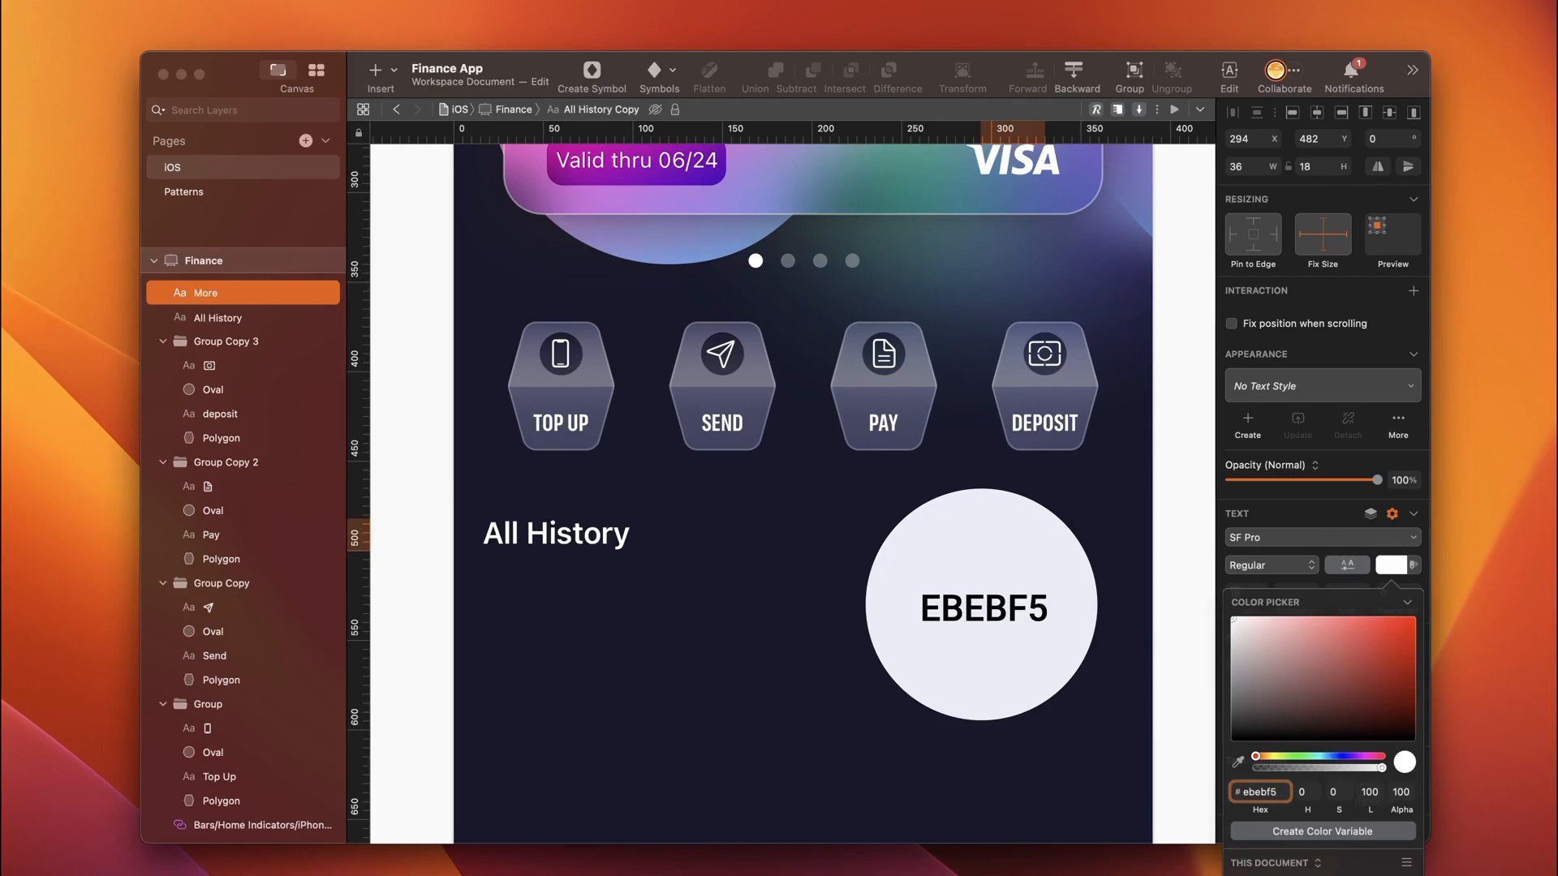
pyautogui.press('Return')
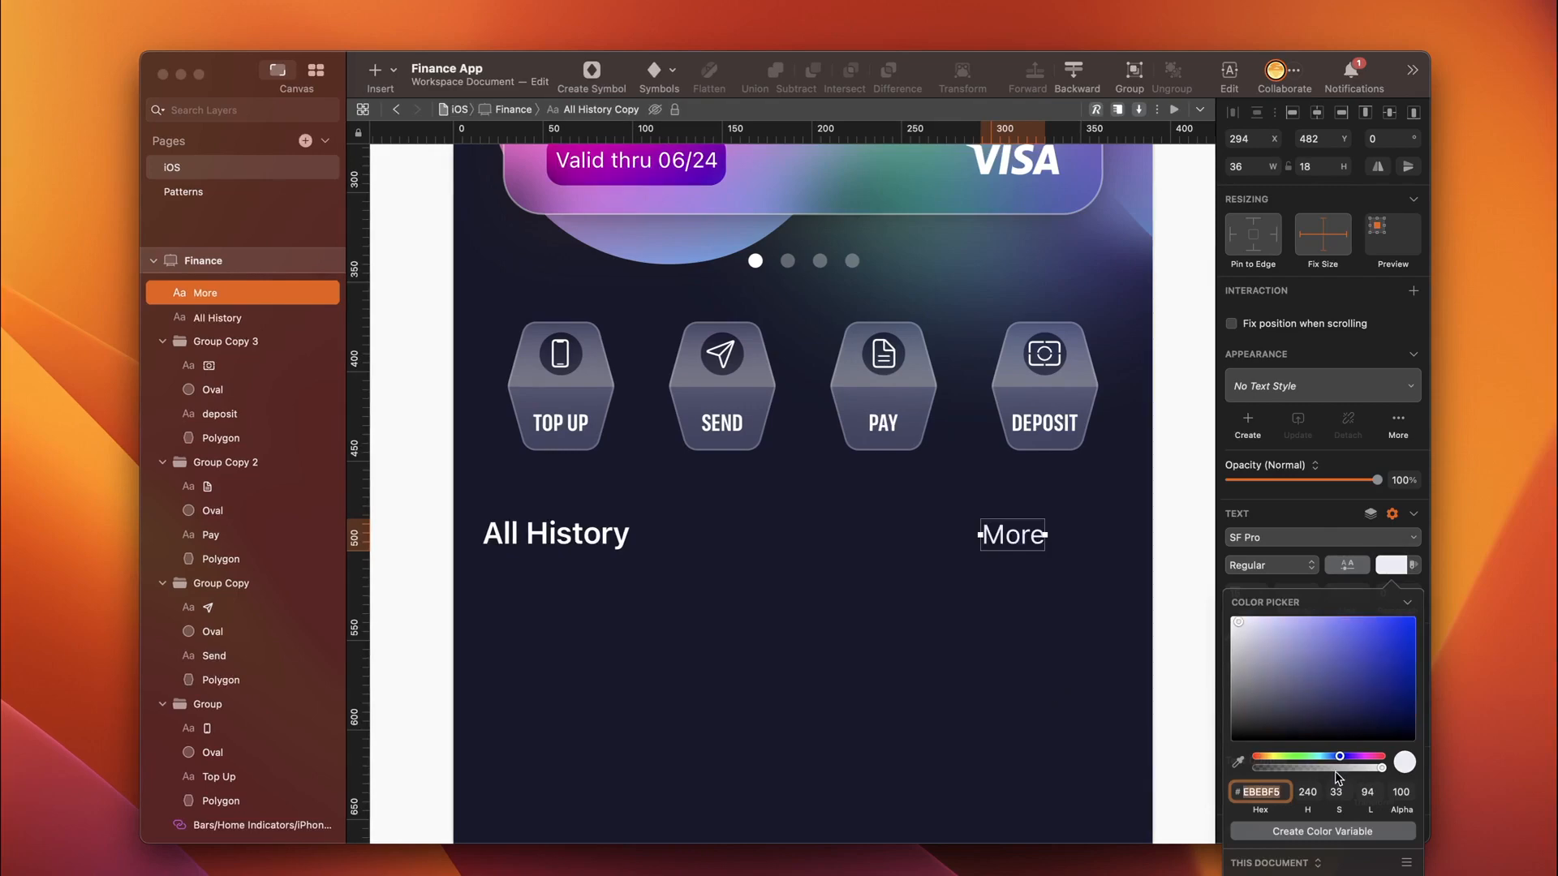
pyautogui.click(1332, 768)
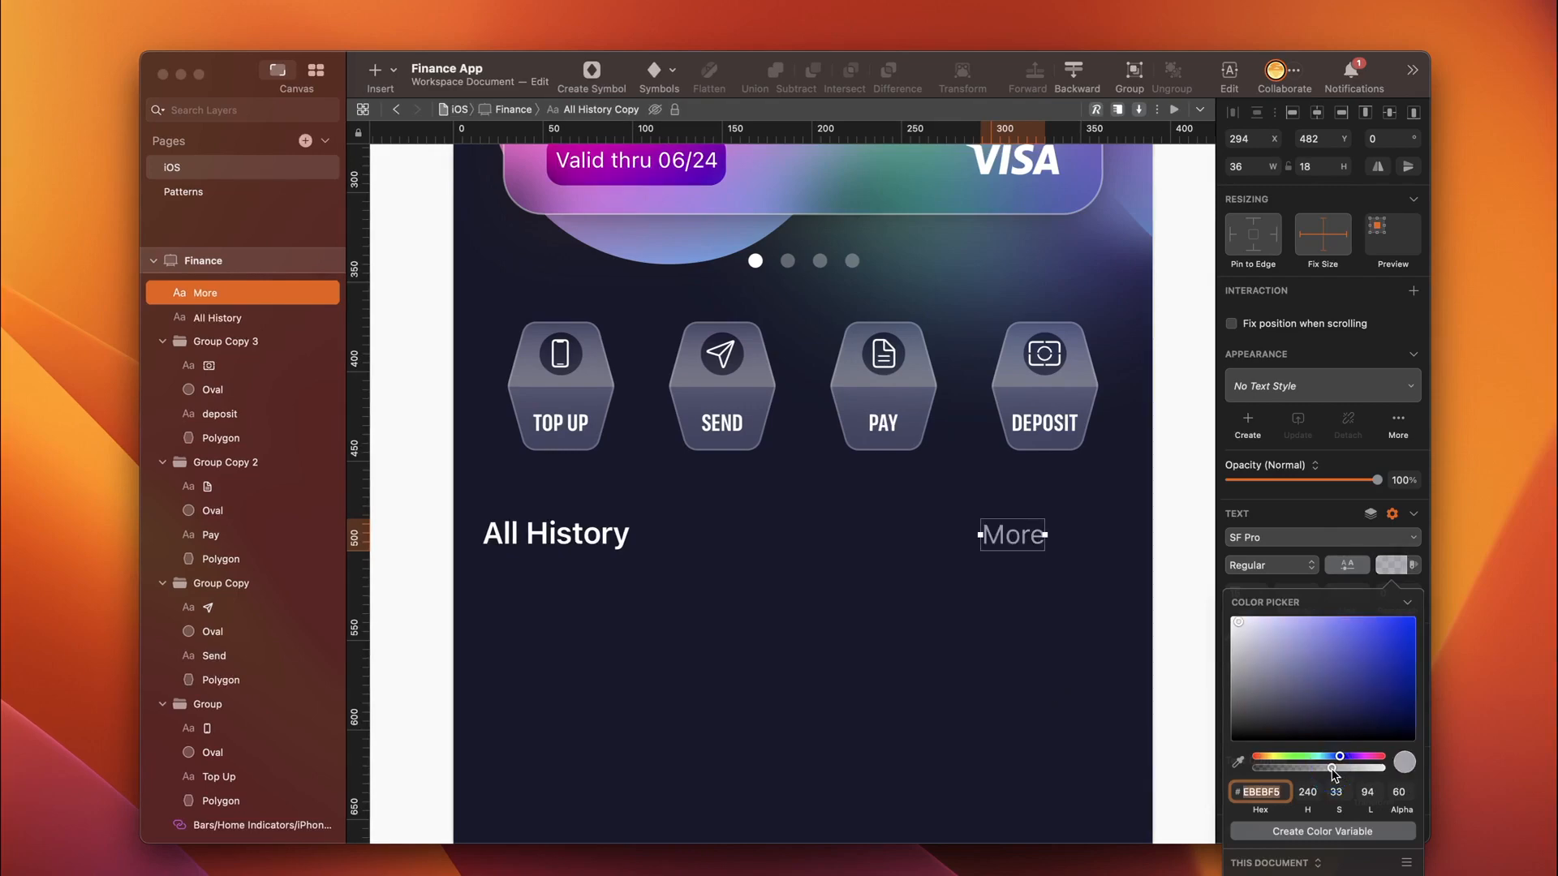
# Step: Move the More text to X 338, Y 480 near the artboard's right edge, level with the All History heading
pyautogui.moveTo(1038, 534); pyautogui.dragTo(1145, 525)
pyautogui.press('alt')
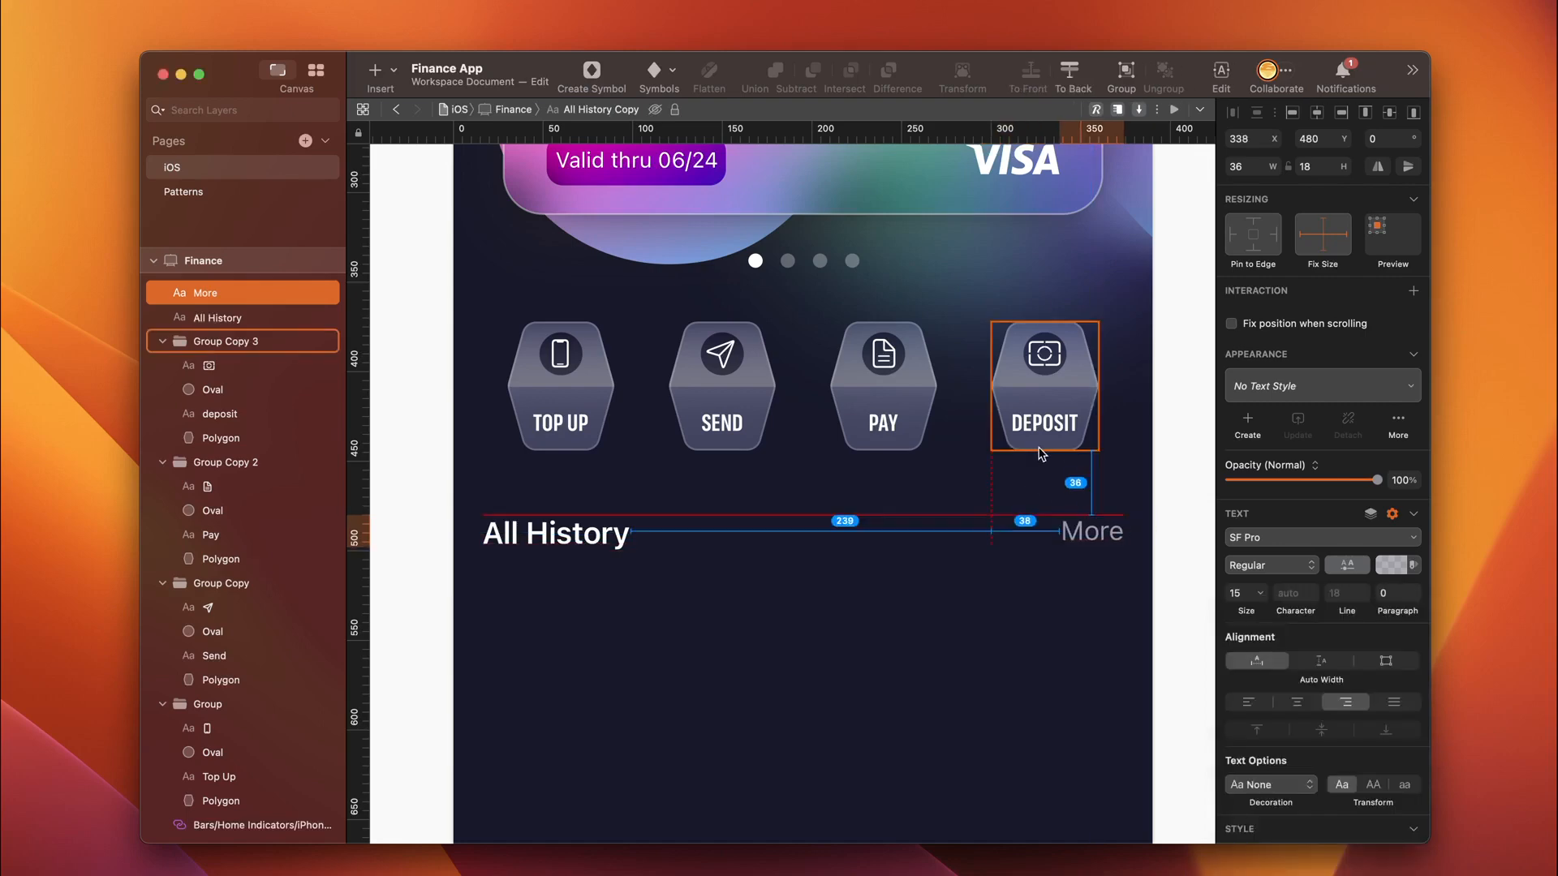
pyautogui.click(649, 703)
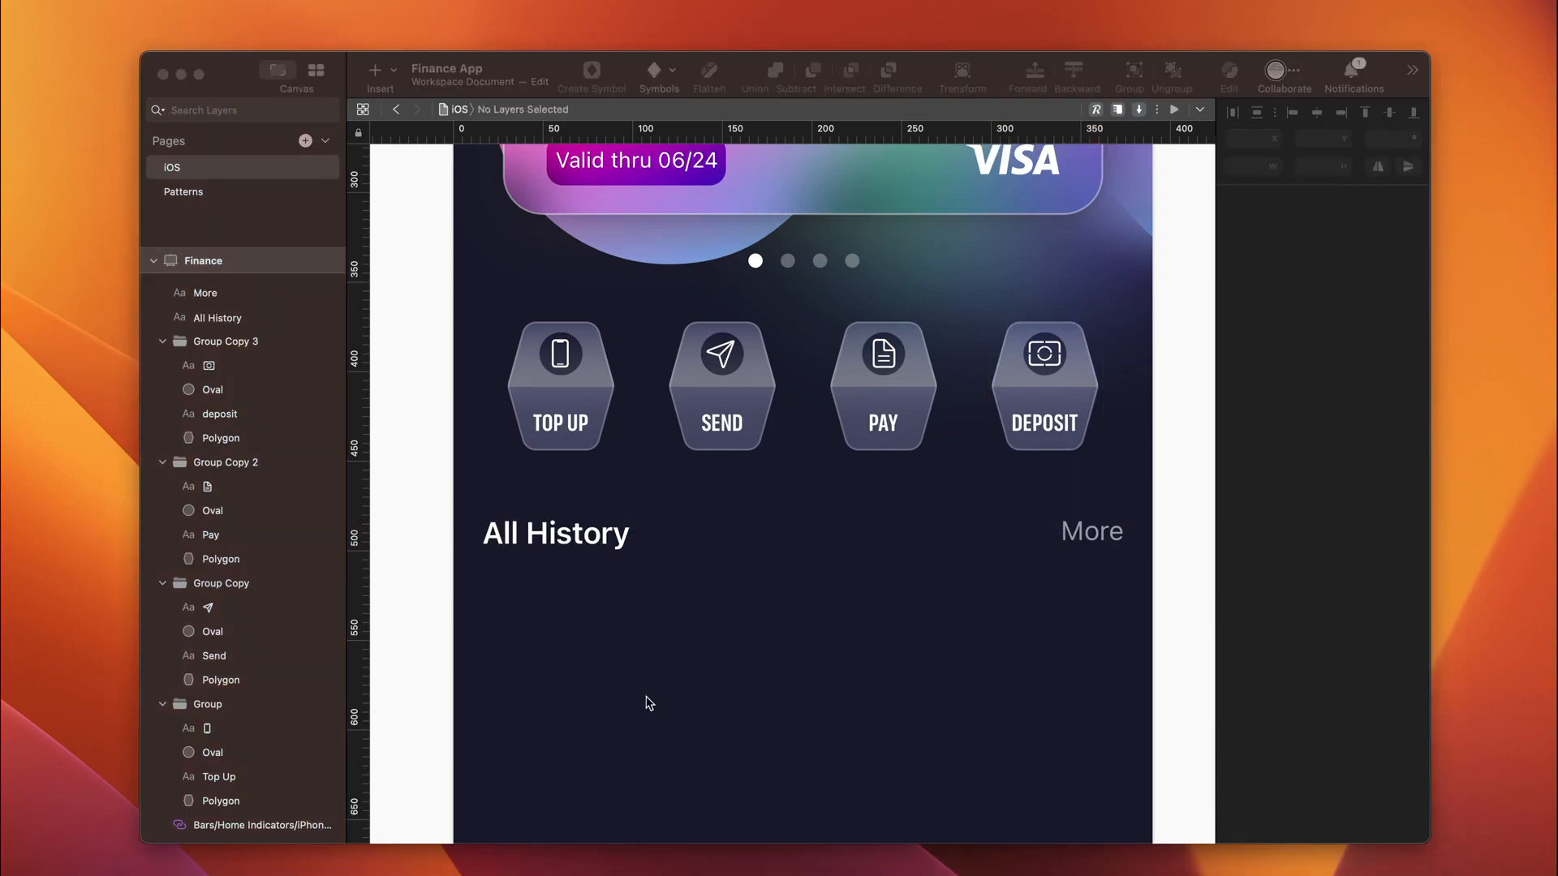
# Step: Draw a 390 px wide rectangle across the artboard below All History, with height 76 and fill 21273D
pyautogui.press('r')
pyautogui.moveTo(454, 589); pyautogui.dragTo(1153, 671)
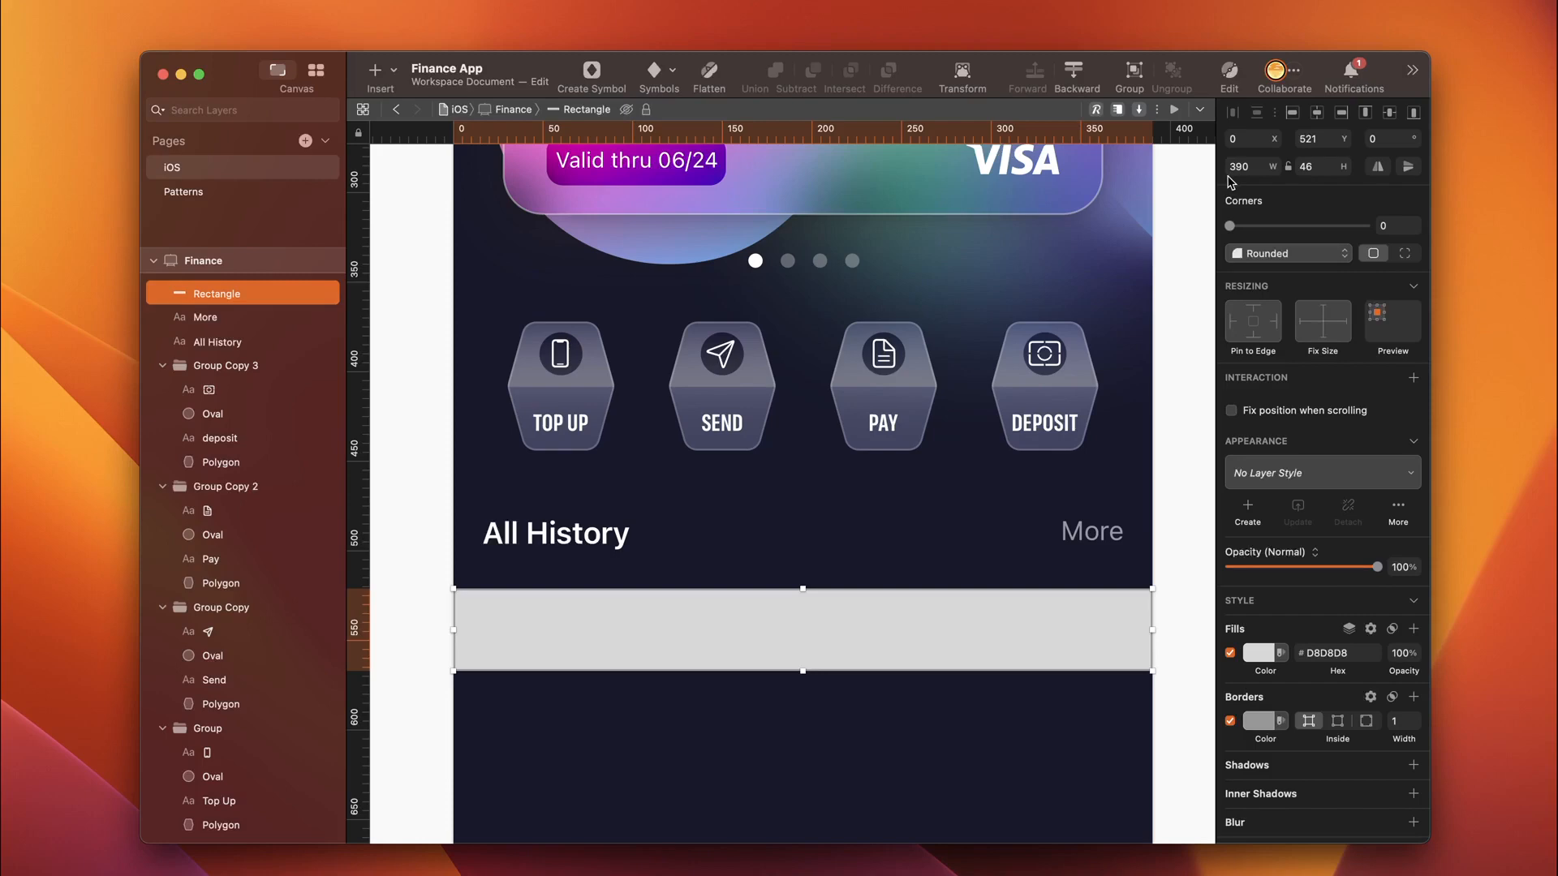
pyautogui.click(1306, 166)
pyautogui.write('76')
pyautogui.click(1259, 653)
pyautogui.hotkey('ctrl', 'c')
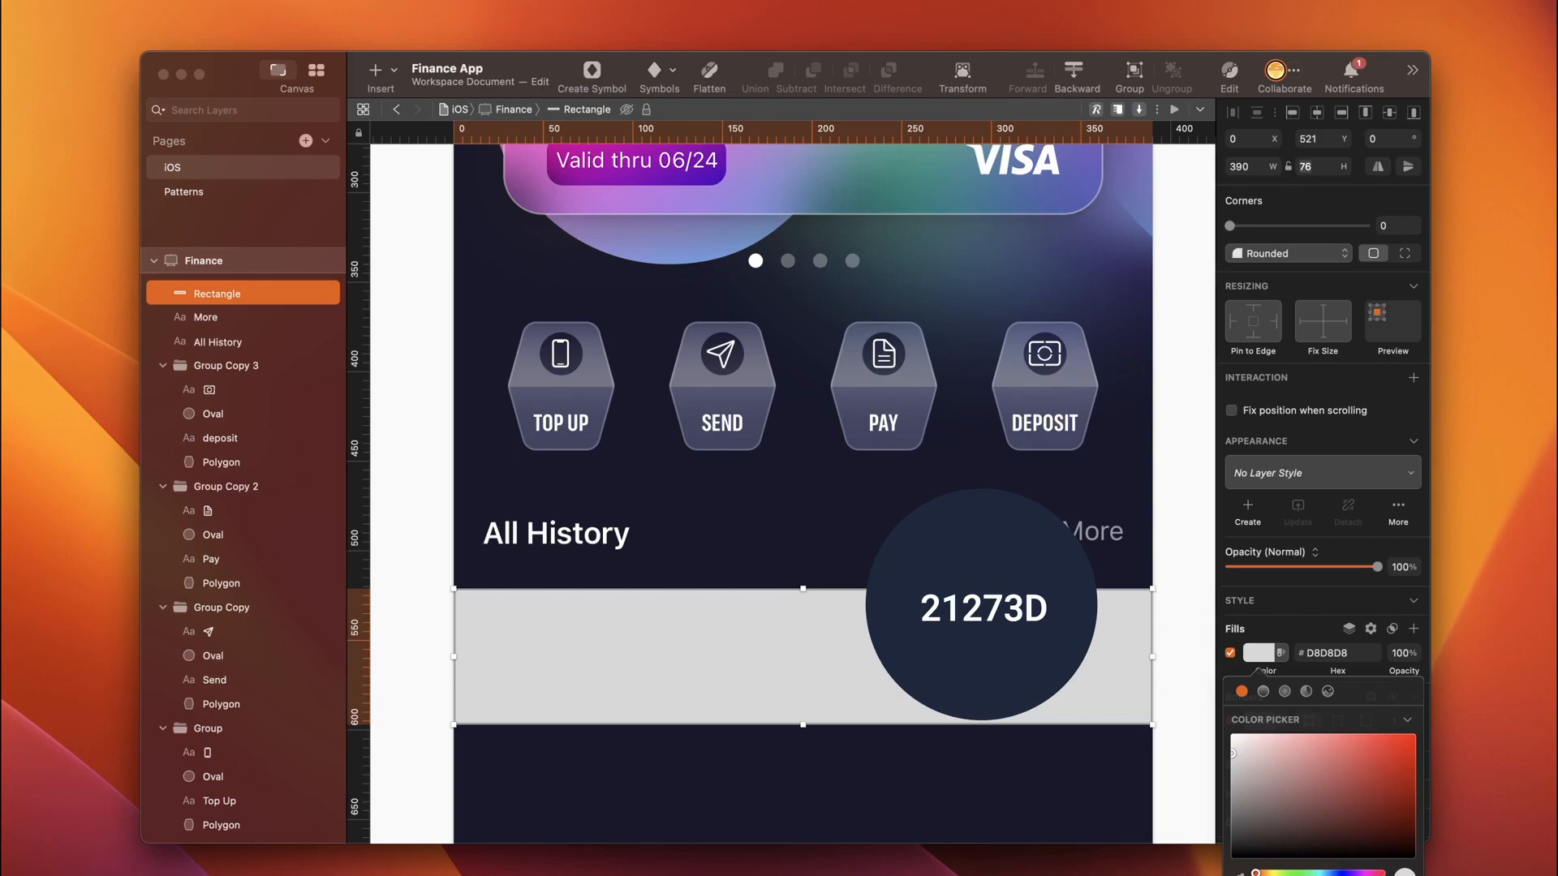
pyautogui.click(982, 606)
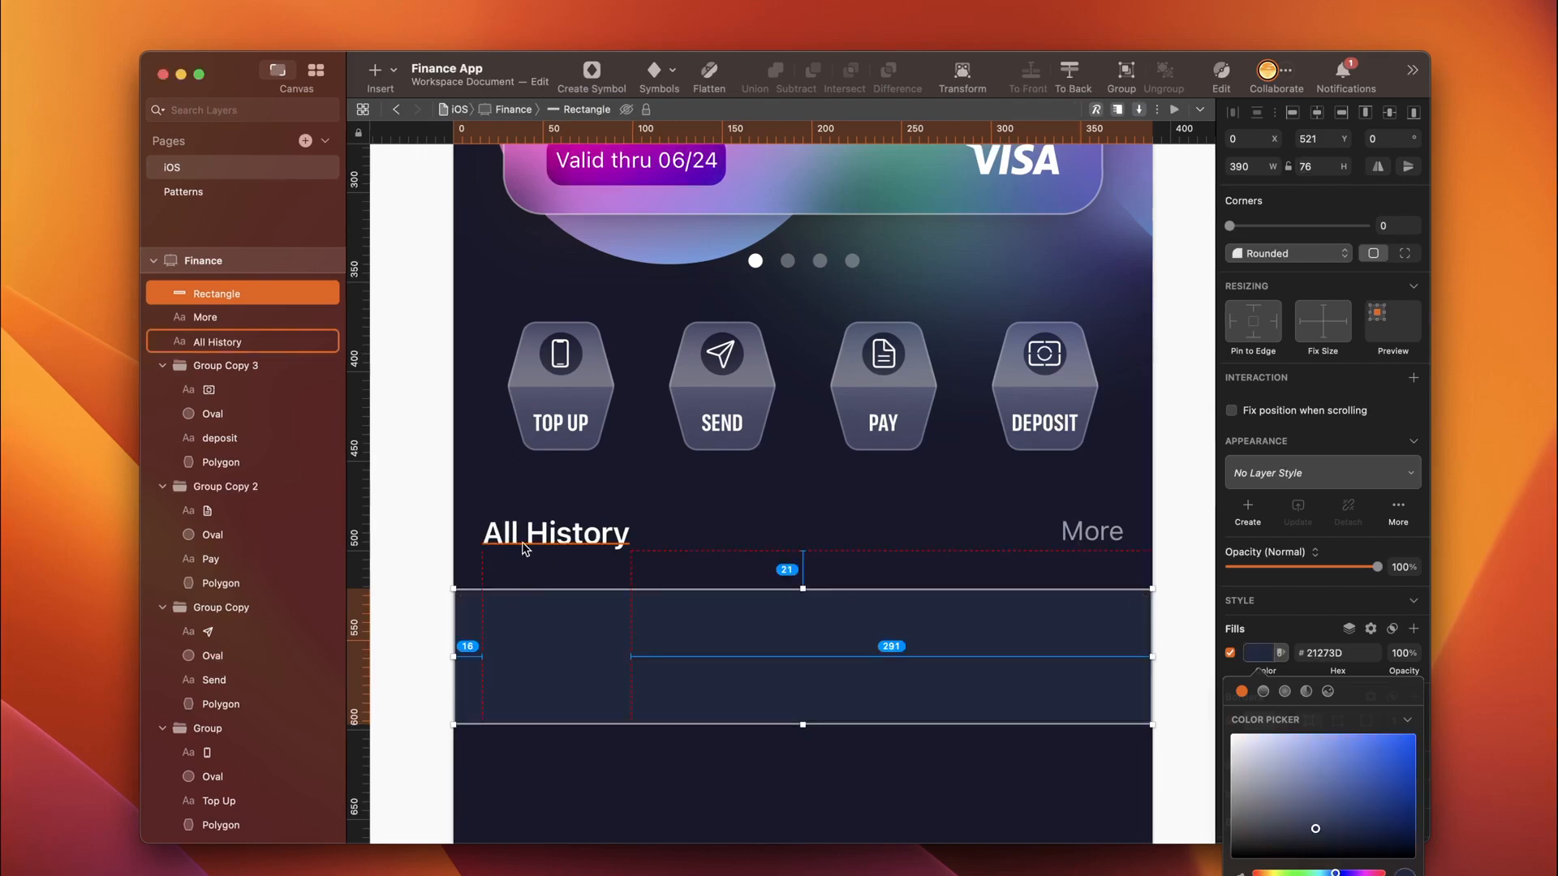
# Step: Nudge the full-width rectangle up to Y 516 and remove its border
pyautogui.press('Up')
pyautogui.press('Up')
pyautogui.press('Up')
pyautogui.press('Up')
pyautogui.press('Up')
pyautogui.click(1154, 647)
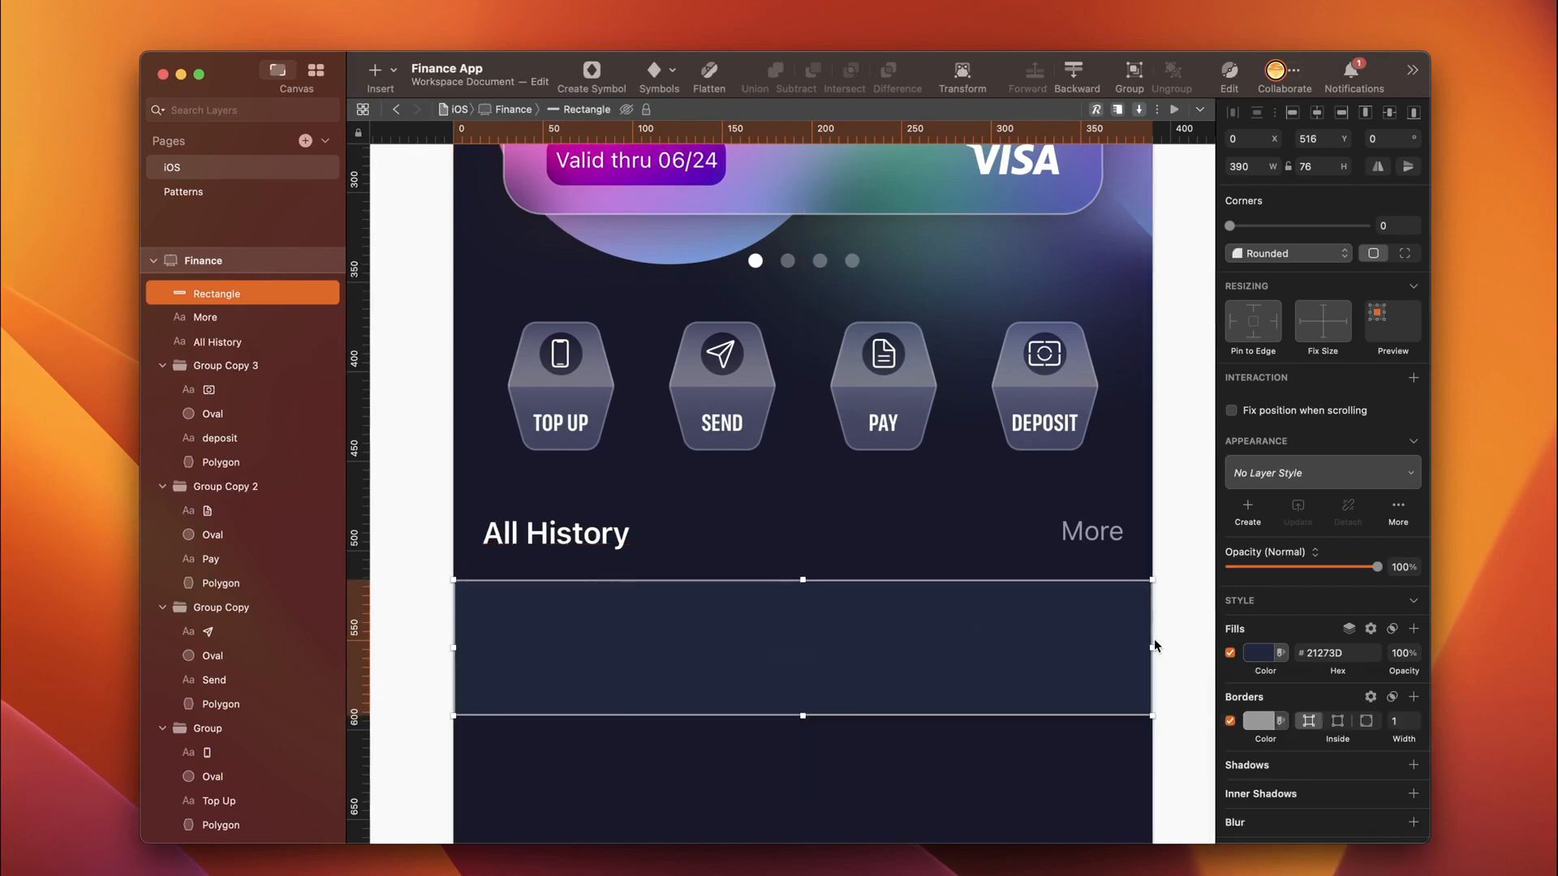
pyautogui.click(1238, 721)
pyautogui.press('BackSpace')
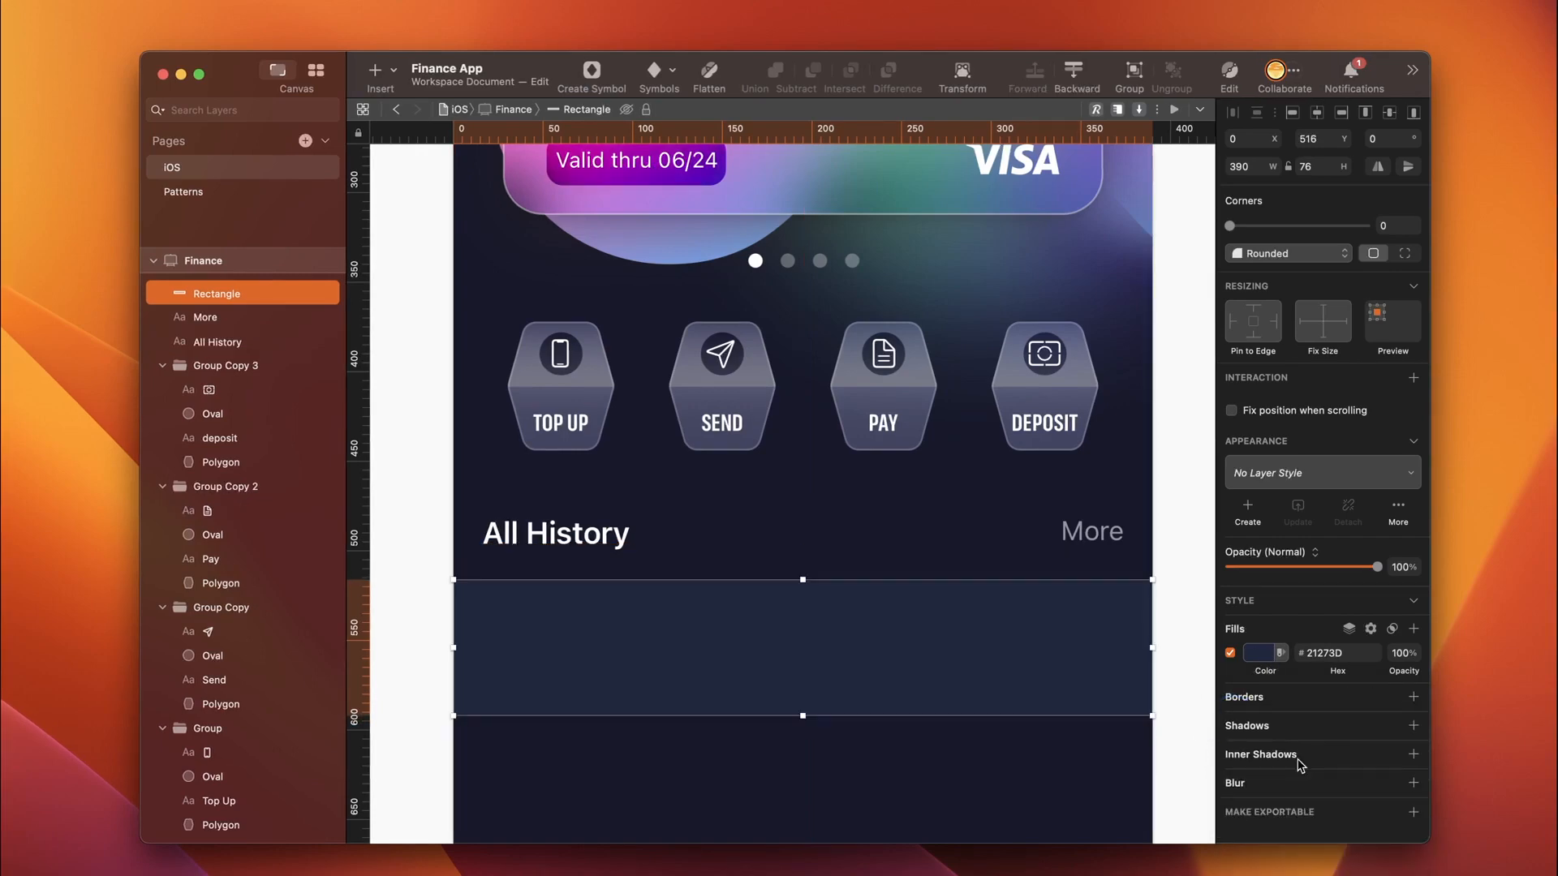
# Step: Draw a 44 by 44 square inside the dark row's left end, at X 16, Y 532
pyautogui.press('r')
pyautogui.moveTo(482, 604); pyautogui.dragTo(561, 647)
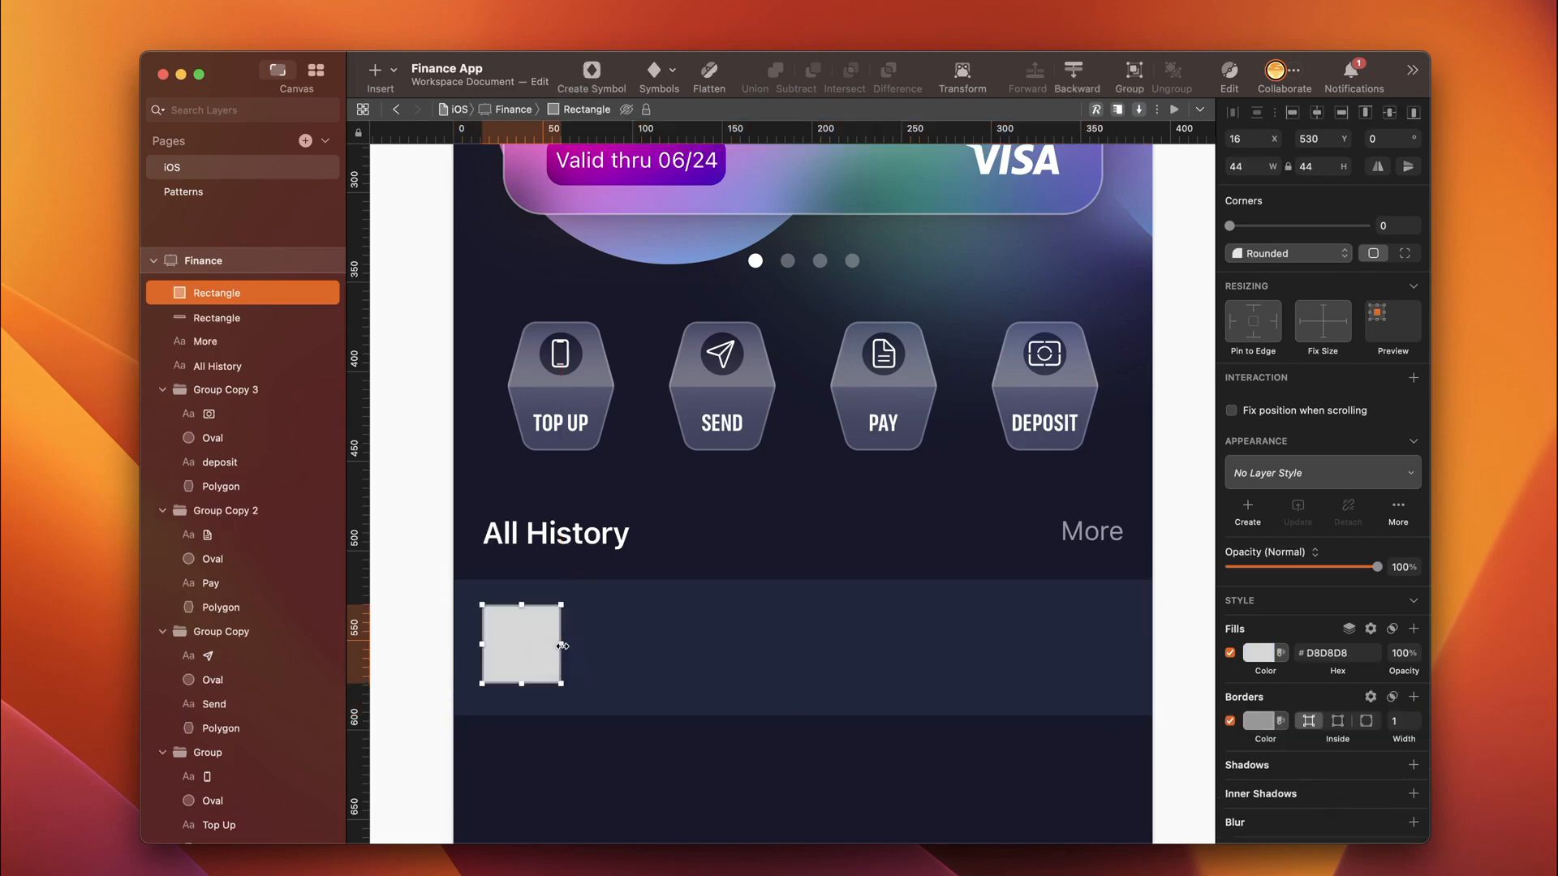
pyautogui.press('Down')
pyautogui.press('Down')
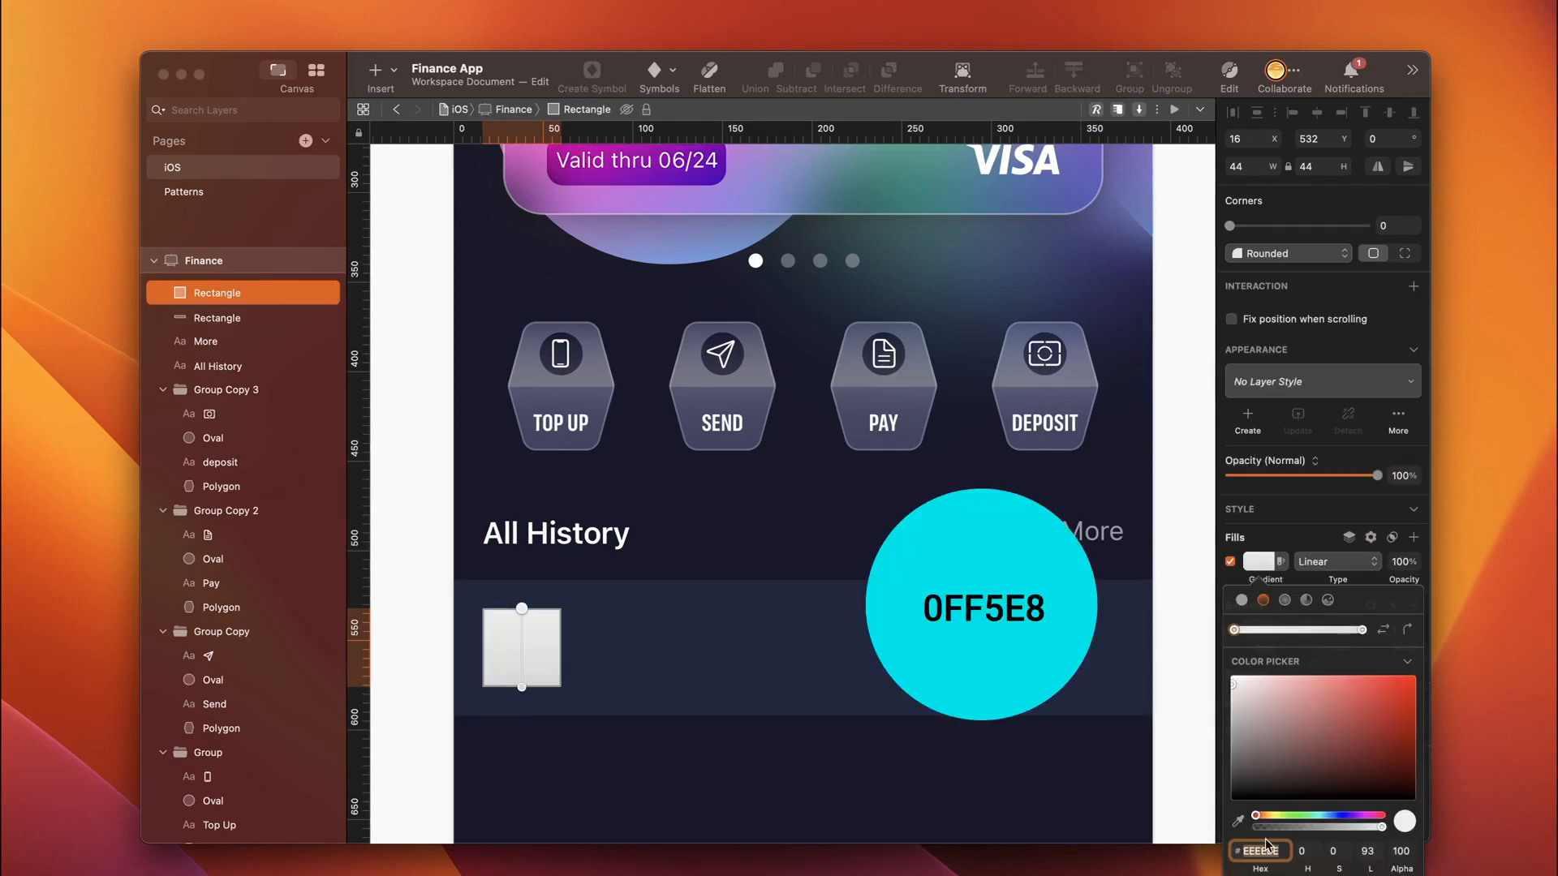
# Step: Fill the square with a diagonal linear gradient from 0F55E8 at its upper-left corner to 9DDFF3
pyautogui.write('0f55e8')
pyautogui.press('Return')
pyautogui.write('9ddff3')
pyautogui.press('Return')
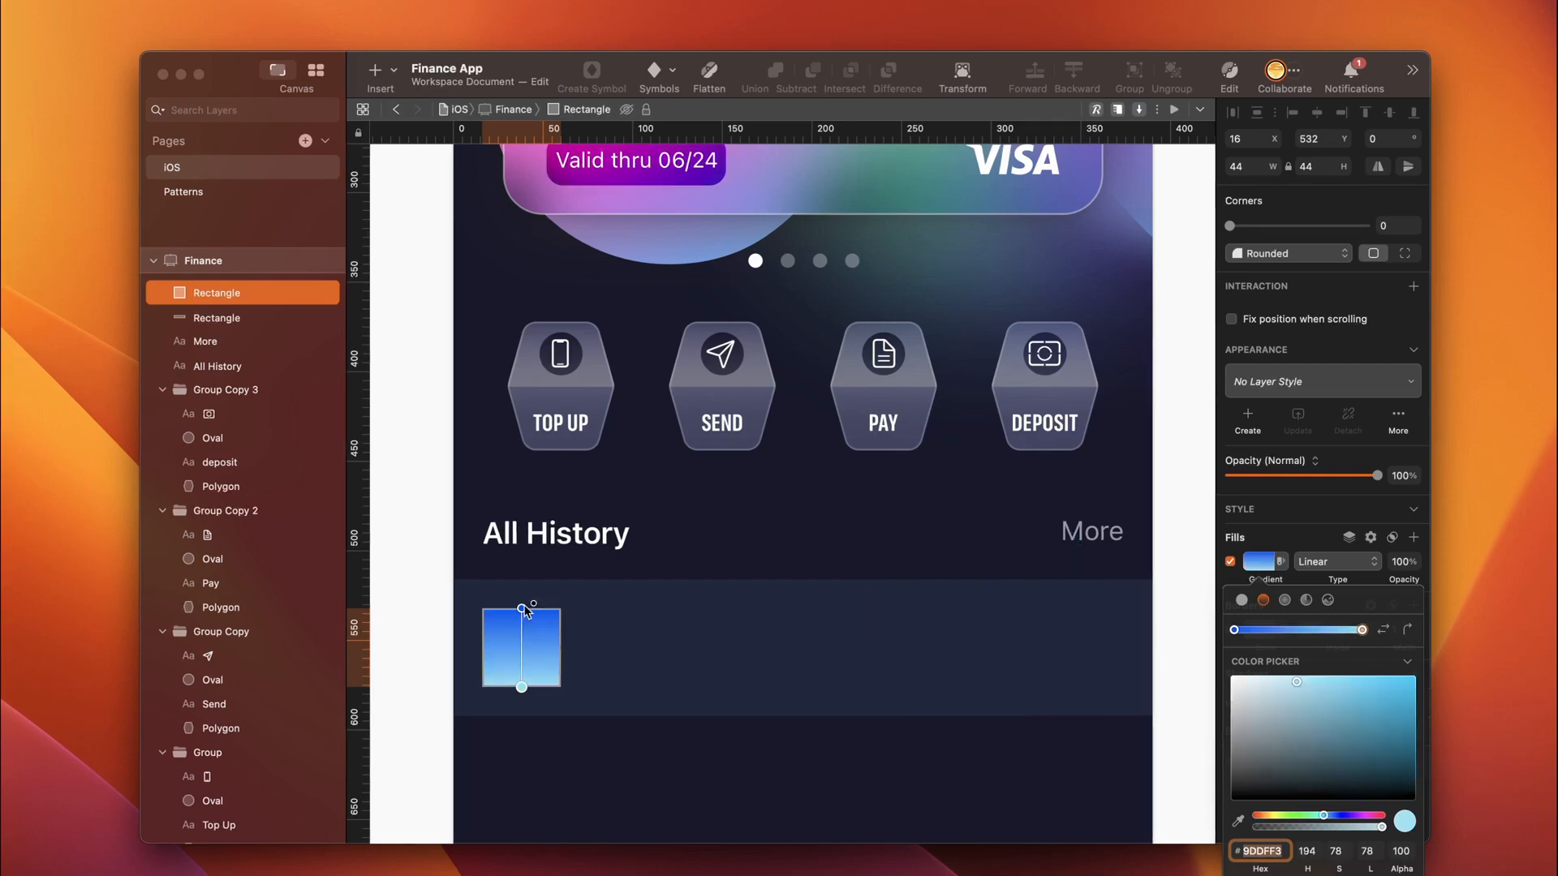
pyautogui.moveTo(522, 608); pyautogui.dragTo(483, 609)
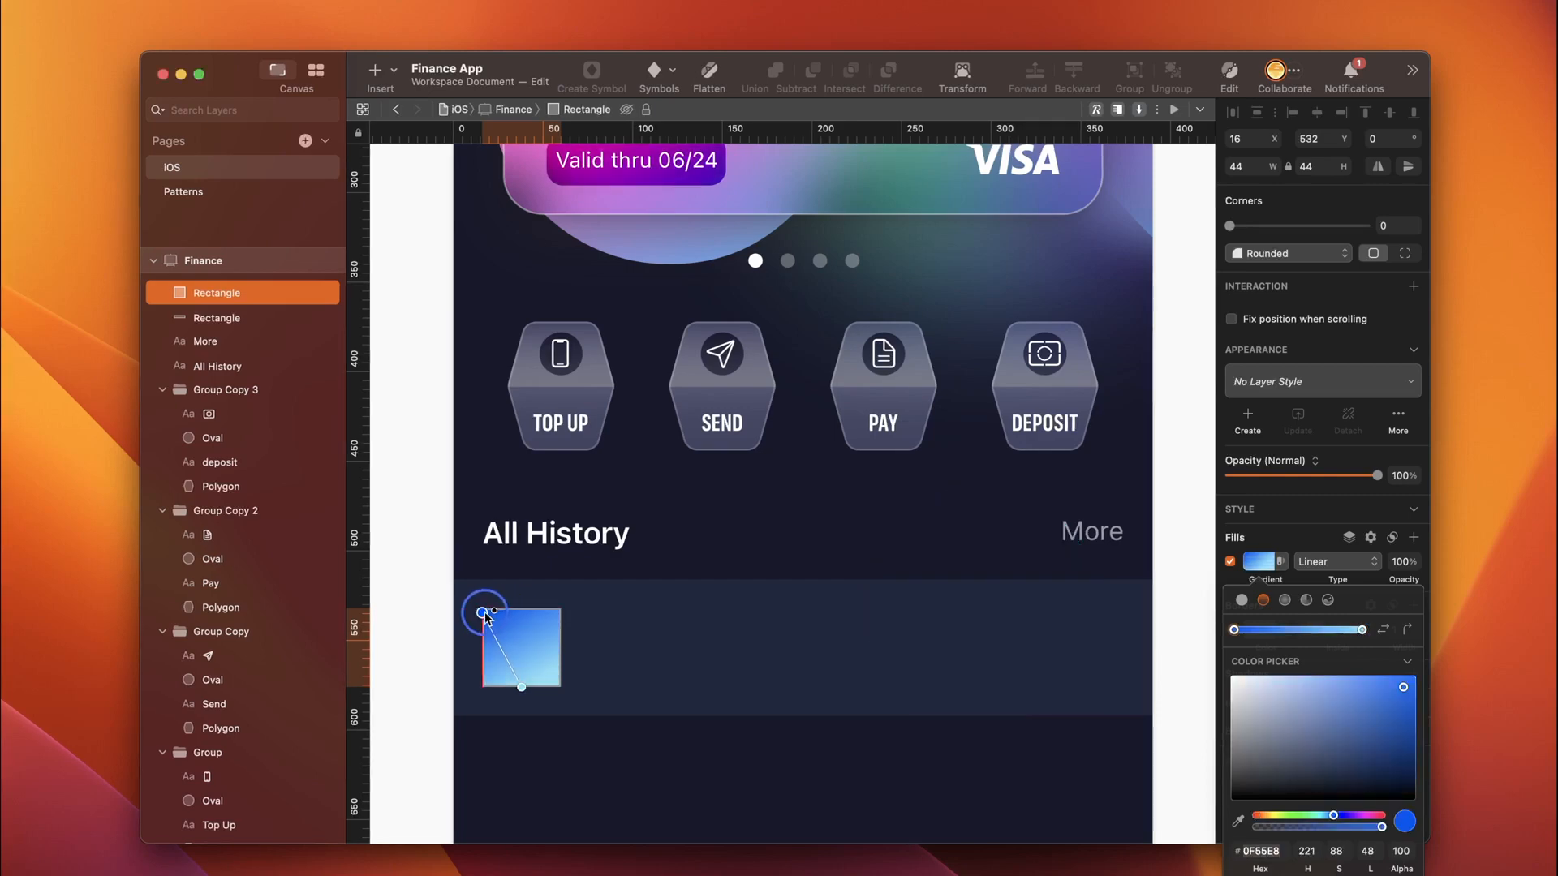
pyautogui.press('Escape')
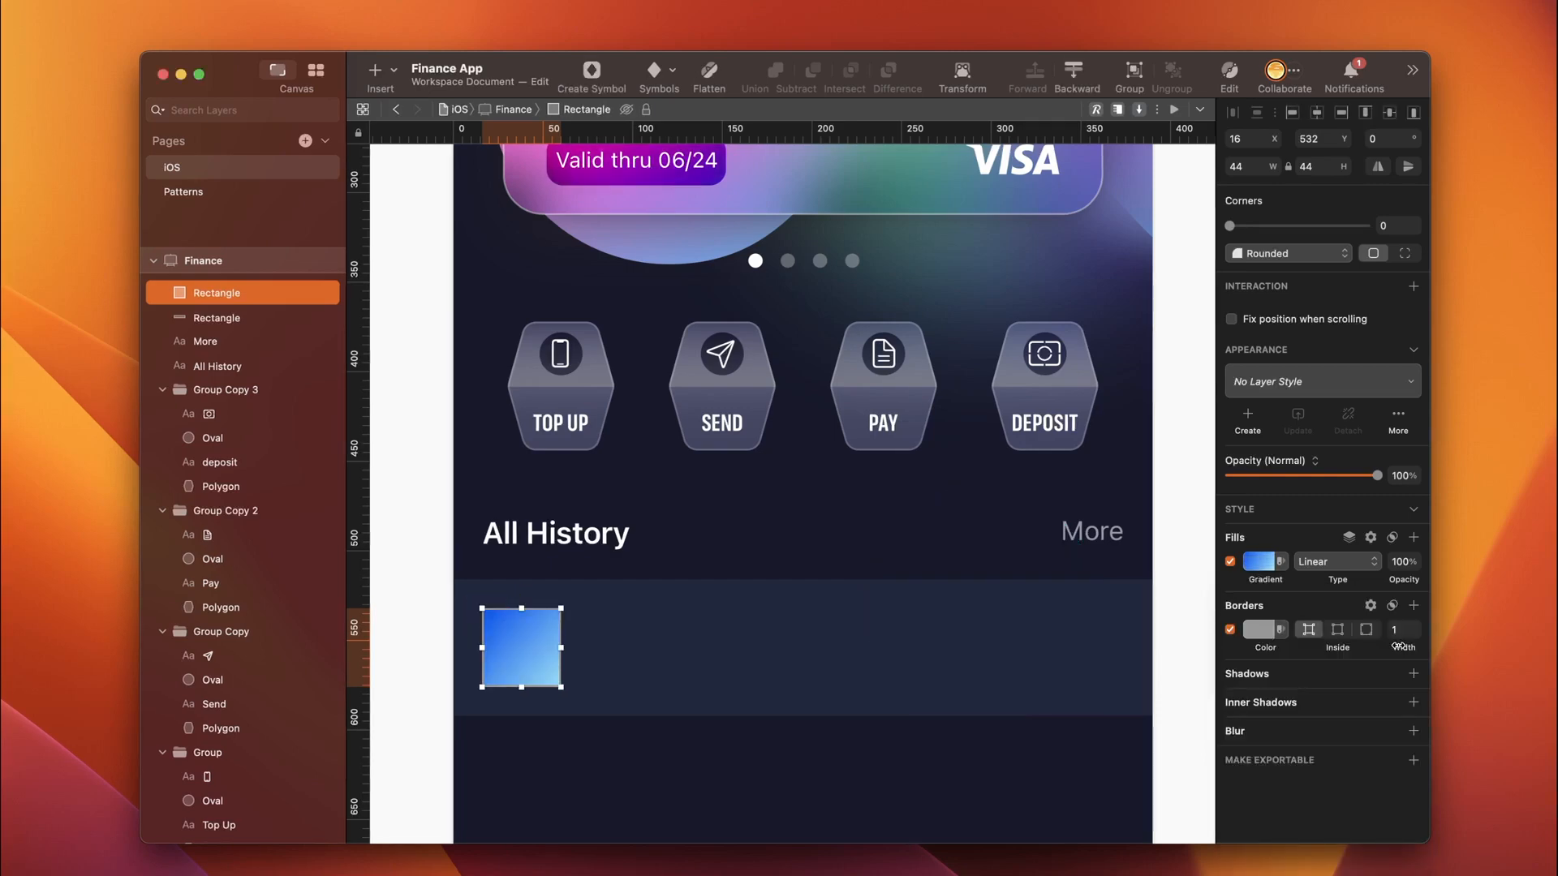
# Step: Give the square a translucent white border with Overlay blending and round its corners to 12
pyautogui.click(1259, 630)
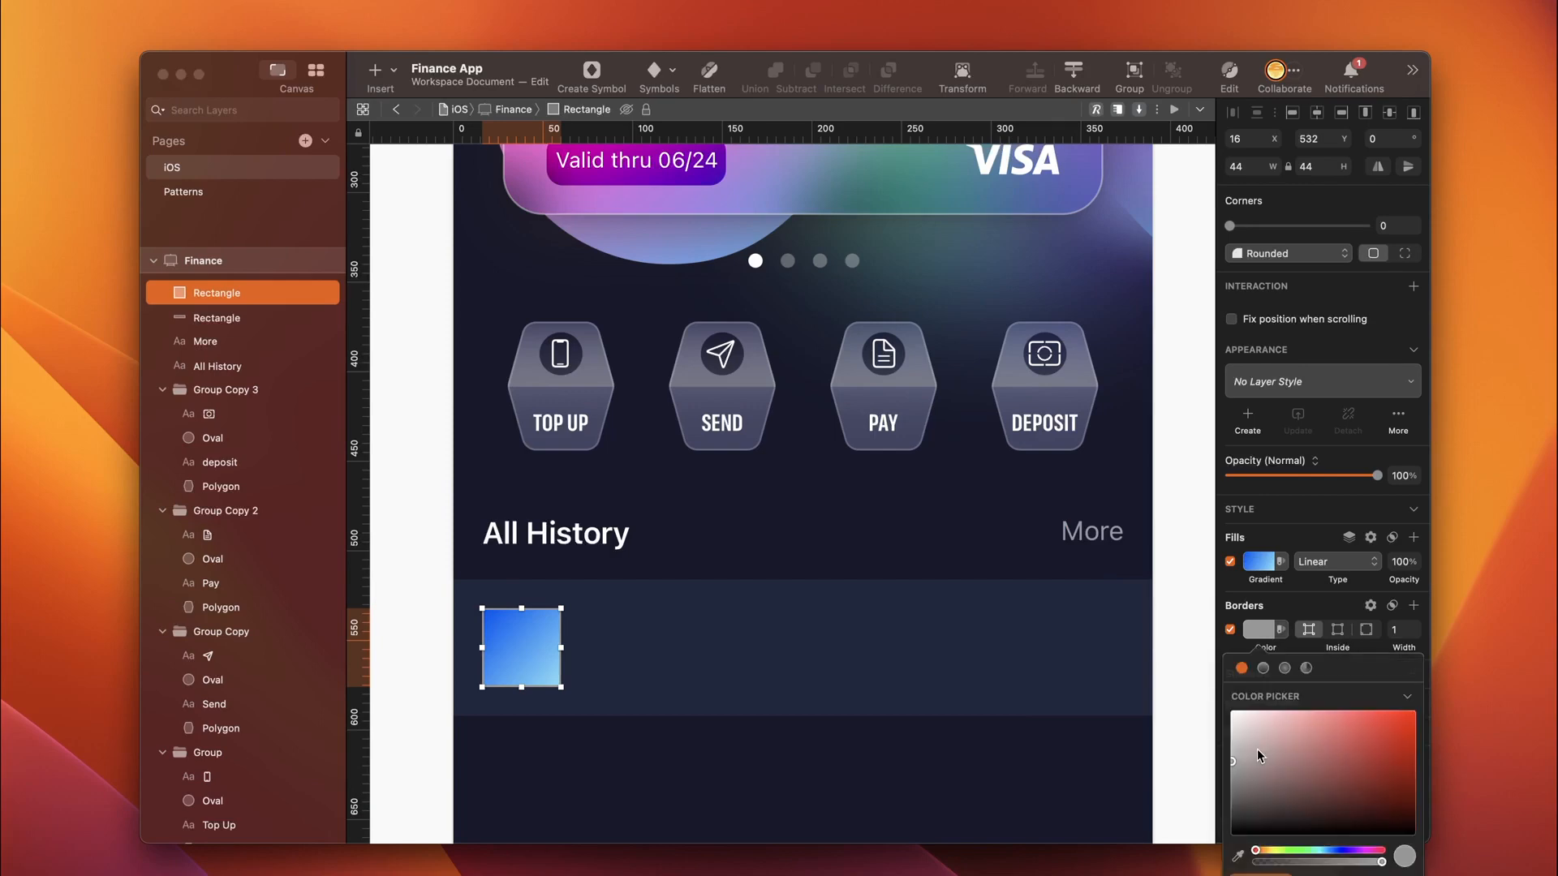
pyautogui.moveTo(1259, 756); pyautogui.dragTo(1199, 685)
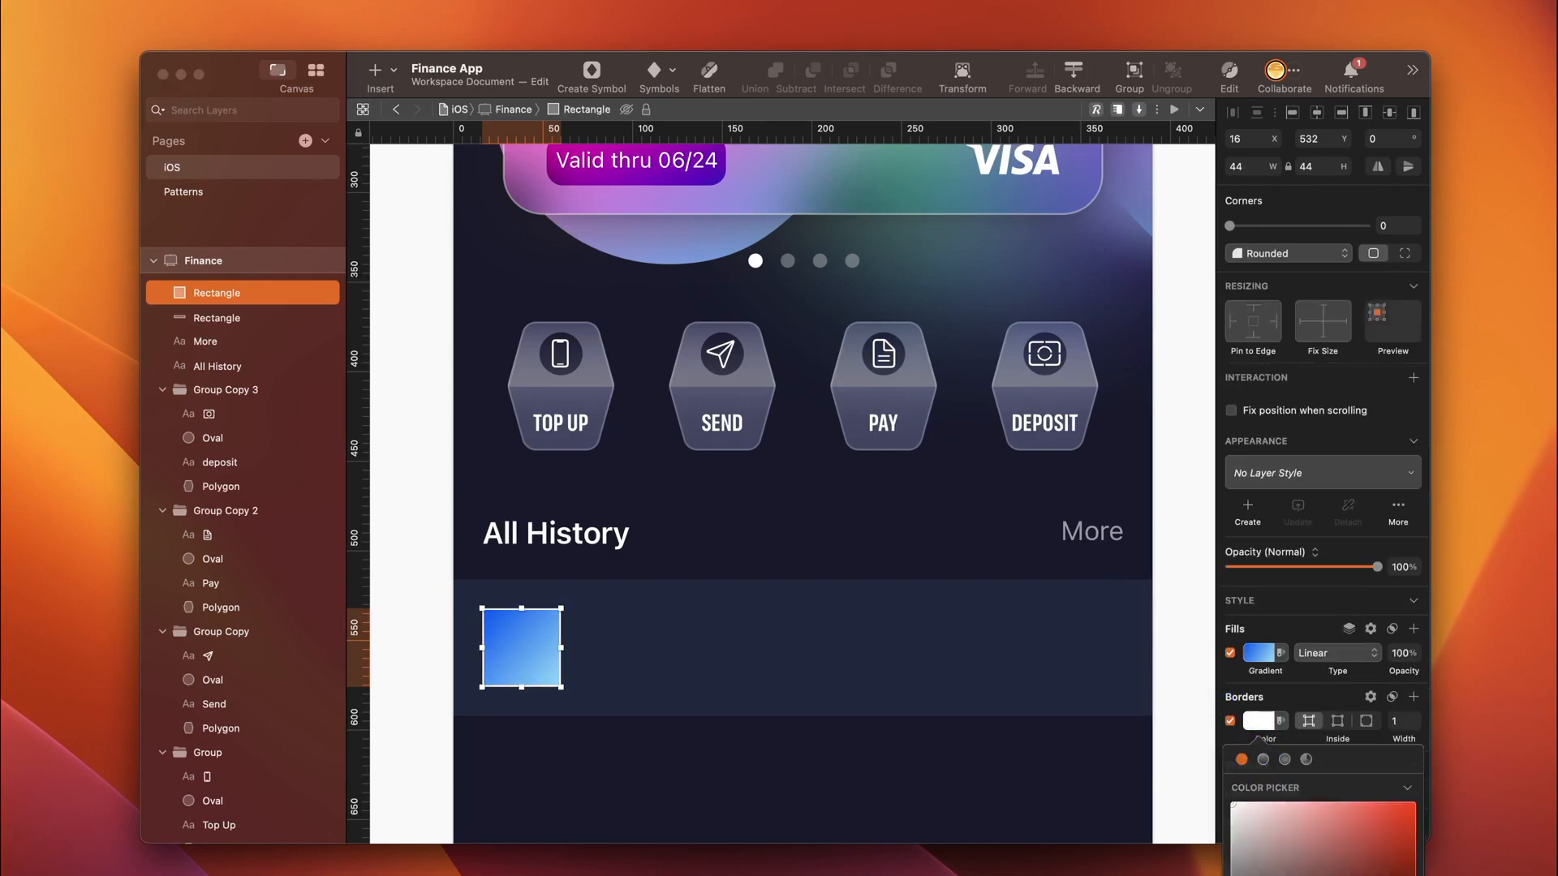
pyautogui.click(1392, 696)
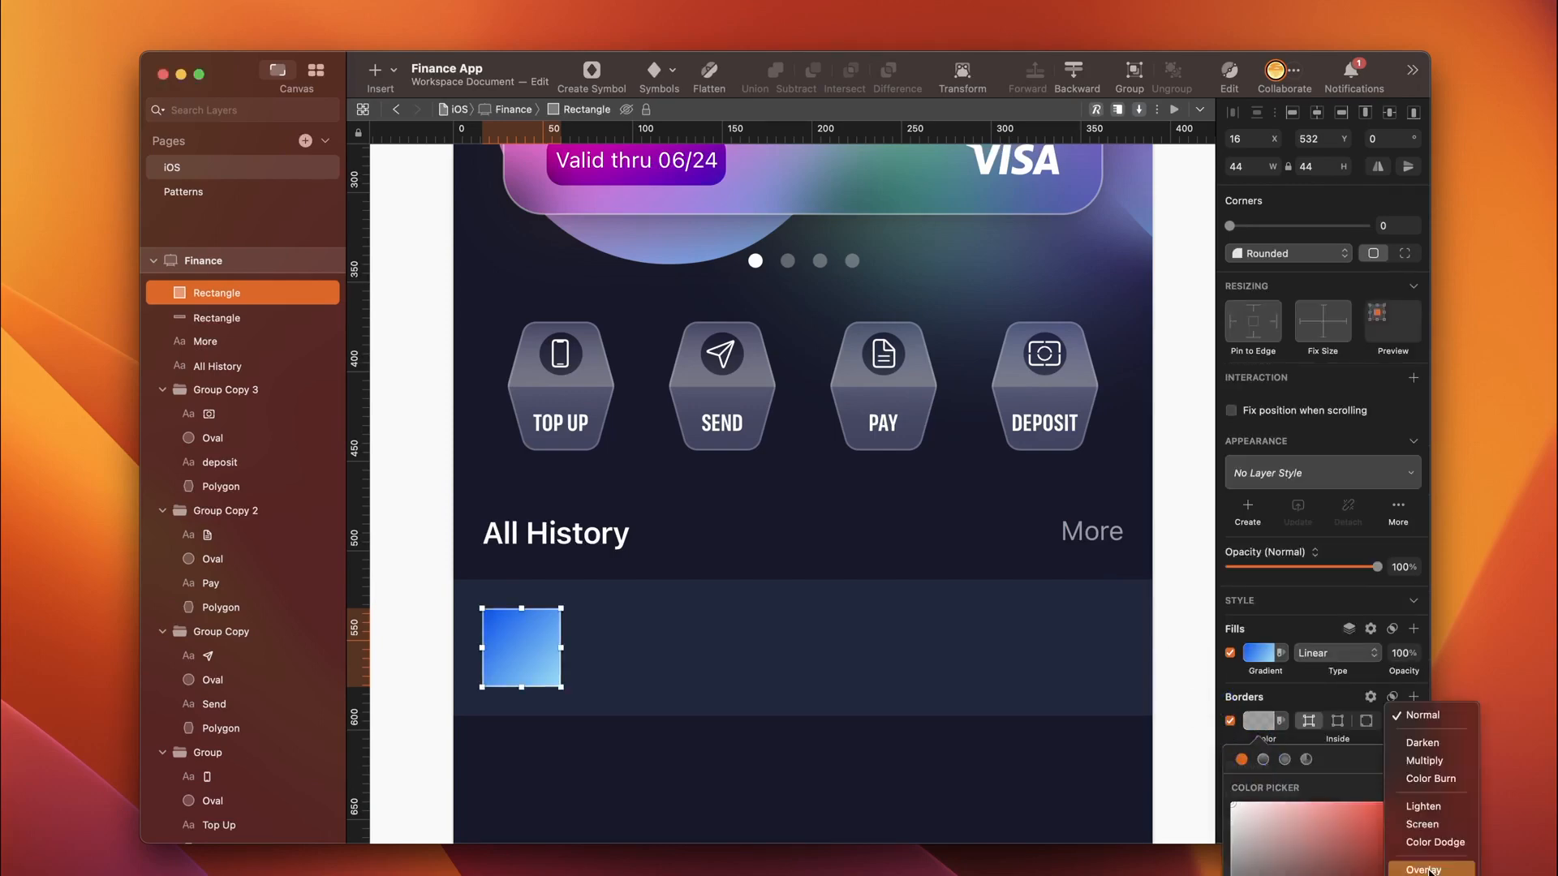
pyautogui.click(1428, 870)
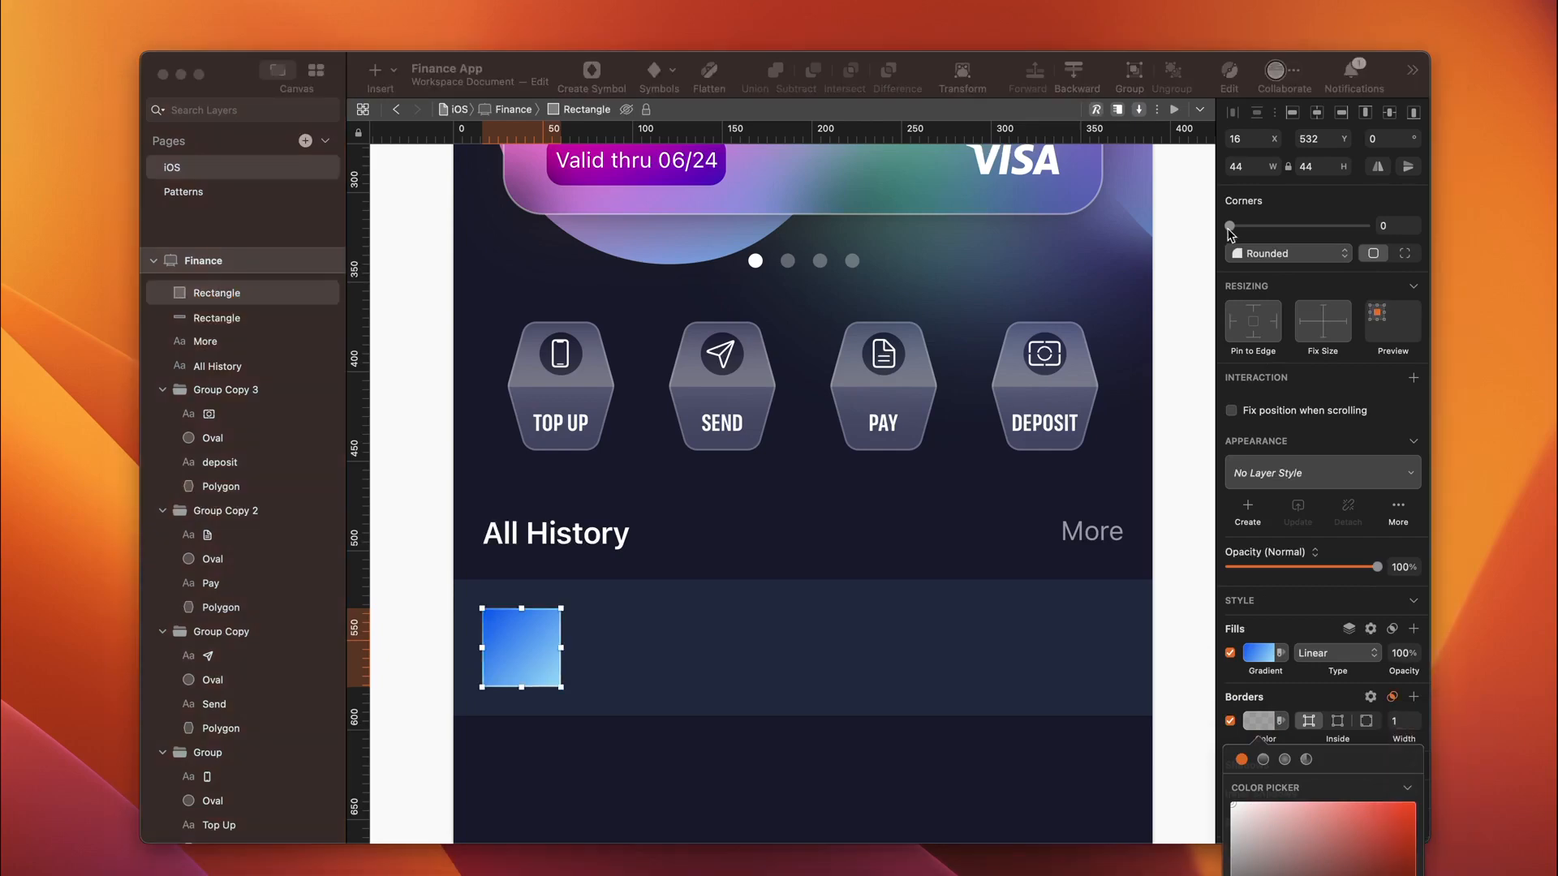
pyautogui.click(752, 676)
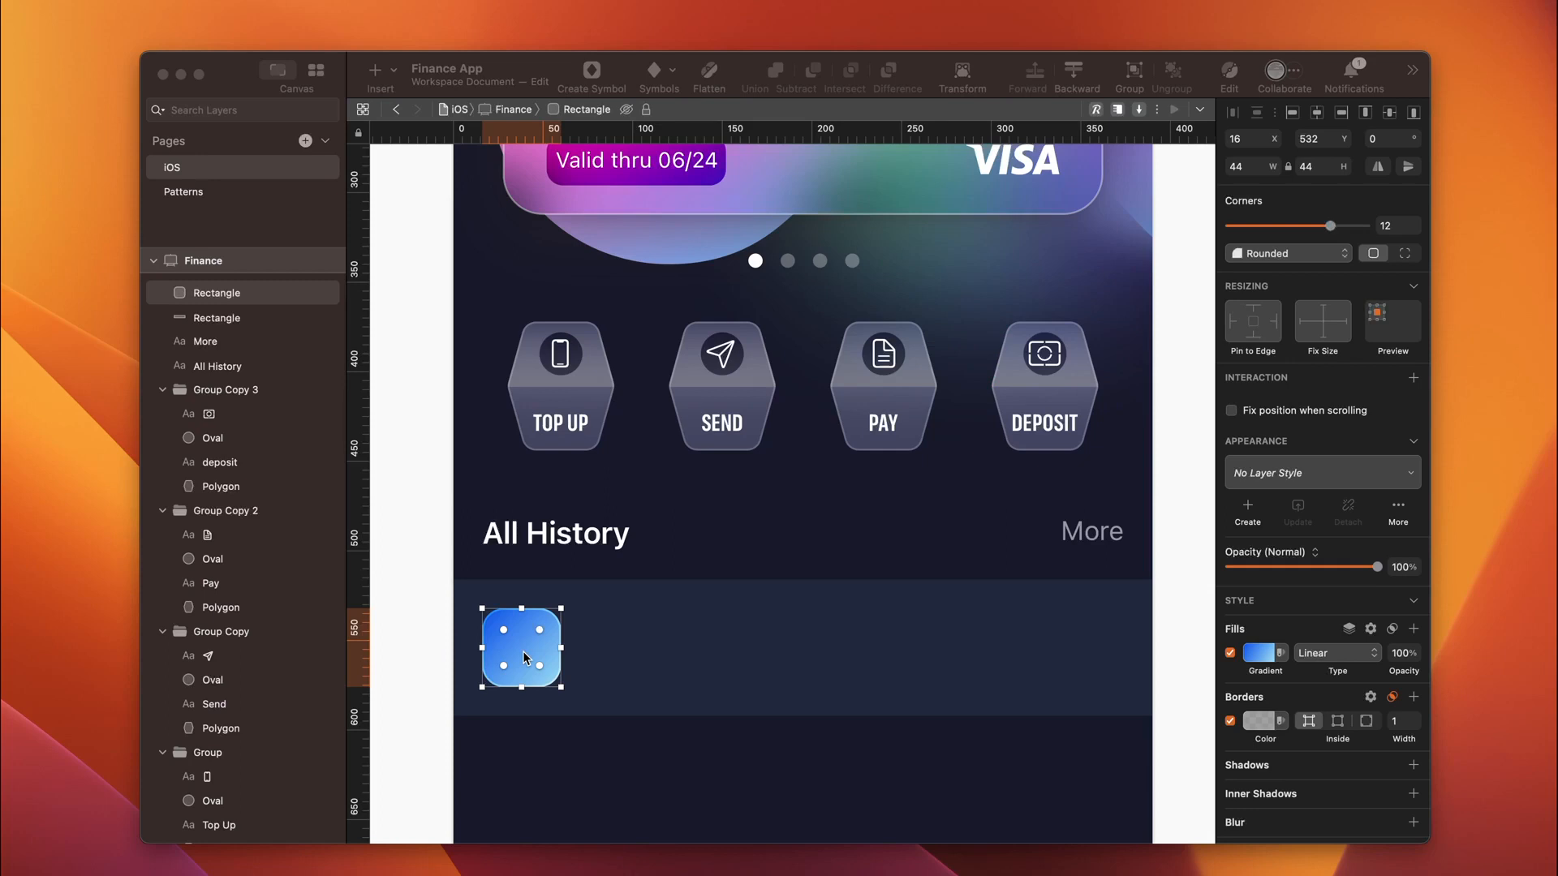
# Step: Place the Sketch-yes diamond icon centred on the blue rounded square and group the two as "Logo"
pyautogui.moveTo(526, 659); pyautogui.dragTo(519, 649)
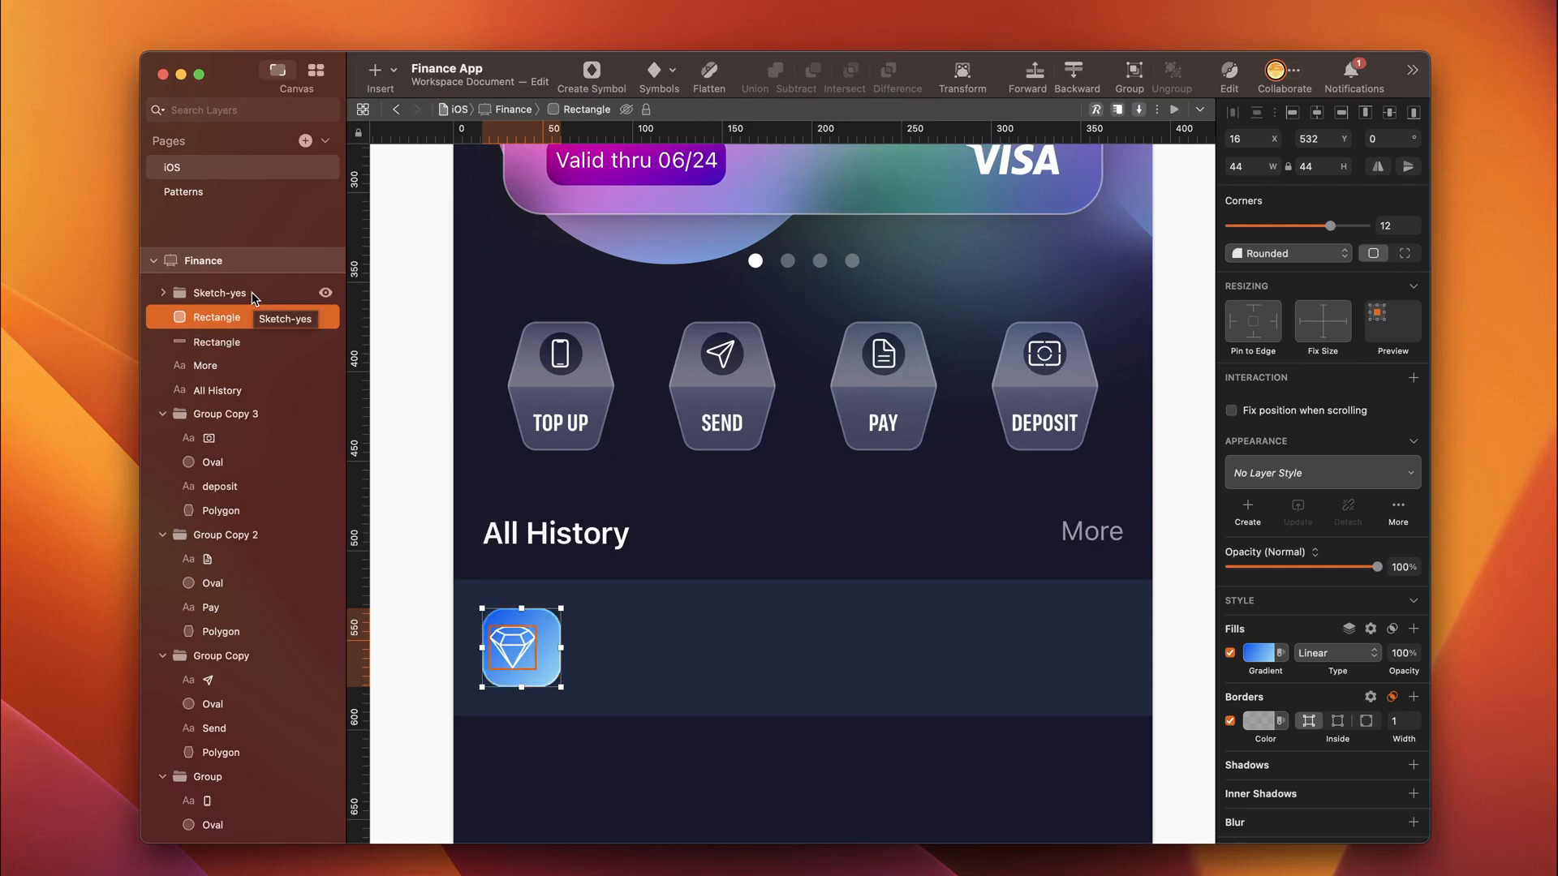
pyautogui.keyDown('shift'); pyautogui.click(252, 292); pyautogui.keyUp('shift')
pyautogui.press('super+g')
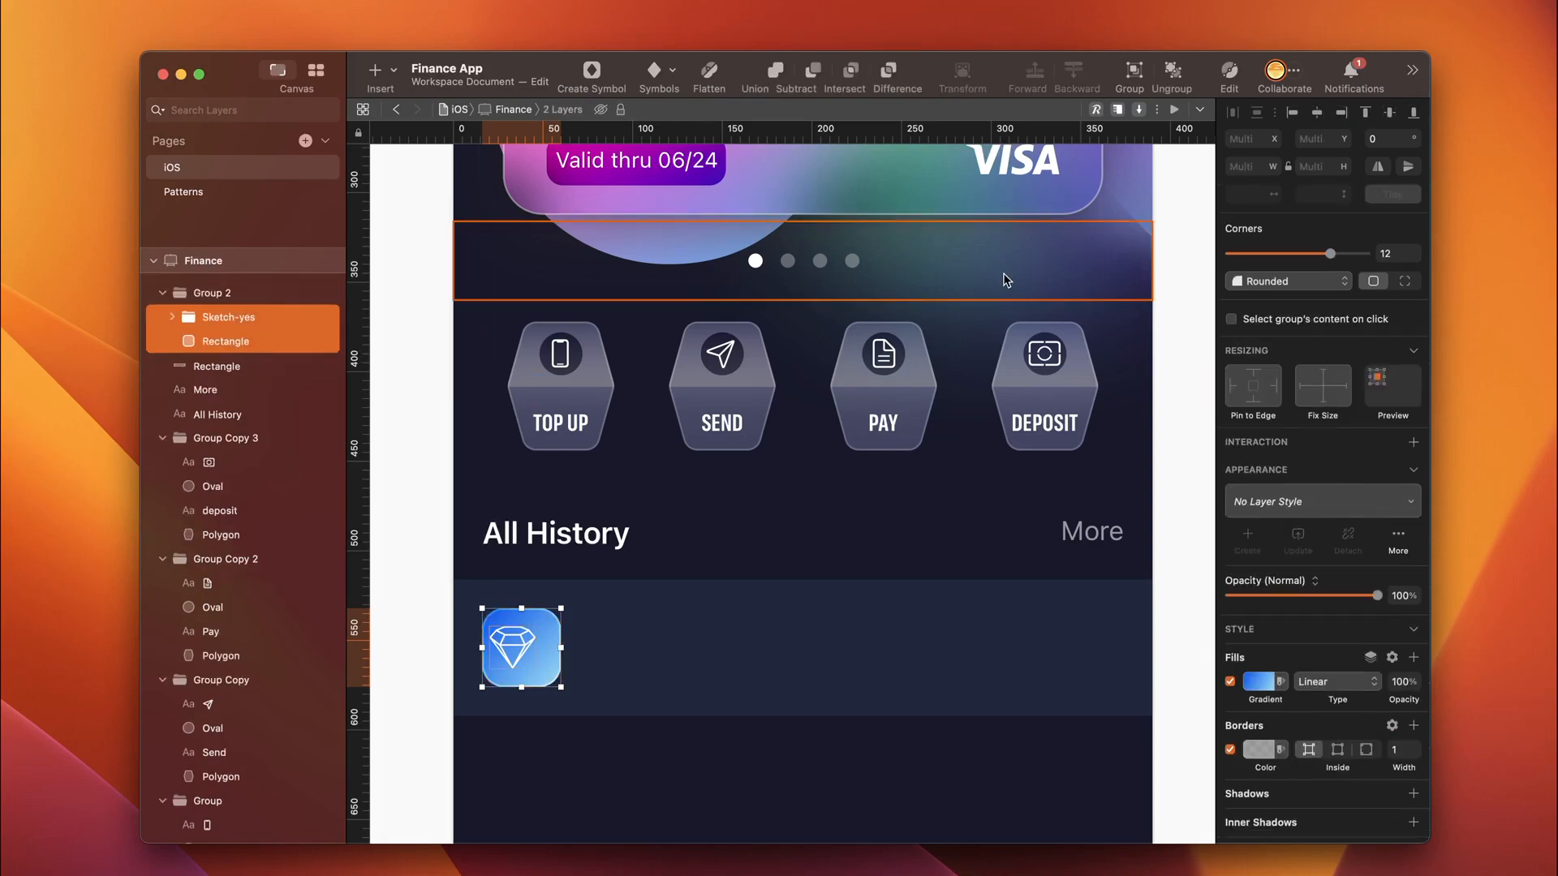
pyautogui.click(1317, 112)
pyautogui.click(1390, 112)
pyautogui.doubleClick(217, 293)
pyautogui.write('Logo')
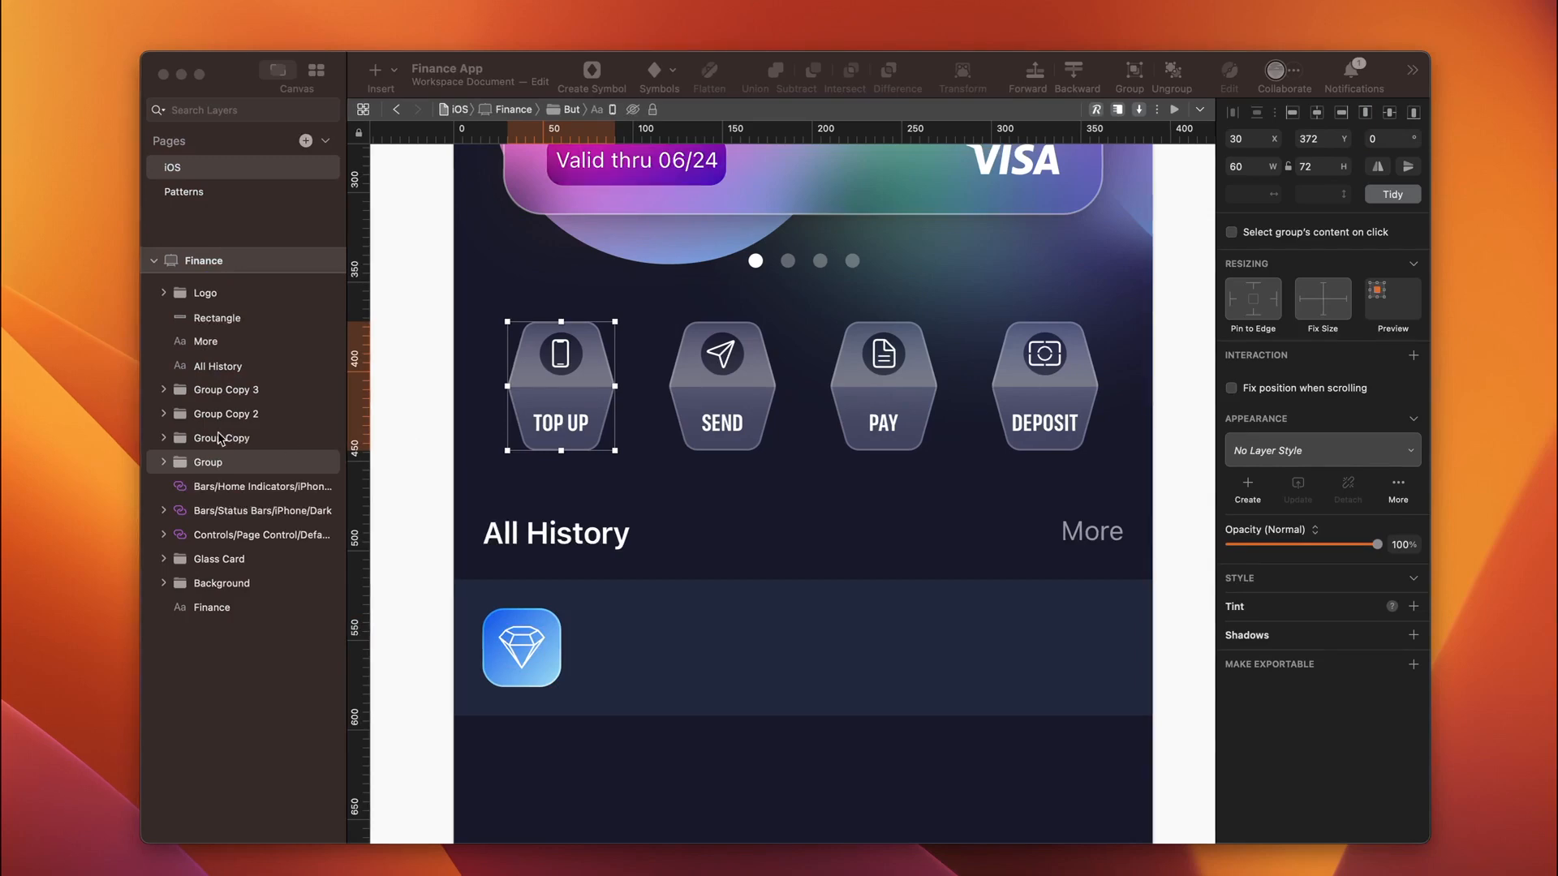
# Step: Rename the four button groups "But Top Up", "But Send", "But Pay" and "But Deposit"
pyautogui.doubleClick(209, 462)
pyautogui.write('ButTop Up')
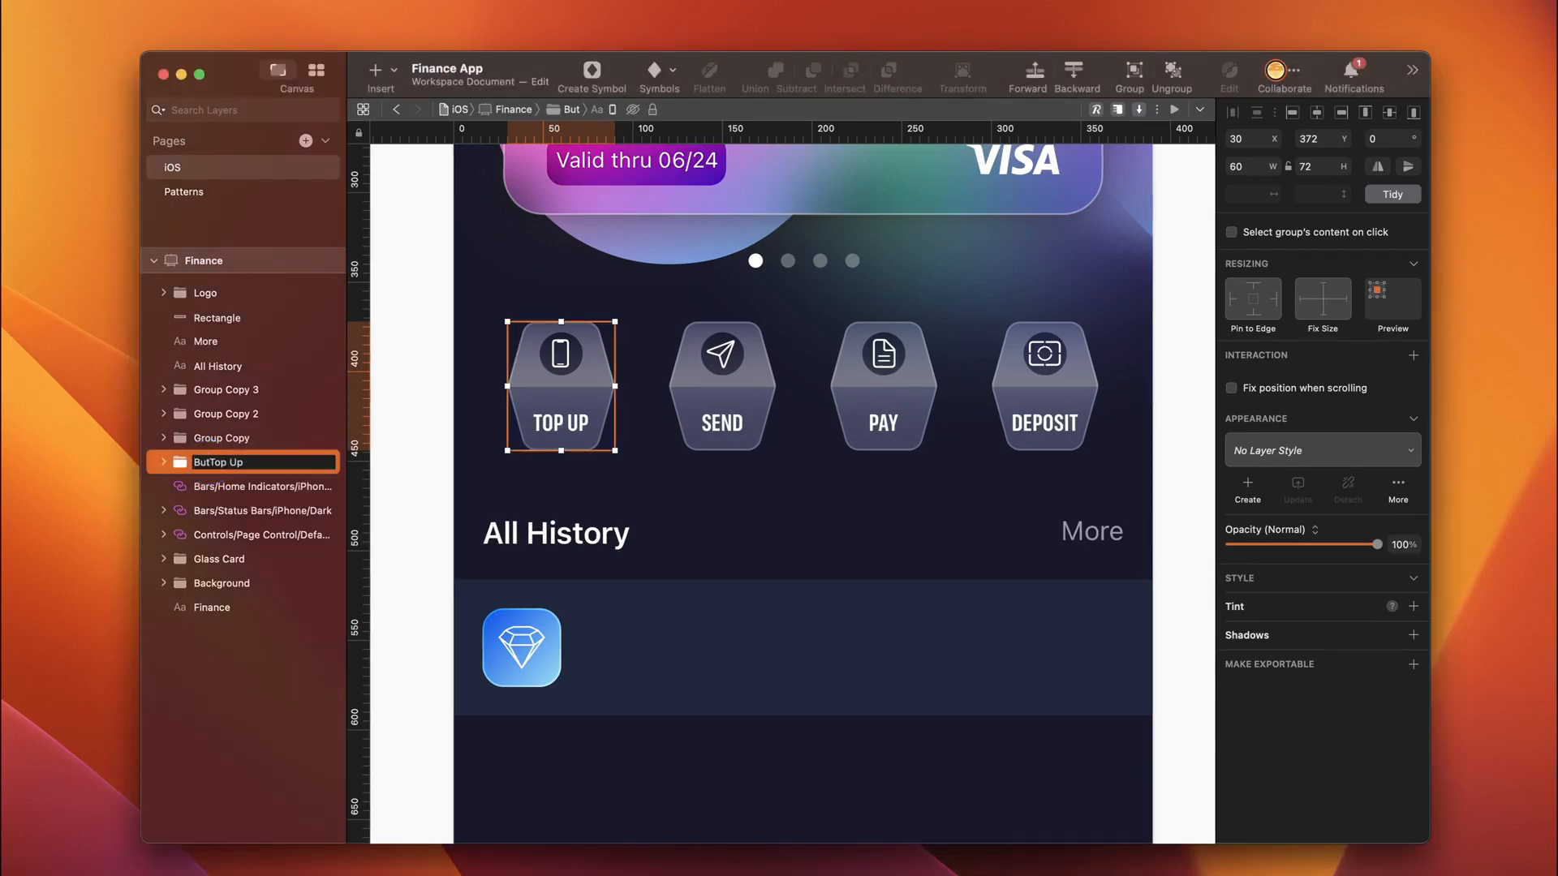
pyautogui.press('Tab')
pyautogui.write('But  Send')
pyautogui.press('Tab')
pyautogui.write('But  Pay')
pyautogui.press('Tab')
pyautogui.write('But  Deposit')
pyautogui.press('Return')
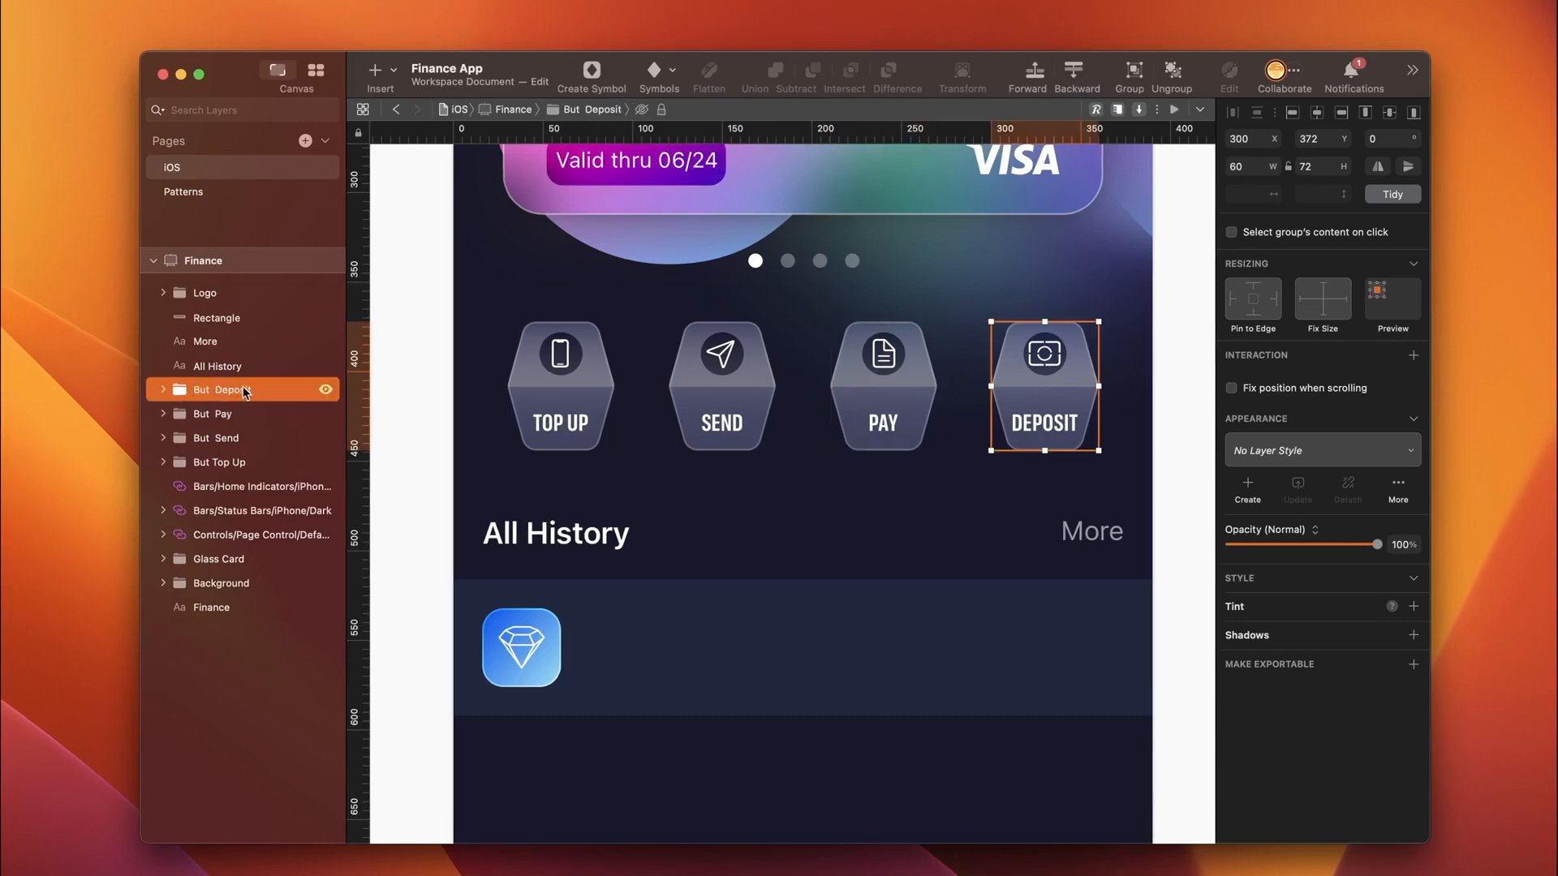
# Step: Group the four button groups together and name the group "Action Buttons"
pyautogui.keyDown('shift'); pyautogui.click(220, 463); pyautogui.keyUp('shift')
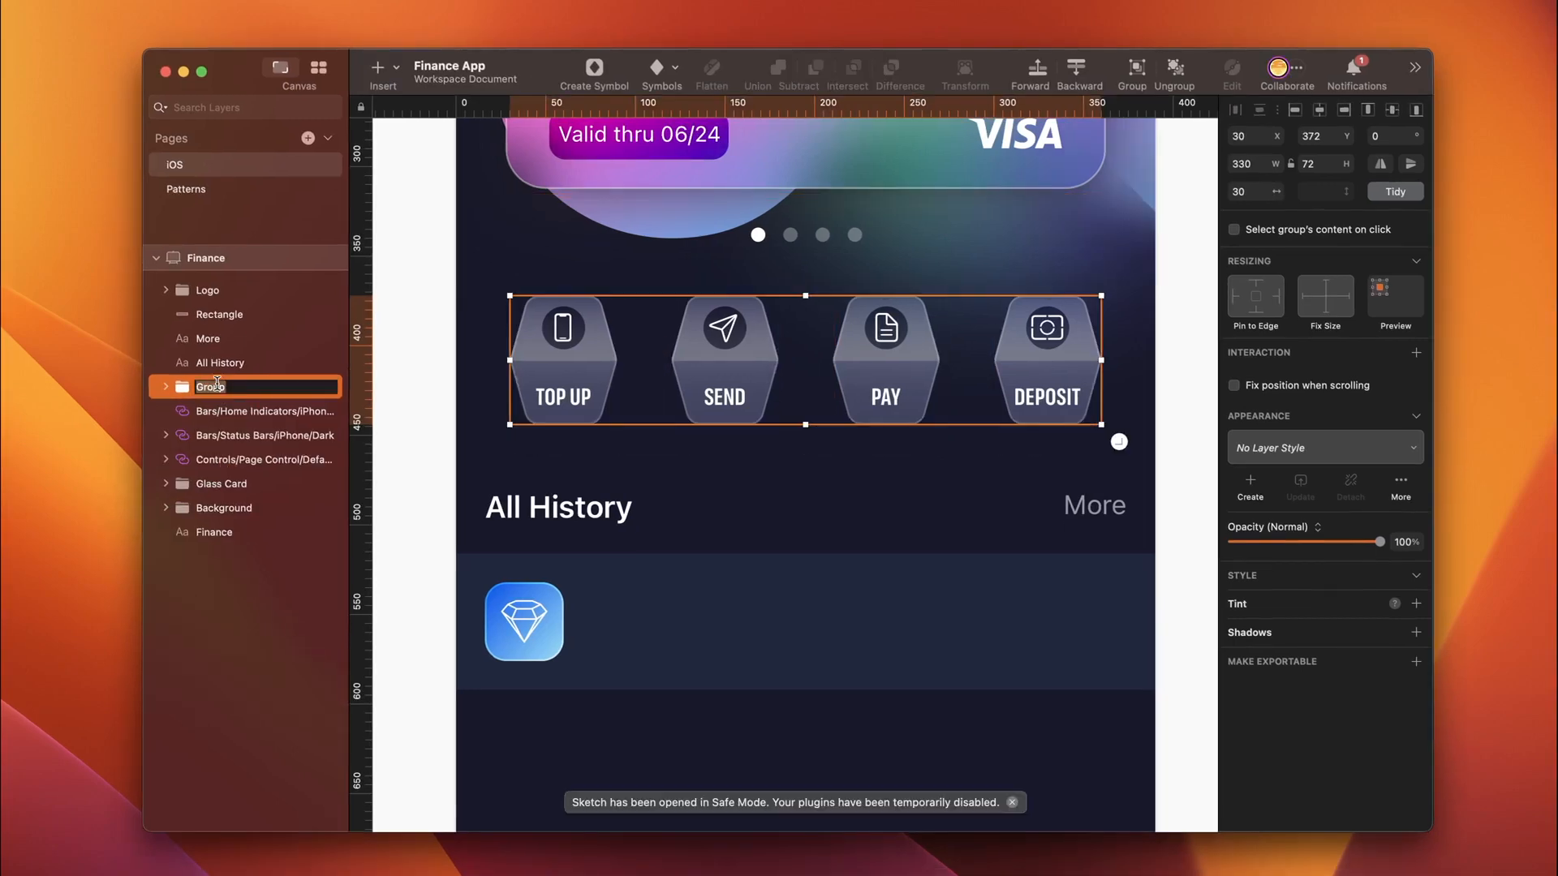
pyautogui.write('Action Buttons')
pyautogui.press('Return')
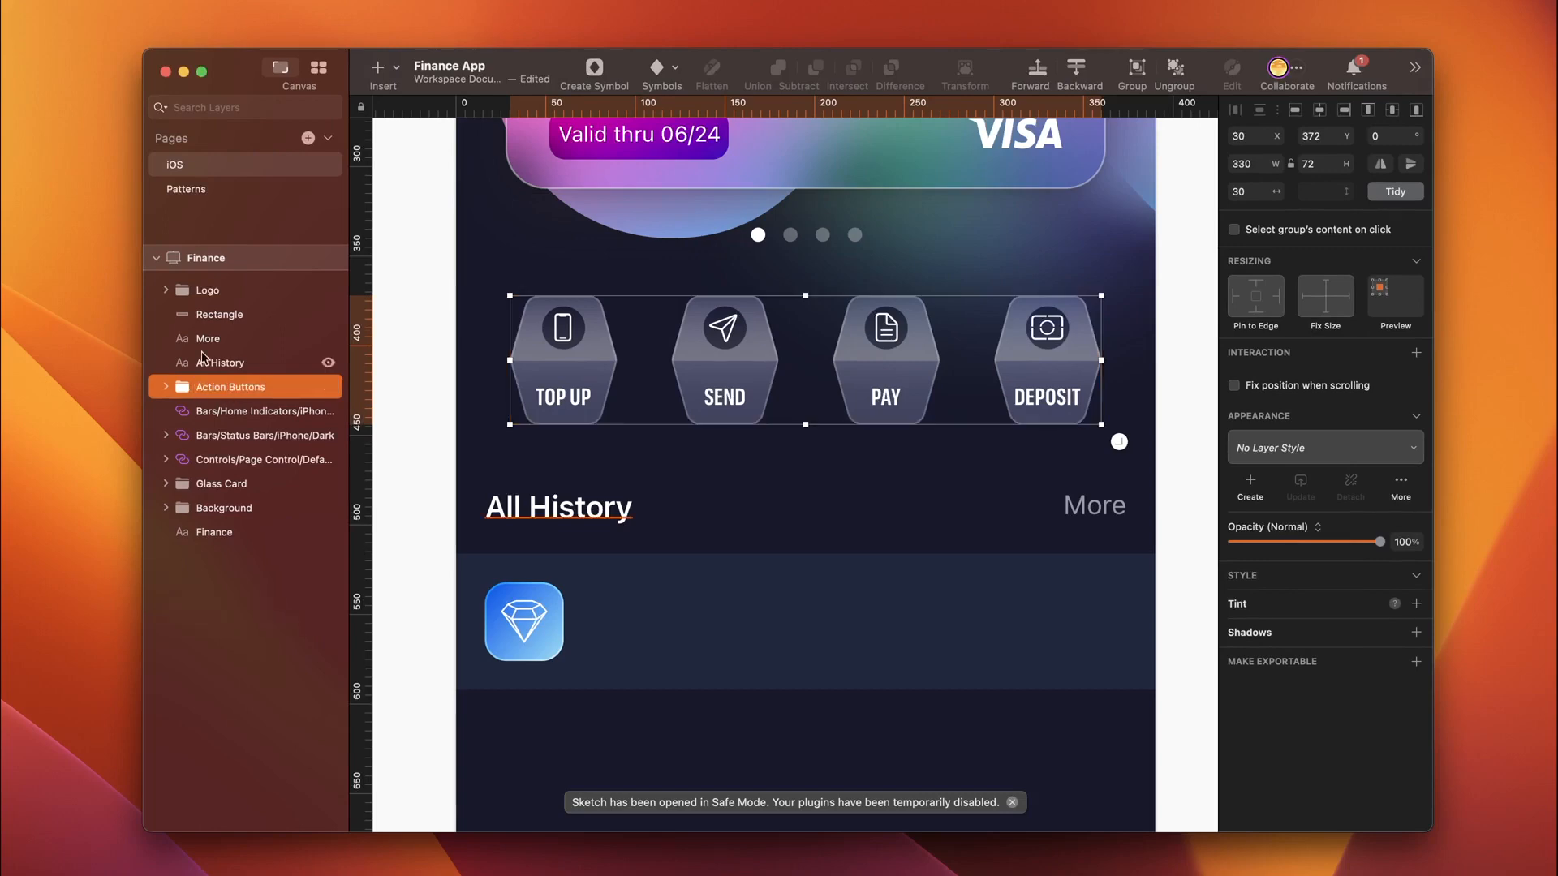
# Step: Reorder the layers from Logo to Action Buttons beneath the bar and page control symbols, and group Logo with the row rectangle
pyautogui.keyDown('shift'); pyautogui.click(219, 292); pyautogui.keyUp('shift')
pyautogui.moveTo(219, 292); pyautogui.dragTo(179, 412)
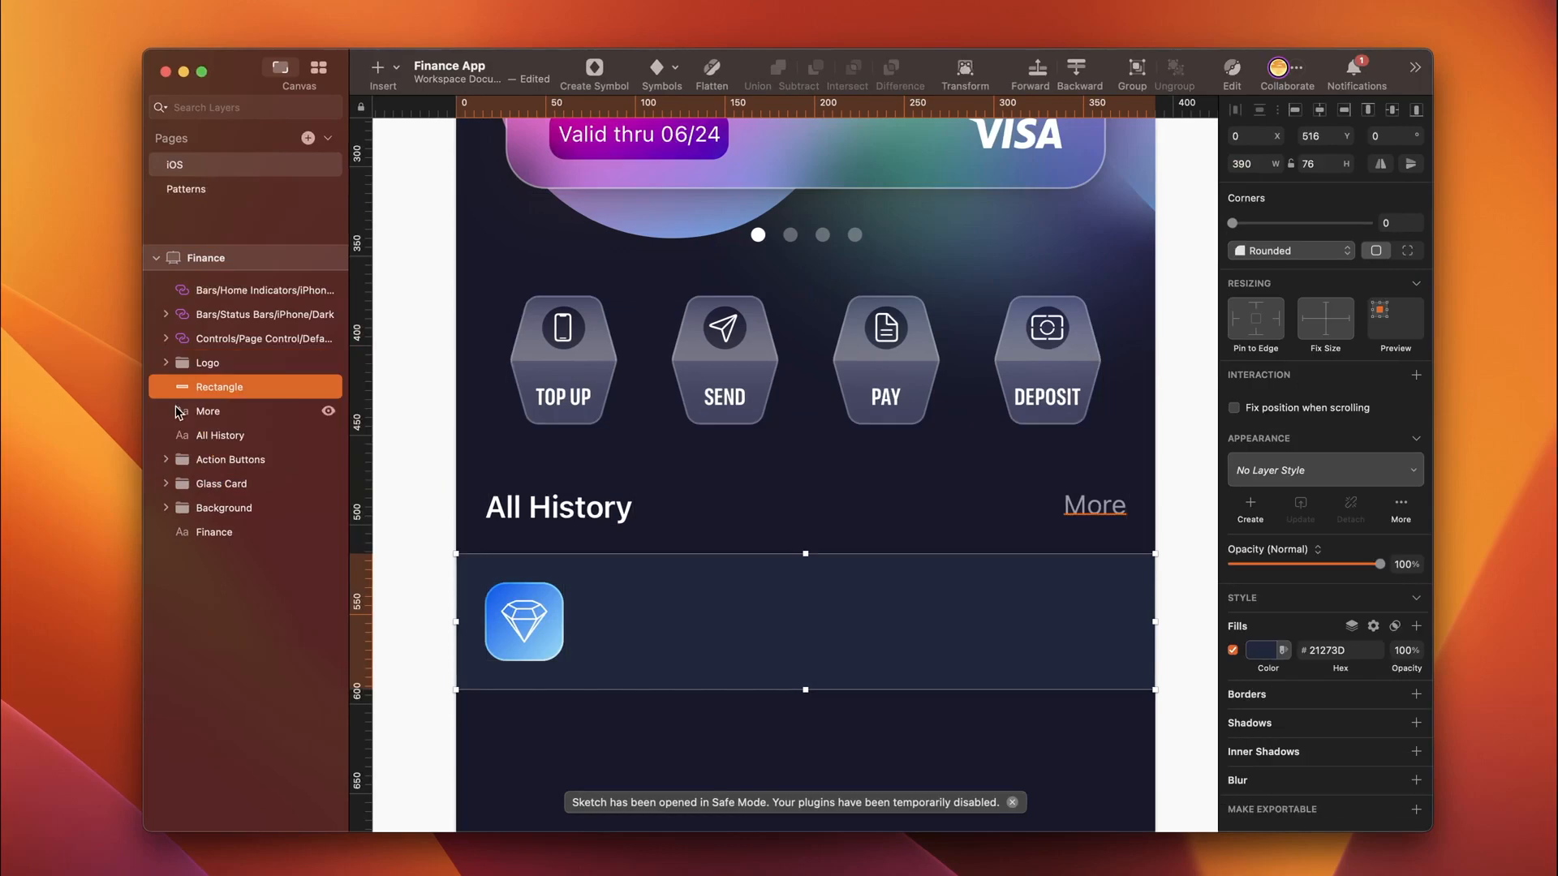
pyautogui.click(224, 367)
pyautogui.keyDown('shift'); pyautogui.click(230, 391); pyautogui.keyUp('shift')
pyautogui.press('super+g')
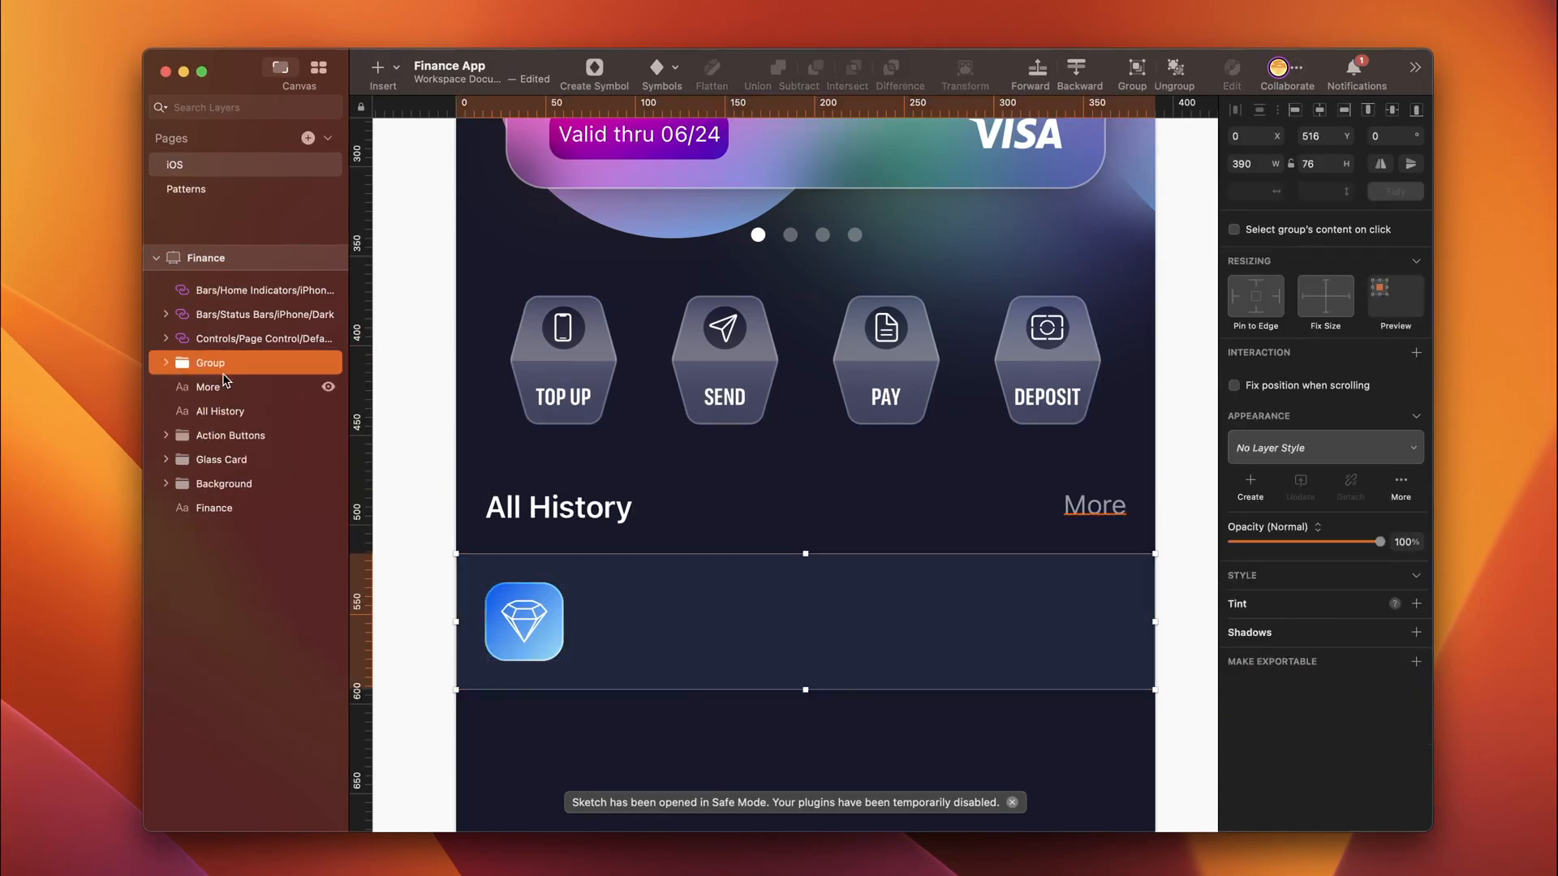
# Step: Rename the transaction row group "Row", and group the More and All History texts as "All History"
pyautogui.doubleClick(225, 367)
pyautogui.write('Row')
pyautogui.press('Return')
pyautogui.click(223, 391)
pyautogui.keyDown('shift'); pyautogui.click(241, 416); pyautogui.keyUp('shift')
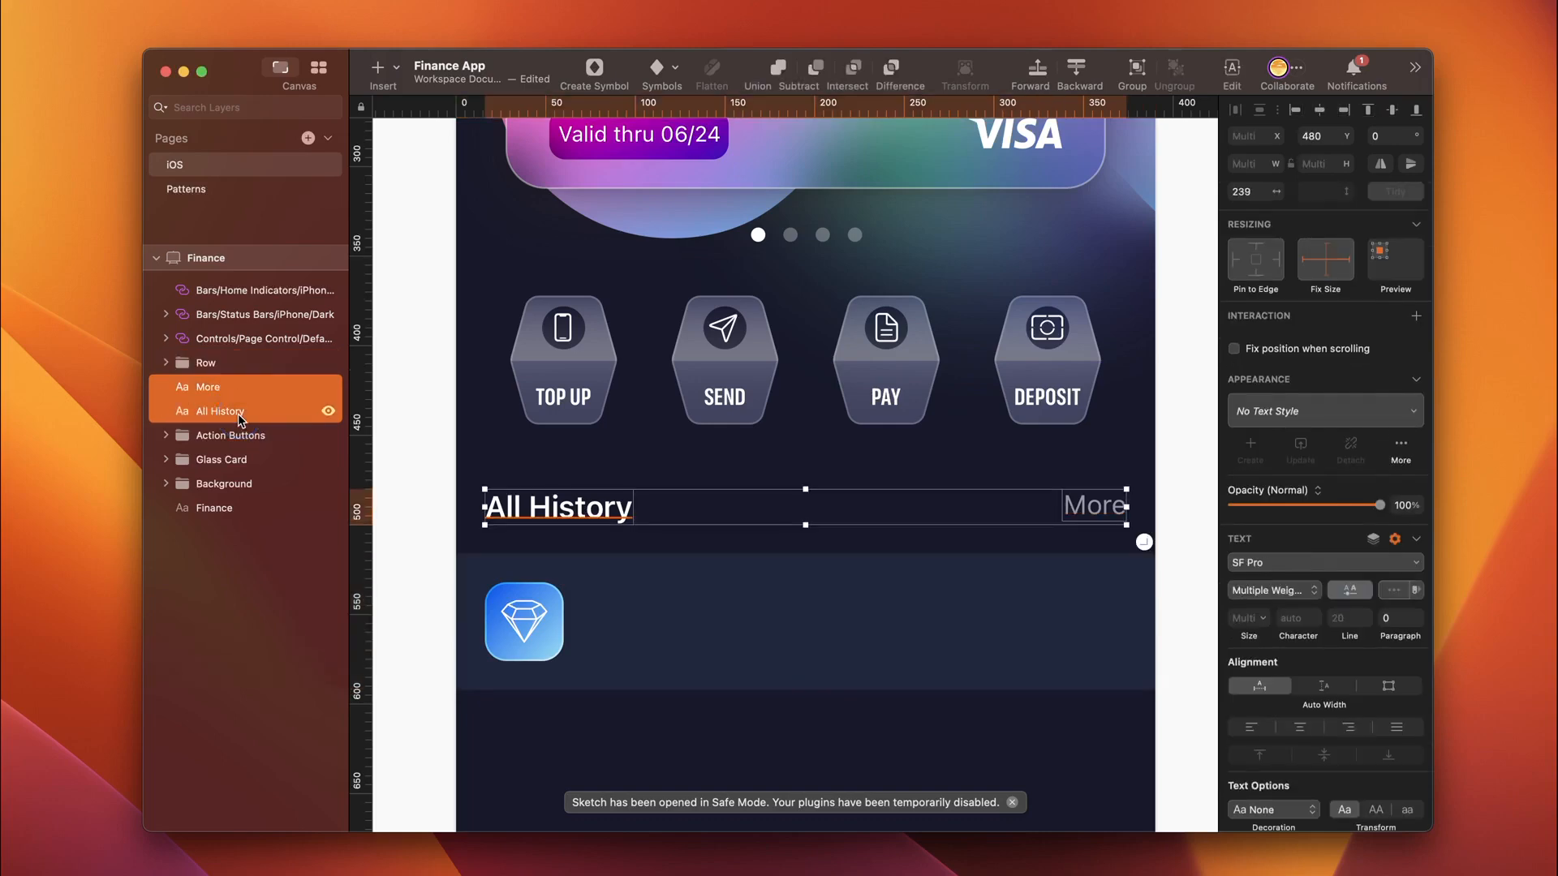
pyautogui.press('super+g')
pyautogui.doubleClick(231, 394)
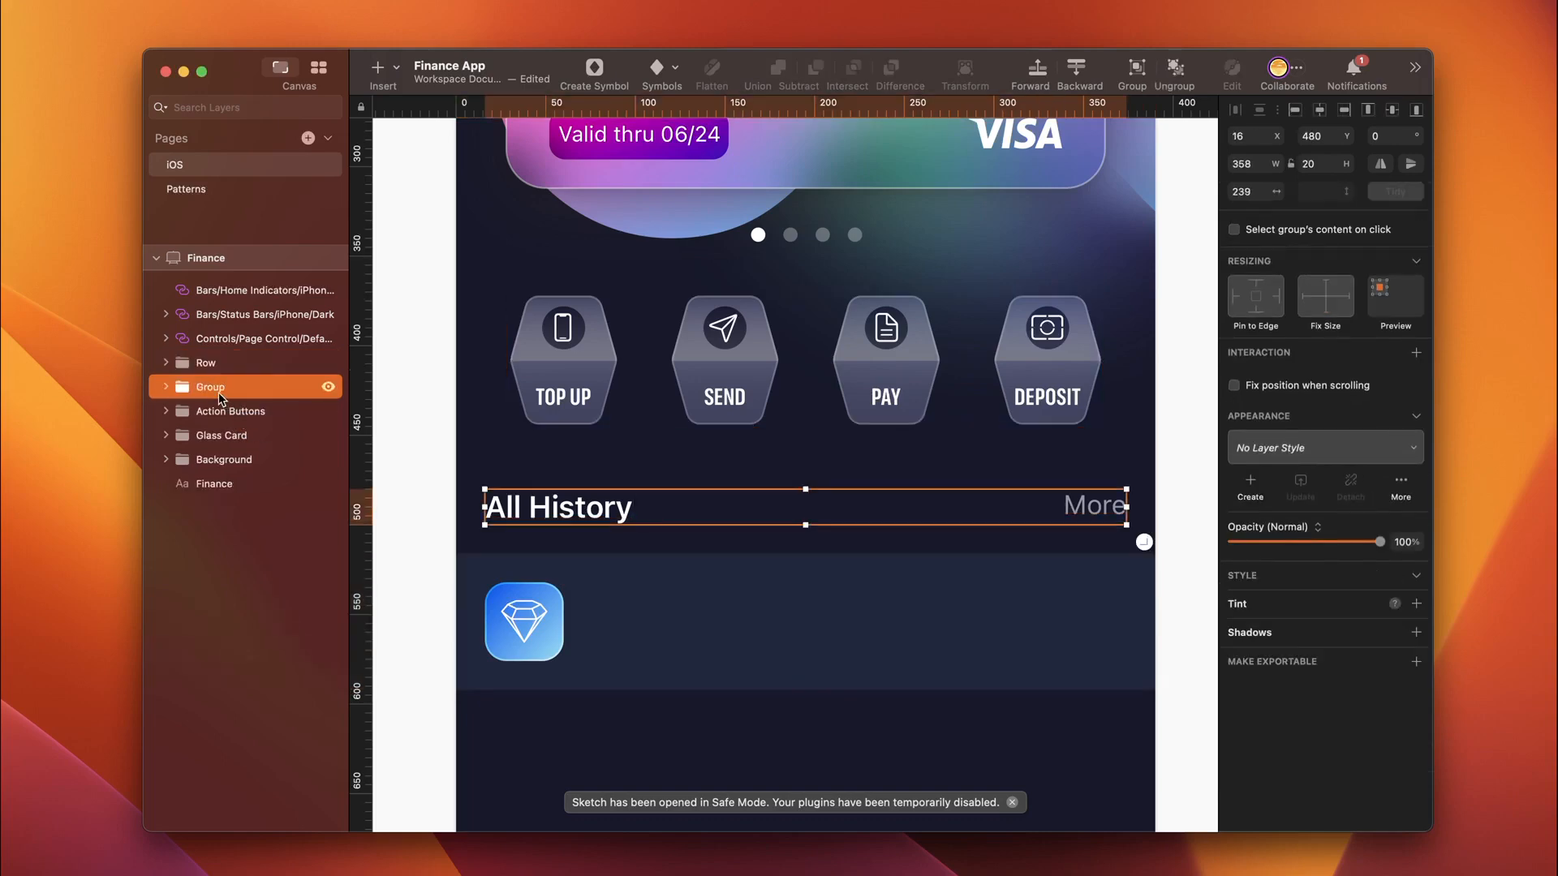
pyautogui.write('All History')
# Step: Add a text layer reading "Sketch Payment" beside the diamond logo inside the Row group
pyautogui.click(180, 364)
pyautogui.click(167, 364)
pyautogui.click(219, 411)
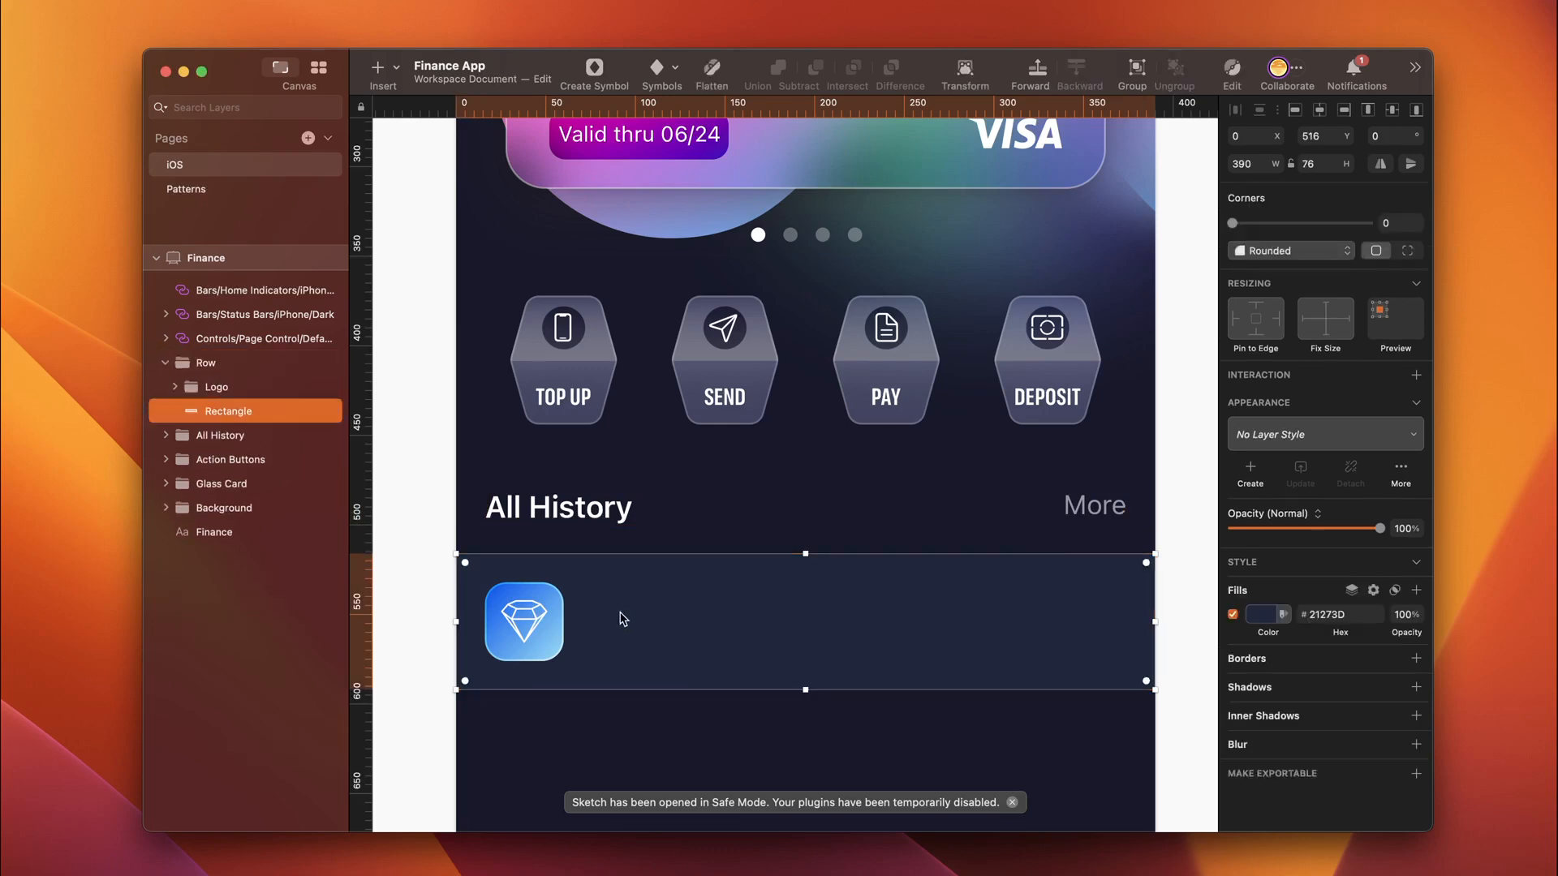
pyautogui.press('alt')
pyautogui.click(633, 603)
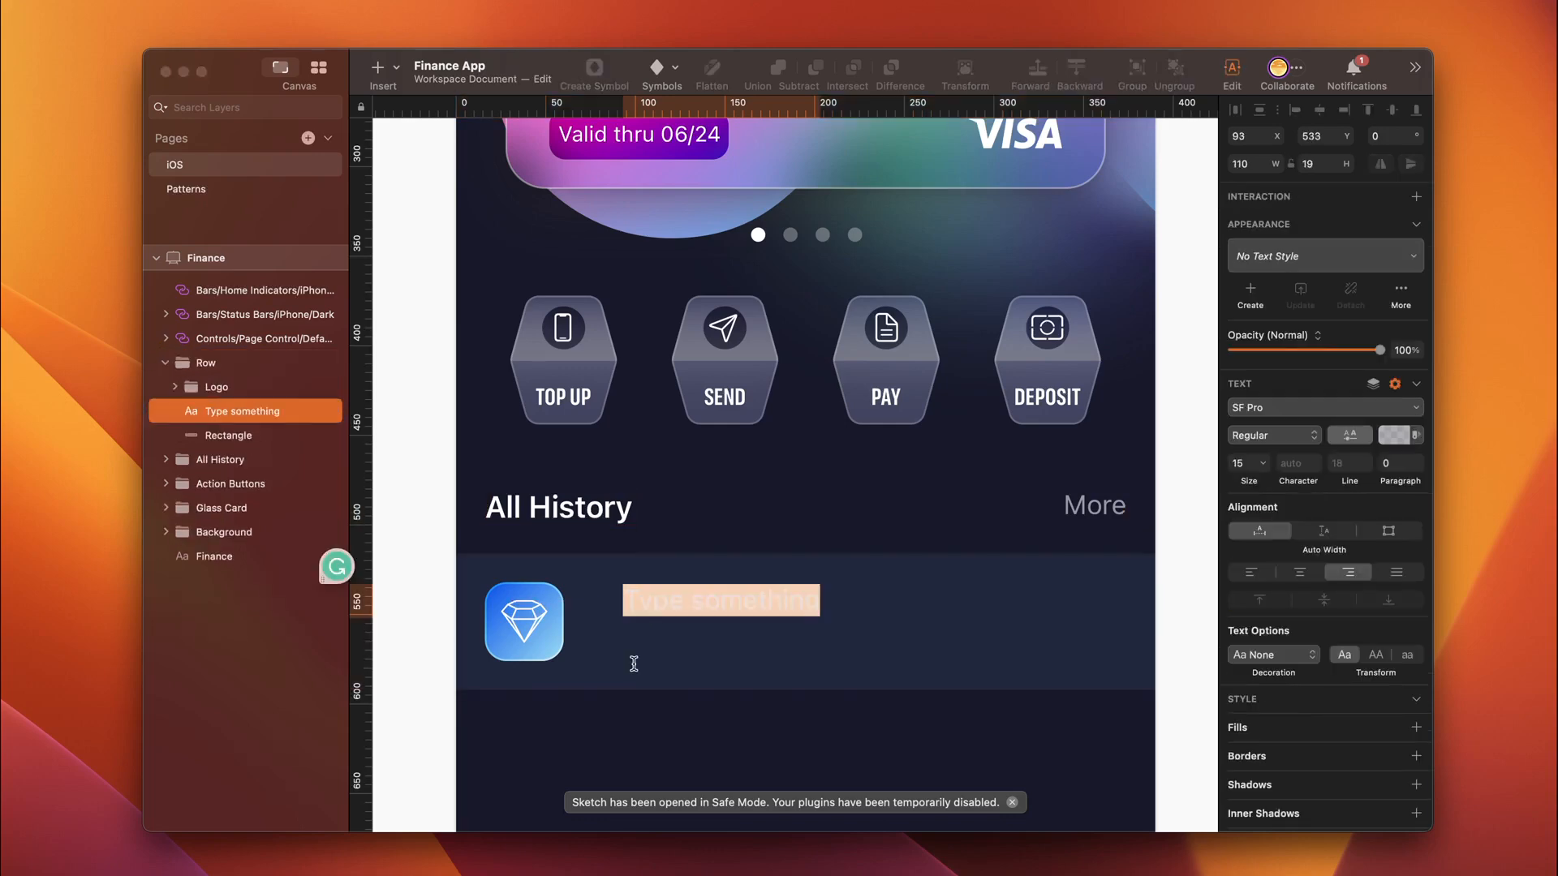
pyautogui.write('Sketch Payment')
pyautogui.press('Escape')
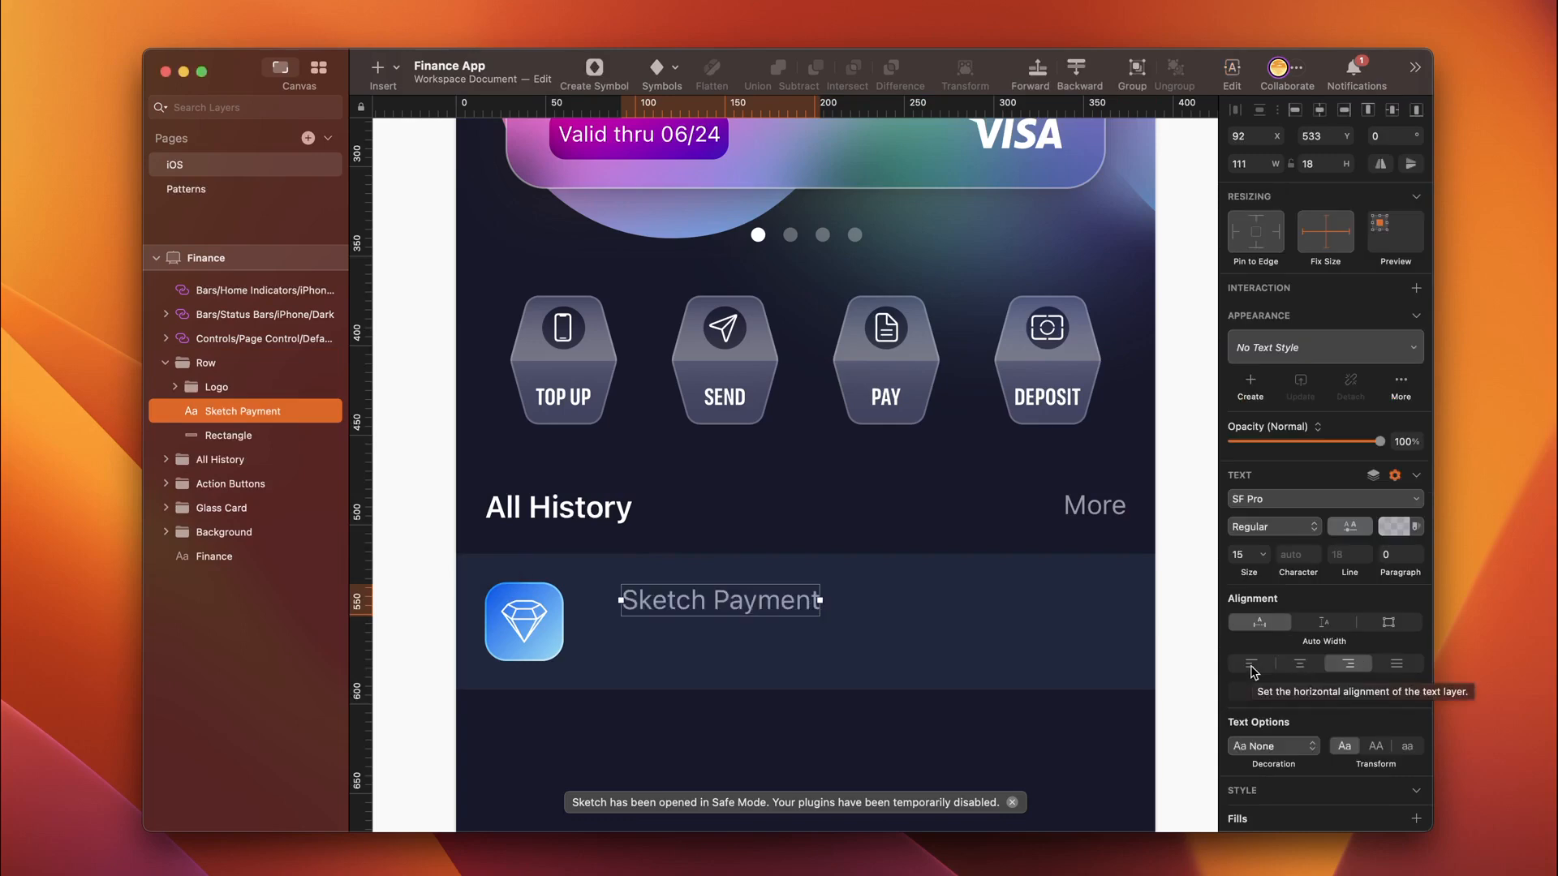
# Step: Set the Sketch Payment text to Semibold, size 17, with left alignment
pyautogui.click(1275, 524)
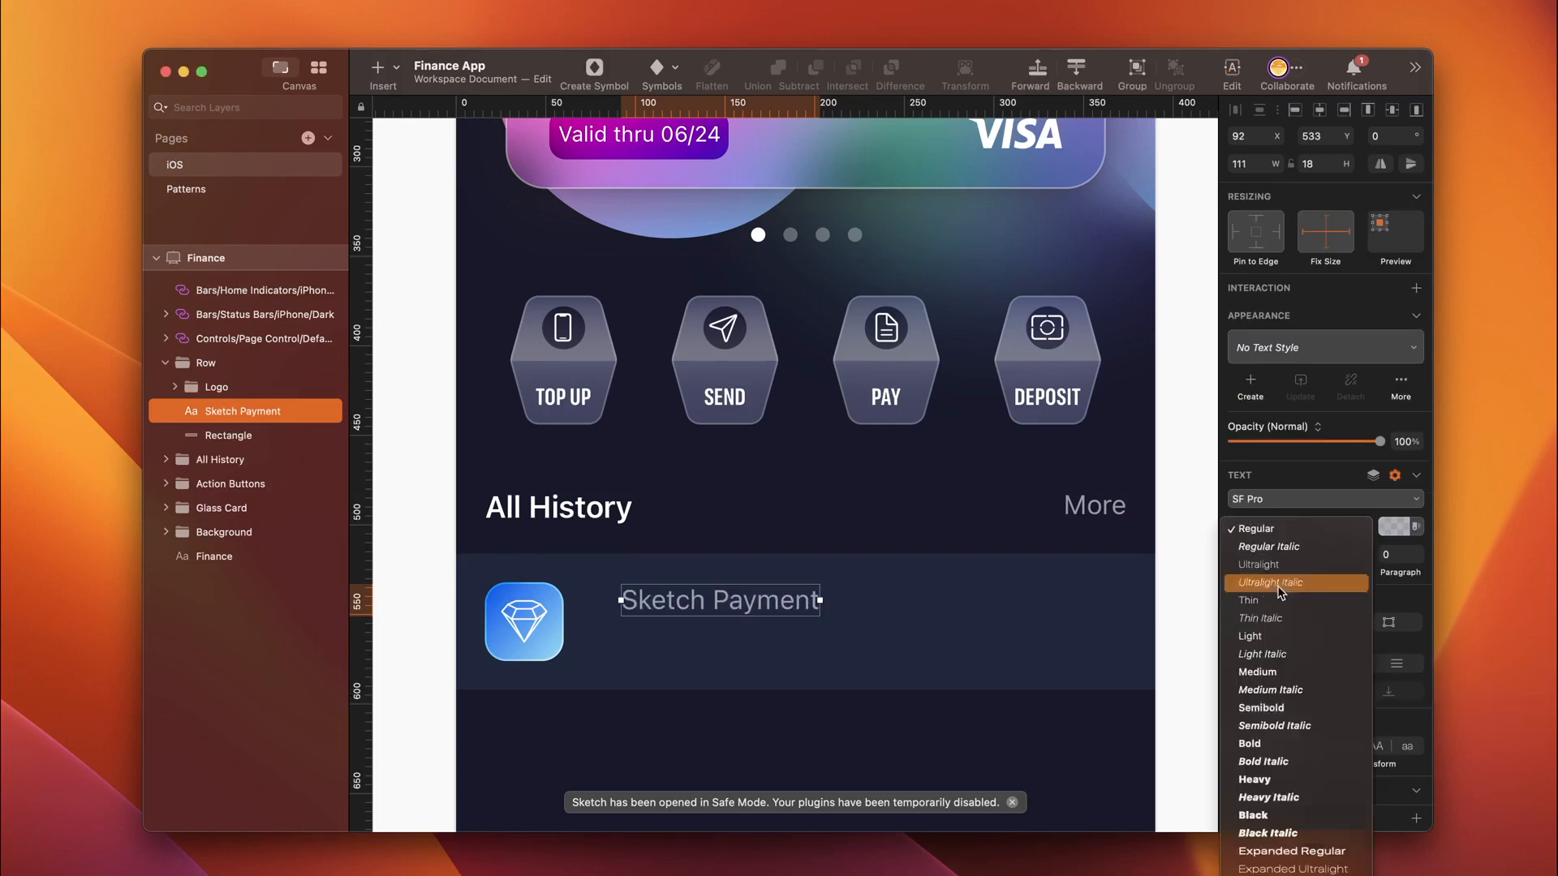
pyautogui.click(1271, 708)
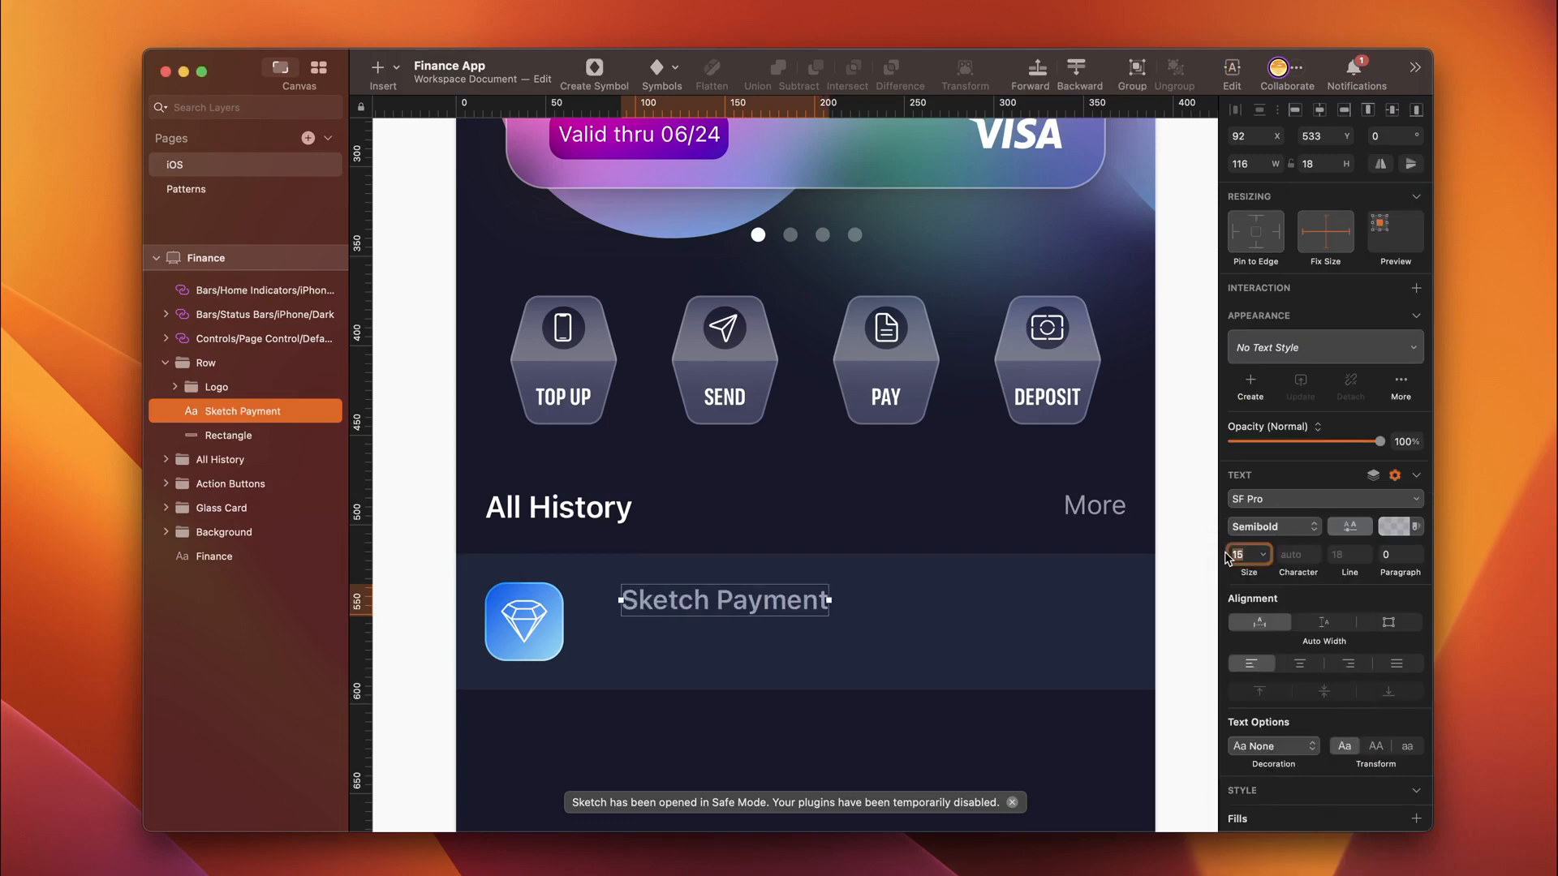
pyautogui.write('1')
pyautogui.press('Return')
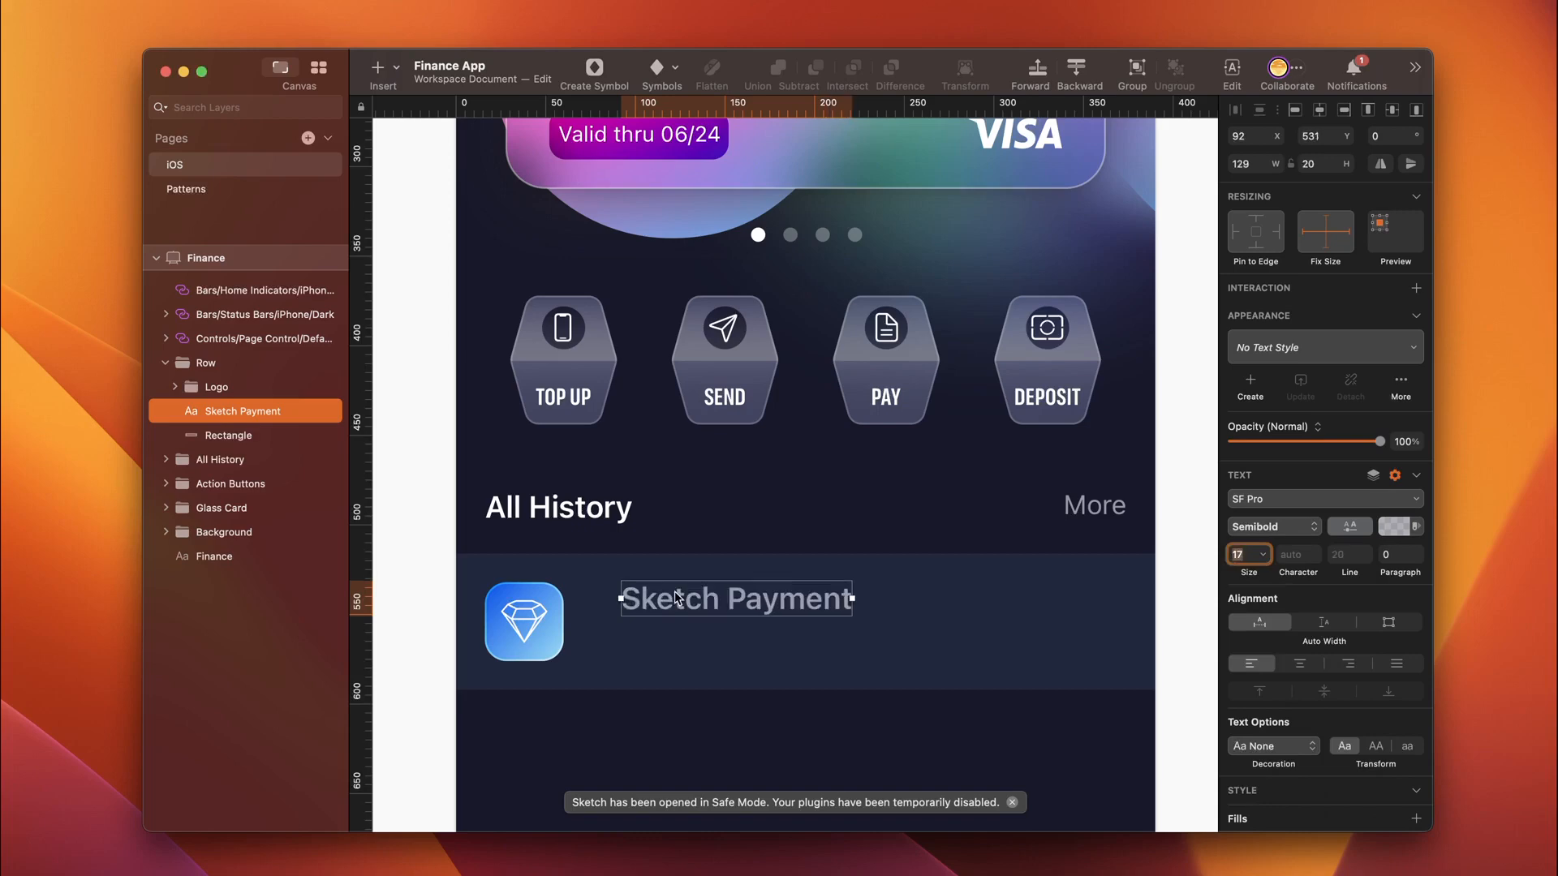
# Step: Position the Sketch Payment text at X 76, Y 532 and colour it fully opaque white, FFFFFF
pyautogui.press('alt')
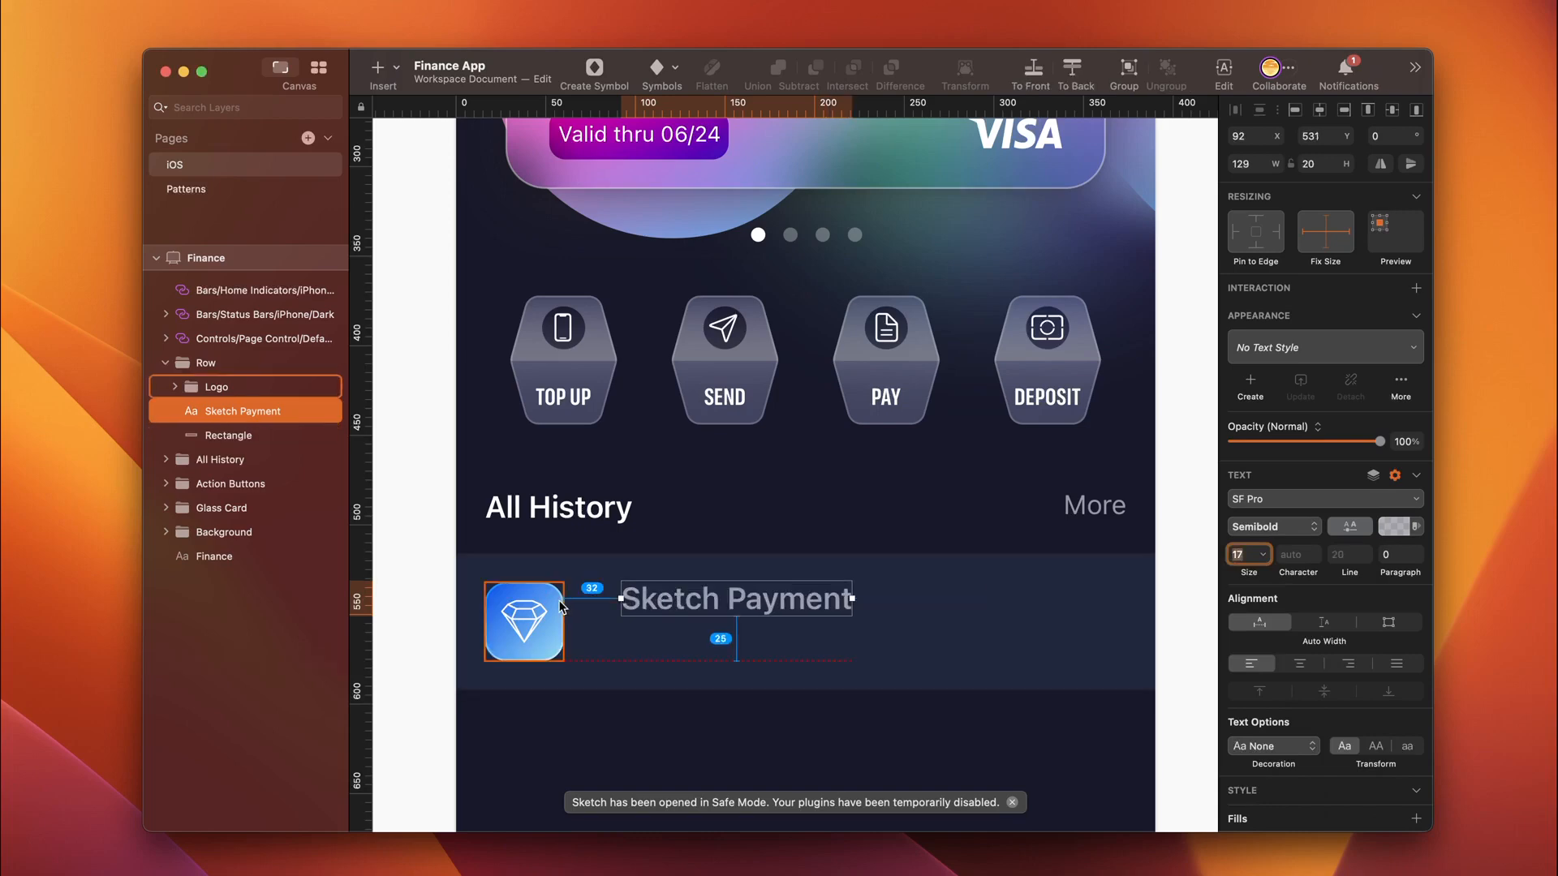
pyautogui.moveTo(633, 599); pyautogui.dragTo(604, 598)
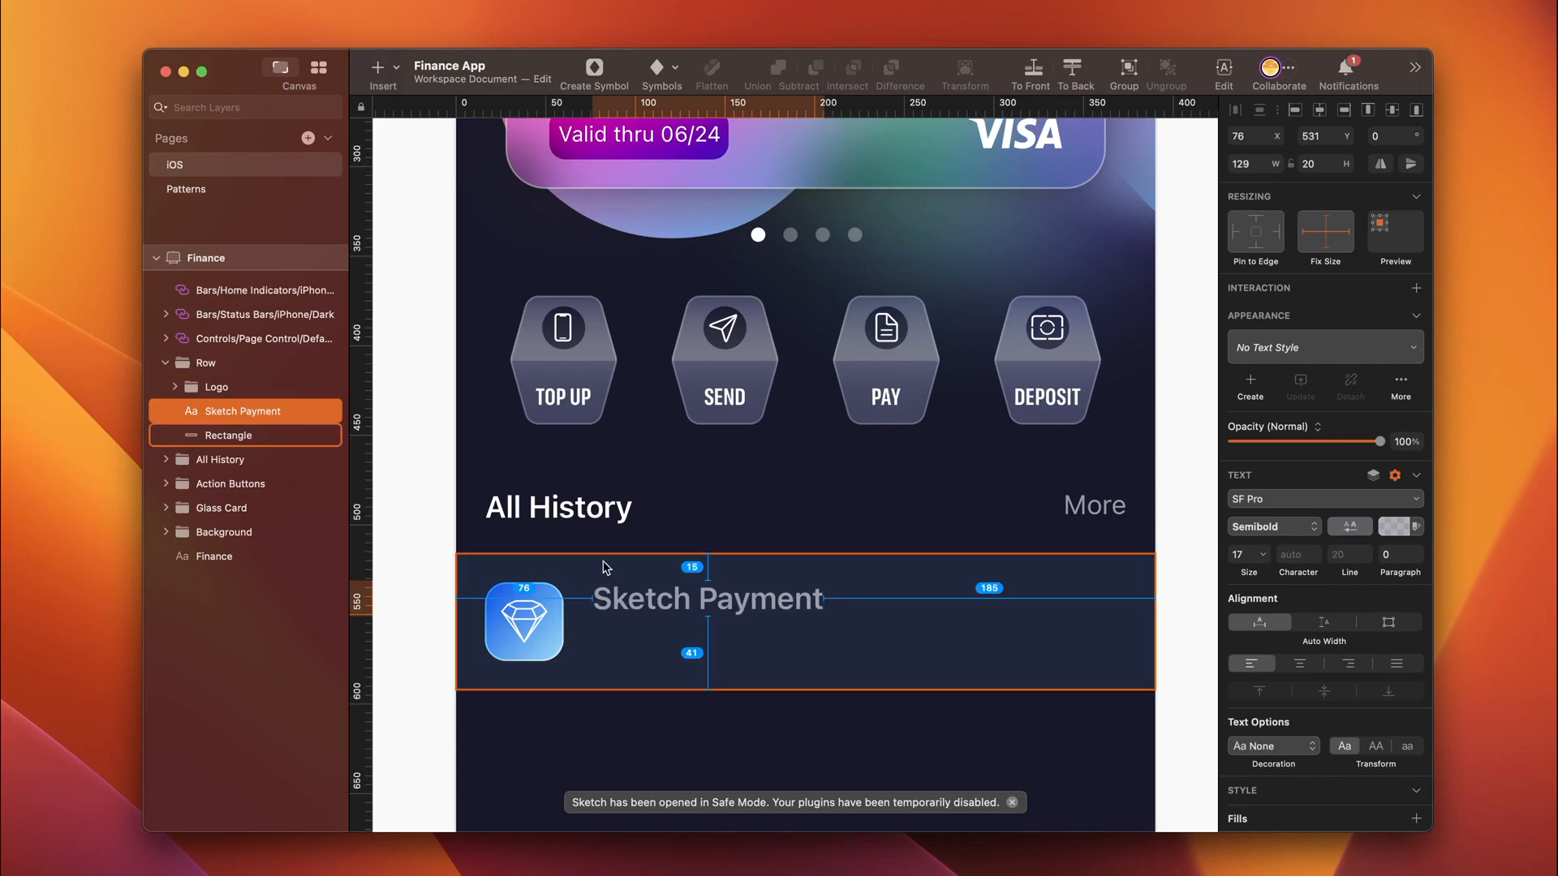
pyautogui.press('Down')
pyautogui.click(1395, 527)
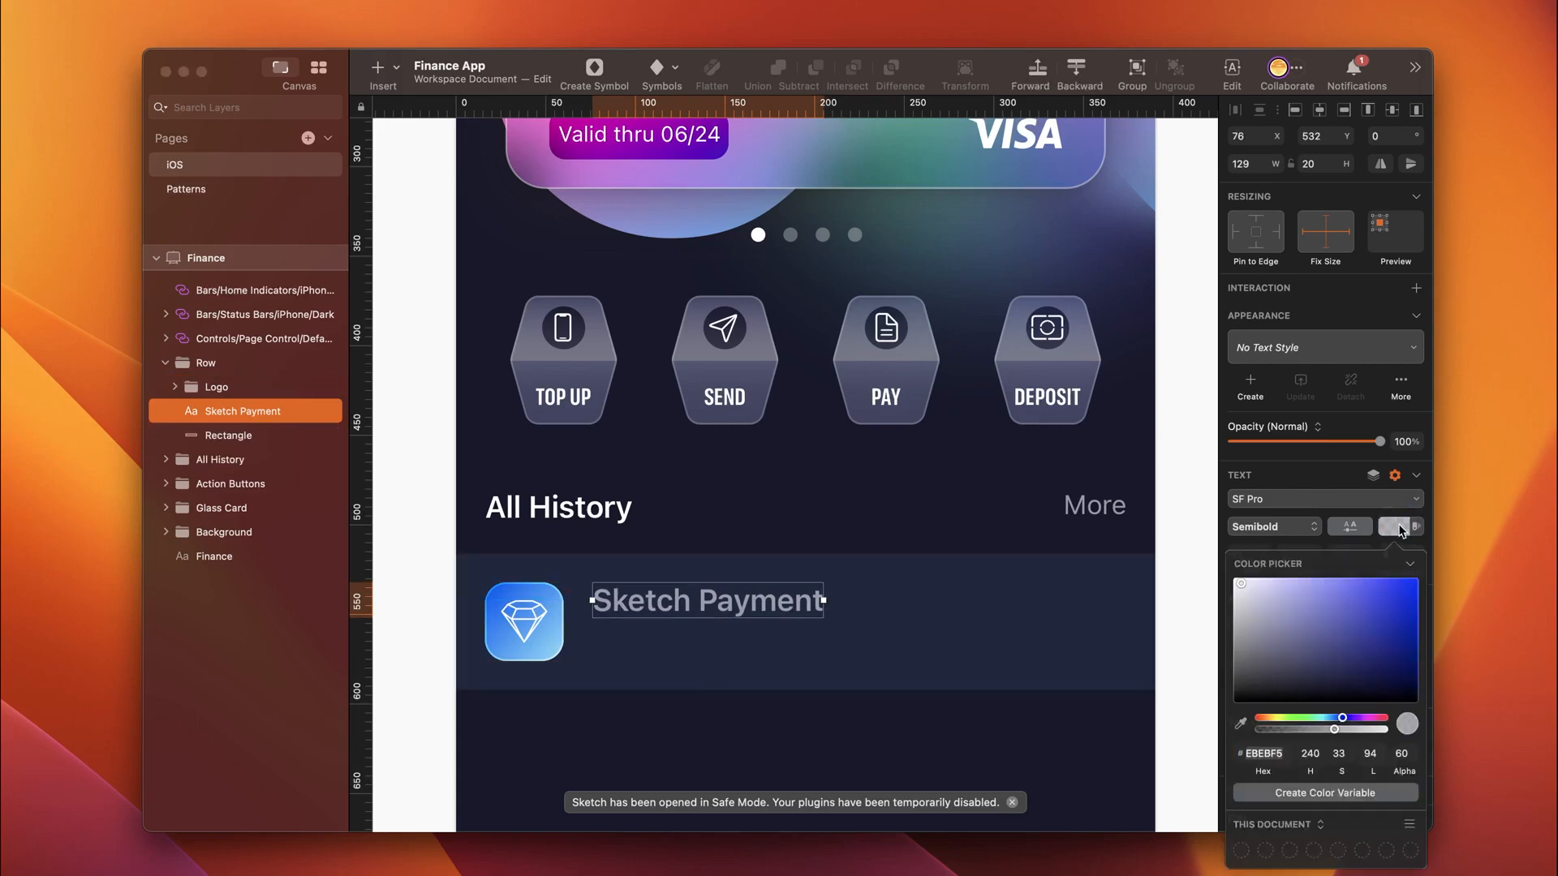
pyautogui.moveTo(1331, 730); pyautogui.dragTo(1402, 729)
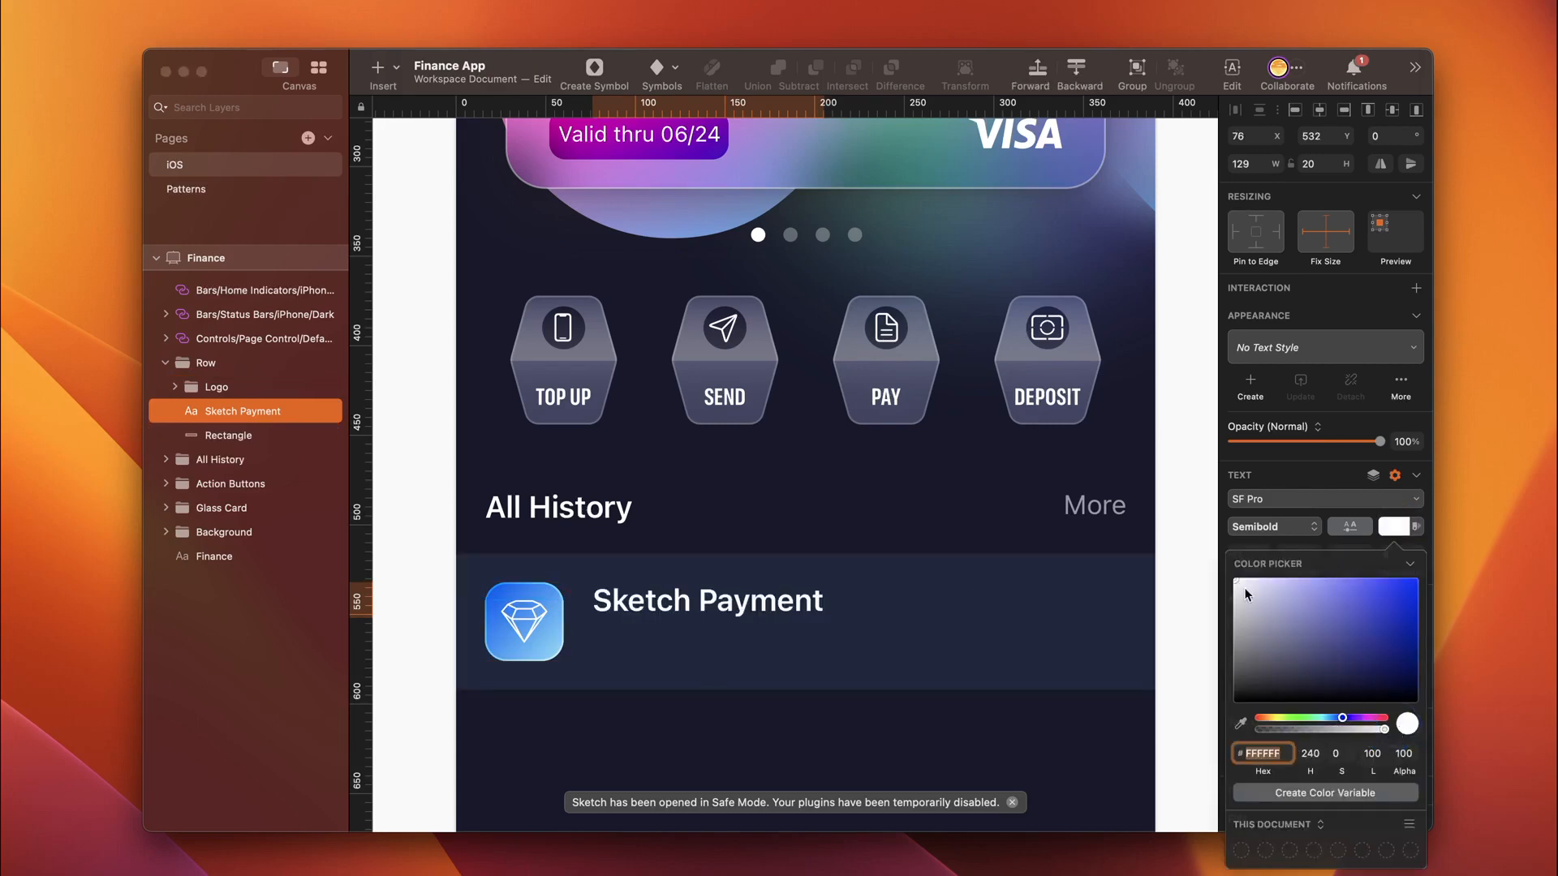
# Step: Duplicate the Sketch Payment text 20 px lower and set the copy to Regular, size 13
pyautogui.click(755, 613)
pyautogui.press('super+d')
pyautogui.hotkey('shift', 'Down')
pyautogui.hotkey('shift', 'Down')
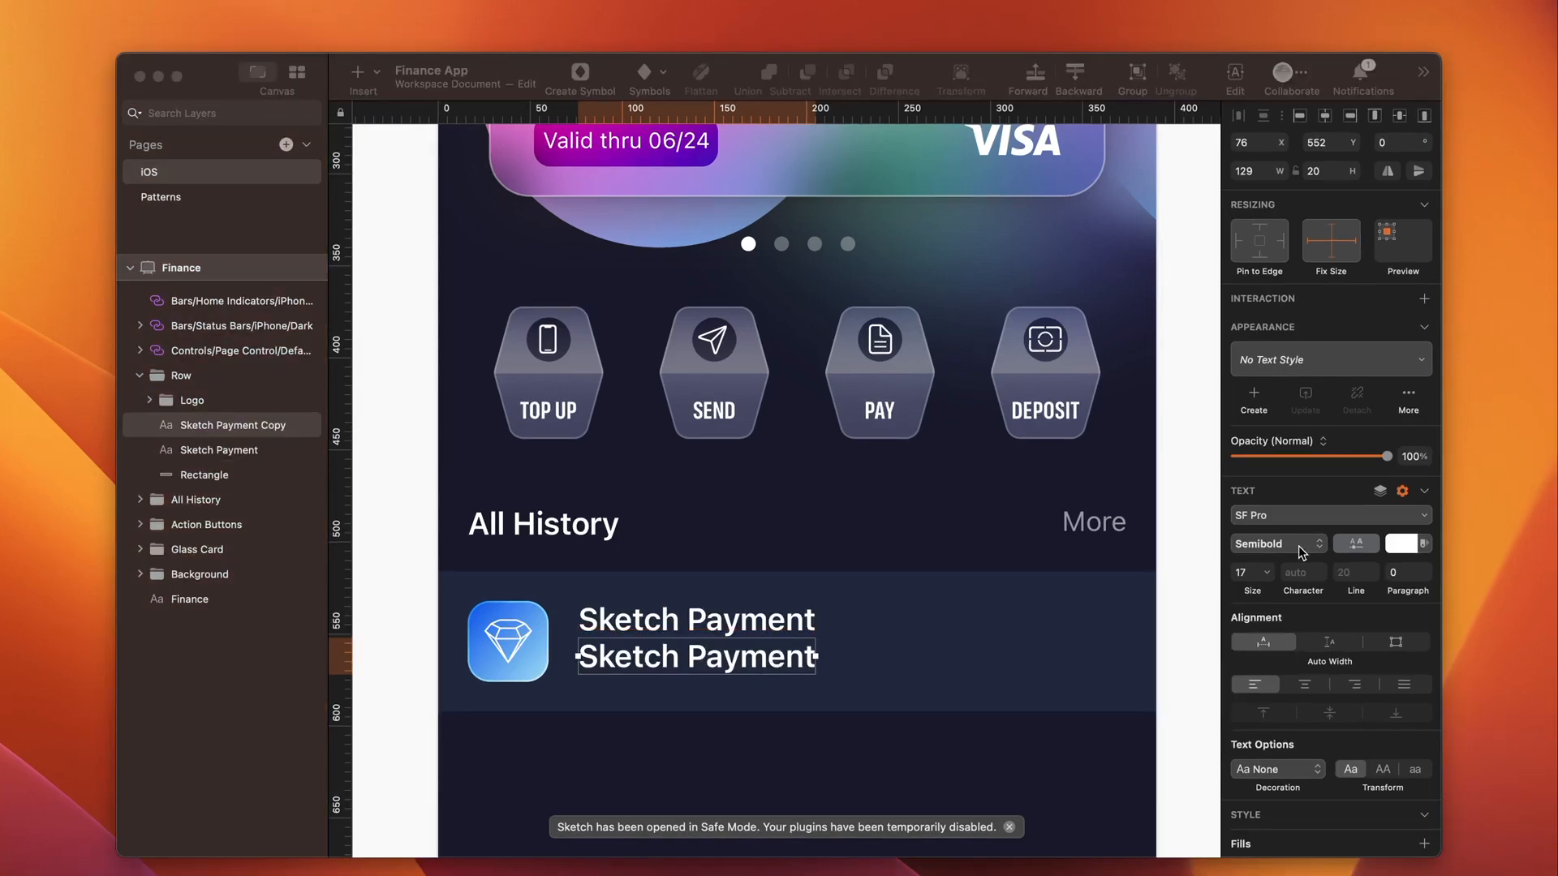
pyautogui.click(1298, 545)
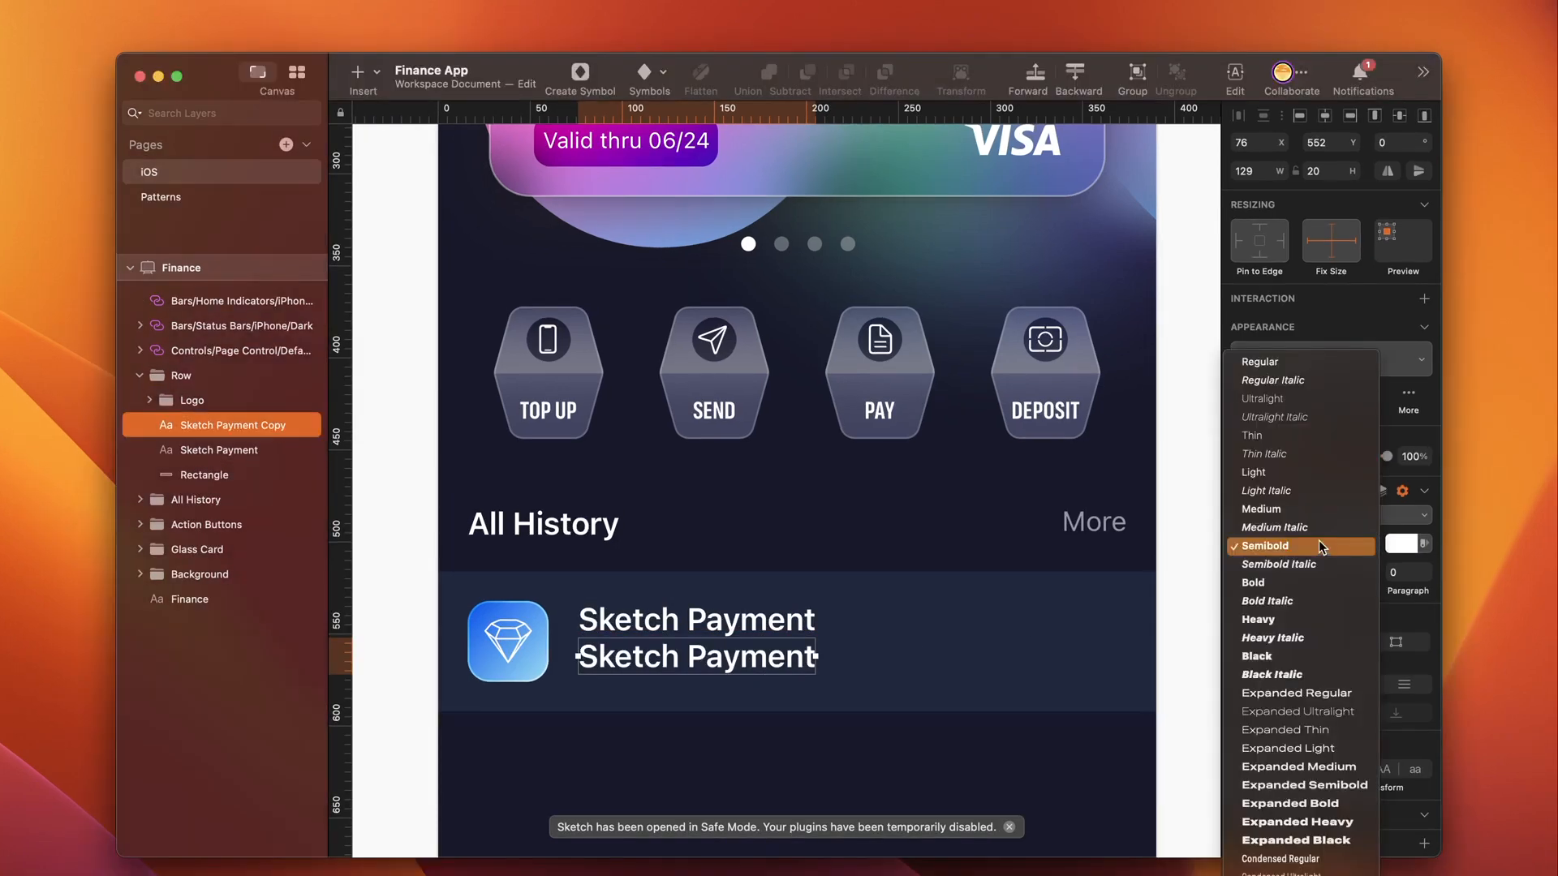
pyautogui.click(1298, 362)
pyautogui.click(1241, 572)
pyautogui.write('13')
pyautogui.press('Return')
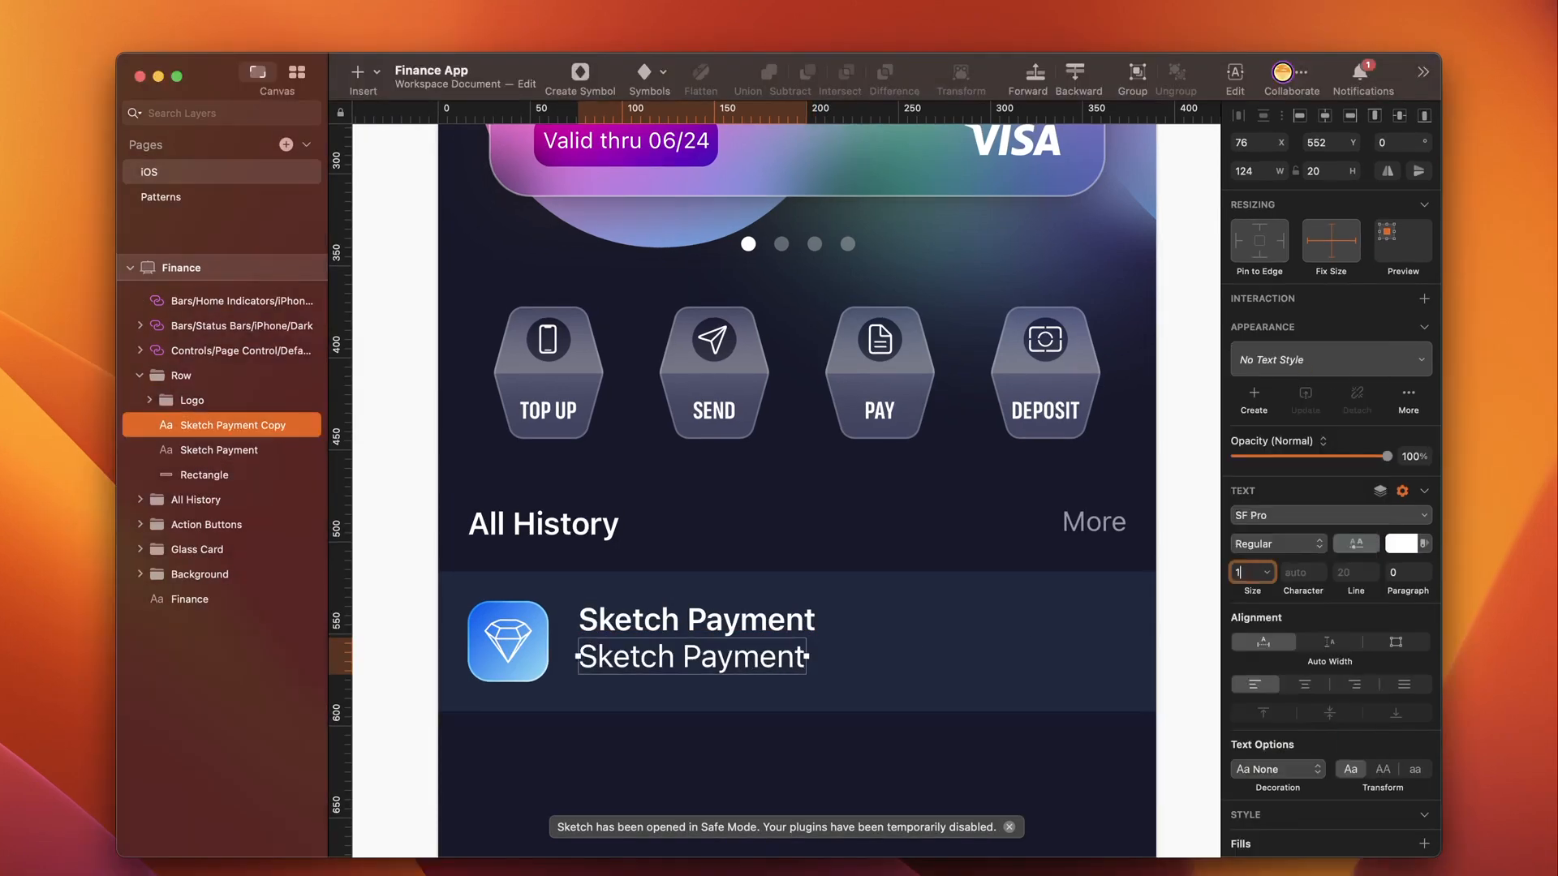
# Step: Colour the smaller copied text EBEBF5 with 60 alpha
pyautogui.click(1402, 544)
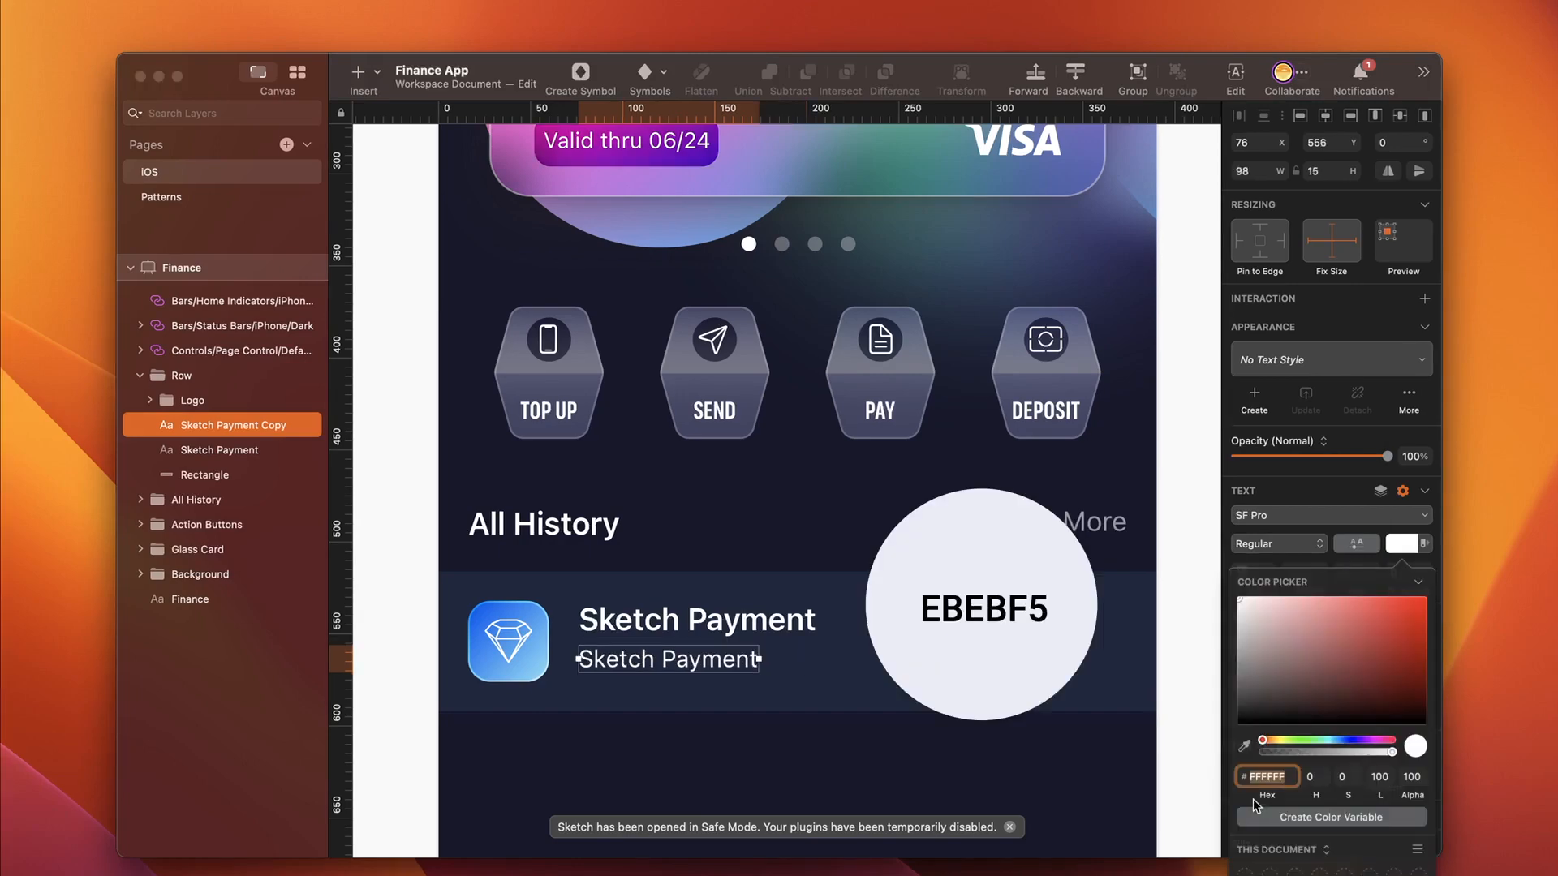
pyautogui.write('ebebf5')
pyautogui.click(1428, 775)
pyautogui.write('60')
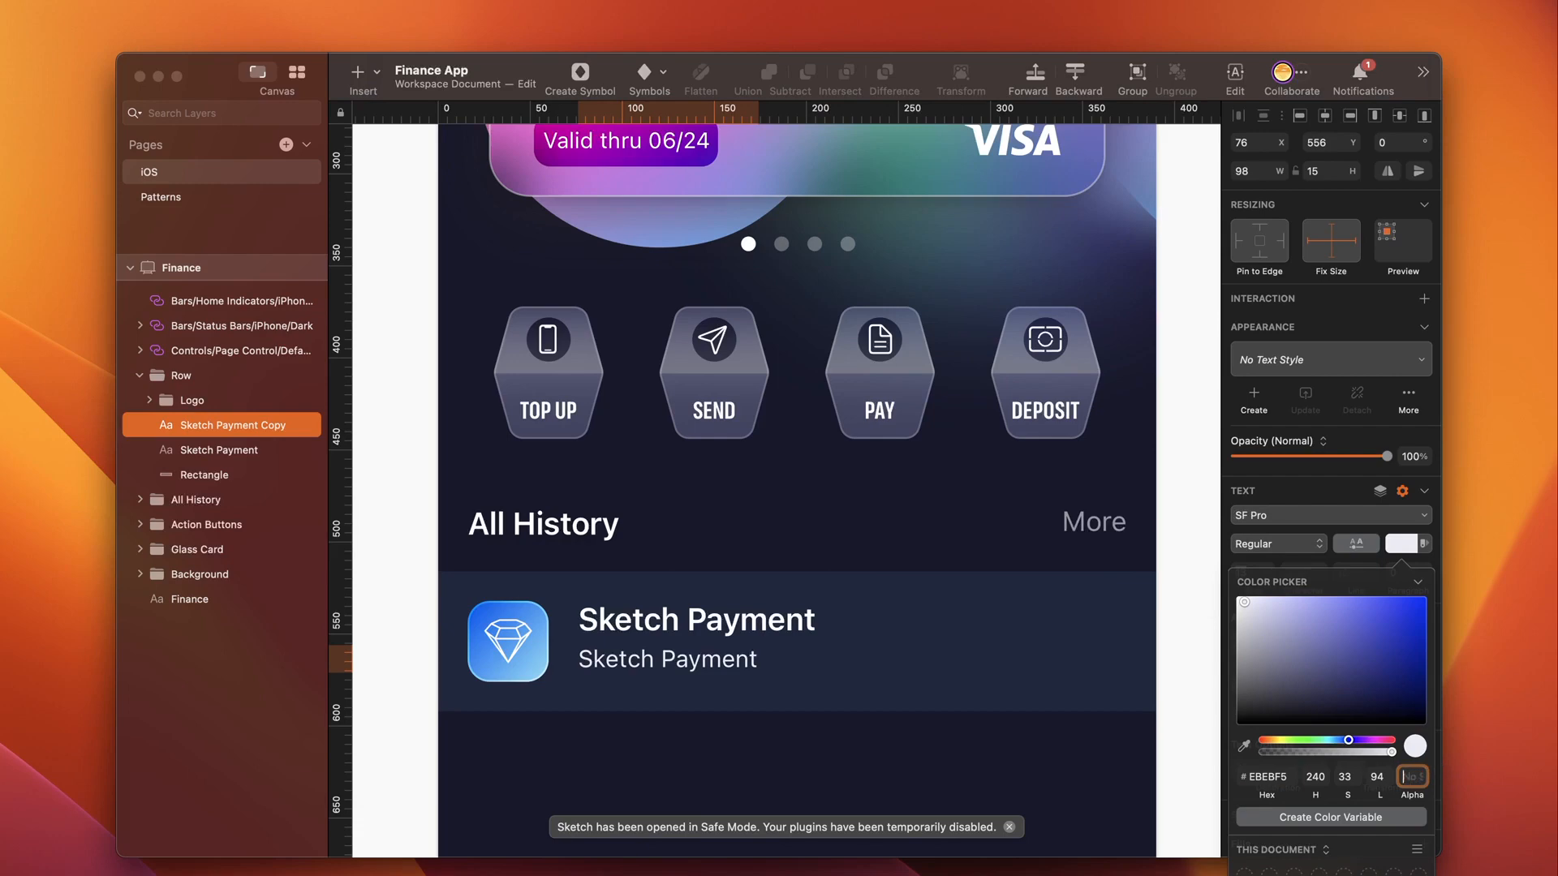
pyautogui.press('Return')
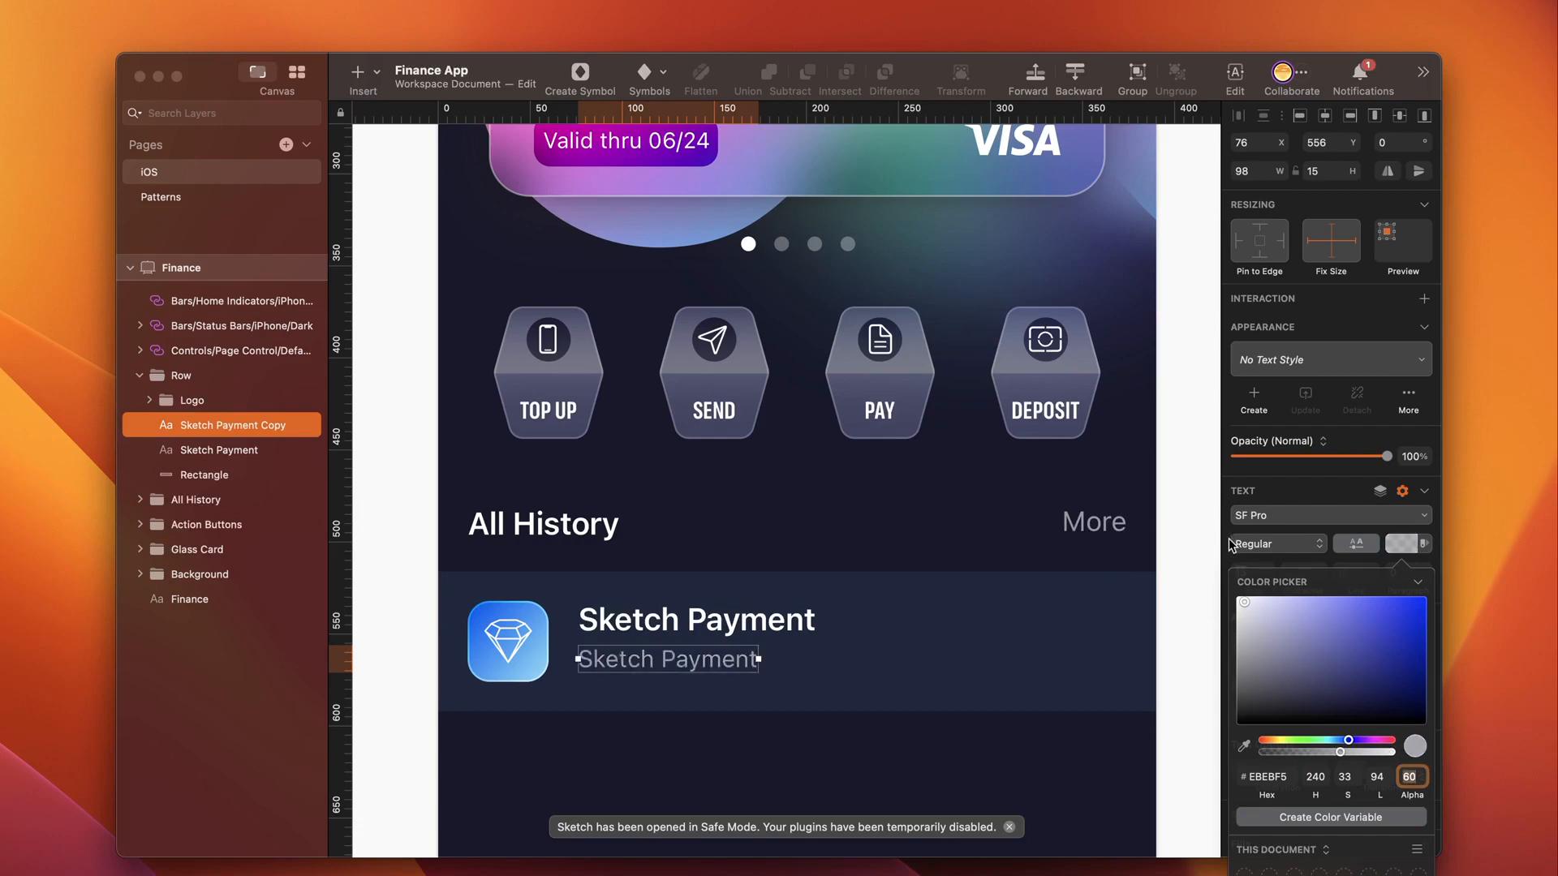
# Step: Replace the smaller text's content with "18 June 2022"
pyautogui.doubleClick(654, 659)
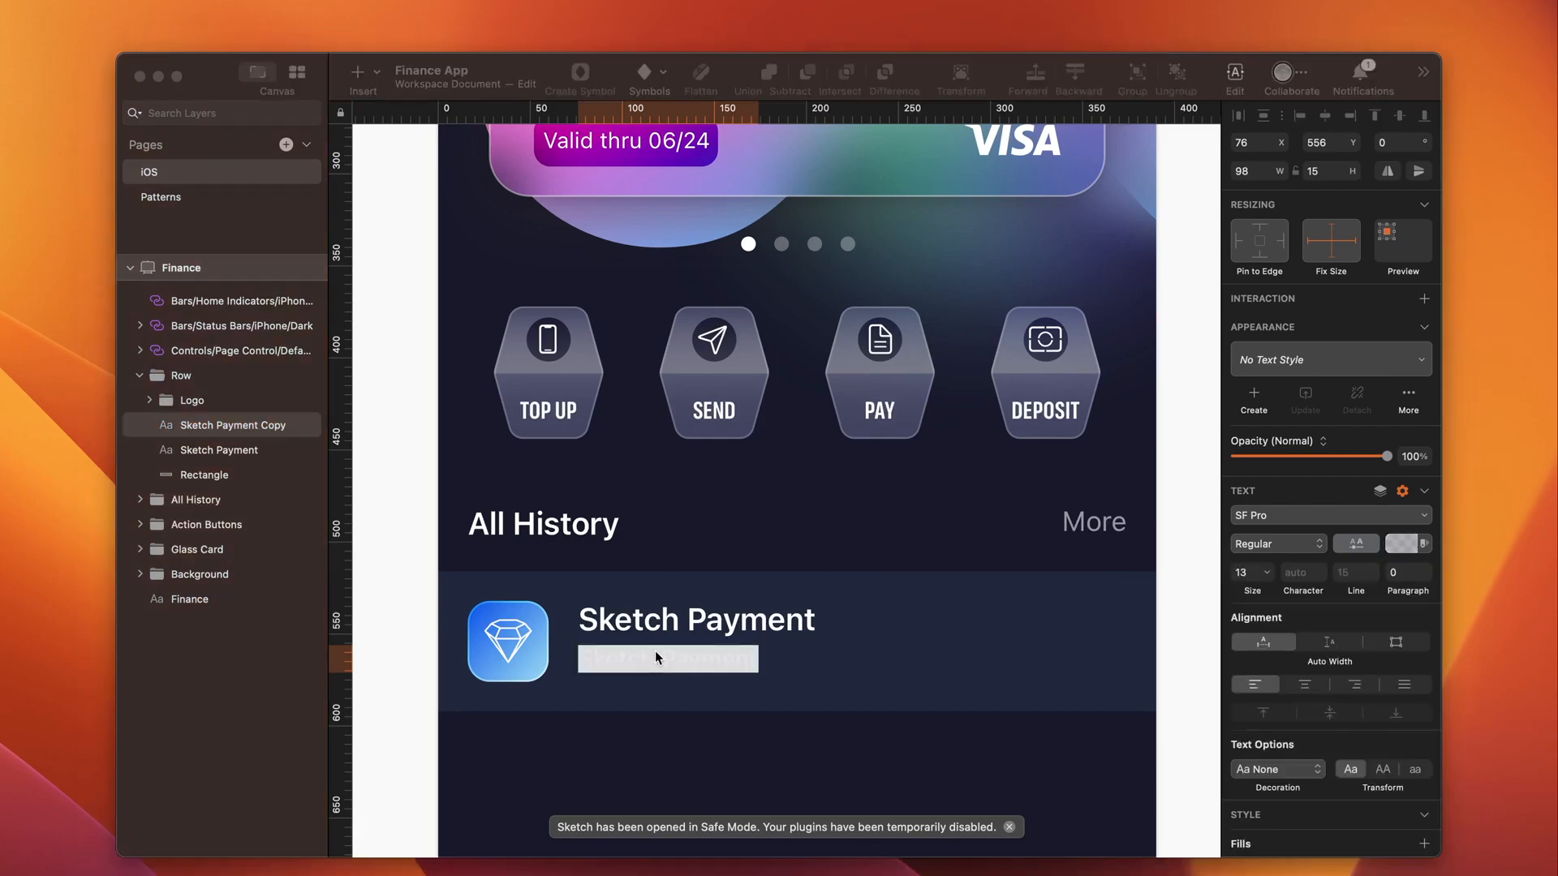
pyautogui.write('18 June 2022')
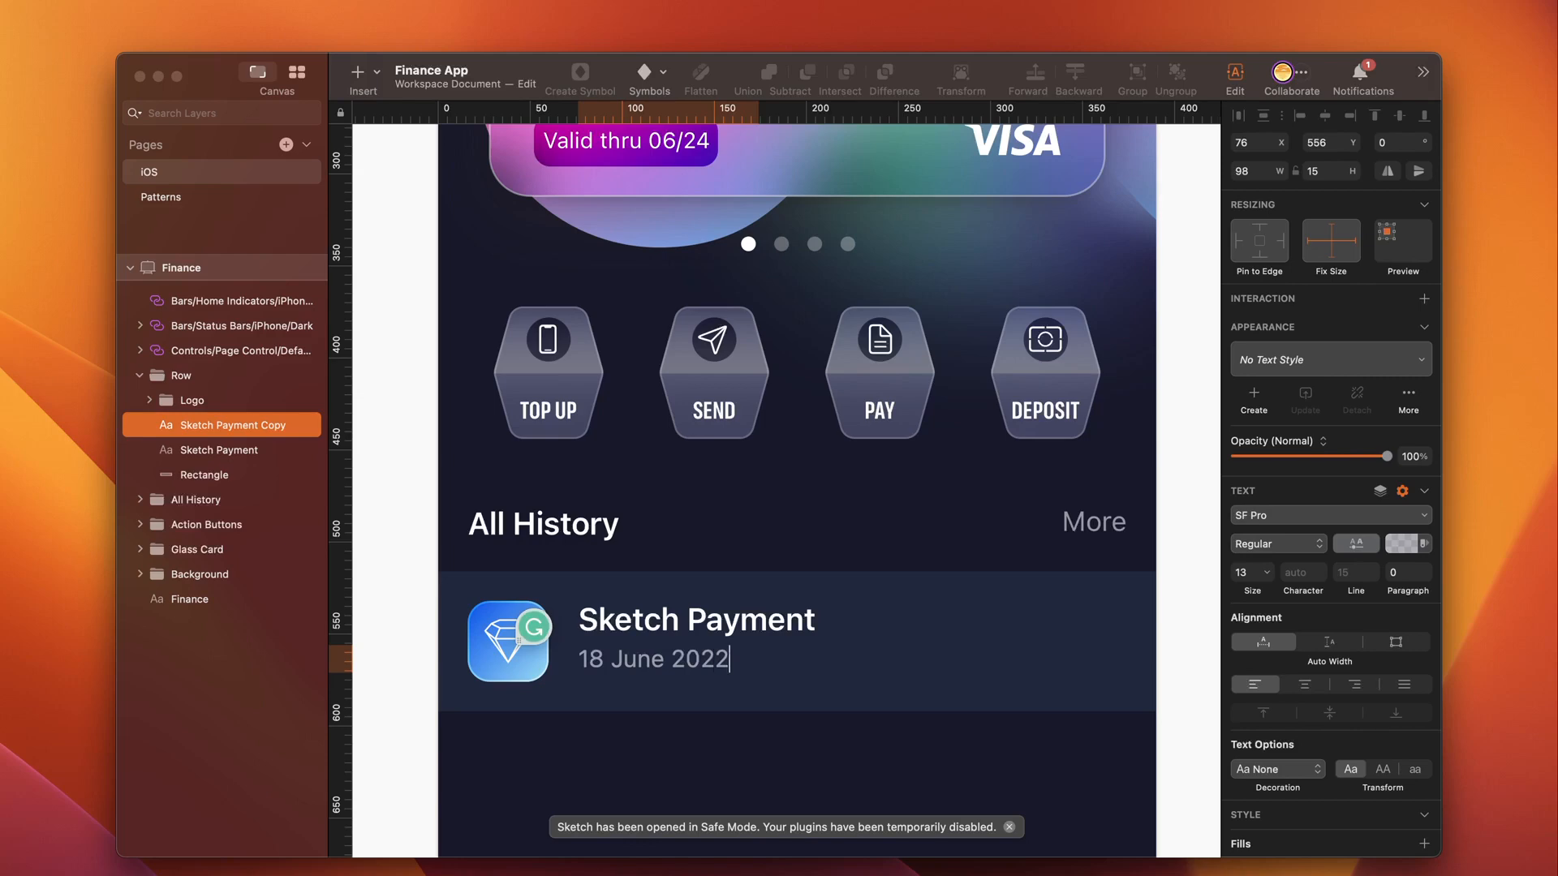
pyautogui.press('Escape')
# Step: Move the date text down 5 px to Y 561 and transform it to uppercase
pyautogui.press('alt')
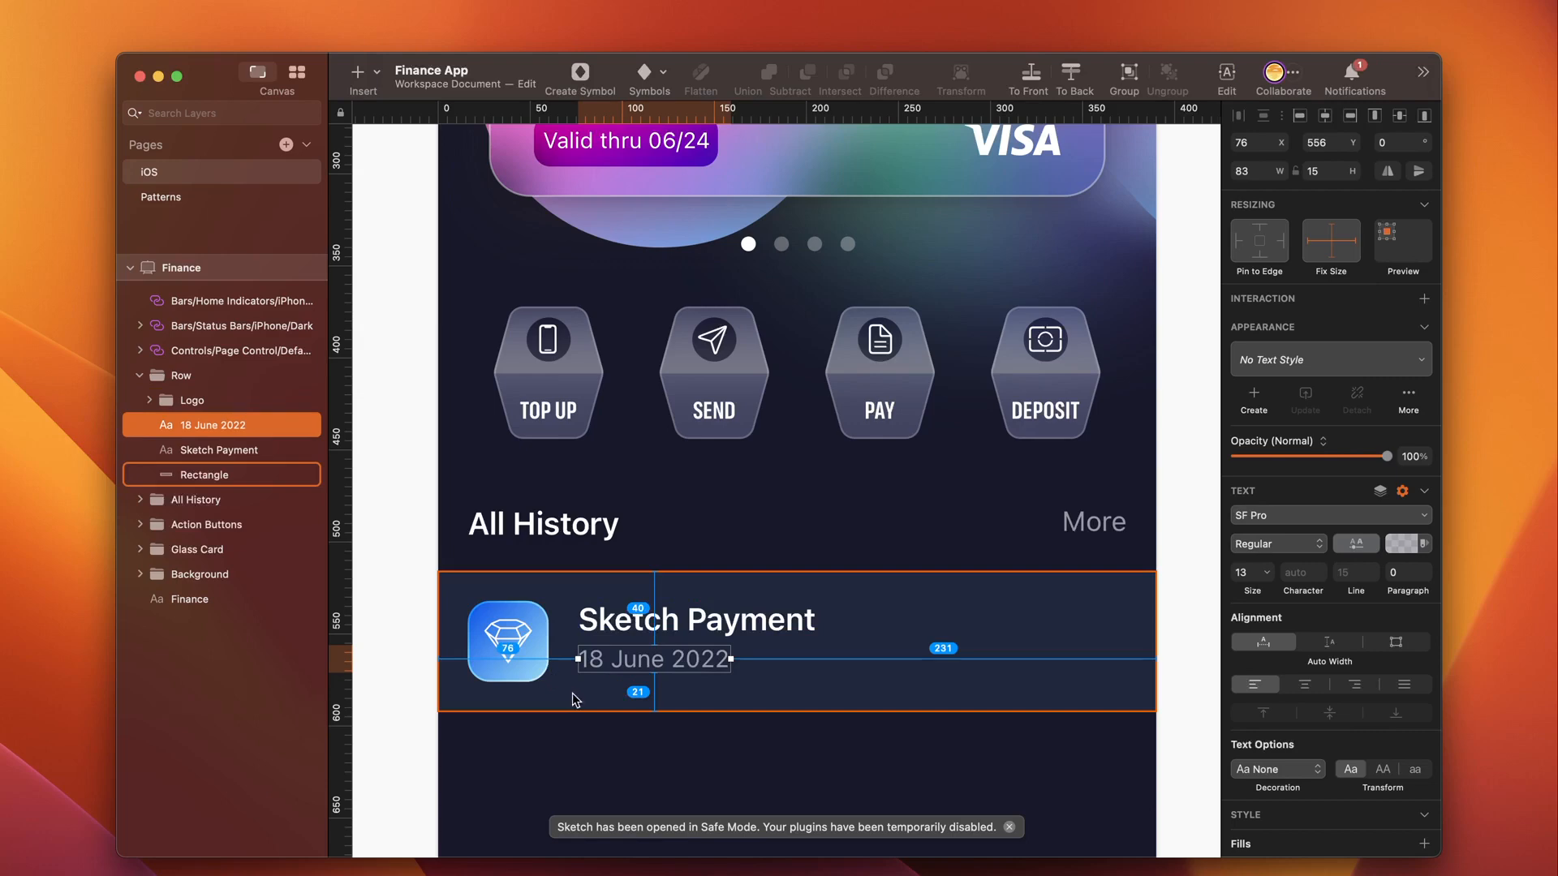
pyautogui.press('Down')
pyautogui.press('Down')
pyautogui.press('Down')
pyautogui.press('Down')
pyautogui.press('Down')
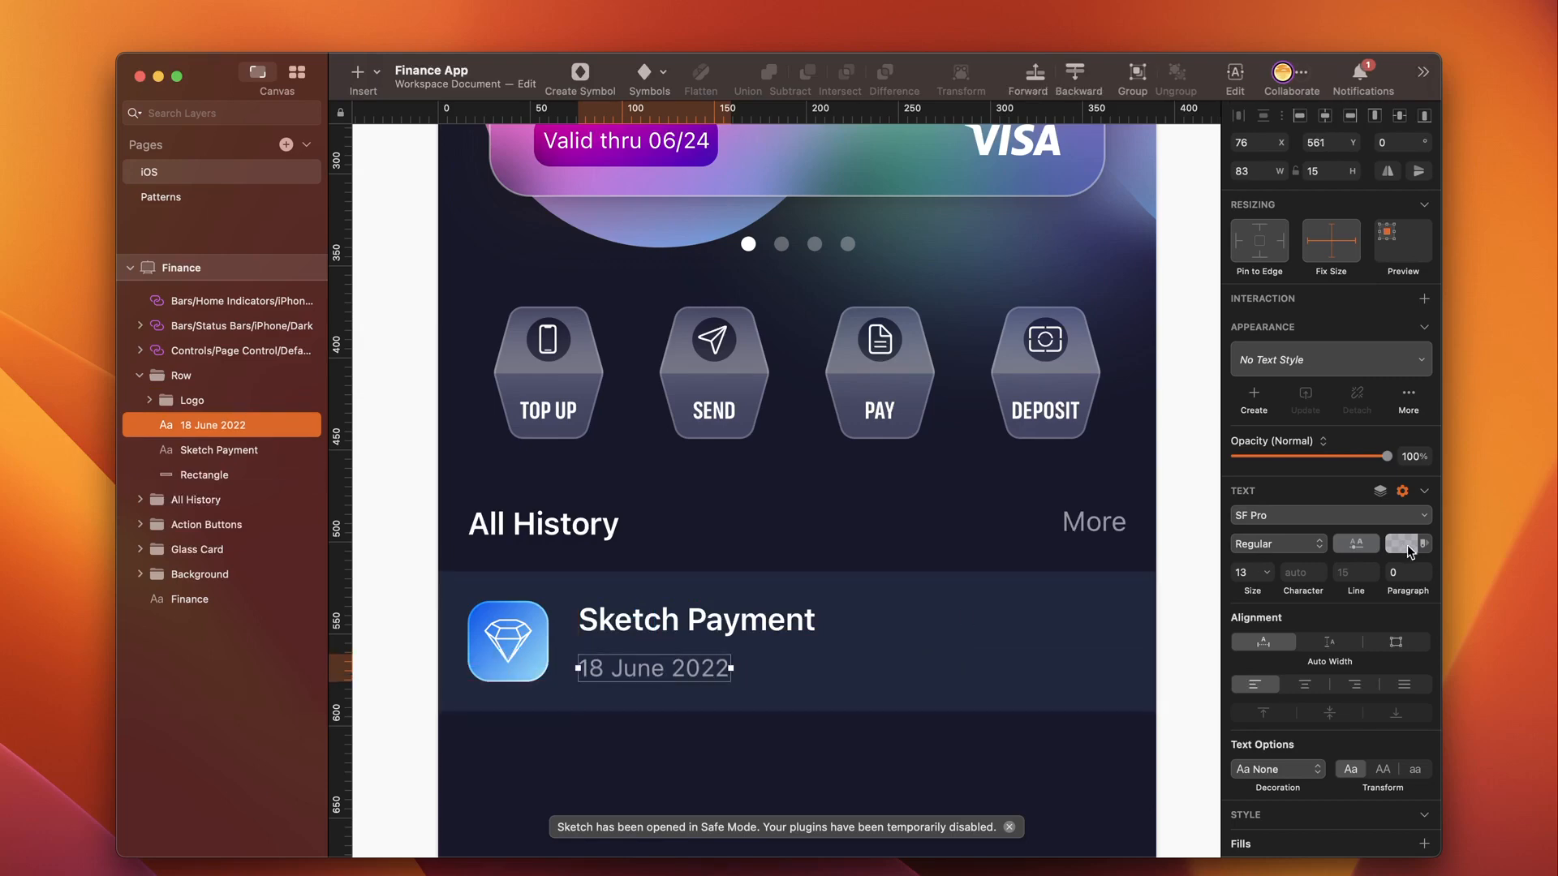
pyautogui.click(1386, 777)
# Step: Move the Sketch Payment title down 2 px to Y 534
pyautogui.click(619, 619)
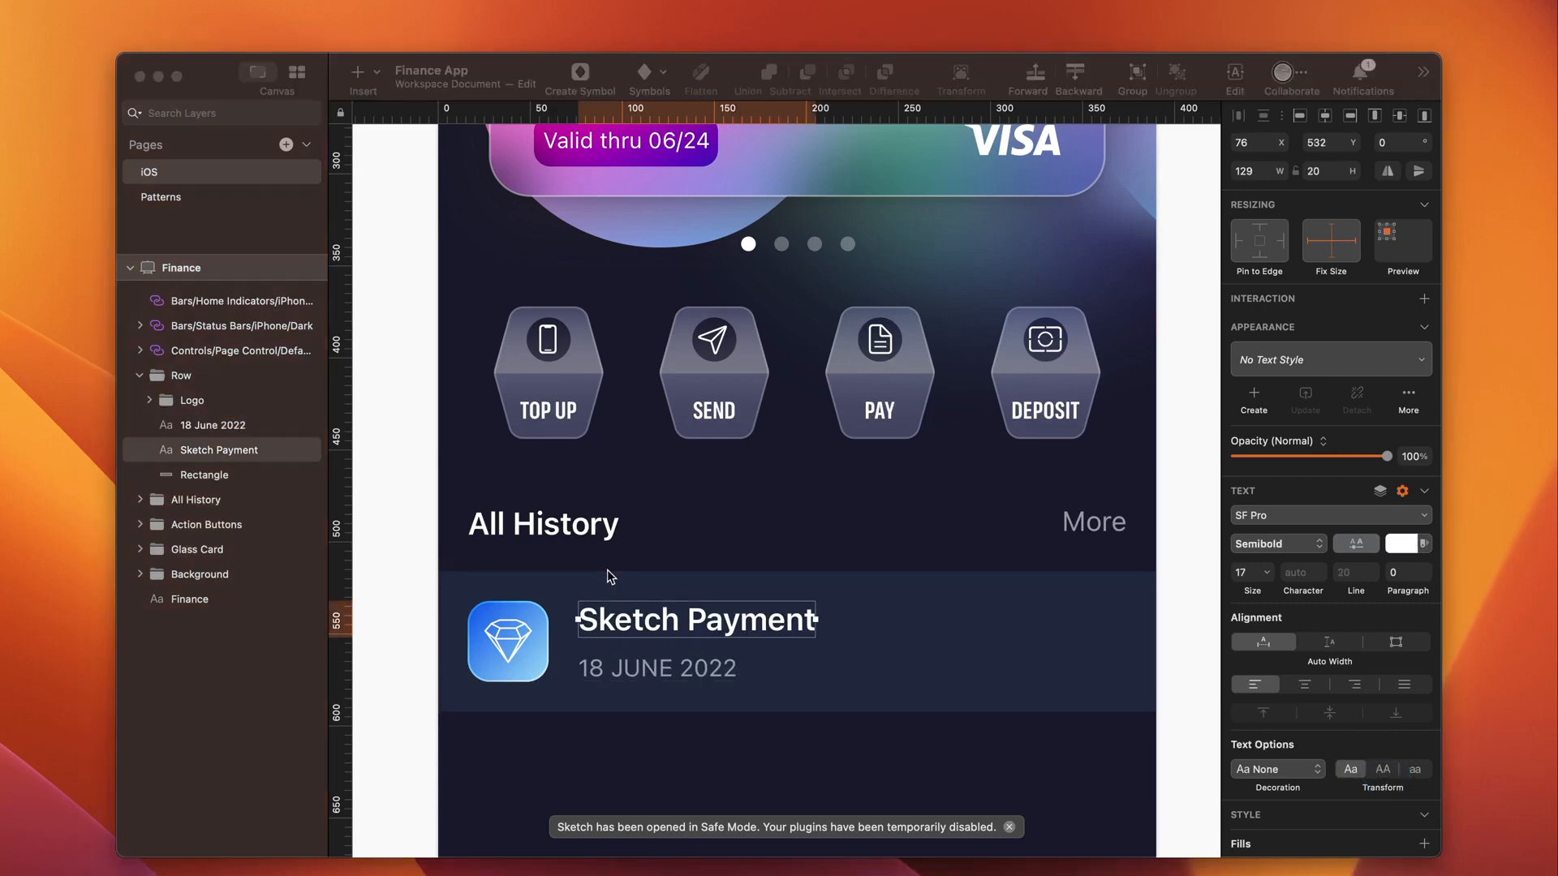
pyautogui.press('Down')
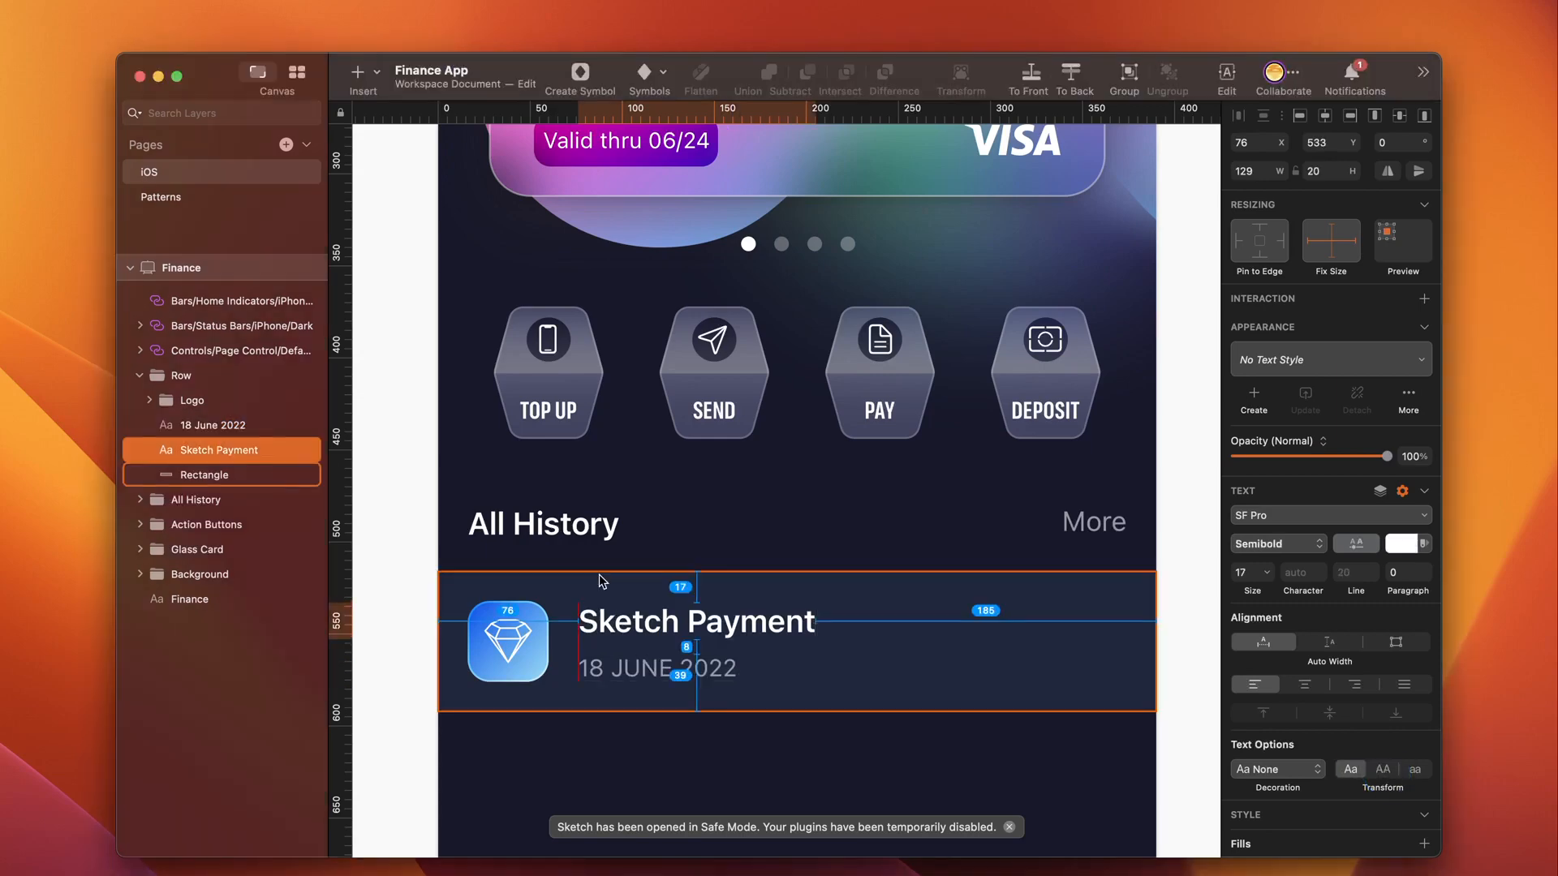
pyautogui.press('Down')
pyautogui.click(828, 664)
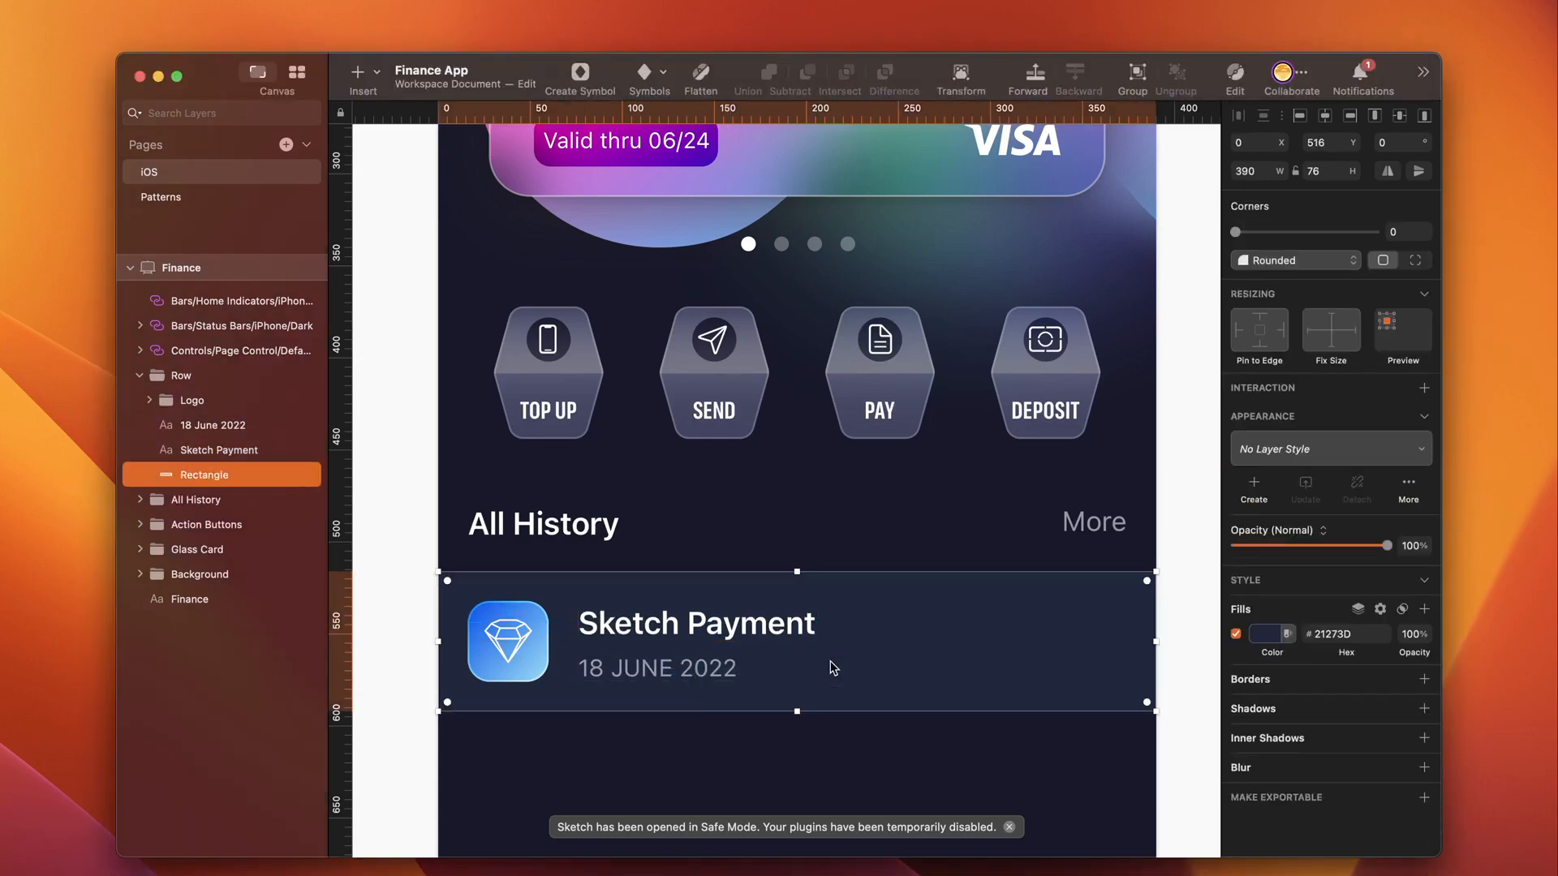
# Step: Copy the title to the row's right side at Y 544, right-align it and change its text to "-$9.00"
pyautogui.click(773, 631)
pyautogui.moveTo(773, 631)
pyautogui.mouseDown()
pyautogui.moveTo(1065, 672)
pyautogui.moveTo(1074, 647)
pyautogui.mouseUp()
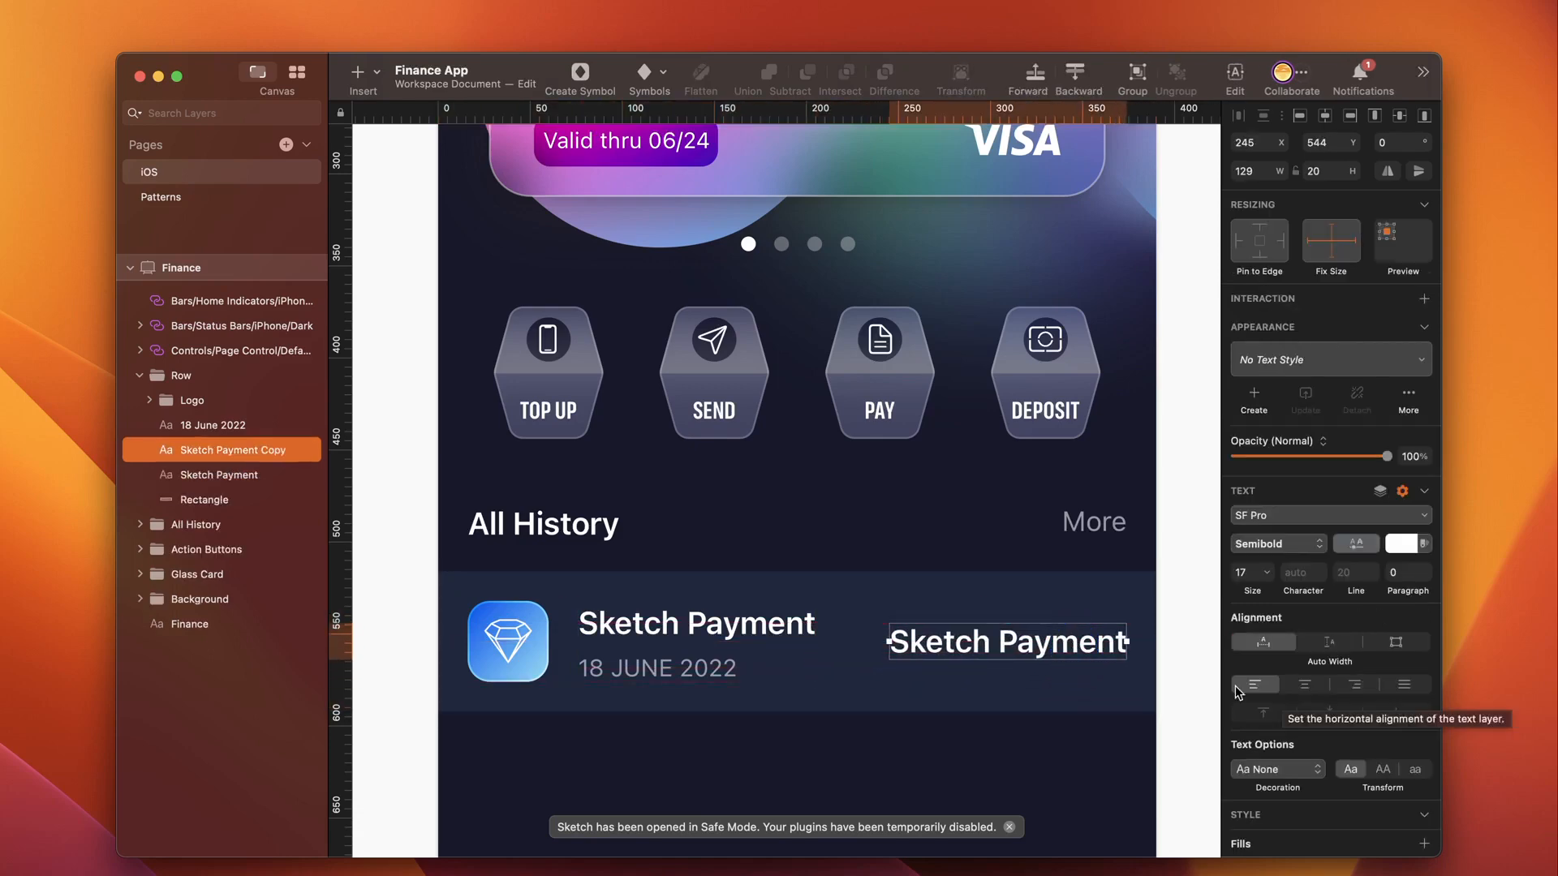
pyautogui.click(1354, 684)
pyautogui.press('Return')
pyautogui.press('BackSpace')
pyautogui.write('-$9.00')
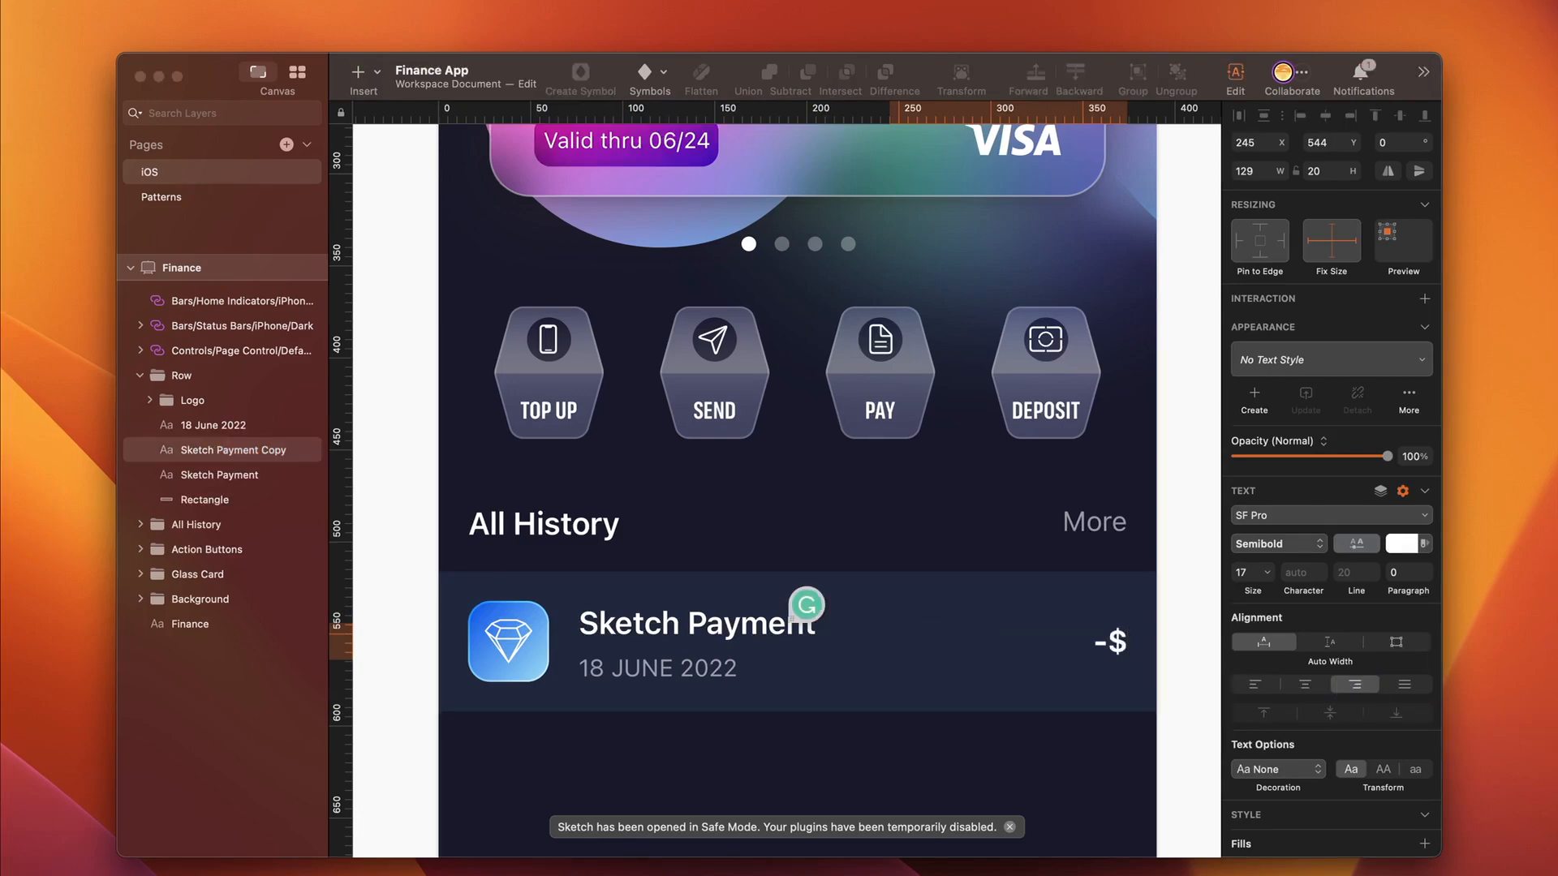
# Step: Group the date, amount and Sketch Payment texts and name the group "Content"
pyautogui.click(219, 474)
pyautogui.keyDown('shift'); pyautogui.click(207, 426); pyautogui.keyUp('shift')
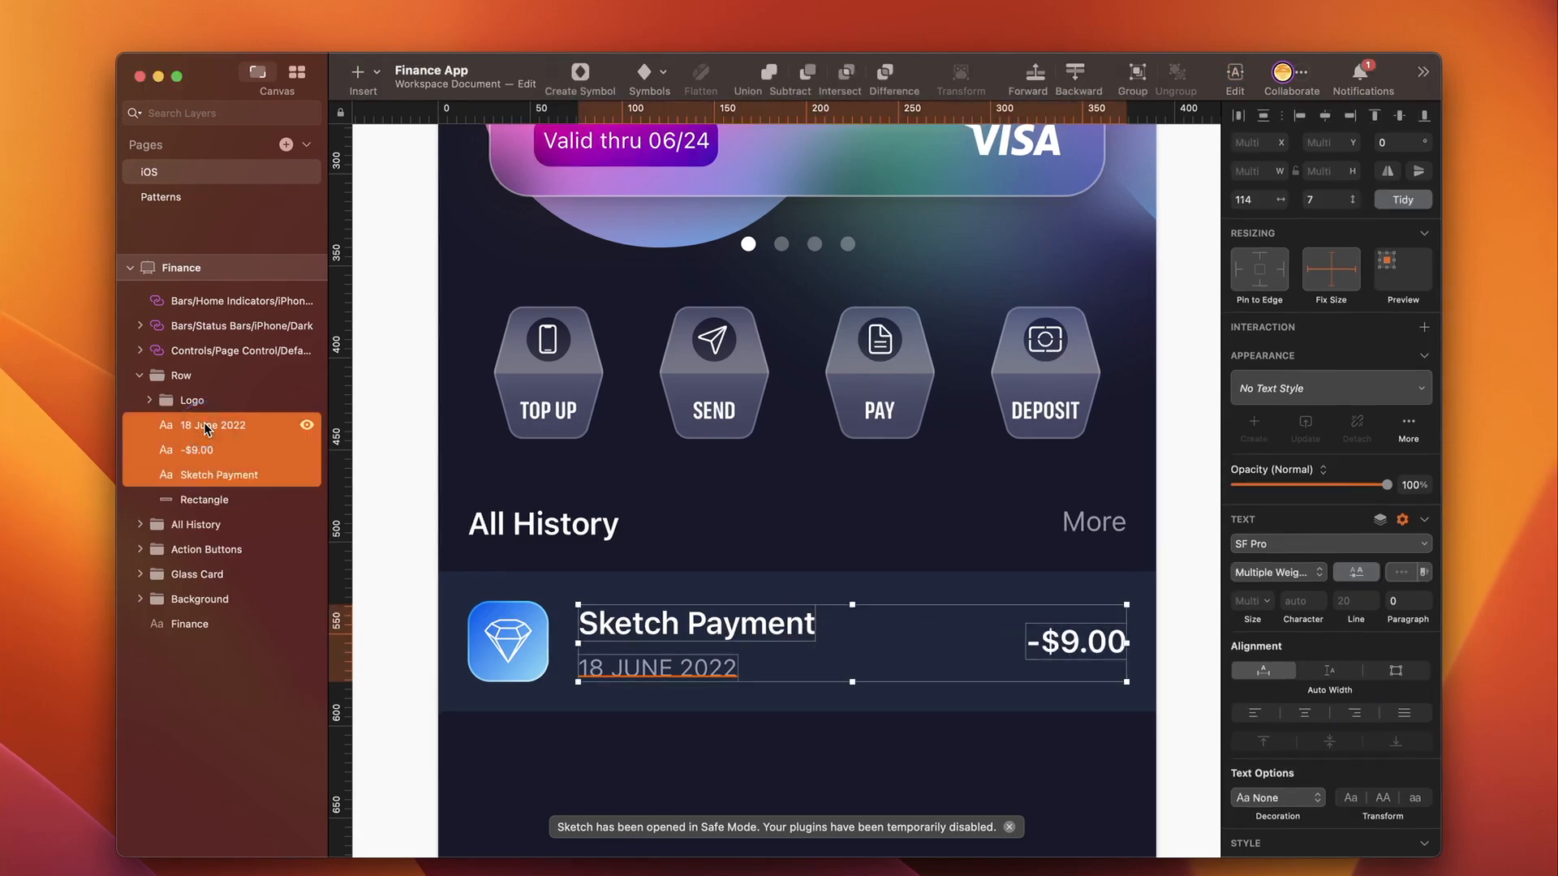
pyautogui.click(198, 449)
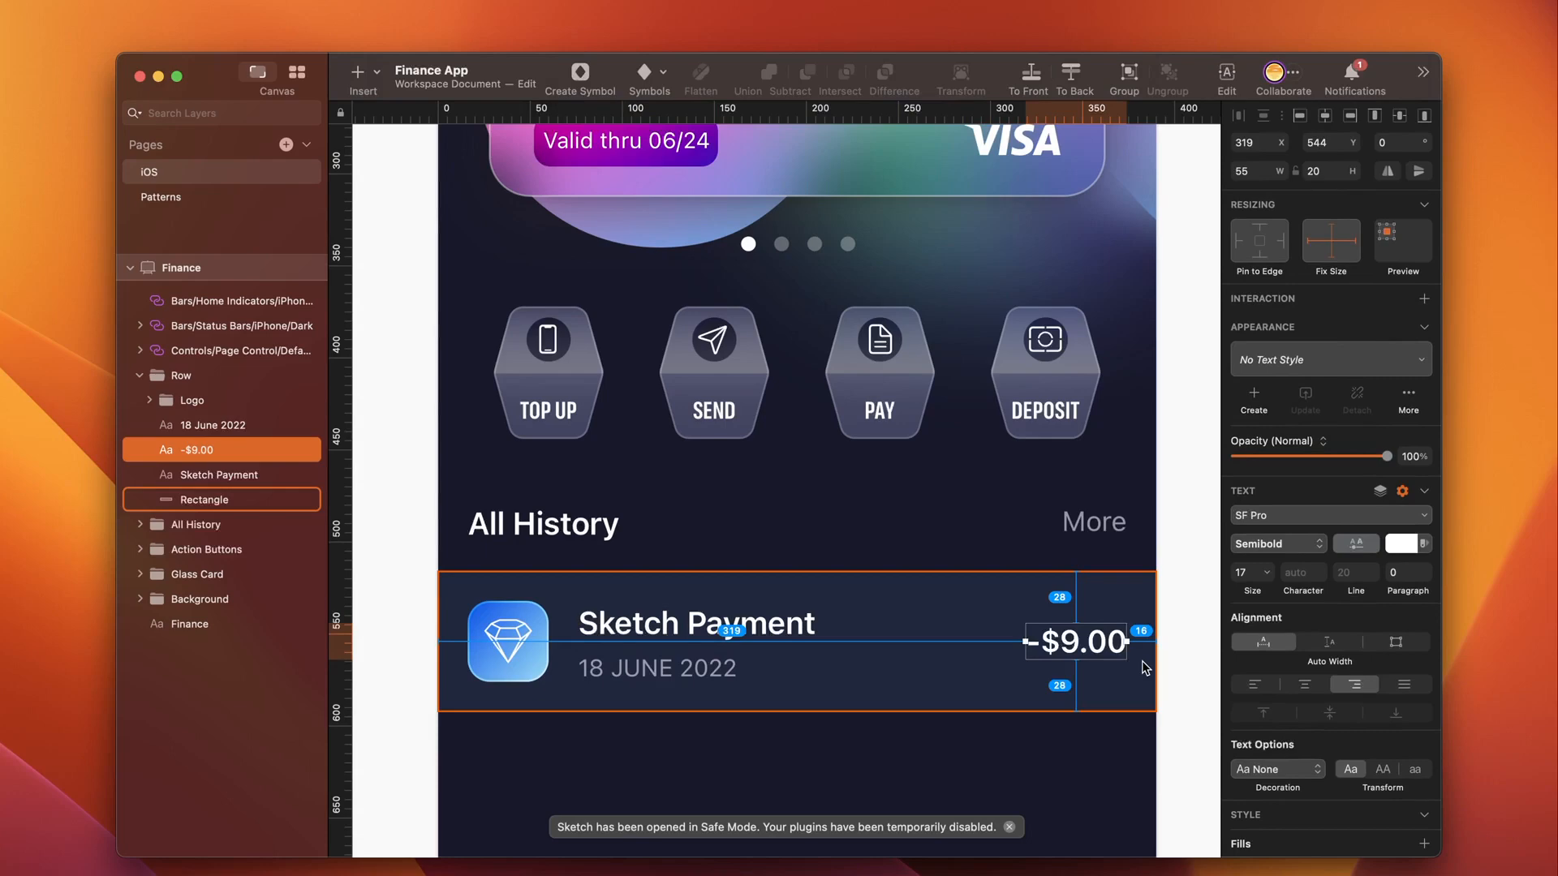
pyautogui.press('super+g')
pyautogui.doubleClick(201, 430)
pyautogui.write('Content')
pyautogui.press('Return')
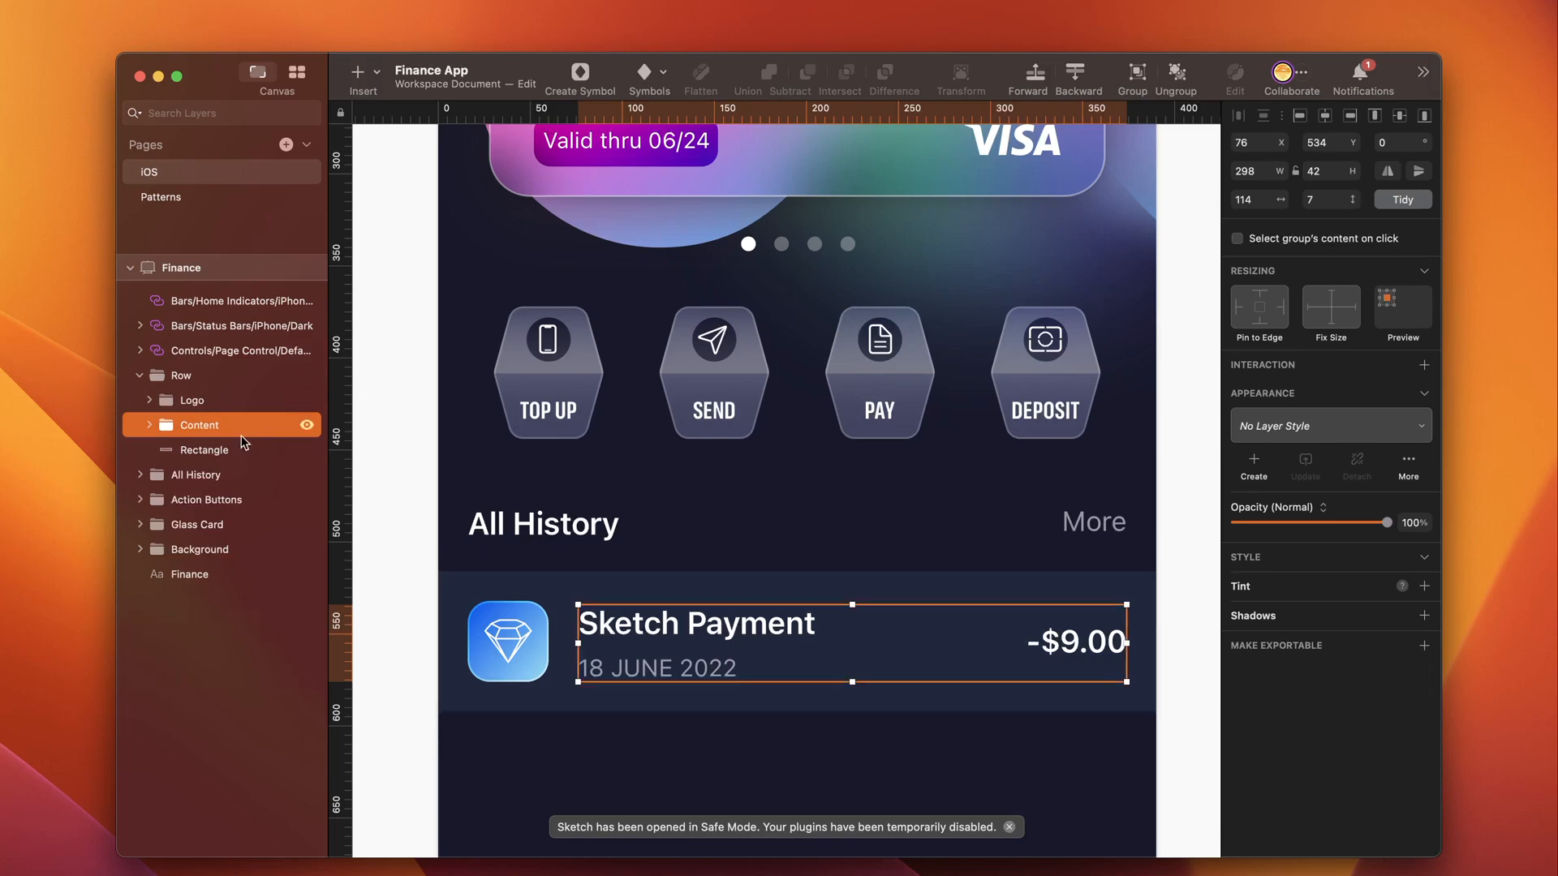
# Step: Draw a 390 px horizontal line across the row and align it to the row rectangle's bottom edge
pyautogui.press('r')
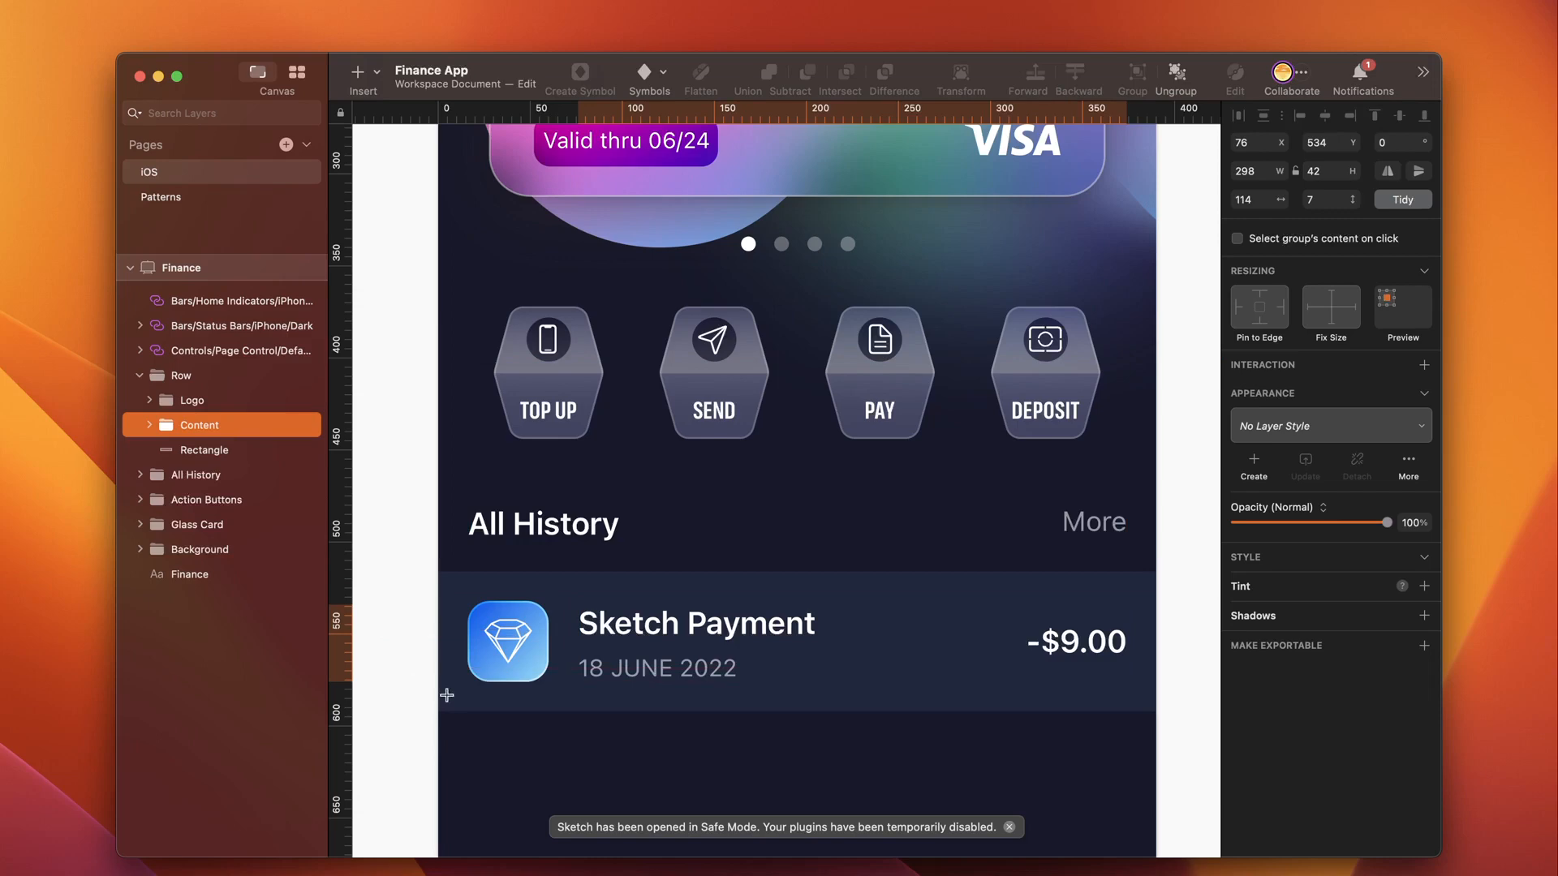
pyautogui.moveTo(441, 694)
pyautogui.mouseDown()
pyautogui.moveTo(1107, 694)
pyautogui.moveTo(1060, 685)
pyautogui.moveTo(1044, 660)
pyautogui.moveTo(1157, 694)
pyautogui.mouseUp()
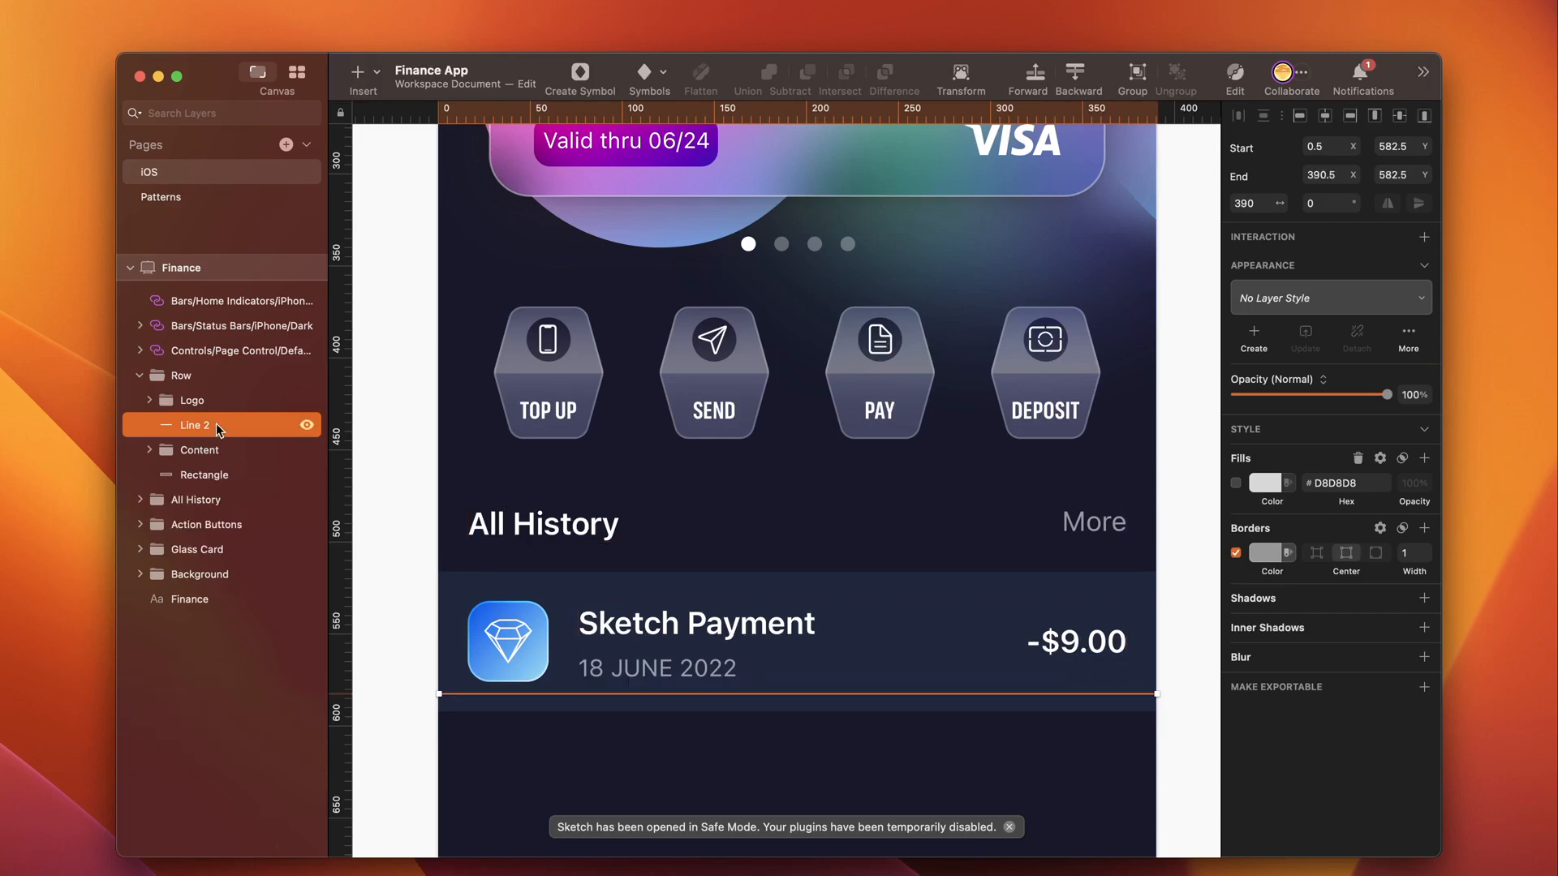
pyautogui.keyDown('super'); pyautogui.click(205, 474); pyautogui.keyUp('super')
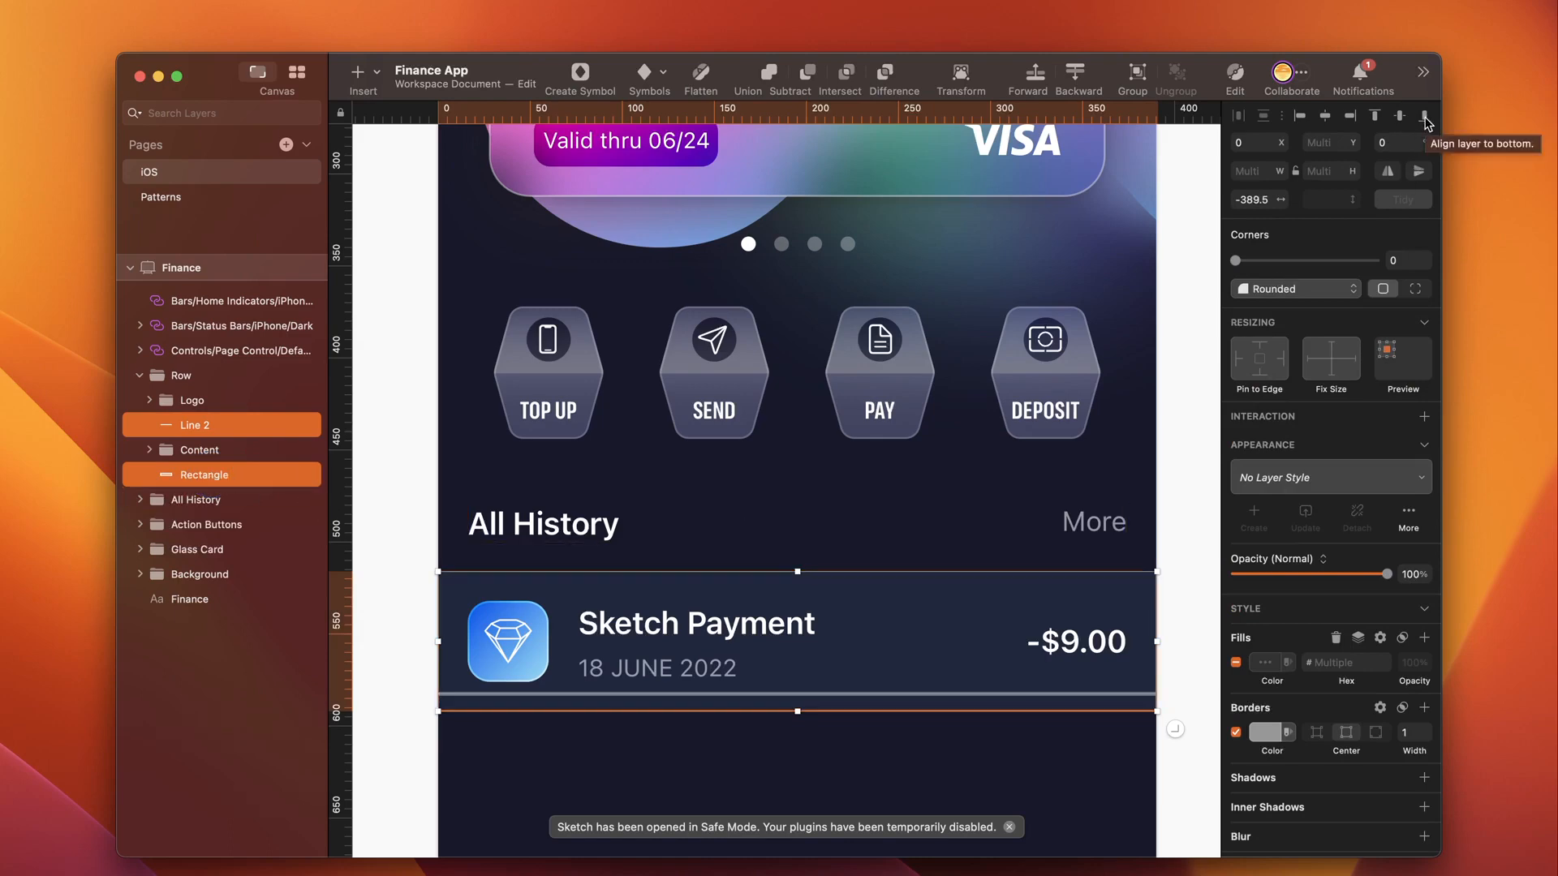
# Step: Remove the fill from the row's divider line
pyautogui.click(227, 426)
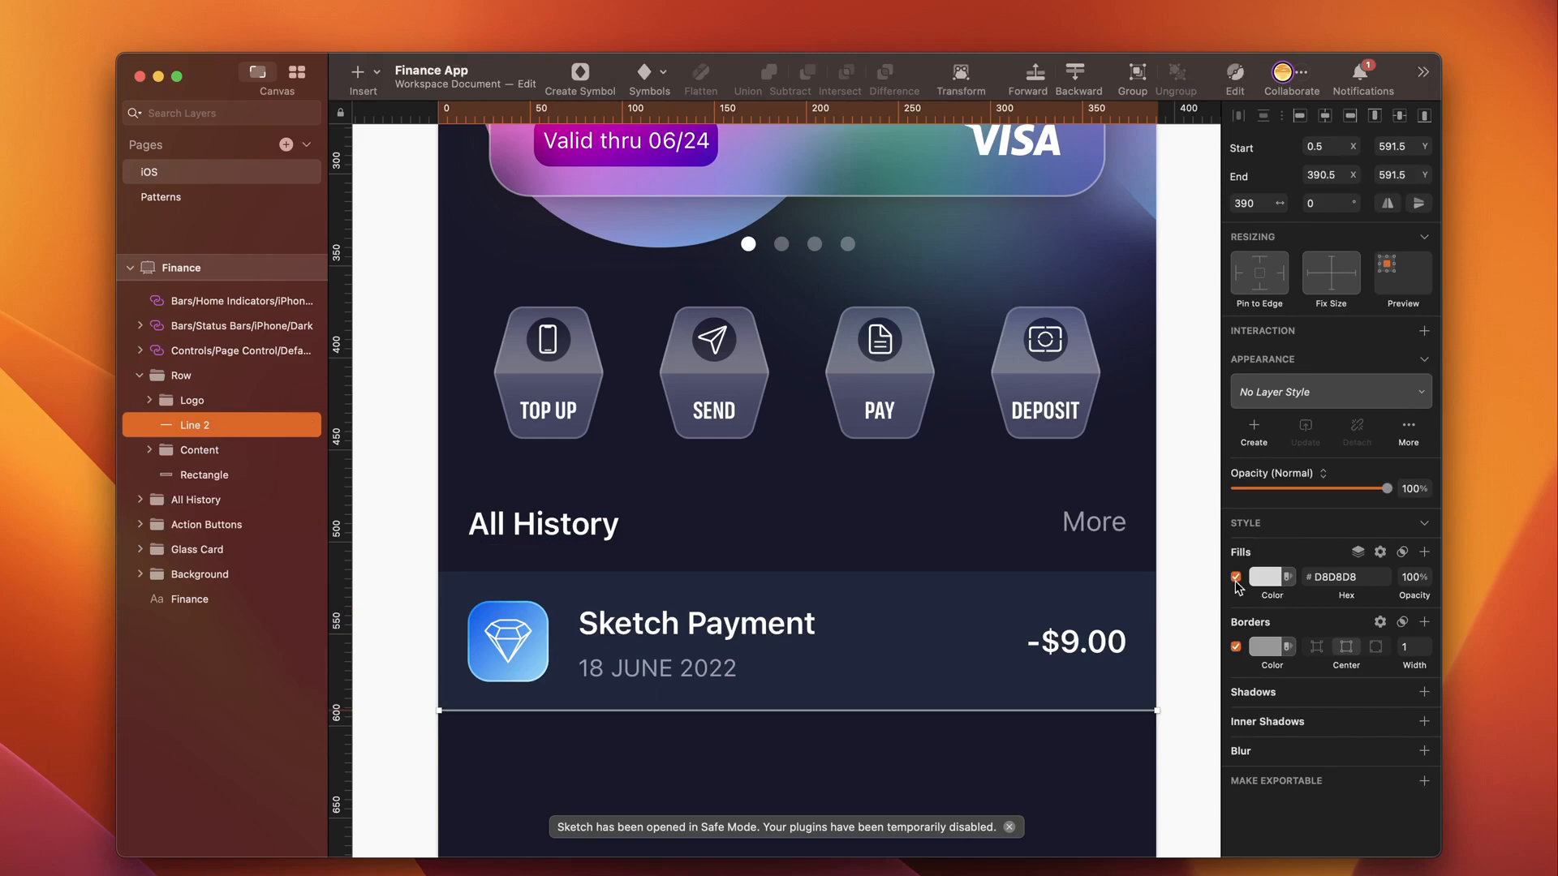
pyautogui.click(1236, 577)
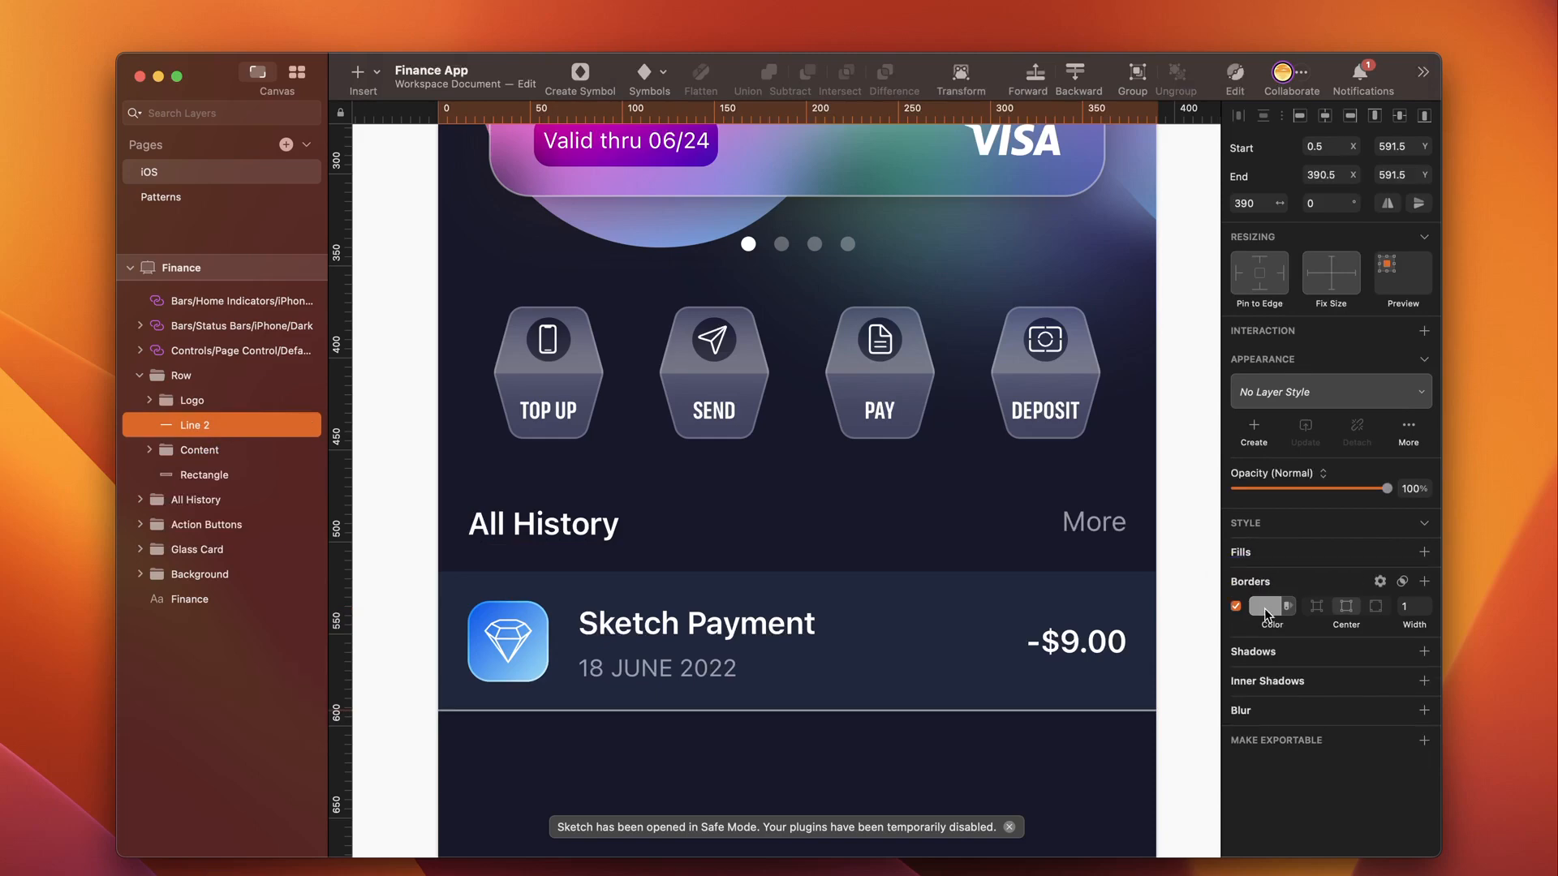
# Step: Change the divider line's border to a linear gradient running horizontally along the line, with two extra inner colour stops
pyautogui.click(1264, 607)
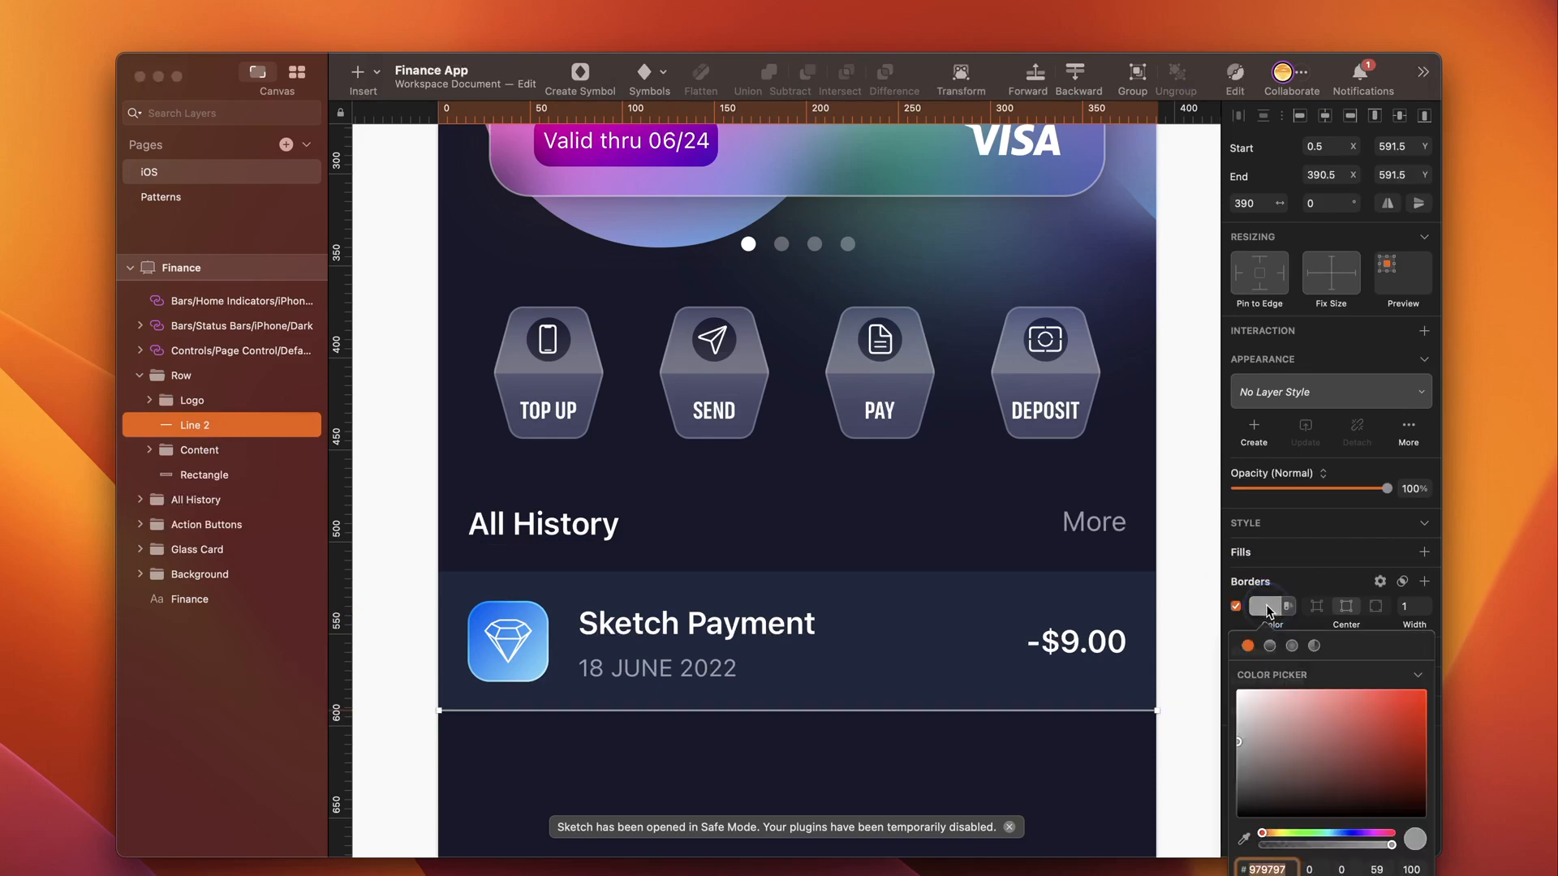
pyautogui.click(1272, 646)
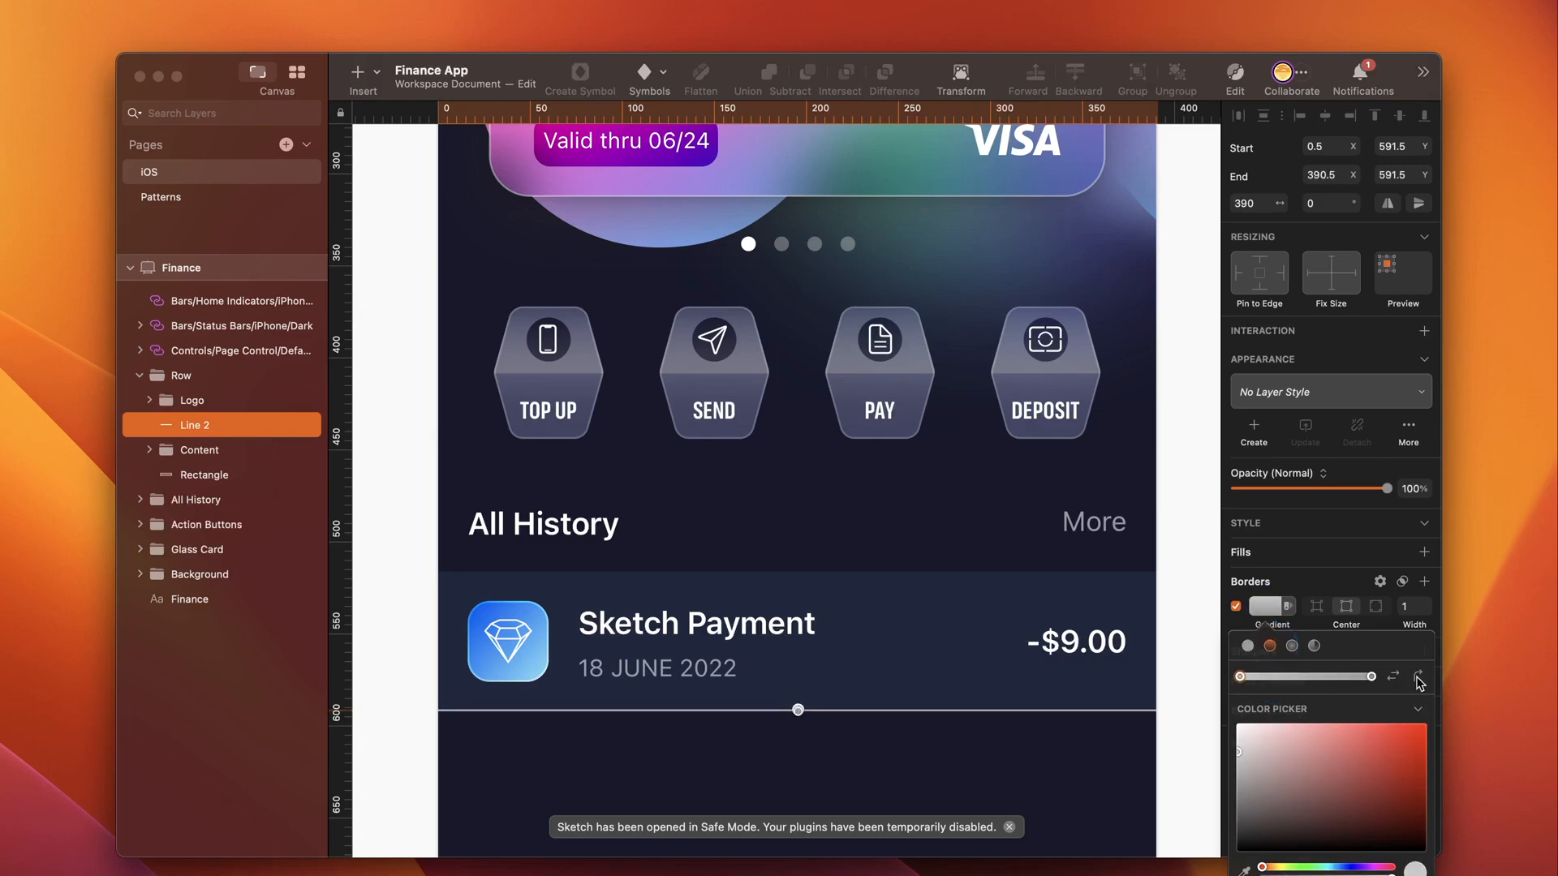
pyautogui.click(1417, 677)
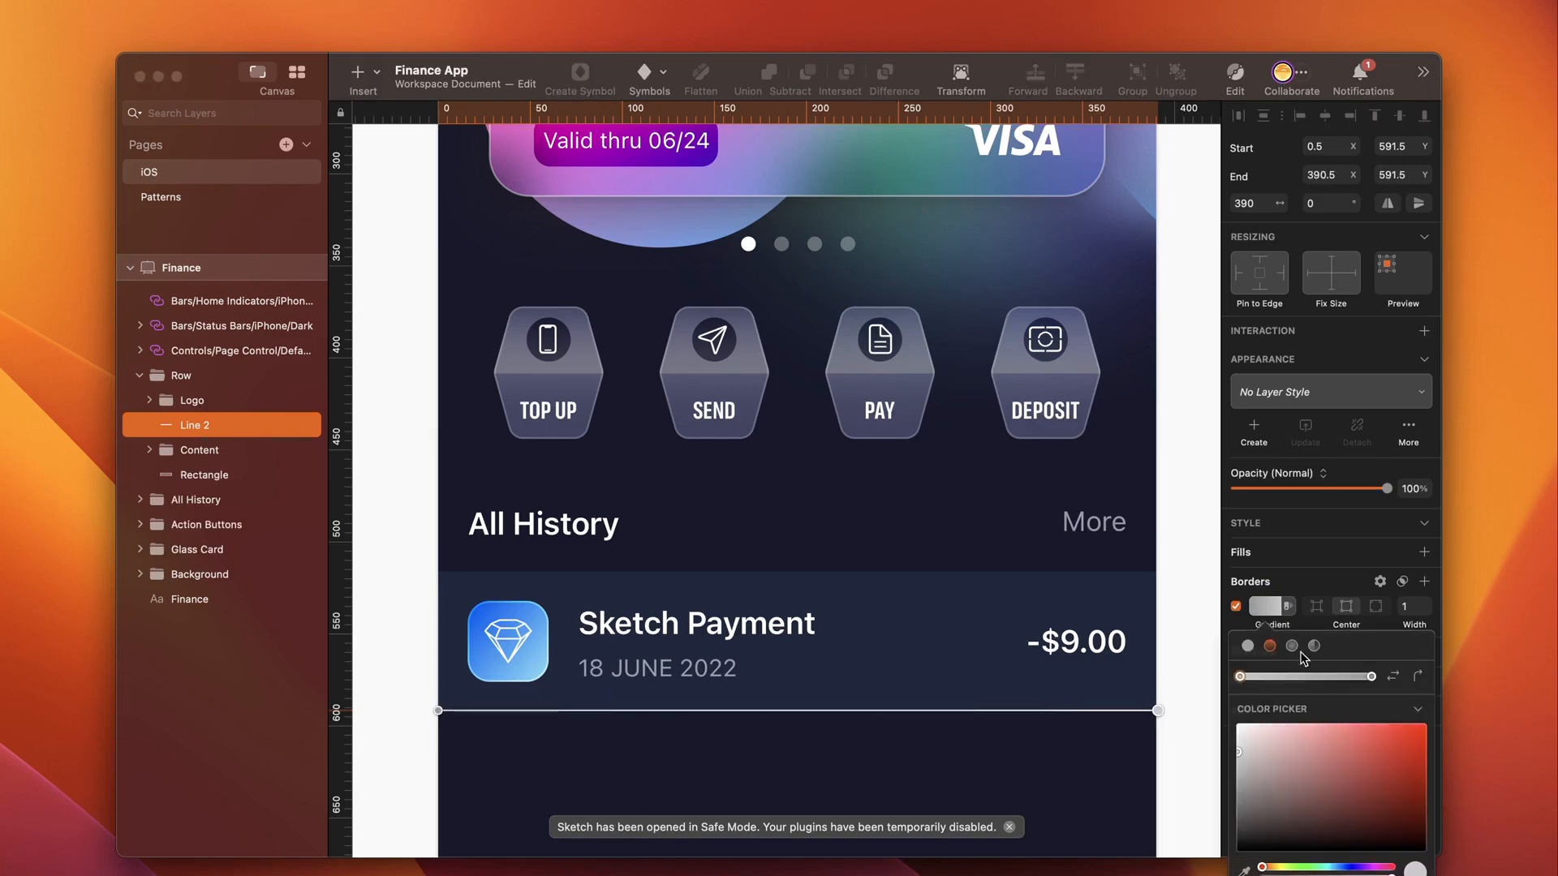
pyautogui.click(1272, 677)
pyautogui.click(1332, 677)
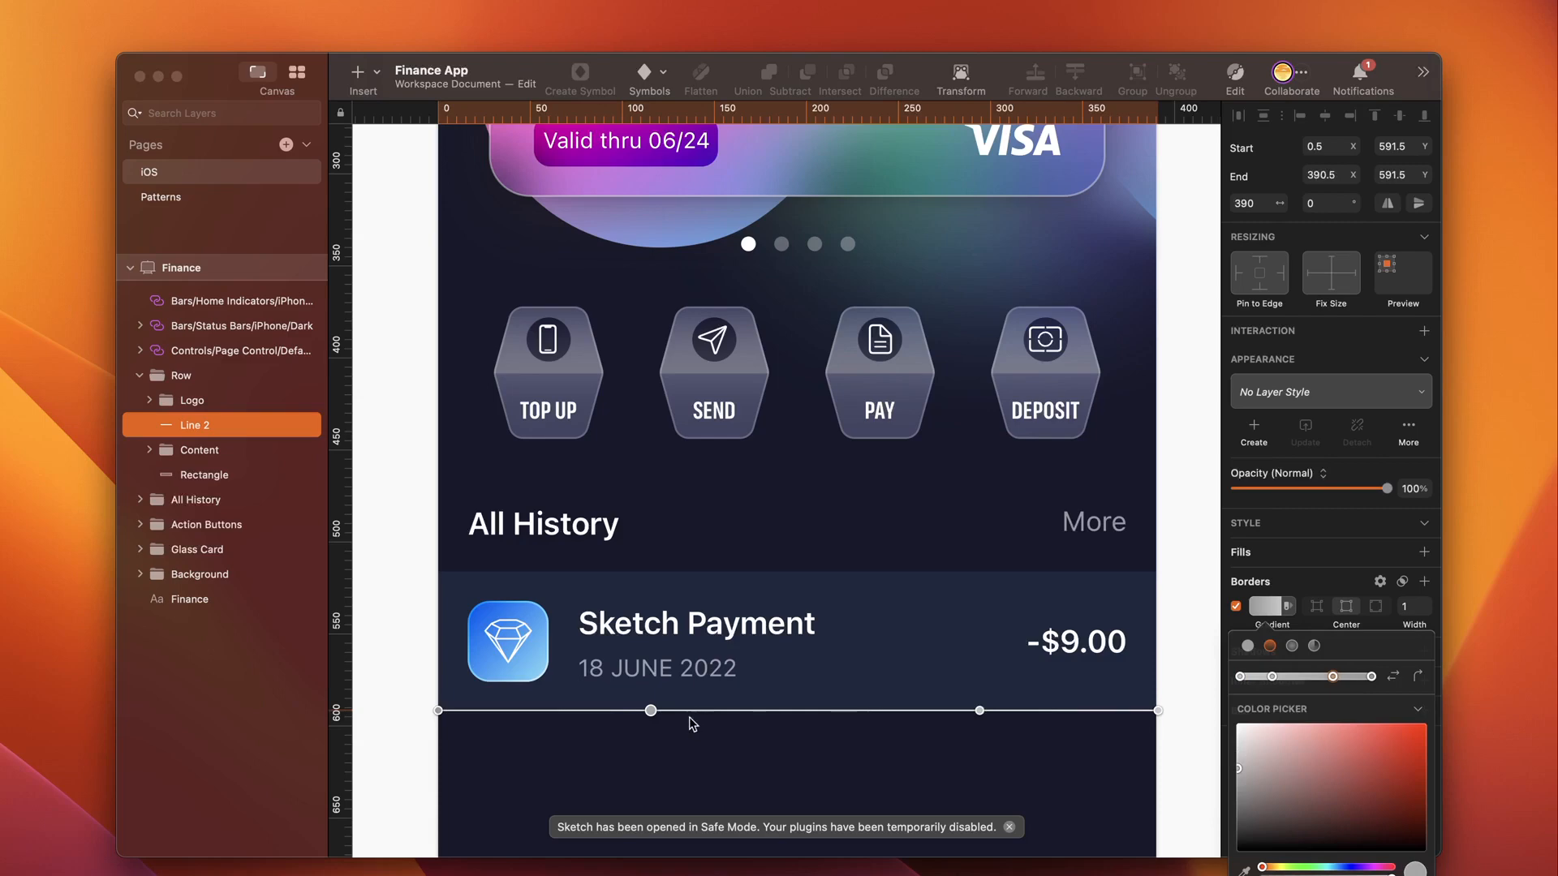
pyautogui.moveTo(651, 711); pyautogui.dragTo(589, 711)
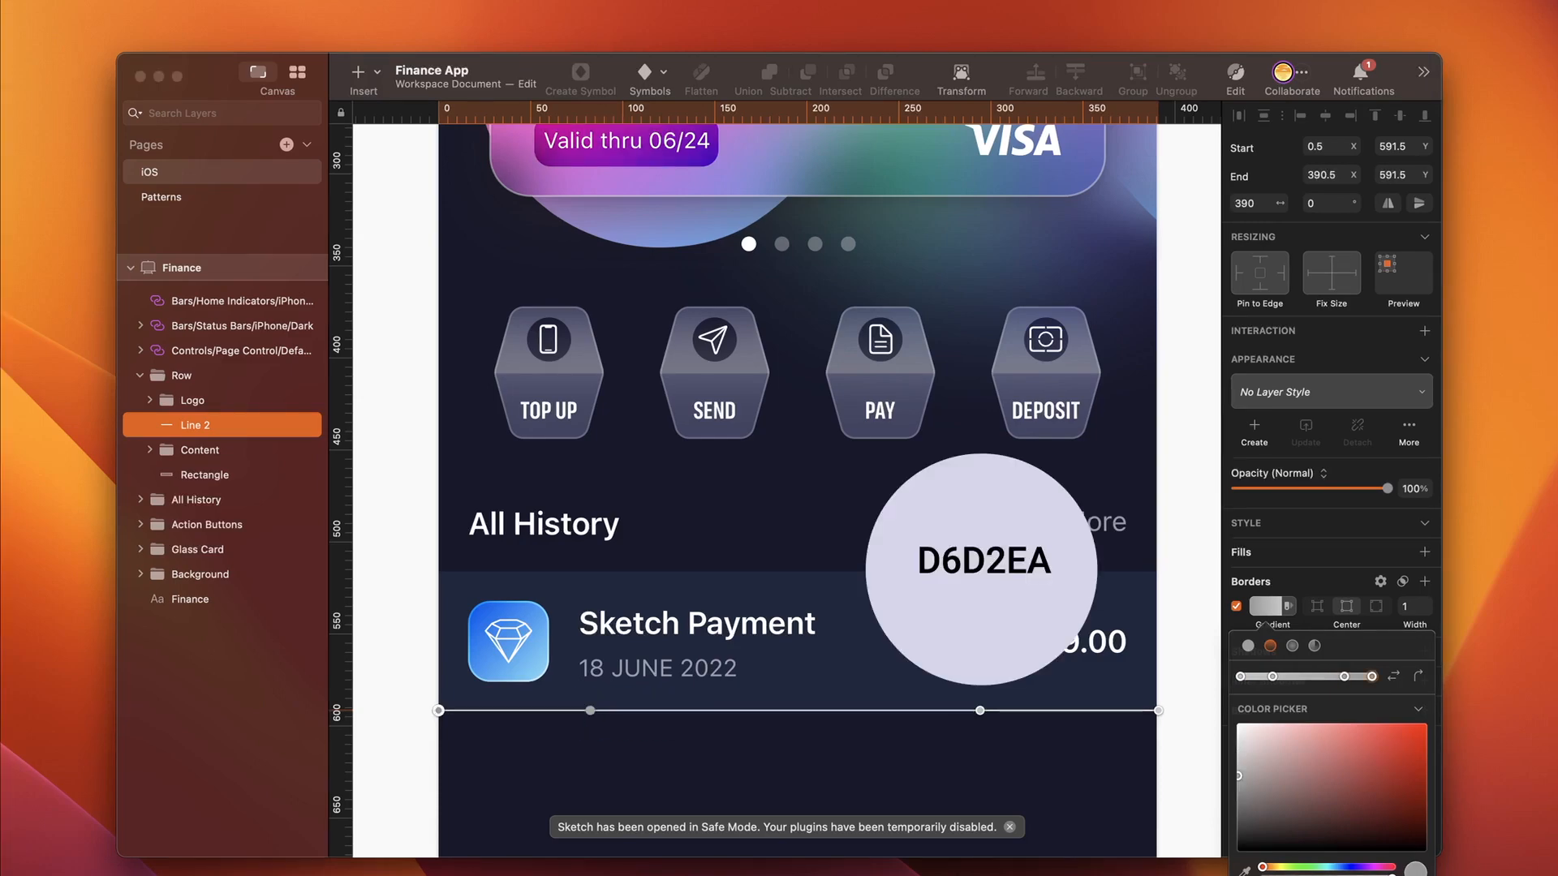
# Step: Colour the divider gradient's two inner stops D6D2EA and make both end stops fully transparent
pyautogui.click(1273, 678)
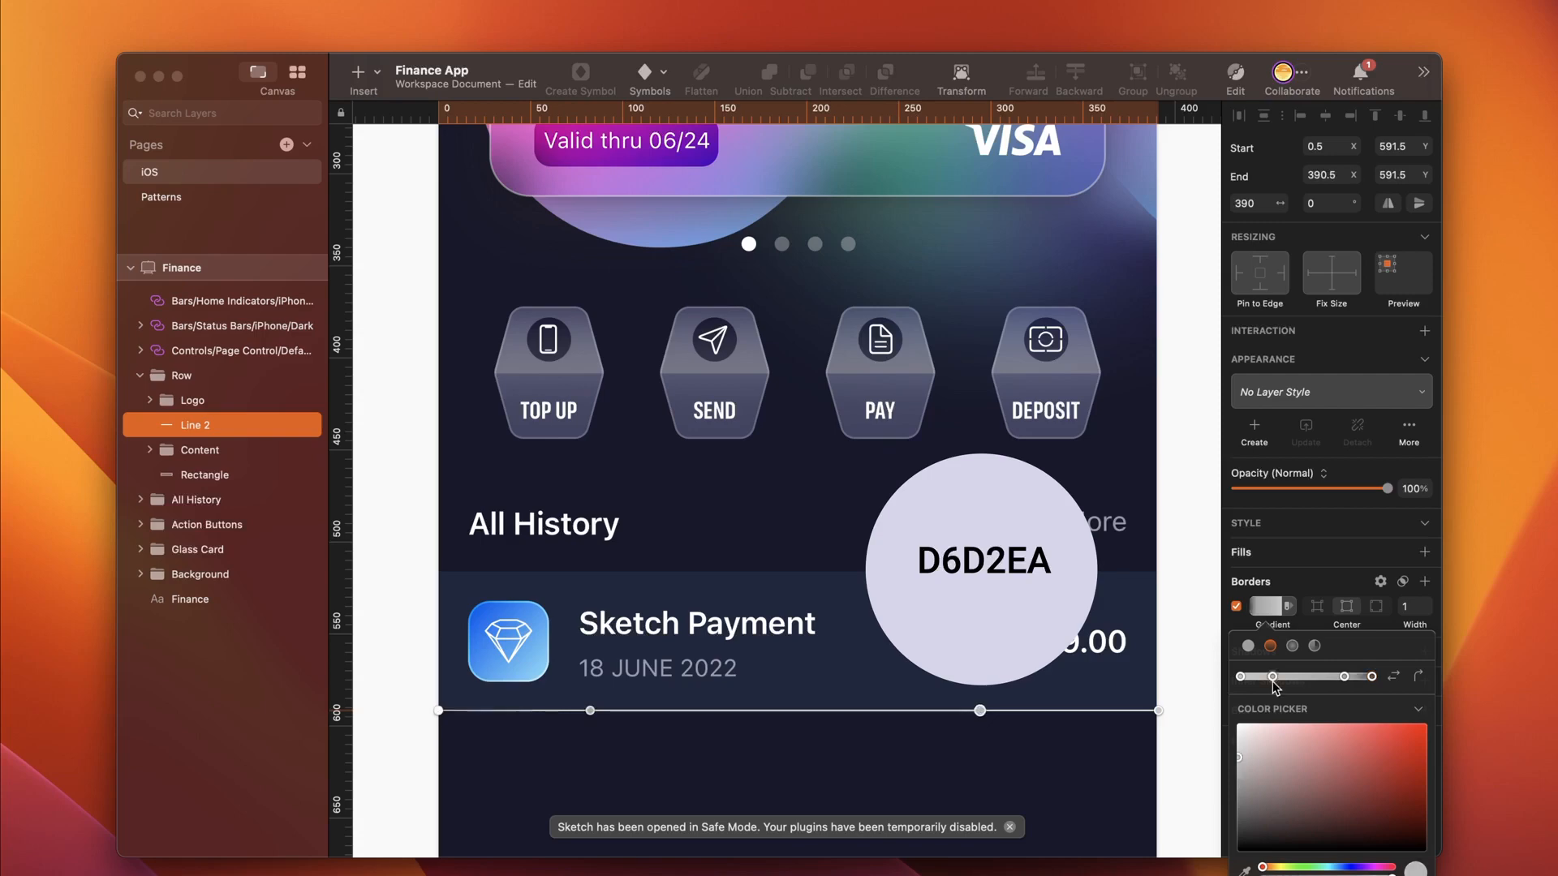
pyautogui.click(1344, 677)
pyautogui.click(1372, 677)
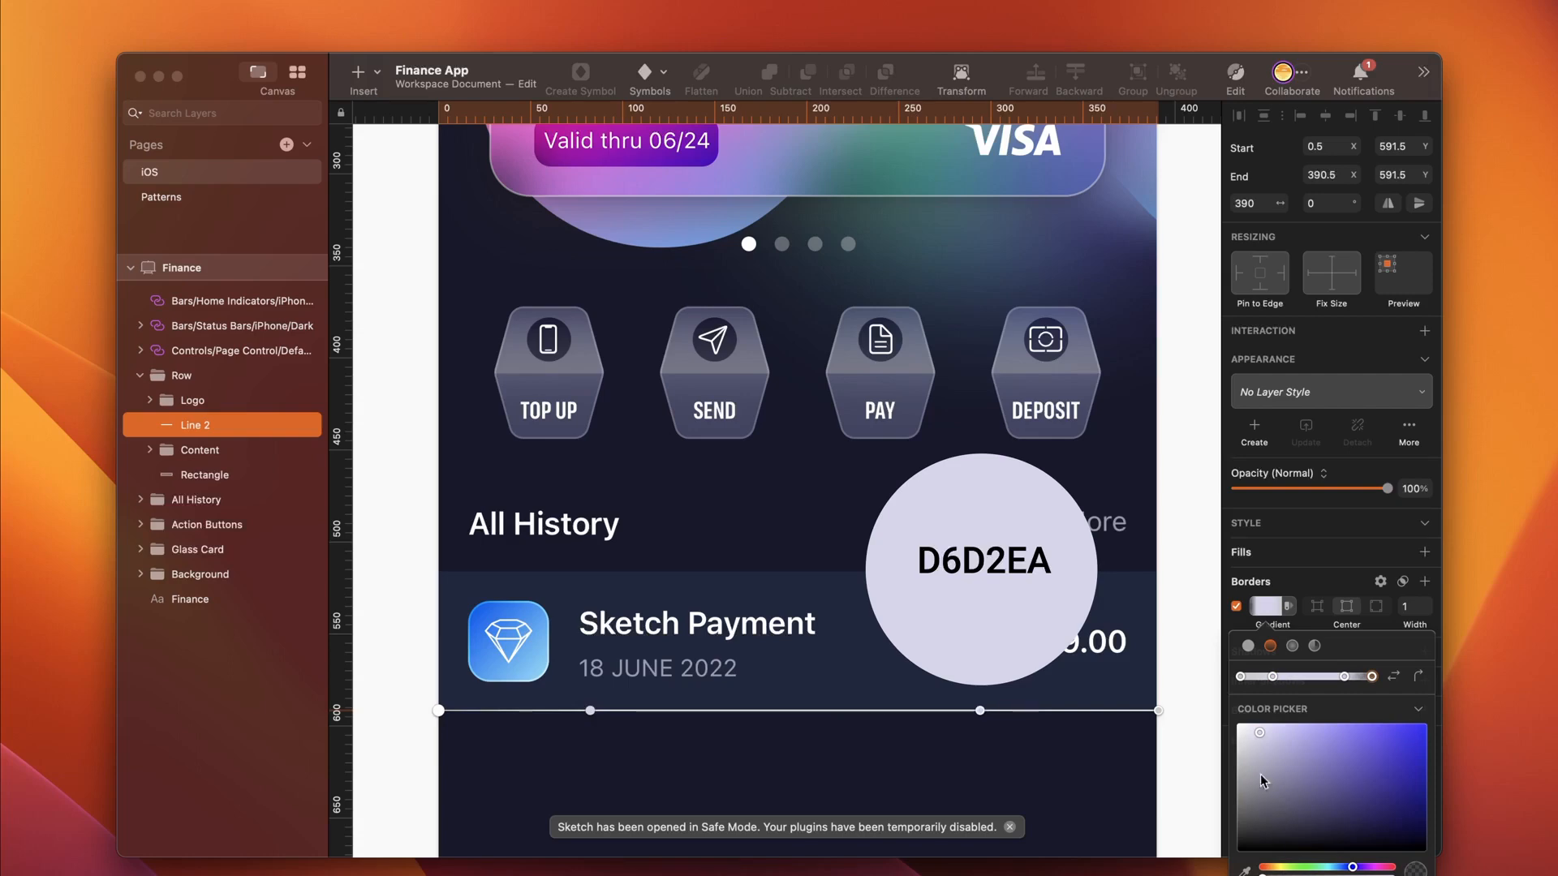
pyautogui.click(1240, 677)
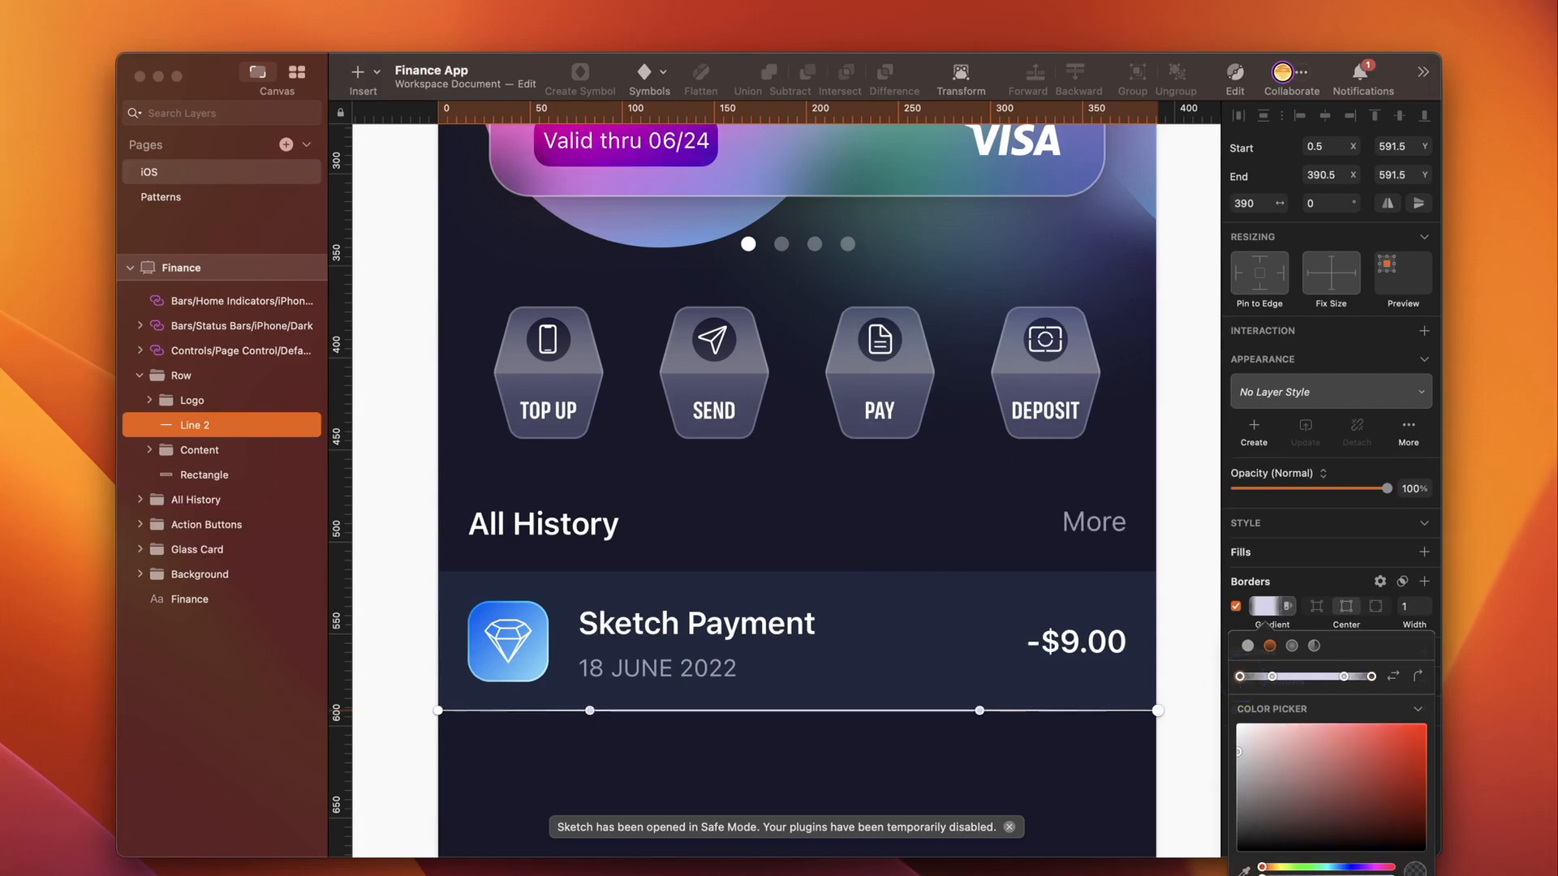
pyautogui.click(1344, 677)
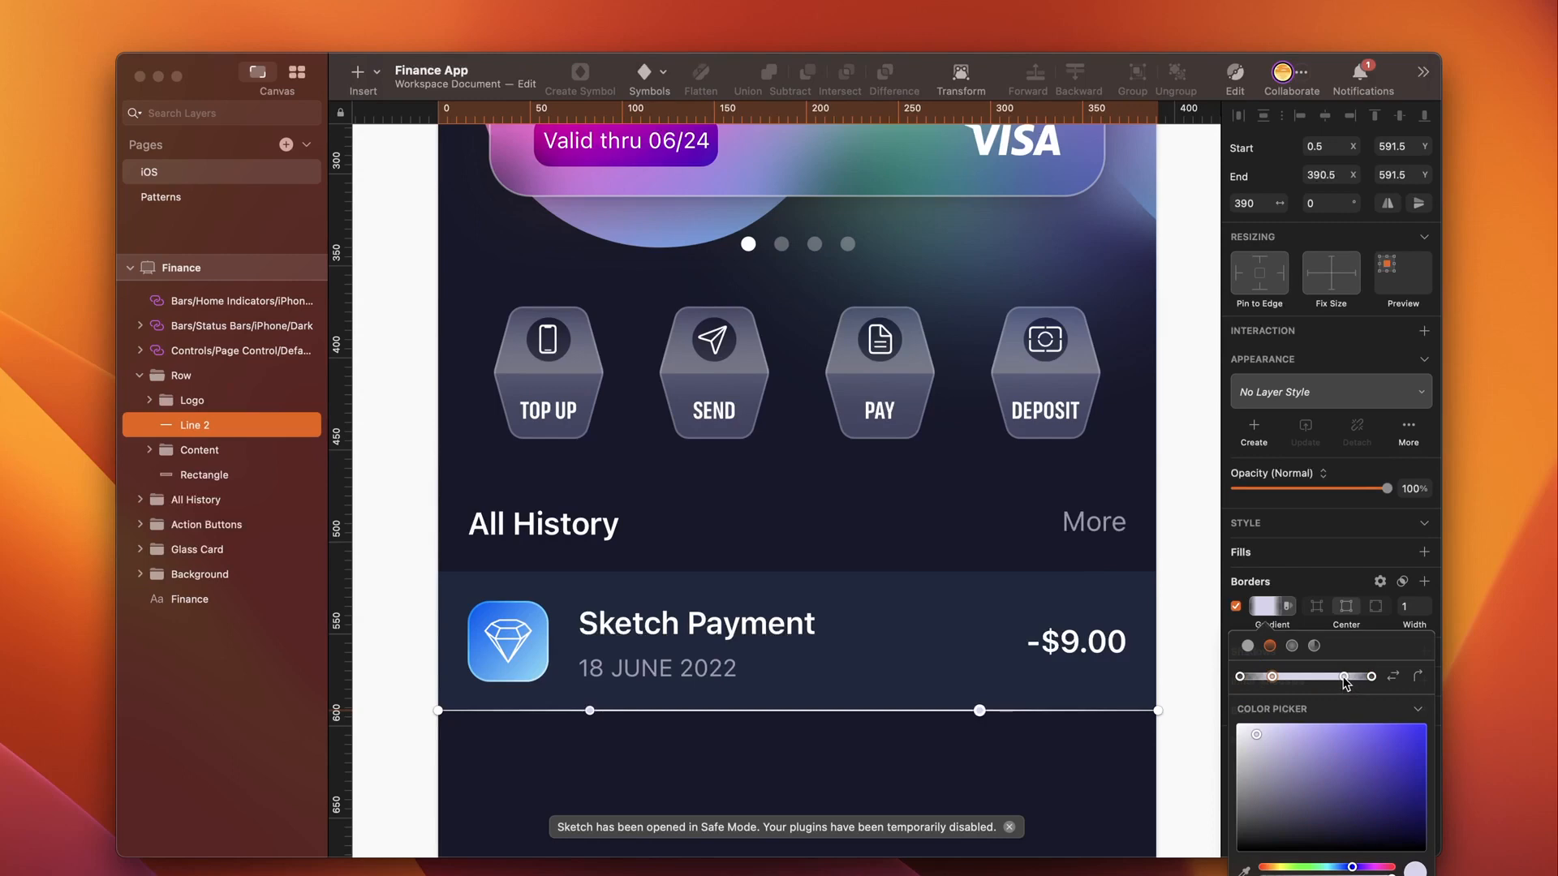
pyautogui.click(1371, 677)
# Step: Spread the divider gradient's two inner stops outward toward the line's ends, keeping them about evenly inset
pyautogui.moveTo(590, 711); pyautogui.dragTo(511, 711)
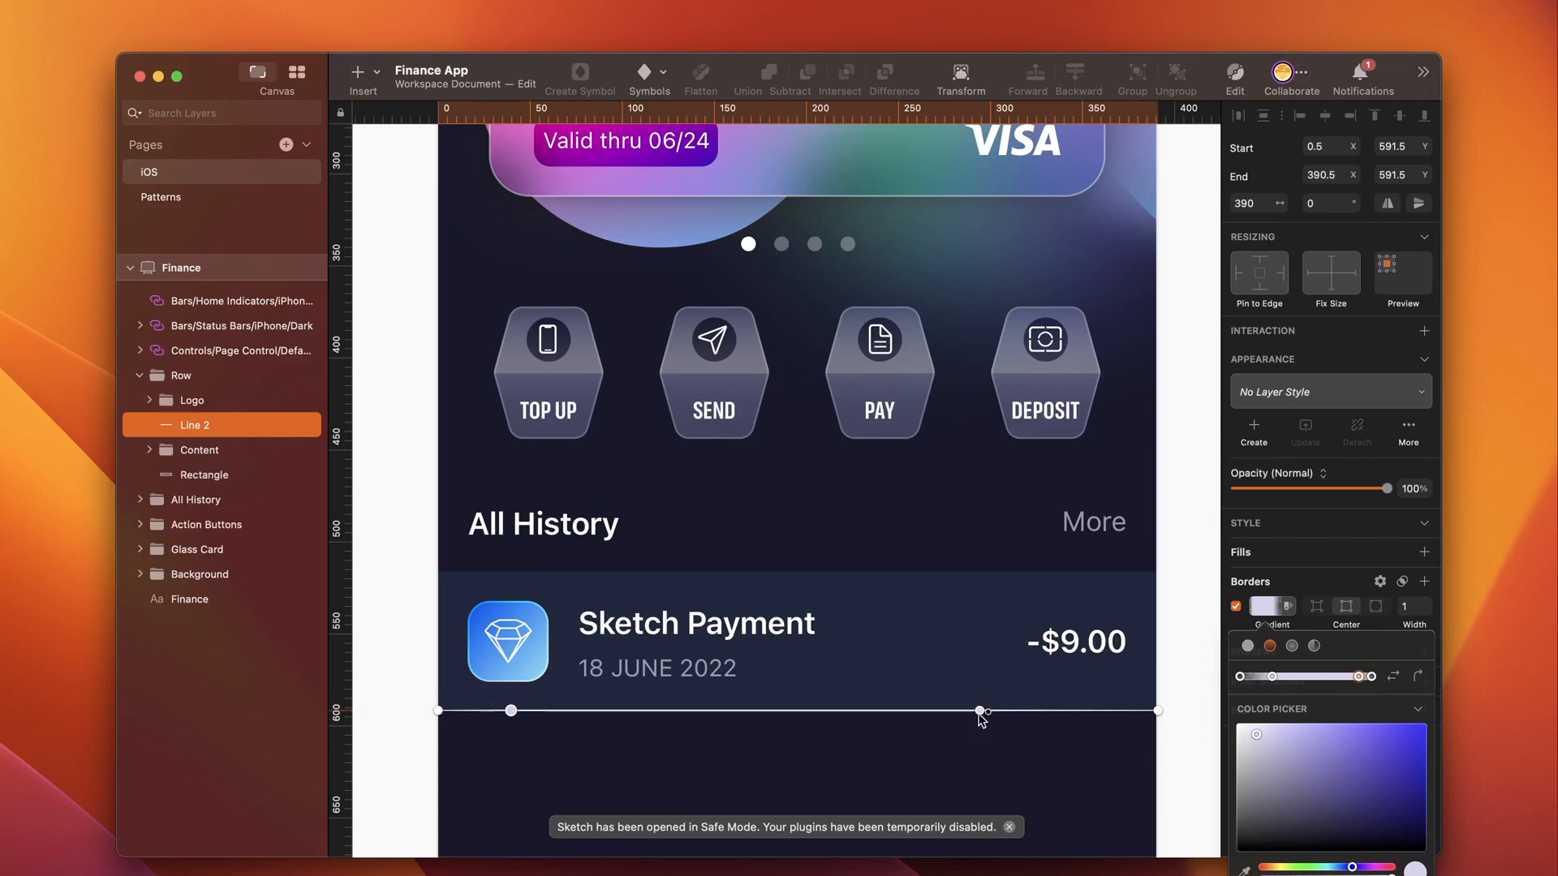
pyautogui.moveTo(982, 714); pyautogui.dragTo(1088, 710)
pyautogui.click(1189, 678)
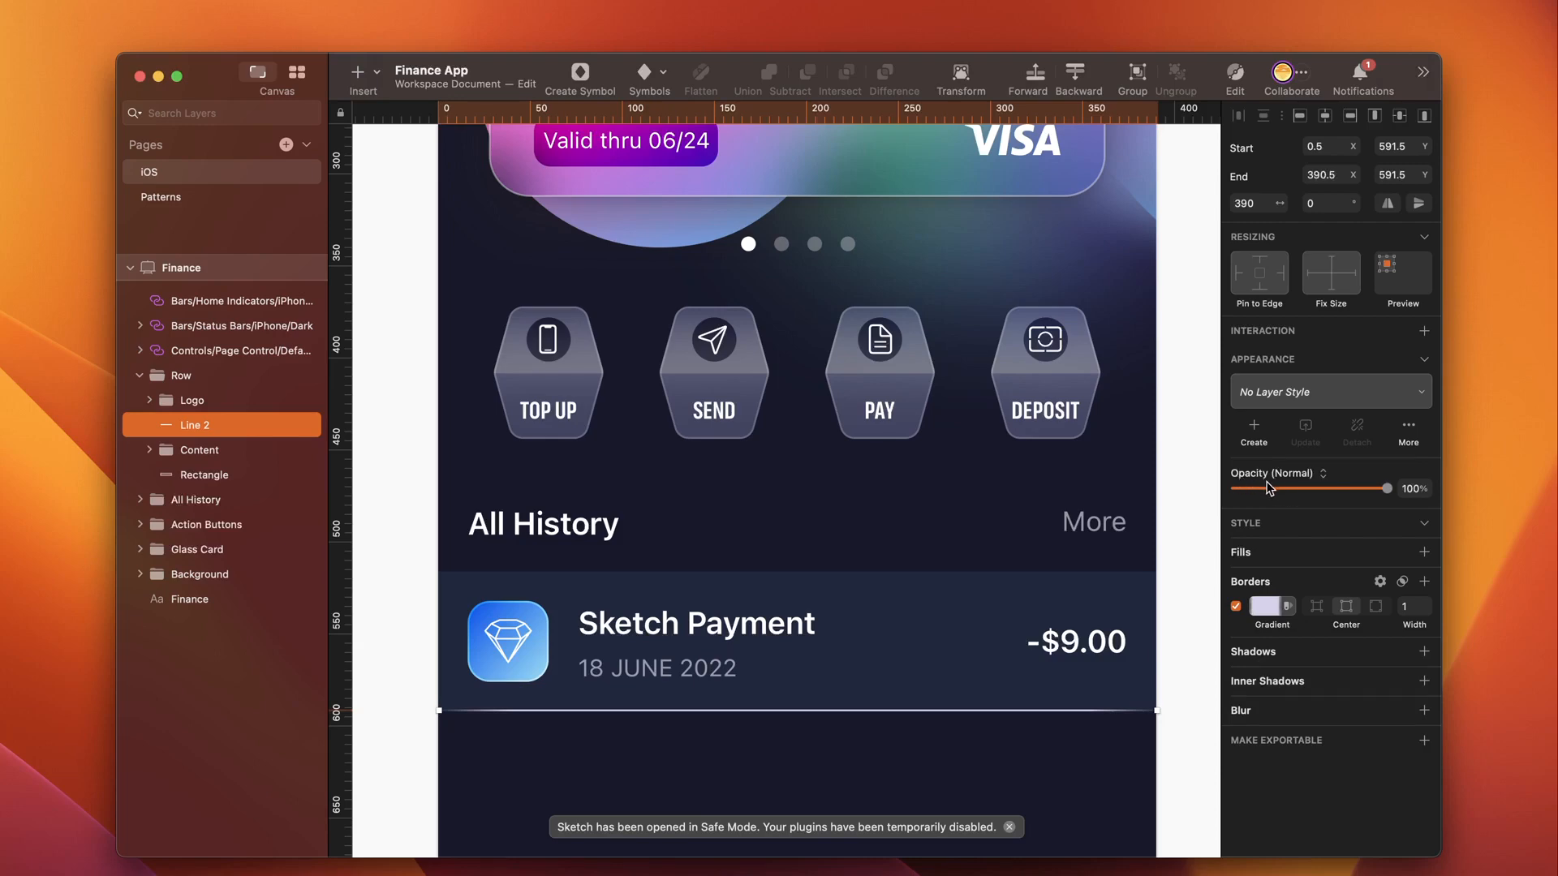
# Step: Set the divider line's layer opacity to 20%
pyautogui.click(1414, 488)
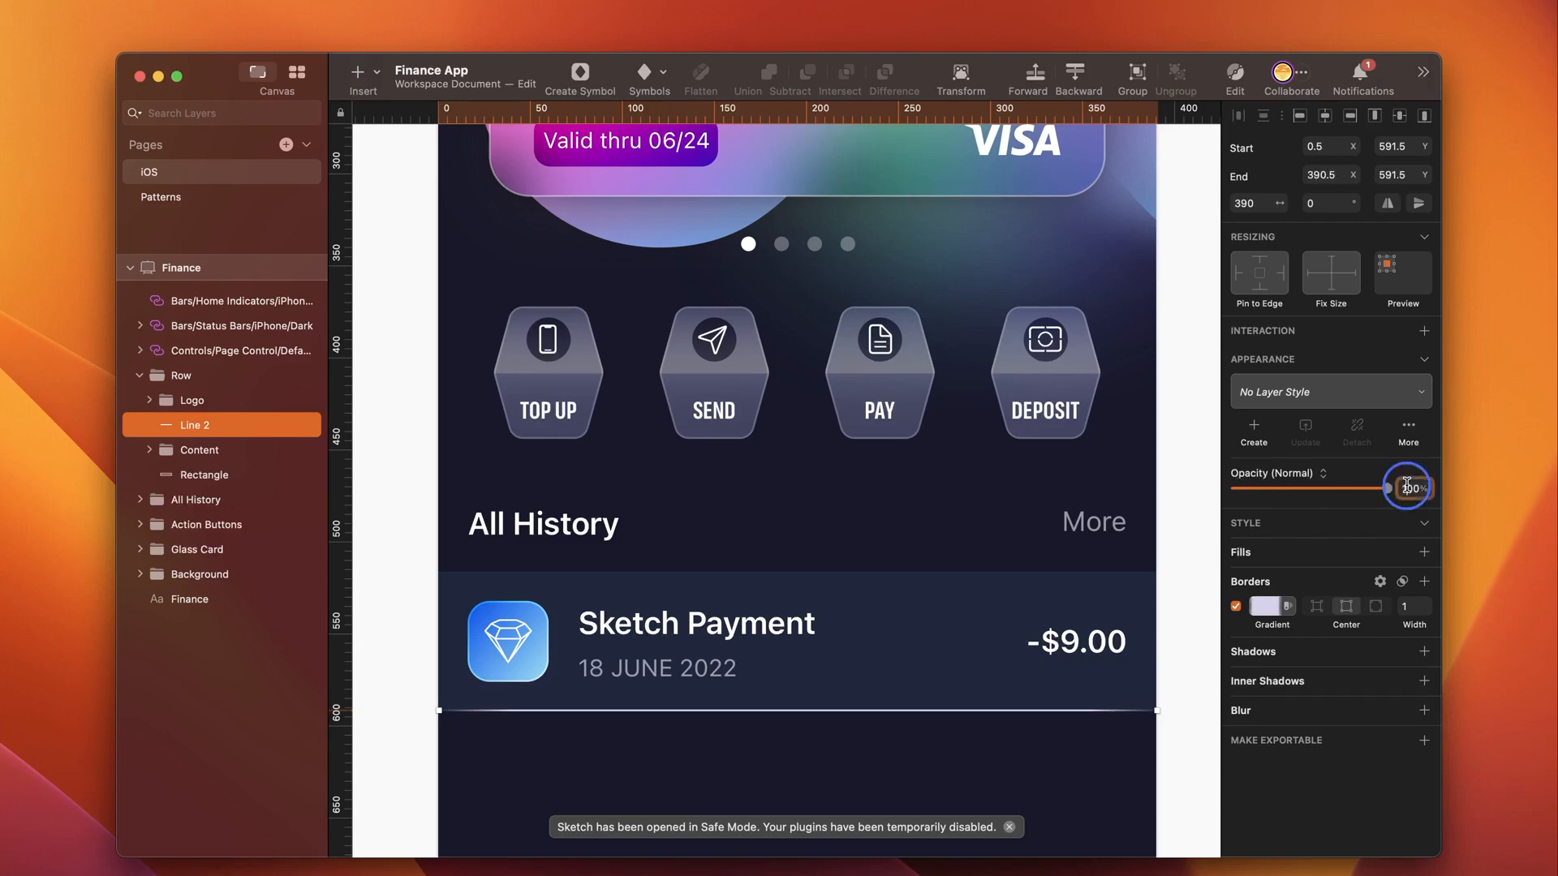
pyautogui.write('20')
pyautogui.press('Return')
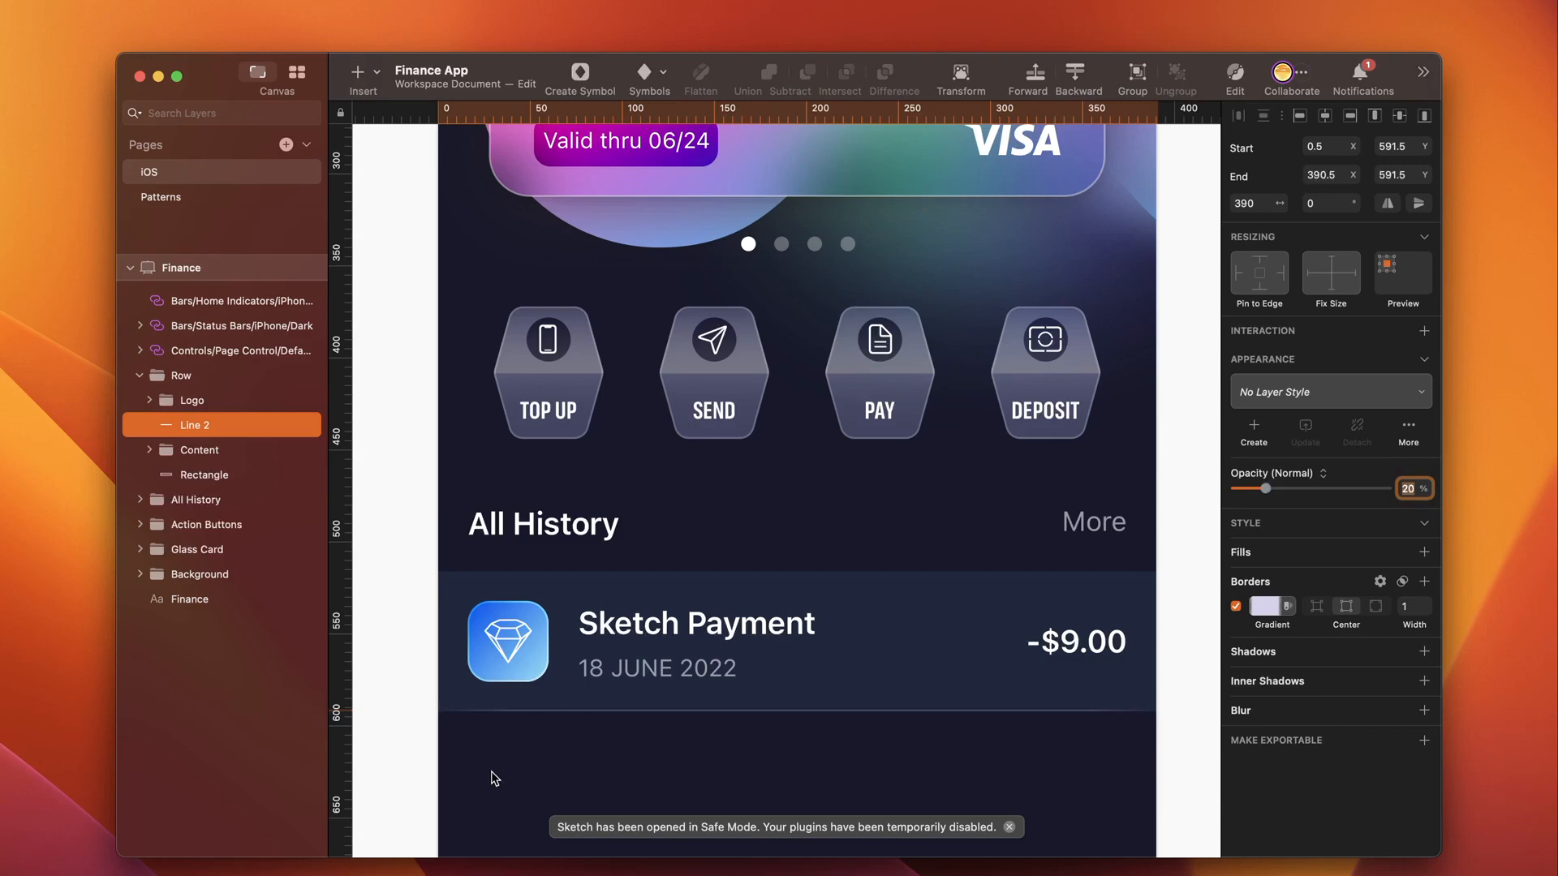
# Step: Duplicate the whole Row group and move the copy down so it sits directly beneath the first transaction row
pyautogui.press('Escape')
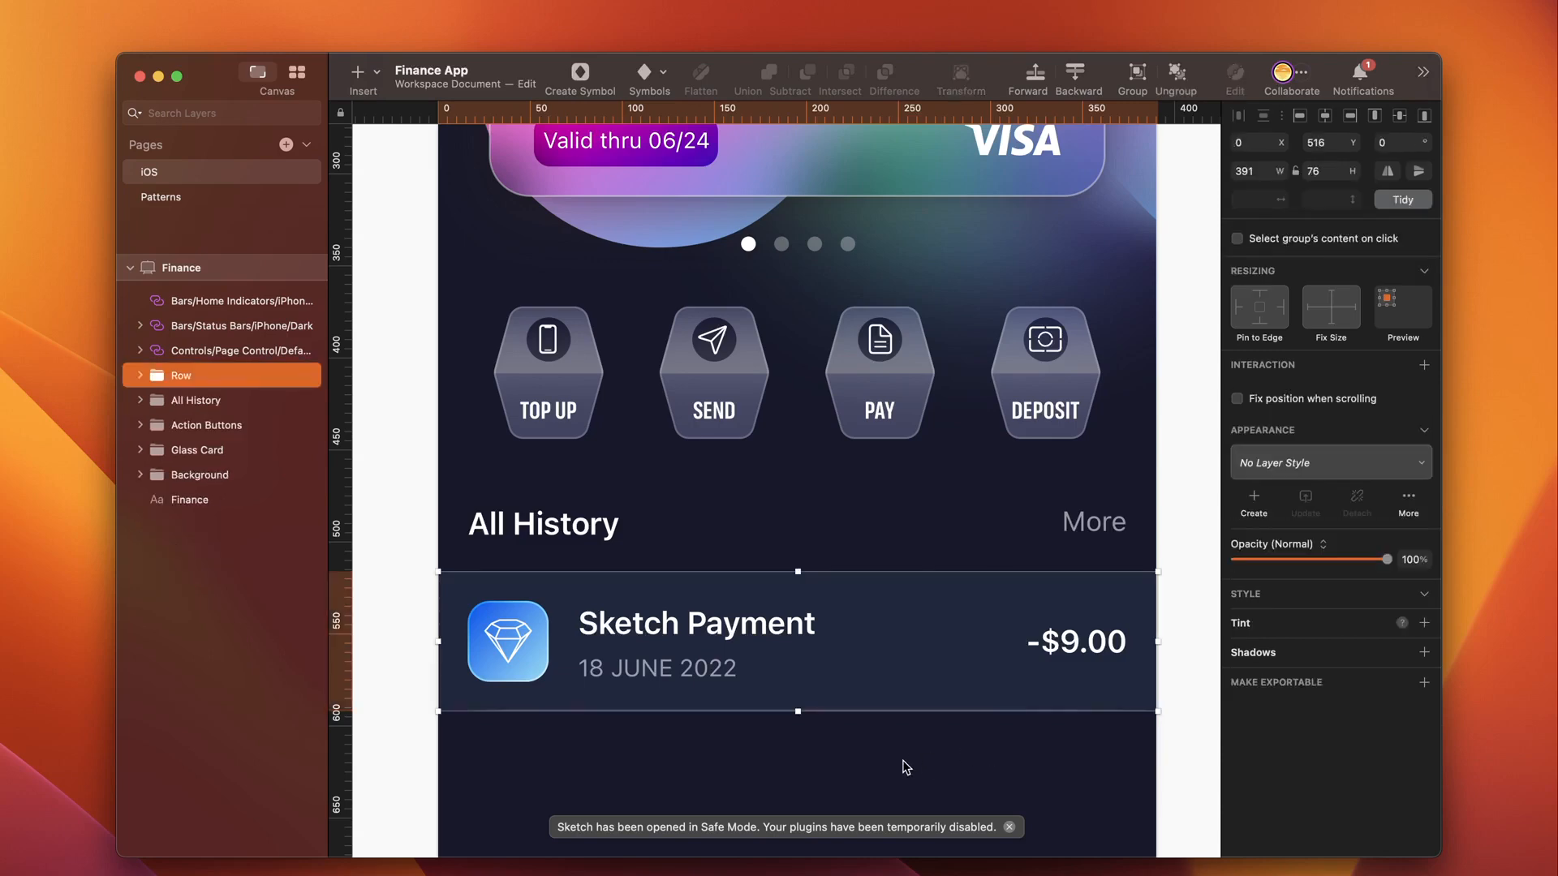
pyautogui.press('super+d')
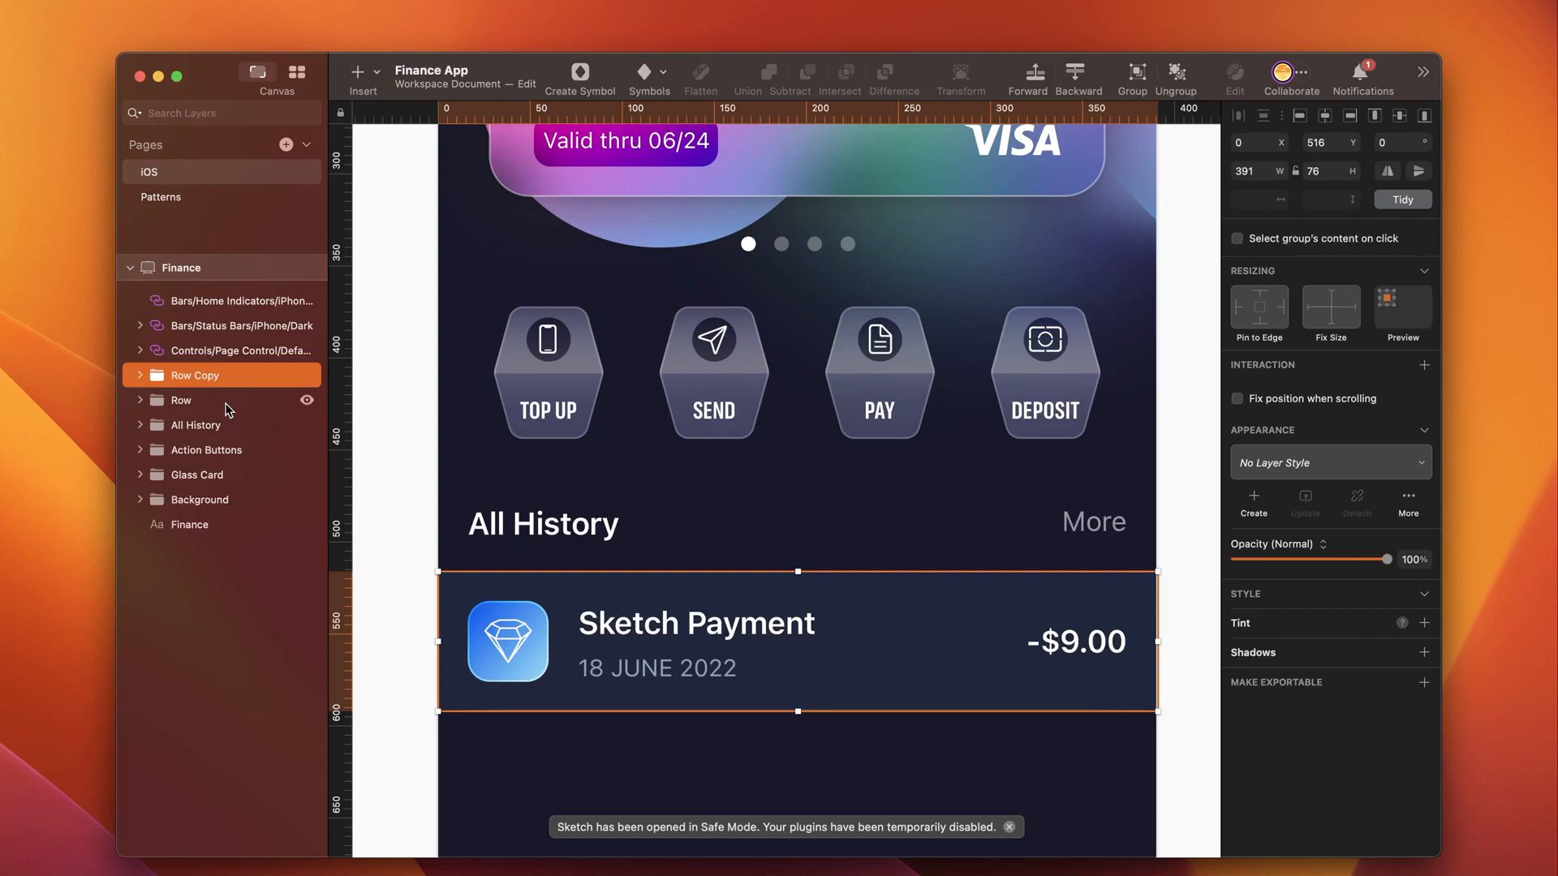
pyautogui.hotkey('shift', 'Down')
pyautogui.hotkey('shift', 'Down')
pyautogui.hotkey('shift', 'Down')
pyautogui.hotkey('shift', 'Down')
pyautogui.hotkey('shift', 'Down')
pyautogui.hotkey('shift', 'Down')
pyautogui.hotkey('shift', 'Down')
pyautogui.hotkey('shift', 'Down')
pyautogui.press('Escape')
# Step: Open the Sketch Payment title inside the duplicated second row
pyautogui.scroll(-5, 585, 790)
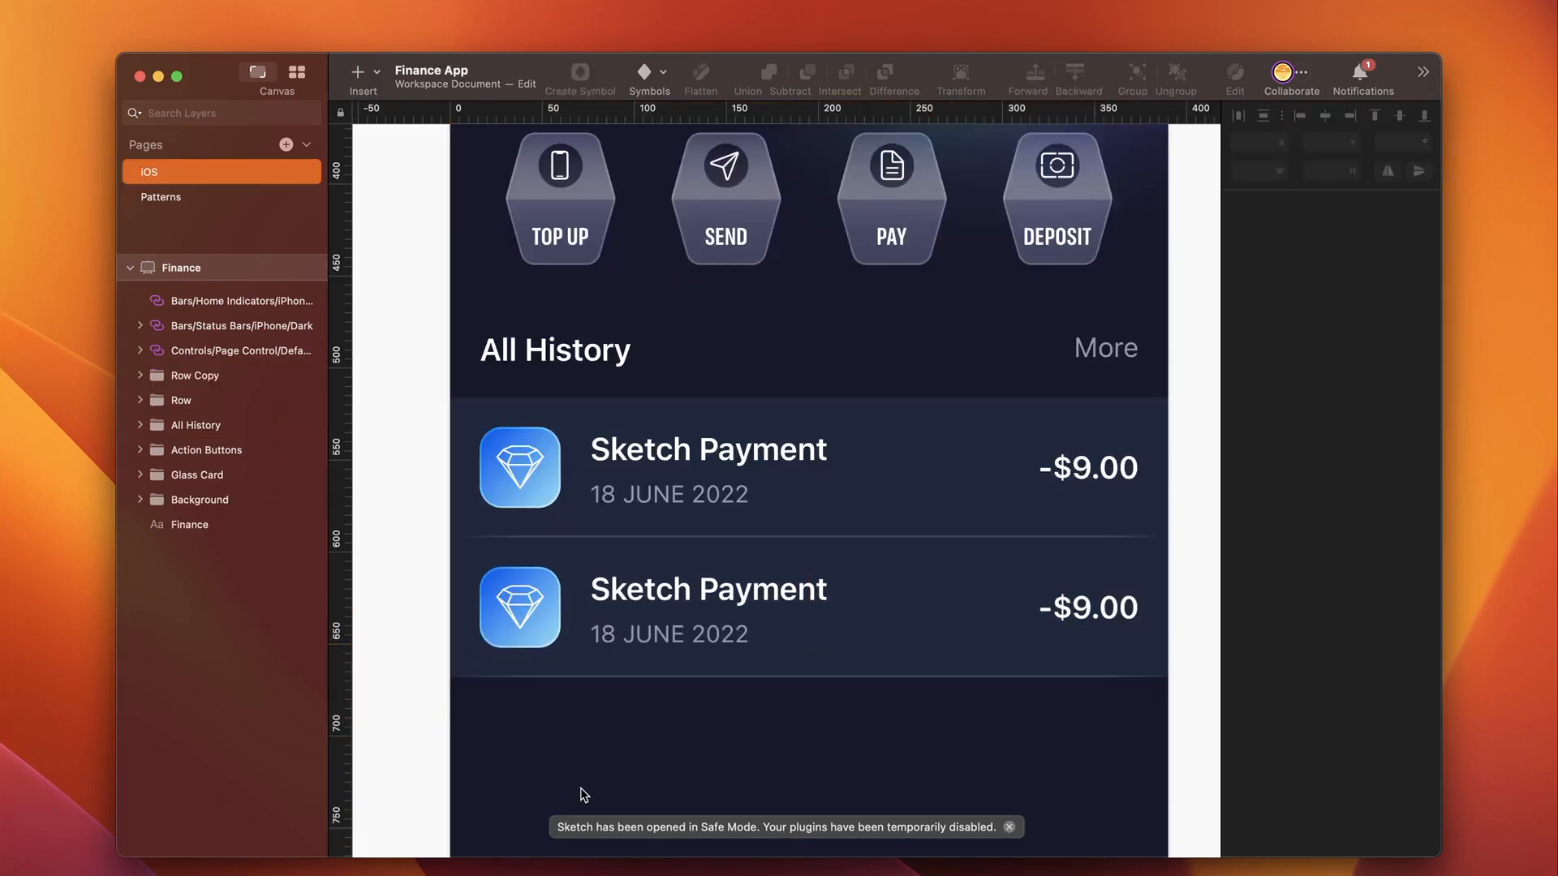
pyautogui.scroll(-5, 584, 796)
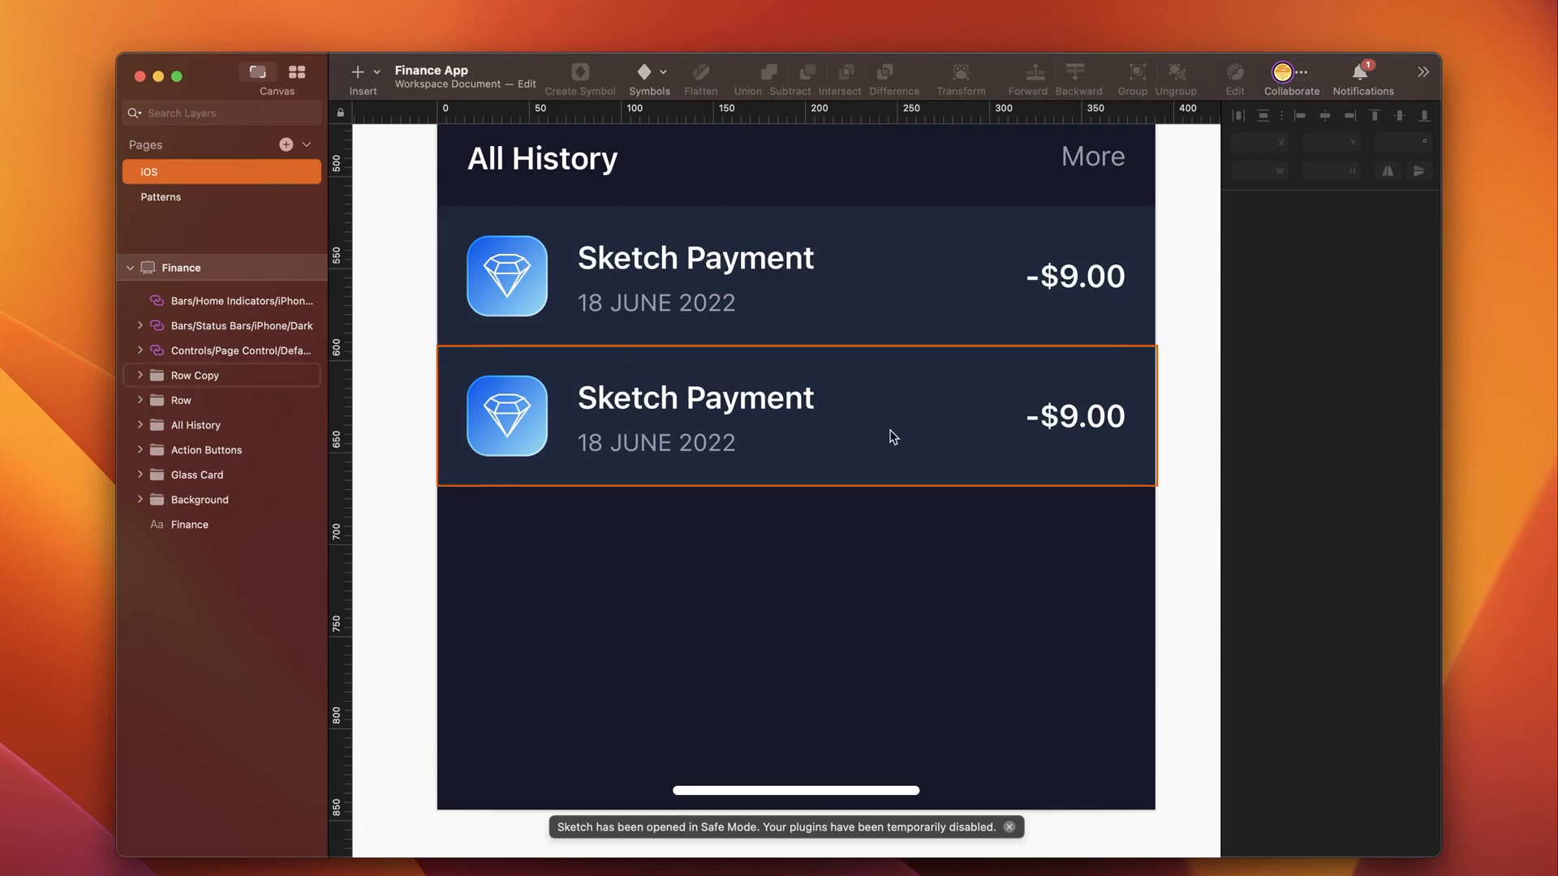
pyautogui.doubleClick(615, 401)
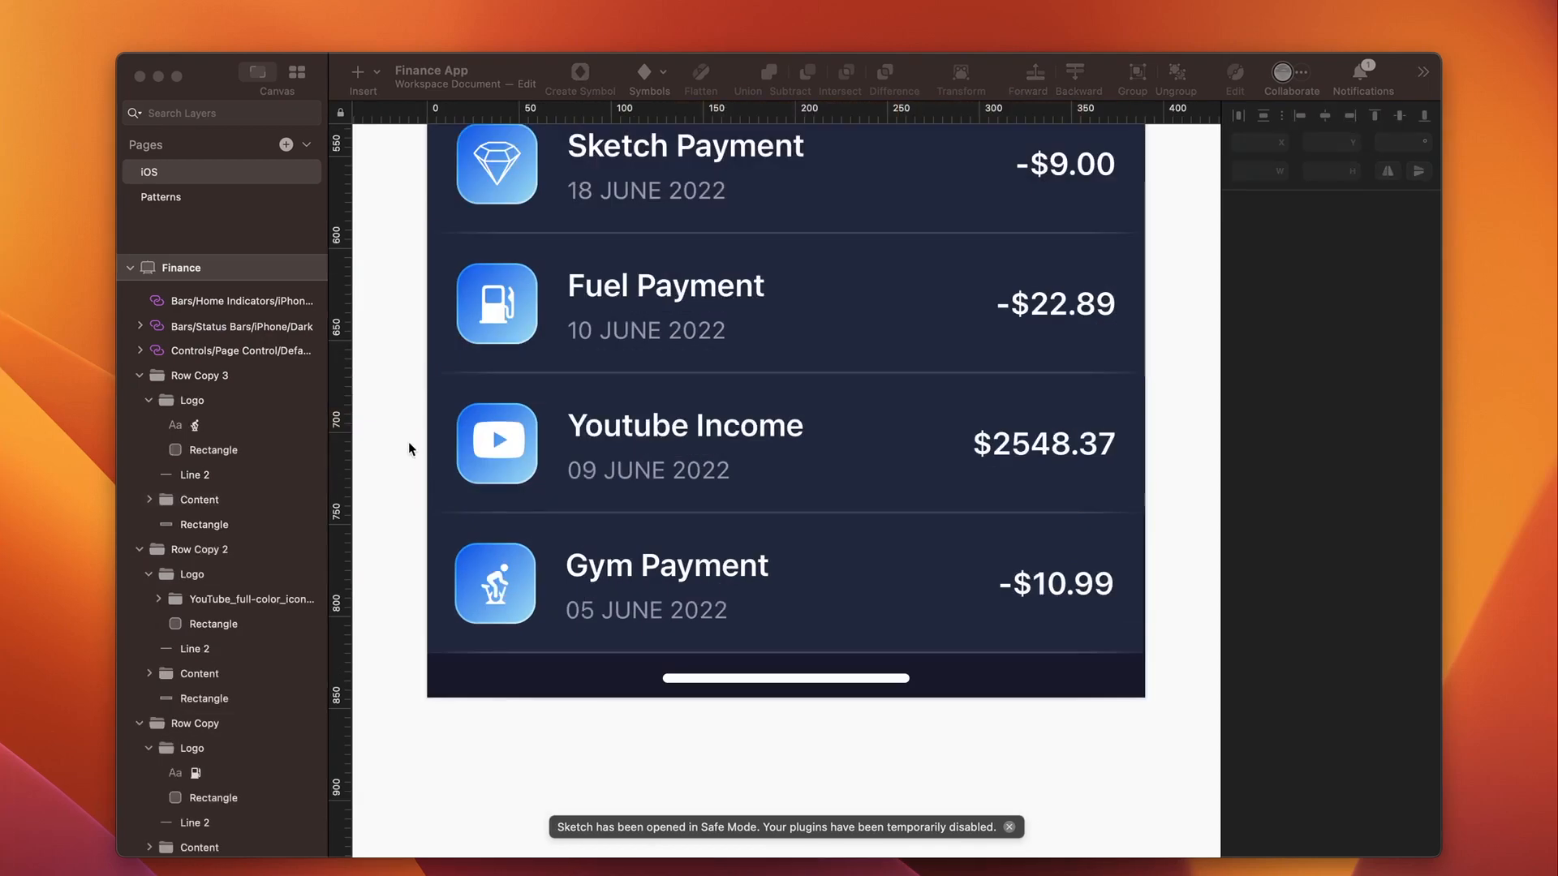
# Step: Apply the purple-to-pink gradient preset, starting at AF2AFF, to the Fuel Payment row's logo background rectangle
pyautogui.scroll(2, 409, 449)
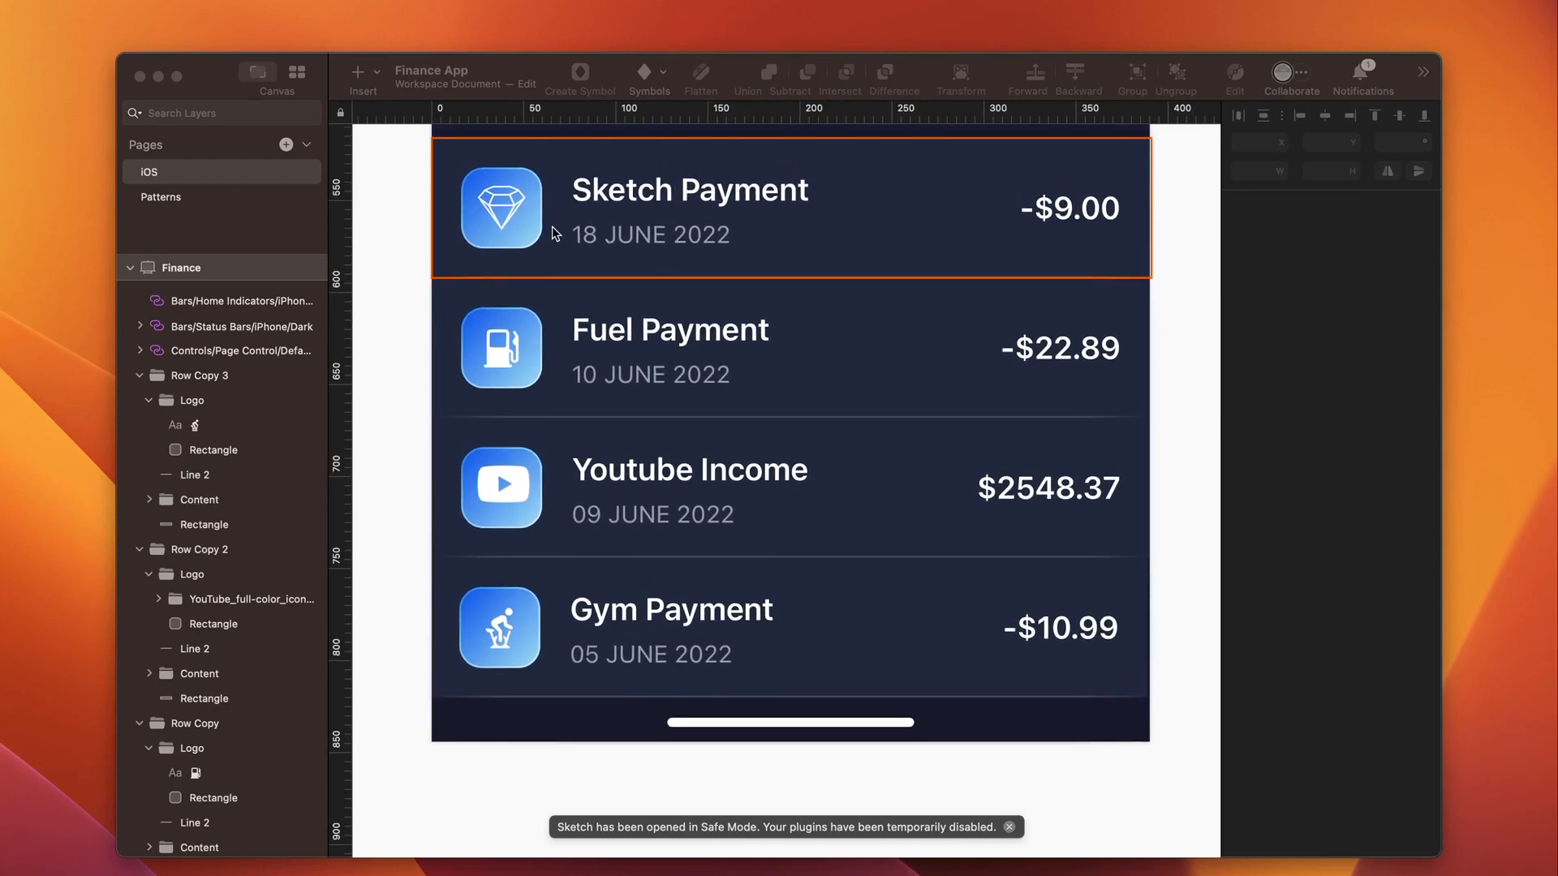
pyautogui.click(533, 339)
pyautogui.click(1266, 633)
pyautogui.click(1236, 775)
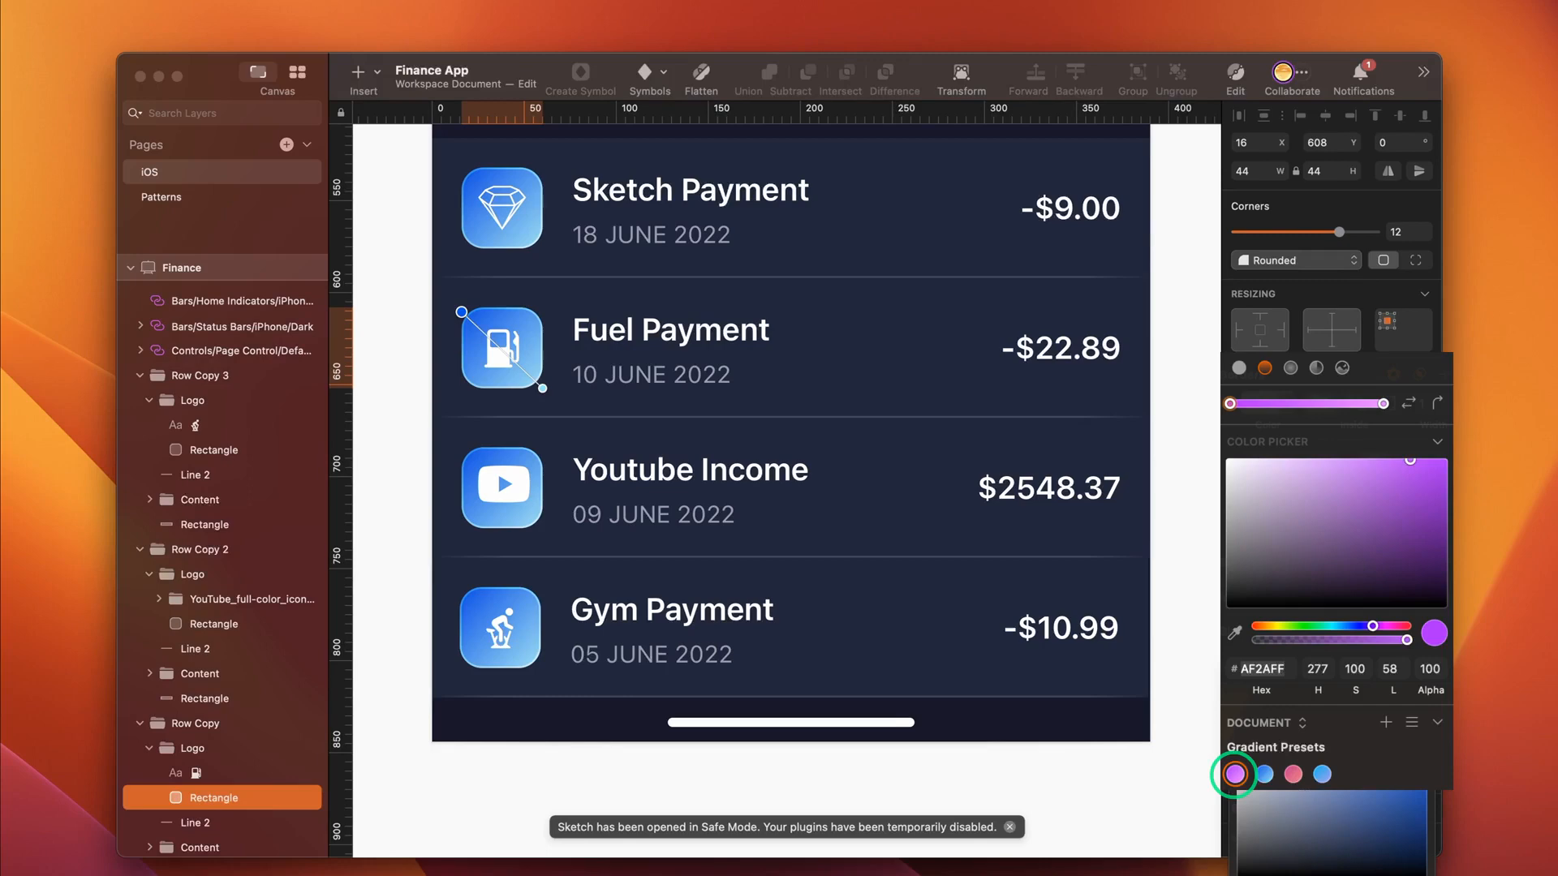
# Step: Fill the Youtube Income row's logo background rectangle with the pink-red gradient preset
pyautogui.click(498, 449)
pyautogui.click(499, 449)
pyautogui.click(1260, 637)
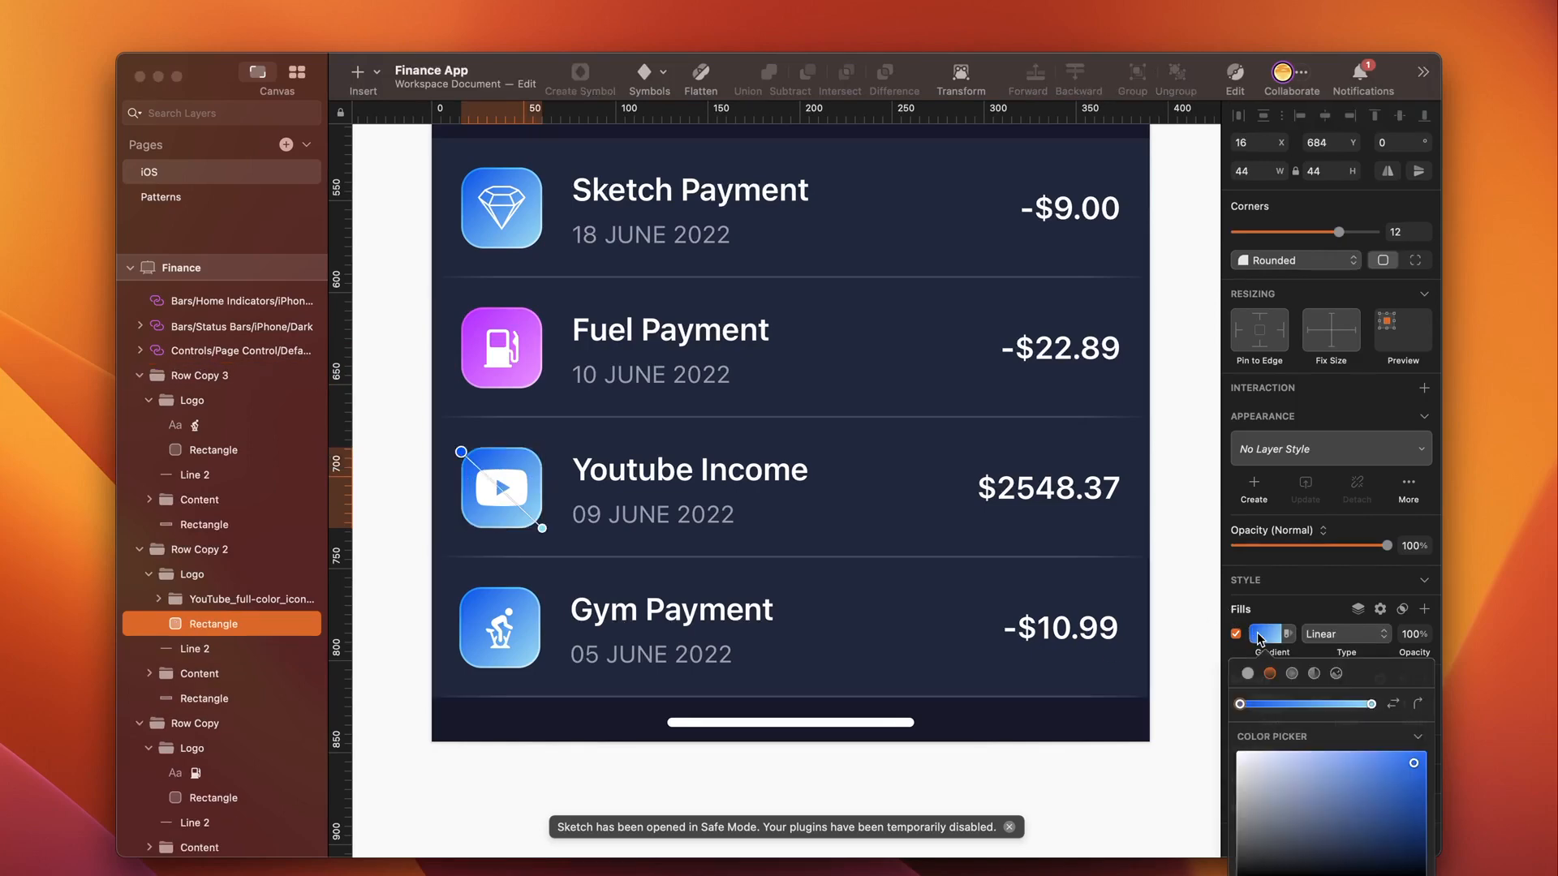
# Step: Fill the Gym Payment row's logo background rectangle with a light blue to lavender gradient
pyautogui.click(500, 628)
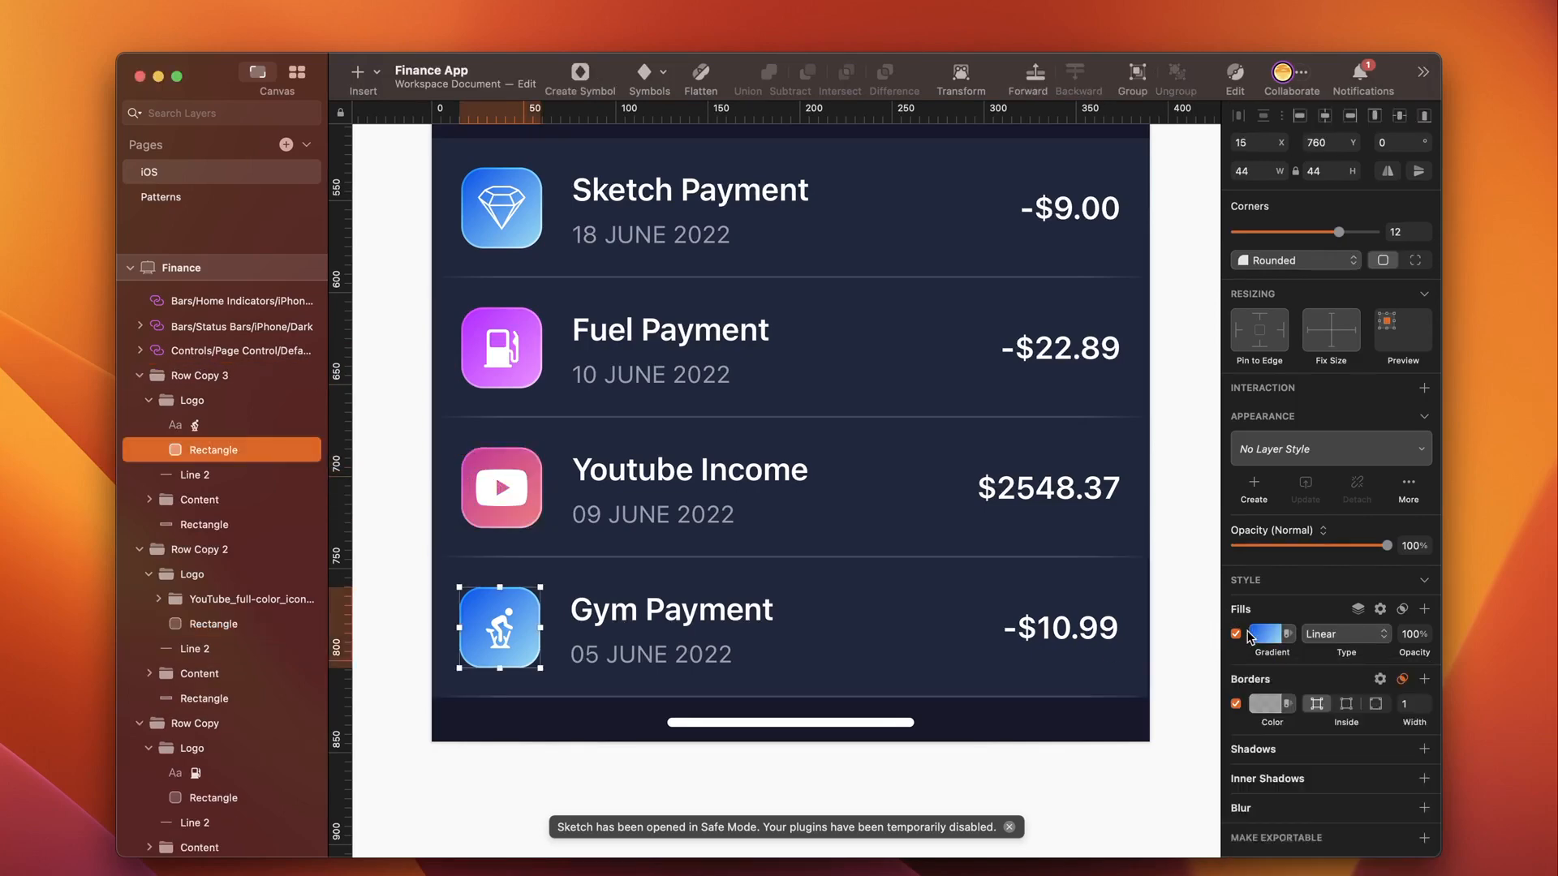
pyautogui.click(1265, 637)
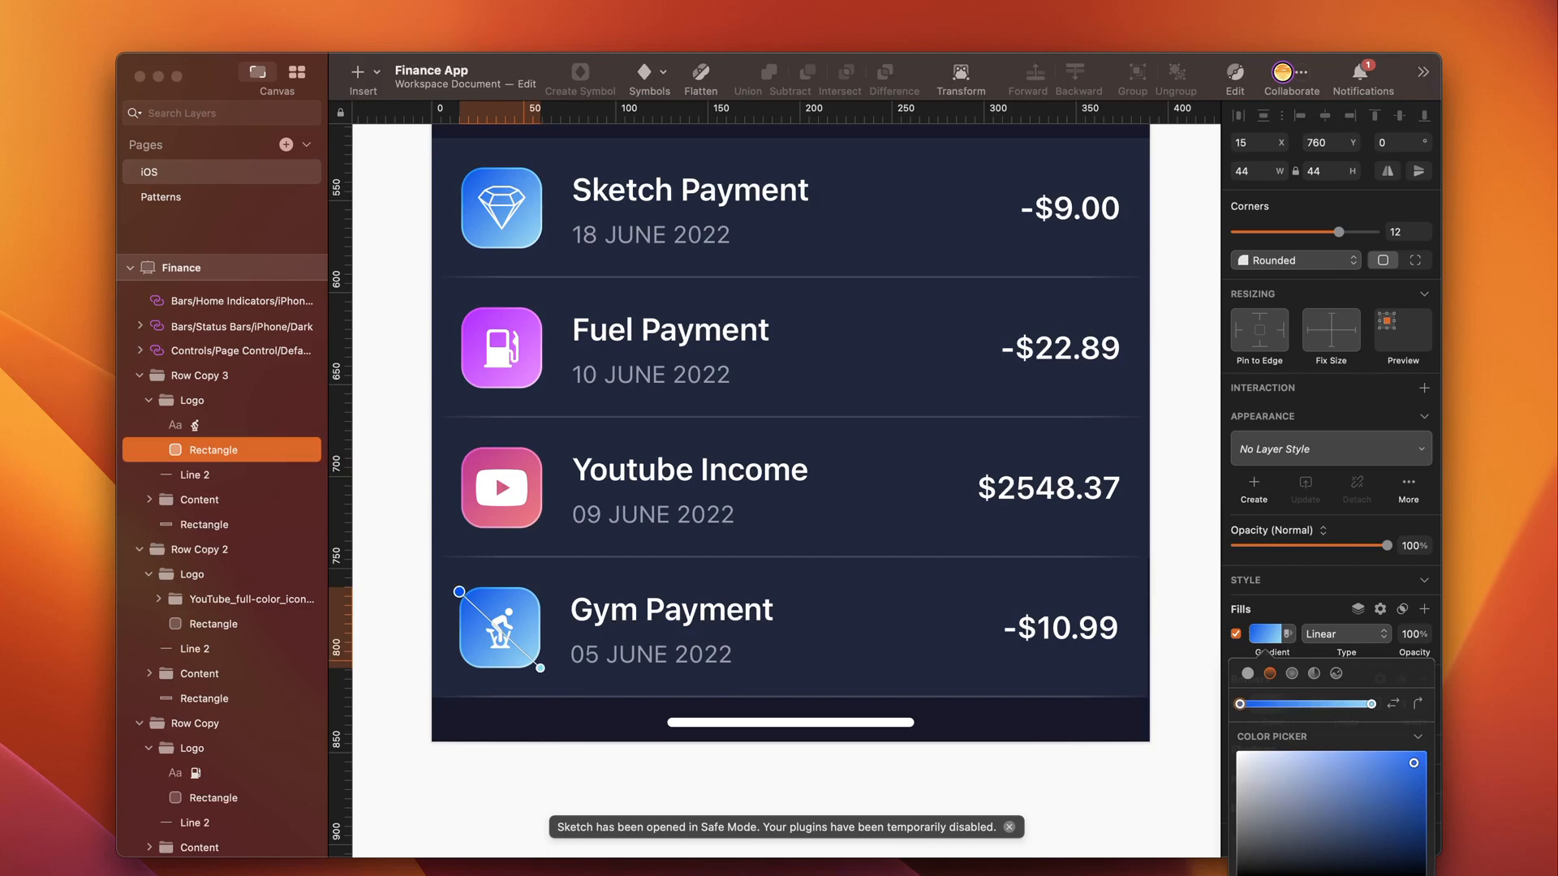
pyautogui.click(1170, 688)
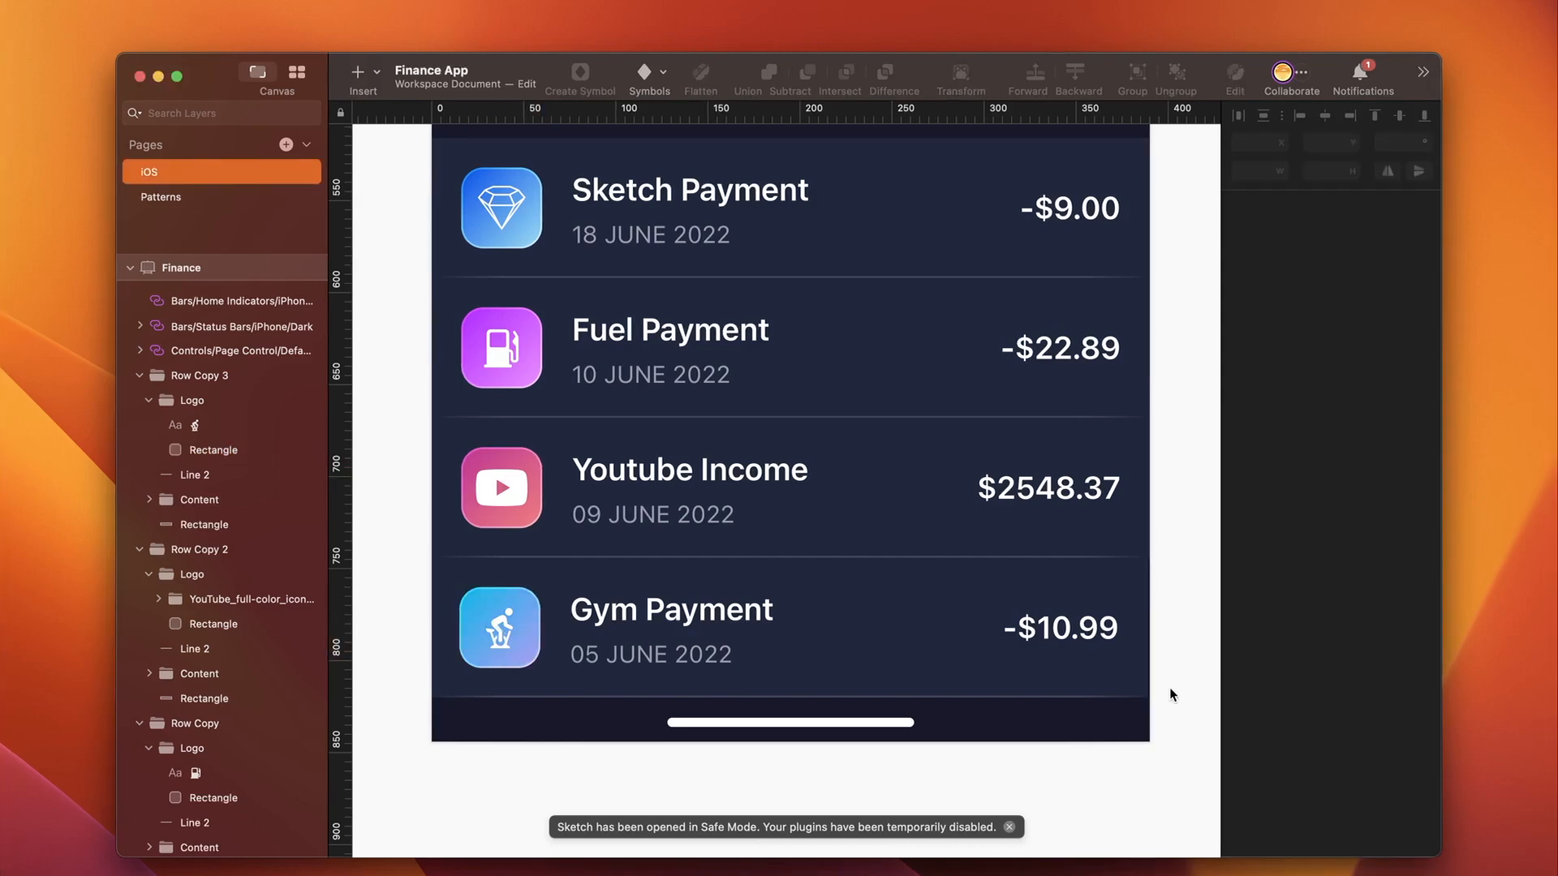
# Step: Group the four Row groups together with the All History group and name the new group "Transactions"
pyautogui.click(186, 377)
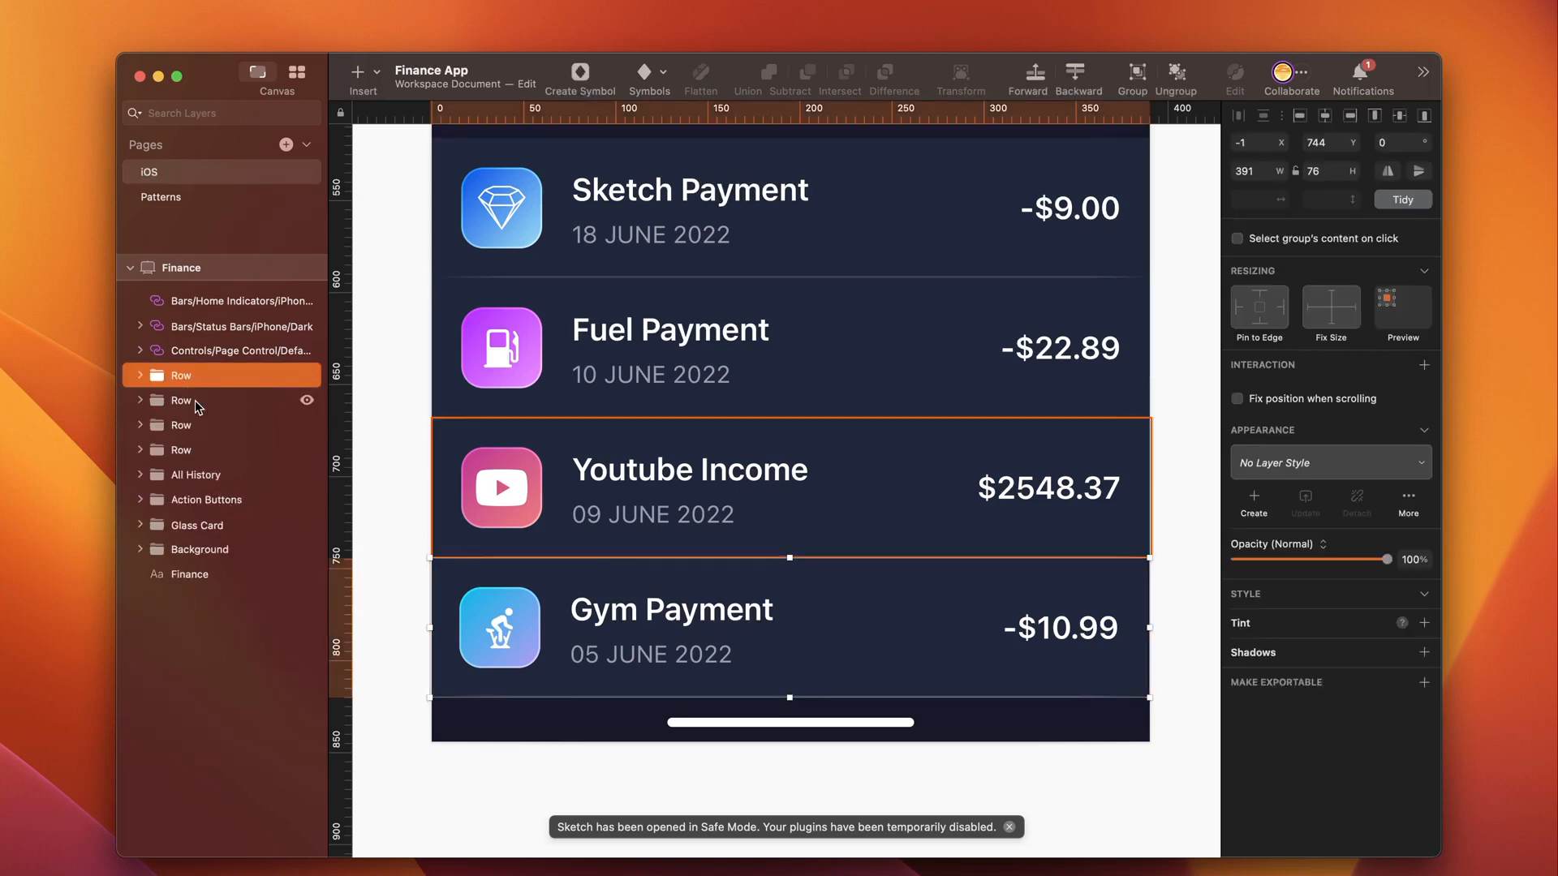
pyautogui.keyDown('shift'); pyautogui.click(193, 477); pyautogui.keyUp('shift')
pyautogui.press('super+g')
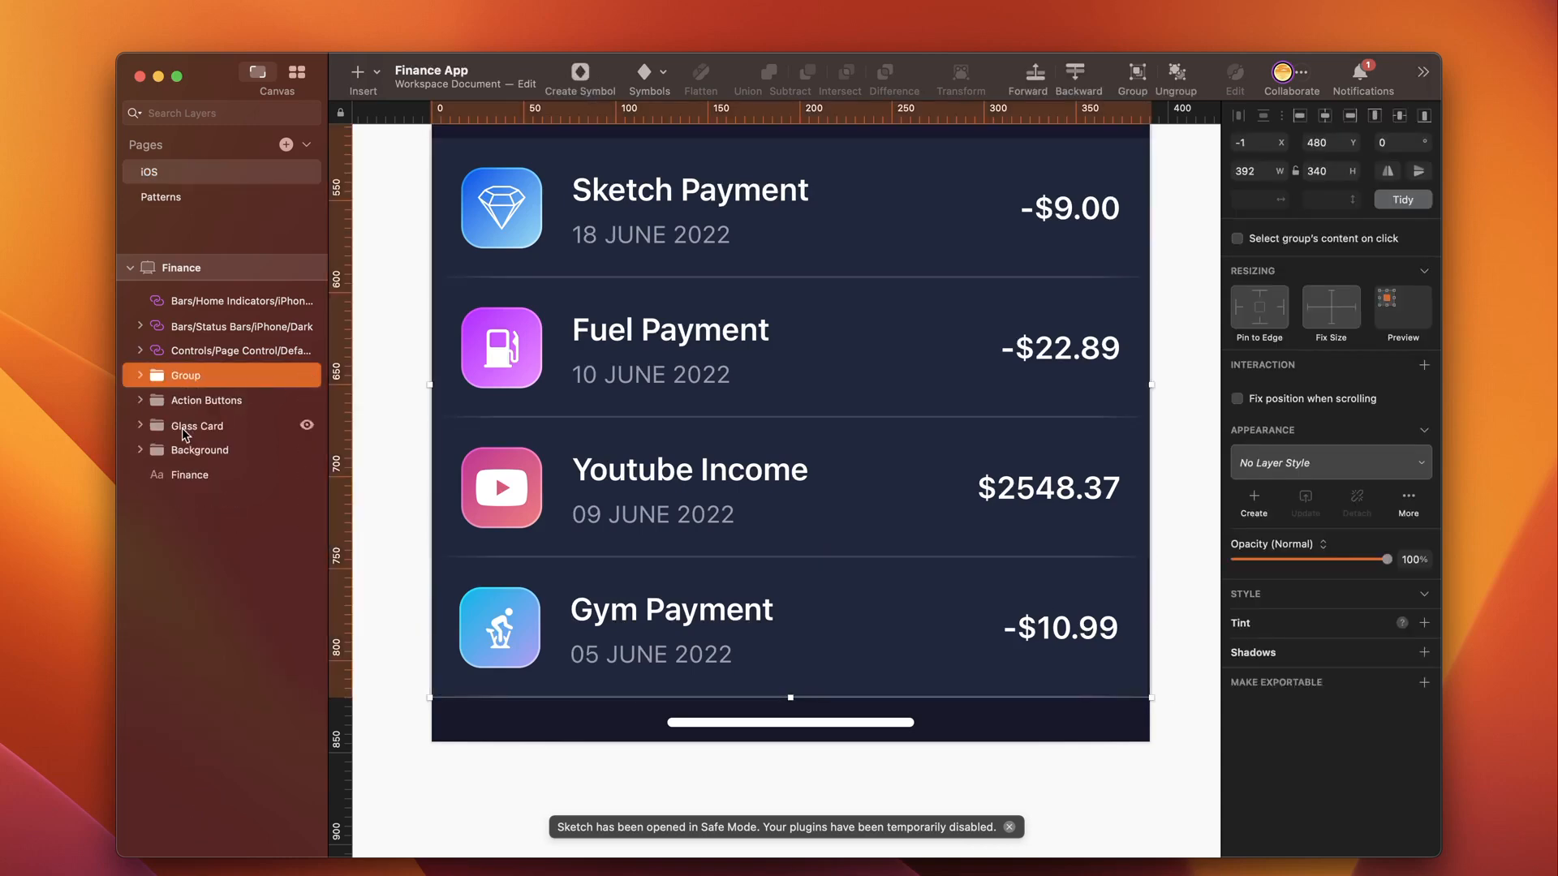
pyautogui.doubleClick(192, 377)
pyautogui.write('Transactions')
pyautogui.press('Return')
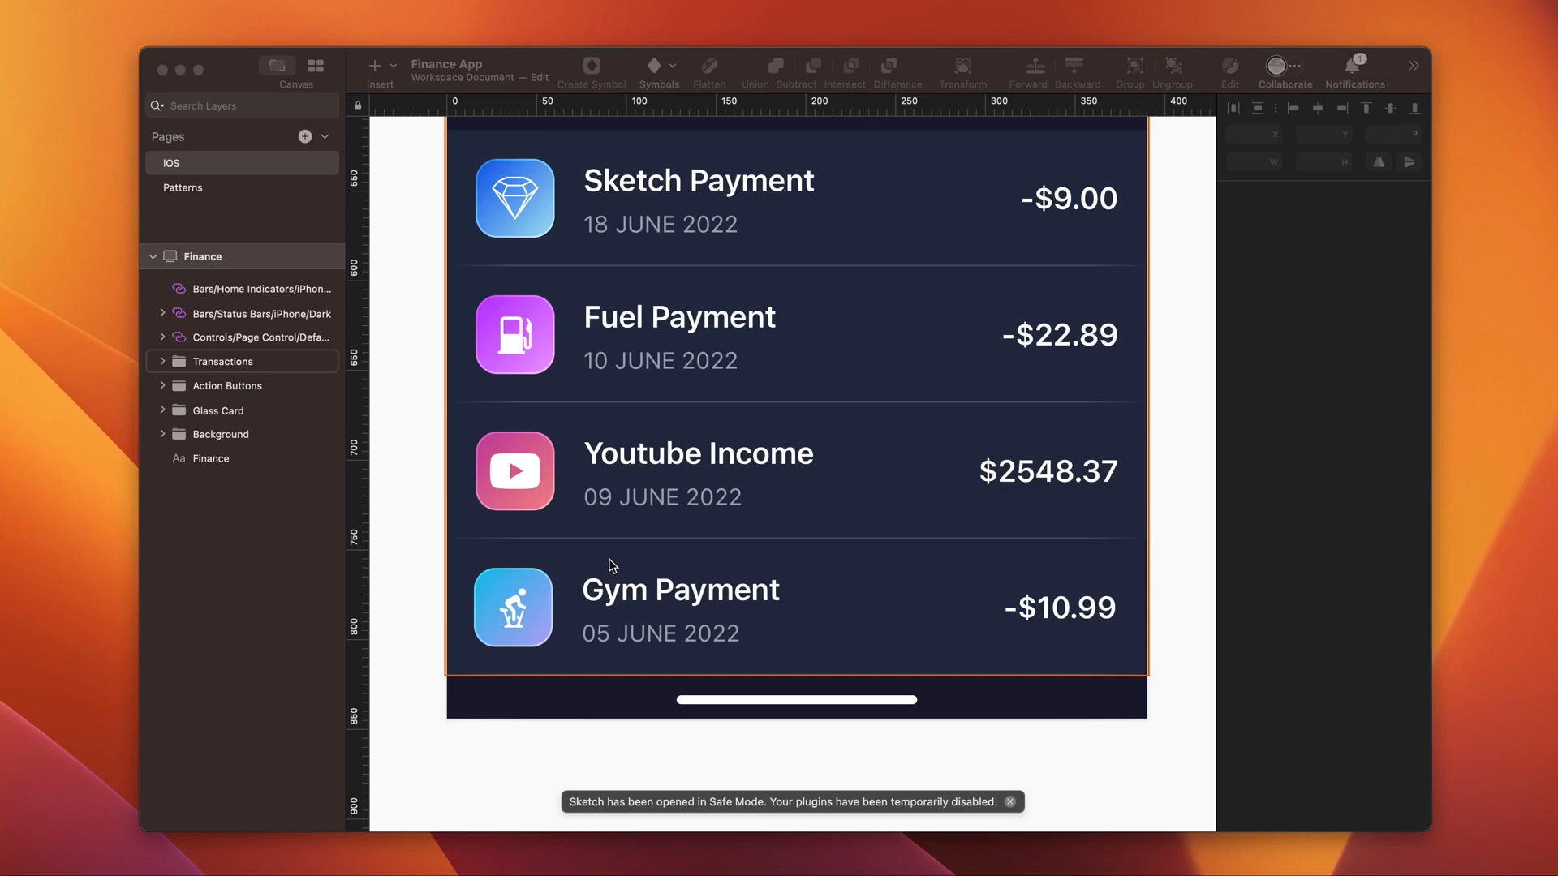
# Step: Draw a rectangle about 390 × 84 px across the artboard's lower end and set its X position to 0
pyautogui.click(435, 573)
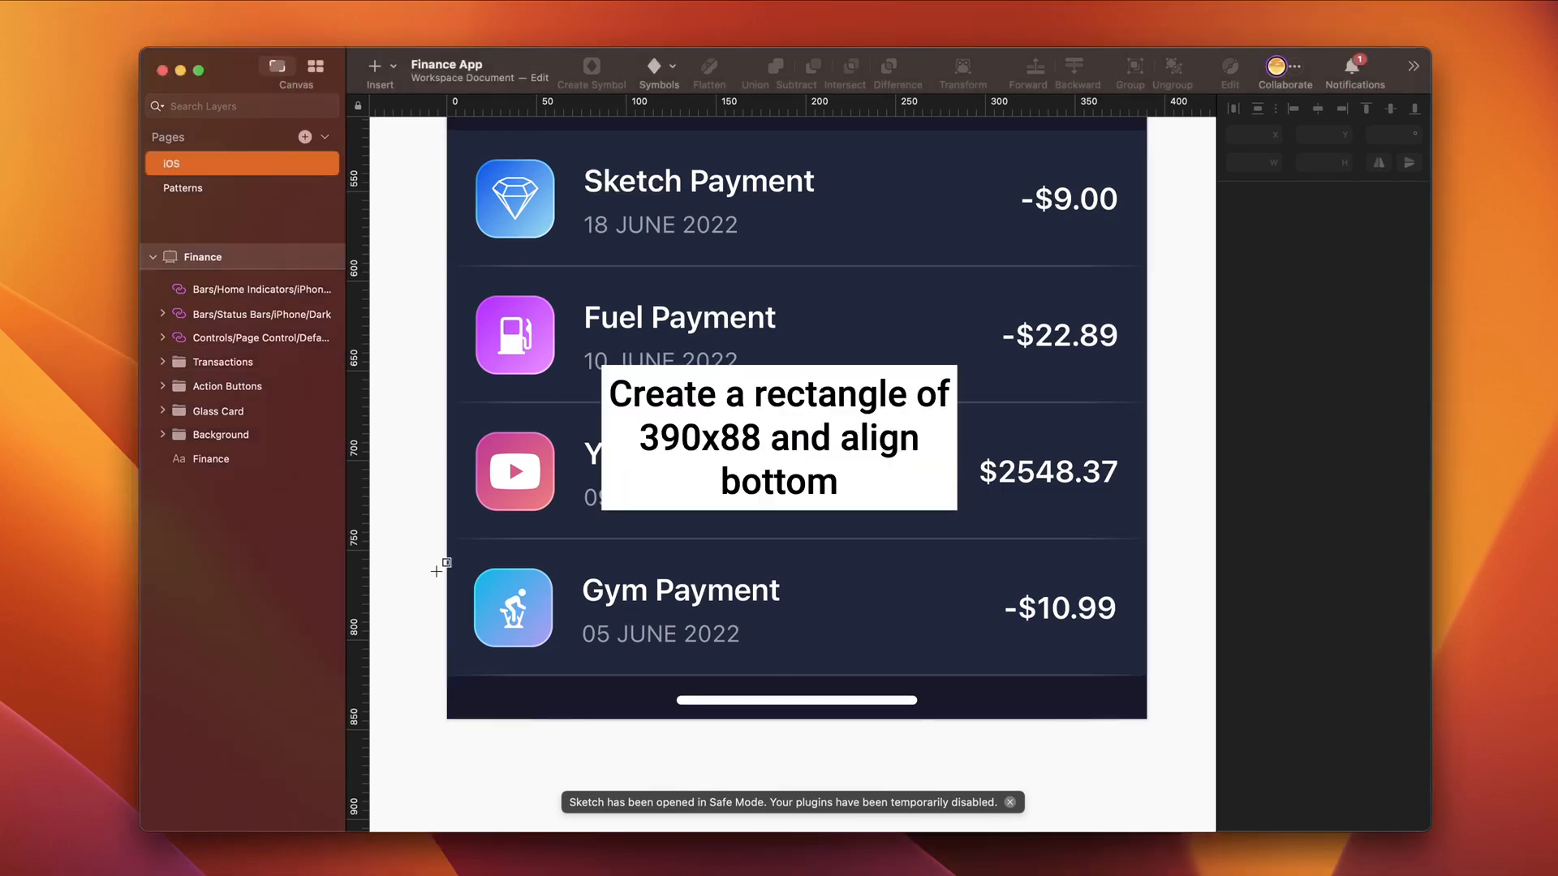
pyautogui.moveTo(449, 568); pyautogui.dragTo(1148, 719)
pyautogui.click(1261, 129)
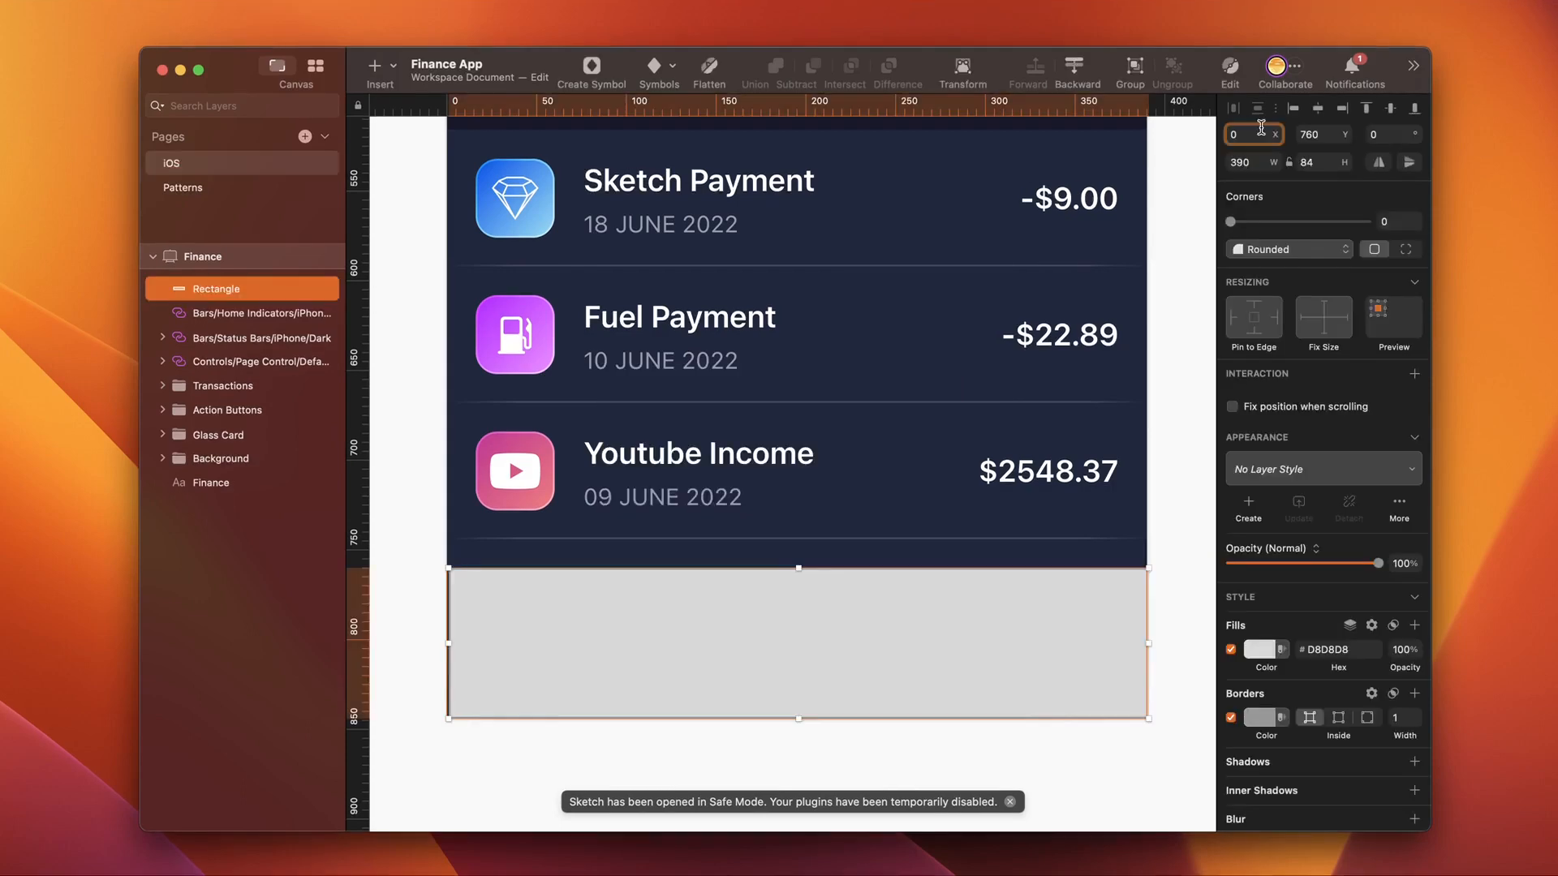
pyautogui.write('0')
pyautogui.press('Return')
# Step: Set the new rectangle's height to 88 px and align it to the bottom edge of the artboard
pyautogui.click(1298, 162)
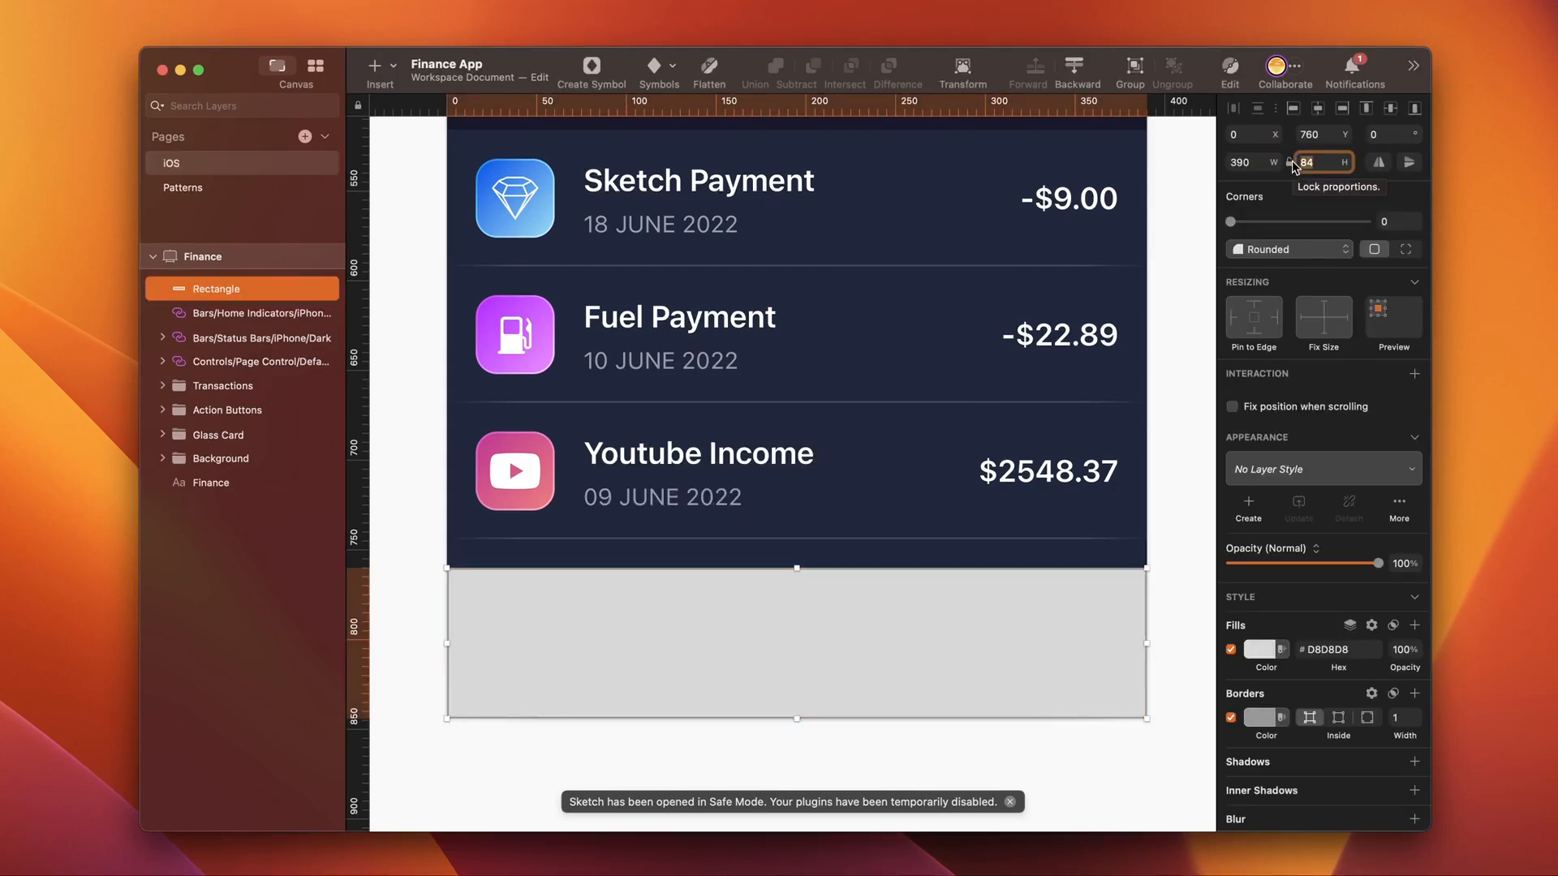
pyautogui.write('88')
pyautogui.press('Return')
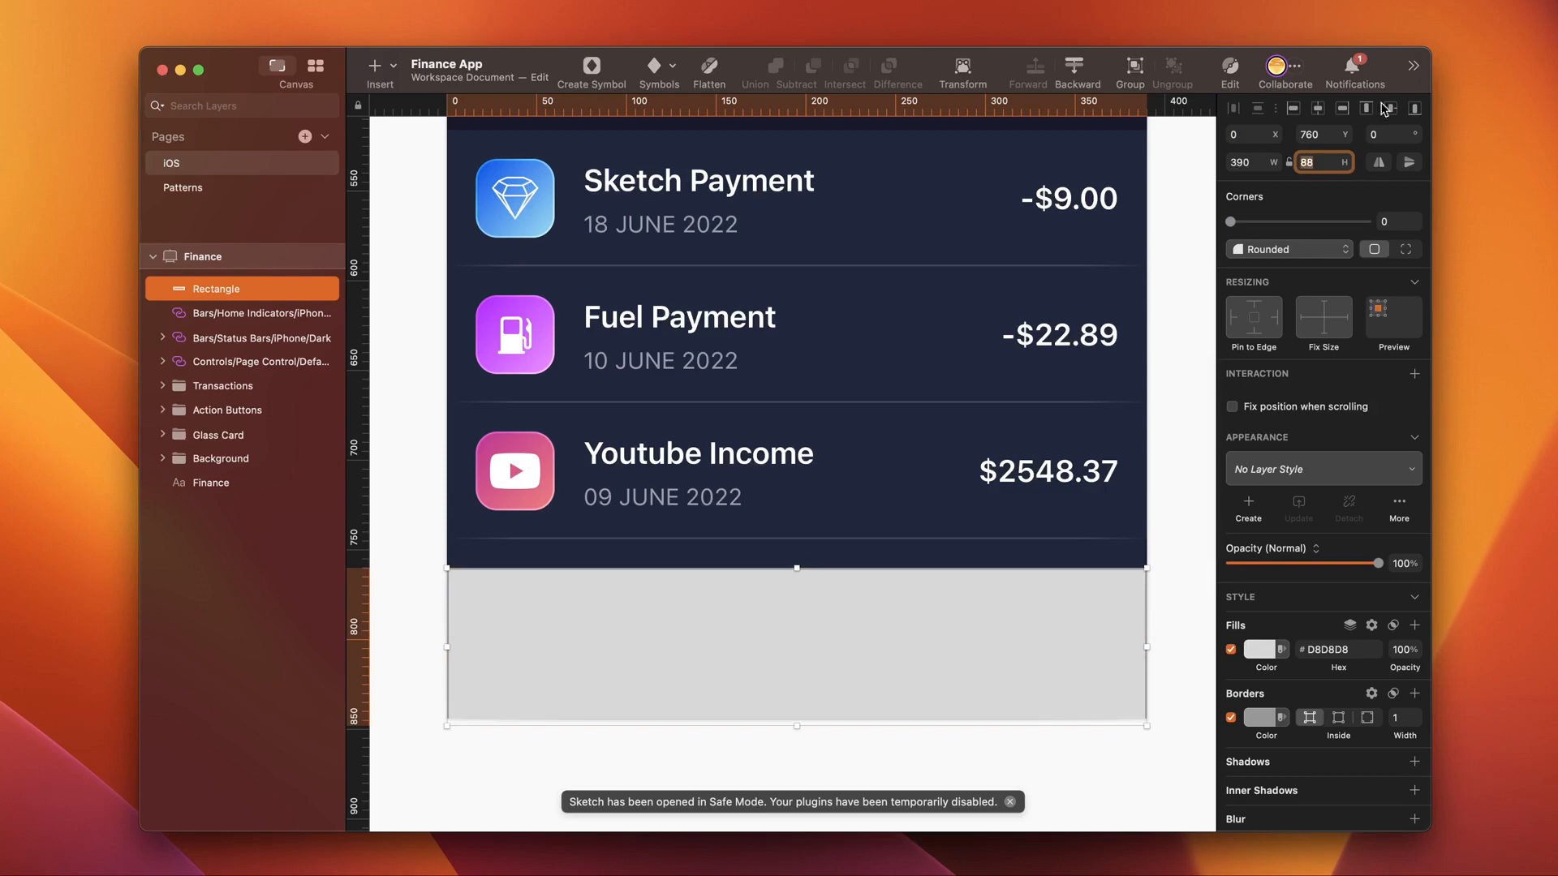
pyautogui.click(1416, 110)
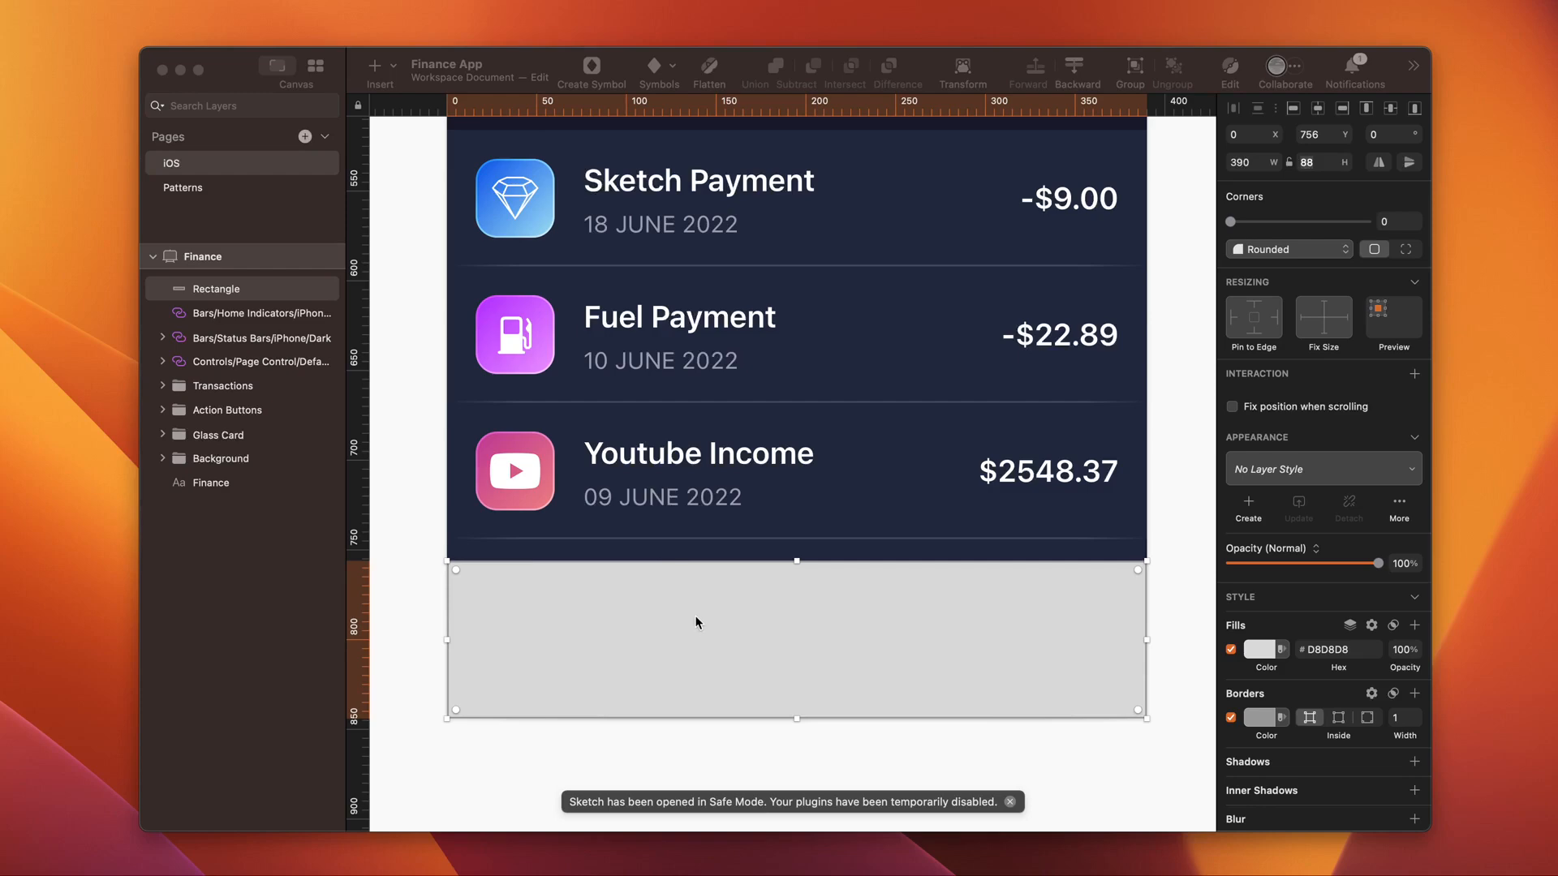
# Step: Edit the rectangle's path and add three vector points along its top edge
pyautogui.click(652, 630)
pyautogui.doubleClick(652, 632)
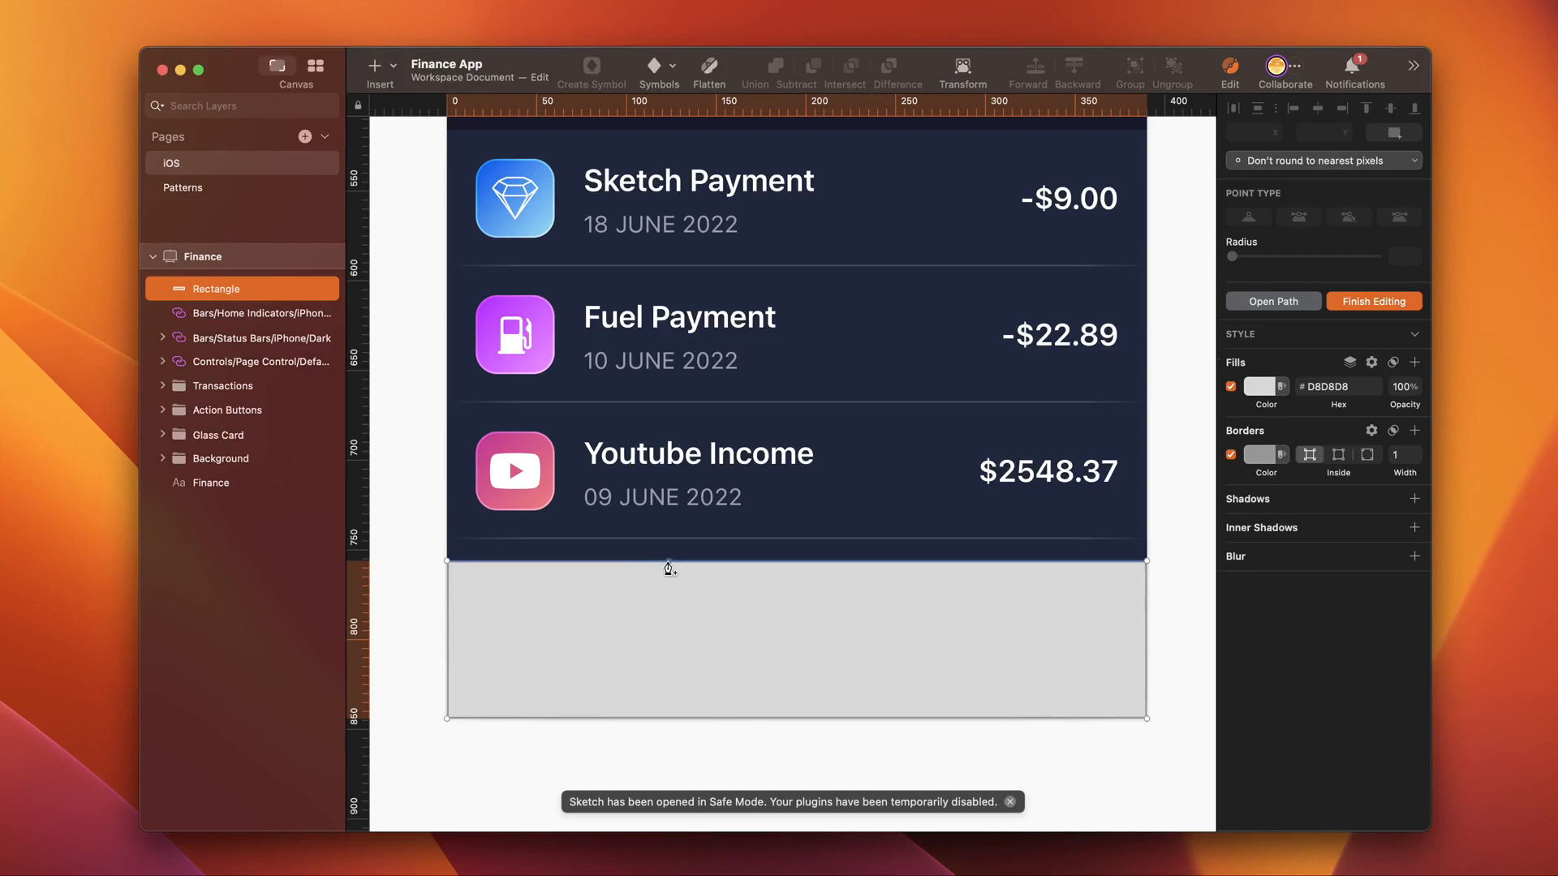
pyautogui.click(665, 562)
pyautogui.click(822, 562)
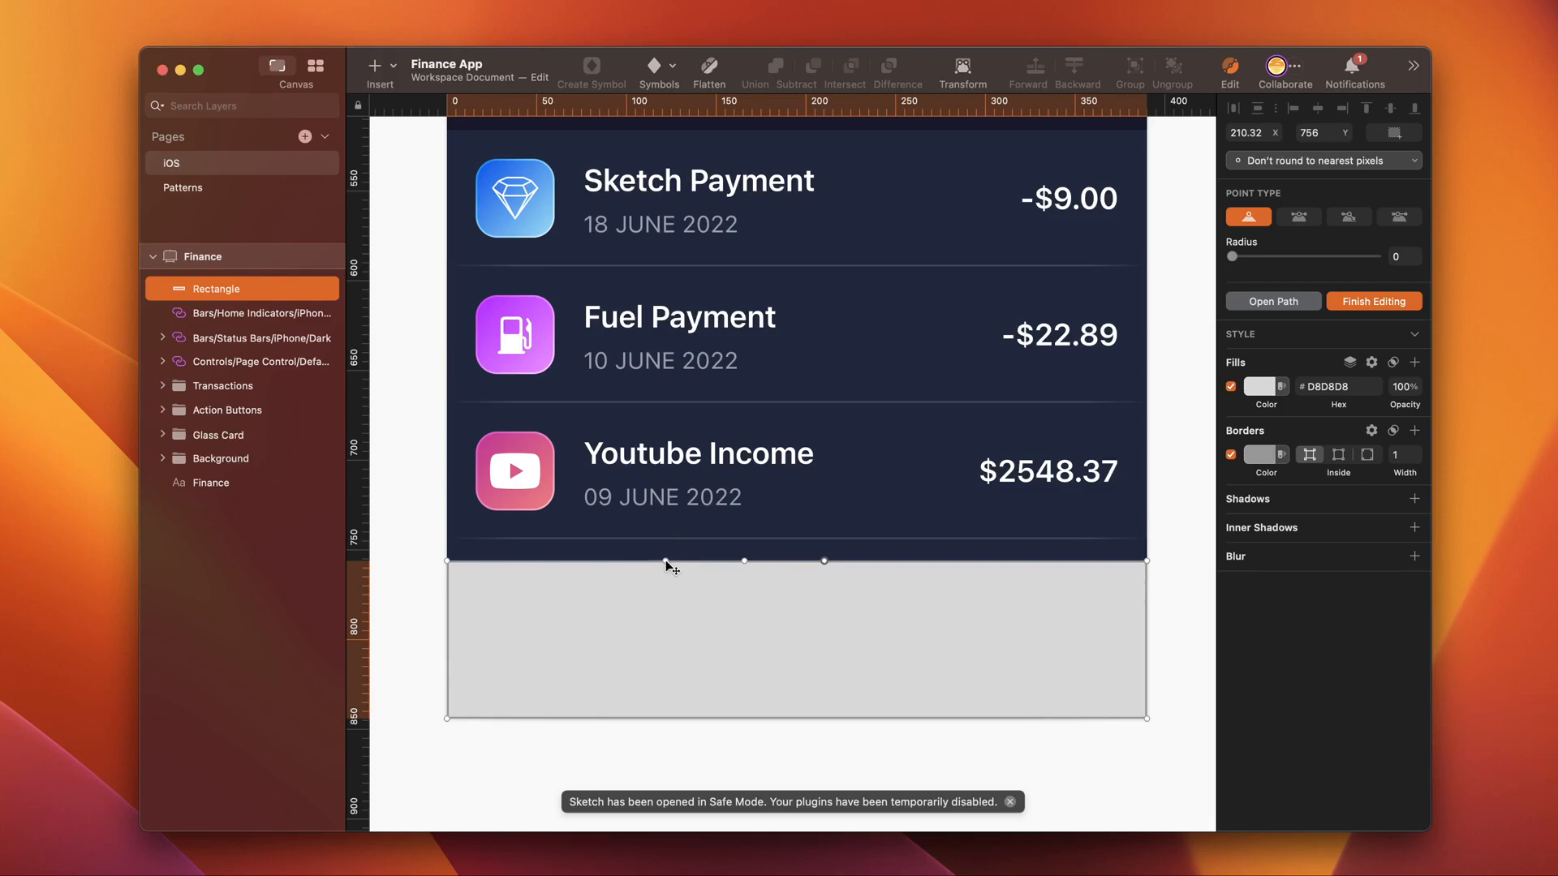
# Step: Move the leftmost added point of the rectangle's path to X 153, and the middle one to X 195, Y 814
pyautogui.click(664, 560)
pyautogui.click(1260, 136)
pyautogui.write('11')
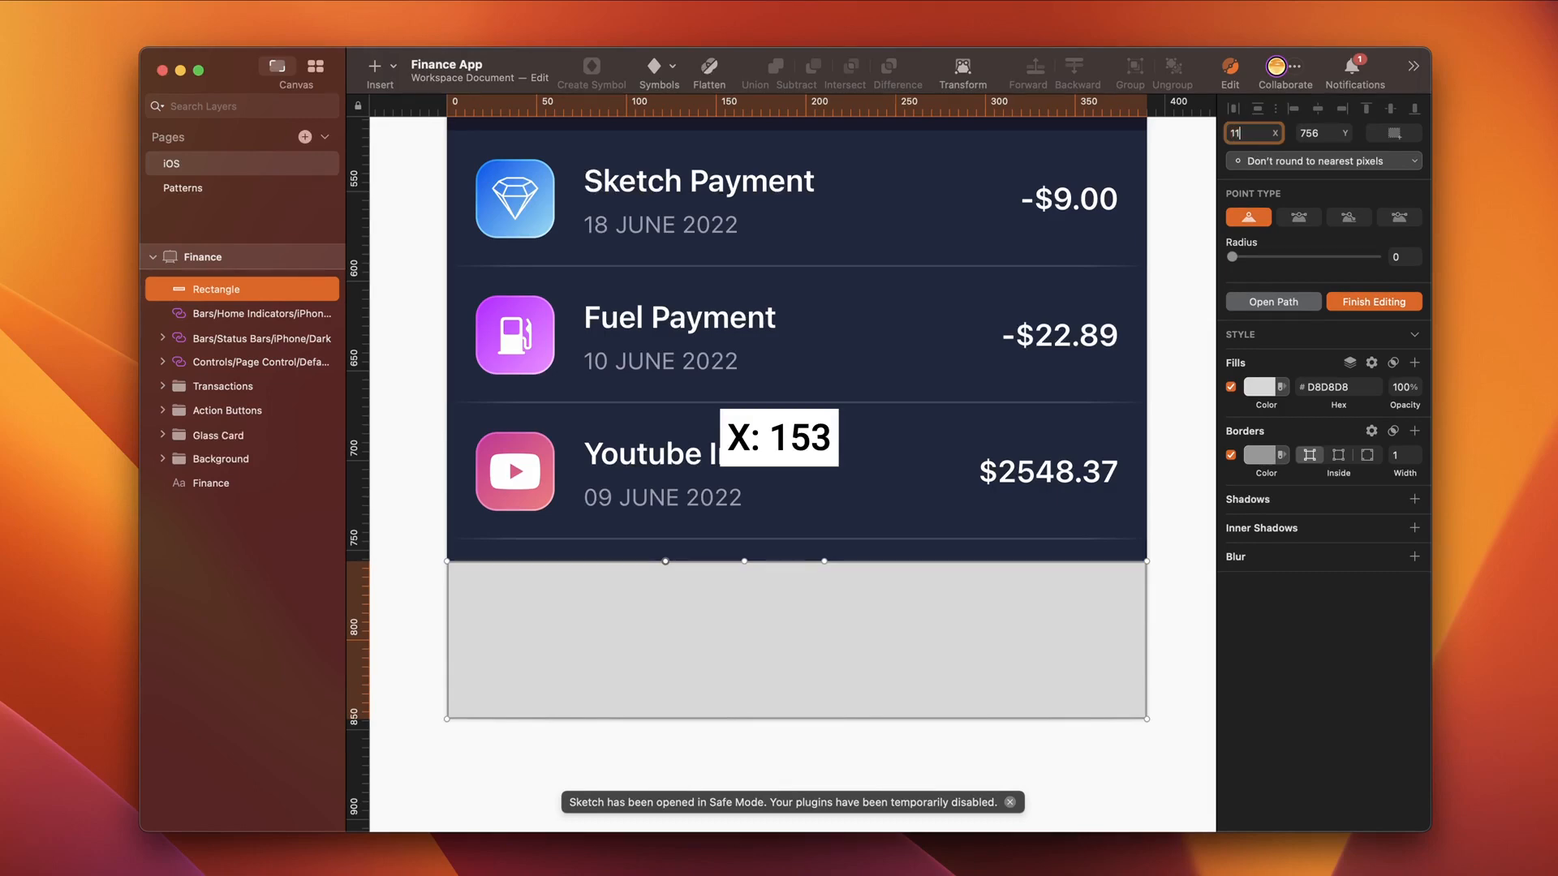
pyautogui.write('53')
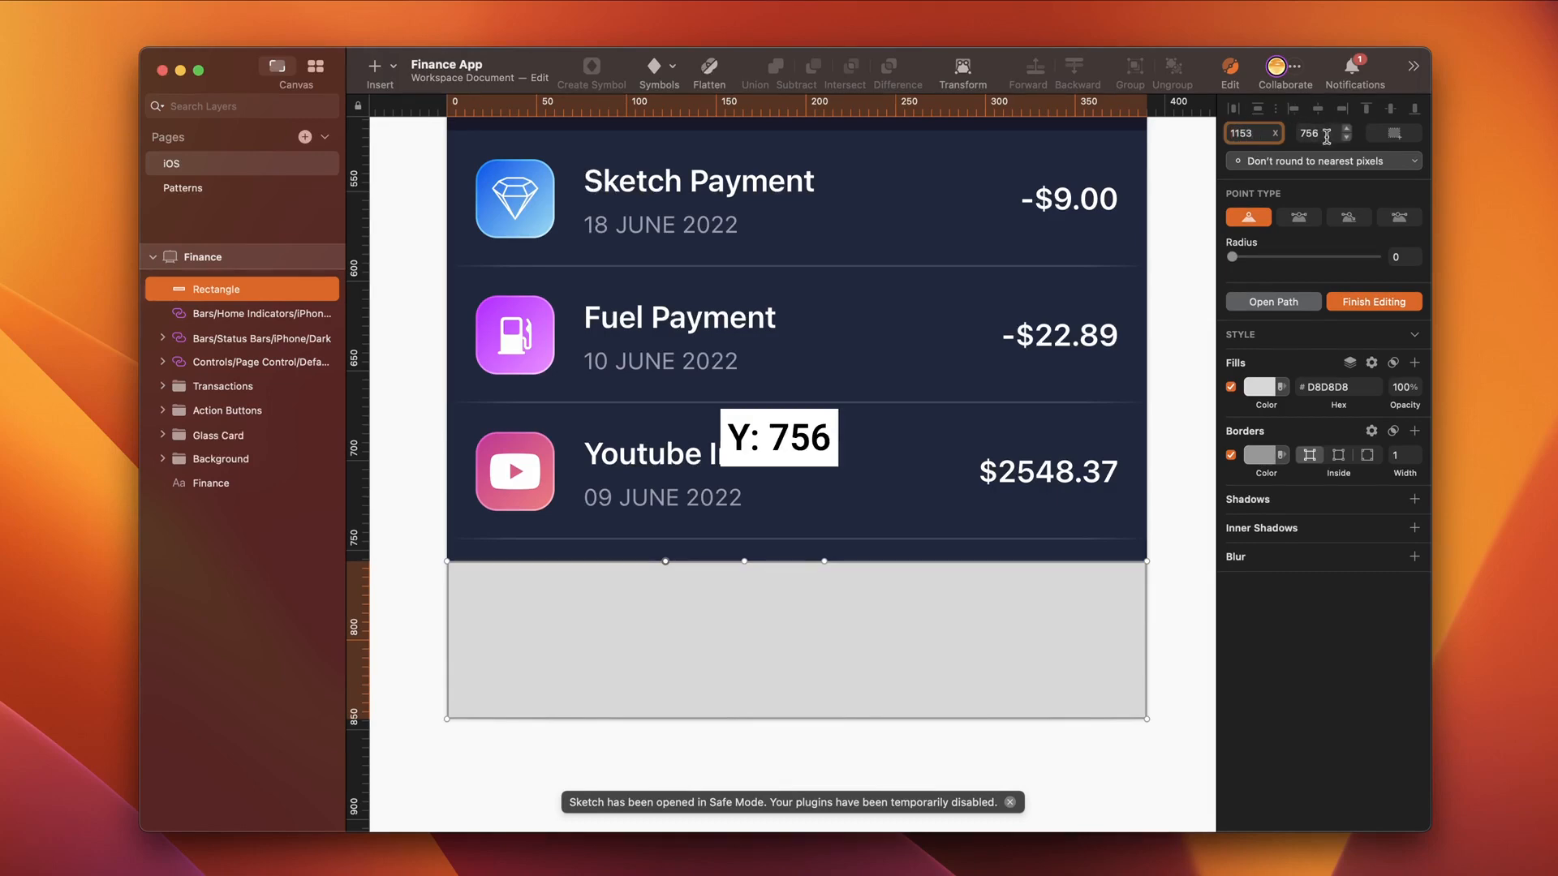
pyautogui.press('Return')
pyautogui.write('1')
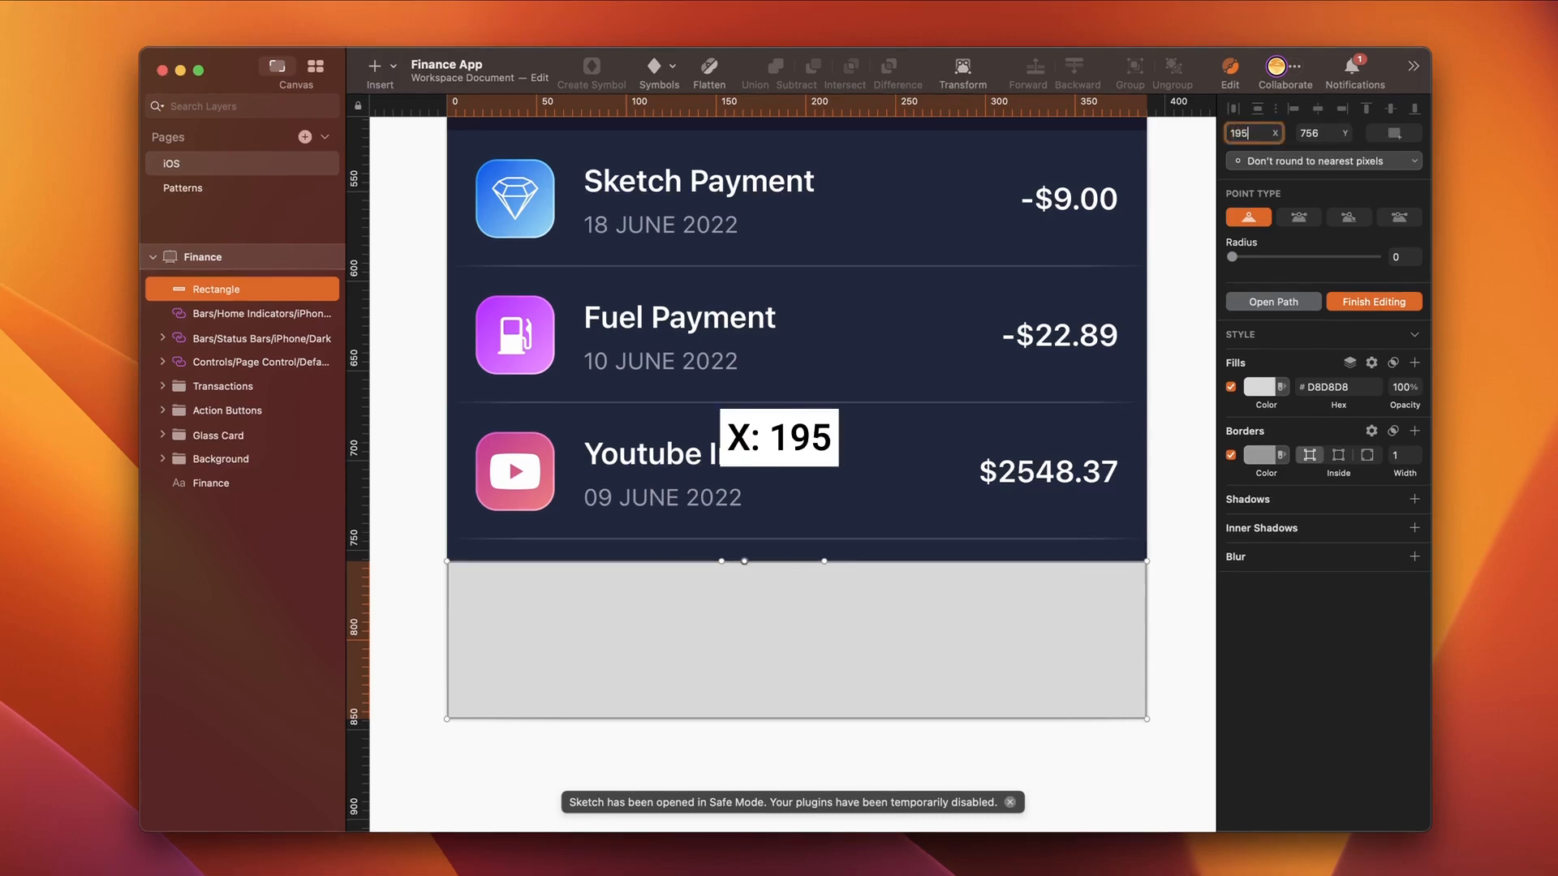
pyautogui.press('Tab')
pyautogui.write('814')
pyautogui.press('Return')
# Step: Move the rightmost added point on the rectangle's top edge to X 237
pyautogui.click(826, 560)
pyautogui.click(1262, 136)
pyautogui.write('2')
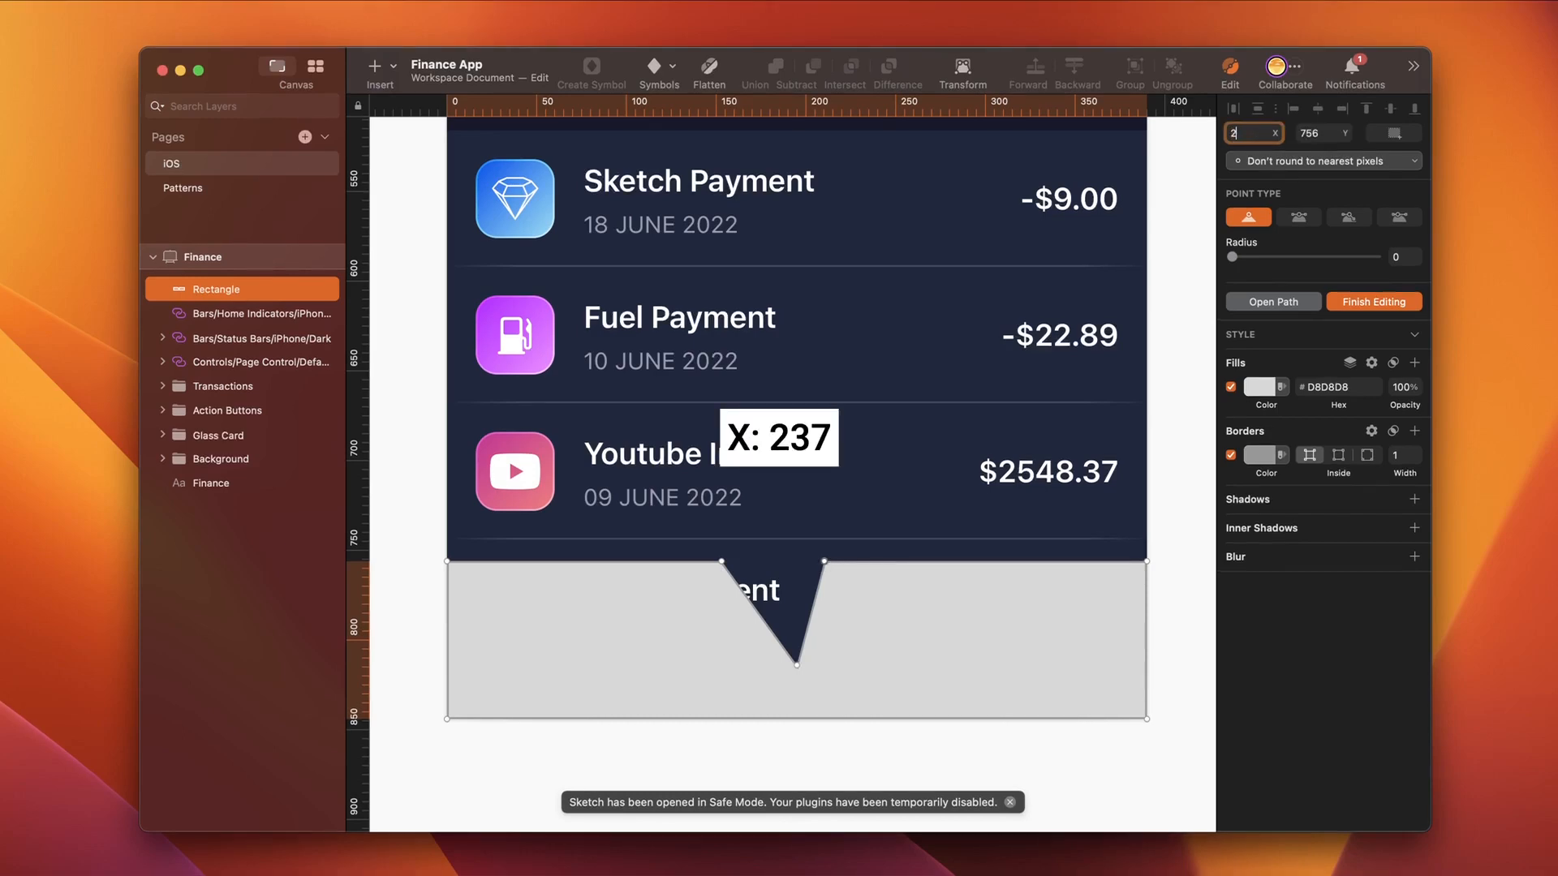
pyautogui.write('37')
pyautogui.press('Return')
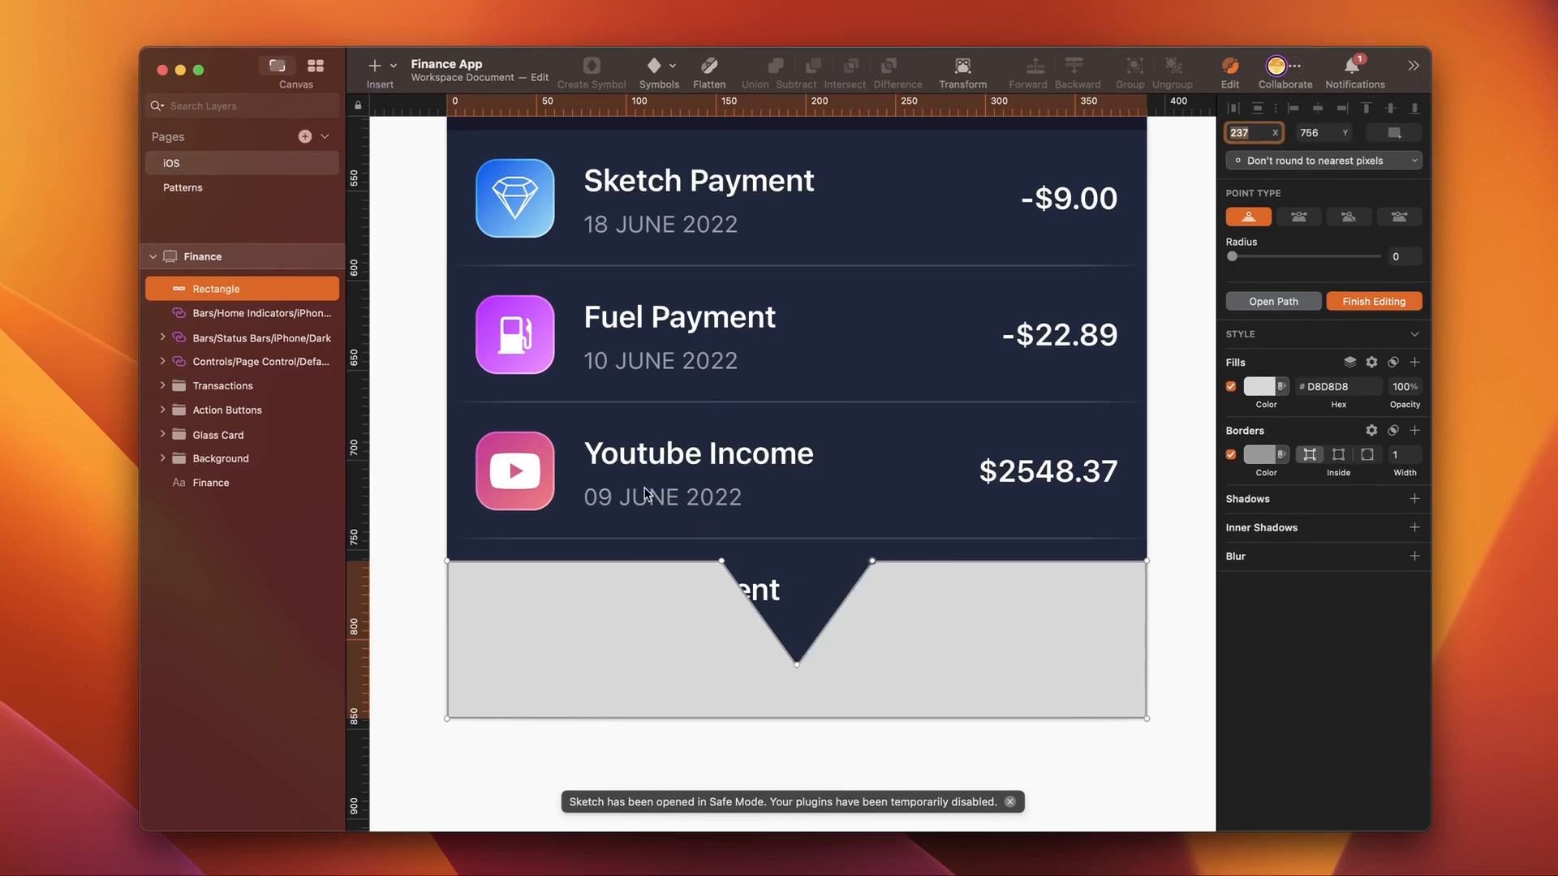
# Step: Select the three added notch points together and set their radius to 30
pyautogui.press('super+a')
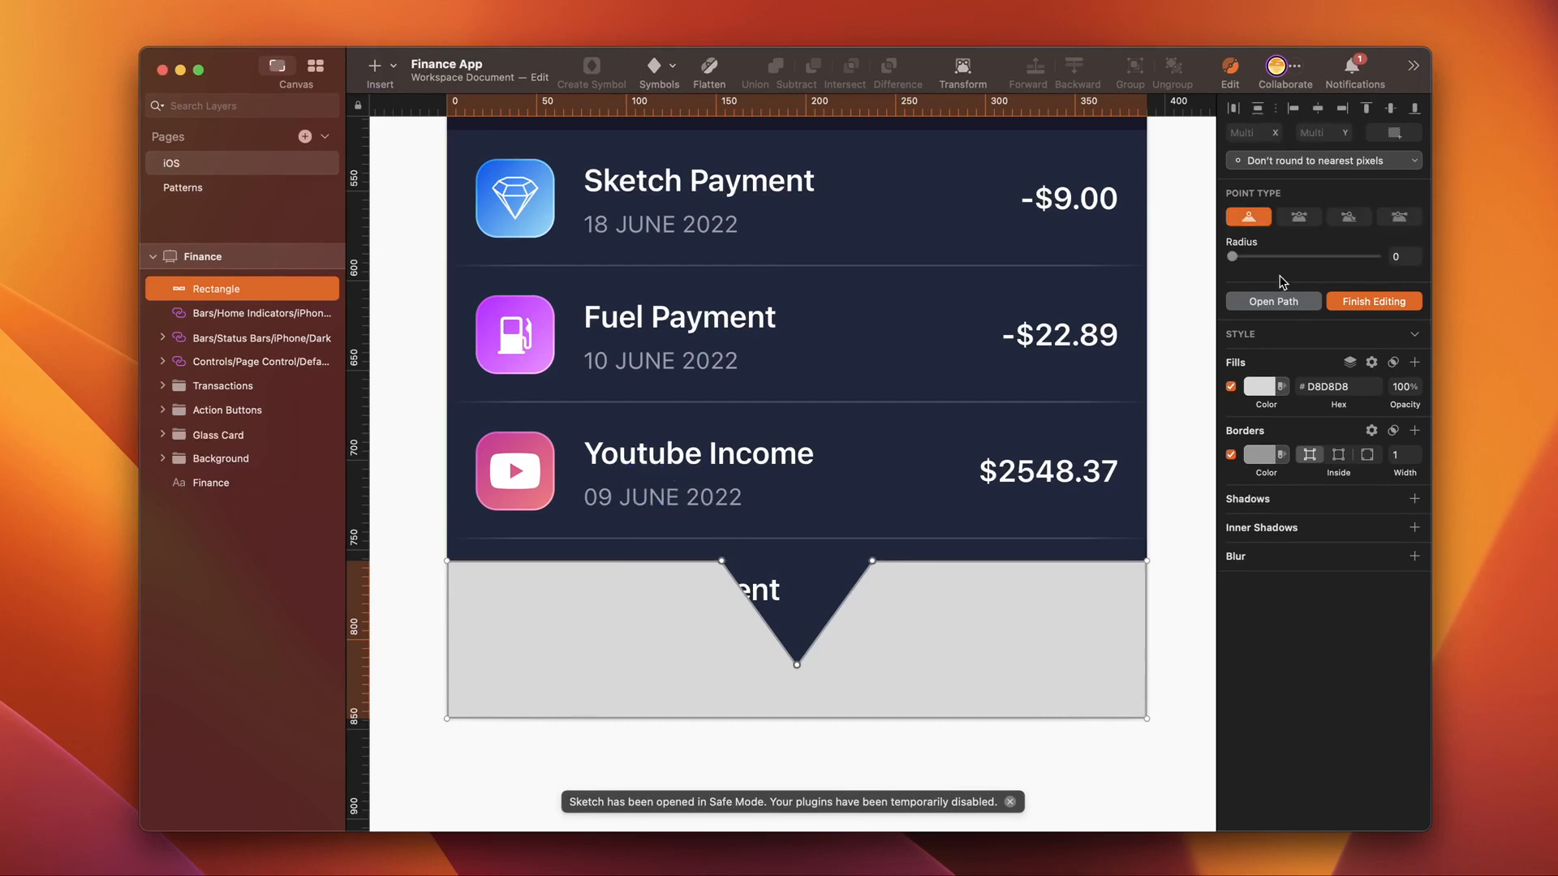
pyautogui.click(1396, 257)
pyautogui.write('30')
pyautogui.press('Return')
# Step: Round the rectangle's two upper corner points with a radius of 16 and finish editing the path
pyautogui.moveTo(428, 536); pyautogui.dragTo(511, 601)
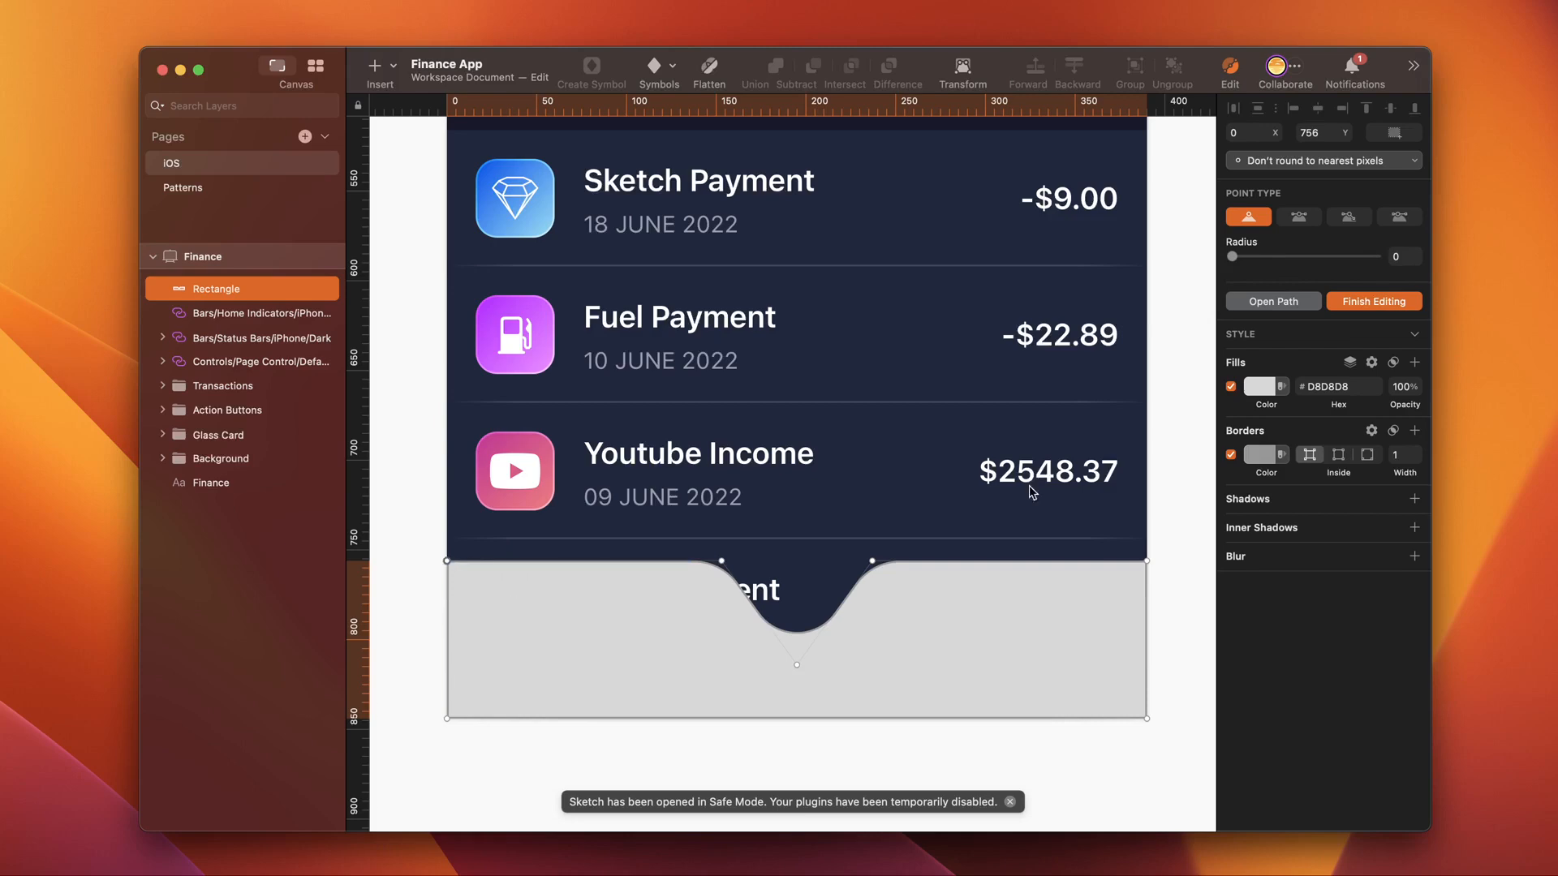
pyautogui.moveTo(1176, 537); pyautogui.dragTo(1092, 626)
pyautogui.moveTo(1233, 257); pyautogui.dragTo(1256, 258)
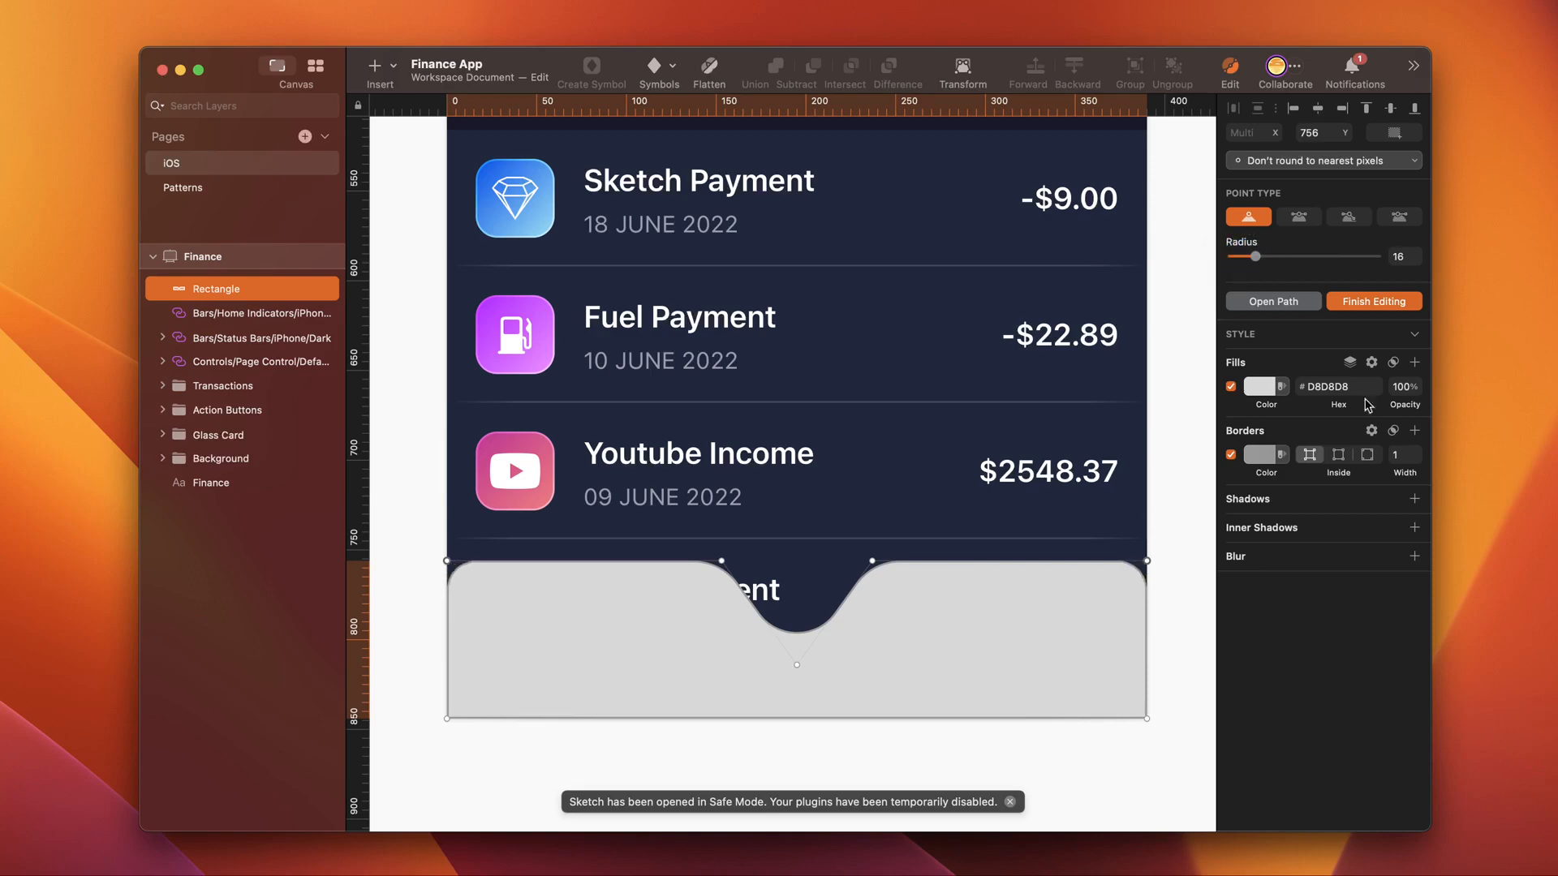
pyautogui.click(1377, 307)
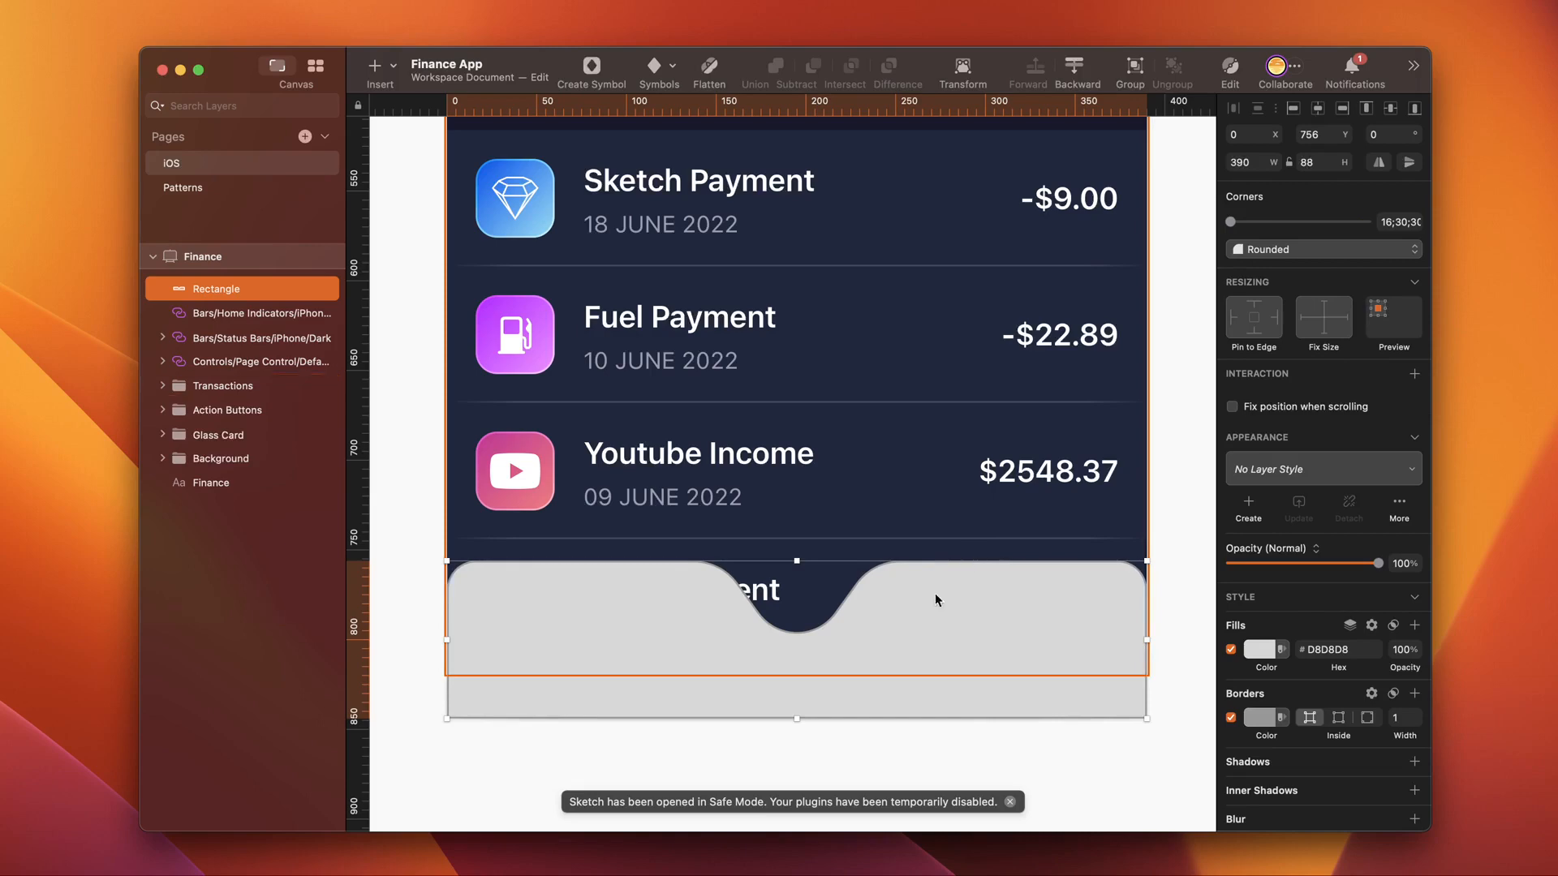
# Step: Fill the notched bar with white FFFFFF at 10% opacity
pyautogui.click(1260, 654)
pyautogui.click(1235, 735)
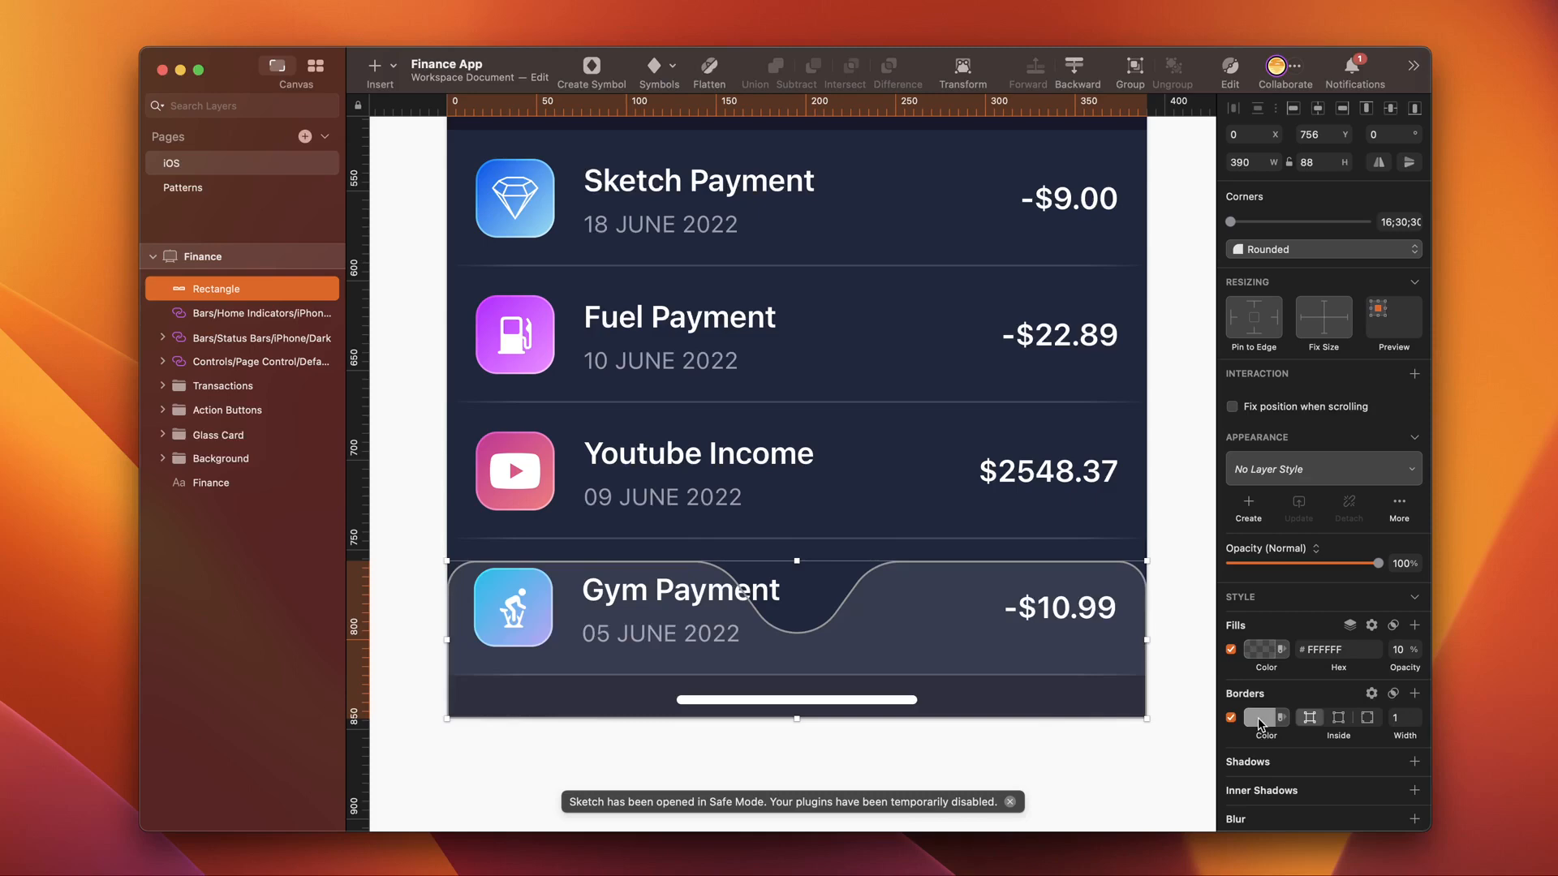
# Step: Give the bar a semi-transparent white inside border with Overlay blending, plus a second, centered semi-transparent black border 1 px wide
pyautogui.click(1258, 717)
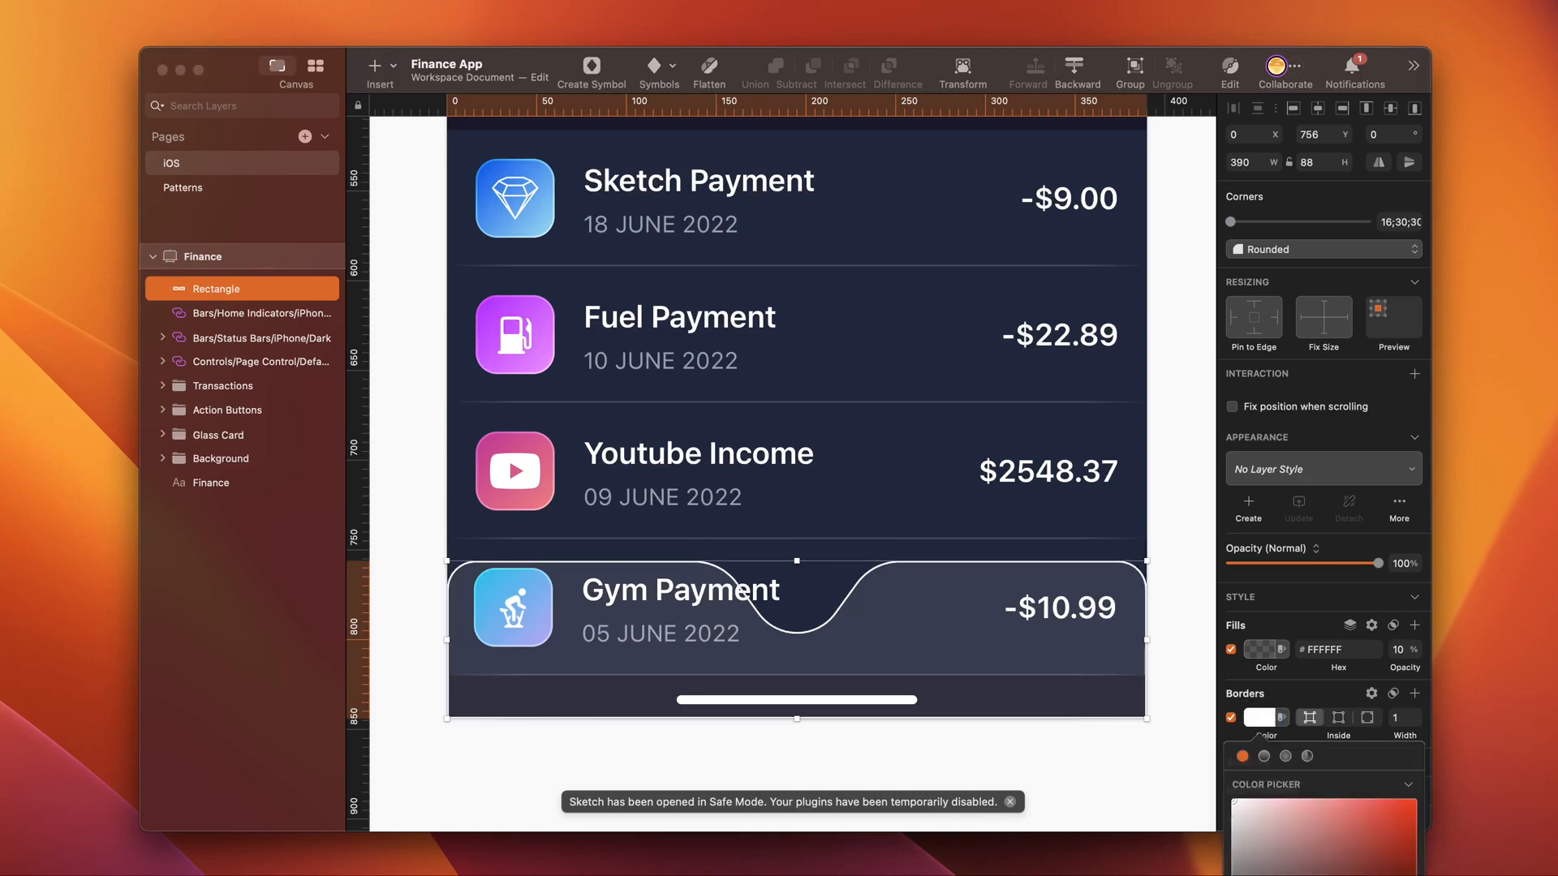
pyautogui.press('Return')
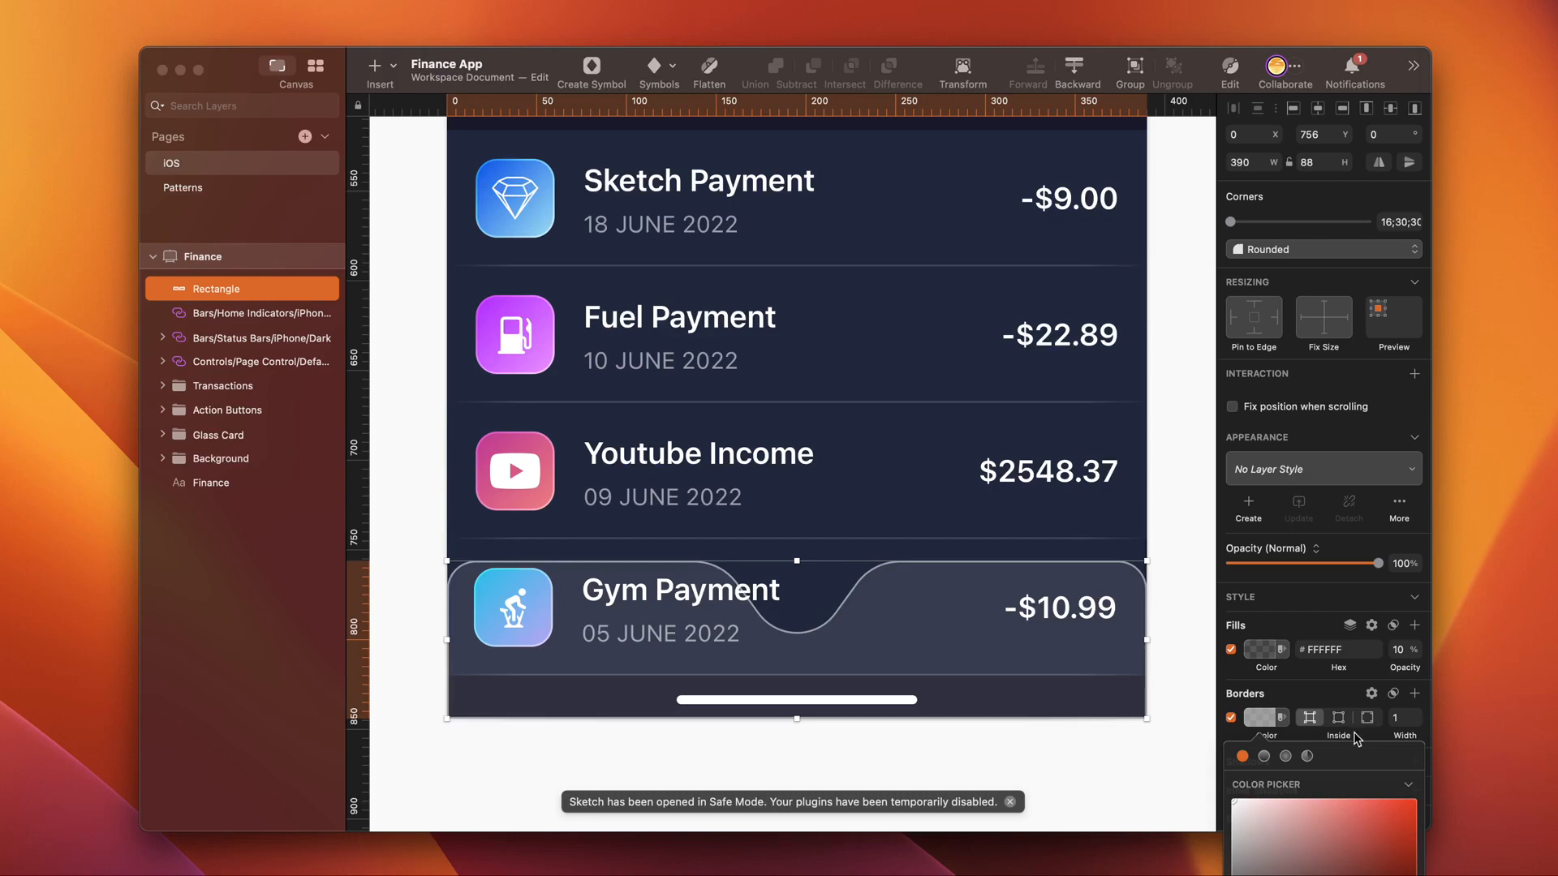
pyautogui.click(1394, 695)
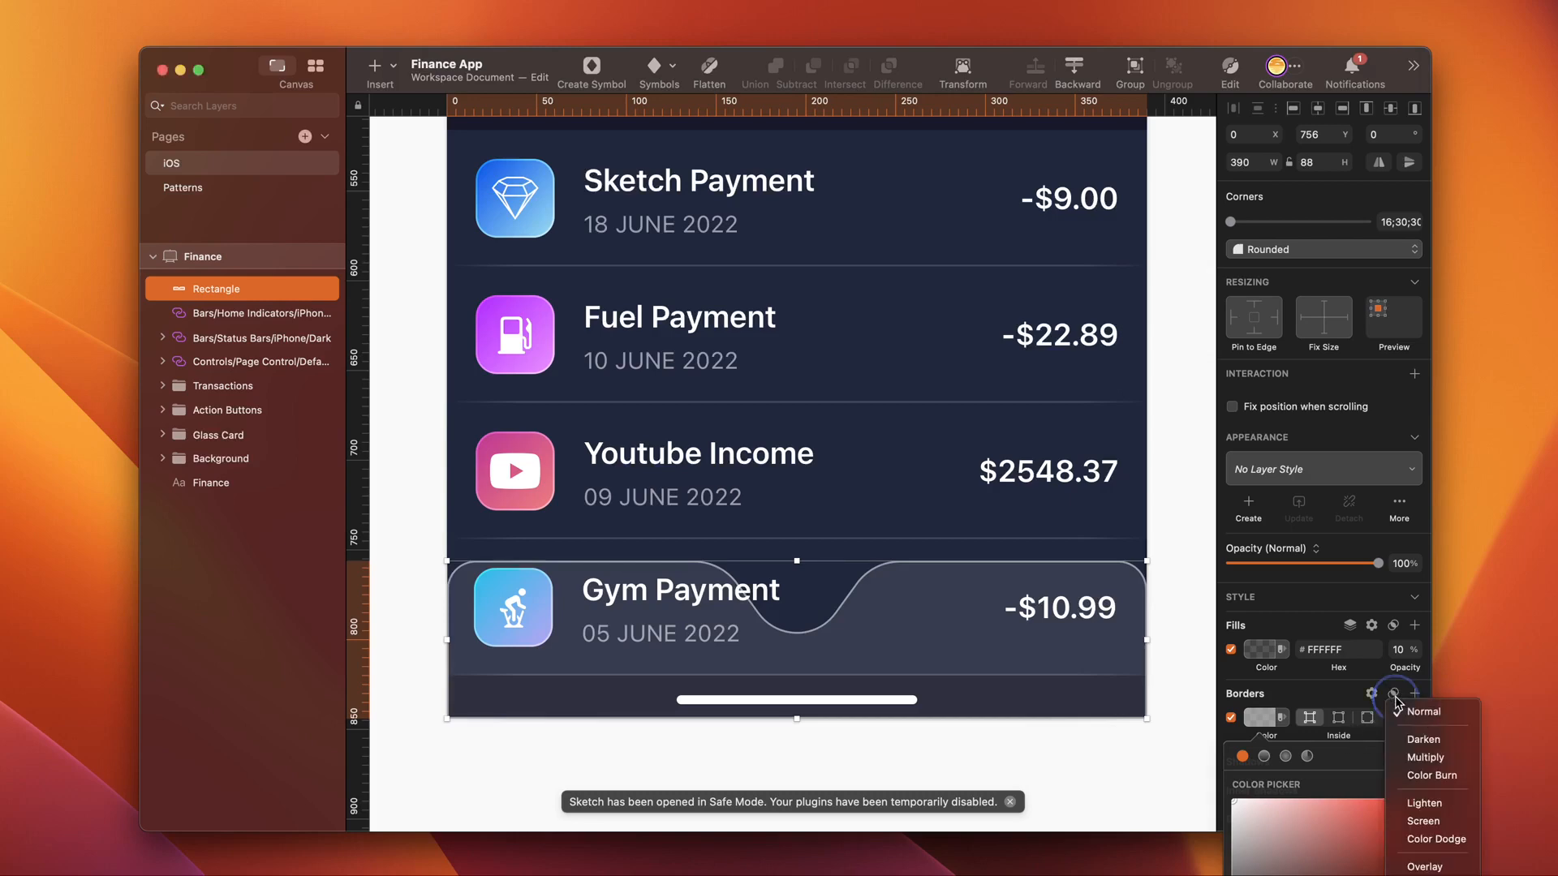
pyautogui.click(1426, 862)
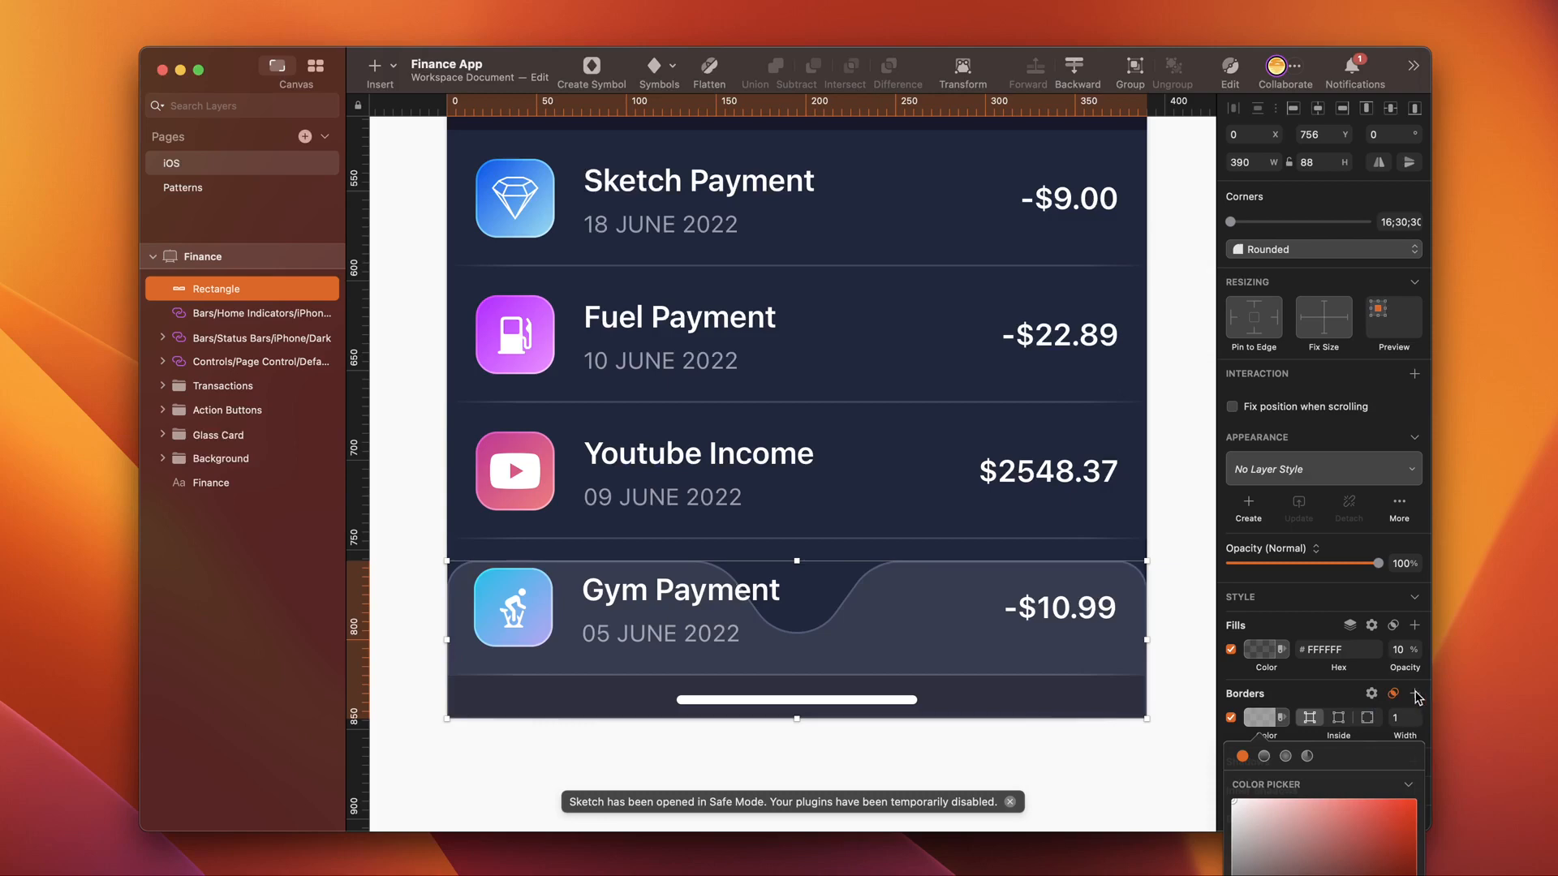
pyautogui.click(1339, 717)
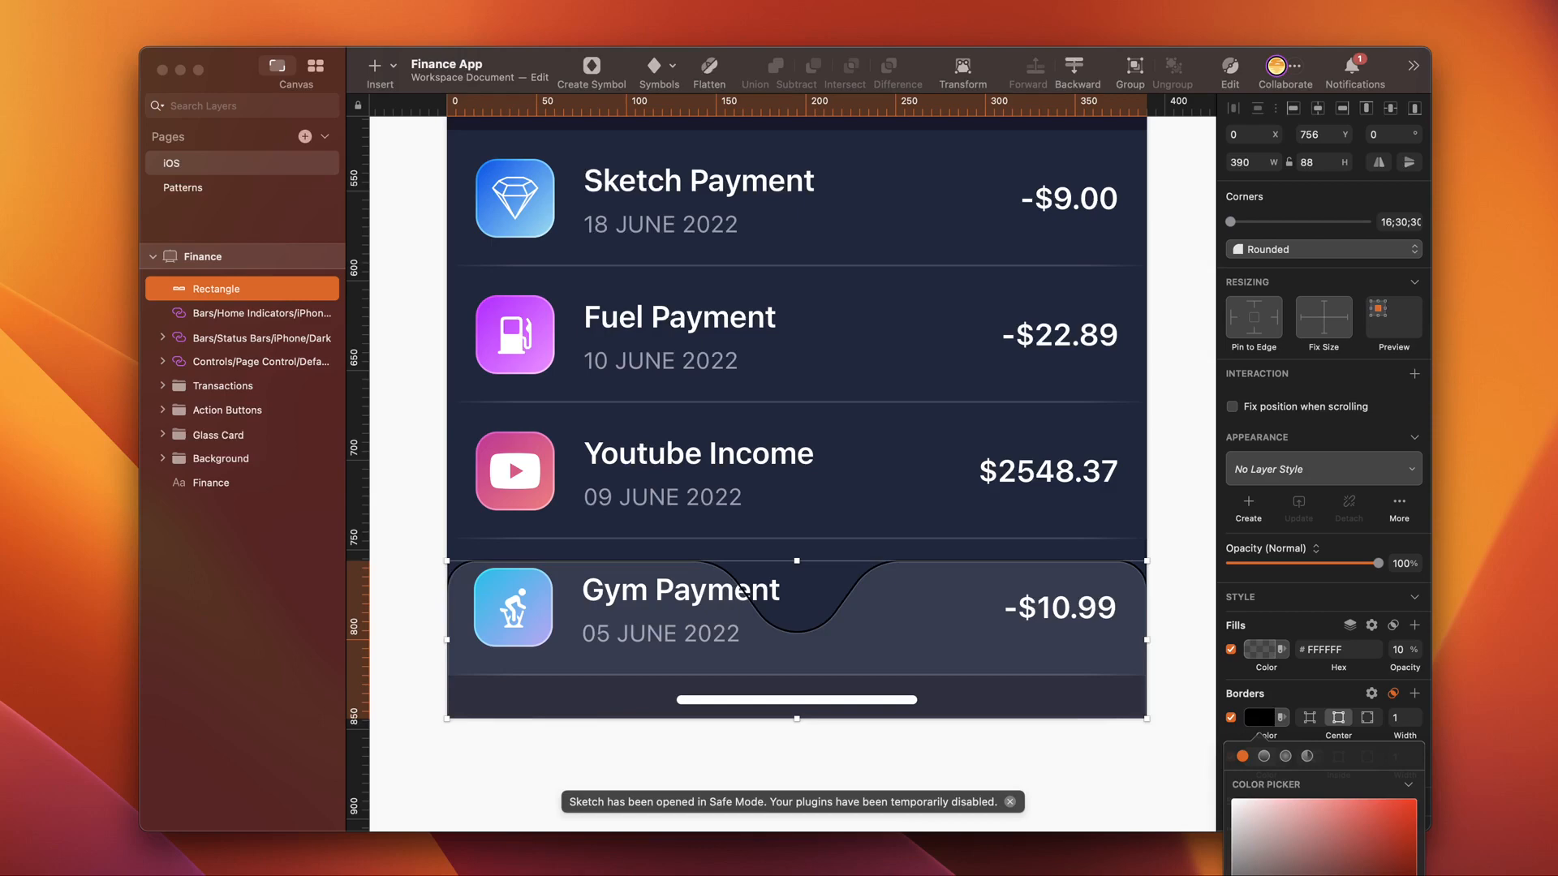
pyautogui.click(1351, 725)
# Step: Add a background blur of 20 with 100% saturation to the bar
pyautogui.scroll(-3, 1323, 568)
pyautogui.click(1414, 748)
pyautogui.click(1270, 775)
pyautogui.click(1291, 820)
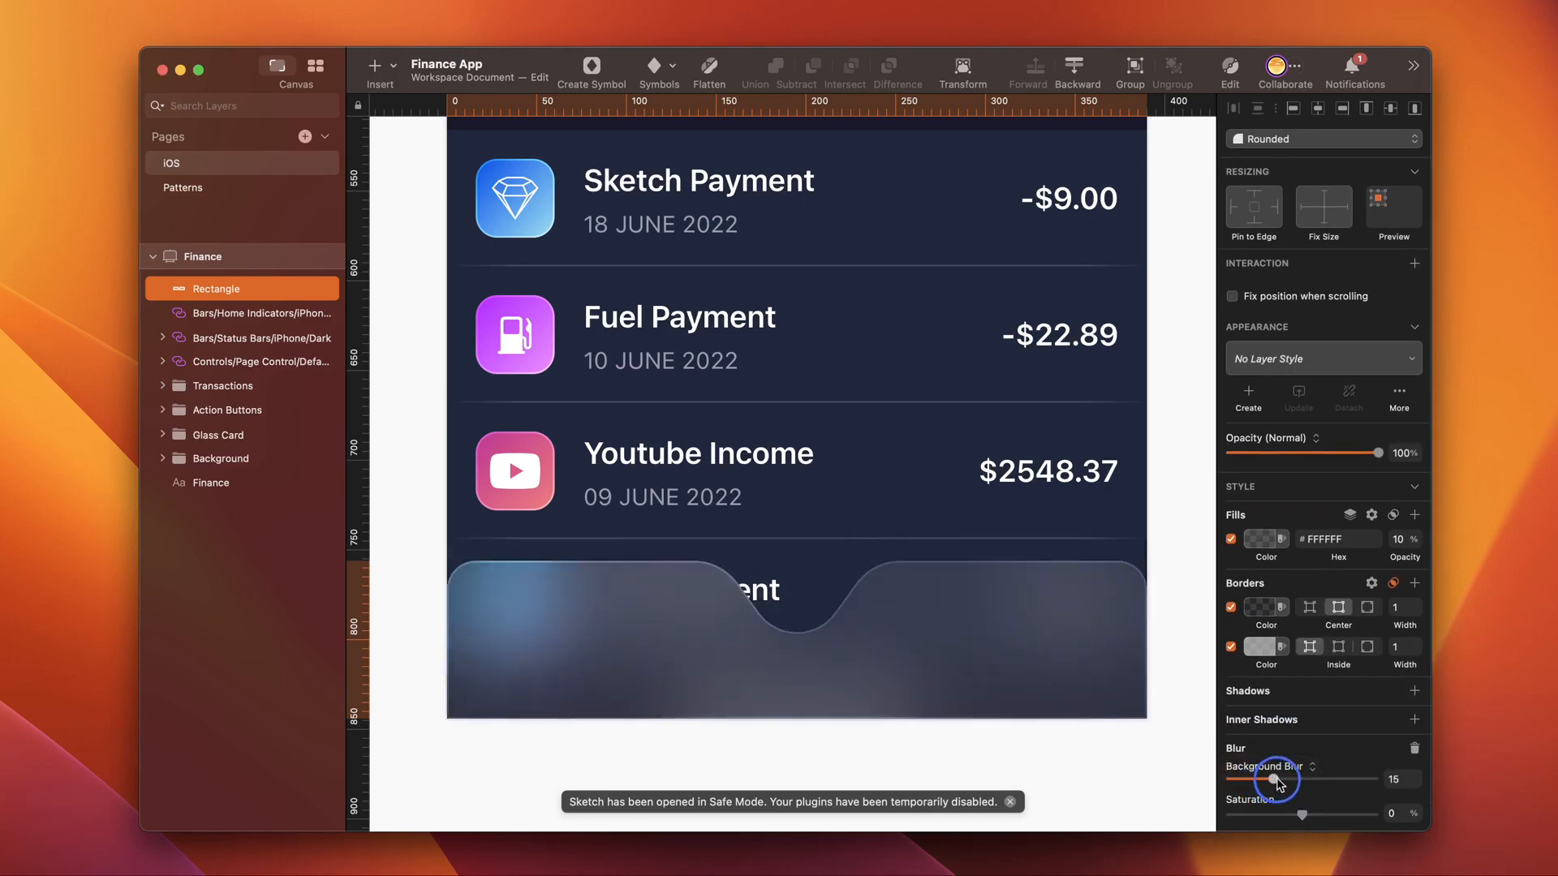
pyautogui.moveTo(1301, 815); pyautogui.dragTo(1451, 816)
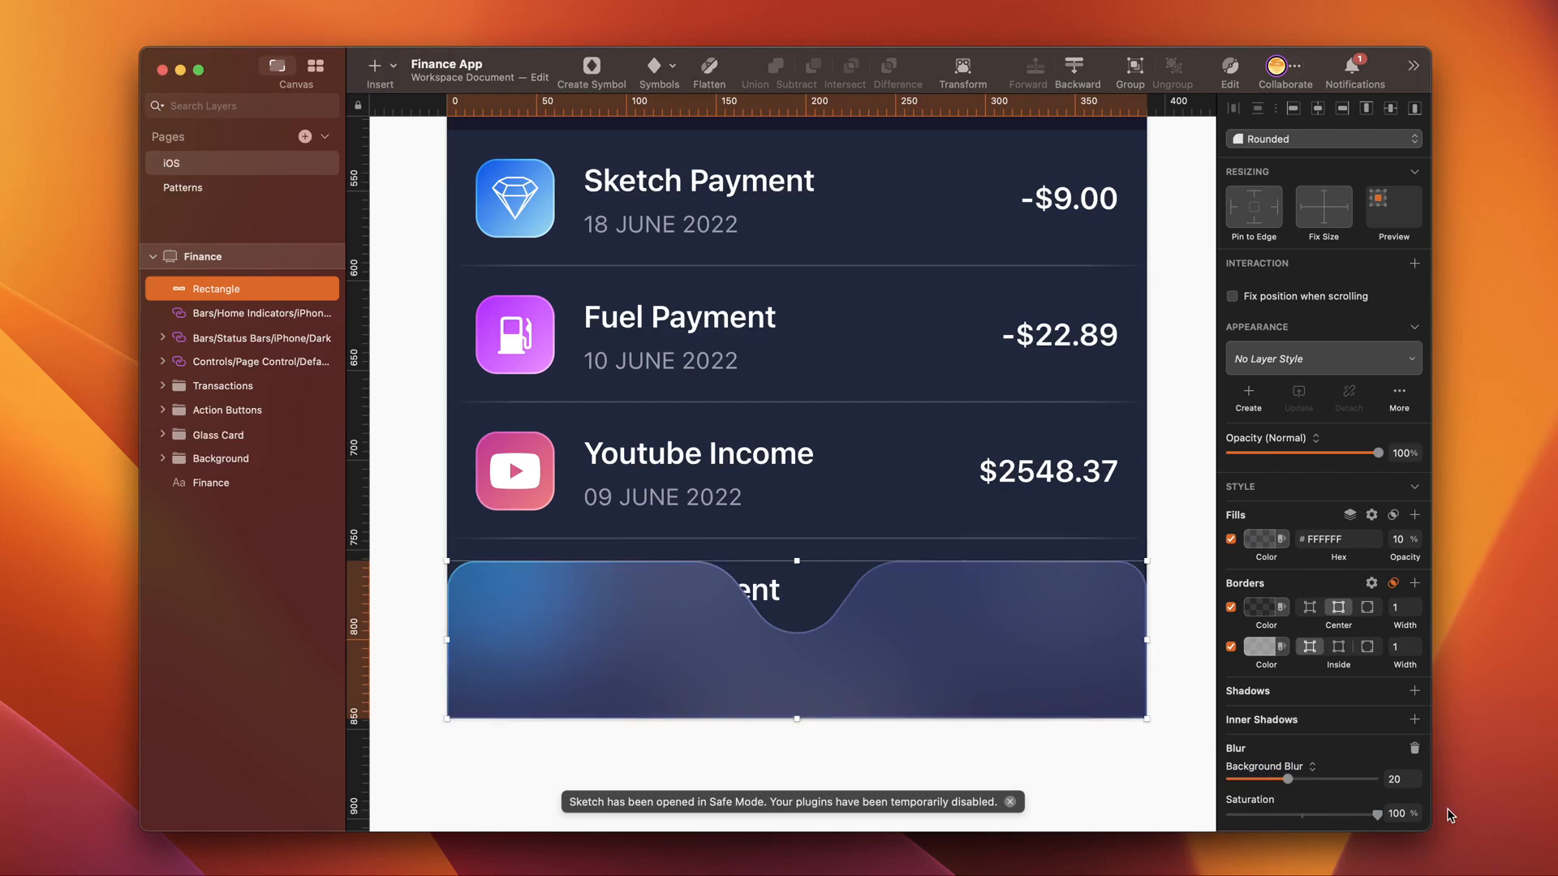
# Step: Add a semi-transparent black shadow to the bar with Y offset -10 and blur 30
pyautogui.scroll(-2, 1416, 730)
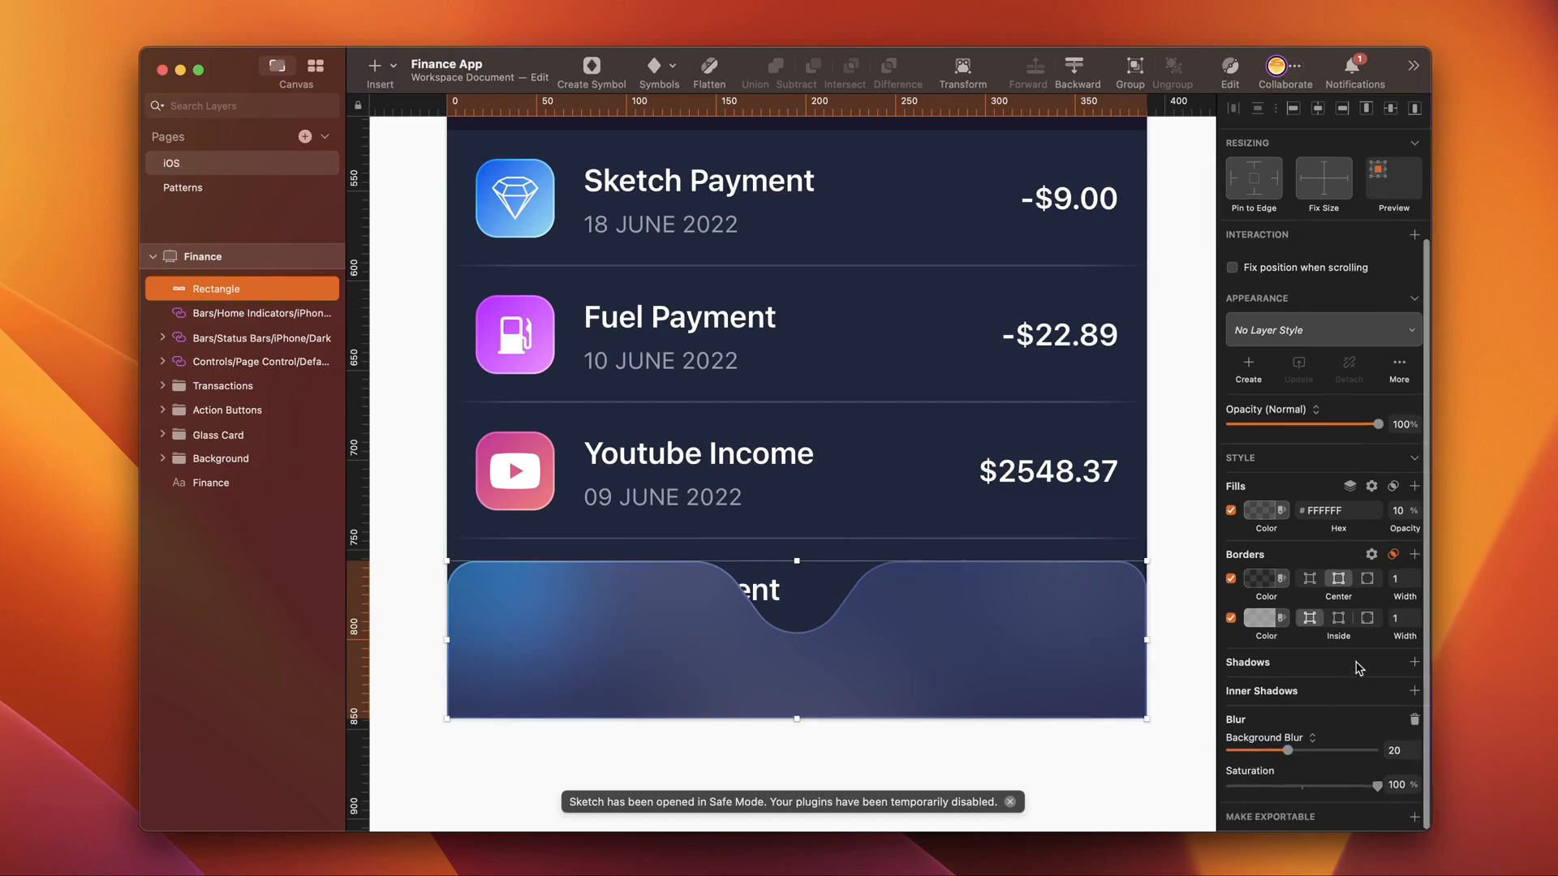
pyautogui.click(1415, 664)
pyautogui.click(1262, 688)
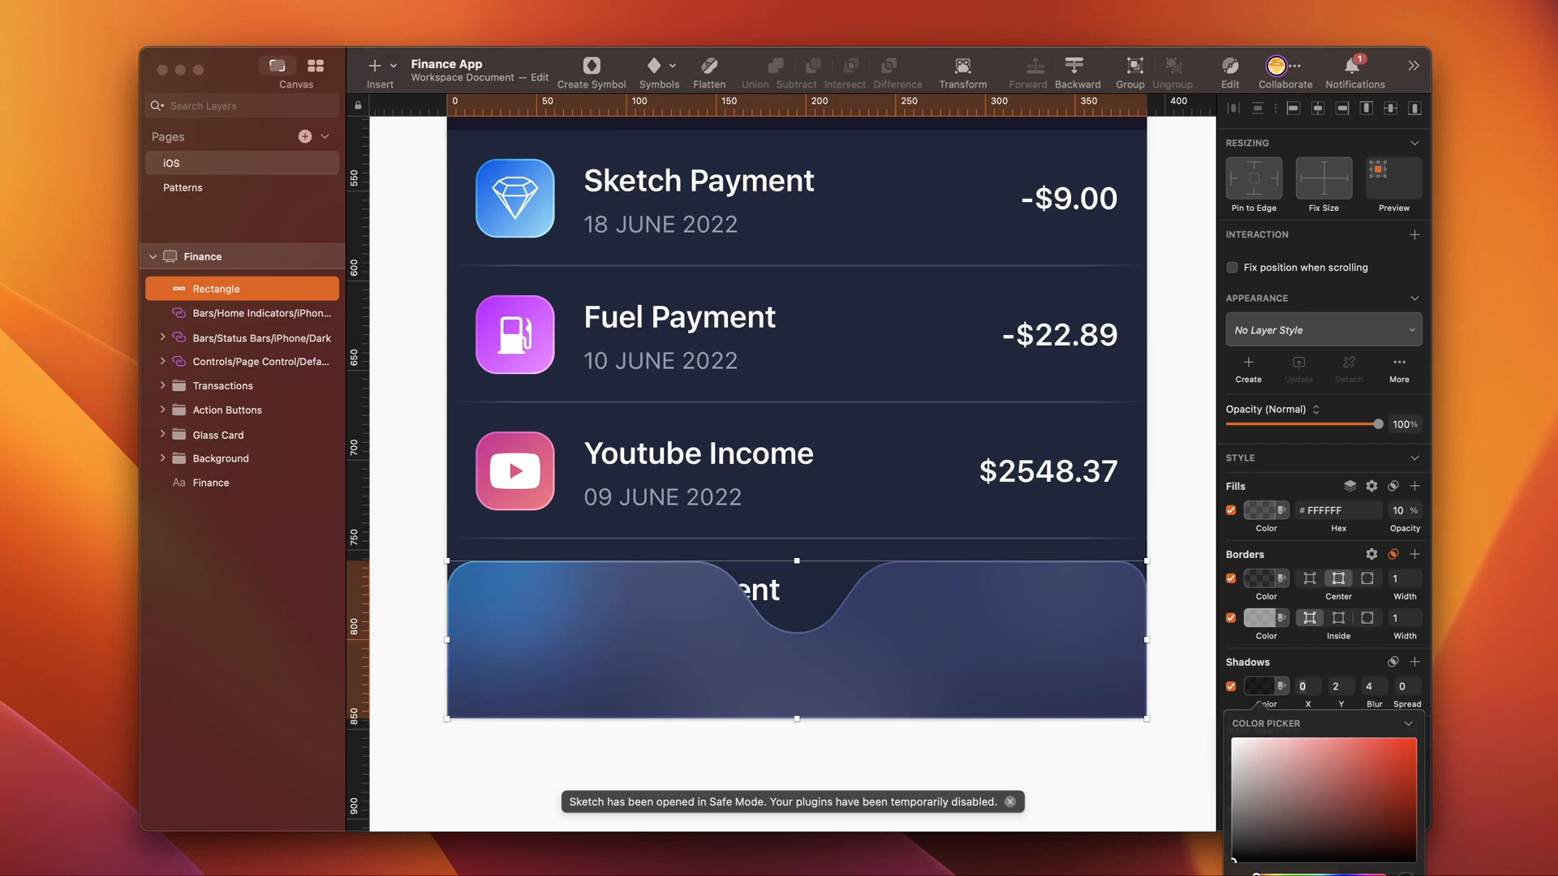
pyautogui.click(1338, 687)
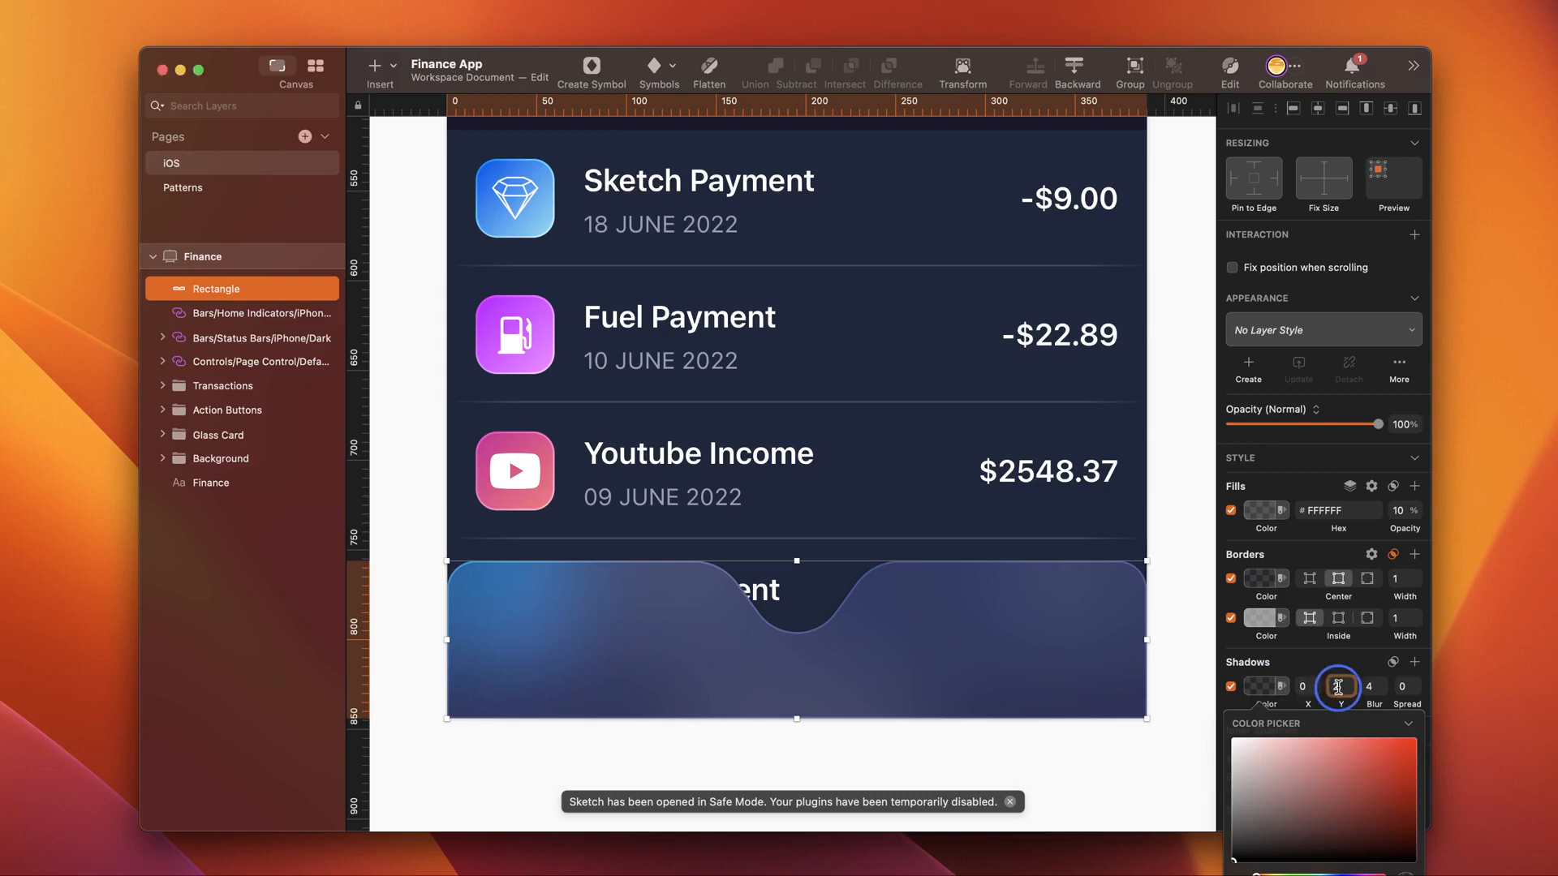
pyautogui.press('BackSpace')
pyautogui.write('-10')
pyautogui.press('Tab')
pyautogui.write('30')
pyautogui.press('Return')
# Step: Draw a 44 × 44 px circle over the bar's notch and center it horizontally on the artboard
pyautogui.press('o')
pyautogui.moveTo(758, 522); pyautogui.dragTo(822, 607)
pyautogui.click(1319, 116)
# Step: Nudge the circle vertically so it sits inside the notch at Y 746
pyautogui.press('alt')
pyautogui.press('Down')
pyautogui.press('Down')
pyautogui.press('Down')
pyautogui.press('Down')
pyautogui.press('Down')
pyautogui.press('Down')
pyautogui.press('Down')
pyautogui.press('Down')
pyautogui.press('Down')
pyautogui.press('Down')
pyautogui.press('Down')
pyautogui.press('Down')
# Step: Change the circle's fill to a multi-stop angular gradient and make its second stop white FFFFFF
pyautogui.click(1261, 566)
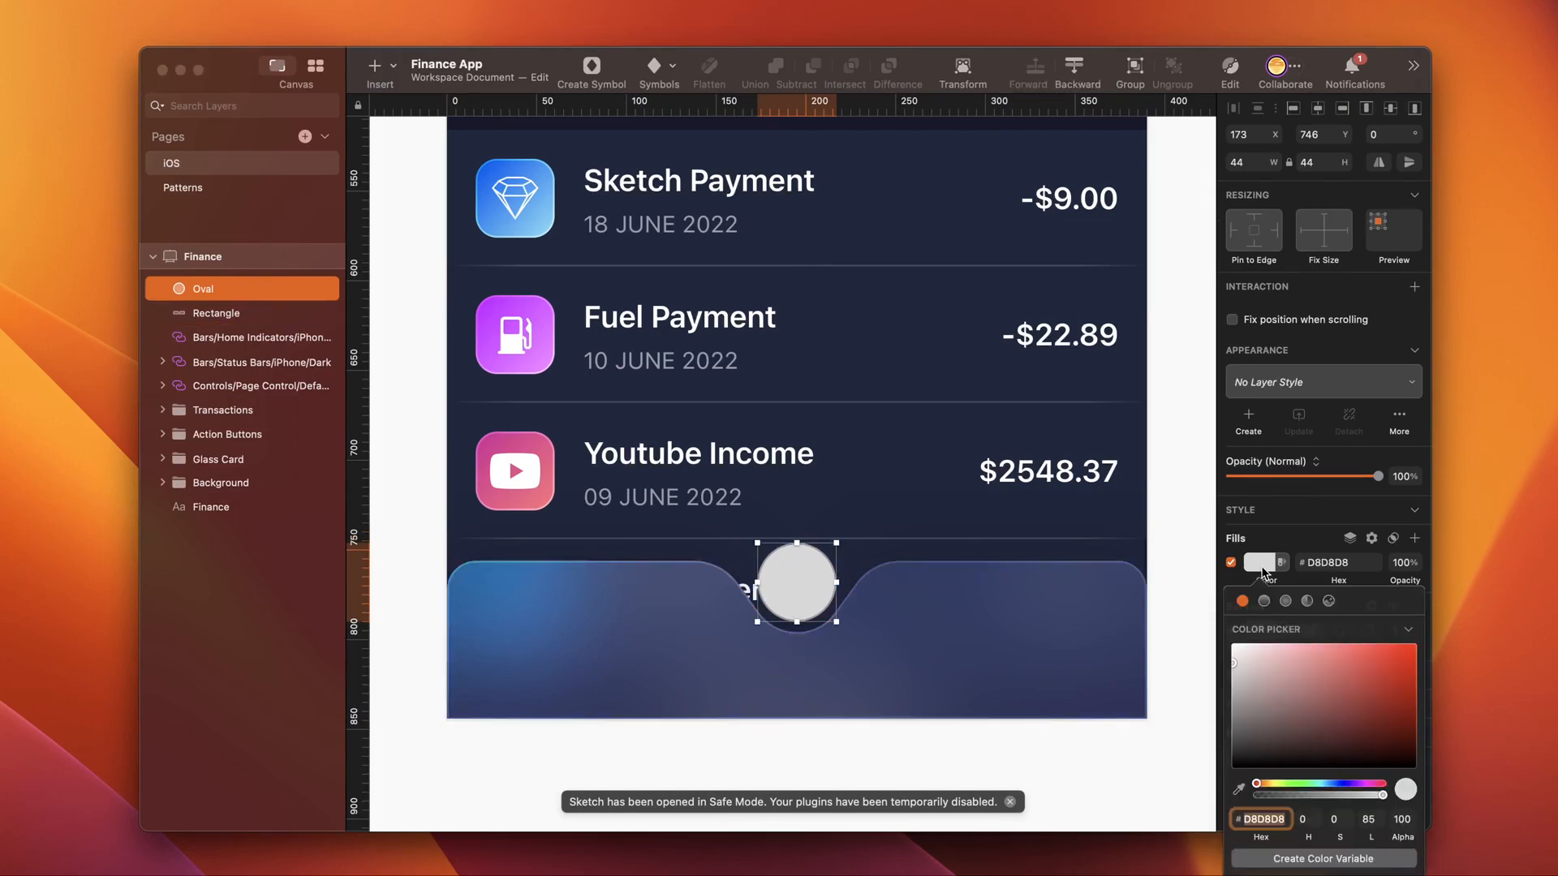
pyautogui.click(1306, 601)
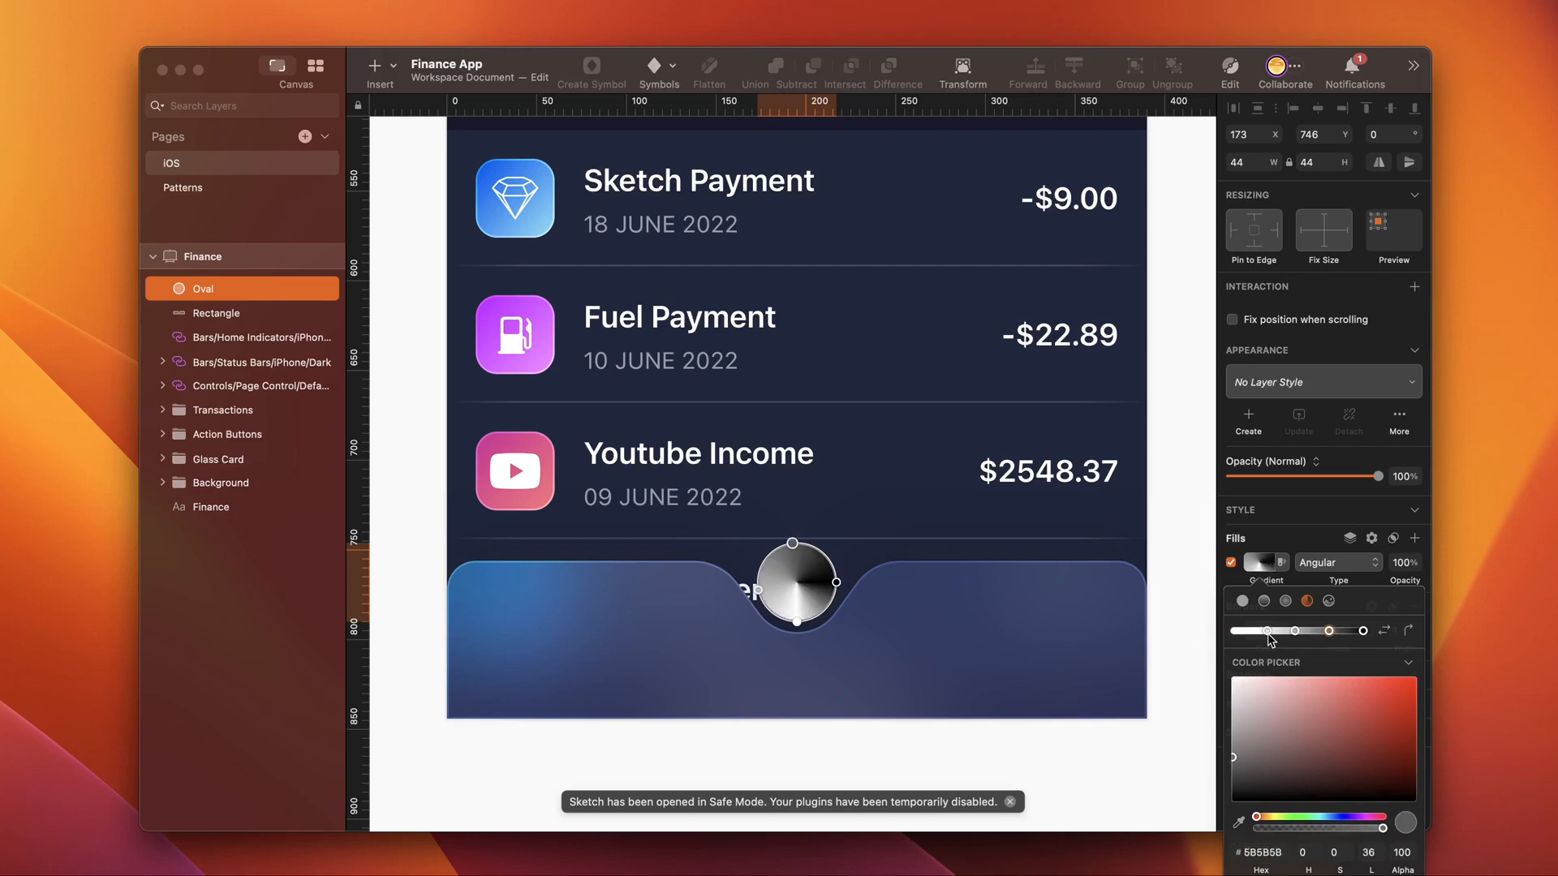
pyautogui.click(1268, 631)
pyautogui.click(1262, 852)
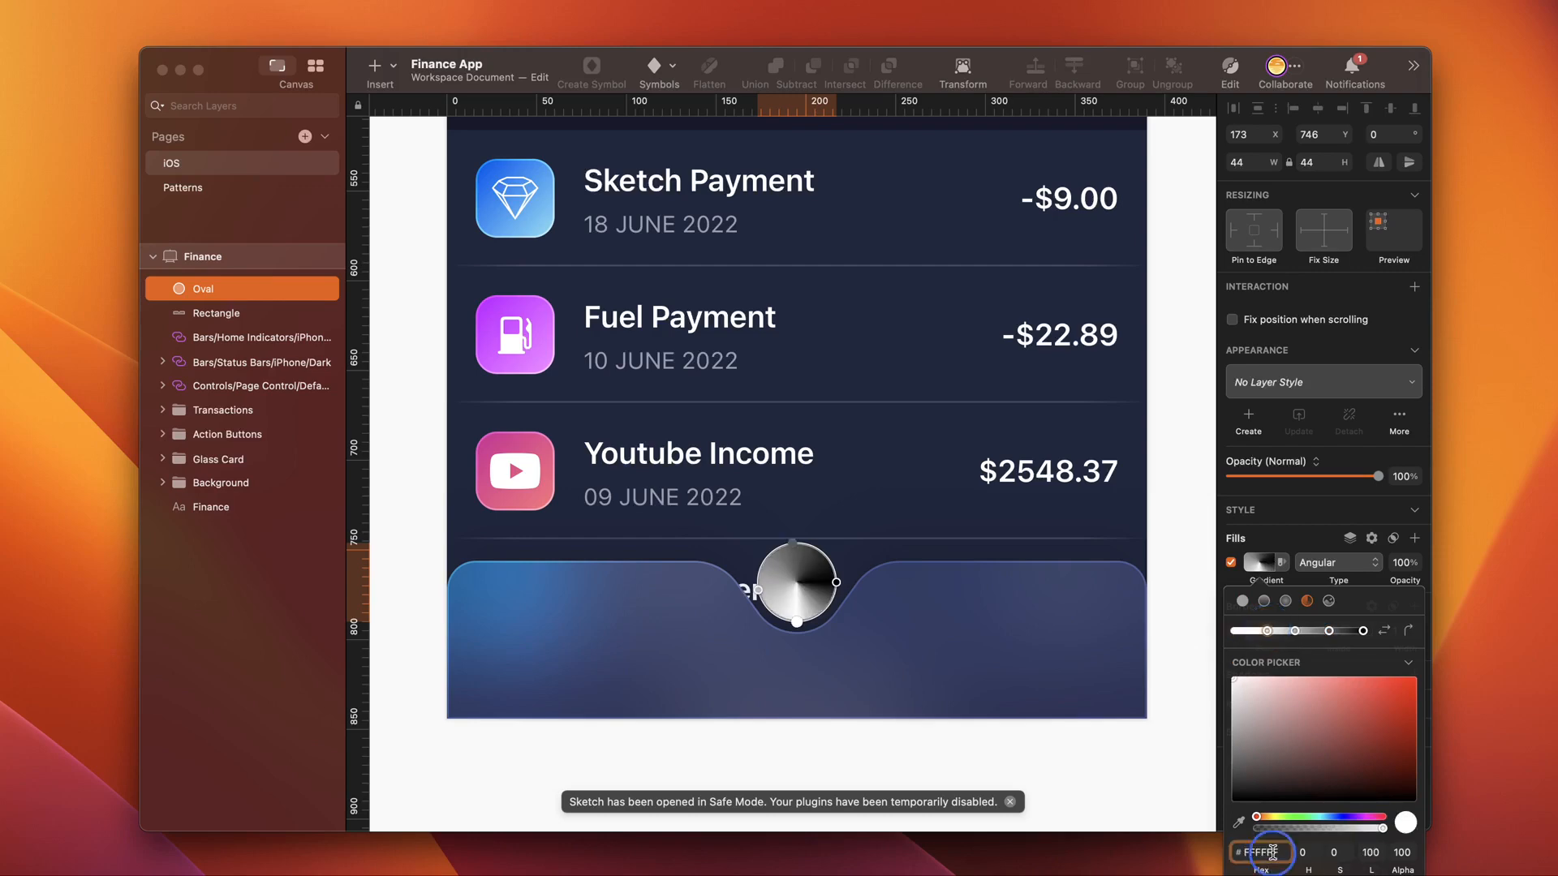
pyautogui.click(1222, 673)
# Step: Color the angular gradient's middle stop F48792 and the stop after it FFFFFF
pyautogui.click(1295, 631)
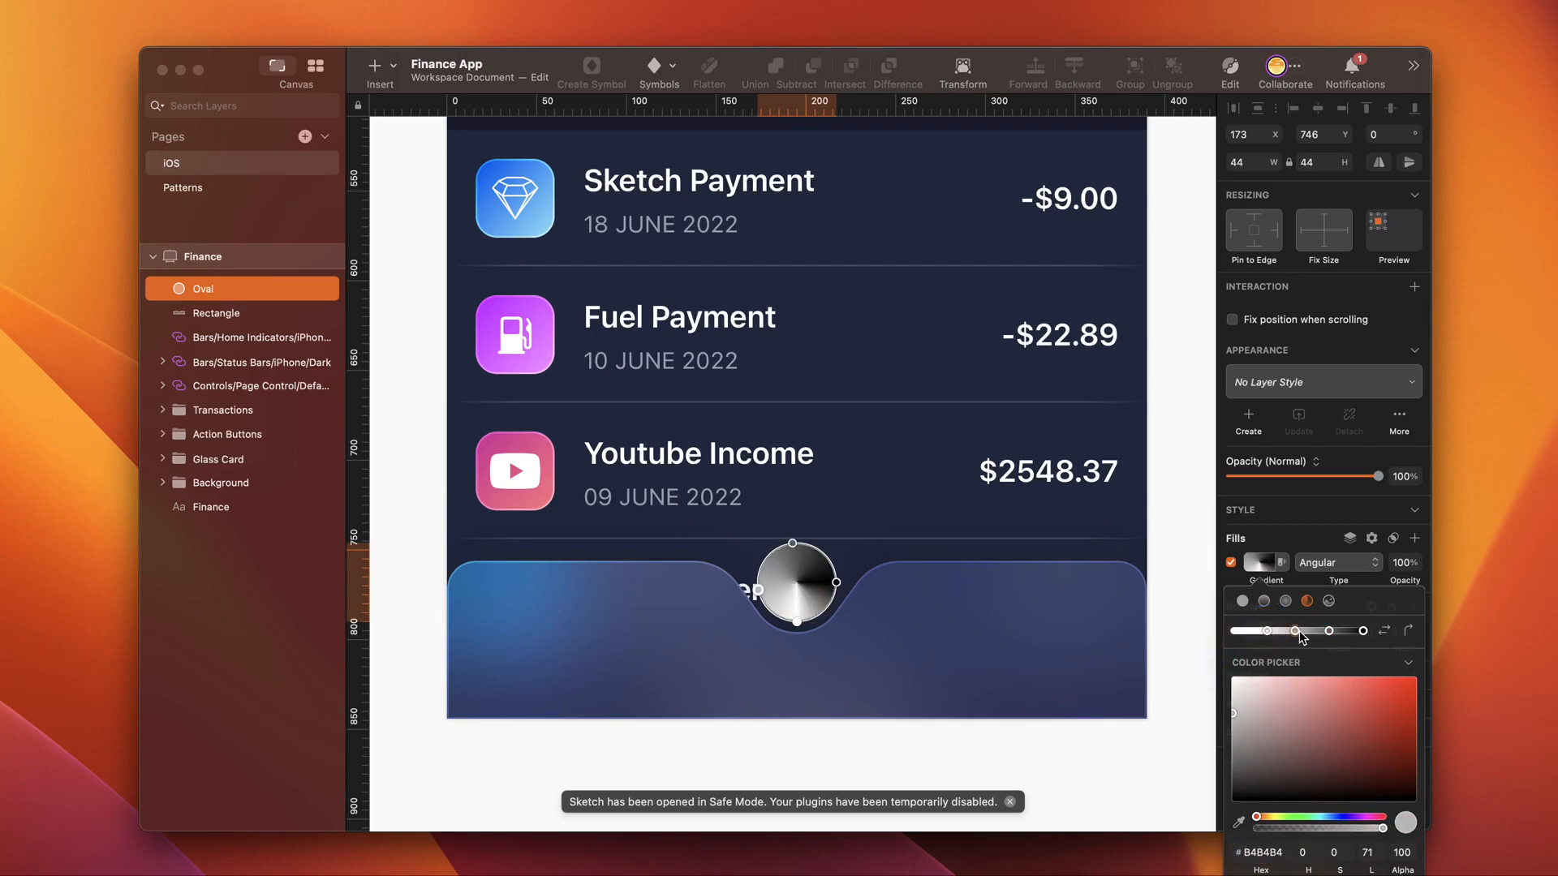
pyautogui.click(1262, 853)
pyautogui.write('f48792')
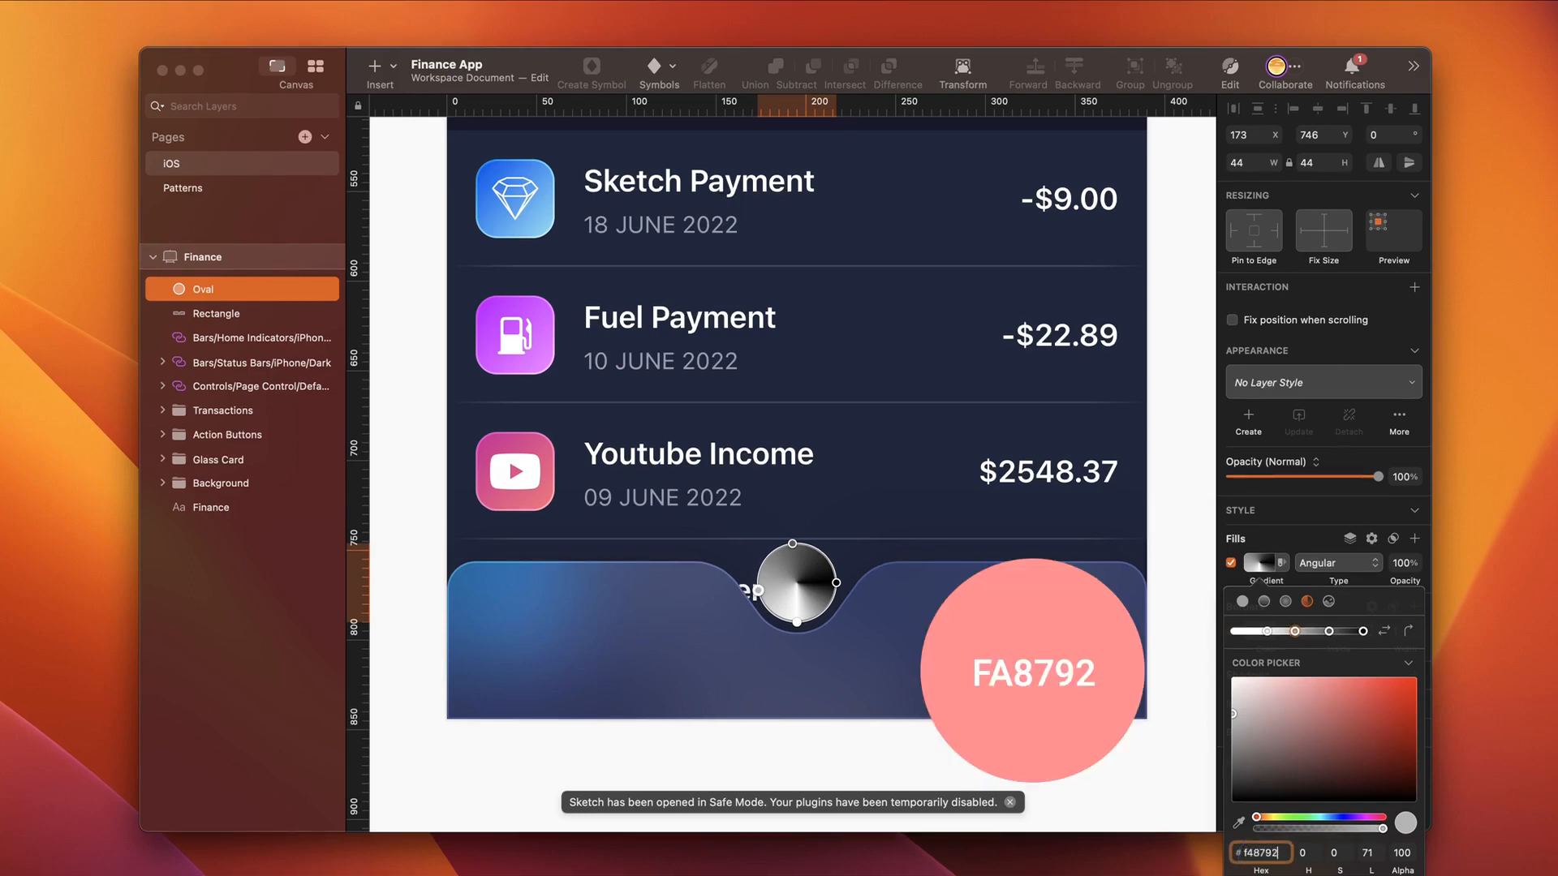
pyautogui.press('Tab')
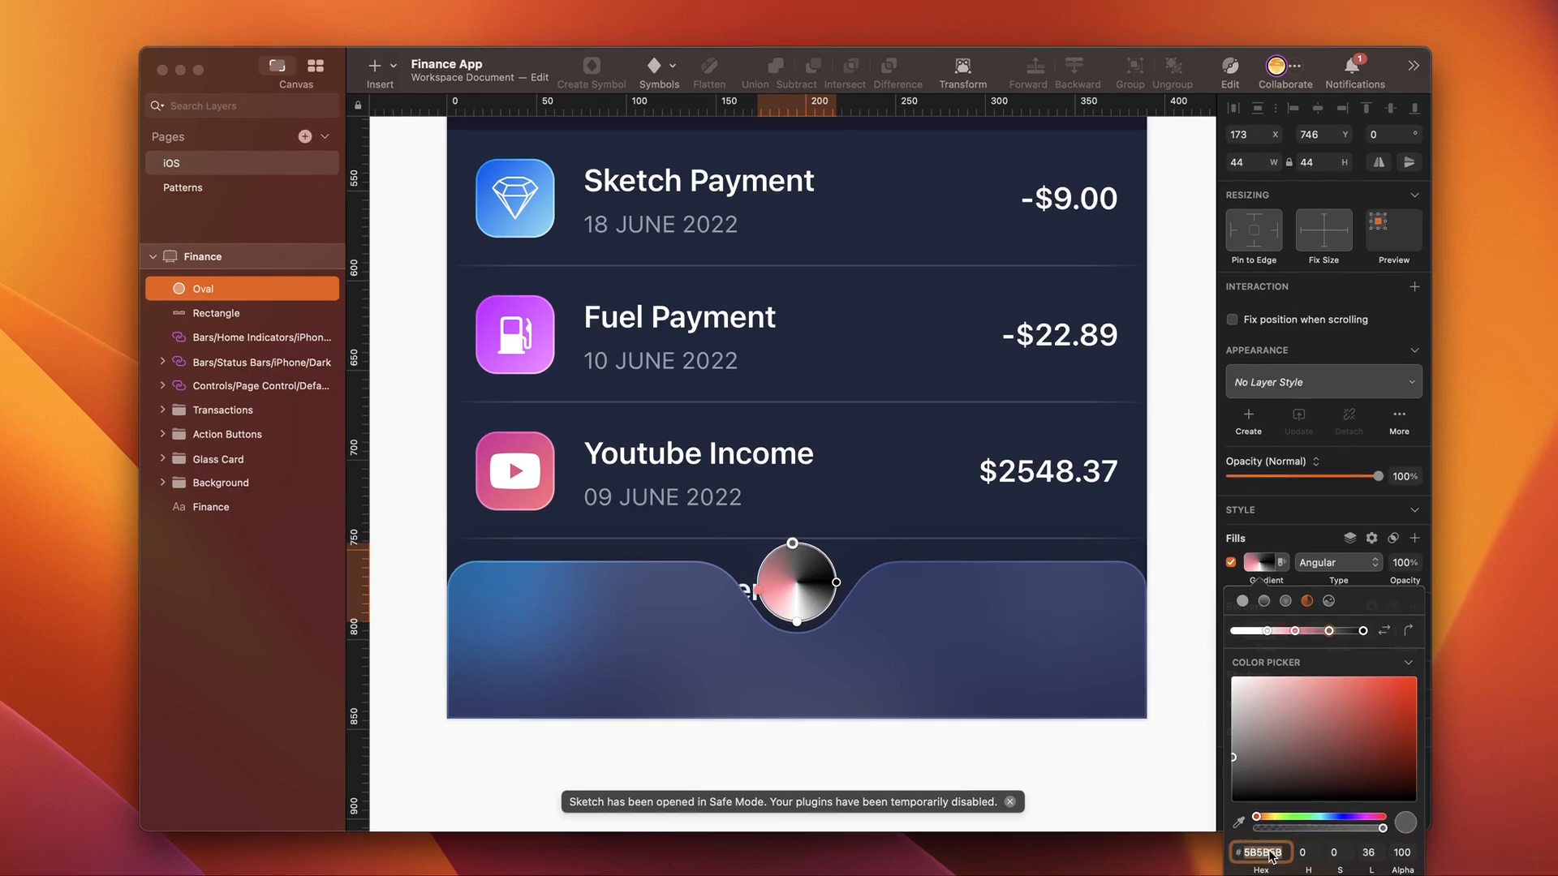
pyautogui.moveTo(1259, 687); pyautogui.dragTo(1179, 664)
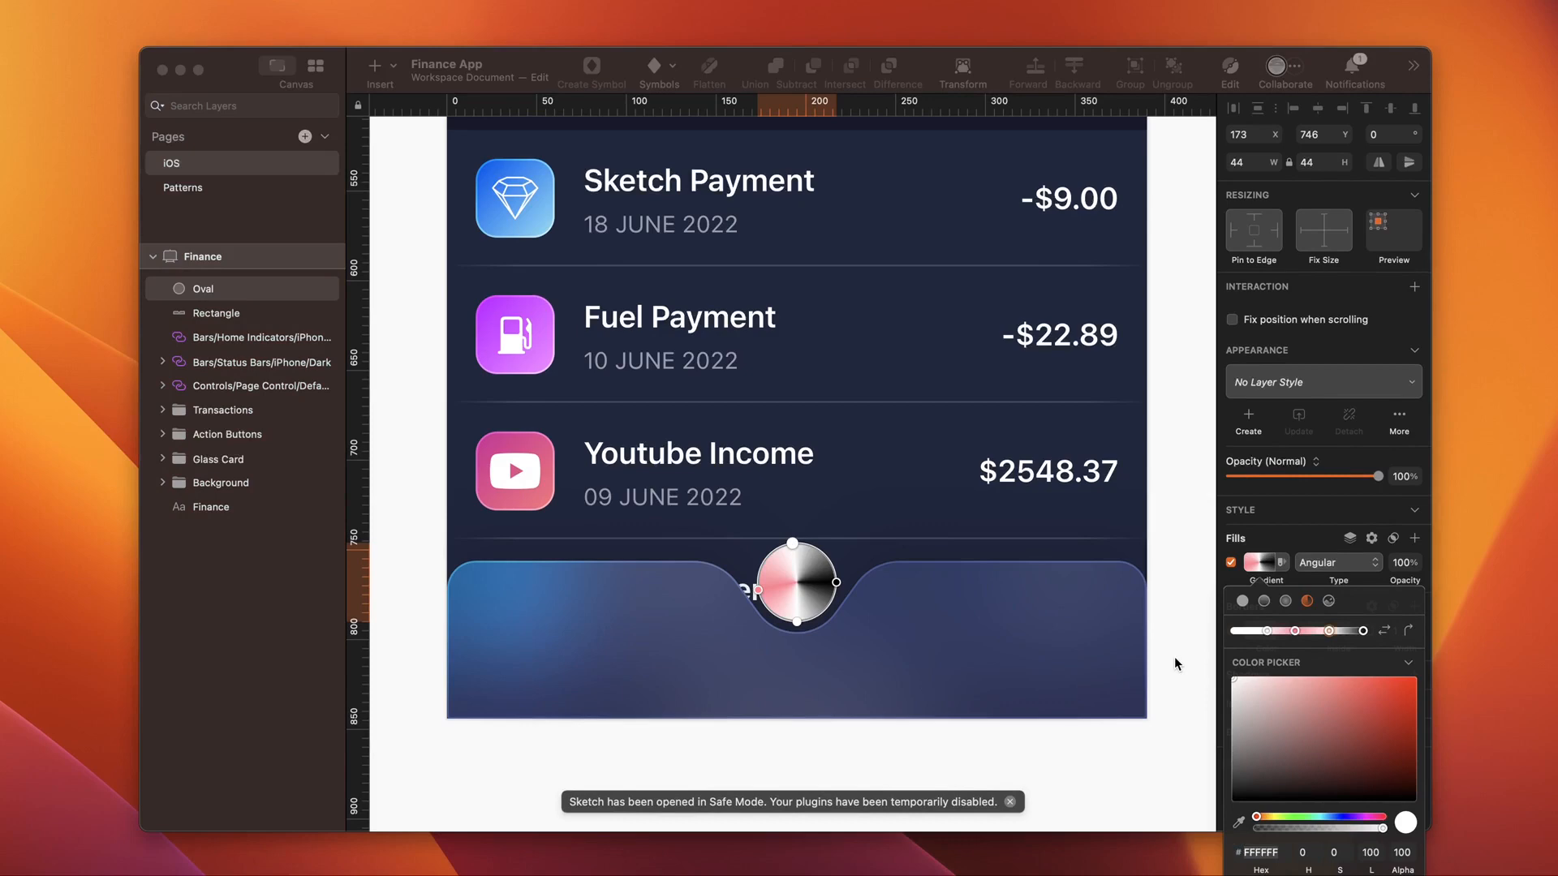
# Step: Color the angular gradient's last stop 70E6FB
pyautogui.click(1363, 631)
pyautogui.click(1262, 852)
pyautogui.write('7')
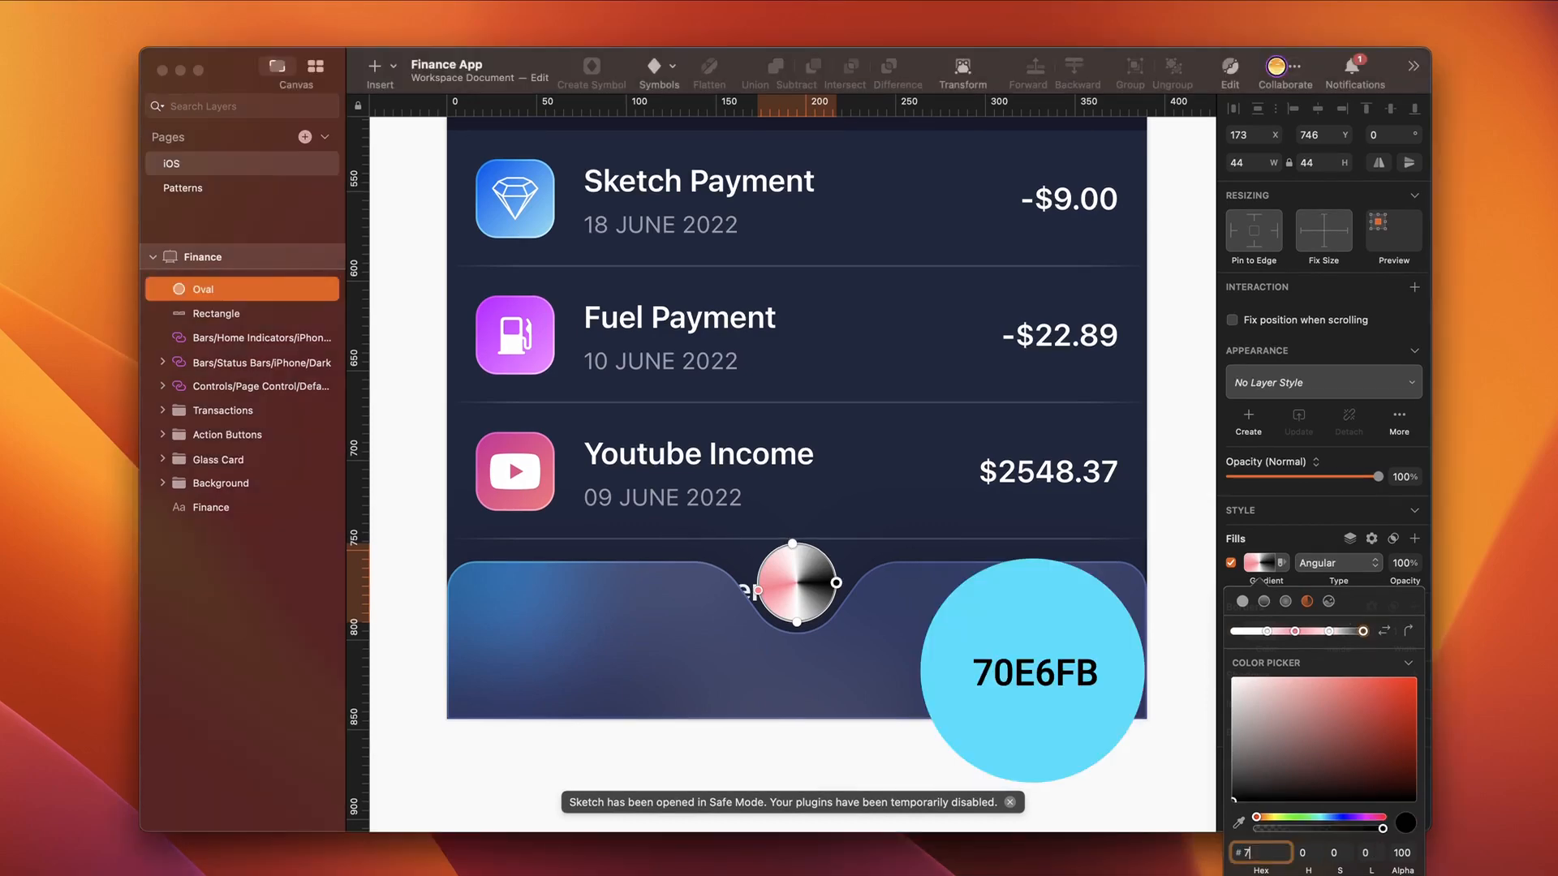
pyautogui.write('0e6fb')
pyautogui.press('Return')
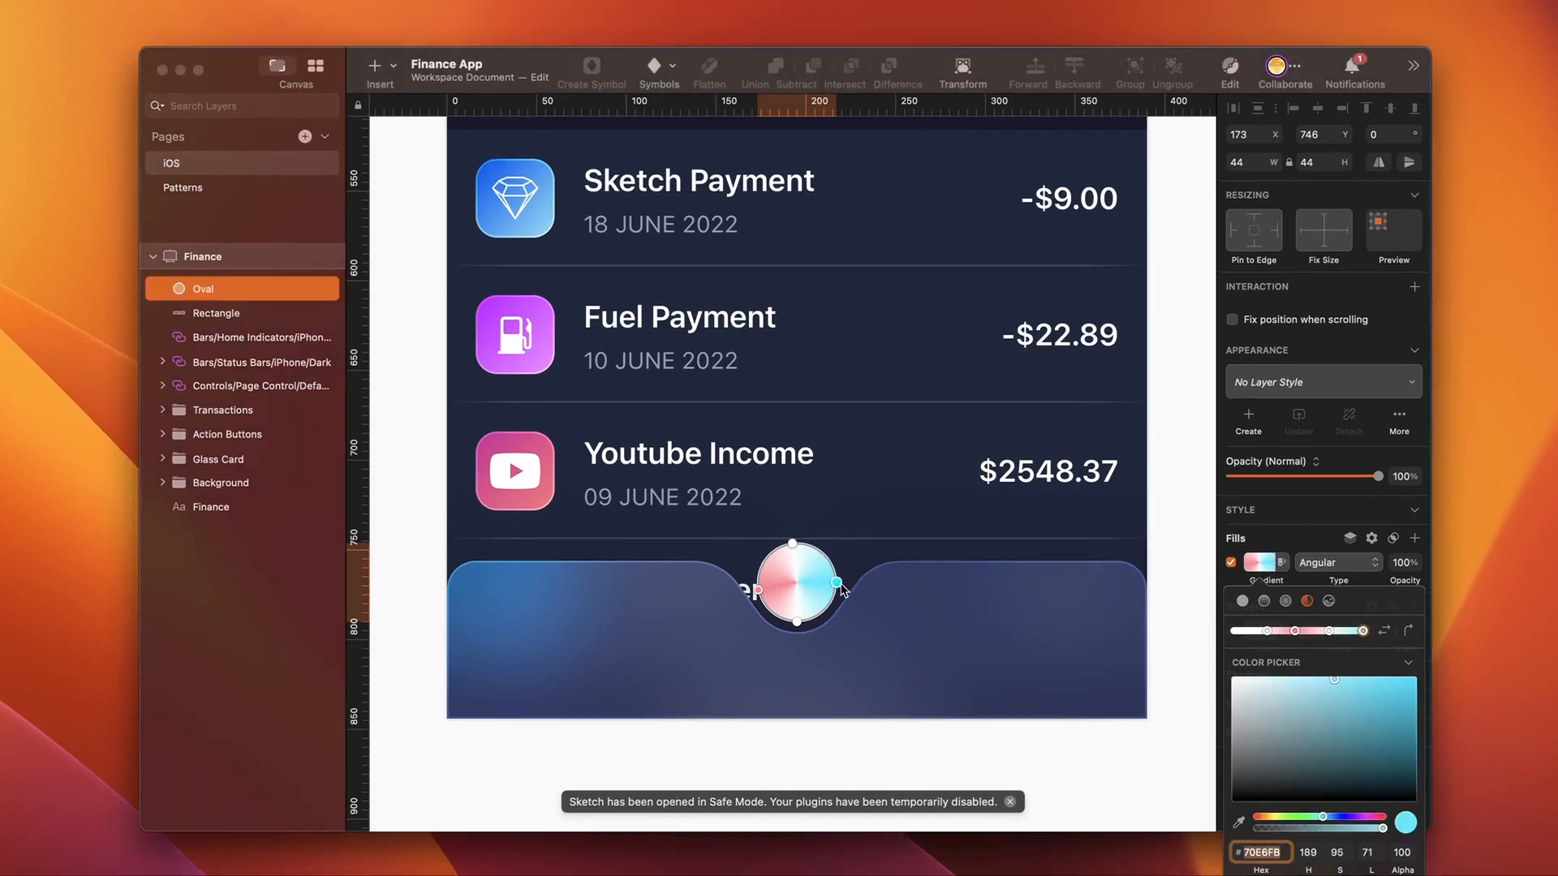
pyautogui.click(794, 622)
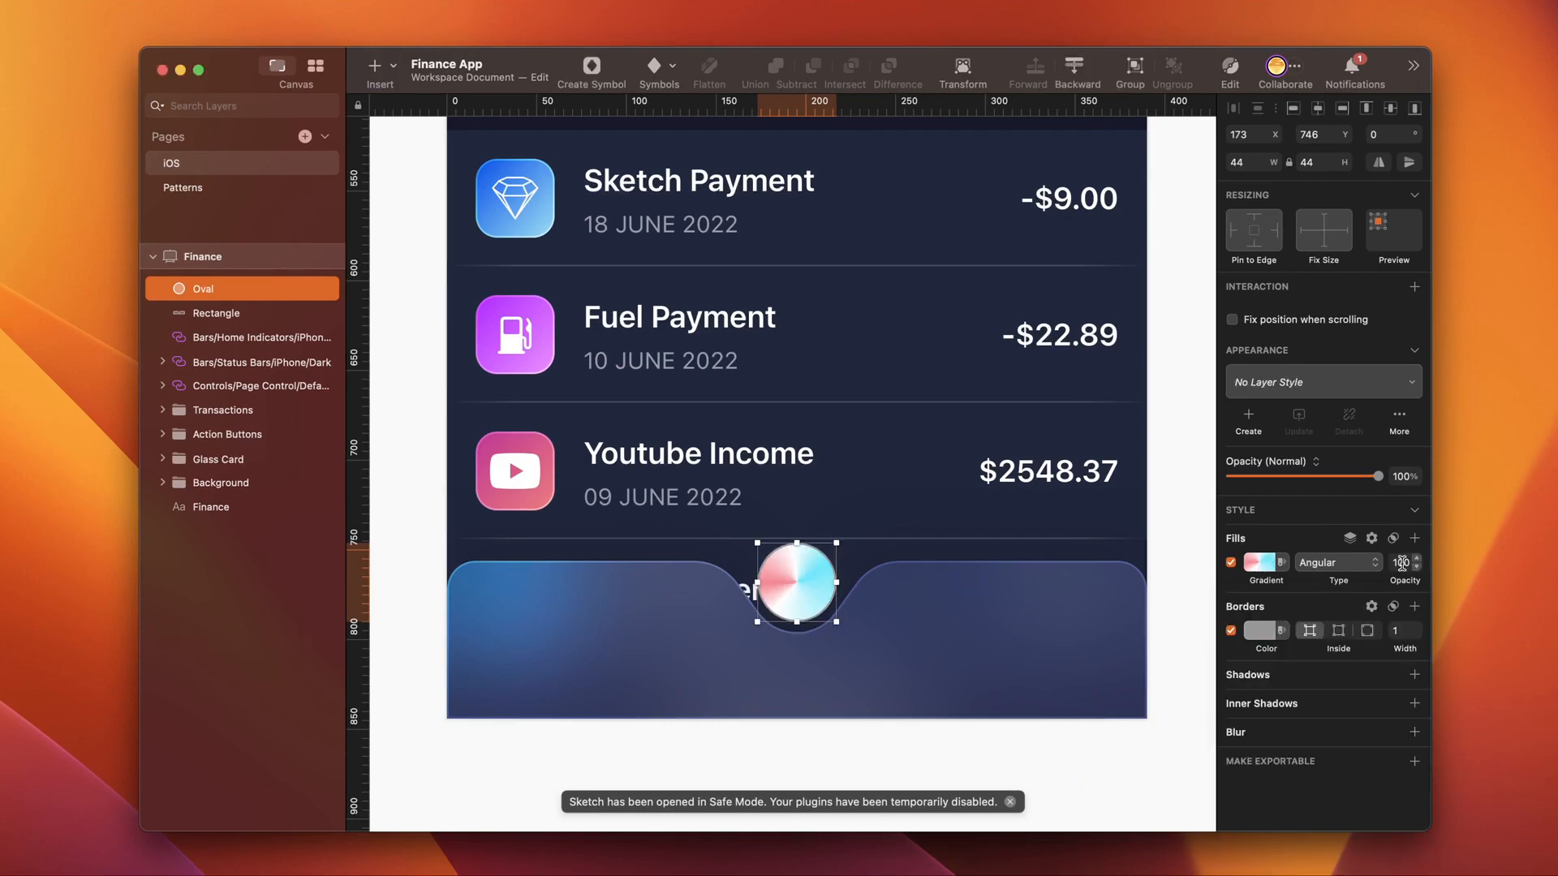
# Step: Add a second fill with a radial gradient to the circle, centering it and stretching it into a wide, tilted ellipse
pyautogui.click(1415, 538)
pyautogui.click(1260, 563)
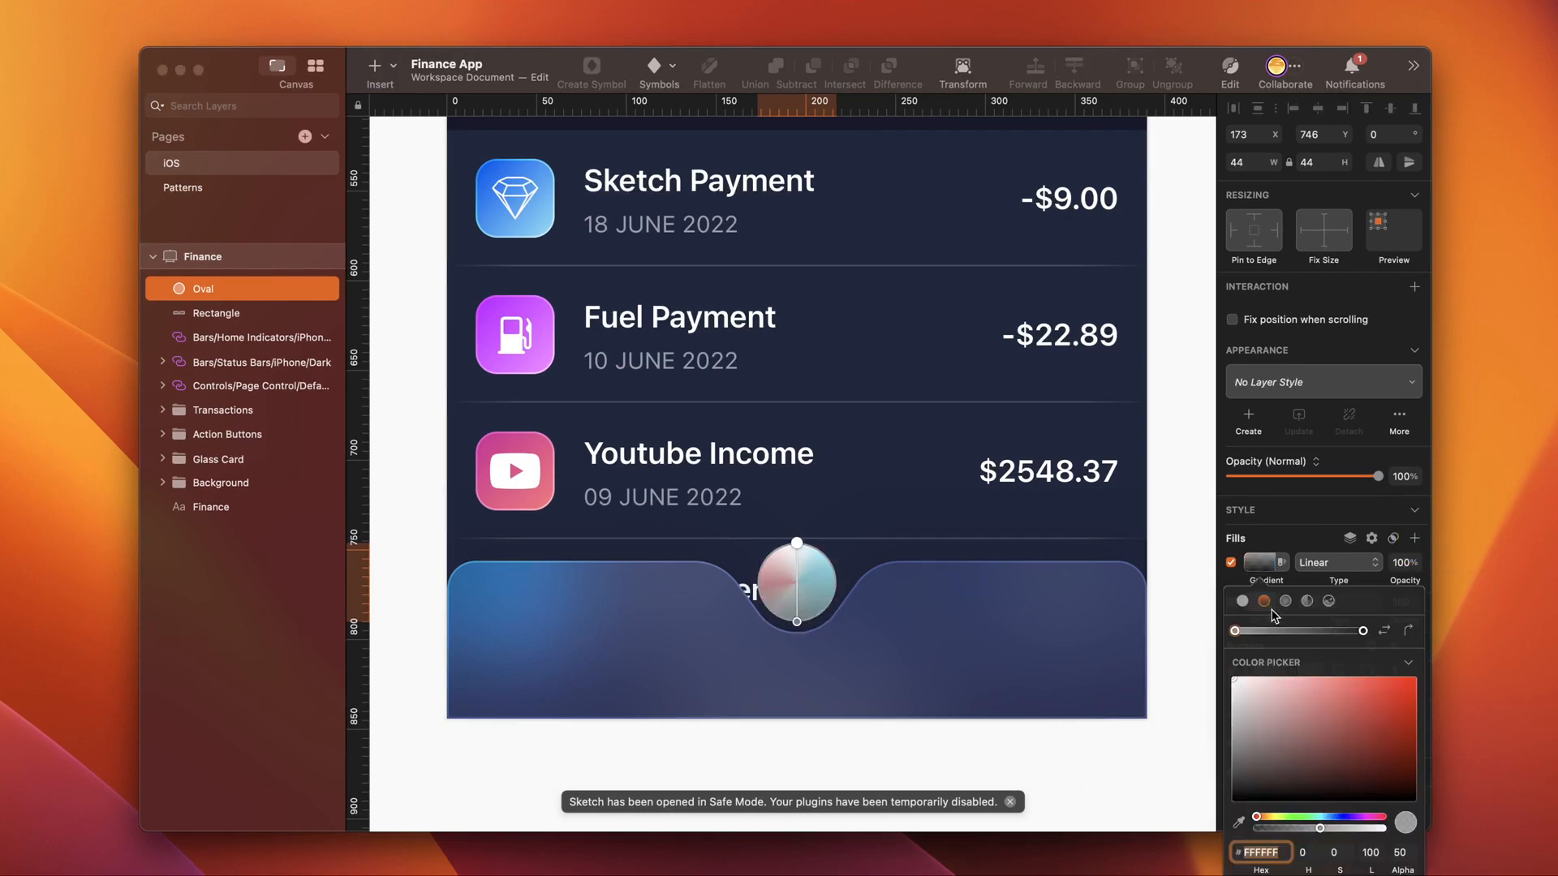
pyautogui.click(1289, 604)
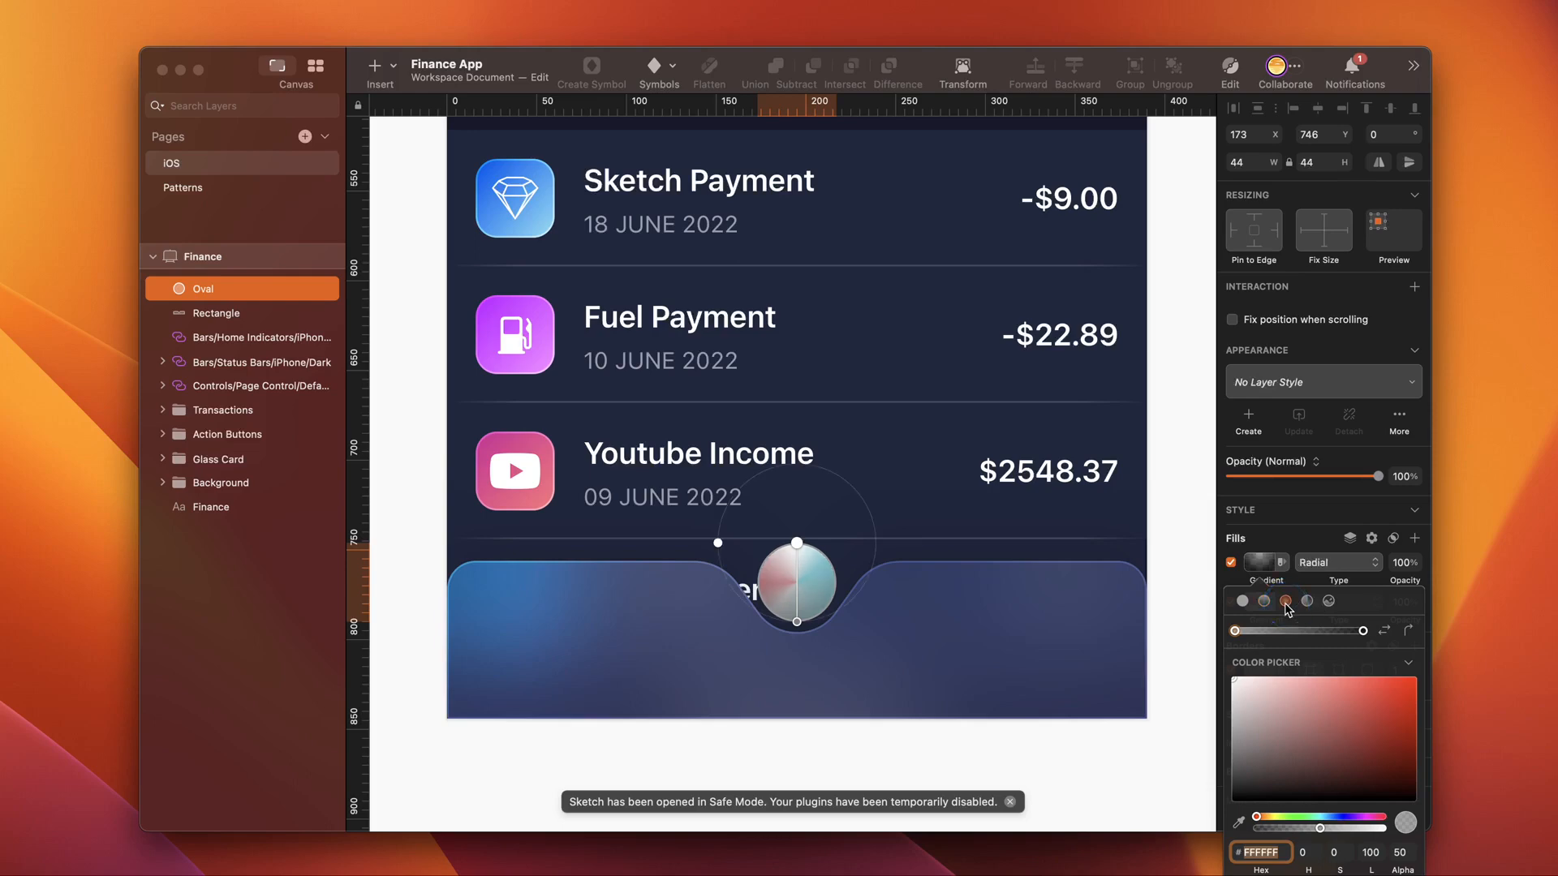
pyautogui.moveTo(797, 542); pyautogui.dragTo(797, 590)
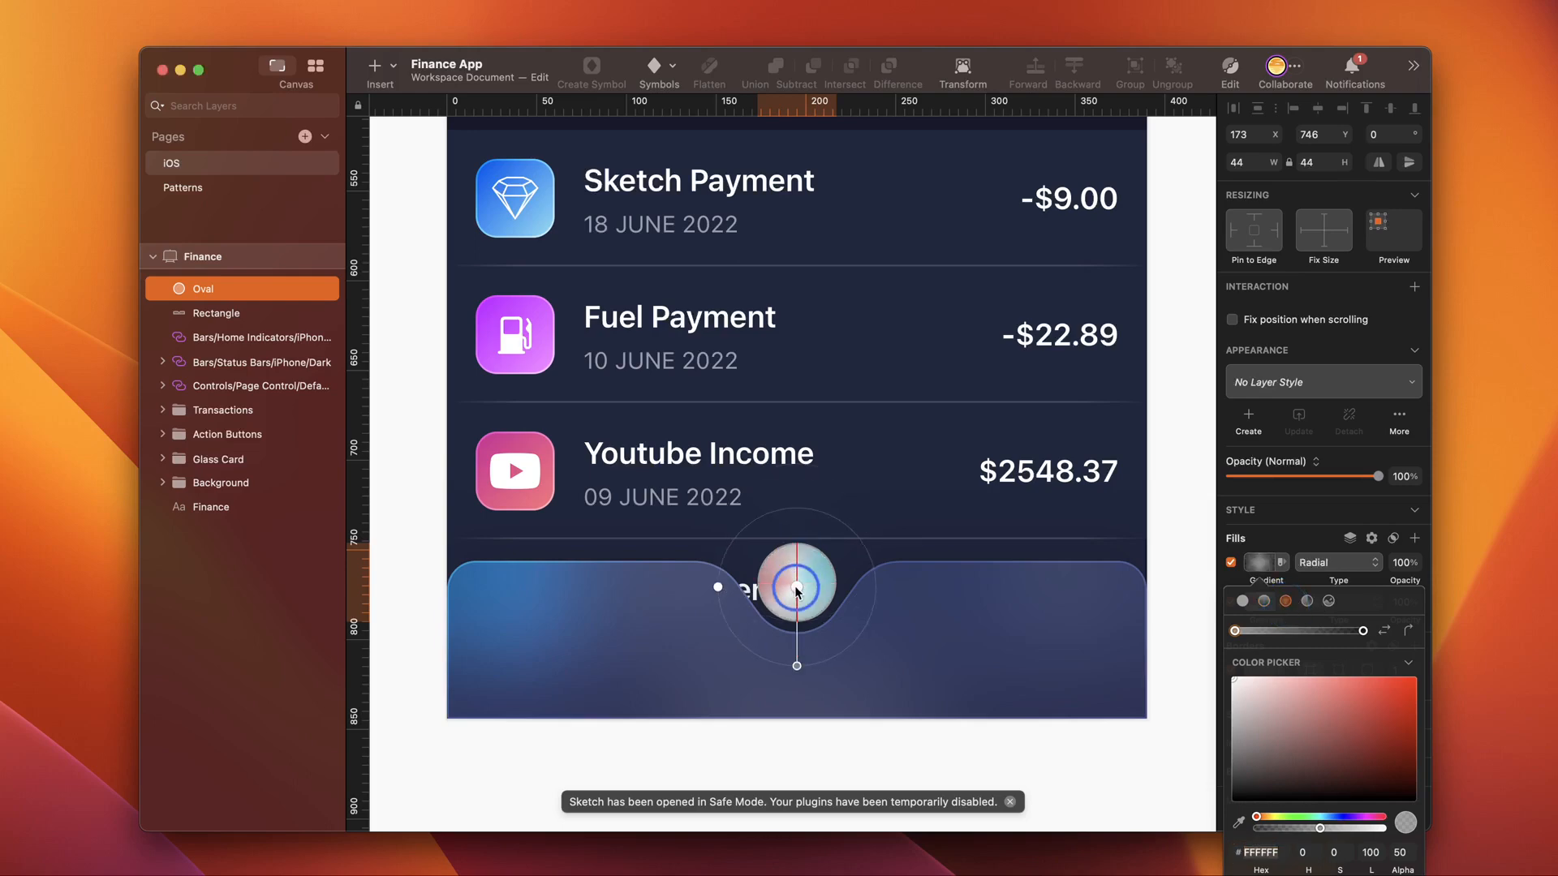
pyautogui.moveTo(717, 587); pyautogui.dragTo(633, 634)
pyautogui.moveTo(797, 665); pyautogui.dragTo(809, 638)
# Step: Set the radial gradient's center stop to D783A8 at 100% alpha and shrink its tilted ellipse to about half the width
pyautogui.click(1262, 852)
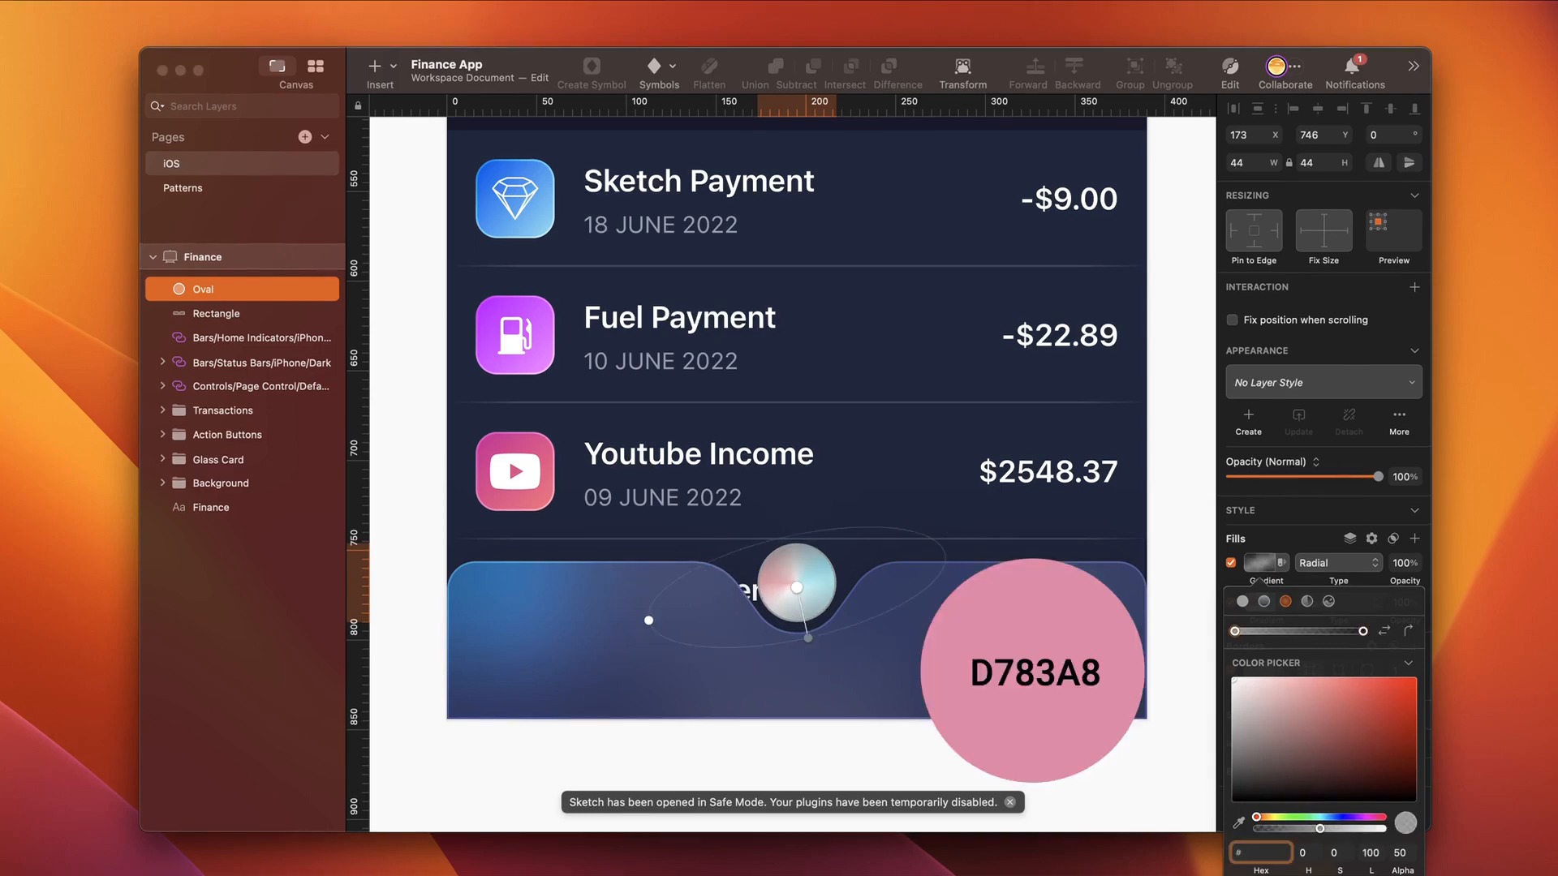
pyautogui.write('d783a8')
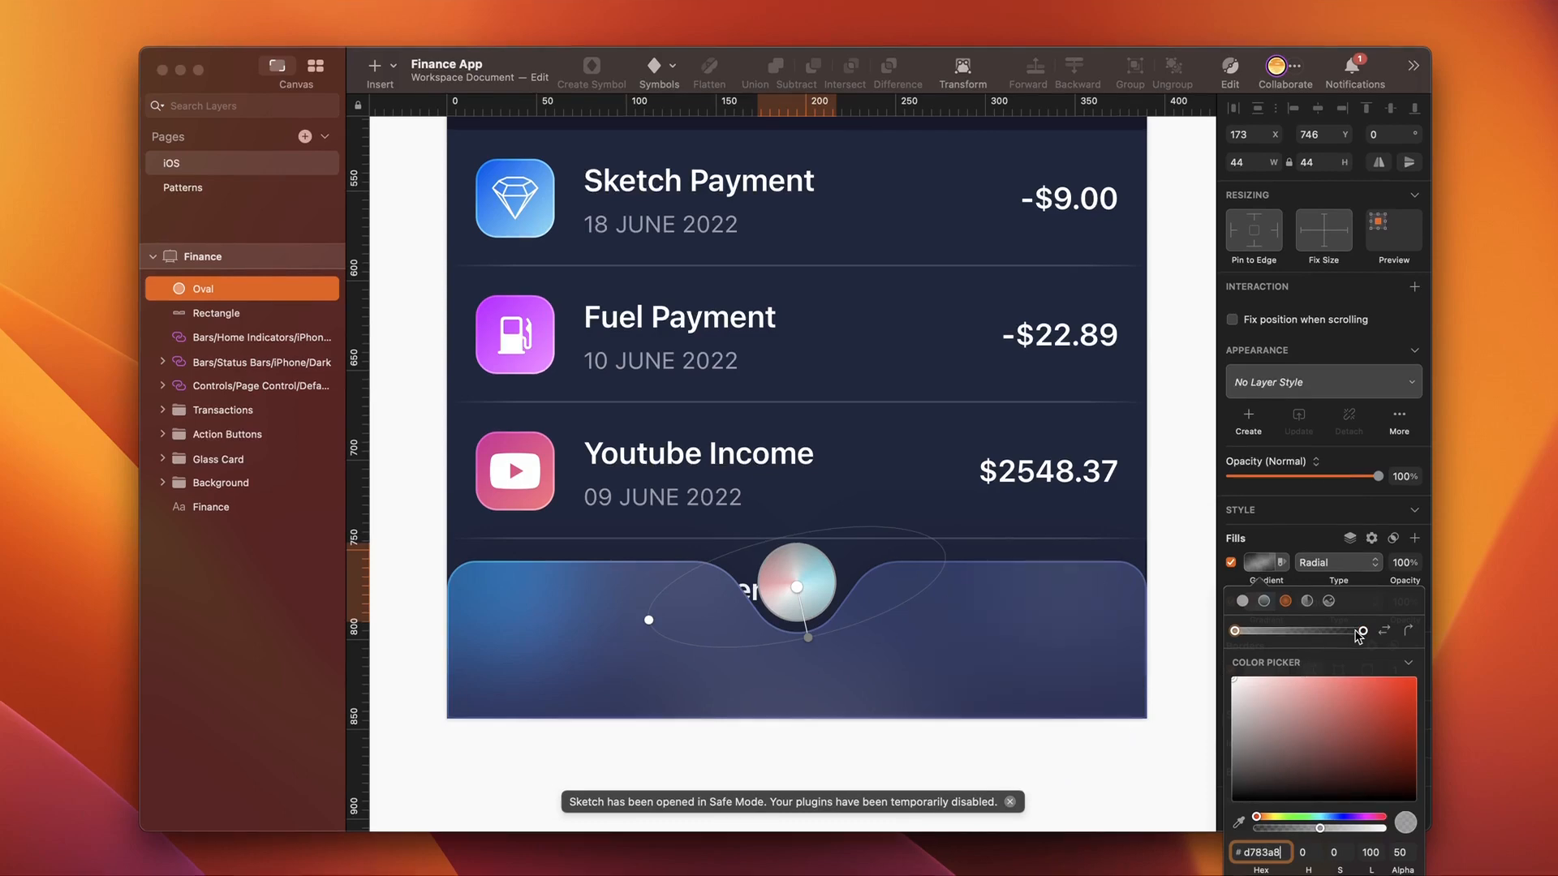
pyautogui.press('Return')
pyautogui.moveTo(808, 638); pyautogui.dragTo(809, 608)
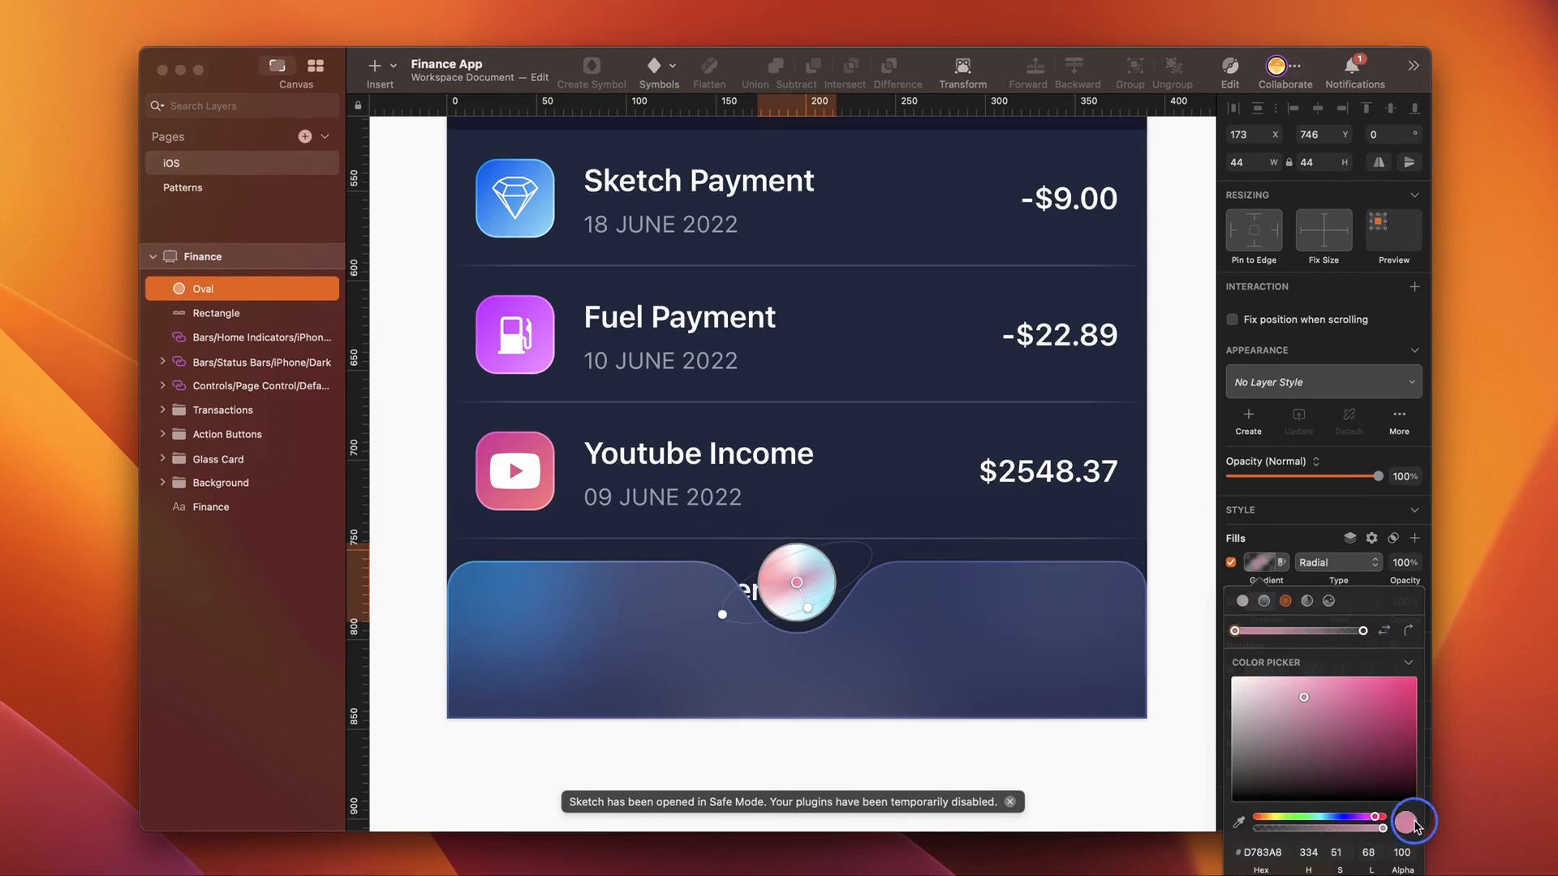
pyautogui.press('Escape')
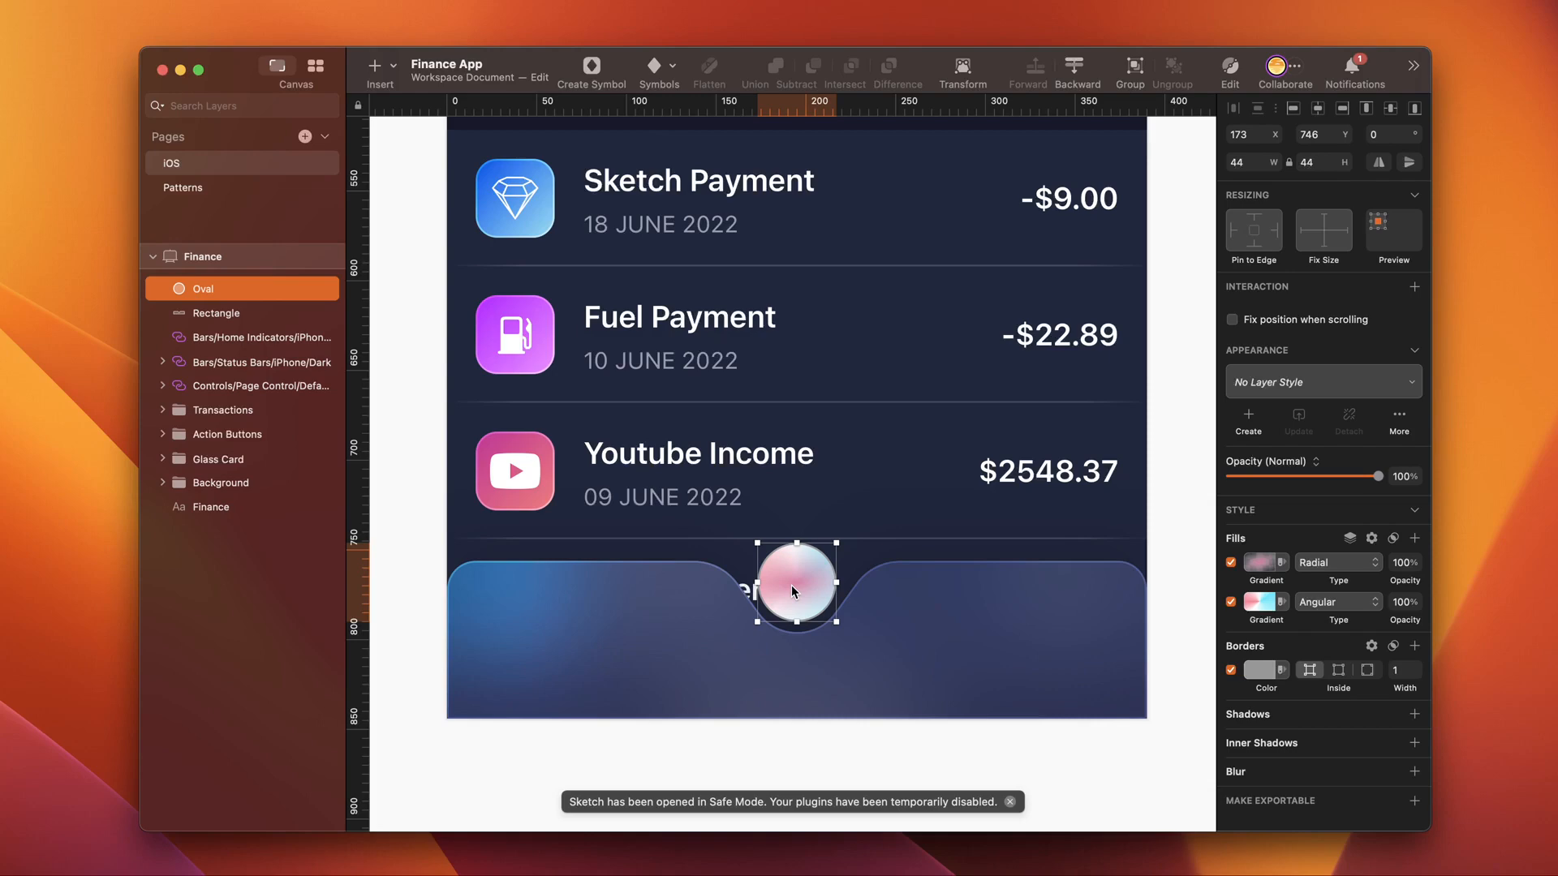
# Step: Paste the plus symbol, group it with the circular button and center the two horizontally and vertically
pyautogui.press('super+v')
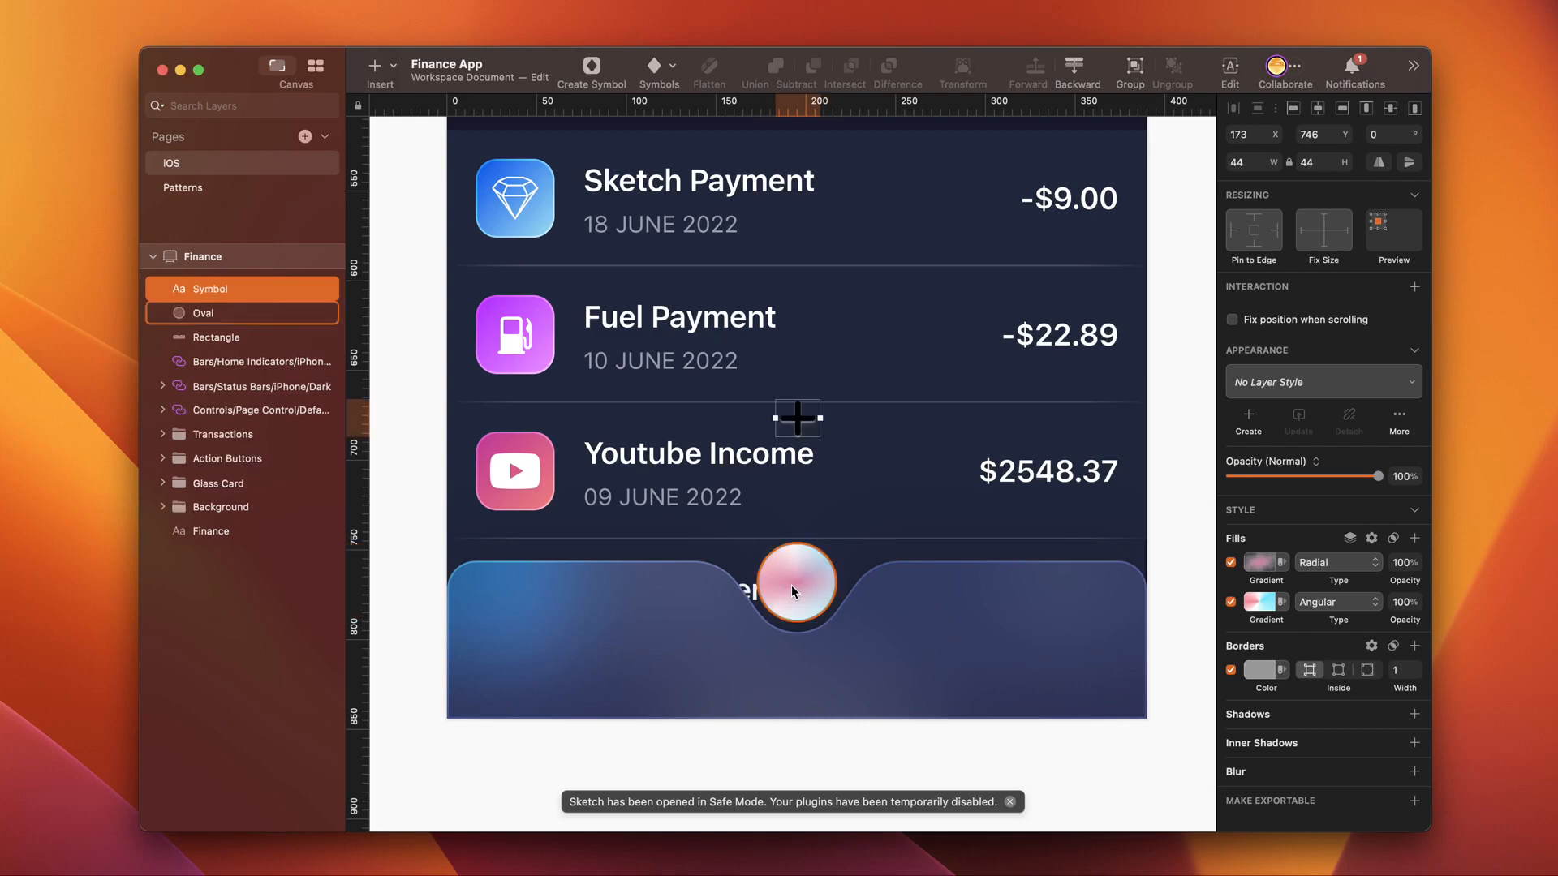
pyautogui.press('super+g')
pyautogui.click(1319, 110)
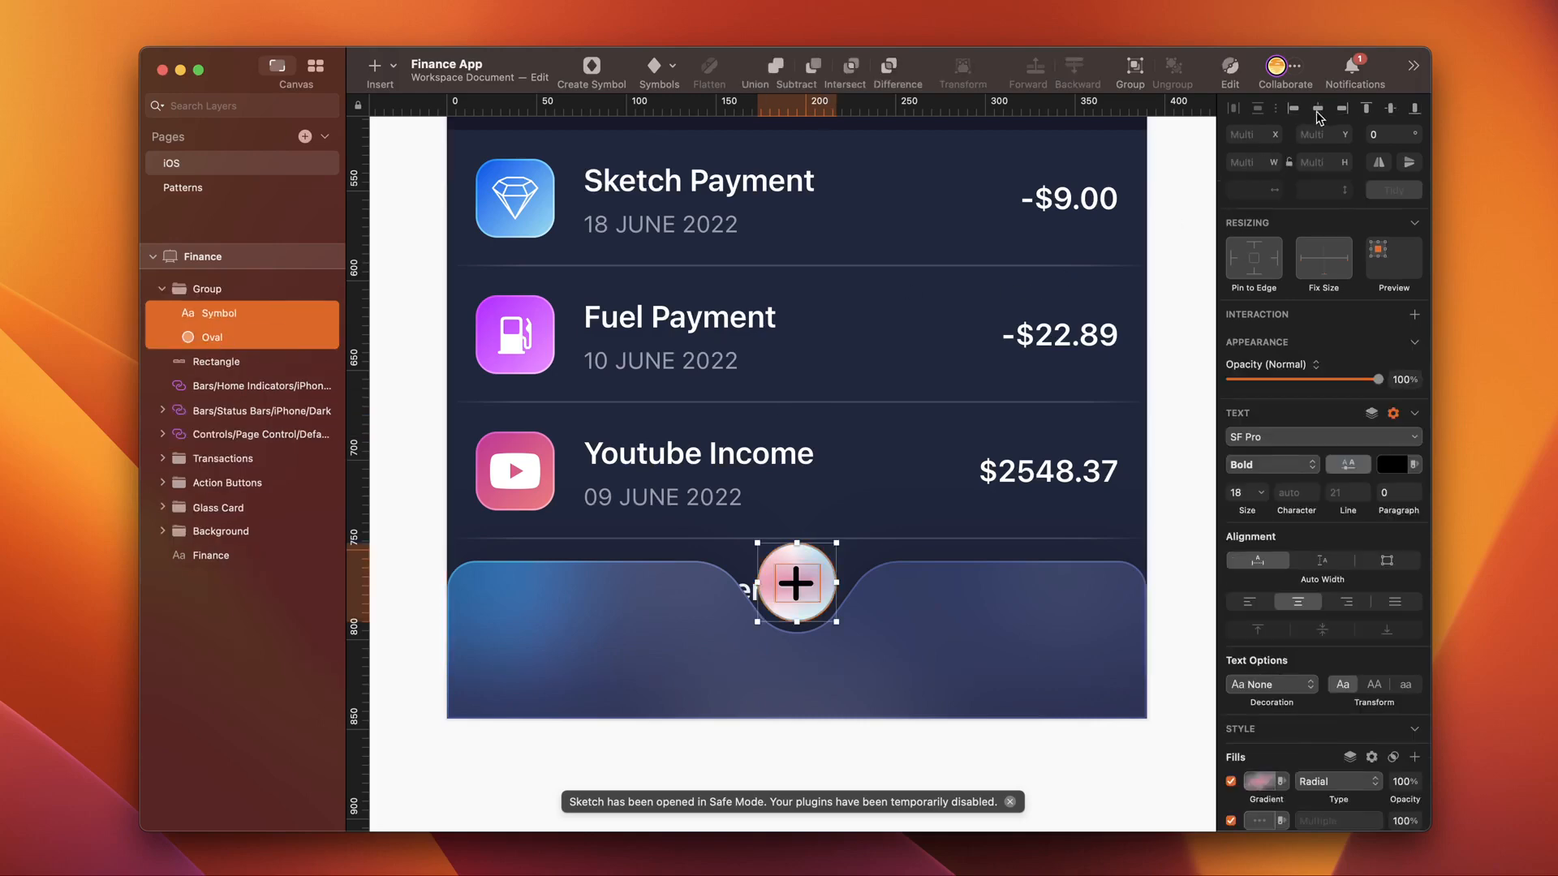
pyautogui.click(1391, 109)
# Step: Rename the group holding the plus symbol and circle as Plus Button
pyautogui.click(210, 290)
pyautogui.doubleClick(208, 289)
pyautogui.write('Plus Button')
# Step: Draw a 49 × 49 square at the left end of the bottom bar and move it up to Y 760
pyautogui.click(597, 657)
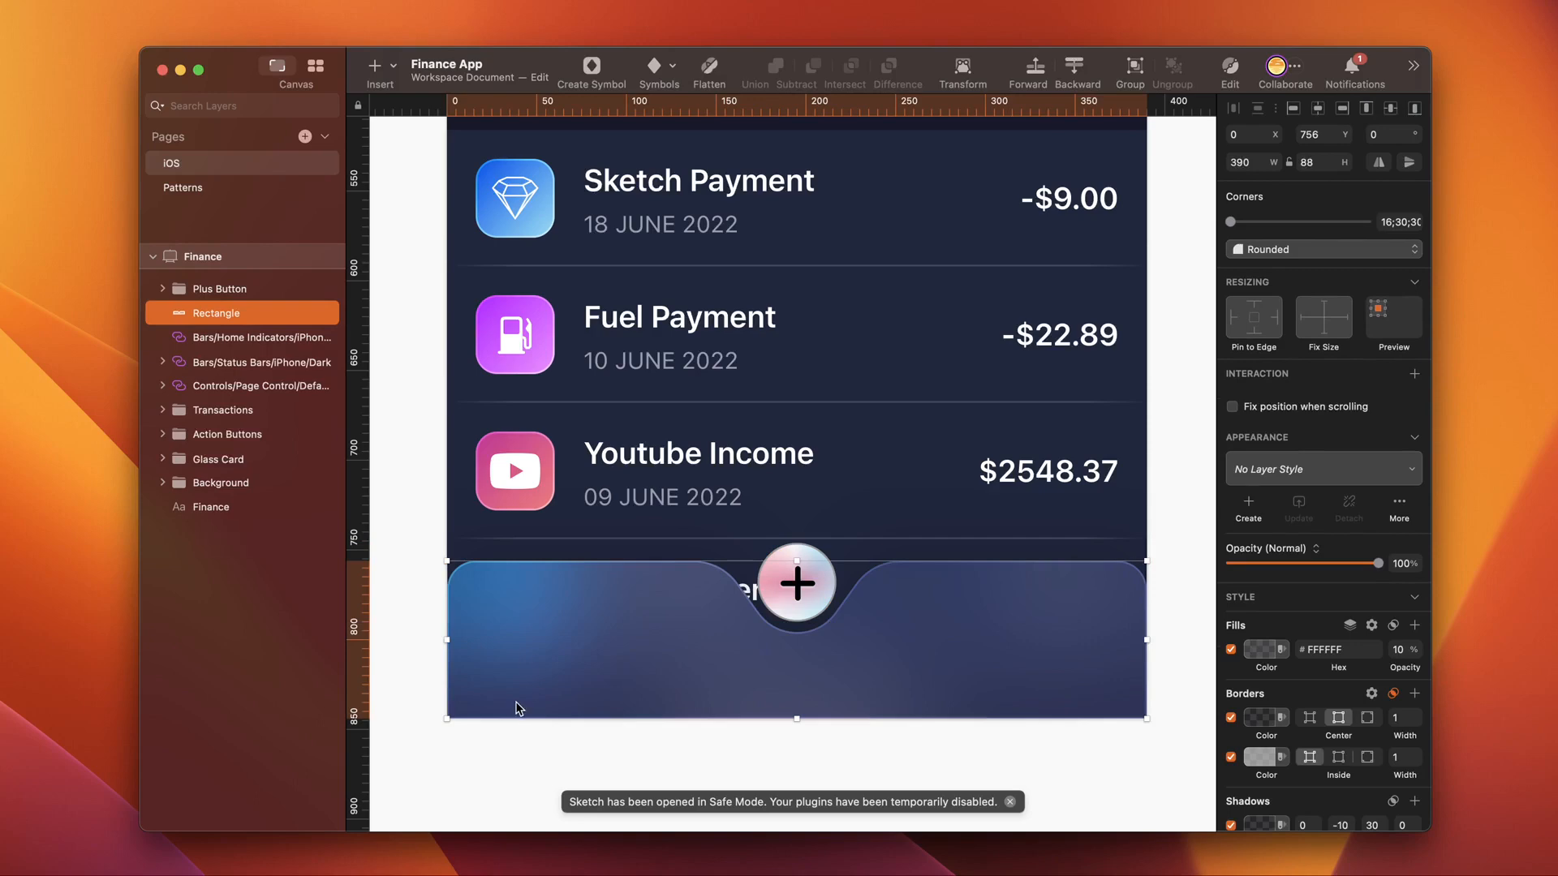
pyautogui.press('r')
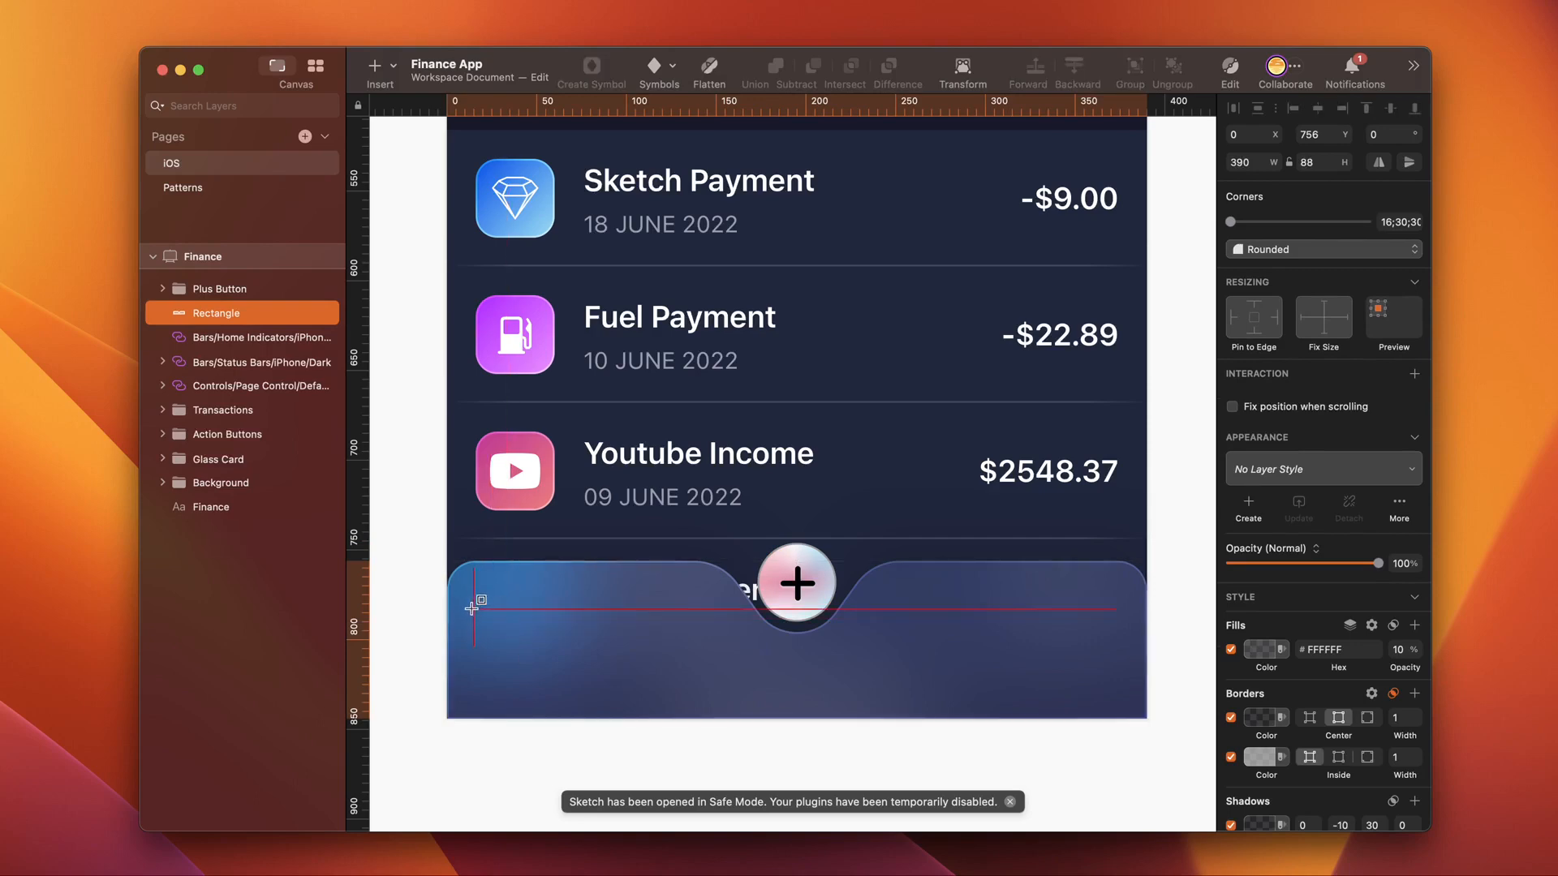
pyautogui.moveTo(476, 605); pyautogui.dragTo(570, 699)
pyautogui.click(1238, 162)
pyautogui.write('48')
pyautogui.click(1314, 162)
pyautogui.write('49')
pyautogui.press('Return')
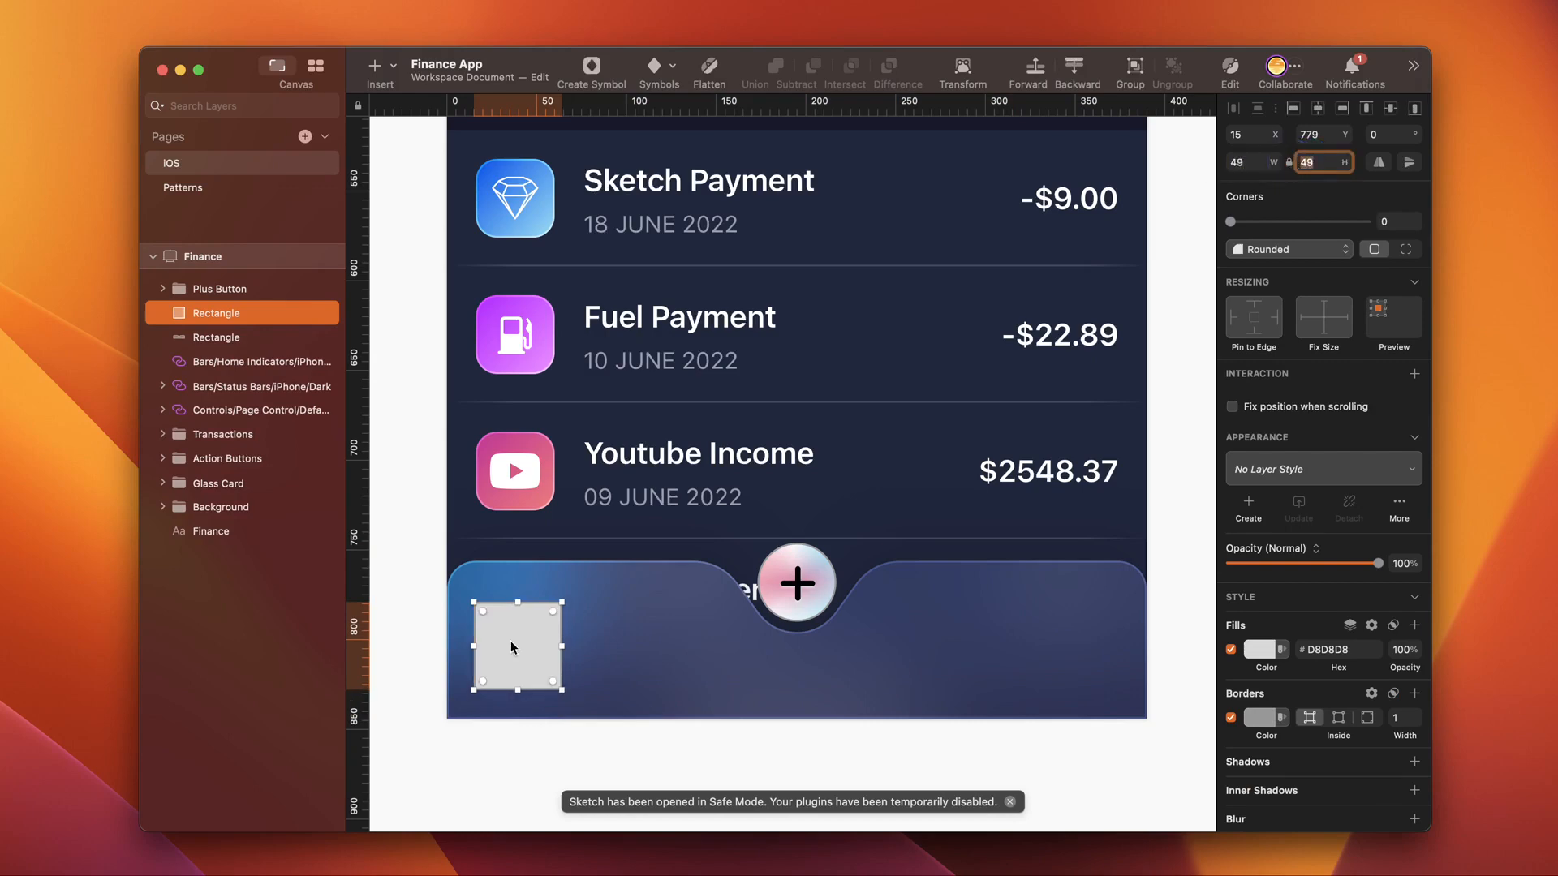
pyautogui.press('alt')
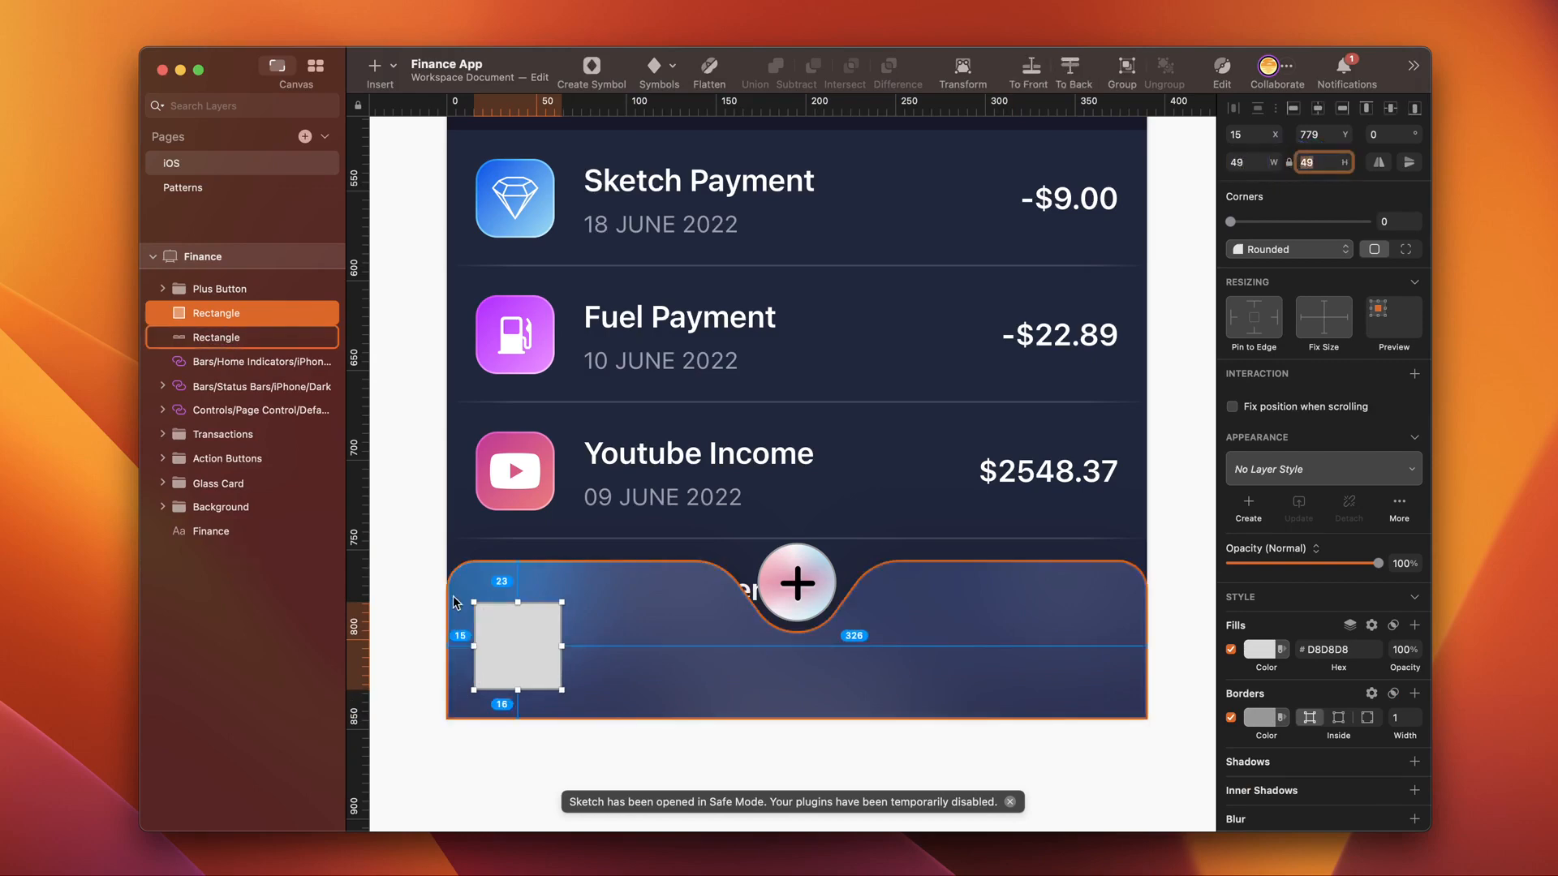
pyautogui.moveTo(490, 602); pyautogui.dragTo(490, 568)
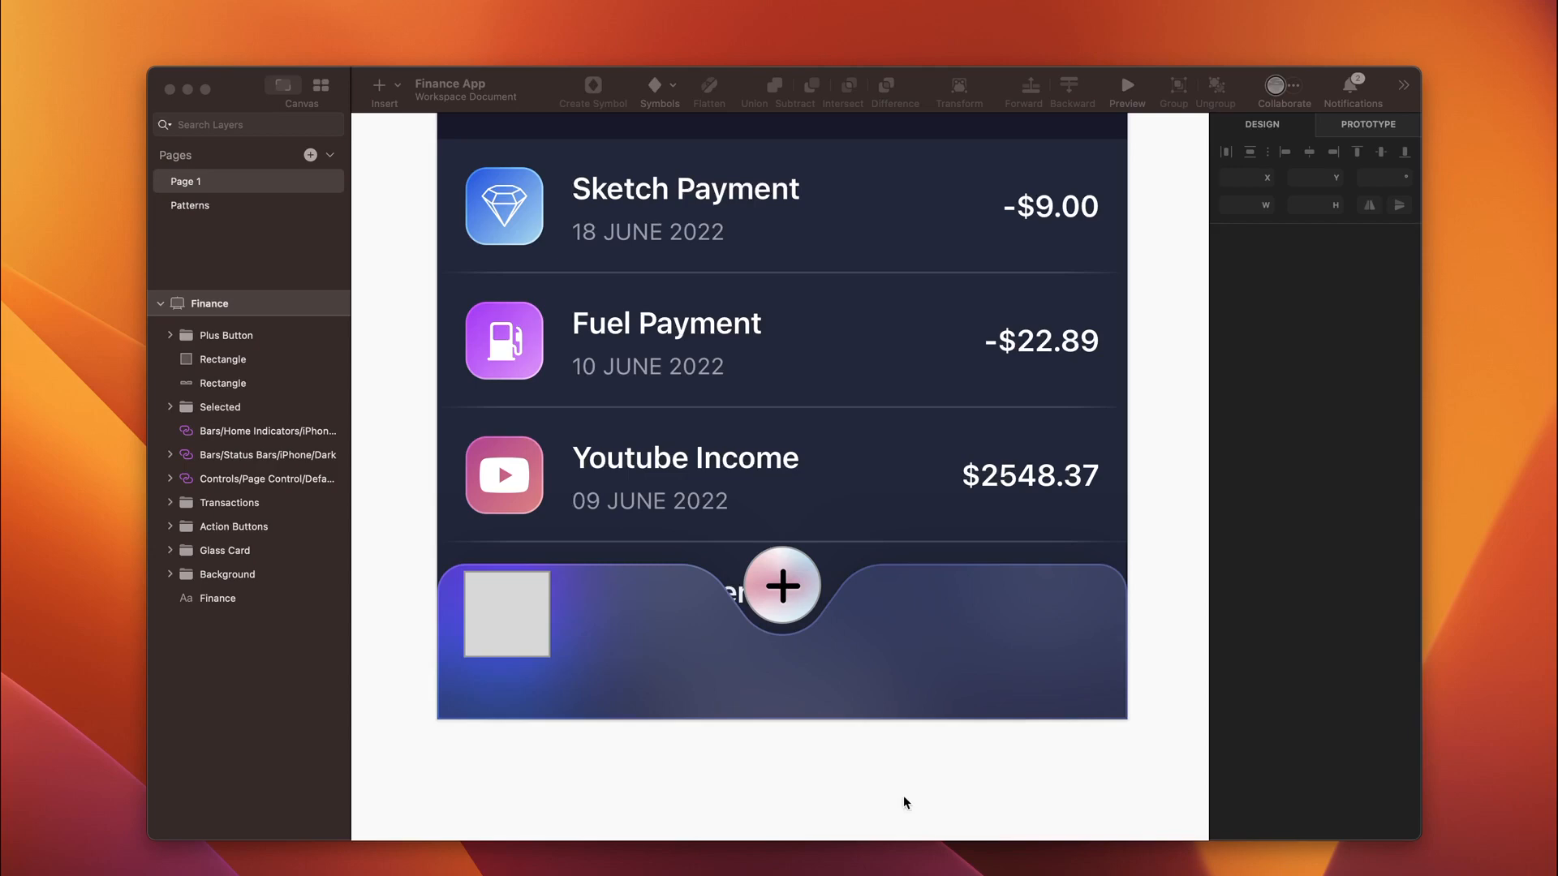
# Step: Switch to SF Symbols, search for "note", copy the banknote symbol and switch back to Sketch
pyautogui.press('super+space')
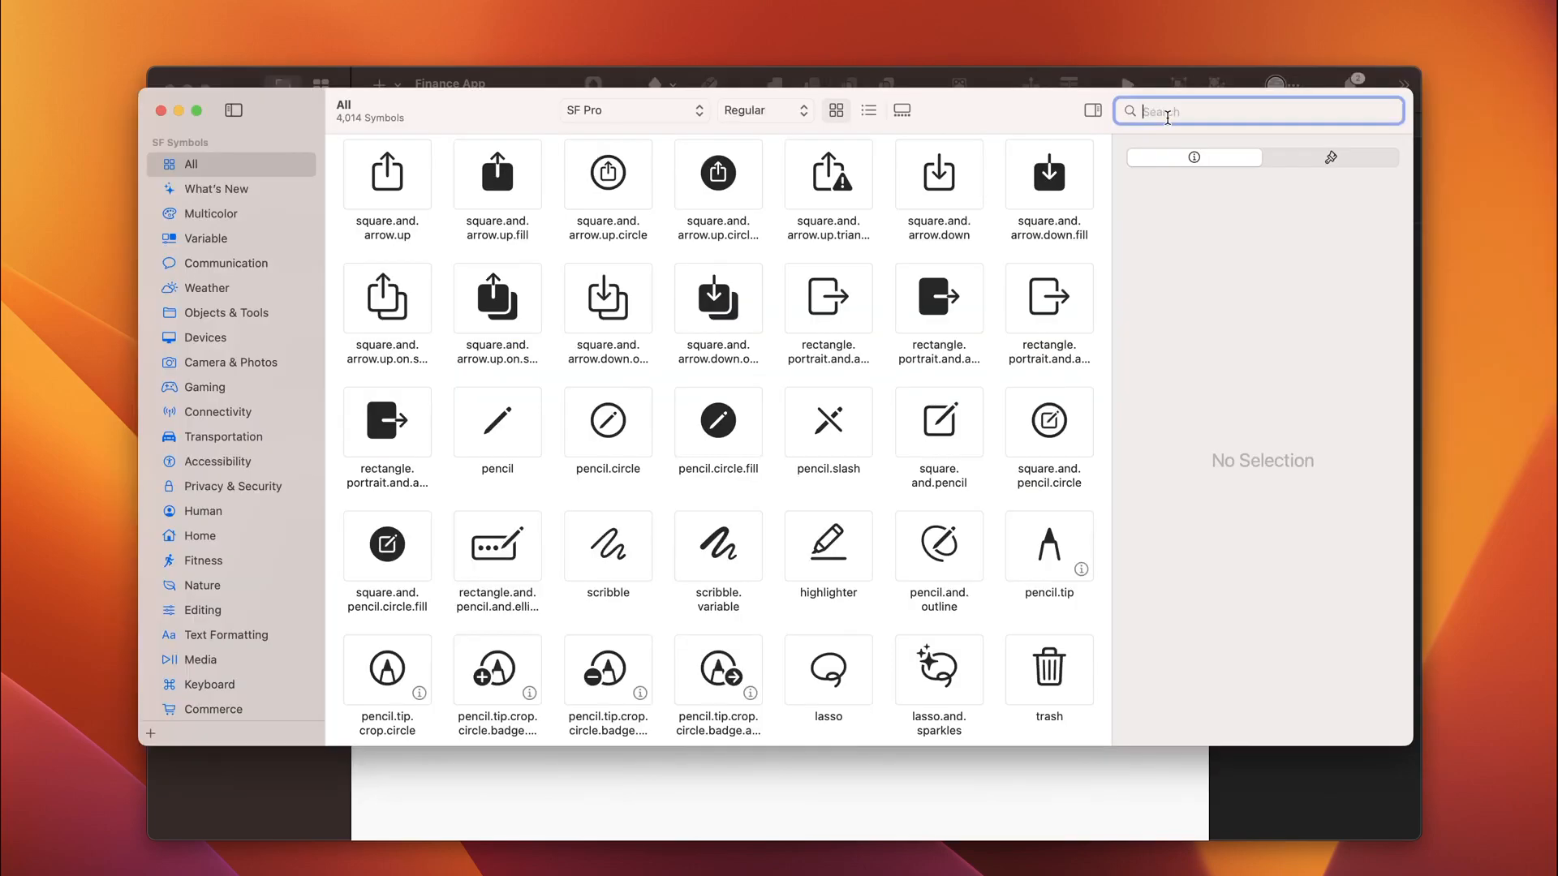
pyautogui.write('note')
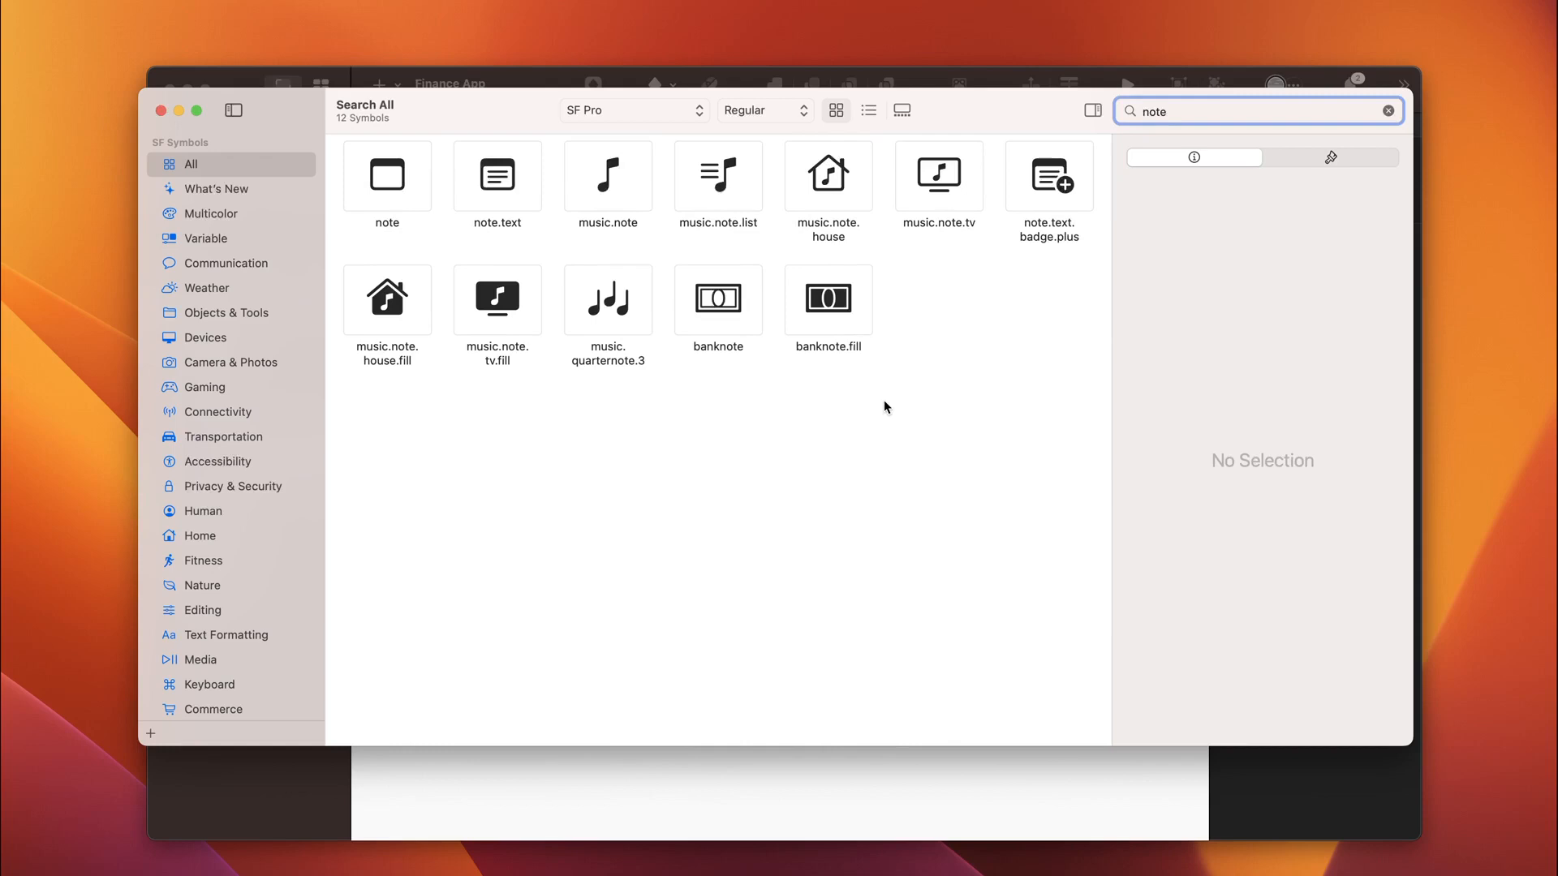
pyautogui.click(722, 309)
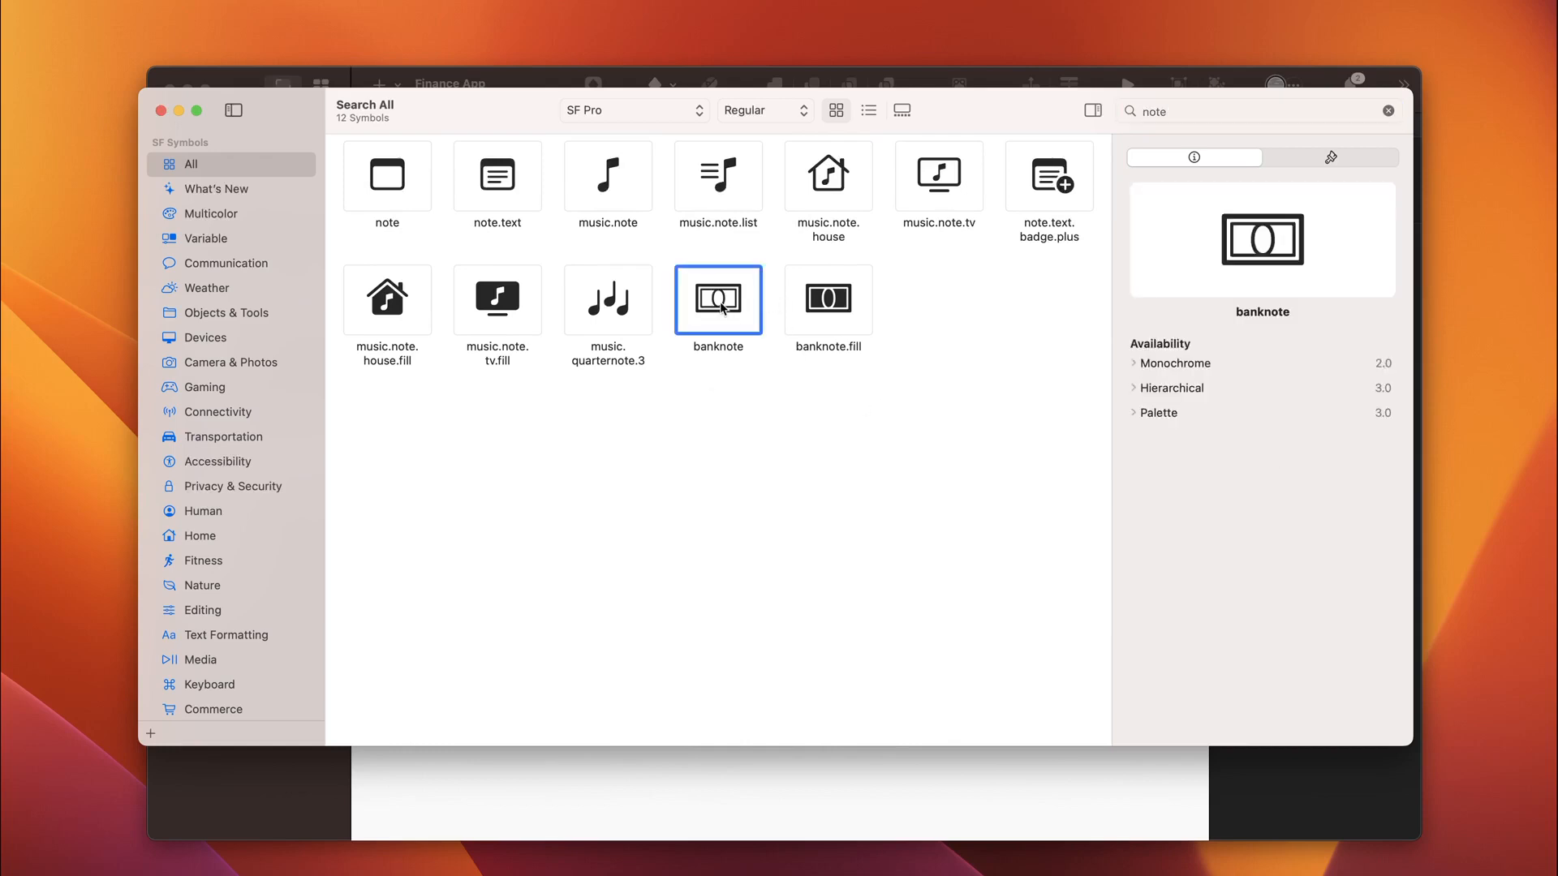
pyautogui.press('super+Tab')
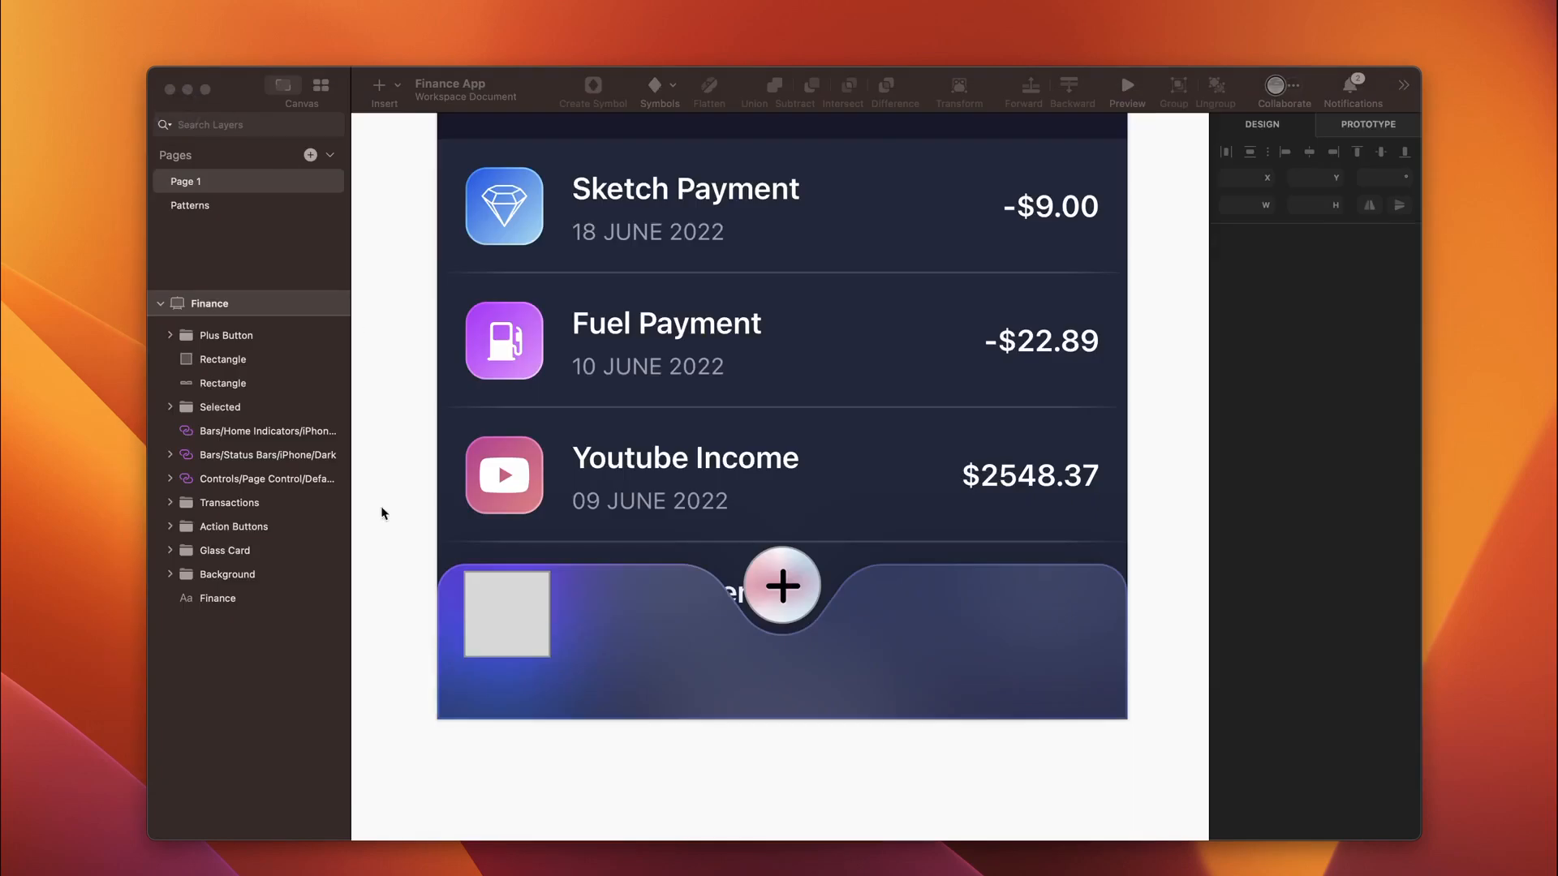
# Step: Add a text layer over the square containing the copied banknote symbol
pyautogui.click(508, 621)
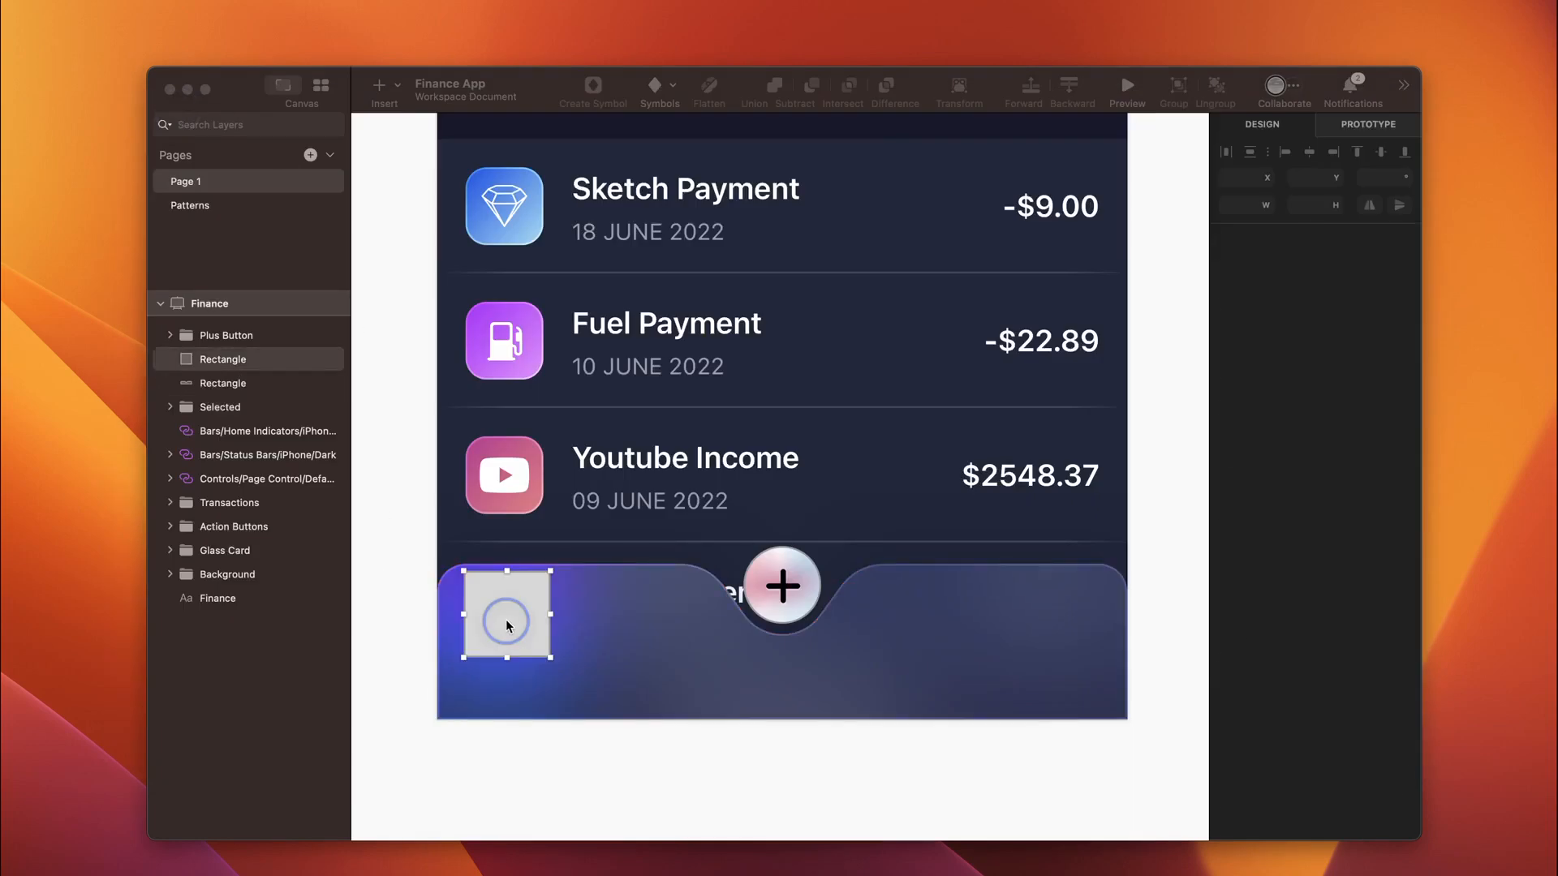
pyautogui.click(499, 626)
pyautogui.press('t')
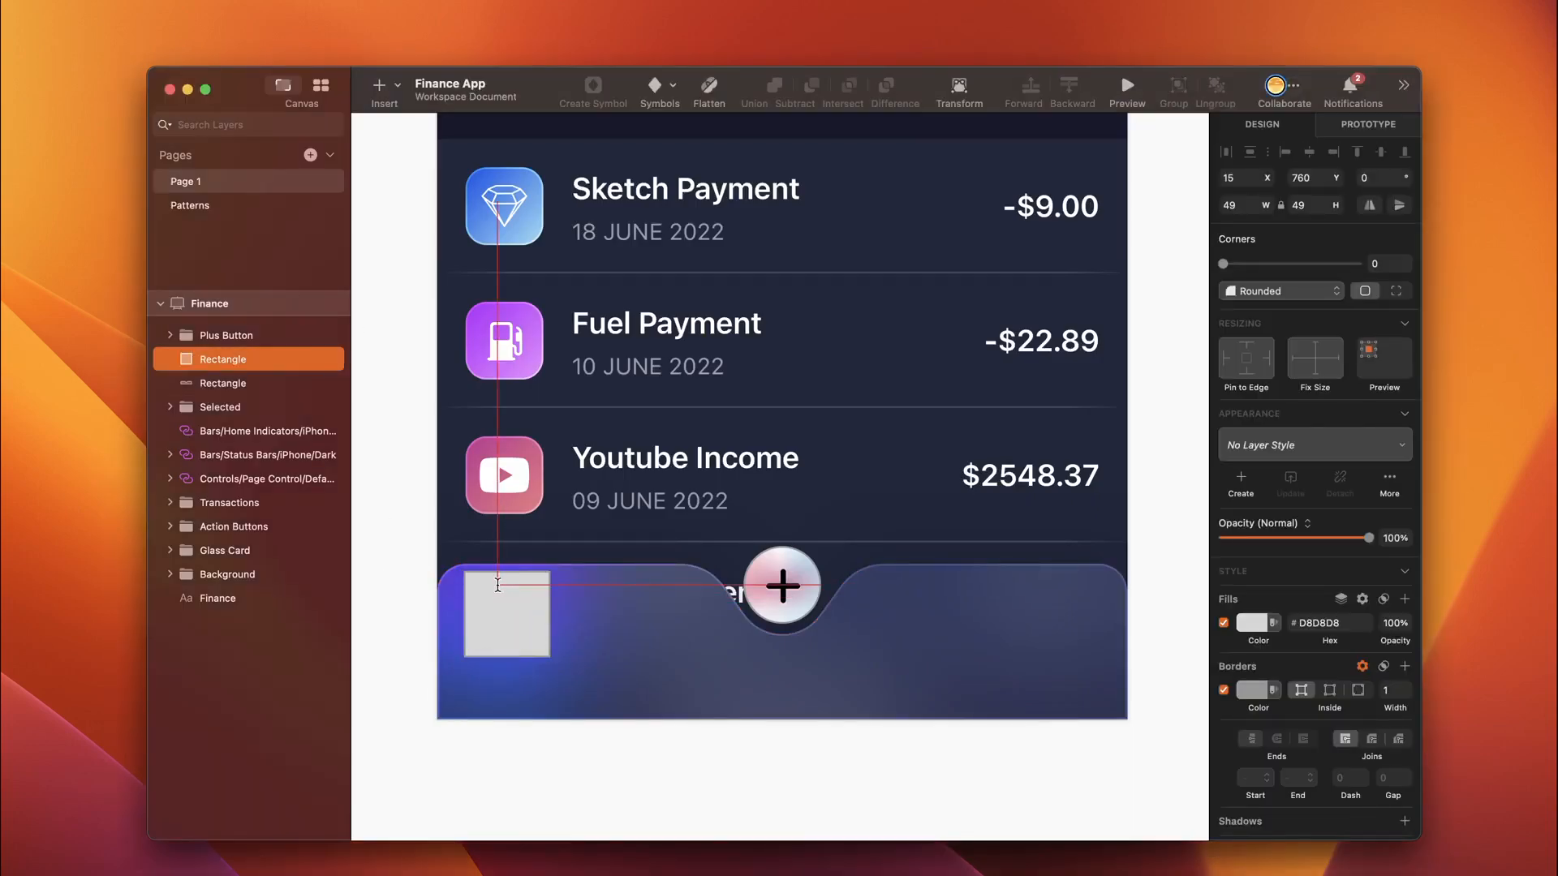
pyautogui.click(499, 631)
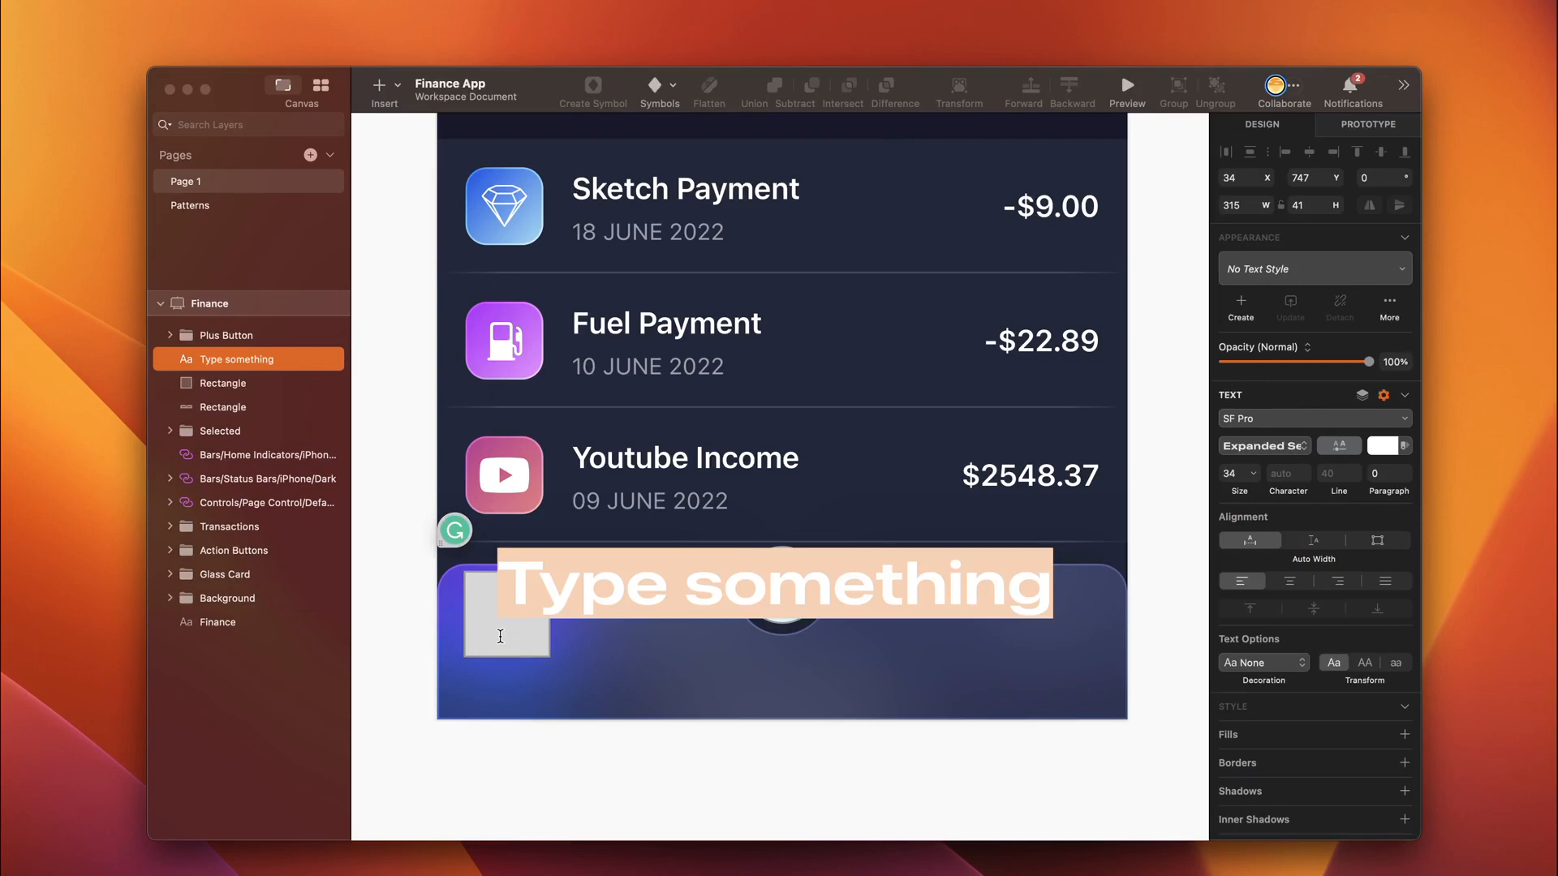
pyautogui.press('super+v')
pyautogui.press('Escape')
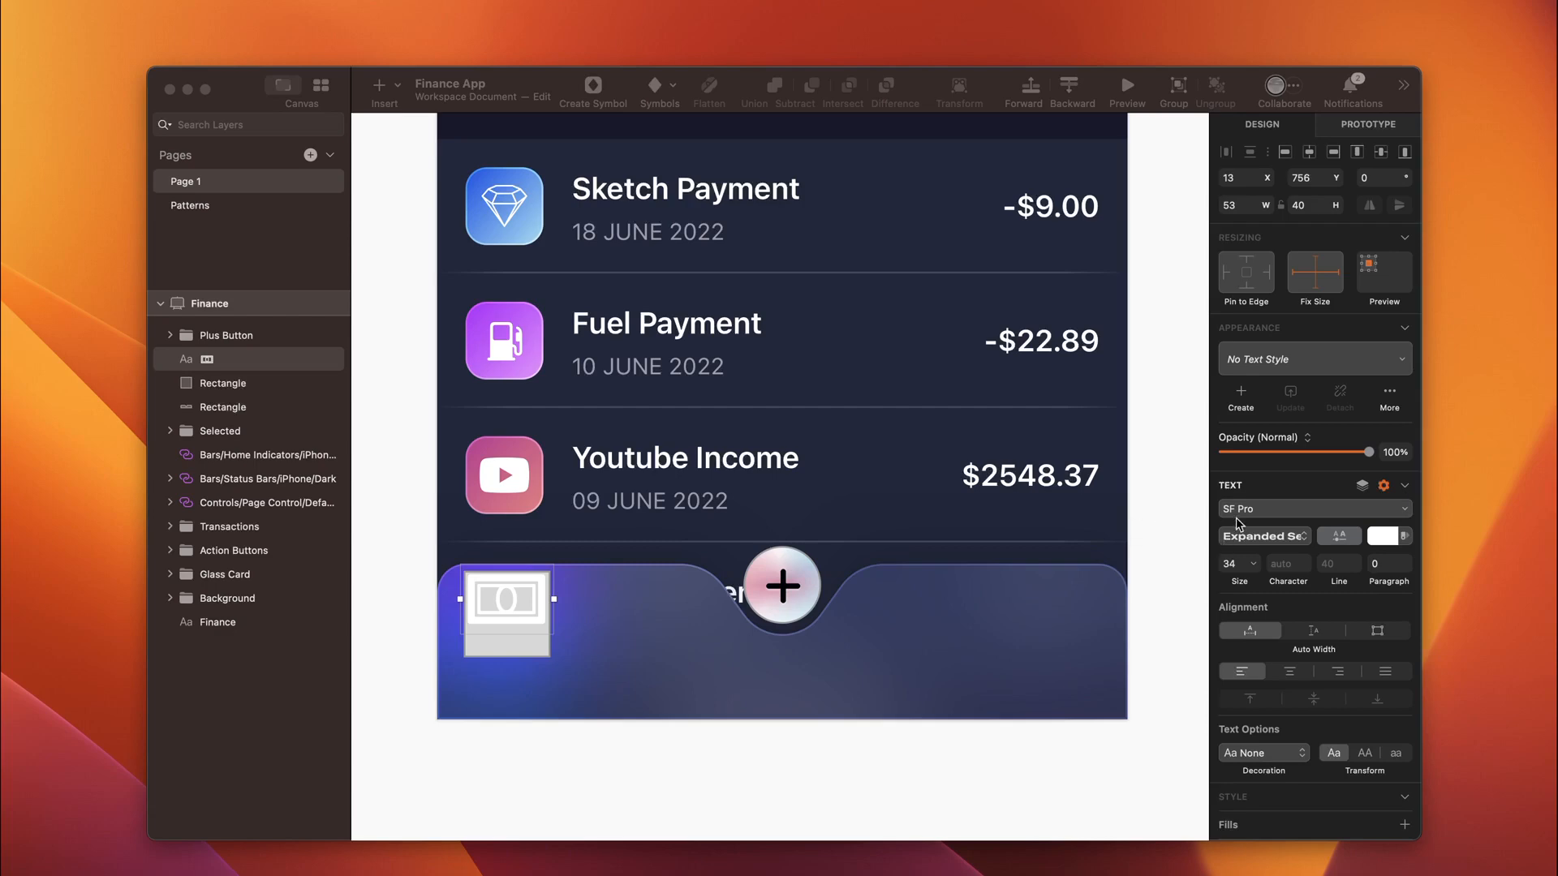
# Step: Set the banknote icon's font weight to Medium and its size to 18
pyautogui.click(1270, 536)
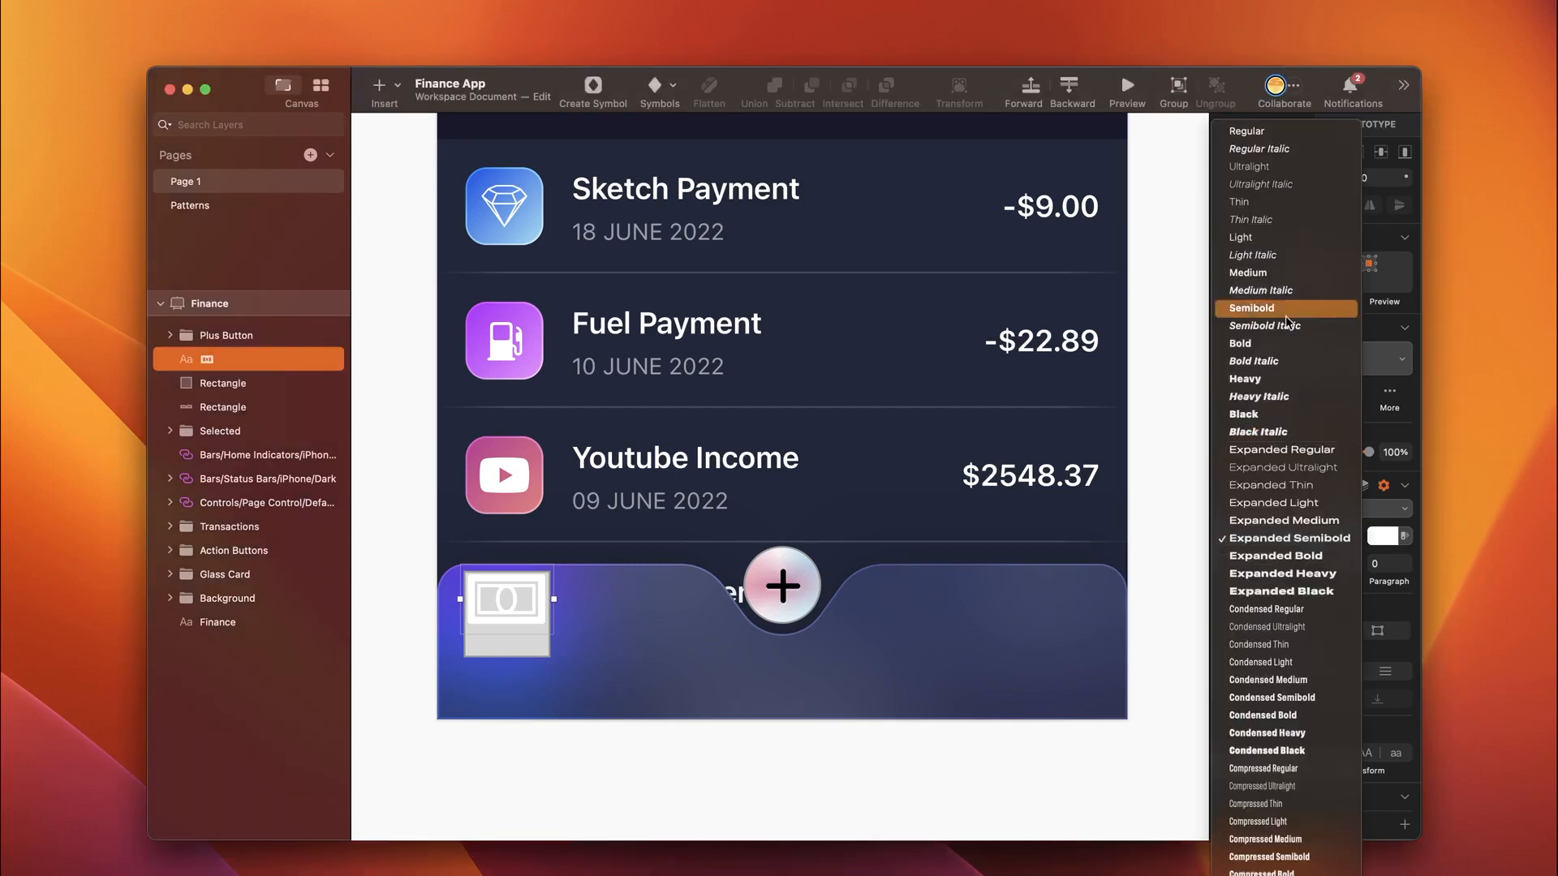
pyautogui.click(1271, 273)
pyautogui.click(1234, 564)
pyautogui.write('18')
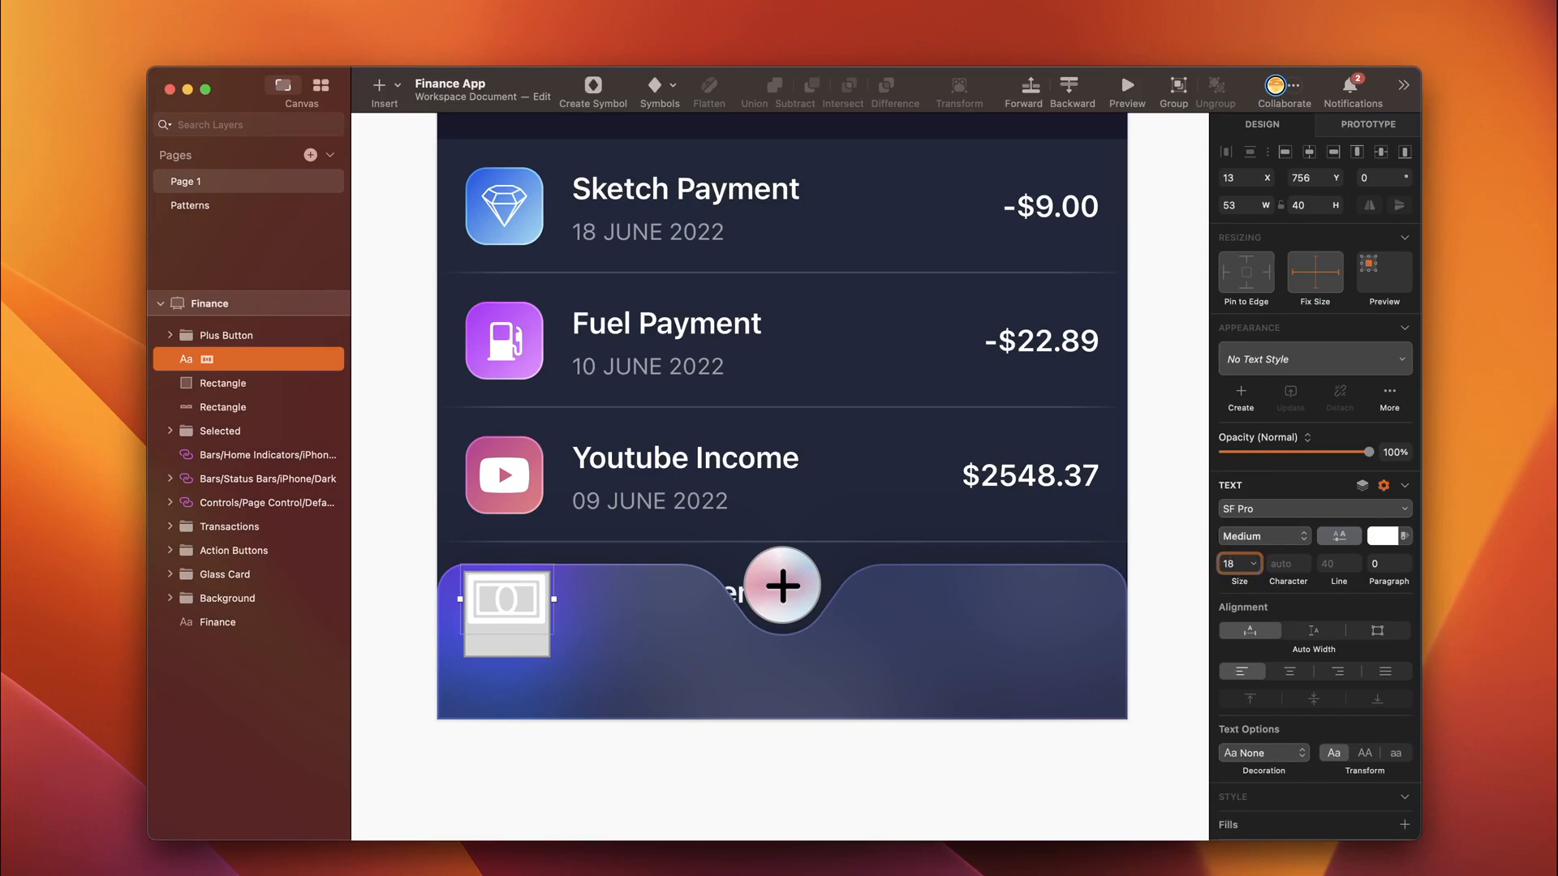
pyautogui.press('Return')
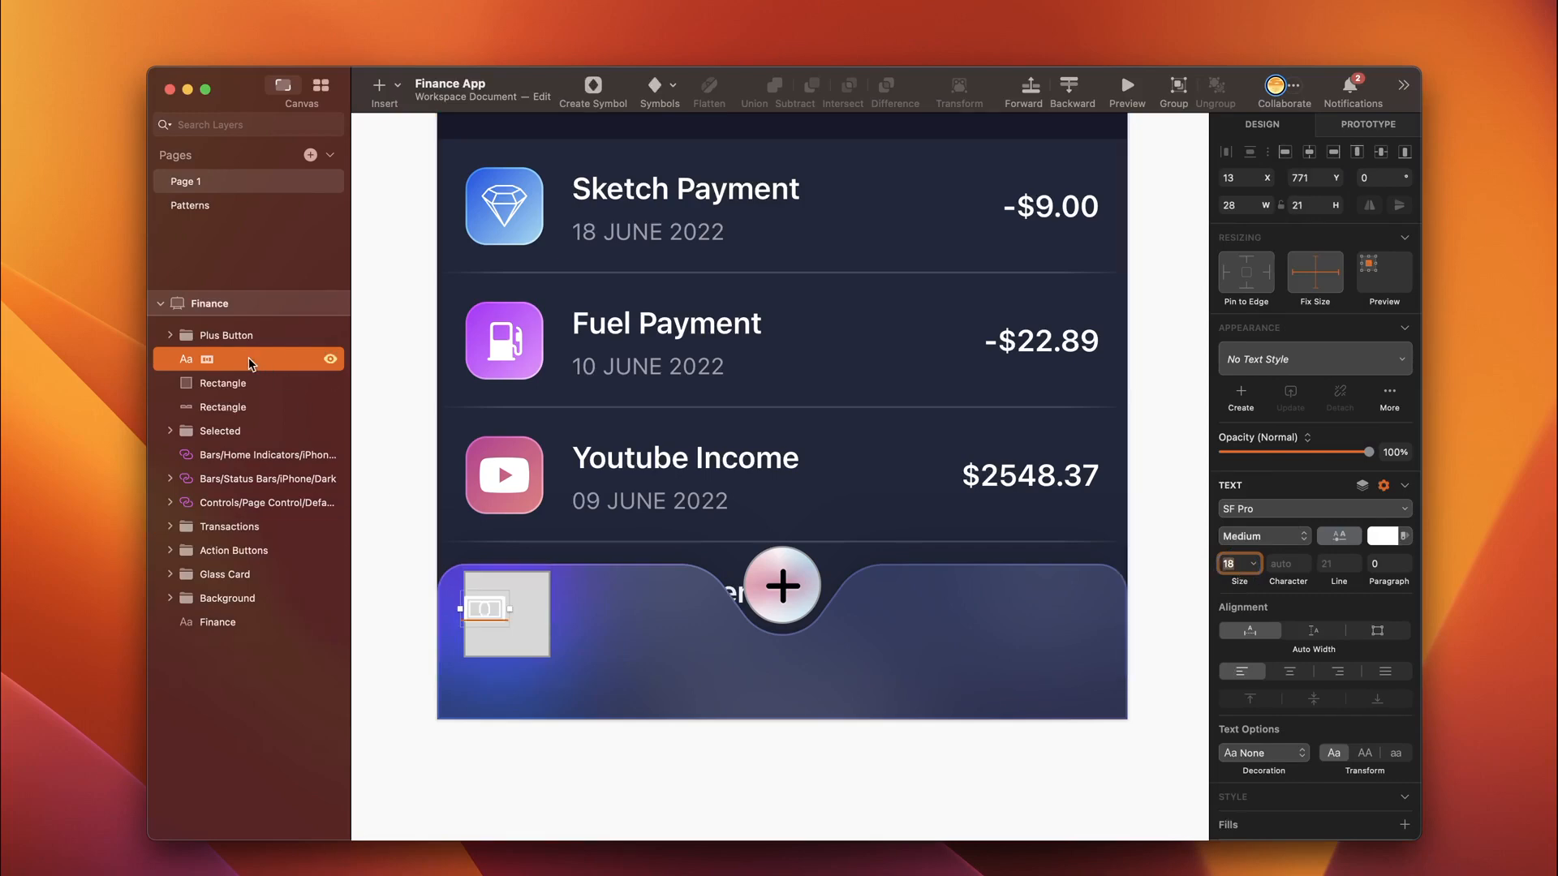
# Step: Center the banknote icon horizontally on the square and nudge it up 4 px to Y 767
pyautogui.keyDown('shift'); pyautogui.click(236, 386); pyautogui.keyUp('shift')
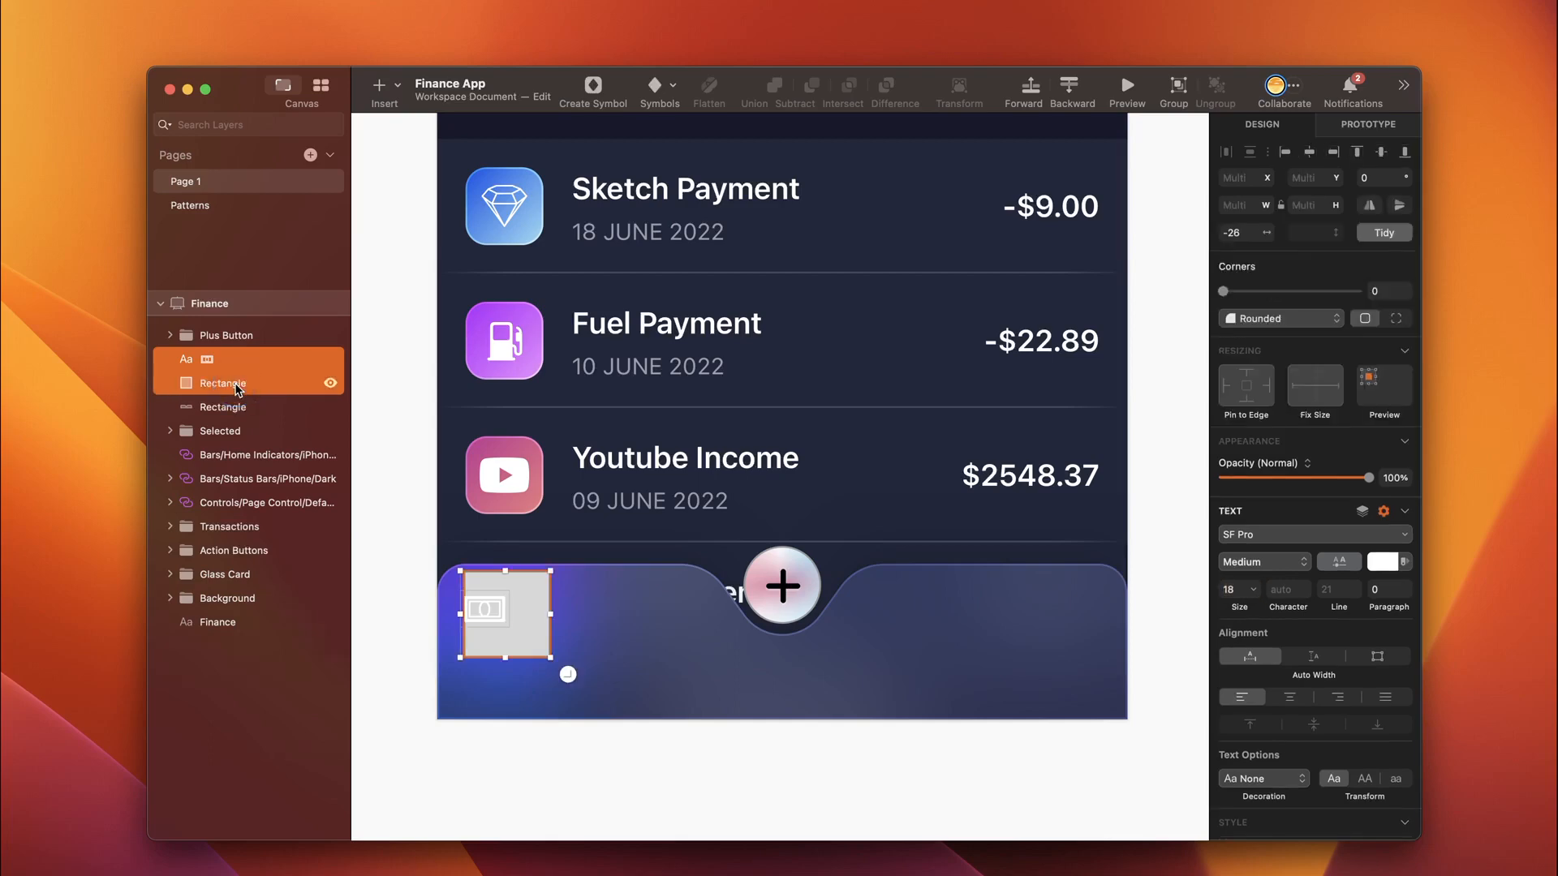
pyautogui.click(1311, 157)
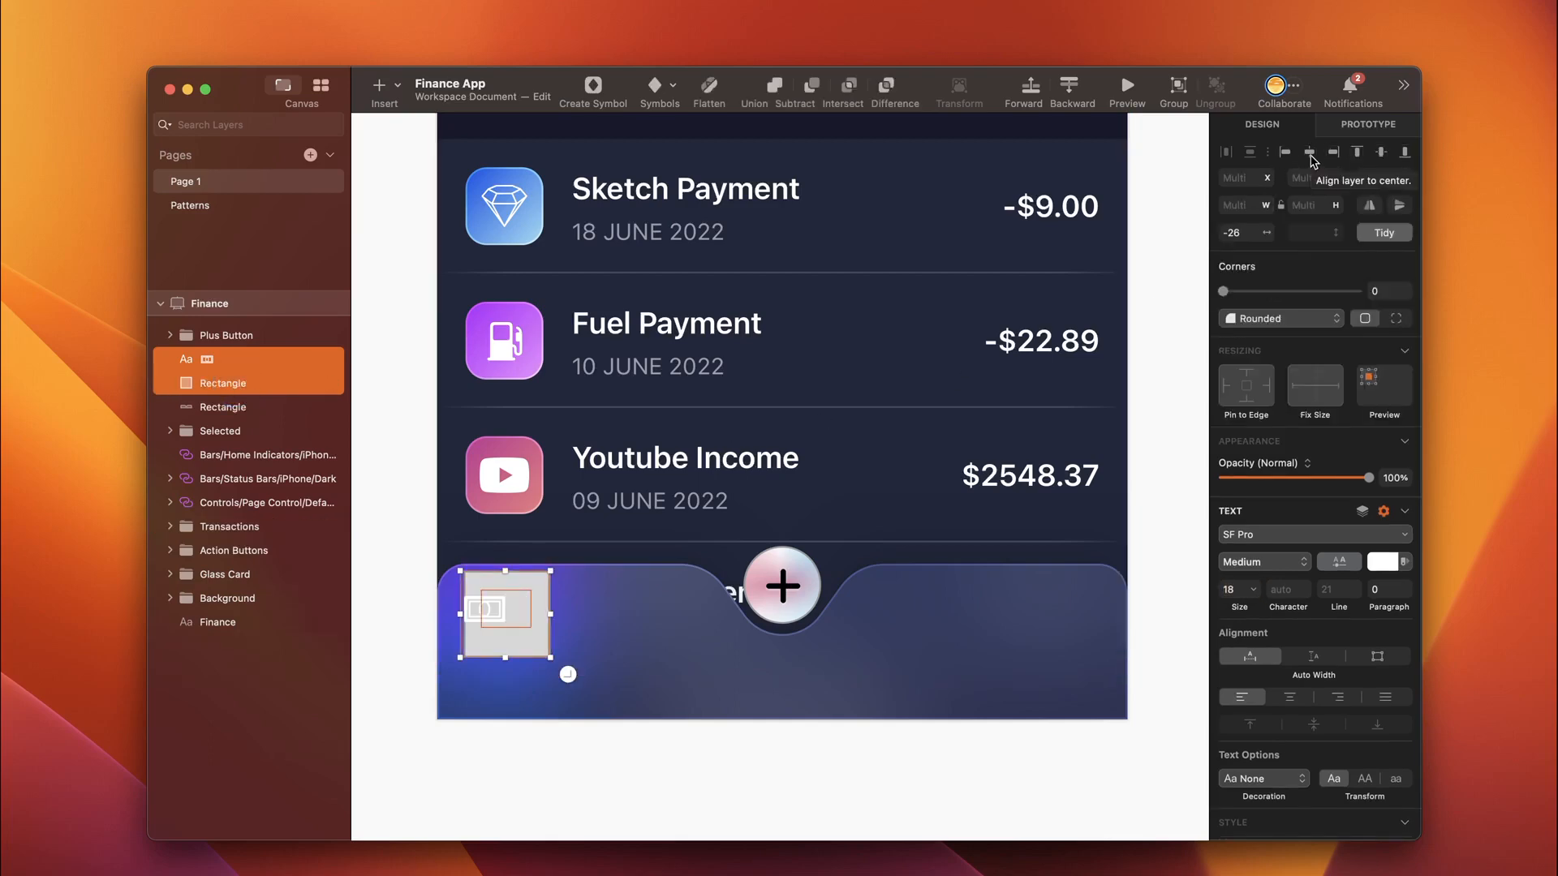
pyautogui.press('Escape')
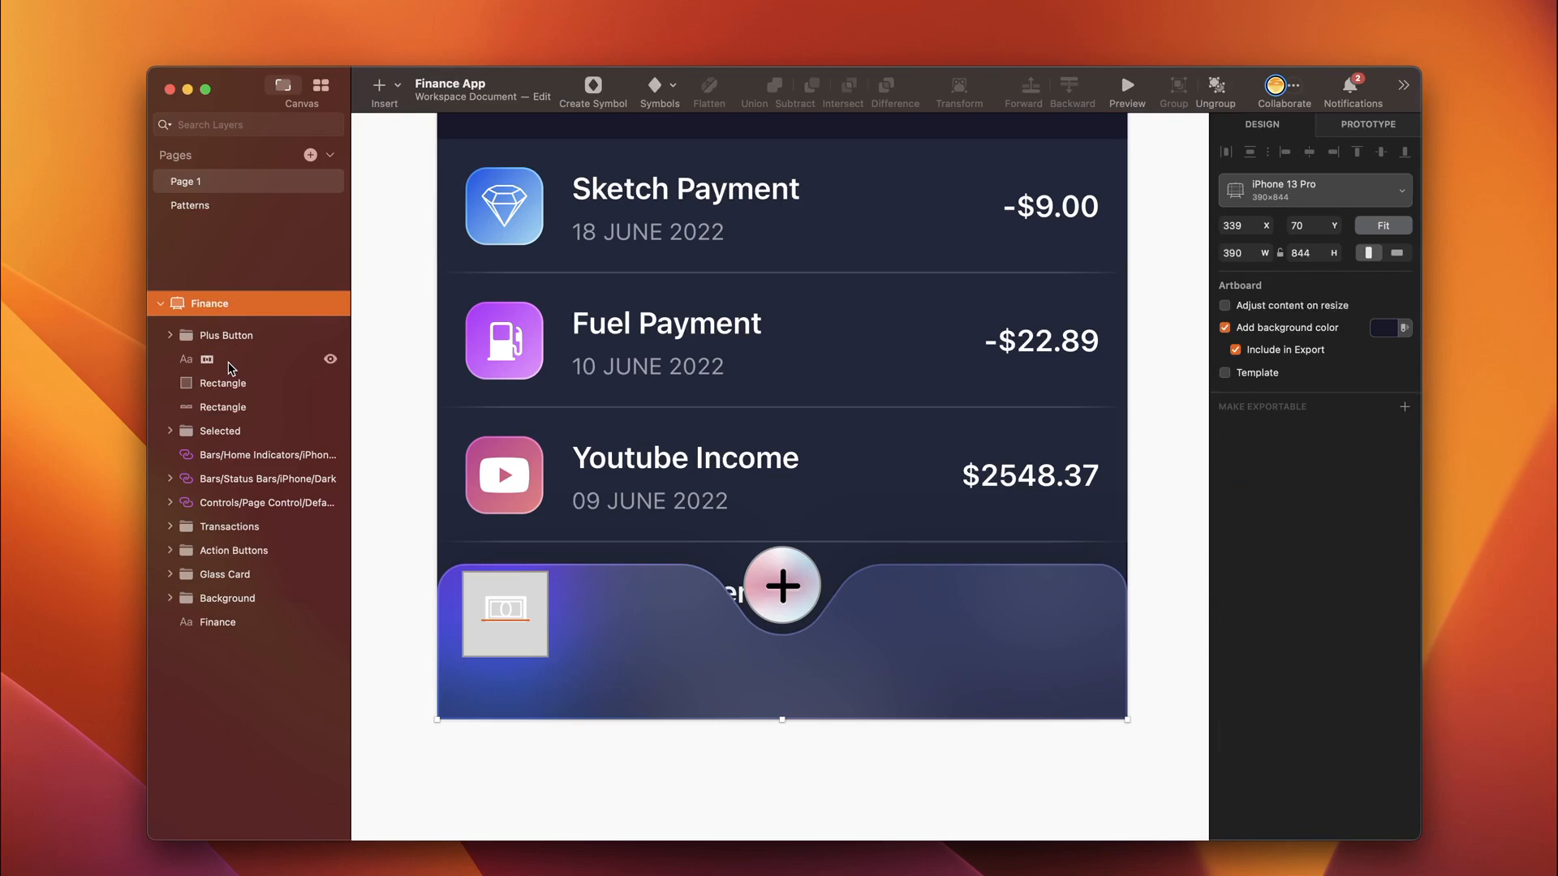
pyautogui.click(230, 363)
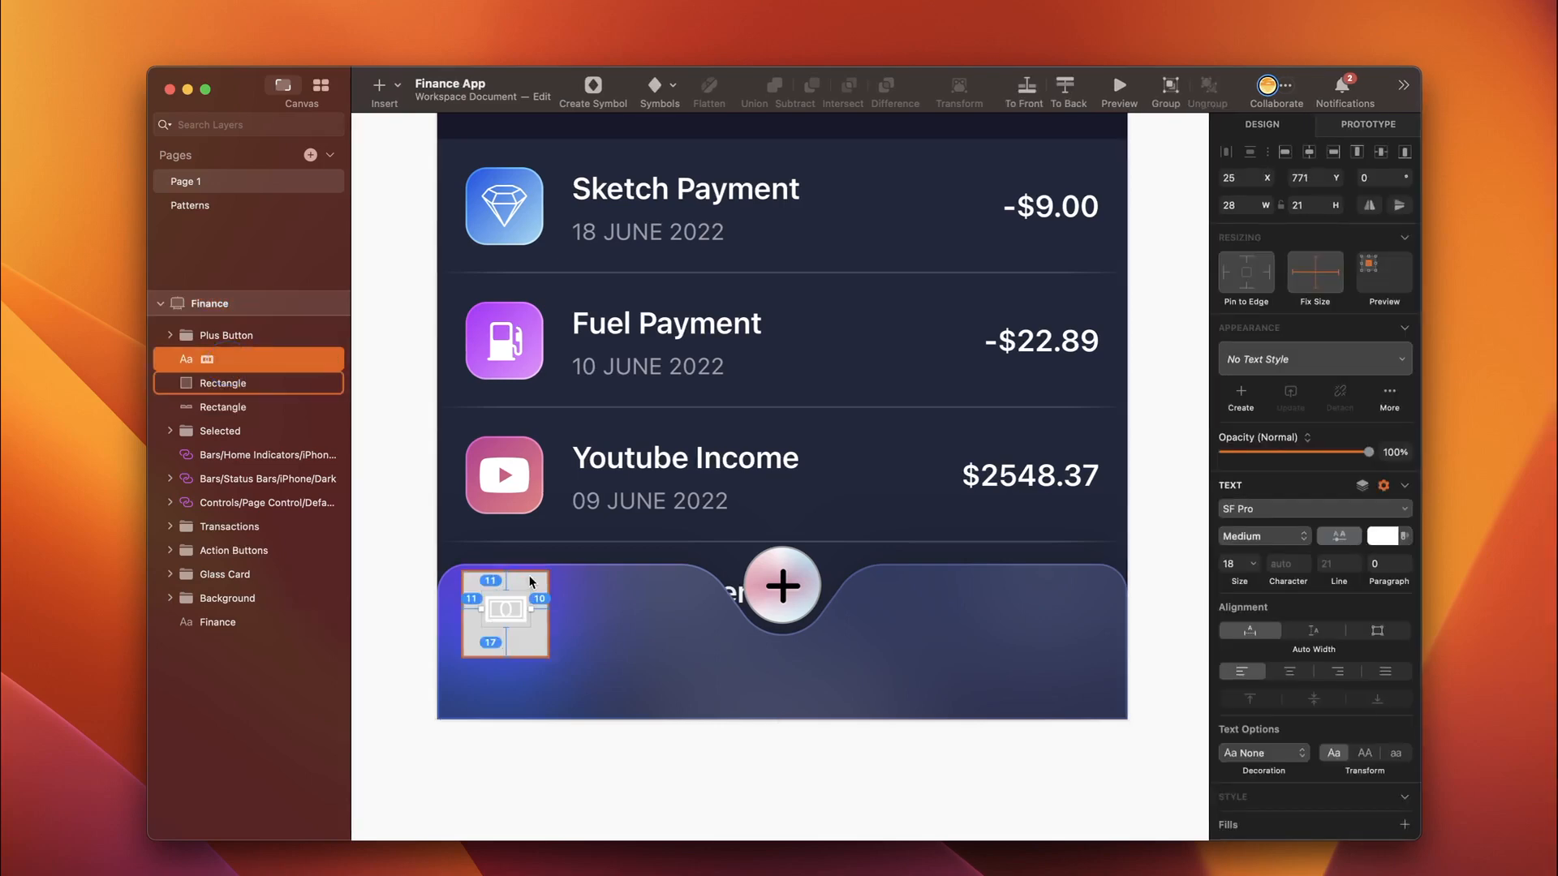
pyautogui.press('Up')
pyautogui.press('Up')
pyautogui.press('Up')
pyautogui.press('Up')
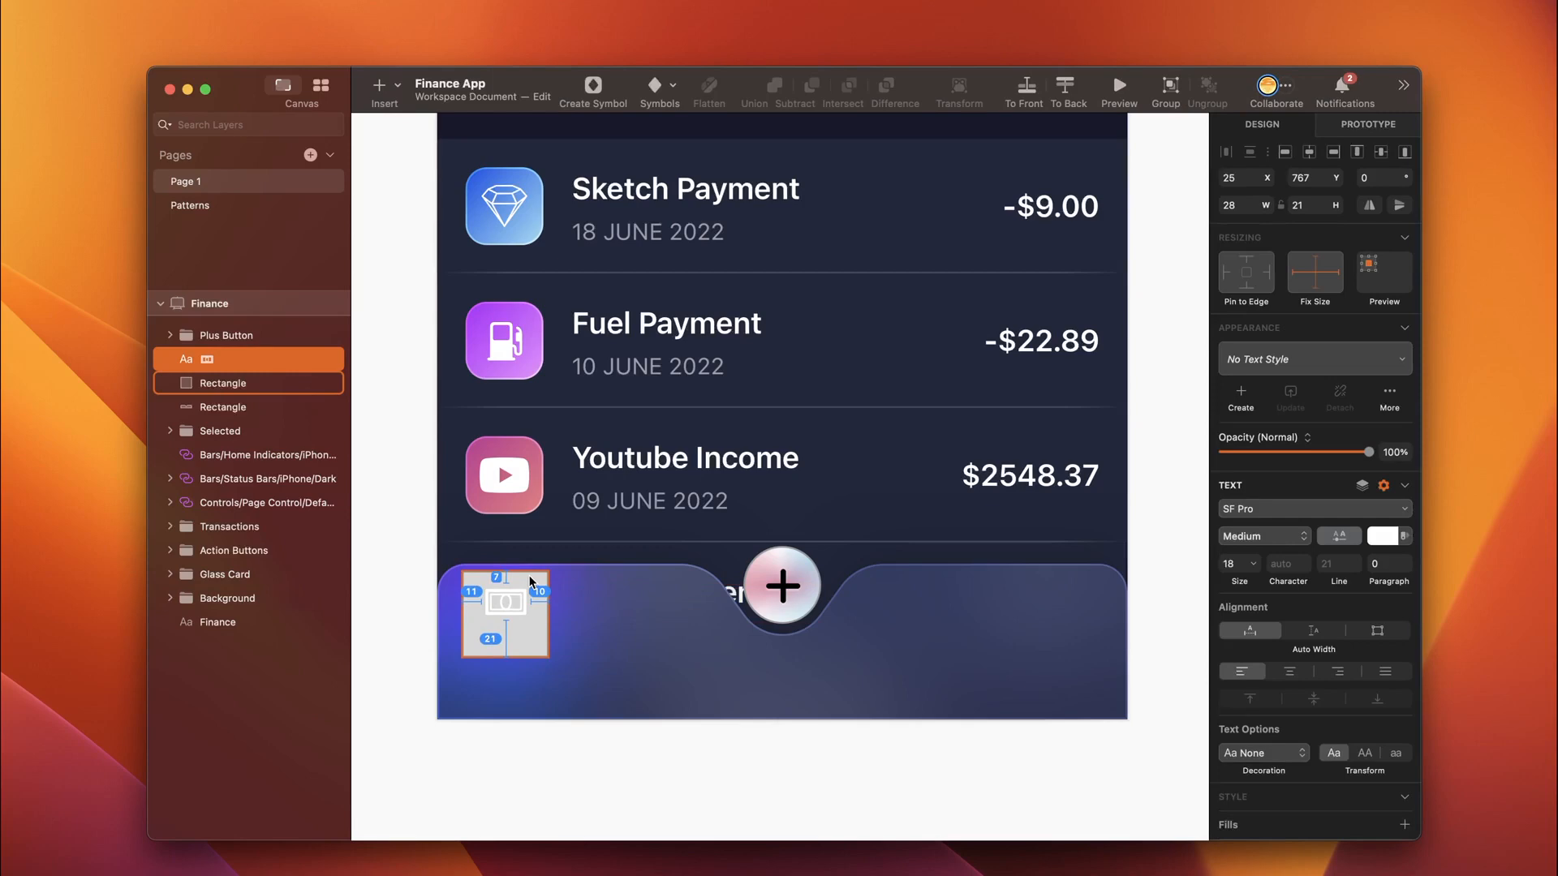
# Step: Add a Finance text label under the banknote icon and set its size to 10
pyautogui.click(505, 637)
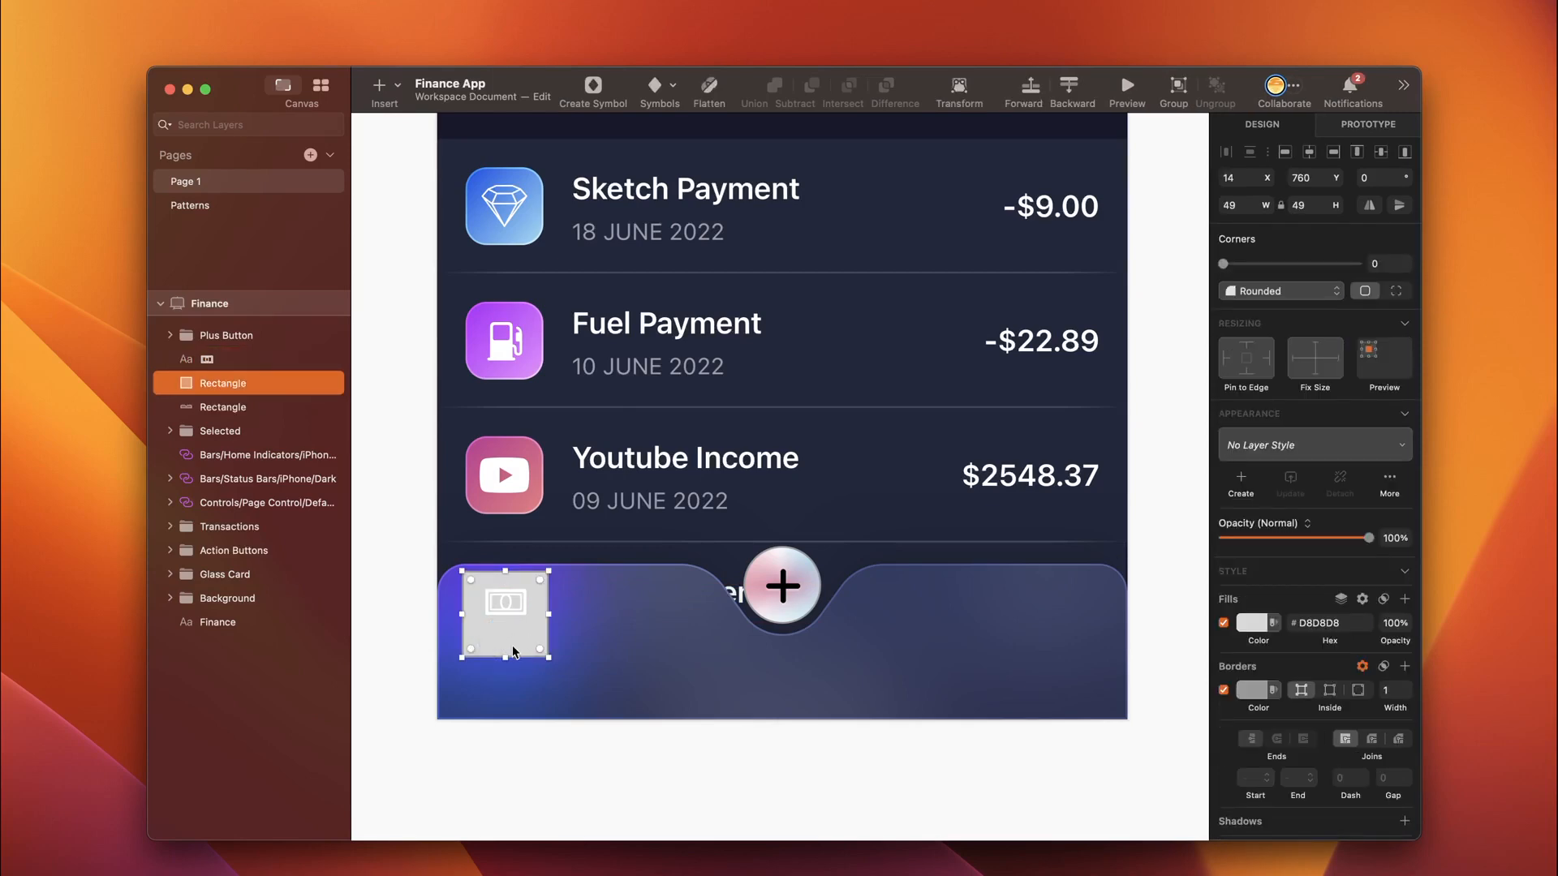
pyautogui.press('t')
pyautogui.click(500, 624)
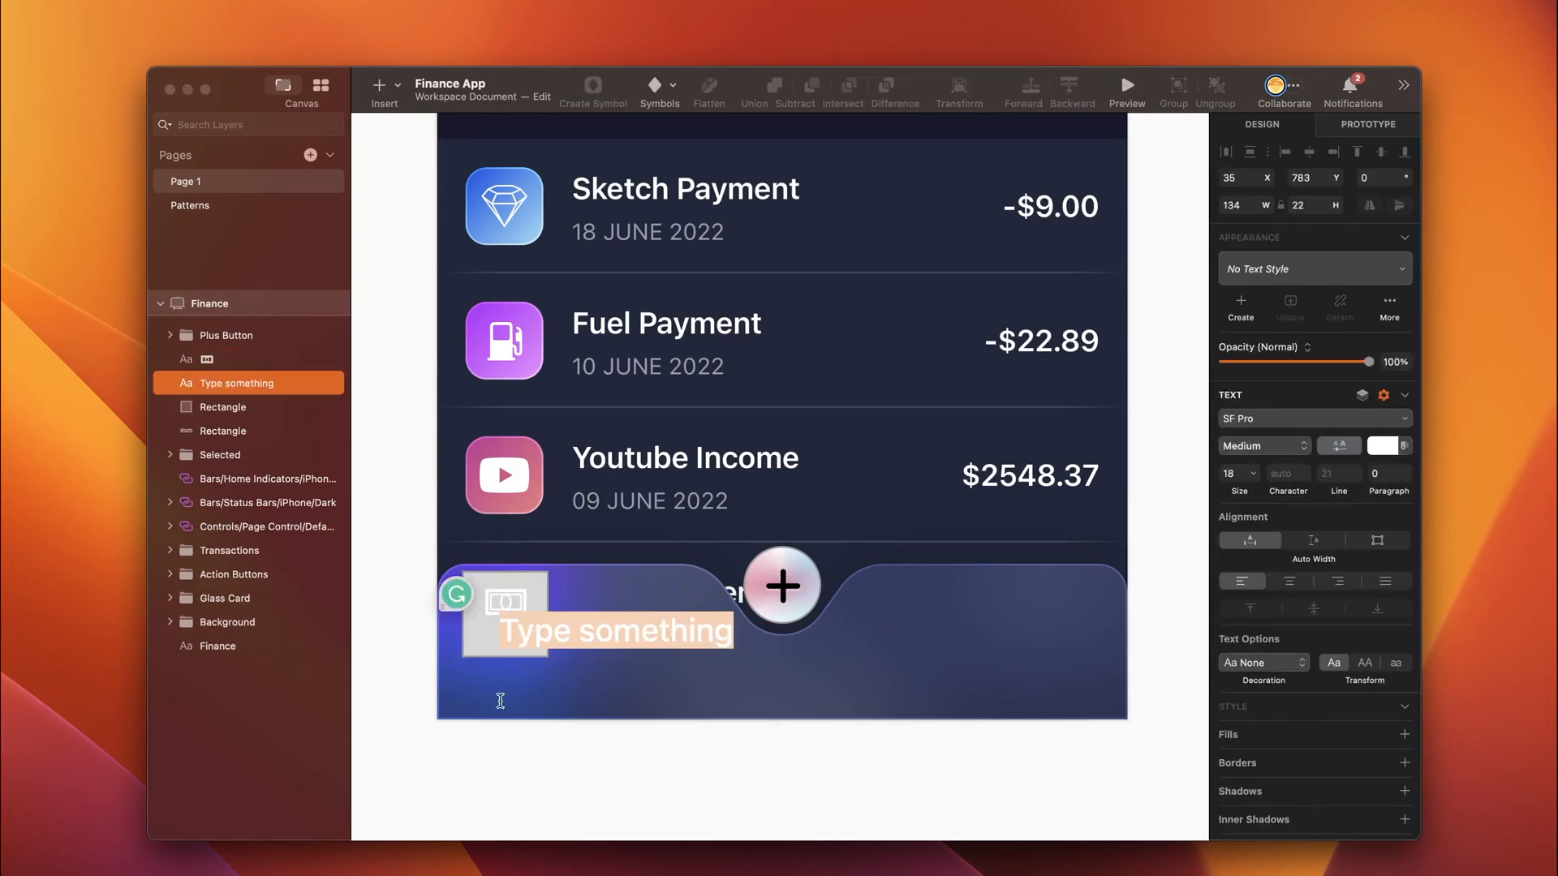
pyautogui.write('Finance')
pyautogui.click(1241, 474)
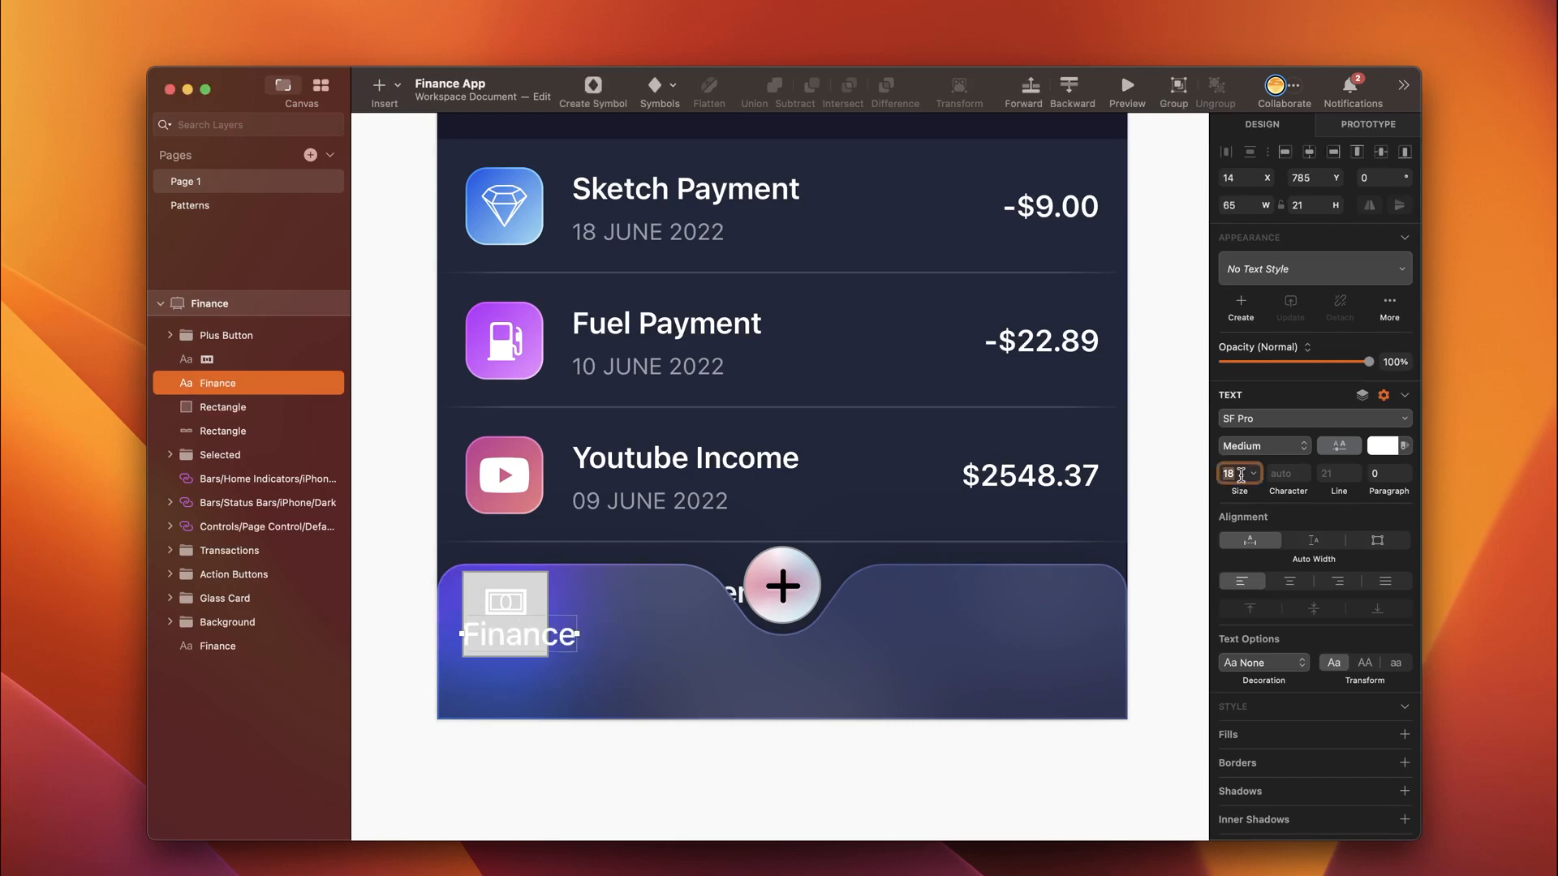
pyautogui.write('10')
pyautogui.press('Return')
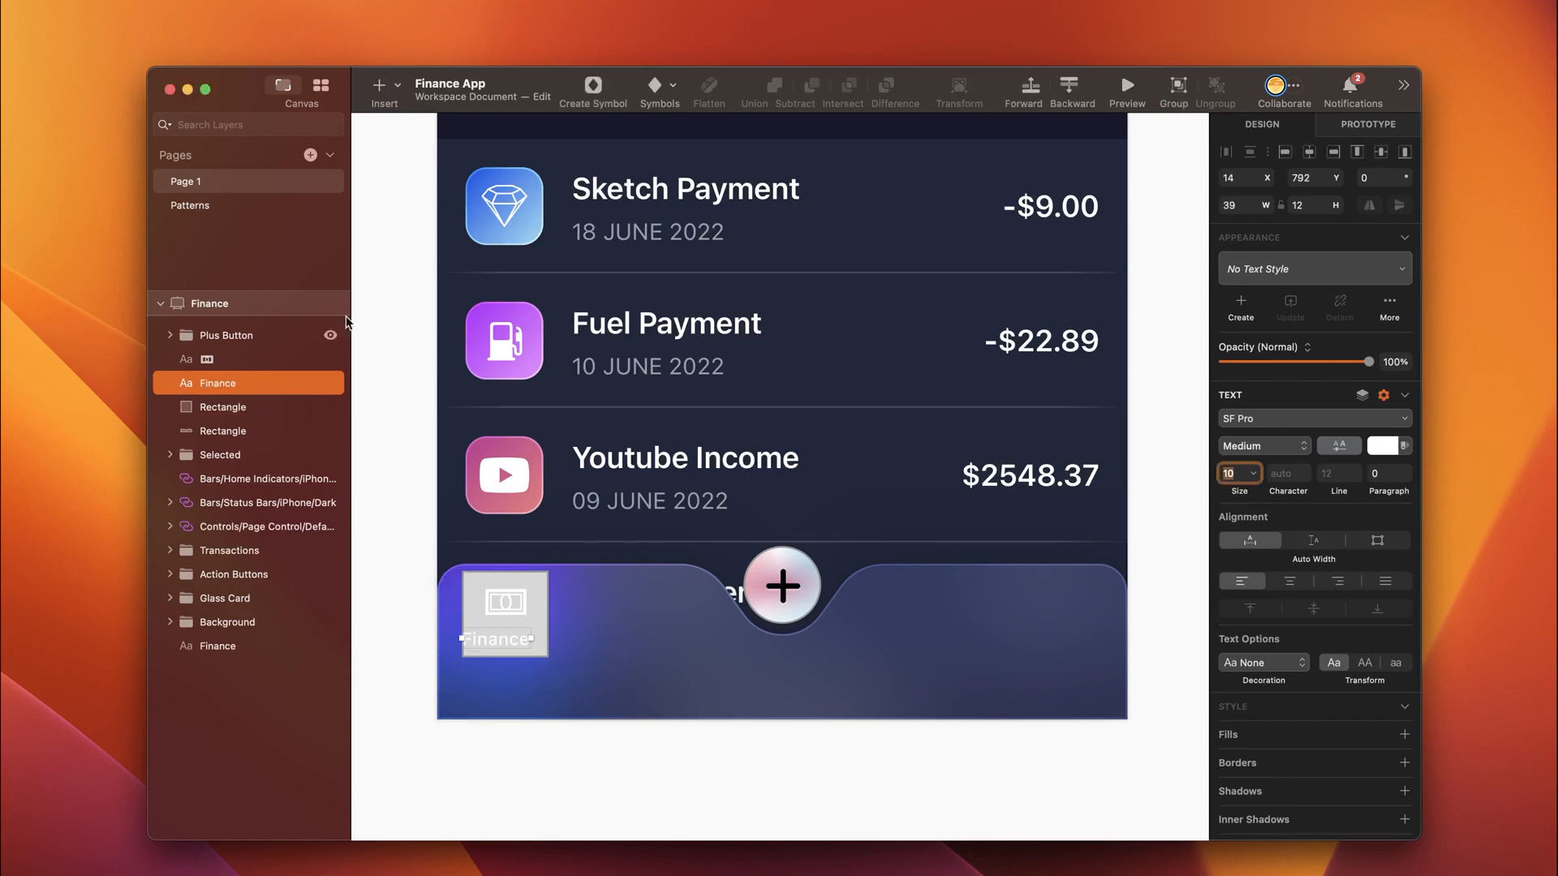
# Step: Center the Finance label horizontally on the square and nudge it slightly down toward the square's bottom edge
pyautogui.keyDown('shift'); pyautogui.click(233, 408); pyautogui.keyUp('shift')
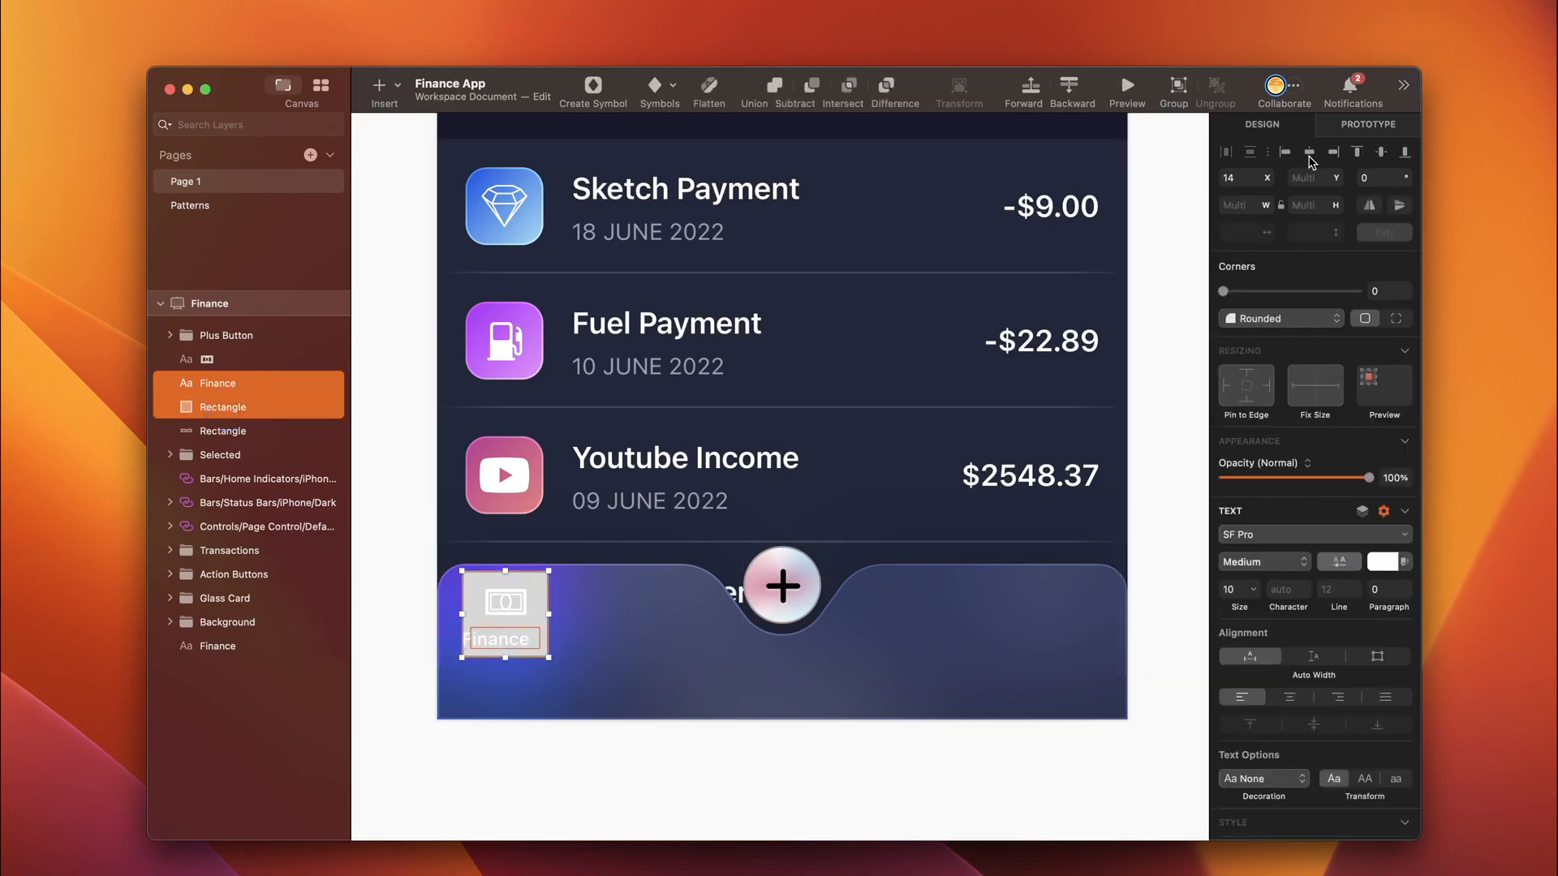
pyautogui.click(497, 643)
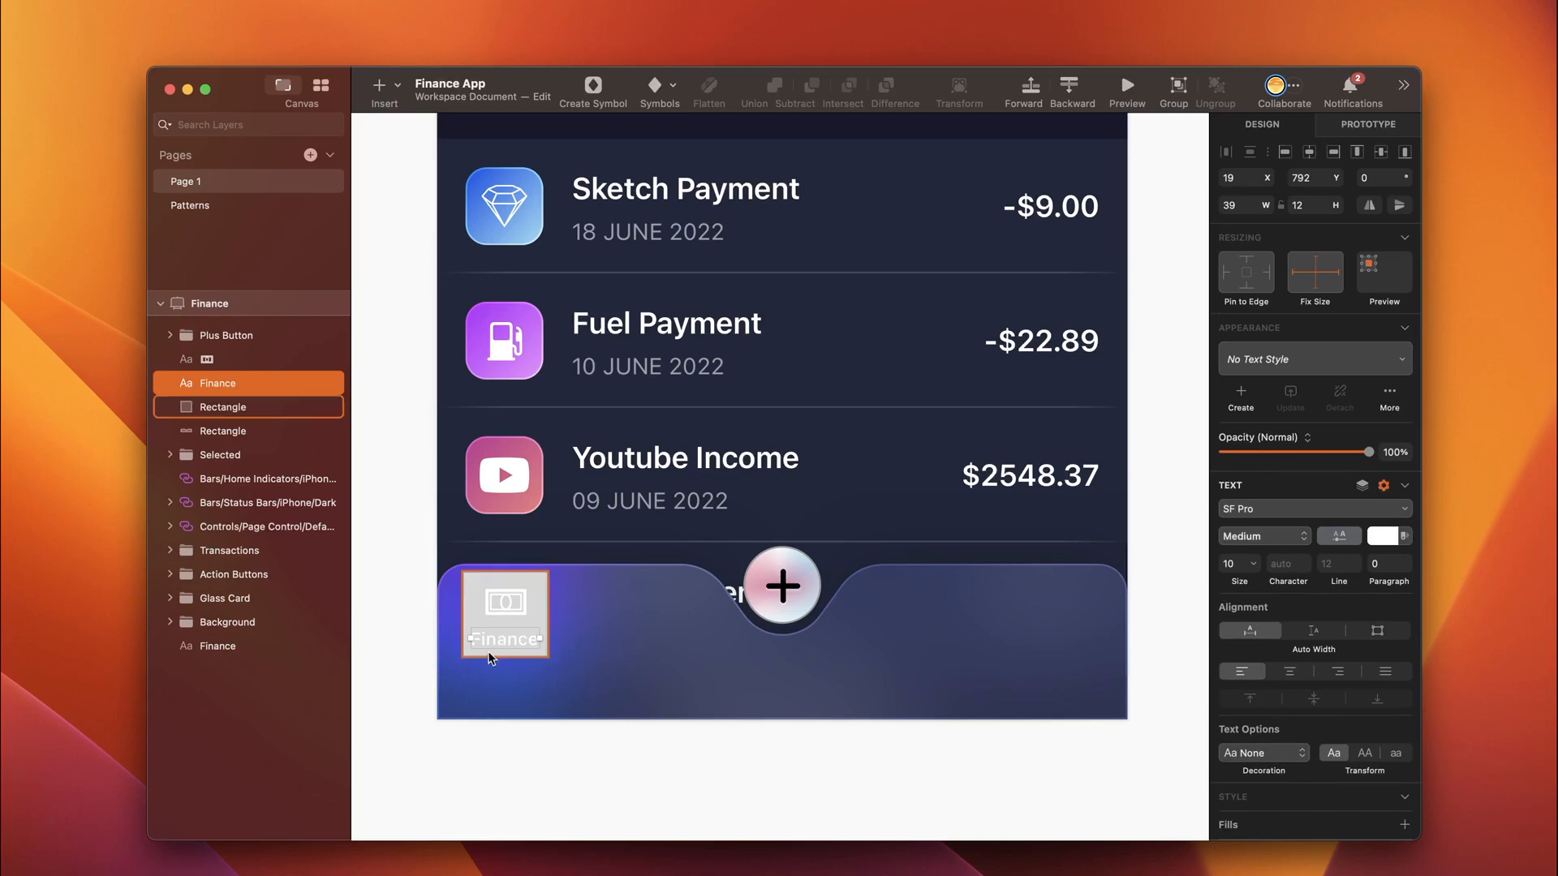
pyautogui.press('alt')
# Step: Hide the square behind the Finance tab and group it with the banknote icon and the Finance label
pyautogui.click(490, 658)
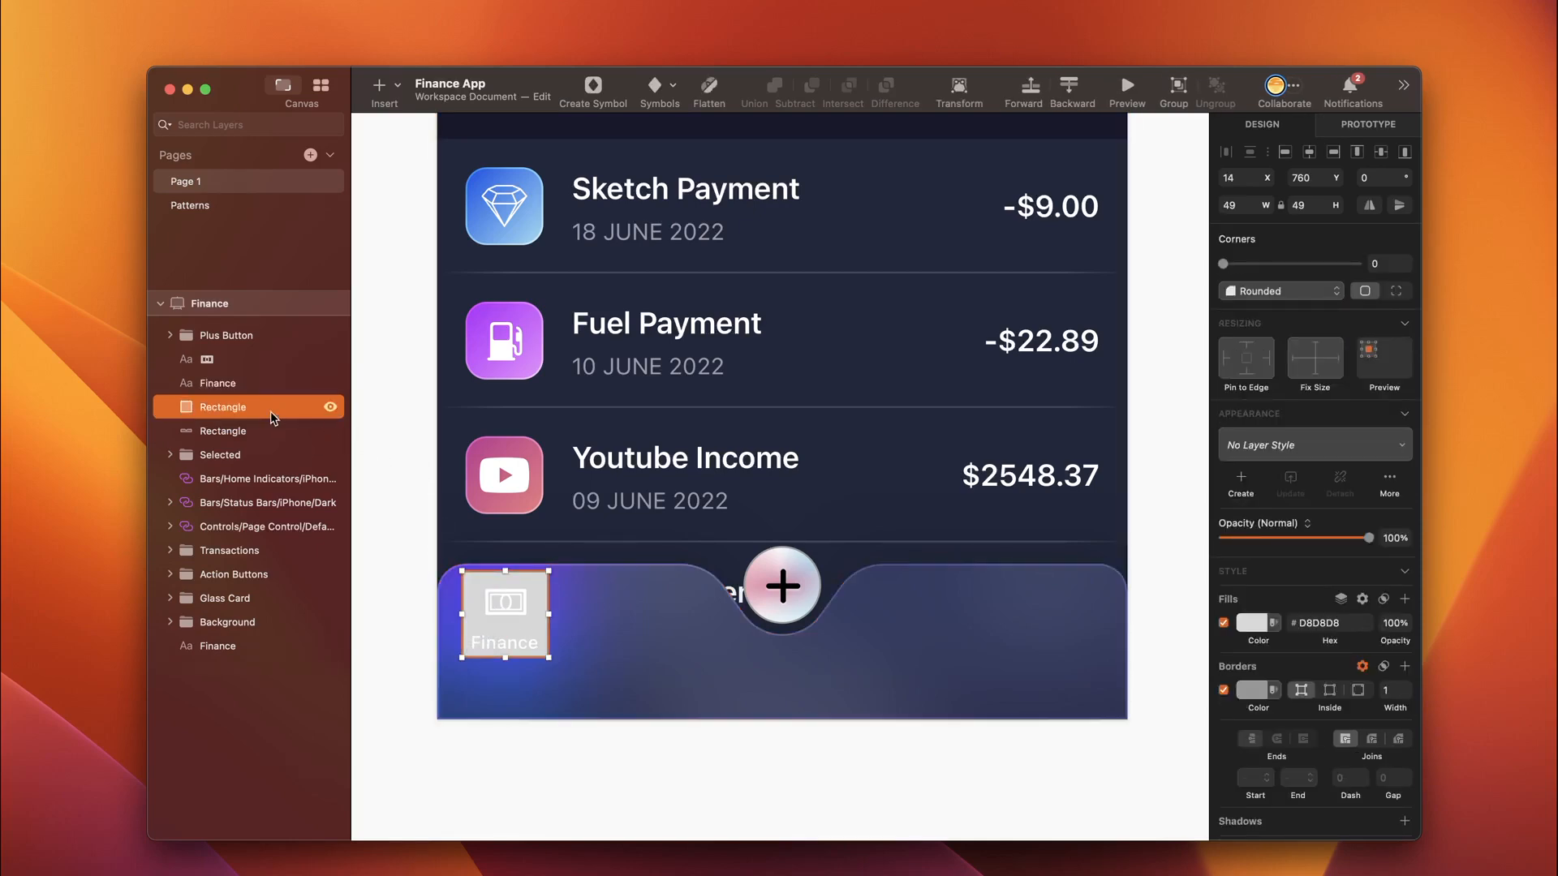
pyautogui.click(331, 407)
pyautogui.click(244, 359)
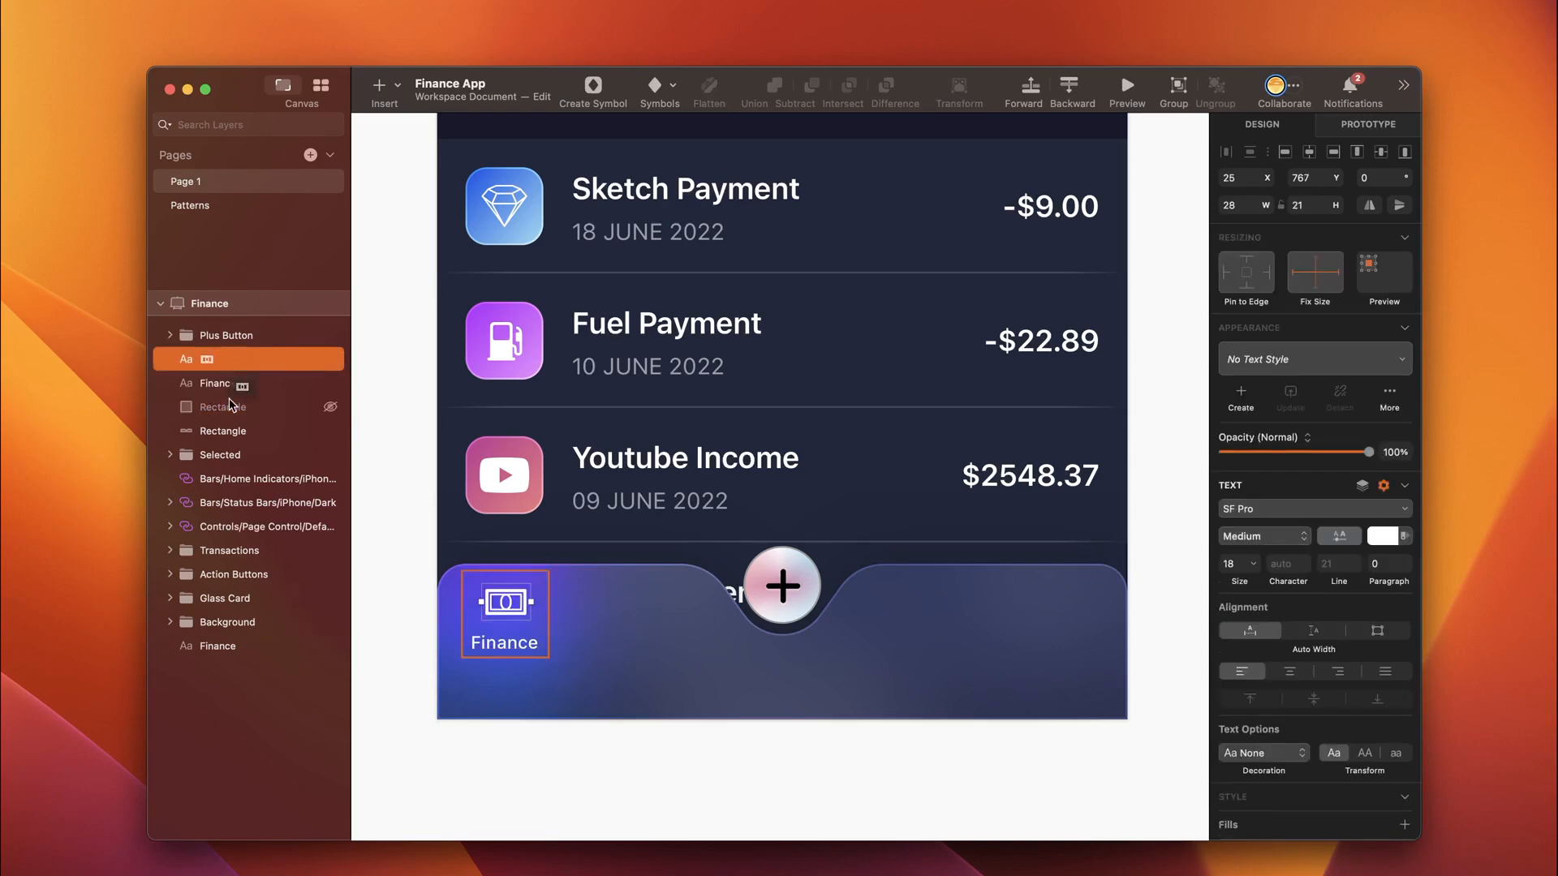
pyautogui.keyDown('shift'); pyautogui.click(235, 407); pyautogui.keyUp('shift')
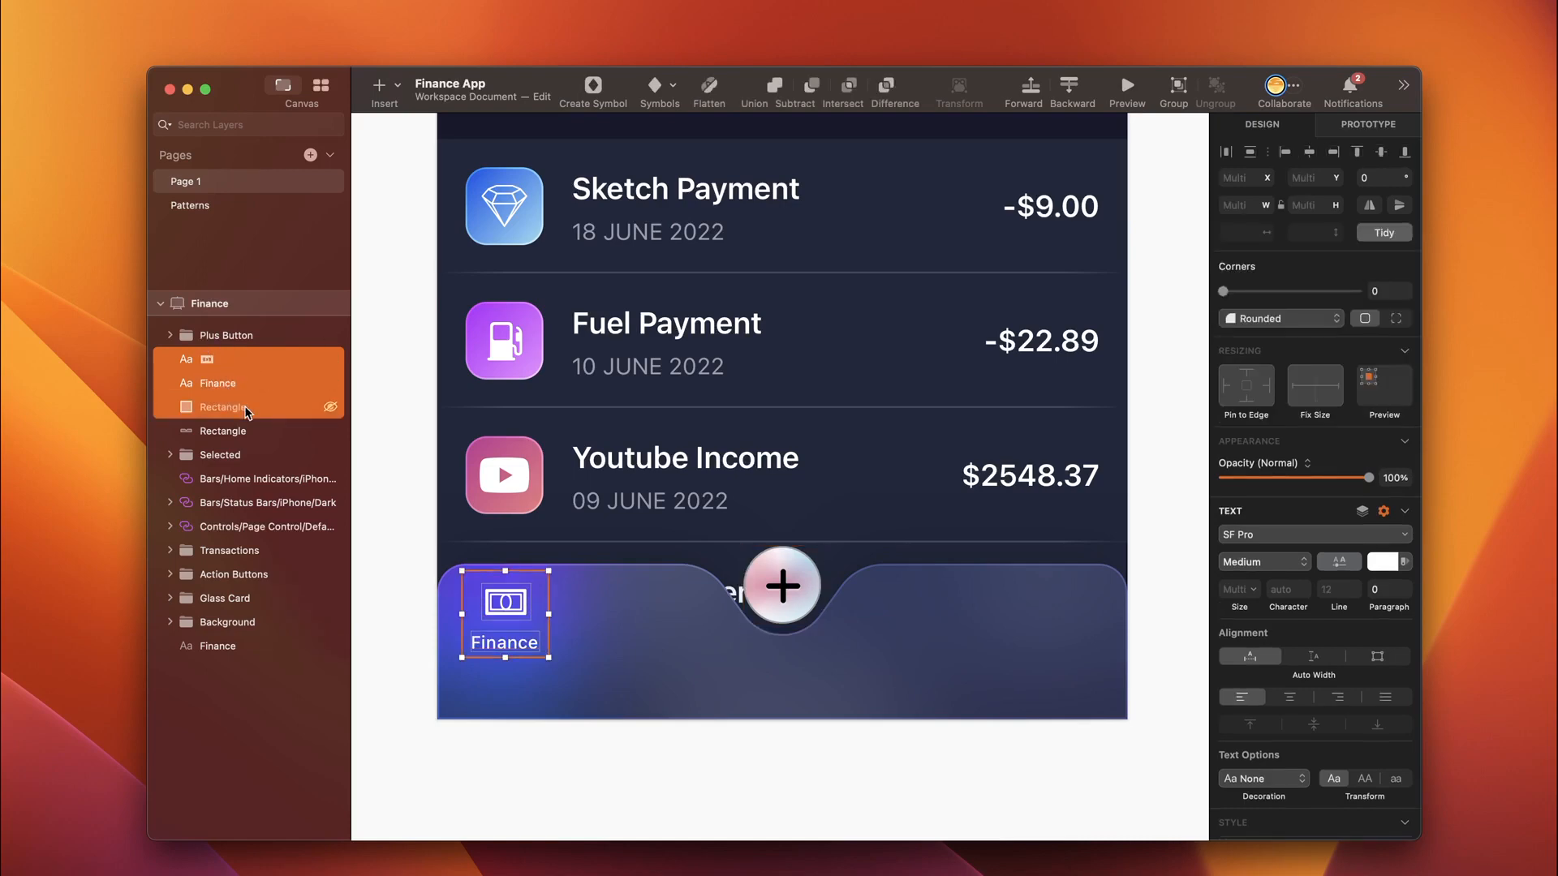
pyautogui.press('super+g')
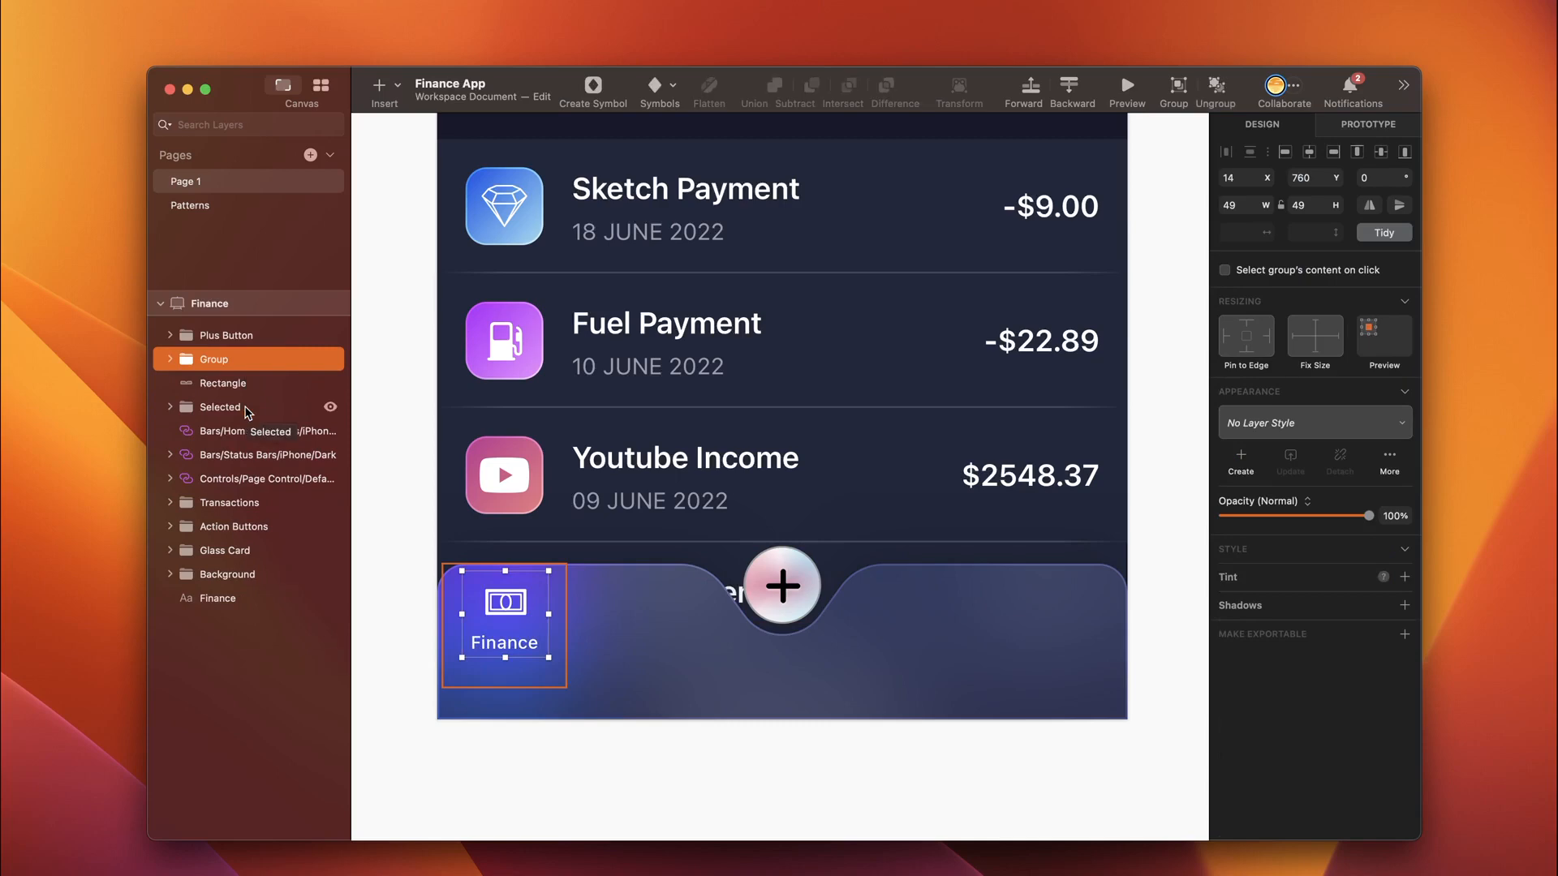
# Step: Rename the Finance tab's new group as Tab 1
pyautogui.doubleClick(210, 358)
pyautogui.write('Tab 1')
pyautogui.press('Return')
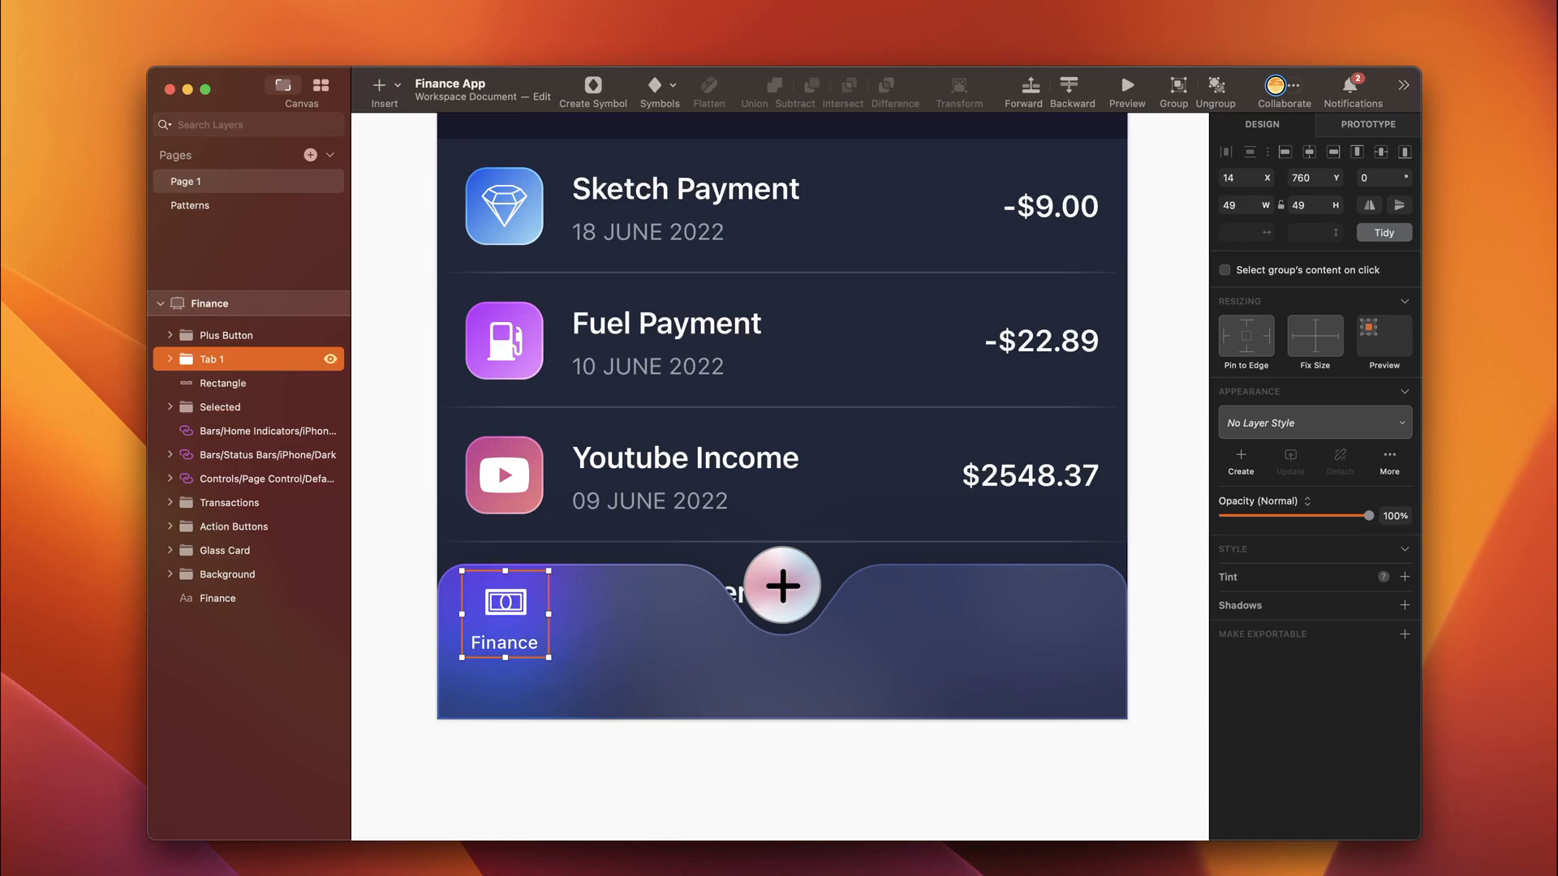
# Step: Duplicate the Tab 1 group and place the copy beside it at X 93, Y 760
pyautogui.press('super+d')
pyautogui.moveTo(508, 610); pyautogui.dragTo(618, 613)
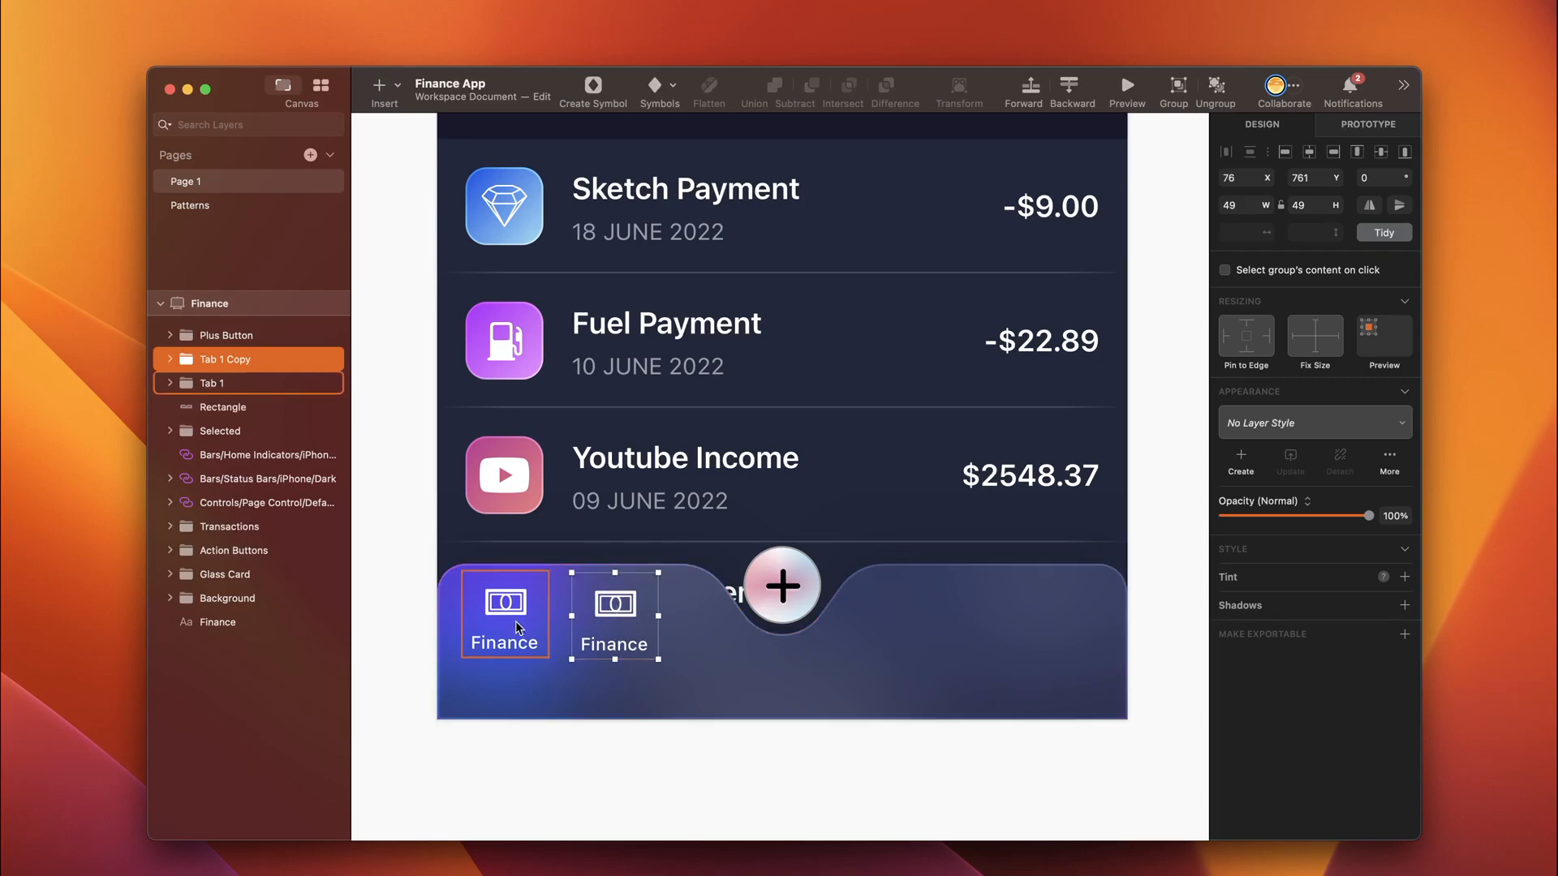
pyautogui.press('alt')
pyautogui.moveTo(617, 604); pyautogui.dragTo(647, 600)
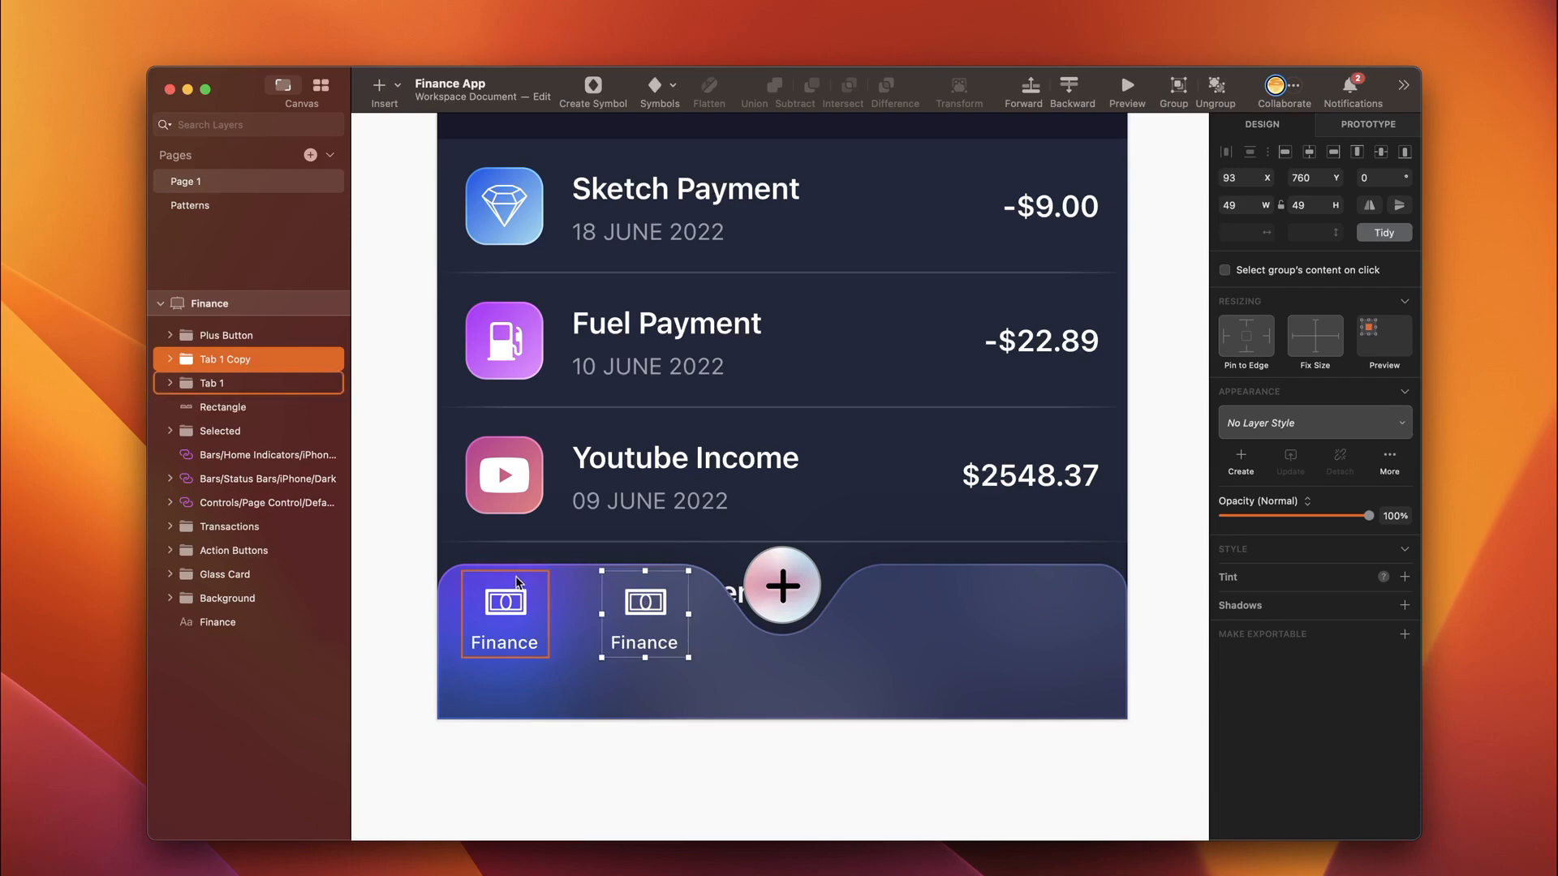
pyautogui.click(715, 671)
# Step: Add two more copies of the tab on the other side of the plus button, 30 px apart, with the inner one at X 247
pyautogui.click(641, 607)
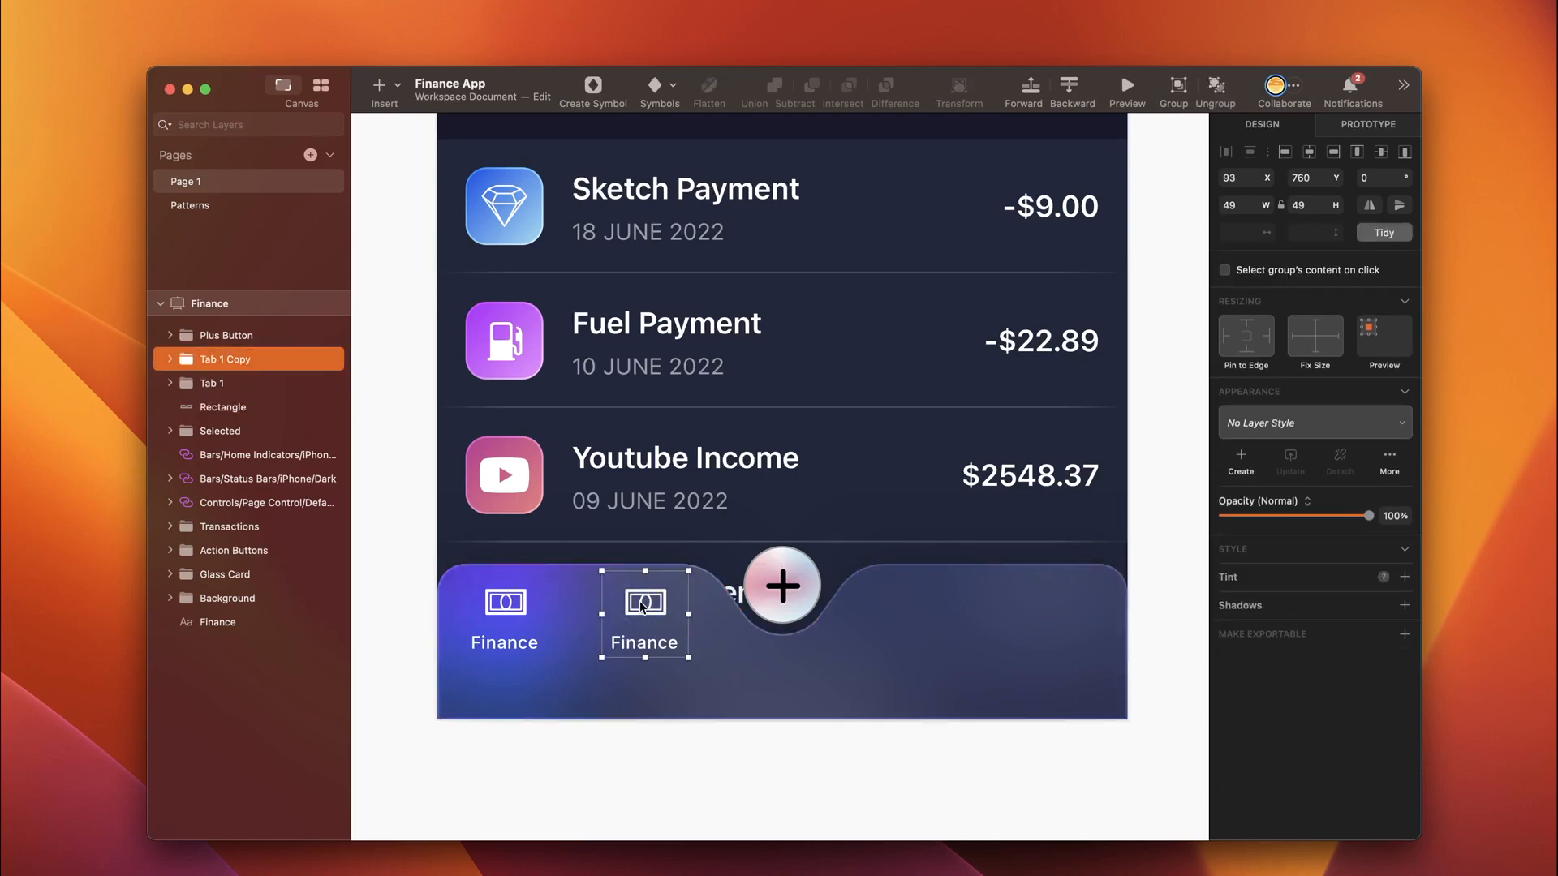
pyautogui.press('super+d')
pyautogui.click(498, 607)
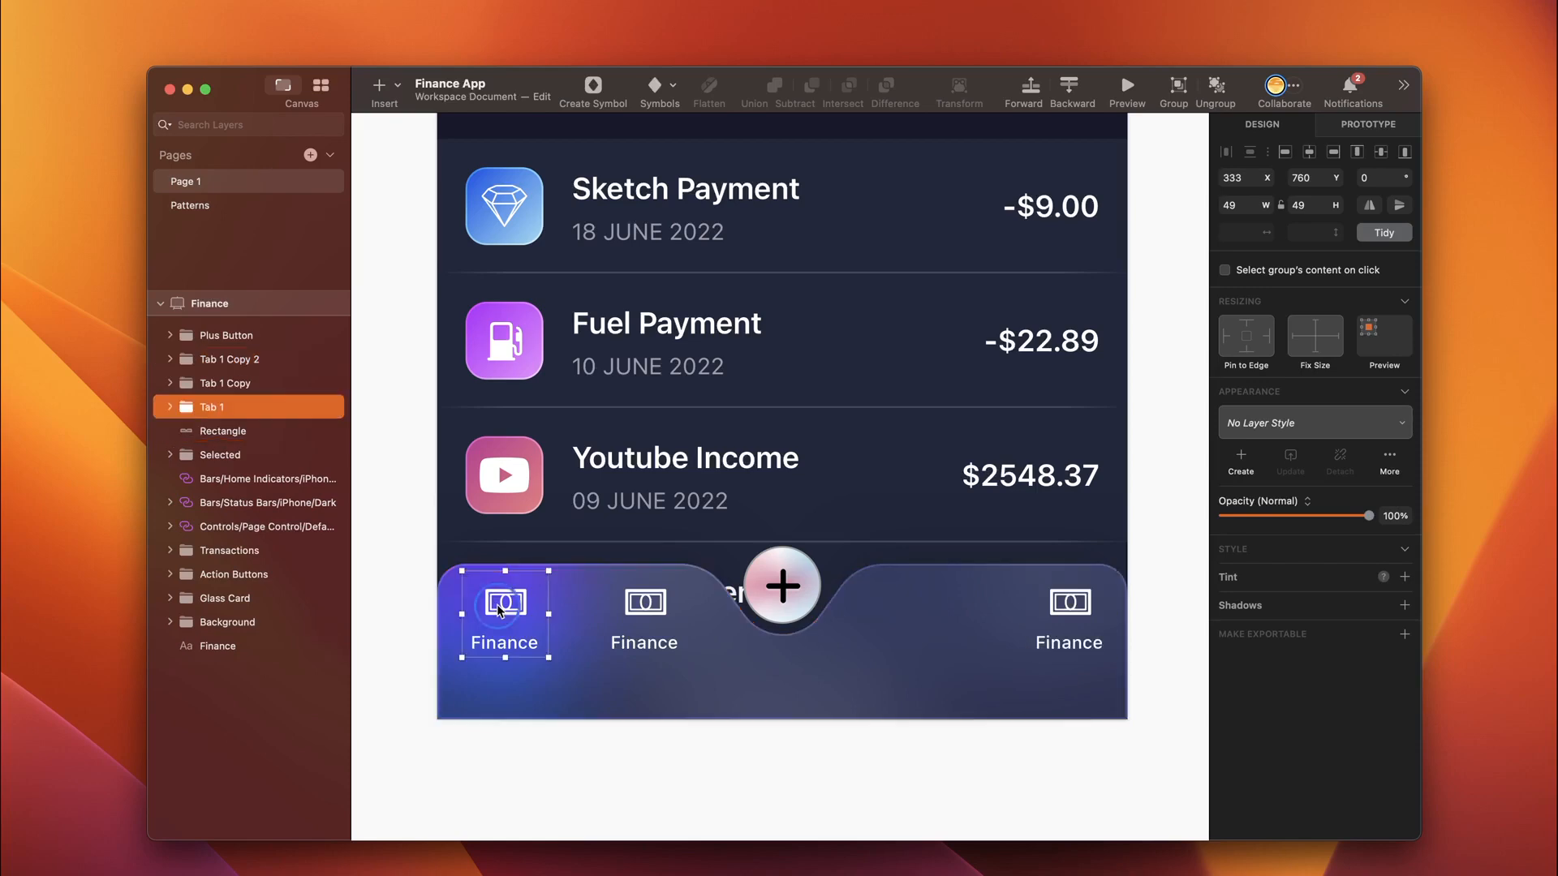
pyautogui.click(1069, 616)
pyautogui.press('alt')
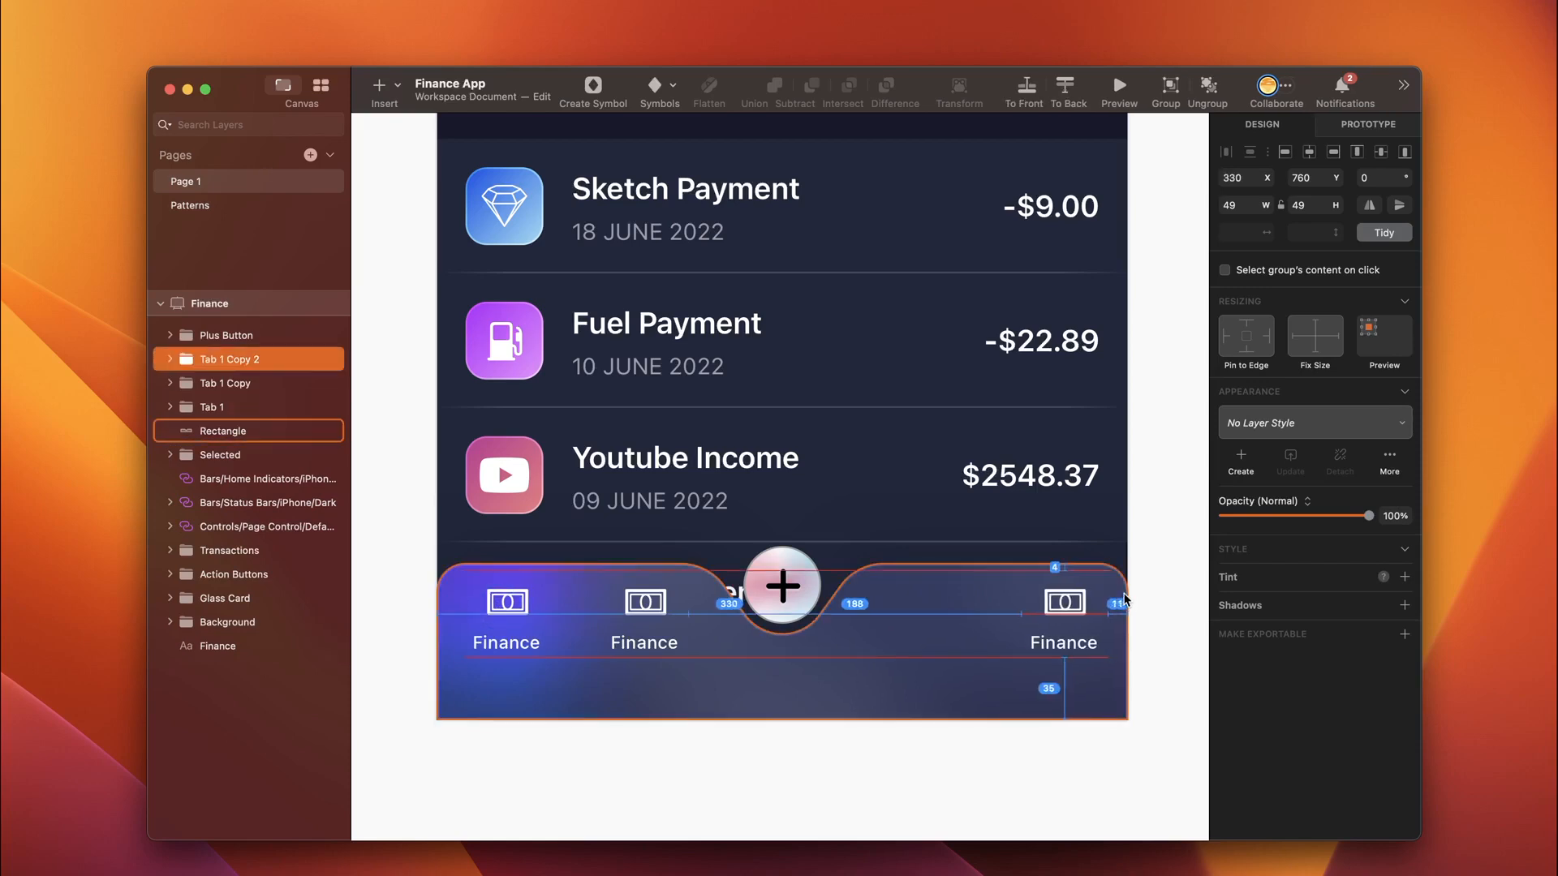
pyautogui.moveTo(1071, 607); pyautogui.dragTo(920, 610)
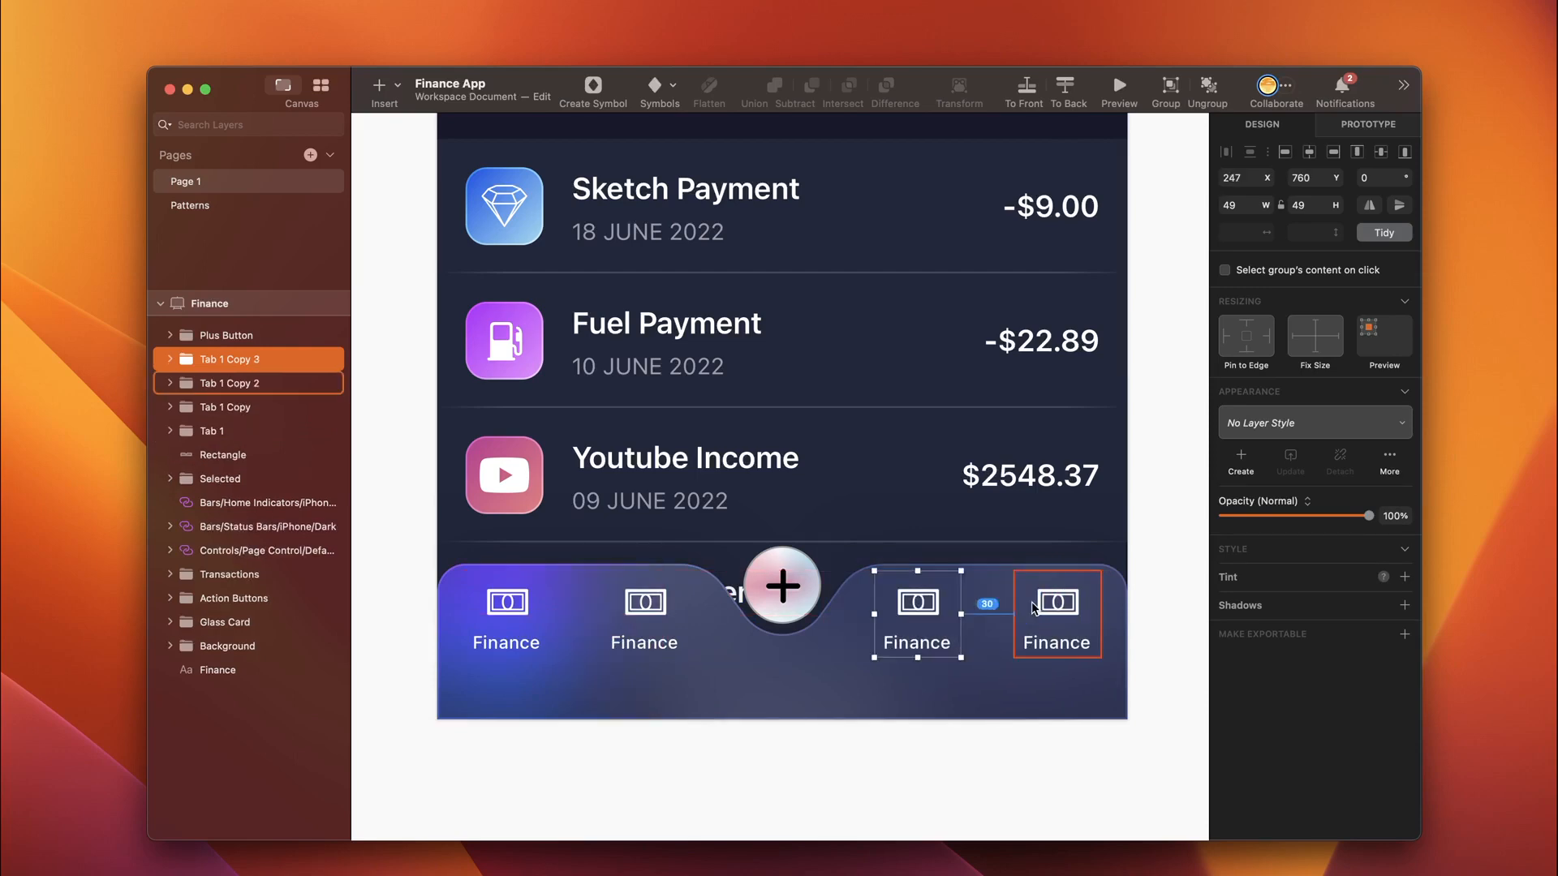
pyautogui.click(812, 682)
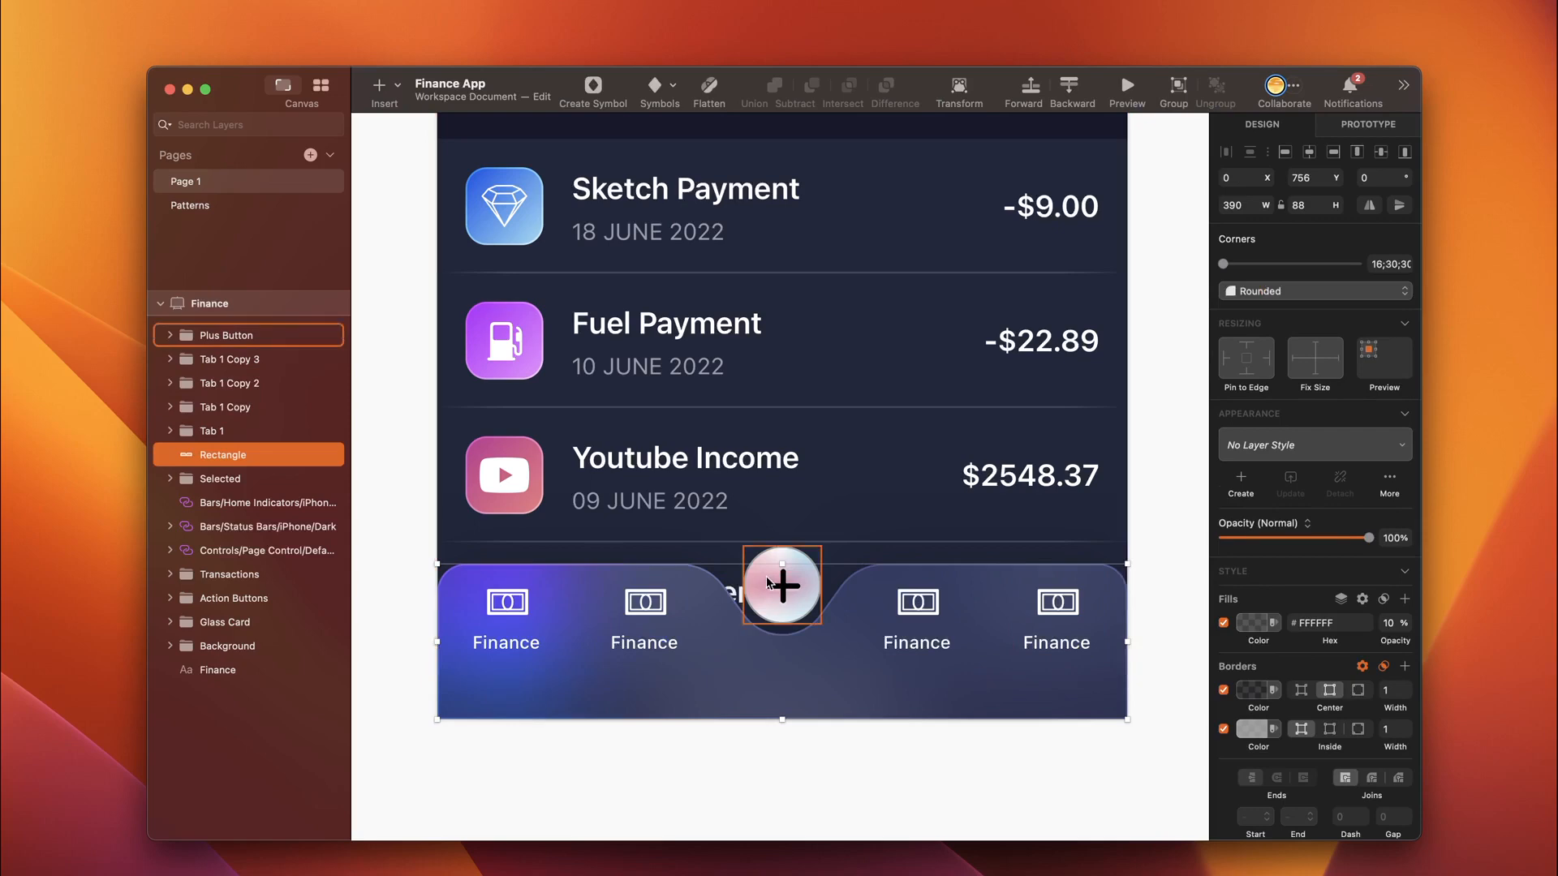
# Step: Change the second tab's label to Wallet and the third tab's label to Stats
pyautogui.doubleClick(643, 645)
pyautogui.write('Wallet')
pyautogui.doubleClick(910, 644)
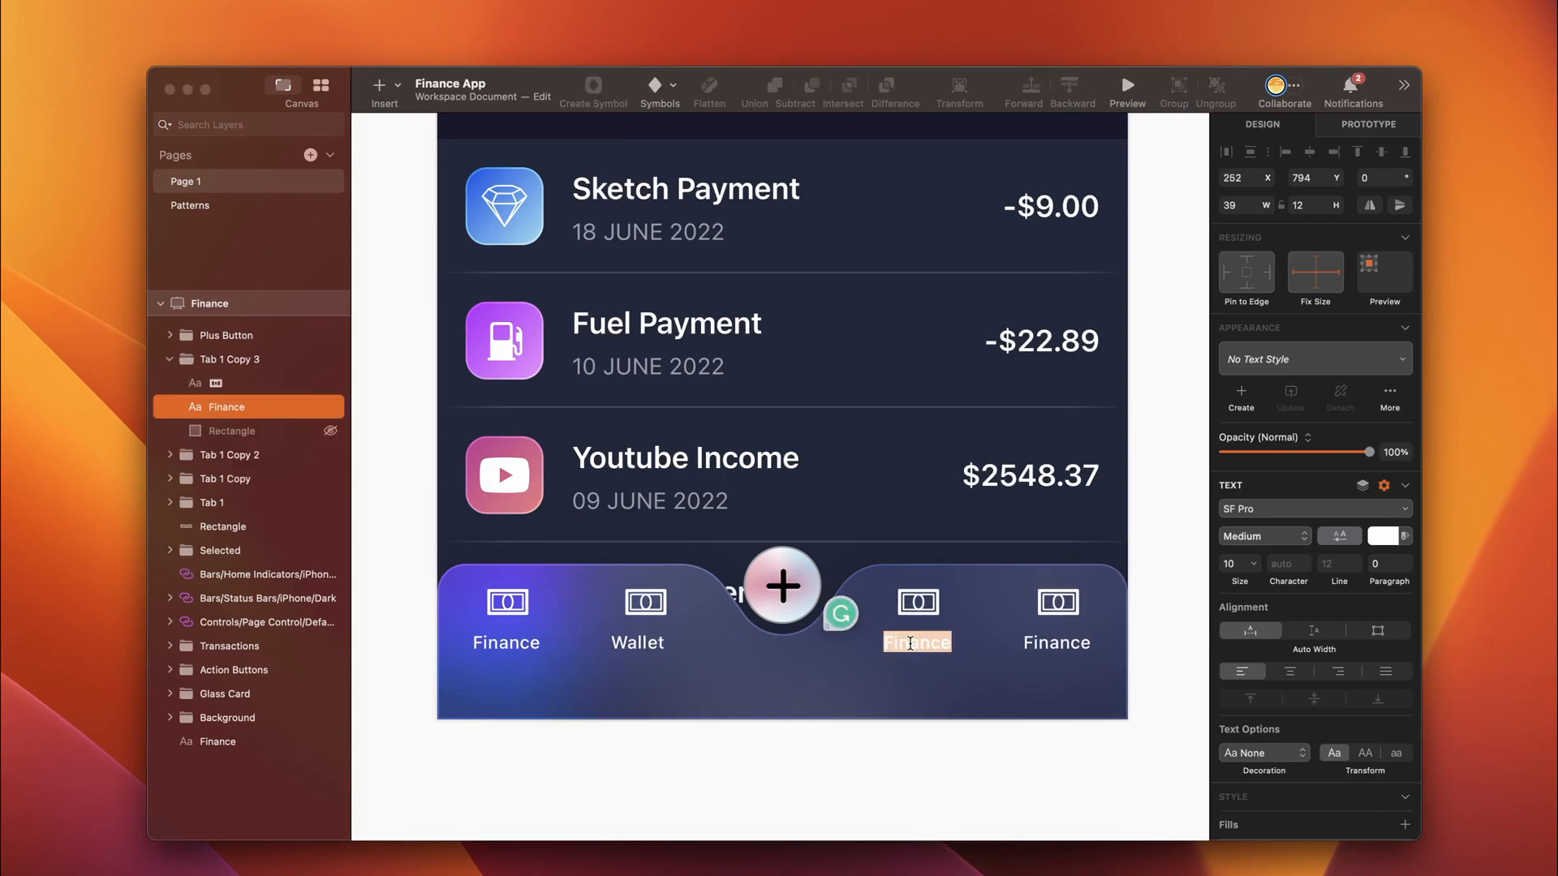
pyautogui.write('Stats')
pyautogui.press('Escape')
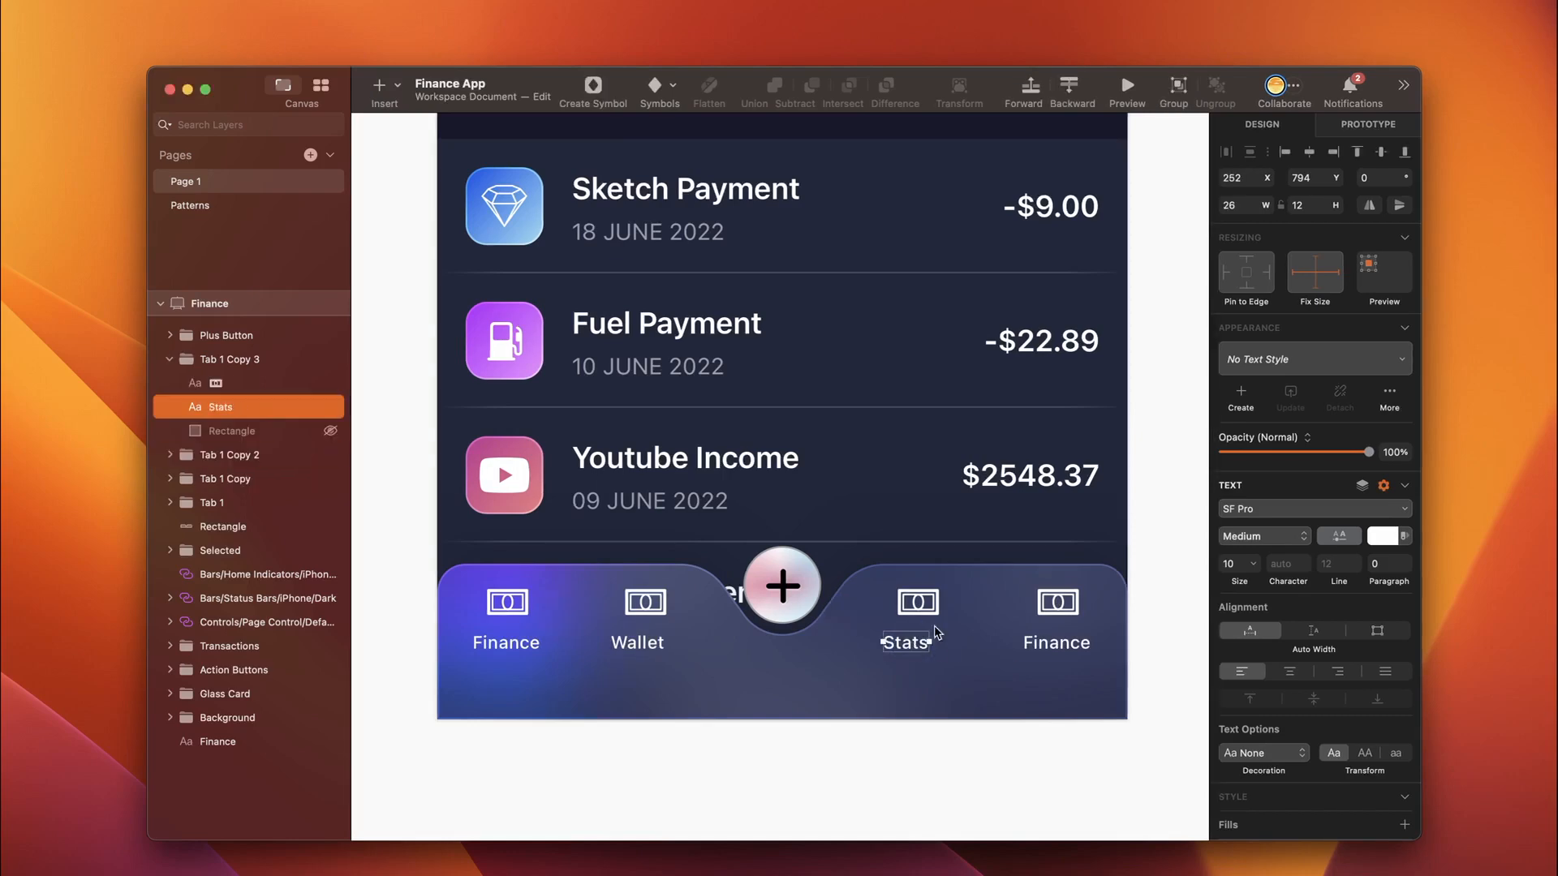
# Step: Center-align the Stats label's text and center the label horizontally on its tab's hidden square
pyautogui.click(241, 430)
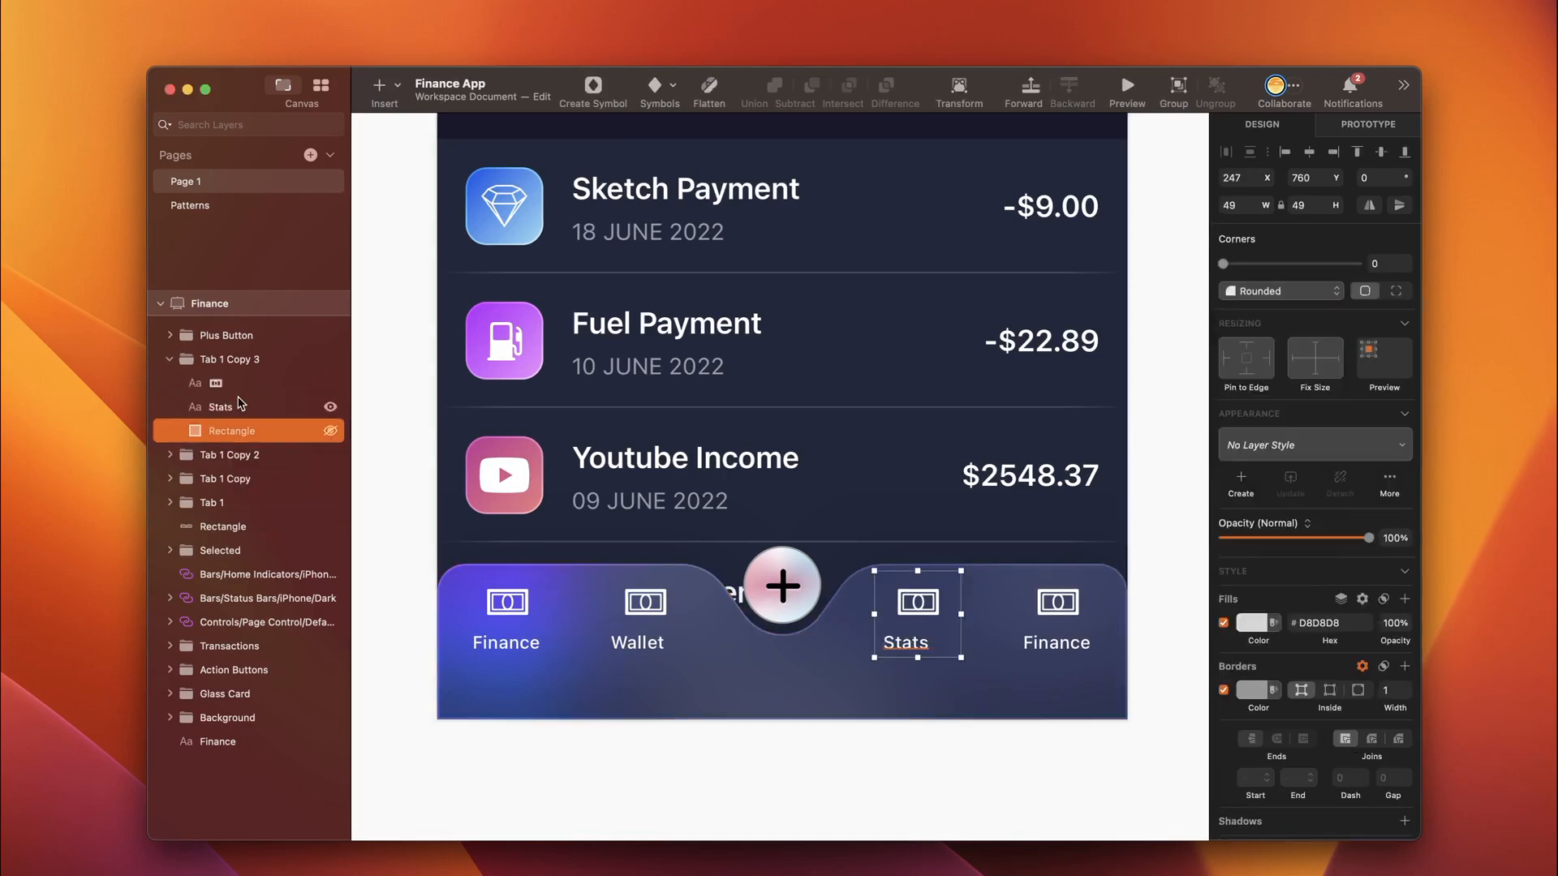
pyautogui.click(227, 408)
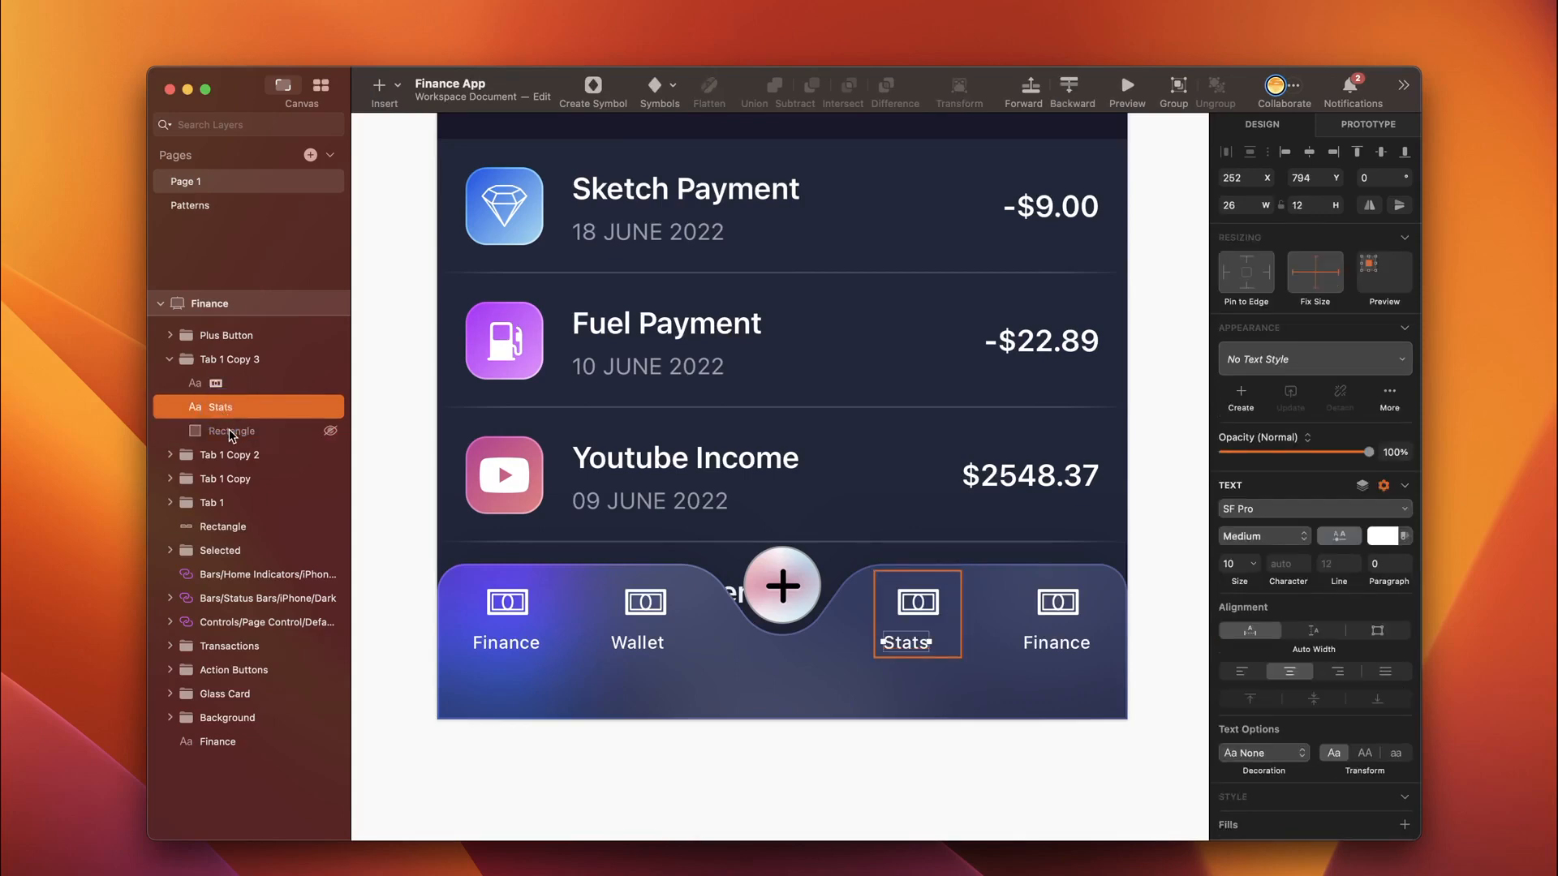
pyautogui.keyDown('shift'); pyautogui.click(231, 430); pyautogui.keyUp('shift')
pyautogui.click(1310, 154)
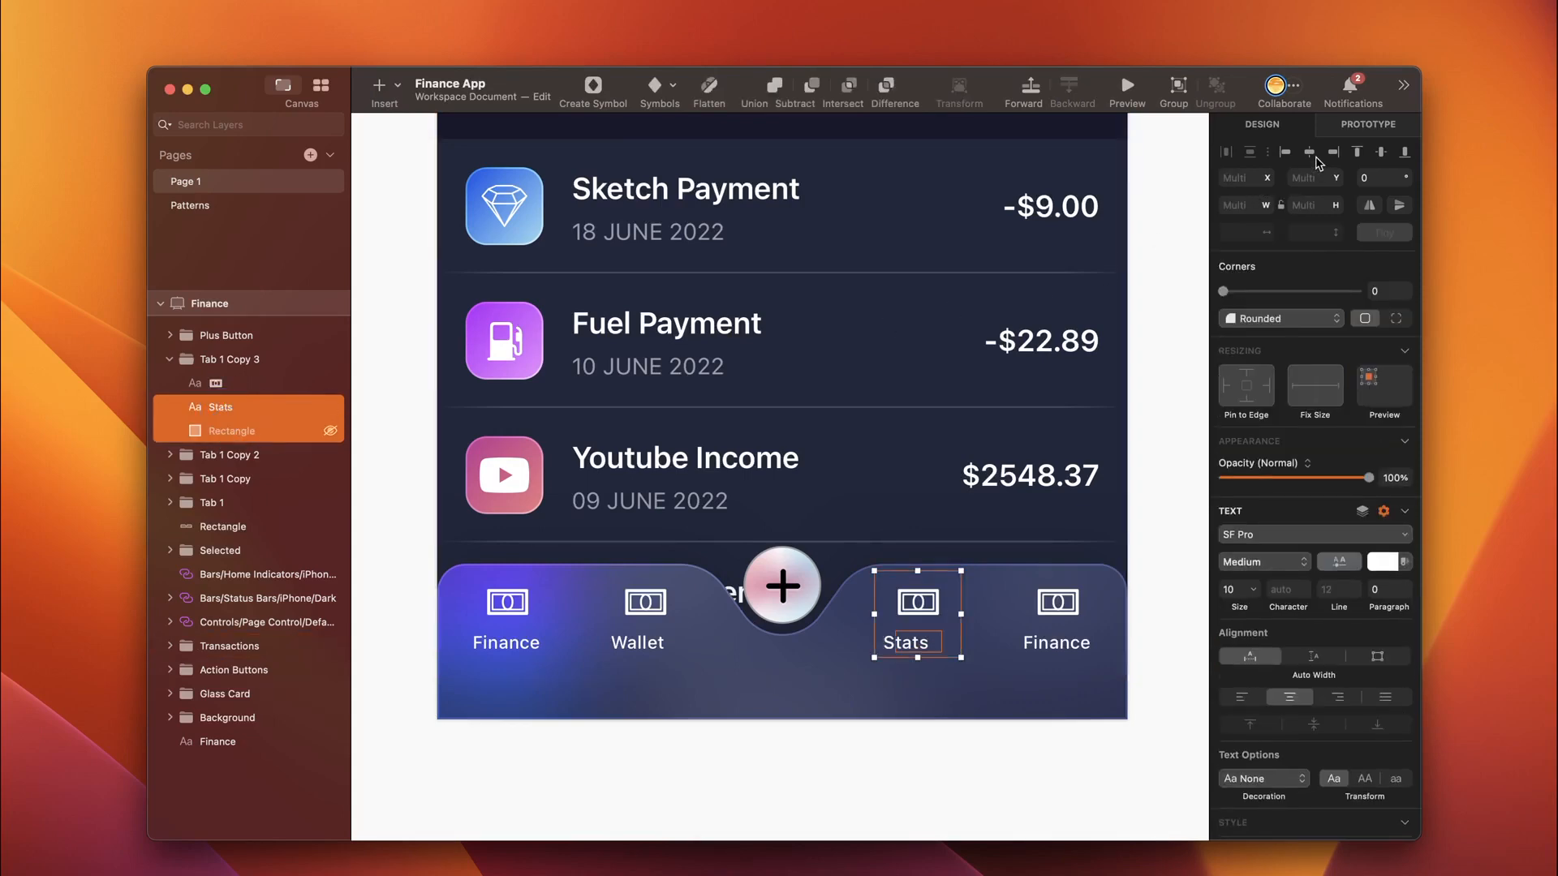
# Step: Center-align the Wallet label's text and center the label horizontally on its tab's hidden square
pyautogui.click(638, 641)
pyautogui.doubleClick(638, 641)
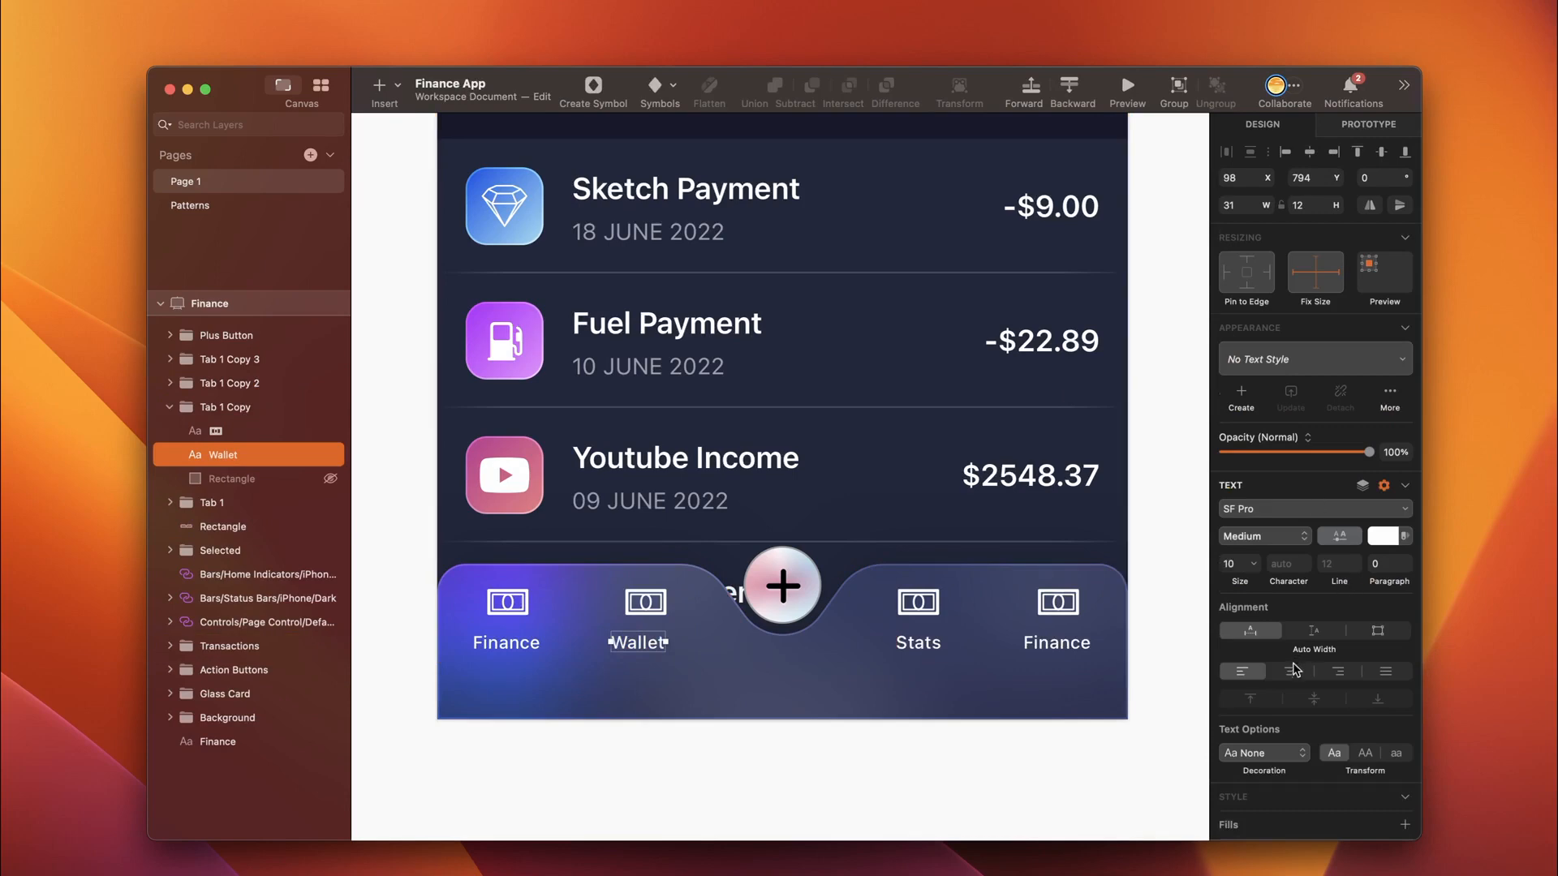
pyautogui.click(1292, 673)
pyautogui.keyDown('shift'); pyautogui.click(231, 479); pyautogui.keyUp('shift')
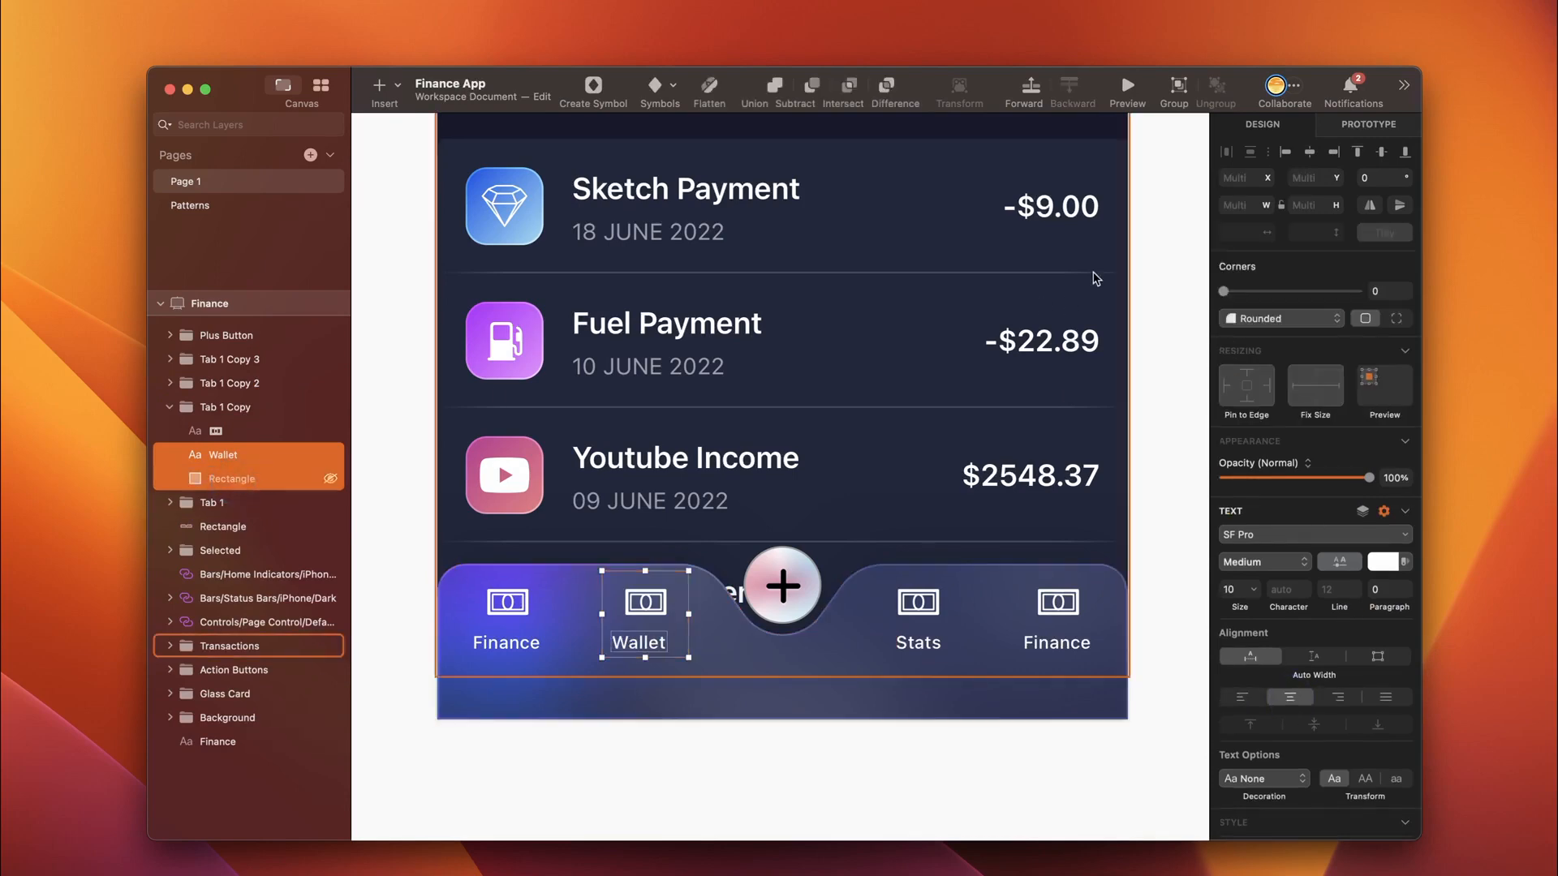
pyautogui.click(1311, 155)
# Step: Change the last tab's label to More
pyautogui.doubleClick(1056, 642)
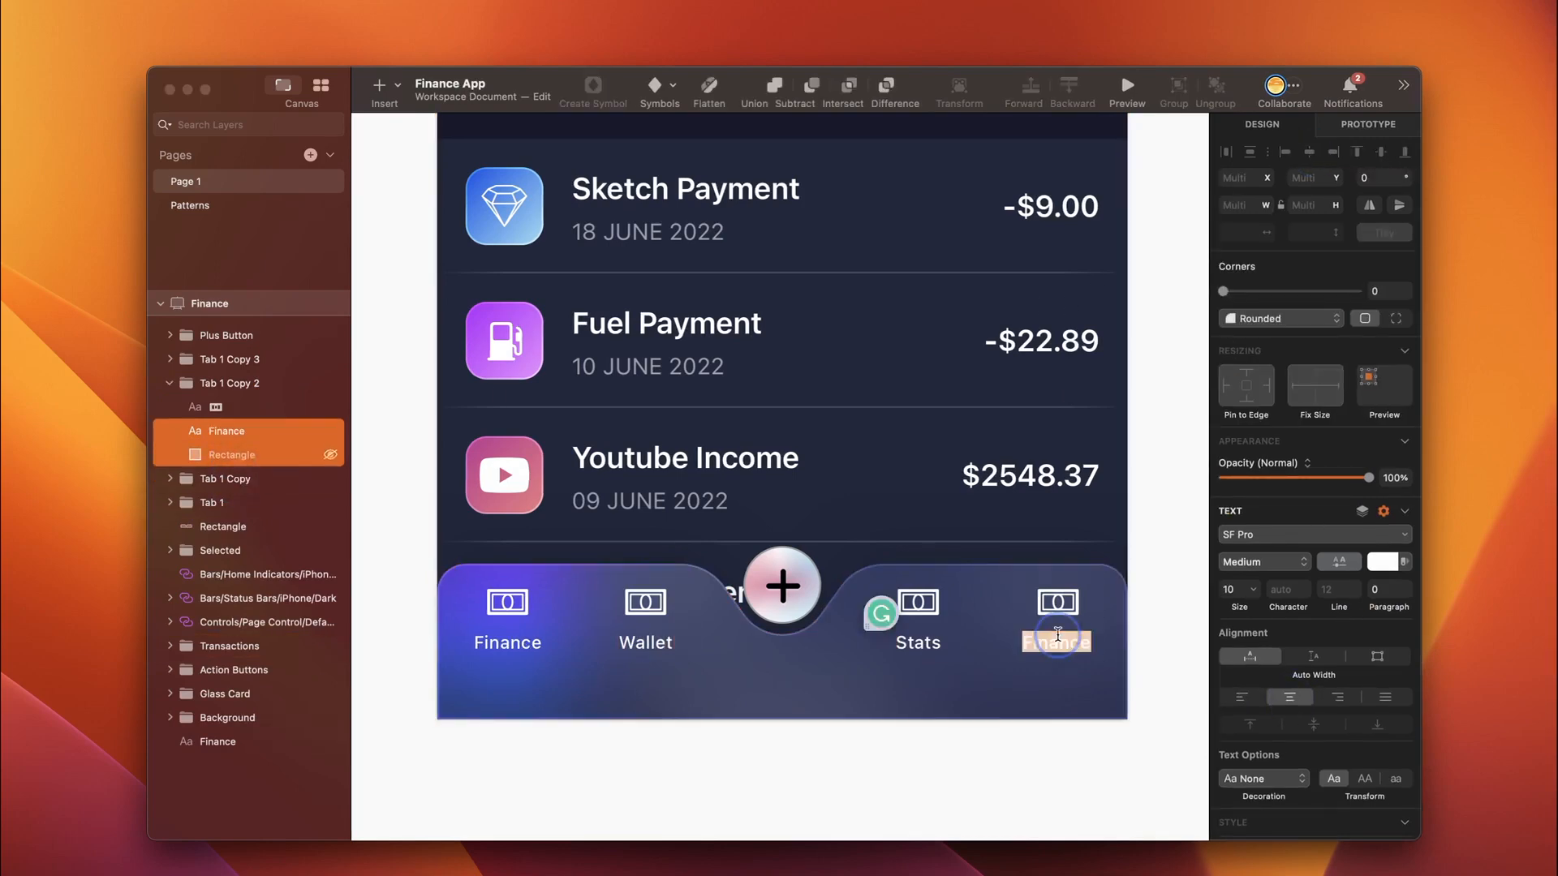
pyautogui.write('More')
pyautogui.click(678, 696)
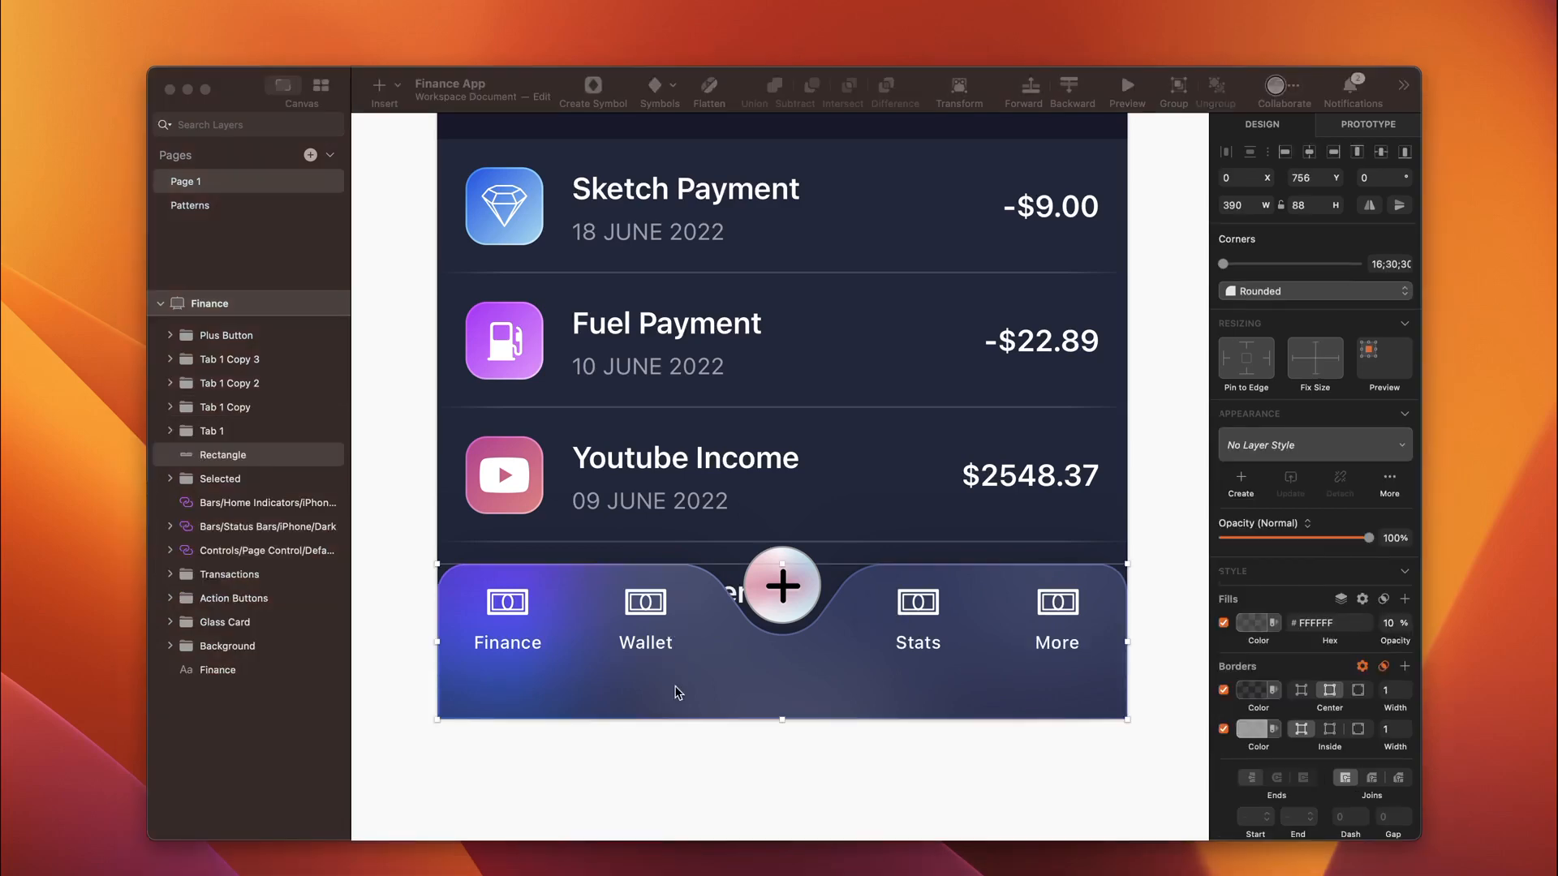
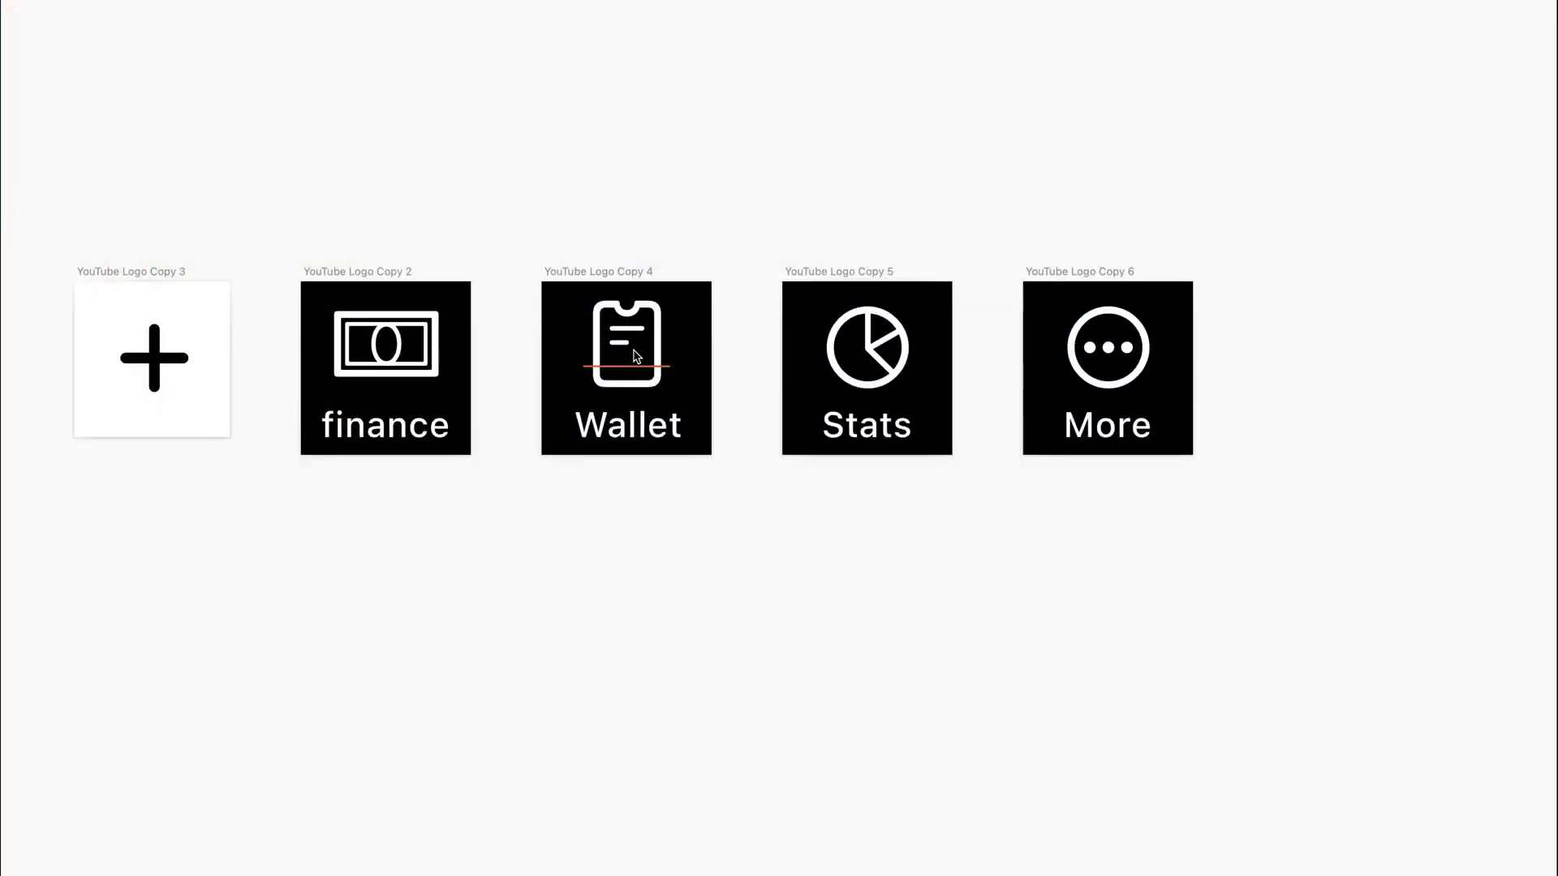
# Step: Copy the wallet symbol from the icon artboards and paste it in place of the Wallet tab's banknote
pyautogui.click(637, 355)
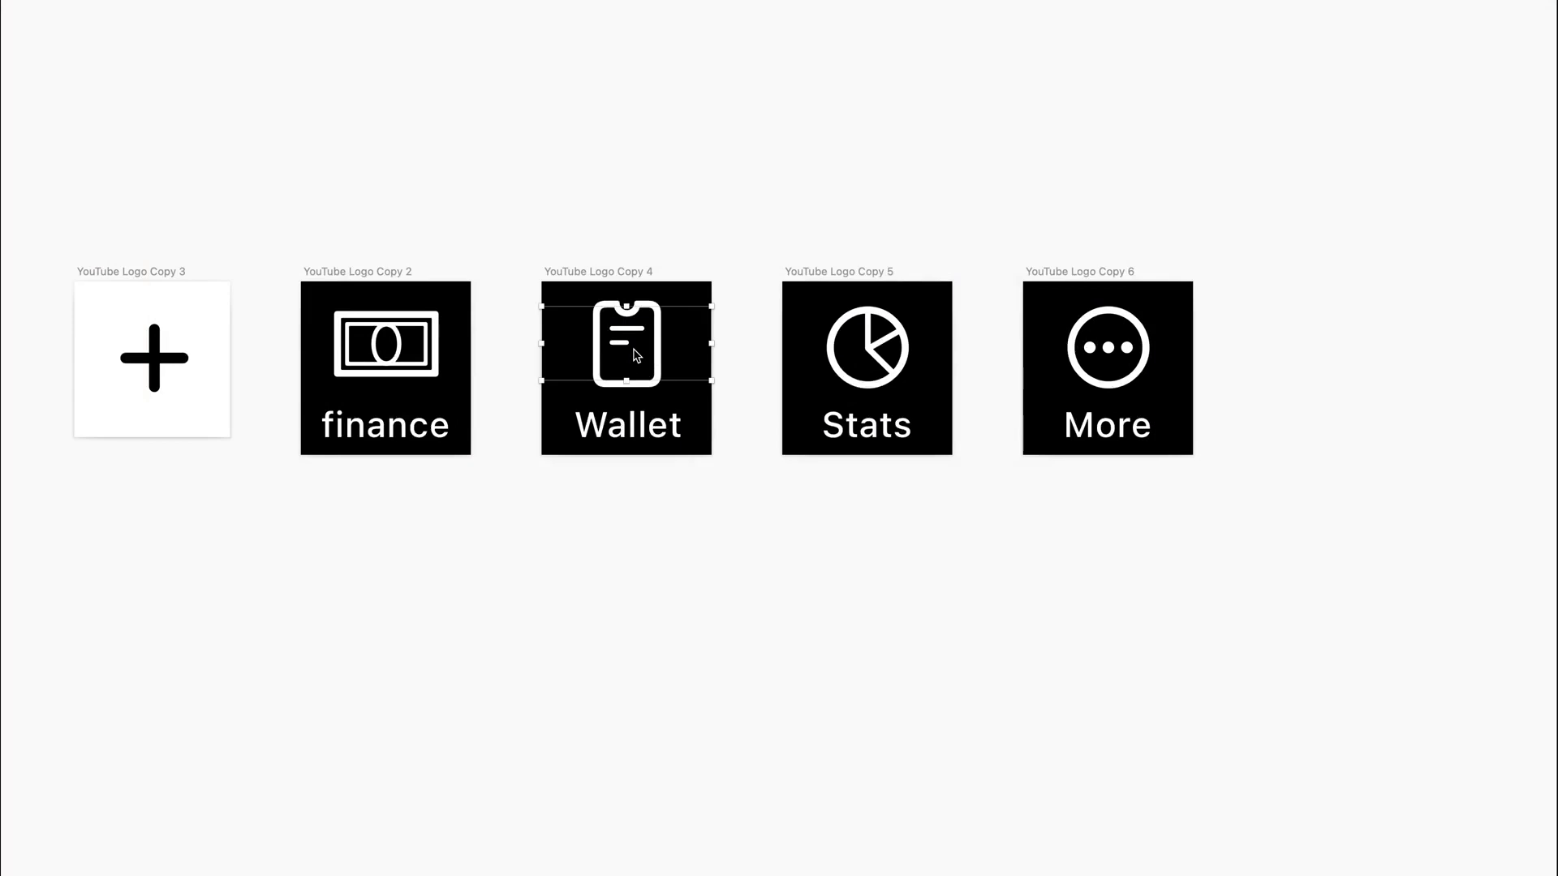
pyautogui.doubleClick(634, 353)
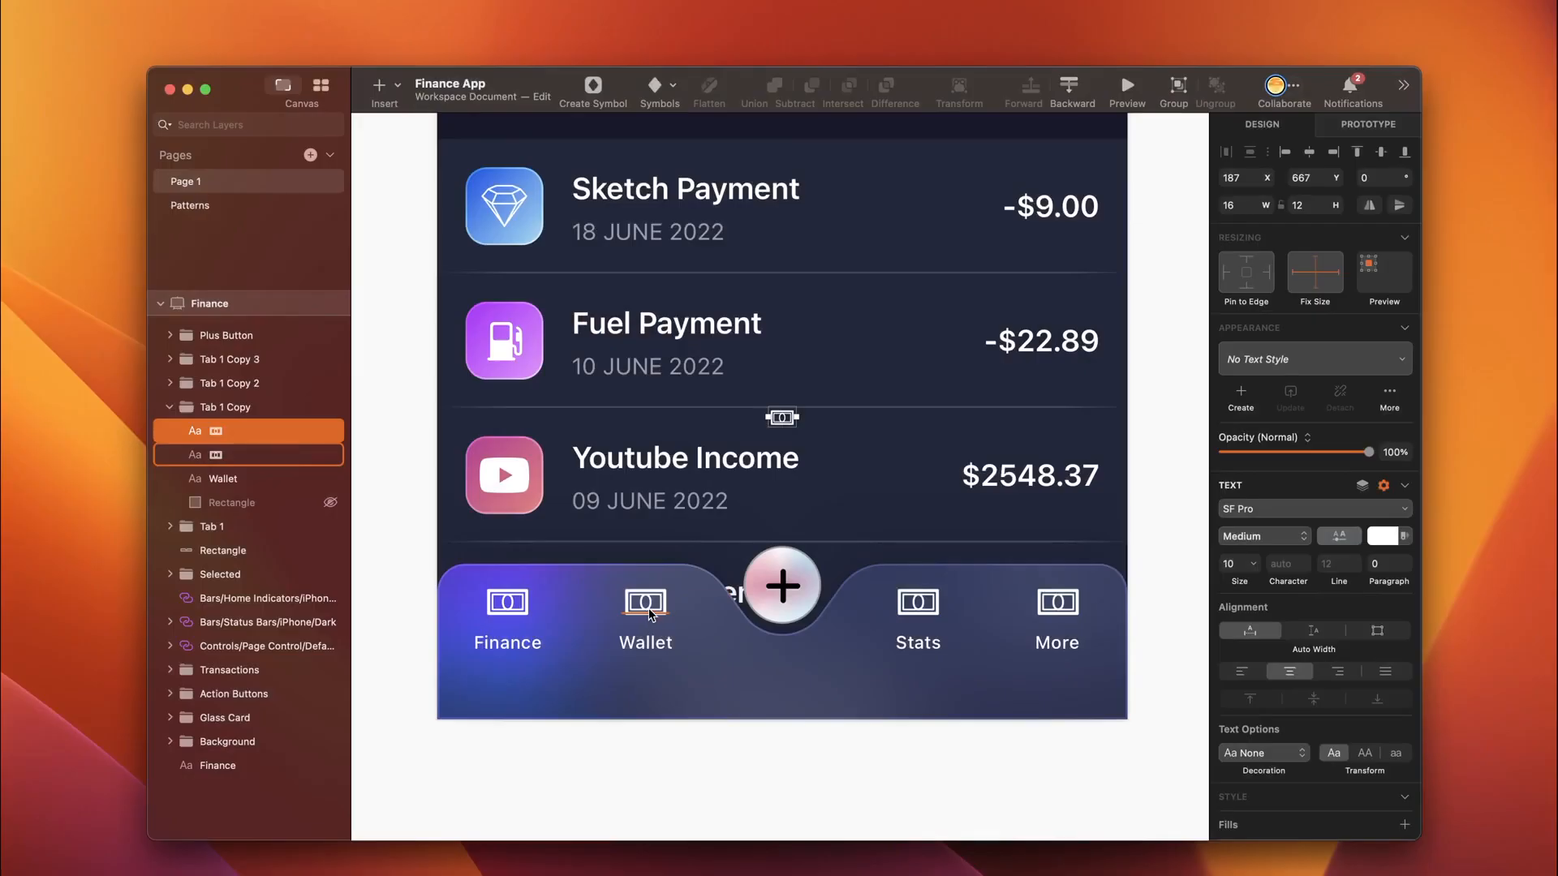
pyautogui.doubleClick(646, 605)
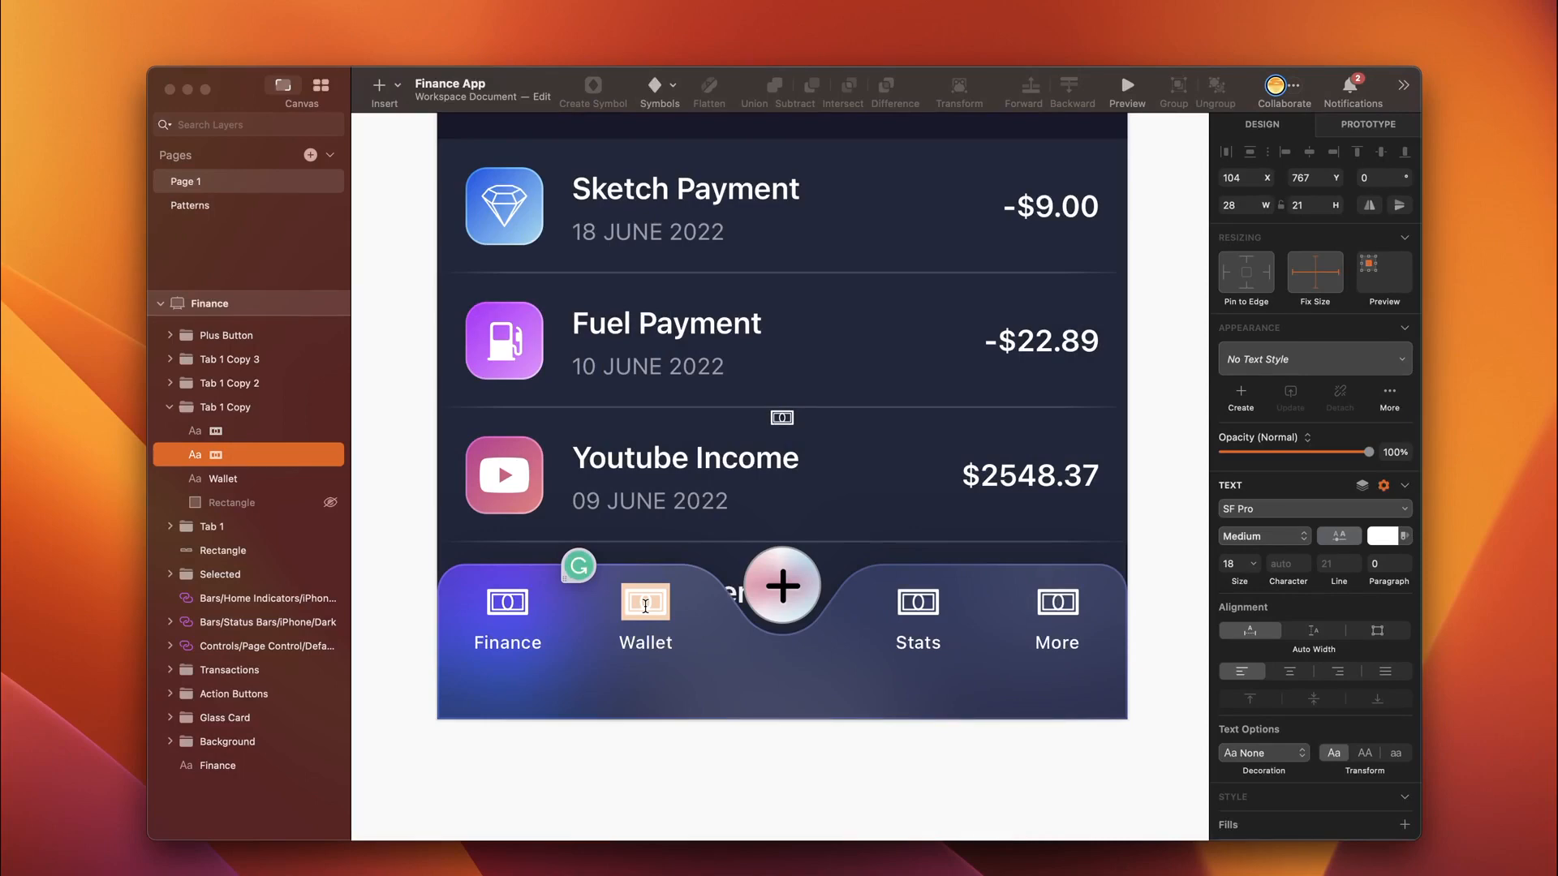
pyautogui.press('super+v')
pyautogui.press('Escape')
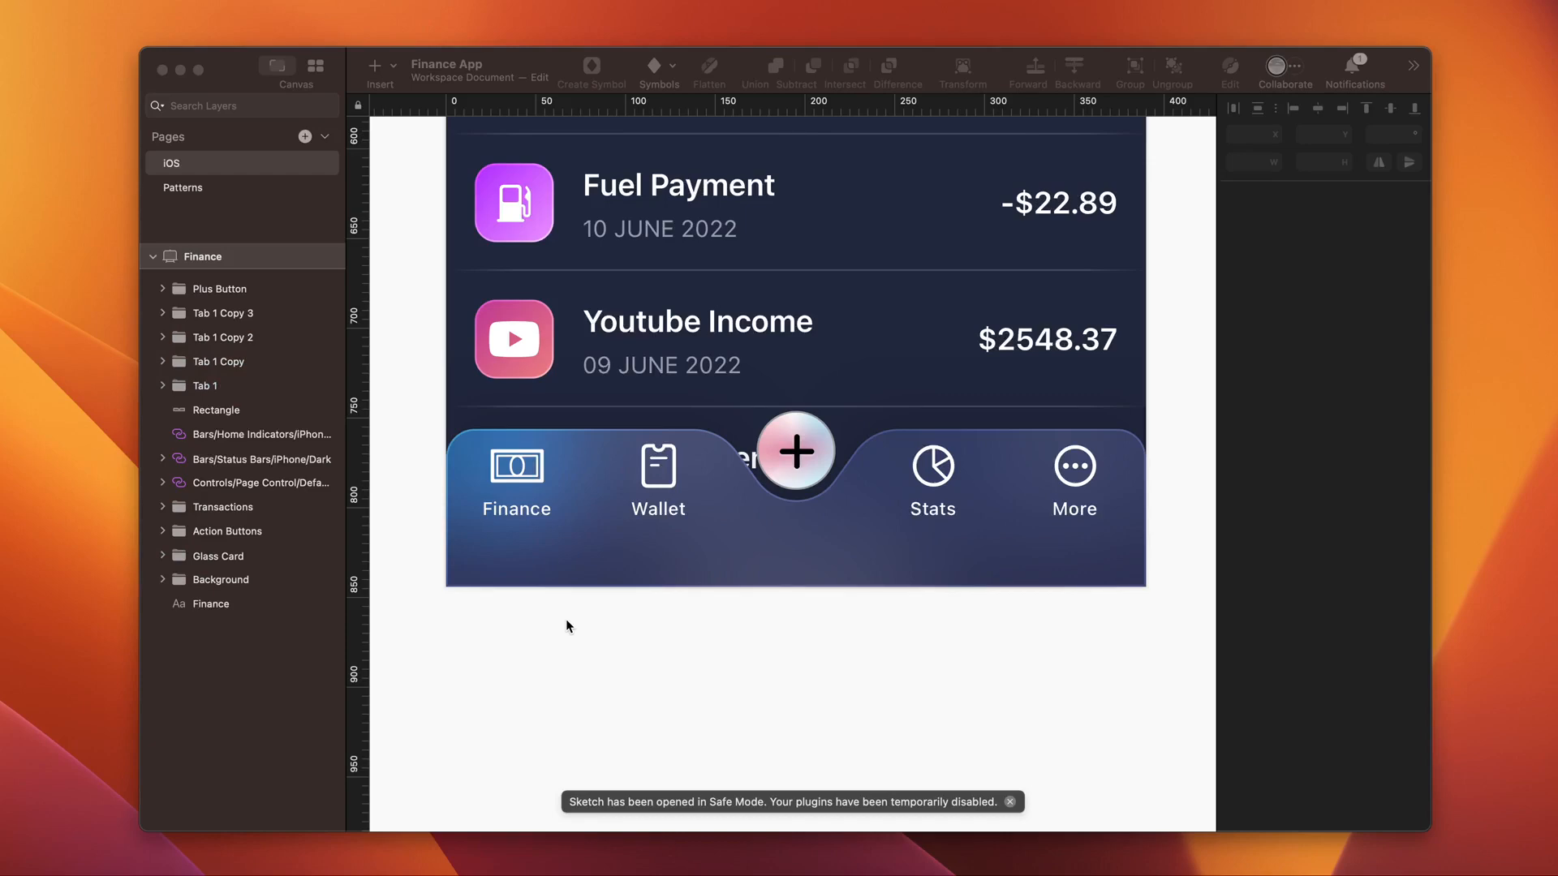
# Step: Draw a six-sided polygon about 67 px wide over the Finance tab and rotate it 90°
pyautogui.click(380, 67)
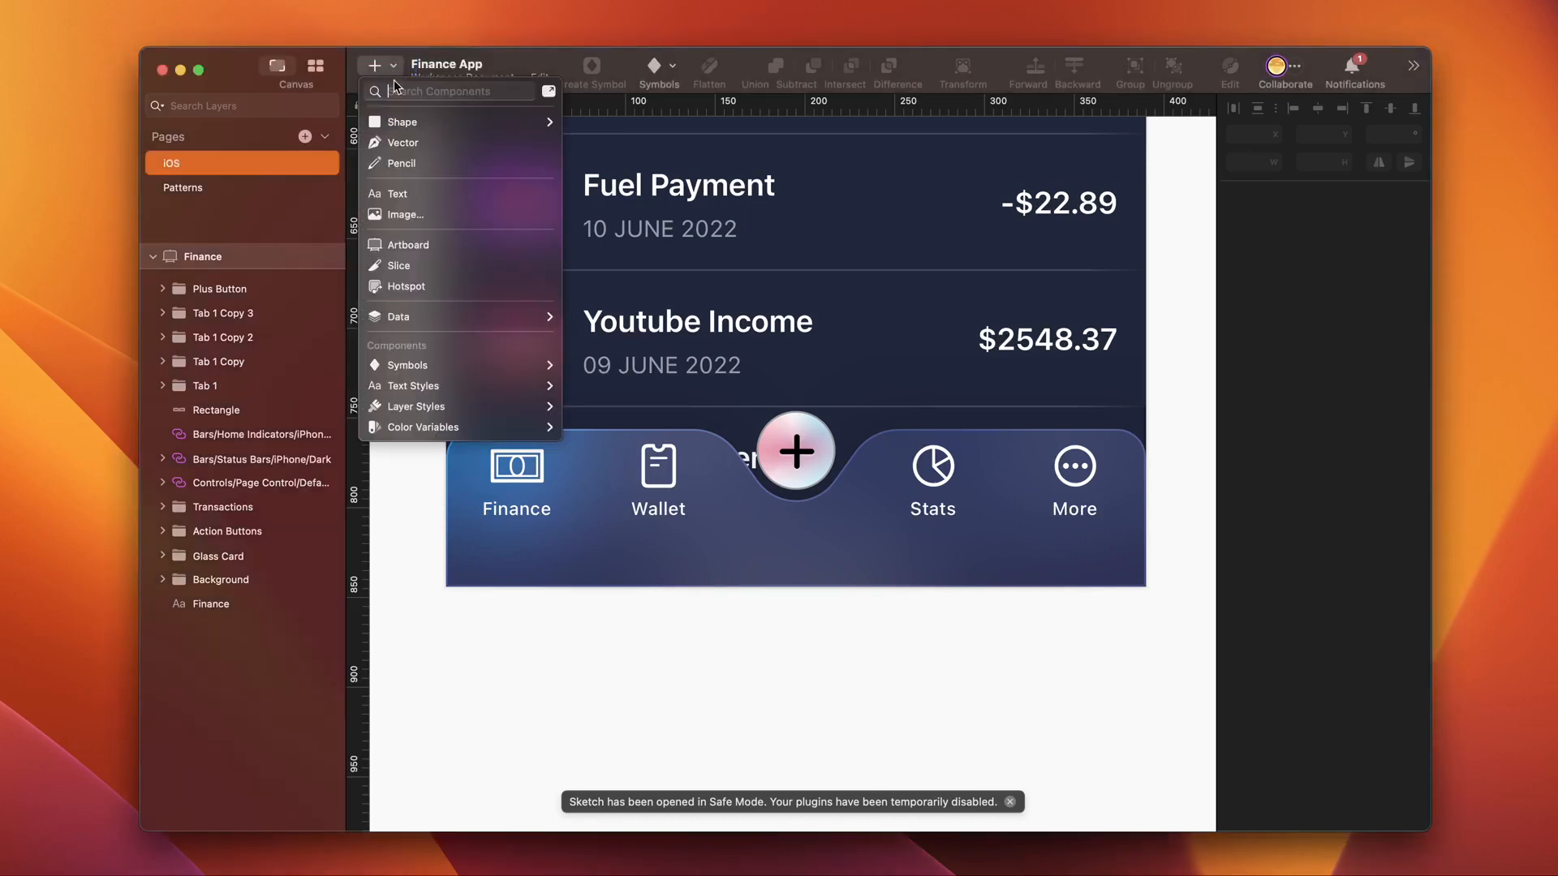
pyautogui.moveTo(494, 462); pyautogui.dragTo(614, 582)
pyautogui.click(1417, 213)
pyautogui.click(1392, 133)
pyautogui.write('90')
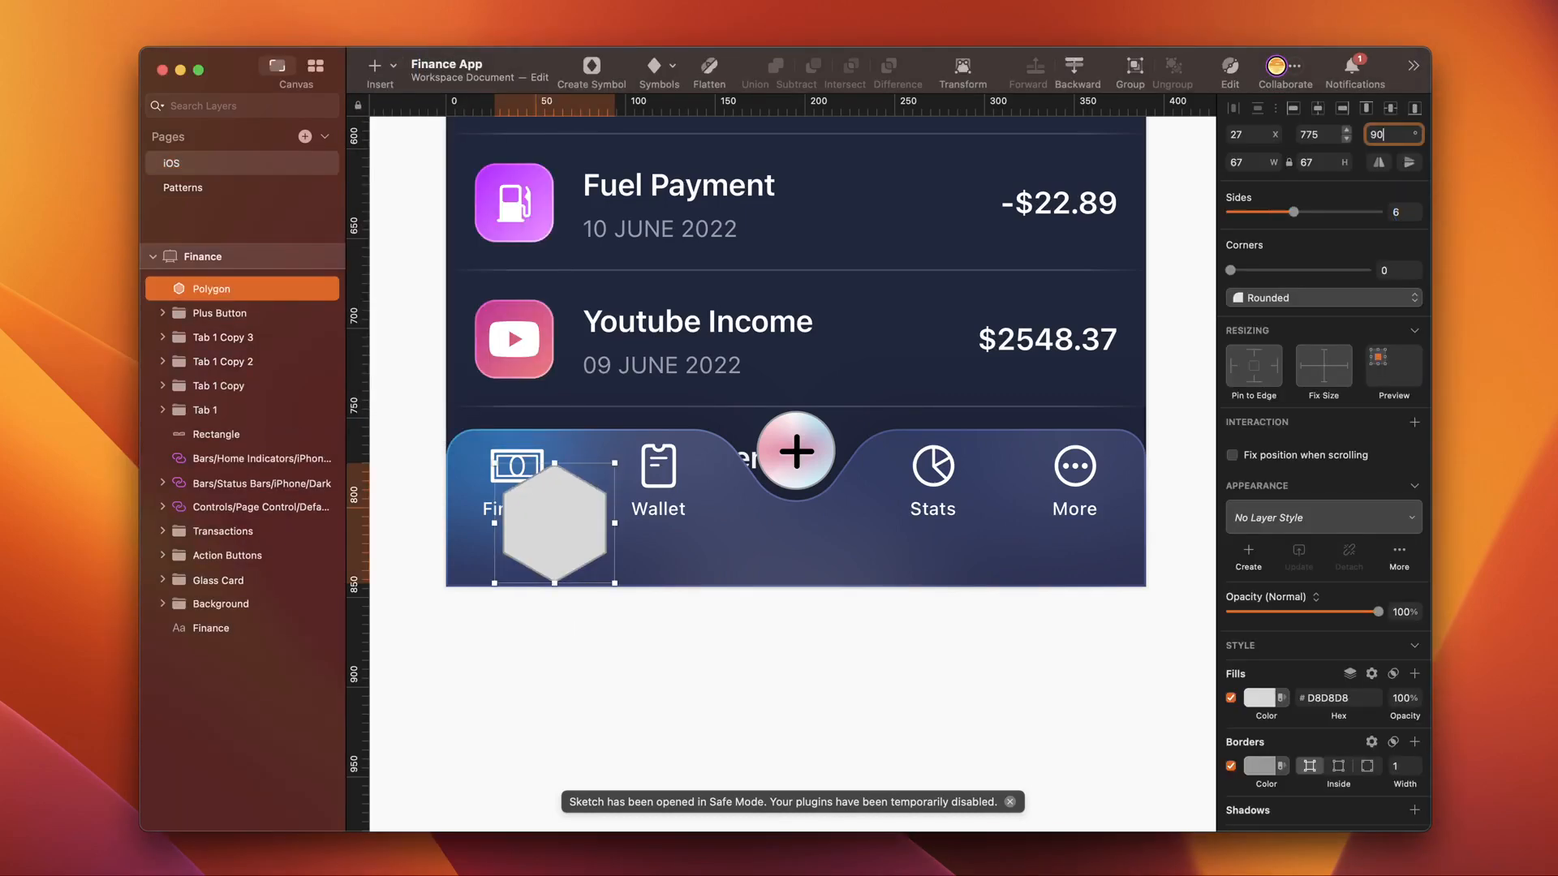
pyautogui.press('Return')
# Step: Set the hexagon's size to 70 by 70 and its corner radius to 10
pyautogui.press('Tab')
pyautogui.write('70')
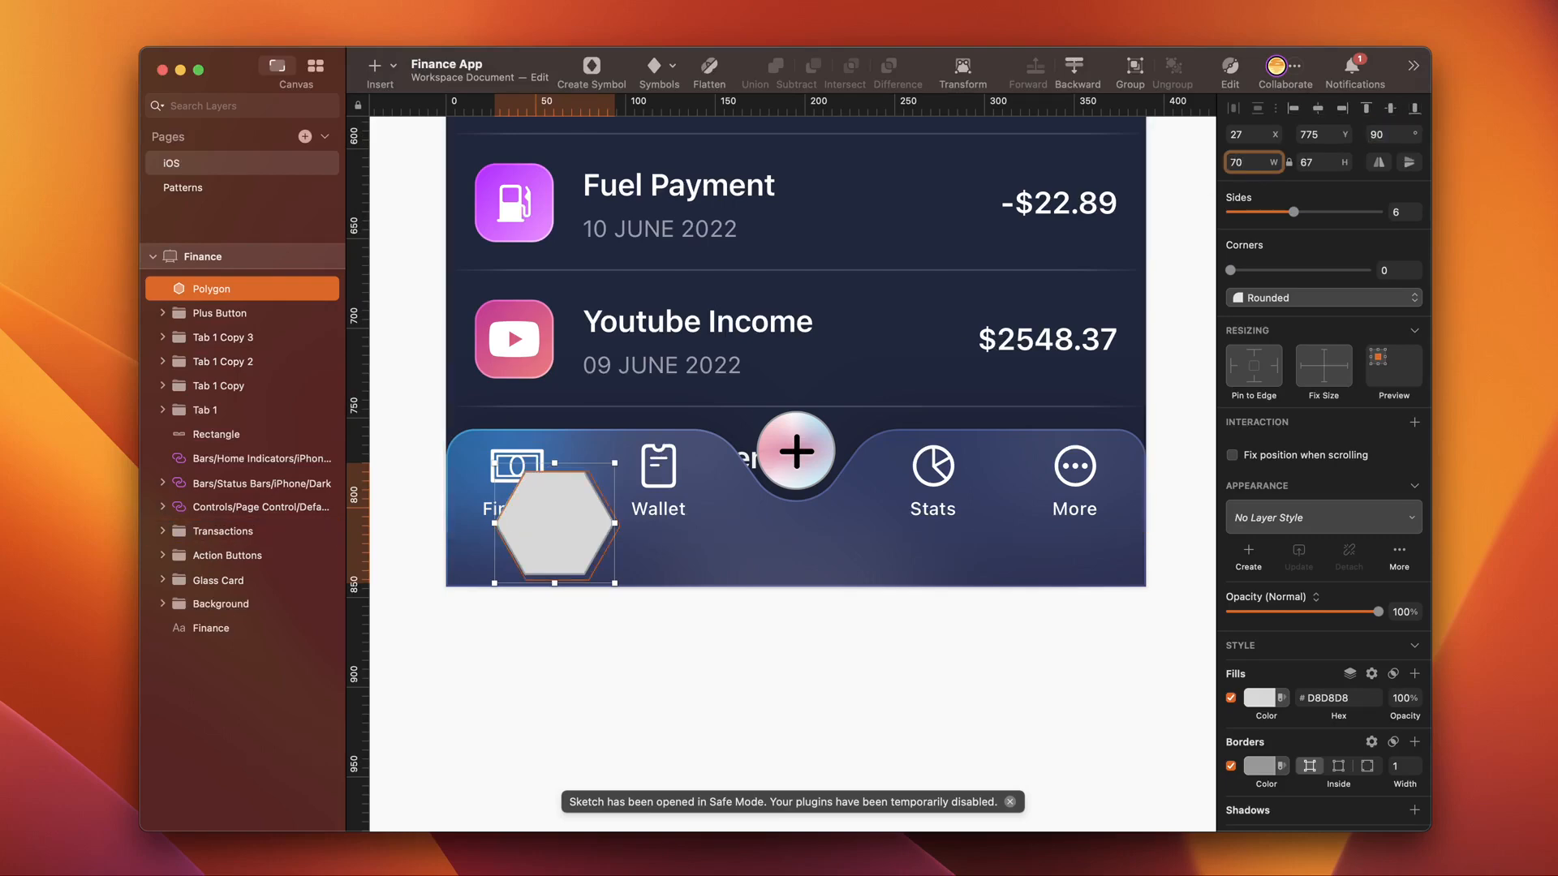
pyautogui.click(1397, 270)
pyautogui.write('10')
pyautogui.press('Return')
# Step: Fill the hexagon with a linear gradient from 00B9EF to BC00FF and rotate it to run vertically with purple uppermost
pyautogui.click(1260, 698)
pyautogui.click(1264, 736)
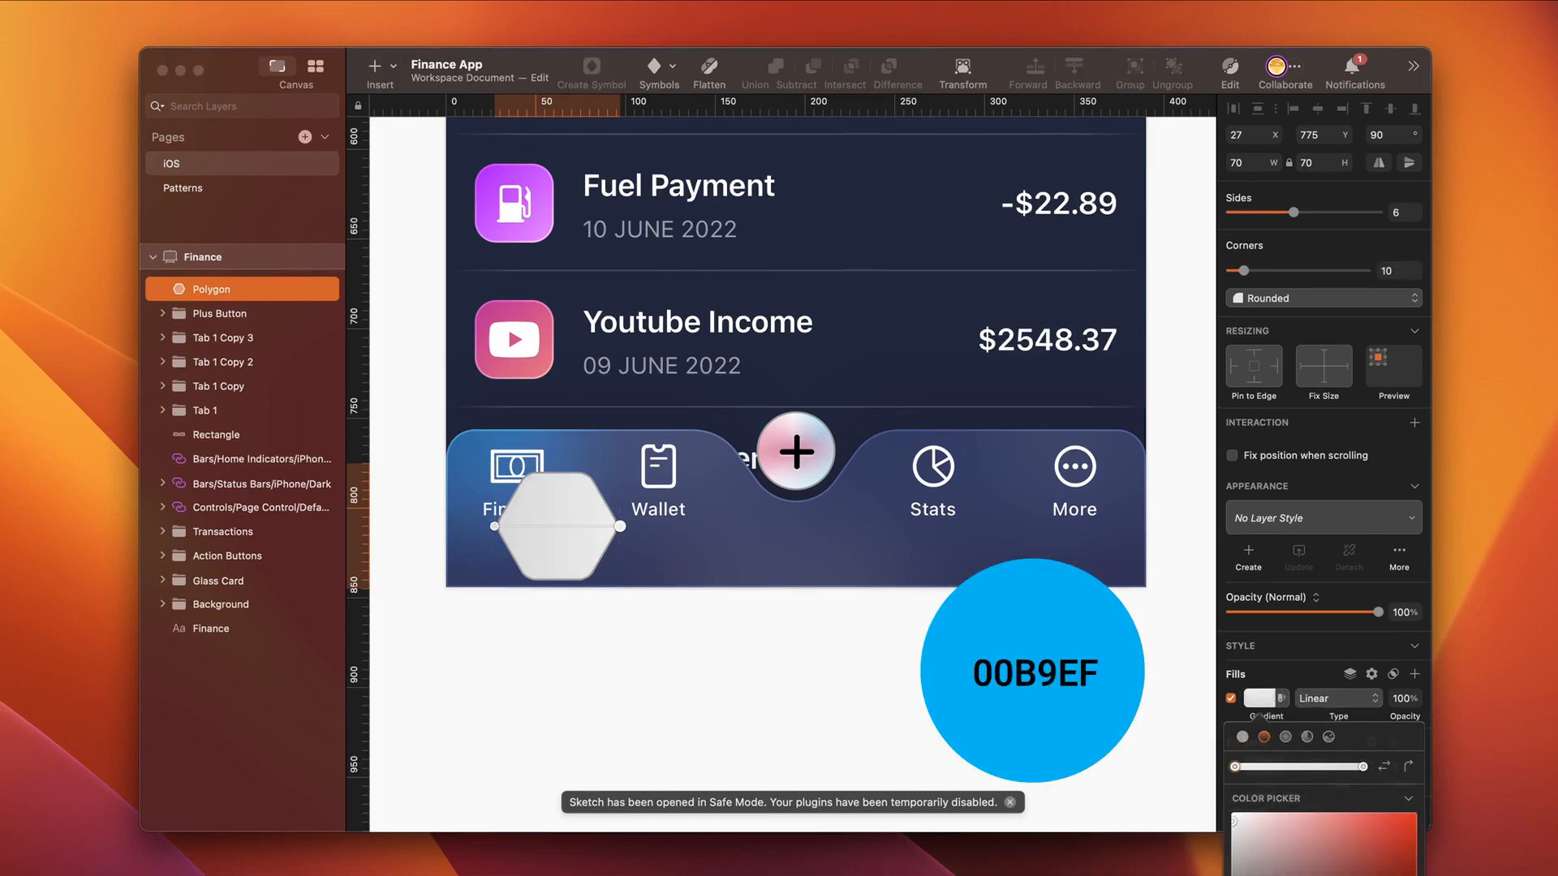
pyautogui.press('Return')
pyautogui.click(1363, 767)
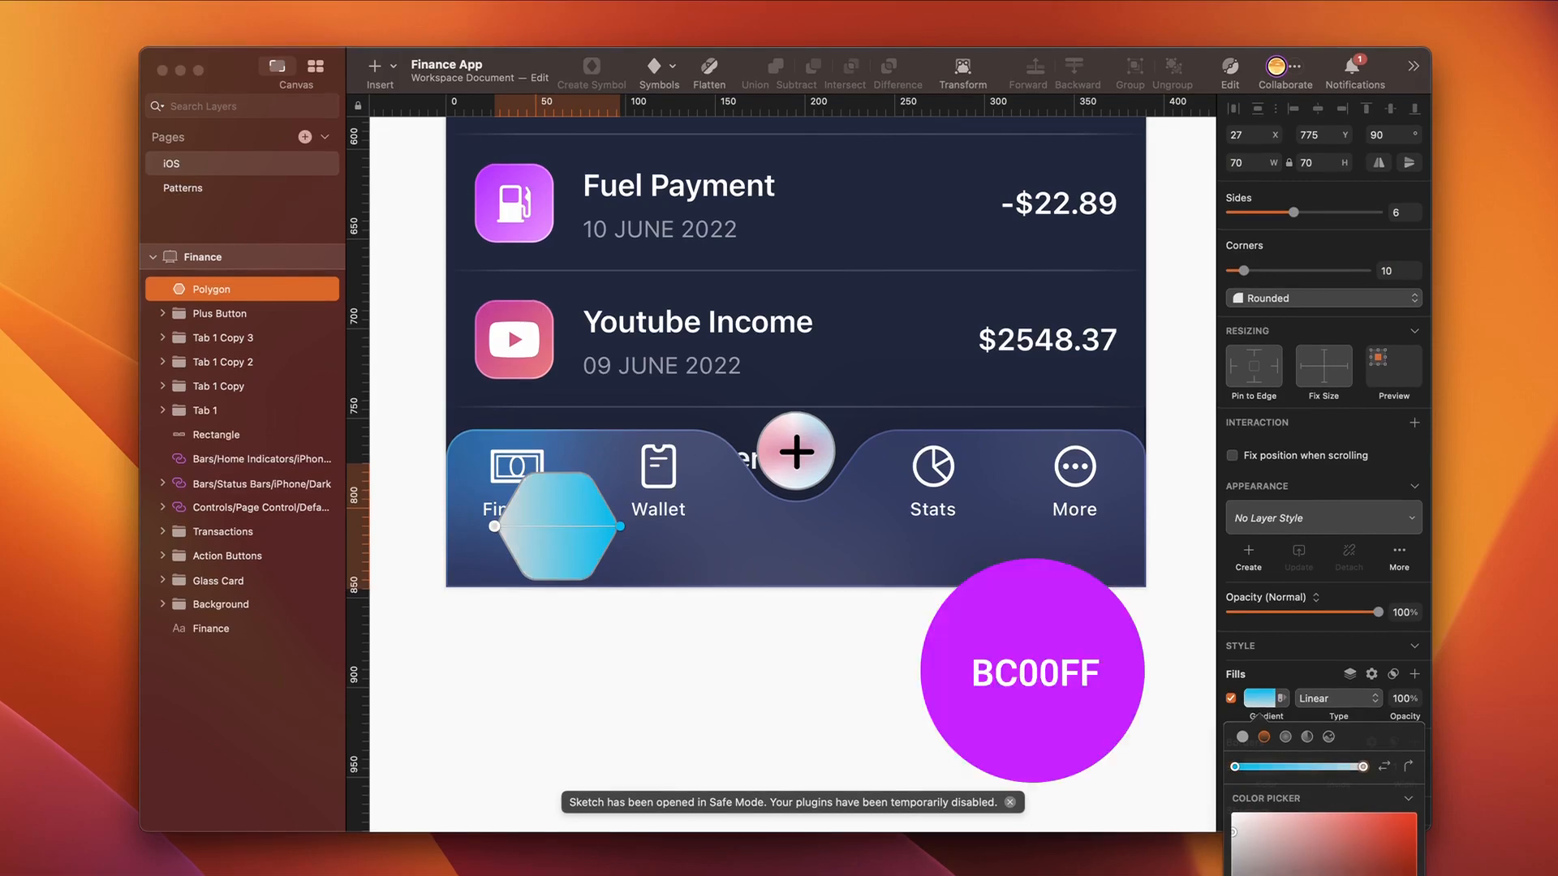
pyautogui.press('Return')
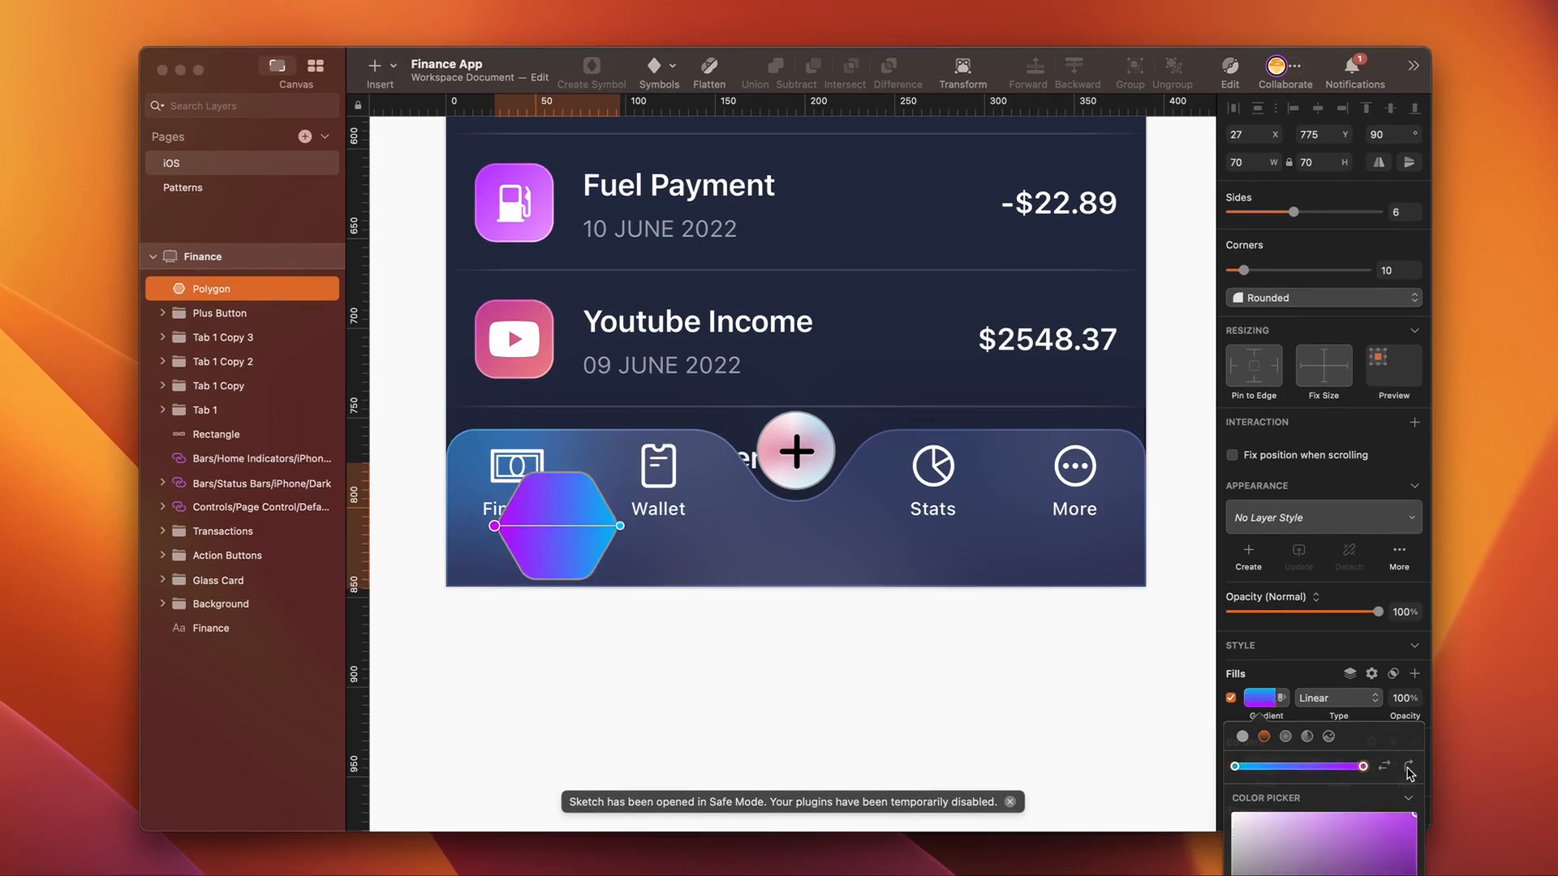
pyautogui.click(1405, 766)
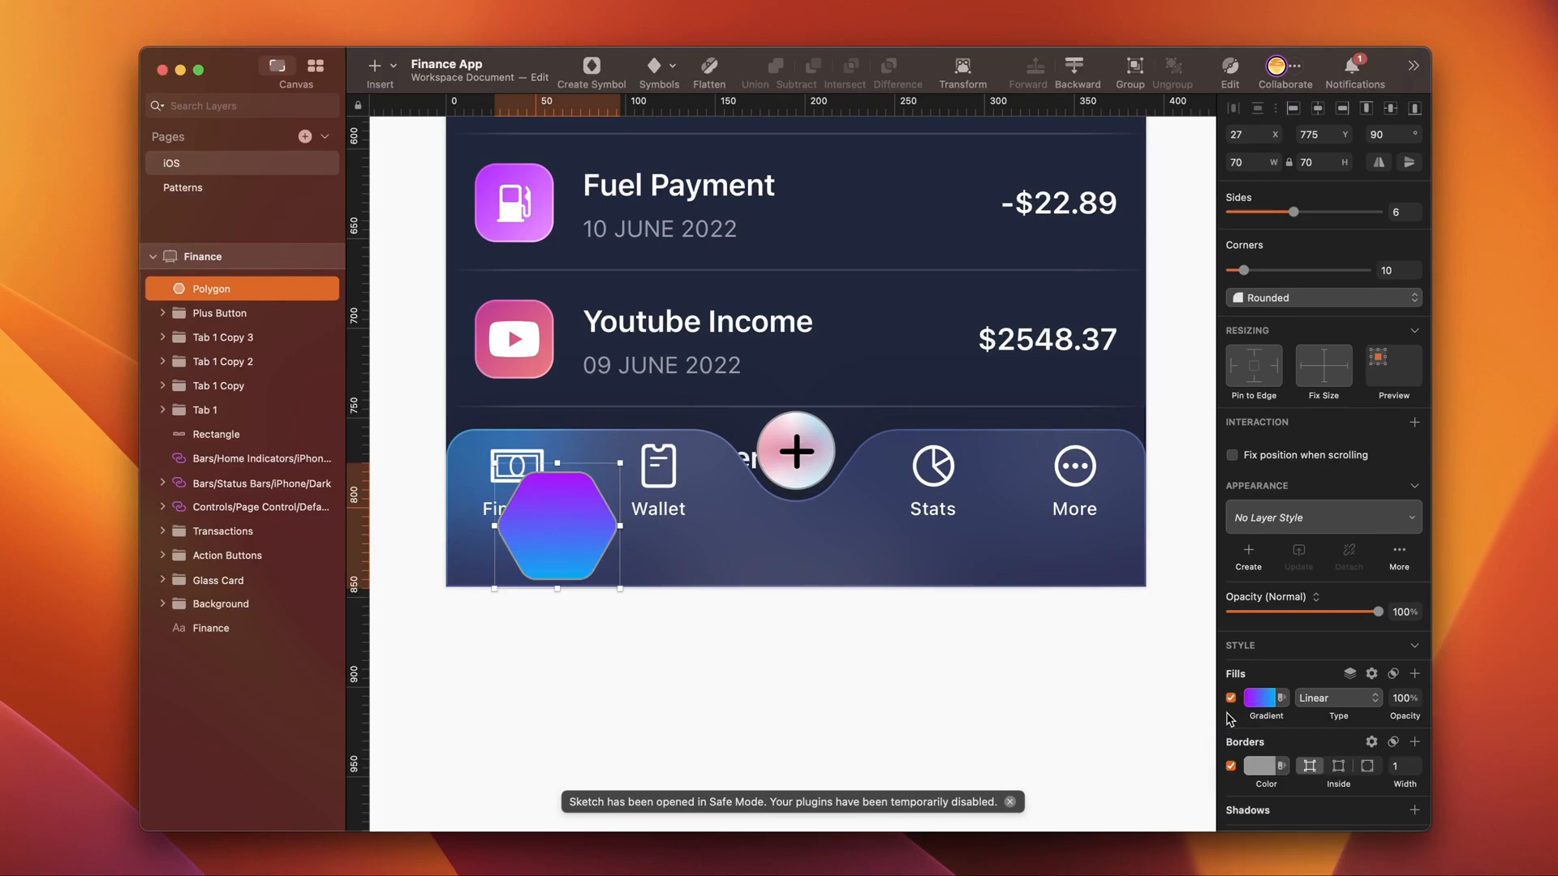
# Step: Remove the hexagon's border and position it at X 3, Y 756 over the Finance tab
pyautogui.click(1234, 769)
pyautogui.click(1259, 135)
pyautogui.write('3')
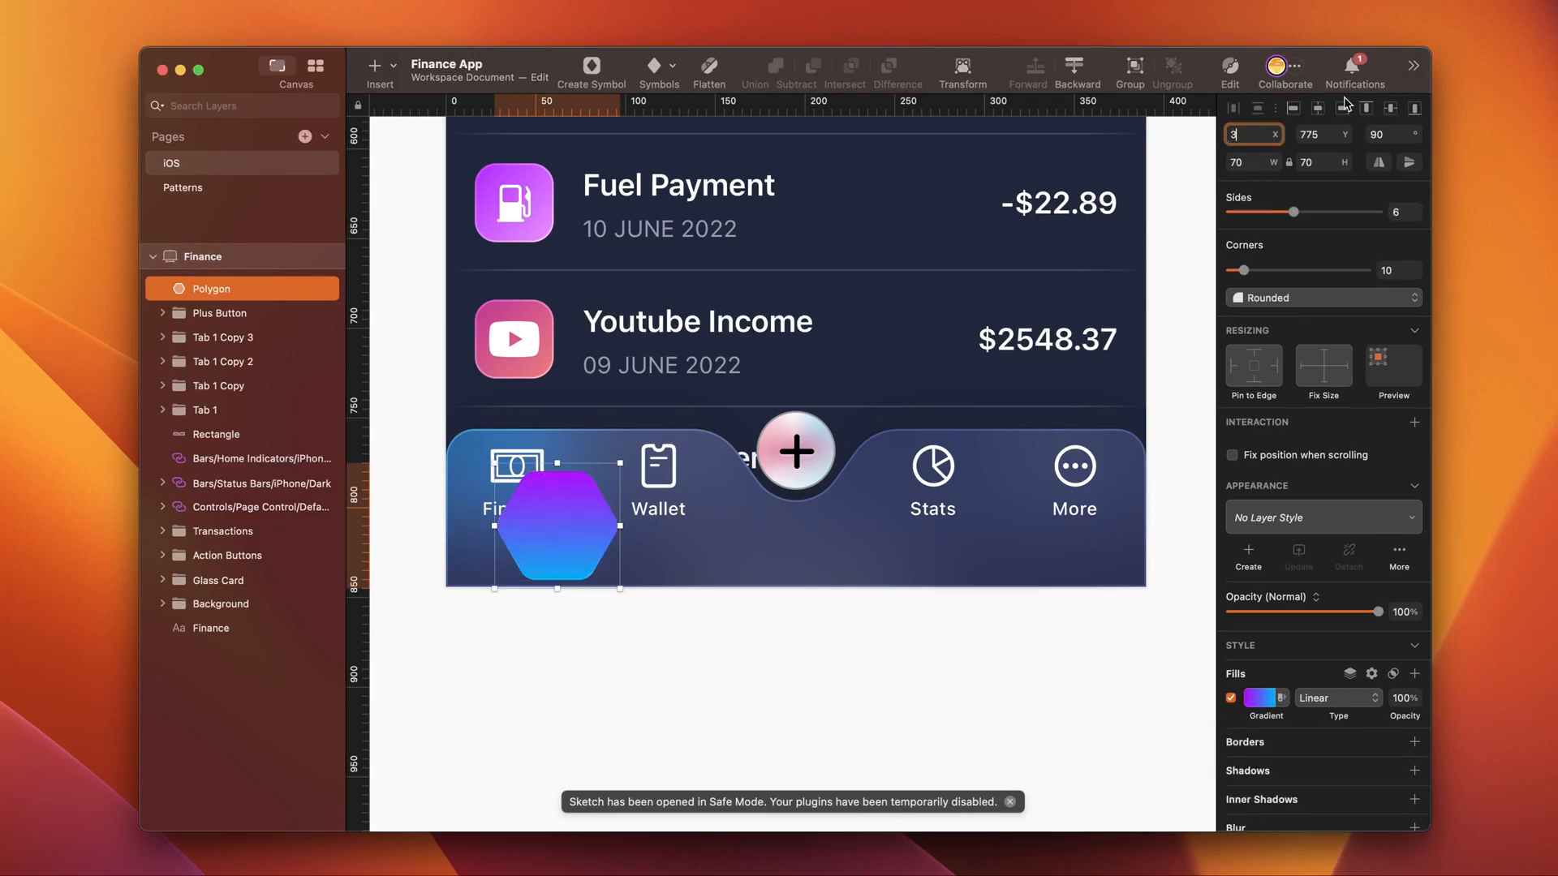
pyautogui.click(1331, 134)
pyautogui.write('7')
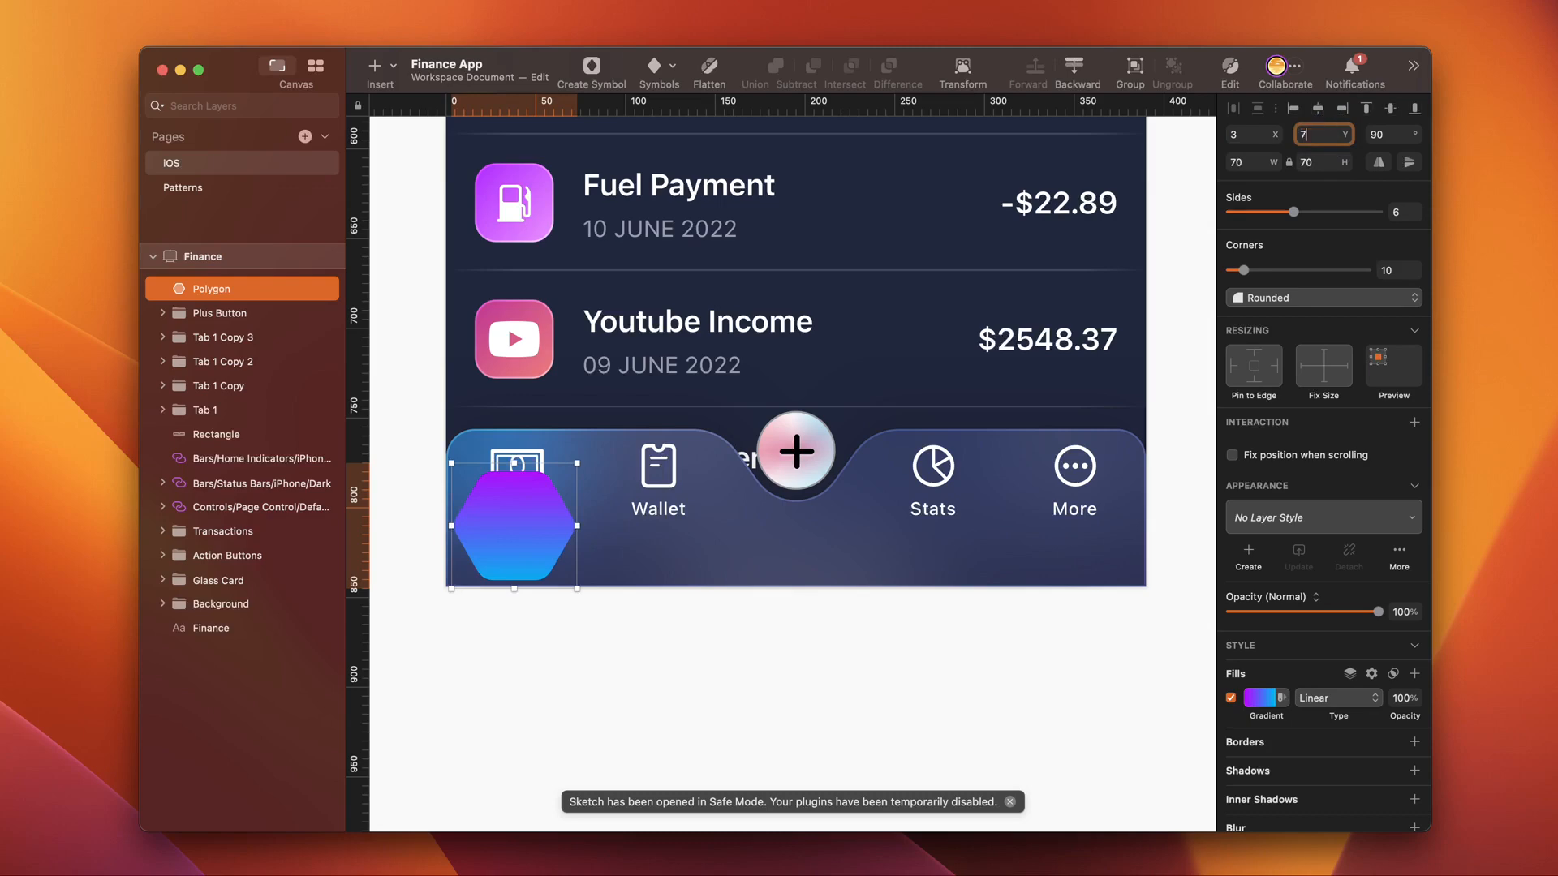
pyautogui.write('56')
pyautogui.press('Return')
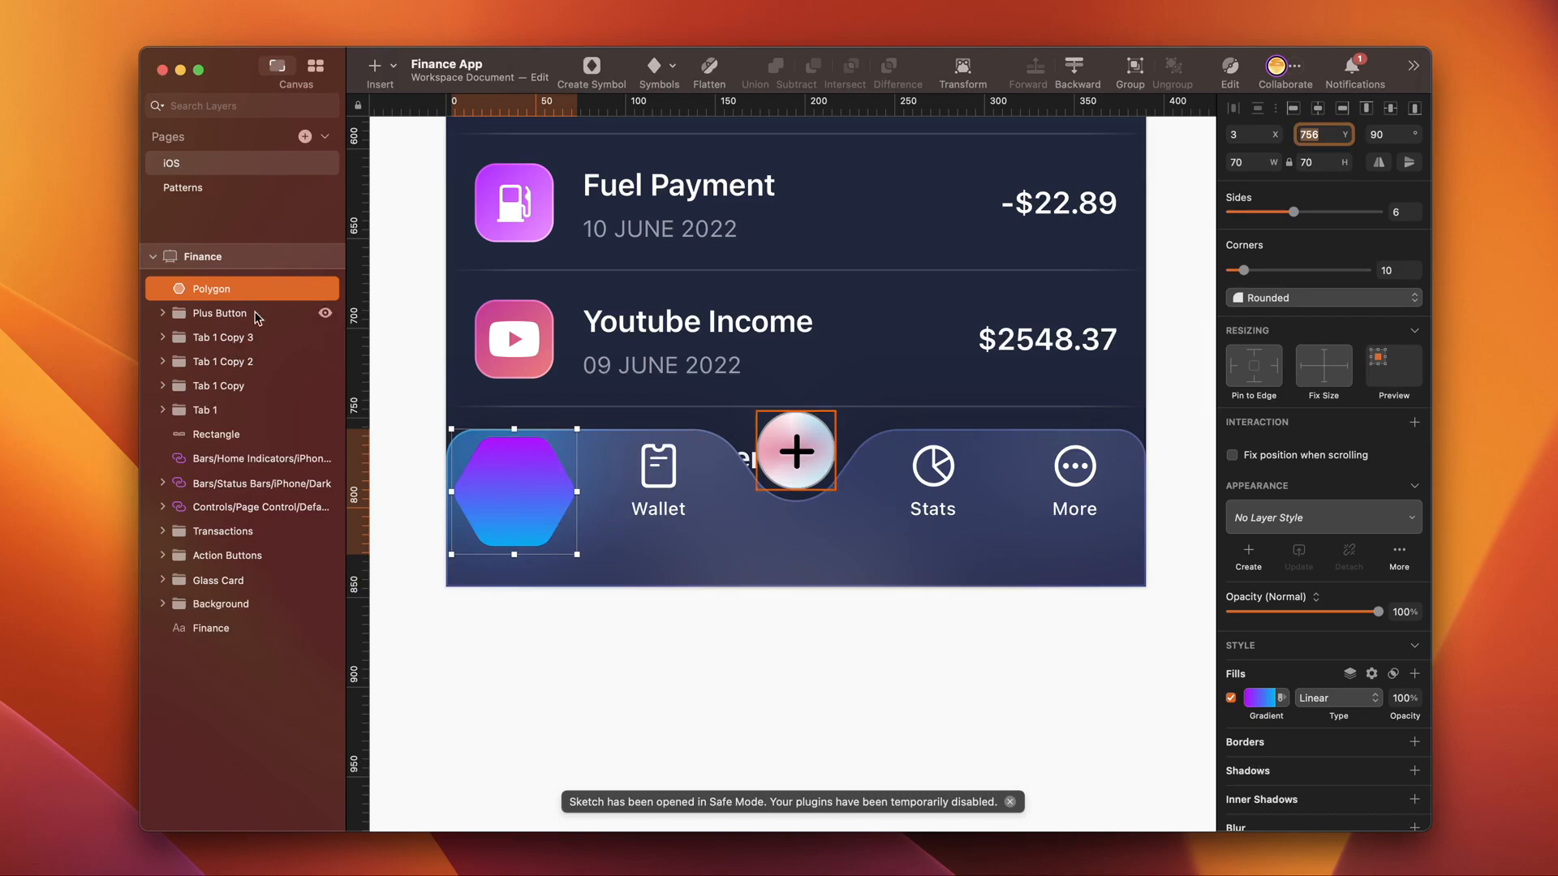
# Step: Move the hexagon beneath the bar's Rectangle layer and rename the three tab copies Tab 2, Tab 3 and Tab 4
pyautogui.moveTo(244, 289); pyautogui.dragTo(209, 445)
pyautogui.click(222, 365)
pyautogui.doubleClick(222, 365)
pyautogui.write('Tab 2')
pyautogui.press('Tab')
pyautogui.write('Tab 3')
pyautogui.click(225, 314)
pyautogui.doubleClick(224, 316)
pyautogui.write('Tab 4')
# Step: Put the hexagon in its own group and name the group Selected
pyautogui.click(217, 437)
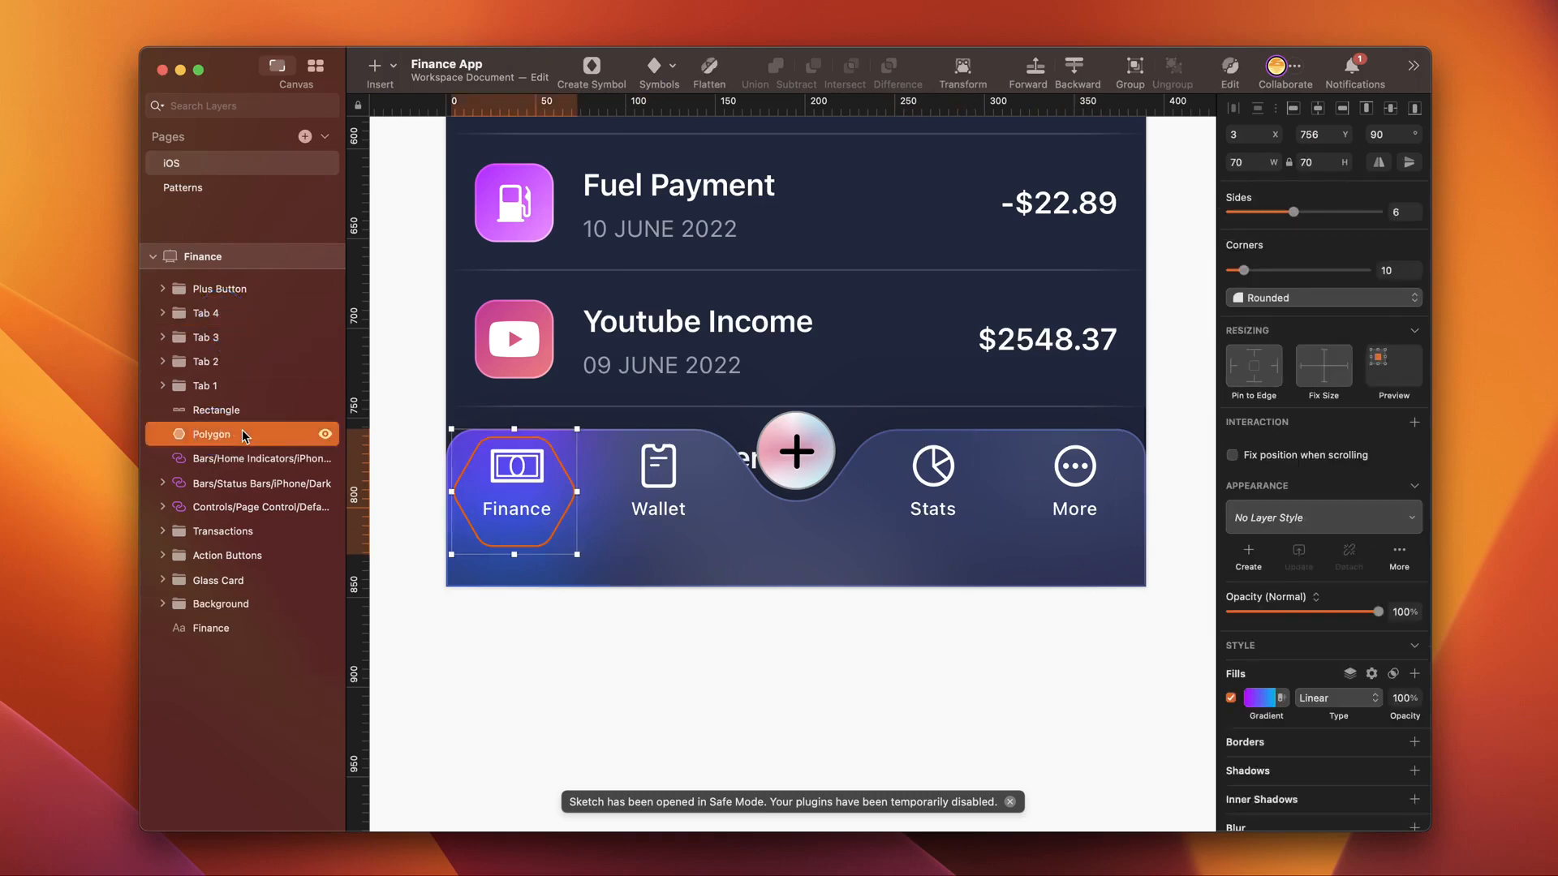
pyautogui.press('super+g')
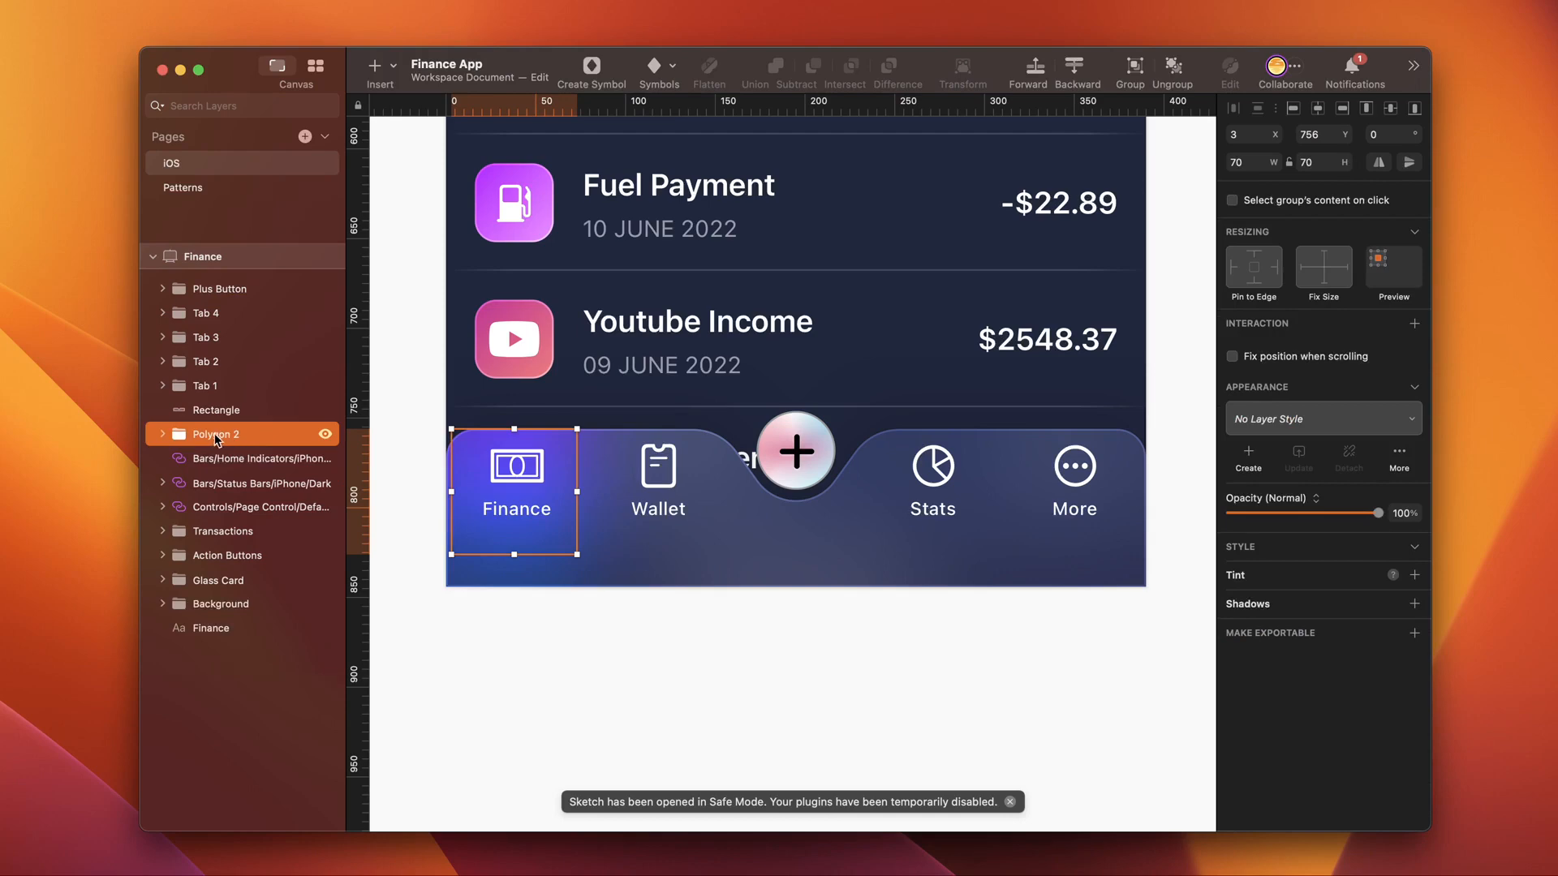
pyautogui.doubleClick(212, 434)
pyautogui.write('Selected')
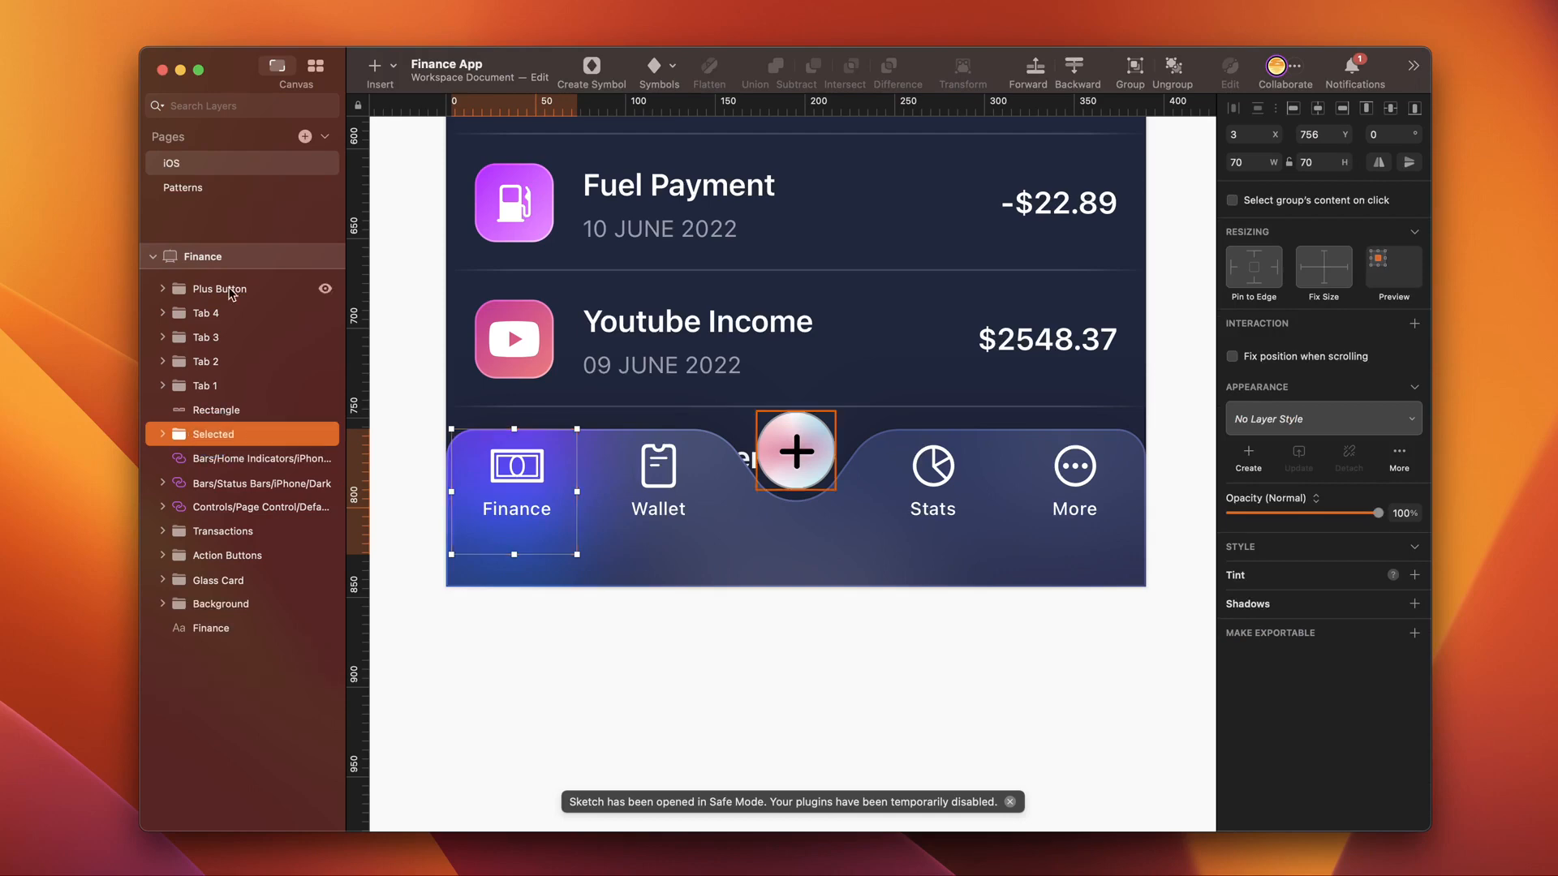
# Step: Group all bottom-bar layers, from Plus Button down to Selected, and name the group TabBar
pyautogui.keyDown('shift'); pyautogui.click(227, 289); pyautogui.keyUp('shift')
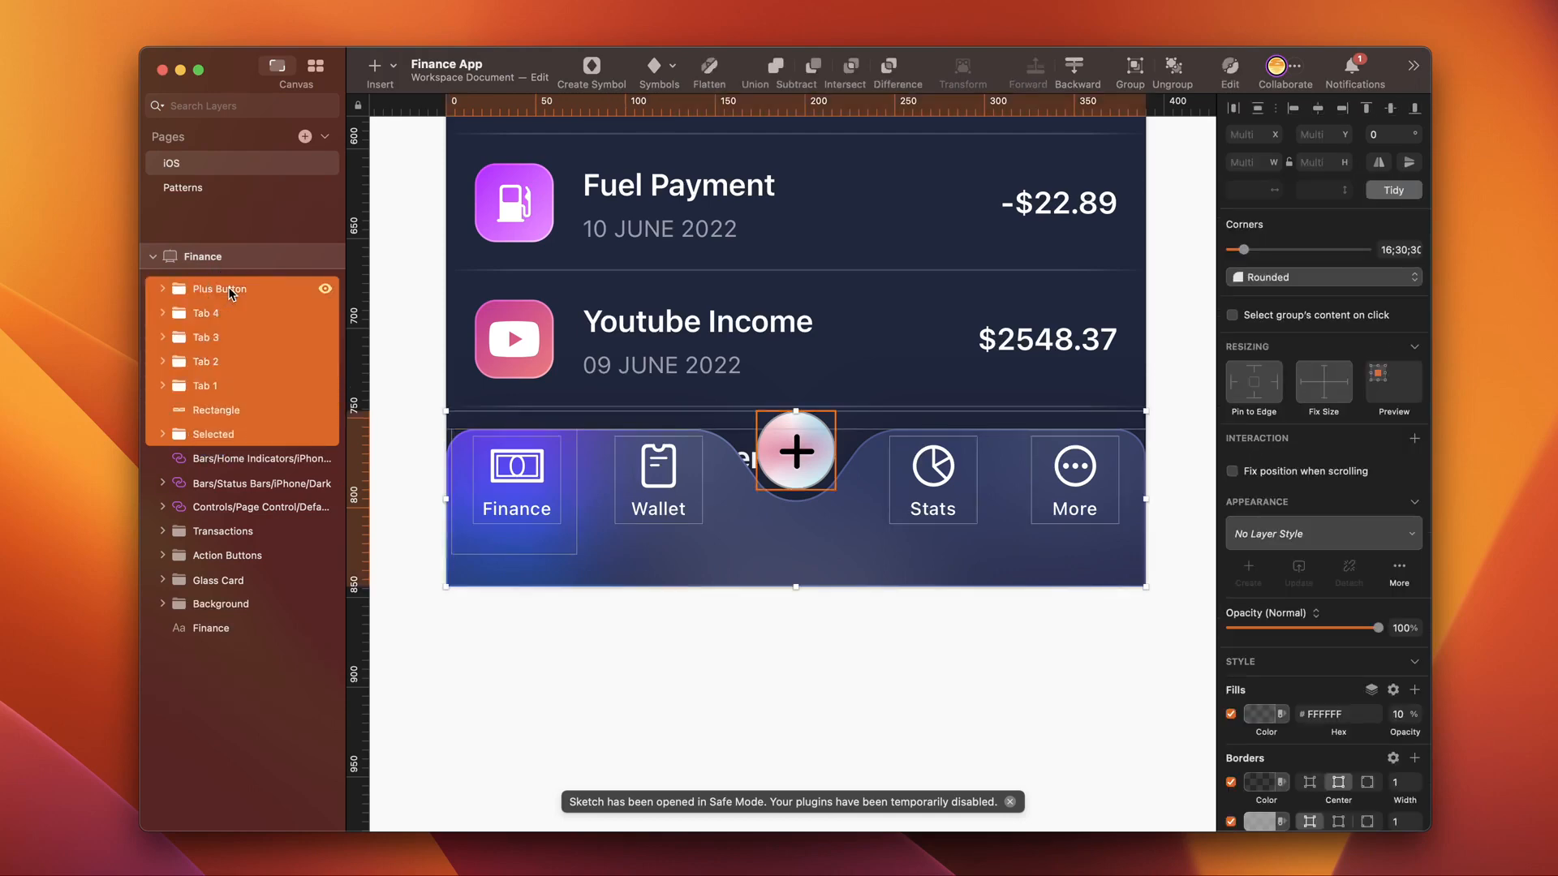
pyautogui.press('super+g')
pyautogui.doubleClick(204, 290)
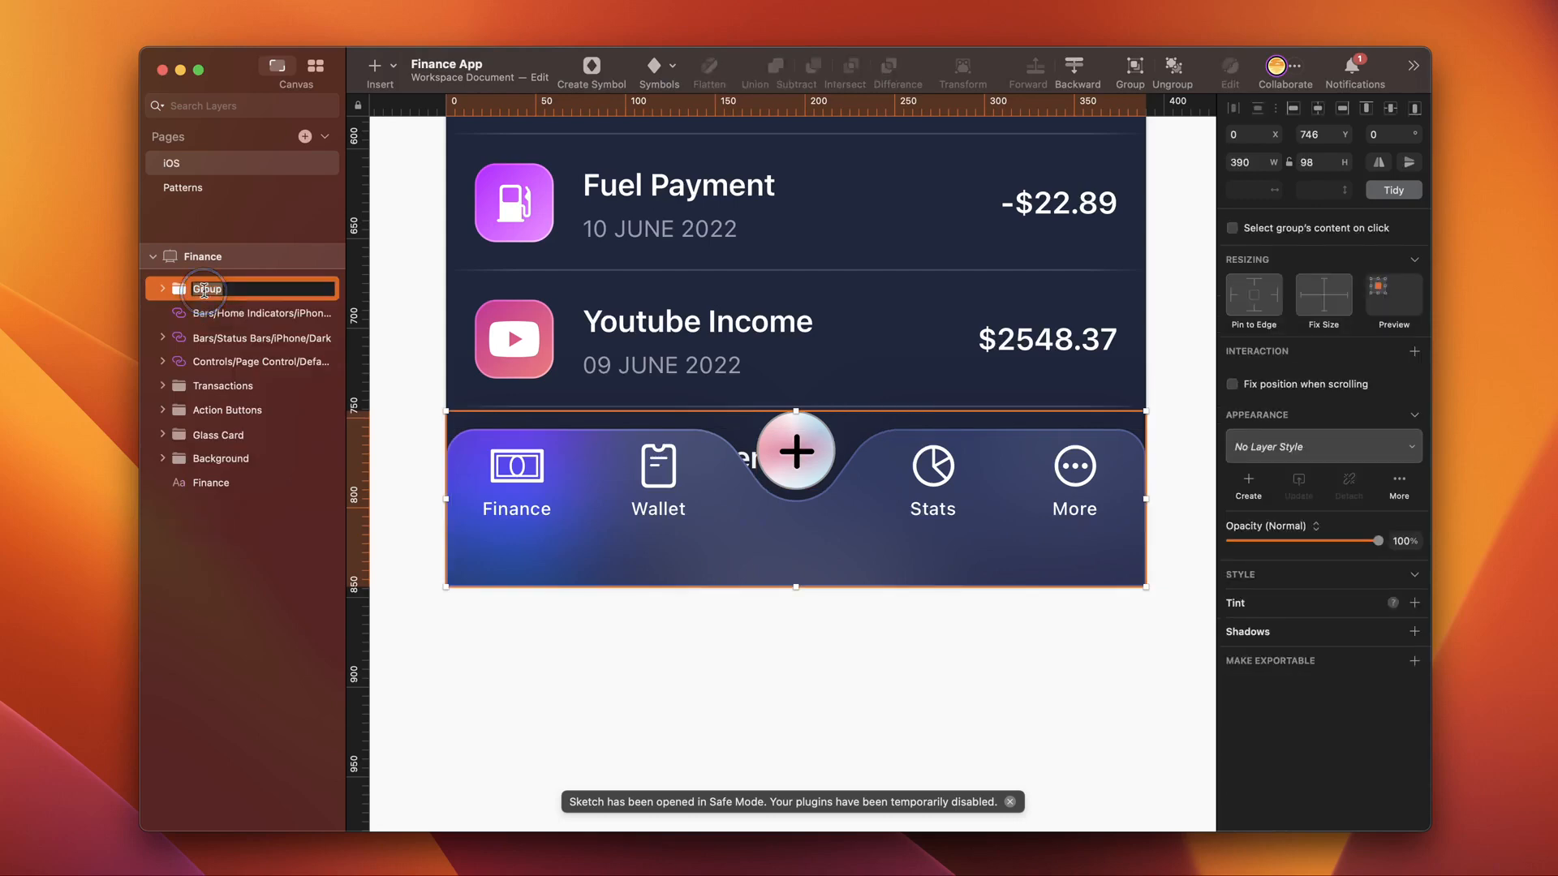
pyautogui.write('TabBar')
# Step: Set the Wallet, Stats and More tabs to Overlay blending and move the TabBar group beneath the page control layer
pyautogui.doubleClick(659, 479)
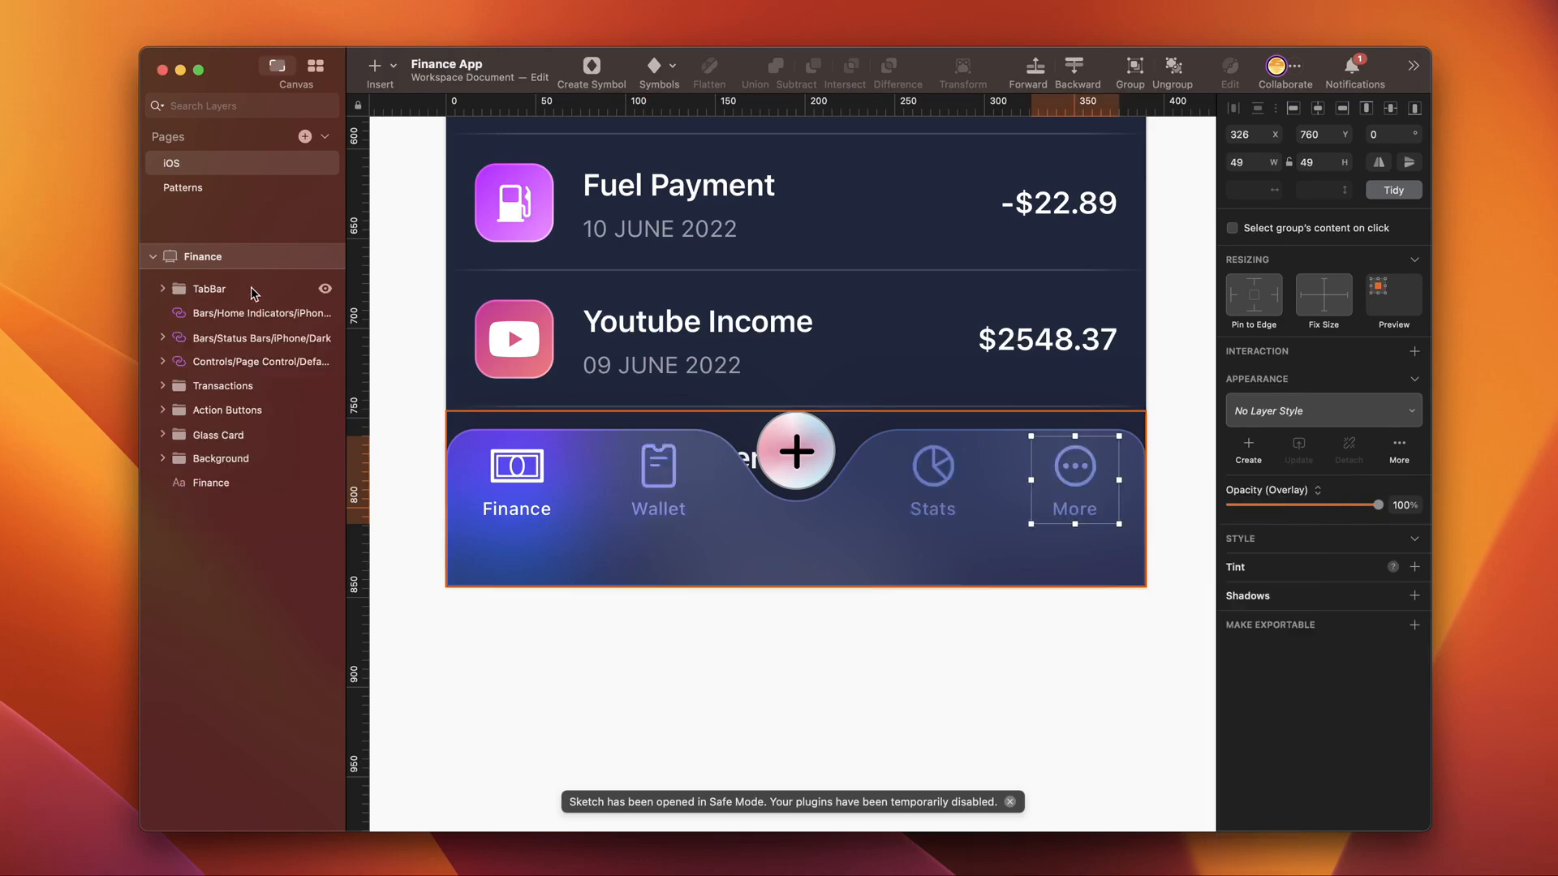
pyautogui.click(224, 289)
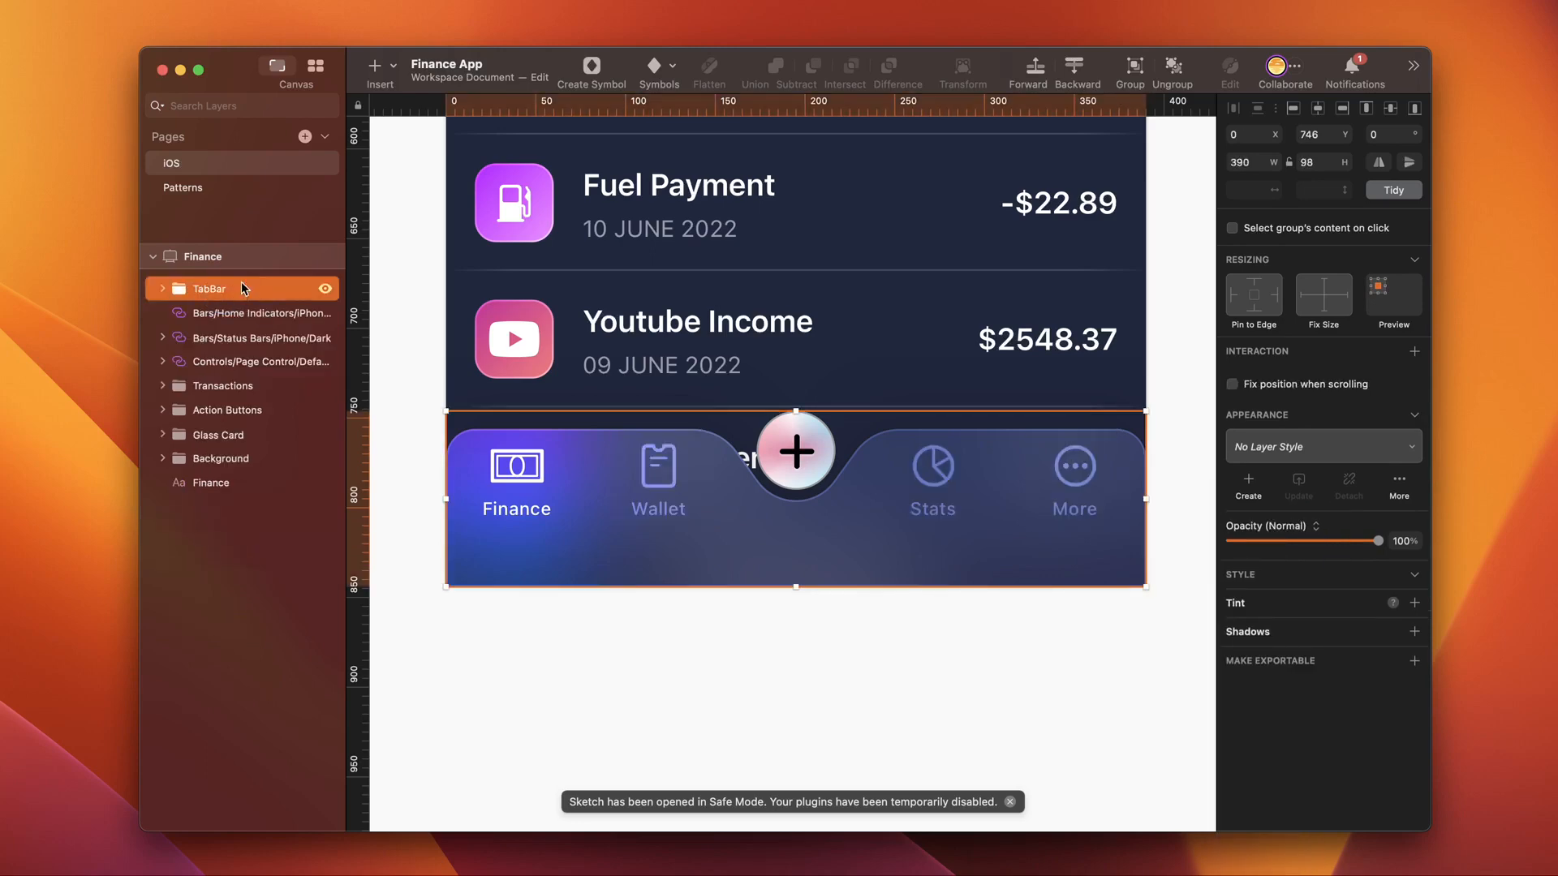
pyautogui.moveTo(224, 289); pyautogui.dragTo(219, 376)
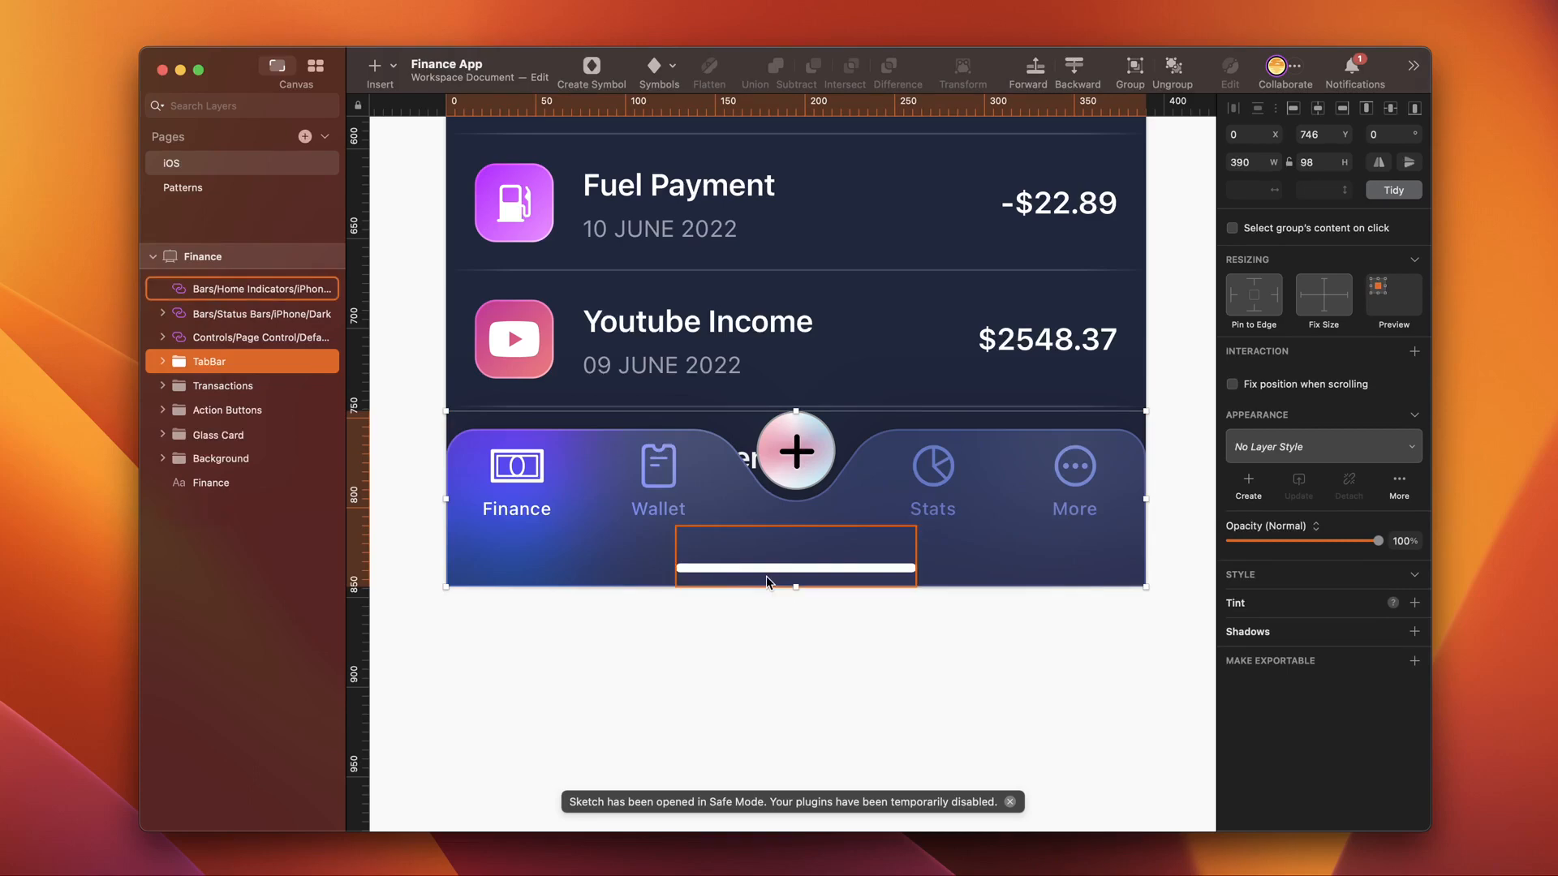
# Step: Duplicate the Finance artboard beside the original and strip the copy down to its system bars, TabBar and title
pyautogui.press('super+1')
pyautogui.click(477, 519)
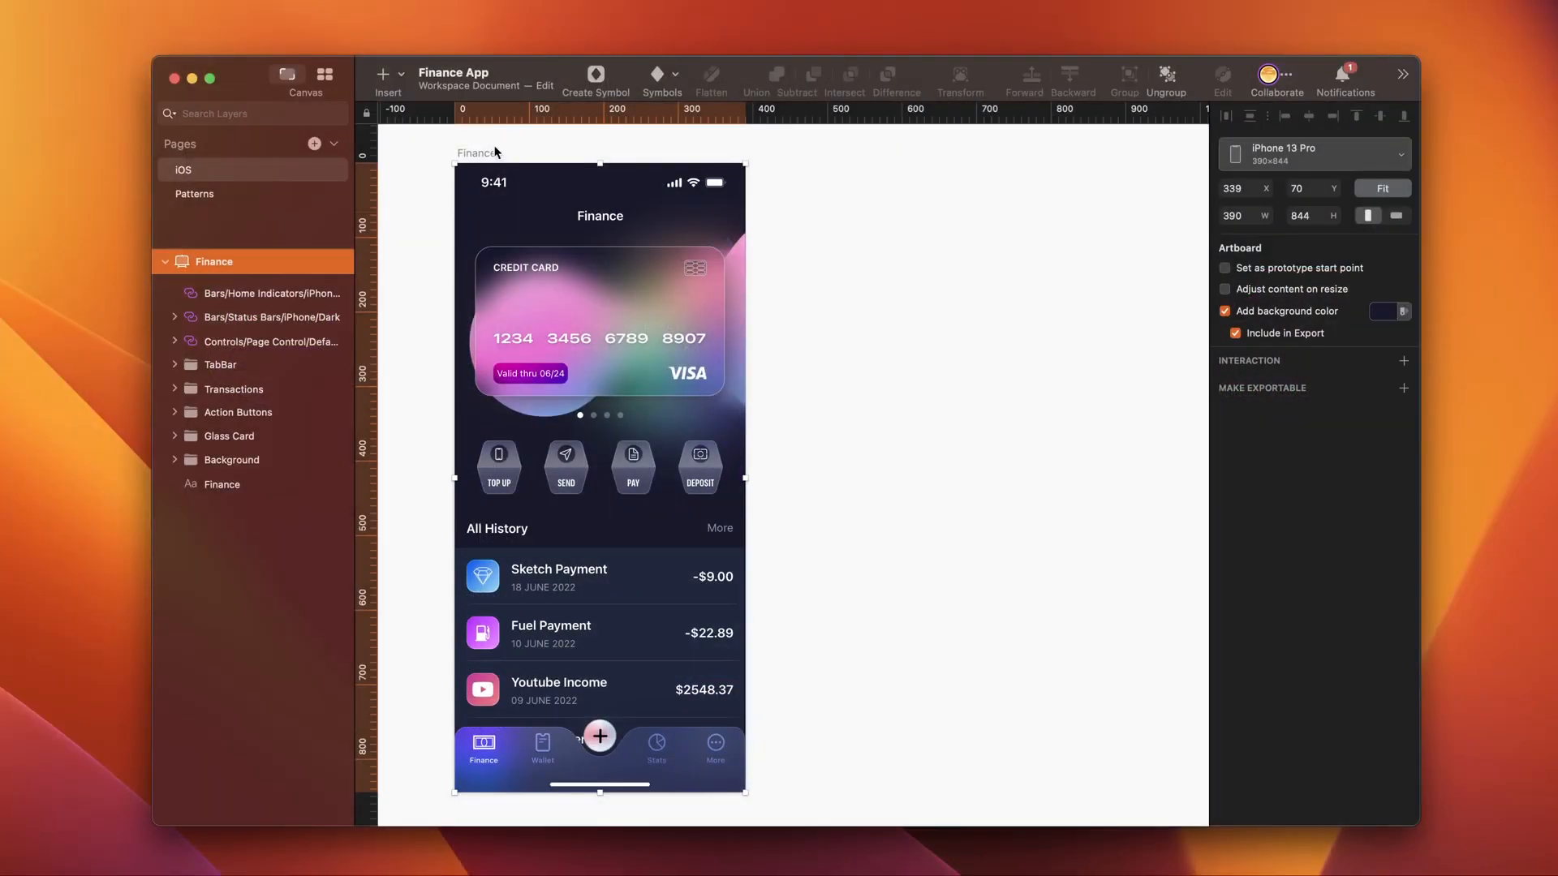
pyautogui.click(477, 156)
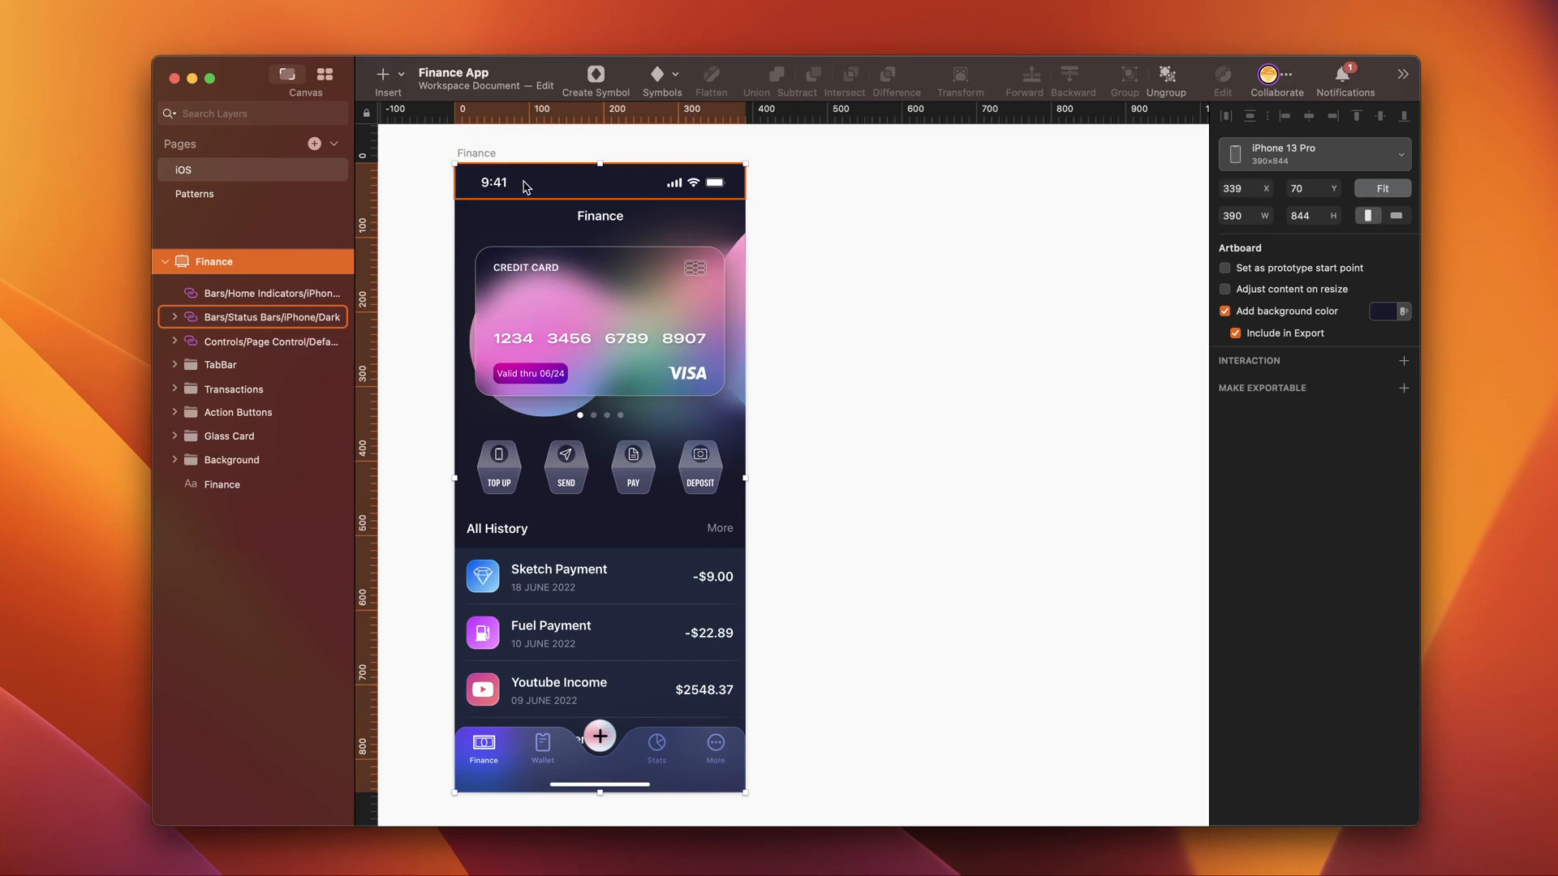
pyautogui.moveTo(529, 193); pyautogui.dragTo(893, 203)
pyautogui.hscroll(3, 879, 344)
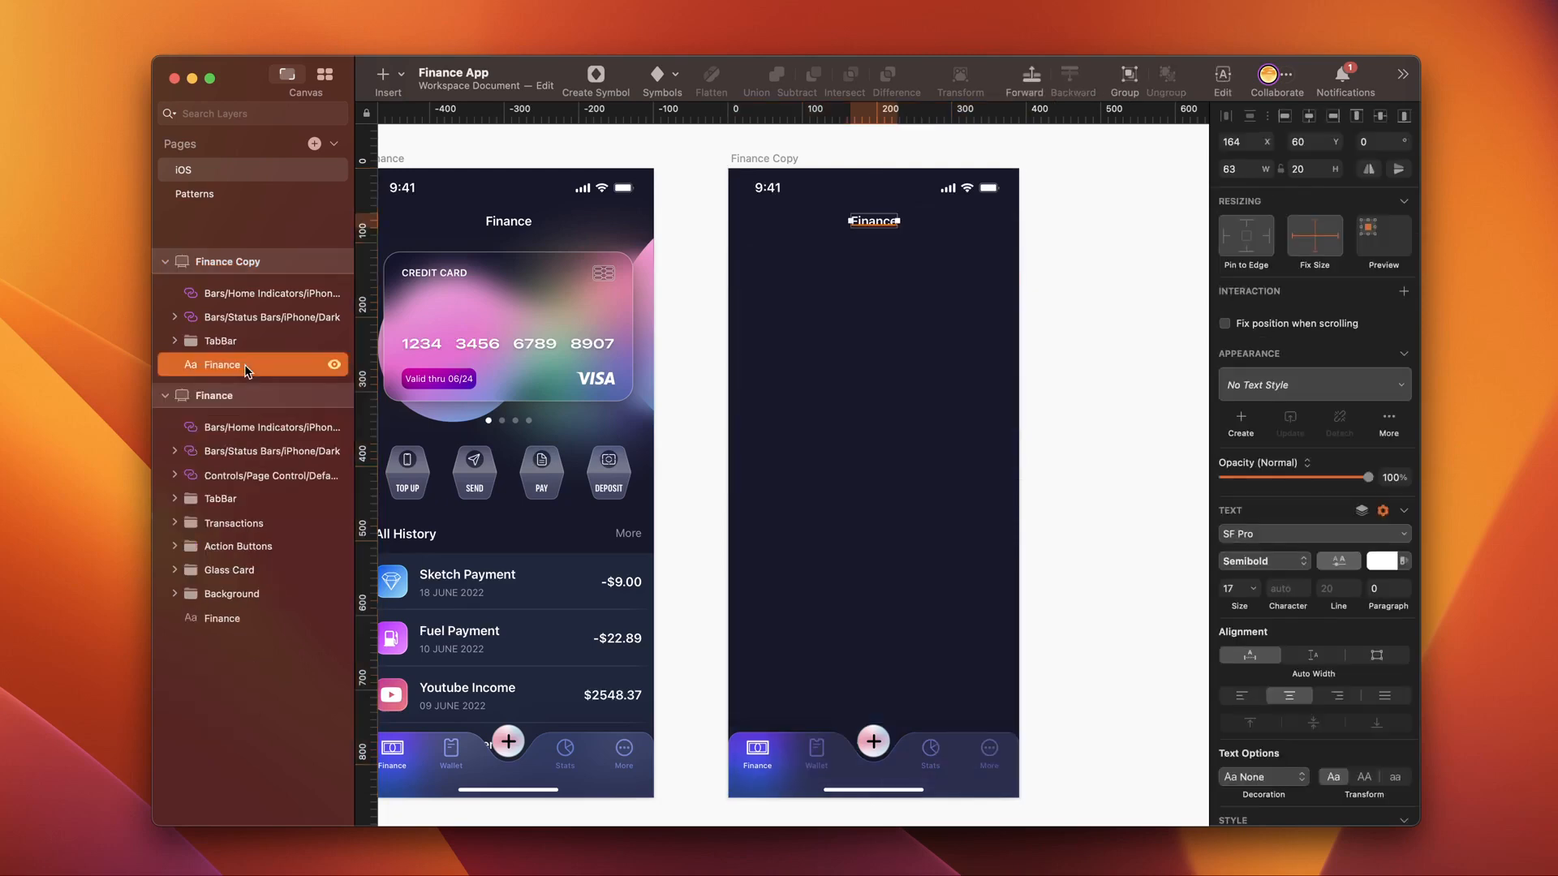
# Step: Change the copied artboard's title to "Statistics" and make it bold at size 34
pyautogui.doubleClick(873, 220)
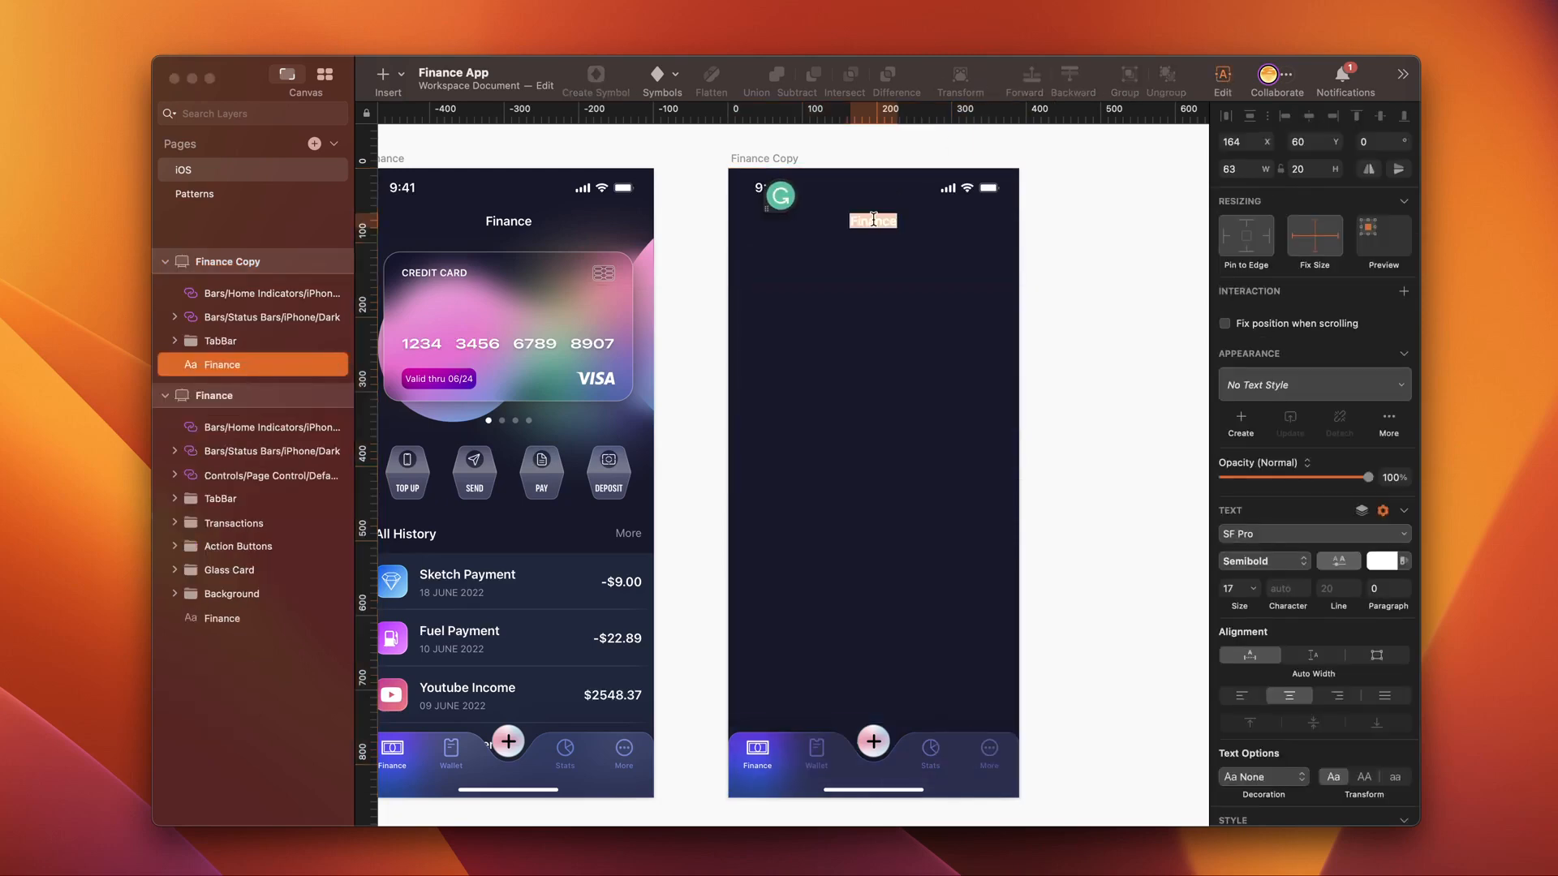
pyautogui.write('Statistics')
pyautogui.press('Escape')
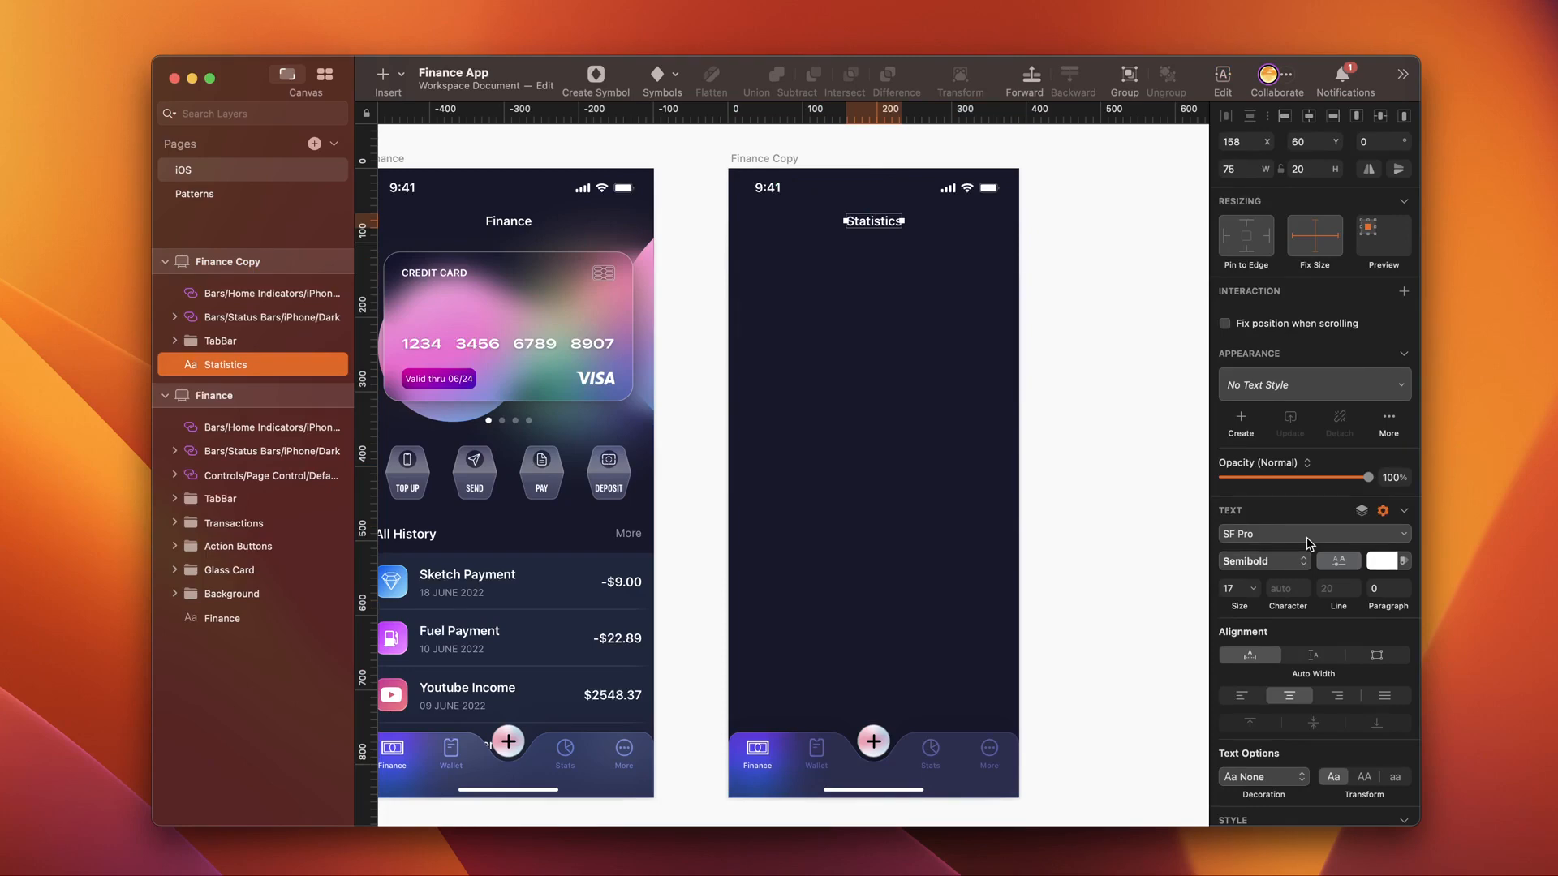
pyautogui.press('super+b')
pyautogui.click(1231, 590)
pyautogui.write('34')
pyautogui.press('Return')
# Step: Left-align the Statistics title and move it to X 24 and about Y 95
pyautogui.moveTo(812, 229); pyautogui.dragTo(734, 233)
pyautogui.press('Left')
pyautogui.press('Left')
pyautogui.press('Left')
pyautogui.hotkey('shift', 'Down')
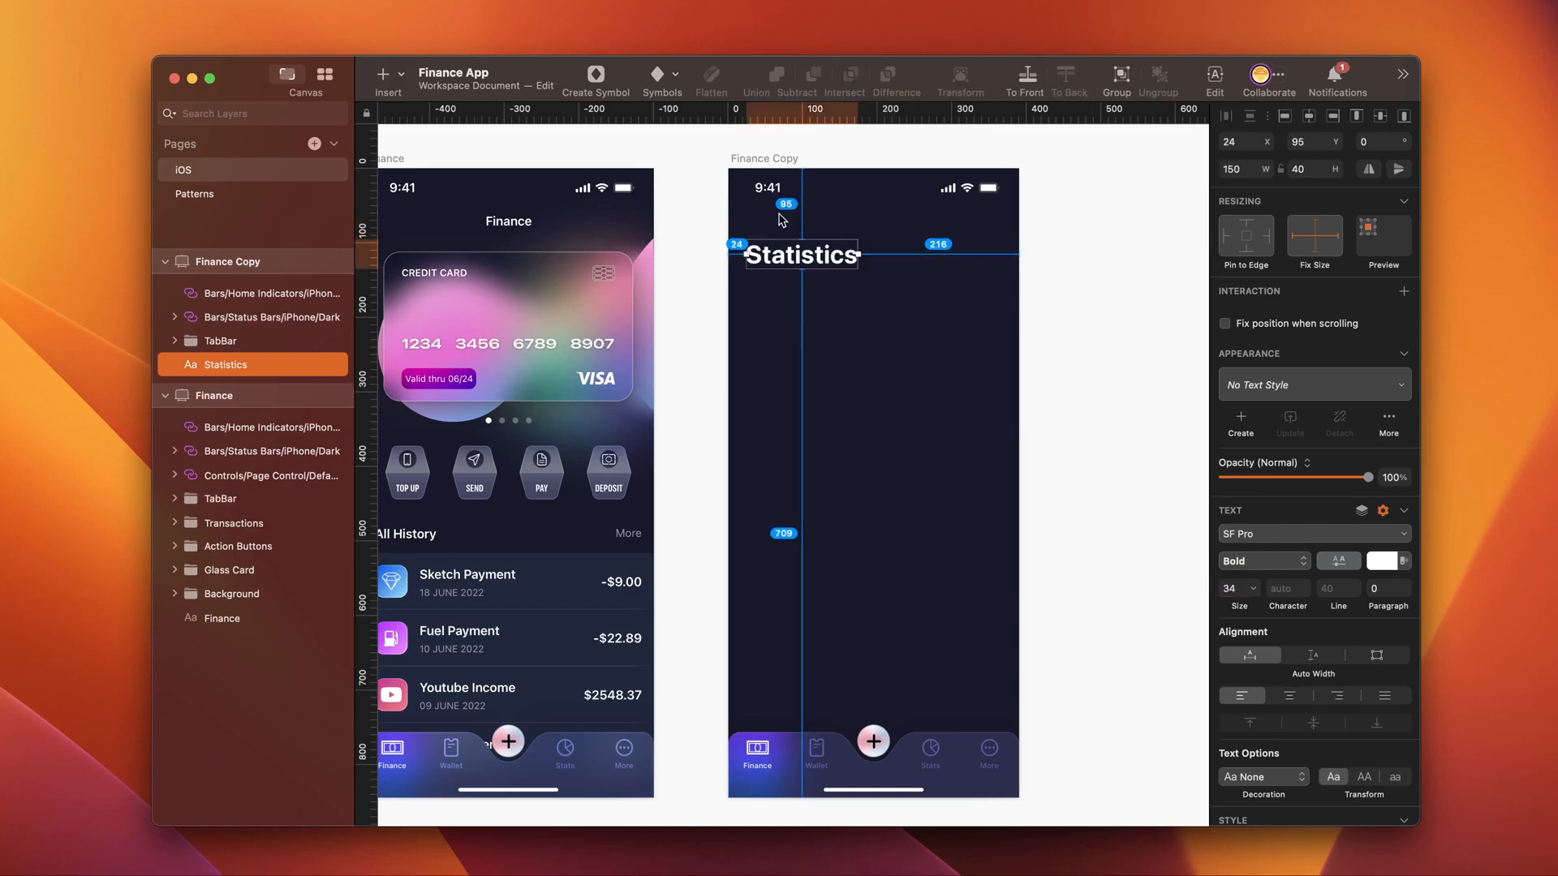
pyautogui.press('Down')
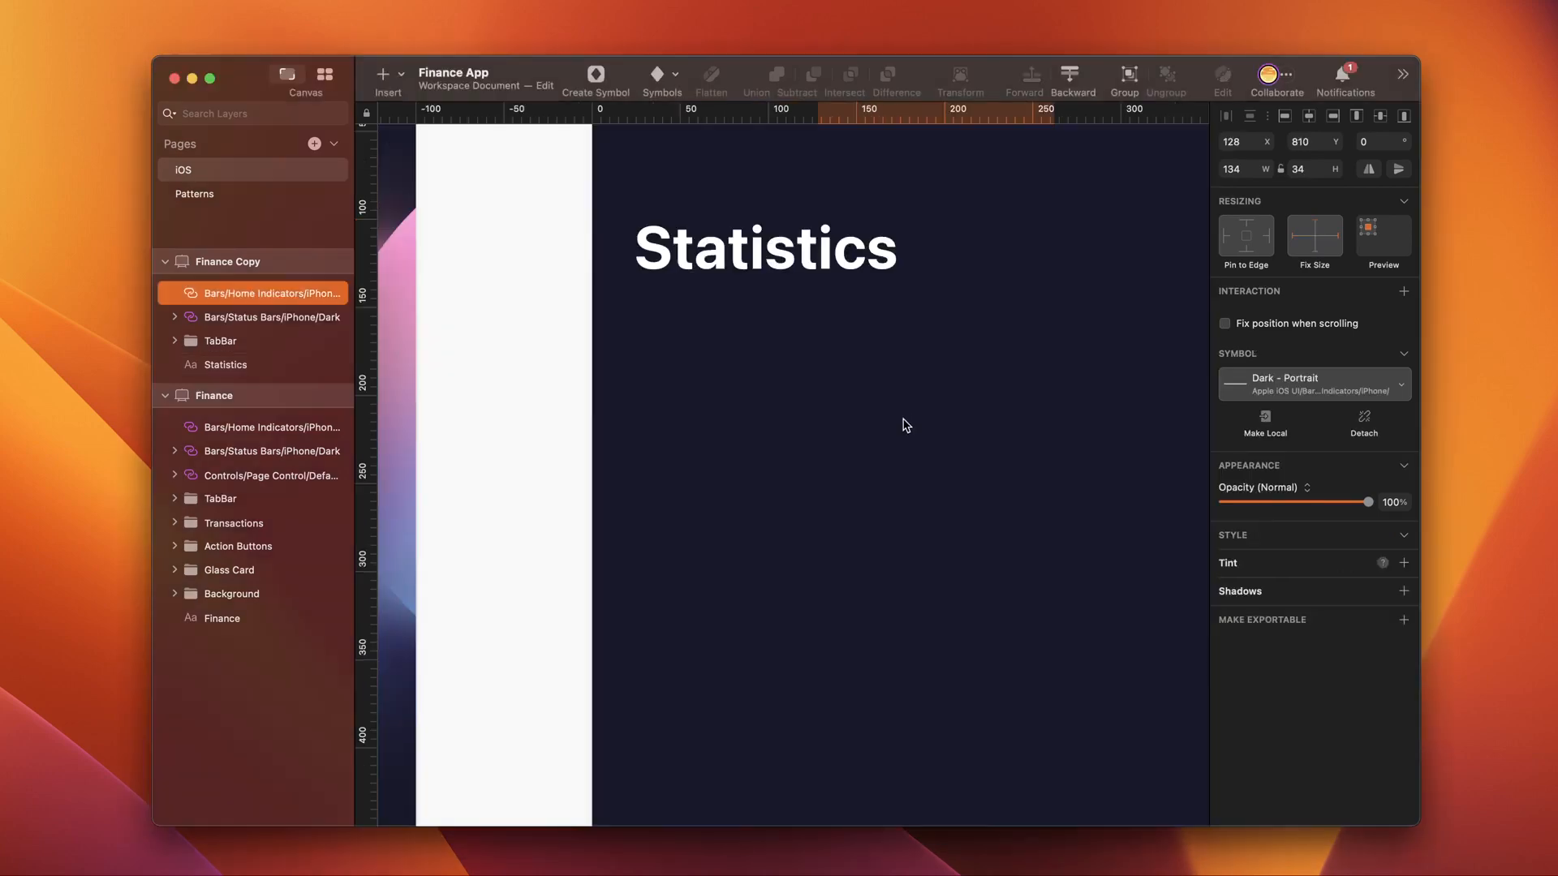
# Step: Start a rectangle below the Statistics title
pyautogui.press('r')
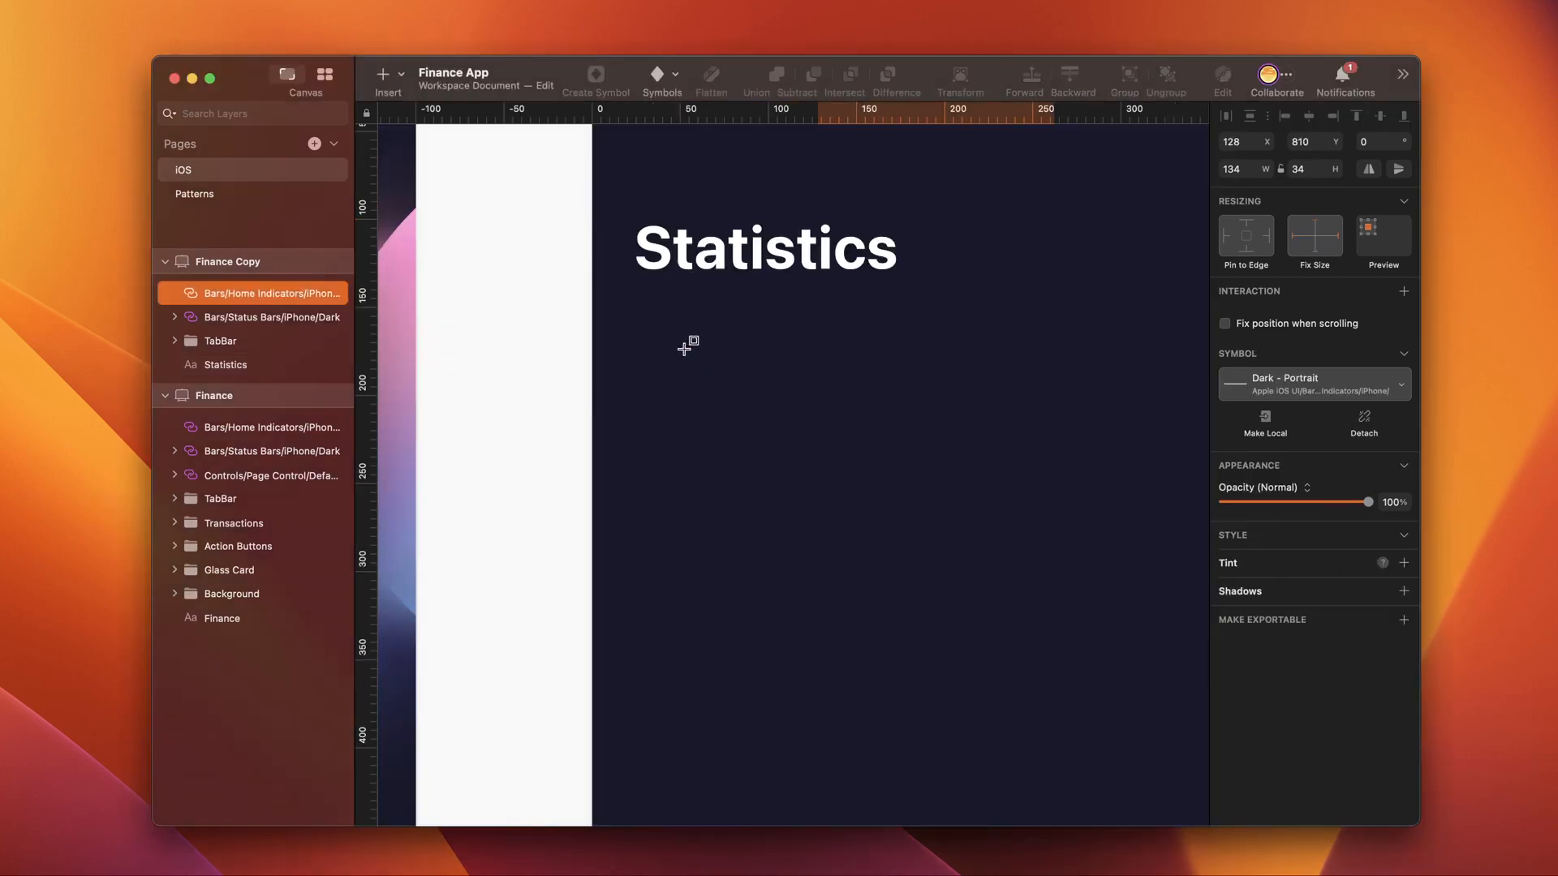
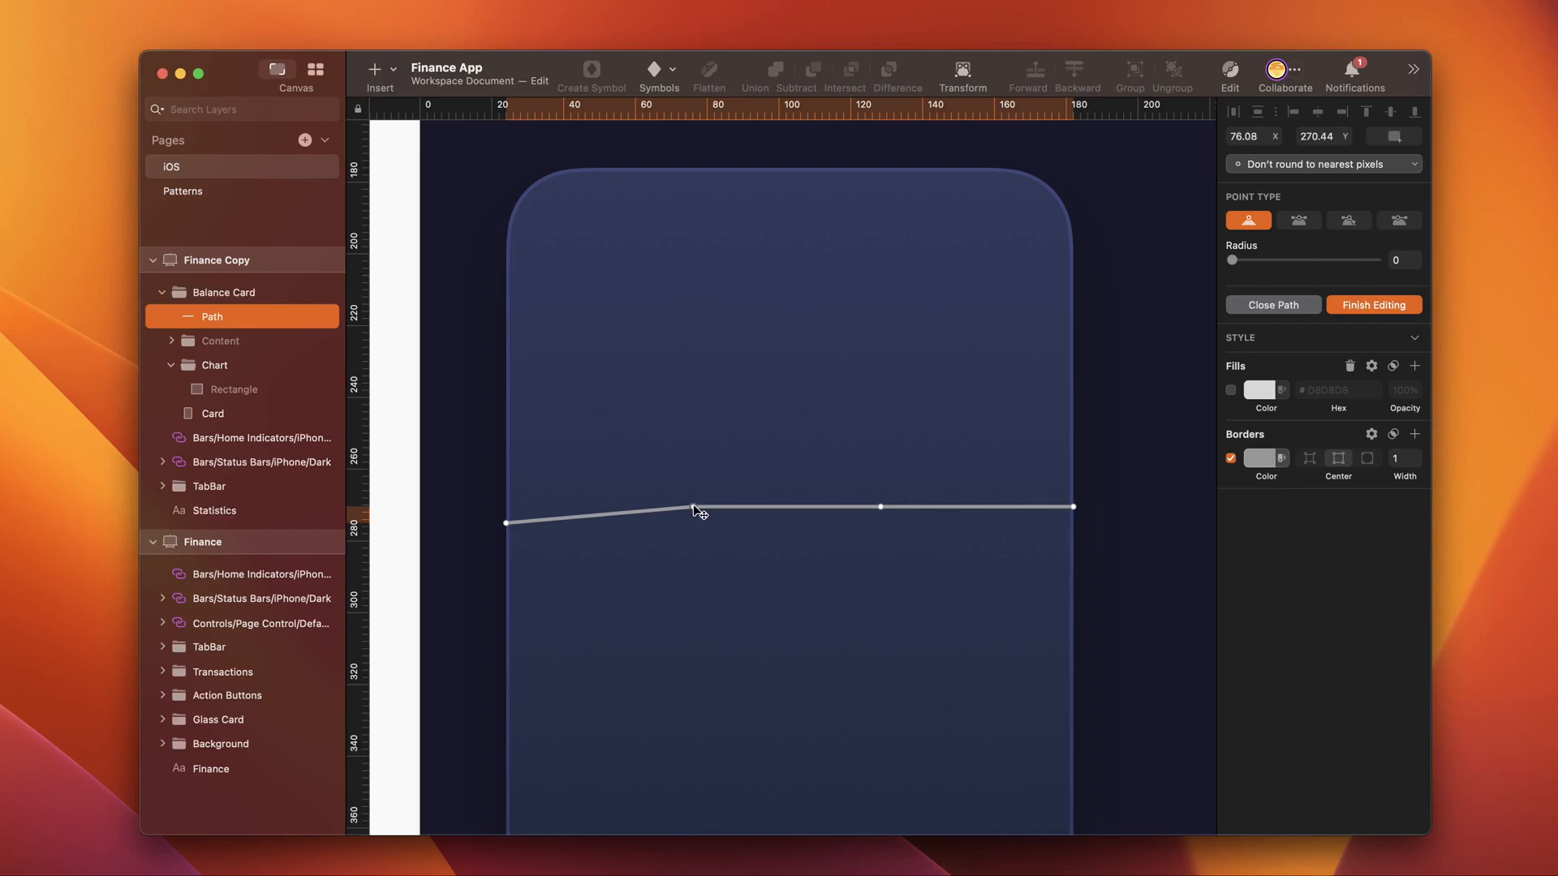
# Step: Set the chart path's second point to X 64, Y 264
pyautogui.click(1250, 136)
pyautogui.write('64')
pyautogui.press('Tab')
pyautogui.write('2')
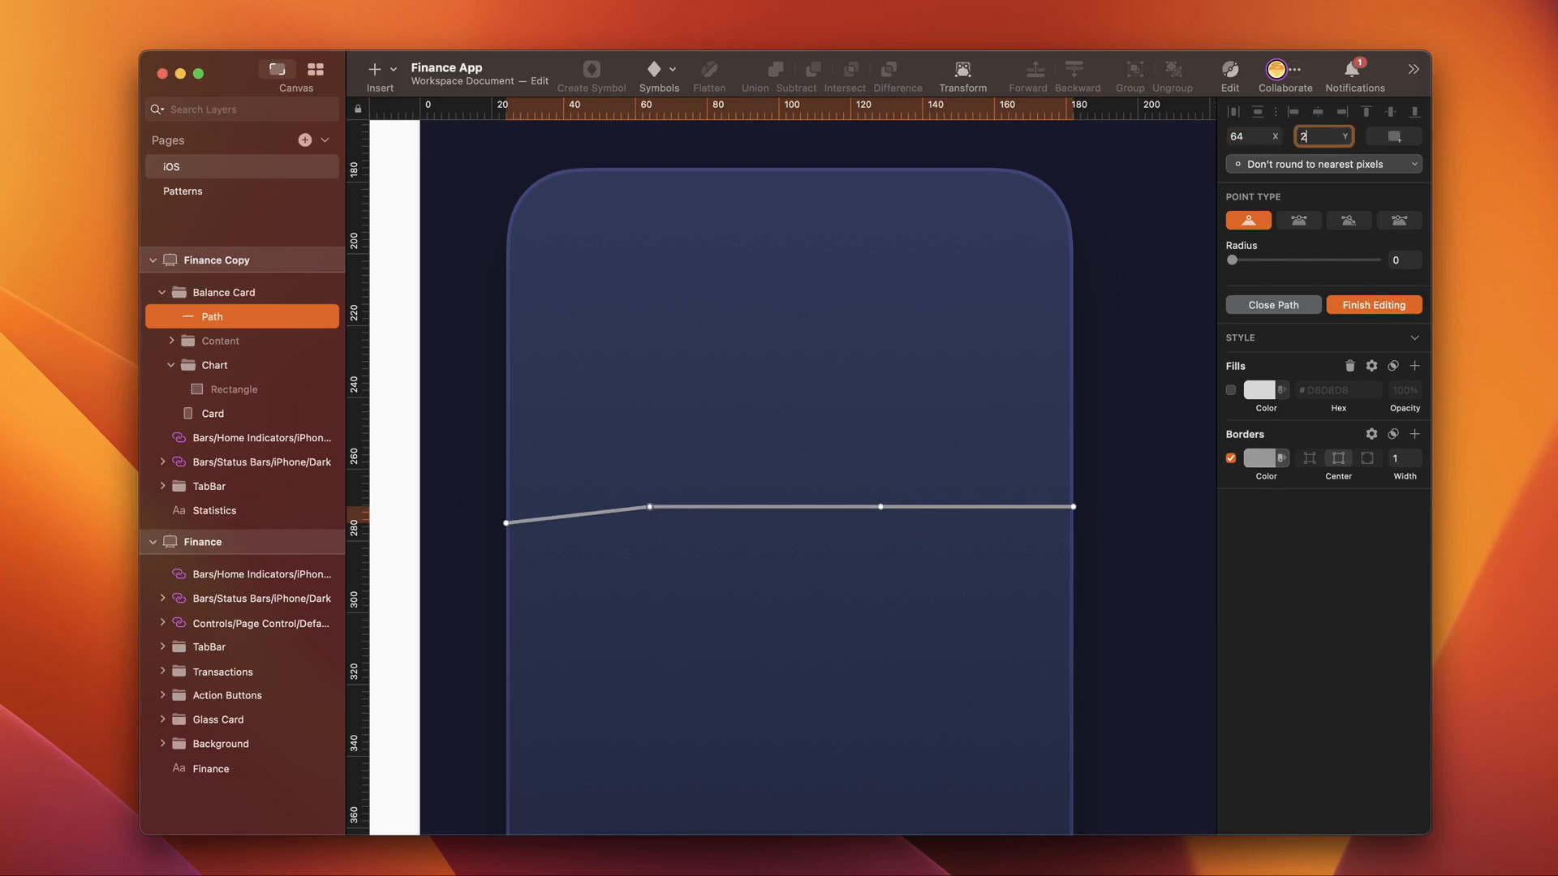
# Step: Set the chart path's third point to X 124, Y 236
pyautogui.click(882, 508)
pyautogui.click(1253, 136)
pyautogui.write('124')
pyautogui.press('Tab')
pyautogui.write('23')
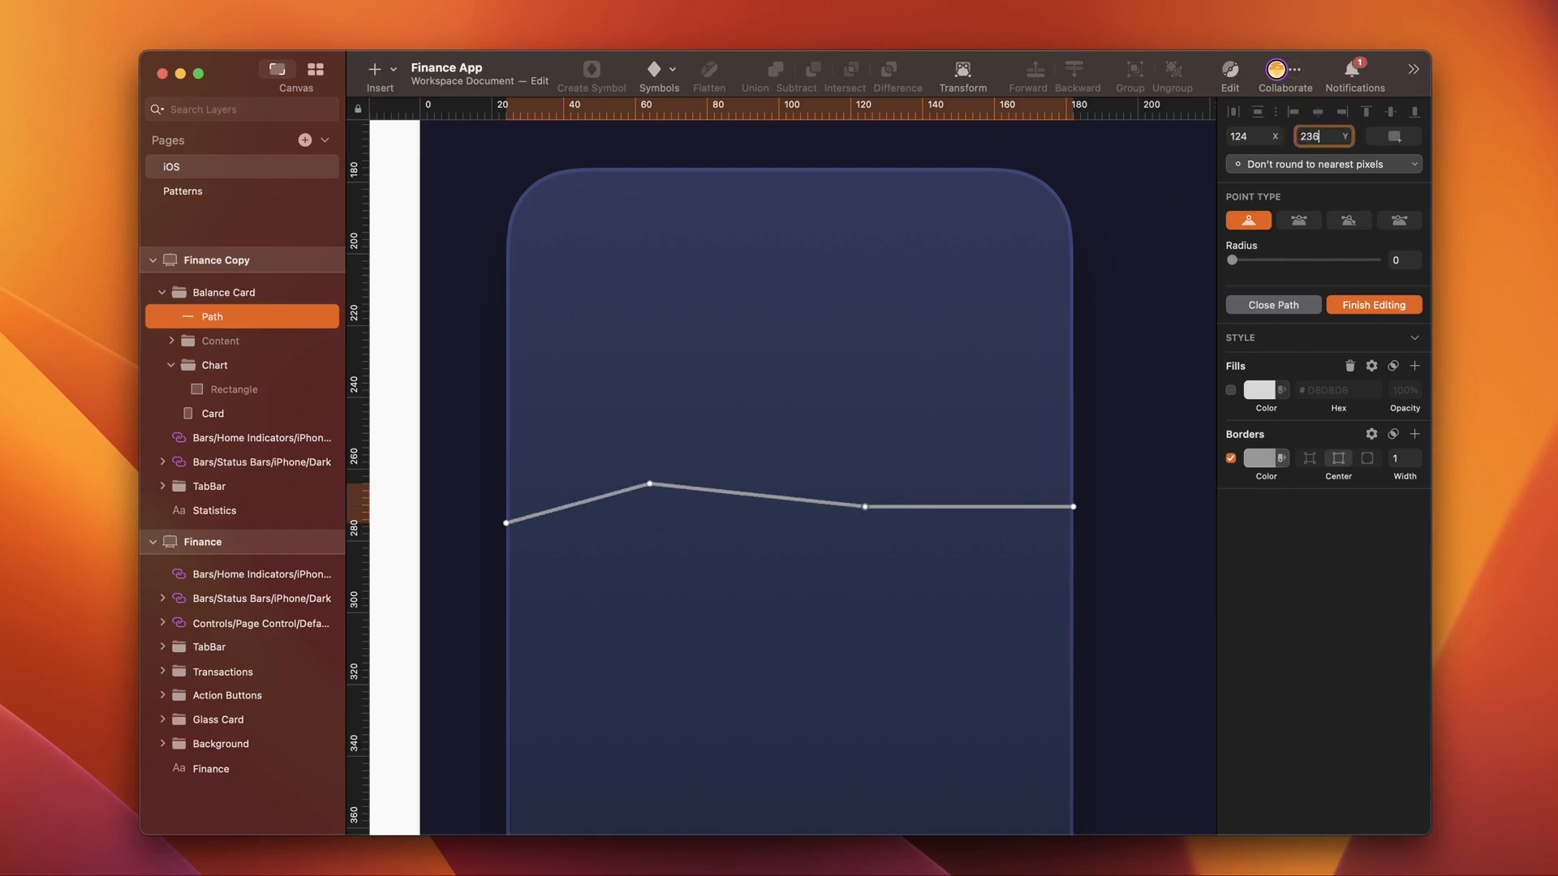
pyautogui.write('6')
# Step: Set the chart path's end point on the card's far edge to X 182, Y 266
pyautogui.click(1073, 507)
pyautogui.click(1255, 132)
pyautogui.press('Tab')
pyautogui.write('2')
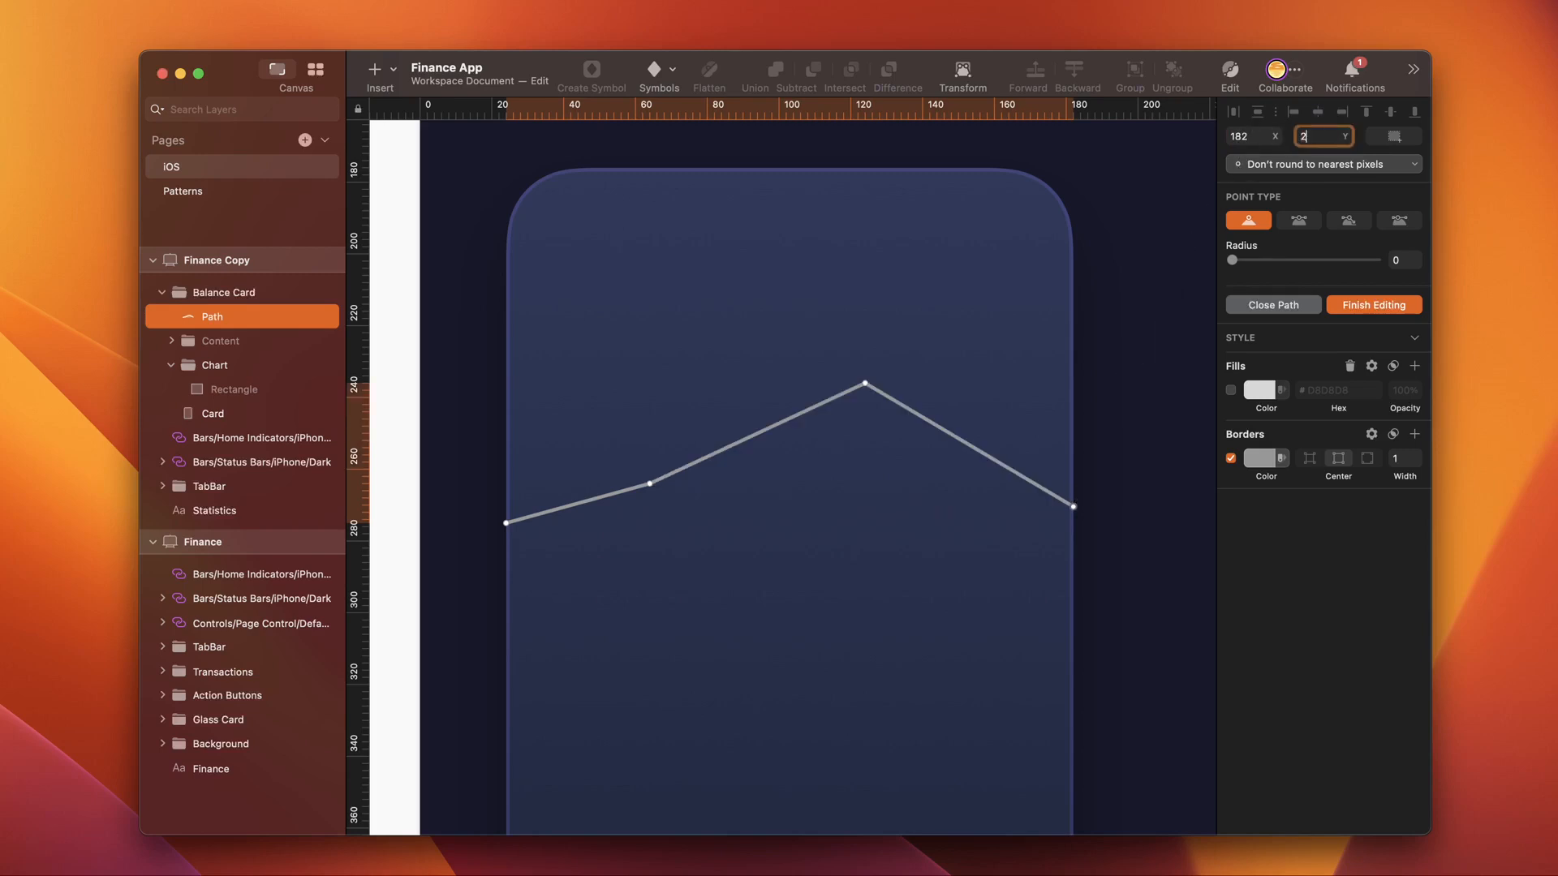
pyautogui.press('Return')
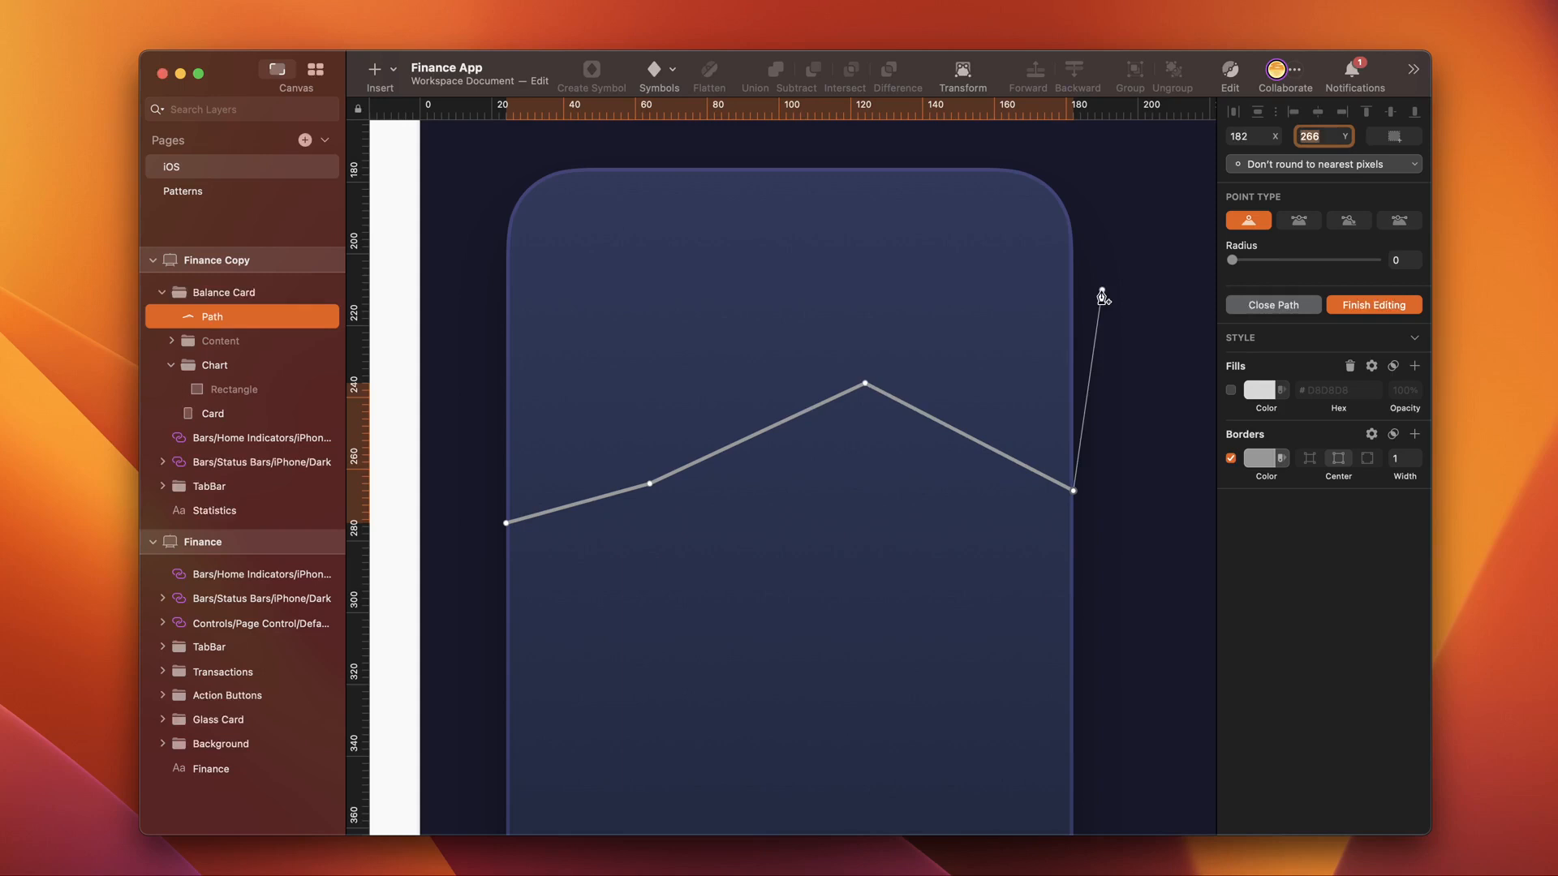
# Step: Add two lower corner points at the card's side edges, at about Y 297, and close the chart path
pyautogui.click(1073, 601)
pyautogui.click(506, 602)
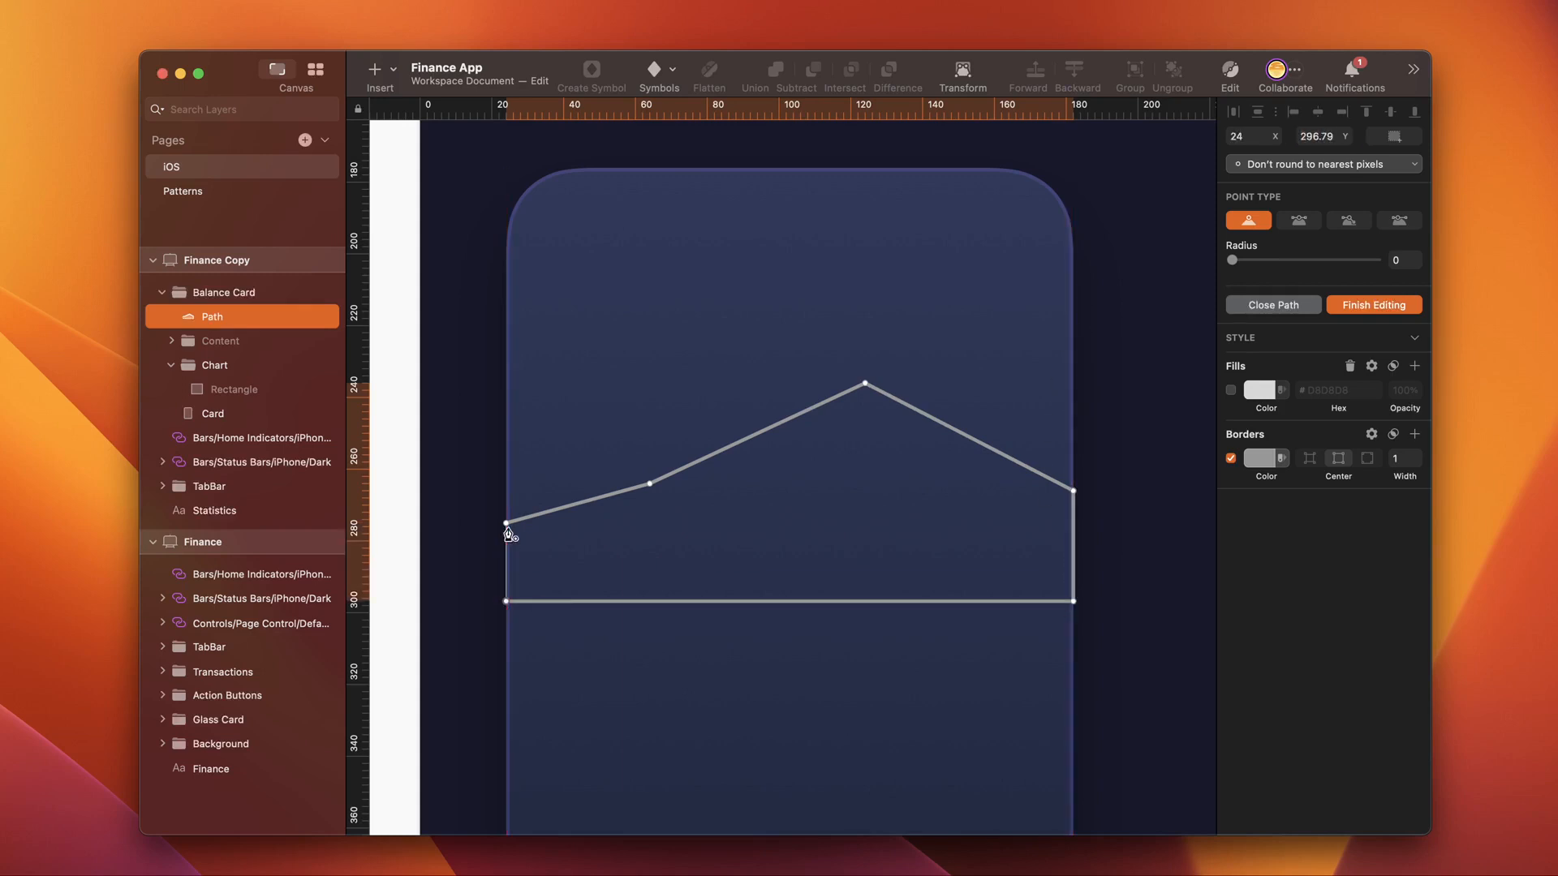
pyautogui.click(507, 523)
# Step: Set both lower corner points of the chart path to Y 298
pyautogui.click(1074, 601)
pyautogui.doubleClick(1314, 136)
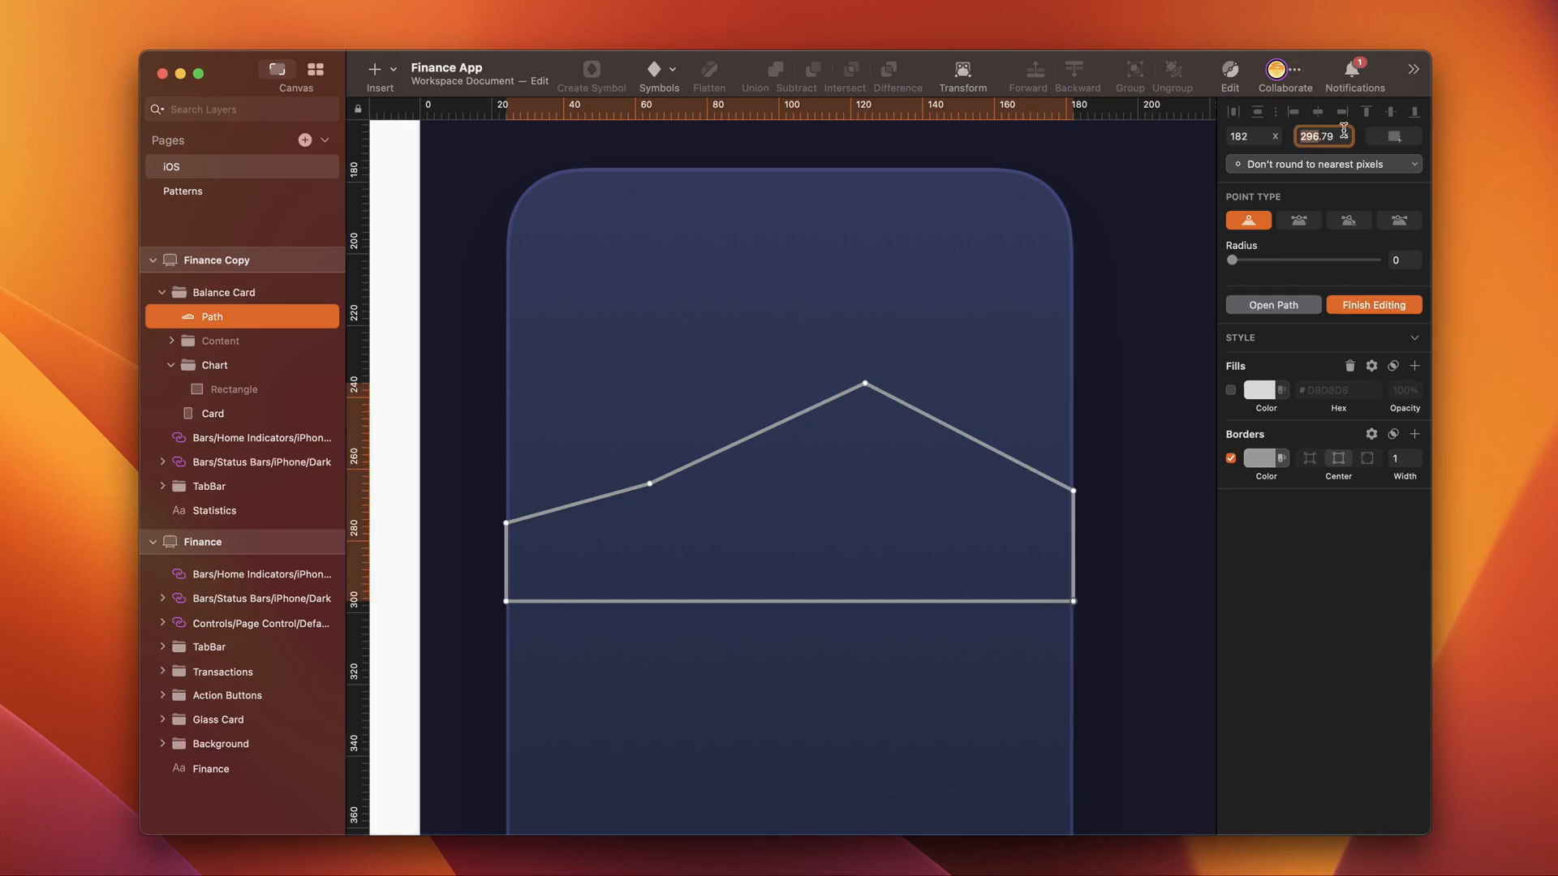
pyautogui.write('298')
pyautogui.press('Return')
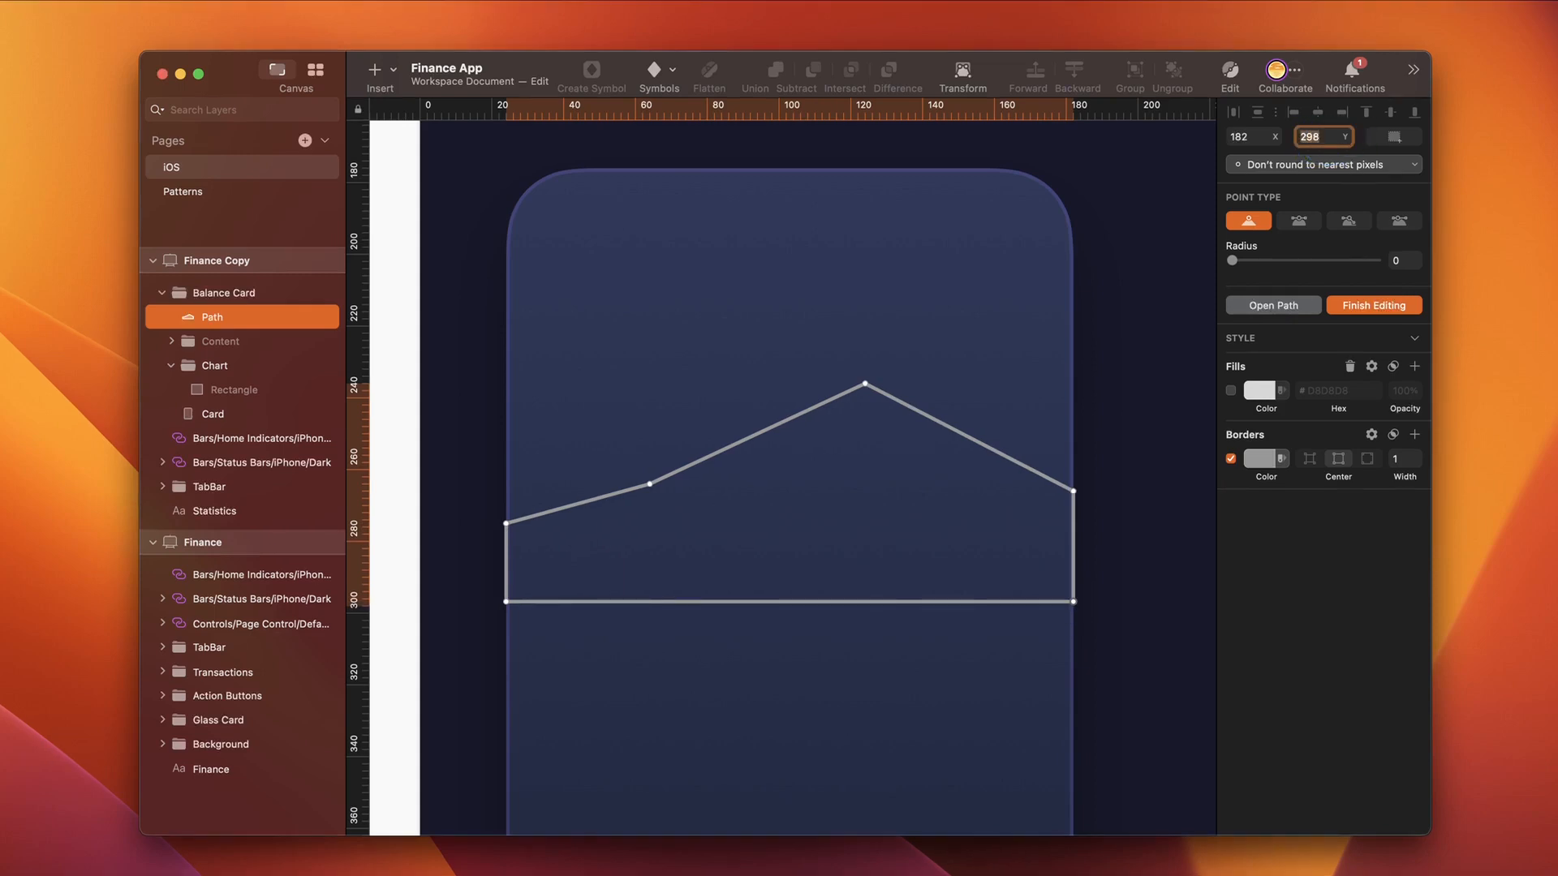
pyautogui.click(506, 601)
pyautogui.doubleClick(1317, 137)
pyautogui.write('29688')
pyautogui.press('Return')
# Step: Convert the chart path's second and third points to mirrored curves and tilt their handles to form a wave
pyautogui.click(652, 486)
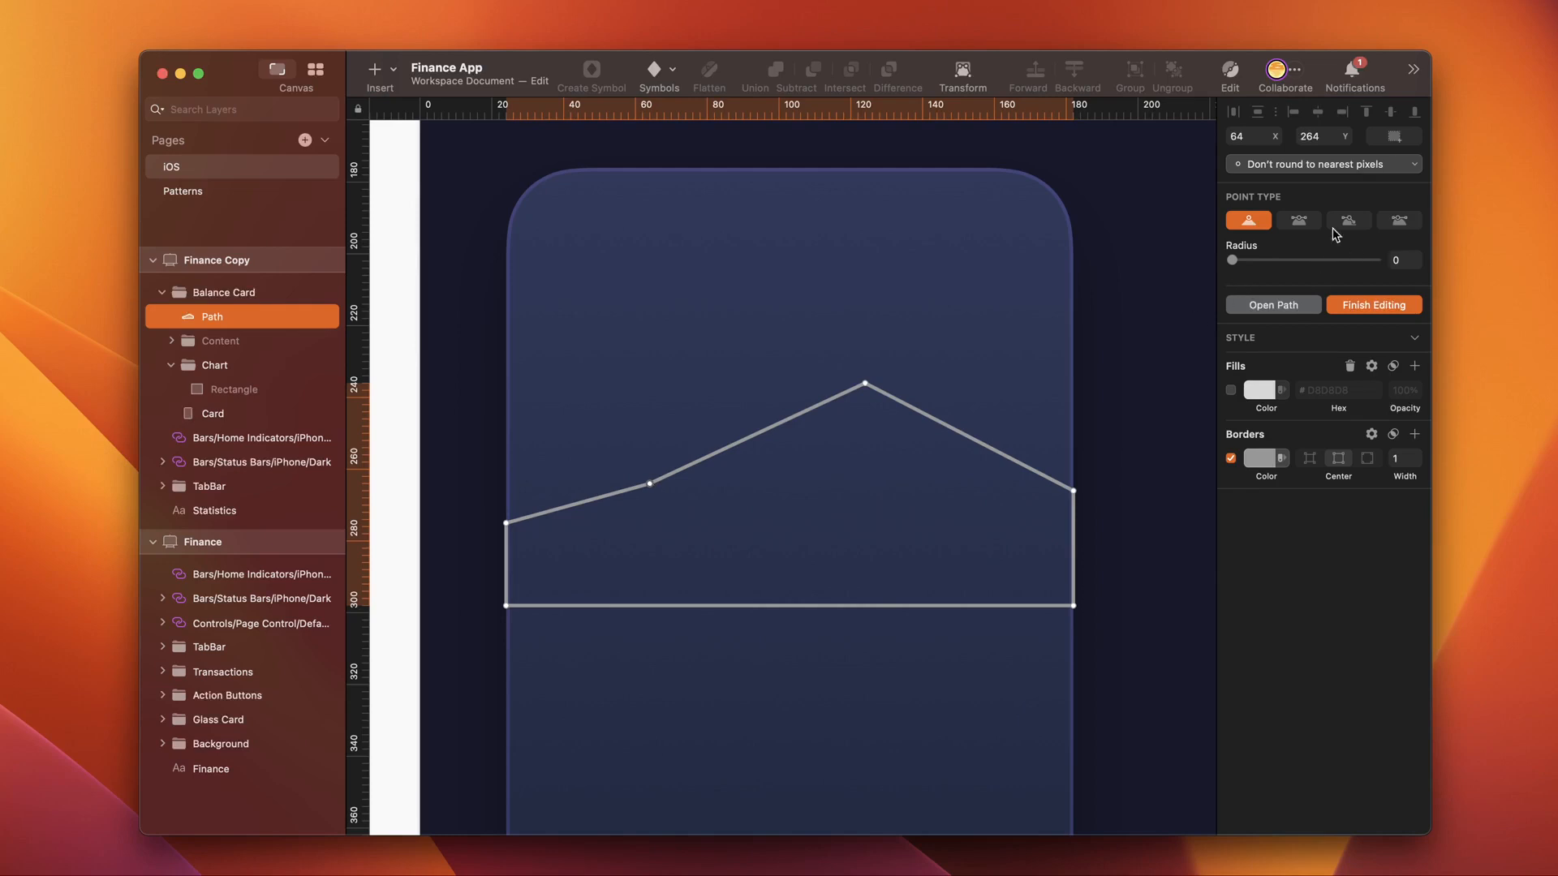
pyautogui.click(1298, 220)
pyautogui.moveTo(768, 439); pyautogui.dragTo(764, 504)
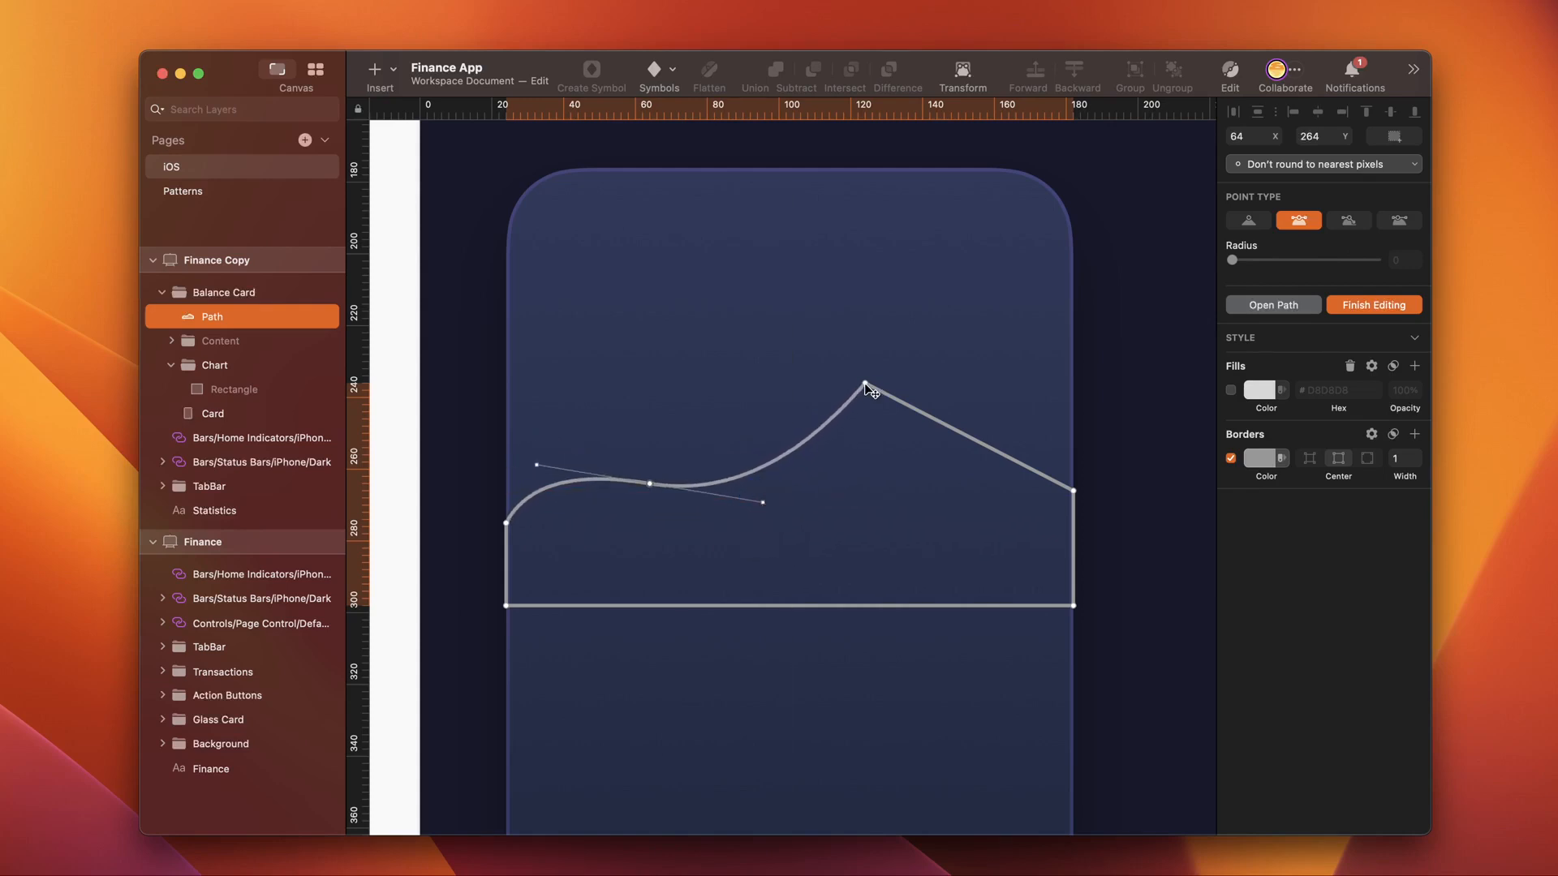
pyautogui.click(865, 383)
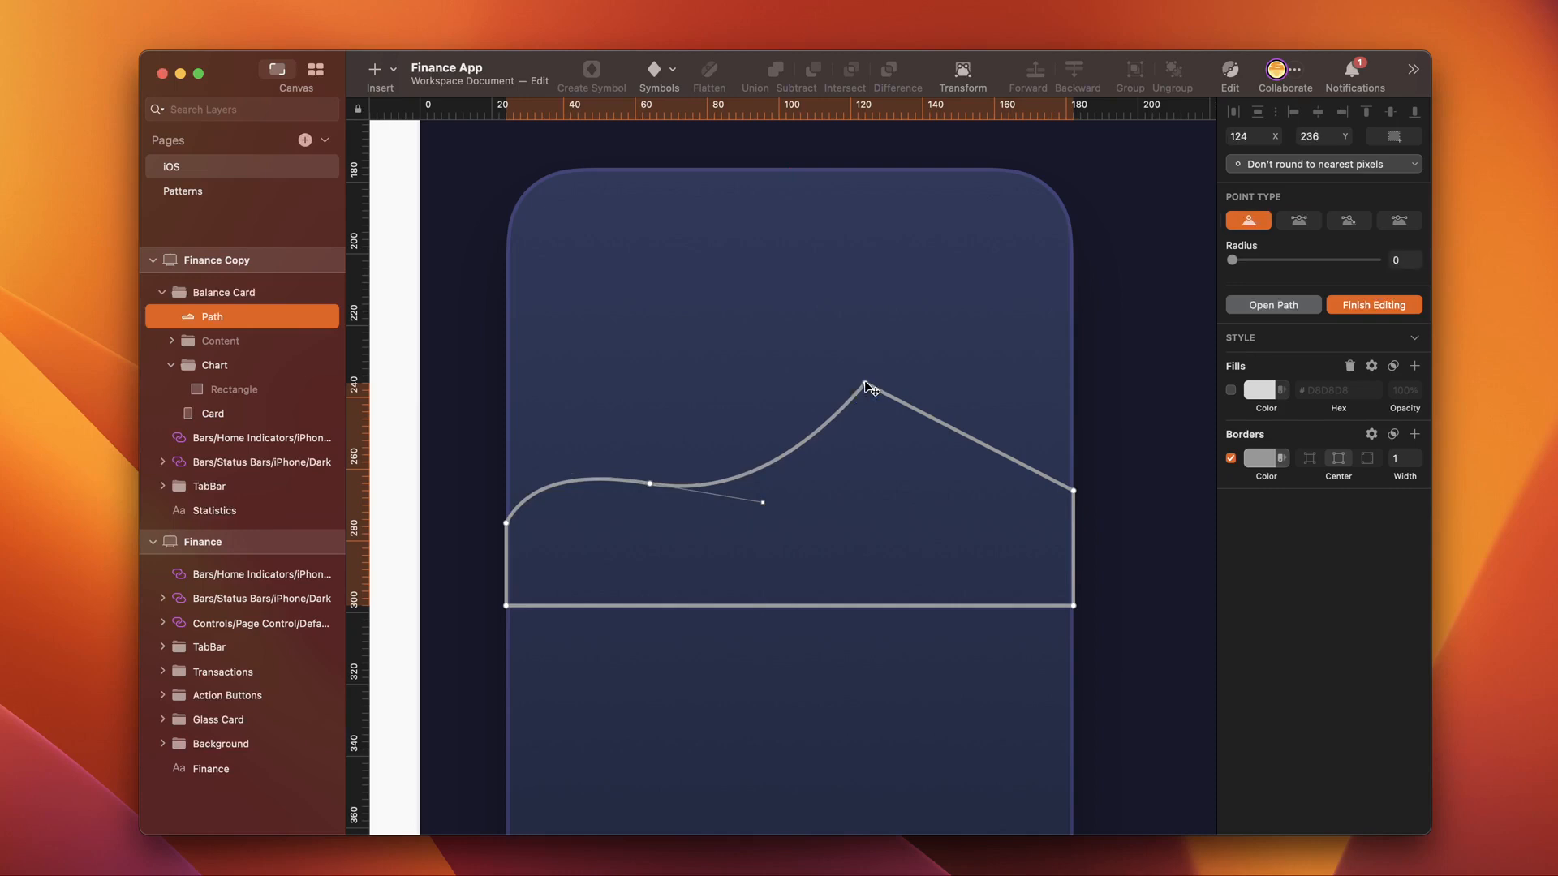
pyautogui.click(1300, 220)
pyautogui.moveTo(979, 392); pyautogui.dragTo(973, 412)
# Step: Give the point at X 182, Y 266 disconnected handles, keeping the side edge straight and curving a dip after the peak
pyautogui.click(1074, 491)
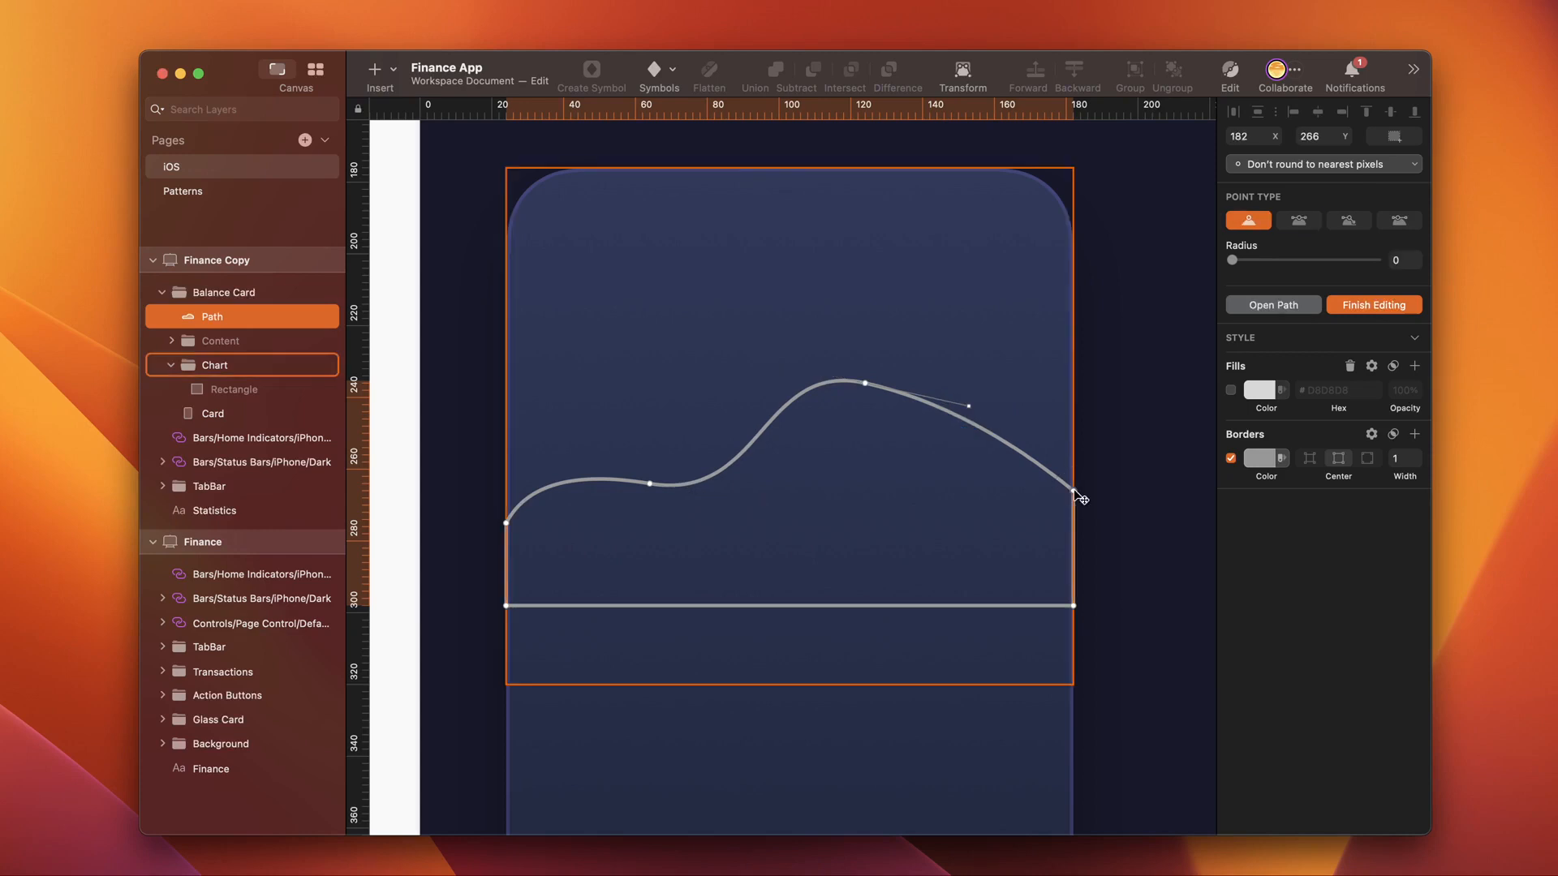
pyautogui.click(1349, 220)
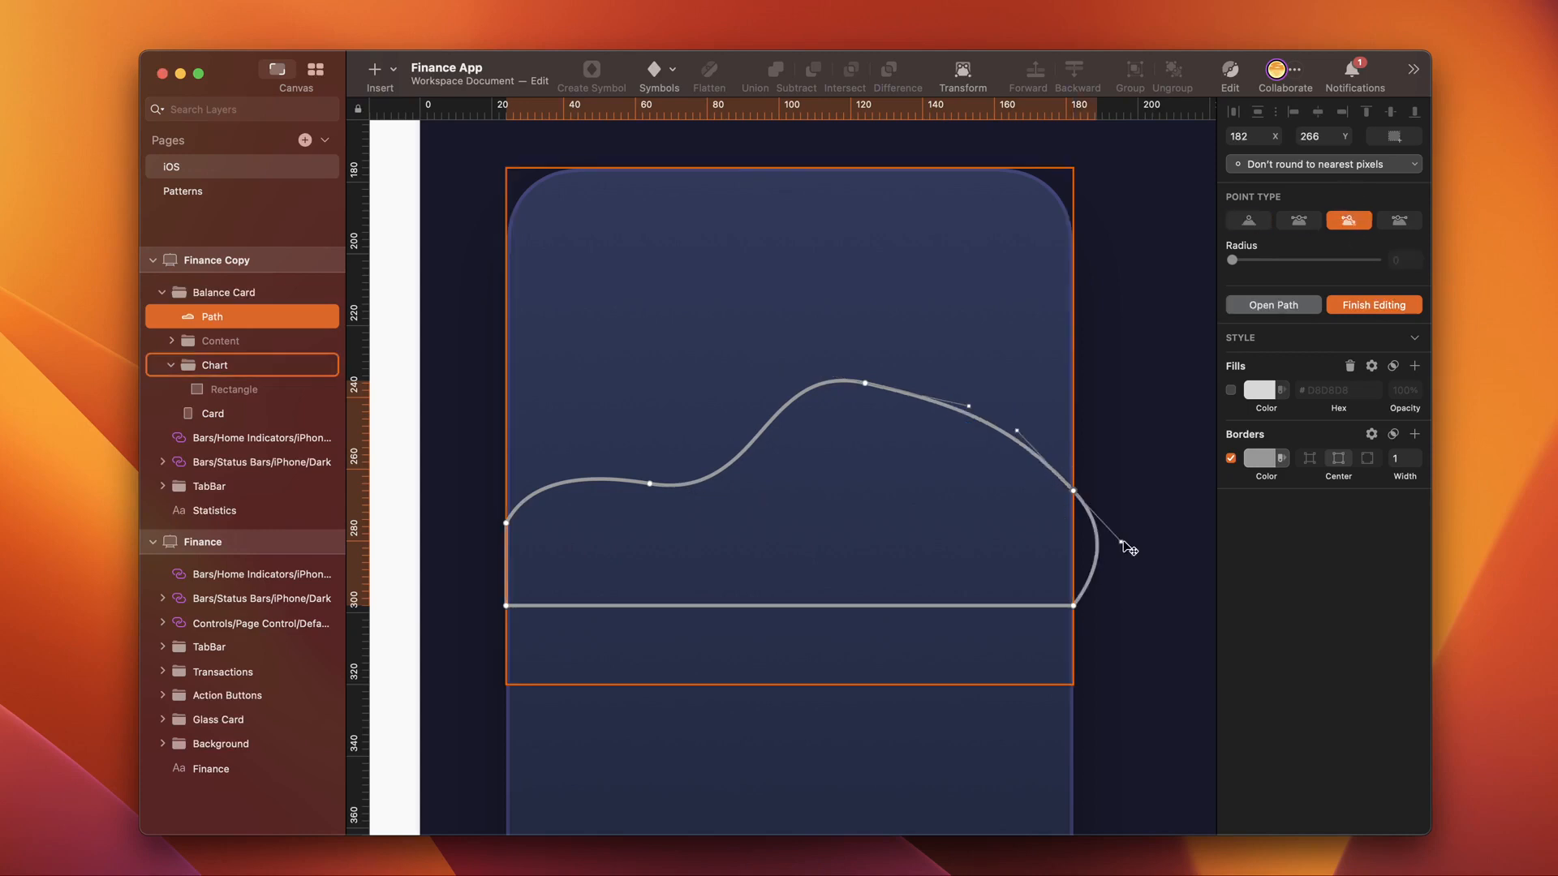
pyautogui.moveTo(1123, 544); pyautogui.dragTo(1073, 553)
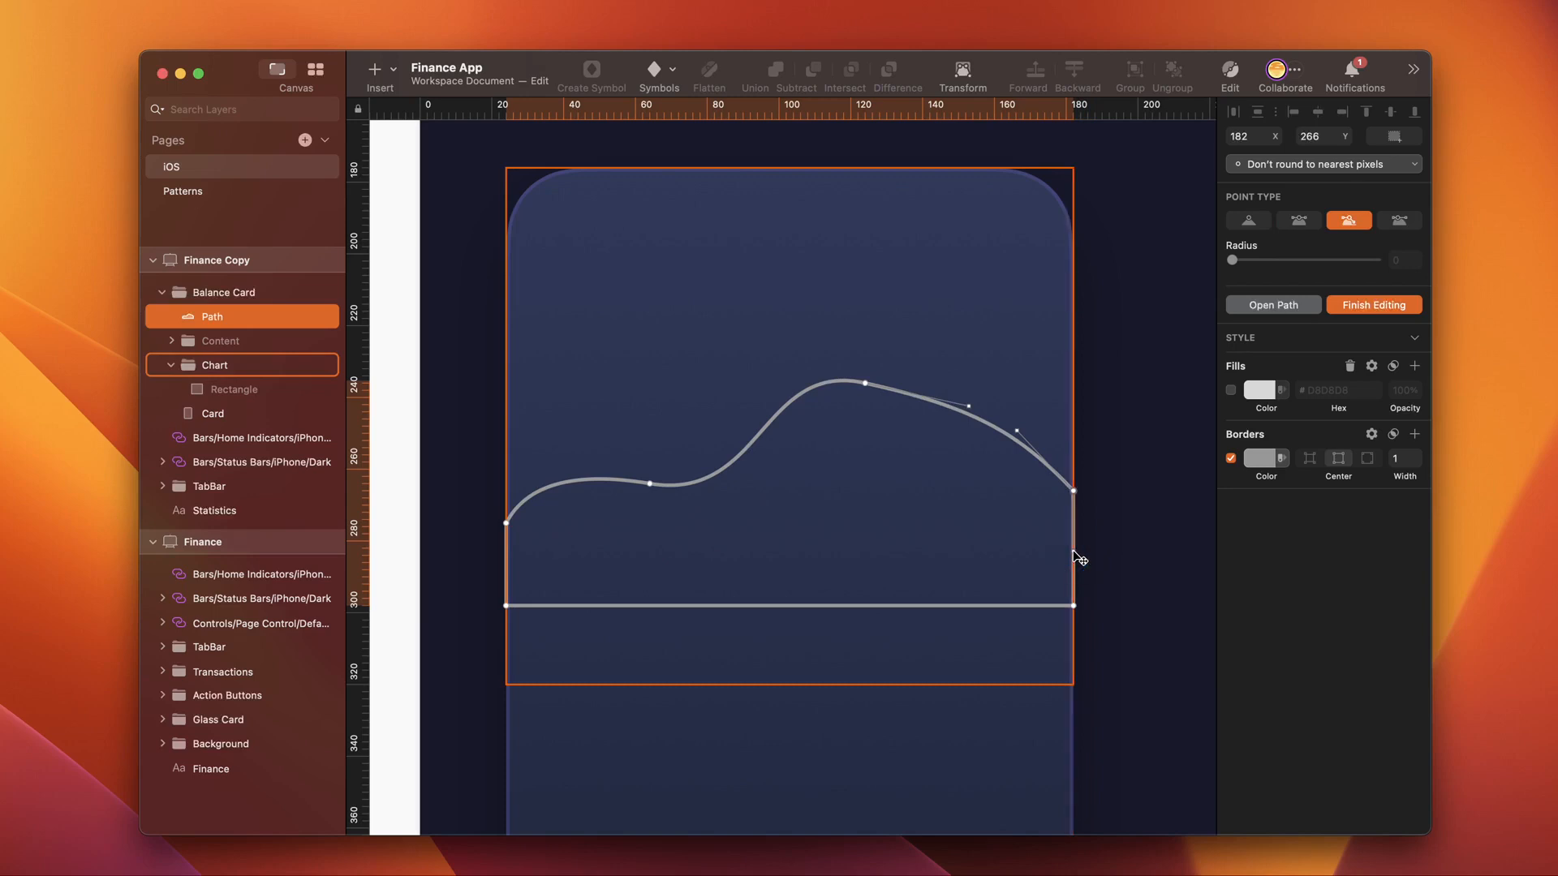
pyautogui.click(1017, 436)
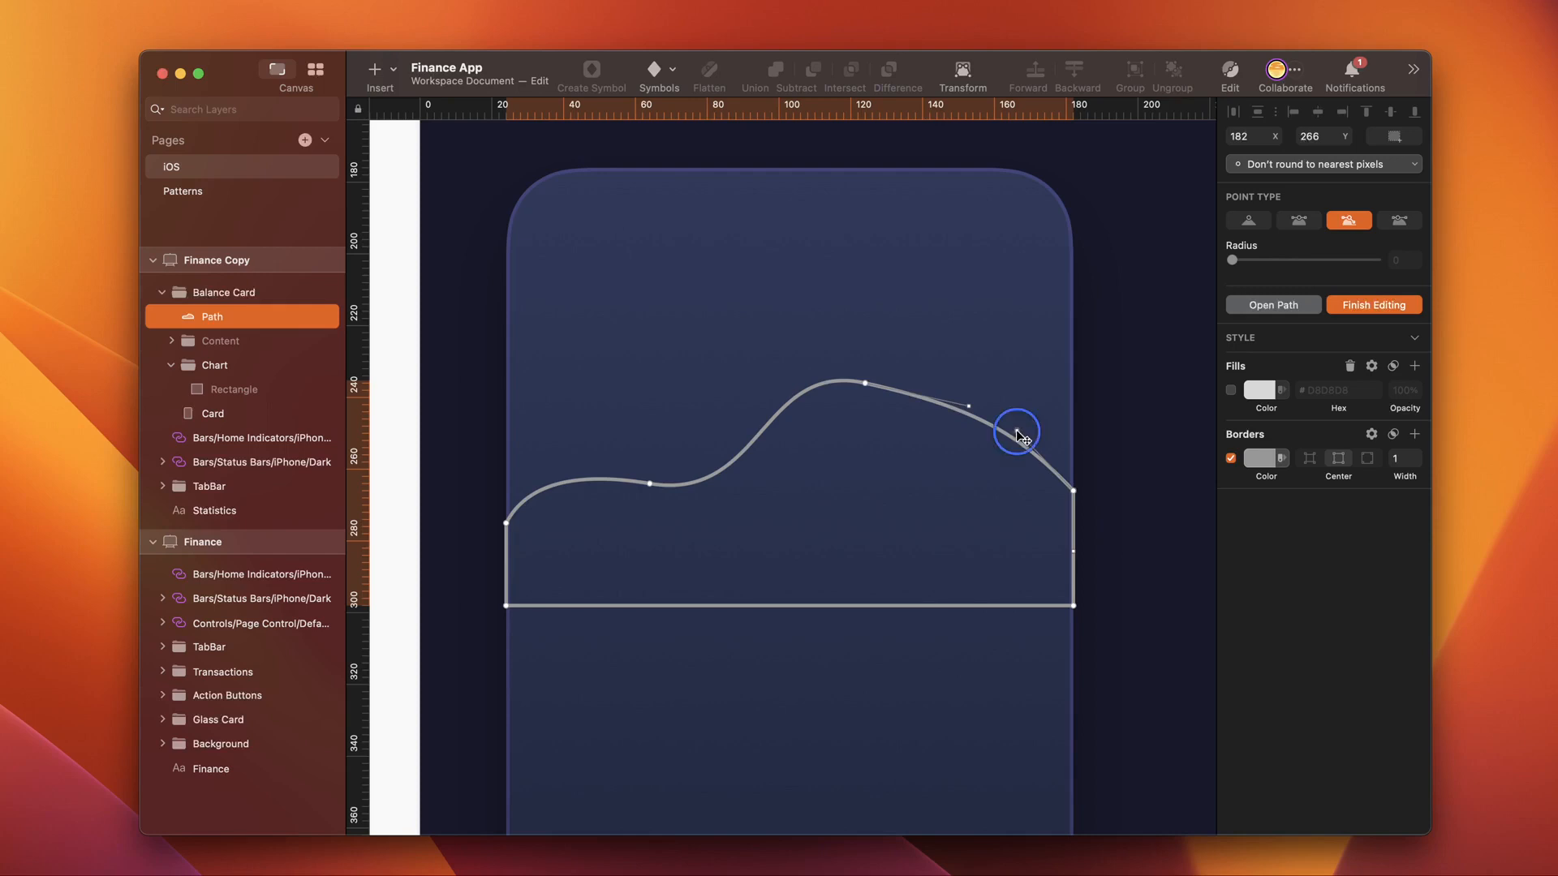
pyautogui.moveTo(1017, 437); pyautogui.dragTo(952, 552)
pyautogui.moveTo(969, 406); pyautogui.dragTo(971, 392)
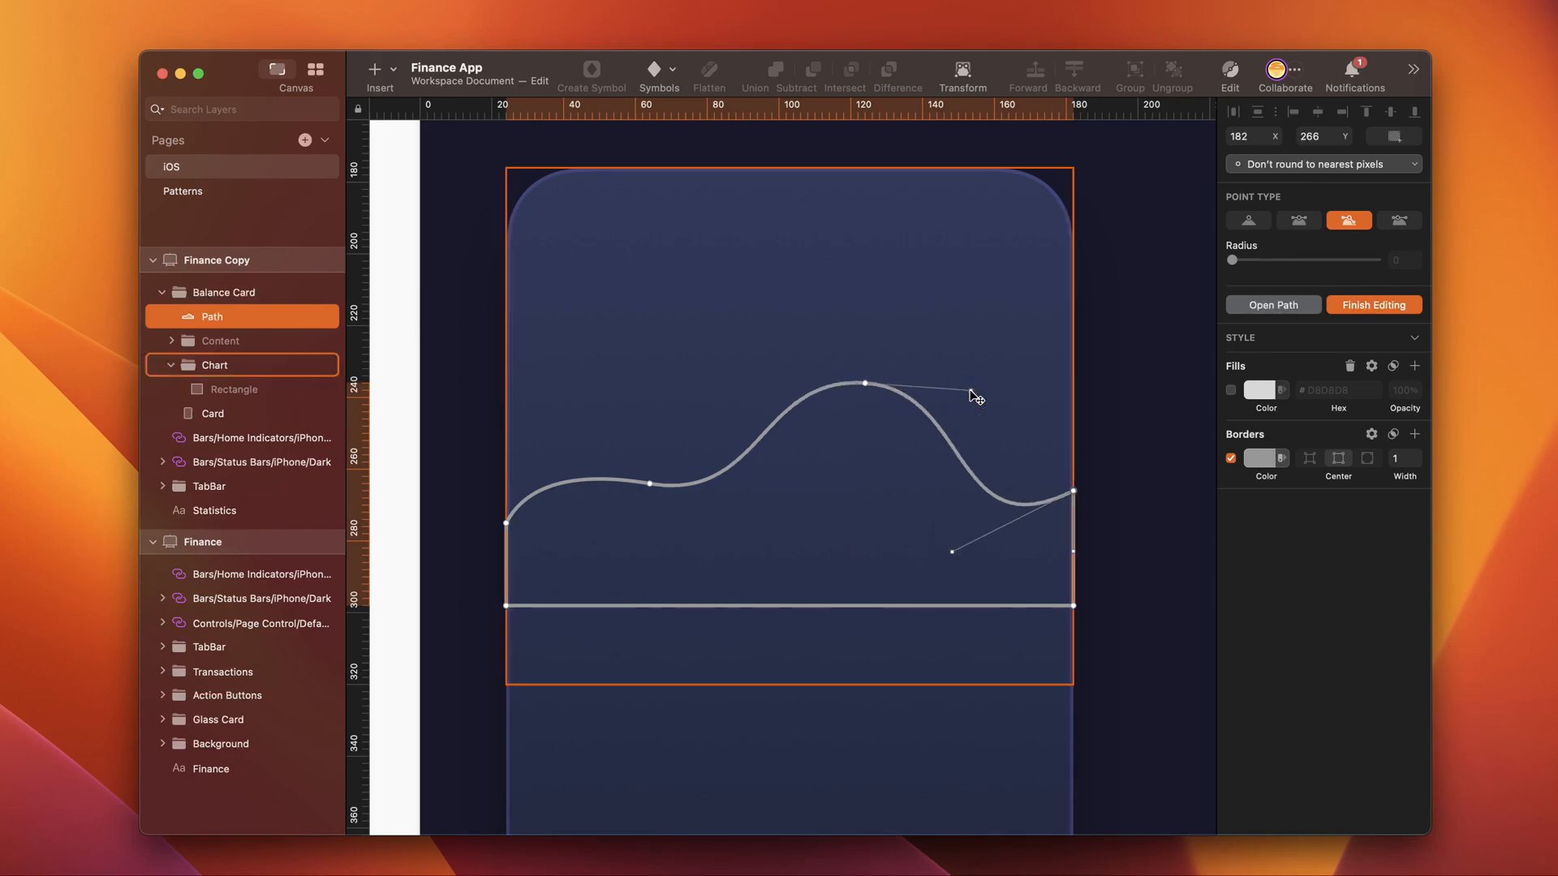
# Step: Finish editing the chart path, enable its fill and disable its border
pyautogui.click(1200, 455)
pyautogui.press('Escape')
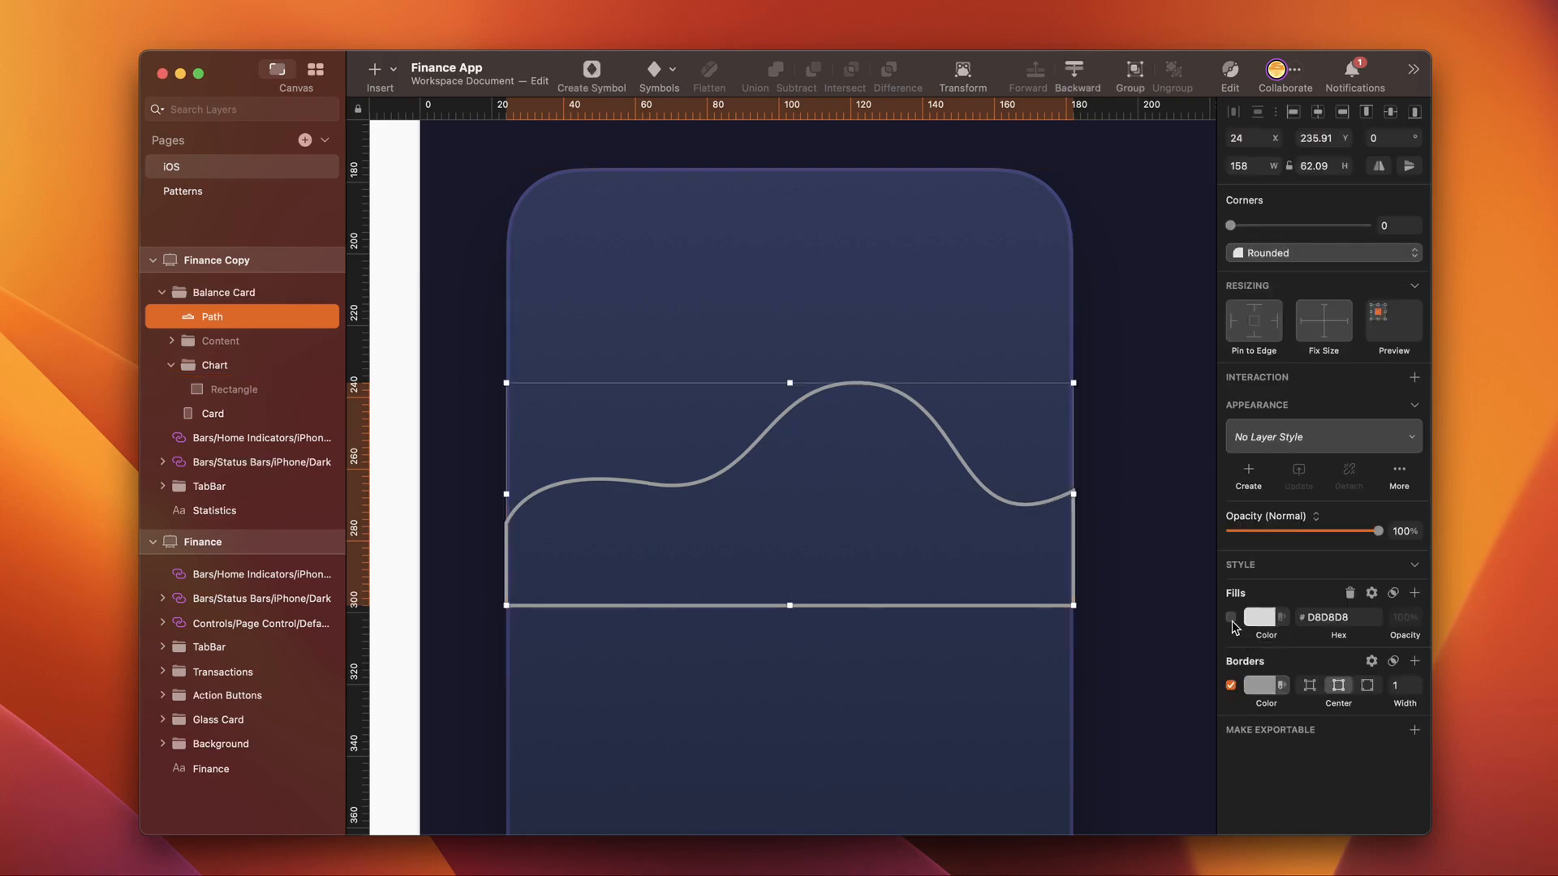
pyautogui.click(1231, 619)
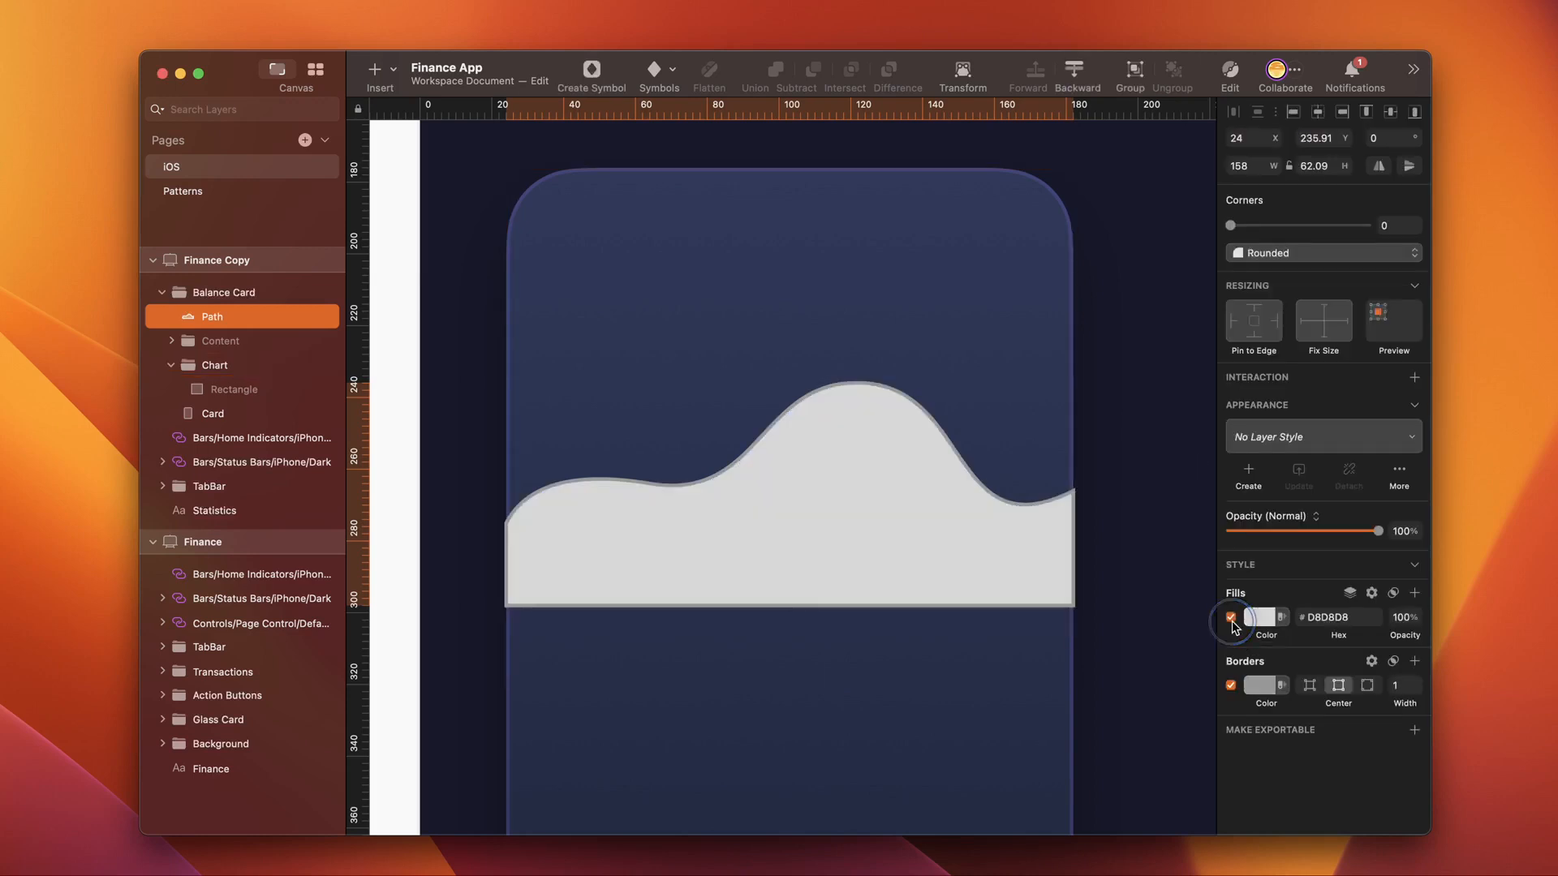
pyautogui.click(1232, 686)
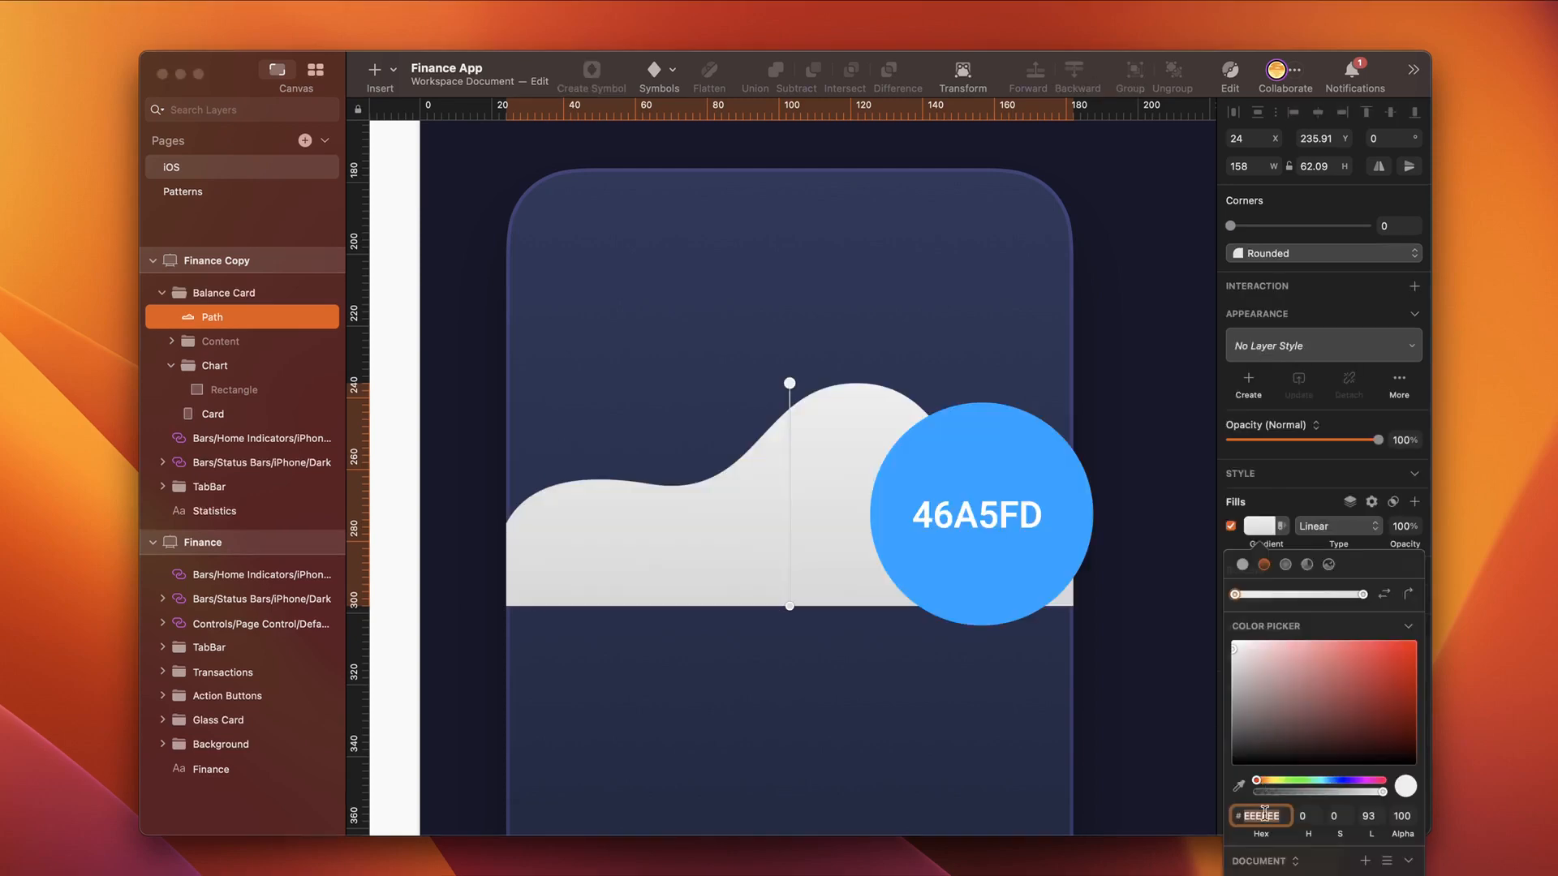
# Step: Make the chart fill a linear gradient with the upper stop set to 46A5FD at reduced opacity
pyautogui.click(1264, 817)
pyautogui.write('46')
pyautogui.write('a5fd')
pyautogui.press('Return')
pyautogui.click(1336, 793)
# Step: Set the lower stop of the chart's fill gradient to 24293F with 0 alpha
pyautogui.click(1364, 595)
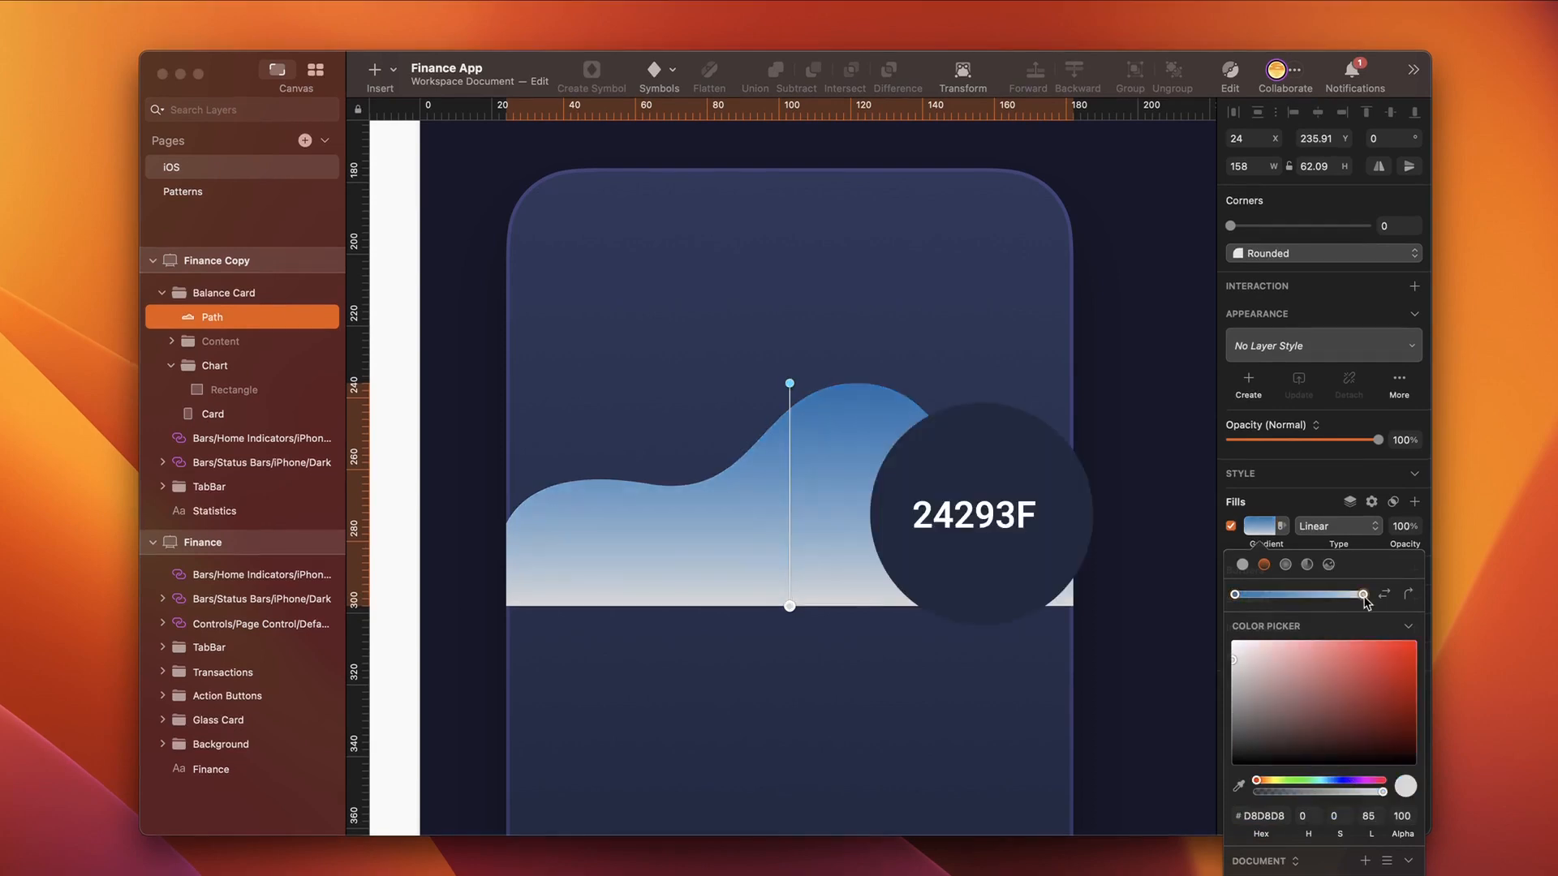
pyautogui.click(1267, 816)
pyautogui.write('24293f')
pyautogui.press('Return')
pyautogui.click(1256, 792)
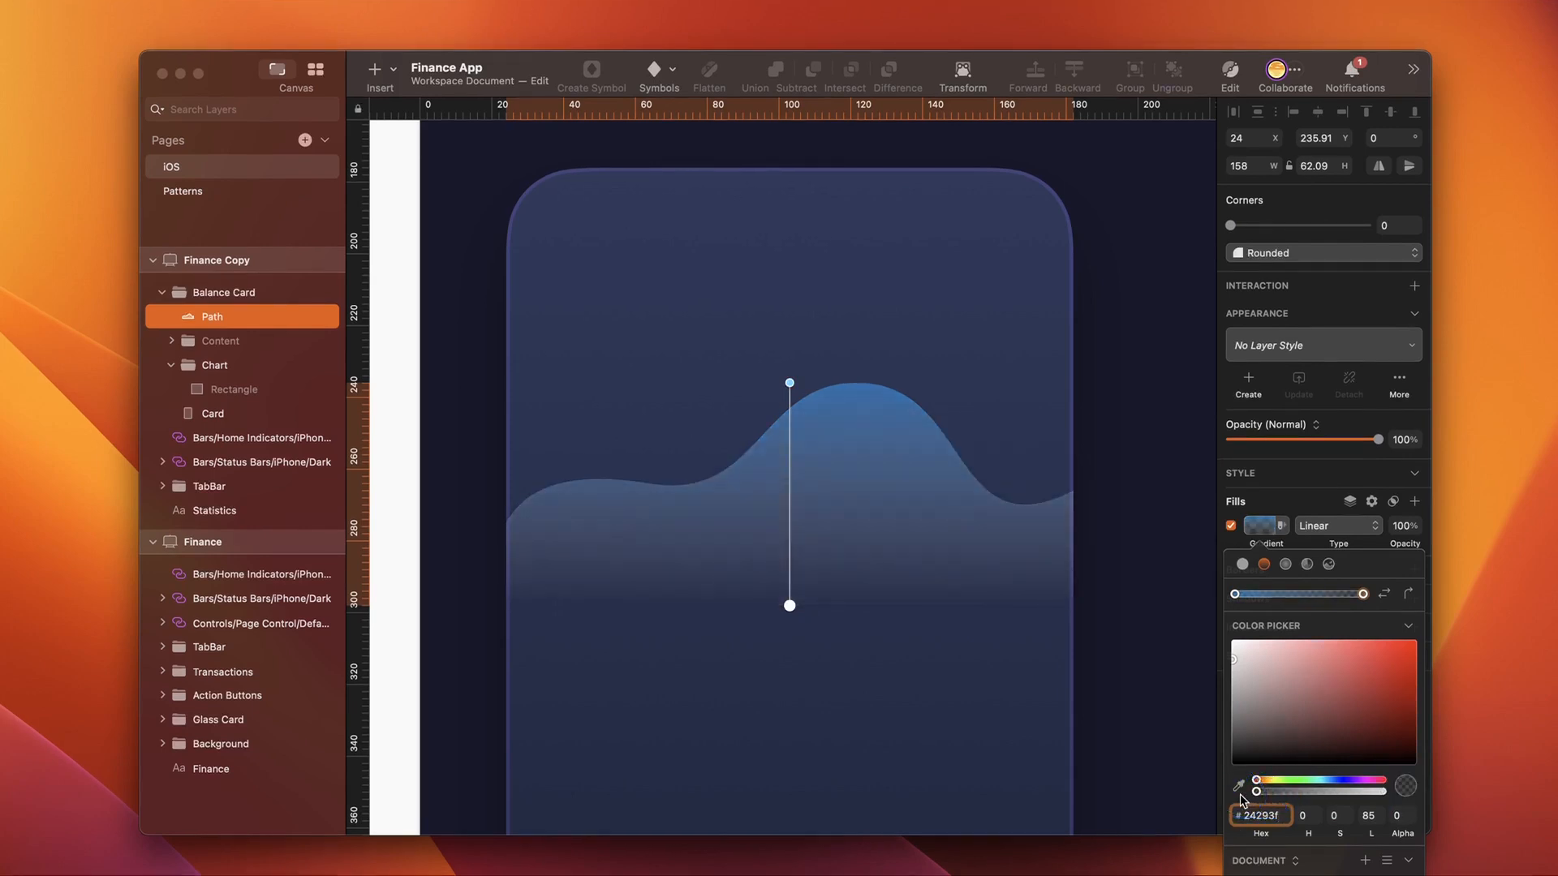
# Step: Rename the filled chart path layer to Gradient
pyautogui.doubleClick(226, 320)
pyautogui.write('Gradient')
pyautogui.press('Return')
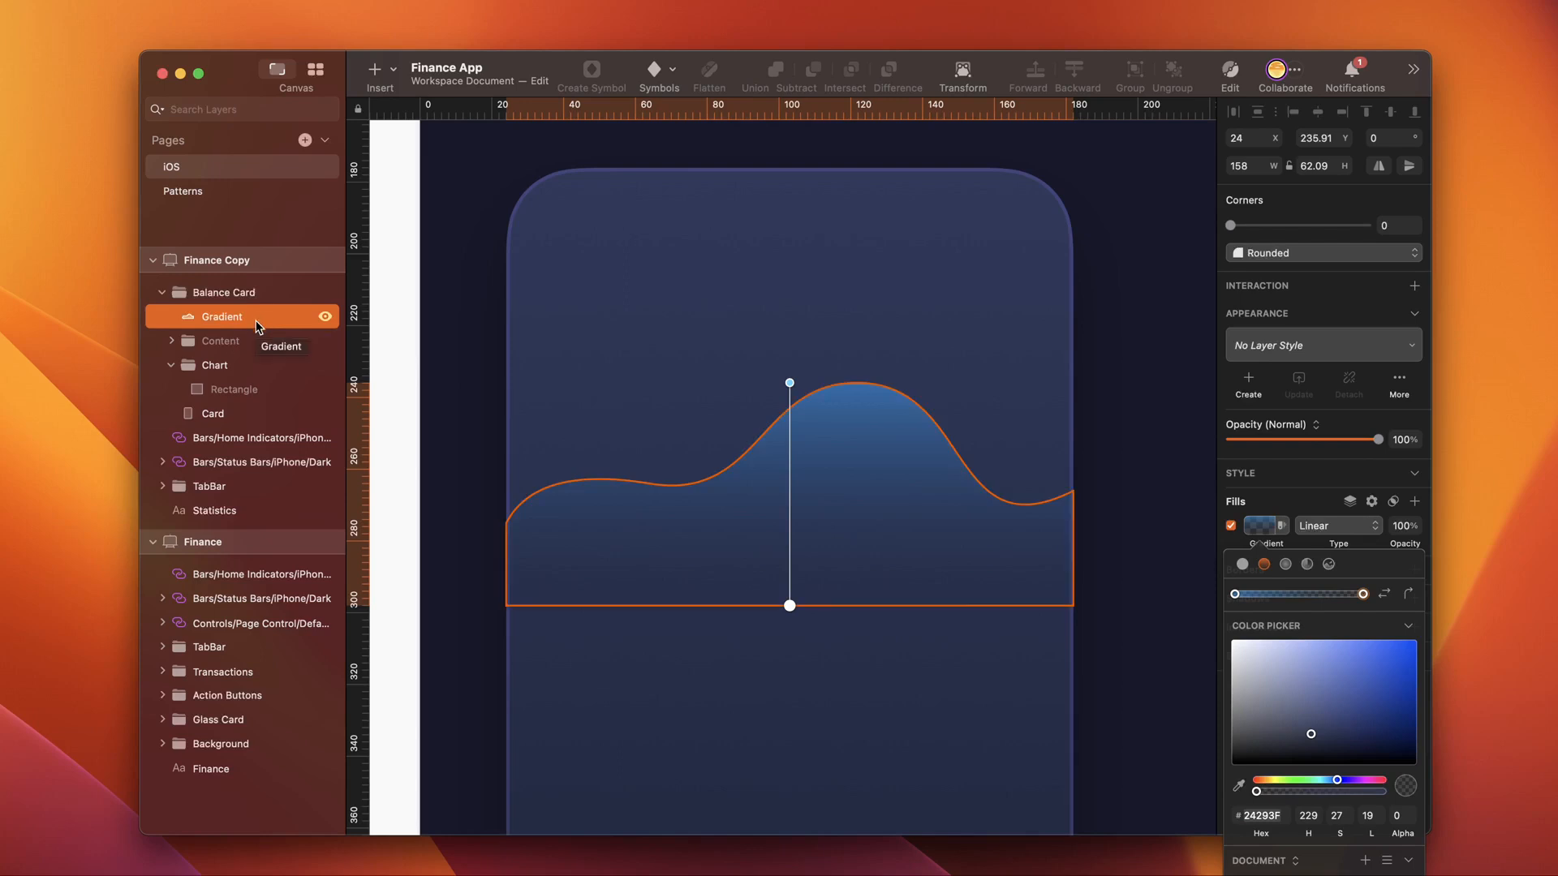
# Step: Duplicate the Gradient layer and name the copy Blue
pyautogui.press('super+d')
pyautogui.doubleClick(238, 318)
pyautogui.write('Bl')
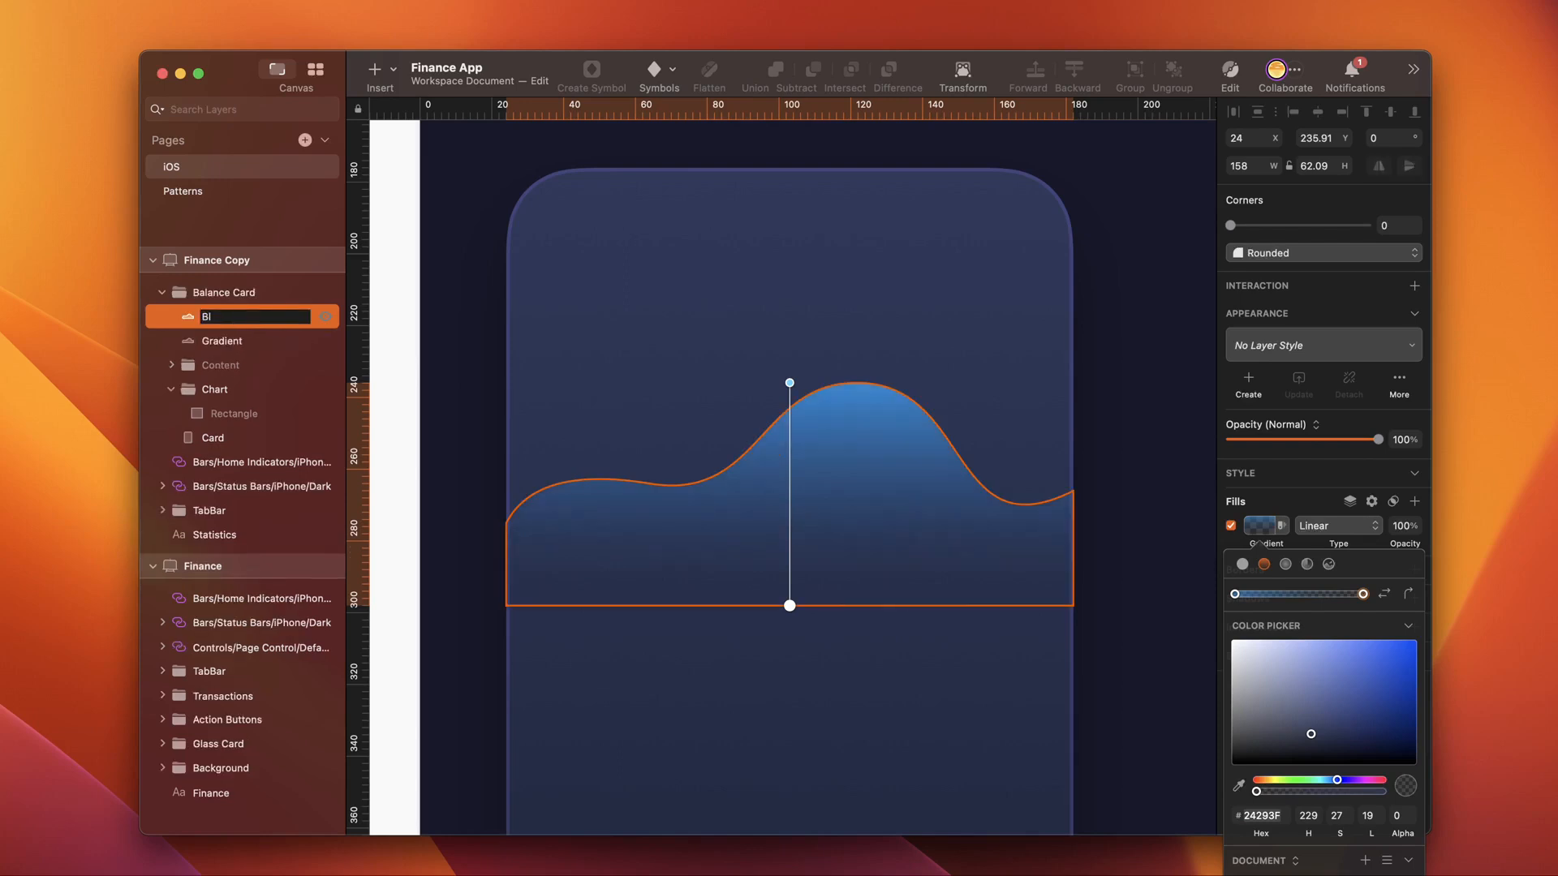
pyautogui.write('ue')
pyautogui.press('Return')
# Step: Replace the Blue layer's gradient fill with a border
pyautogui.click(1229, 549)
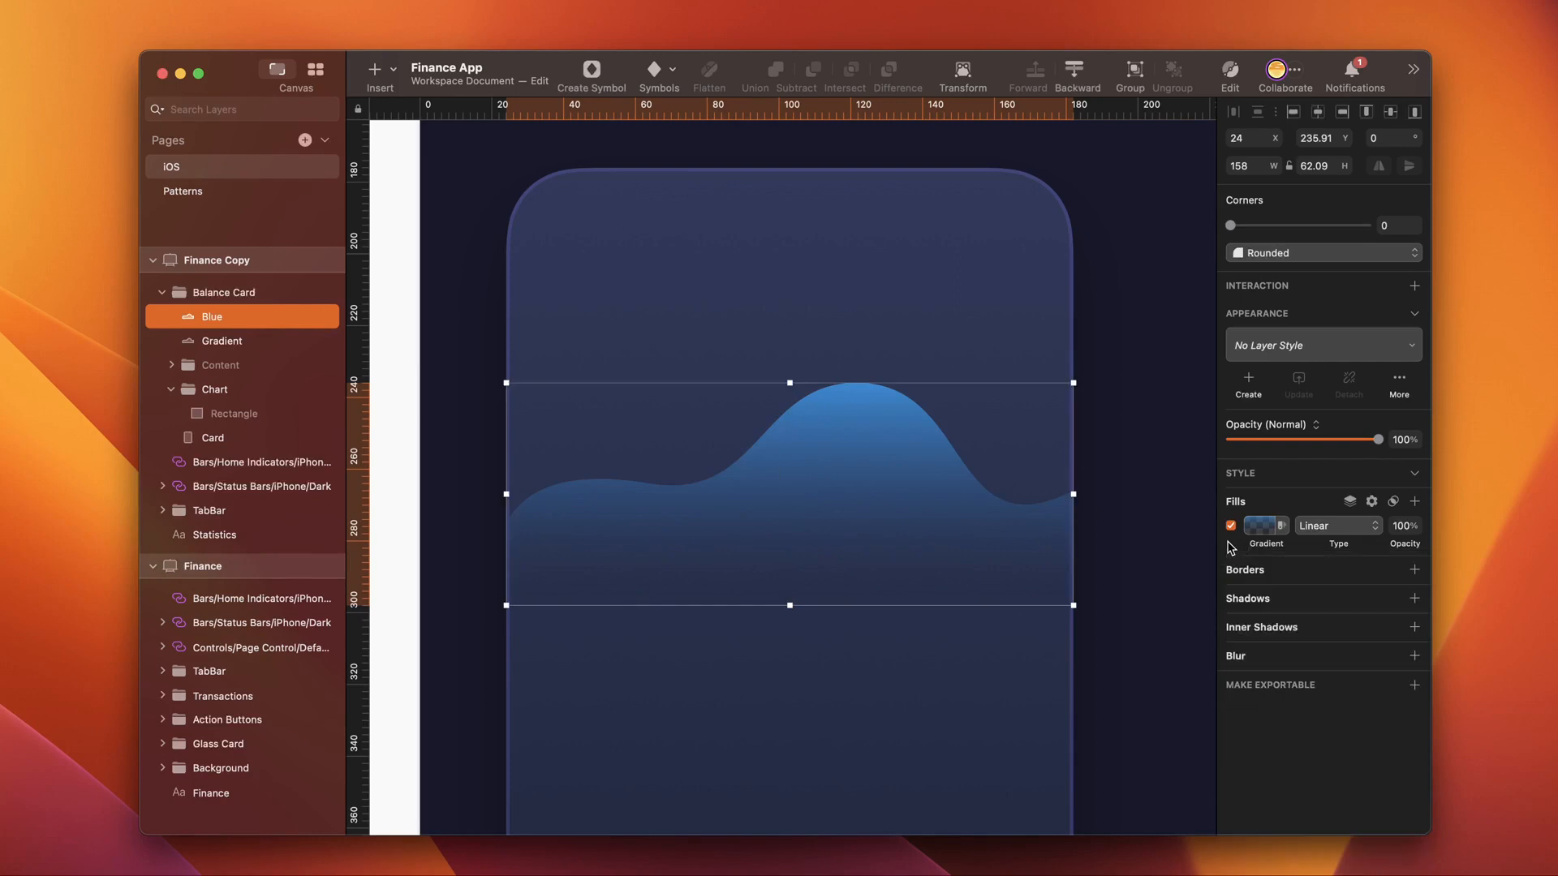
pyautogui.click(1415, 570)
pyautogui.click(1231, 617)
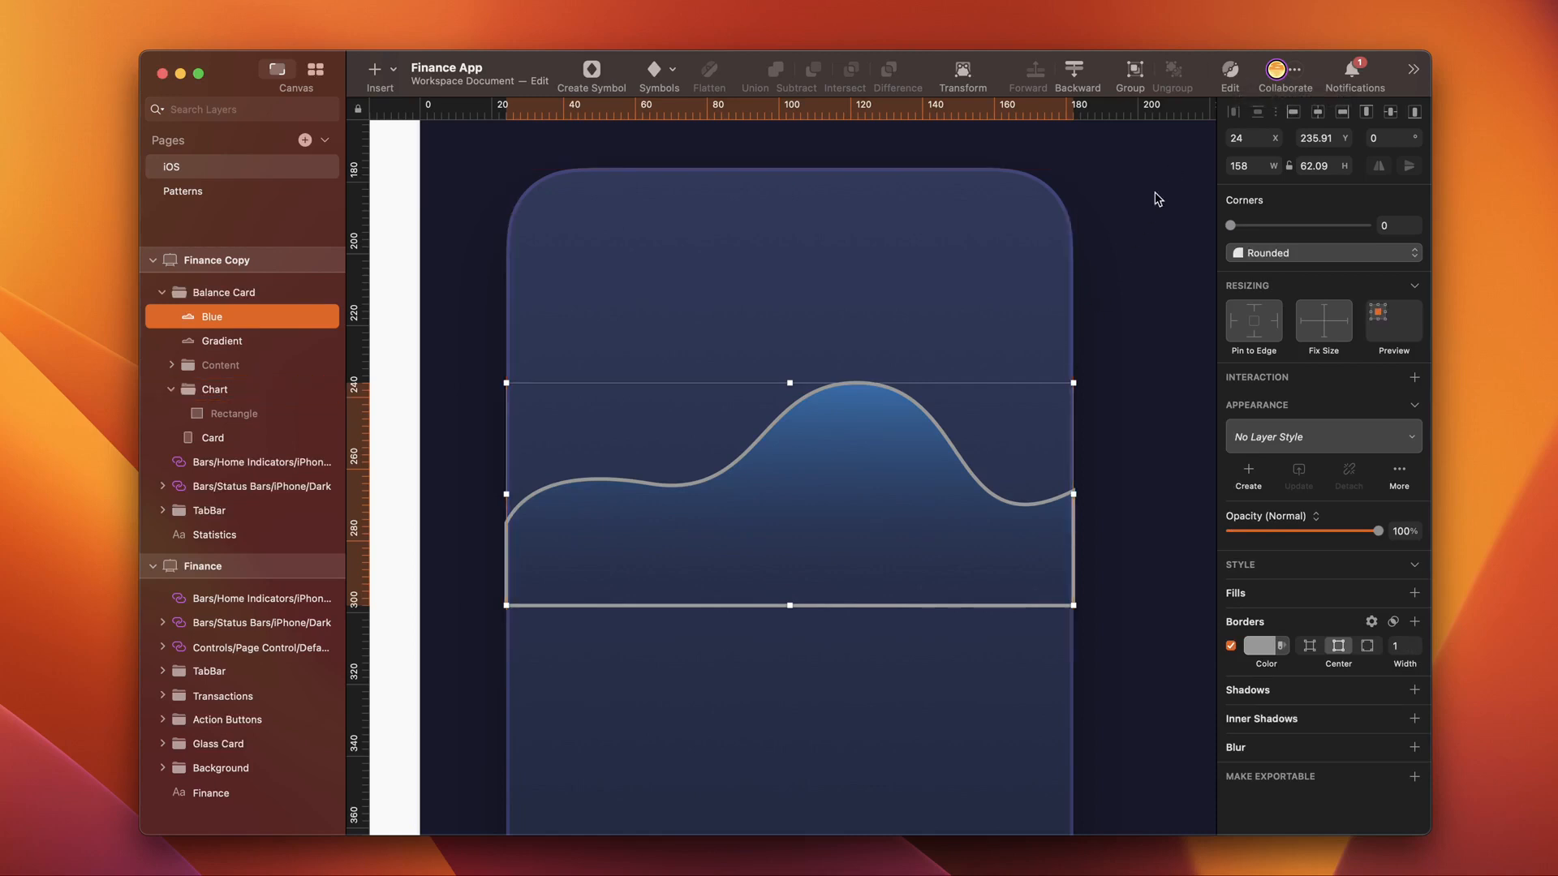
# Step: Open the Blue path and remove its two lower corner points, leaving only the curved line on top
pyautogui.click(1230, 70)
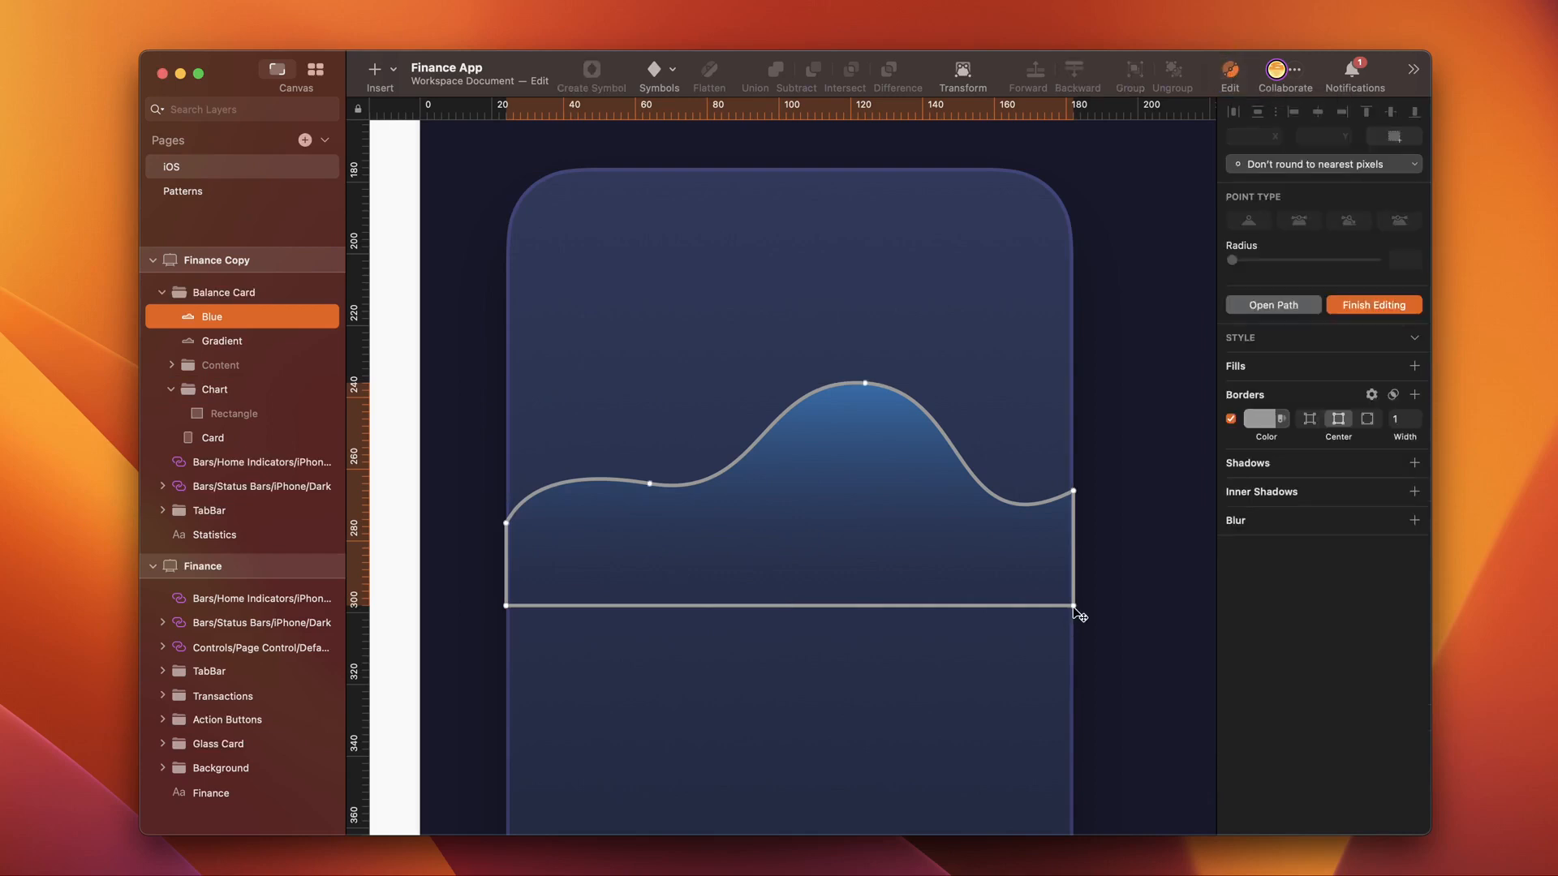
pyautogui.click(1076, 607)
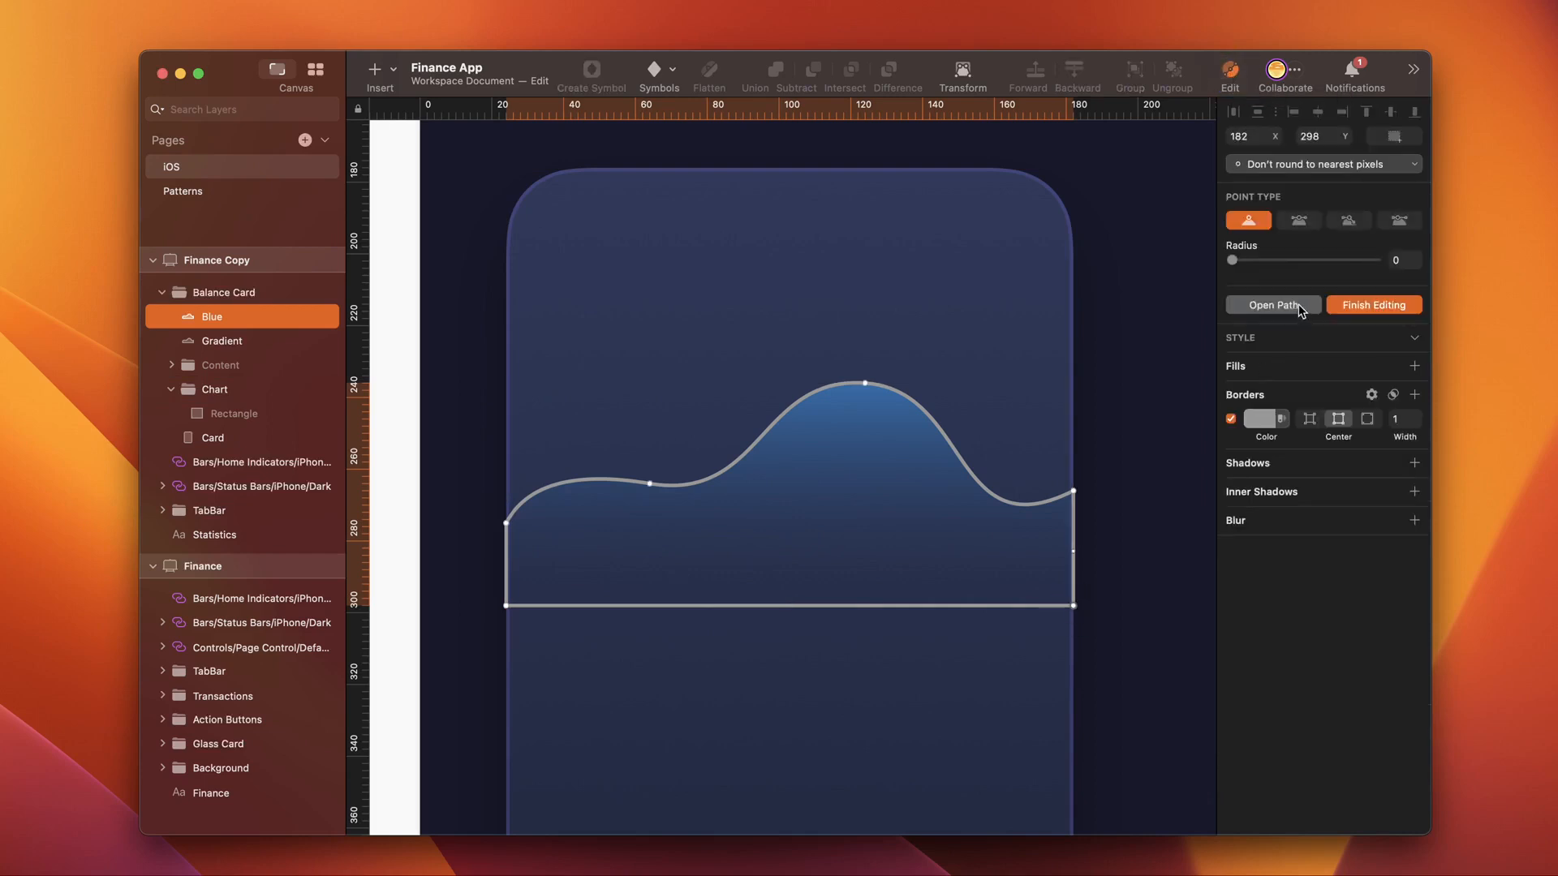
pyautogui.click(1272, 308)
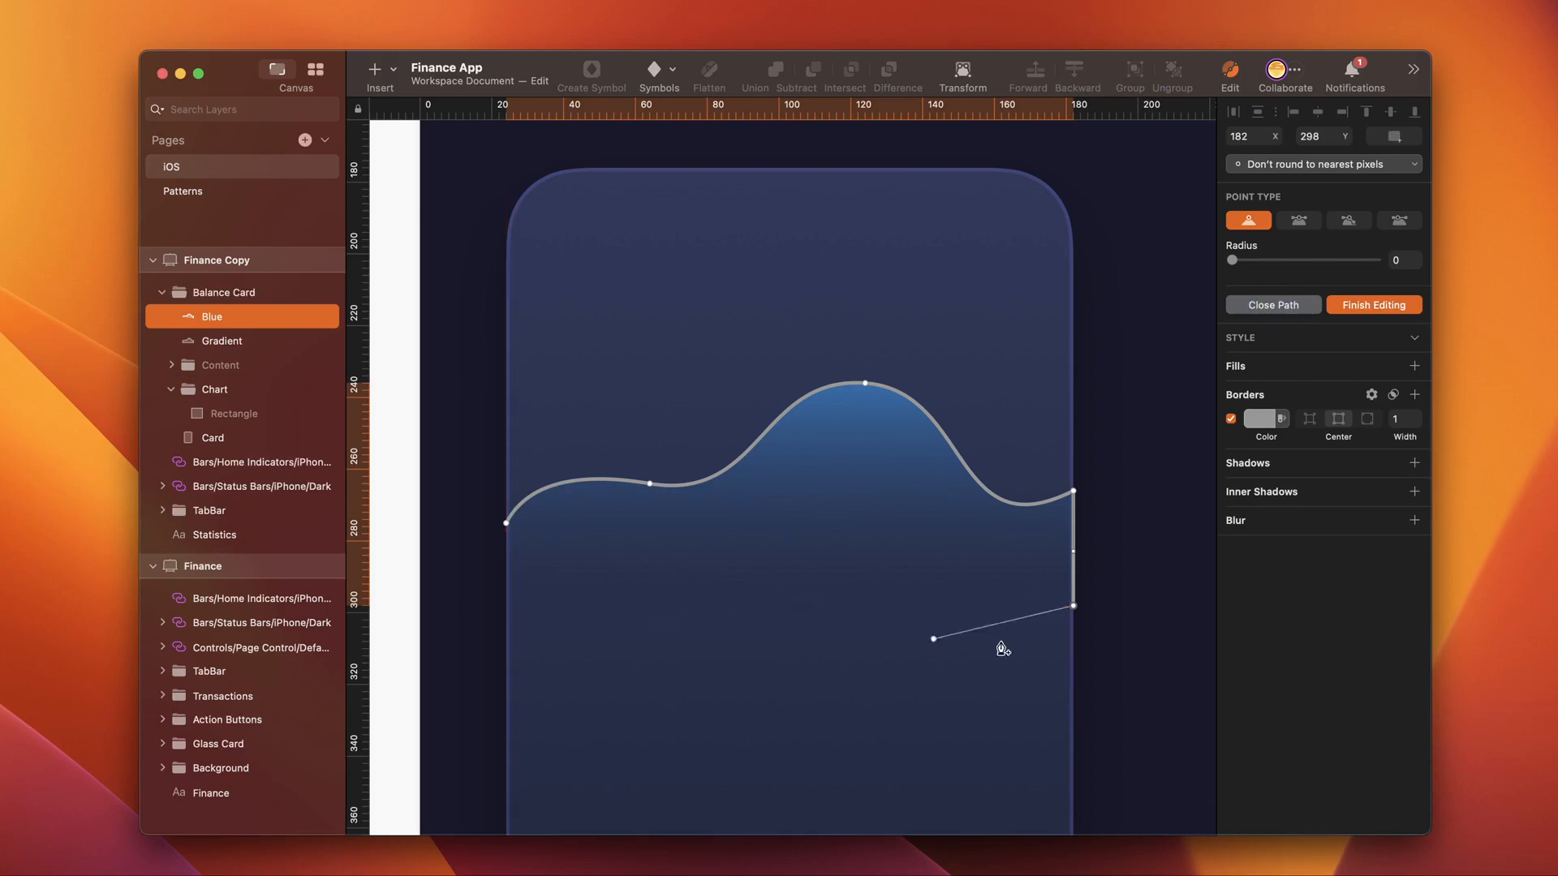
pyautogui.press('Delete')
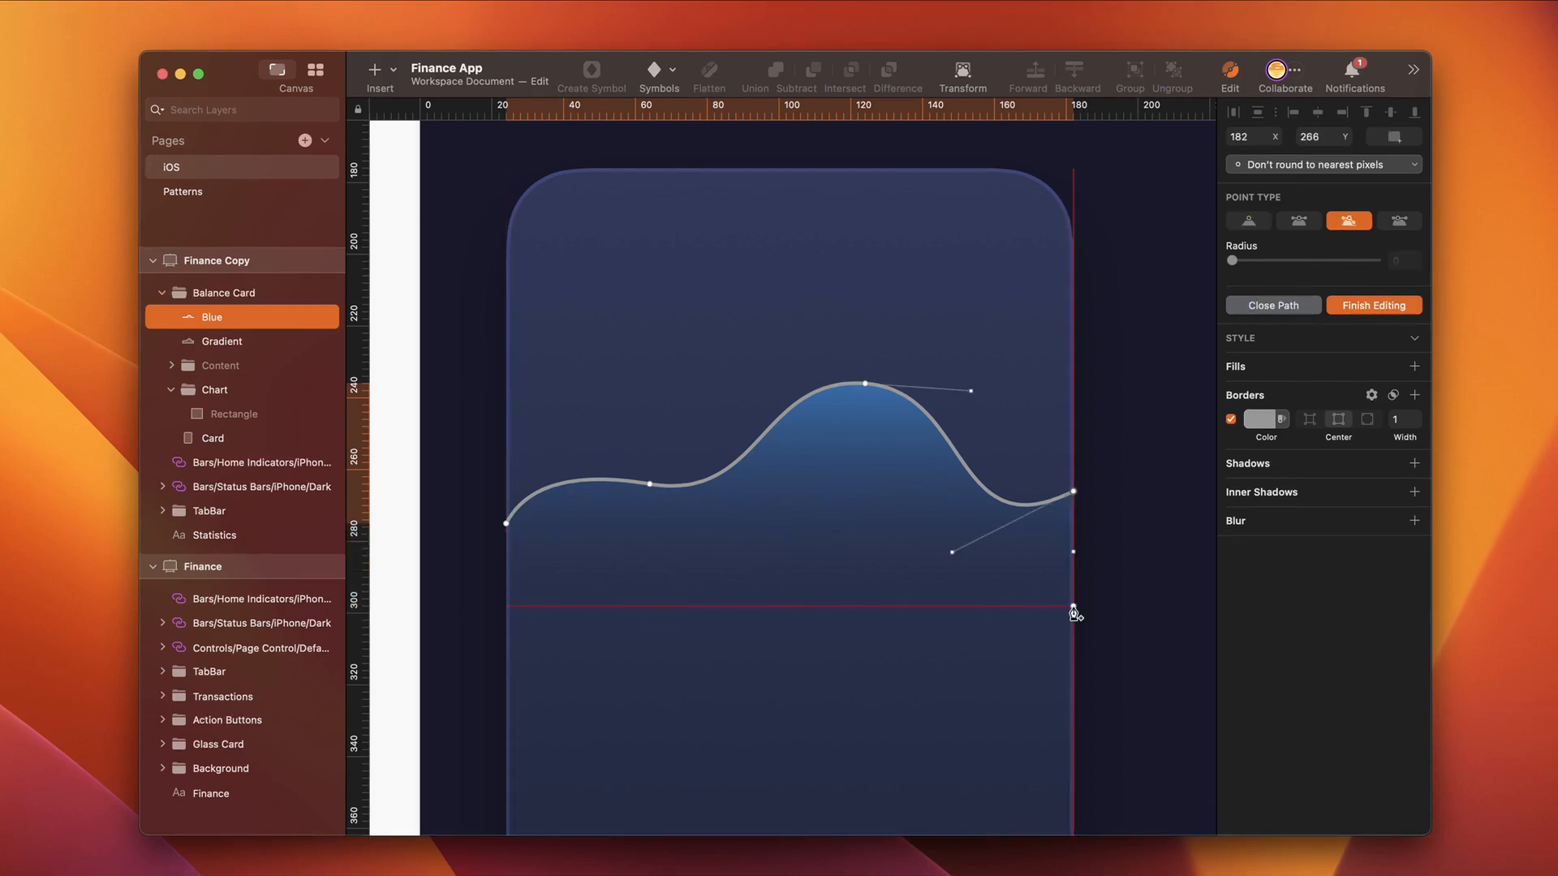
pyautogui.press('Escape')
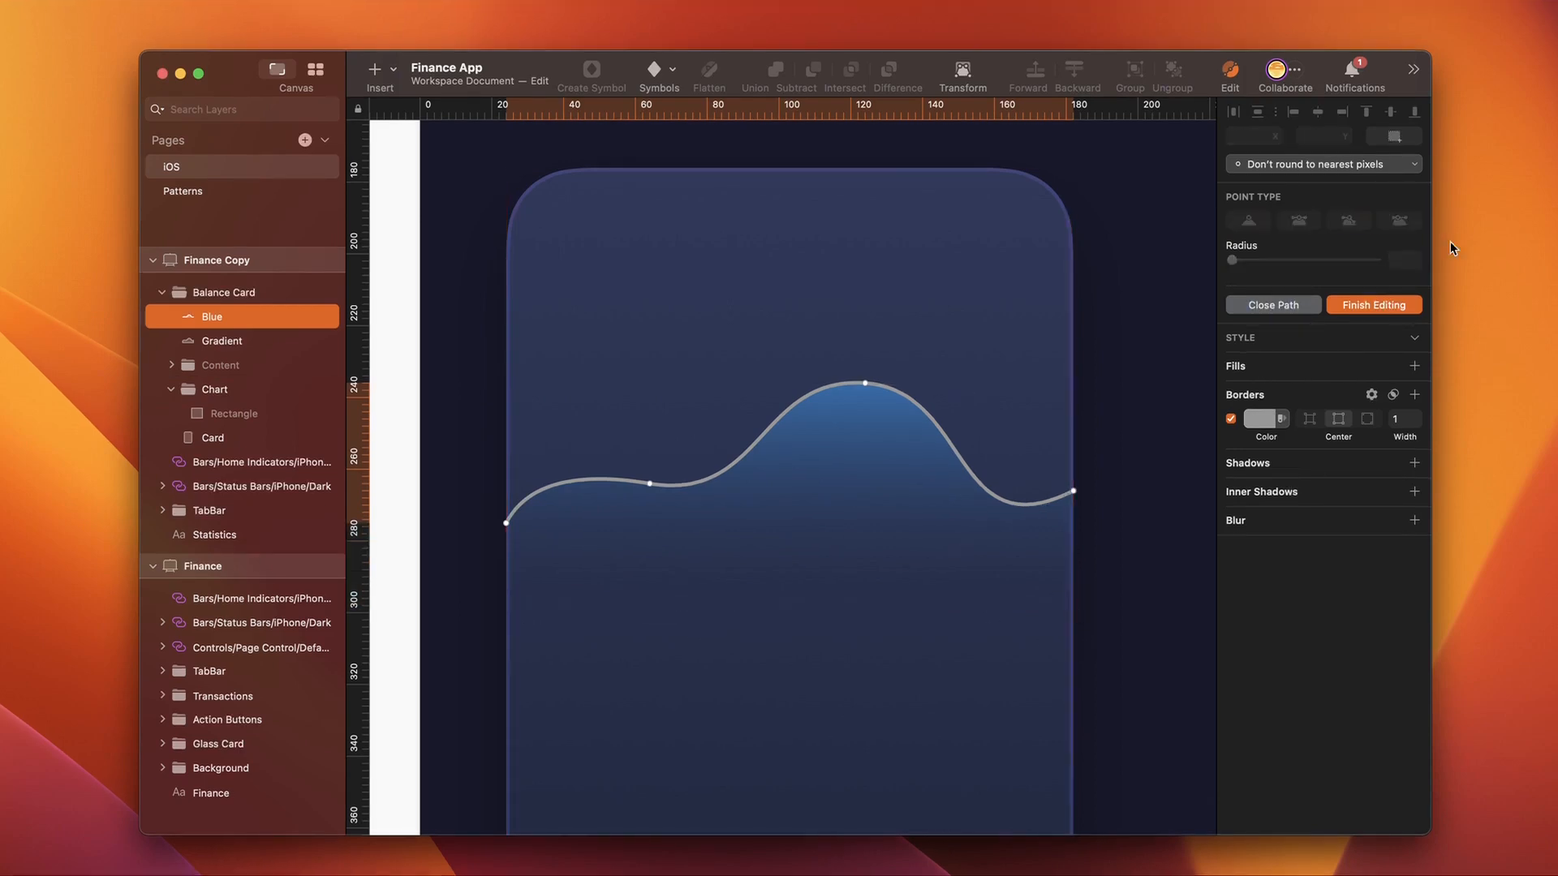
pyautogui.click(1379, 309)
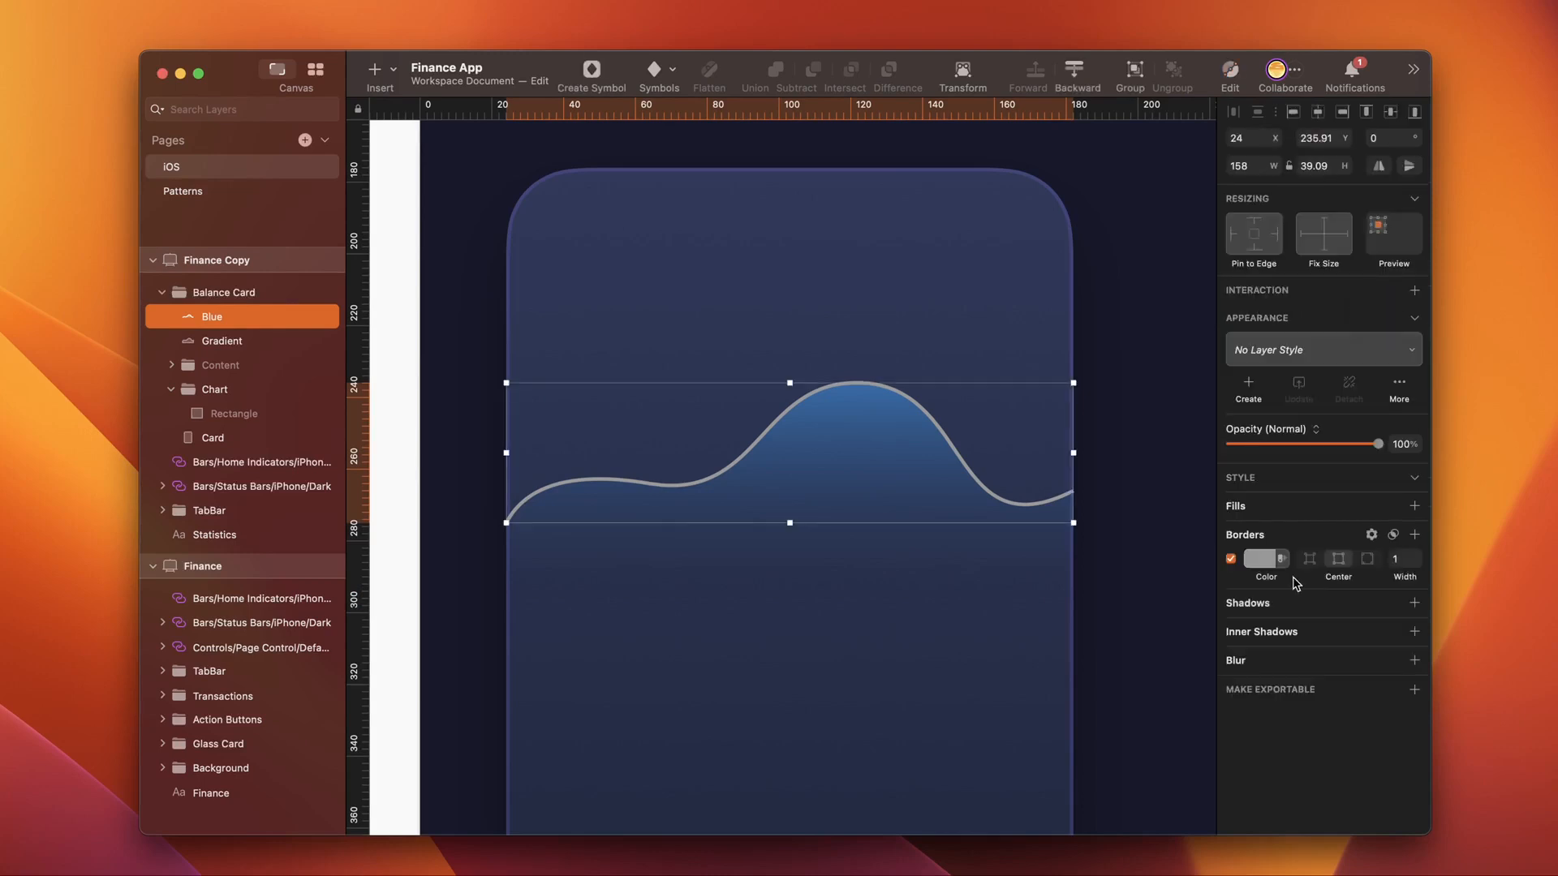
# Step: Style the Blue line's border with width 2, colour 96B8FF and rounded ends
pyautogui.click(1417, 557)
pyautogui.click(1266, 557)
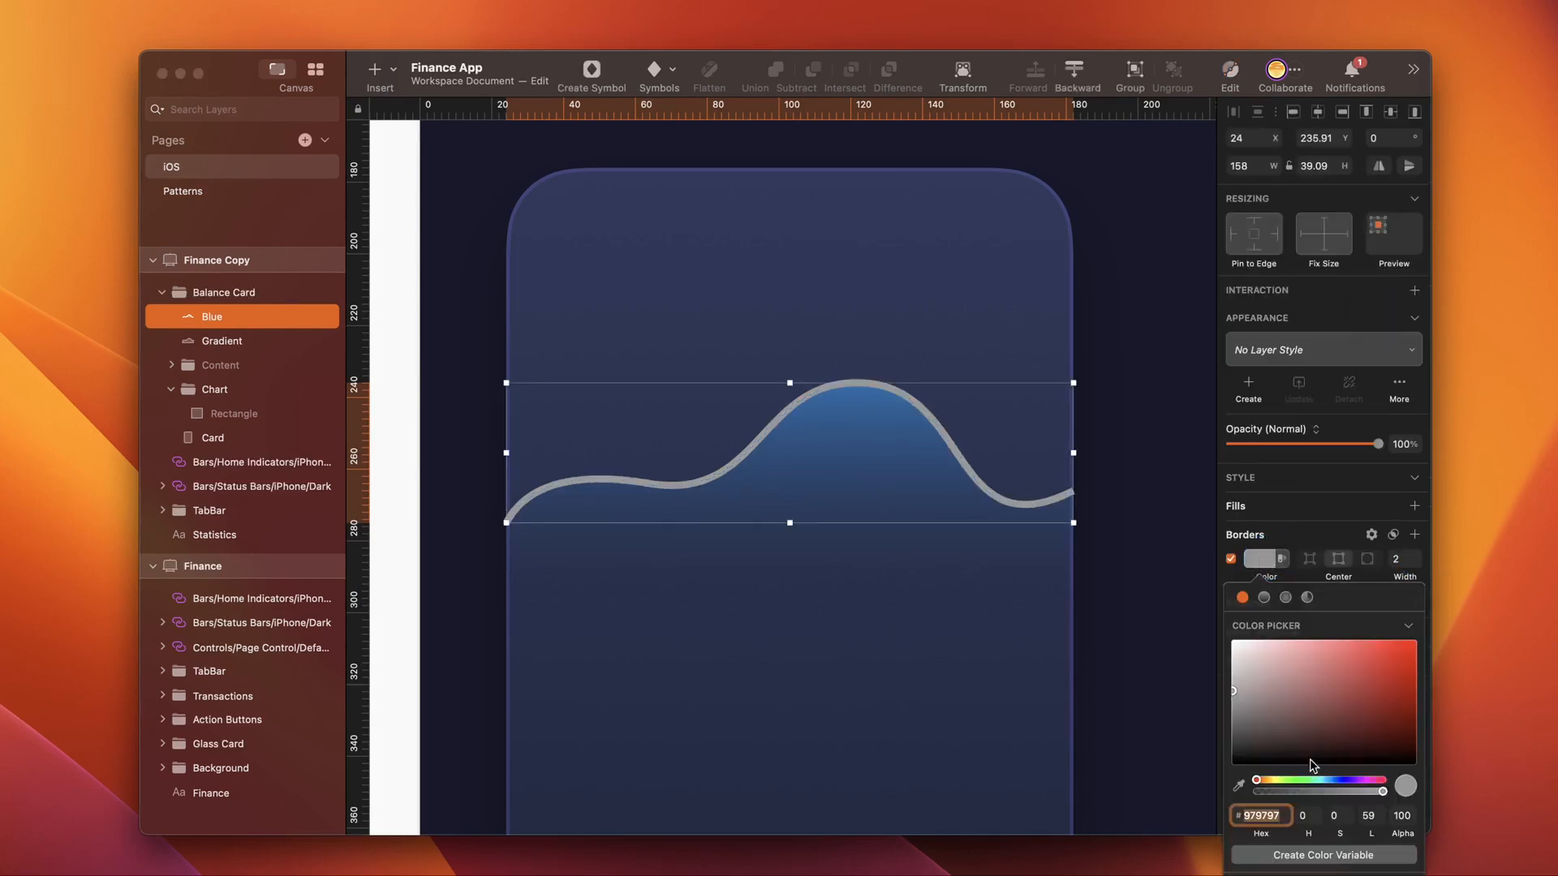
pyautogui.click(1263, 816)
pyautogui.write('96b')
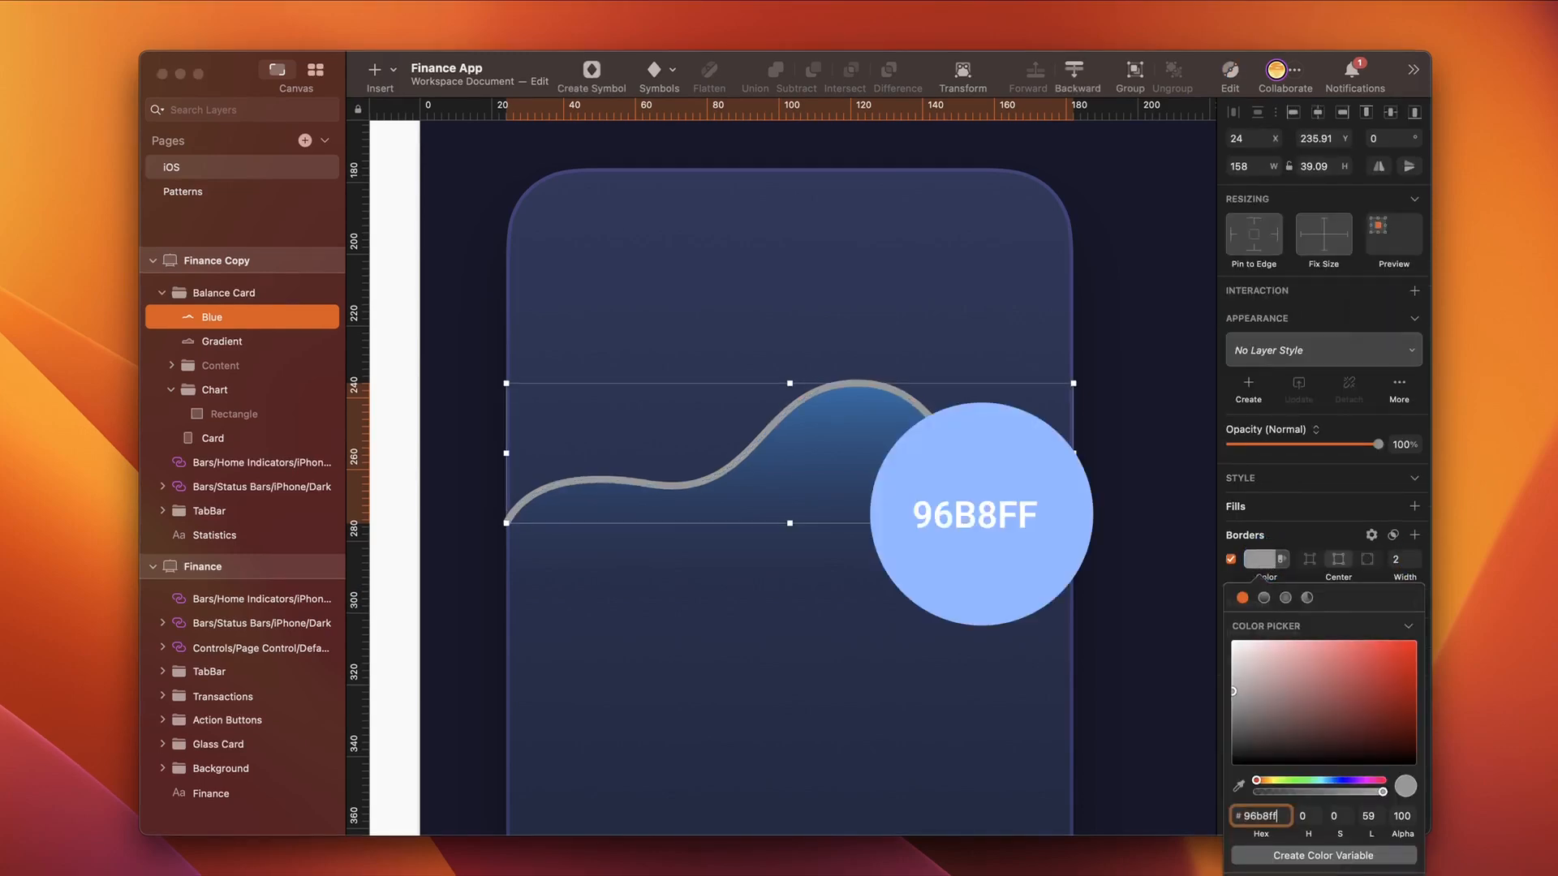
pyautogui.write('8ff')
pyautogui.press('Return')
pyautogui.click(1372, 535)
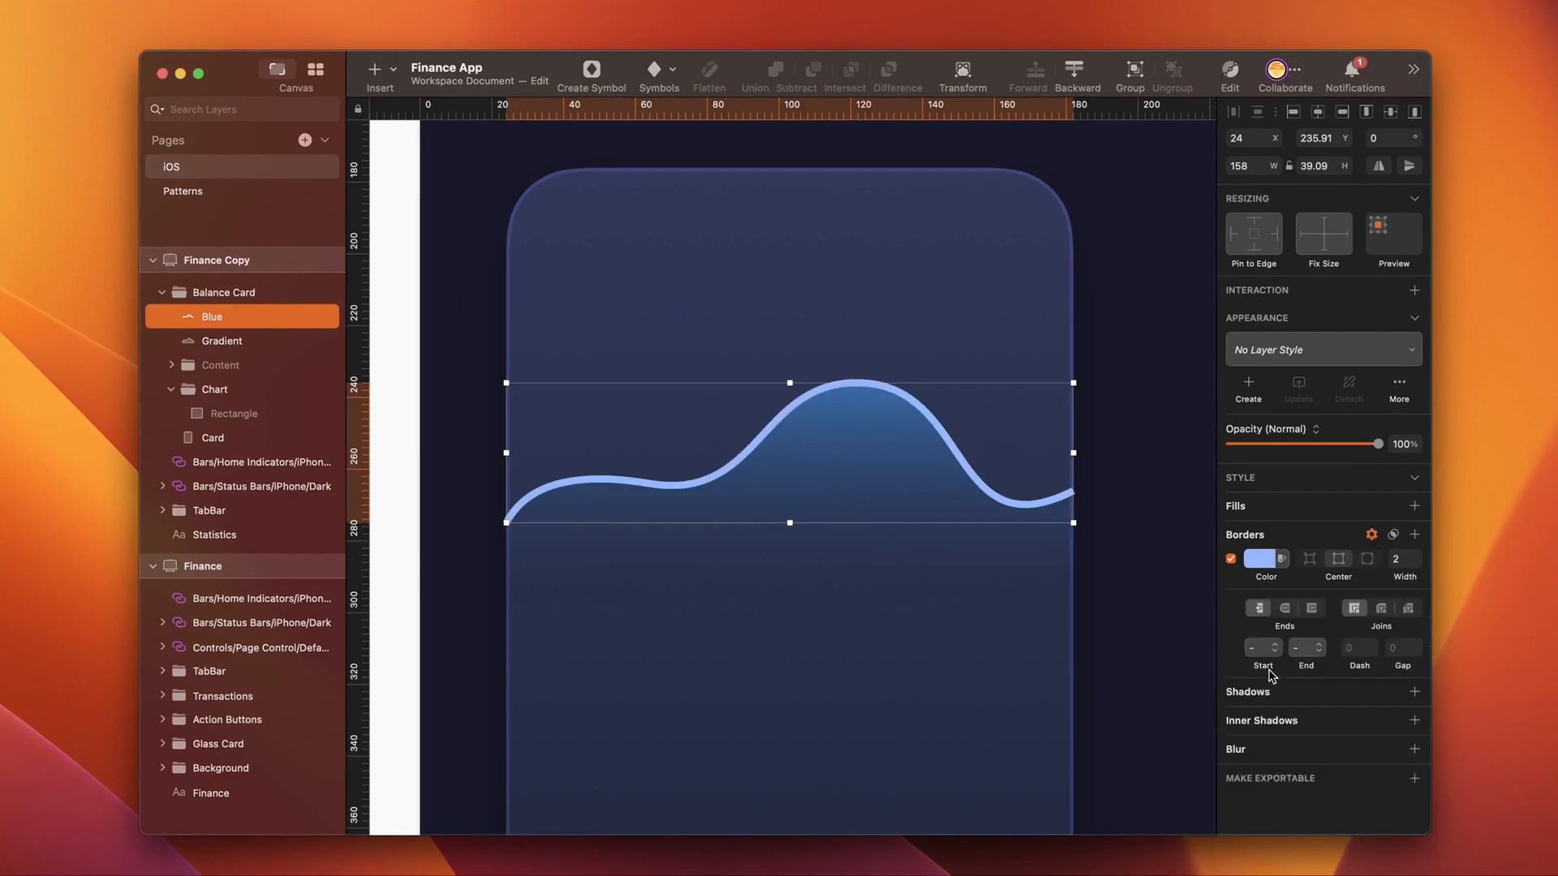
pyautogui.click(1286, 610)
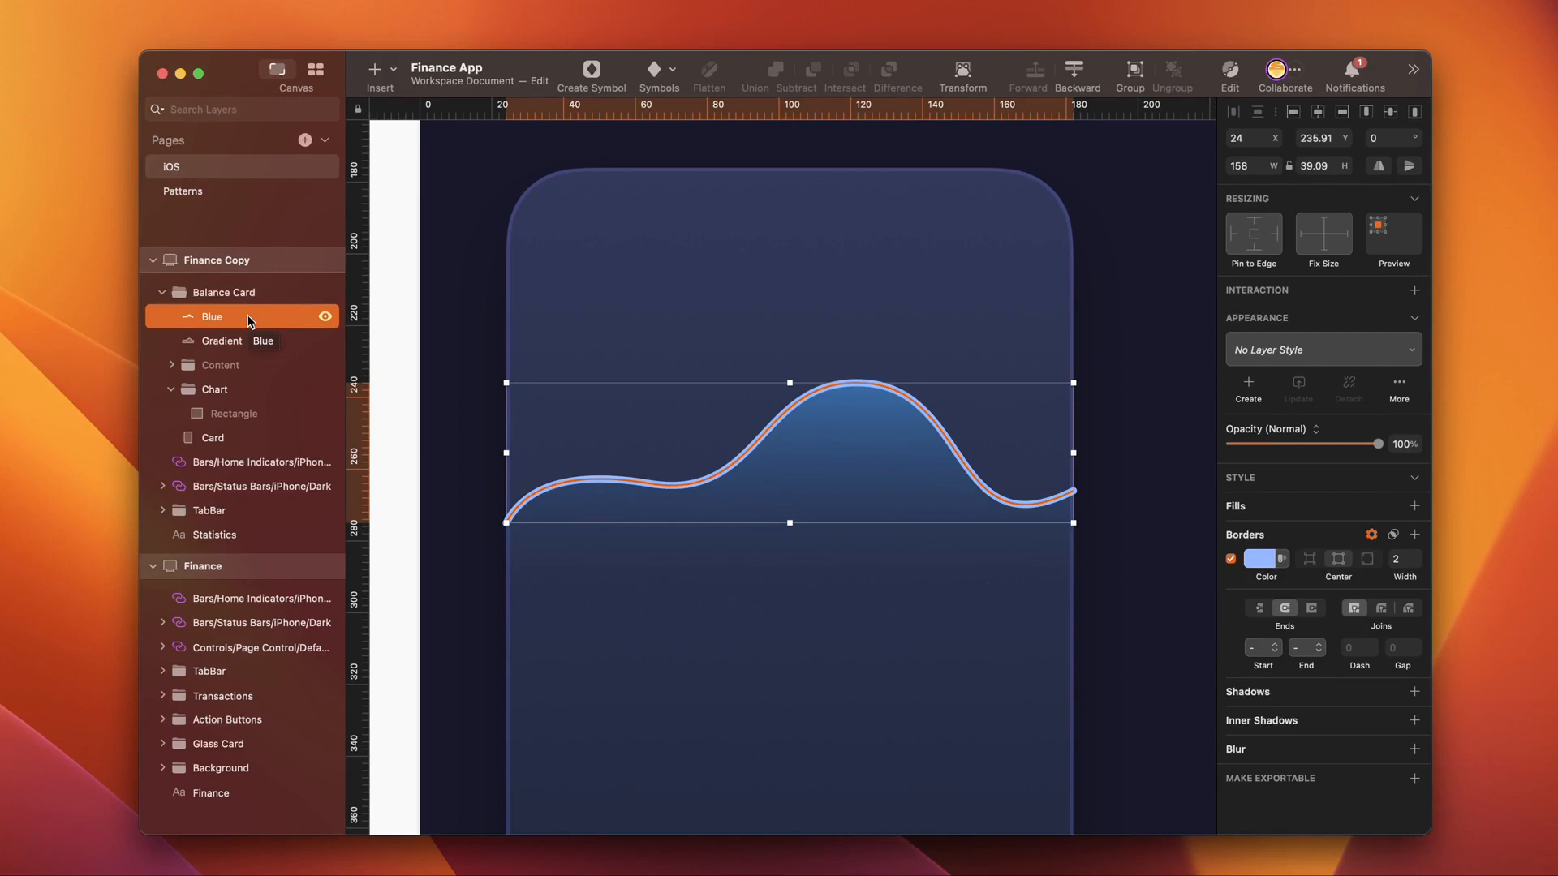
# Step: Duplicate the Blue line and name the copy Blue Glow
pyautogui.press('super+v')
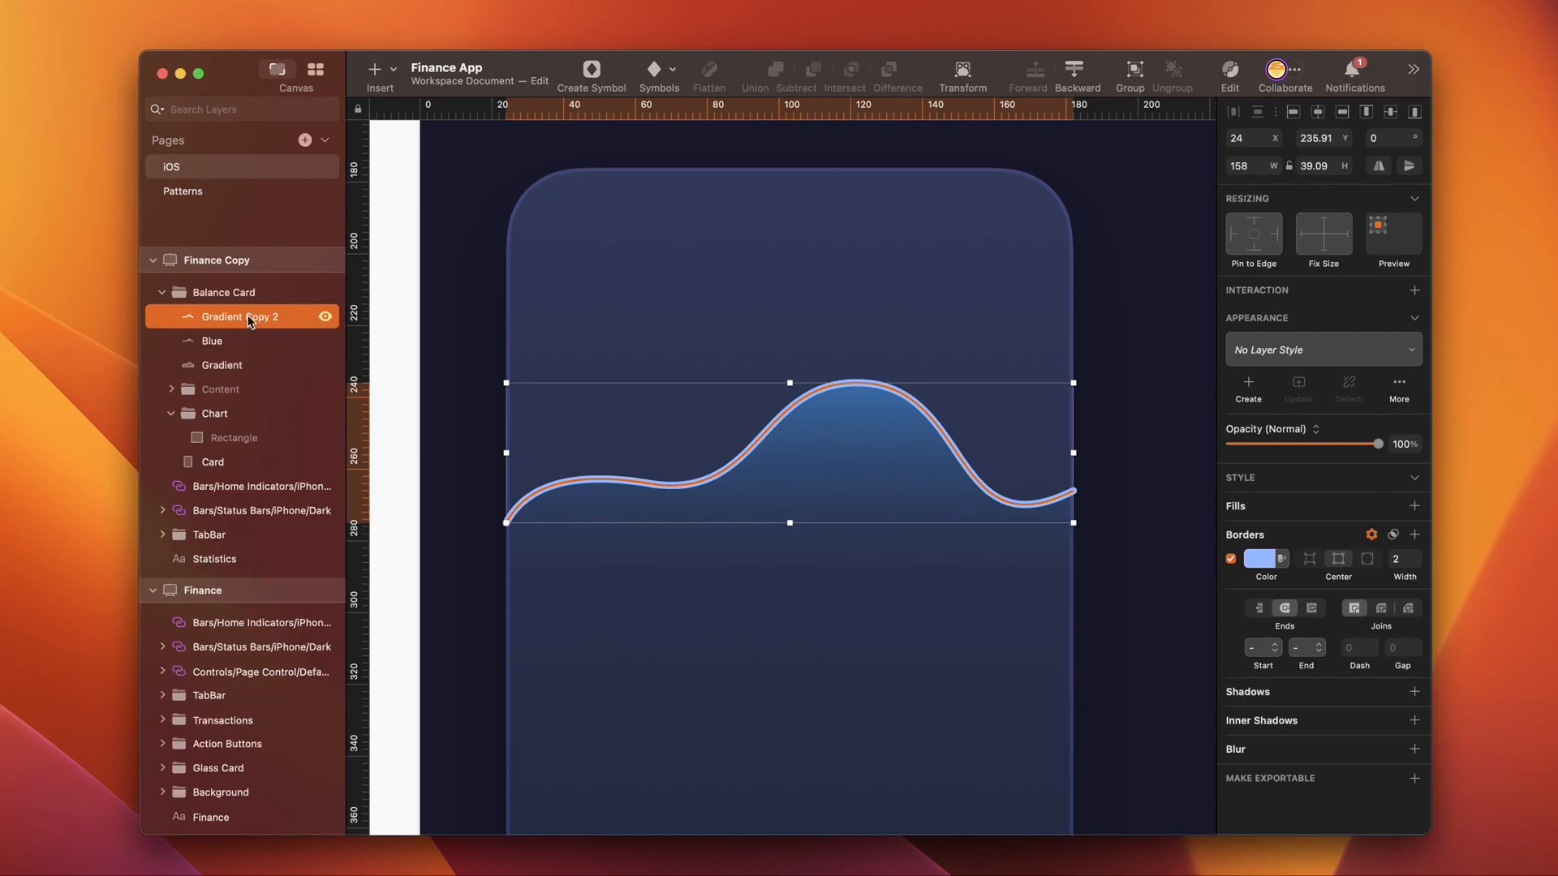
pyautogui.press('b')
pyautogui.doubleClick(215, 318)
pyautogui.write('Blue')
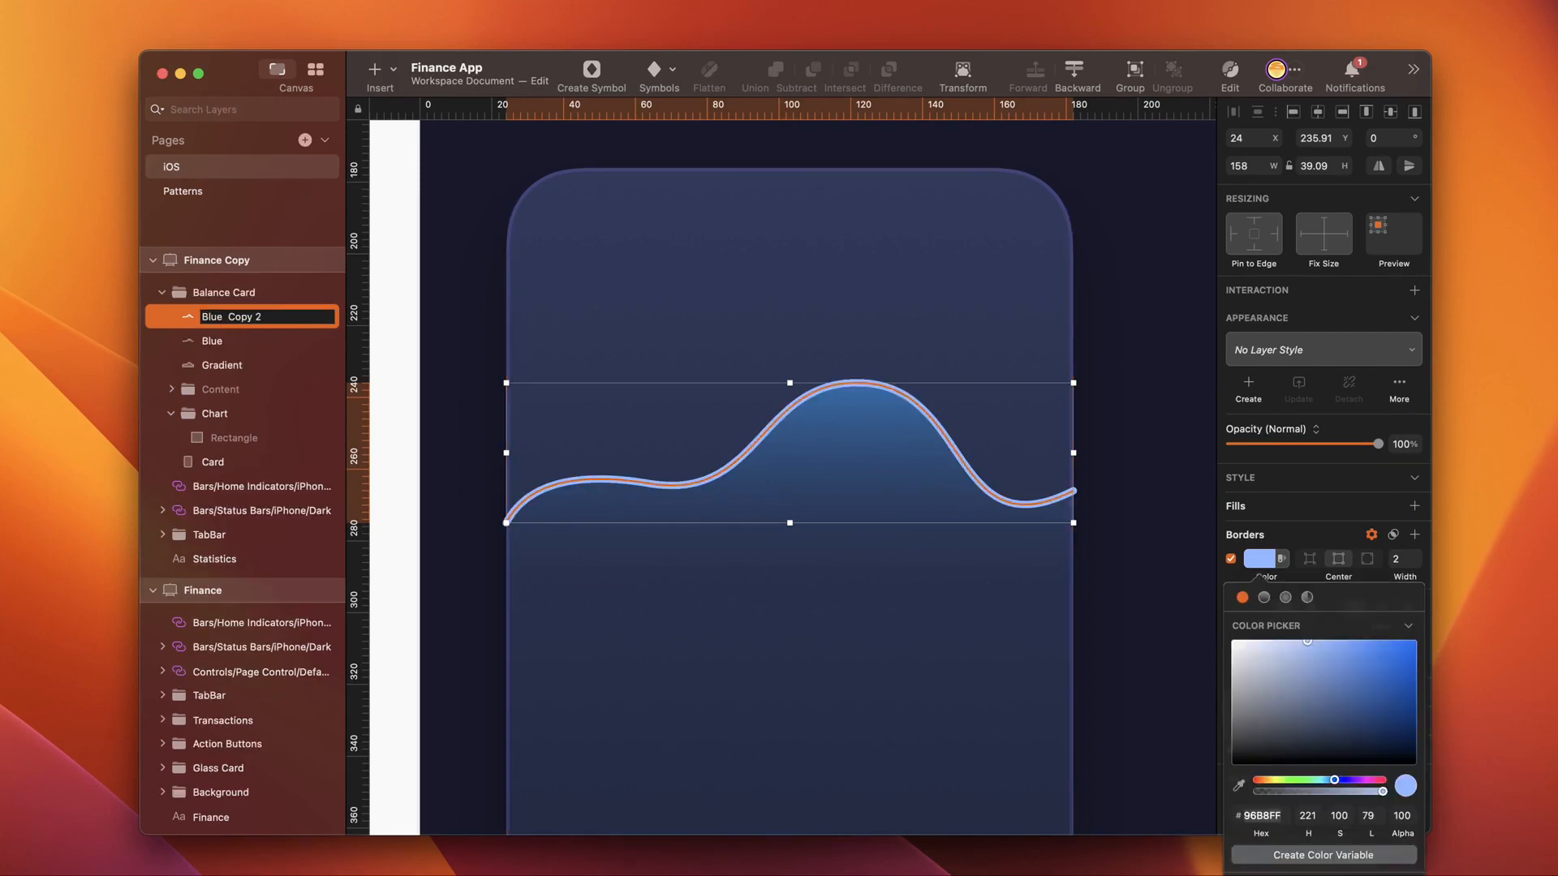
pyautogui.hotkey('shift', 'End')
pyautogui.write('Glow')
pyautogui.press('Return')
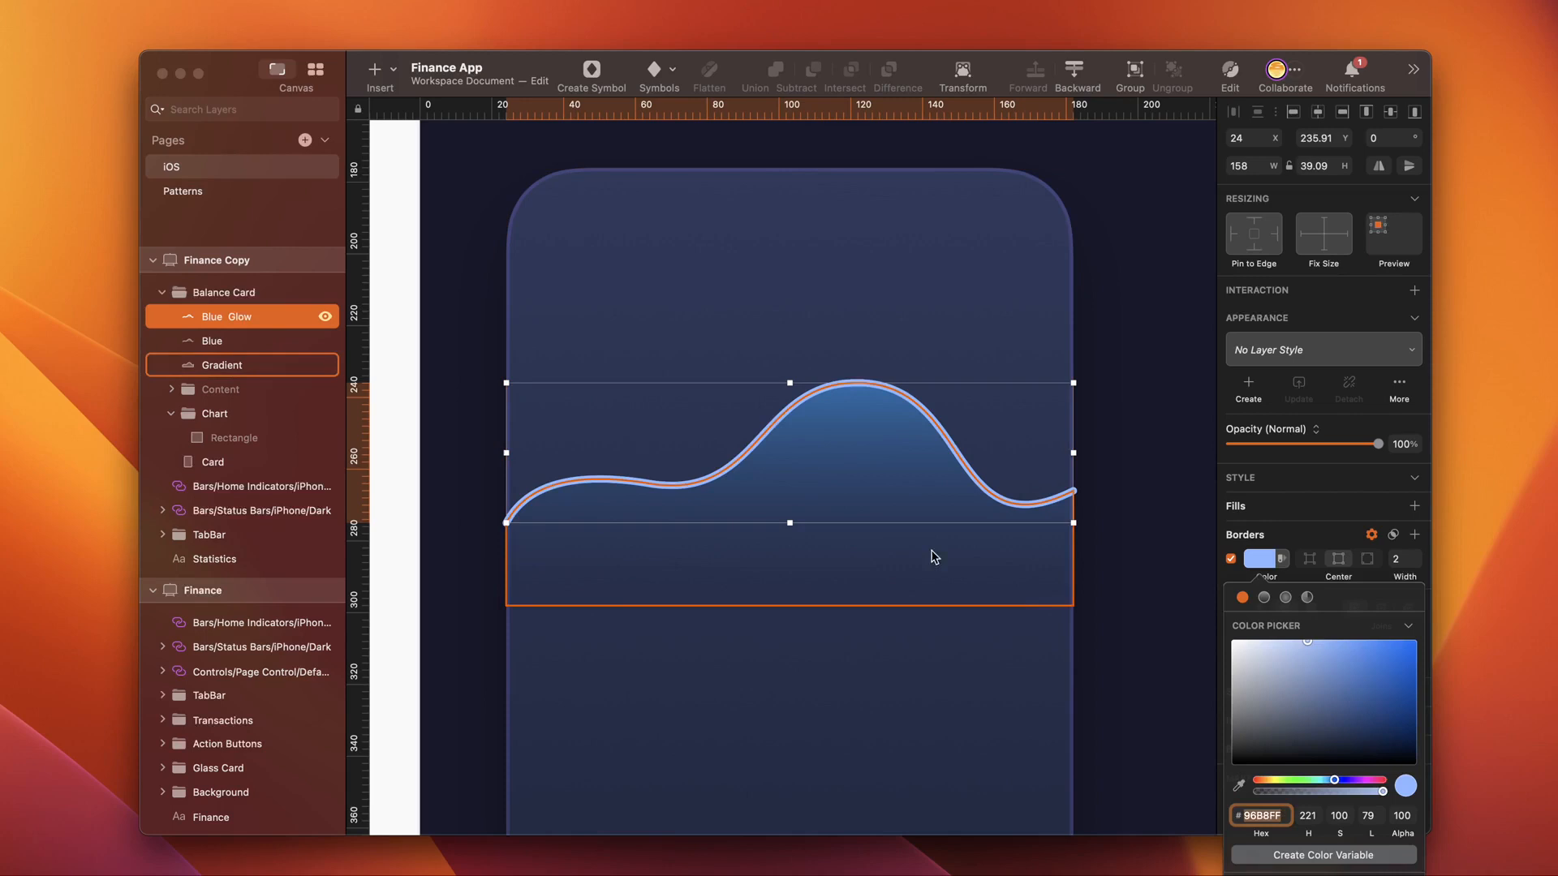
# Step: Change the Blue Glow border to a horizontal linear gradient and add a stop near its middle
pyautogui.click(1264, 599)
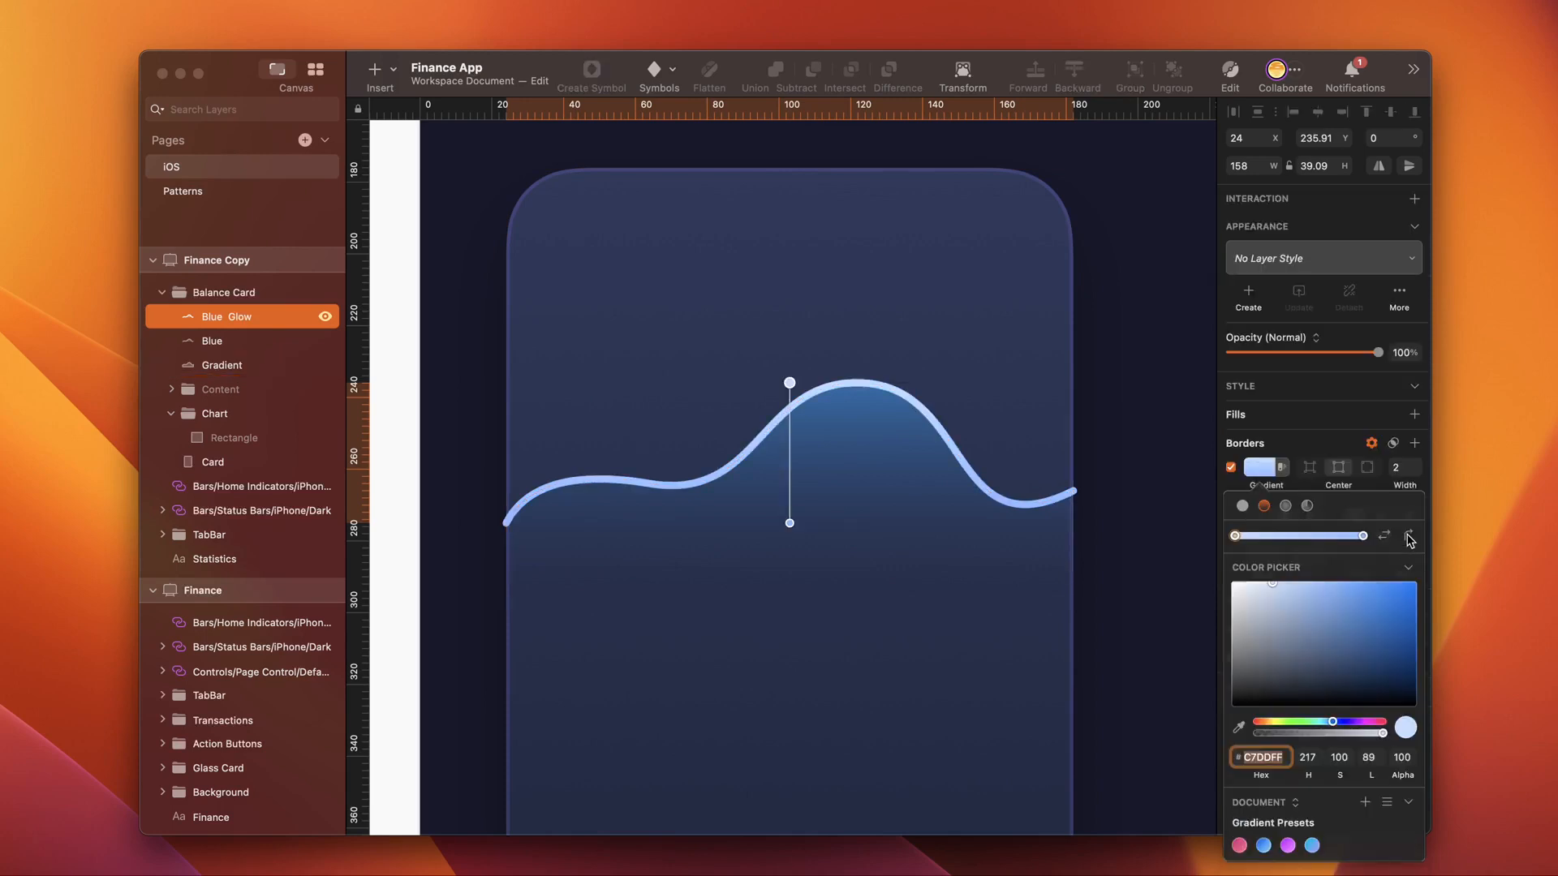
pyautogui.click(1409, 539)
pyautogui.click(804, 452)
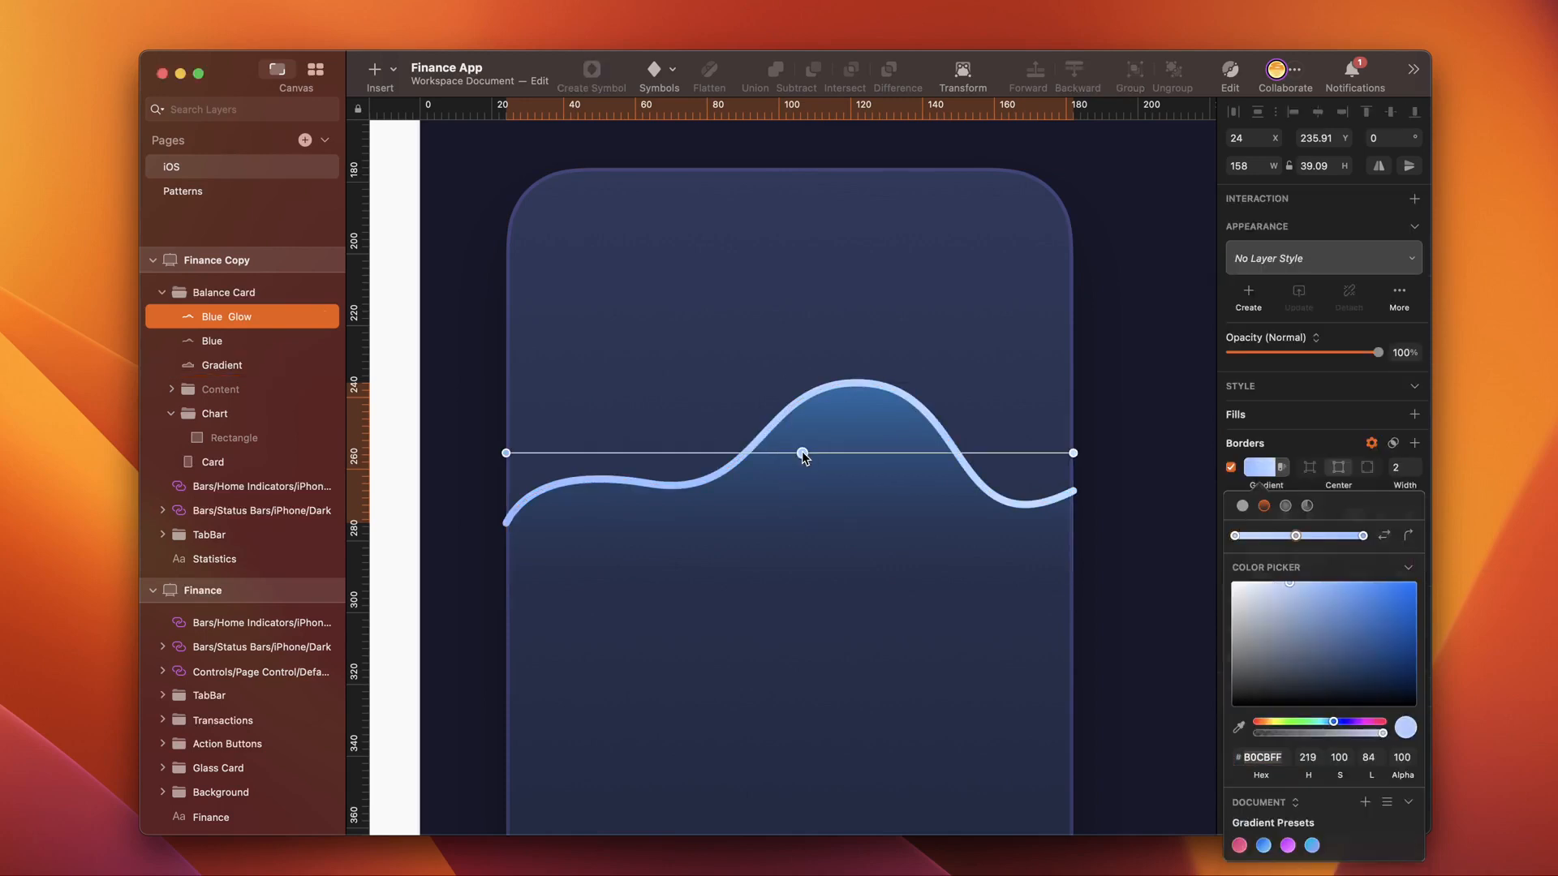
# Step: Colour the Blue Glow gradient's two end stops 0004FC and its middle stop 96B8FF
pyautogui.click(1276, 753)
pyautogui.write('004f')
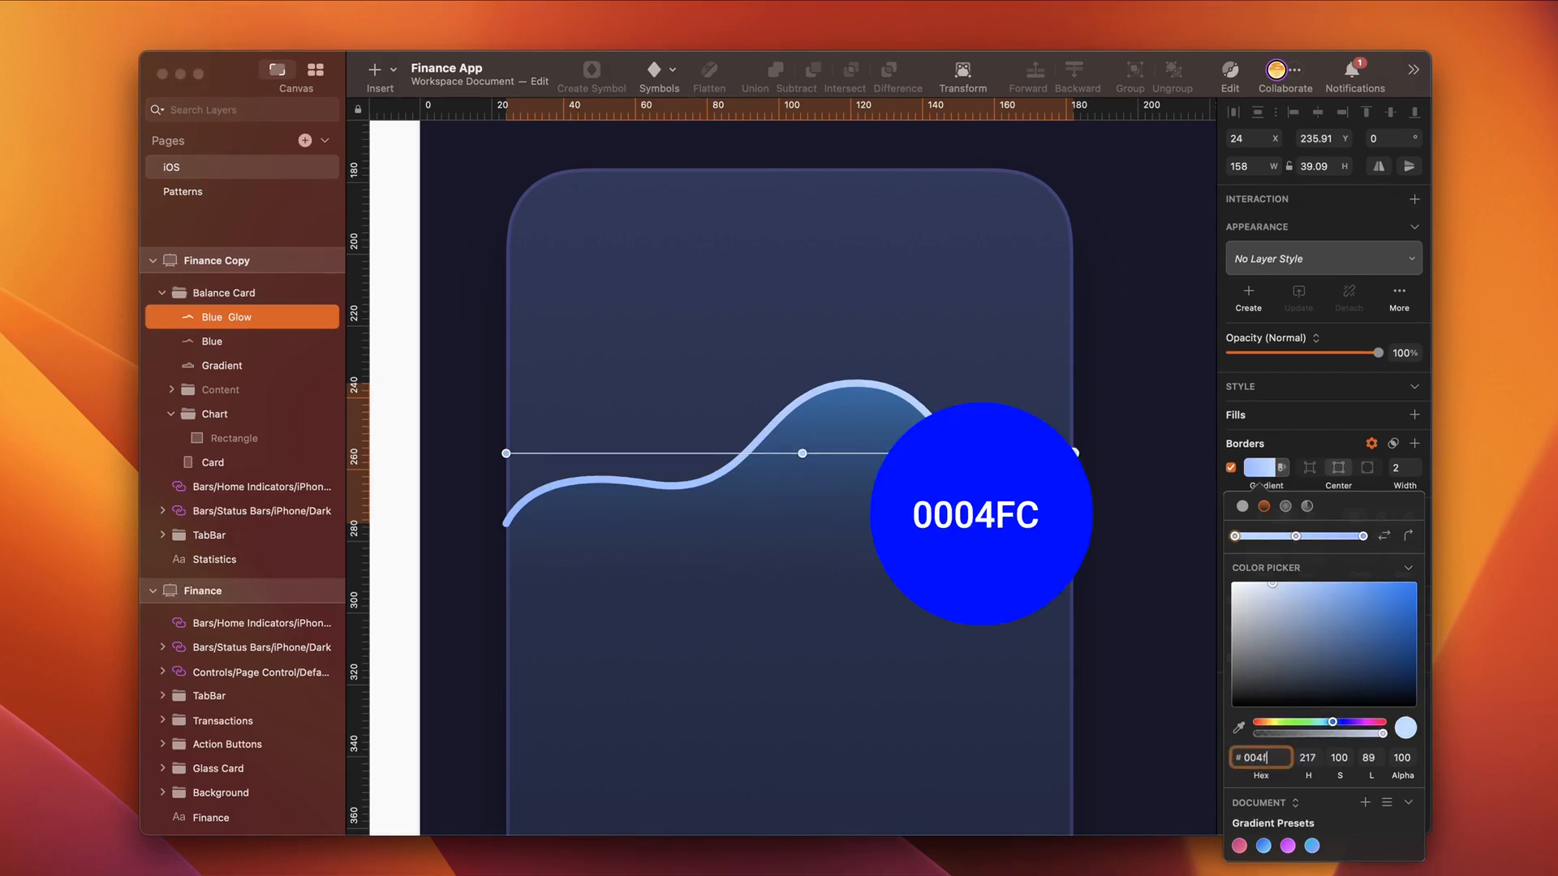
pyautogui.write('004fc')
pyautogui.press('Return')
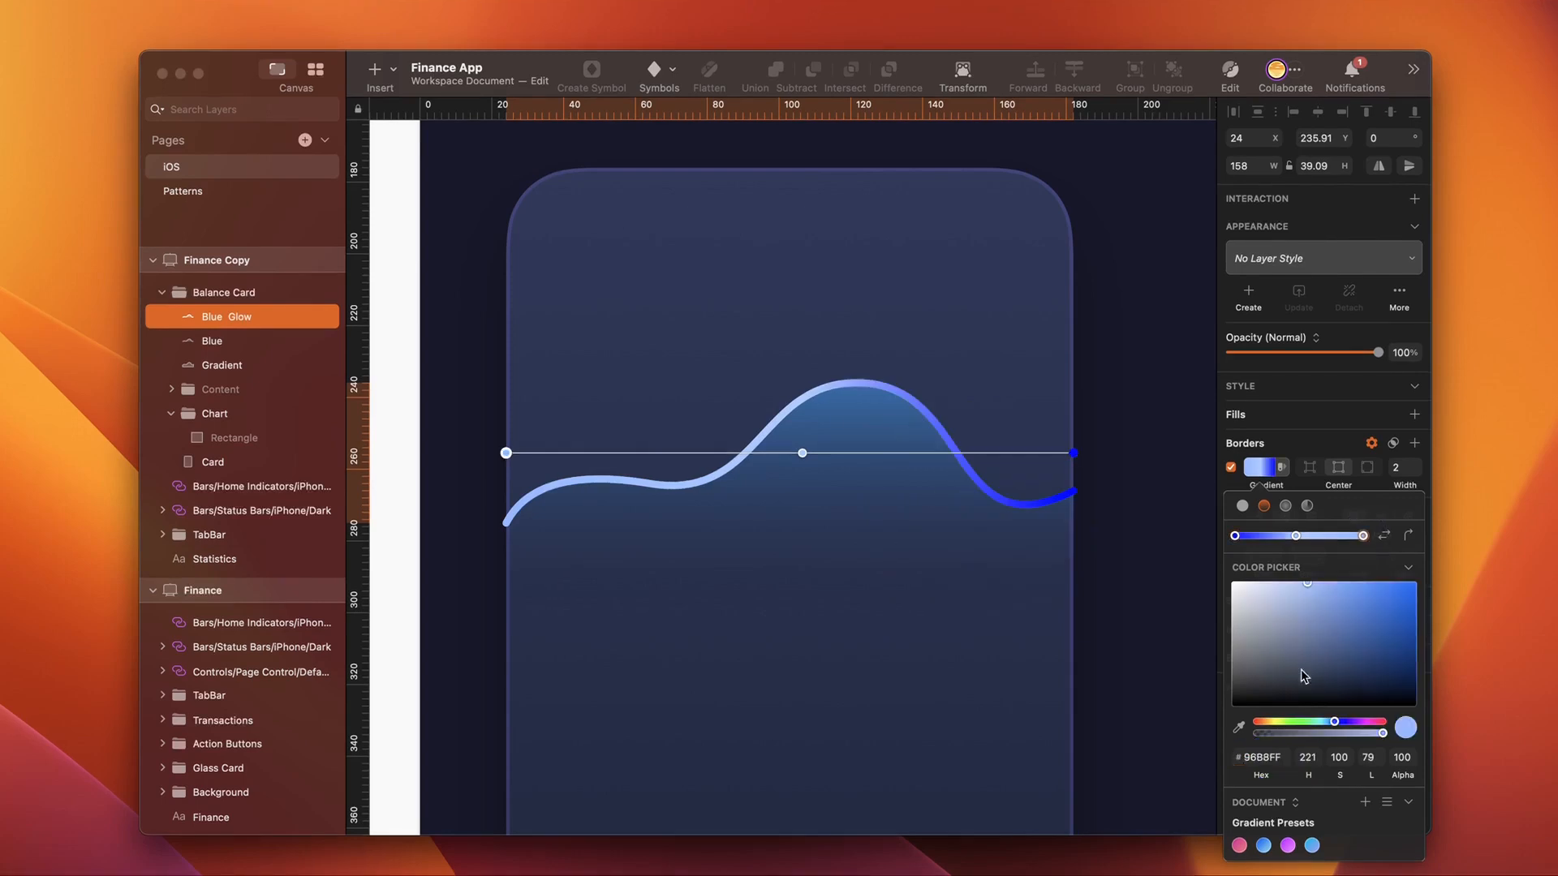
pyautogui.click(1239, 728)
pyautogui.click(1263, 757)
pyautogui.write('9')
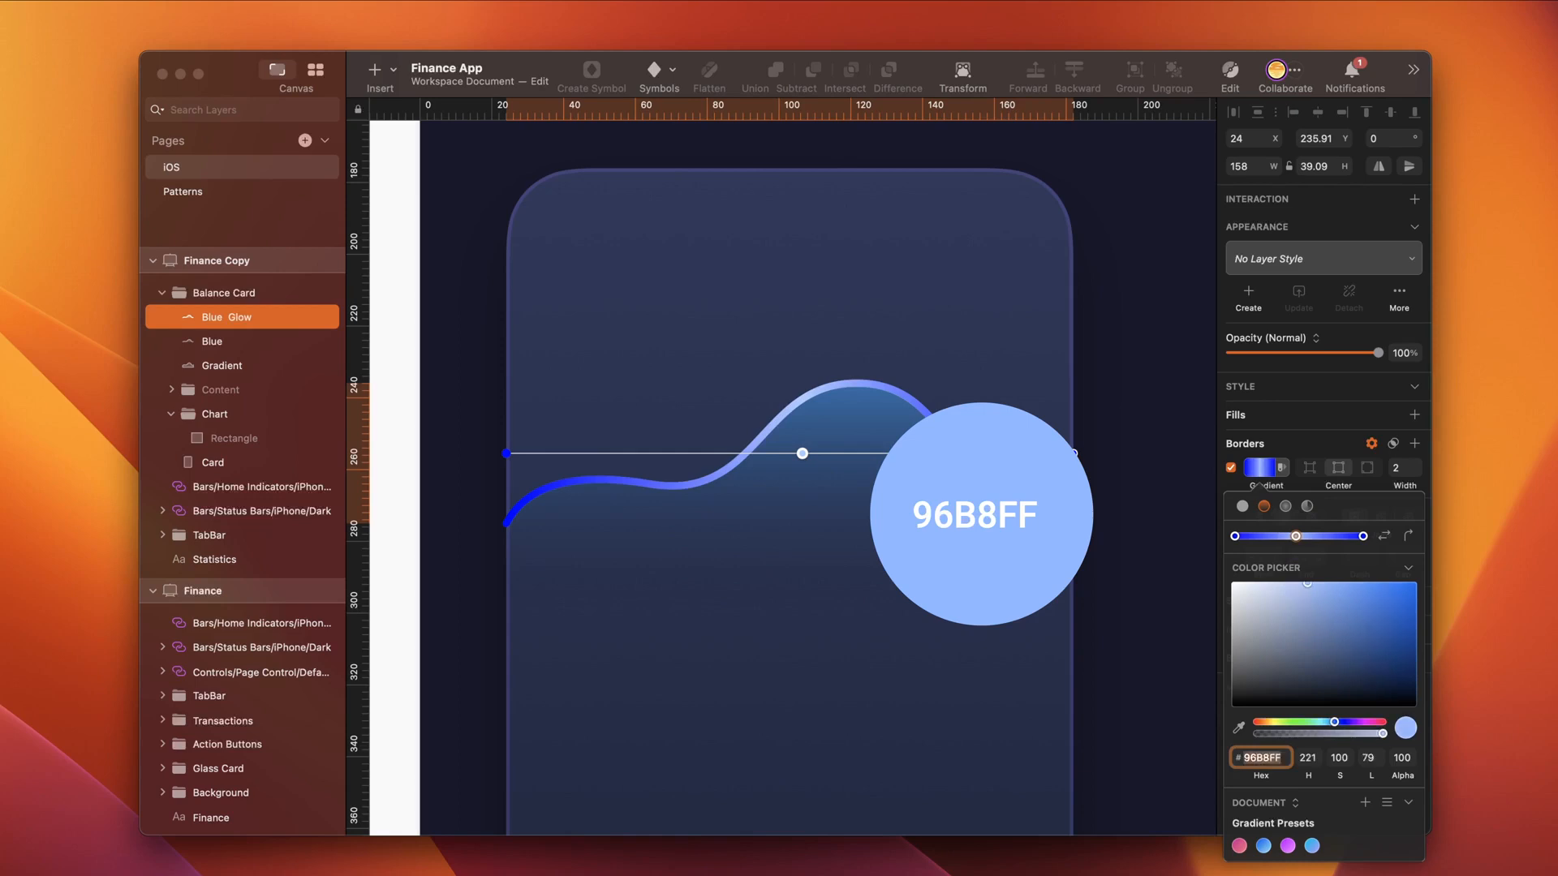
pyautogui.press('Escape')
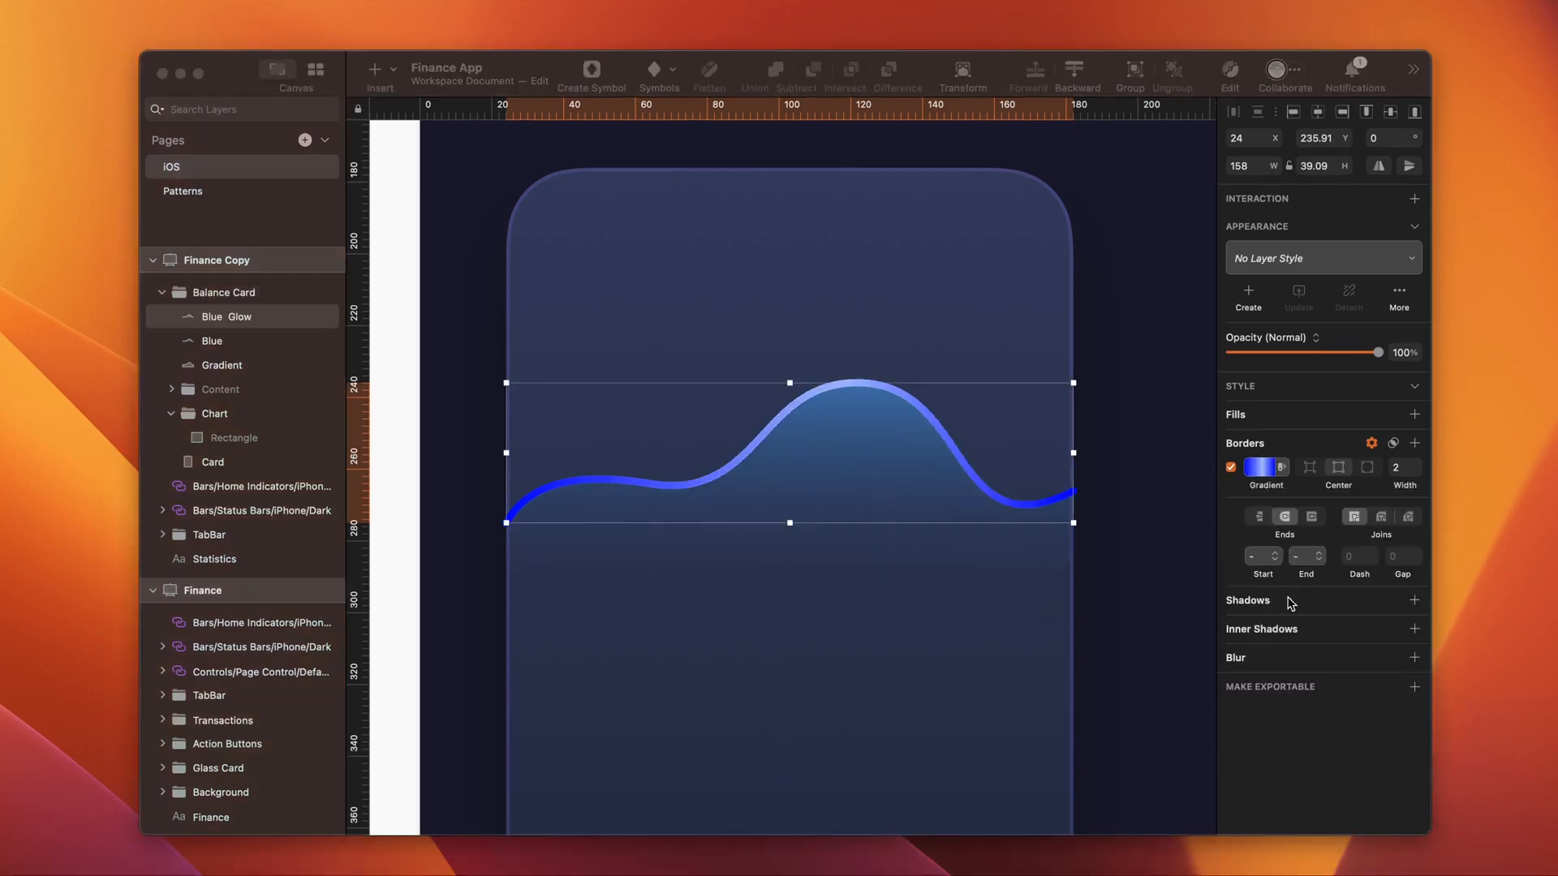
# Step: Add a Gaussian blur of 2 to Blue Glow and set its border width to 3
pyautogui.click(1415, 657)
pyautogui.moveTo(1262, 780); pyautogui.dragTo(1235, 780)
pyautogui.click(1403, 560)
pyautogui.write('3')
# Step: Shift the glow gradient's middle stop slightly toward the curve's peak and set the right-hand end stop's alpha to 80
pyautogui.click(1259, 559)
pyautogui.click(848, 454)
pyautogui.moveTo(847, 455); pyautogui.dragTo(816, 453)
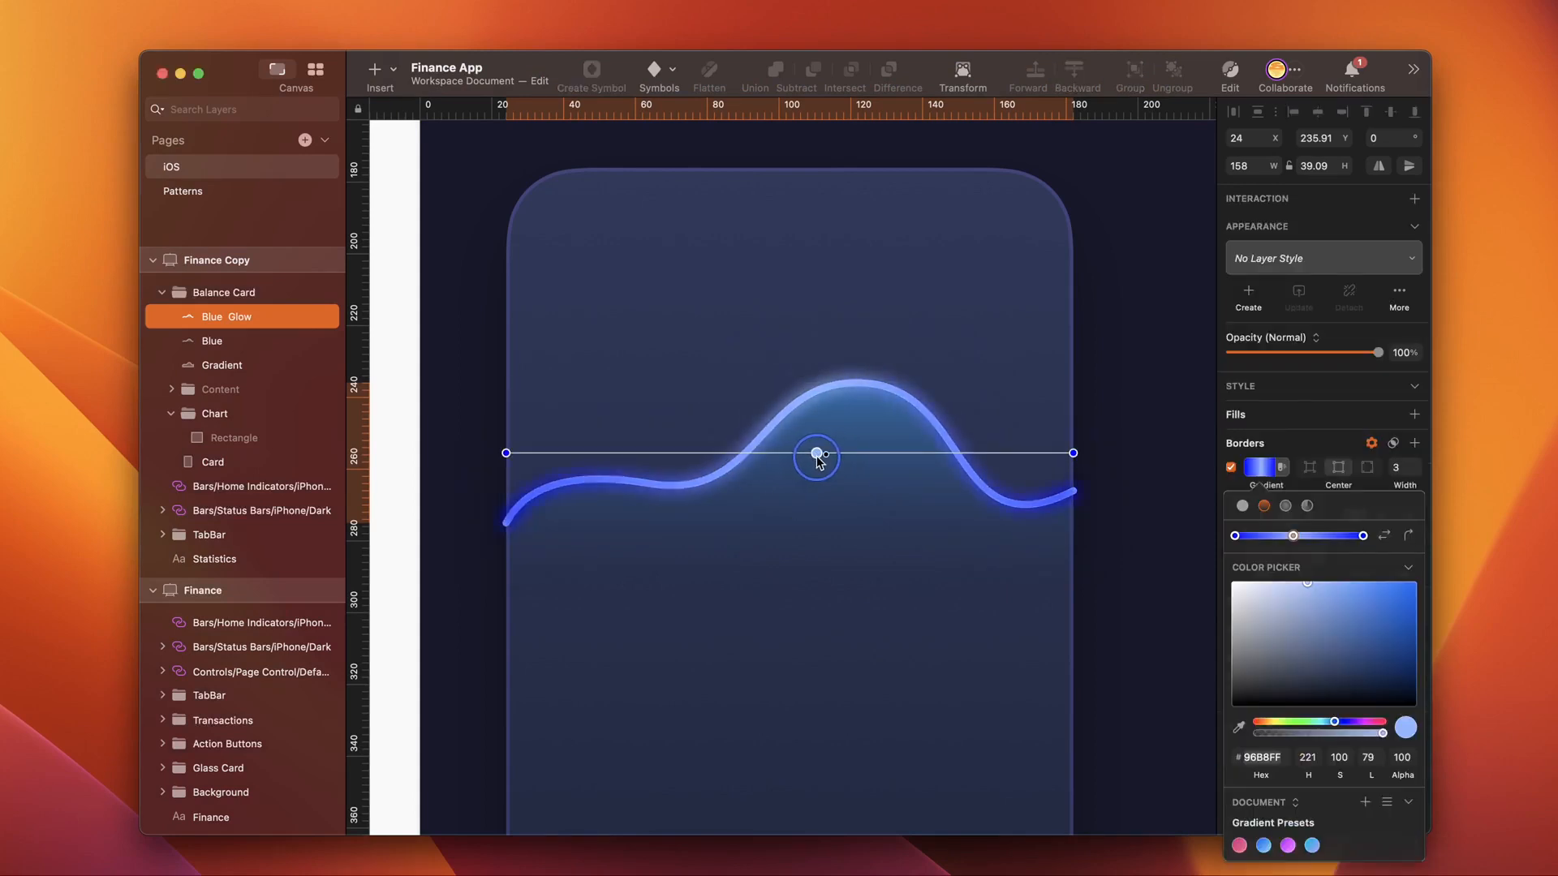
pyautogui.click(1235, 536)
pyautogui.click(1402, 761)
pyautogui.write('80')
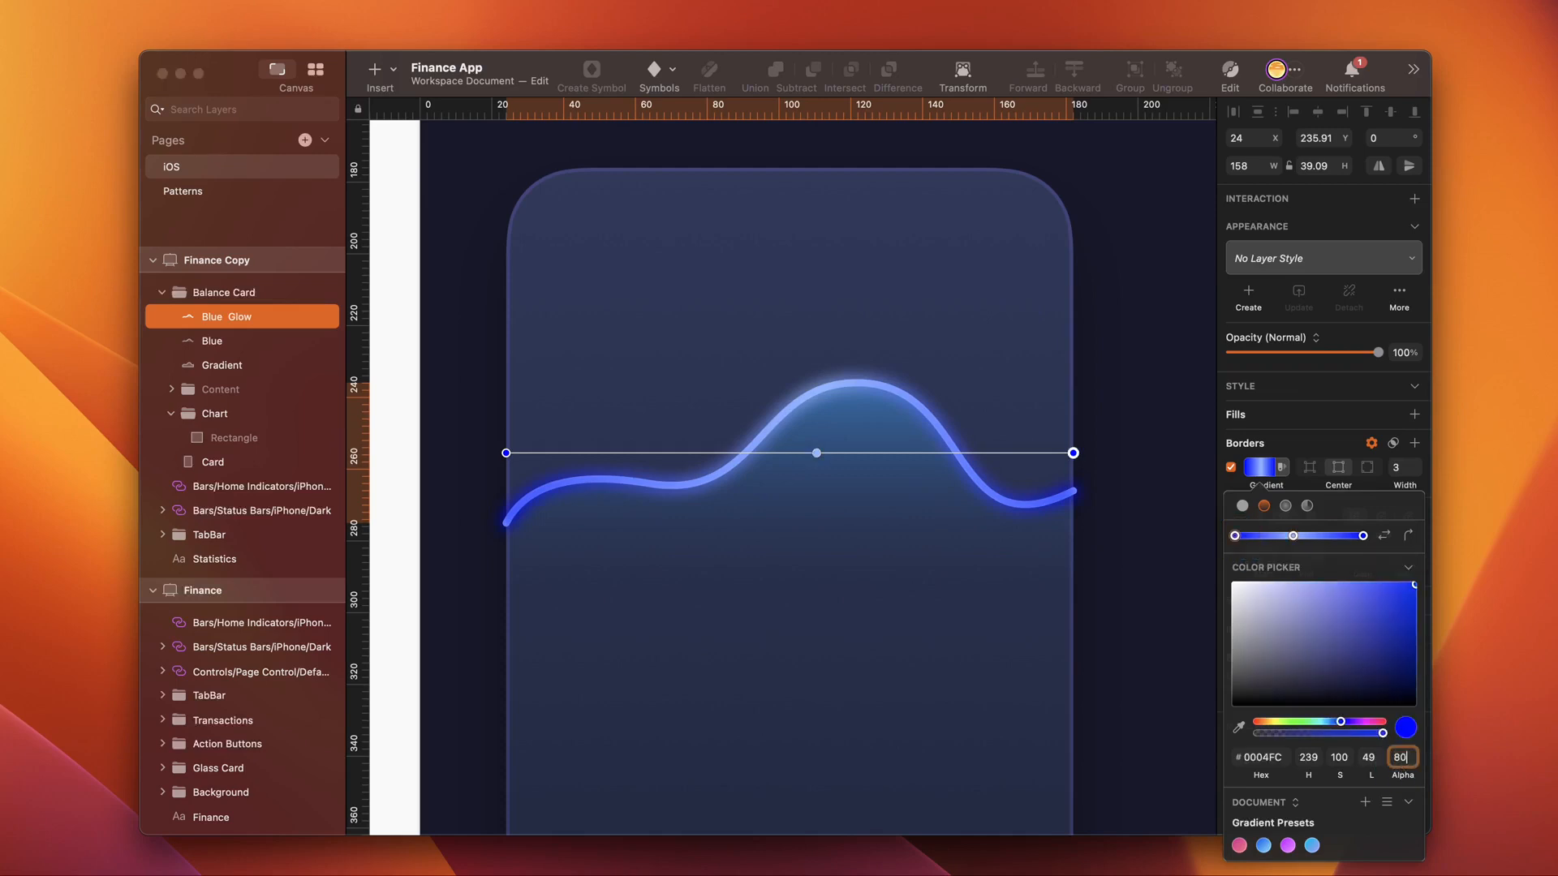
pyautogui.press('Escape')
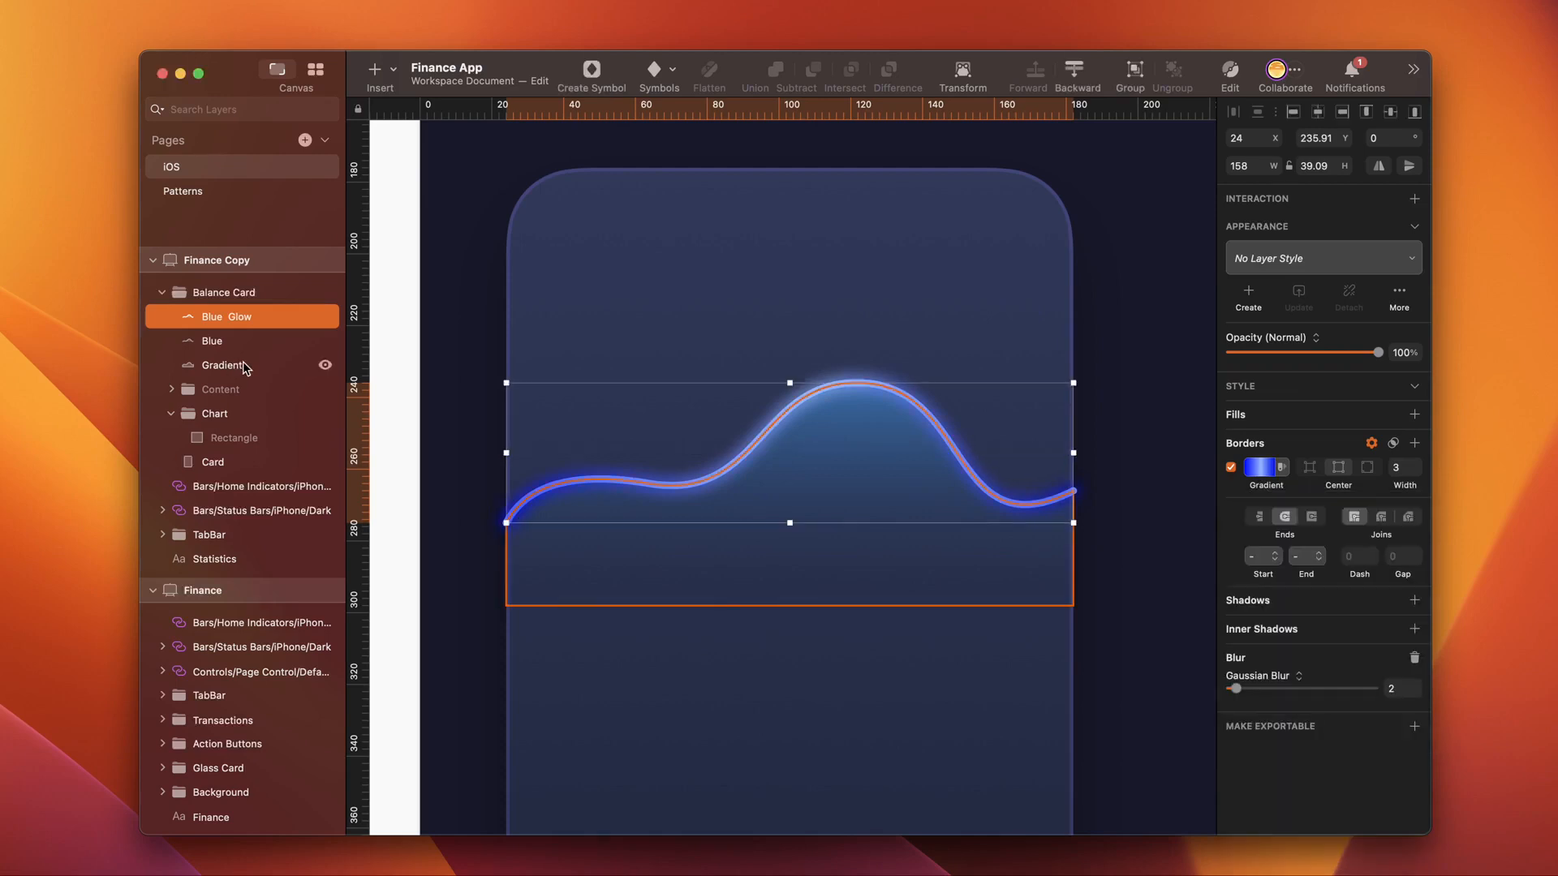
# Step: Move the Blue Glow, Blue and Gradient layers into the Chart group, above the Rectangle
pyautogui.keyDown('shift'); pyautogui.click(238, 368); pyautogui.keyUp('shift')
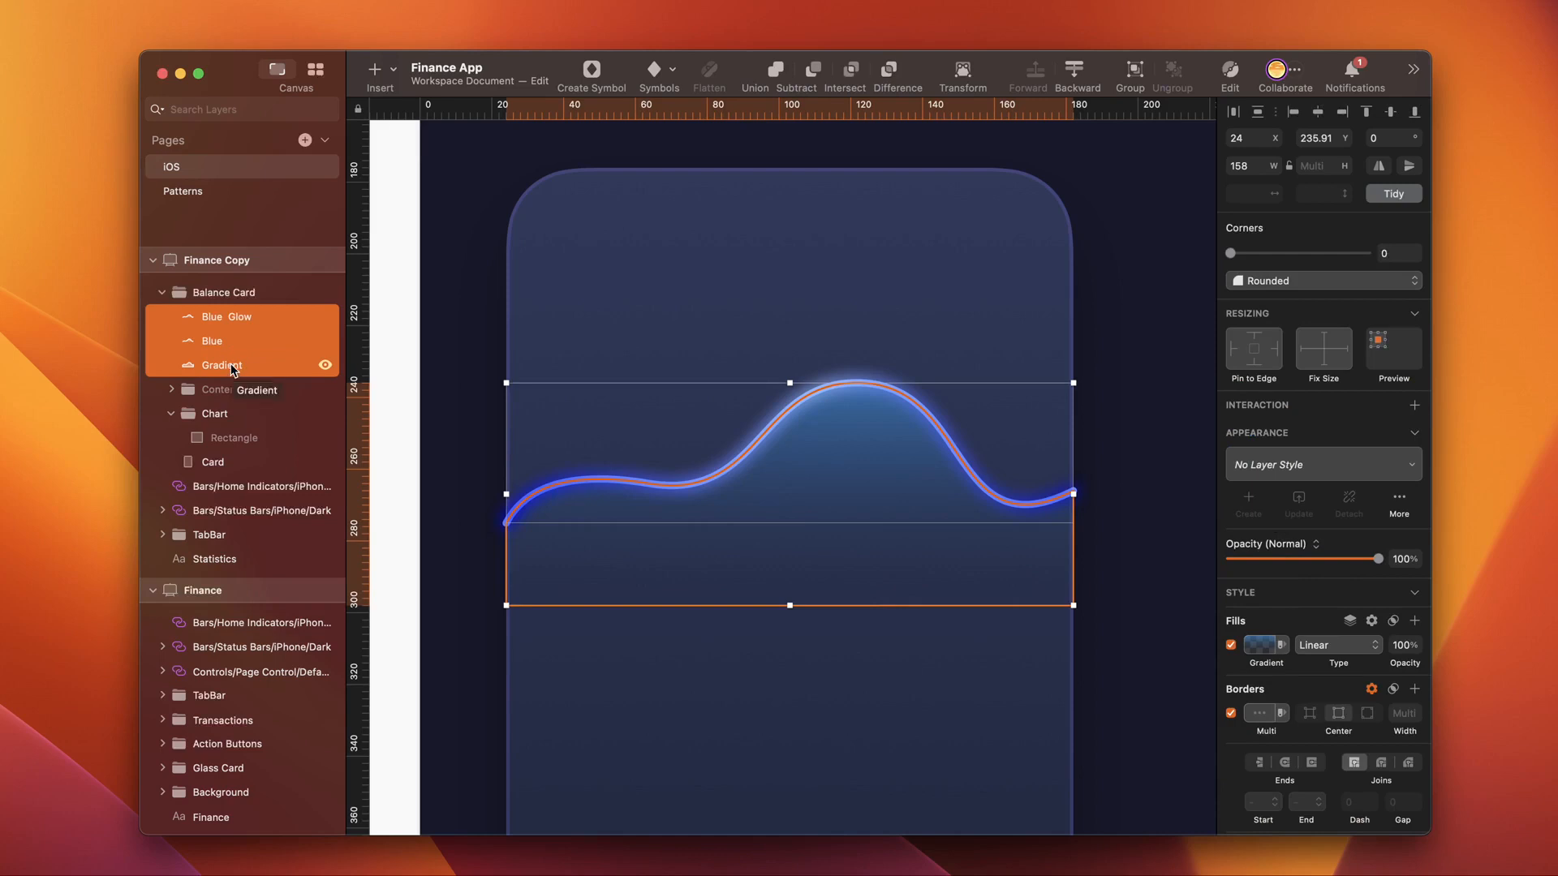
pyautogui.moveTo(231, 369); pyautogui.dragTo(235, 431)
# Step: Turn the Card layer into a mask that clips the Content and Chart groups of the Balance Card
pyautogui.click(213, 463)
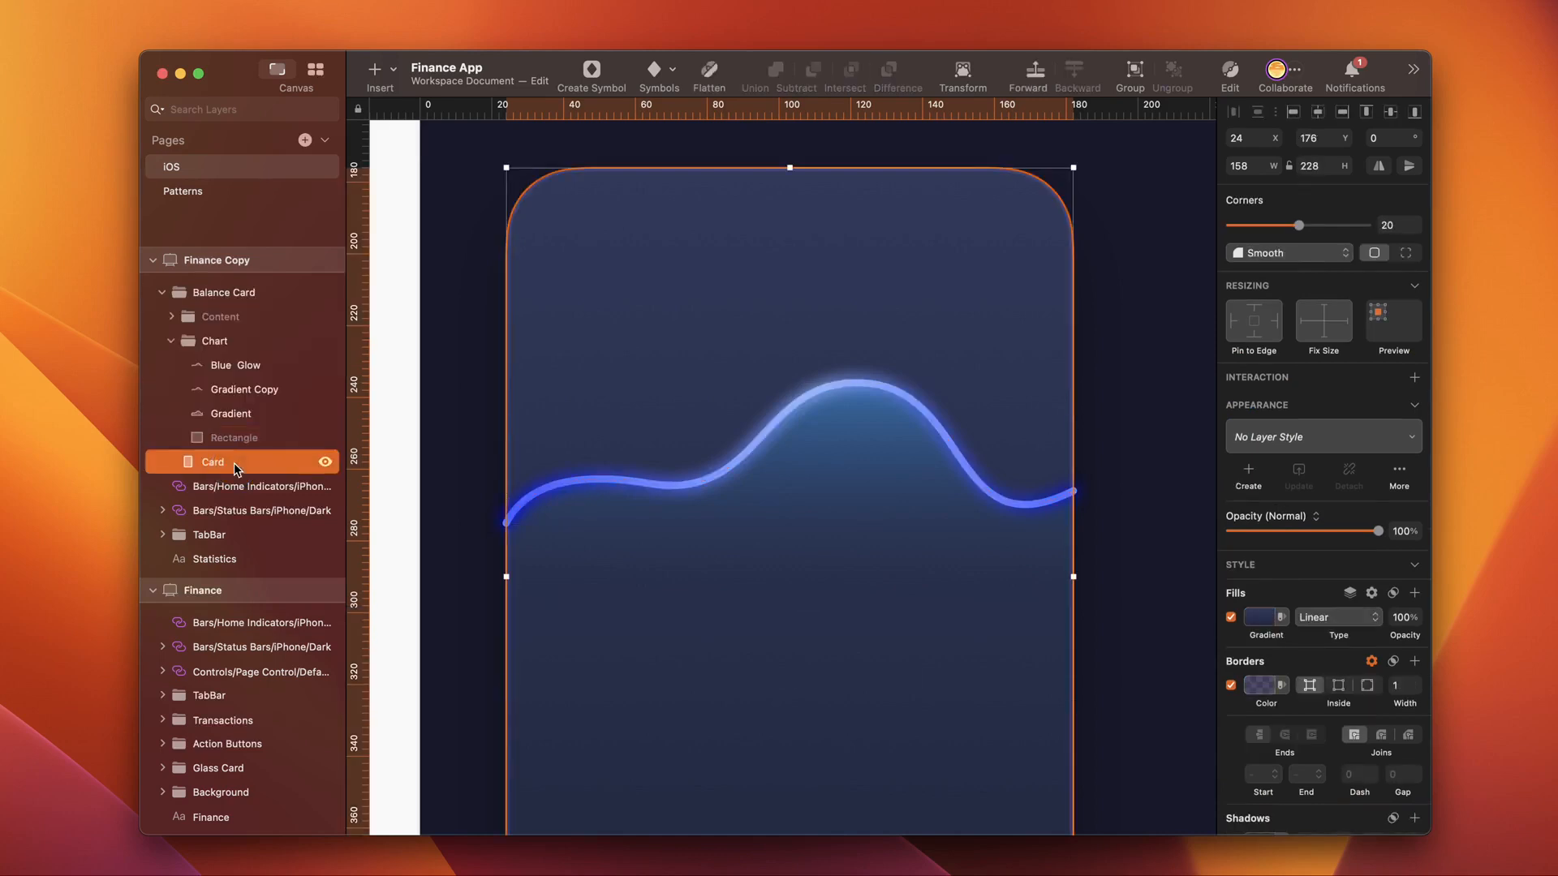
pyautogui.click(463, 529)
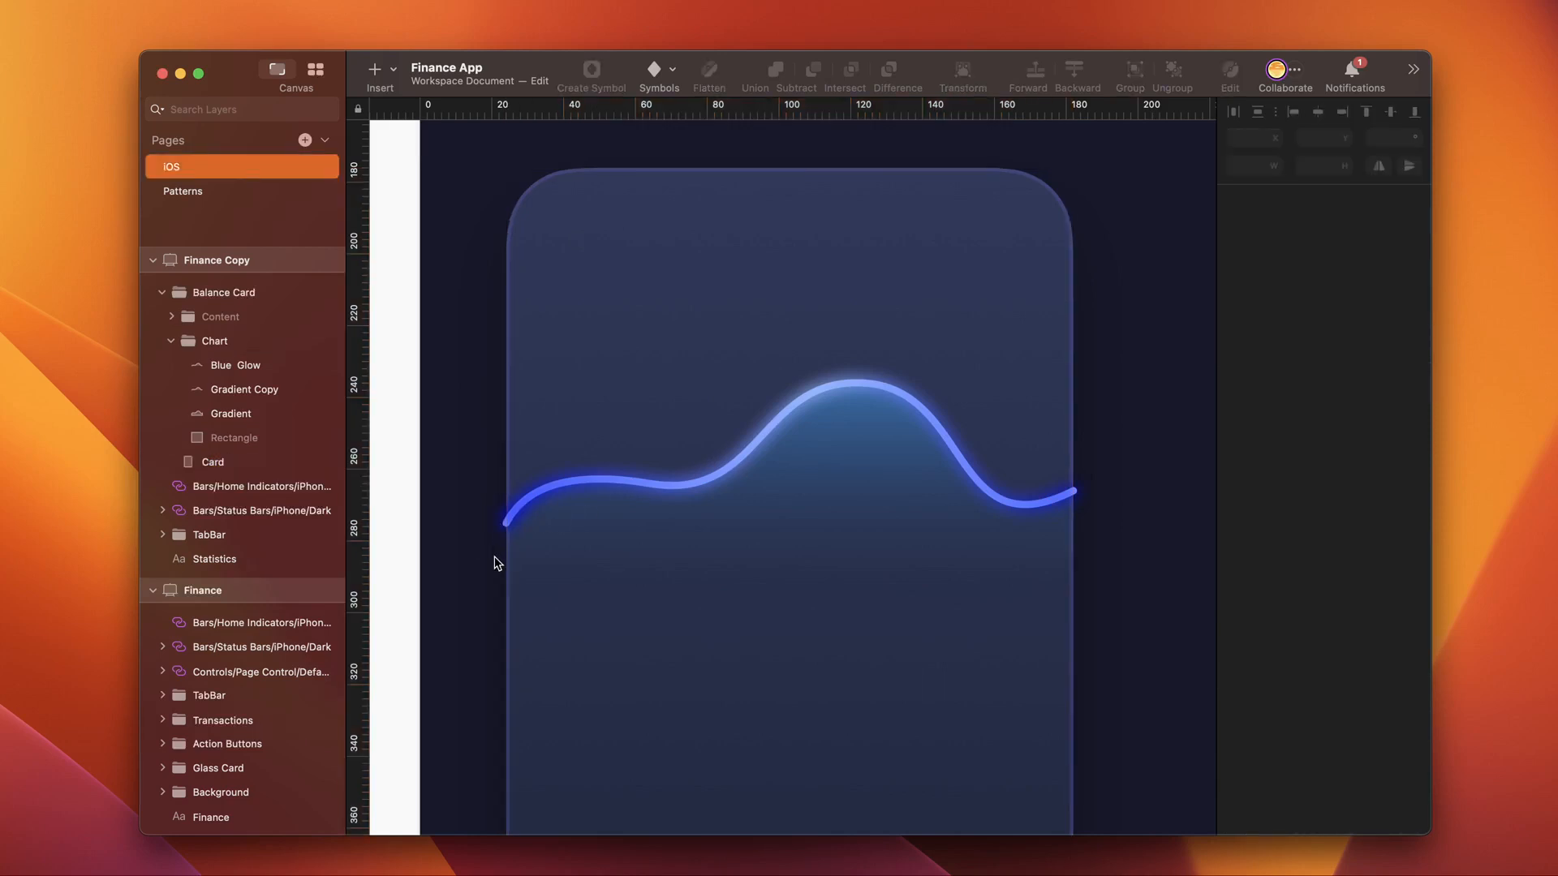
pyautogui.click(234, 465)
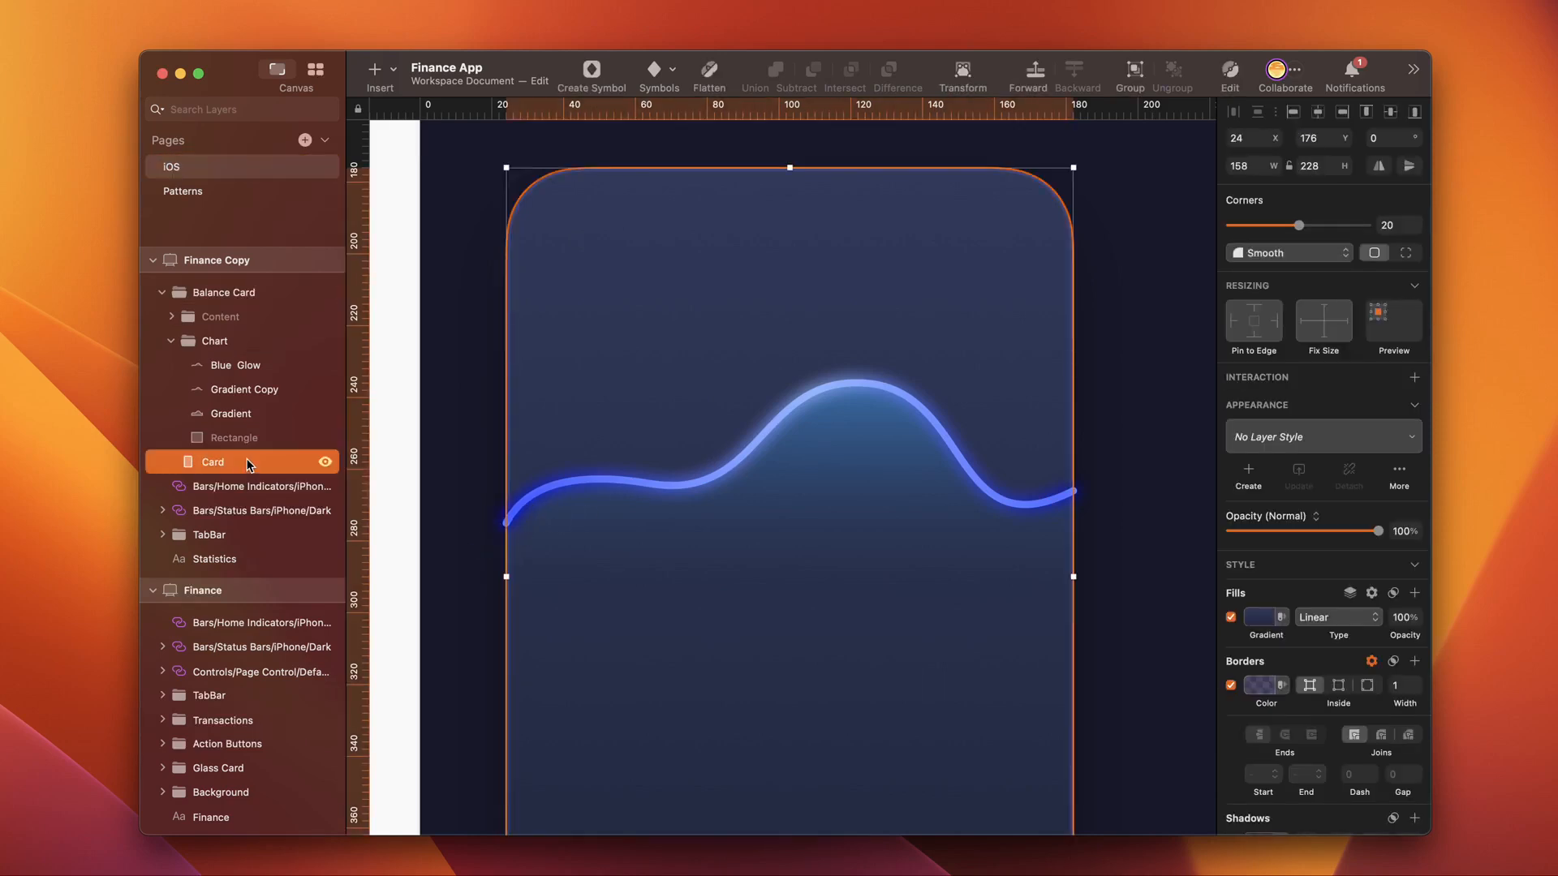
pyautogui.rightClick(248, 464)
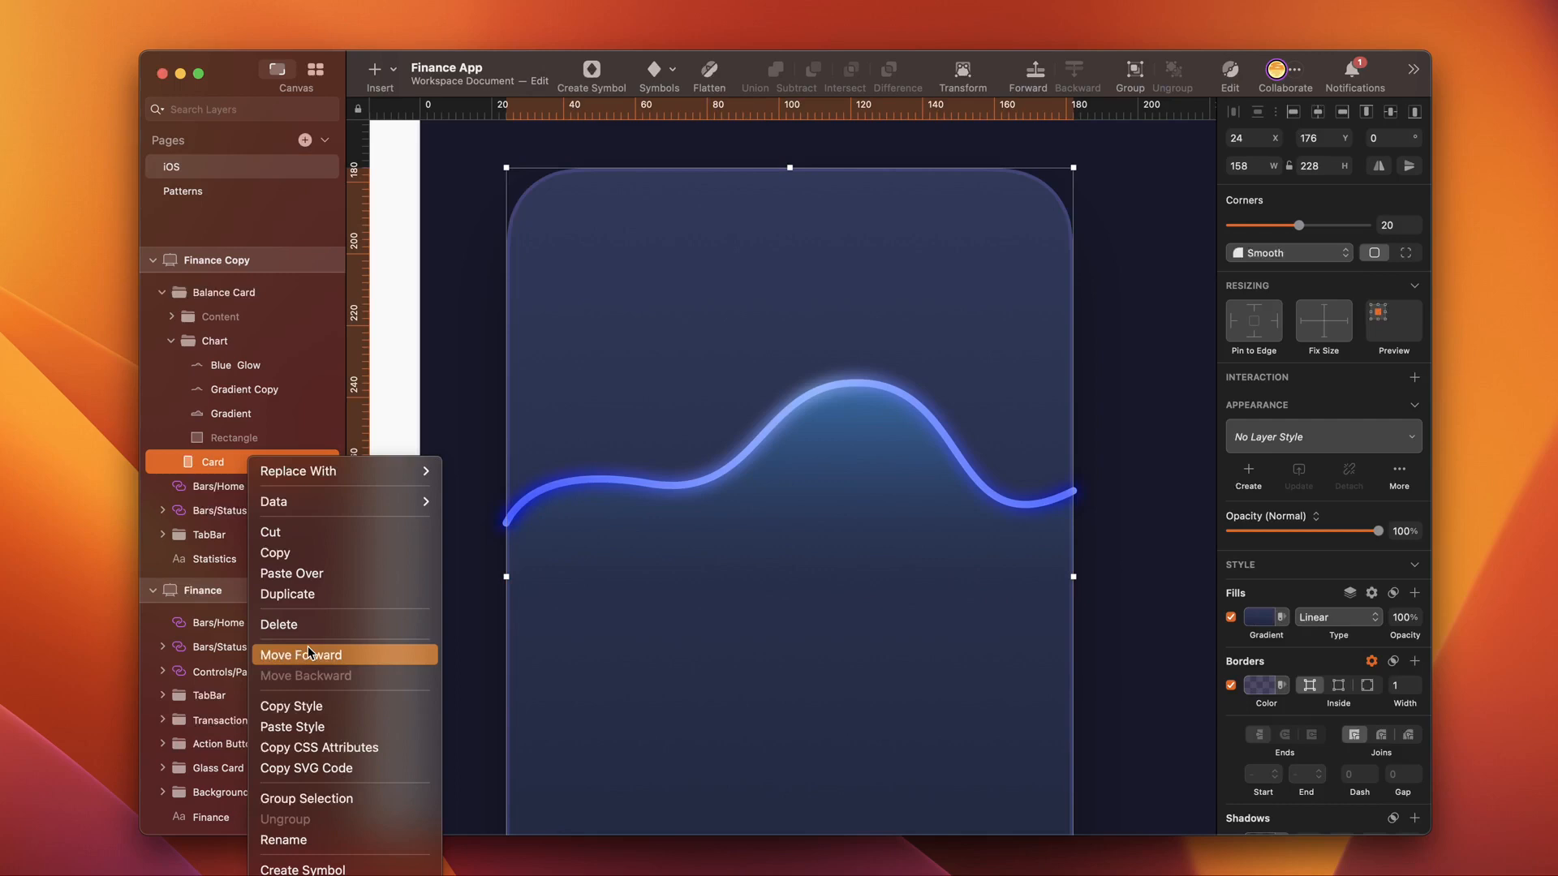
pyautogui.click(461, 627)
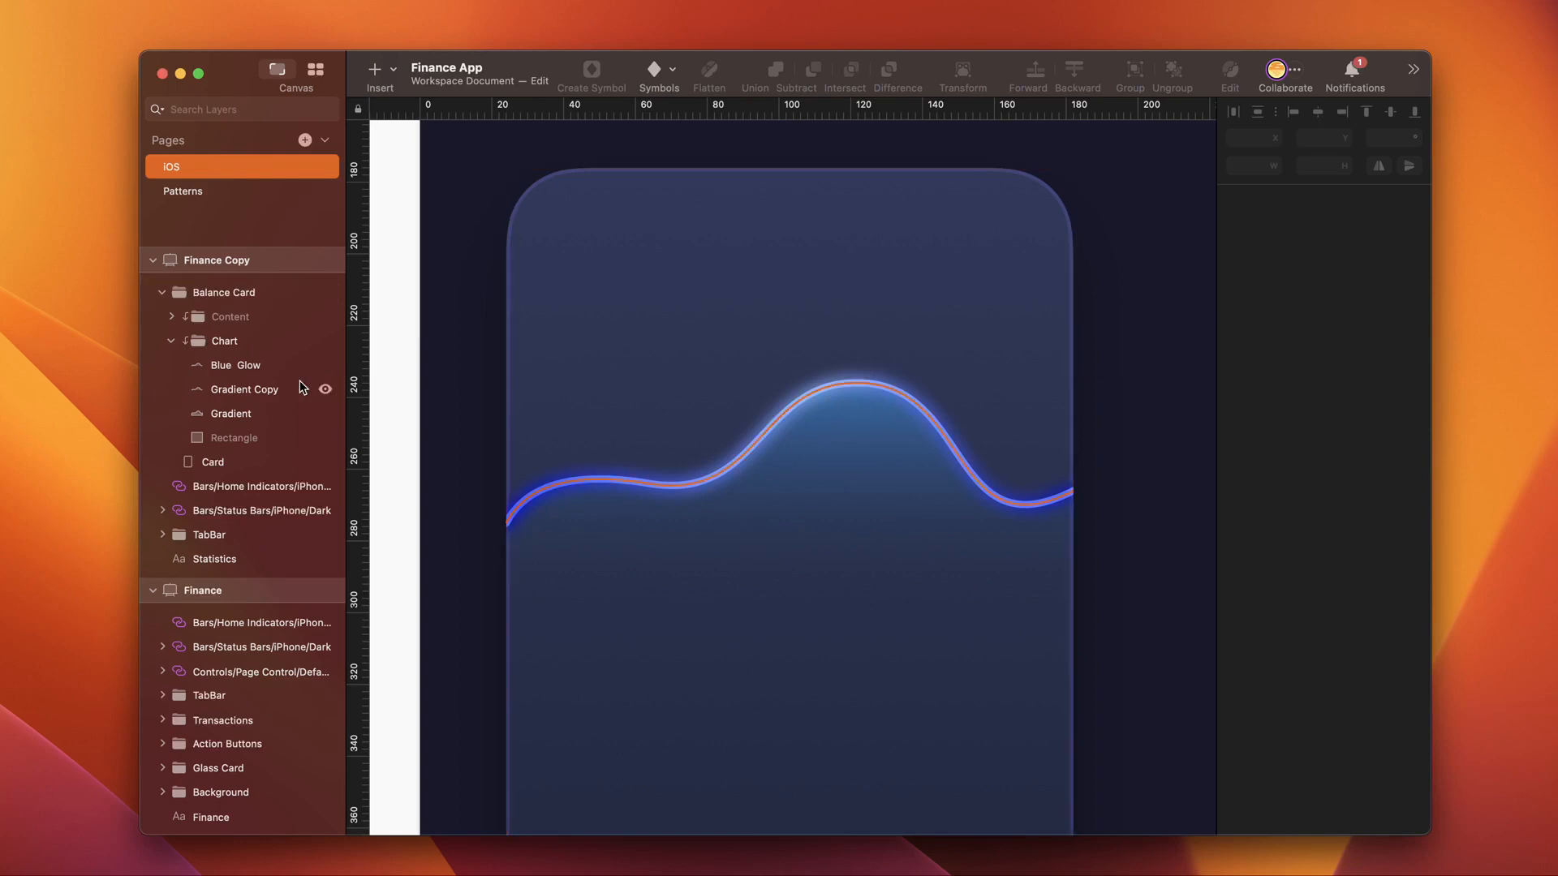
# Step: Draw a horizontal path across the card's full width at Y about 281.5, with two extra points along it
pyautogui.press('v')
pyautogui.click(506, 546)
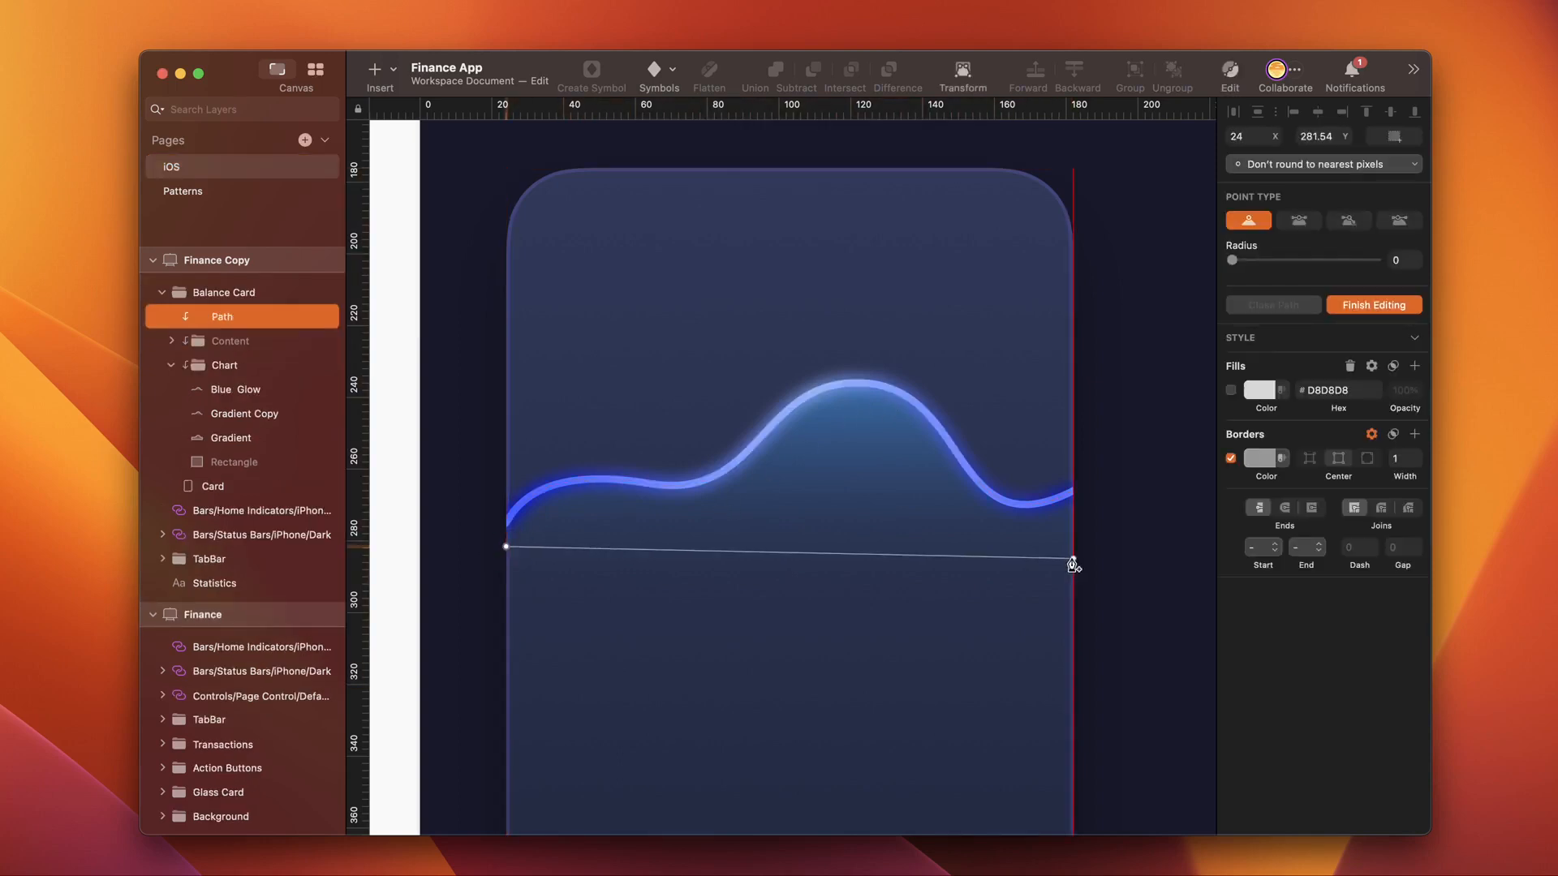
pyautogui.click(1074, 546)
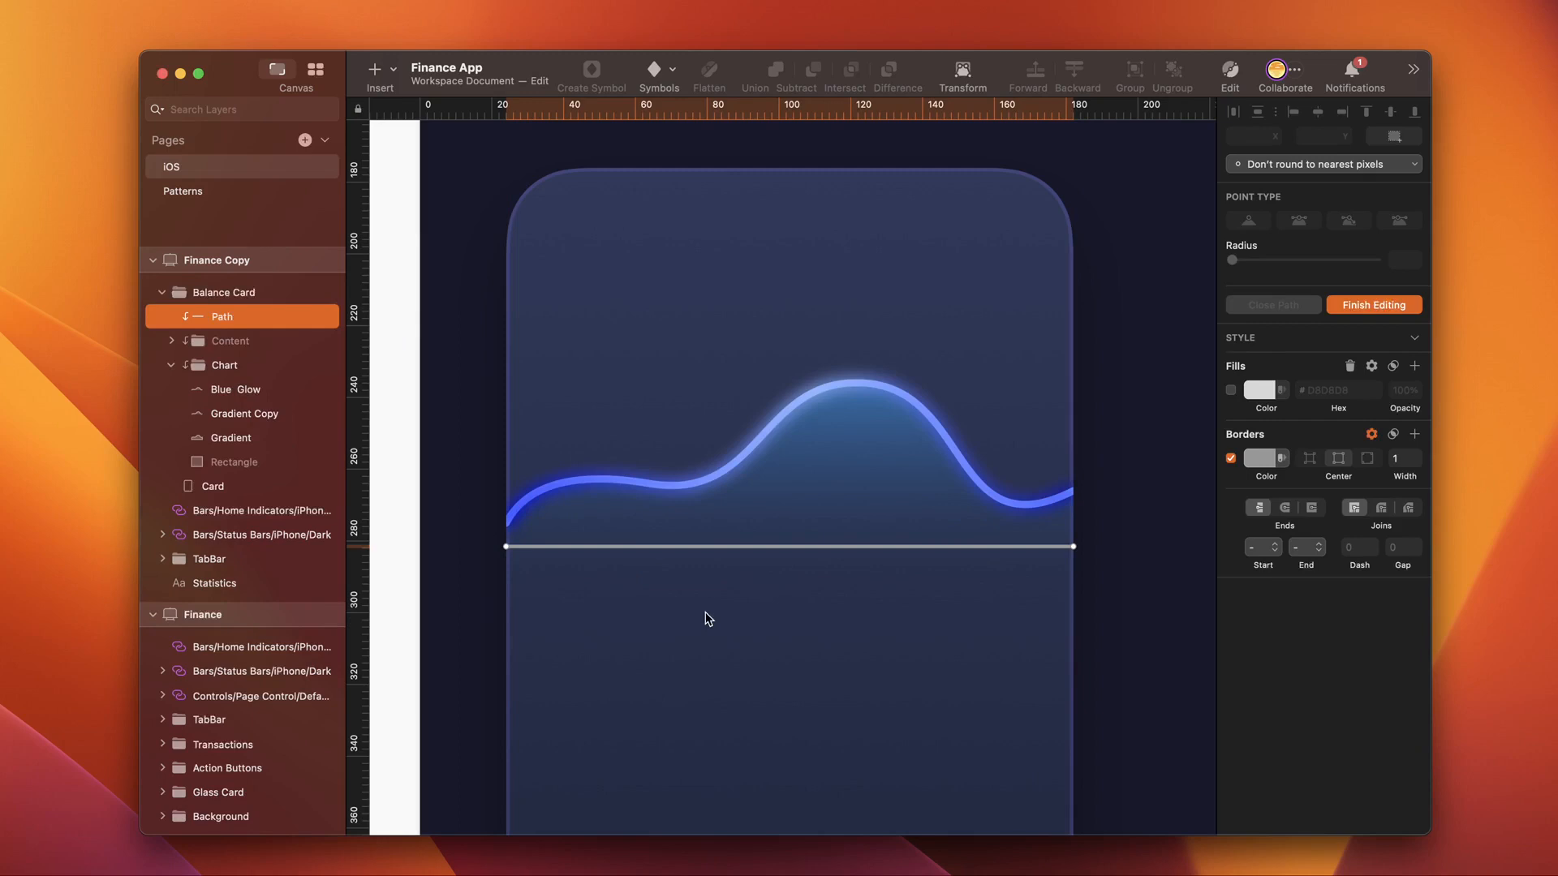
pyautogui.click(699, 546)
pyautogui.click(852, 546)
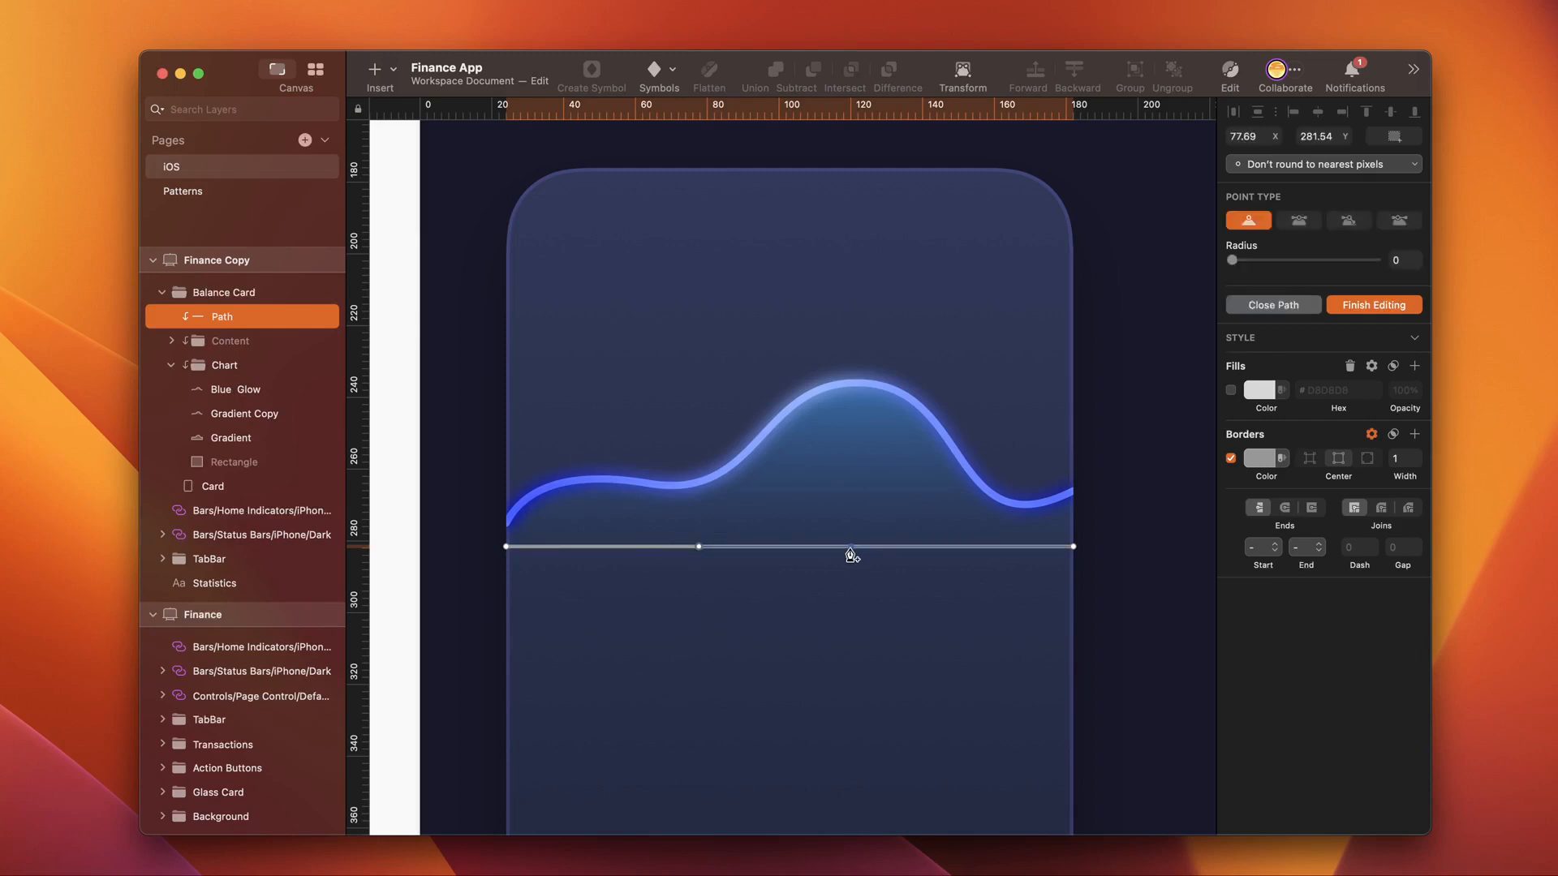
# Step: Raise the path's left end point above the blue curve and place its second point at X 64, Y 264
pyautogui.click(507, 549)
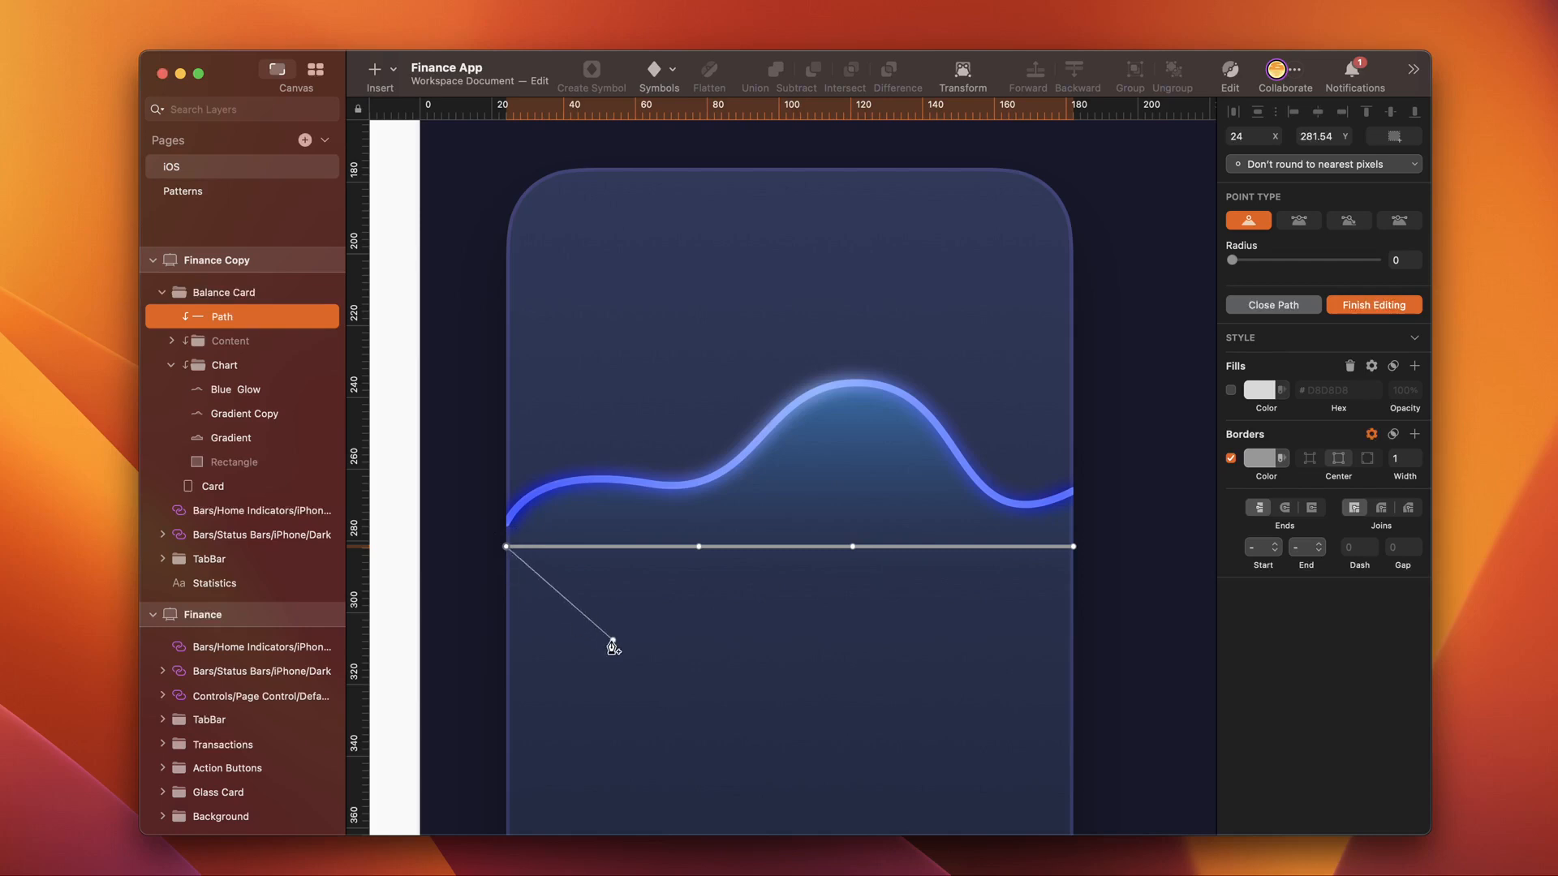
pyautogui.click(1334, 136)
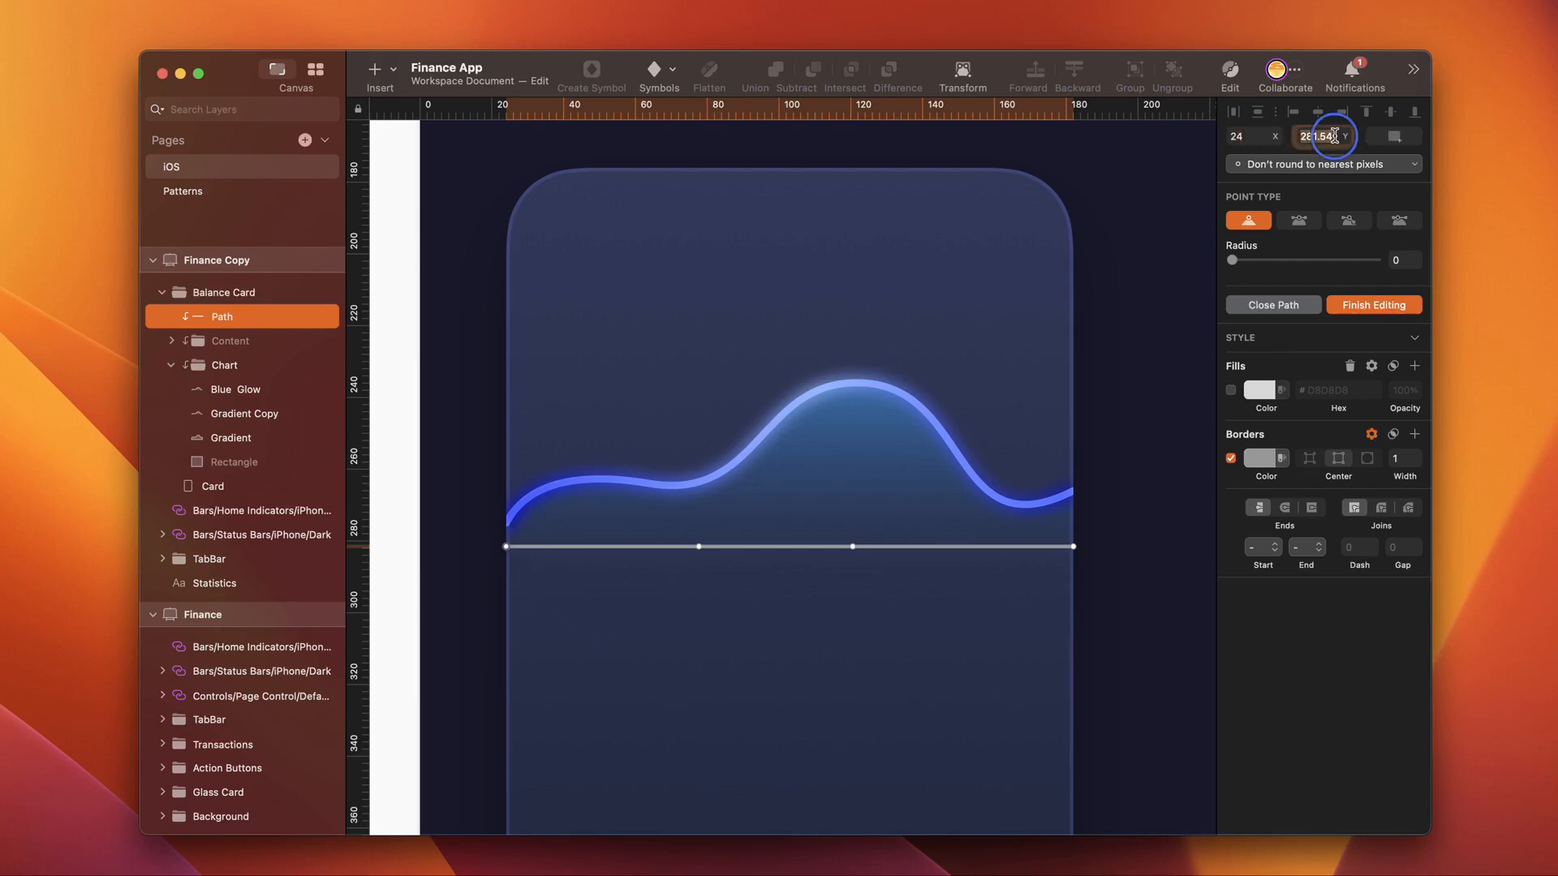
pyautogui.write('2')
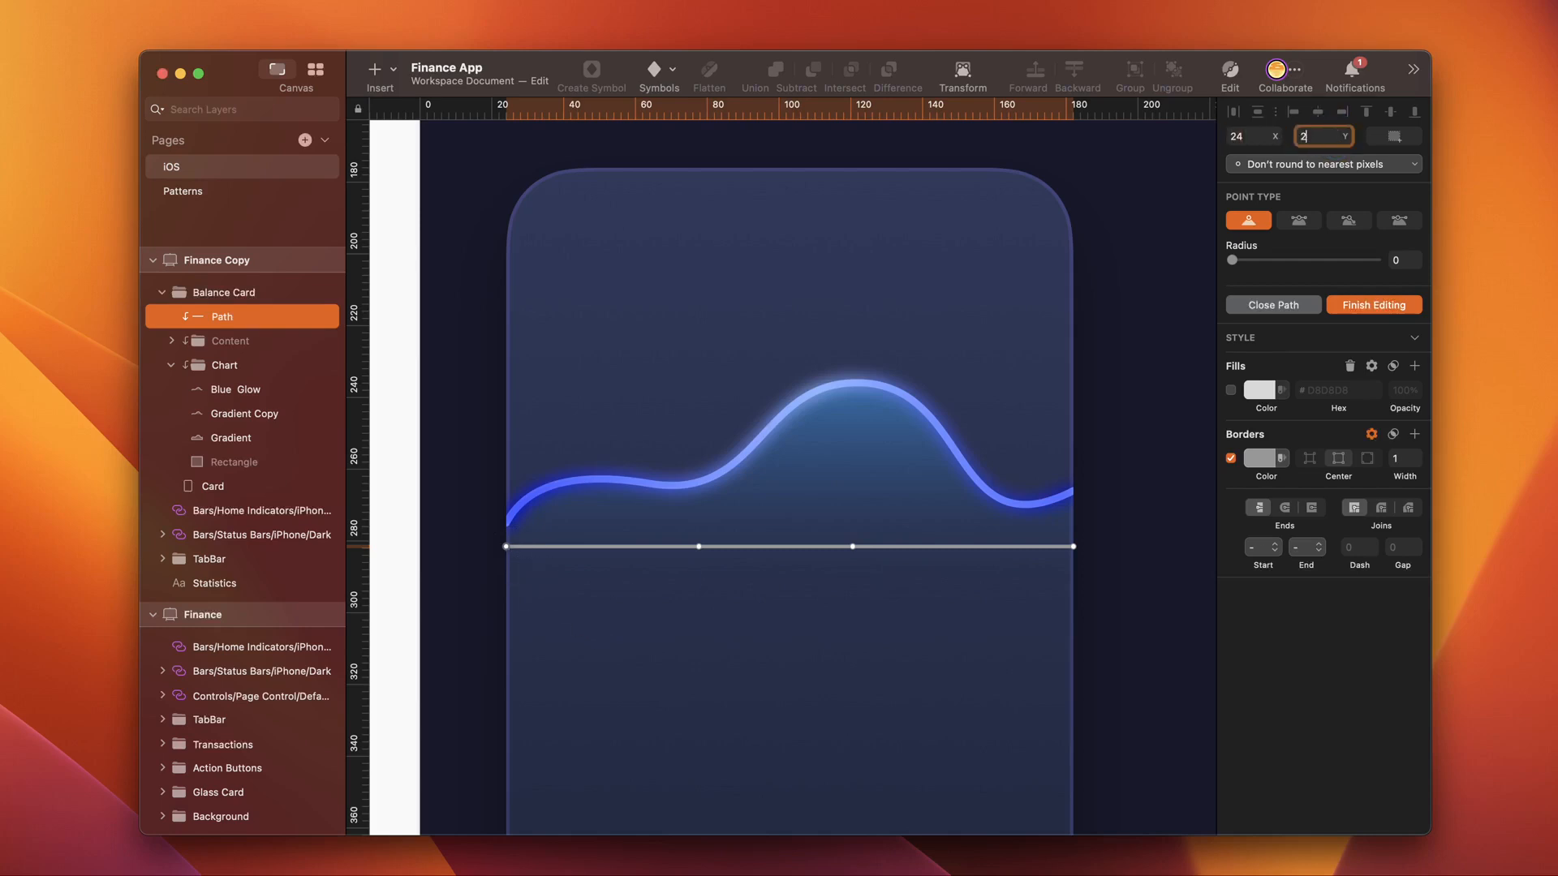
pyautogui.click(699, 546)
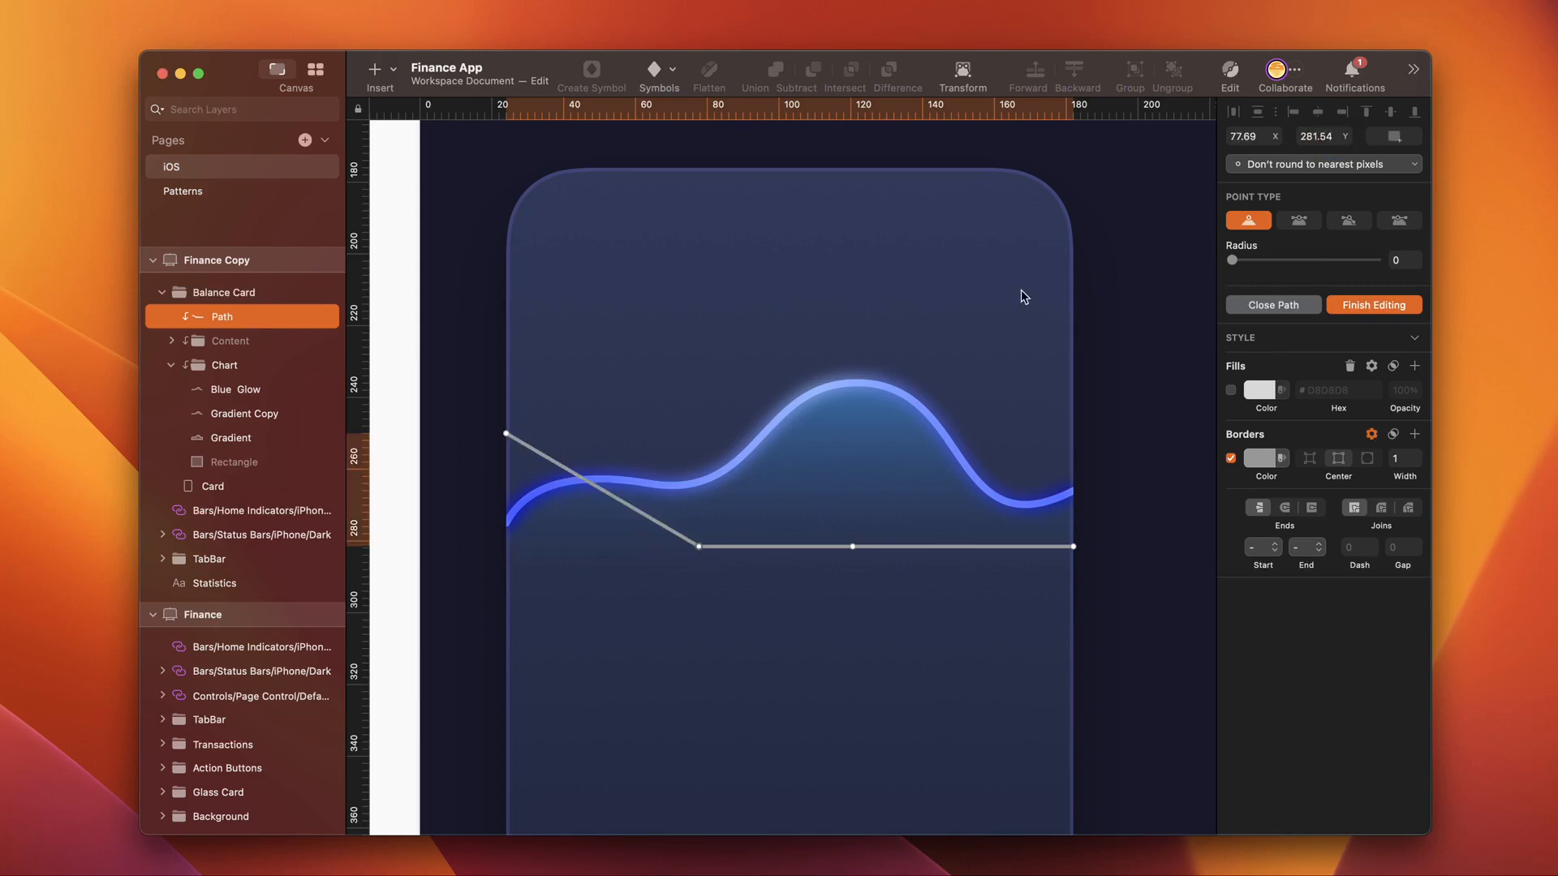
pyautogui.click(1250, 137)
pyautogui.write('6')
pyautogui.click(1316, 137)
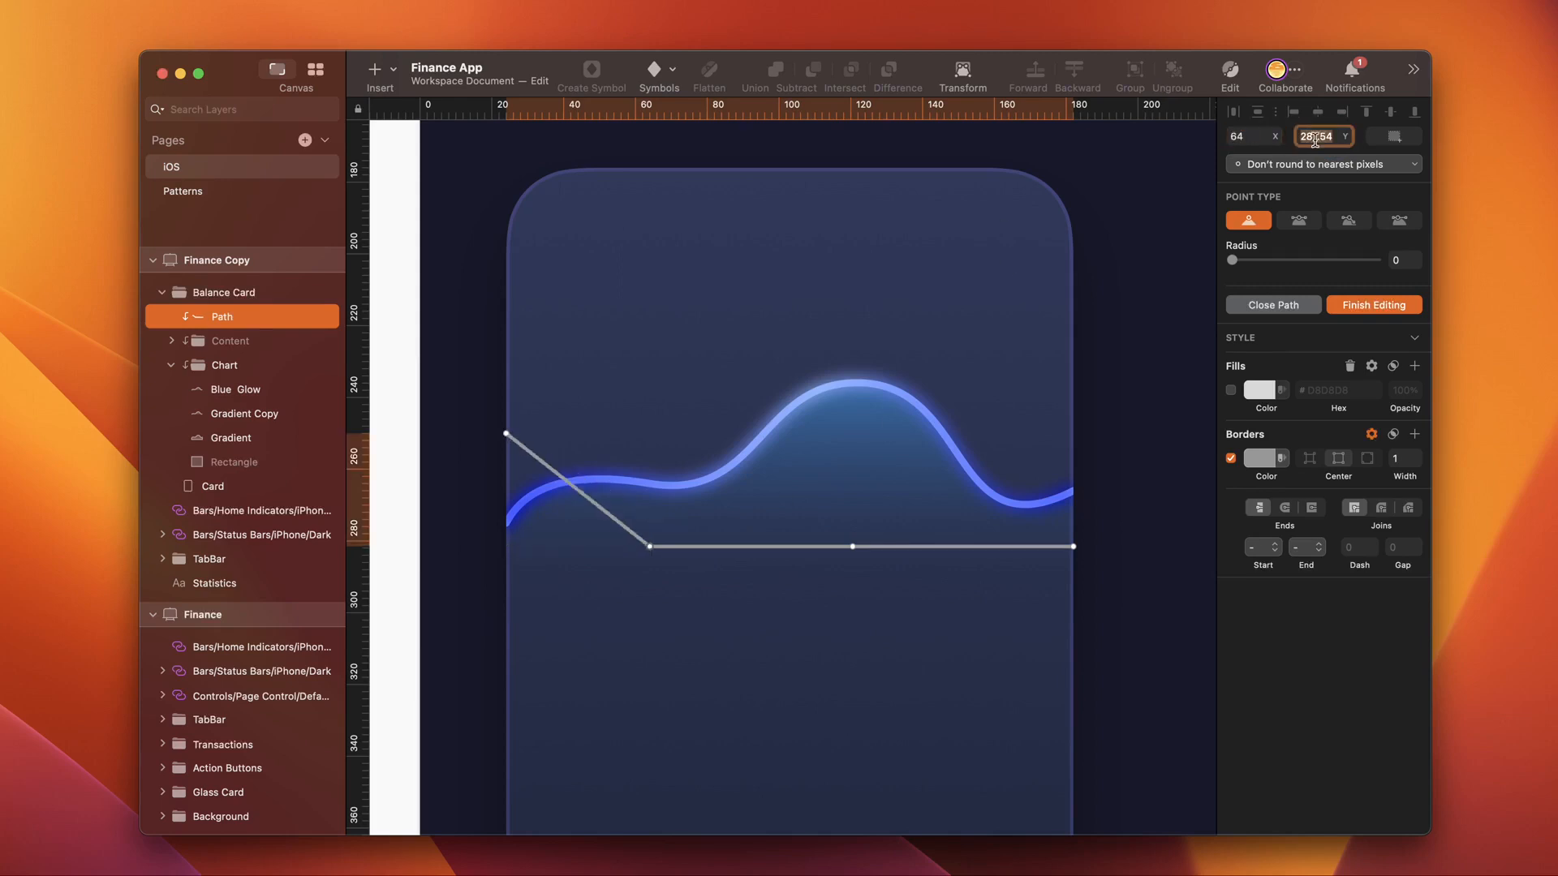
pyautogui.write('2')
pyautogui.press('Return')
# Step: Move the path's third point to X 124 and slightly higher than the second, and set the right end point's Y to 242
pyautogui.click(854, 548)
pyautogui.click(1251, 137)
pyautogui.write('12')
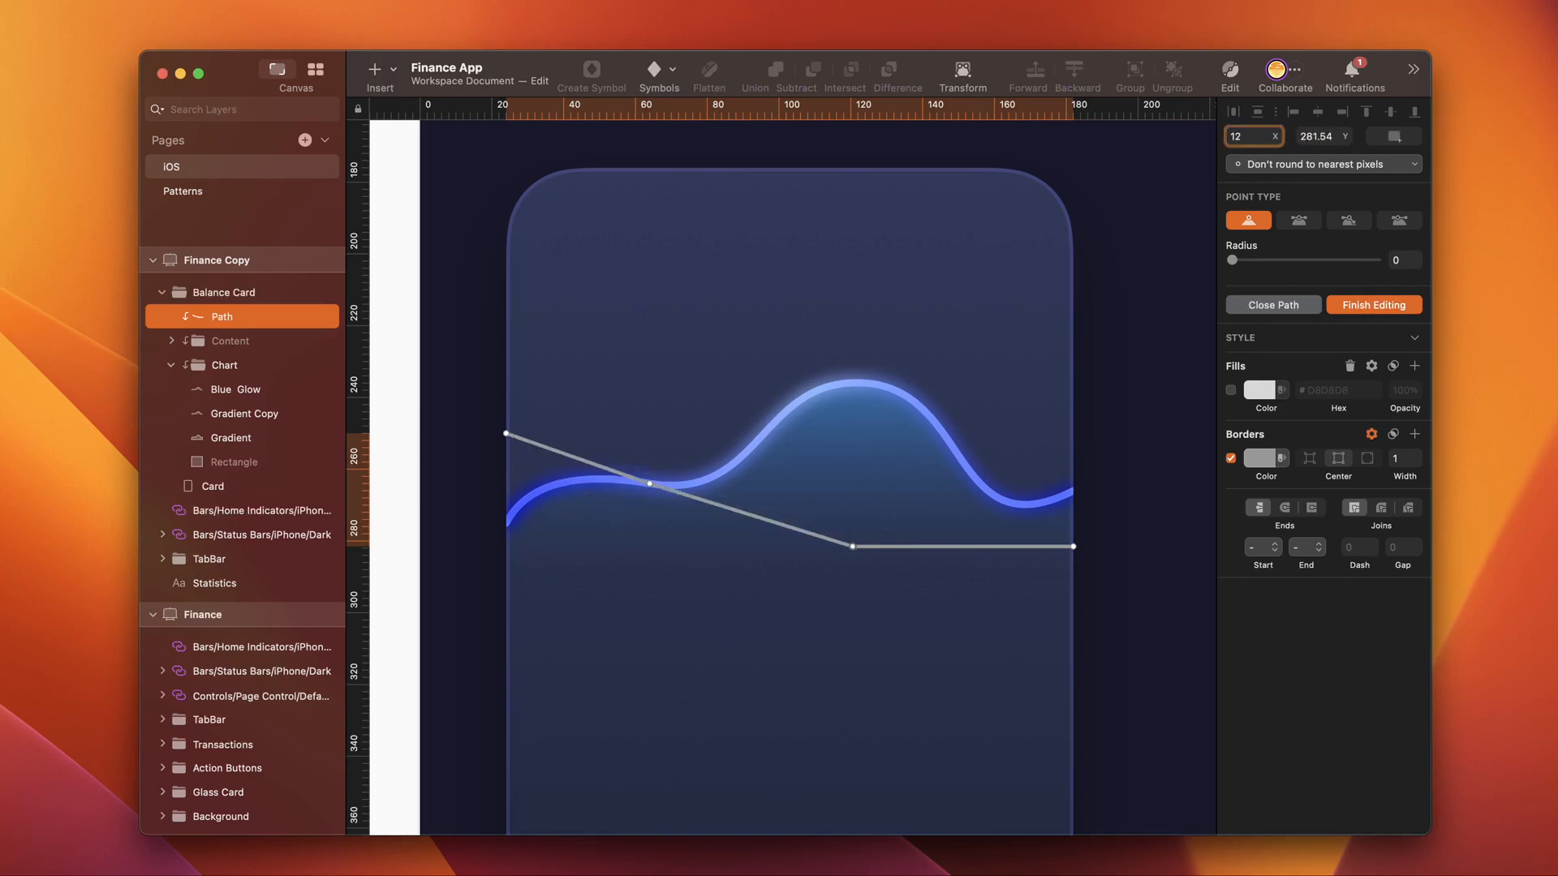
pyautogui.write('4')
pyautogui.click(1315, 136)
pyautogui.write('2')
pyautogui.press('Return')
pyautogui.press('Tab')
pyautogui.click(1314, 137)
pyautogui.write('242')
pyautogui.press('Return')
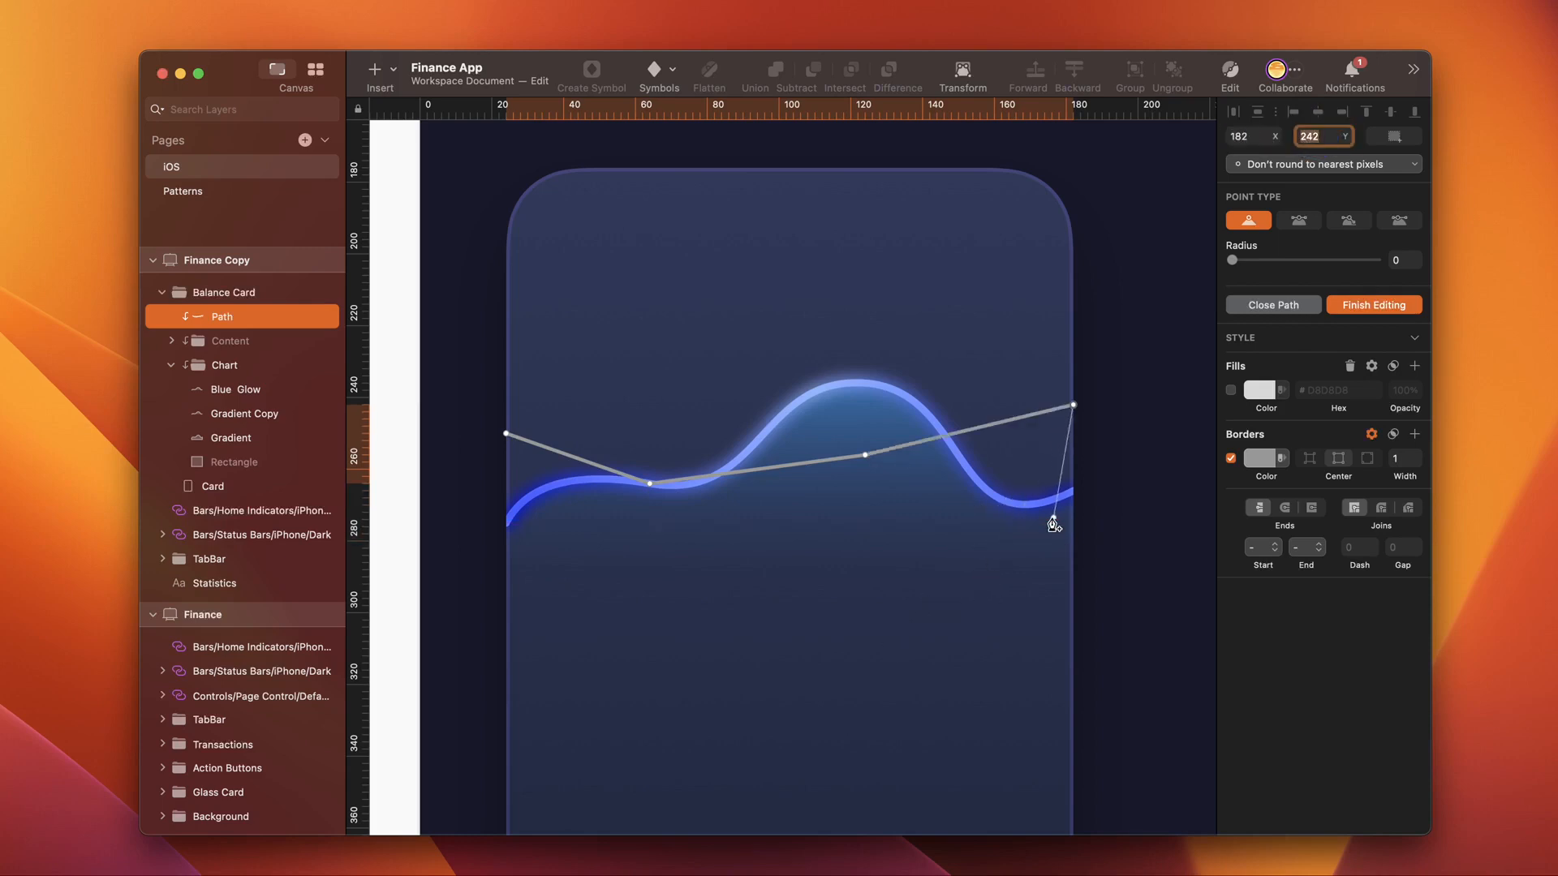
# Step: Close the path with two corner points at the card's edges and set both corners' Y to 298
pyautogui.click(1074, 572)
pyautogui.click(507, 572)
pyautogui.click(507, 434)
pyautogui.click(1320, 136)
pyautogui.write('2')
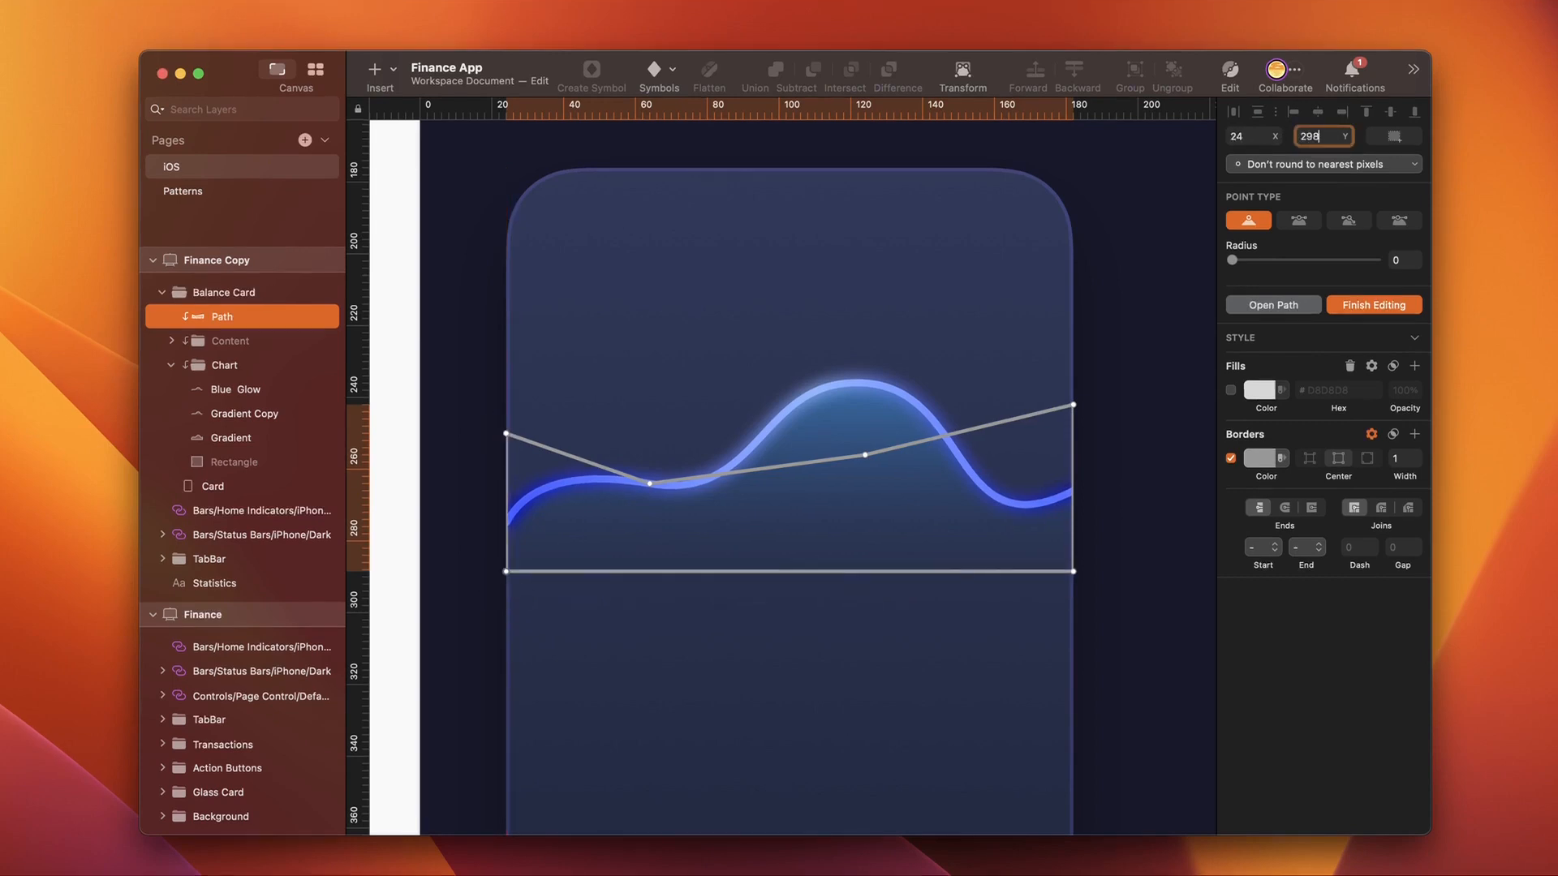
pyautogui.write('98')
pyautogui.click(1074, 572)
pyautogui.click(1307, 135)
pyautogui.write('298')
pyautogui.press('Return')
# Step: Make the two inner points mirrored, shape their handles into a smooth wave, and finish editing the path
pyautogui.click(651, 484)
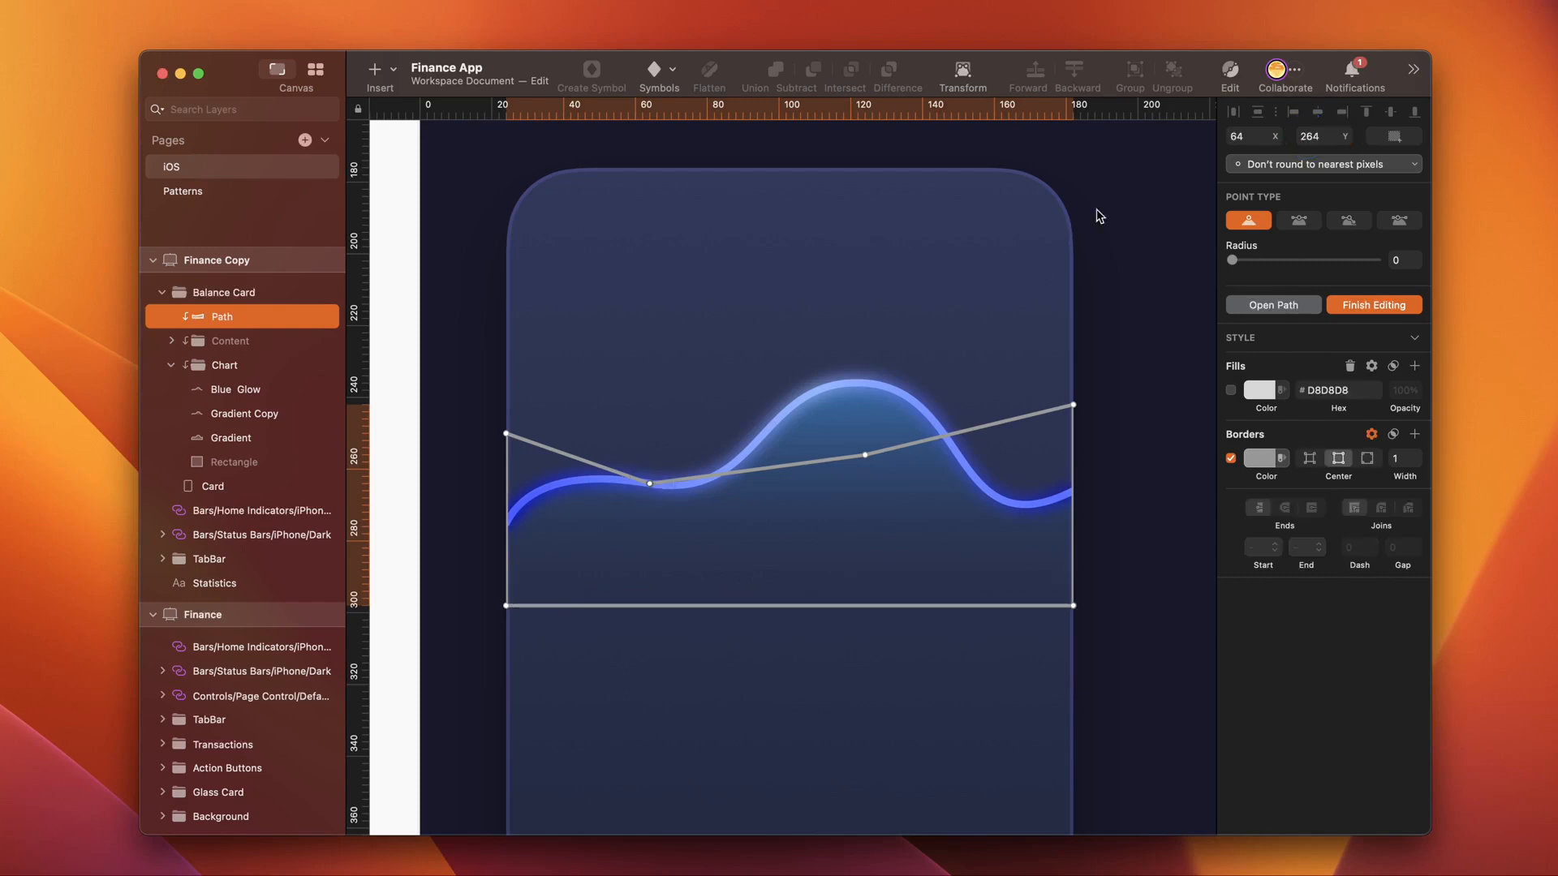
pyautogui.click(1298, 220)
pyautogui.moveTo(741, 497); pyautogui.dragTo(720, 556)
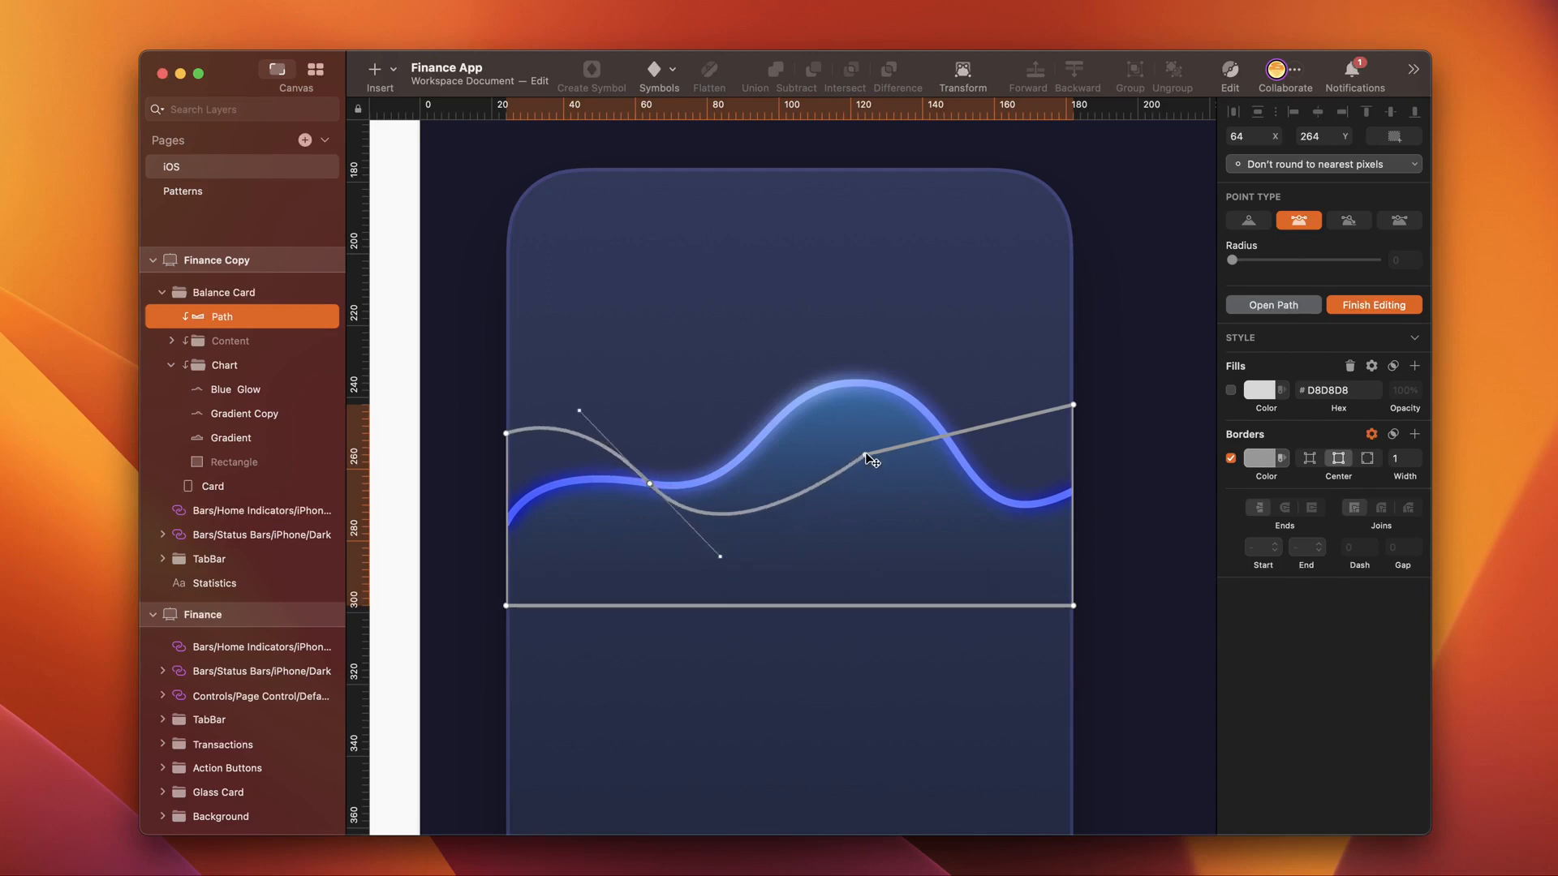
pyautogui.click(866, 455)
pyautogui.press('2')
pyautogui.moveTo(933, 466); pyautogui.dragTo(980, 485)
pyautogui.click(1073, 404)
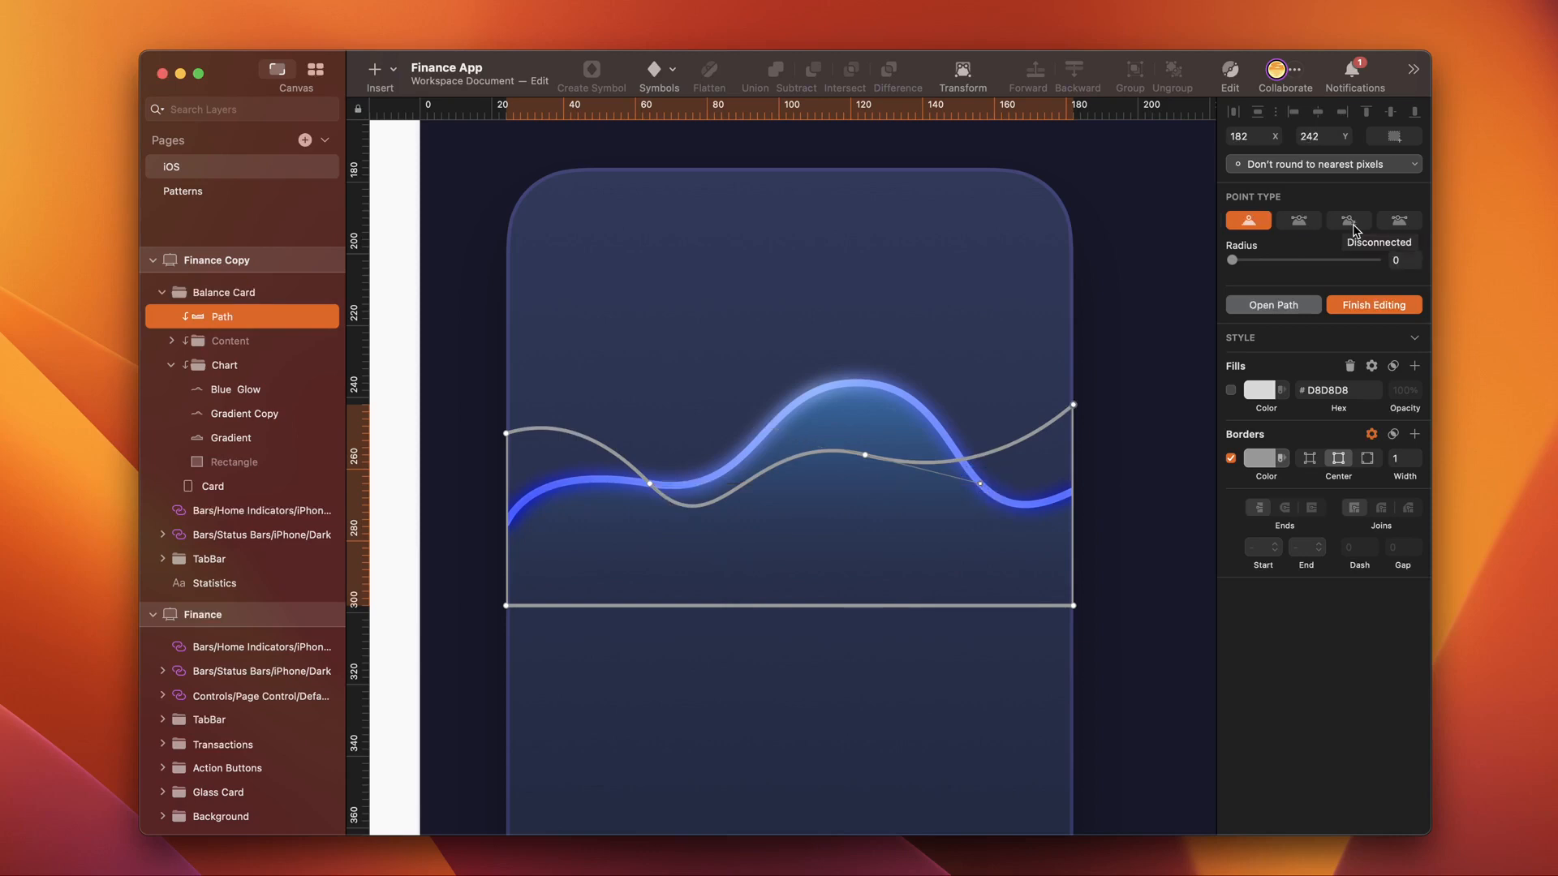
pyautogui.click(1347, 305)
# Step: Enable the wave's fill as a linear gradient with its top stop coloured CE68FC at alpha 50
pyautogui.click(1231, 618)
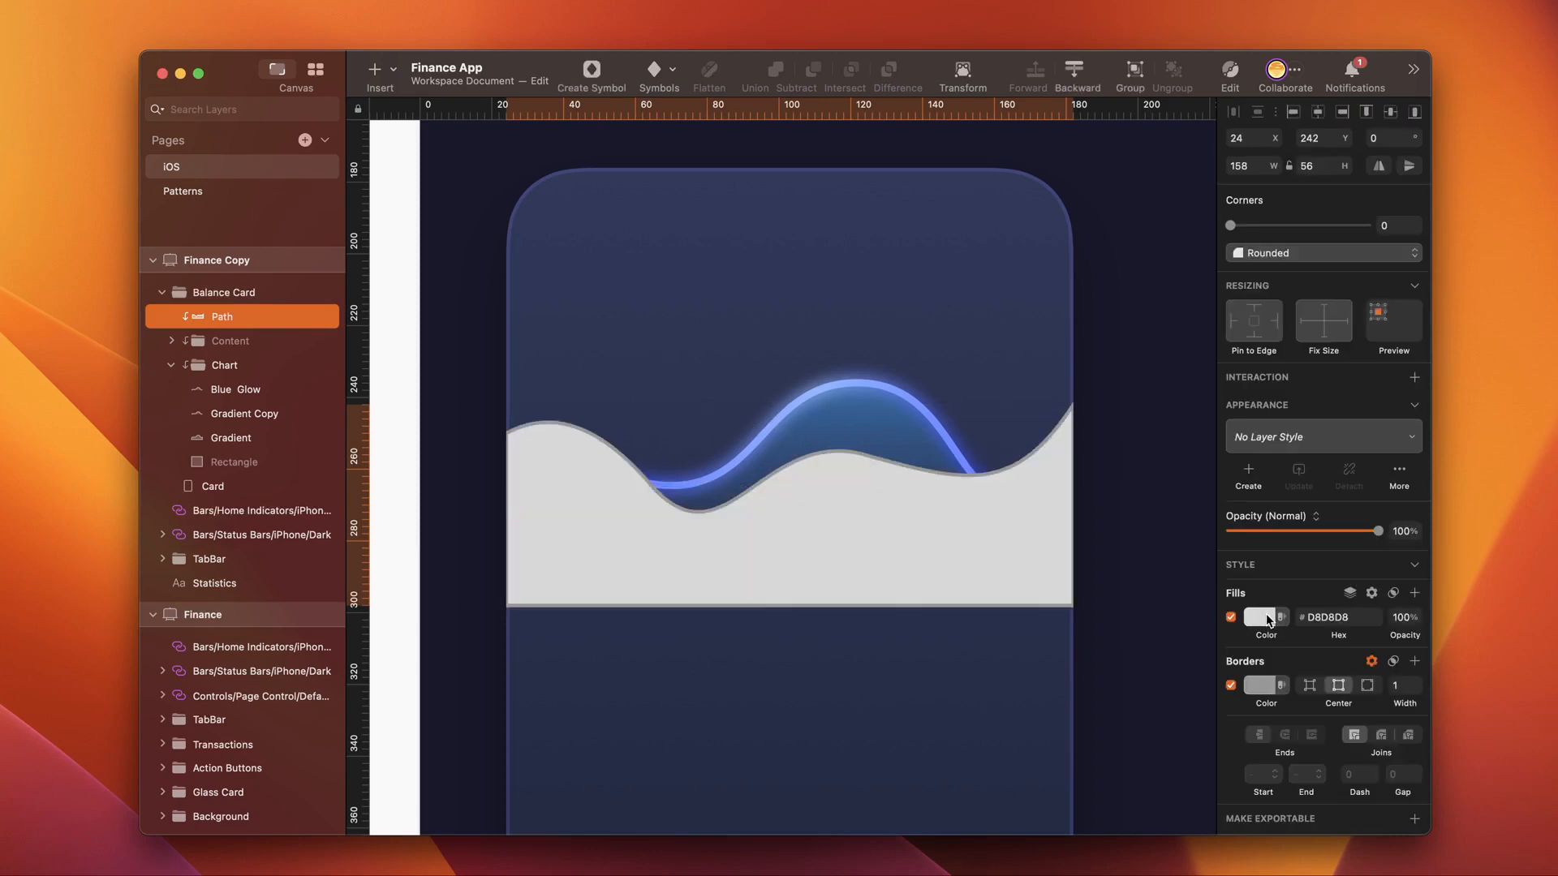
pyautogui.click(1266, 617)
pyautogui.click(1263, 564)
pyautogui.click(1262, 815)
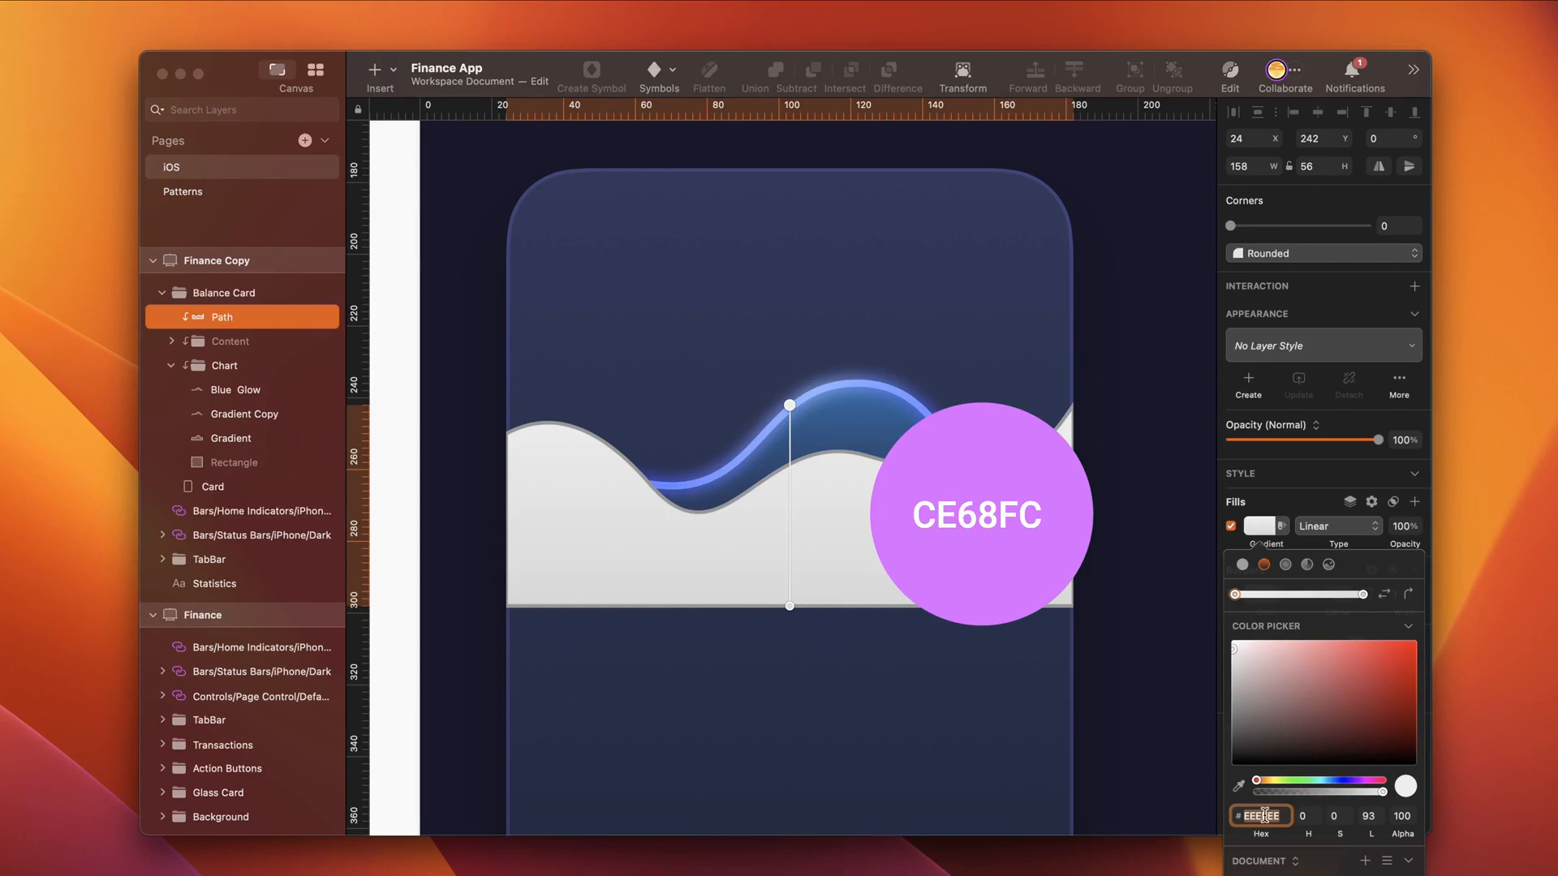
pyautogui.write('ce68fc')
pyautogui.press('Tab')
pyautogui.press('Tab')
pyautogui.press('Tab')
pyautogui.press('Tab')
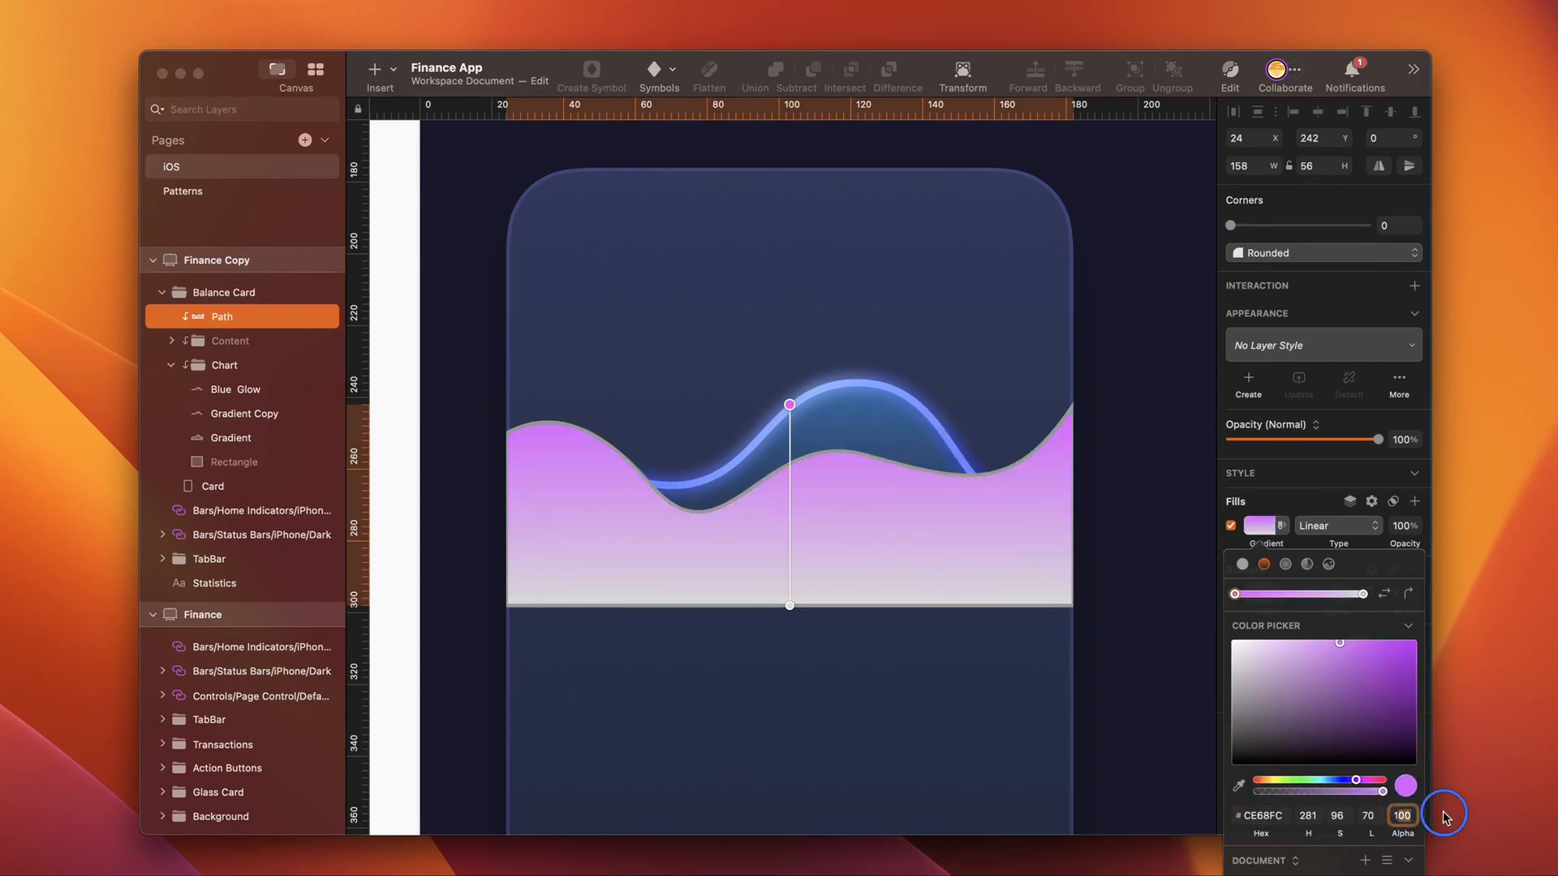
# Step: Set the gradient's bottom stop to 8F48B0 with alpha 0 and remove the wave's border
pyautogui.click(790, 606)
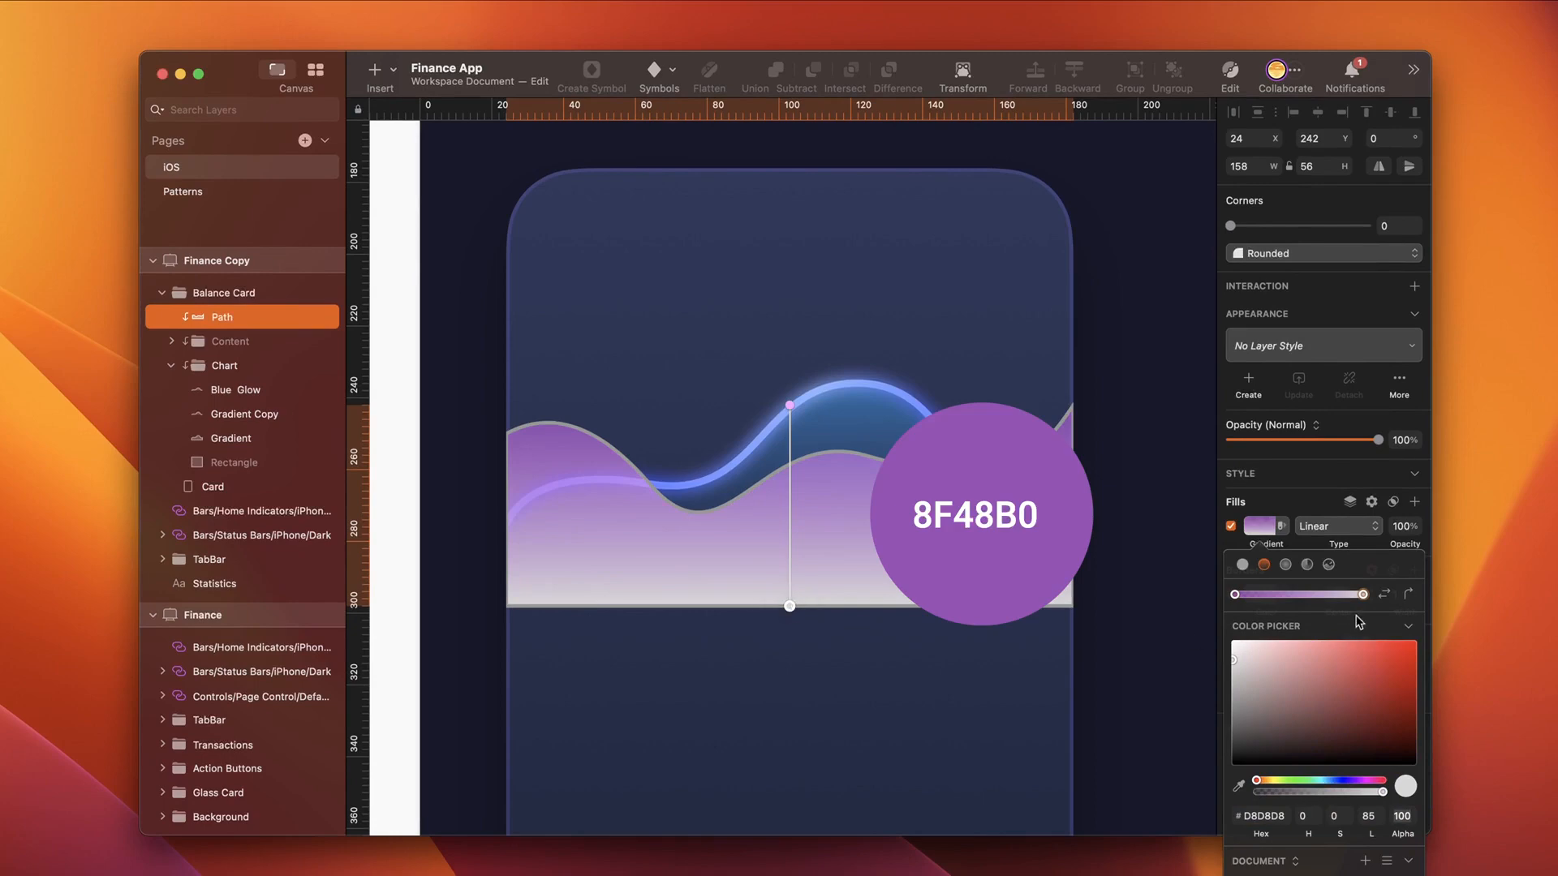
pyautogui.press('Tab')
pyautogui.write('8f48')
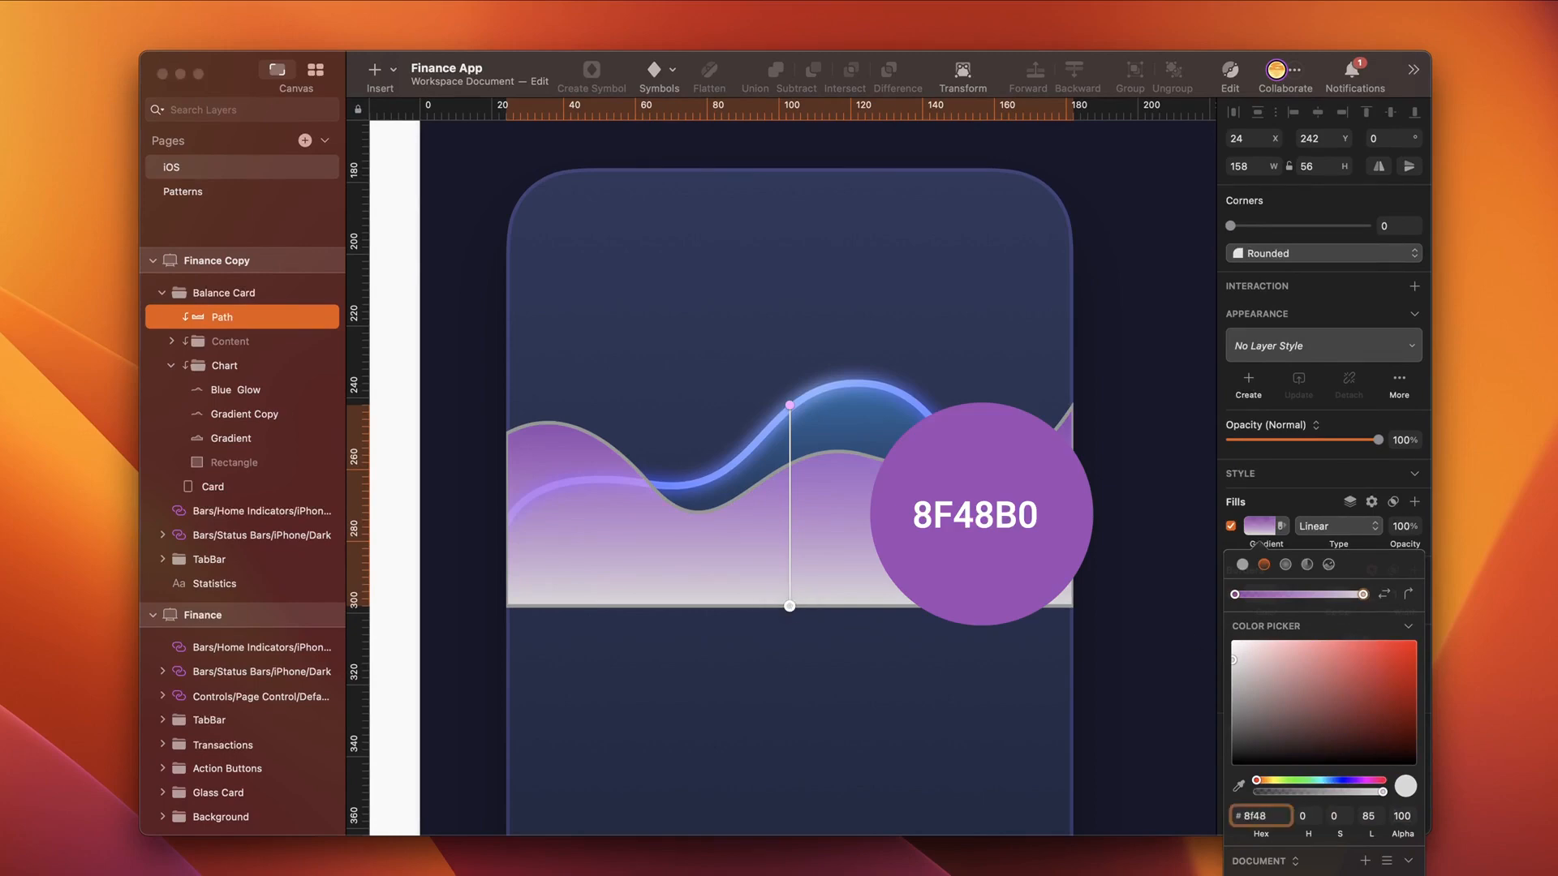
pyautogui.write('b0')
pyautogui.press('Tab')
pyautogui.press('Tab')
pyautogui.press('Tab')
pyautogui.press('Tab')
pyautogui.write('0')
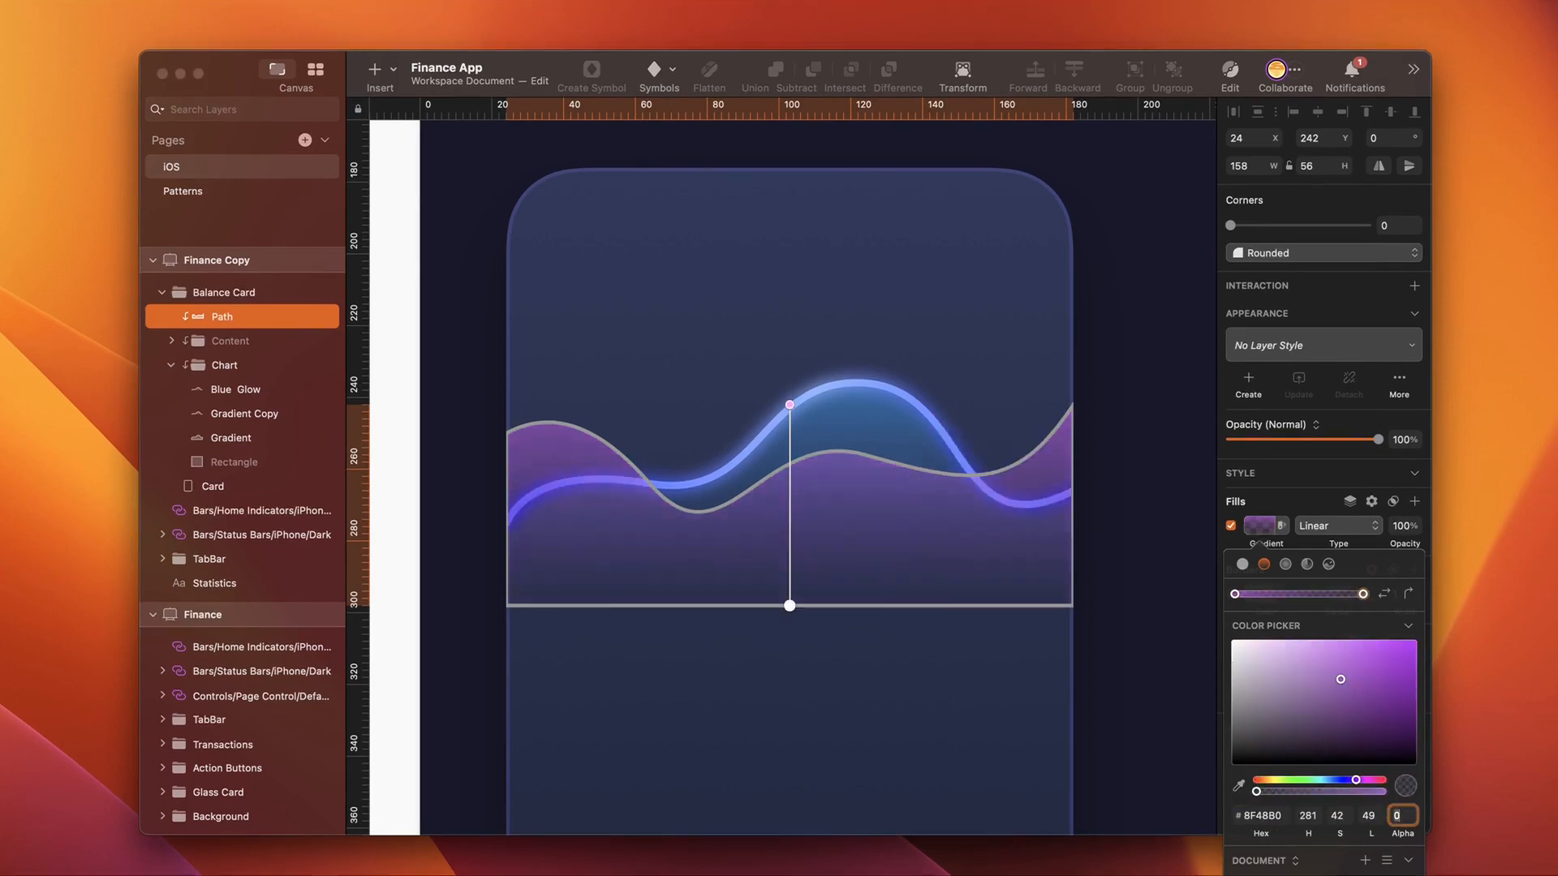
pyautogui.press('Escape')
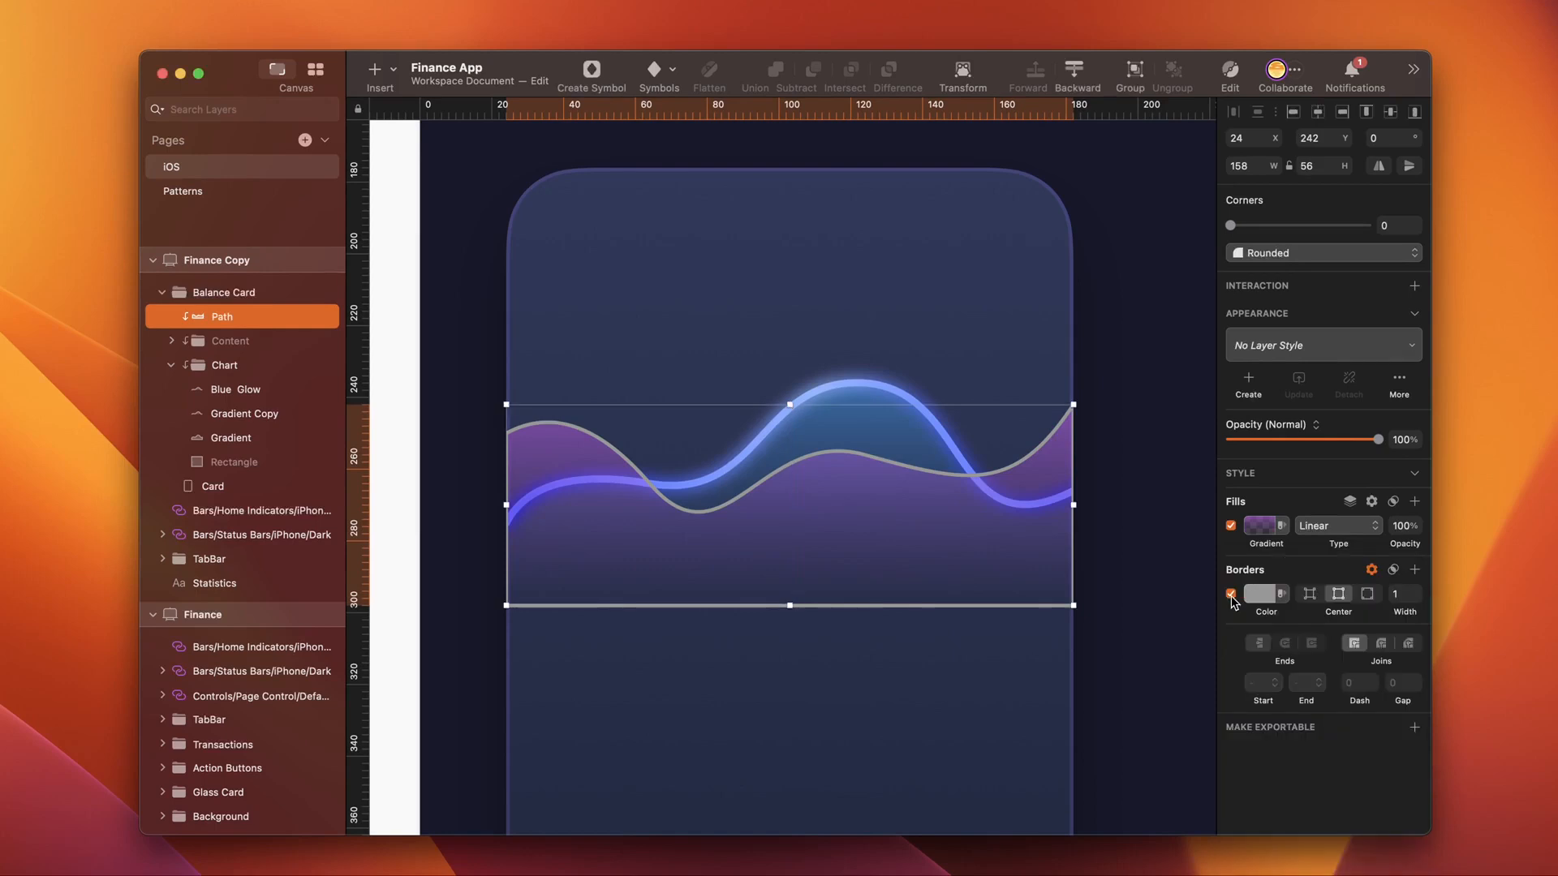
pyautogui.press('Escape')
# Step: Move the wave path to the top of the Chart group and rename it Gradient
pyautogui.moveTo(233, 314); pyautogui.dragTo(226, 372)
pyautogui.doubleClick(226, 372)
pyautogui.write('Gra')
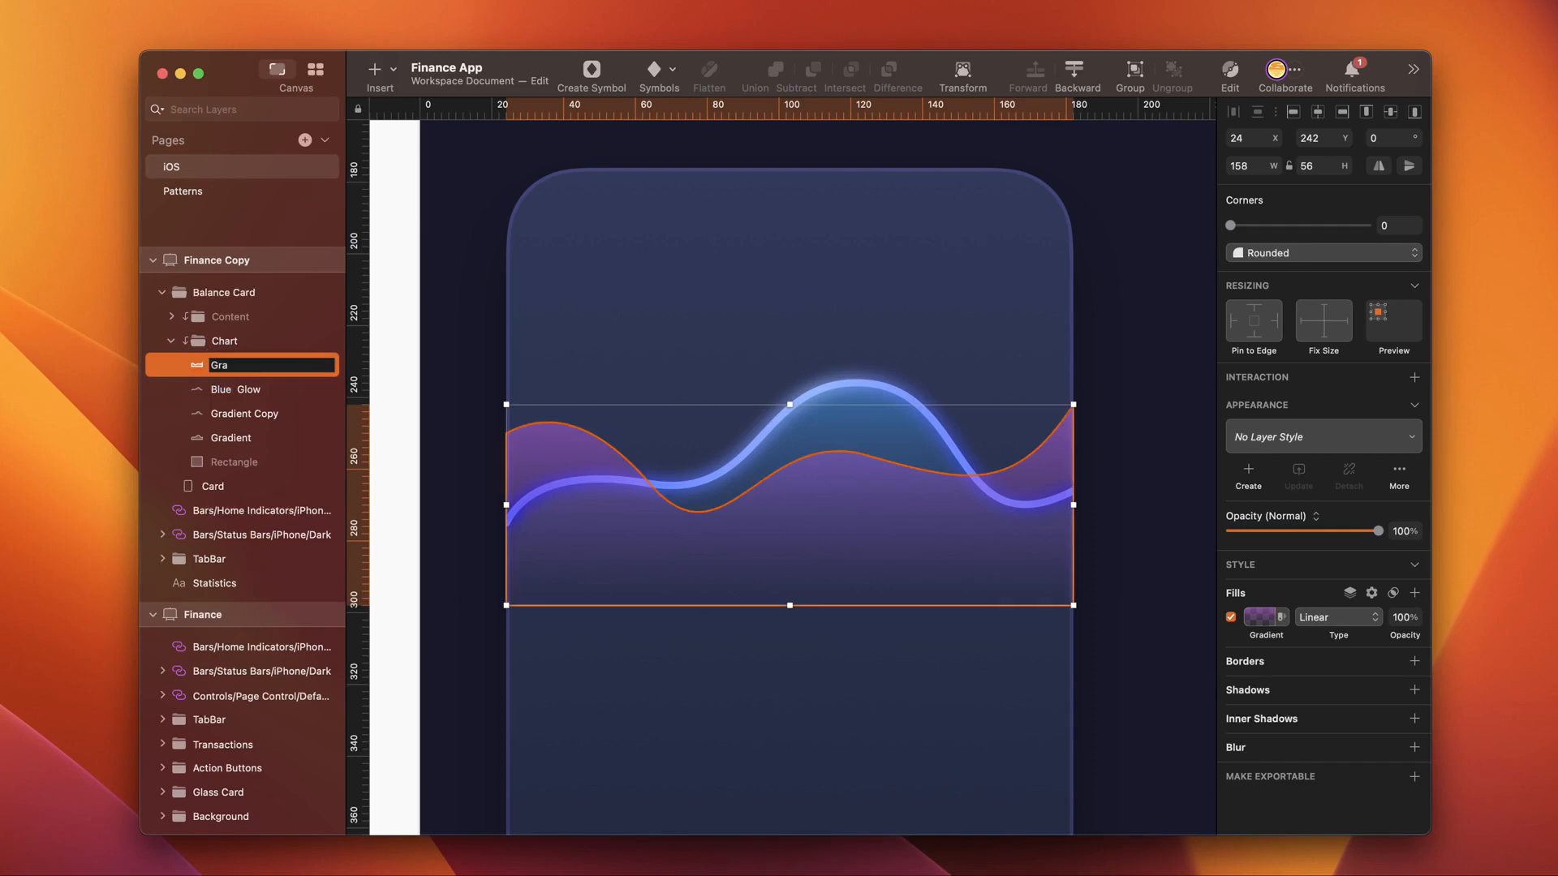
pyautogui.write('dient')
pyautogui.press('Return')
# Step: Group the three layers of the blue curve inside Chart and name the group Blue
pyautogui.click(232, 438)
pyautogui.keyDown('shift'); pyautogui.click(233, 391); pyautogui.keyUp('shift')
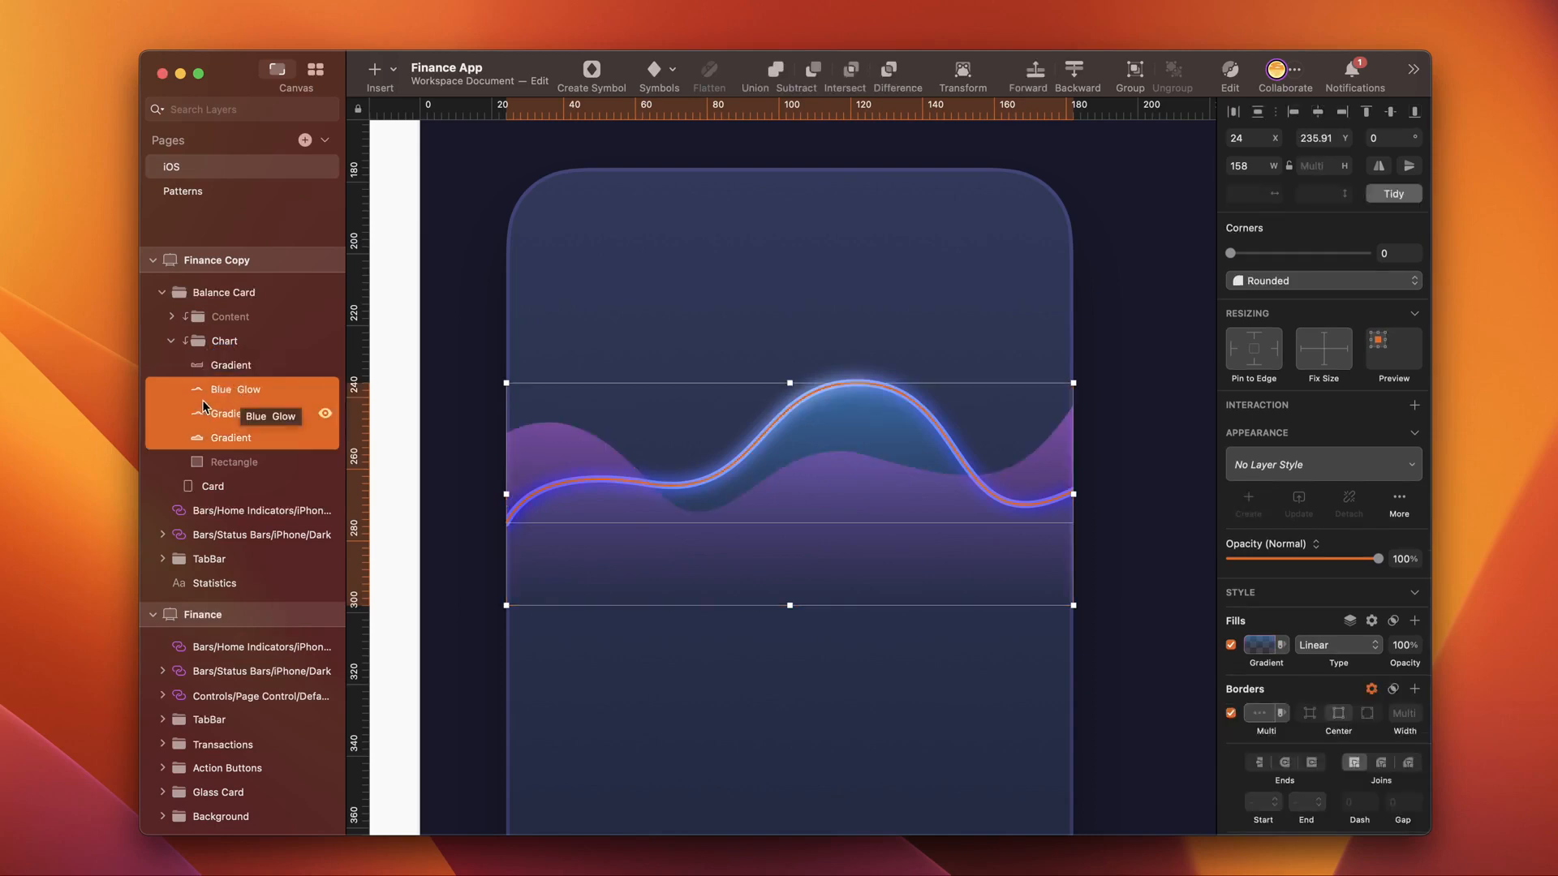
pyautogui.press('super+g')
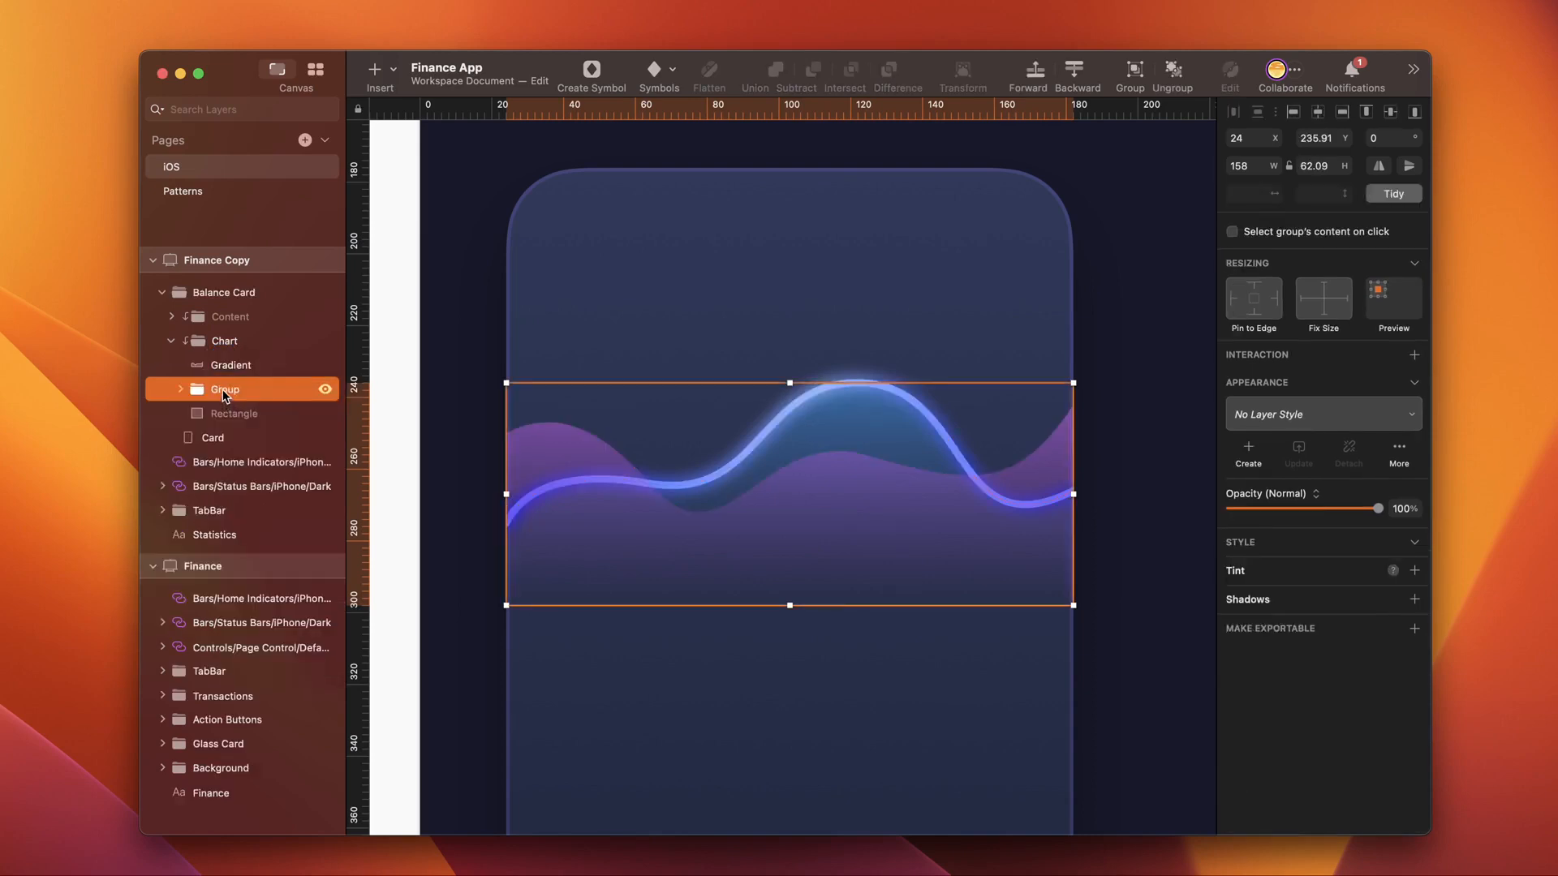
pyautogui.doubleClick(223, 391)
pyautogui.write('Blue')
pyautogui.press('Return')
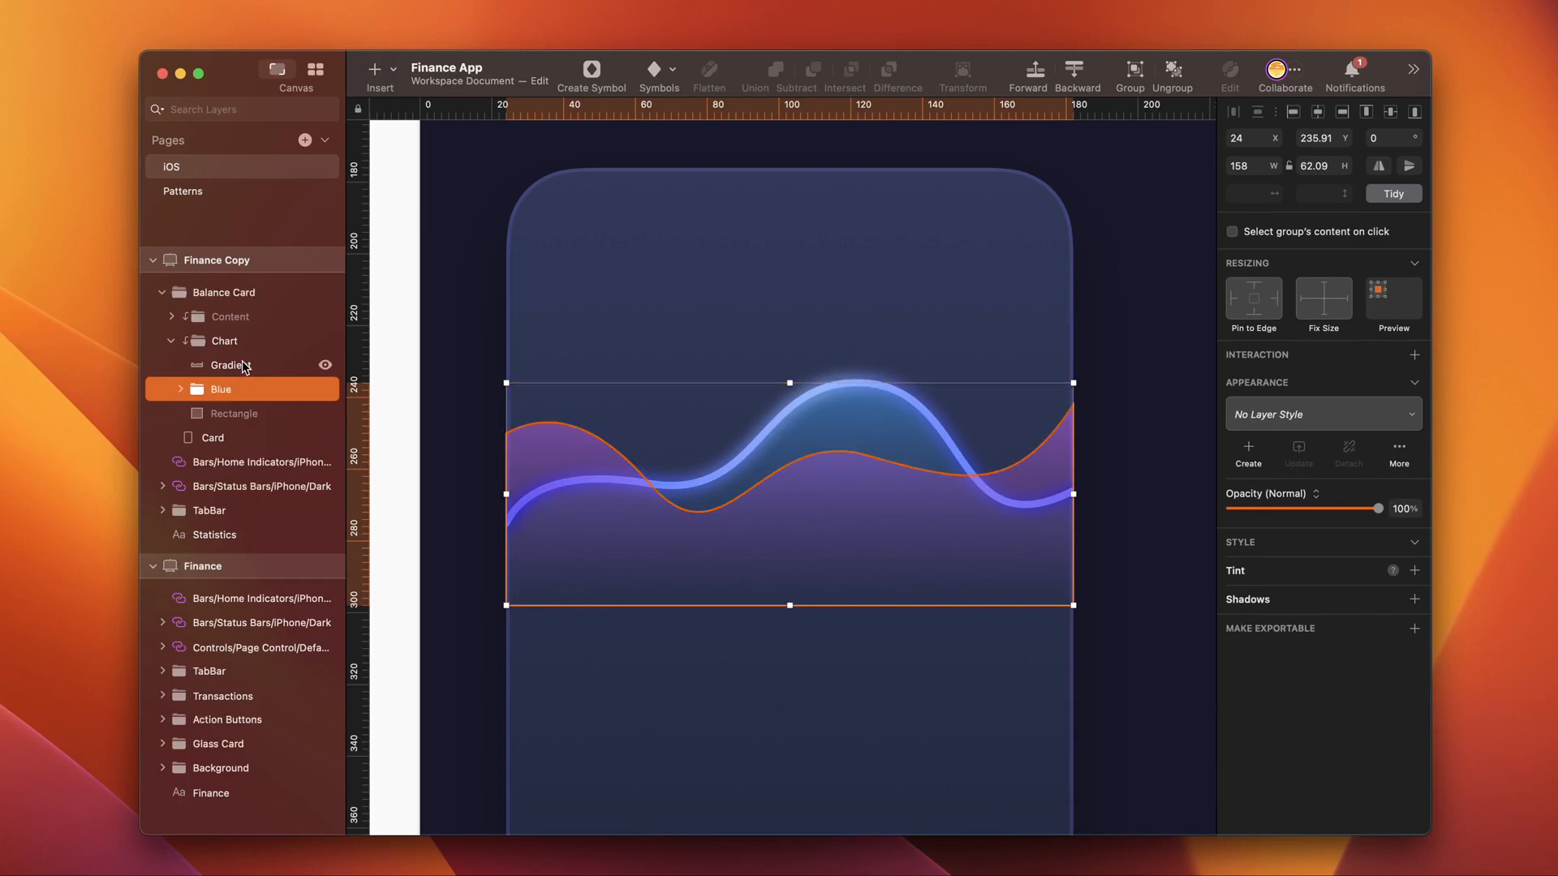
# Step: Put the purple wave's Gradient layer in its own group named Pink
pyautogui.click(259, 367)
pyautogui.press('super+g')
pyautogui.doubleClick(201, 369)
pyautogui.write('Pink')
pyautogui.press('Return')
# Step: Duplicate the Gradient layer inside the Pink group and add a border to the copy
pyautogui.click(256, 392)
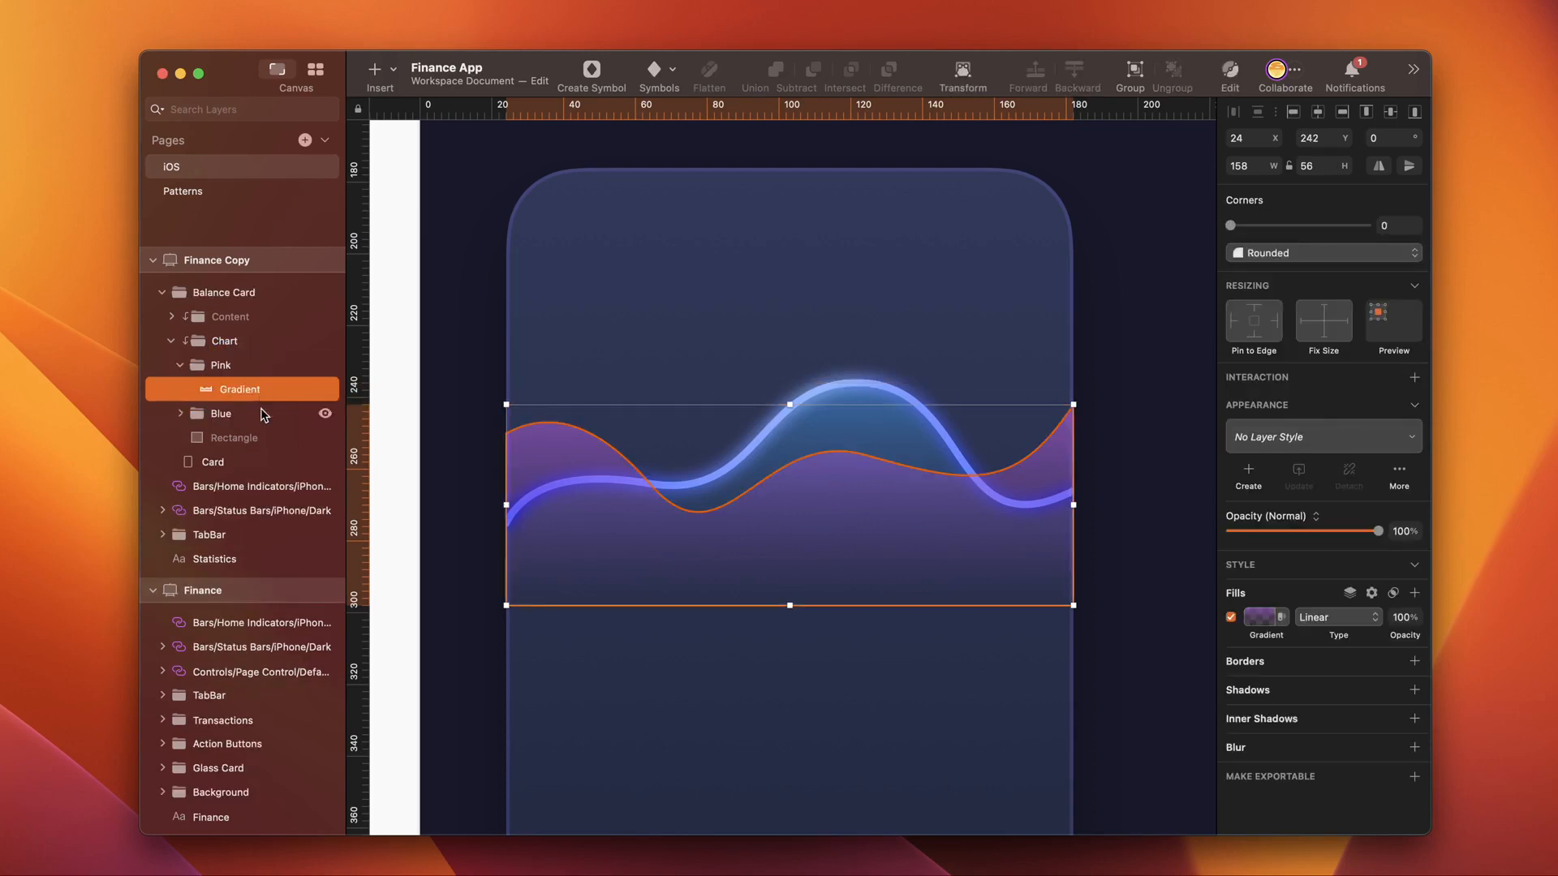
pyautogui.press('super+d')
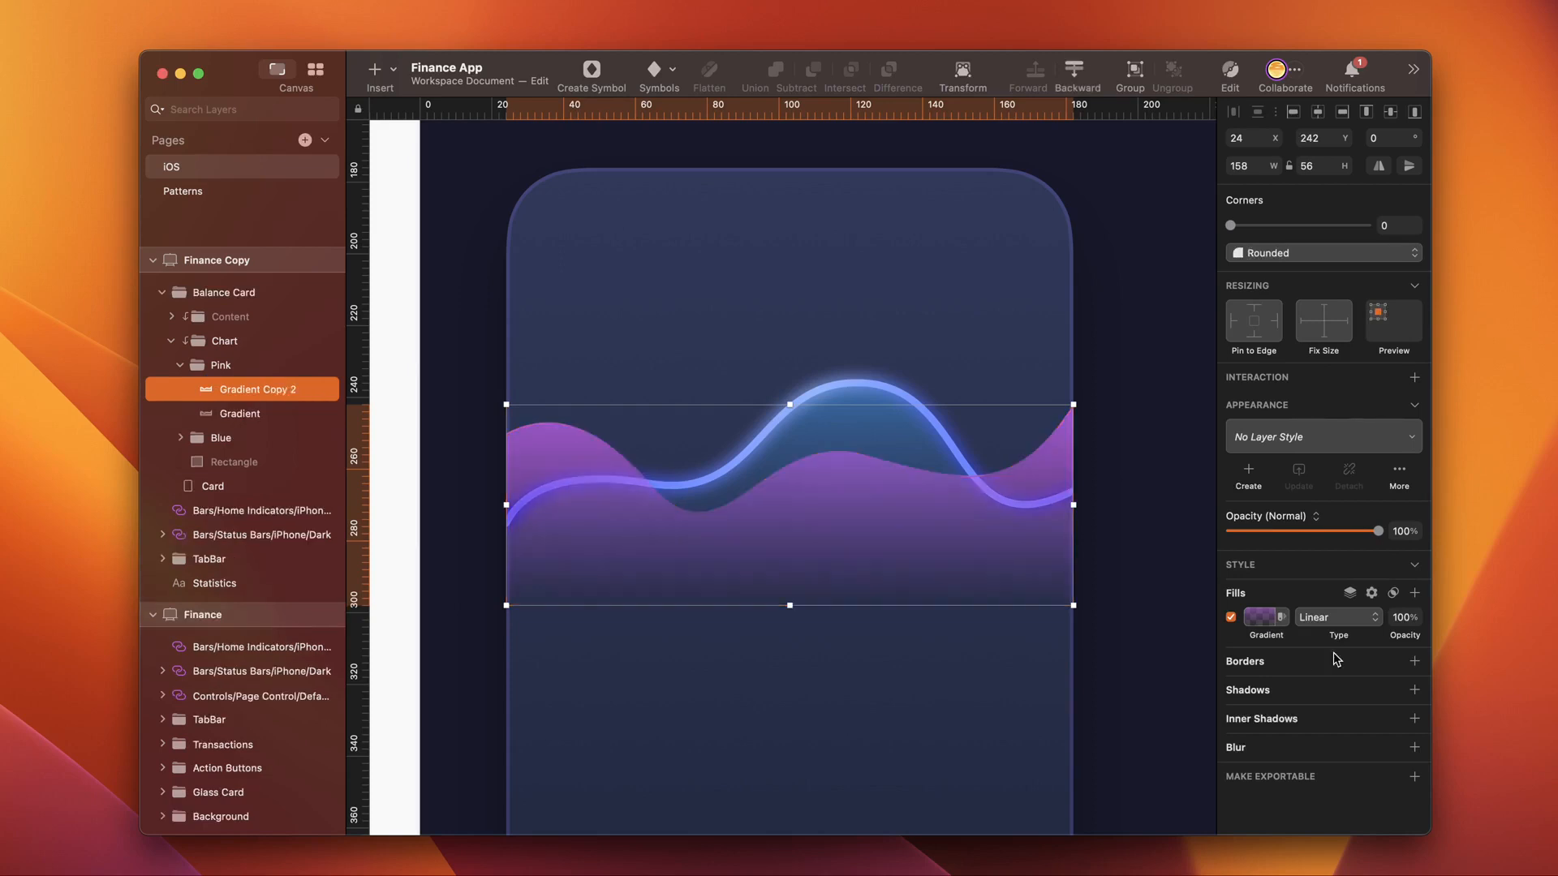
pyautogui.click(1413, 662)
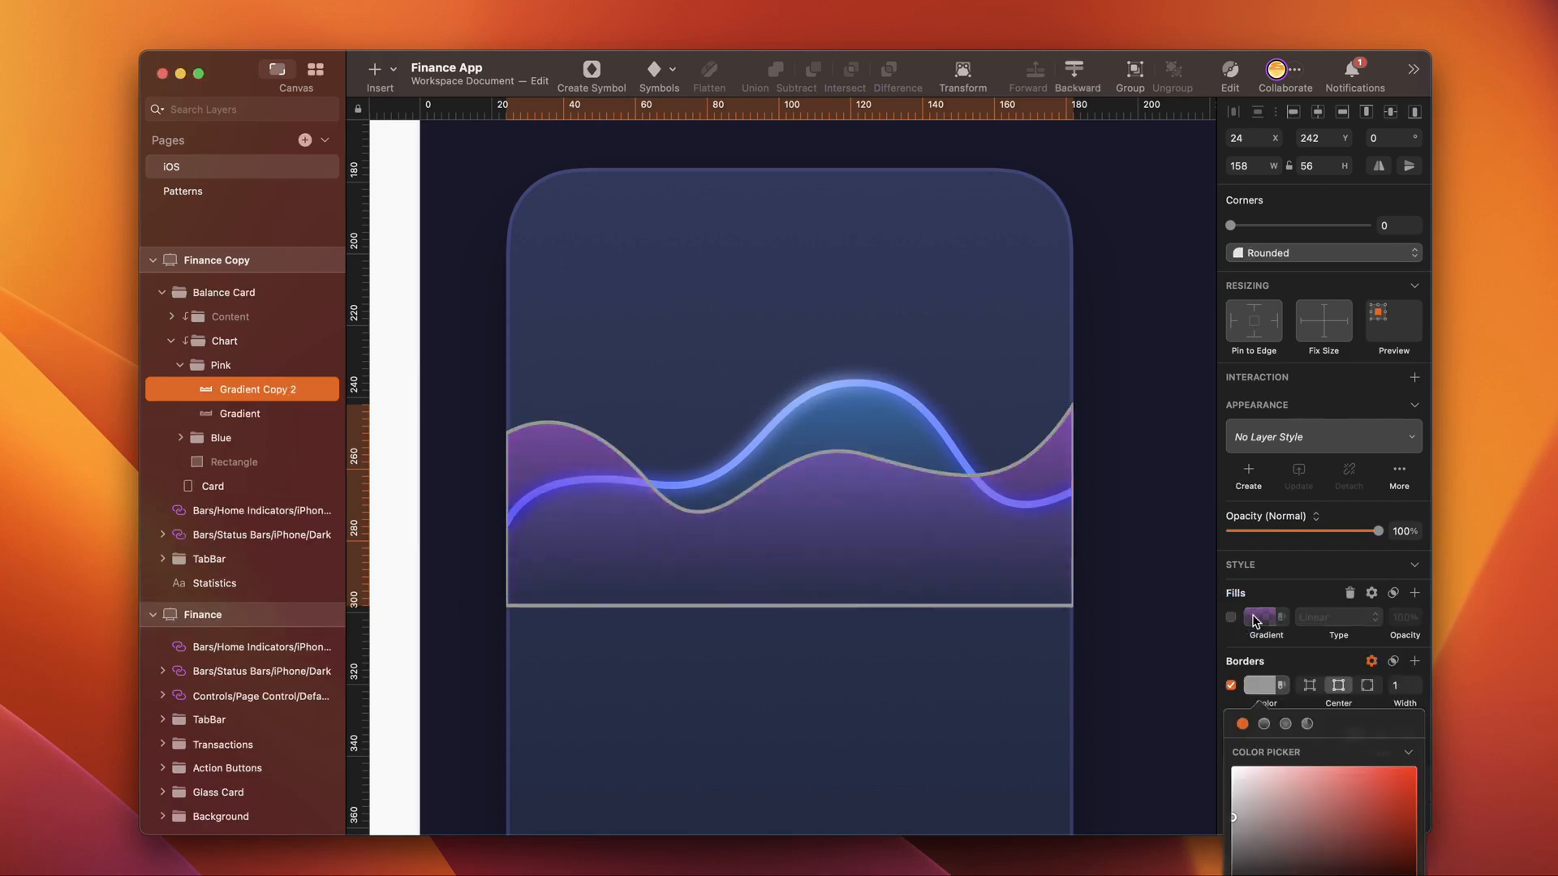
pyautogui.click(1262, 621)
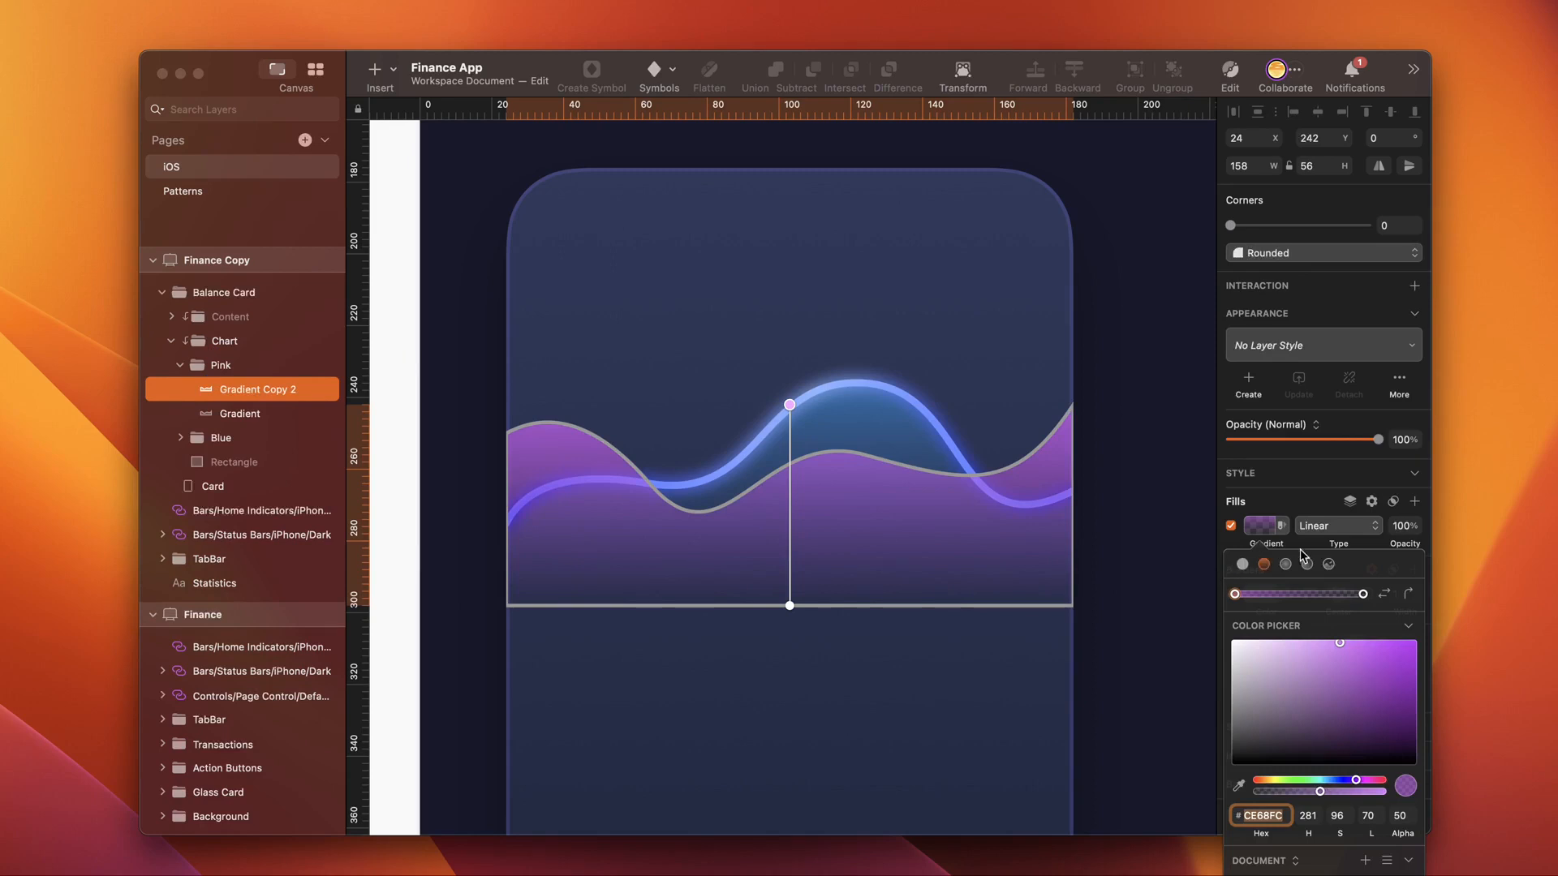
# Step: Open the path of the copied wave in the Pink group and delete its two bottom corner points
pyautogui.doubleClick(873, 485)
pyautogui.click(1272, 306)
pyautogui.click(1074, 606)
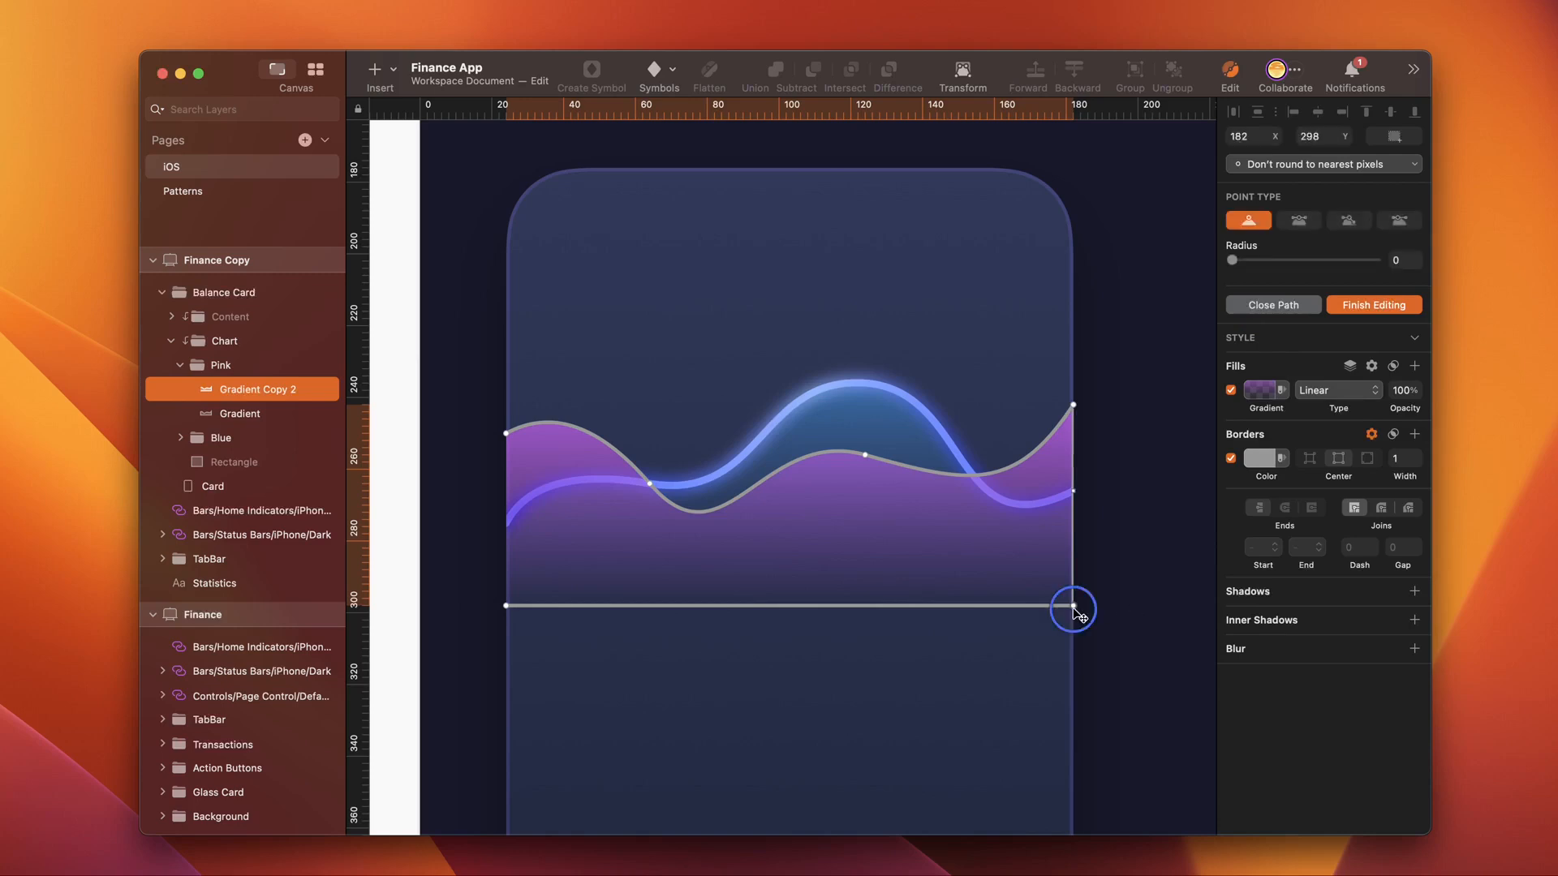
pyautogui.moveTo(508, 607); pyautogui.dragTo(831, 614)
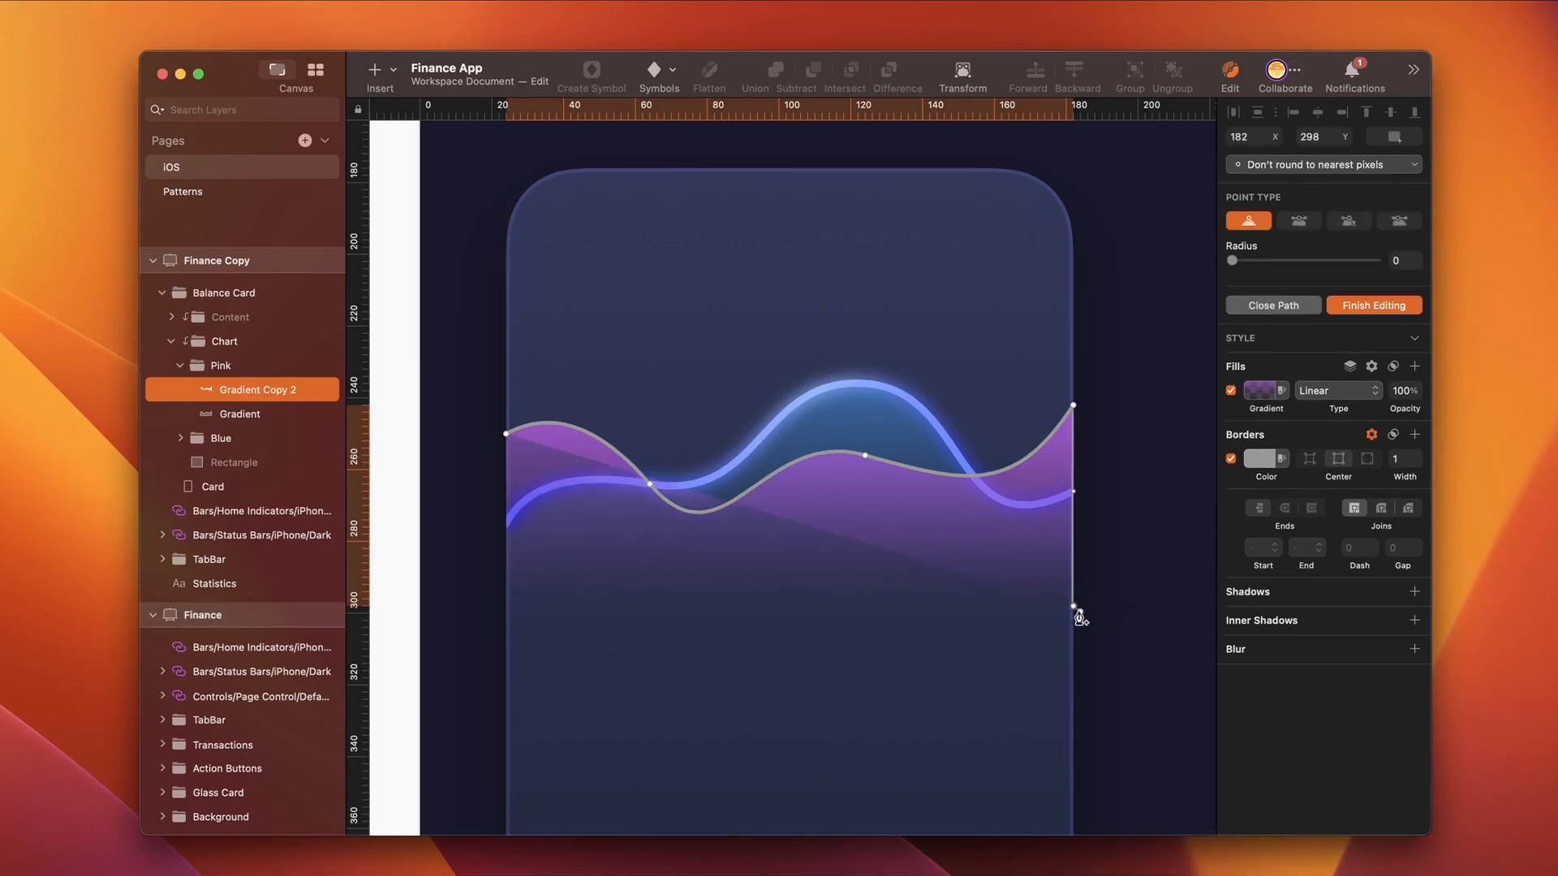
pyautogui.press('BackSpace')
pyautogui.press('BackSpace')
# Step: Remove the gradient fill from the copied wave and set its border width to 2
pyautogui.click(1231, 390)
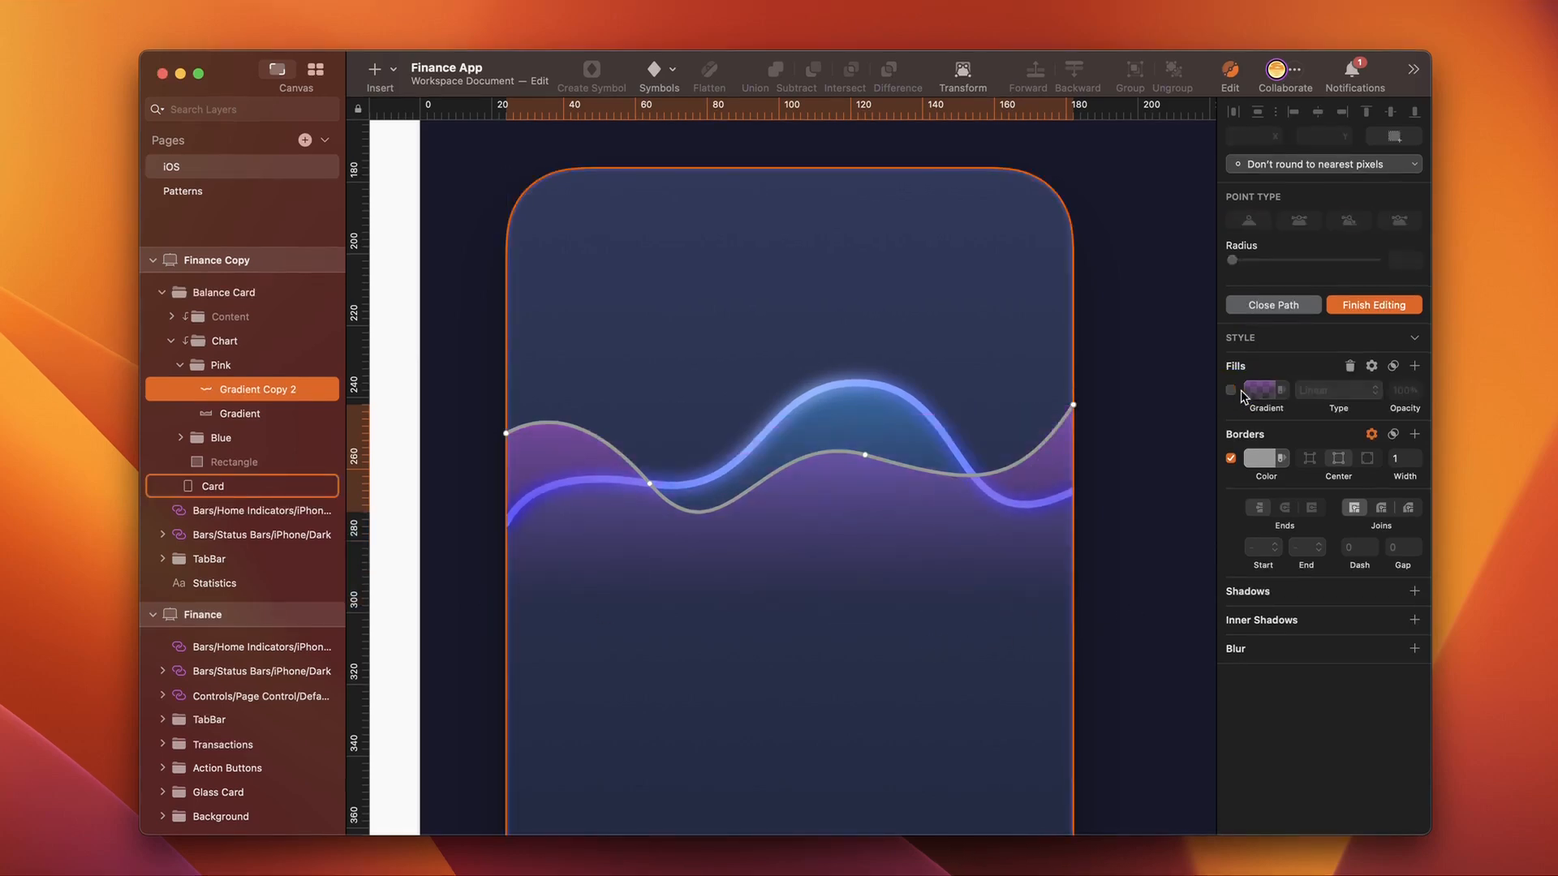
pyautogui.click(1415, 391)
pyautogui.click(1416, 419)
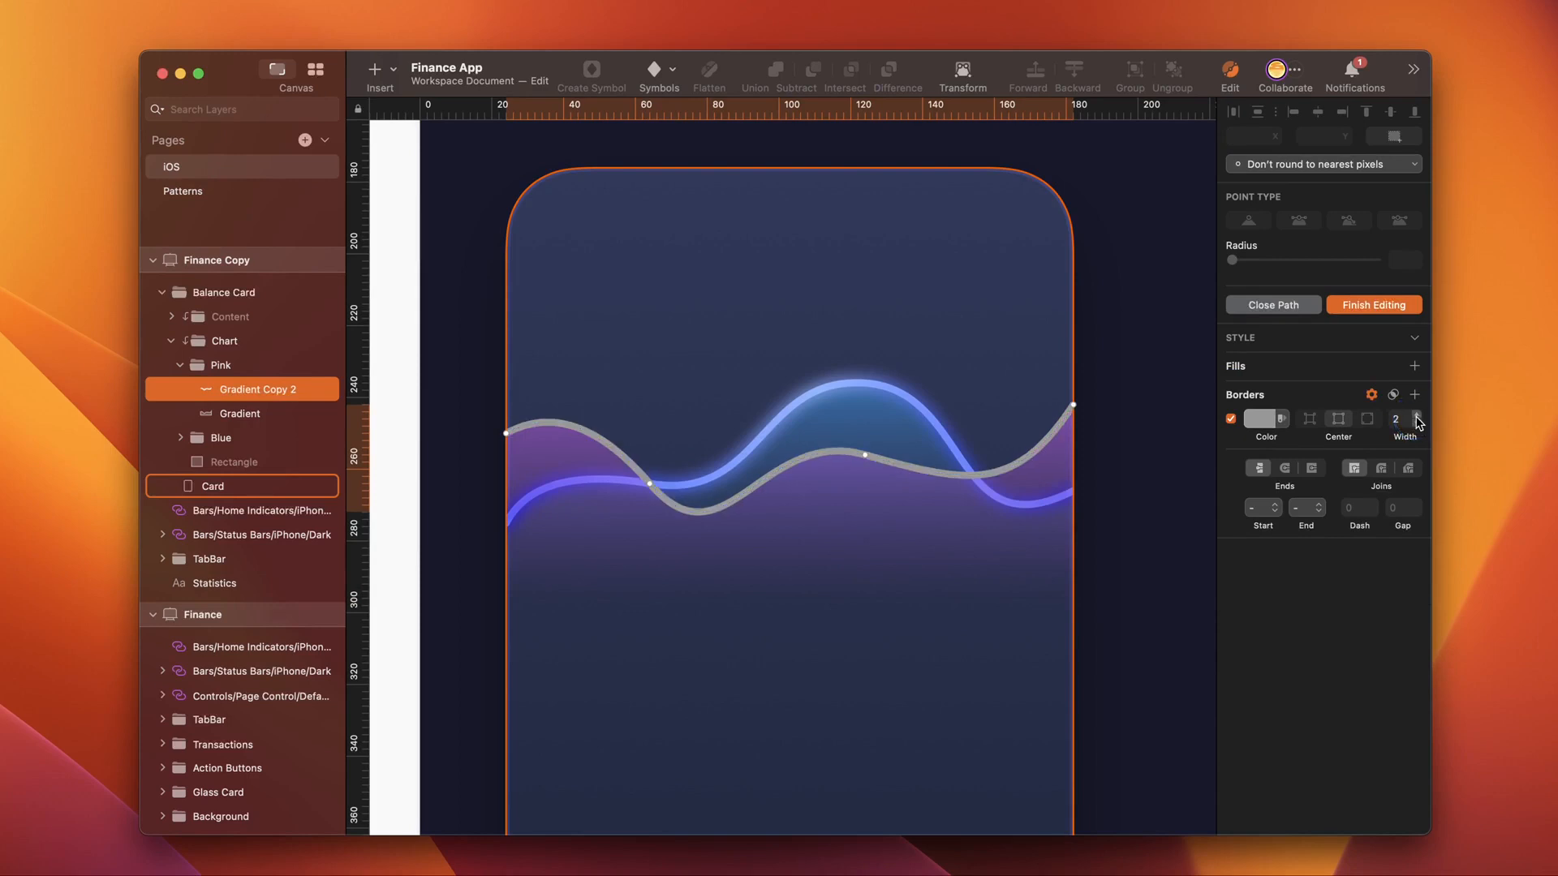
# Step: Give the copied wave's border a linear gradient, turn it horizontal and add a middle color stop
pyautogui.click(1261, 420)
pyautogui.click(1264, 458)
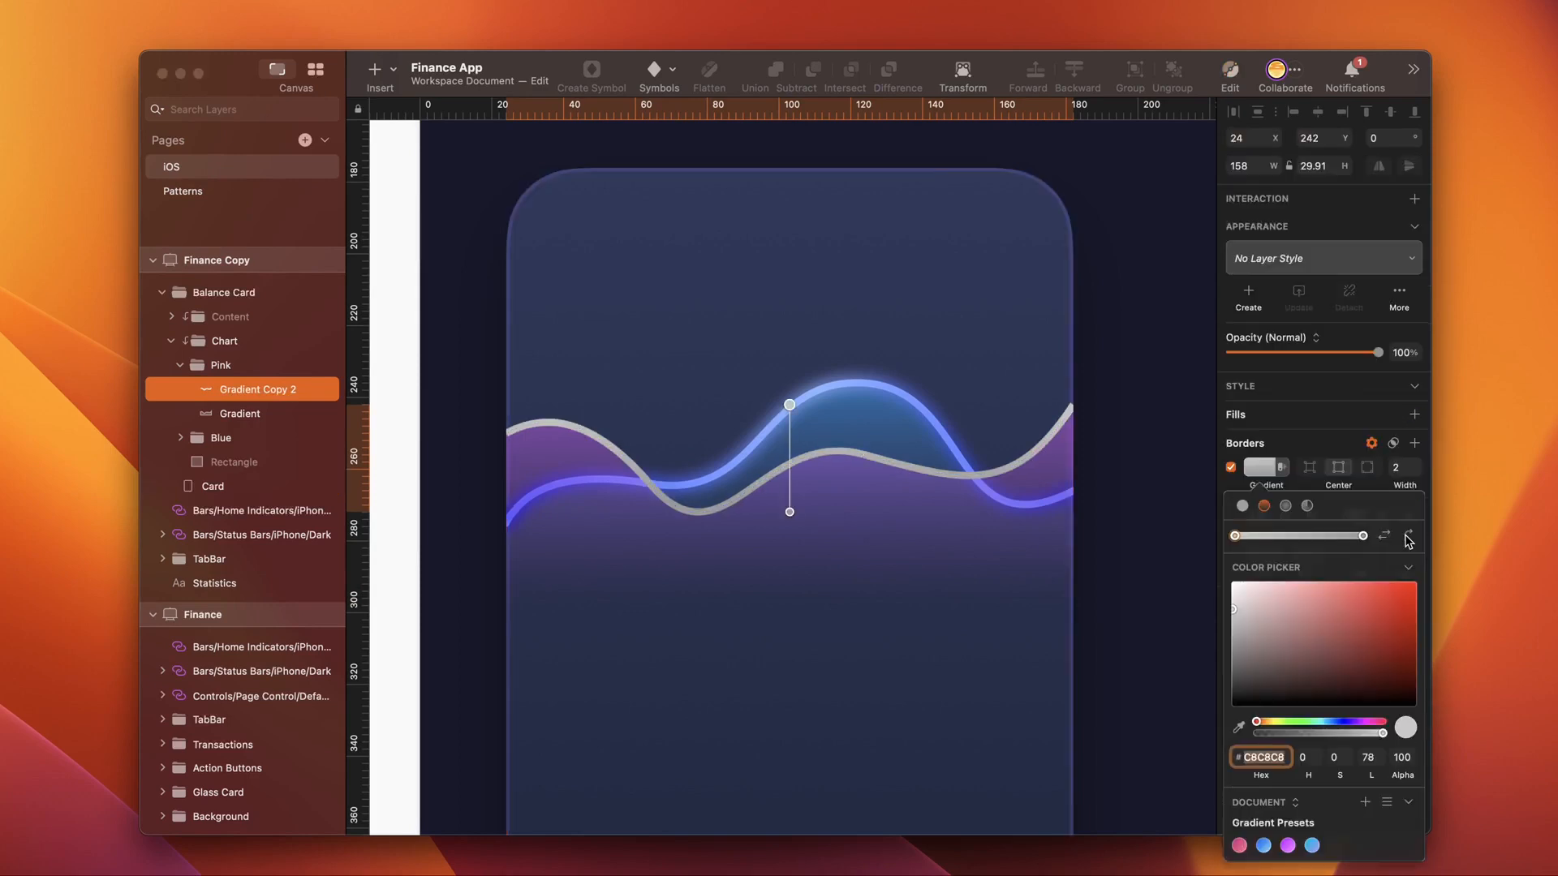
pyautogui.click(1408, 536)
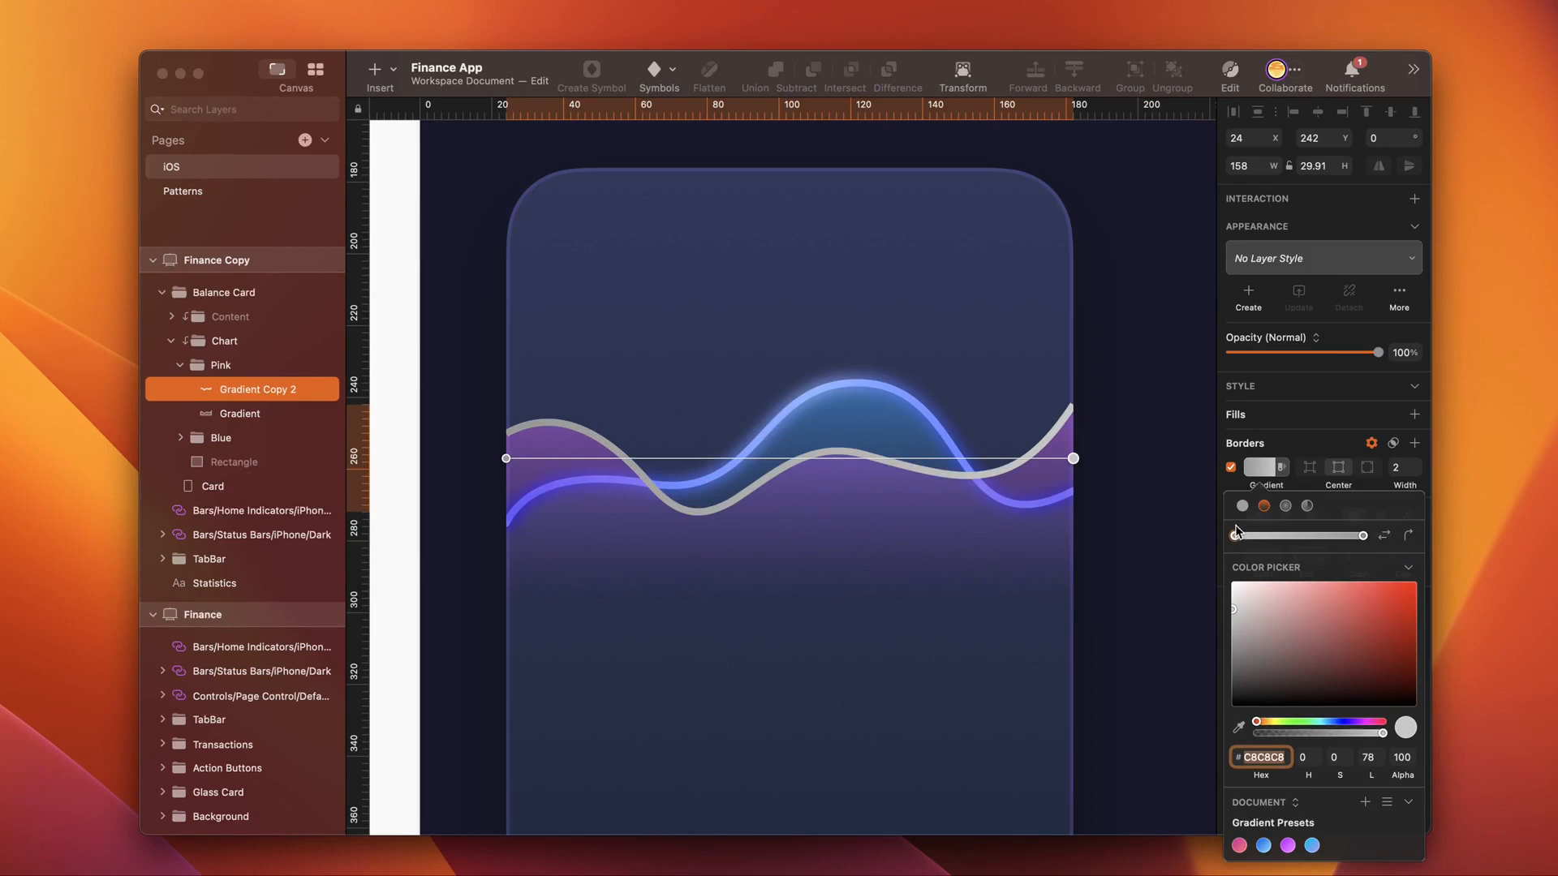
pyautogui.click(1297, 537)
# Step: Color the border gradient's three stops 9267A7, FFD2FF in the middle and B596FF
pyautogui.click(1235, 536)
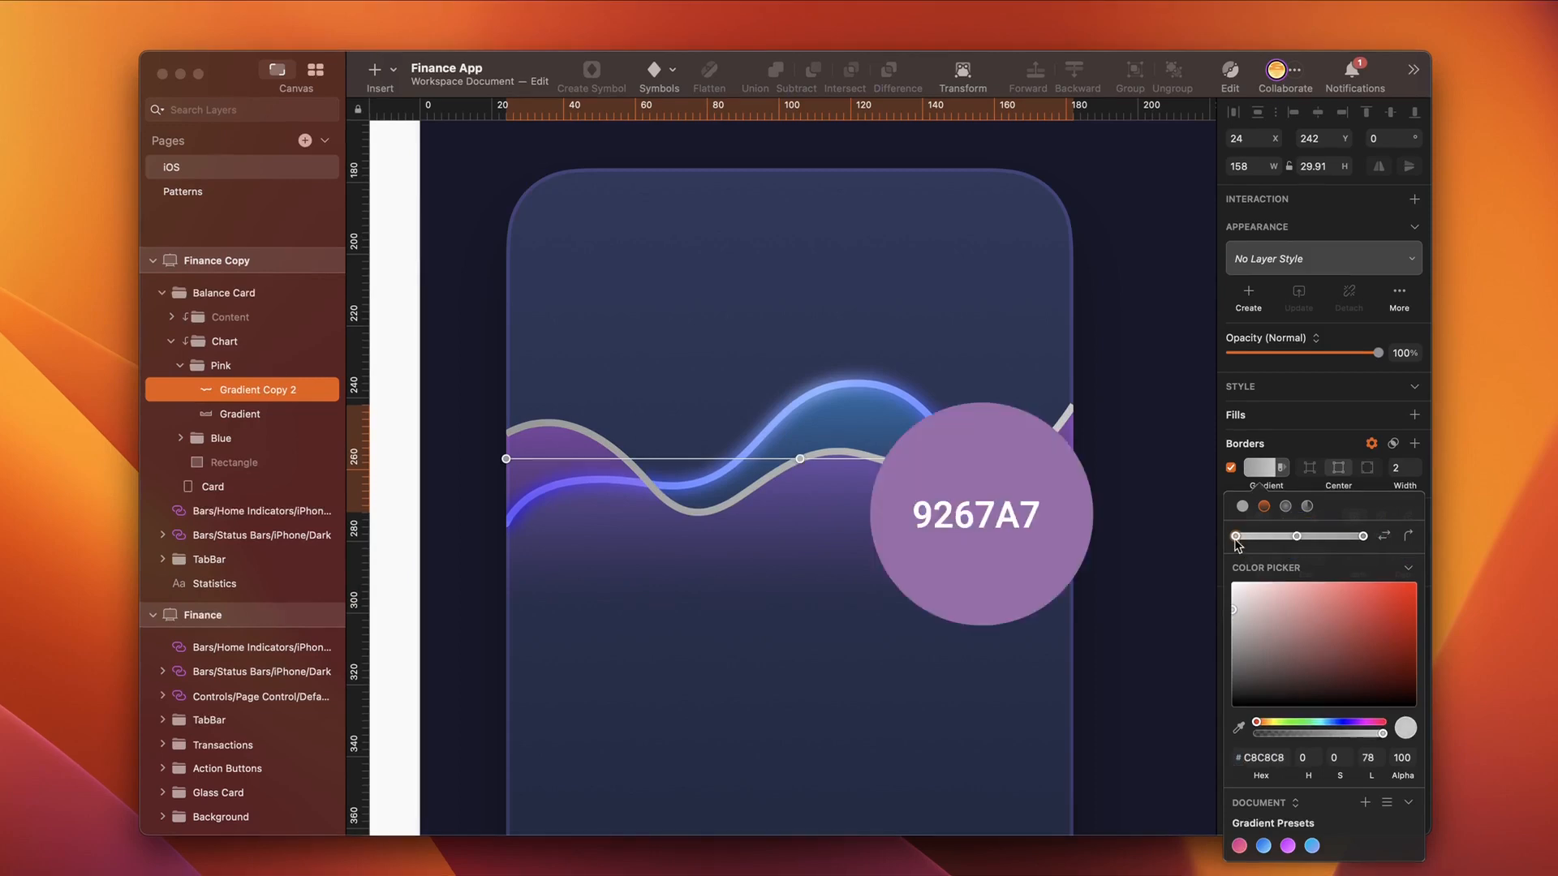
pyautogui.click(1262, 757)
pyautogui.write('9267a7')
pyautogui.click(1297, 537)
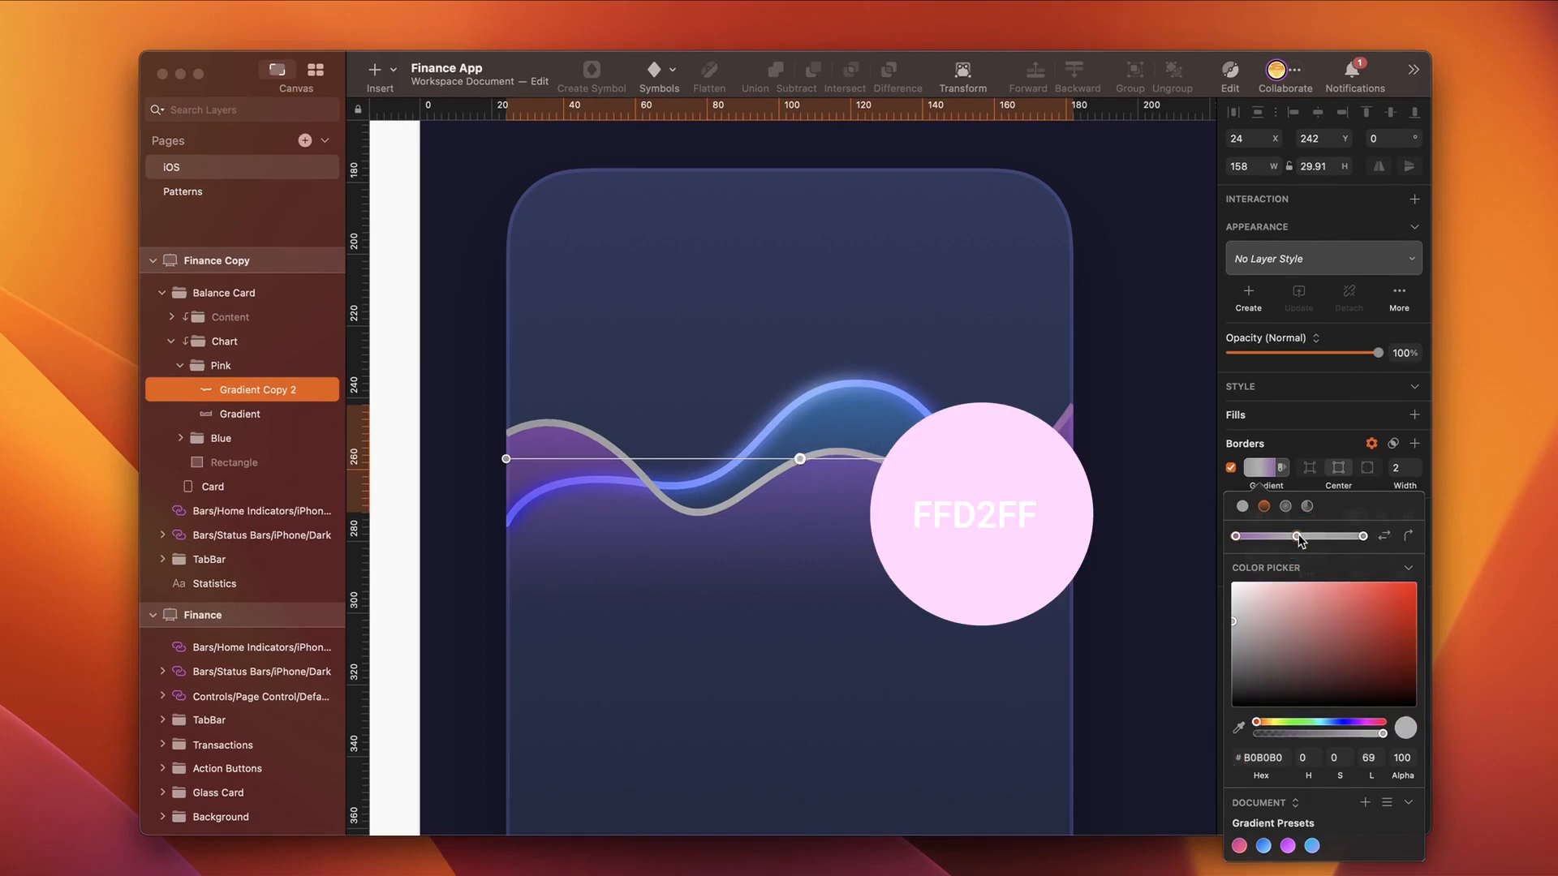
pyautogui.click(1263, 757)
pyautogui.write('ffd2ff')
pyautogui.press('Return')
pyautogui.click(1260, 759)
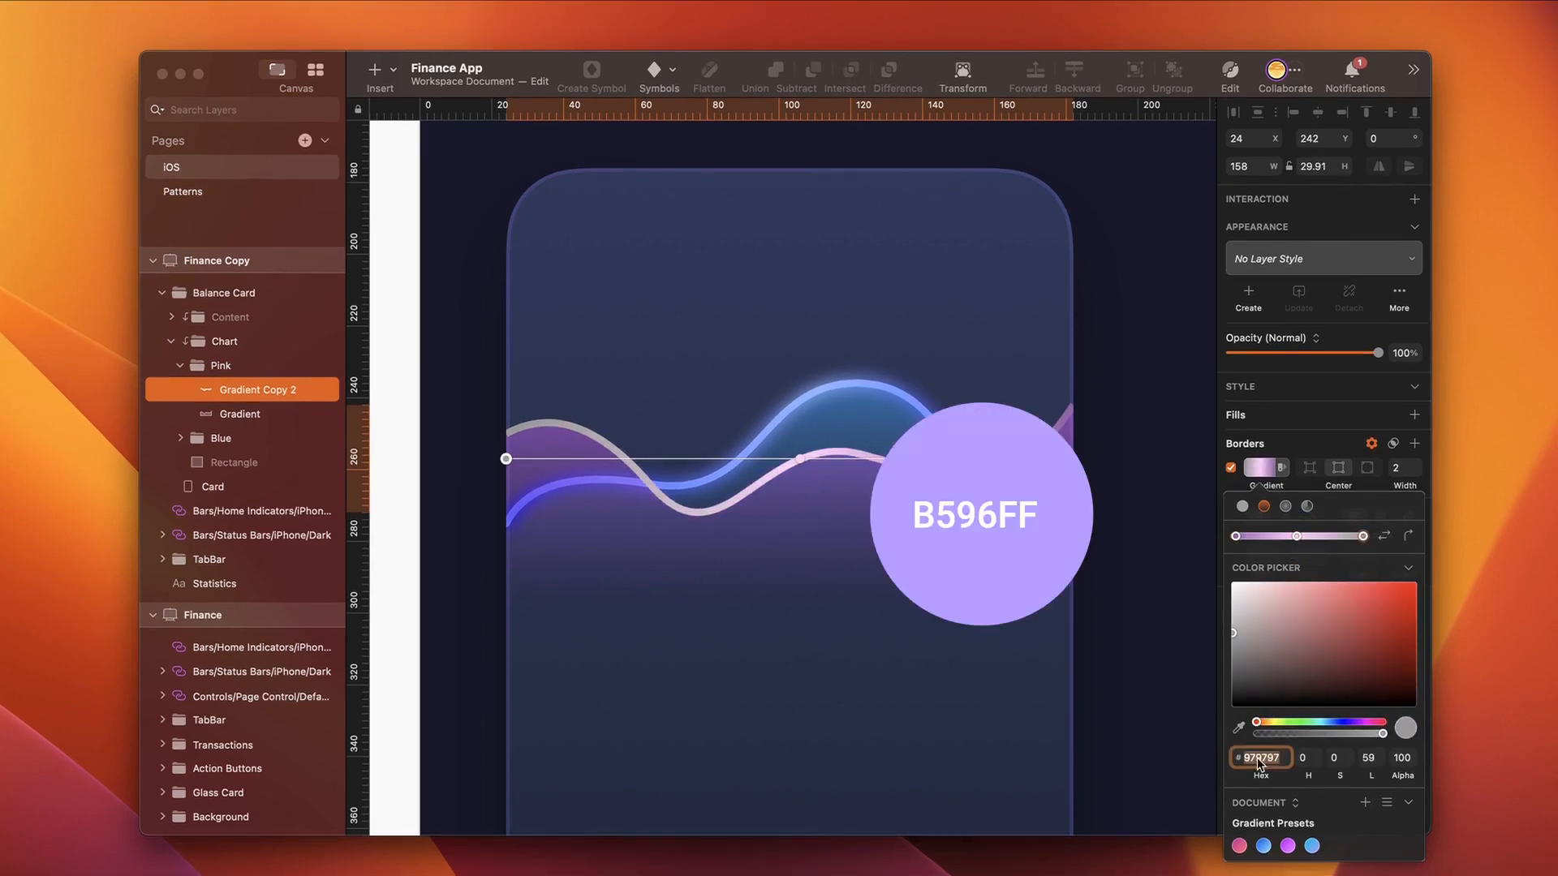
pyautogui.write('b596ff')
# Step: Rename the copied wave Pink, duplicate it and name the duplicate Pink Glow
pyautogui.doubleClick(251, 391)
pyautogui.write('Pink')
pyautogui.press('Return')
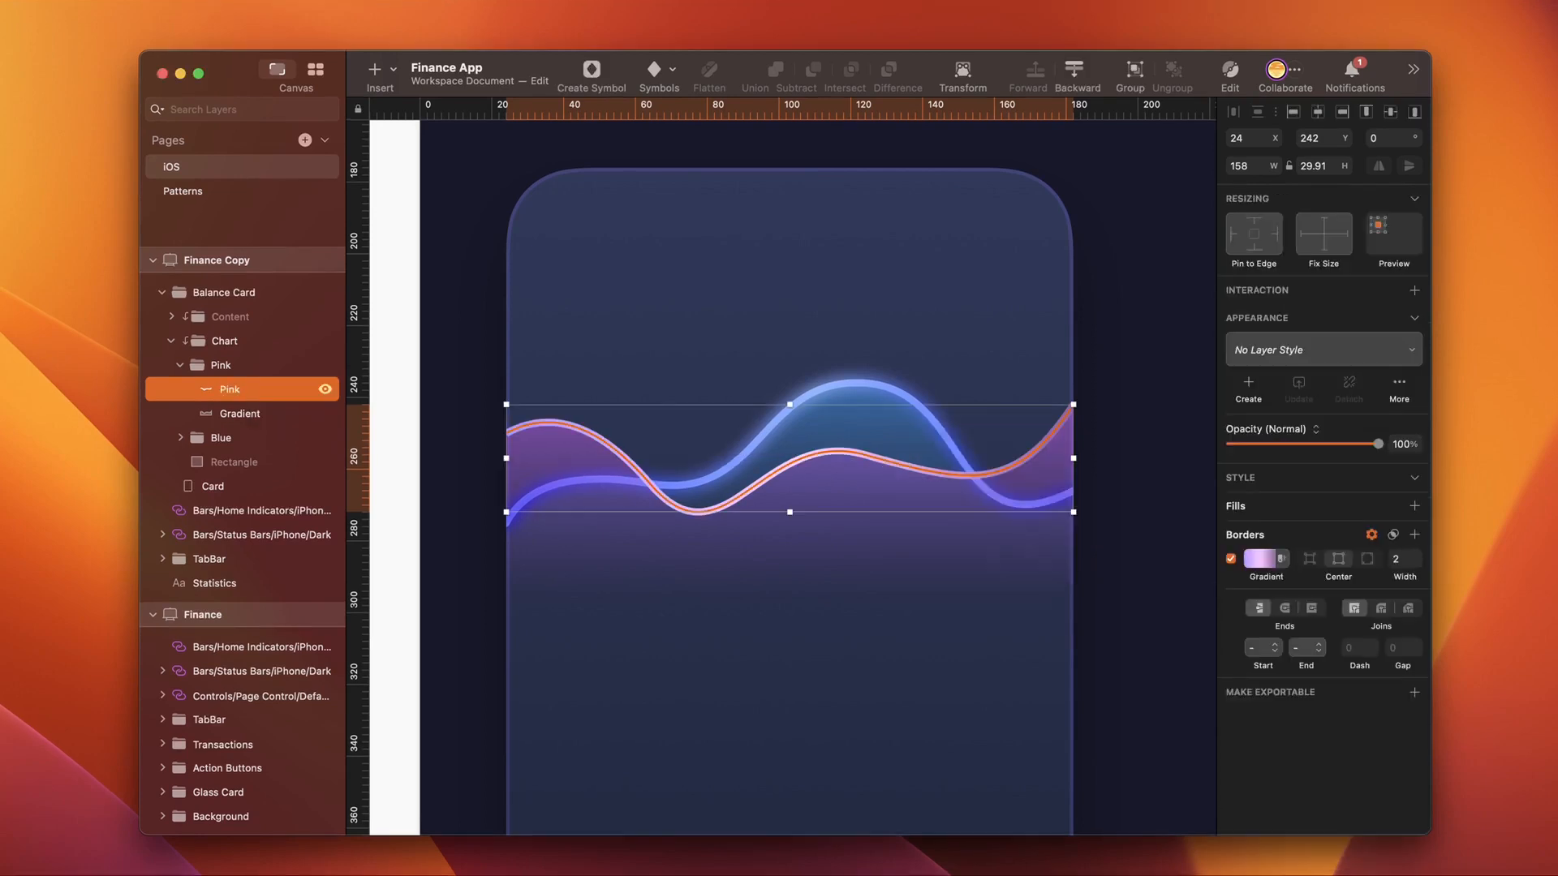
pyautogui.press('cmd+d')
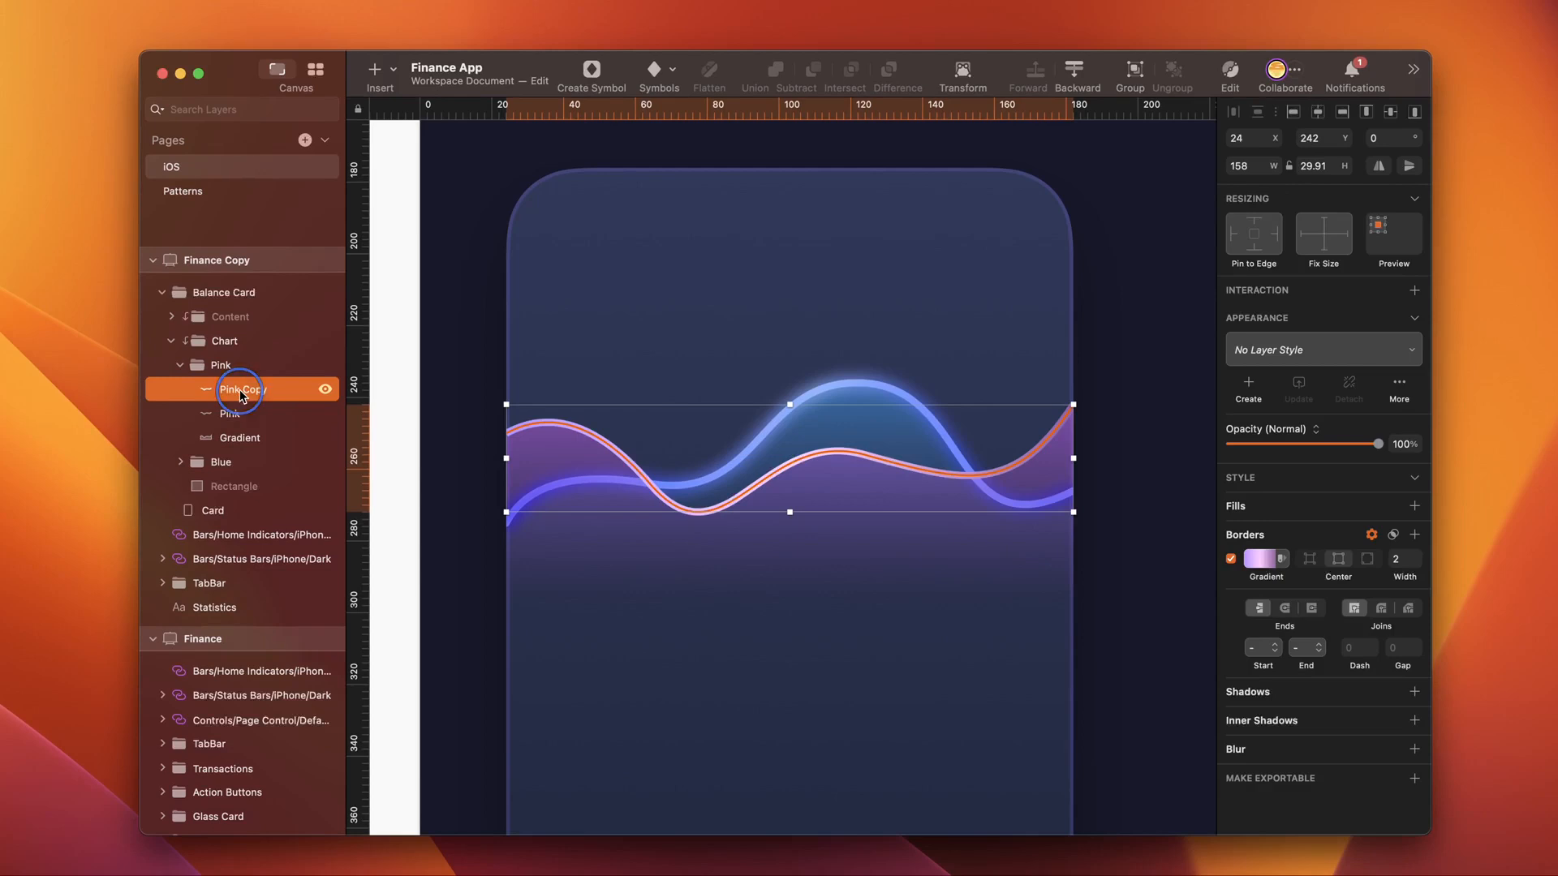
pyautogui.doubleClick(244, 389)
pyautogui.write('Pink Glow')
# Step: Remove the middle stop from Pink Glow's border gradient and set both remaining stops to FC00F5
pyautogui.click(1260, 560)
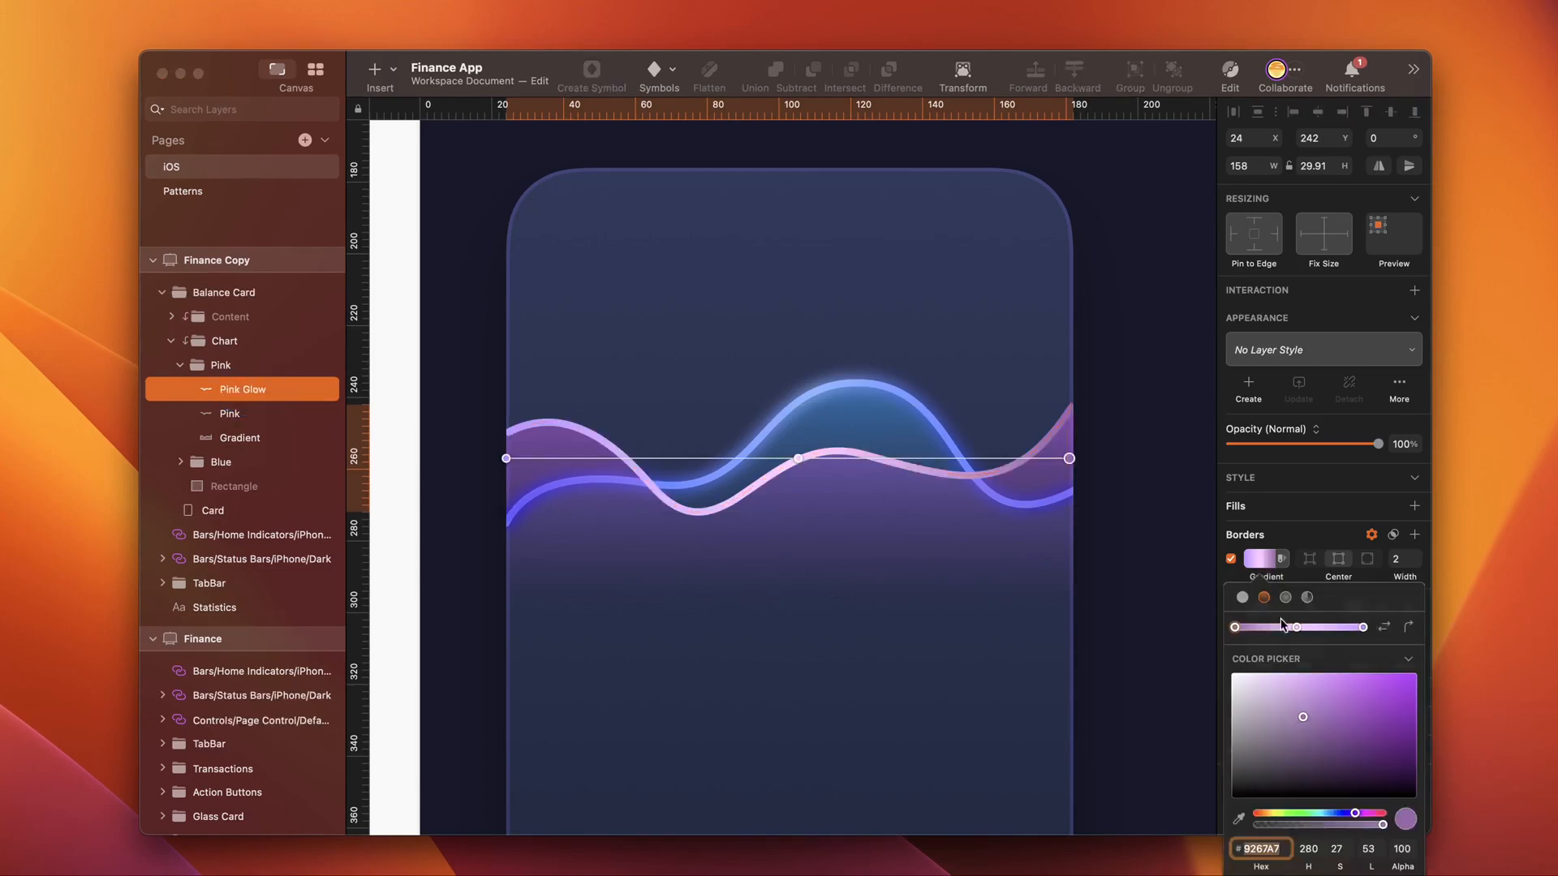
pyautogui.moveTo(1297, 627); pyautogui.dragTo(1267, 763)
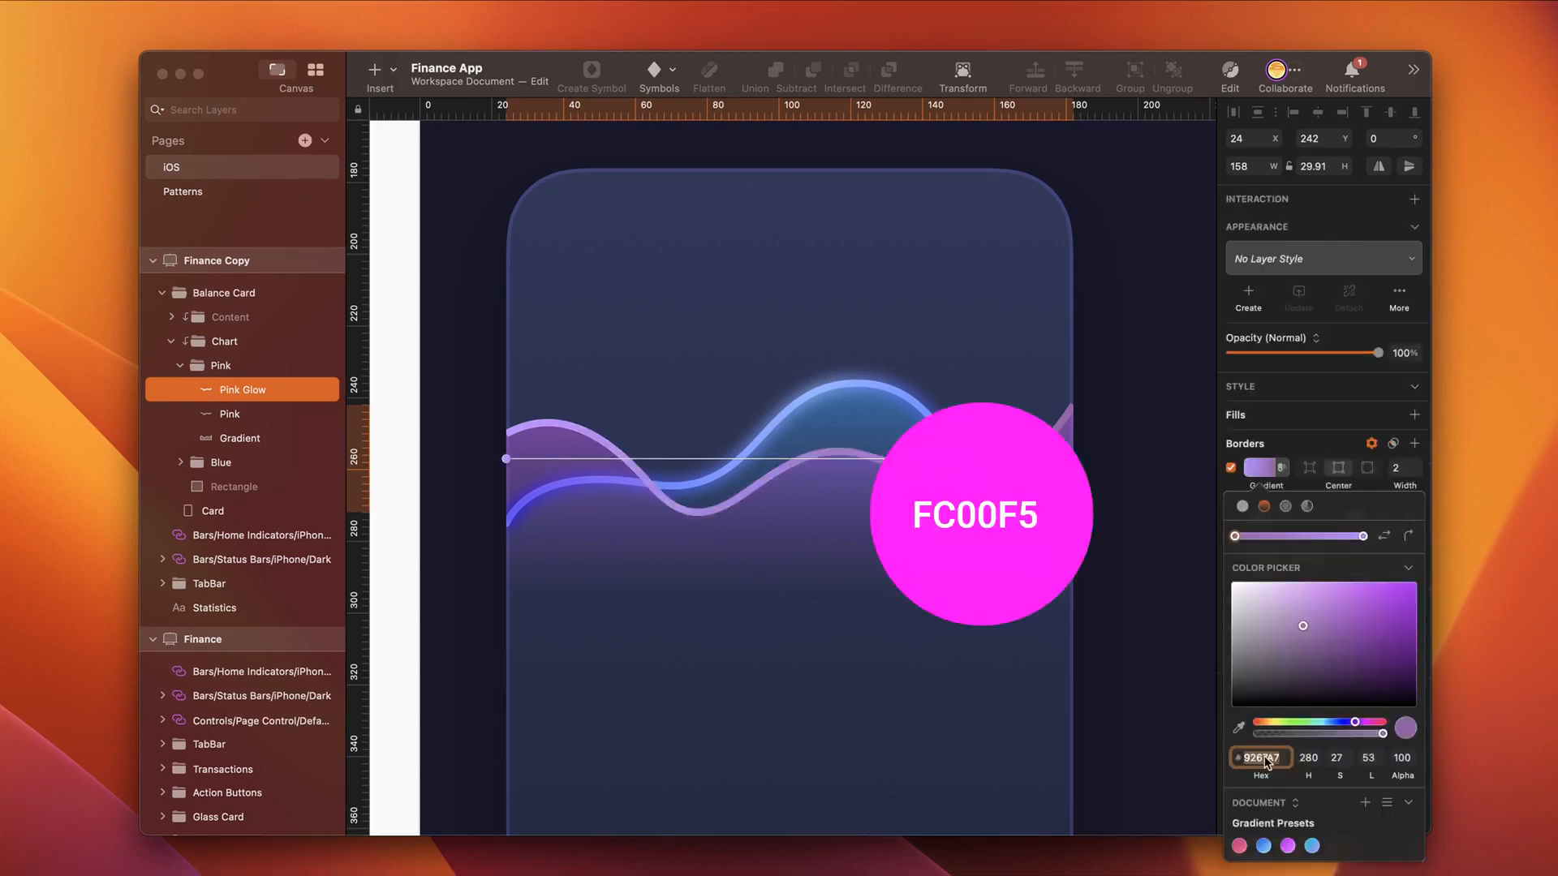
pyautogui.write('fc00f5')
pyautogui.press('Return')
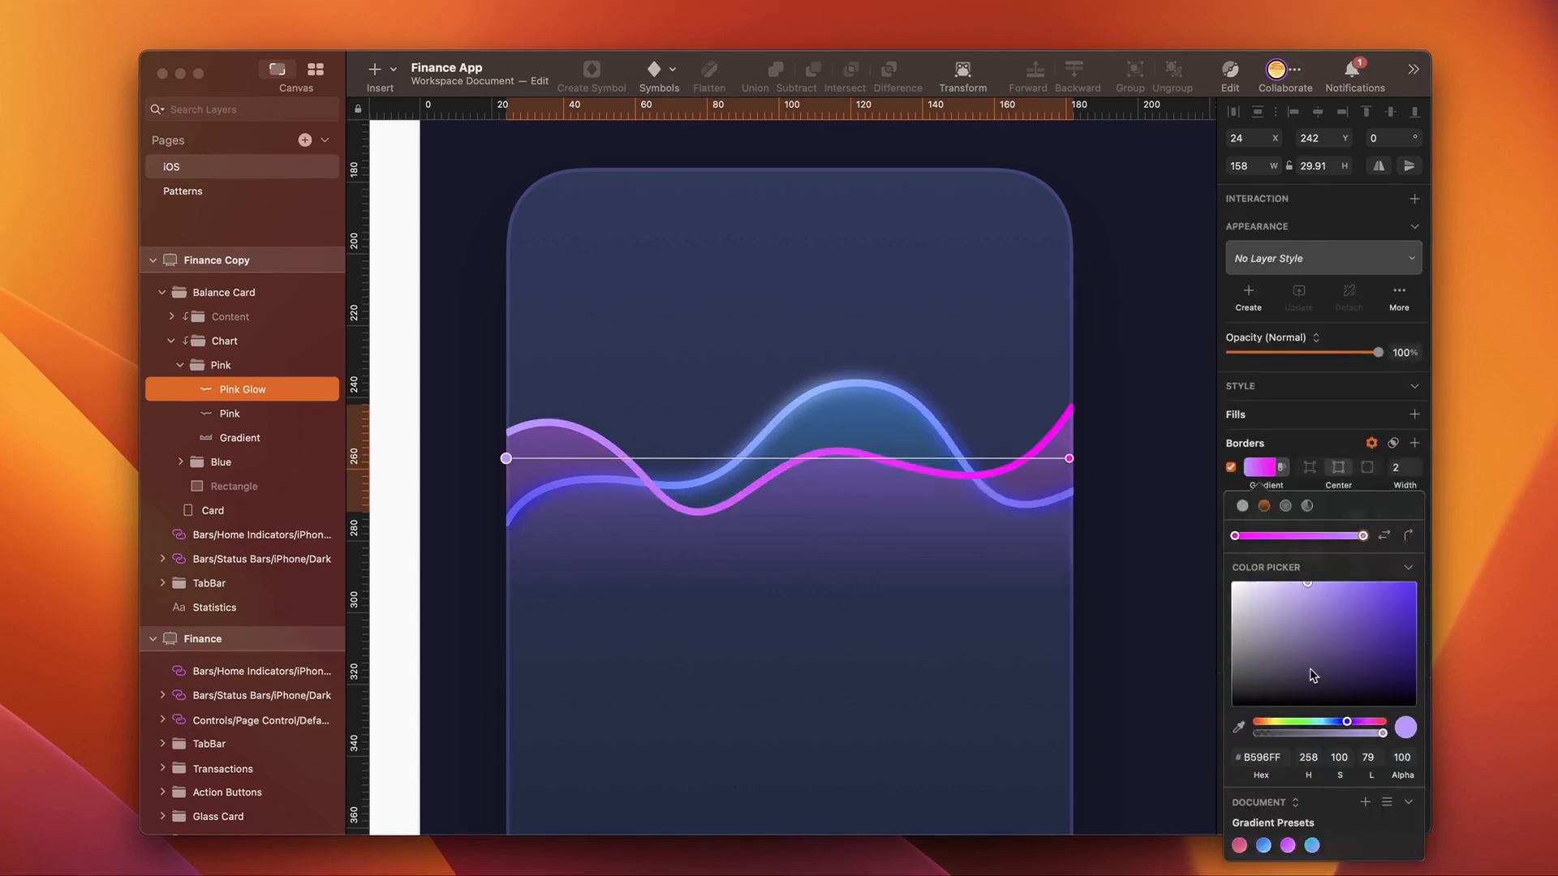
pyautogui.click(1285, 758)
pyautogui.write('f')
pyautogui.press('Return')
# Step: Set Pink Glow's border width to 3 and apply a Gaussian Blur of 2
pyautogui.click(1417, 462)
pyautogui.click(1415, 749)
pyautogui.moveTo(1257, 781); pyautogui.dragTo(1236, 781)
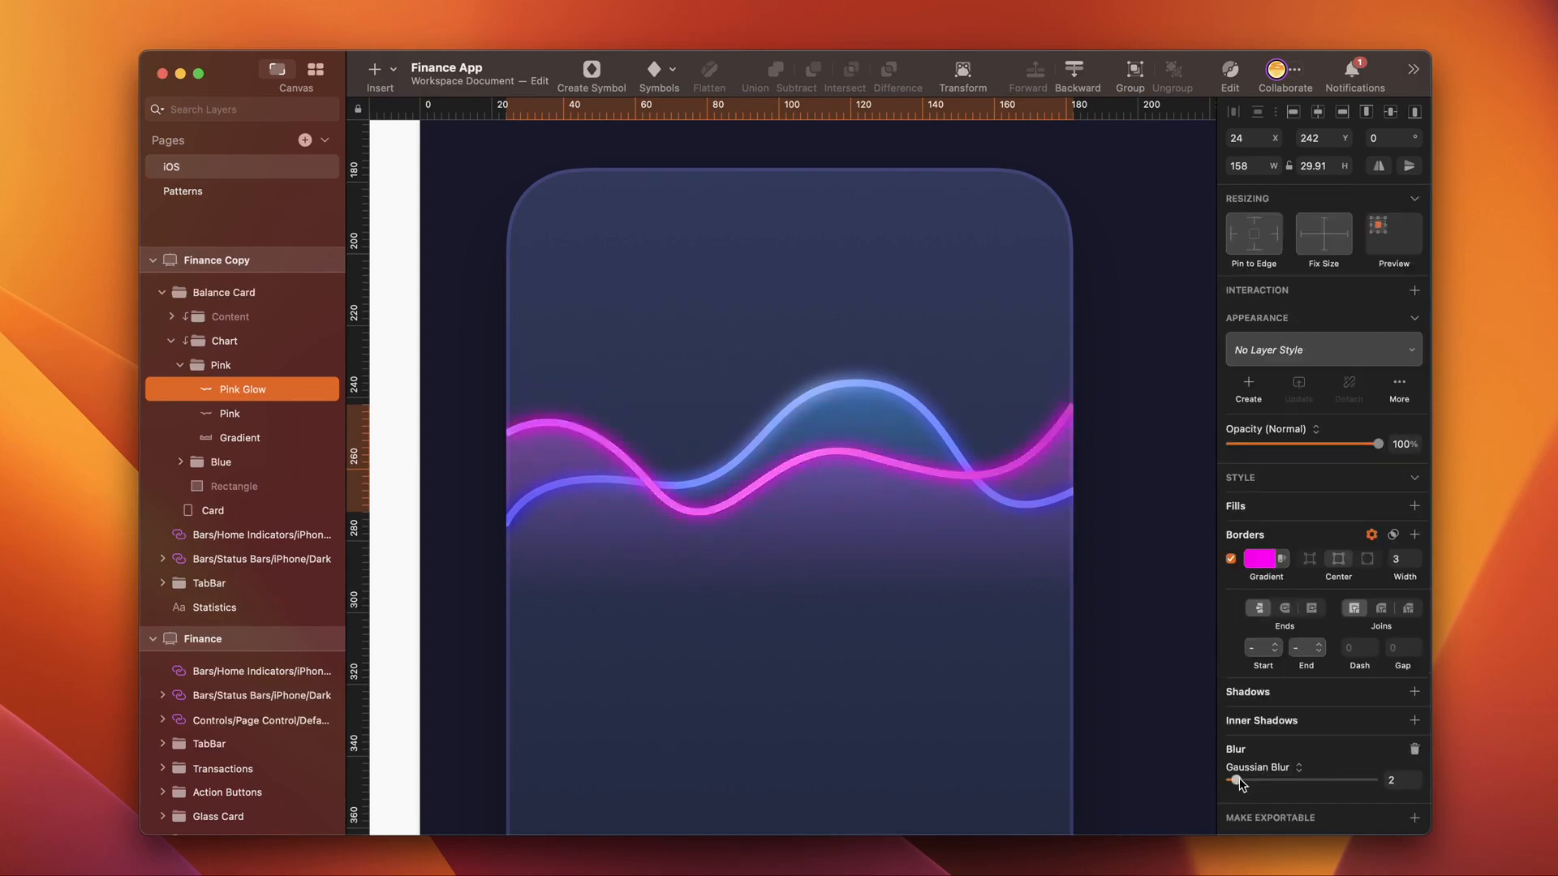
pyautogui.press('Return')
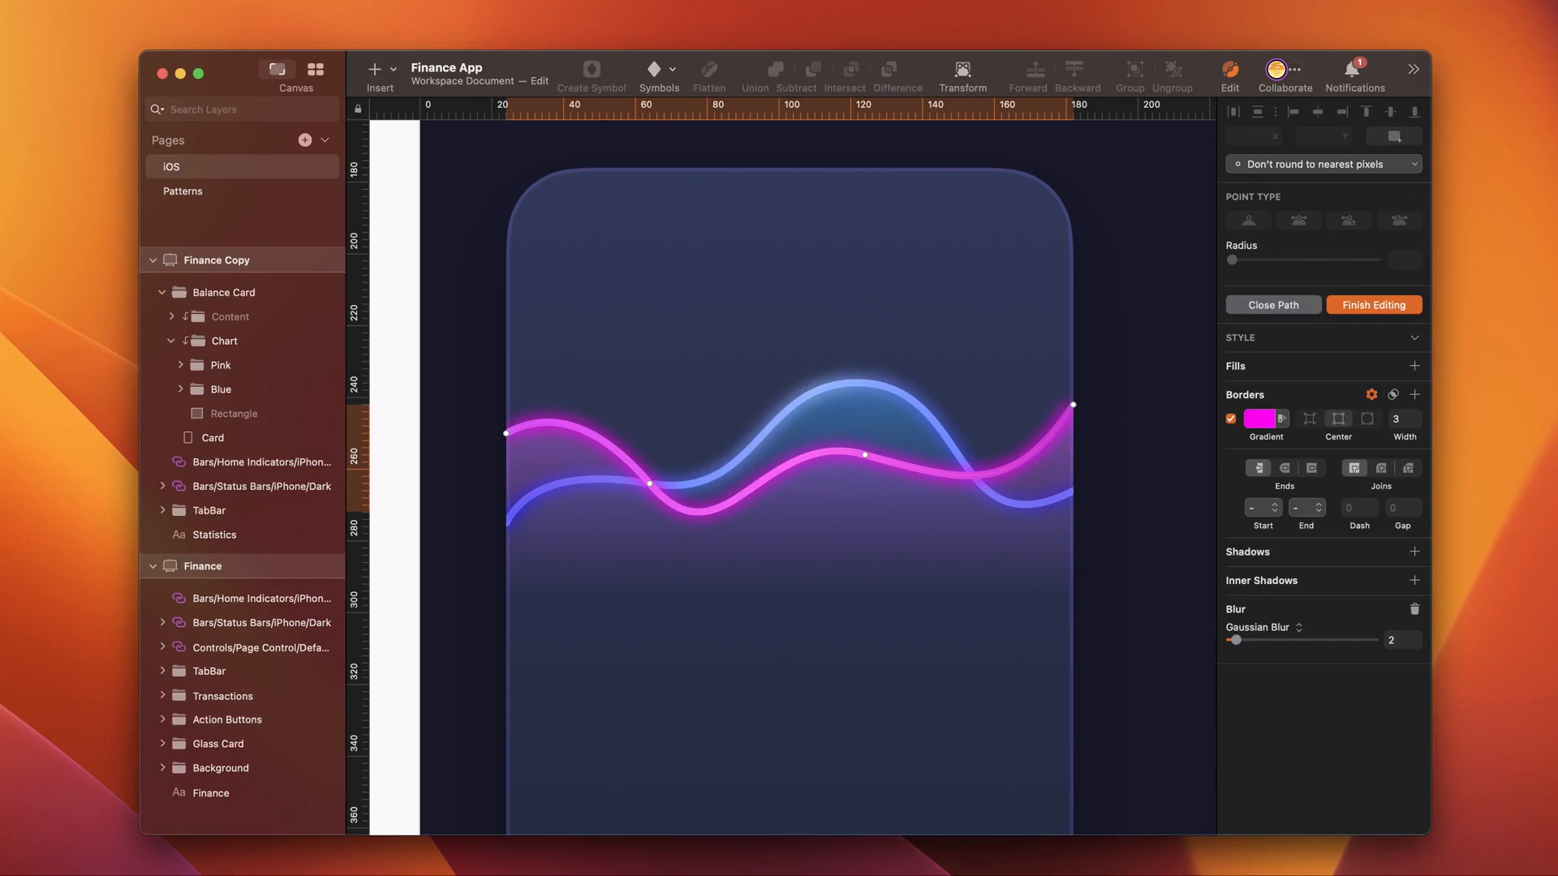
pyautogui.press('Escape')
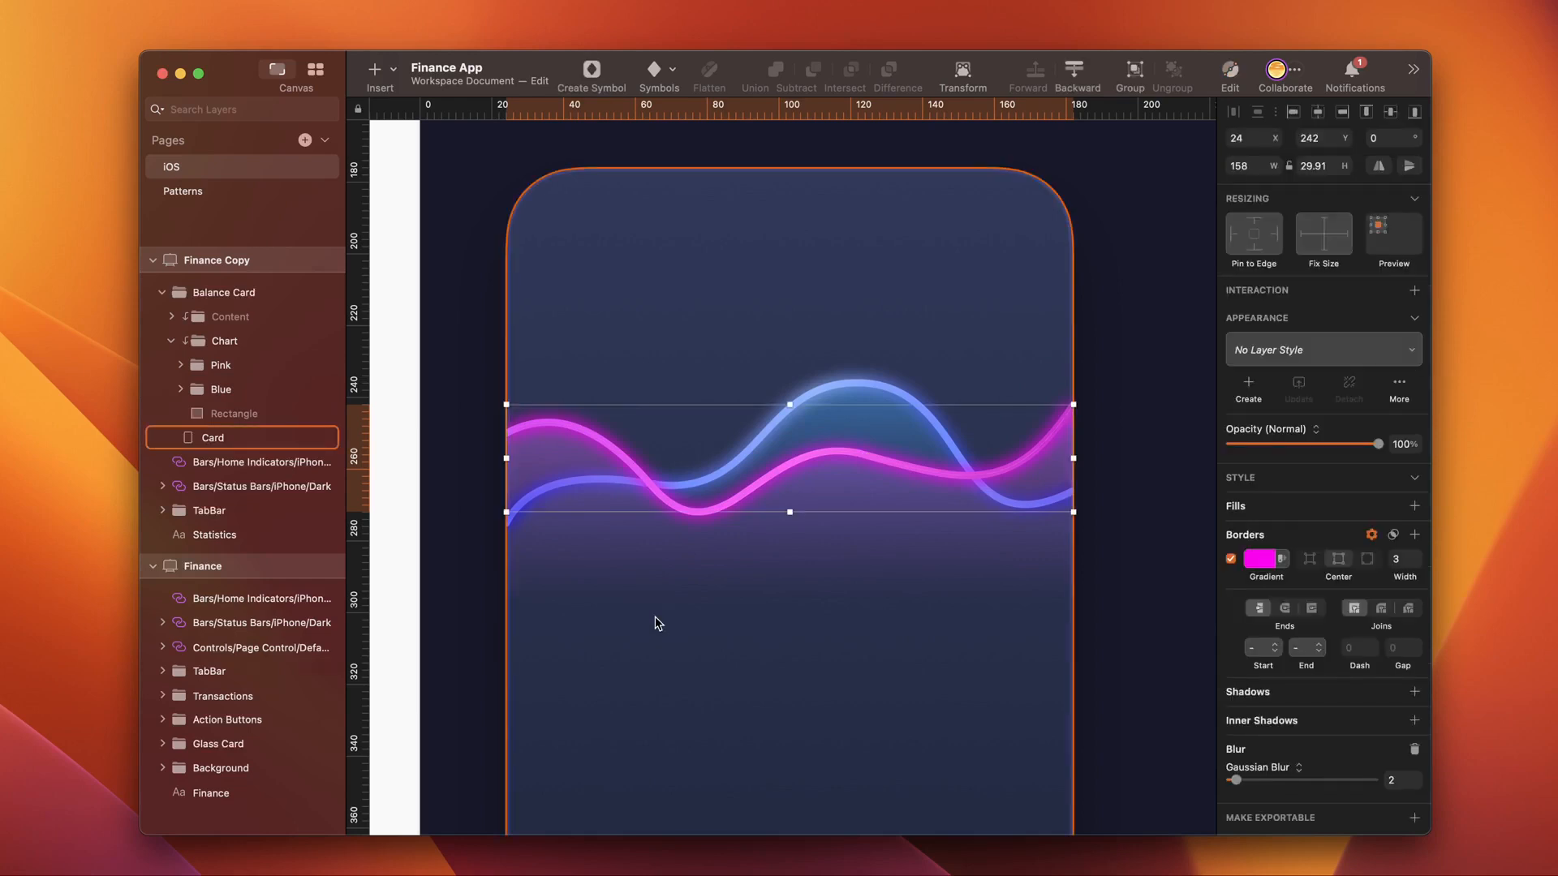
# Step: Draw a 28 by 28 circle and place it over the left curve crossing at X 50, Y 250, lowering its opacity only while aligning it
pyautogui.press('o')
pyautogui.moveTo(654, 463); pyautogui.dragTo(726, 541)
pyautogui.click(1252, 141)
pyautogui.write('2')
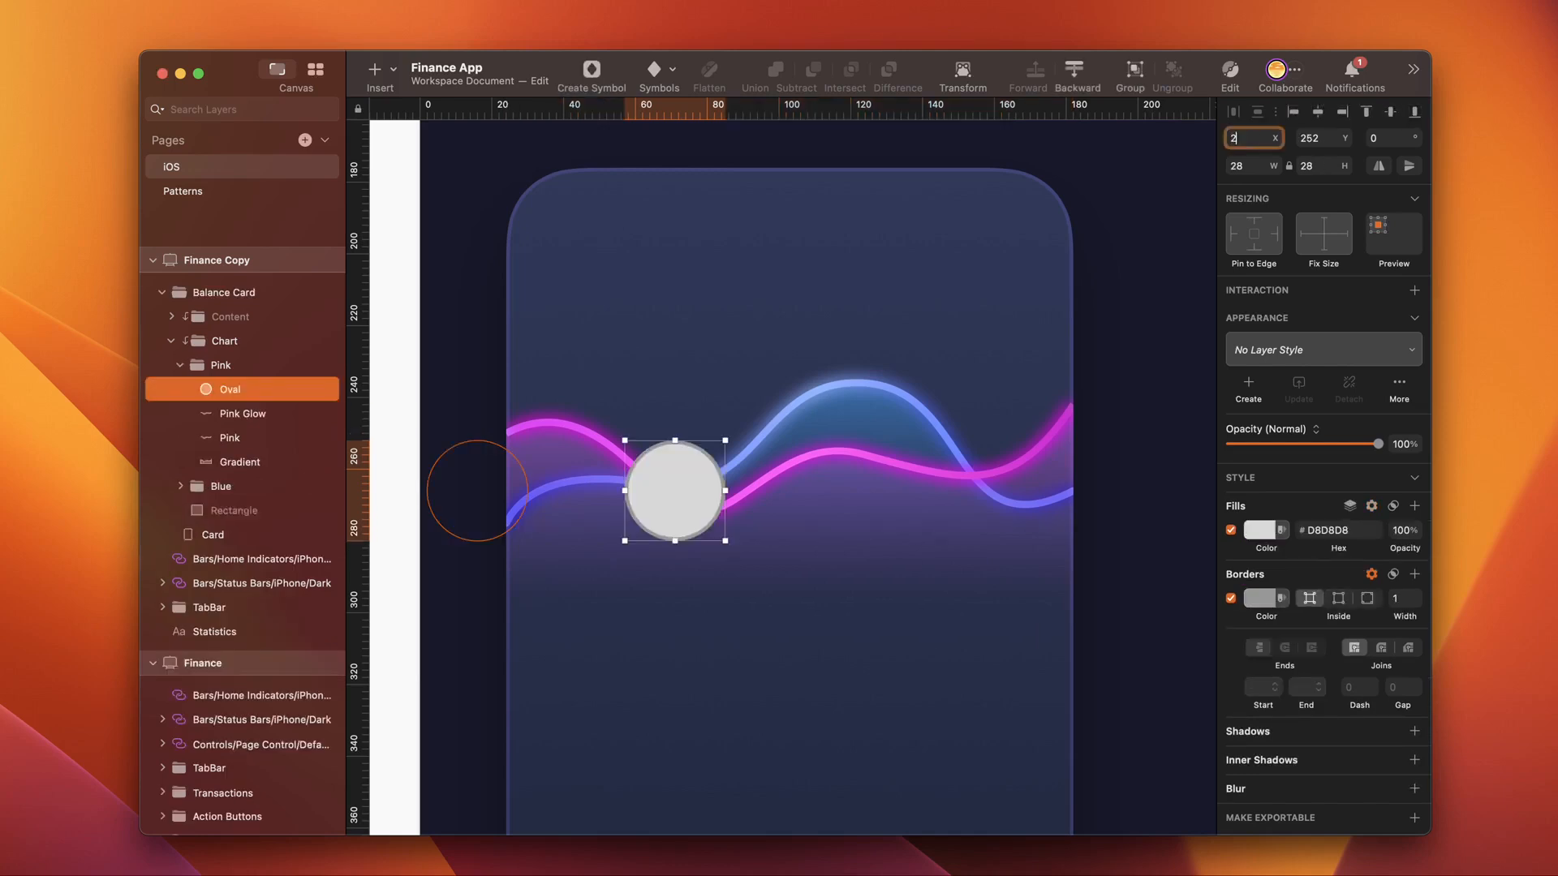
pyautogui.write('7')
pyautogui.press('Tab')
pyautogui.write('247')
pyautogui.press('Return')
pyautogui.moveTo(1377, 444); pyautogui.dragTo(1293, 444)
pyautogui.moveTo(679, 548); pyautogui.dragTo(672, 566)
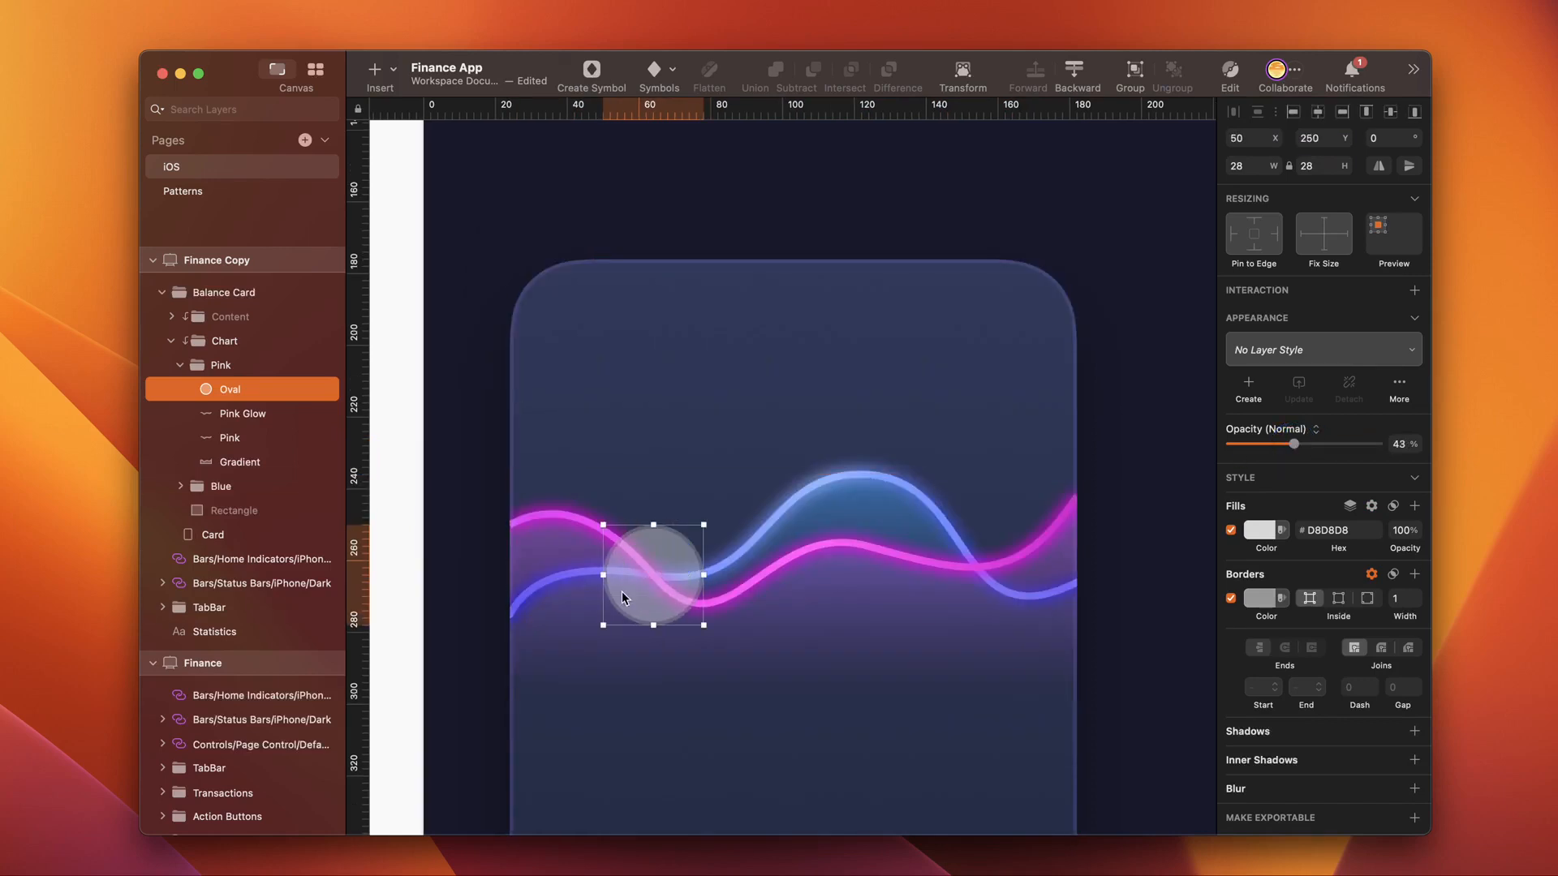
pyautogui.press('0')
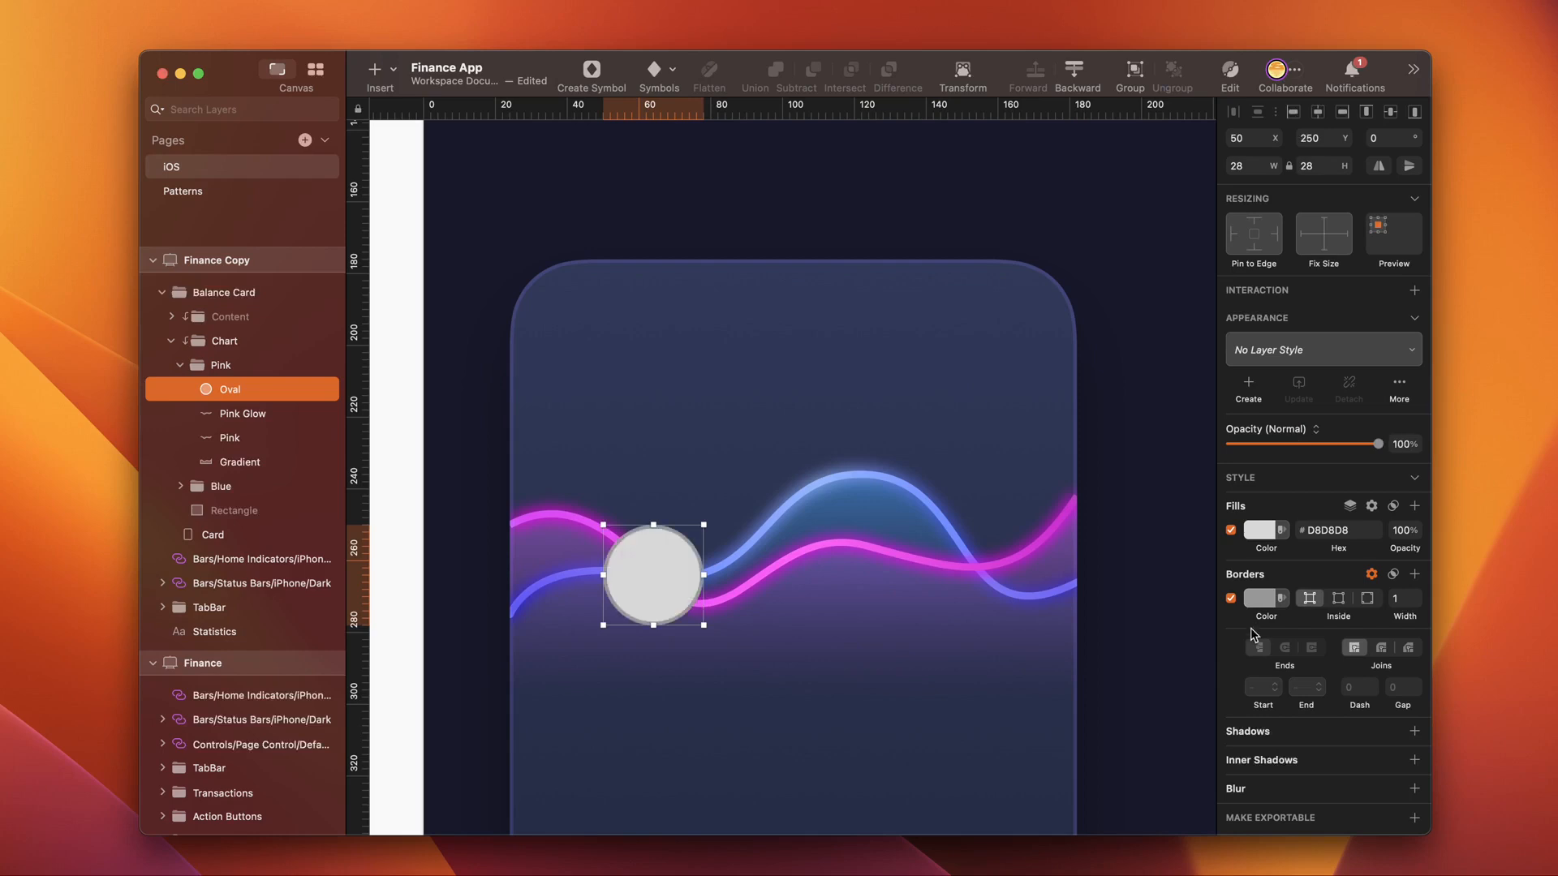
# Step: Make the circle's border white and remove its fill
pyautogui.click(1254, 605)
pyautogui.moveTo(1253, 692); pyautogui.dragTo(1234, 683)
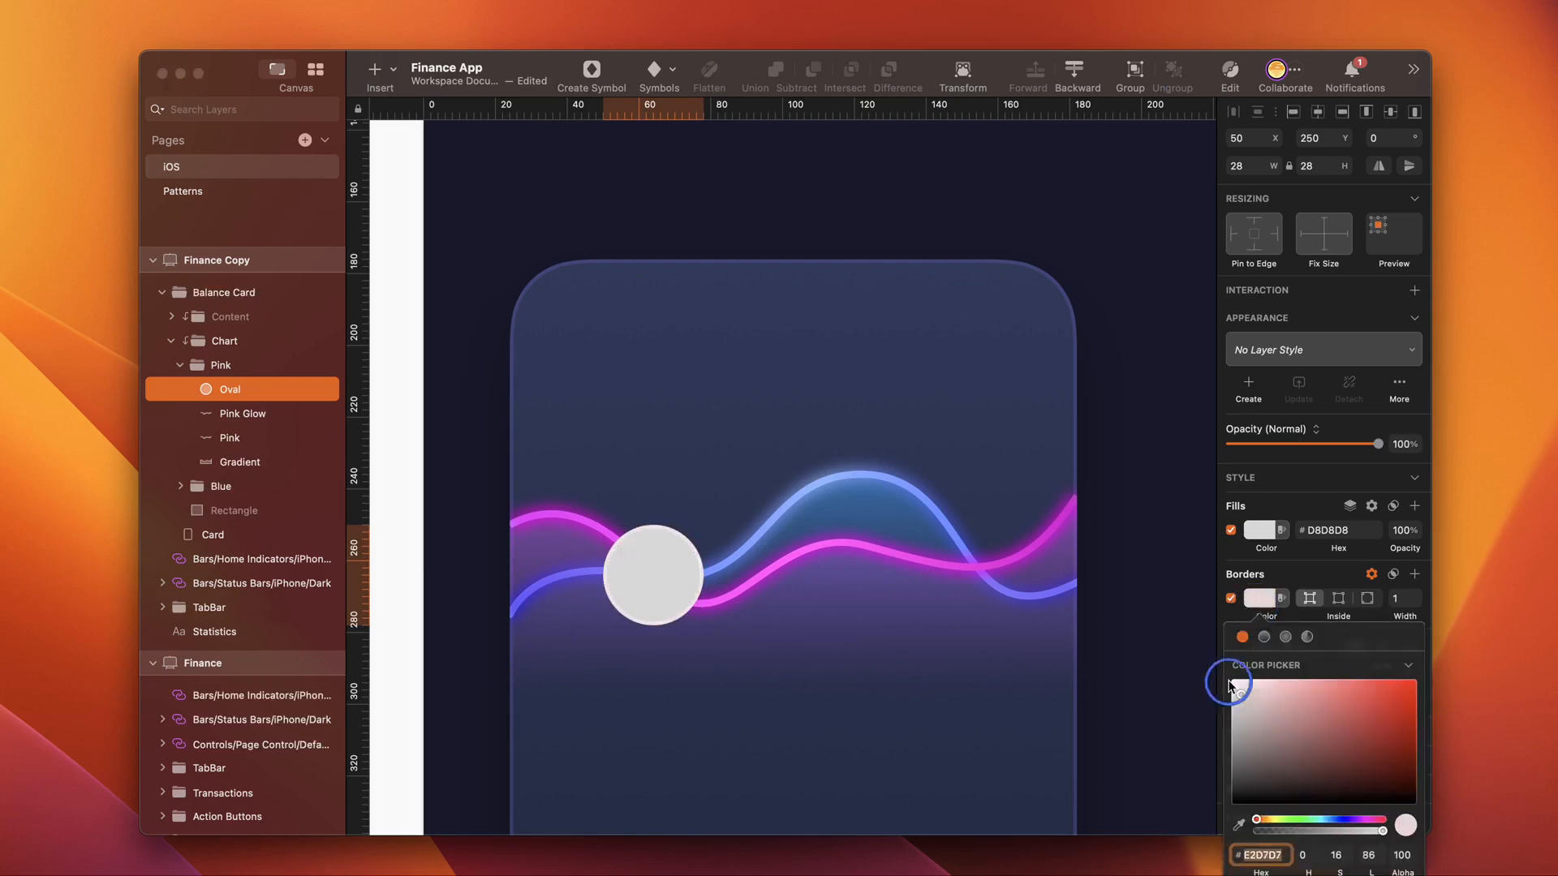
pyautogui.click(1231, 530)
pyautogui.click(1155, 500)
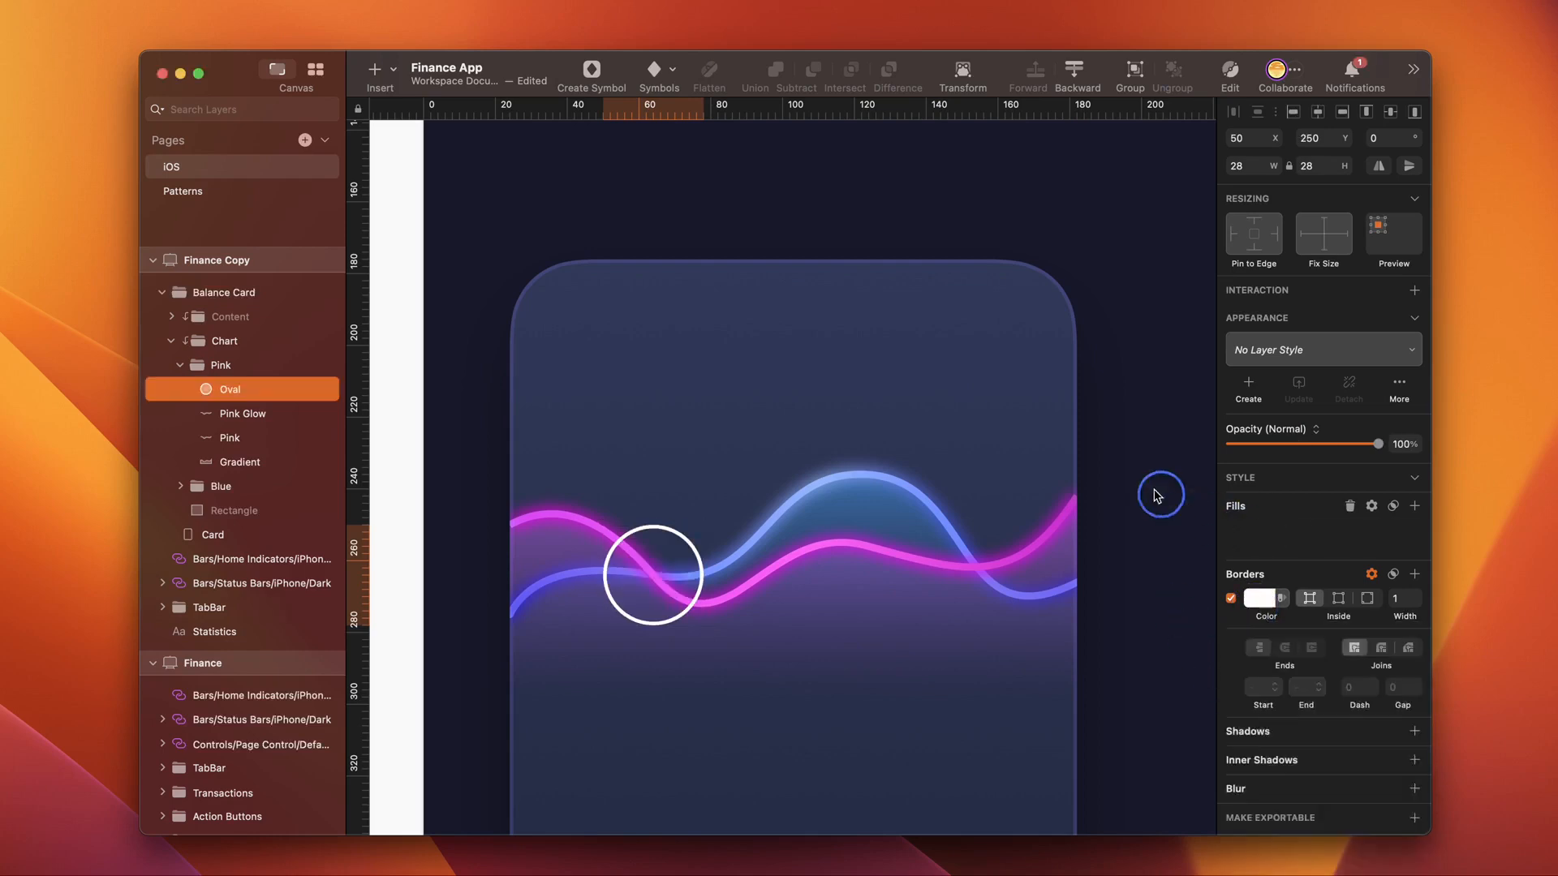
pyautogui.click(1350, 506)
# Step: Add a blur to the circle and change its type to Background Blur
pyautogui.click(1415, 749)
pyautogui.click(1285, 767)
pyautogui.click(1285, 818)
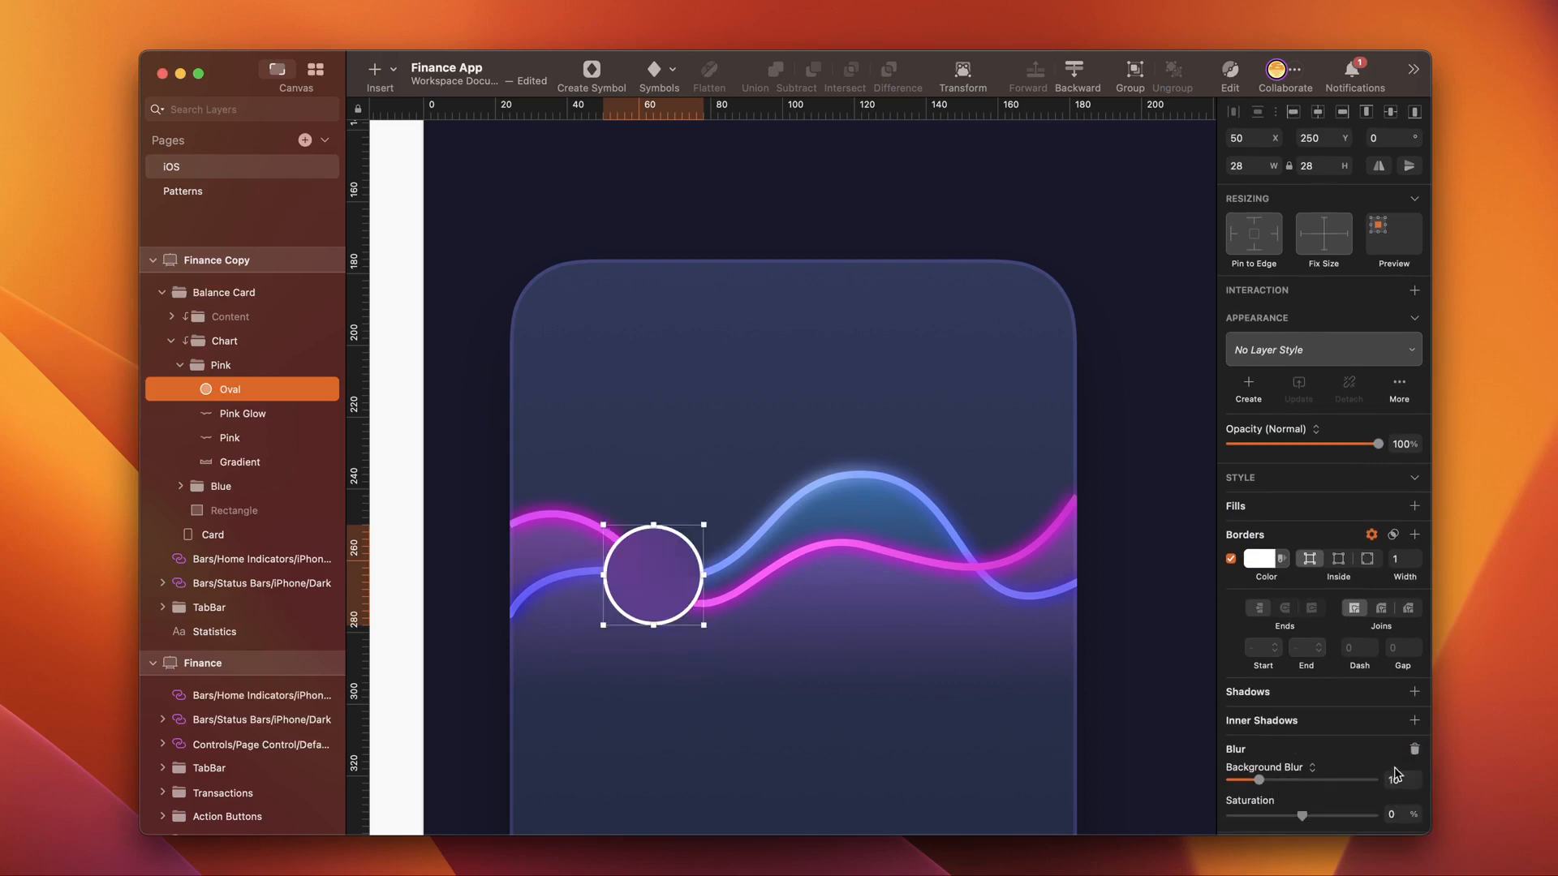
# Step: Draw a 16 × 16 circle inside the white-bordered circle on the chart and nudge it into the centre
pyautogui.moveTo(631, 550); pyautogui.dragTo(685, 607)
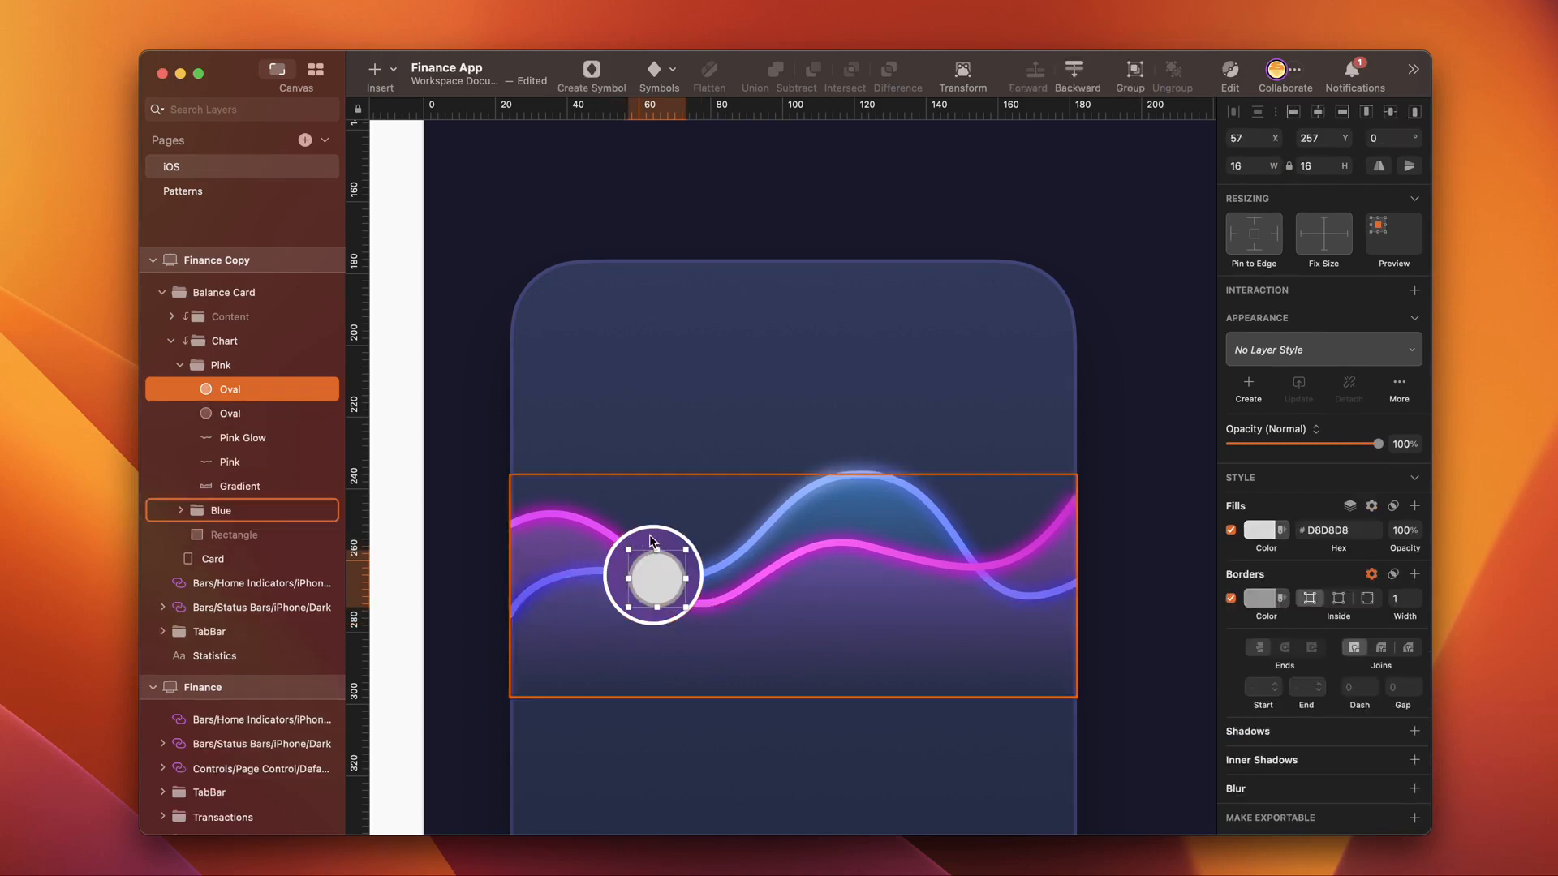
pyautogui.press('alt')
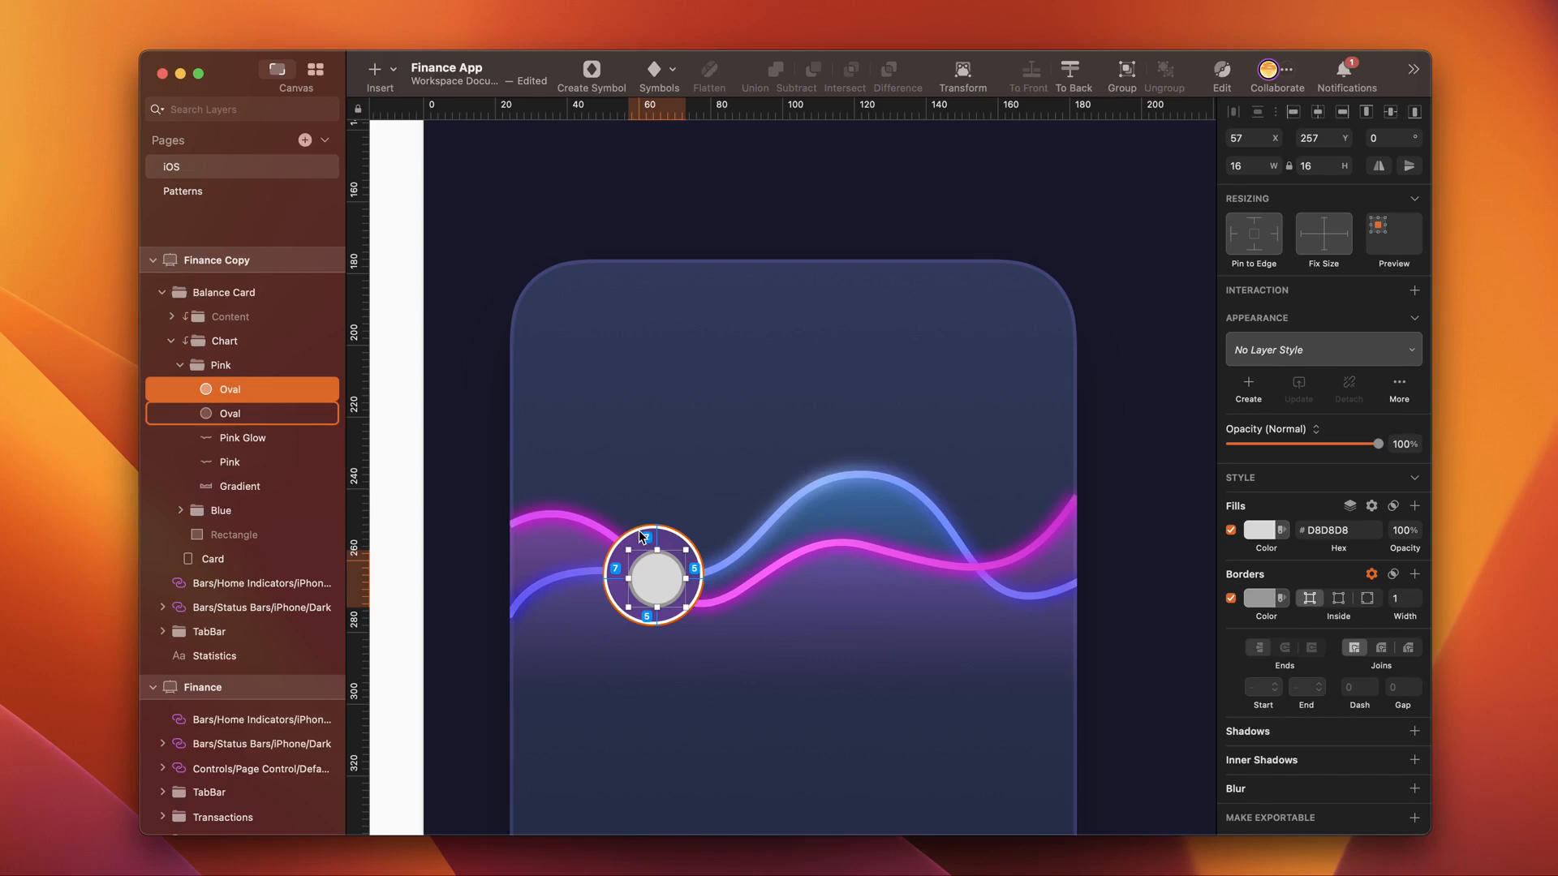
pyautogui.press('Left')
pyautogui.press('Up')
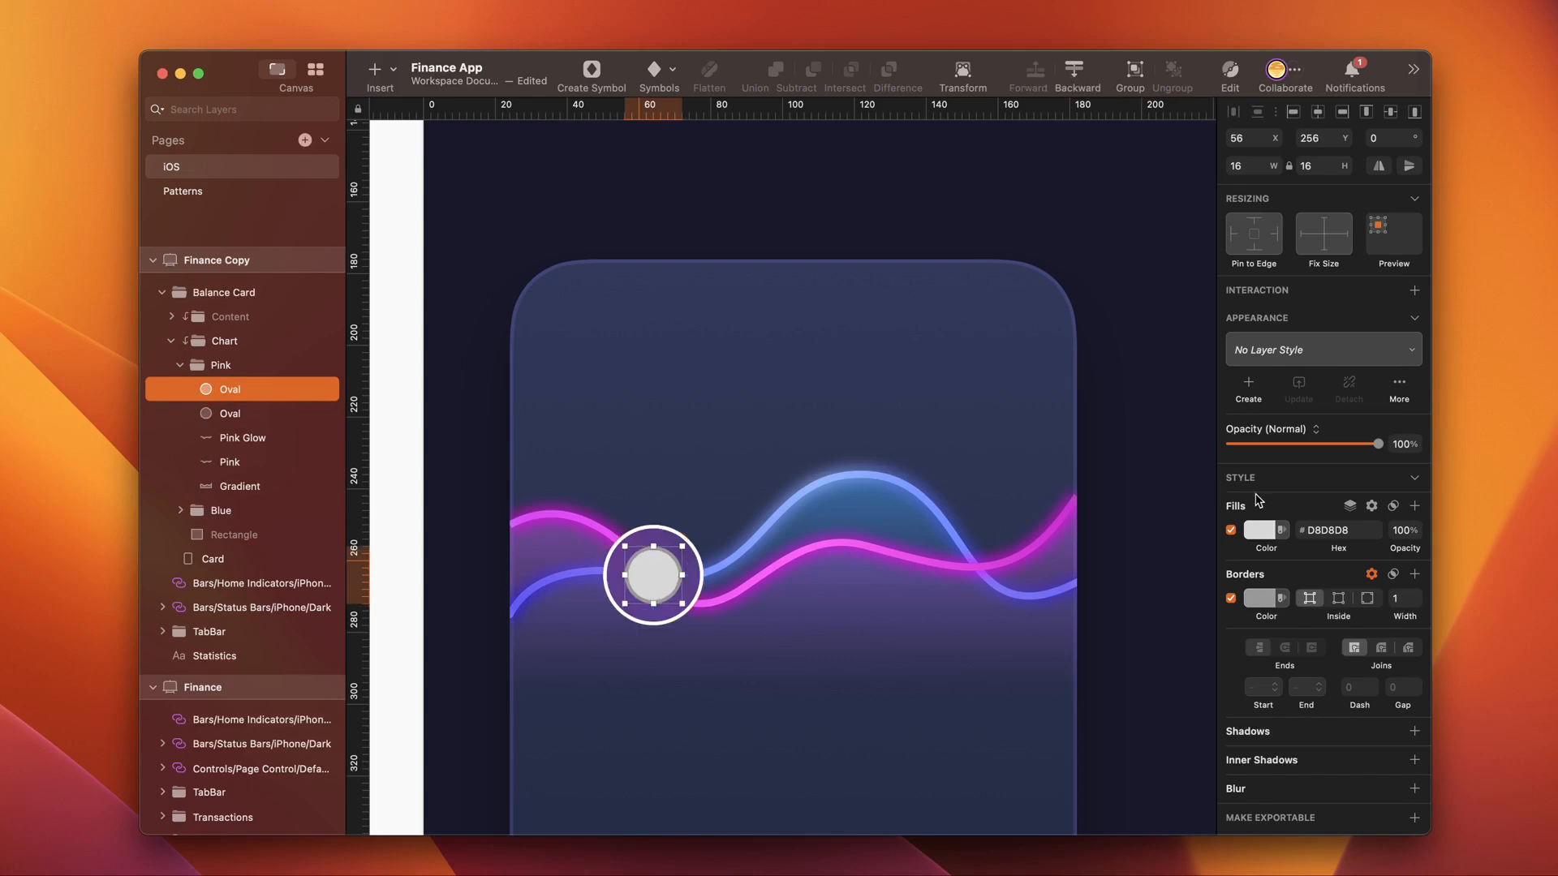
# Step: Fill the small circle with a linear gradient from AC2AC4 to 4CA9EE
pyautogui.click(1263, 529)
pyautogui.click(1264, 569)
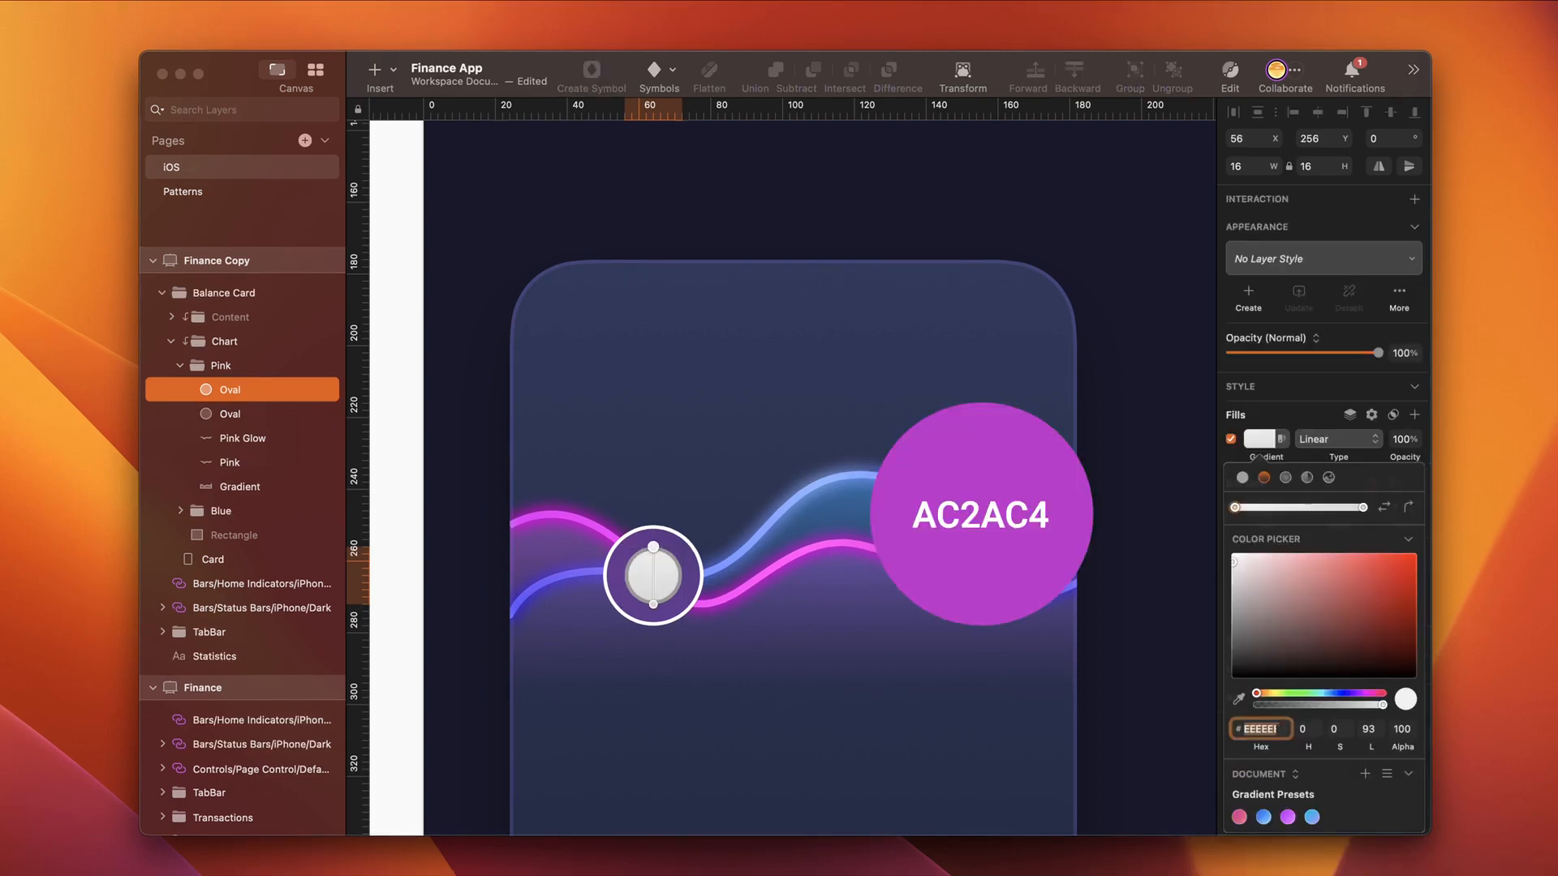
pyautogui.press('BackSpace')
pyautogui.press('Tab')
pyautogui.write('4c')
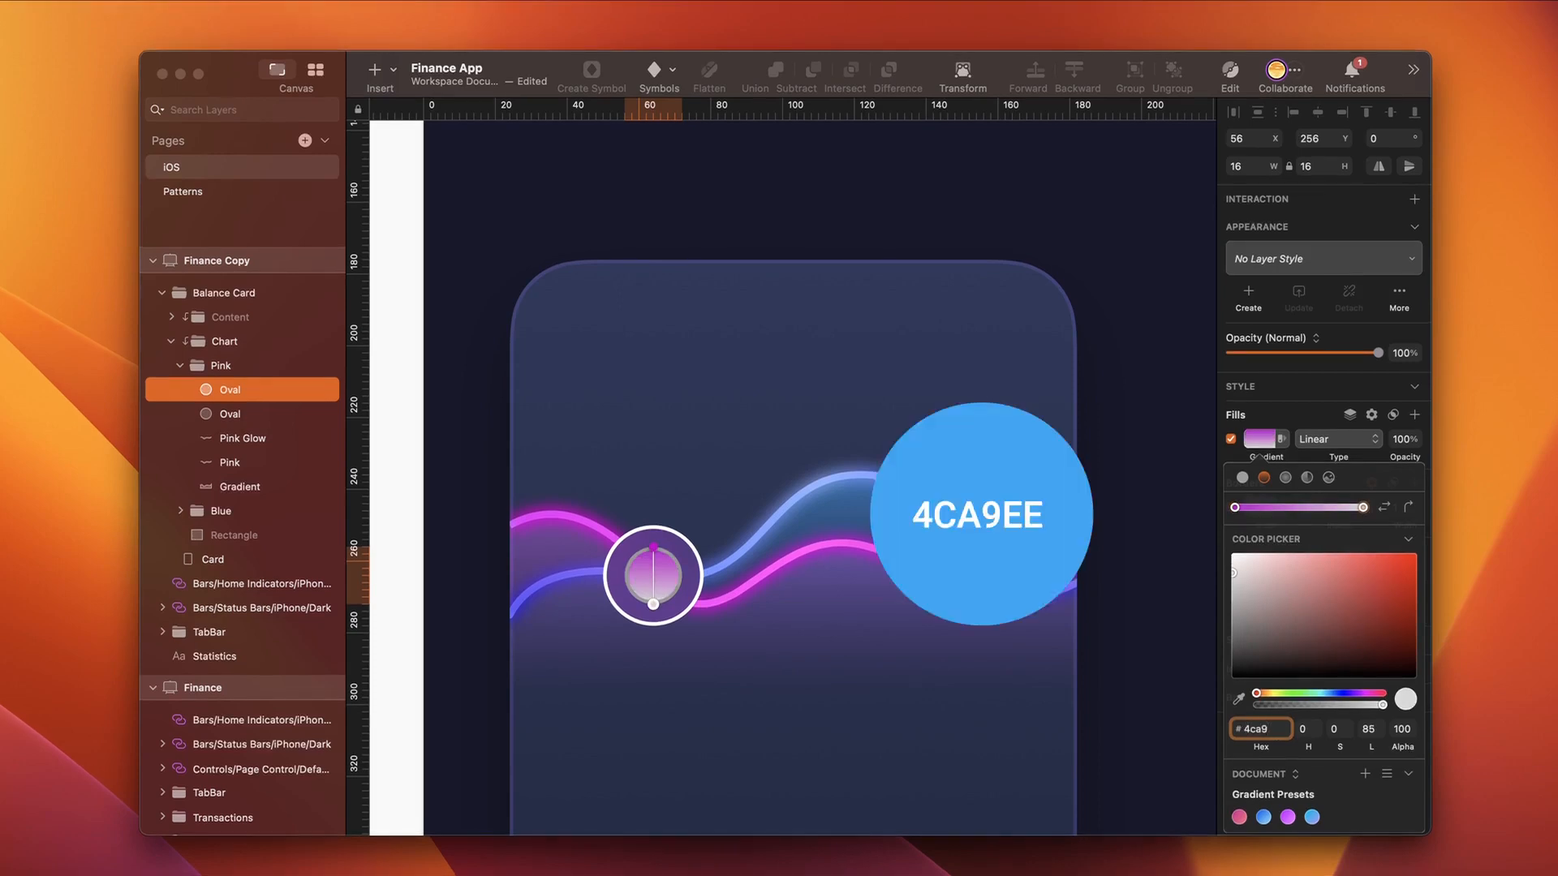
pyautogui.write('a9ee')
pyautogui.press('Return')
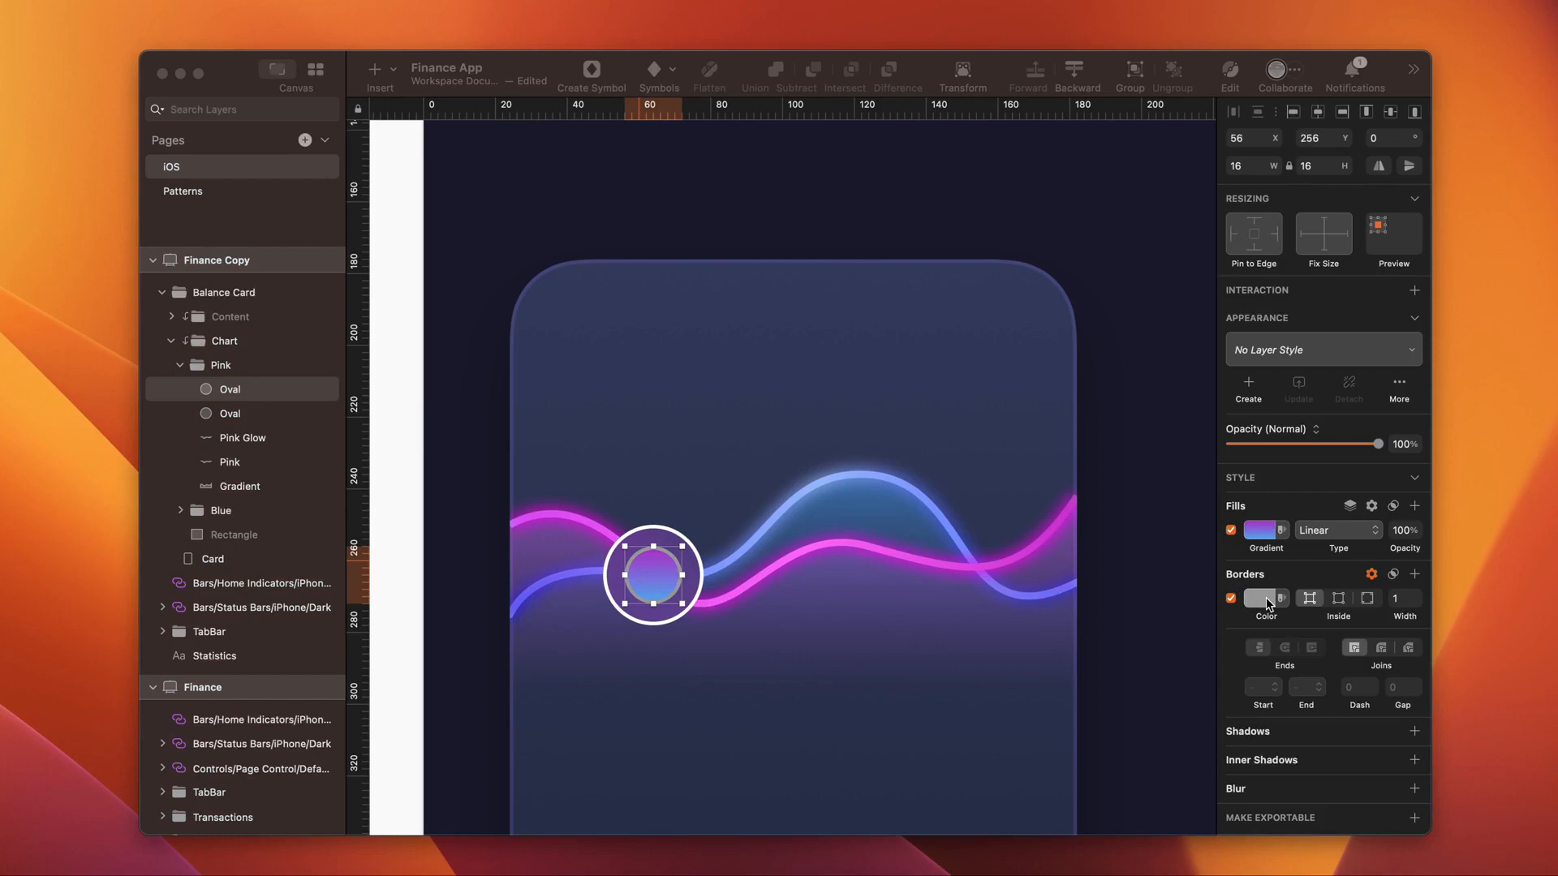
# Step: Make the small circle's border white and set its width to 2
pyautogui.click(1265, 597)
pyautogui.moveTo(1254, 706); pyautogui.dragTo(1235, 684)
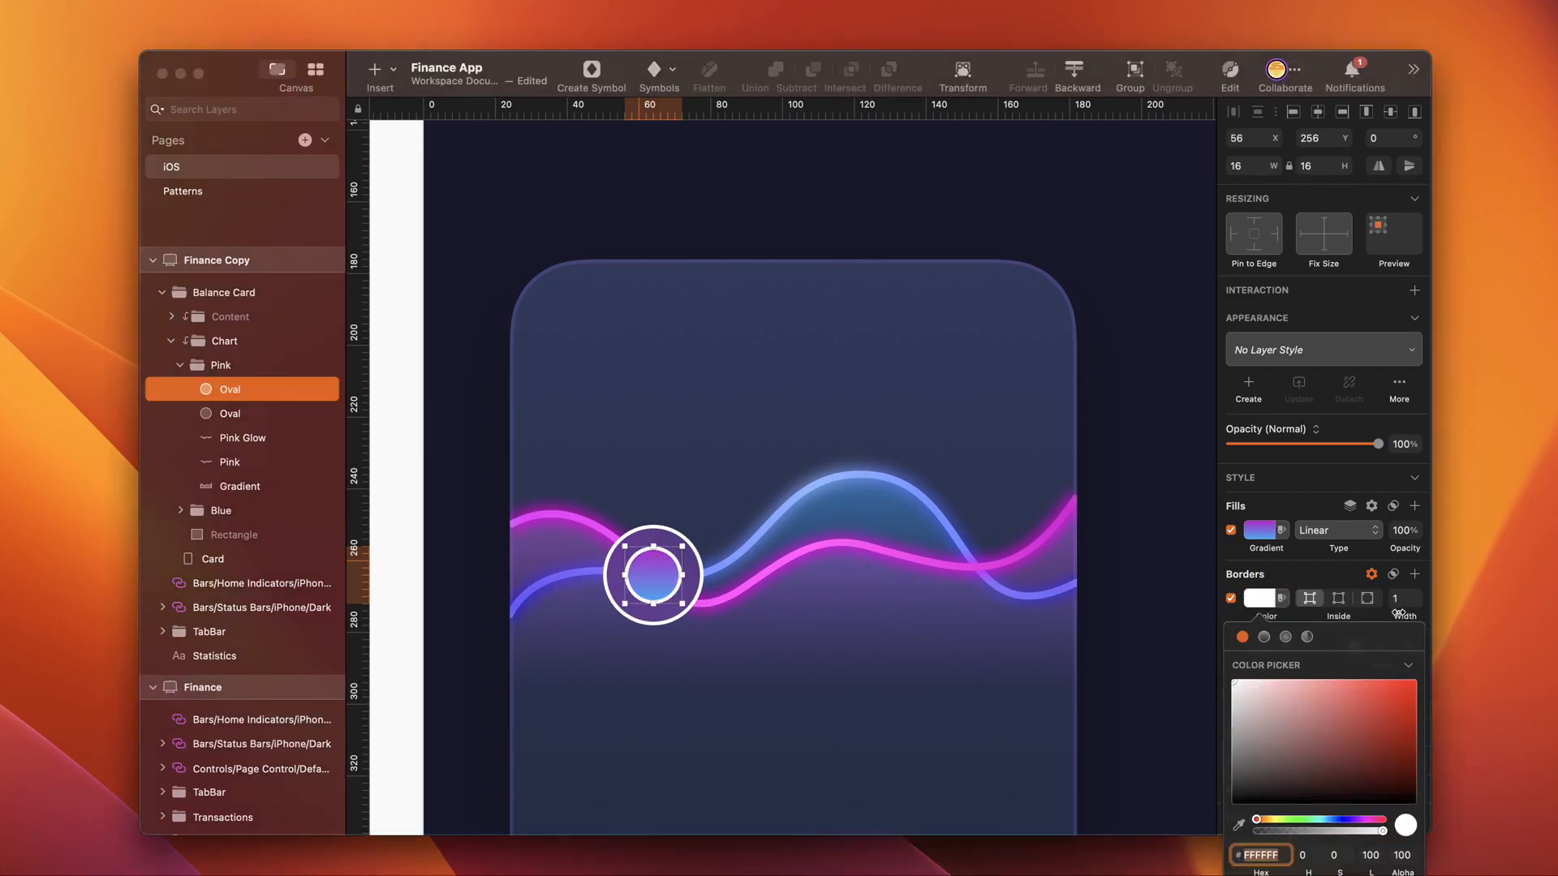
pyautogui.click(1418, 595)
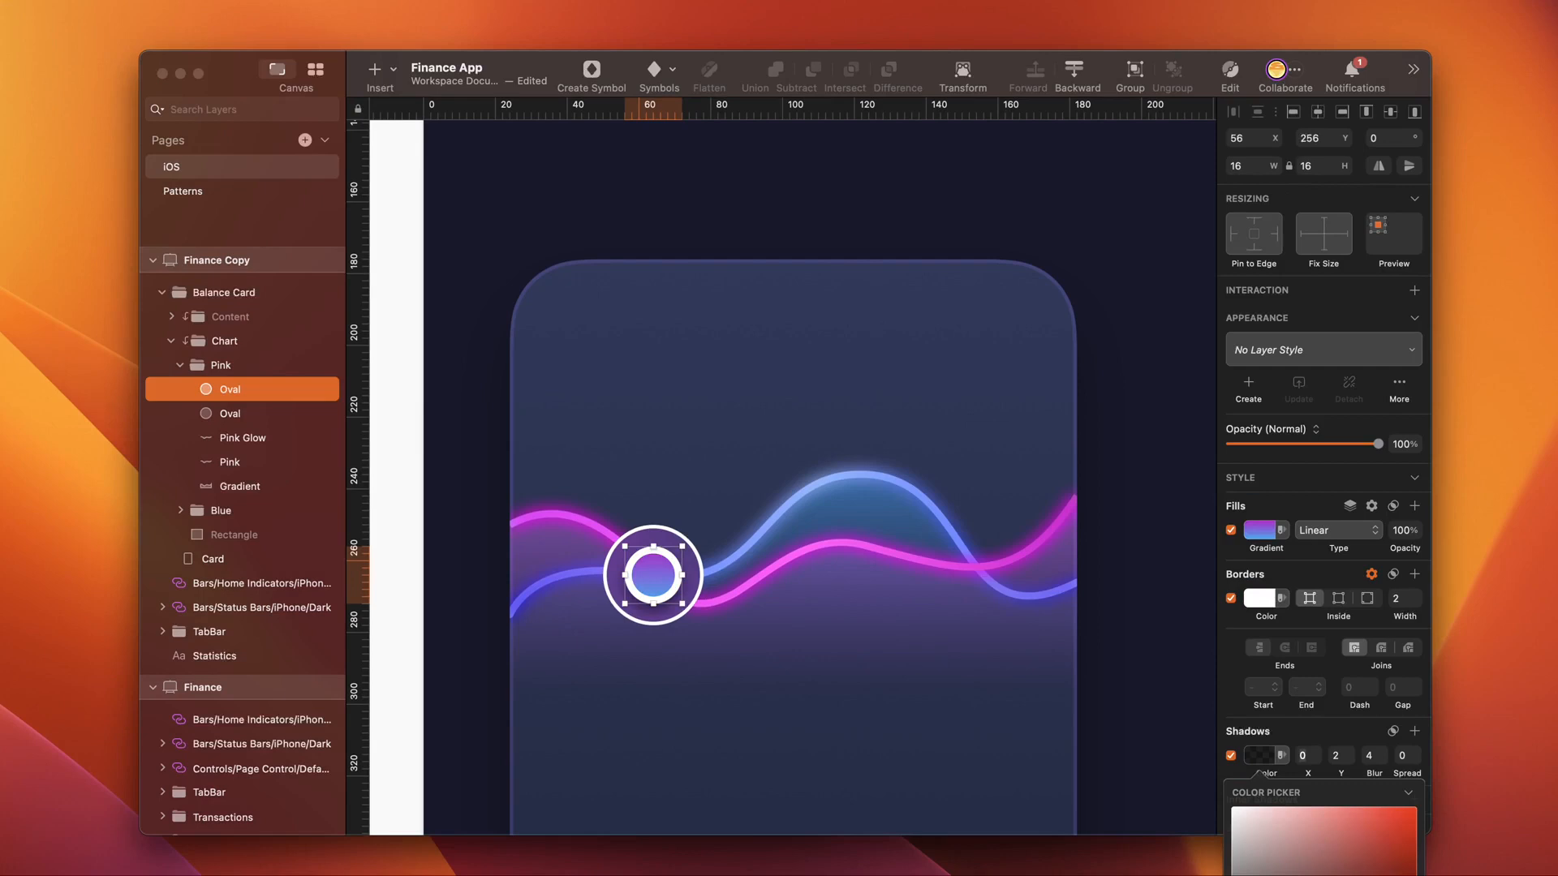
# Step: Give the small circle two drop shadows, each with Y 5 and blur 5
pyautogui.click(1341, 755)
pyautogui.write('5')
pyautogui.press('Tab')
pyautogui.write('5')
pyautogui.click(1394, 732)
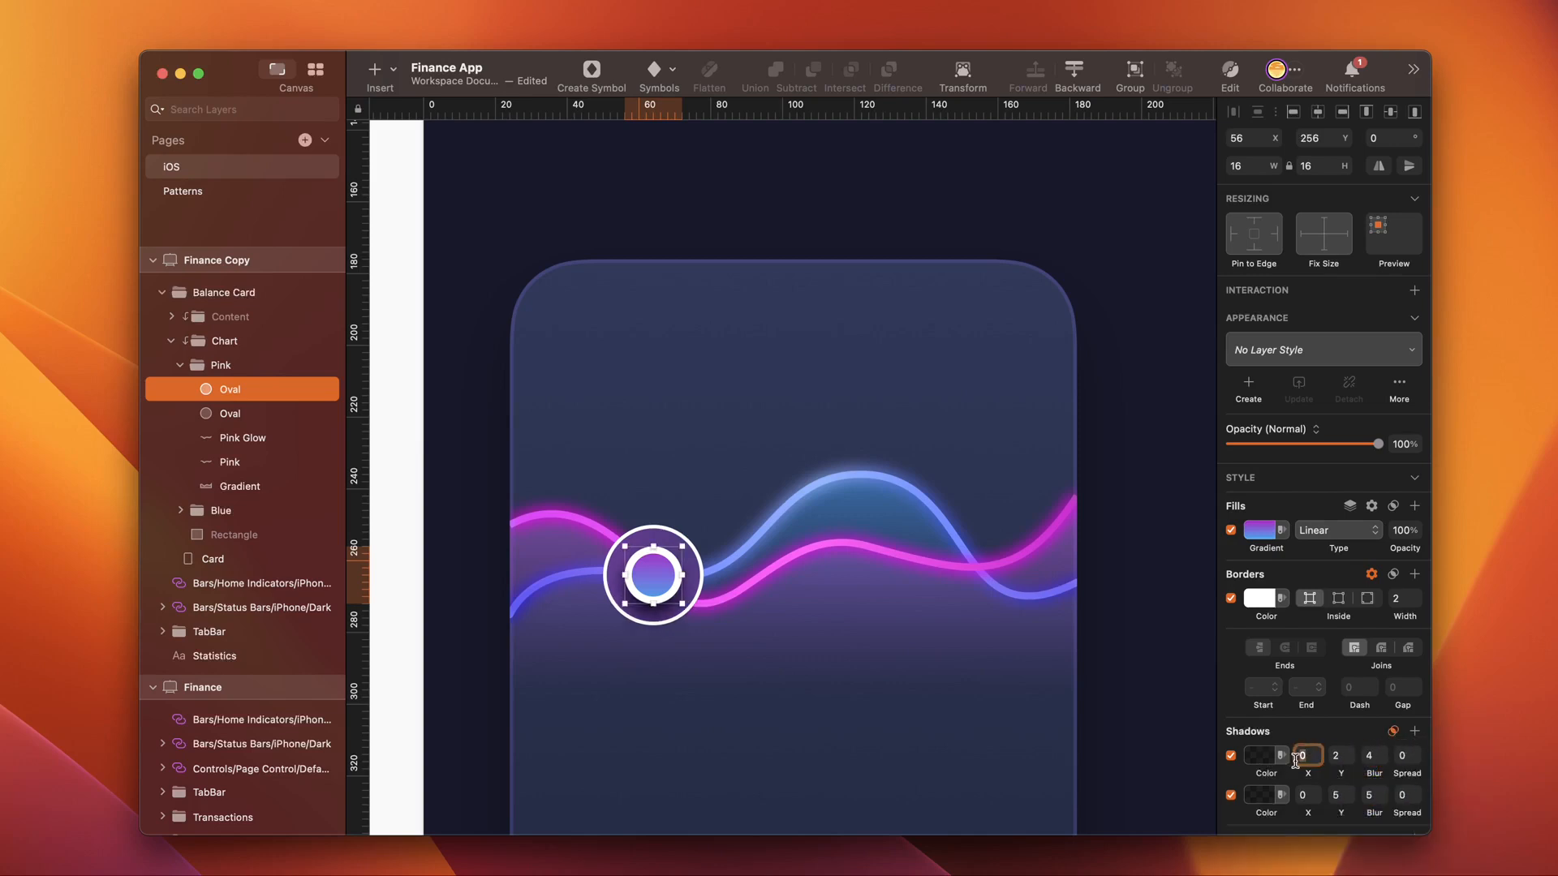
pyautogui.click(1268, 758)
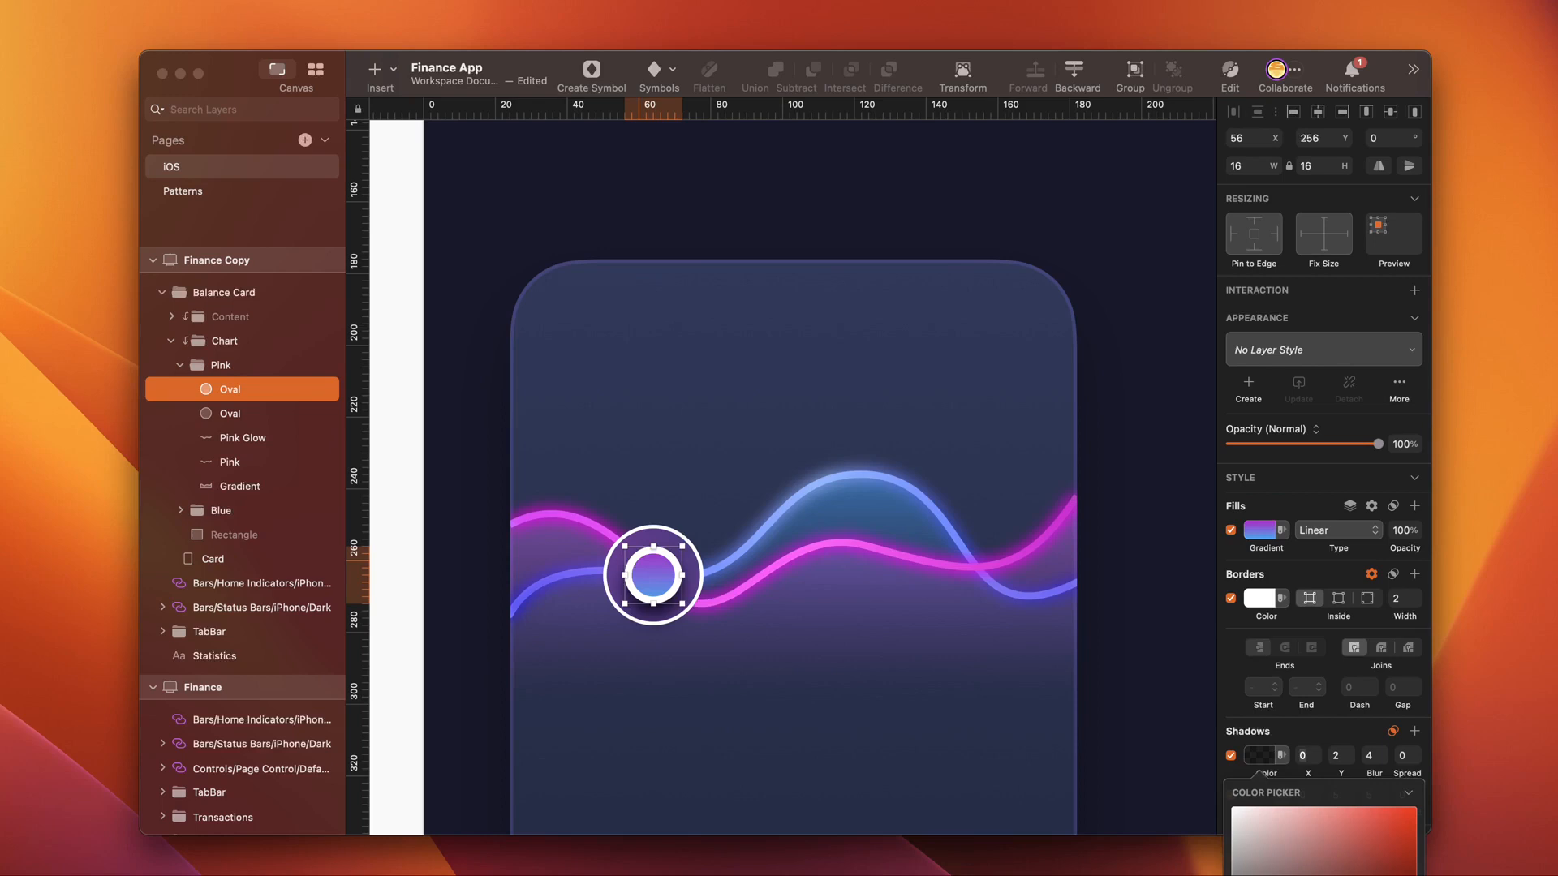
pyautogui.press('Tab')
pyautogui.write('5')
pyautogui.press('Tab')
pyautogui.click(672, 470)
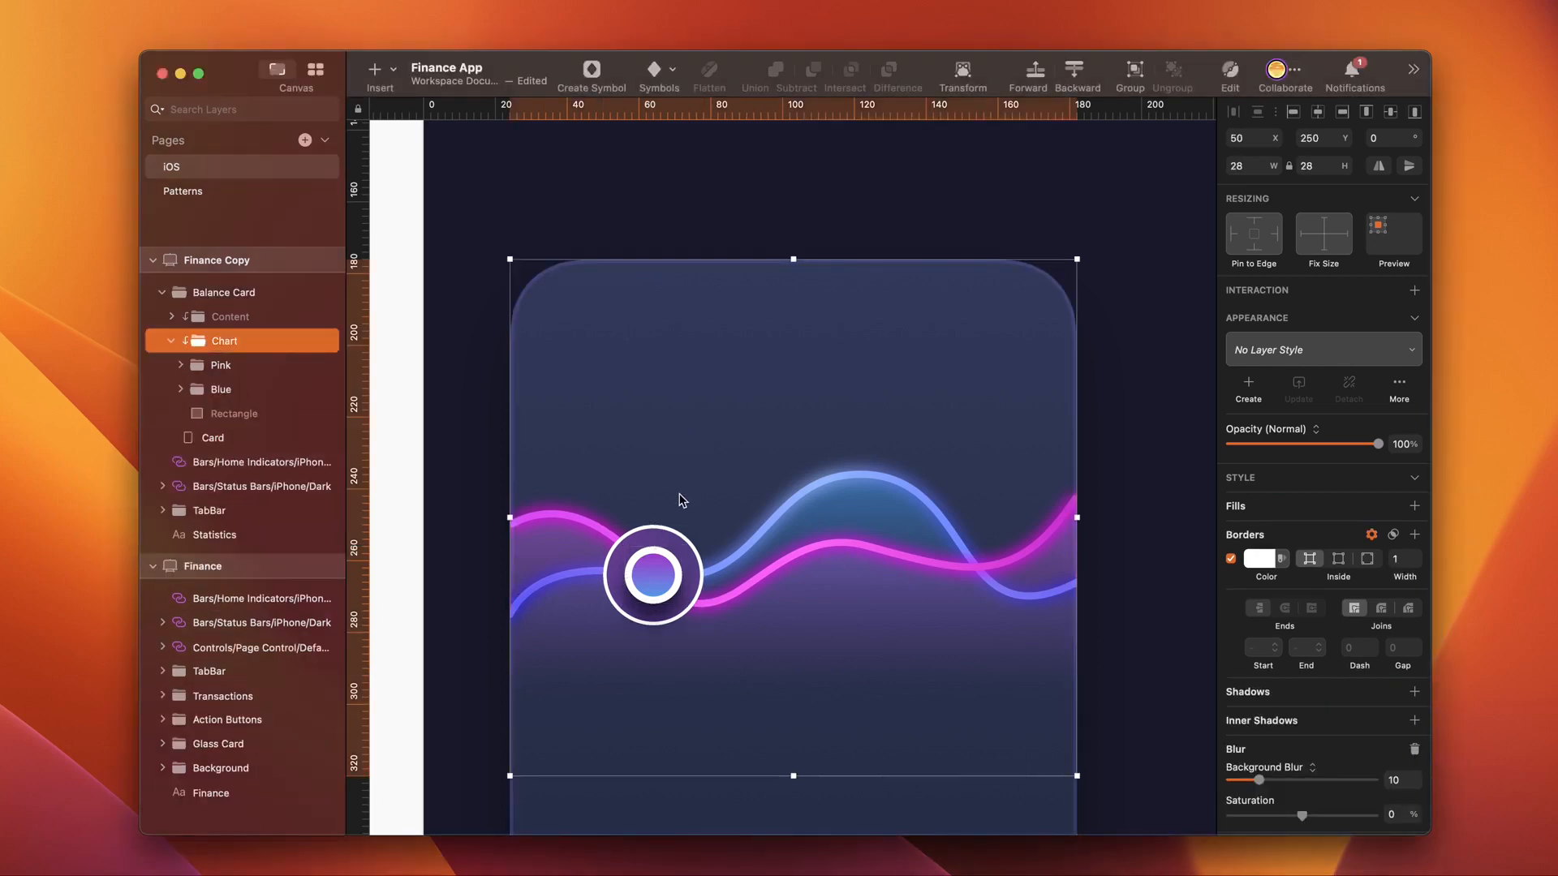
# Step: Lower the alpha of the larger circle's white border to make it semi-transparent
pyautogui.click(672, 537)
pyautogui.click(1259, 558)
pyautogui.click(1416, 814)
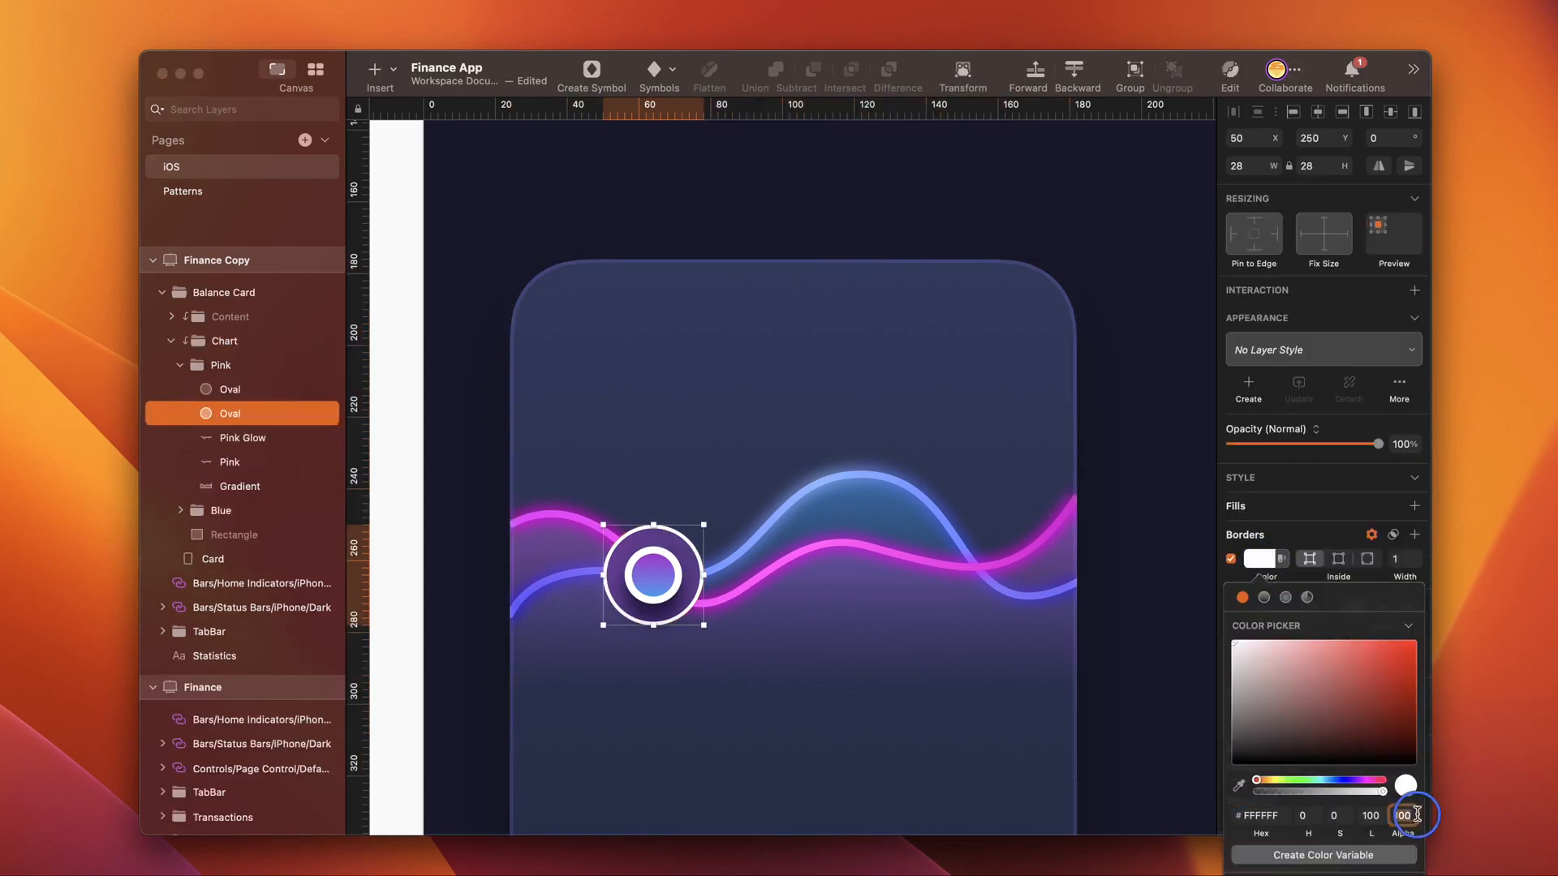
# Step: Group both ovals as "Knob" and move the group out of Pink to the top of the Chart group
pyautogui.keyDown('shift'); pyautogui.click(230, 390); pyautogui.keyUp('shift')
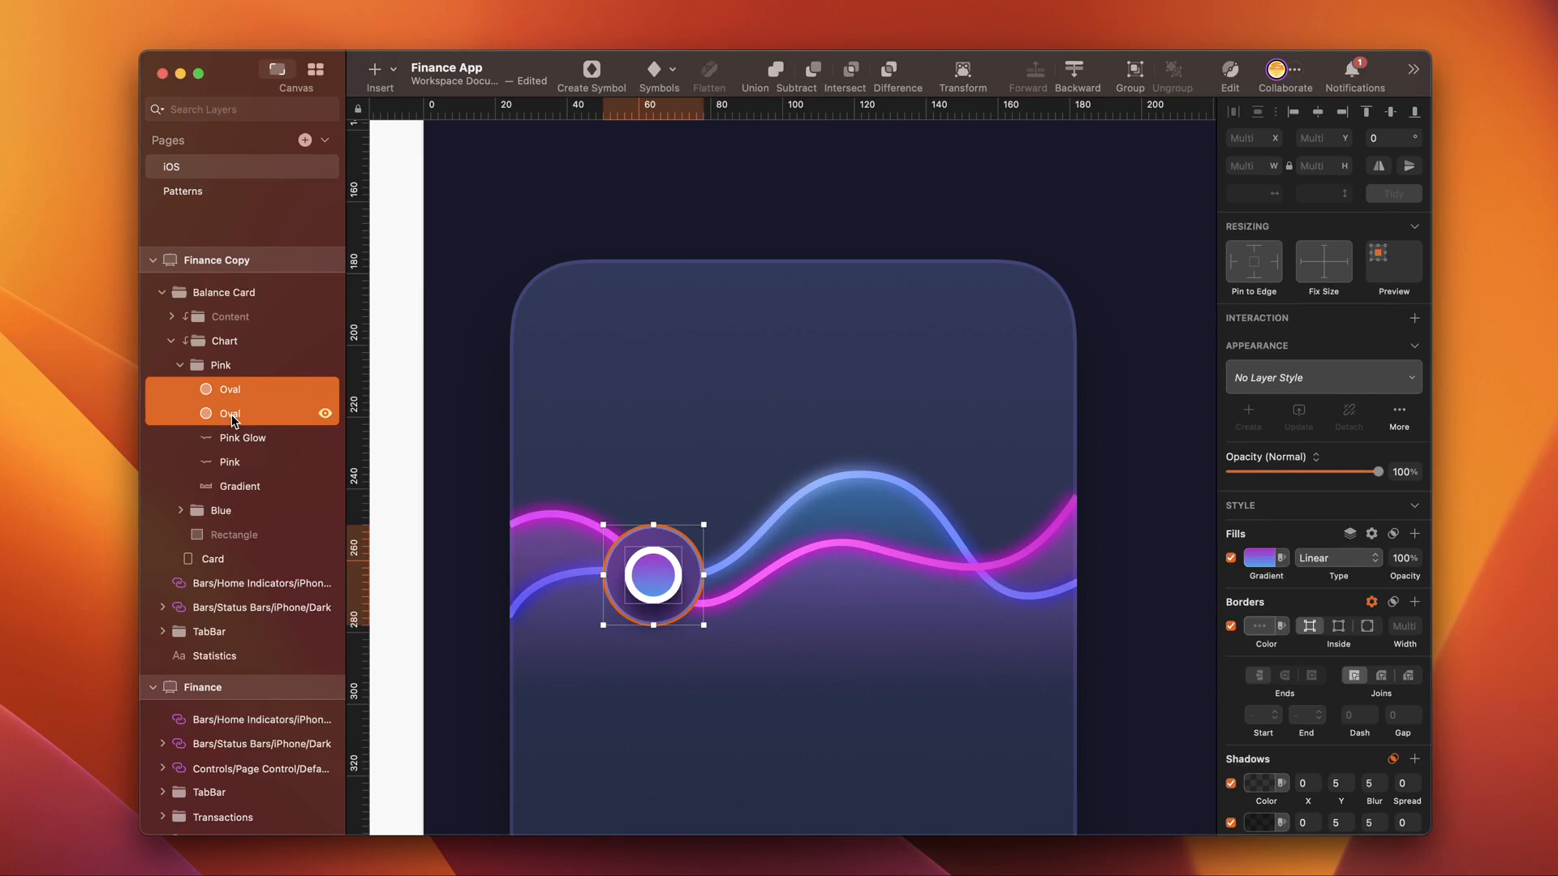
pyautogui.press('super+g')
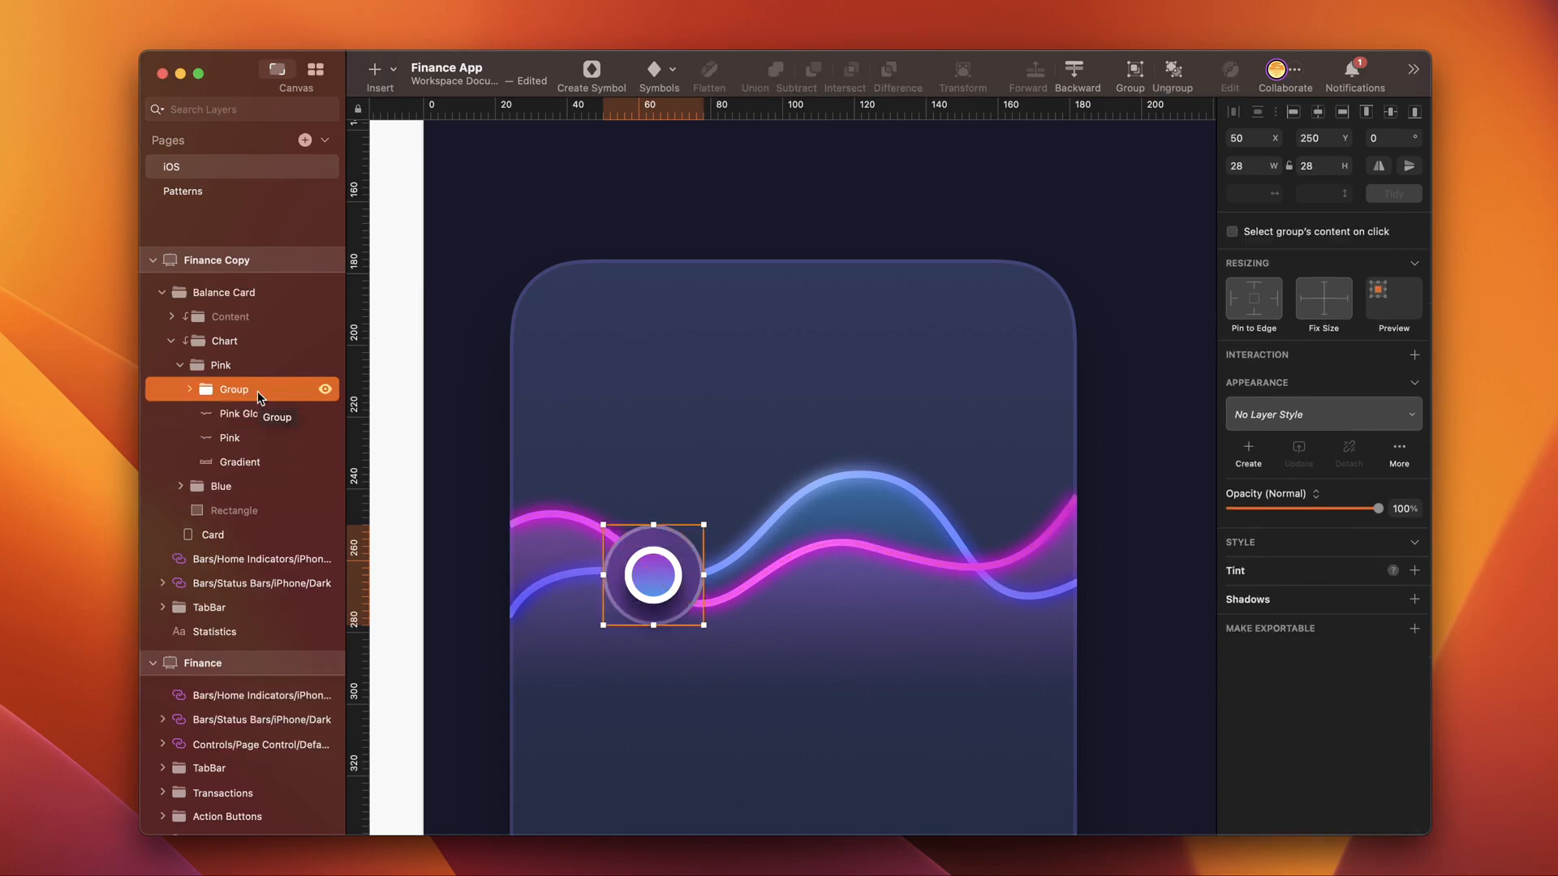
pyautogui.doubleClick(257, 391)
pyautogui.write('Knob')
pyautogui.press('Return')
pyautogui.click(232, 393)
pyautogui.moveTo(233, 393); pyautogui.dragTo(239, 341)
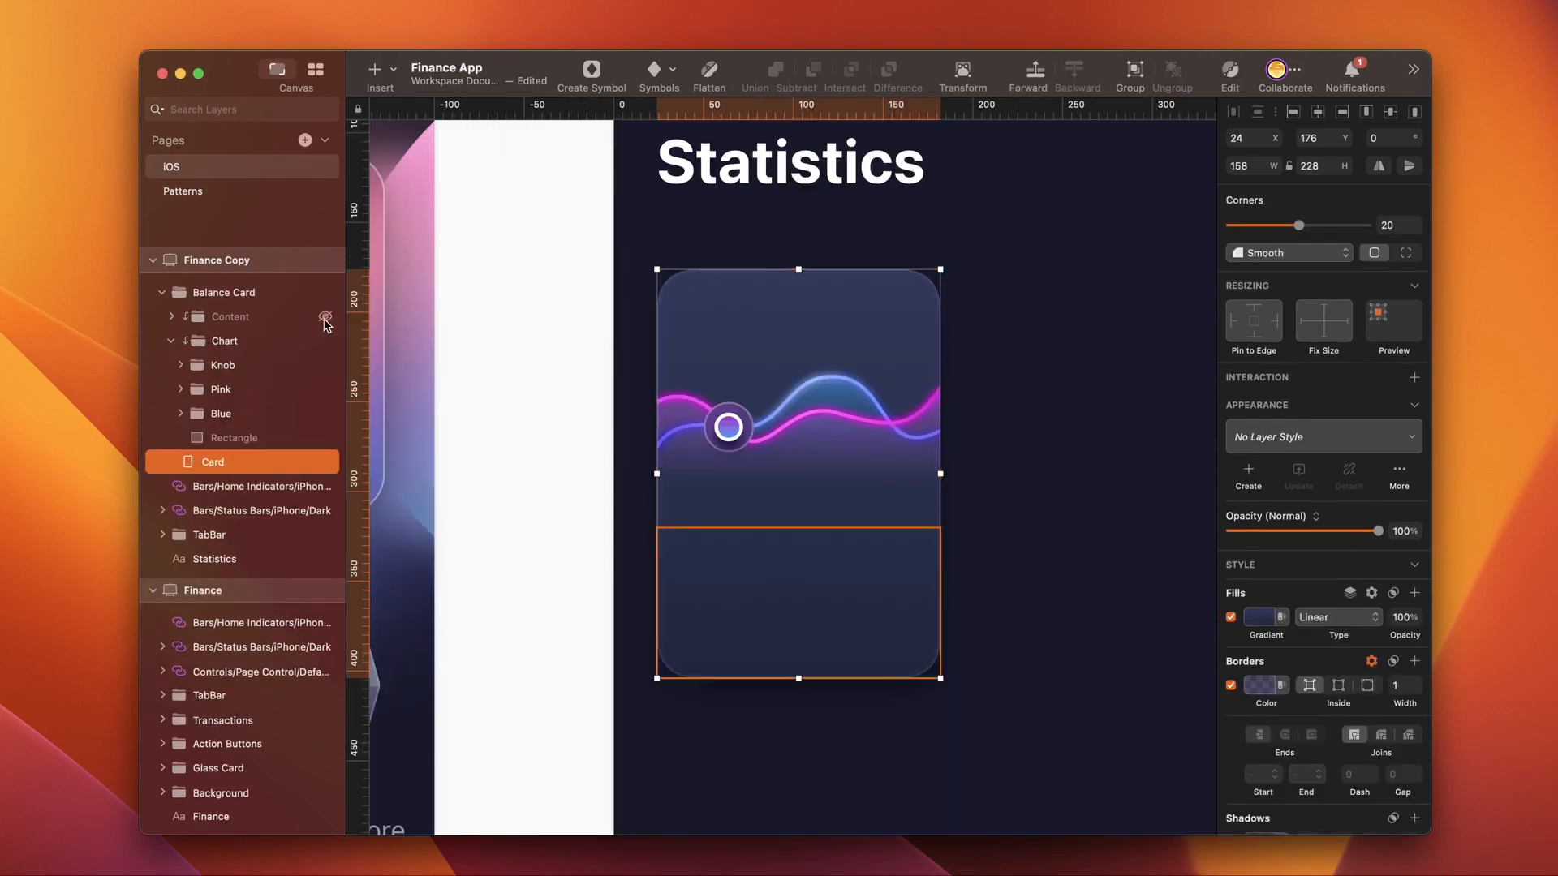
# Step: Show the Content group in the Balance Card and hide the rectangle inside it
pyautogui.click(325, 317)
pyautogui.click(171, 317)
pyautogui.click(257, 344)
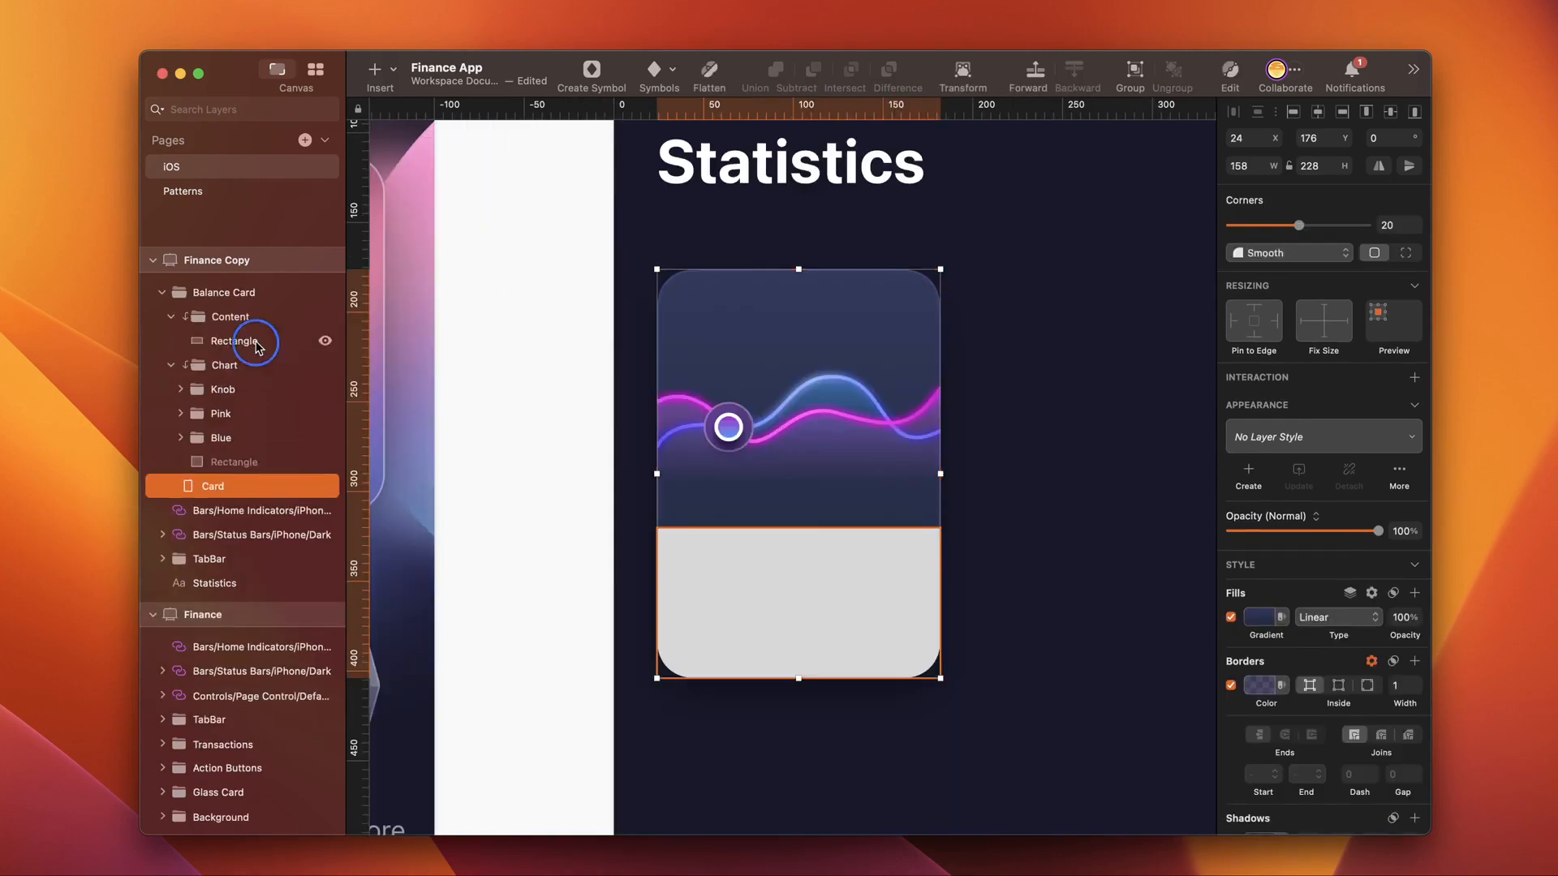
pyautogui.click(325, 340)
# Step: Add a text layer reading "Balance" in the lower part of the card, below the chart
pyautogui.press('t')
pyautogui.click(698, 535)
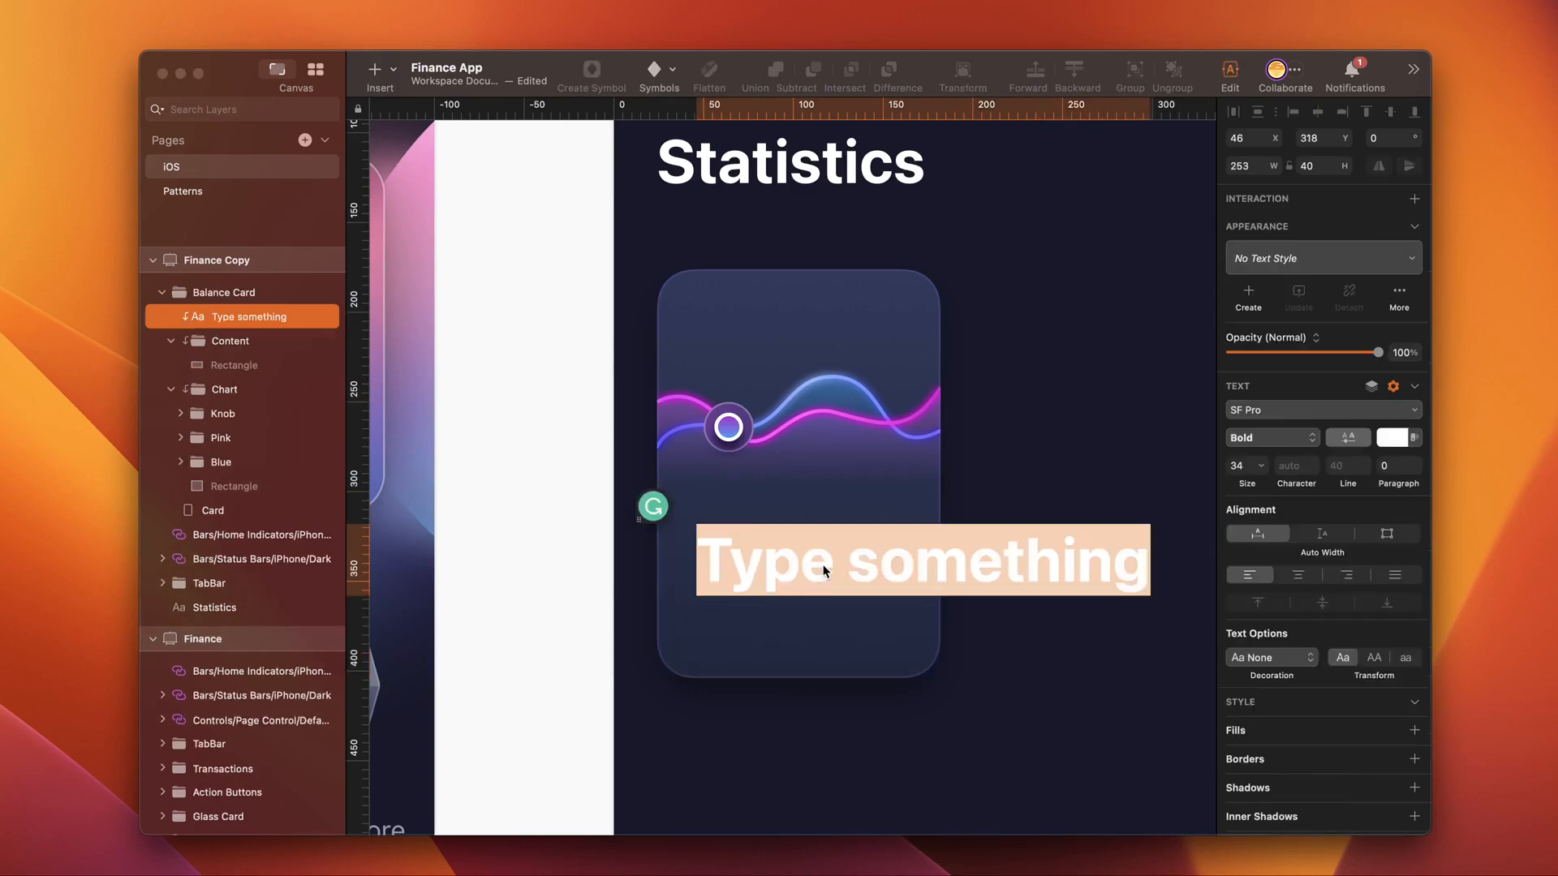
pyautogui.write('Balance')
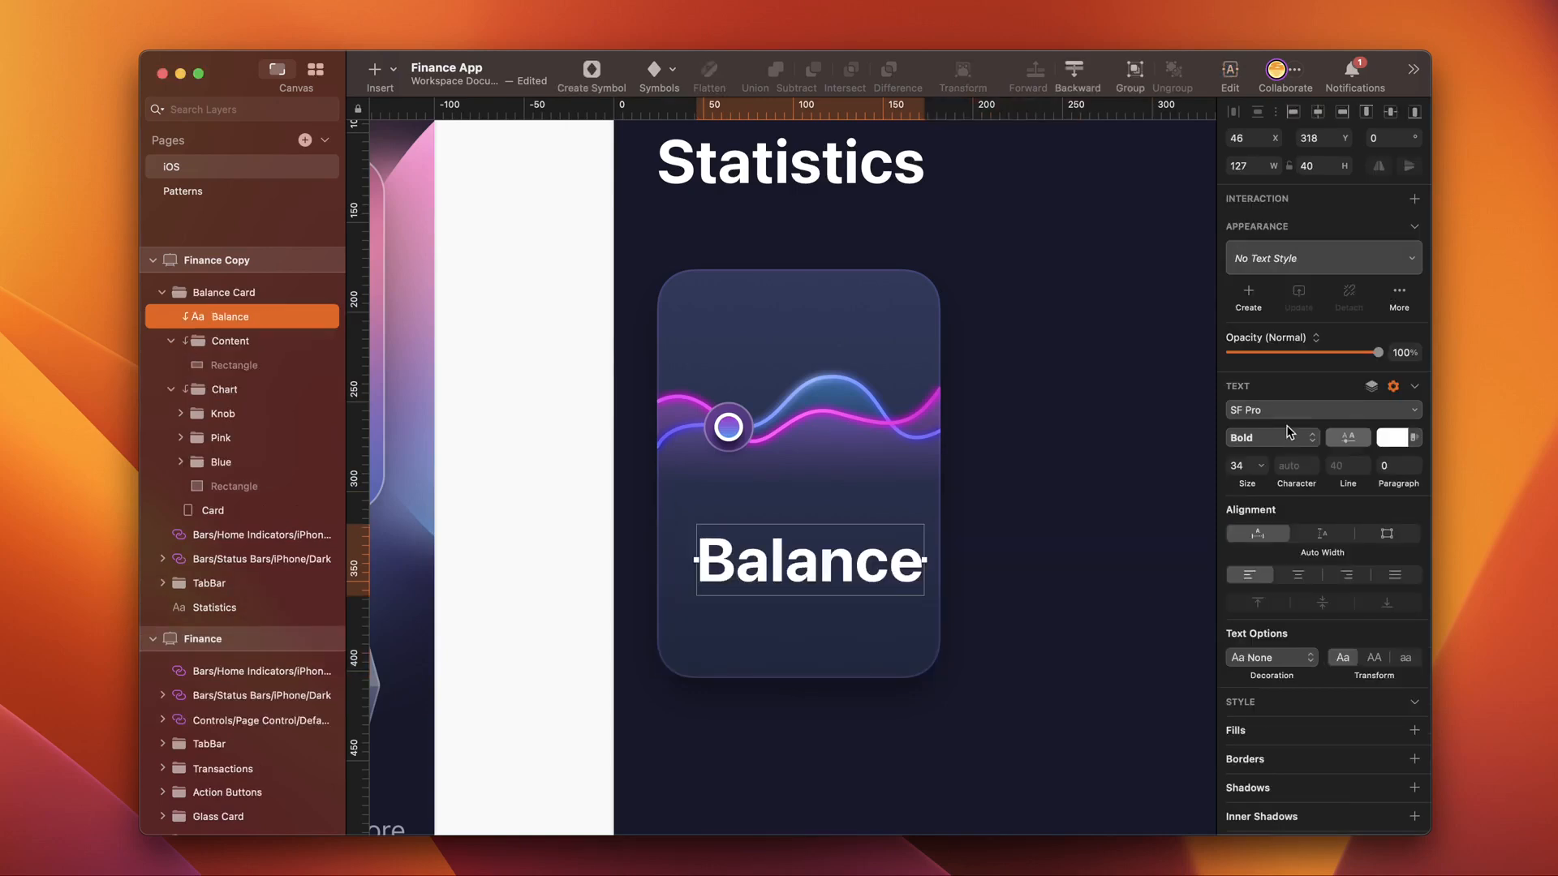
# Step: Set the Balance text to Semibold at size 13 and open its colour for editing
pyautogui.click(1284, 437)
pyautogui.click(1259, 404)
pyautogui.click(1241, 557)
pyautogui.write('13')
pyautogui.press('Return')
pyautogui.click(1392, 529)
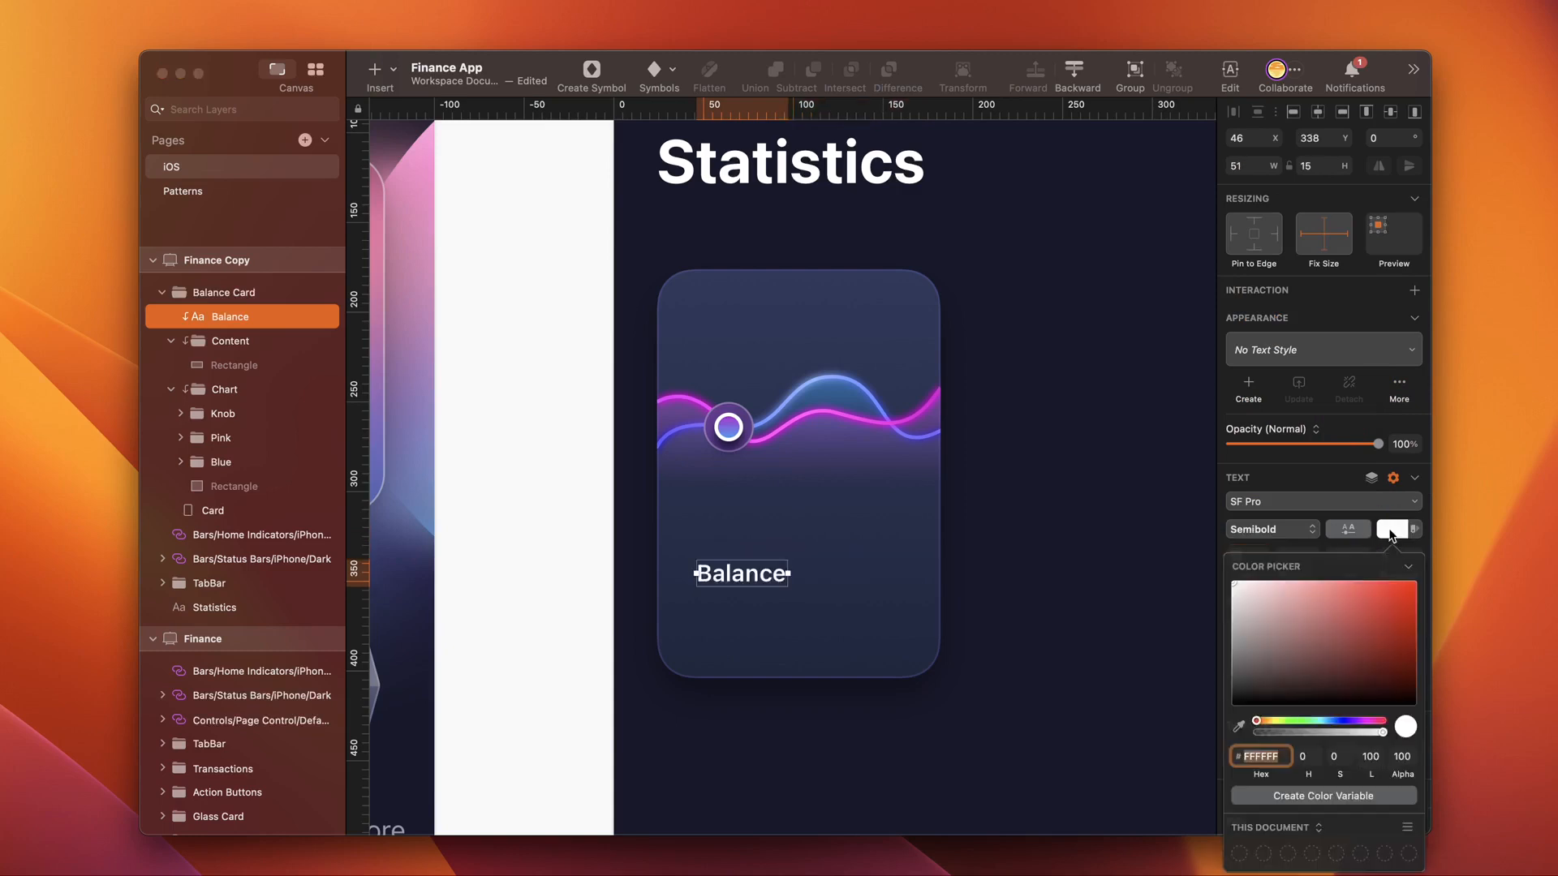
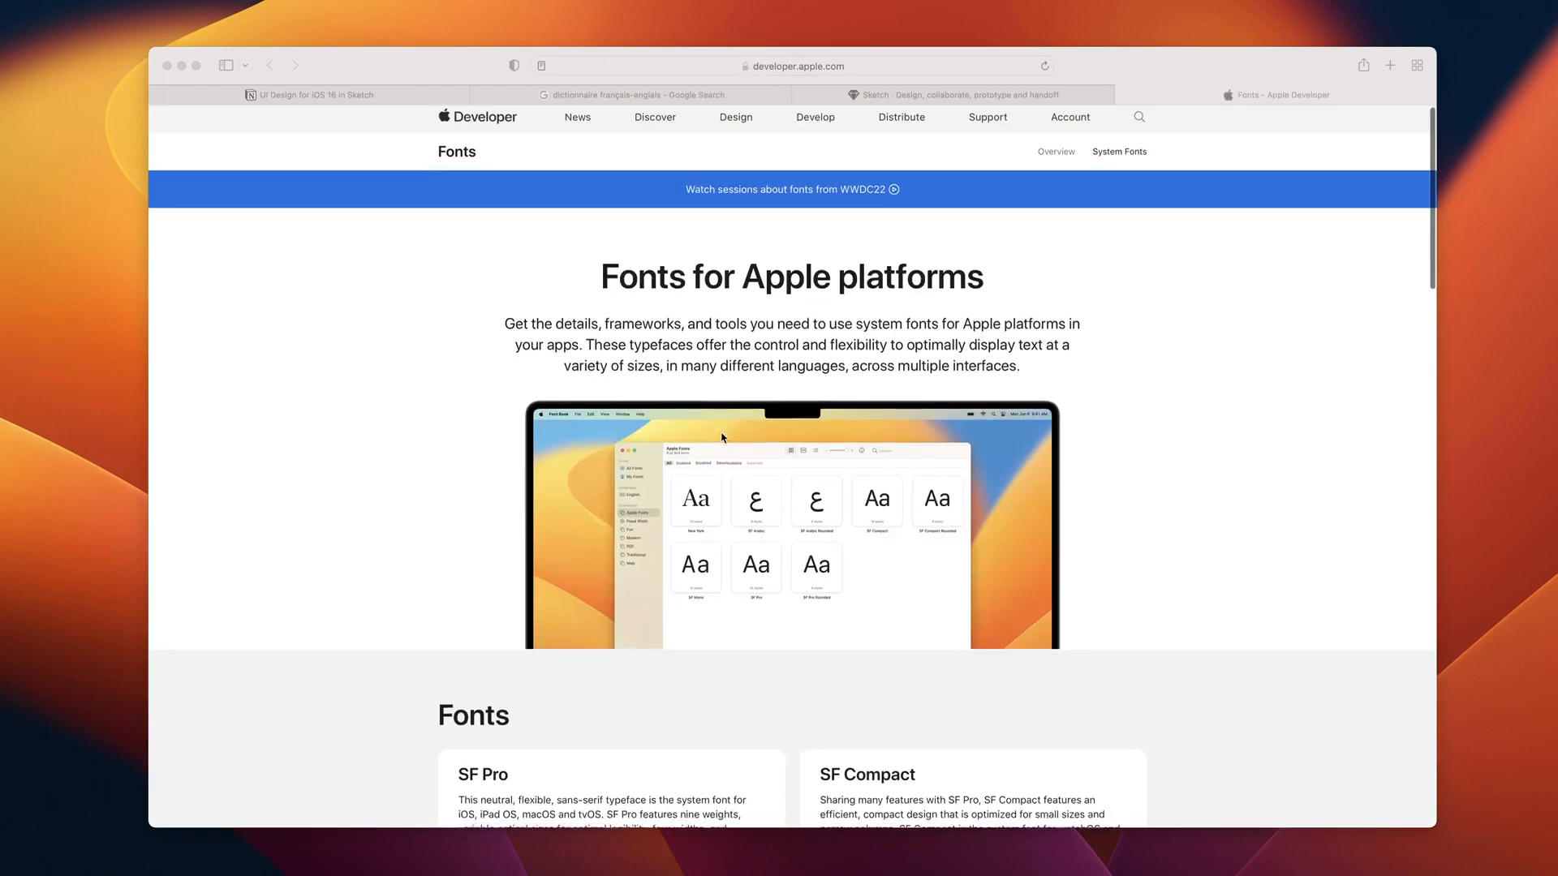
# Step: Review Apple's Fonts and SF Symbols 4 pages and the "Explore navigation design for iOS" session
pyautogui.scroll(-5, 720, 436)
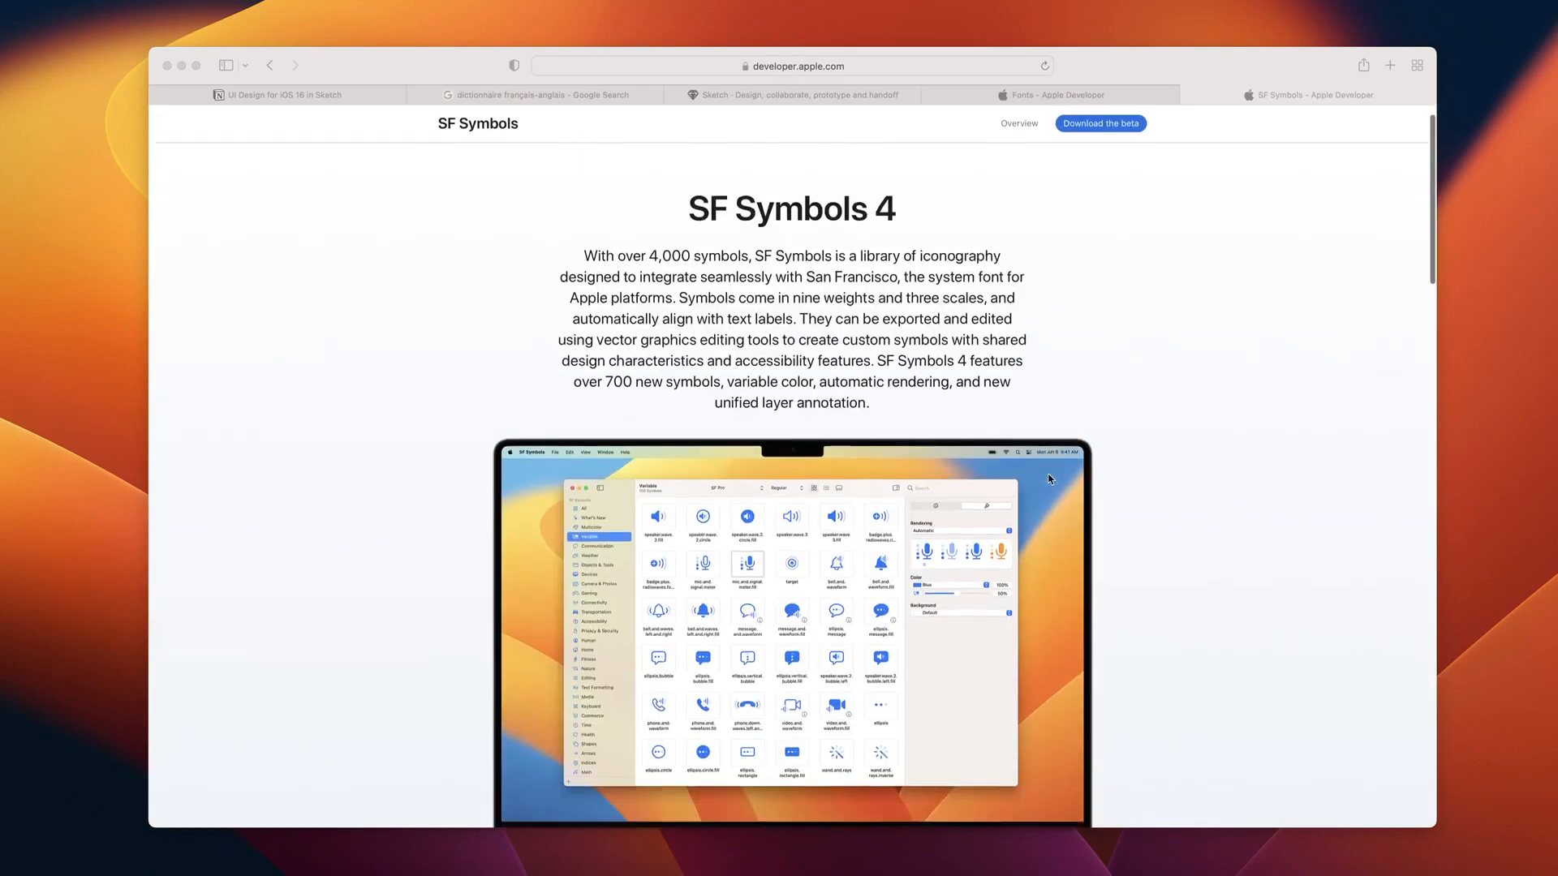
pyautogui.scroll(-15, 1048, 479)
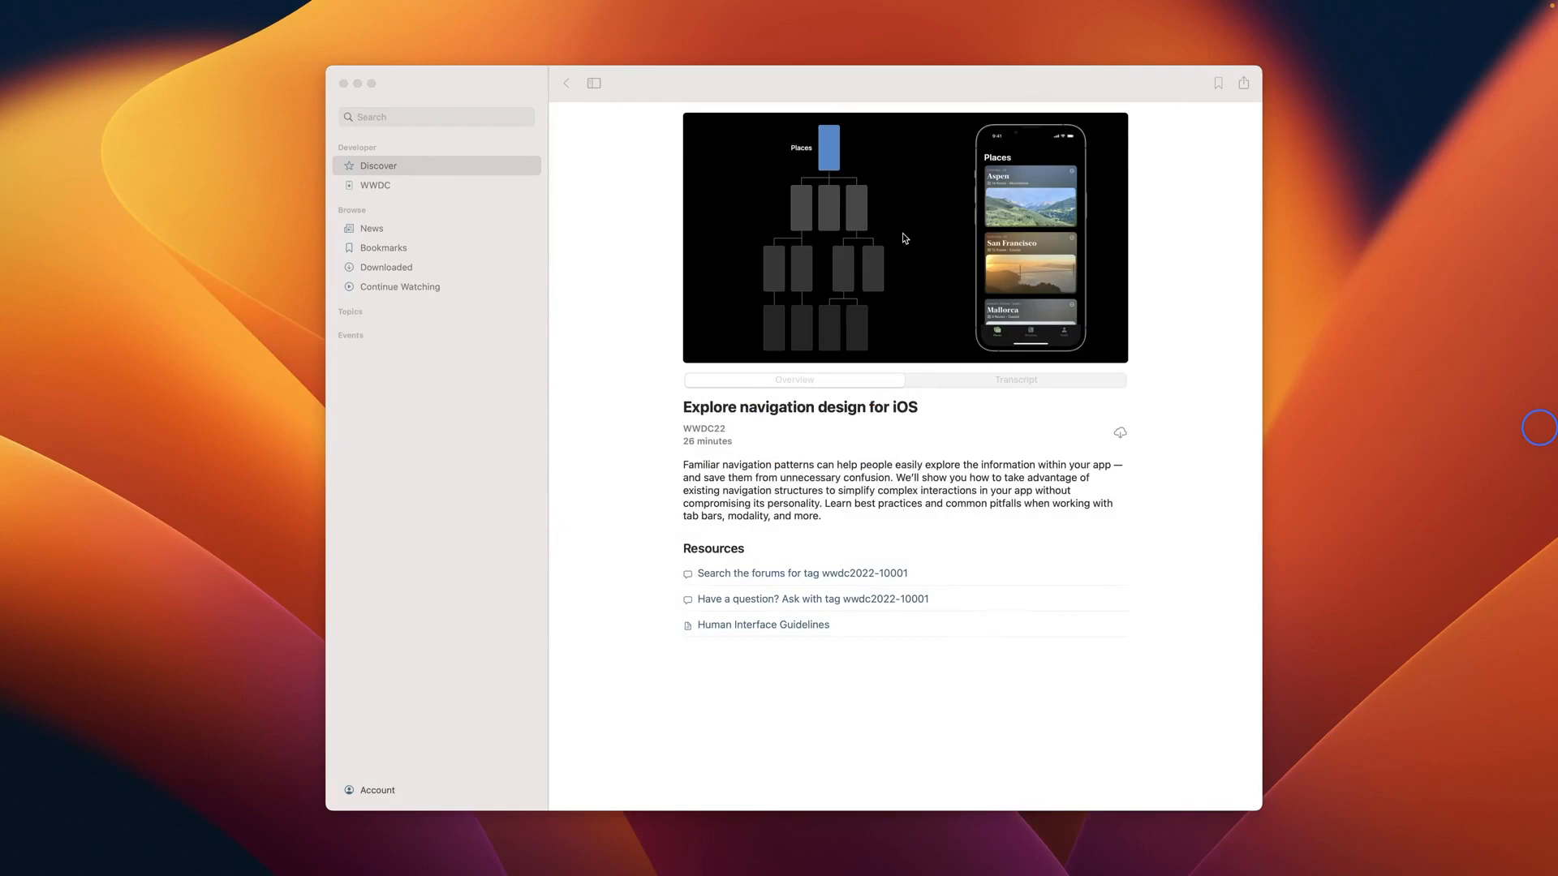
pyautogui.click(905, 237)
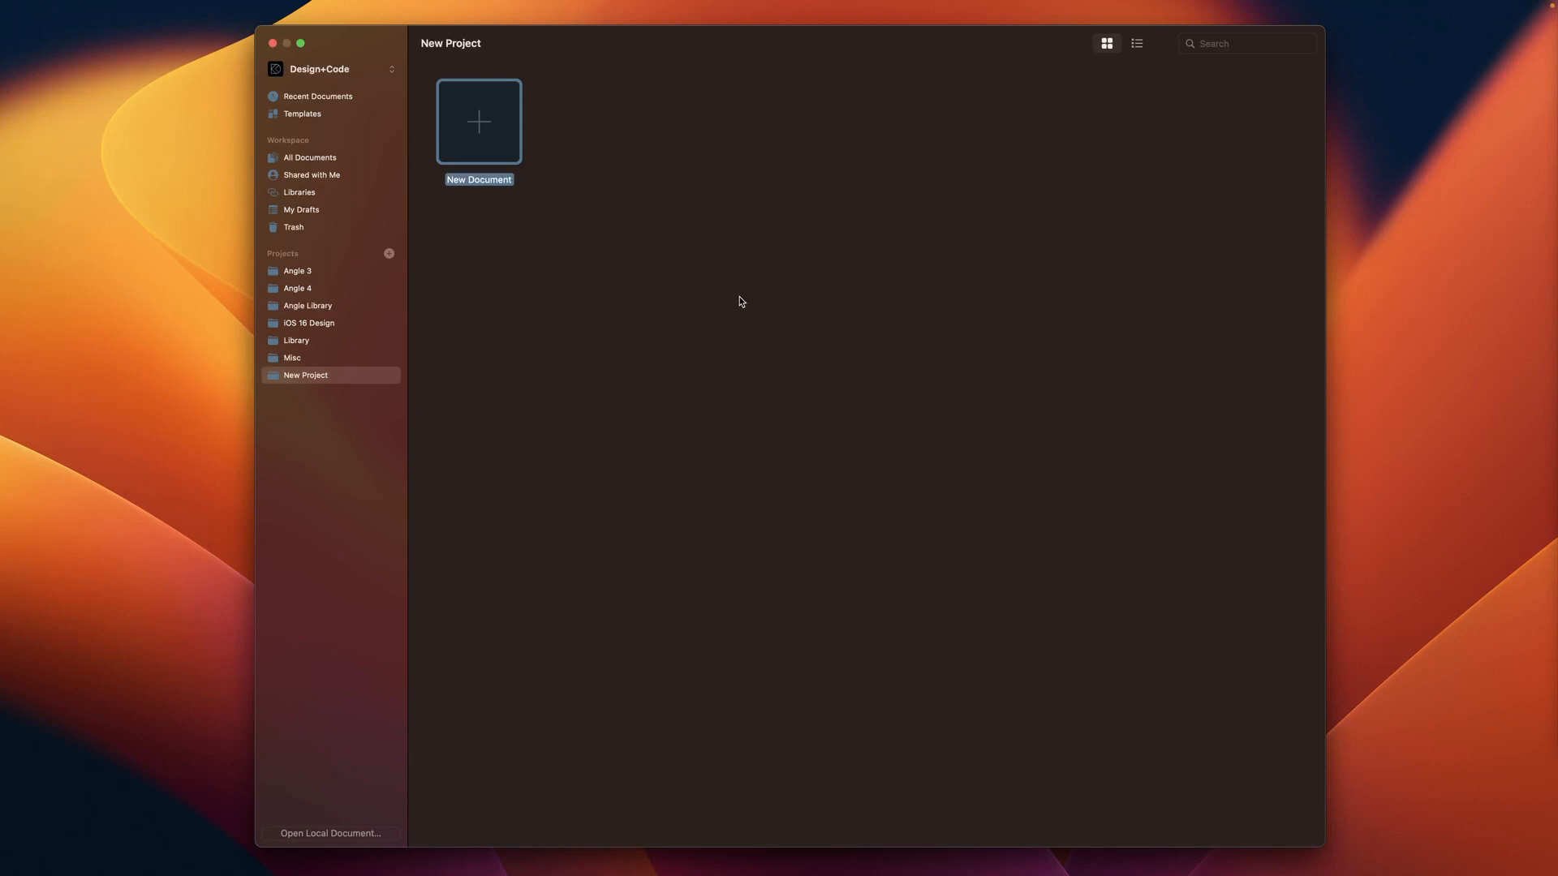
# Step: Create a new document in New Project and insert an iPhone 13 Pro artboard
pyautogui.doubleClick(480, 124)
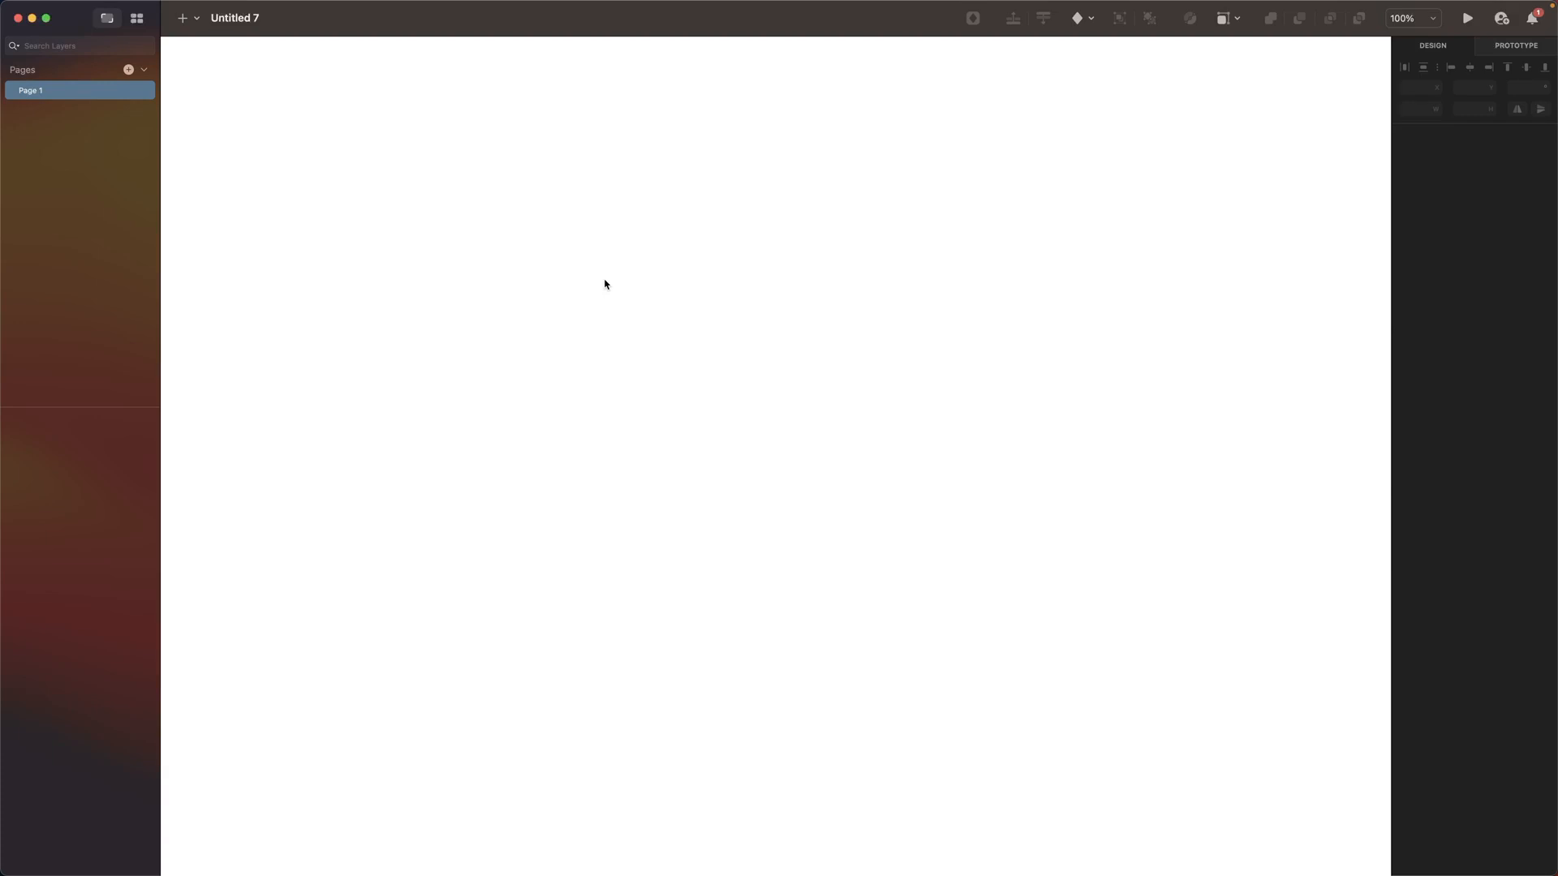
pyautogui.press('a')
pyautogui.scroll(-5, 1485, 682)
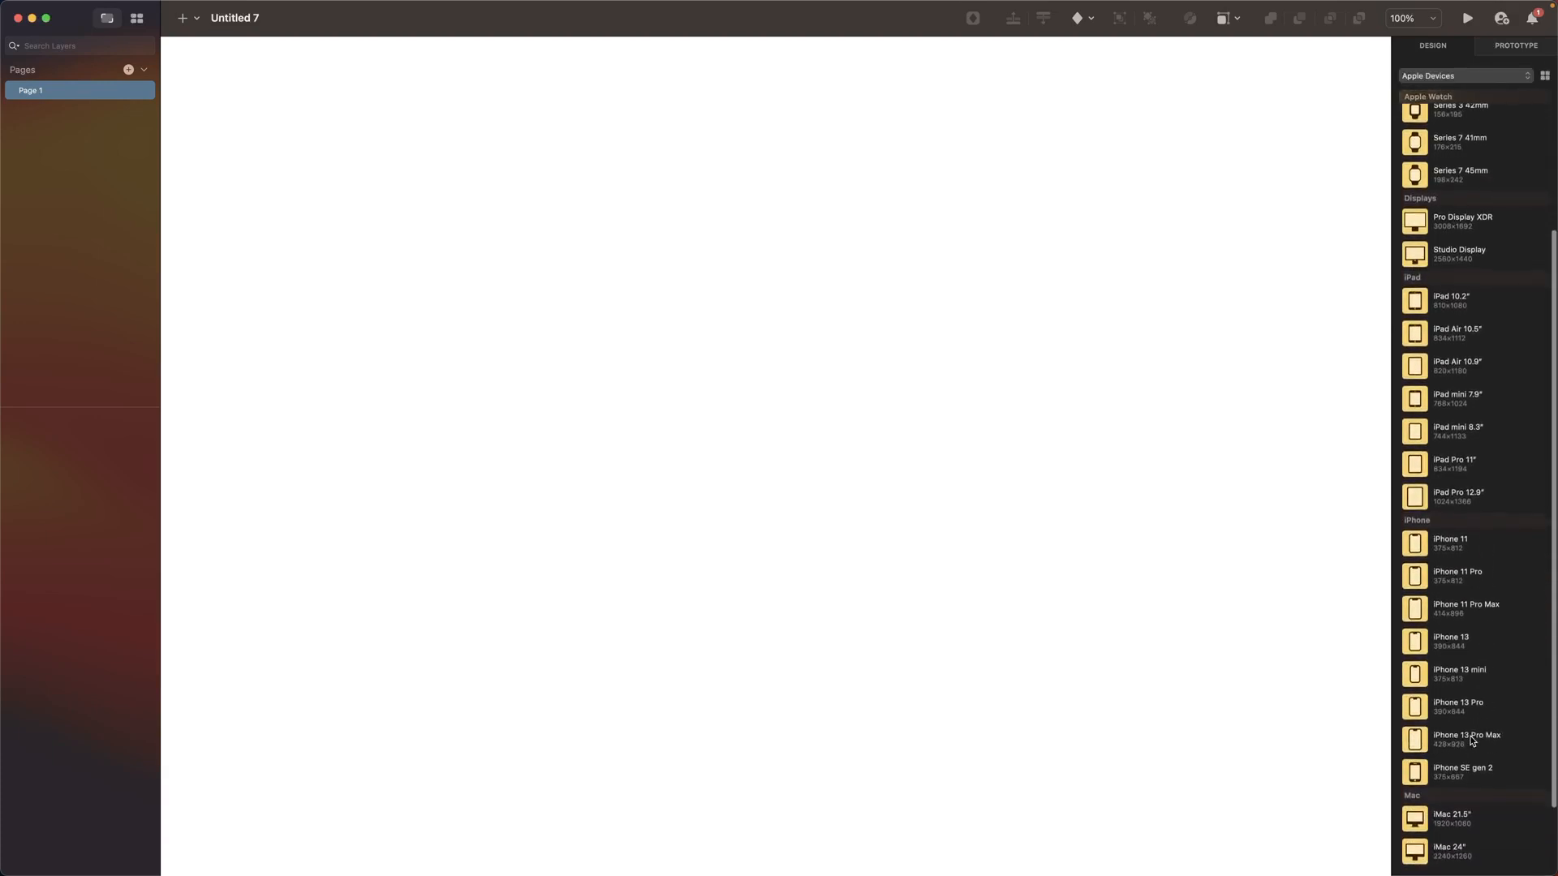
pyautogui.click(1467, 709)
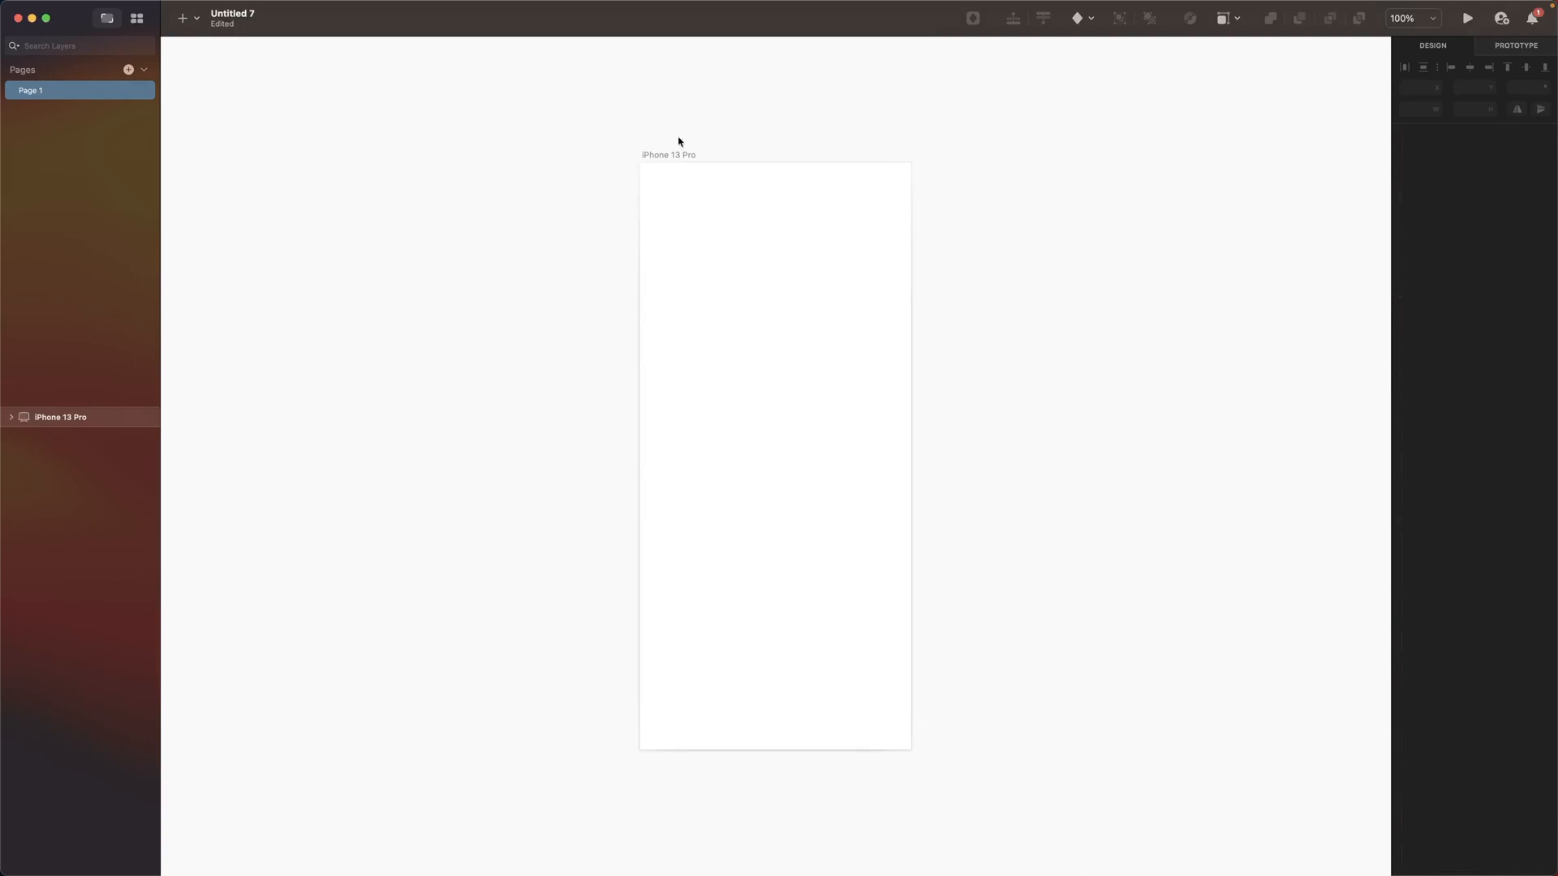
# Step: Set the iPhone 13 Pro artboard's background colour to 131524
pyautogui.click(1529, 201)
pyautogui.click(1426, 377)
pyautogui.write('131524')
pyautogui.press('Return')
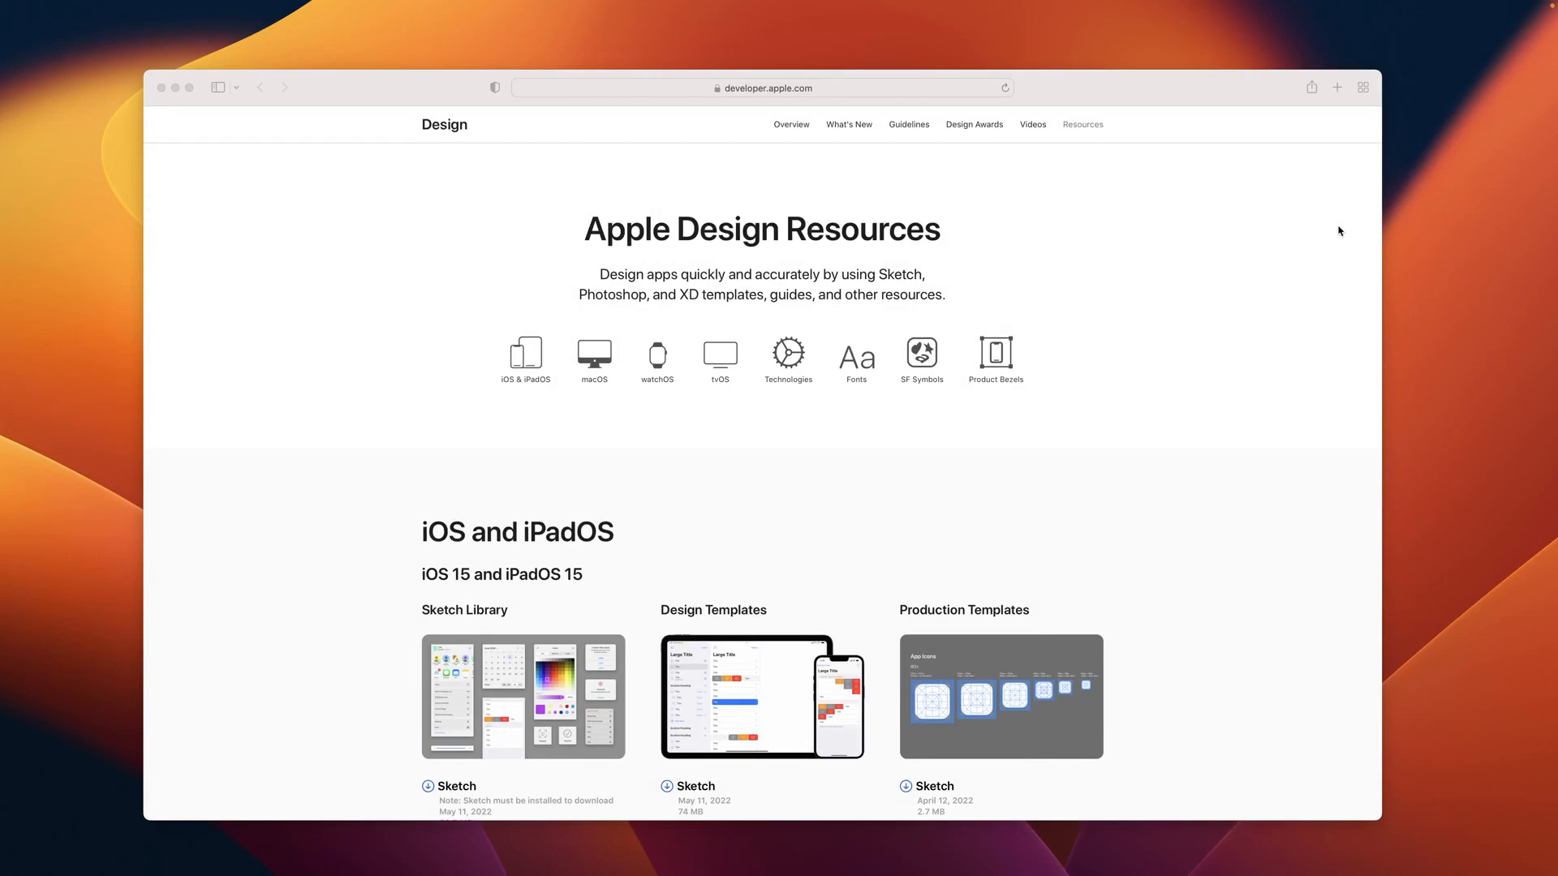
# Step: Look through the Apple Design Resources page and enable the Apple iOS UI library in Sketch
pyautogui.scroll(-5, 860, 470)
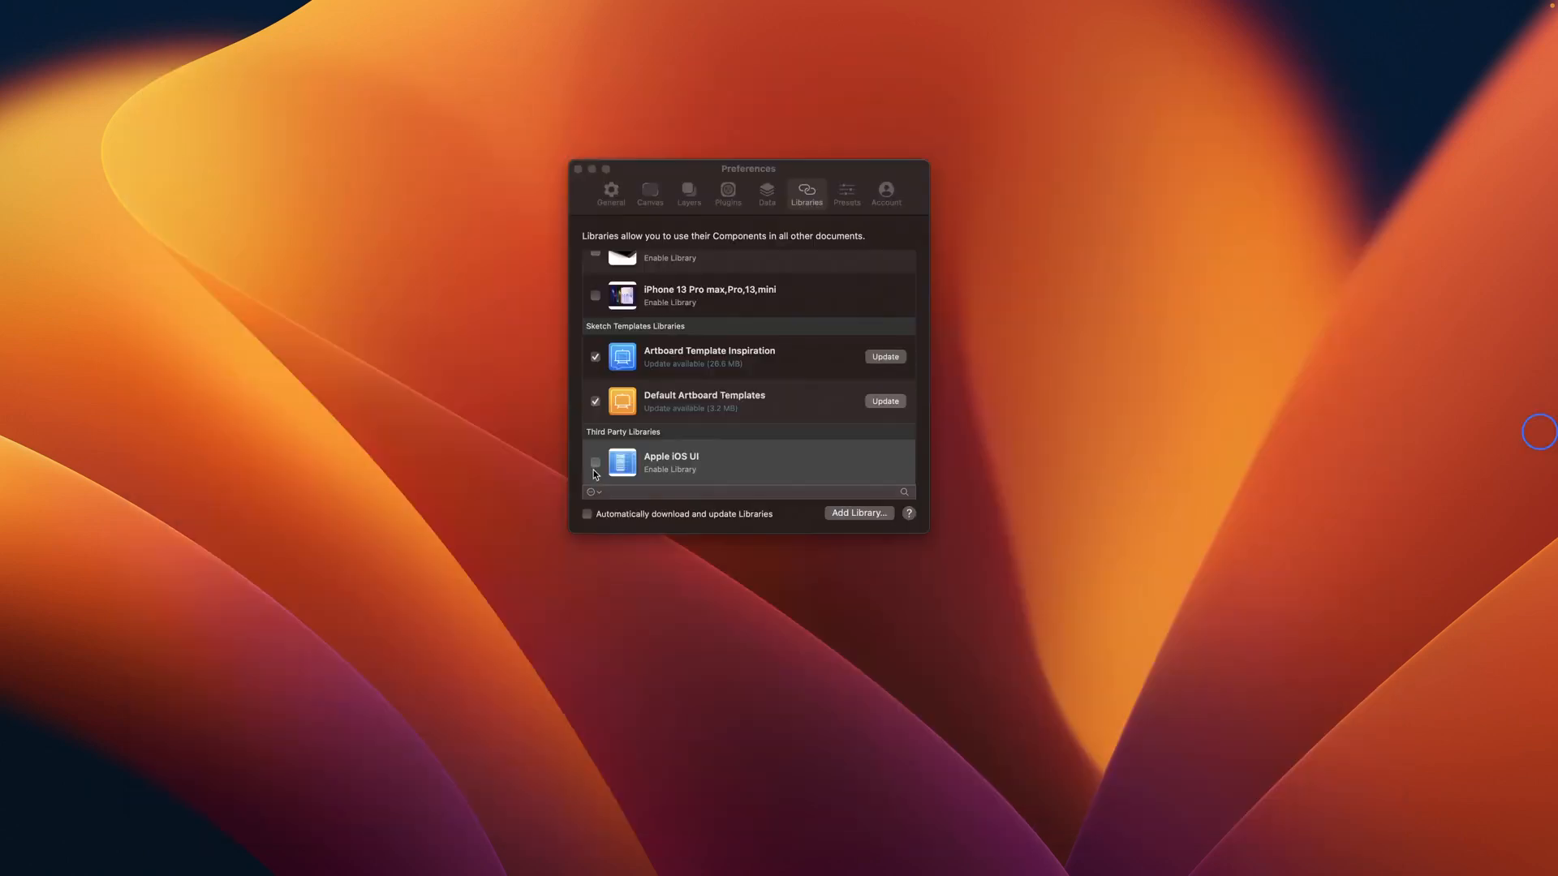
pyautogui.click(595, 466)
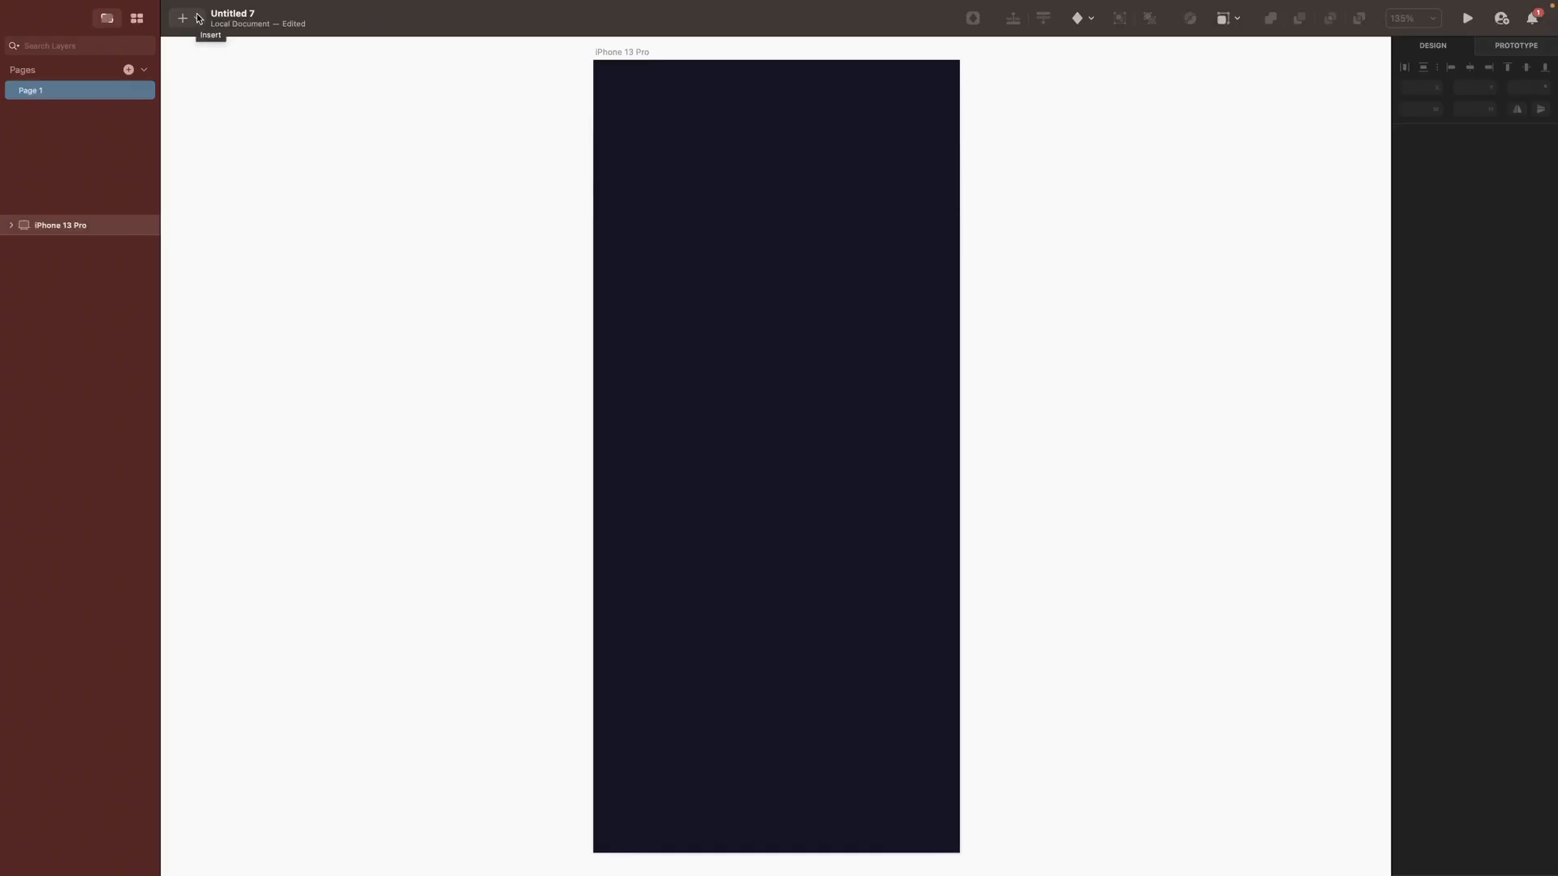
# Step: Insert the Dark iPhone status bar symbol and align it to the artboard's horizontal centre and top edge
pyautogui.click(198, 20)
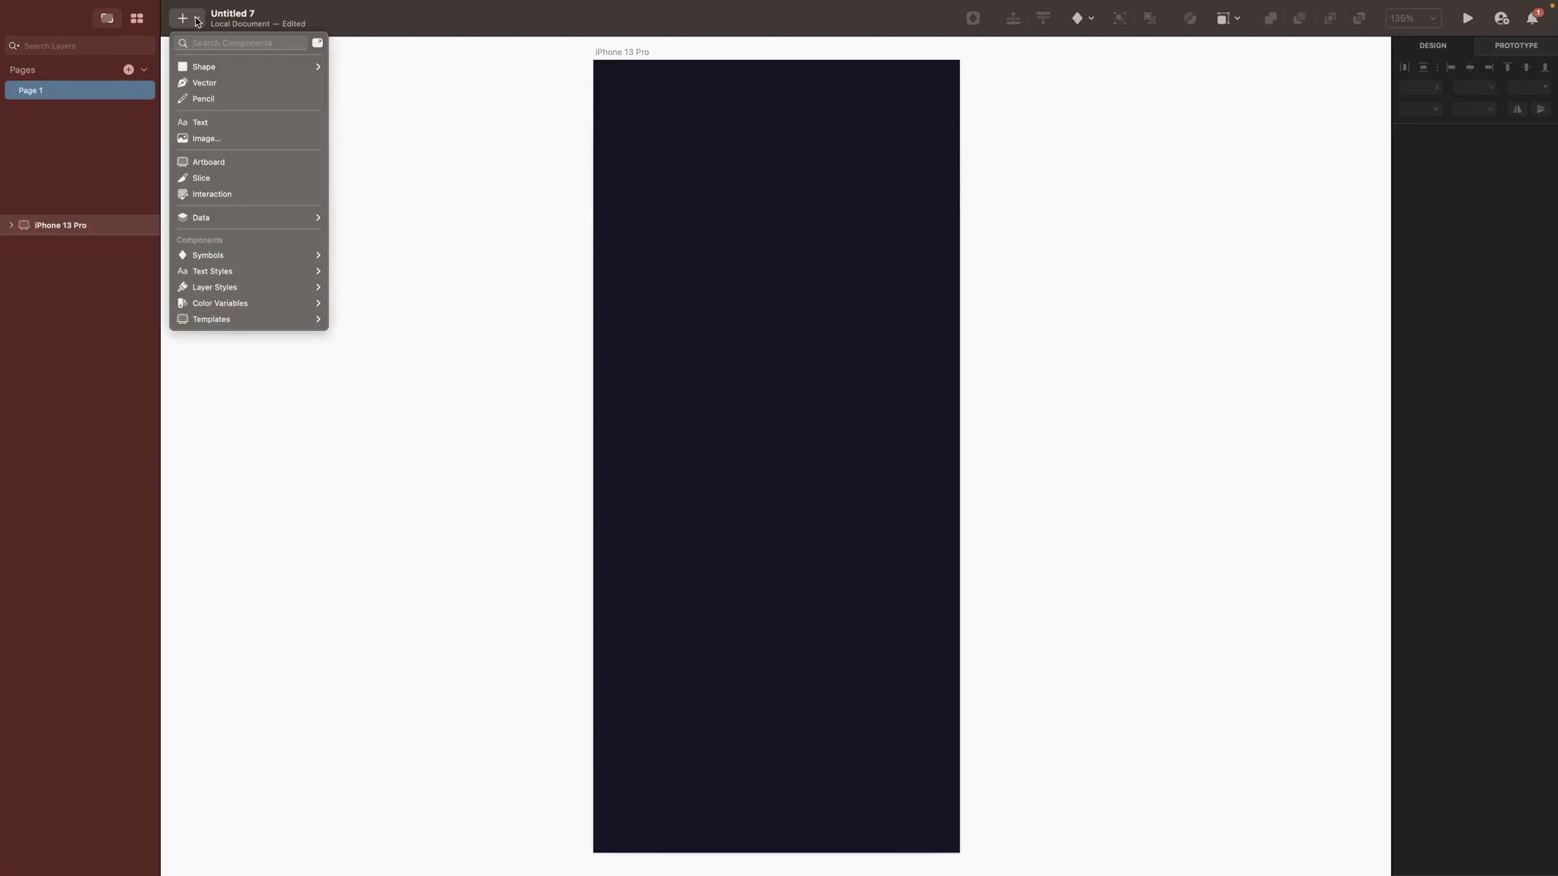
pyautogui.write('status bar')
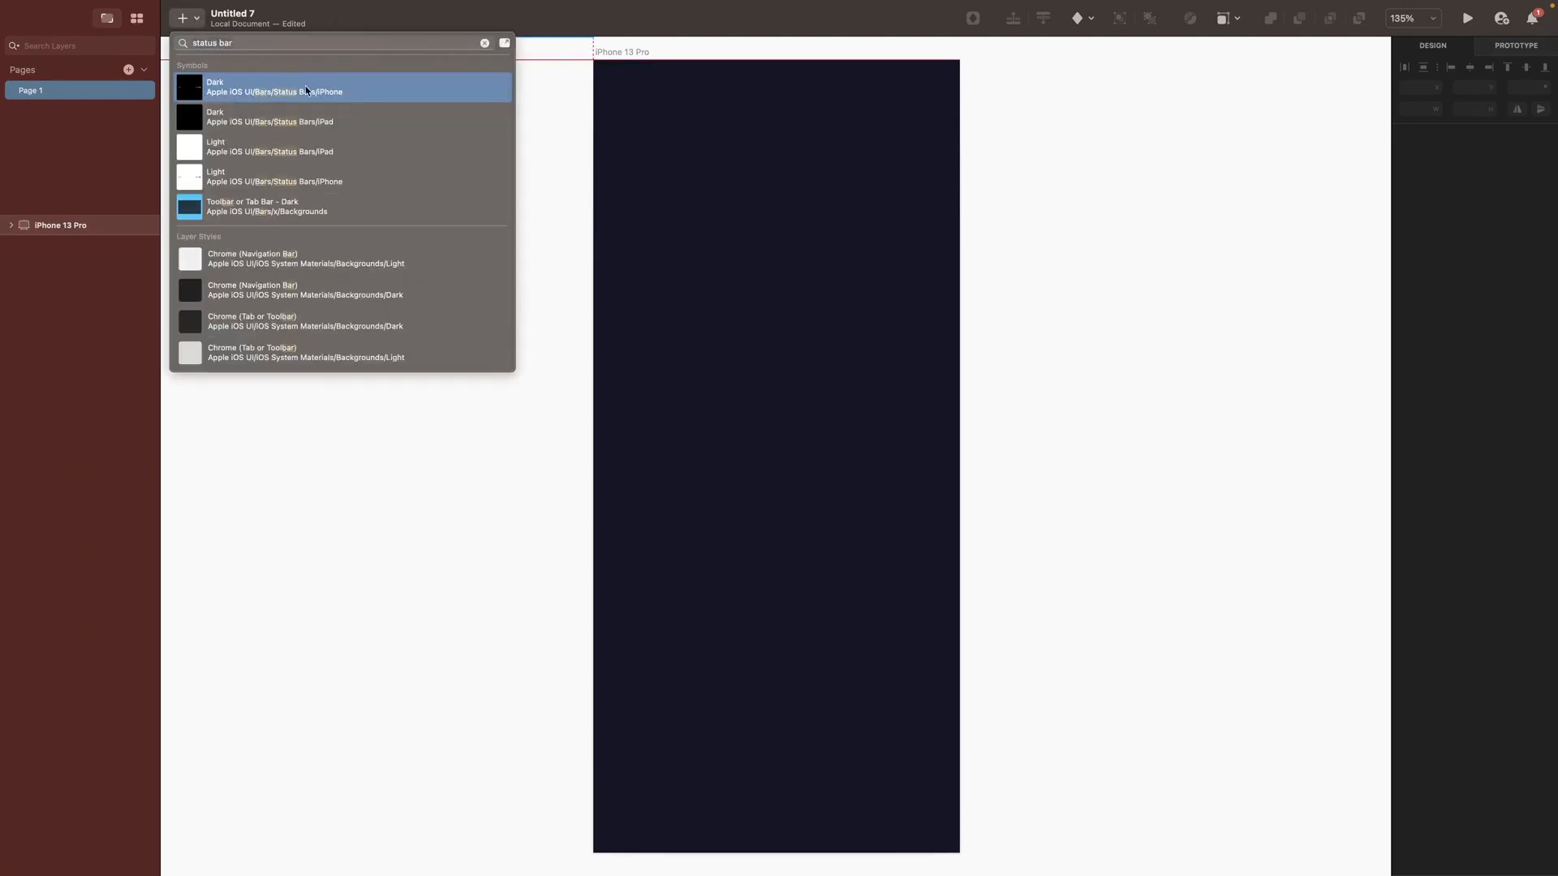
pyautogui.click(348, 86)
pyautogui.click(1472, 67)
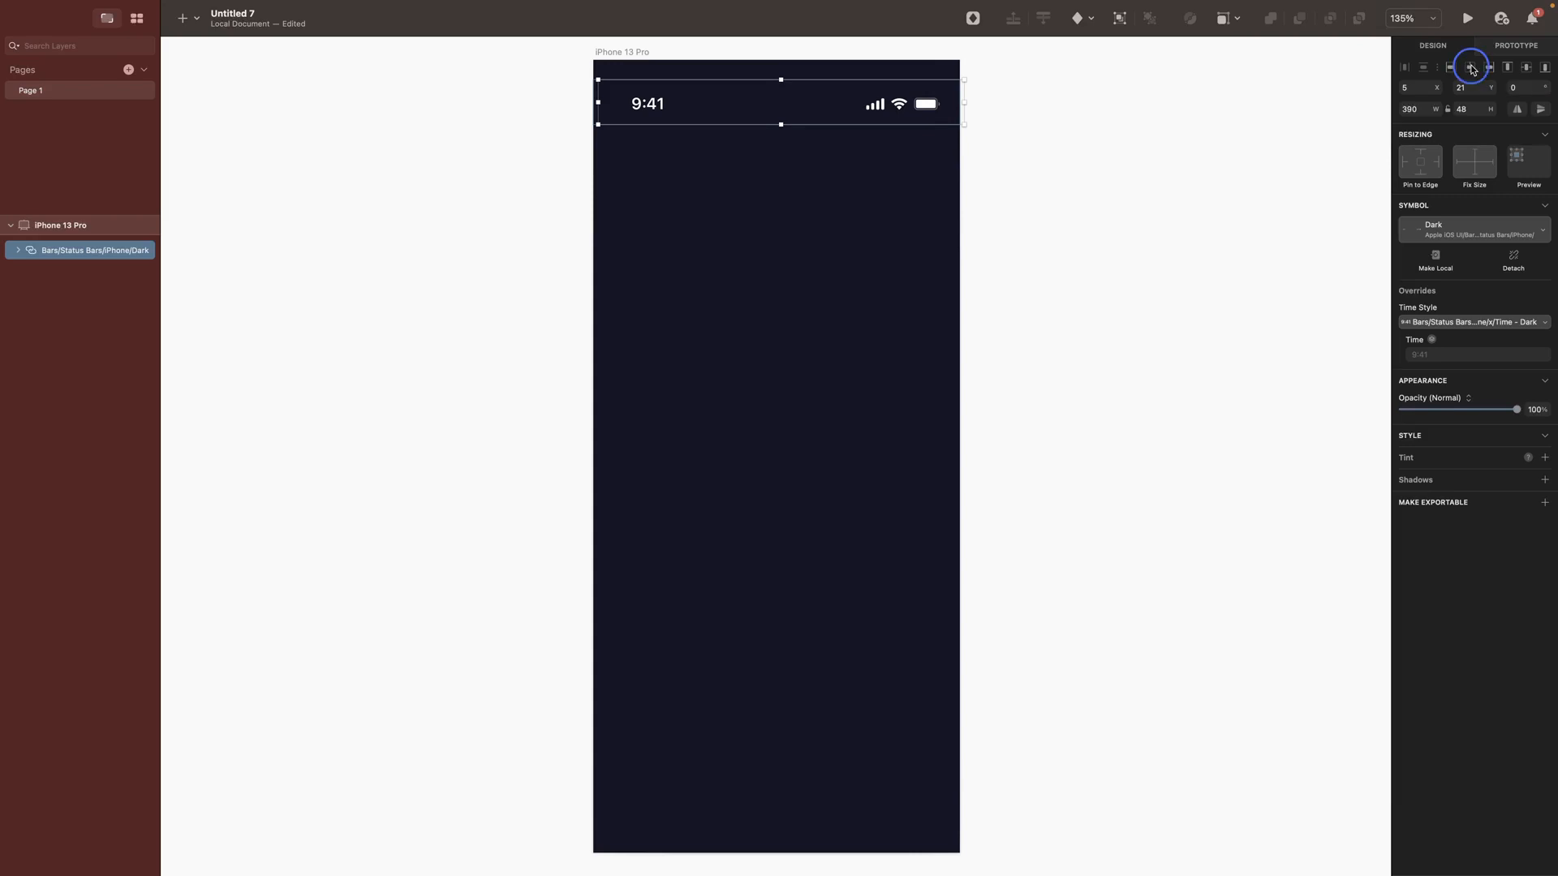
pyautogui.click(1507, 67)
# Step: Insert the Dark - Portrait iPhone home indicator symbol and align it to the artboard's horizontal centre and bottom edge
pyautogui.click(184, 18)
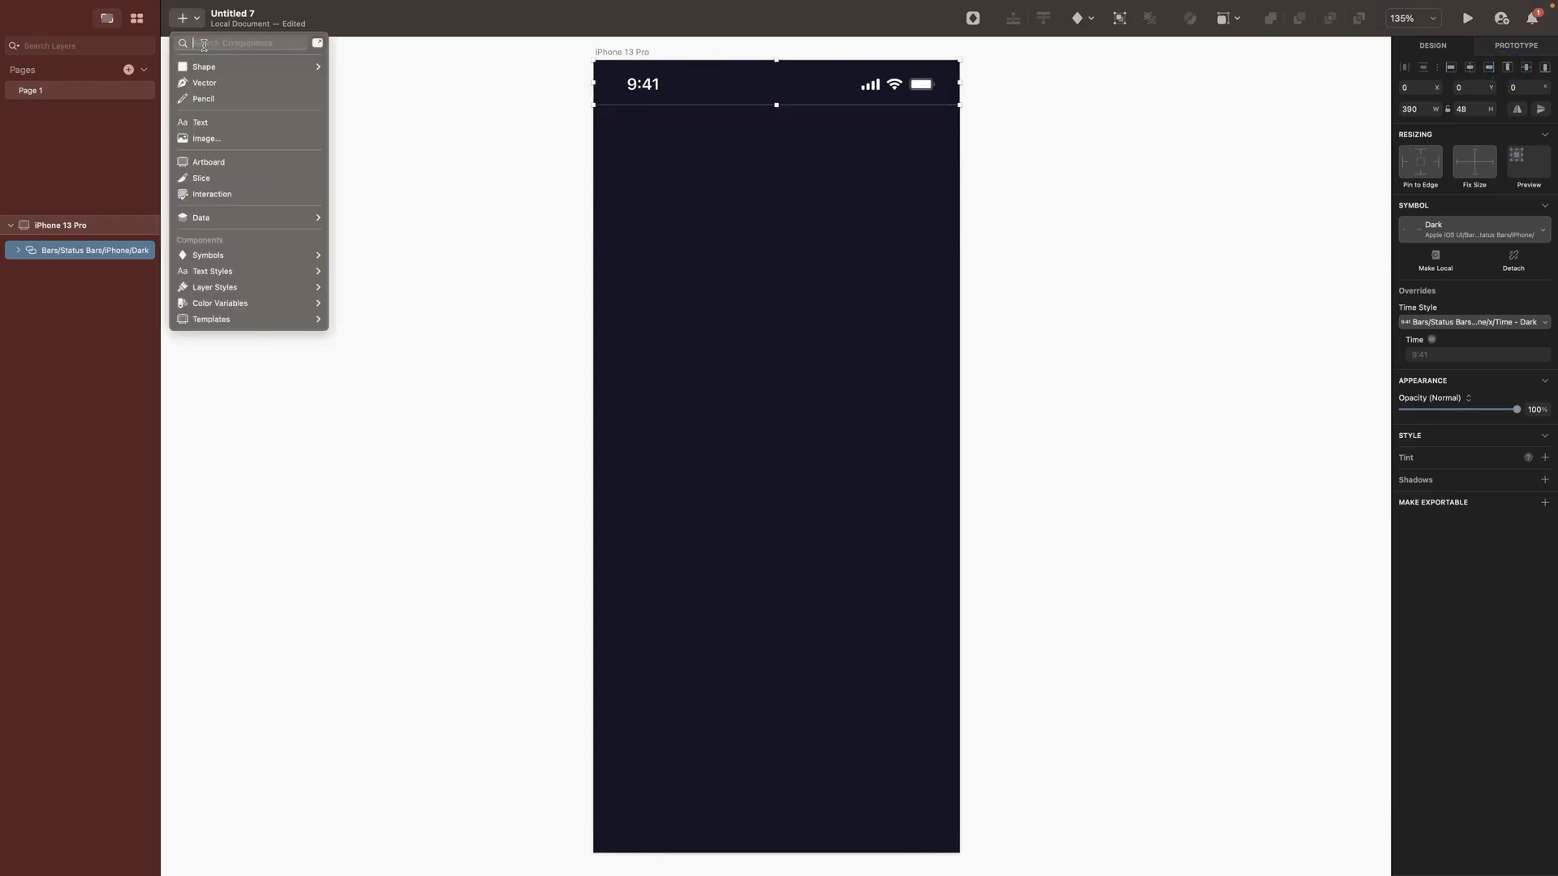
pyautogui.write('home indicator')
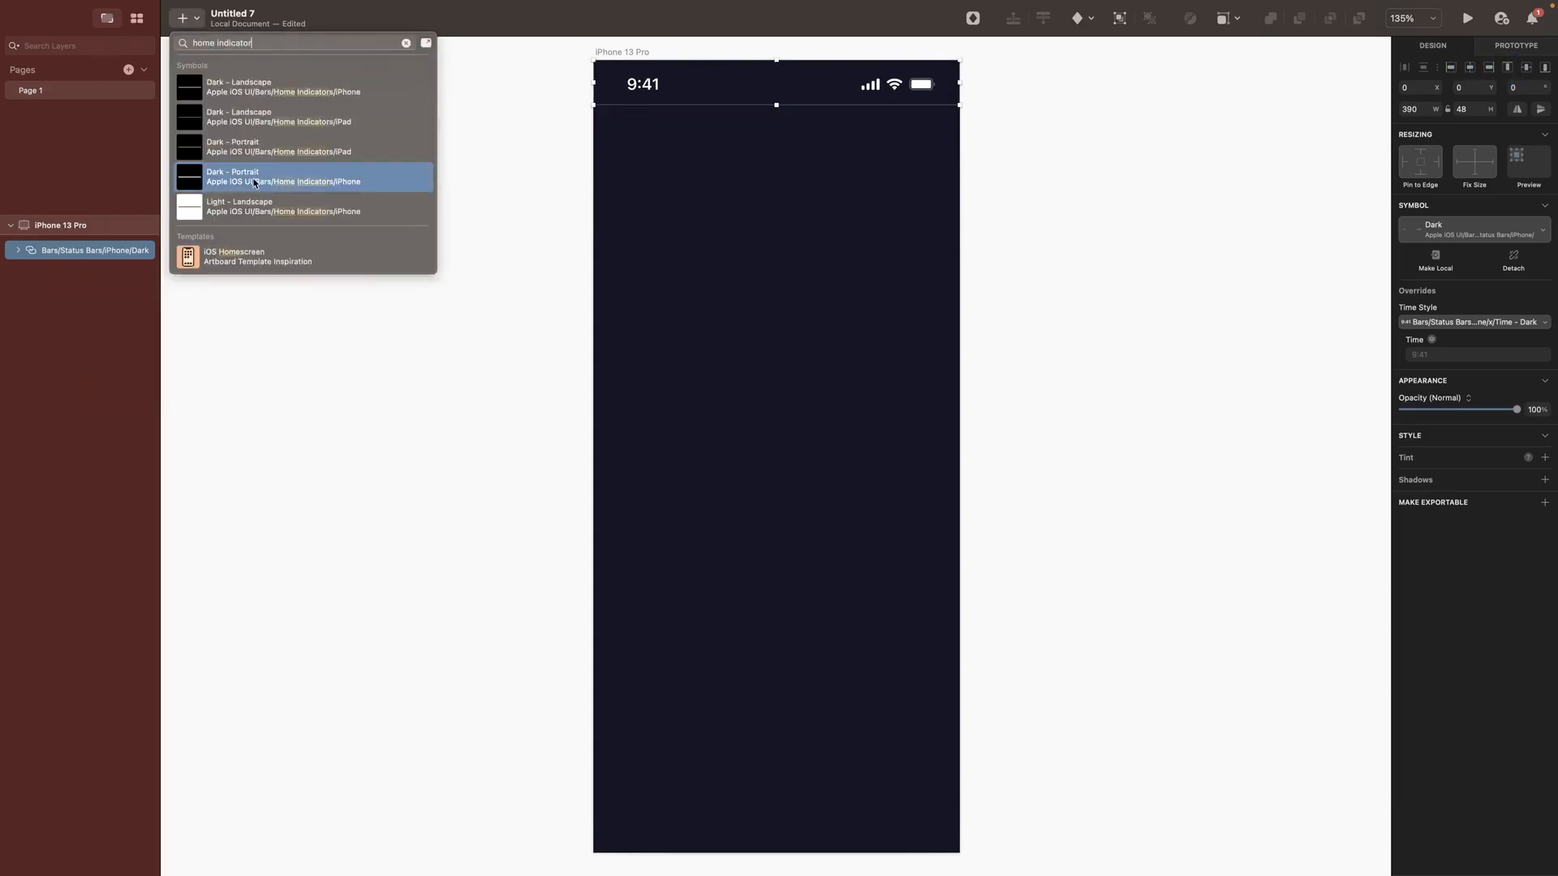
pyautogui.click(355, 180)
pyautogui.click(1471, 69)
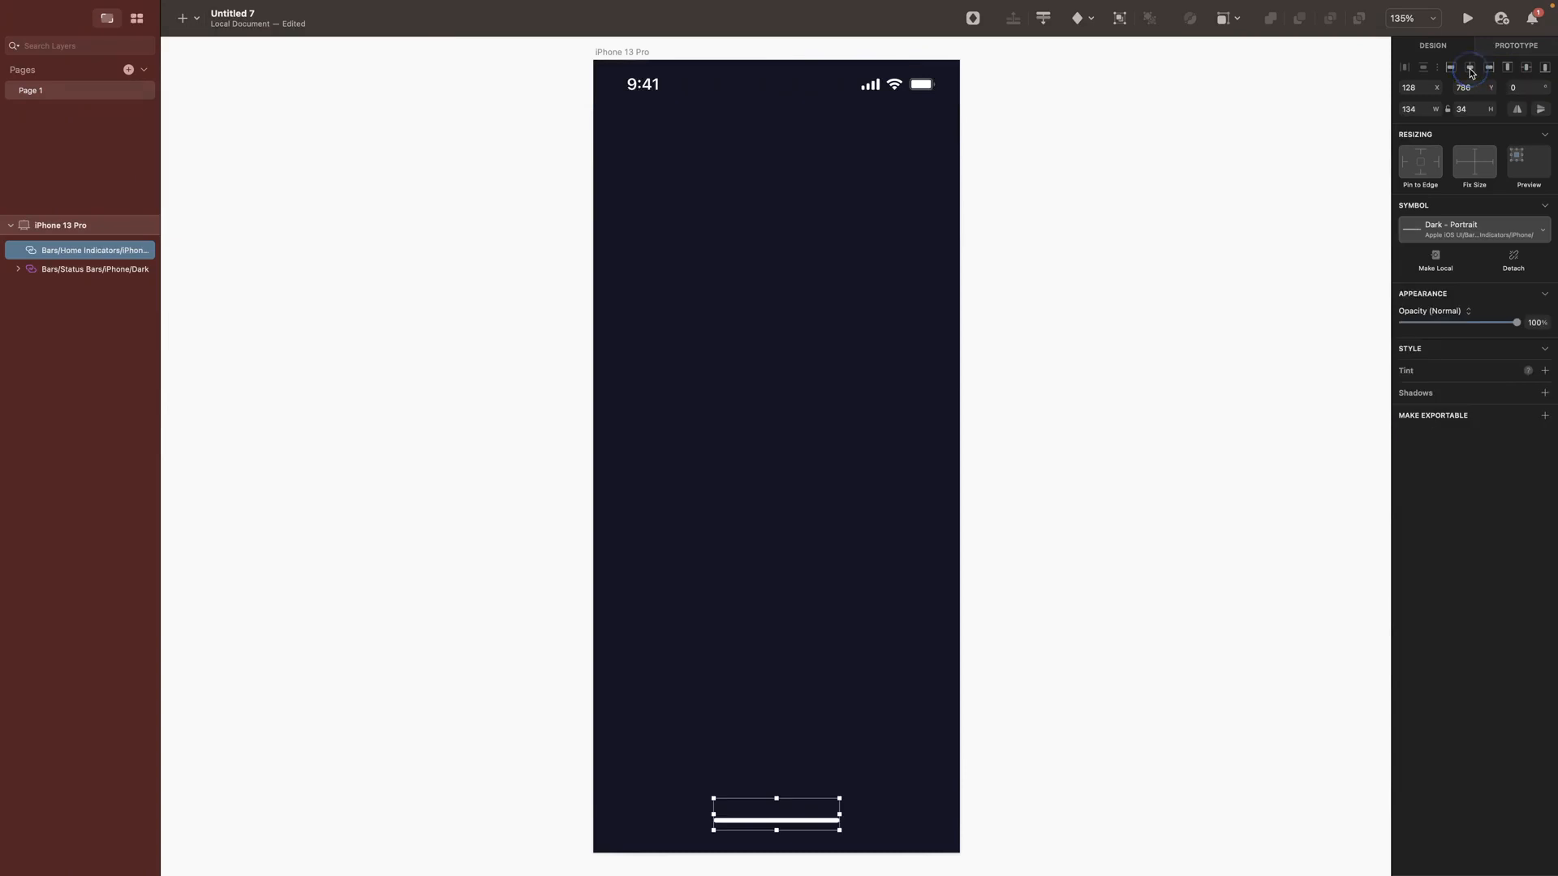
pyautogui.click(1507, 67)
pyautogui.click(1527, 67)
pyautogui.click(1545, 68)
pyautogui.press('Escape')
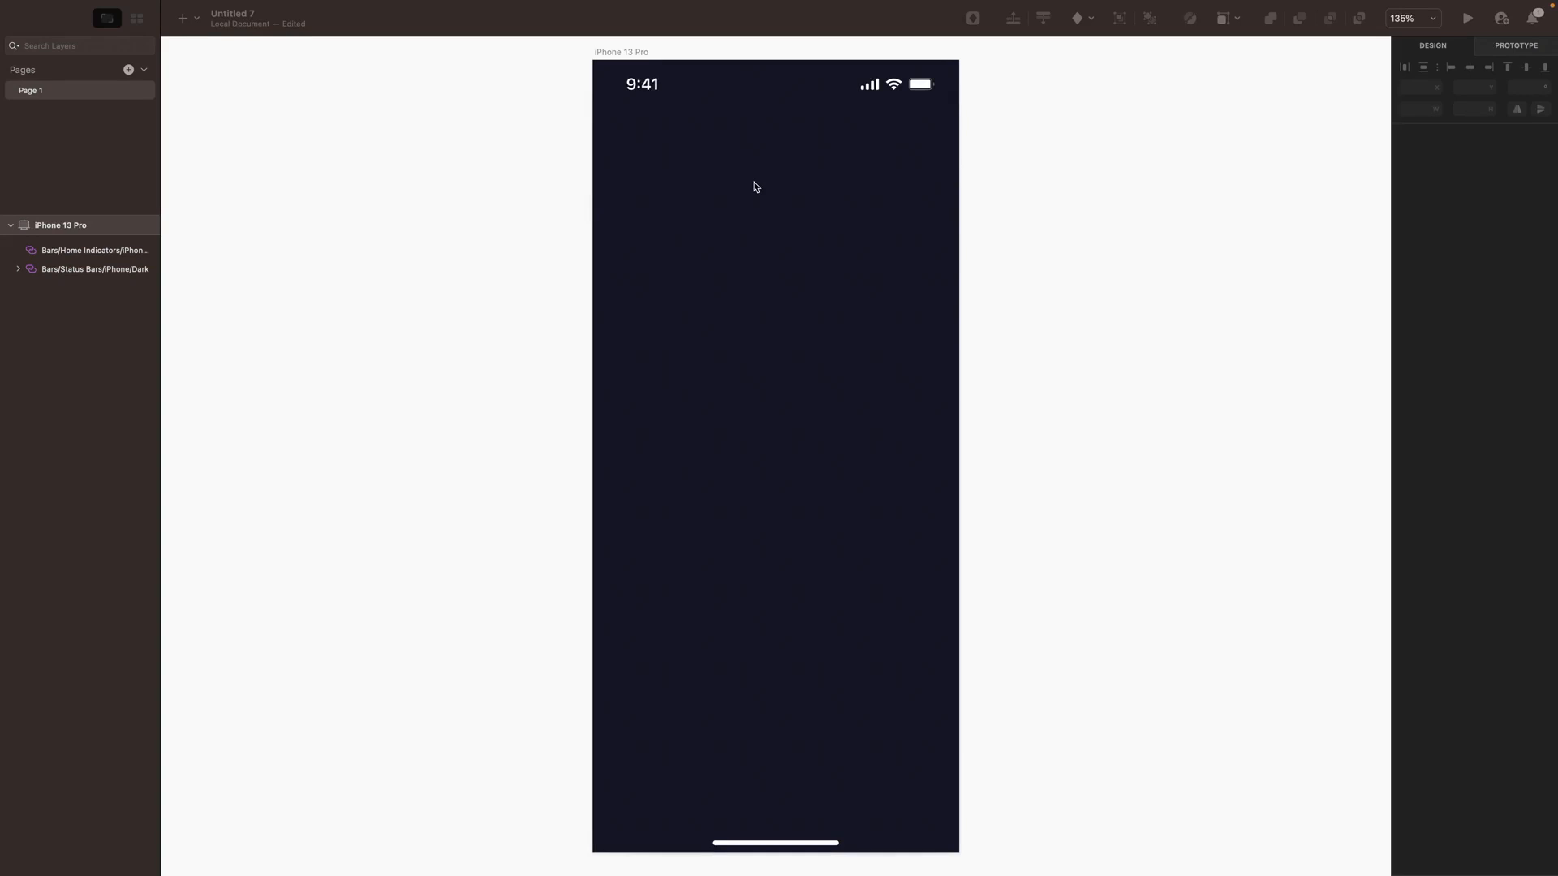
# Step: Draw a circle below the status bar's time and set its size to 32 by 32
pyautogui.click(621, 213)
pyautogui.moveTo(630, 198); pyautogui.dragTo(638, 210)
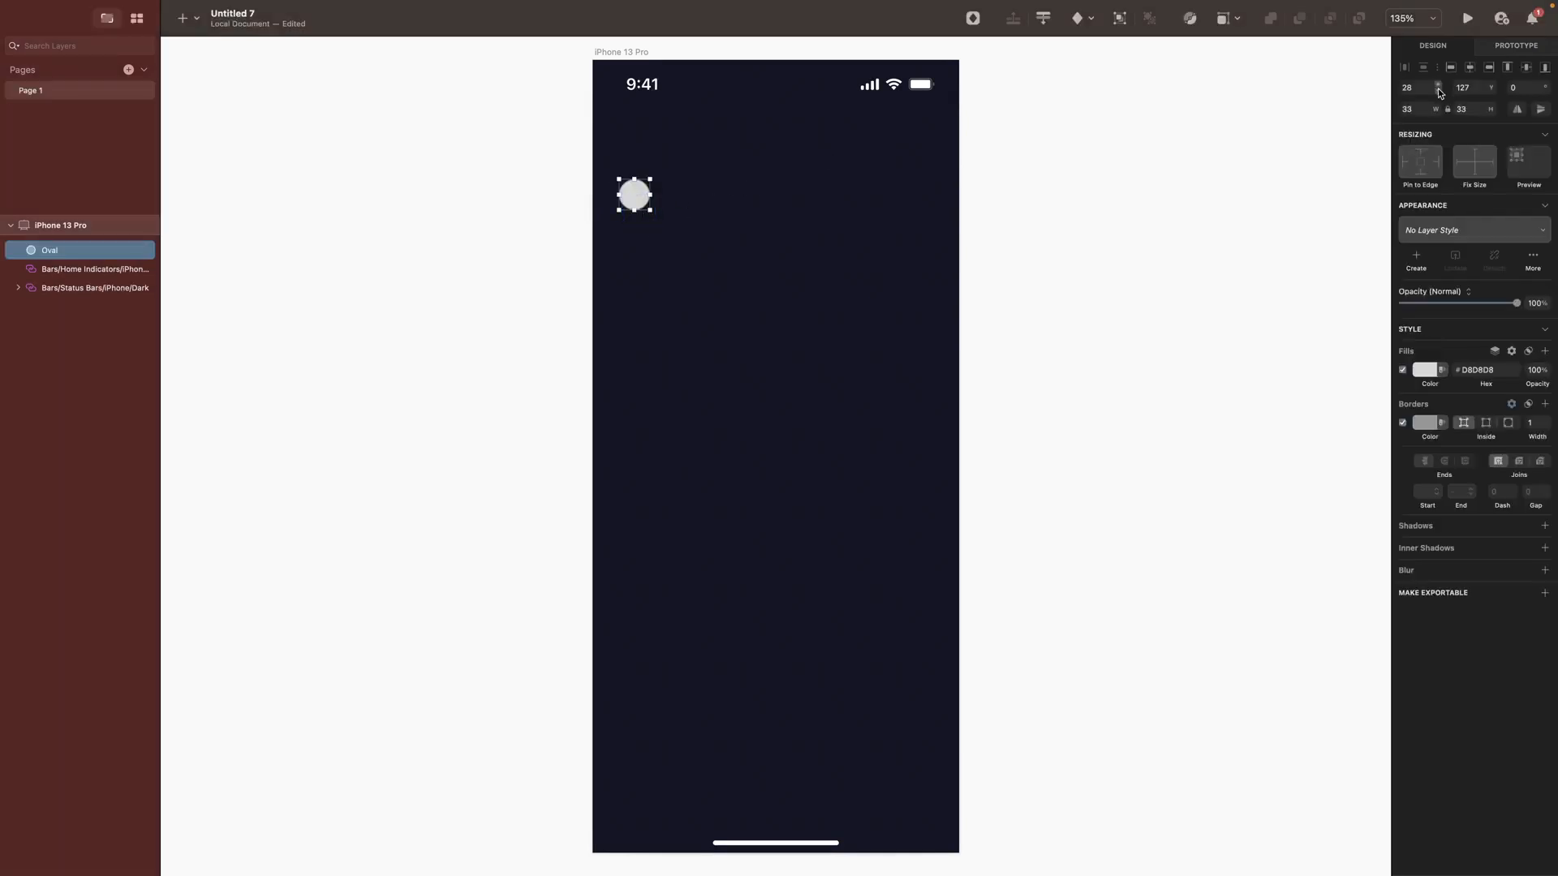
pyautogui.click(1420, 109)
# Step: Change the circle's fill to an image, searching Unsplash in the browser for "face" to find a portrait photo
pyautogui.click(1424, 370)
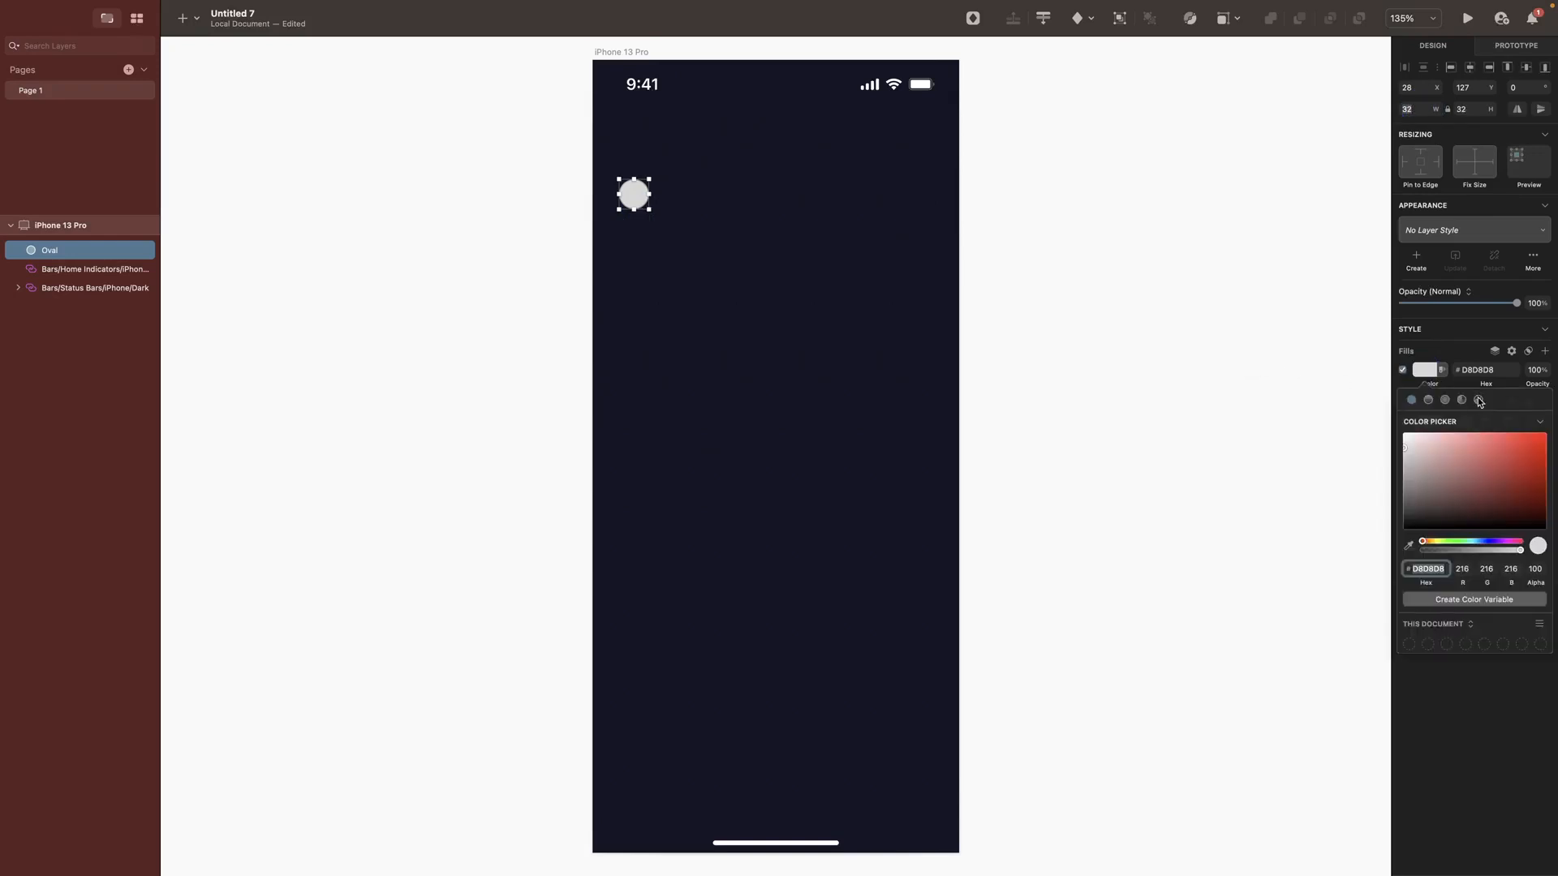
pyautogui.click(1479, 400)
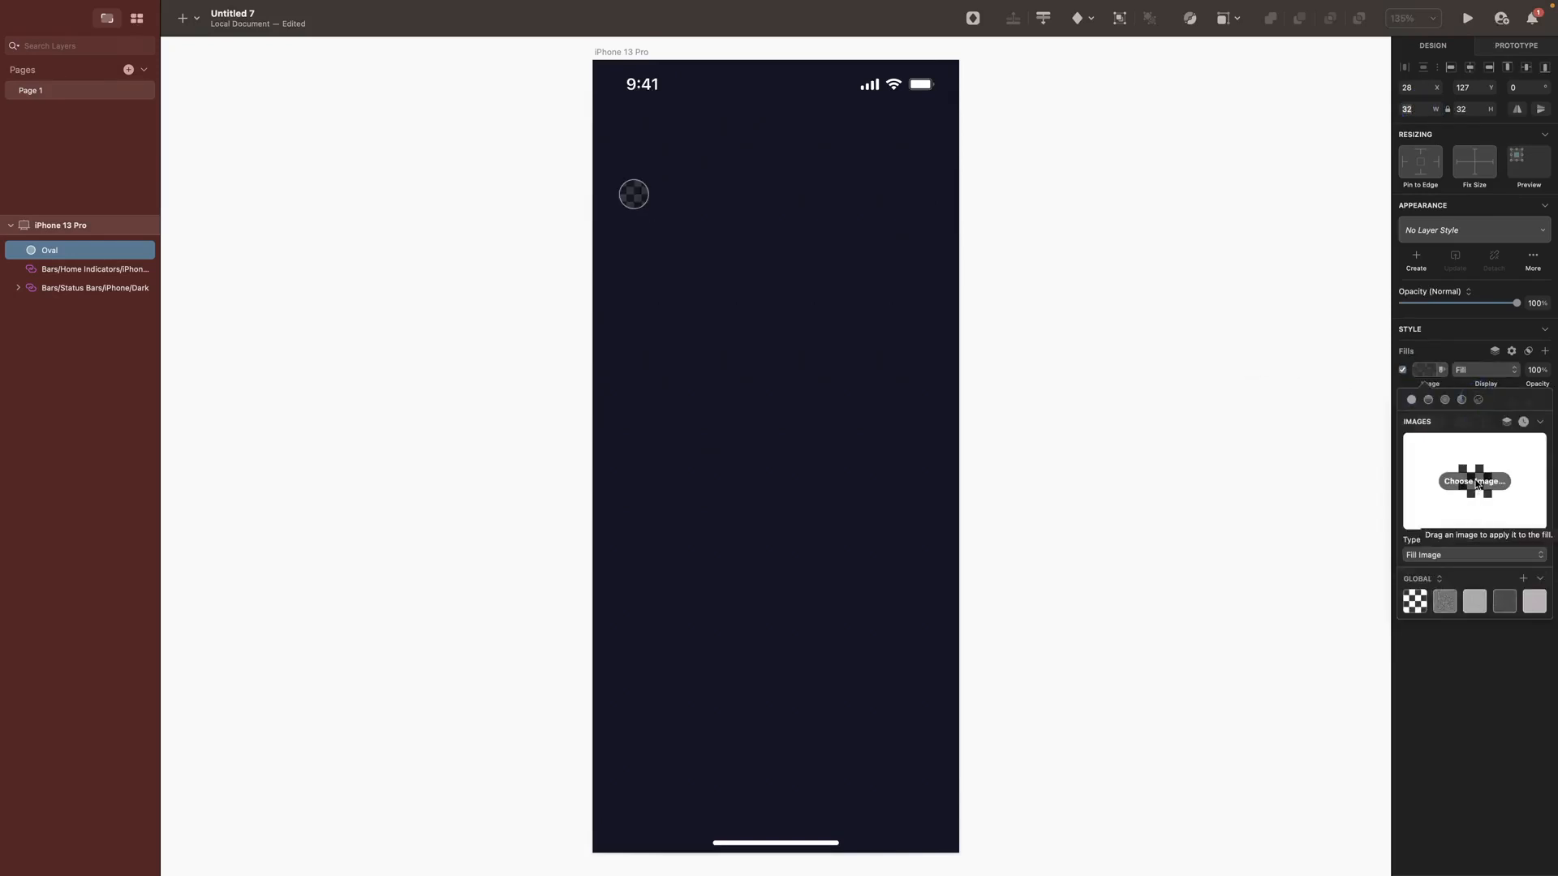
pyautogui.click(1476, 481)
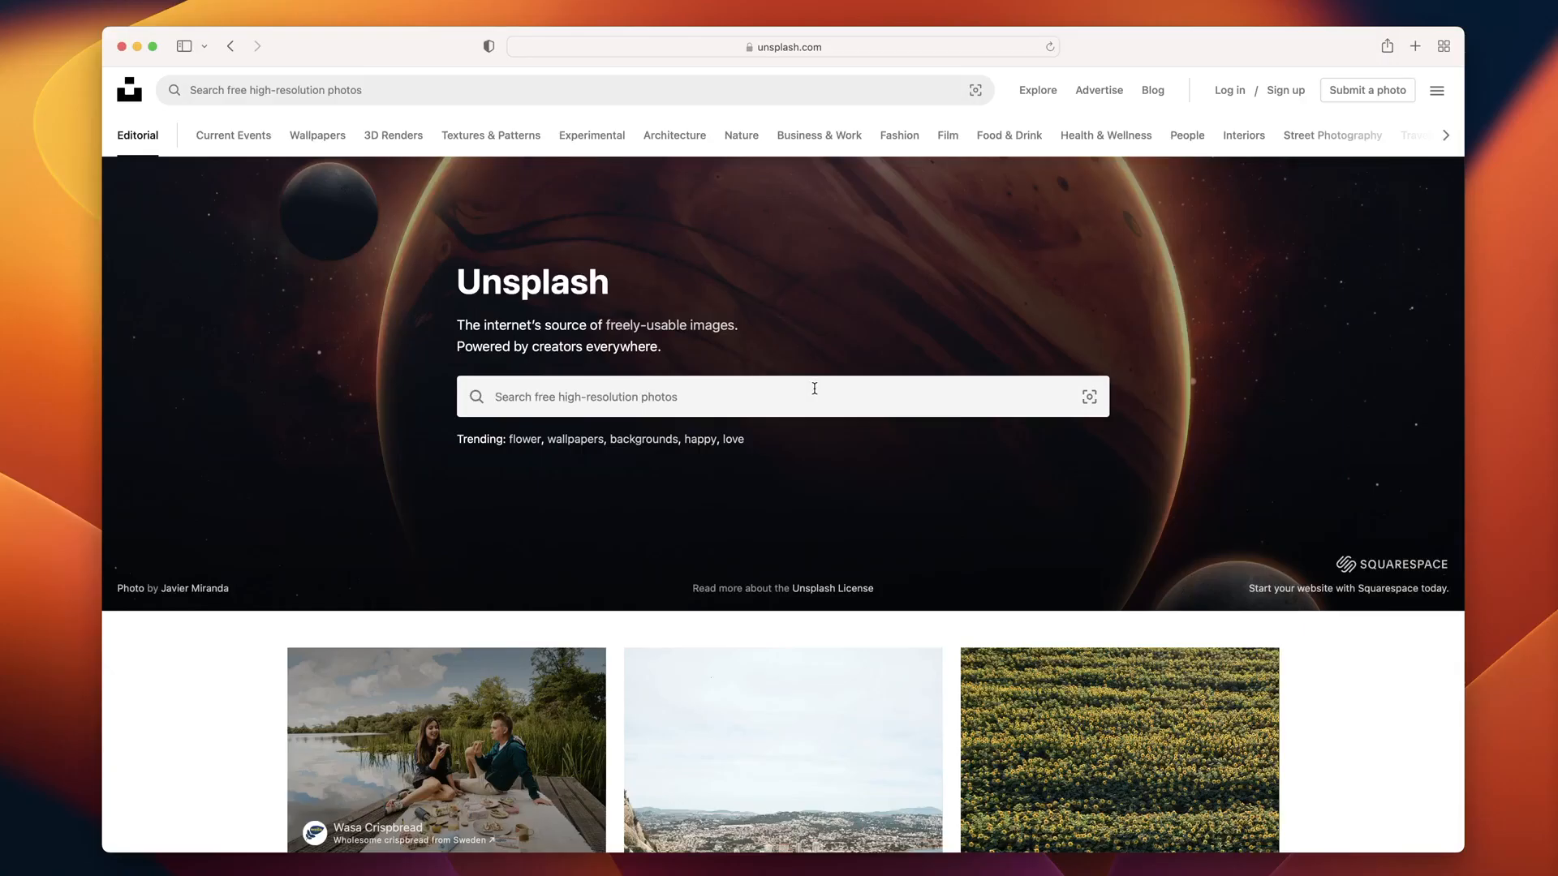
pyautogui.click(763, 390)
pyautogui.write('f')
pyautogui.click(479, 441)
pyautogui.scroll(-10, 584, 561)
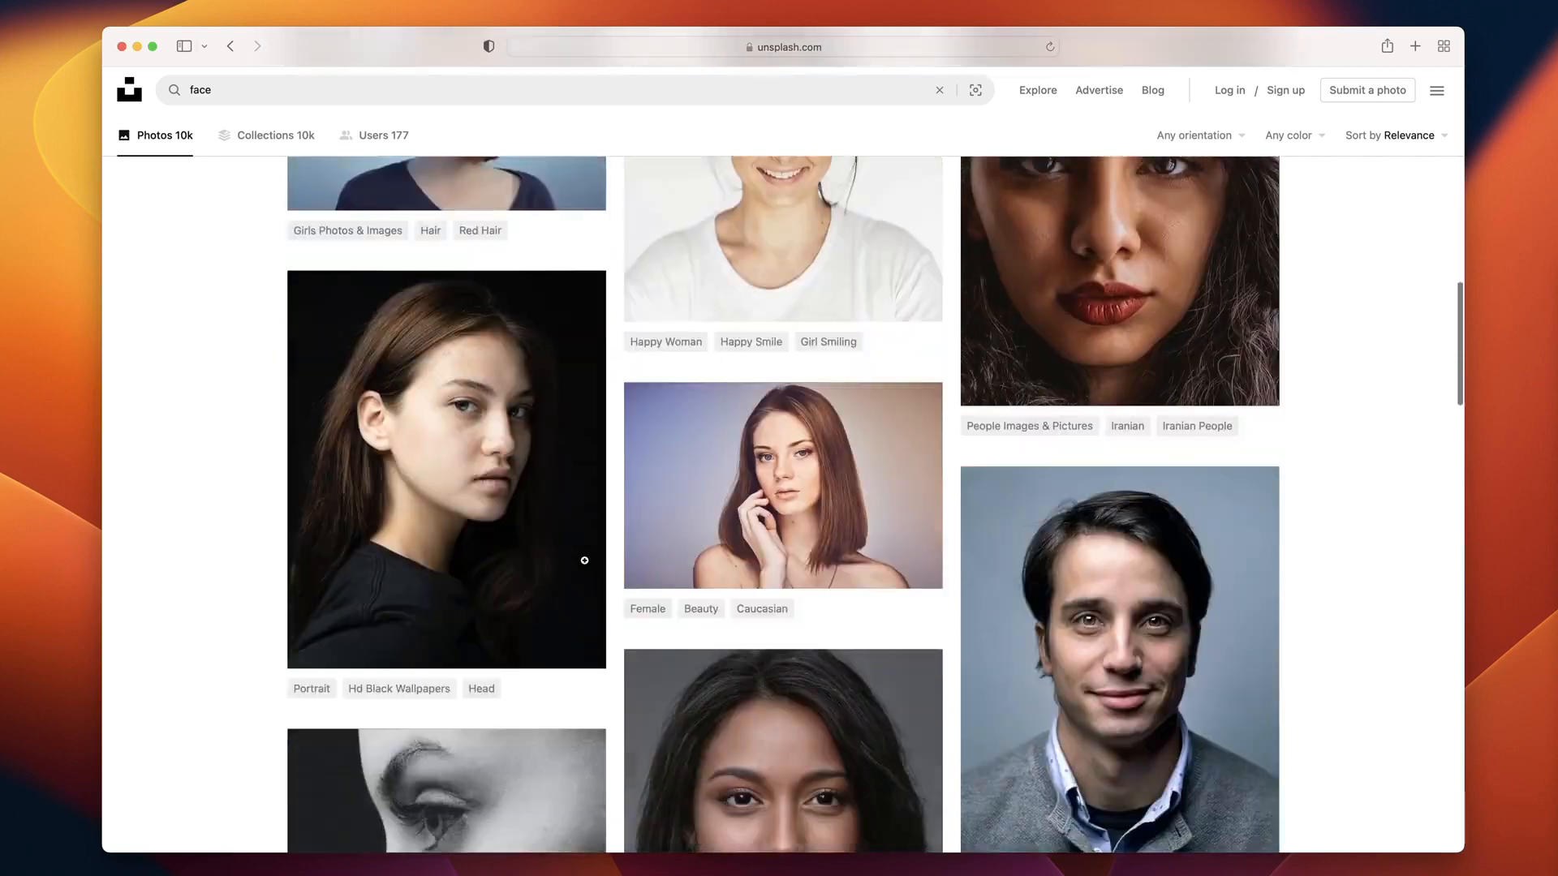
pyautogui.scroll(-4, 584, 561)
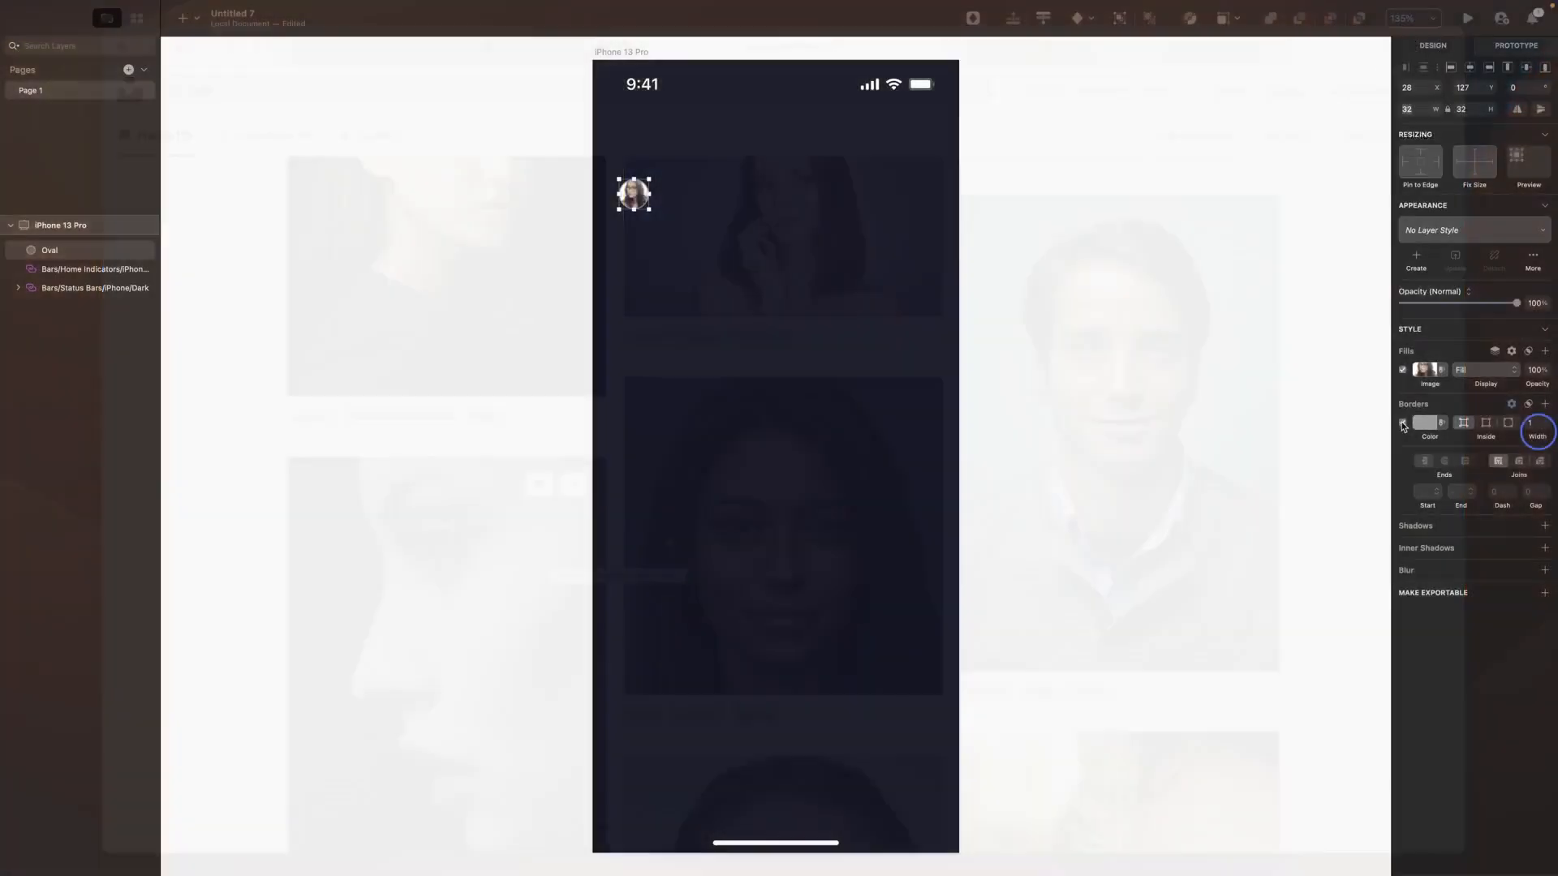
# Step: Draw a 44 by 44 circle around the portrait photo and set its fill colour to 21243E
pyautogui.press('super+plus')
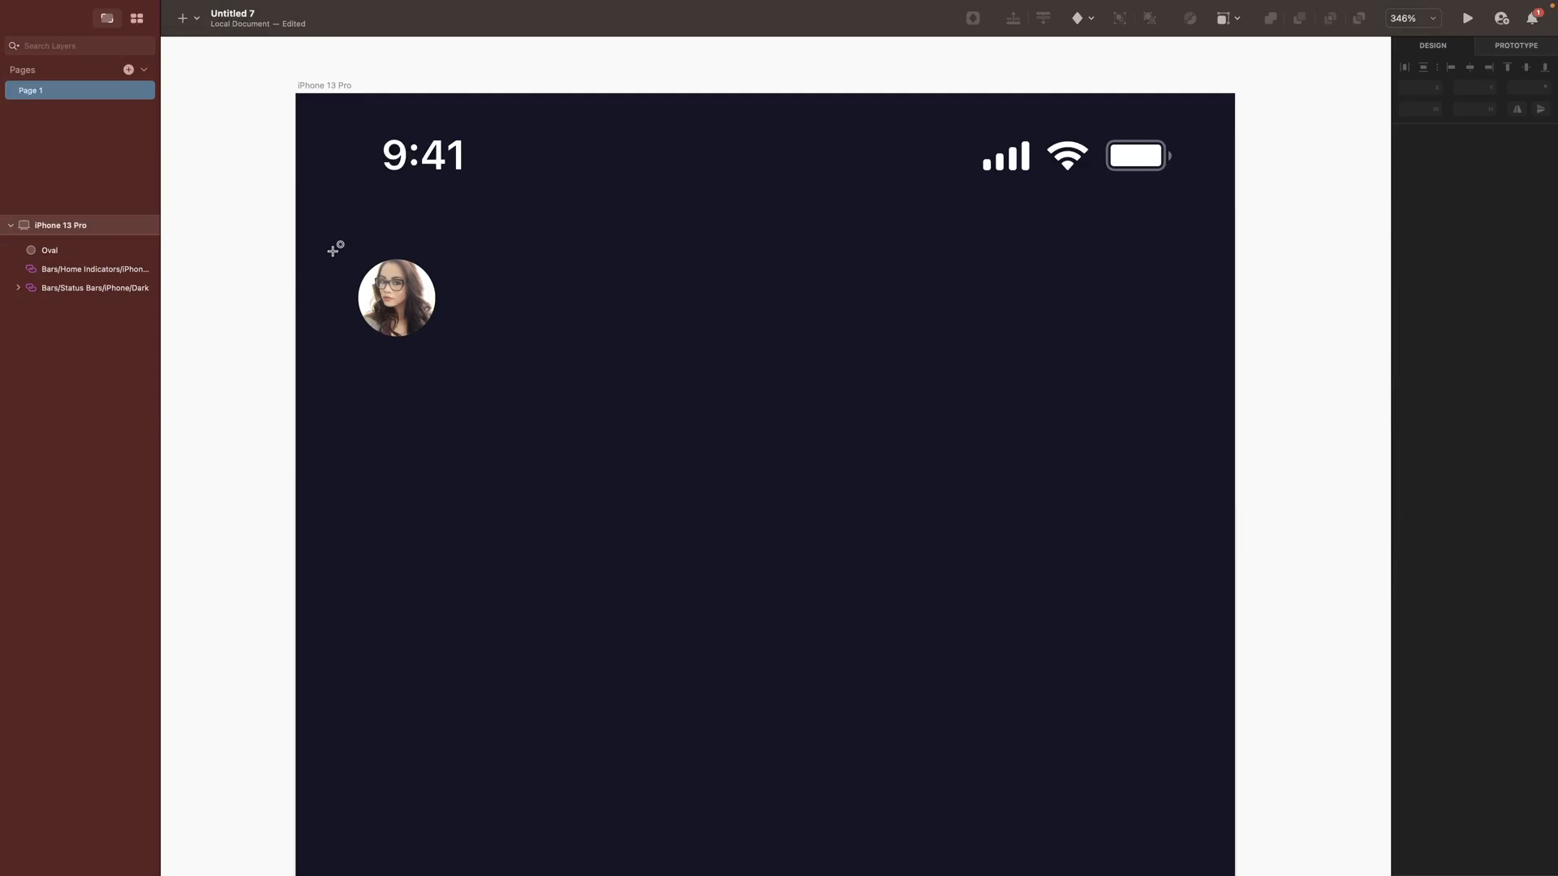
pyautogui.moveTo(333, 243); pyautogui.dragTo(441, 351)
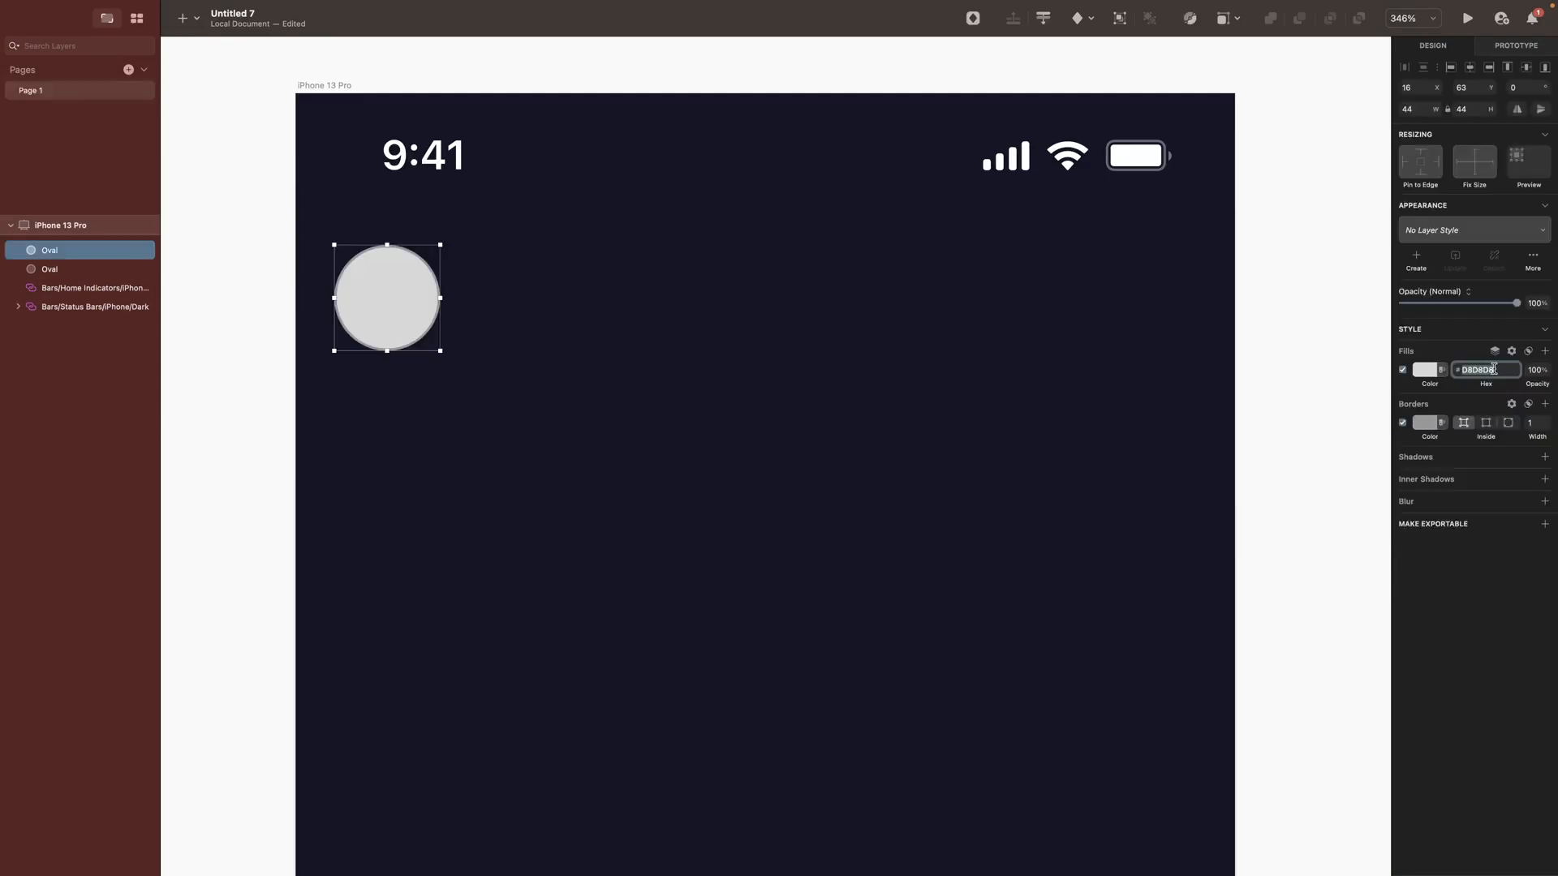
pyautogui.click(1486, 370)
pyautogui.write('21243E')
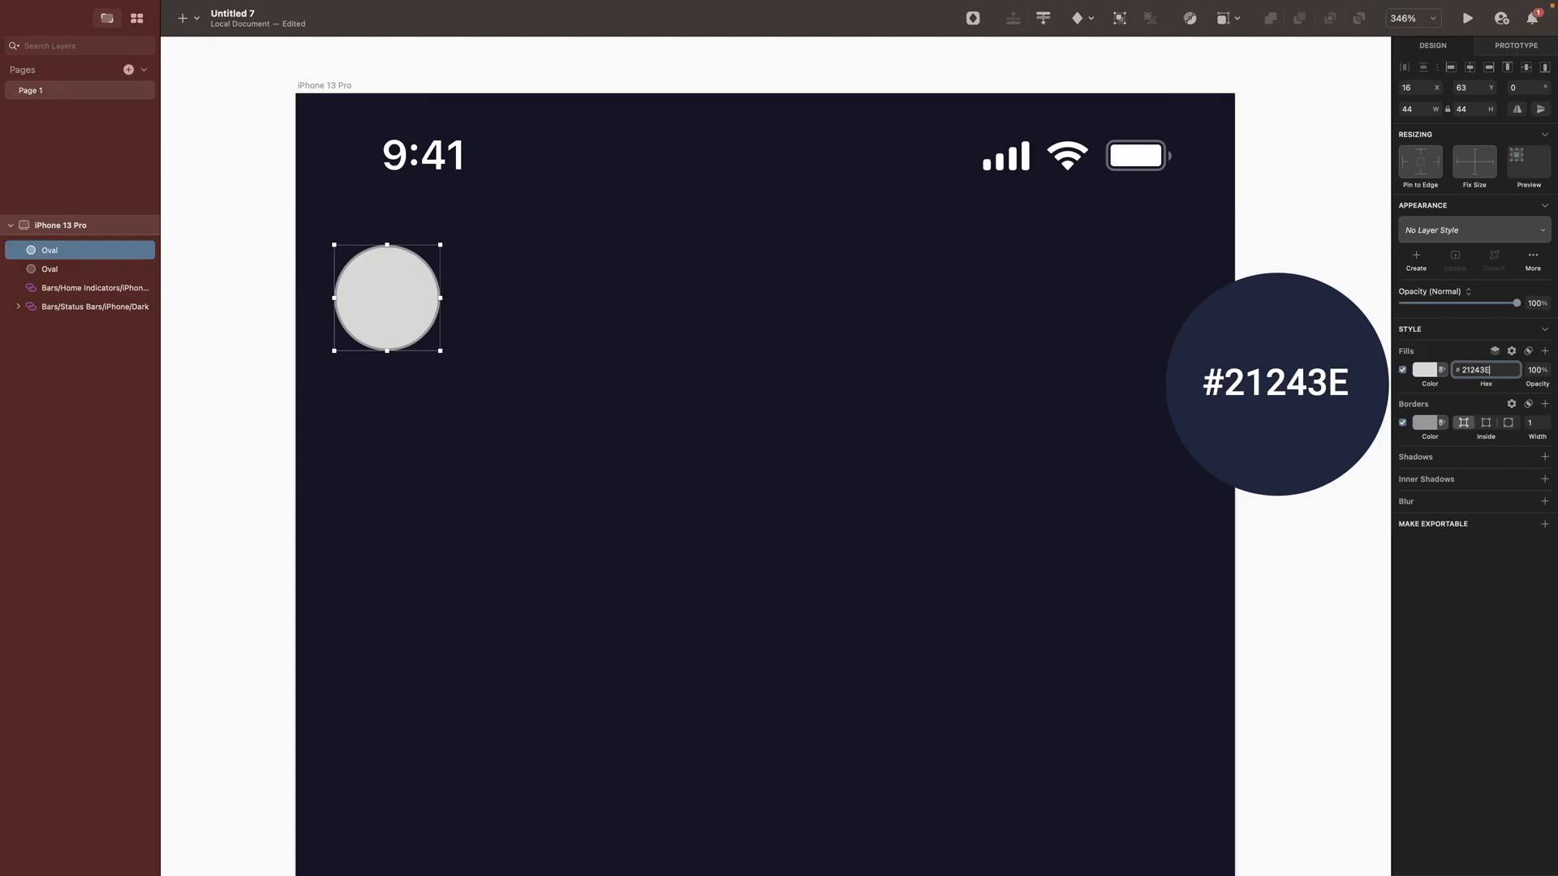
pyautogui.press('Return')
# Step: Set the larger circle's border colour to white FFFFFF with the Overlay blend mode
pyautogui.click(1426, 423)
pyautogui.click(1490, 405)
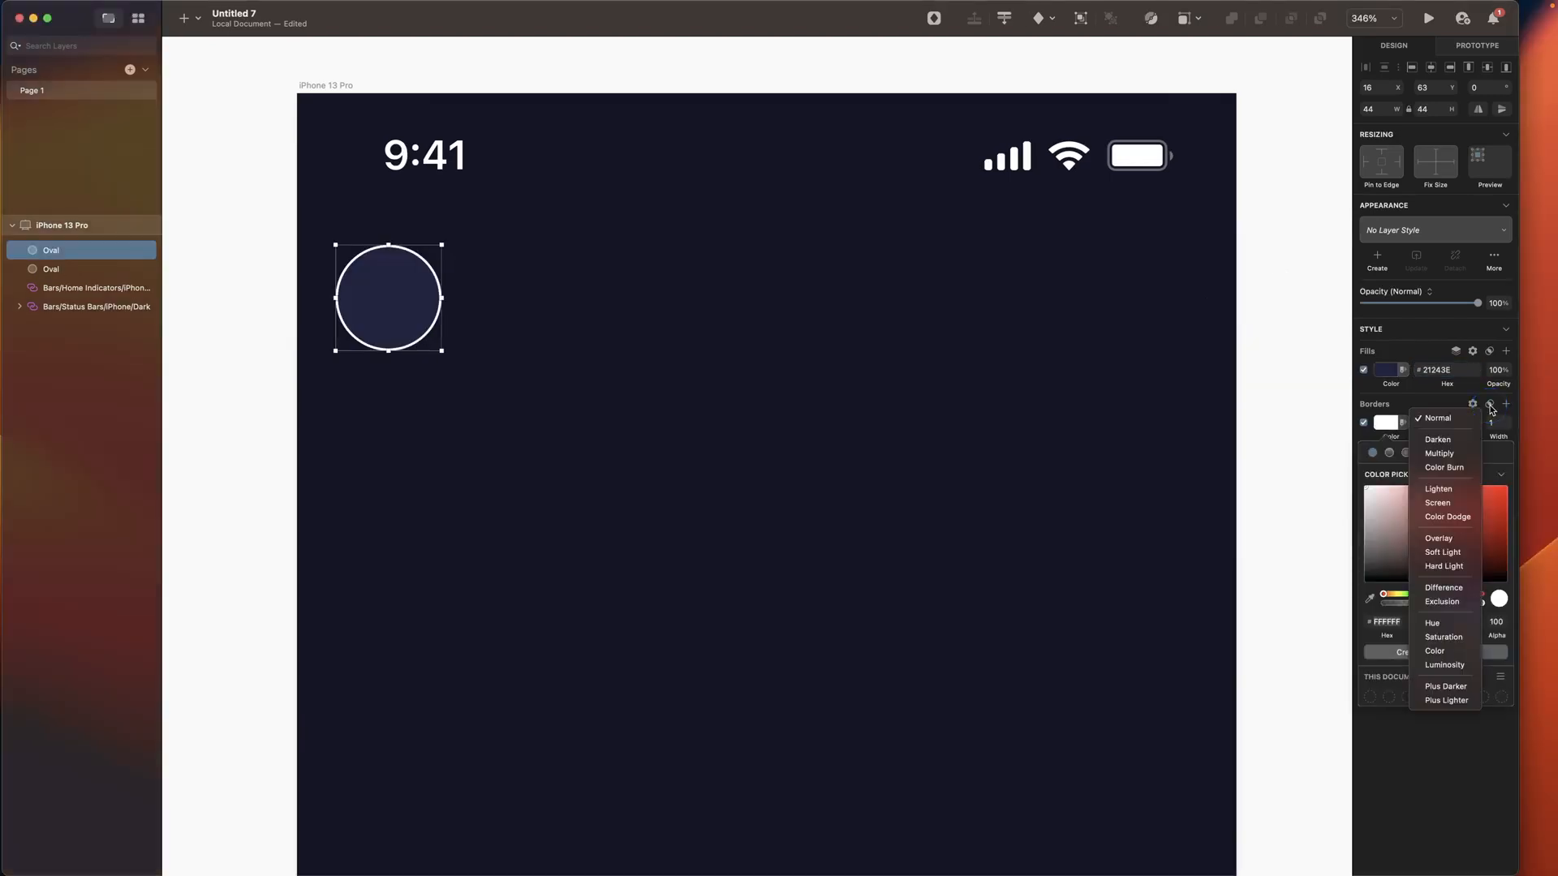
pyautogui.click(1445, 538)
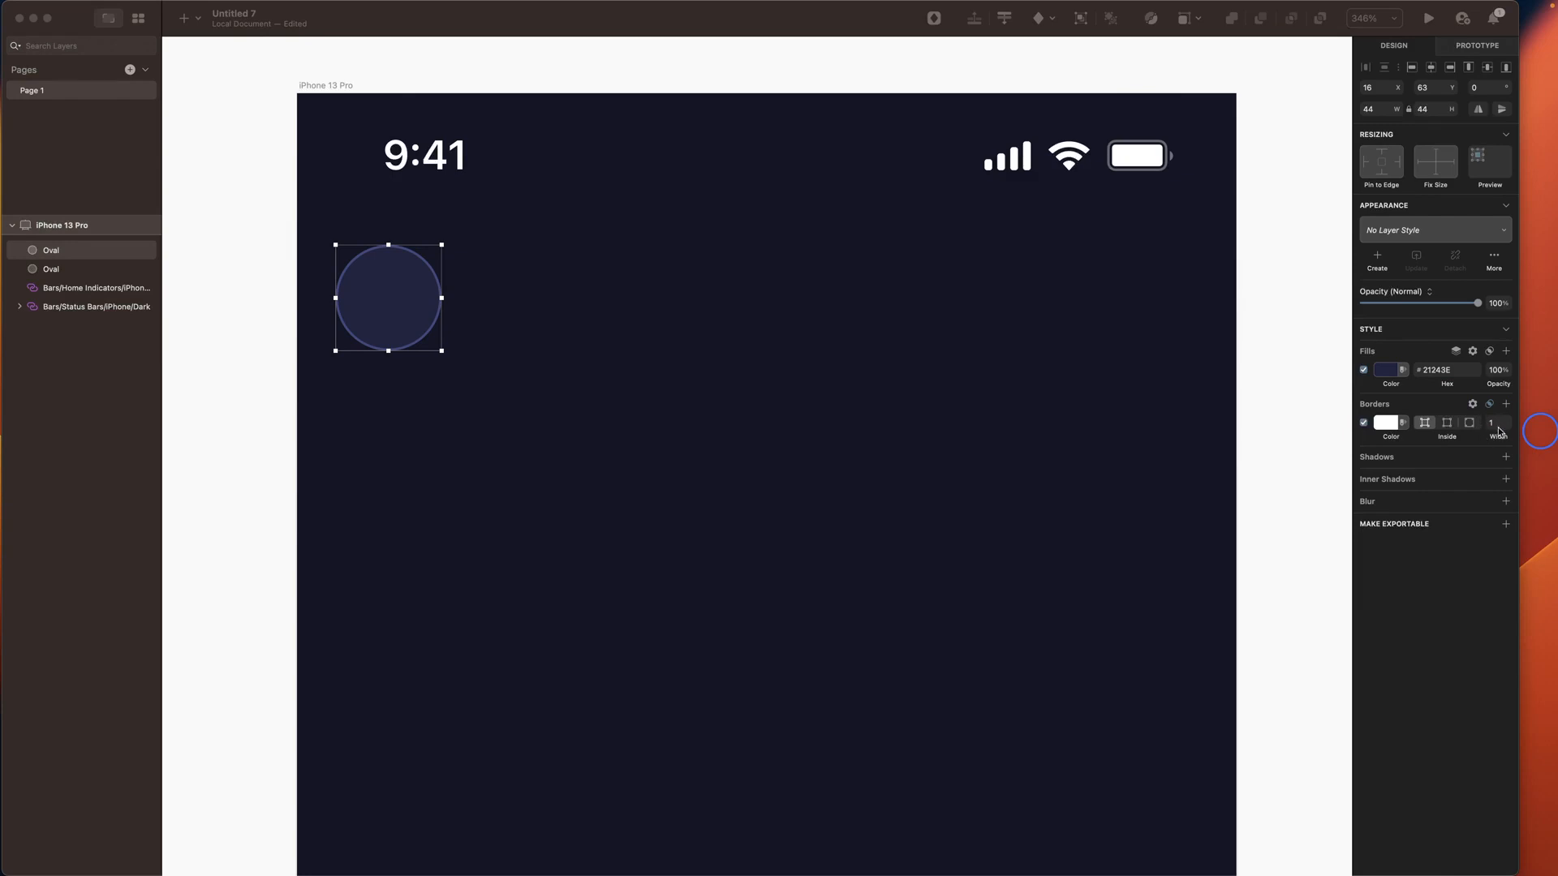
# Step: Rename the larger circle Border and the photo circle Avatar, and move Border beneath Avatar in the layer order
pyautogui.press('super+r')
pyautogui.write('Borde')
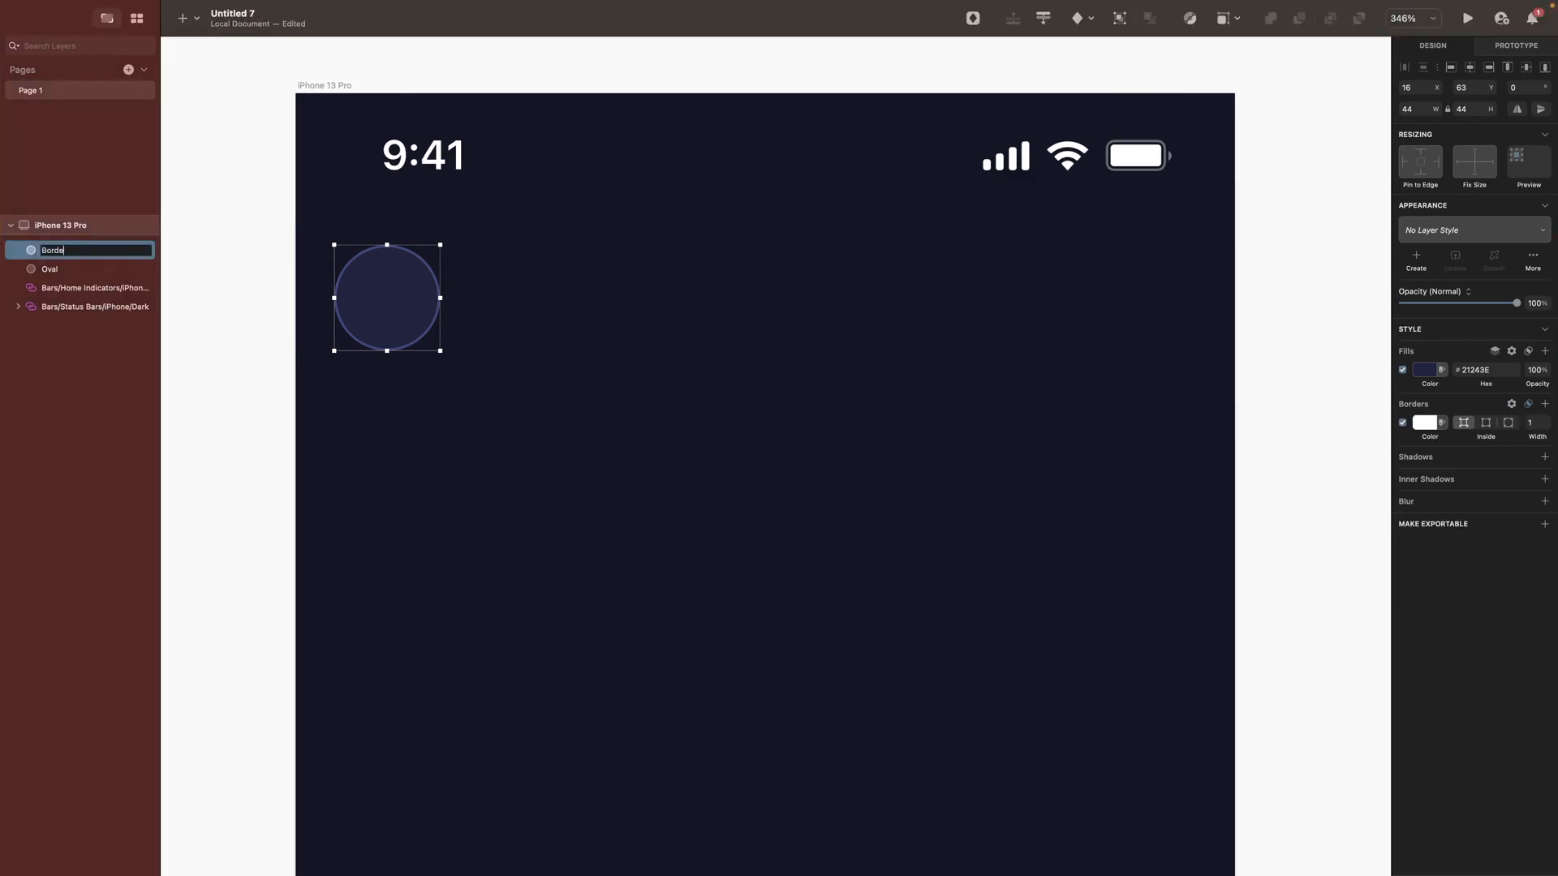
pyautogui.write('r')
pyautogui.press('Tab')
pyautogui.write('A')
pyautogui.click(57, 256)
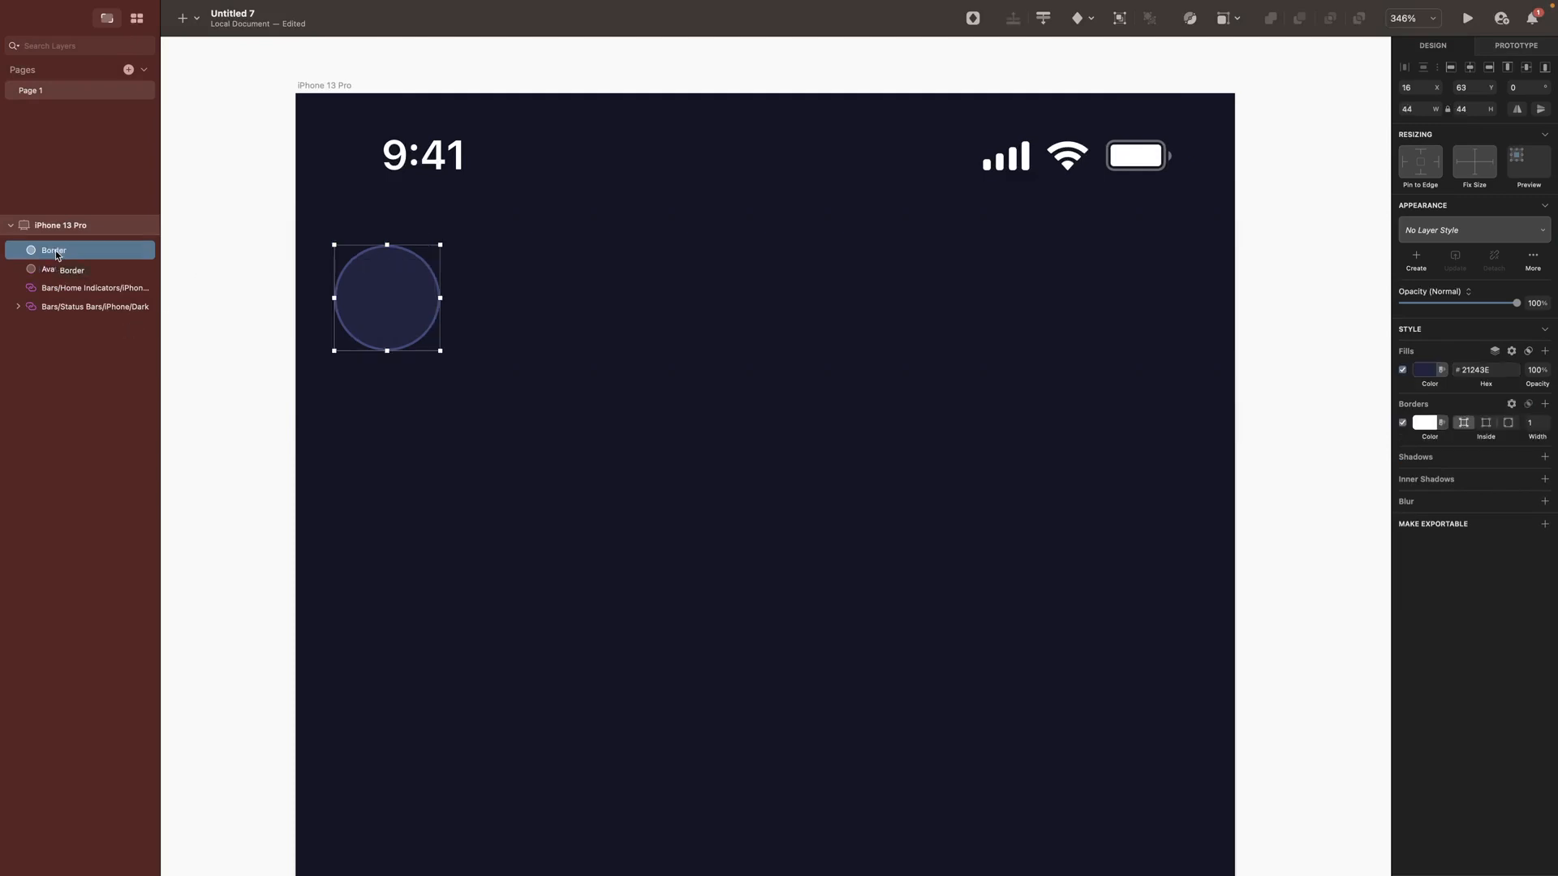
pyautogui.moveTo(57, 257); pyautogui.dragTo(57, 271)
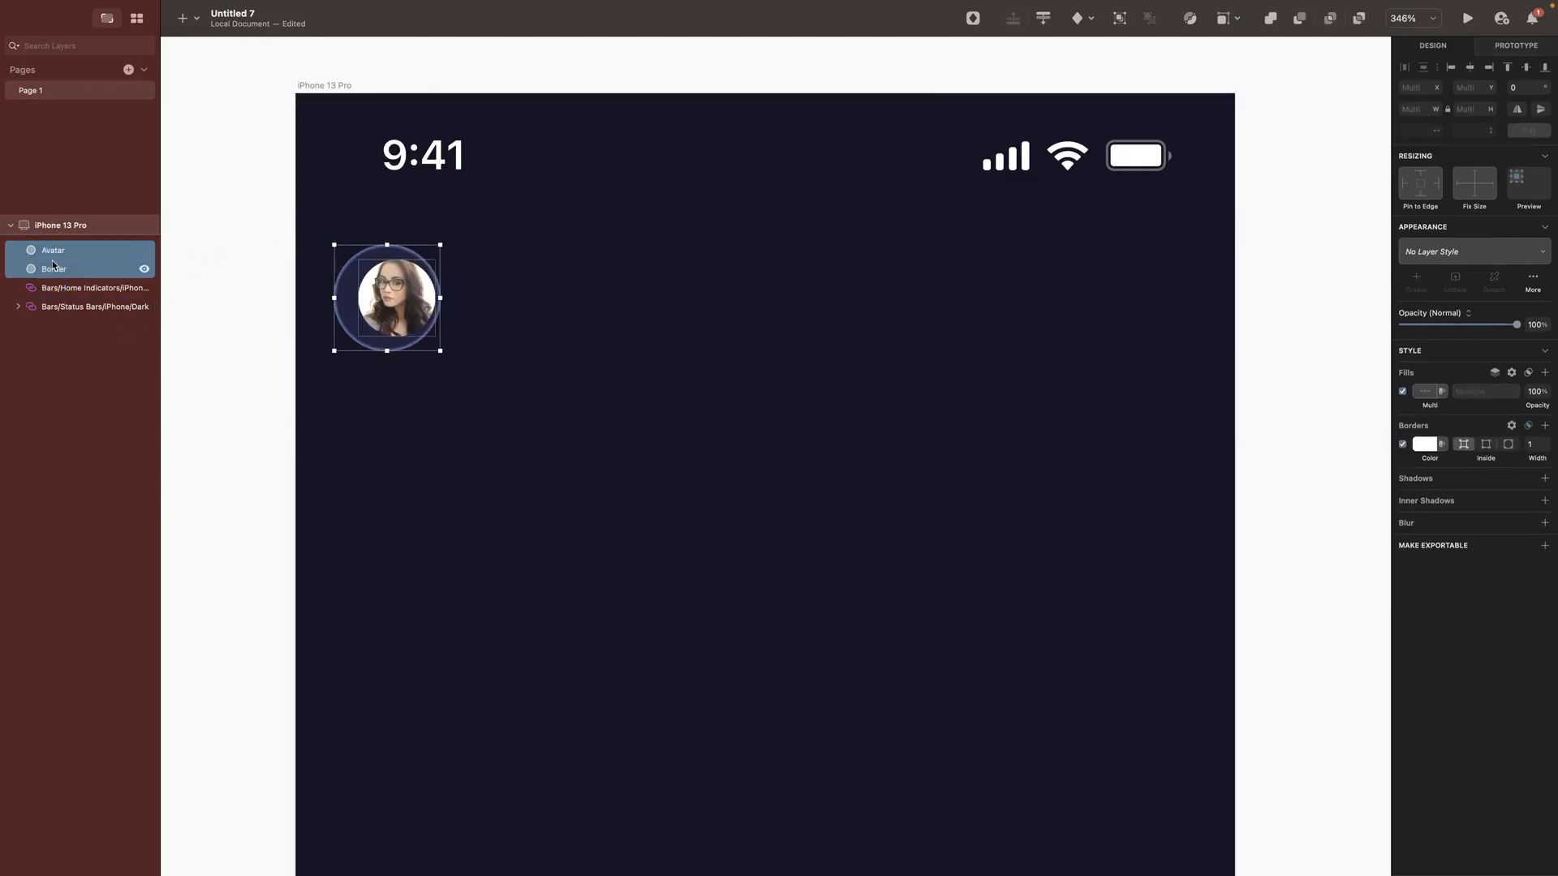
# Step: Centre the Avatar and Border layers on each other horizontally and vertically and group them
pyautogui.click(1469, 67)
pyautogui.click(1527, 70)
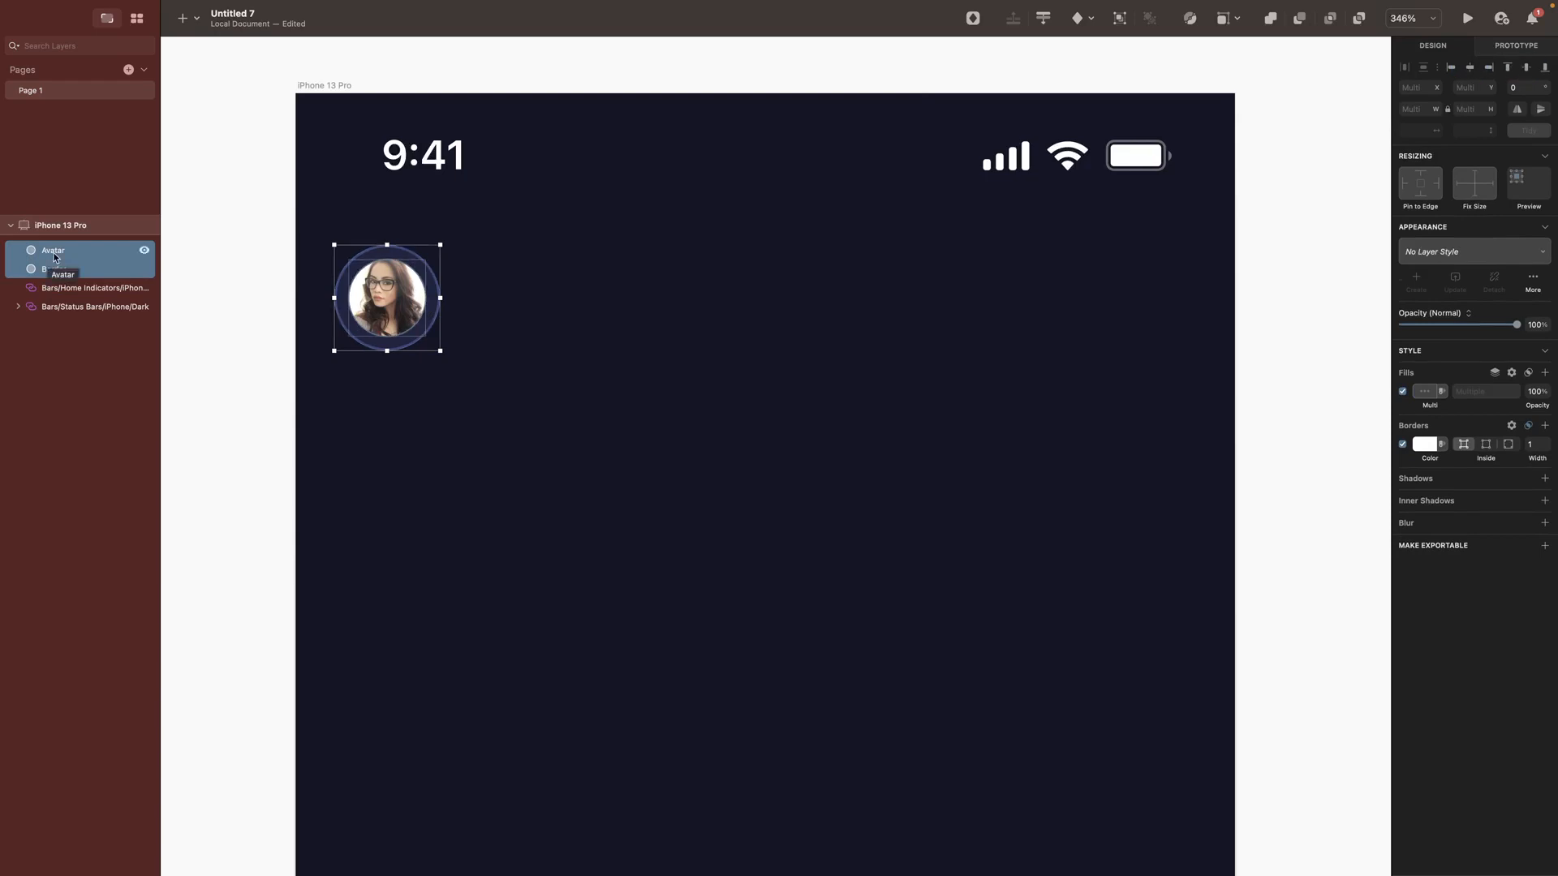
pyautogui.press('super+g')
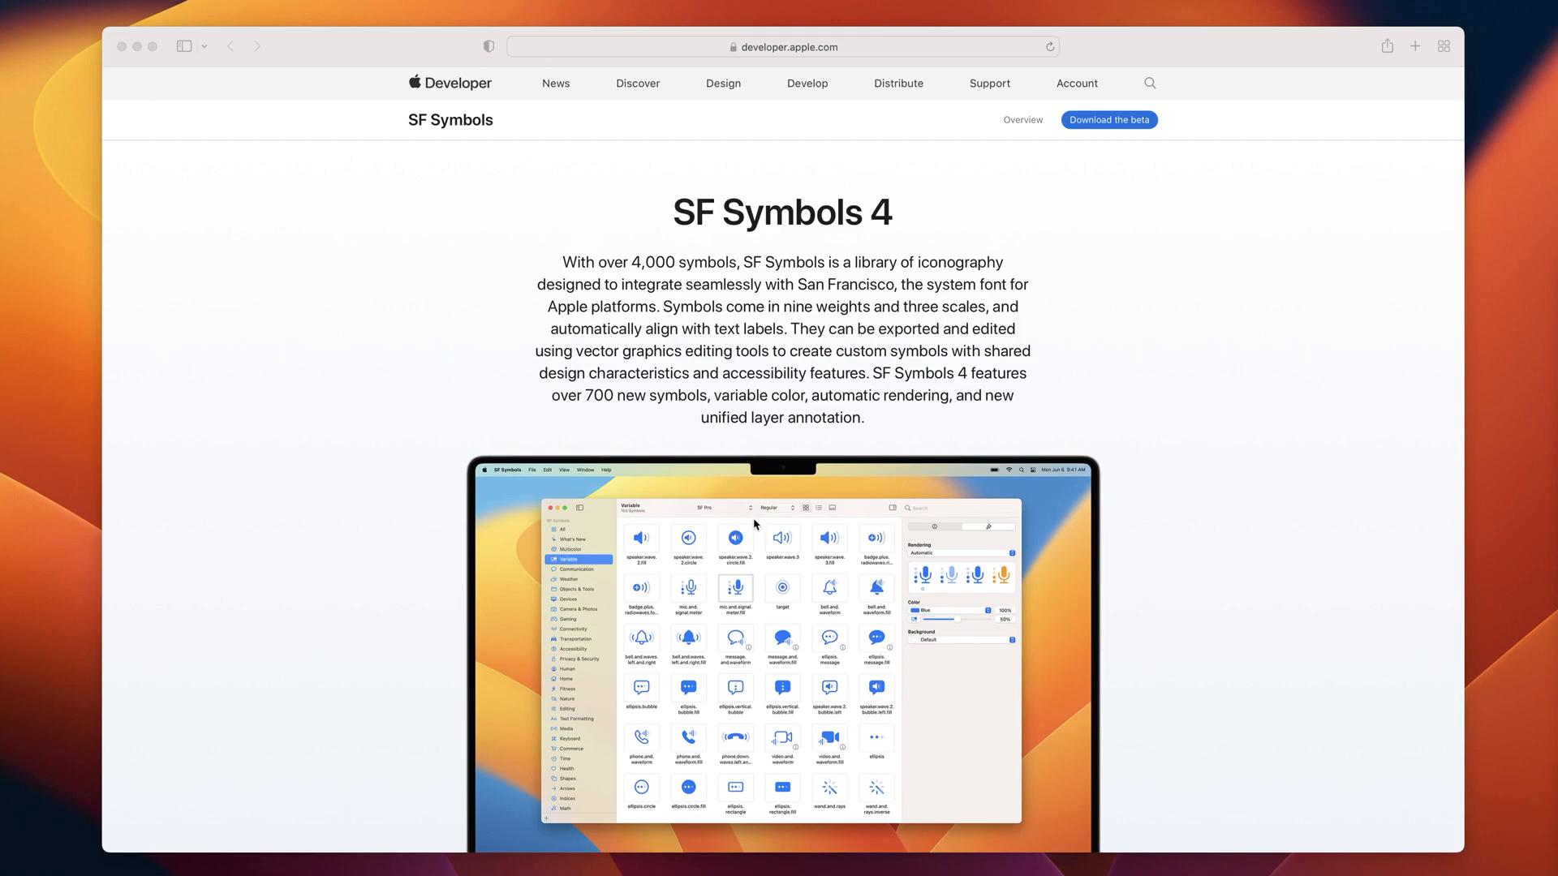
# Step: Go from Apple's SF Symbols download page to the SF Symbols app, search for "person" and pick the filled person symbol
pyautogui.scroll(-15, 756, 525)
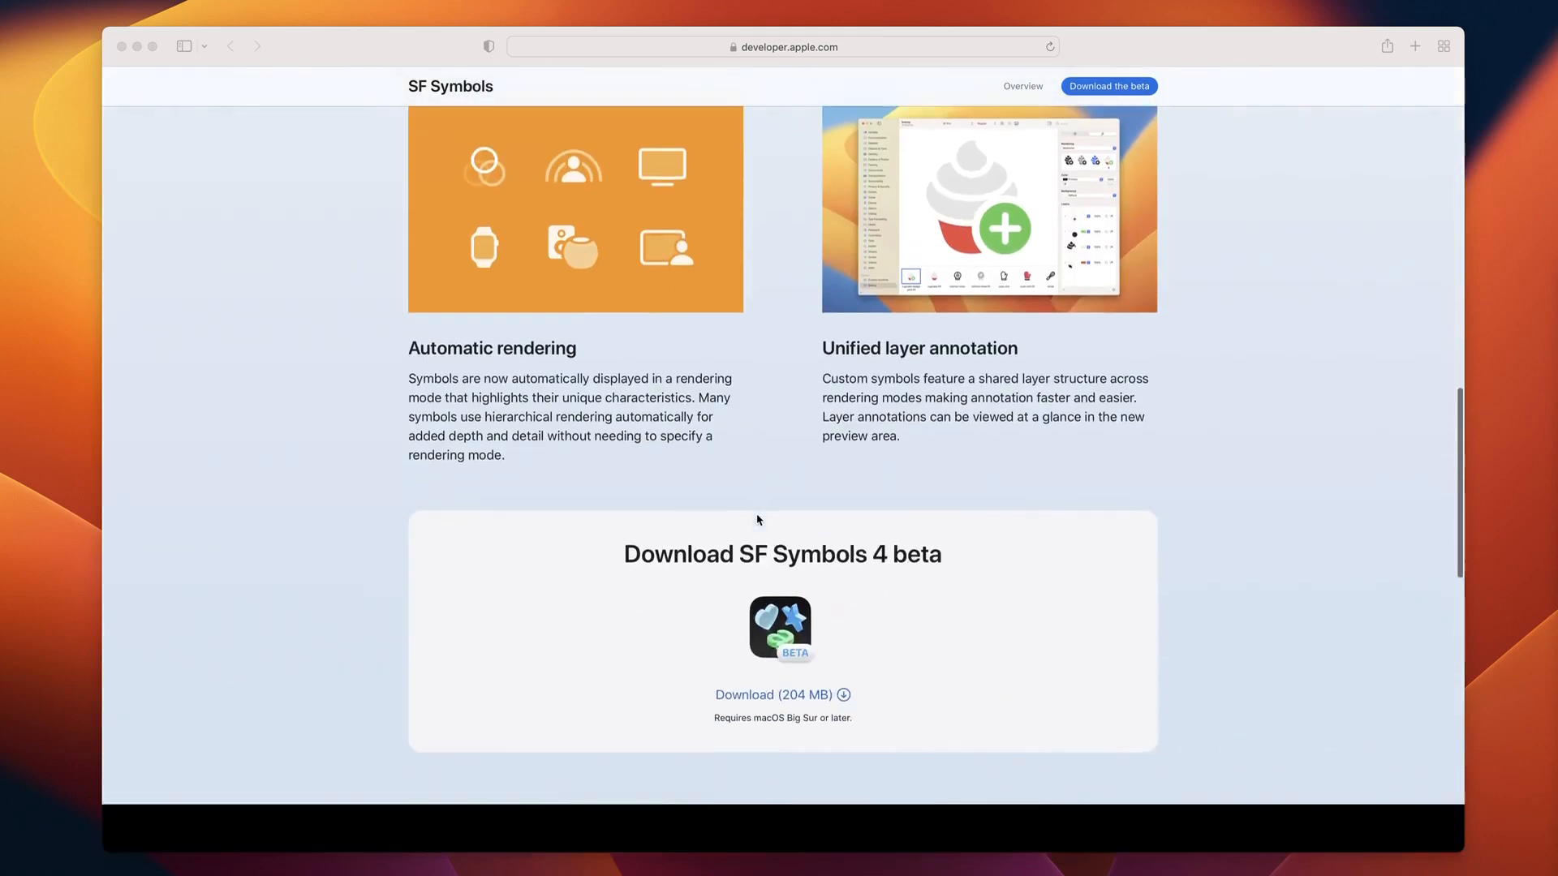
pyautogui.click(787, 628)
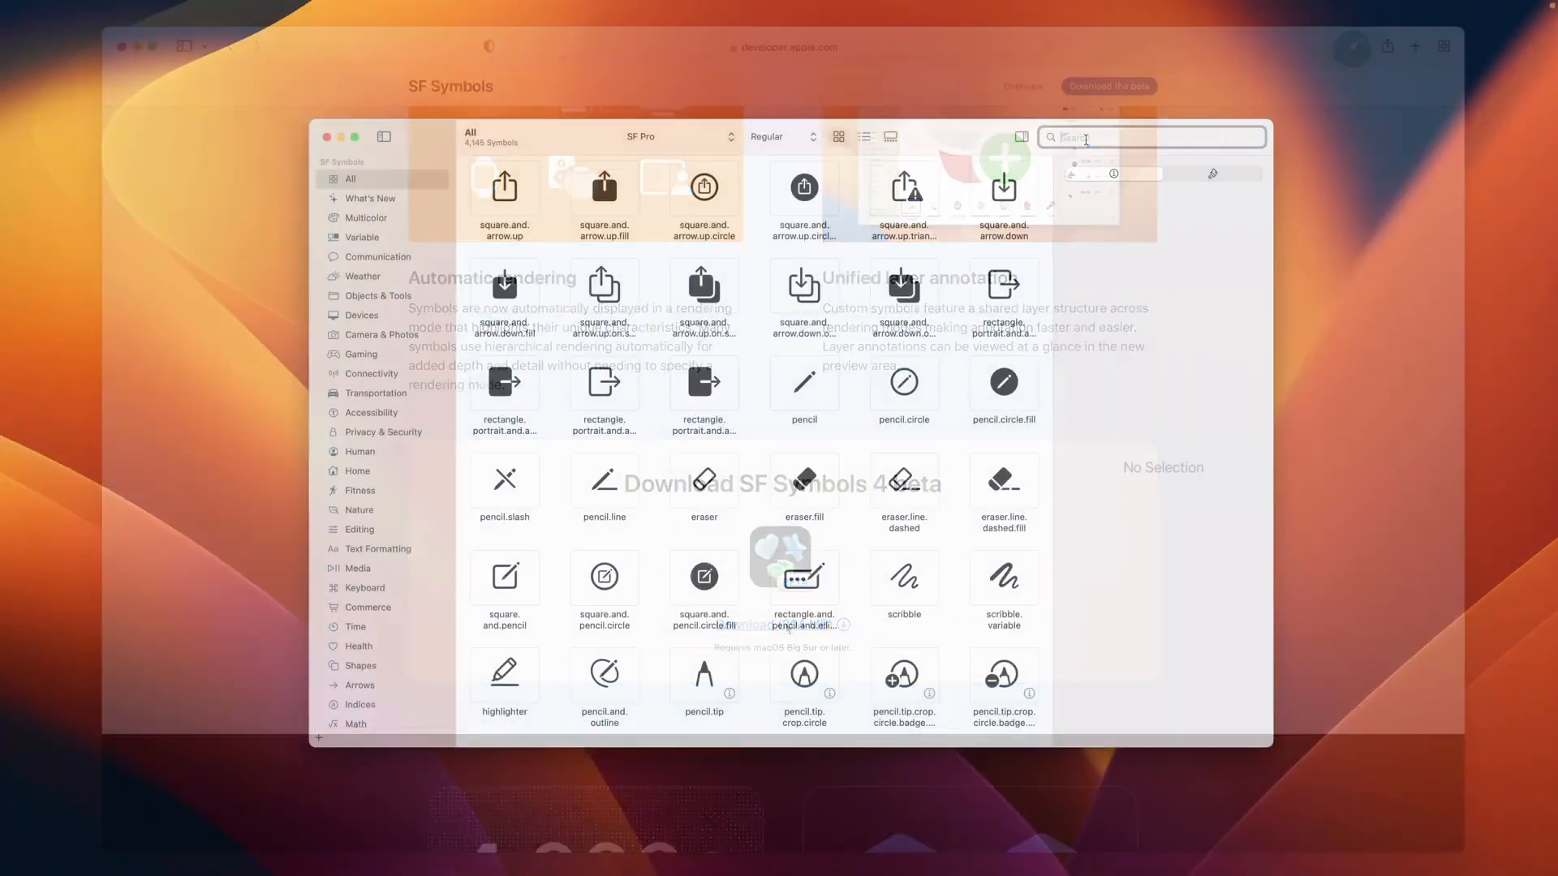
pyautogui.write('serson')
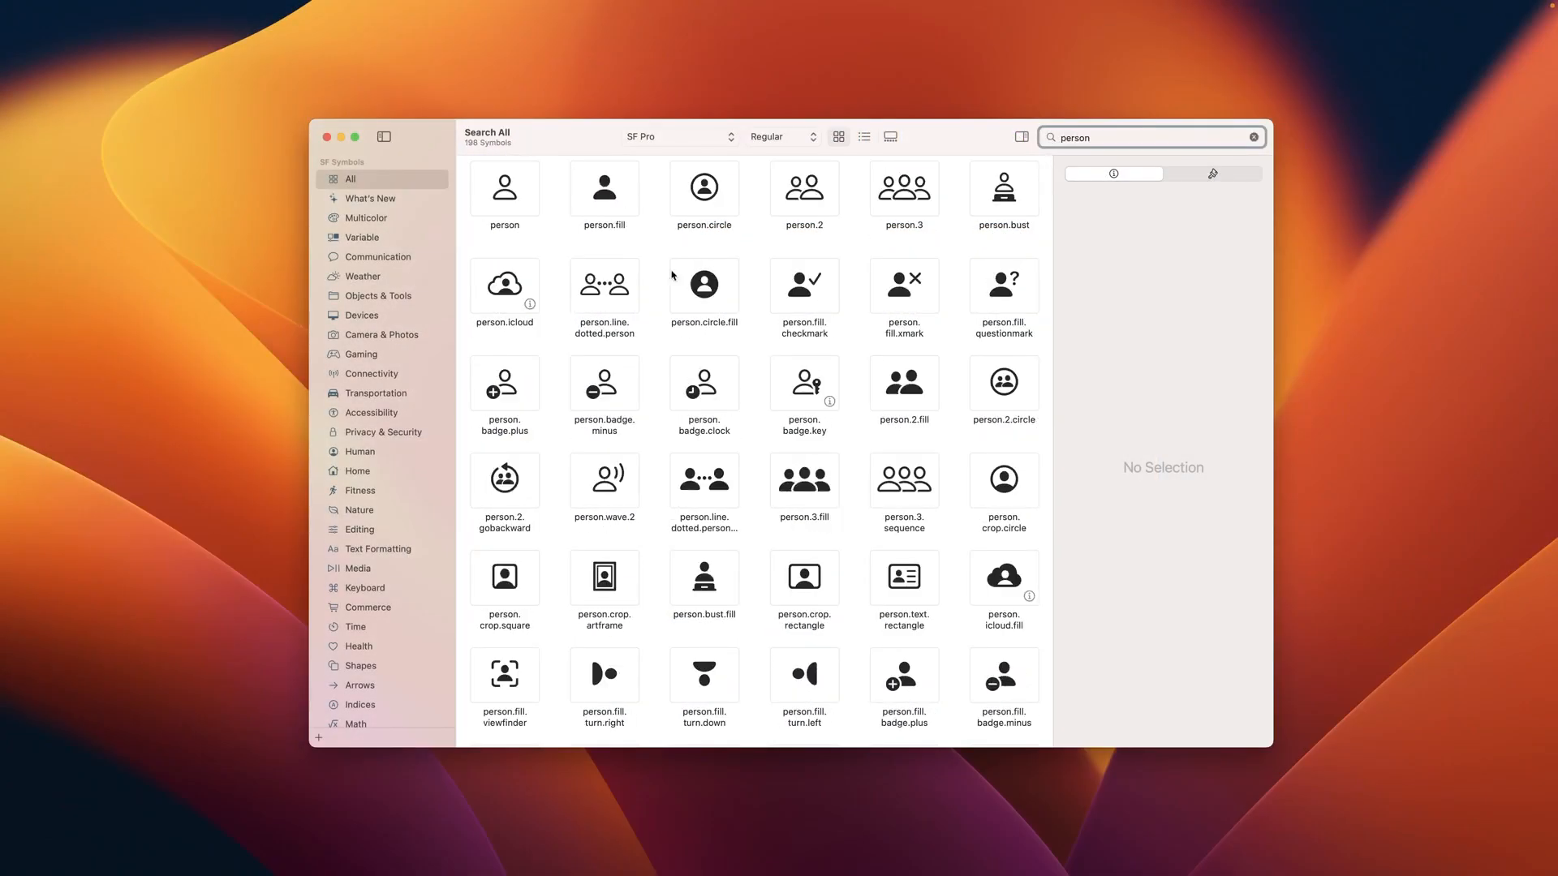
pyautogui.click(705, 294)
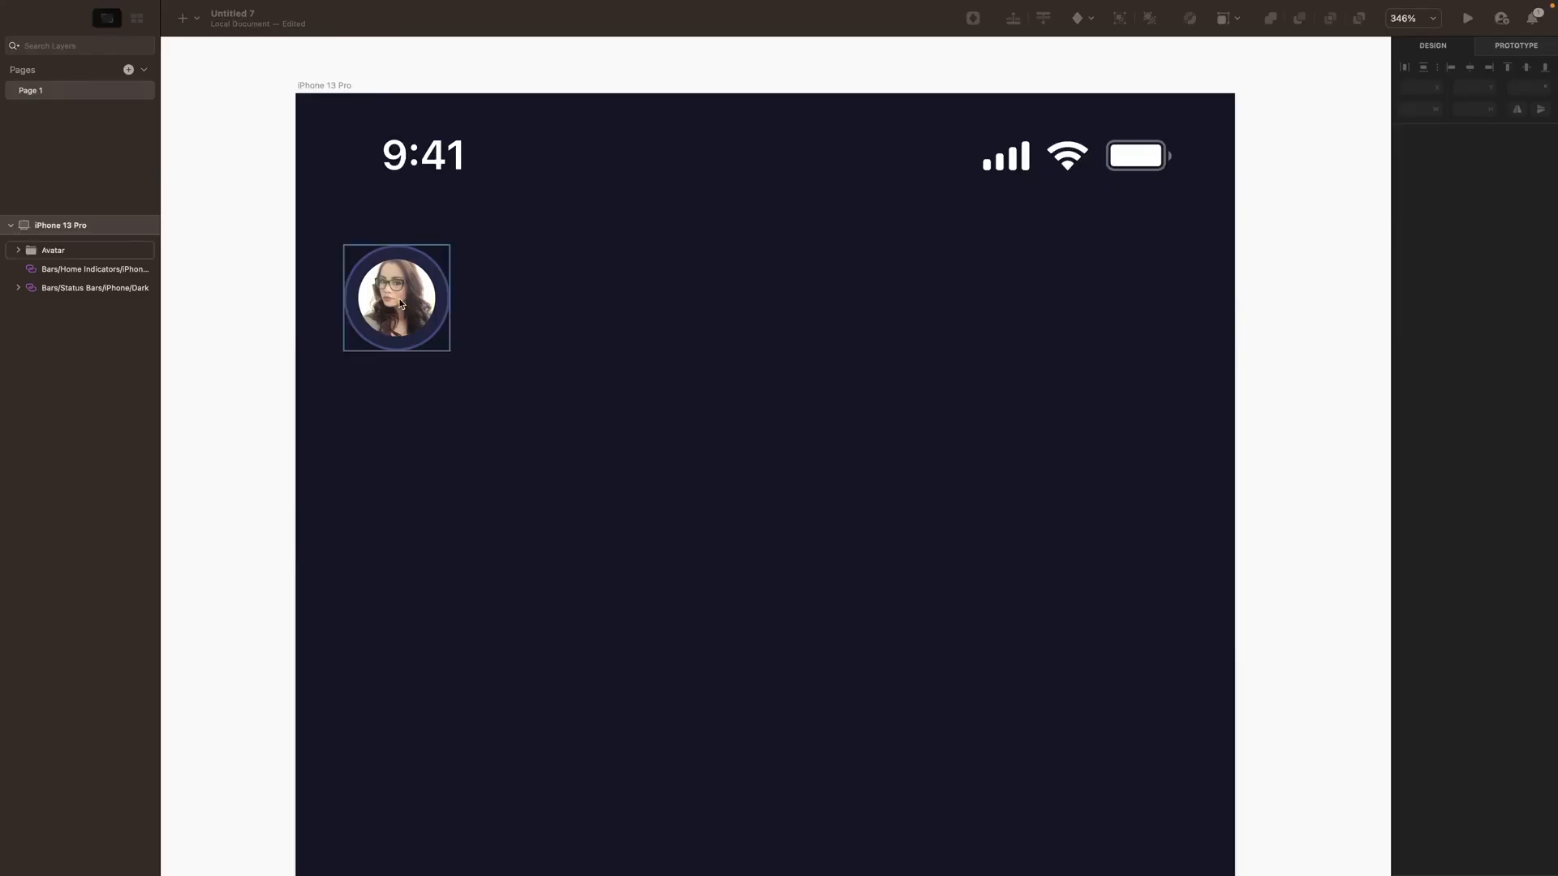
# Step: Duplicate the Avatar group to the opposite side of the artboard and delete the photo from the copy
pyautogui.click(400, 304)
pyautogui.moveTo(400, 303); pyautogui.dragTo(1087, 297)
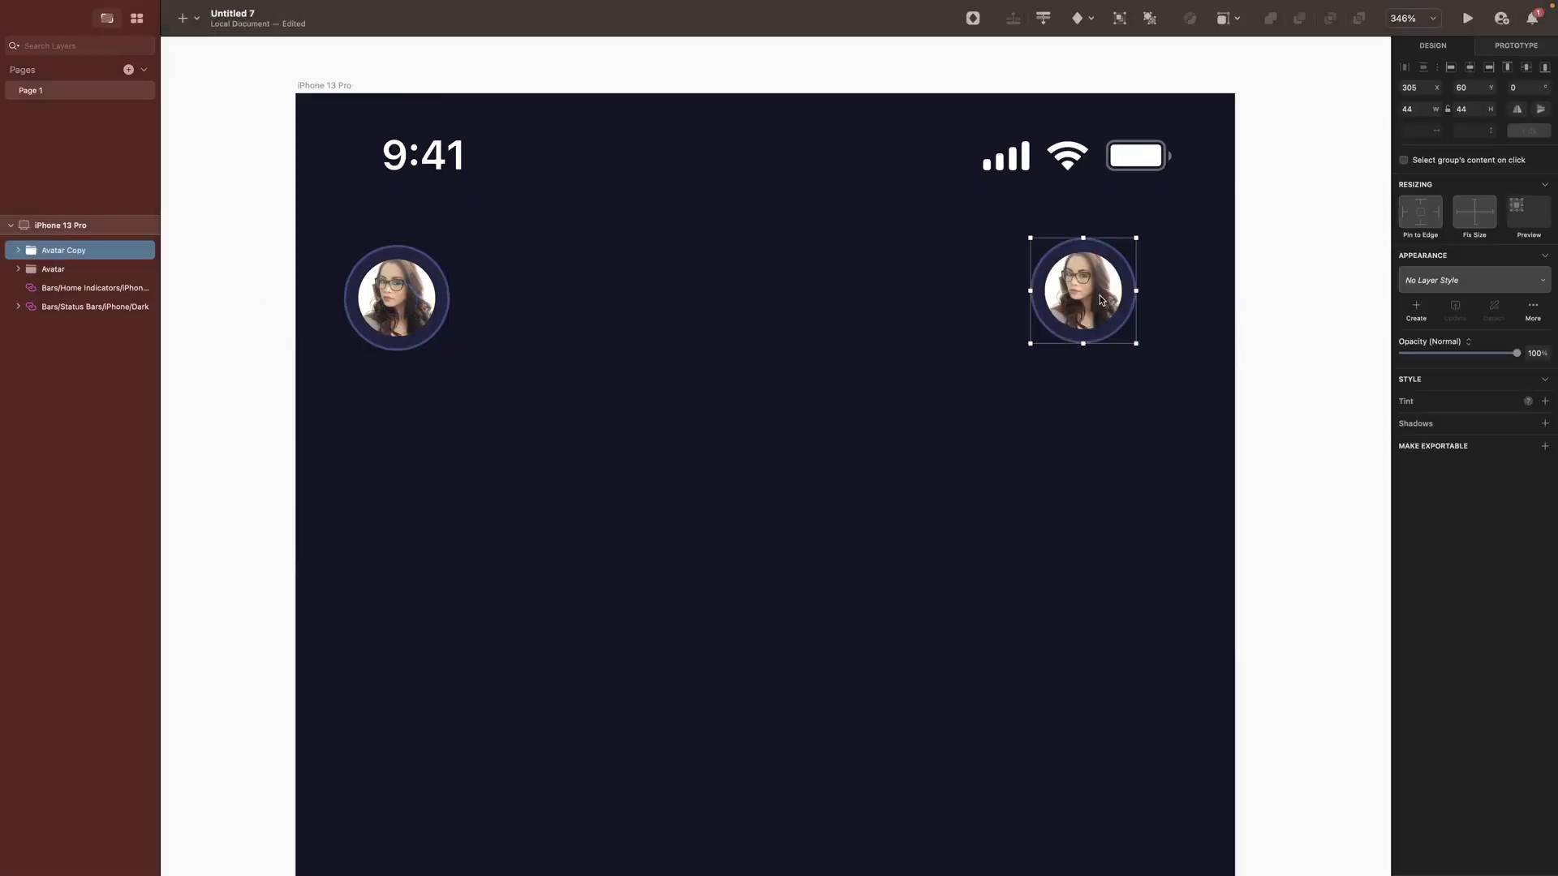
pyautogui.doubleClick(1097, 297)
pyautogui.press('Delete')
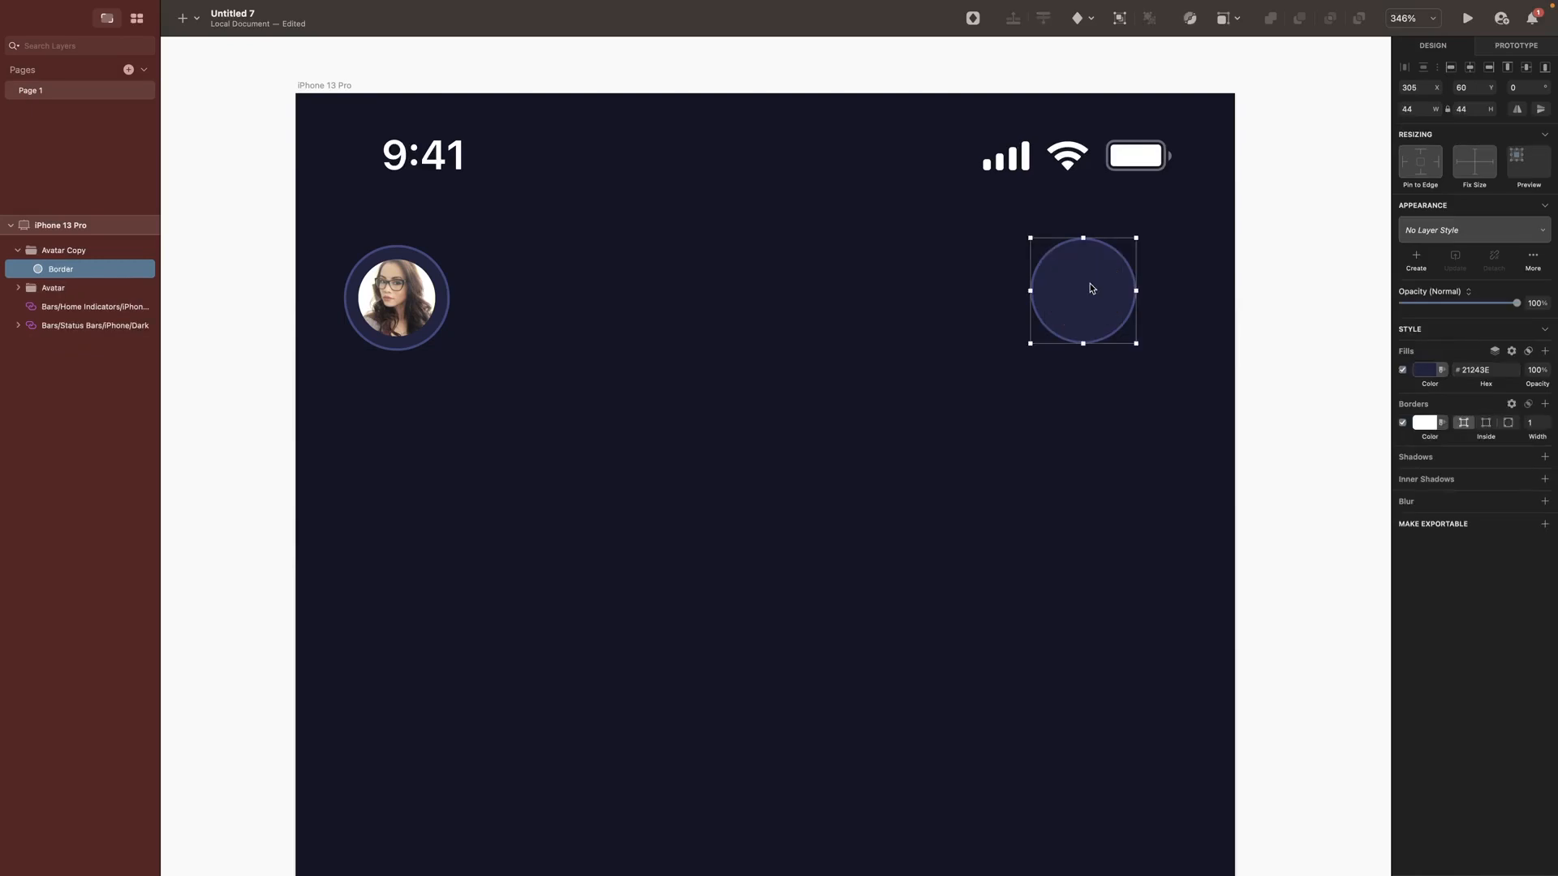
# Step: Paste the person symbol as SF Pro text in the centre of the copied circle and colour it white
pyautogui.press('t')
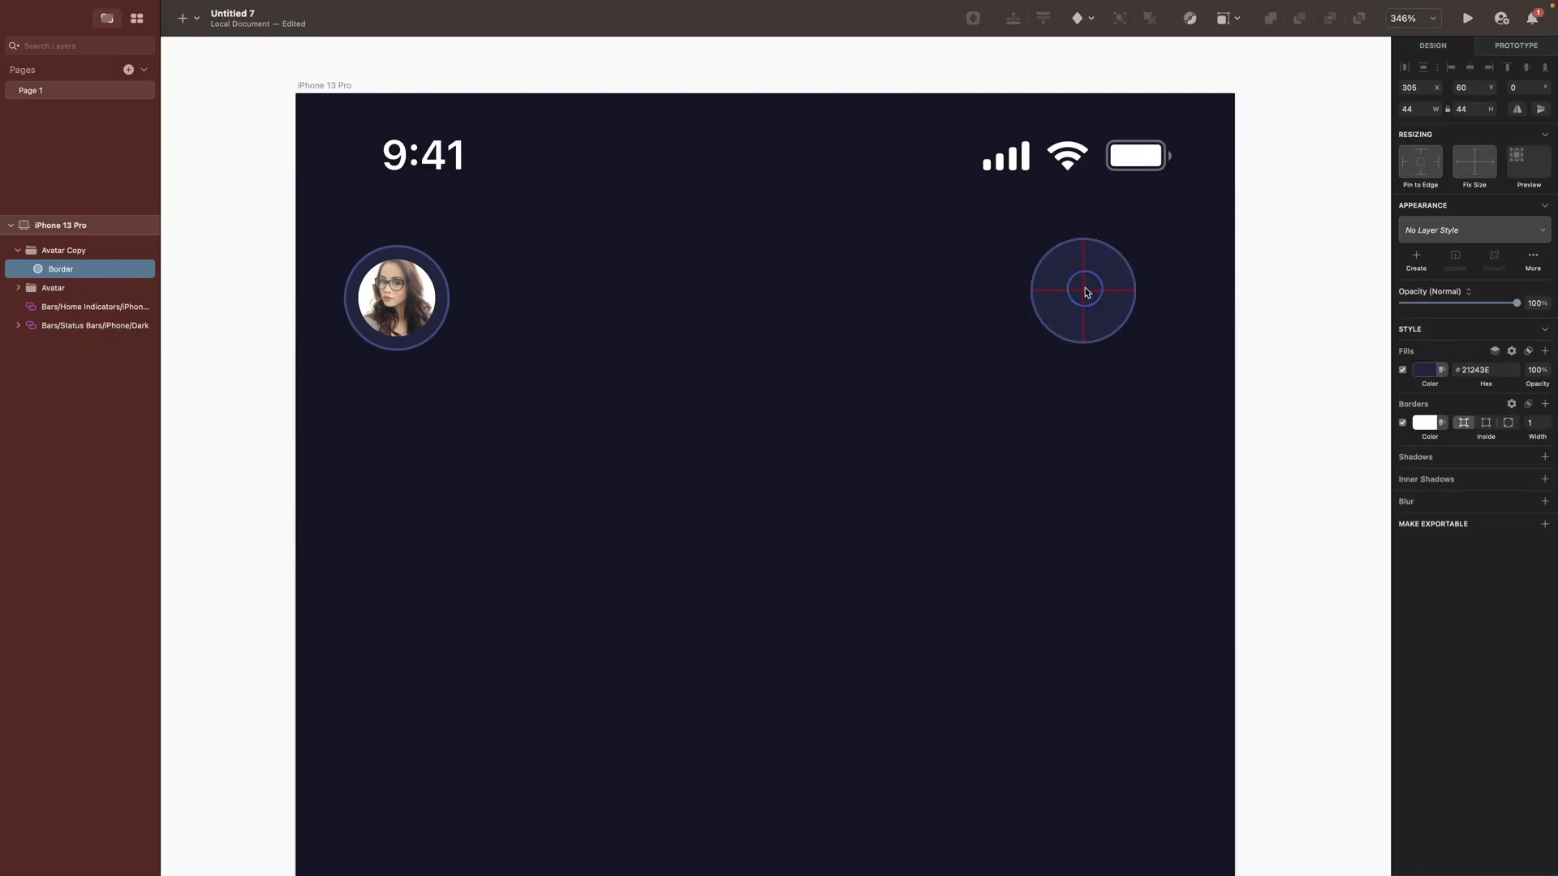
pyautogui.click(1083, 289)
pyautogui.press('super+v')
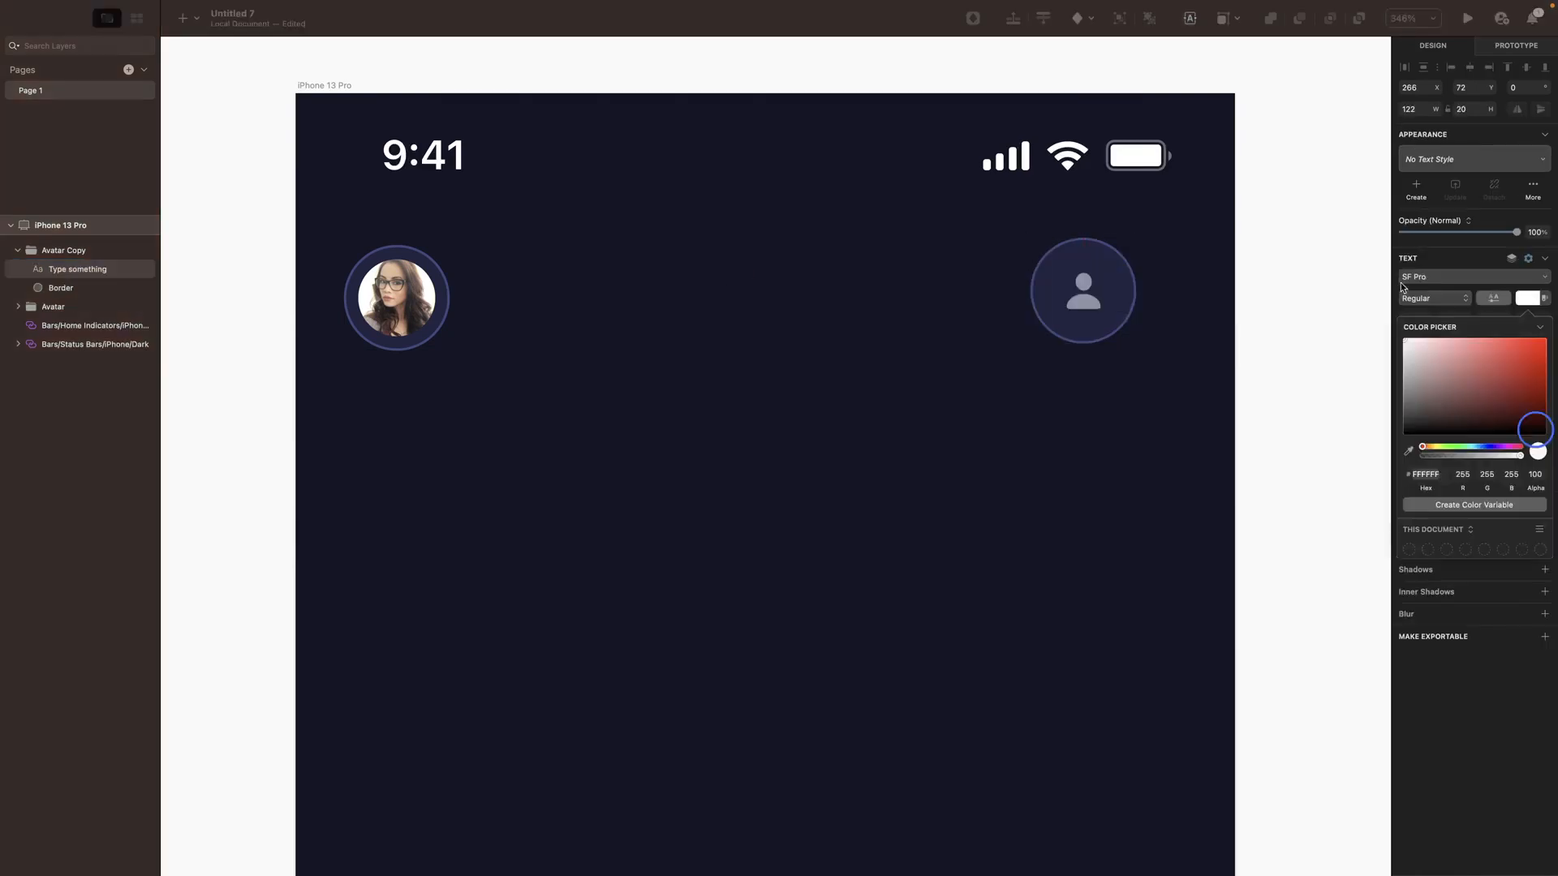
pyautogui.click(1452, 305)
pyautogui.click(1528, 298)
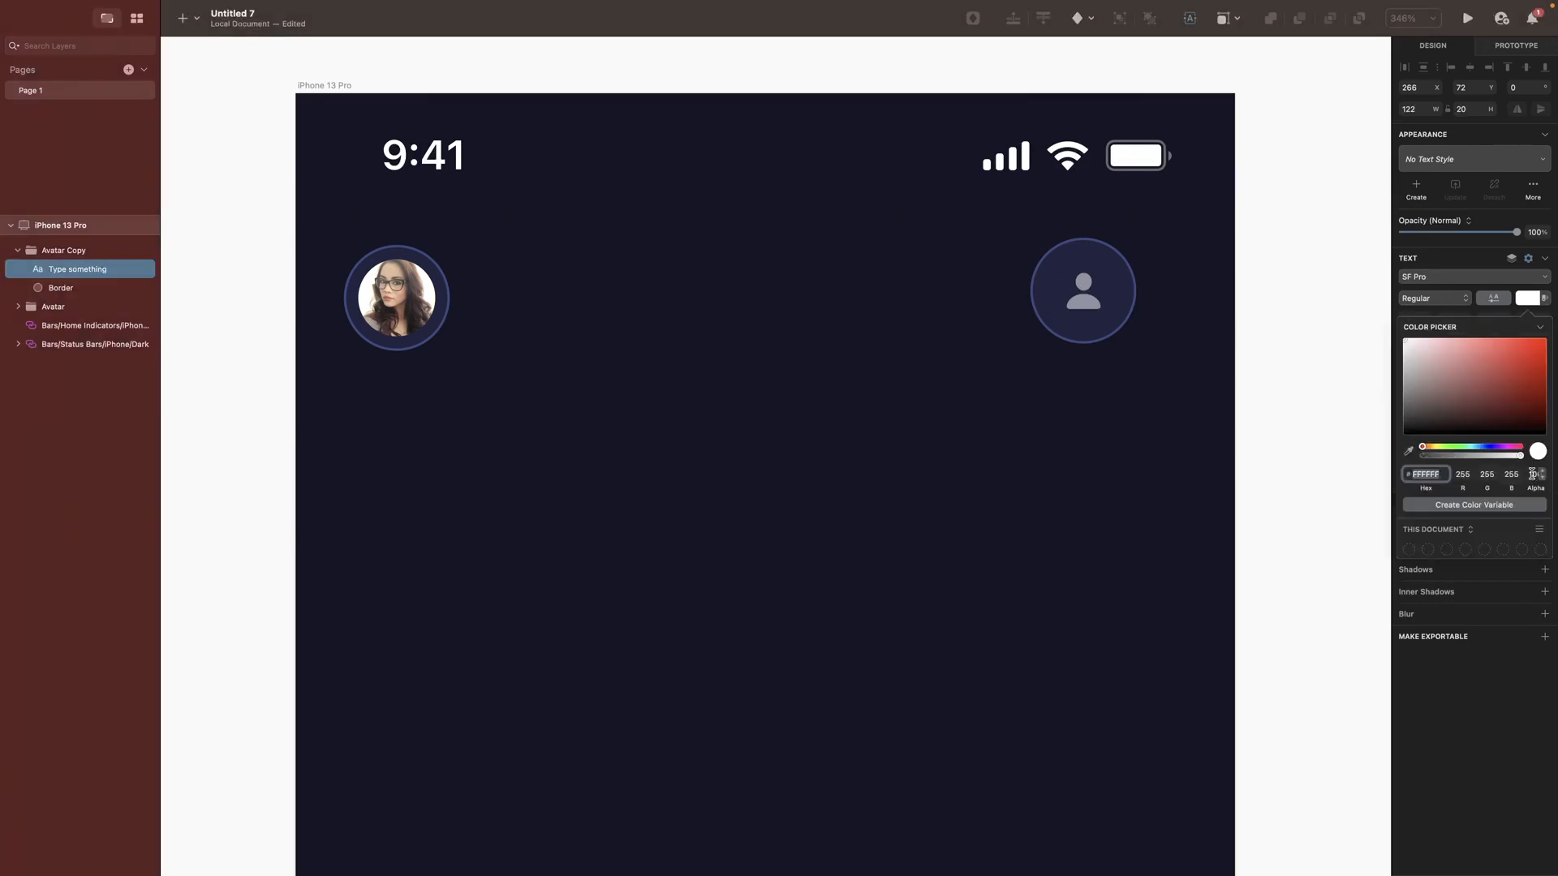
pyautogui.press('Escape')
pyautogui.press('Escape')
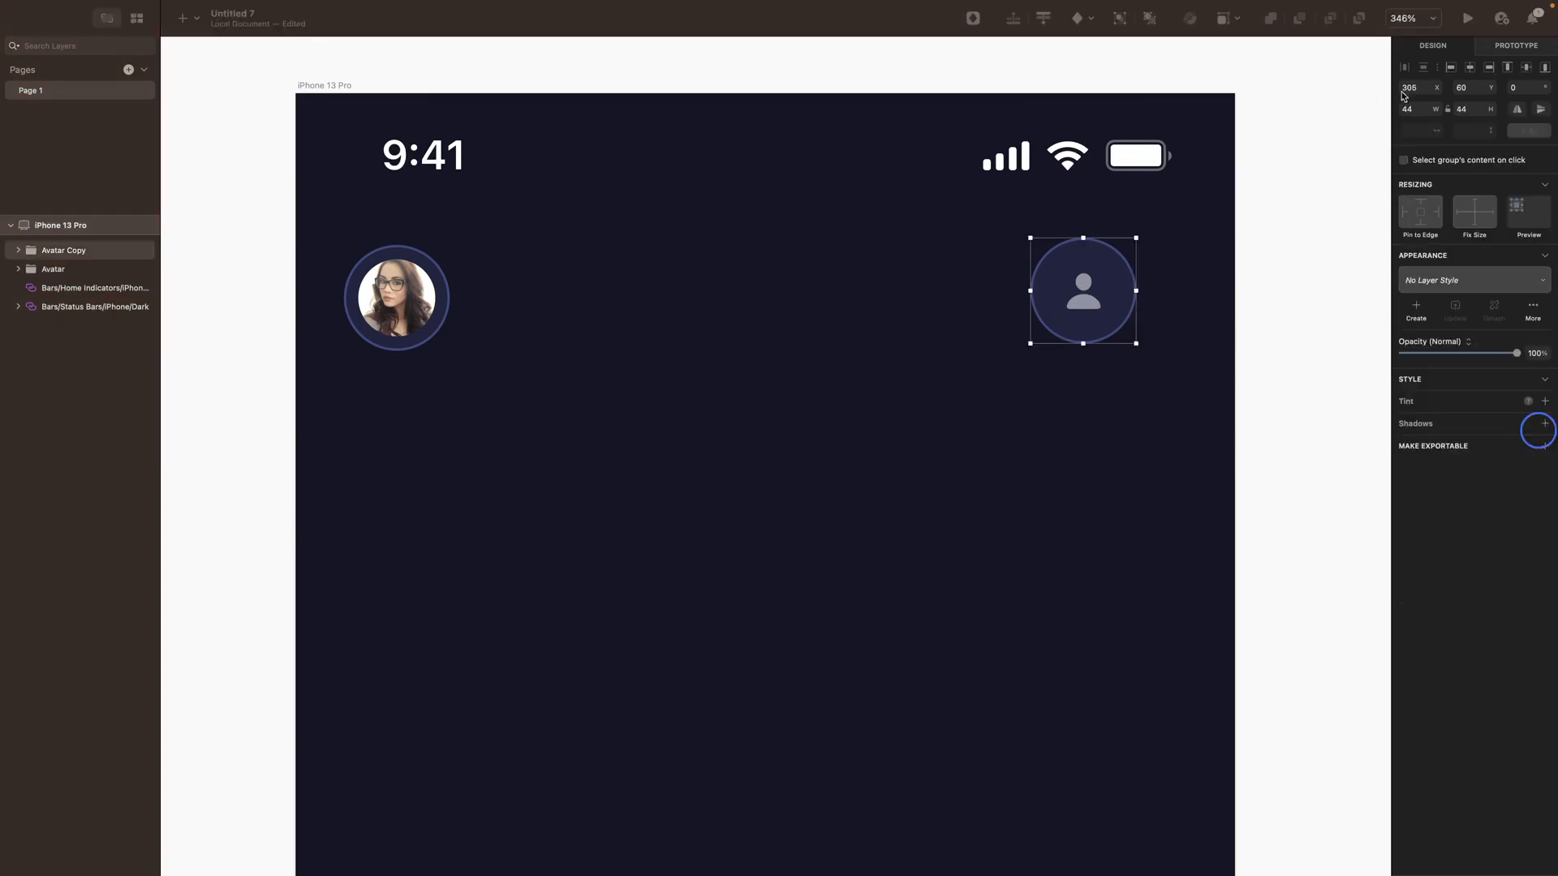
# Step: Position the copied group at X 326 and Y 63 and rename it Account
pyautogui.click(1425, 89)
pyautogui.write('326')
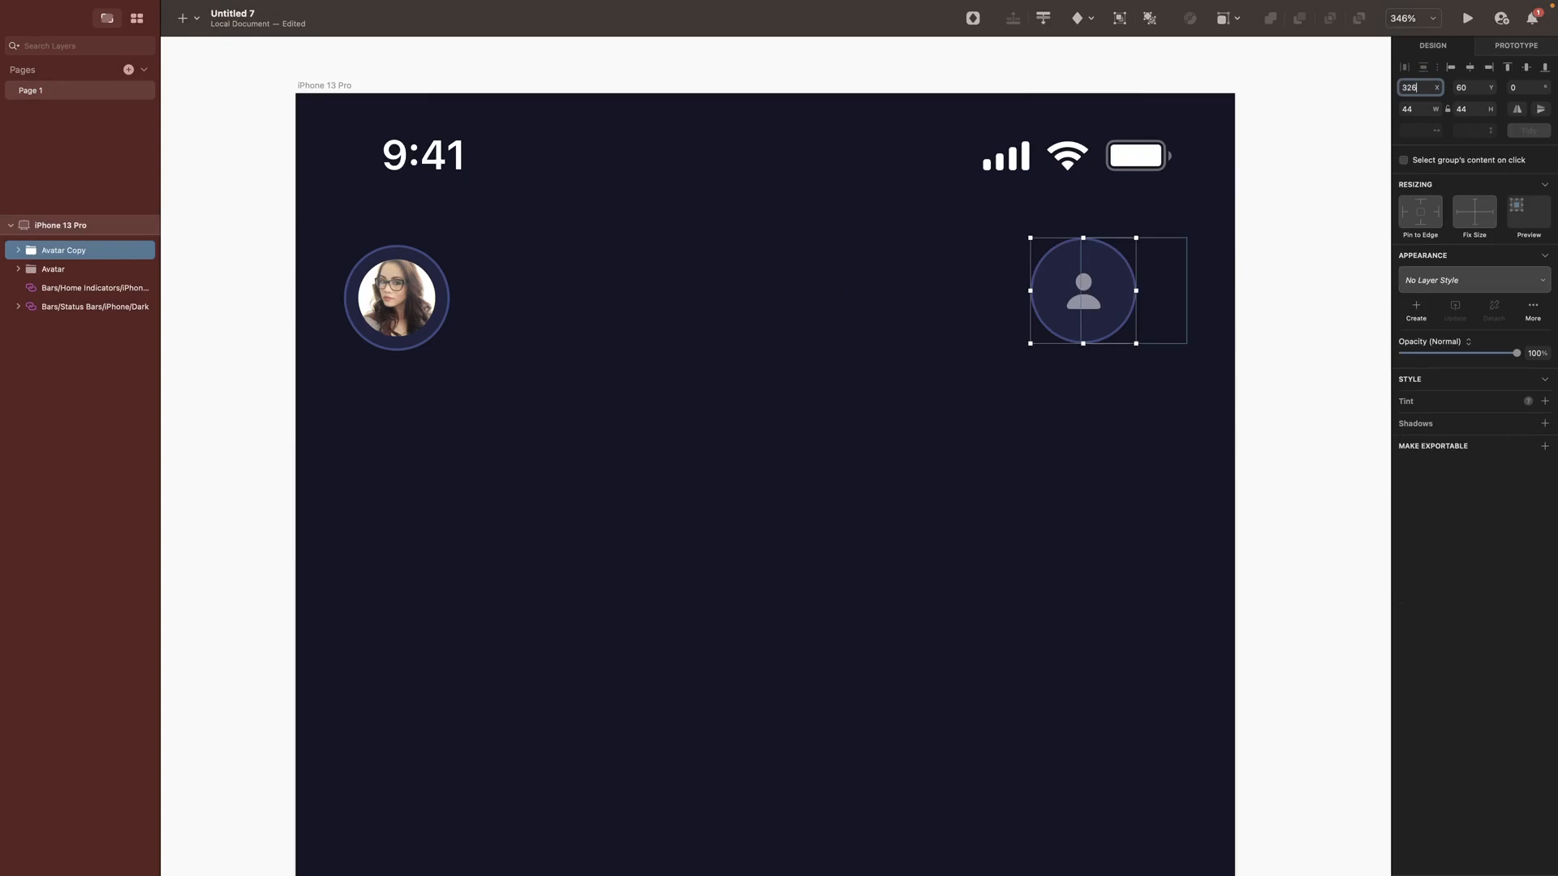
pyautogui.press('Tab')
pyautogui.write('63')
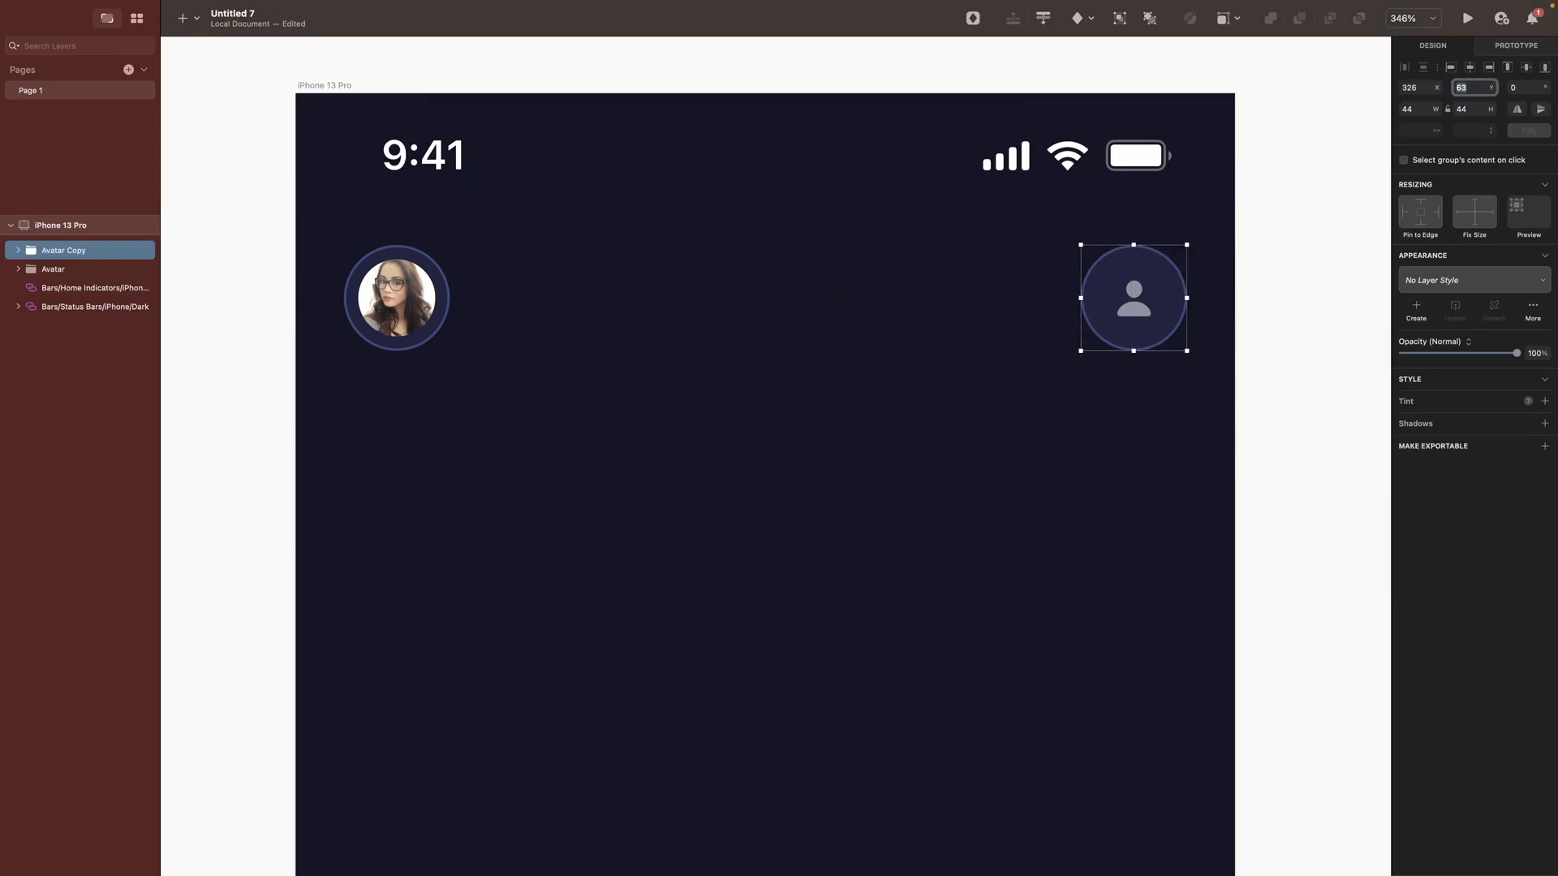
pyautogui.doubleClick(151, 251)
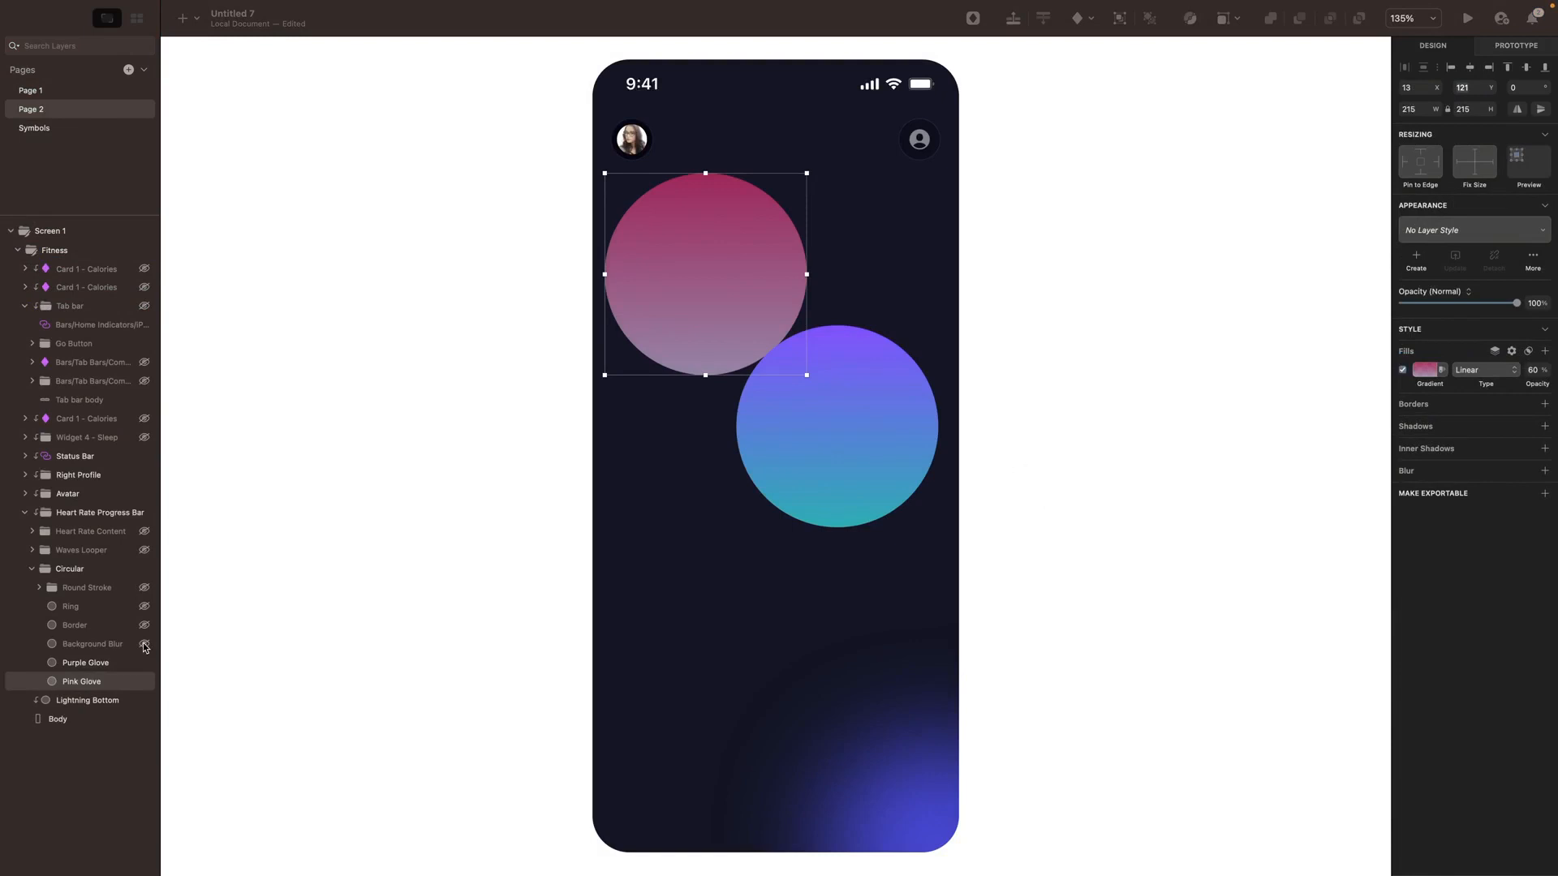
# Step: Preview the Background Blur layer over the pink and purple circles in the finished design on Page 2
pyautogui.click(145, 644)
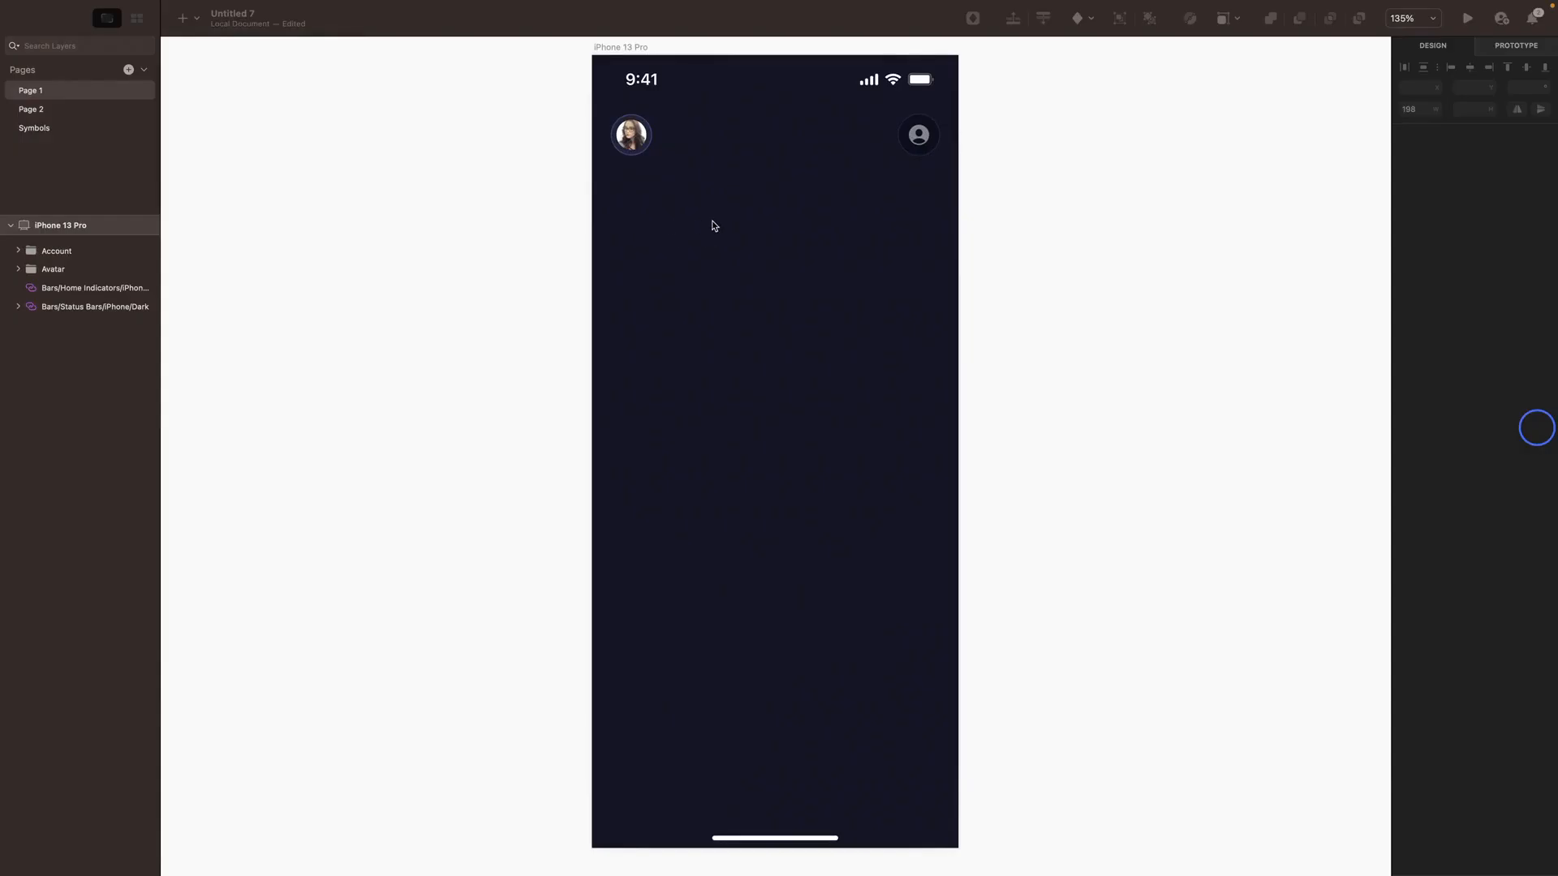
# Step: Draw a circle about 216 px wide below the avatar and position it at X 13, Y 121
pyautogui.click(641, 188)
pyautogui.press('o')
pyautogui.moveTo(617, 185); pyautogui.dragTo(752, 397)
pyautogui.click(1416, 87)
pyautogui.write('13')
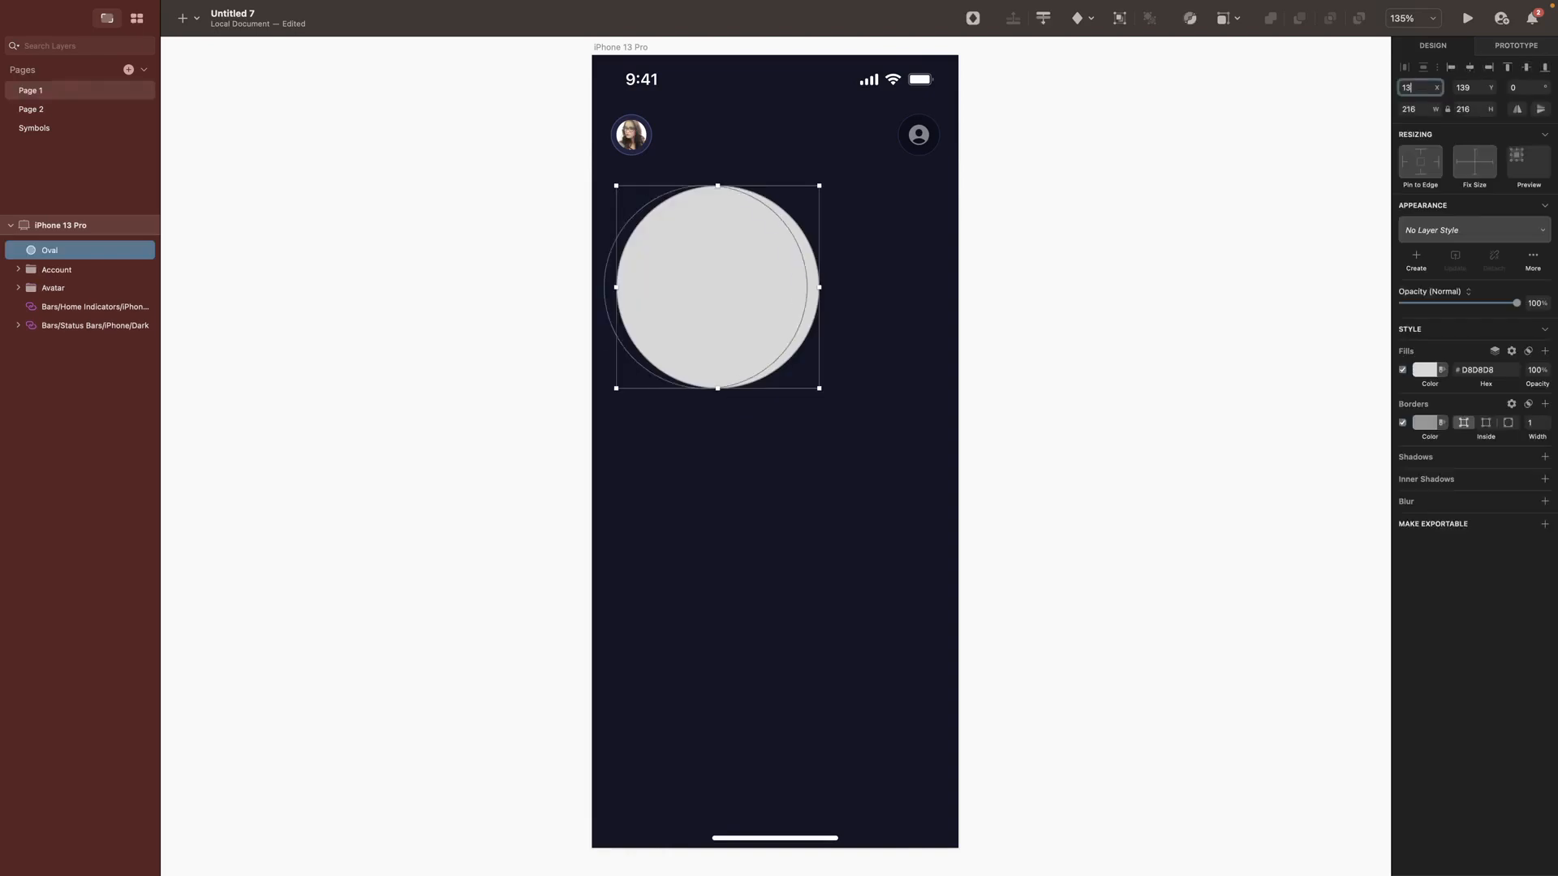
pyautogui.press('Return')
pyautogui.press('Tab')
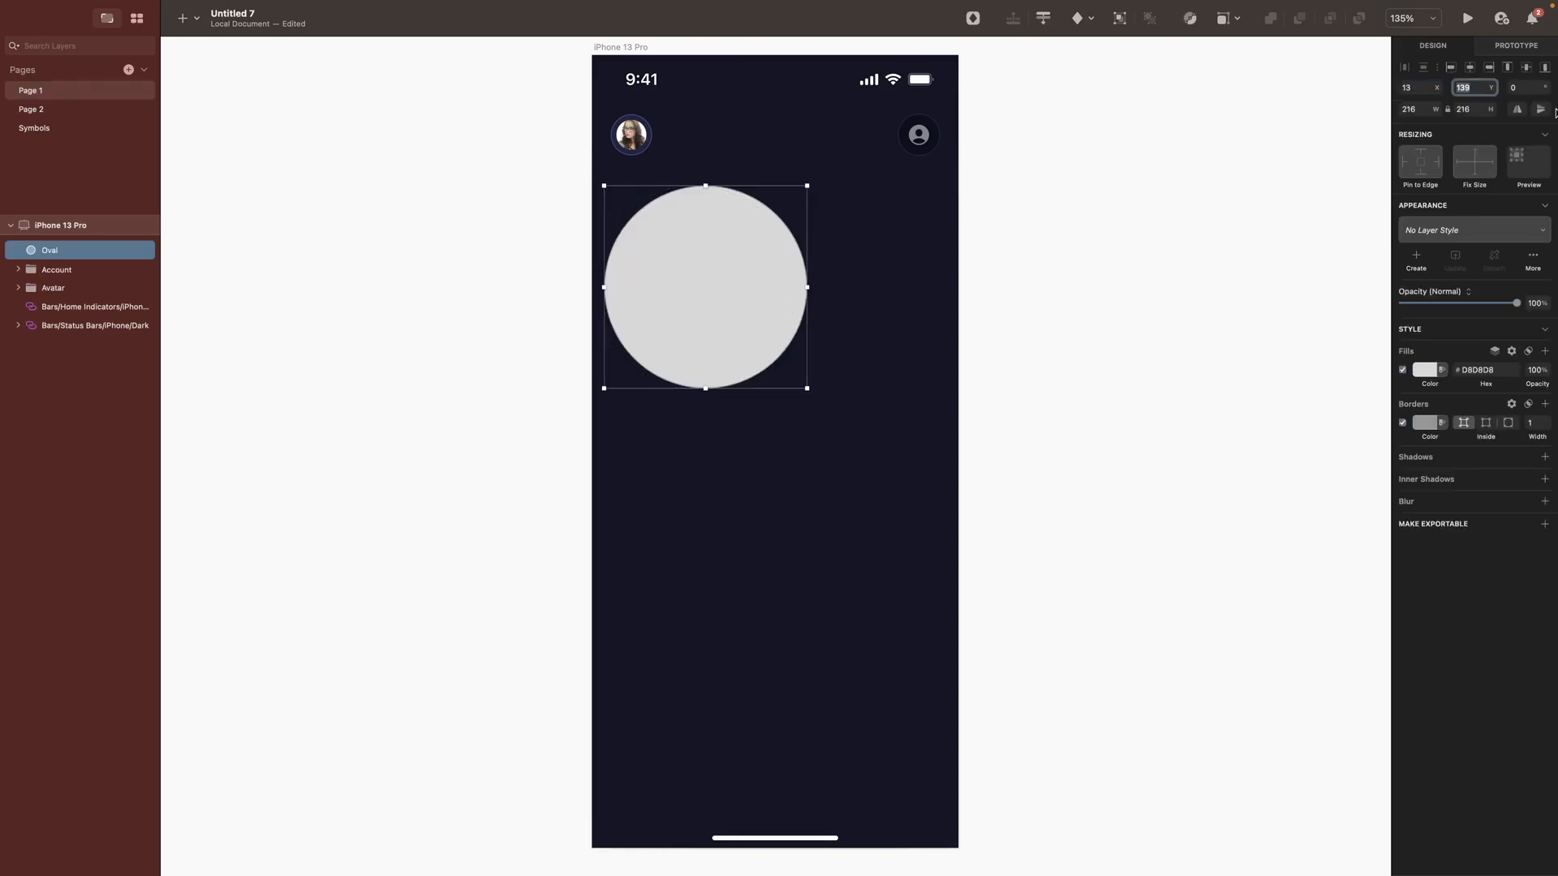
pyautogui.write('121')
pyautogui.press('Return')
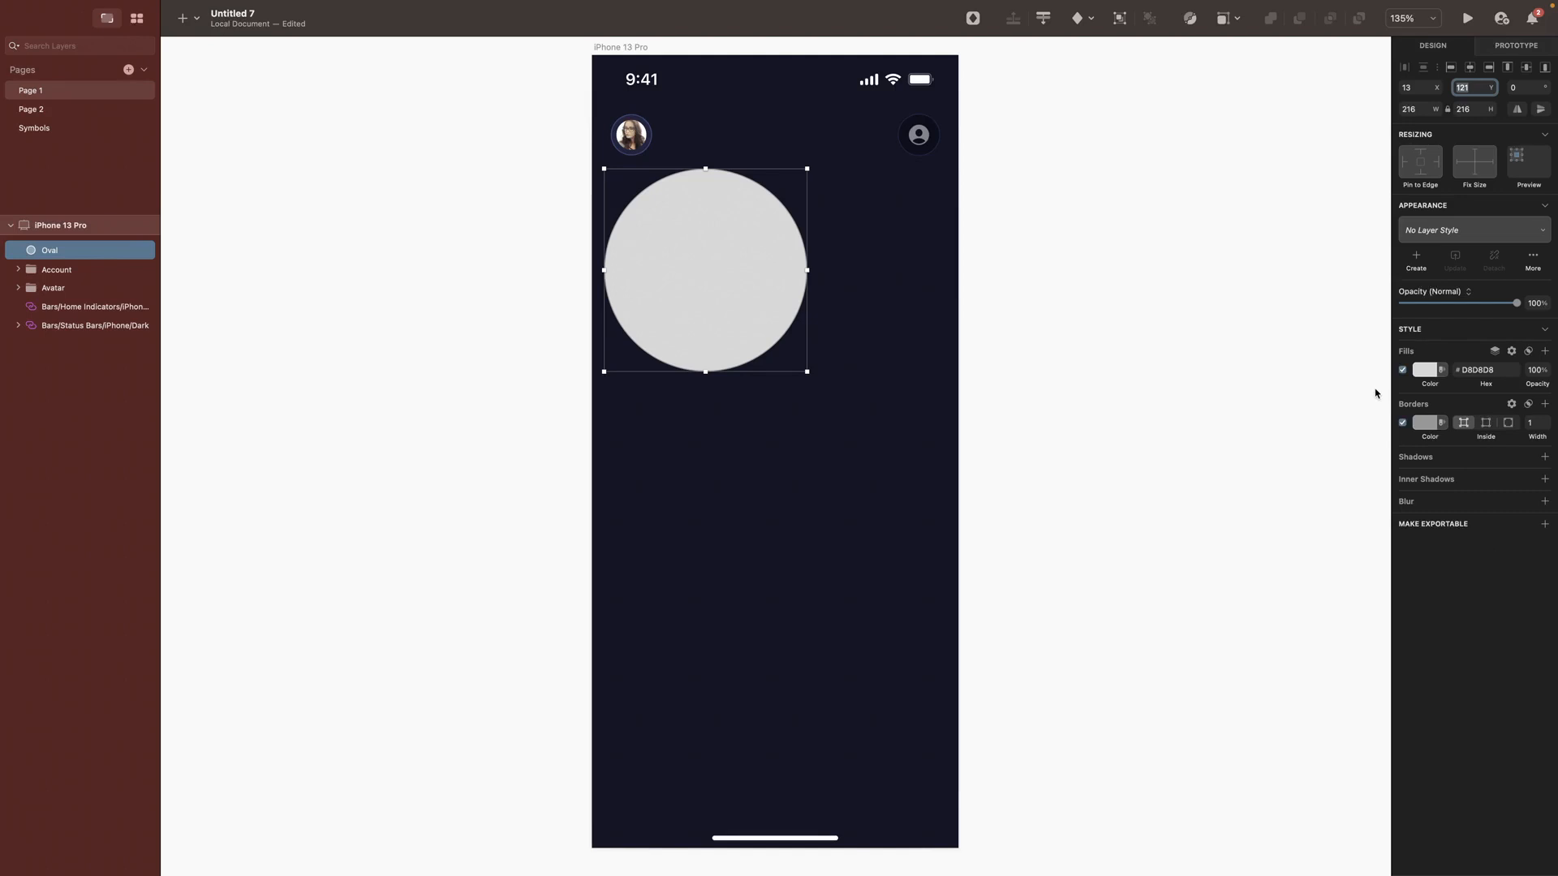
# Step: Fill the circle with a linear gradient from FC347F at its upper edge to EDD0FF at its lower edge
pyautogui.click(1424, 369)
pyautogui.click(1428, 400)
pyautogui.click(706, 169)
pyautogui.click(1430, 595)
pyautogui.write('FC347F')
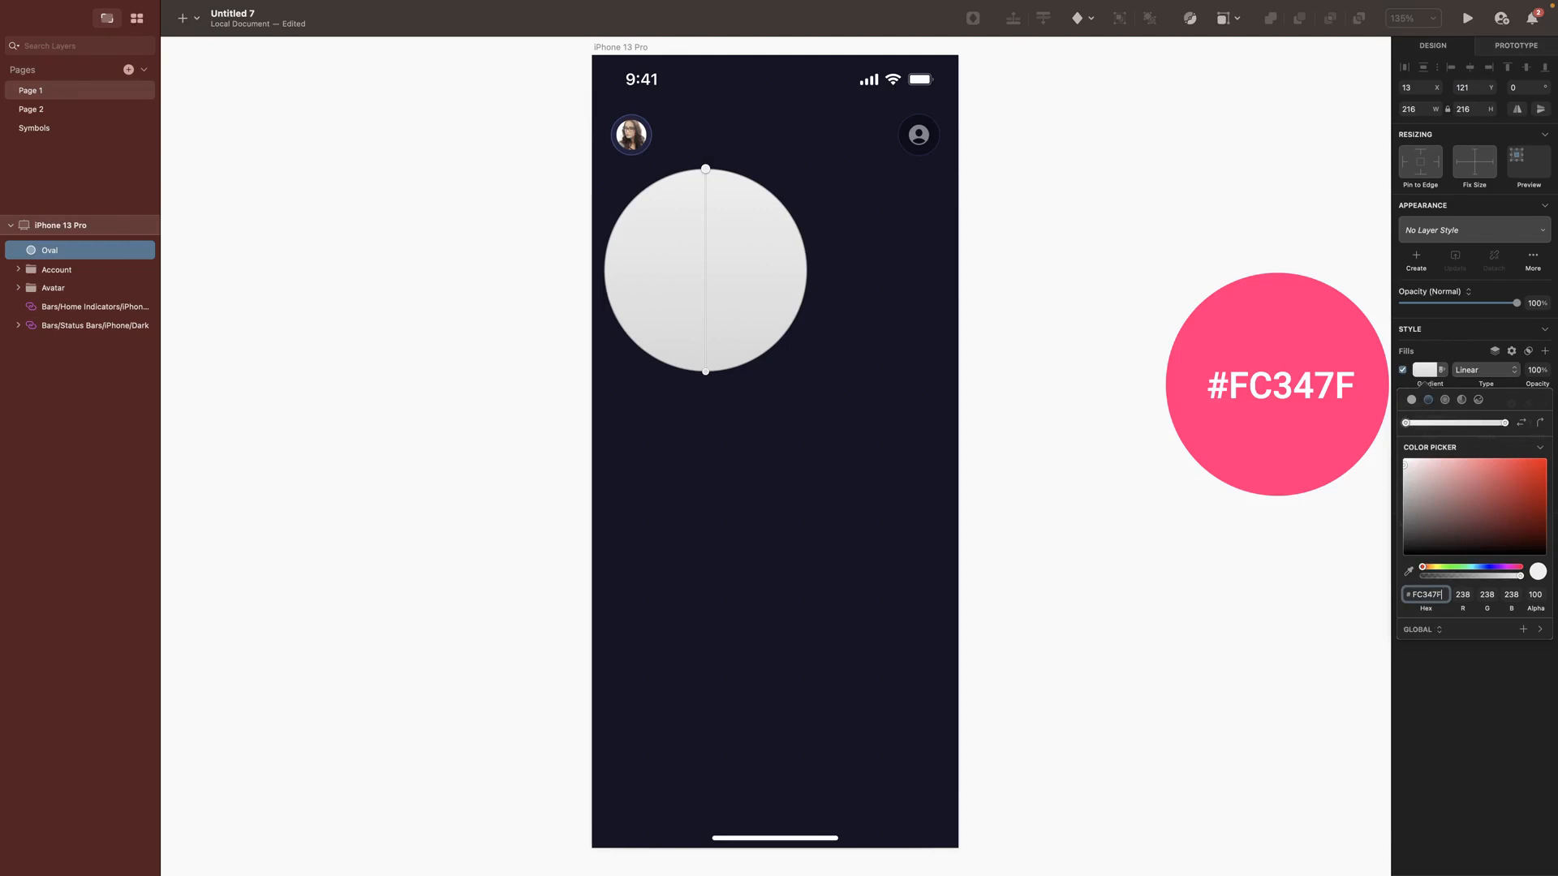
pyautogui.press('Return')
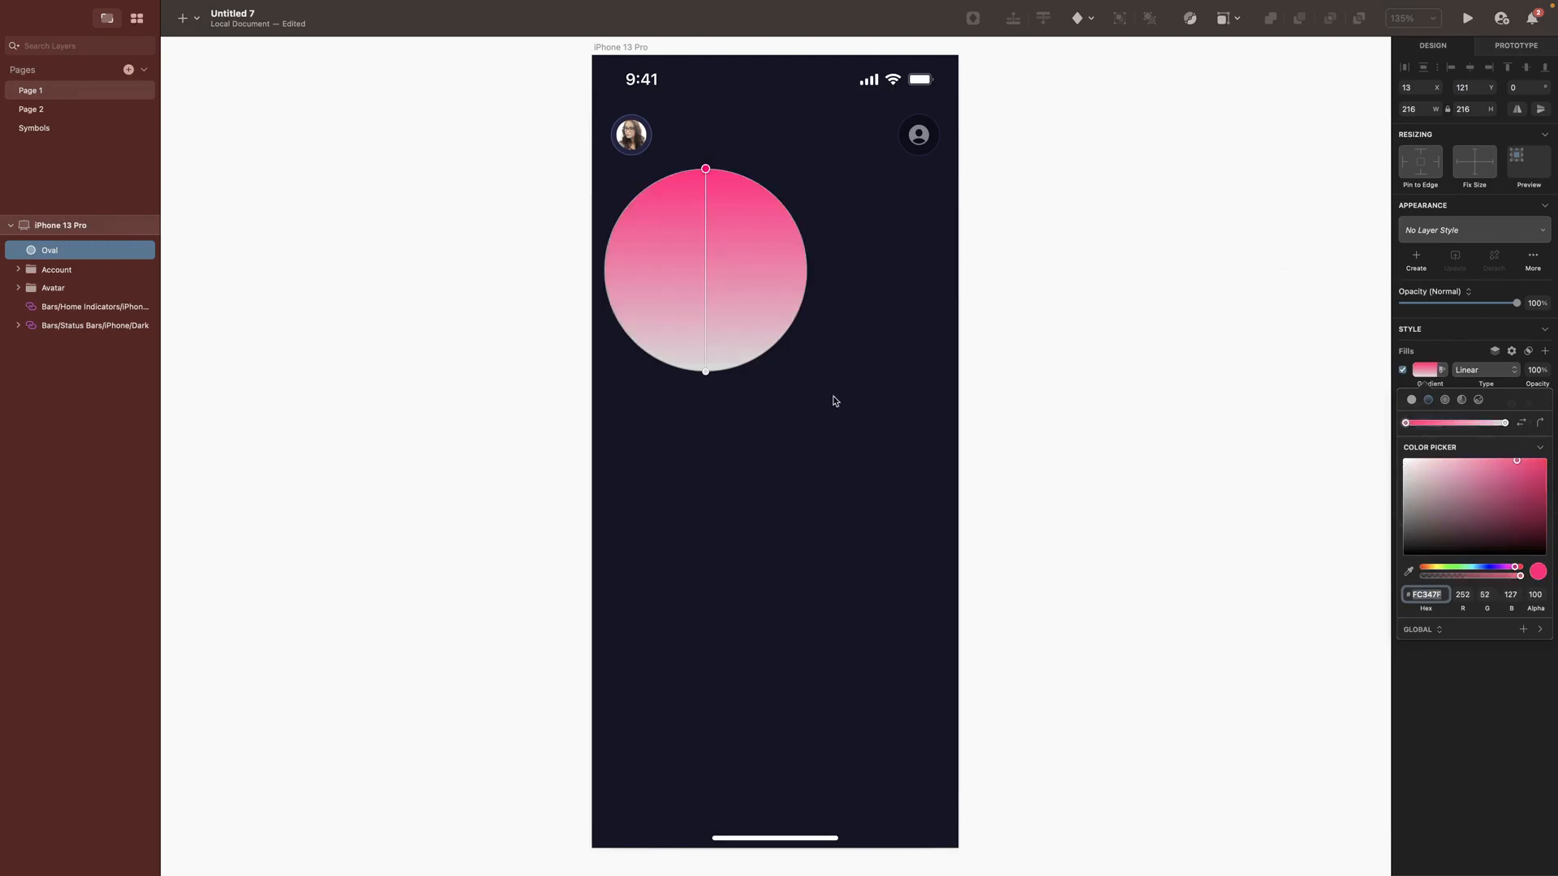
pyautogui.click(705, 372)
pyautogui.write('EDD0')
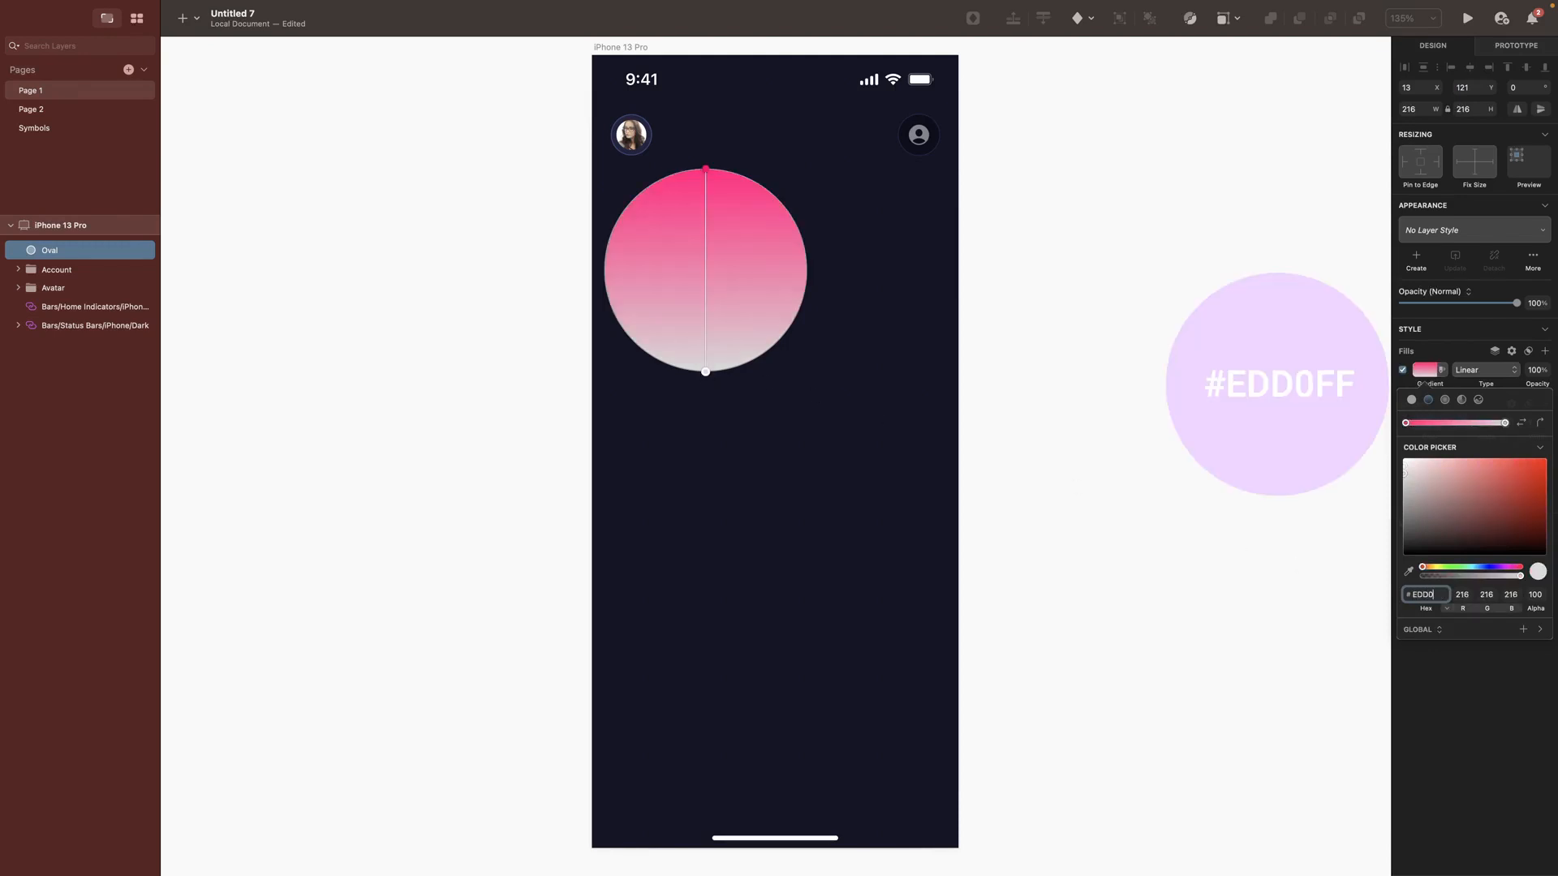
pyautogui.write('FF')
pyautogui.press('Escape')
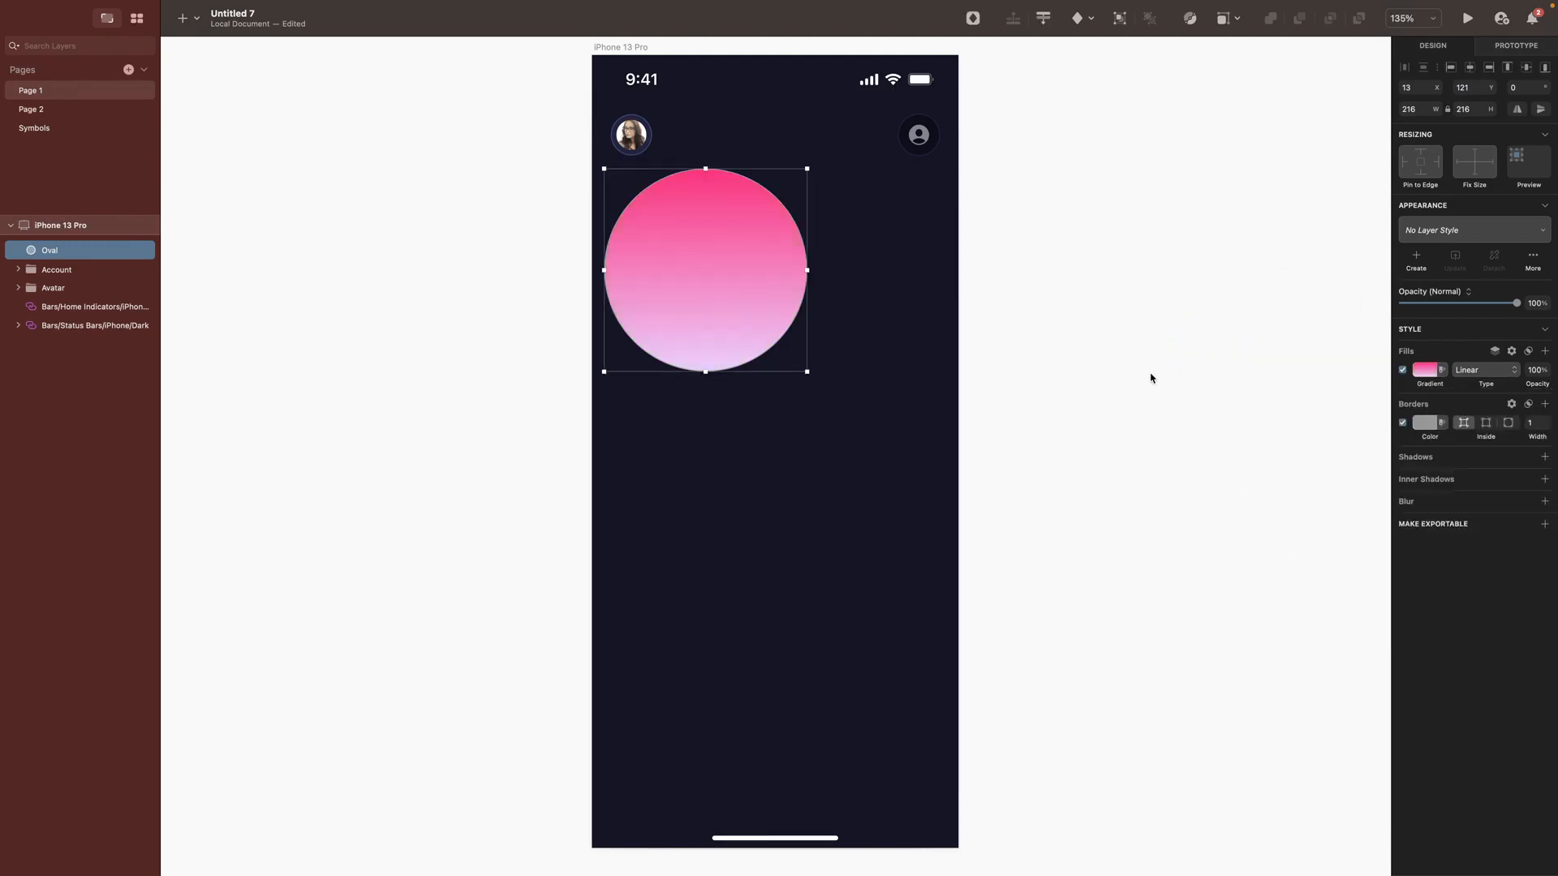
# Step: Set the pink circle's opacity to 60% and remove its border
pyautogui.click(1533, 303)
pyautogui.write('60')
pyautogui.press('Return')
pyautogui.click(1403, 423)
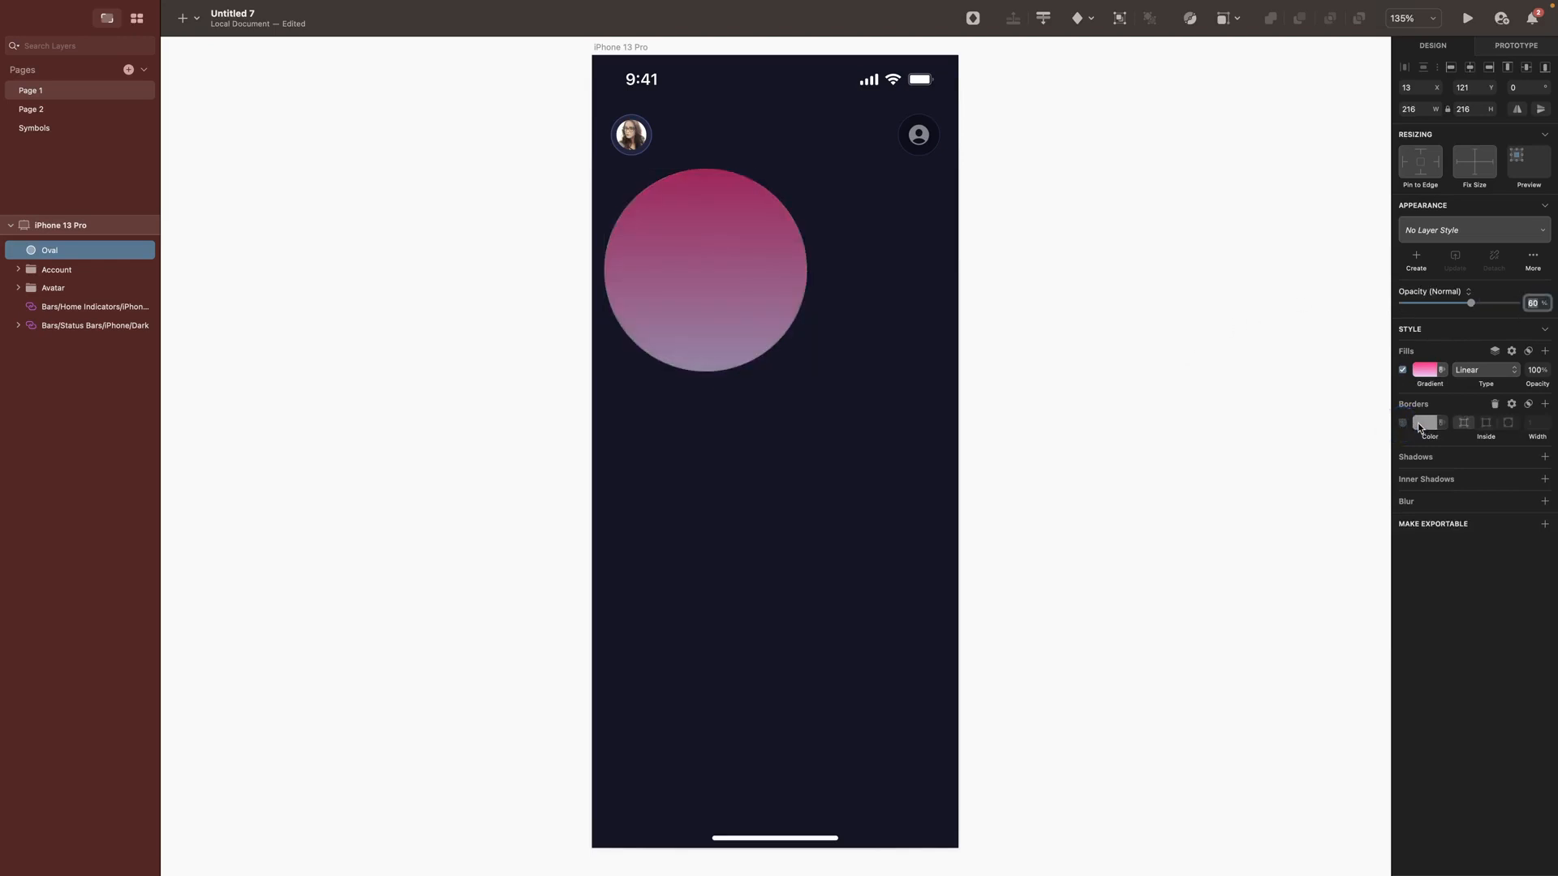
pyautogui.click(848, 342)
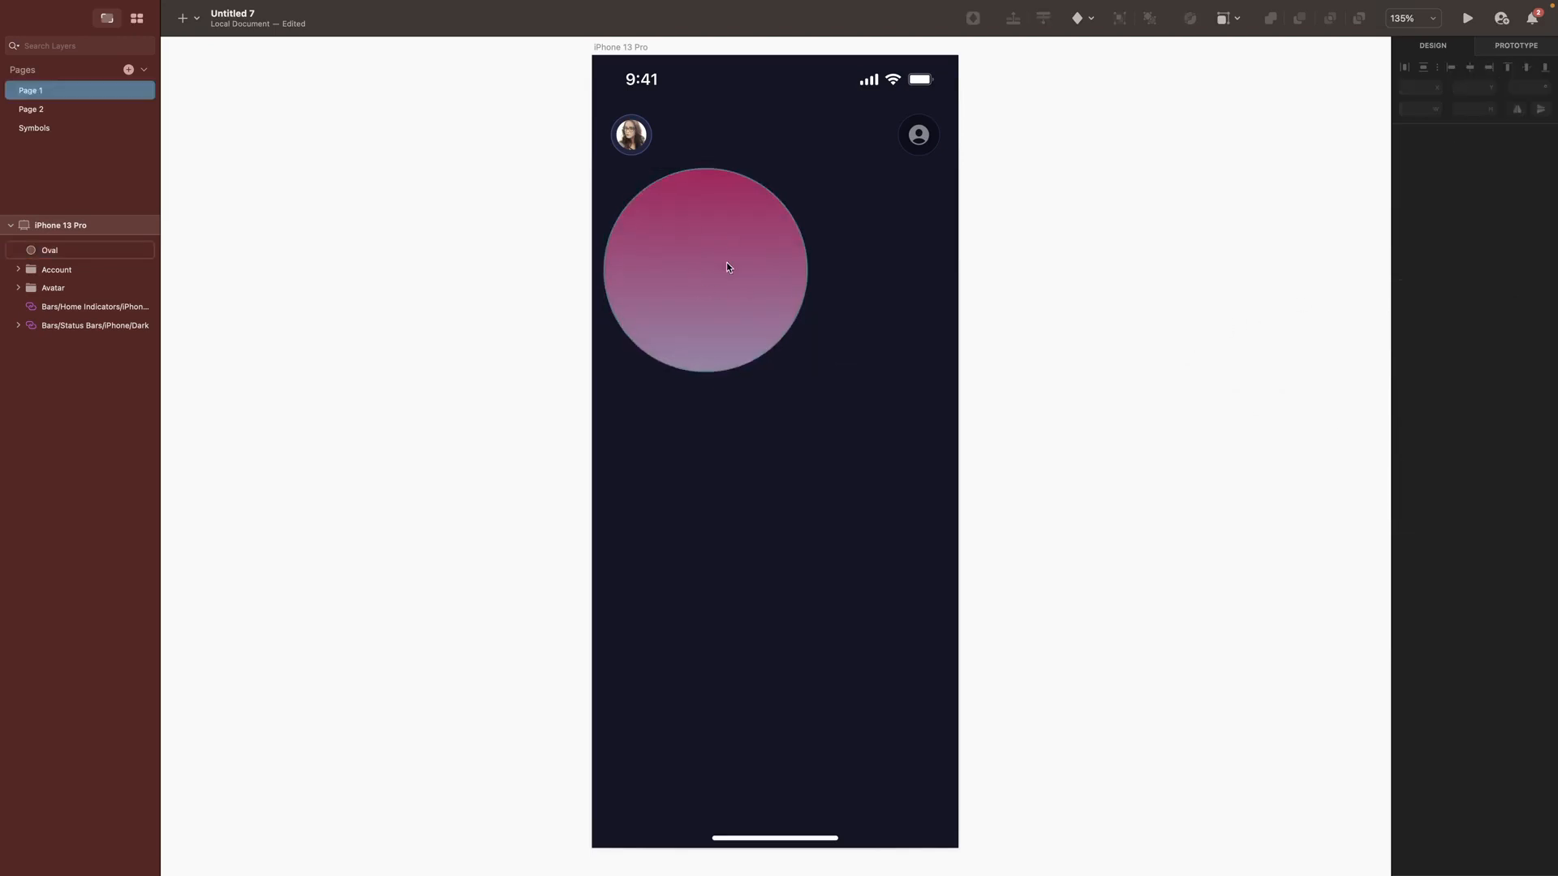
# Step: Duplicate the pink circle diagonally down to the right and change the copy's gradient to 8252FF above and 2DAEB3 below
pyautogui.click(645, 241)
pyautogui.moveTo(689, 238); pyautogui.dragTo(823, 406)
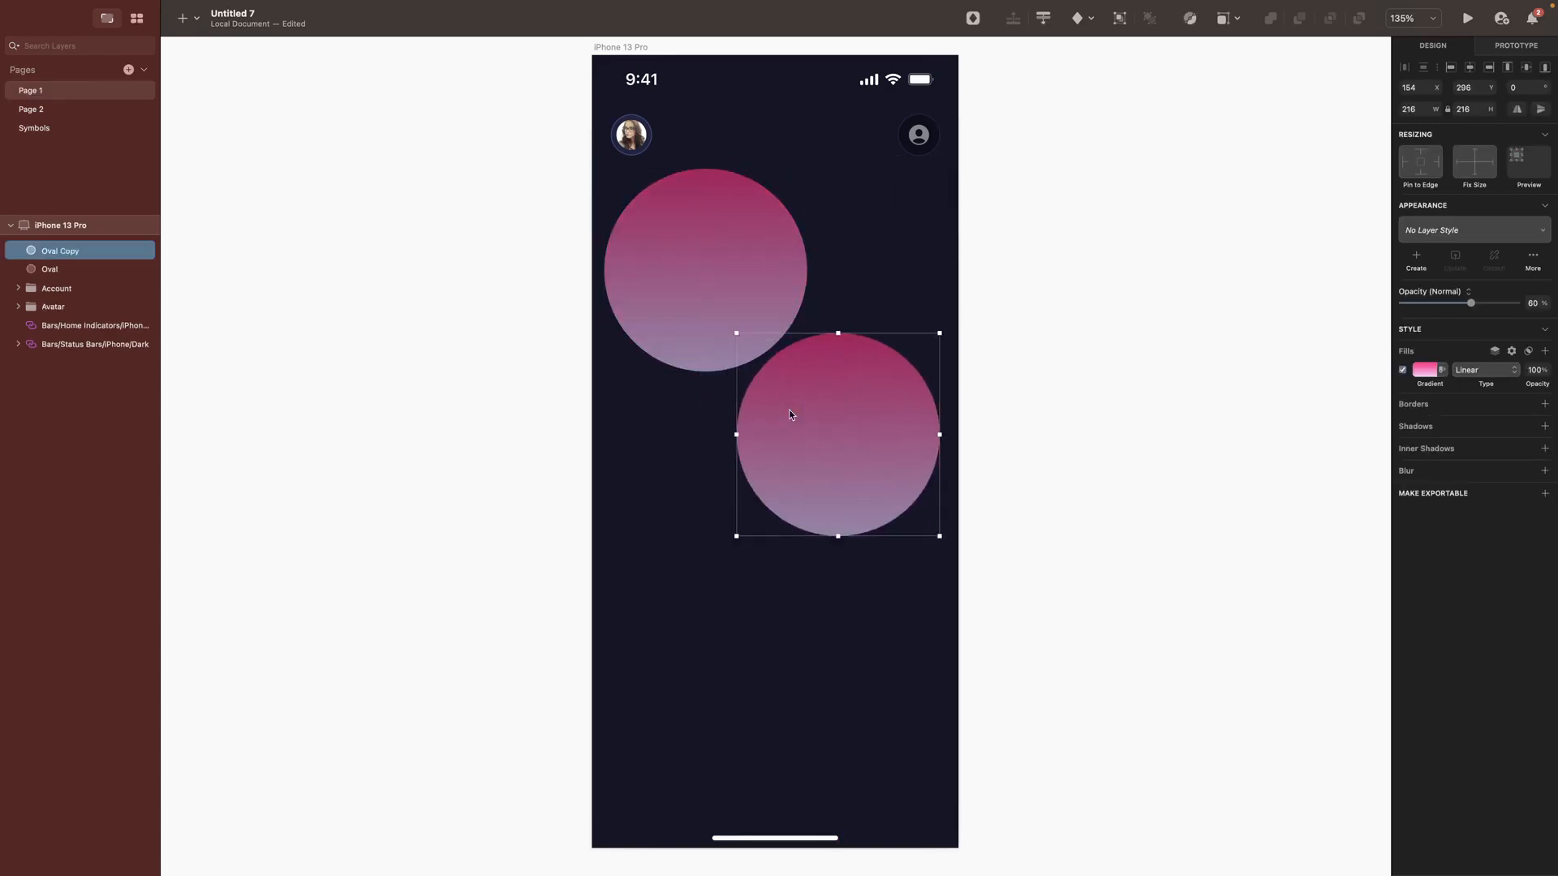
pyautogui.click(1425, 370)
pyautogui.write('8252FF')
pyautogui.press('Return')
pyautogui.click(838, 535)
pyautogui.write('2DAEB3')
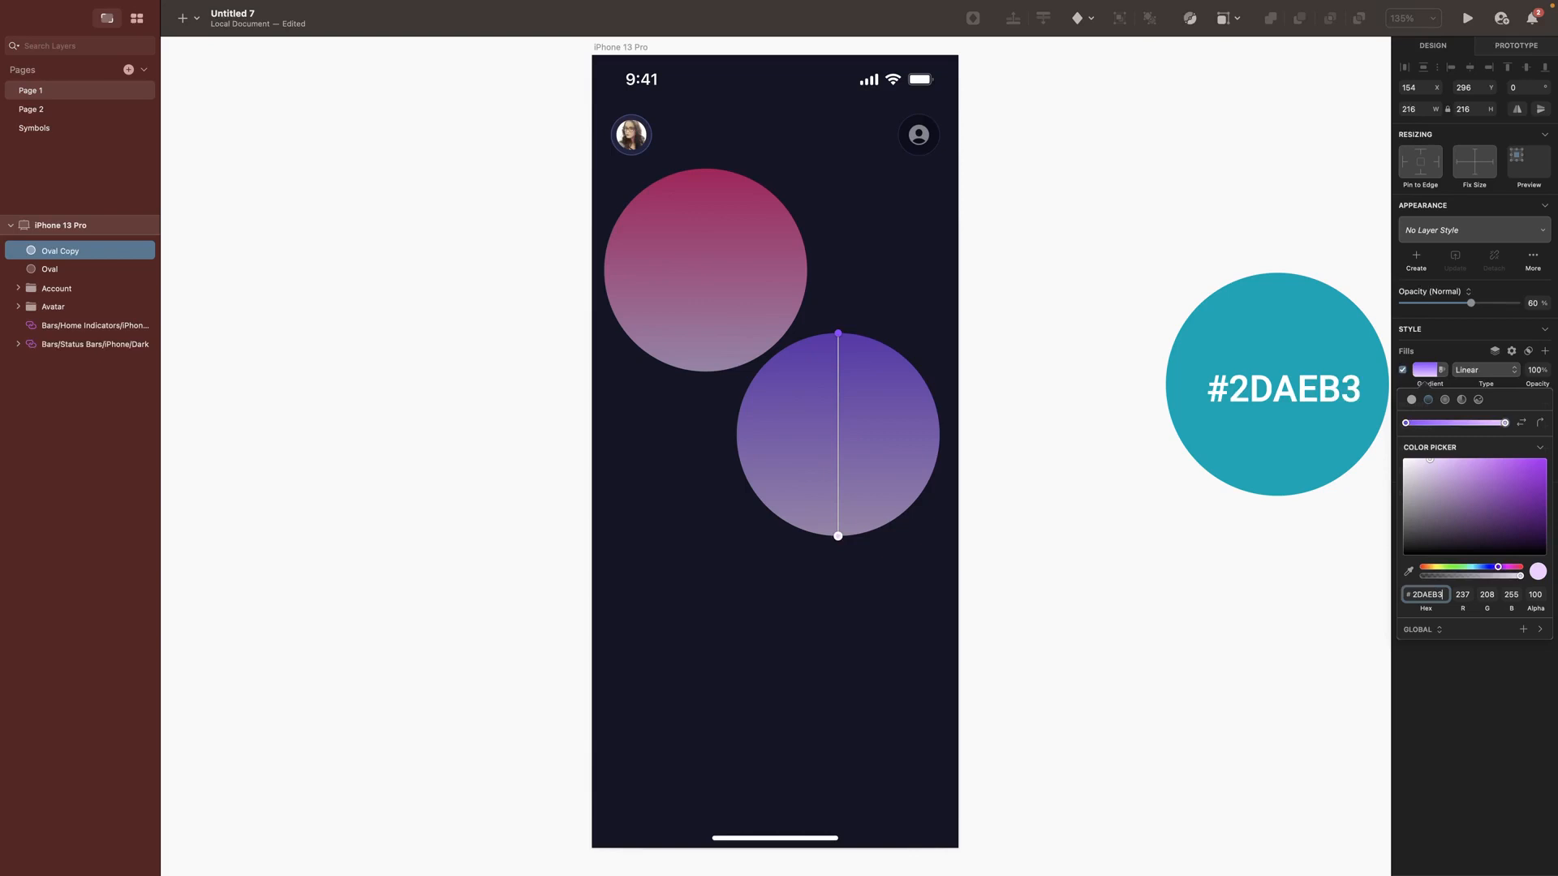
pyautogui.press('Return')
# Step: Set the copied circle's opacity to 100% and shift it slightly upward so it meets the pink circle
pyautogui.moveTo(1471, 302); pyautogui.dragTo(1526, 303)
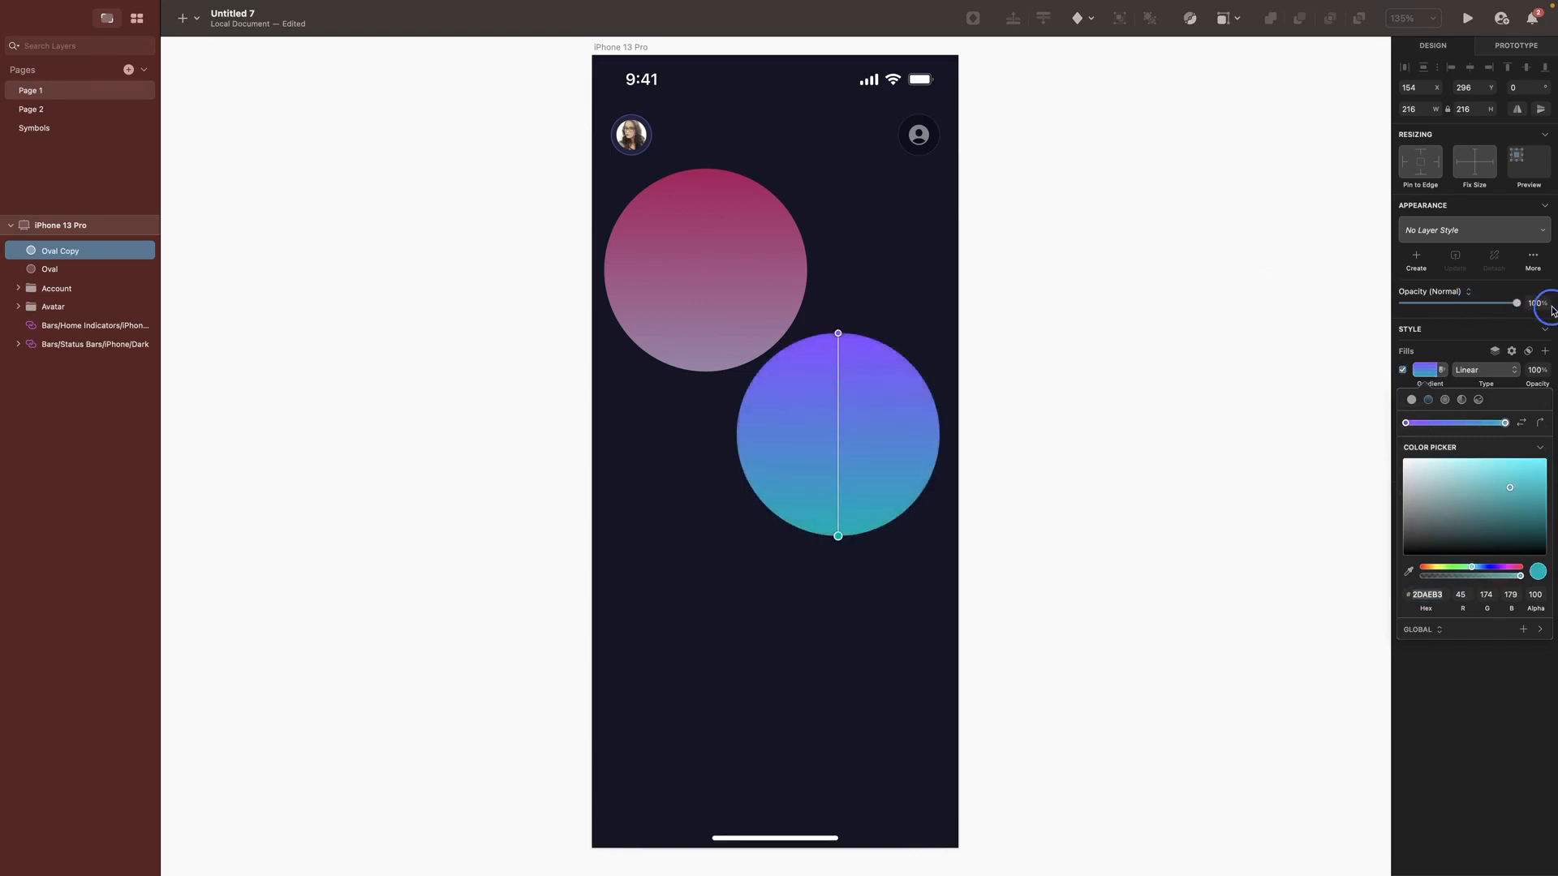
pyautogui.press('Escape')
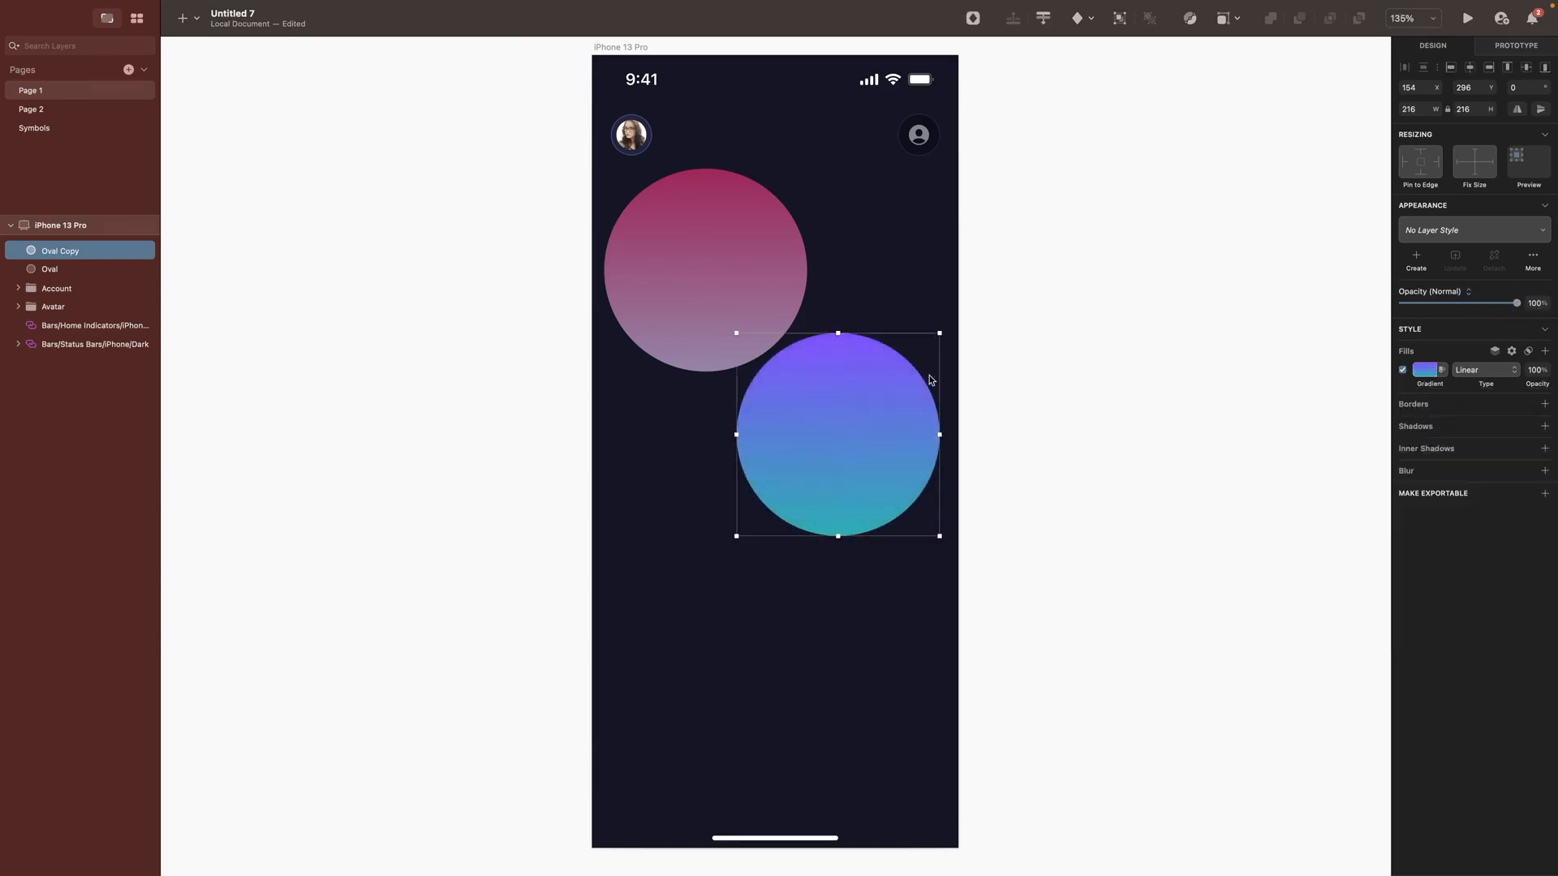
pyautogui.click(1439, 90)
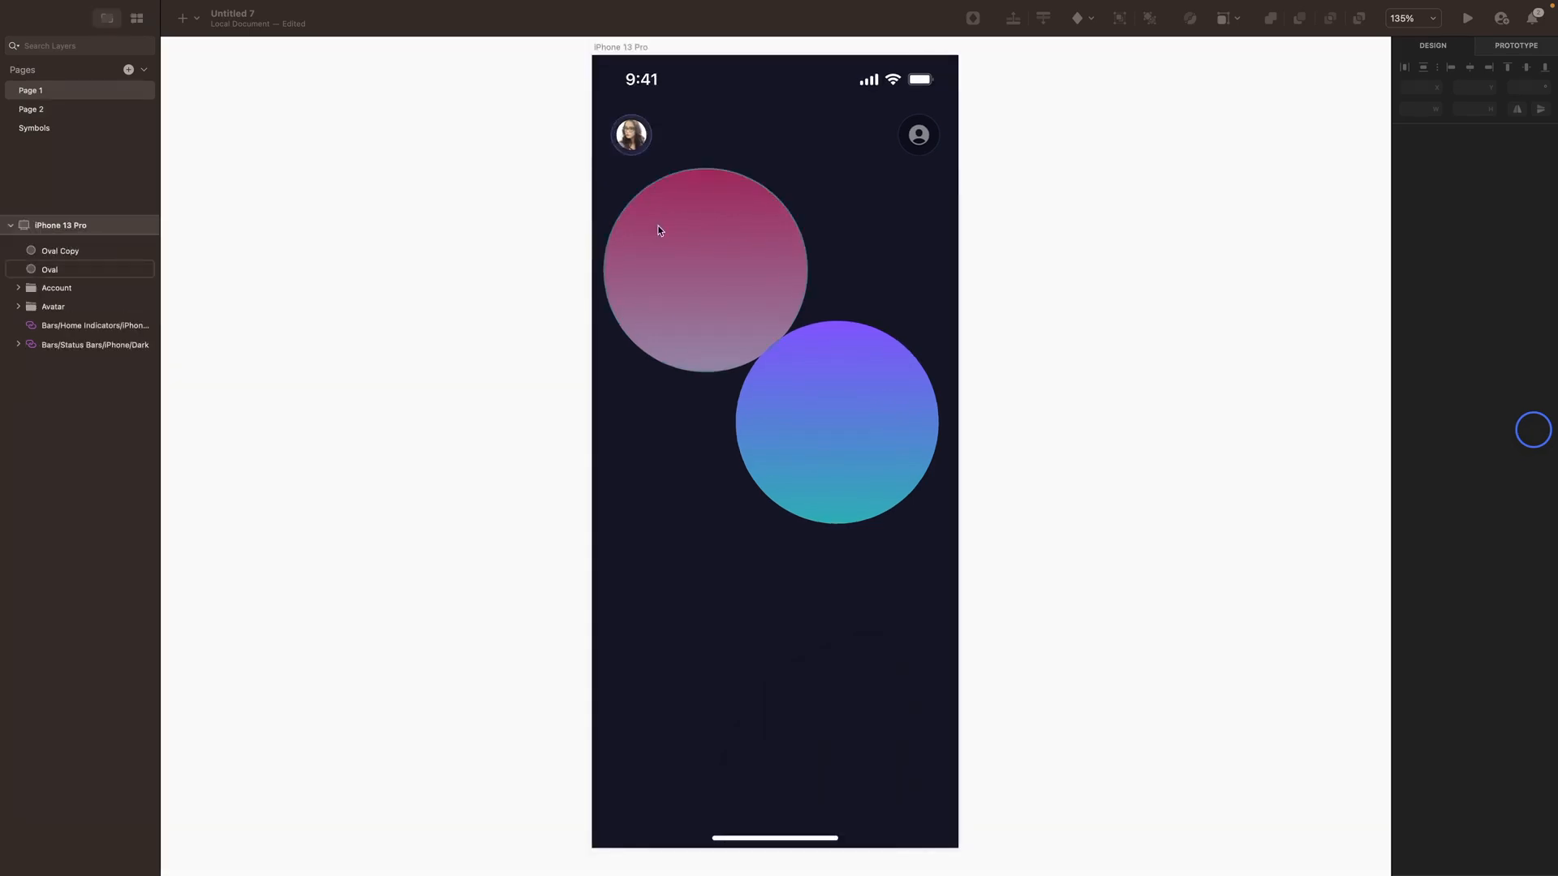
# Step: Draw a 480 px circle over both coloured circles at X -48, Y 37, with its fill and border disabled
pyautogui.click(613, 173)
pyautogui.moveTo(612, 173)
pyautogui.mouseDown()
pyautogui.moveTo(767, 505)
pyautogui.moveTo(812, 552)
pyautogui.moveTo(811, 615)
pyautogui.mouseUp()
pyautogui.click(1413, 87)
pyautogui.write('-48')
pyautogui.press('Return')
pyautogui.click(1461, 87)
pyautogui.write('37')
pyautogui.press('Return')
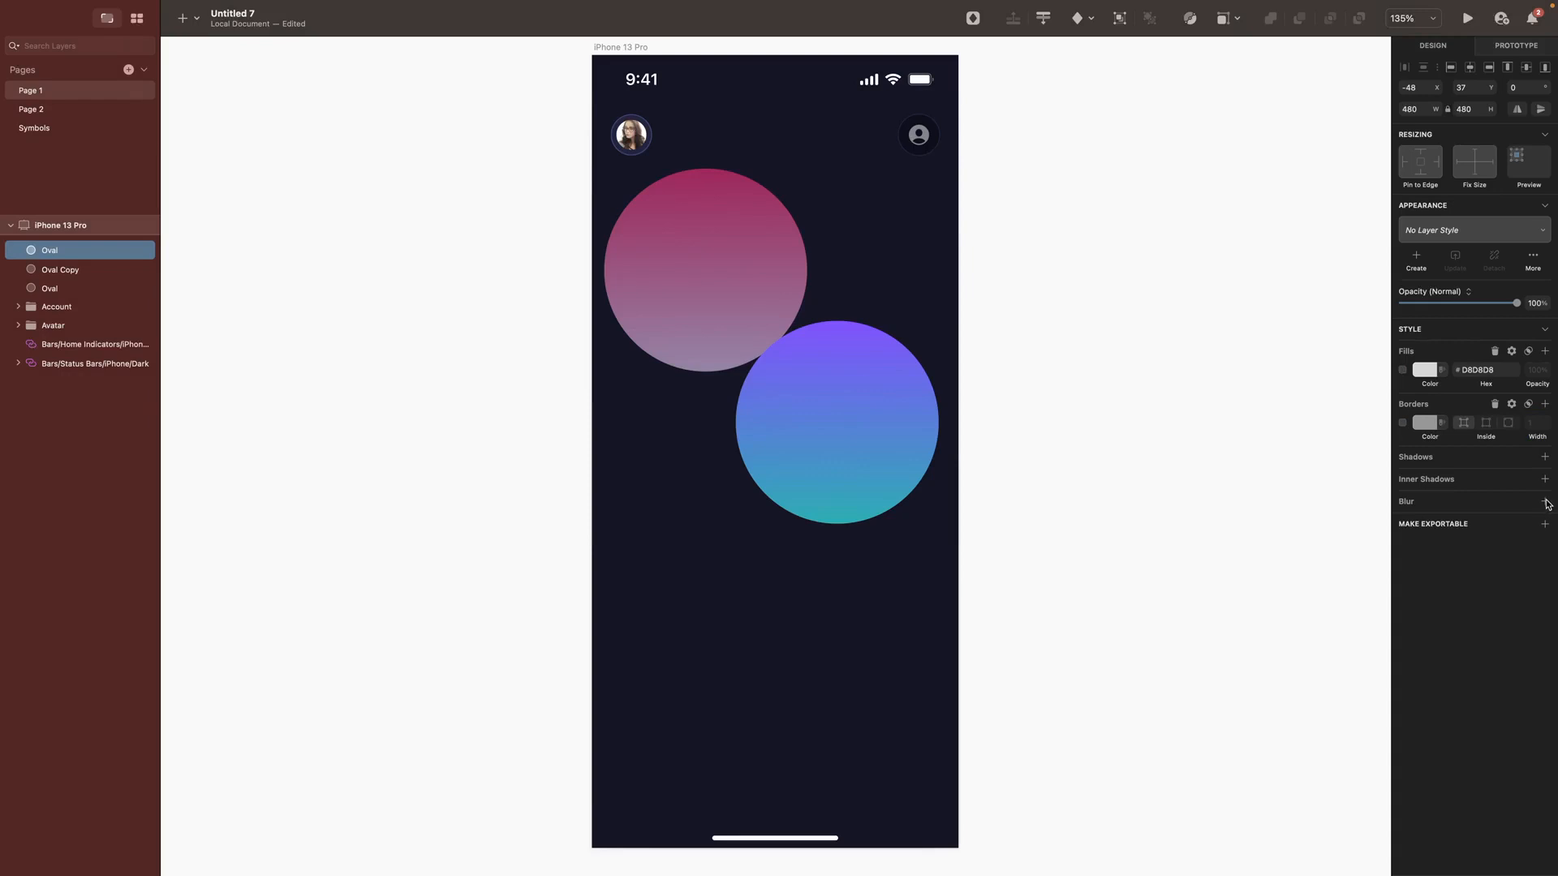
# Step: Apply a background blur of 40 to the large circle and rename its layer Background Blur
pyautogui.click(1545, 502)
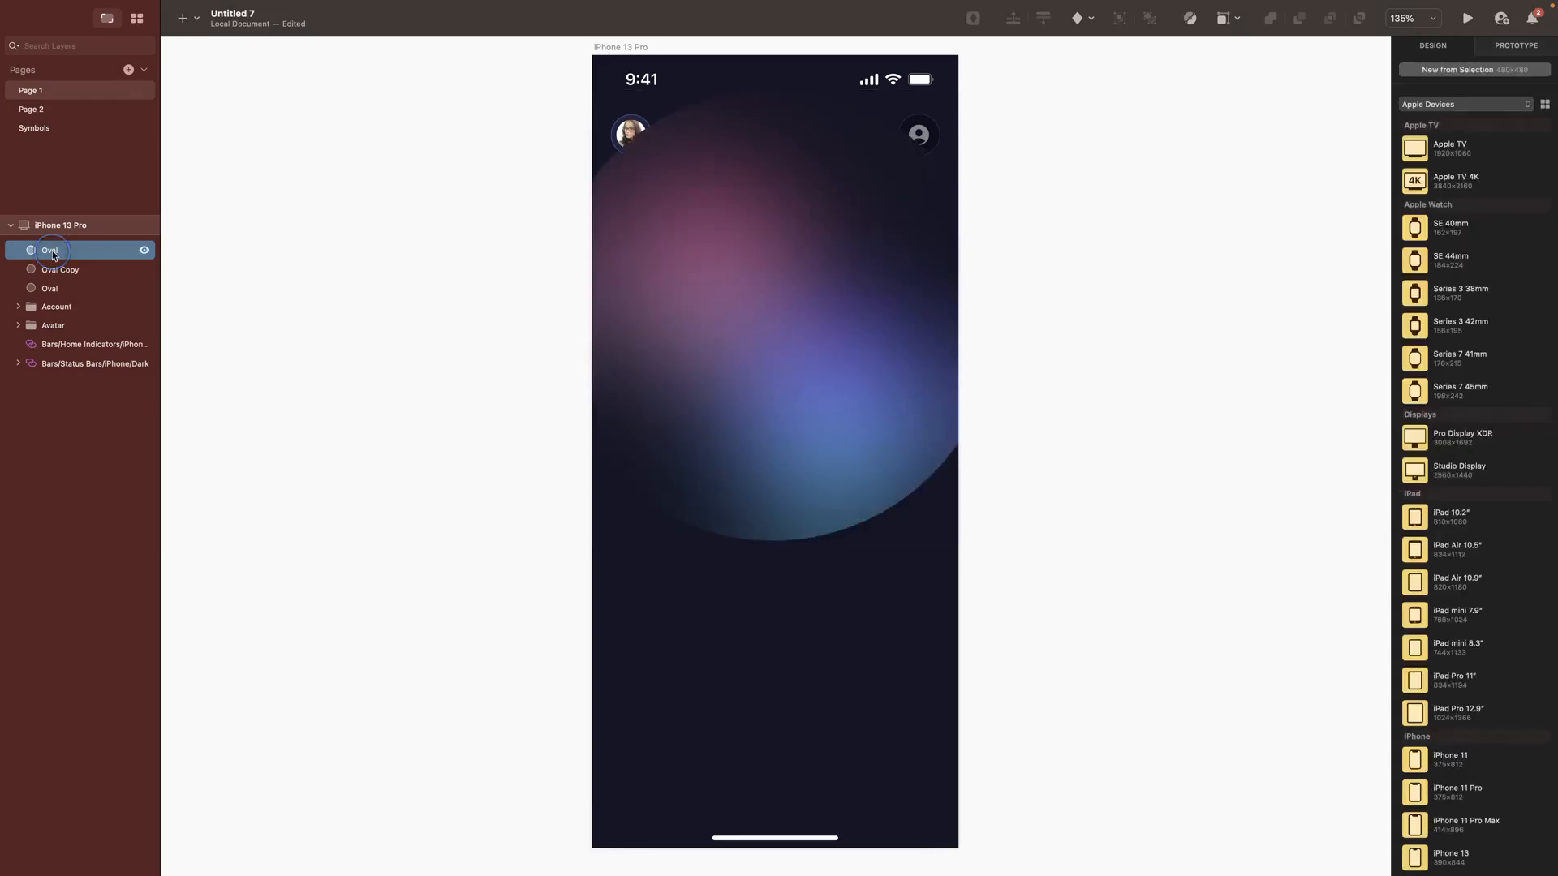
pyautogui.doubleClick(51, 250)
pyautogui.write('Background Blur')
pyautogui.press('Return')
# Step: Move the Account and Avatar groups above the Background Blur layer in the layer order
pyautogui.click(52, 308)
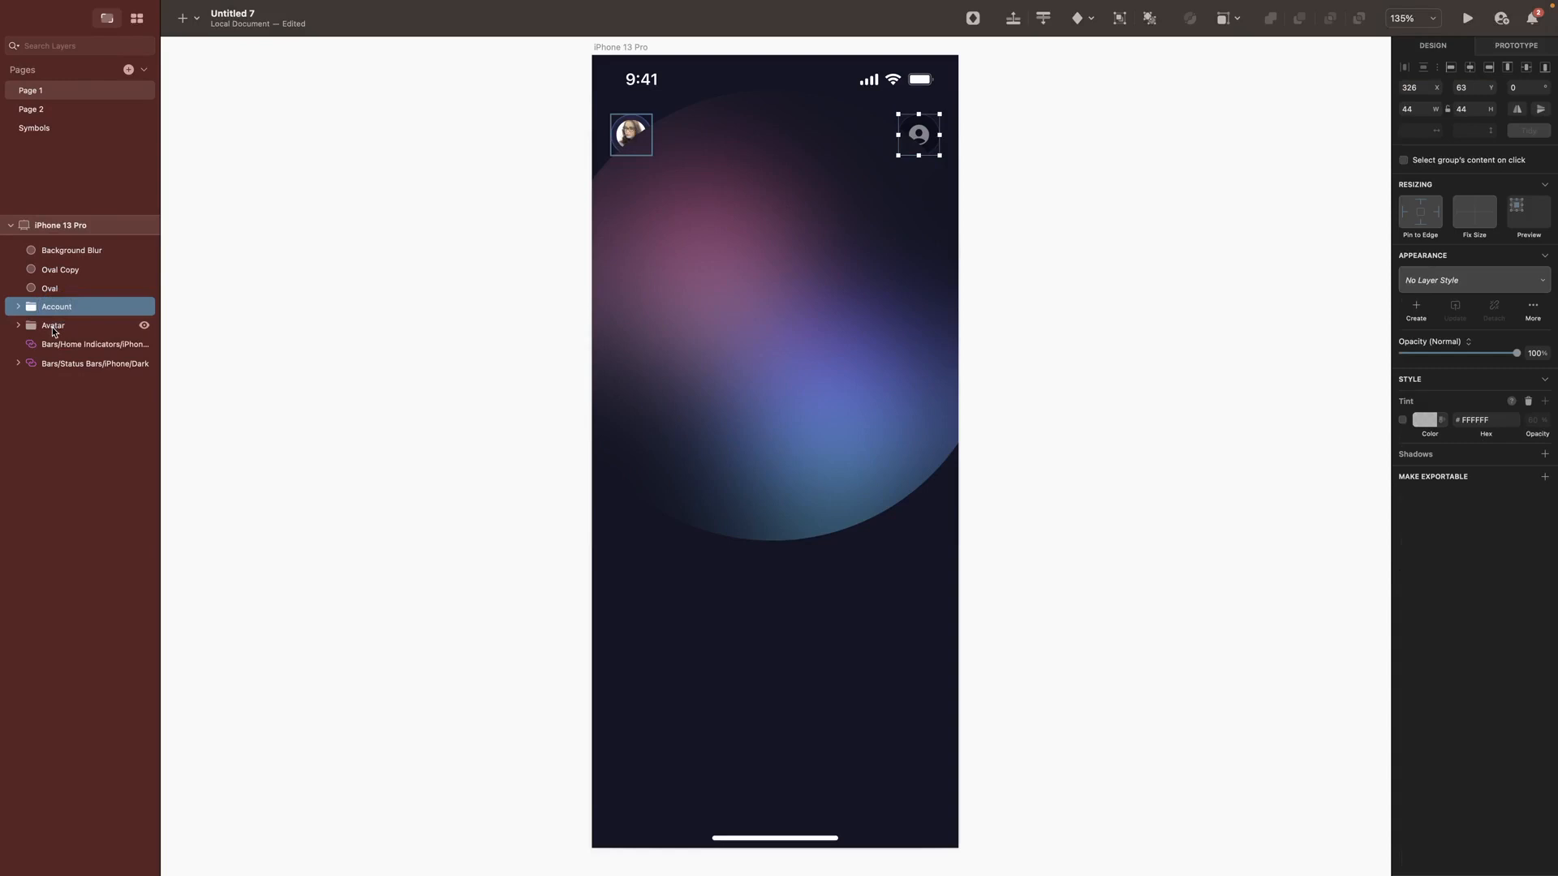
pyautogui.keyDown('shift'); pyautogui.click(52, 324); pyautogui.keyUp('shift')
pyautogui.moveTo(52, 318); pyautogui.dragTo(37, 236)
pyautogui.click(394, 302)
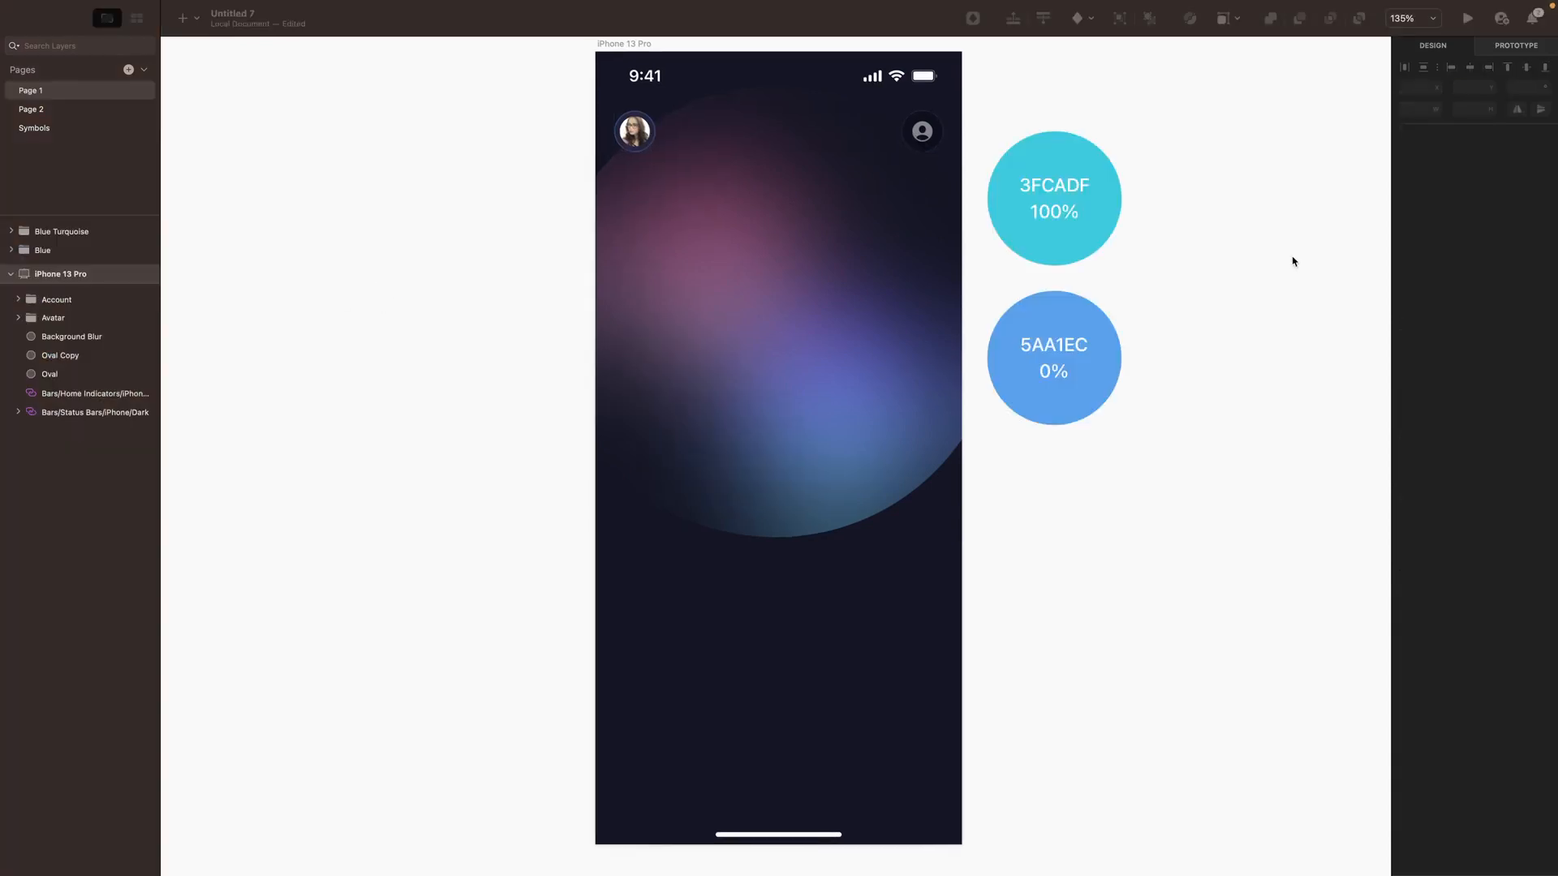
# Step: Draw a circle about 444 px wide directly above the Background Blur layer and position it at X -29, Y 58
pyautogui.click(690, 185)
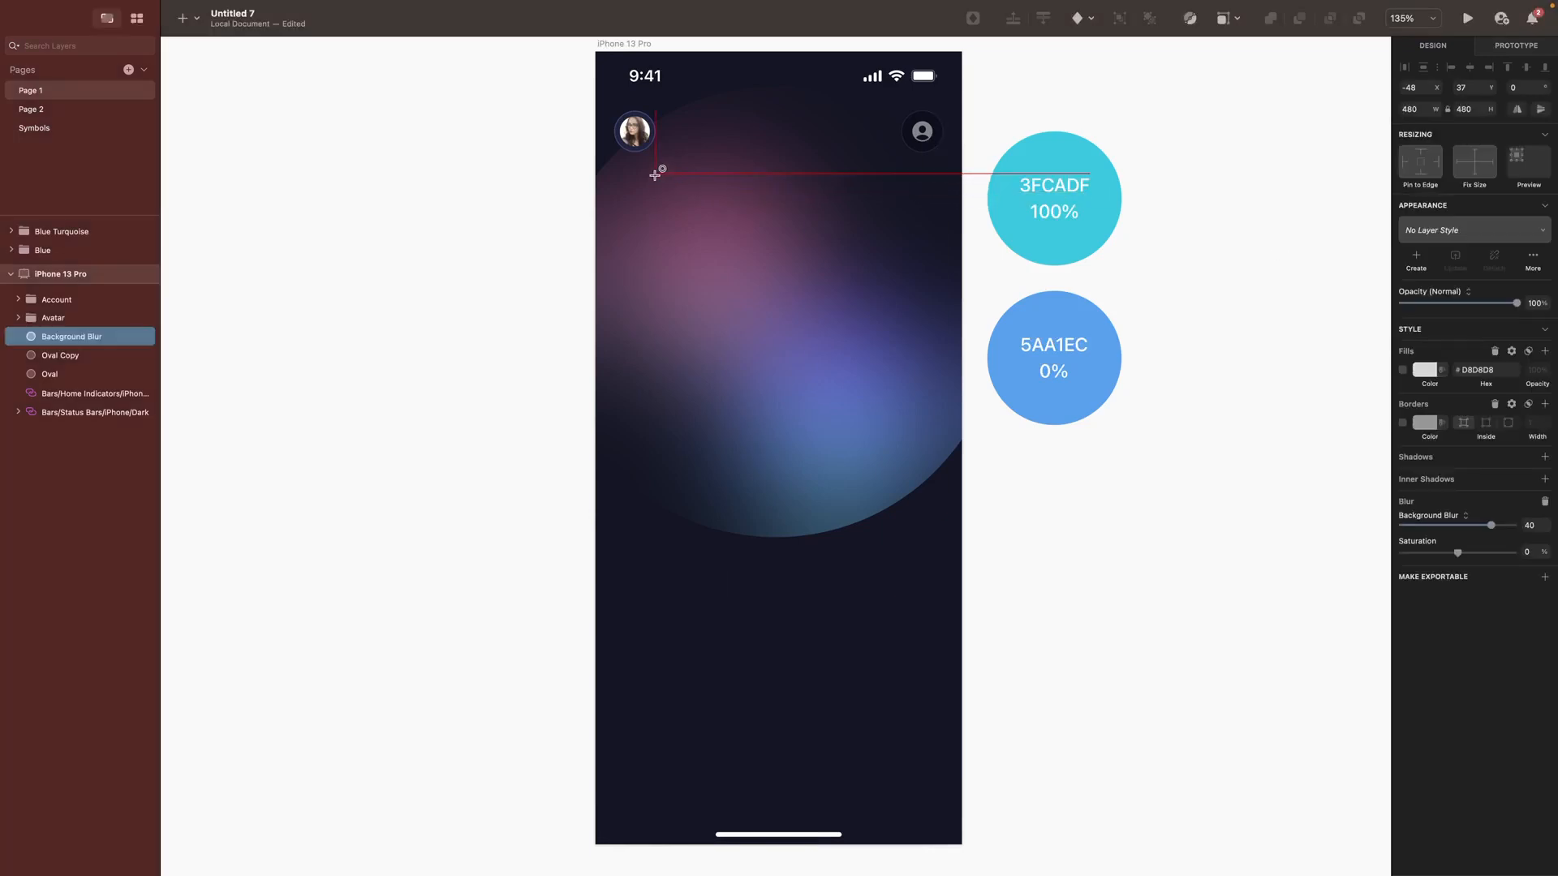
pyautogui.moveTo(619, 167); pyautogui.dragTo(1037, 581)
pyautogui.click(1414, 86)
pyautogui.write('-29')
pyautogui.press('Return')
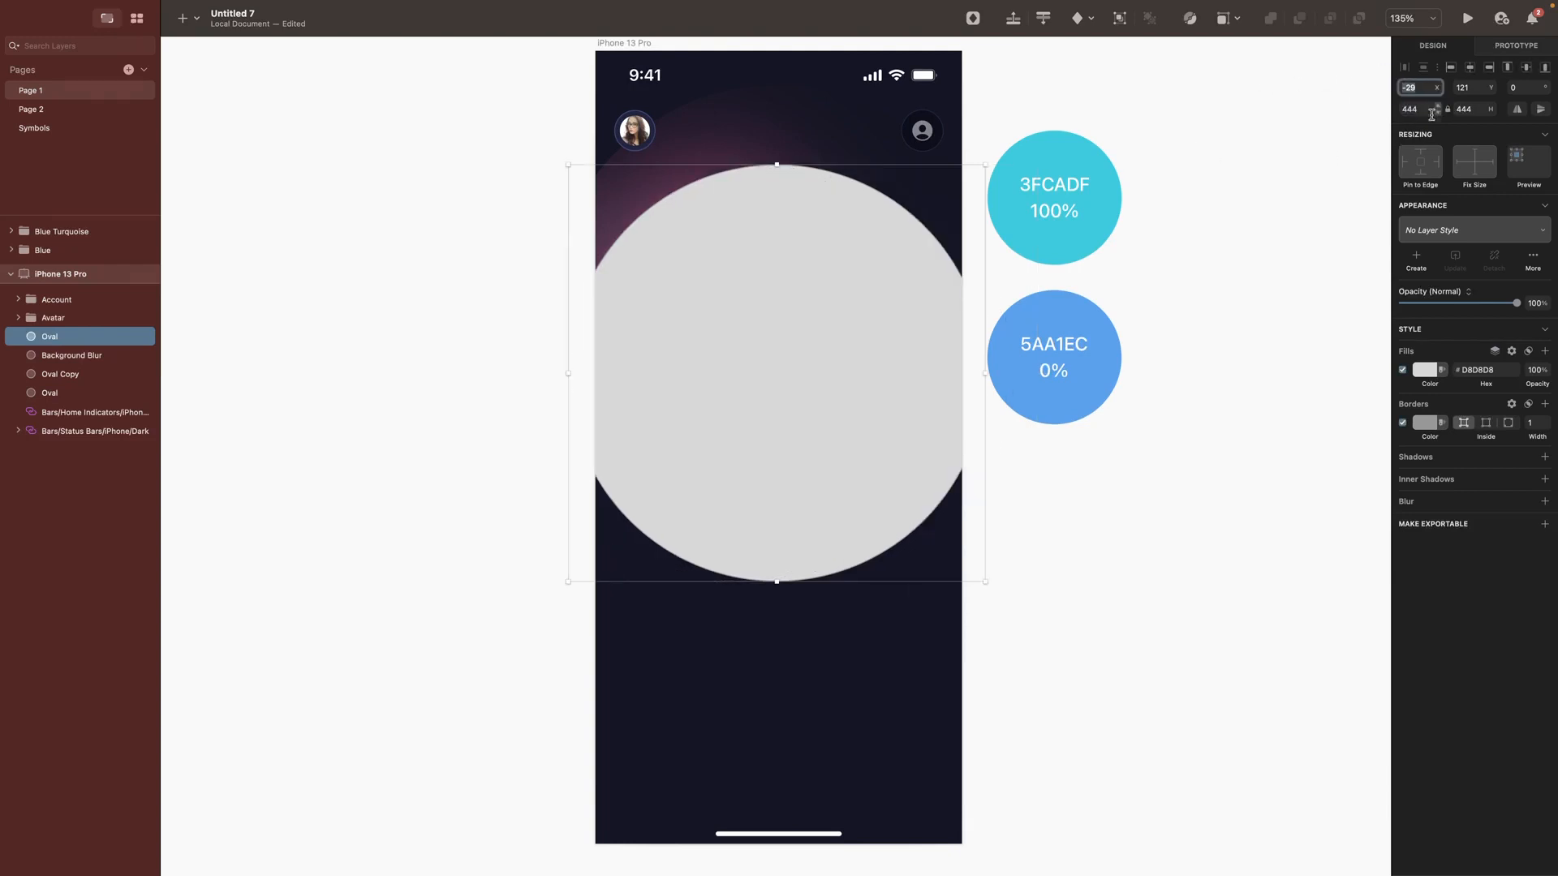
pyautogui.click(1471, 88)
pyautogui.write('58')
pyautogui.press('Return')
# Step: Remove the 444 px circle's fill and make its border black (000000) at 20% alpha
pyautogui.moveTo(1420, 370); pyautogui.dragTo(1246, 363)
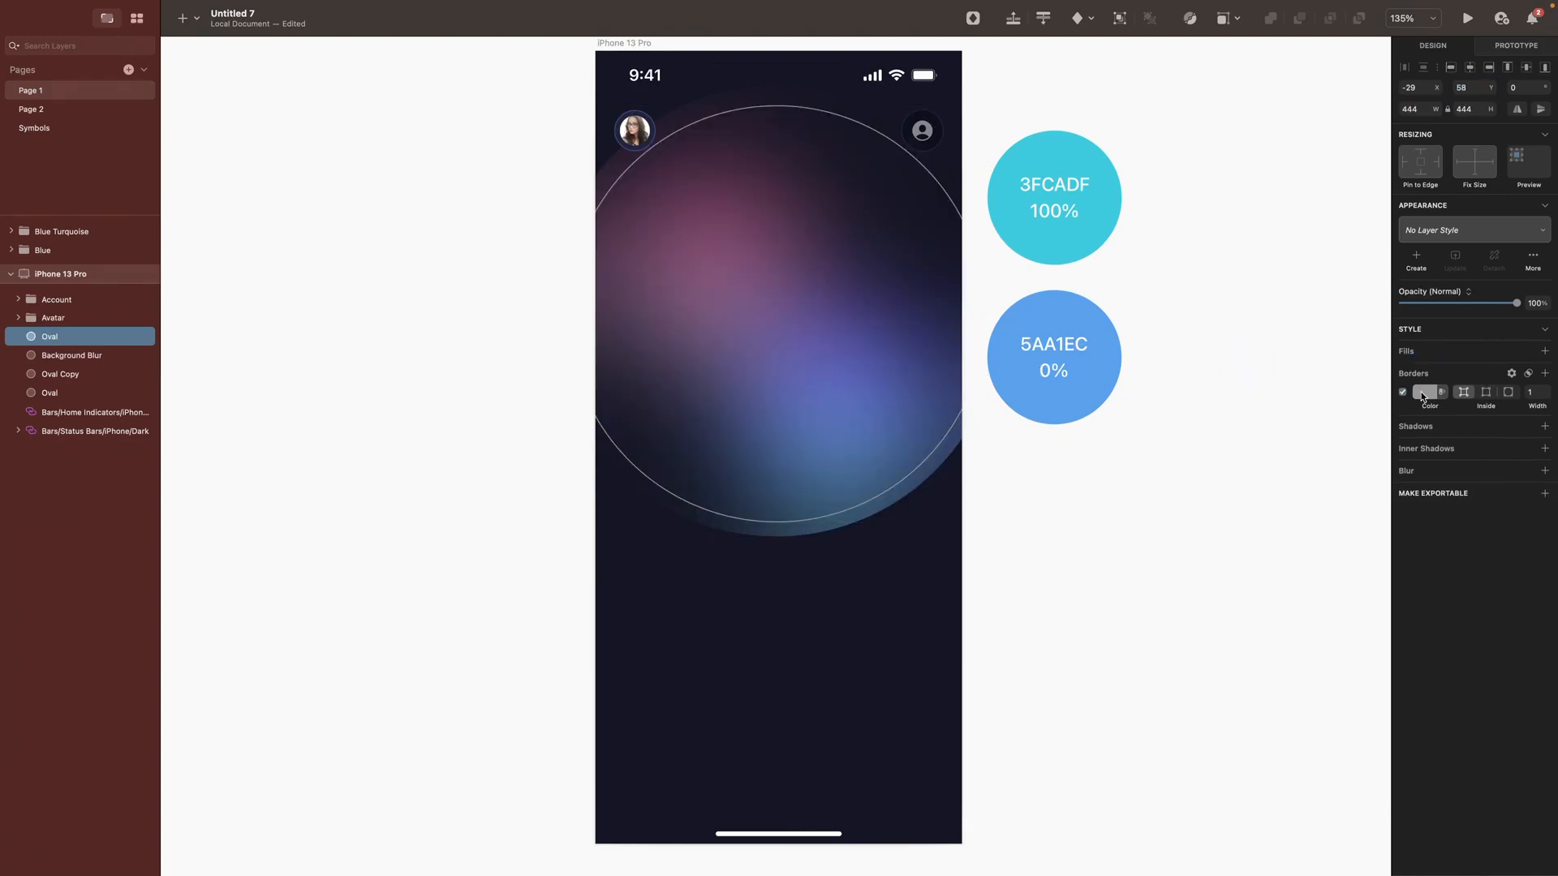
pyautogui.click(1422, 396)
pyautogui.press('Tab')
pyautogui.press('Tab')
pyautogui.press('Tab')
pyautogui.press('Tab')
pyautogui.write('20')
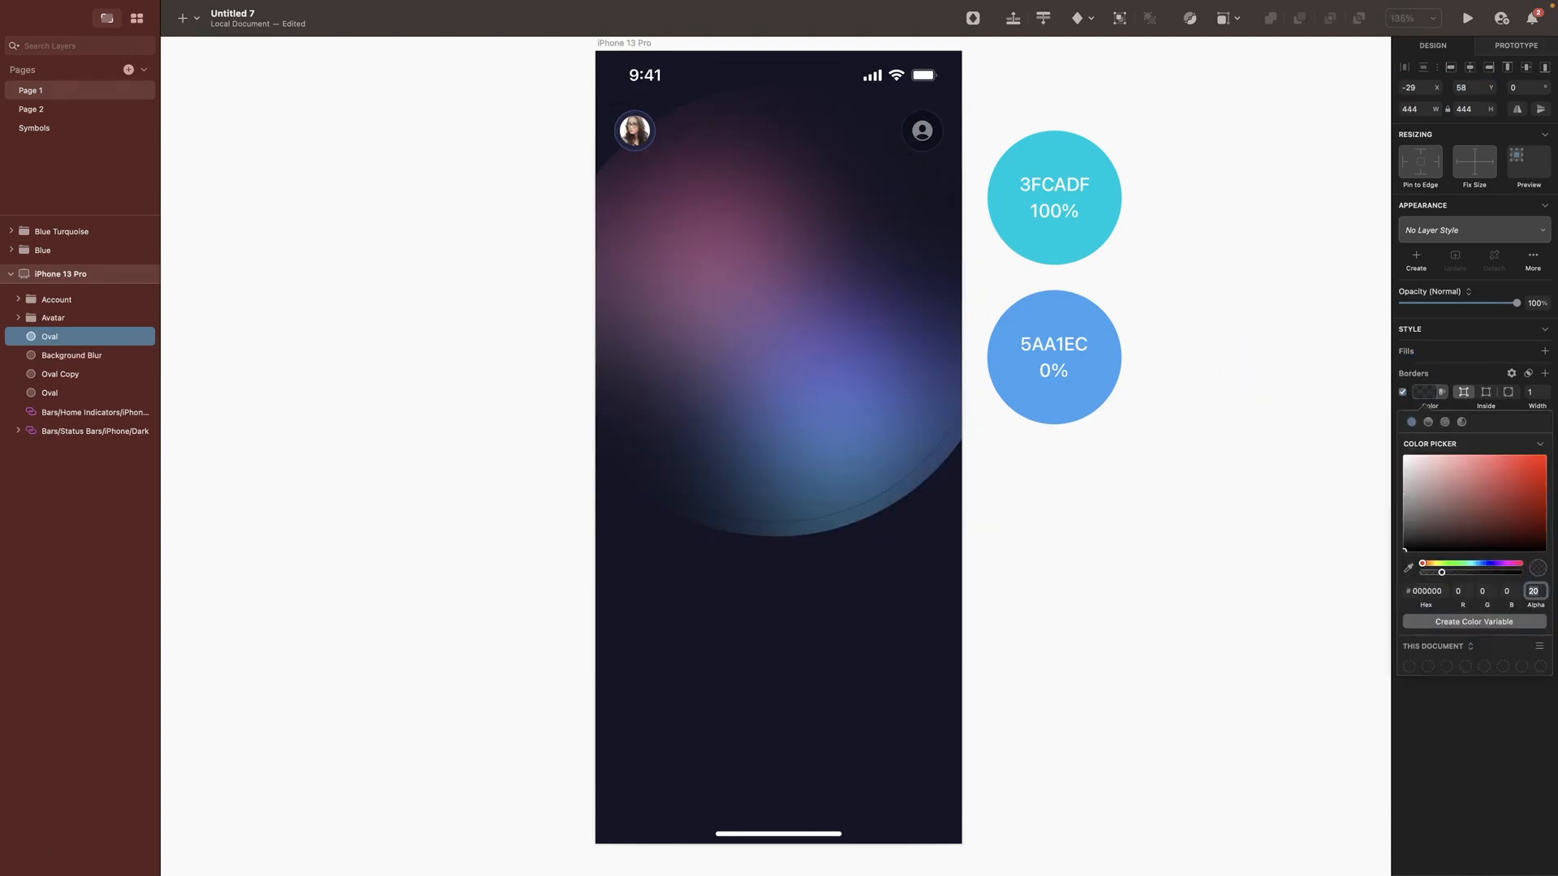
pyautogui.press('Escape')
# Step: Set the circle's border width to 8 and rename its layer Border
pyautogui.click(1496, 392)
pyautogui.write('8')
pyautogui.press('Return')
pyautogui.doubleClick(50, 336)
pyautogui.write('Border')
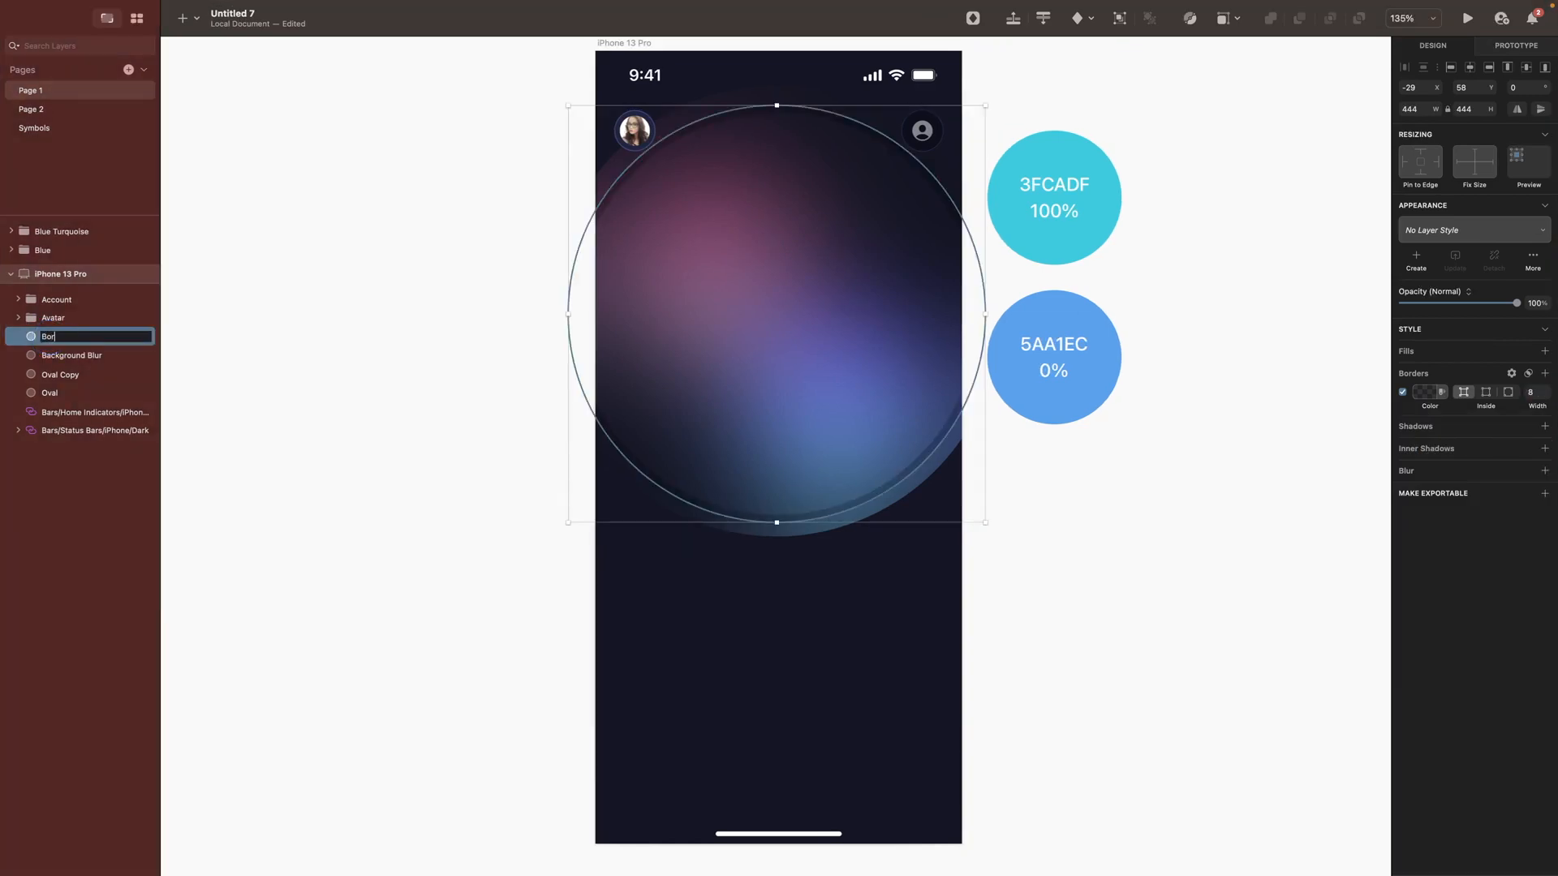
pyautogui.press('Return')
# Step: Duplicate the Border circle and give the copy's border a diagonal linear gradient from 3FCADF at 100% to 5AA1EC at 0%
pyautogui.click(60, 341)
pyautogui.press('super+d')
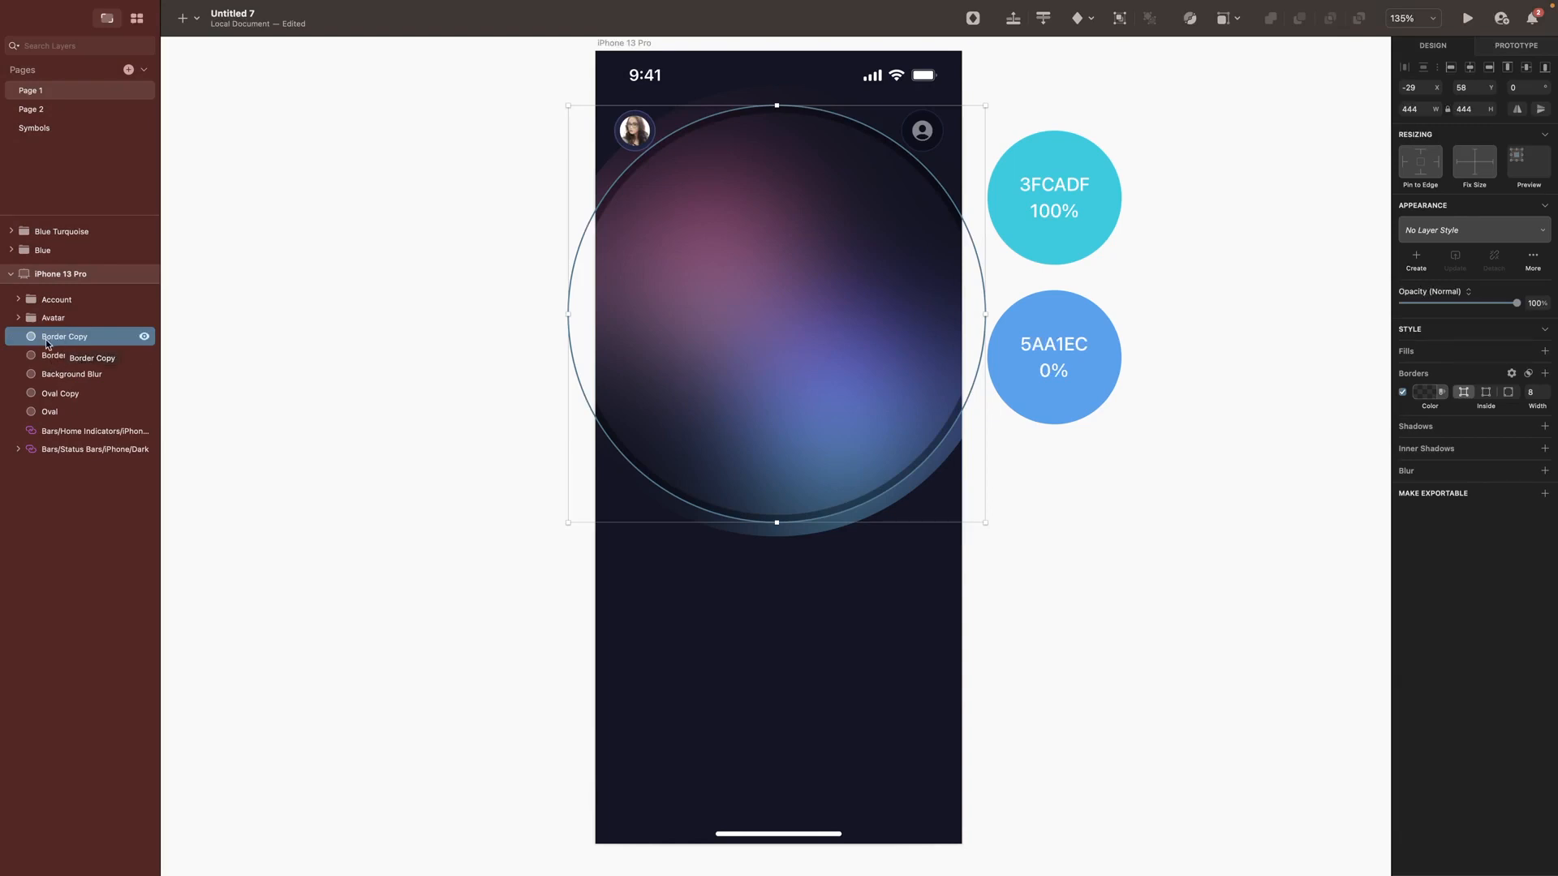
pyautogui.click(1426, 392)
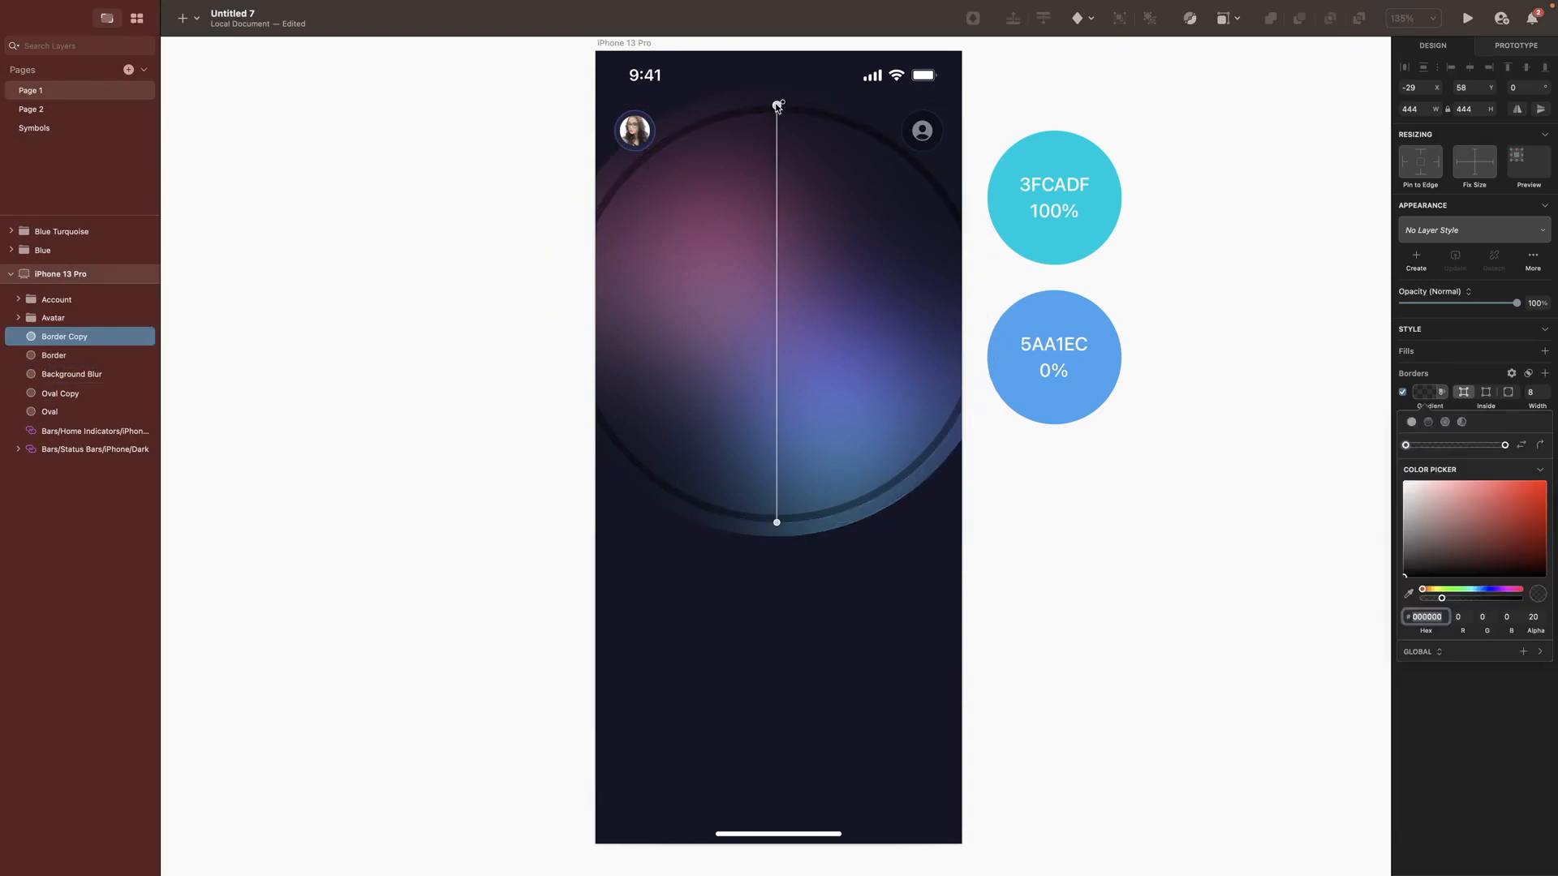
pyautogui.hotkey('ctrl', 'c')
pyautogui.click(1047, 156)
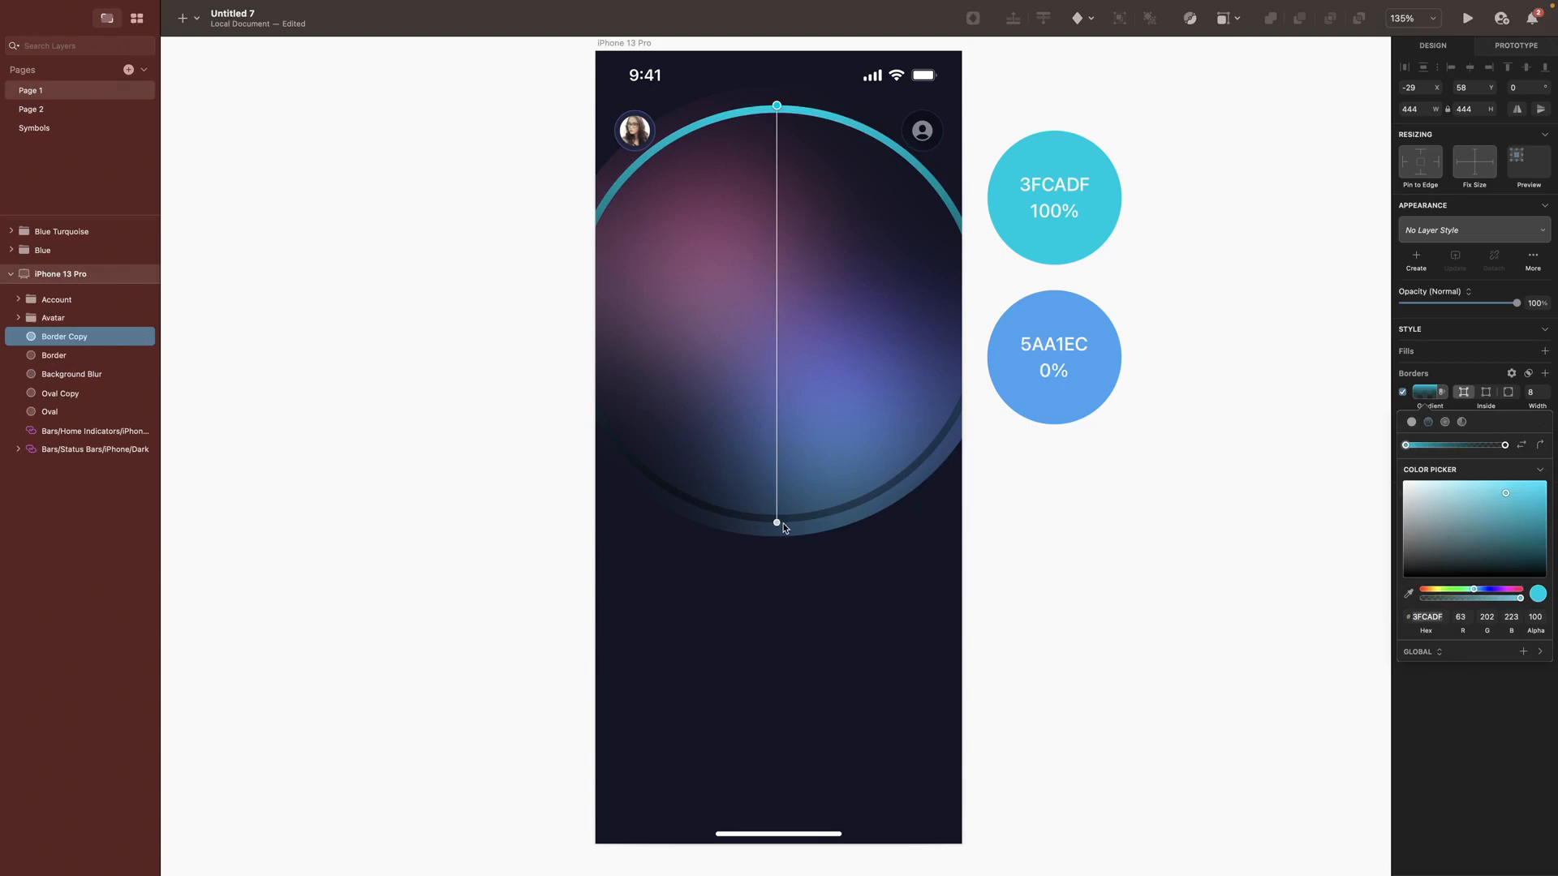
pyautogui.click(777, 523)
pyautogui.hotkey('ctrl', 'c')
pyautogui.click(1058, 405)
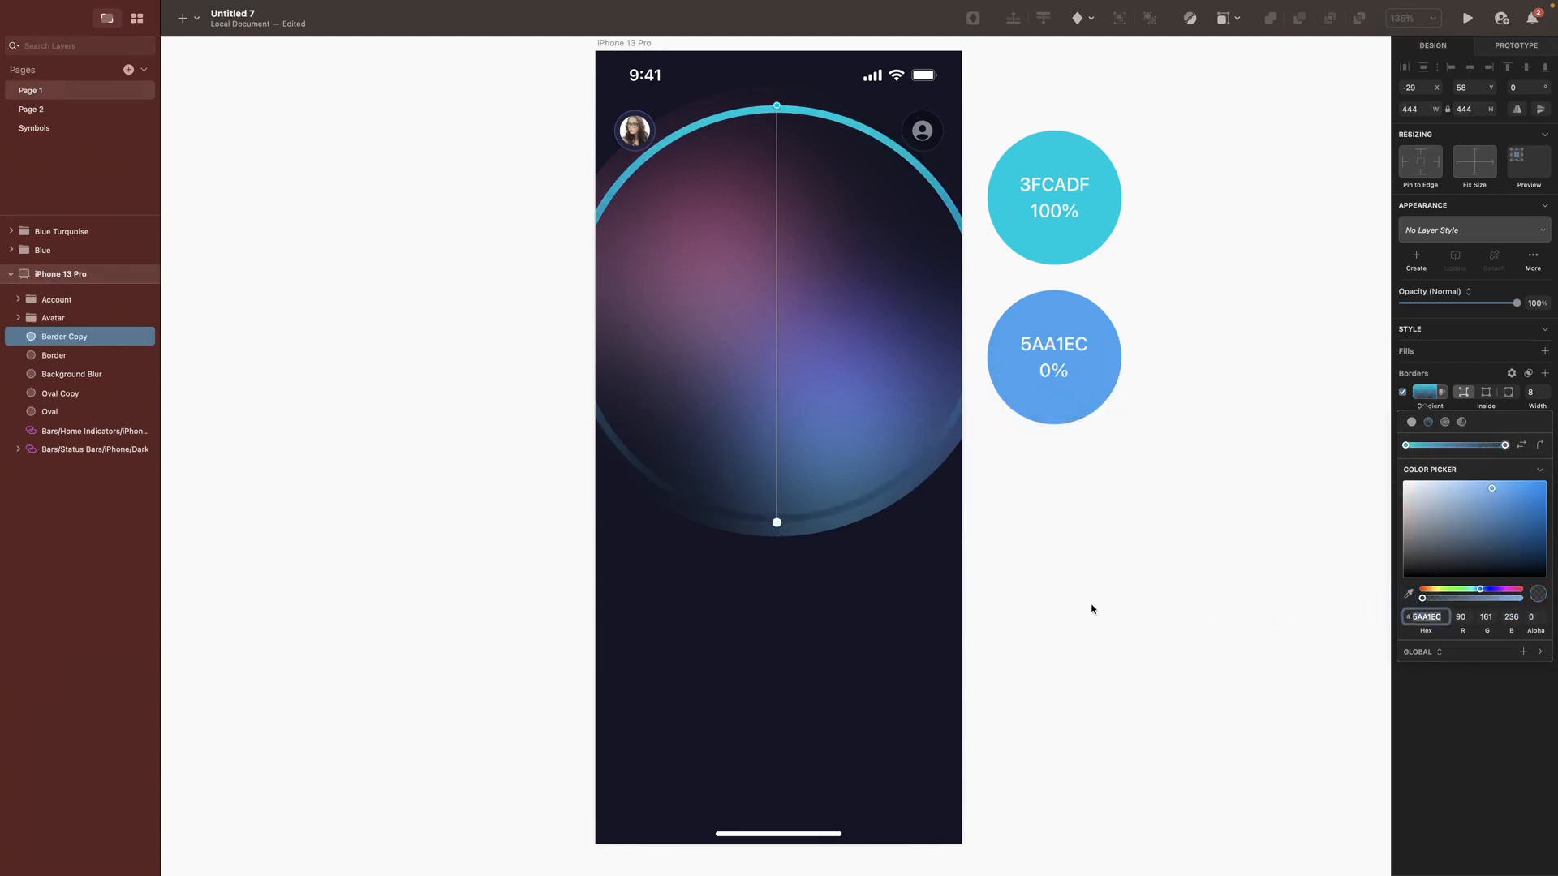
pyautogui.moveTo(777, 108); pyautogui.dragTo(919, 156)
pyautogui.moveTo(776, 522); pyautogui.dragTo(702, 463)
pyautogui.click(1535, 430)
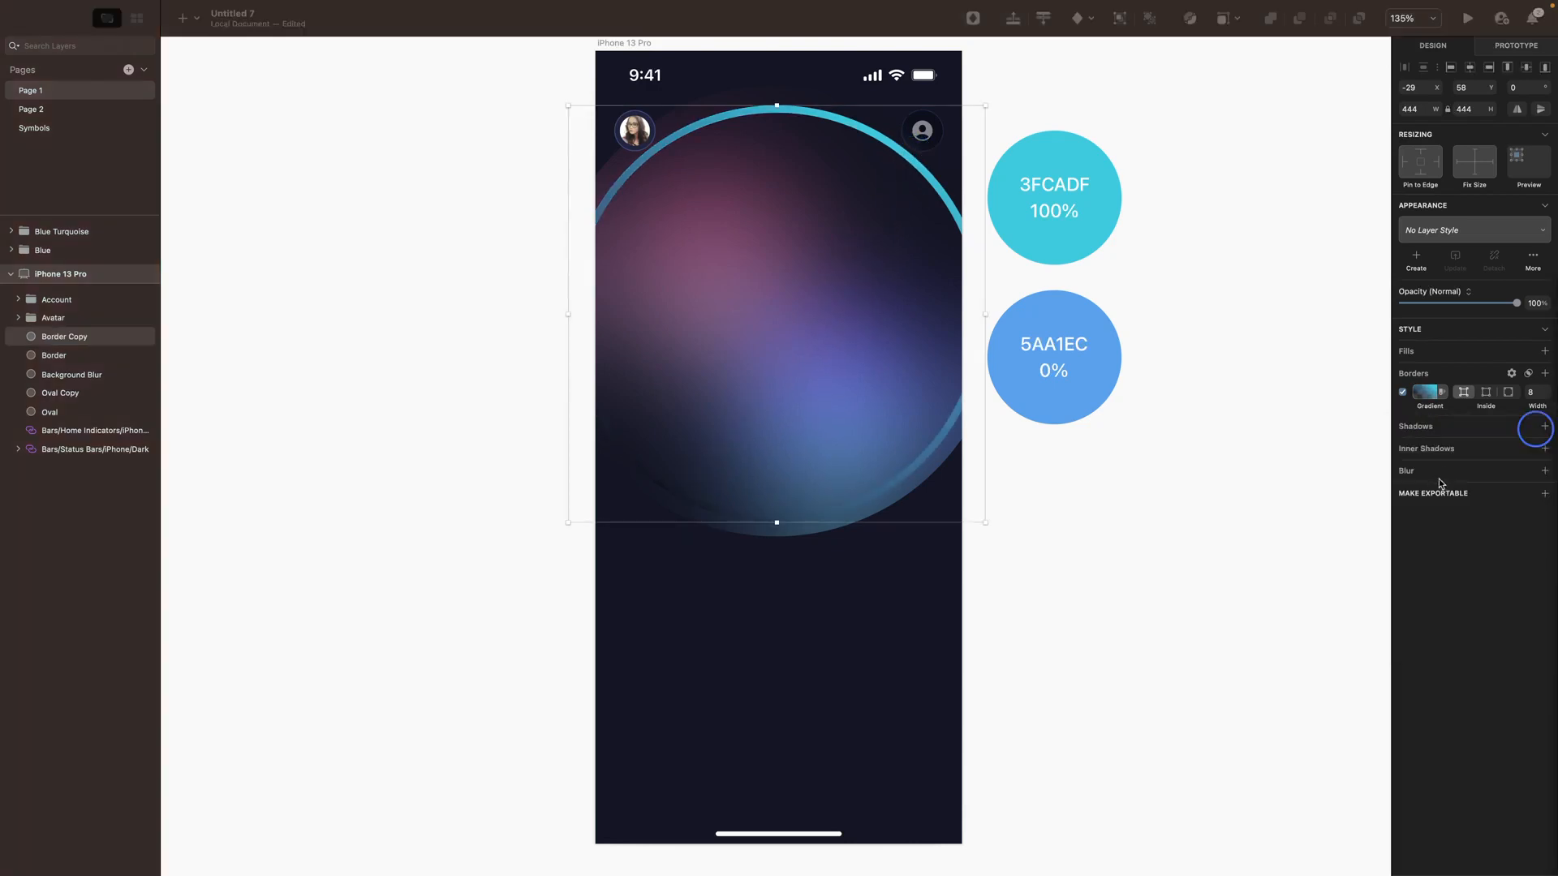
# Step: Centre the copied circle's border and give it a 952 dash, a 1400 gap and rounded ends
pyautogui.click(1485, 392)
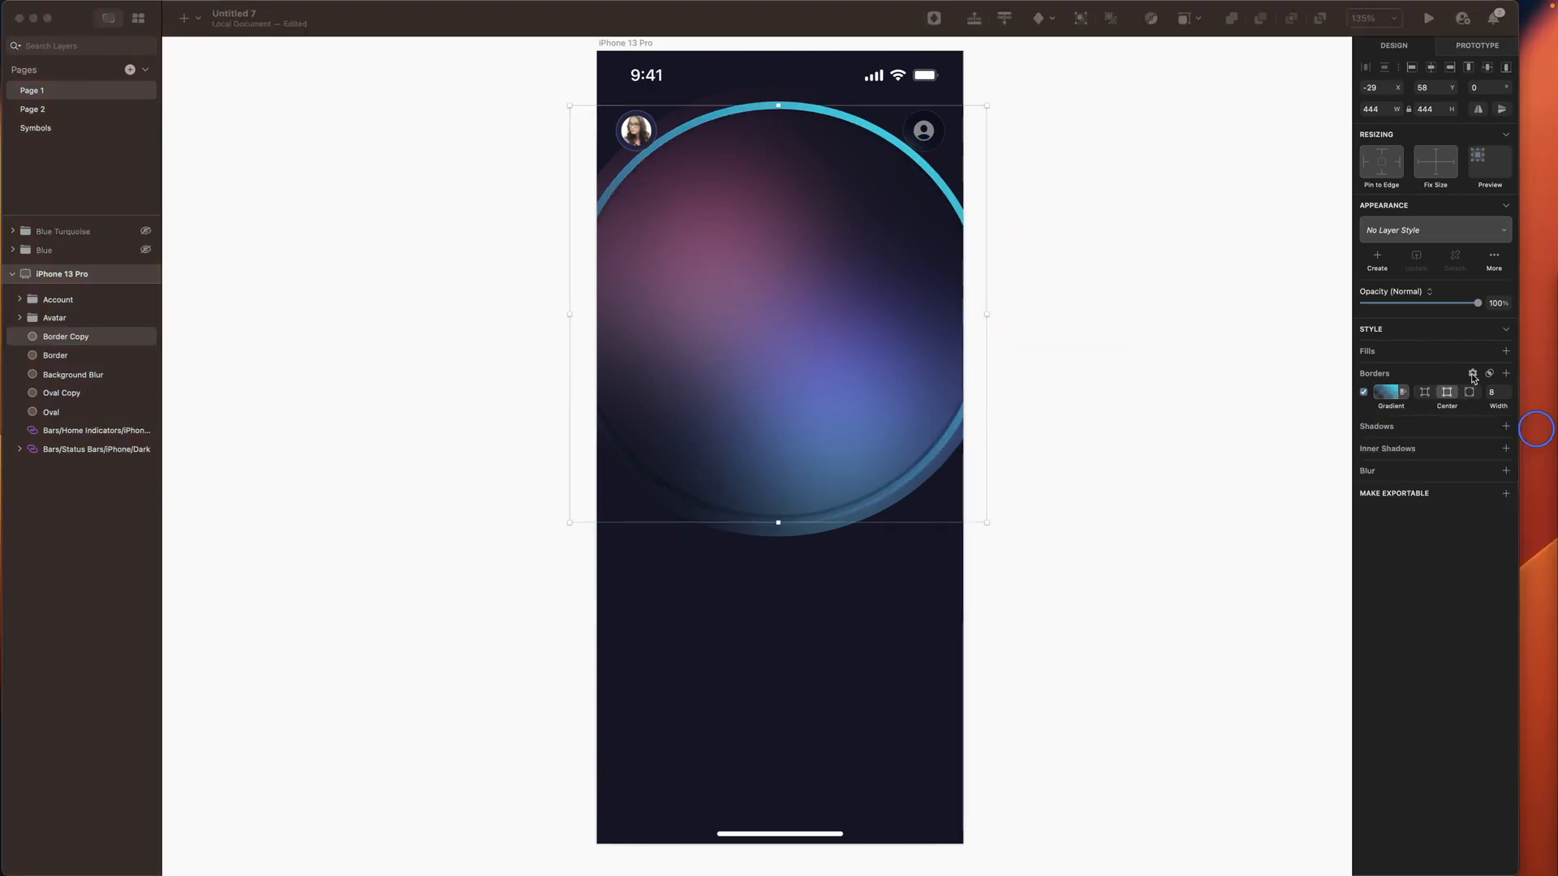
pyautogui.click(1472, 374)
pyautogui.click(1462, 461)
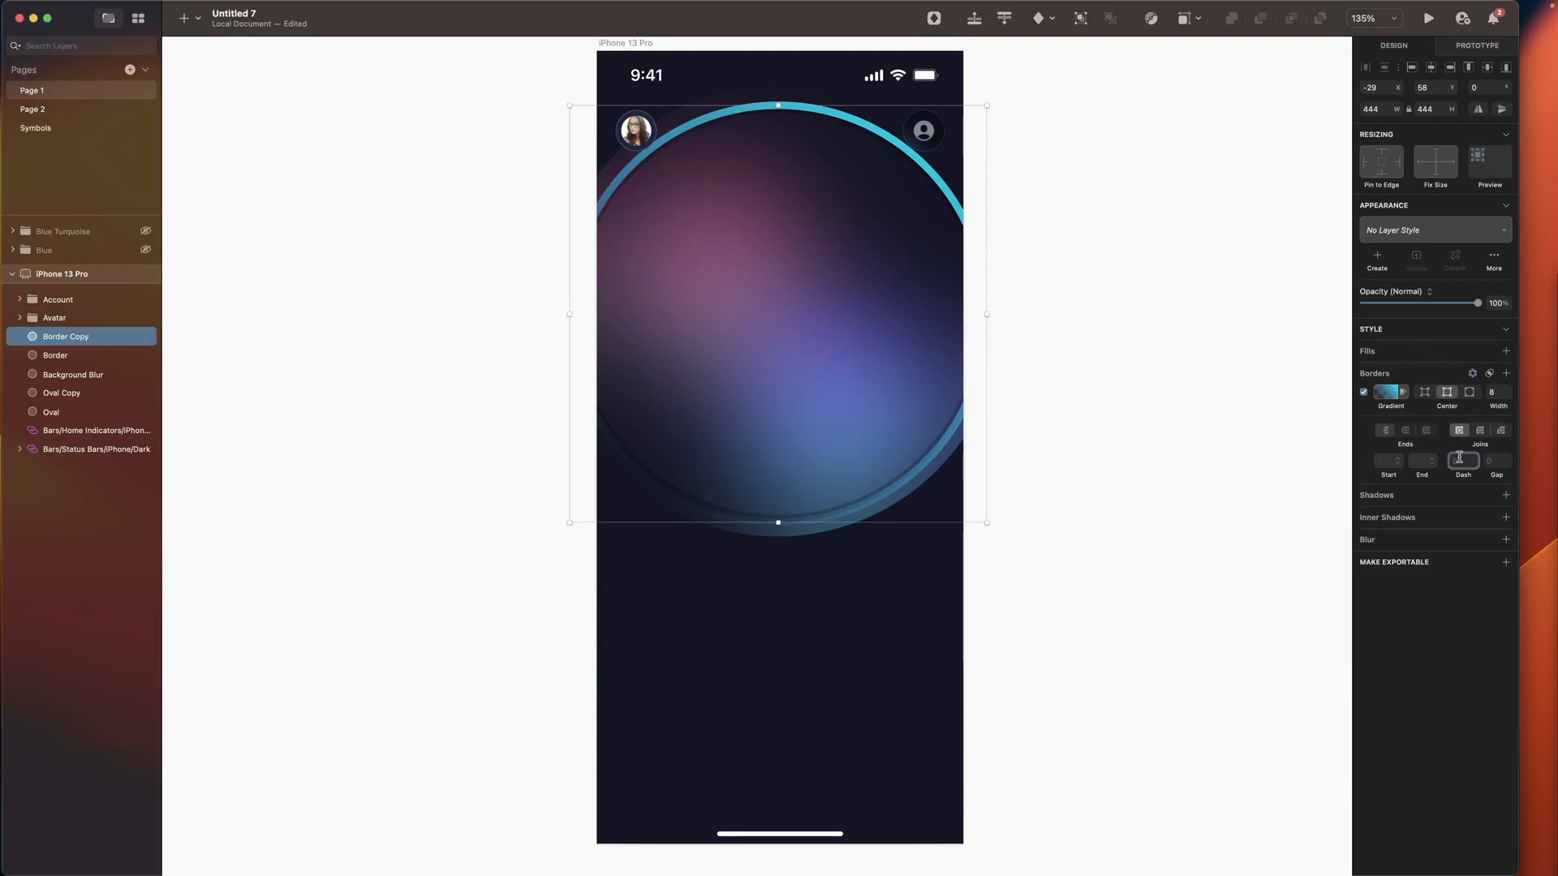
pyautogui.write('952')
pyautogui.press('Return')
pyautogui.click(1490, 466)
pyautogui.write('1400')
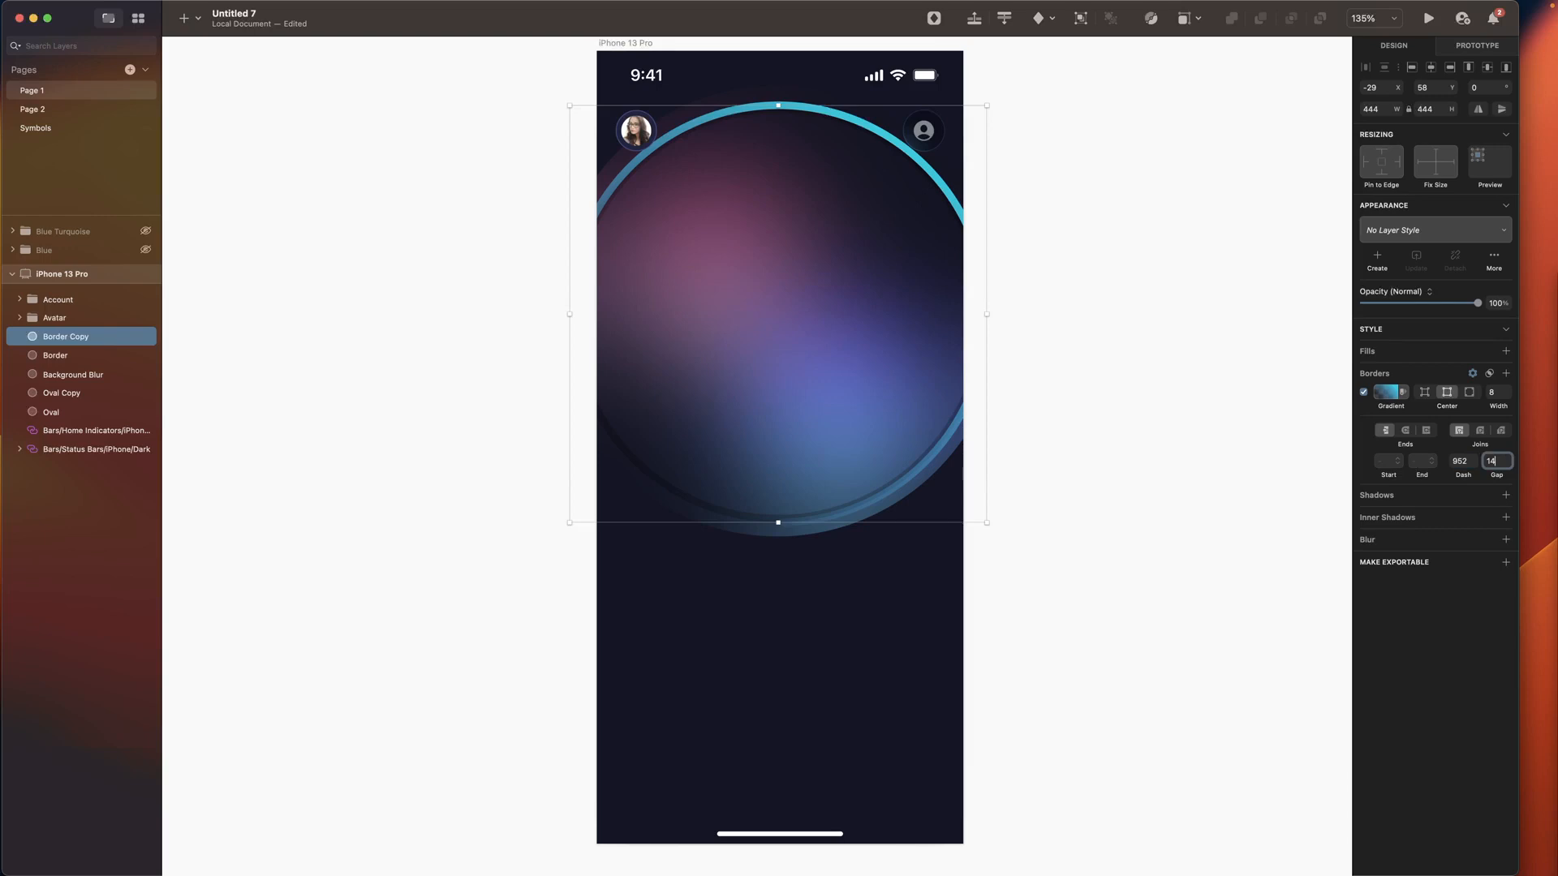
pyautogui.click(1406, 431)
# Step: Rotate the dashed gradient circle to 90°
pyautogui.click(1489, 87)
pyautogui.write('90')
pyautogui.press('Return')
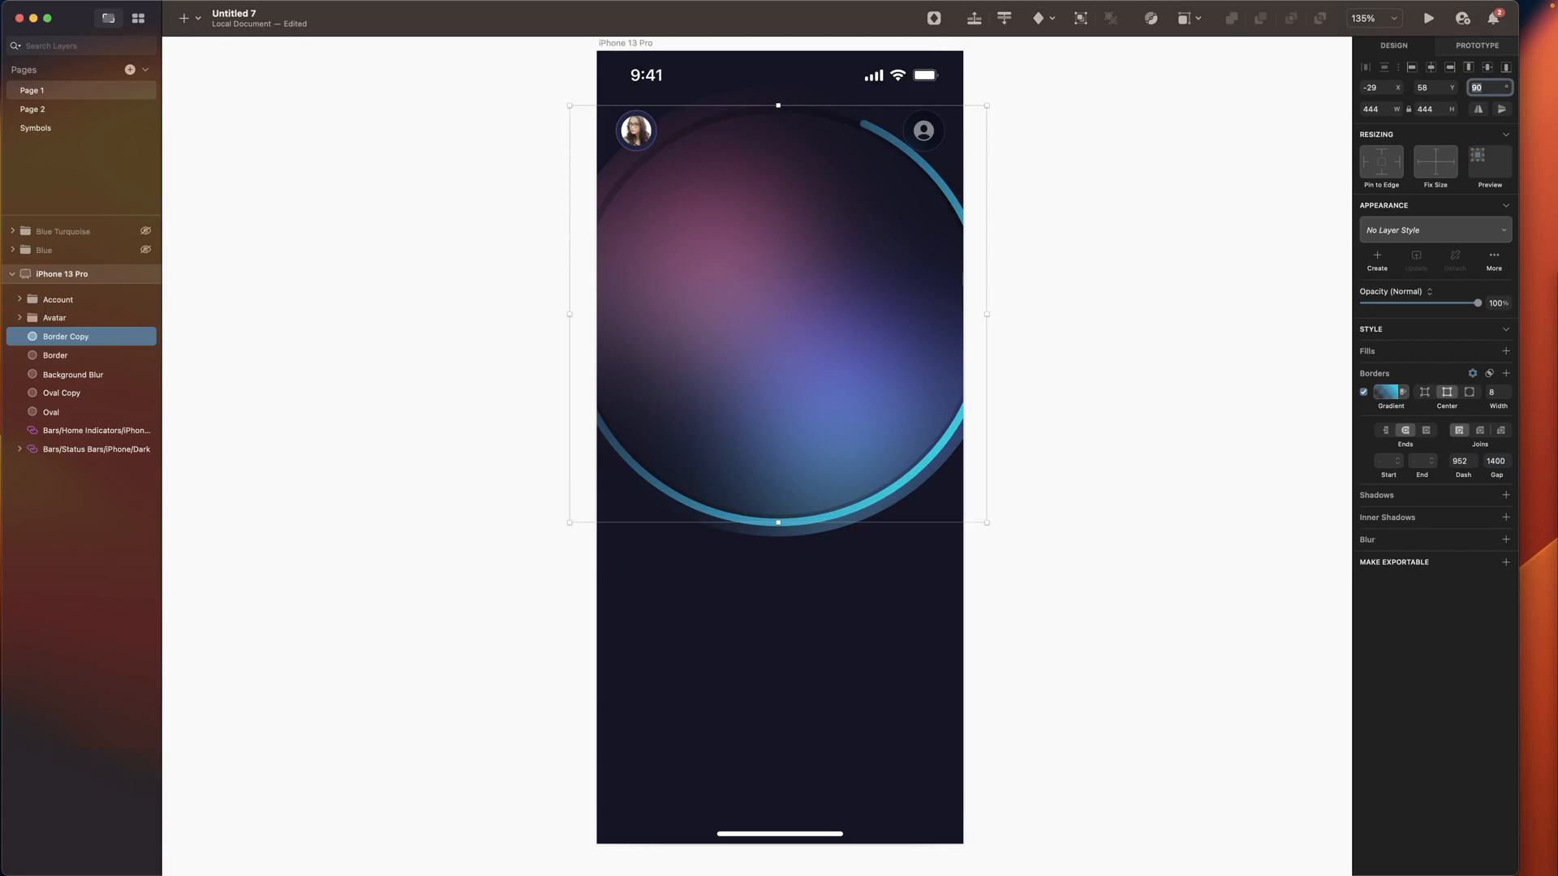
# Step: Realign the border gradient to run from the arc's upper-right start to the circle's lower left, and rename the layer Ring
pyautogui.click(1386, 392)
pyautogui.moveTo(966, 417); pyautogui.dragTo(893, 137)
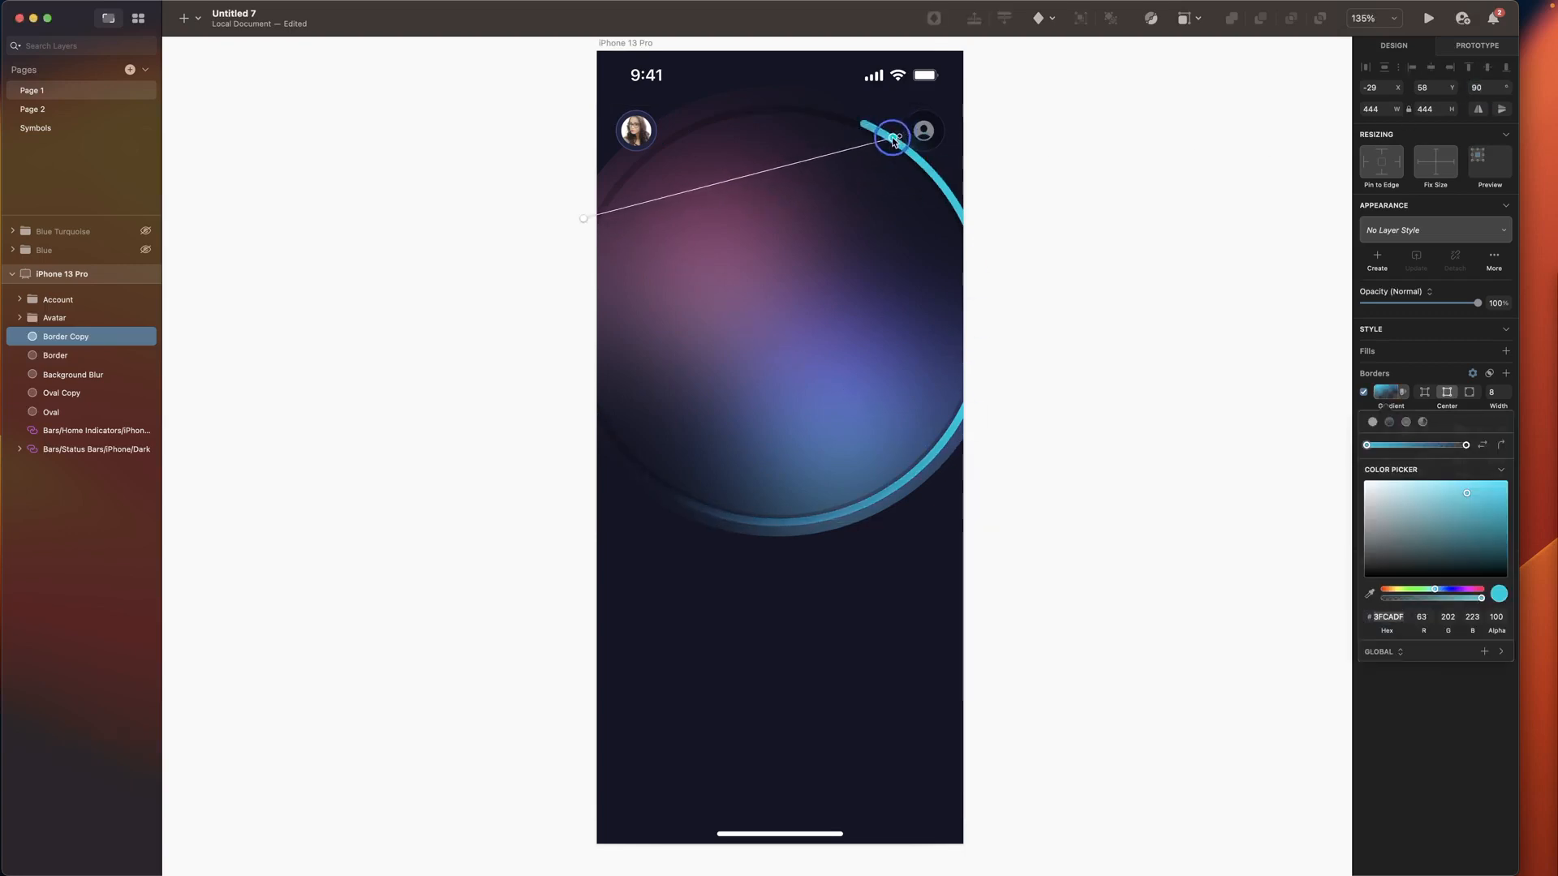
pyautogui.moveTo(597, 213); pyautogui.dragTo(667, 472)
pyautogui.click(1378, 382)
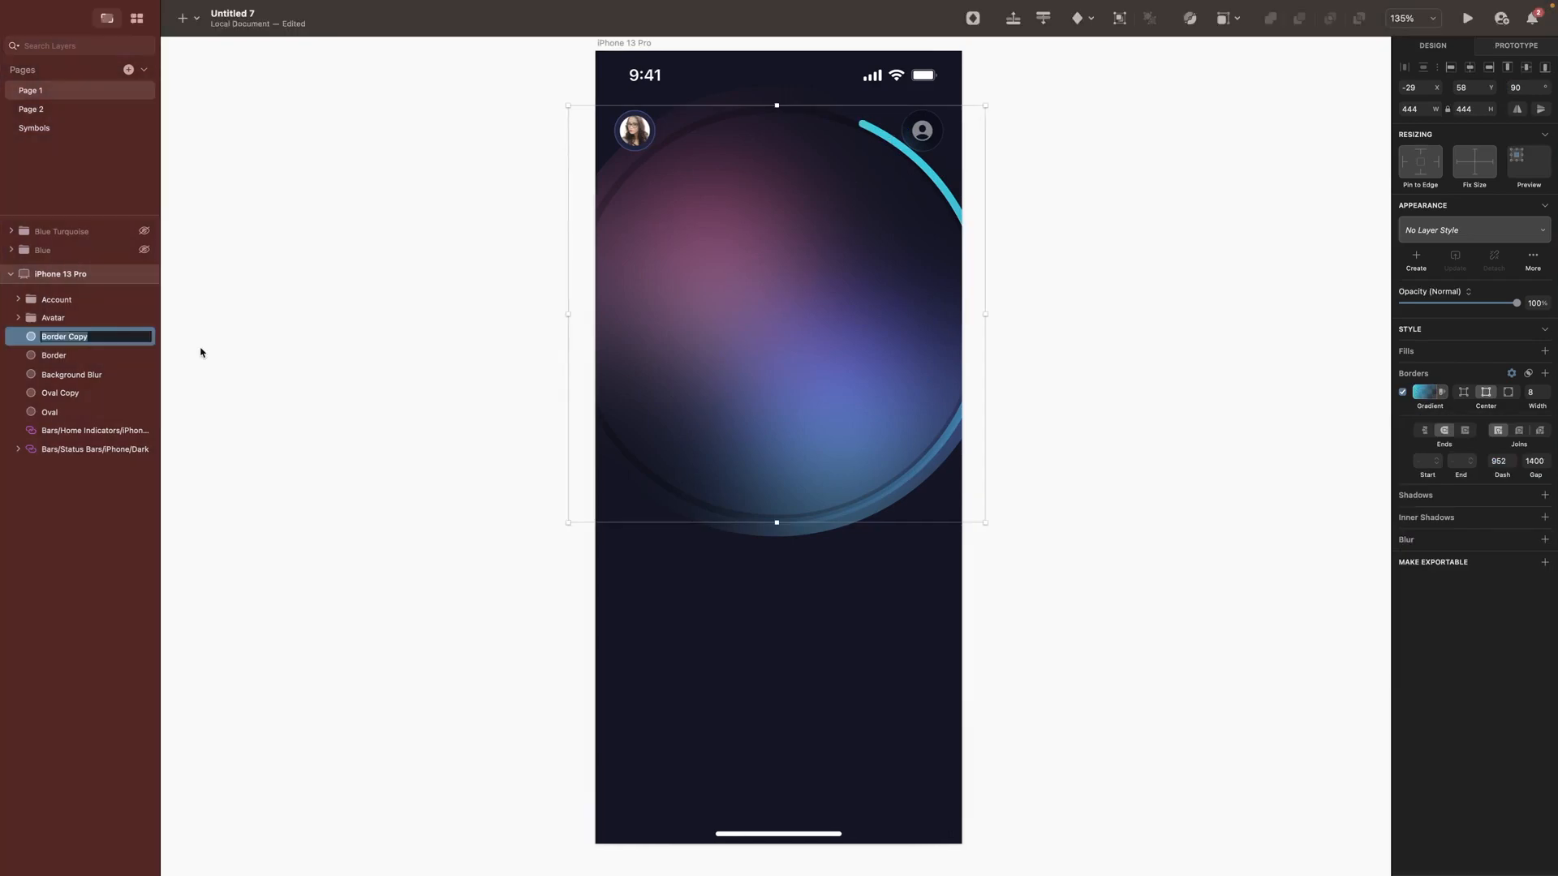
pyautogui.write('Ring')
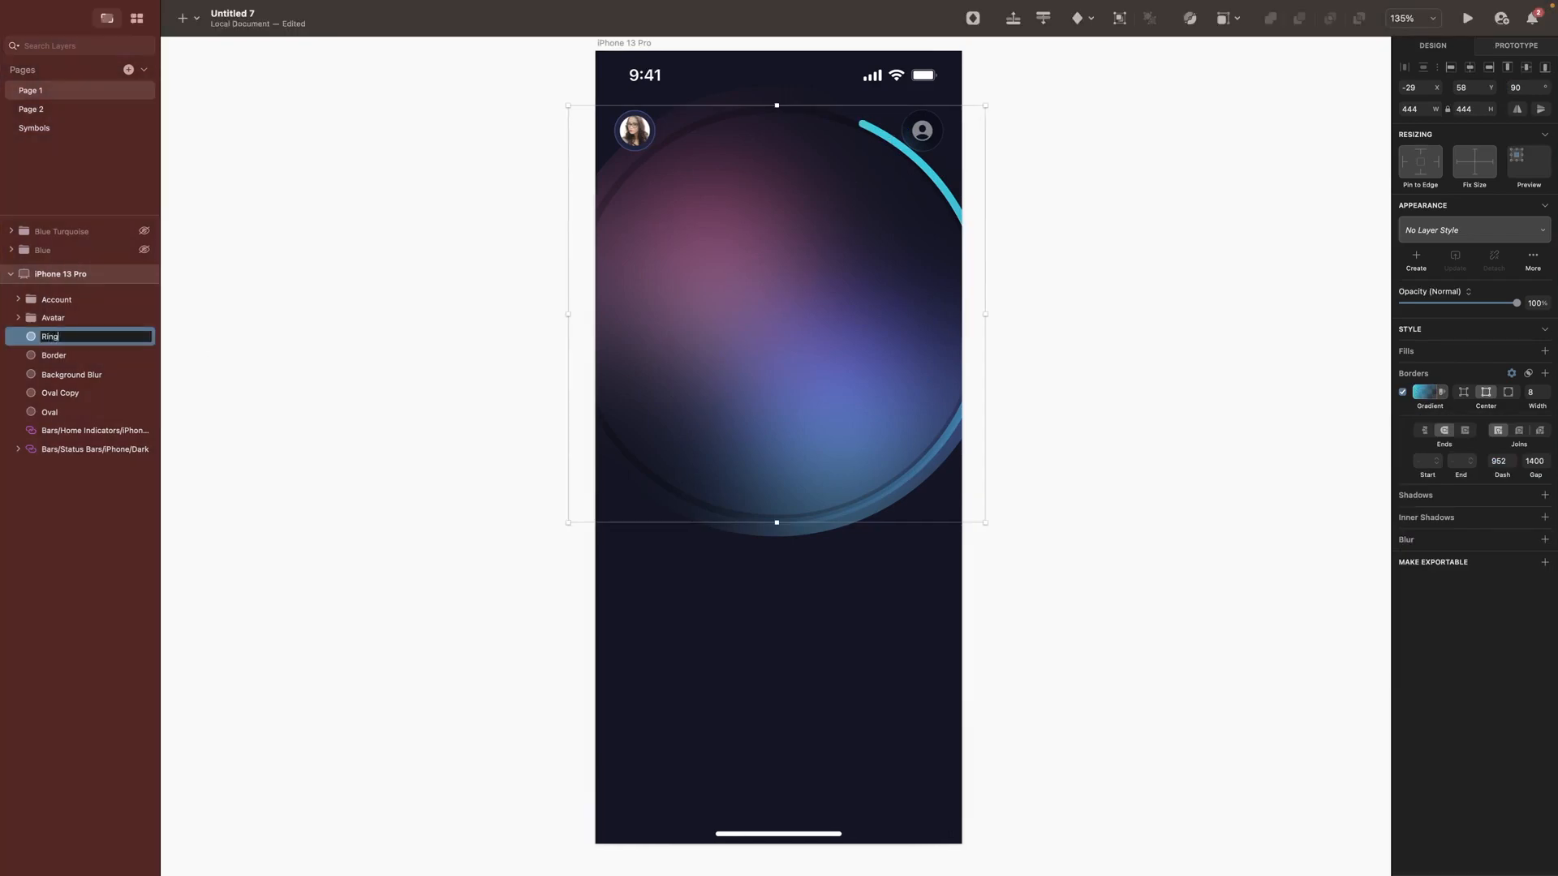
# Step: Draw a circle about 380 px in diameter over the glowing circles on the iPhone 13 Pro artboard
pyautogui.press('Return')
pyautogui.click(1200, 290)
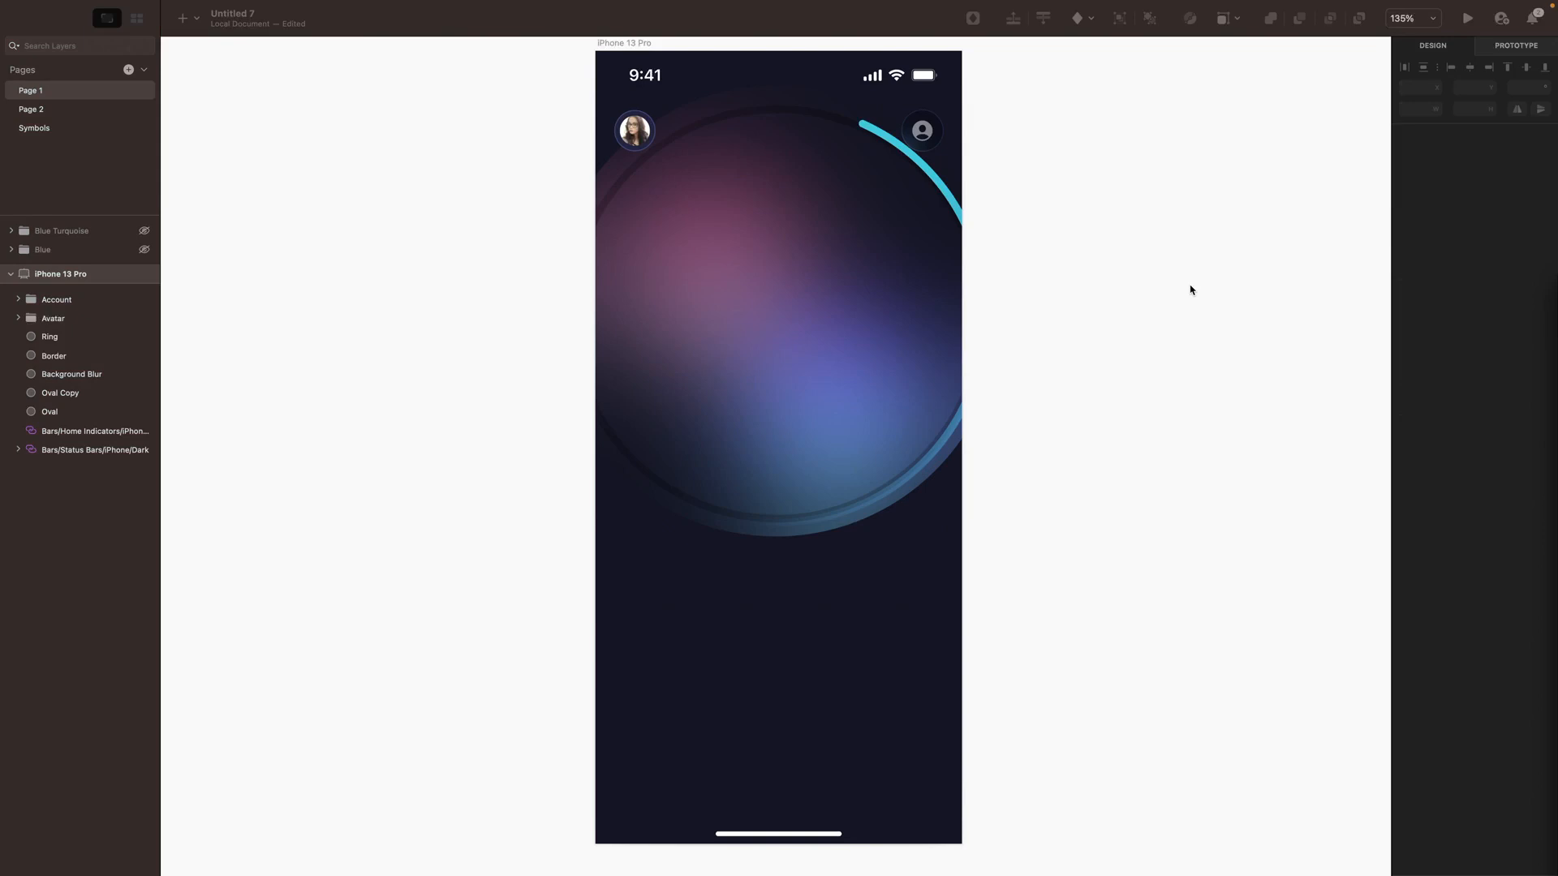
pyautogui.click(948, 218)
pyautogui.press('o')
pyautogui.moveTo(616, 164); pyautogui.dragTo(795, 520)
# Step: Turn off the new circle's fill and give it a white FFFFFF border with a width of 4
pyautogui.click(1403, 370)
pyautogui.click(1426, 423)
pyautogui.click(1404, 487)
pyautogui.doubleClick(1496, 423)
pyautogui.write('4')
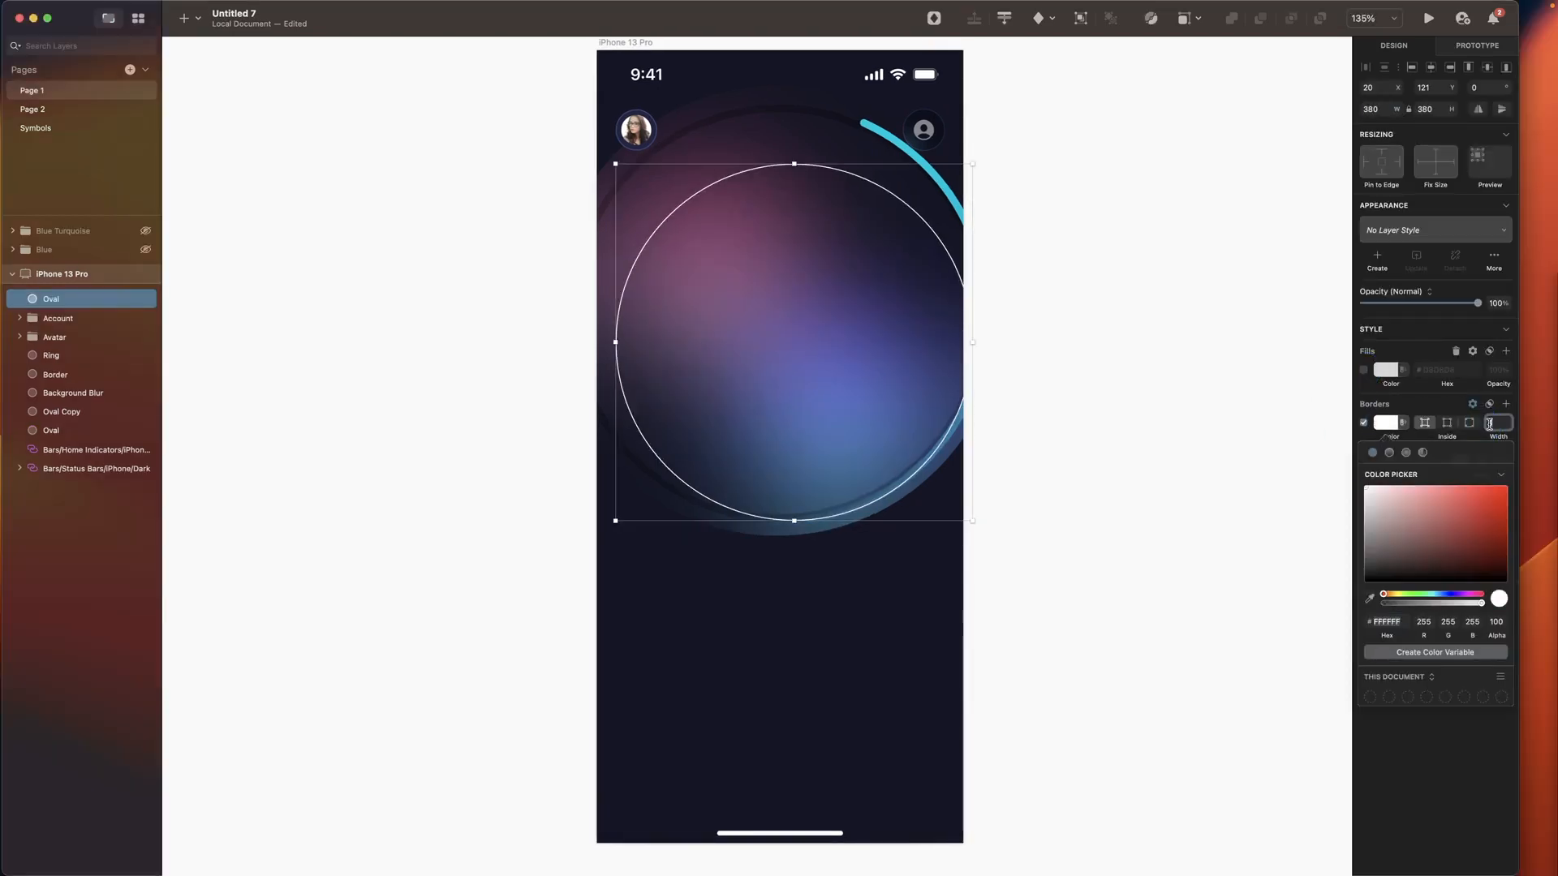
pyautogui.press('Return')
# Step: Make the circle's border dotted with a 2 dash and 8 gap, centred on the edge with rounded ends and joins
pyautogui.click(1502, 492)
pyautogui.write('2')
pyautogui.press('Tab')
pyautogui.write('8')
pyautogui.press('Return')
pyautogui.click(1445, 461)
pyautogui.click(1488, 425)
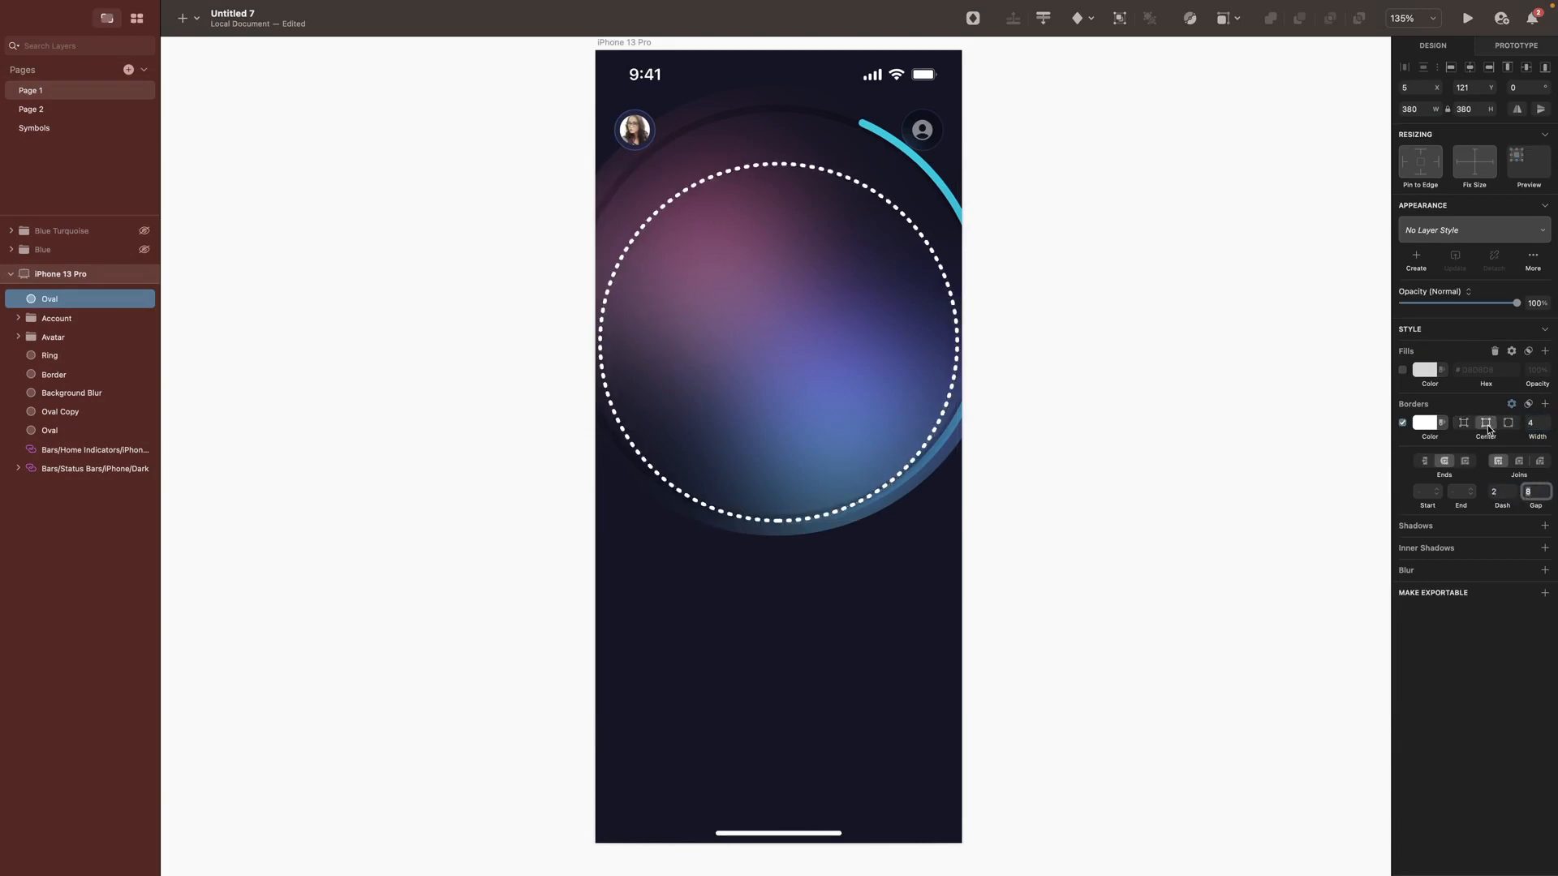
pyautogui.click(1444, 461)
# Step: Nudge the dotted circle up 27 px to Y 94 so it sits inside the ring
pyautogui.hotkey('shift', 'Up')
pyautogui.hotkey('shift', 'Up')
pyautogui.press('Up')
pyautogui.press('Up')
pyautogui.press('Up')
pyautogui.press('Up')
pyautogui.press('Up')
pyautogui.press('Up')
pyautogui.press('Up')
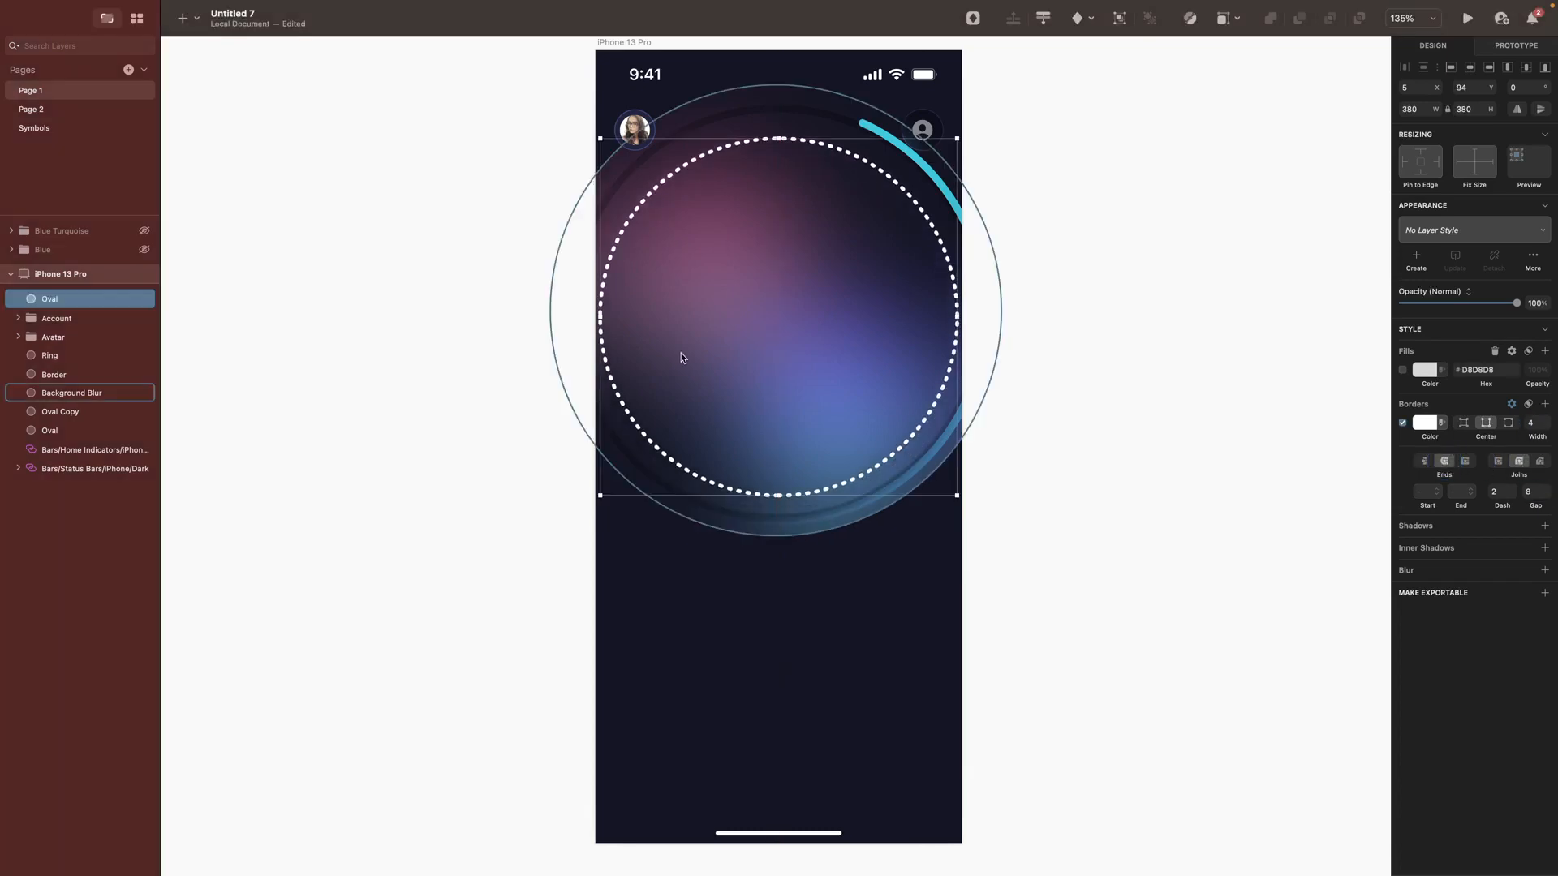
pyautogui.press('super+d')
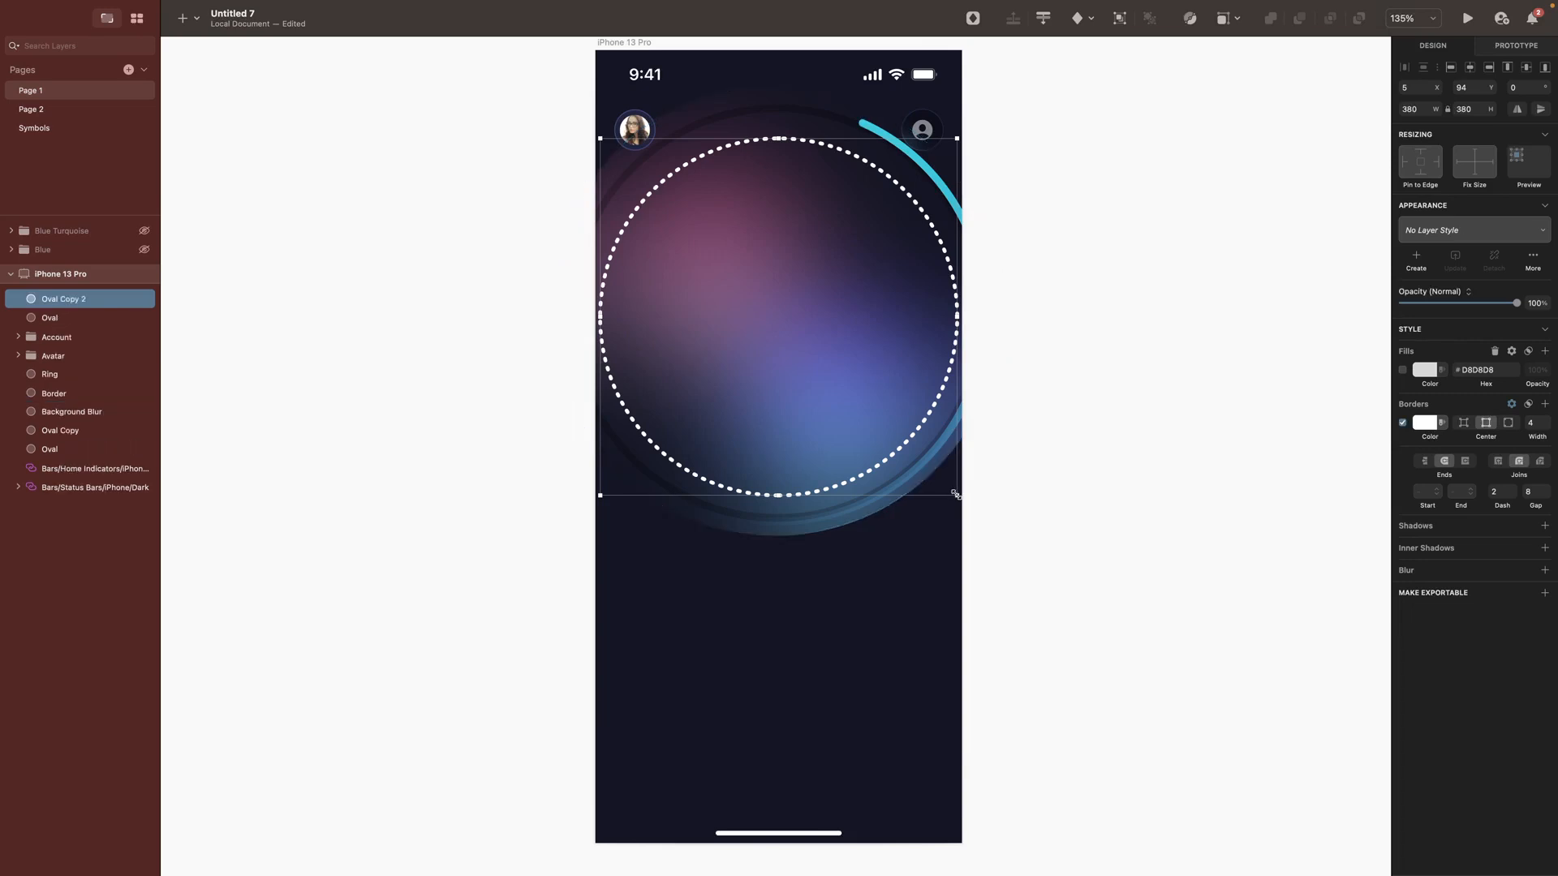
pyautogui.press('super+k')
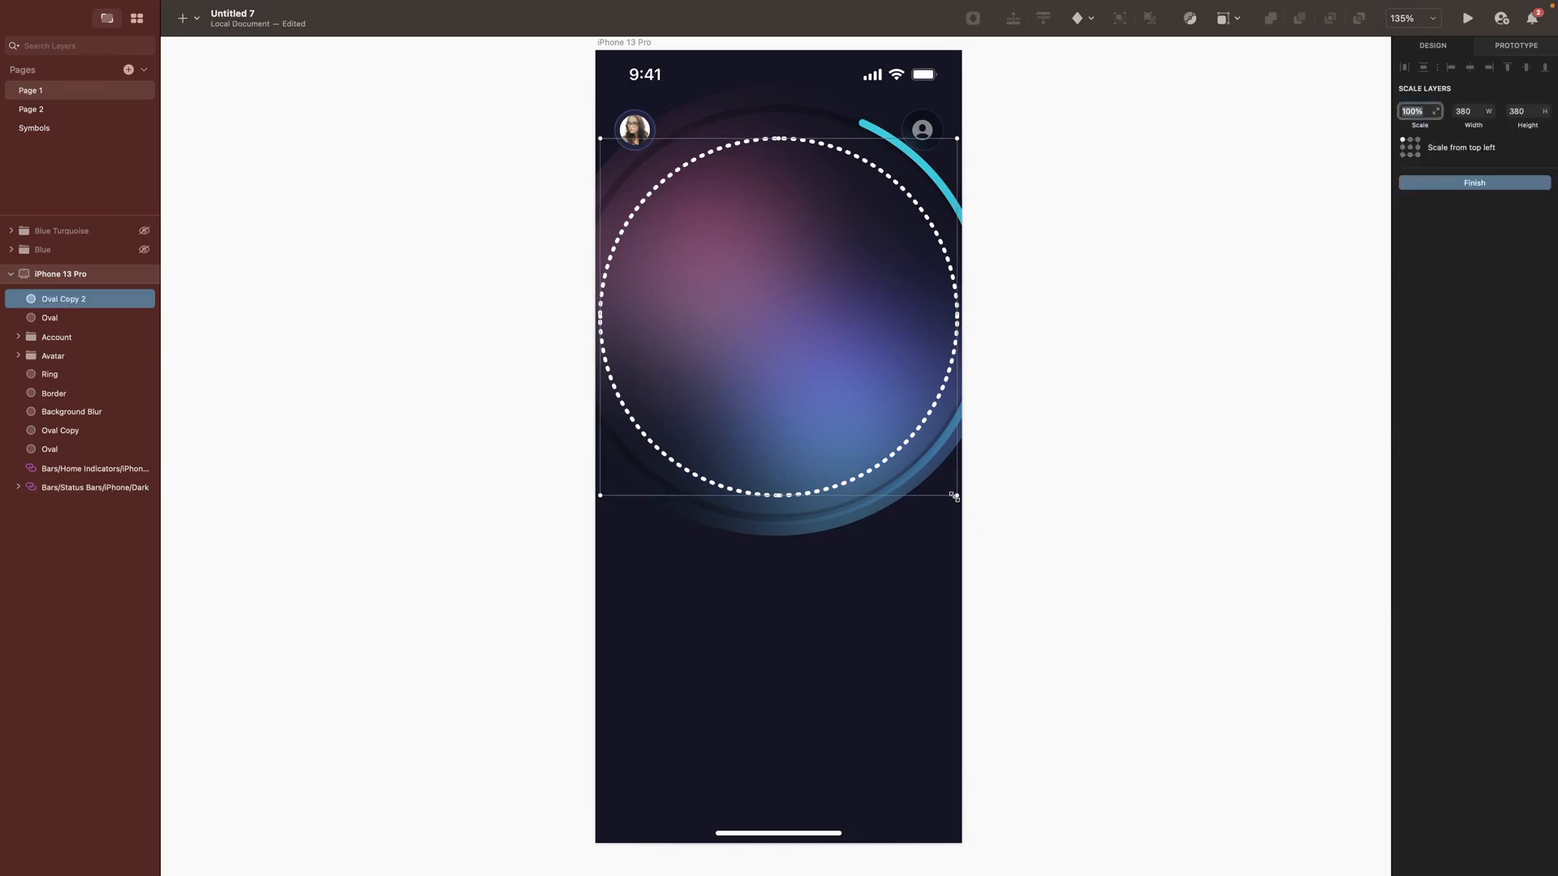
pyautogui.moveTo(956, 496); pyautogui.dragTo(945, 484)
pyautogui.press('Return')
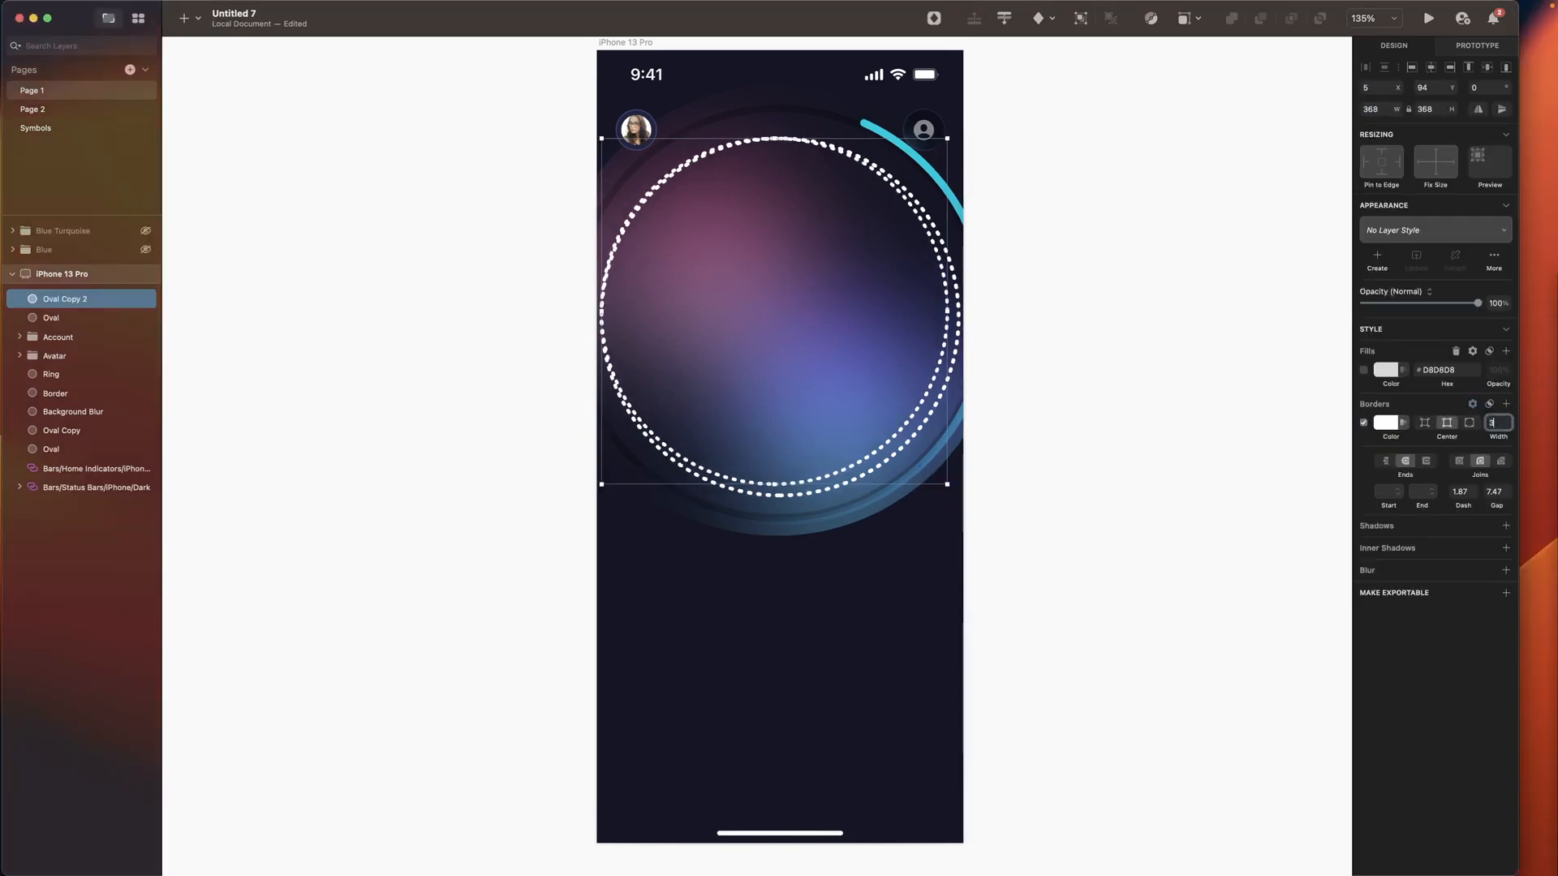
pyautogui.click(1432, 69)
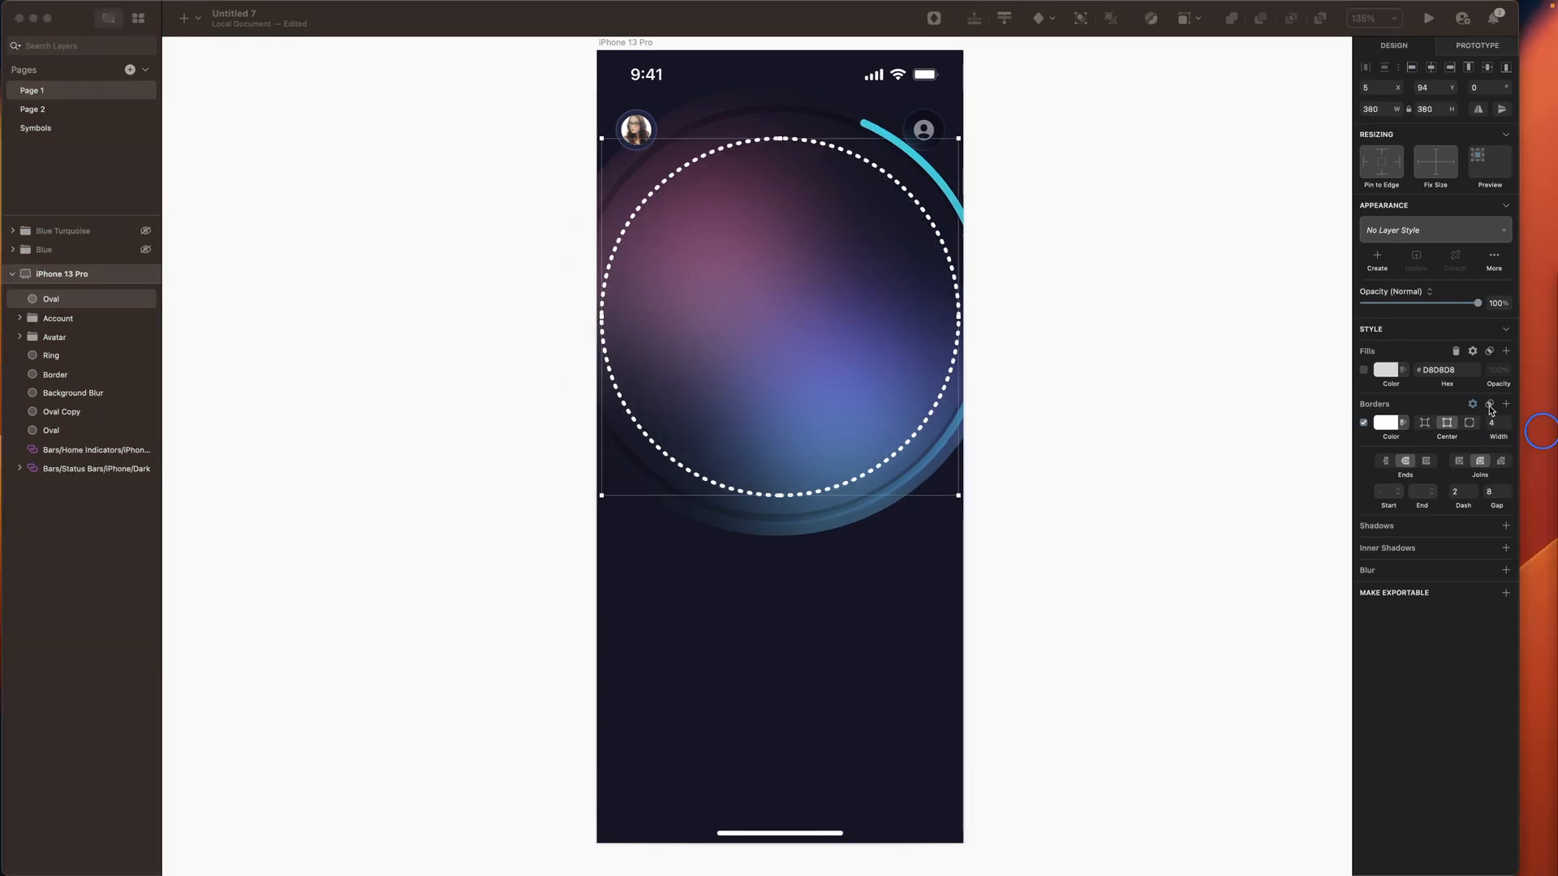
# Step: Apply a blend mode to the dotted circle's border, and duplicate the circle with the copy sized to 368 px
pyautogui.click(1490, 405)
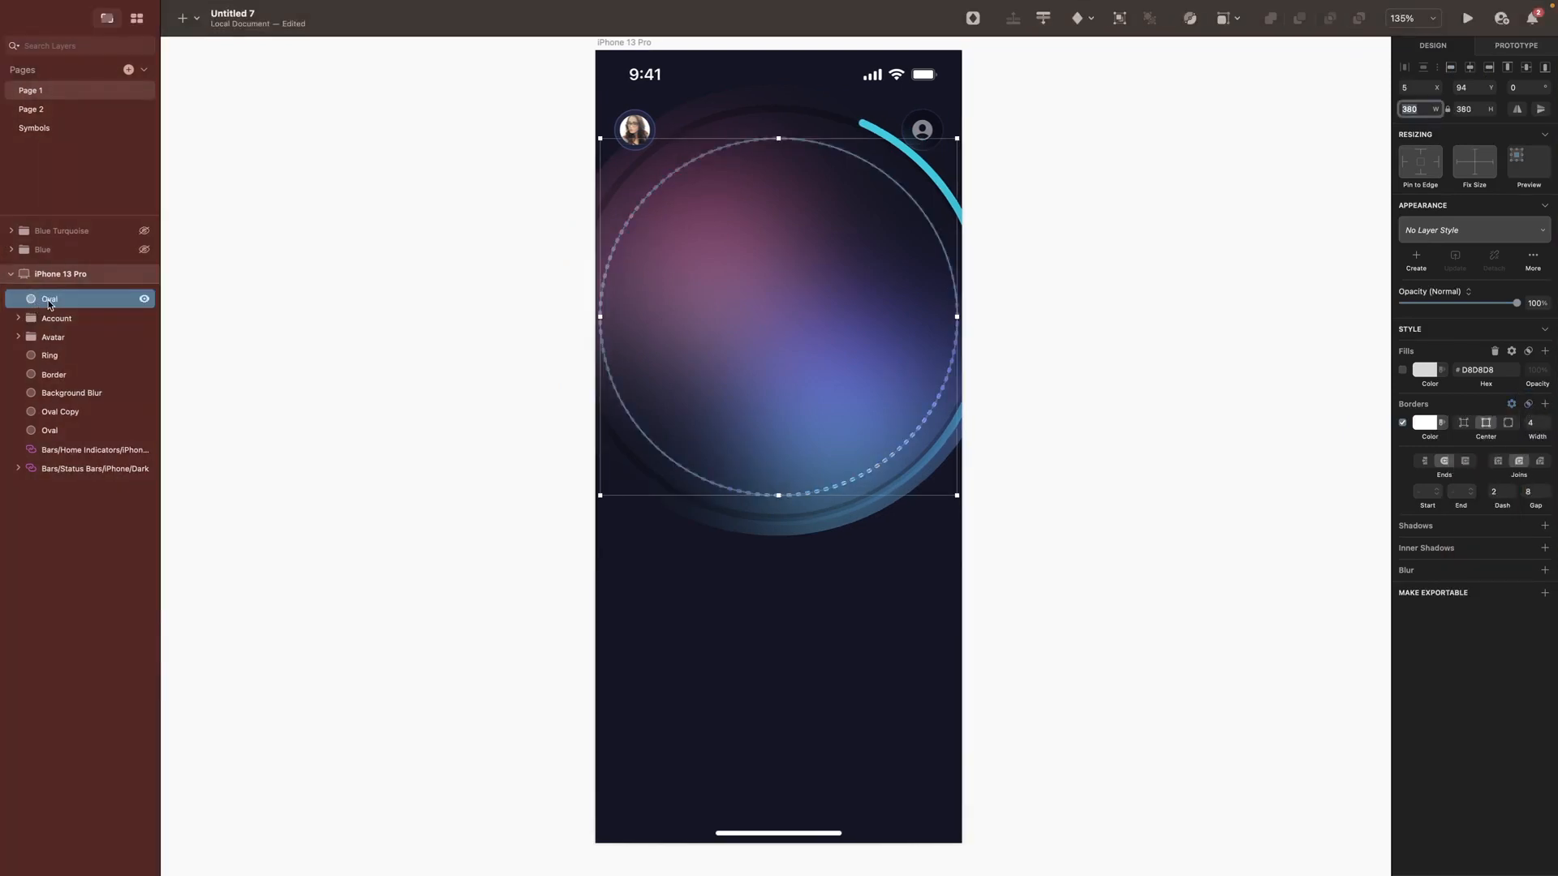
pyautogui.moveTo(48, 304); pyautogui.dragTo(51, 302)
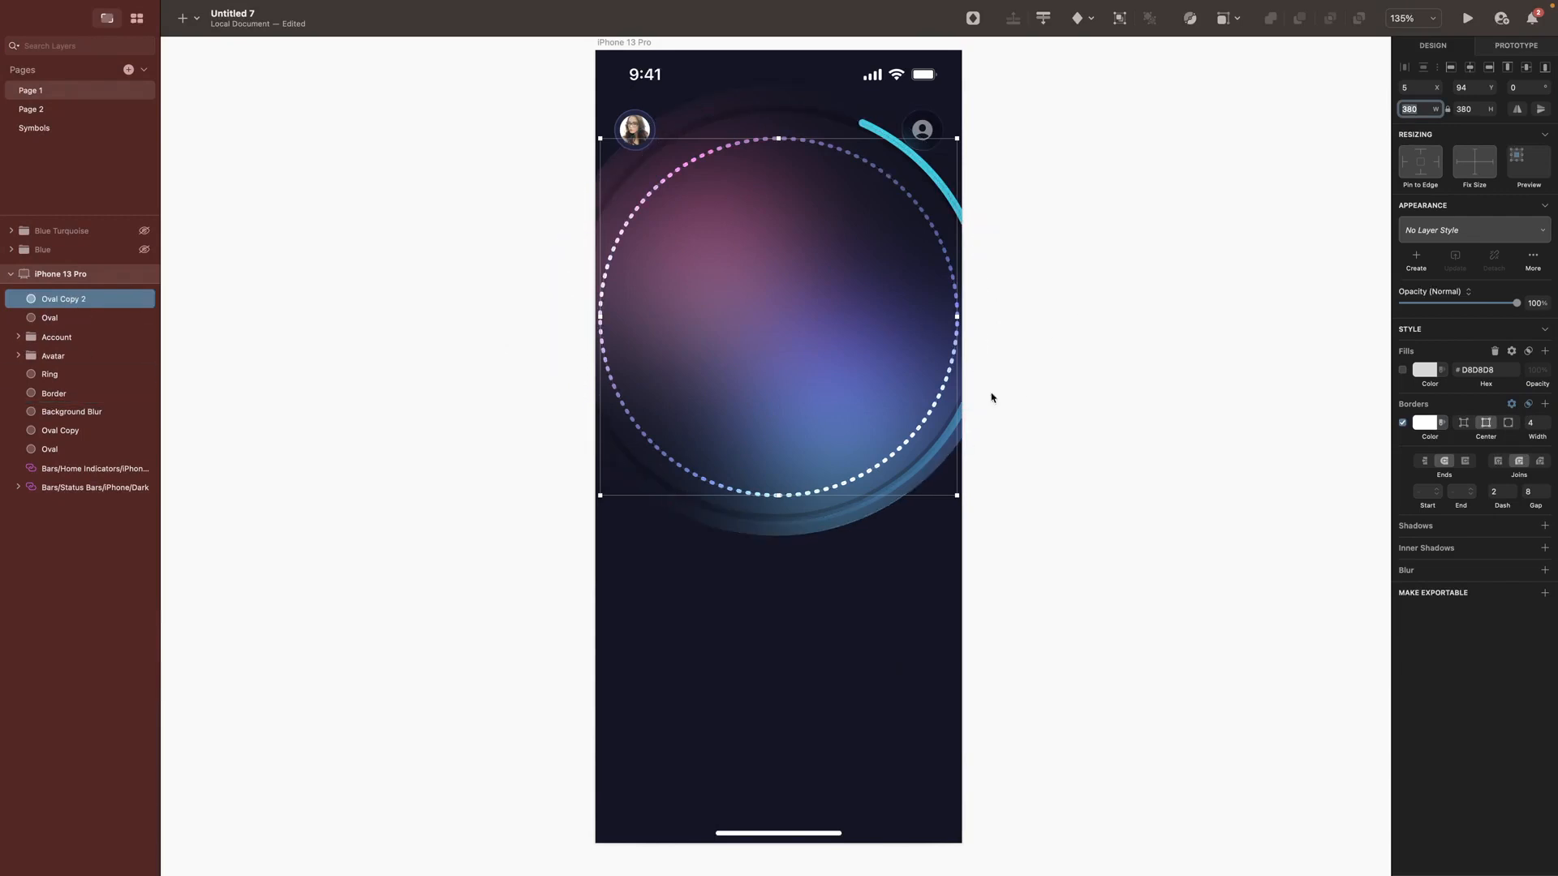
pyautogui.click(1418, 113)
pyautogui.press('BackSpace')
pyautogui.press('BackSpace')
pyautogui.press('BackSpace')
pyautogui.write('368')
pyautogui.press('Return')
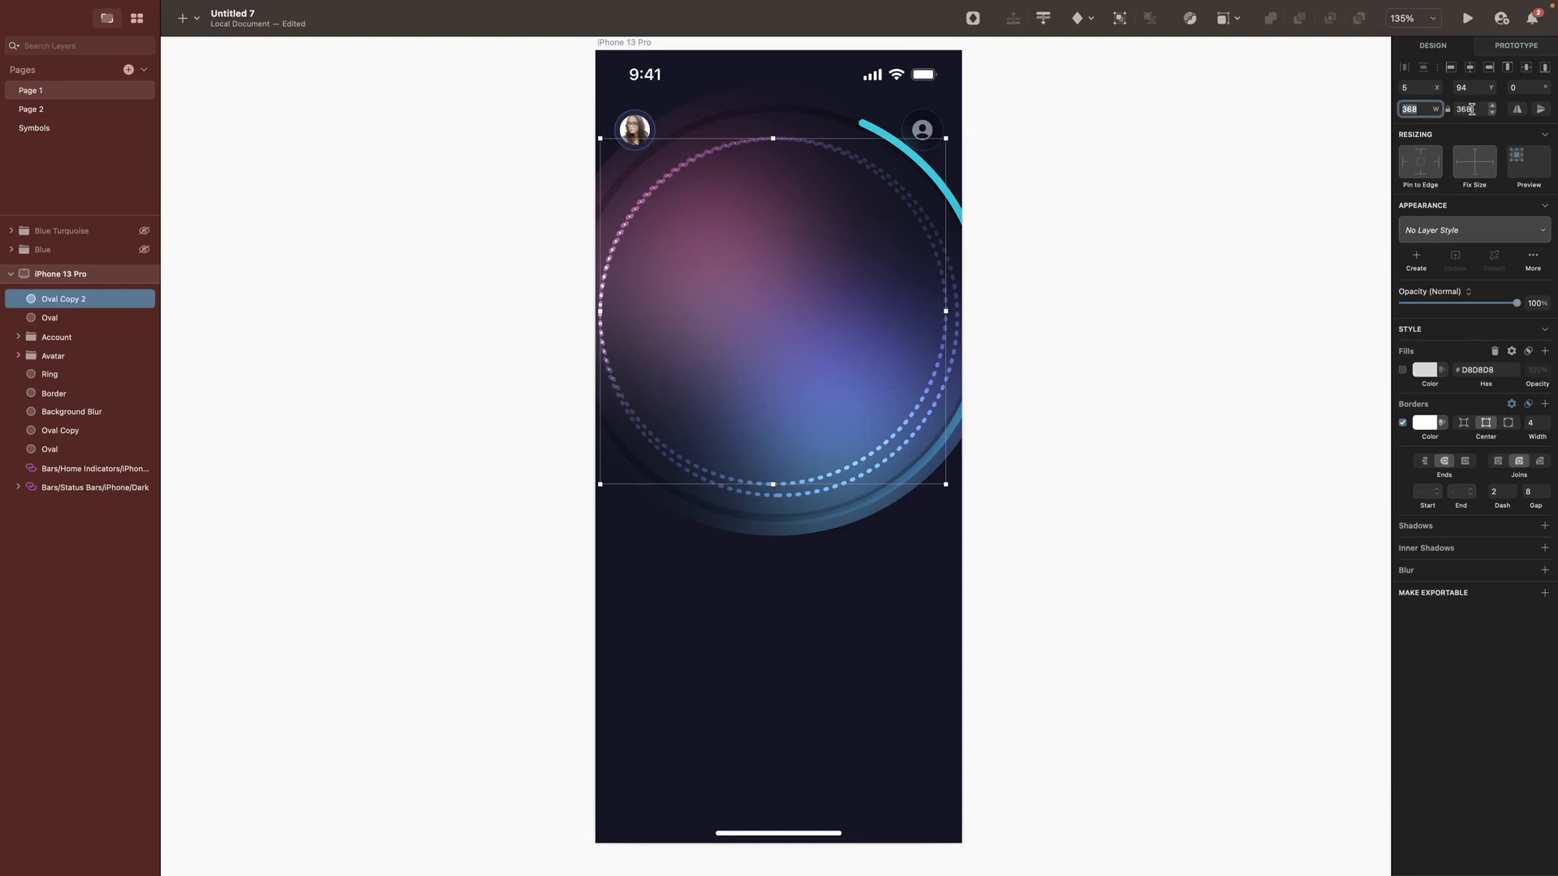
# Step: Centre the 368 px copy inside the first dotted circle at Y 100 and set its border width to 3
pyautogui.click(1469, 67)
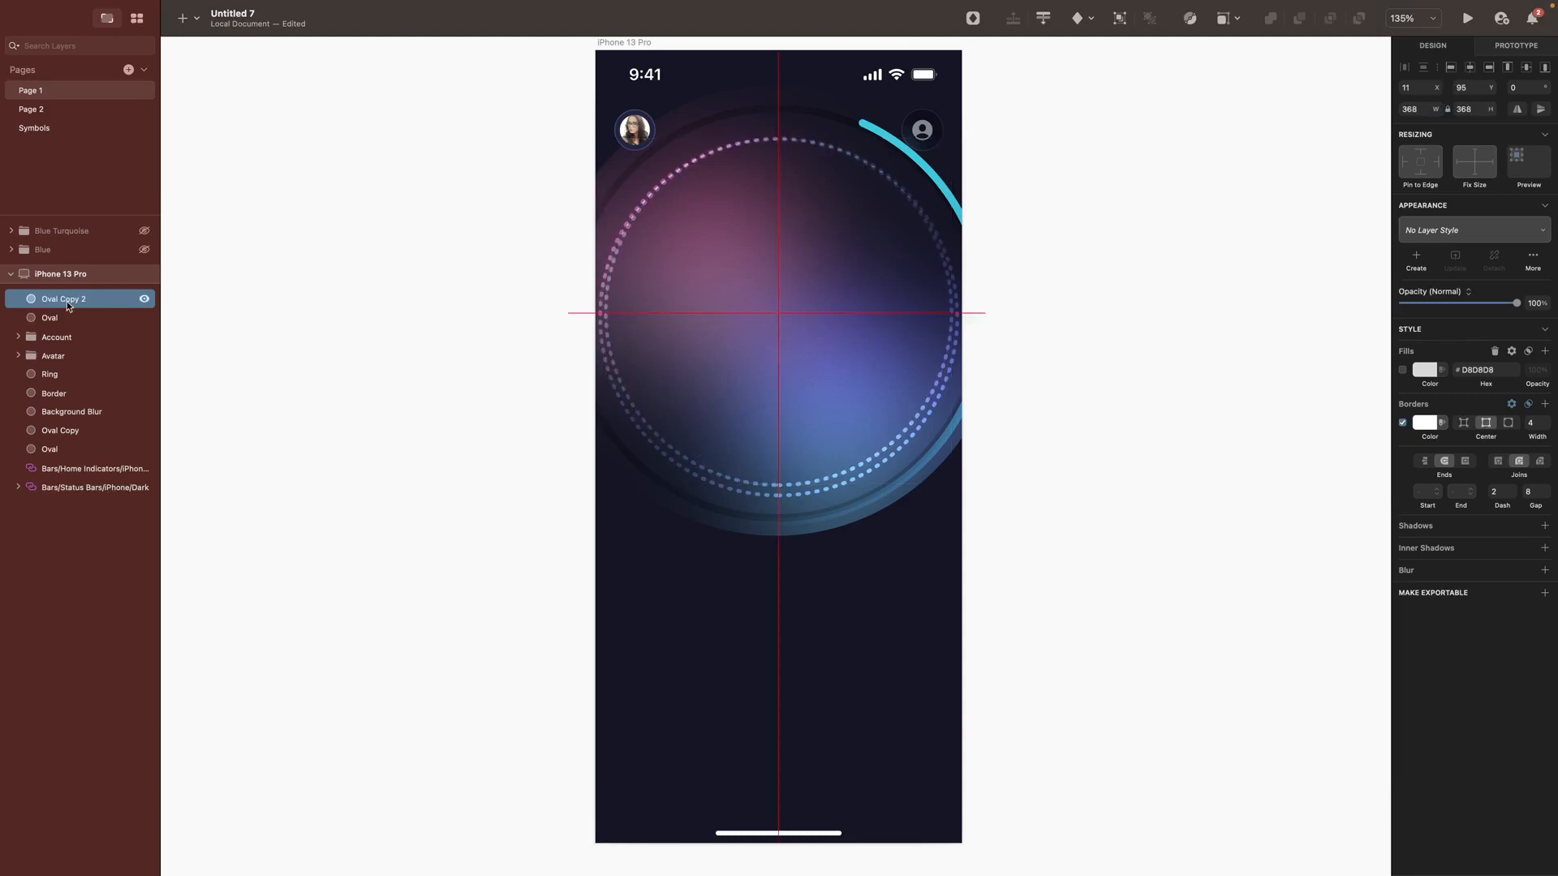
pyautogui.press('Down')
pyautogui.press('Down')
pyautogui.press('Down')
pyautogui.press('Down')
pyautogui.press('Down')
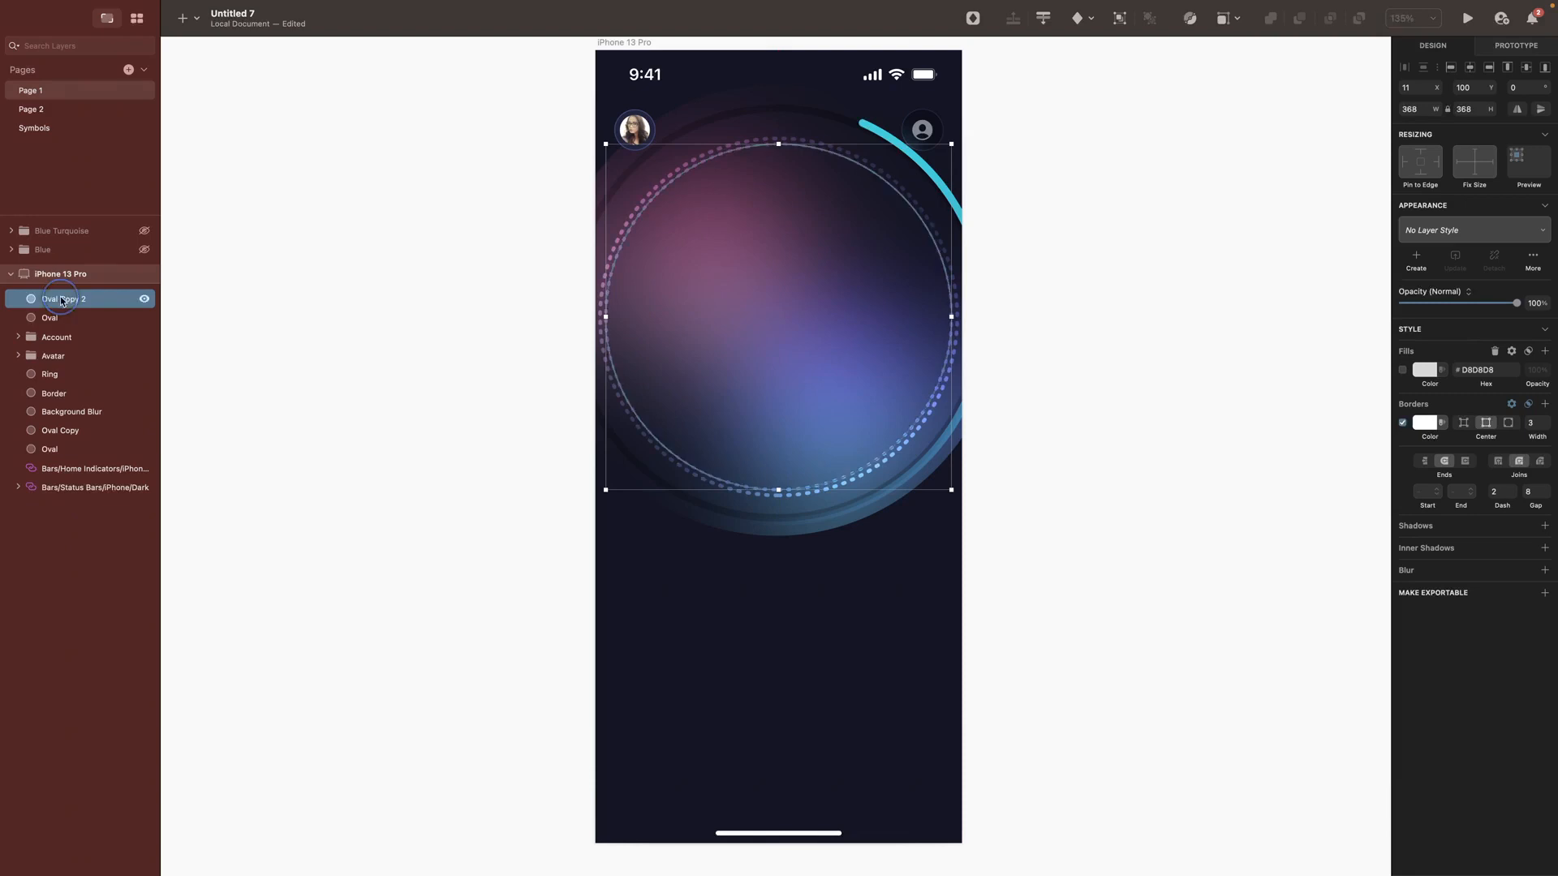
# Step: Duplicate the 368 px circle as a centred 360 px copy with a border width of 2
pyautogui.press('super+d')
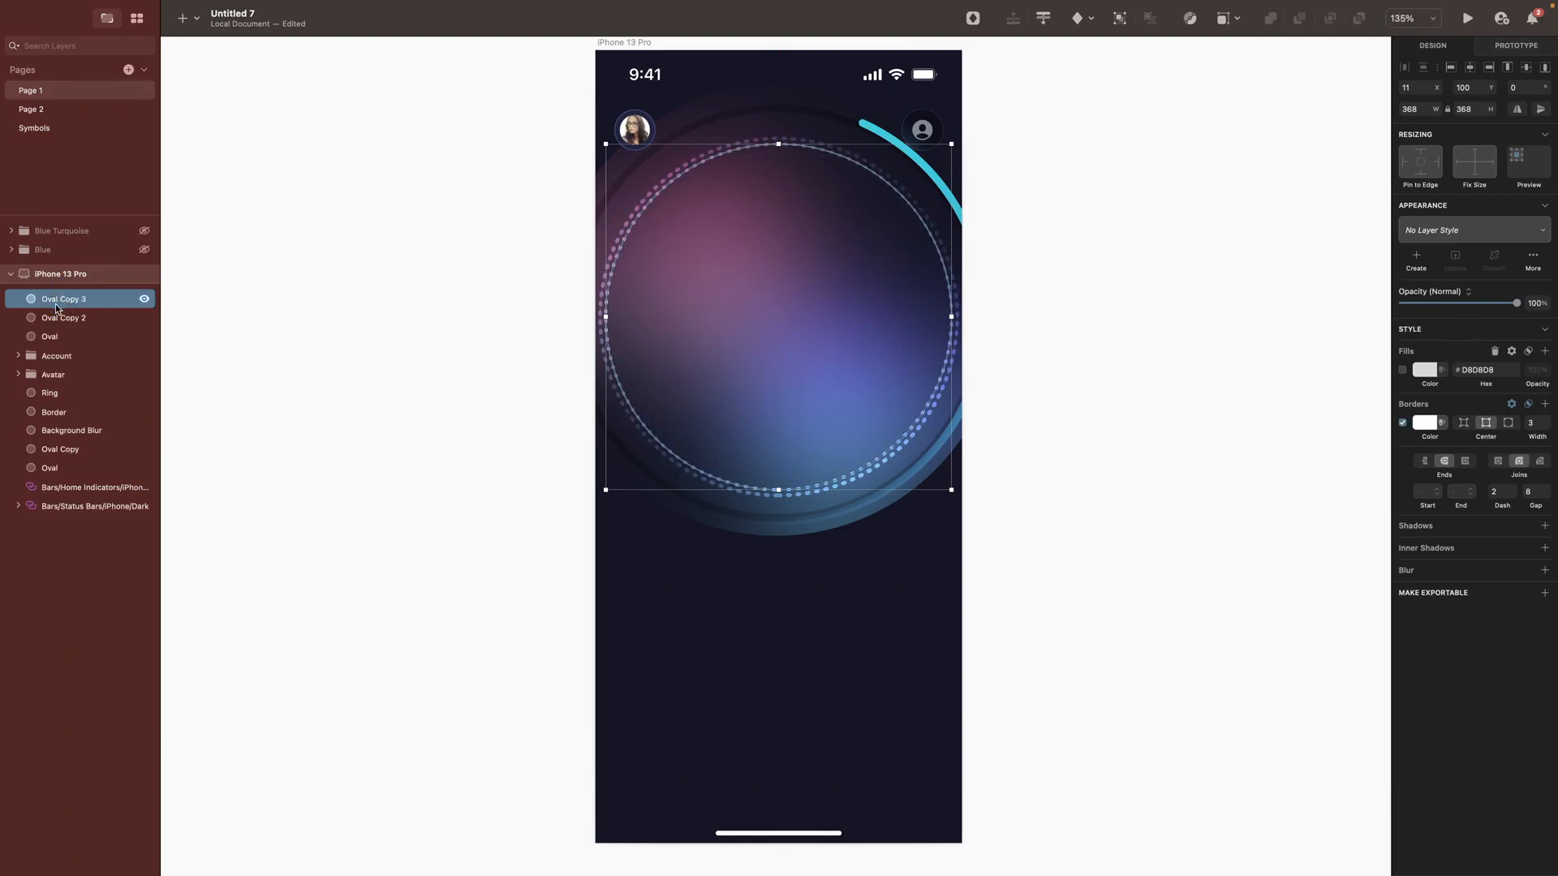
pyautogui.click(1418, 108)
pyautogui.press('BackSpace')
pyautogui.write('0')
pyautogui.press('Return')
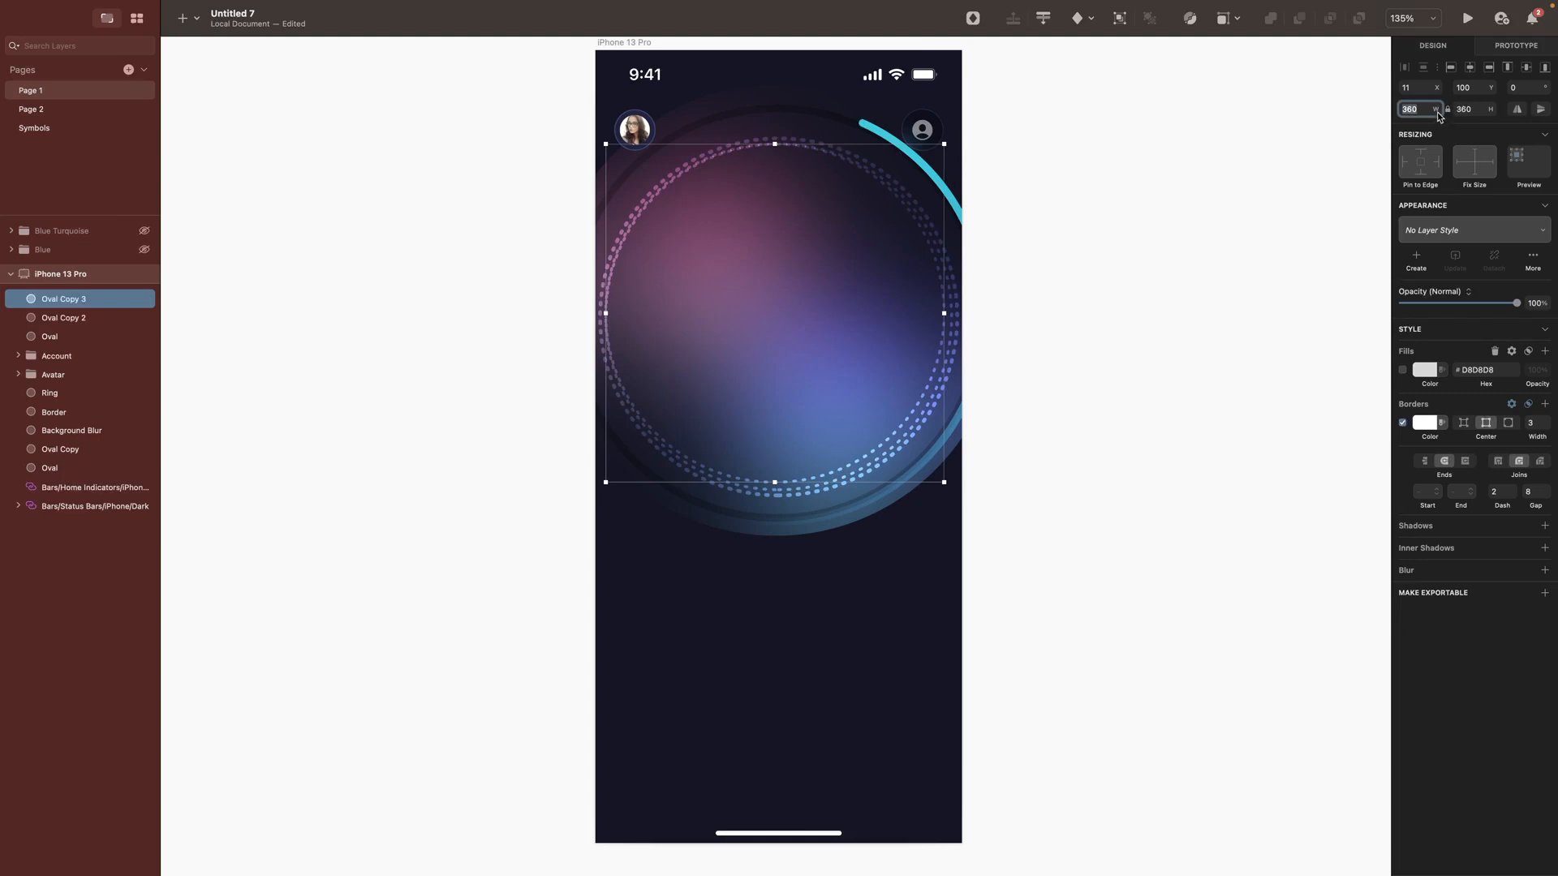
pyautogui.moveTo(68, 4)
pyautogui.click(45, 37)
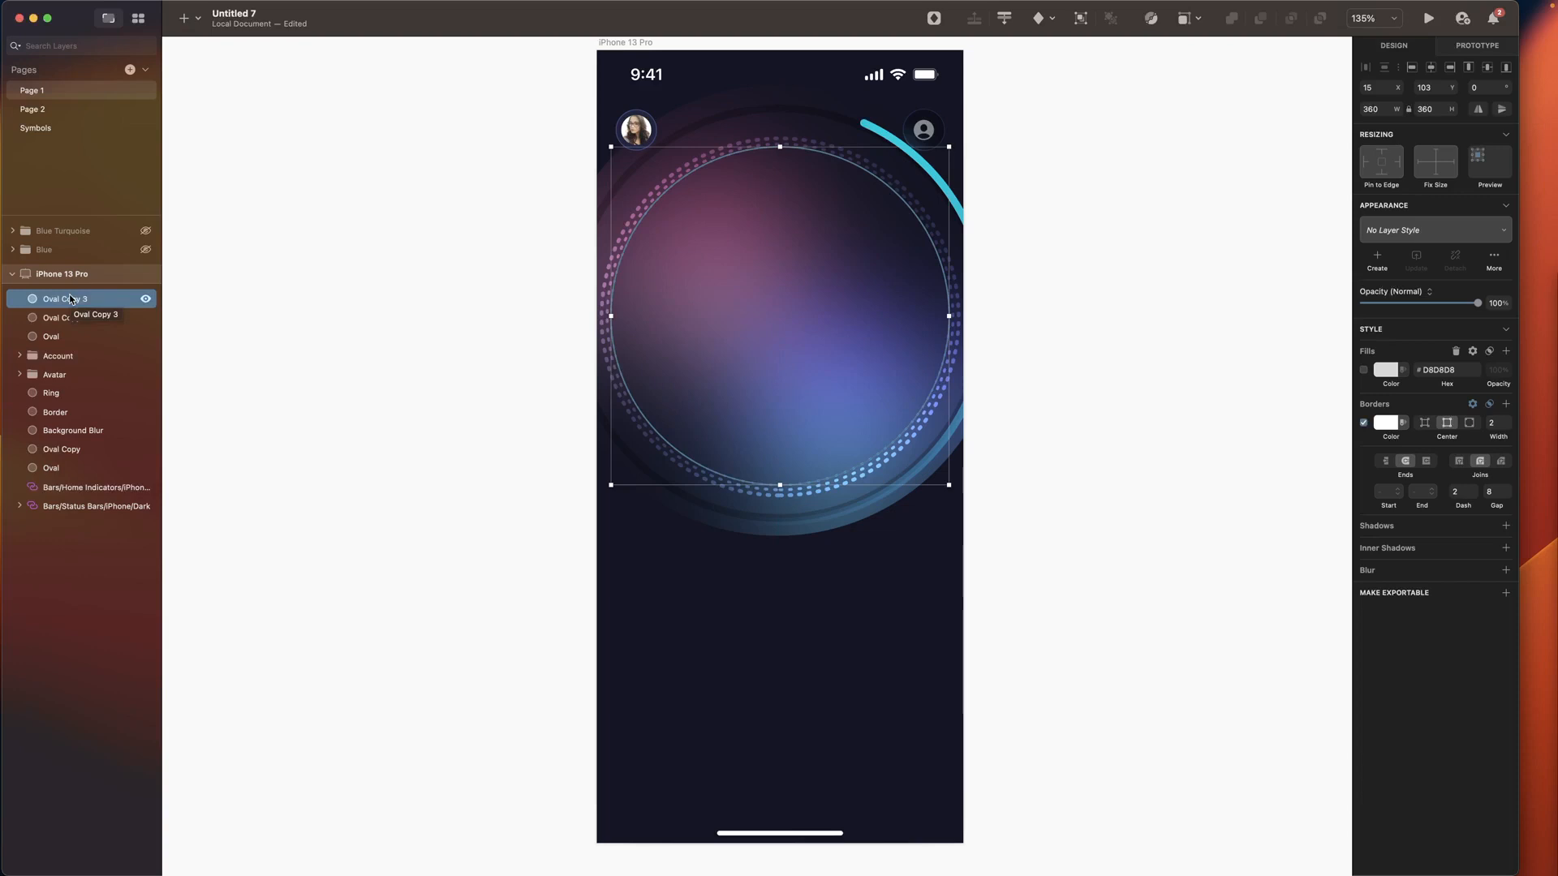
# Step: Duplicate the 360 px circle as a concentric 352 px copy and adjust its border width
pyautogui.press('super+d')
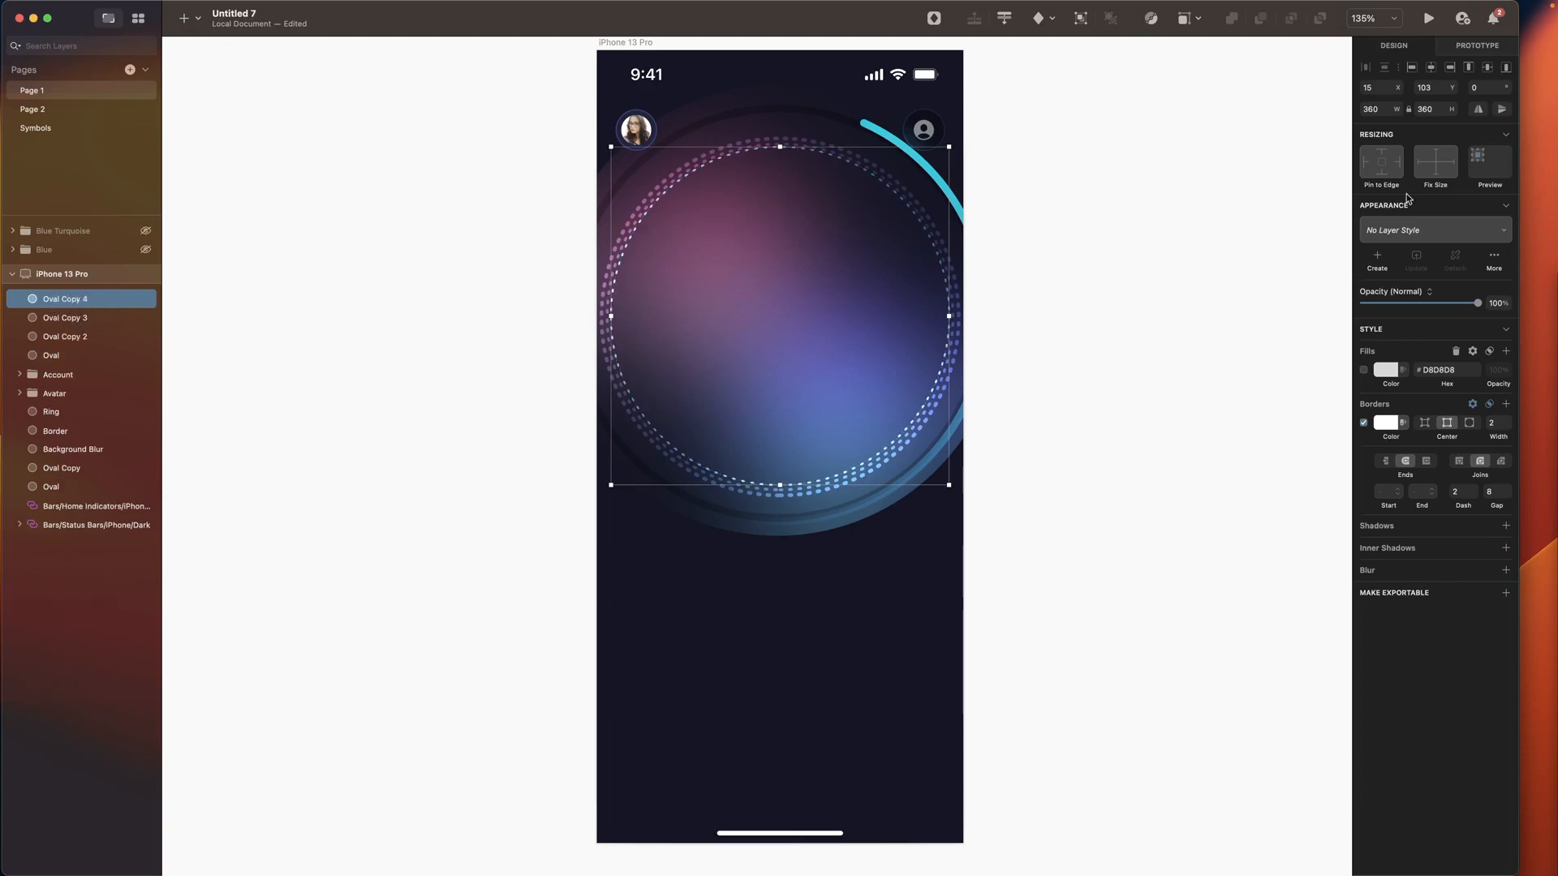
pyautogui.click(1380, 109)
pyautogui.write('352')
pyautogui.press('Return')
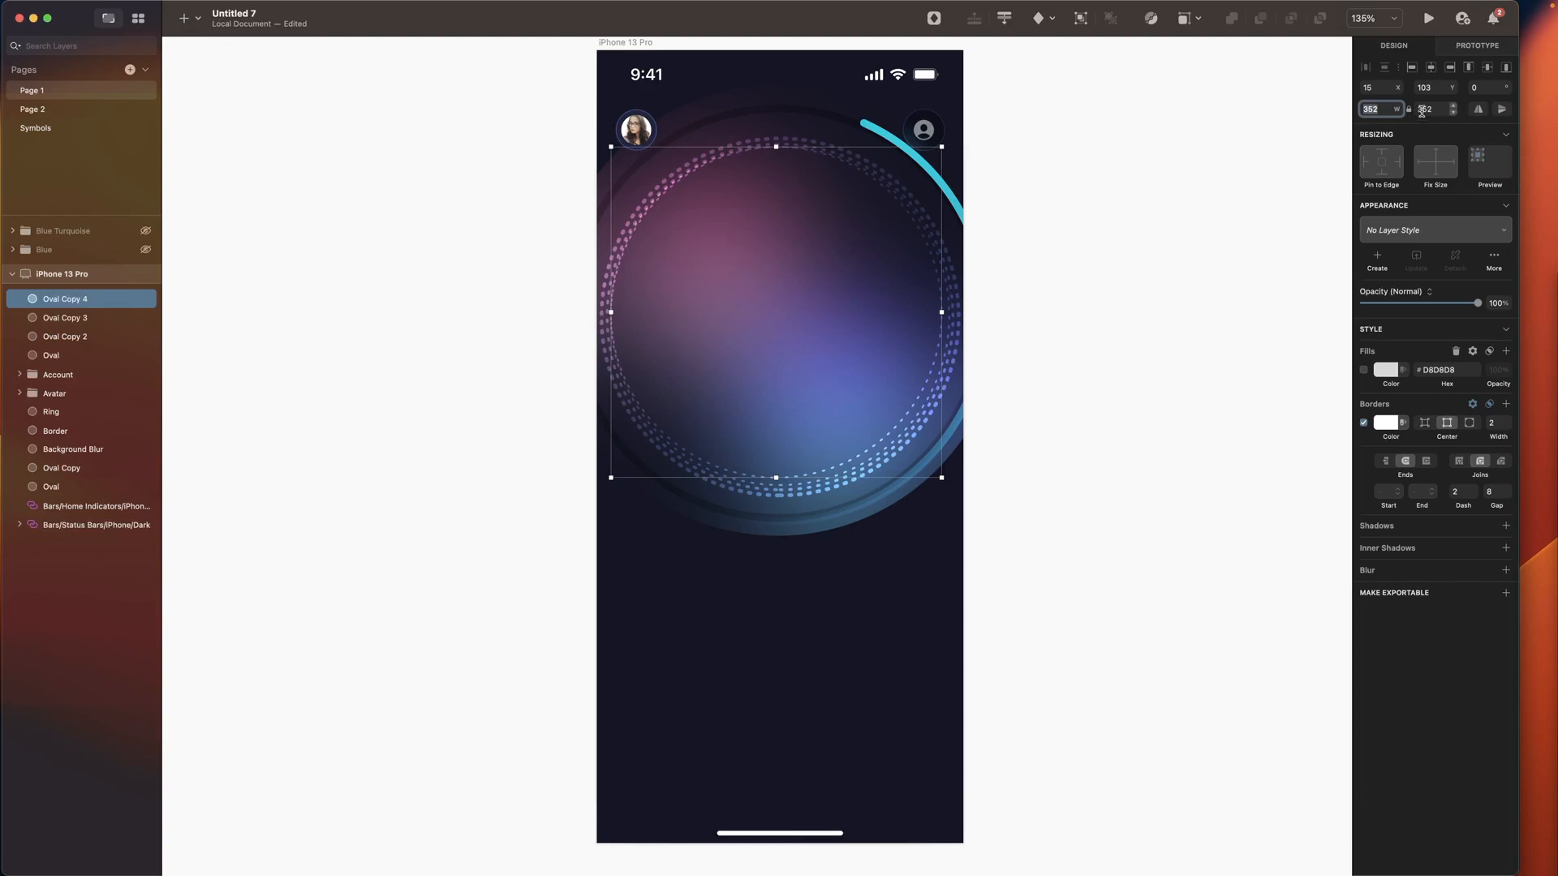
pyautogui.click(1498, 423)
# Step: Centre-align the four dotted circles with each other and group them under the name Strokes
pyautogui.keyDown('shift'); pyautogui.click(52, 355); pyautogui.keyUp('shift')
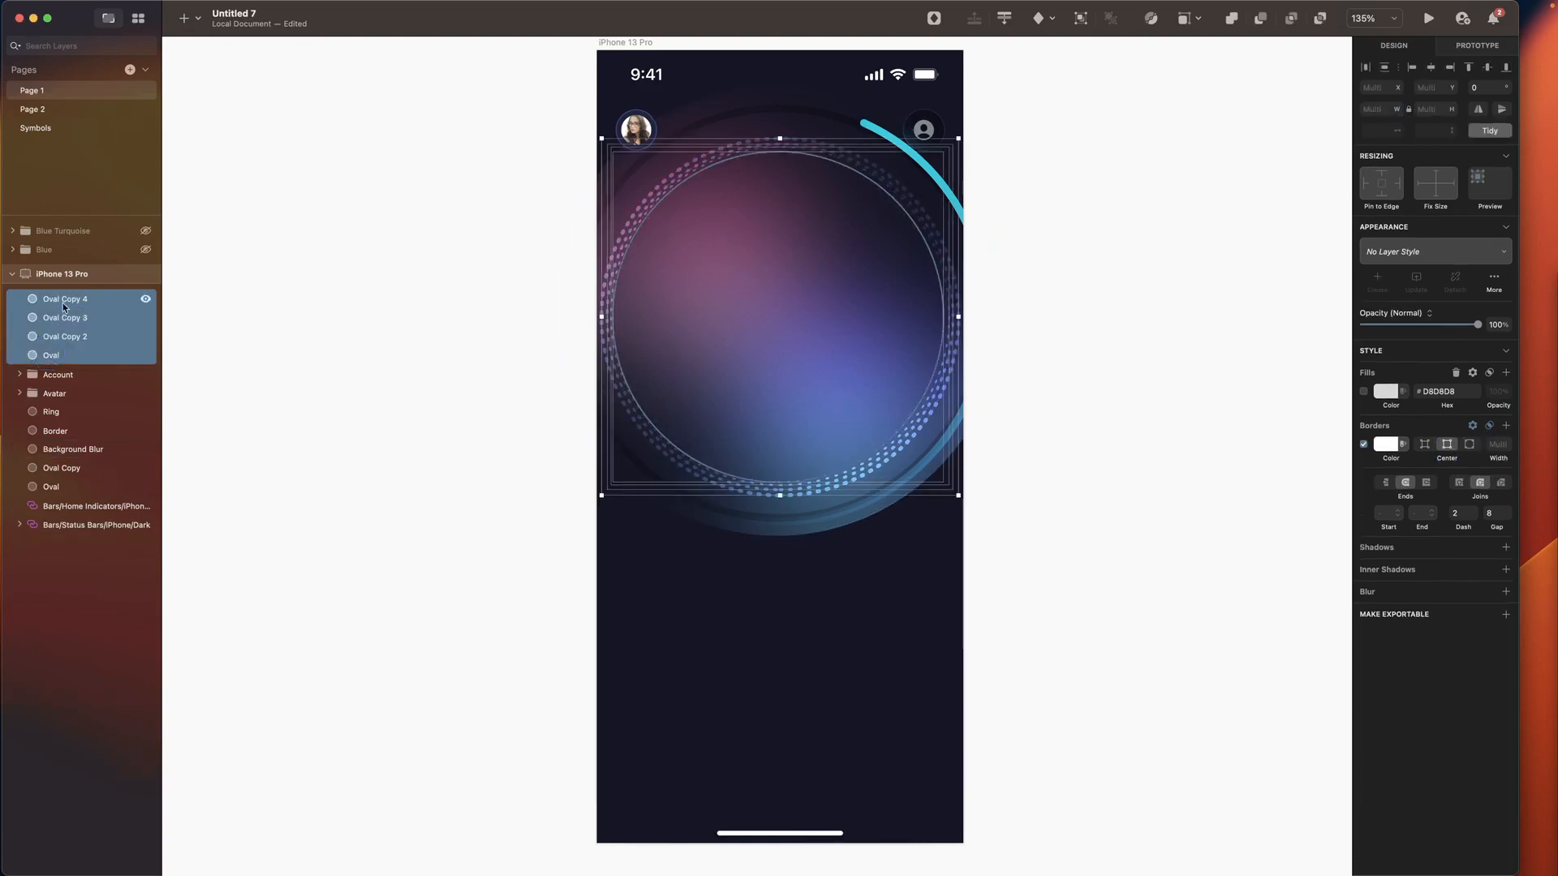
pyautogui.click(1431, 67)
pyautogui.click(1487, 68)
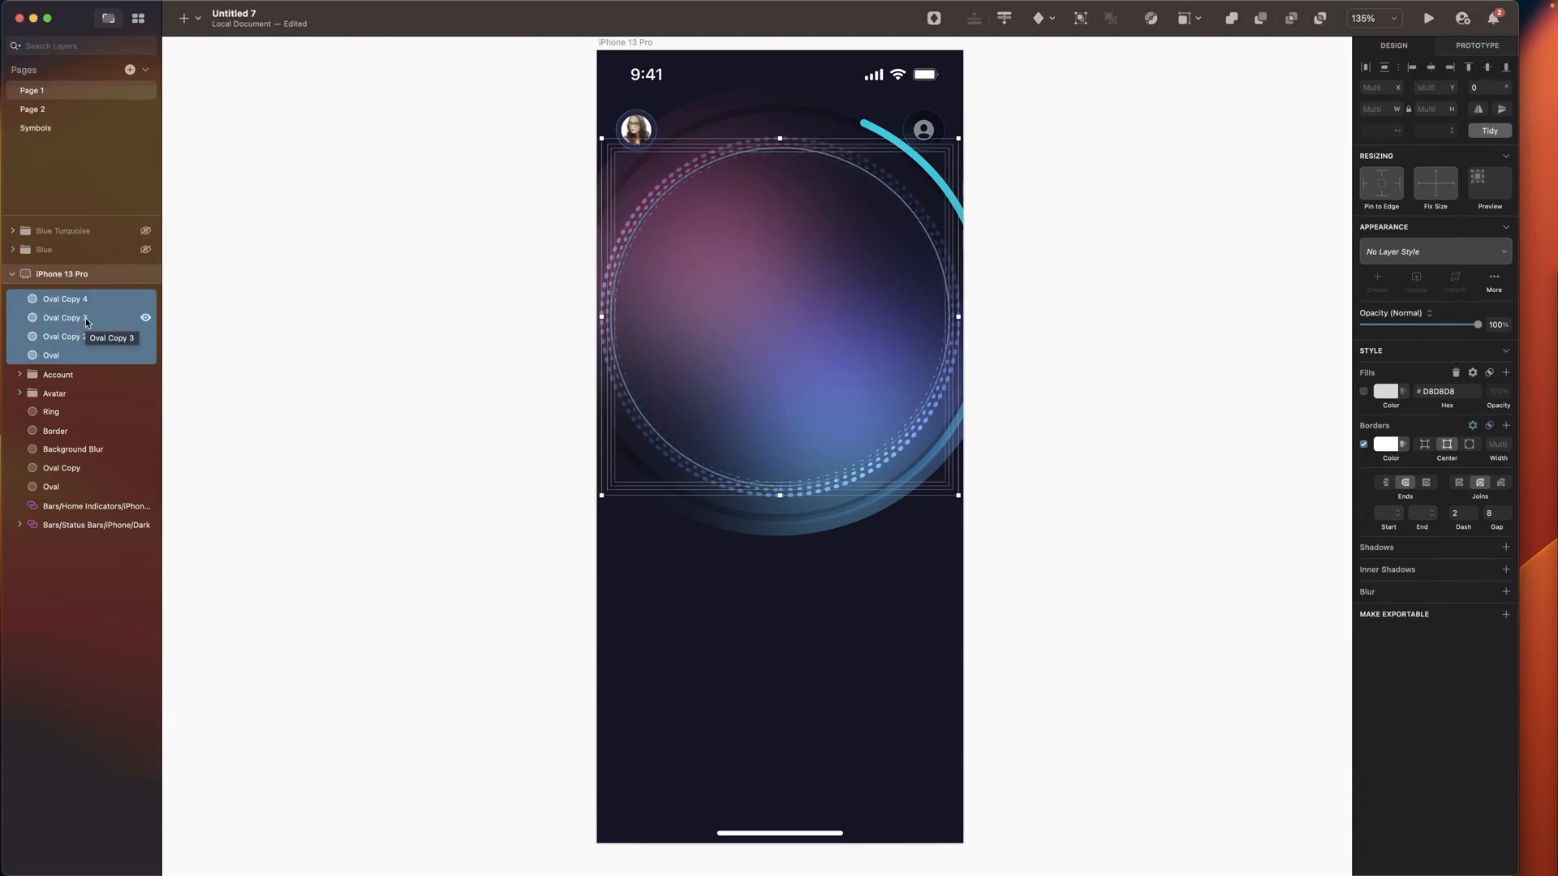
pyautogui.press('super+g')
pyautogui.doubleClick(76, 300)
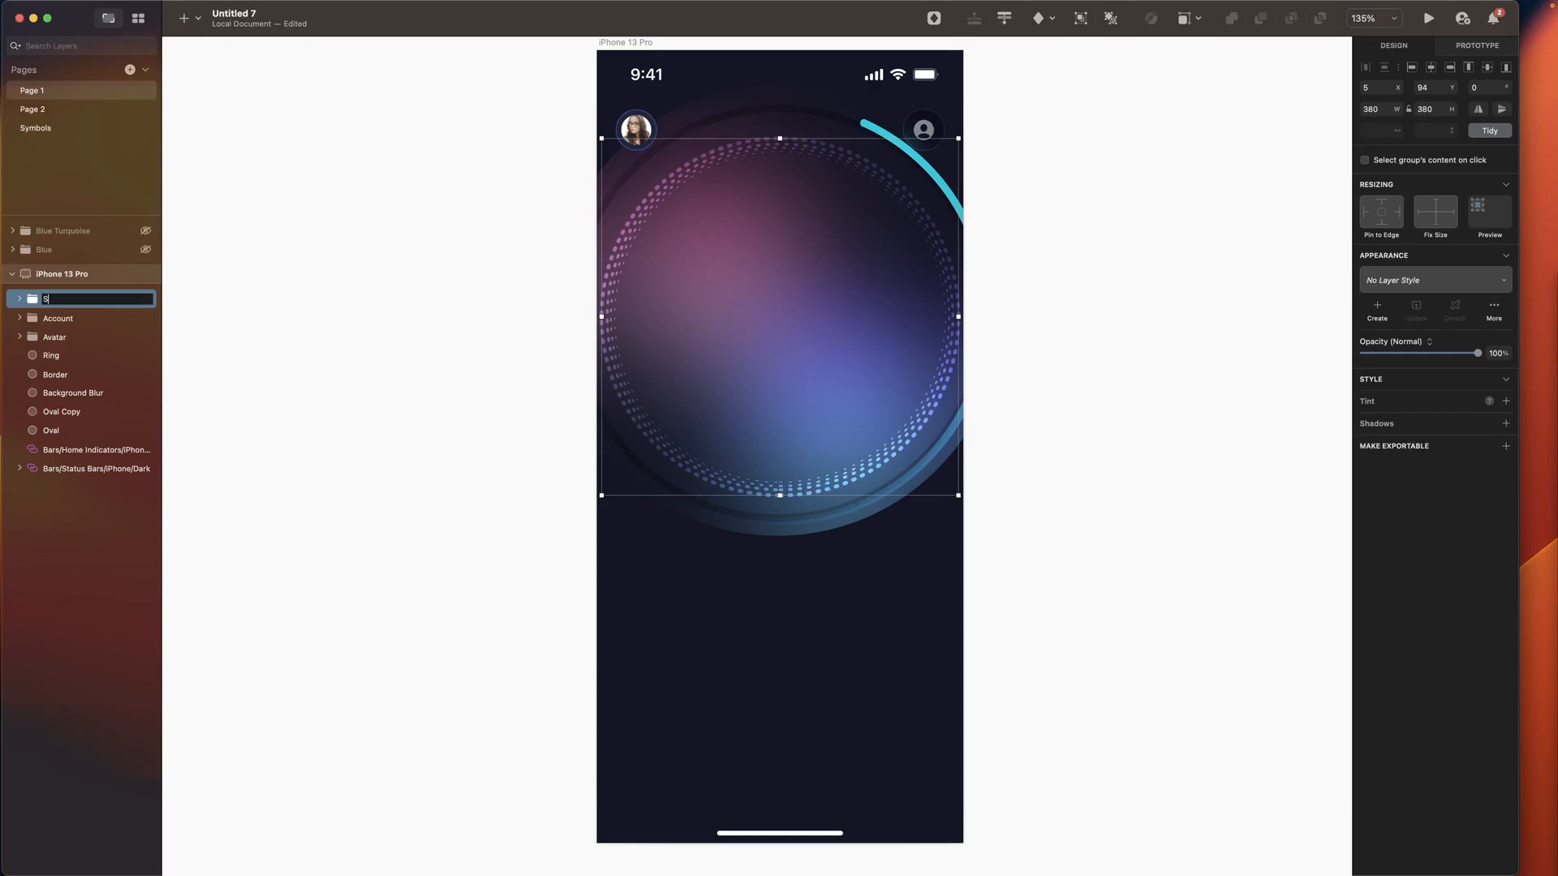
pyautogui.write('Strokes')
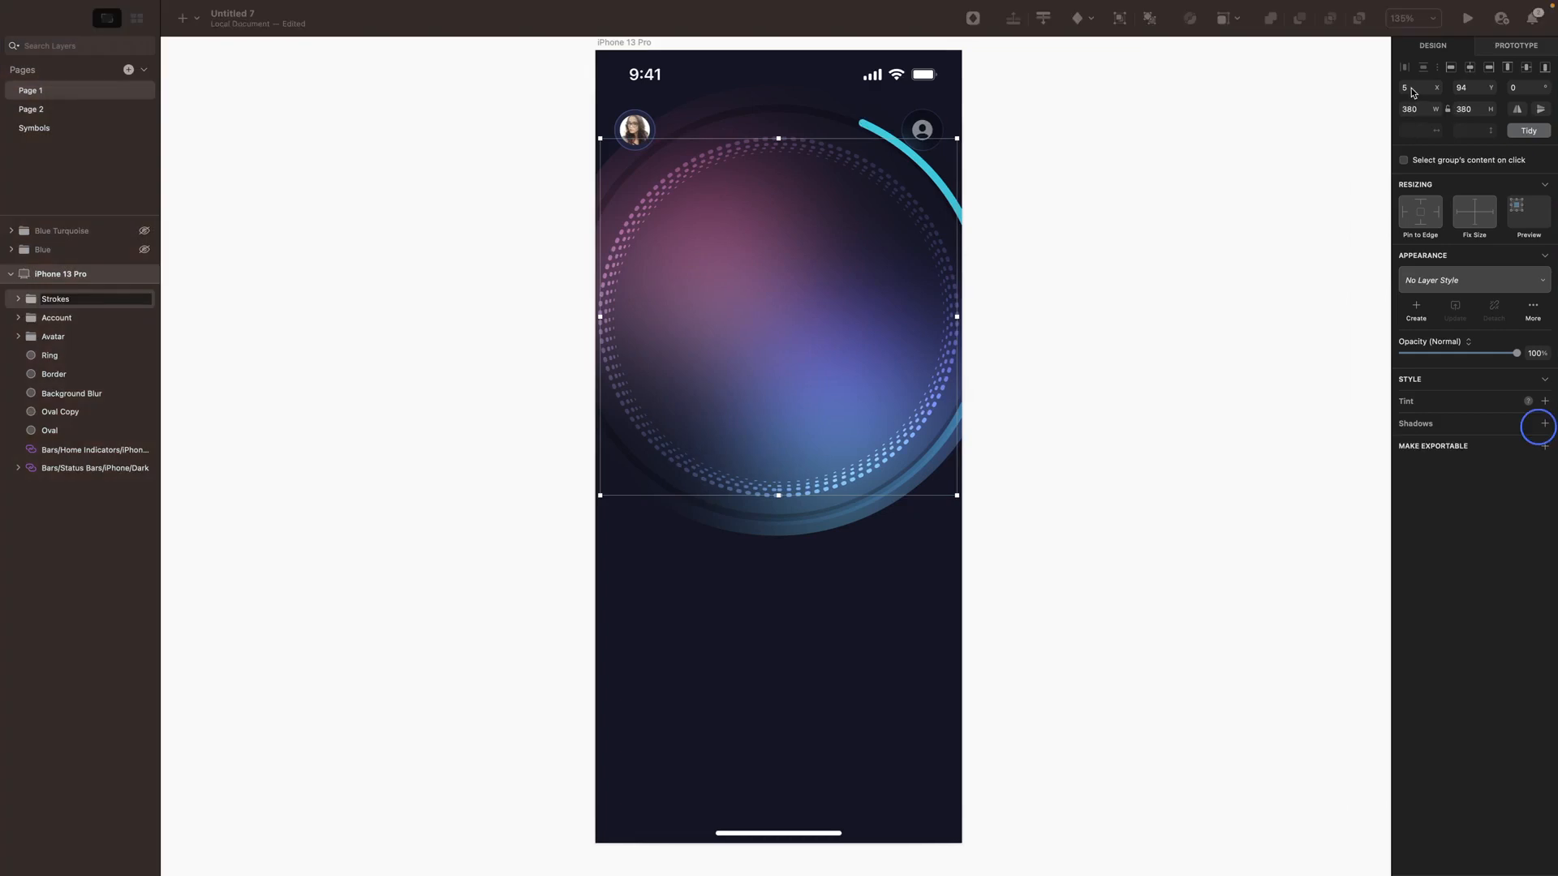
pyautogui.click(1412, 87)
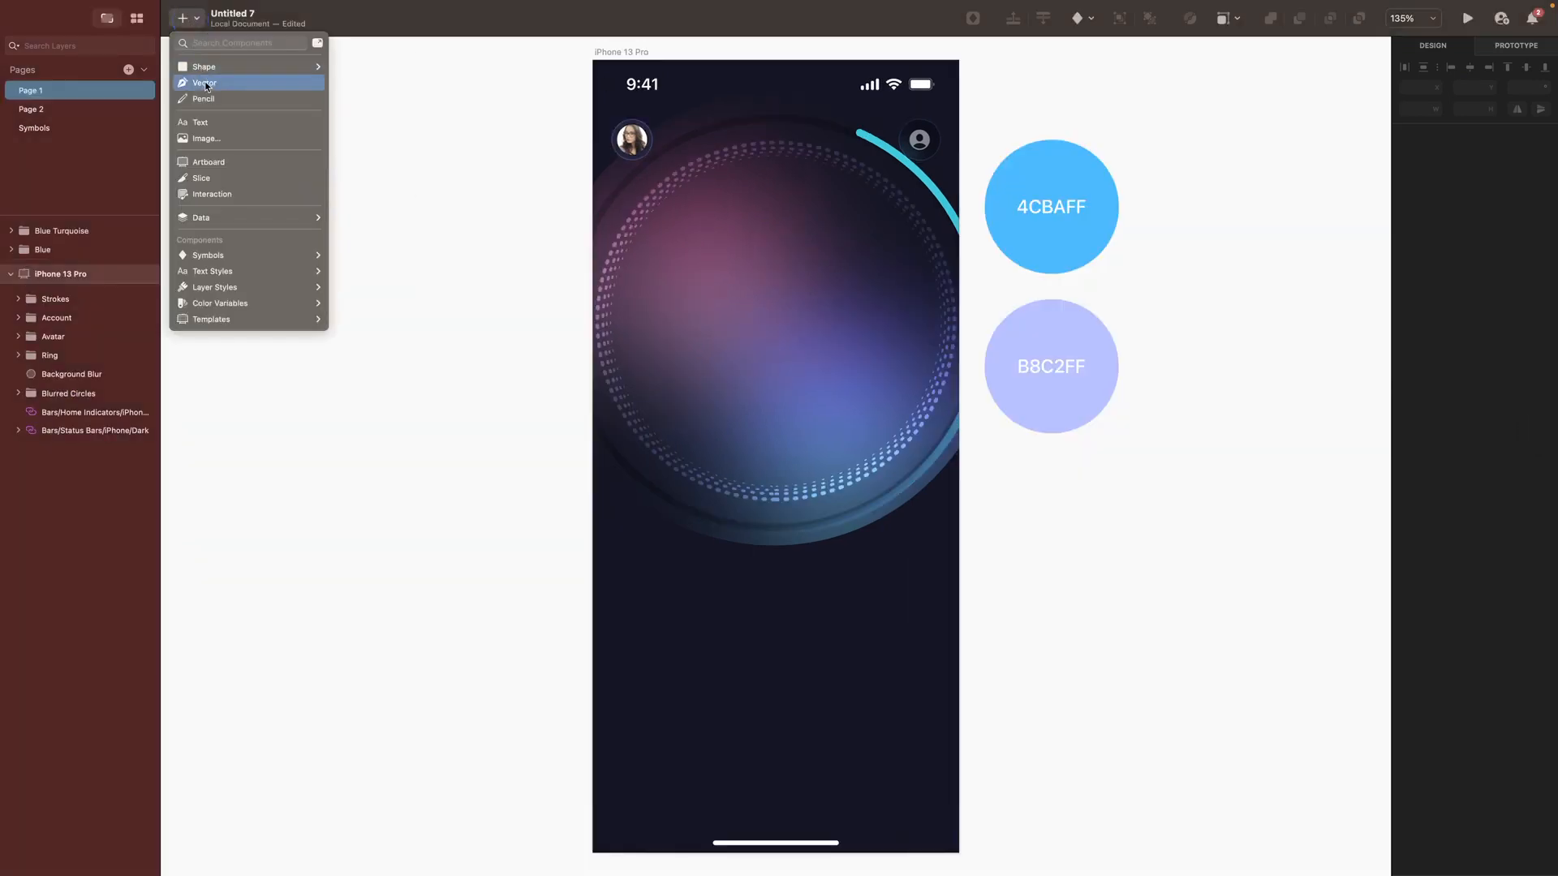
# Step: Draw a curved three-point vector path across the middle of the dotted circles
pyautogui.click(240, 82)
pyautogui.click(652, 323)
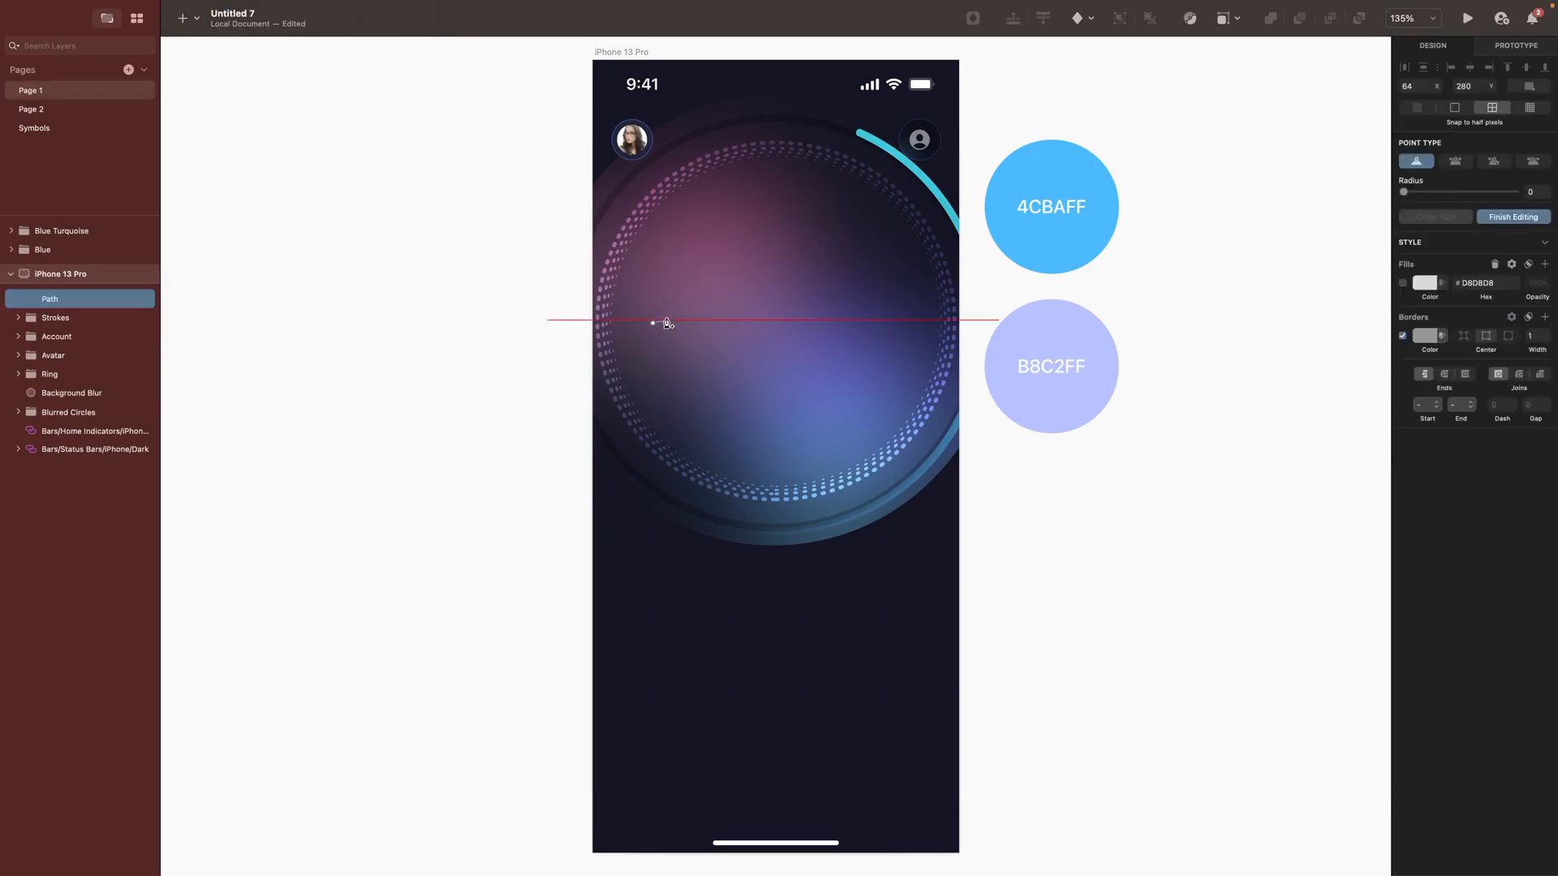
pyautogui.moveTo(729, 276); pyautogui.dragTo(787, 289)
pyautogui.click(873, 297)
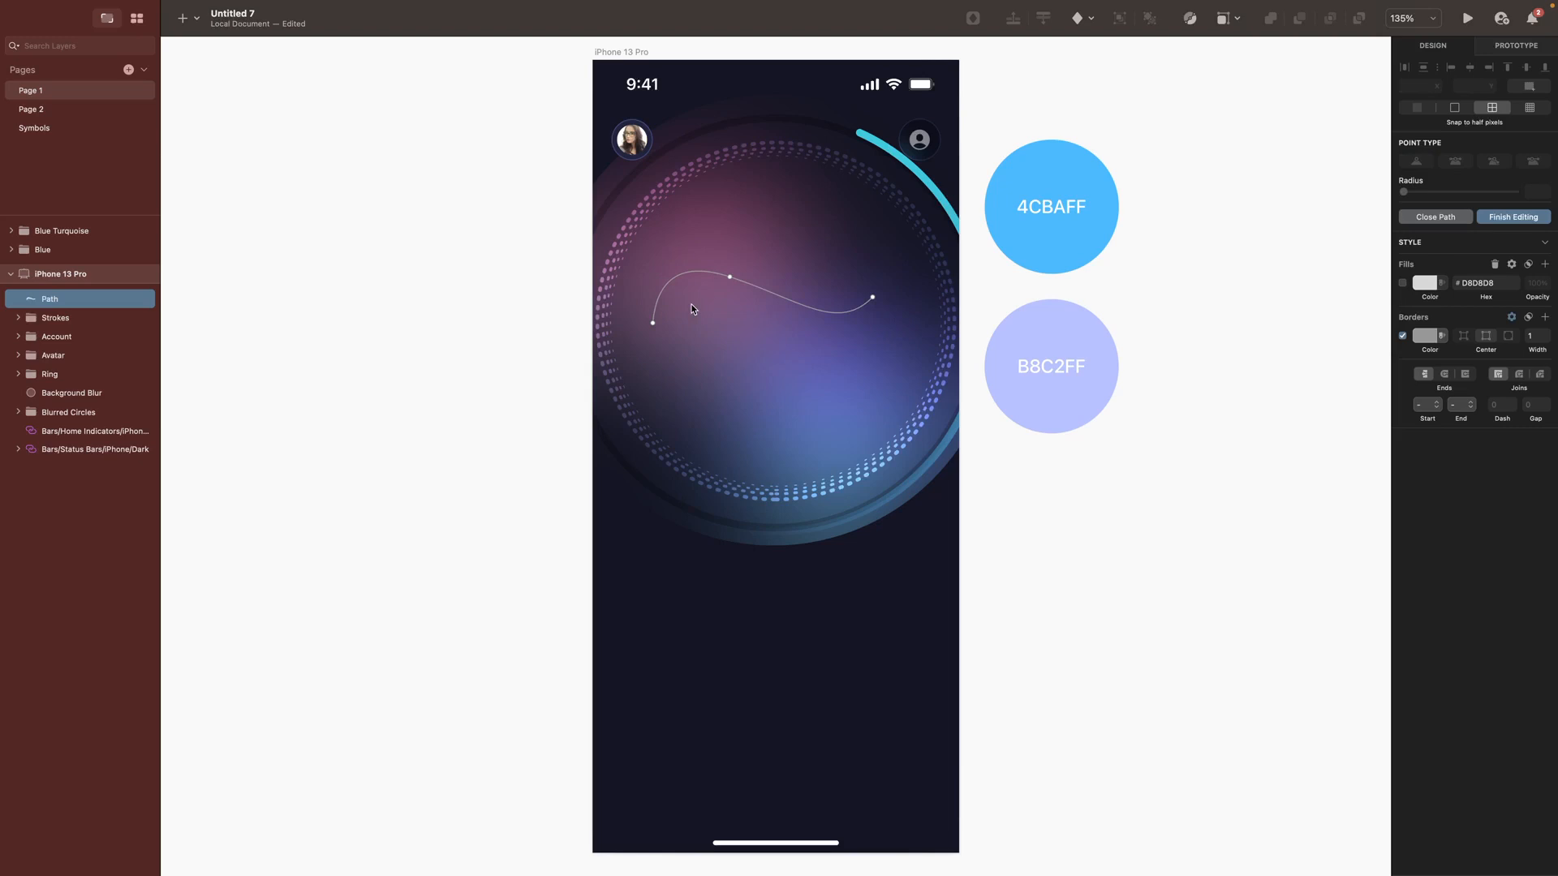
pyautogui.press('Escape')
# Step: Reshape the curve into a smooth wave about 412 by 102 px that spans the full artboard width
pyautogui.moveTo(733, 279); pyautogui.dragTo(806, 246)
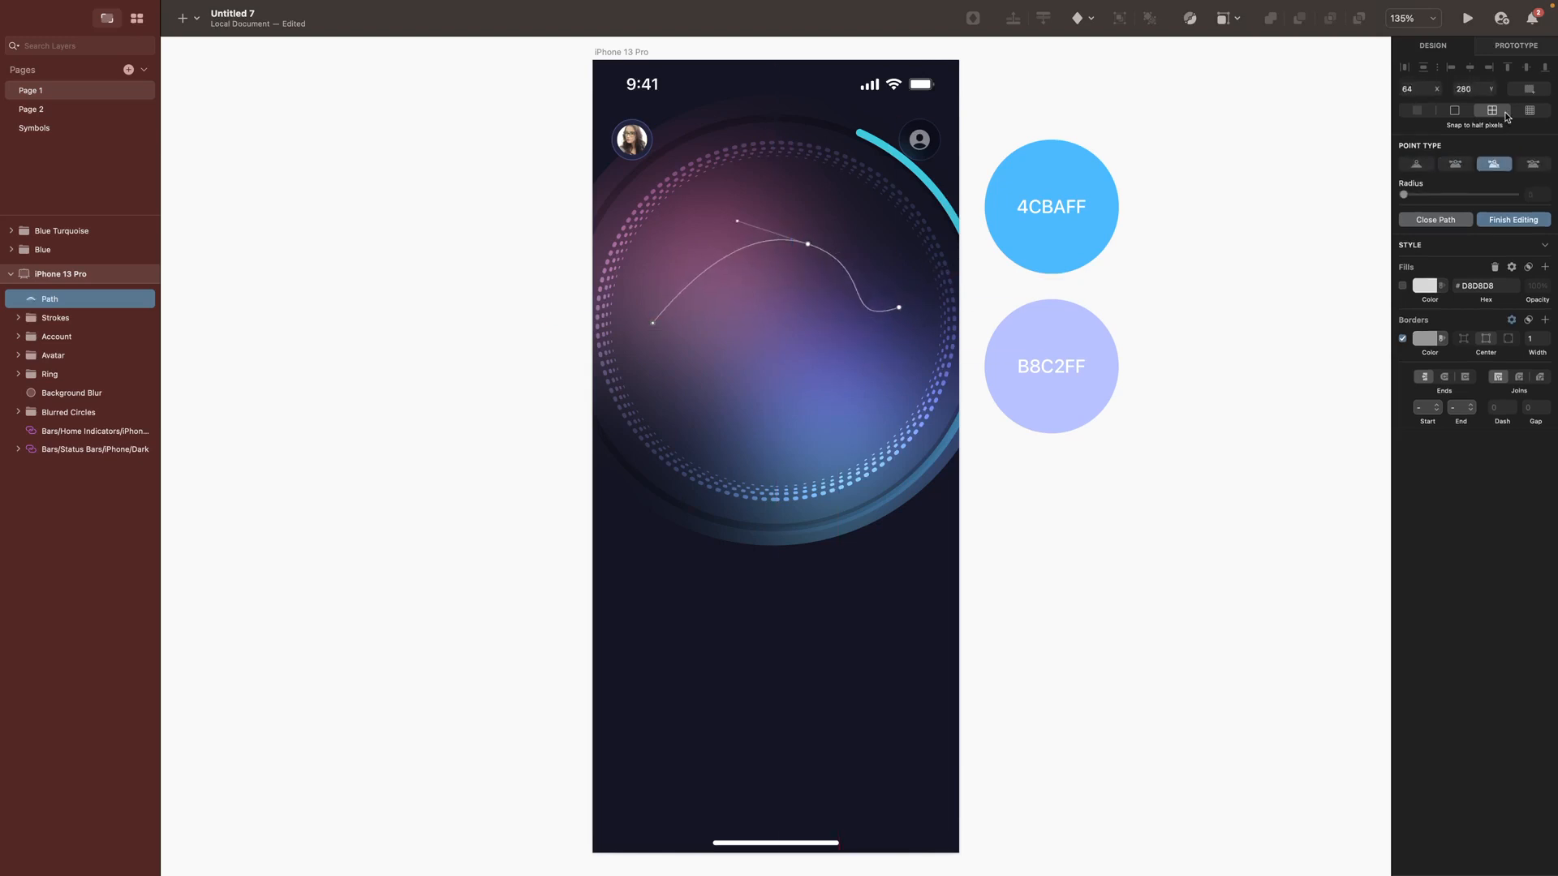
pyautogui.moveTo(653, 323); pyautogui.dragTo(845, 216)
pyautogui.press('Return')
pyautogui.press('Return')
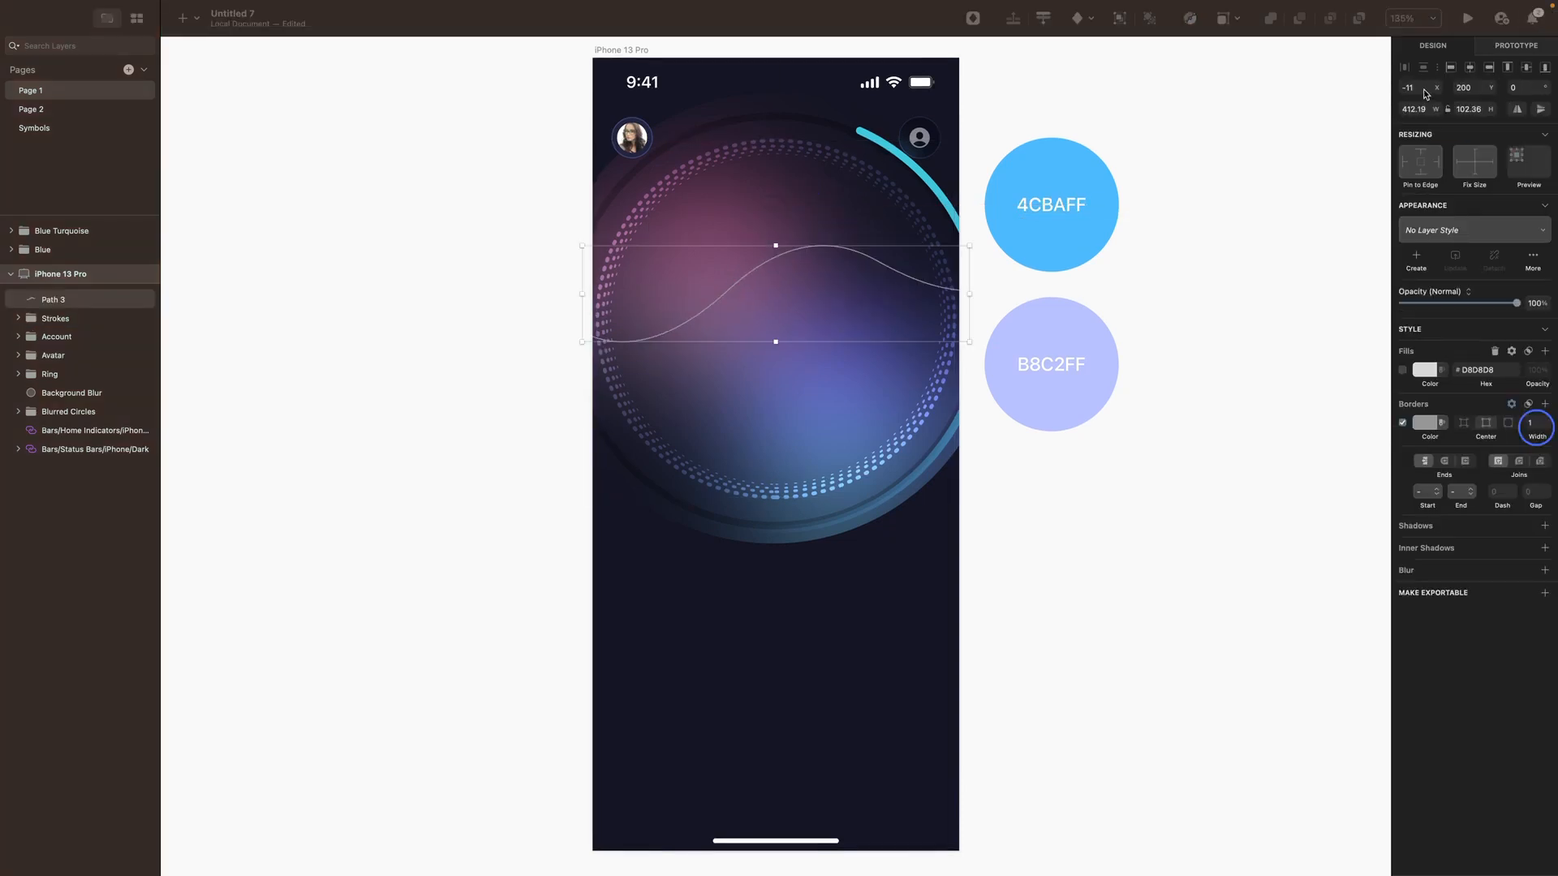
# Step: Position the wave path at X -13 and Y 266
pyautogui.click(1416, 87)
pyautogui.press('BackSpace')
pyautogui.write('-13')
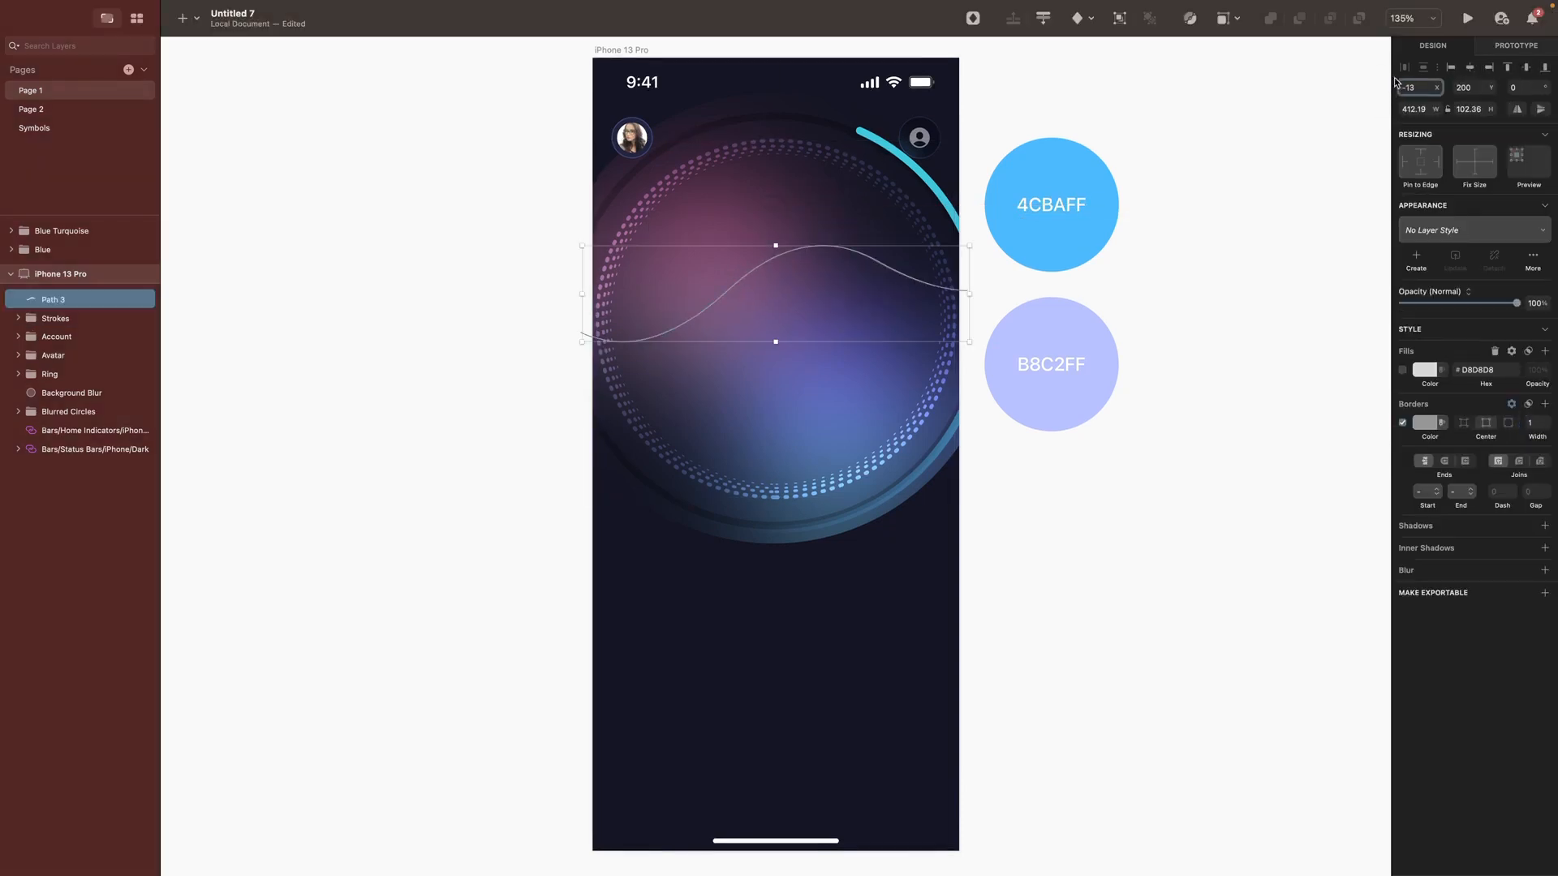
pyautogui.press('Tab')
pyautogui.write('266')
pyautogui.press('Return')
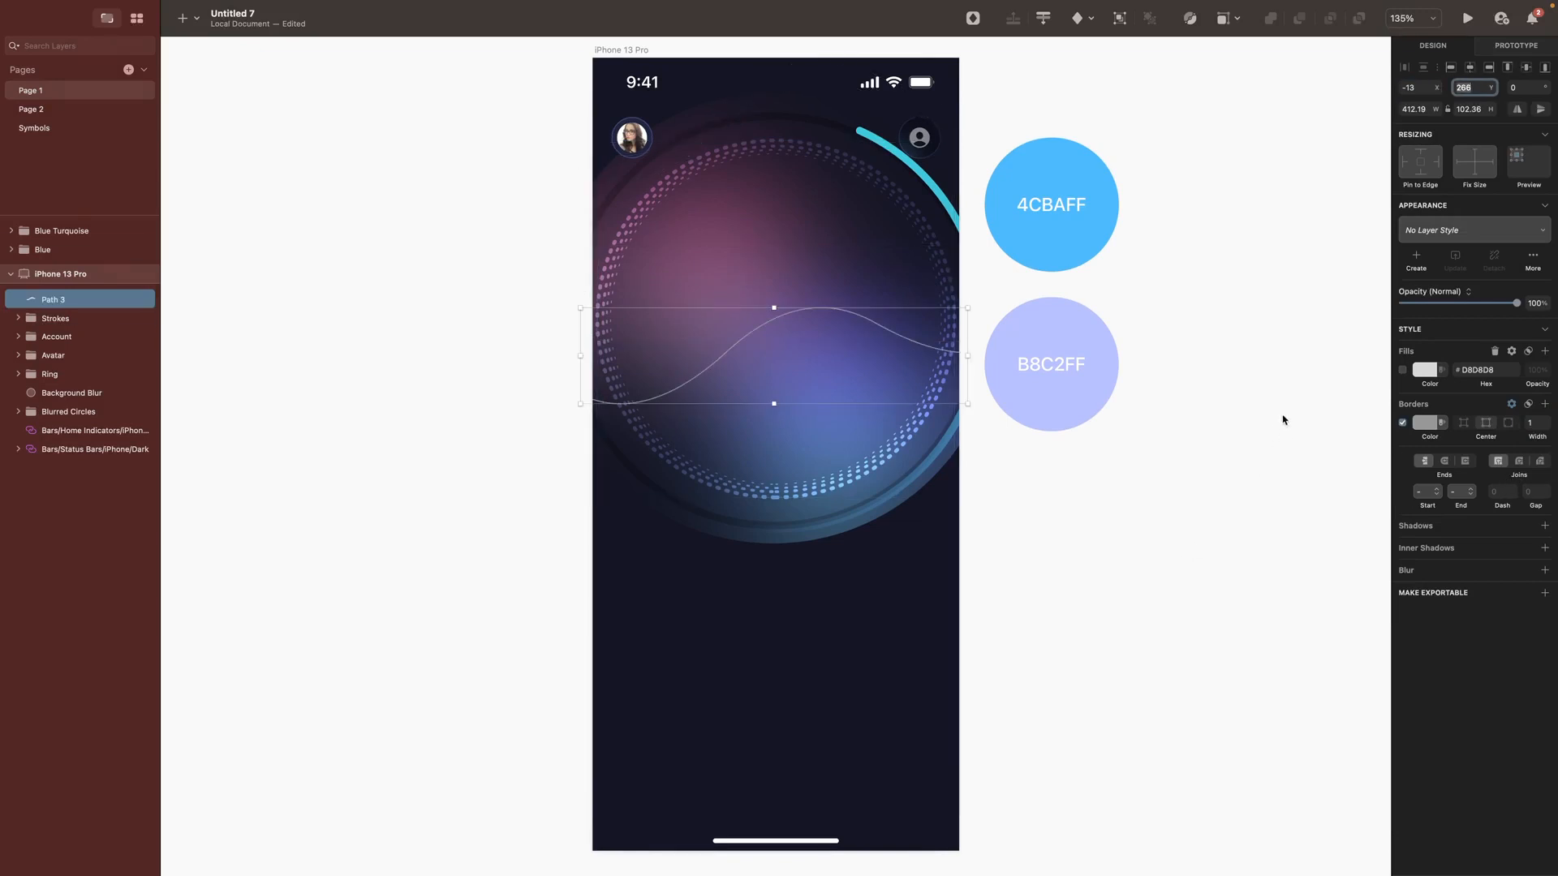
# Step: Give the wave's border a vertical linear gradient from 4CBAFF at the top to B8C2FF at the bottom
pyautogui.click(1426, 423)
pyautogui.click(1428, 452)
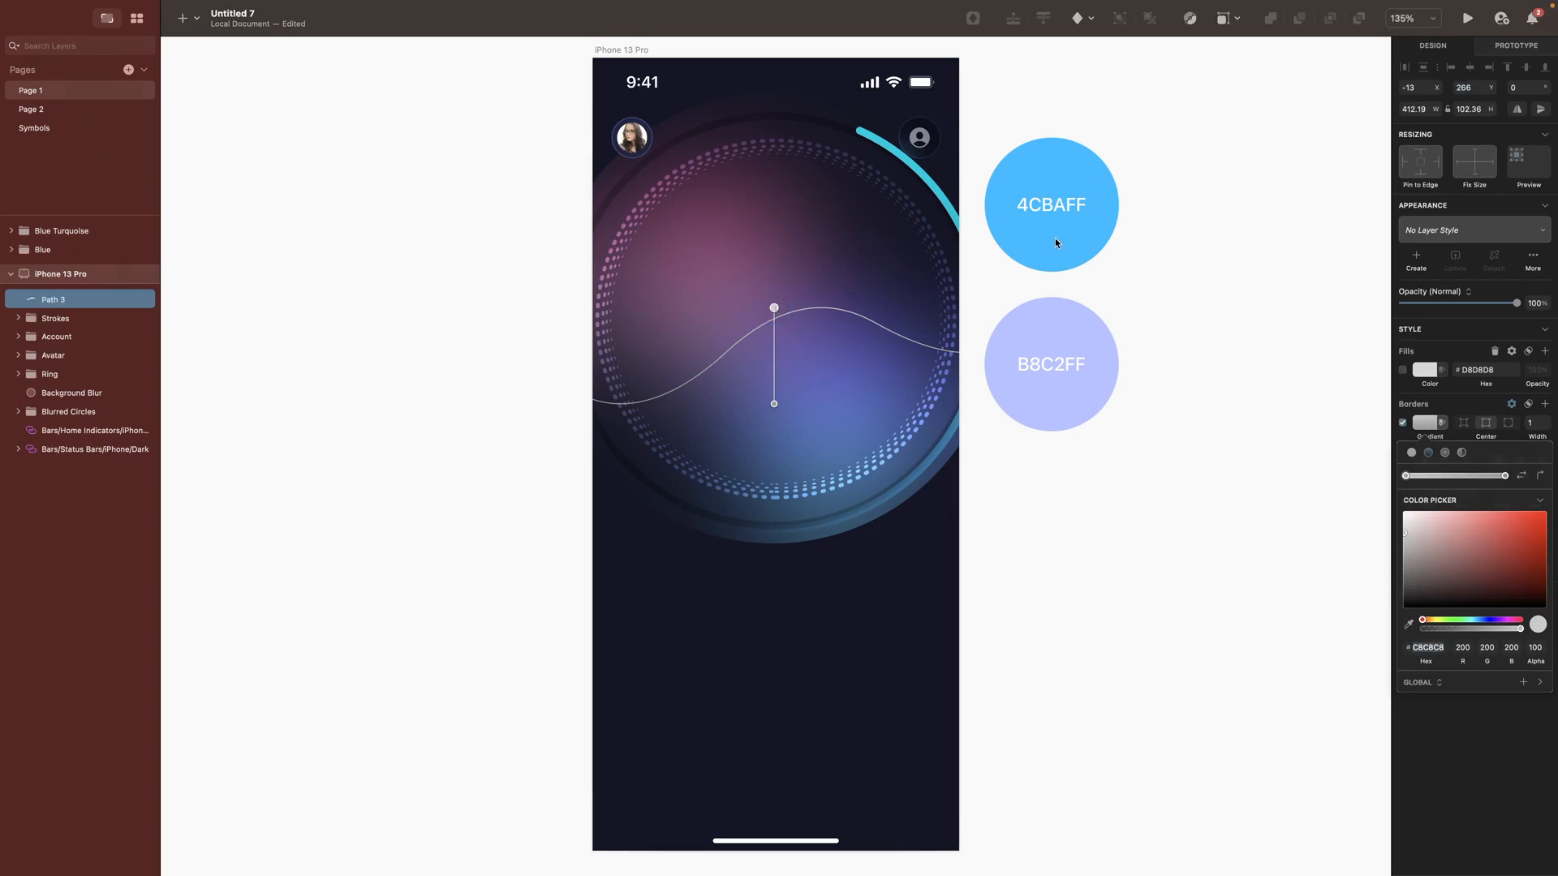
pyautogui.click(775, 403)
pyautogui.hotkey('ctrl', 'c')
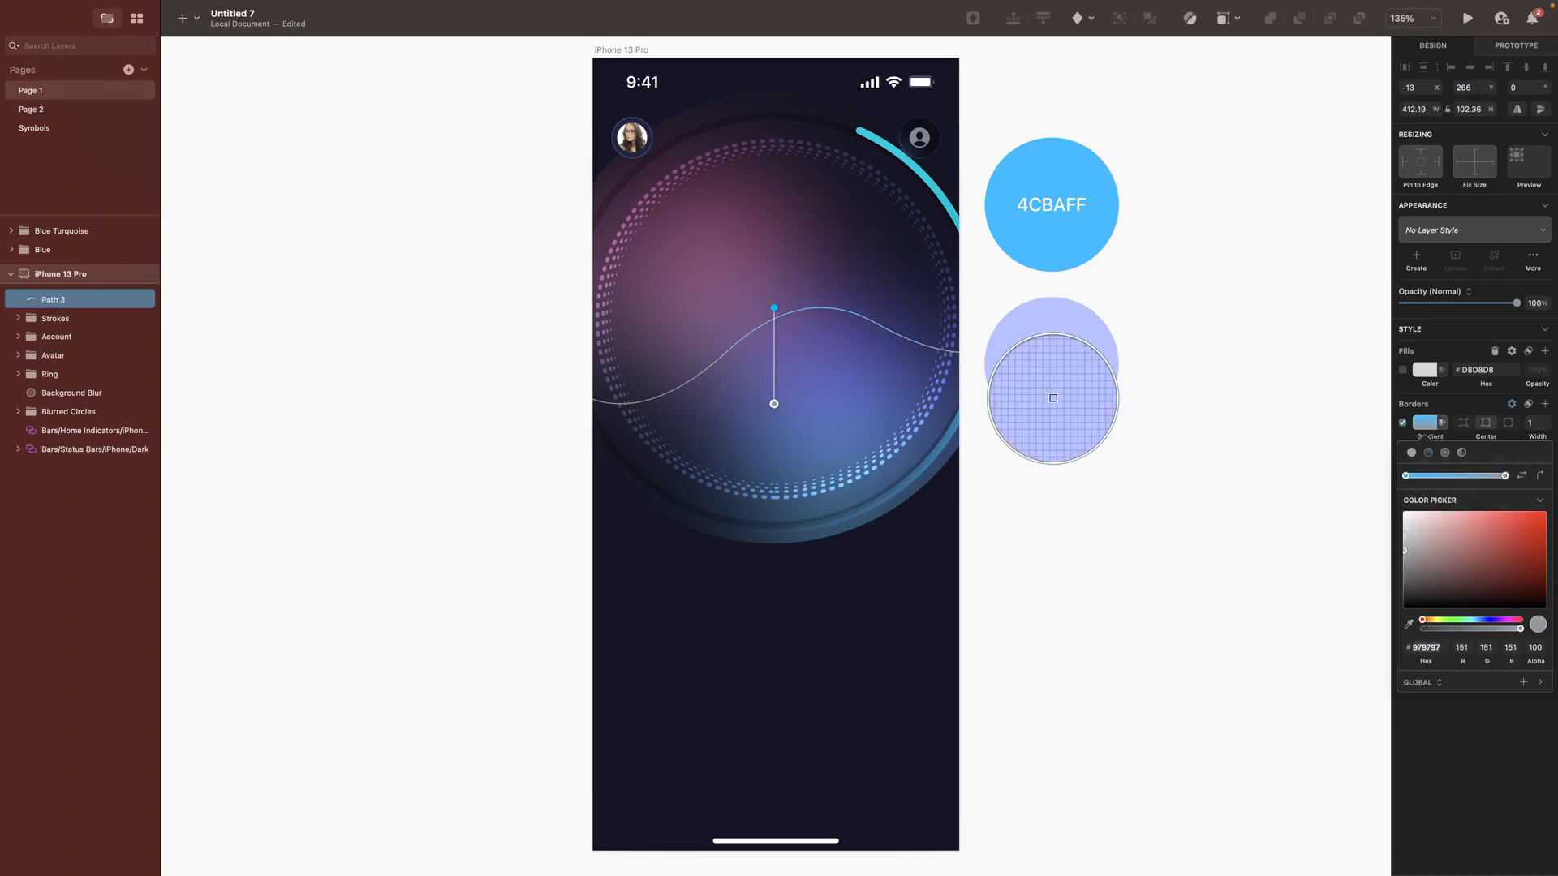
pyautogui.click(1053, 402)
pyautogui.press('Escape')
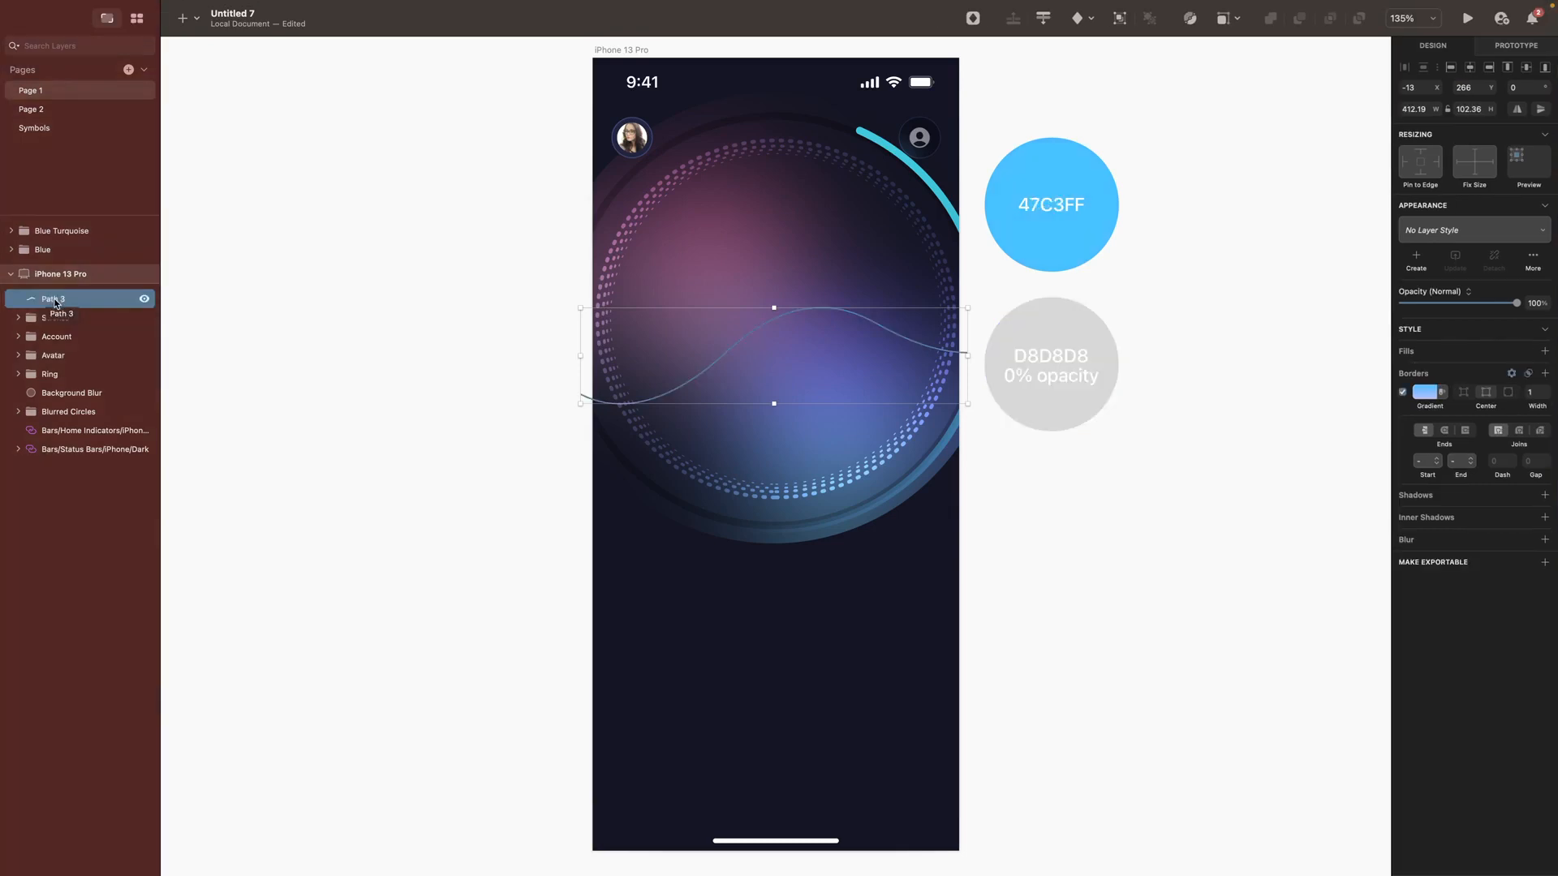
# Step: Duplicate the wave path and rotate the copy to -2°
pyautogui.press('super+d')
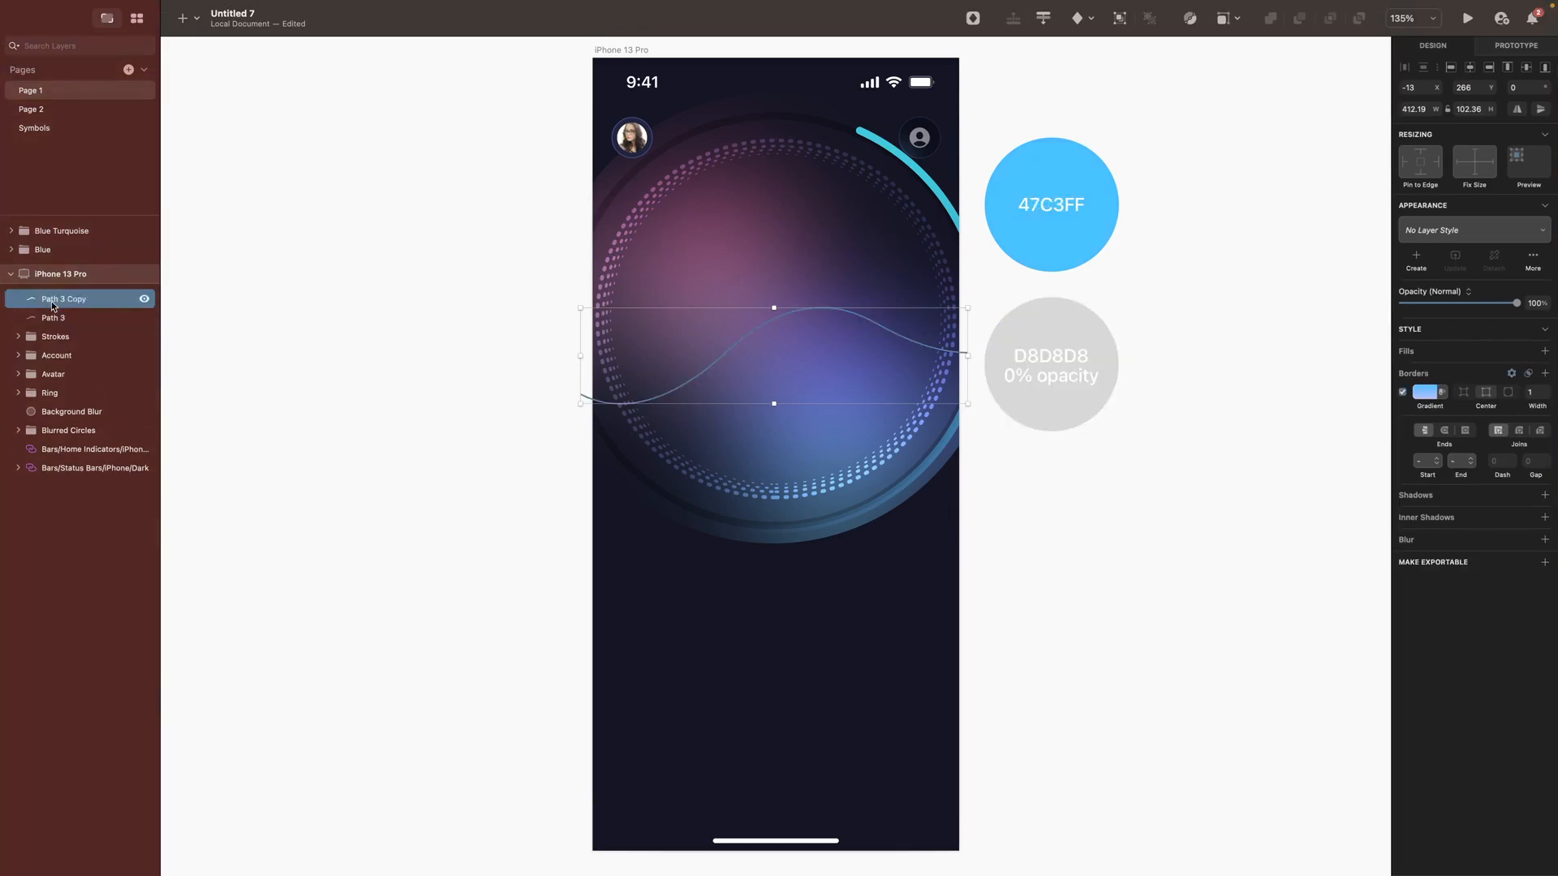
pyautogui.click(1544, 94)
pyautogui.click(1544, 94)
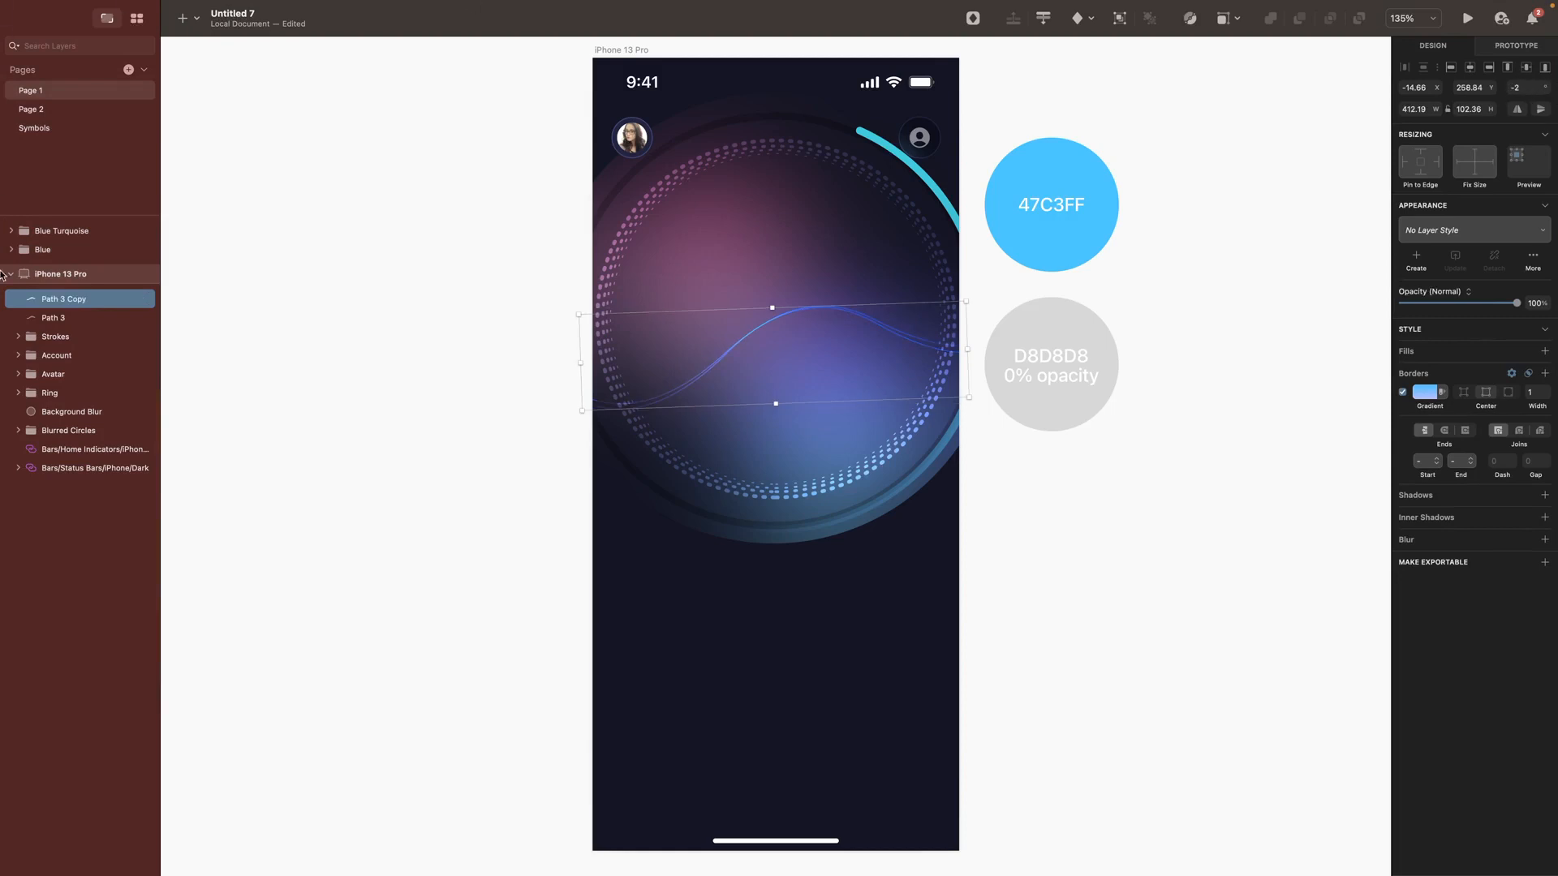
# Step: Duplicate the newest wave repeatedly, rotating each copy a further -2°, until the sixth copy is at -12°
pyautogui.press('super+d')
pyautogui.click(1546, 94)
pyautogui.click(1546, 95)
pyautogui.press('super+d')
pyautogui.click(1546, 95)
pyautogui.click(1546, 94)
pyautogui.press('super+d')
pyautogui.click(1546, 94)
pyautogui.click(1546, 94)
pyautogui.press('super+d')
pyautogui.press('super+d')
pyautogui.click(1546, 94)
pyautogui.click(1546, 95)
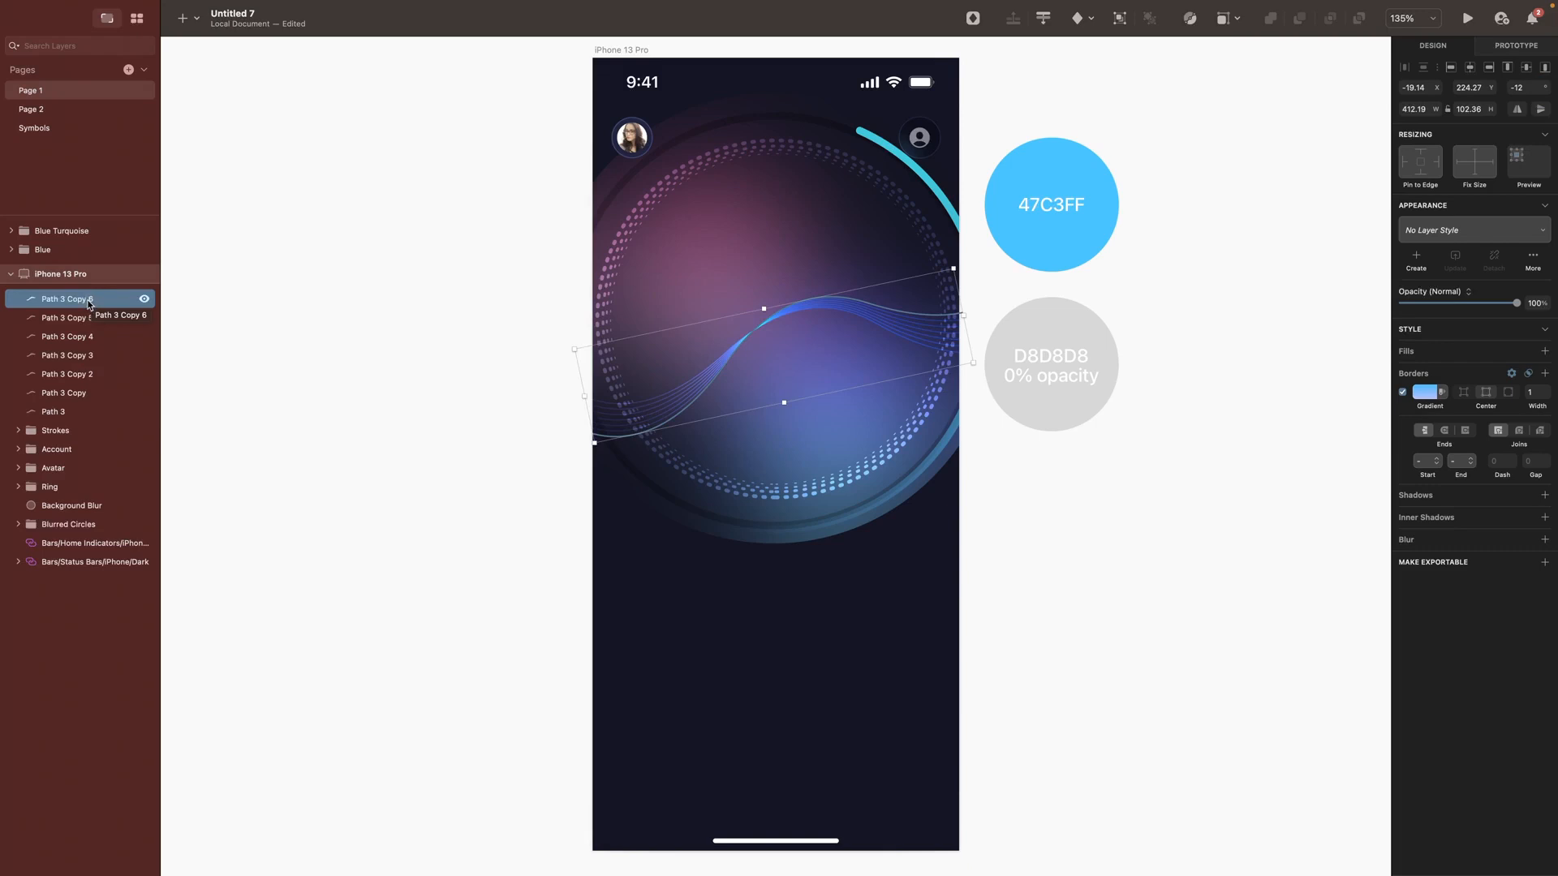
# Step: Create a closed copy of the topmost wave path, rotated to -8° and positioned at X 42 and Y 232
pyautogui.press('Return')
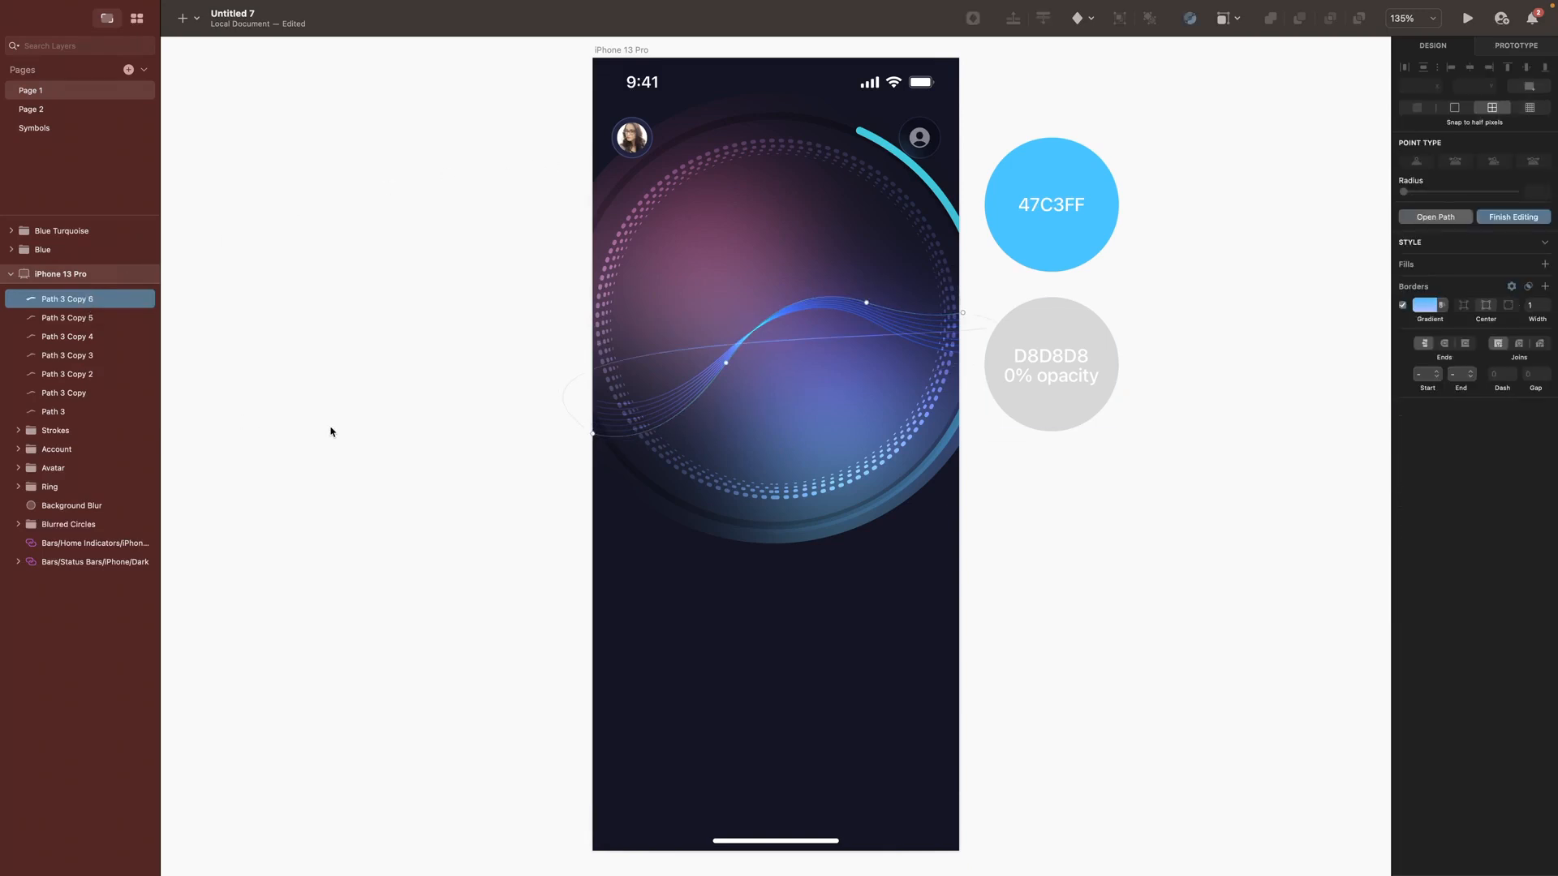
pyautogui.press('Escape')
pyautogui.press('super+d')
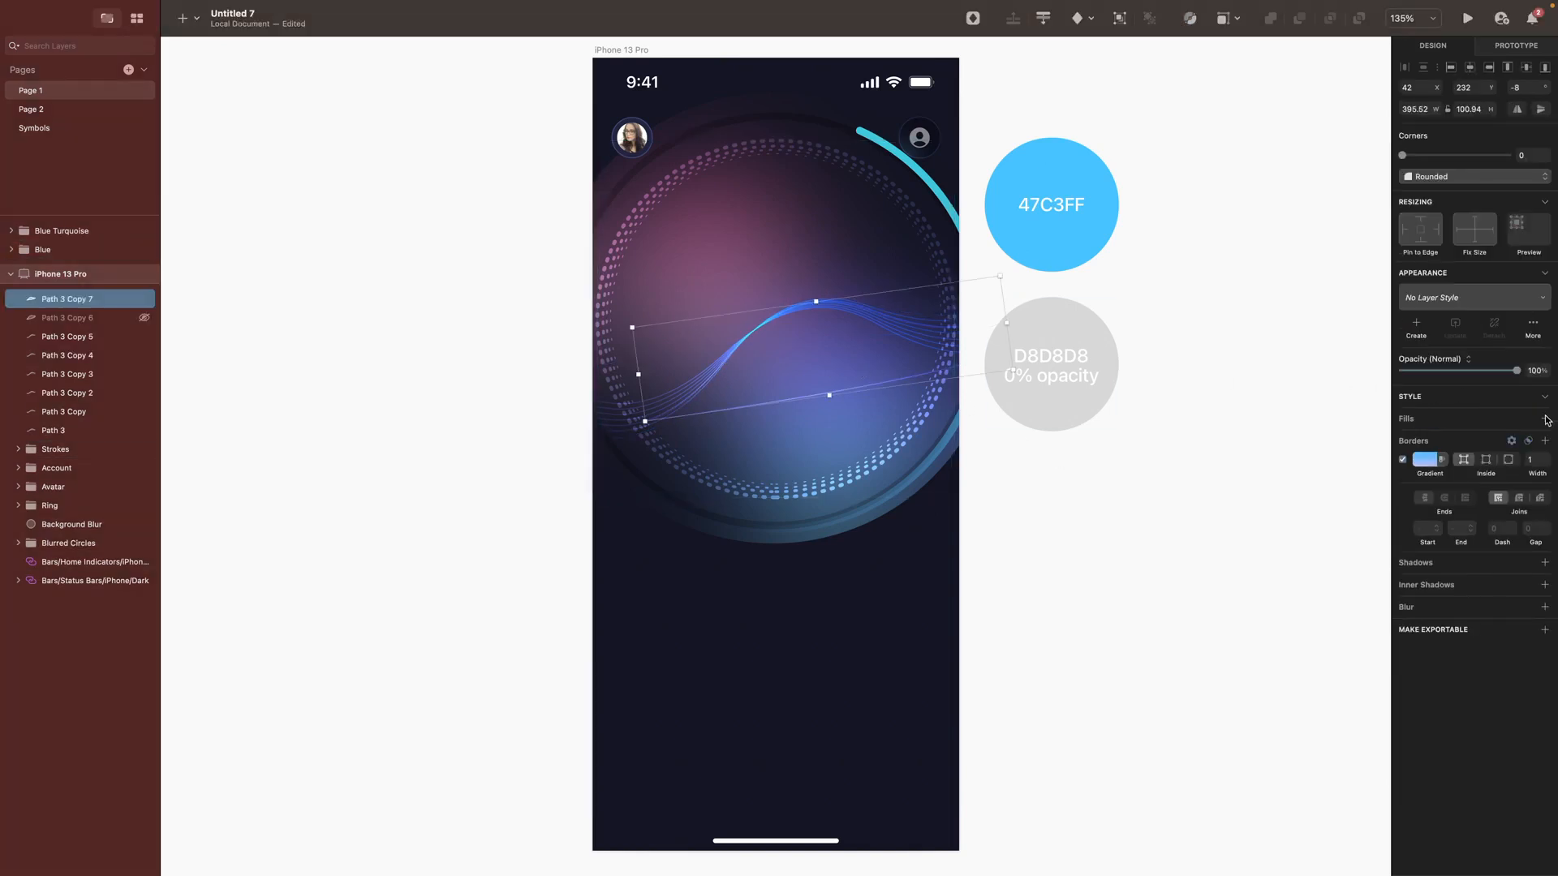
# Step: Fill the closed wave with a linear gradient from 47C3FF at the crest to D8D8D8 at 0% opacity below, and remove its border
pyautogui.click(1547, 420)
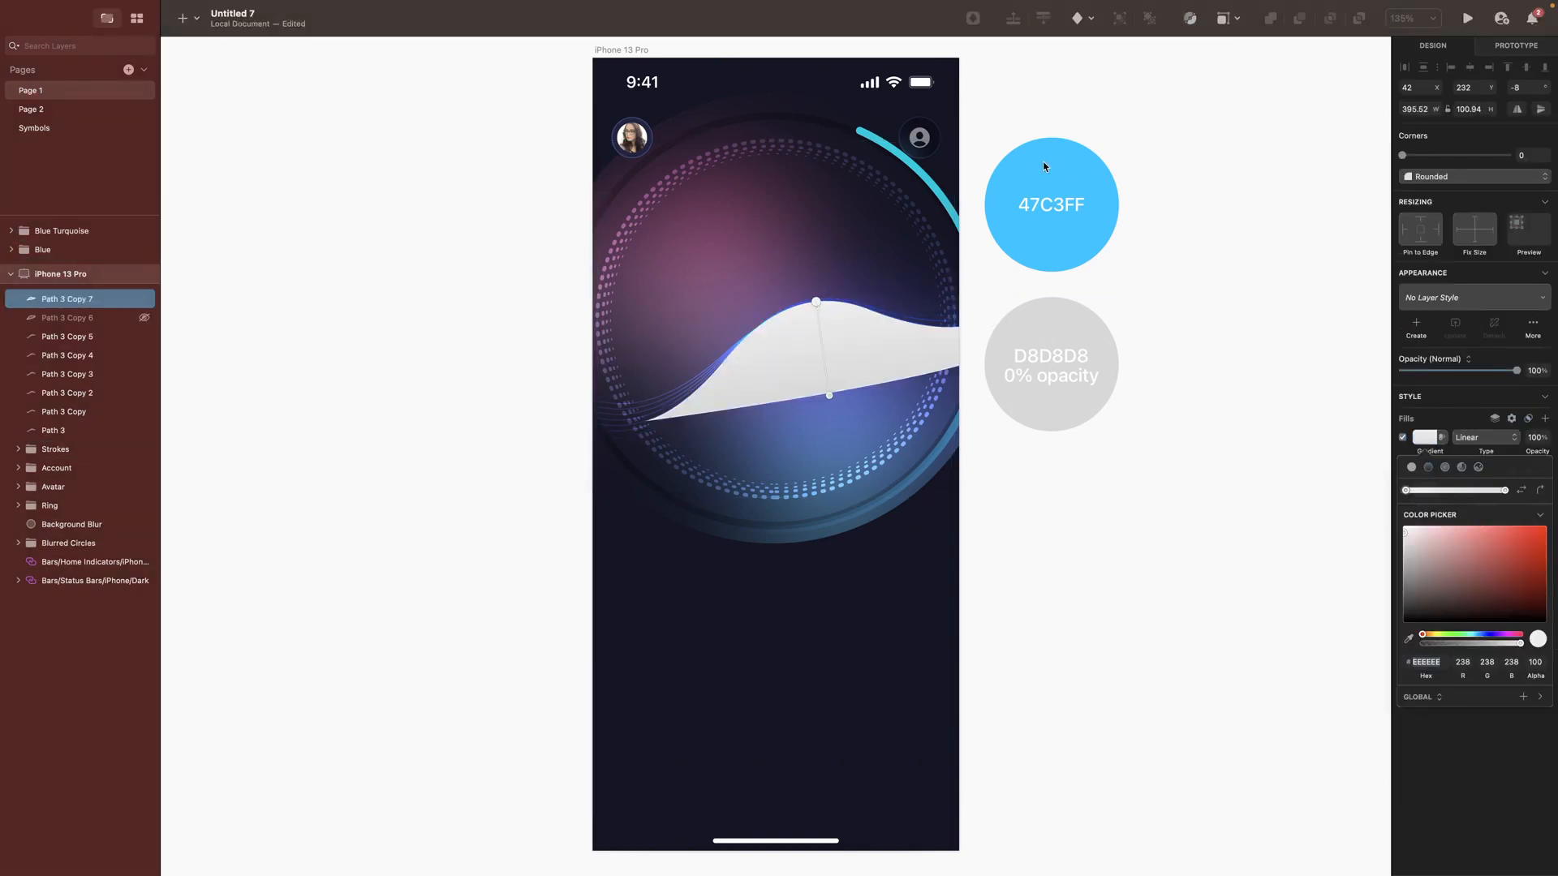
pyautogui.click(1044, 167)
pyautogui.click(829, 395)
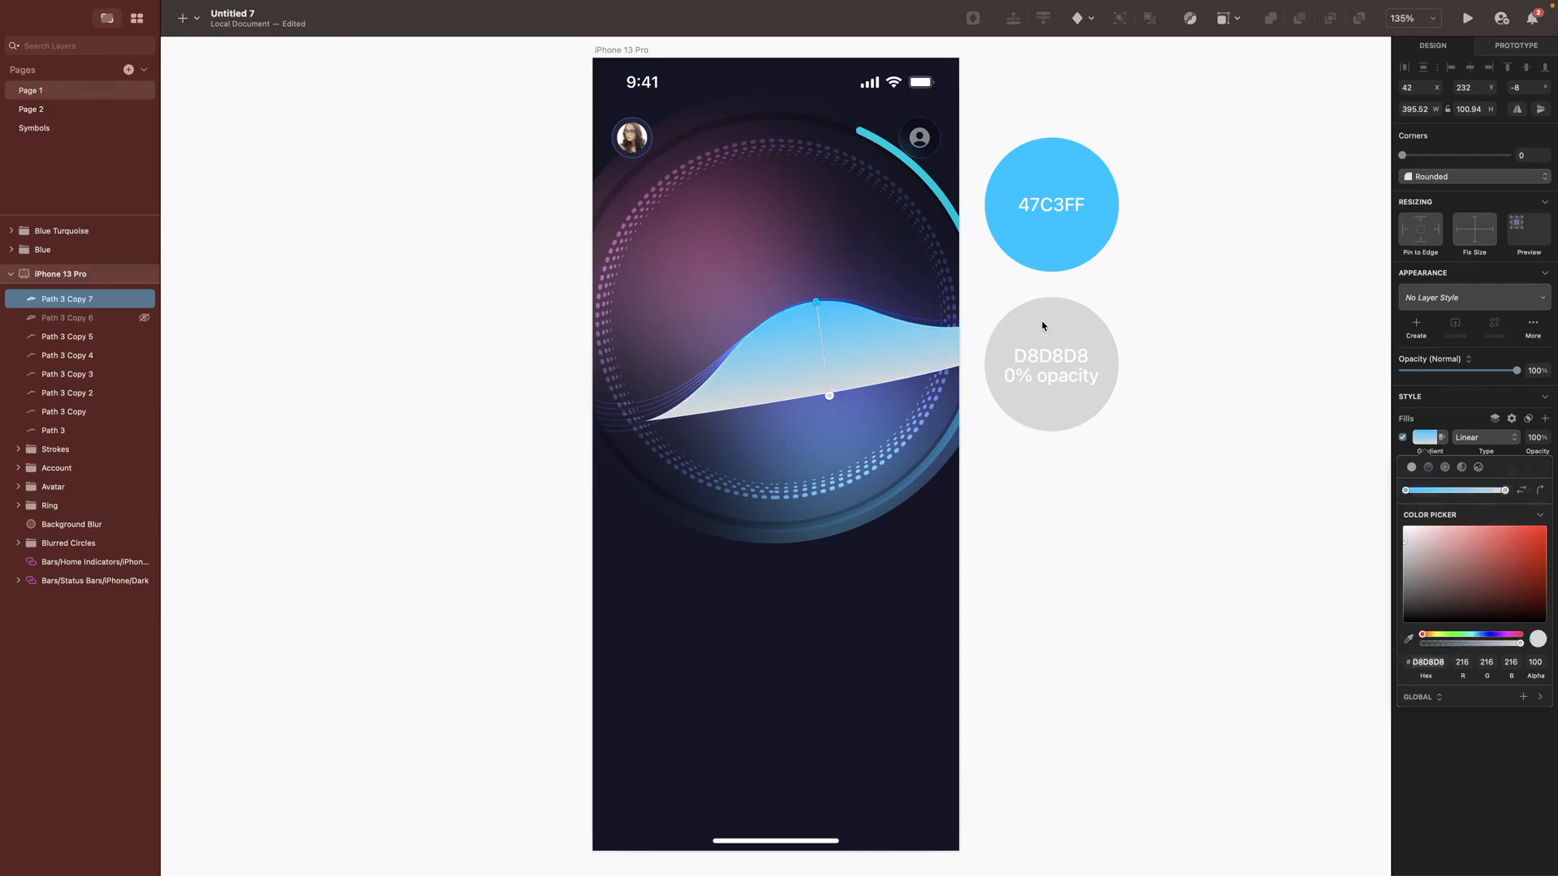
pyautogui.moveTo(1430, 644); pyautogui.dragTo(1382, 647)
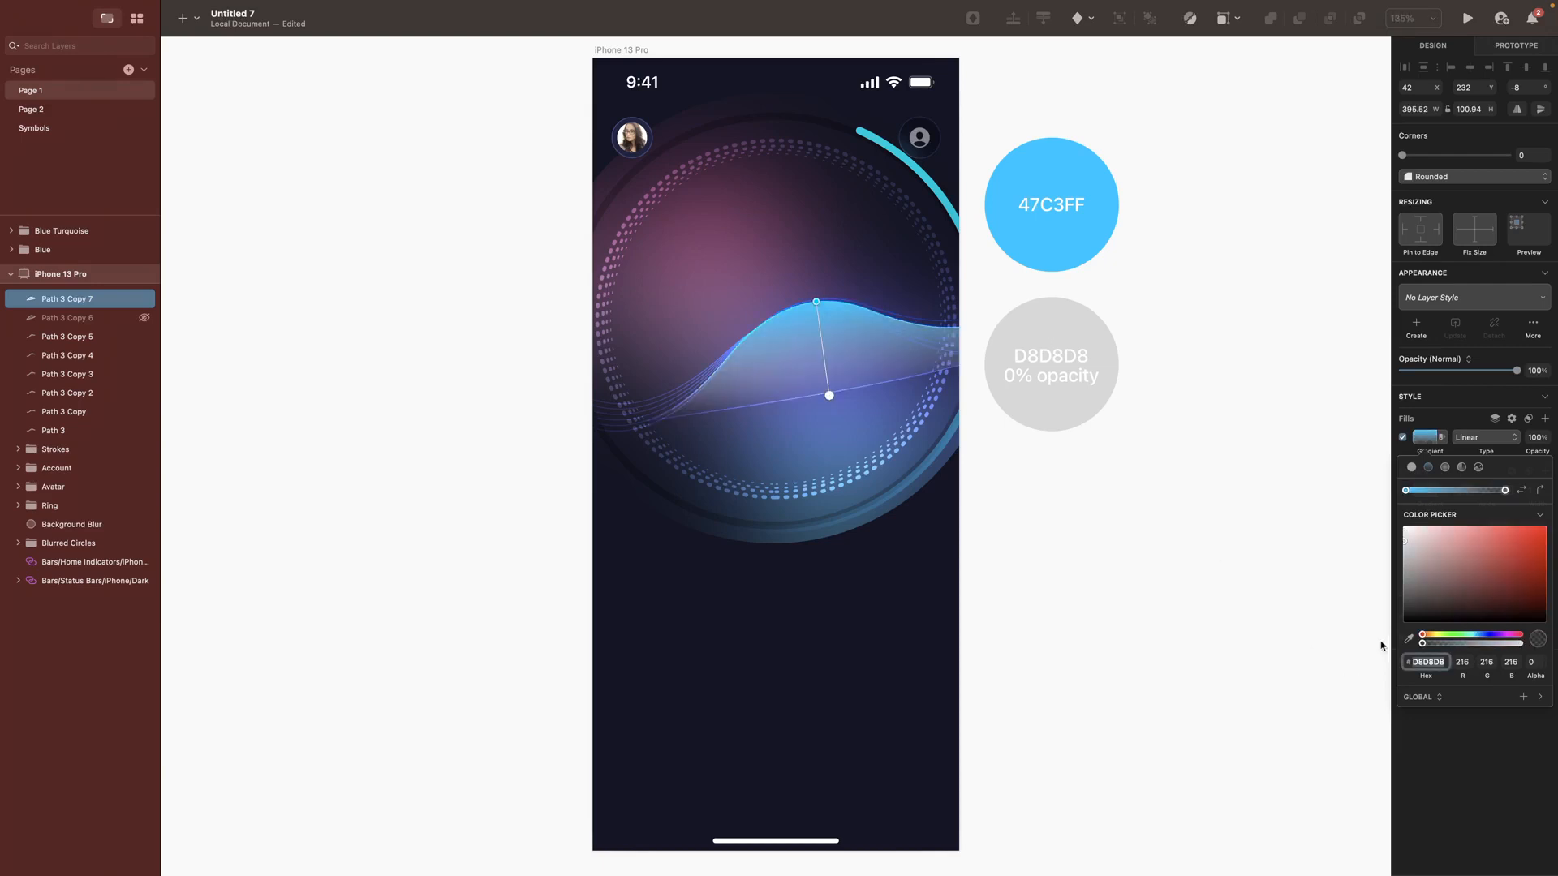
pyautogui.click(1387, 642)
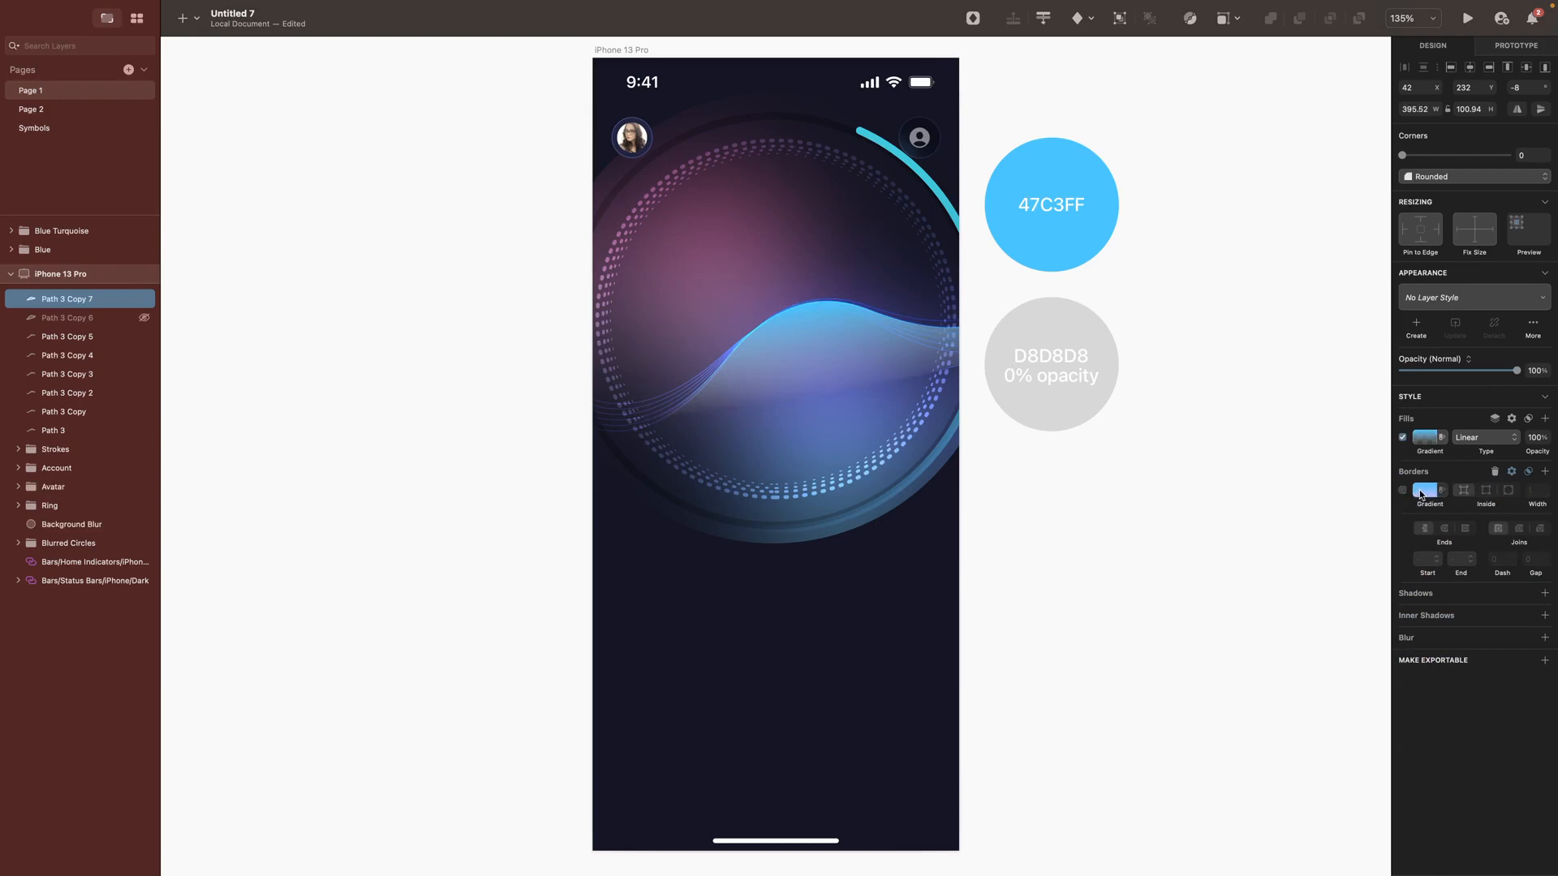
pyautogui.doubleClick(867, 395)
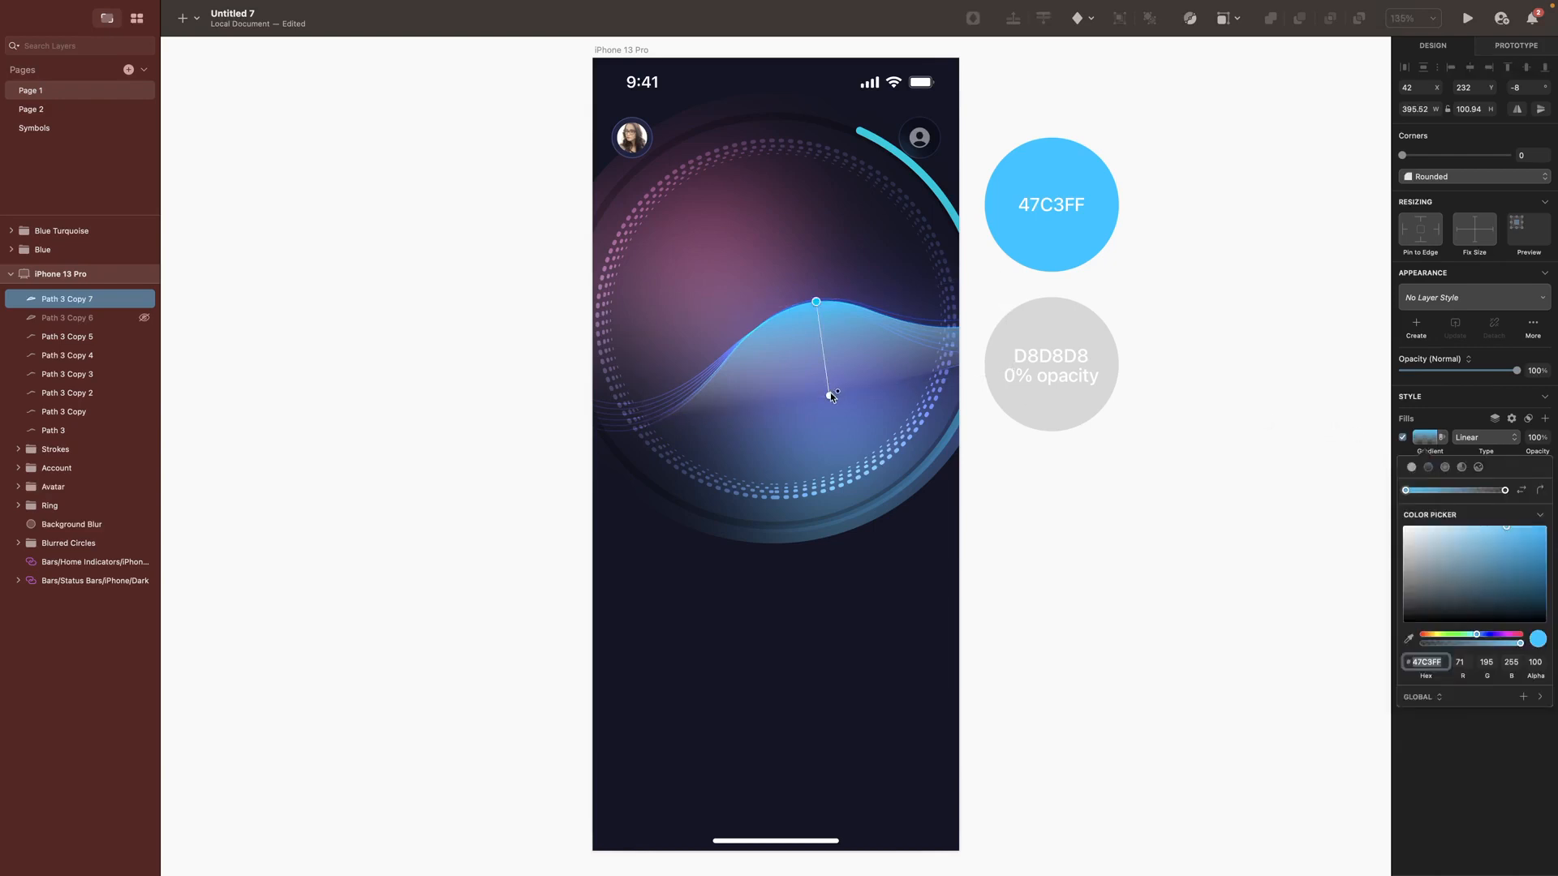
pyautogui.moveTo(831, 396); pyautogui.dragTo(834, 384)
# Step: Duplicate the -10° wave line and bring the copy in front of the filled wave
pyautogui.click(57, 317)
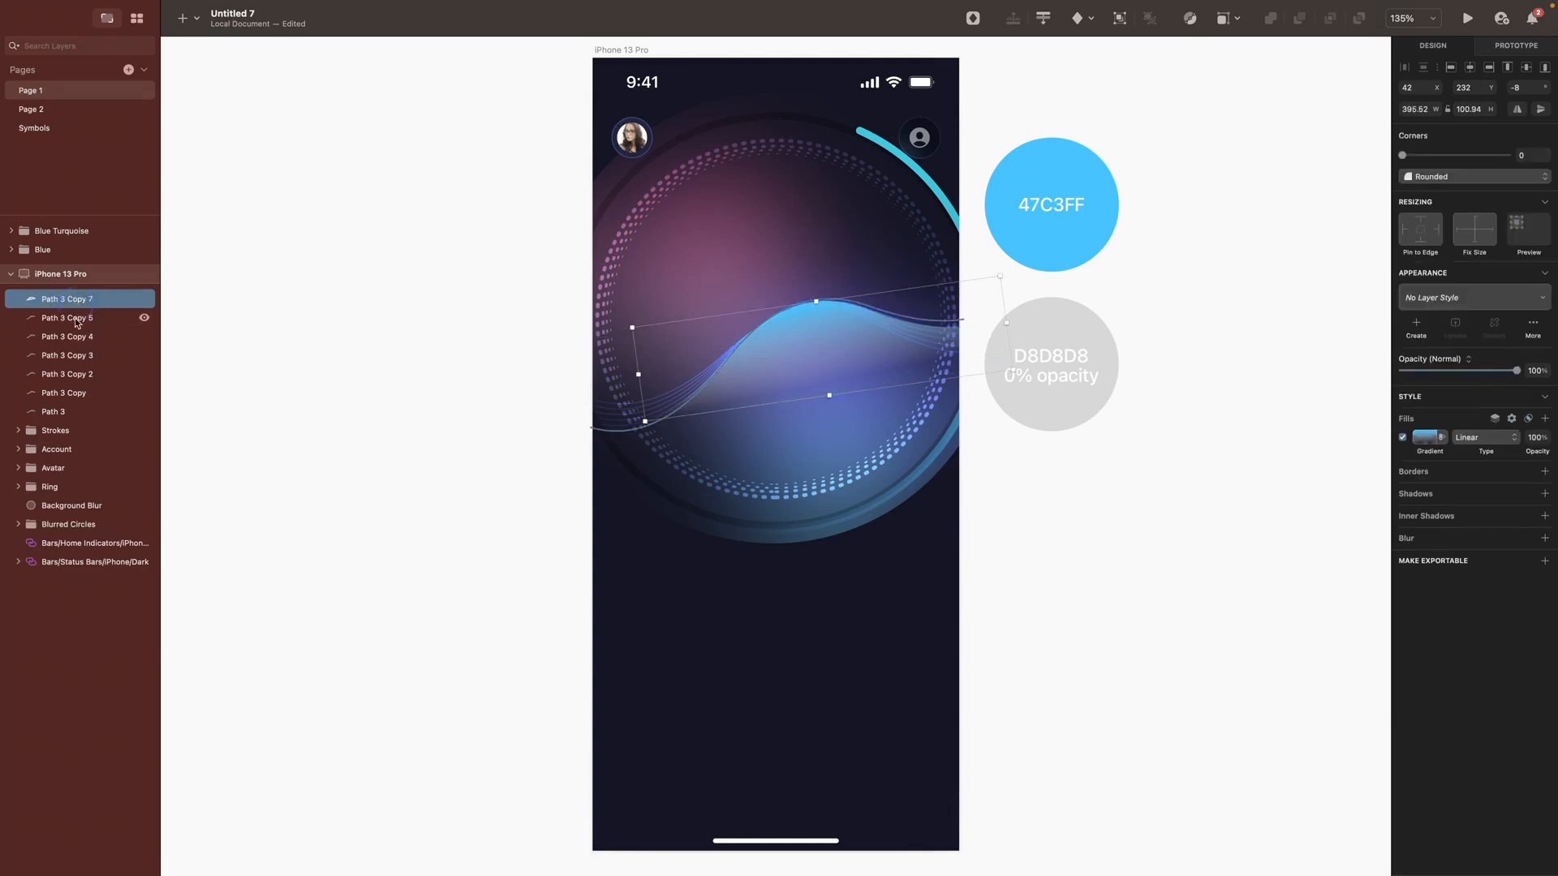
pyautogui.press('super+d')
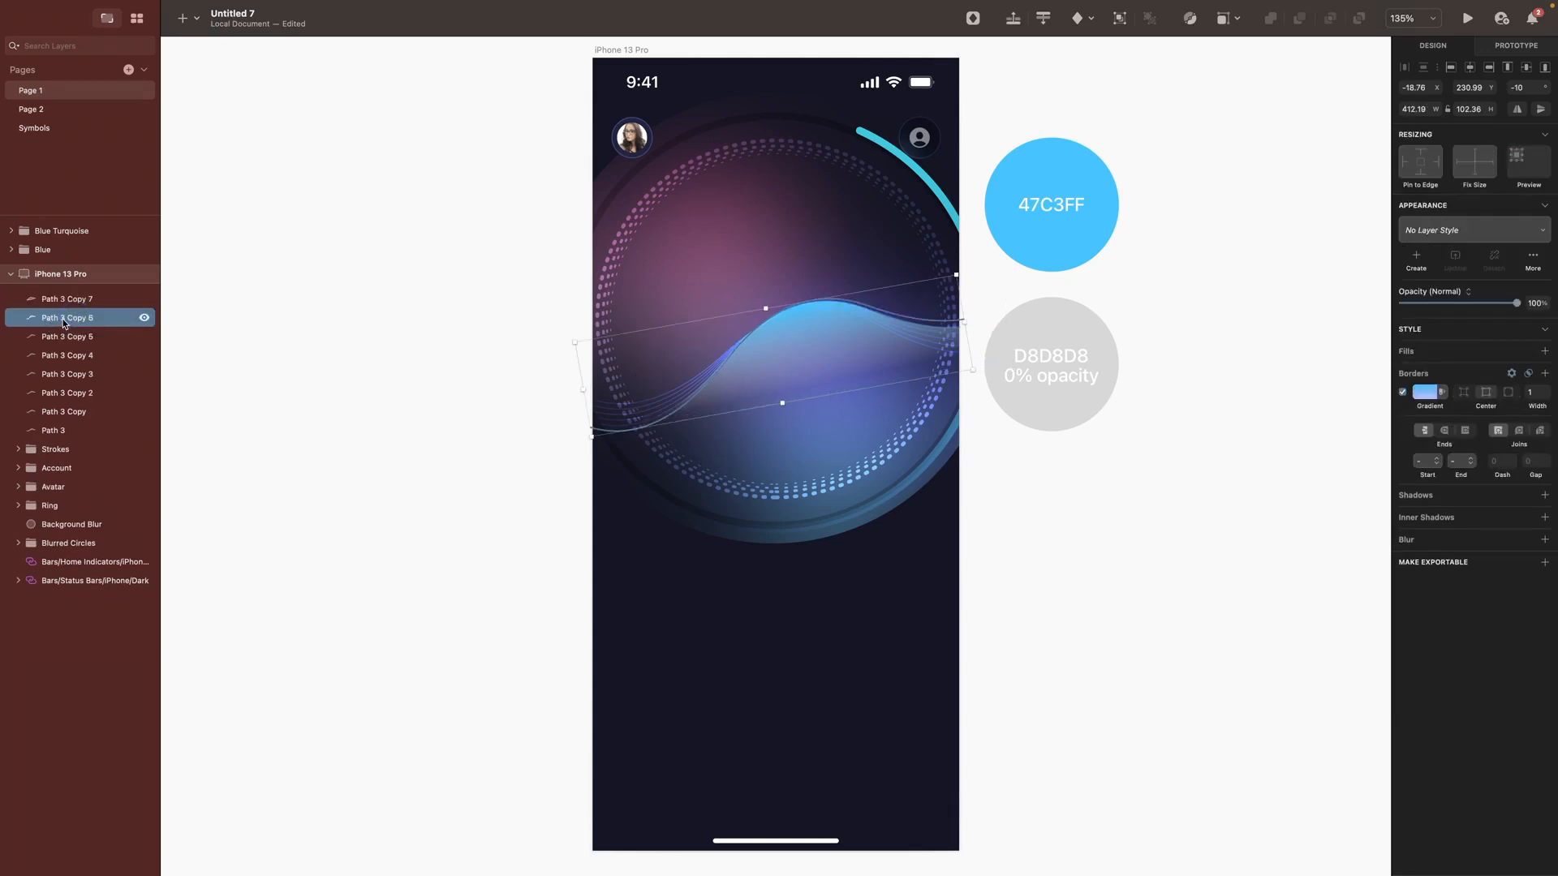
pyautogui.press('super+alt+Up')
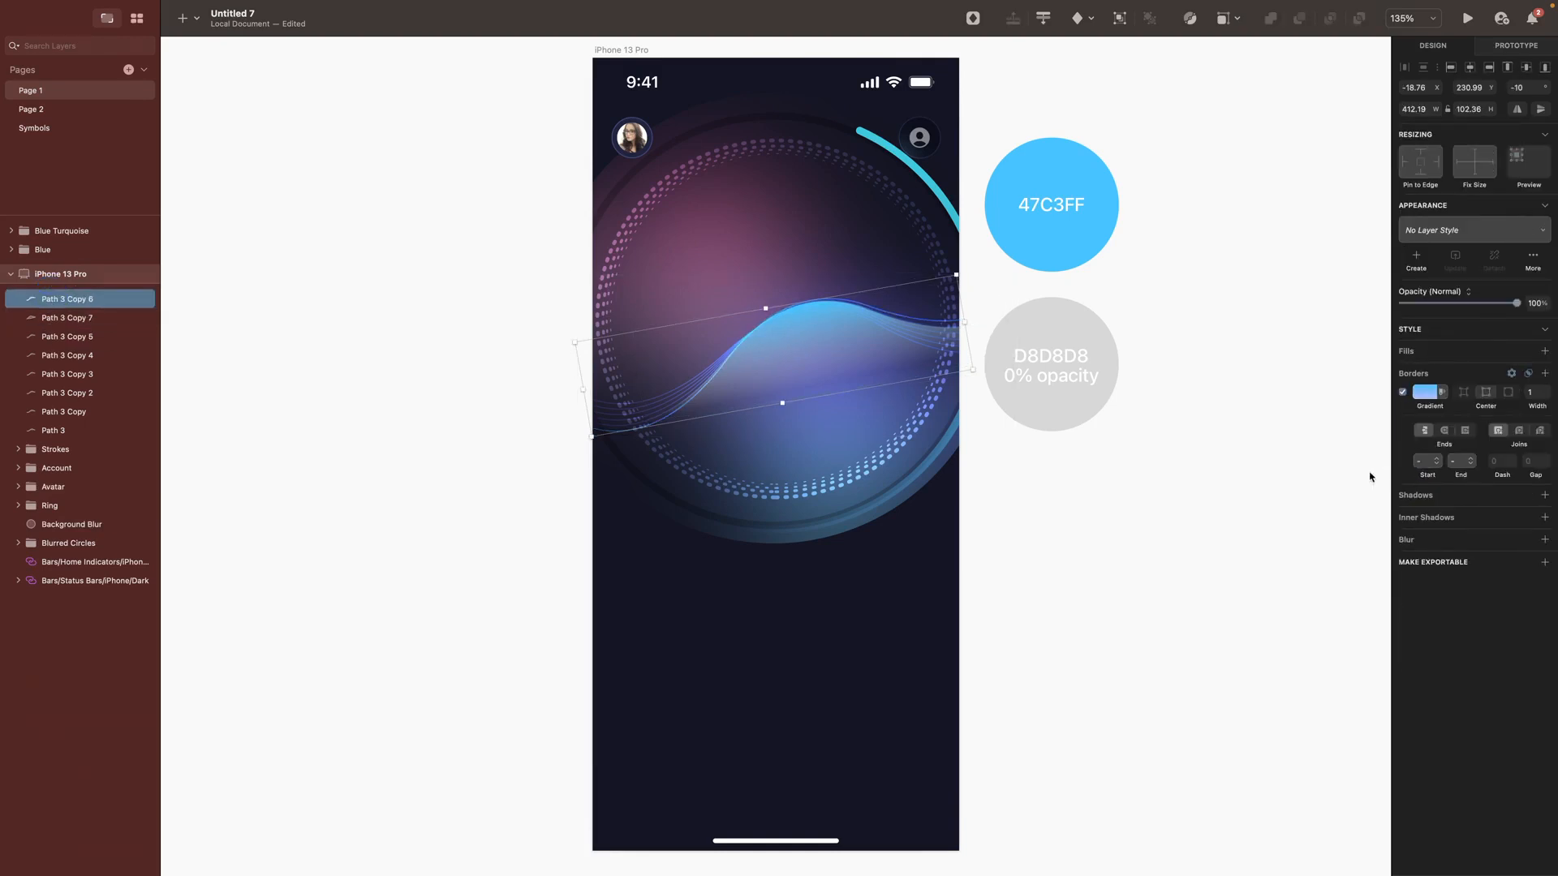
# Step: Give the front wave line a Gaussian blur of 5 and rotate it to -9°
pyautogui.click(1544, 539)
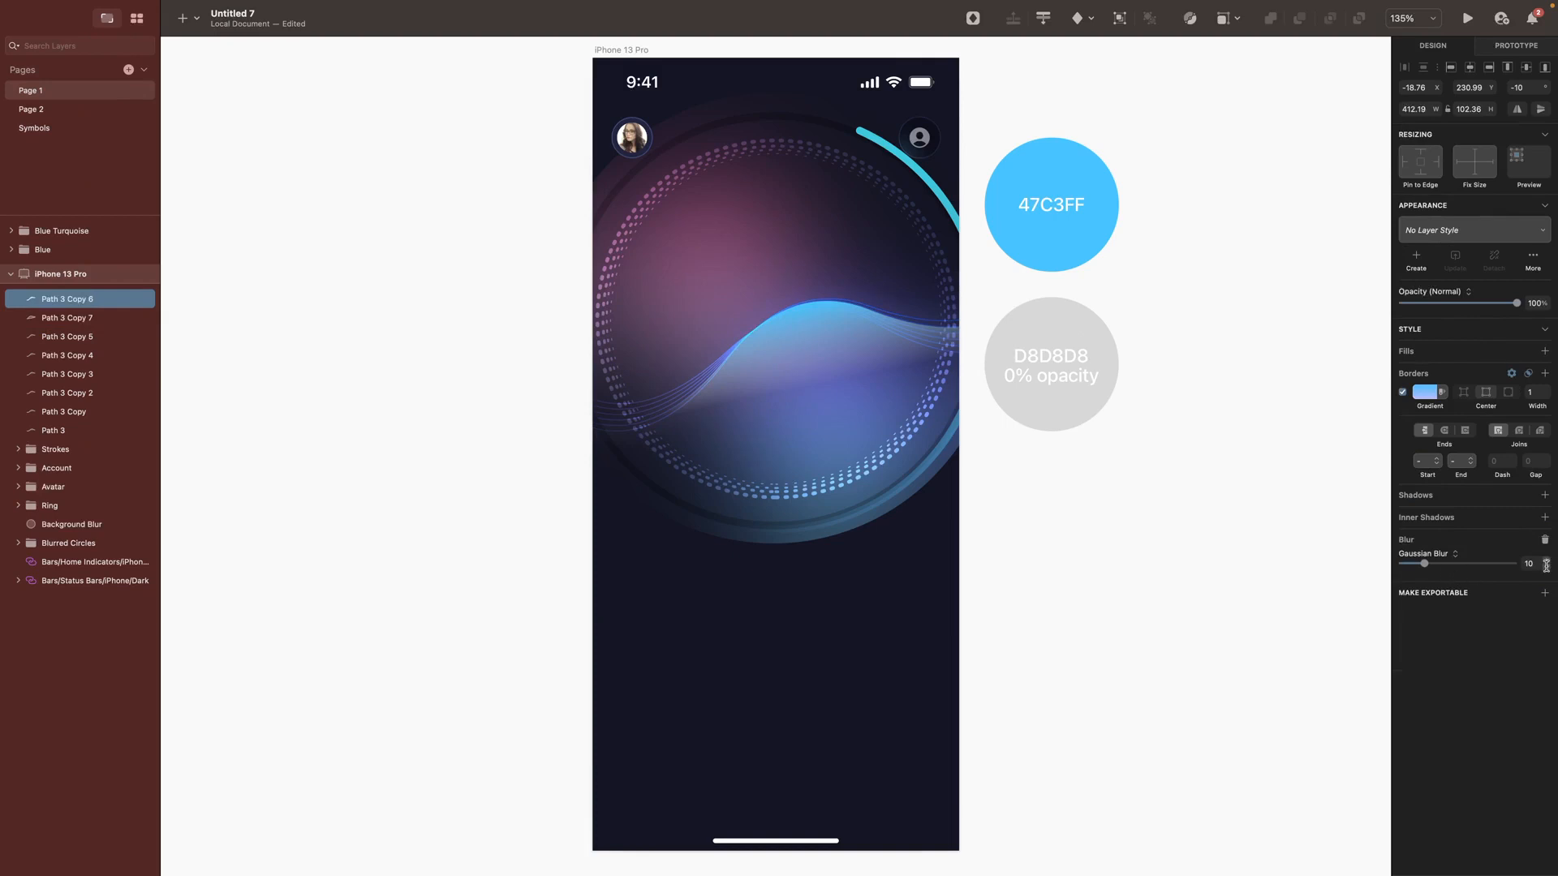
pyautogui.click(1546, 93)
pyautogui.click(1097, 577)
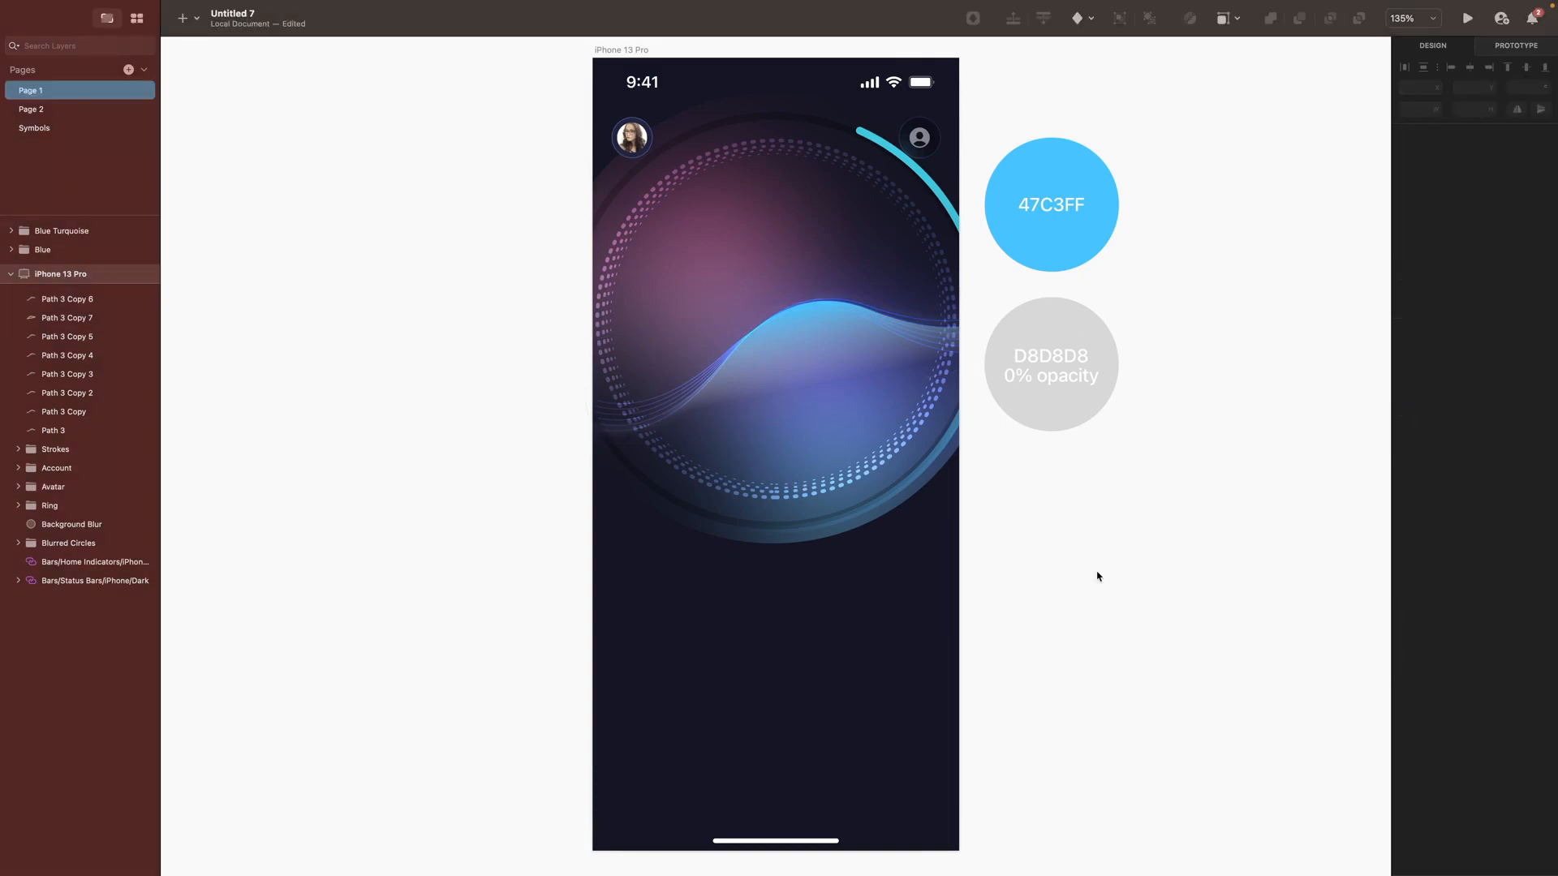
# Step: Group all the wave paths and name the group Looper
pyautogui.click(65, 299)
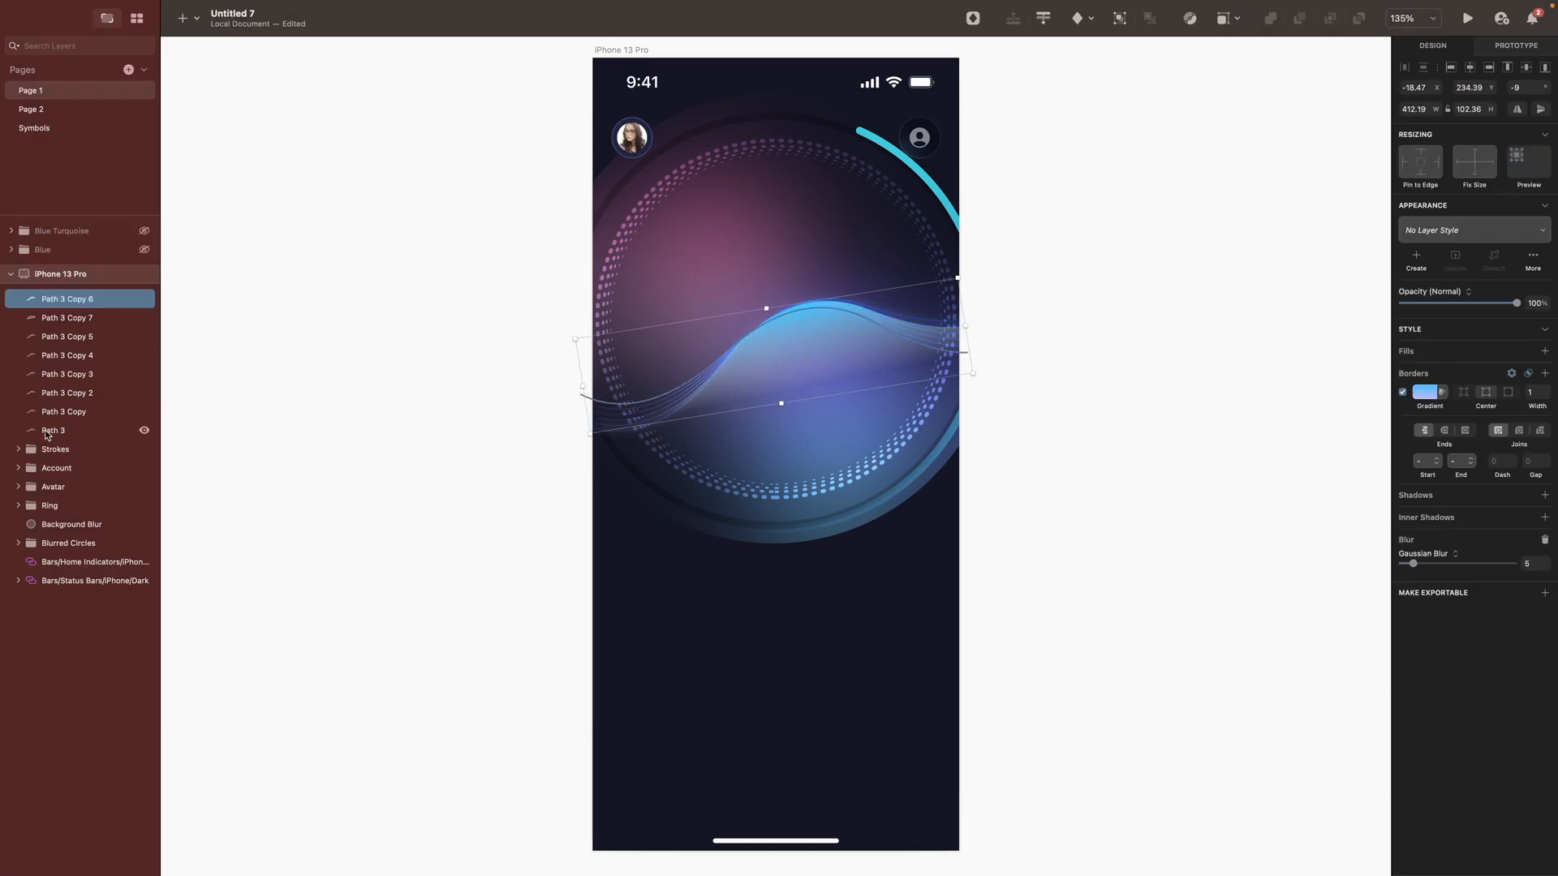
pyautogui.keyDown('shift'); pyautogui.click(53, 430); pyautogui.keyUp('shift')
pyautogui.press('super+g')
pyautogui.press('super+r')
pyautogui.write('Lo')
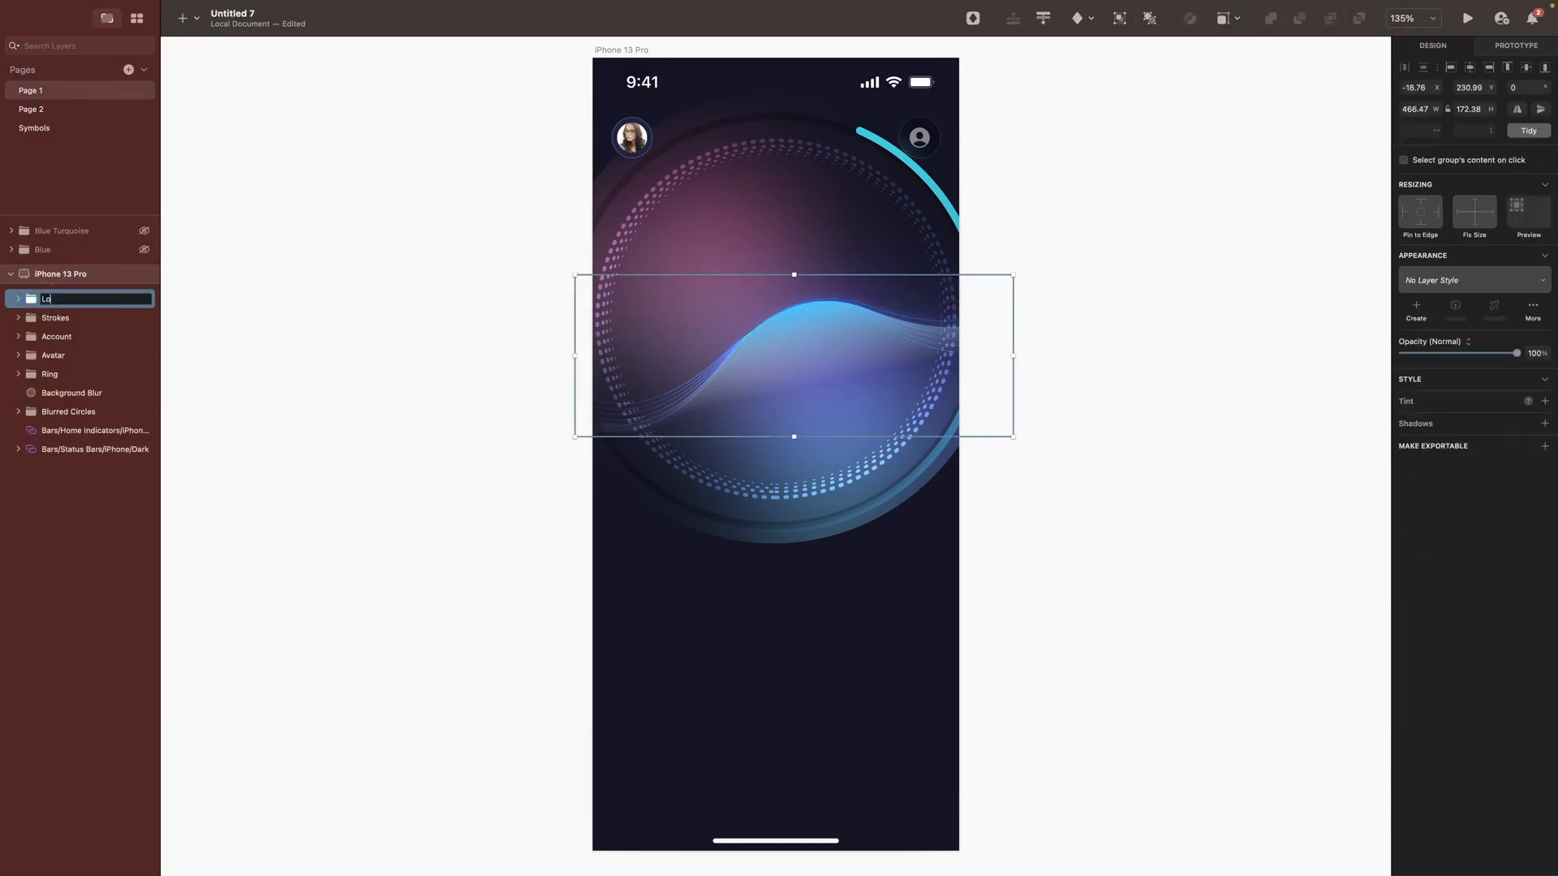
pyautogui.write('oper')
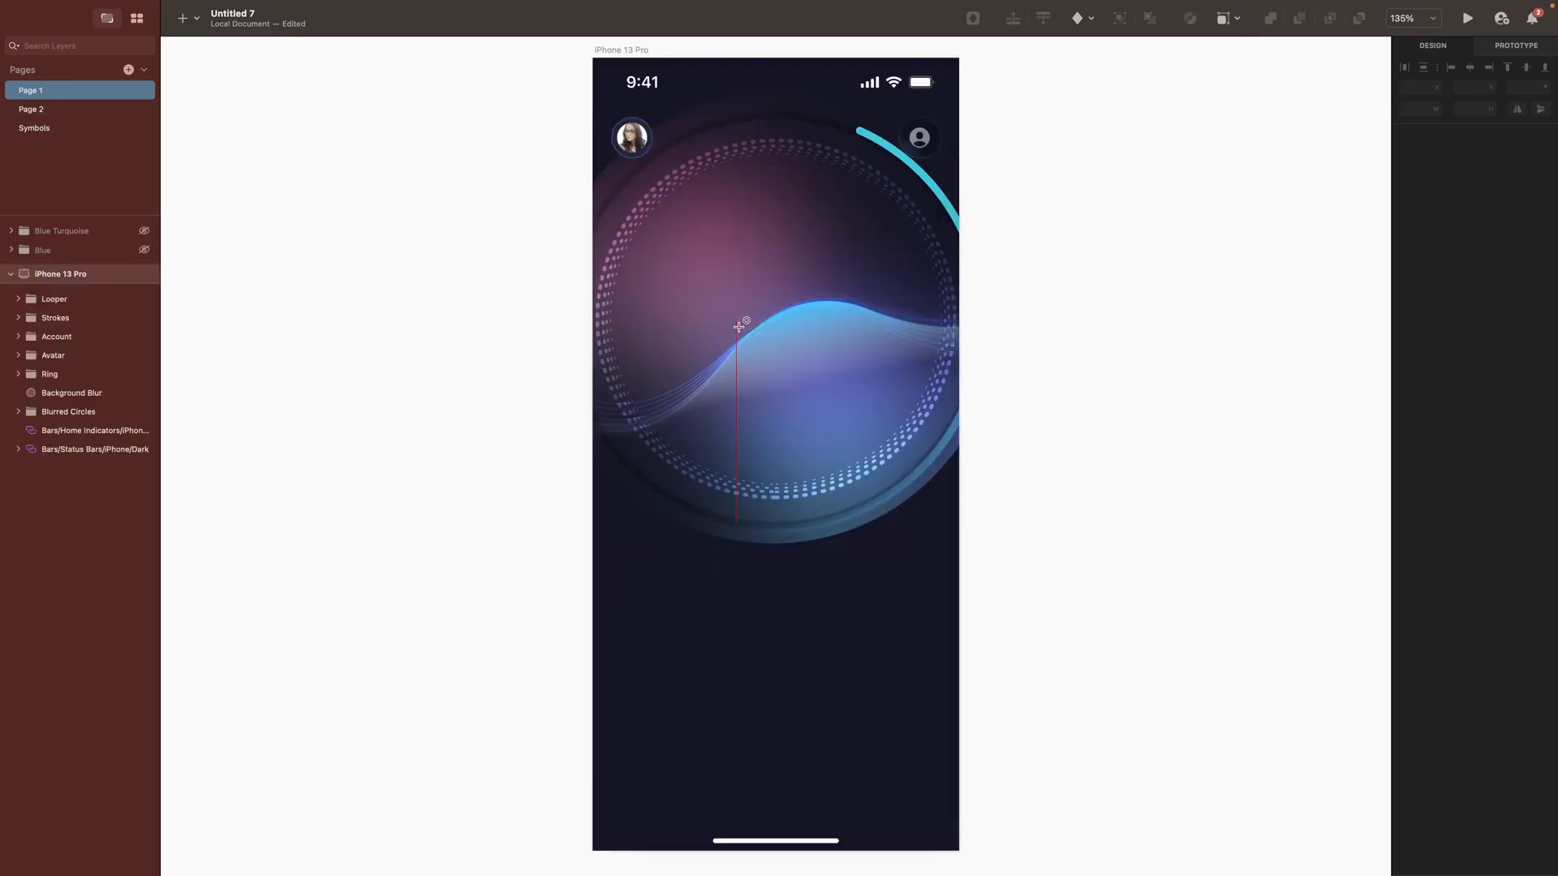
# Step: Draw a 10 × 10 circle at X 153 and Y 280 with a C3DFFF fill and a 1-wide inside border of FFFFFF at 40% alpha
pyautogui.moveTo(739, 327); pyautogui.dragTo(746, 330)
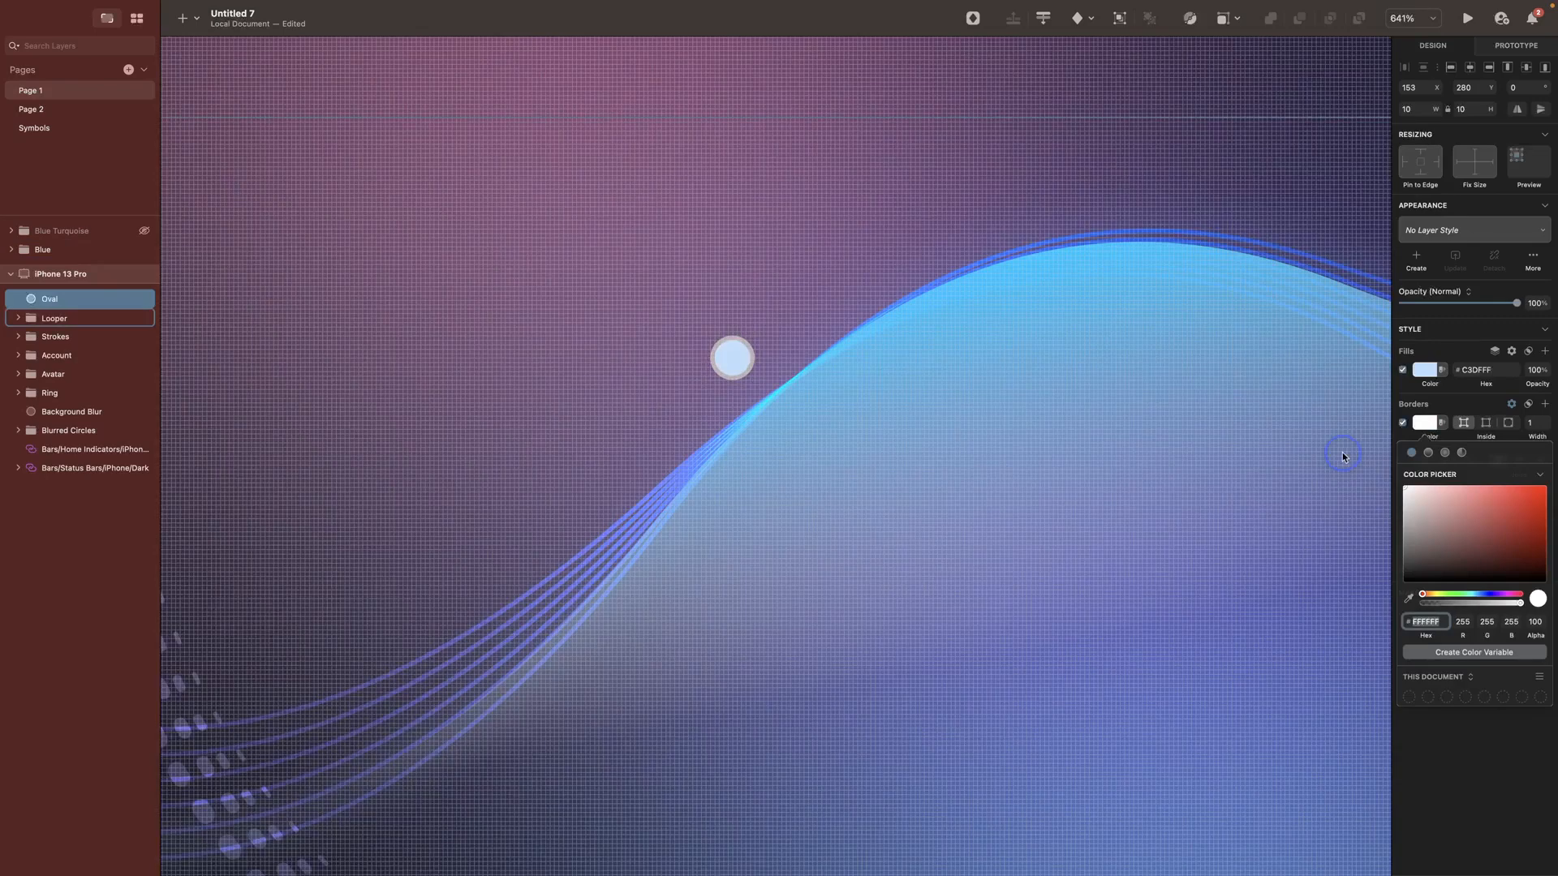
pyautogui.click(1529, 622)
pyautogui.write('50')
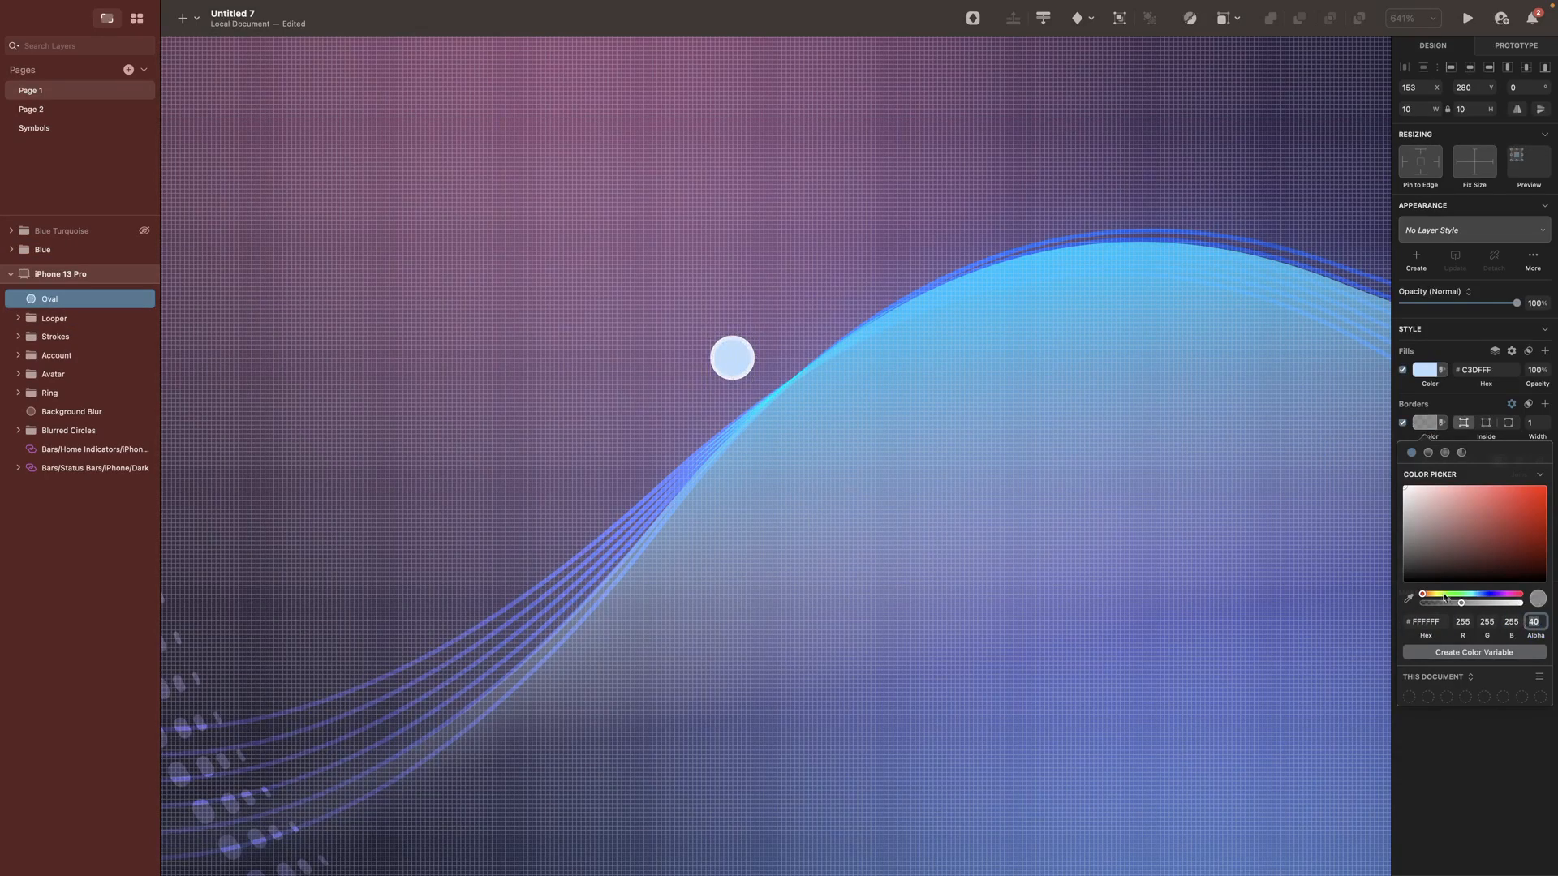
pyautogui.press('Escape')
# Step: Duplicate the small circle and add a Gaussian blur to the copy
pyautogui.press('super+d')
pyautogui.click(1545, 570)
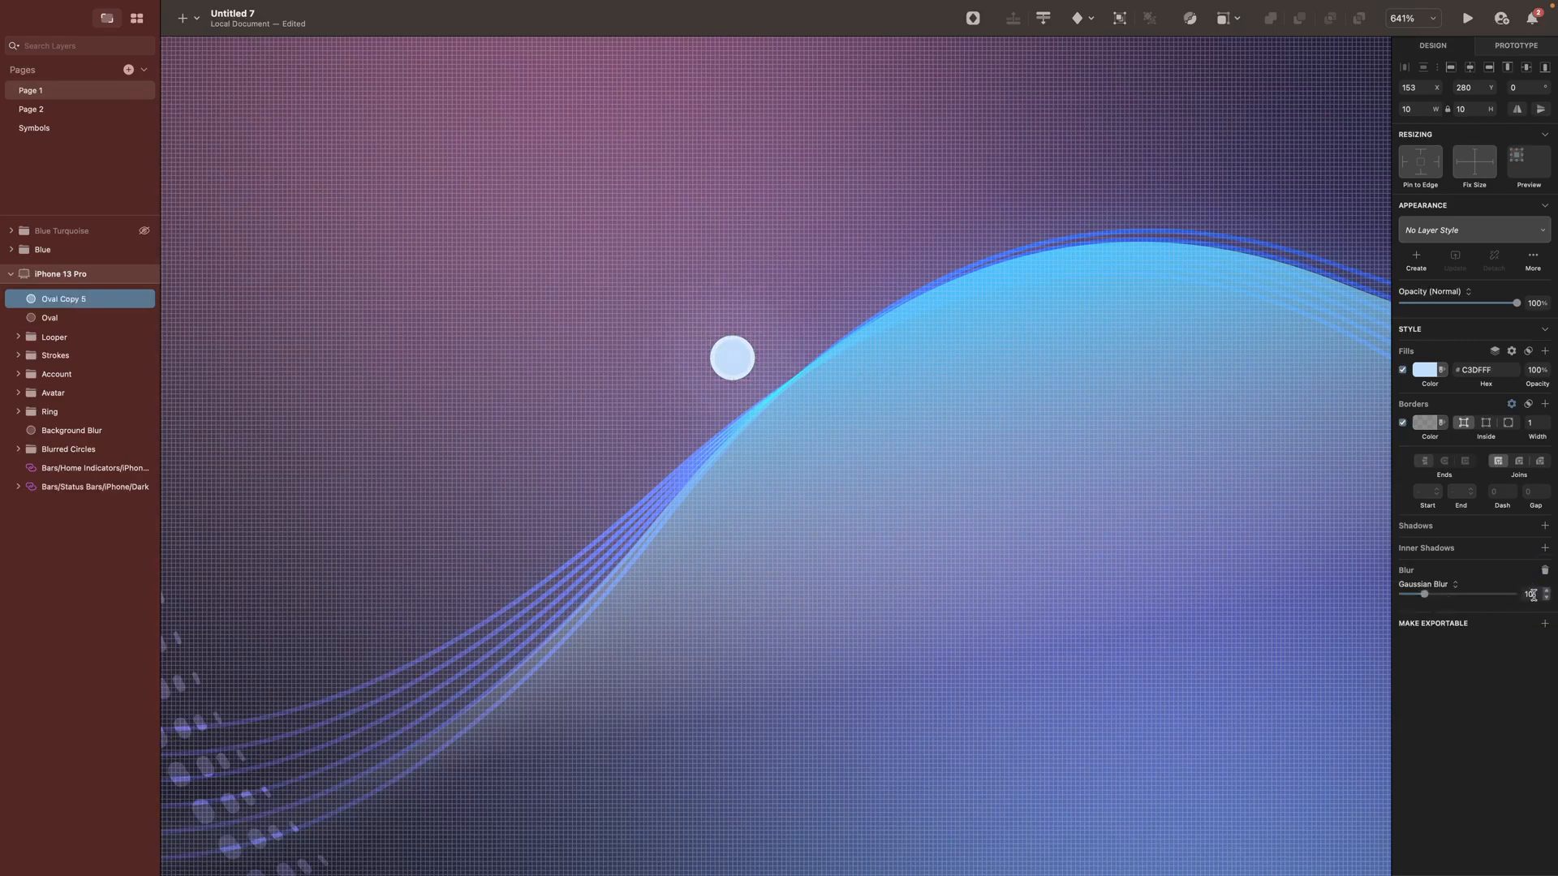
pyautogui.click(1426, 423)
# Step: Group the sharp and blurred small circles and name the group Glow
pyautogui.keyDown('shift'); pyautogui.click(62, 323); pyautogui.keyUp('shift')
pyautogui.press('super+g')
pyautogui.doubleClick(55, 300)
pyautogui.write('Glow')
pyautogui.press('Return')
# Step: Move the glowing dot onto the wave line where the strands converge
pyautogui.scroll(-5, 517, 340)
pyautogui.moveTo(601, 347); pyautogui.dragTo(558, 399)
pyautogui.press('Escape')
pyautogui.press('super+1')
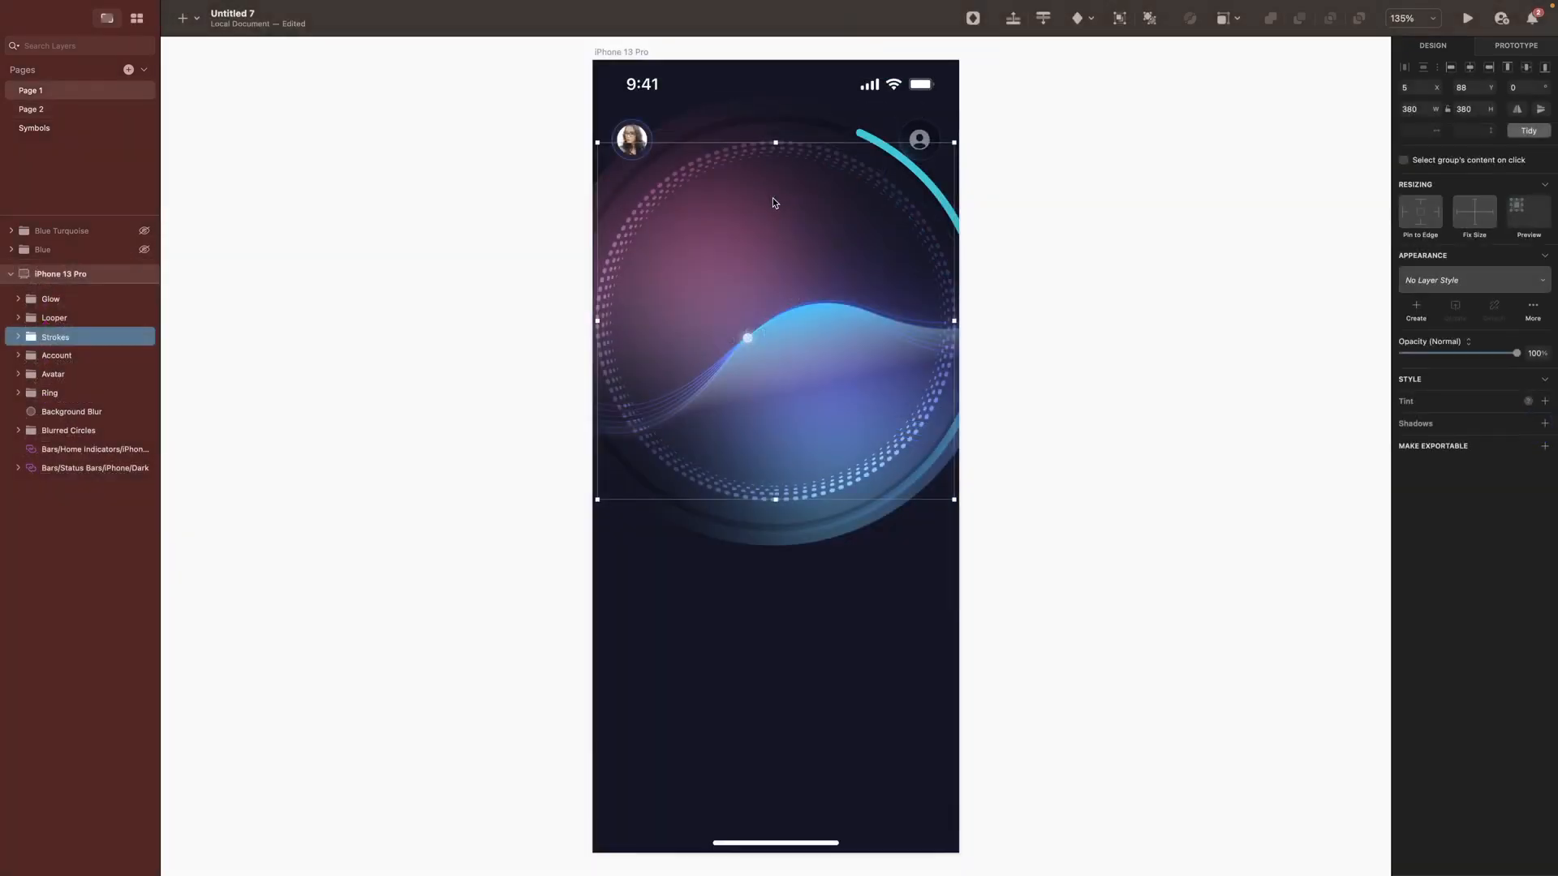
# Step: Add the text "Heart Rate" in the upper part of the circle at Y 152 and centre it horizontally on the artboard
pyautogui.press('t')
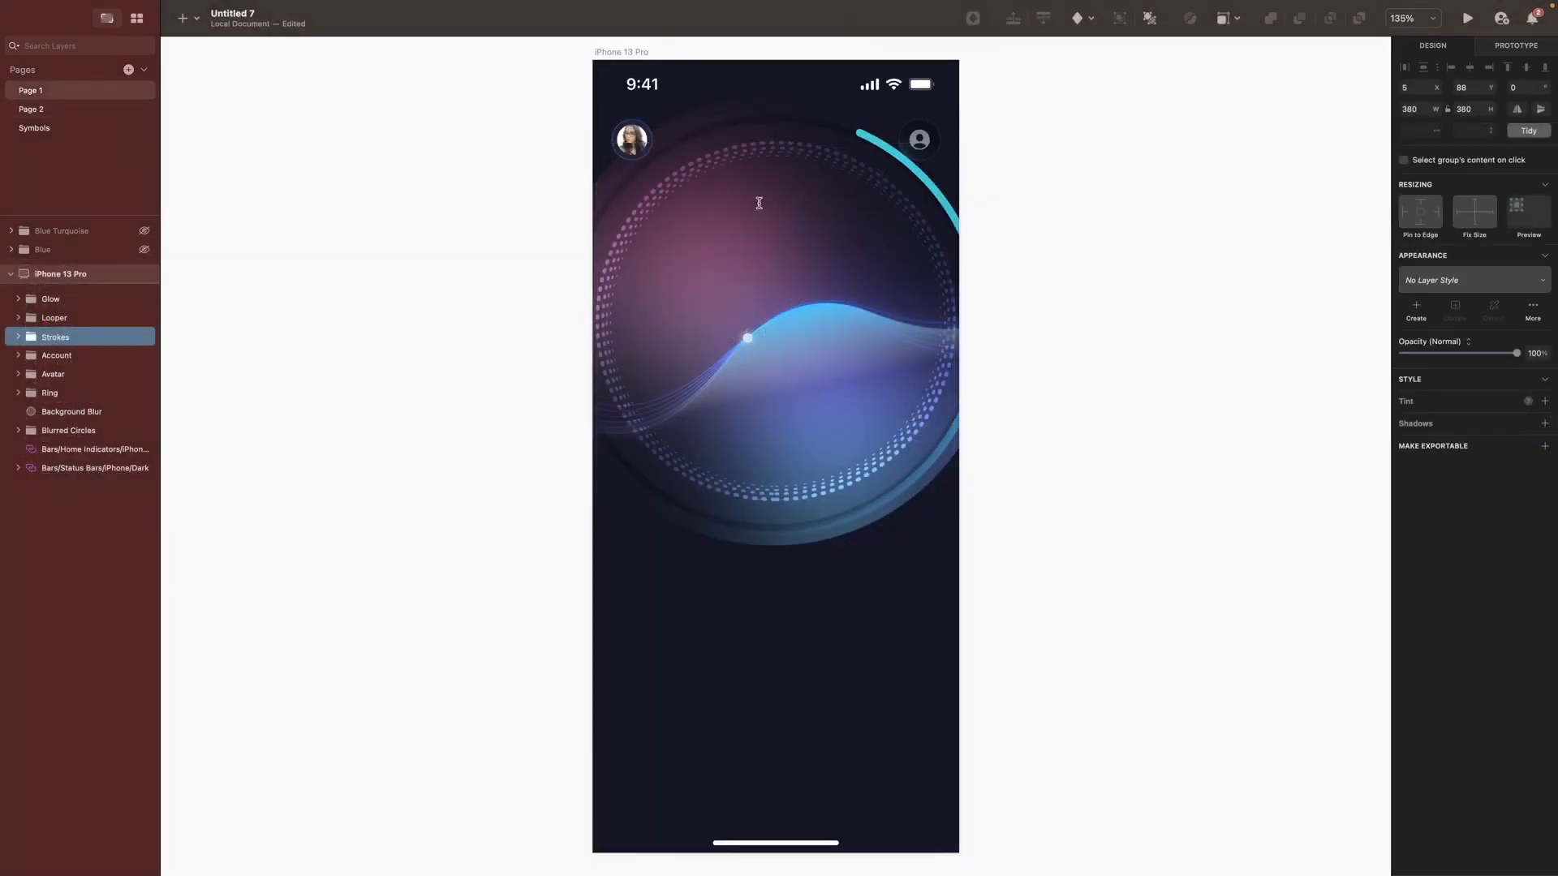
pyautogui.click(745, 210)
pyautogui.write('Heart Rate')
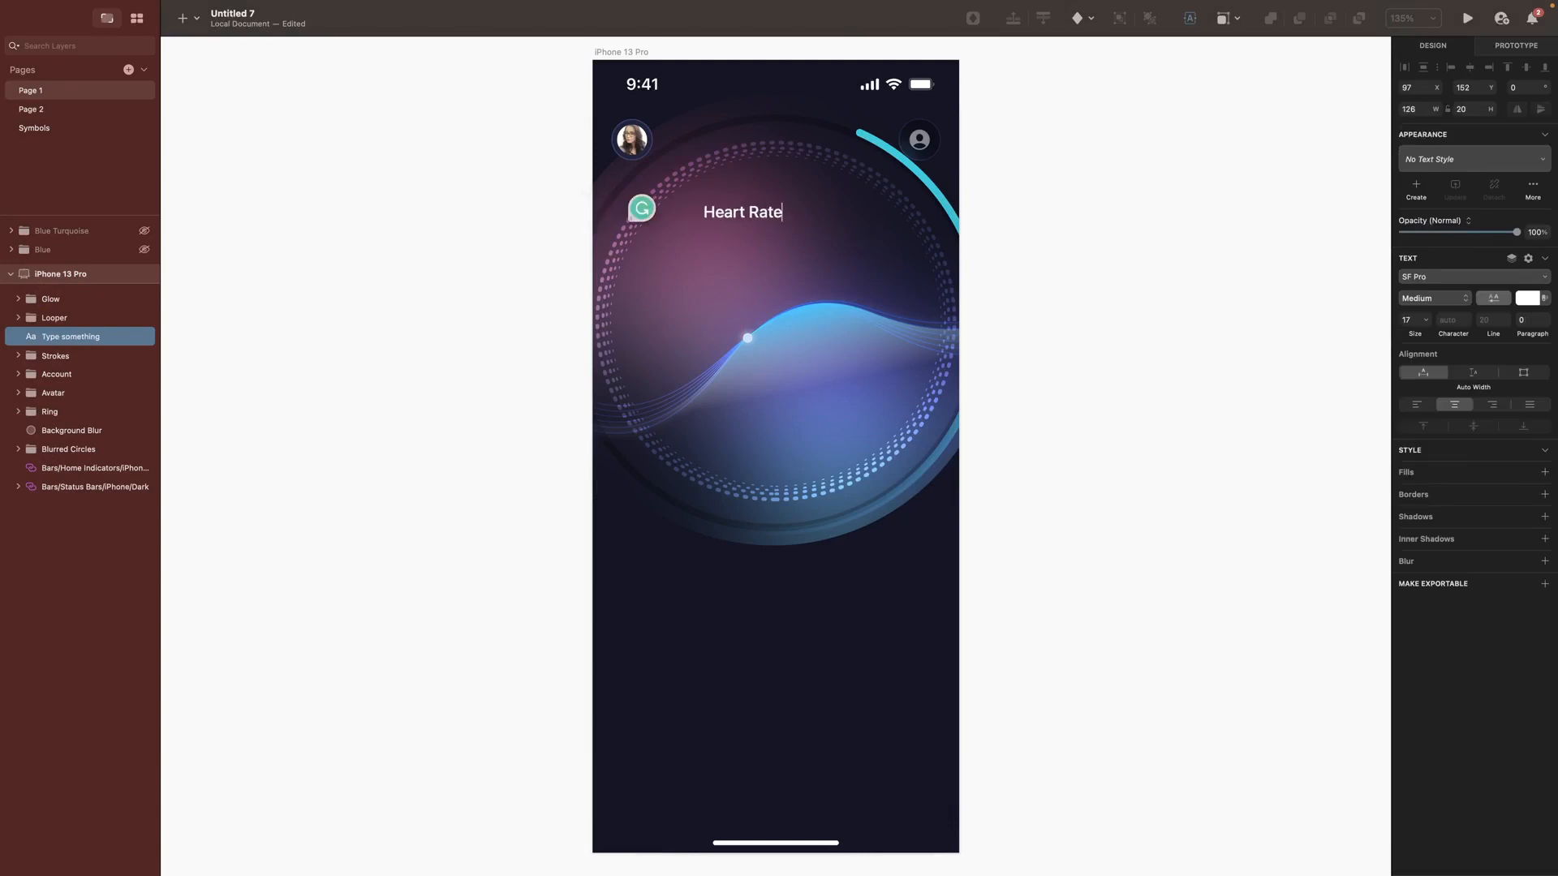
pyautogui.click(1469, 68)
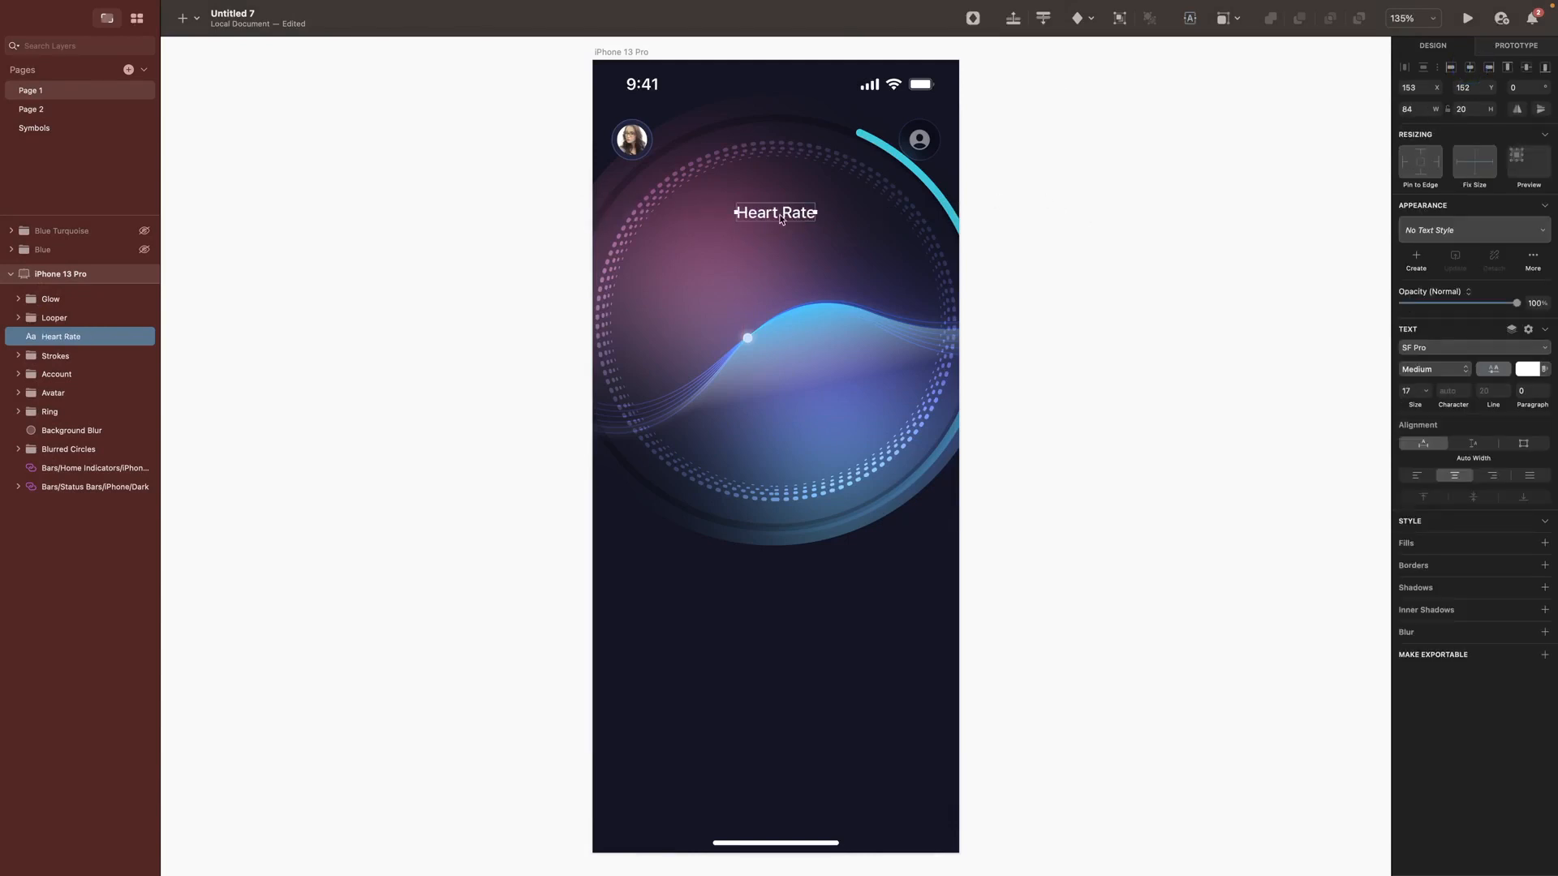
# Step: Duplicate the "Heart Rate" text below itself at Y 187 and change the copy to "120"
pyautogui.moveTo(767, 215); pyautogui.dragTo(768, 248)
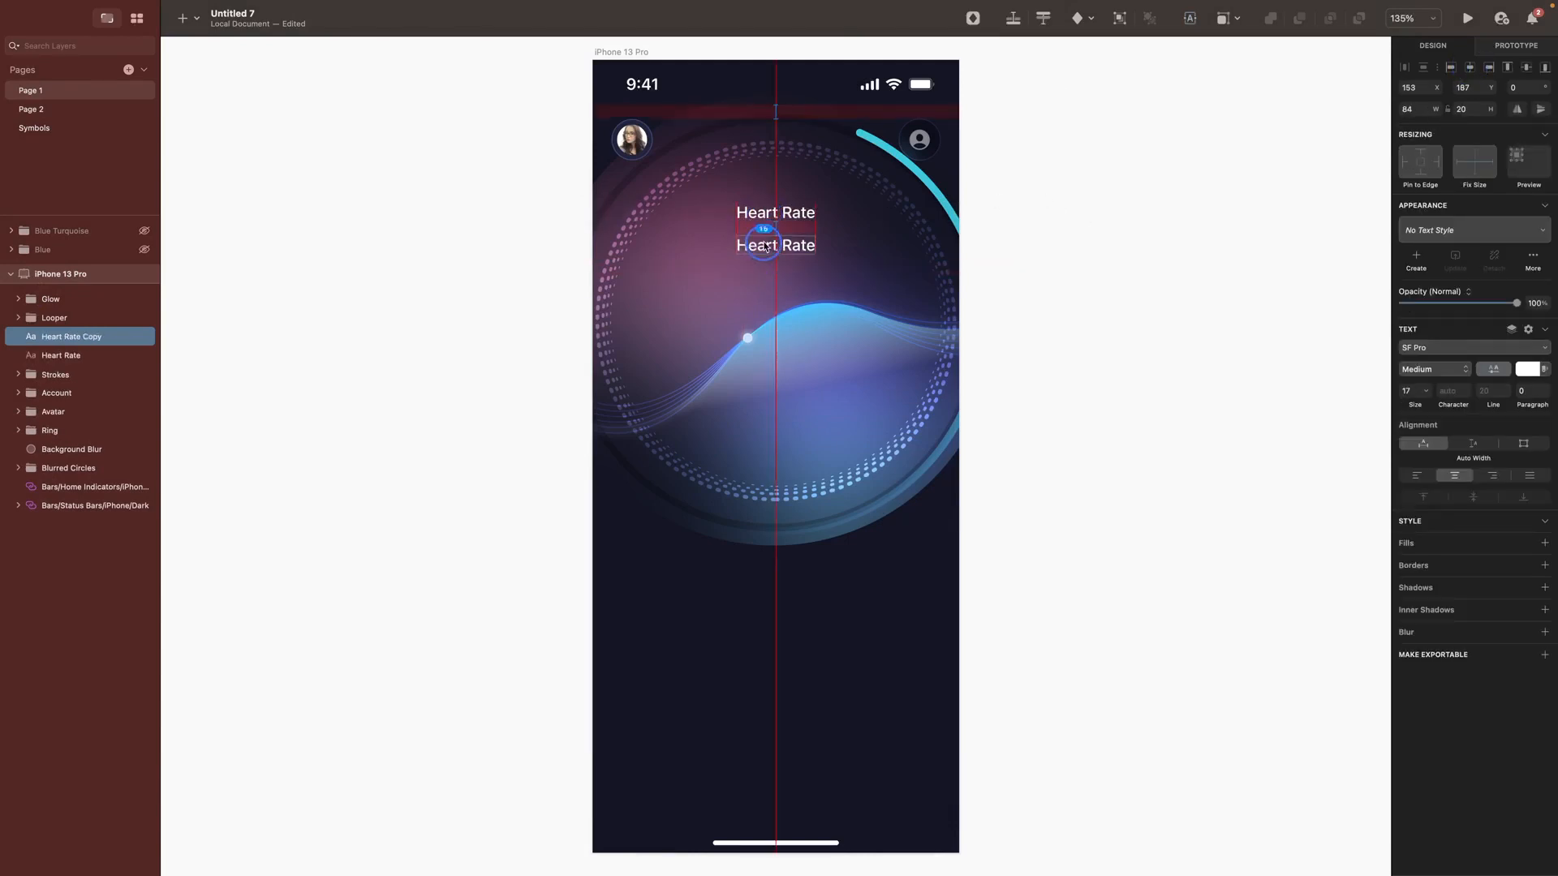
pyautogui.doubleClick(802, 246)
pyautogui.press('super+a')
pyautogui.write('120')
pyautogui.press('Escape')
# Step: Duplicate the "120" text below itself at Y 222 and change the copy to "bmp ♡"
pyautogui.moveTo(777, 246); pyautogui.dragTo(776, 297)
pyautogui.doubleClick(775, 278)
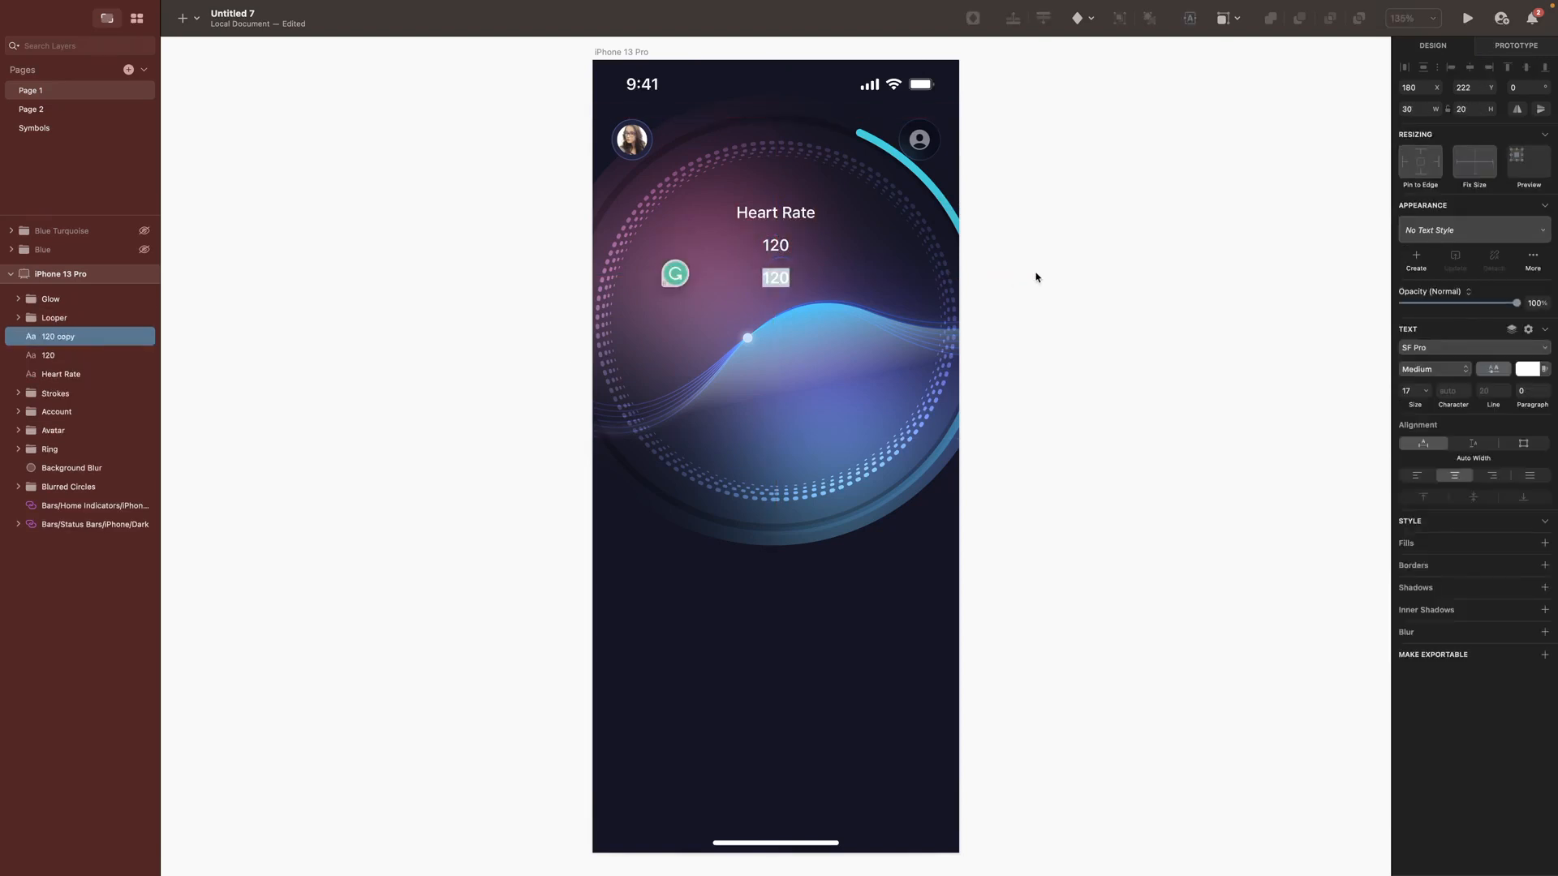
pyautogui.write('bmp')
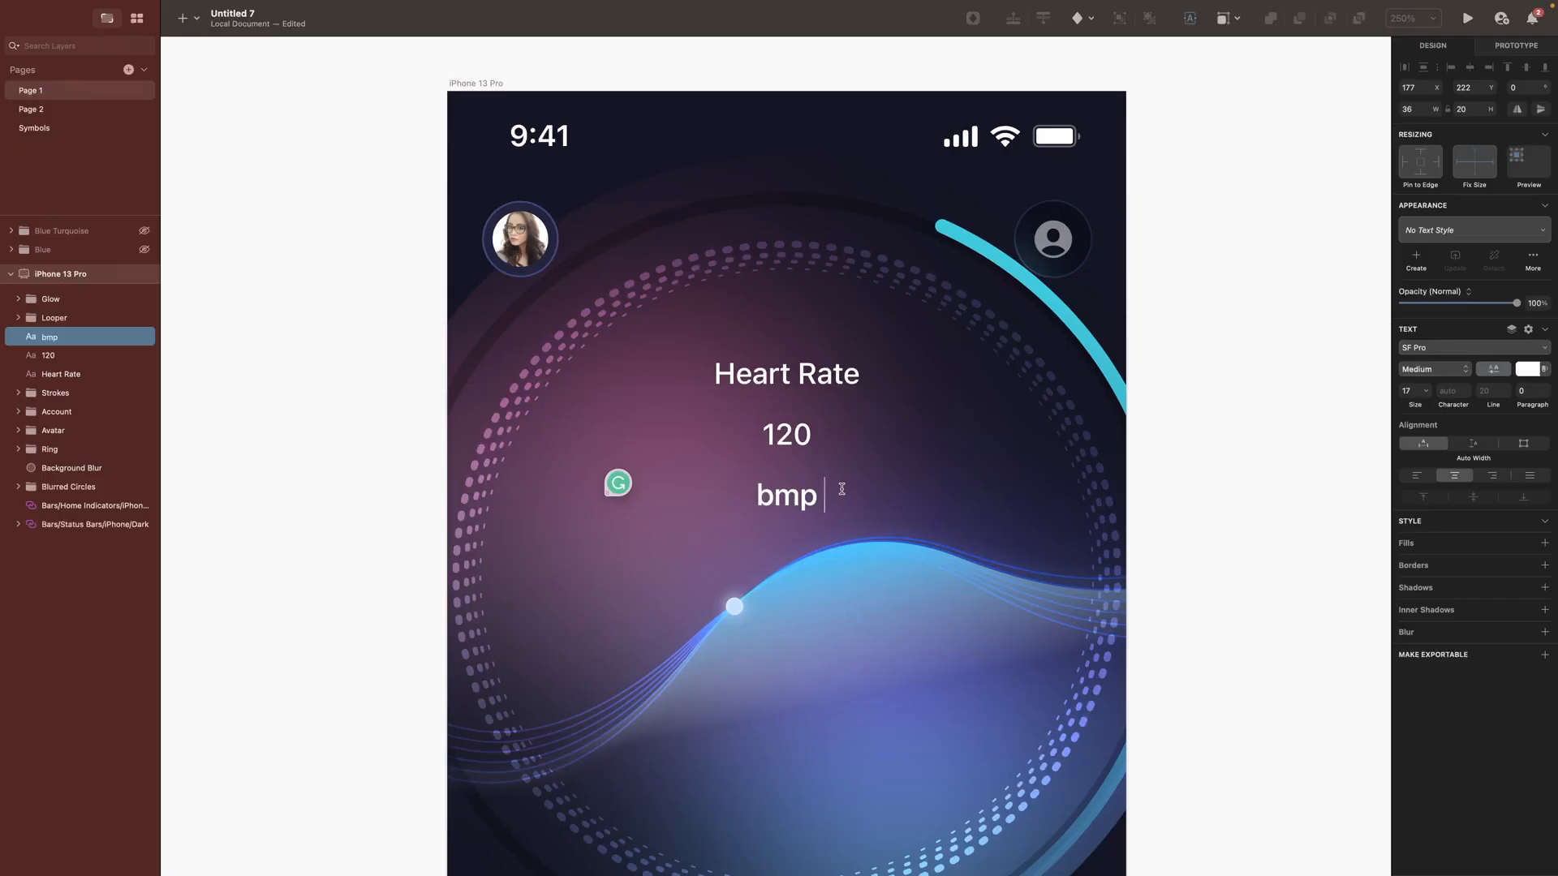
pyautogui.write('♡')
pyautogui.press('Escape')
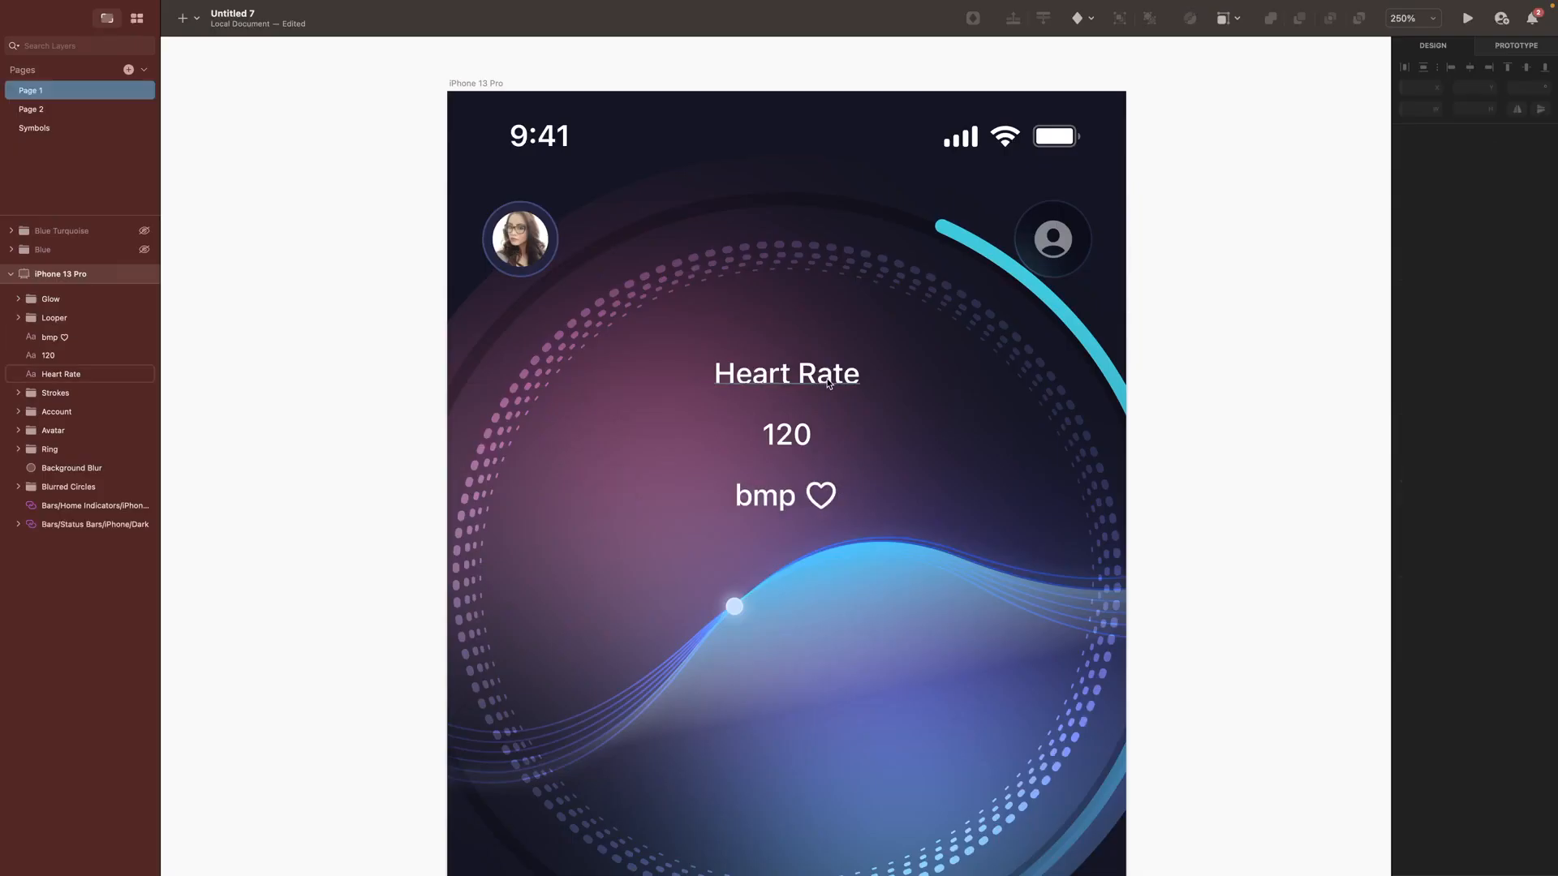
# Step: Set the "Heart Rate" and "bmp ♡" texts to the Expanded Medium weight
pyautogui.keyDown('shift'); pyautogui.click(802, 504); pyautogui.keyUp('shift')
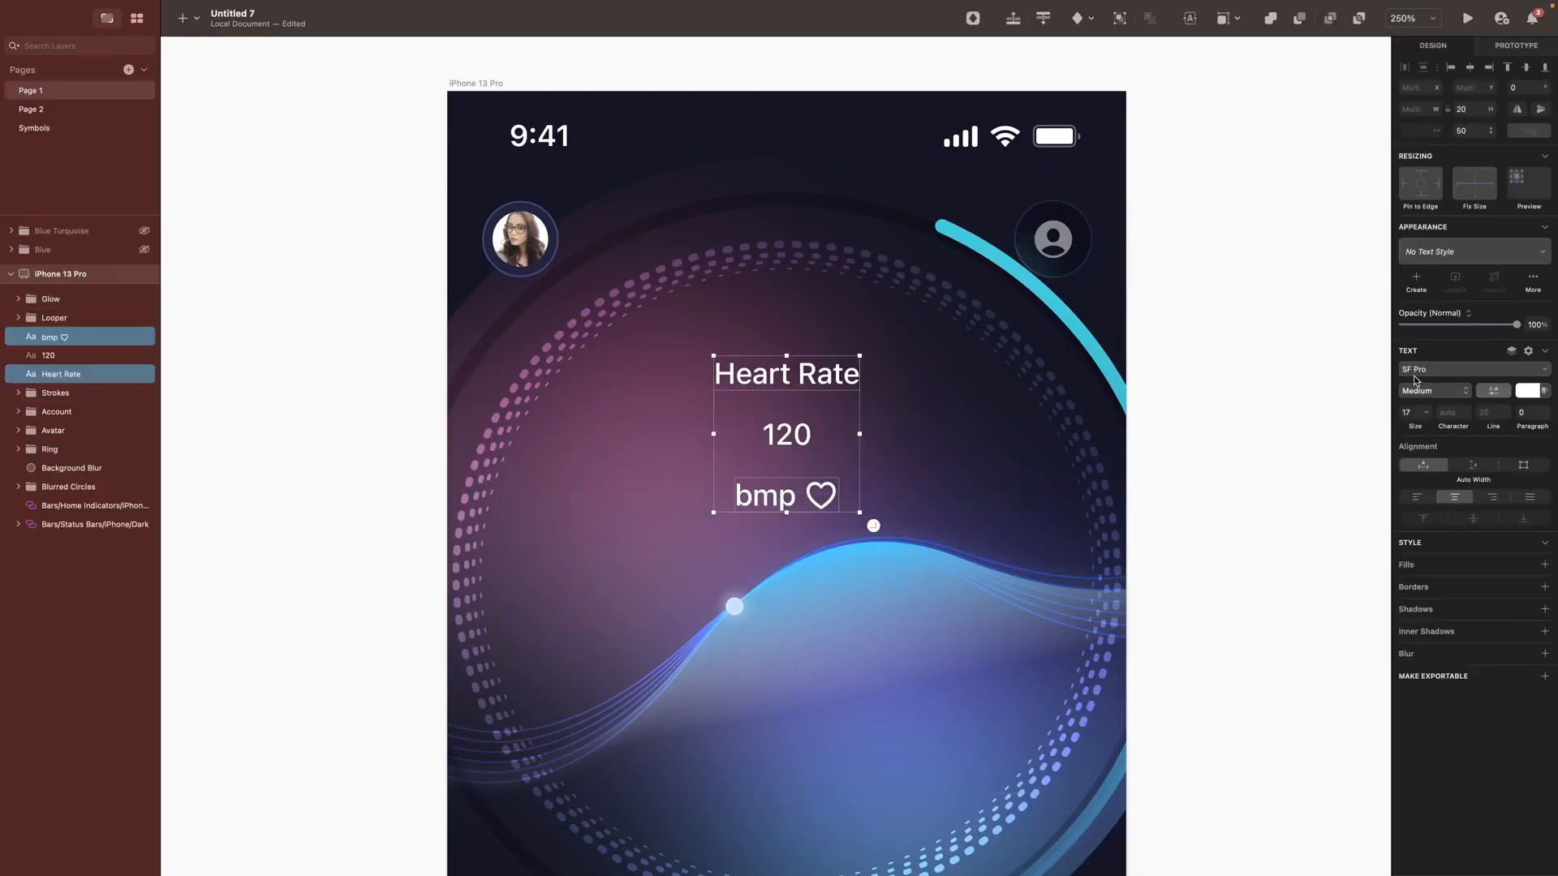
pyautogui.click(1429, 390)
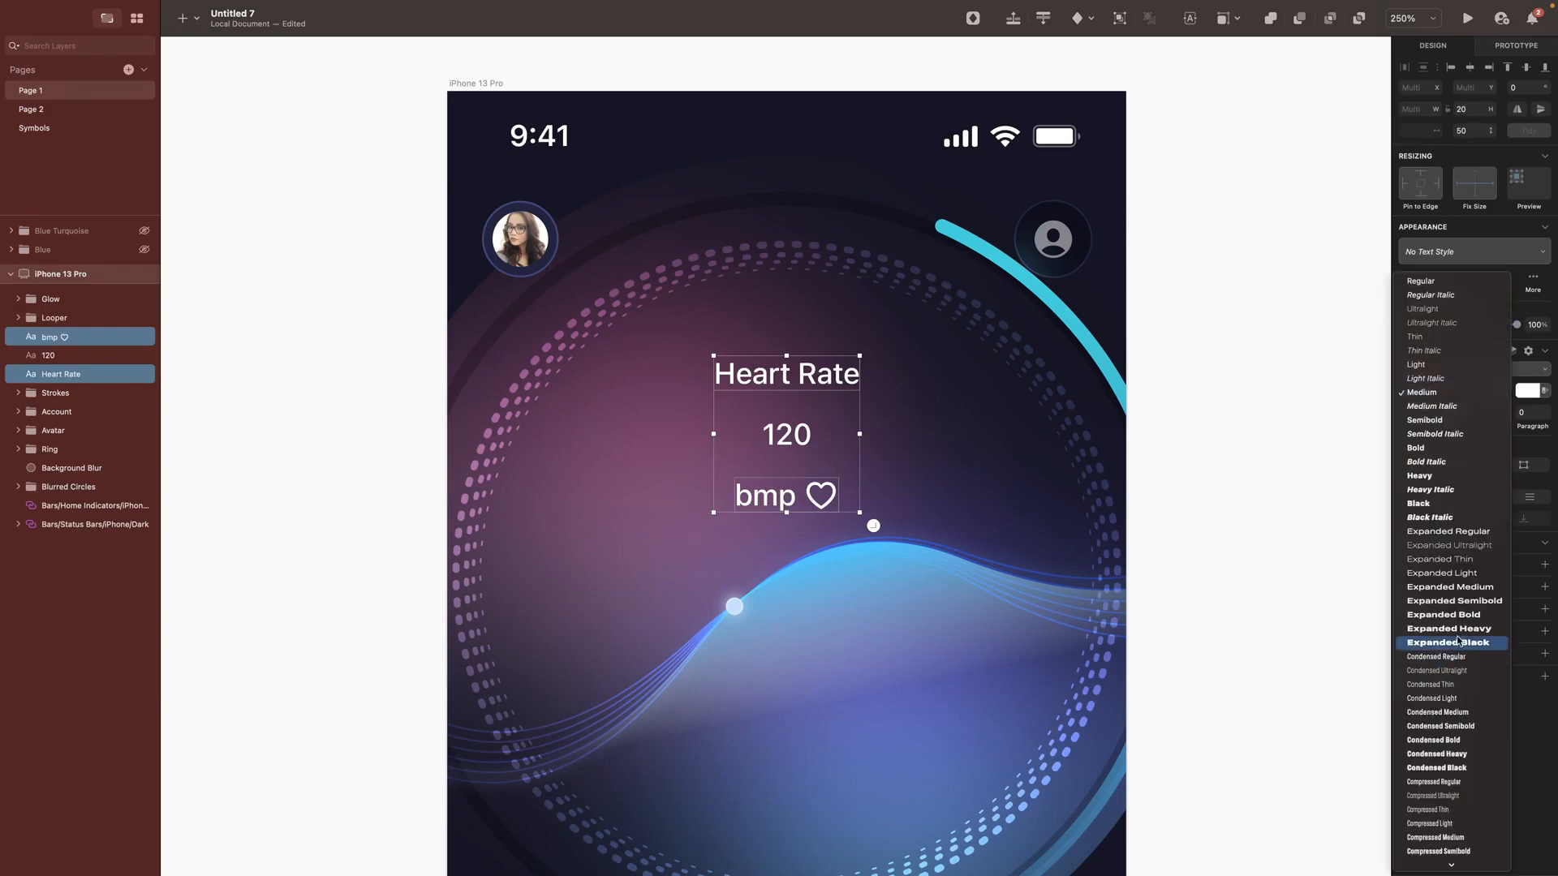
pyautogui.click(1450, 587)
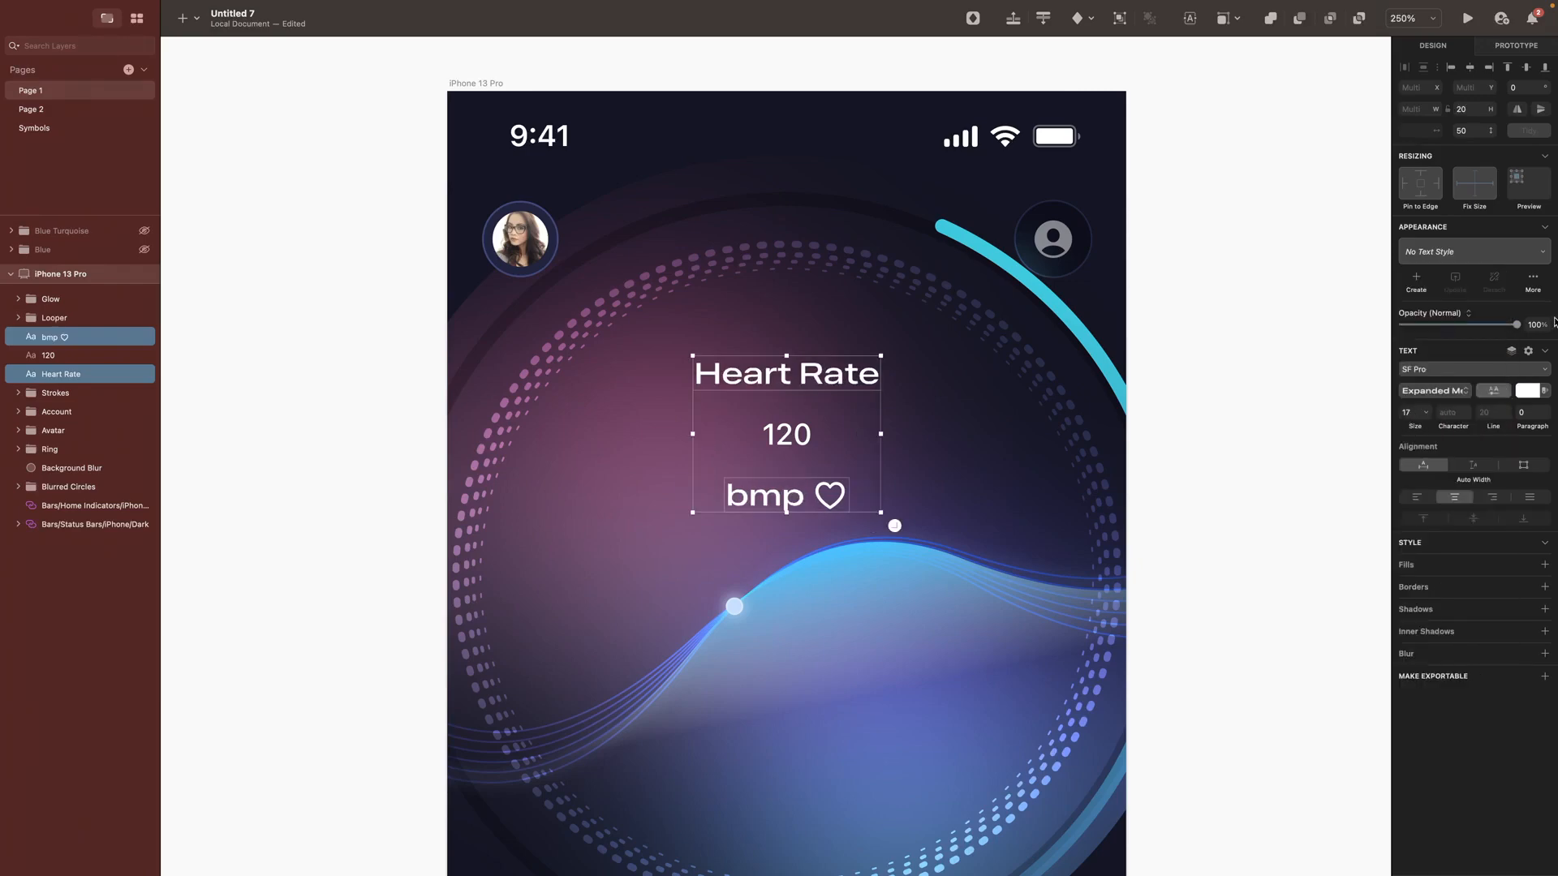
# Step: Set the "120" text to Expanded Bold at size 64
pyautogui.click(792, 439)
pyautogui.click(1440, 349)
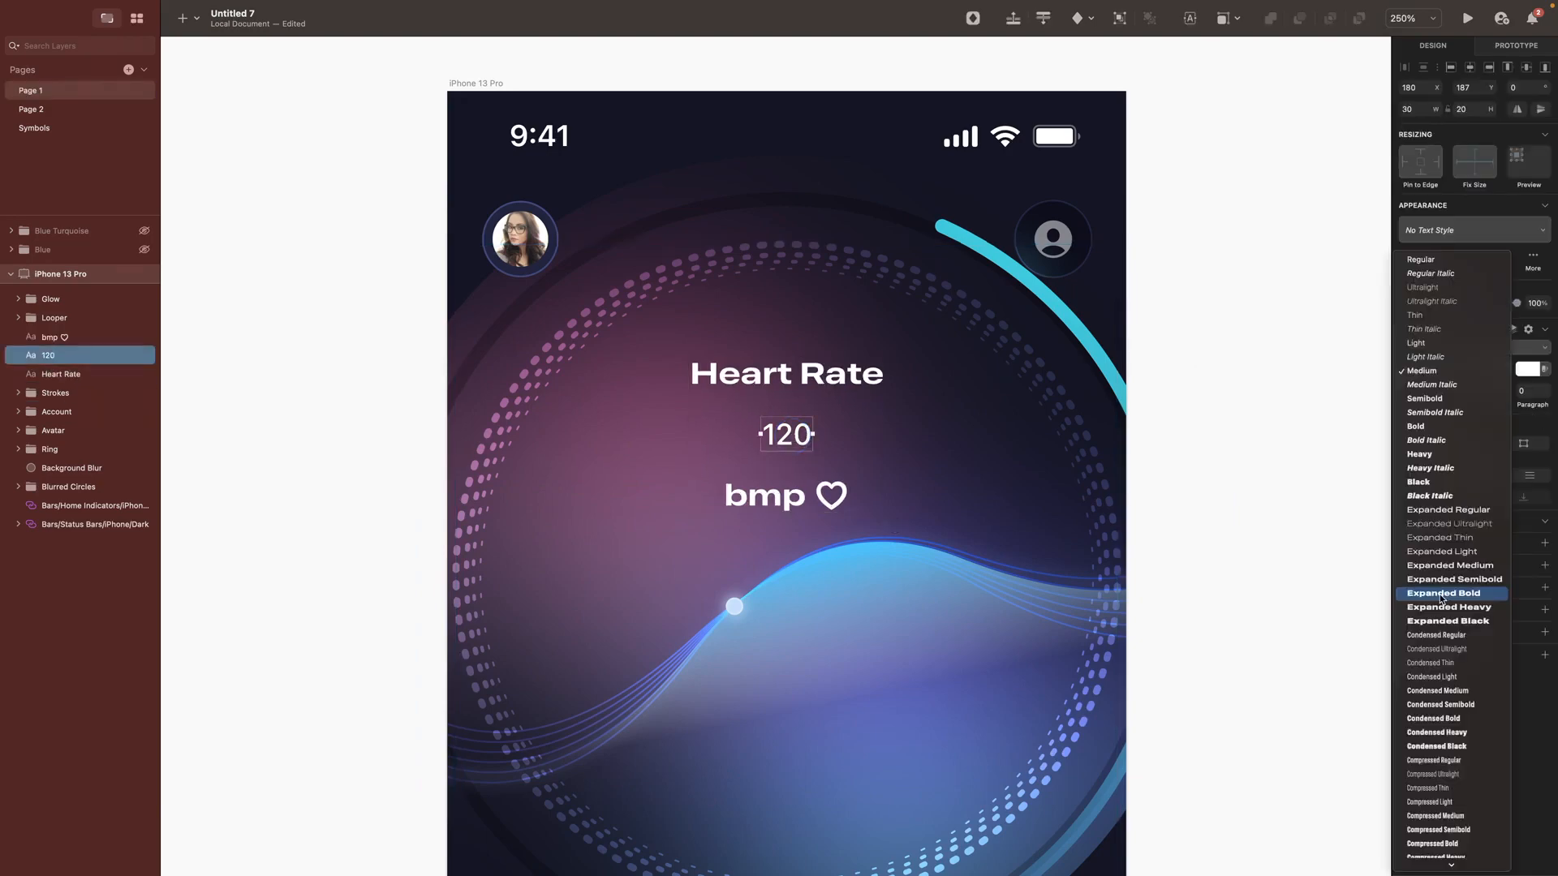
pyautogui.click(1441, 600)
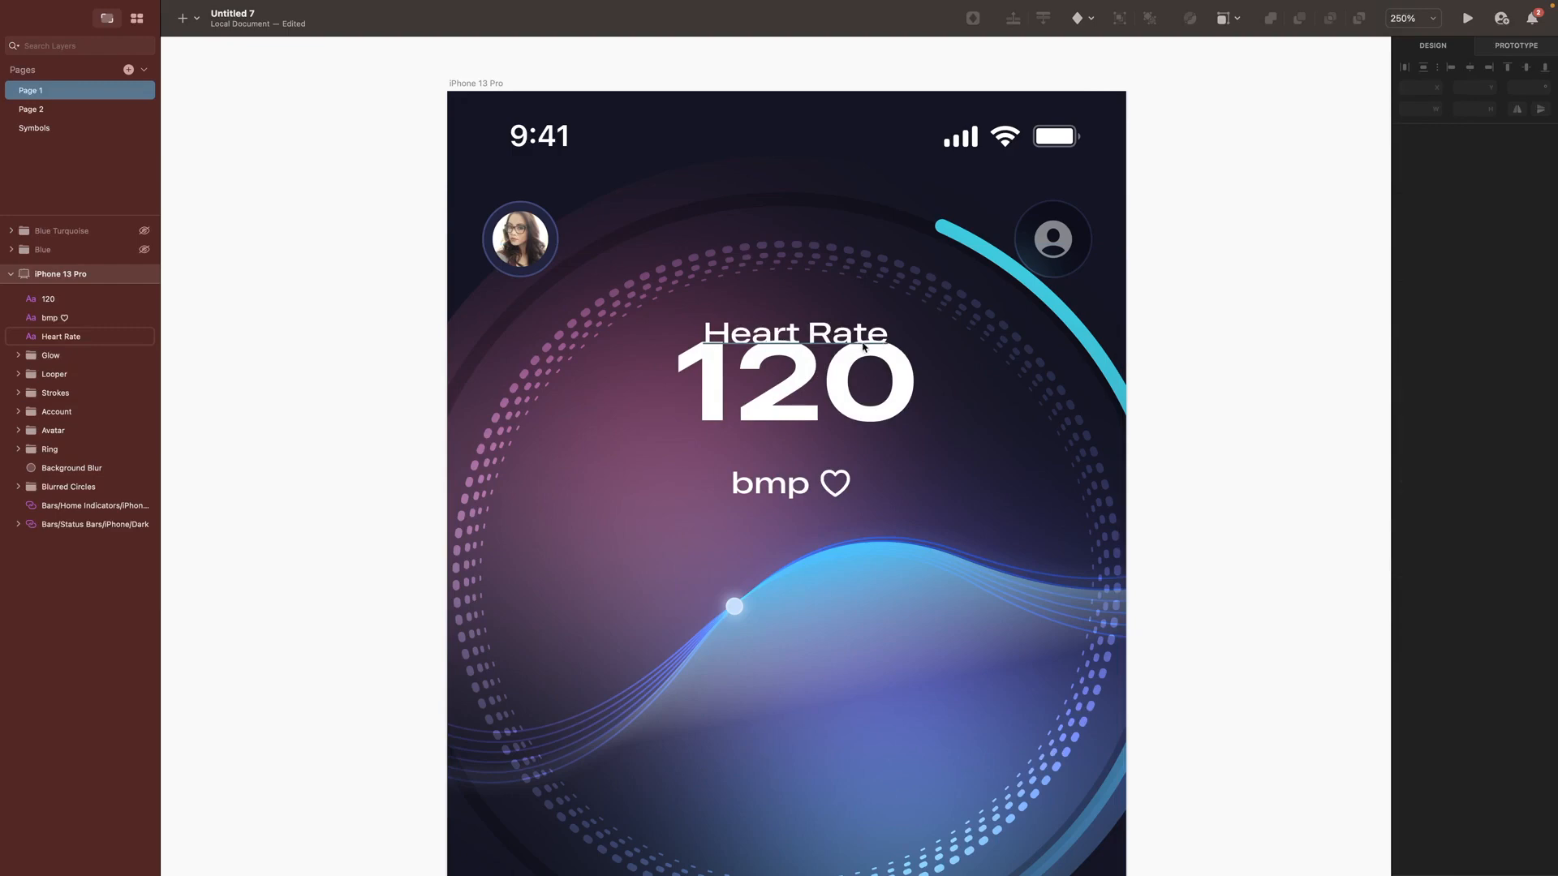
# Step: Space the "Heart Rate", "120" and "bmp ♡" texts apart vertically and align their horizontal centres
pyautogui.click(864, 347)
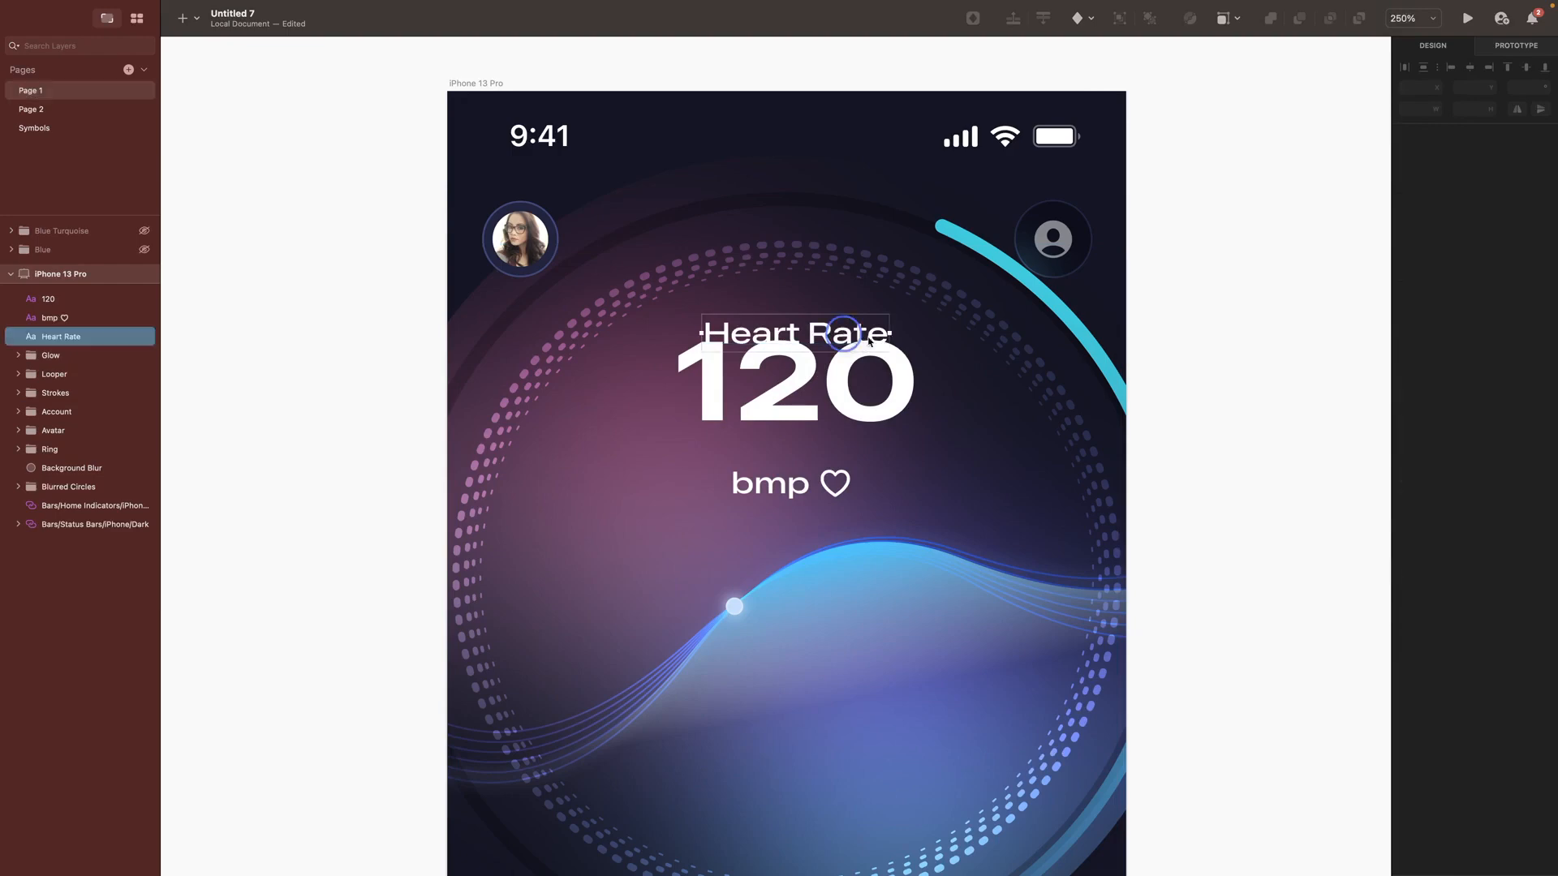
pyautogui.keyDown('shift'); pyautogui.click(800, 388); pyautogui.keyUp('shift')
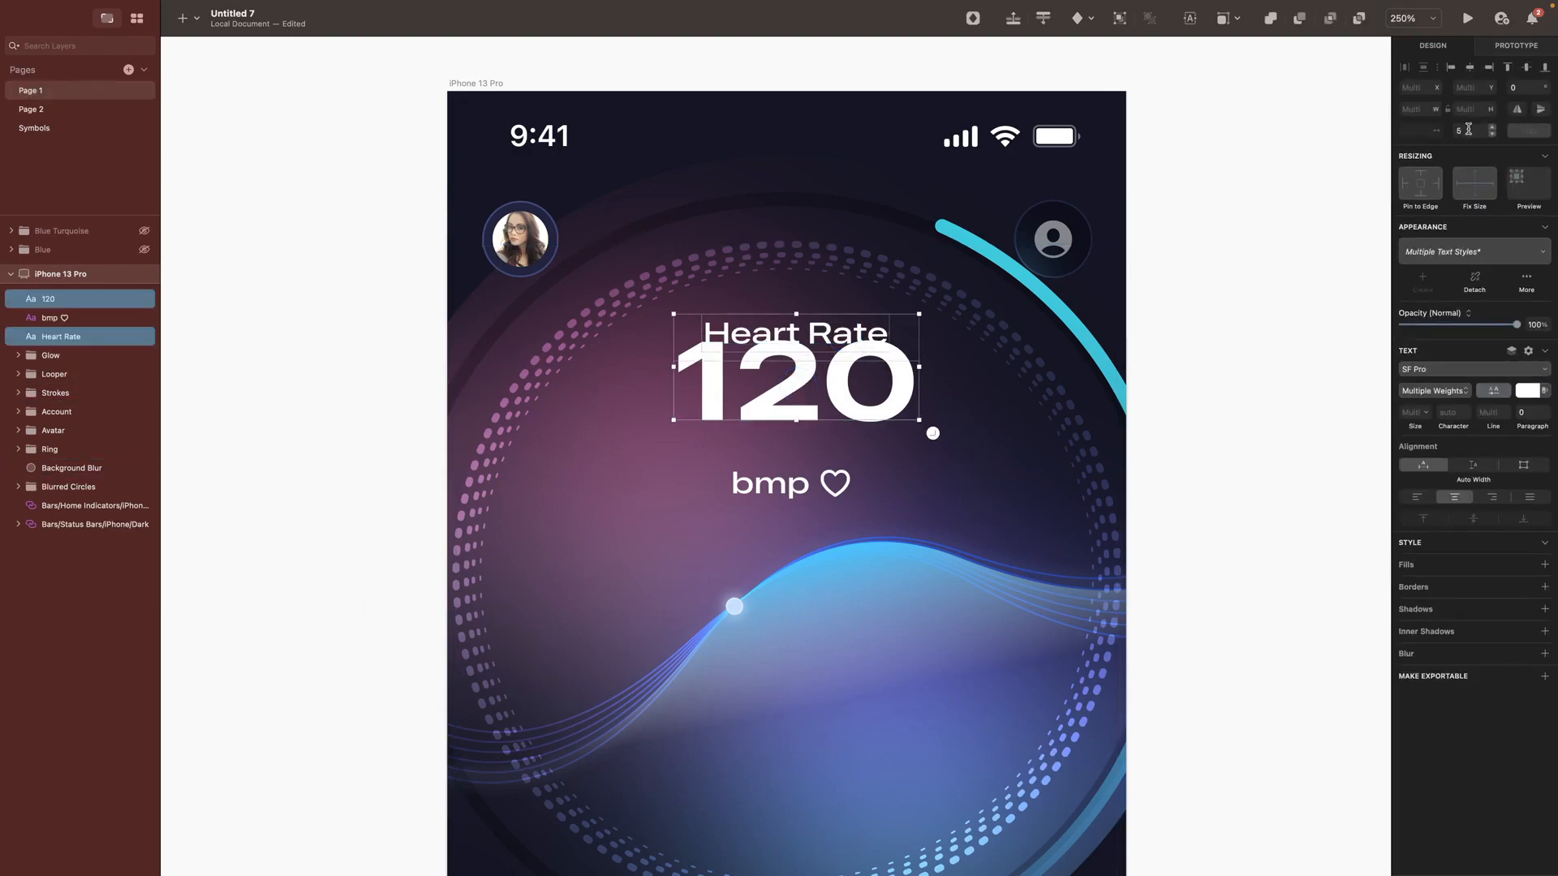
pyautogui.click(1218, 396)
pyautogui.click(798, 416)
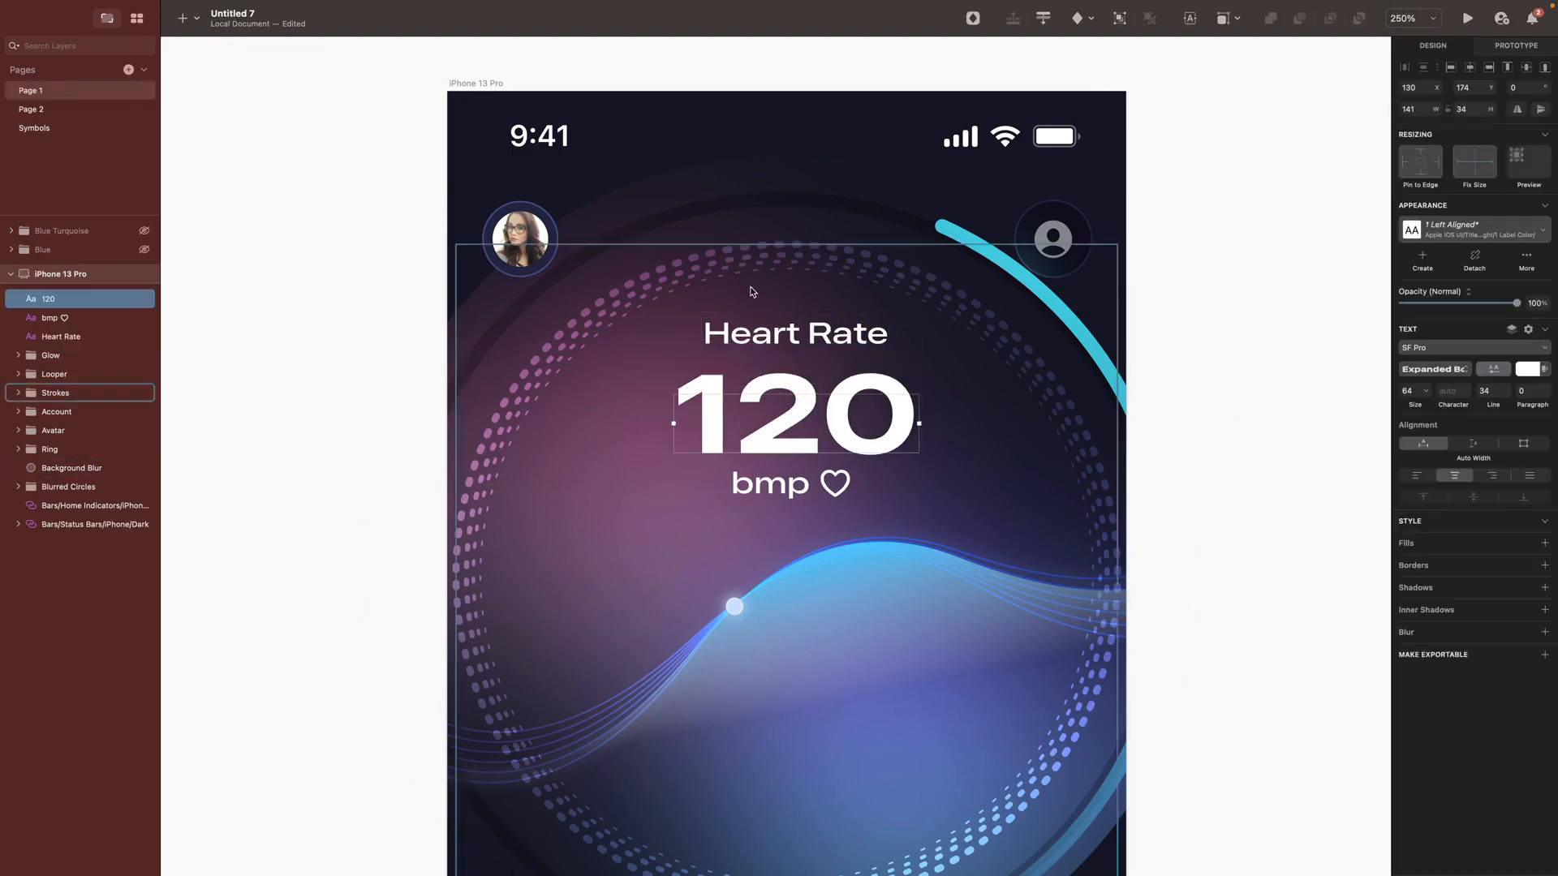
pyautogui.keyDown('shift'); pyautogui.click(791, 489); pyautogui.keyUp('shift')
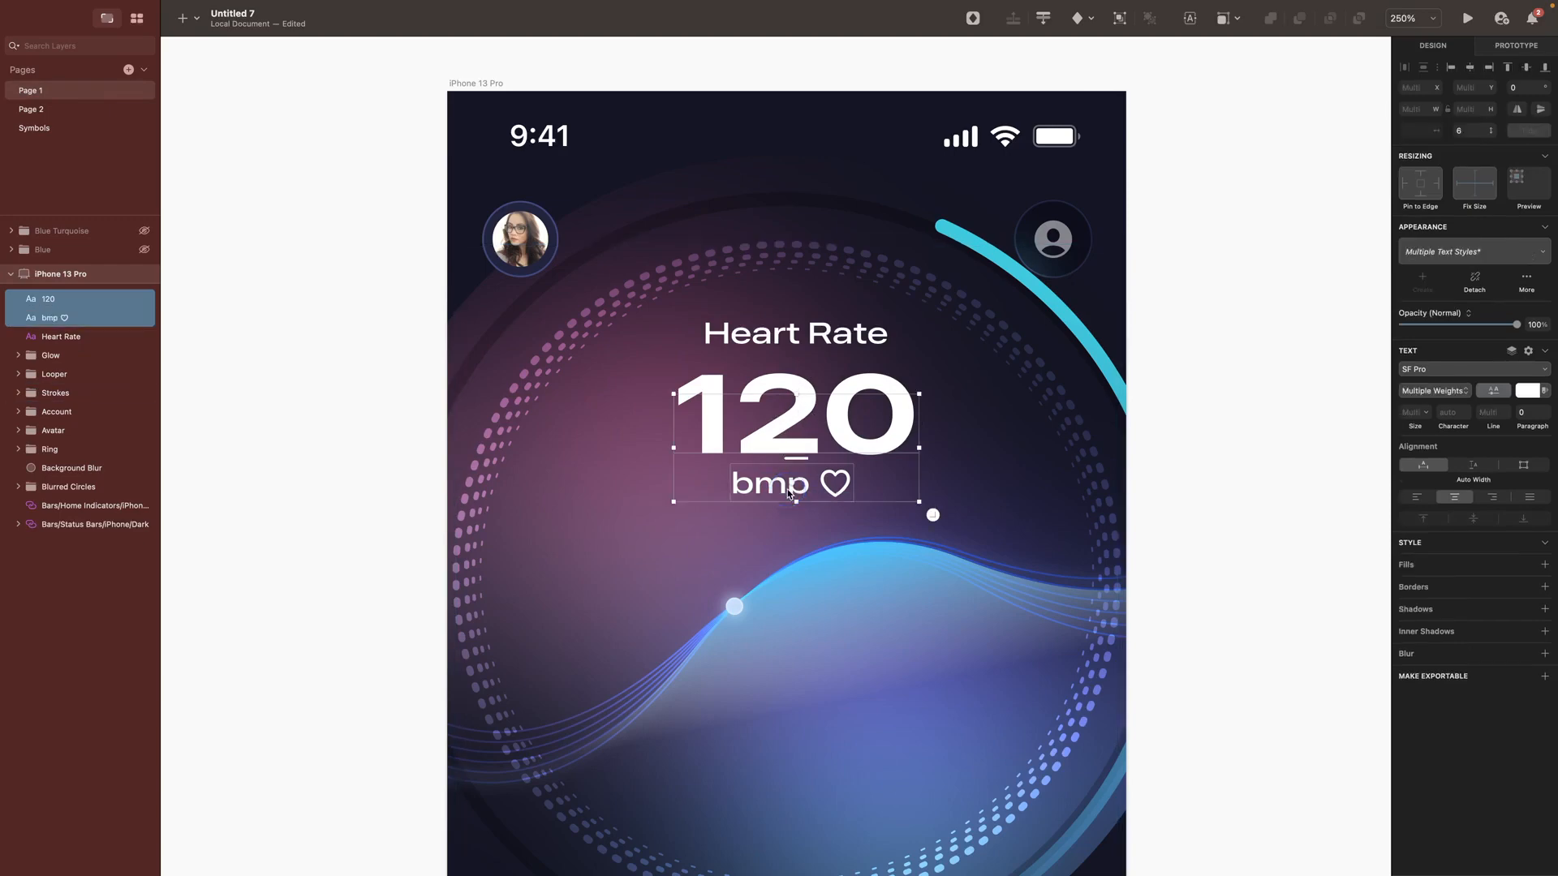
pyautogui.keyDown('shift'); pyautogui.click(796, 333); pyautogui.keyUp('shift')
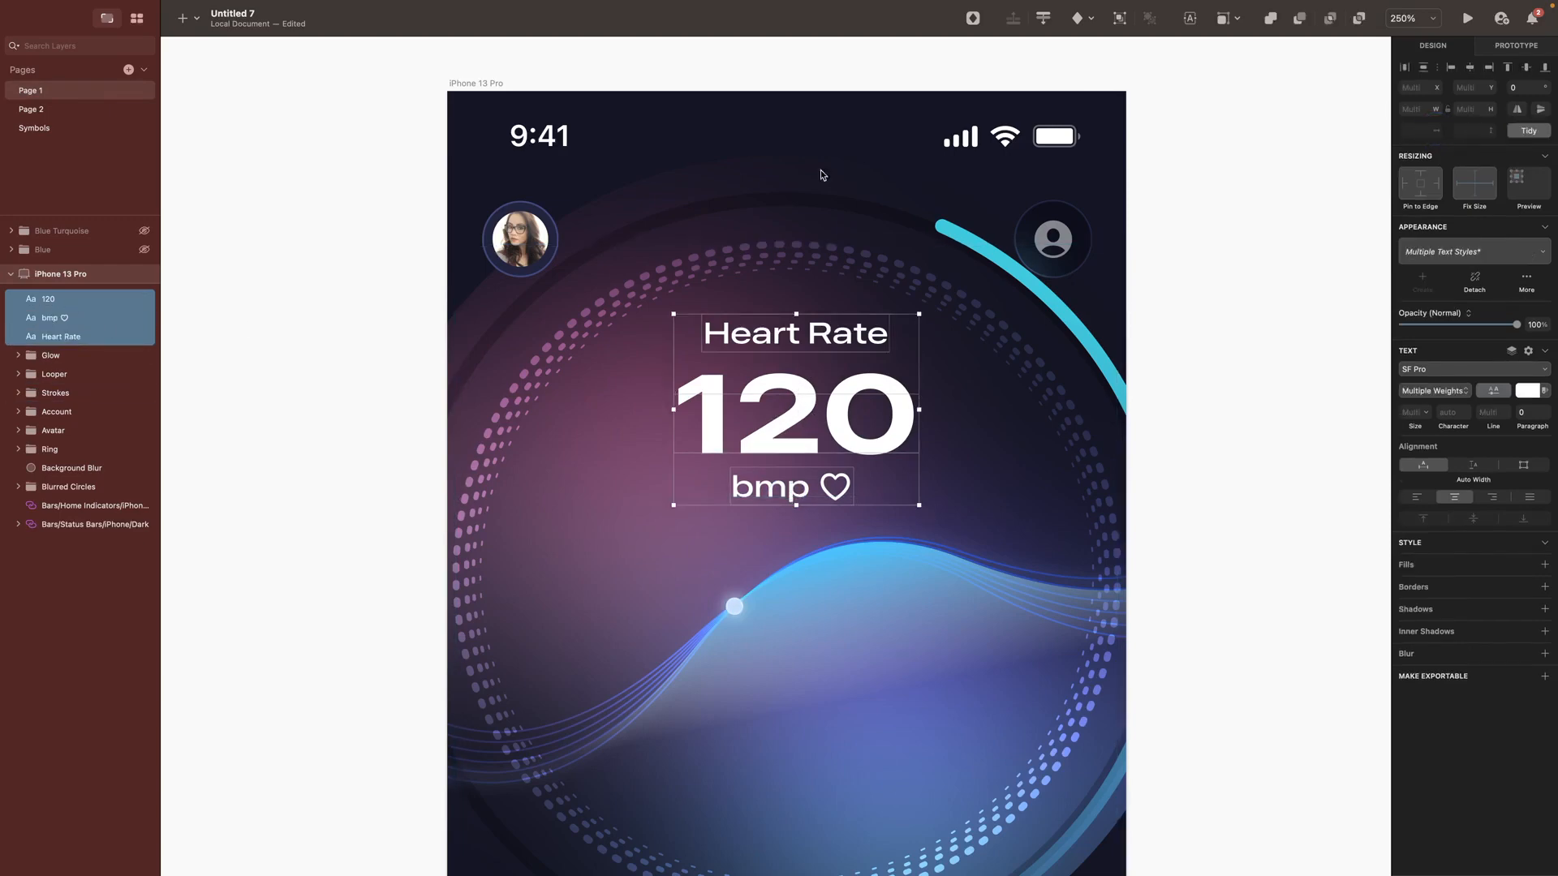
pyautogui.click(1470, 68)
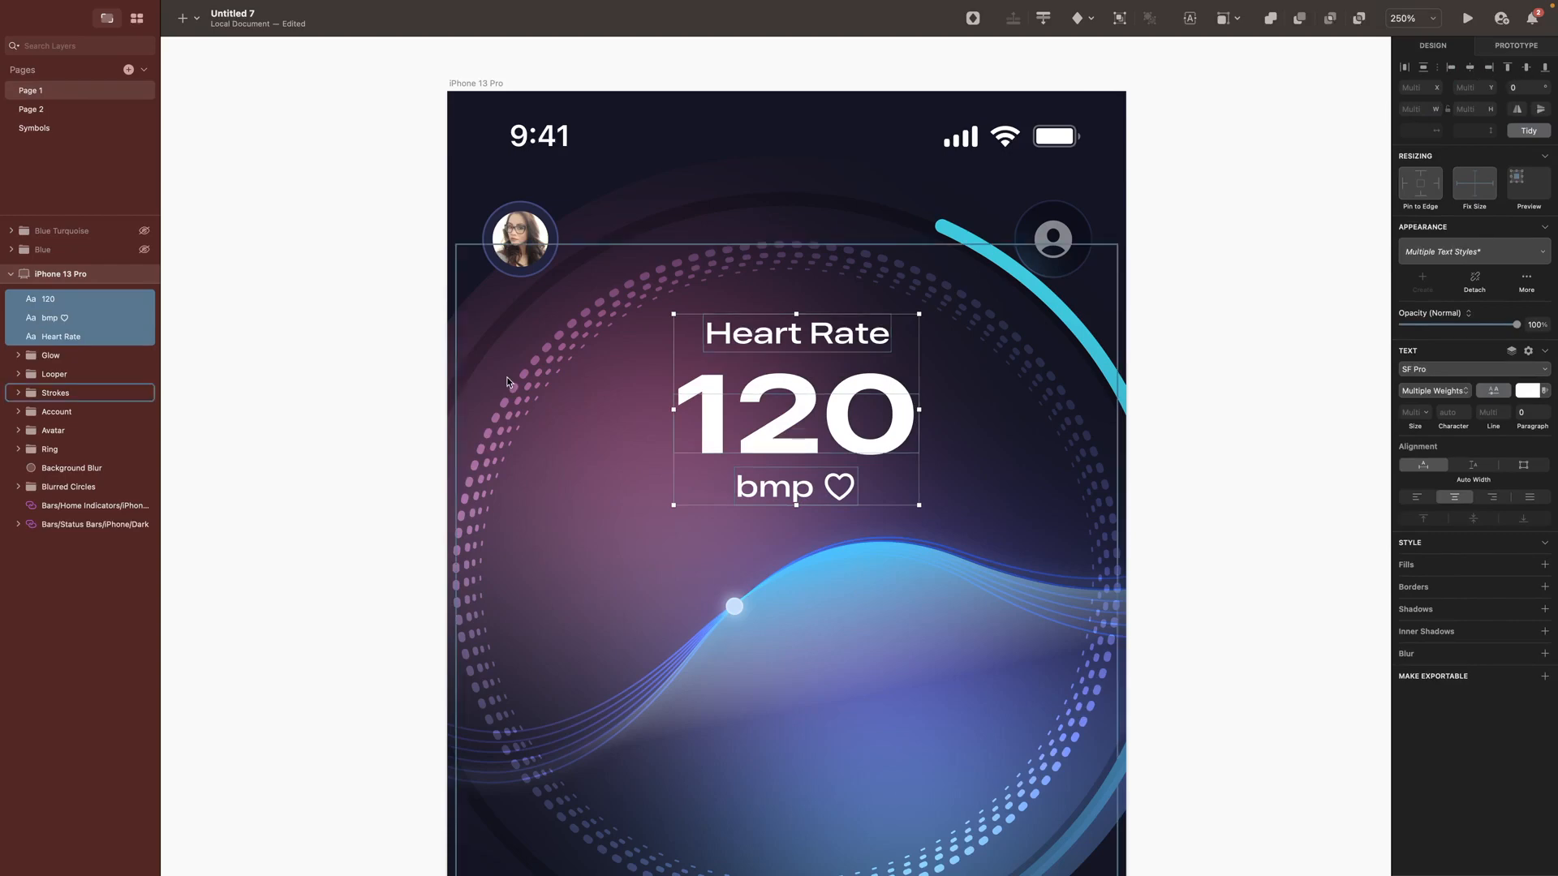
# Step: Group the three heart rate texts and name the group "Heart Rate Content"
pyautogui.press('super+g')
pyautogui.press('super+r')
pyautogui.write('Heart Rate Co')
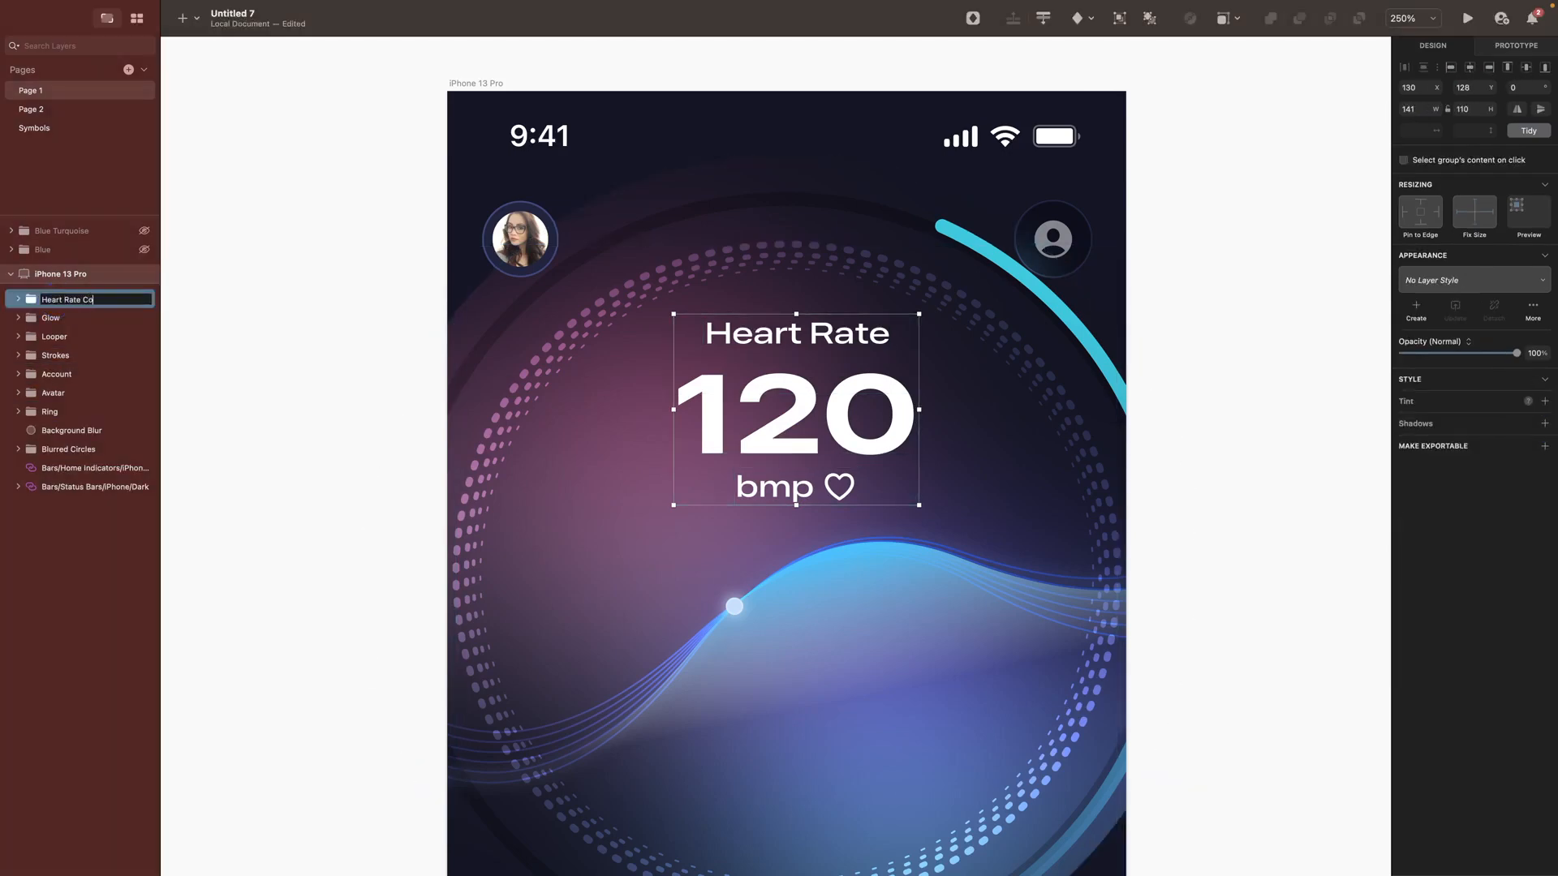
pyautogui.write('ntent')
# Step: Position the "Heart Rate Content" group at X 124, Y 115
pyautogui.press('Tab')
pyautogui.write('12')
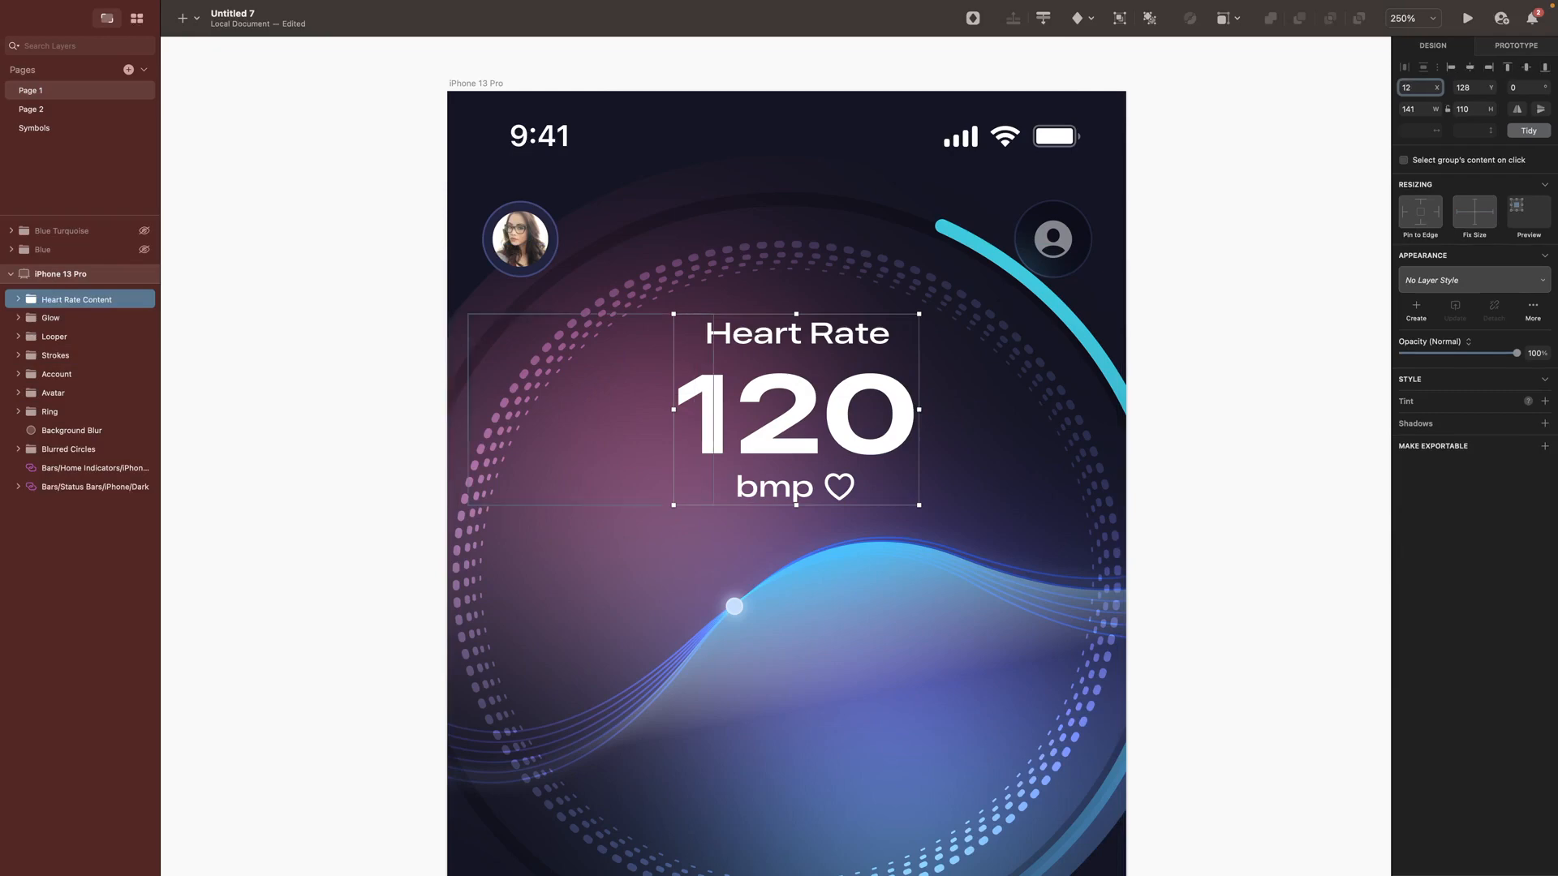
pyautogui.write('4')
pyautogui.press('Return')
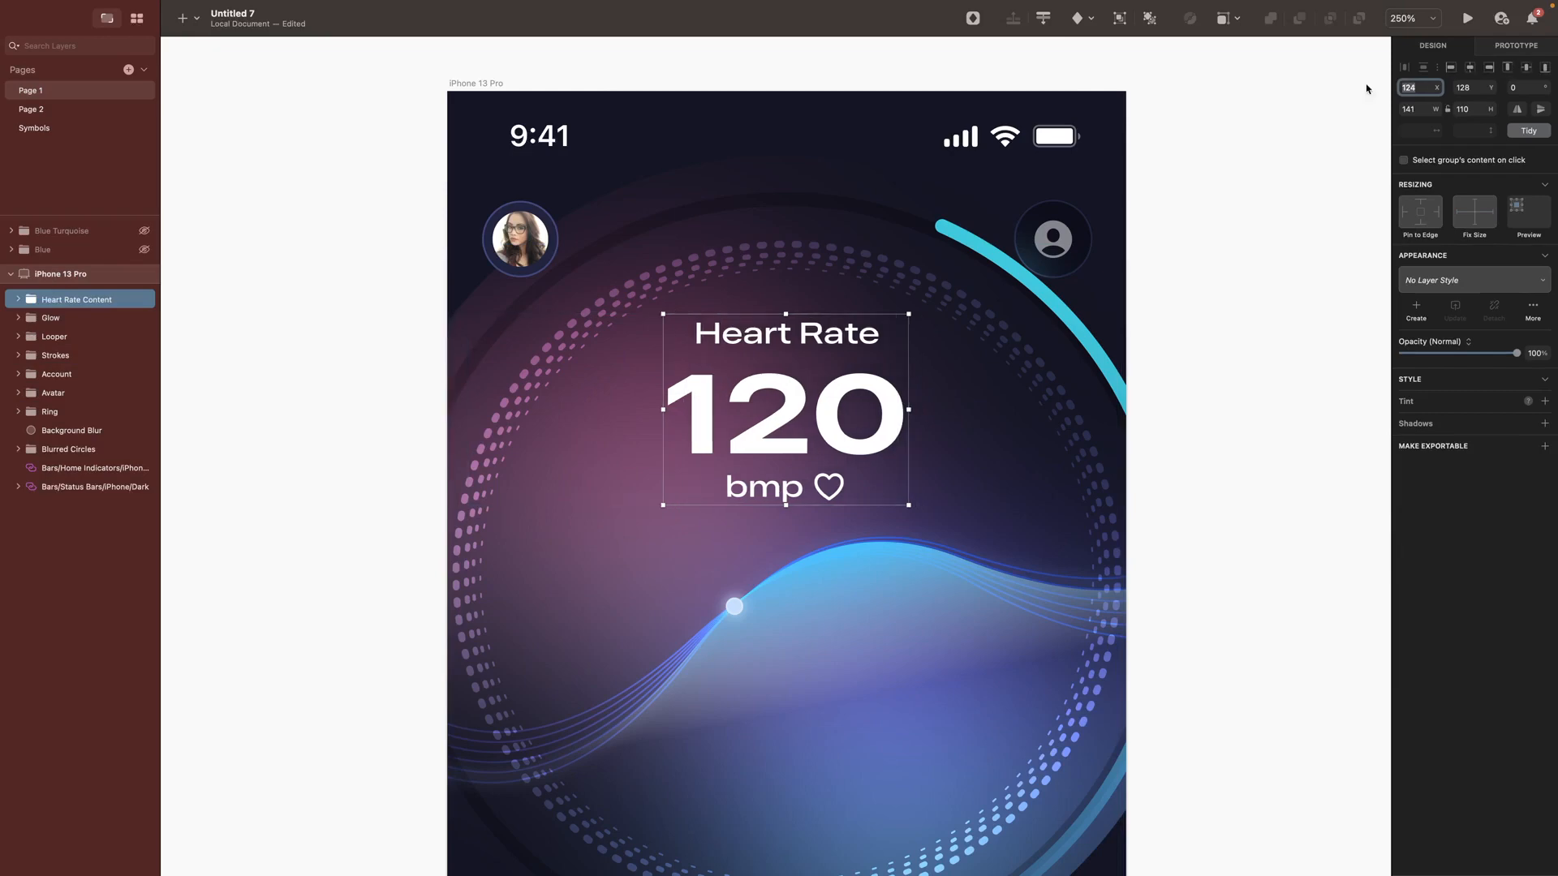
pyautogui.click(1473, 87)
pyautogui.write('115')
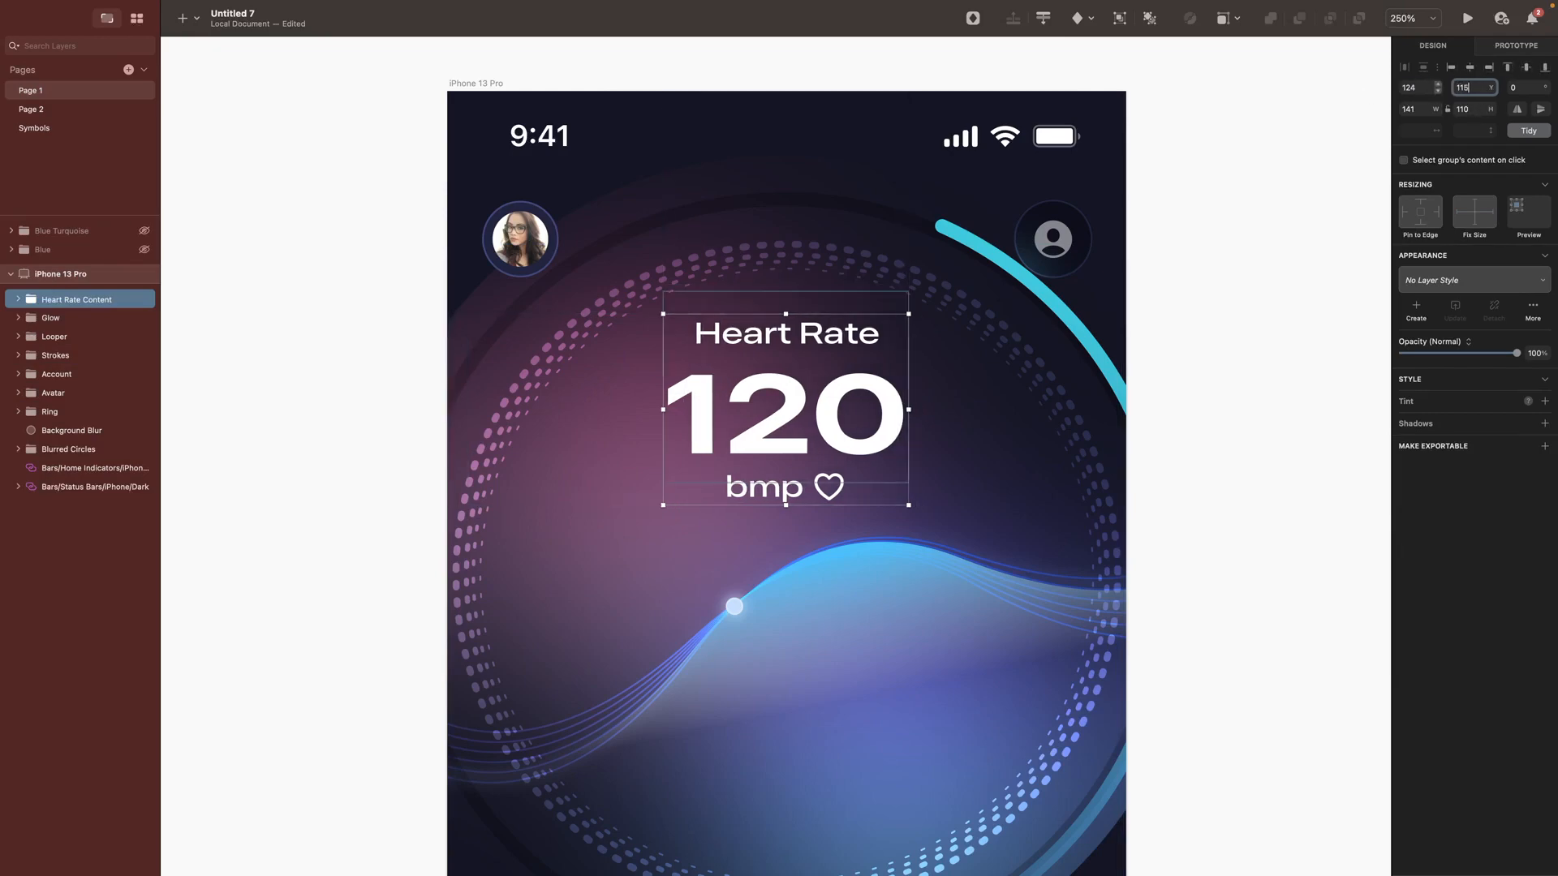
pyautogui.press('Return')
pyautogui.click(1240, 382)
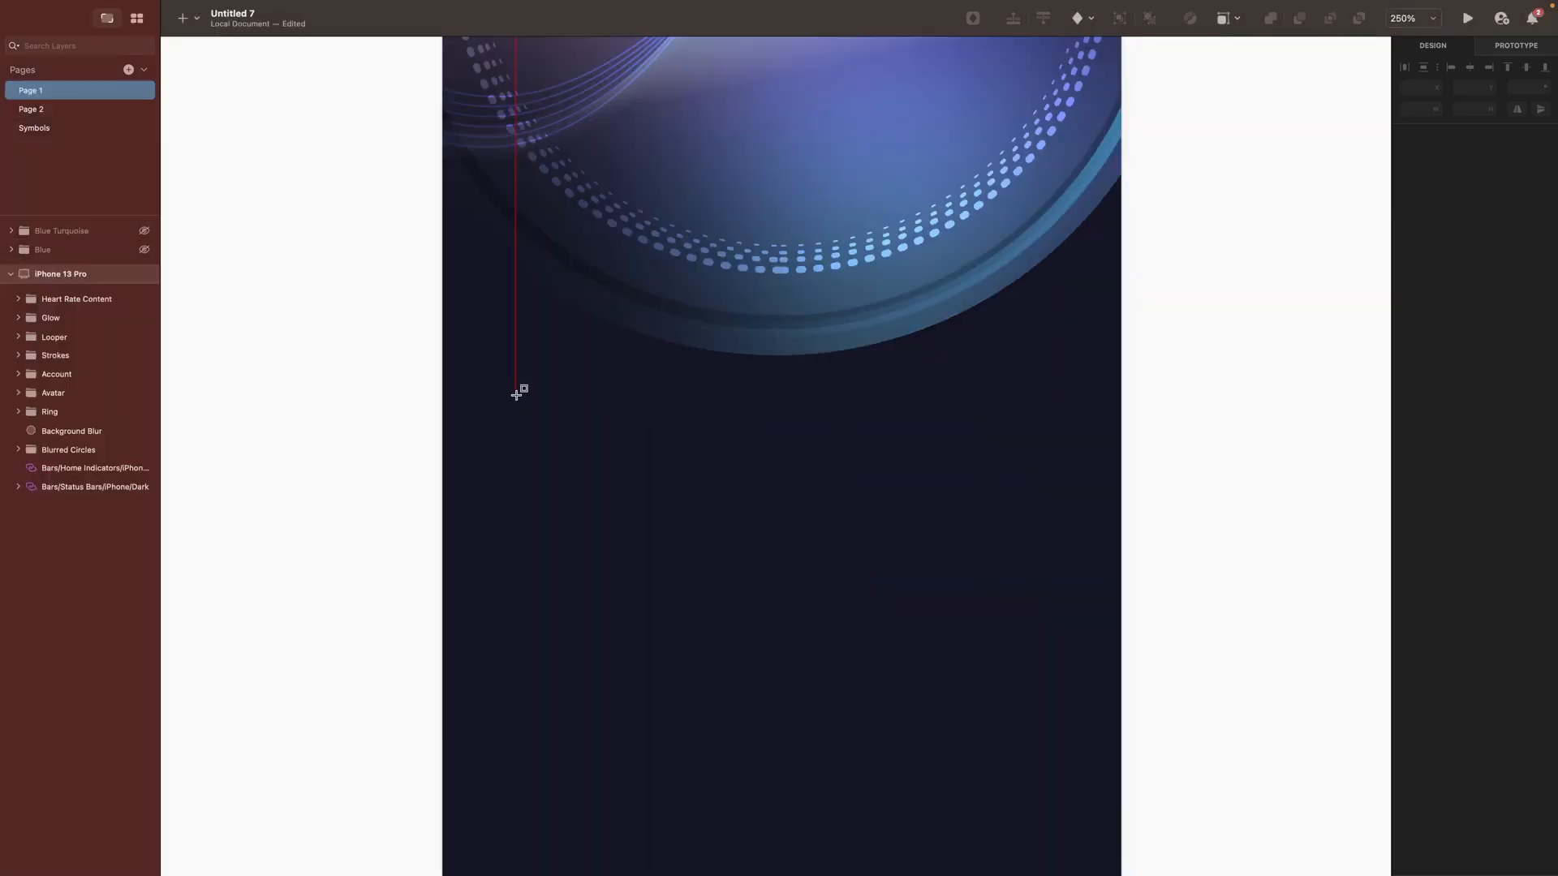
# Step: Draw a rectangle about 164 × 210 below the ring on the iPhone 13 Pro artboard and fill it with #21243E
pyautogui.moveTo(515, 369); pyautogui.dragTo(801, 735)
pyautogui.hotkey('ctrl', 'c')
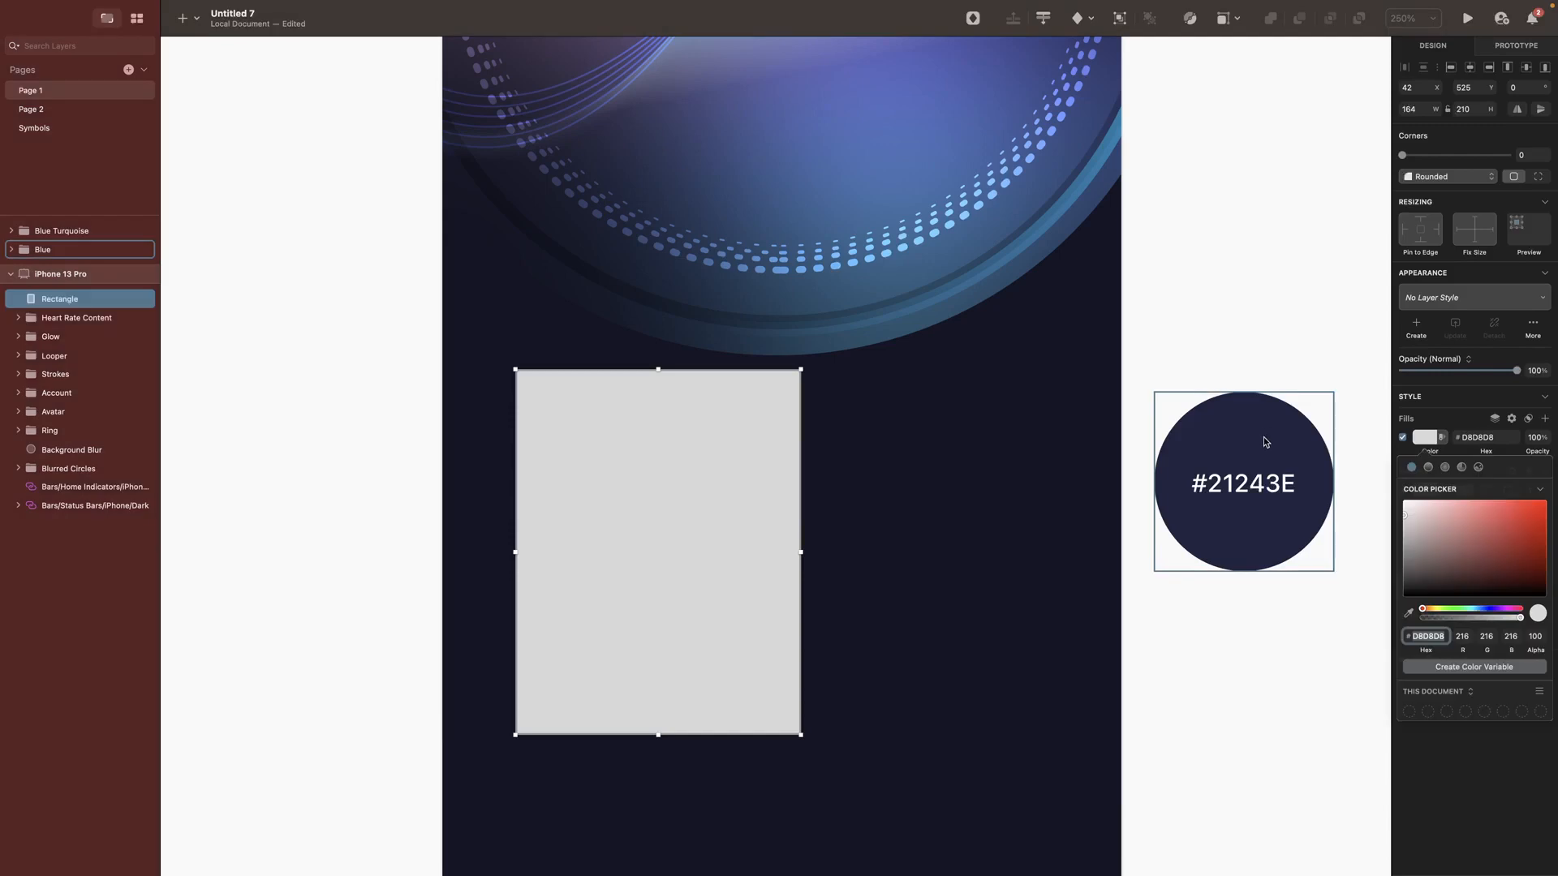
pyautogui.click(1257, 443)
# Step: Give the rectangle a white inside border of width 1 and a background blur of 10
pyautogui.click(1425, 491)
pyautogui.click(1405, 555)
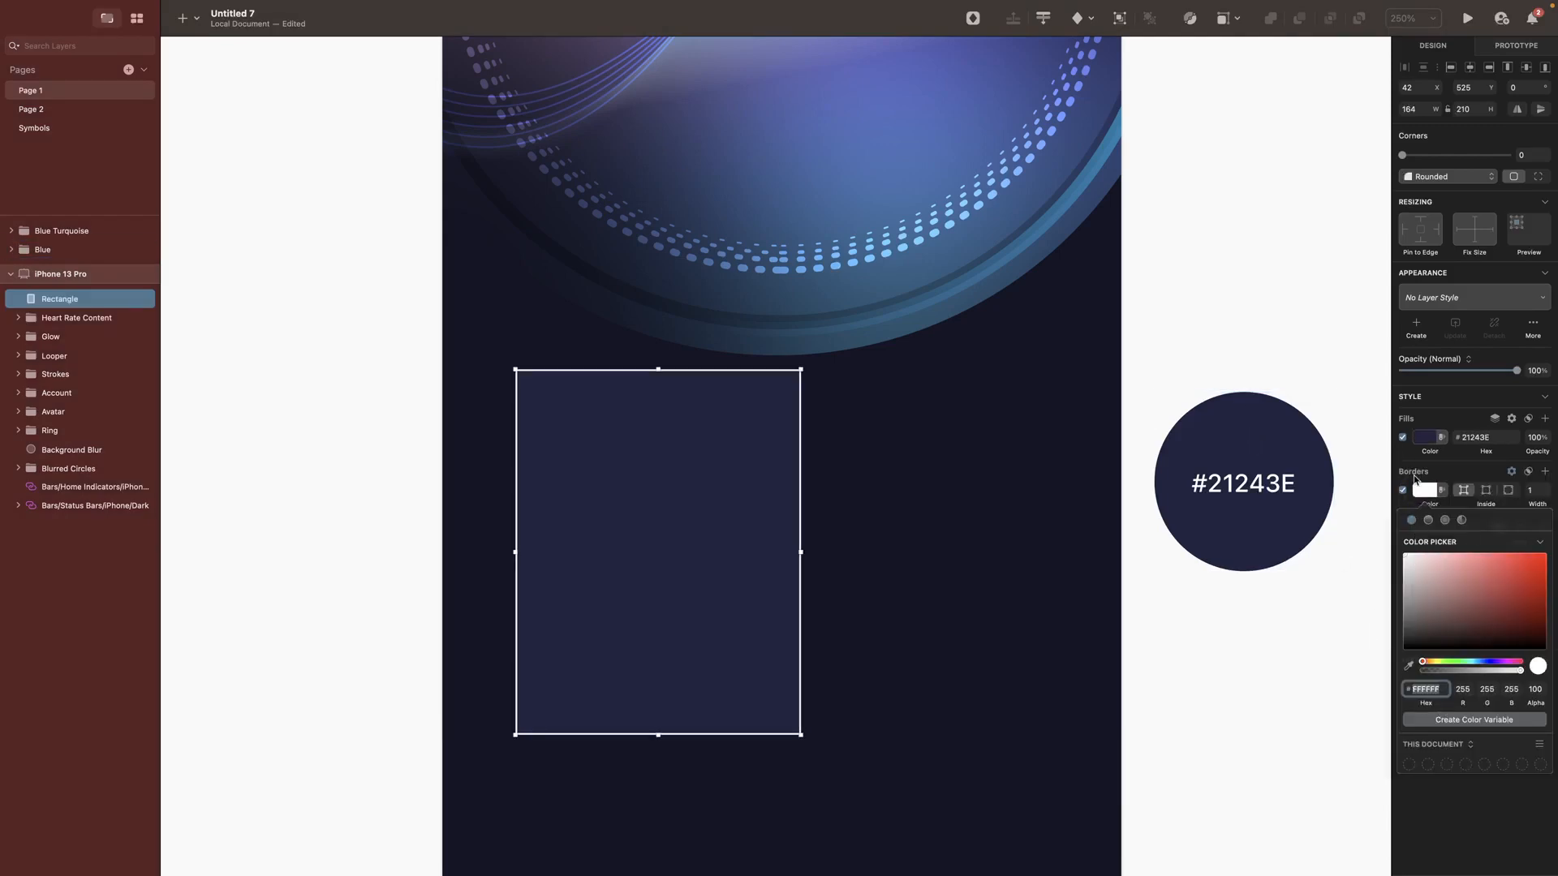
pyautogui.click(1416, 487)
# Step: Round the rectangle's corners to 30 and set its border's blend mode to Overlay
pyautogui.click(1521, 155)
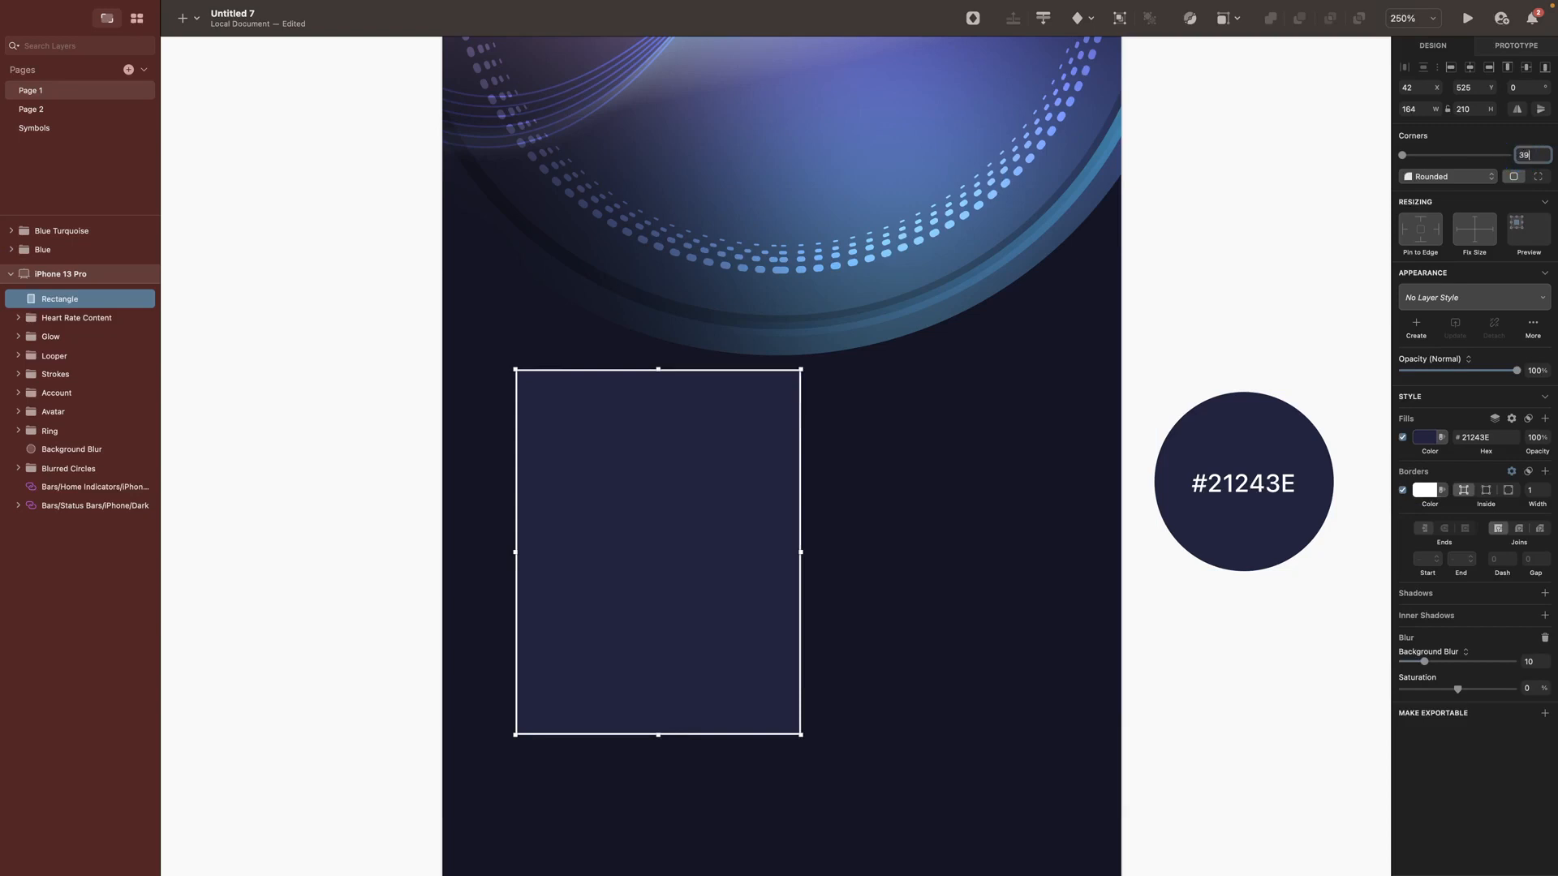
pyautogui.press('Return')
pyautogui.click(1529, 477)
pyautogui.click(1485, 605)
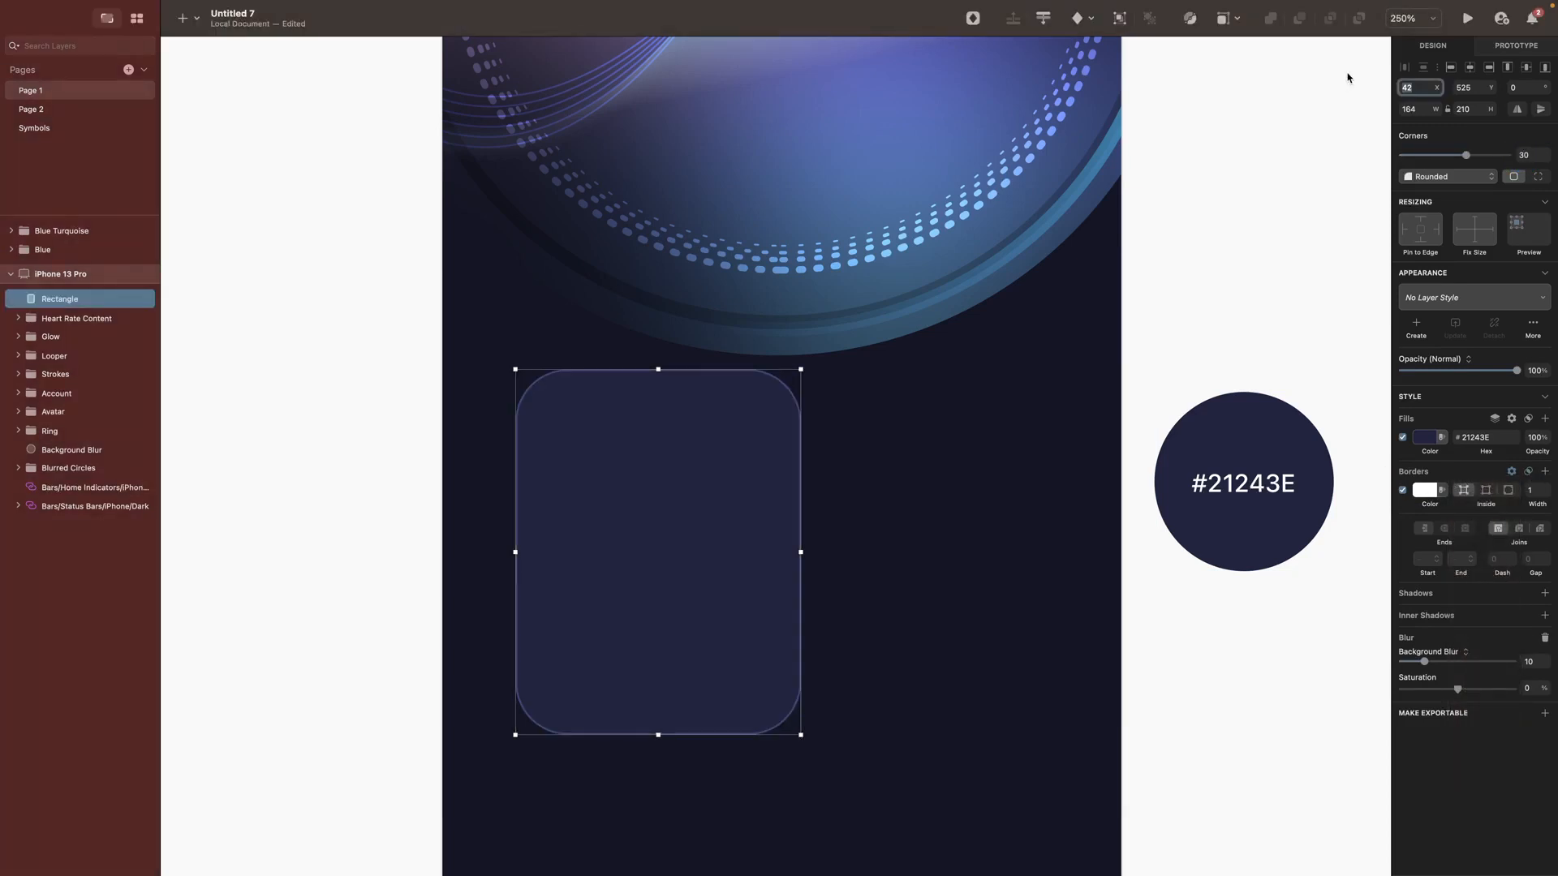
# Step: Position the rounded card at X 10, Y 411 and set its fill's blend mode to Overlay
pyautogui.write('10')
pyautogui.press('Tab')
pyautogui.write('411')
pyautogui.press('Return')
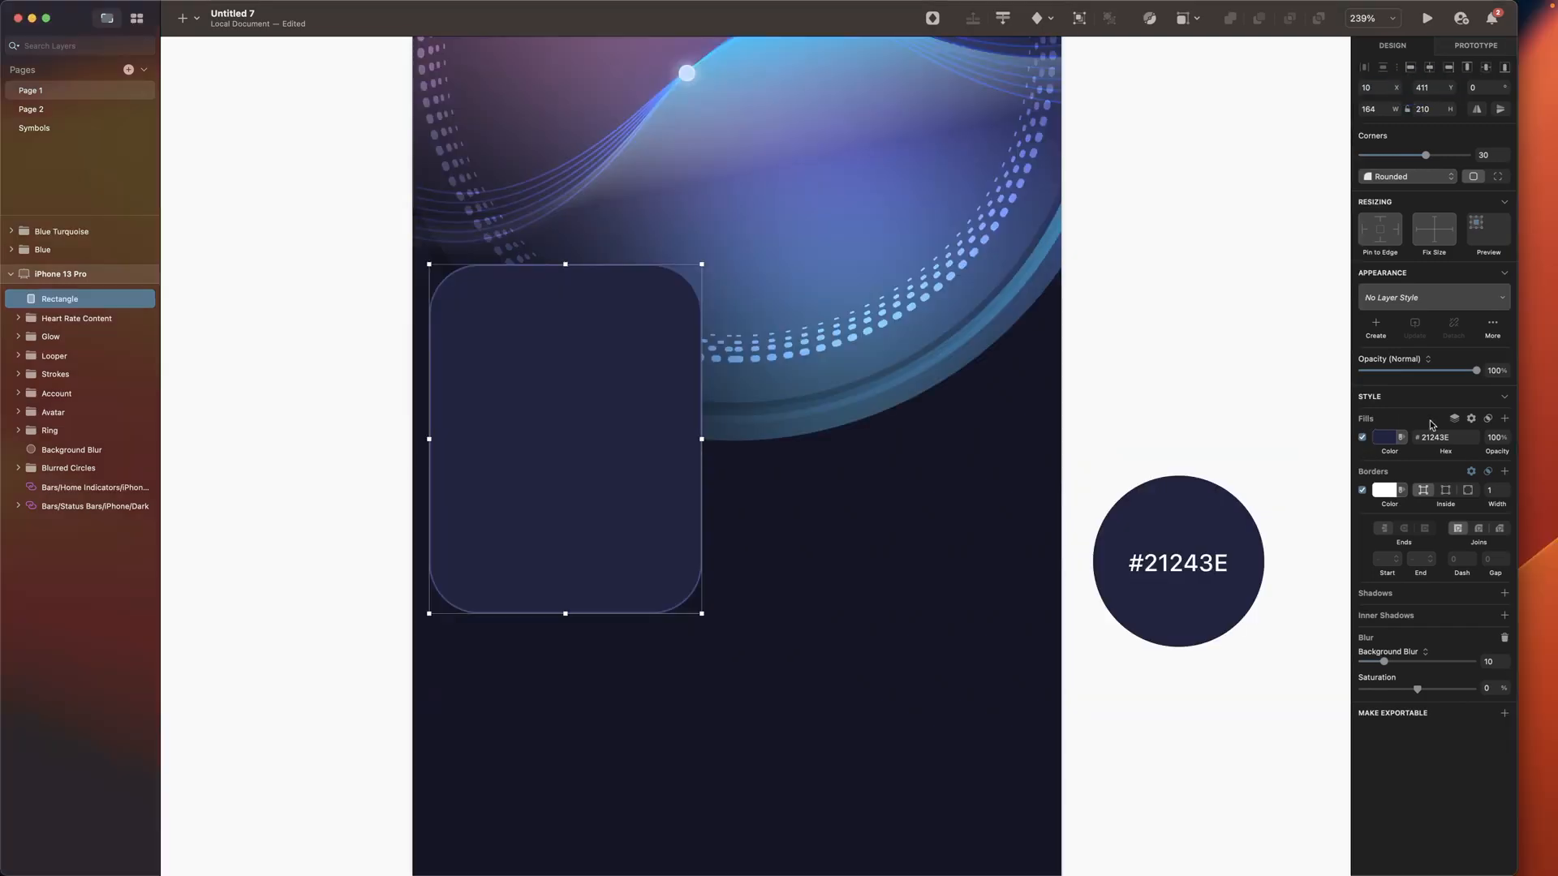
pyautogui.click(1488, 418)
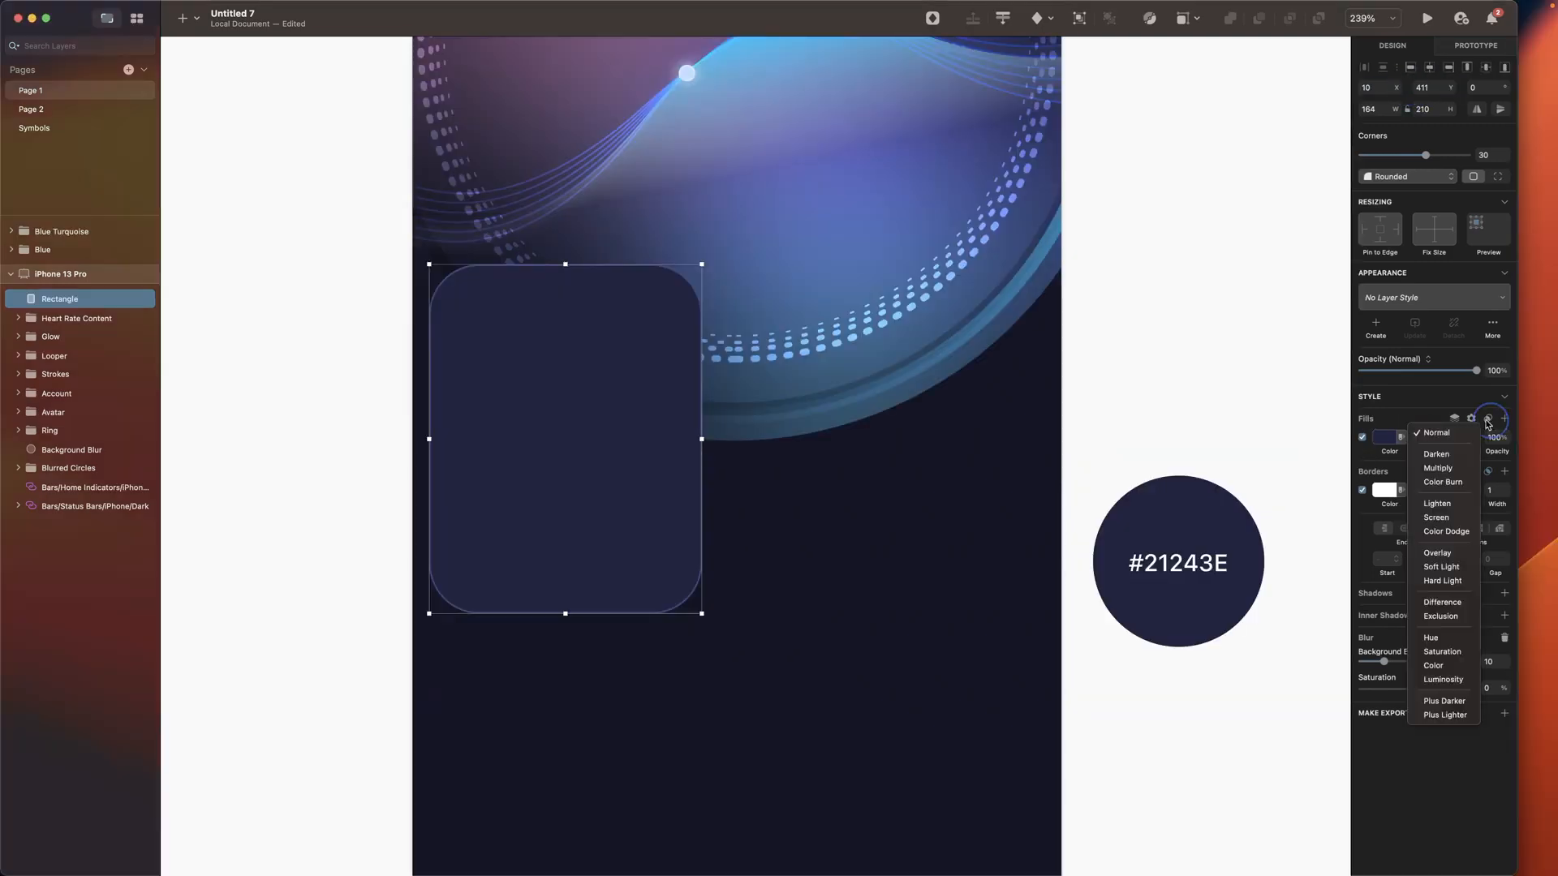
pyautogui.click(1446, 555)
# Step: Add a "Calories" text in the upper-left corner of the card
pyautogui.press('t')
pyautogui.click(459, 307)
pyautogui.write('Calories')
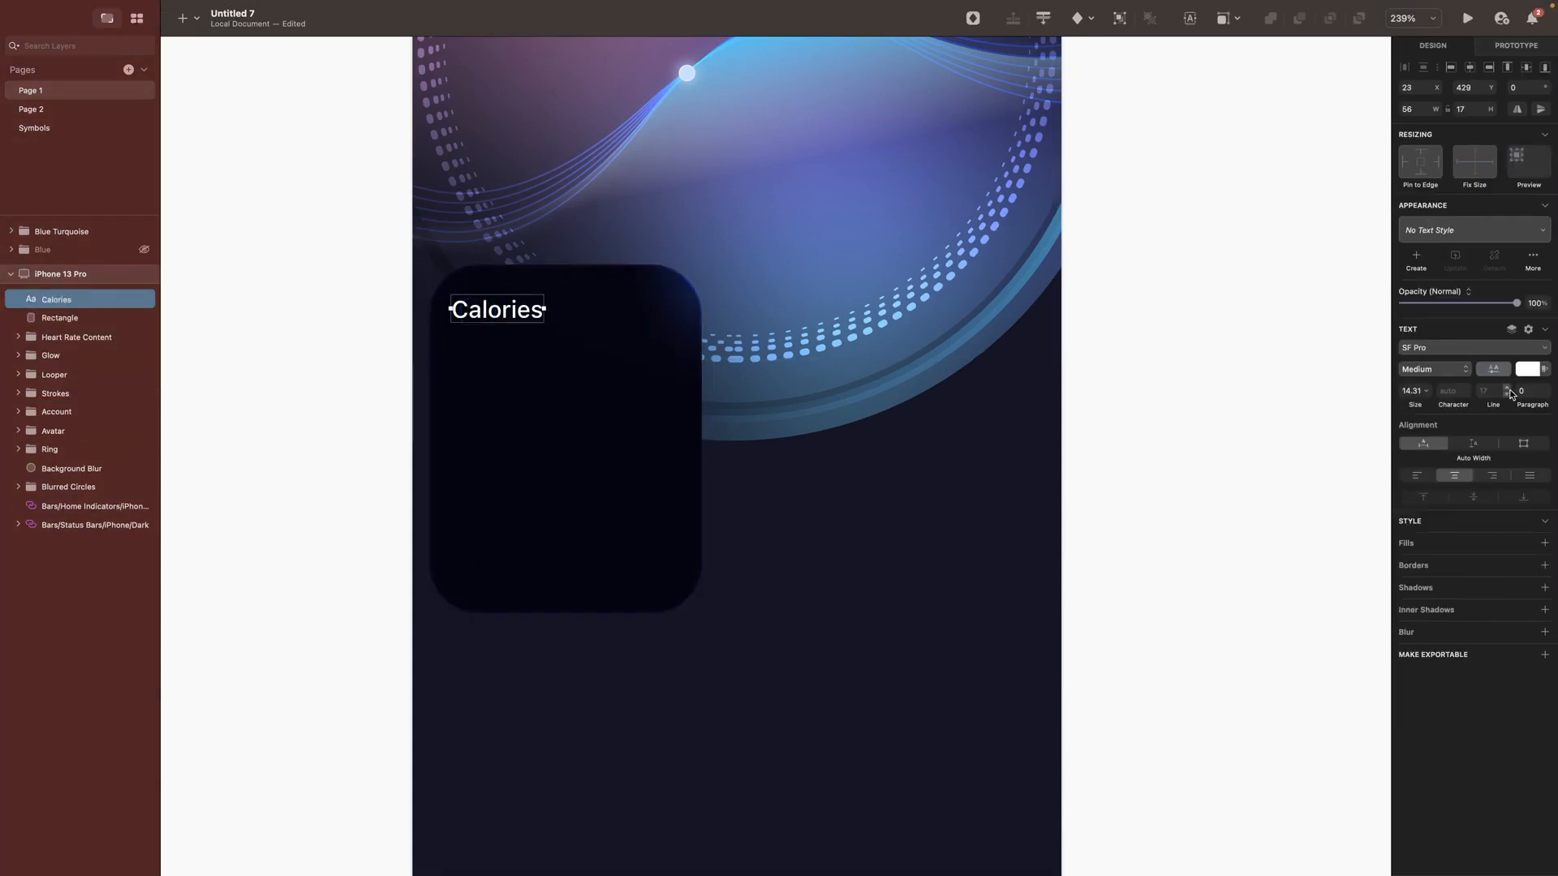
# Step: Set the "Calories" text to Expanded Semibold, size 11, and fine-tune its position in the card's corner
pyautogui.click(1425, 371)
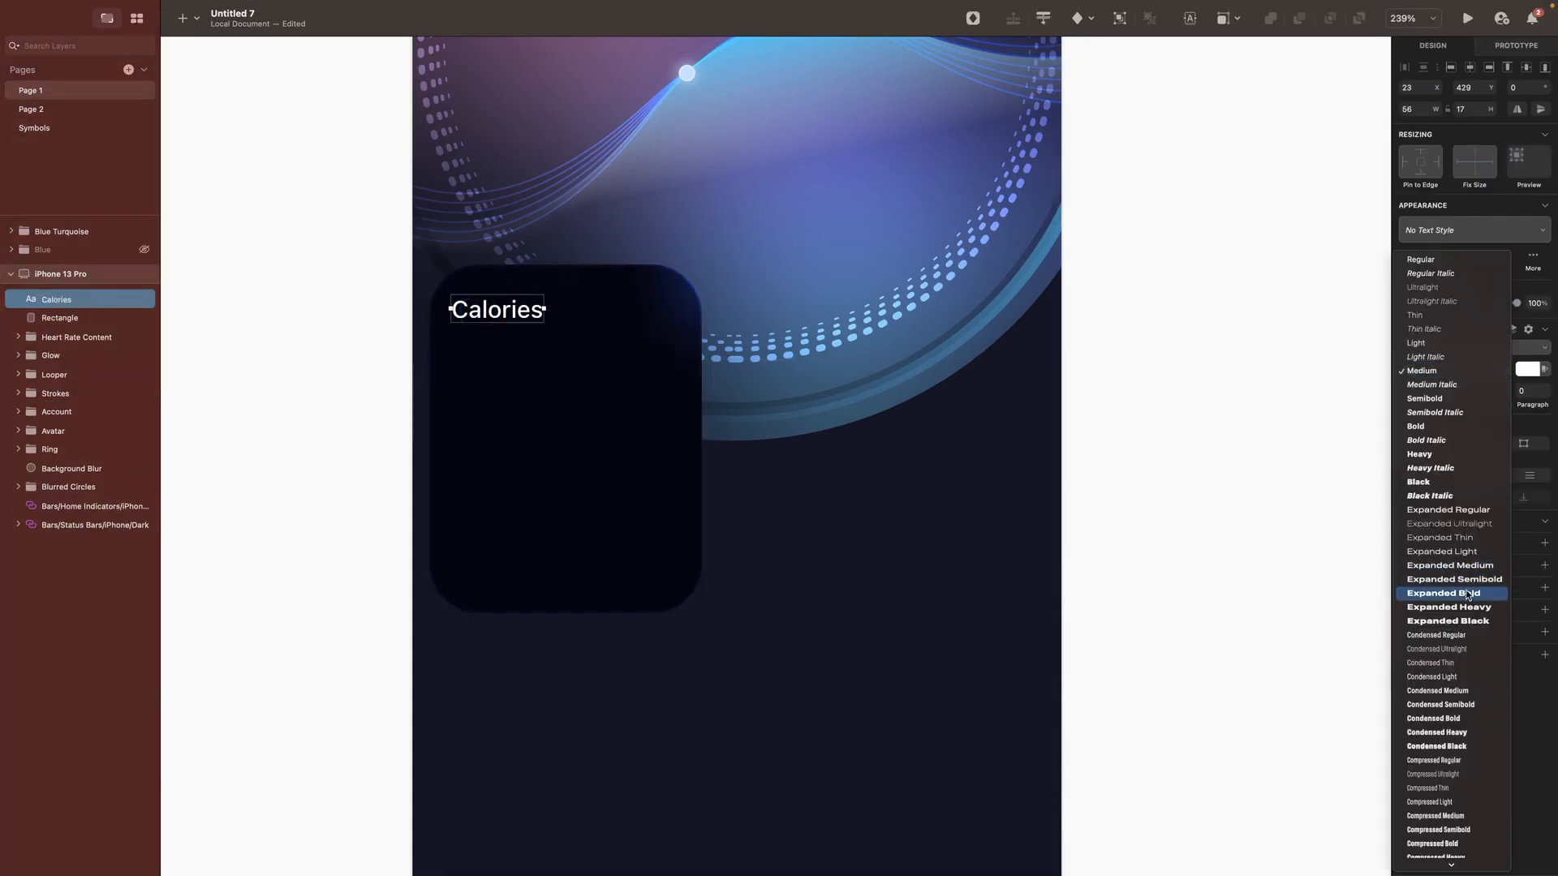
pyautogui.click(1452, 580)
pyautogui.write('11')
pyautogui.press('Return')
pyautogui.scroll(5, 370, 393)
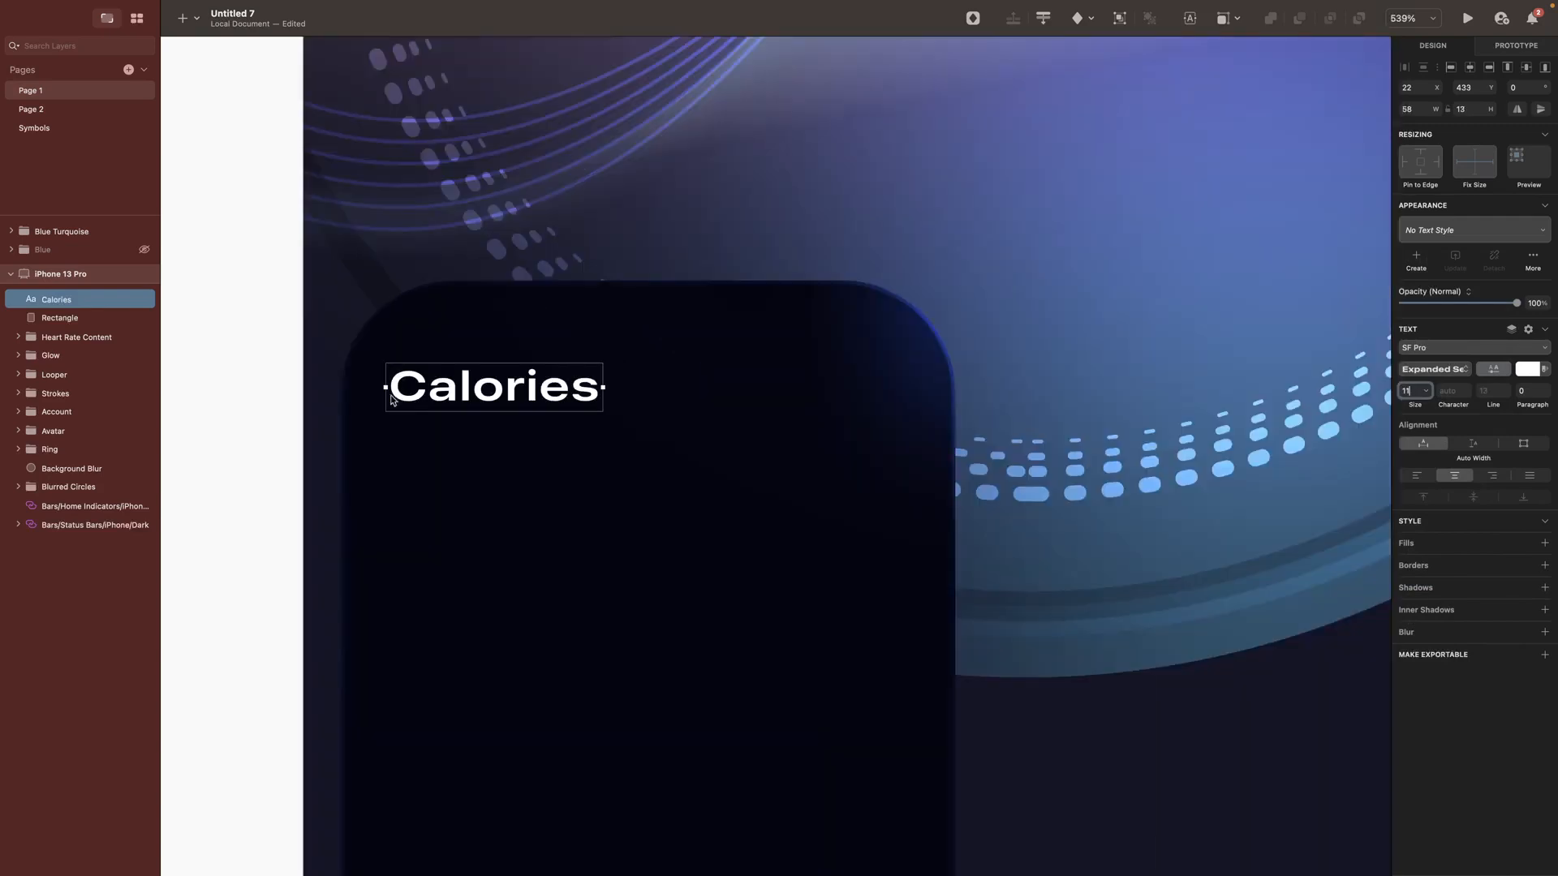
pyautogui.press('alt')
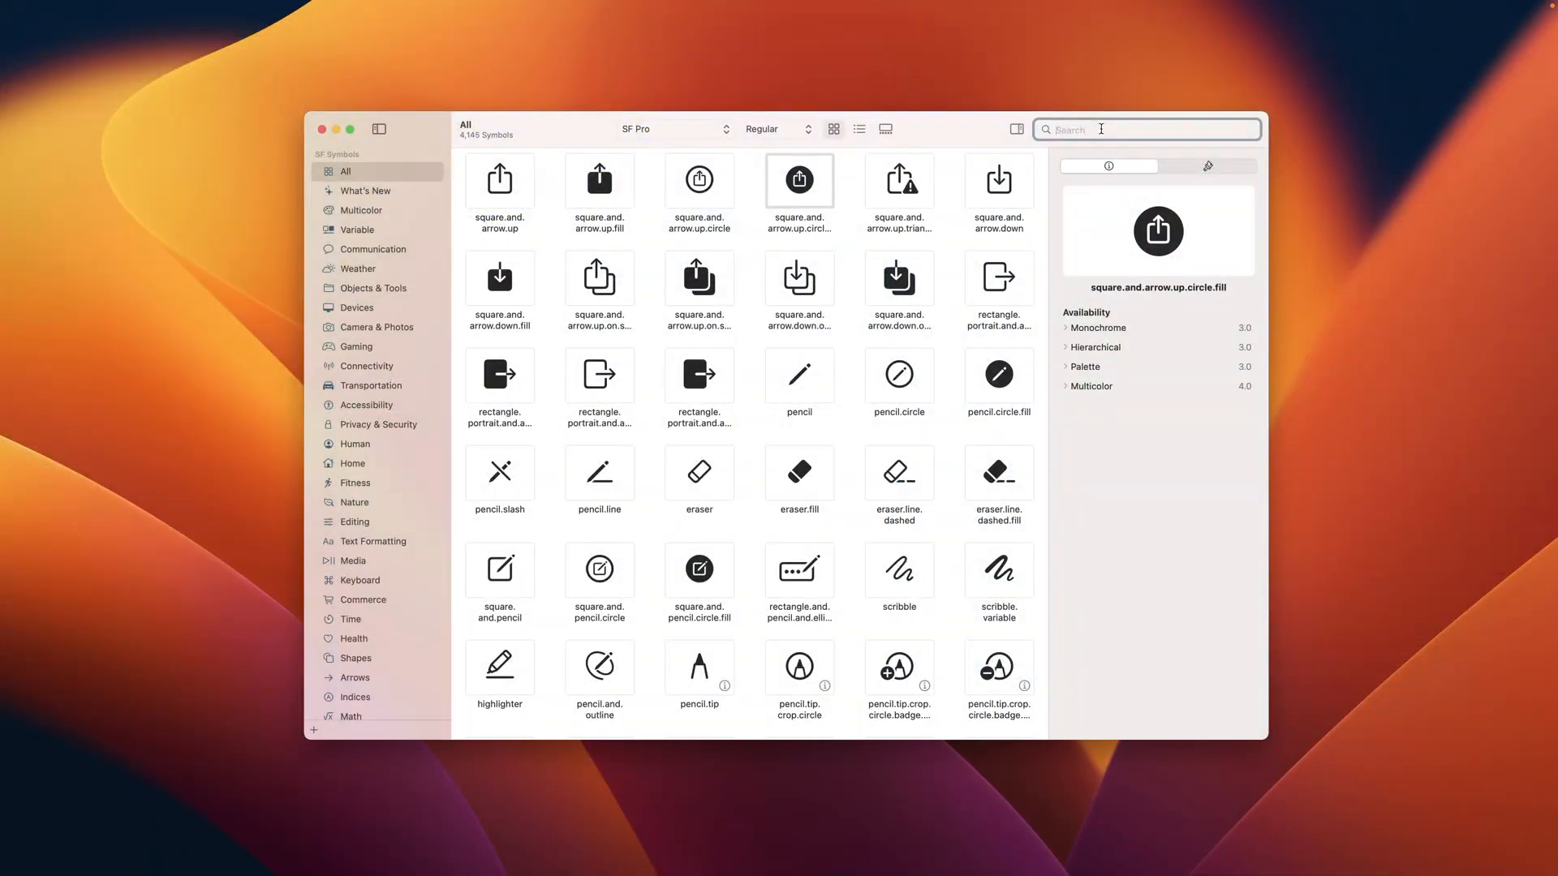
# Step: Switch to SF Symbols, search for "Flame" and copy the filled flame symbol
pyautogui.write('F')
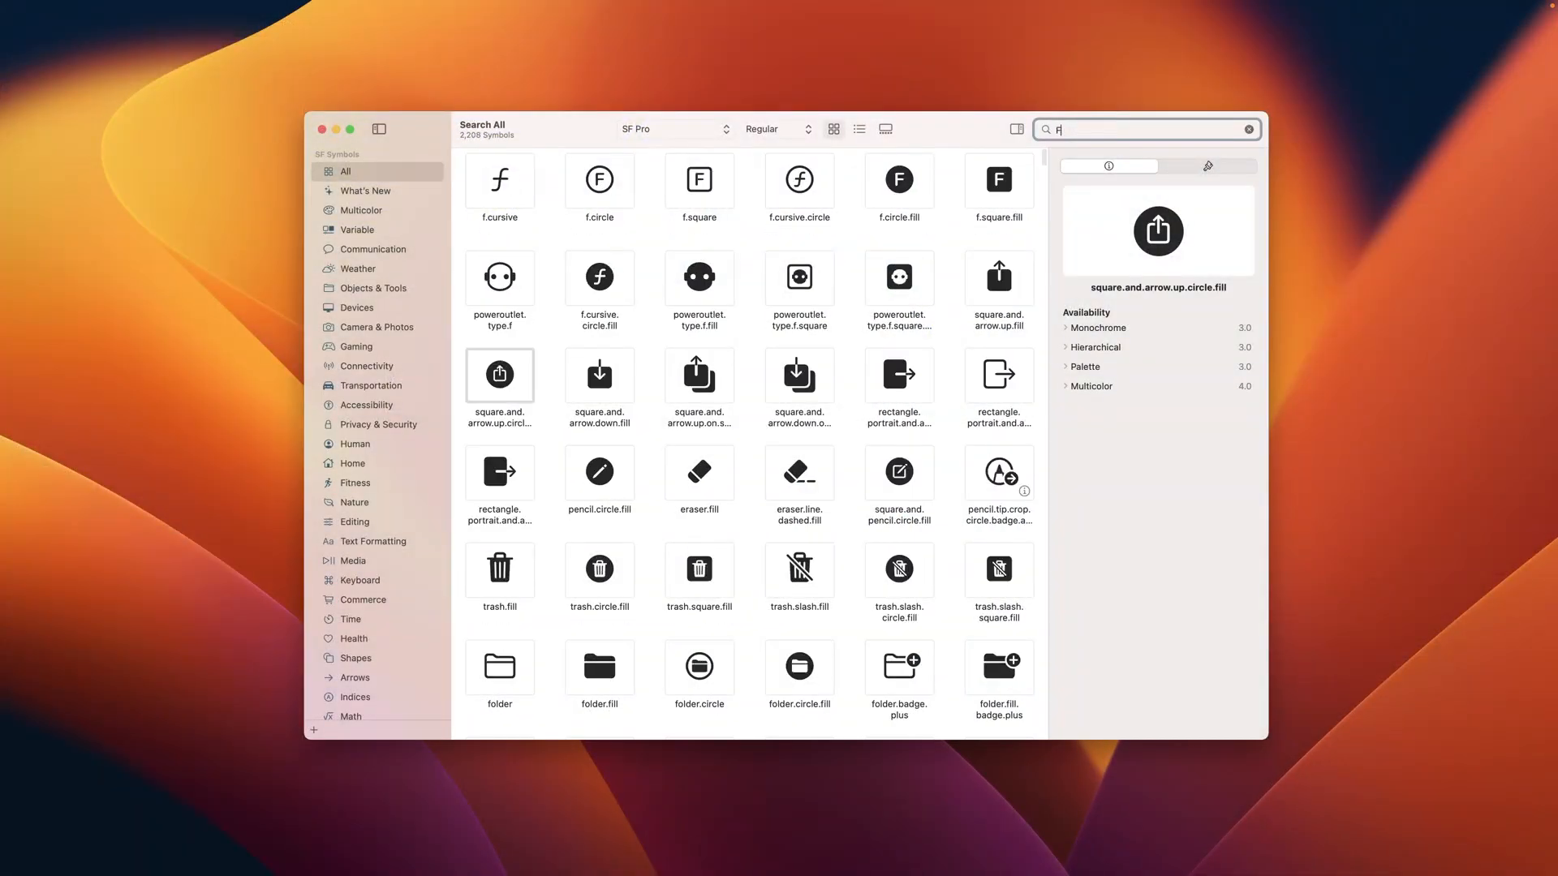
pyautogui.write('lame')
pyautogui.click(598, 182)
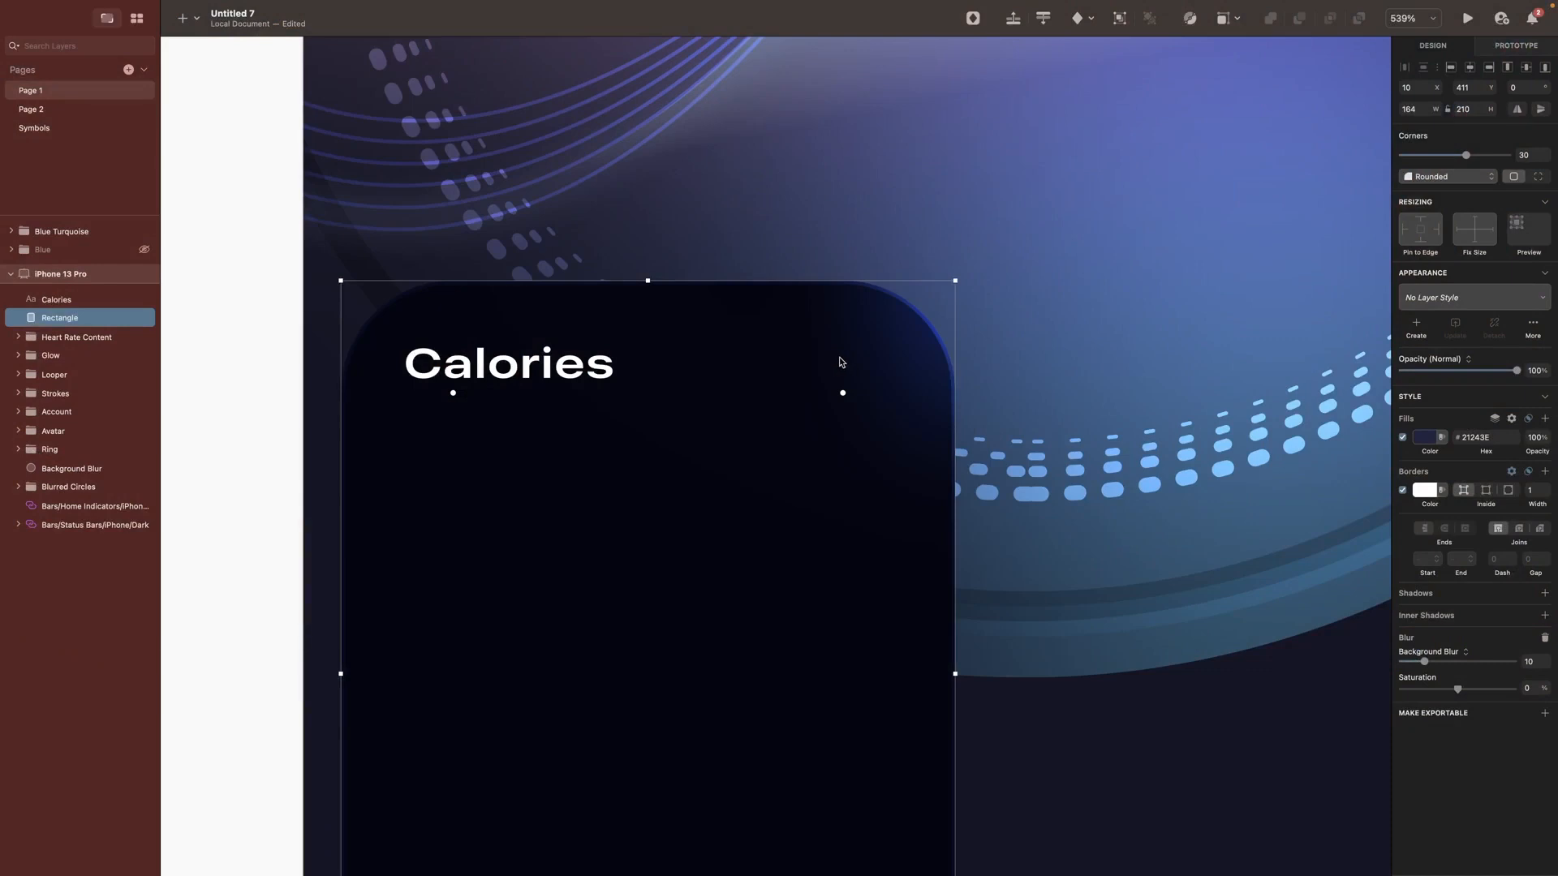
# Step: Return to Sketch and paste the flame symbol as a text layer in the card's upper-right corner
pyautogui.press('t')
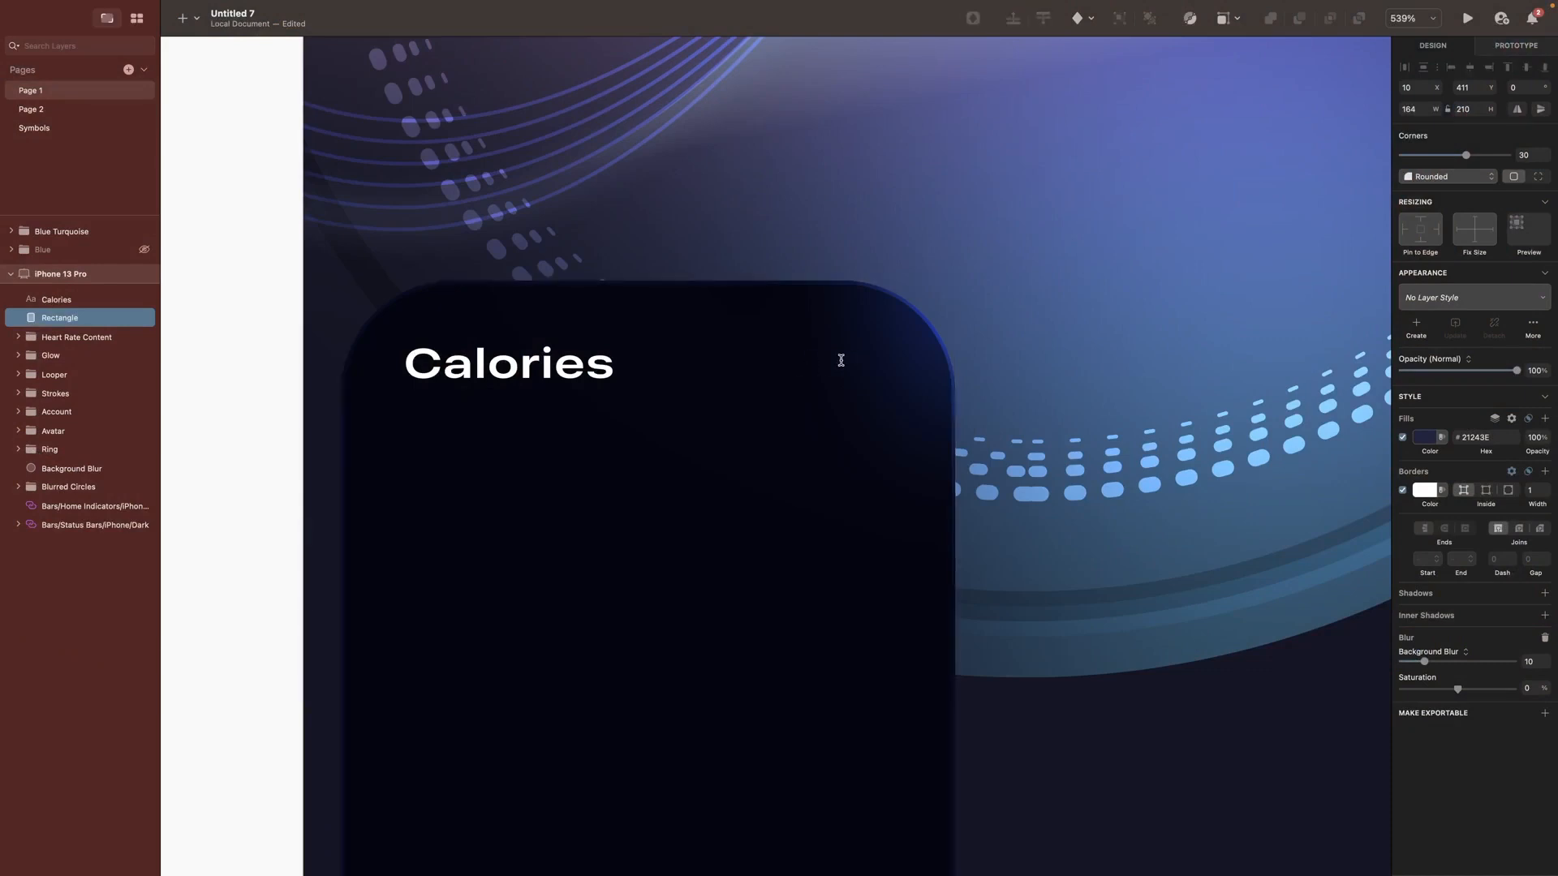
pyautogui.click(842, 358)
pyautogui.press('super+v')
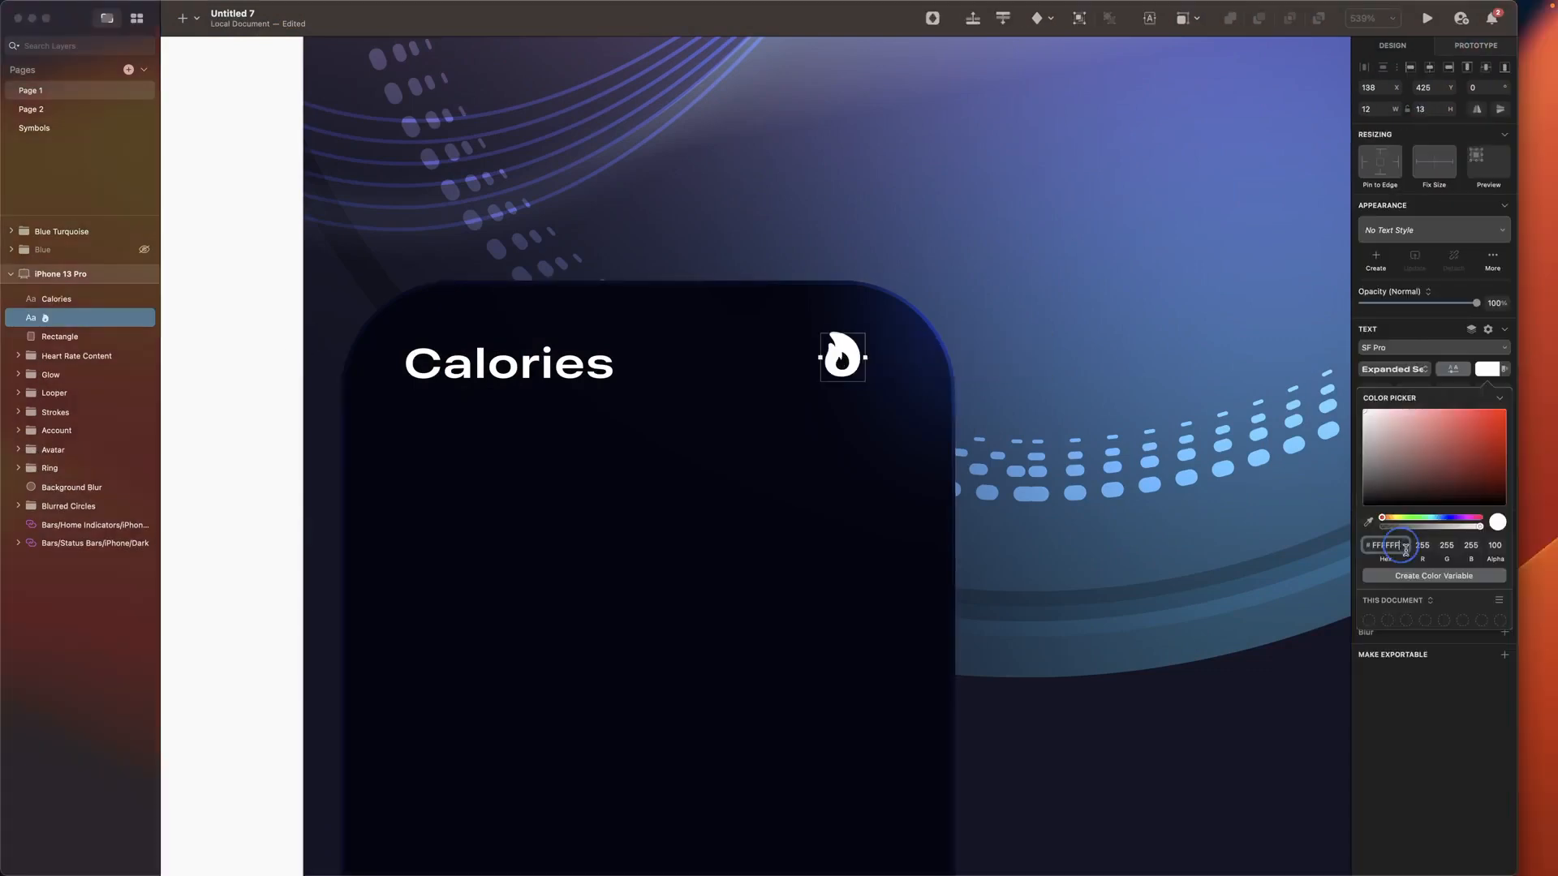
# Step: Colour the flame symbol #FE7C6F
pyautogui.doubleClick(1405, 546)
pyautogui.write('FE7C6F')
pyautogui.press('Return')
pyautogui.press('super+c')
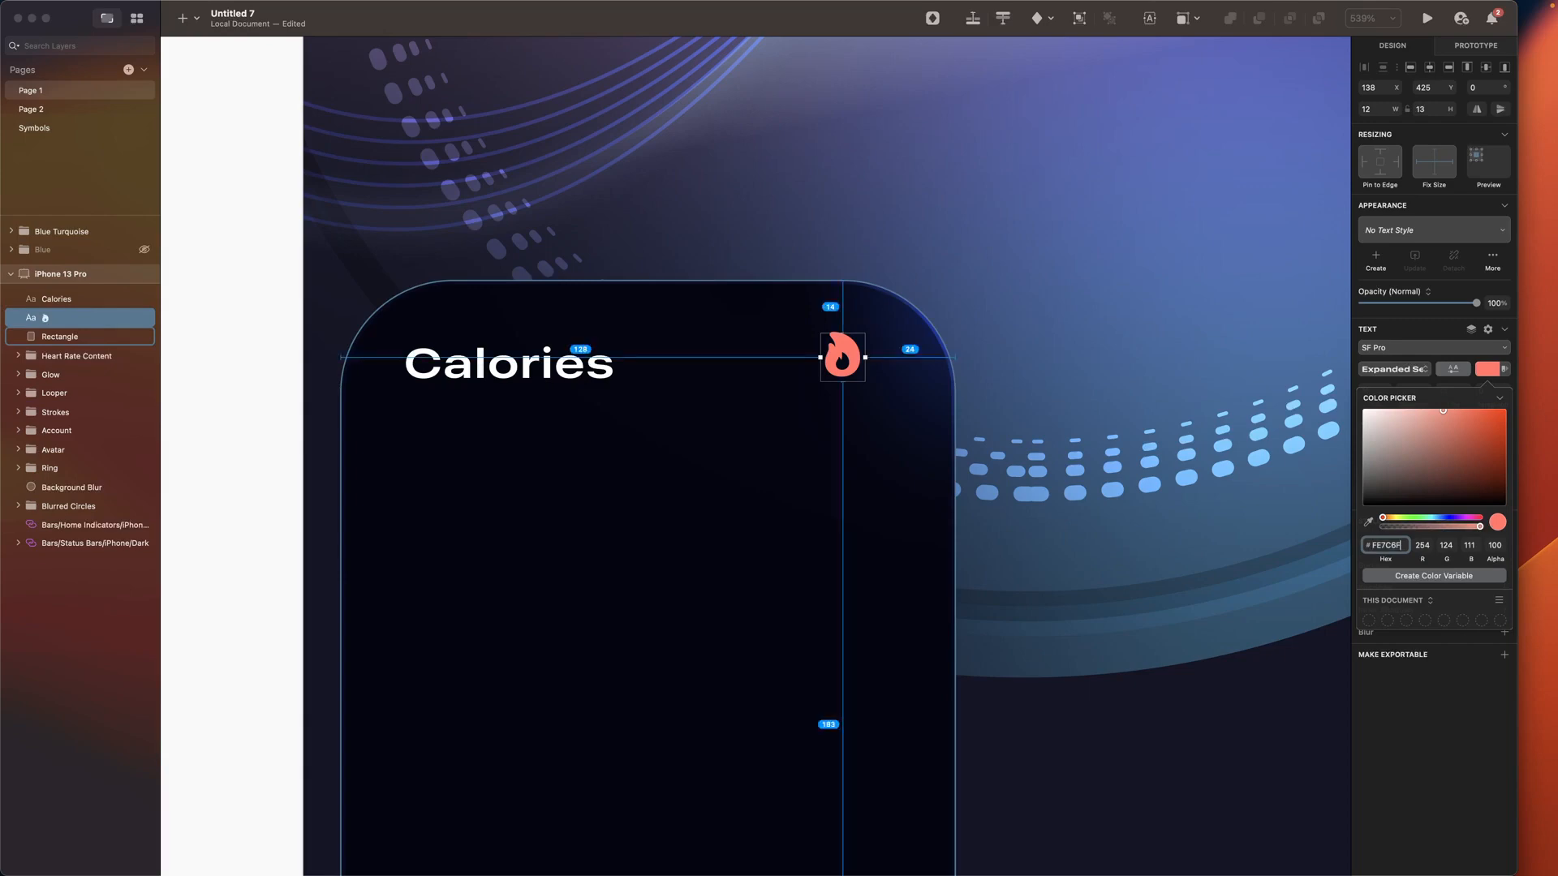
pyautogui.press('Escape')
# Step: Nudge the flame symbol 2 px down and 8 px to the right
pyautogui.press('Down')
pyautogui.press('Down')
pyautogui.press('Right')
pyautogui.press('Right')
pyautogui.press('Right')
pyautogui.press('Right')
pyautogui.press('Right')
pyautogui.press('Right')
pyautogui.press('Right')
pyautogui.press('Right')
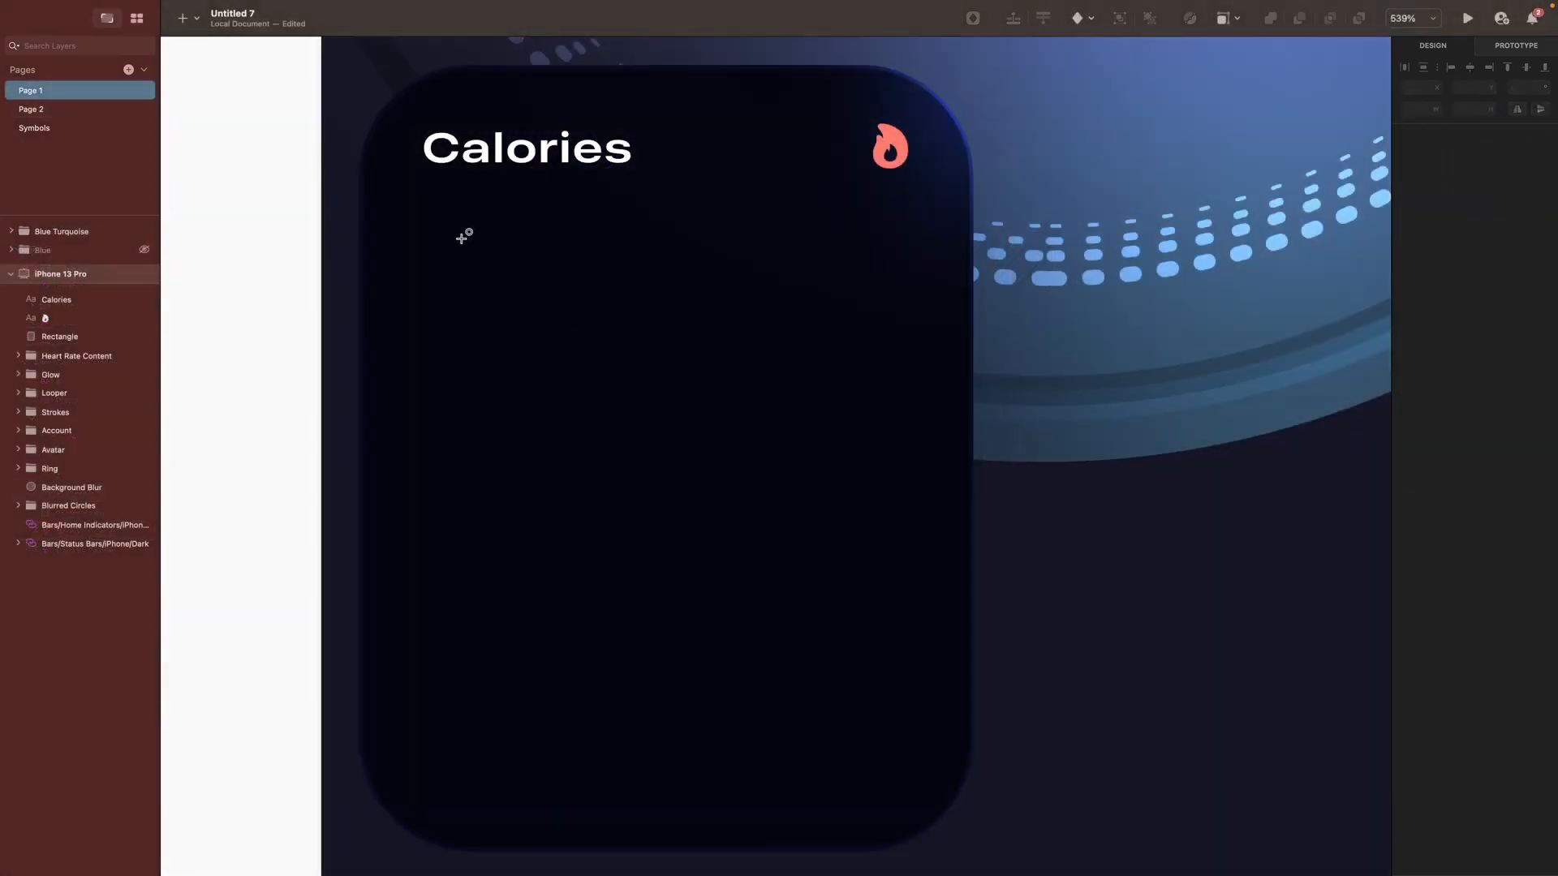
# Step: Draw an oval about 112 × 104 below the "Calories" text in the card and remove its fill
pyautogui.moveTo(449, 234); pyautogui.dragTo(868, 621)
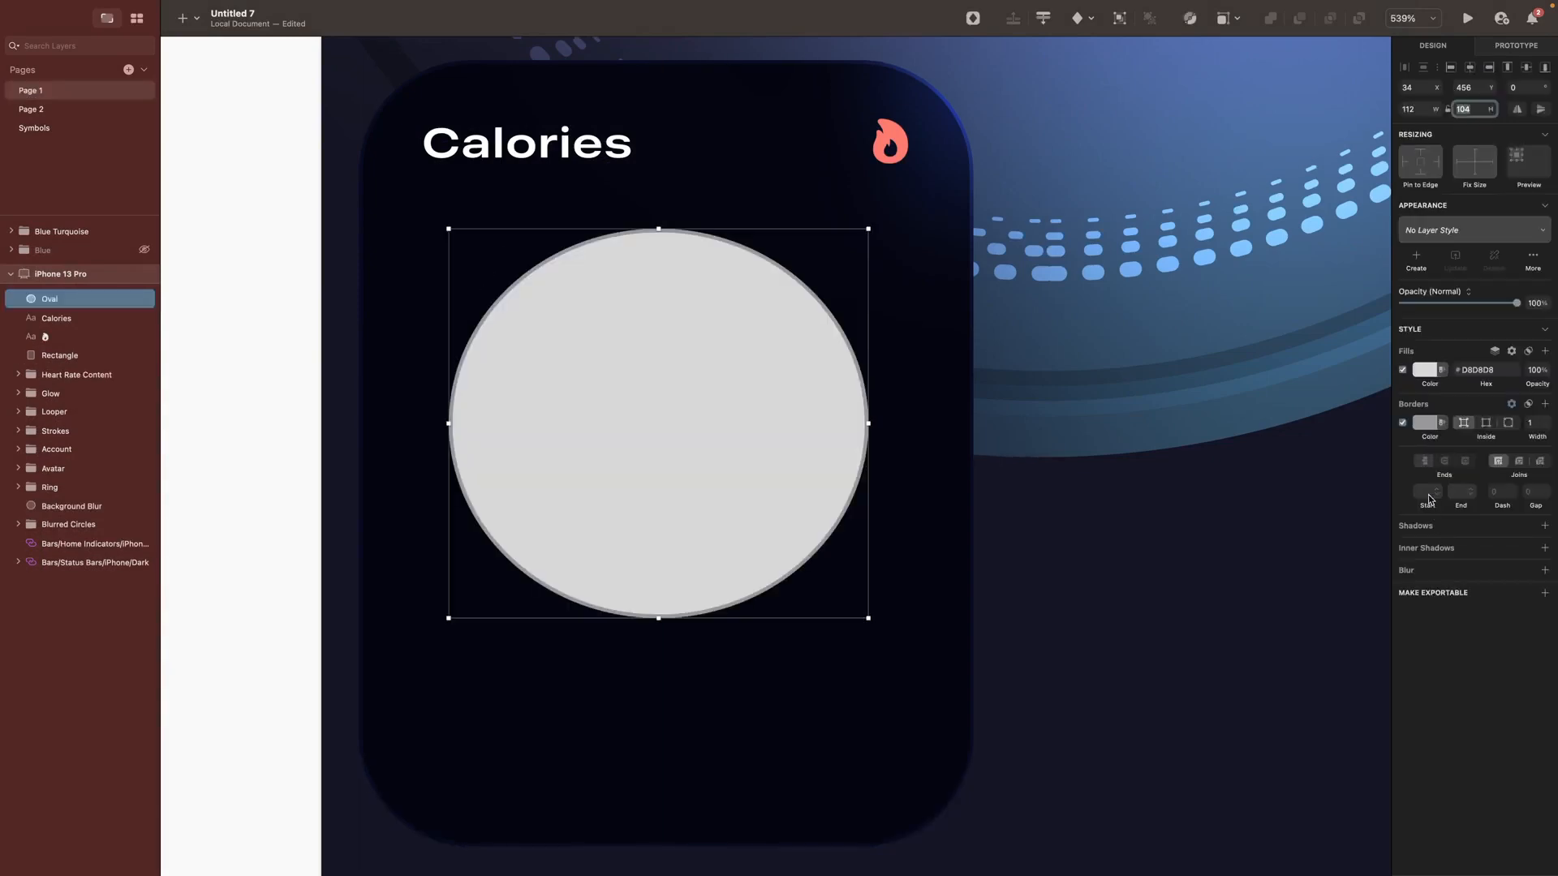
pyautogui.click(1402, 370)
# Step: Give the oval's border a linear gradient from #FE7C6F at the top to #FD5B7D at the bottom
pyautogui.click(1426, 392)
pyautogui.click(1429, 423)
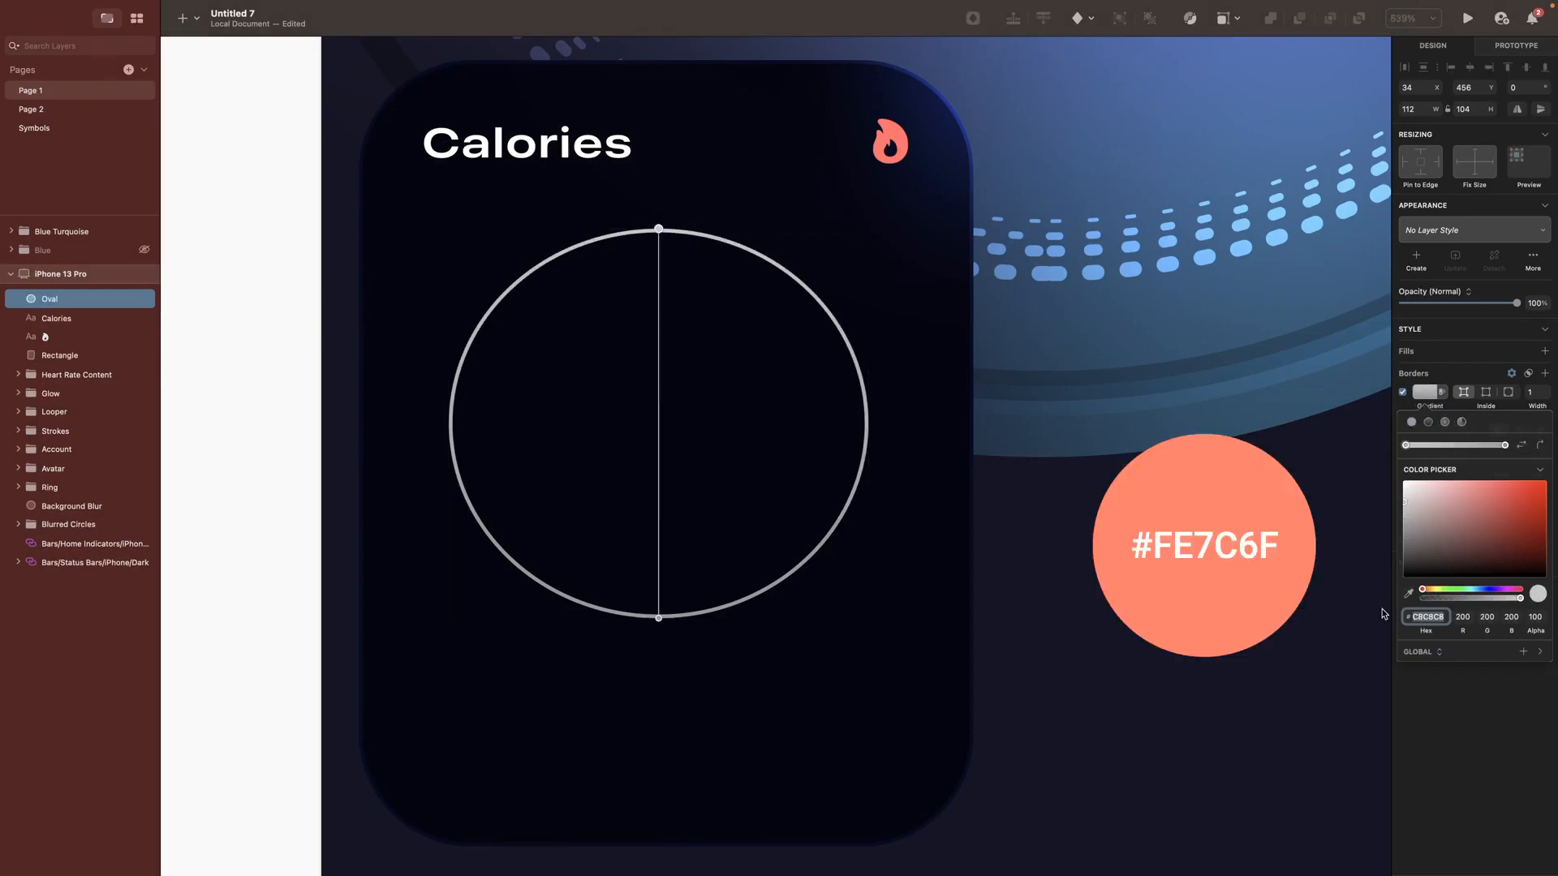
pyautogui.press('super+v')
pyautogui.press('Return')
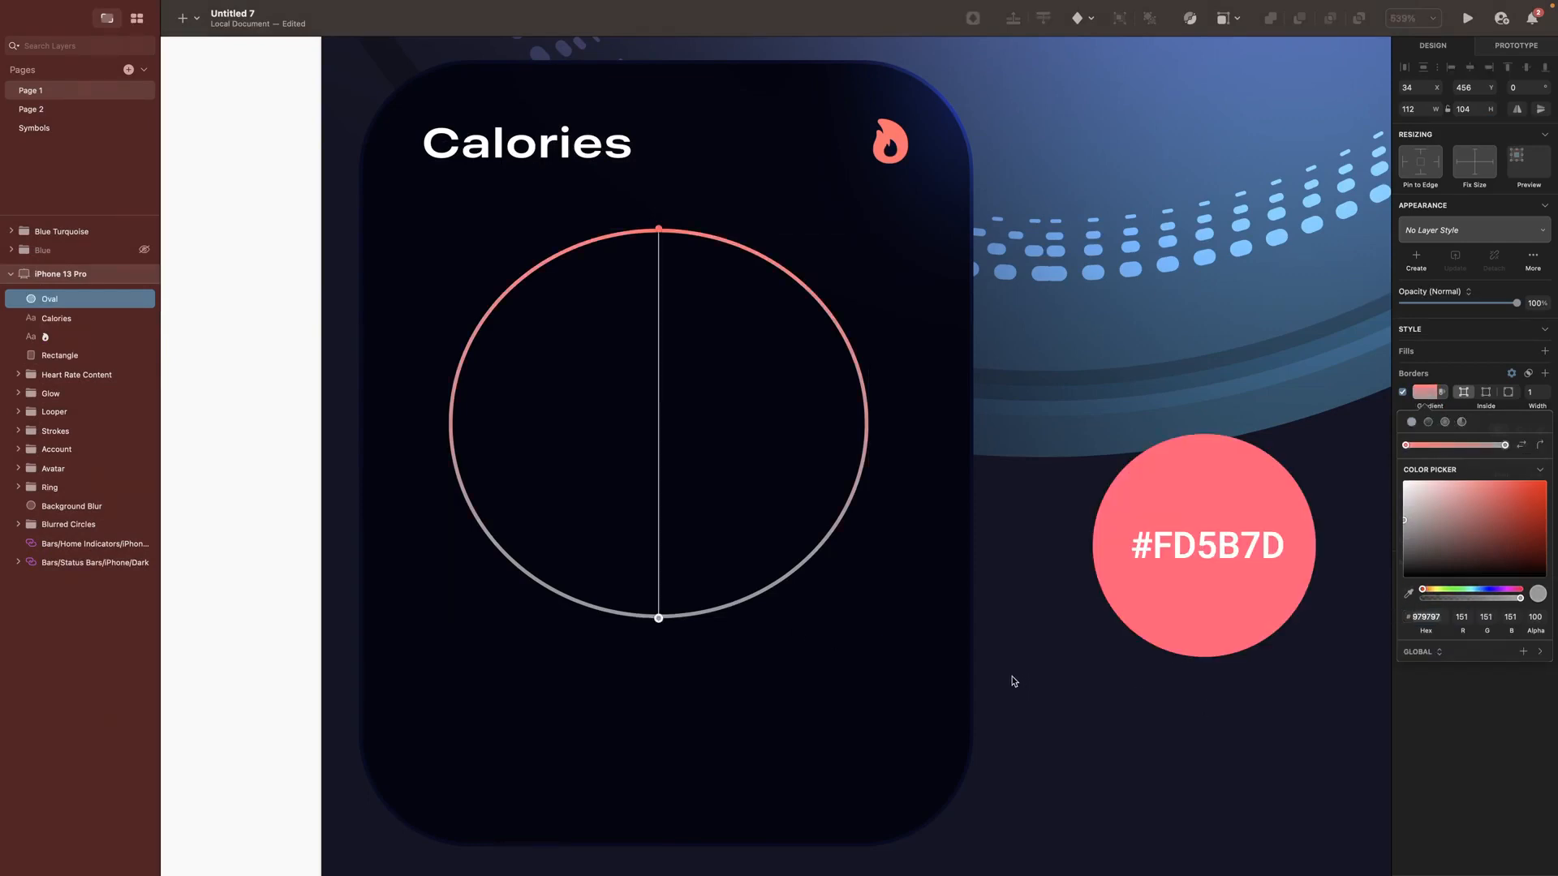
pyautogui.click(1337, 504)
# Step: Set the oval's border width to 8 and its opacity to 30%
pyautogui.click(1536, 392)
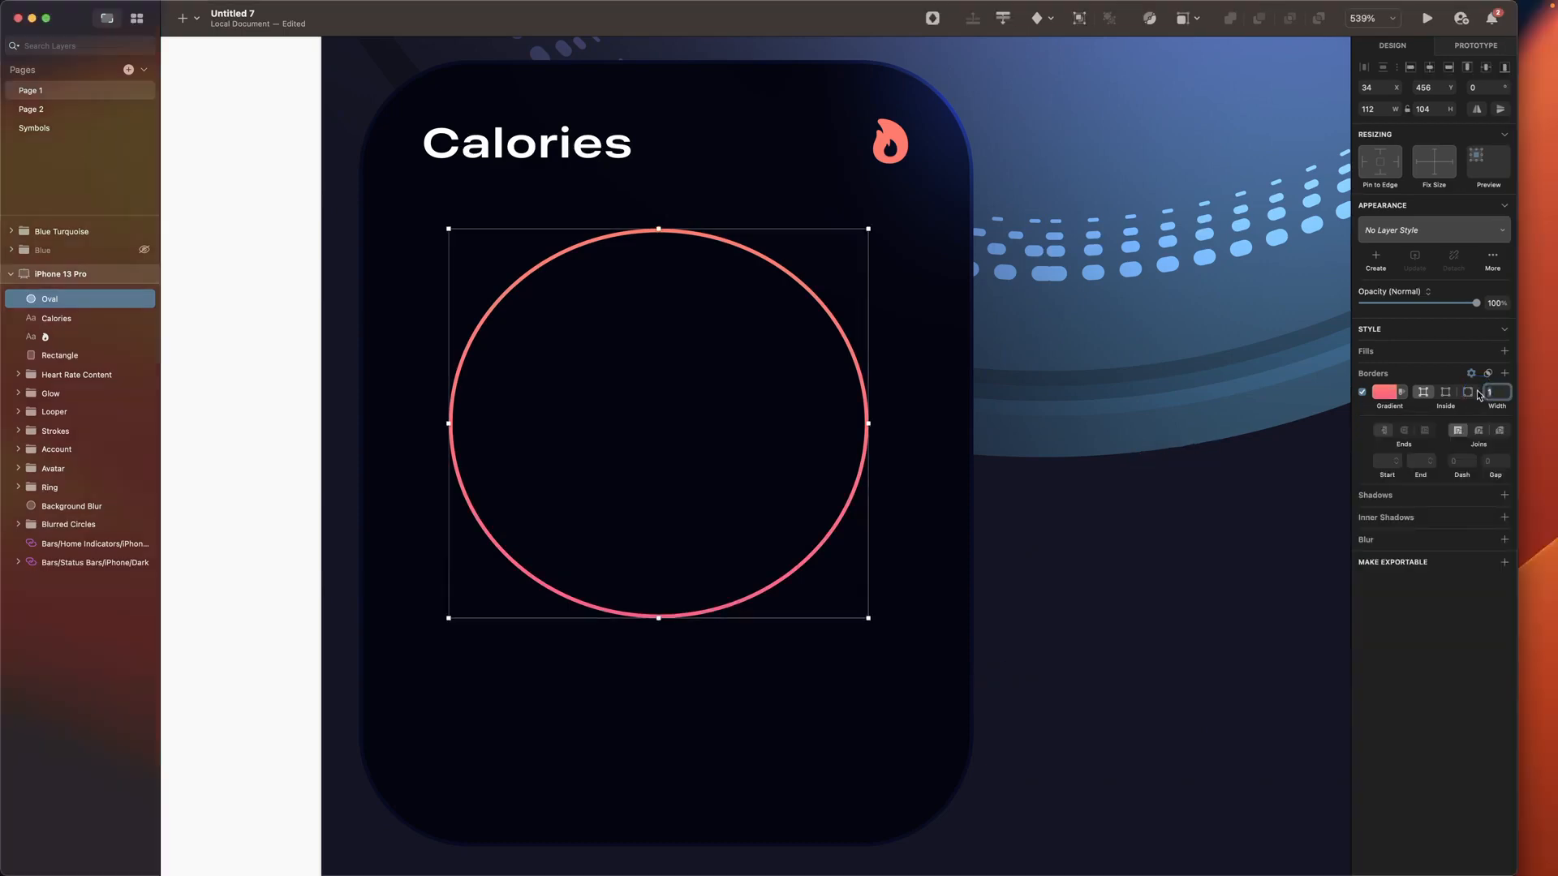
pyautogui.write('8')
pyautogui.moveTo(1519, 306); pyautogui.dragTo(1437, 303)
# Step: Rename the oval layer "Border"
pyautogui.doubleClick(73, 299)
pyautogui.write('Border')
pyautogui.press('Tab')
# Step: Duplicate the "Border" oval and set the copy's opacity to 100%
pyautogui.click(89, 294)
pyautogui.press('super+d')
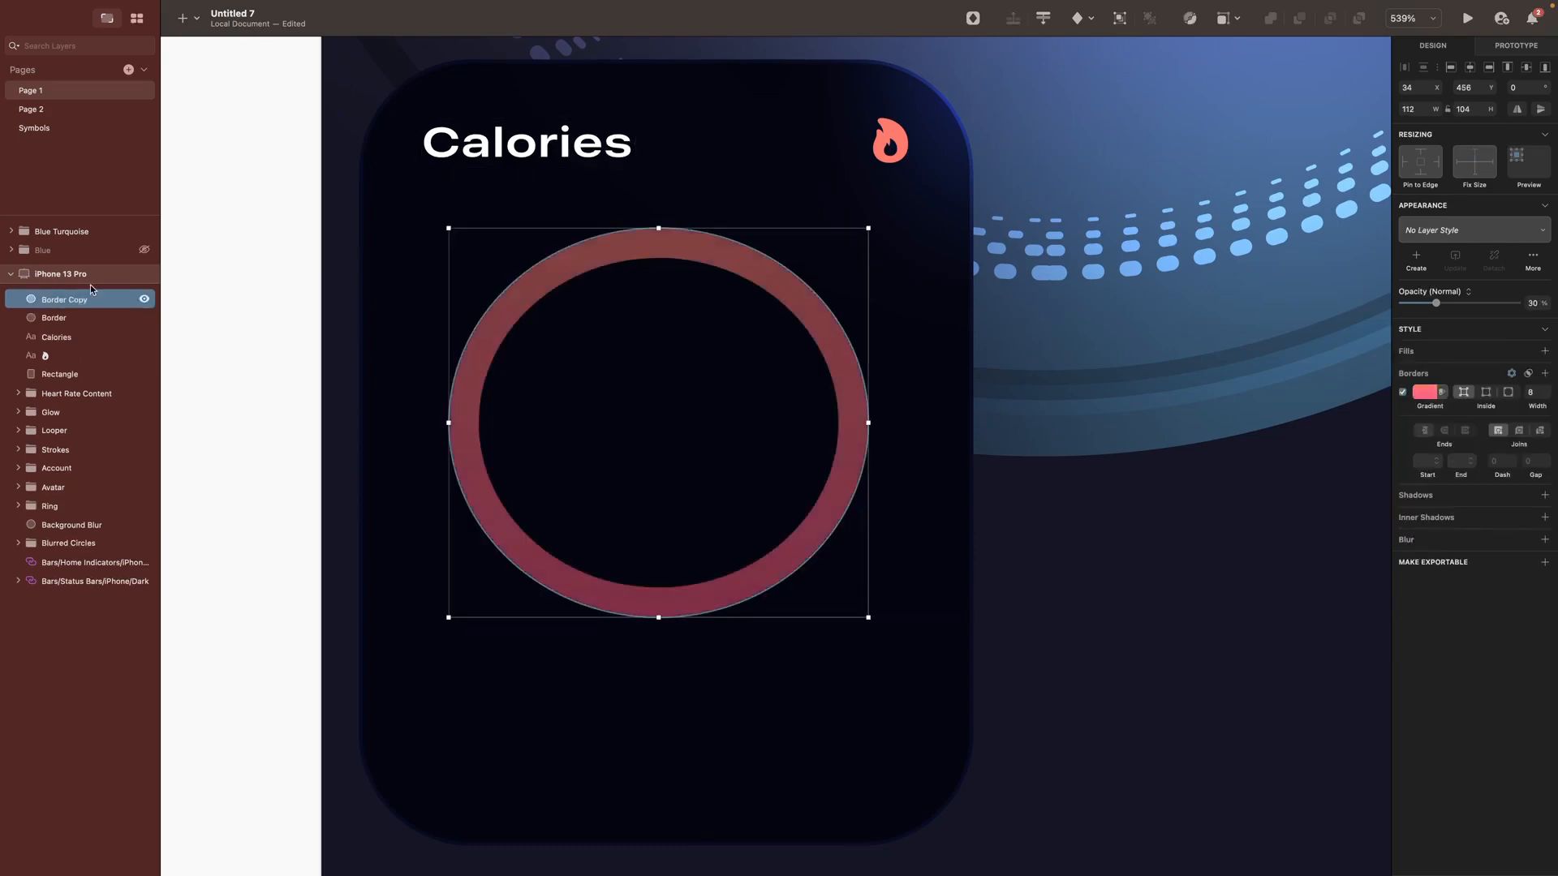
pyautogui.press('0')
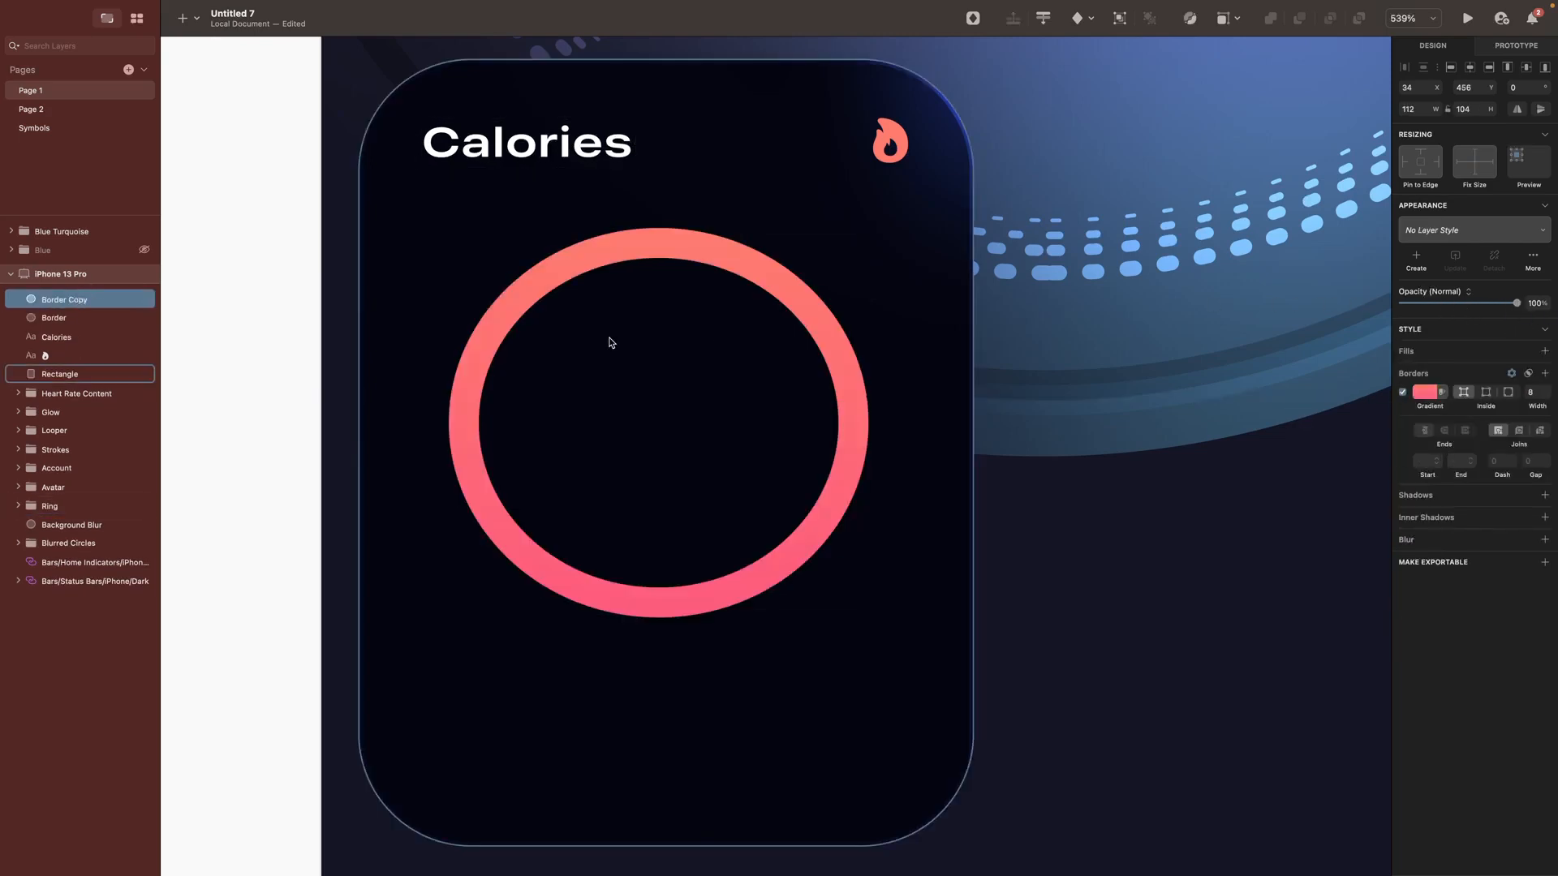
# Step: Give the "Border Copy" oval's border a dash of 162, a gap of 348, rounded ends and centre position
pyautogui.click(1511, 374)
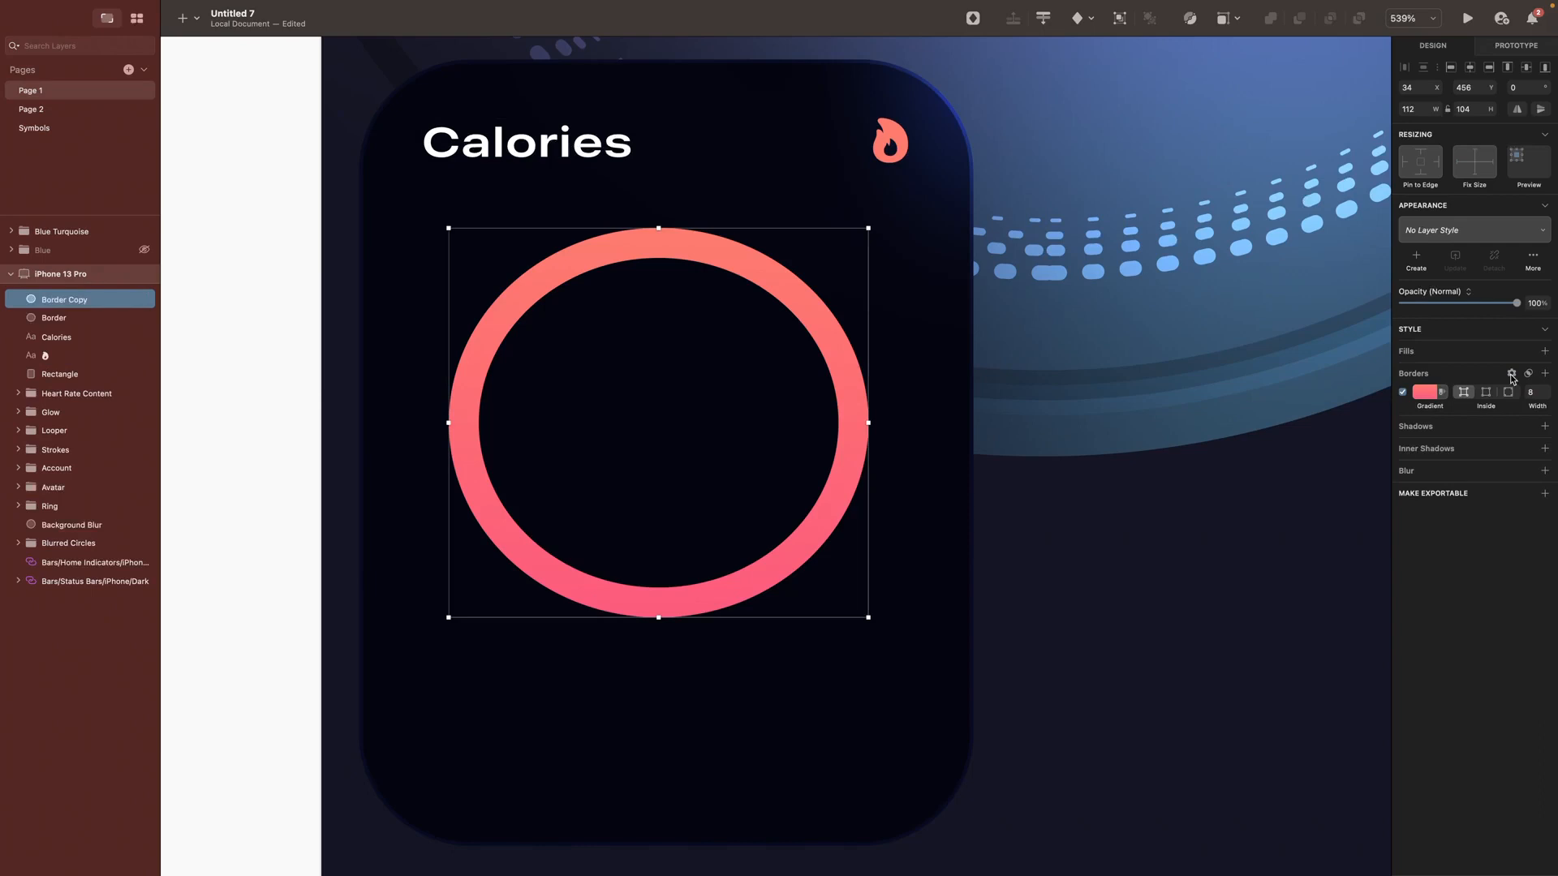
pyautogui.click(1511, 374)
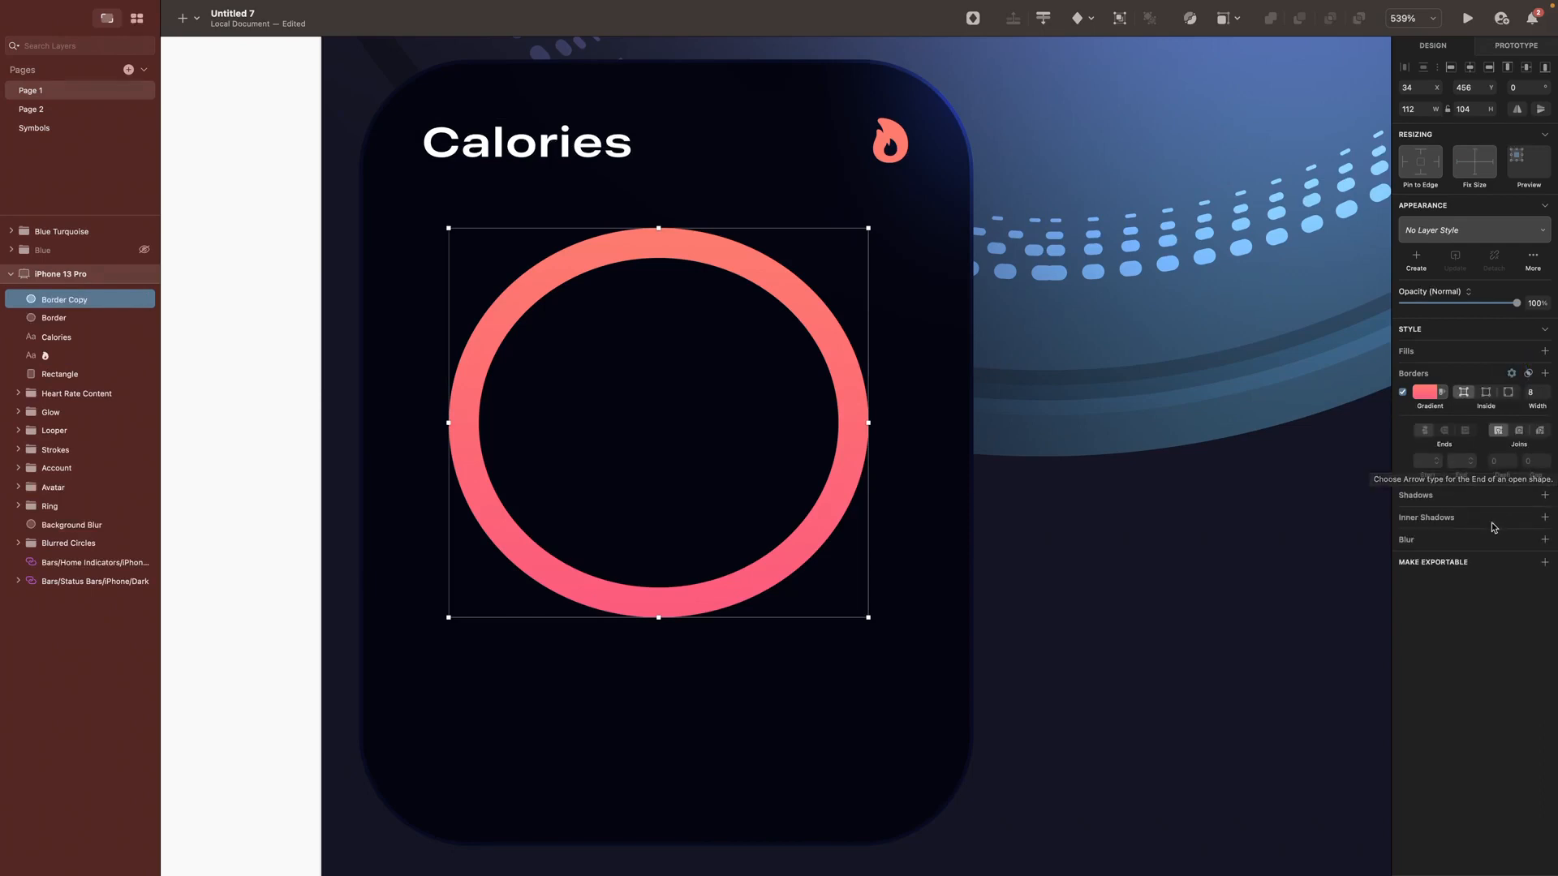
pyautogui.click(1496, 461)
pyautogui.write('162')
pyautogui.press('Return')
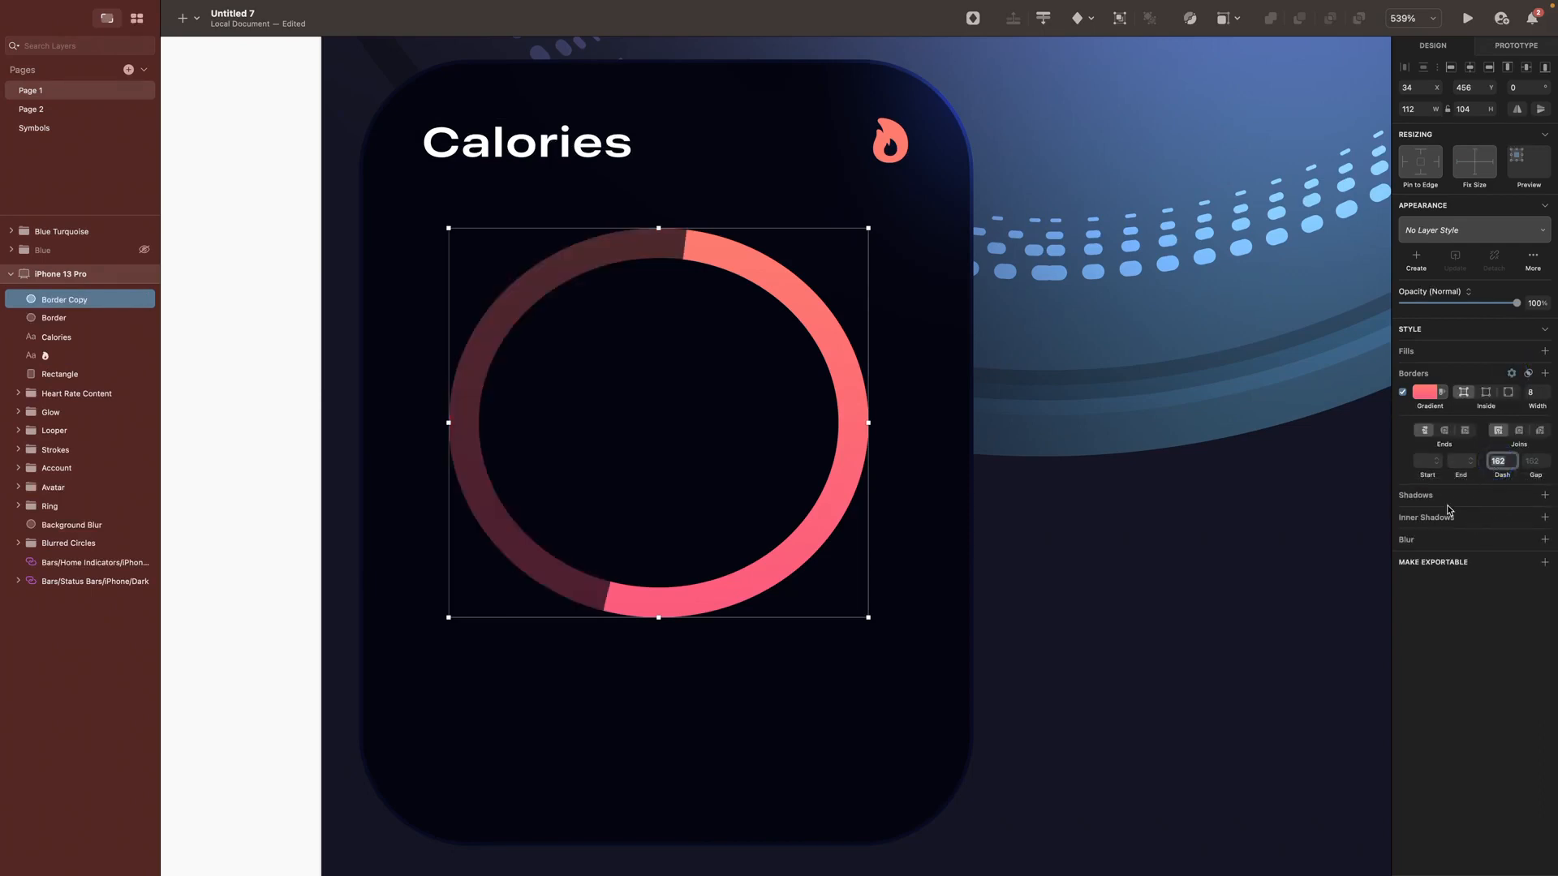
pyautogui.click(1540, 457)
pyautogui.write('348')
pyautogui.press('Return')
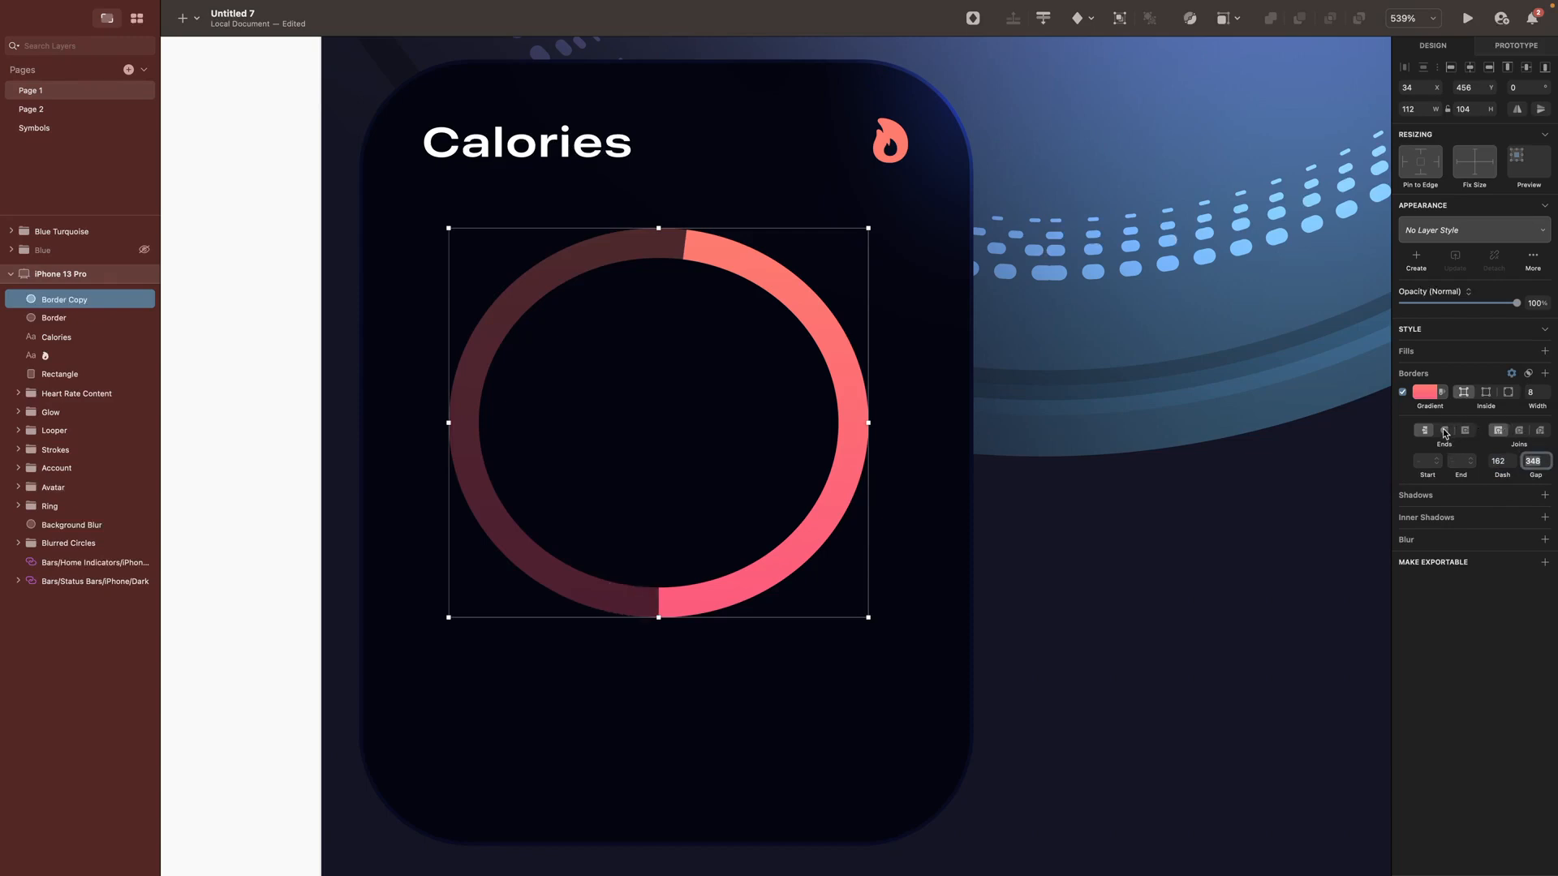
pyautogui.click(1445, 431)
pyautogui.click(1490, 395)
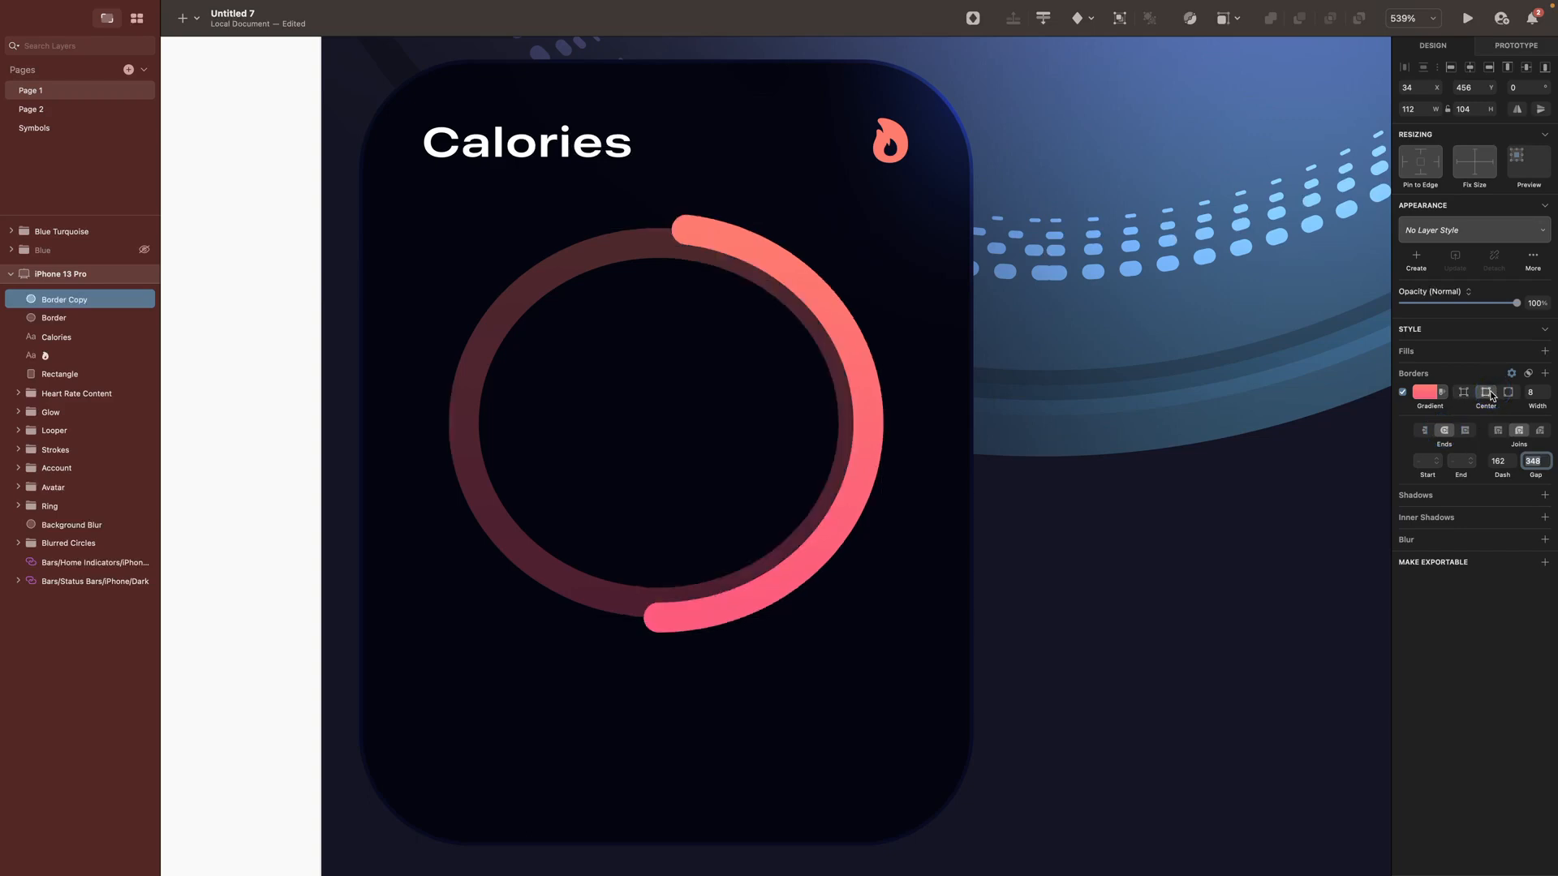
# Step: Rename the copied oval "Ring" and group it with the "Border" oval
pyautogui.press('super+r')
pyautogui.write('Ring')
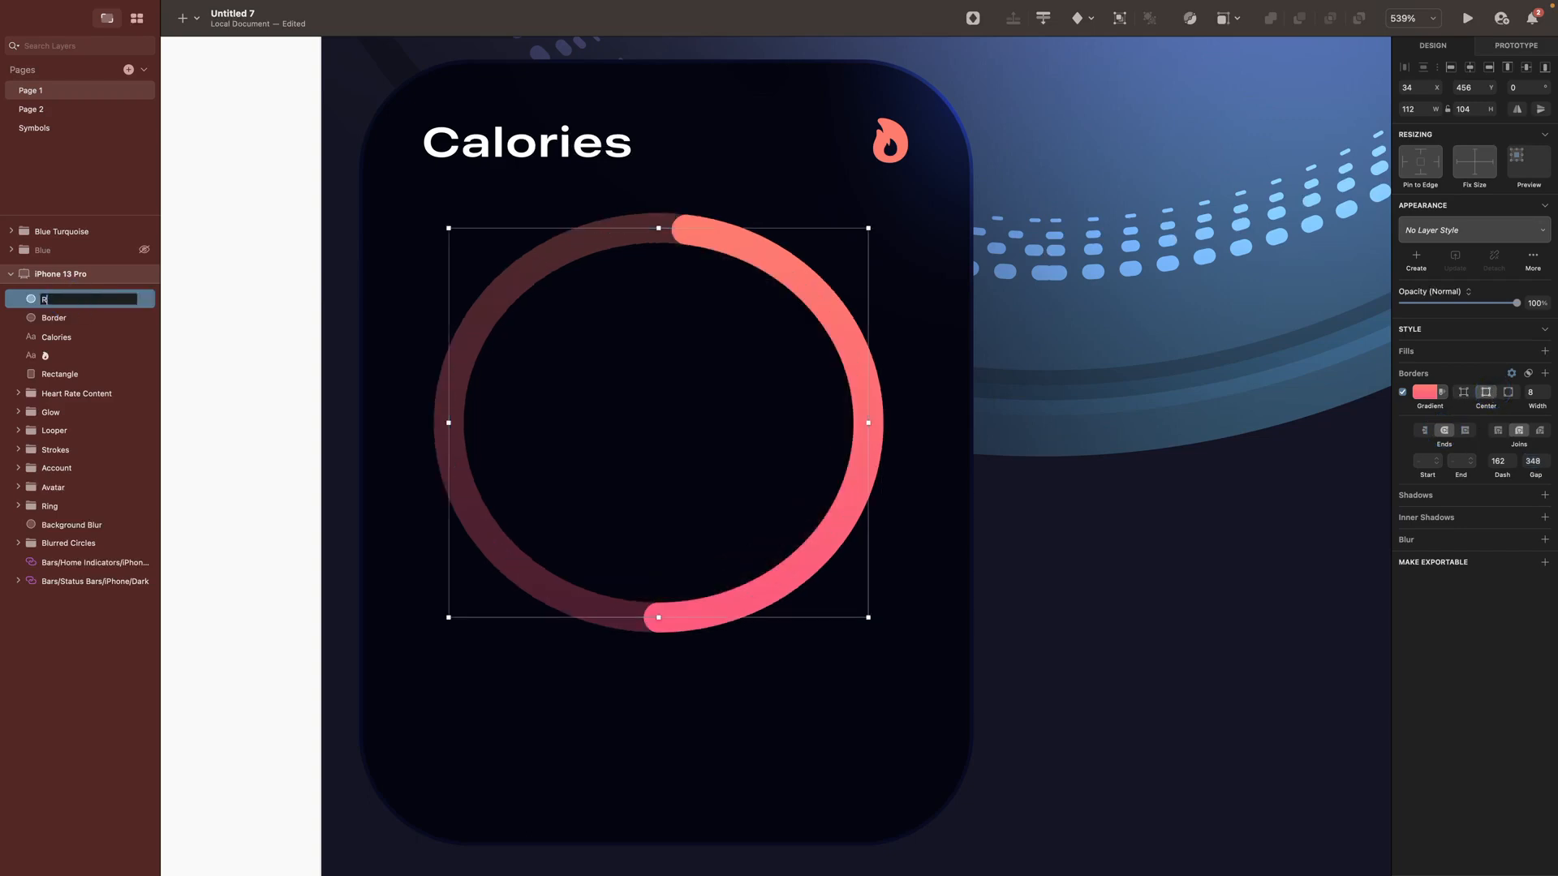
pyautogui.keyDown('shift'); pyautogui.click(45, 314); pyautogui.keyUp('shift')
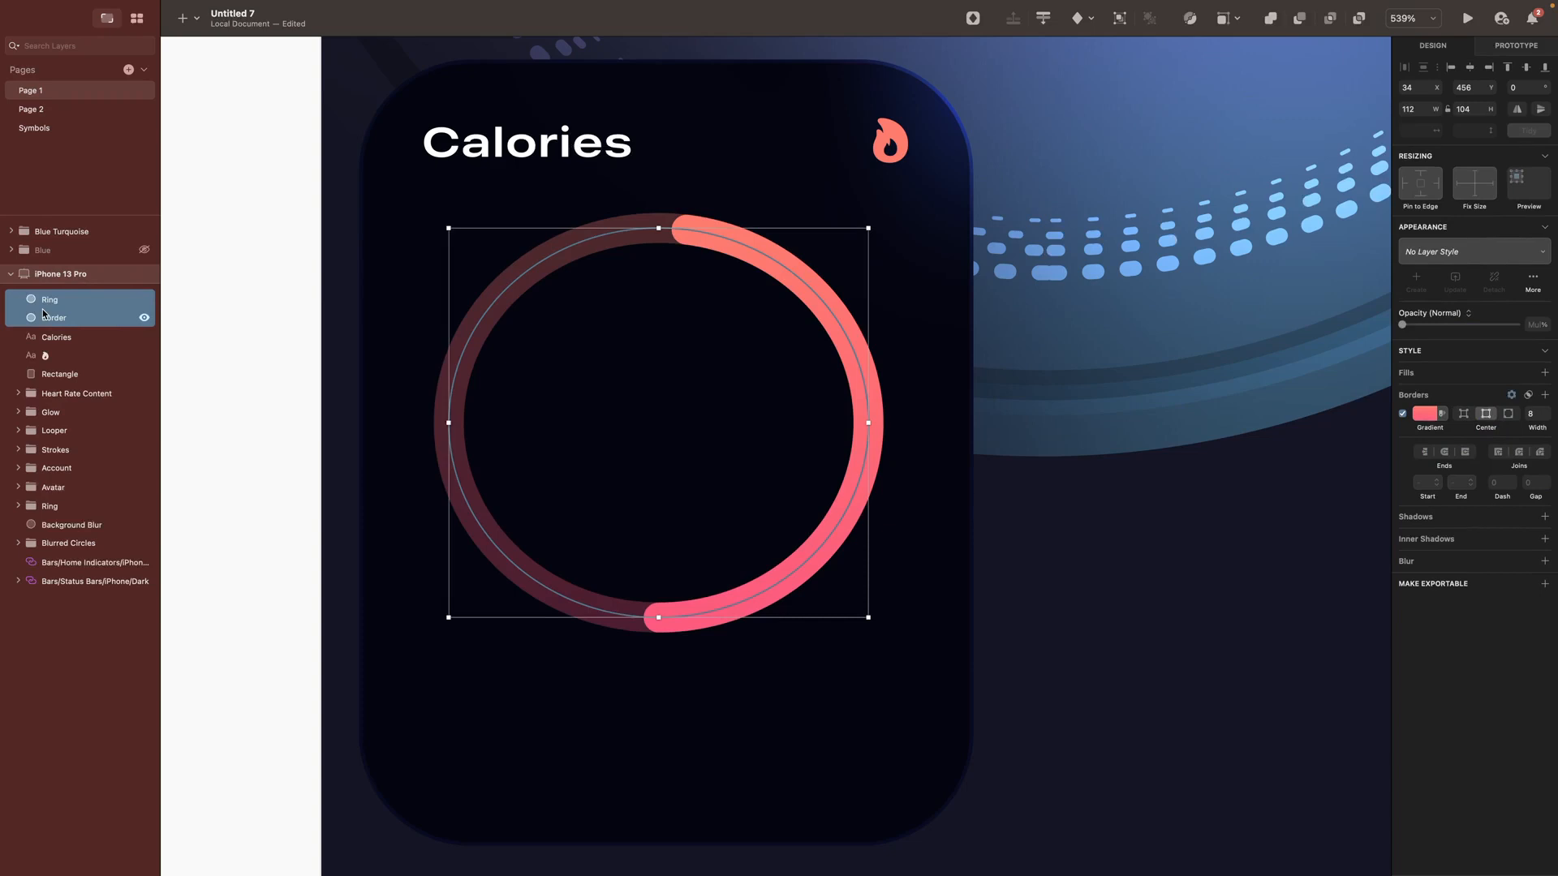
pyautogui.press('super+g')
# Step: Add the text "312" in white SF Pro Bold, size 34, inside the ring's upper half
pyautogui.click(740, 386)
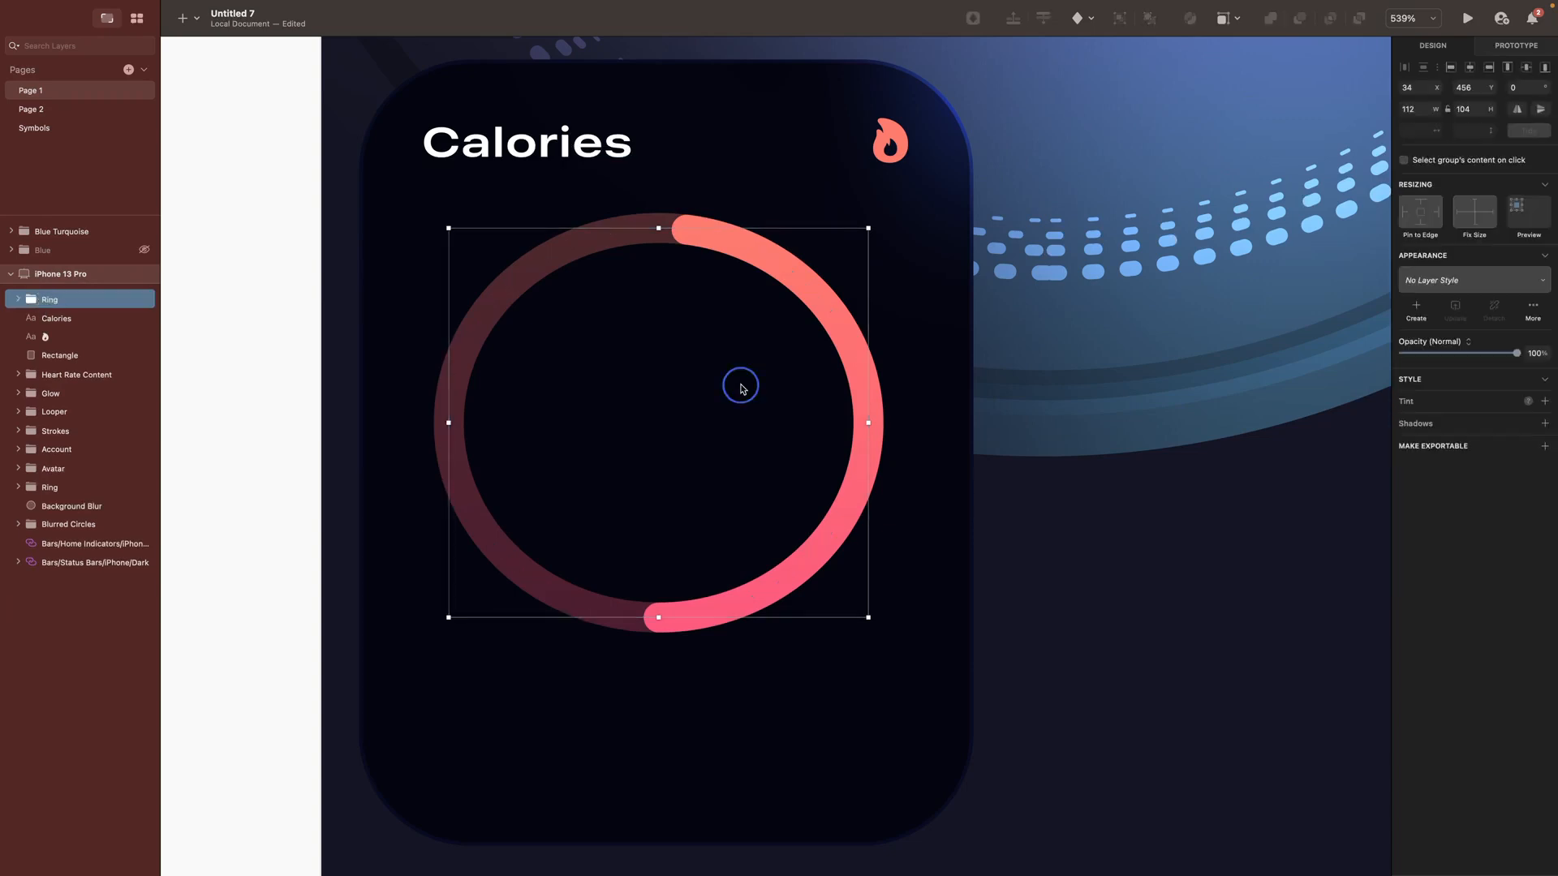
pyautogui.write('312')
pyautogui.click(1528, 369)
pyautogui.moveTo(1444, 469); pyautogui.dragTo(1106, 306)
pyautogui.moveTo(622, 346); pyautogui.dragTo(656, 360)
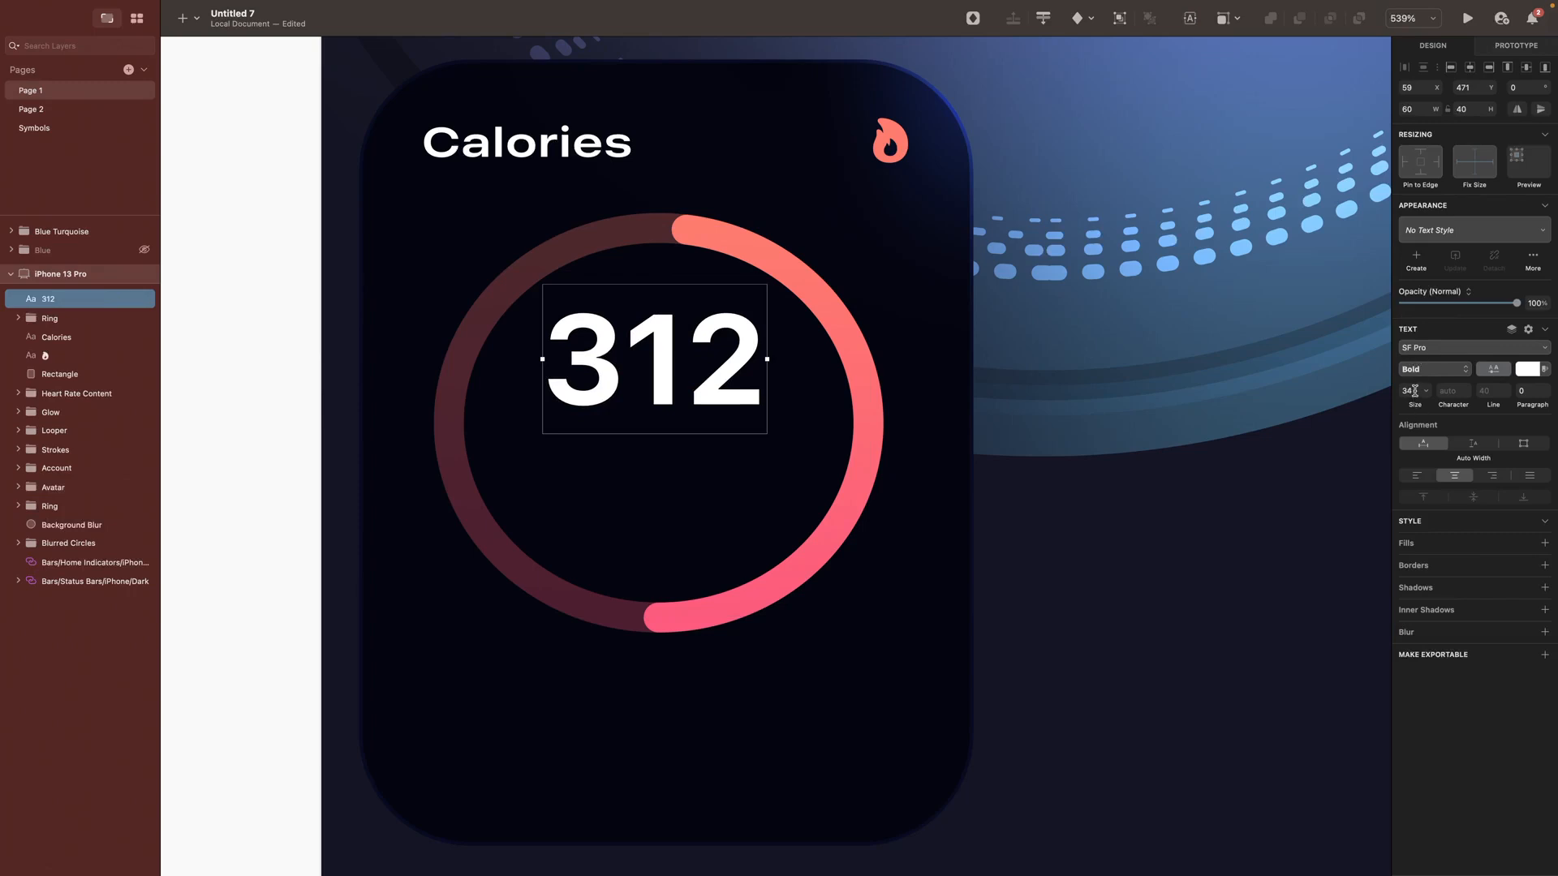
# Step: Add the text "kcal" directly below "312" and set its size to 11
pyautogui.press('t')
pyautogui.click(641, 483)
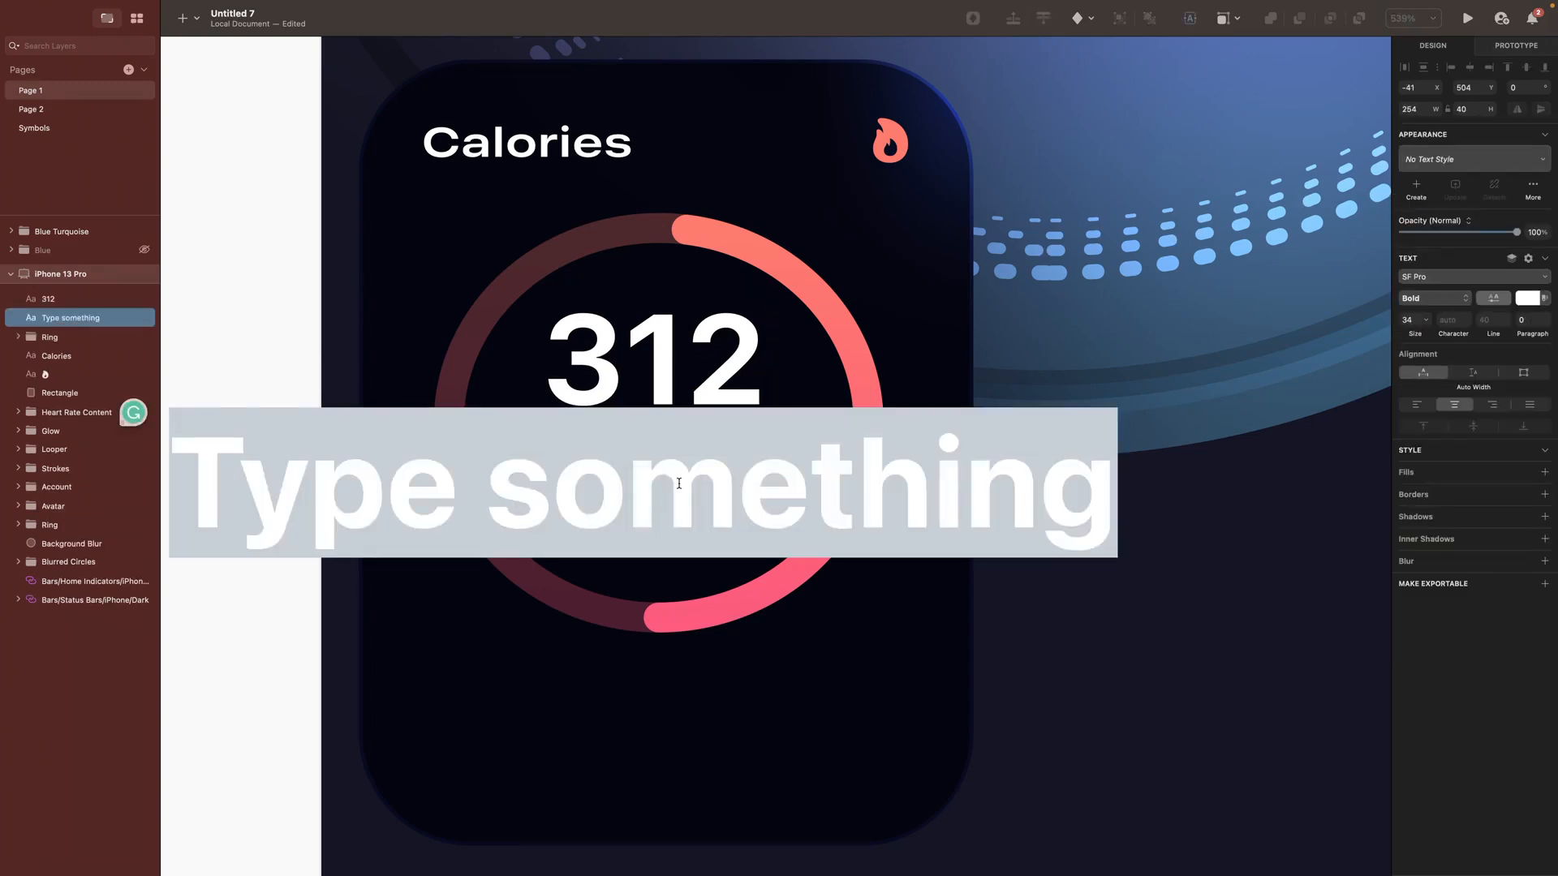
pyautogui.write('kcal')
pyautogui.press('Escape')
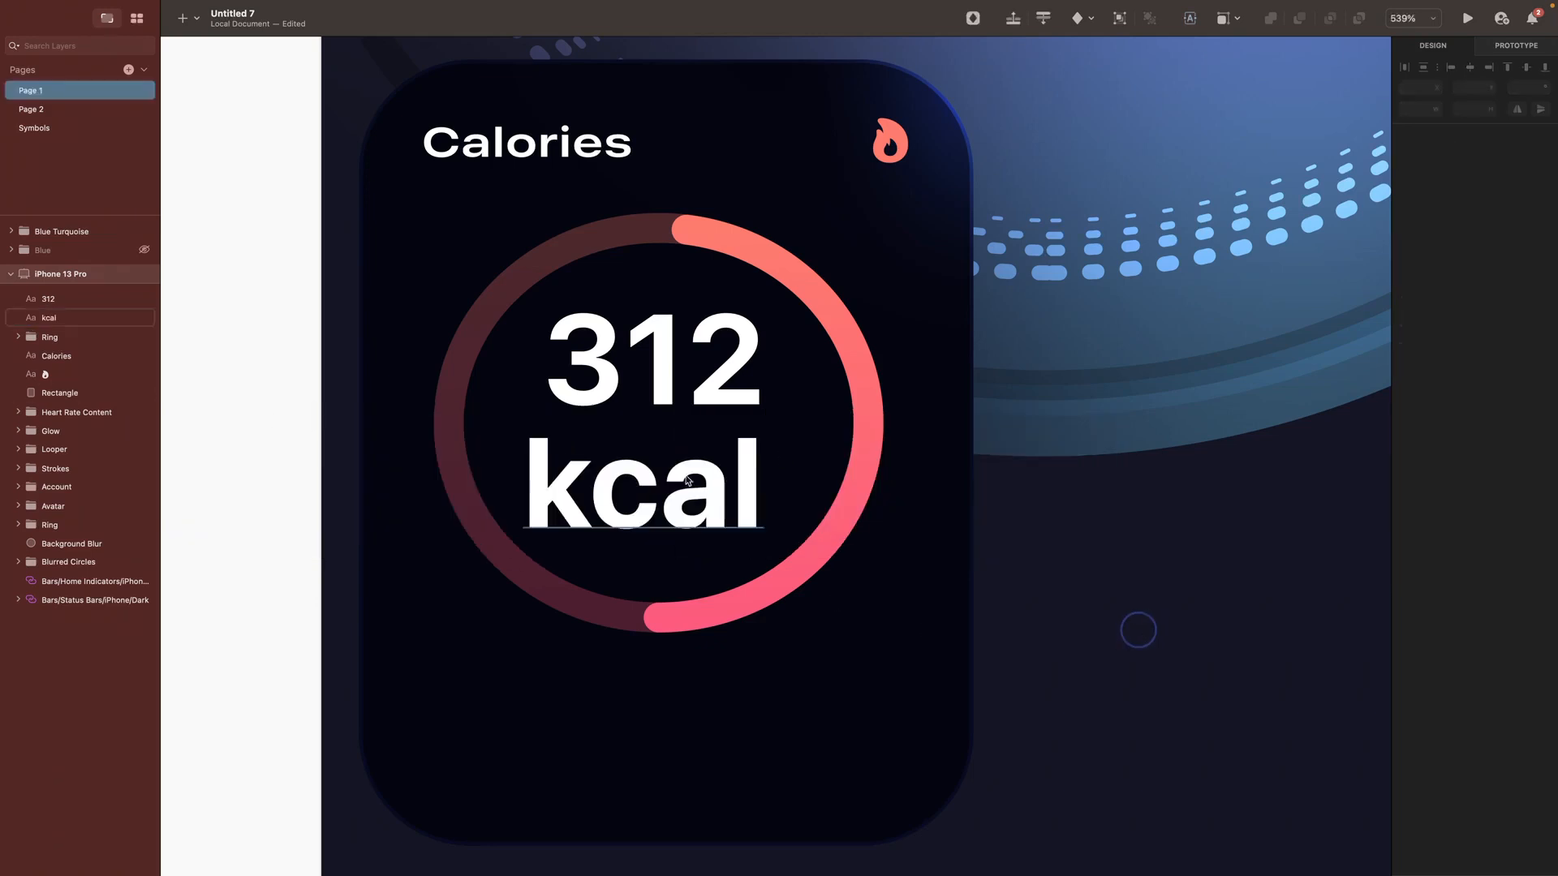
pyautogui.moveTo(1415, 393); pyautogui.dragTo(1404, 392)
pyautogui.write('11')
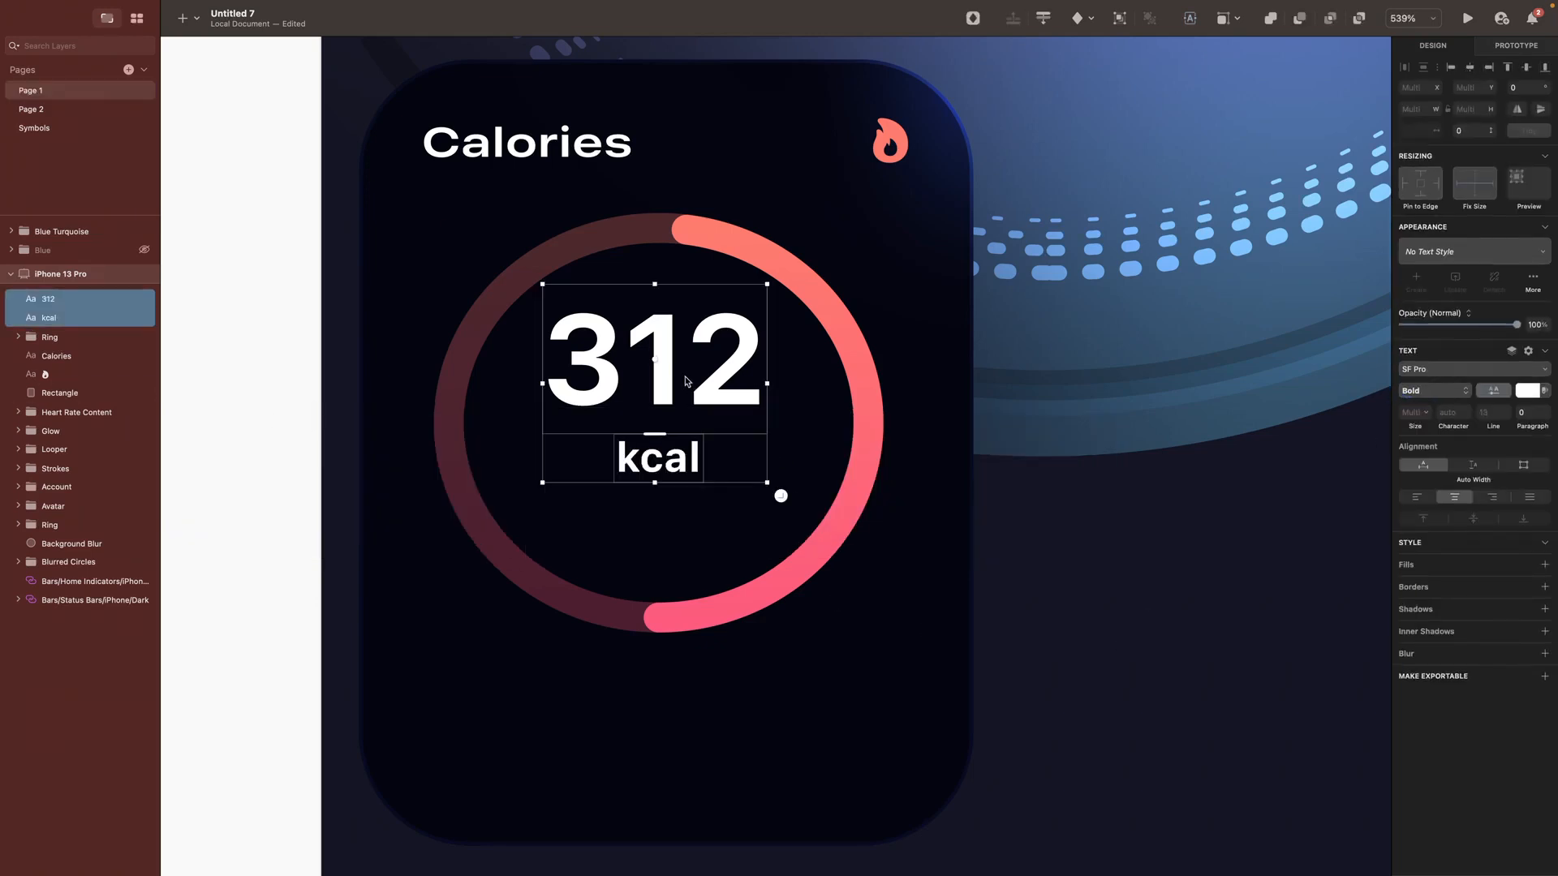
# Step: Centre "312" and "kcal" on each other, group them, and centre the group horizontally on the ring
pyautogui.click(1469, 67)
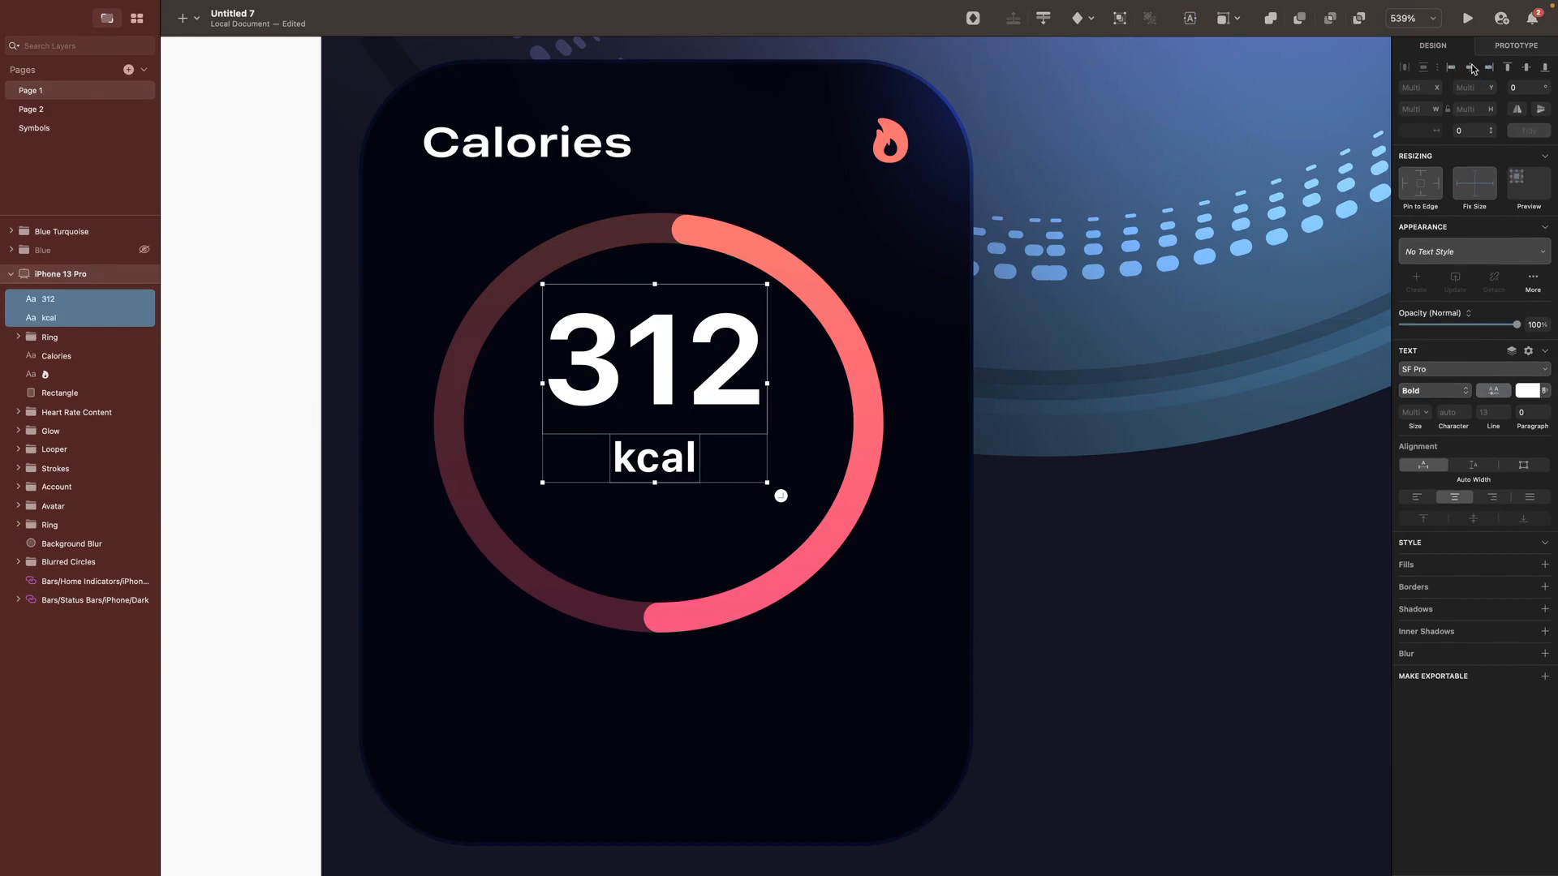
pyautogui.press('super+g')
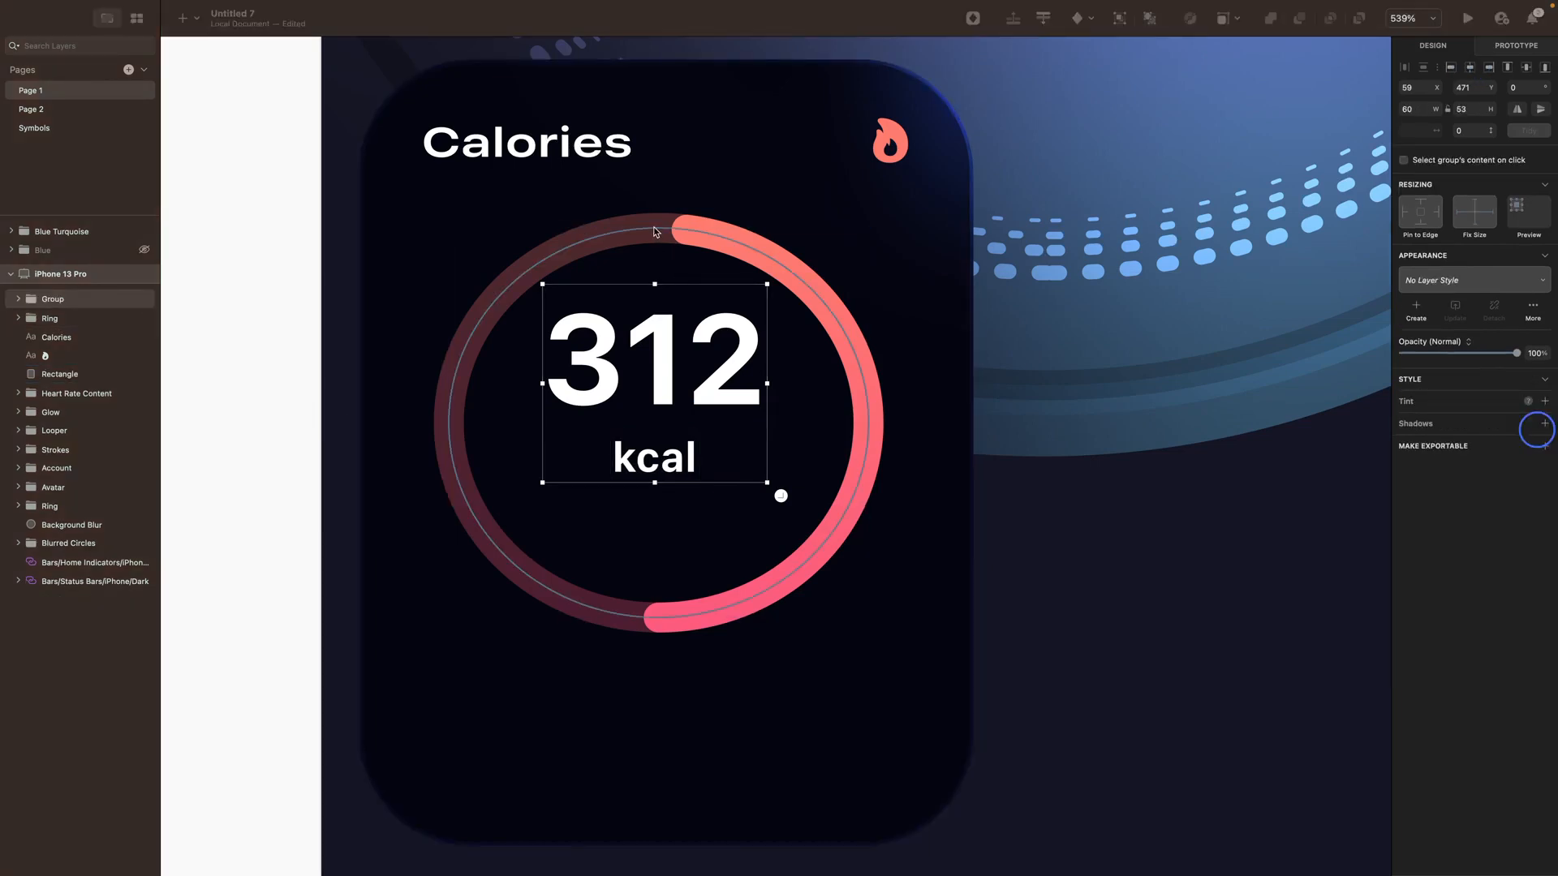
pyautogui.keyDown('shift'); pyautogui.click(55, 336); pyautogui.keyUp('shift')
pyautogui.click(1470, 66)
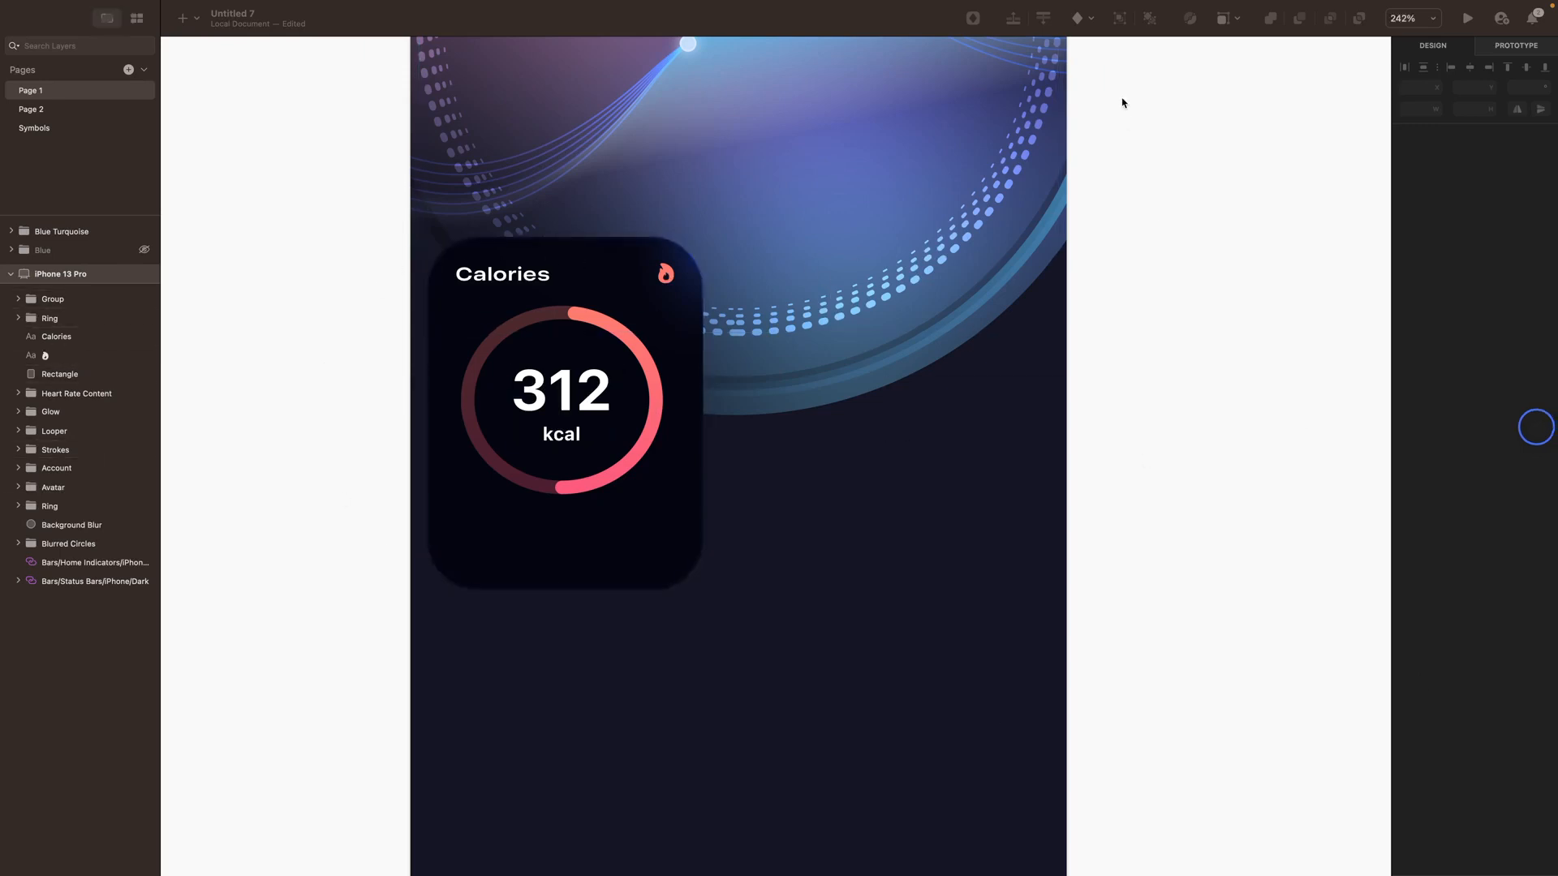
# Step: Insert the document symbol "Card 3 / Water / Dark" to the right of the Calories card
pyautogui.click(1089, 18)
pyautogui.moveTo(1136, 43)
pyautogui.click(1307, 46)
pyautogui.click(786, 519)
pyautogui.moveTo(786, 519); pyautogui.dragTo(784, 523)
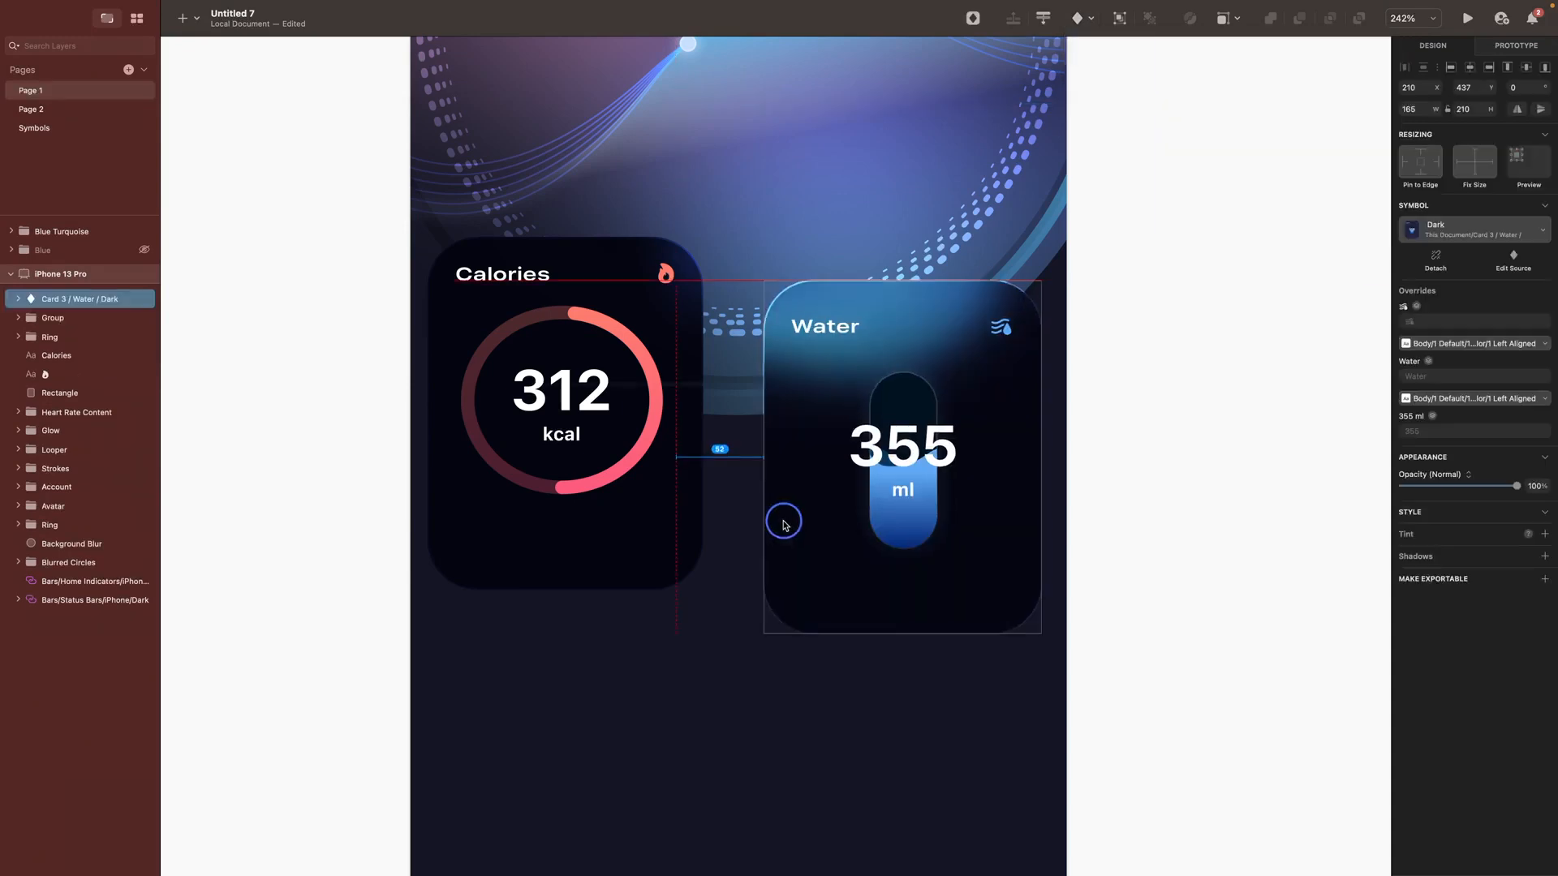
# Step: Group the Calories, Steps, Sleep and Water cards and name the group "Cards"
pyautogui.scroll(-5, 840, 187)
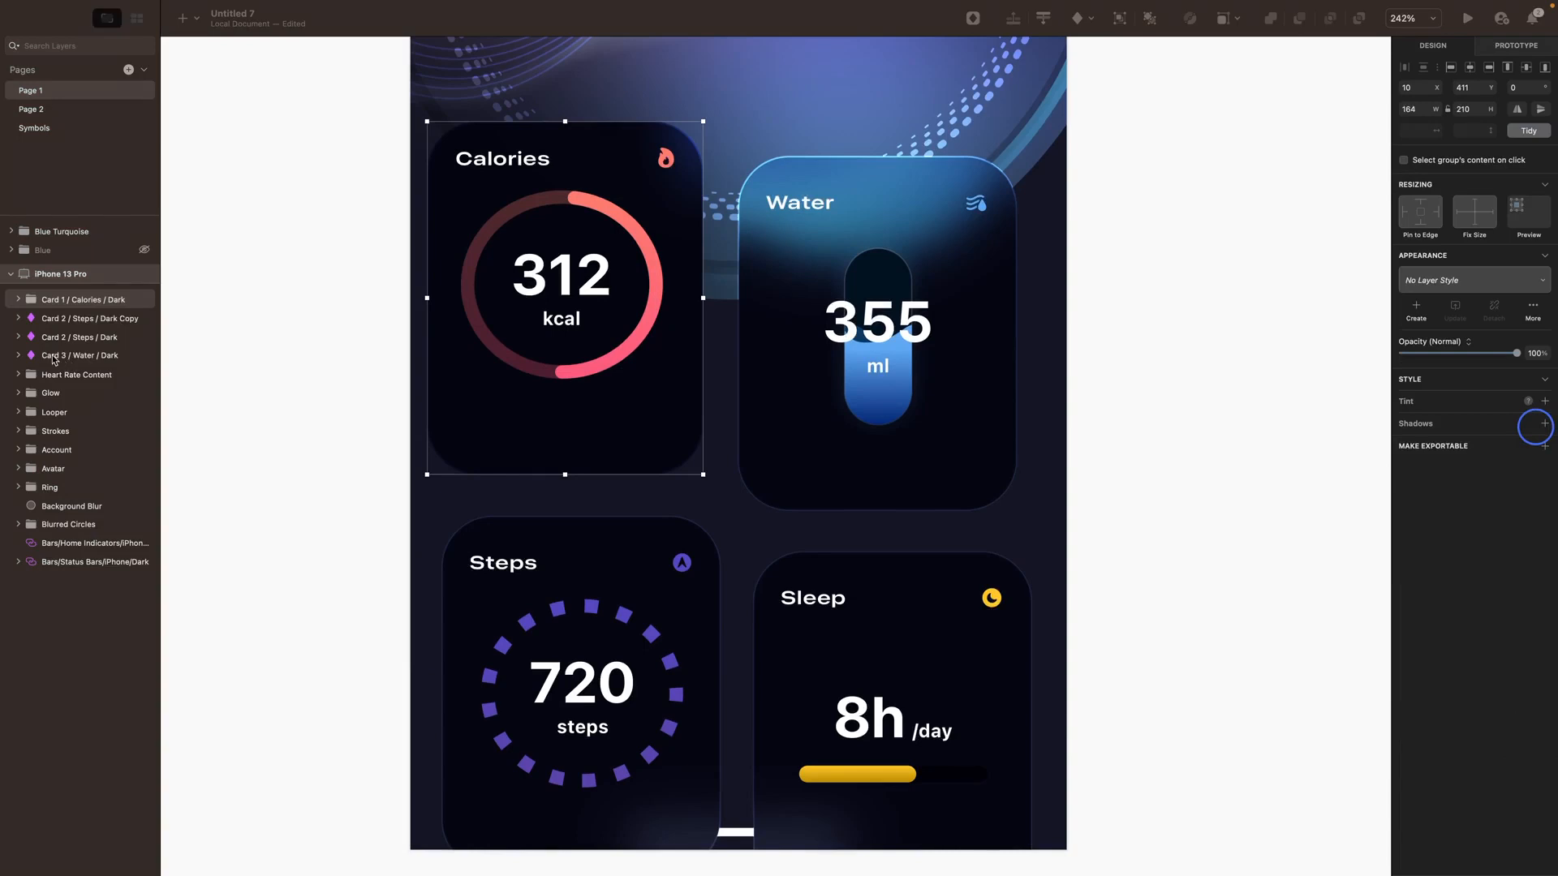
pyautogui.keyDown('shift'); pyautogui.click(58, 357); pyautogui.keyUp('shift')
pyautogui.press('super+g')
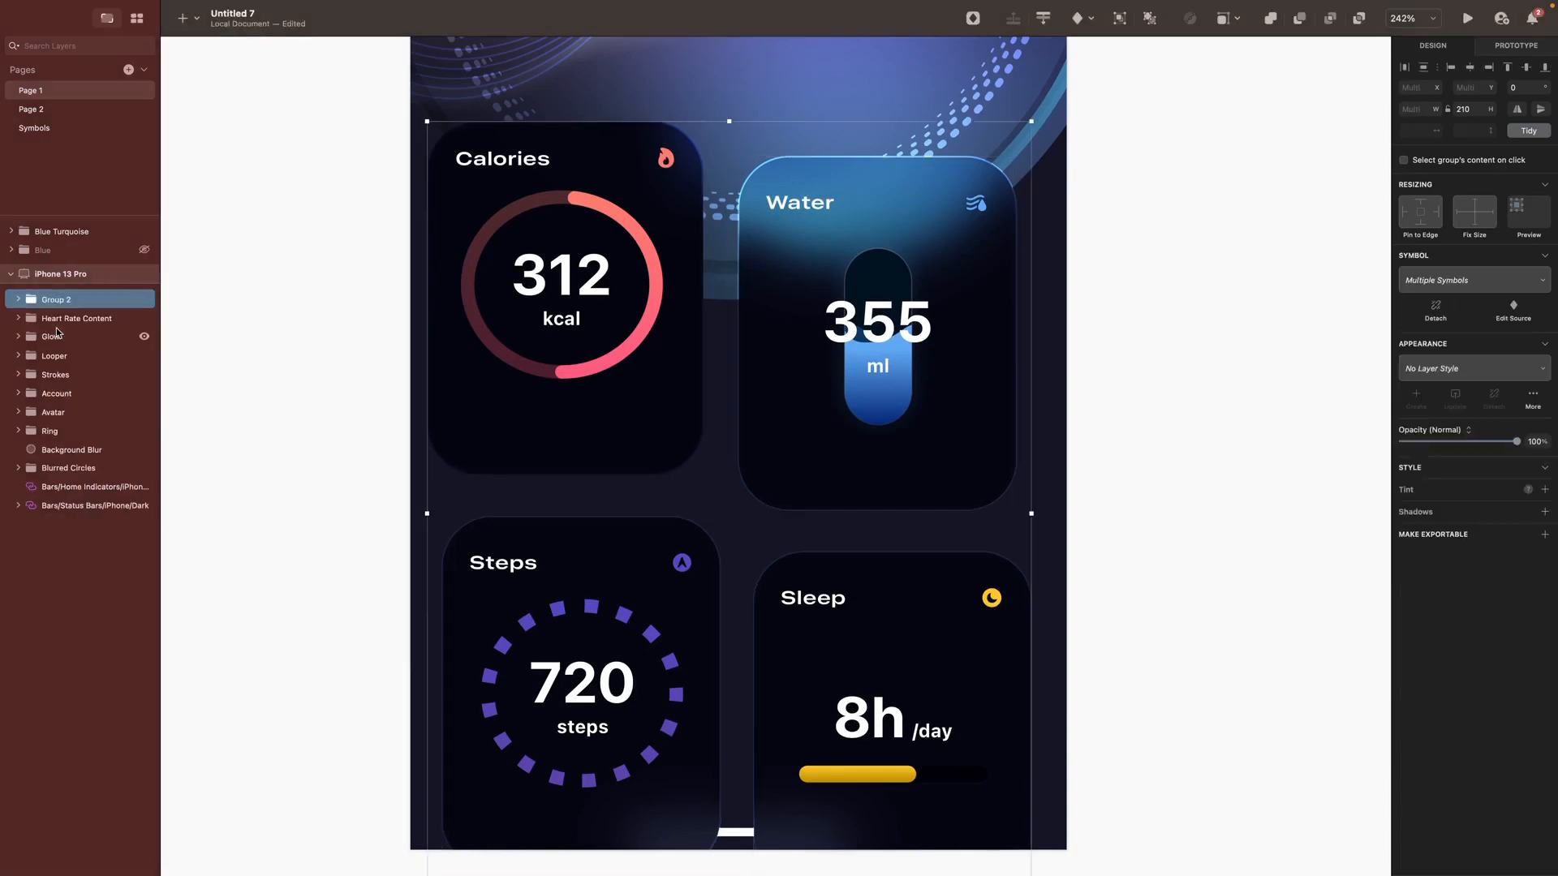
pyautogui.press('super+r')
pyautogui.write('Cards')
pyautogui.press('Return')
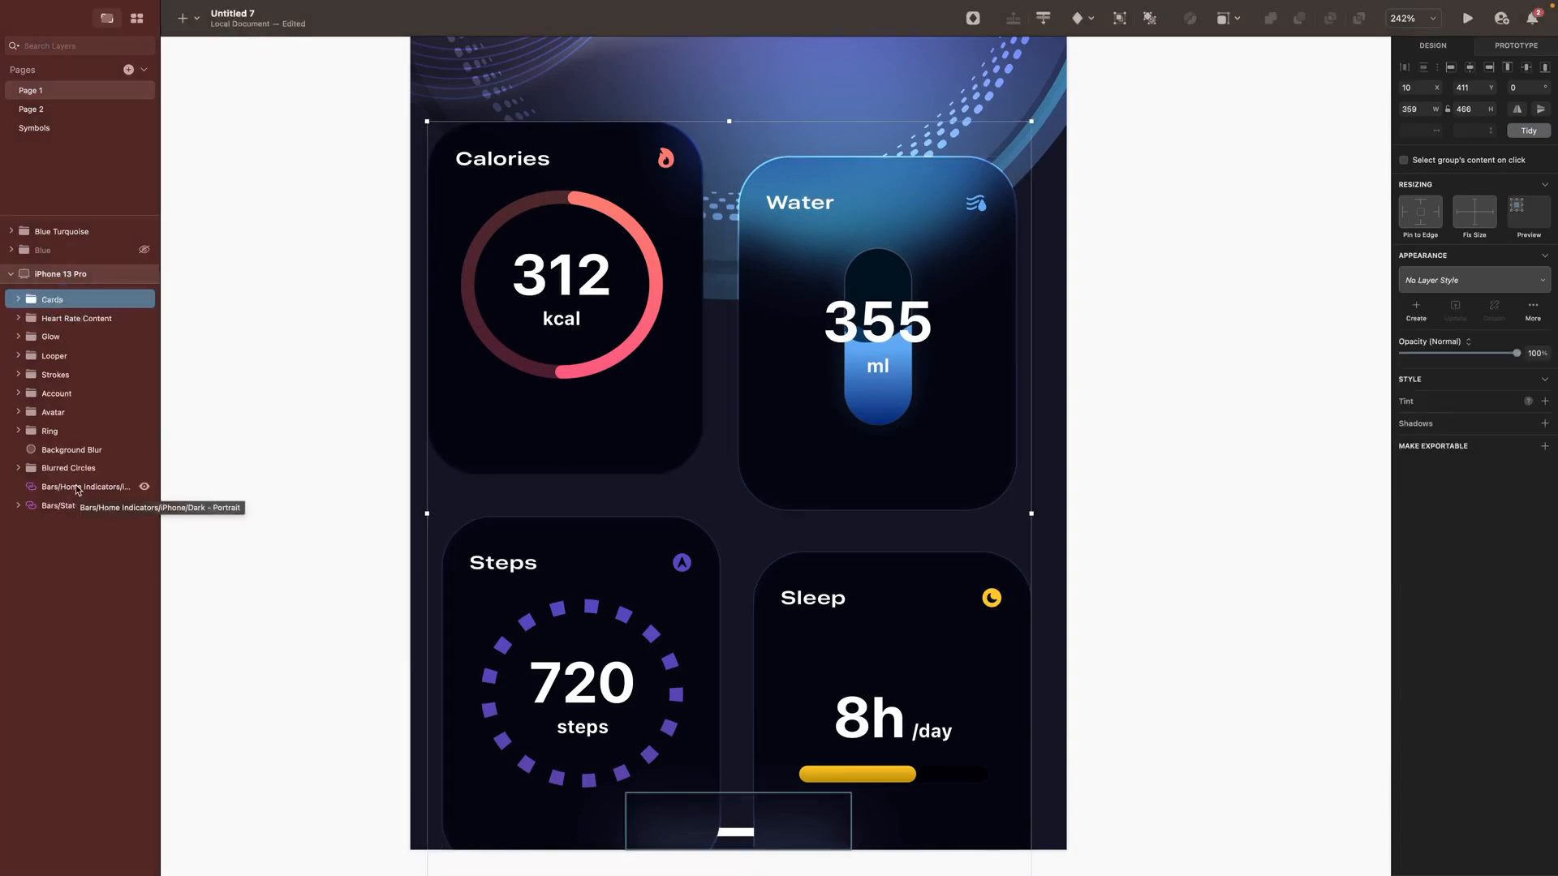
# Step: Move the home indicator and status bar layers above the "Cards" group in the iPhone 13 Pro artboard
pyautogui.click(75, 488)
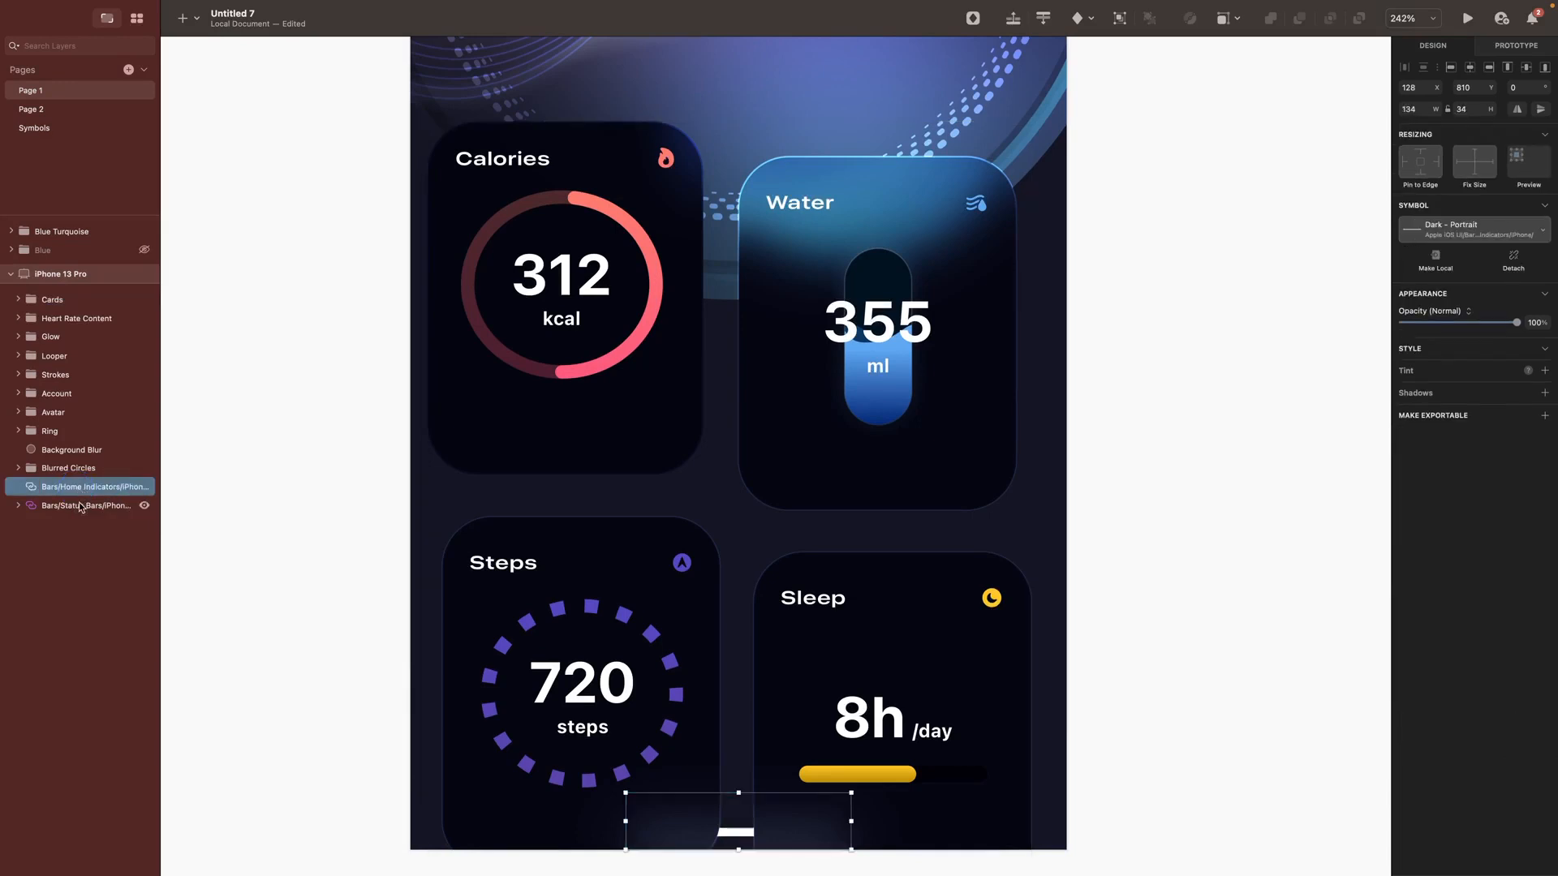
pyautogui.keyDown('shift'); pyautogui.click(78, 506); pyautogui.keyUp('shift')
pyautogui.moveTo(78, 509); pyautogui.dragTo(76, 293)
pyautogui.click(1258, 689)
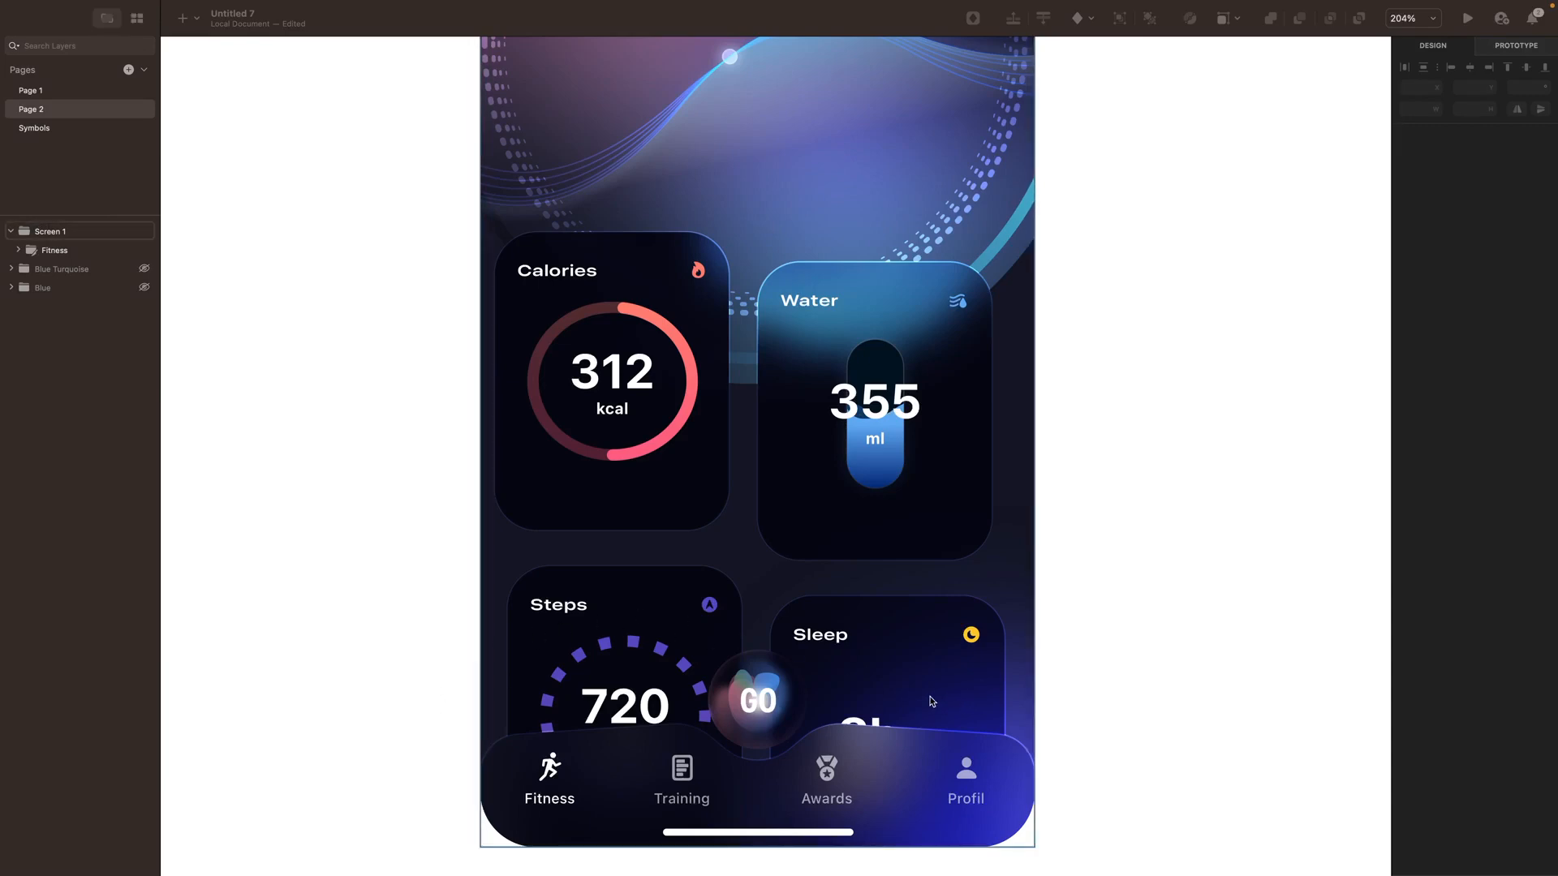
# Step: Draw a full-width 390 × 88 rectangle across the lower cards, with no fill and a white #FFFFFF border
pyautogui.scroll(3, 1180, 685)
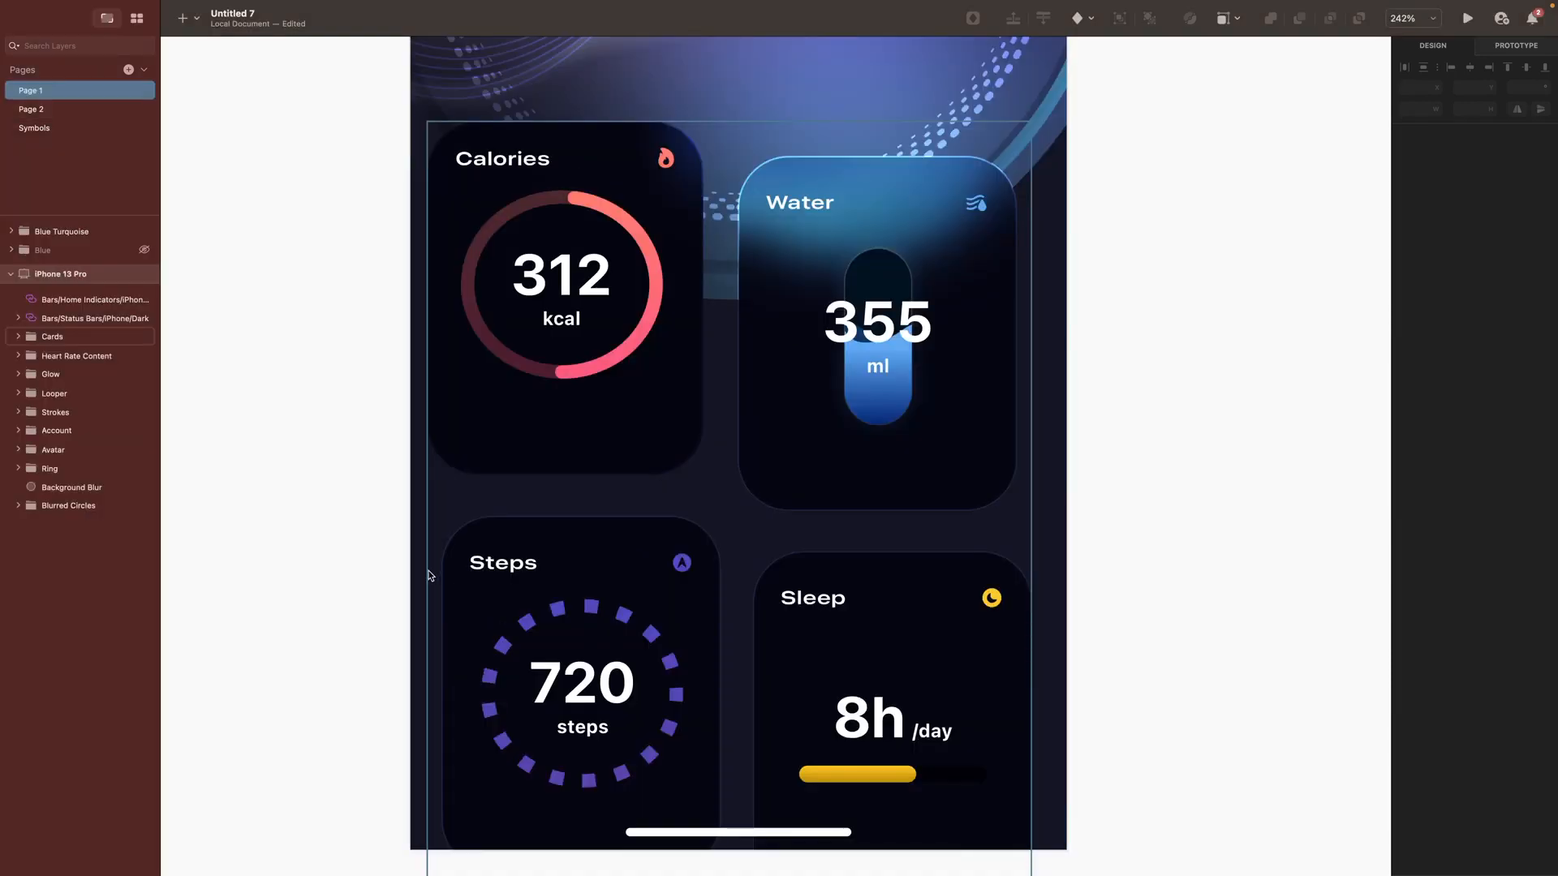
pyautogui.press('r')
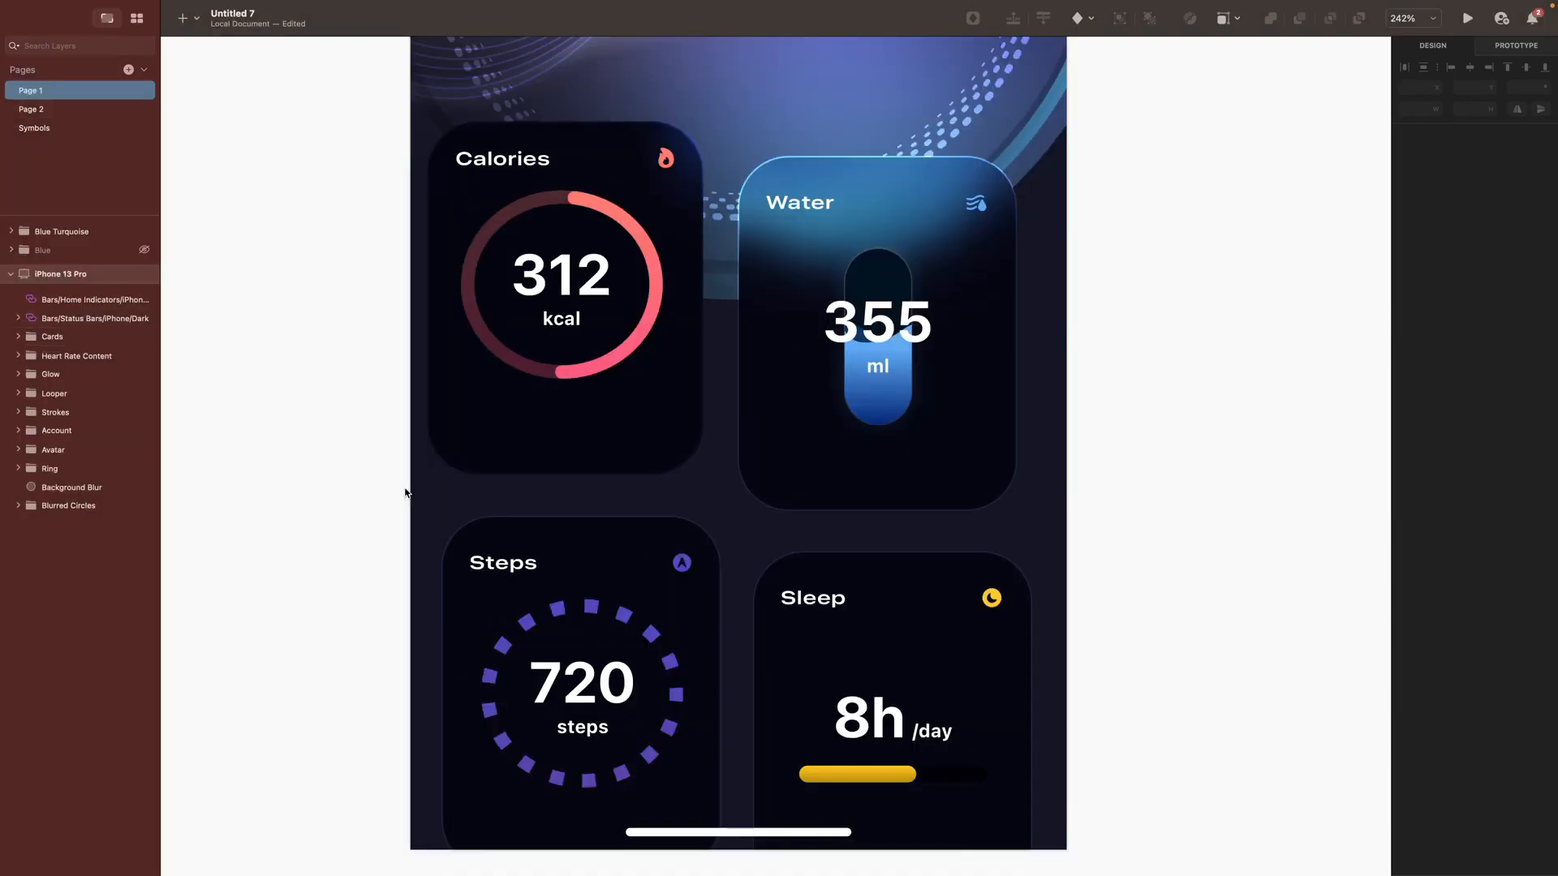
pyautogui.moveTo(408, 645)
pyautogui.mouseDown()
pyautogui.moveTo(551, 734)
pyautogui.moveTo(913, 828)
pyautogui.moveTo(1012, 835)
pyautogui.mouseUp()
pyautogui.click(1403, 437)
pyautogui.click(1494, 418)
pyautogui.click(1425, 459)
pyautogui.hotkey('ctrl', 'c')
pyautogui.click(1262, 456)
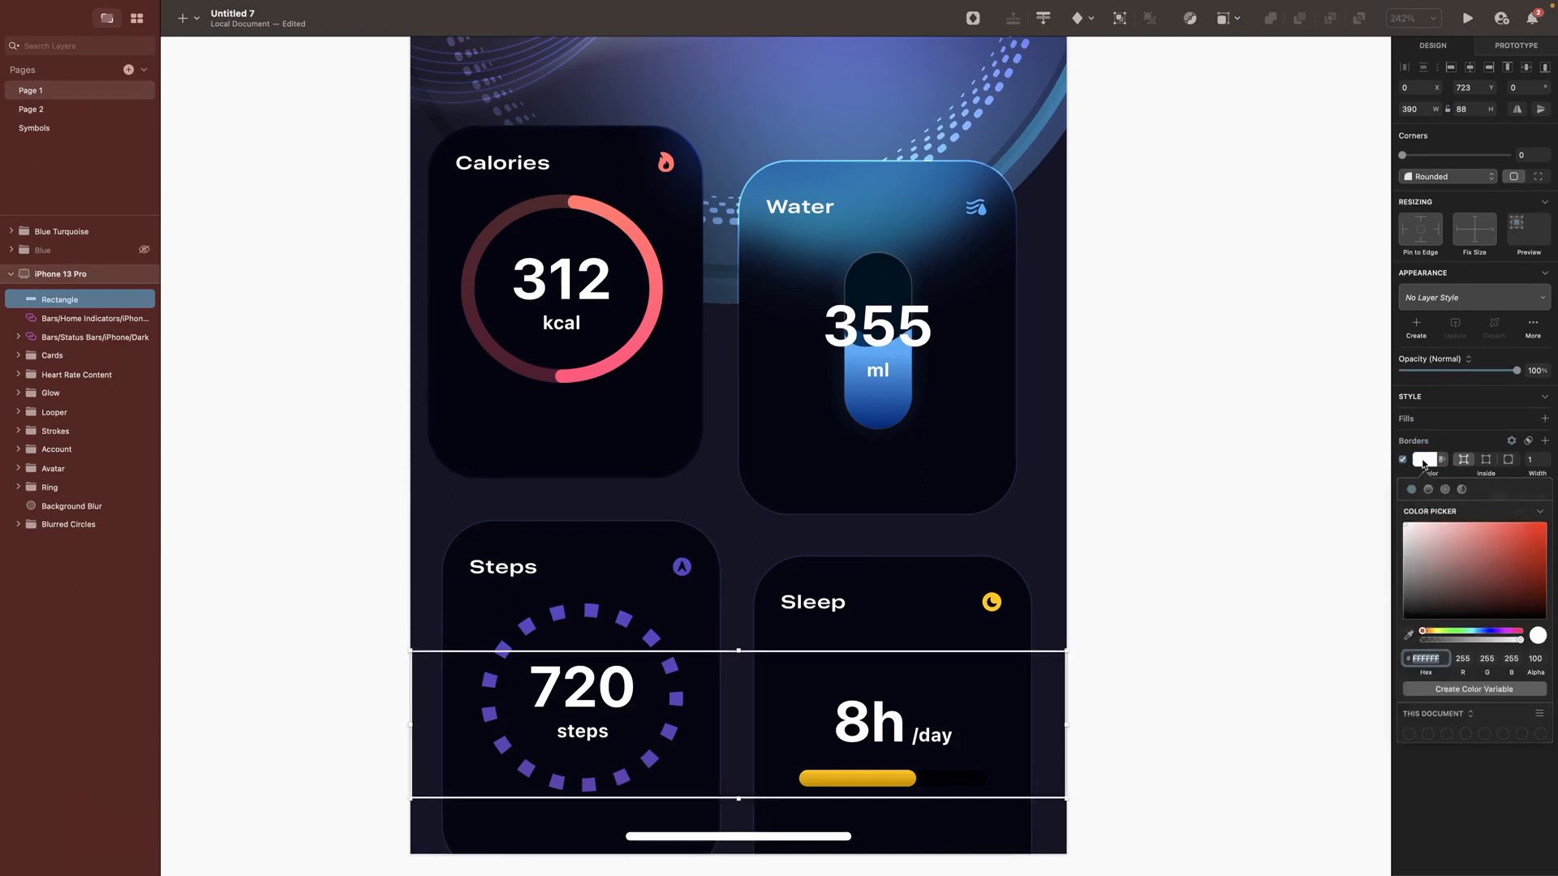
# Step: Give the rectangle a background blur of 24 and place it at the artboard's bottom edge, at Y 756
pyautogui.click(1443, 462)
pyautogui.click(1545, 607)
pyautogui.click(1448, 632)
pyautogui.click(1449, 664)
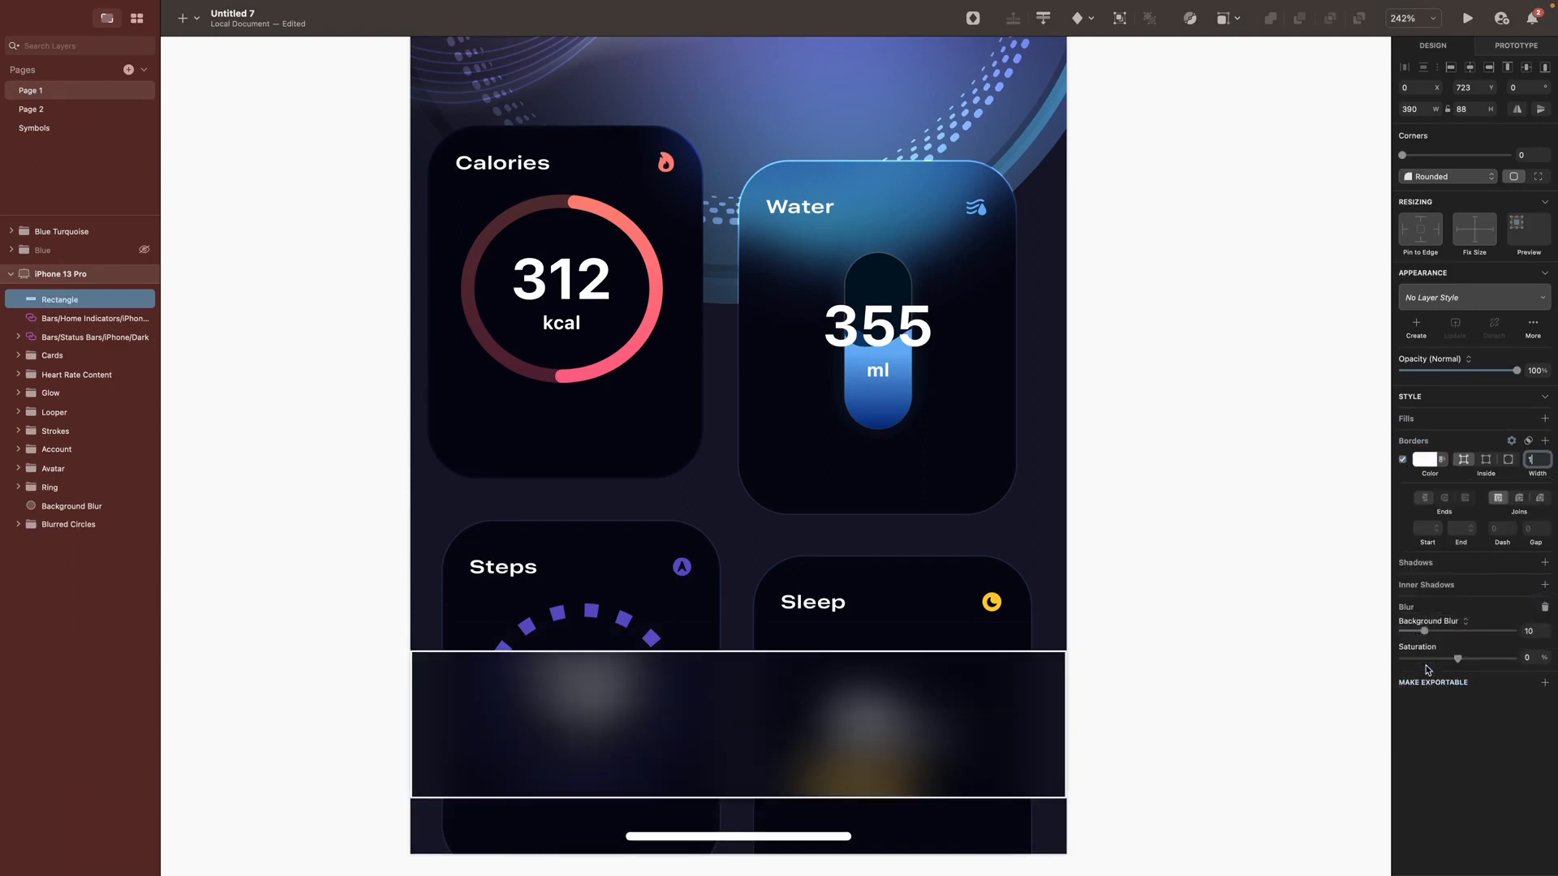
pyautogui.click(1425, 460)
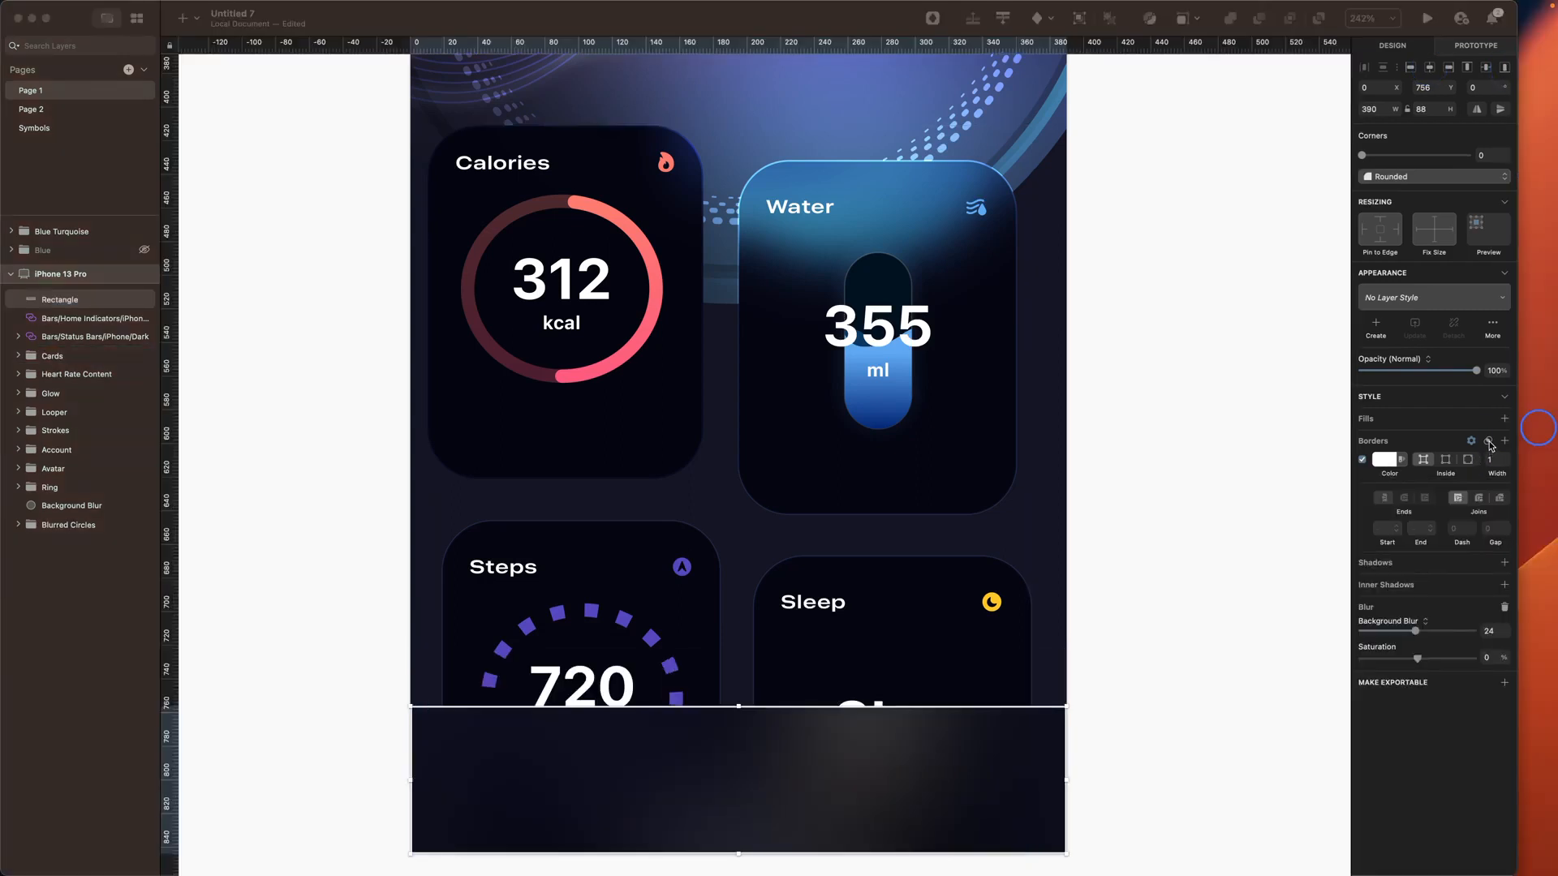
# Step: Set the blend mode of the rectangle's border to Overlay
pyautogui.click(1490, 445)
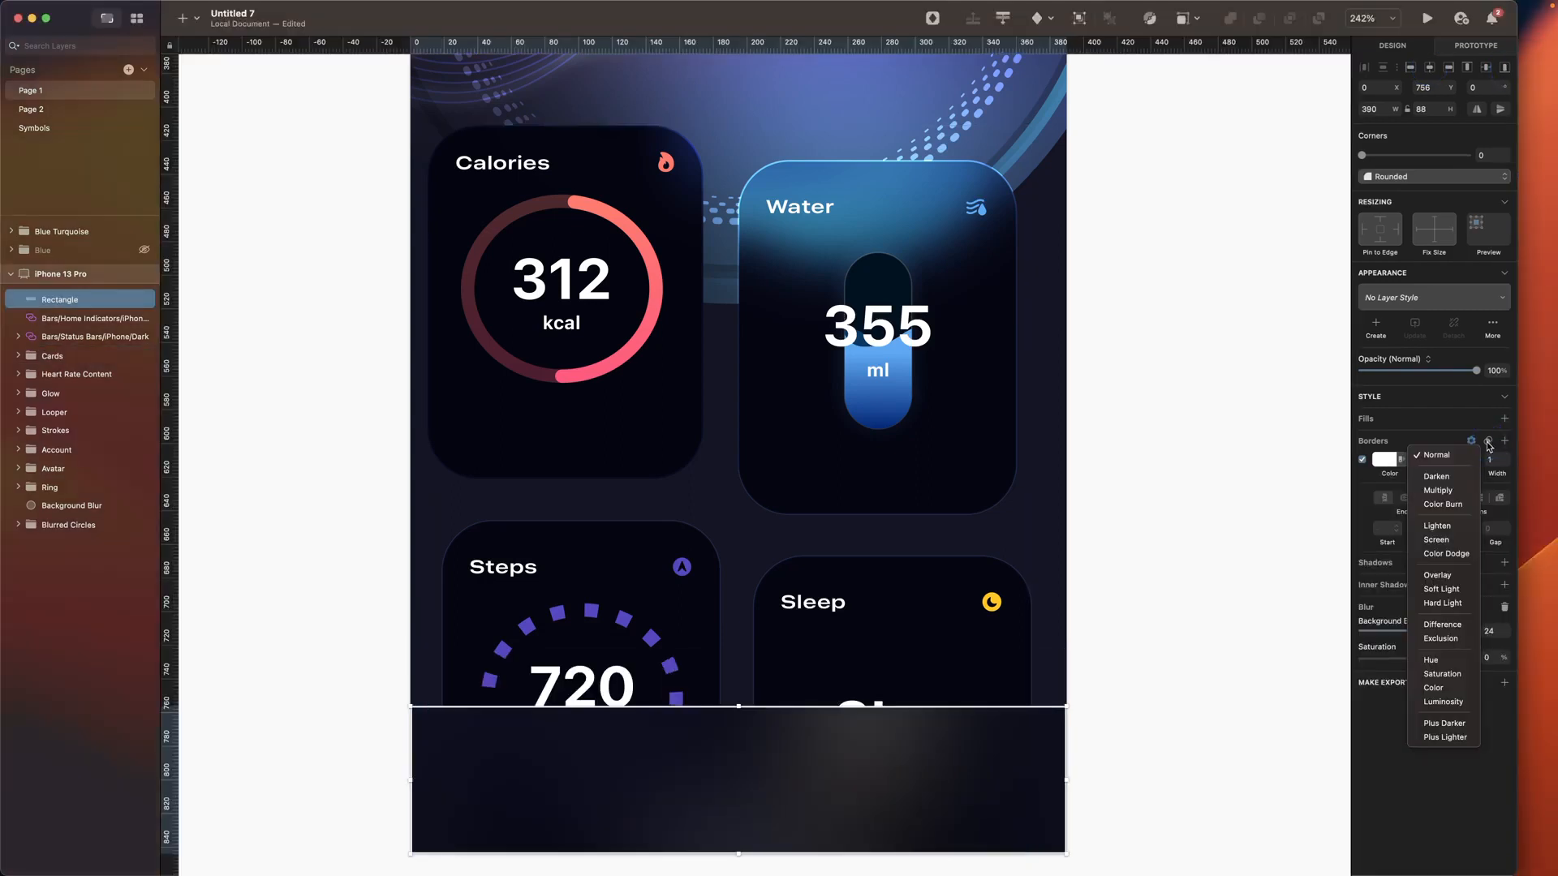
pyautogui.click(1443, 578)
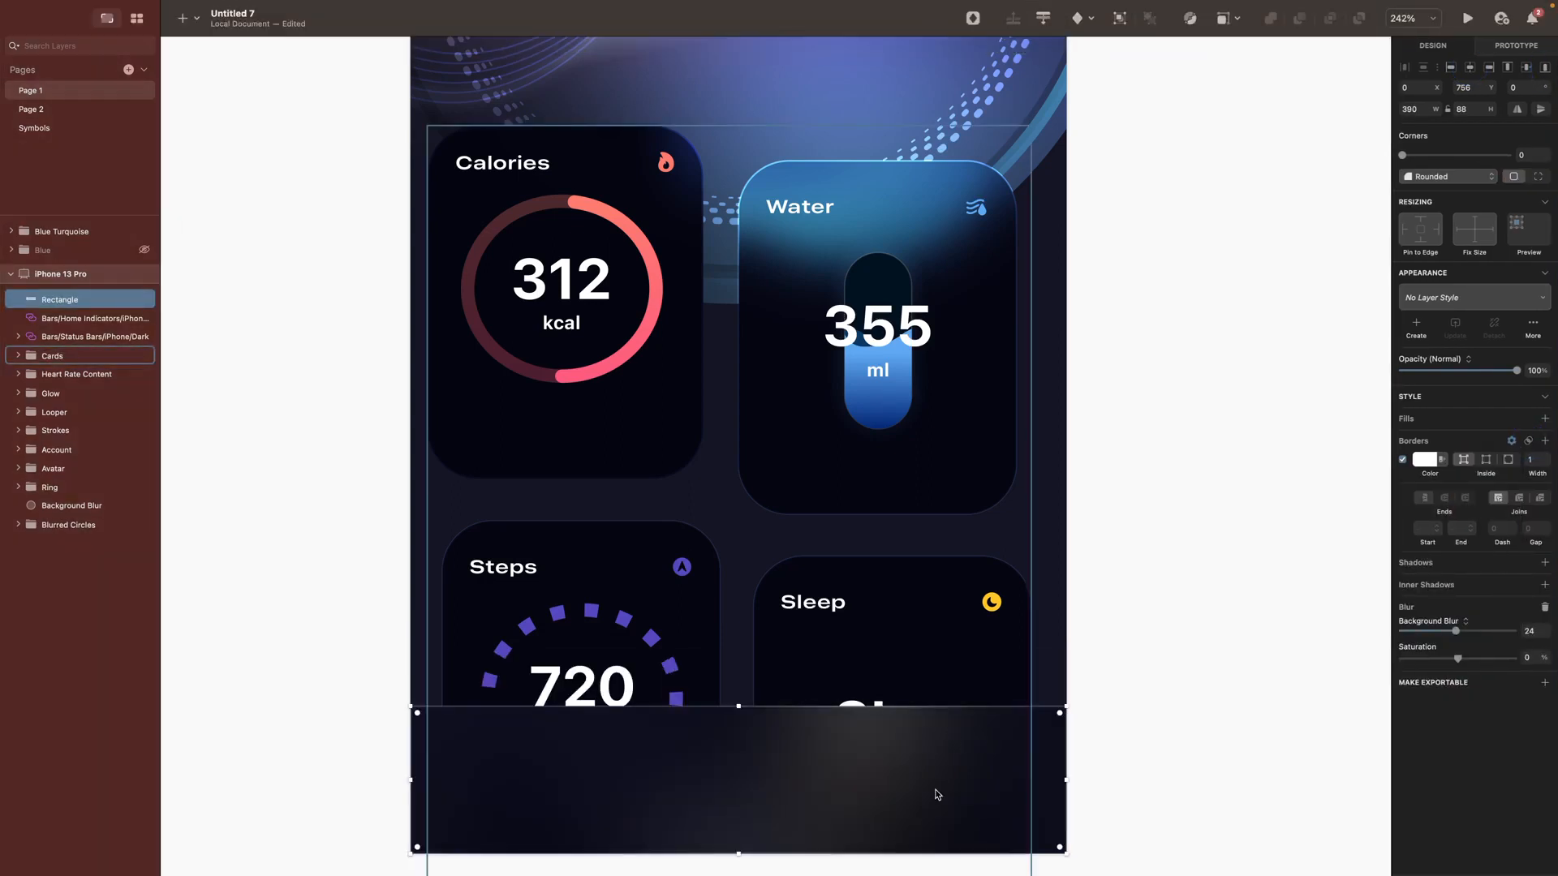
# Step: Edit the rectangle's path and add a point near the middle of its top edge, at about X 196.5
pyautogui.doubleClick(938, 794)
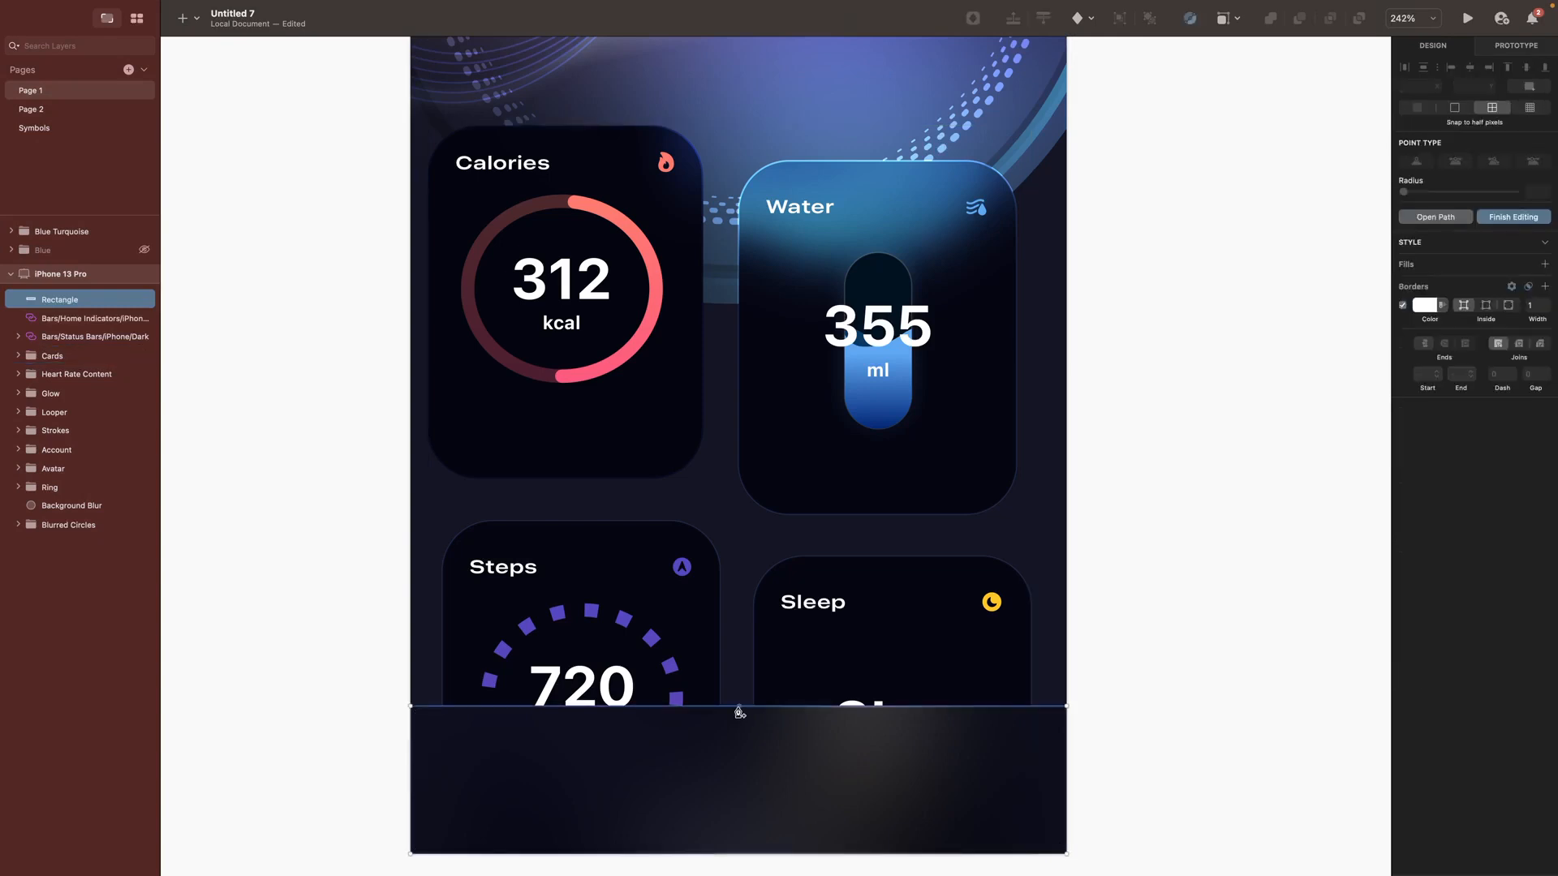
pyautogui.click(740, 706)
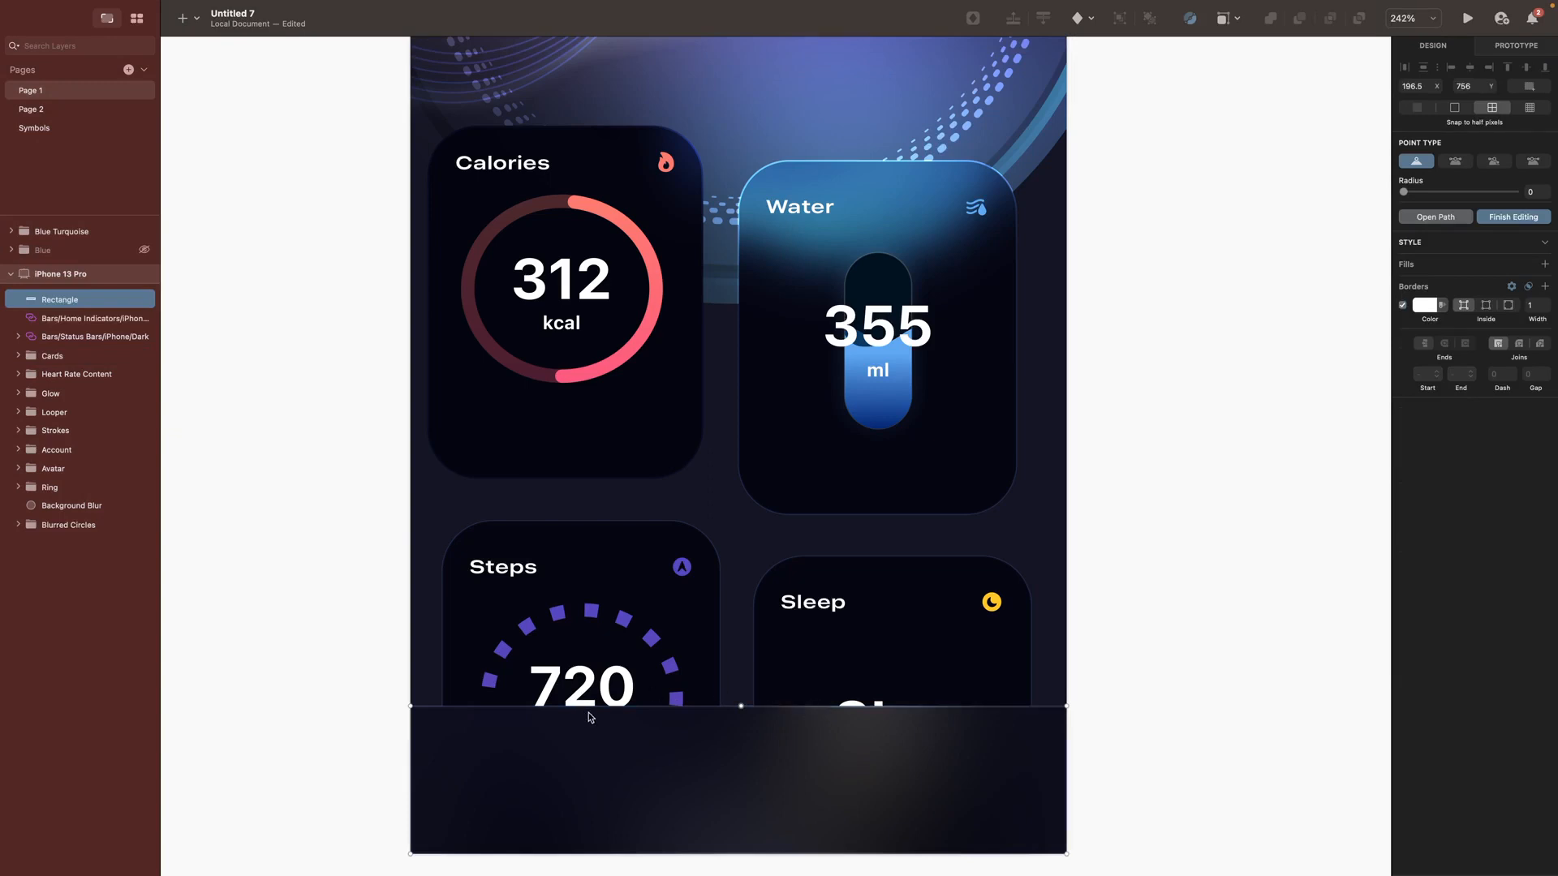
# Step: Show the canvas rulers and add vertical guides at X 150, 195 and 240
pyautogui.click(409, 8)
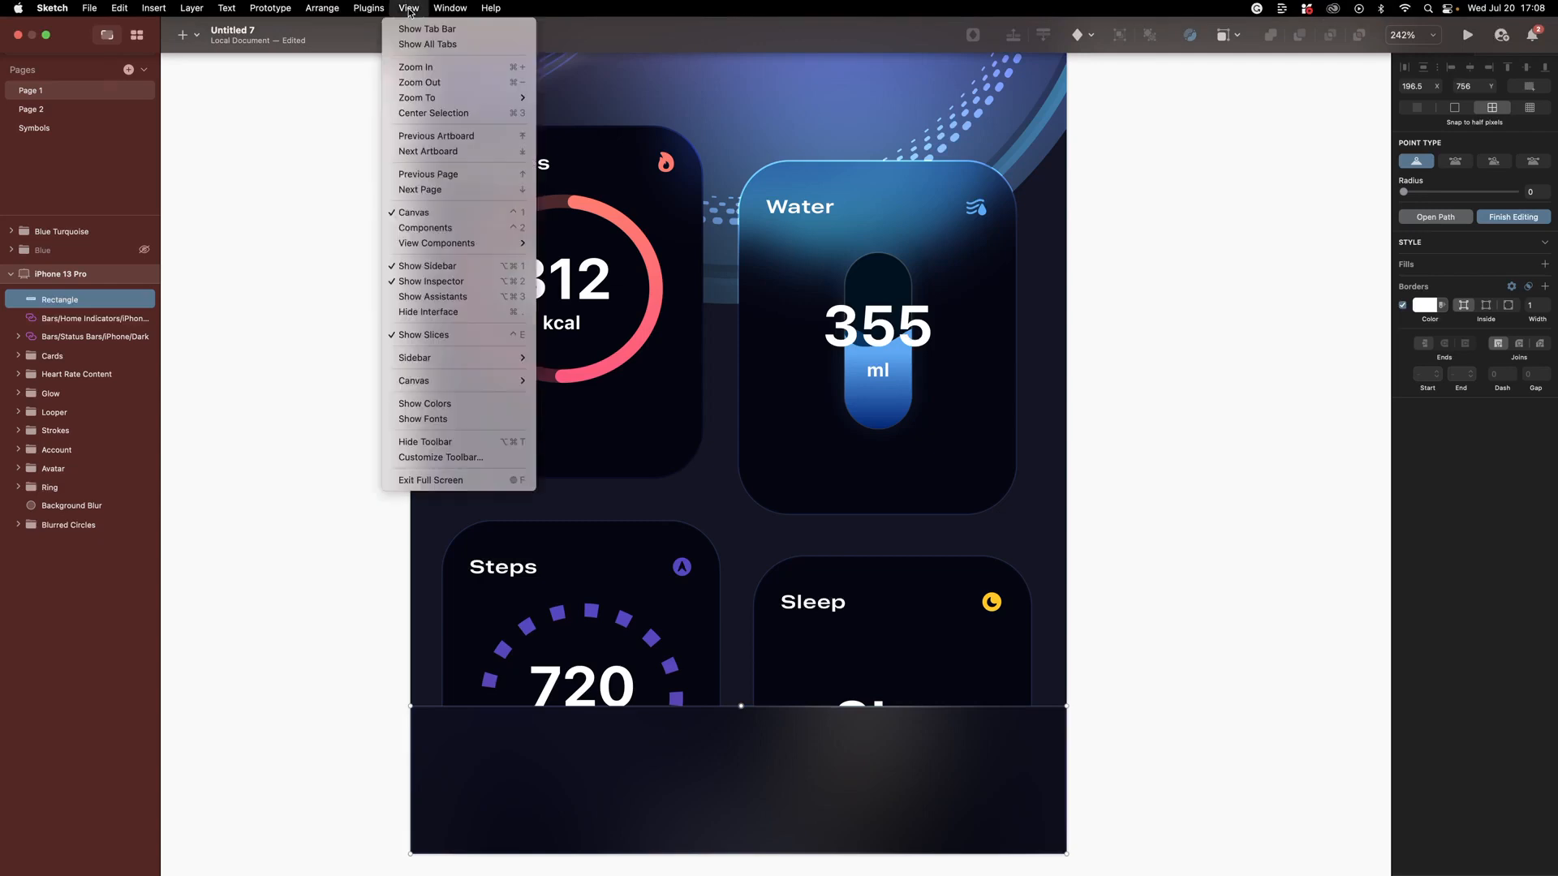
pyautogui.moveTo(487, 381)
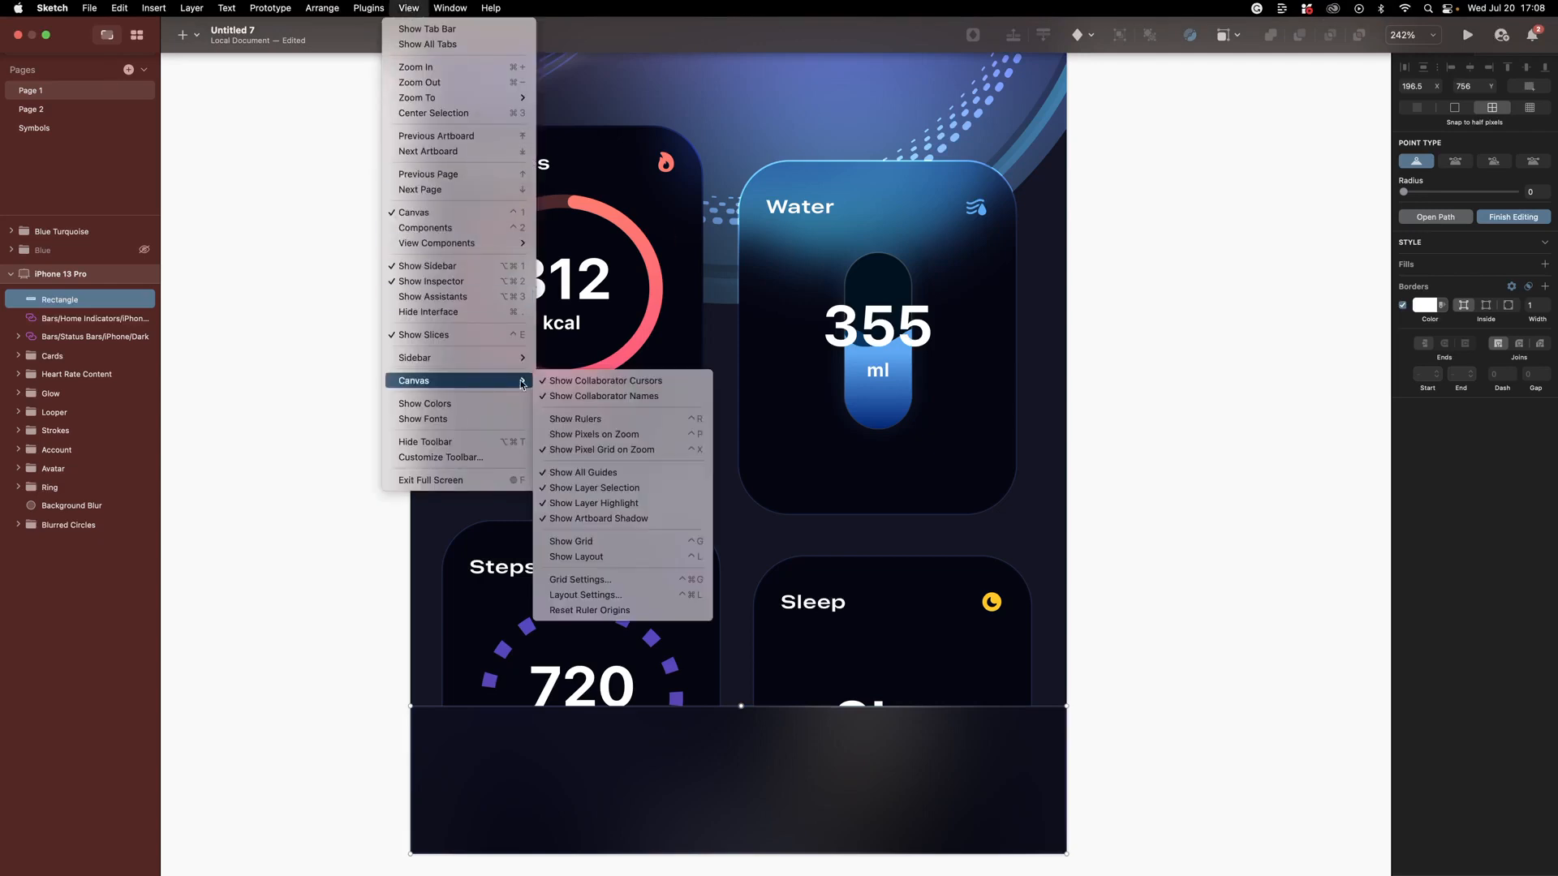
pyautogui.click(590, 415)
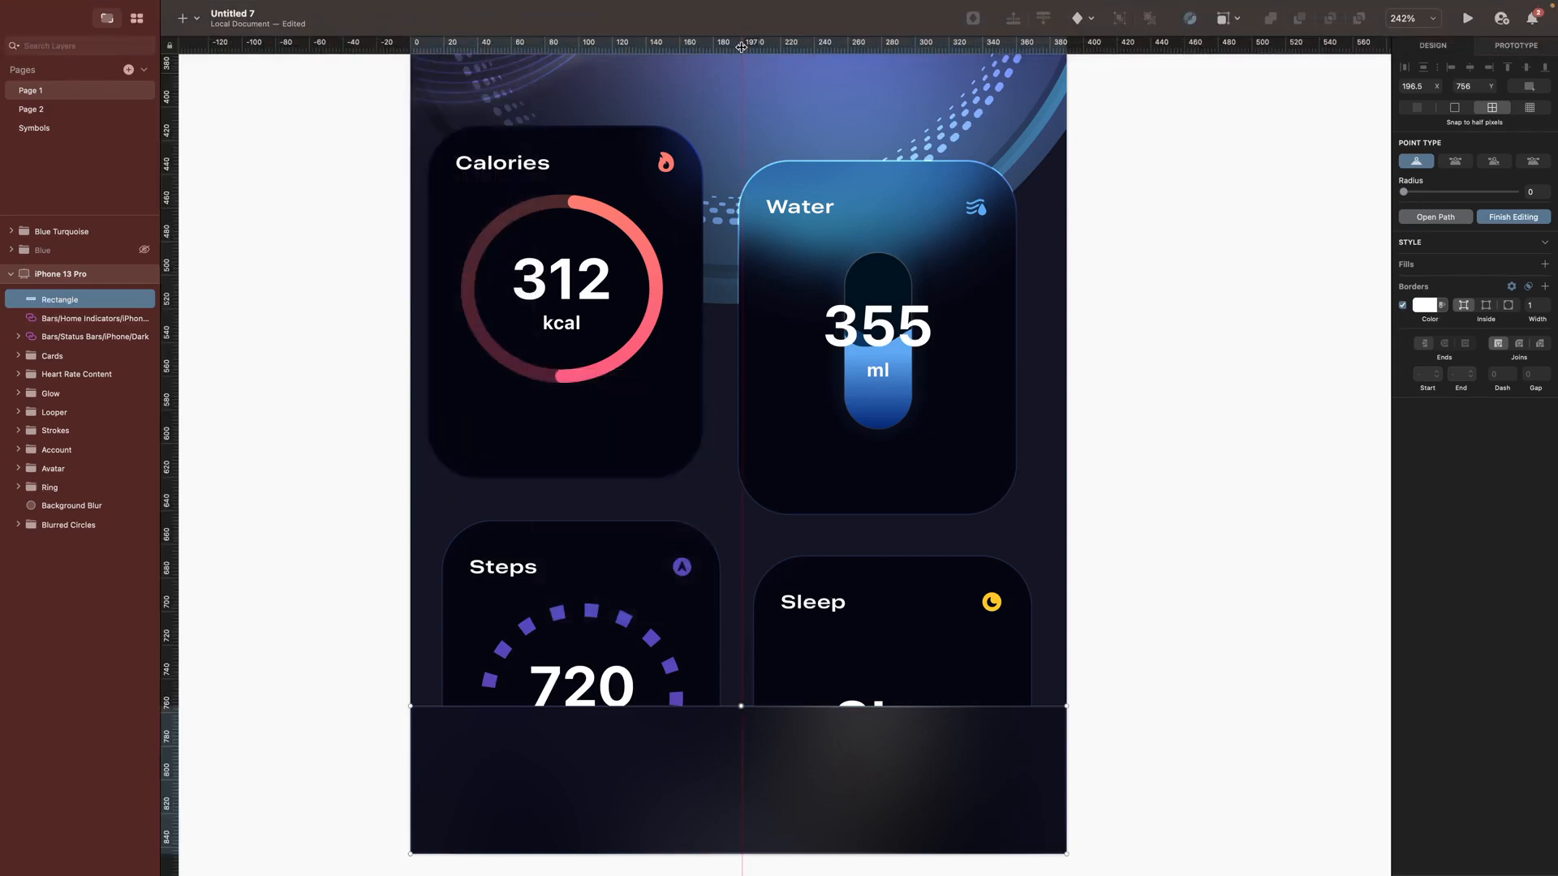
pyautogui.click(739, 46)
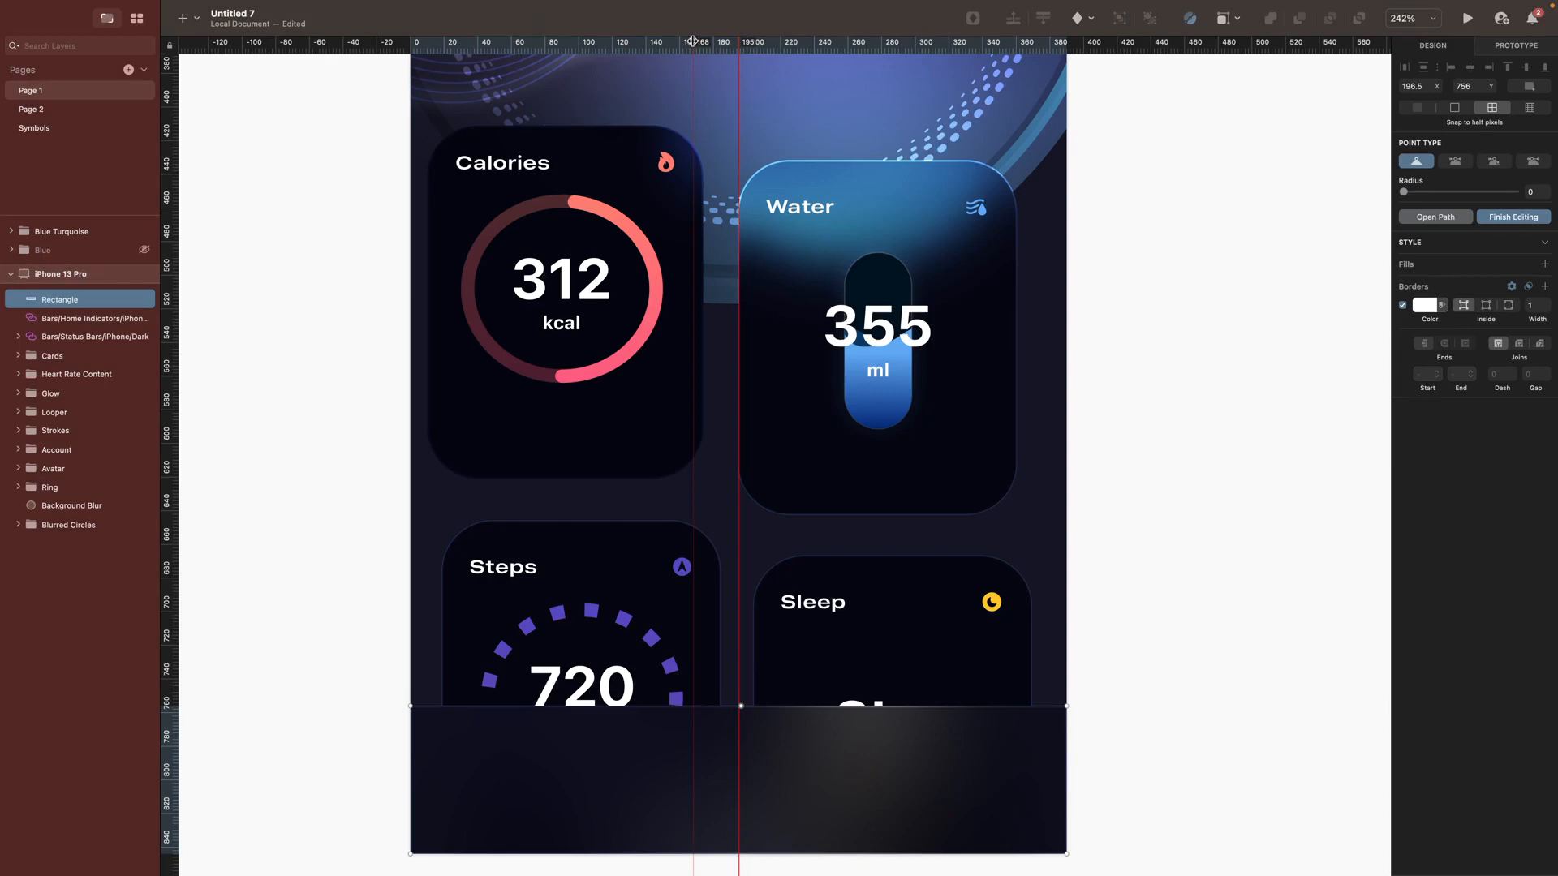
pyautogui.click(663, 42)
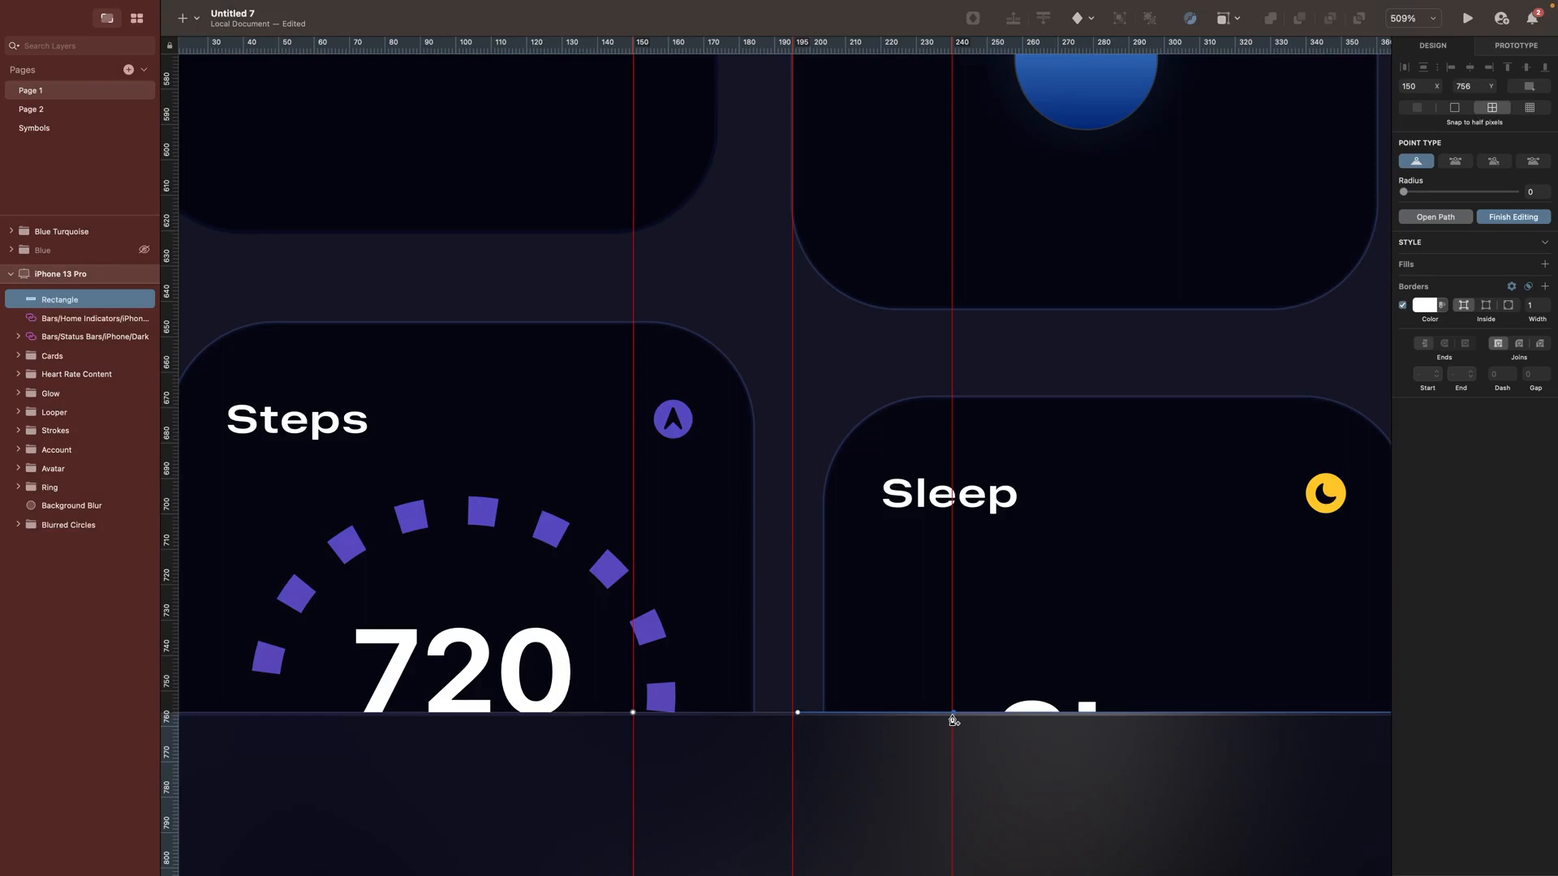
# Step: Lower the middle point of the rectangle's top edge to Y 793 to form a V-shaped notch
pyautogui.scroll(-3, 952, 719)
pyautogui.click(775, 640)
pyautogui.hotkey('shift', 'Down')
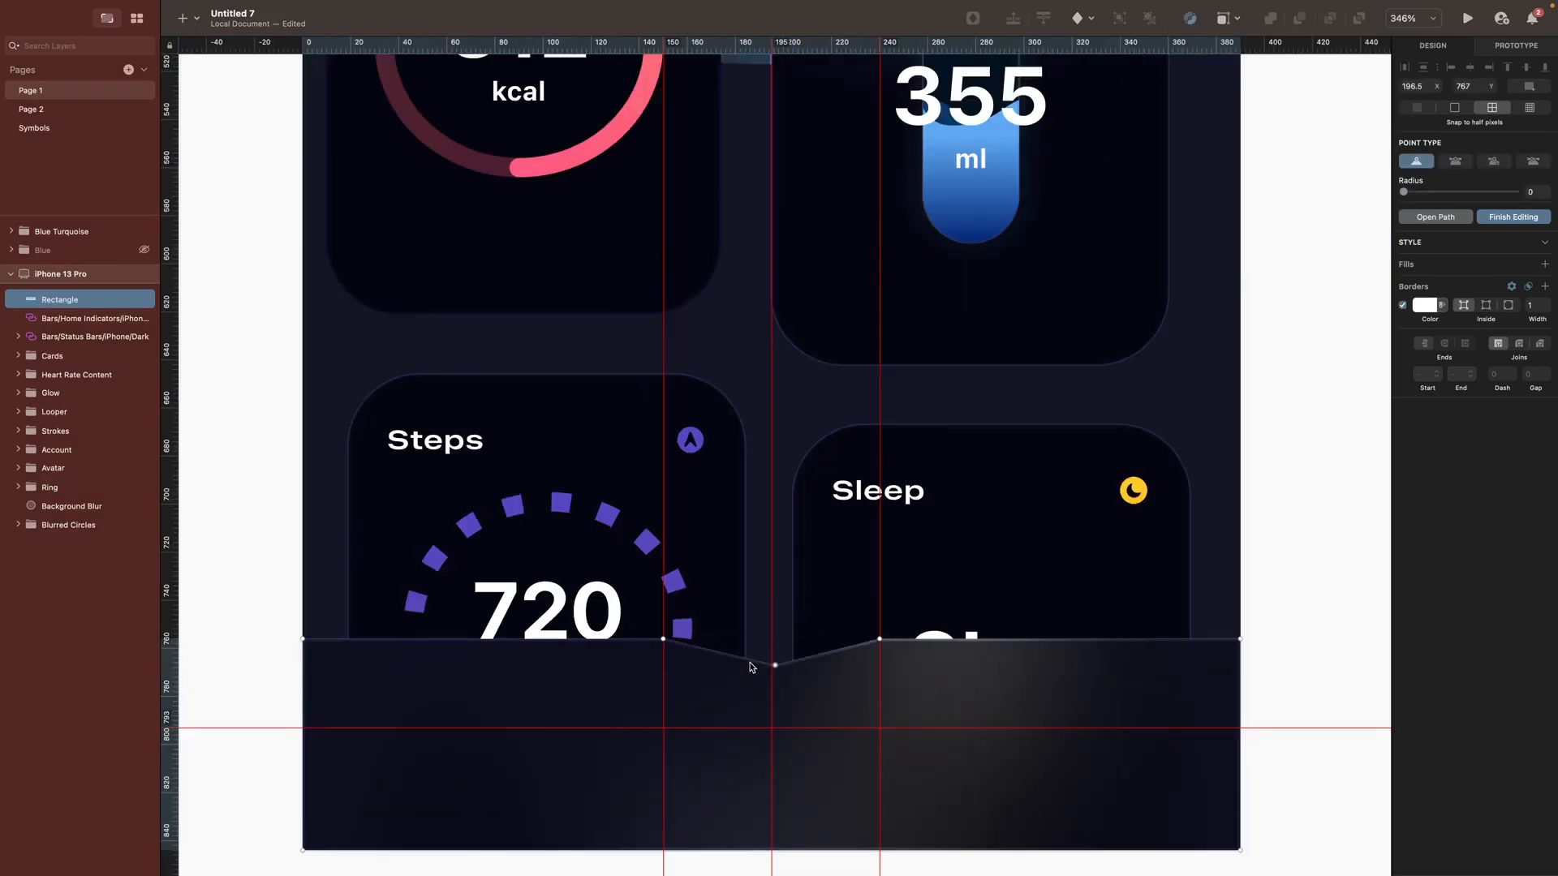
pyautogui.hotkey('shift', 'Down')
pyautogui.hotkey('shift', 'Down')
pyautogui.press('Down')
pyautogui.press('Down')
pyautogui.press('Down')
pyautogui.press('Down')
pyautogui.press('Down')
pyautogui.press('Down')
pyautogui.press('Down')
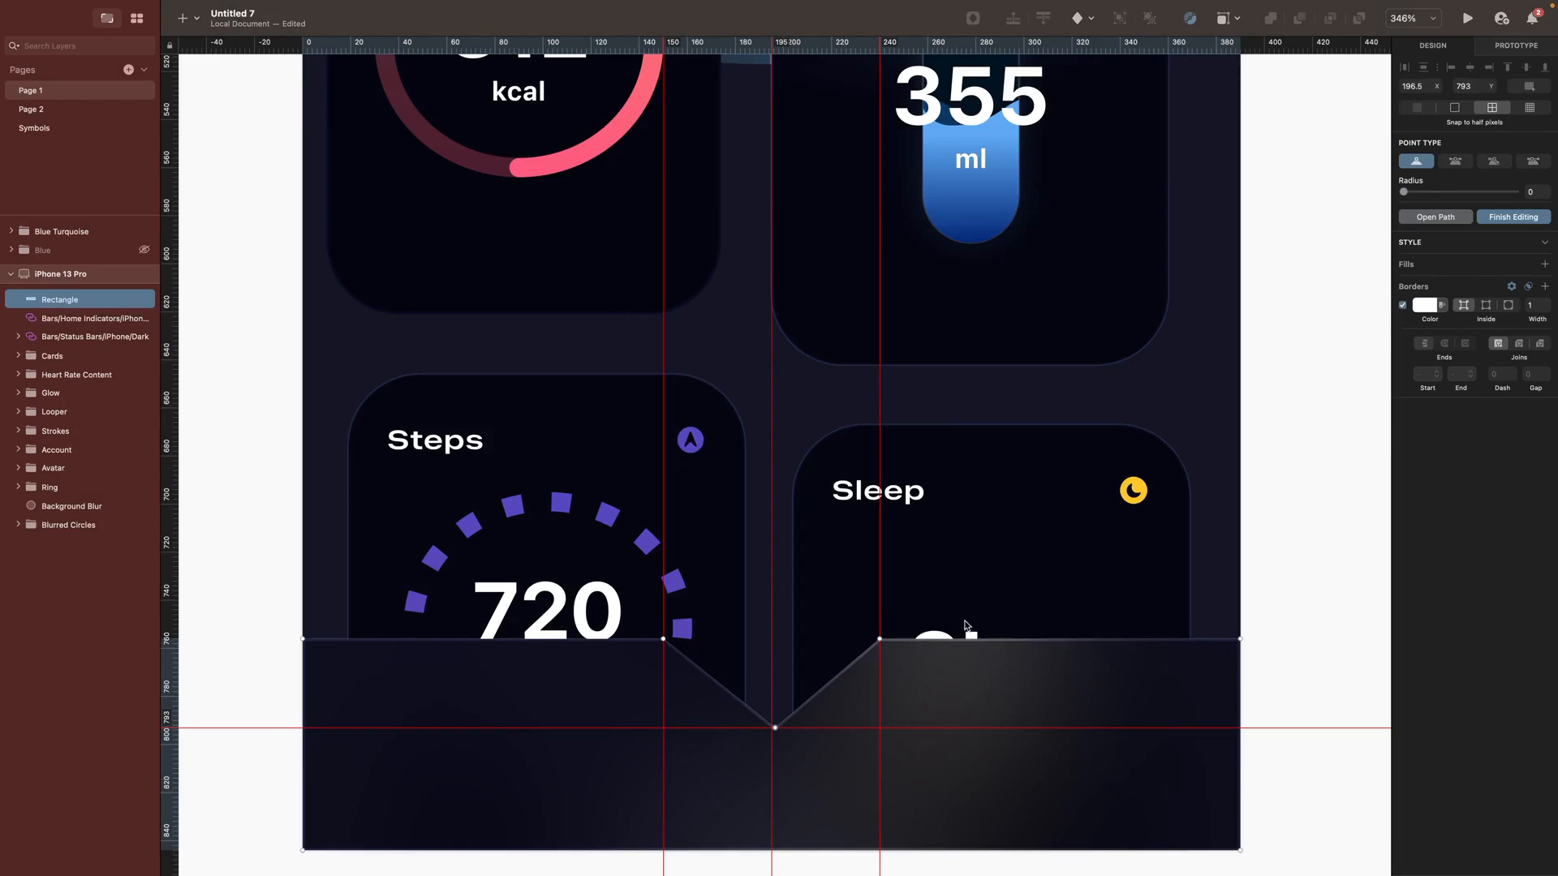
# Step: Round the notch's bottom point and its two shoulder points at X 150 and 240 so the notch becomes a smooth curve
pyautogui.moveTo(1404, 193); pyautogui.dragTo(1473, 193)
pyautogui.click(503, 573)
pyautogui.moveTo(504, 573); pyautogui.dragTo(925, 677)
pyautogui.moveTo(1404, 195); pyautogui.dragTo(1421, 193)
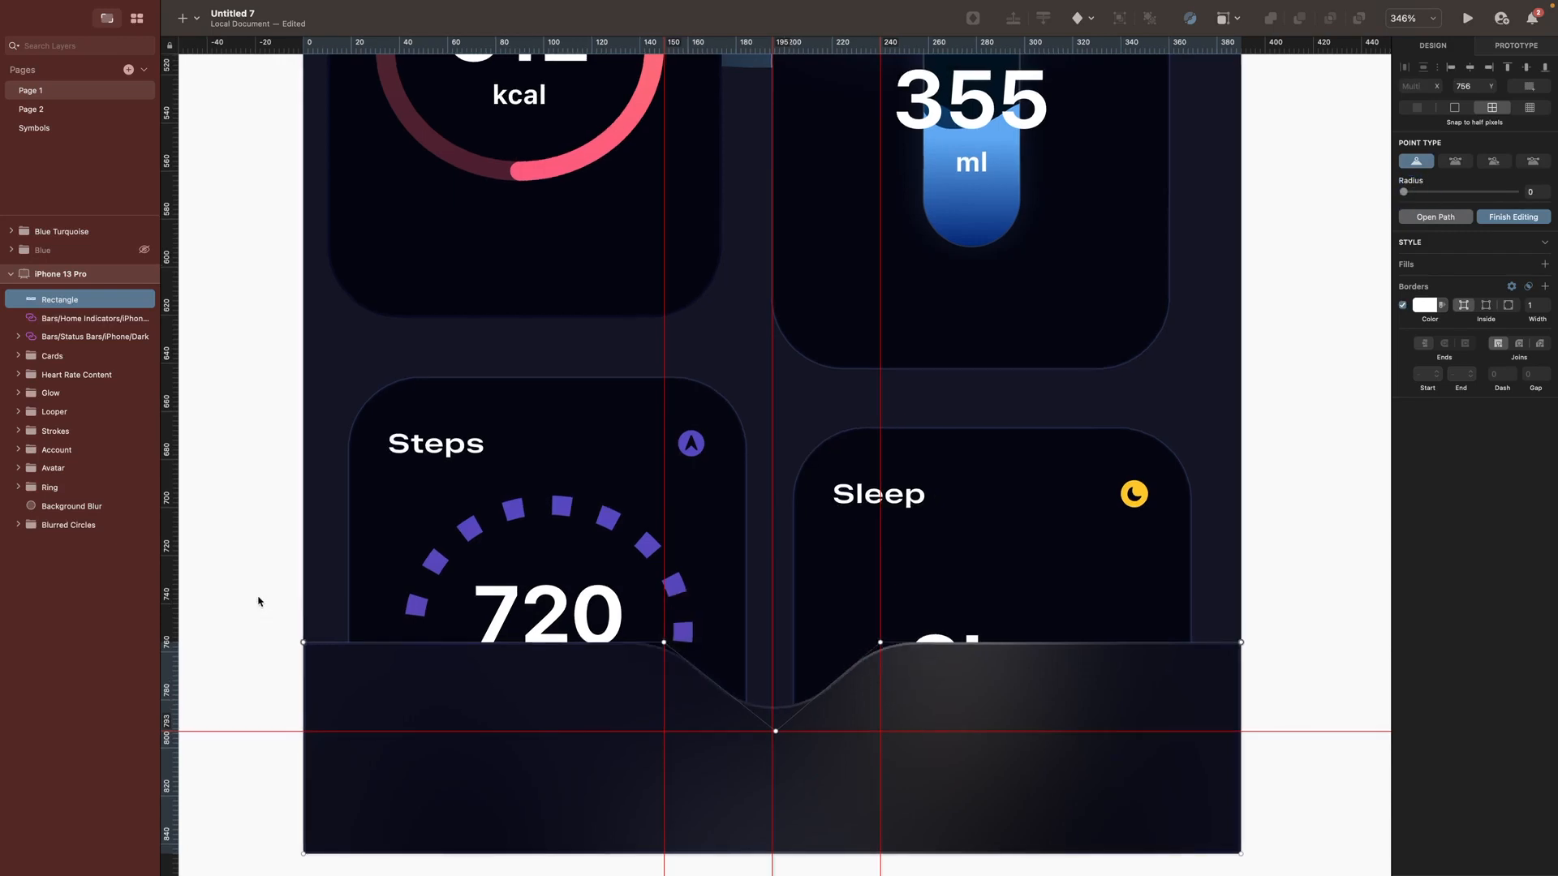
# Step: Lower the rectangle's two outer top corners to a guide at Y 766, round them to radius 34 and finish editing the path
pyautogui.click(258, 598)
pyautogui.click(174, 666)
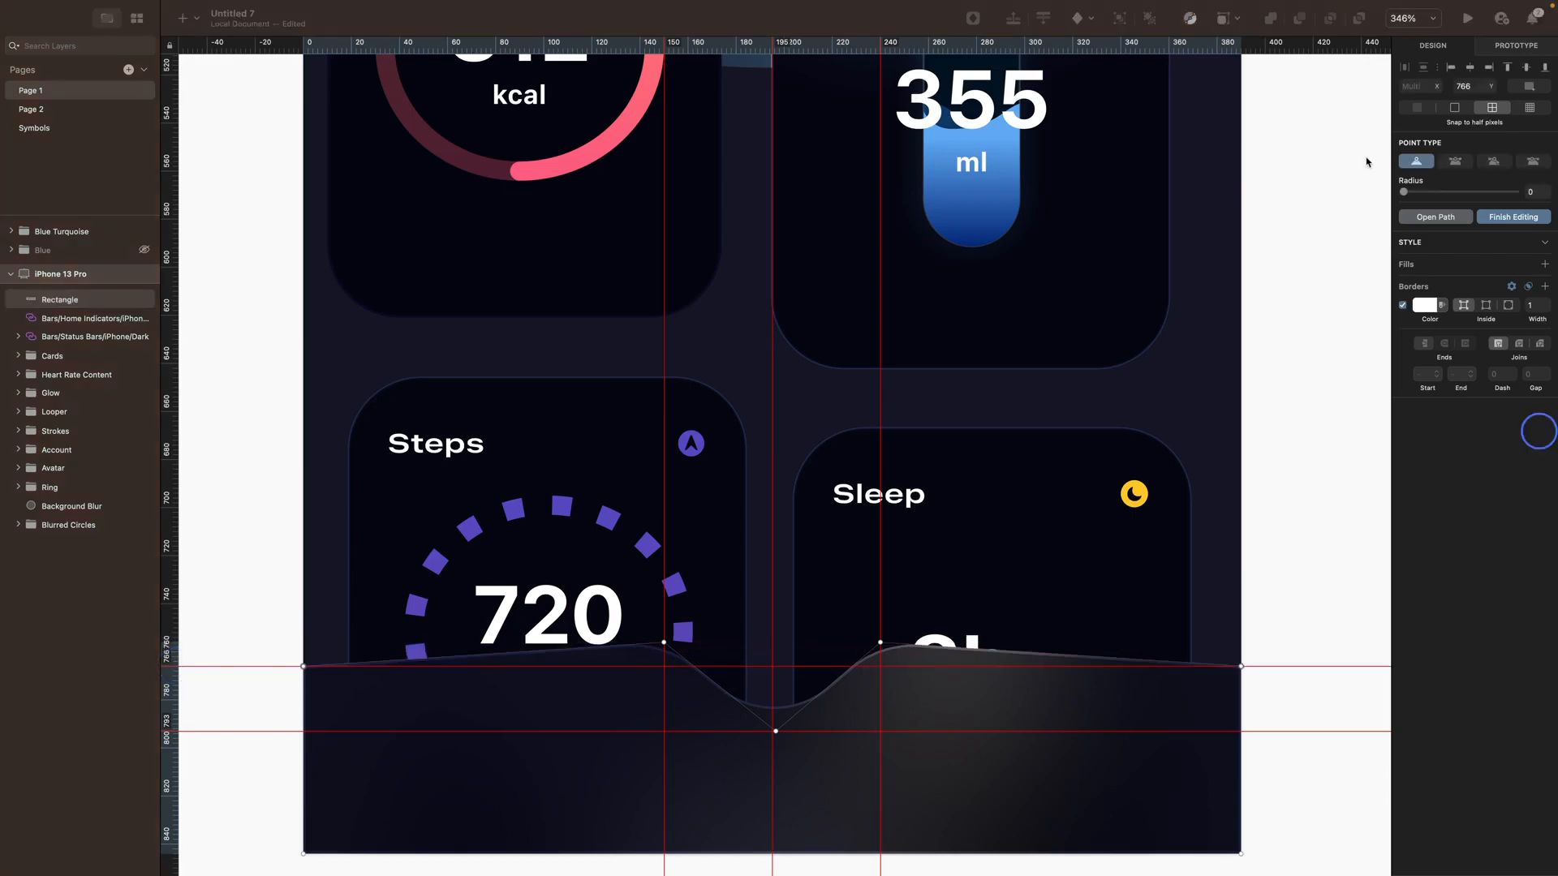
pyautogui.click(1404, 192)
pyautogui.moveTo(1404, 193); pyautogui.dragTo(1444, 197)
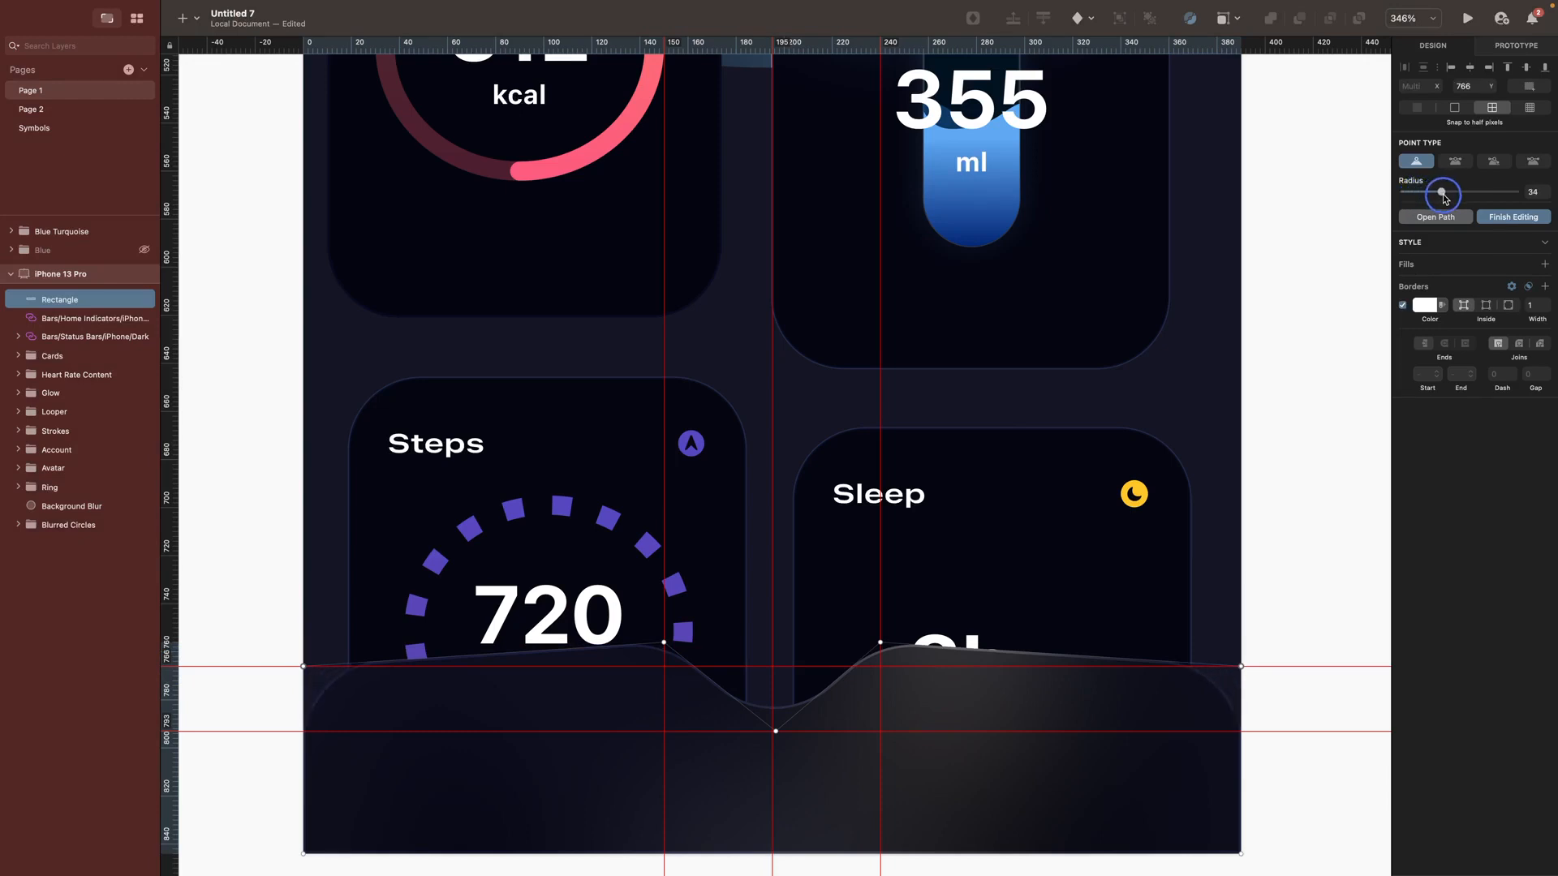
pyautogui.click(1514, 217)
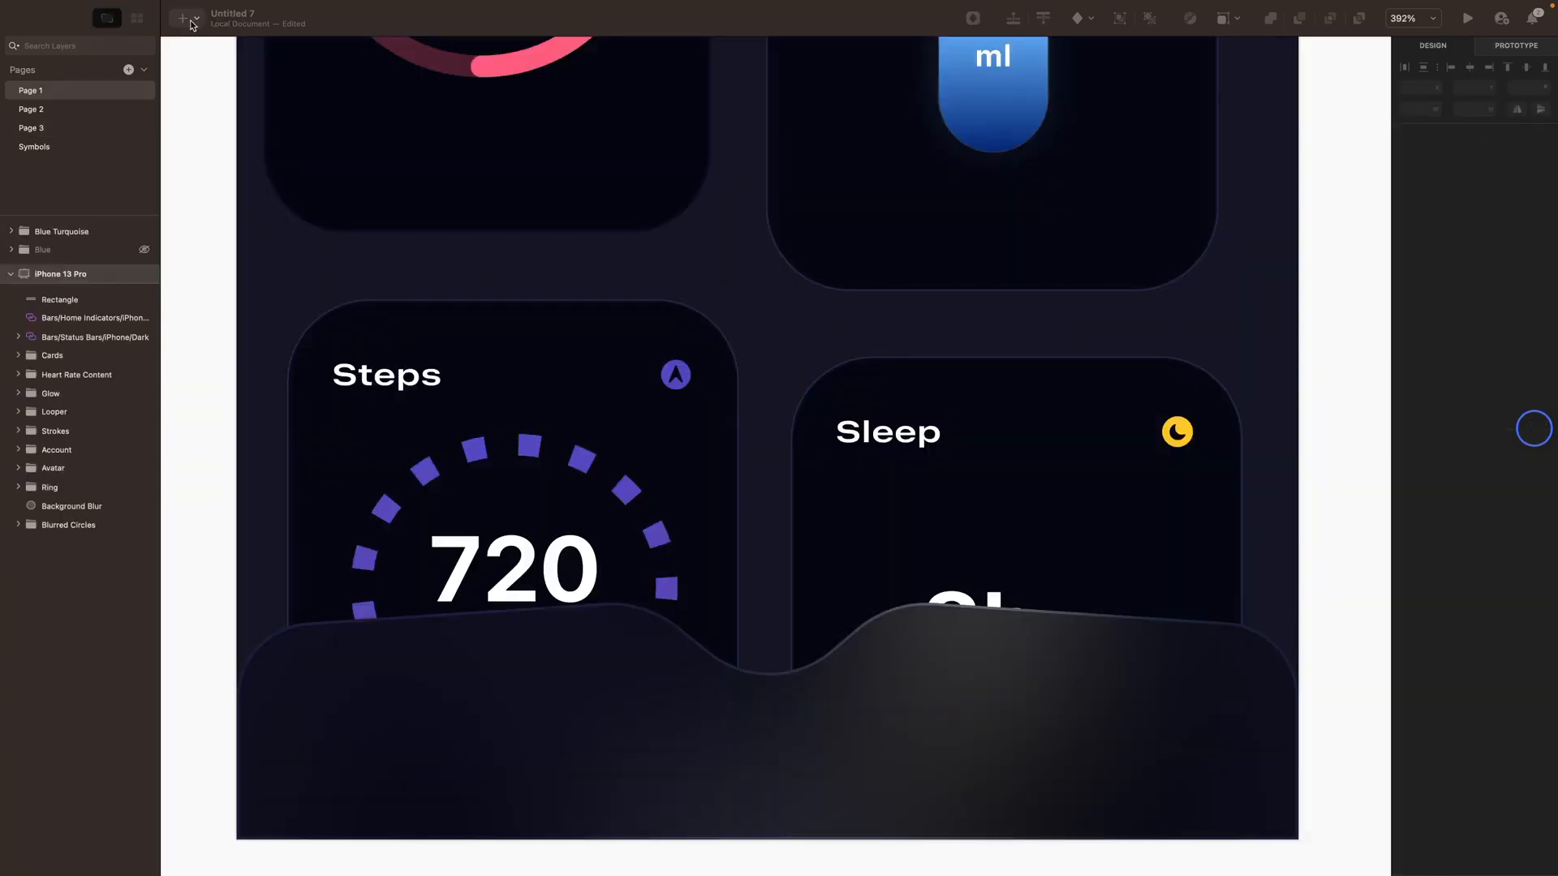
# Step: Insert the dark compact 4 Tabs tab bar symbol over the rectangle and unlink it from its library for source editing
pyautogui.click(193, 22)
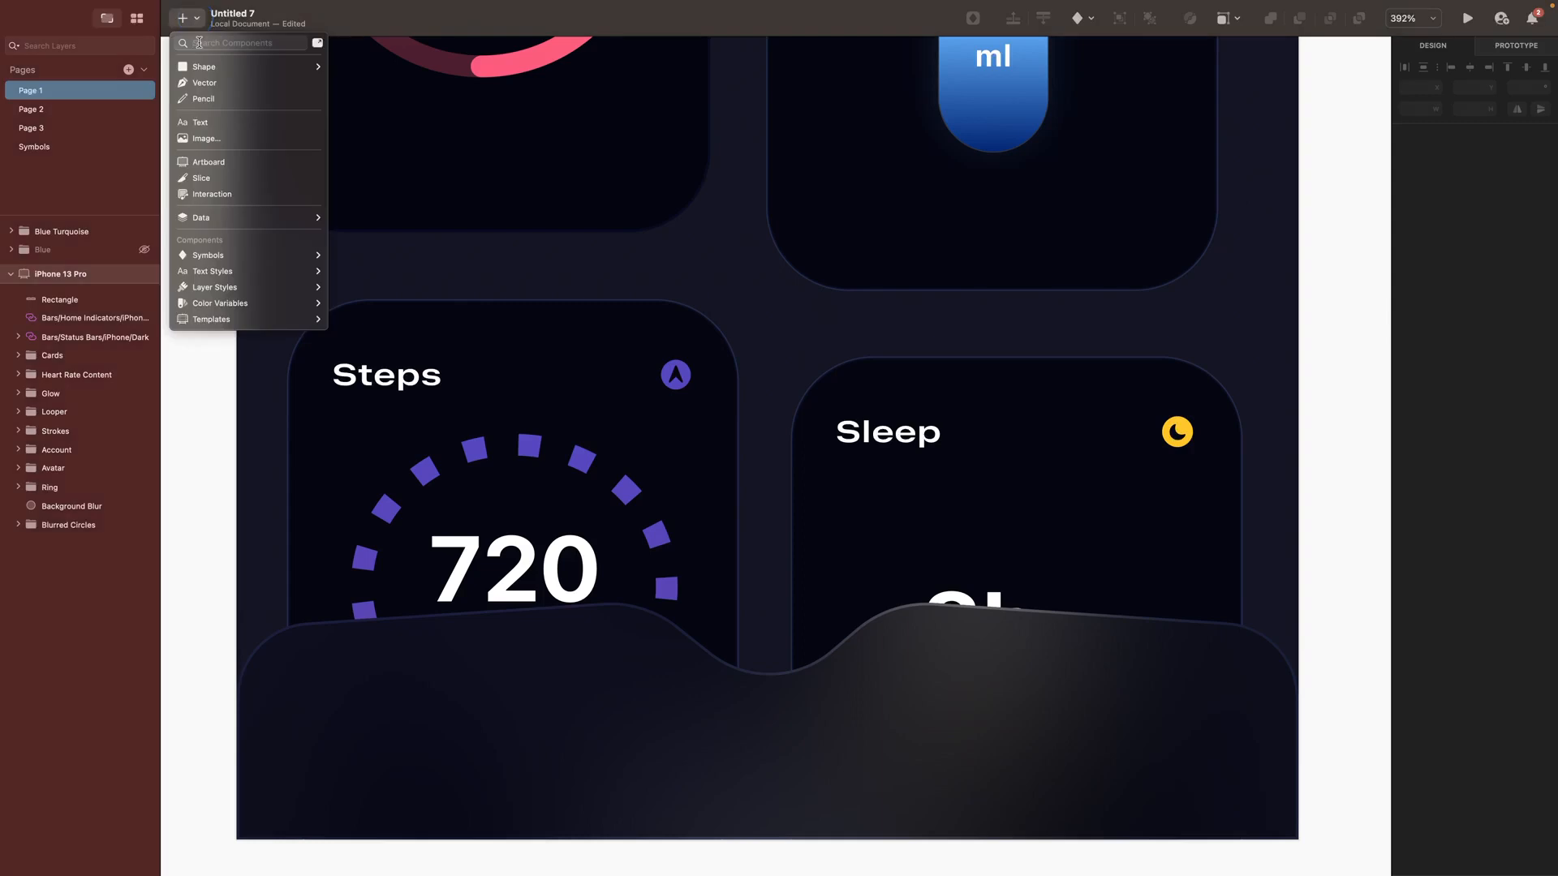
pyautogui.write('4 tabs')
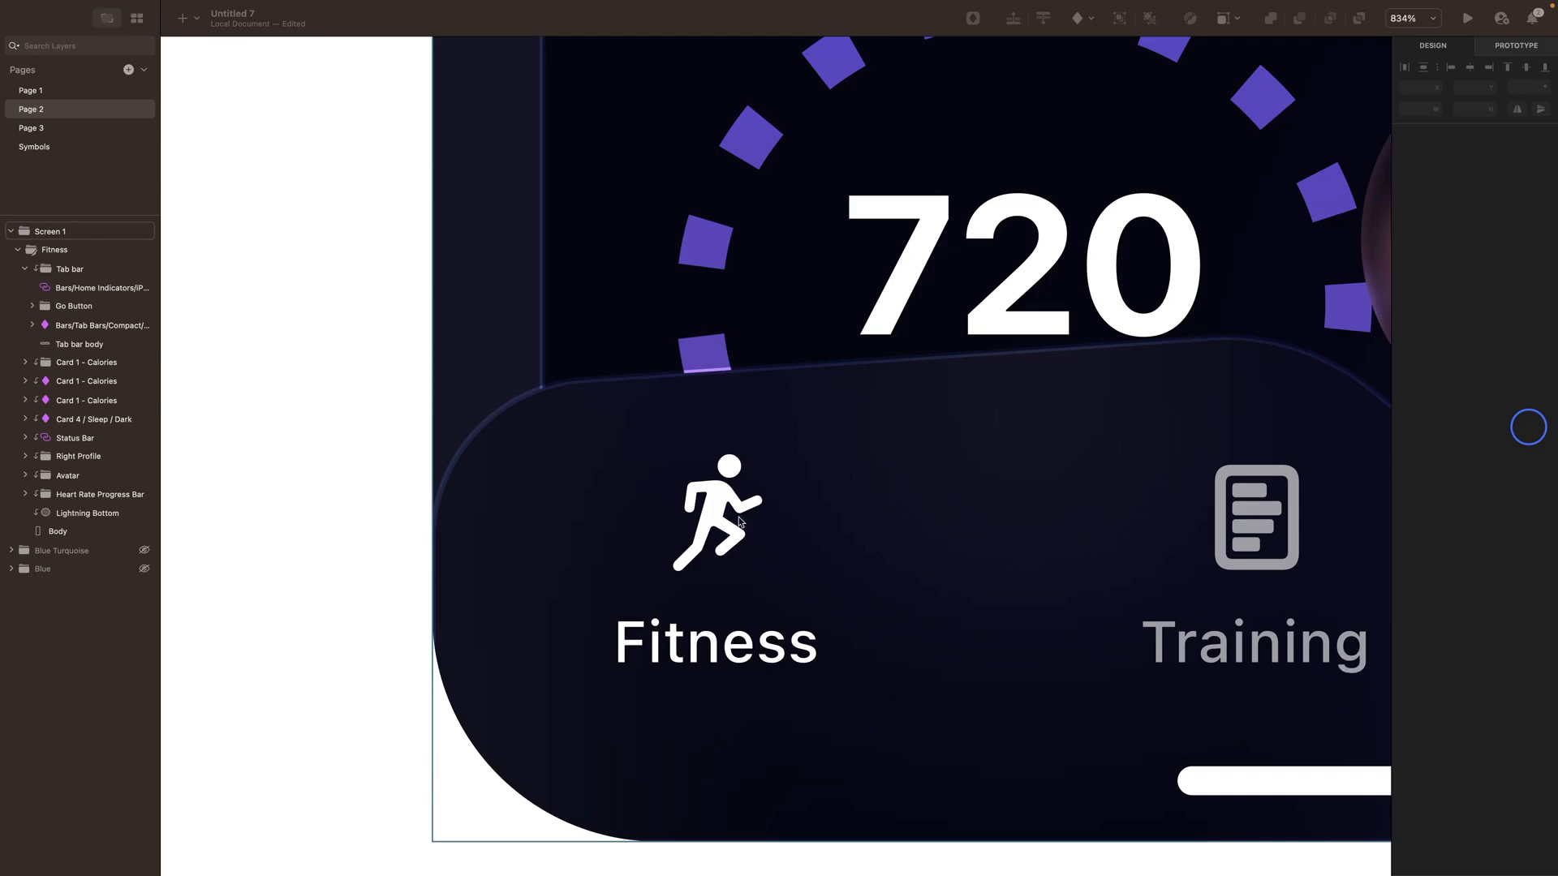
pyautogui.hscroll(10, 971, 521)
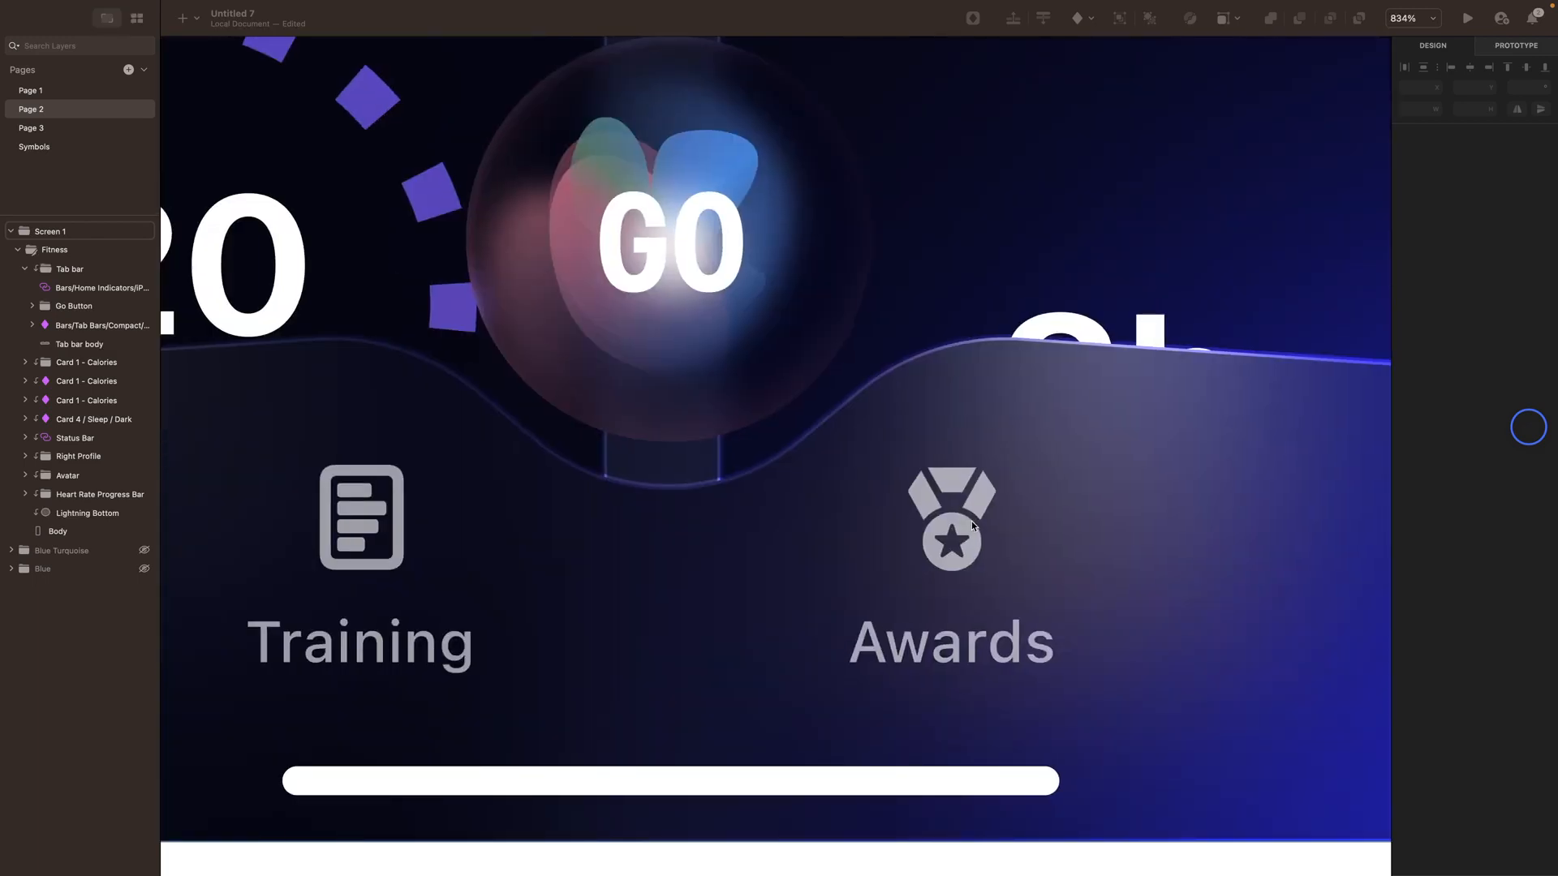
pyautogui.hscroll(5, 971, 525)
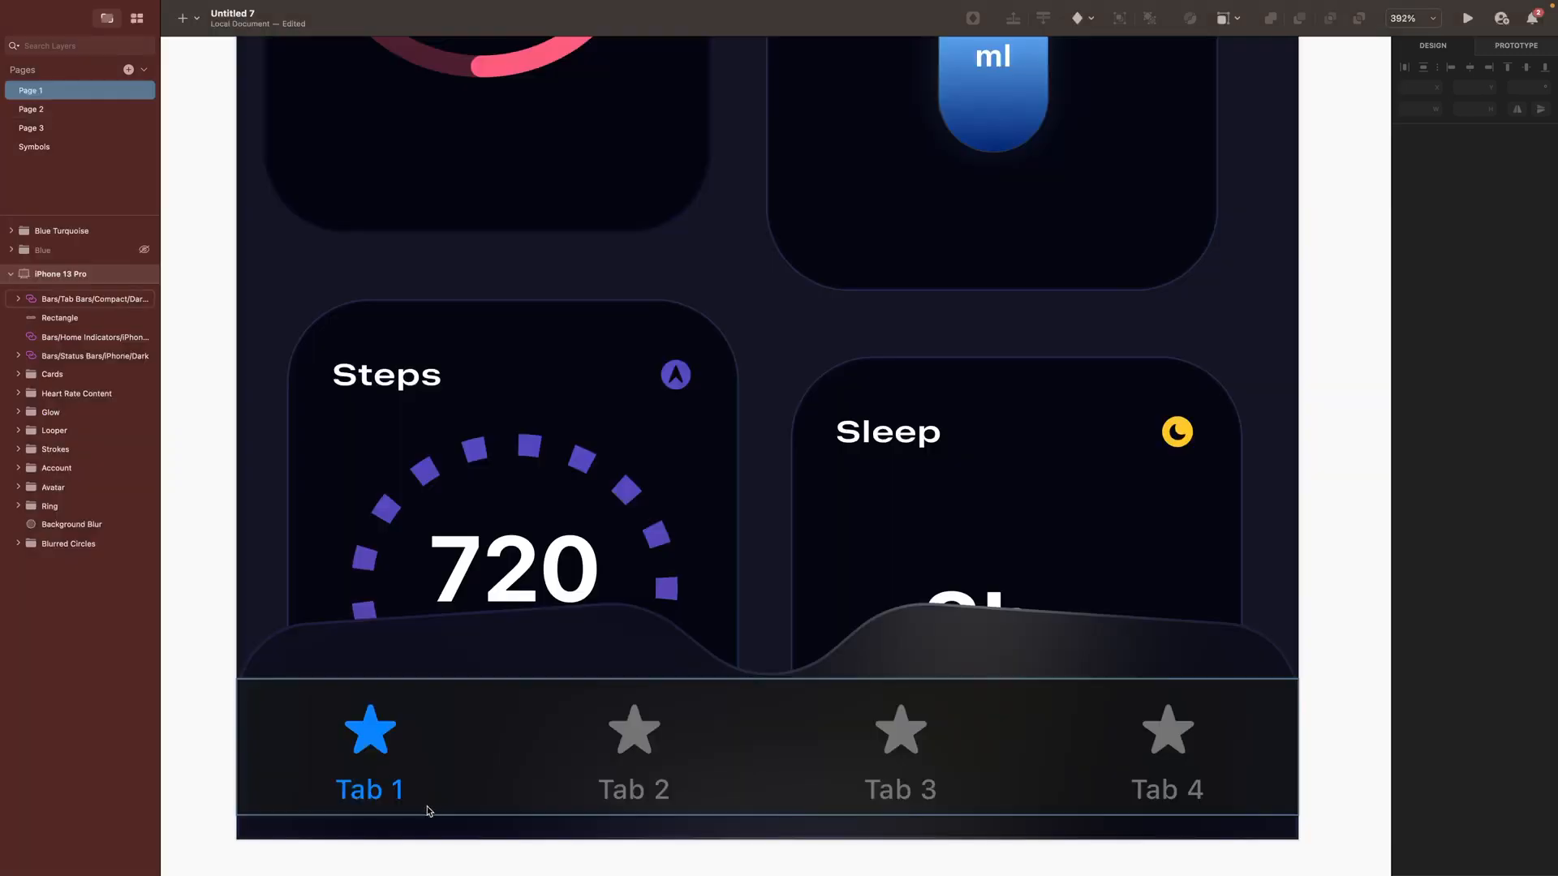
pyautogui.click(529, 767)
pyautogui.doubleClick(548, 754)
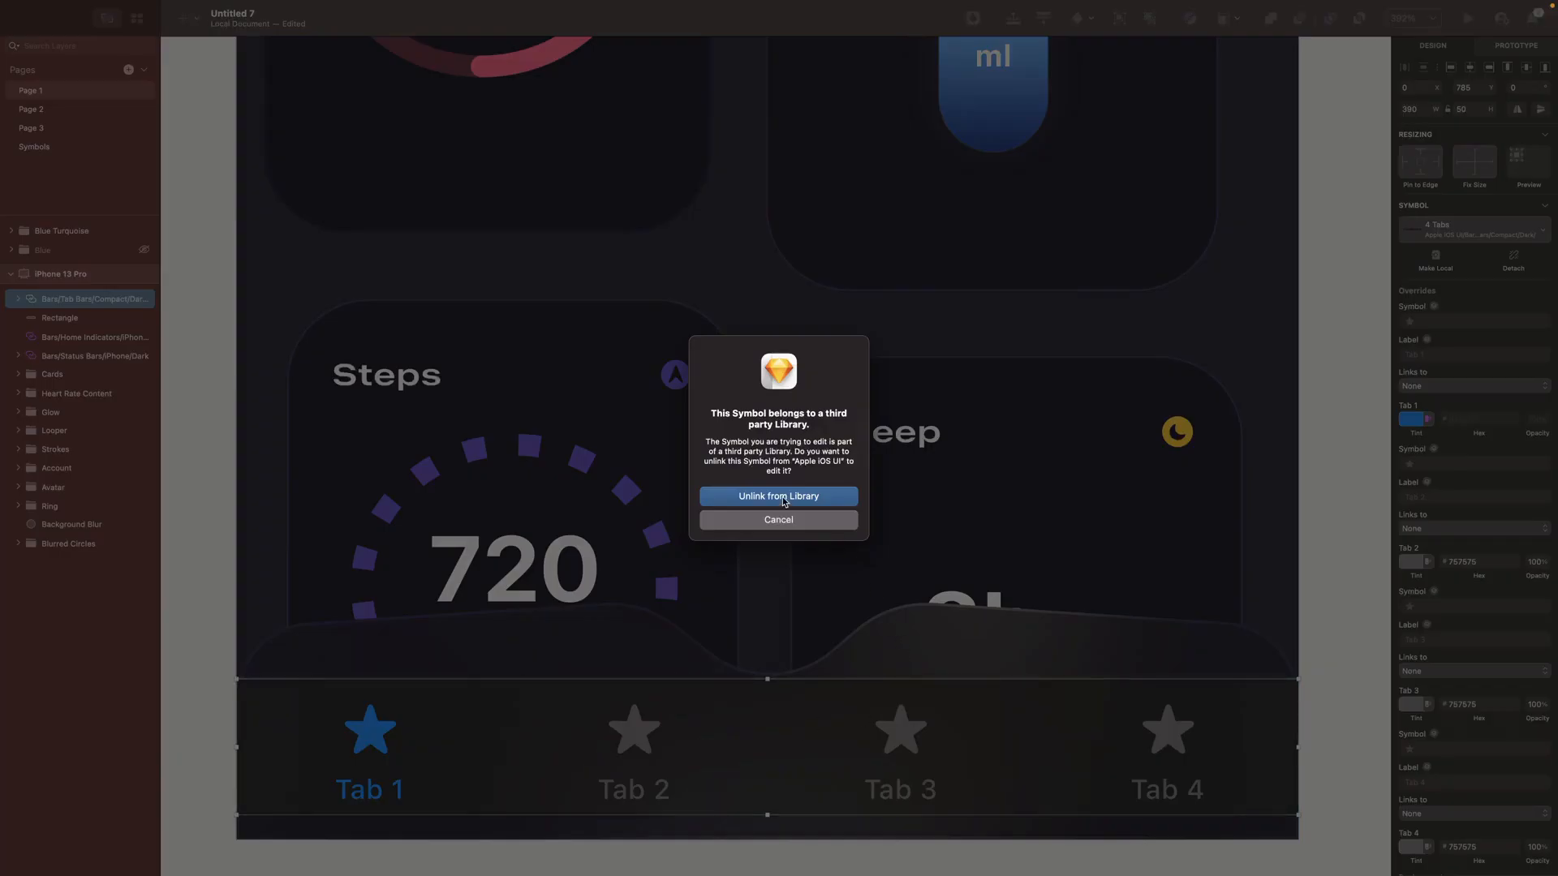
pyautogui.click(786, 497)
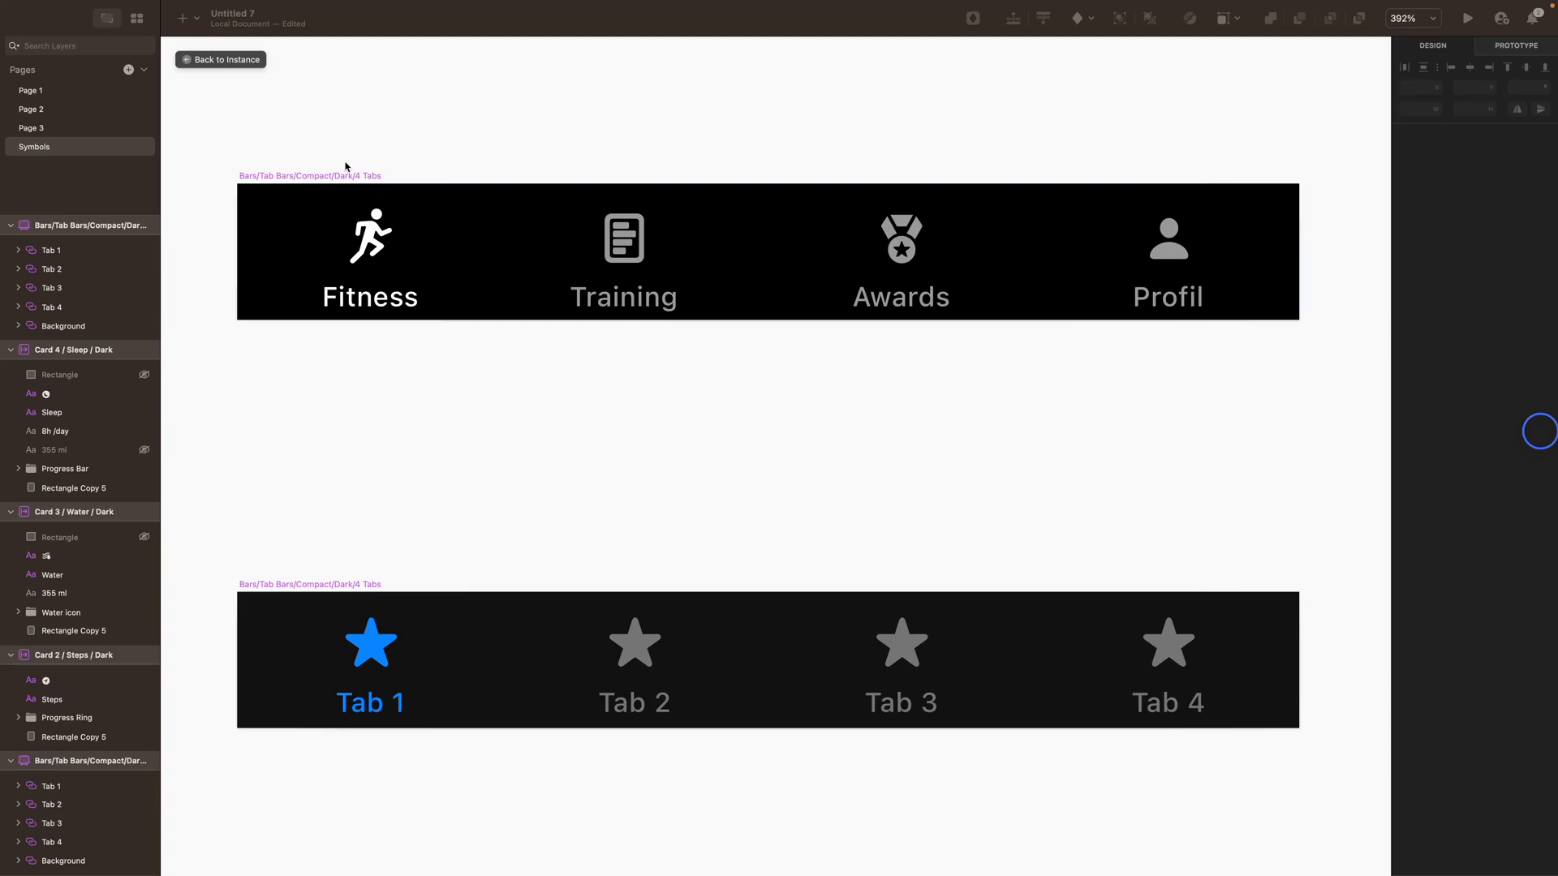
# Step: Copy the runner, document, medal and person icons from the existing tab bar symbol into the new bar's four tabs
pyautogui.click(370, 235)
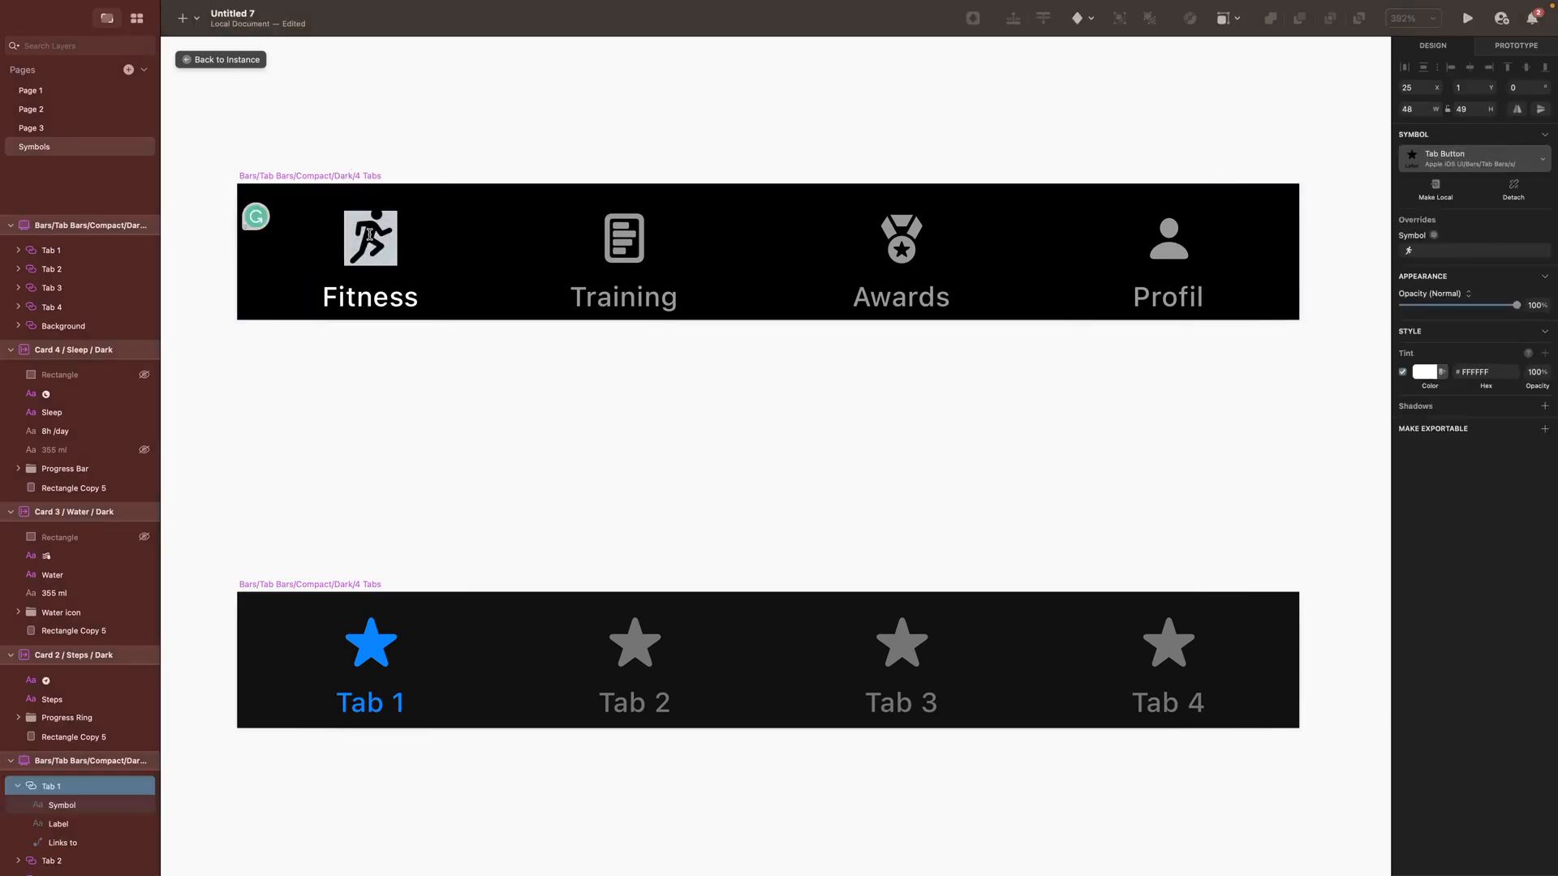
pyautogui.click(381, 639)
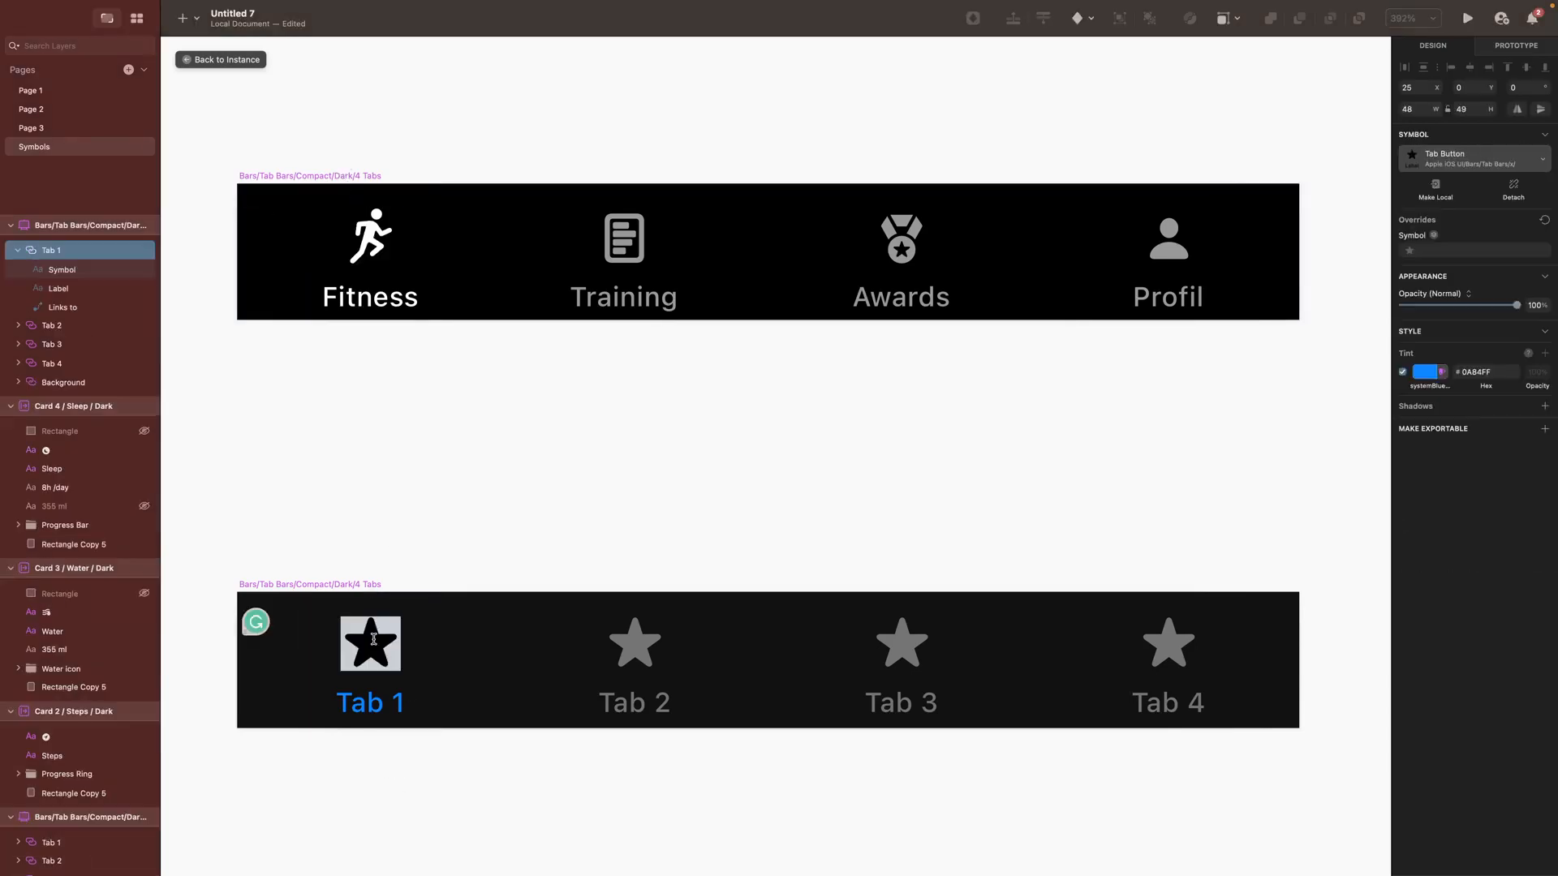
pyautogui.click(629, 256)
pyautogui.click(635, 641)
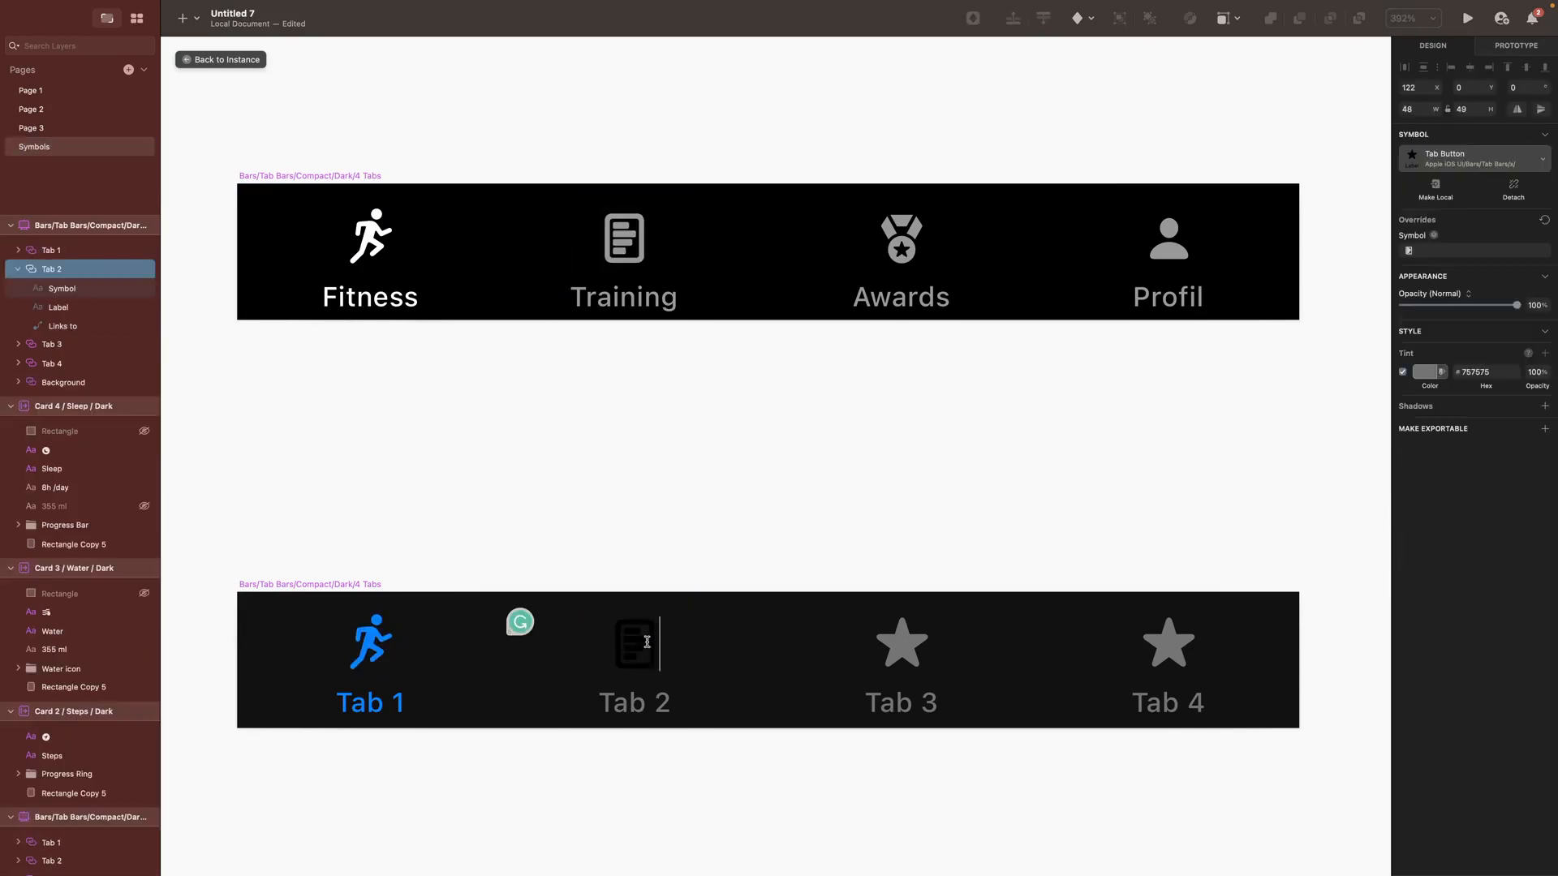
pyautogui.click(897, 234)
pyautogui.moveTo(897, 234); pyautogui.dragTo(899, 641)
pyautogui.moveTo(1165, 238); pyautogui.dragTo(1168, 643)
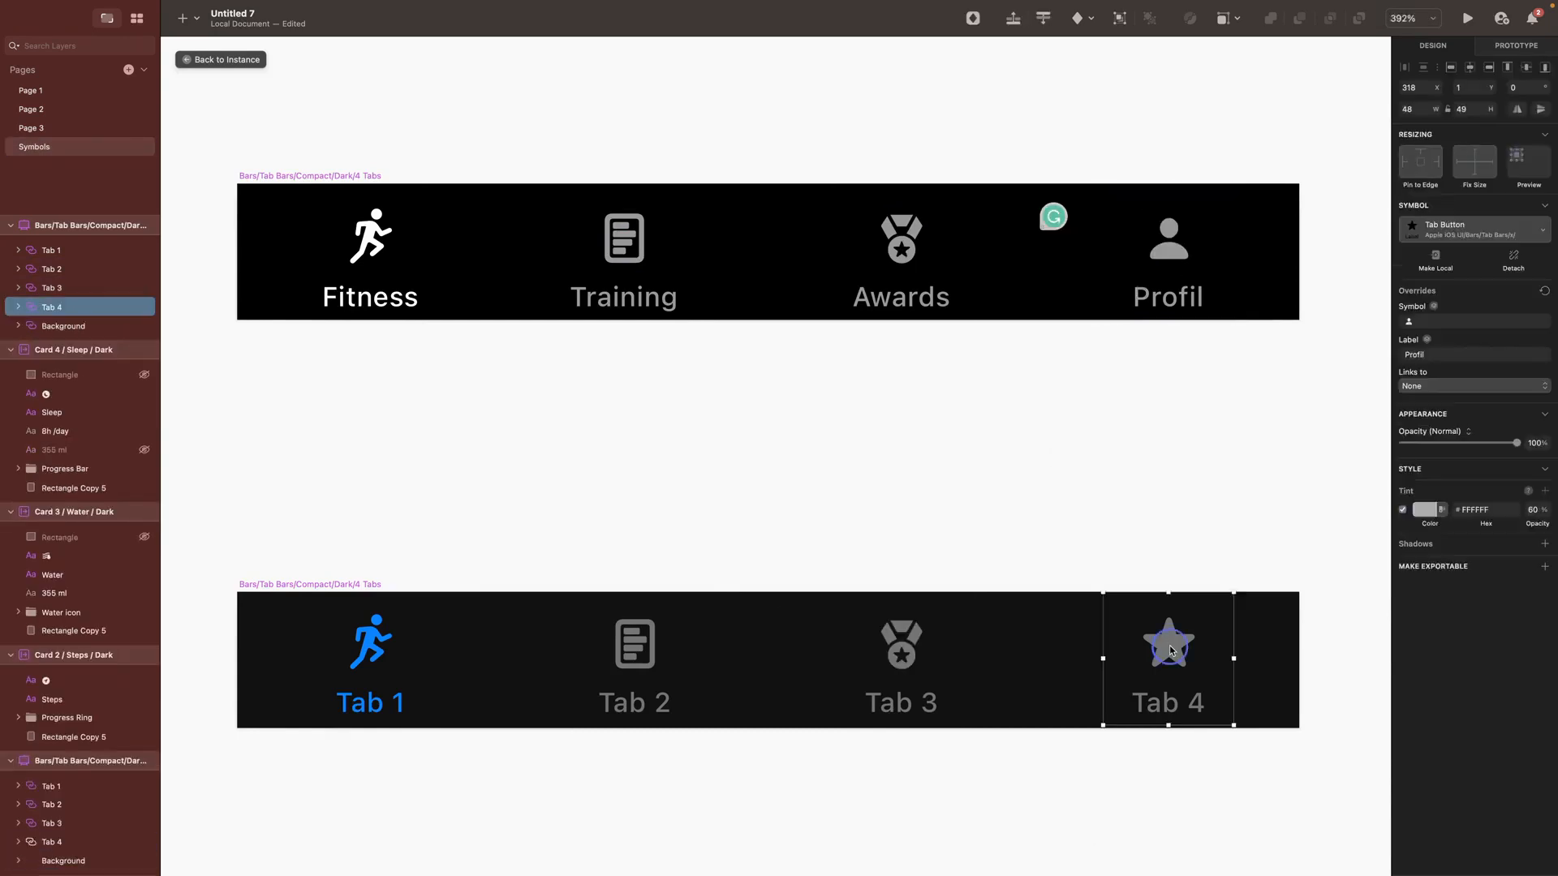
pyautogui.click(1011, 523)
# Step: Label the new bar's four tabs Fitness, Training, Awards and Profil
pyautogui.click(370, 698)
pyautogui.click(1428, 353)
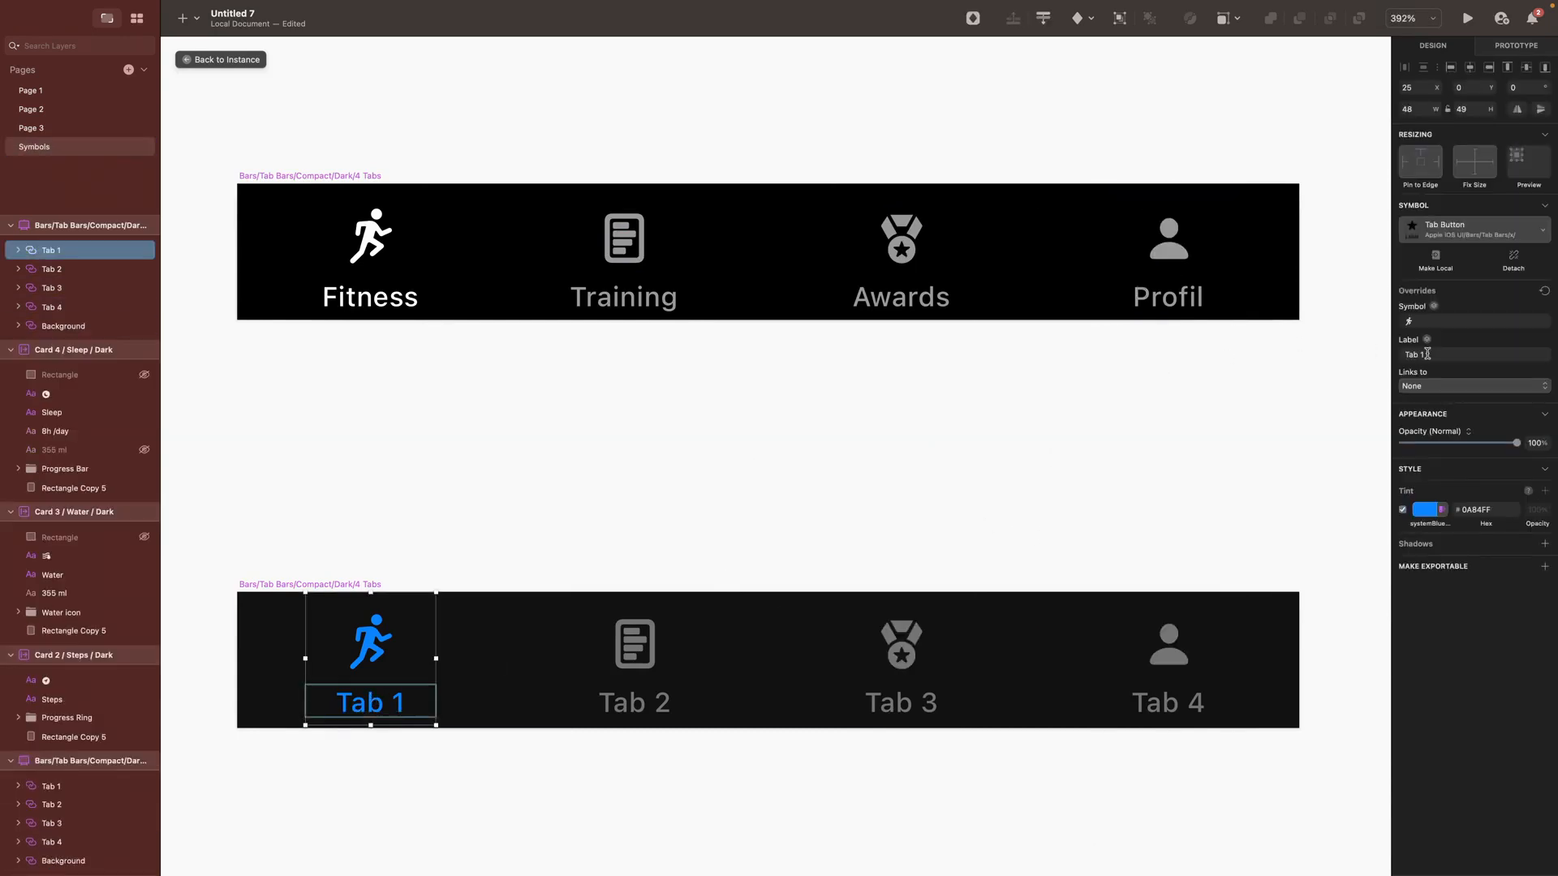
pyautogui.write('Fitness')
pyautogui.click(734, 341)
pyautogui.click(635, 649)
pyautogui.click(1485, 354)
pyautogui.write('training')
pyautogui.press('Tab')
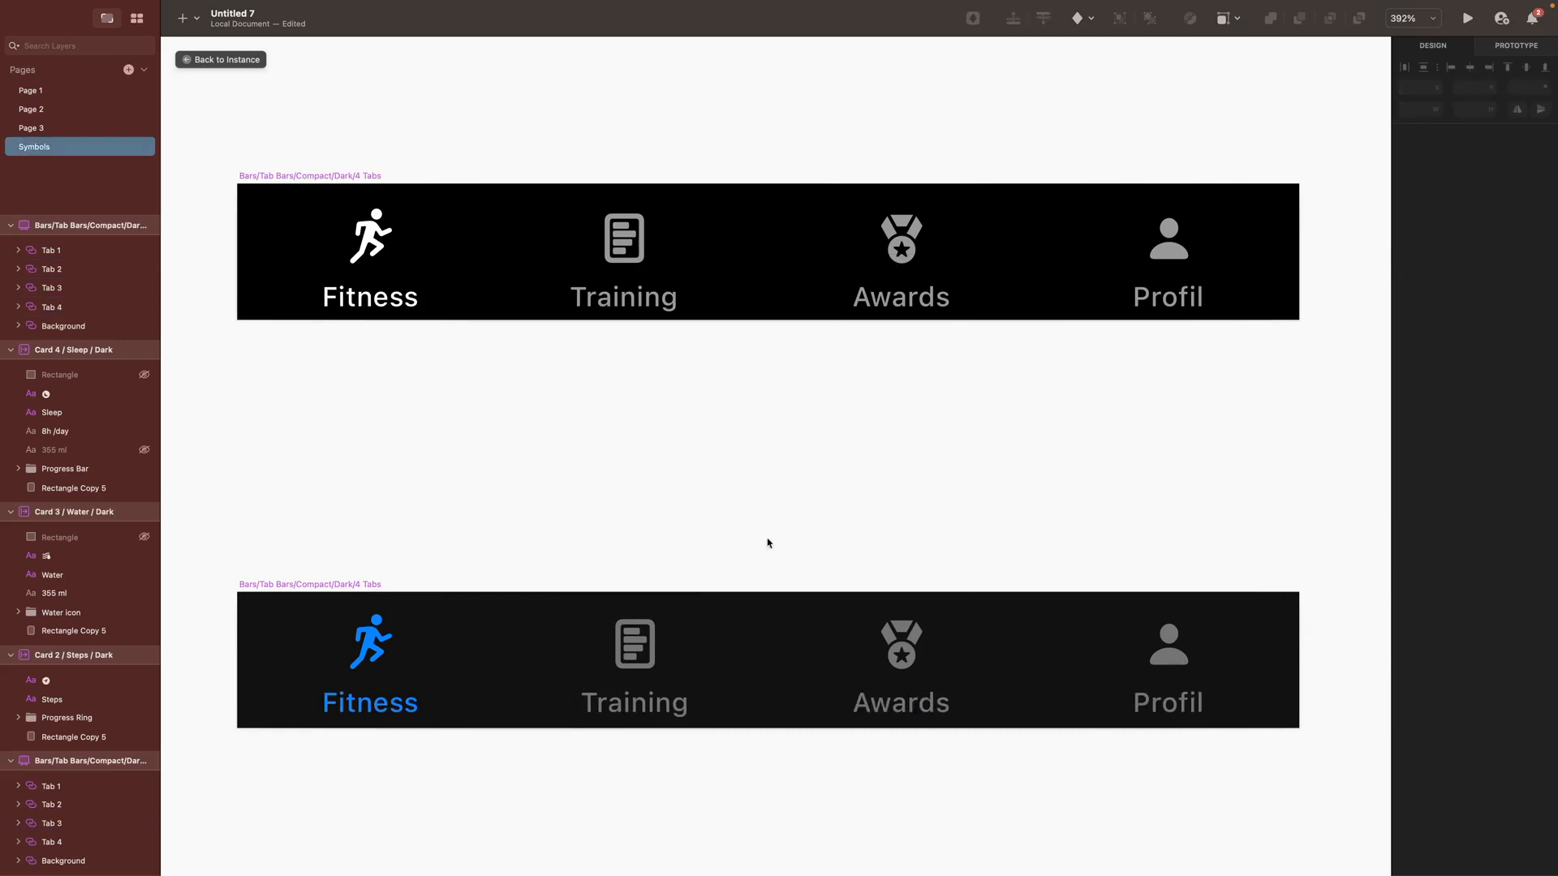
pyautogui.press('Tab')
# Step: Change the Fitness tab's tint to white (FFFFFF) and return to Page 1
pyautogui.hotkey('ctrl', 'c')
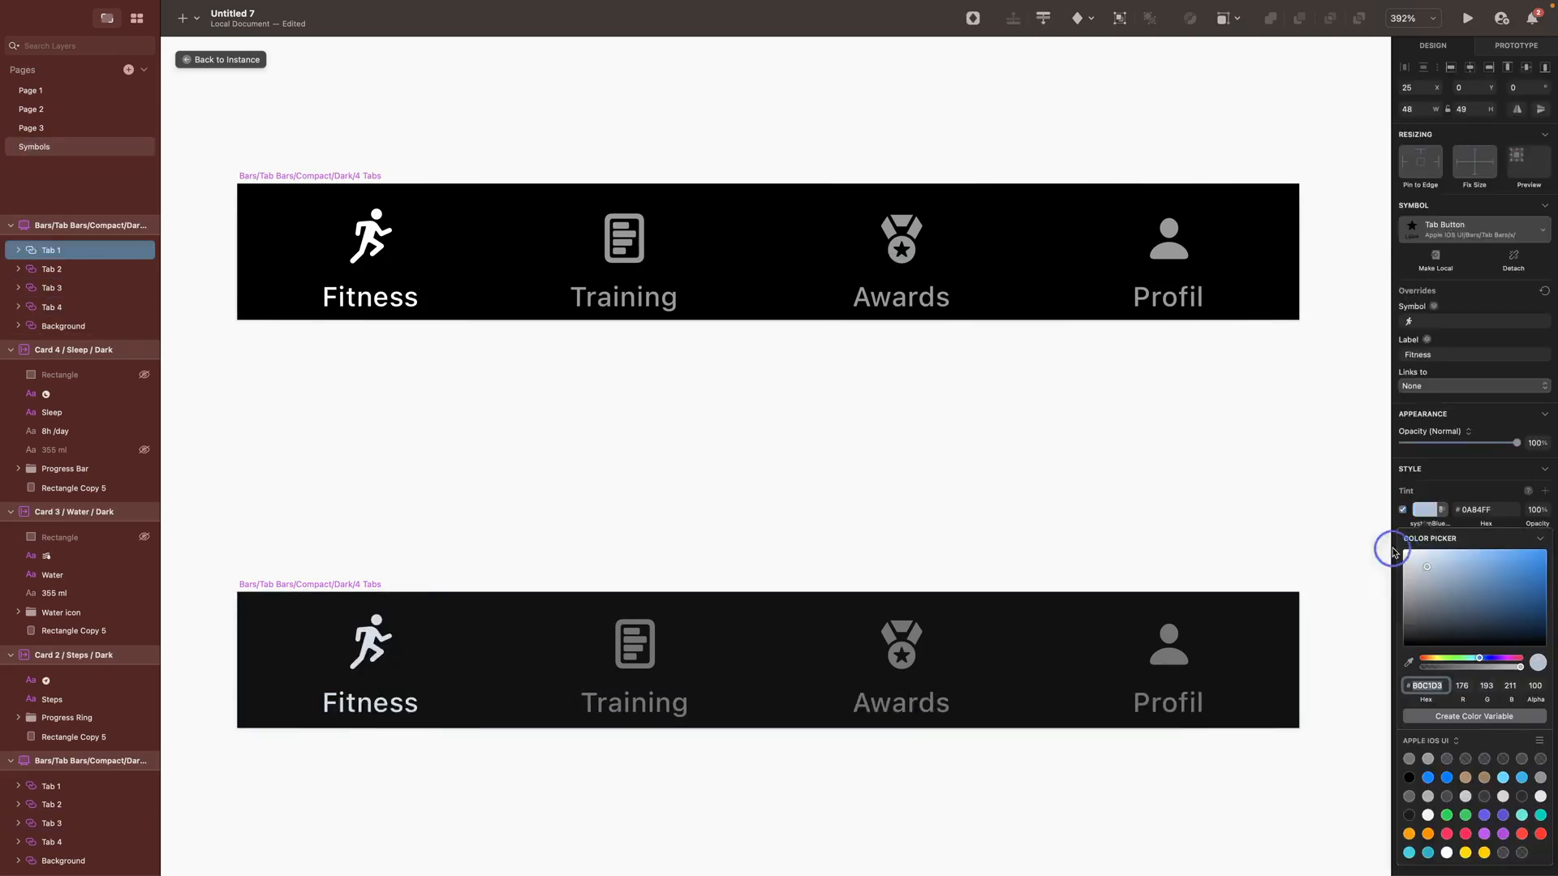
pyautogui.click(1308, 501)
pyautogui.press('Escape')
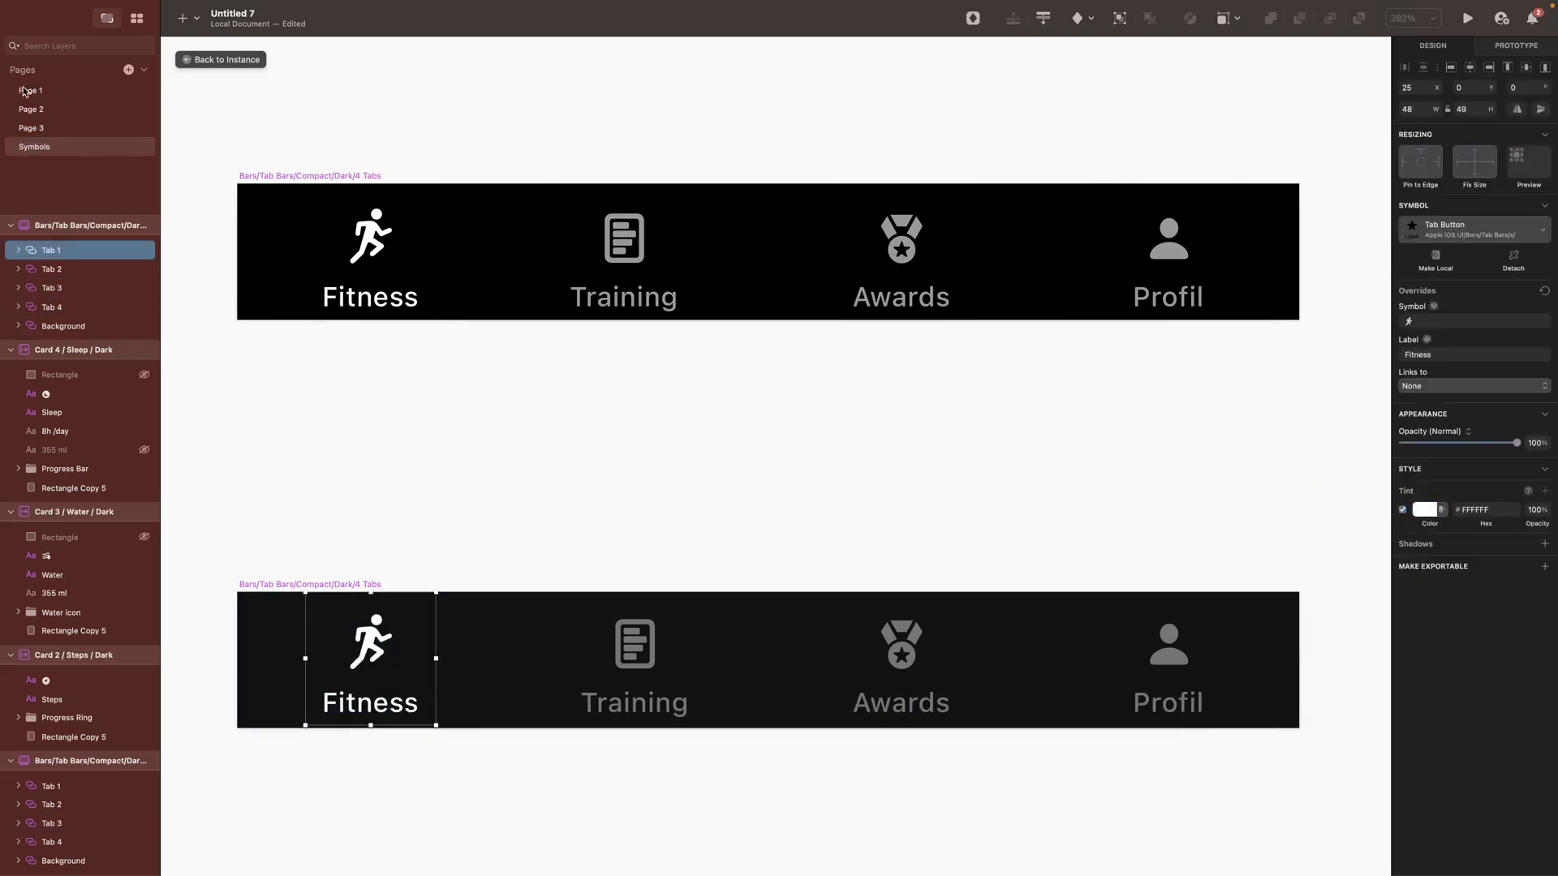
pyautogui.press('Escape')
pyautogui.click(1329, 711)
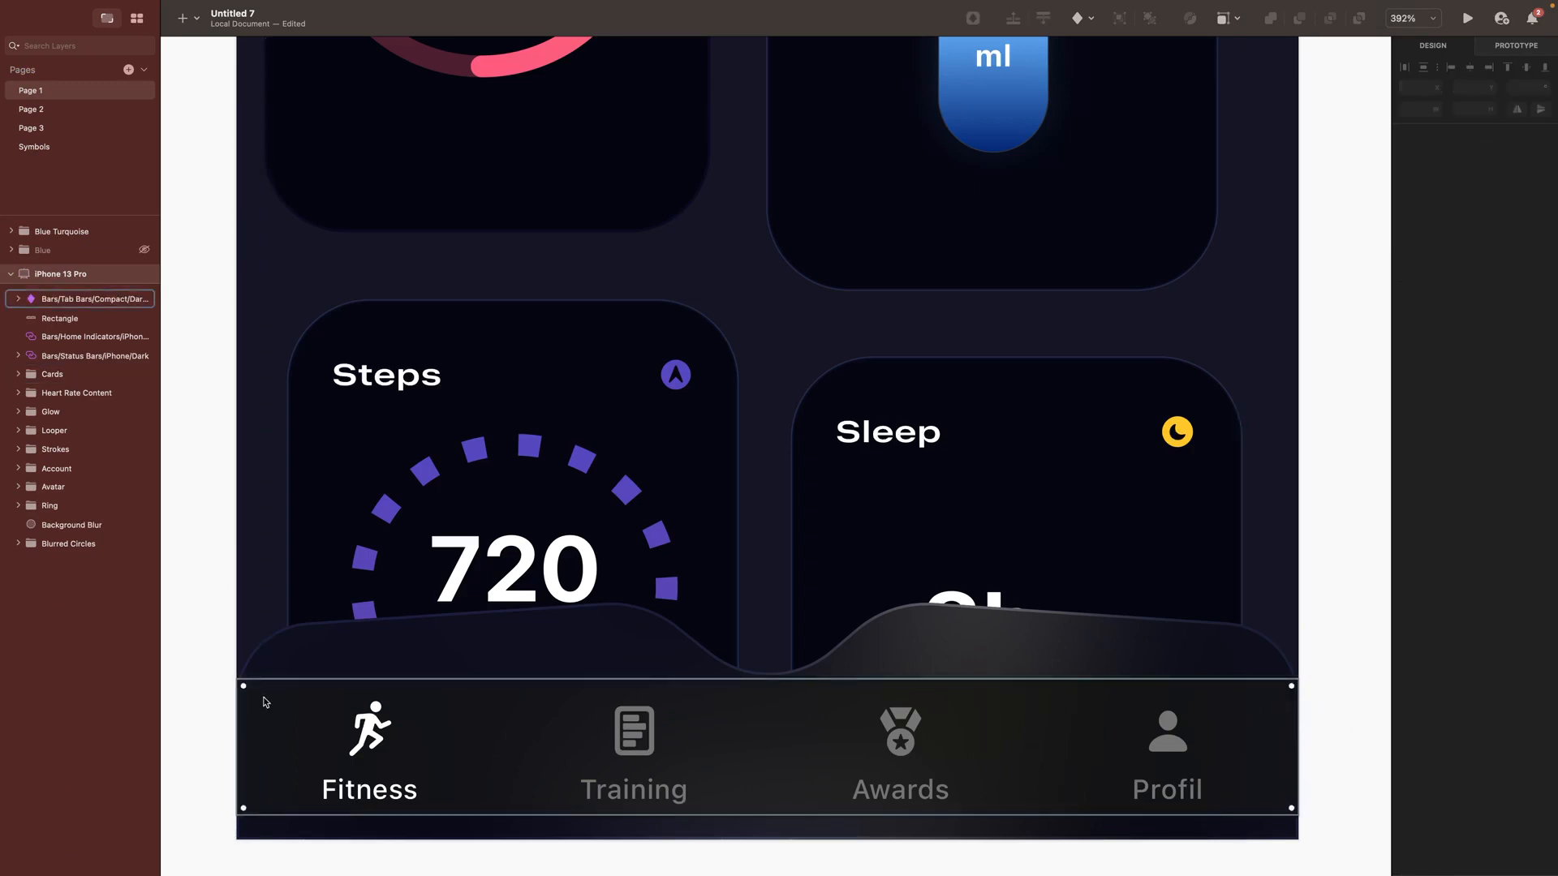
# Step: Remove the tab bar's own background by setting its Background override to No Symbol
pyautogui.click(1275, 726)
pyautogui.scroll(-5, 1407, 681)
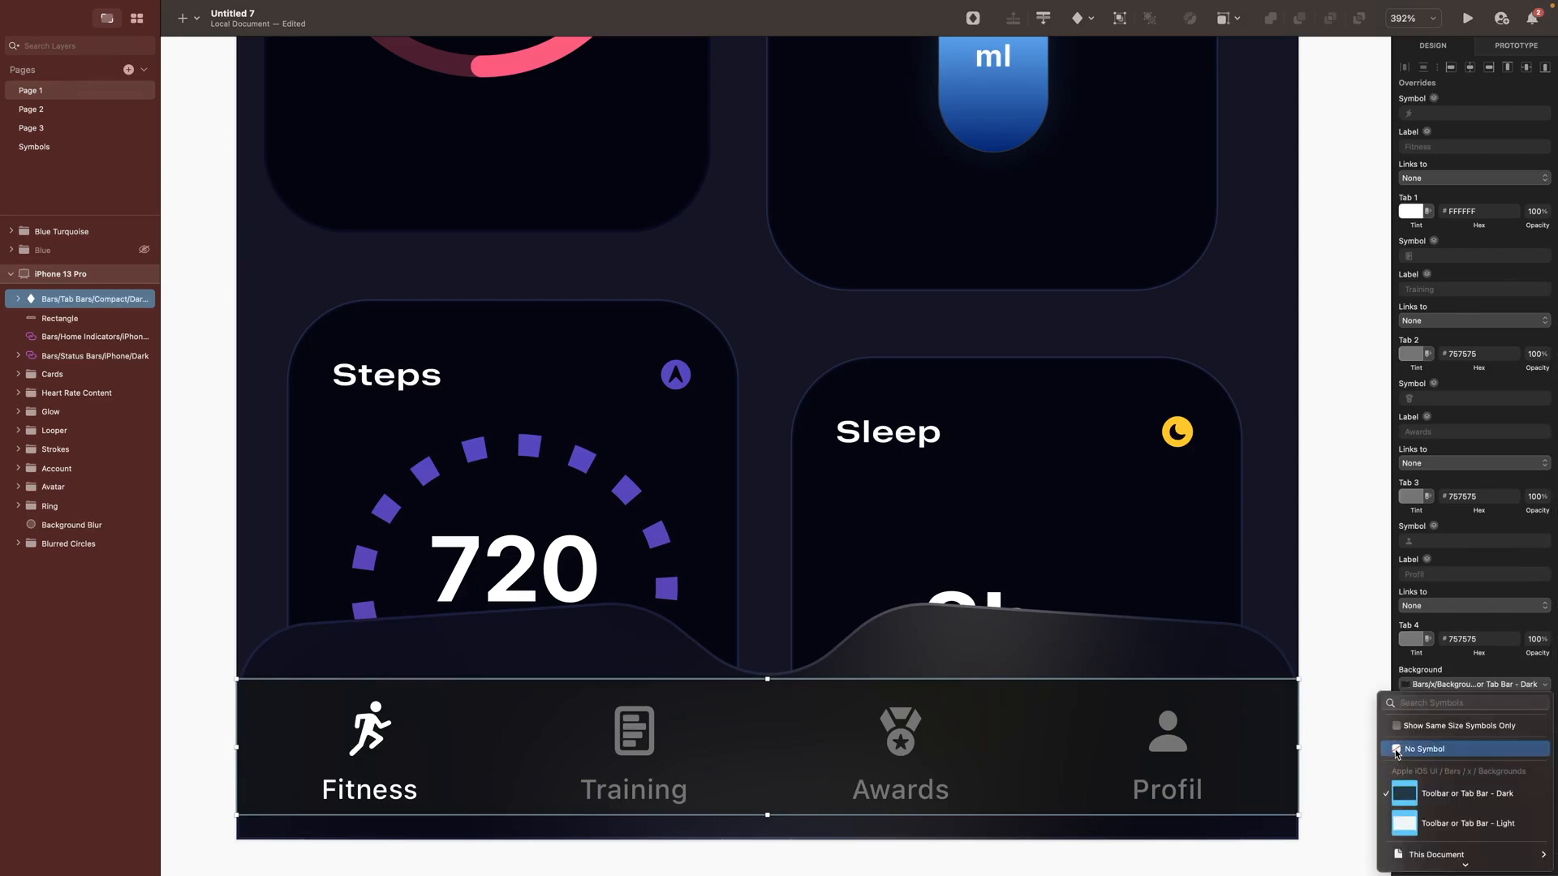
pyautogui.click(1397, 749)
pyautogui.click(1325, 716)
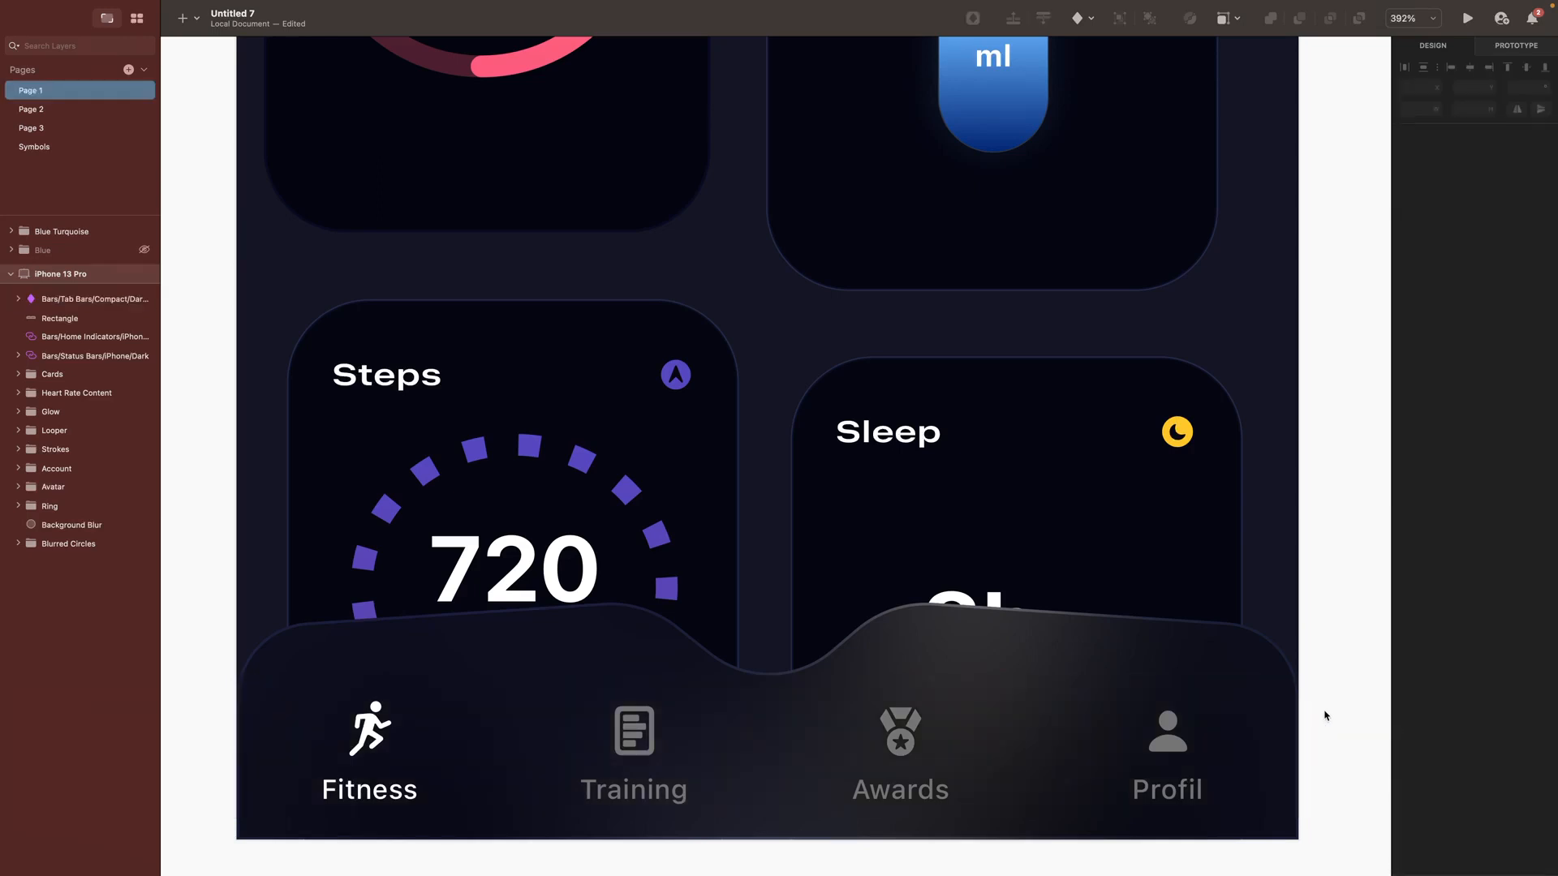
# Step: Select the tab bar together with the notched rectangle and align them horizontally by their centers
pyautogui.click(835, 751)
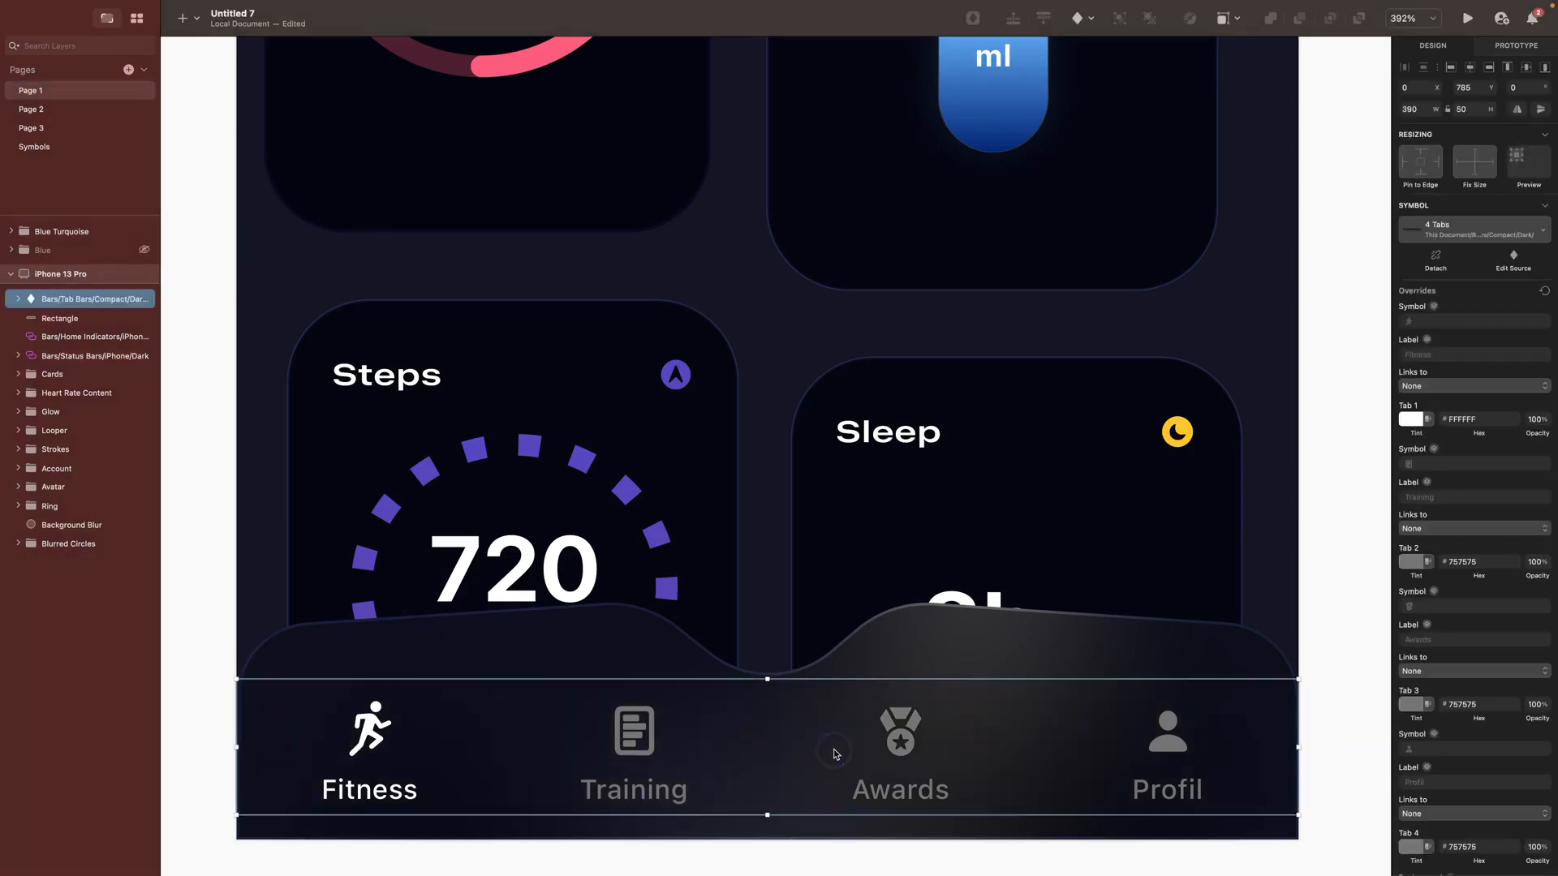
pyautogui.keyDown('shift'); pyautogui.click(948, 611); pyautogui.keyUp('shift')
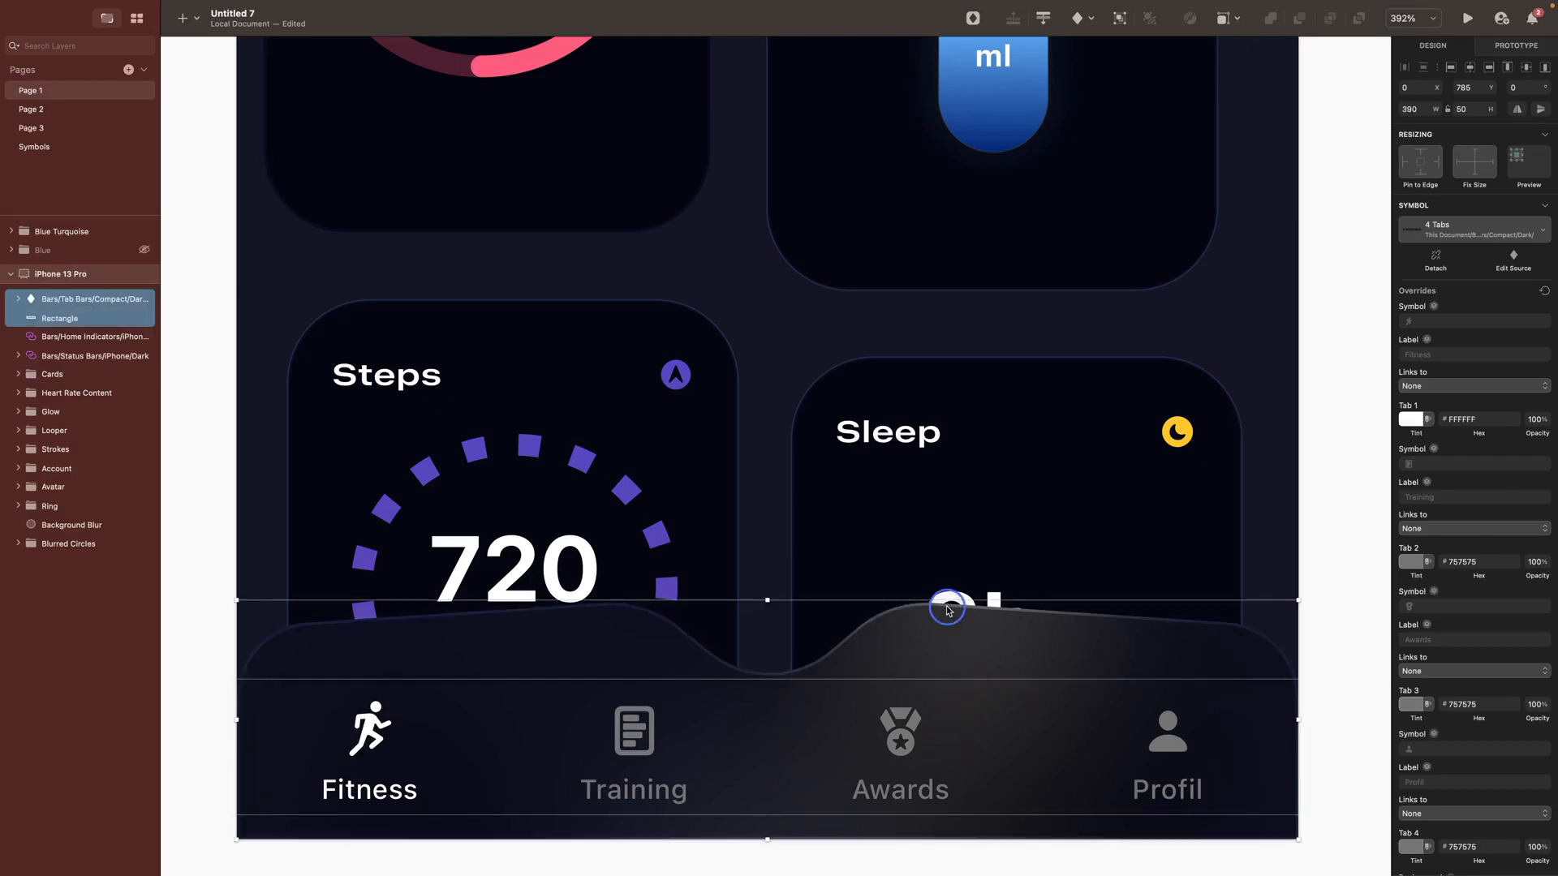
pyautogui.click(1471, 72)
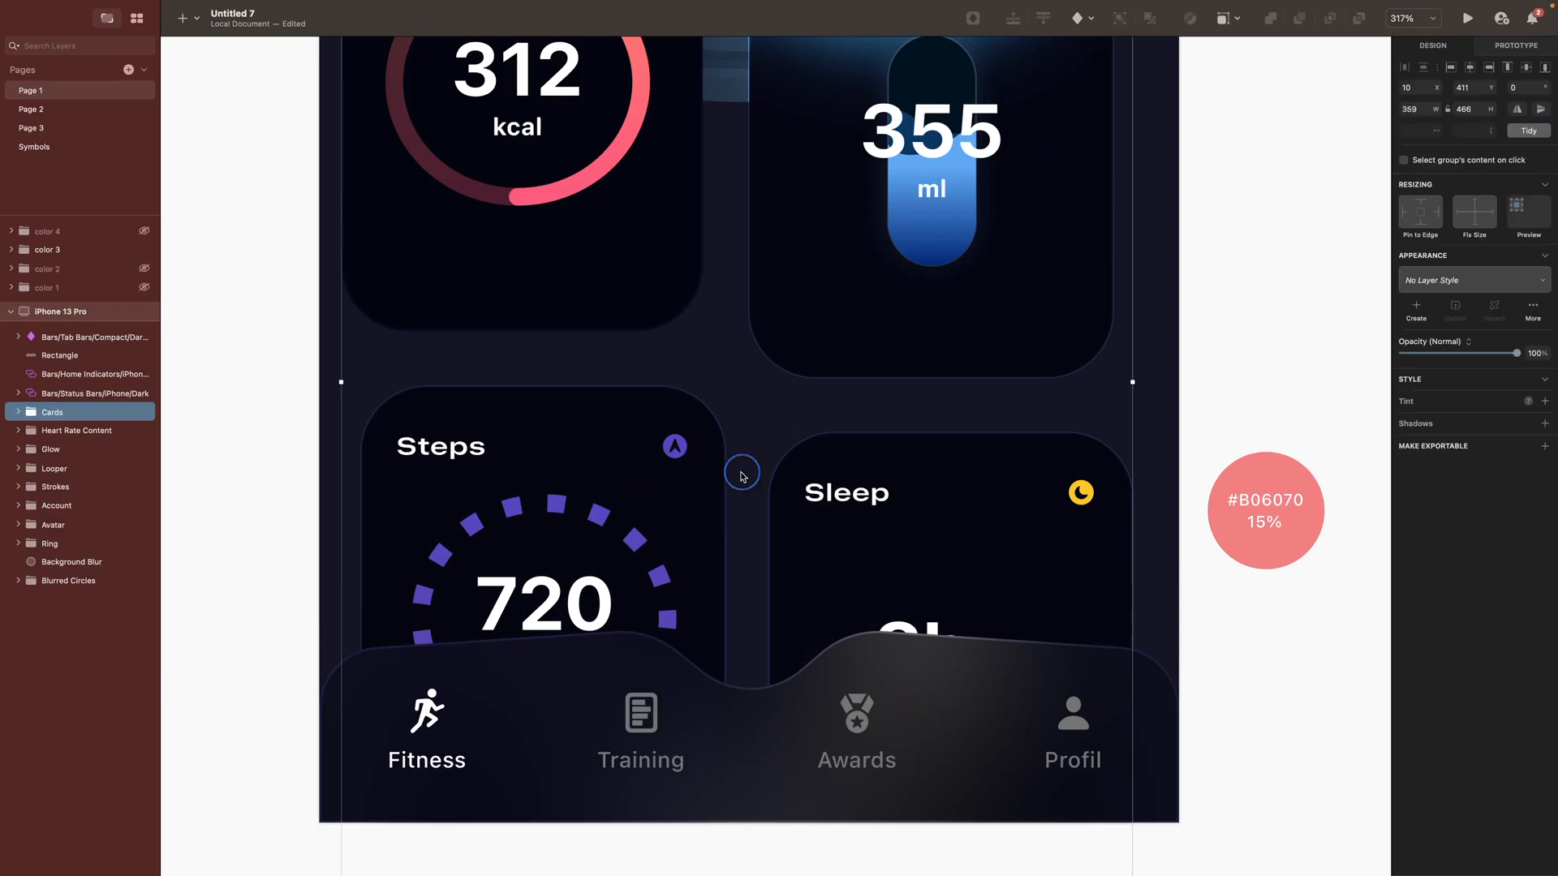
# Step: Draw a 70 × 70 circle above the notch at X 160, Y 705 and turn off its fill and border
pyautogui.hotkey('ctrl', 'c')
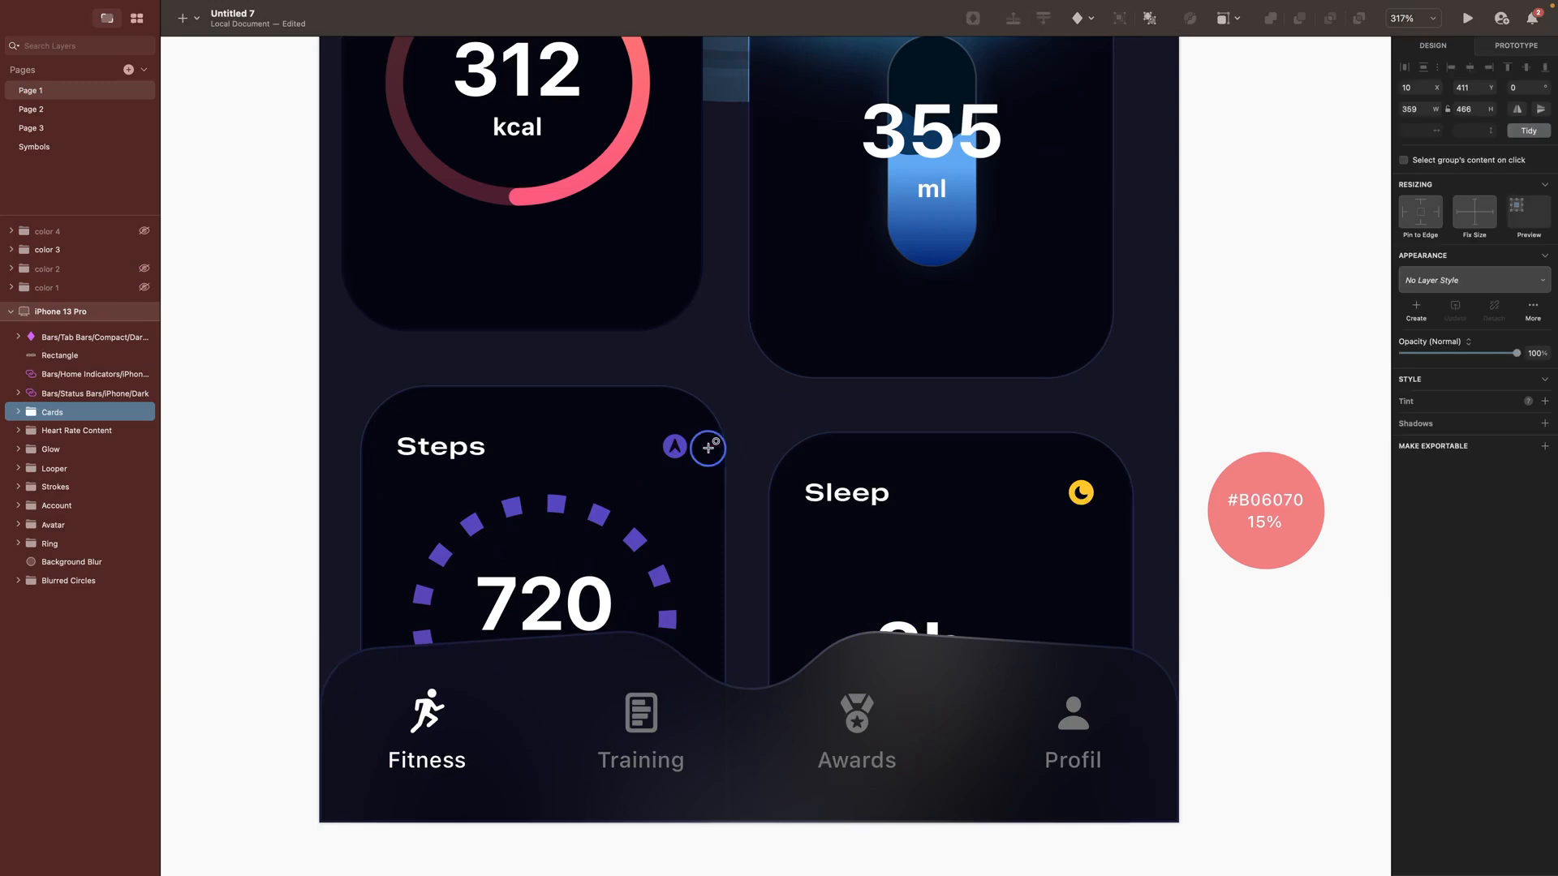
pyautogui.moveTo(763, 529); pyautogui.dragTo(775, 571)
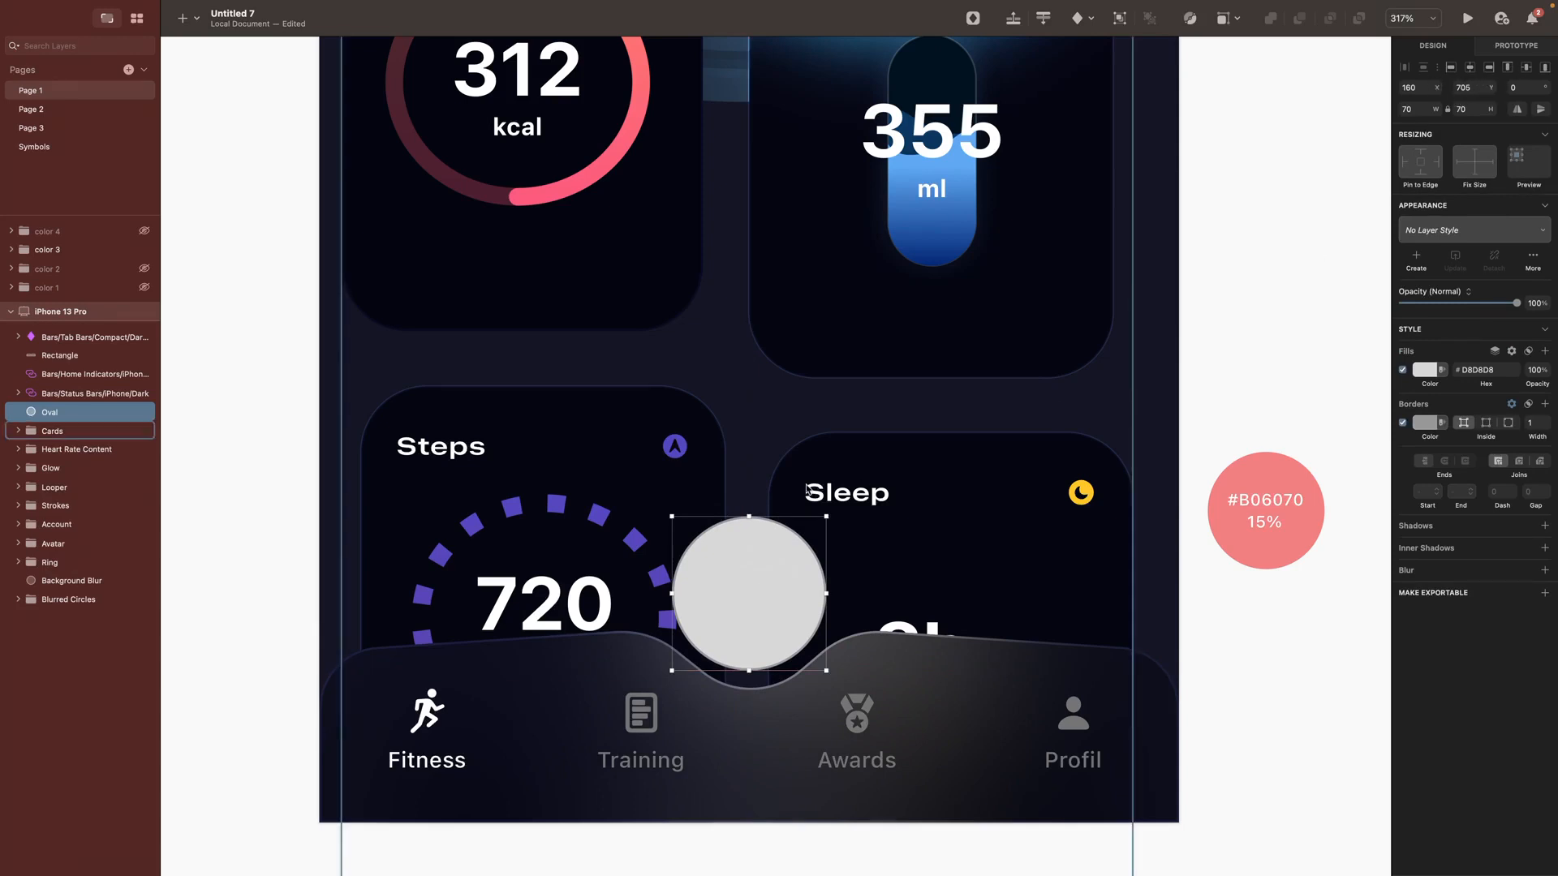
pyautogui.click(1402, 370)
pyautogui.click(1403, 423)
# Step: Give the circle an F28181 inner shadow at about 15% opacity with X 1, Y 1 and blur 1
pyautogui.click(1546, 549)
pyautogui.click(1273, 477)
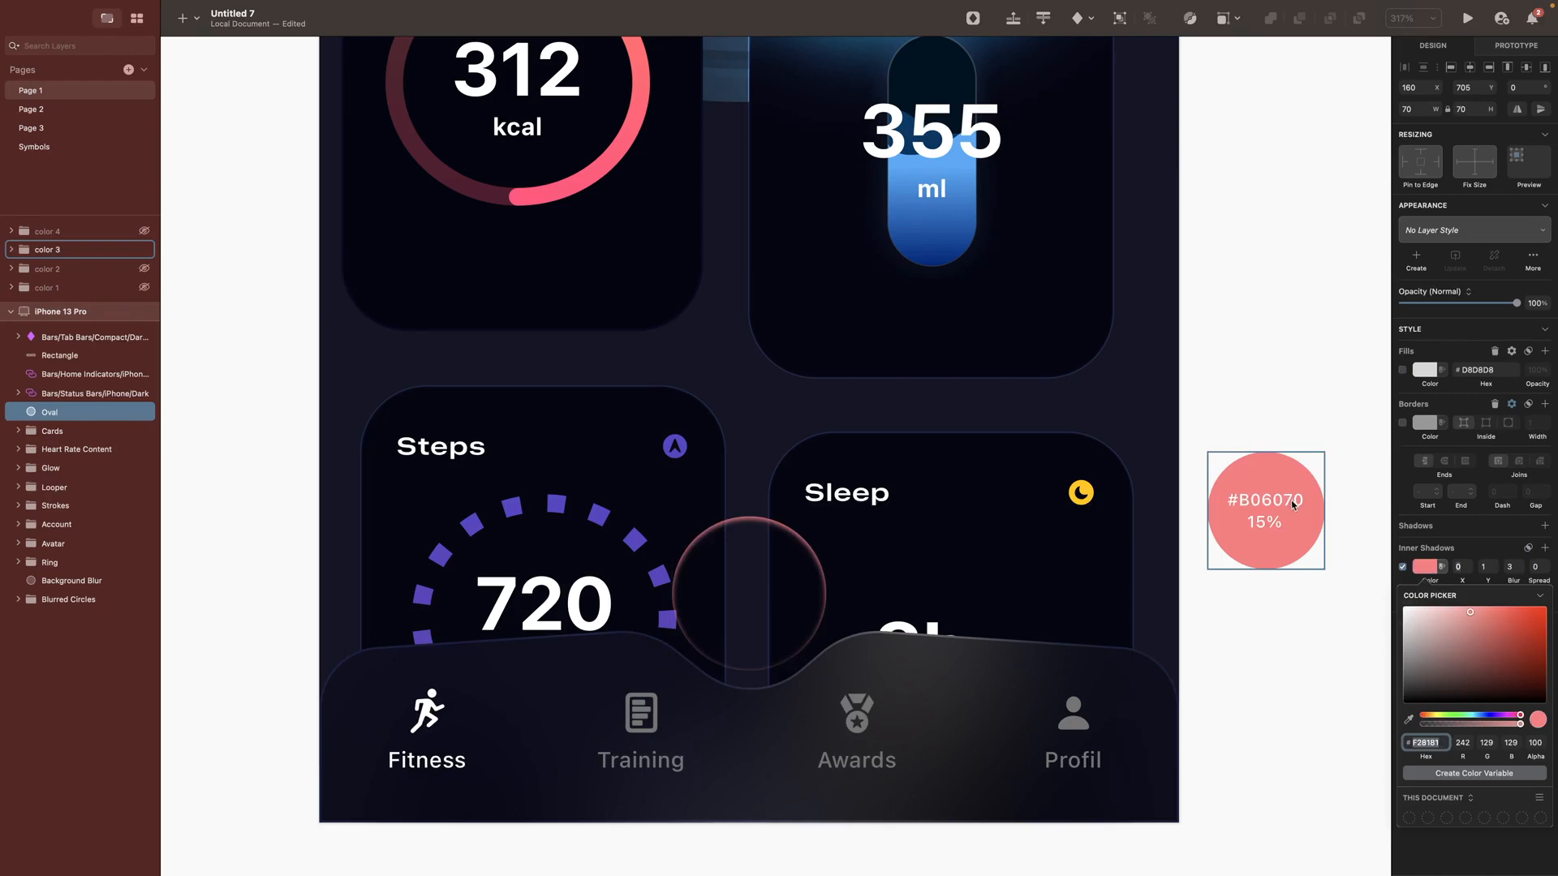
pyautogui.moveTo(1517, 725); pyautogui.dragTo(1436, 726)
pyautogui.click(1462, 568)
pyautogui.write('1')
pyautogui.press('Tab')
pyautogui.press('Tab')
pyautogui.write('1')
pyautogui.press('Return')
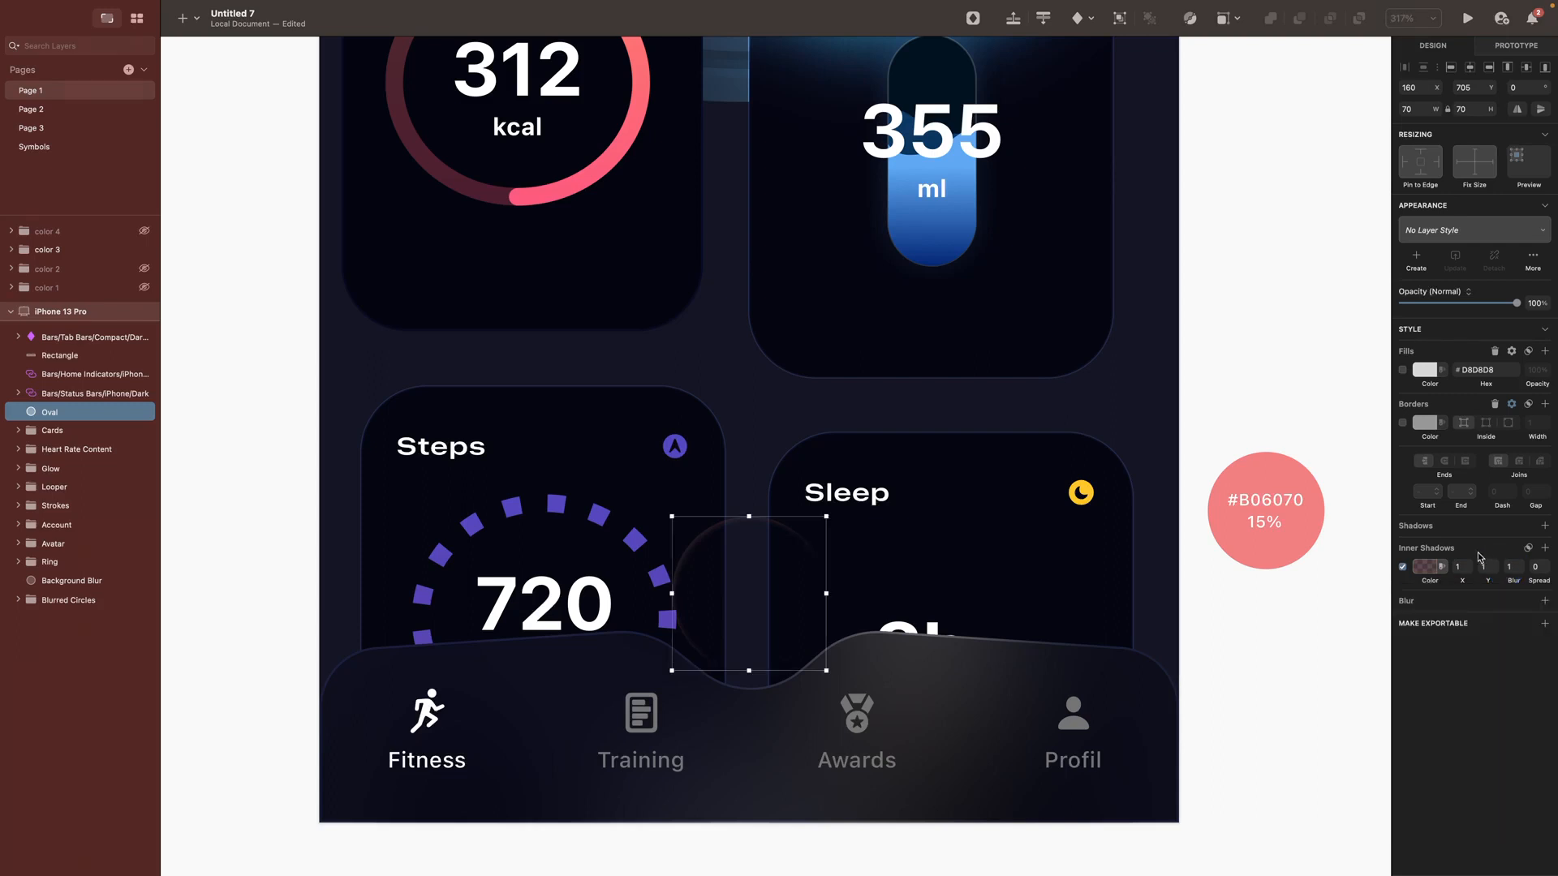
# Step: Add a second inner shadow in white at 50% opacity with X 3, Y -3, blur 10 and Overlay blending
pyautogui.click(1545, 549)
pyautogui.click(1425, 567)
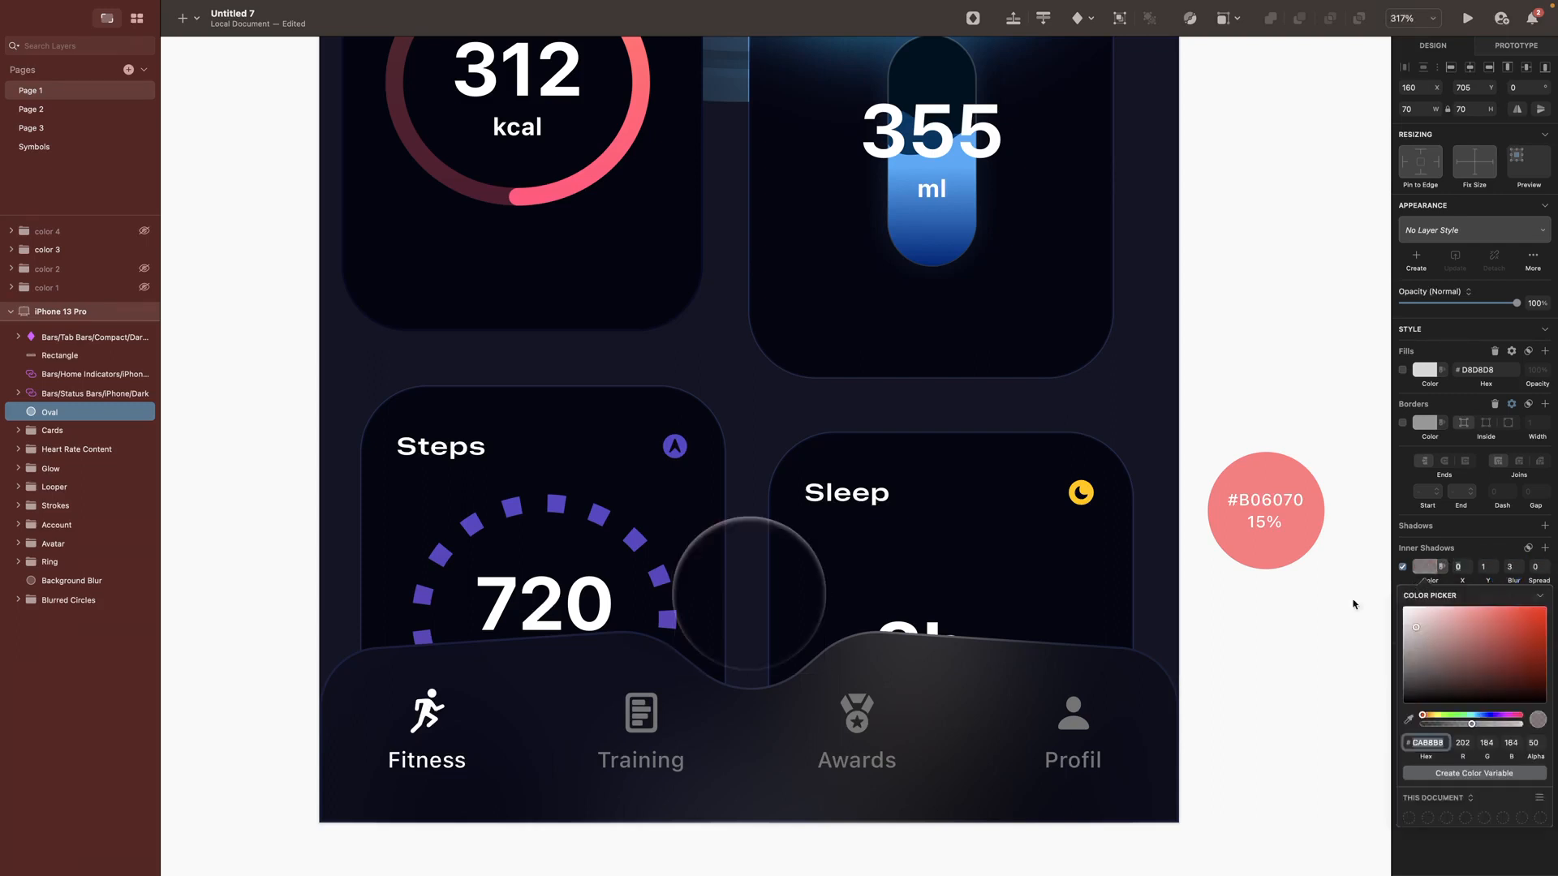
pyautogui.click(1462, 567)
pyautogui.write('3')
pyautogui.click(1481, 566)
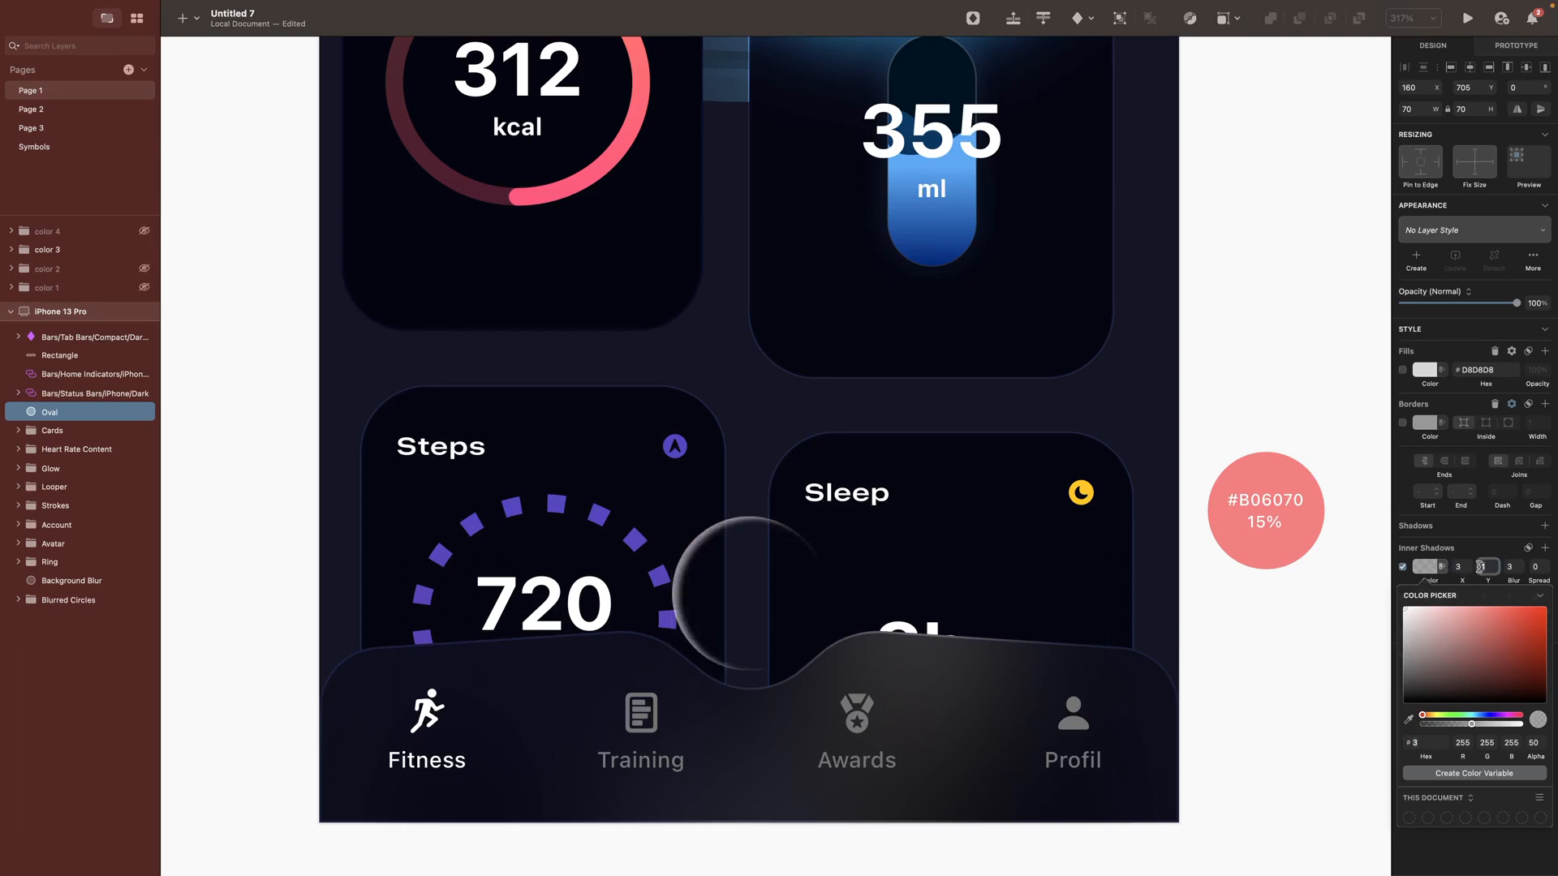
pyautogui.write('-3')
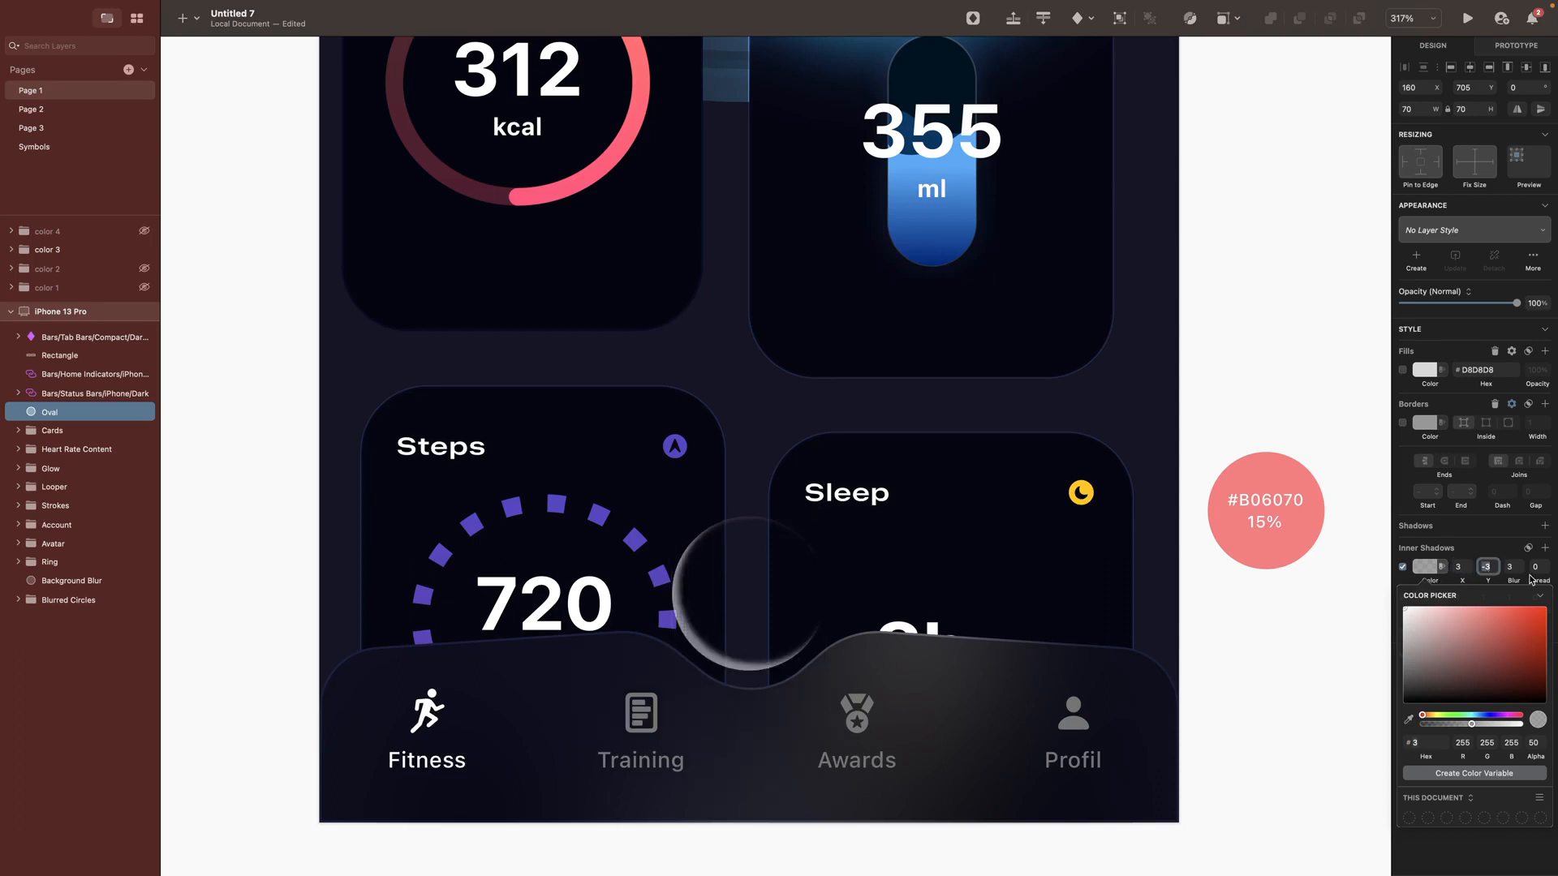
pyautogui.moveTo(1516, 569); pyautogui.dragTo(1530, 569)
pyautogui.click(1425, 566)
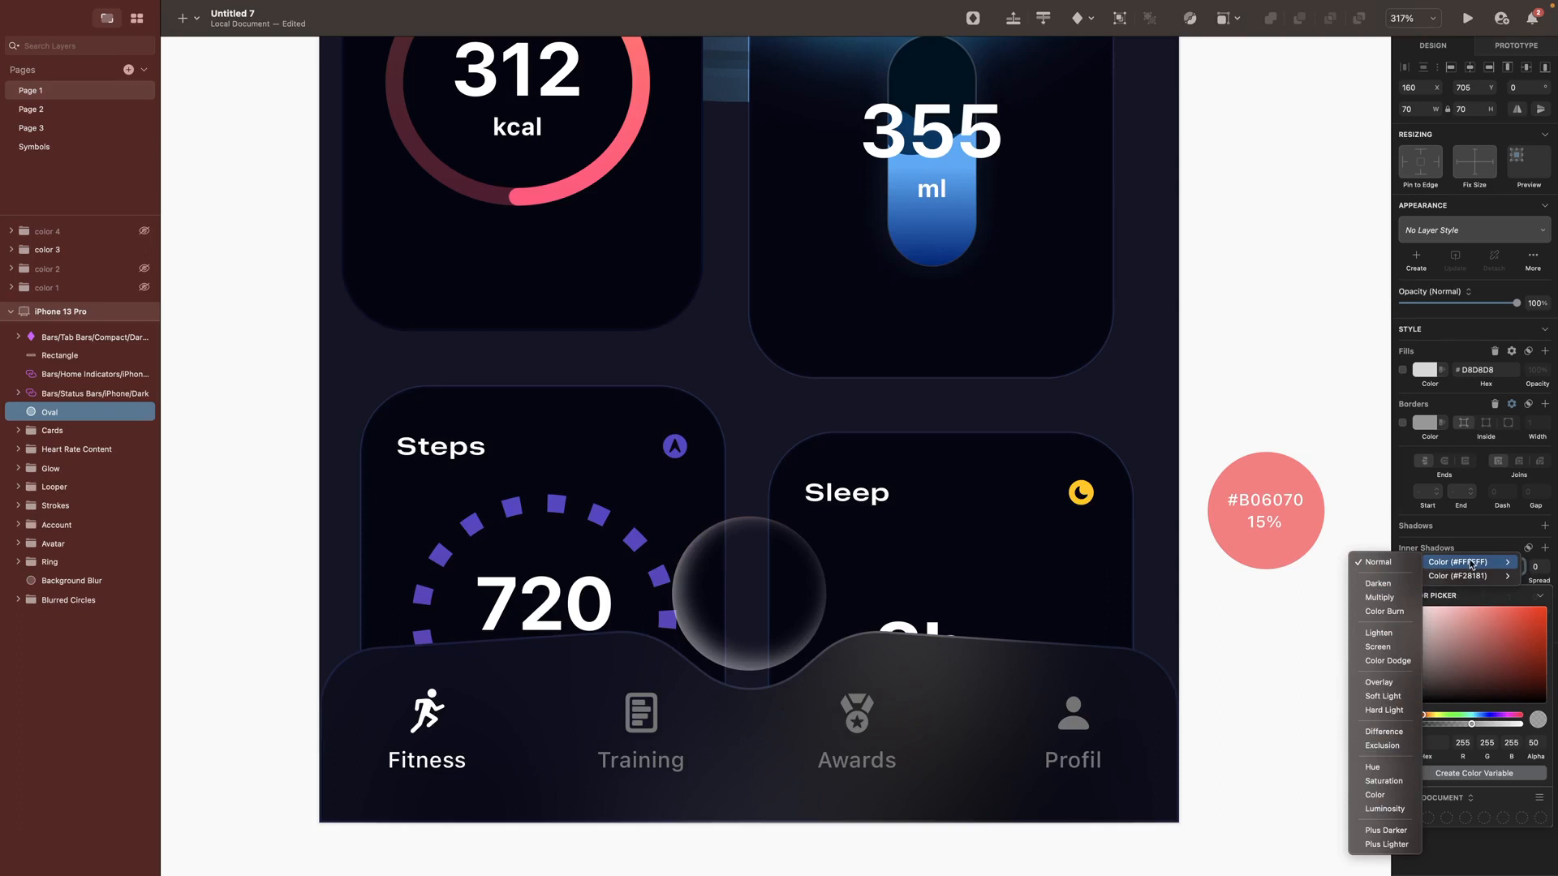
pyautogui.click(1377, 684)
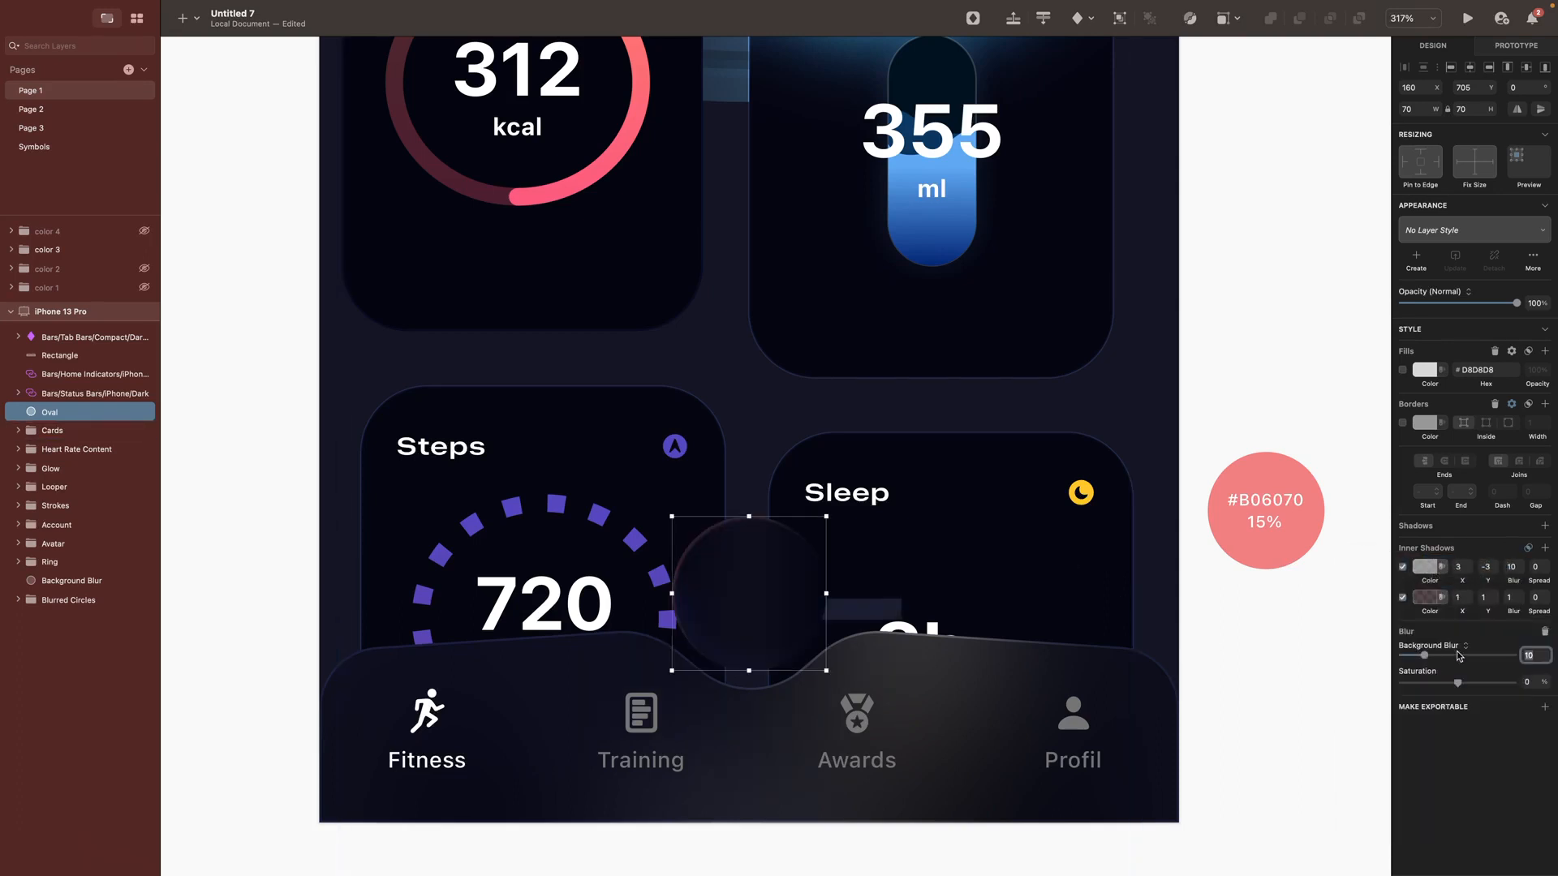
# Step: Set the circle's background blur to 2 and its saturation to 7%
pyautogui.click(1457, 684)
pyautogui.moveTo(1458, 686); pyautogui.dragTo(1461, 683)
# Step: Draw an oval of about 26 × 42 inside the circle's left edge and rotate it to -22°
pyautogui.press('o')
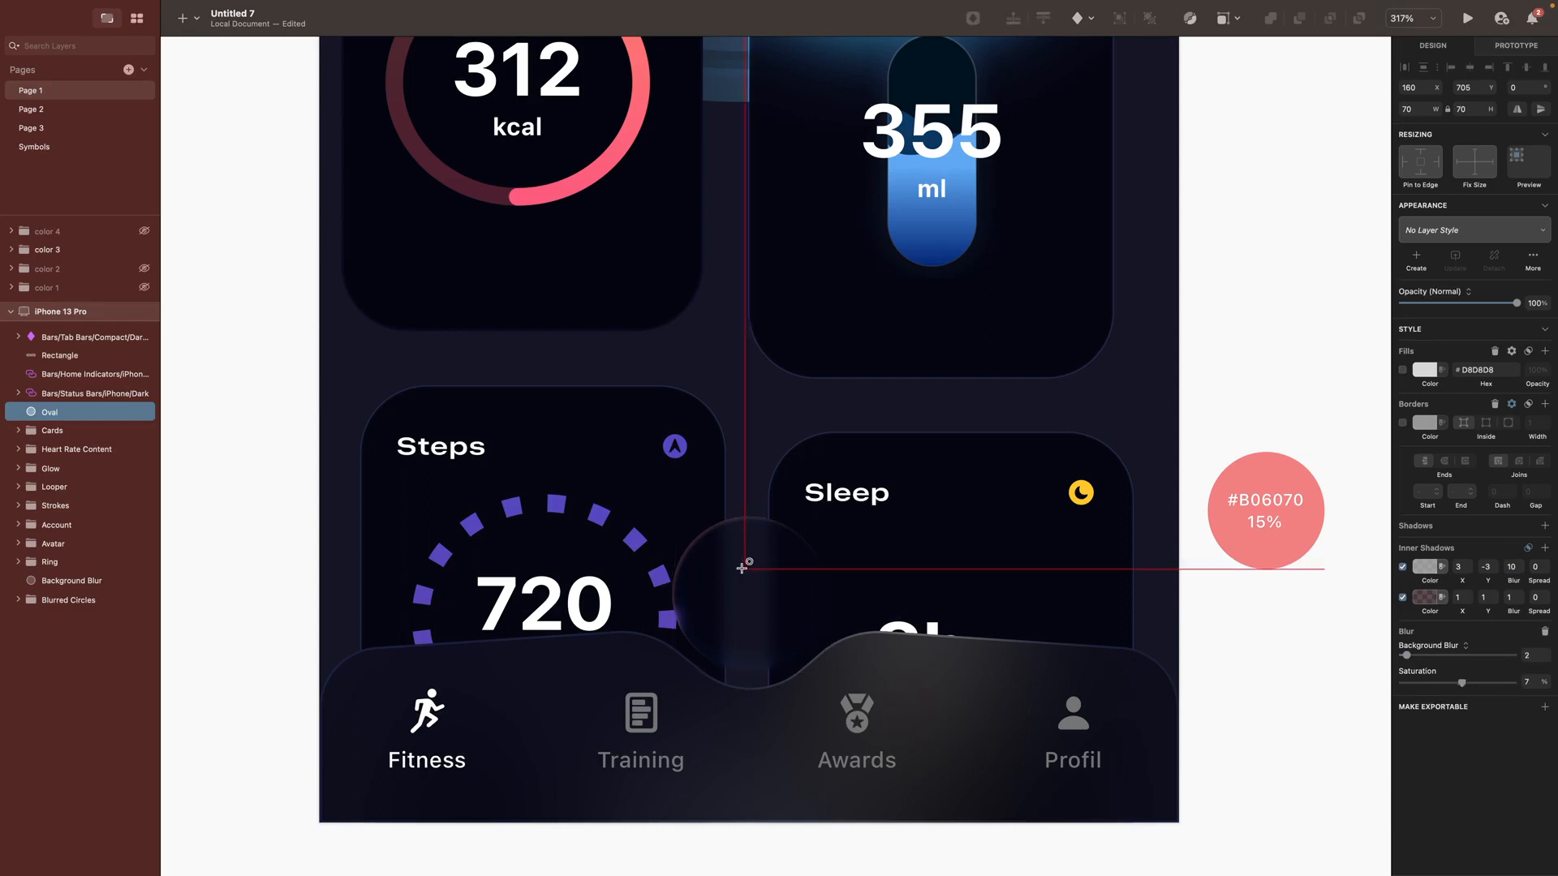
pyautogui.moveTo(695, 577); pyautogui.dragTo(727, 657)
pyautogui.click(1511, 87)
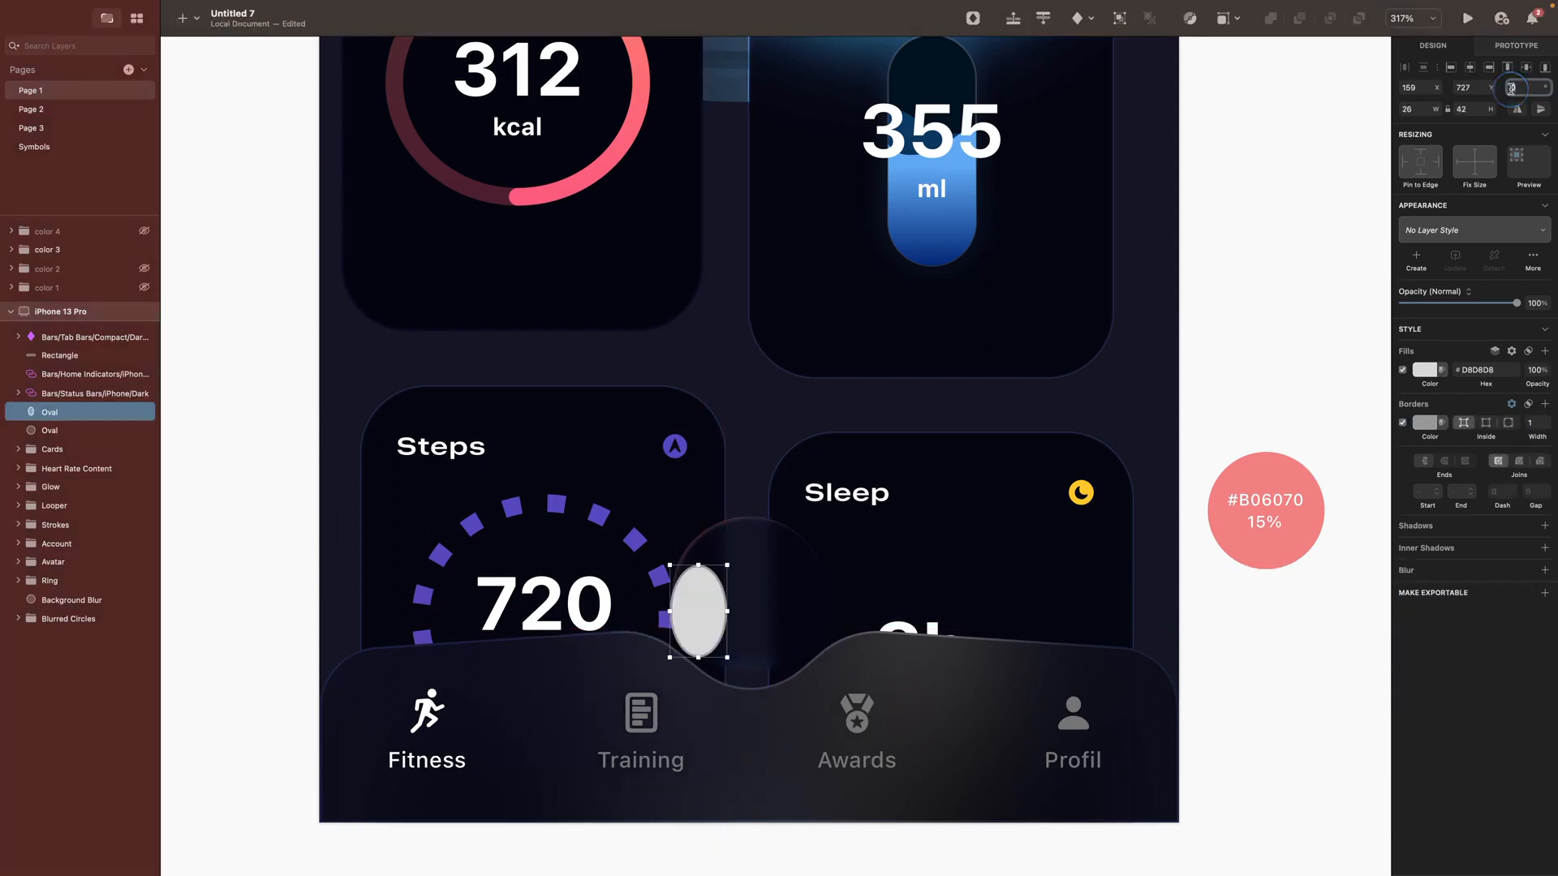
pyautogui.write('-22')
pyautogui.press('Return')
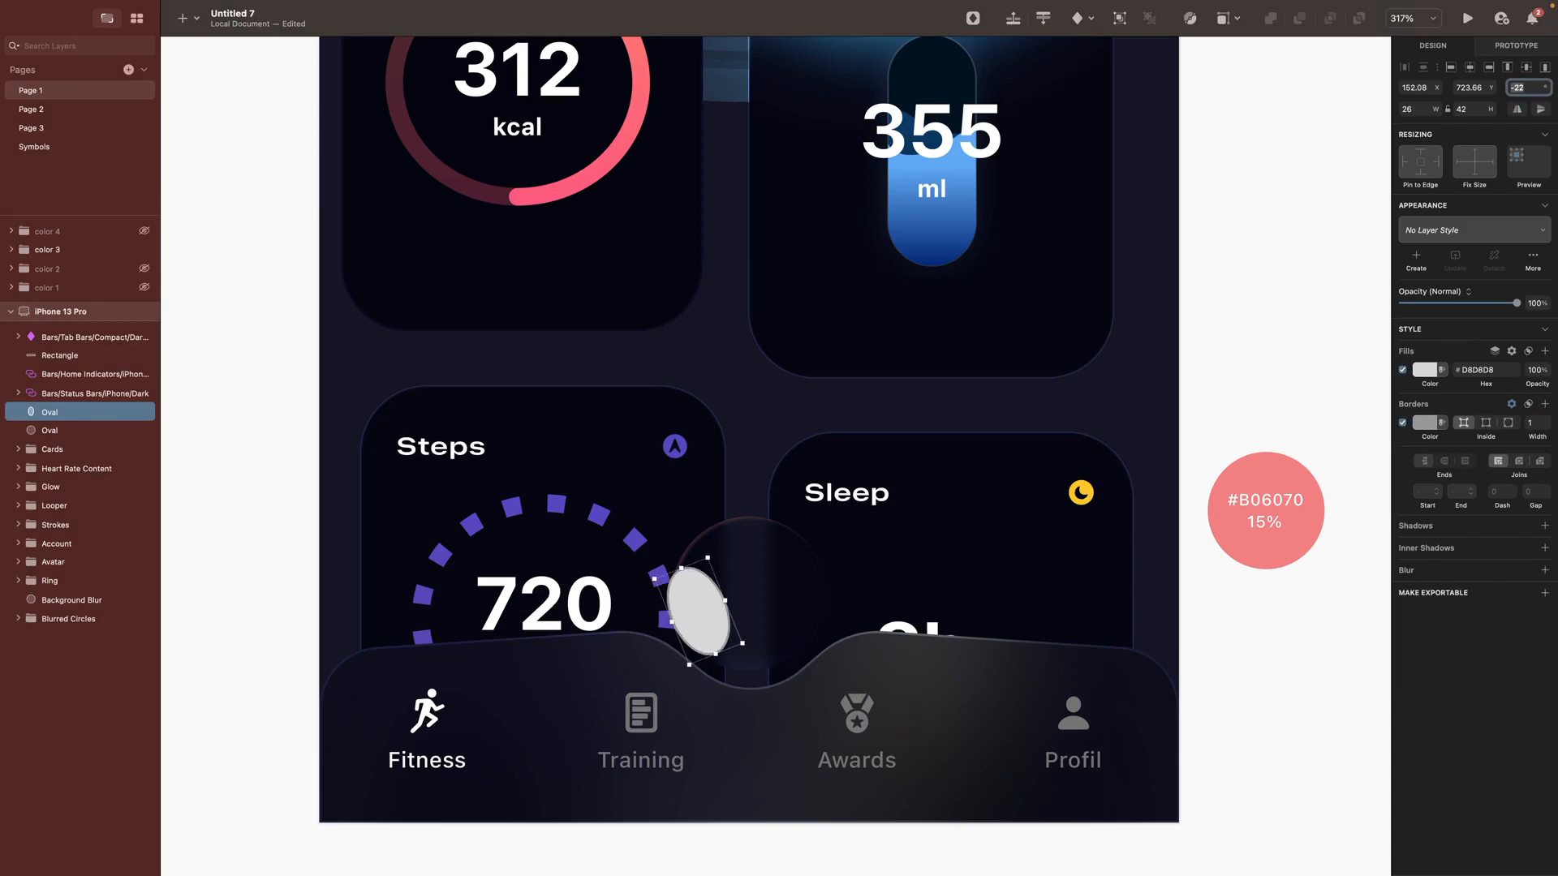
# Step: Position the rotated oval at X 159, Y 727
pyautogui.click(1416, 88)
pyautogui.write('159')
pyautogui.press('Tab')
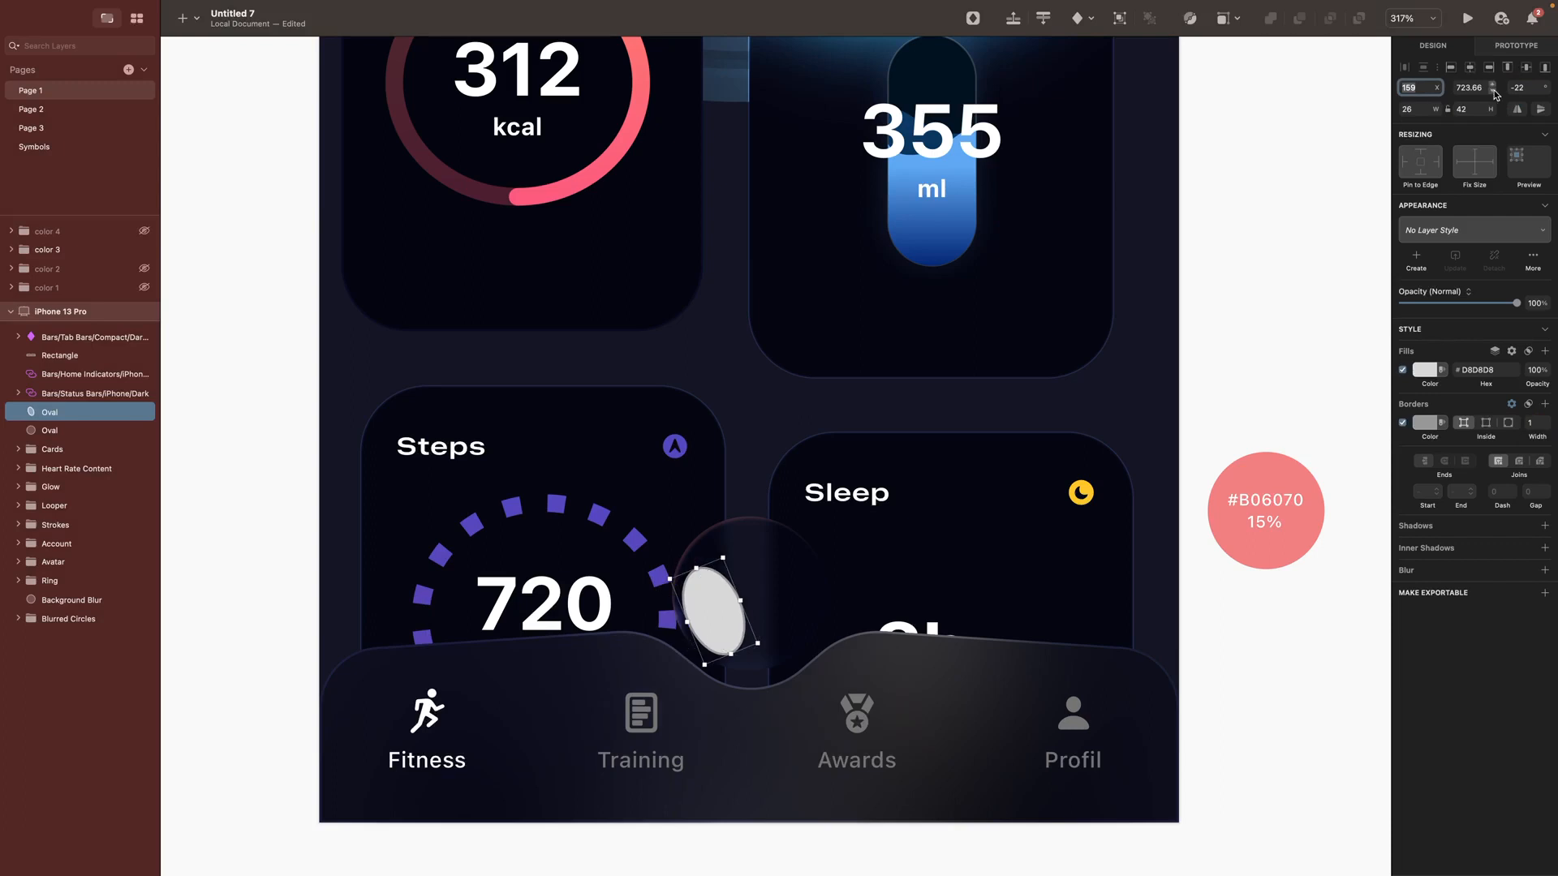
pyautogui.write('72')
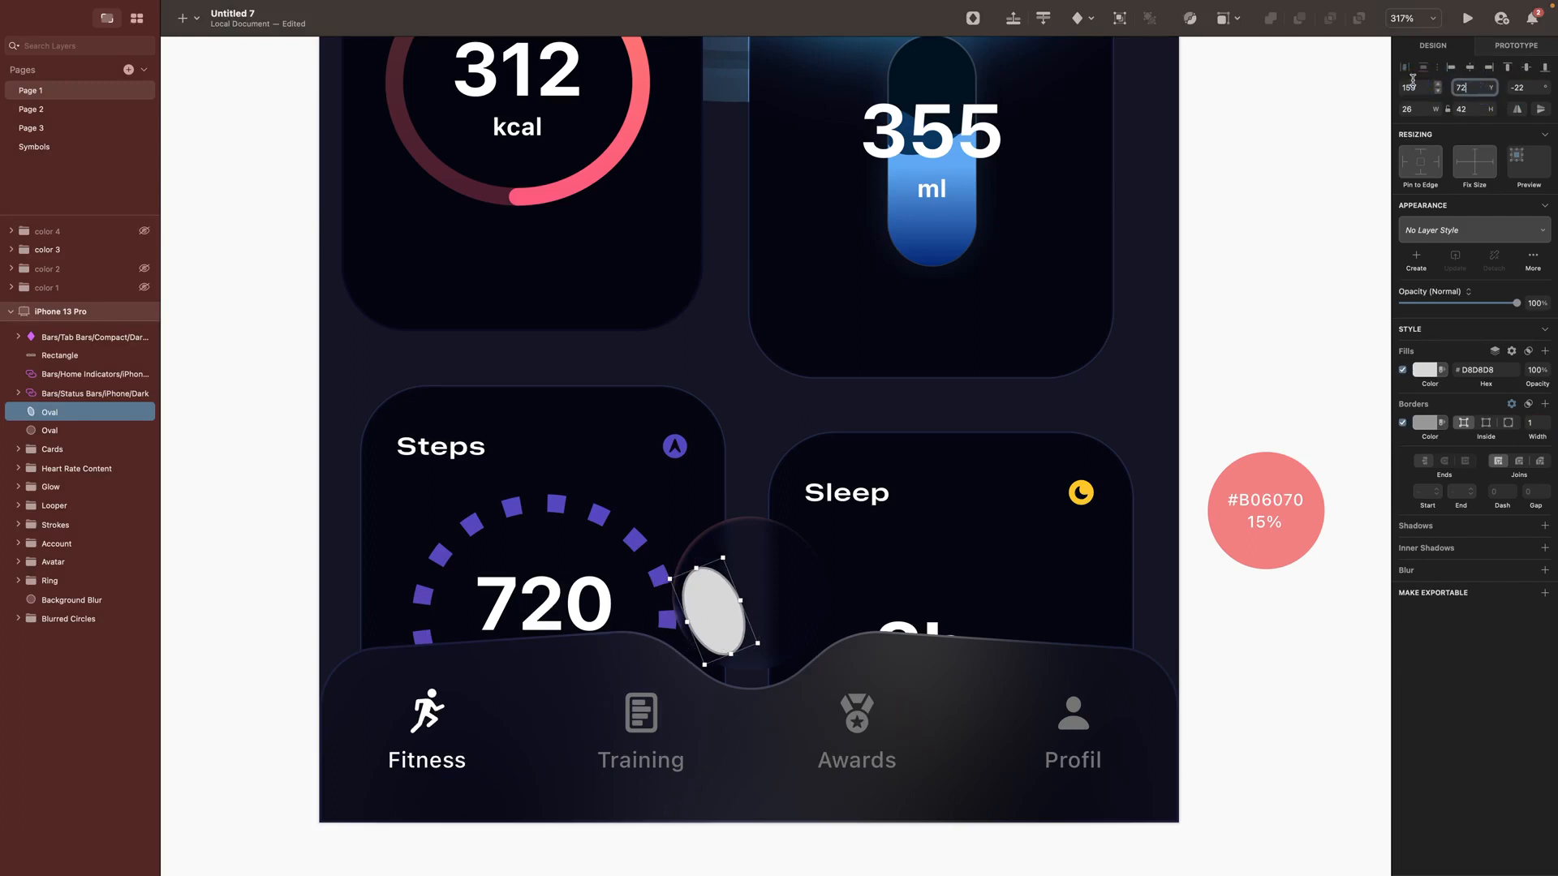
pyautogui.write('7')
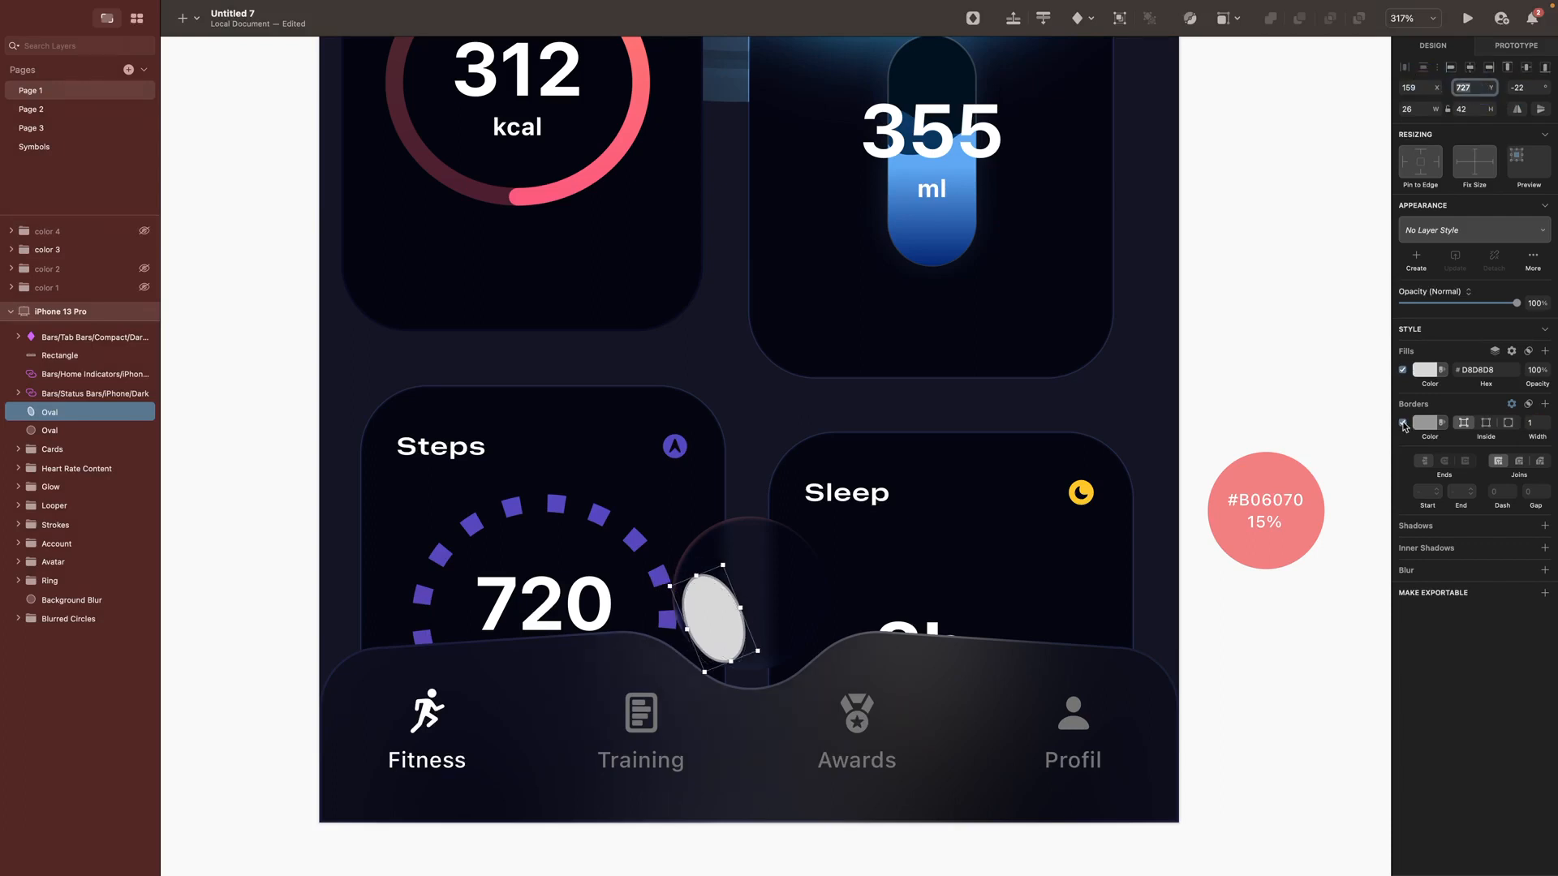
# Step: Narrow the oval into a petal by pulling its right point inward, and move its layer below the 70 × 70 circle
pyautogui.doubleClick(751, 613)
pyautogui.moveTo(745, 615); pyautogui.dragTo(727, 615)
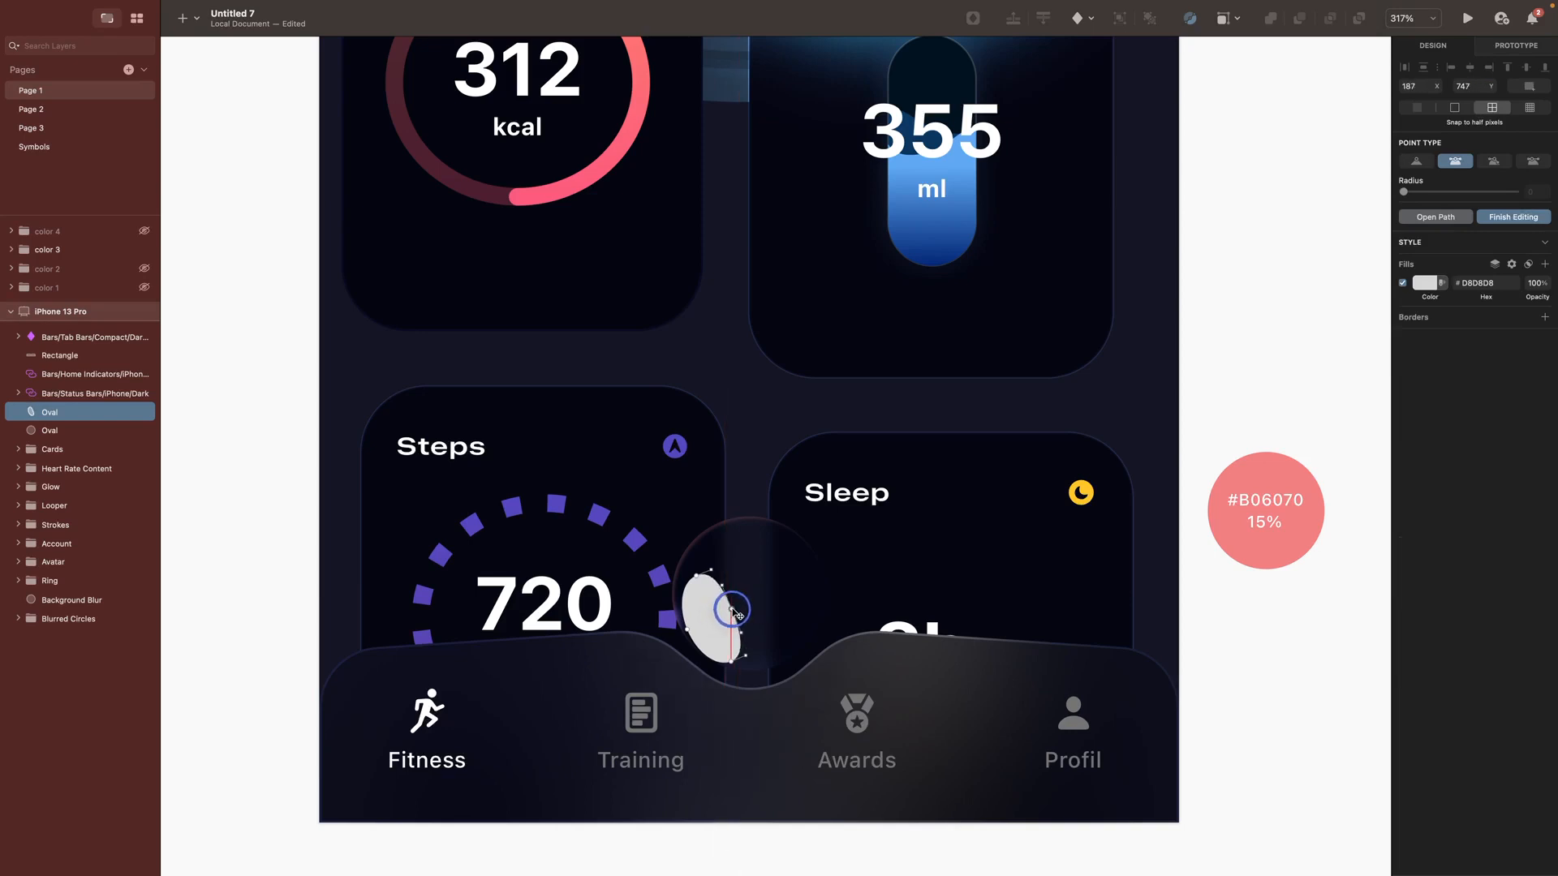
pyautogui.click(50, 414)
pyautogui.moveTo(53, 417); pyautogui.dragTo(50, 433)
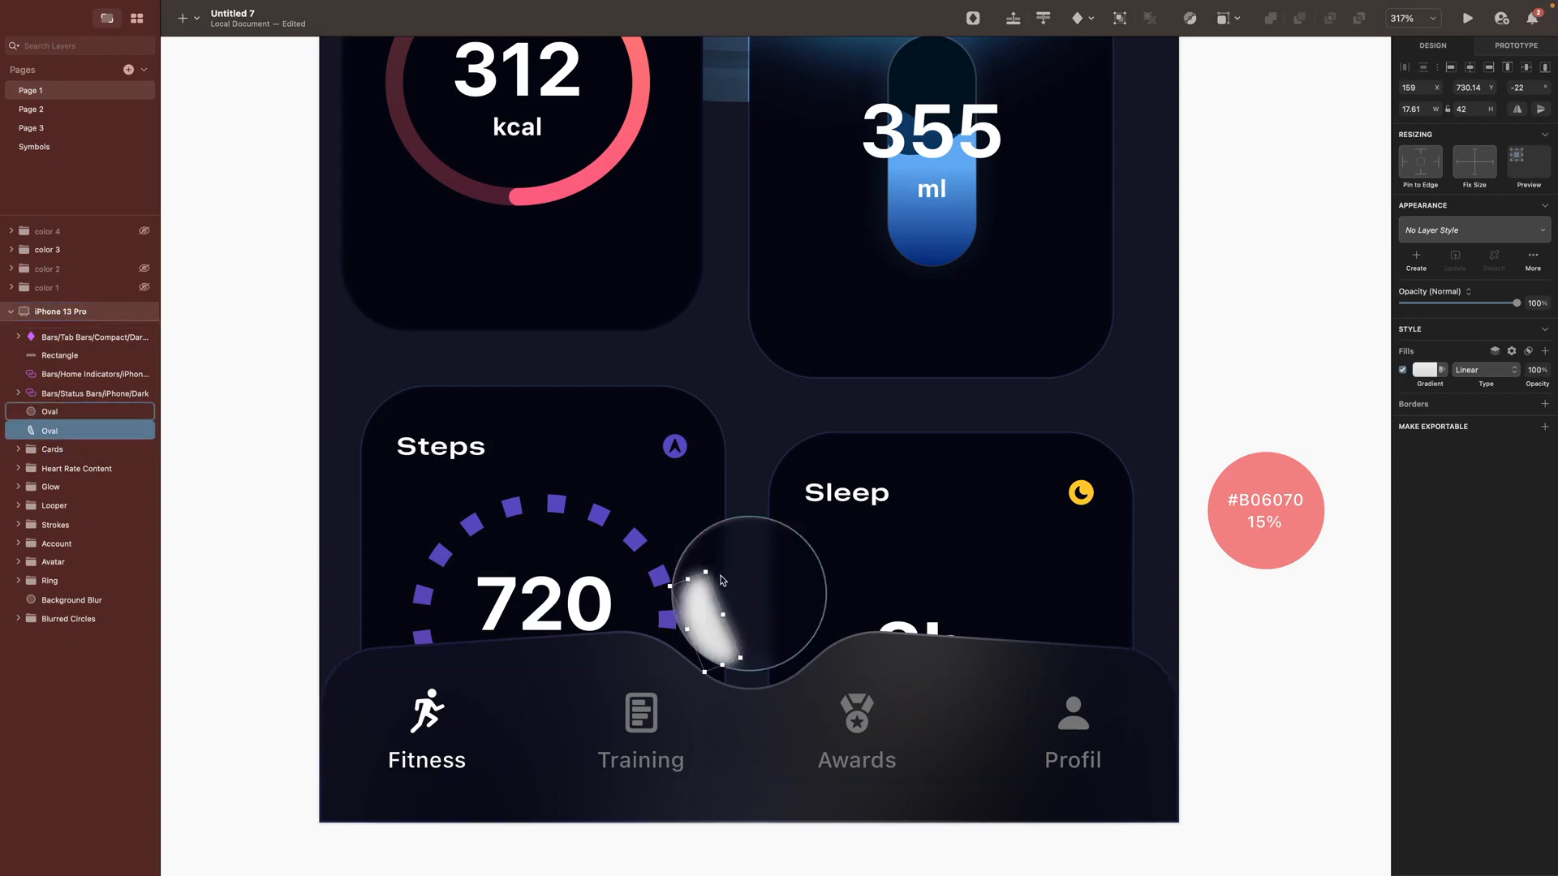
# Step: Colour the petal's linear gradient with the #B06070 swatch at the start and 7E608A at 0% alpha at the end
pyautogui.press('Return')
pyautogui.click(688, 580)
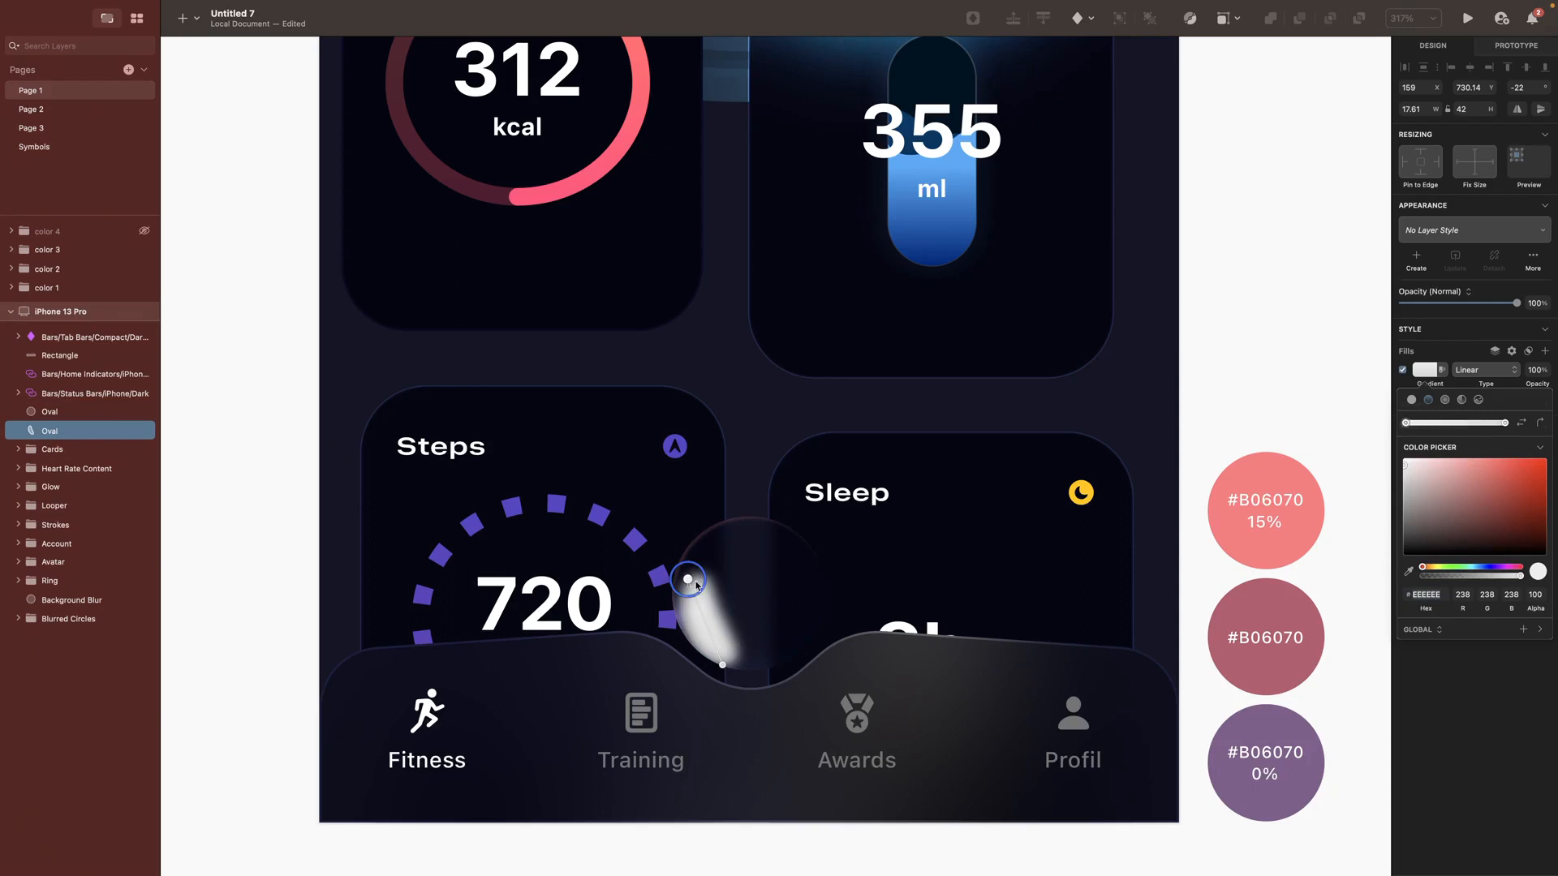
pyautogui.hotkey('ctrl', 'c')
pyautogui.click(1277, 611)
pyautogui.click(723, 664)
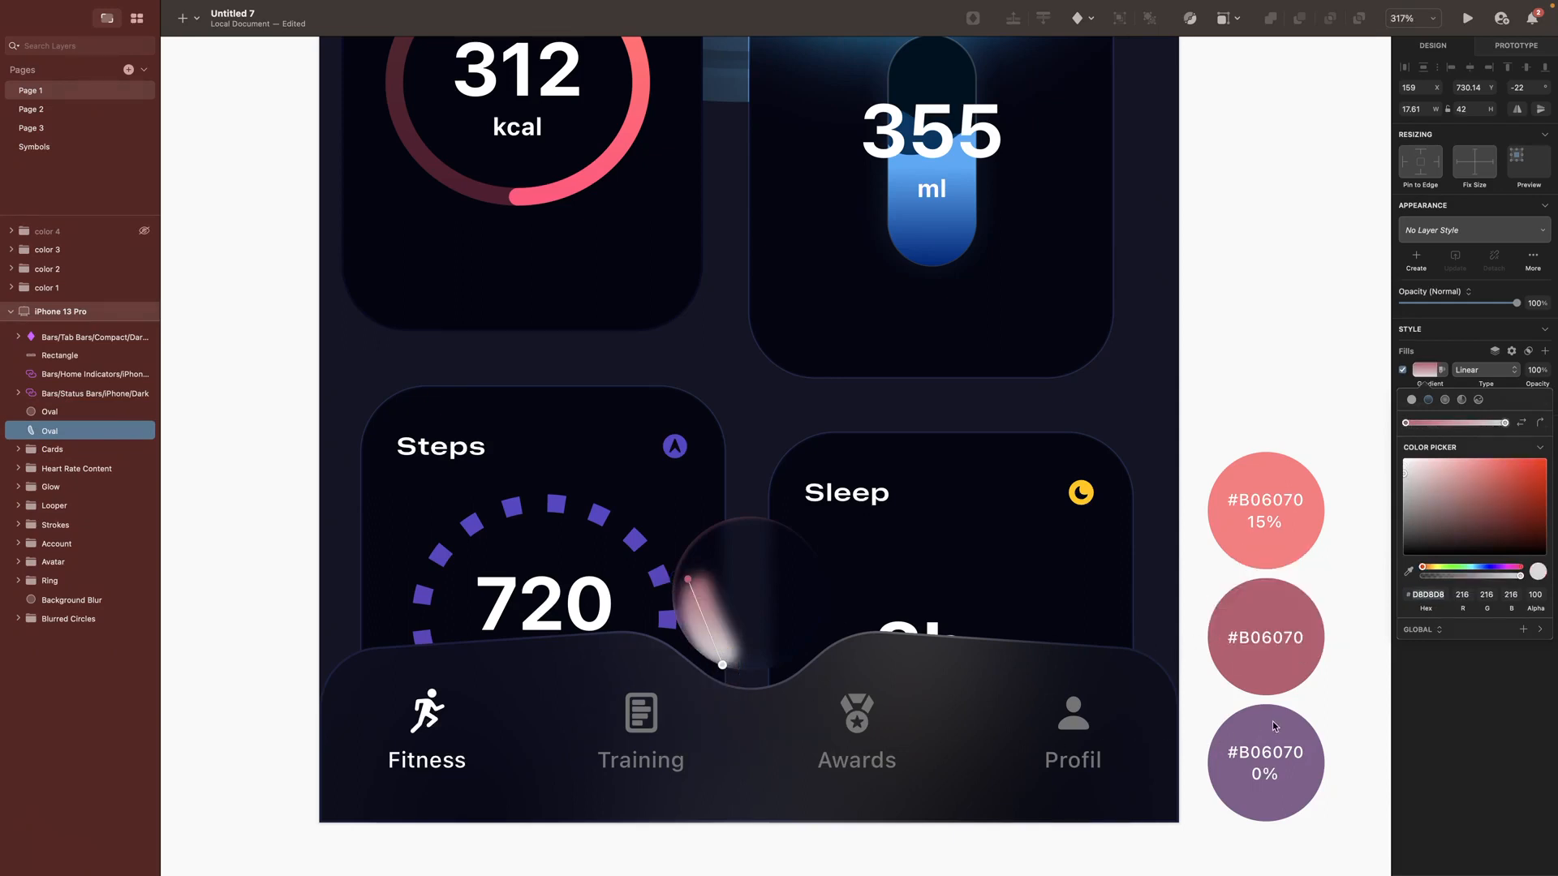
pyautogui.hotkey('ctrl', 'c')
pyautogui.click(1266, 763)
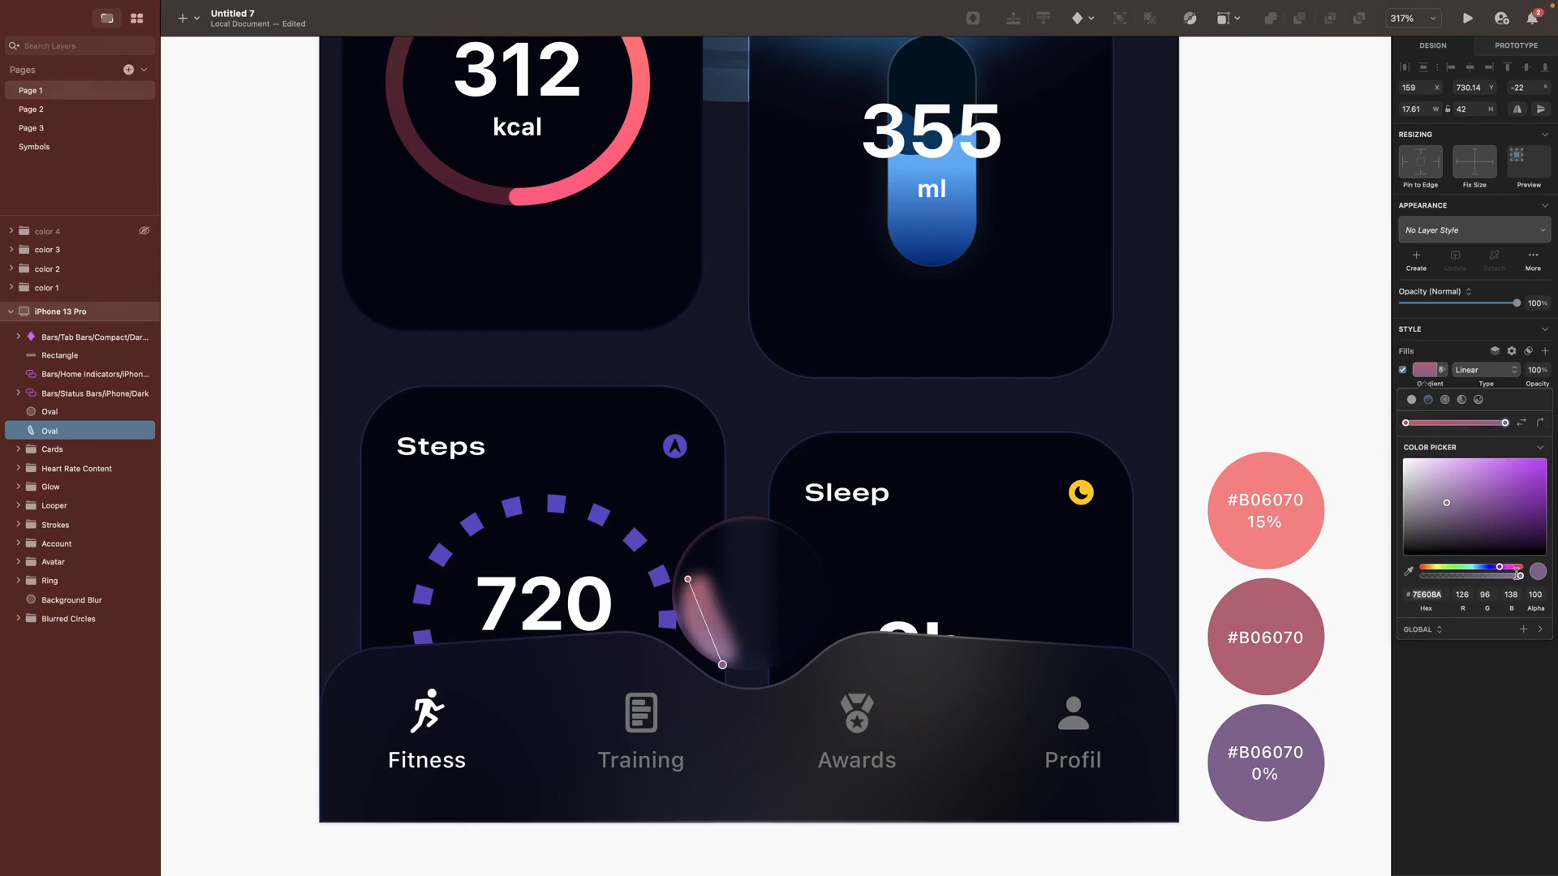
pyautogui.moveTo(1518, 576); pyautogui.dragTo(637, 533)
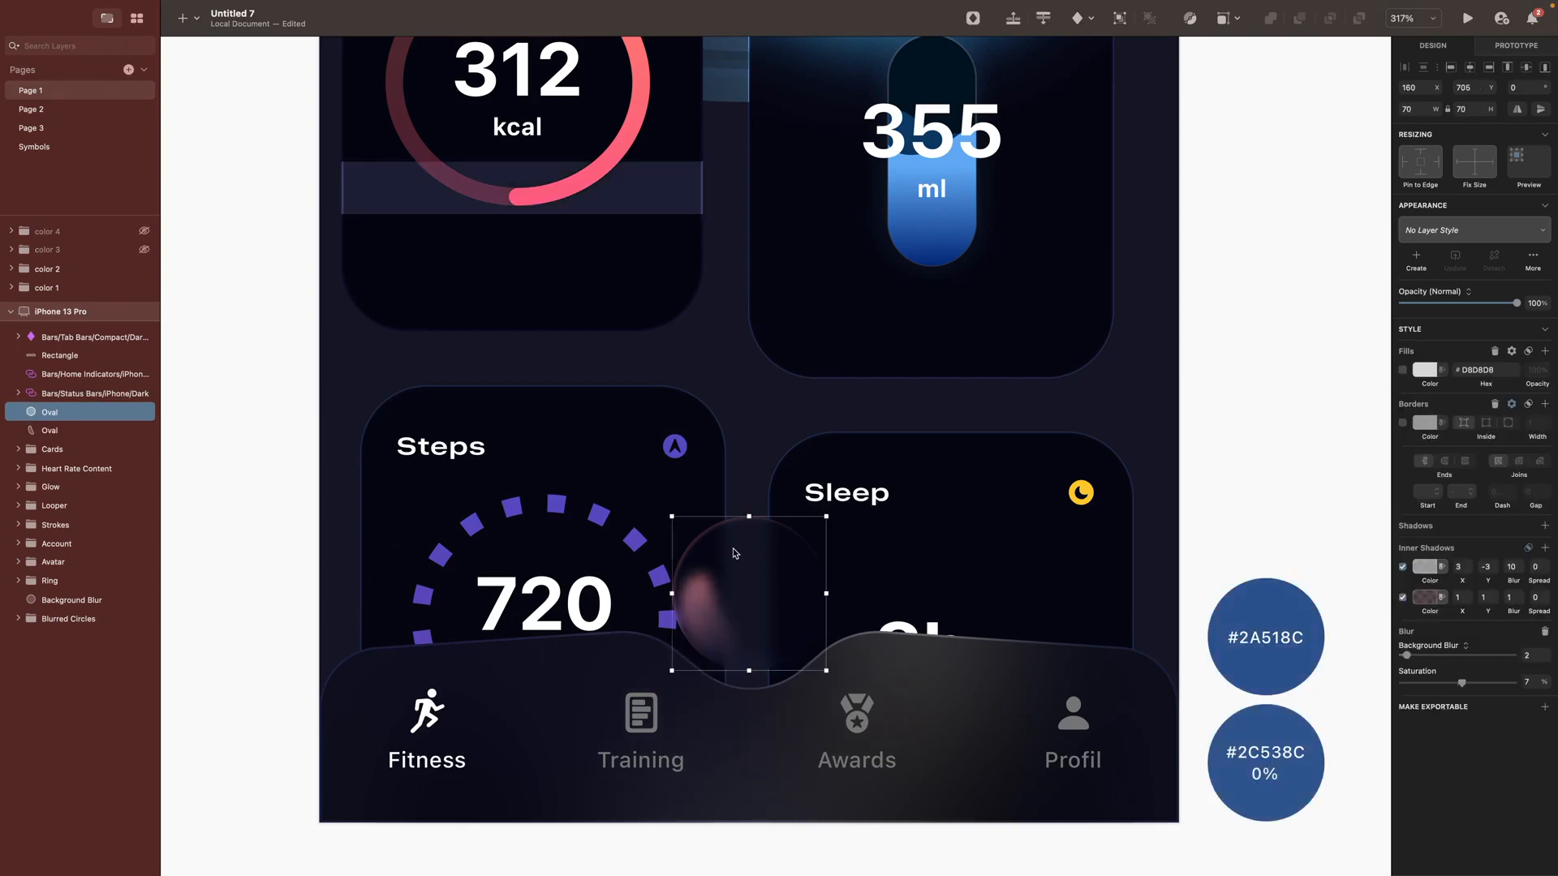
# Step: Draw a circle of about 41 × 41 at X 174, Y 719 inside the large circle and remove its border
pyautogui.press('o')
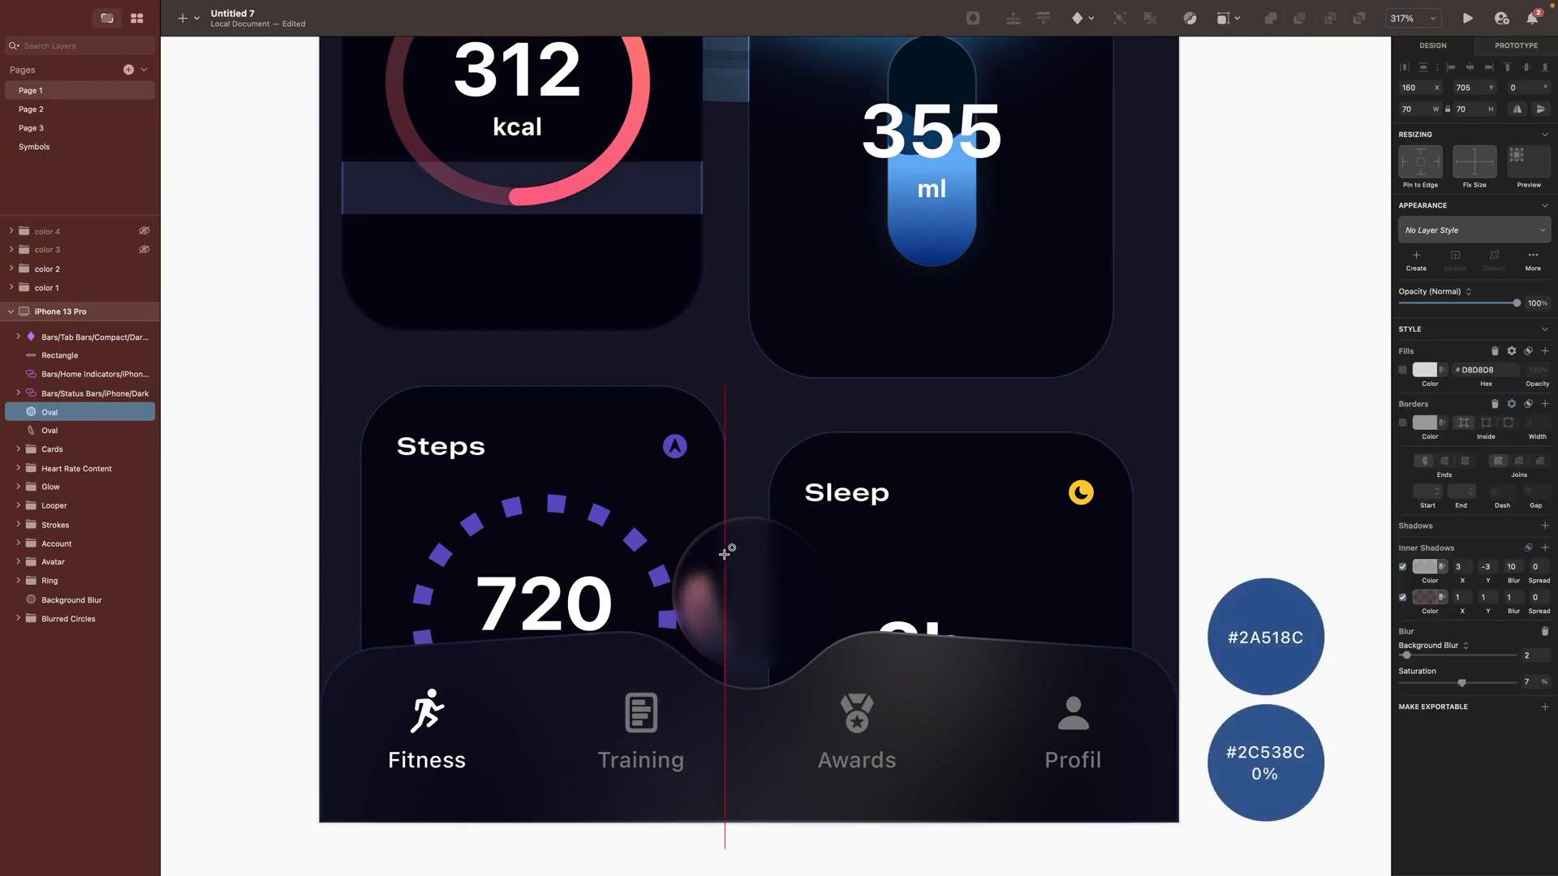
pyautogui.moveTo(712, 549); pyautogui.dragTo(793, 639)
pyautogui.moveTo(710, 597); pyautogui.dragTo(703, 594)
pyautogui.click(1403, 335)
pyautogui.click(1486, 226)
# Step: Fill the small circle with a linear gradient from 2A518C to 2C538C at 0% alpha
pyautogui.click(1426, 370)
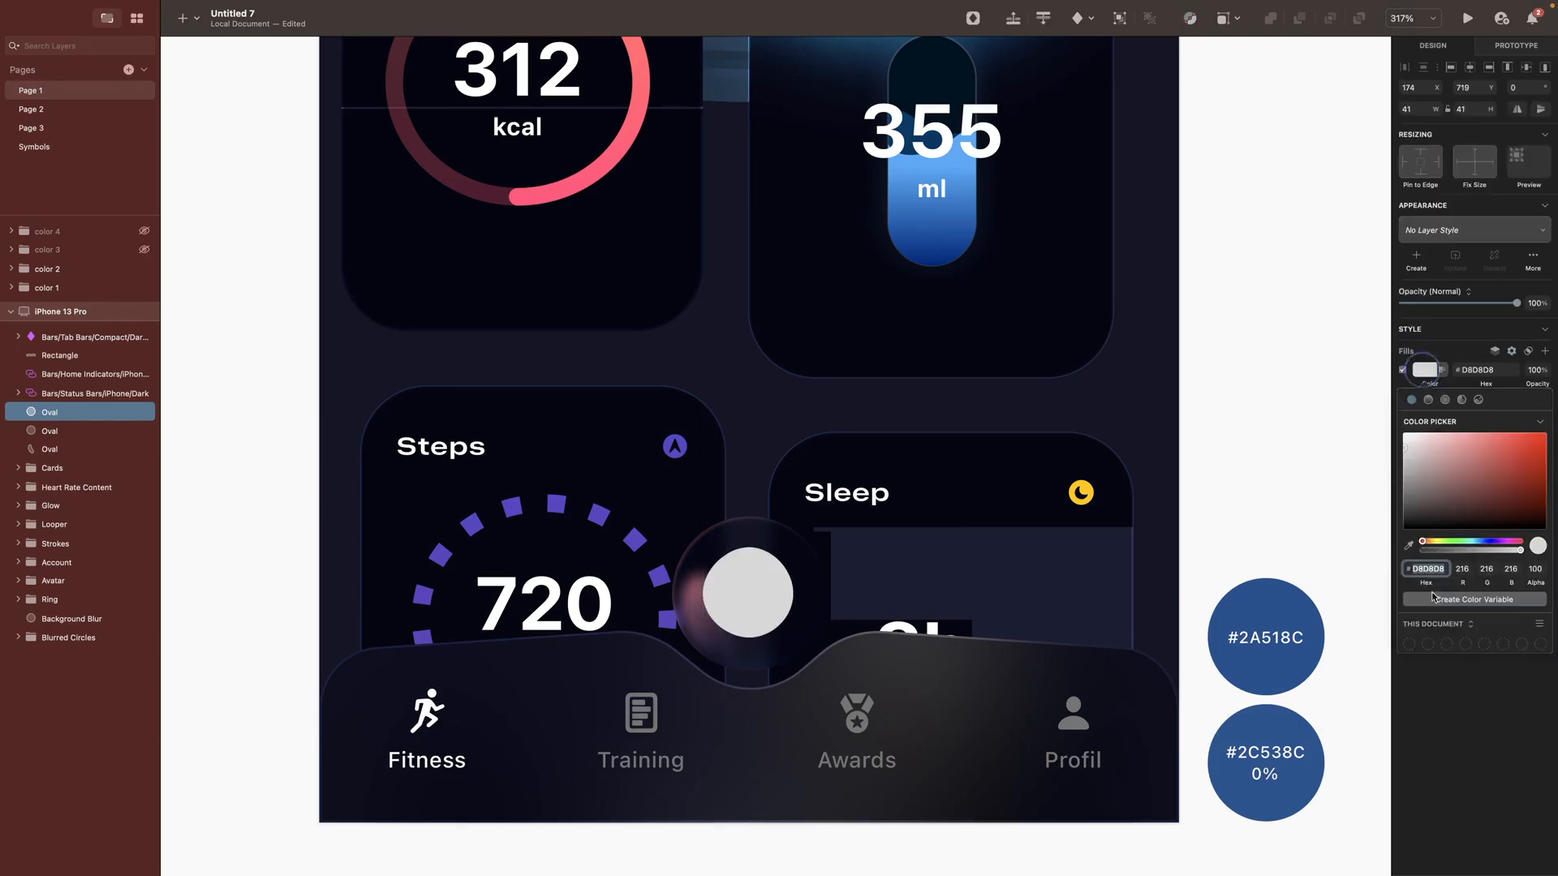
pyautogui.click(1428, 399)
pyautogui.hotkey('ctrl', 'c')
pyautogui.click(1267, 605)
pyautogui.hotkey('ctrl', 'c')
pyautogui.click(1270, 734)
pyautogui.moveTo(1520, 578); pyautogui.dragTo(1269, 573)
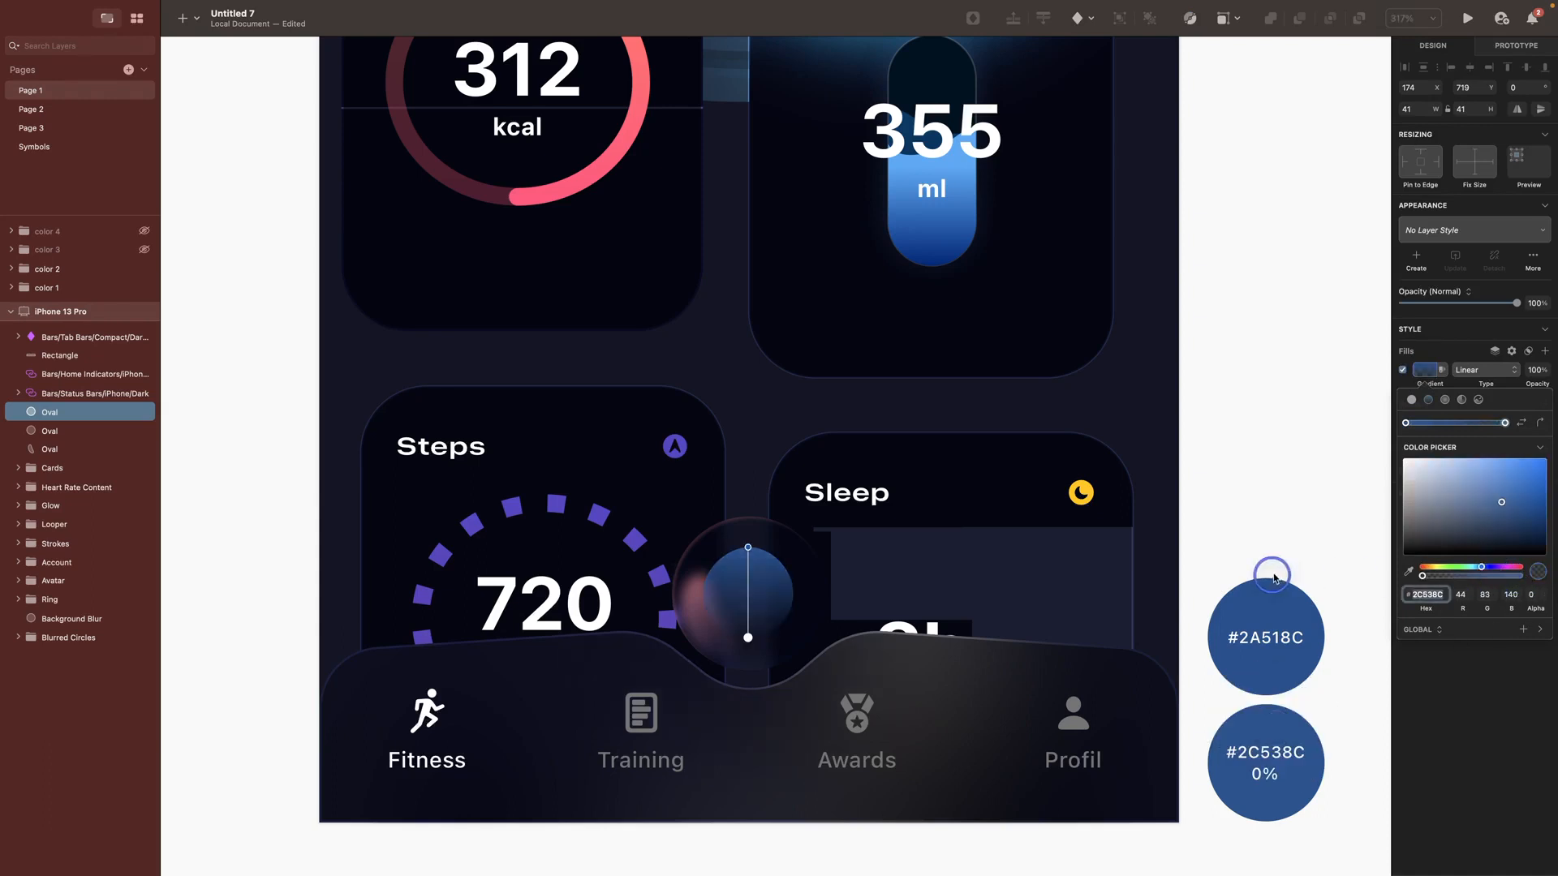
# Step: Move the blue circle's layer below the large circle and swing its gradient's start to the circle's right edge
pyautogui.click(880, 494)
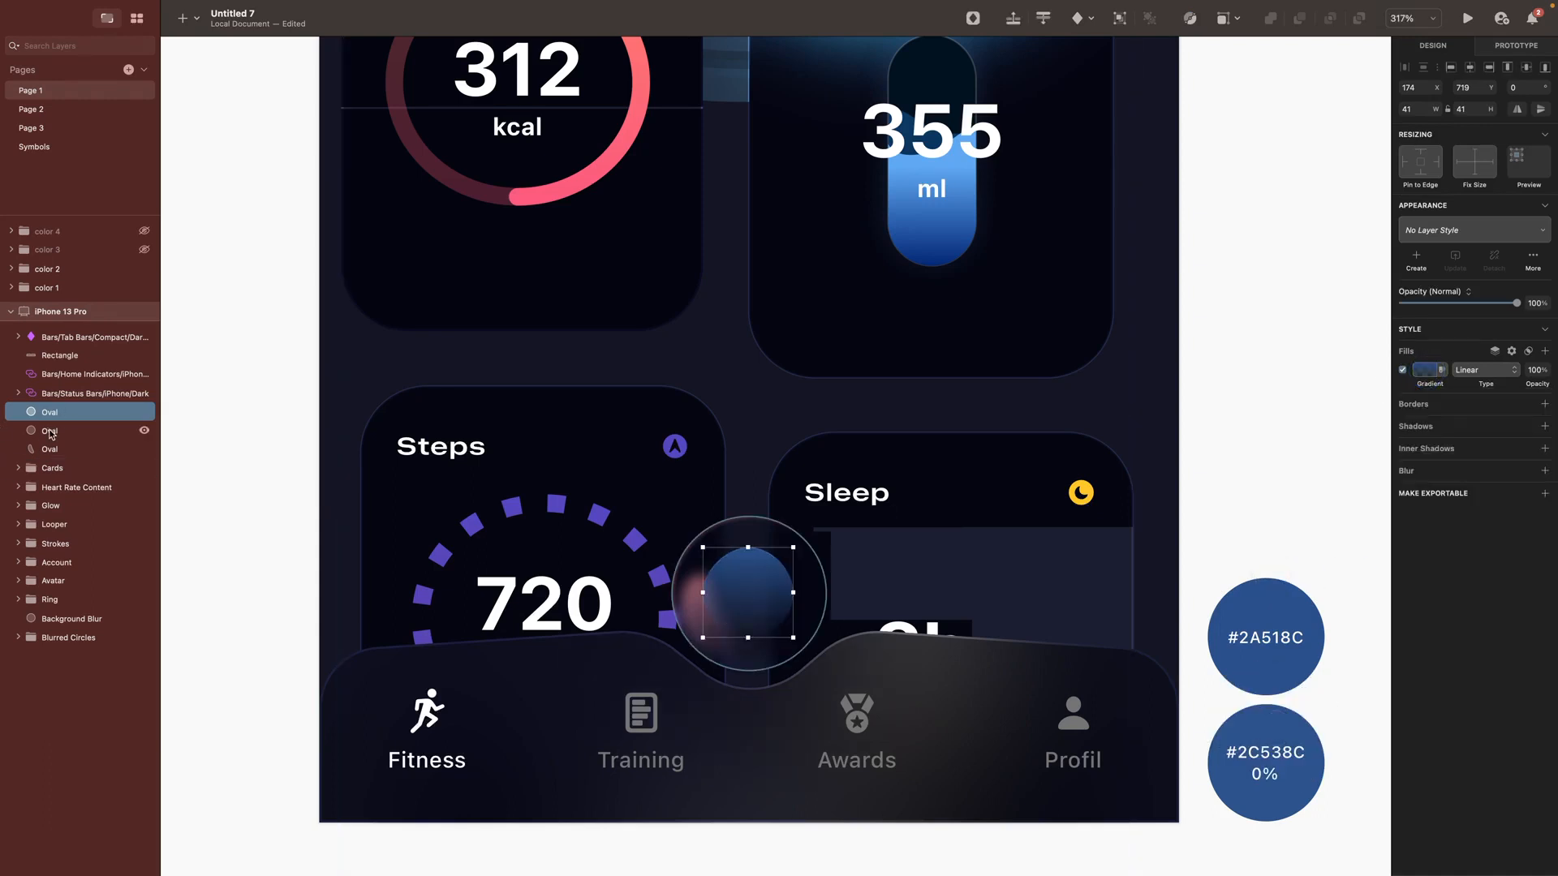
pyautogui.click(44, 431)
pyautogui.click(45, 449)
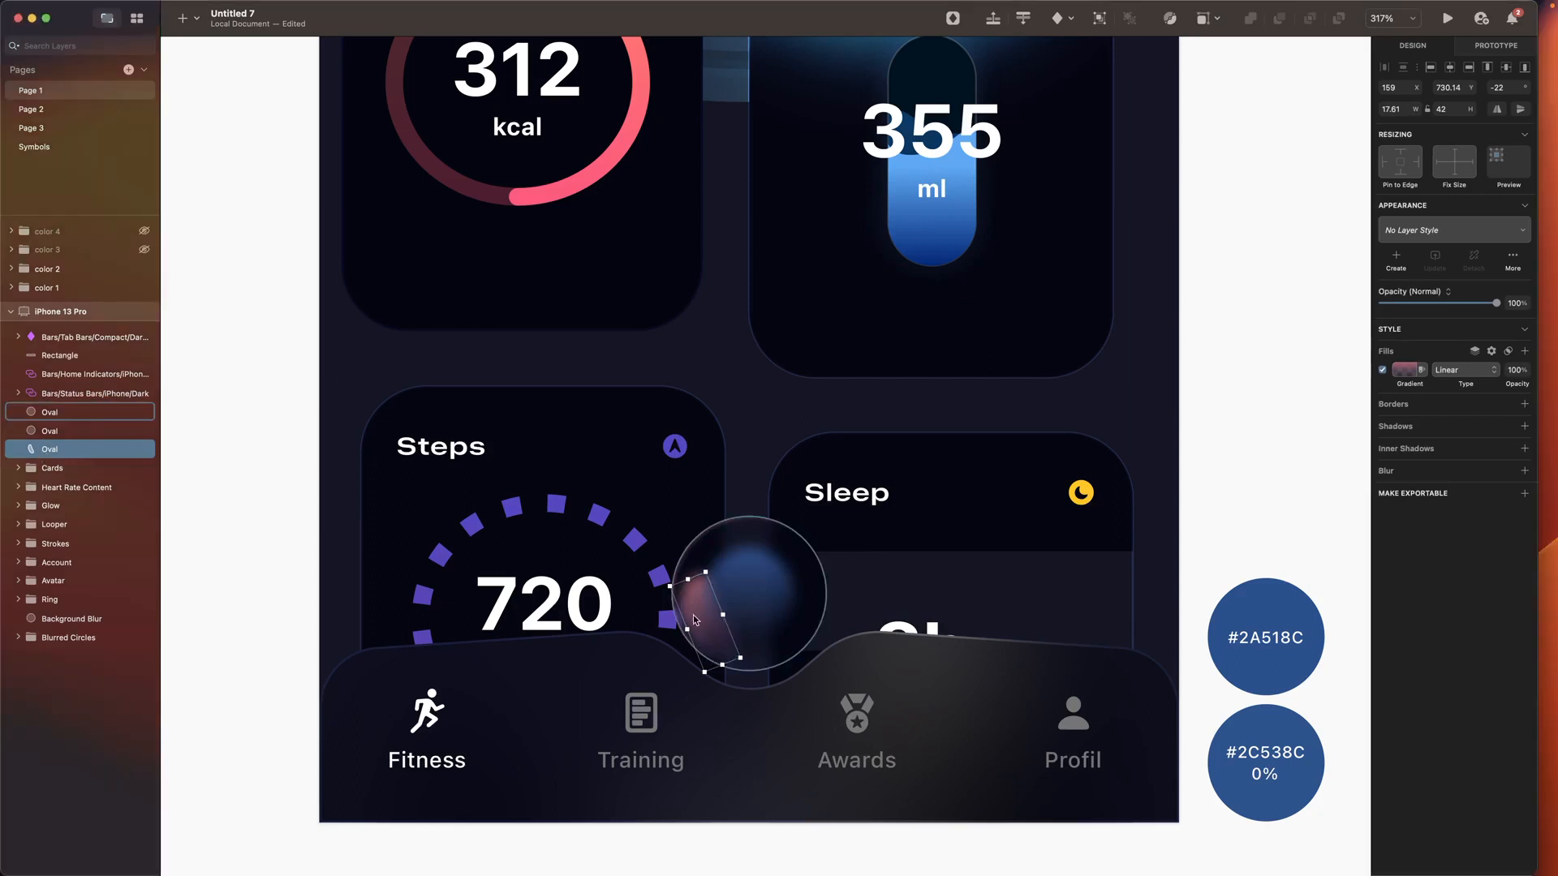
pyautogui.click(1507, 370)
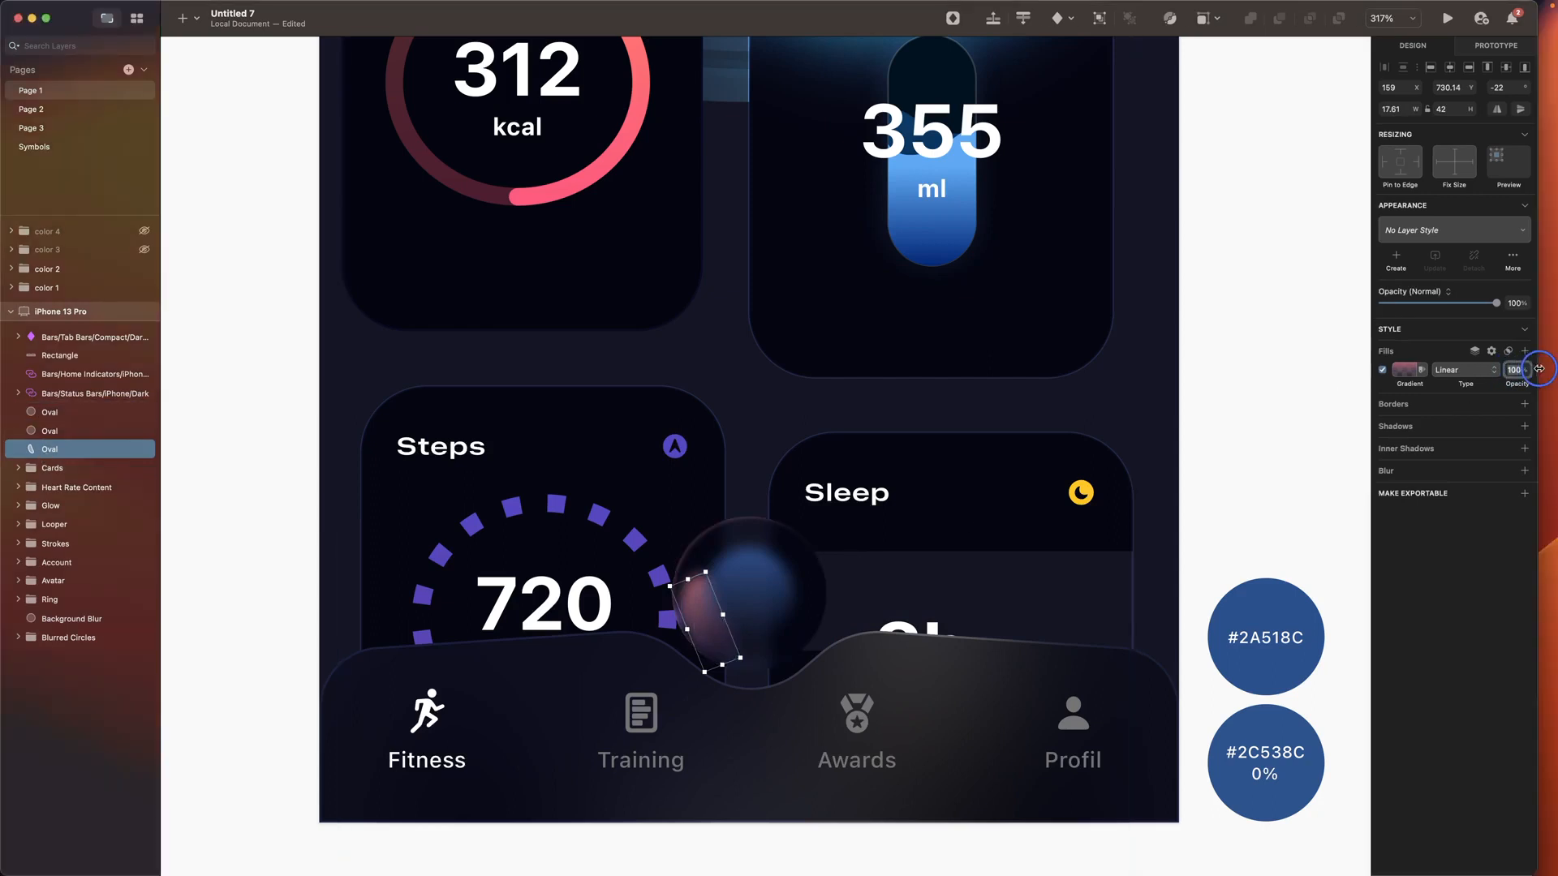
pyautogui.doubleClick(737, 621)
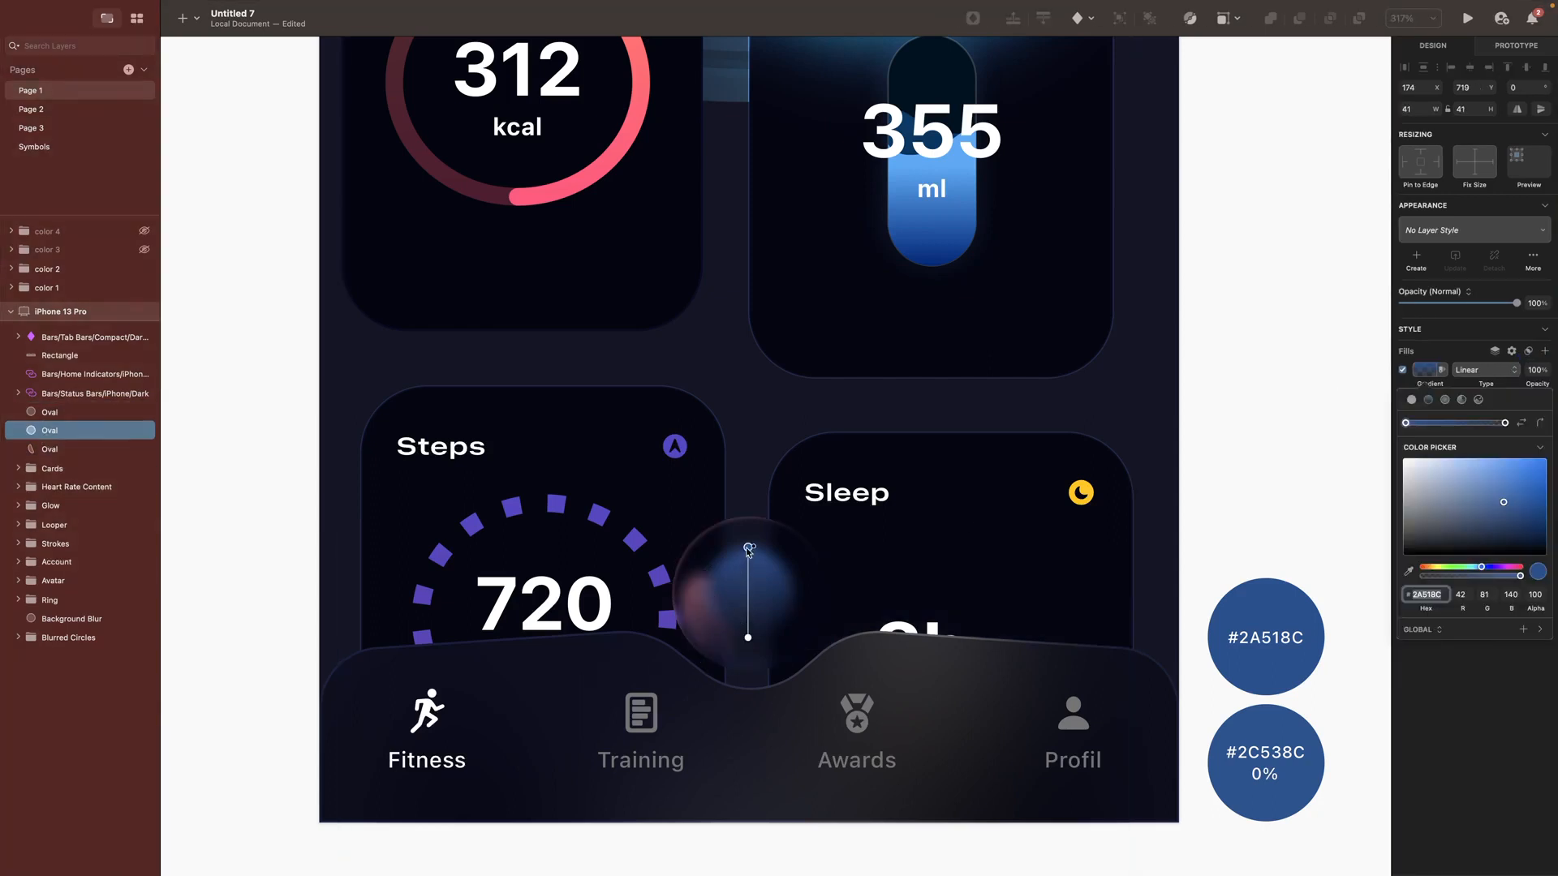
pyautogui.moveTo(749, 549); pyautogui.dragTo(791, 581)
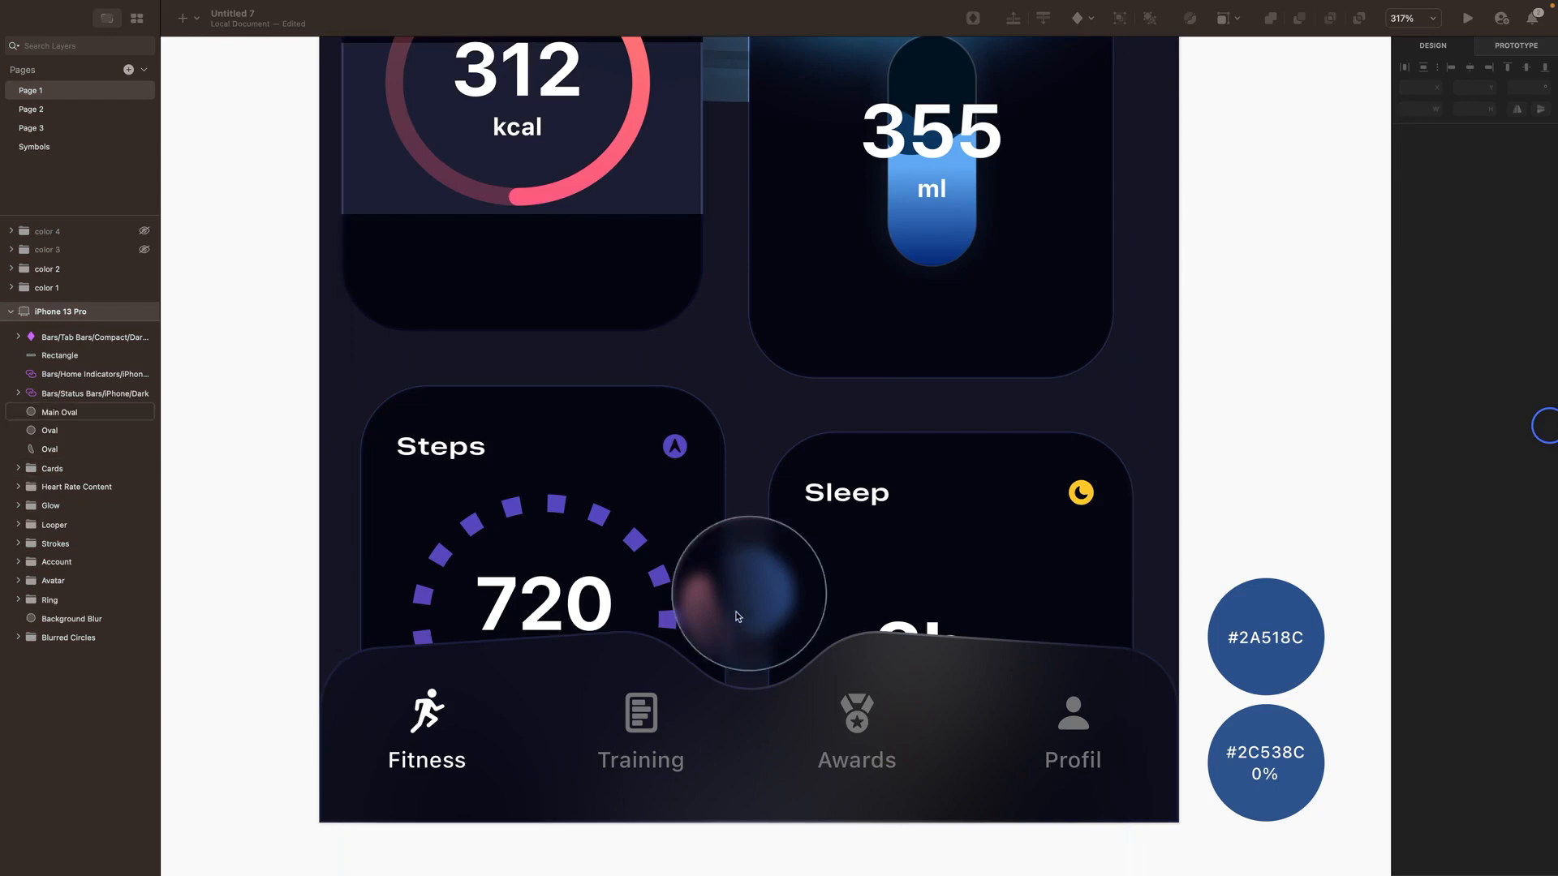
# Step: Draw a closed freeform shape with the Vector tool in the middle of the glass button
pyautogui.press('v')
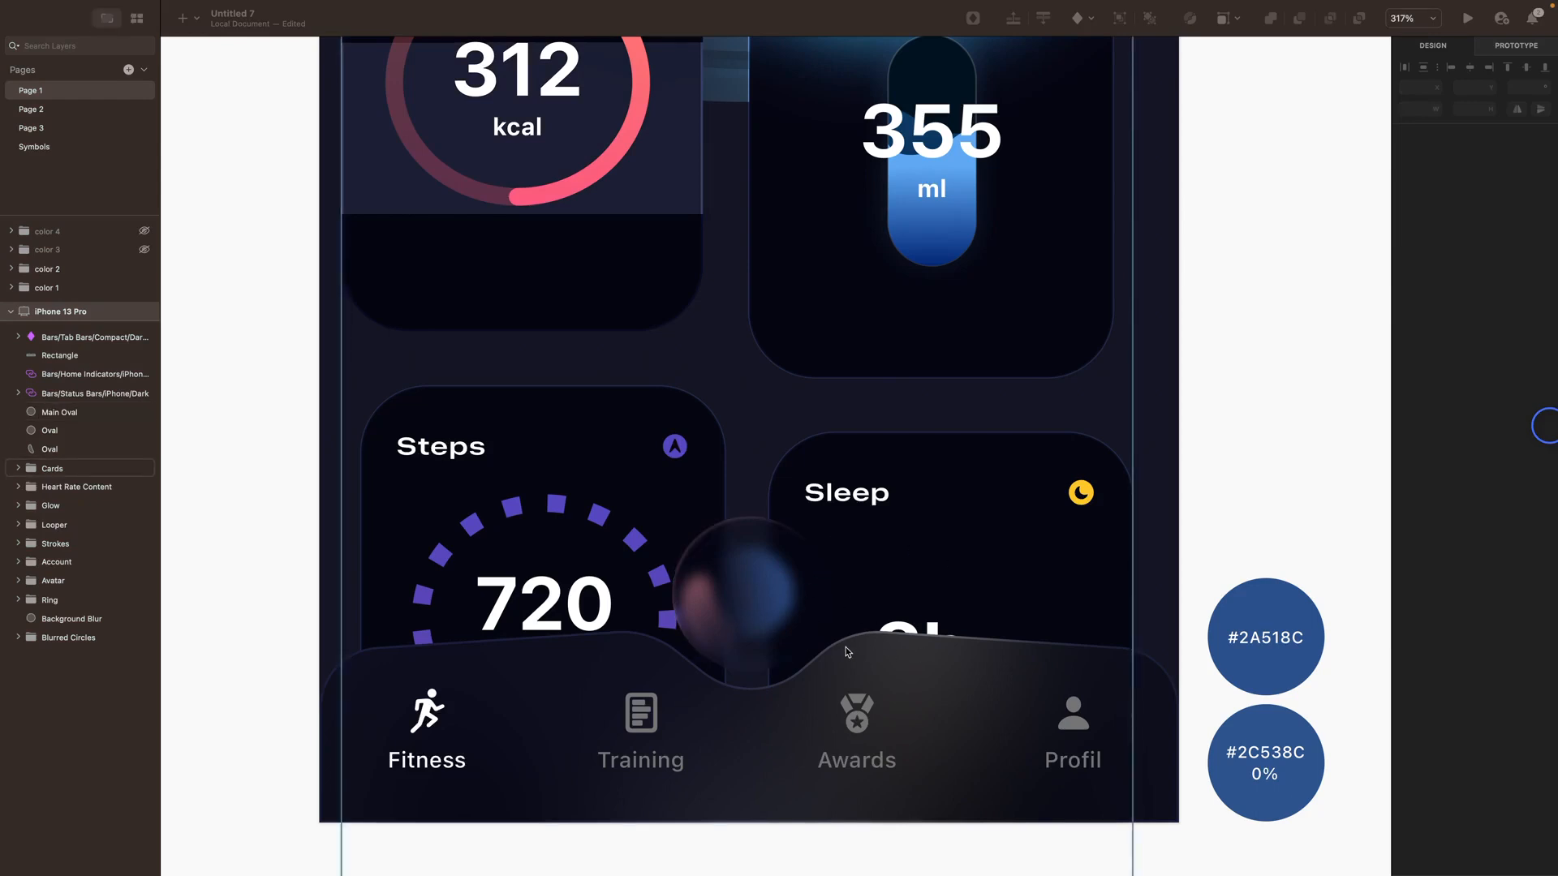
pyautogui.click(730, 661)
pyautogui.click(716, 578)
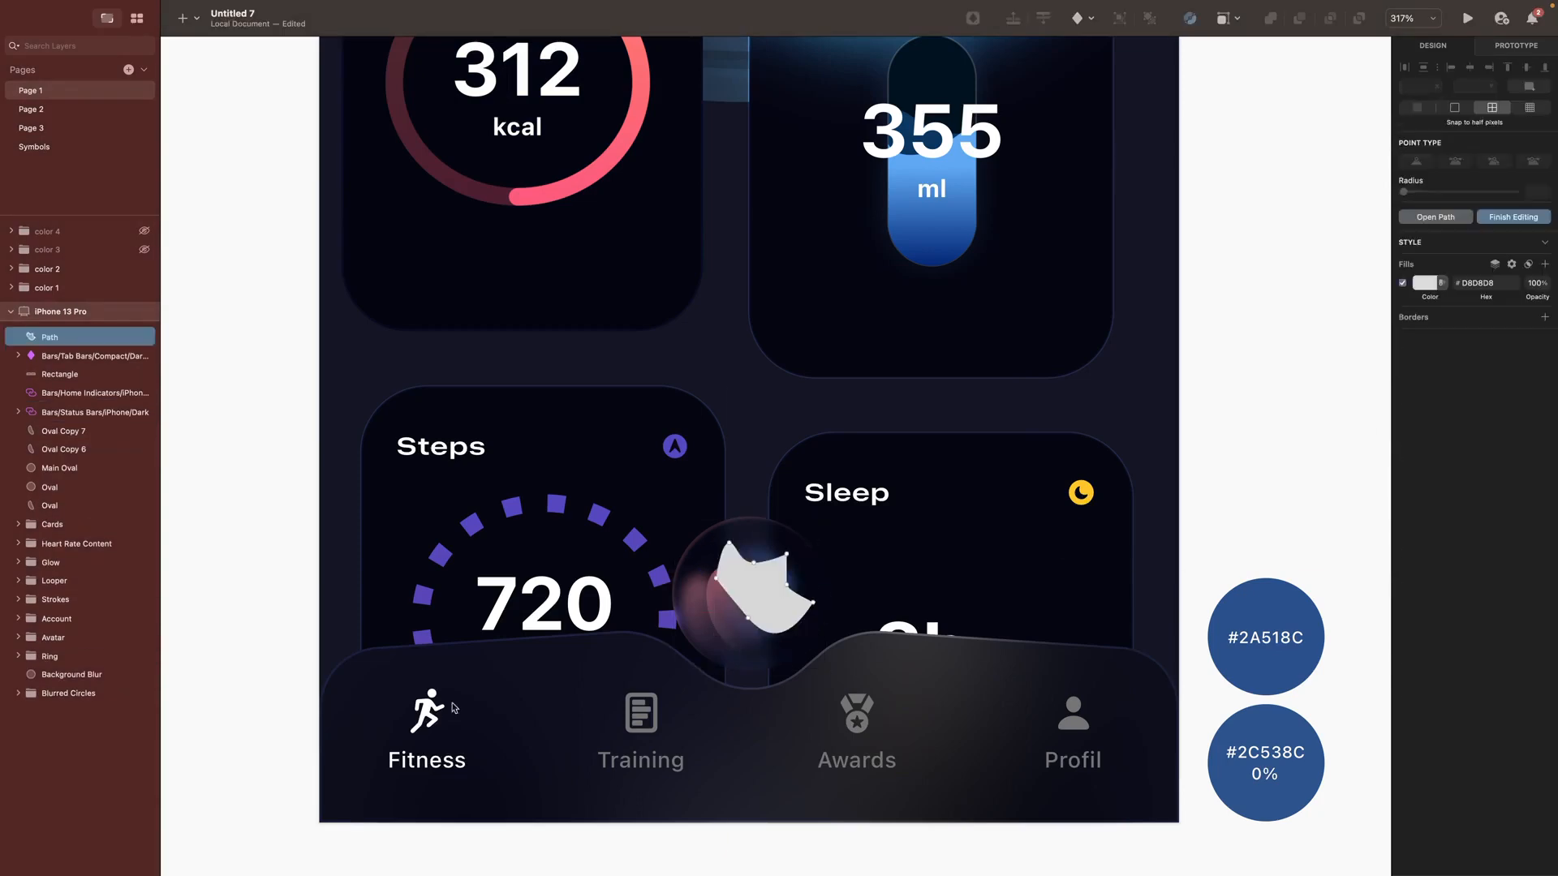
pyautogui.scroll(5, 794, 559)
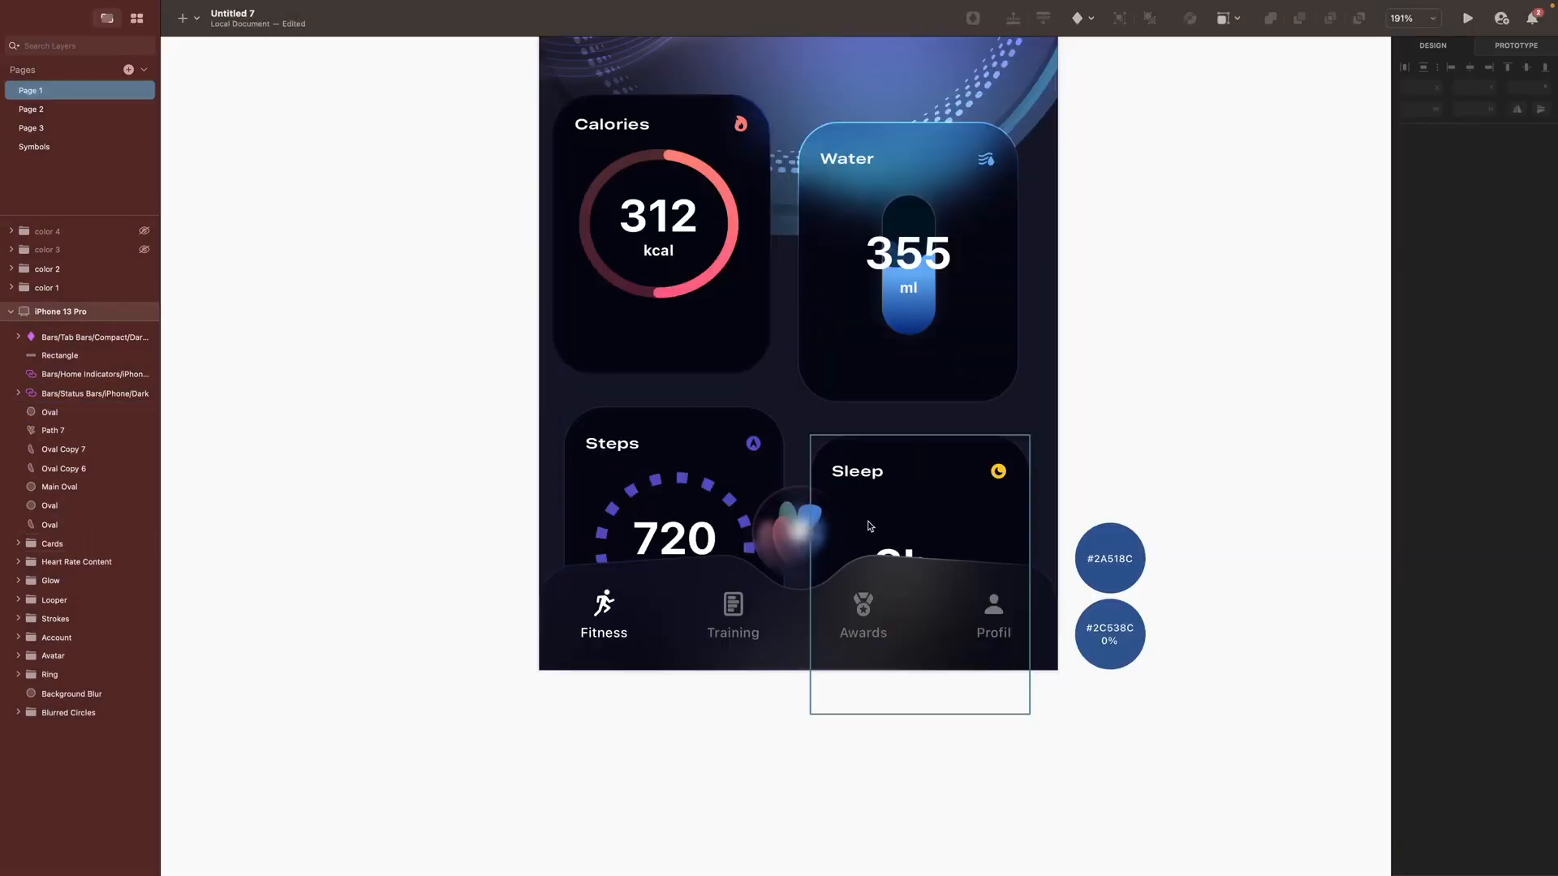
# Step: Add the text "GO" over the blurred white spot at the centre of the round button
pyautogui.scroll(5, 860, 568)
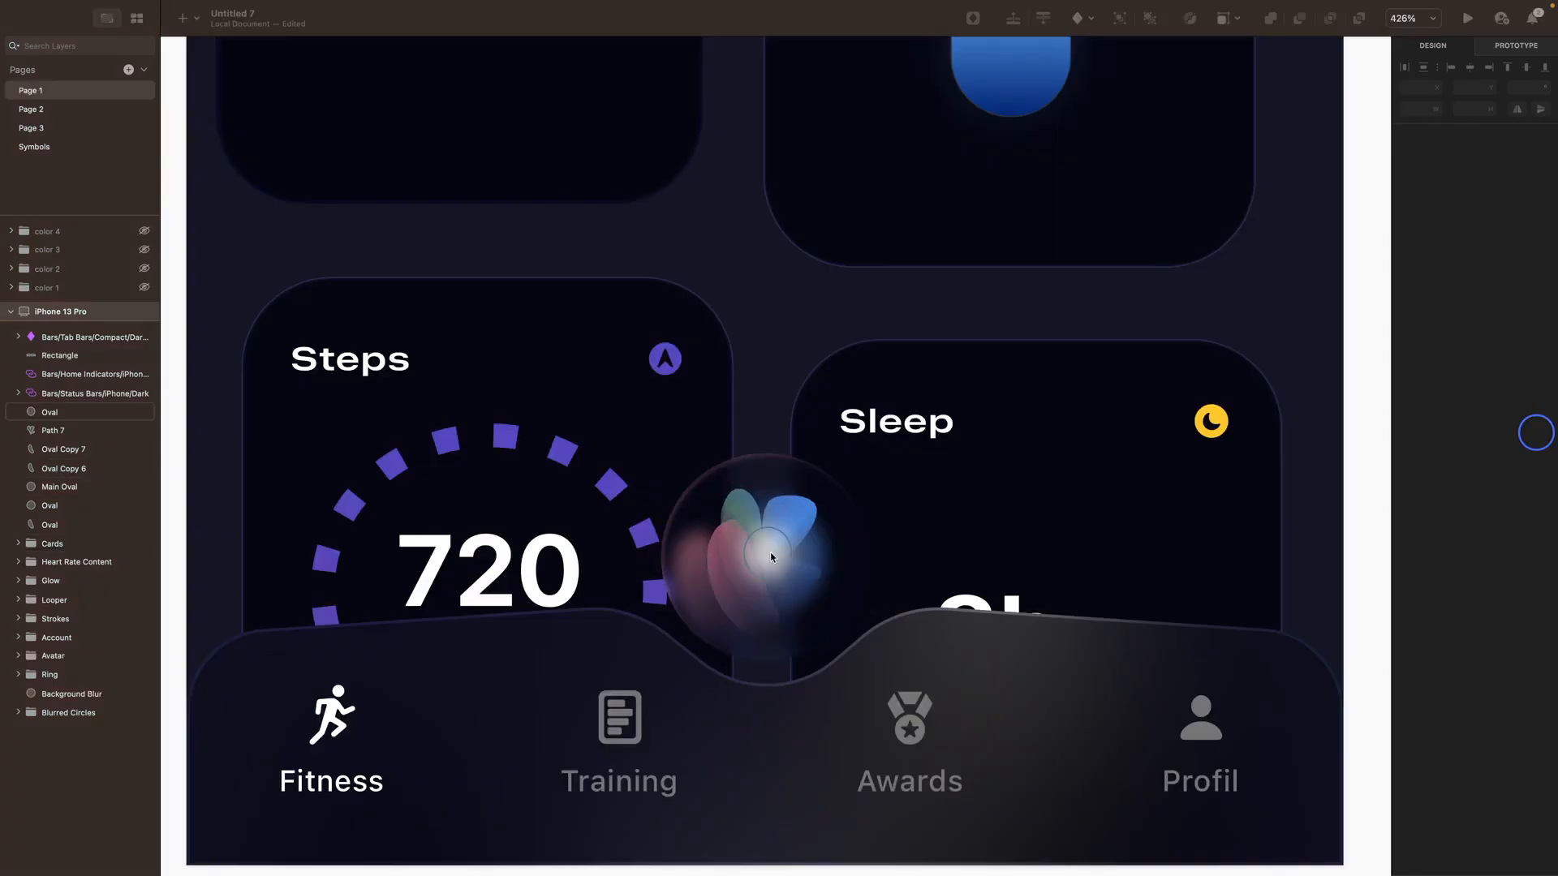
pyautogui.click(748, 548)
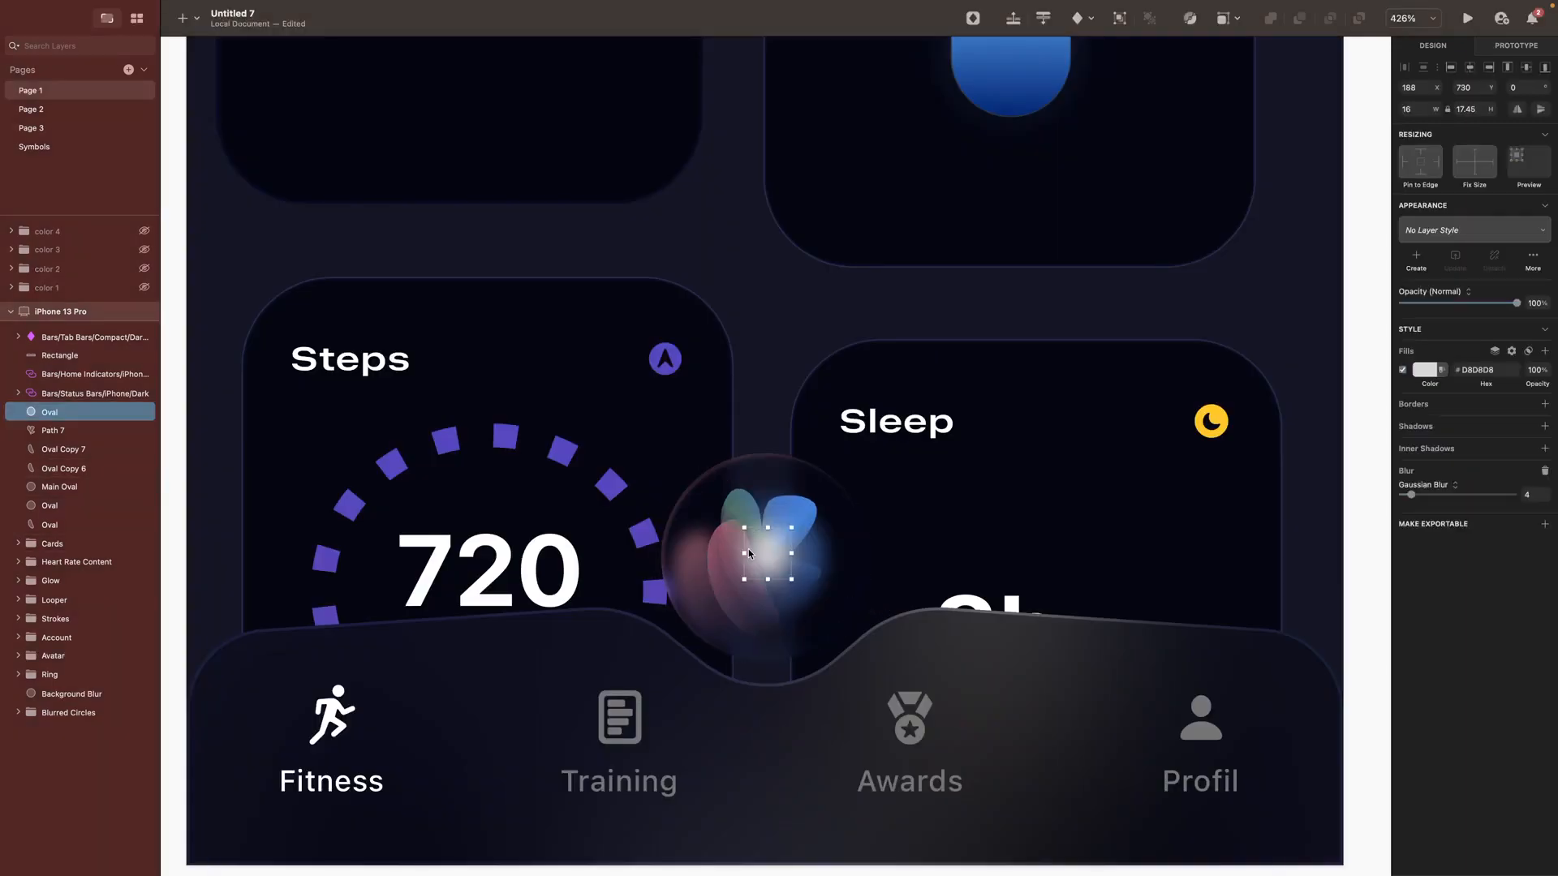
pyautogui.press('t')
pyautogui.click(748, 549)
pyautogui.write('GO')
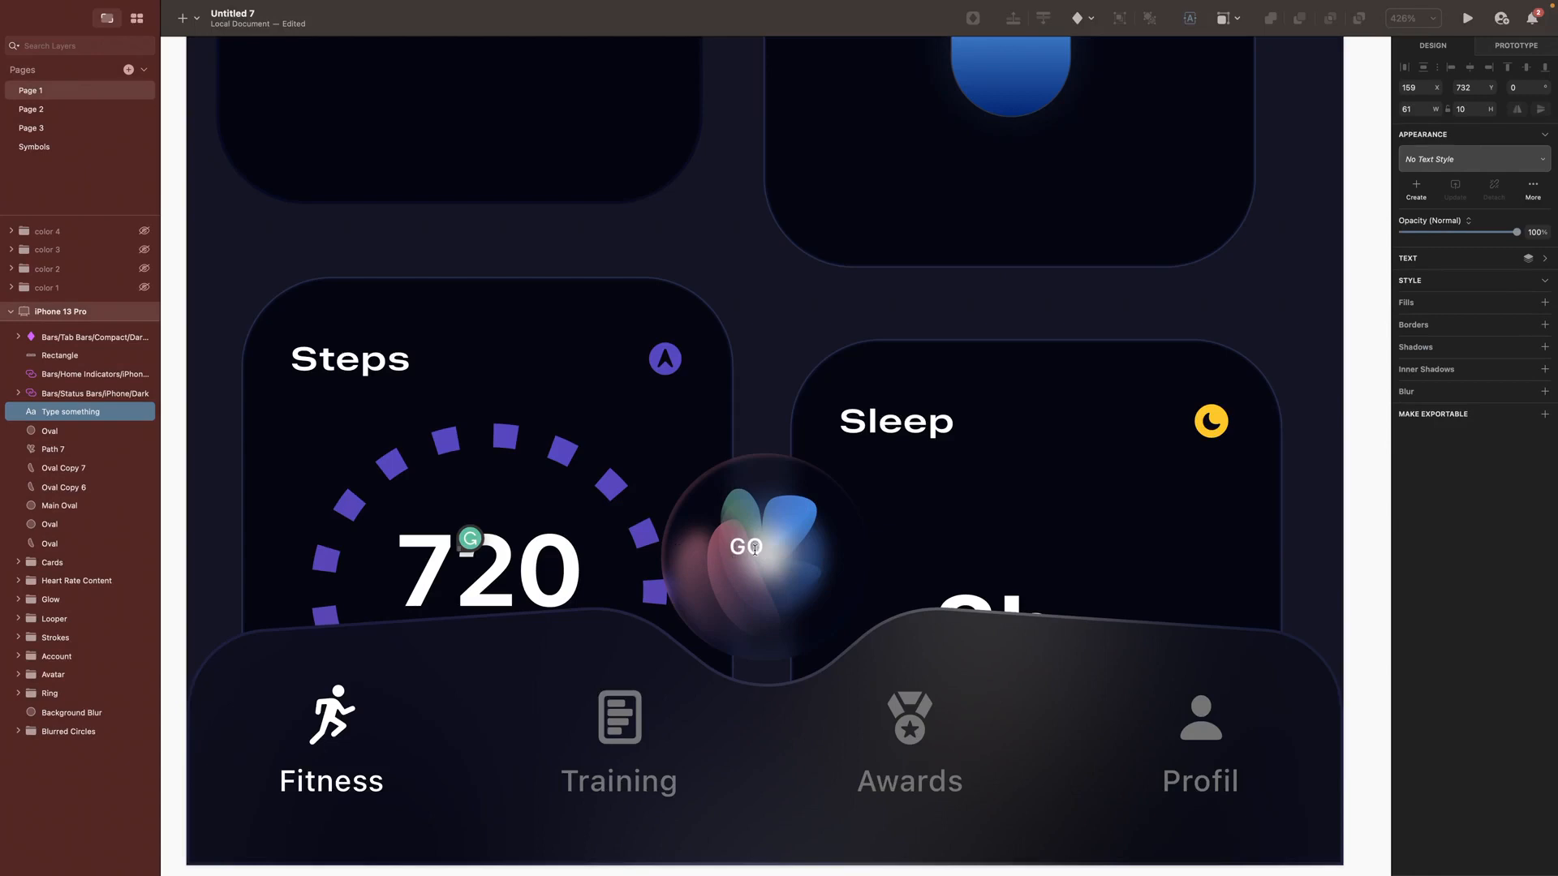
pyautogui.press('Escape')
# Step: Set the GO text to SF Pro Condensed Bold at size 24
pyautogui.click(1430, 370)
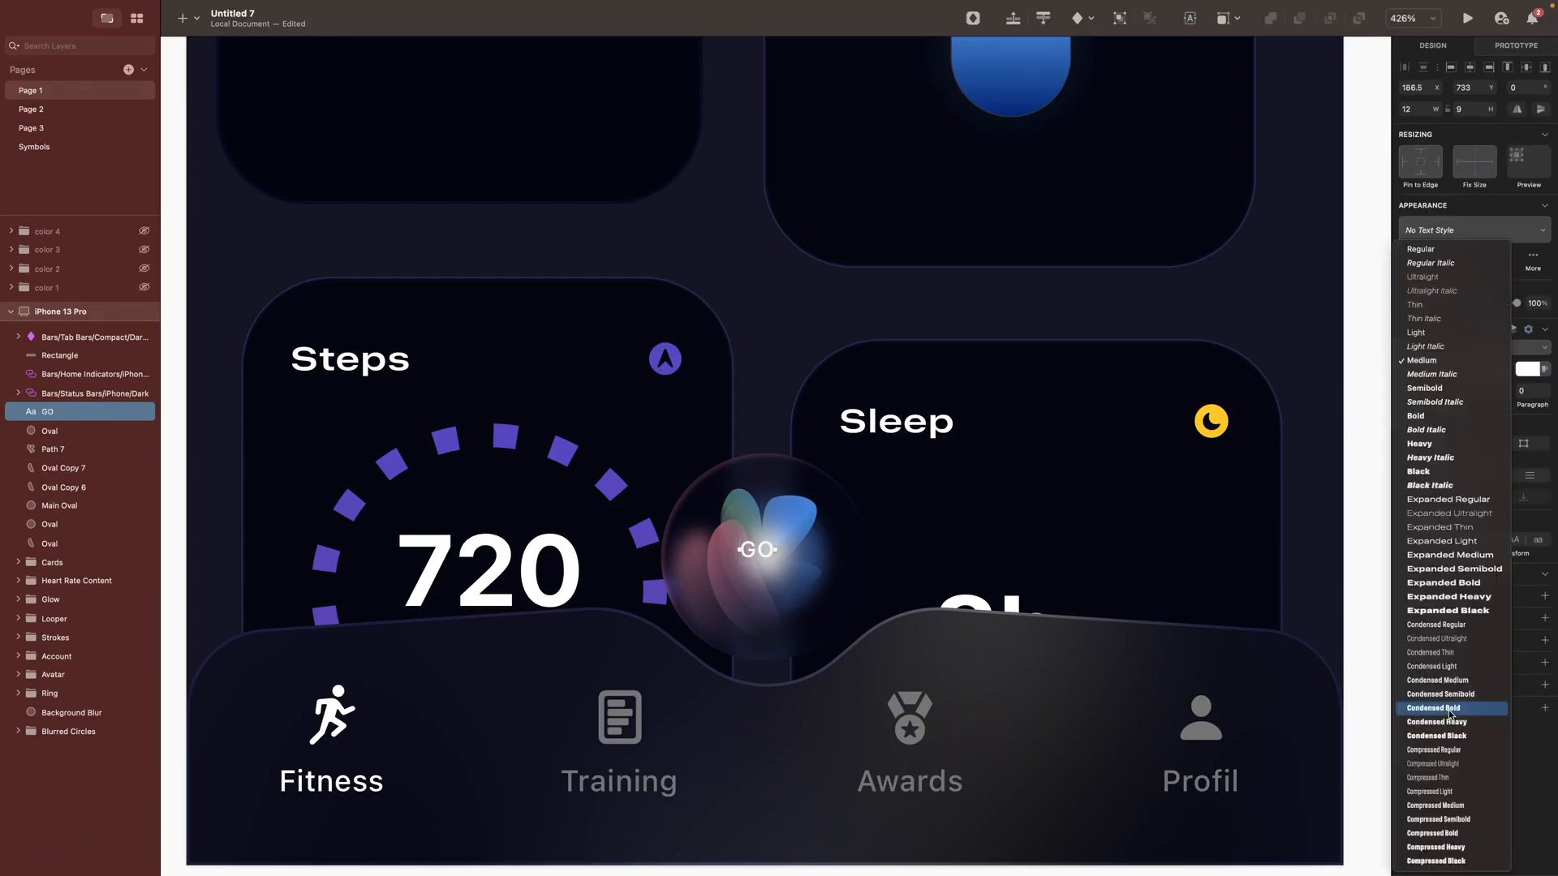
pyautogui.click(1458, 708)
pyautogui.click(1410, 390)
pyautogui.write('24')
pyautogui.press('Return')
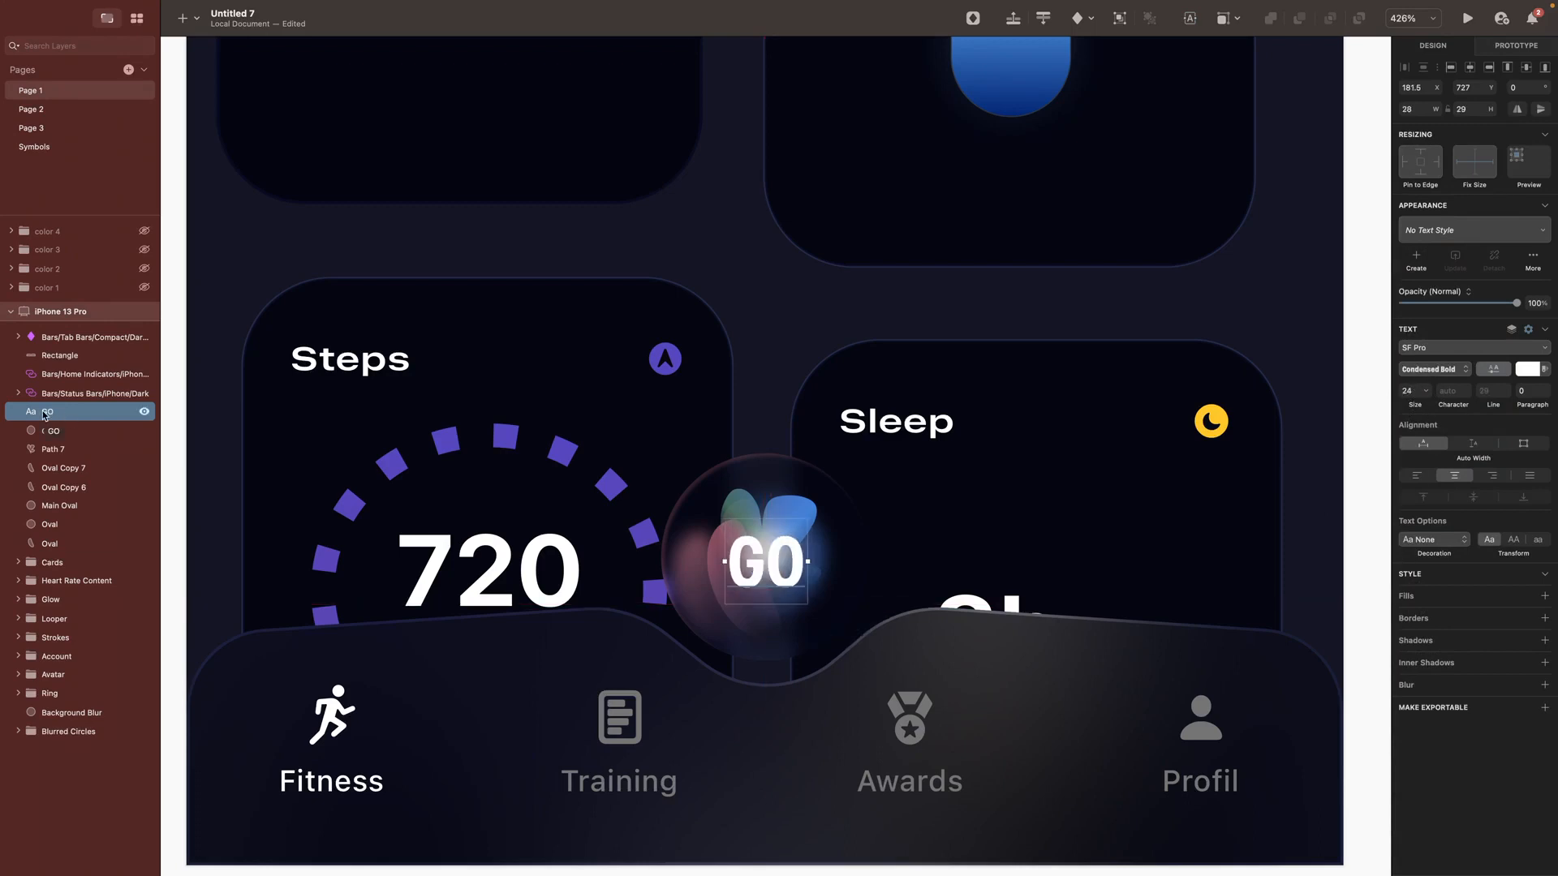
# Step: Group the GO text with all of the round button's shapes and name the group "Floating Action Button"
pyautogui.keyDown('shift'); pyautogui.click(59, 506); pyautogui.keyUp('shift')
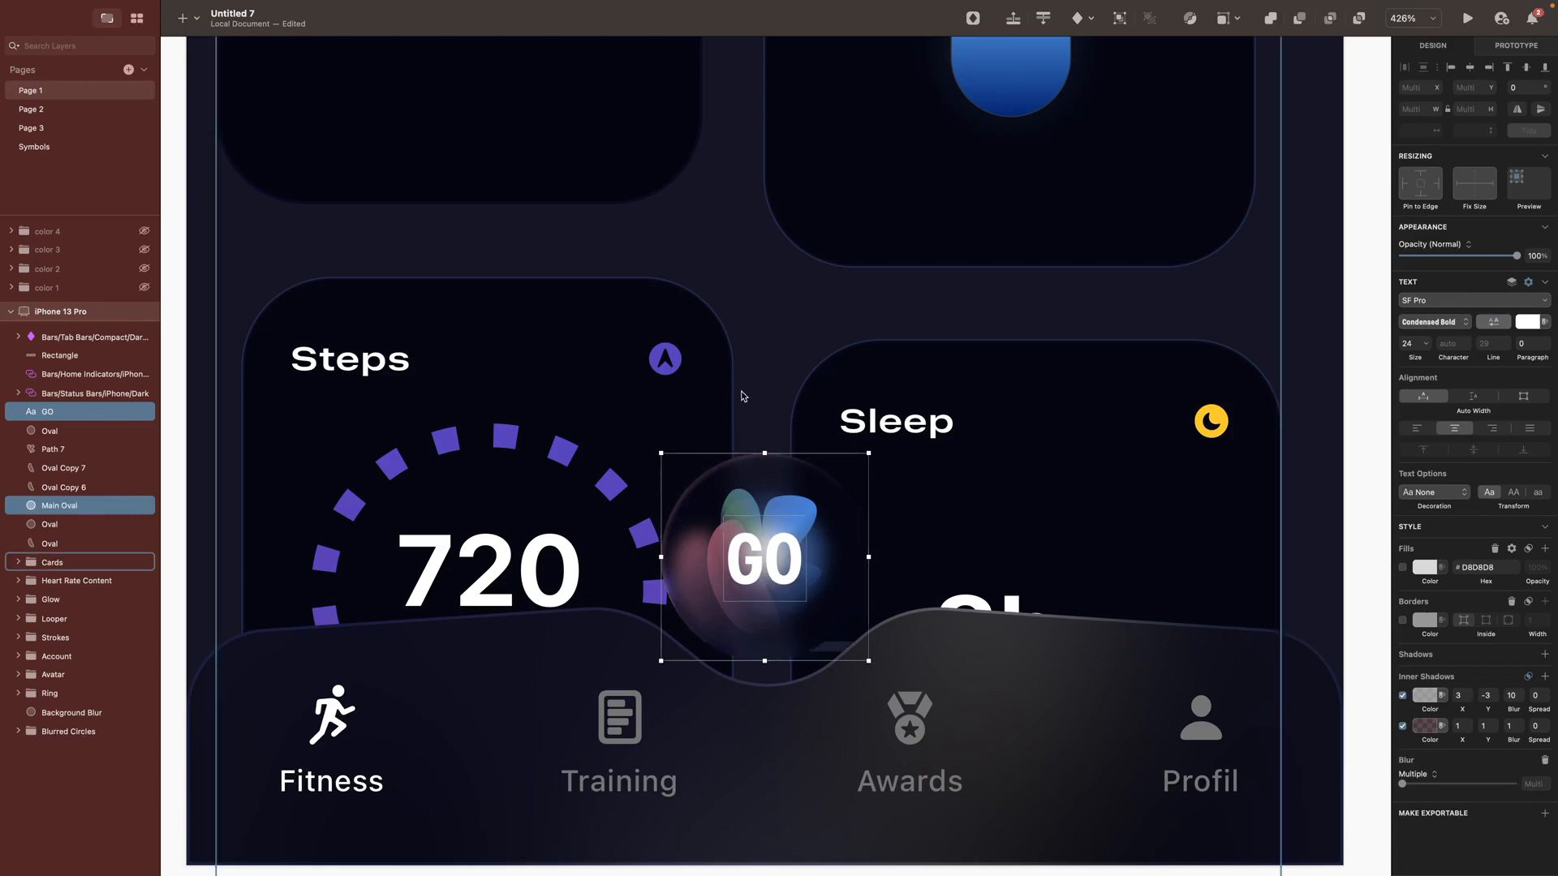
pyautogui.keyDown('shift'); pyautogui.click(46, 544); pyautogui.keyUp('shift')
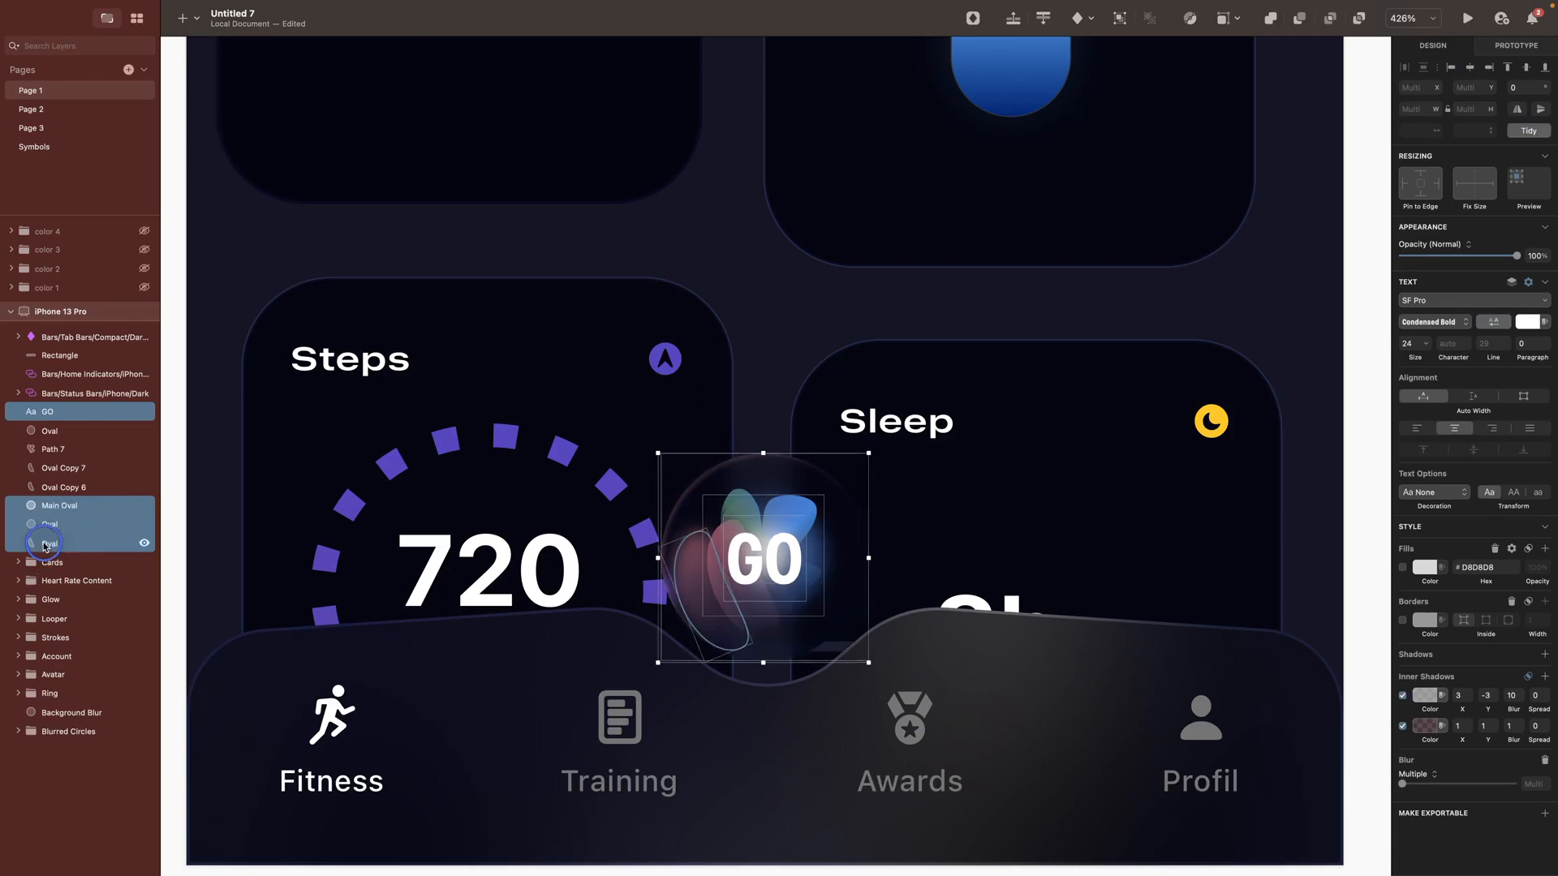
pyautogui.press('super+g')
pyautogui.doubleClick(88, 411)
pyautogui.write('Floating Action Butt')
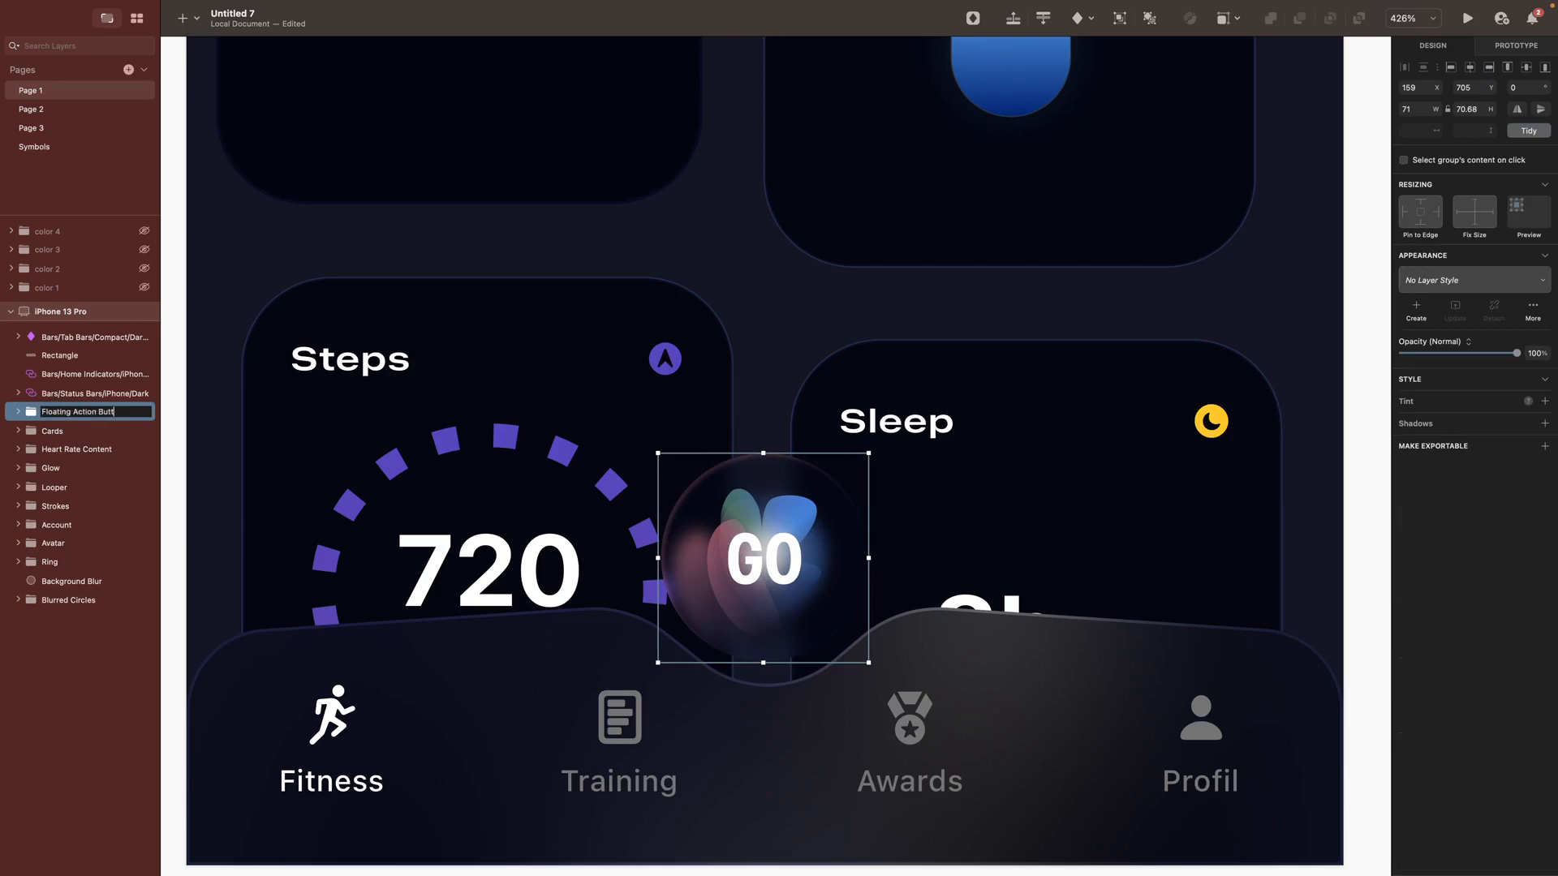
pyautogui.write('on')
pyautogui.press('Return')
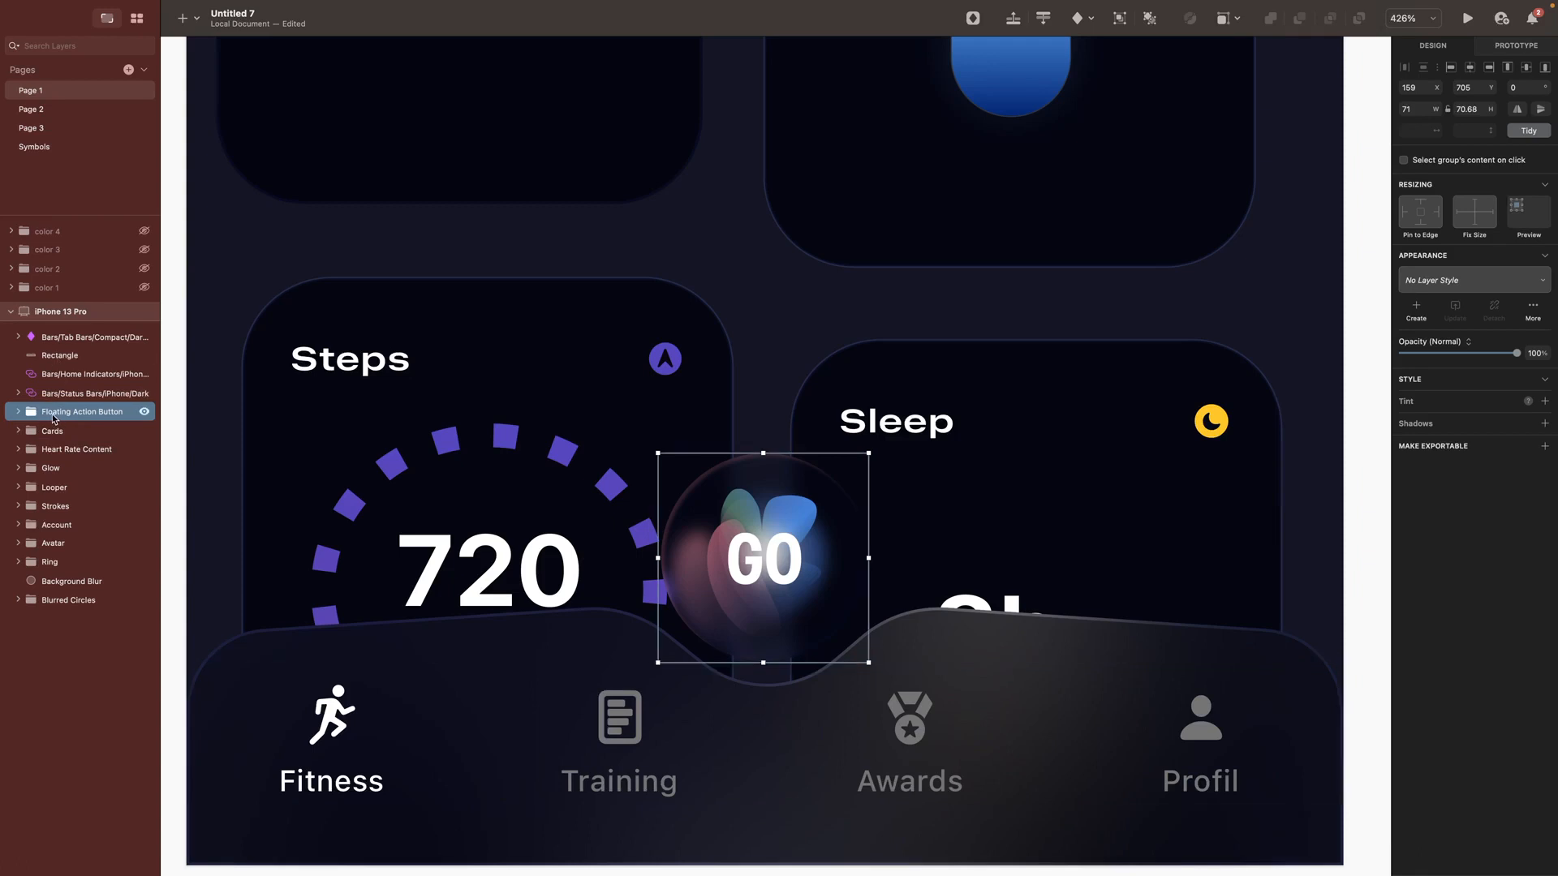
# Step: Move Floating Action Button above the tab bar layer and group it with the tab bar and notched rectangle as "Tab Bar"
pyautogui.moveTo(53, 417); pyautogui.dragTo(57, 334)
pyautogui.keyDown('shift'); pyautogui.click(53, 375); pyautogui.keyUp('shift')
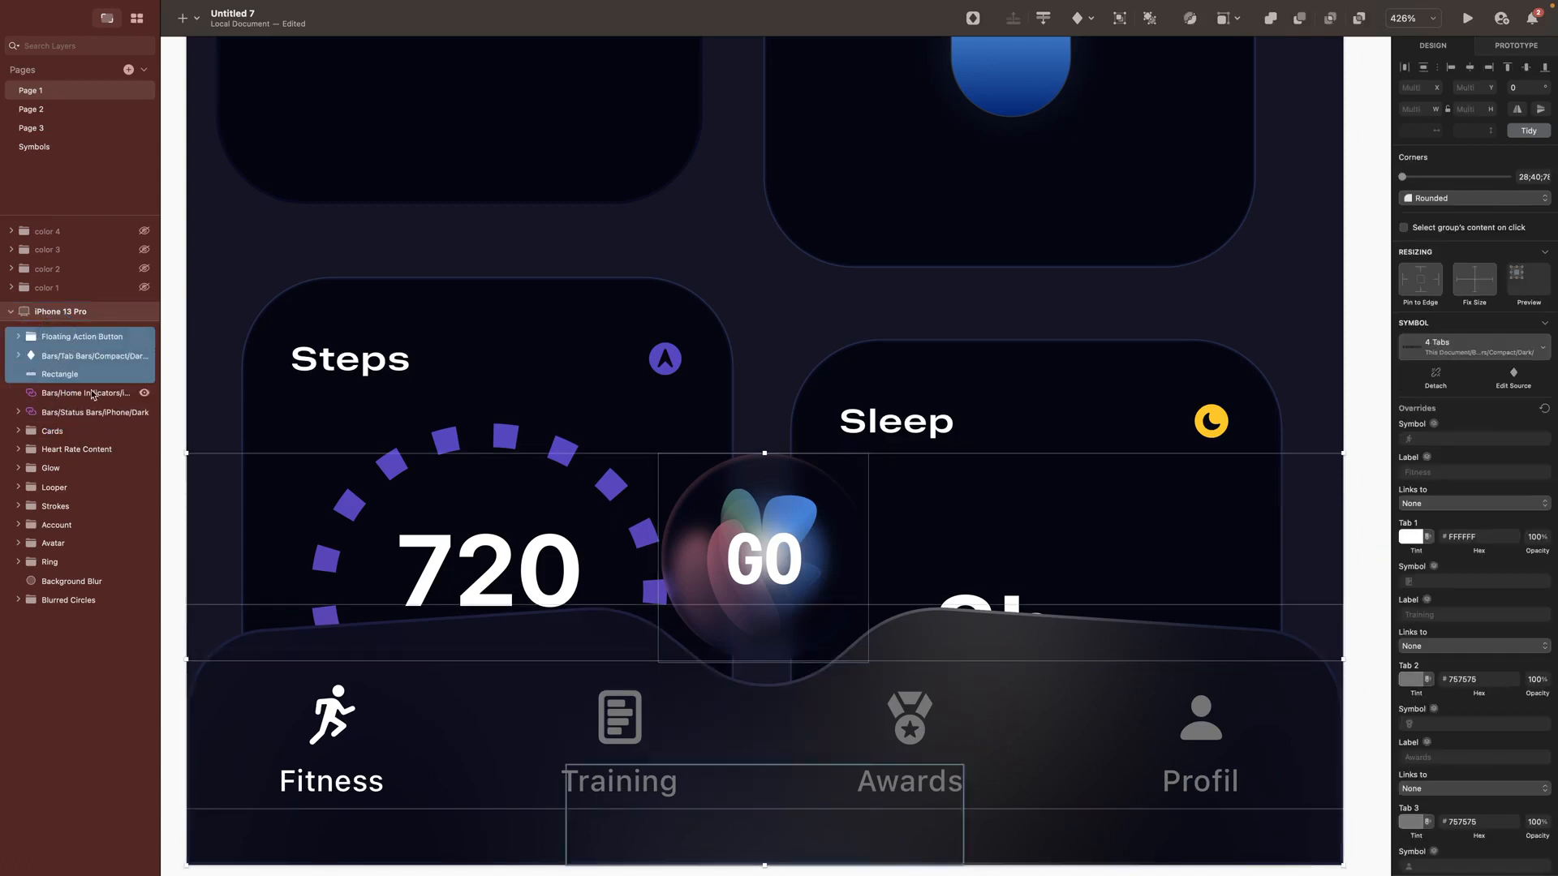
pyautogui.press('super+g')
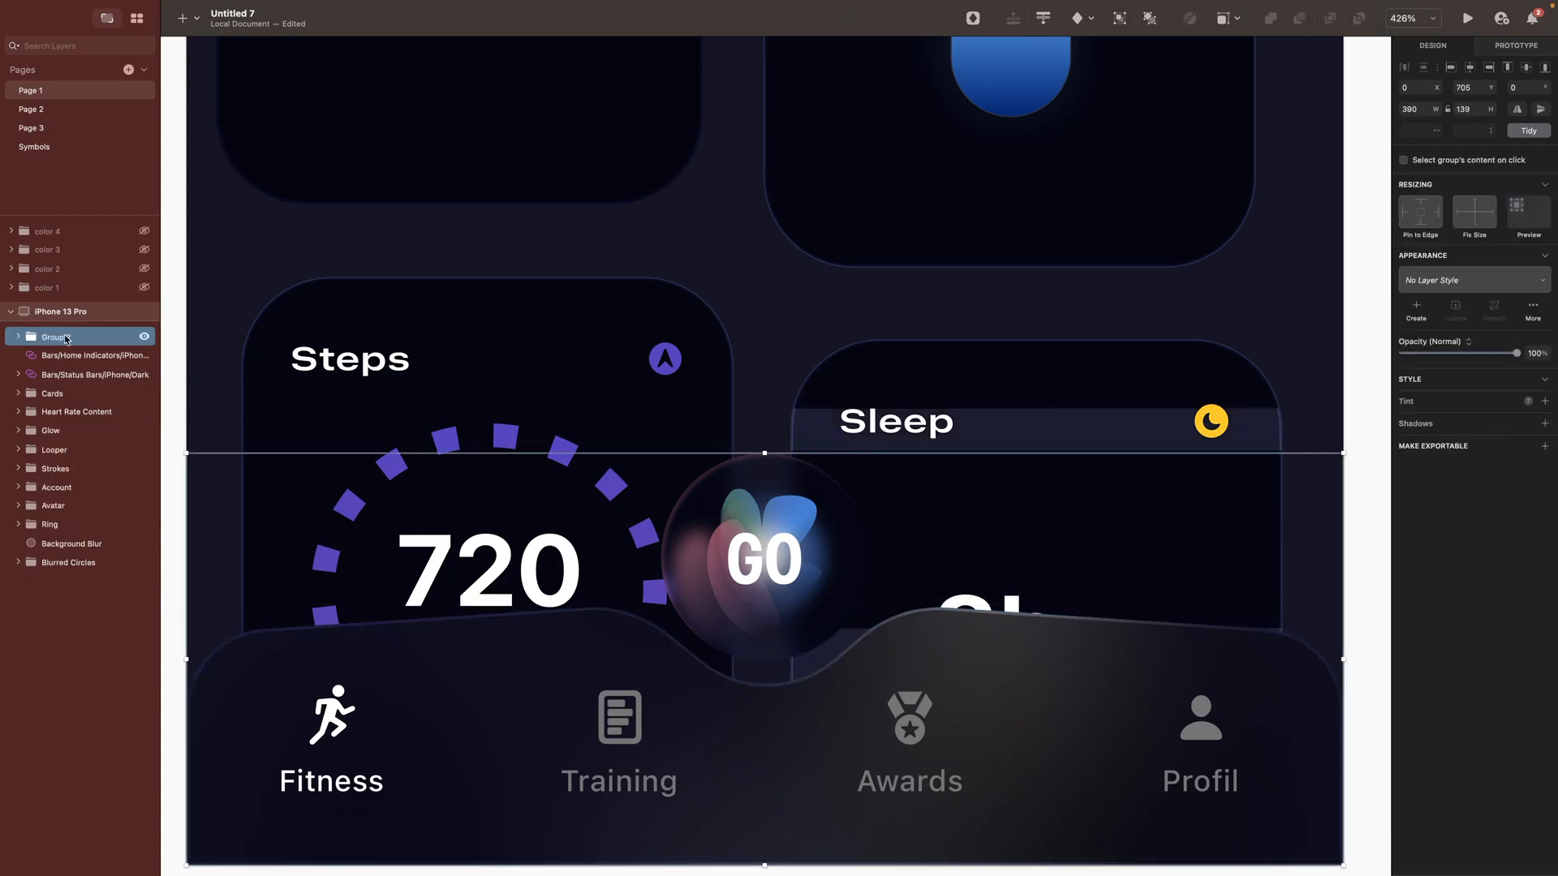
pyautogui.doubleClick(67, 339)
pyautogui.write('Tab Bar')
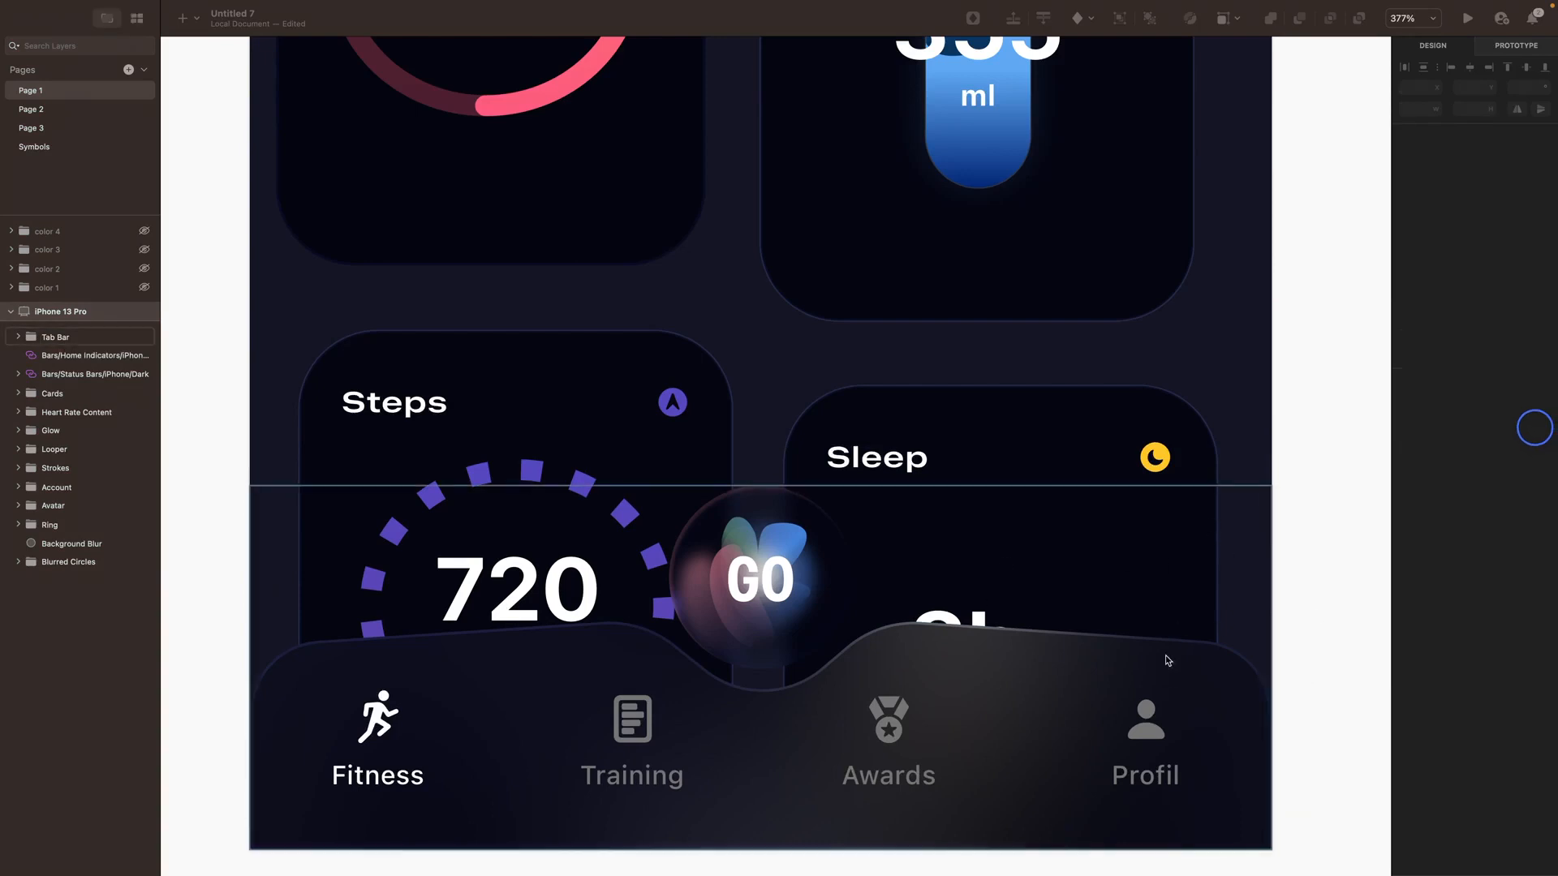
# Step: Draw an oval about 159 by 157 over the screen's lower-right corner, send it beneath all layers, and fill it with #494BE3
pyautogui.click(1252, 479)
pyautogui.press('o')
pyautogui.moveTo(971, 464); pyautogui.dragTo(1386, 875)
pyautogui.moveTo(47, 339); pyautogui.dragTo(59, 597)
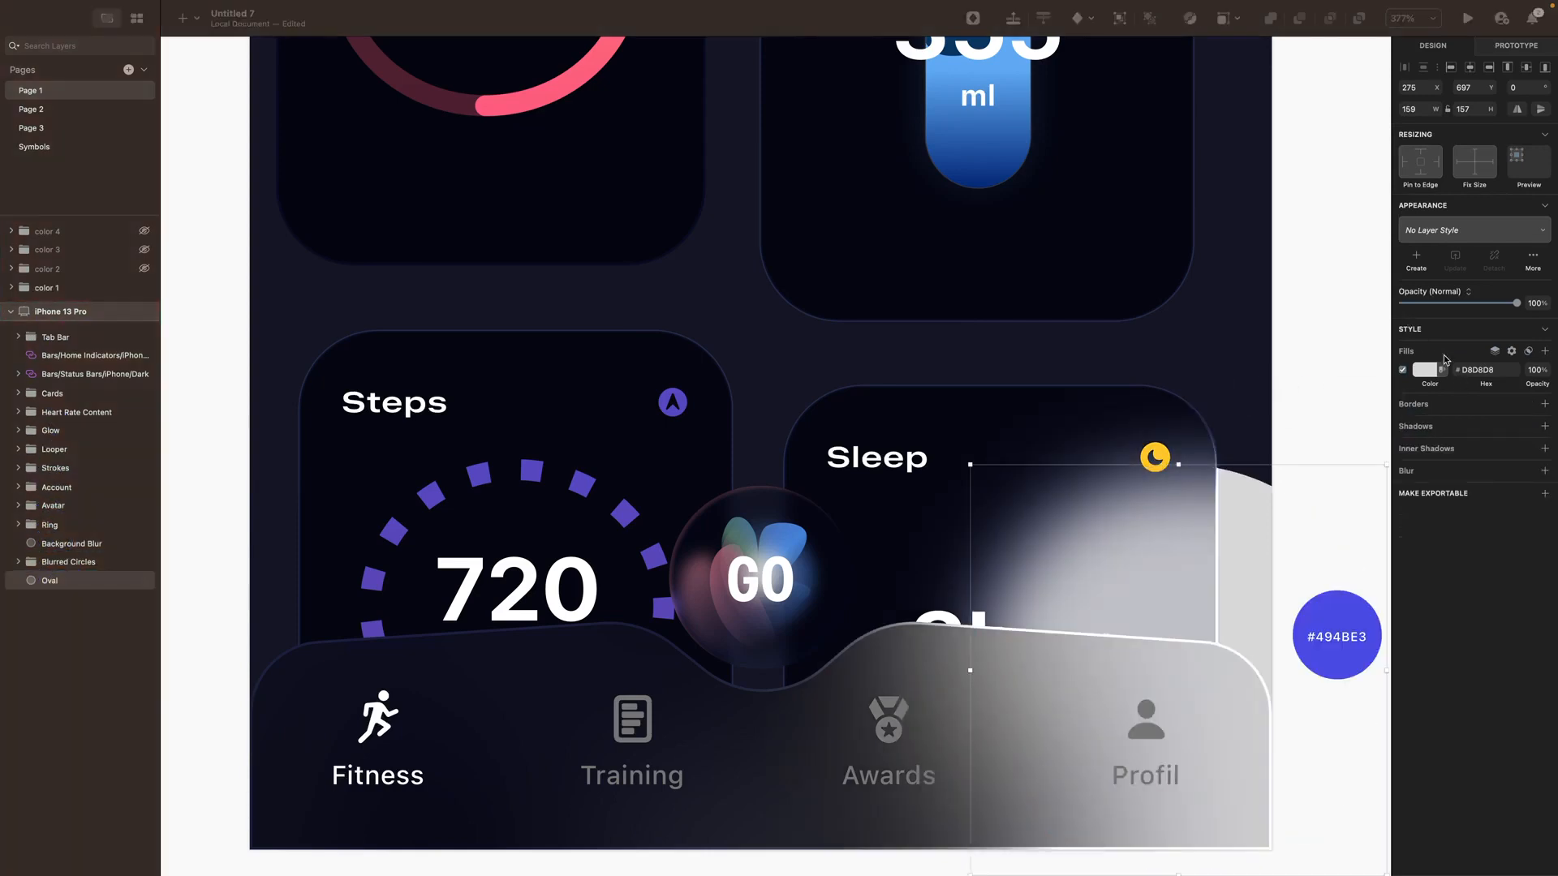
pyautogui.click(1426, 369)
pyautogui.click(1339, 616)
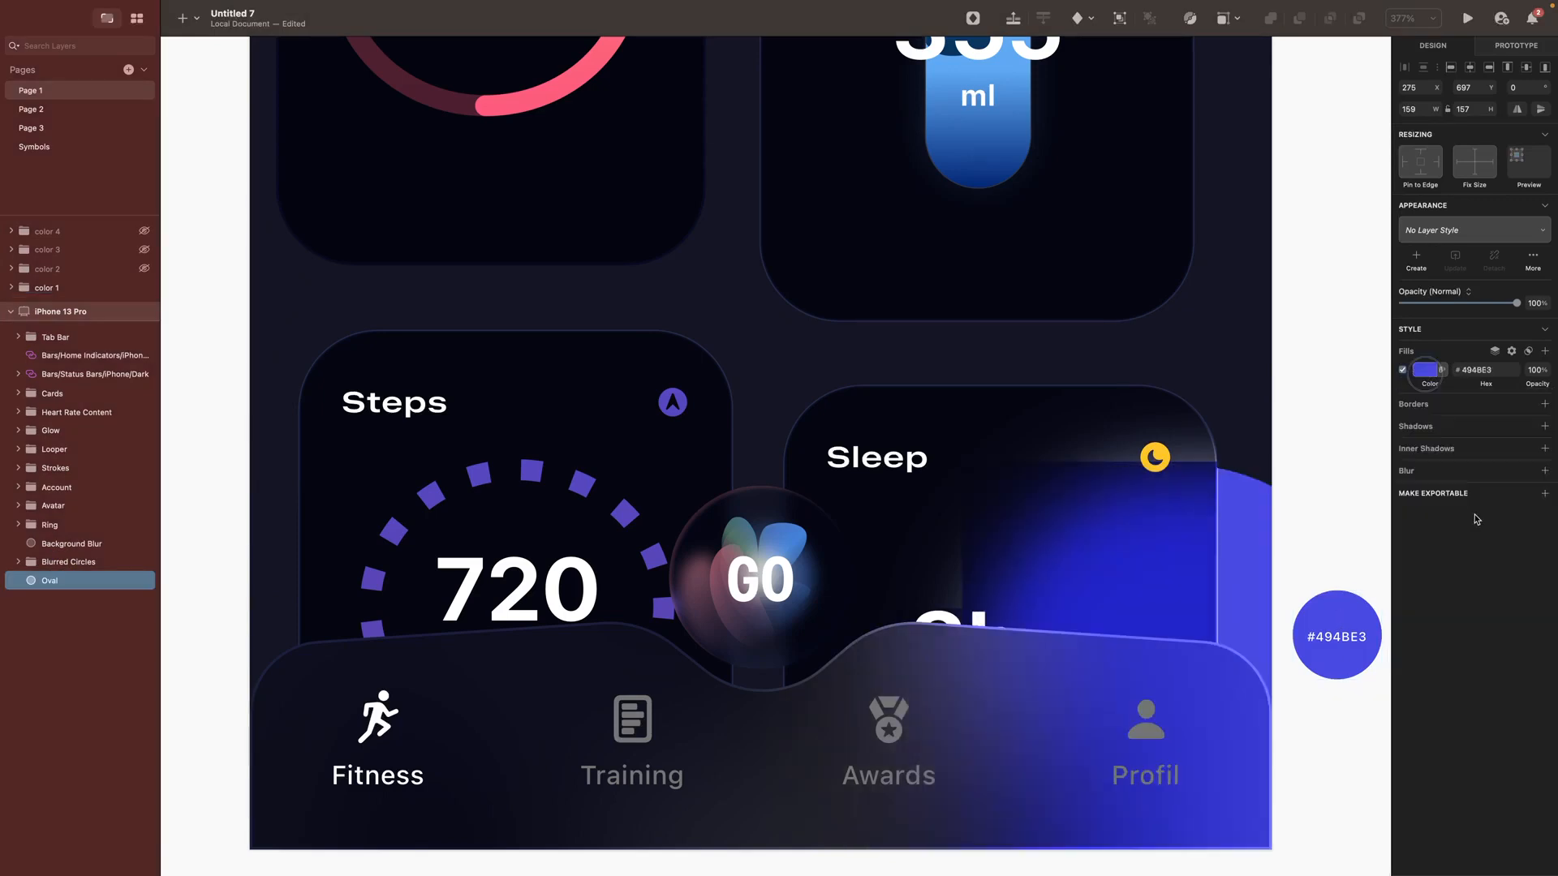
# Step: Apply a strong blur to the blue oval and enlarge it toward the upper left
pyautogui.click(1545, 470)
pyautogui.moveTo(1425, 498); pyautogui.dragTo(1513, 494)
pyautogui.moveTo(969, 463); pyautogui.dragTo(858, 425)
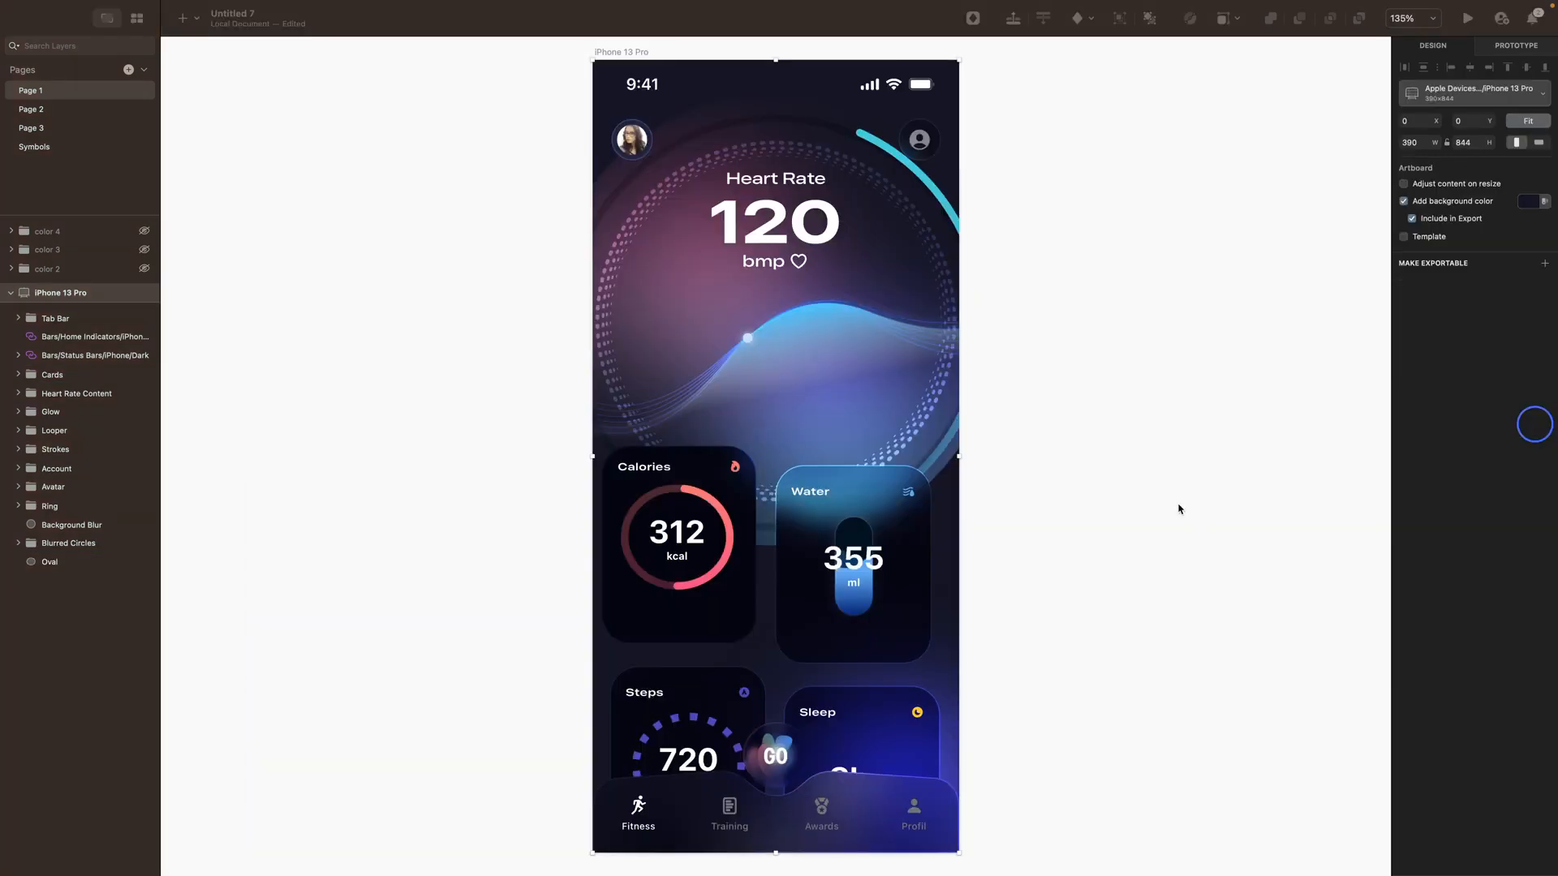
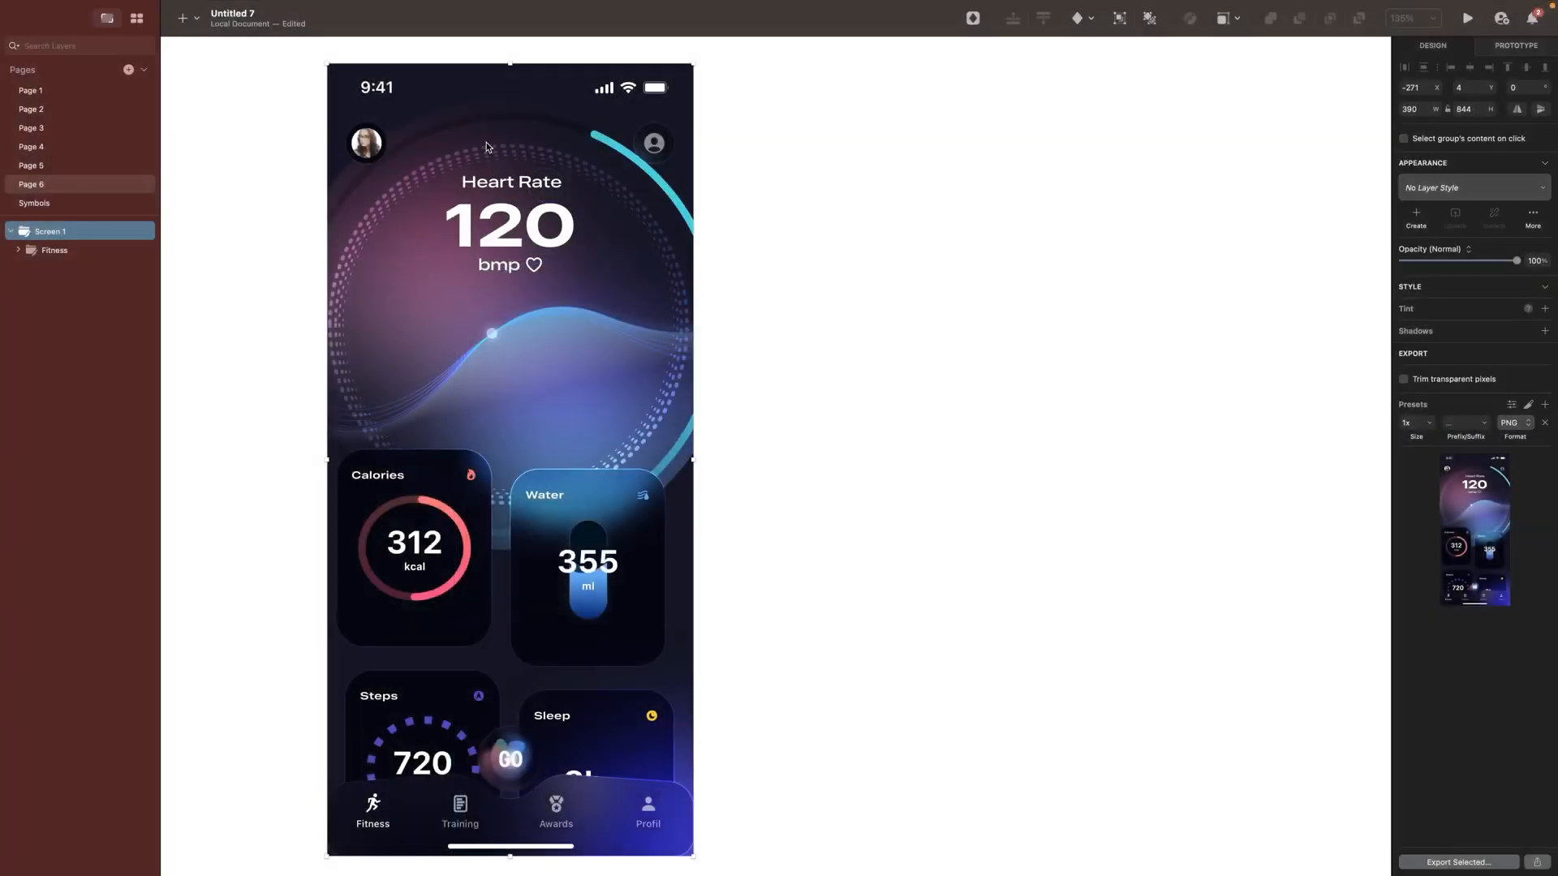
# Step: Duplicate the Screen 1 group beside the original on Page 6
pyautogui.moveTo(446, 120); pyautogui.dragTo(884, 118)
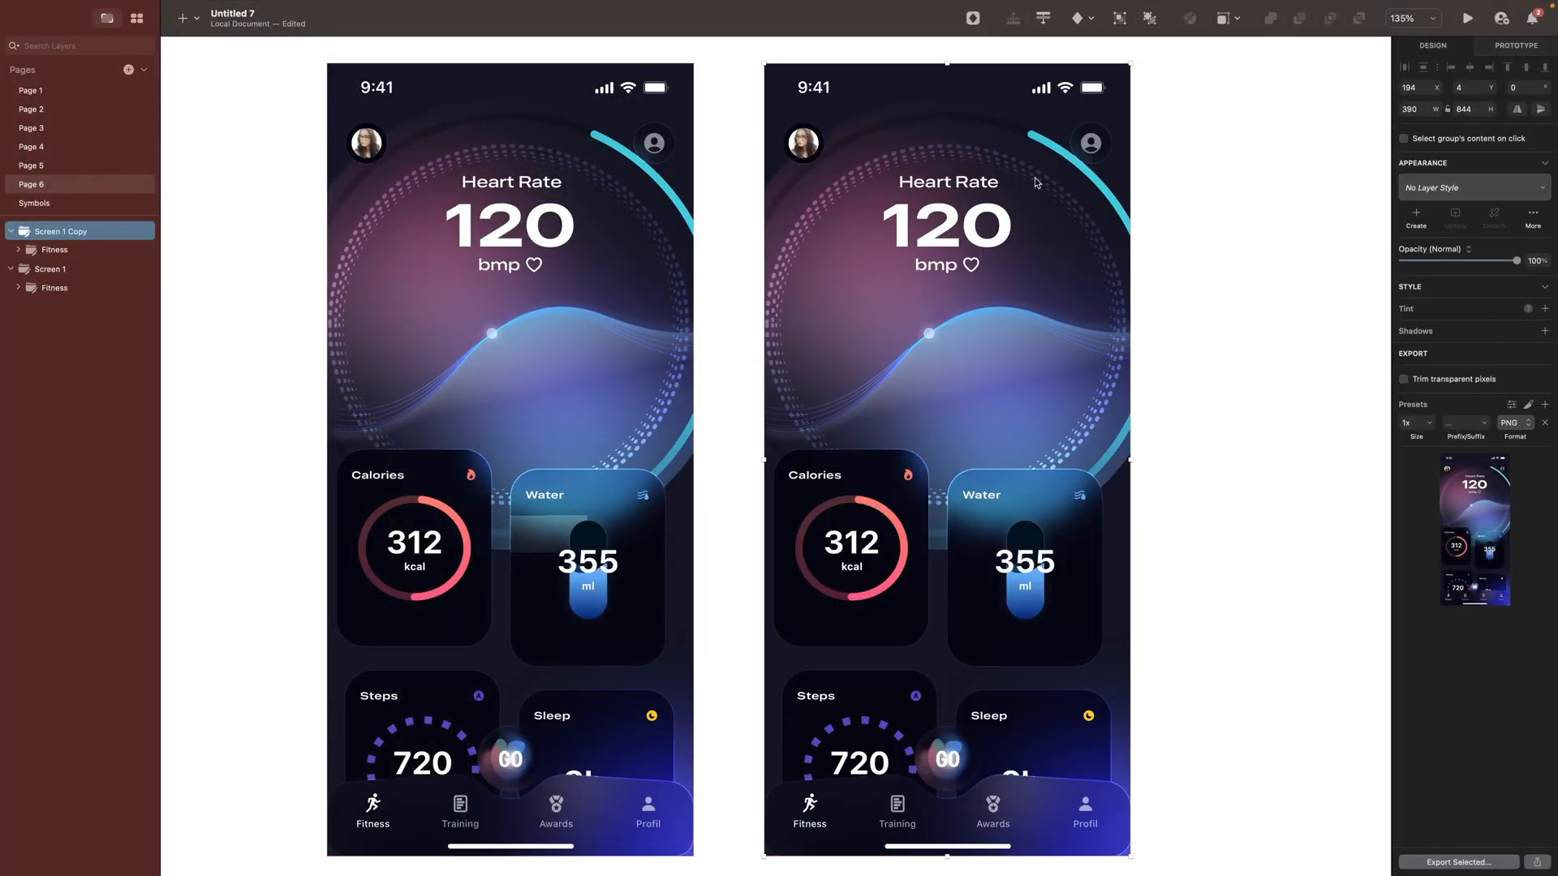
pyautogui.scroll(1, 1044, 181)
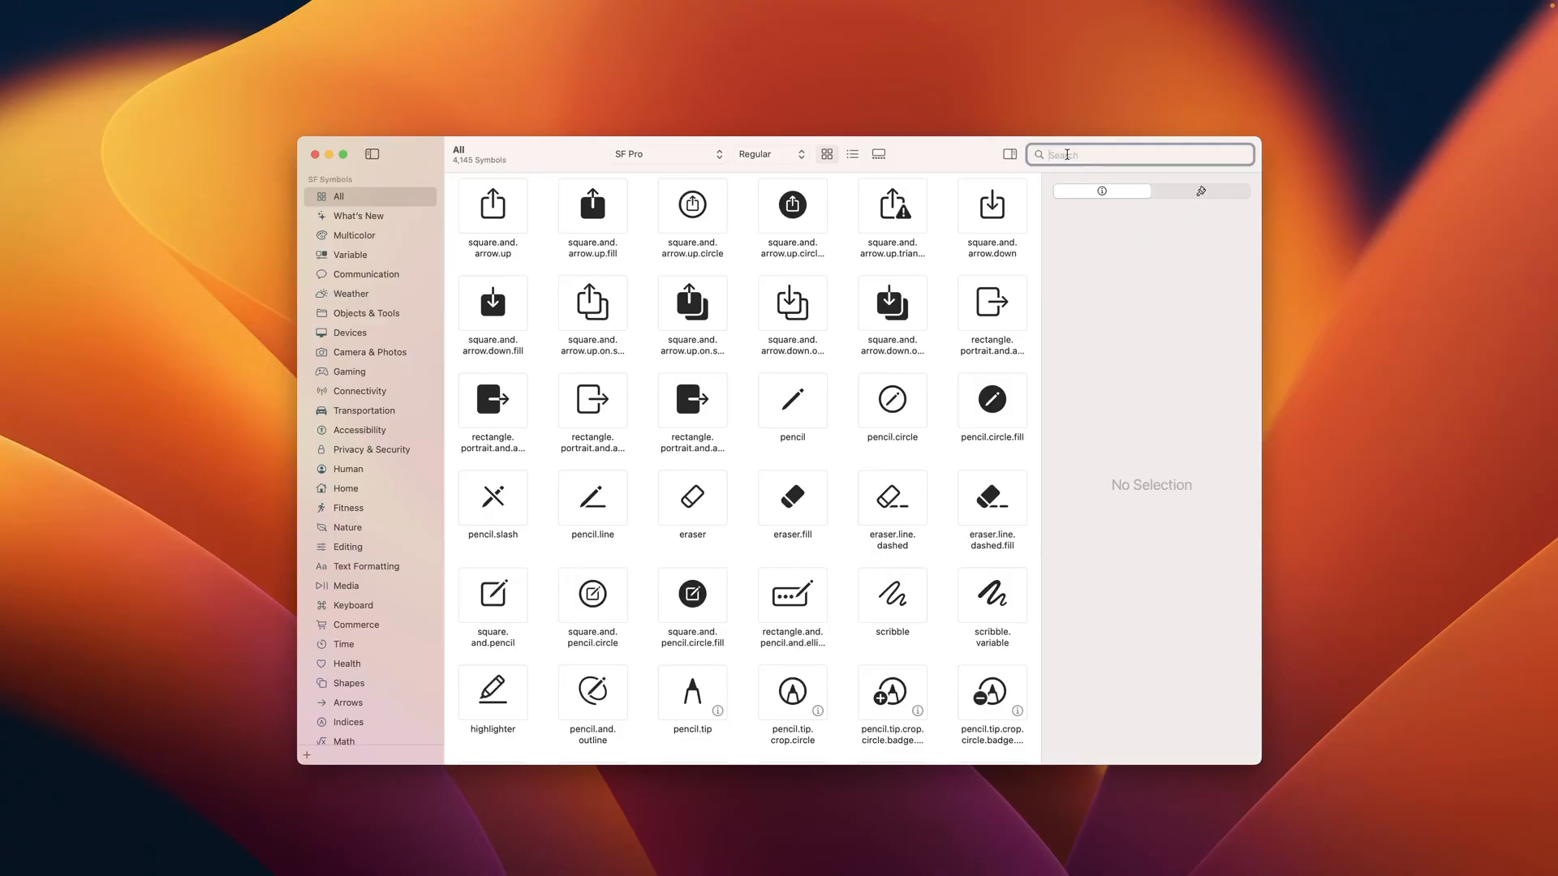
# Step: Search SF Symbols for "chevron left" and pick the chevron.left symbol to copy
pyautogui.write('chevron')
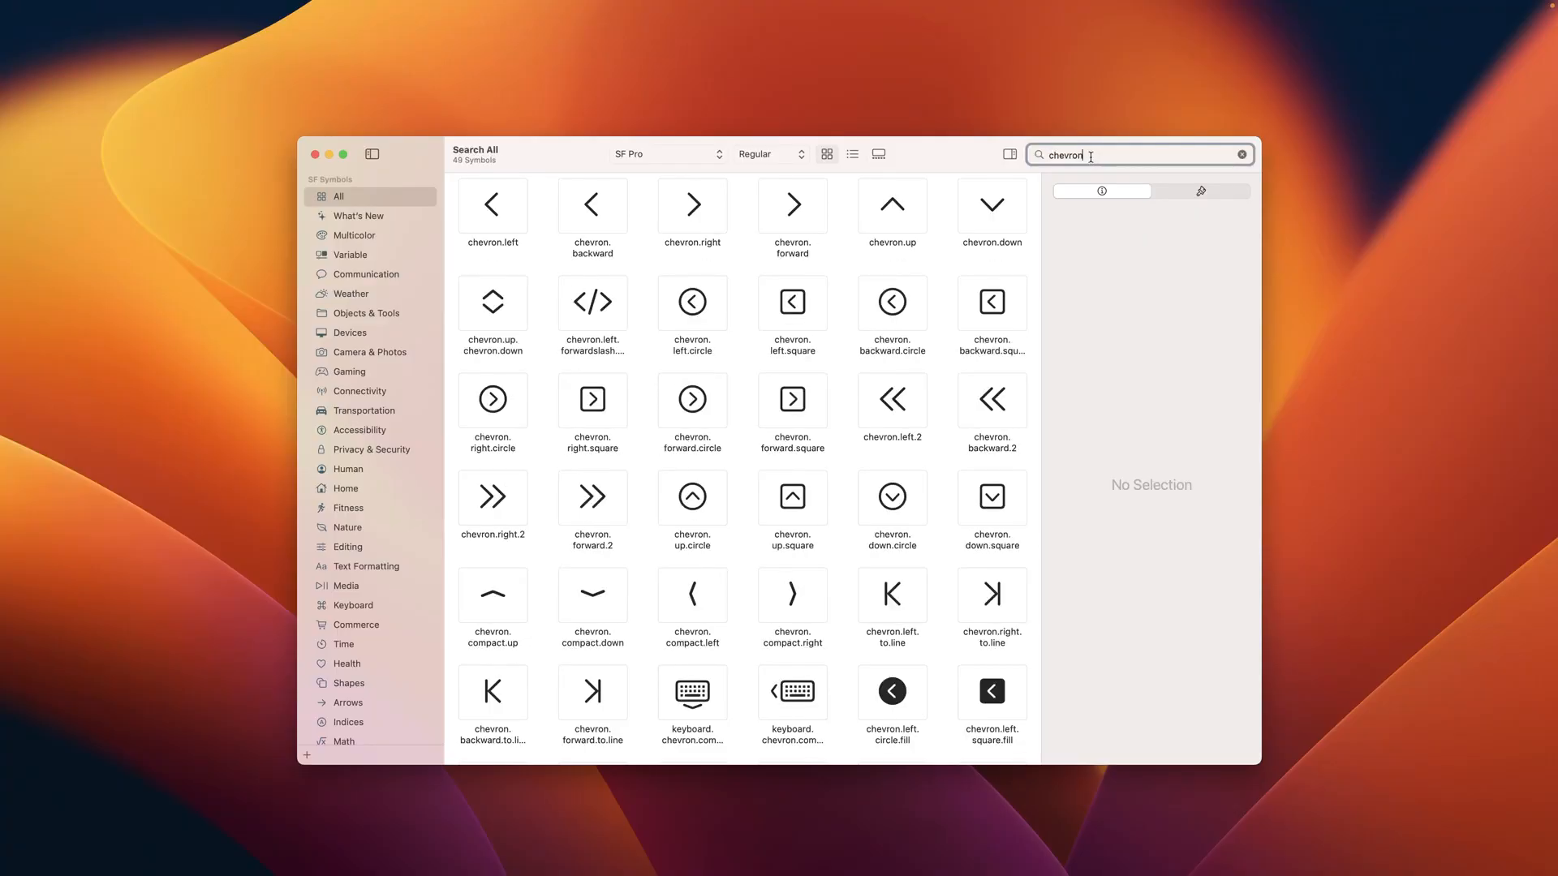
pyautogui.write(' left')
pyautogui.click(508, 241)
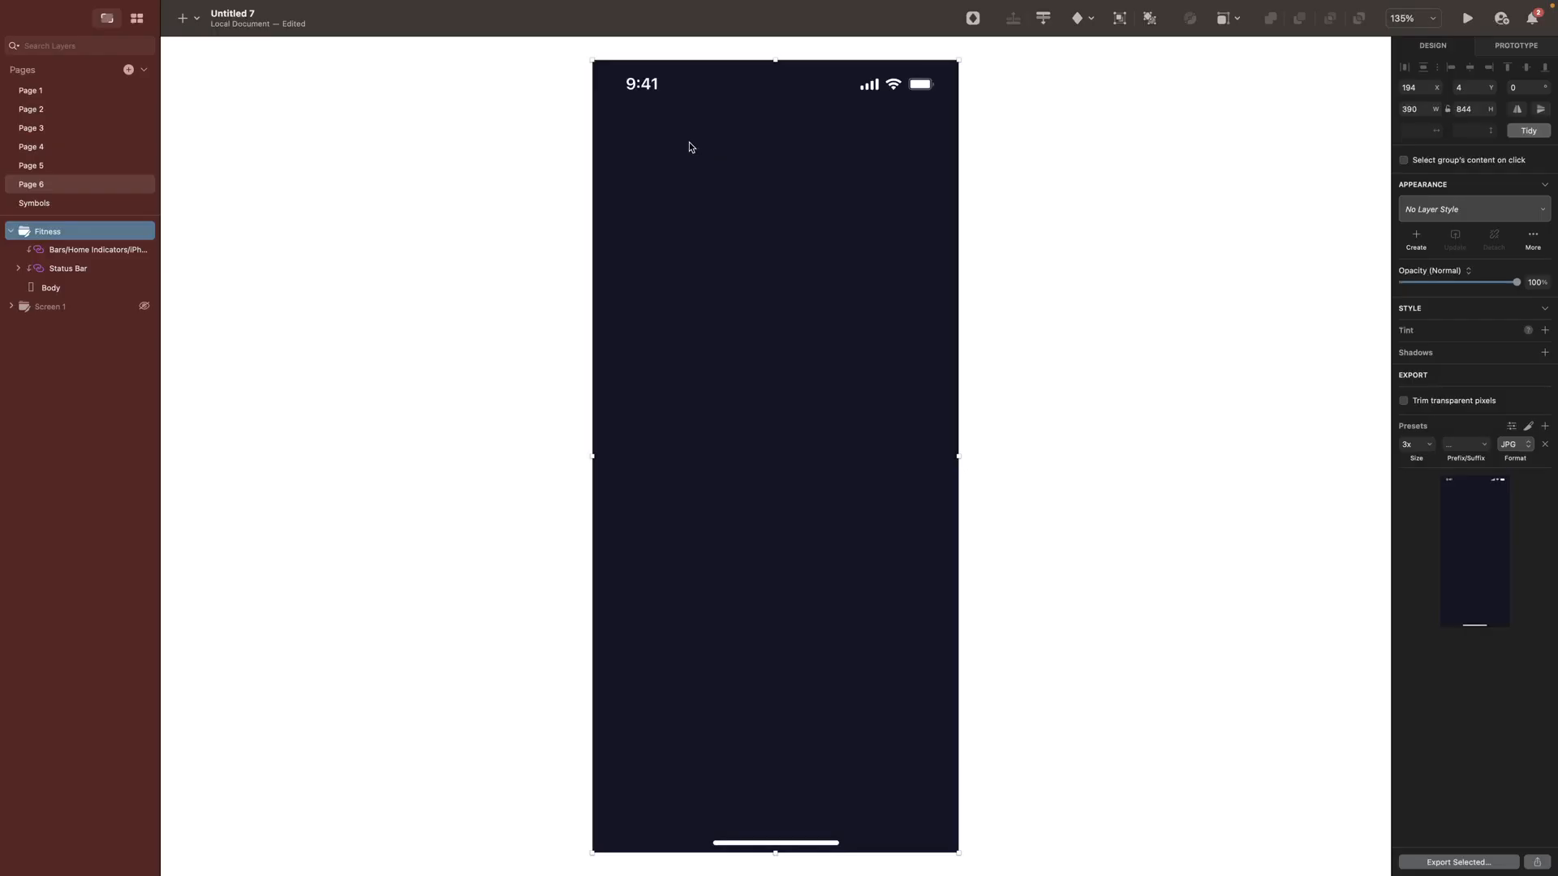
# Step: Insert the left chevron as text near the upper left of the empty Fitness screen and set its weight to SF Pro Medium
pyautogui.press('t')
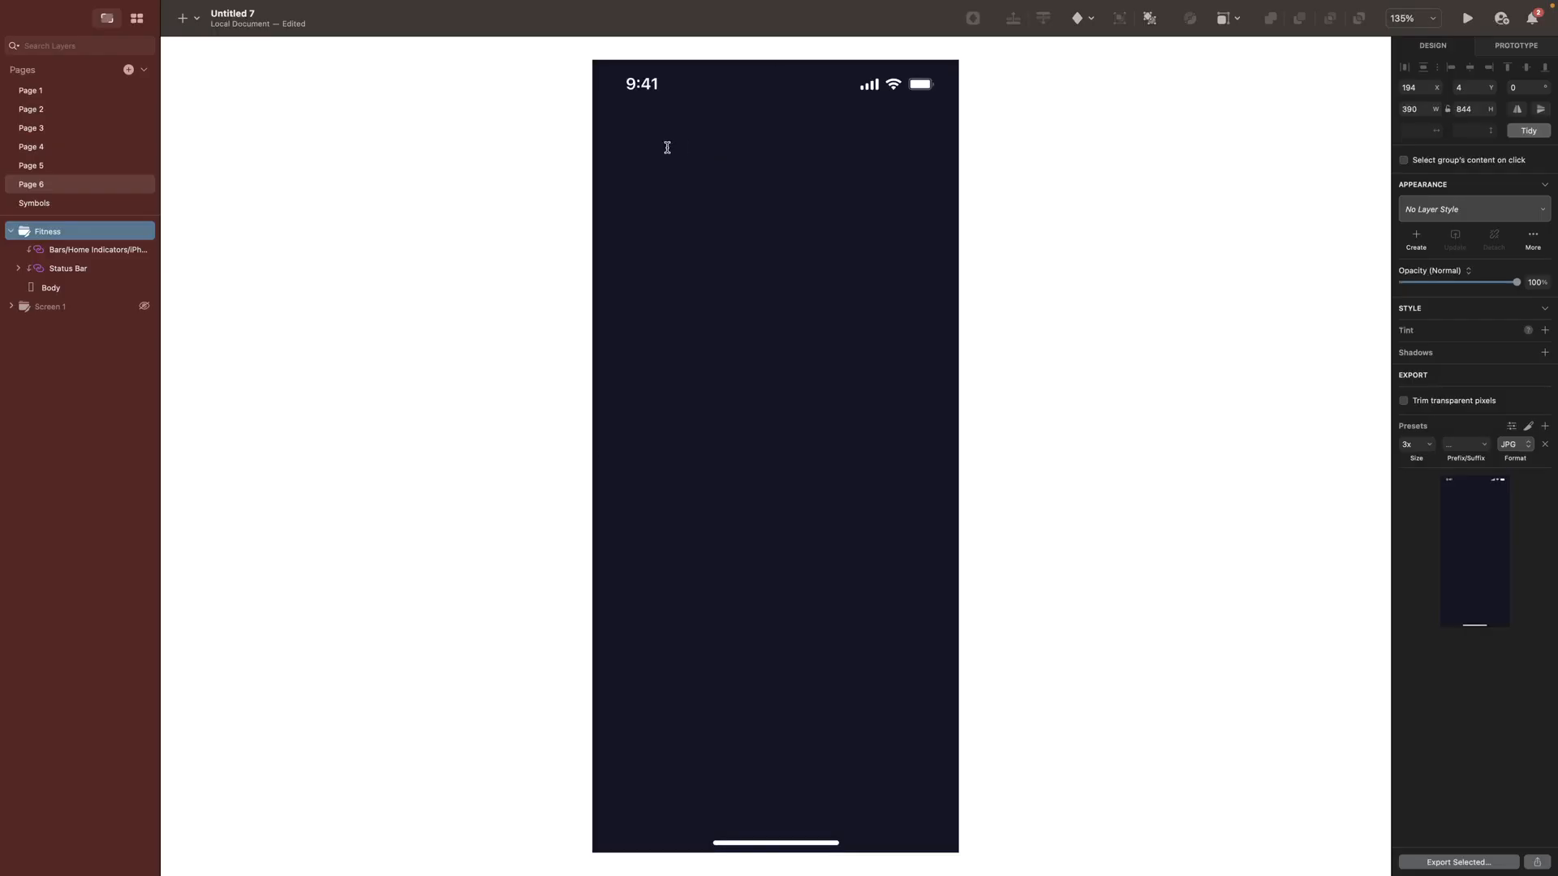
pyautogui.click(667, 147)
pyautogui.write('<')
pyautogui.click(1435, 298)
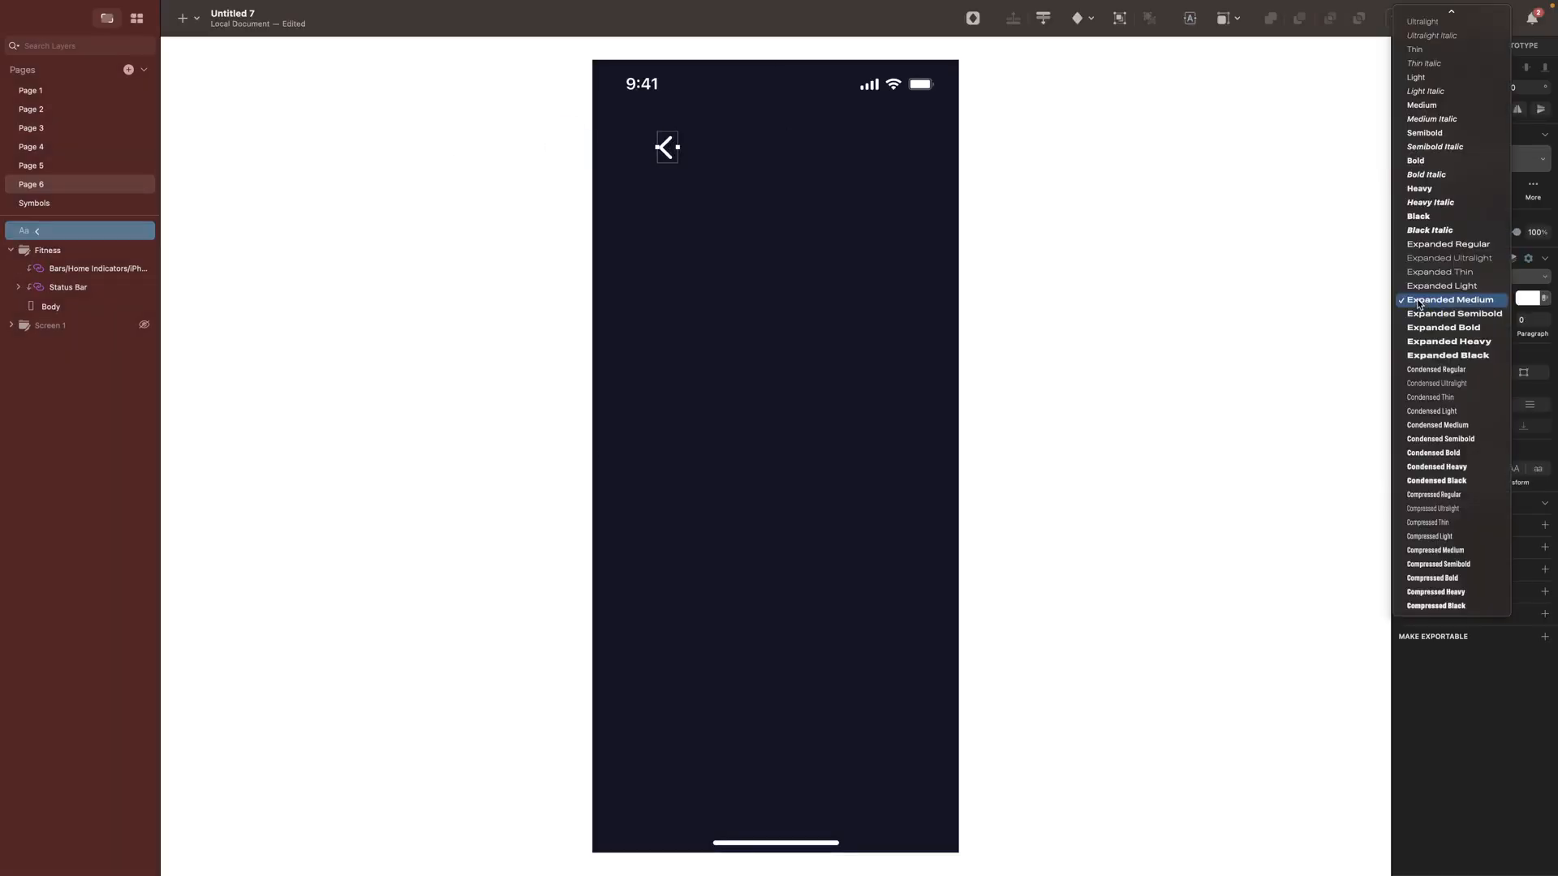
pyautogui.click(1431, 189)
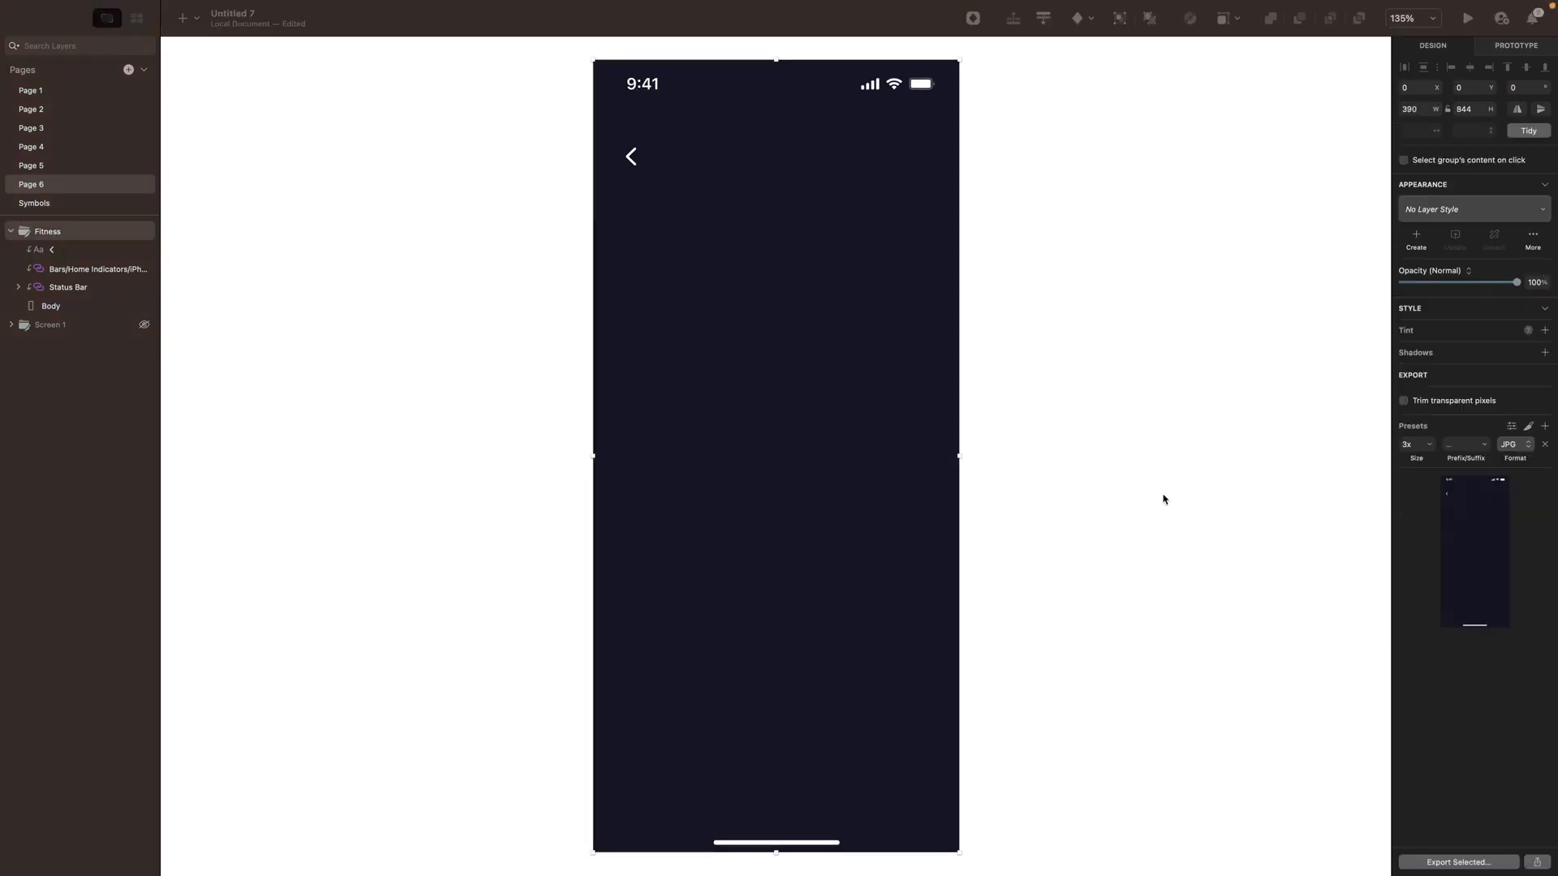
# Step: Set the back chevron's X position to 20
pyautogui.click(632, 157)
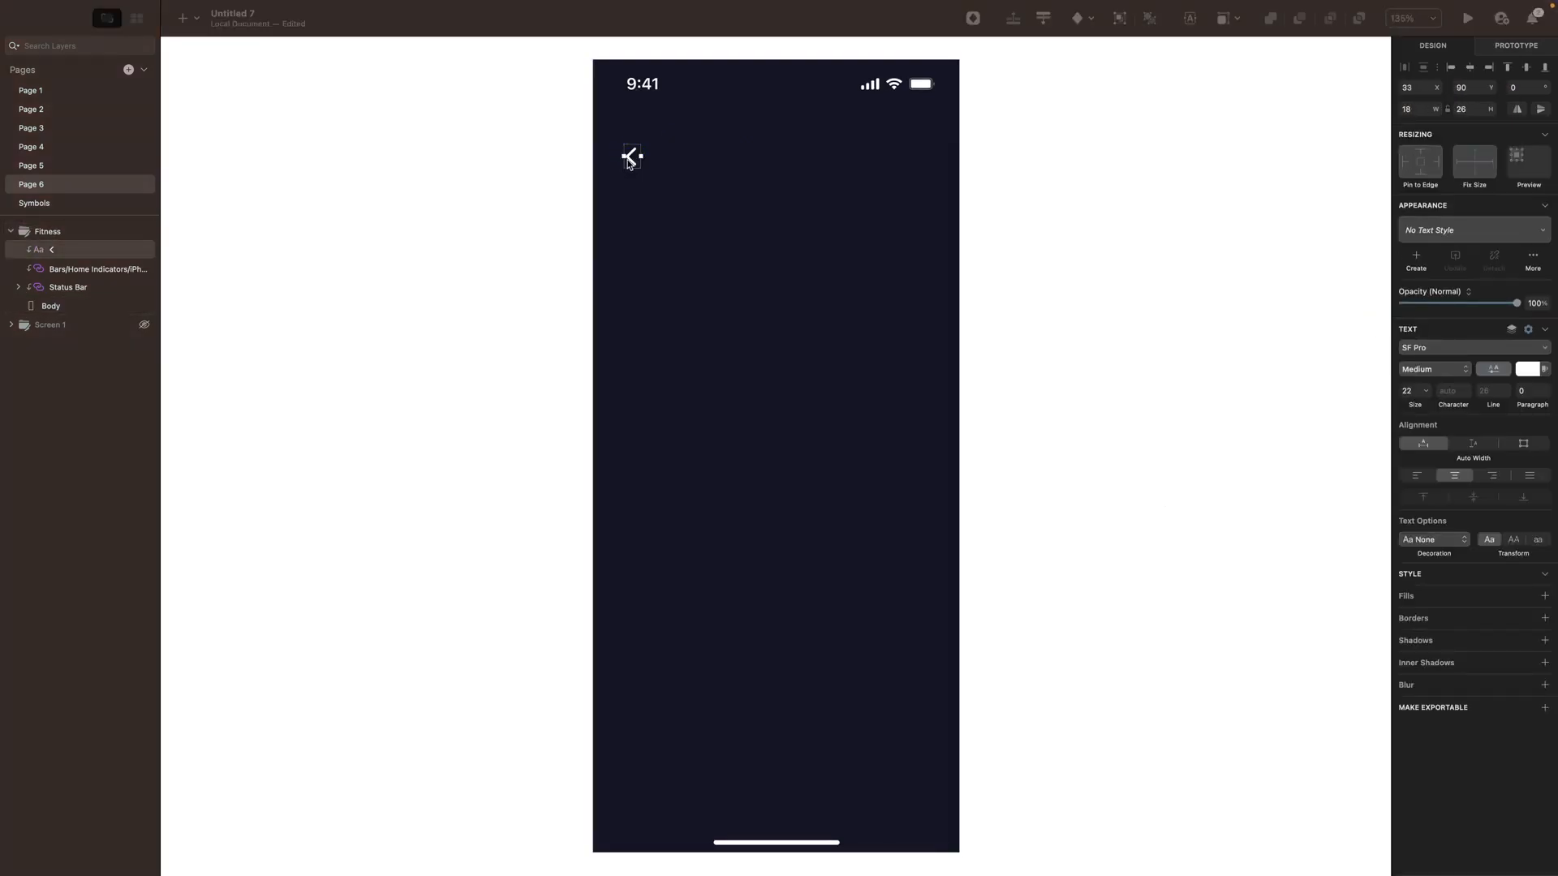
pyautogui.click(1414, 87)
pyautogui.write('20')
pyautogui.press('Return')
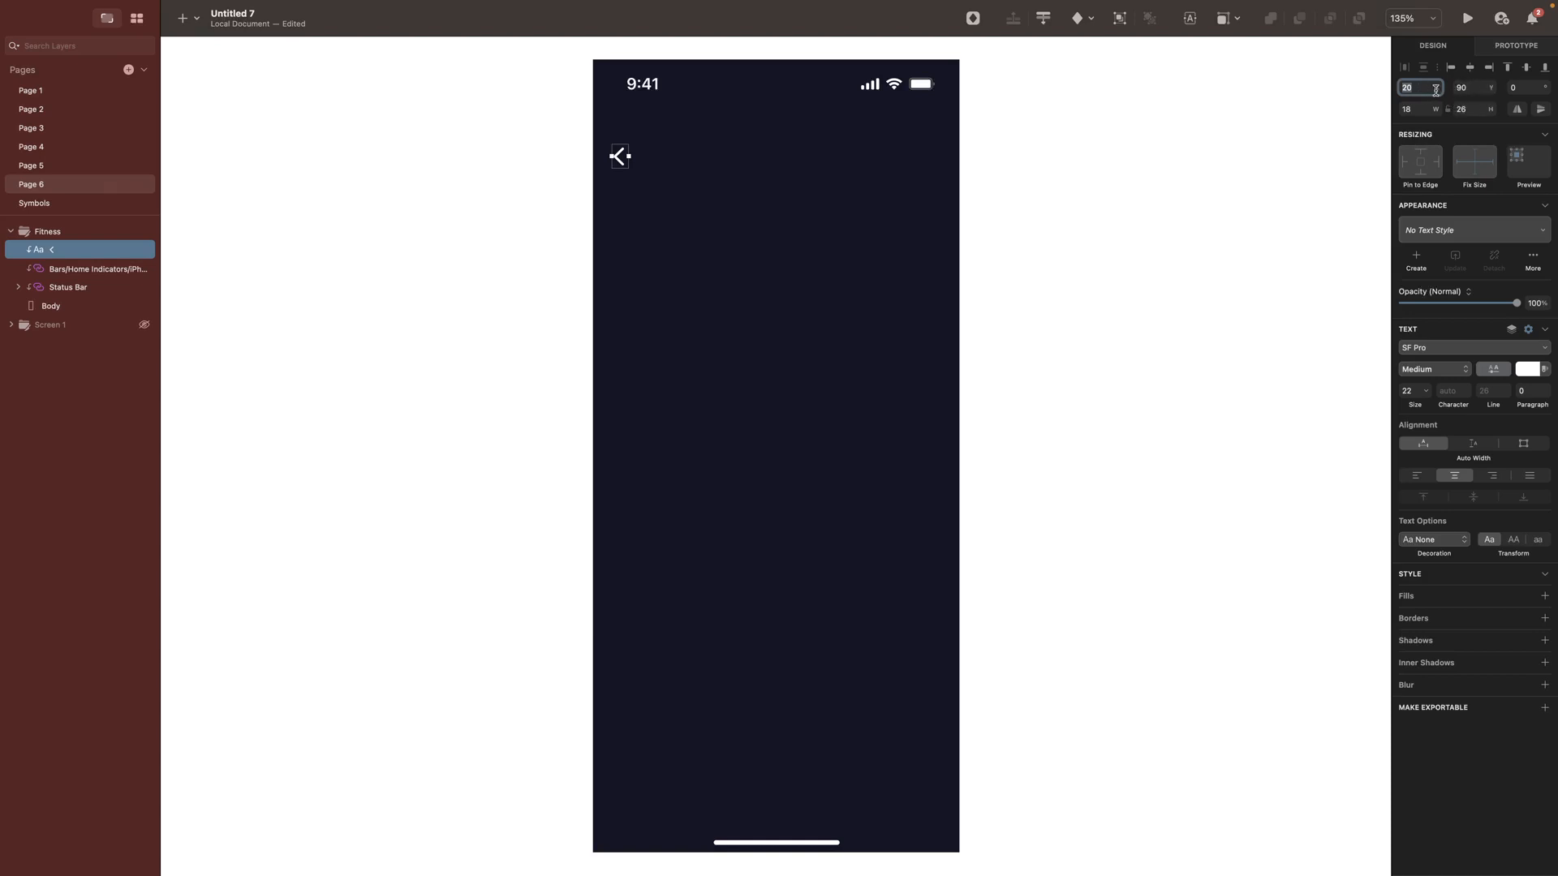
pyautogui.press('Escape')
# Step: Find the gear symbol in SF Symbols and insert it as text in Sketch, in the chevron's row below the status icons
pyautogui.scroll(5, 1019, 364)
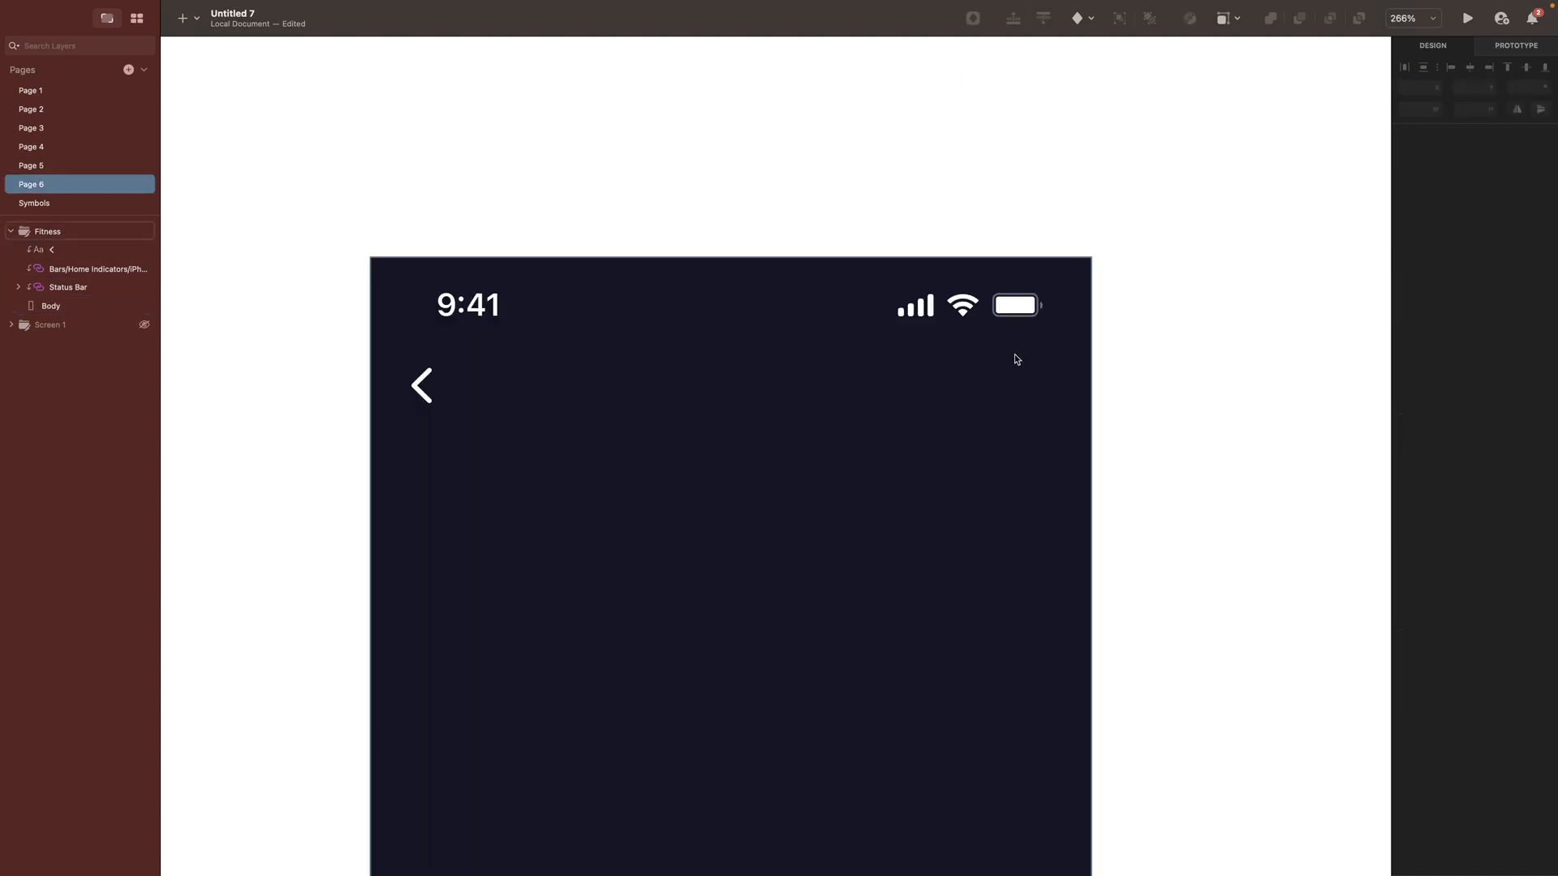
pyautogui.click(1064, 155)
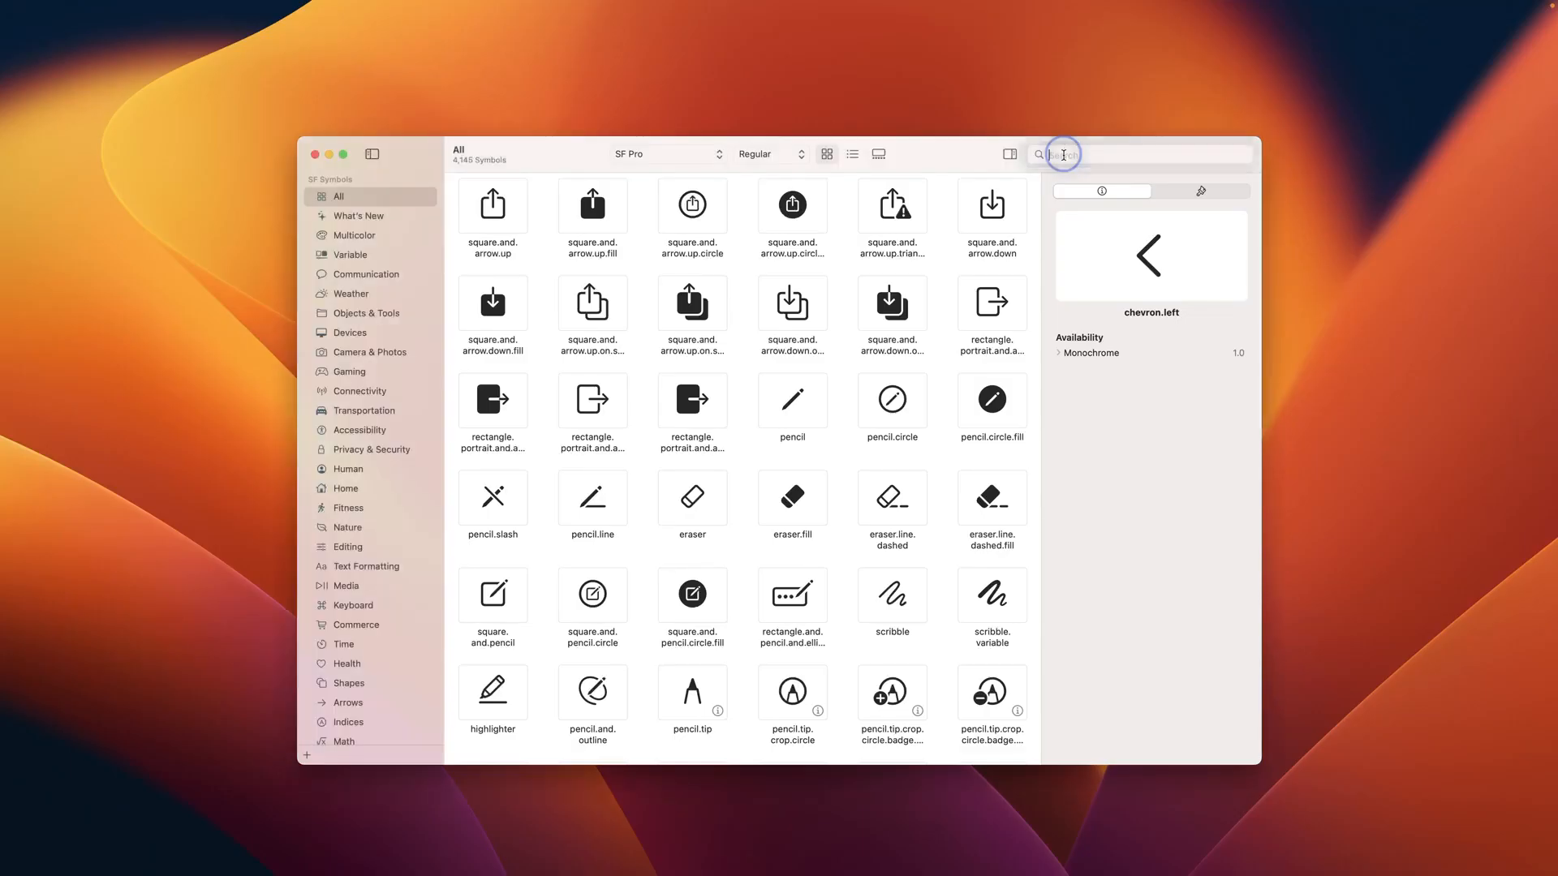
pyautogui.write('gear')
pyautogui.click(706, 412)
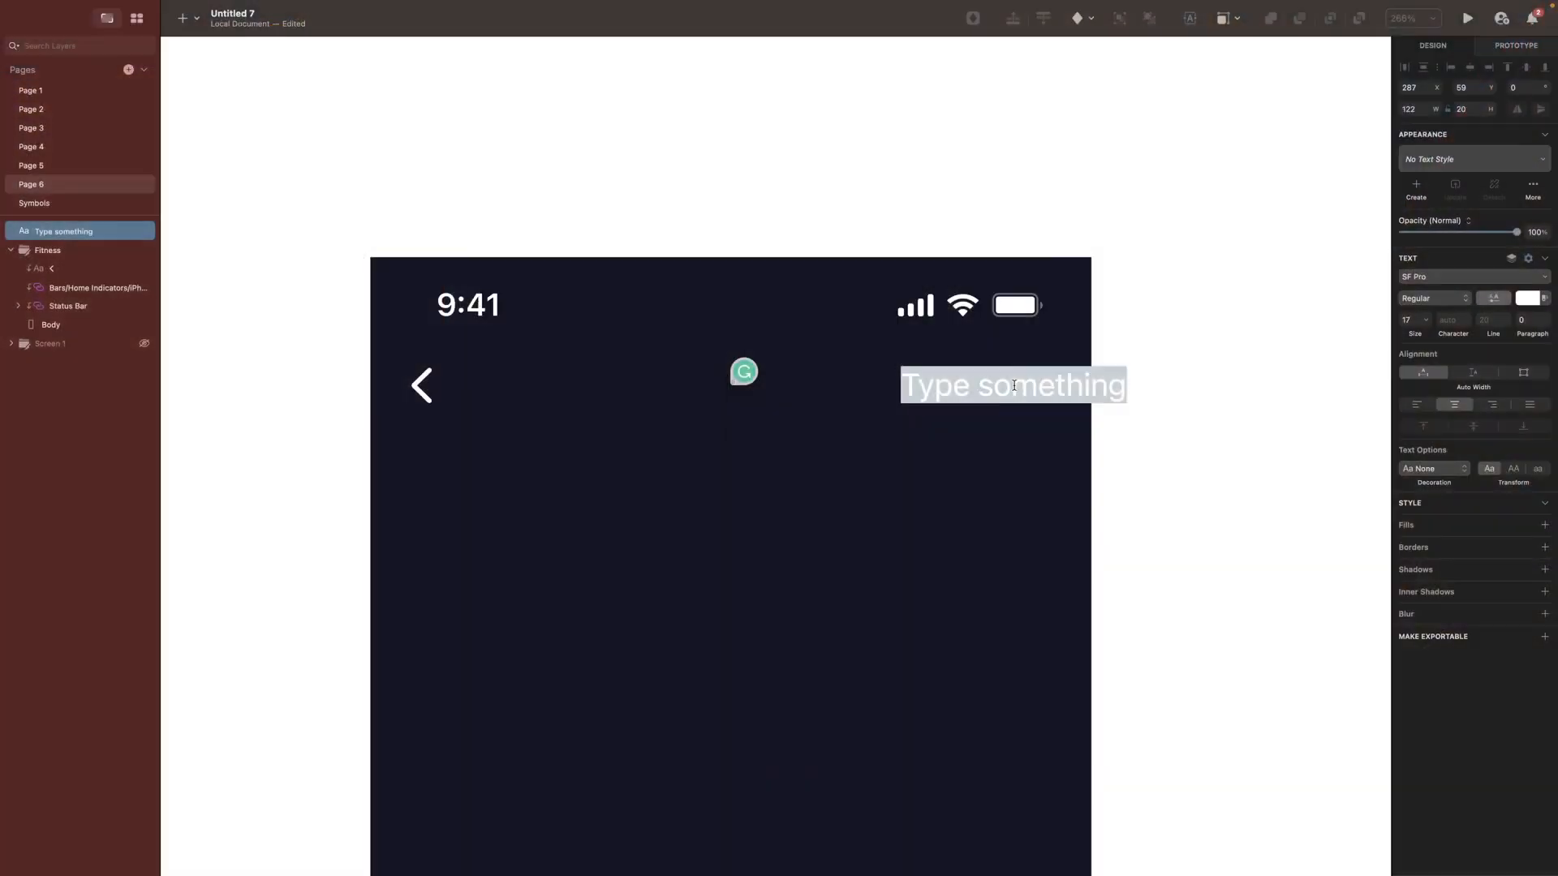
pyautogui.press('super+v')
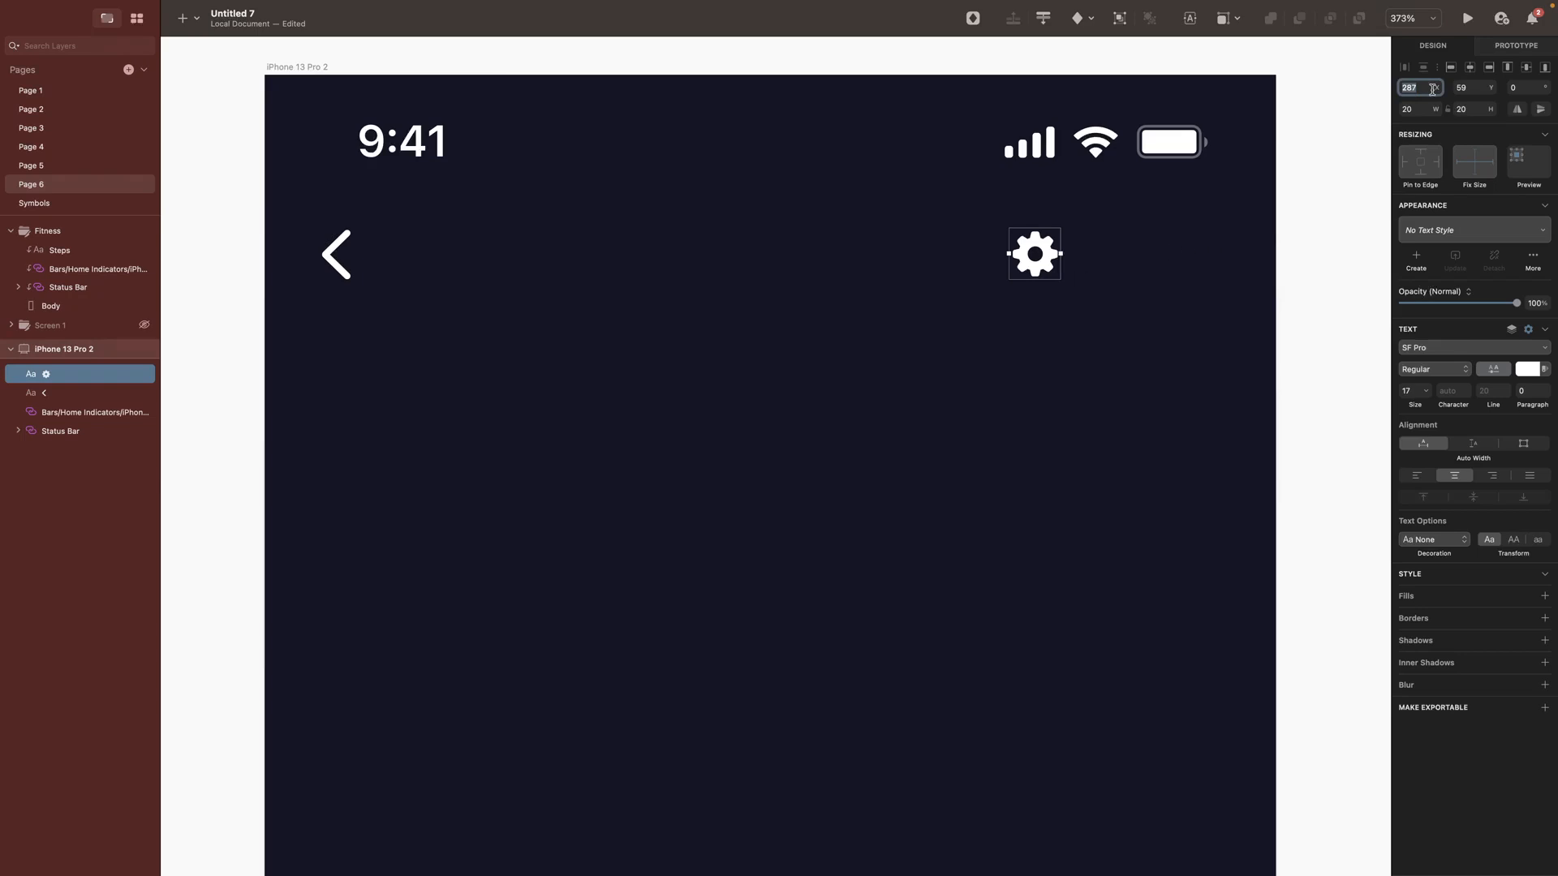
# Step: Set the gear icon's X position to 350
pyautogui.press('Return')
pyautogui.click(1412, 87)
pyautogui.write('350')
pyautogui.press('Return')
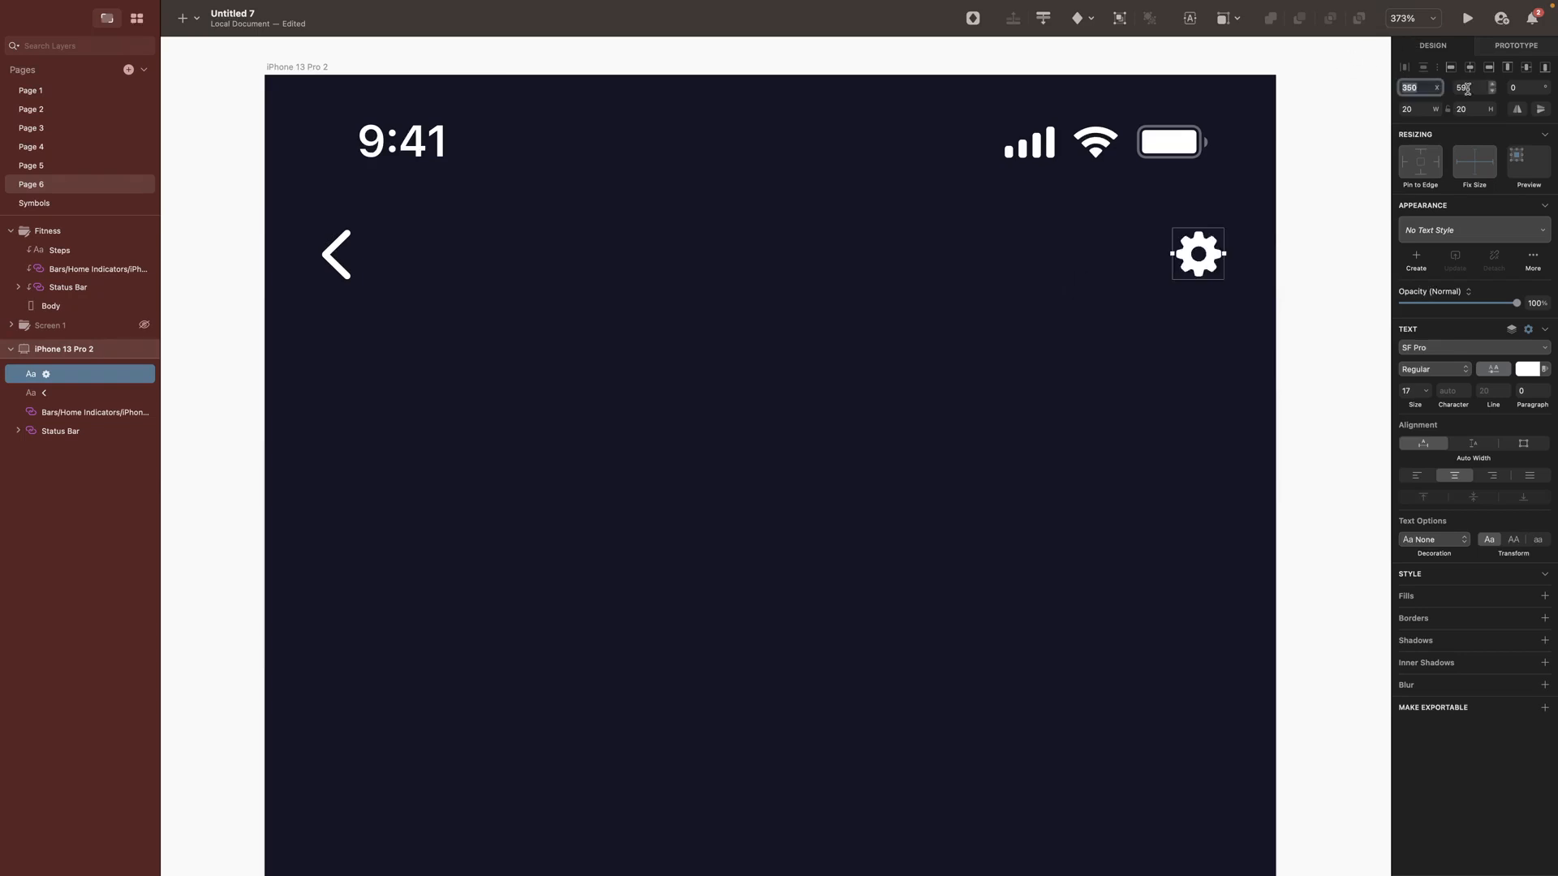
# Step: Add the title "Steps" between the chevron and the gear and centre it horizontally on the screen
pyautogui.press('t')
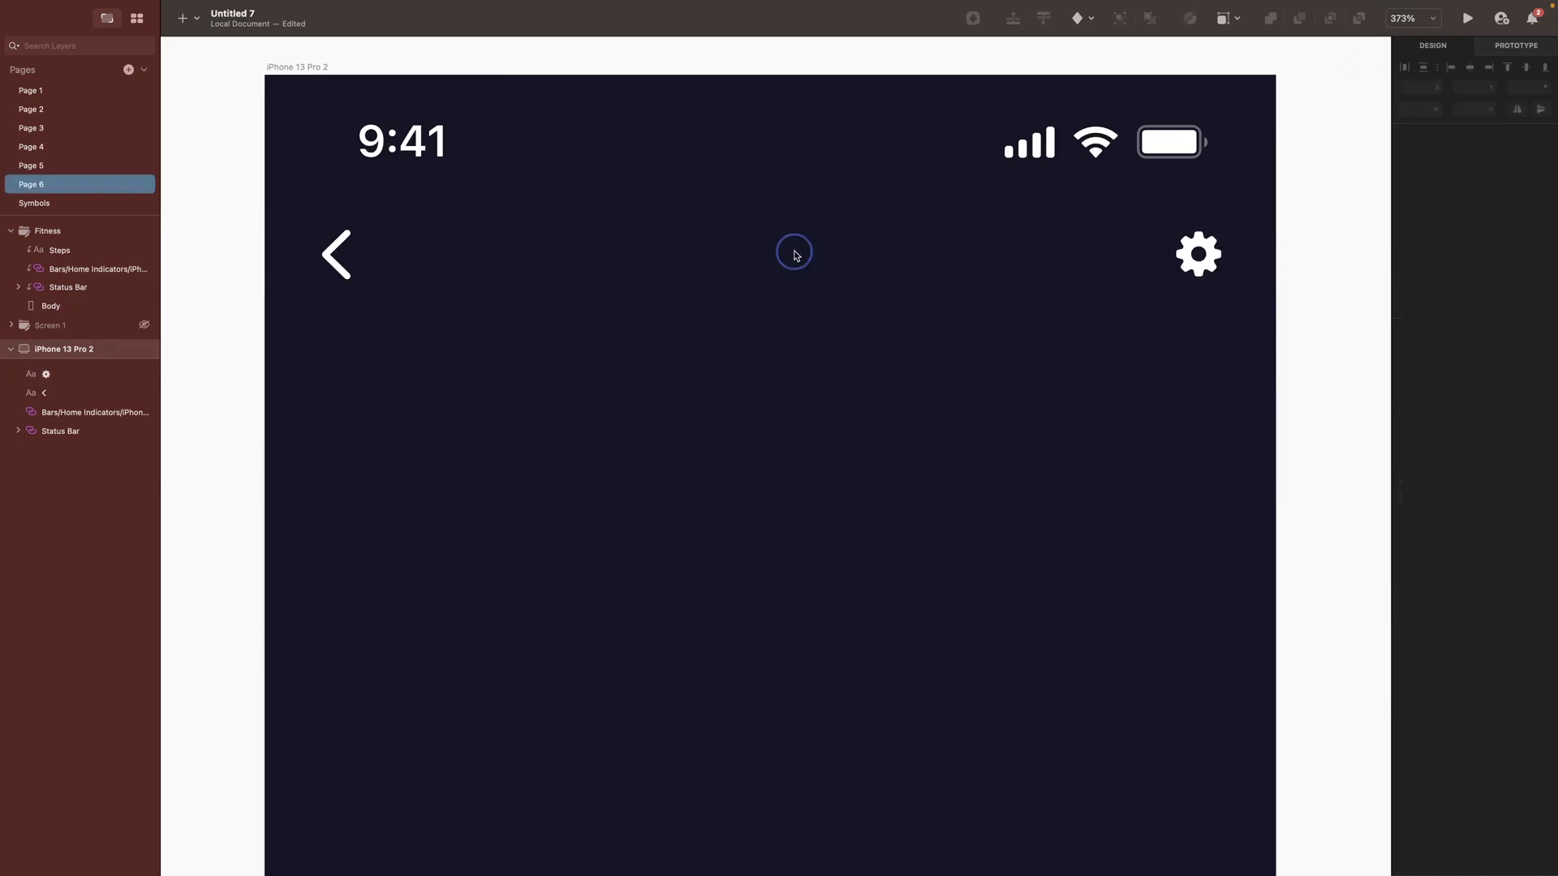
pyautogui.click(773, 253)
pyautogui.write('Steps')
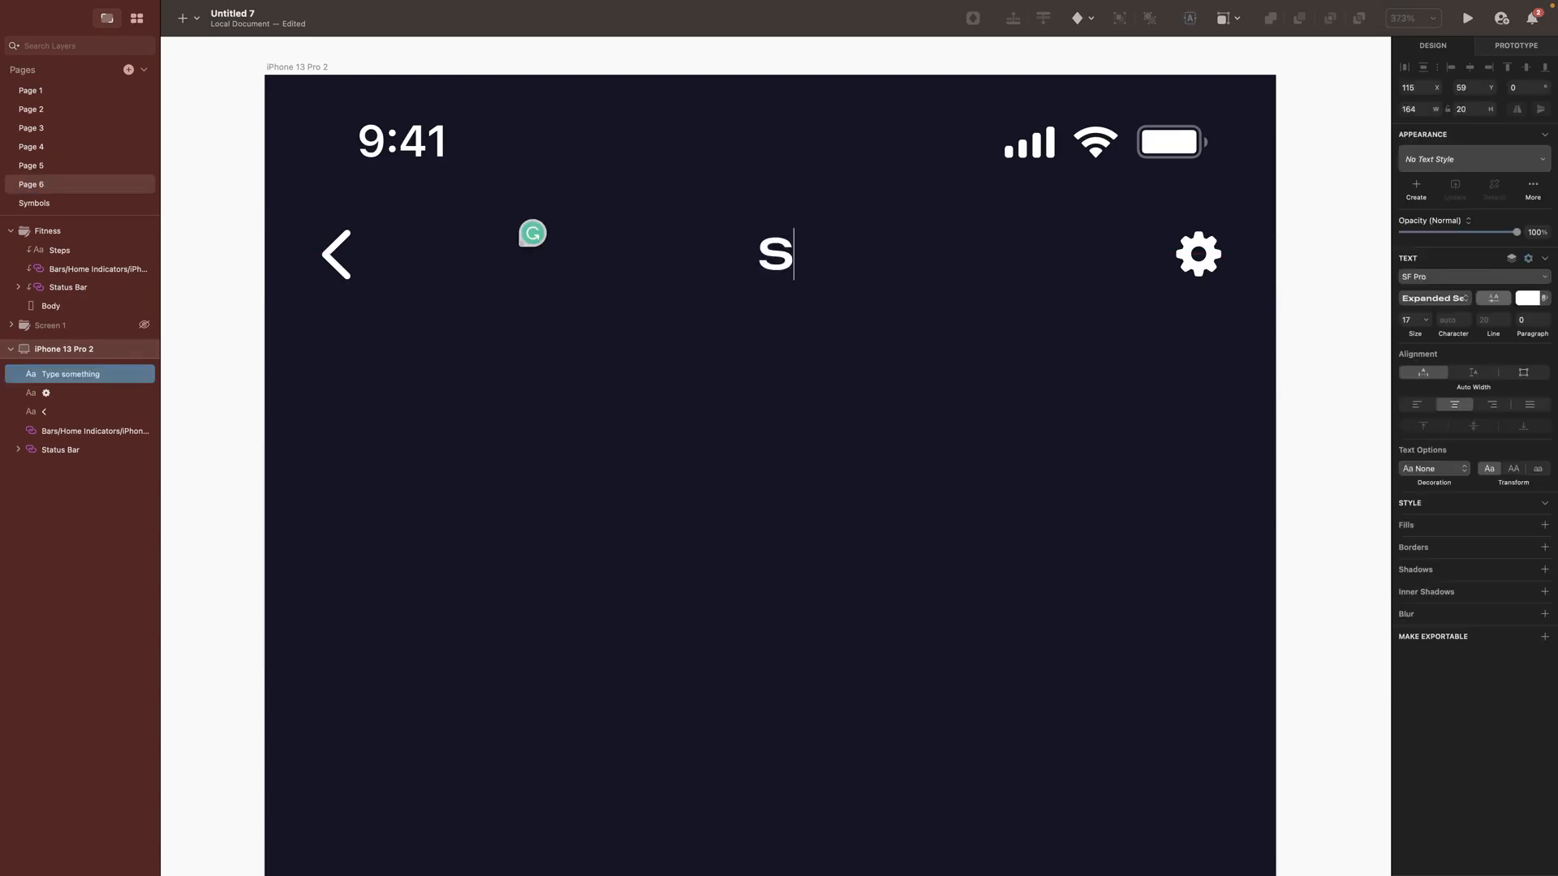
pyautogui.press('Escape')
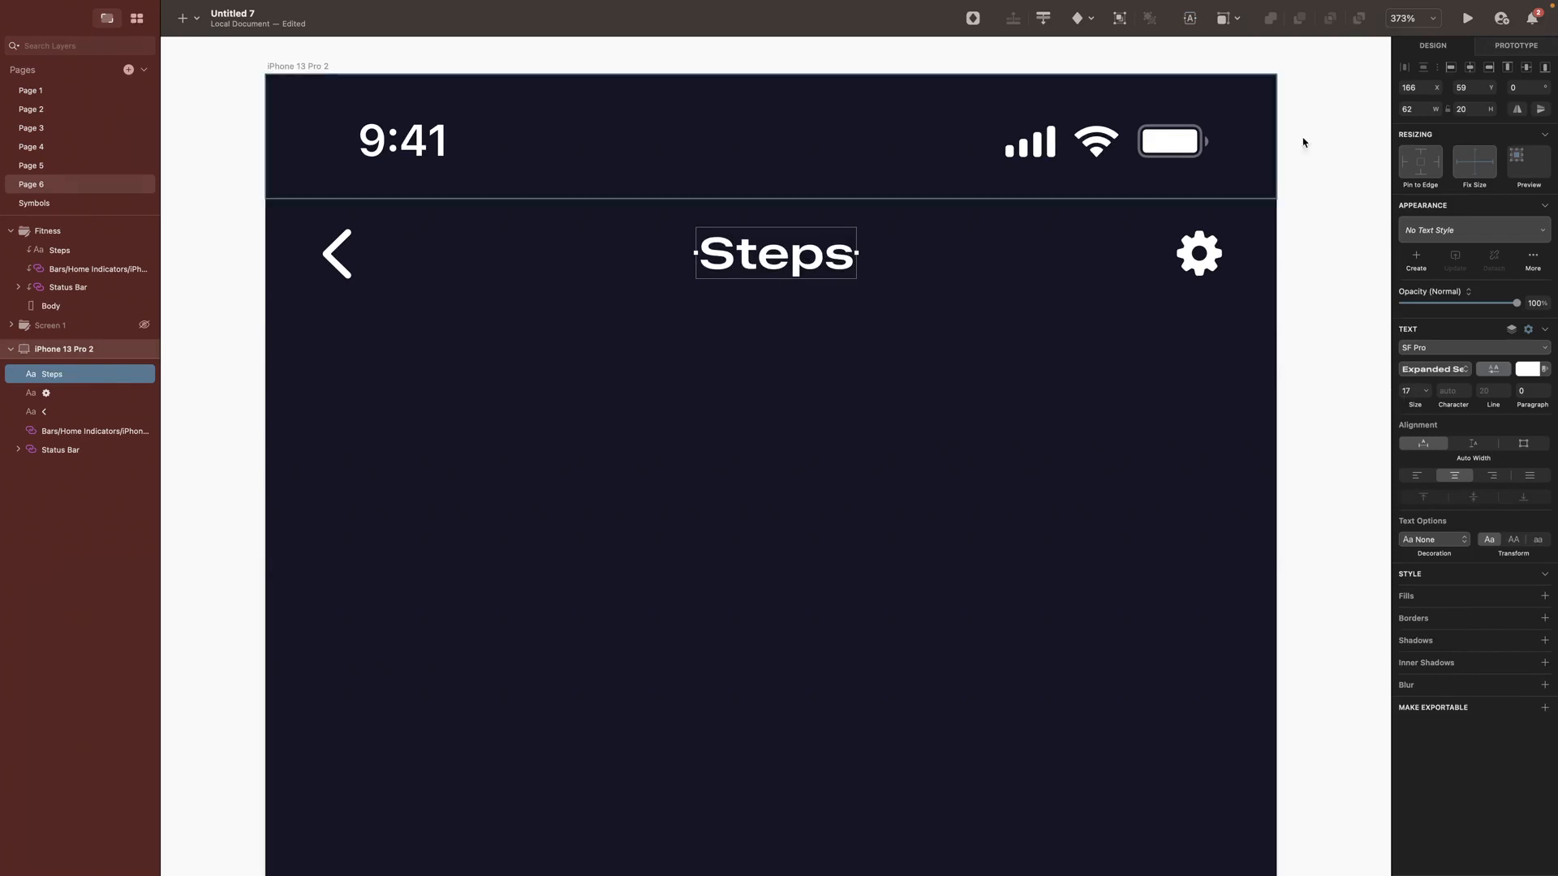
pyautogui.click(1471, 68)
# Step: Align the chevron, Steps title and gear icon on their vertical centres and group them
pyautogui.moveTo(363, 262); pyautogui.dragTo(1256, 244)
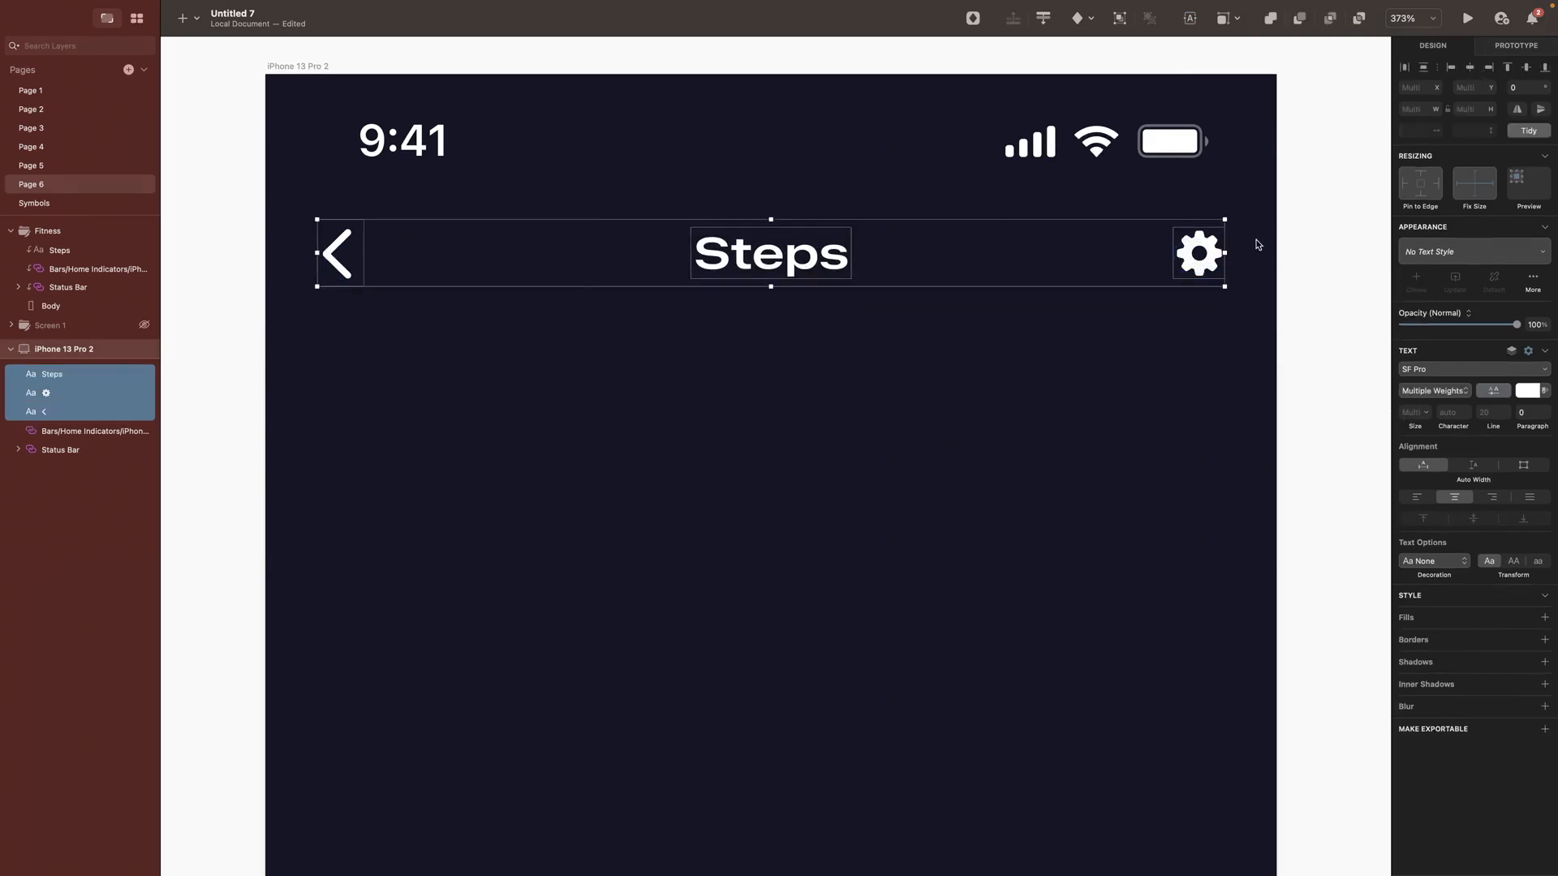
pyautogui.click(1529, 70)
pyautogui.press('super+g')
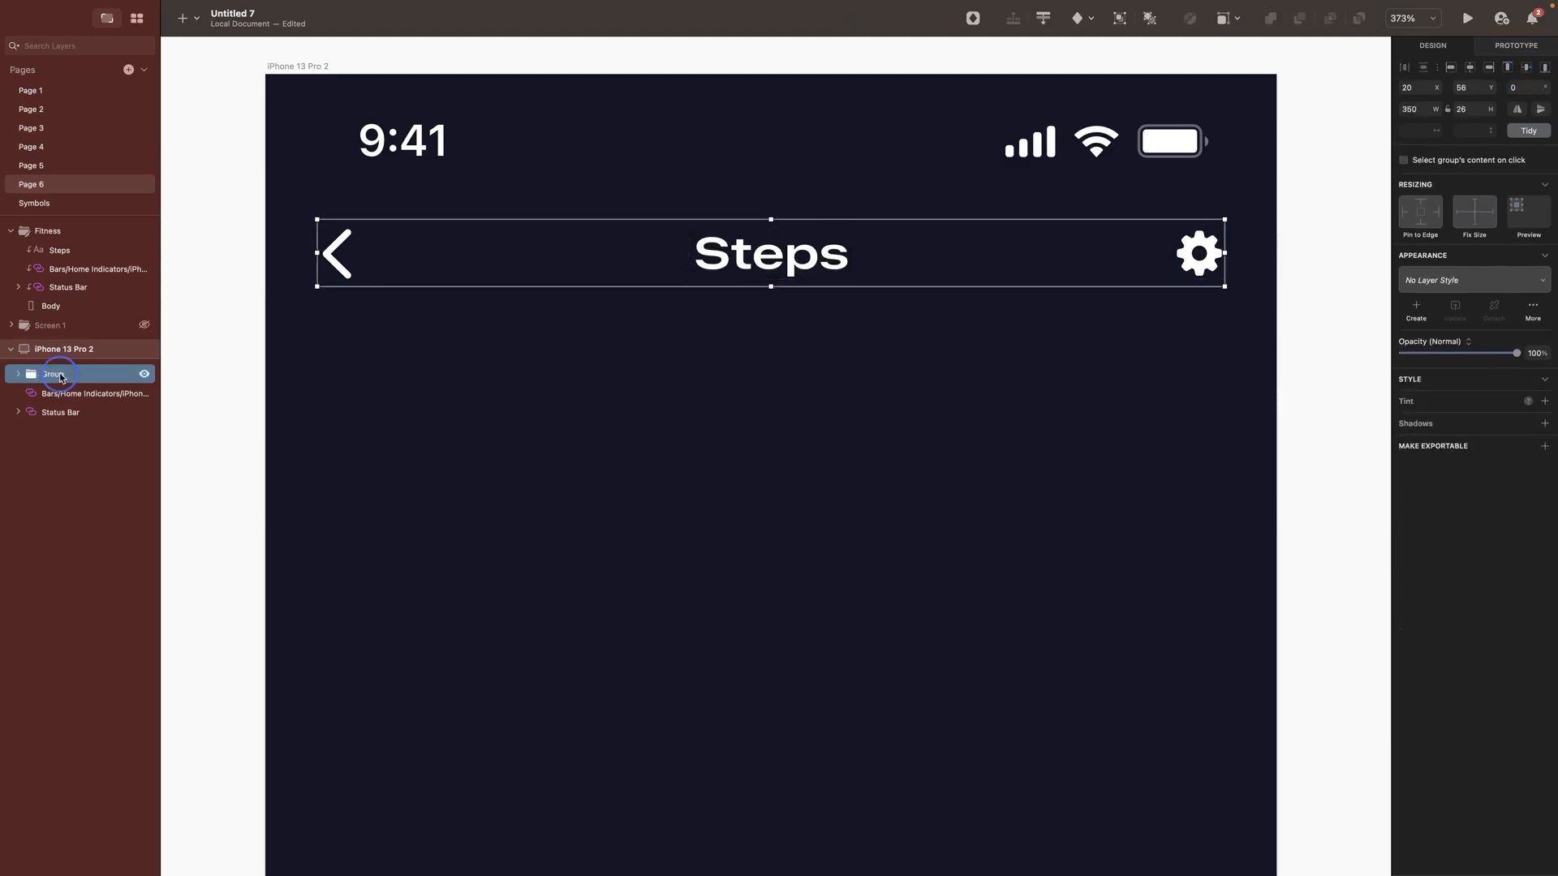
# Step: Rename the group holding the back arrow, Steps title and gear icon as Top Navigation
pyautogui.doubleClick(61, 375)
pyautogui.write('Top Naviga')
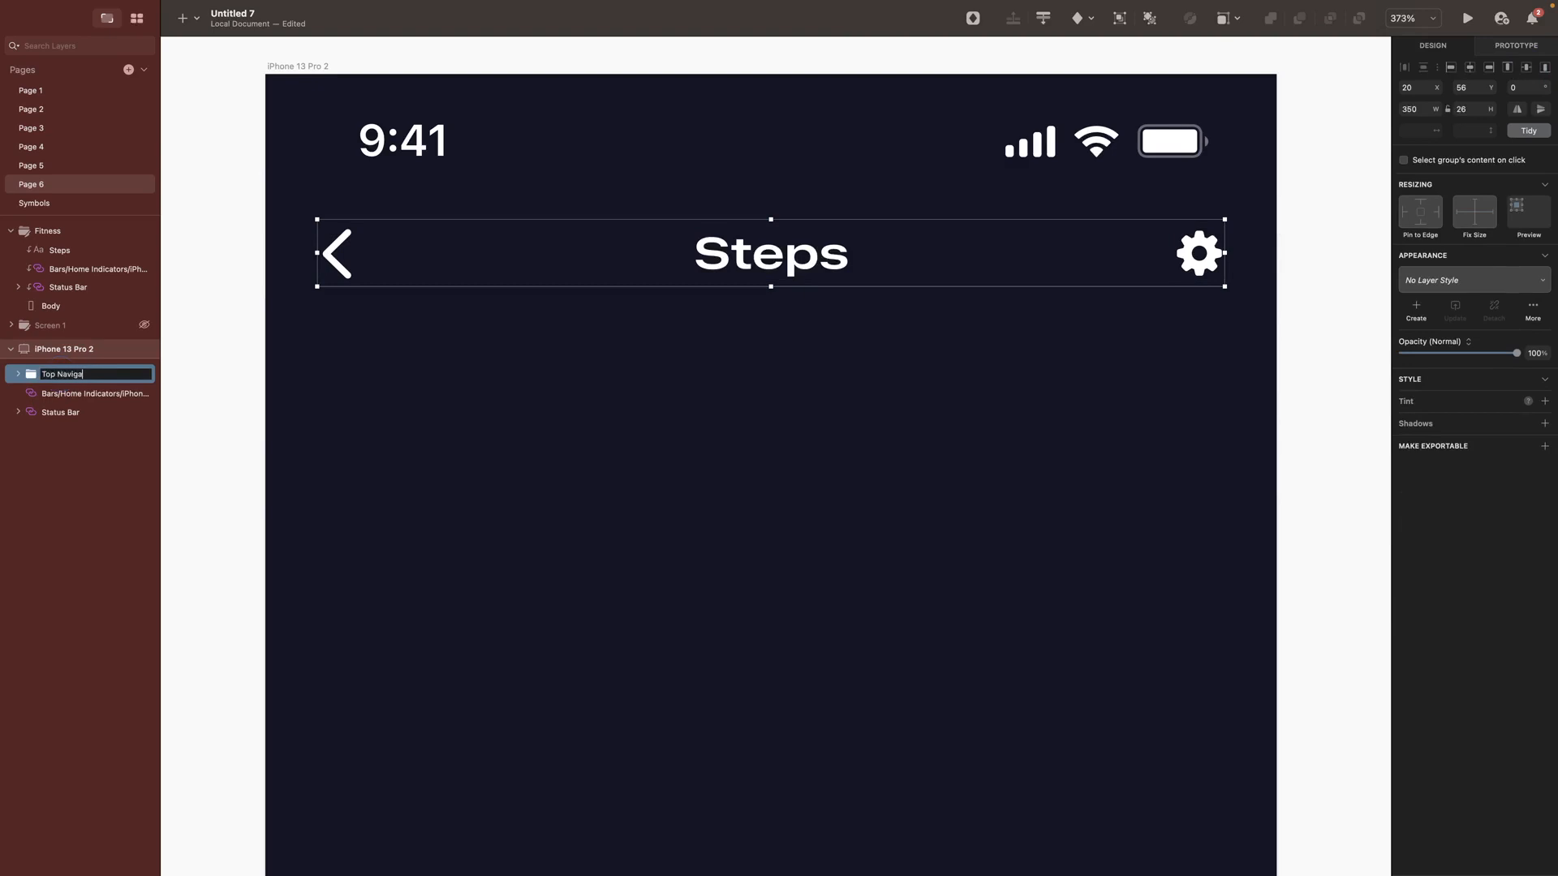
pyautogui.write('tion')
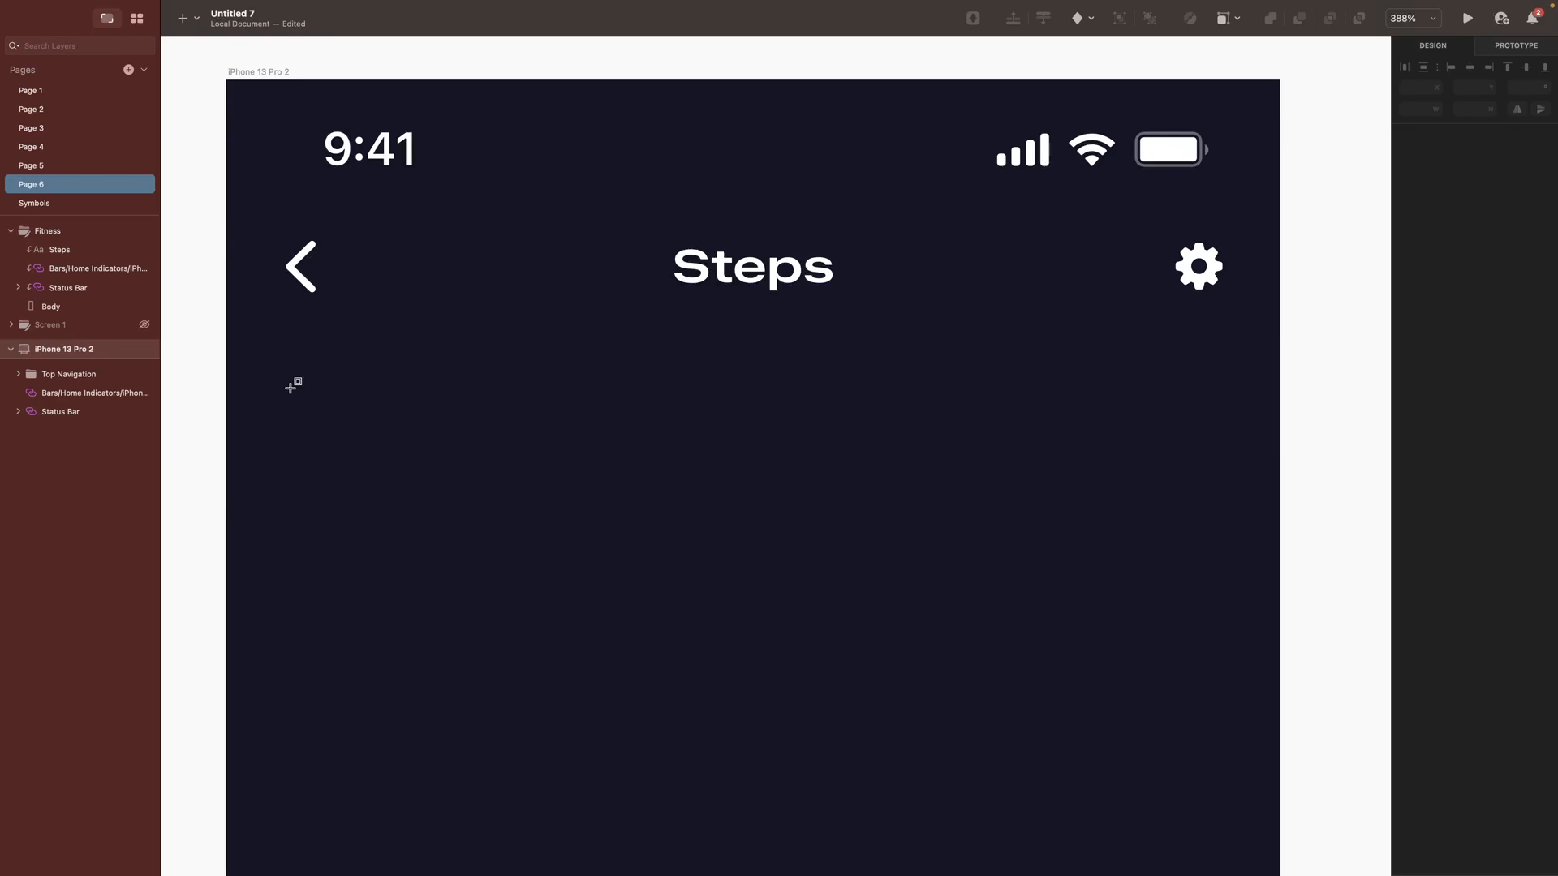
# Step: Draw a 350 × 48 rectangle at X 20, Y 110 below the top navigation and round its corners to 24
pyautogui.moveTo(296, 377)
pyautogui.mouseDown()
pyautogui.moveTo(297, 447)
pyautogui.moveTo(463, 560)
pyautogui.moveTo(973, 539)
pyautogui.mouseUp()
pyautogui.moveTo(974, 539); pyautogui.dragTo(974, 538)
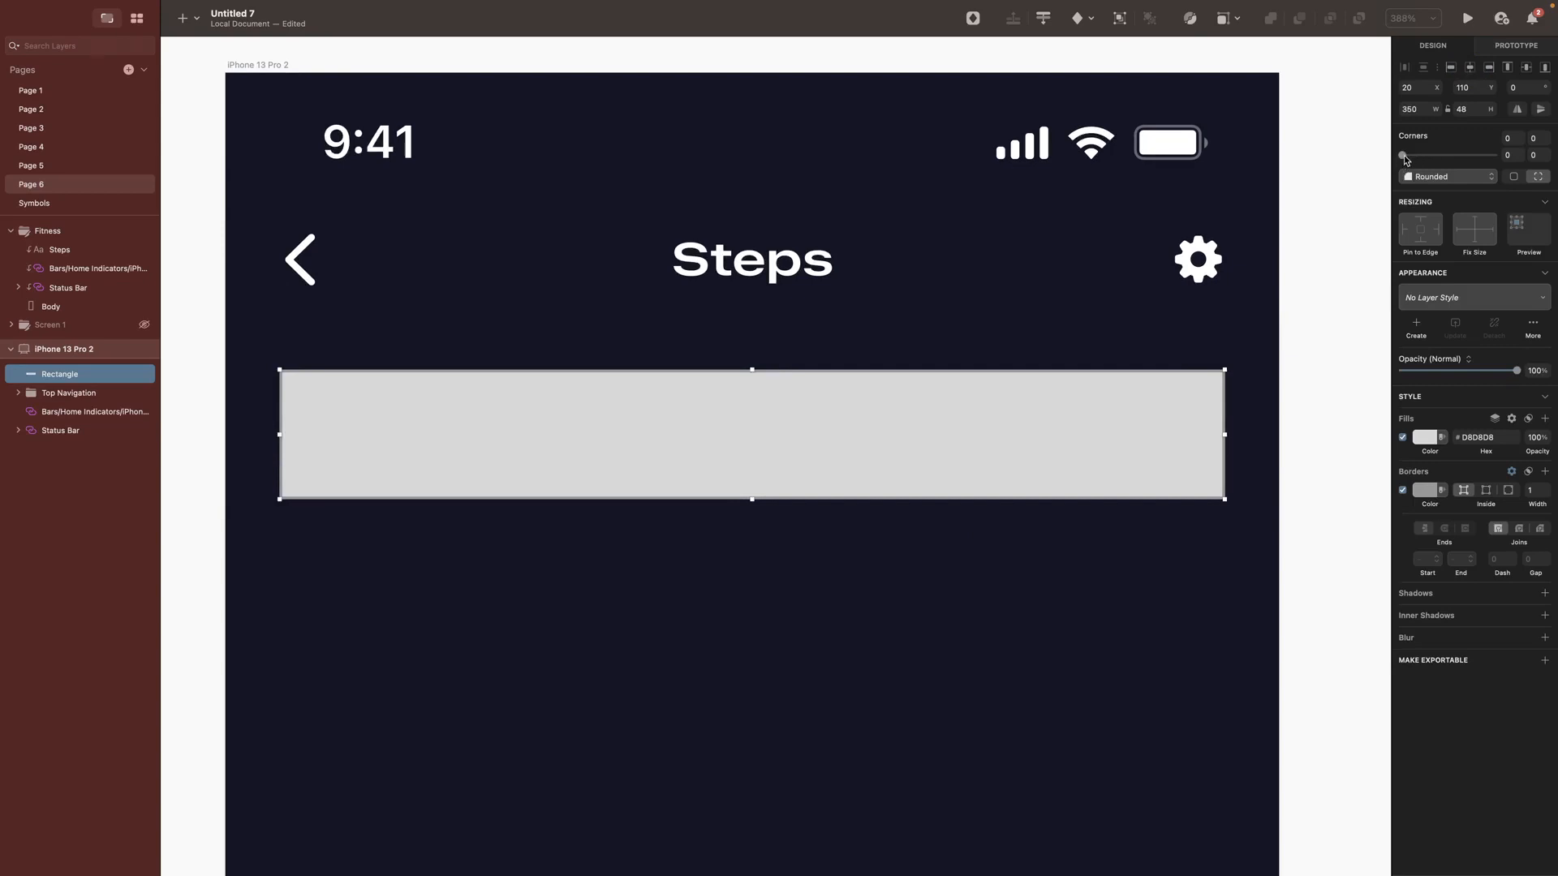
pyautogui.moveTo(1402, 155); pyautogui.dragTo(1494, 155)
# Step: Fill the rounded bar with black (#000000) at 50% opacity
pyautogui.click(1425, 438)
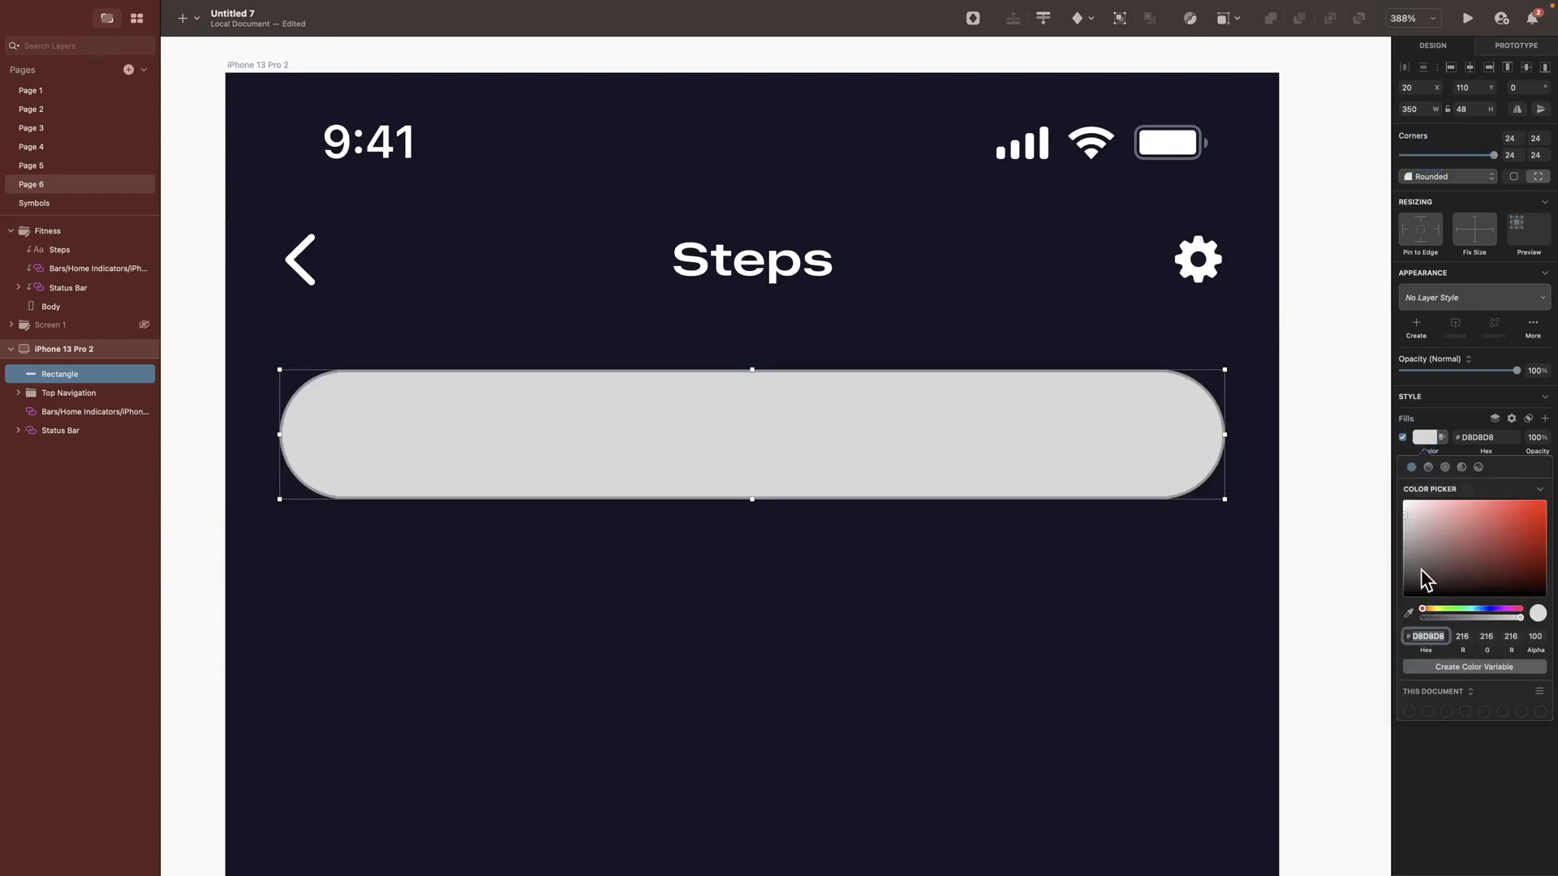
pyautogui.moveTo(1421, 571); pyautogui.dragTo(1327, 695)
pyautogui.moveTo(1520, 618); pyautogui.dragTo(1473, 625)
pyautogui.click(1428, 439)
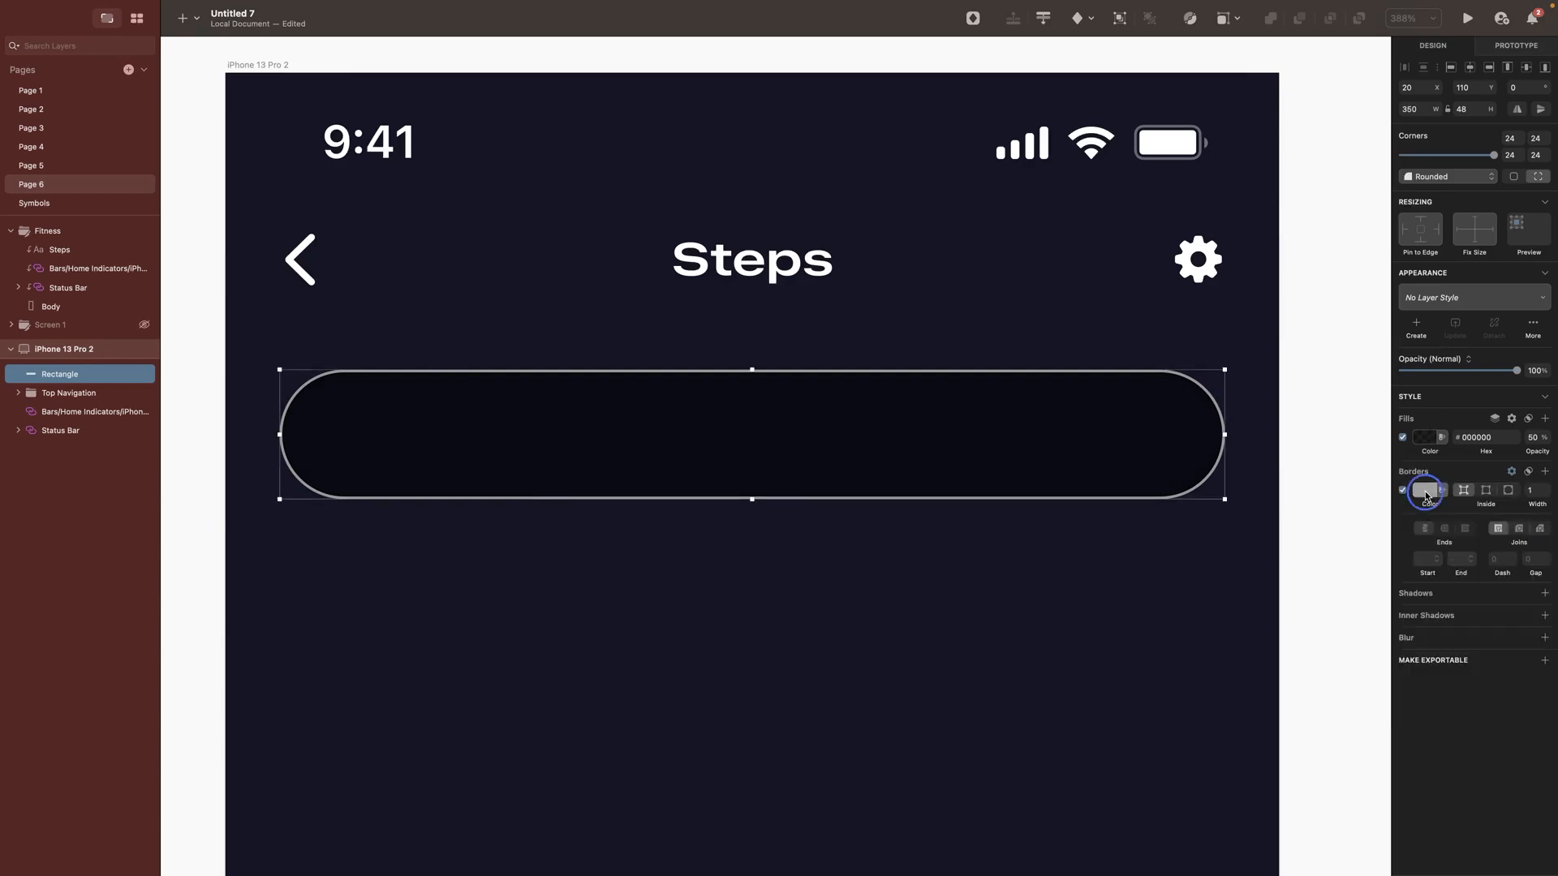
# Step: Make the bar's border a very faint, nearly transparent white and align it to the centre of the edge
pyautogui.click(1425, 490)
pyautogui.moveTo(1425, 556); pyautogui.dragTo(1233, 467)
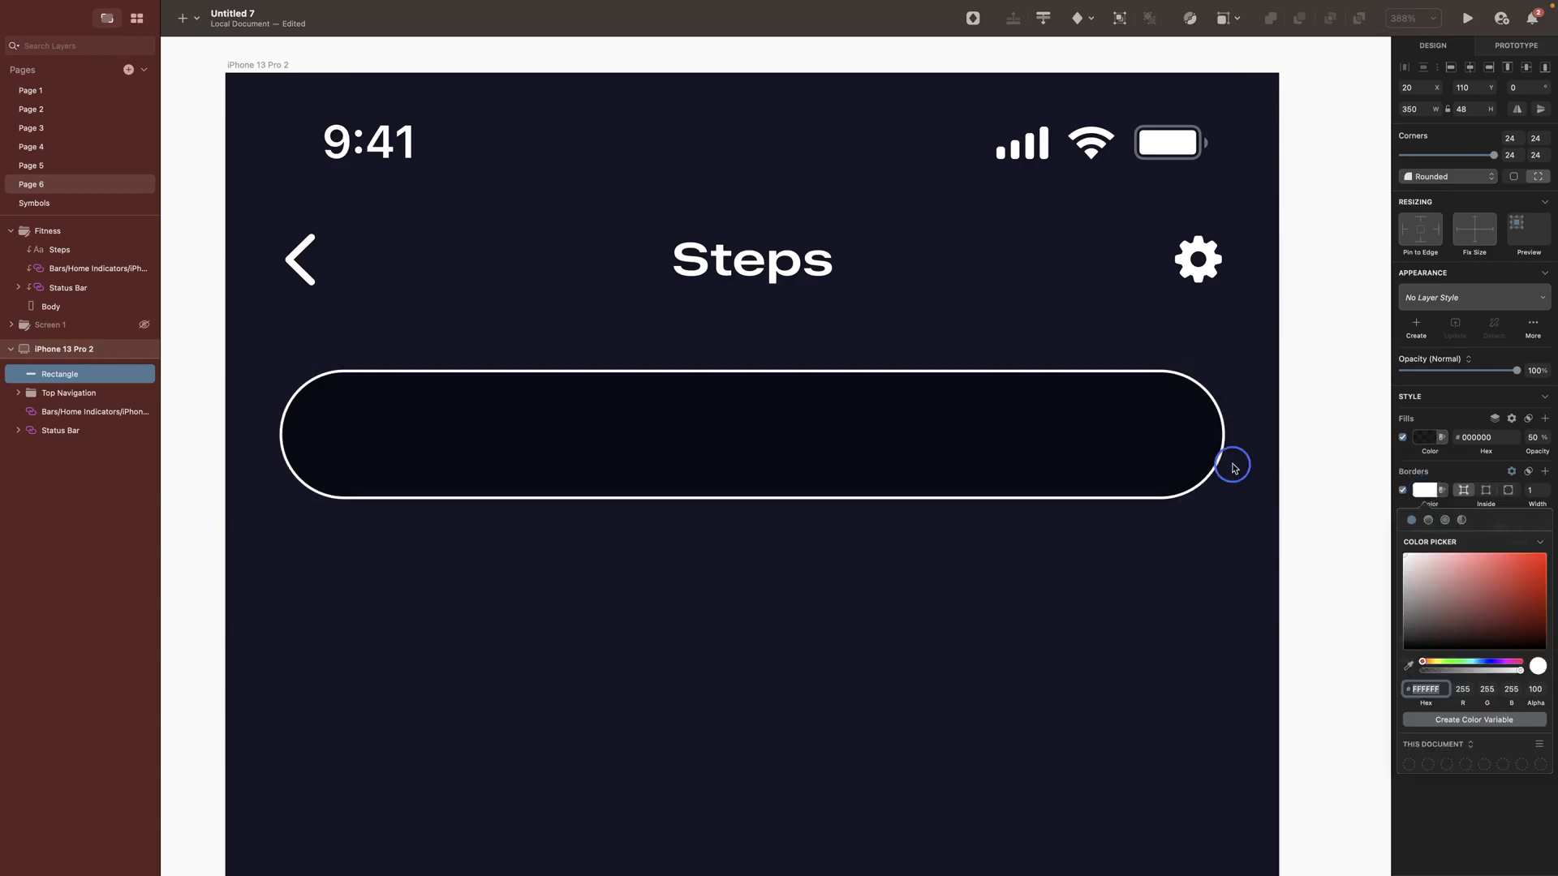
pyautogui.click(1532, 494)
pyautogui.click(1483, 501)
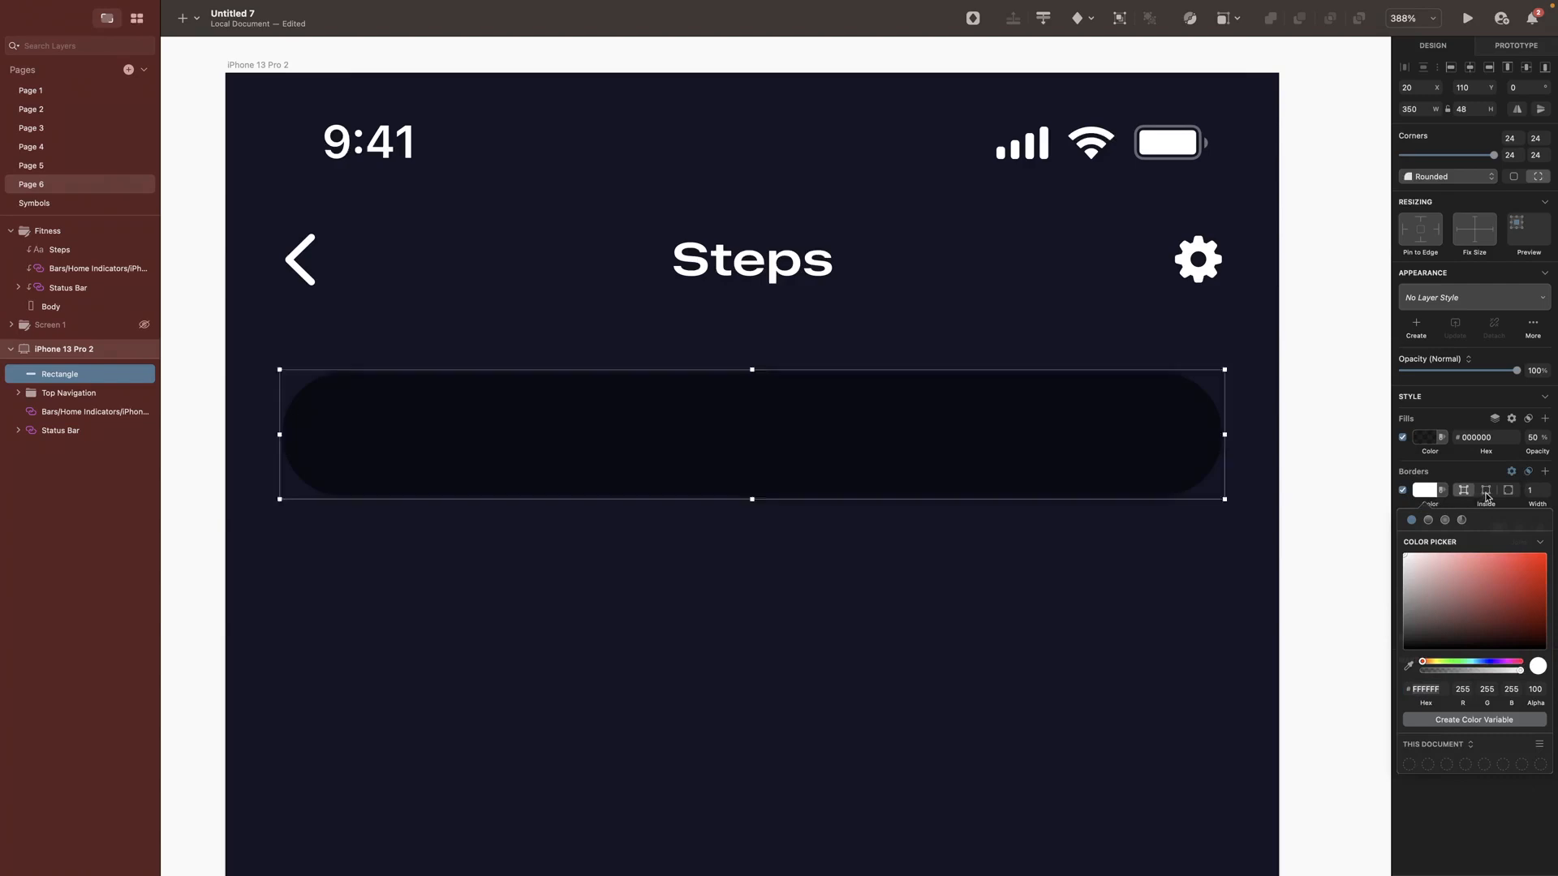
pyautogui.click(1485, 490)
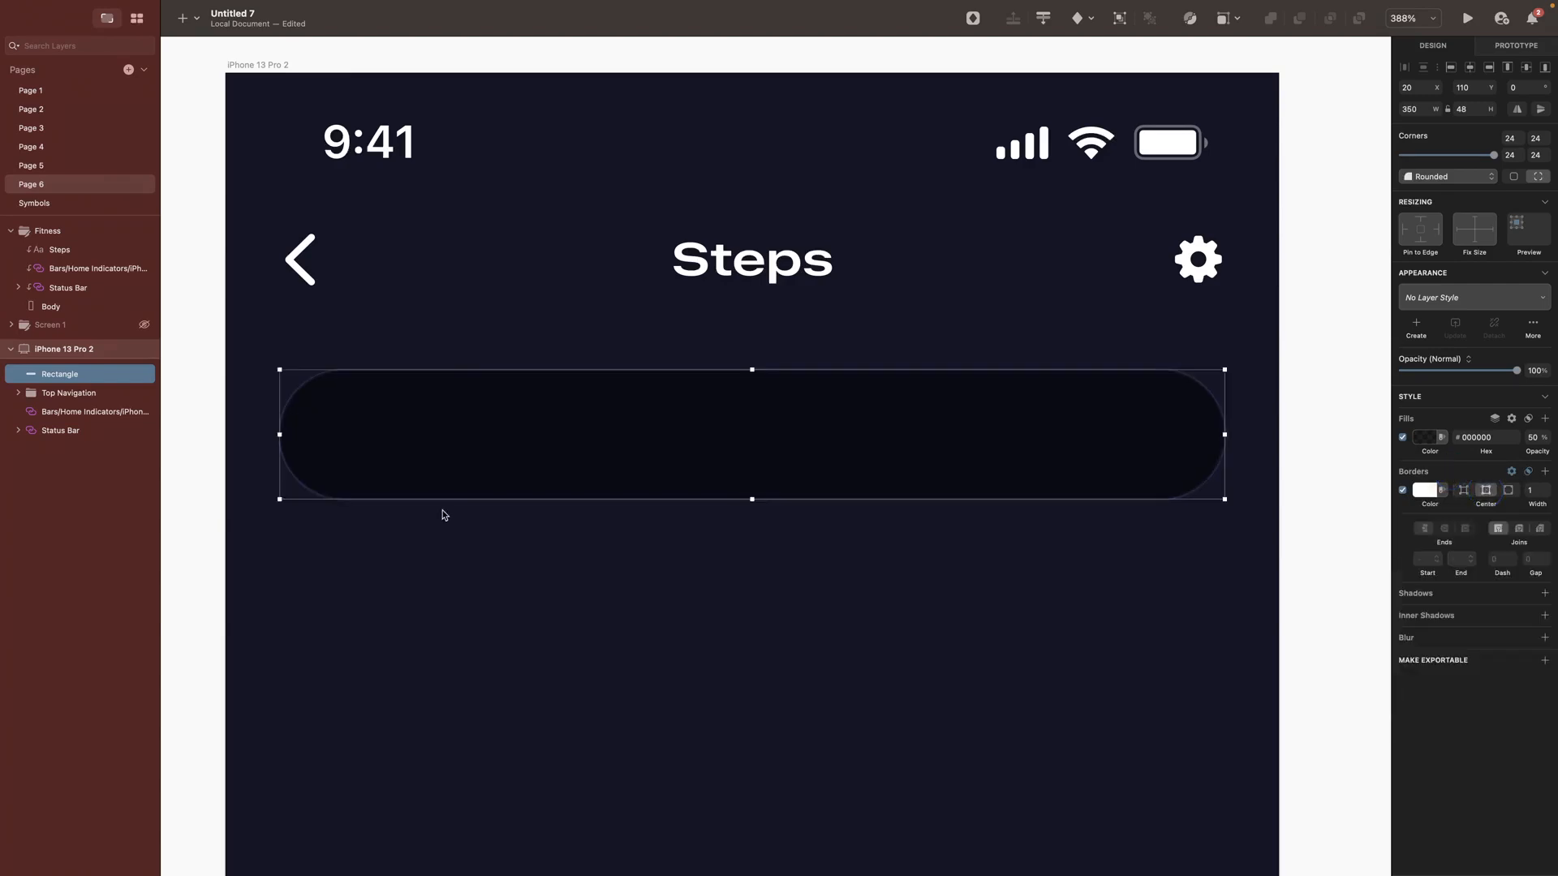
pyautogui.click(436, 545)
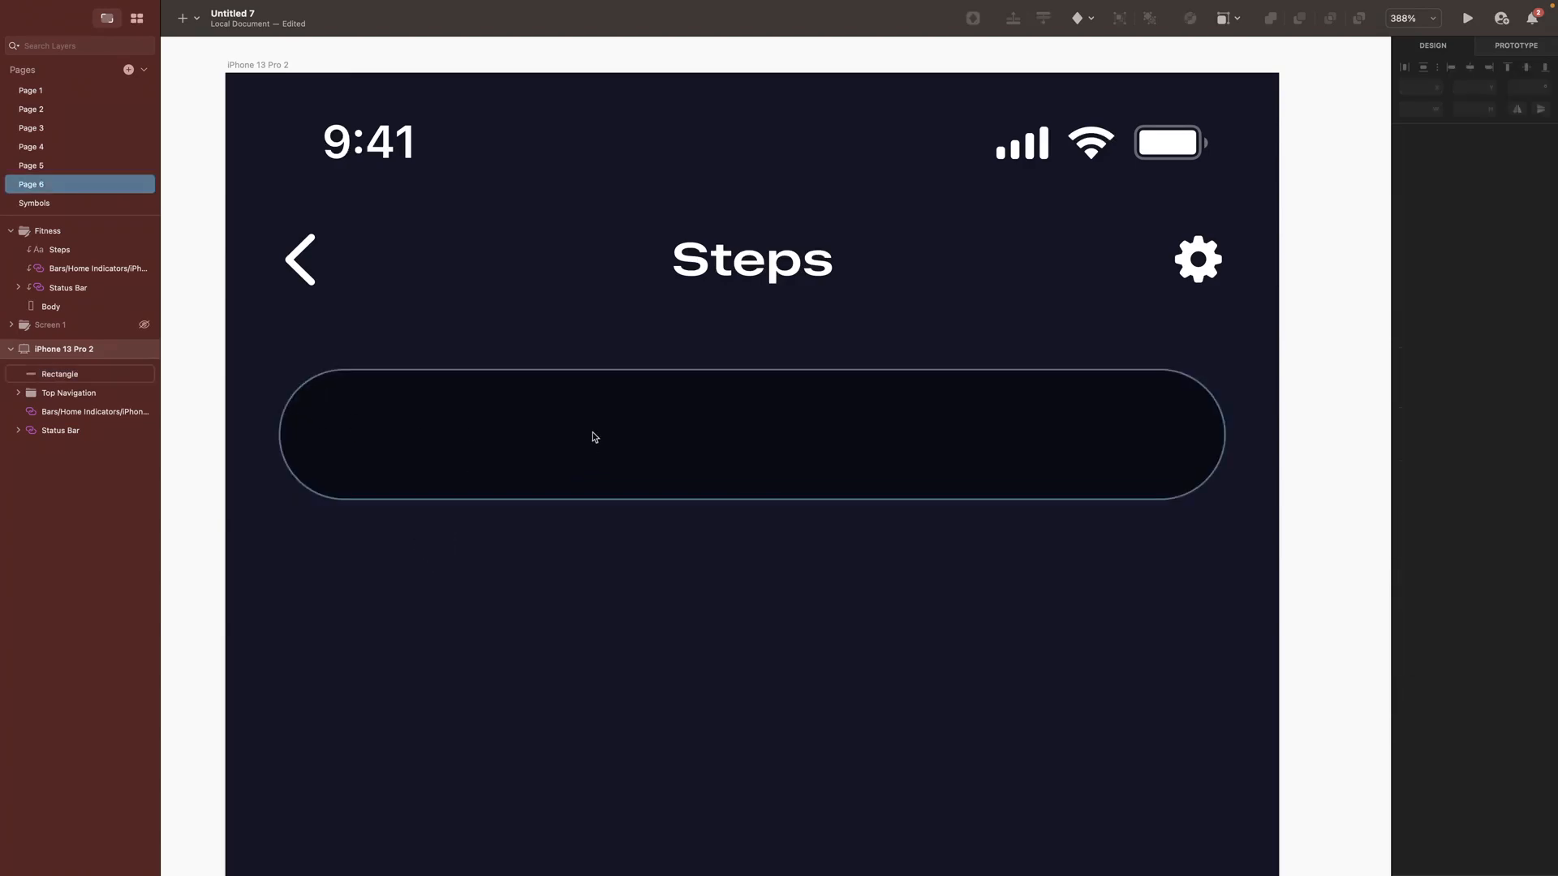
# Step: Draw a 102 × 40 rectangle inside the bar's left end and round its corners fully into a pill
pyautogui.press('r')
pyautogui.moveTo(317, 385)
pyautogui.mouseDown()
pyautogui.moveTo(421, 452)
pyautogui.moveTo(646, 466)
pyautogui.moveTo(592, 492)
pyautogui.mouseUp()
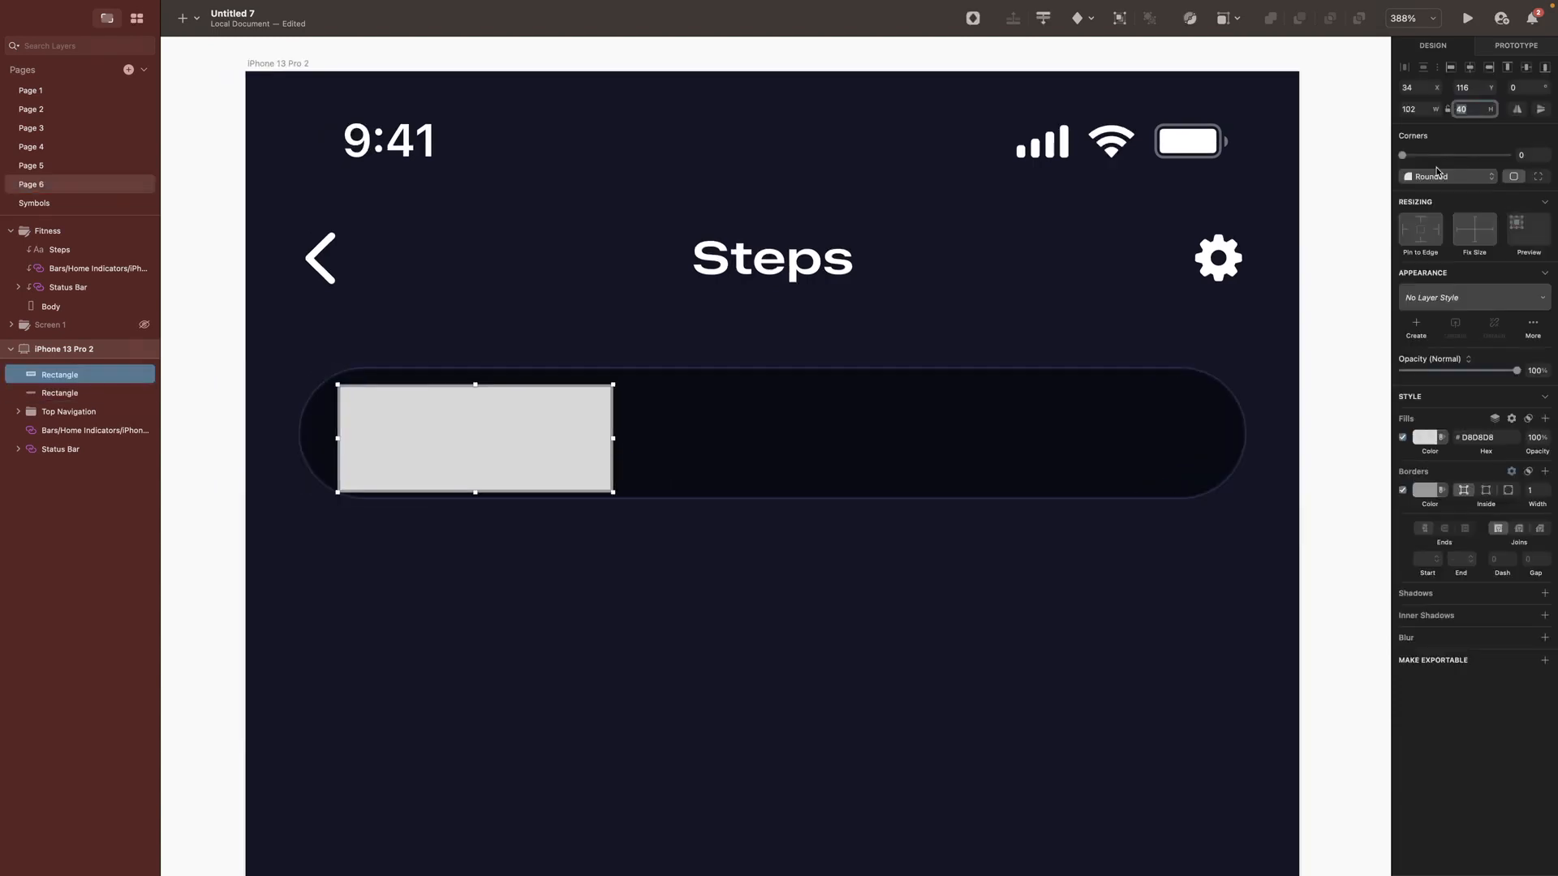
pyautogui.moveTo(1402, 155); pyautogui.dragTo(1507, 155)
# Step: Place the small pill at X 24, Y 114 and fill it with #131524 sampled from the swatch, without a border
pyautogui.moveTo(441, 431); pyautogui.dragTo(421, 425)
pyautogui.moveTo(323, 425); pyautogui.dragTo(307, 429)
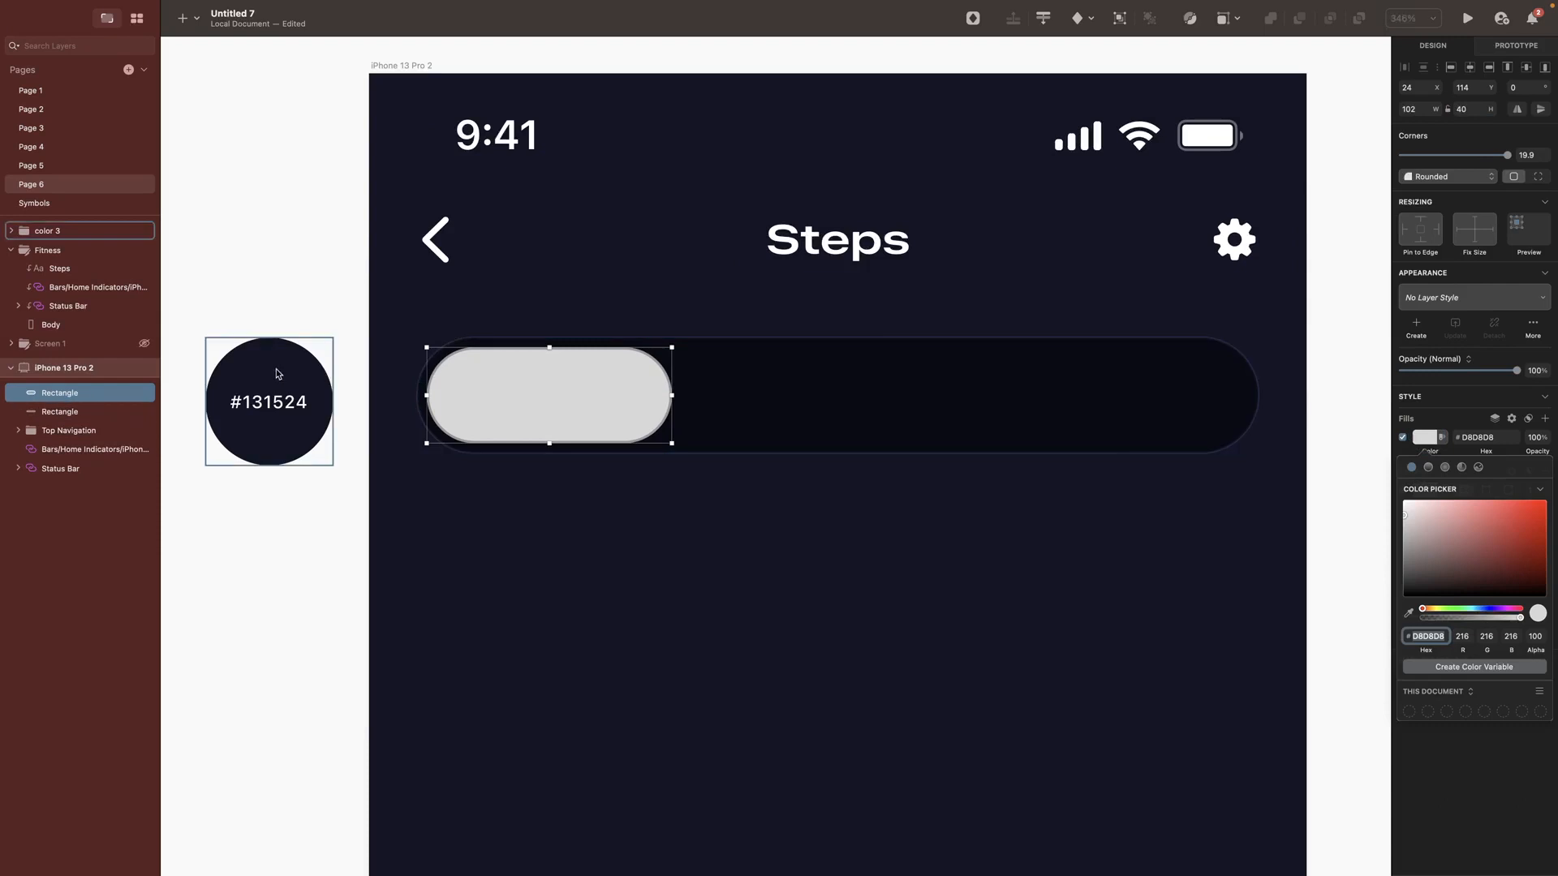
pyautogui.click(270, 382)
pyautogui.press('Escape')
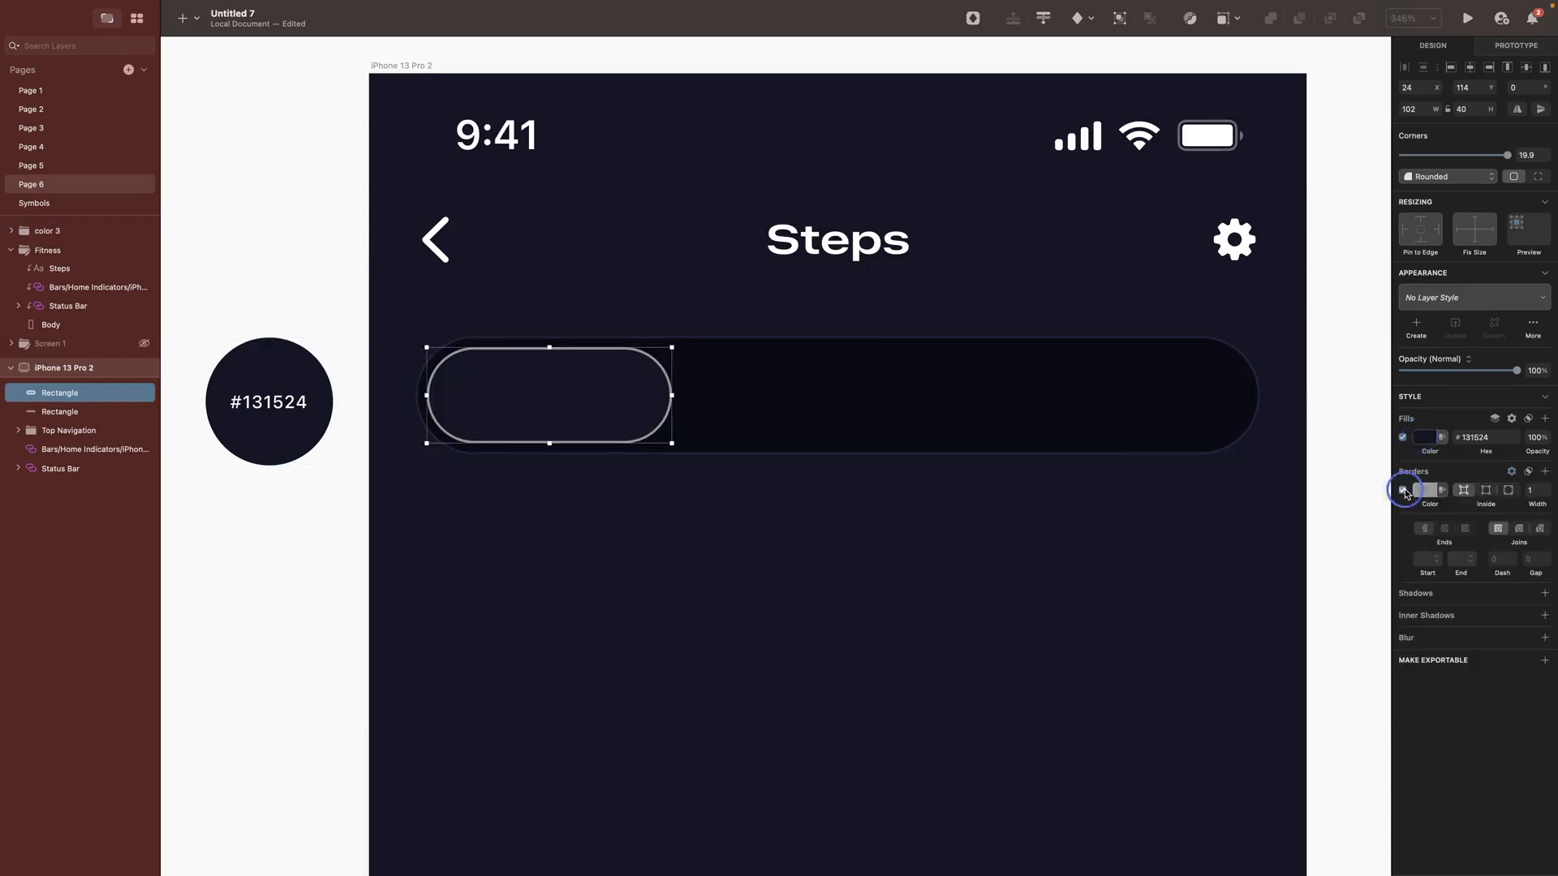
# Step: Add the text Day over the small pill in SF Pro Expanded Semibold at size 15
pyautogui.press('t')
pyautogui.click(537, 391)
pyautogui.write('Day')
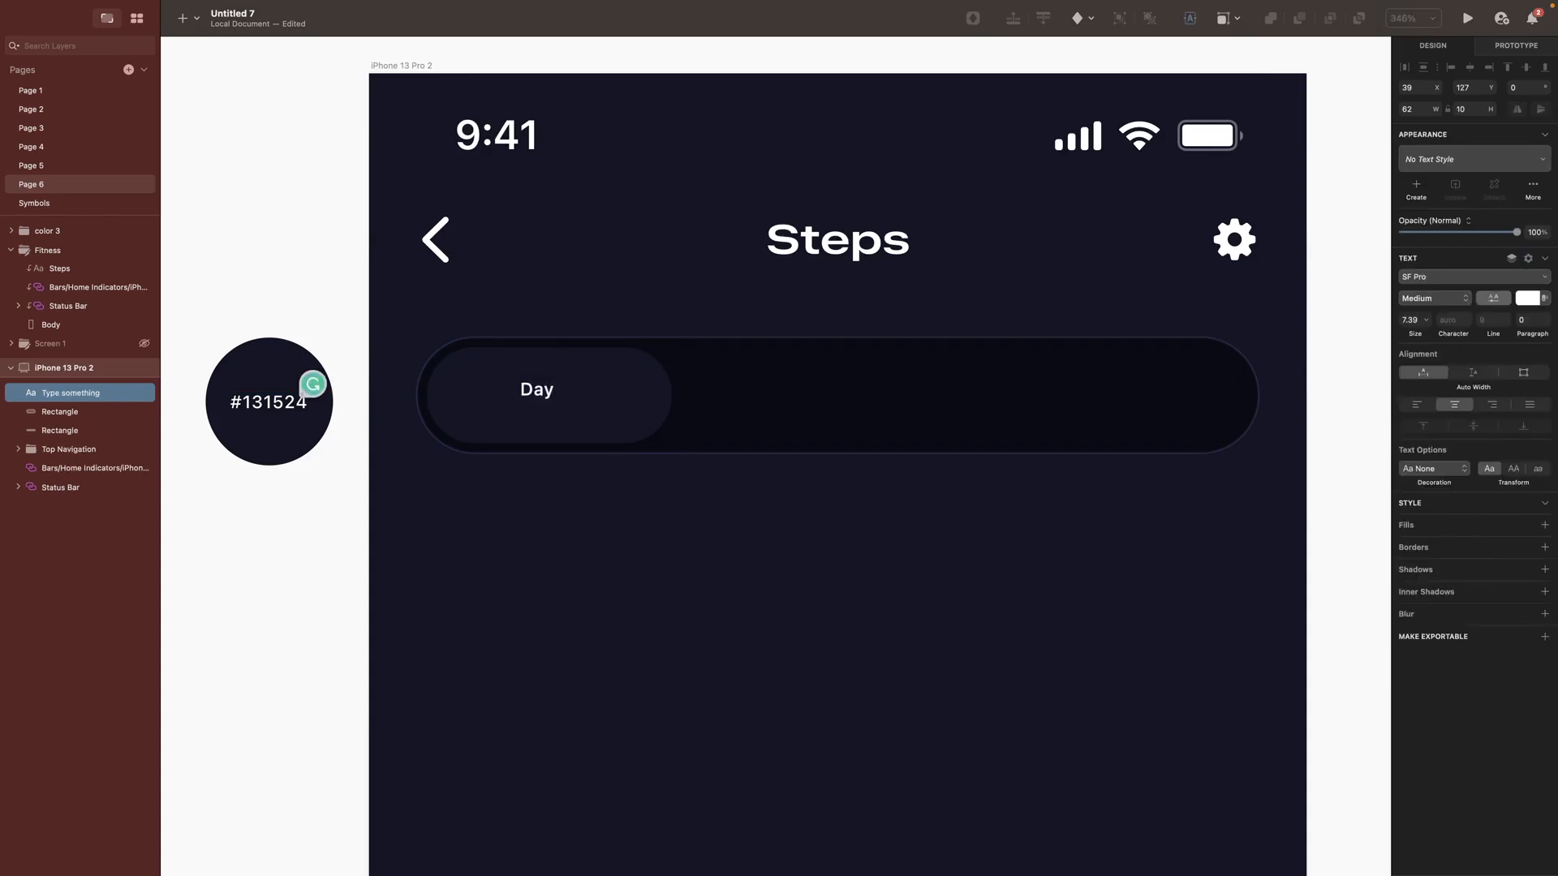
pyautogui.press('Escape')
pyautogui.click(1419, 369)
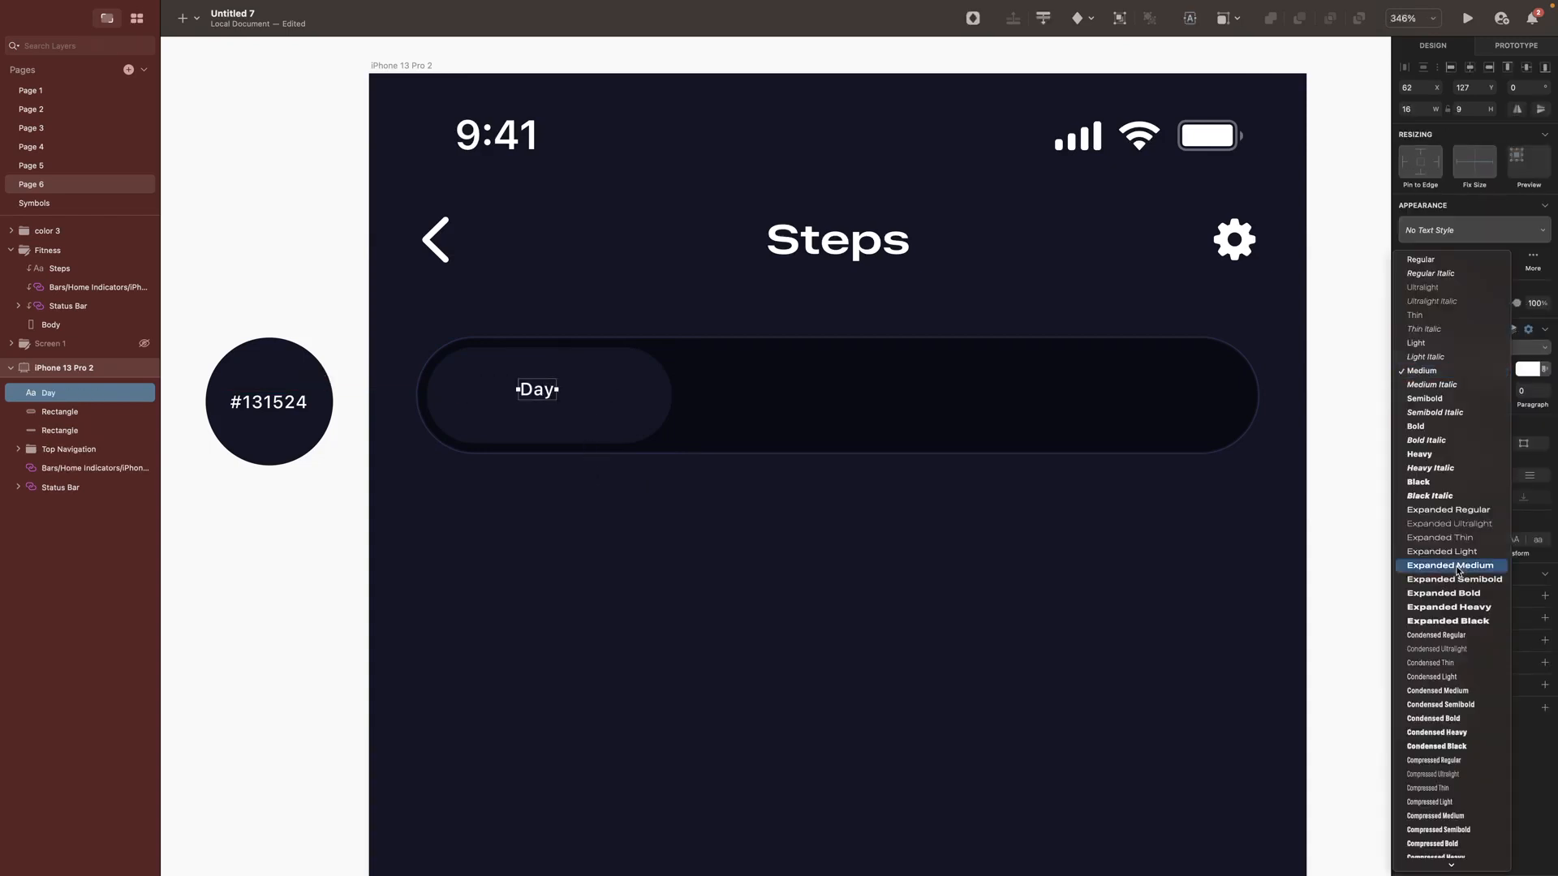
pyautogui.click(1458, 580)
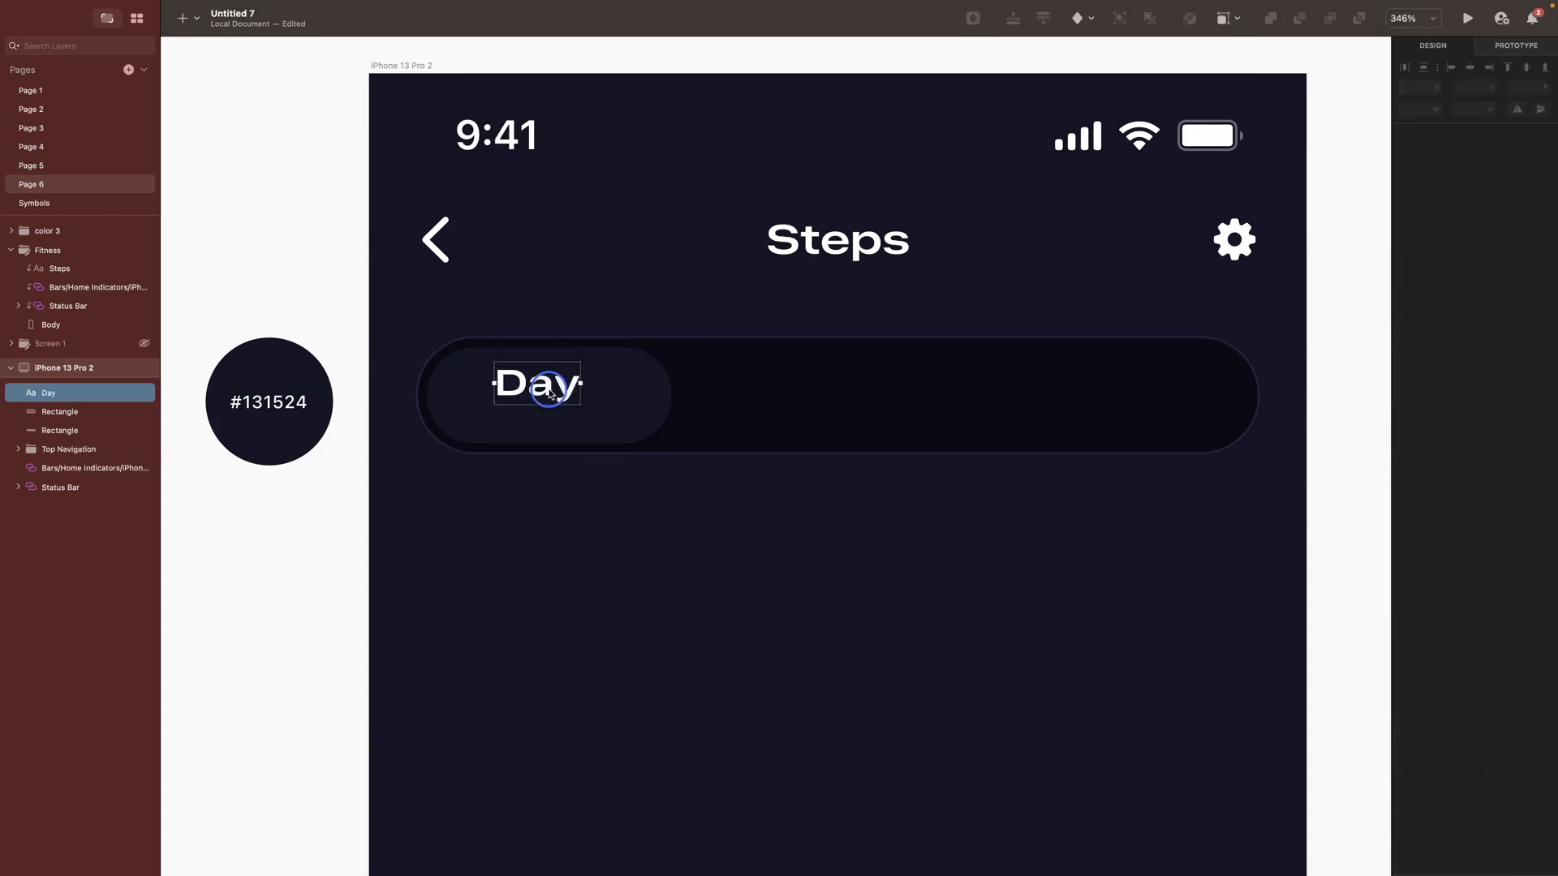
# Step: Centre the Day text horizontally and vertically on its pill
pyautogui.keyDown('shift'); pyautogui.click(625, 391); pyautogui.keyUp('shift')
pyautogui.click(1468, 66)
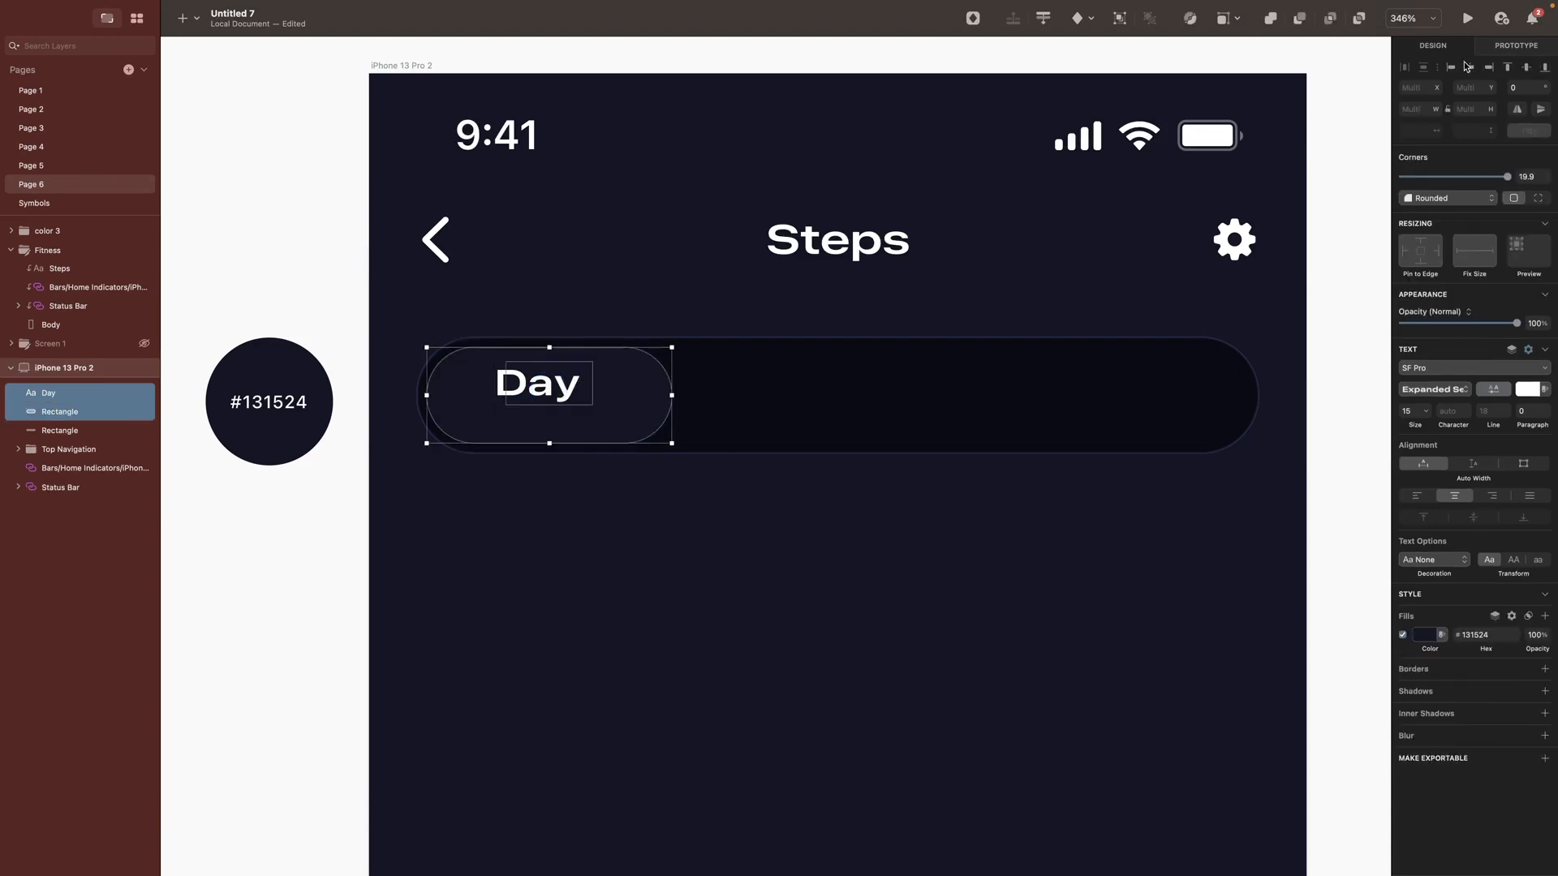
pyautogui.click(1526, 68)
# Step: Group the Day text with its pill and name the group Day
pyautogui.press('super+g')
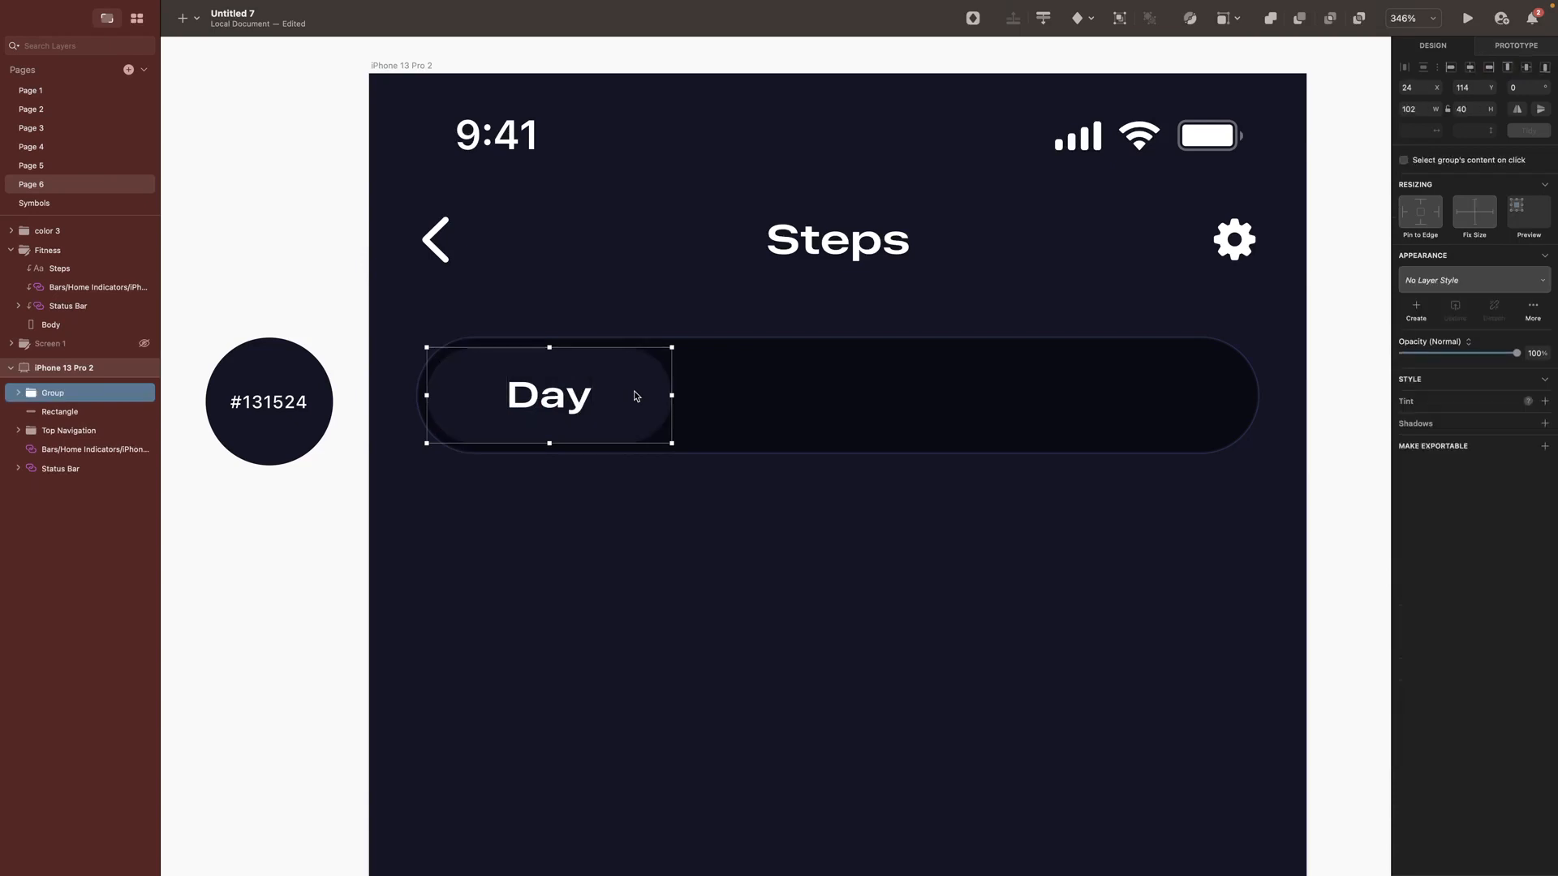
pyautogui.press('super+r')
pyautogui.write('Day')
pyautogui.press('Return')
# Step: Duplicate the Day group twice across the bar and change the middle copy's text to Week
pyautogui.moveTo(540, 395); pyautogui.dragTo(1079, 395)
pyautogui.doubleClick(817, 400)
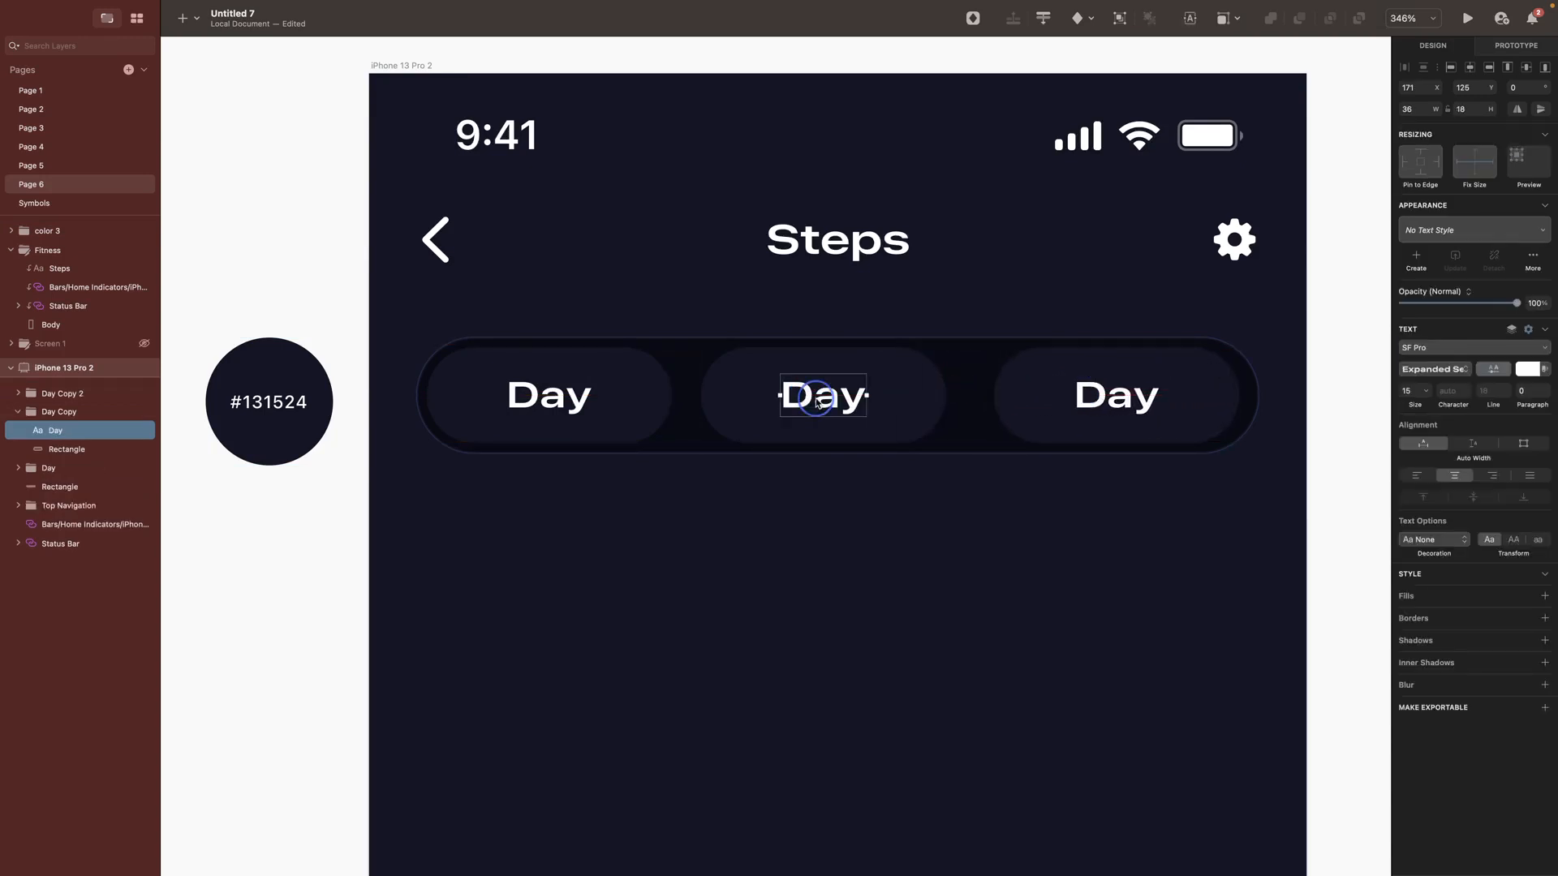
pyautogui.doubleClick(817, 400)
pyautogui.write('Week')
pyautogui.press('Escape')
# Step: Change the text of the third button in the bar to Month
pyautogui.doubleClick(1134, 405)
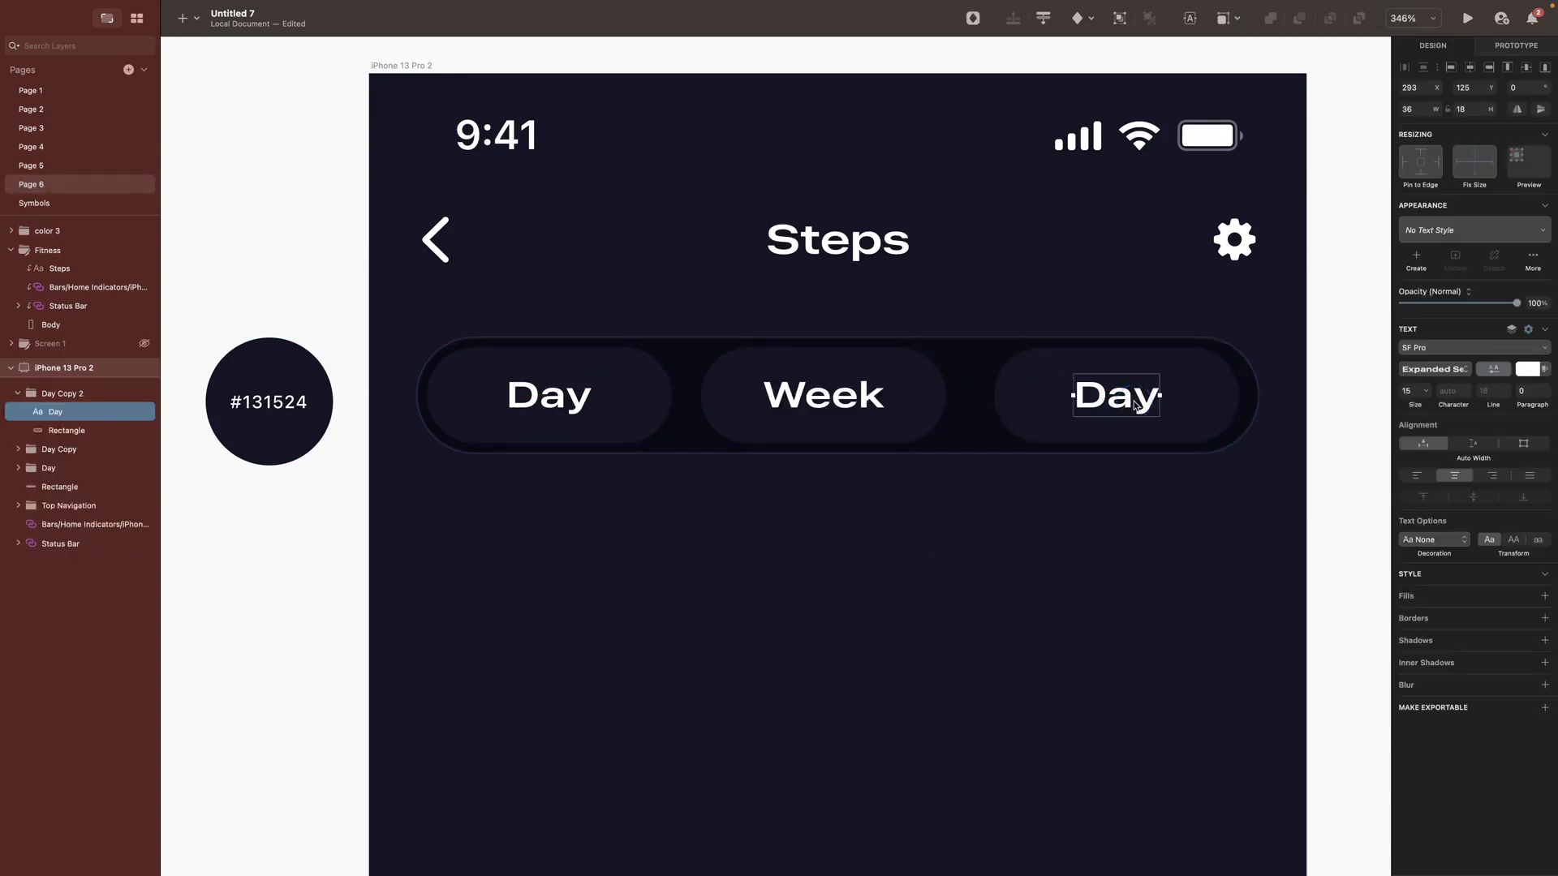
pyautogui.doubleClick(1134, 406)
pyautogui.write('Month')
pyautogui.press('Escape')
# Step: Nudge the Month button right so its gap to the bar's end matches the gaps above and below it
pyautogui.click(1163, 404)
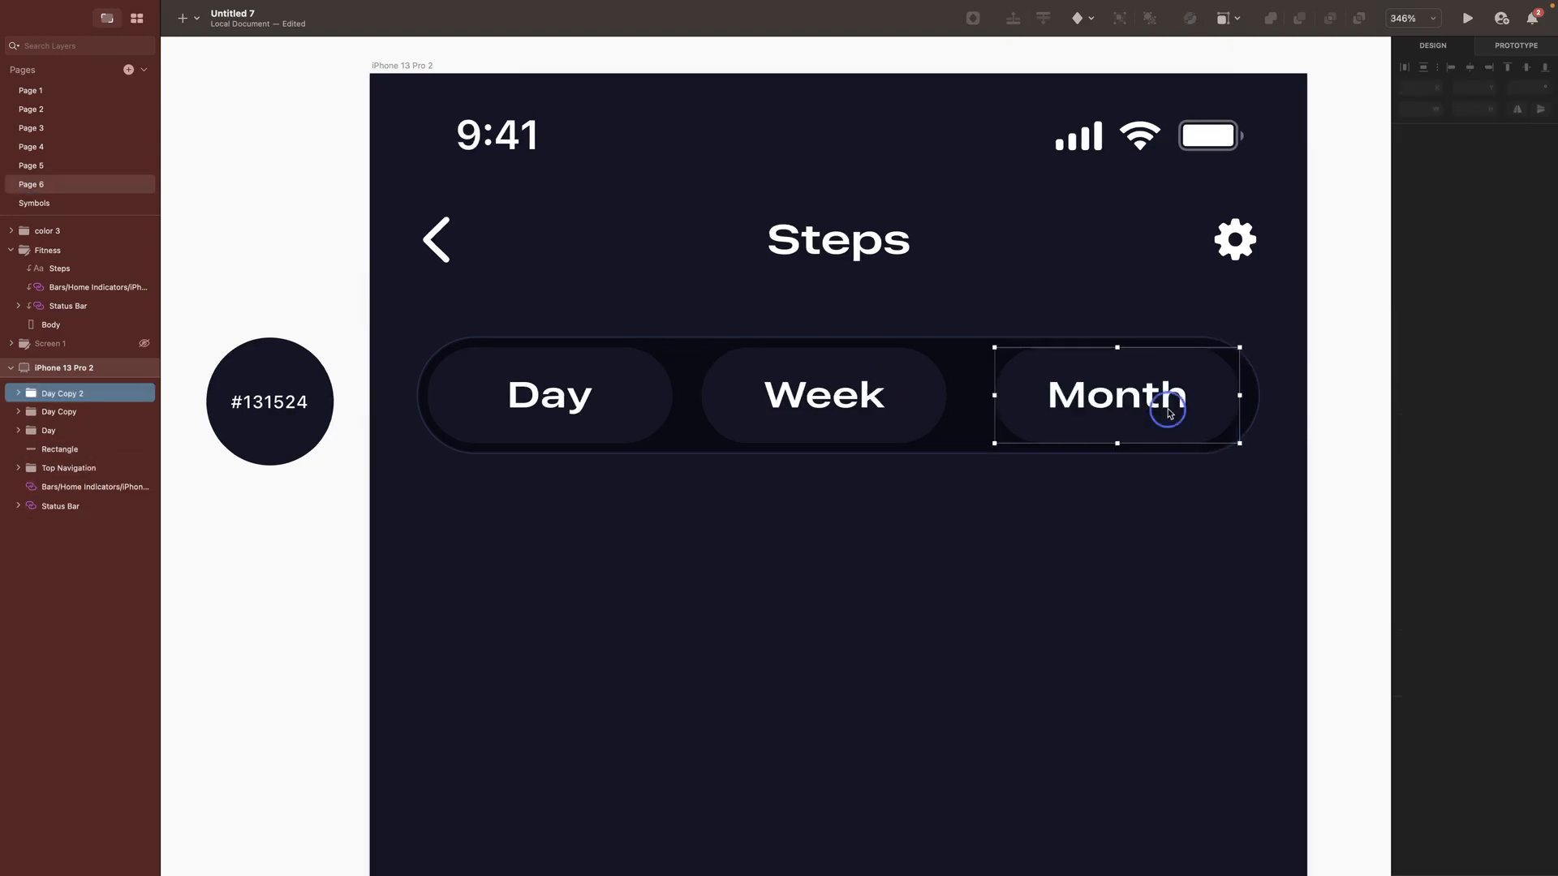
pyautogui.press('alt')
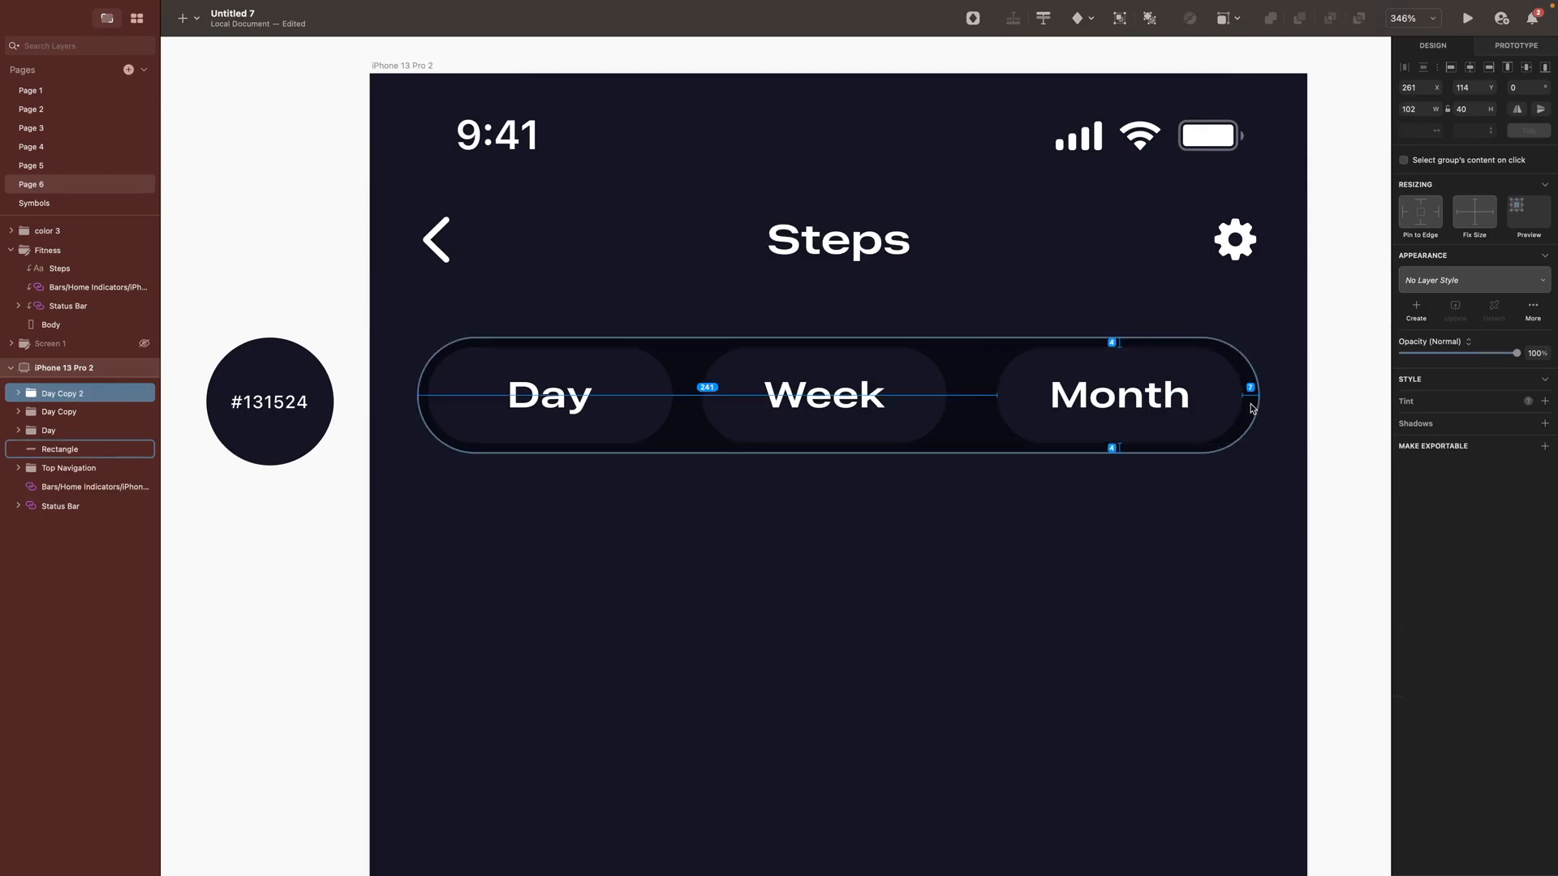
pyautogui.press('Right')
pyautogui.press('Right')
pyautogui.press('Right')
pyautogui.press('Right')
# Step: Nudge the Week button right until it is evenly spaced between Day and Month
pyautogui.press('Tab')
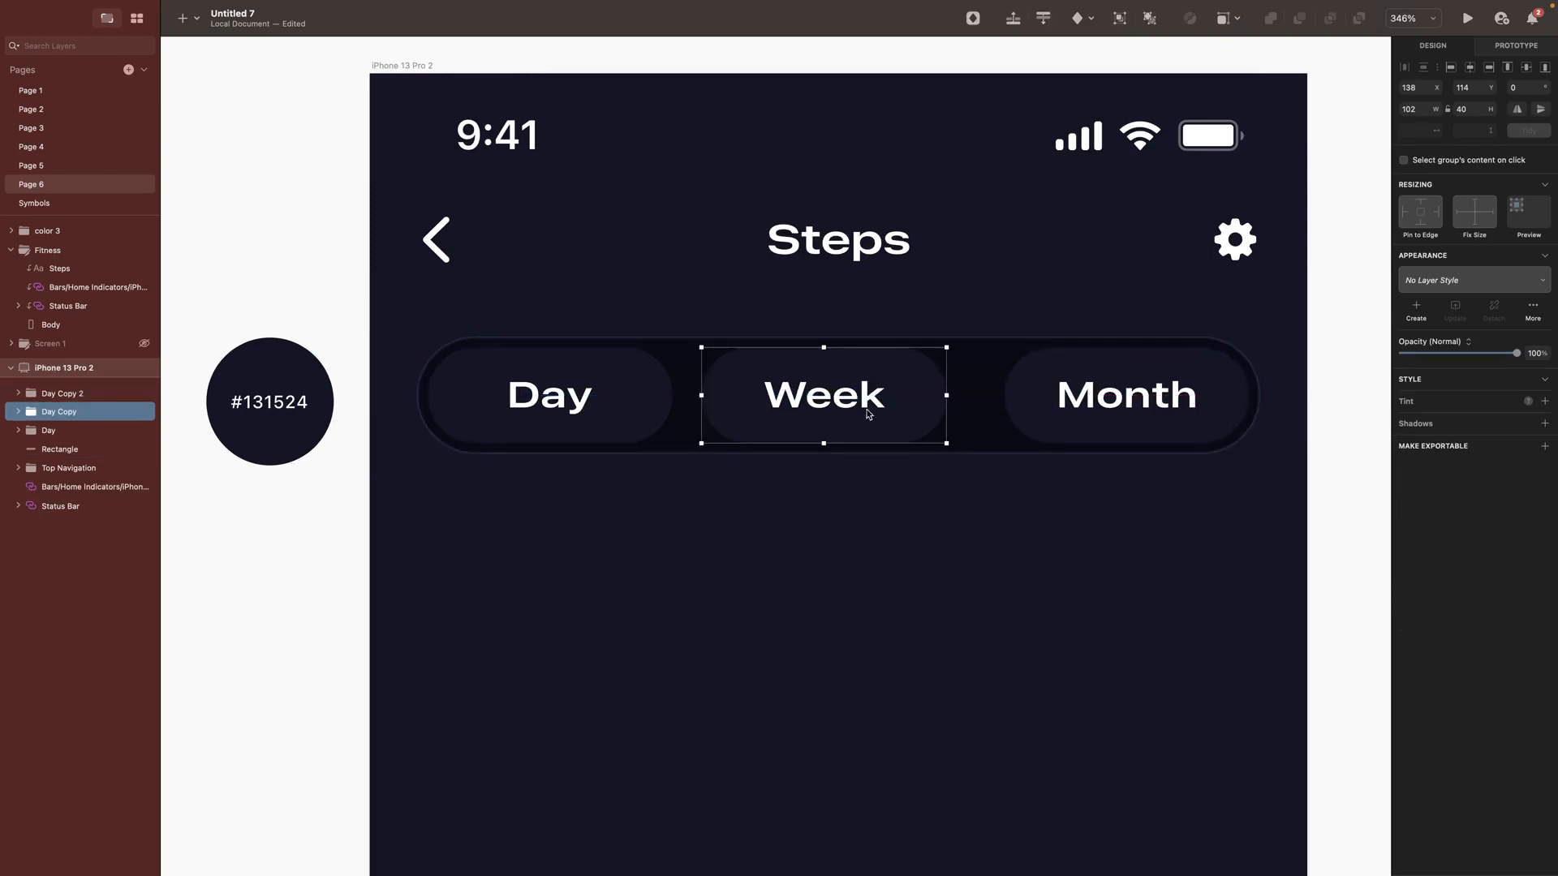
pyautogui.press('Right')
pyautogui.press('Right')
pyautogui.press('Right')
pyautogui.press('Right')
pyautogui.press('Escape')
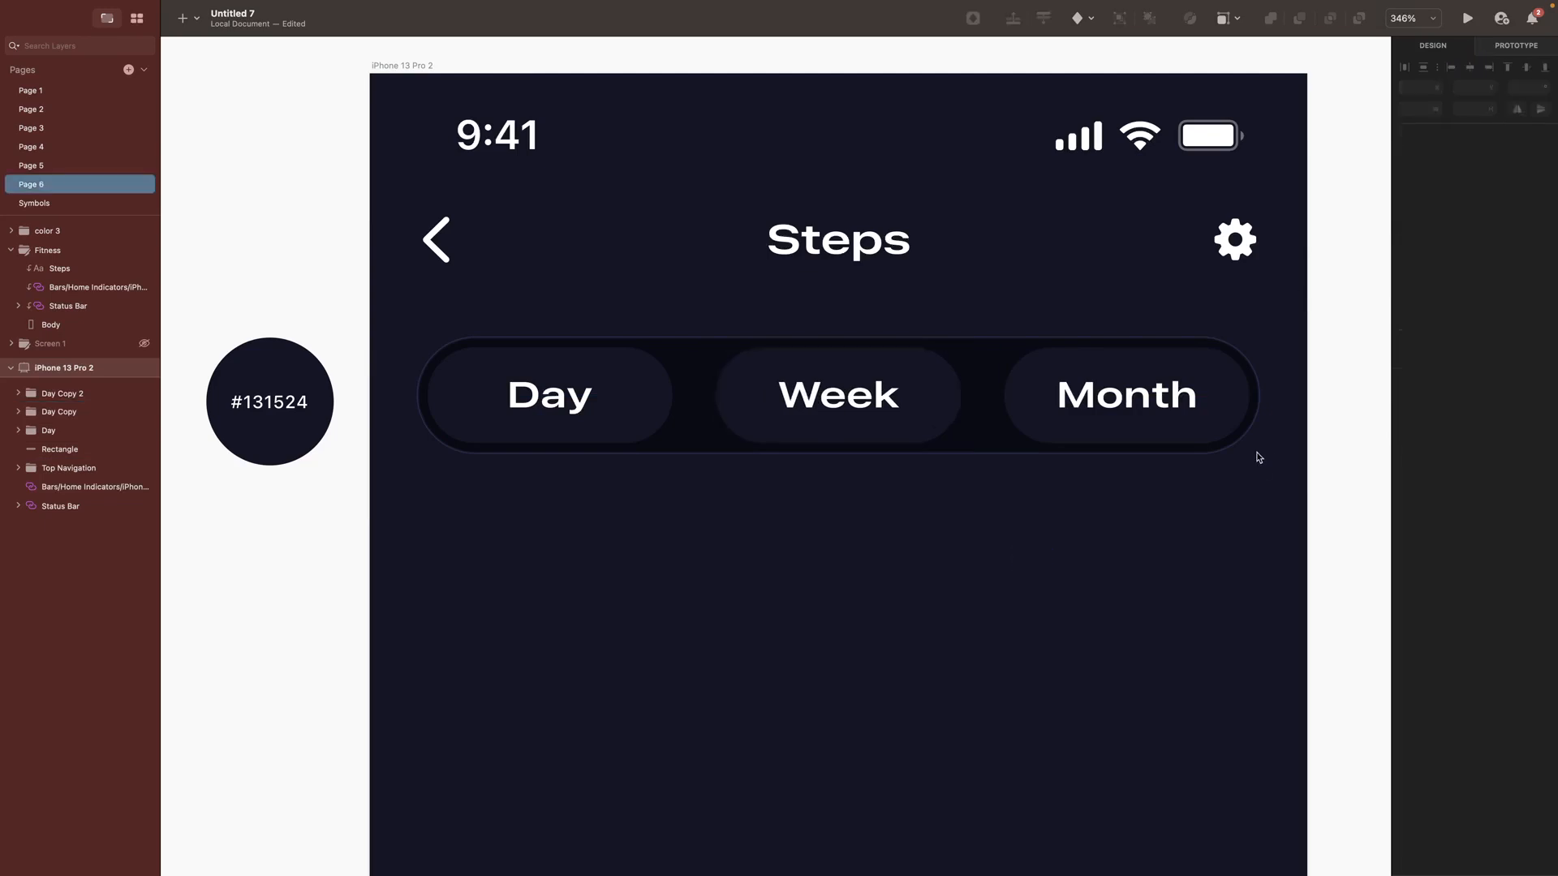
# Step: Hide the background pills of the Week and Month buttons
pyautogui.doubleClick(898, 431)
pyautogui.click(762, 534)
pyautogui.click(549, 549)
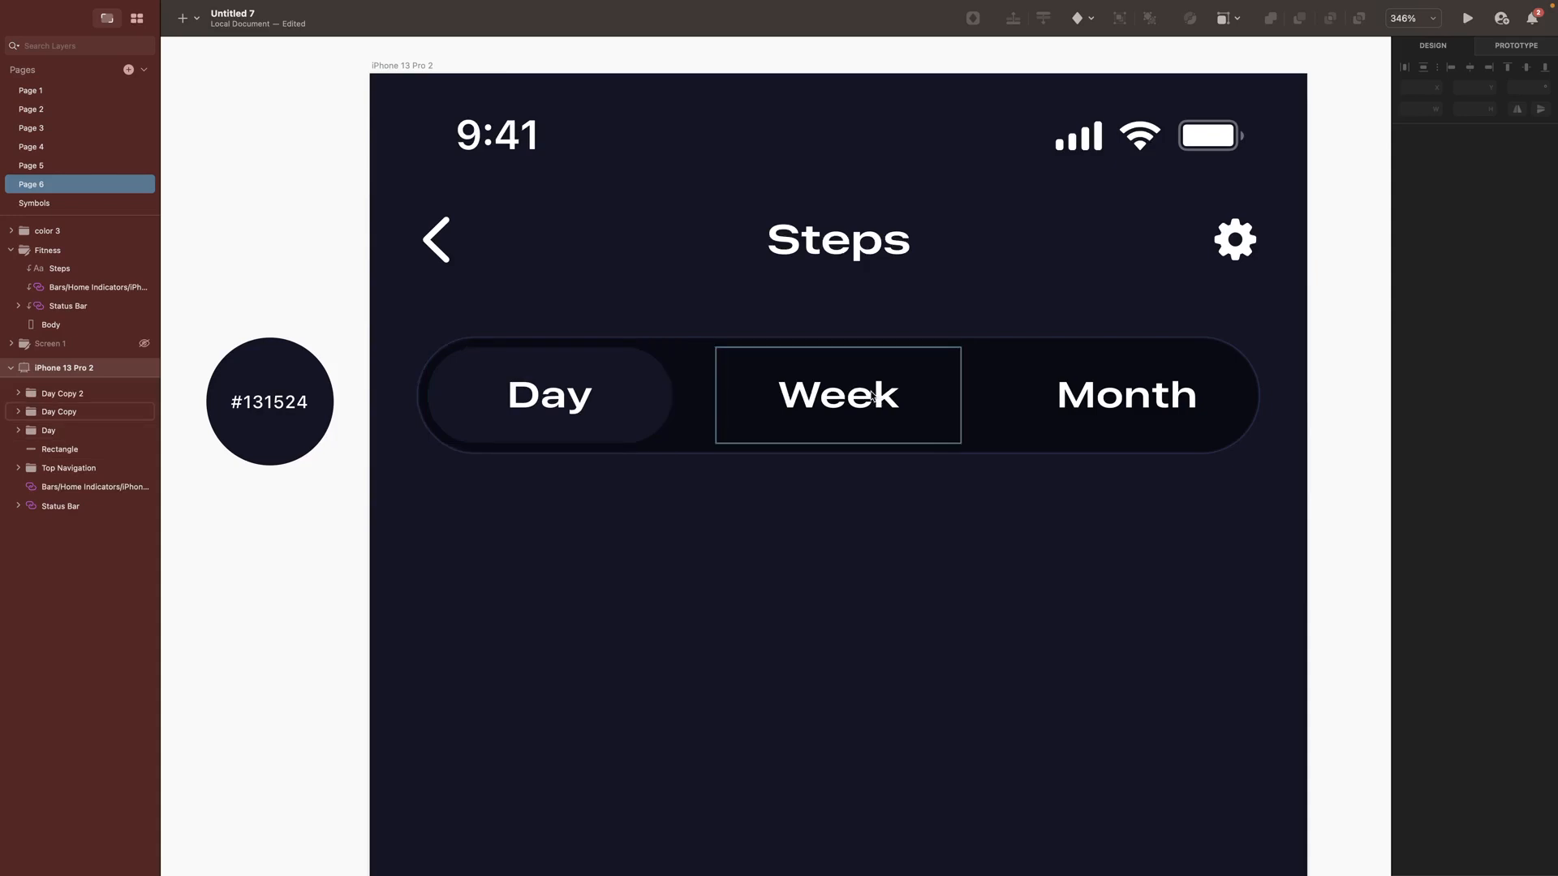
# Step: Set the text colour of the Week and Month labels to 60% alpha
pyautogui.keyDown('ctrl'); pyautogui.moveTo(987, 403); pyautogui.dragTo(1212, 430); pyautogui.keyUp('ctrl')
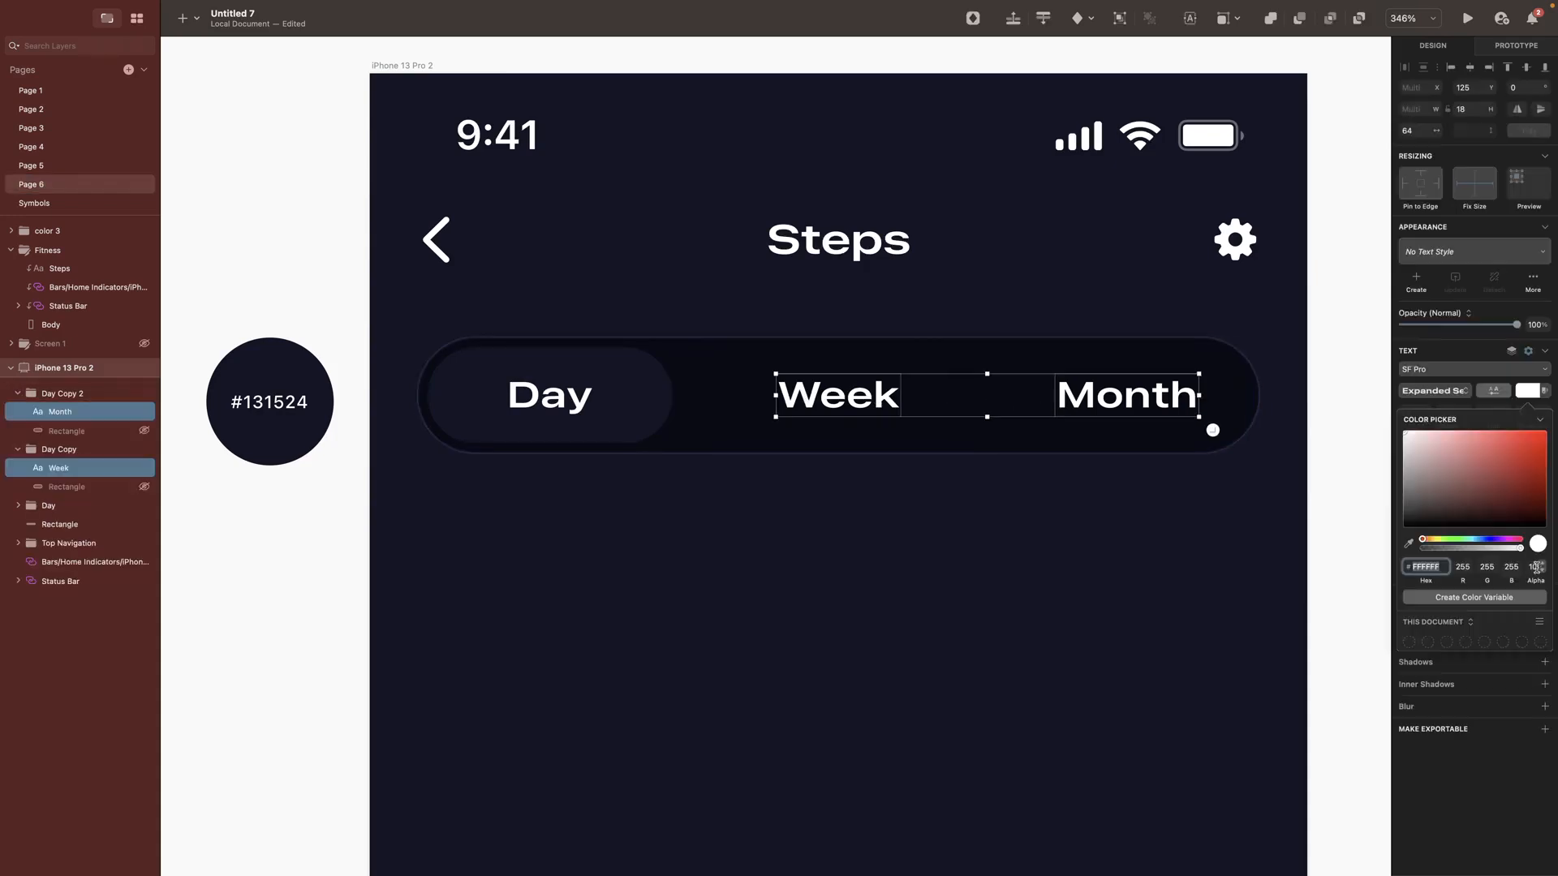
pyautogui.click(1535, 566)
pyautogui.write('6')
pyautogui.write('0')
pyautogui.press('Return')
pyautogui.press('Escape')
# Step: Group the bar with its Day, Week and Month buttons and name the group Date Segmented
pyautogui.moveTo(392, 287); pyautogui.dragTo(1283, 529)
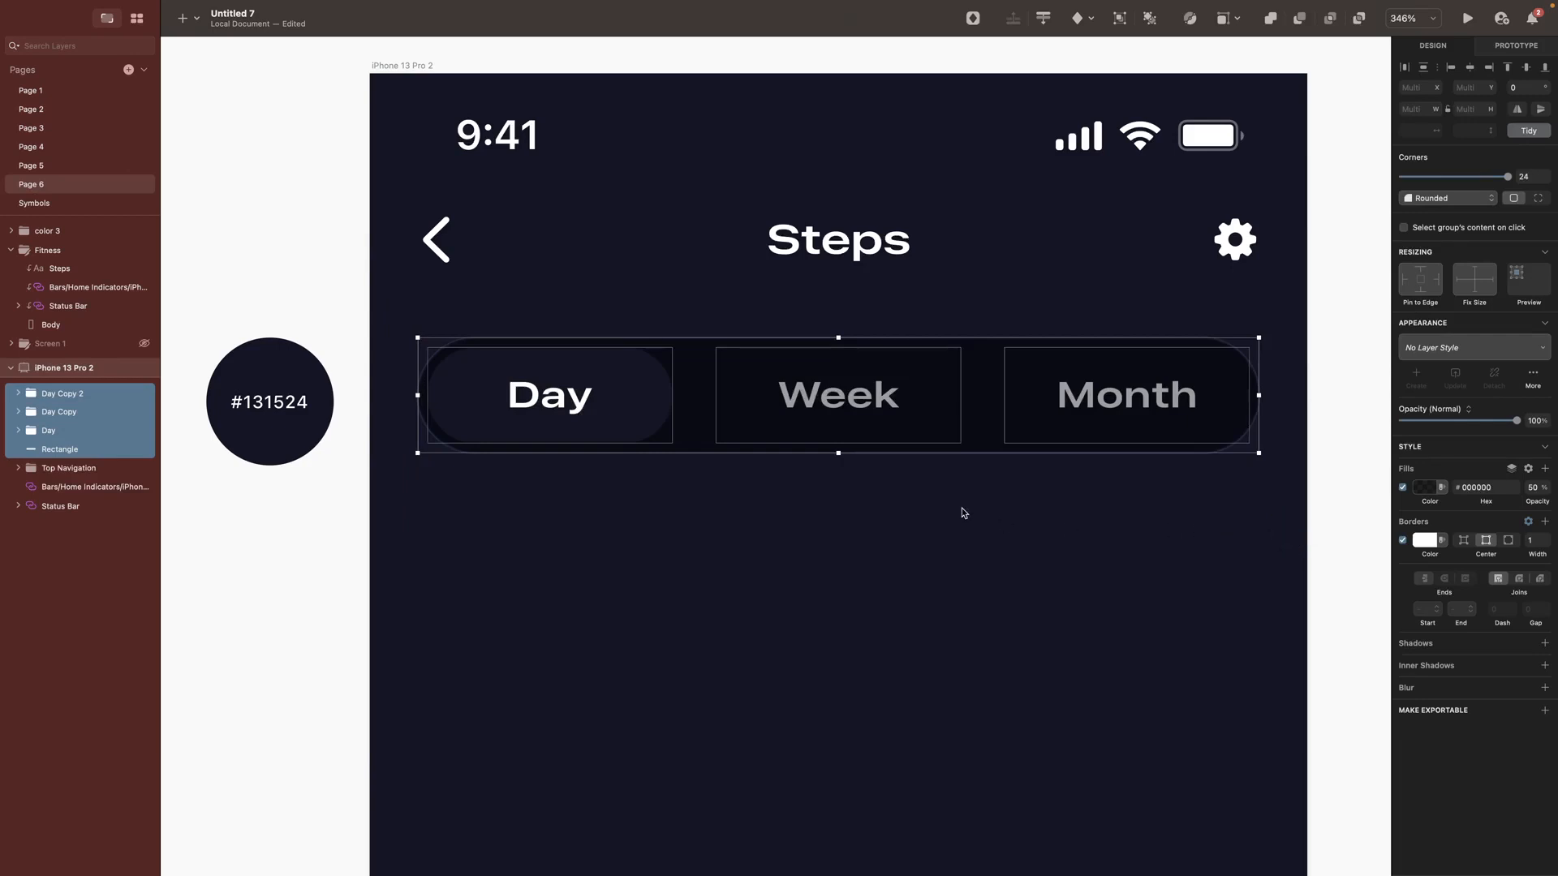
pyautogui.press('super+g')
pyautogui.doubleClick(63, 395)
pyautogui.write('Date Segmented')
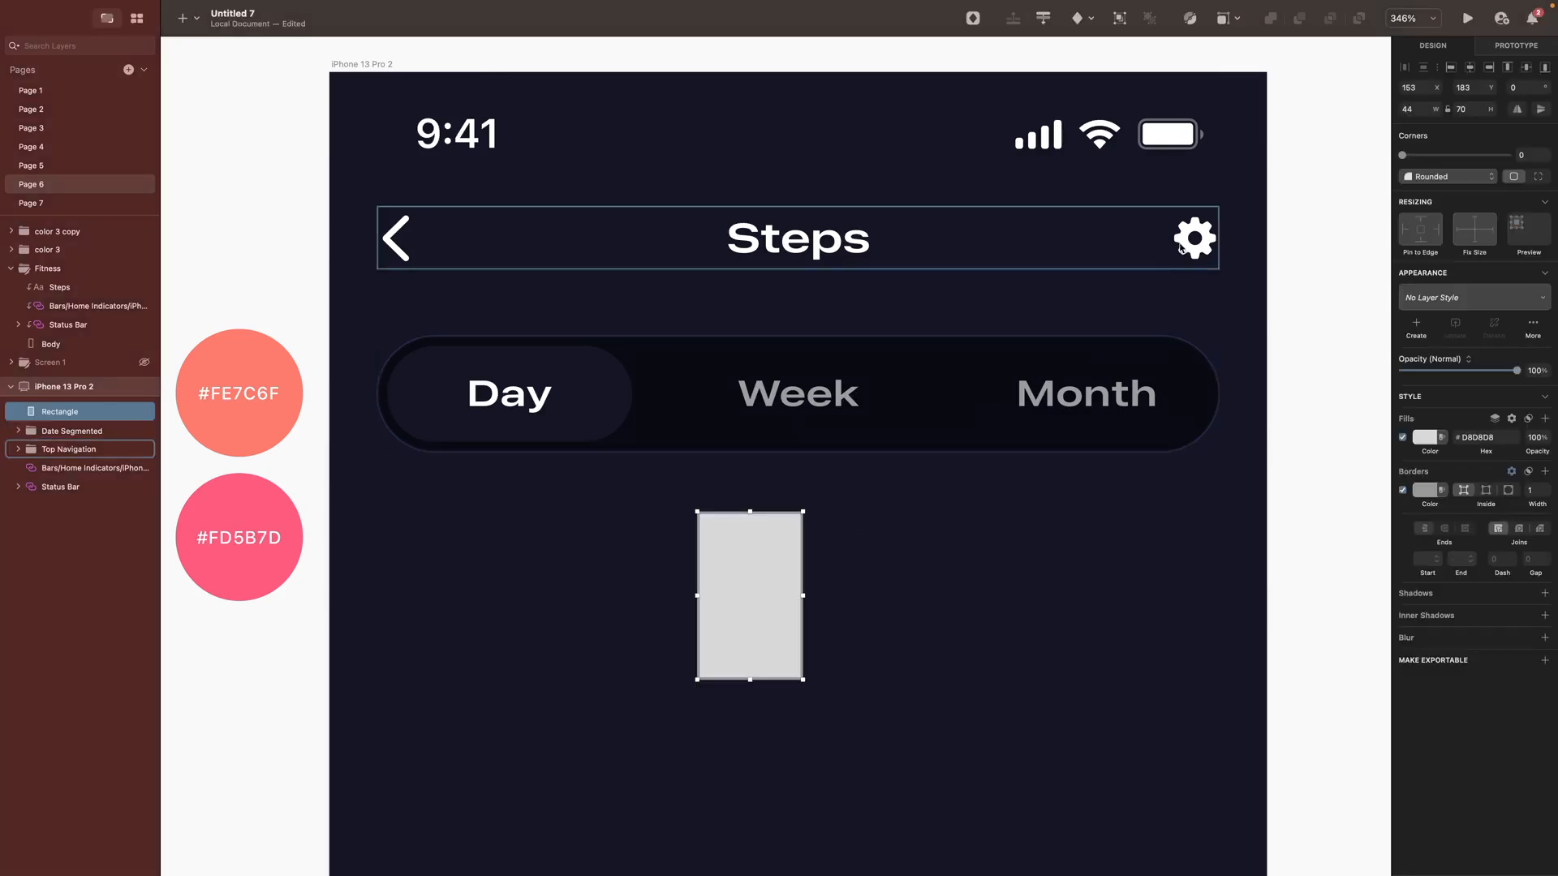
# Step: Round the 44 × 70 rectangle's corners to 22 and turn off its border
pyautogui.moveTo(1402, 155); pyautogui.dragTo(1508, 155)
pyautogui.click(1403, 490)
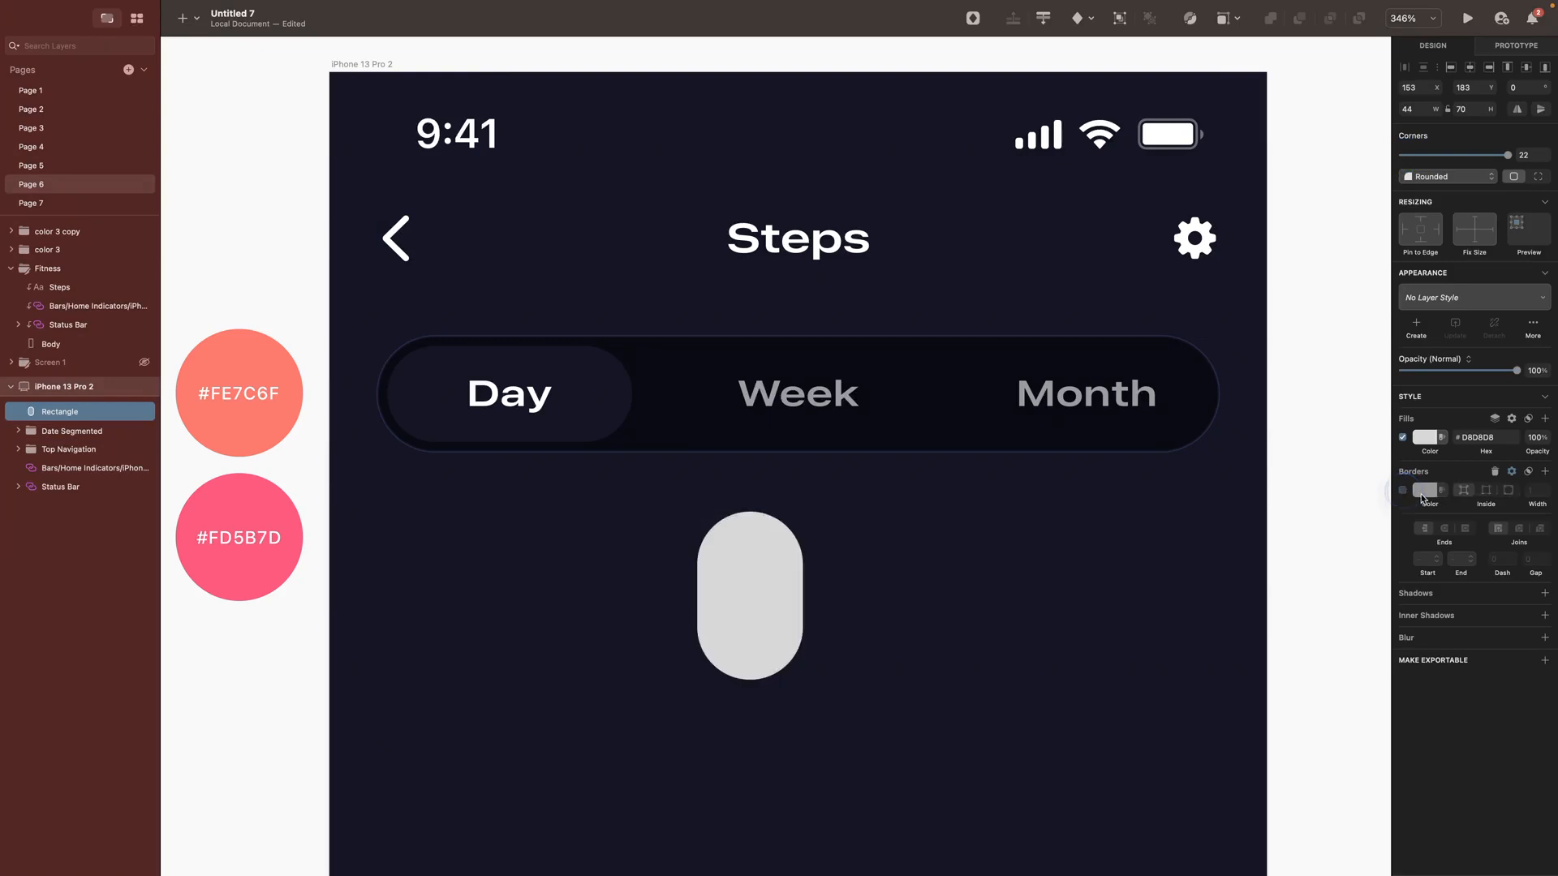
# Step: Fill the upright pill with a linear gradient from #FE7C6F down to #FD5B7D and centre it horizontally on the artboard
pyautogui.click(1426, 437)
pyautogui.click(1427, 467)
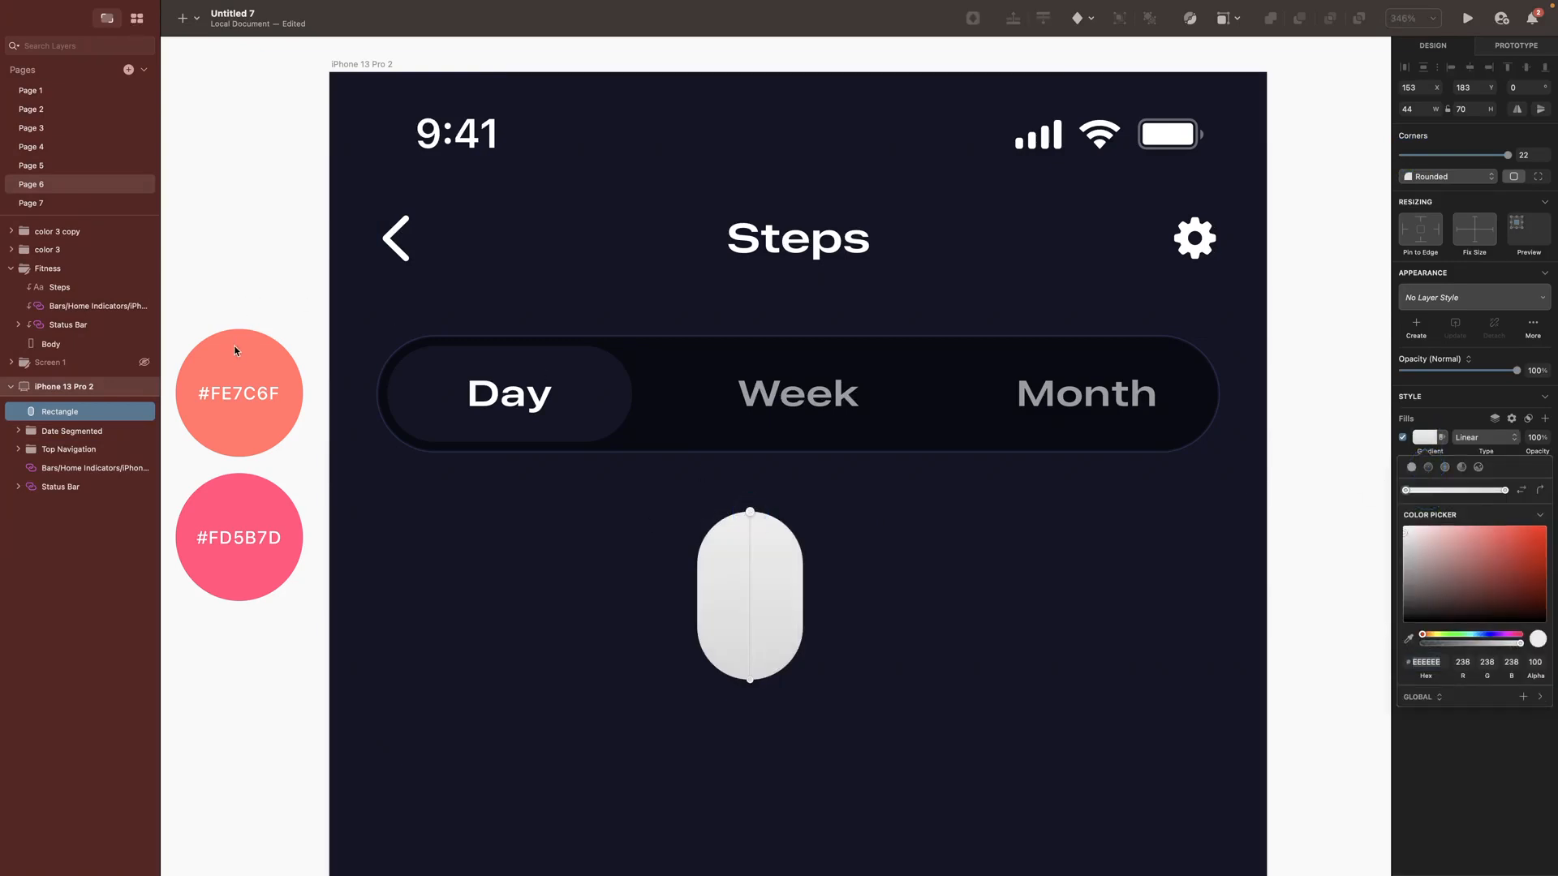
pyautogui.click(237, 347)
pyautogui.click(751, 681)
pyautogui.hotkey('ctrl', 'c')
pyautogui.click(261, 581)
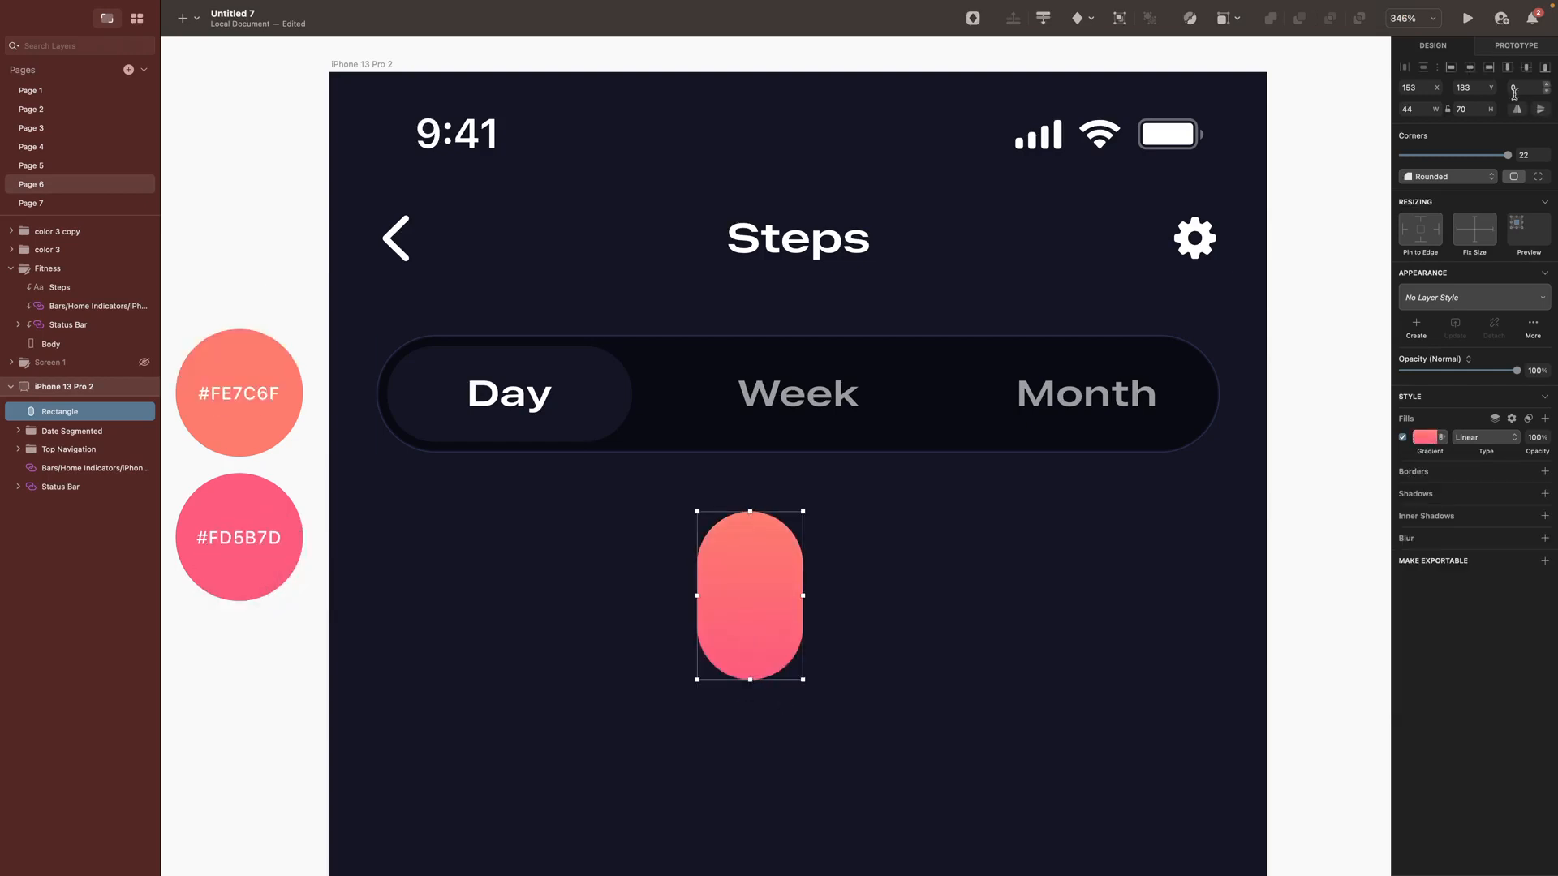
pyautogui.click(1470, 68)
# Step: Add the text Wed in the upper part of the gradient pill at size 15
pyautogui.press('t')
pyautogui.click(810, 552)
pyautogui.write('Wed')
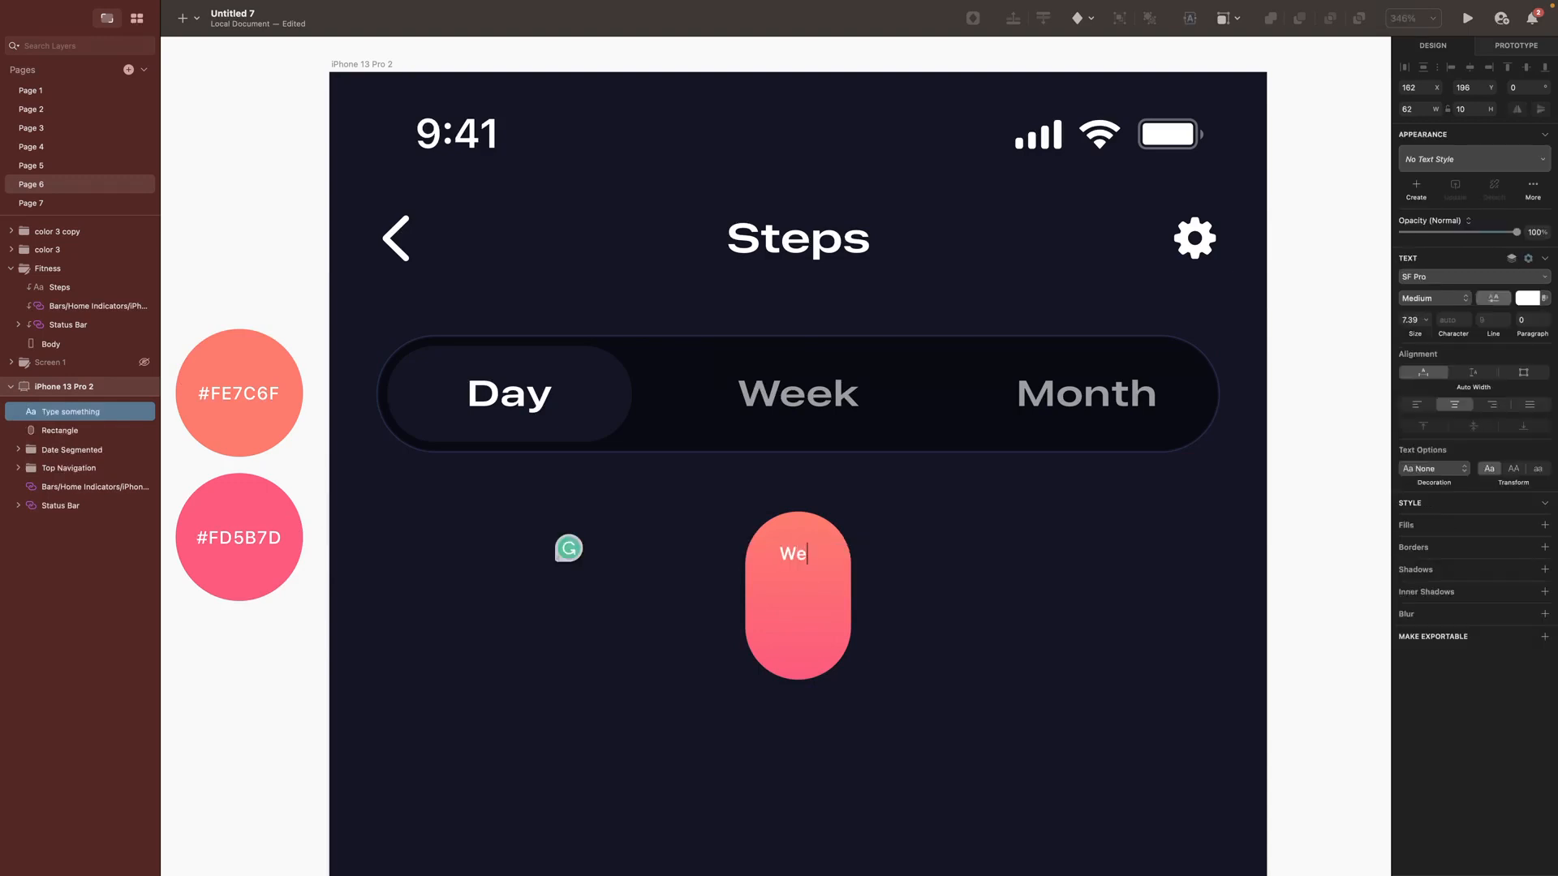
pyautogui.press('Escape')
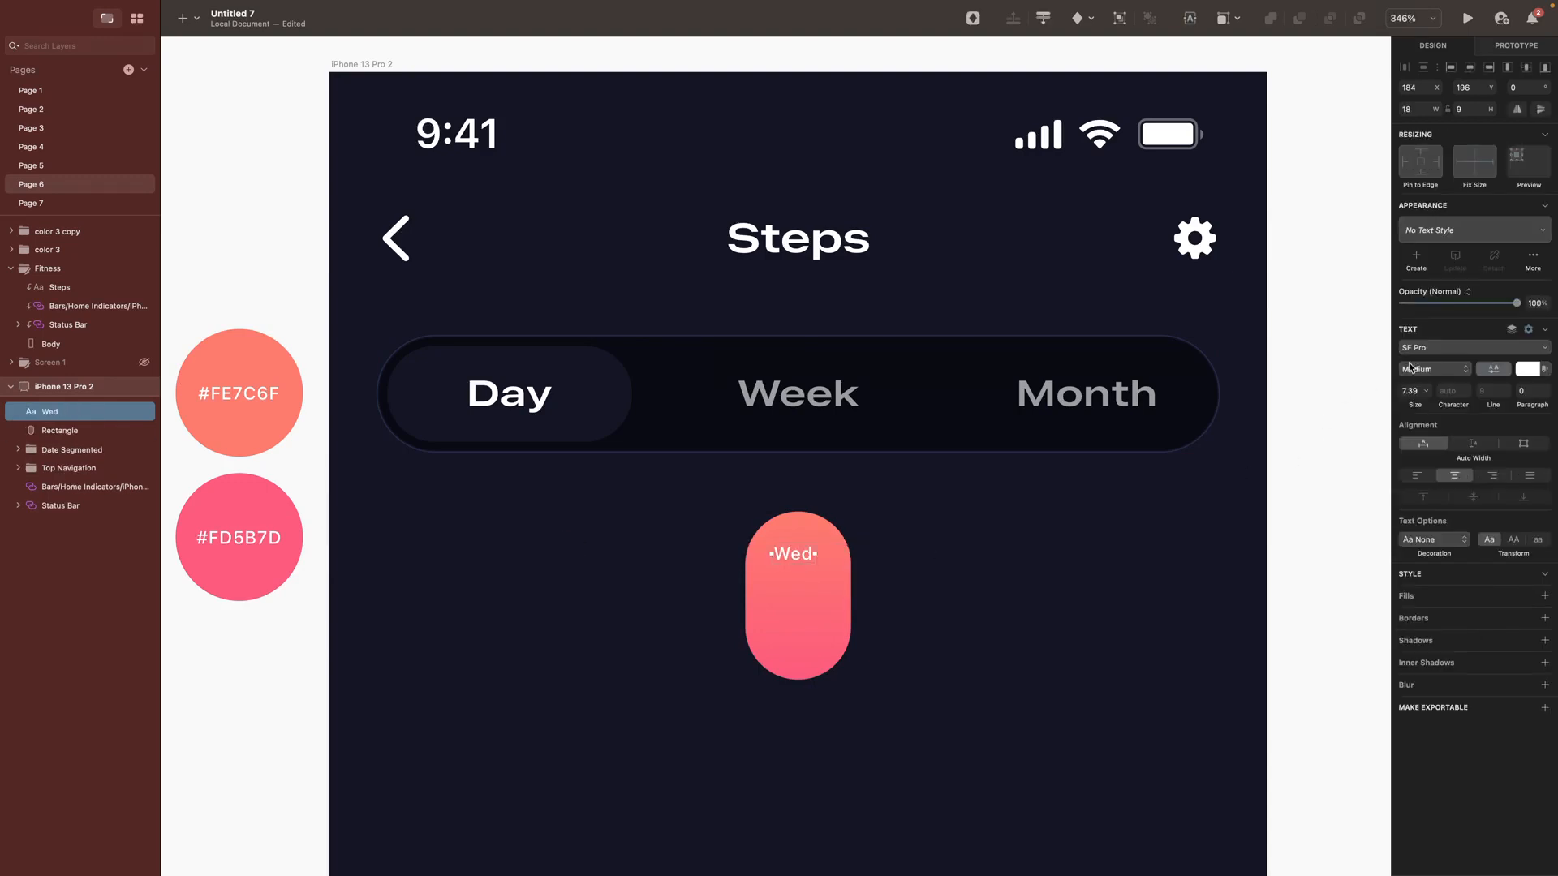
pyautogui.write('15')
pyautogui.press('Return')
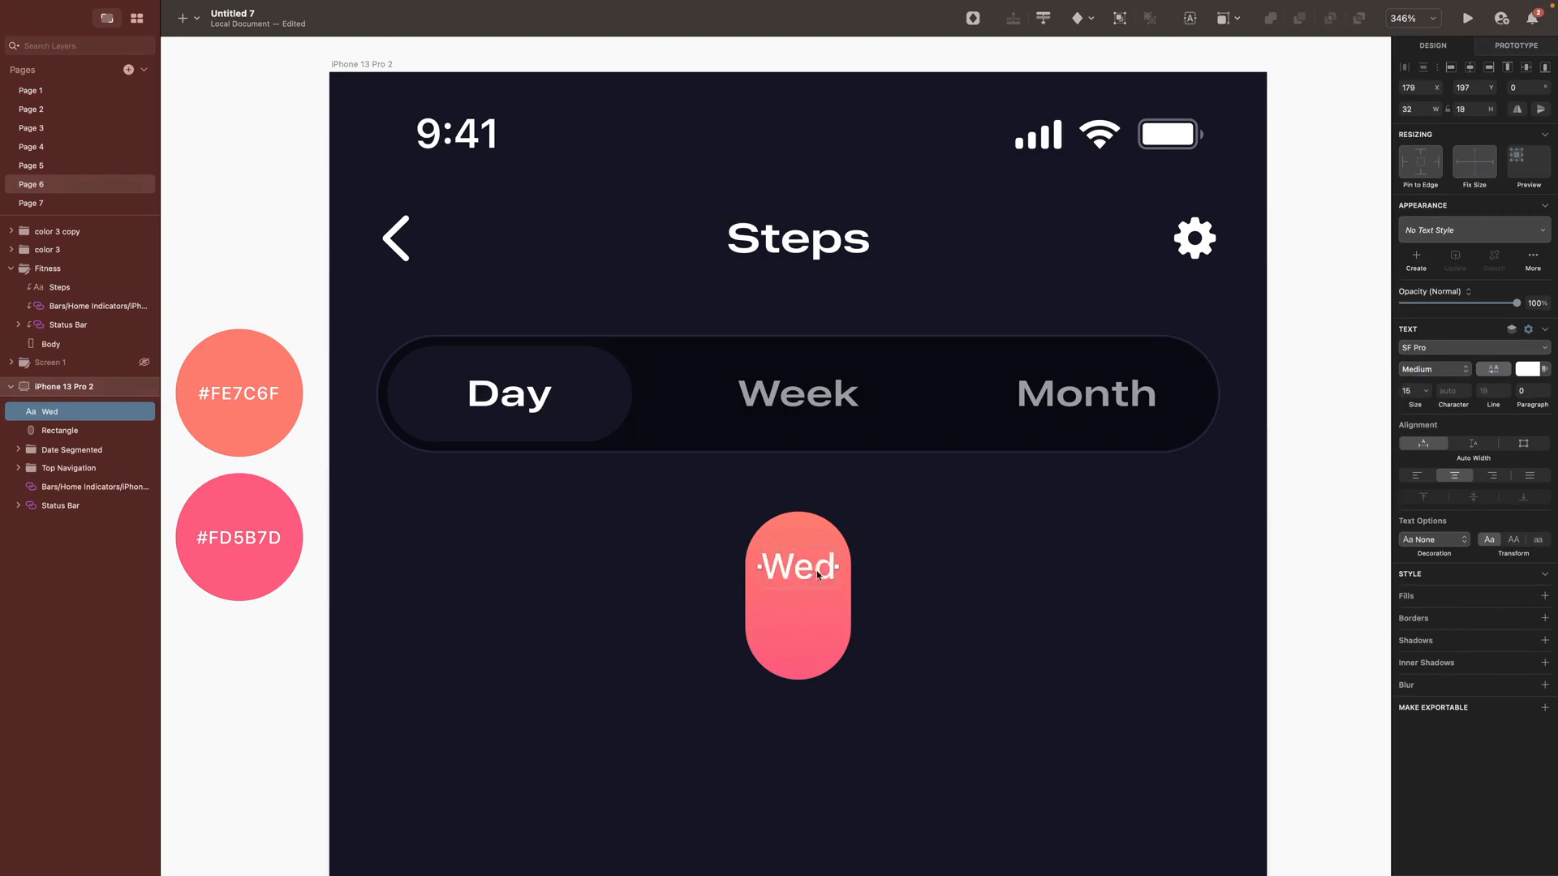
# Step: Duplicate the Wed text just below itself inside the pill, change the copy to 8 and set its weight to Regular
pyautogui.moveTo(816, 572); pyautogui.dragTo(815, 614)
pyautogui.doubleClick(815, 614)
pyautogui.write('8')
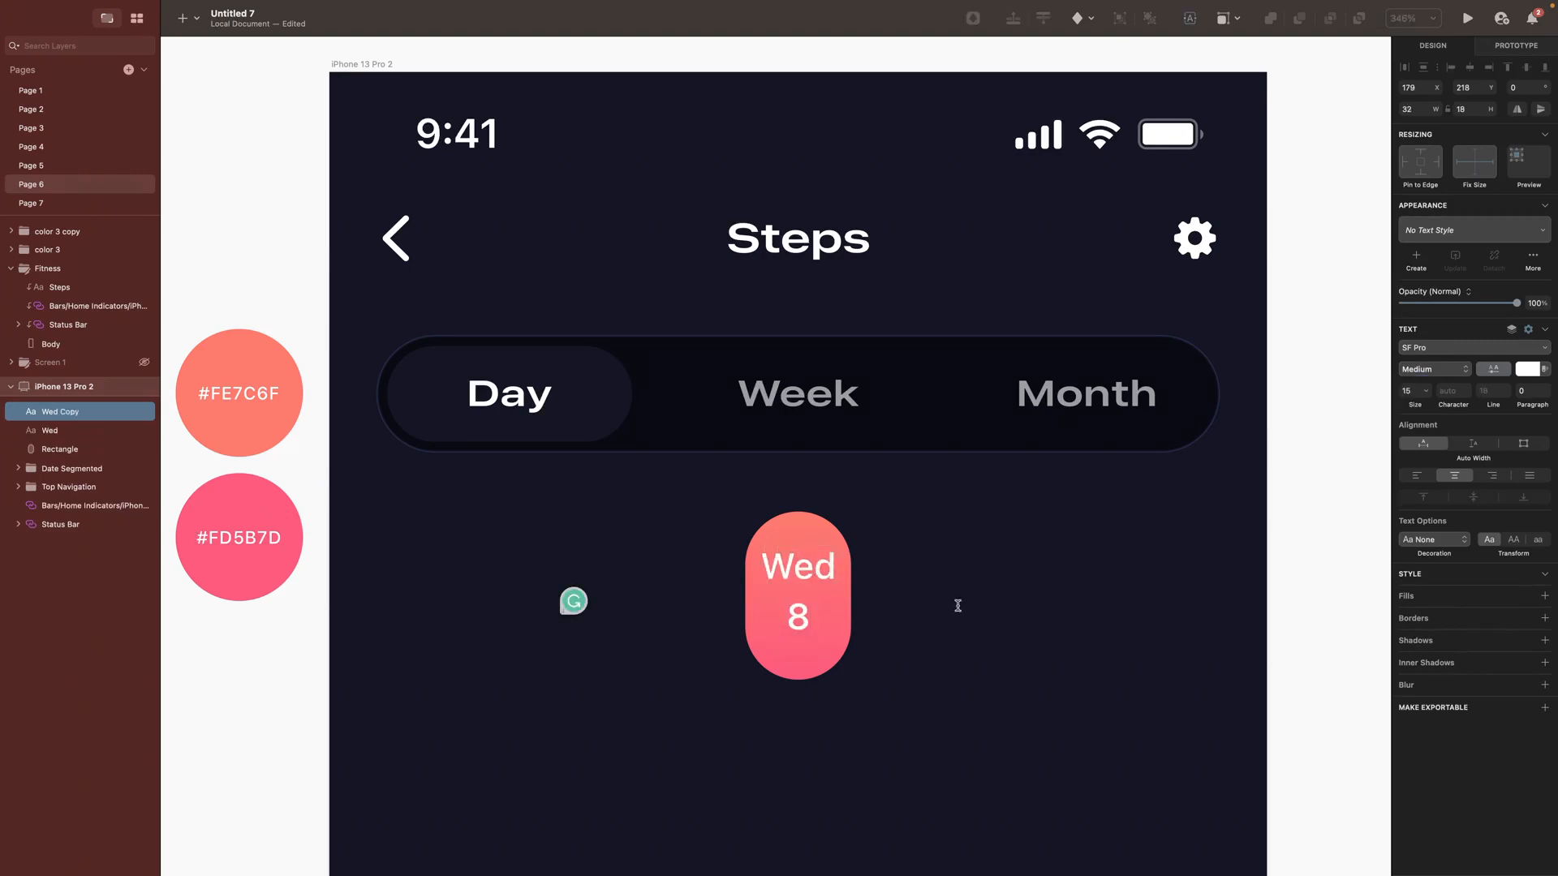
pyautogui.press('Escape')
pyautogui.click(1422, 371)
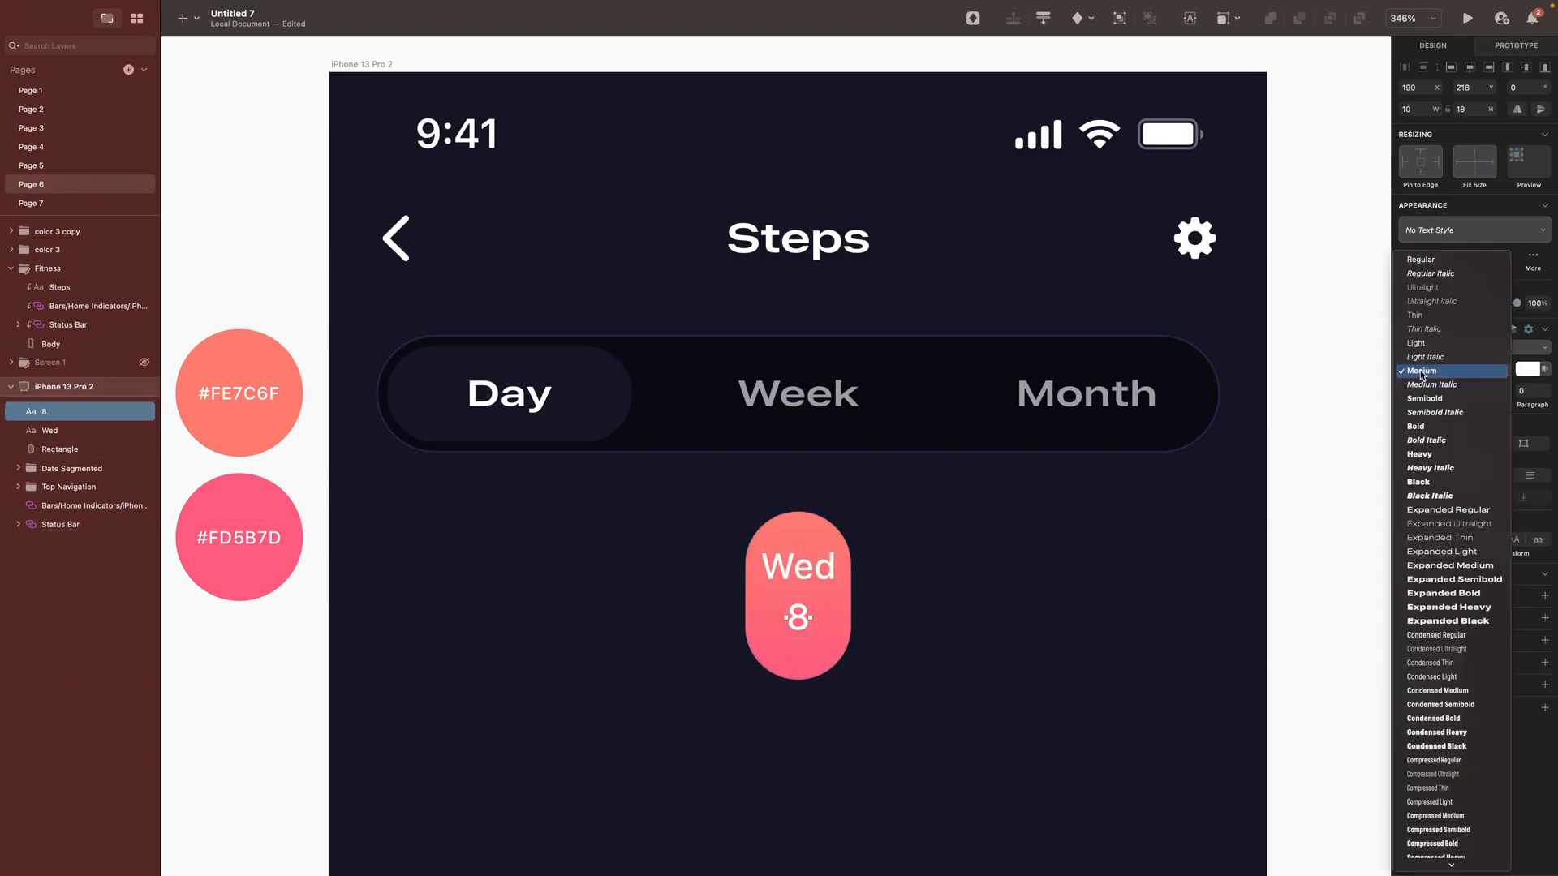
pyautogui.press('Escape')
pyautogui.press('Escape')
pyautogui.click(799, 621)
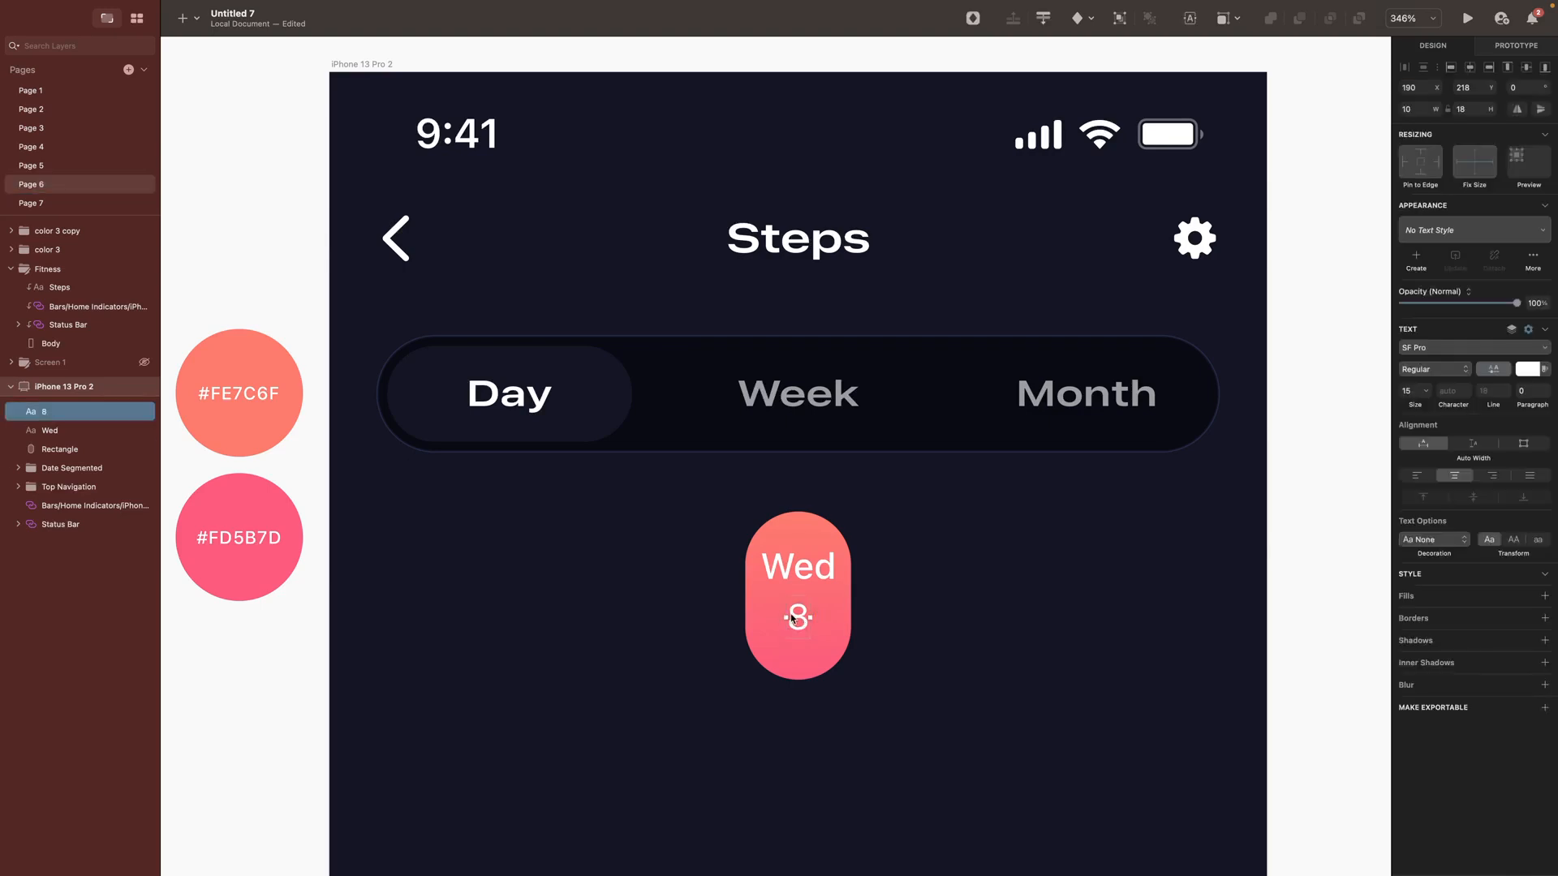
# Step: Group the Wed and 8 texts and centre the group vertically inside the gradient pill
pyautogui.keyDown('shift'); pyautogui.click(800, 568); pyautogui.keyUp('shift')
pyautogui.click(1491, 137)
pyautogui.press('super+g')
pyautogui.keyDown('shift'); pyautogui.click(811, 533); pyautogui.keyUp('shift')
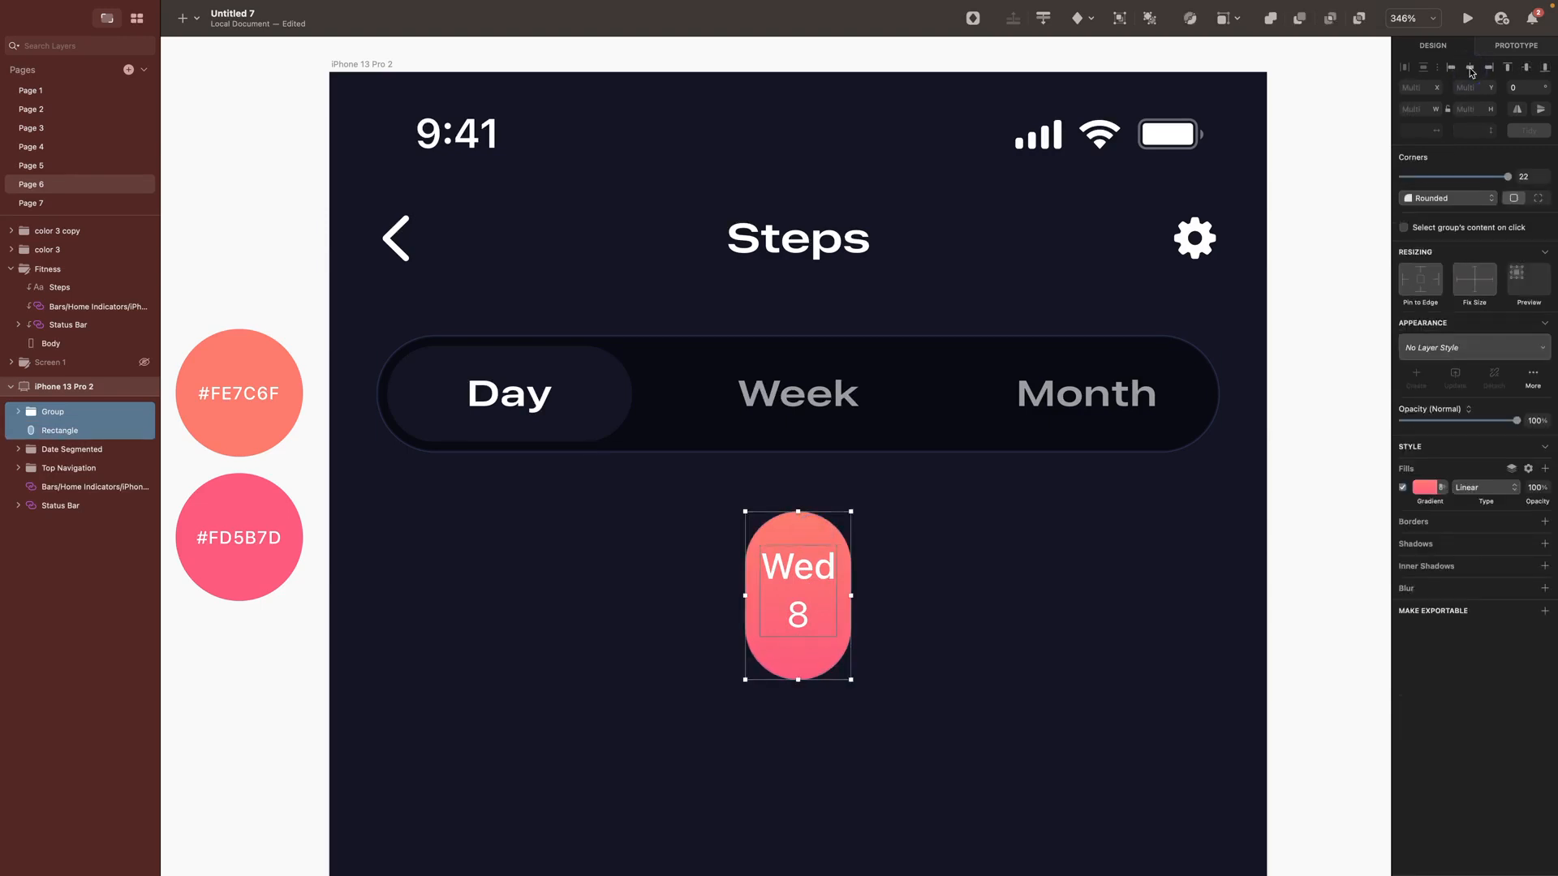
pyautogui.click(1527, 68)
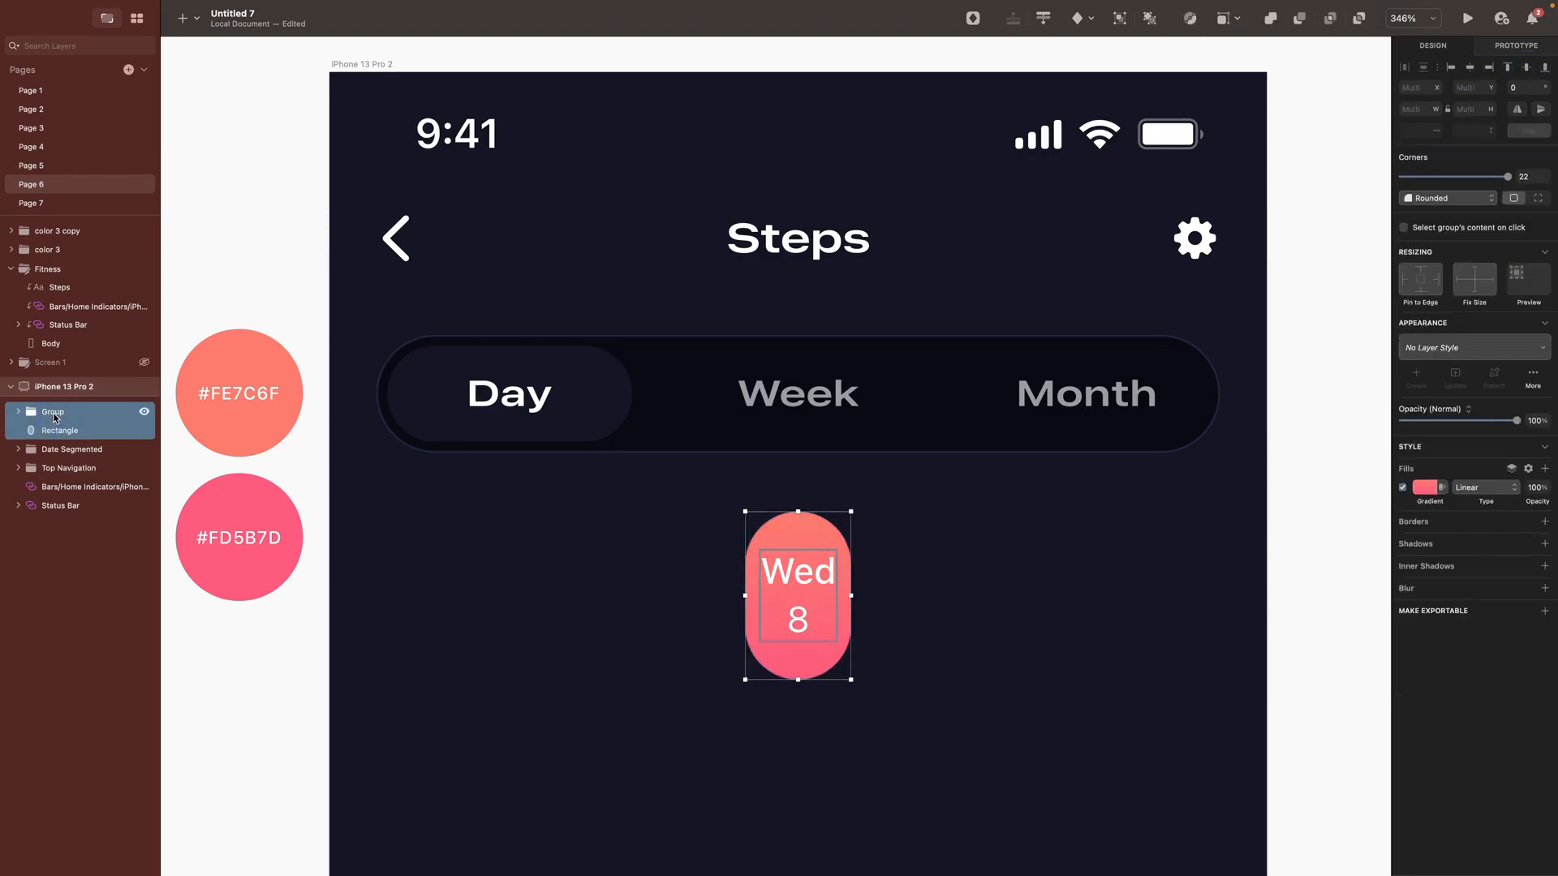
# Step: Group the text group with the gradient pill and name the new group Wed
pyautogui.press('super+g')
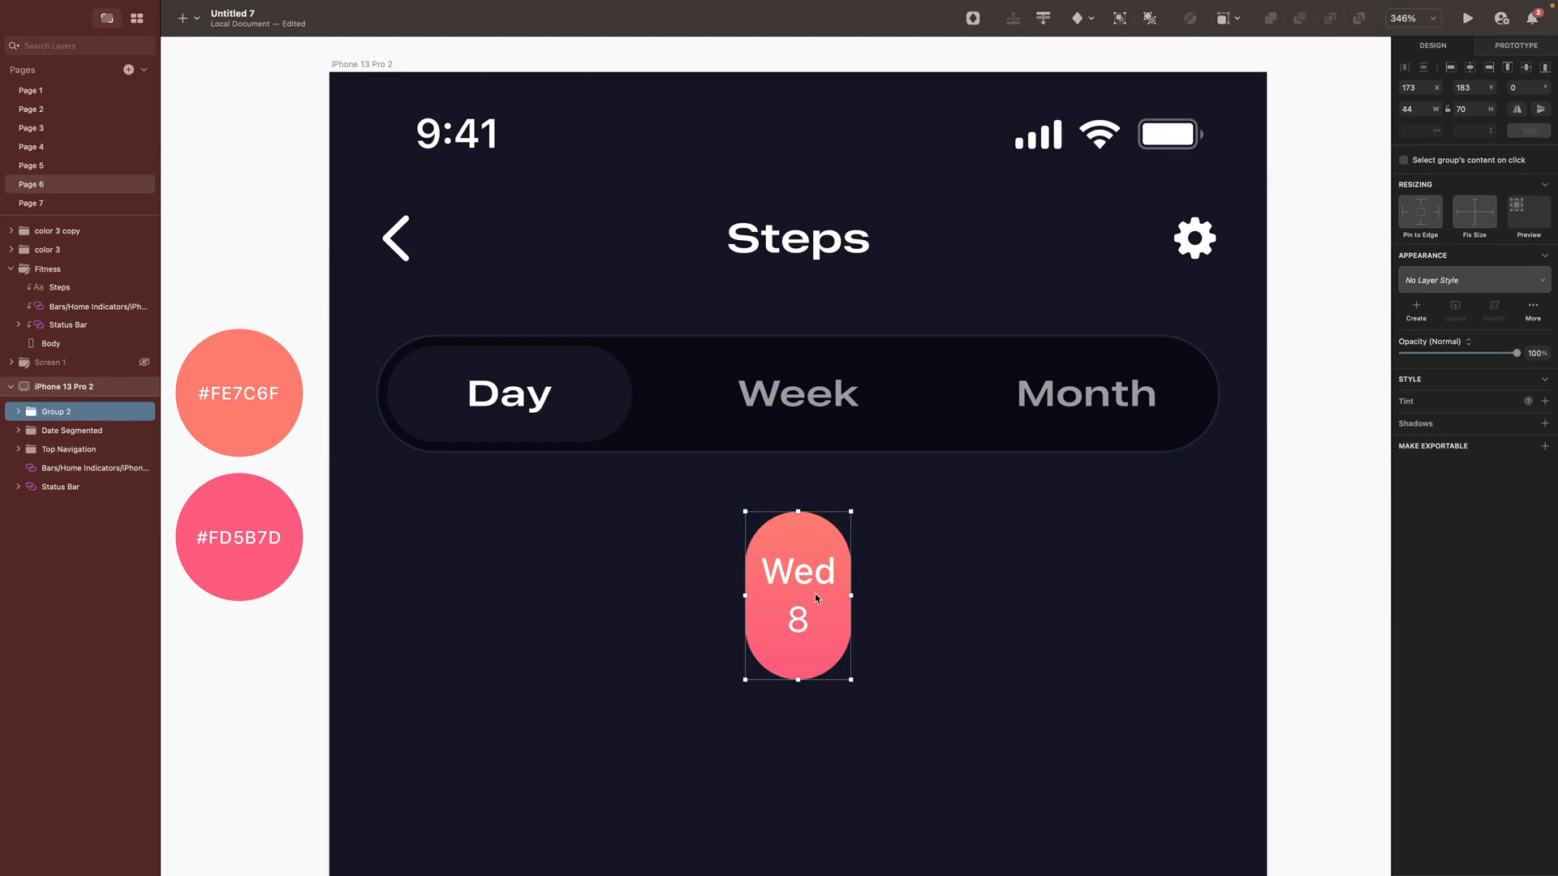
pyautogui.press('super+r')
pyautogui.write('W')
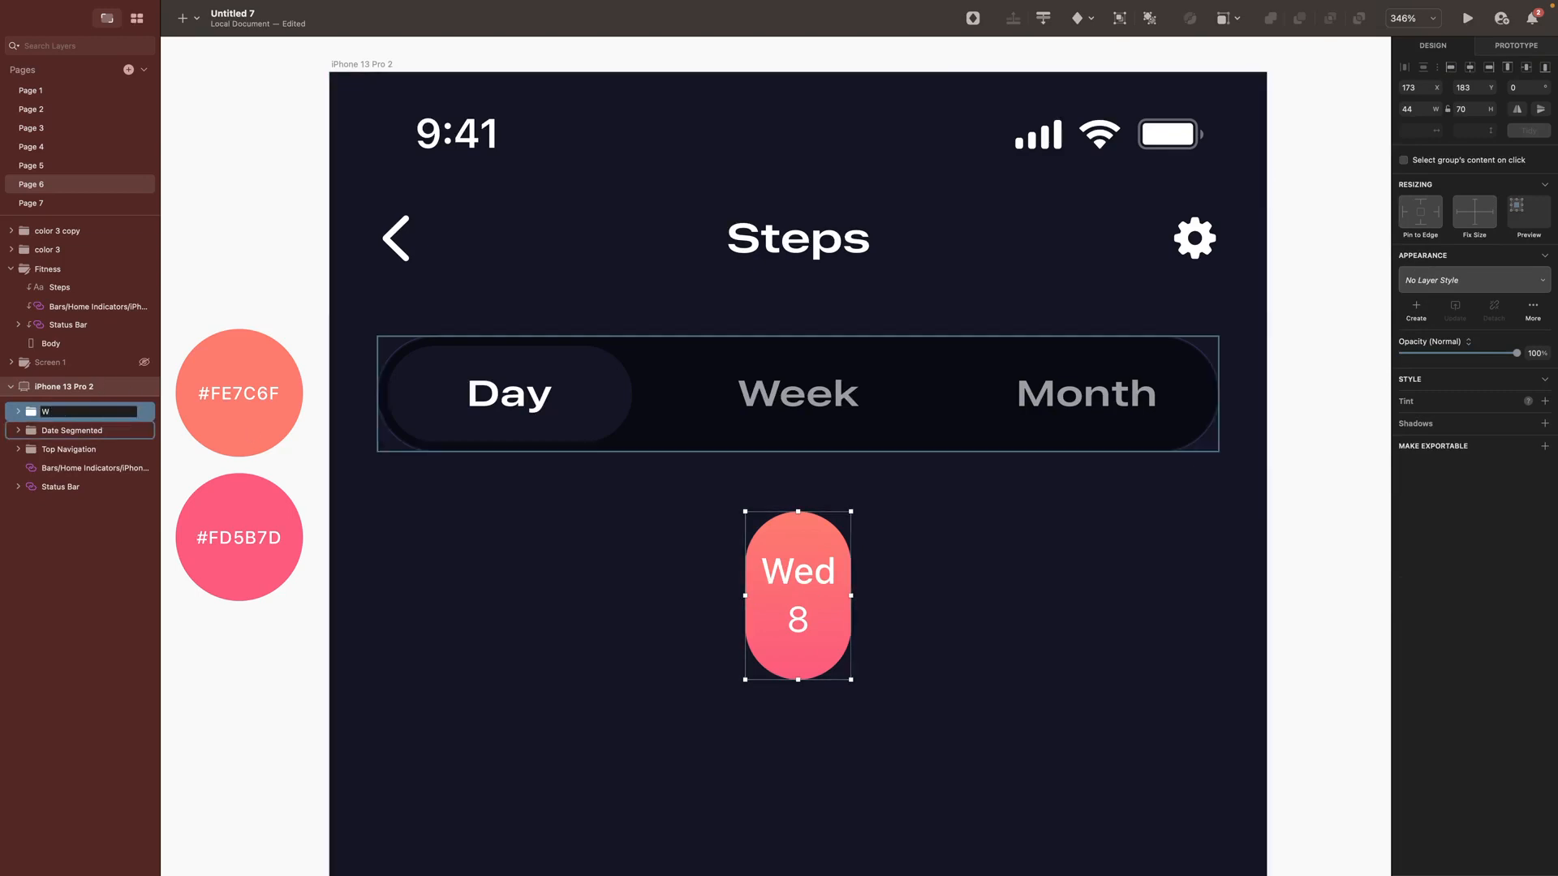
pyautogui.write('ed')
pyautogui.press('Return')
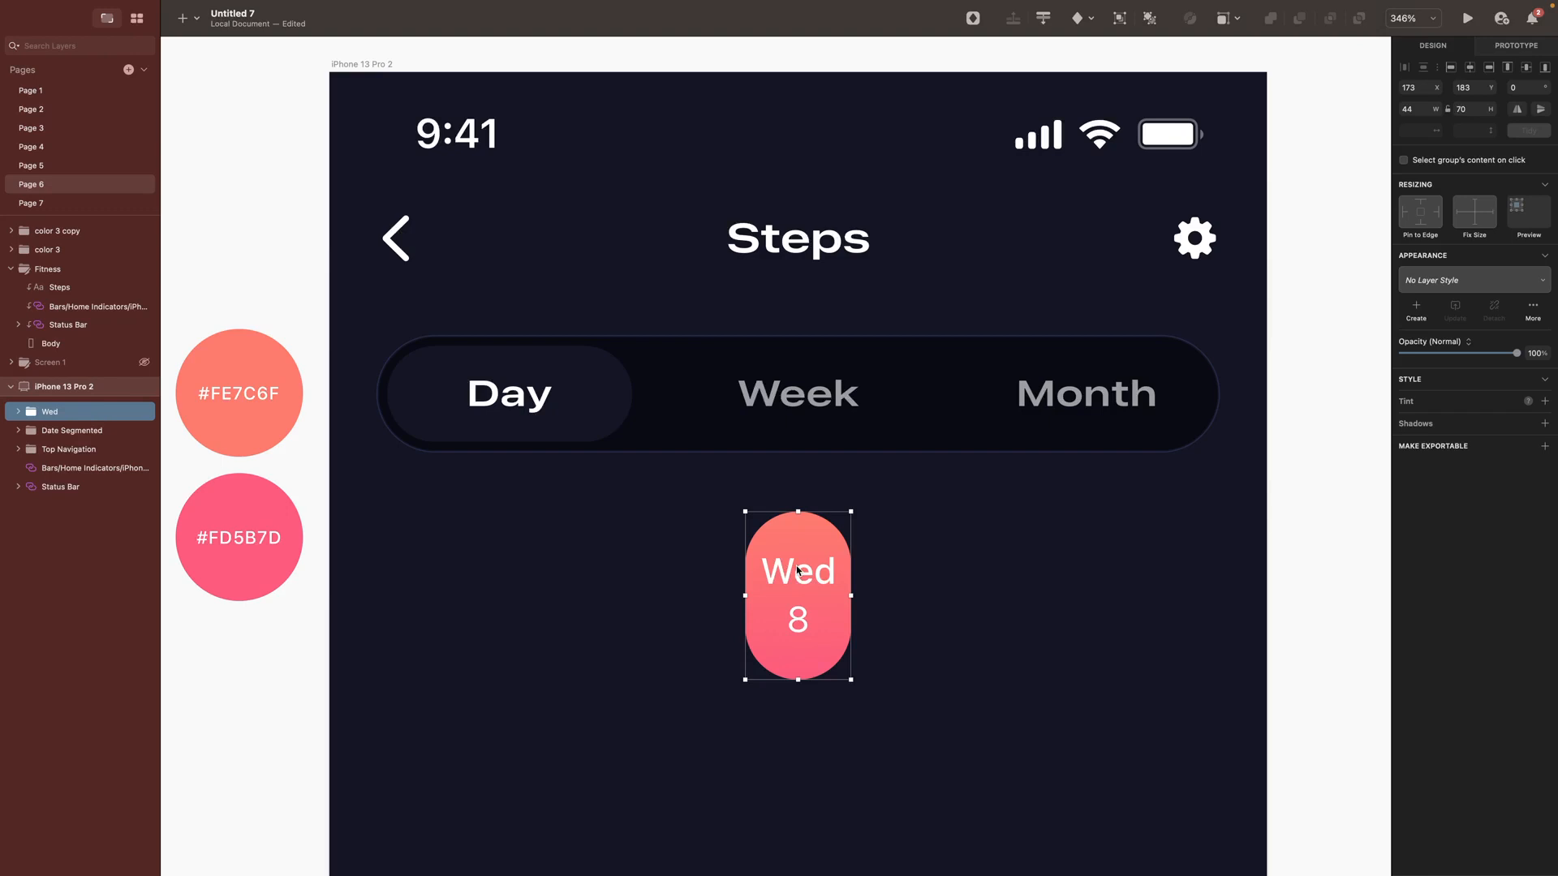
# Step: Duplicate the Wed pill into a row of seven evenly spaced pills labelled Sun 5 through Sat 11
pyautogui.moveTo(807, 570); pyautogui.dragTo(689, 566)
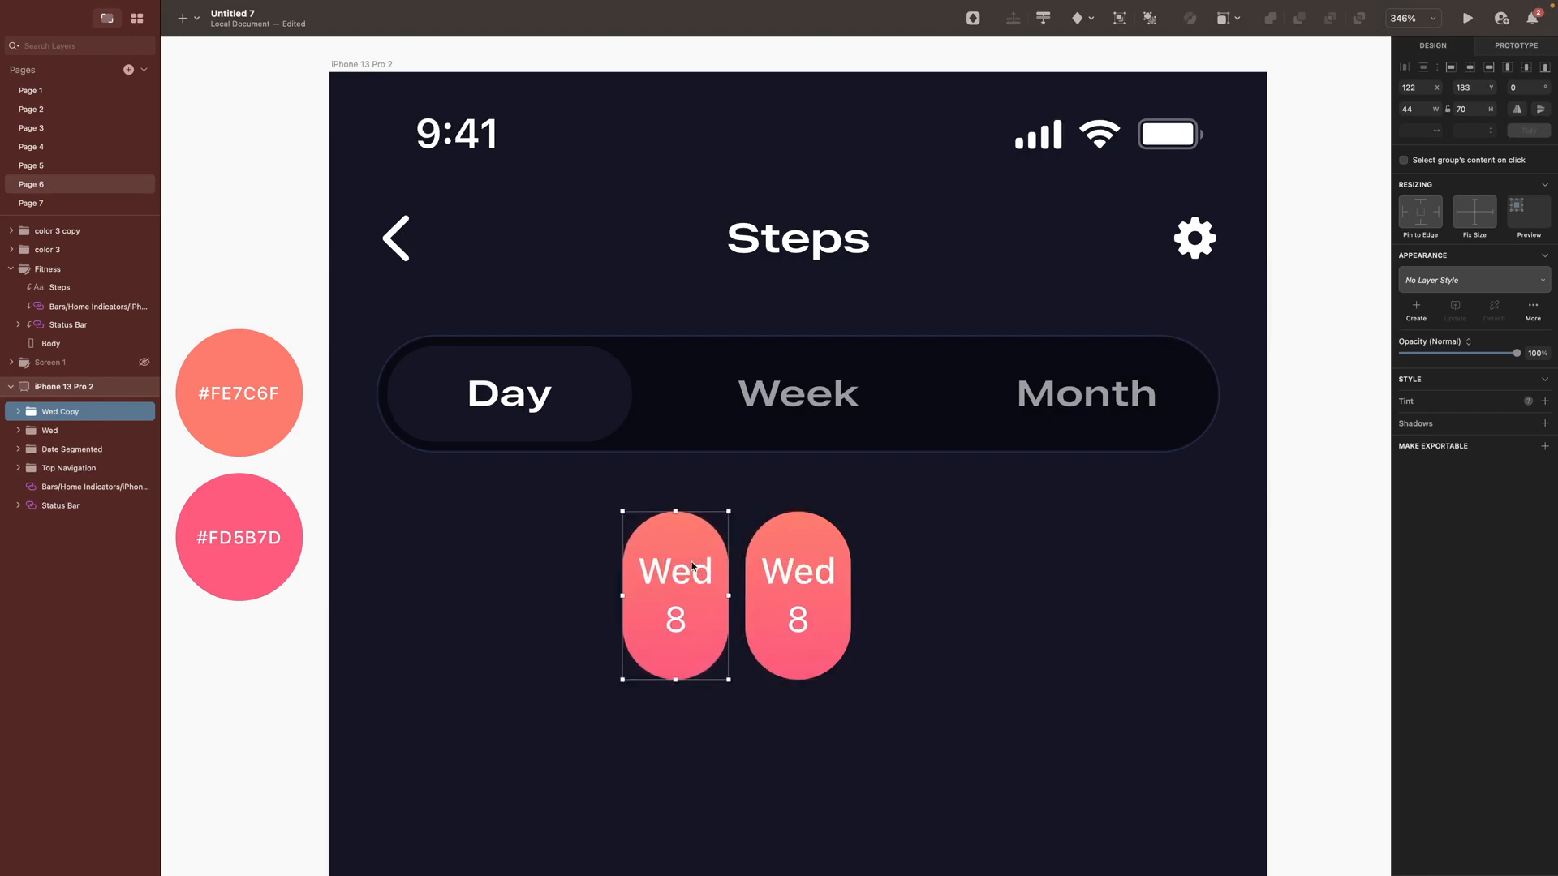
pyautogui.press('super+d')
pyautogui.press('super+d')
pyautogui.press('super+d')
pyautogui.press('super+d')
pyautogui.press('super+d')
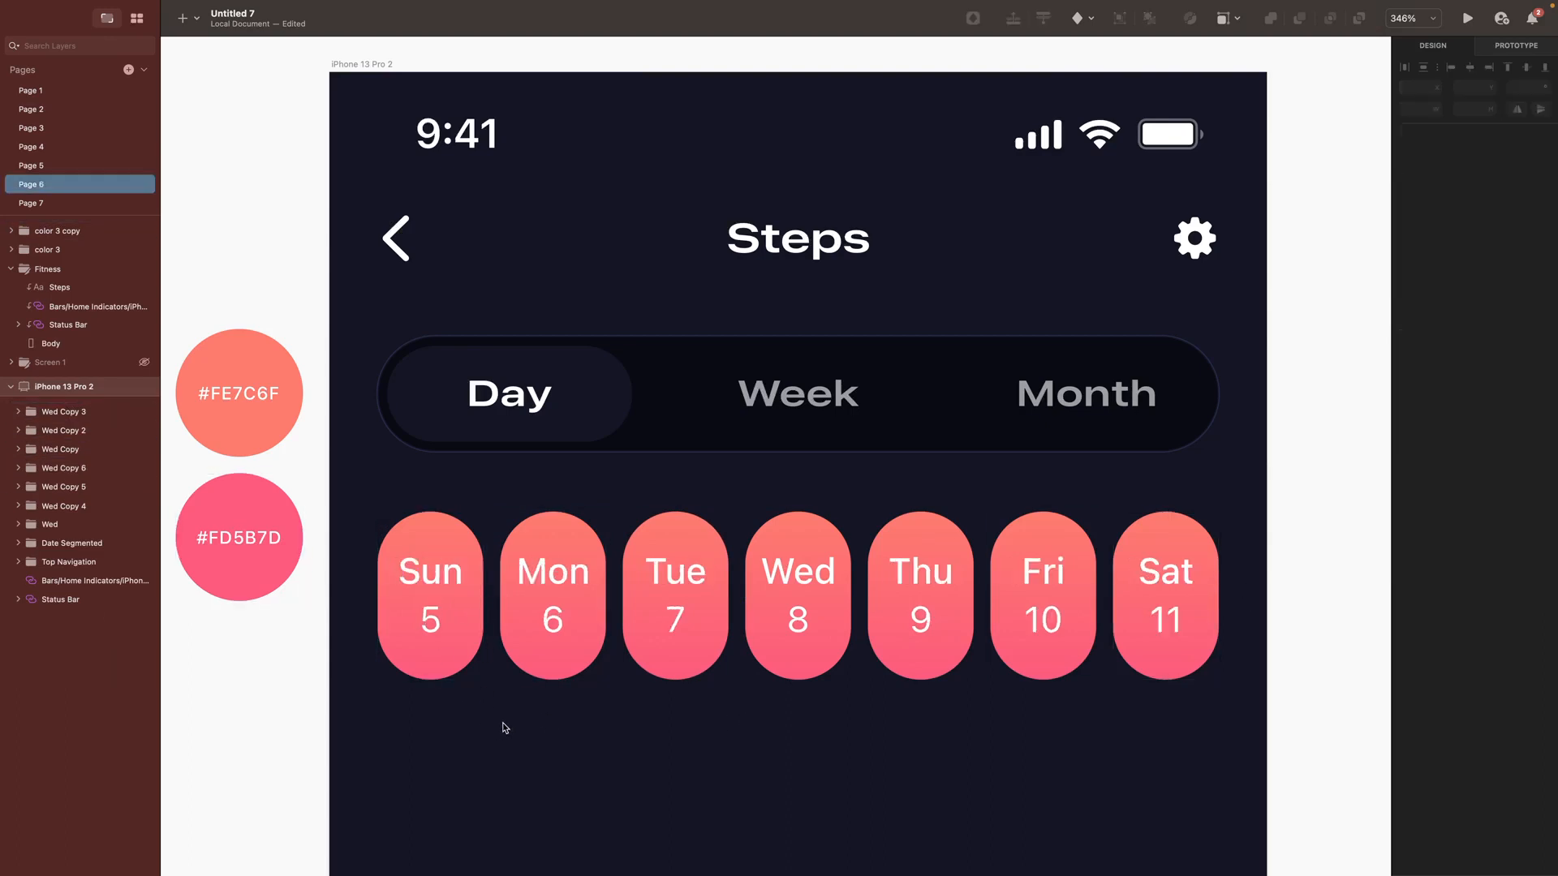
pyautogui.click(503, 724)
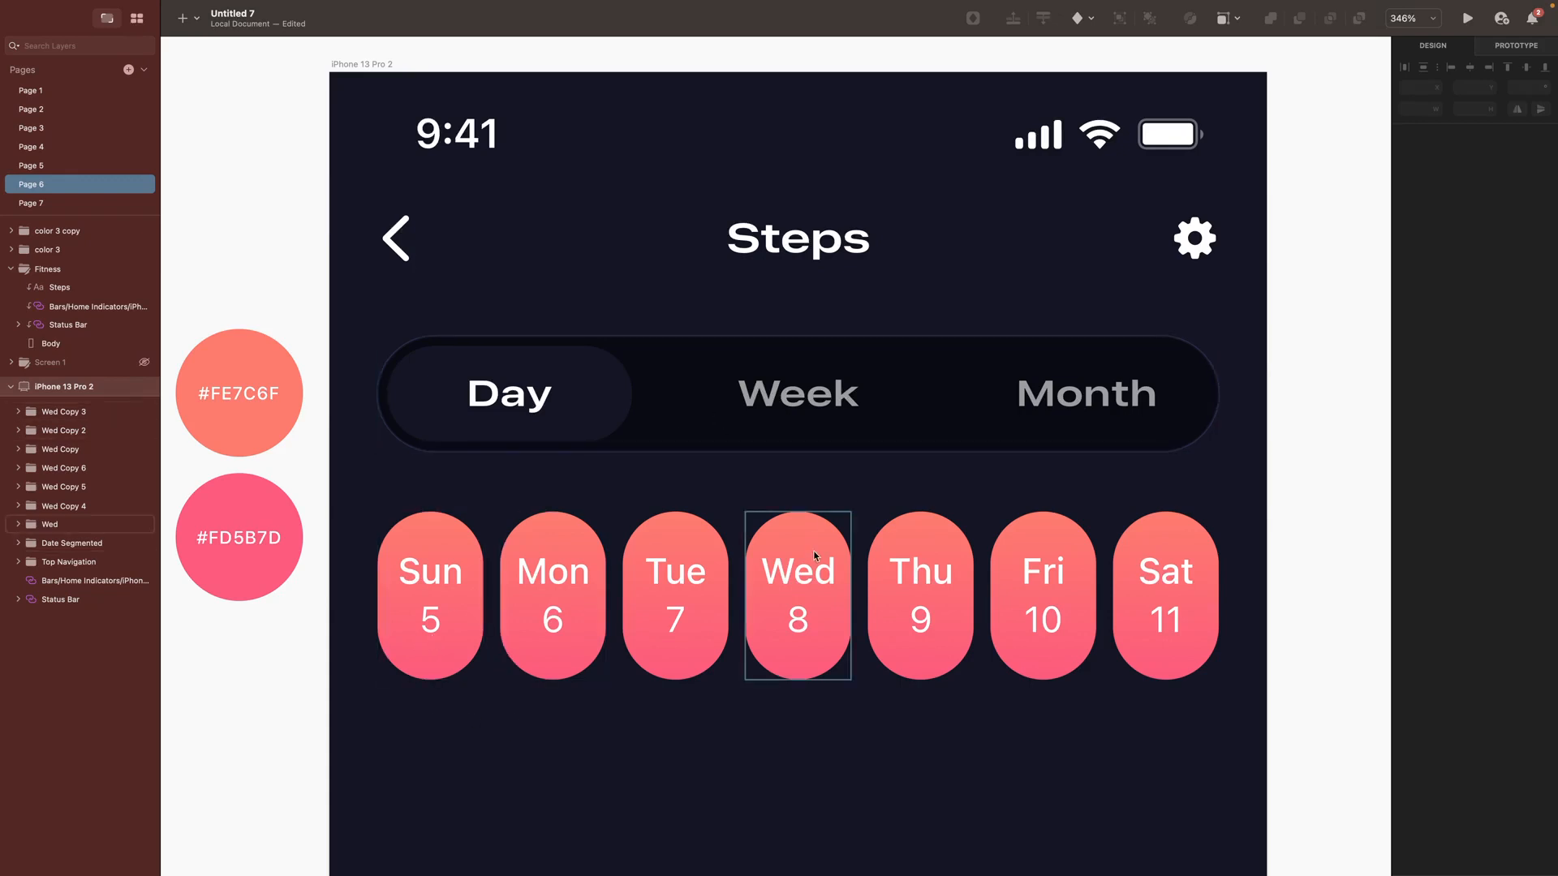
# Step: Keep the gradient pill only behind Wed 8, dim the other days' text and group all seven days as Date Picker
pyautogui.click(421, 651)
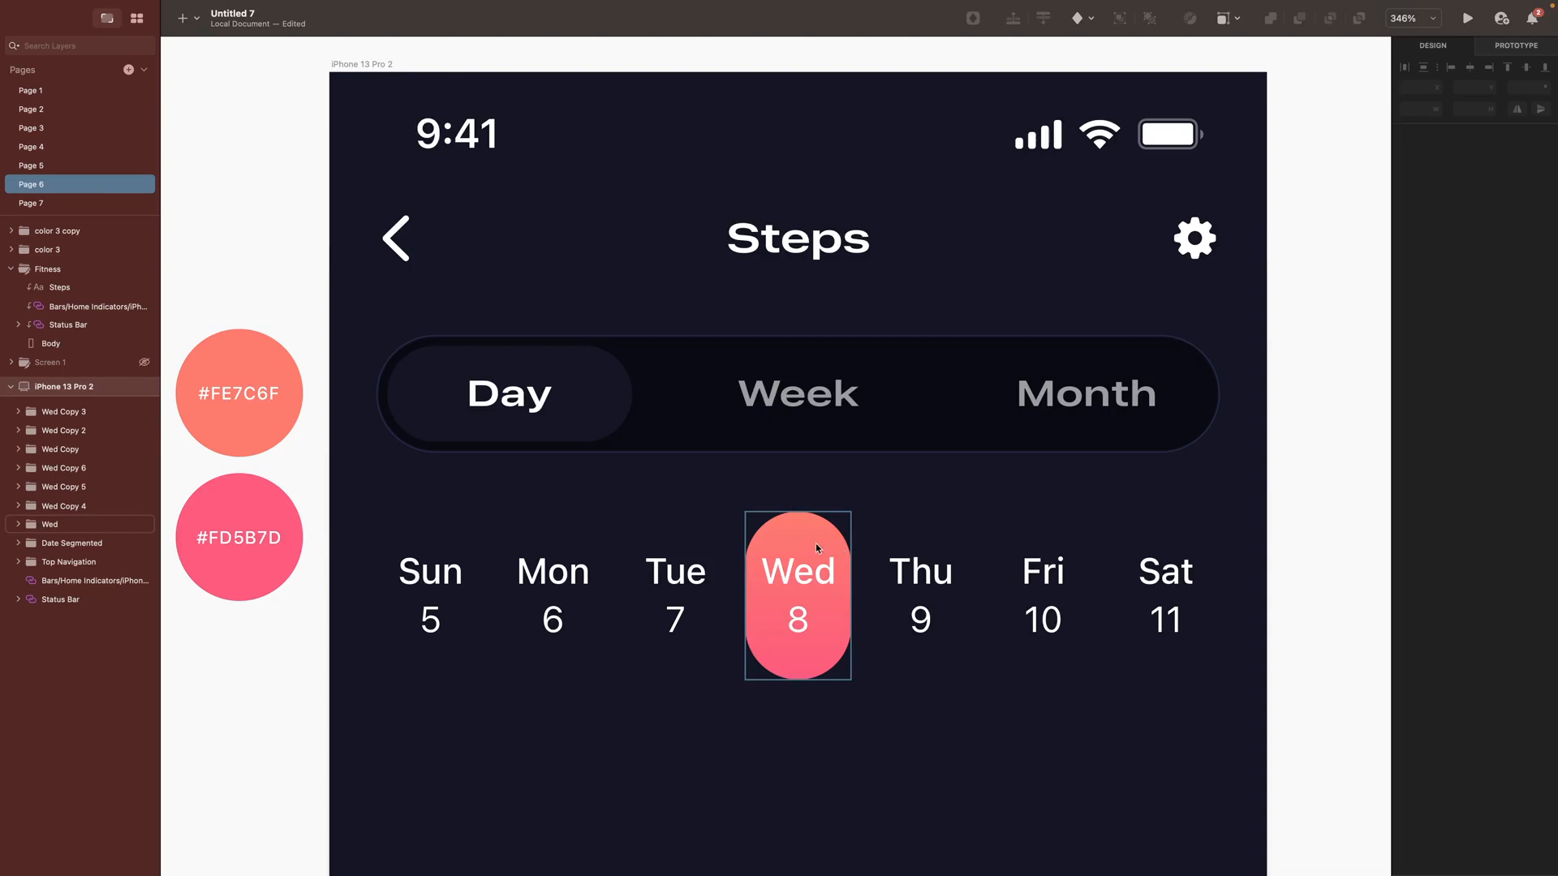
pyautogui.moveTo(366, 460); pyautogui.dragTo(1229, 751)
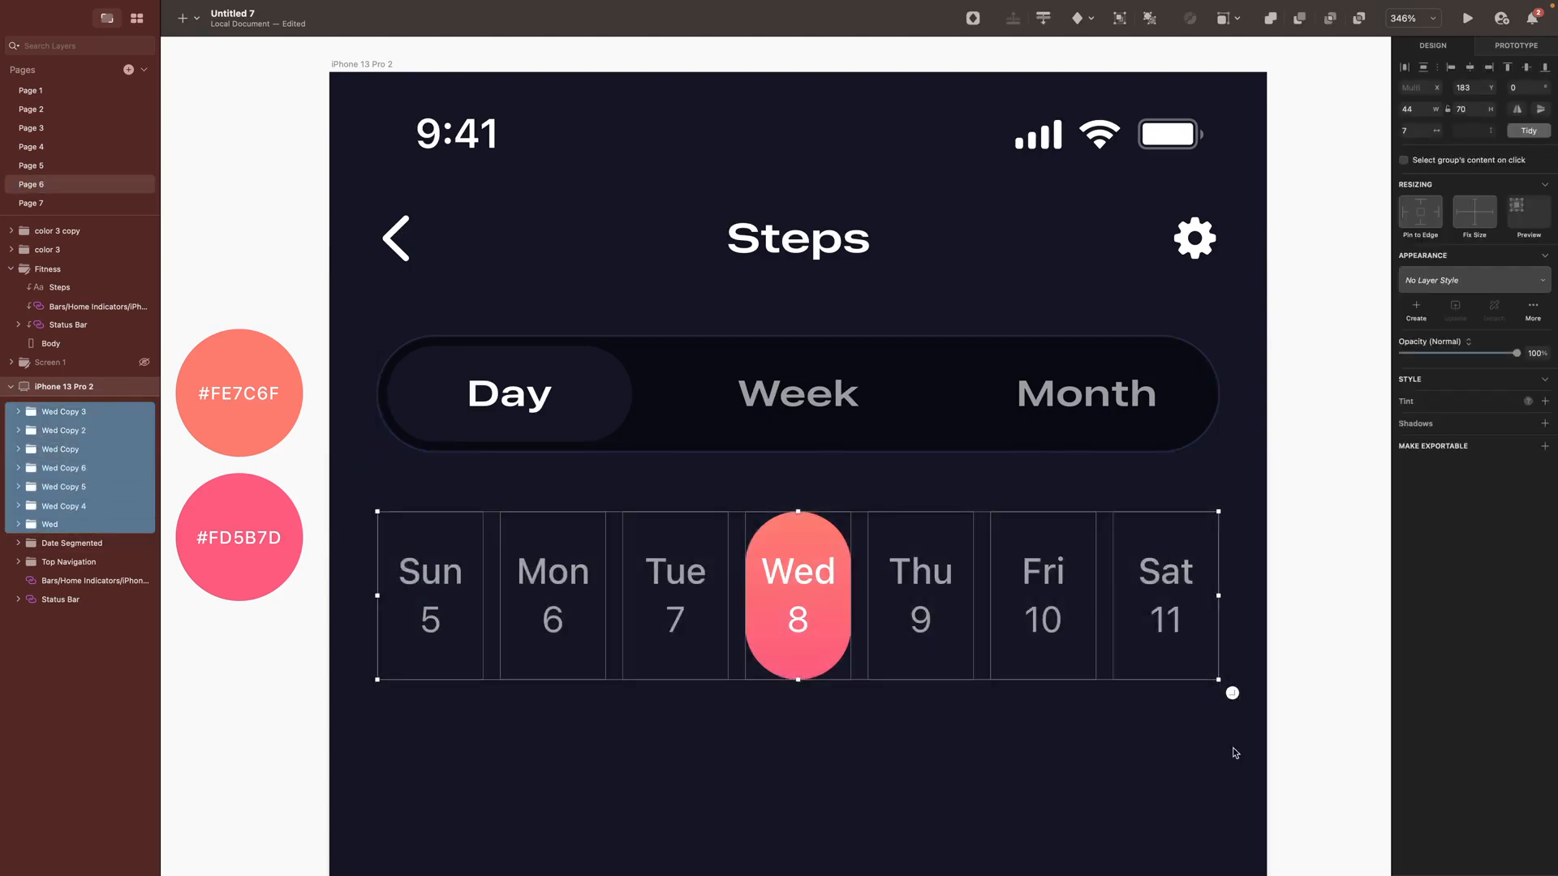
pyautogui.press('super+g')
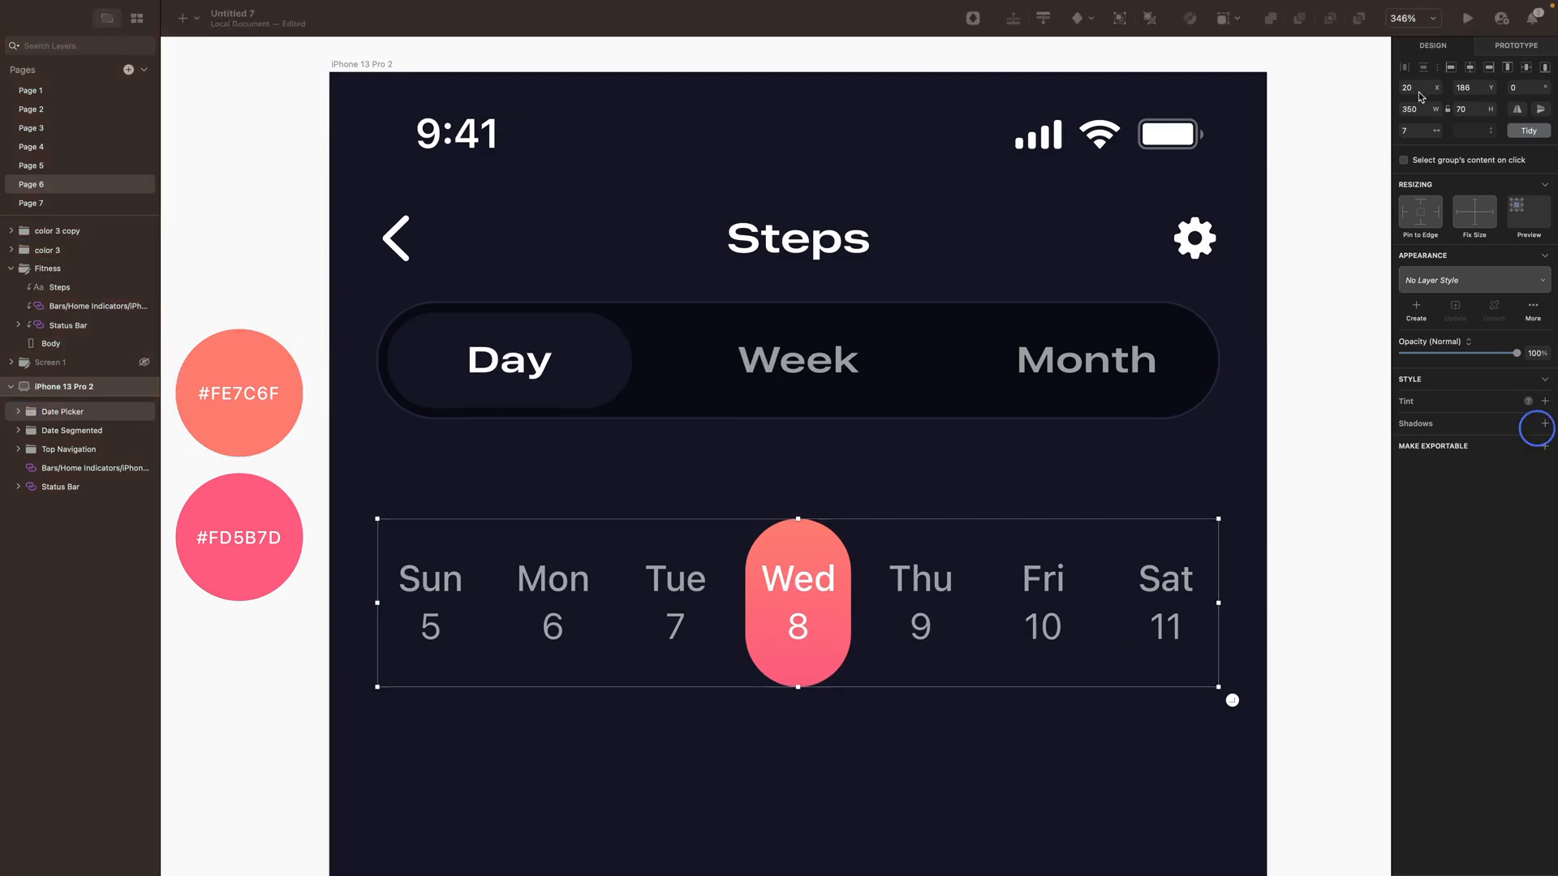
pyautogui.click(1467, 87)
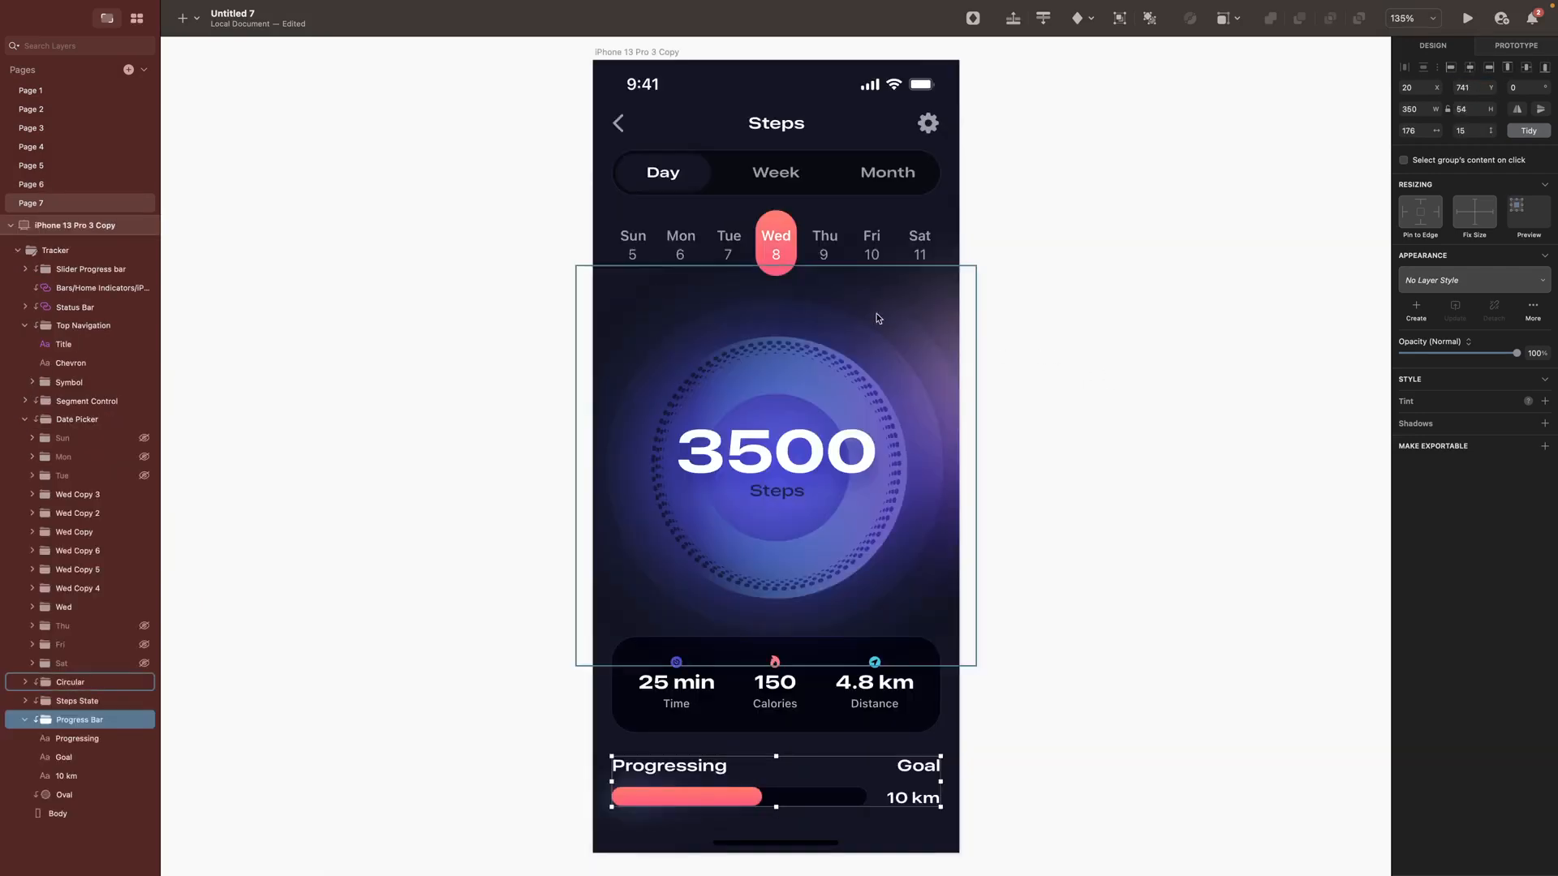
# Step: Draw a 240 × 216 oval below the date picker and fill it with #494BE3
pyautogui.scroll(3, 925, 374)
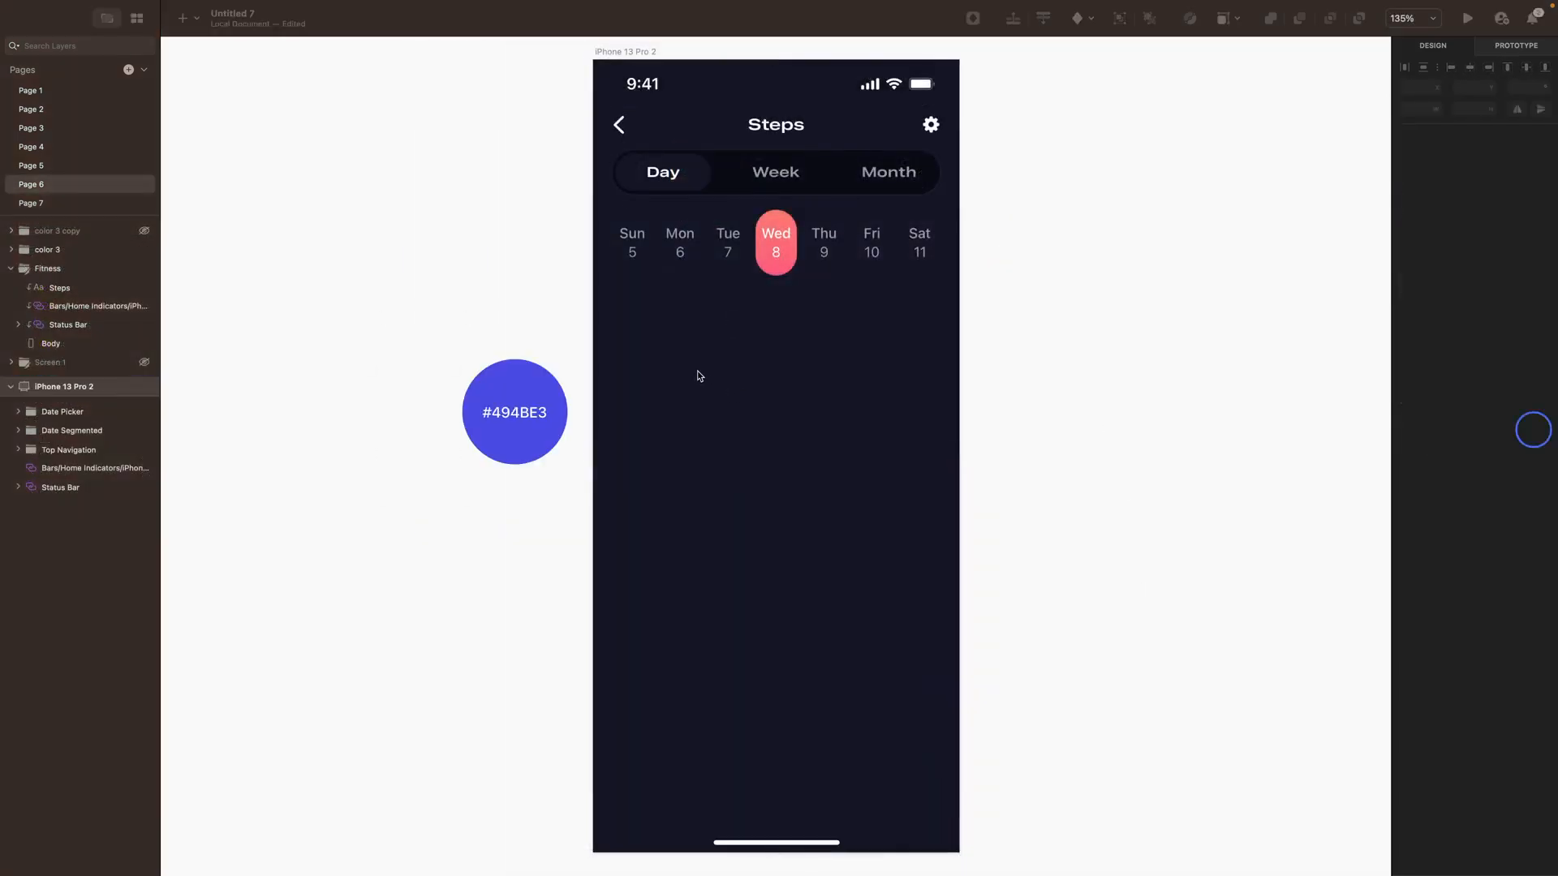
pyautogui.press('o')
pyautogui.moveTo(647, 338); pyautogui.dragTo(872, 548)
pyautogui.hotkey('ctrl', 'c')
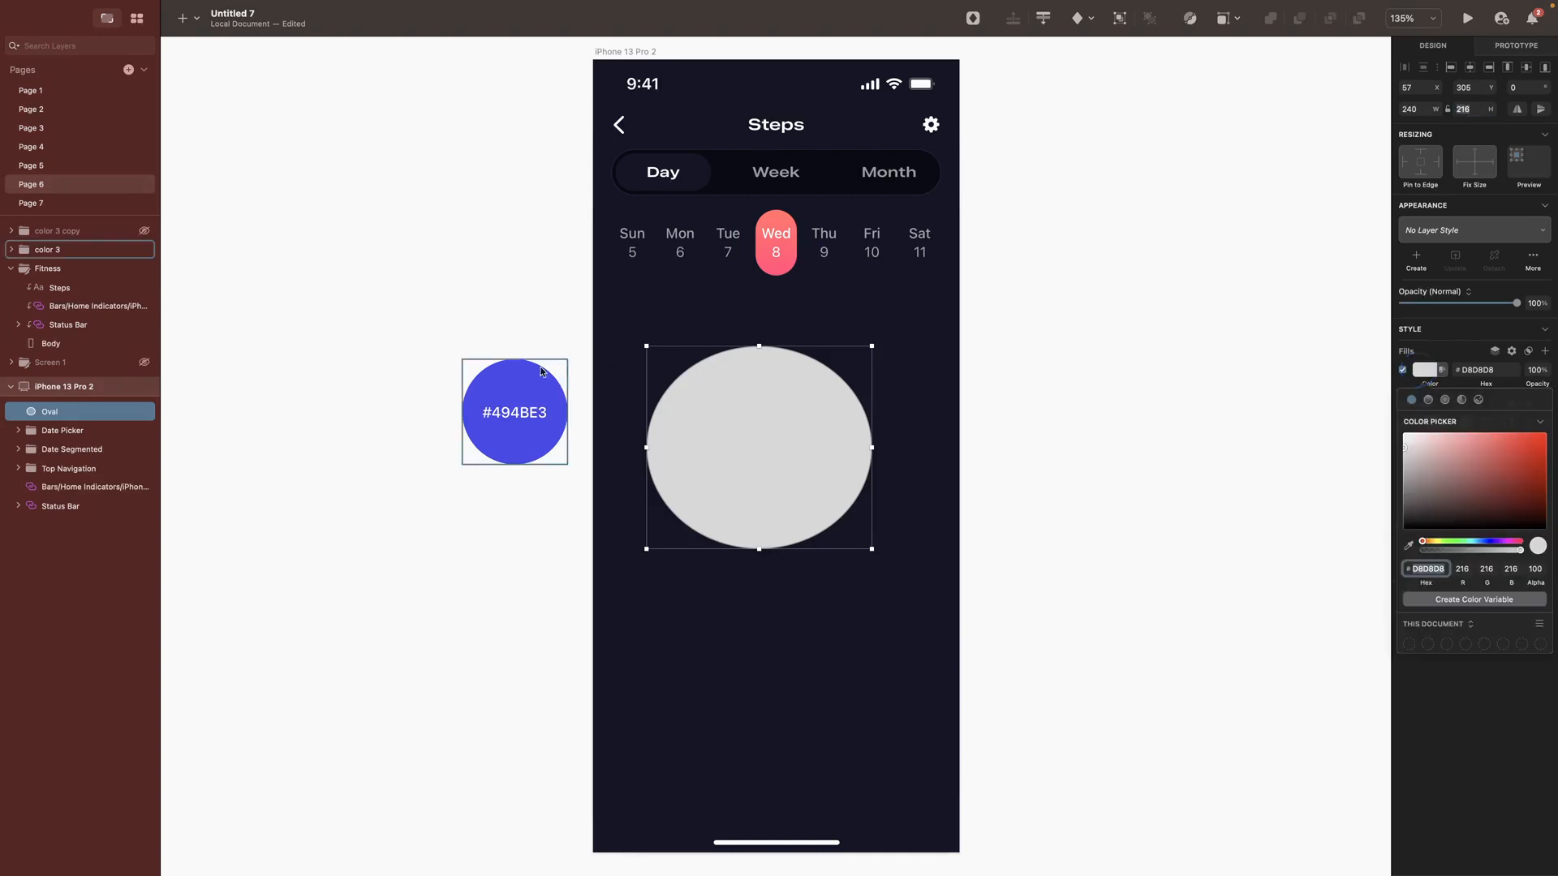
pyautogui.click(514, 380)
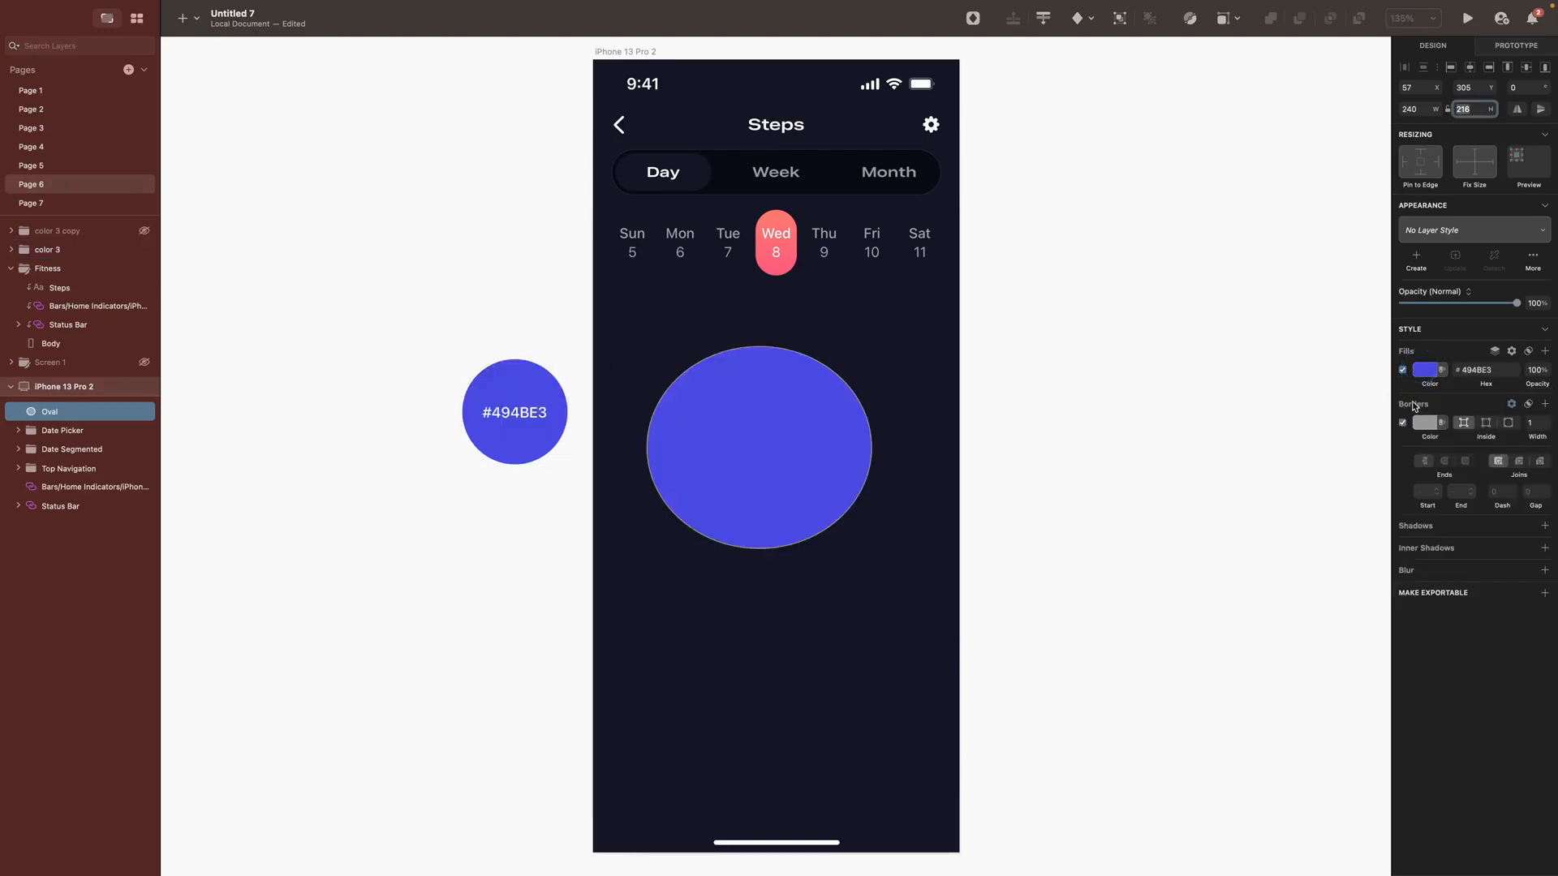
# Step: Remove the blue oval's border, give it a strong Gaussian Blur and position it at X 75, Y 325
pyautogui.click(1544, 471)
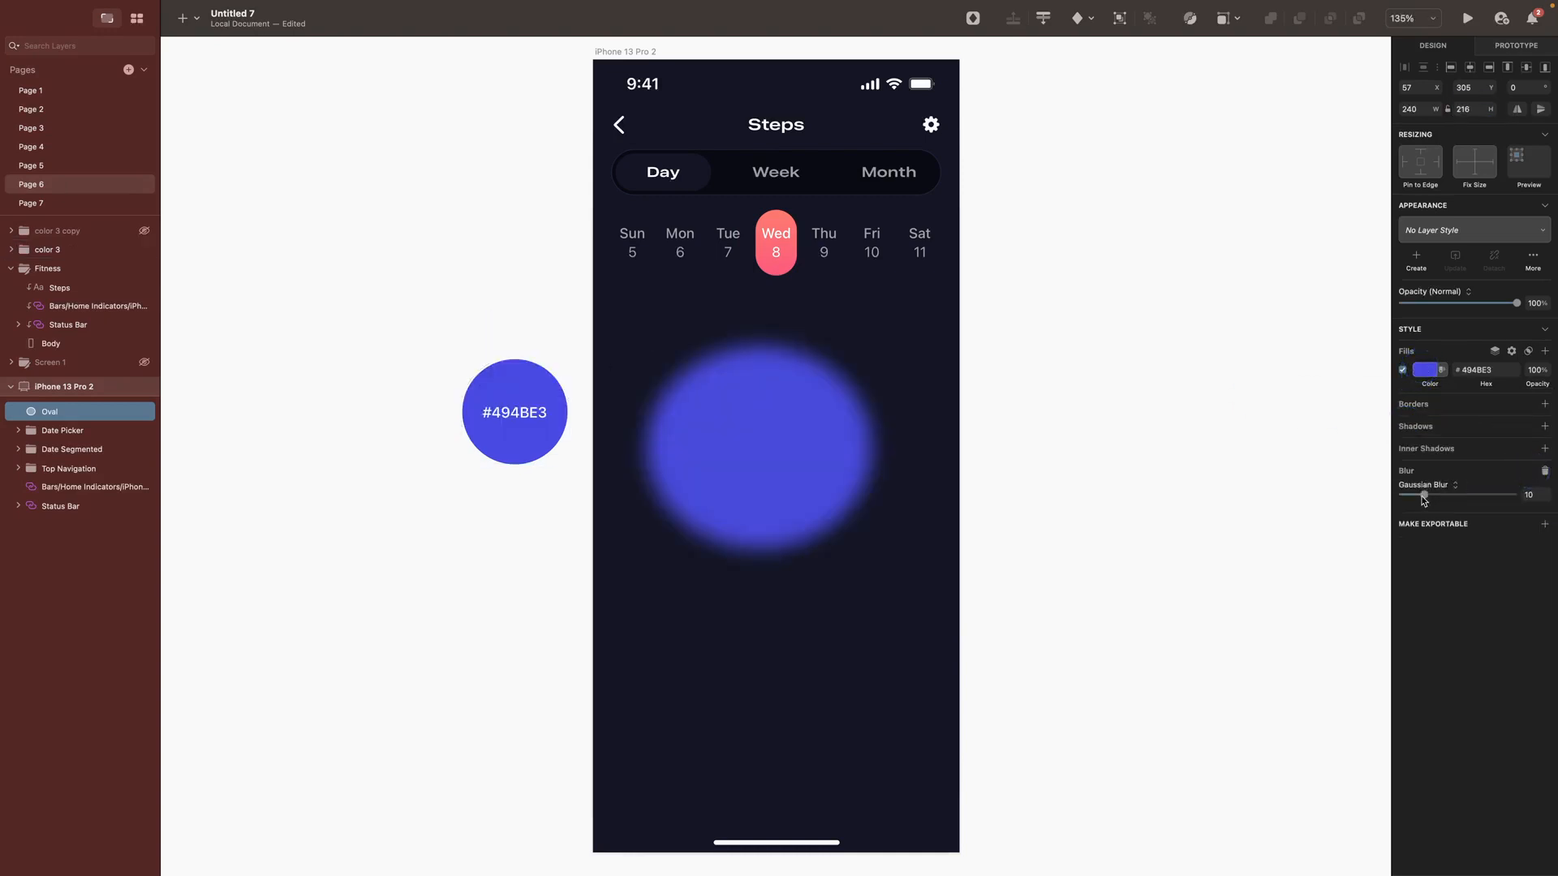
pyautogui.moveTo(1419, 495); pyautogui.dragTo(1461, 494)
pyautogui.click(1426, 370)
pyautogui.click(1413, 89)
pyautogui.write('75')
pyautogui.press('Tab')
pyautogui.write('325')
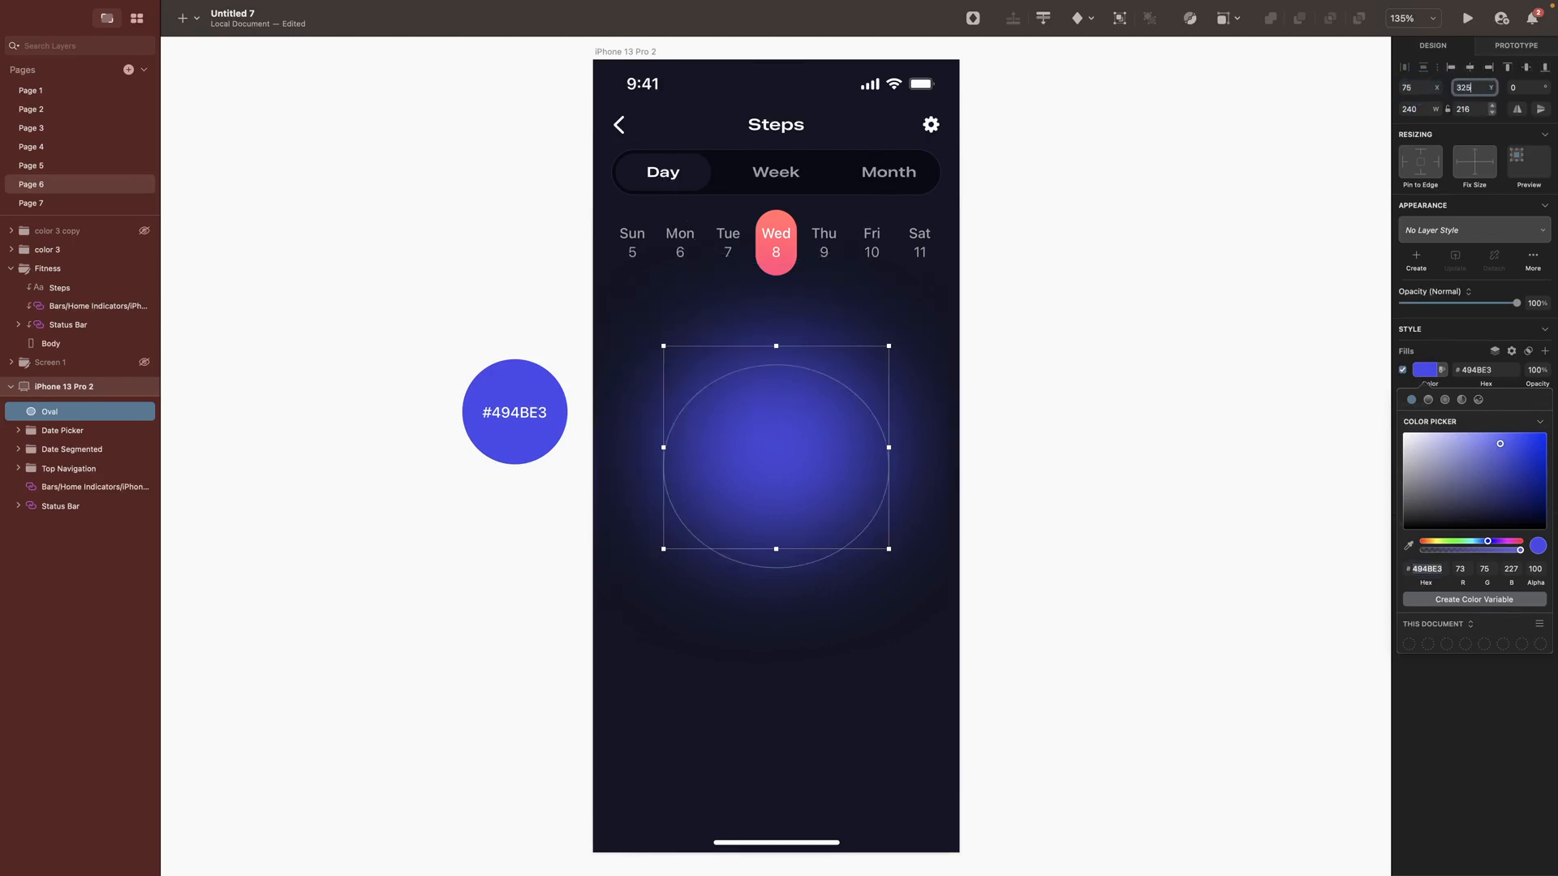
pyautogui.press('Return')
pyautogui.press('Escape')
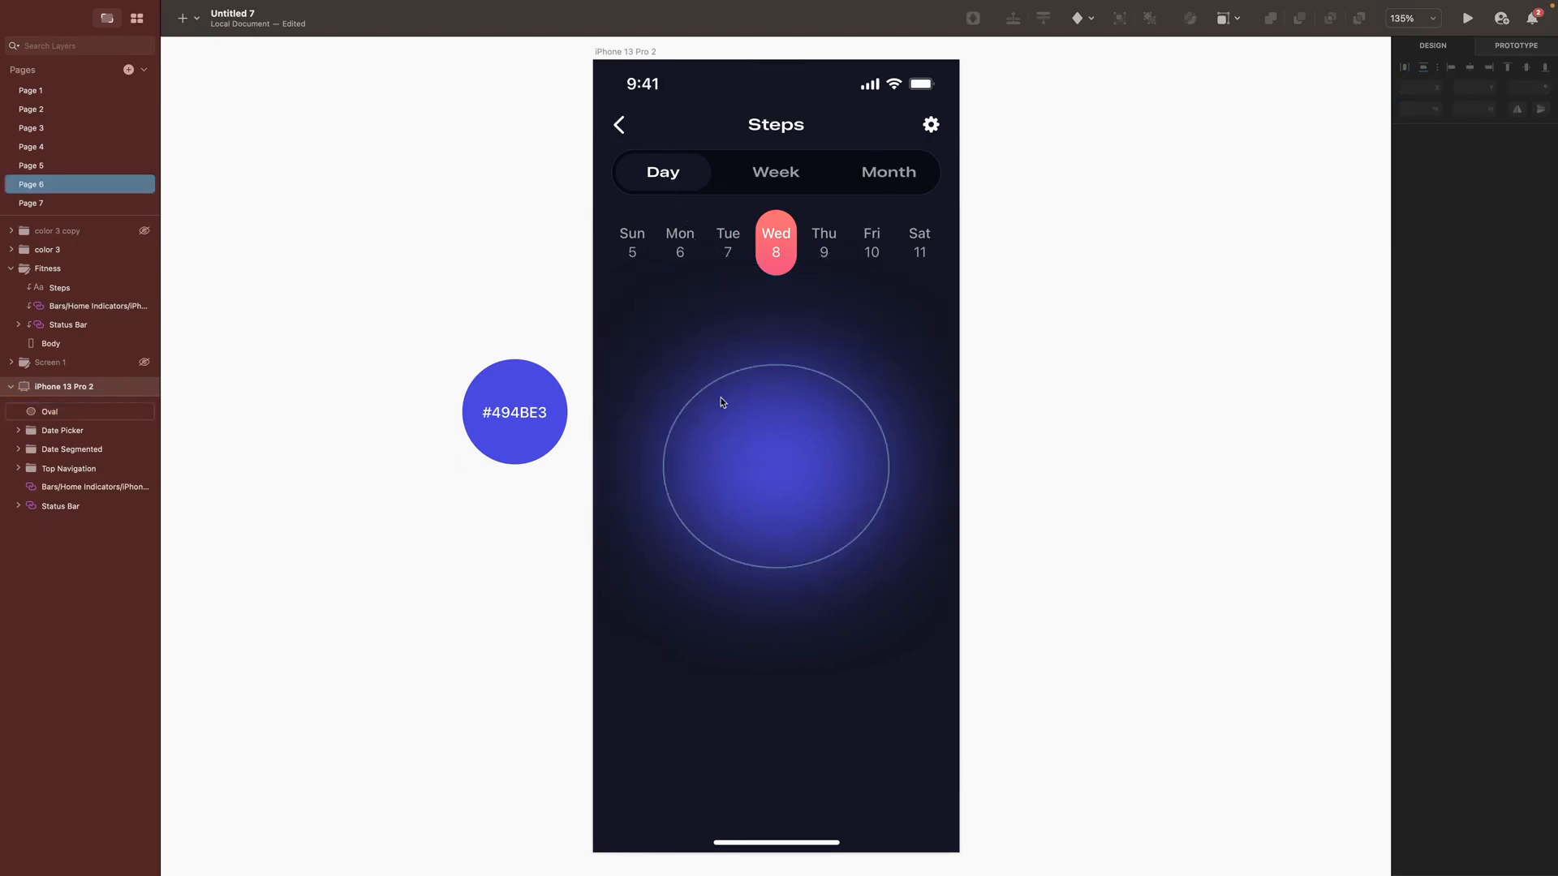
# Step: Draw a 426 × 426 circle over the blue glow and fill it with white at 10% opacity
pyautogui.click(37, 203)
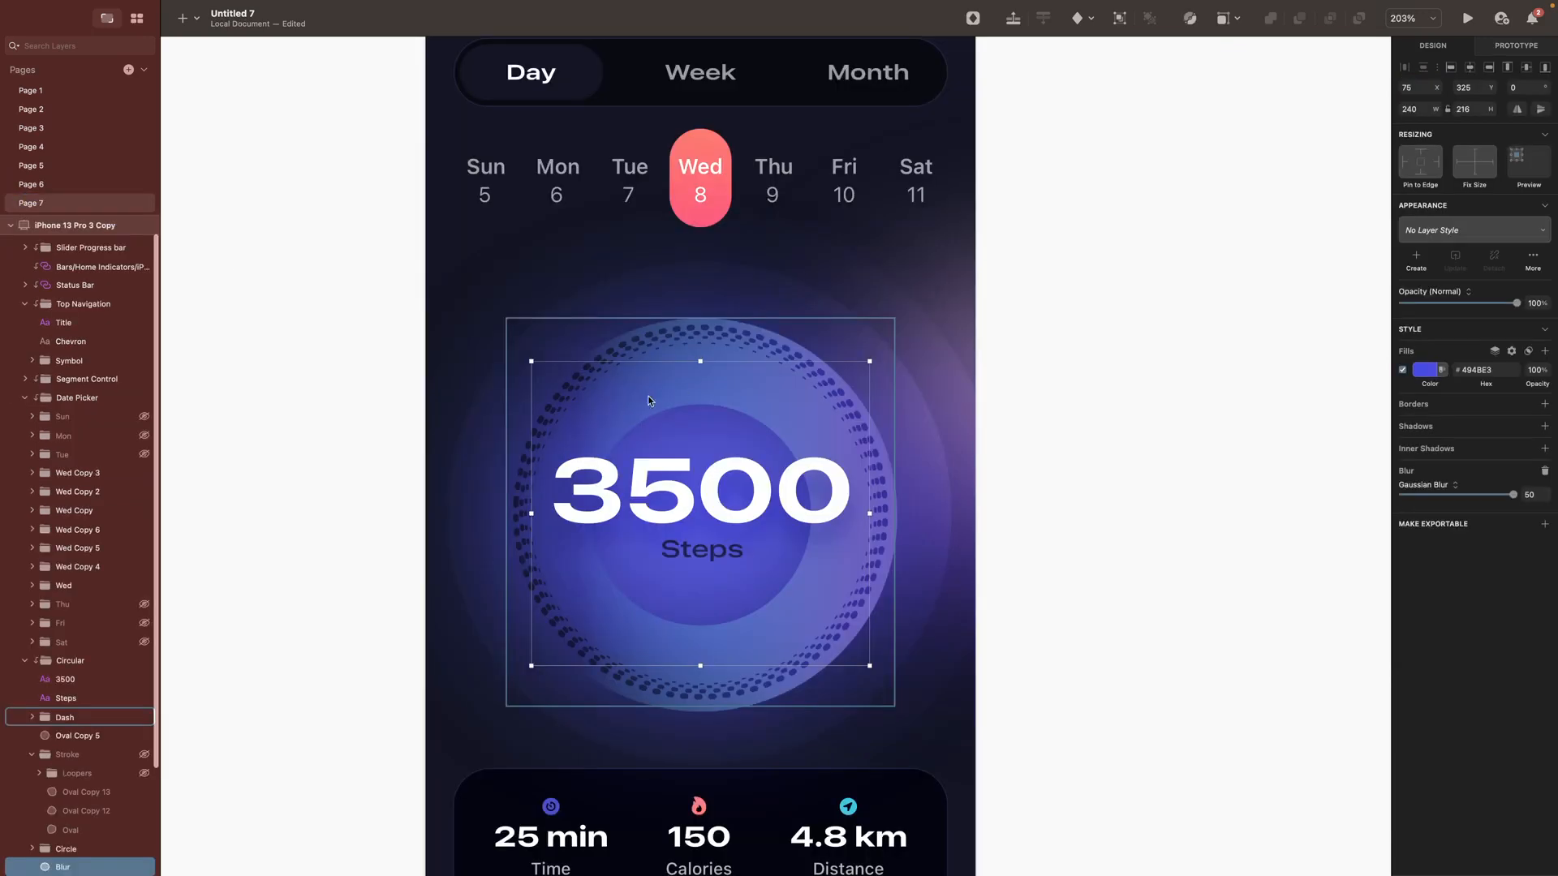
pyautogui.press('pageup')
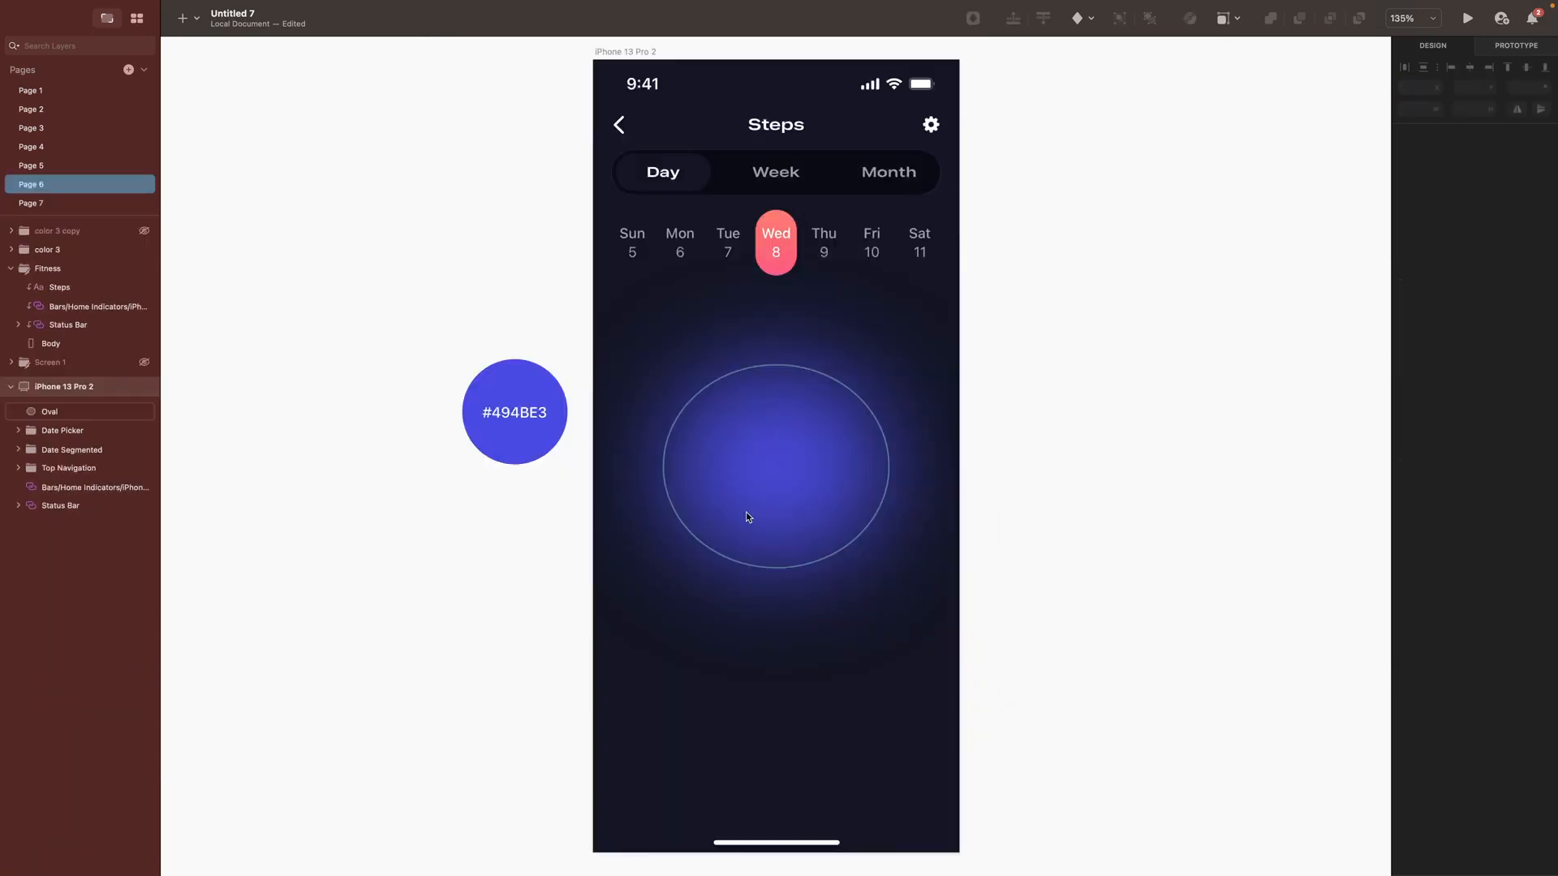
pyautogui.press('o')
pyautogui.moveTo(615, 331); pyautogui.dragTo(917, 732)
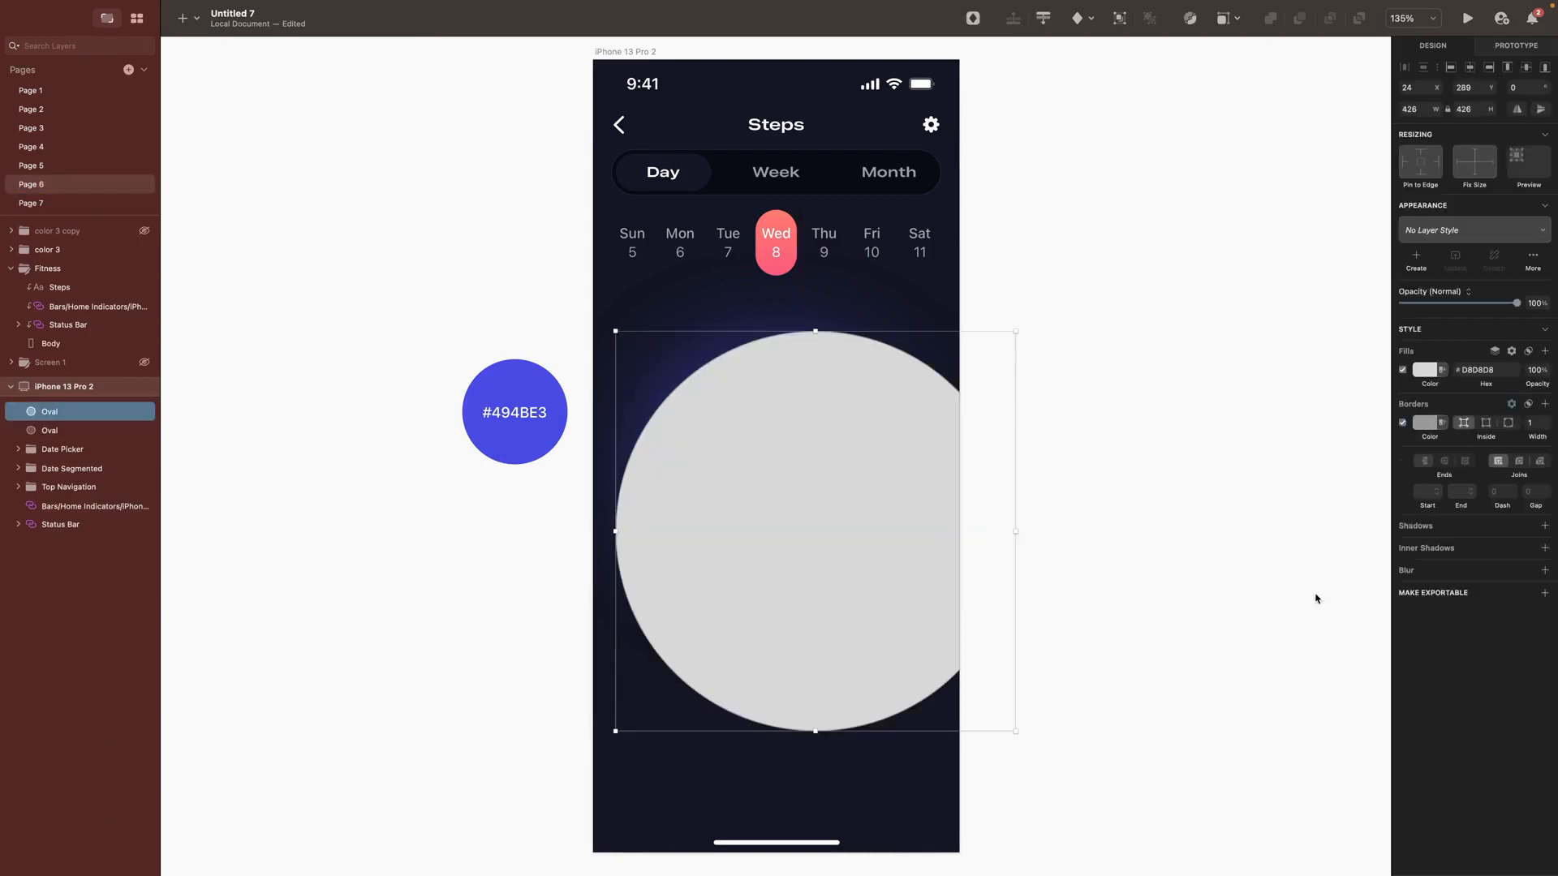
pyautogui.click(1427, 369)
pyautogui.click(1405, 436)
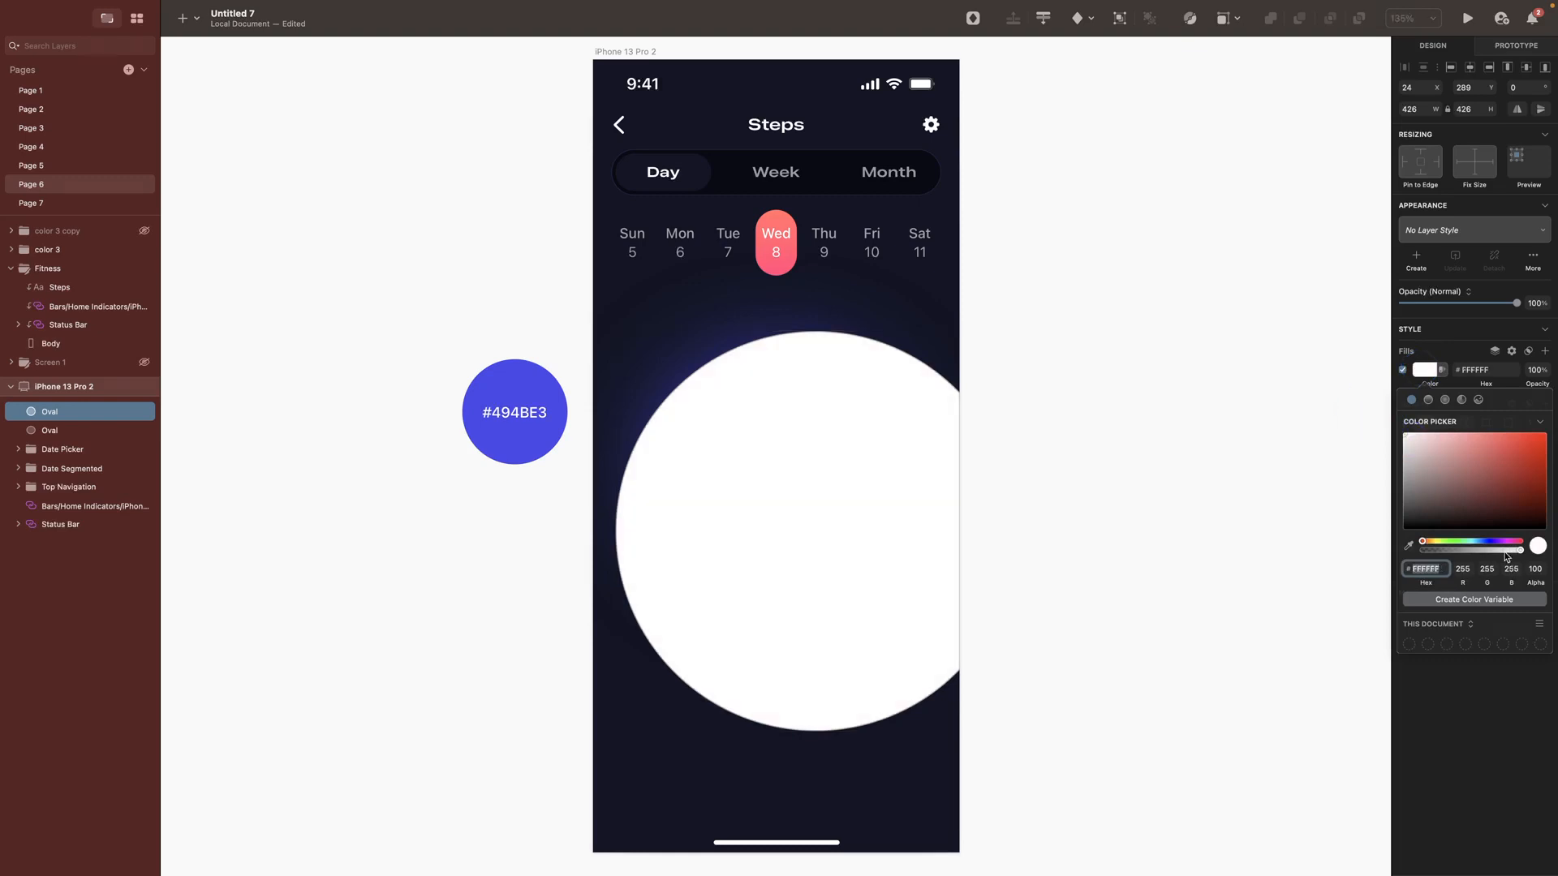
pyautogui.click(1525, 568)
pyautogui.write('10')
pyautogui.press('Return')
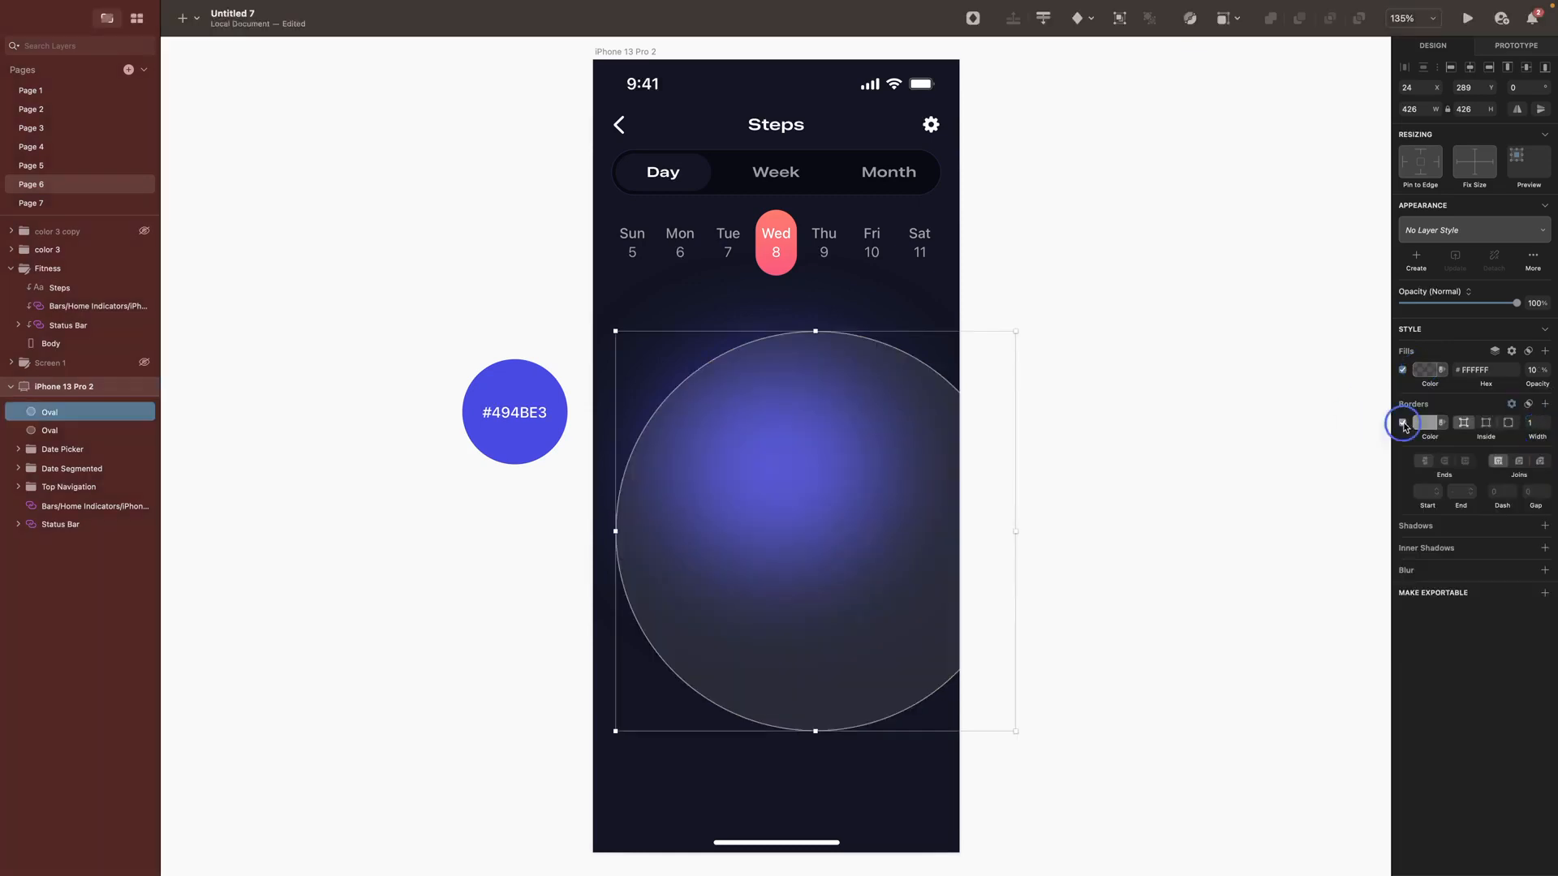
# Step: Turn off the 426 × 426 circle's border and position it at X -18, Y 219
pyautogui.click(1416, 87)
pyautogui.press('BackSpace')
pyautogui.write('-18')
pyautogui.press('Tab')
pyautogui.write('219')
pyautogui.press('Return')
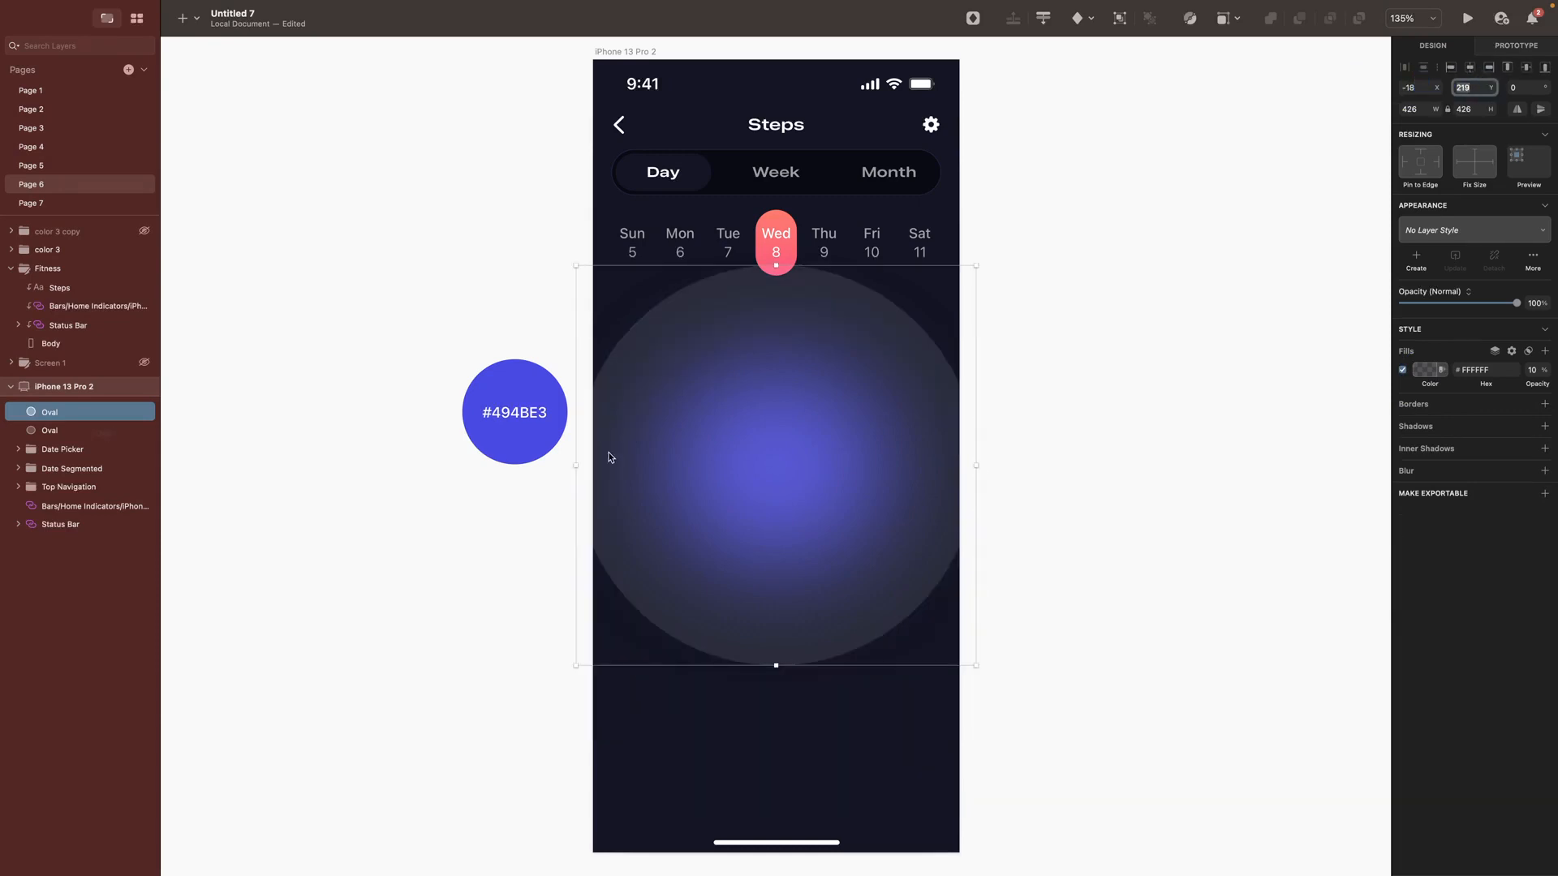
# Step: Draw a second circle of 358 × 358 over the glow and position it at X 16, Y 254
pyautogui.press('o')
pyautogui.moveTo(645, 327); pyautogui.dragTo(885, 663)
pyautogui.click(1418, 87)
pyautogui.write('16')
pyautogui.press('Tab')
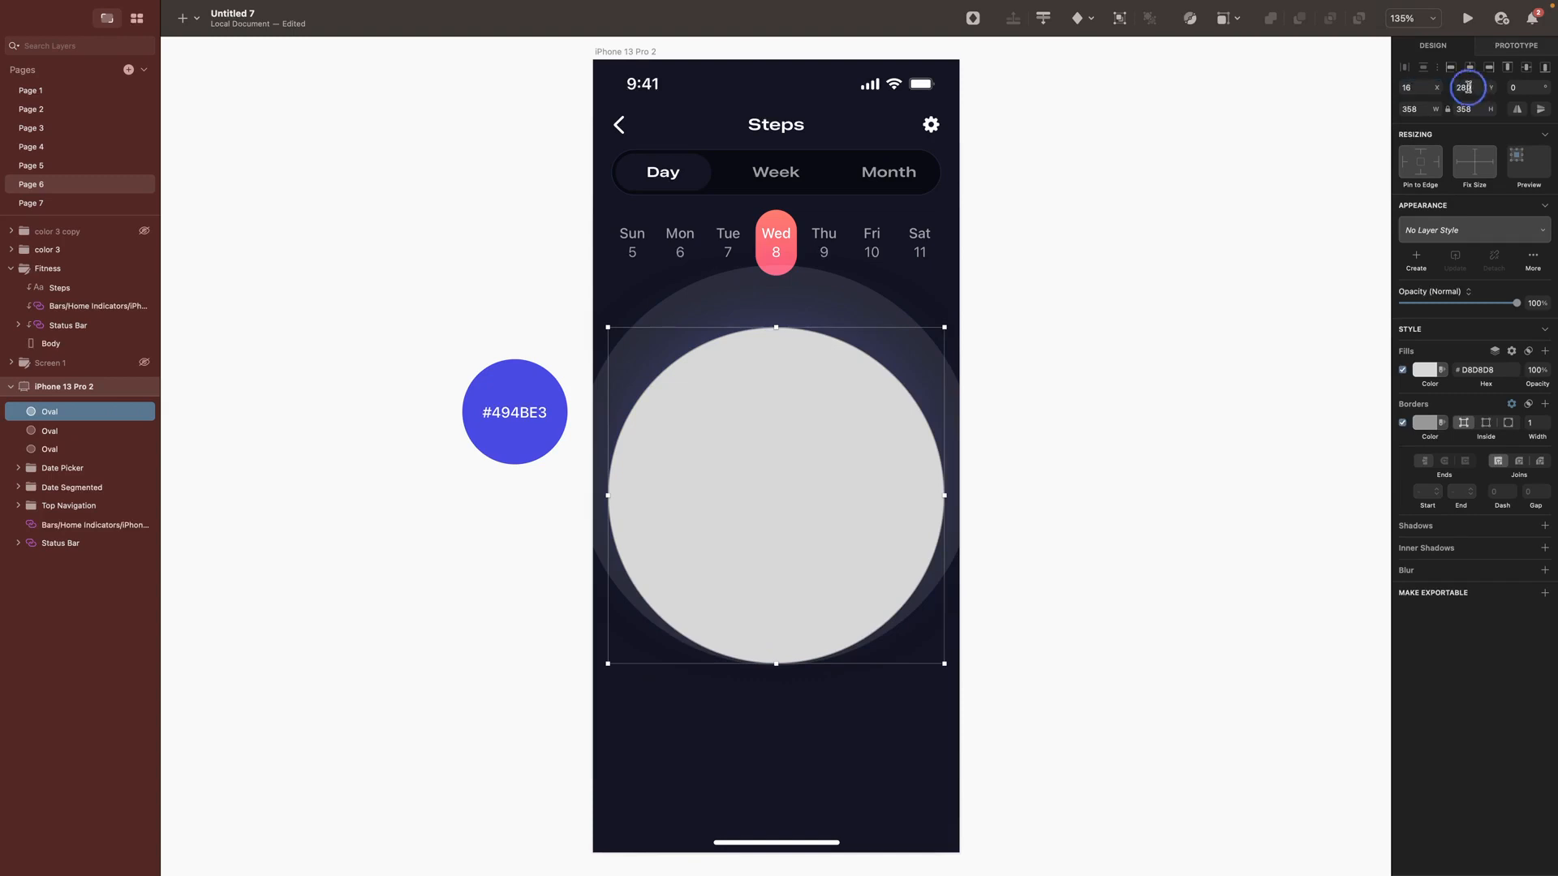
pyautogui.write('254')
pyautogui.press('Return')
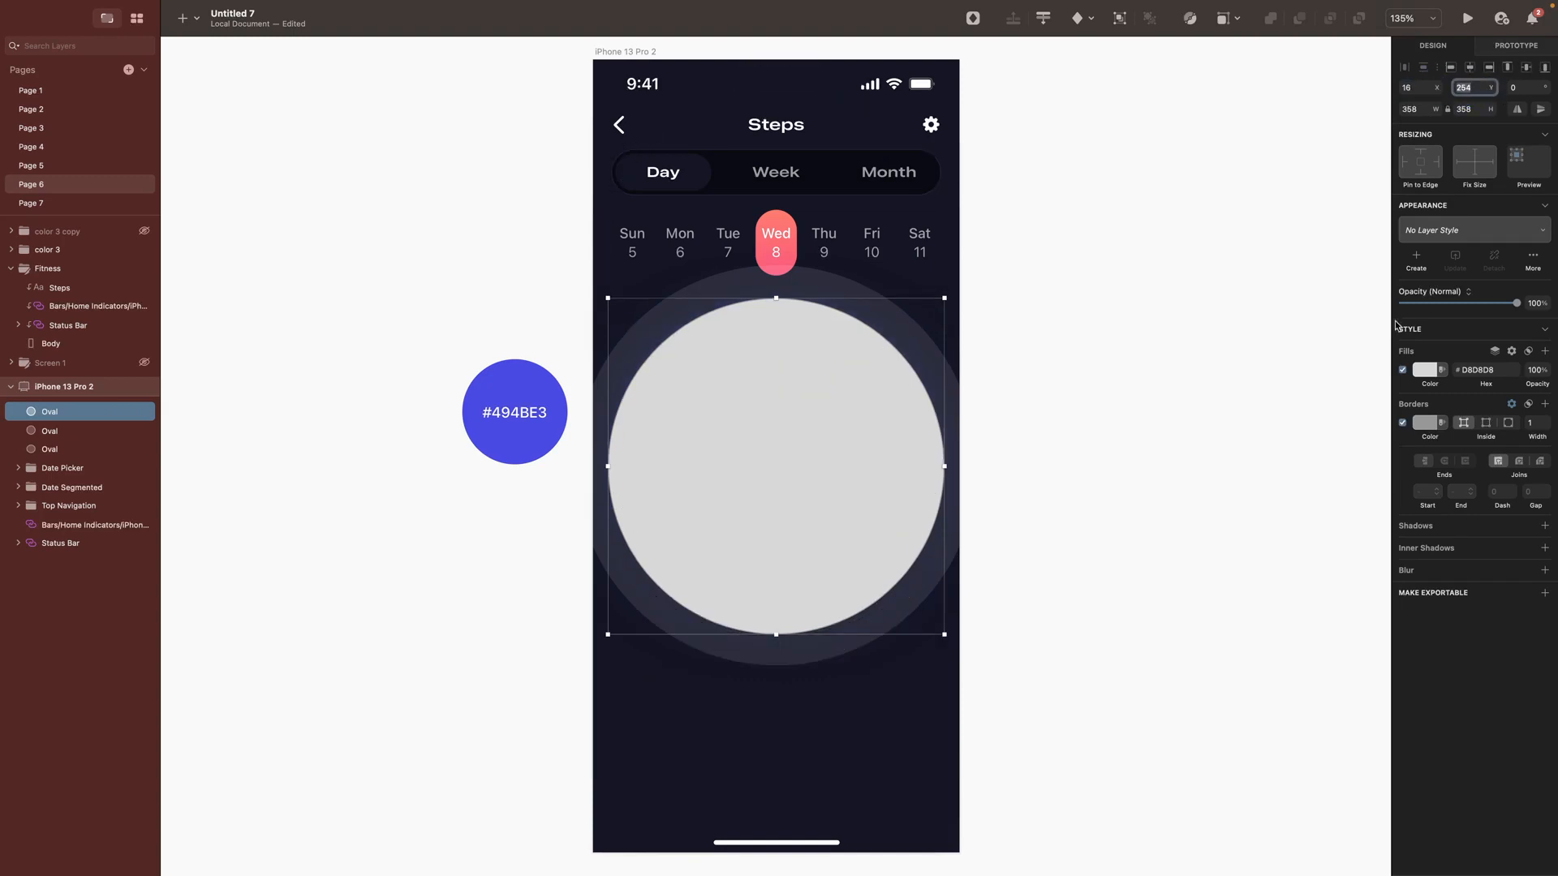
# Step: Fill the 358 × 358 circle with white at 15% opacity and turn off its border
pyautogui.click(1425, 369)
pyautogui.moveTo(1429, 447); pyautogui.dragTo(1331, 378)
pyautogui.moveTo(1520, 550); pyautogui.dragTo(1453, 554)
pyautogui.press('Escape')
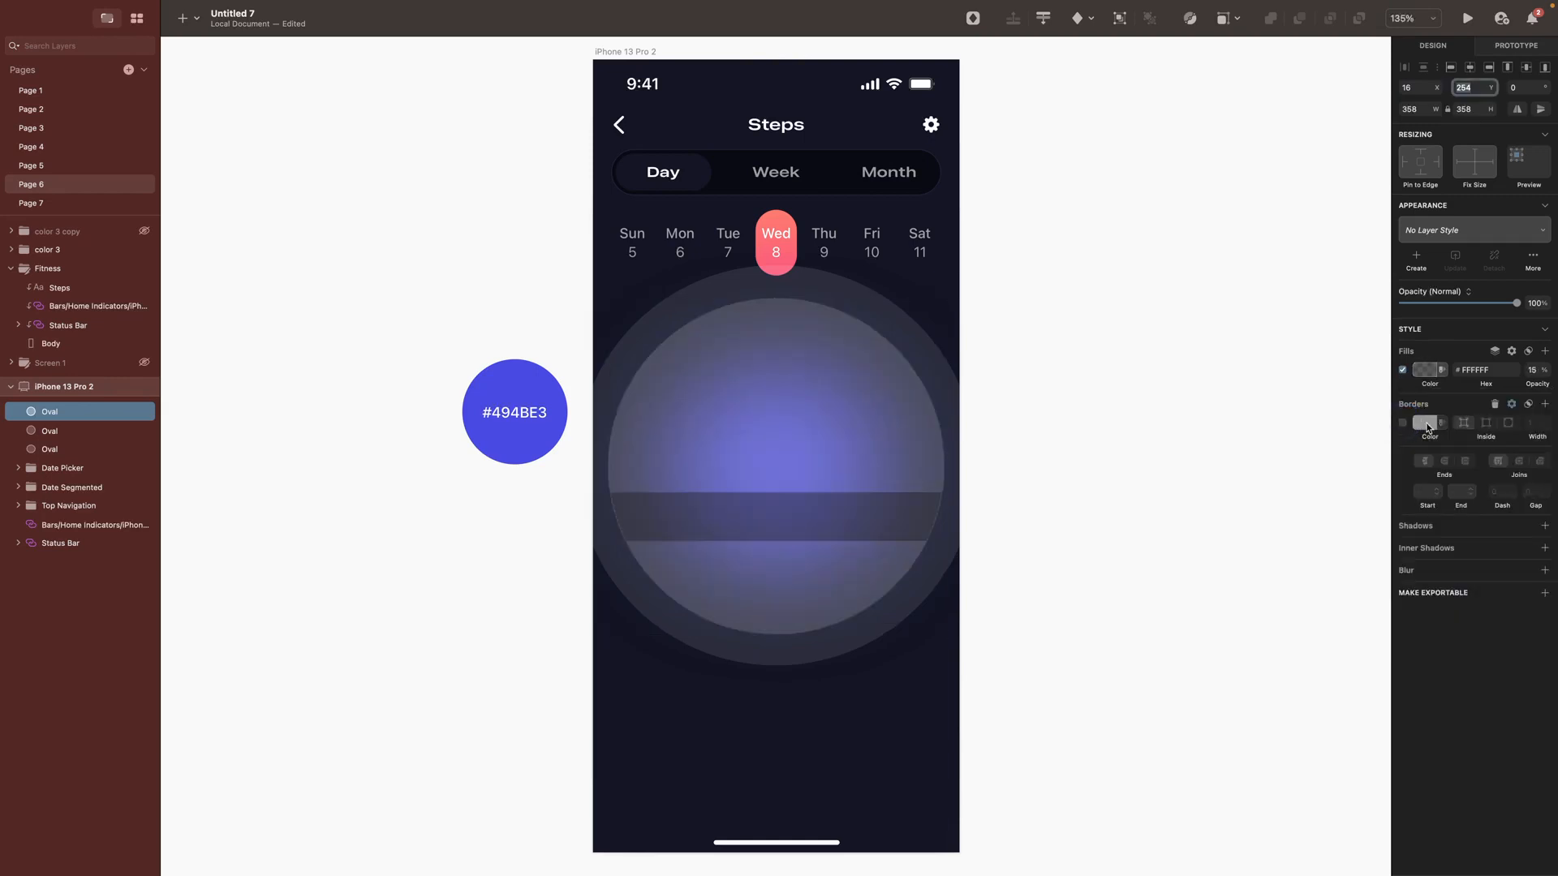
# Step: Set the fill blend mode of both translucent white circles to Soft Light
pyautogui.click(755, 371)
pyautogui.keyDown('shift'); pyautogui.click(841, 296); pyautogui.keyUp('shift')
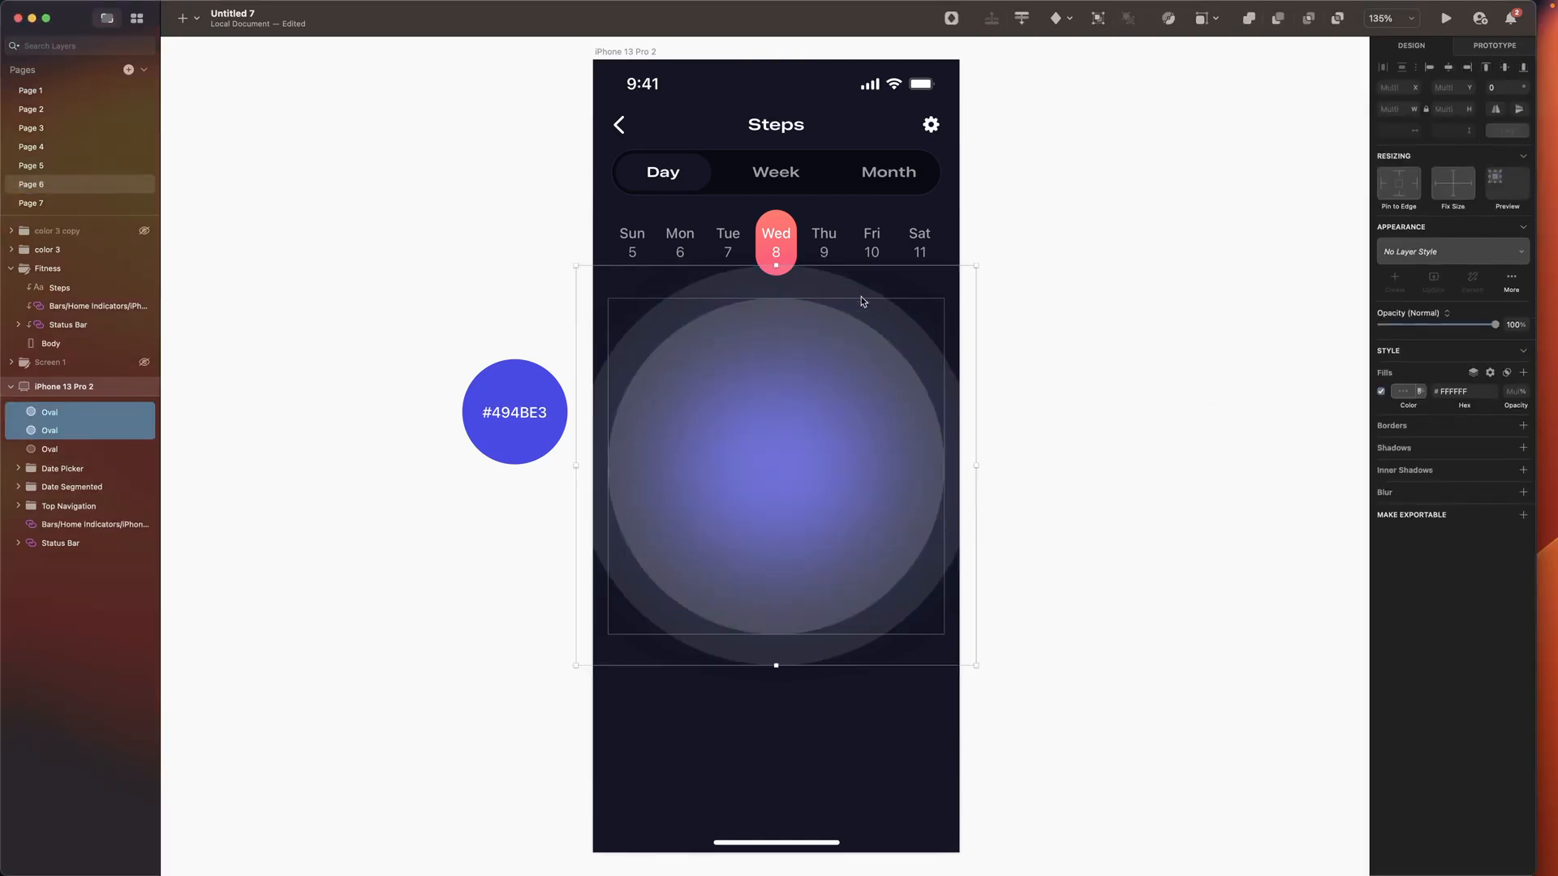
pyautogui.click(1473, 381)
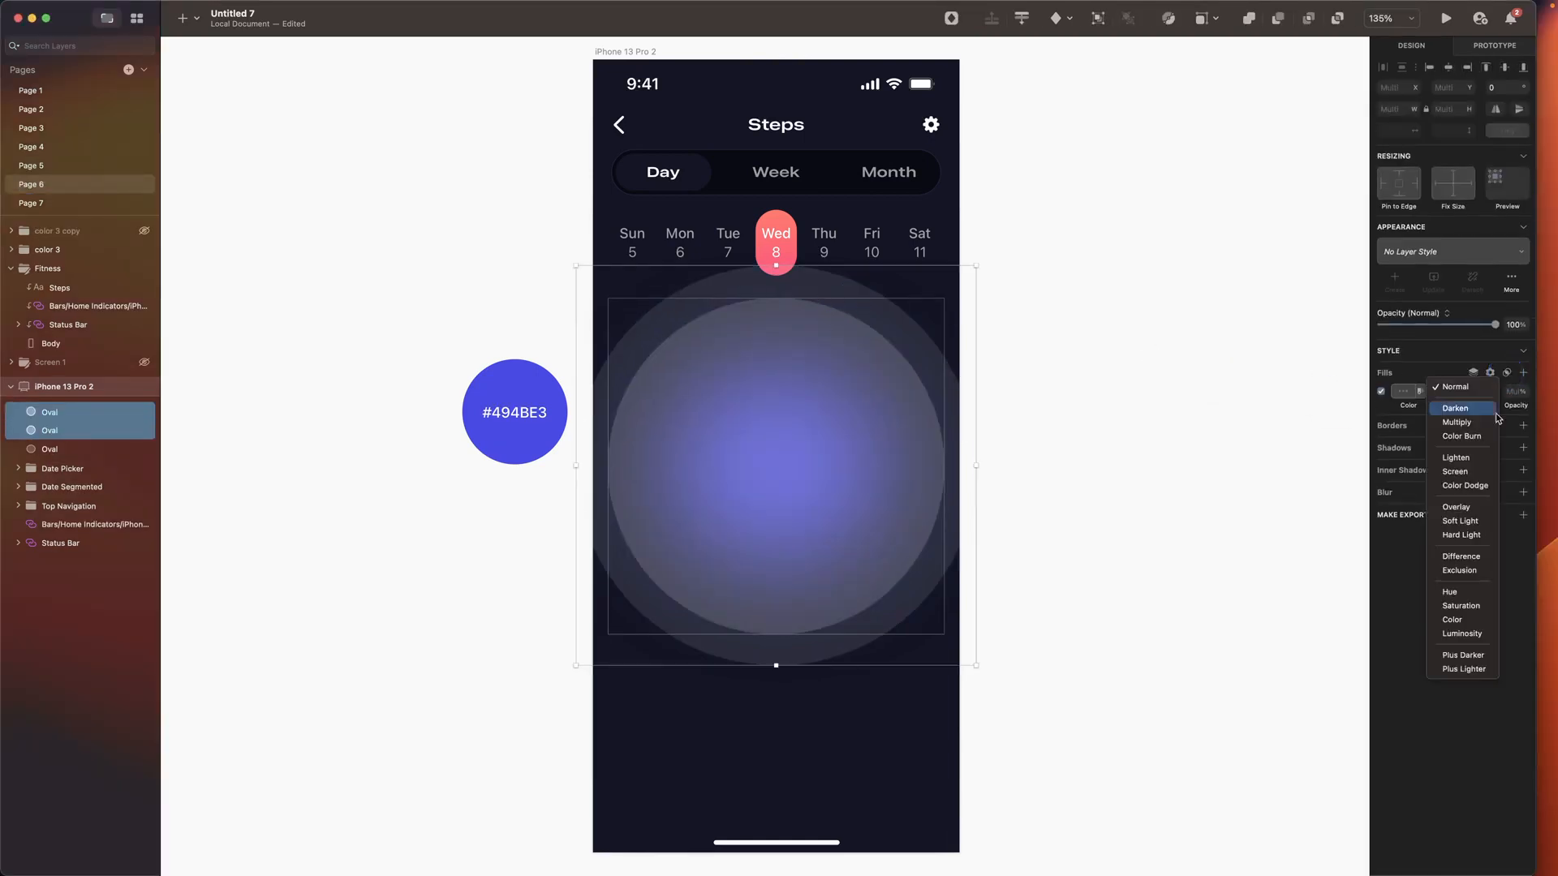
pyautogui.click(1465, 517)
pyautogui.click(47, 18)
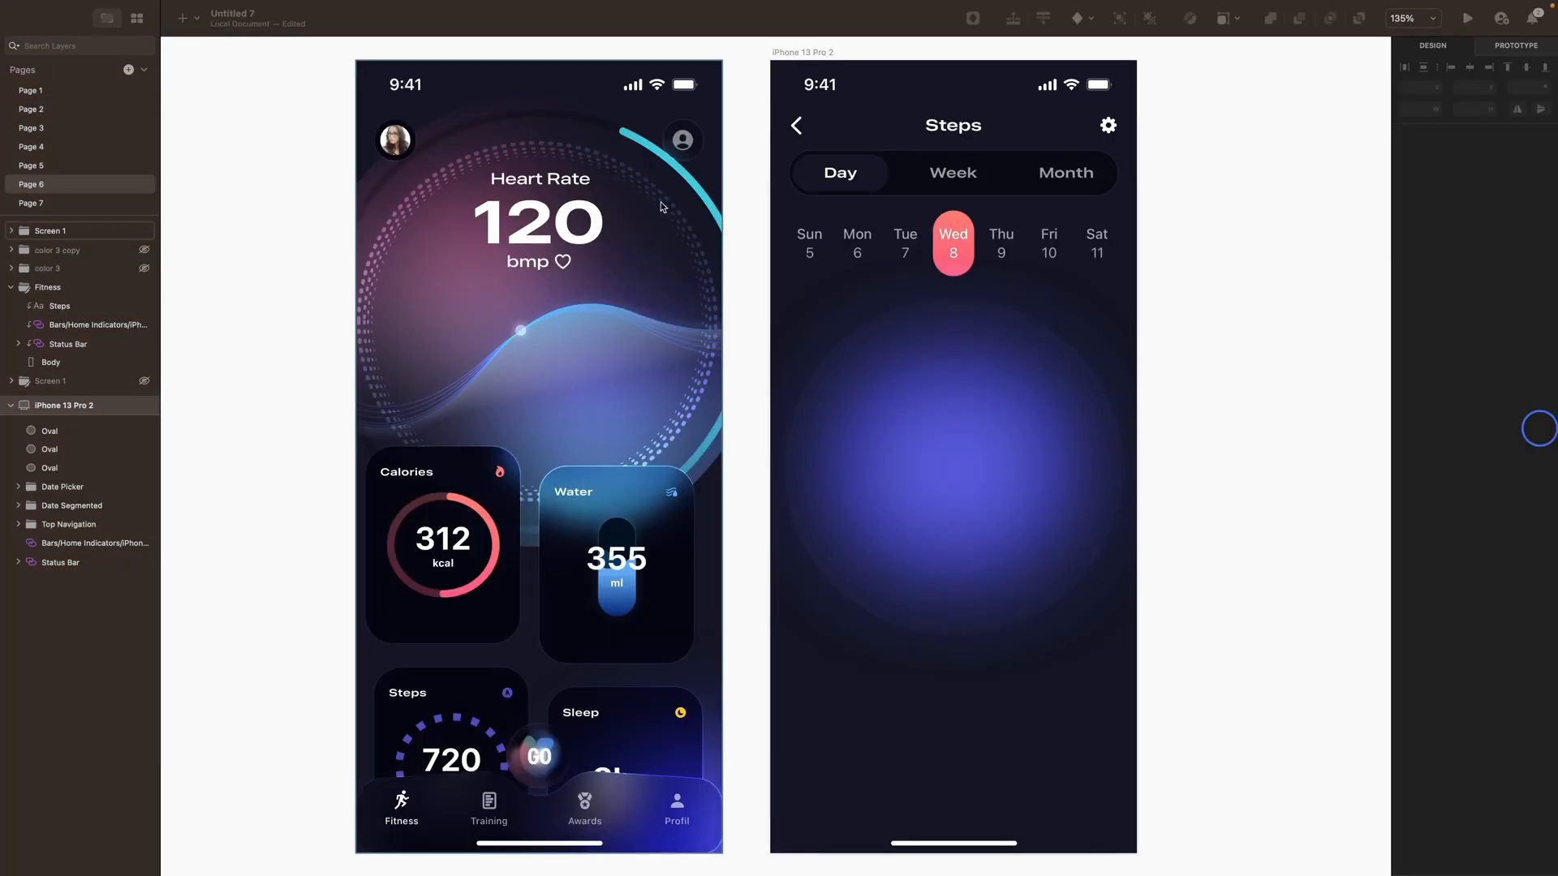
# Step: Copy the dashed Round Stroke ring from the Heart Rate screen onto the Steps artboard and resize it to 276 × 276
pyautogui.moveTo(661, 207)
pyautogui.mouseDown()
pyautogui.moveTo(1158, 445)
pyautogui.moveTo(1079, 361)
pyautogui.mouseUp()
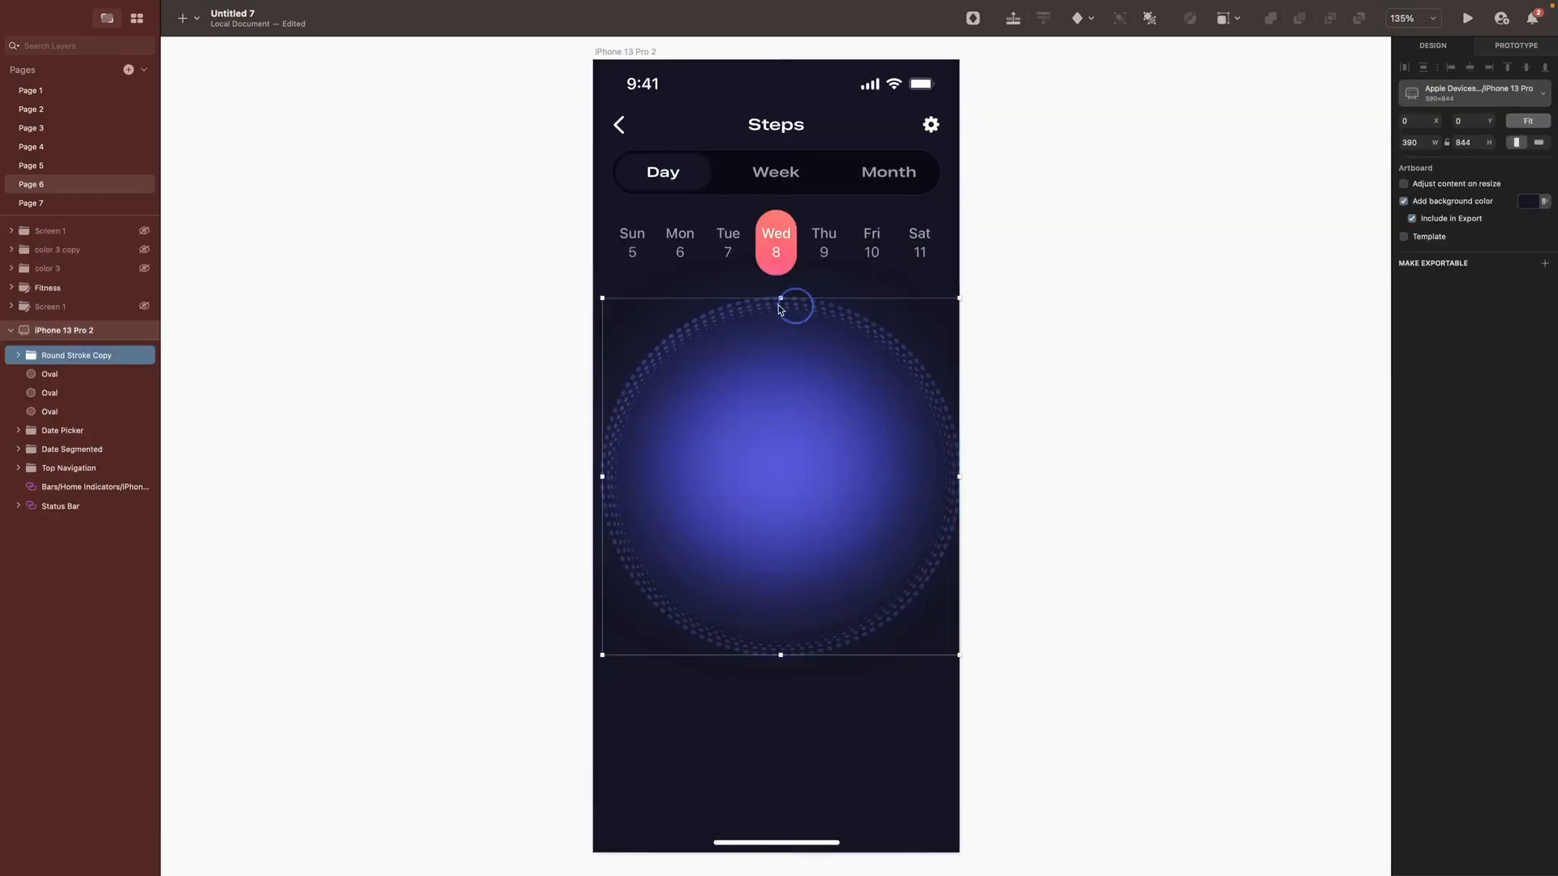
pyautogui.click(1410, 109)
pyautogui.write('276')
pyautogui.press('Return')
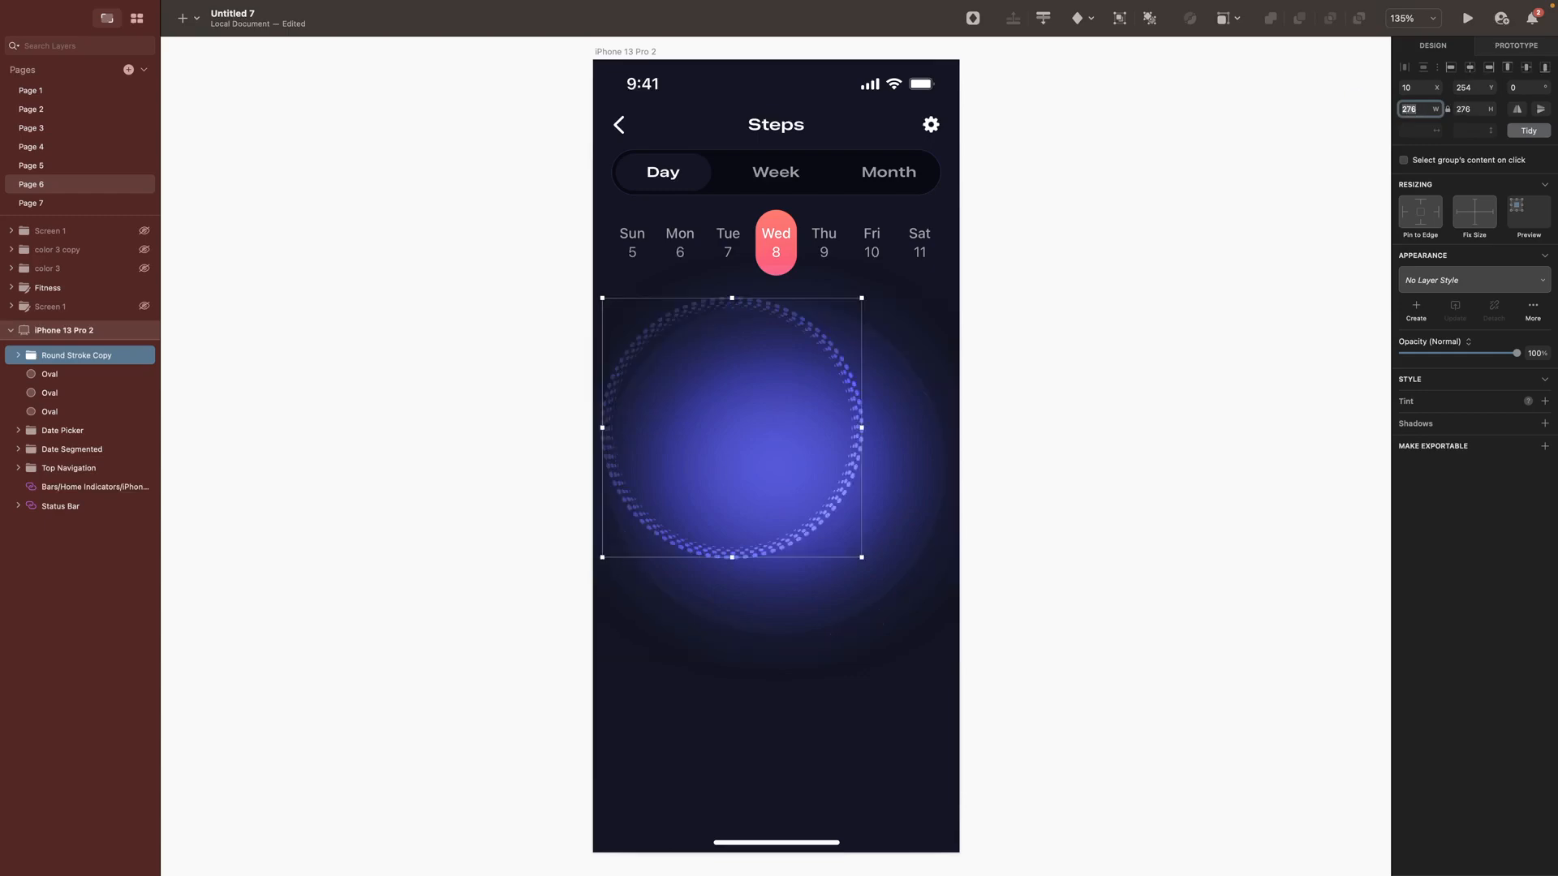
# Step: Position the dashed ring over the glow at X 57, Y 294
pyautogui.click(1464, 87)
pyautogui.write('294')
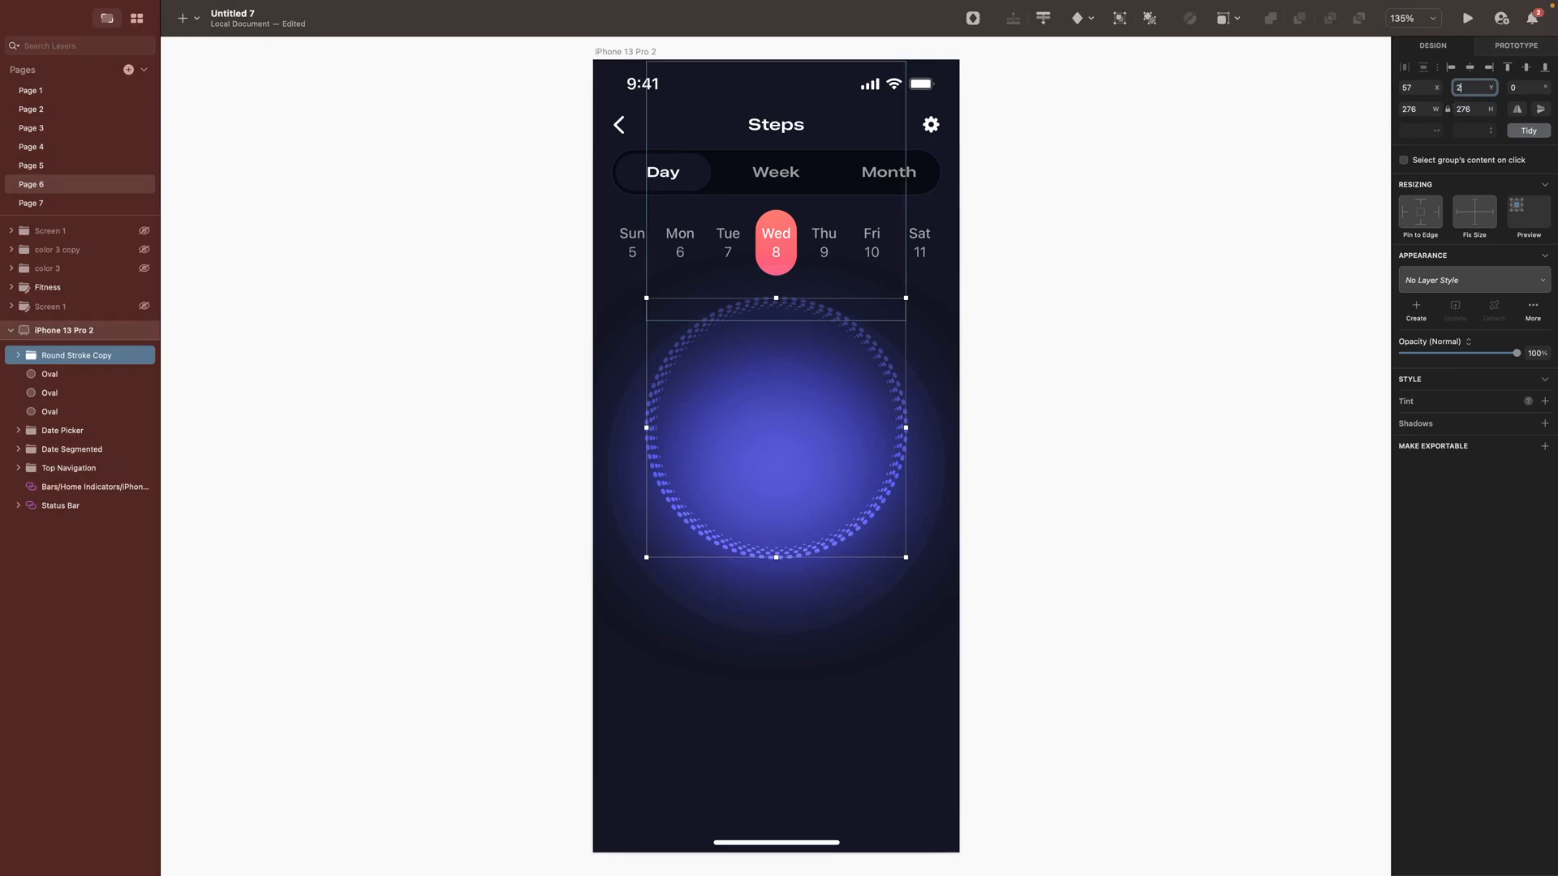
pyautogui.press('Return')
# Step: Draw a 218 × 218 circle inside the dashed ring and set its border width to 60
pyautogui.press('o')
pyautogui.moveTo(669, 363); pyautogui.dragTo(865, 570)
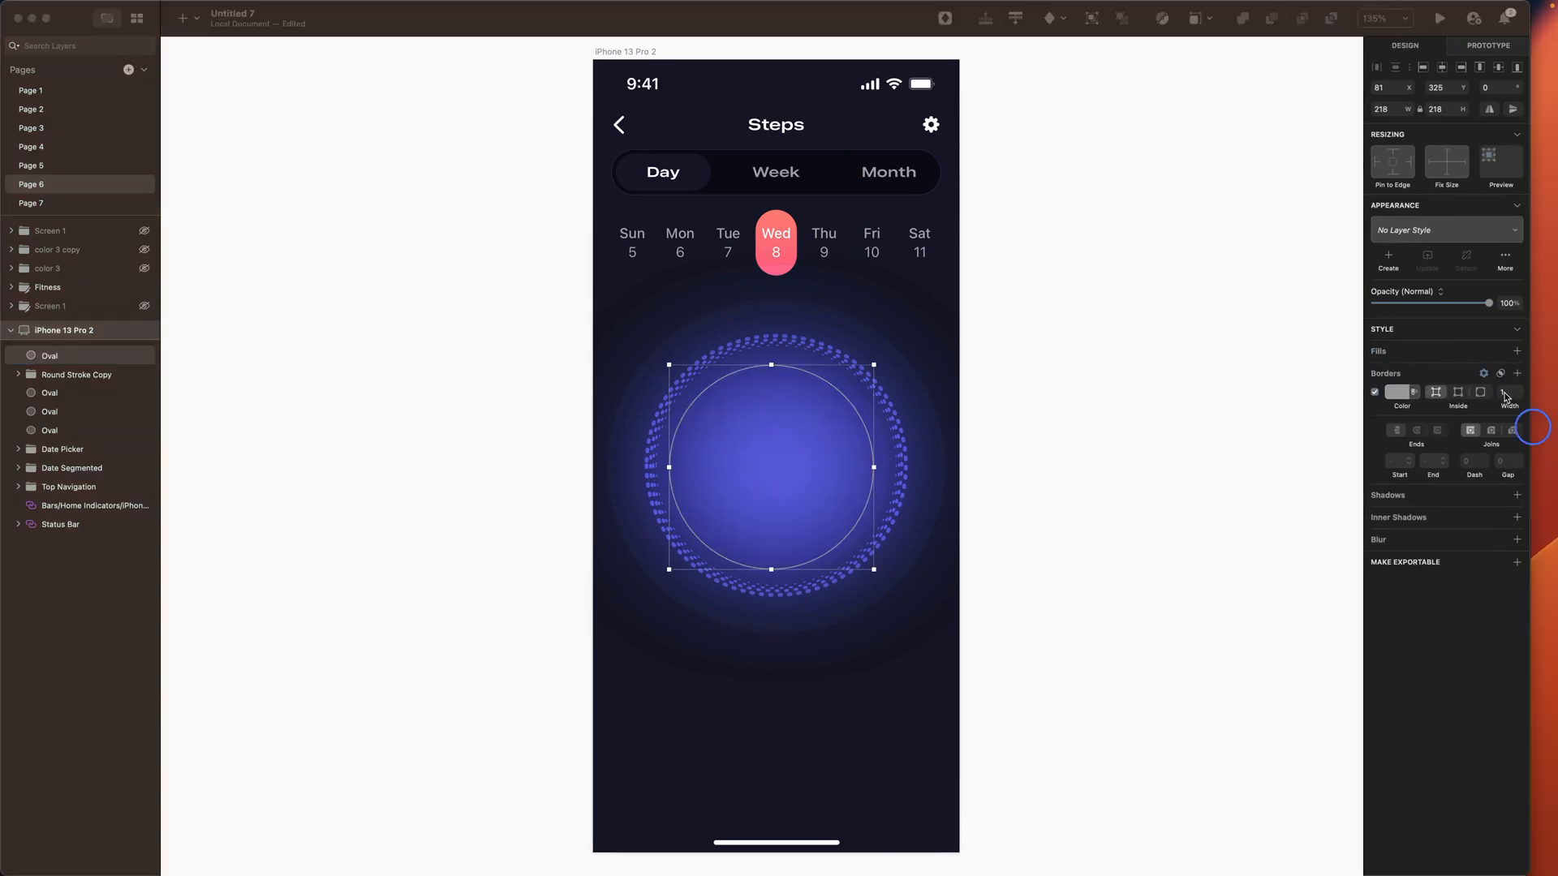
pyautogui.click(1502, 394)
pyautogui.write('6')
pyautogui.write('0')
pyautogui.press('Return')
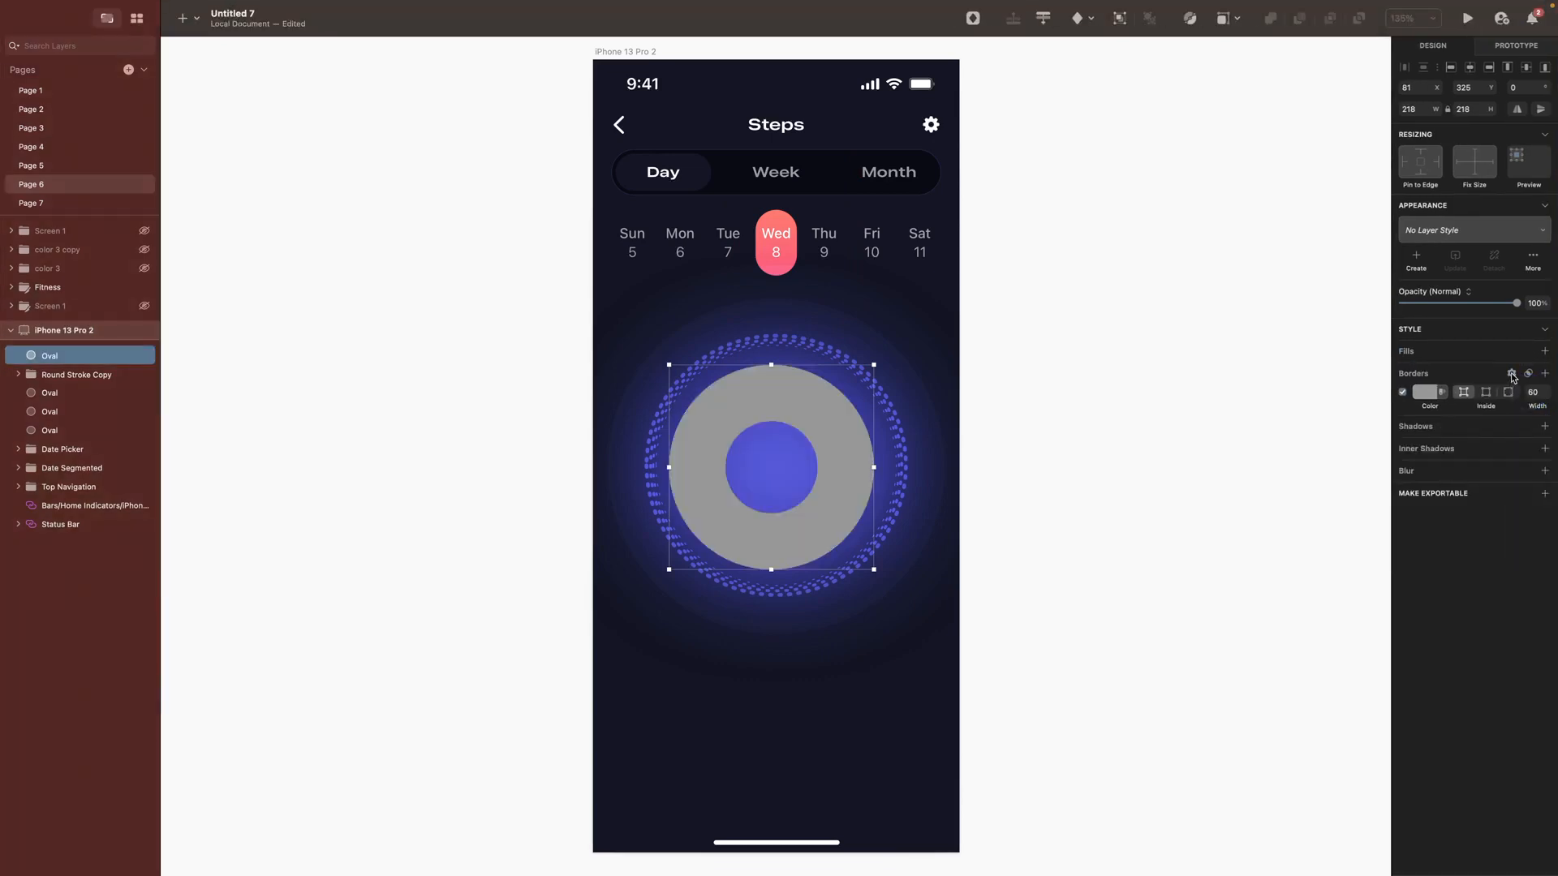
# Step: Give the thick border a dash of 654 and a gap of 688, with round ends and joins and centred placement
pyautogui.click(1513, 374)
pyautogui.click(1501, 461)
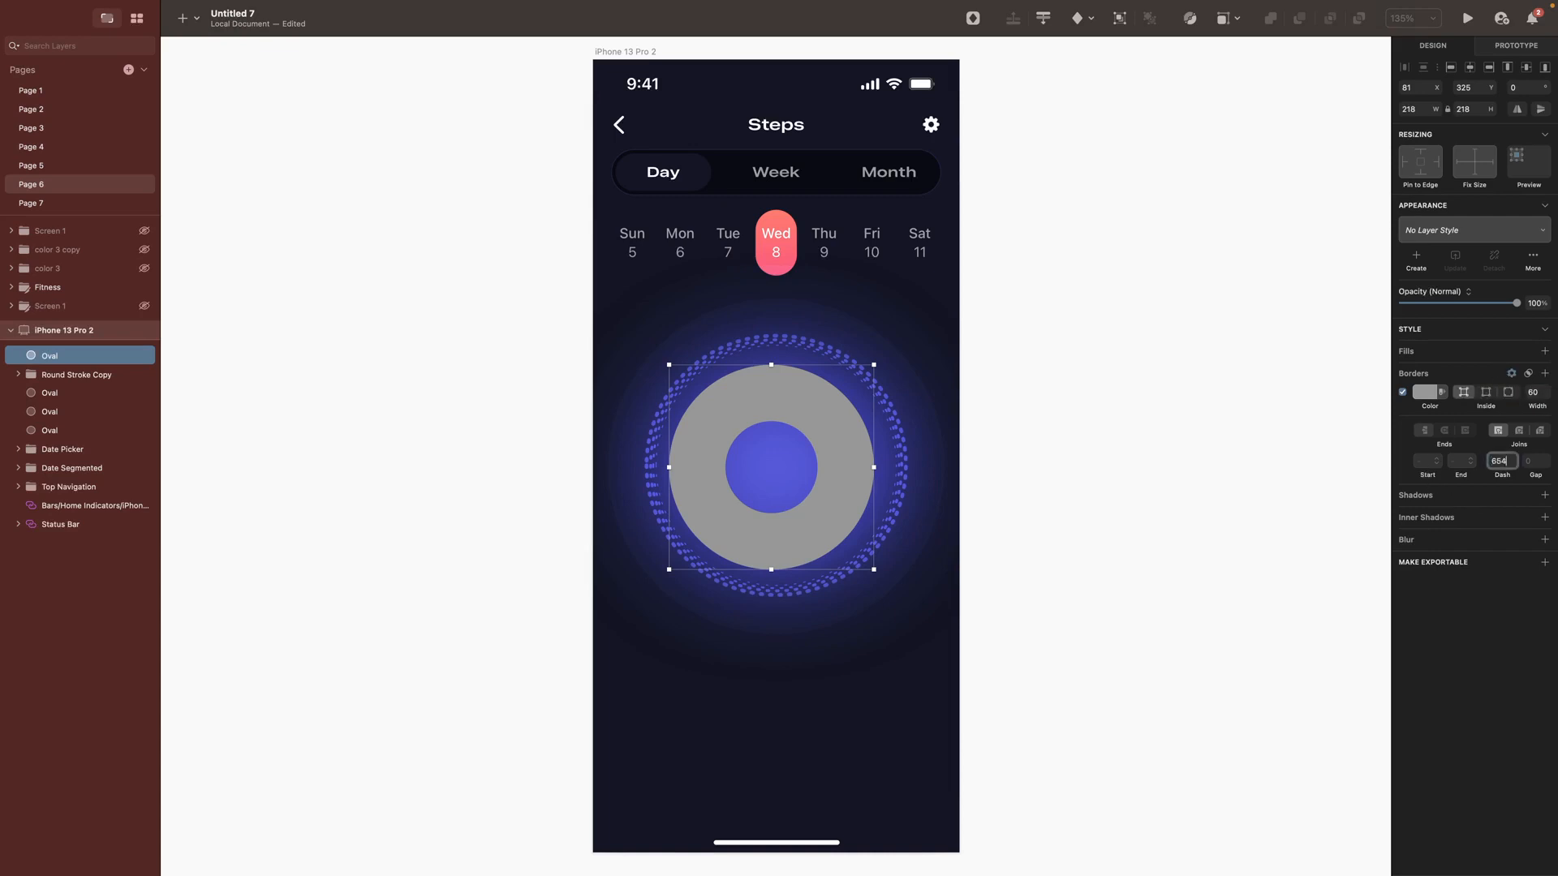
pyautogui.write('654')
pyautogui.press('Return')
pyautogui.click(1532, 461)
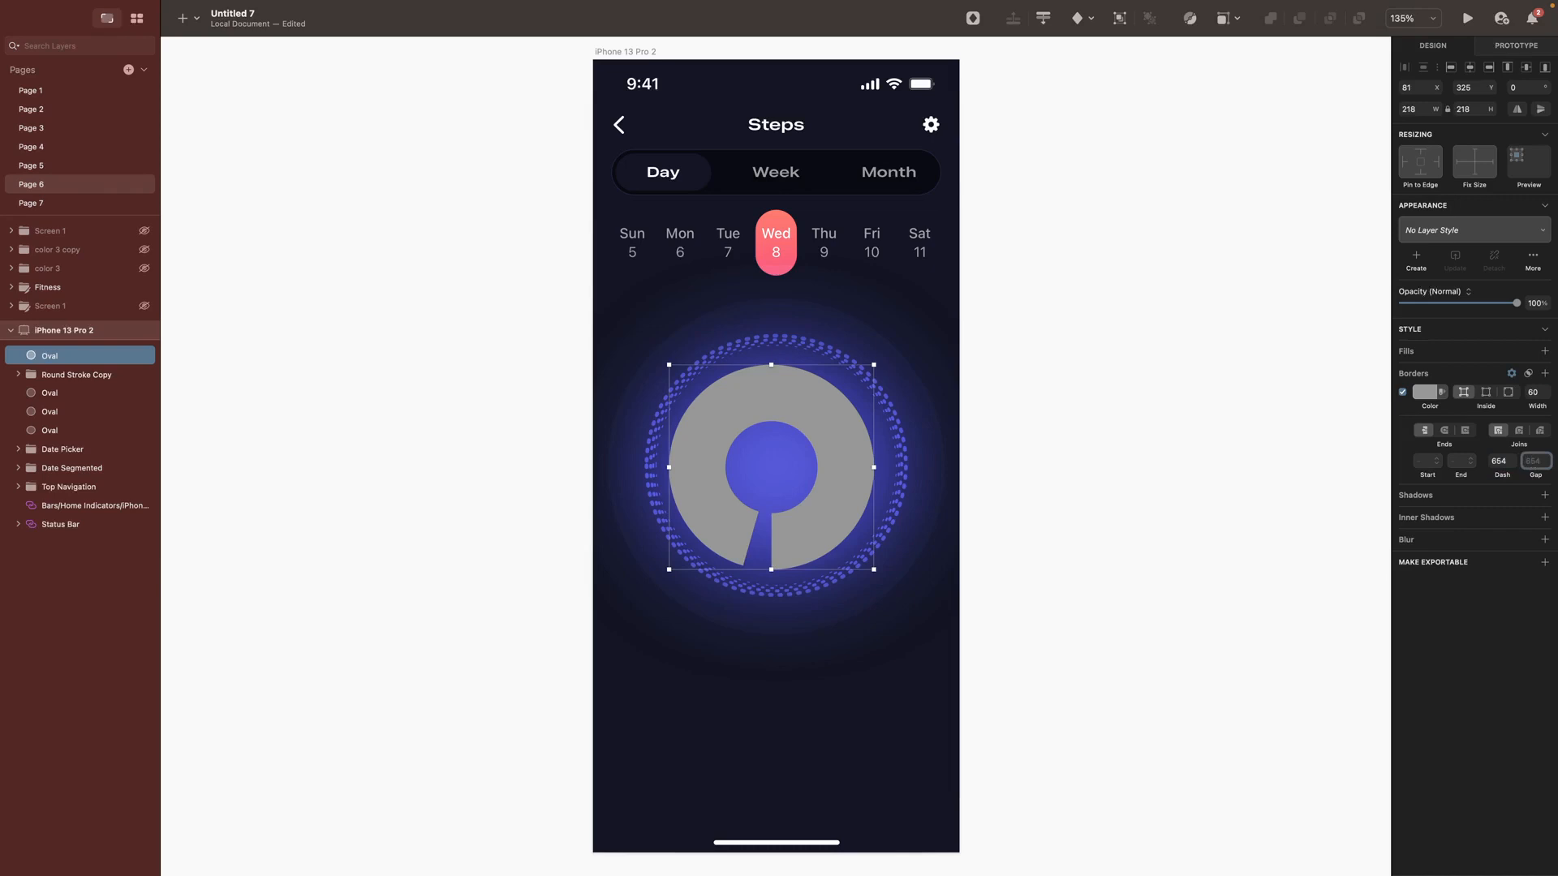
pyautogui.press('Return')
pyautogui.click(1444, 431)
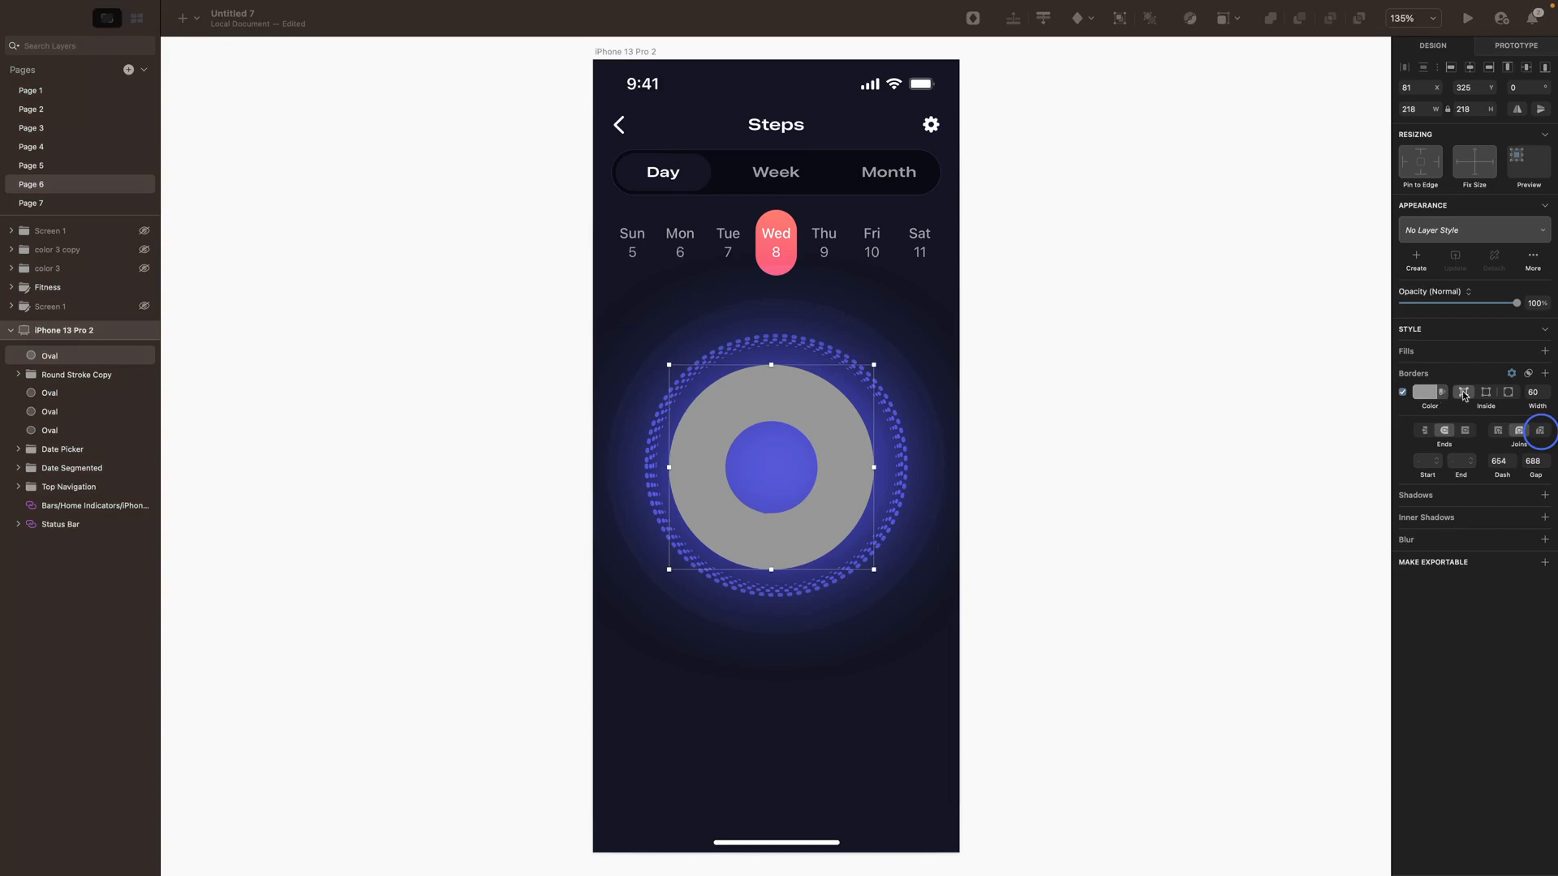
pyautogui.click(1489, 393)
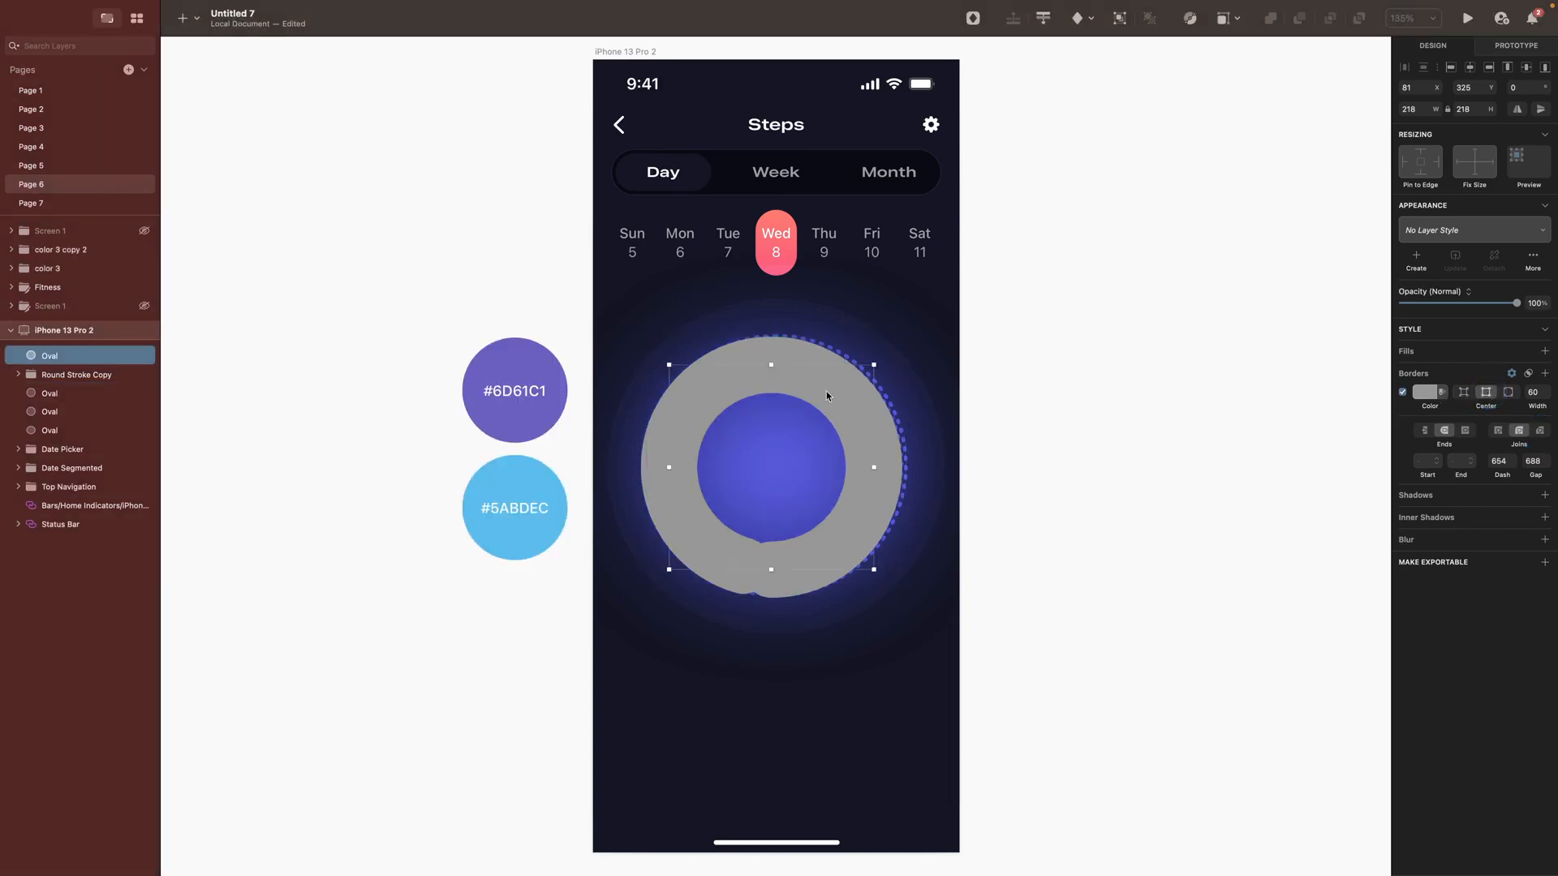
# Step: Rotate the thick-bordered circle to 90°
pyautogui.click(1517, 88)
pyautogui.write('90')
pyautogui.press('Return')
# Step: Apply a horizontal linear gradient to the thick border, running from #5ABDEC at its start to #6D61C1 at its end
pyautogui.click(1425, 392)
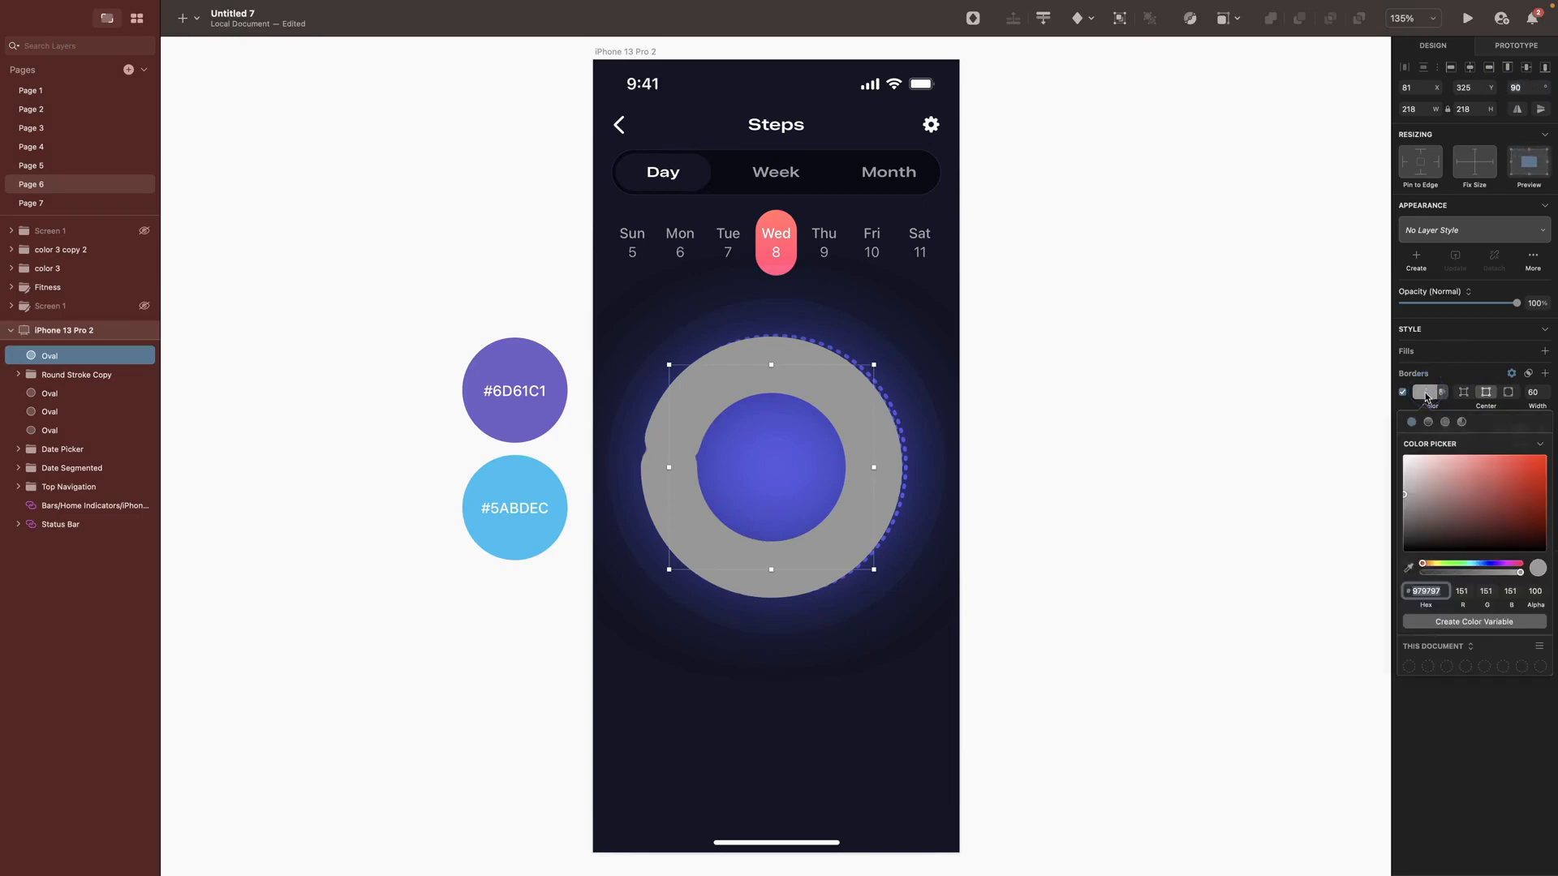
pyautogui.click(1428, 423)
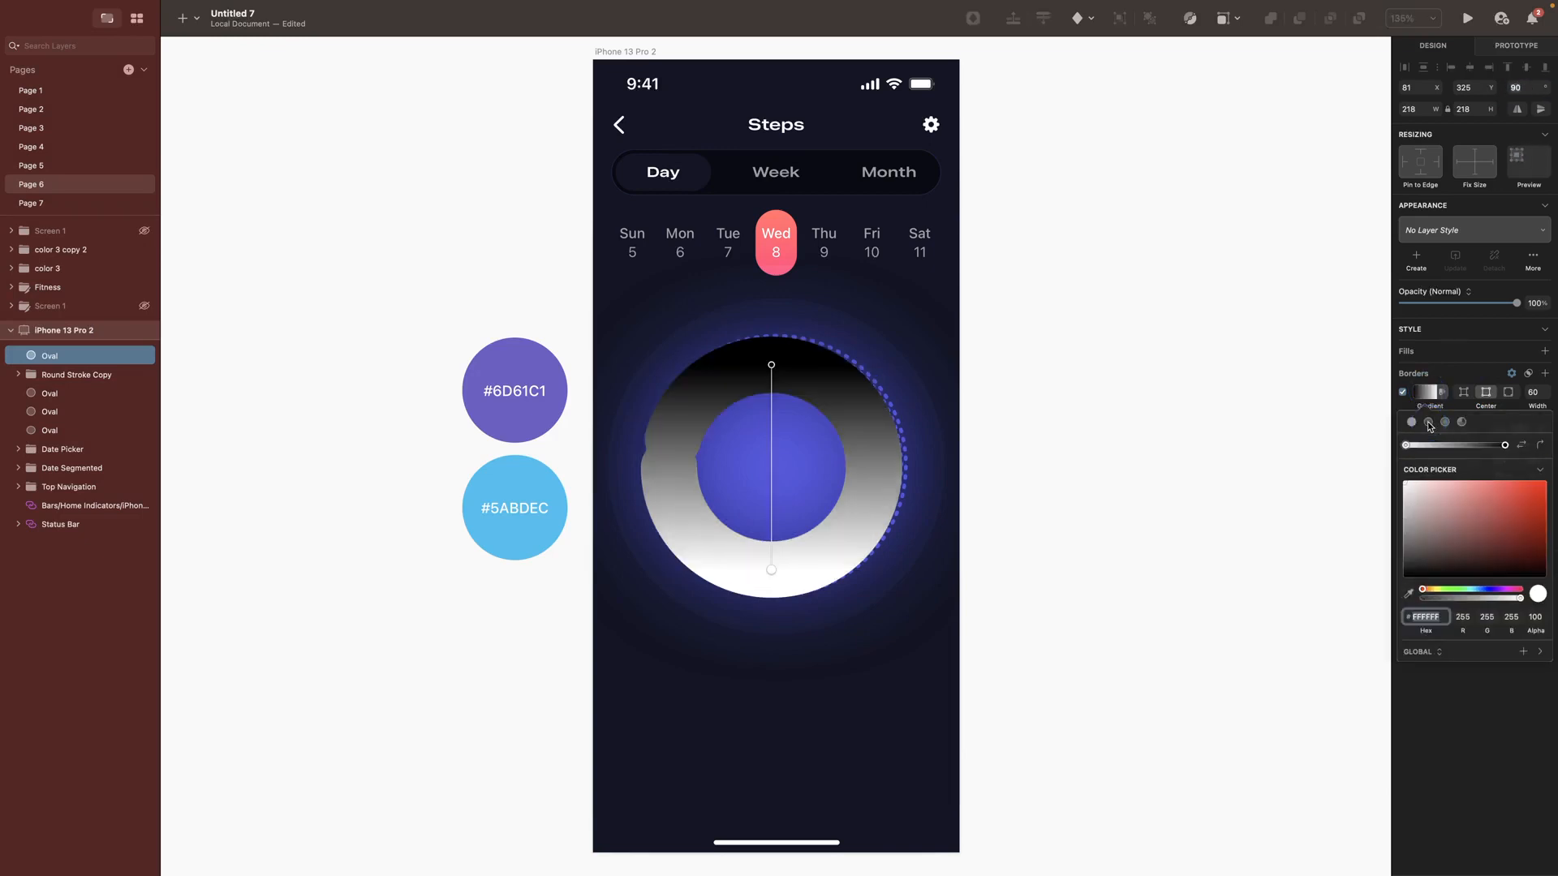
pyautogui.moveTo(669, 365); pyautogui.dragTo(875, 469)
pyautogui.click(875, 469)
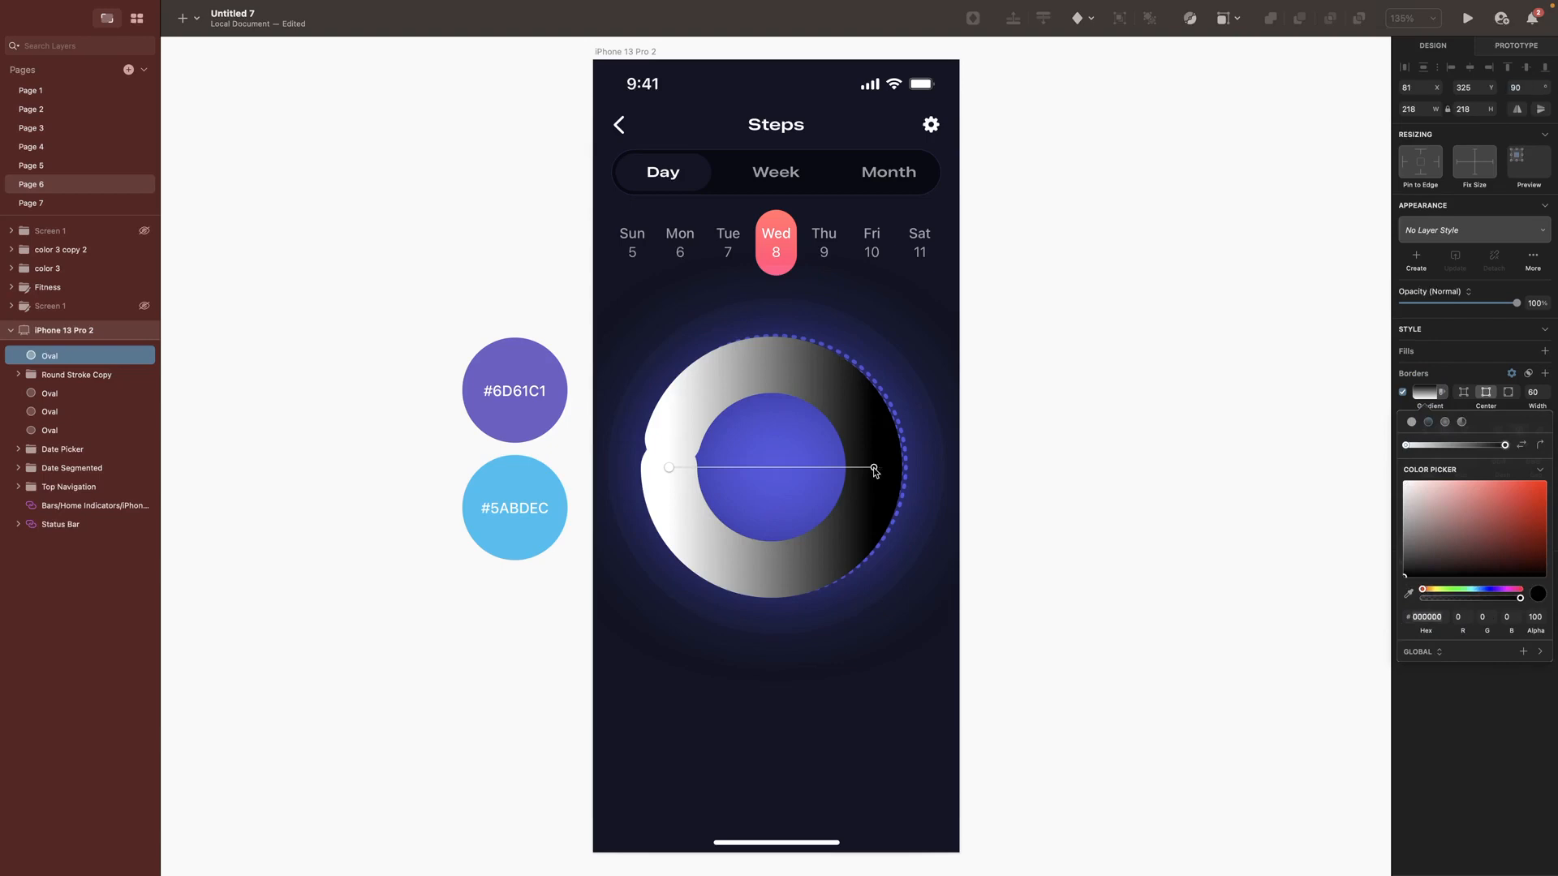
pyautogui.click(515, 368)
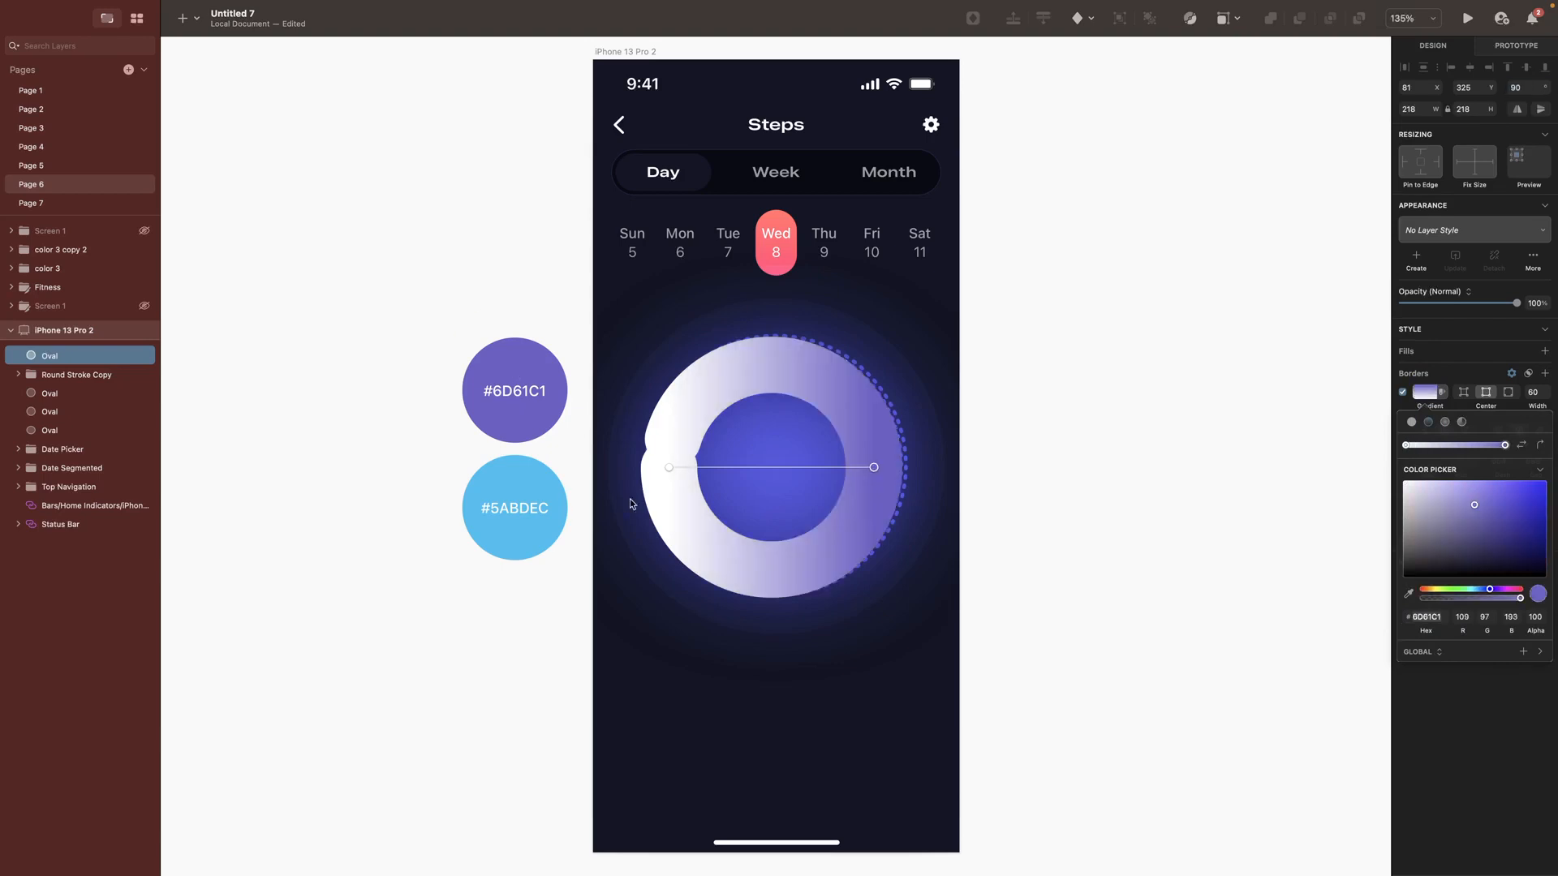
pyautogui.click(669, 468)
pyautogui.click(528, 482)
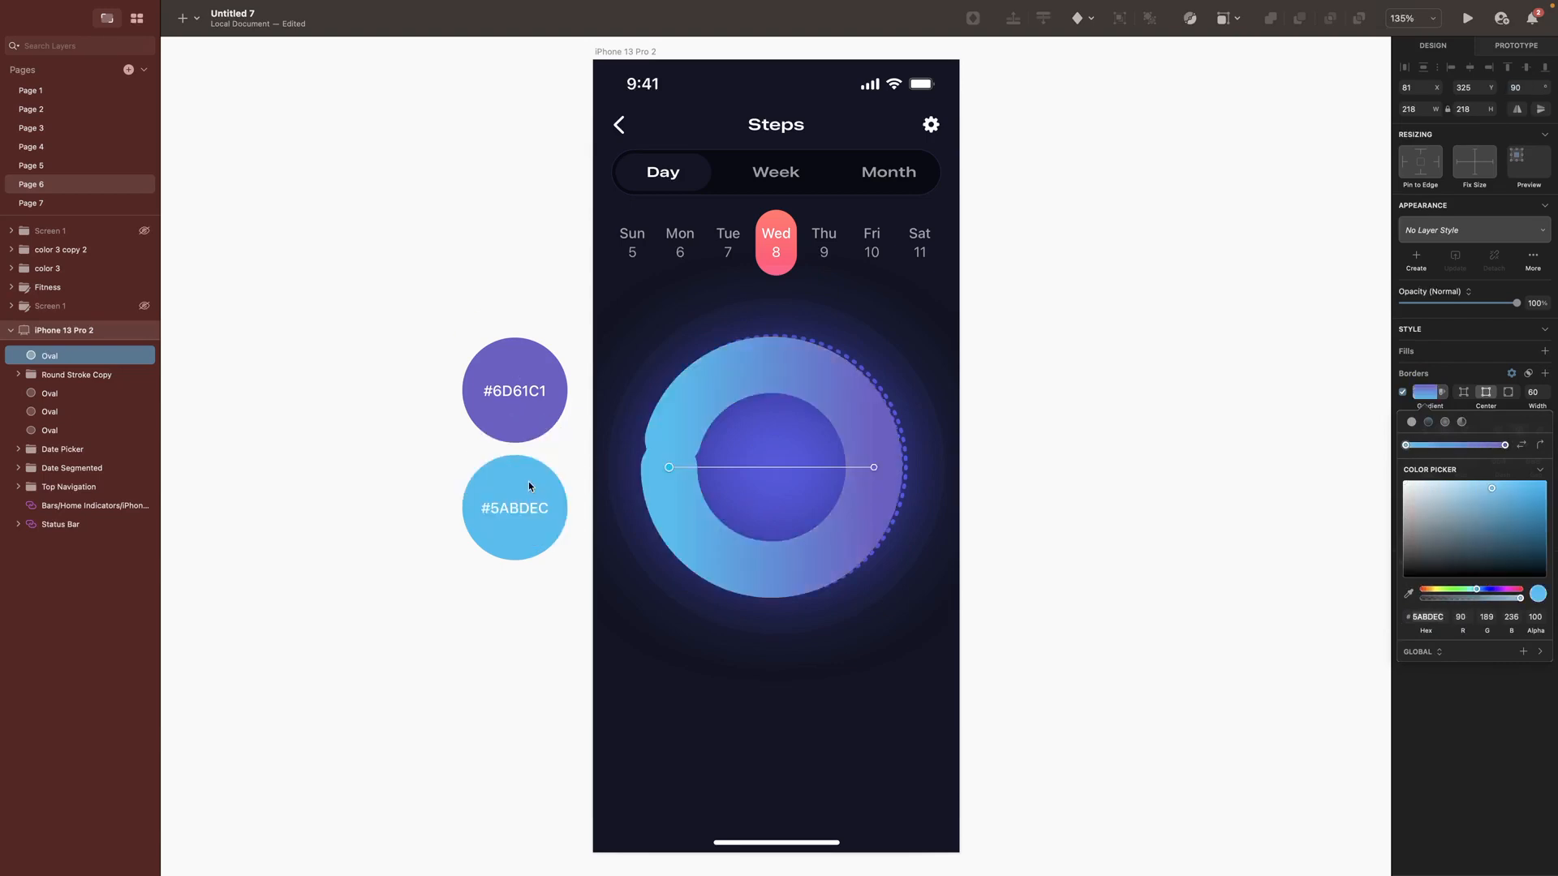
# Step: Reduce the gradient's #5ABDEC stop to 0 alpha and shift it slightly inward
pyautogui.moveTo(1520, 599); pyautogui.dragTo(1382, 600)
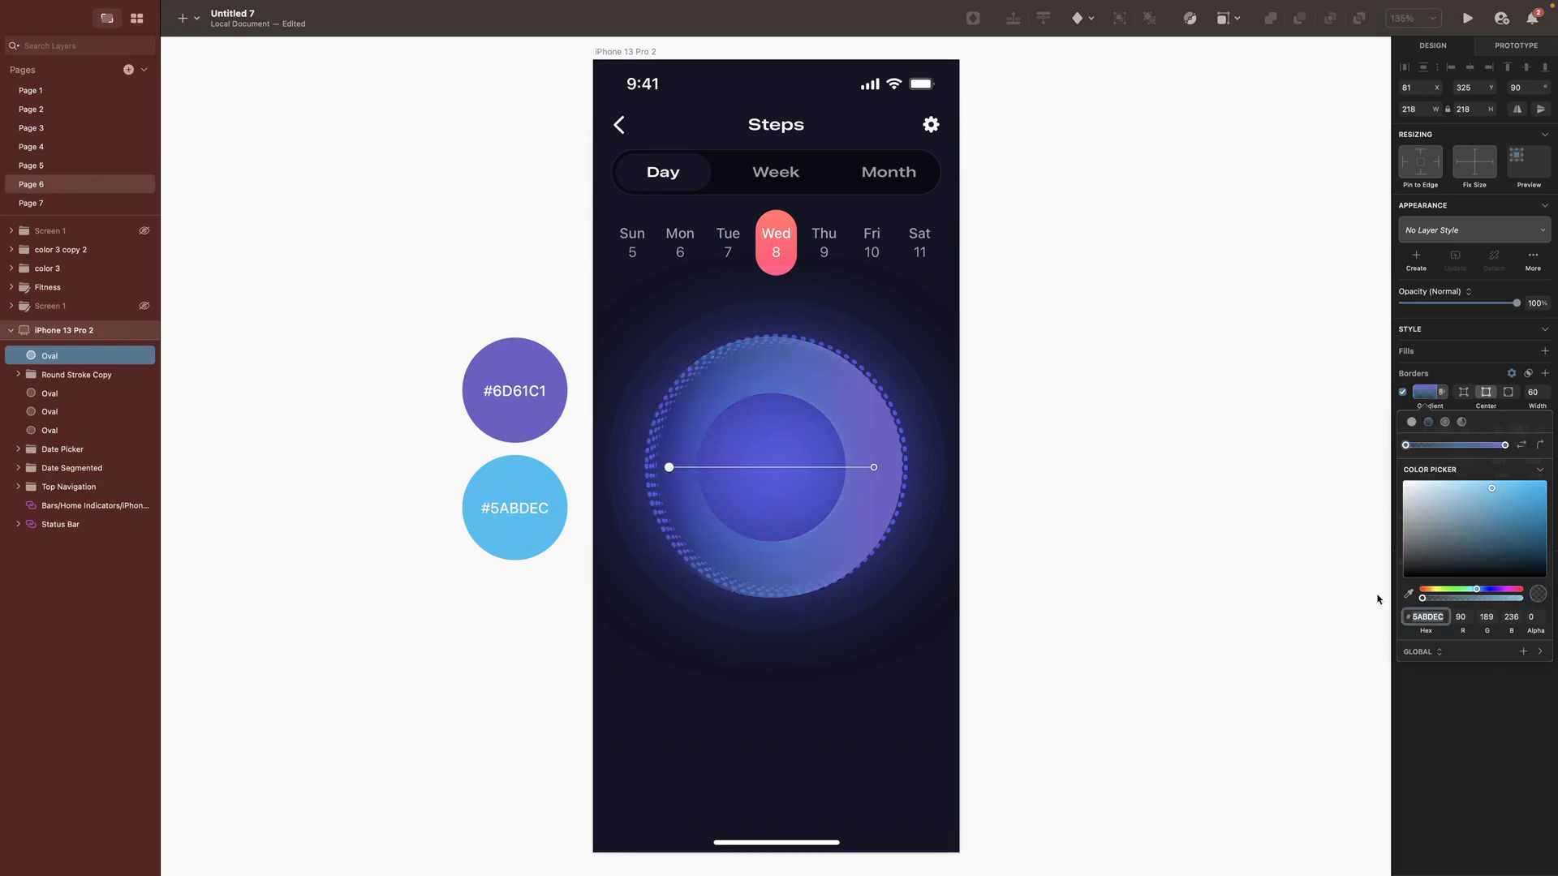
pyautogui.moveTo(669, 468); pyautogui.dragTo(695, 467)
pyautogui.click(46, 359)
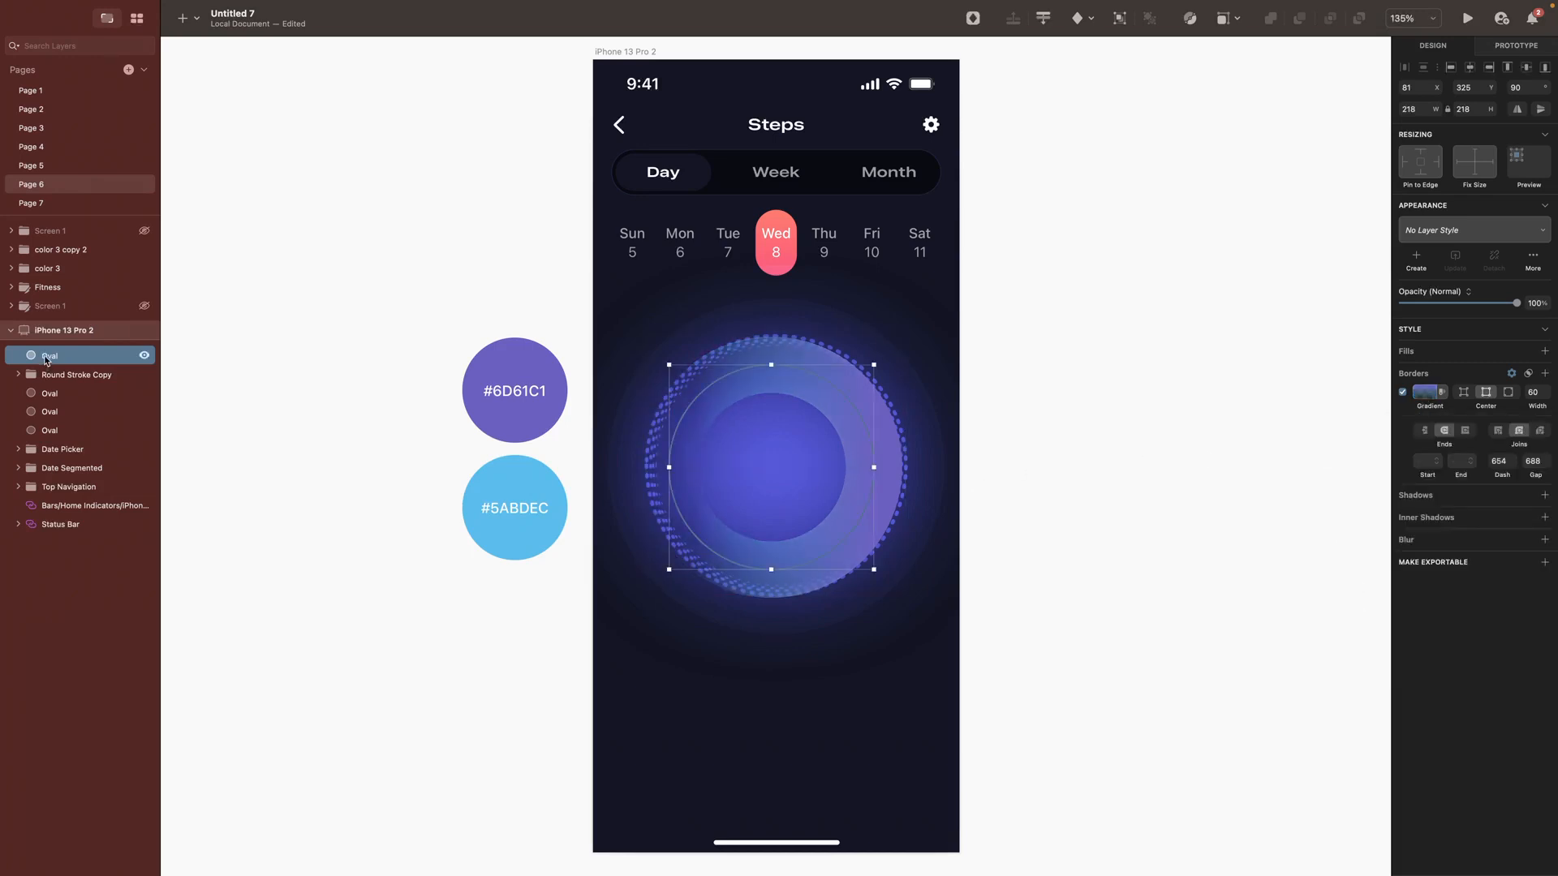
# Step: Move the gradient circle beneath the Round Stroke Copy group in the layer order and set its X to 86
pyautogui.moveTo(49, 359); pyautogui.dragTo(50, 388)
pyautogui.click(1416, 88)
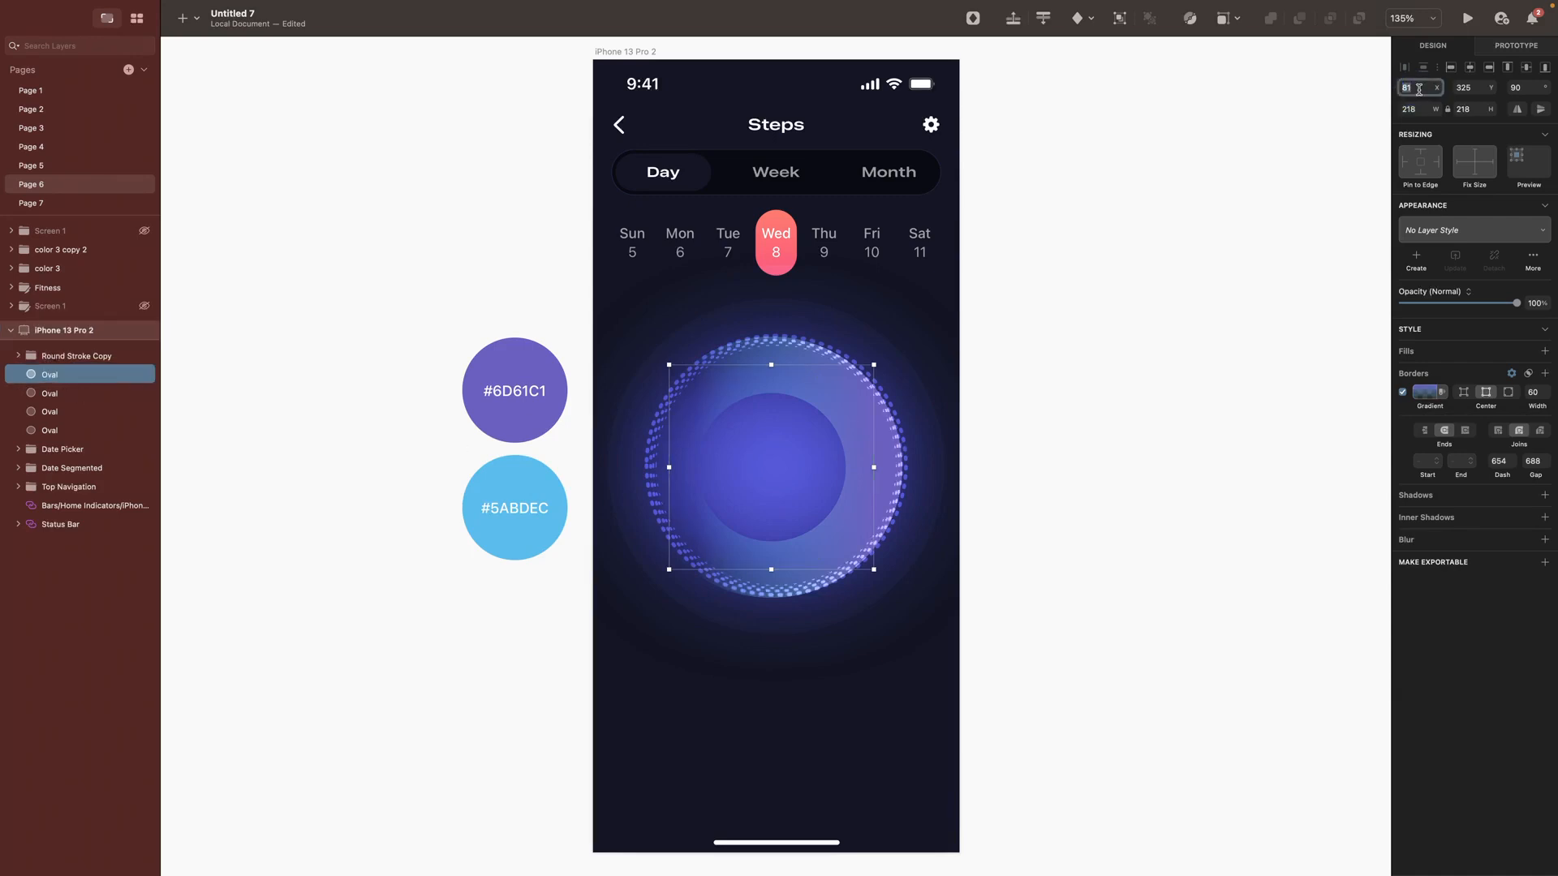
pyautogui.write('86')
pyautogui.press('Tab')
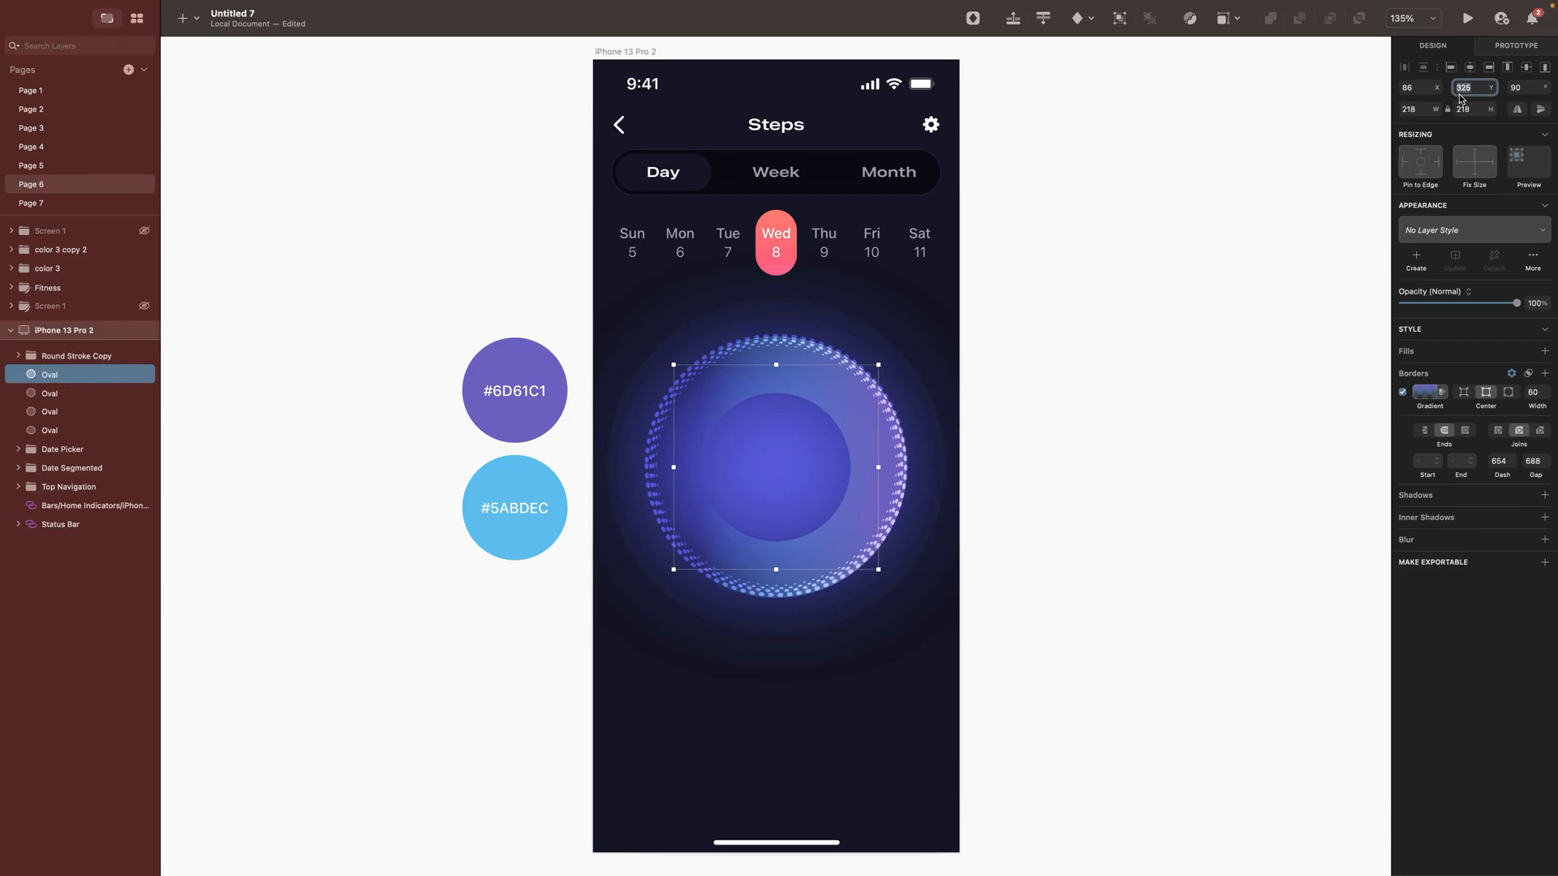
# Step: Change the borders of all four dashed ovals in the Round Stroke group to translucent black
pyautogui.click(56, 374)
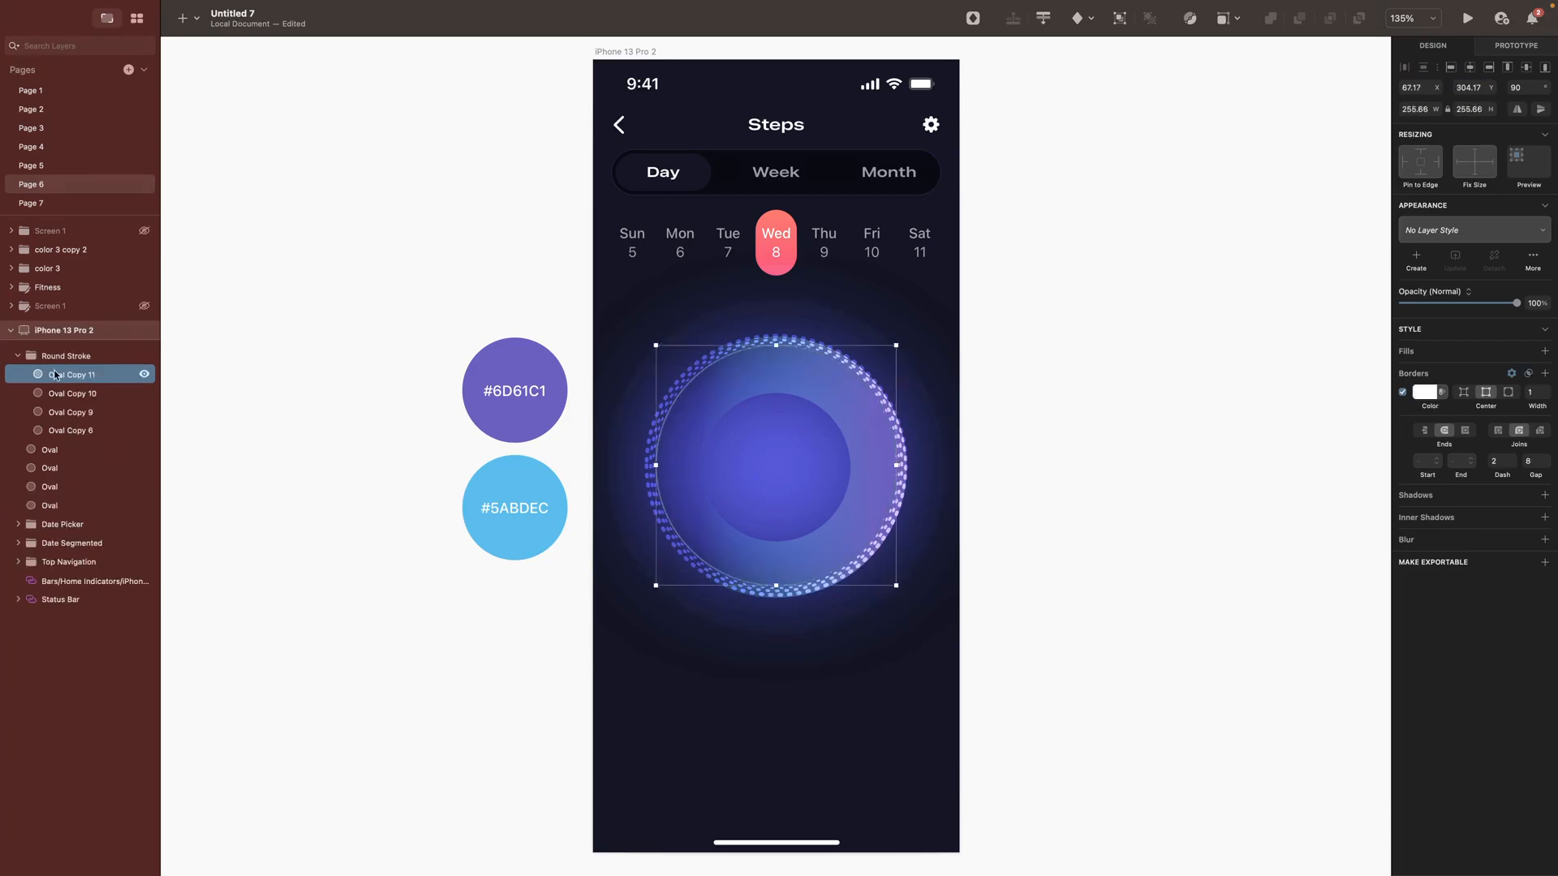
pyautogui.keyDown('shift'); pyautogui.click(71, 430); pyautogui.keyUp('shift')
pyautogui.click(1426, 414)
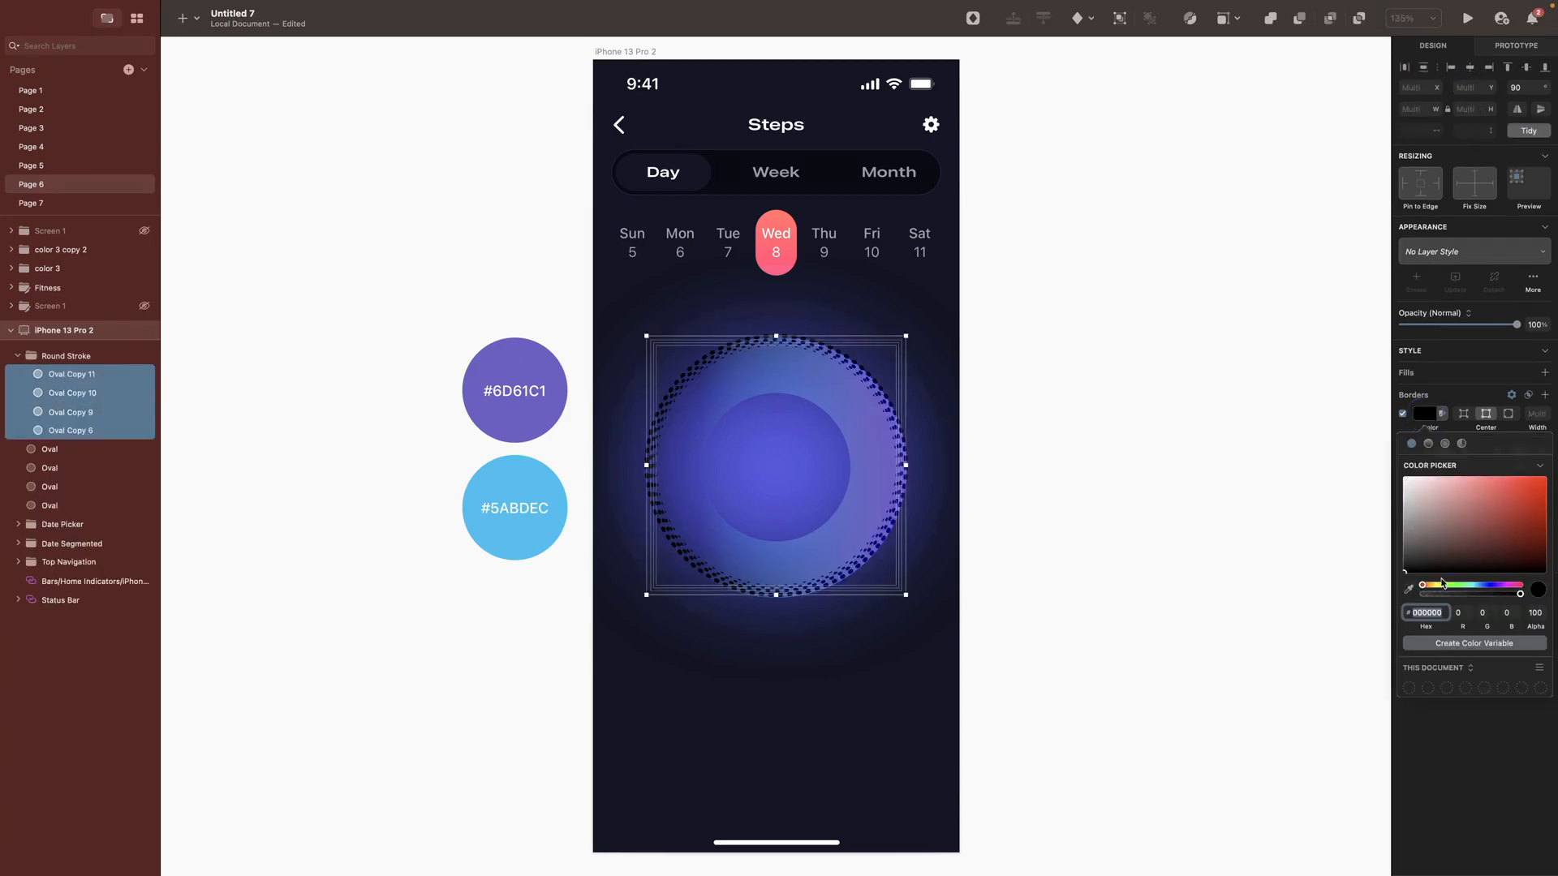
pyautogui.moveTo(1521, 596); pyautogui.dragTo(1474, 606)
pyautogui.press('Escape')
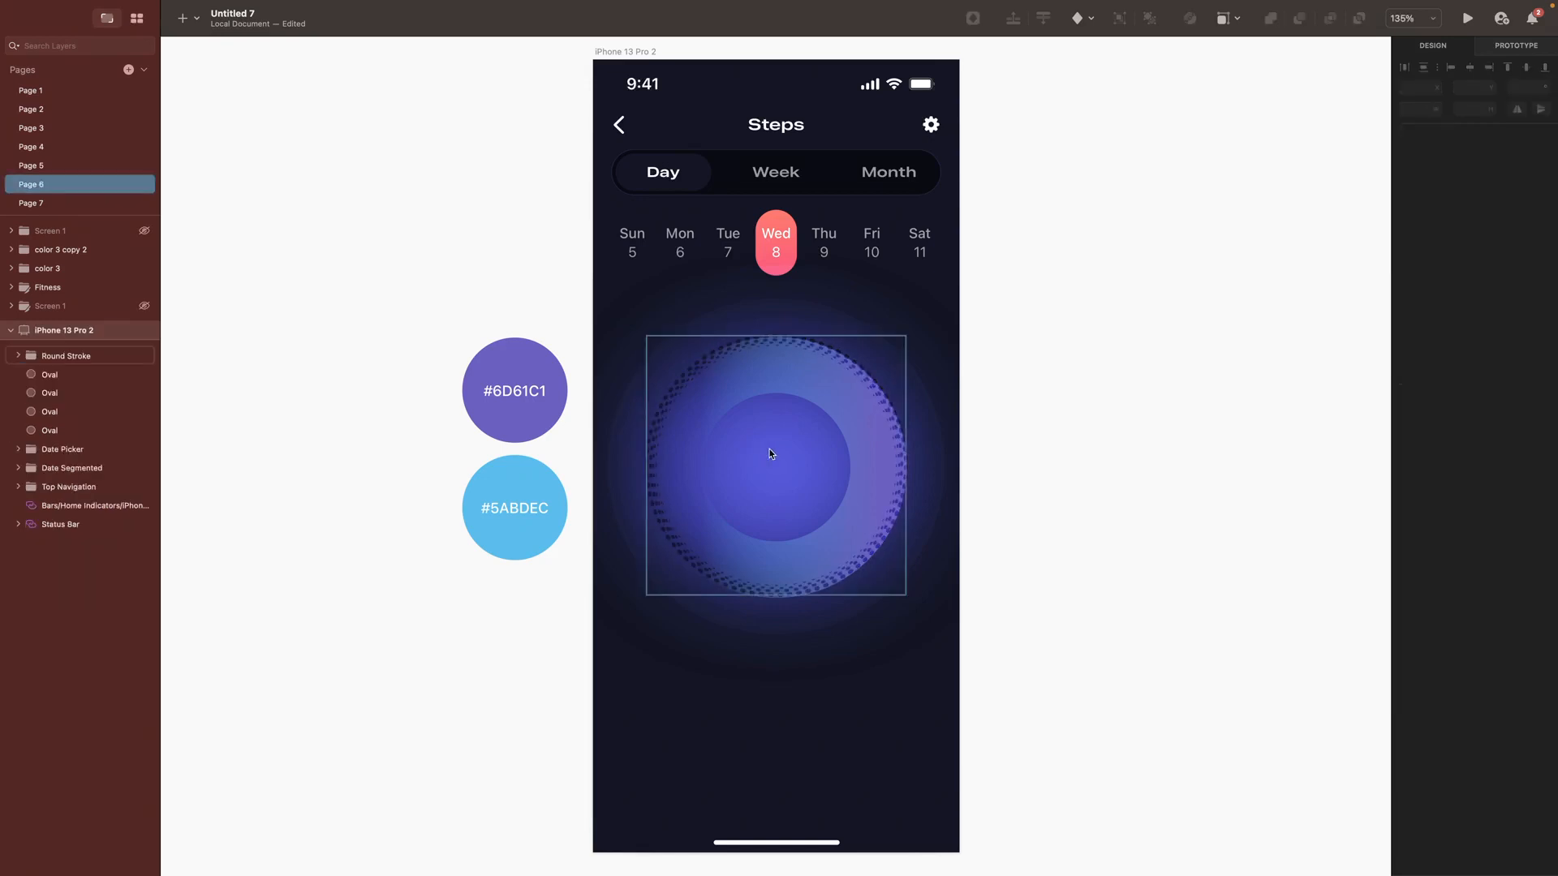
# Step: Add the text "3500" inside the circular display
pyautogui.press('t')
pyautogui.click(712, 454)
pyautogui.write('3')
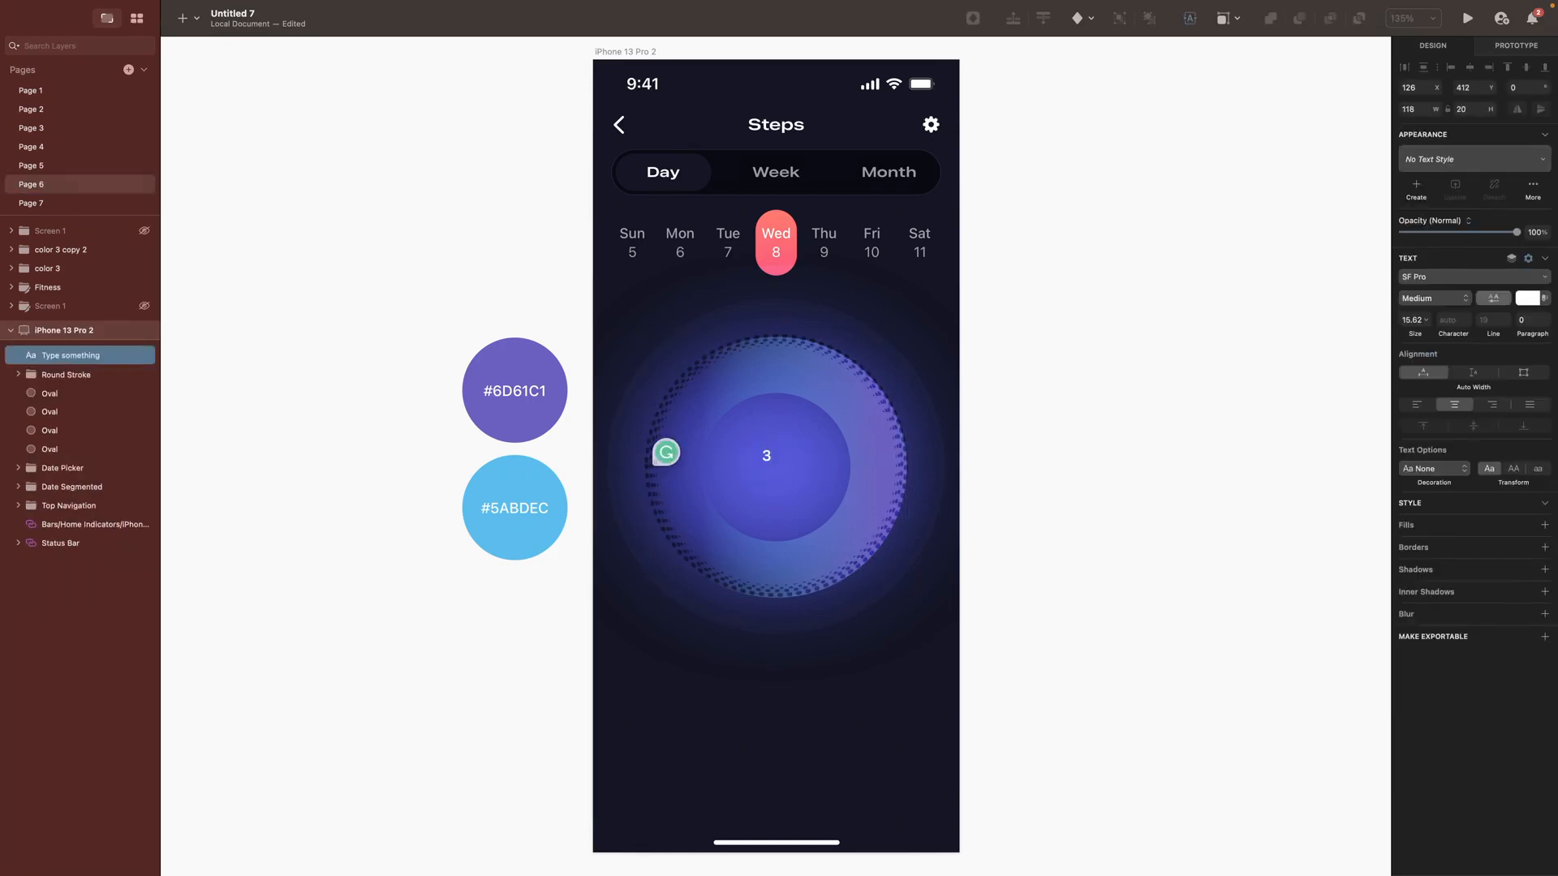
pyautogui.write('500')
pyautogui.press('Escape')
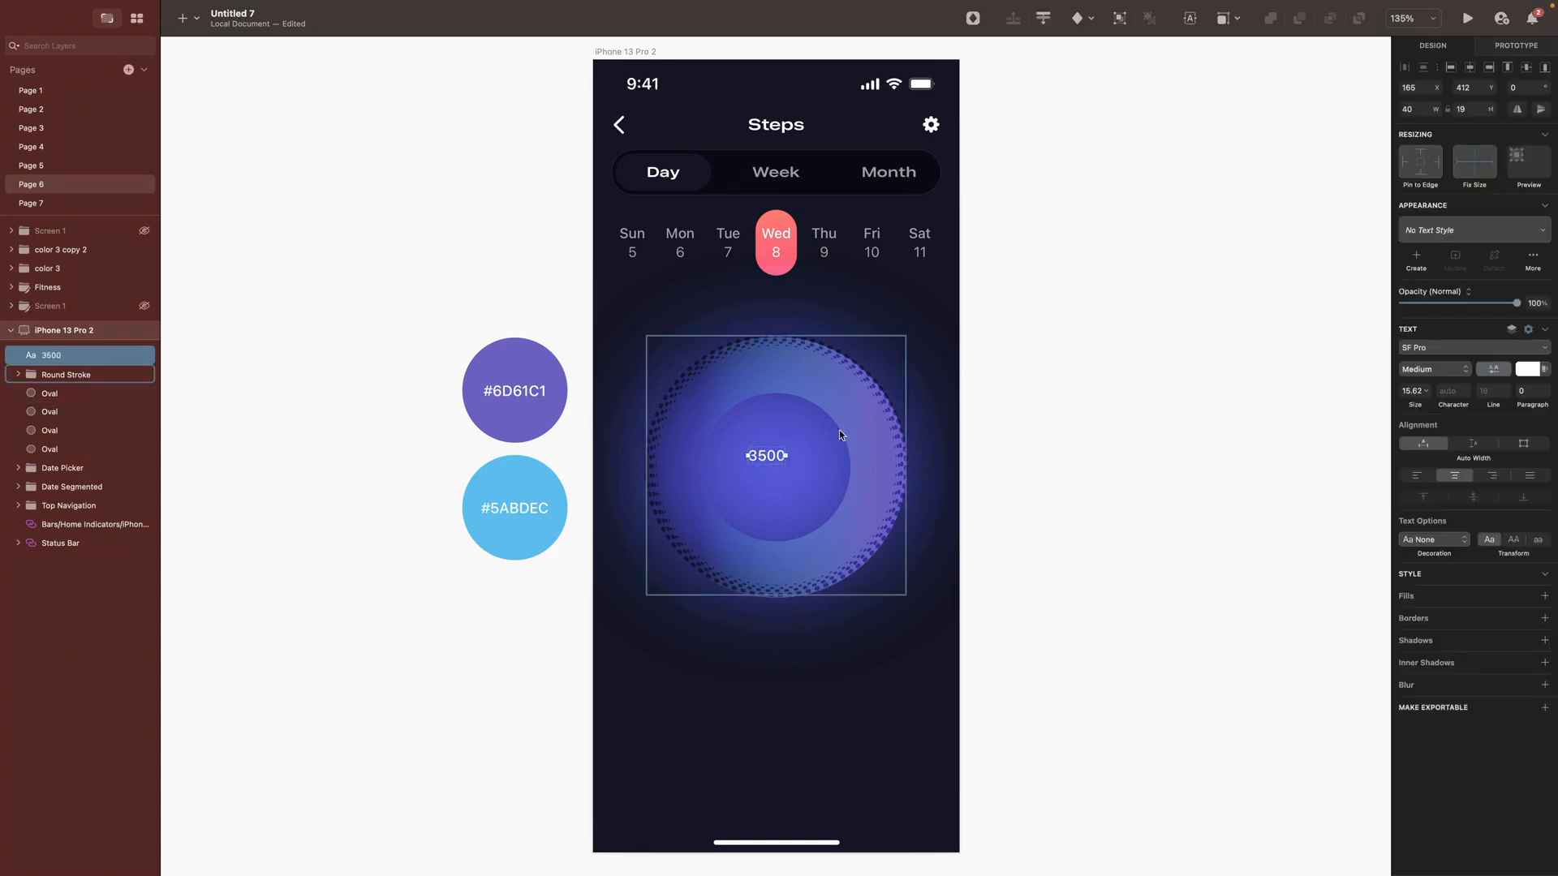
# Step: Set the 3500 text to Expanded Bold at size 64 and move it to the middle of the ring
pyautogui.click(1428, 369)
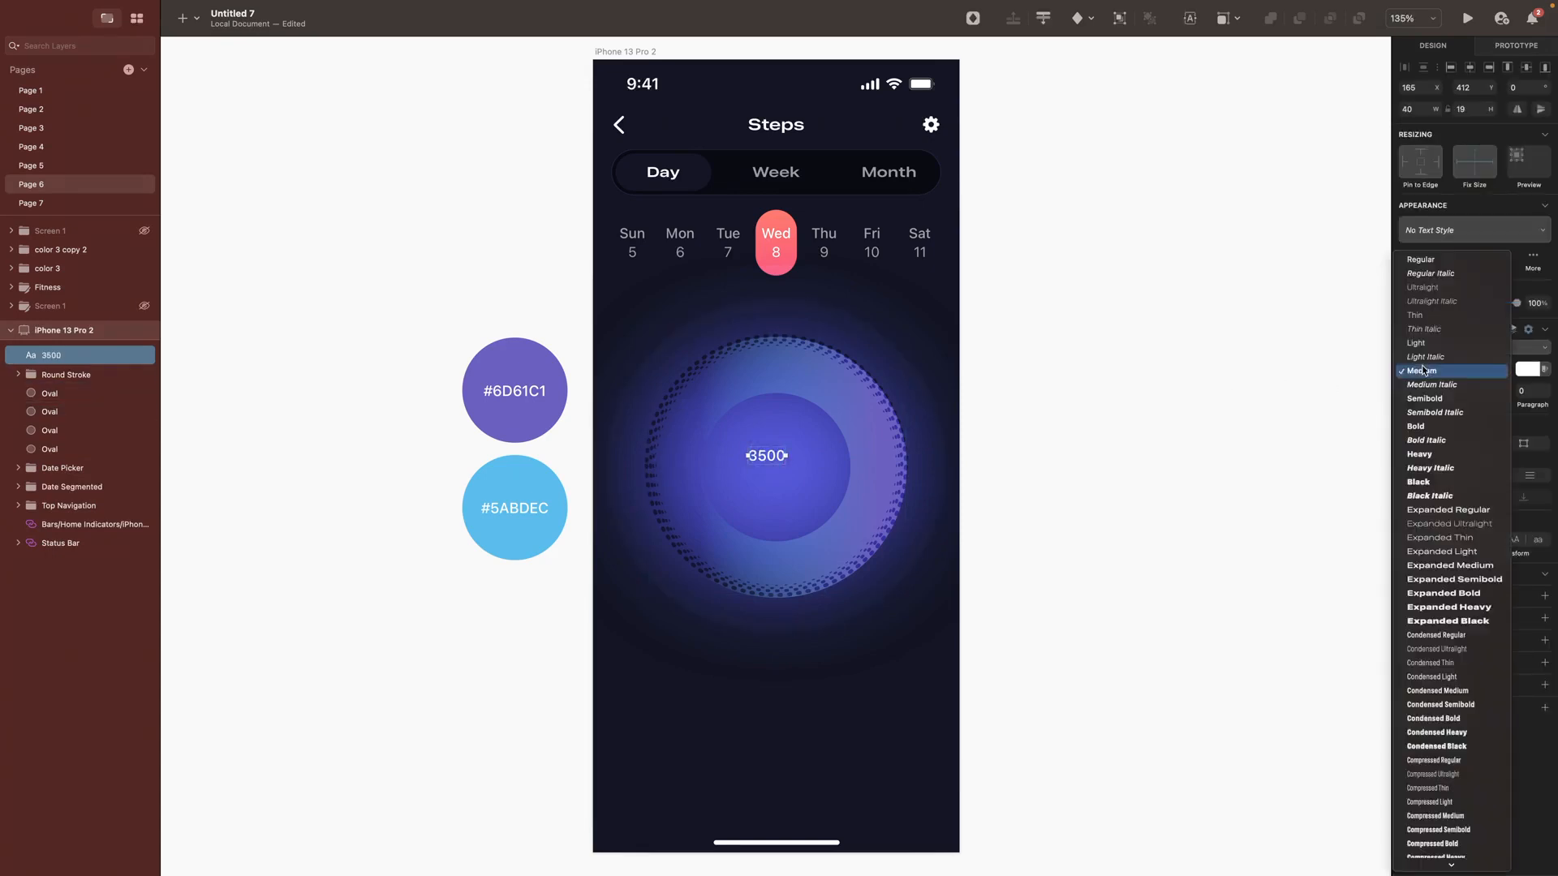
pyautogui.click(1451, 596)
pyautogui.write('64')
pyautogui.press('Return')
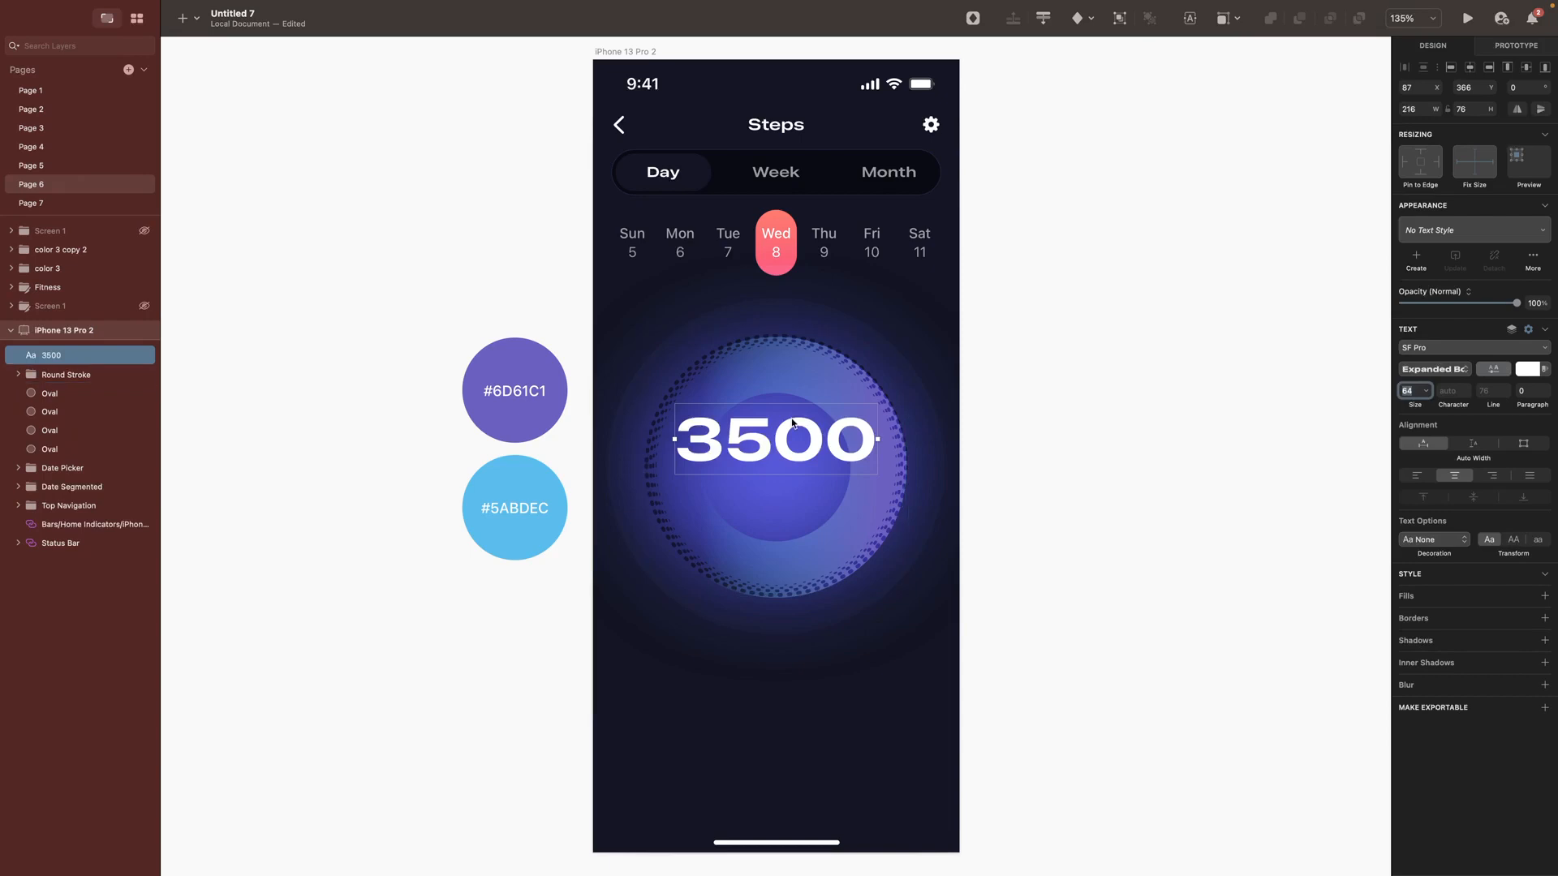
pyautogui.moveTo(791, 430); pyautogui.dragTo(791, 468)
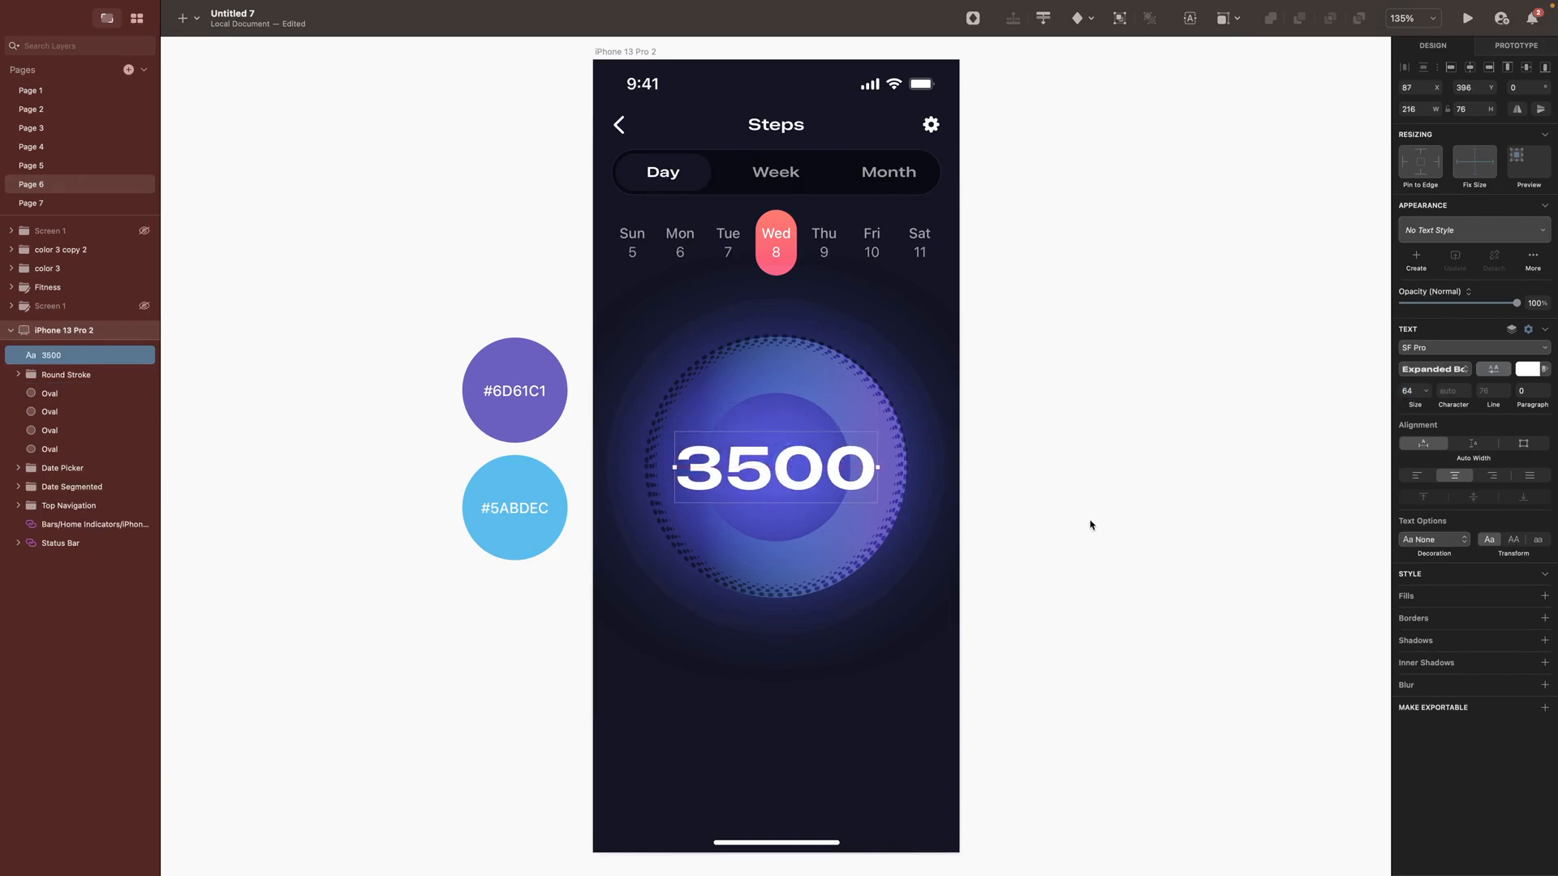
# Step: Add a "Steps" text label beneath the 3500 figure
pyautogui.press('t')
pyautogui.click(775, 511)
pyautogui.write('Steps')
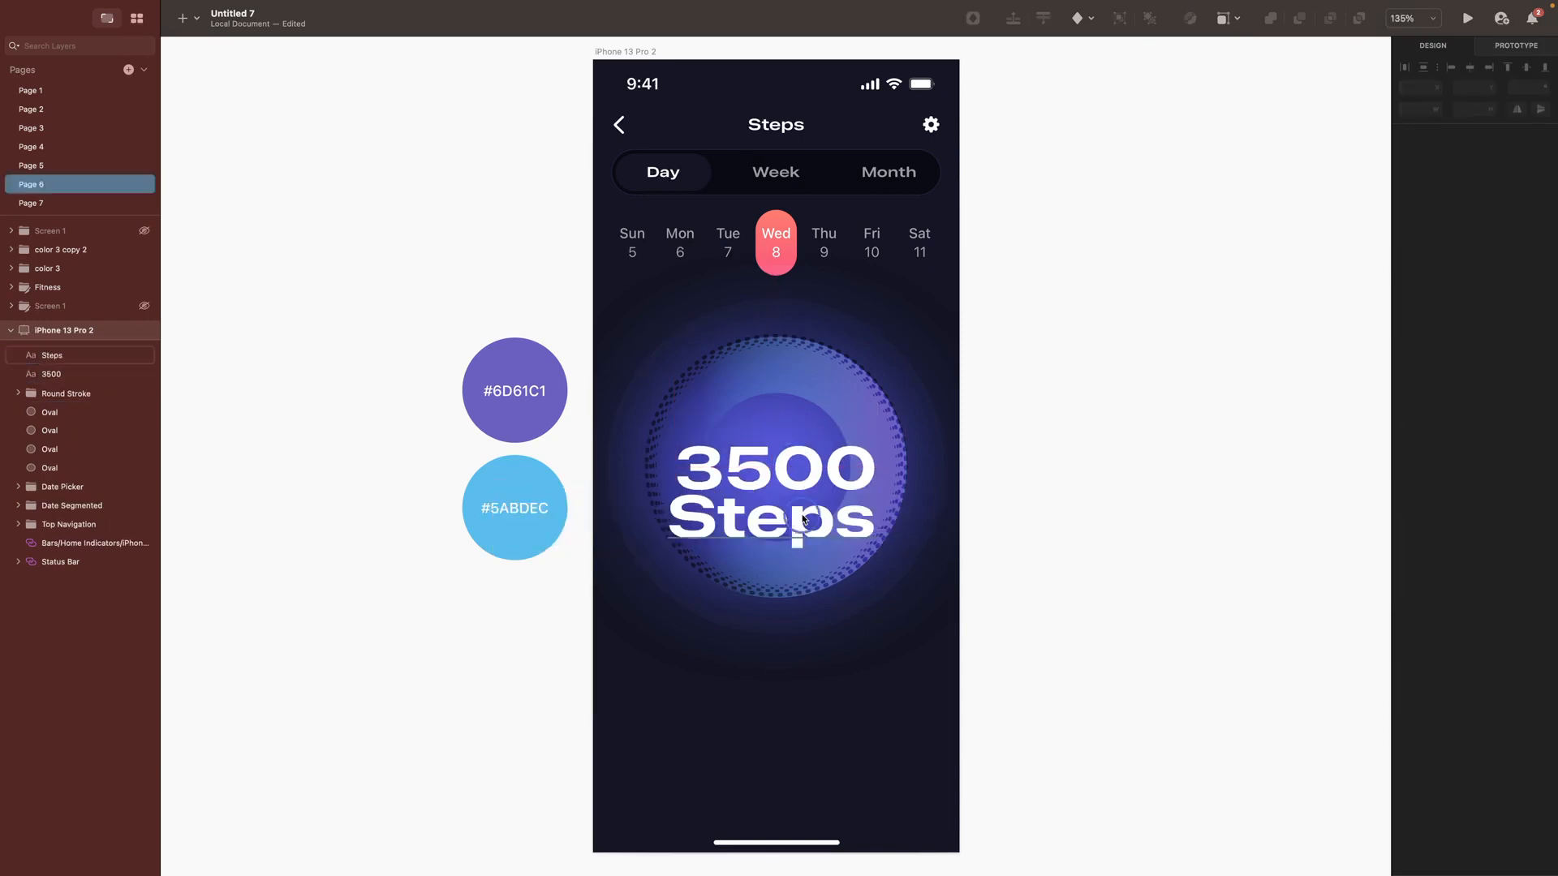
pyautogui.press('Escape')
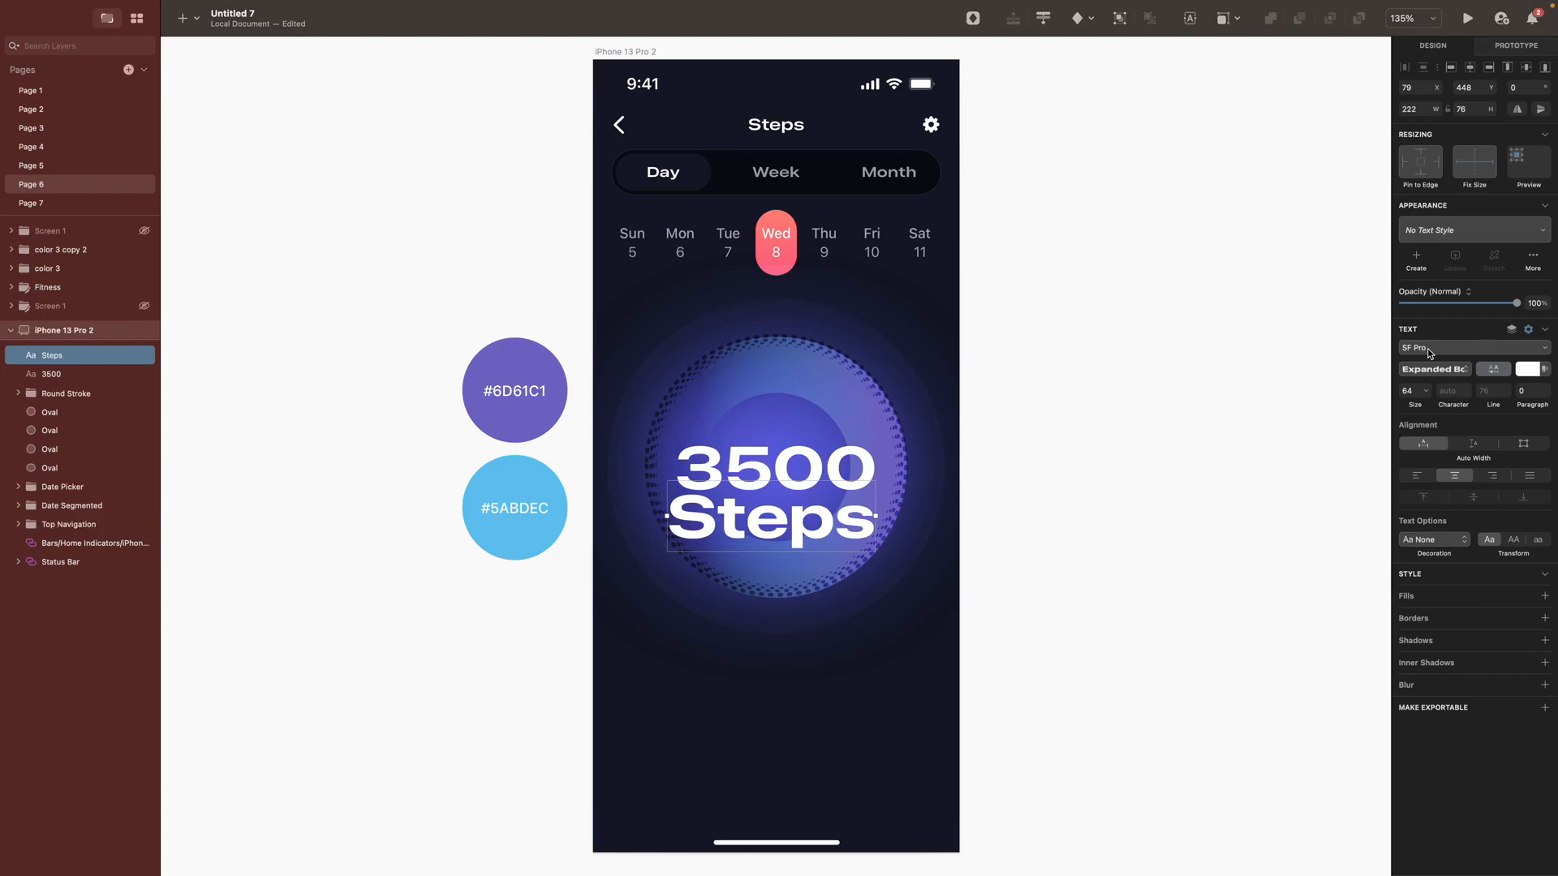
# Step: Set the Steps label to Expanded Medium at size 17
pyautogui.click(1422, 376)
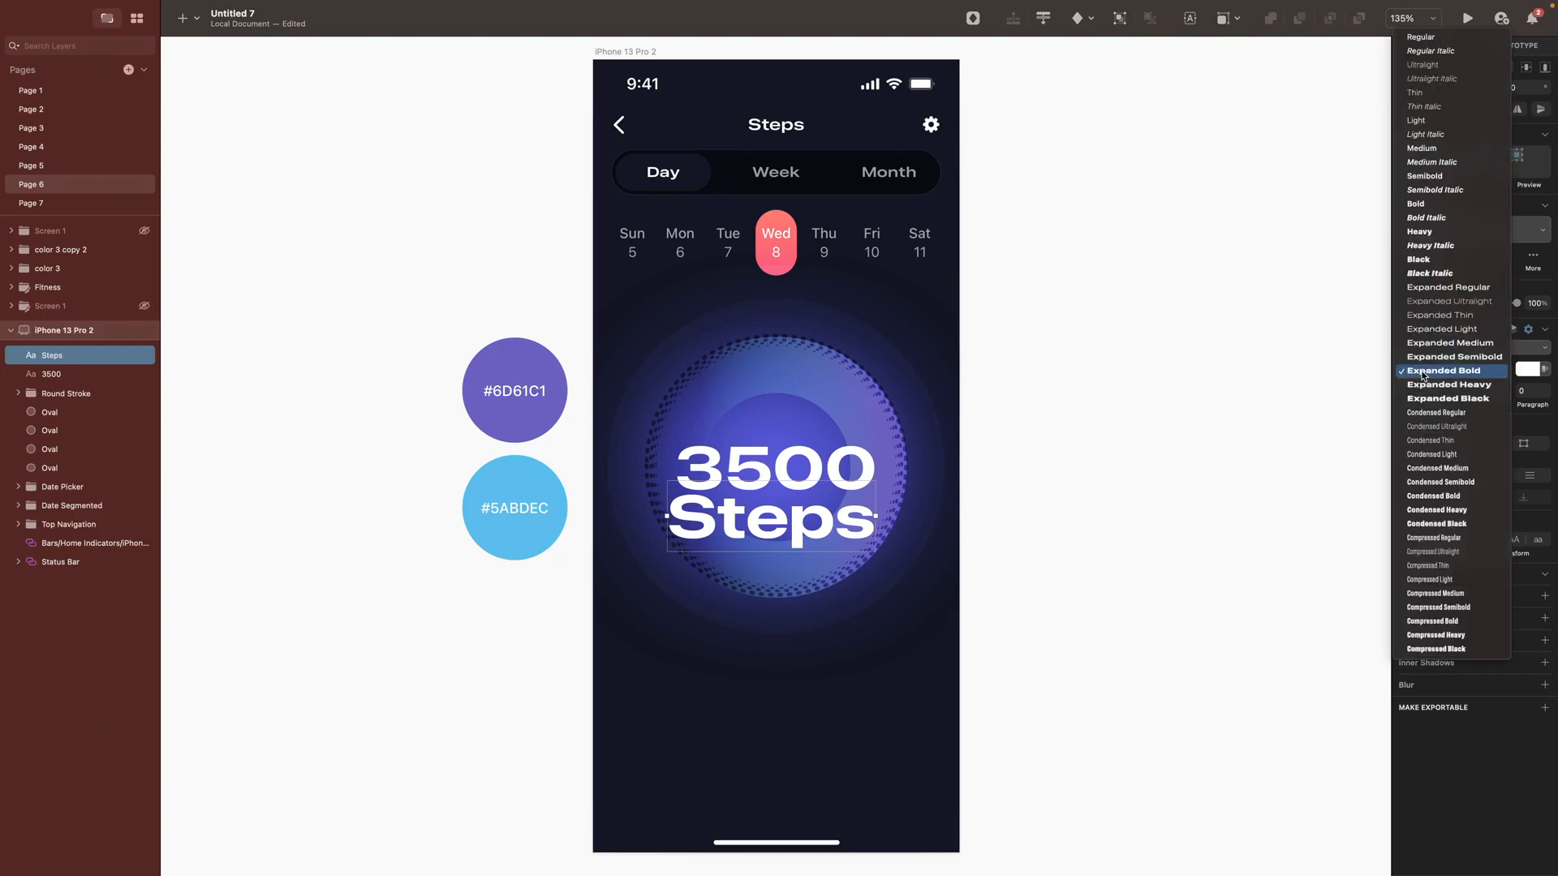
pyautogui.click(1428, 343)
pyautogui.write('16')
pyautogui.press('Return')
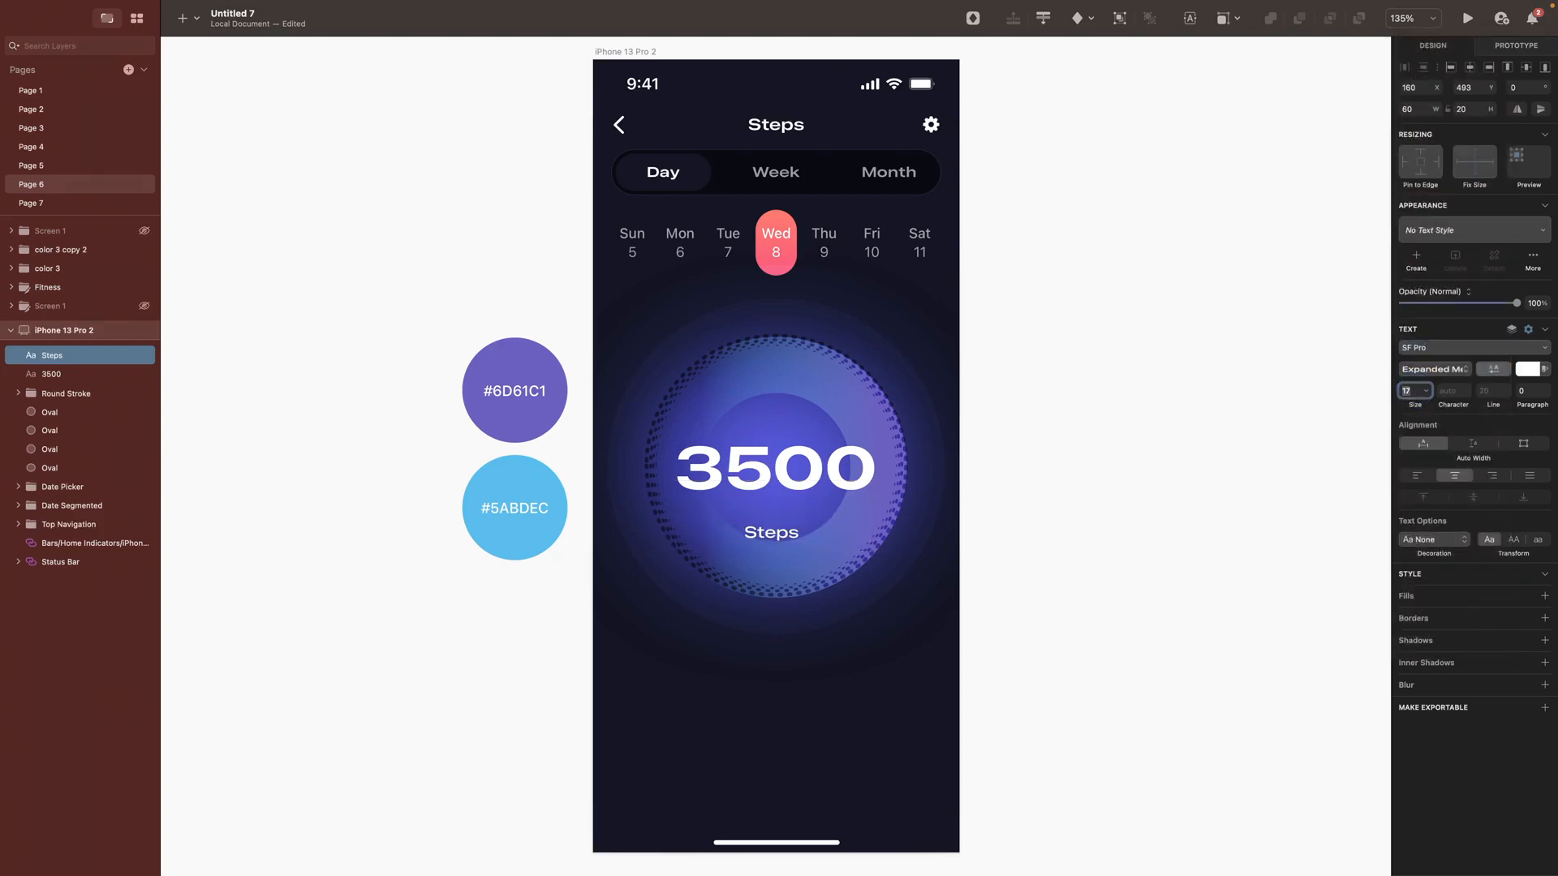
# Step: Lower the opacity of the Steps label's white text colour
pyautogui.click(1503, 372)
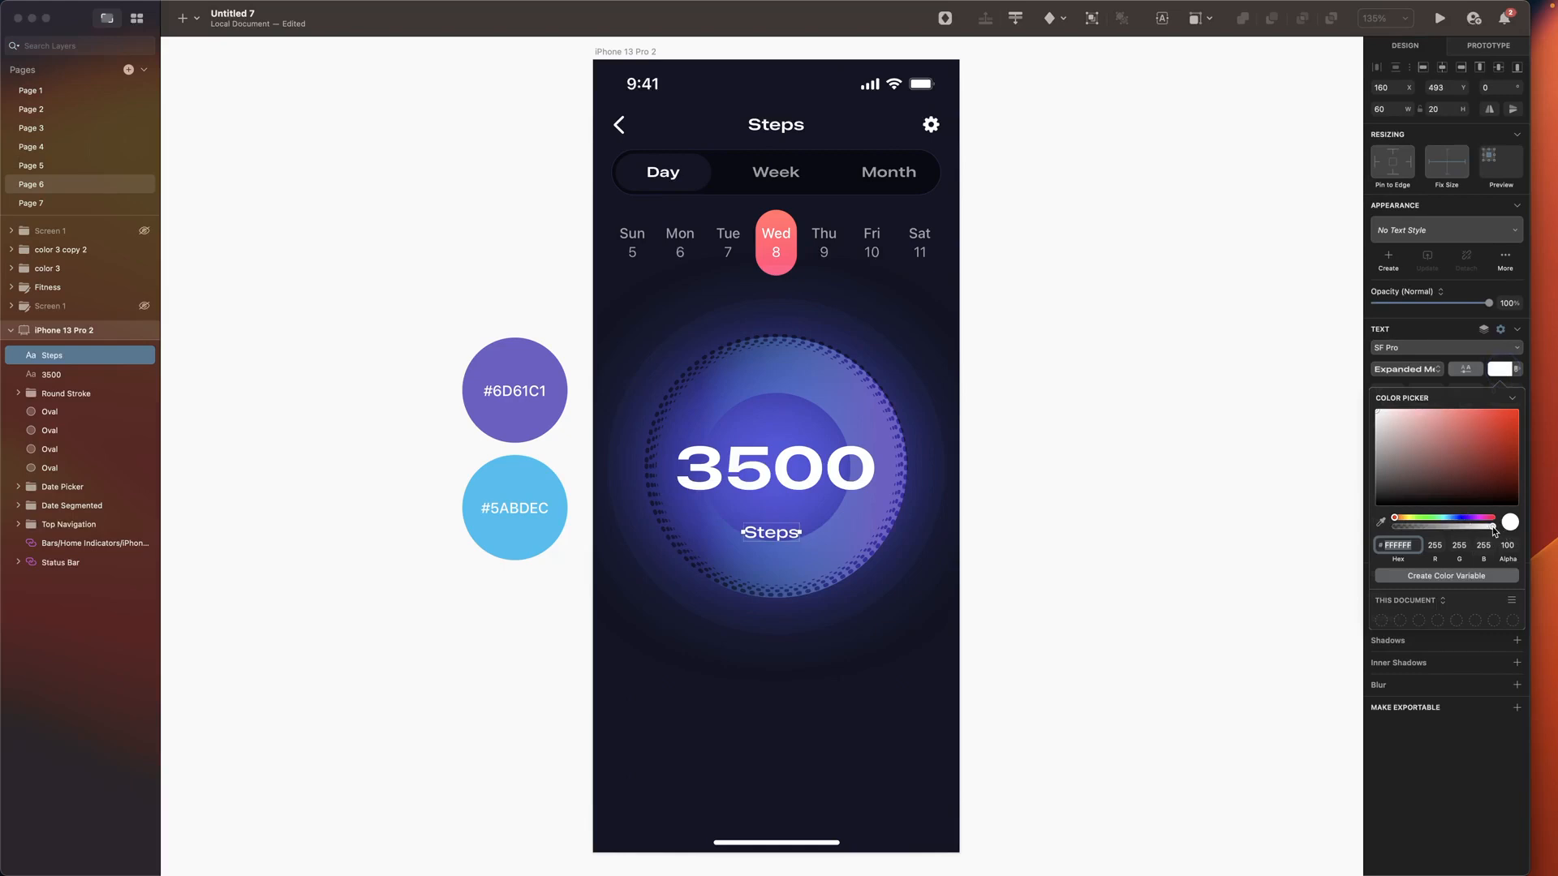
pyautogui.moveTo(1494, 530); pyautogui.dragTo(1454, 531)
pyautogui.click(1217, 496)
# Step: Set the vertical spacing between the 3500 and Steps texts to 8 and group them
pyautogui.click(811, 470)
pyautogui.keyDown('shift'); pyautogui.click(772, 534); pyautogui.keyUp('shift')
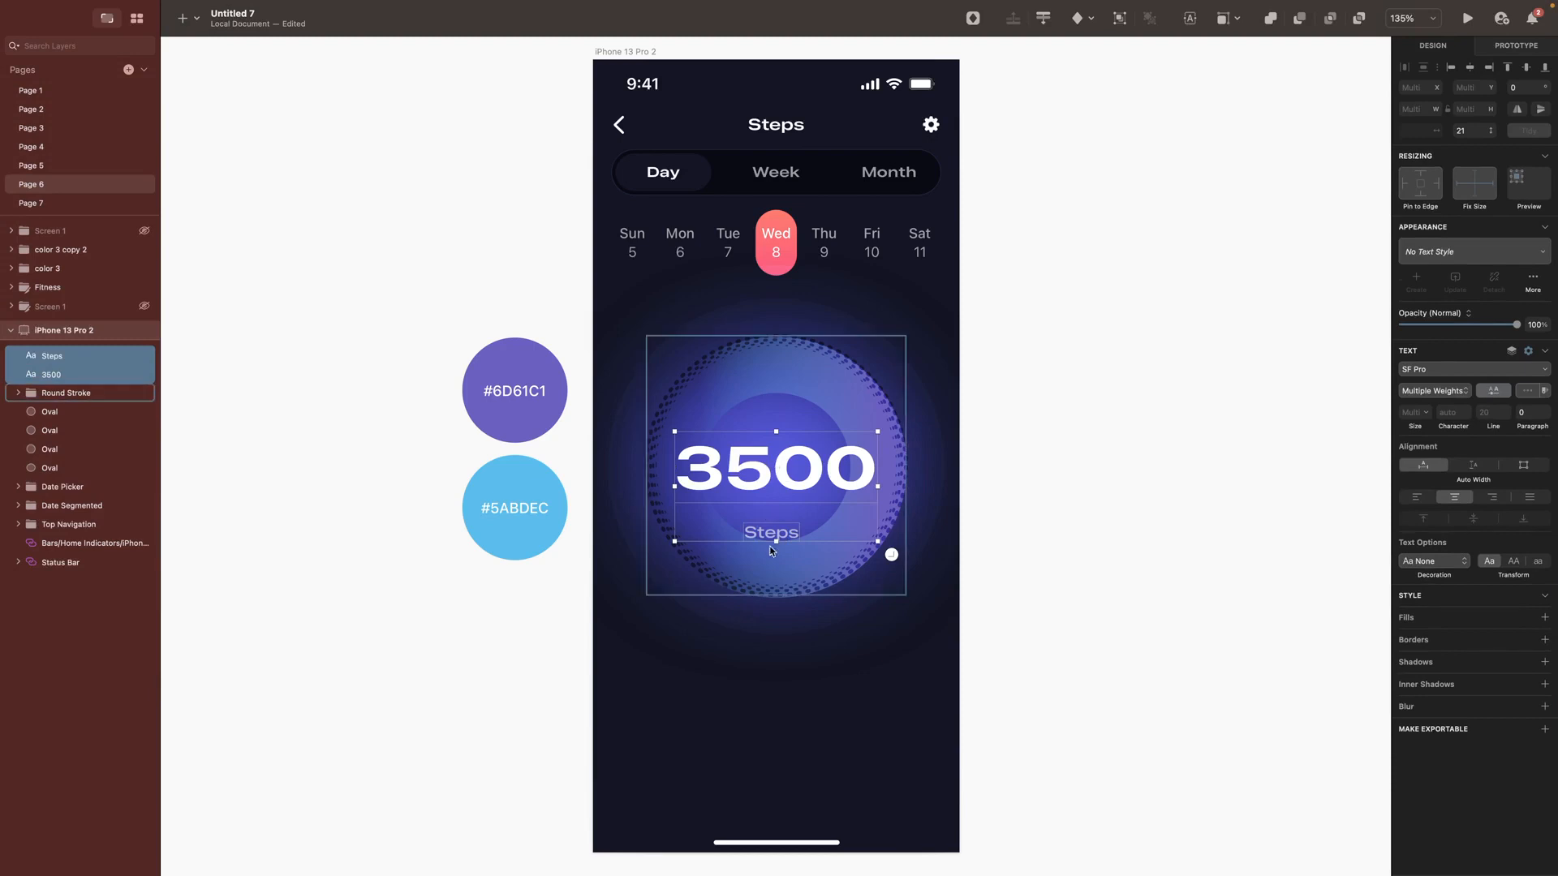
pyautogui.click(1471, 131)
pyautogui.press('super+g')
# Step: Group the Round Stroke with the four ovals beneath it and name the group Circular
pyautogui.click(49, 448)
pyautogui.keyDown('shift'); pyautogui.click(25, 369); pyautogui.keyUp('shift')
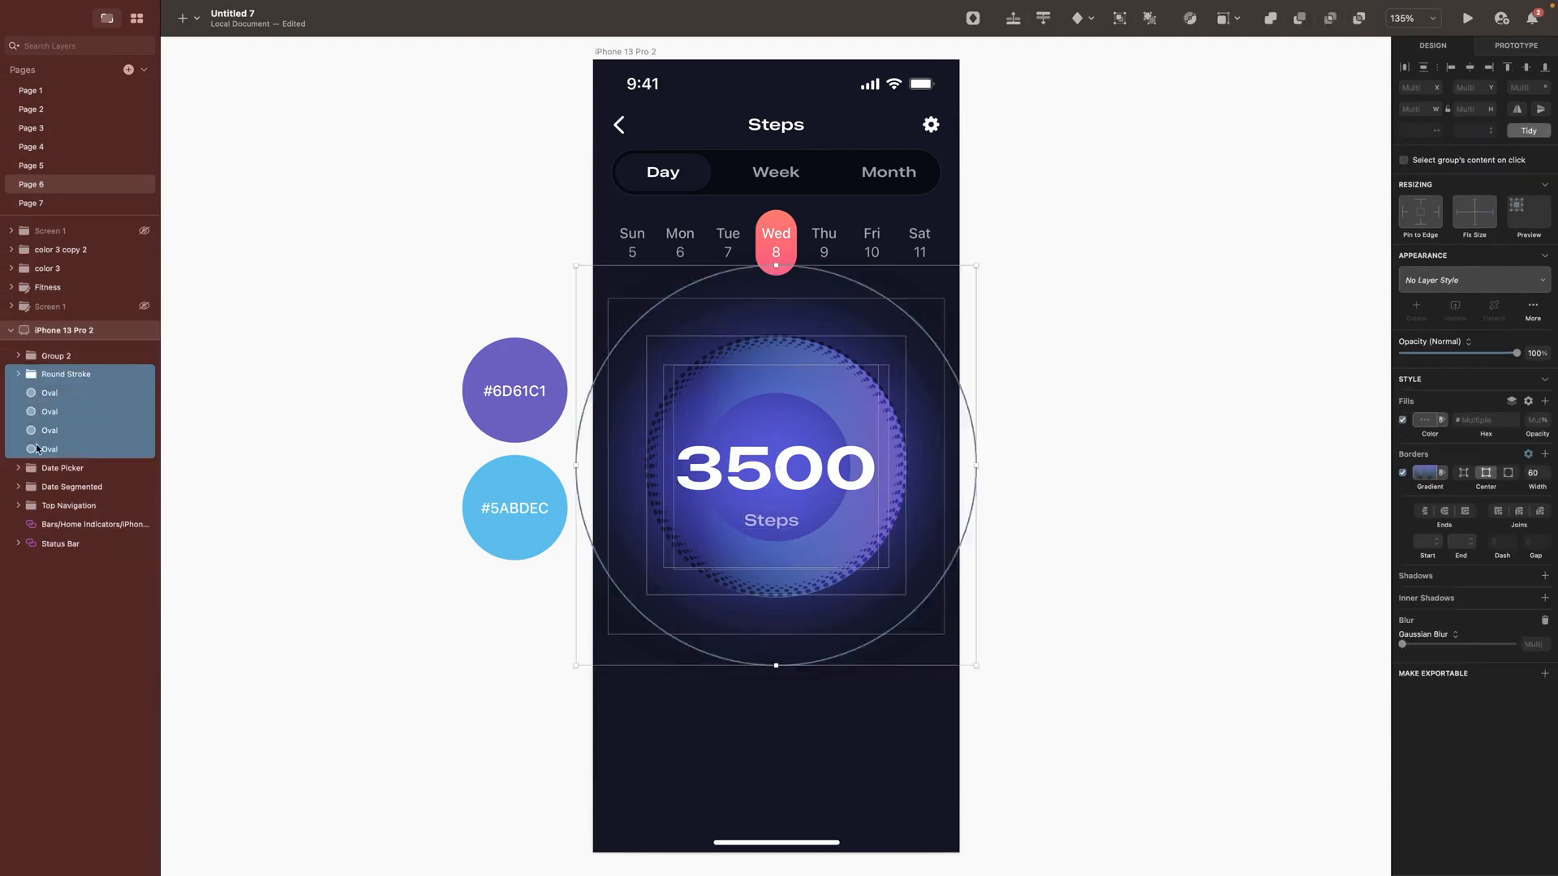
pyautogui.press('super+g')
pyautogui.press('super+r')
pyautogui.write('Circ')
pyautogui.press('Return')
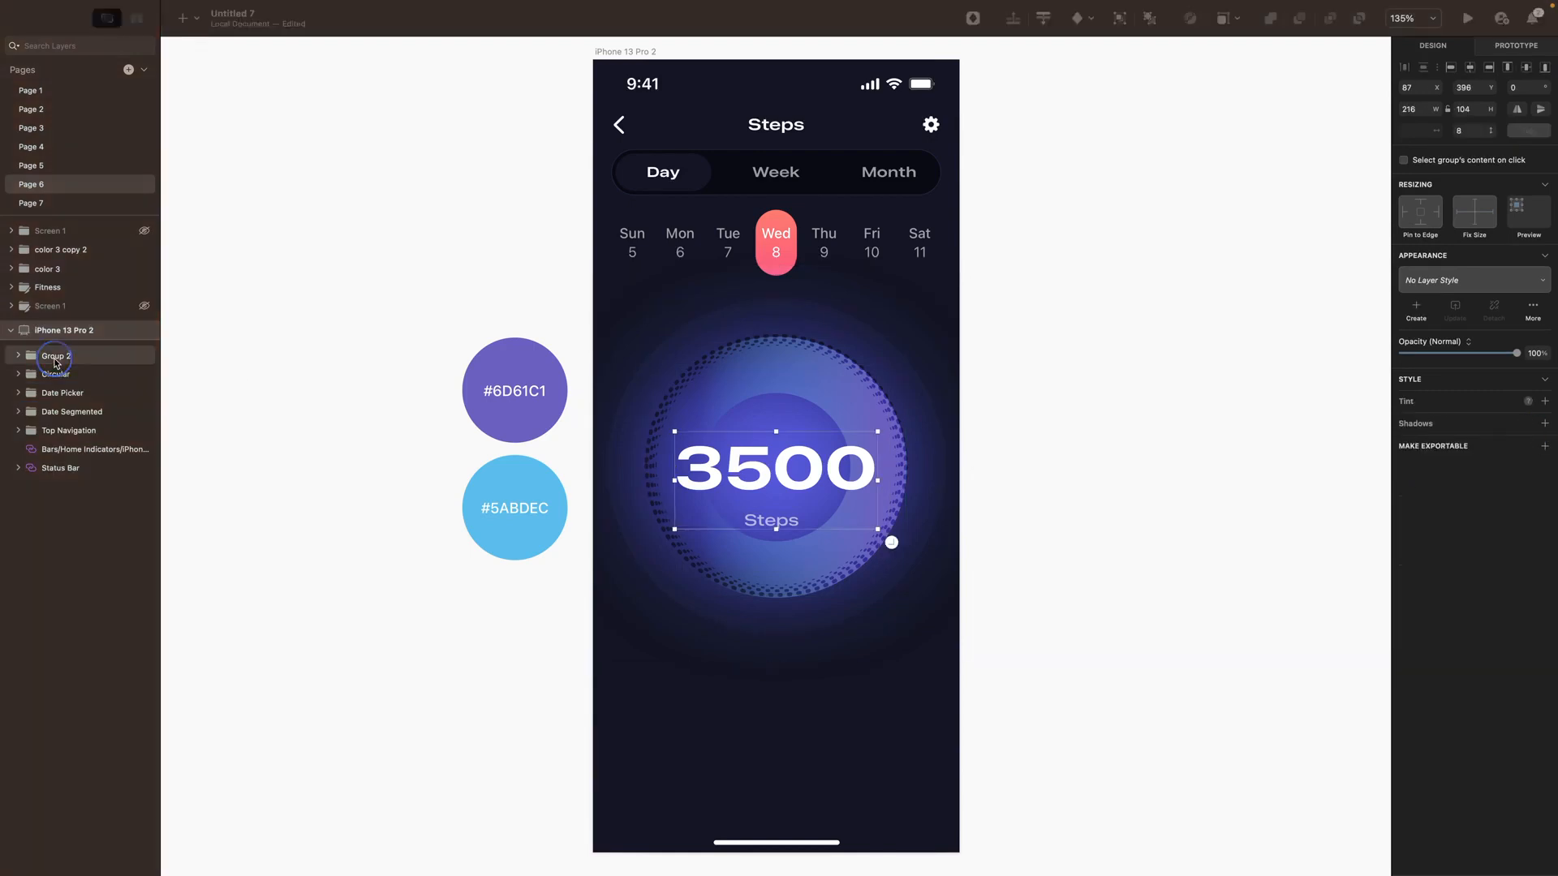
# Step: Rename the text group as Steps and align it with the Circular group along their vertical middles
pyautogui.keyDown('shift'); pyautogui.click(55, 356); pyautogui.keyUp('shift')
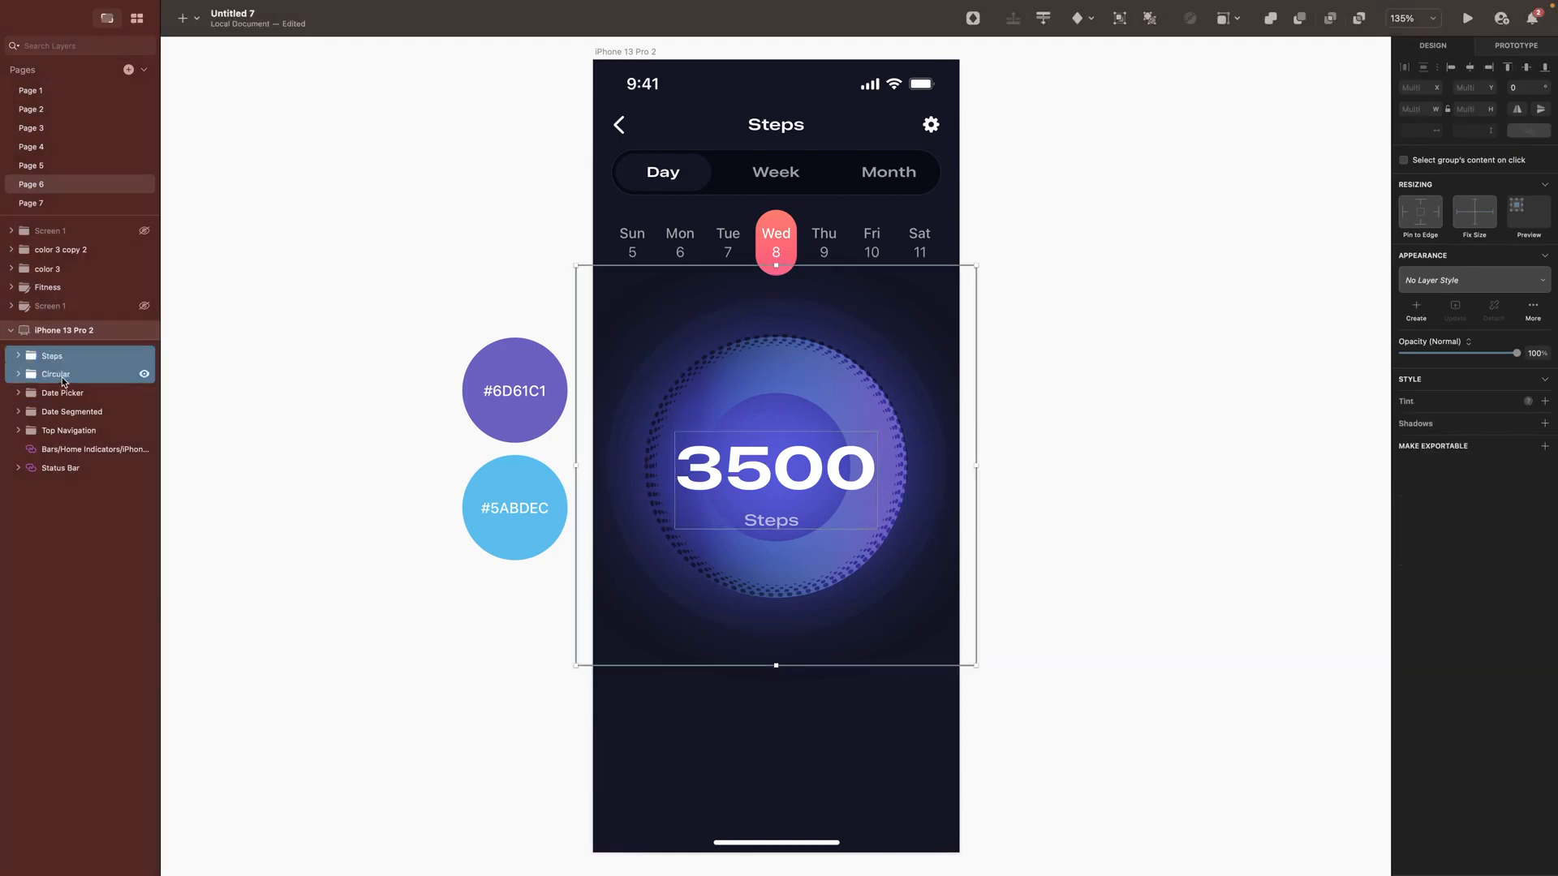
pyautogui.click(1528, 69)
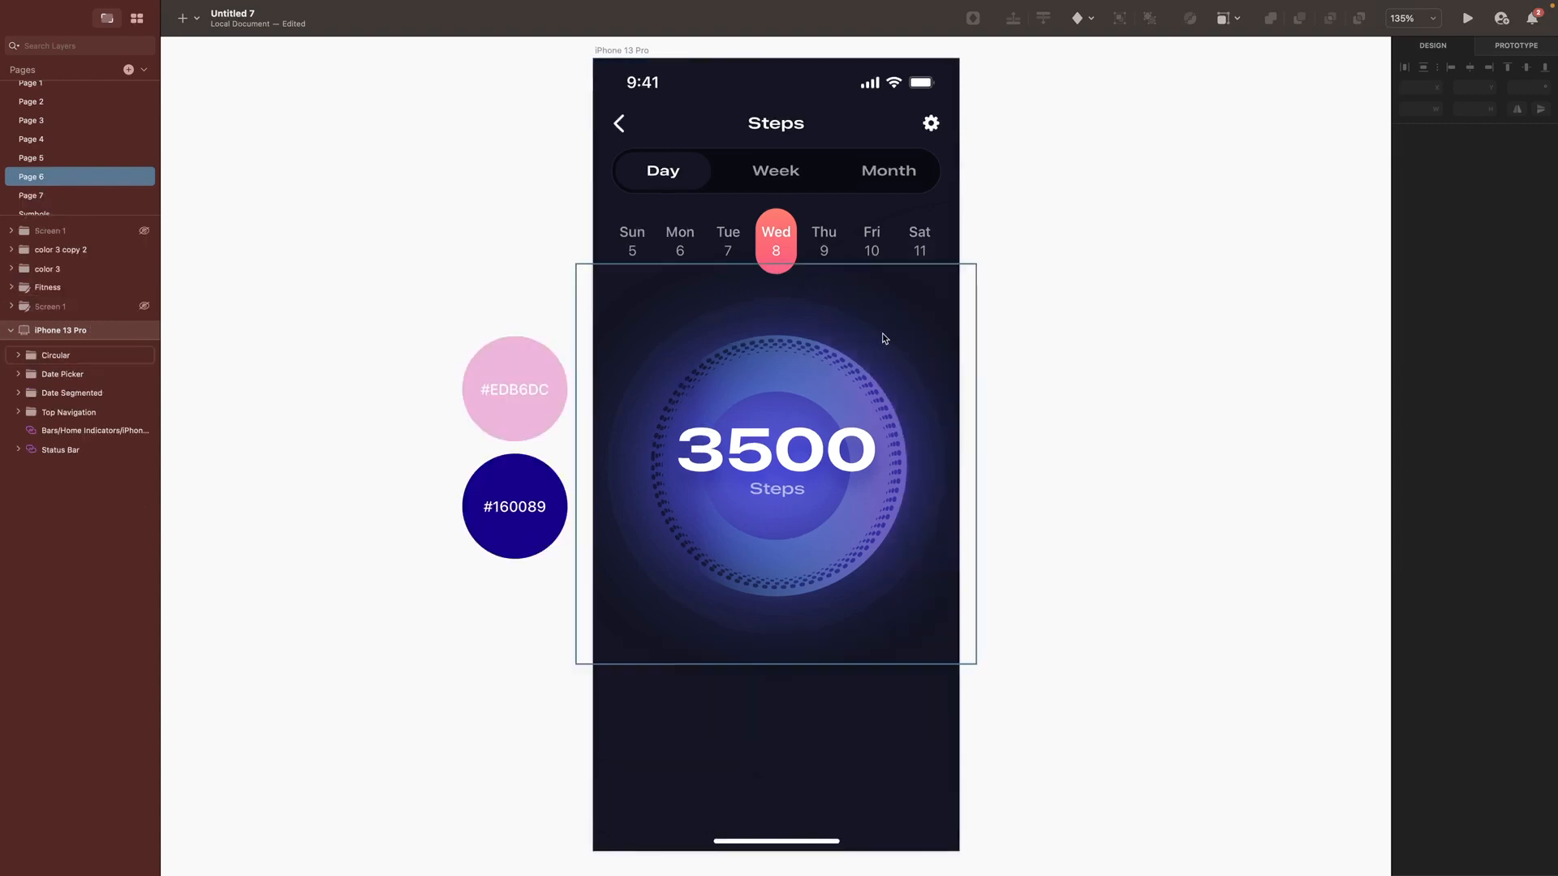
# Step: Draw a 240 × 240 circle overlapping the artboard's right edge beside the Circular group
pyautogui.click(883, 333)
pyautogui.scroll(1, 883, 333)
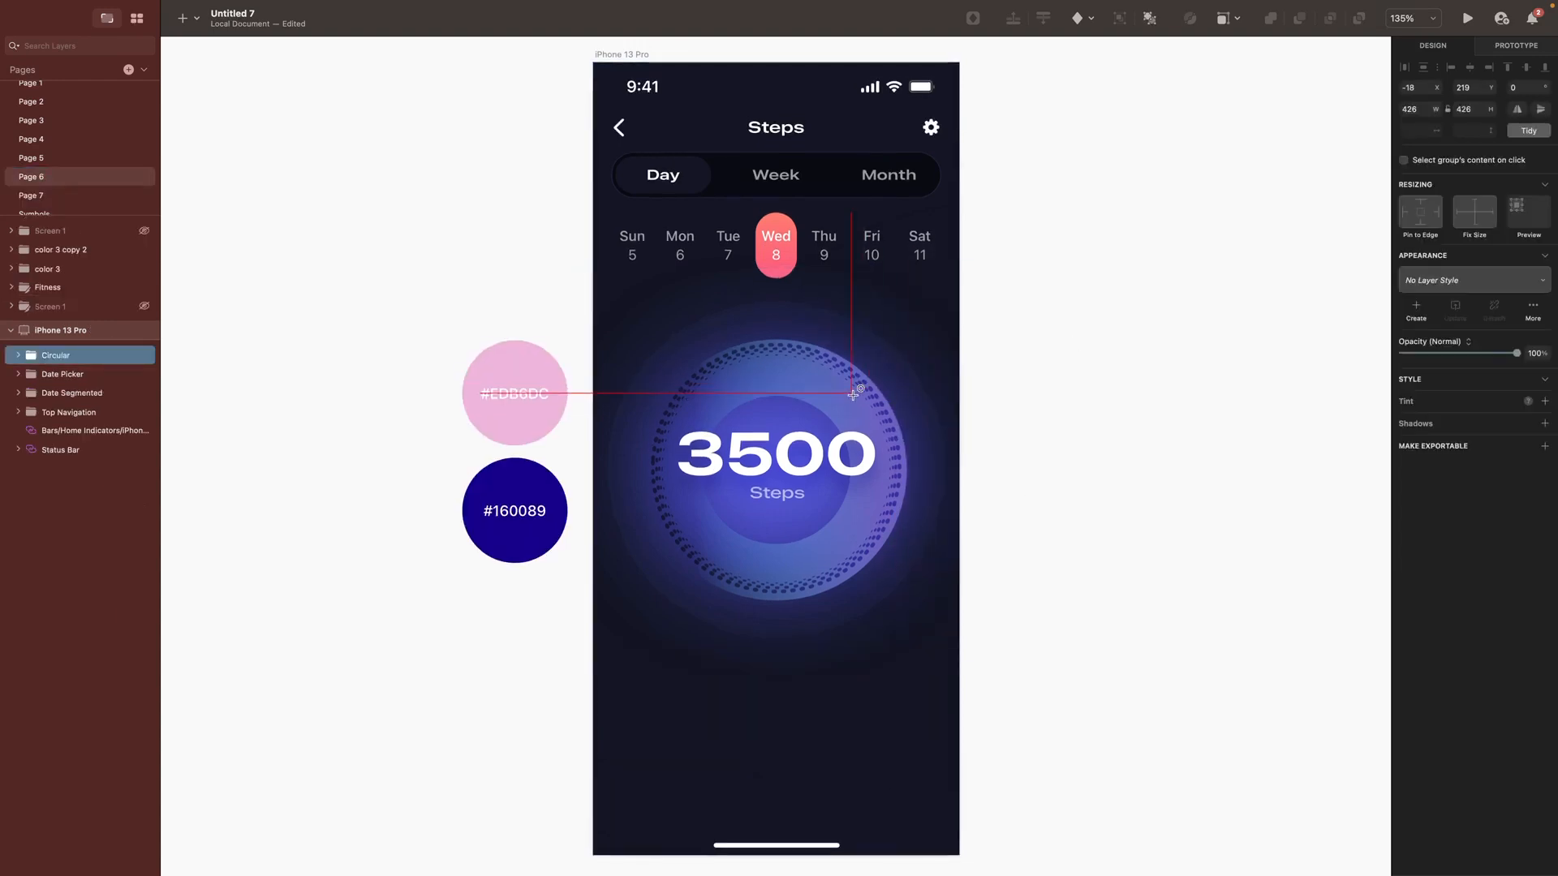
pyautogui.moveTo(875, 393); pyautogui.dragTo(1098, 618)
# Step: Fill the circle with a diagonal linear gradient running from #EDB6DC at its upper right to #160089 at the bottom
pyautogui.click(1426, 370)
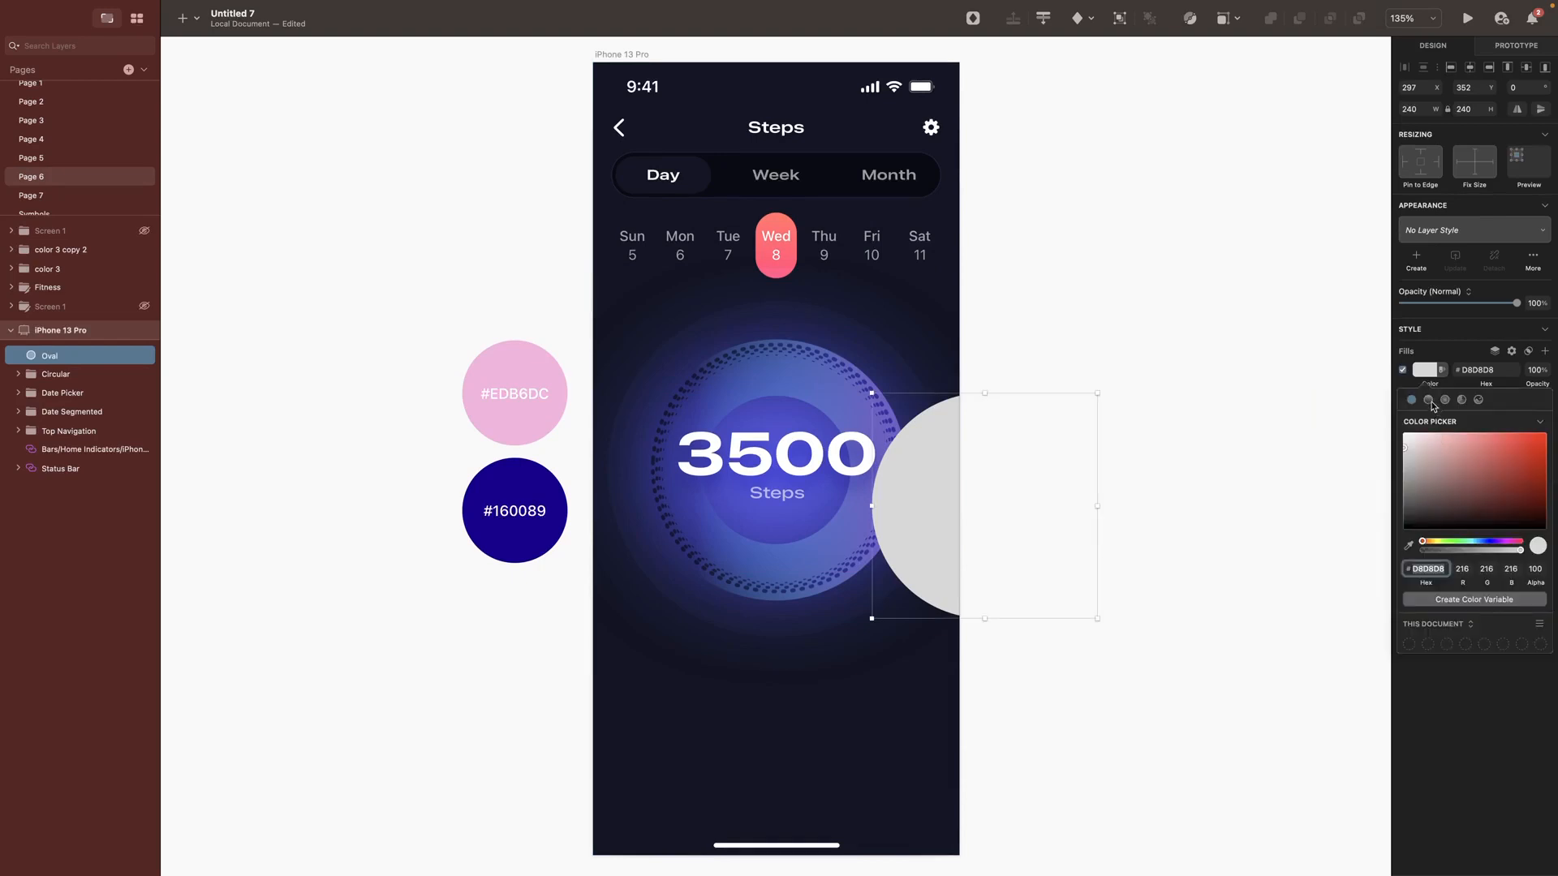
pyautogui.click(1429, 400)
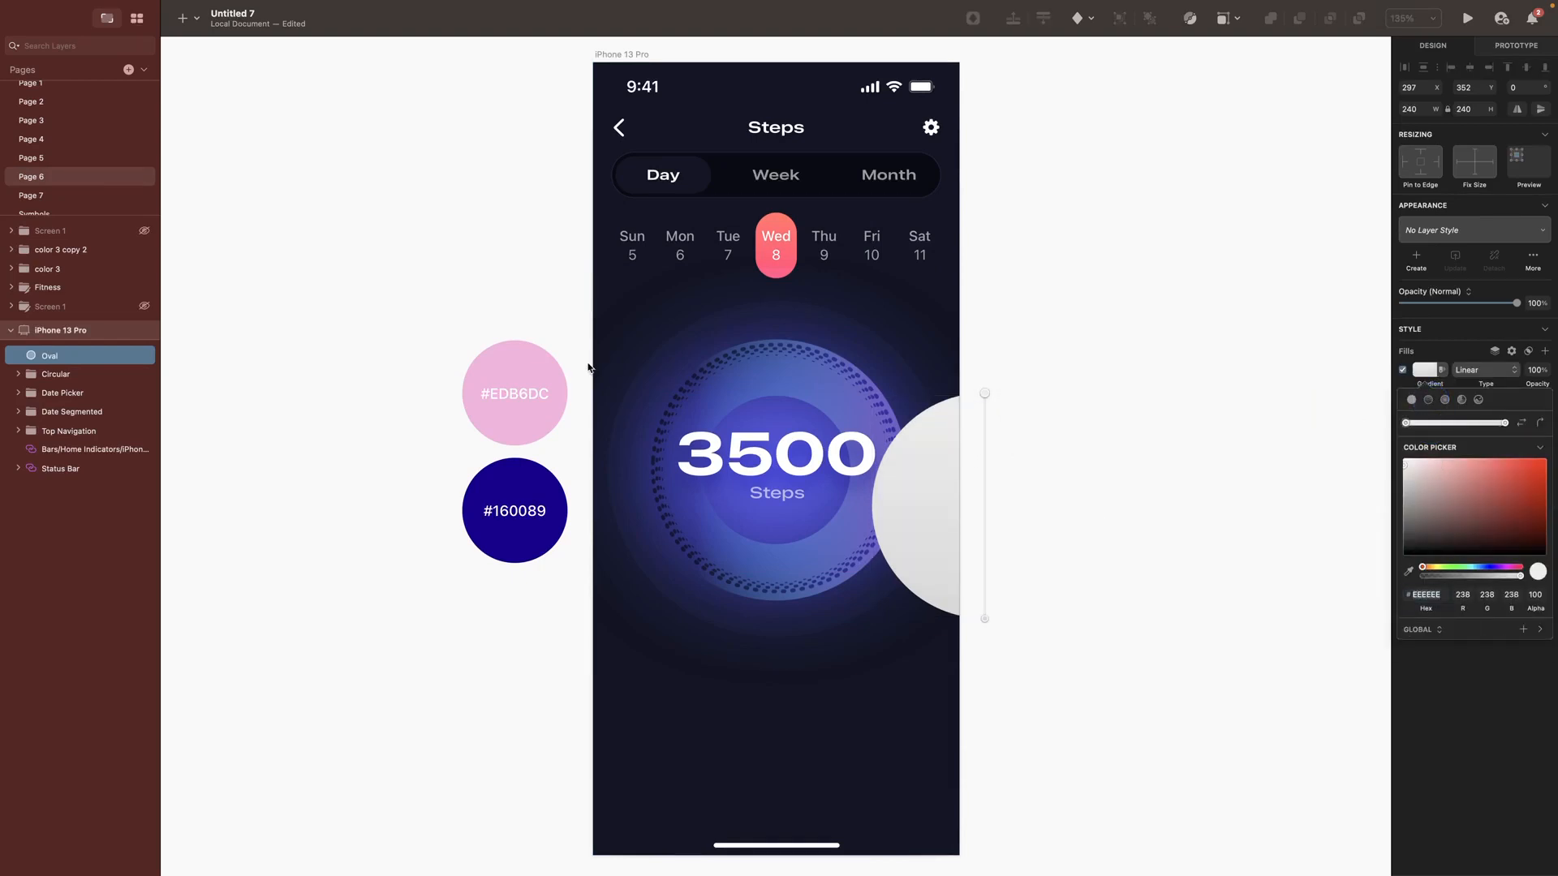
pyautogui.click(527, 368)
pyautogui.click(985, 619)
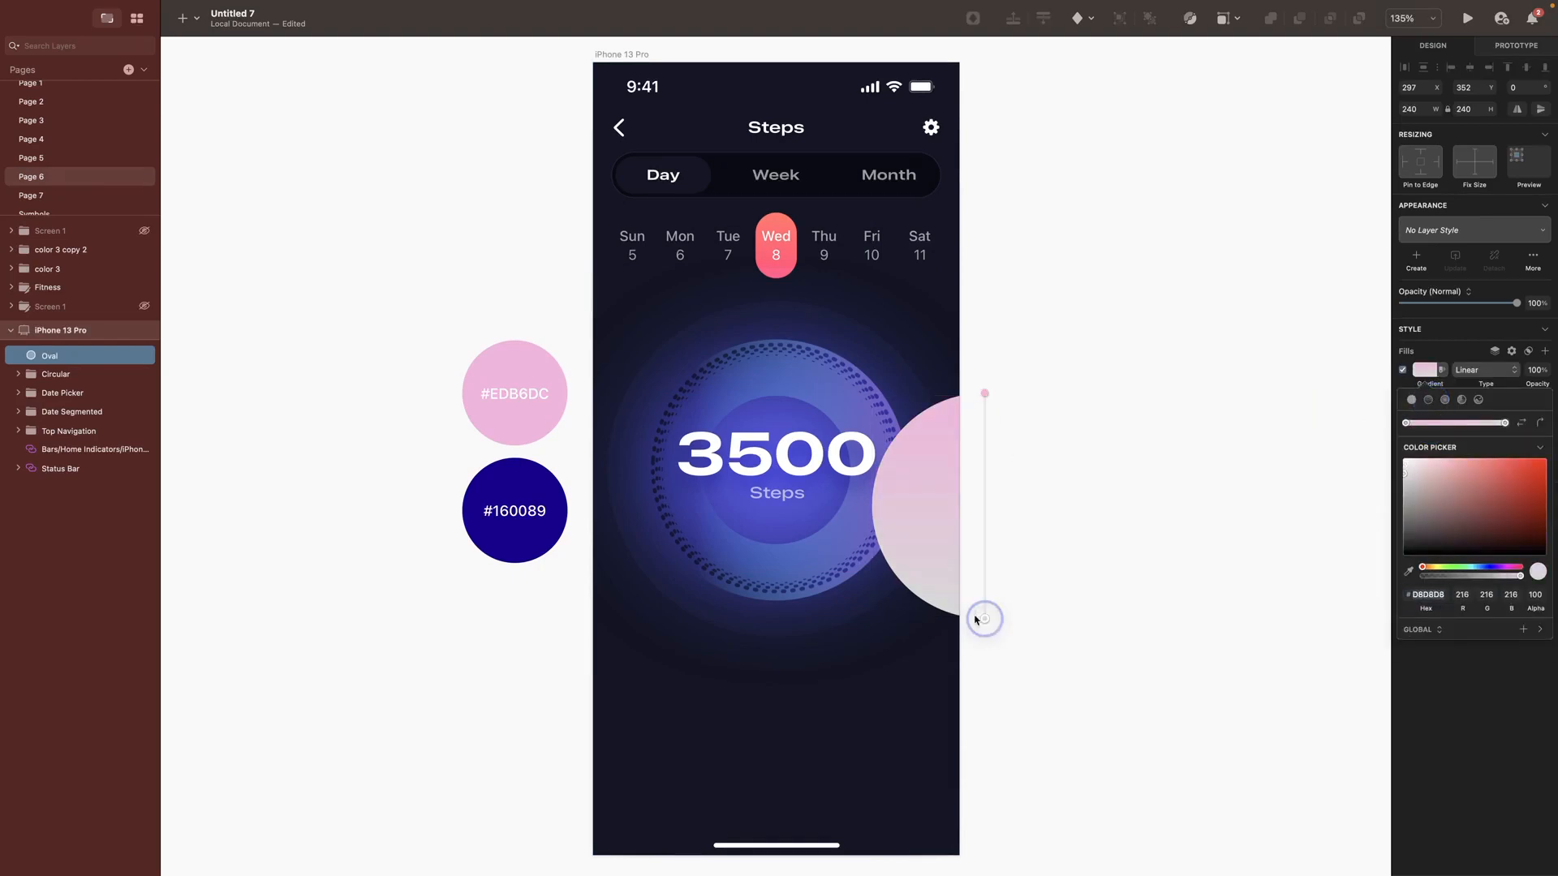
pyautogui.click(512, 486)
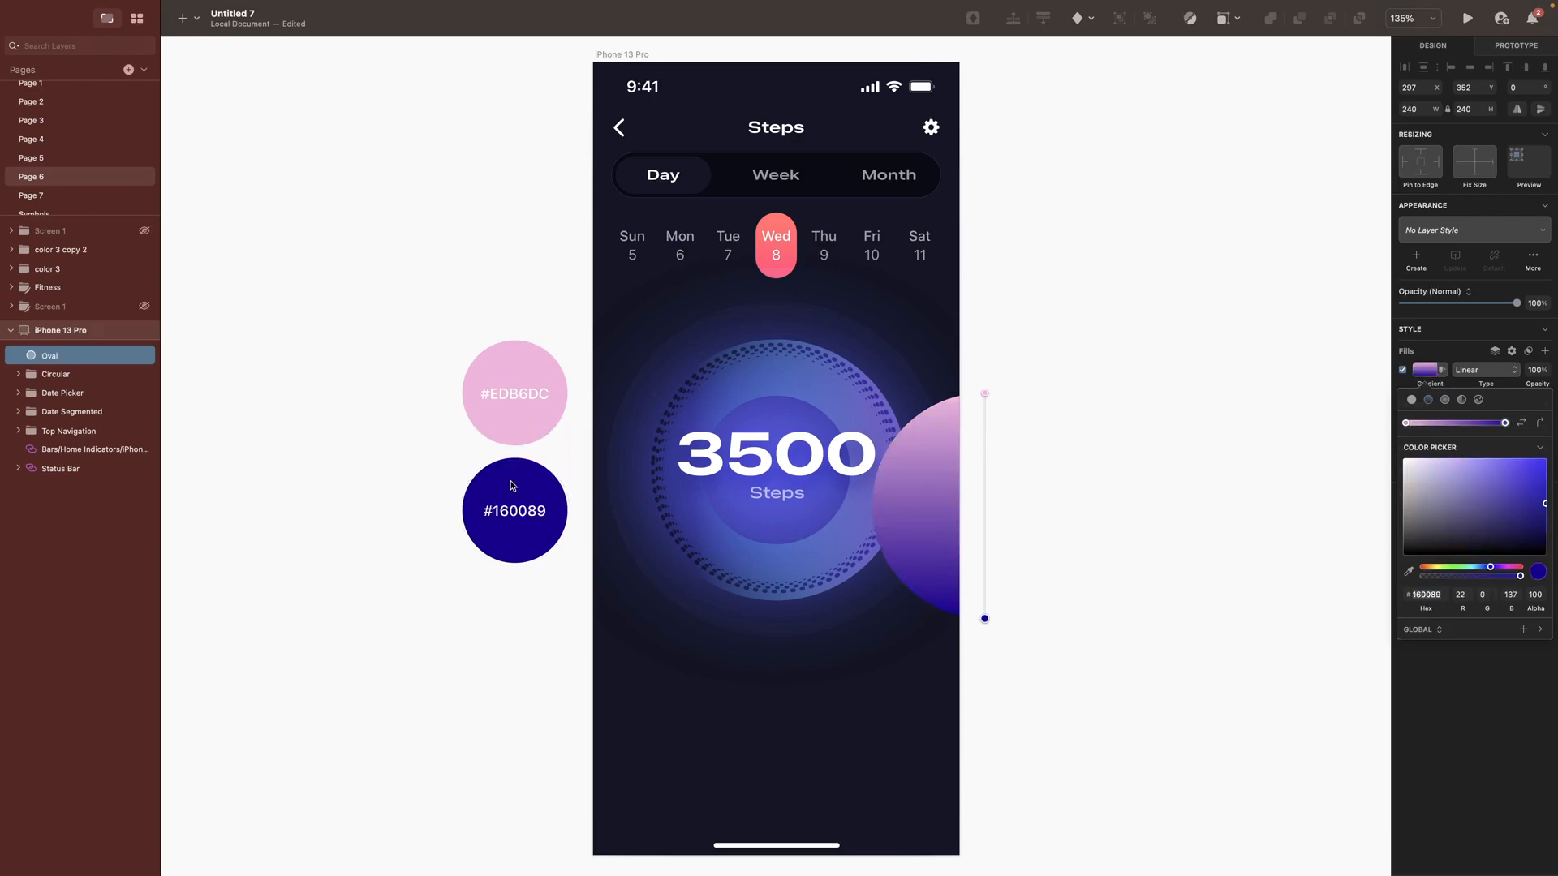
pyautogui.moveTo(986, 394); pyautogui.dragTo(1078, 425)
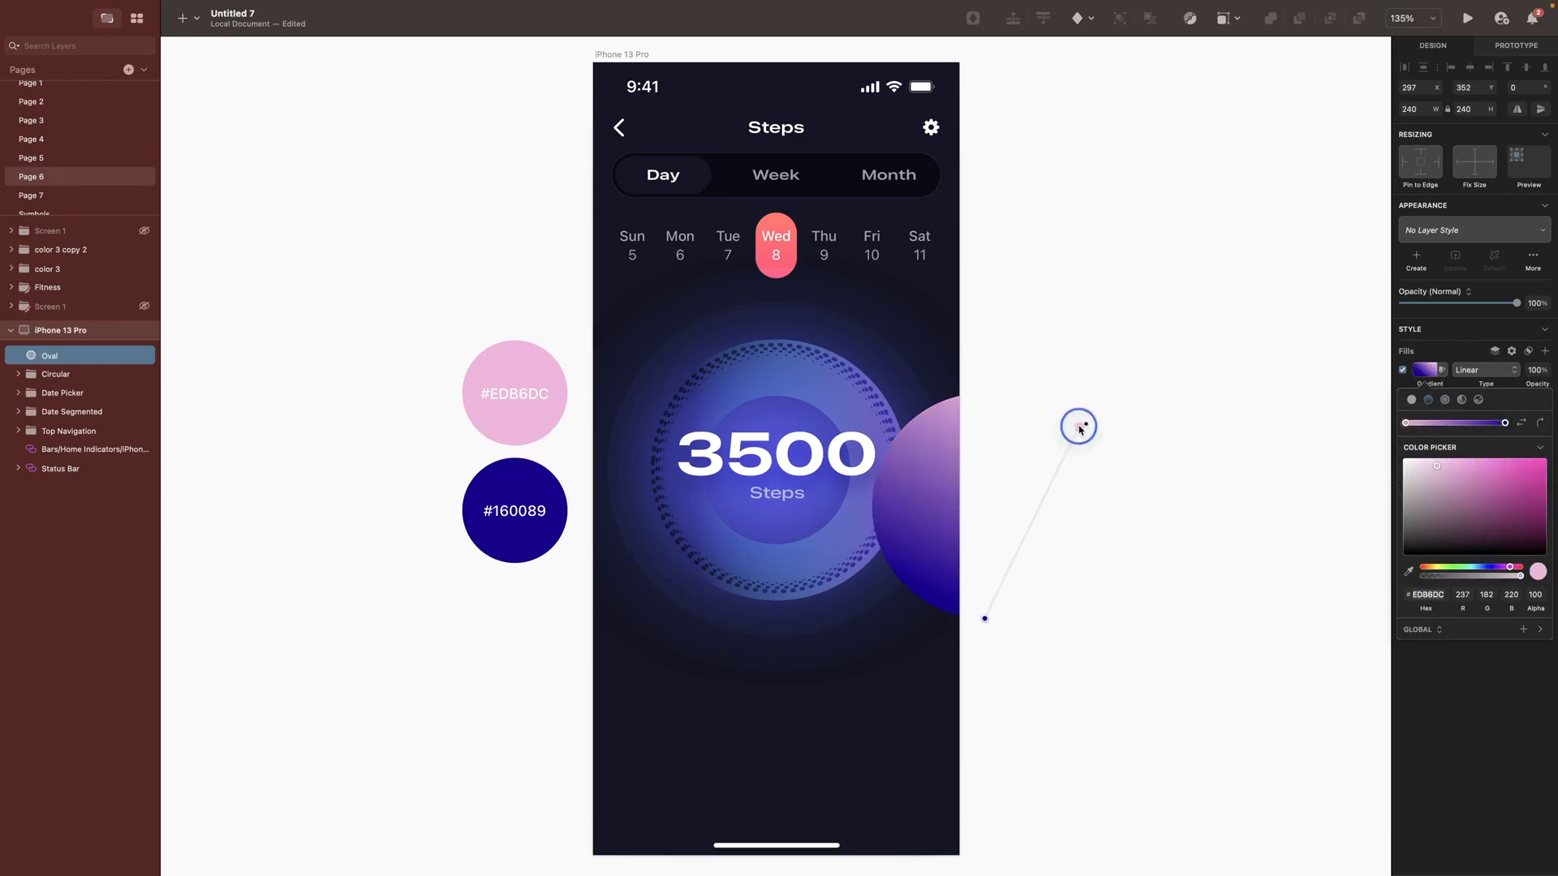
# Step: Position the gradient circle at X 300 and Y 268
pyautogui.click(1425, 88)
pyautogui.write('300')
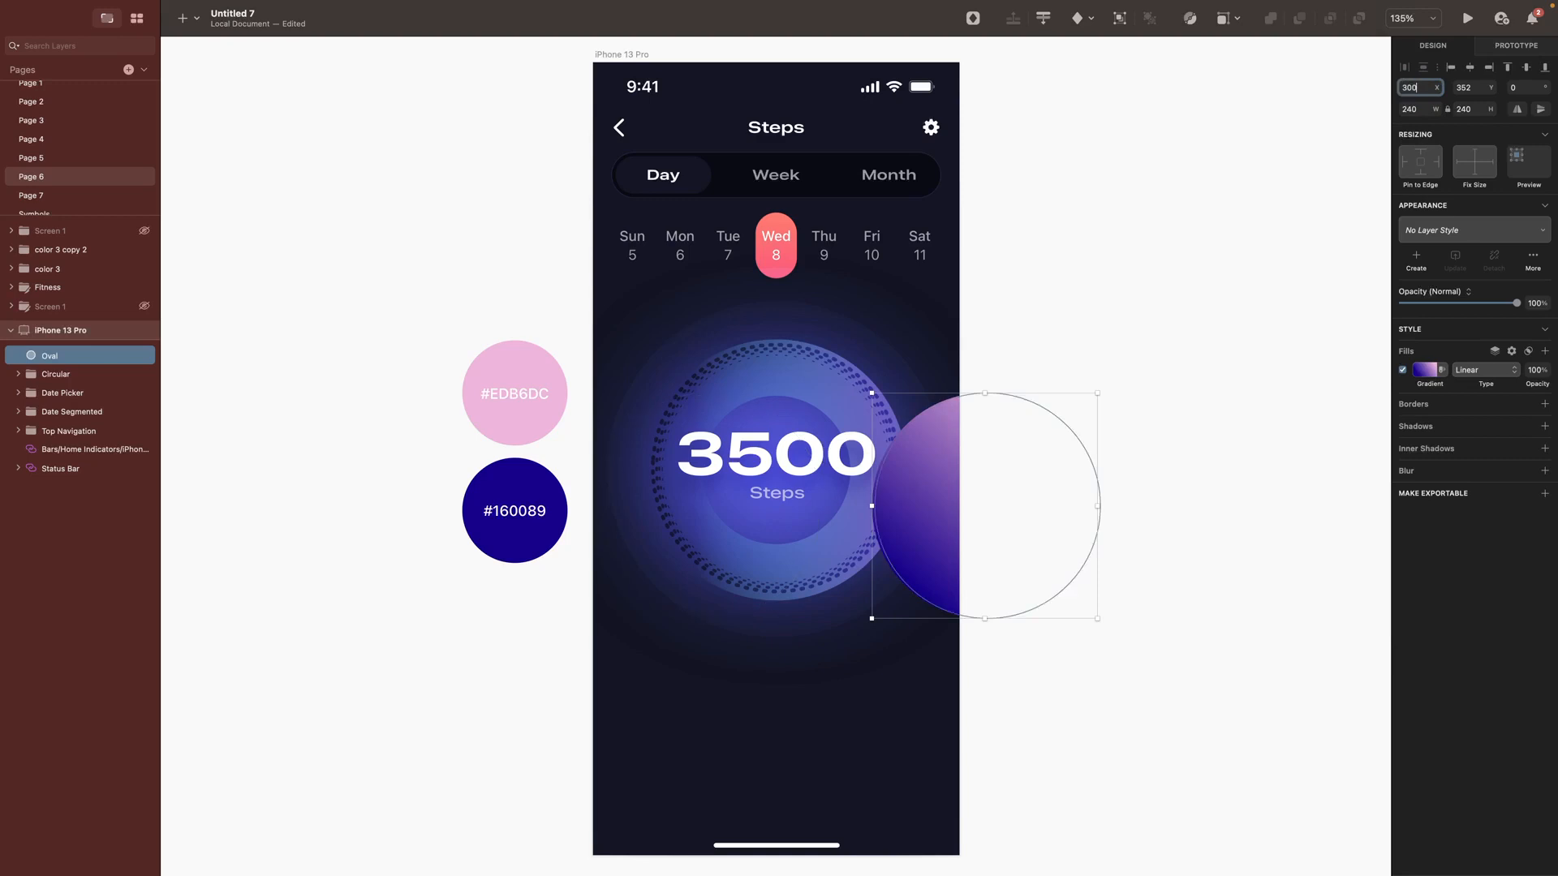
pyautogui.press('Return')
pyautogui.click(1474, 86)
pyautogui.write('268')
pyautogui.press('Return')
# Step: Give the gradient circle a Gaussian Blur of 50 and place its layer beneath the Circular group
pyautogui.click(1544, 471)
pyautogui.moveTo(1427, 497); pyautogui.dragTo(1513, 495)
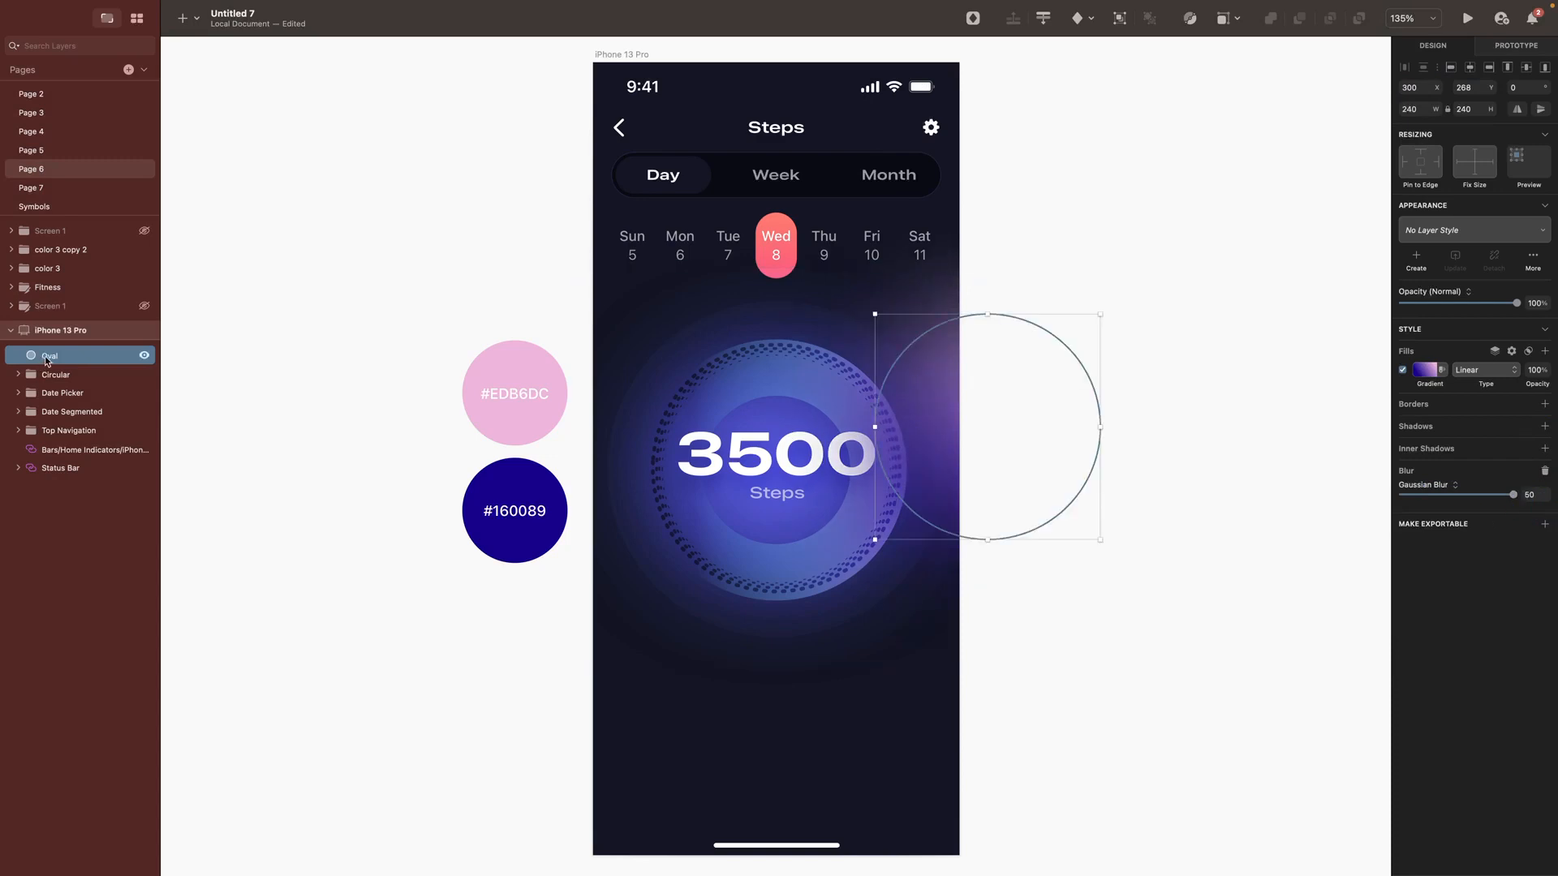
pyautogui.moveTo(47, 360); pyautogui.dragTo(80, 372)
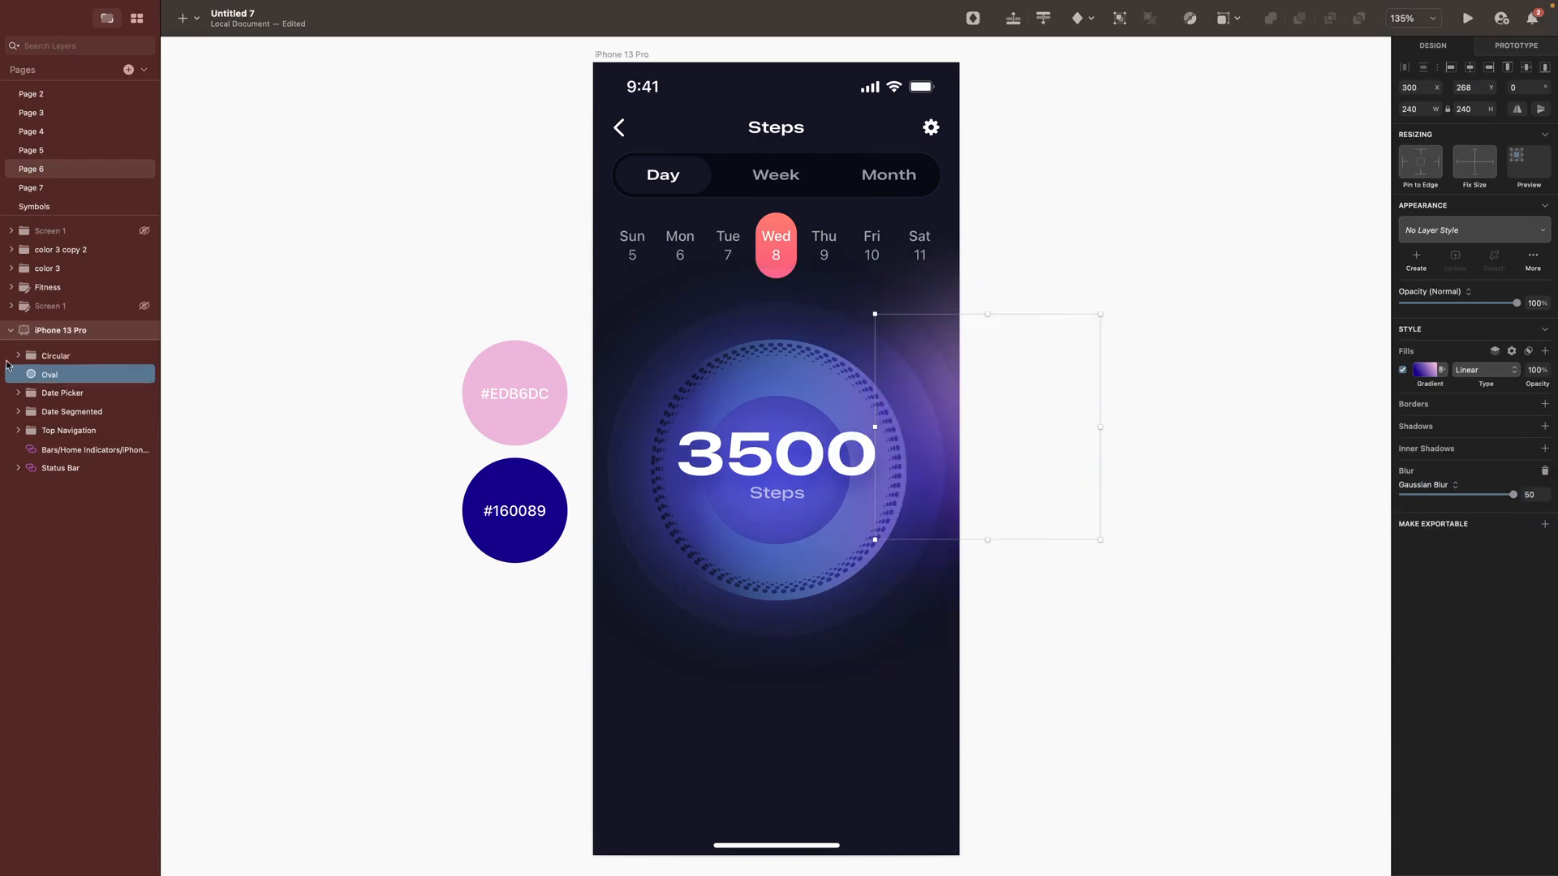
pyautogui.click(1288, 546)
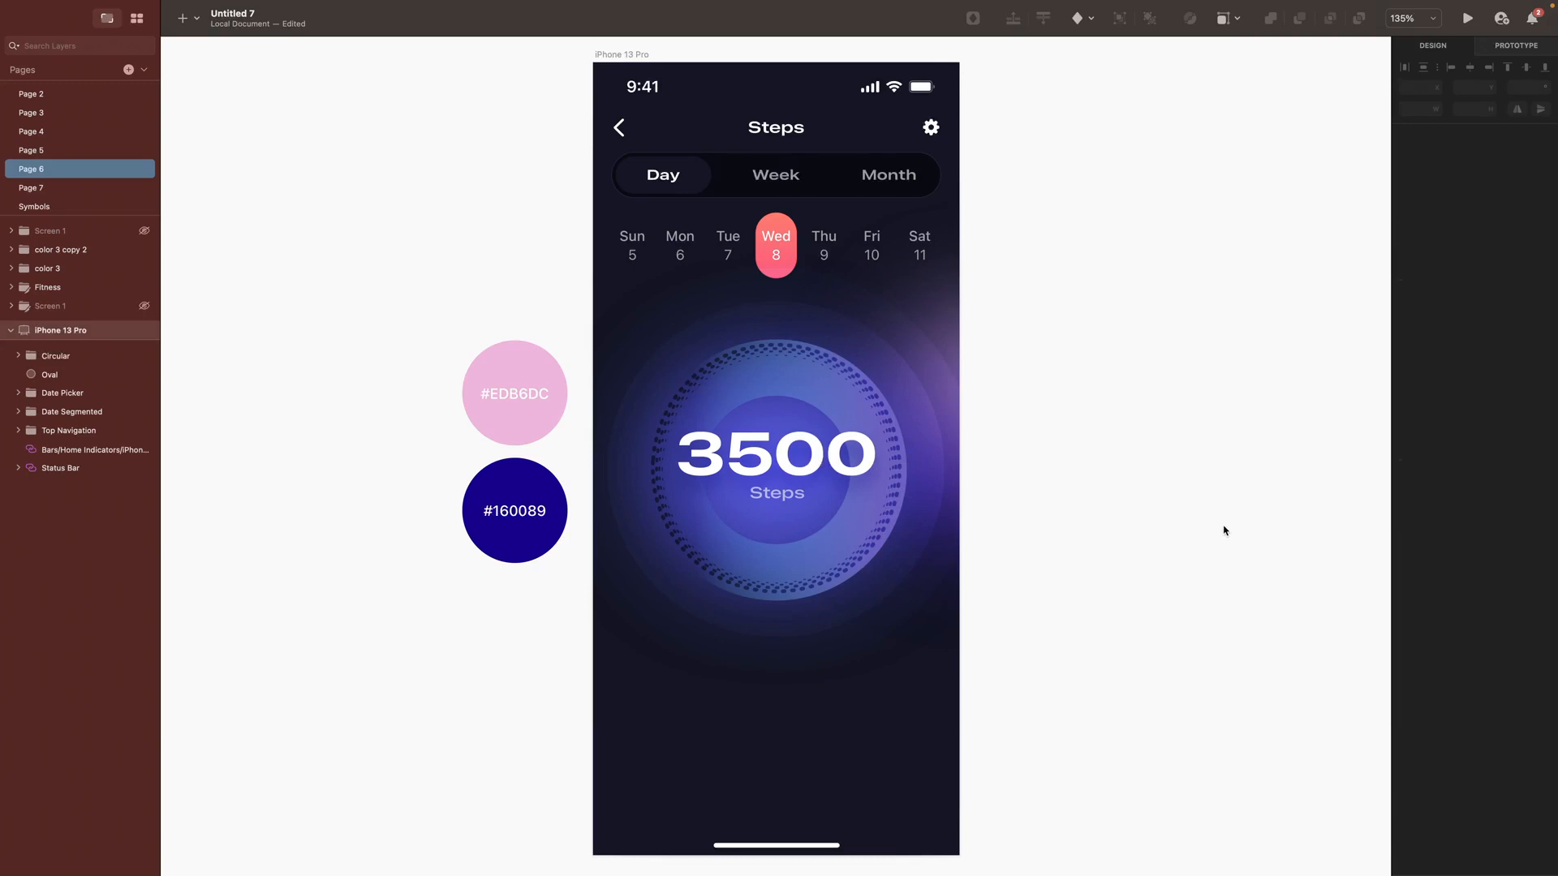
# Step: Check the stats card on the Page 7 reference and draw a 350 × 102 rectangle with corner radius 26 below the circular display on Page 6
pyautogui.press('pagedown')
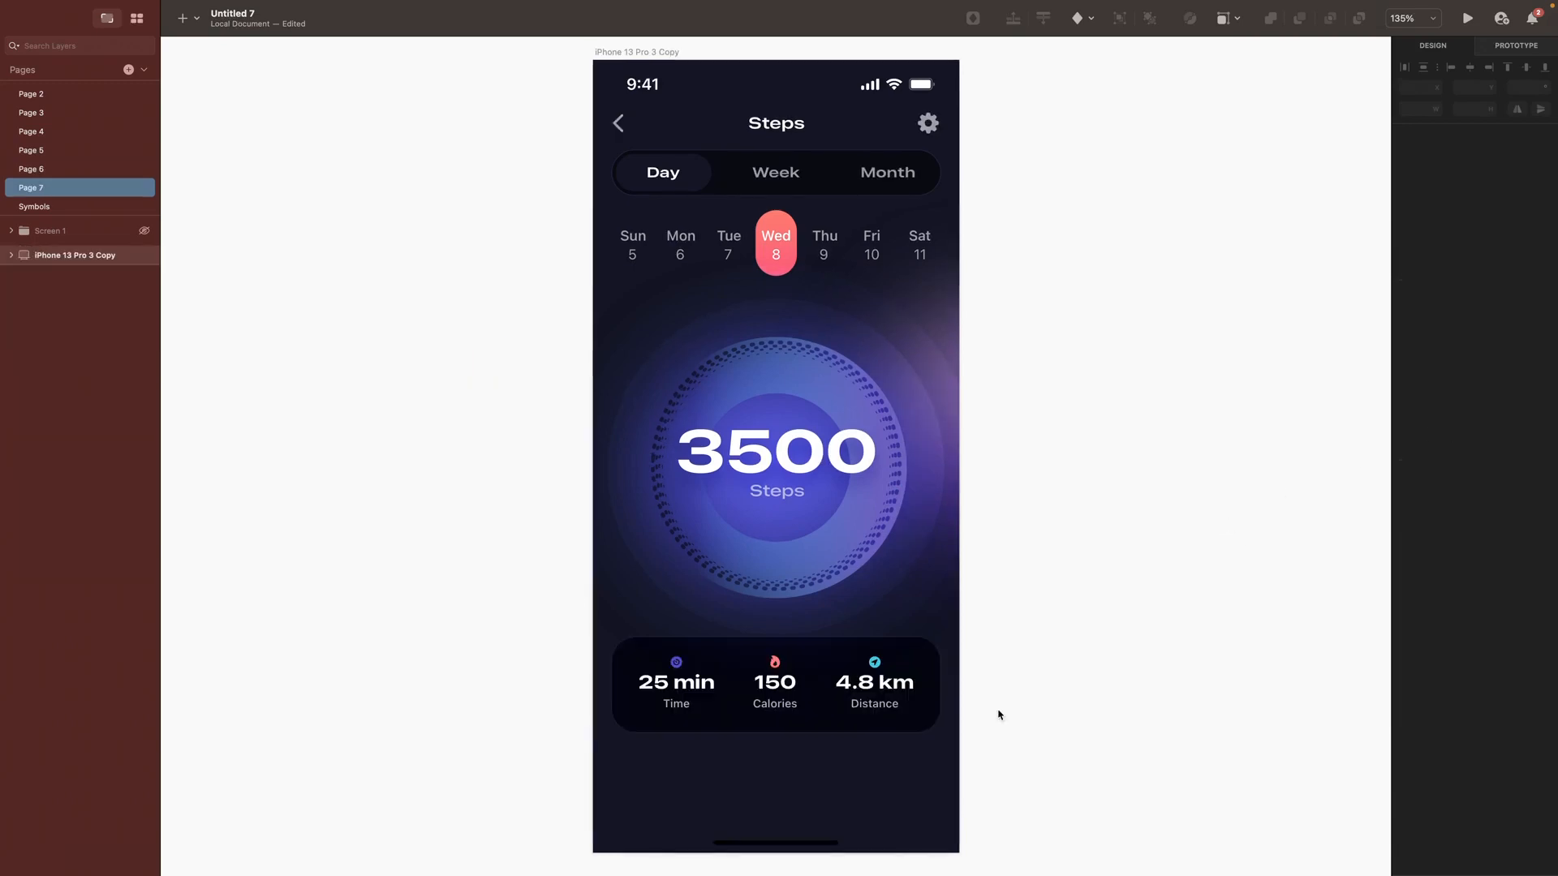
pyautogui.scroll(5, 621, 675)
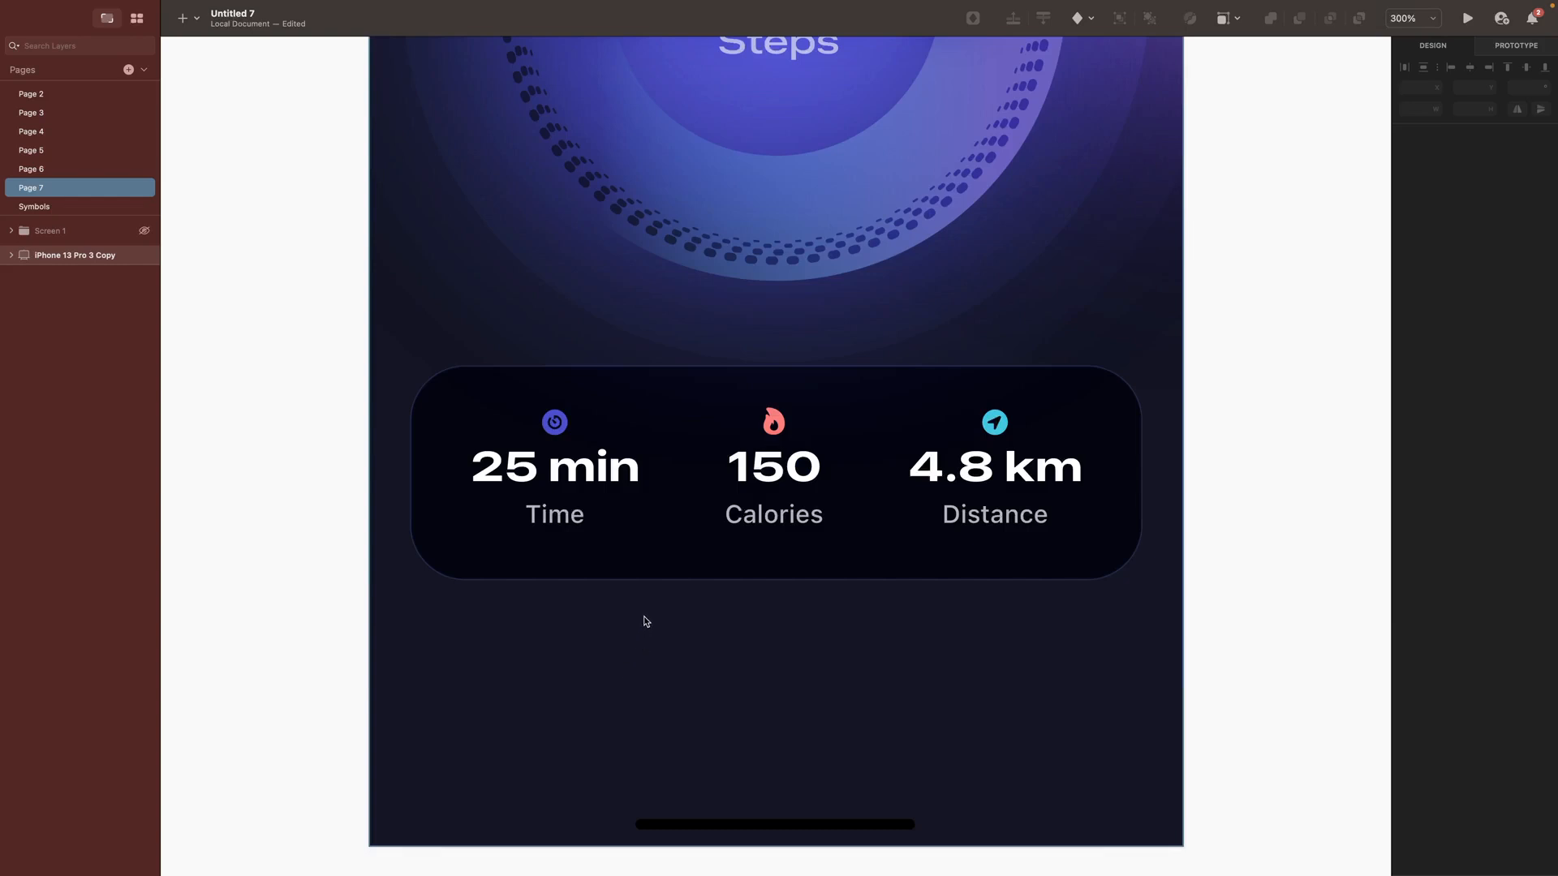
pyautogui.press('pageup')
pyautogui.hotkey('ctrl', 'c')
pyautogui.moveTo(487, 536)
pyautogui.mouseDown()
pyautogui.moveTo(545, 640)
pyautogui.moveTo(656, 695)
pyautogui.moveTo(1181, 737)
pyautogui.mouseUp()
pyautogui.moveTo(1402, 153); pyautogui.dragTo(1478, 154)
# Step: Fill the rectangle with #21243E and change the fill's blend mode so the card renders near black
pyautogui.click(1413, 439)
pyautogui.click(295, 487)
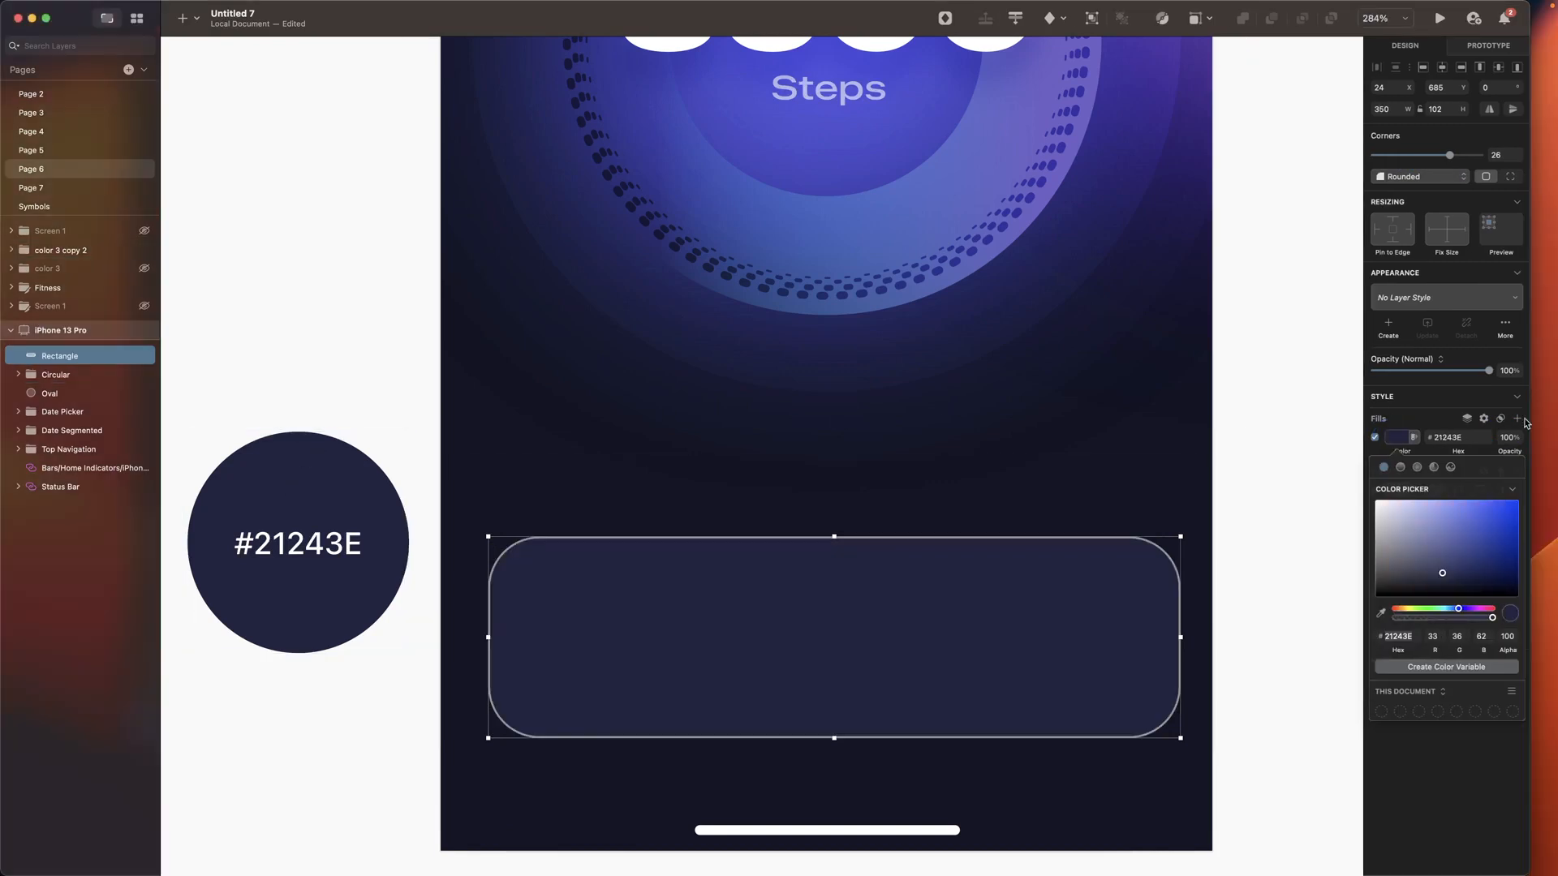
pyautogui.click(1504, 423)
pyautogui.click(1453, 621)
# Step: Add a centred white border of width 1 to the rectangle with the Overlay blend mode
pyautogui.click(1397, 490)
pyautogui.click(1339, 535)
pyautogui.click(1500, 471)
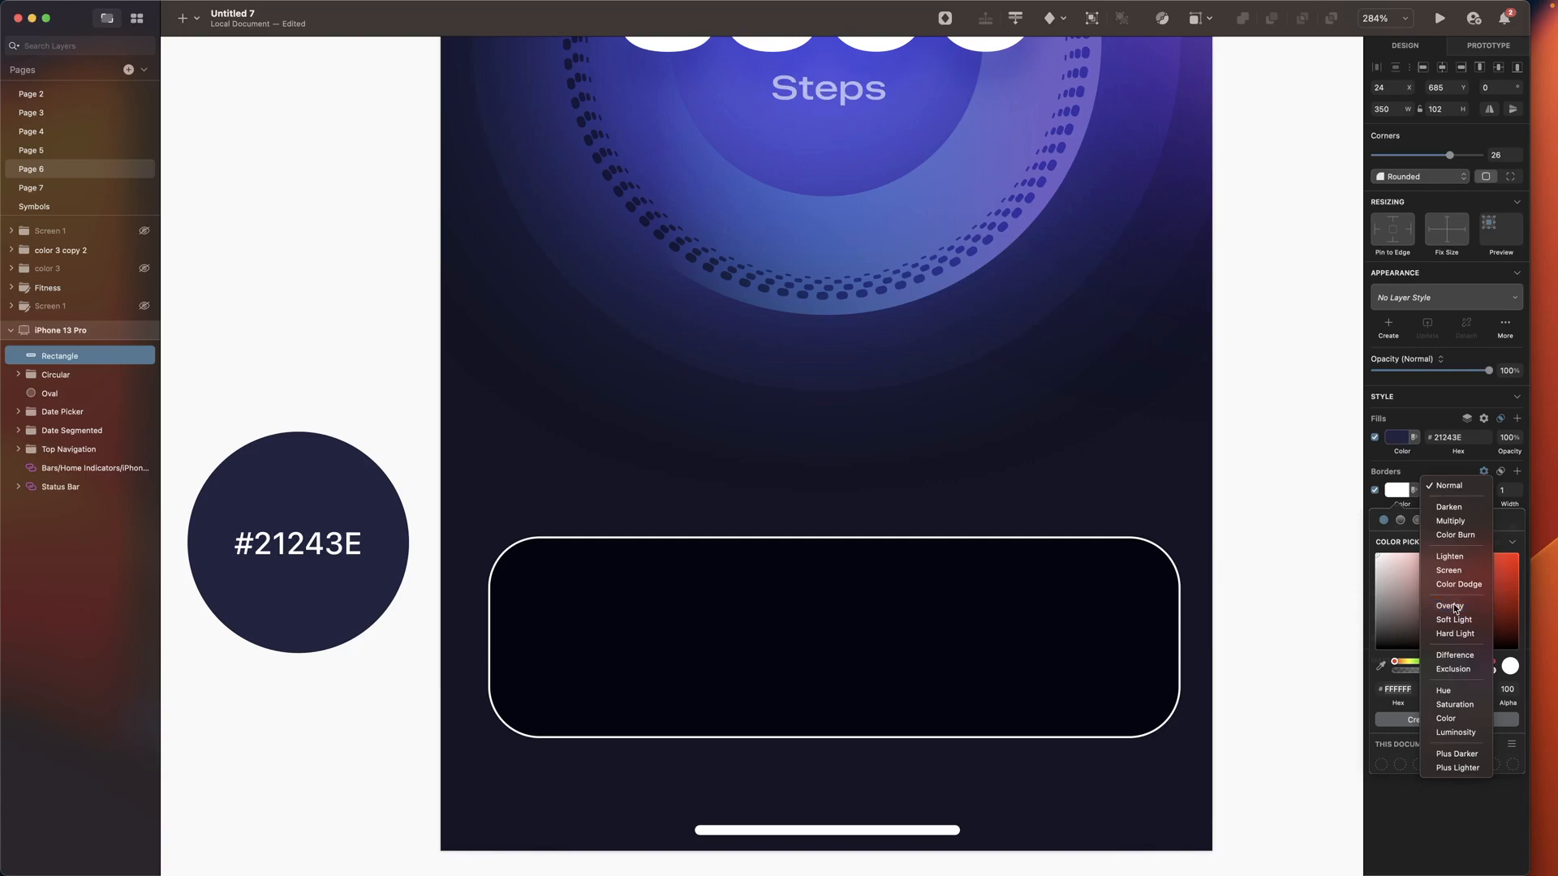
pyautogui.click(1457, 611)
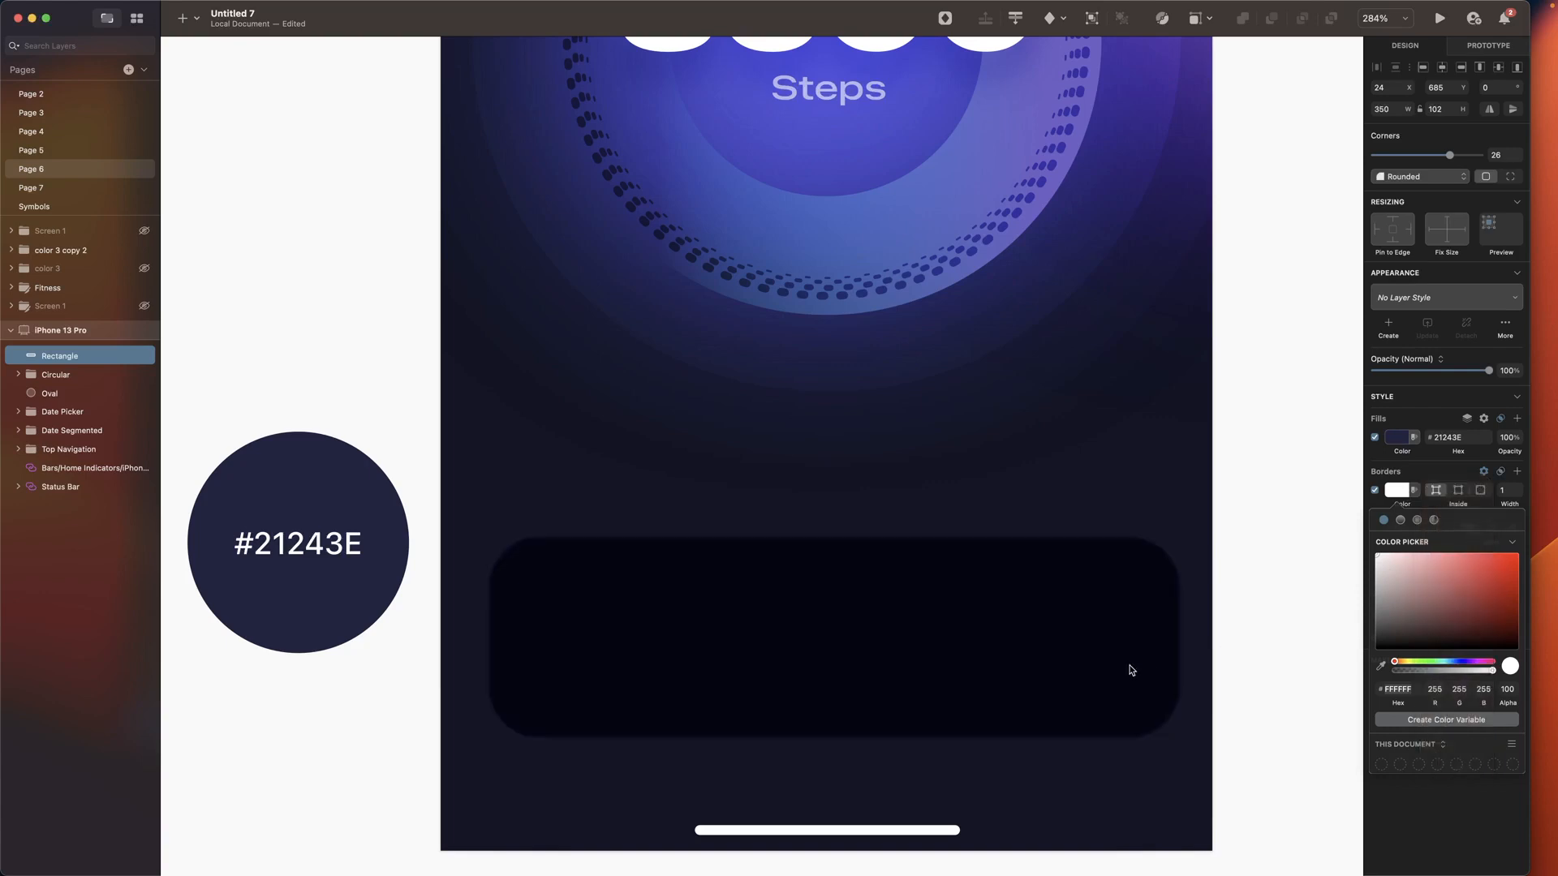
pyautogui.click(1458, 491)
pyautogui.press('Escape')
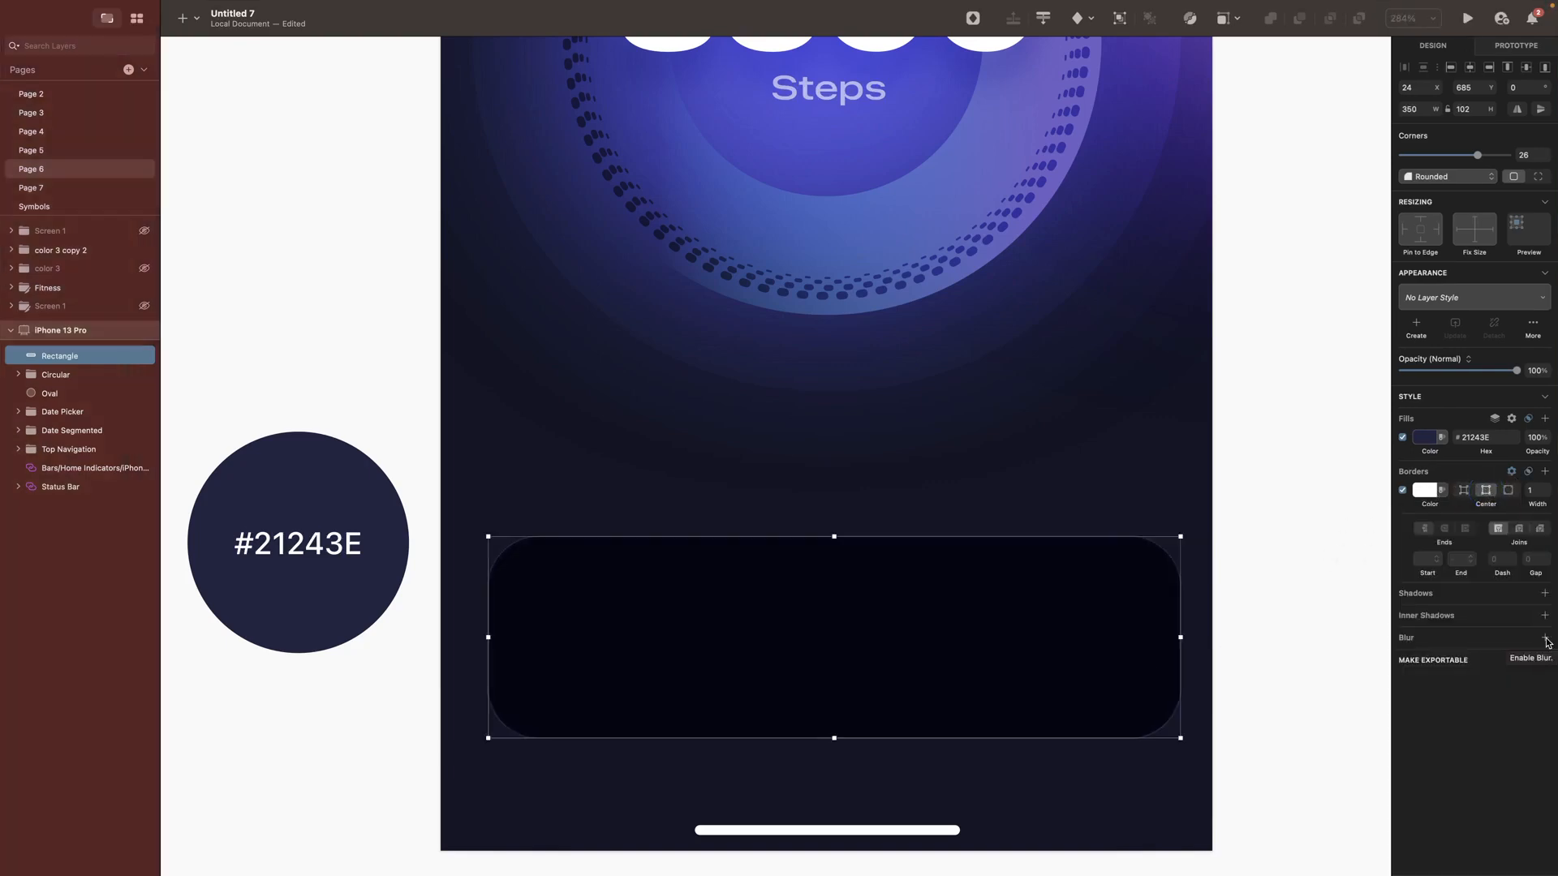
# Step: Apply a Background Blur of 10 to the rectangle and position it at X 20, Y 614
pyautogui.click(1545, 637)
pyautogui.click(1417, 87)
pyautogui.write('10')
pyautogui.hotkey('shift', 'Up')
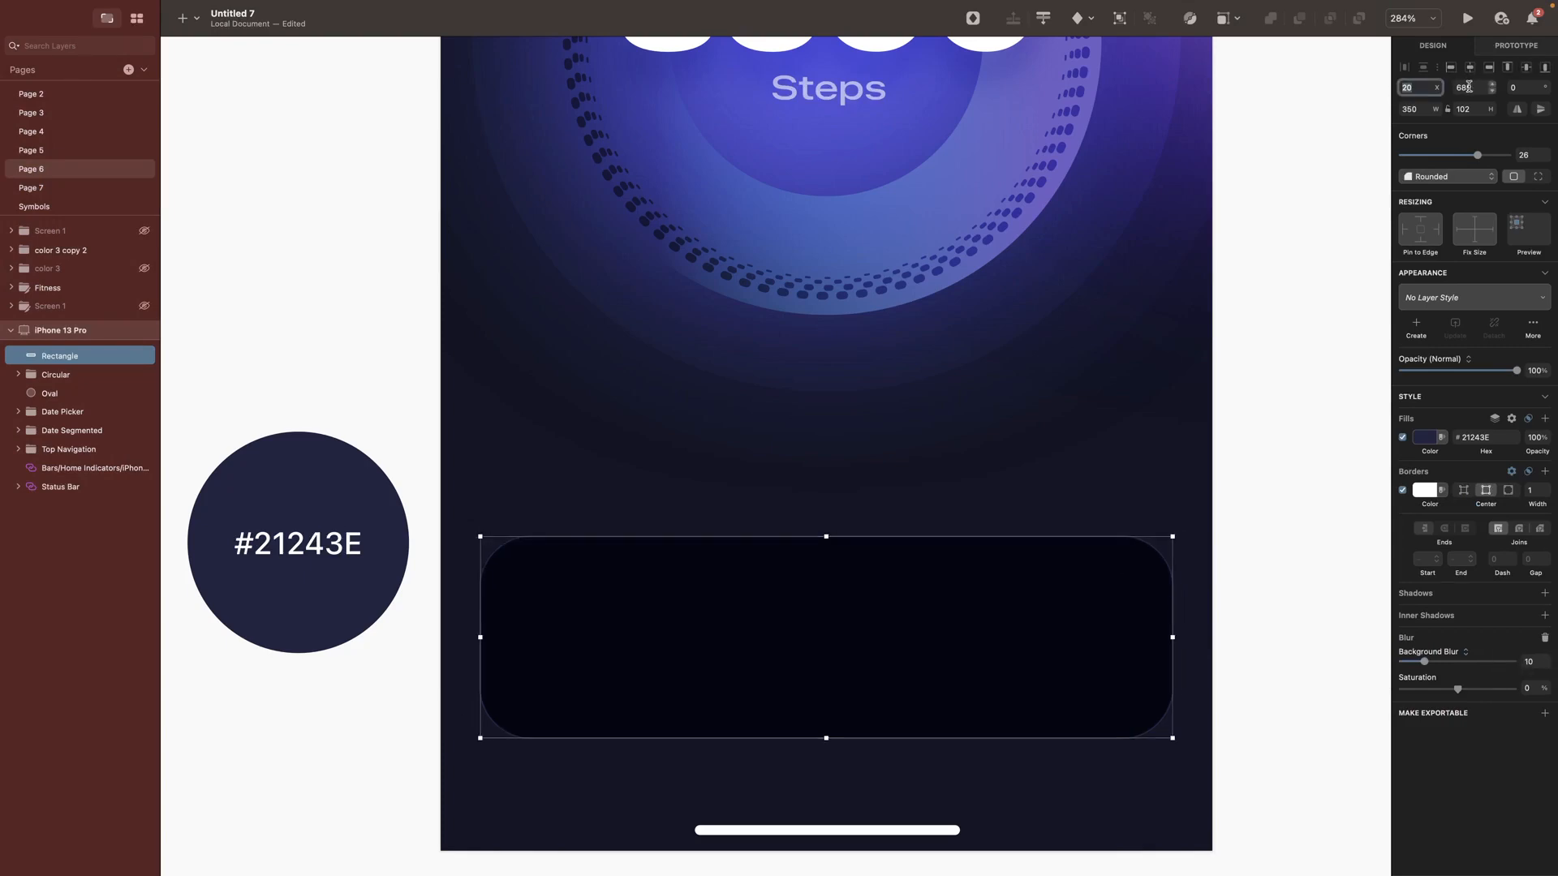
pyautogui.click(1475, 87)
pyautogui.write('614')
pyautogui.press('Return')
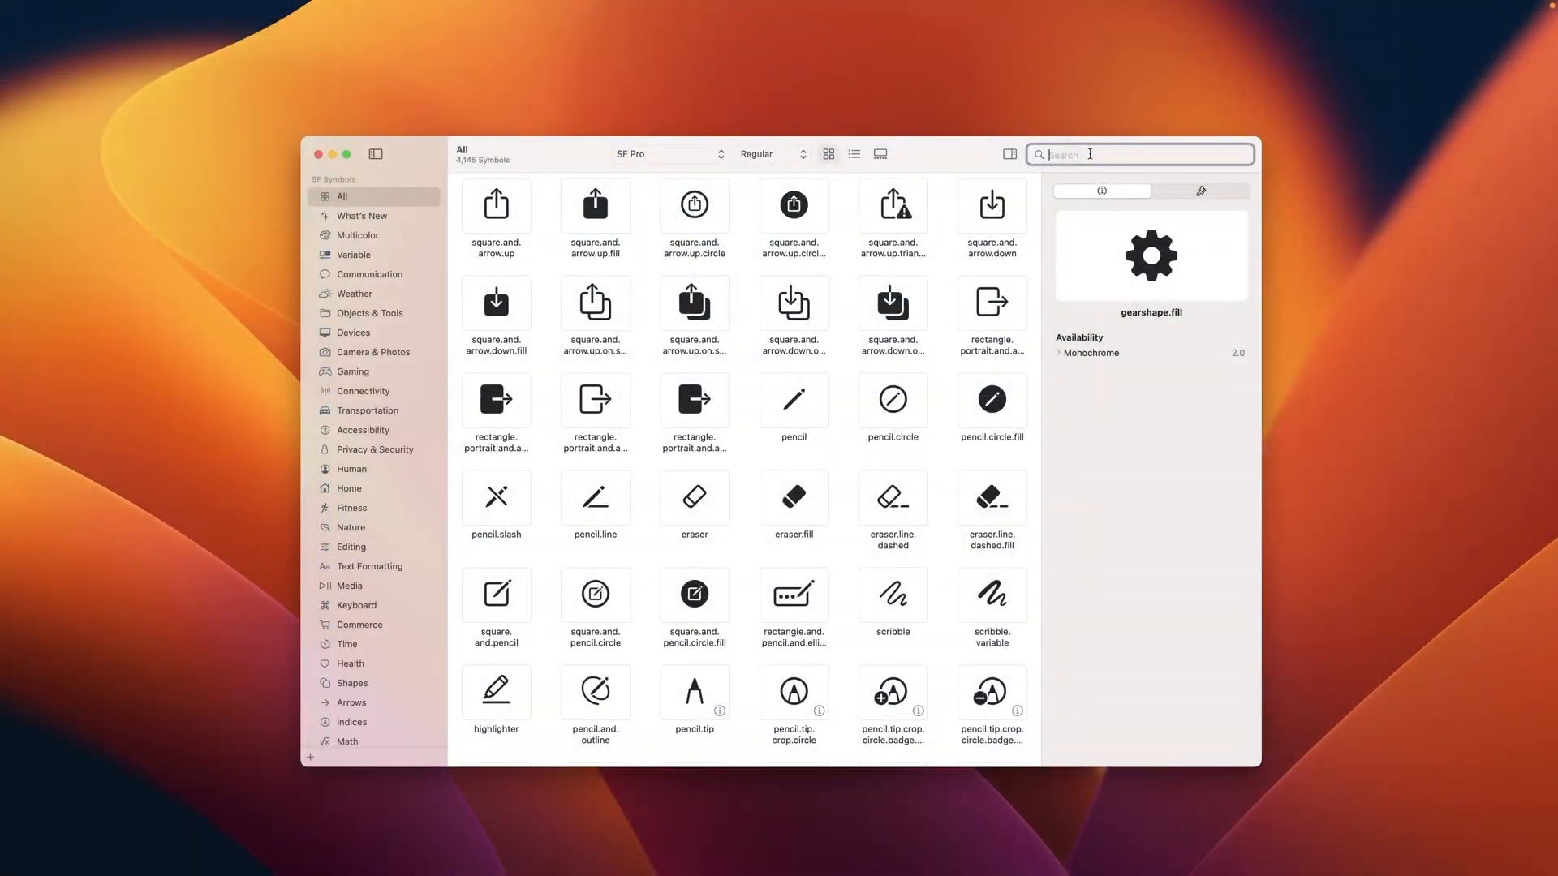
# Step: Find the clock.fill glyph in SF Symbols and paste it as a text layer at the card's upper left in Sketch
pyautogui.write('clock')
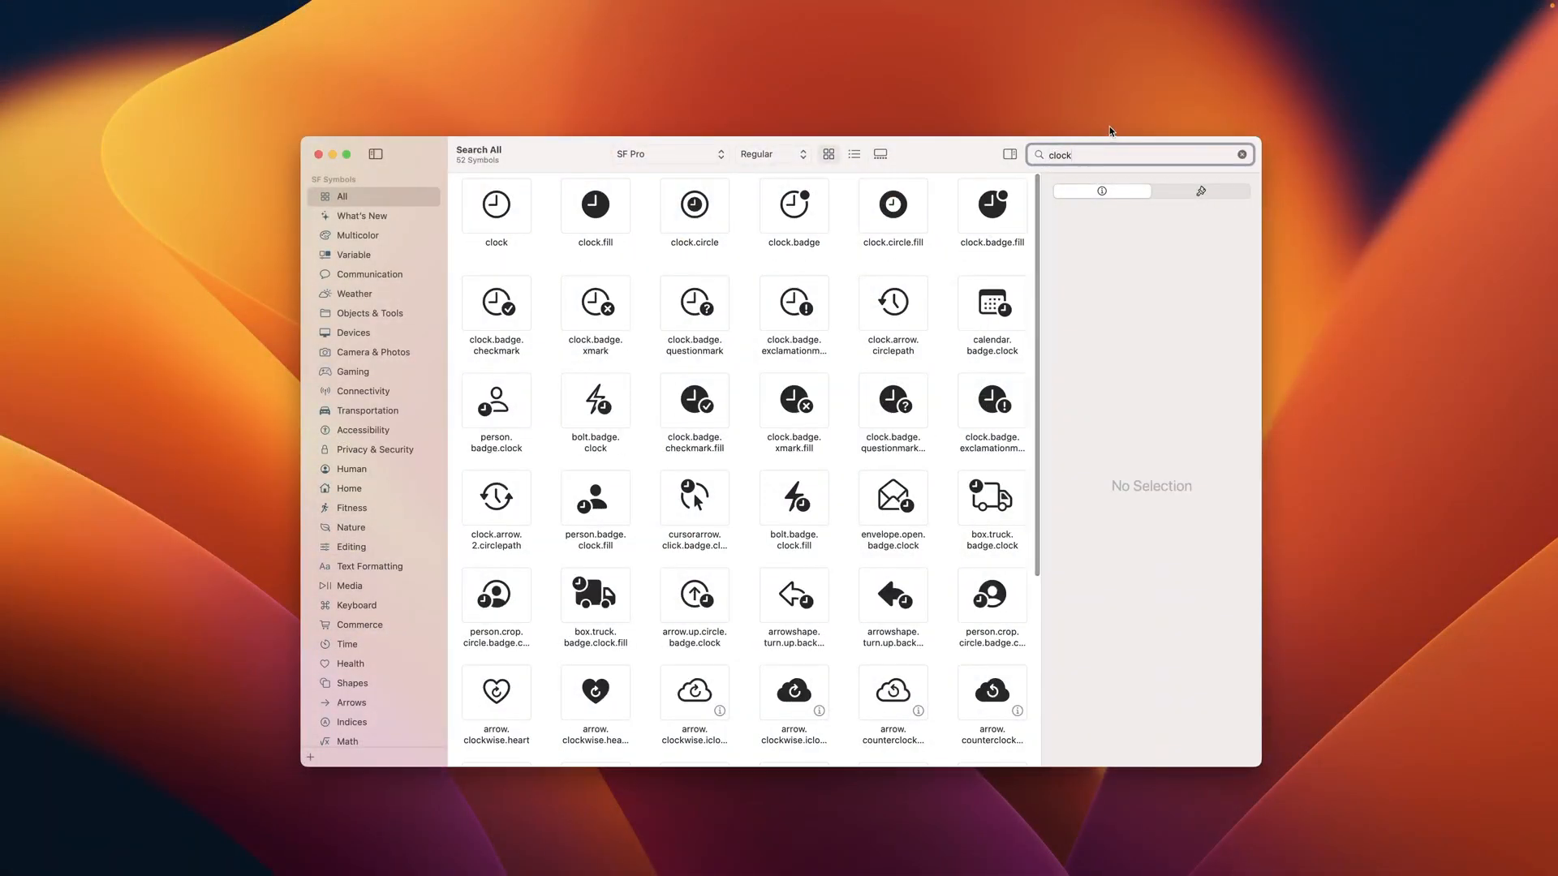
pyautogui.click(596, 220)
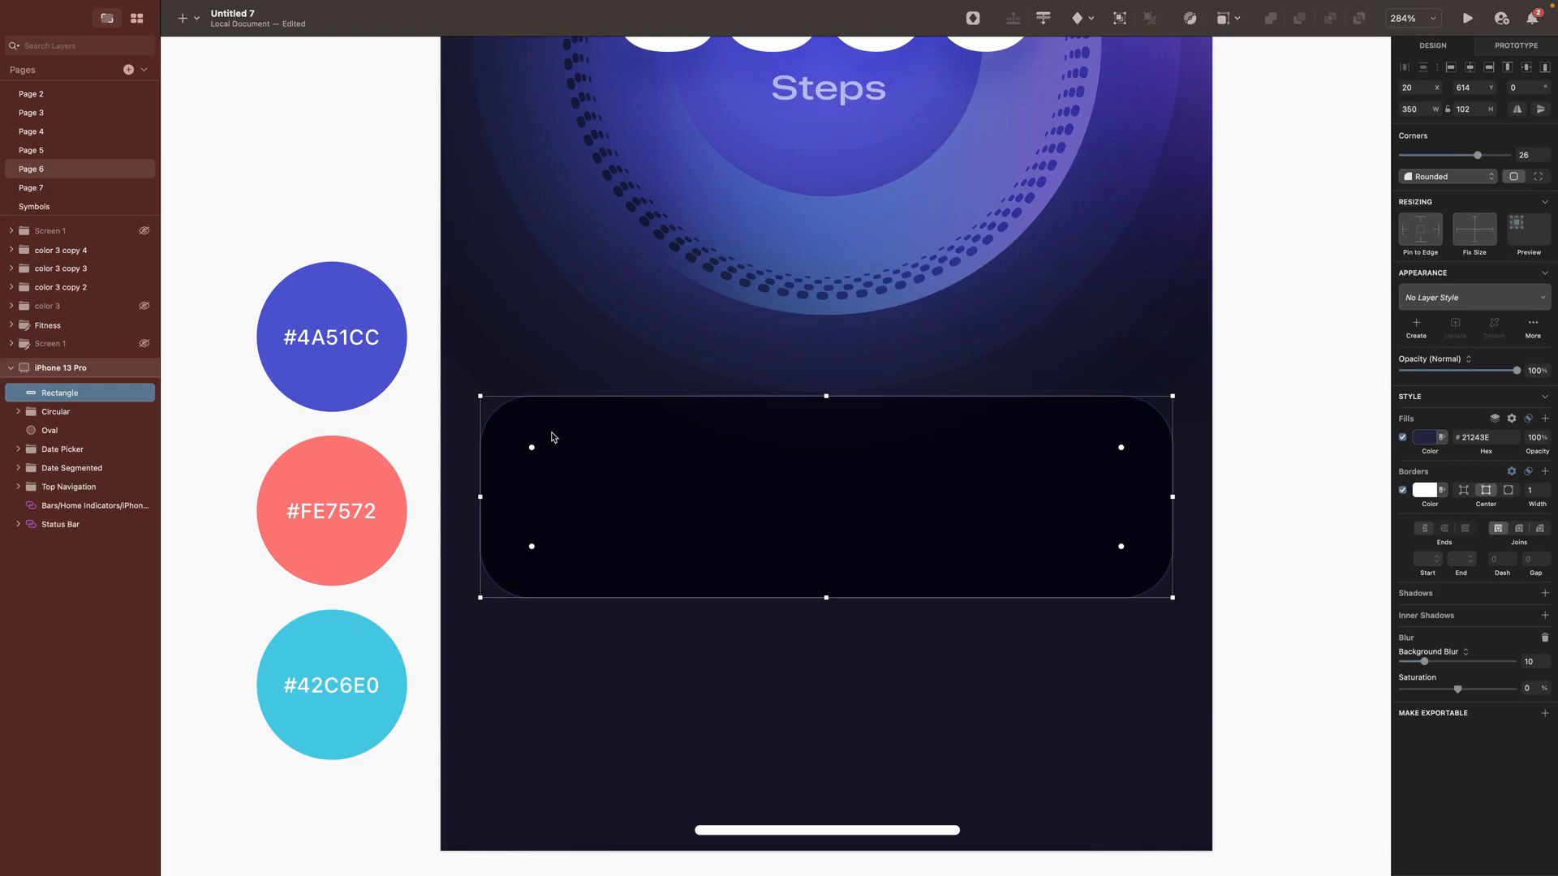
pyautogui.press('t')
pyautogui.click(546, 435)
pyautogui.press('super+v')
pyautogui.click(651, 477)
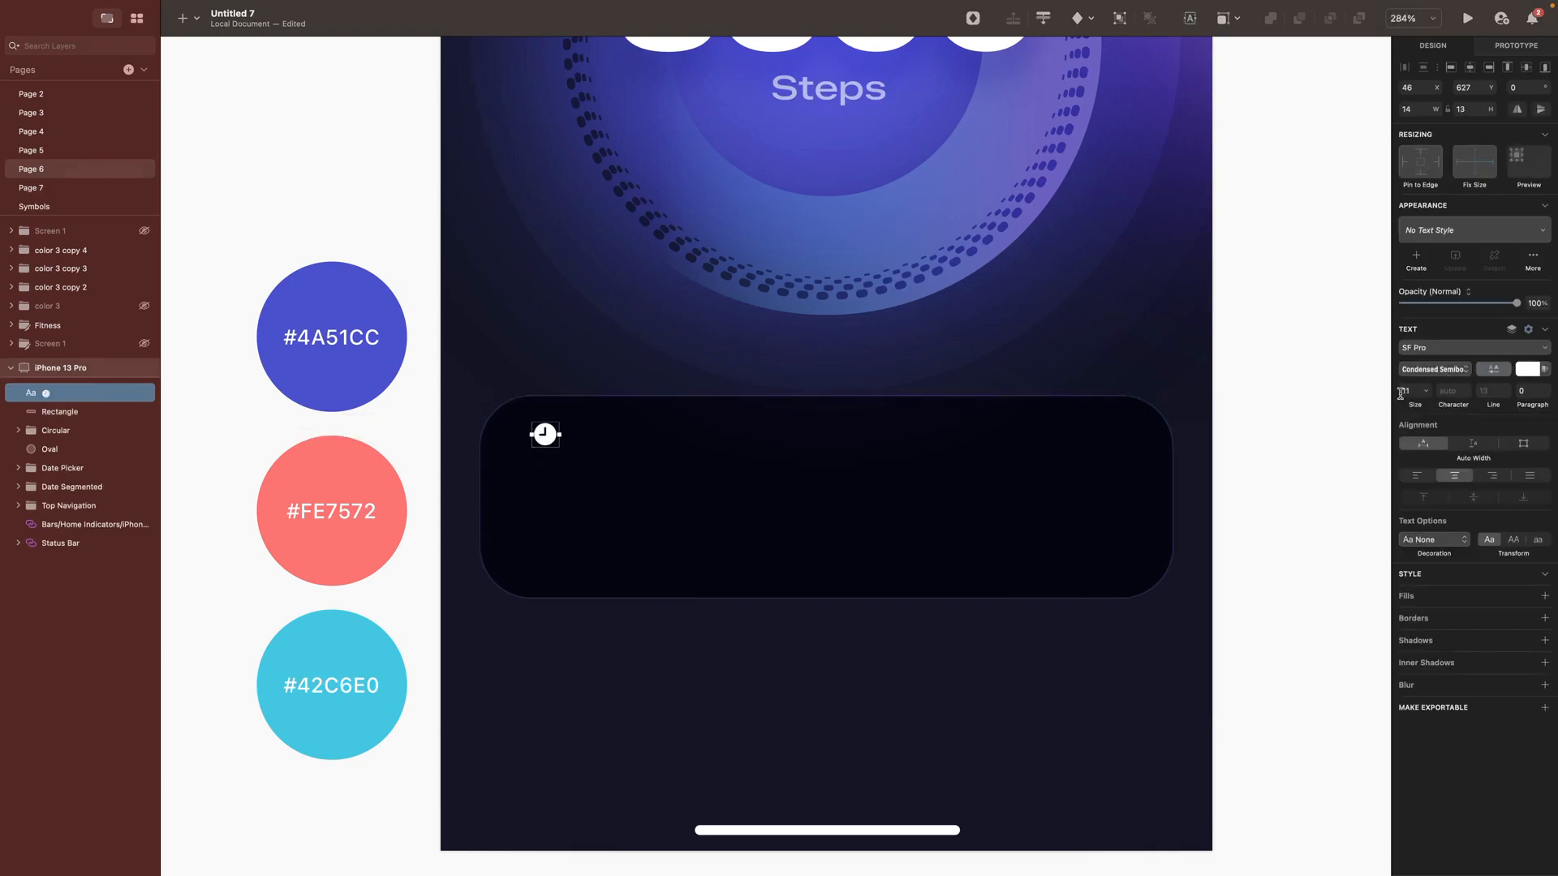
# Step: Colour the clock icon with the #4A51CC swatch
pyautogui.click(1528, 369)
pyautogui.click(1416, 521)
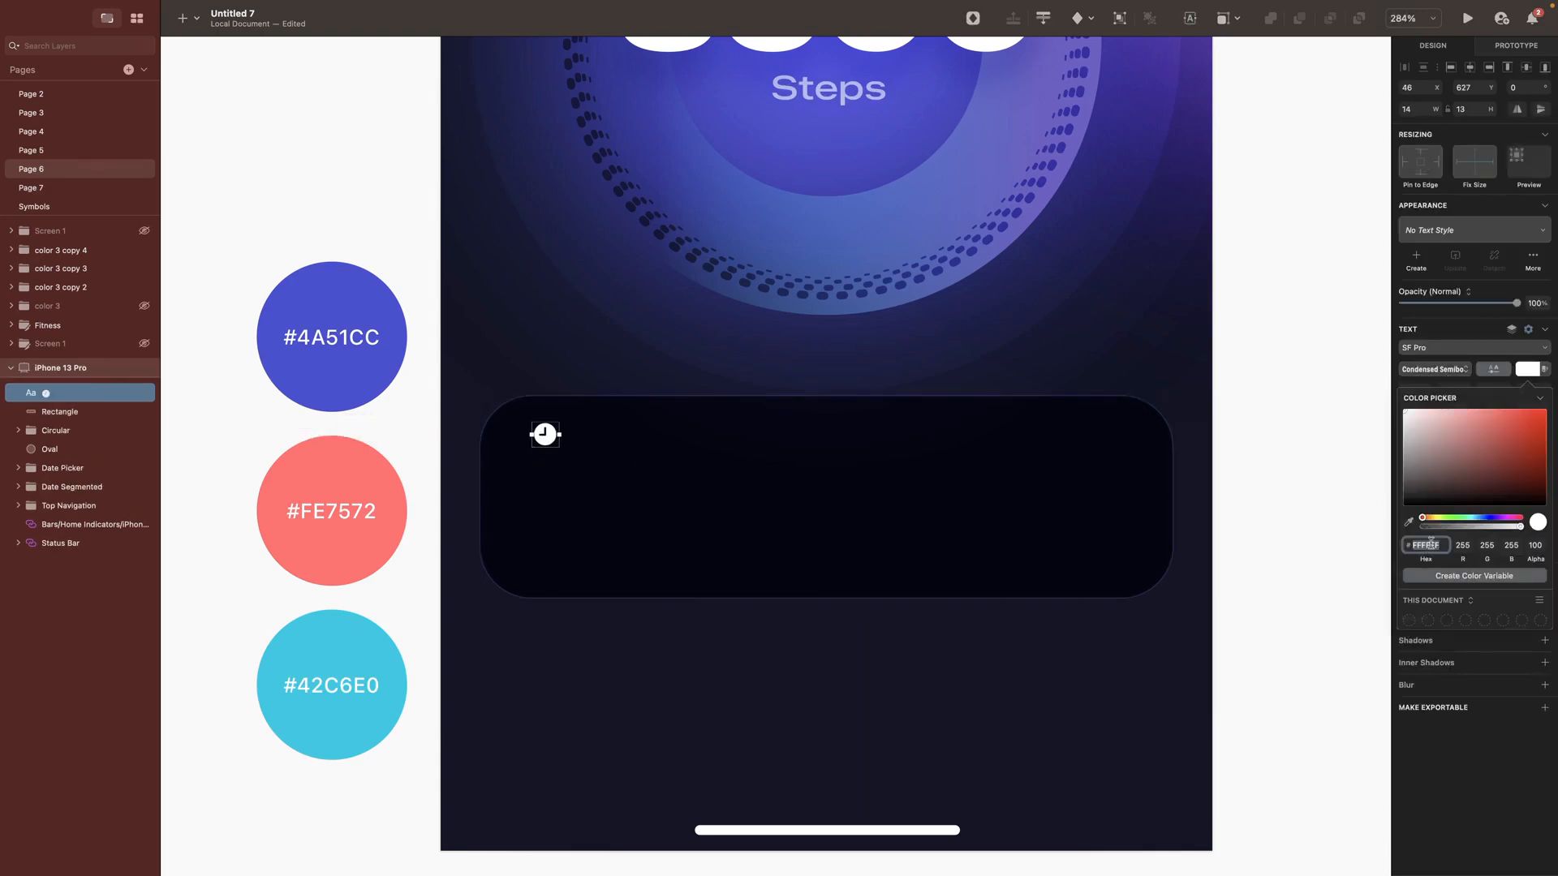
pyautogui.click(342, 300)
# Step: Add the text "25 min" beneath the clock icon on the card
pyautogui.press('t')
pyautogui.click(530, 479)
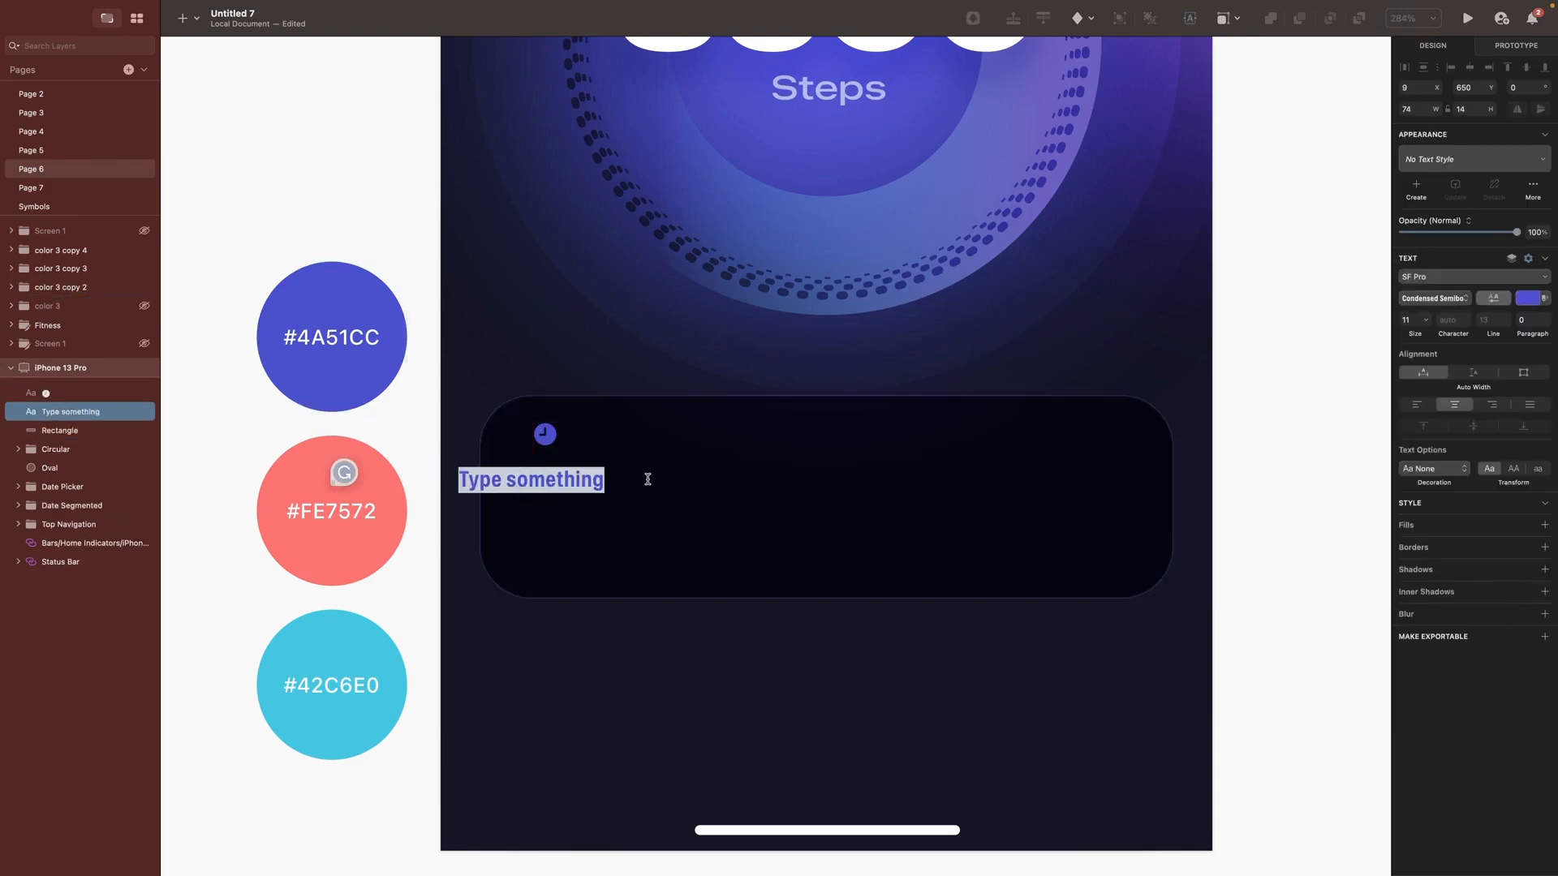
pyautogui.write('25')
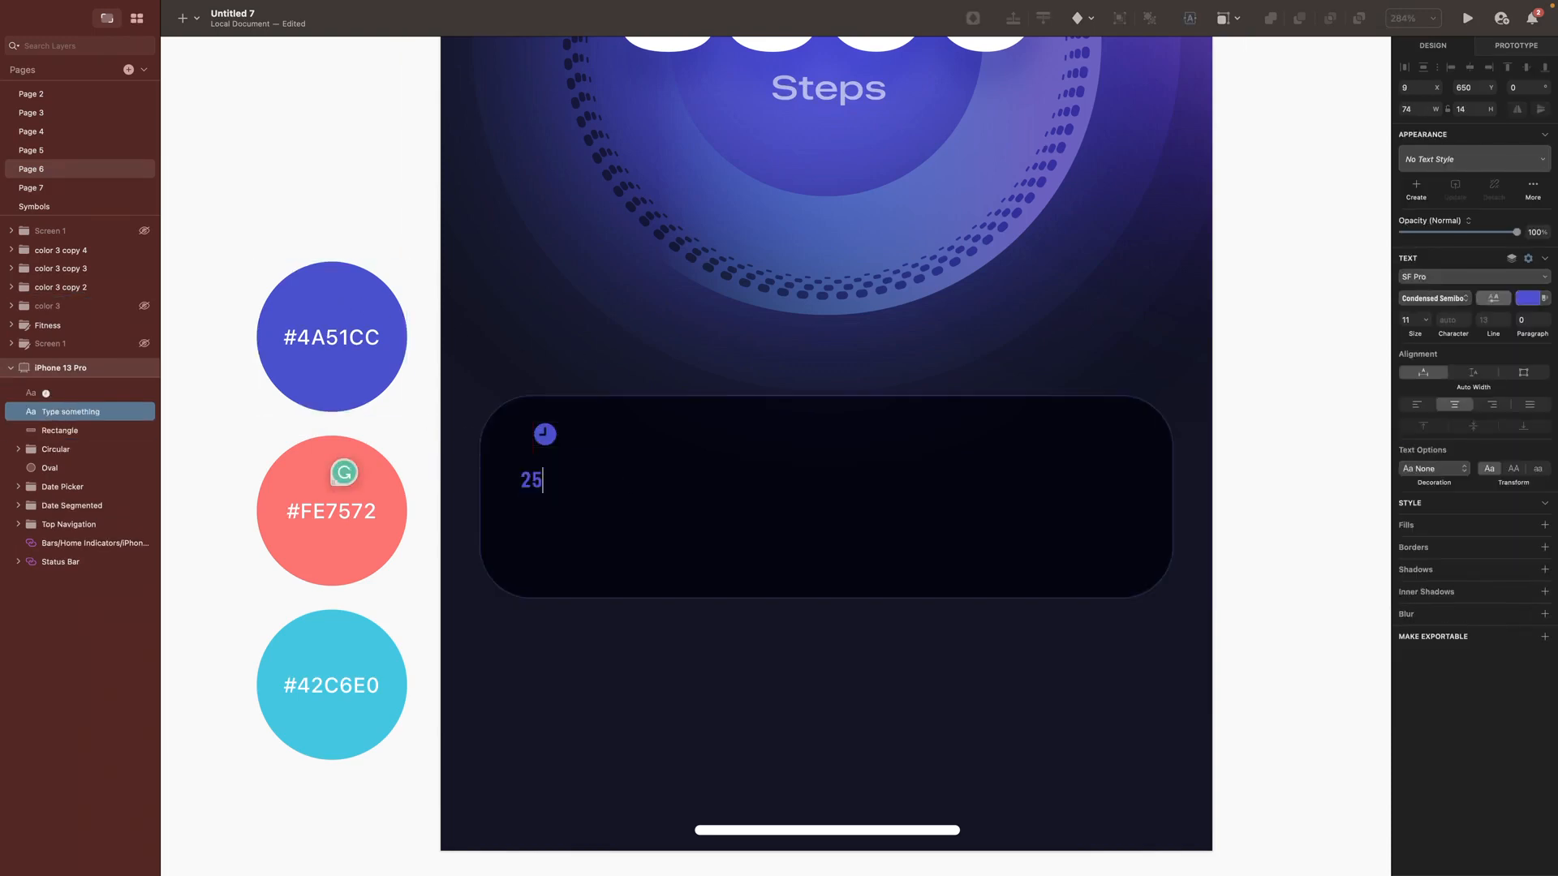
pyautogui.write(' min')
pyautogui.press('Escape')
# Step: Style the 25 min text in white SF Pro Expanded Bold at size 20
pyautogui.click(1525, 370)
pyautogui.moveTo(1463, 443); pyautogui.dragTo(1402, 403)
pyautogui.click(1422, 352)
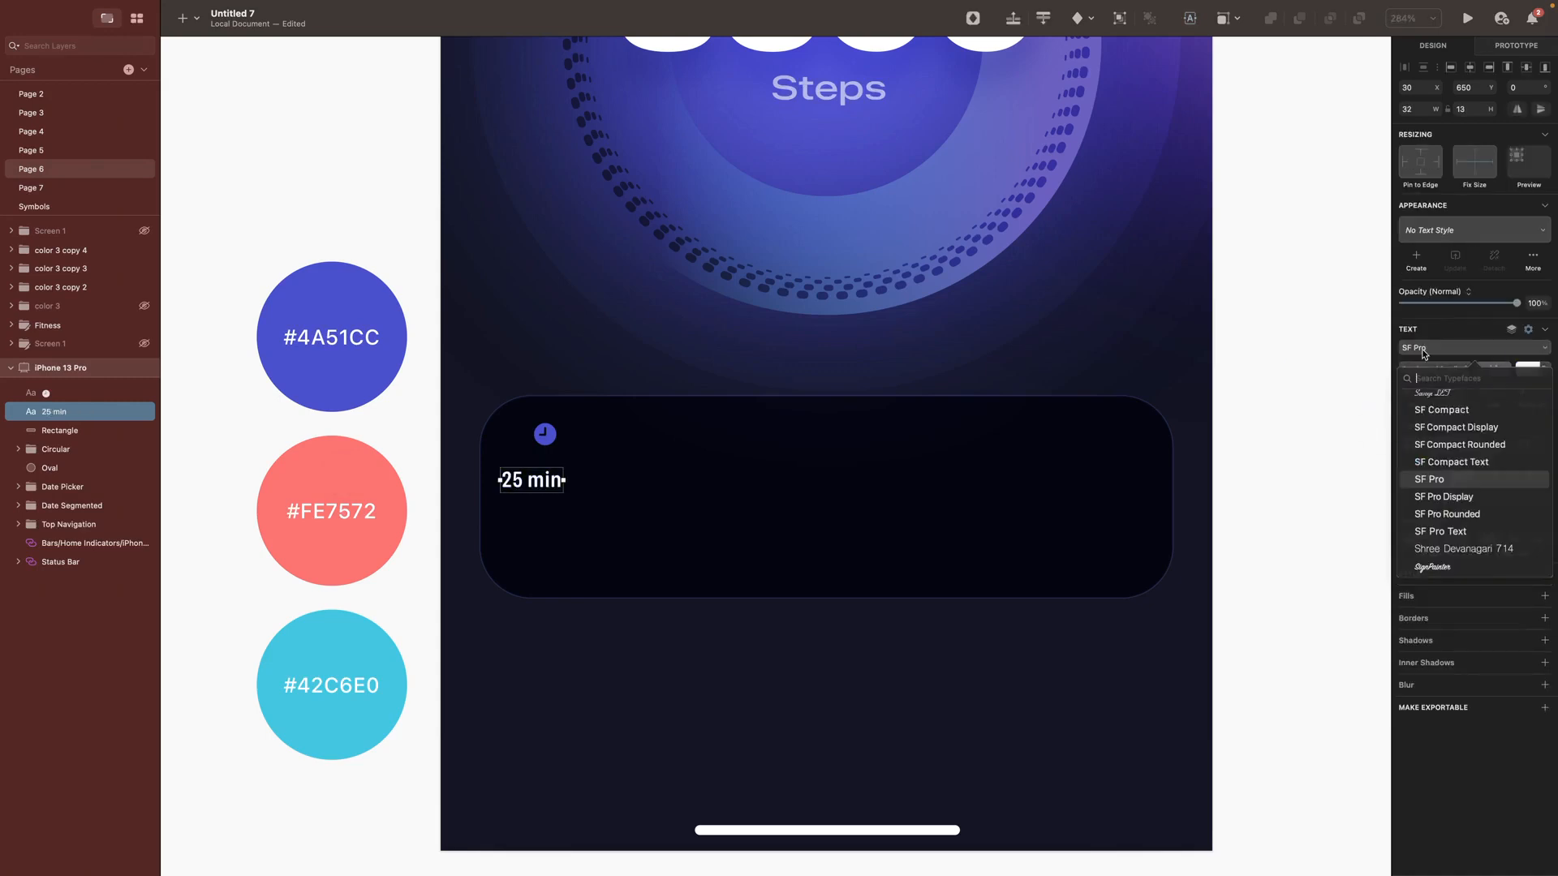
pyautogui.click(1423, 354)
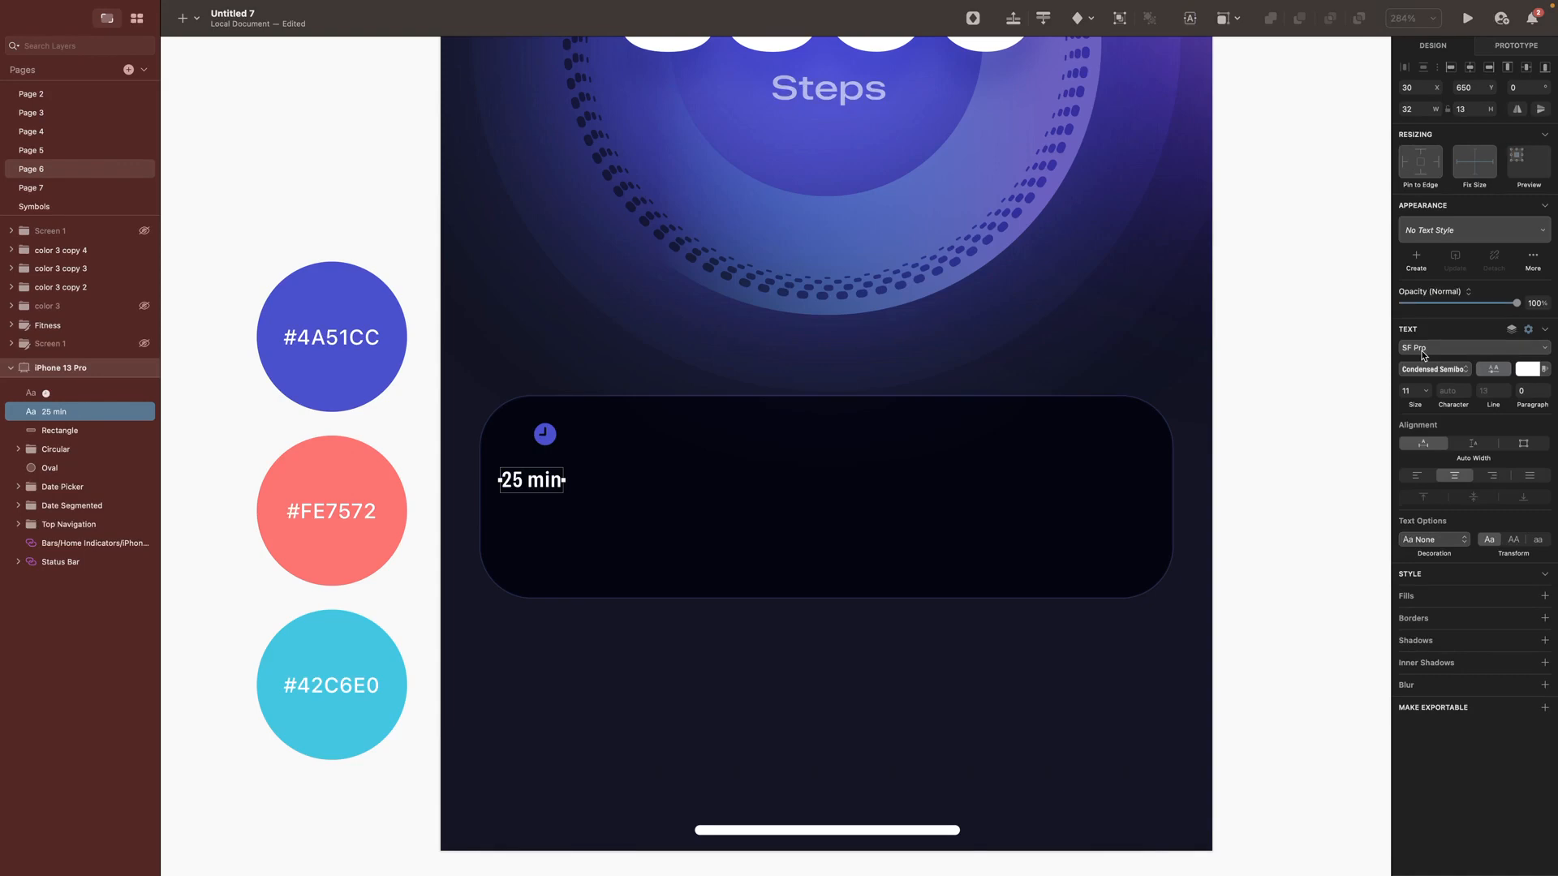
pyautogui.click(1426, 372)
pyautogui.click(1428, 341)
pyautogui.click(757, 480)
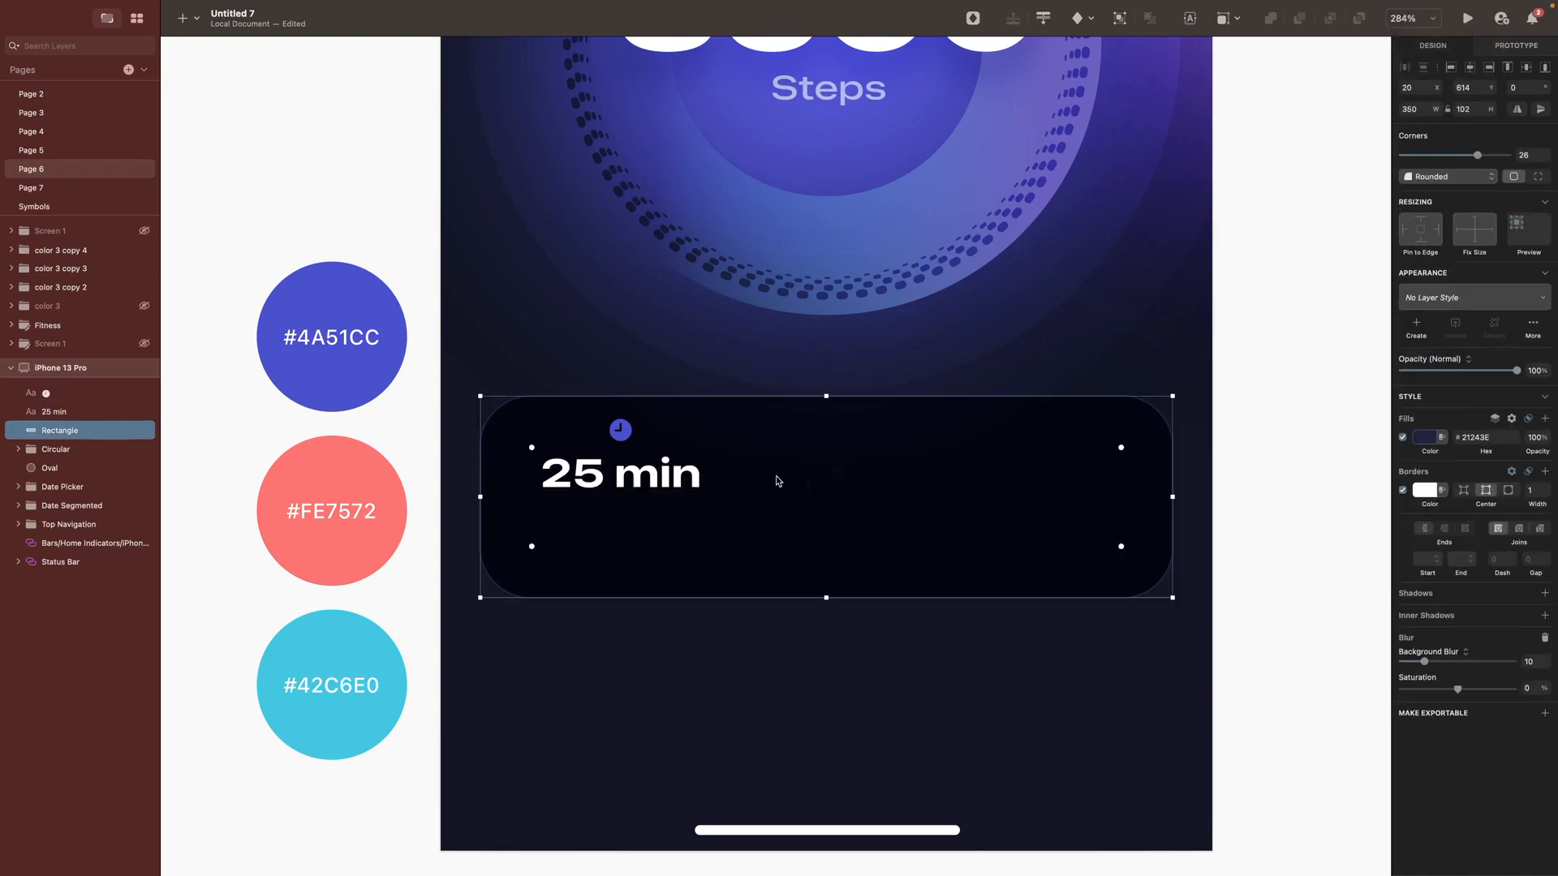
# Step: Add a "Time" label beneath 25 min in SF Pro Medium at size 11
pyautogui.click(621, 533)
pyautogui.press('super+v')
pyautogui.click(1426, 369)
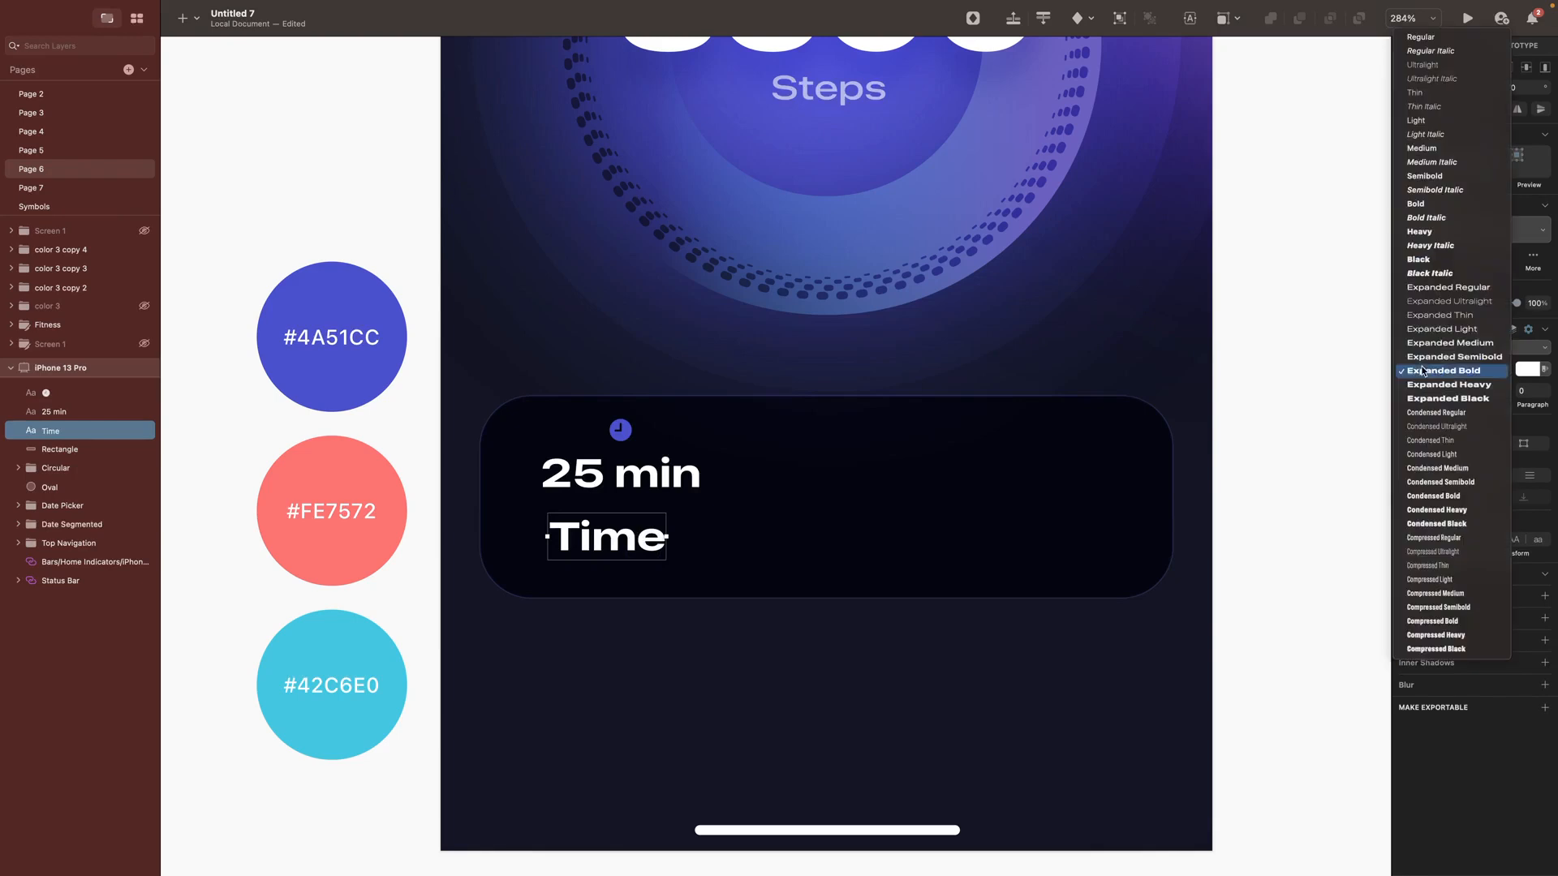
pyautogui.click(1429, 93)
pyautogui.click(1409, 391)
pyautogui.write('11')
pyautogui.press('Return')
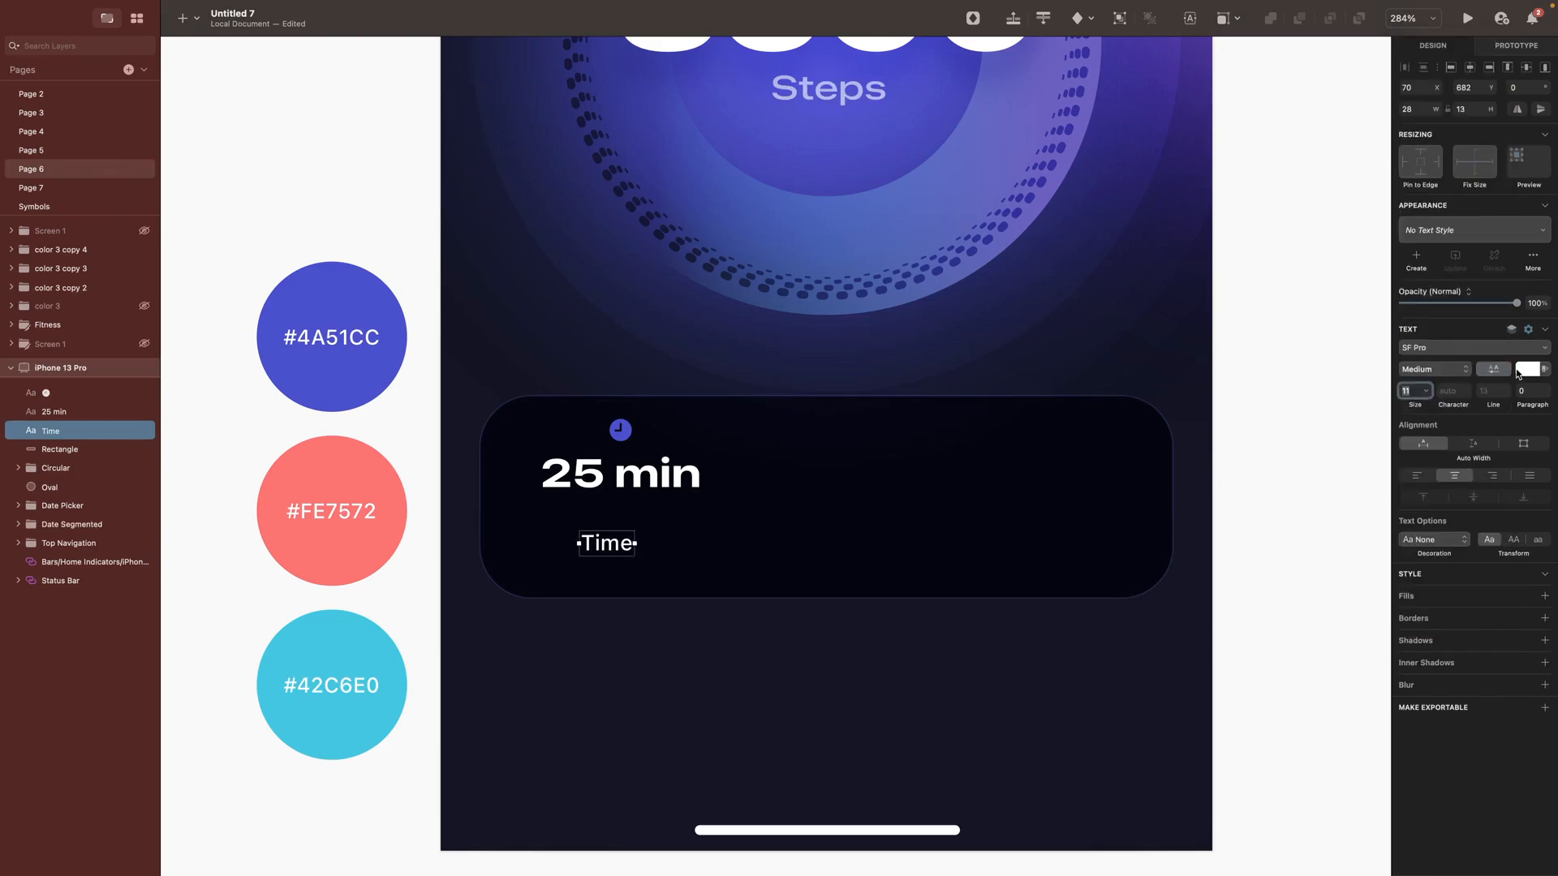
# Step: Lower the alpha of the Time label's white text colour
pyautogui.click(1525, 370)
pyautogui.click(1535, 545)
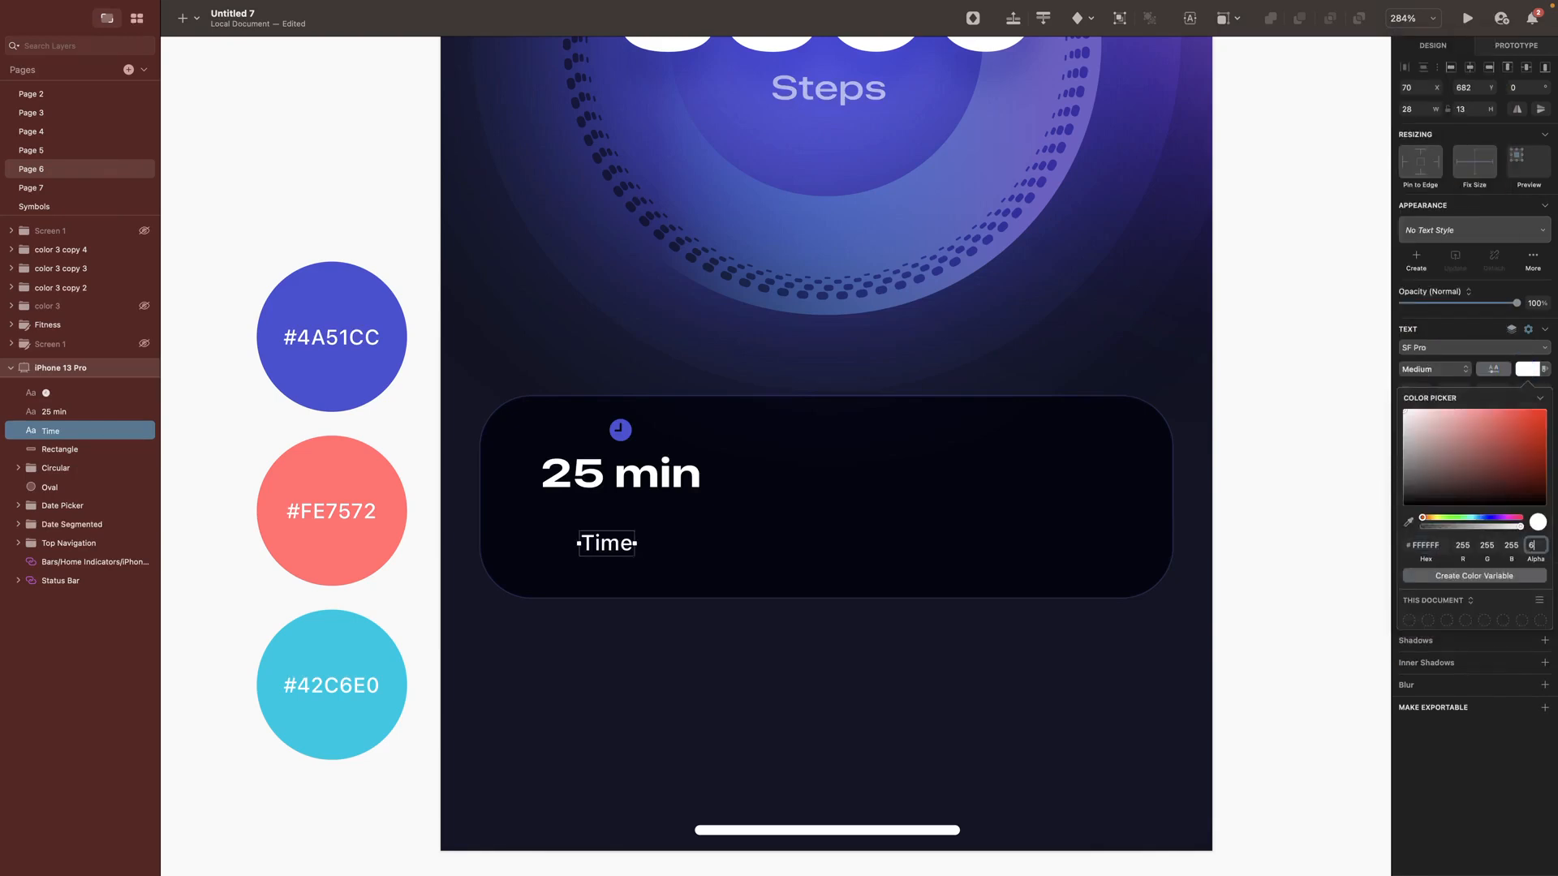
pyautogui.press('Return')
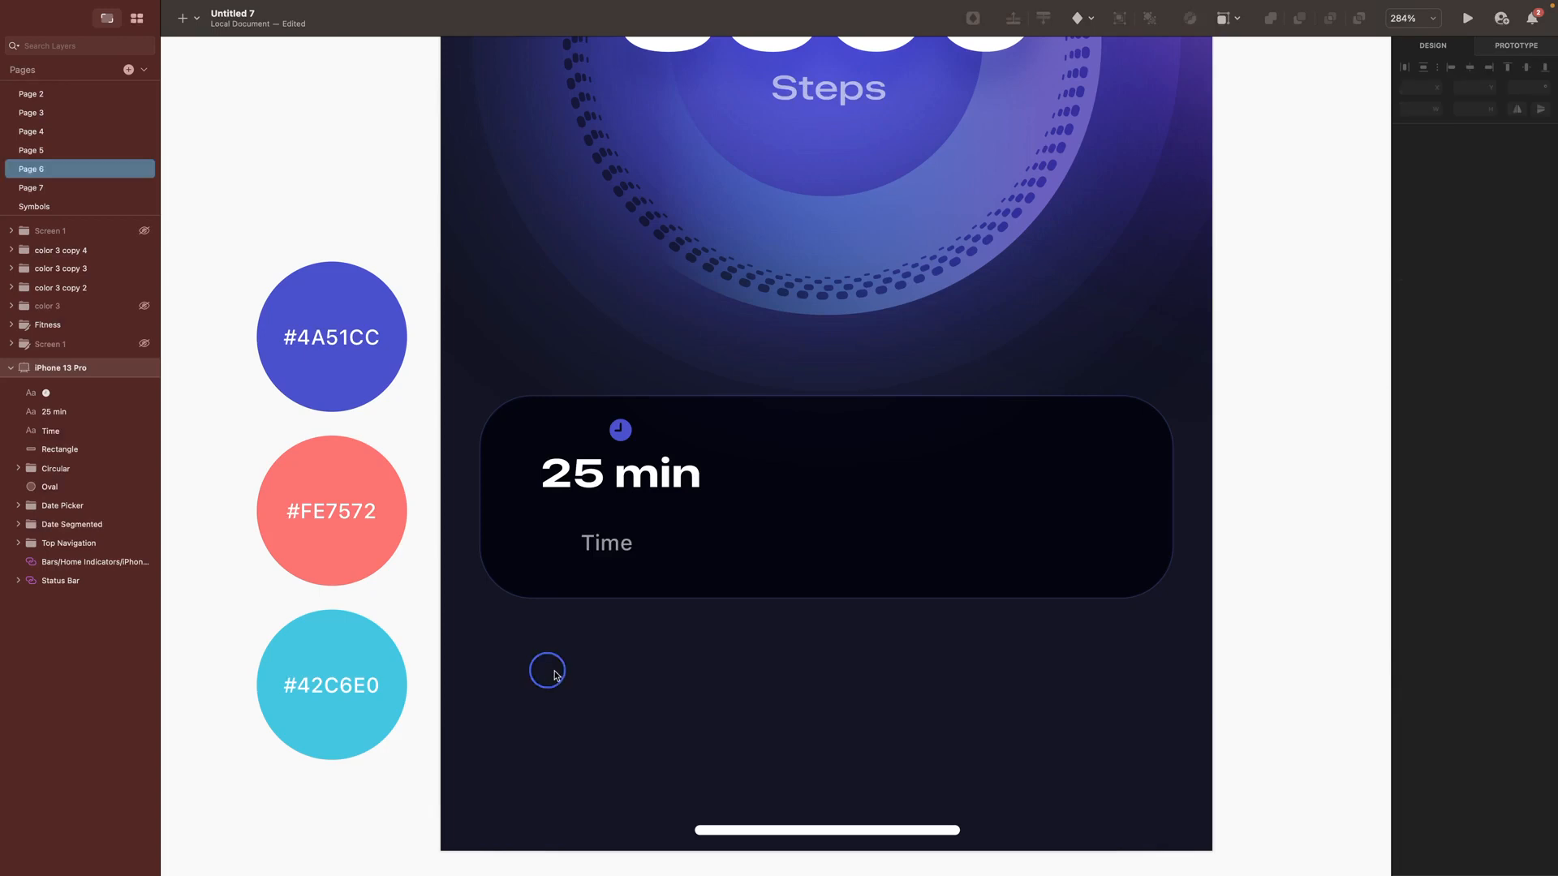
# Step: Set the vertical spacing between the clock icon and the 25 min text to 2
pyautogui.click(621, 435)
pyautogui.keyDown('shift'); pyautogui.click(607, 478); pyautogui.keyUp('shift')
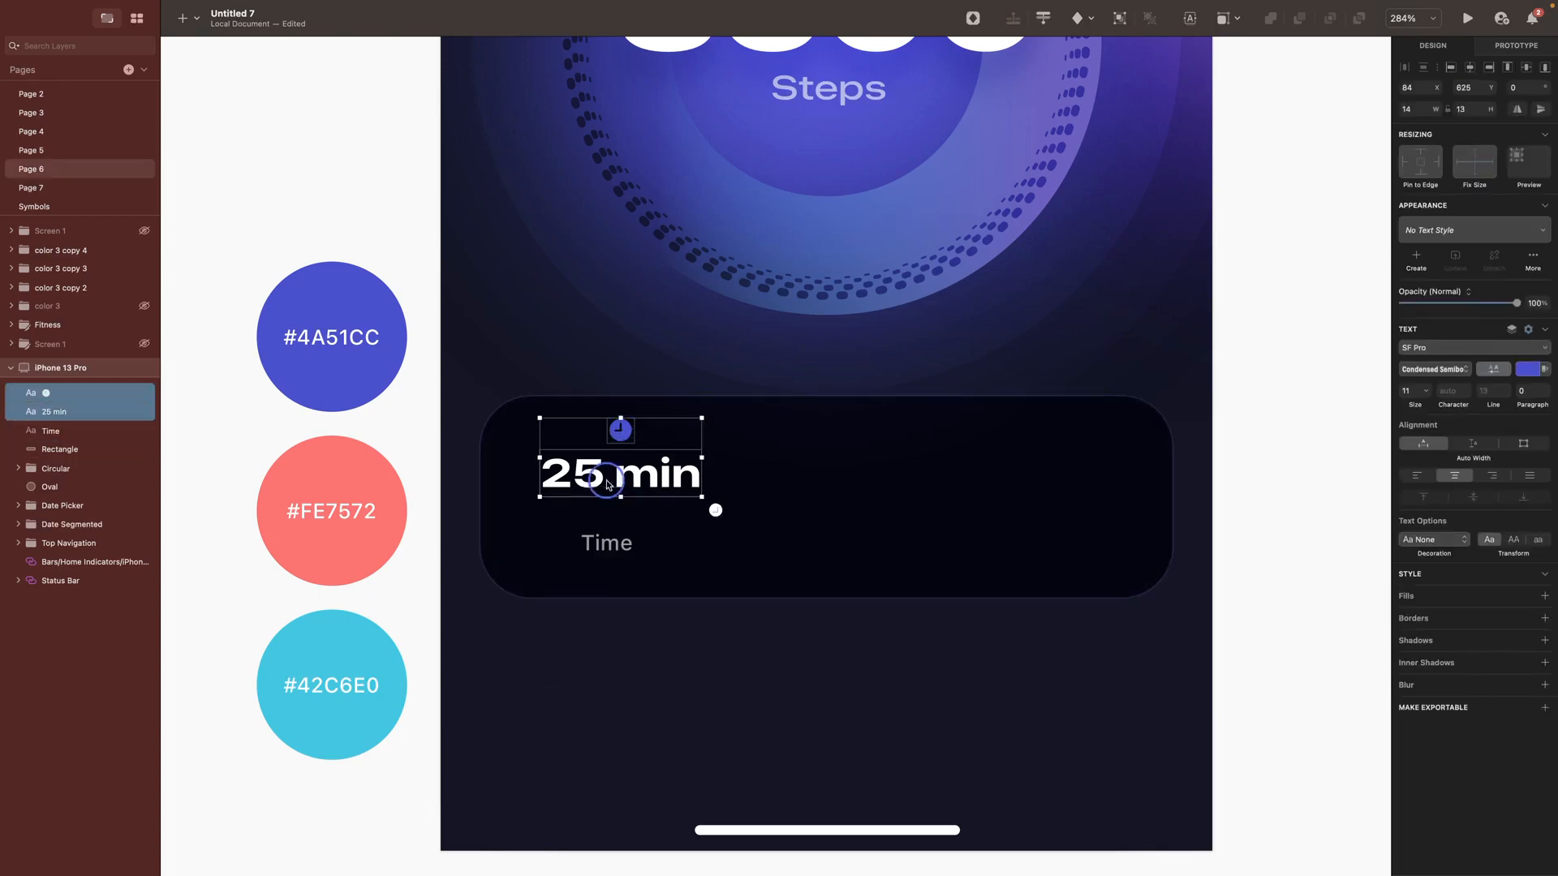
pyautogui.click(713, 633)
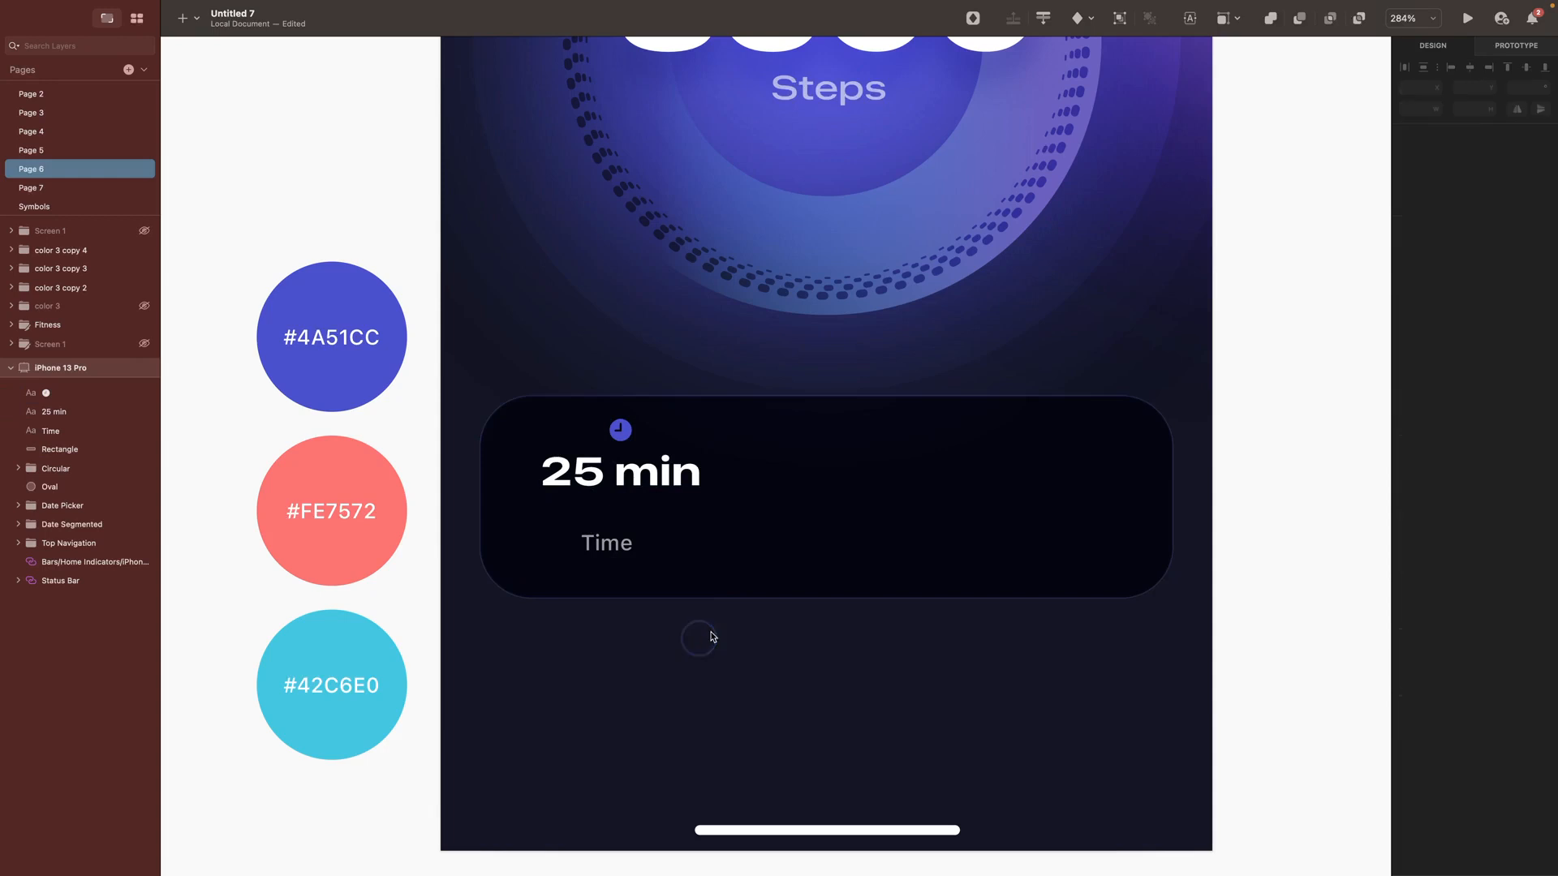
# Step: Centre the Time label beneath 25 min with a vertical spacing of 5, and add the clock icon to the selection
pyautogui.click(618, 483)
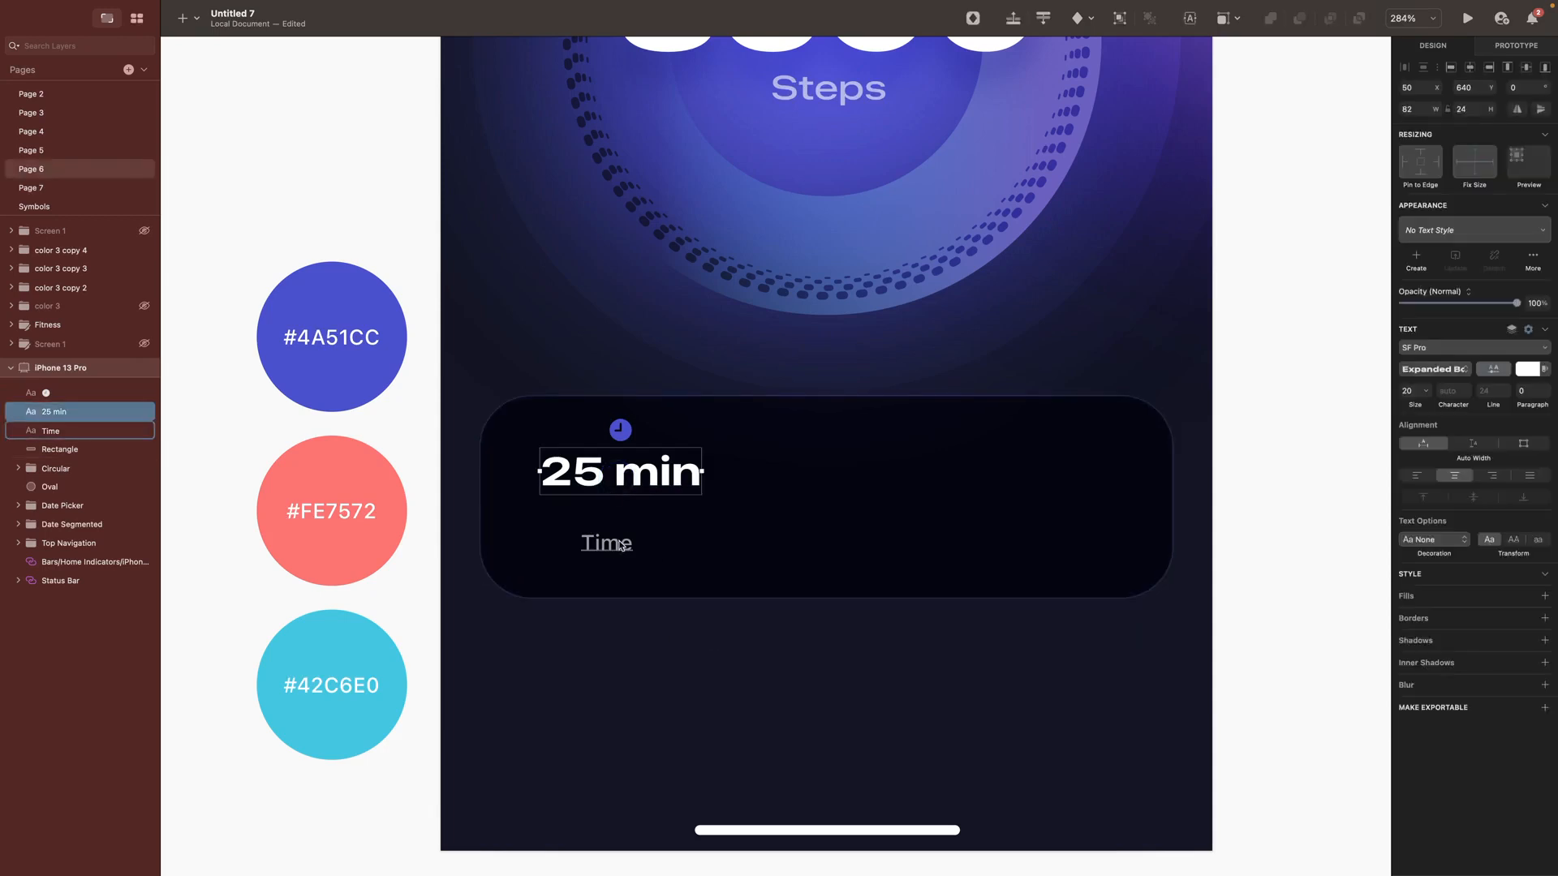
pyautogui.keyDown('shift'); pyautogui.click(609, 547); pyautogui.keyUp('shift')
pyautogui.press('Tab')
pyautogui.write('5')
pyautogui.press('Return')
pyautogui.keyDown('shift'); pyautogui.click(620, 430); pyautogui.keyUp('shift')
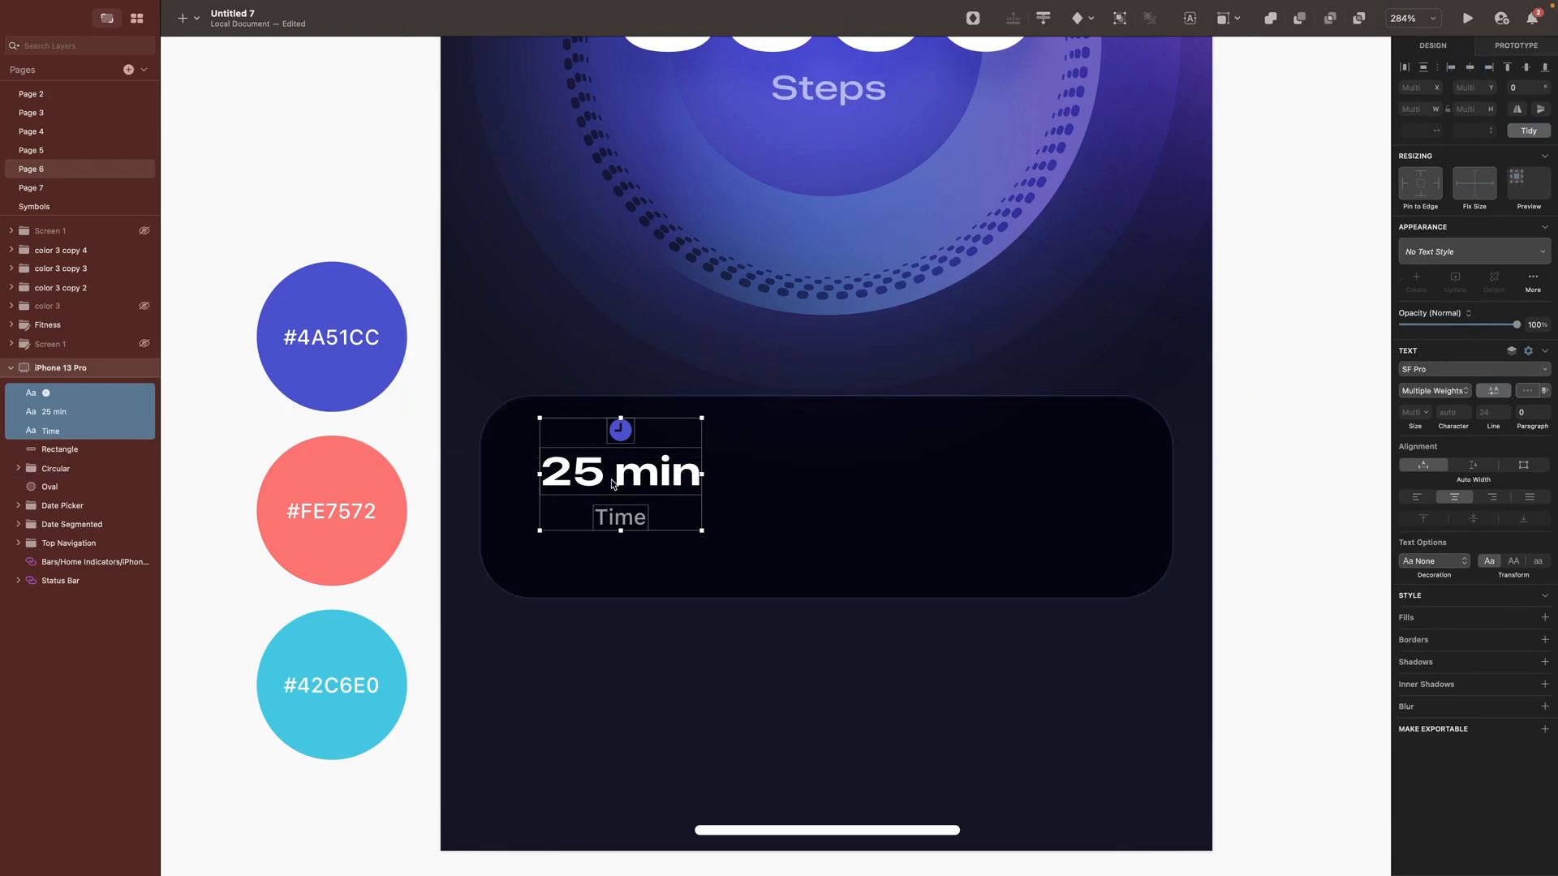
# Step: Group the clock icon, 25 min and Time layers, and centre the group vertically within the stats card
pyautogui.press('super+g')
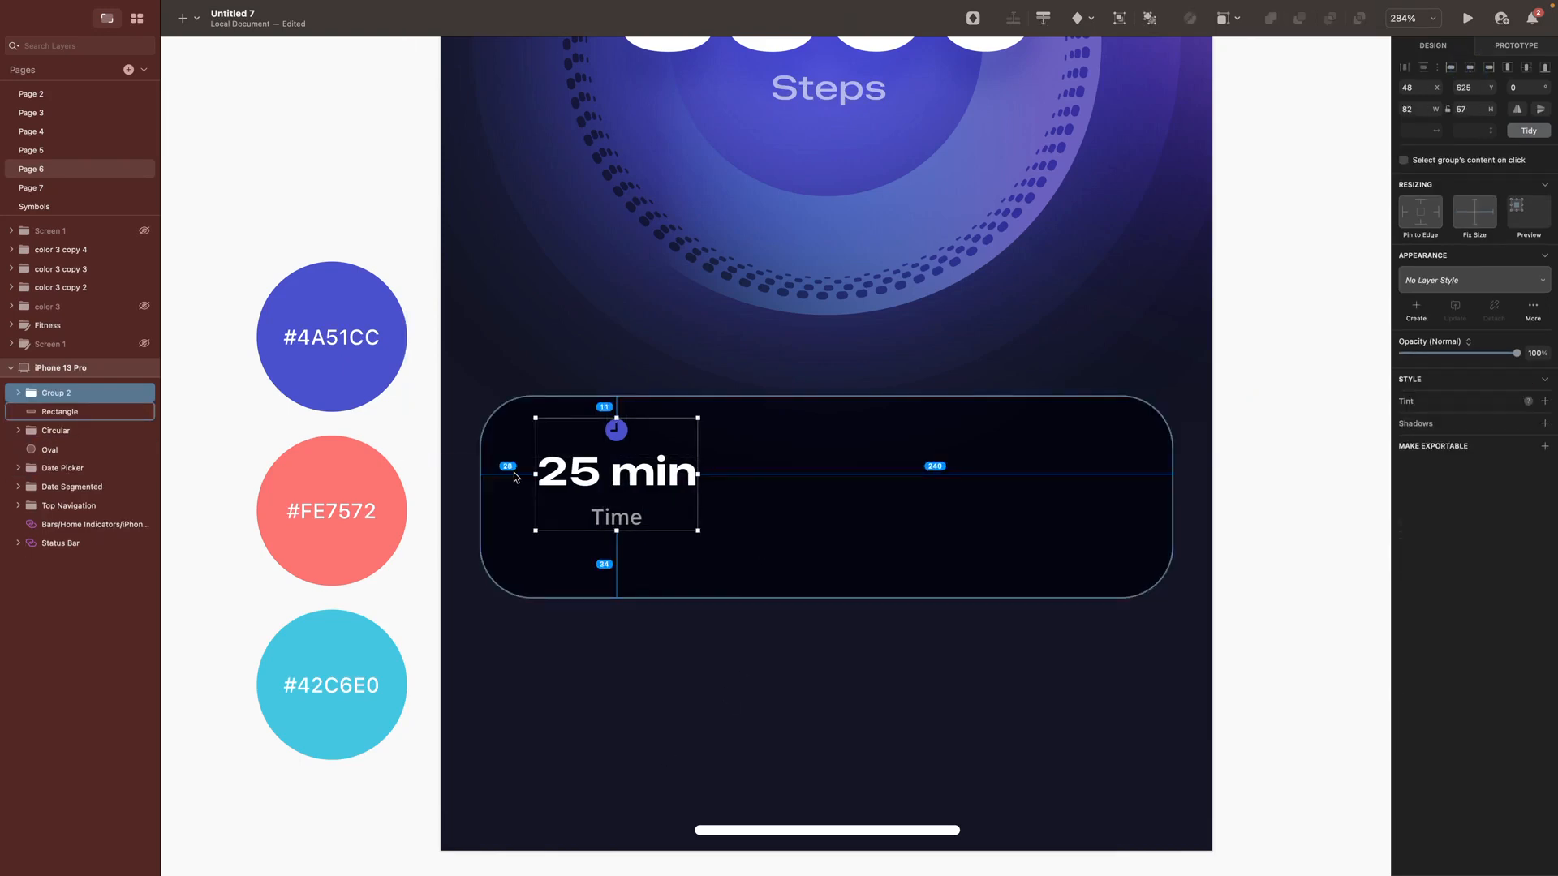
pyautogui.keyDown('shift'); pyautogui.click(514, 473); pyautogui.keyUp('shift')
pyautogui.click(1527, 67)
pyautogui.click(595, 491)
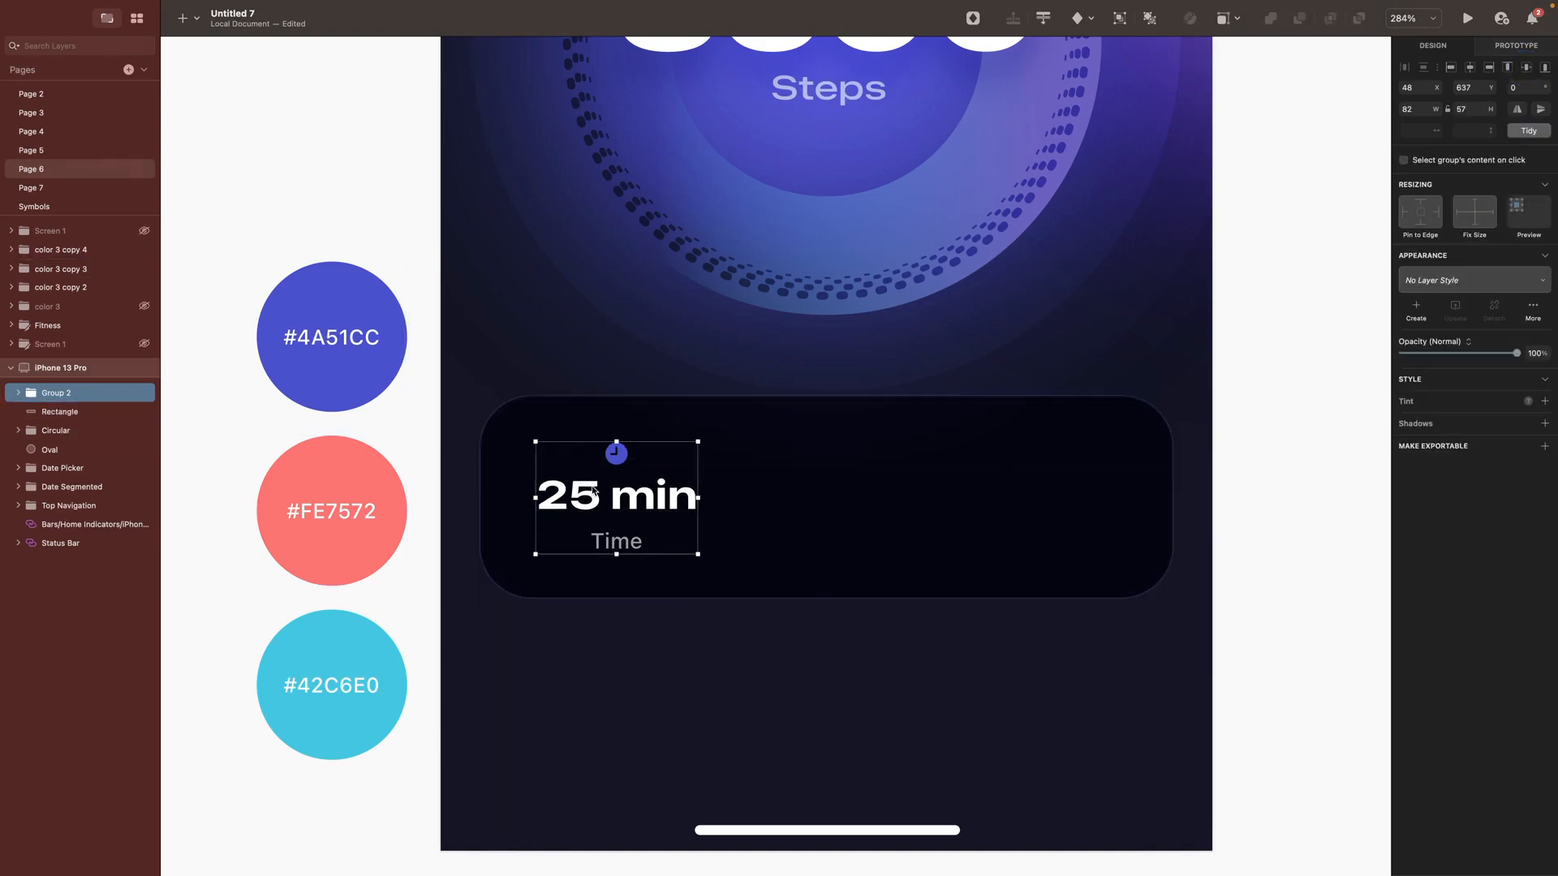
# Step: Duplicate the time group twice across the card, spacing the three groups 24 apart horizontally
pyautogui.moveTo(595, 491); pyautogui.dragTo(1032, 499)
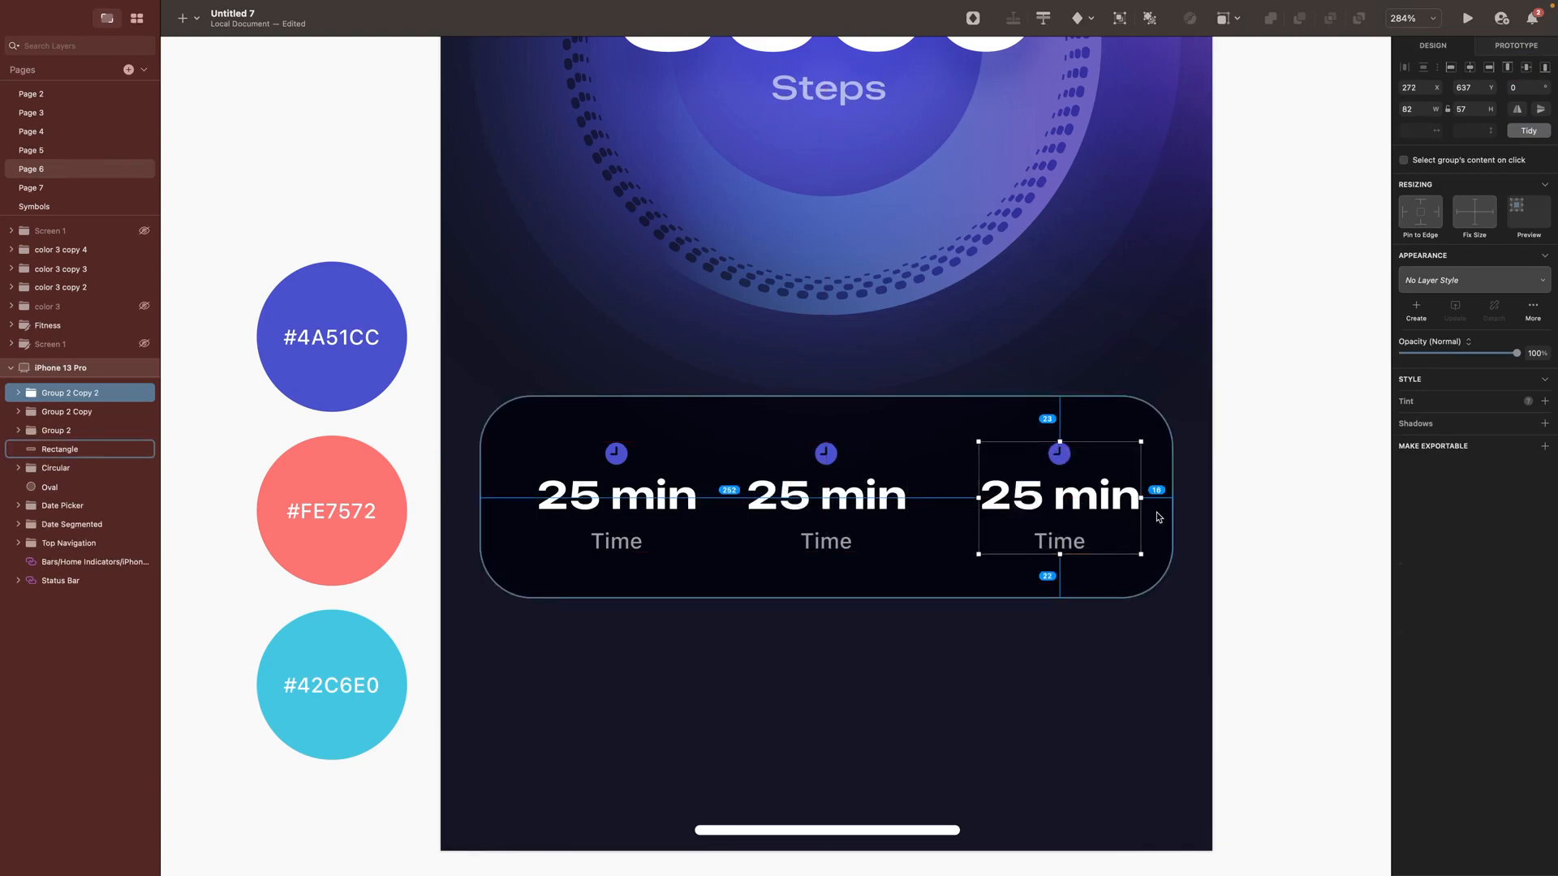
pyautogui.press('Left')
pyautogui.press('Left')
pyautogui.press('Left')
pyautogui.press('Left')
pyautogui.press('Left')
pyautogui.press('Left')
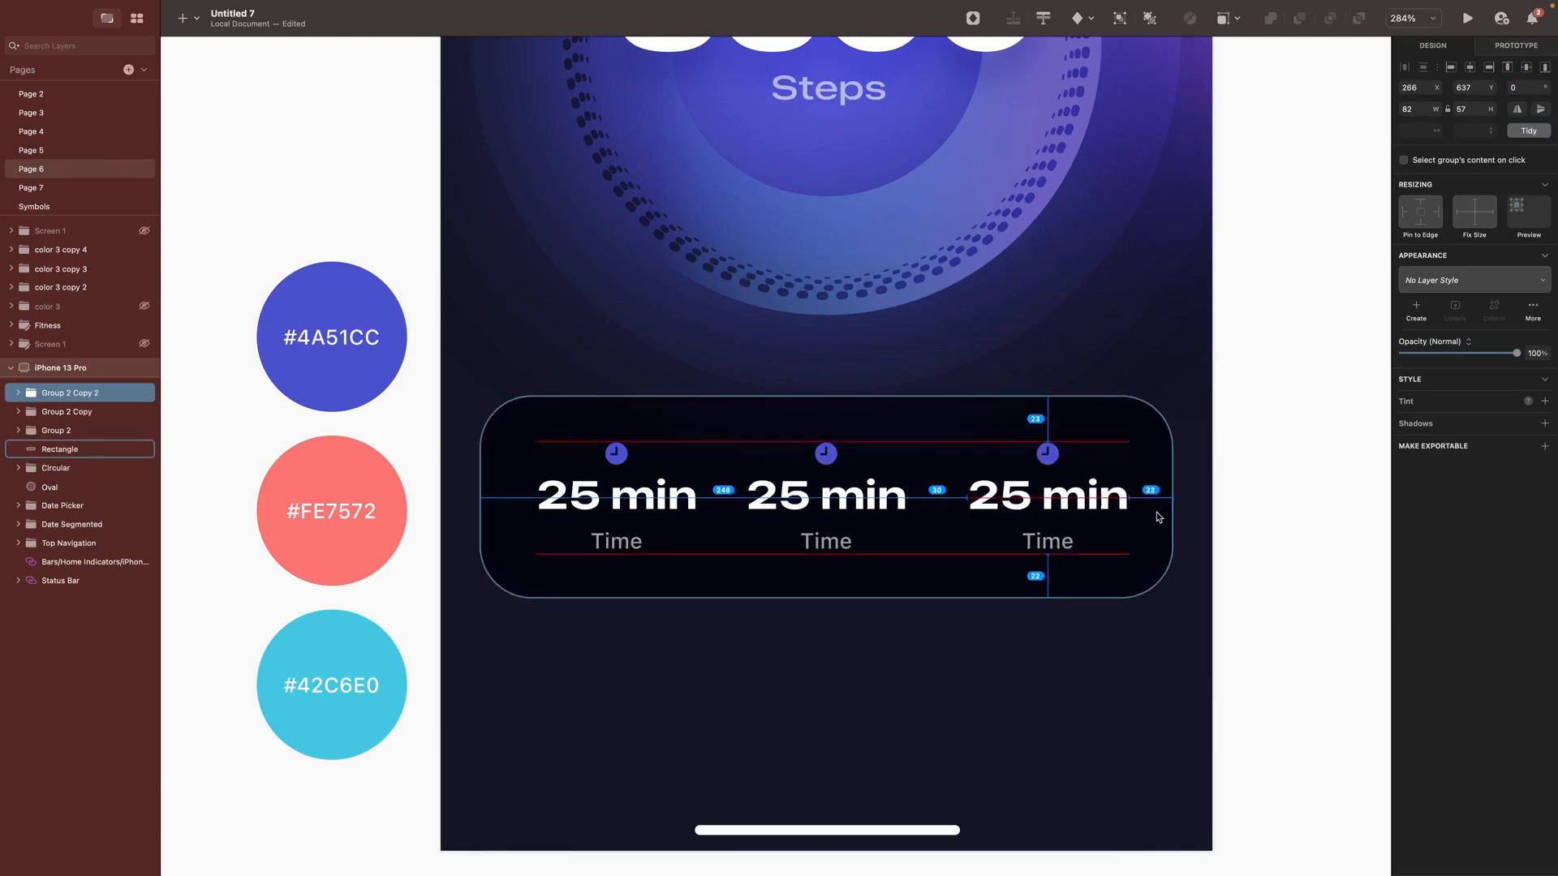
pyautogui.press('Left')
pyautogui.press('Left')
pyautogui.press('Left')
pyautogui.press('Left')
pyautogui.press('Left')
pyautogui.press('Left')
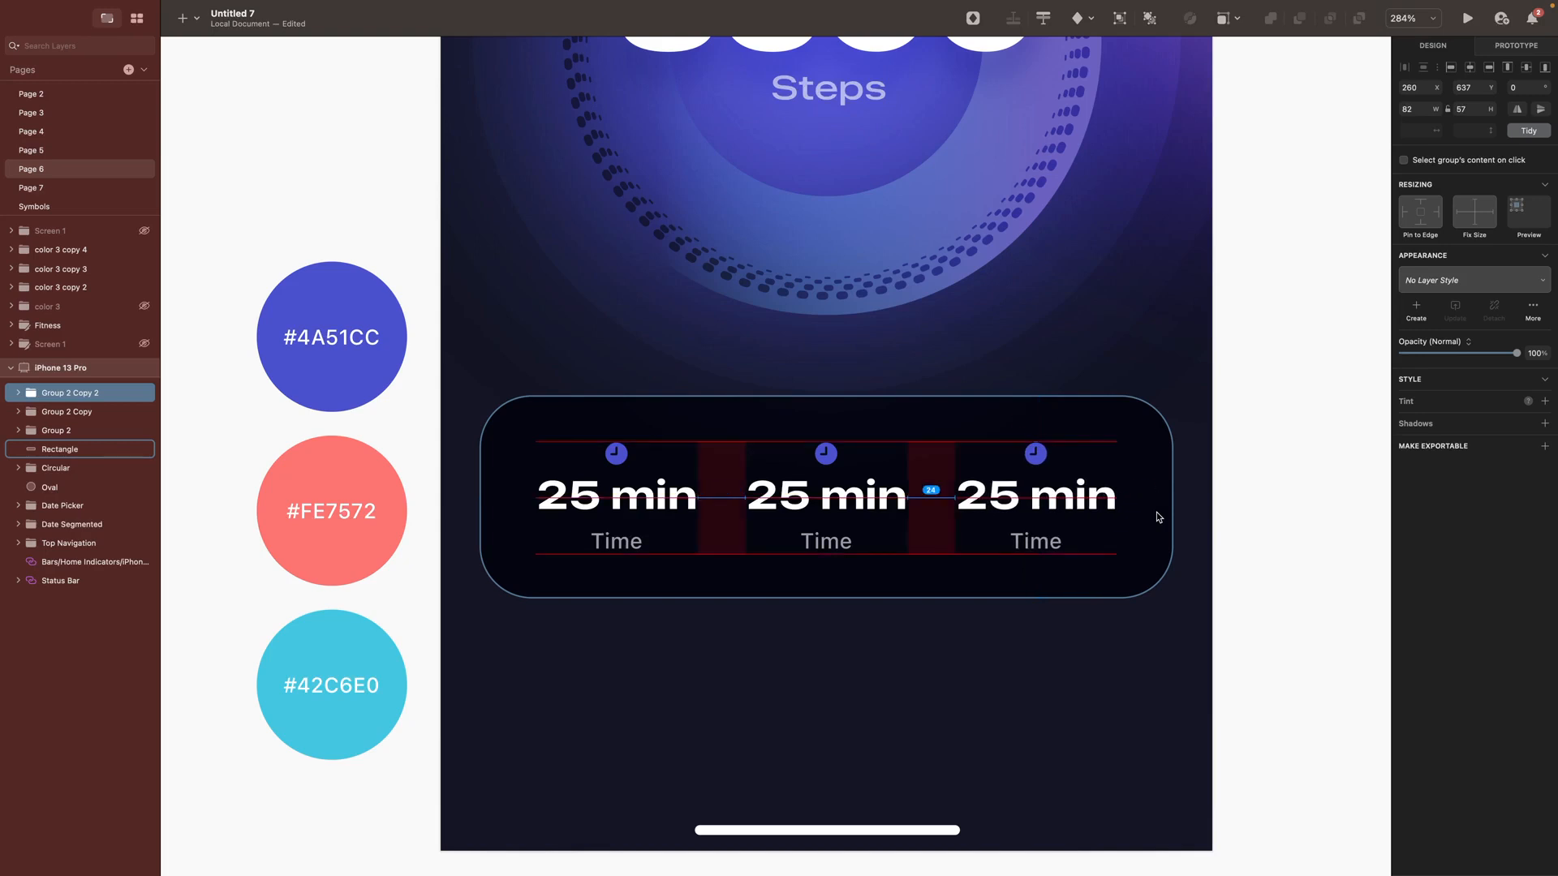
# Step: Replace the middle group's clock with the flame.fill symbol from SF Symbols and colour it with the #FE7572 swatch
pyautogui.click(855, 741)
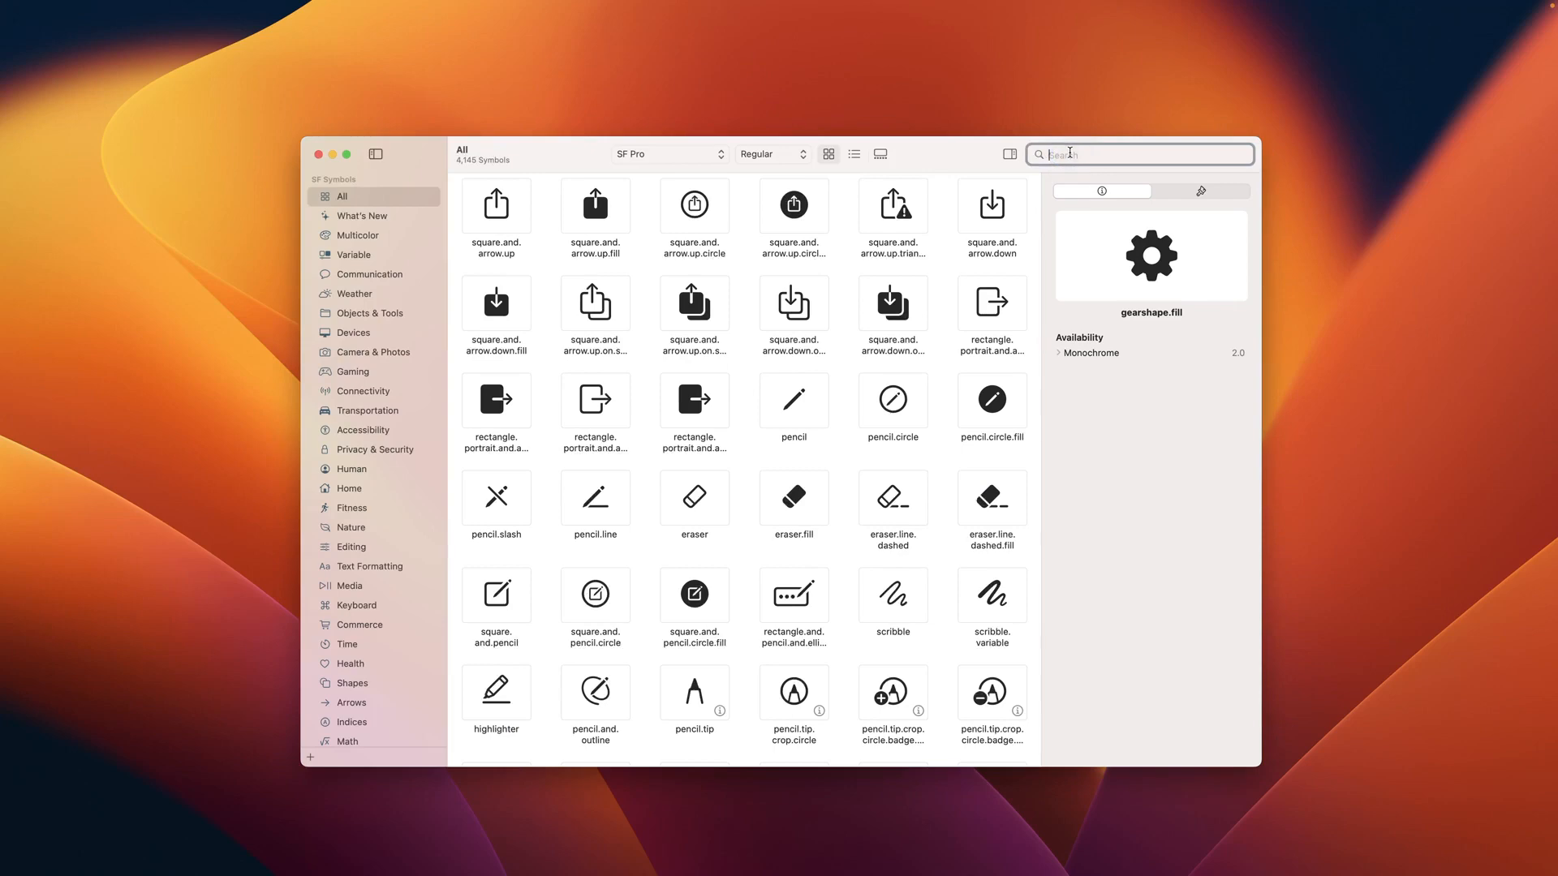
pyautogui.write('flame')
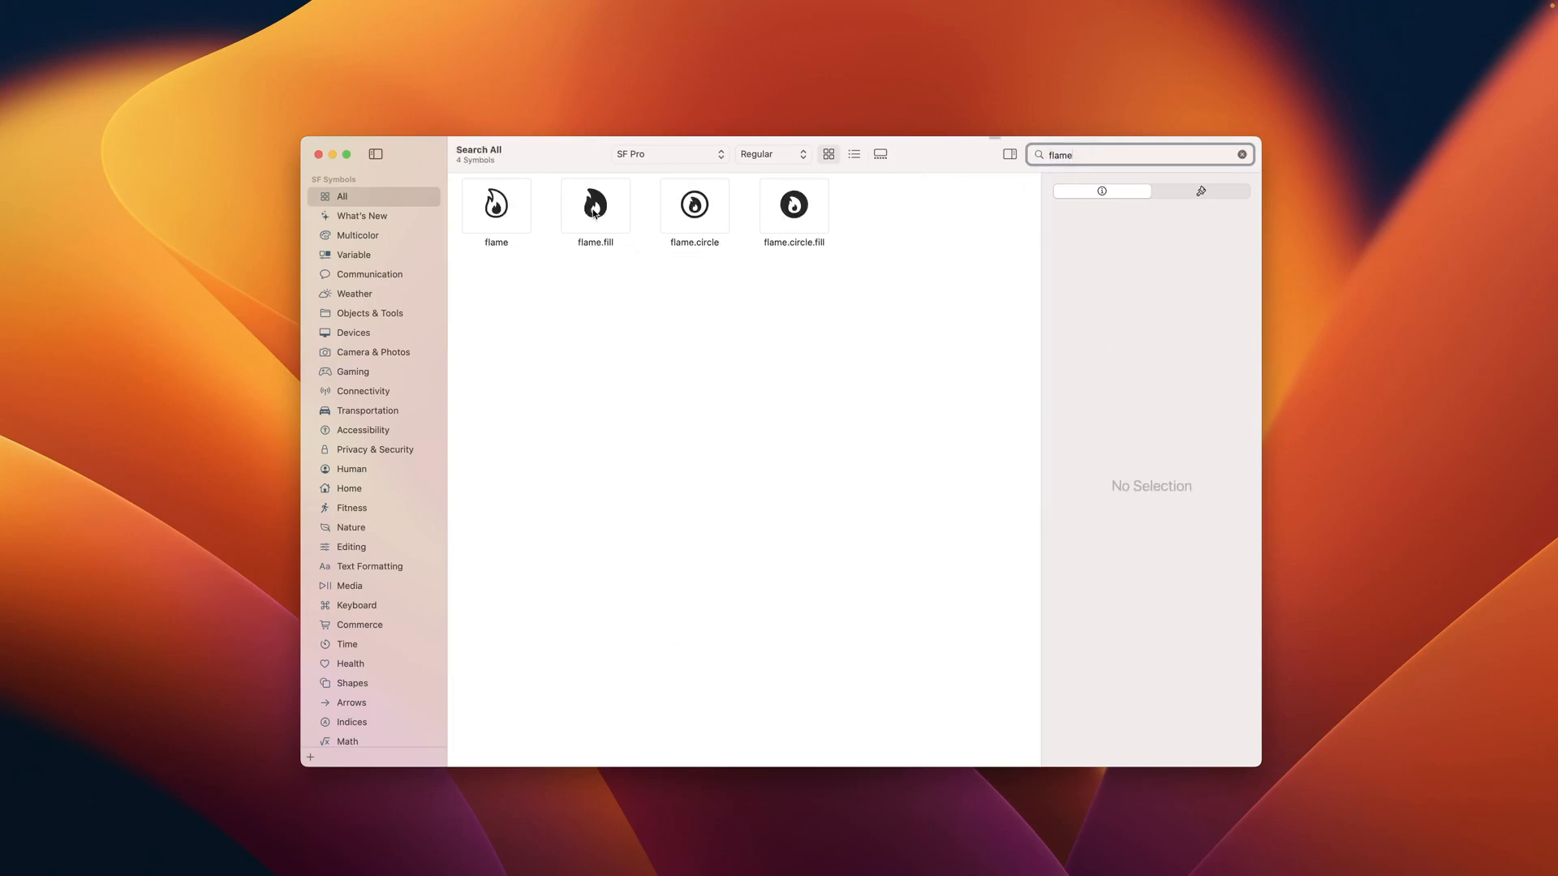
pyautogui.click(595, 207)
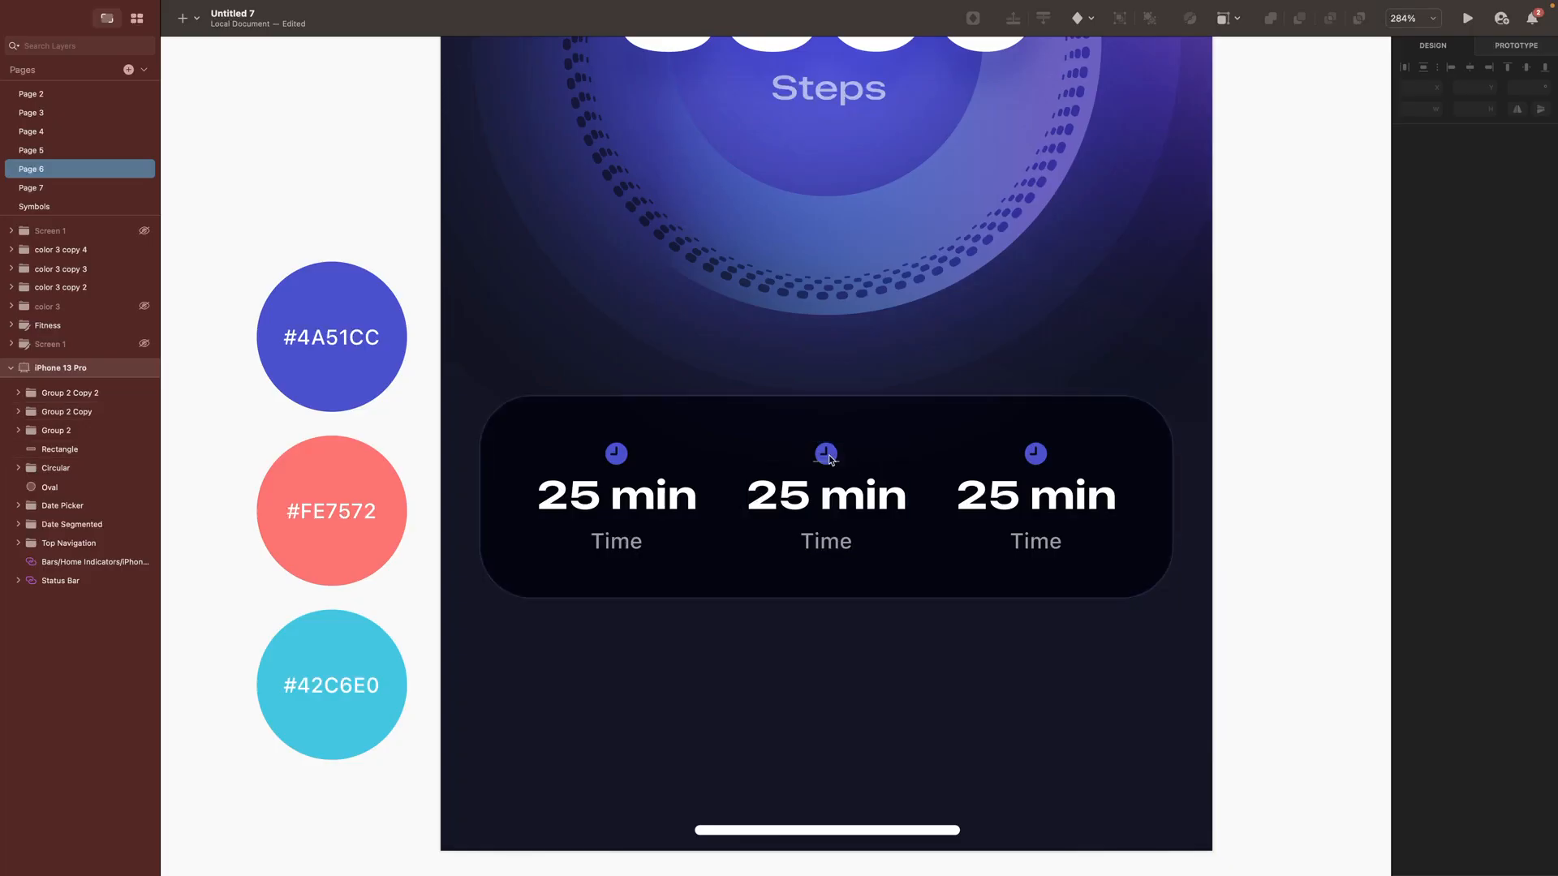
pyautogui.click(826, 455)
pyautogui.press('Return')
pyautogui.hotkey('ctrl', 'v')
pyautogui.hotkey('ctrl', 'c')
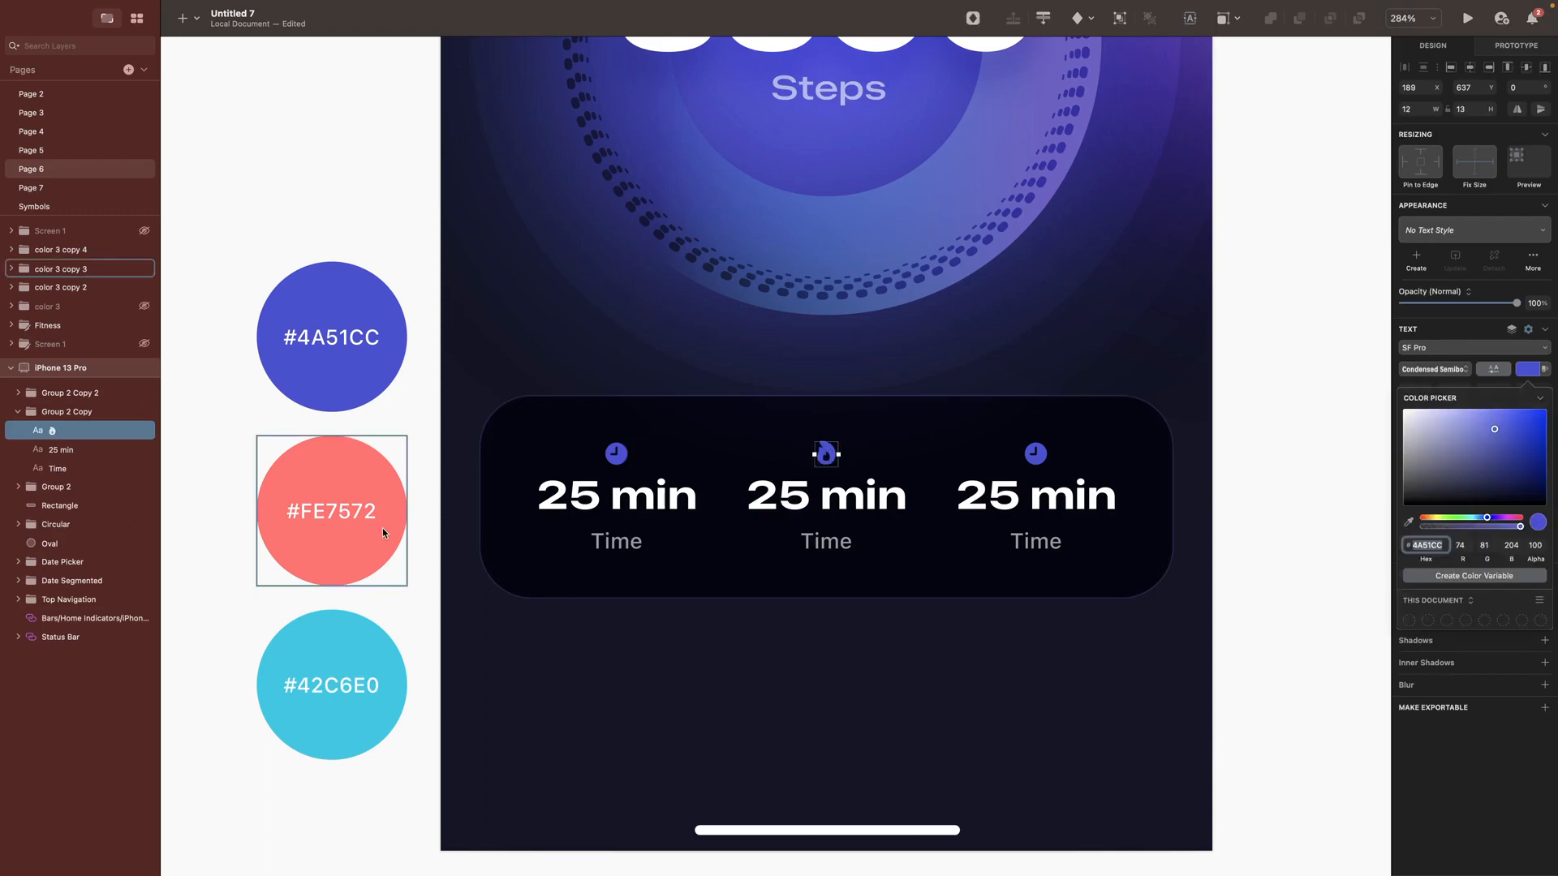
pyautogui.click(357, 473)
# Step: Change the middle group's value to 150 and its label to Calories
pyautogui.doubleClick(844, 499)
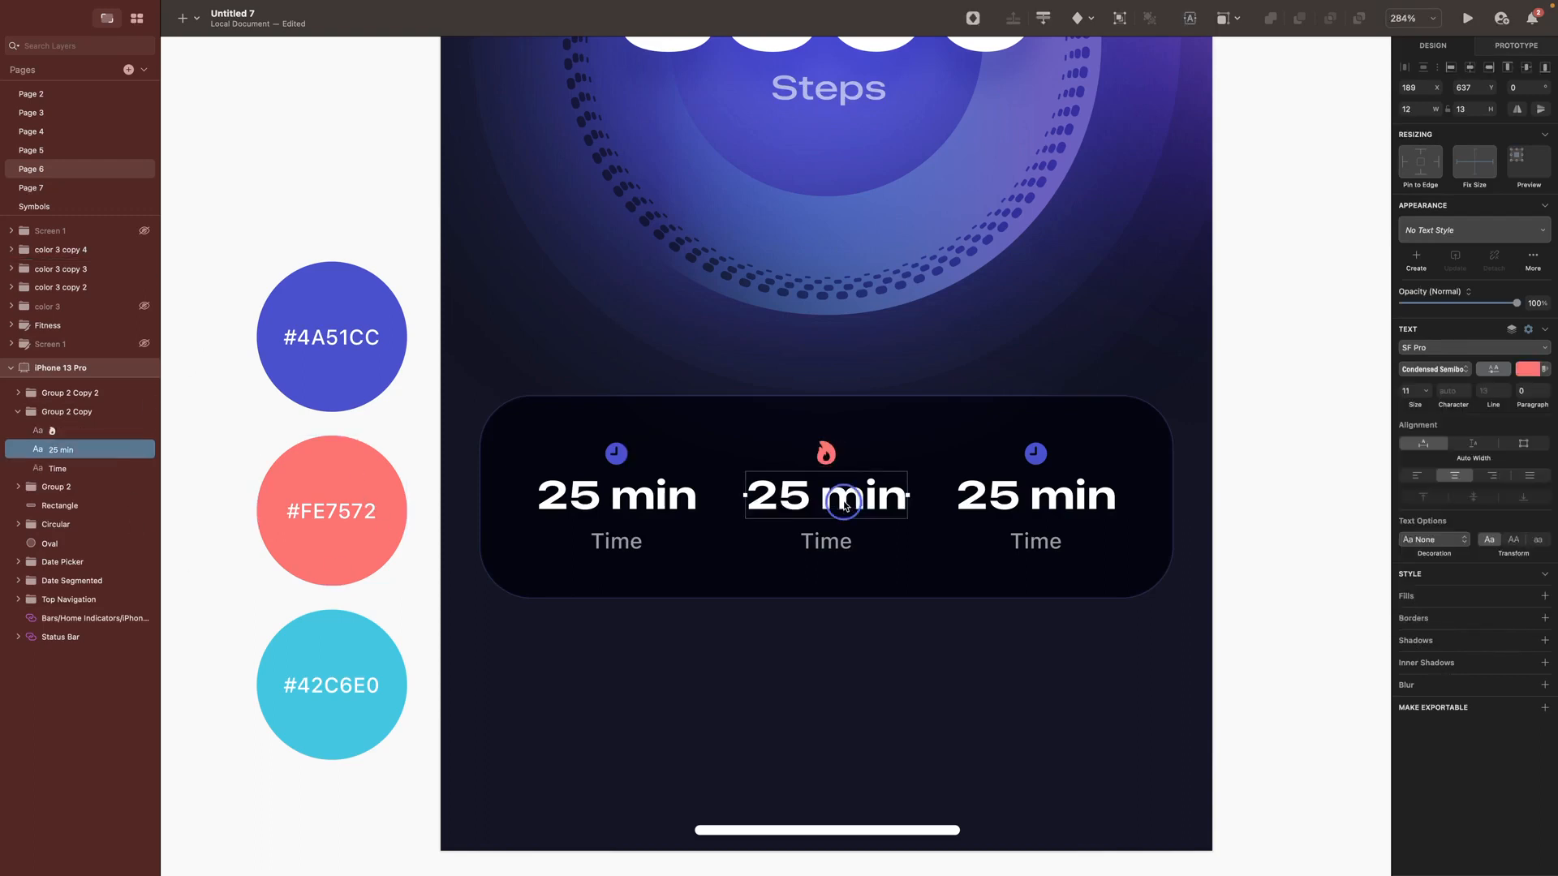
pyautogui.write('150')
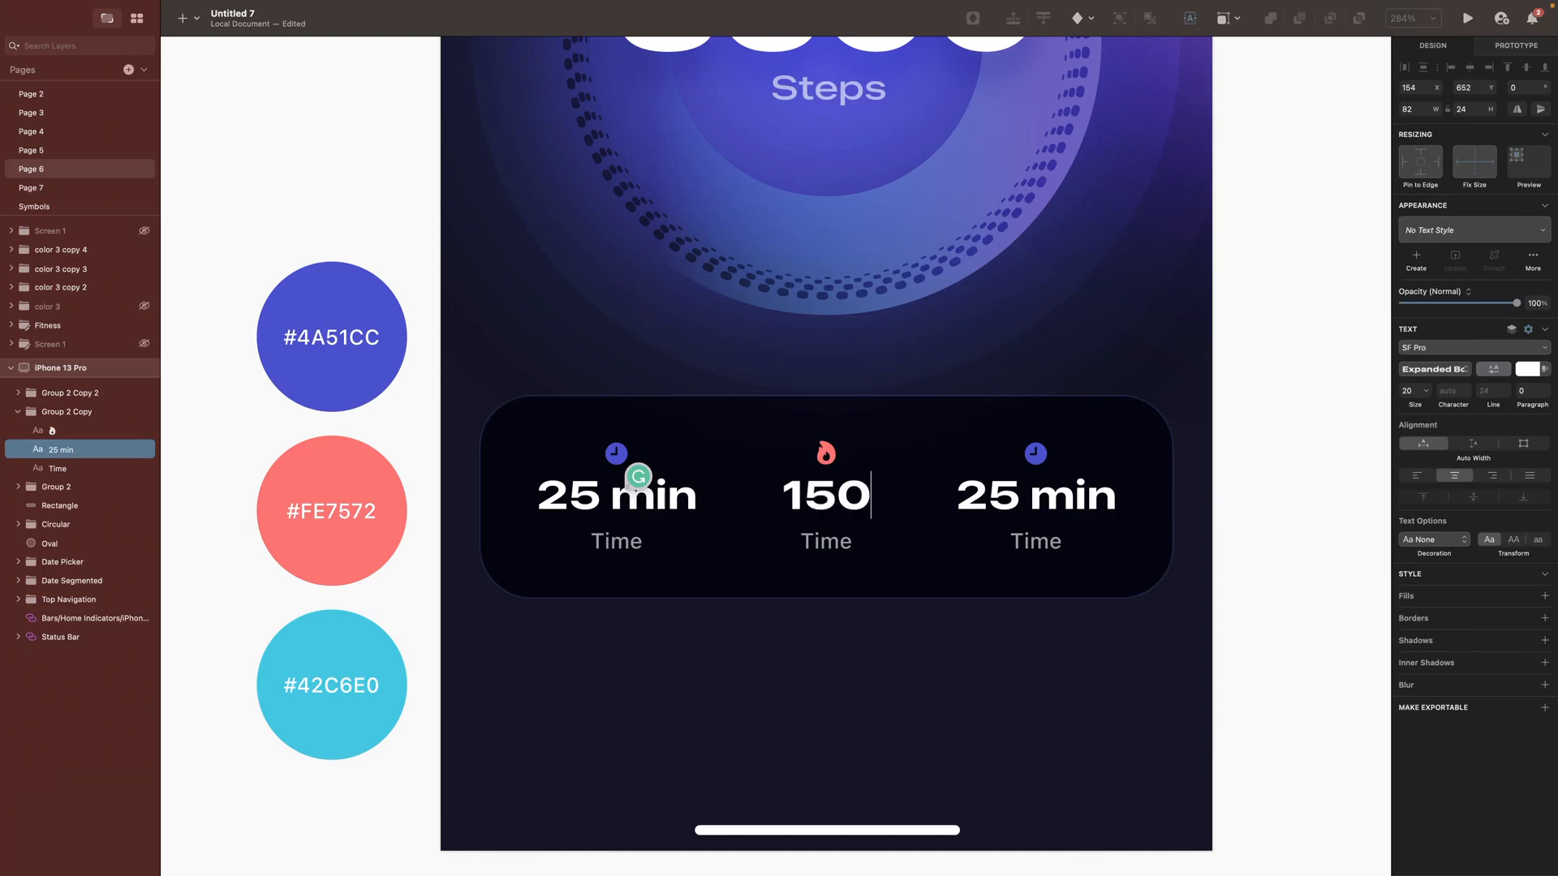
pyautogui.doubleClick(836, 541)
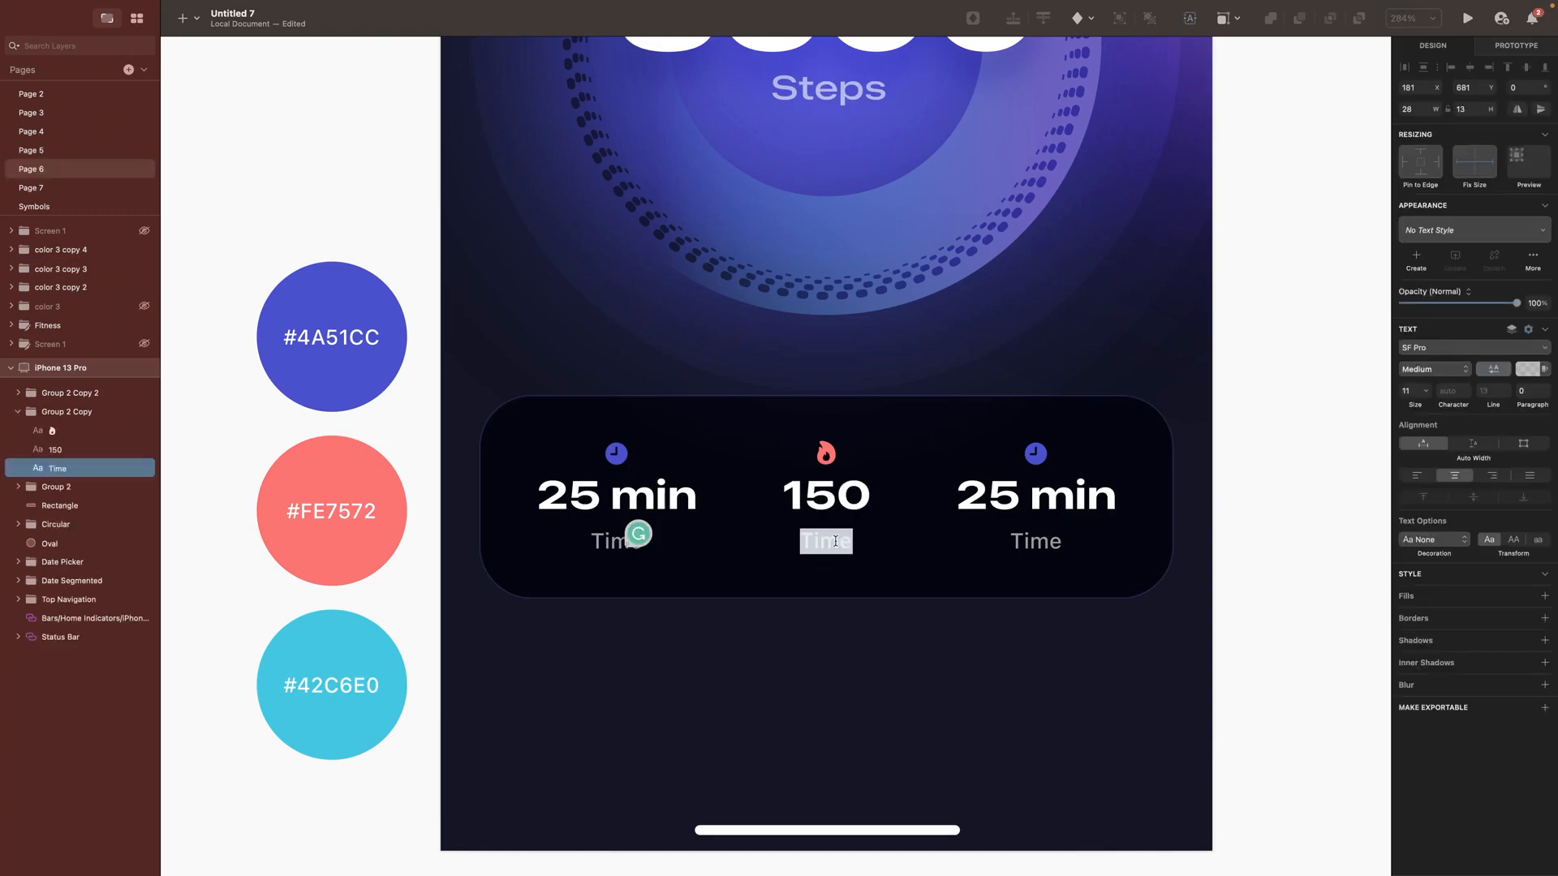
pyautogui.write('Calories')
pyautogui.press('Escape')
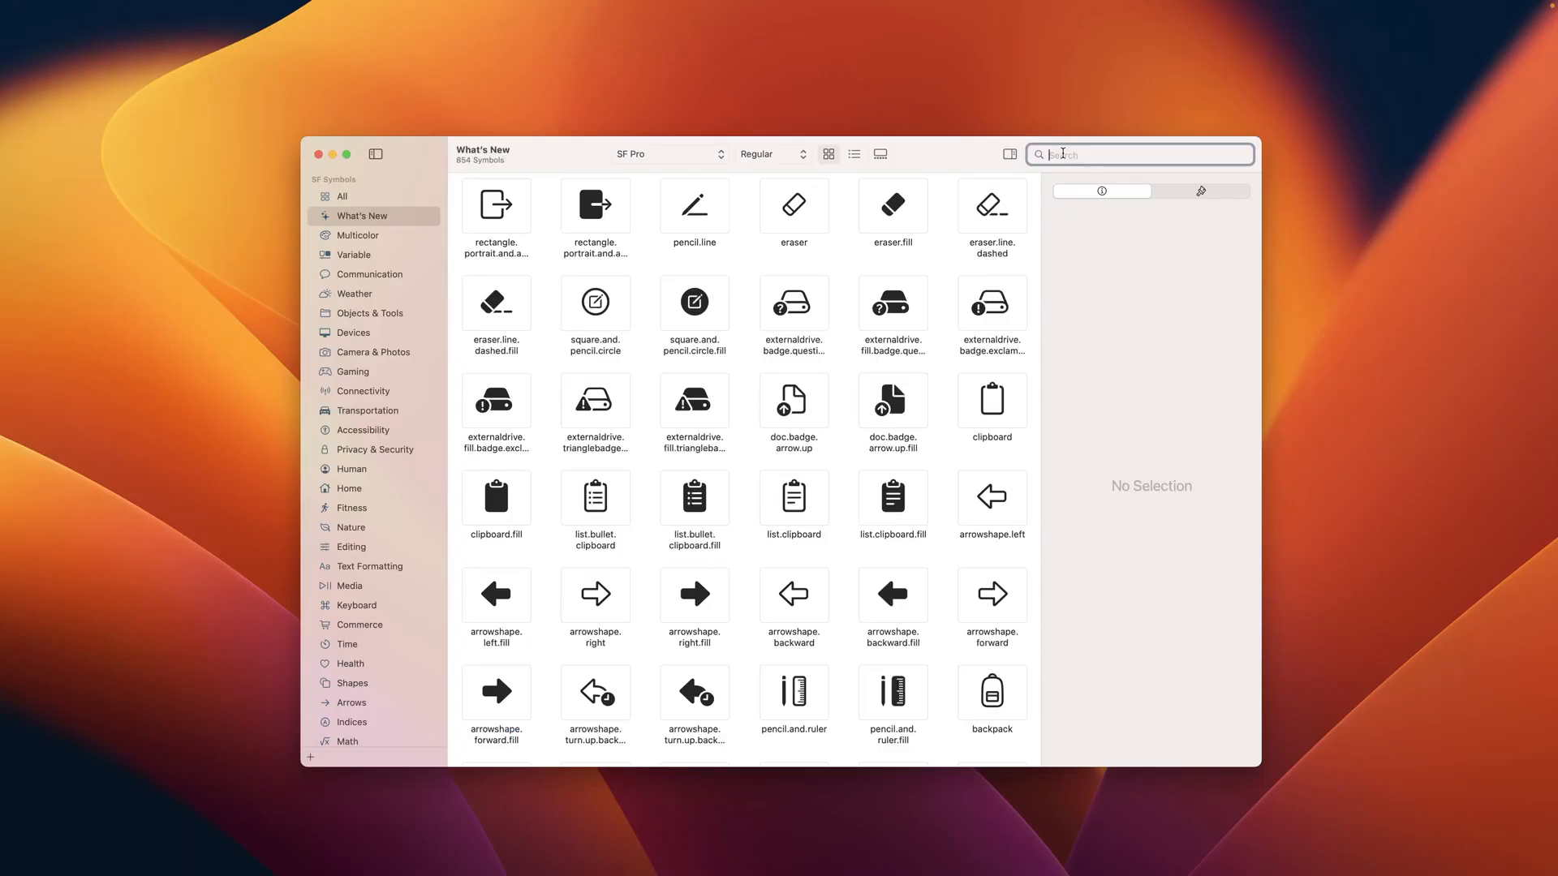
# Step: Replace the third group's clock with location.circle.fill from SF Symbols and colour it with the #42C6E0 swatch
pyautogui.write('locatio')
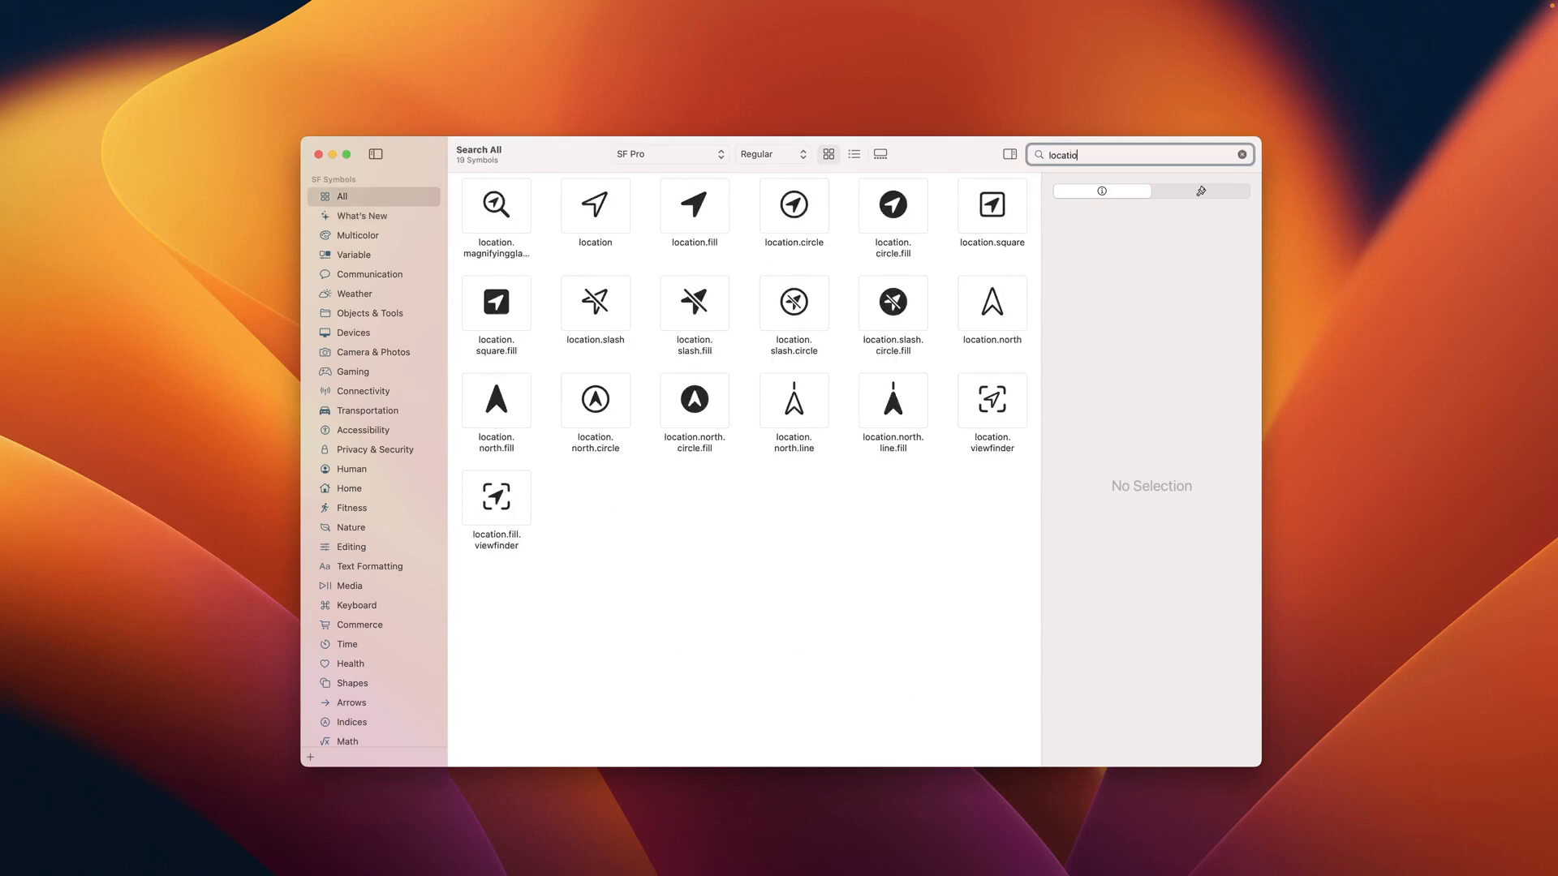
pyautogui.write('n')
pyautogui.click(695, 308)
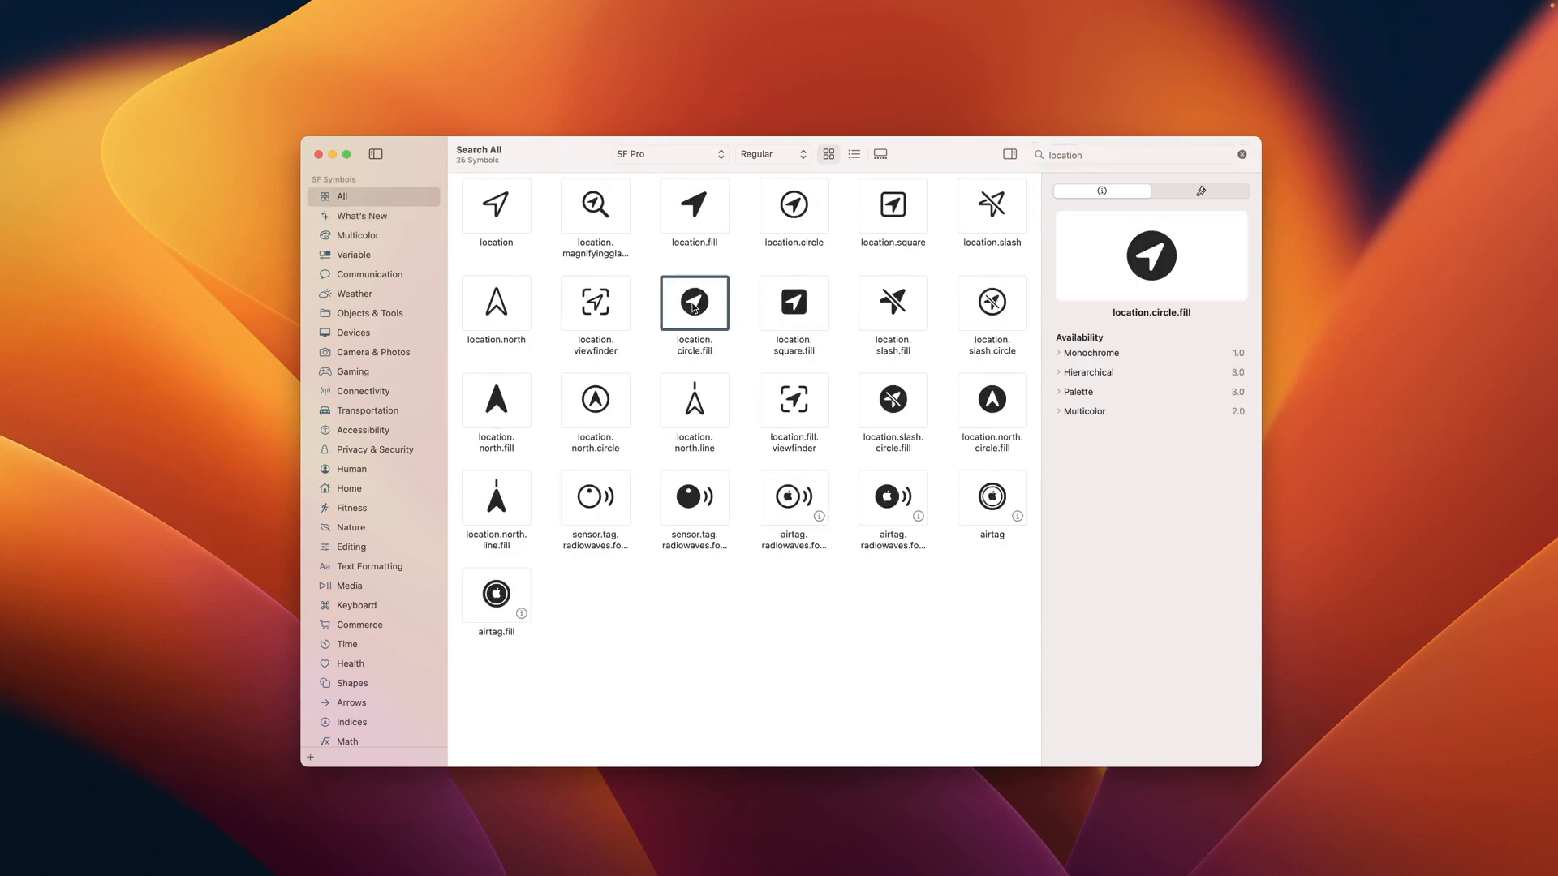
pyautogui.moveTo(1371, 858)
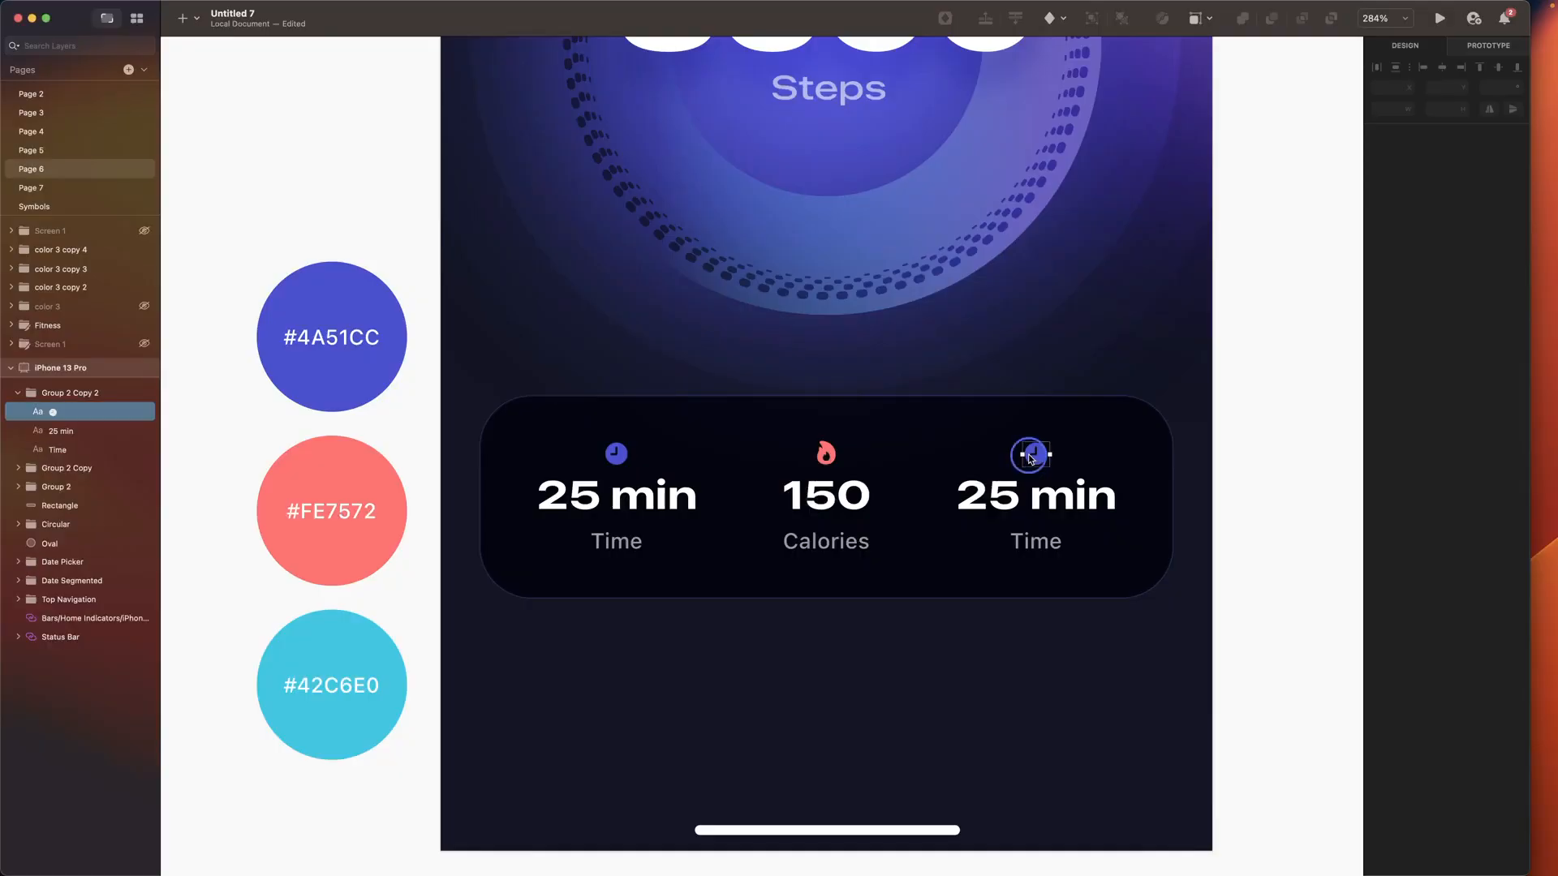
pyautogui.click(1031, 452)
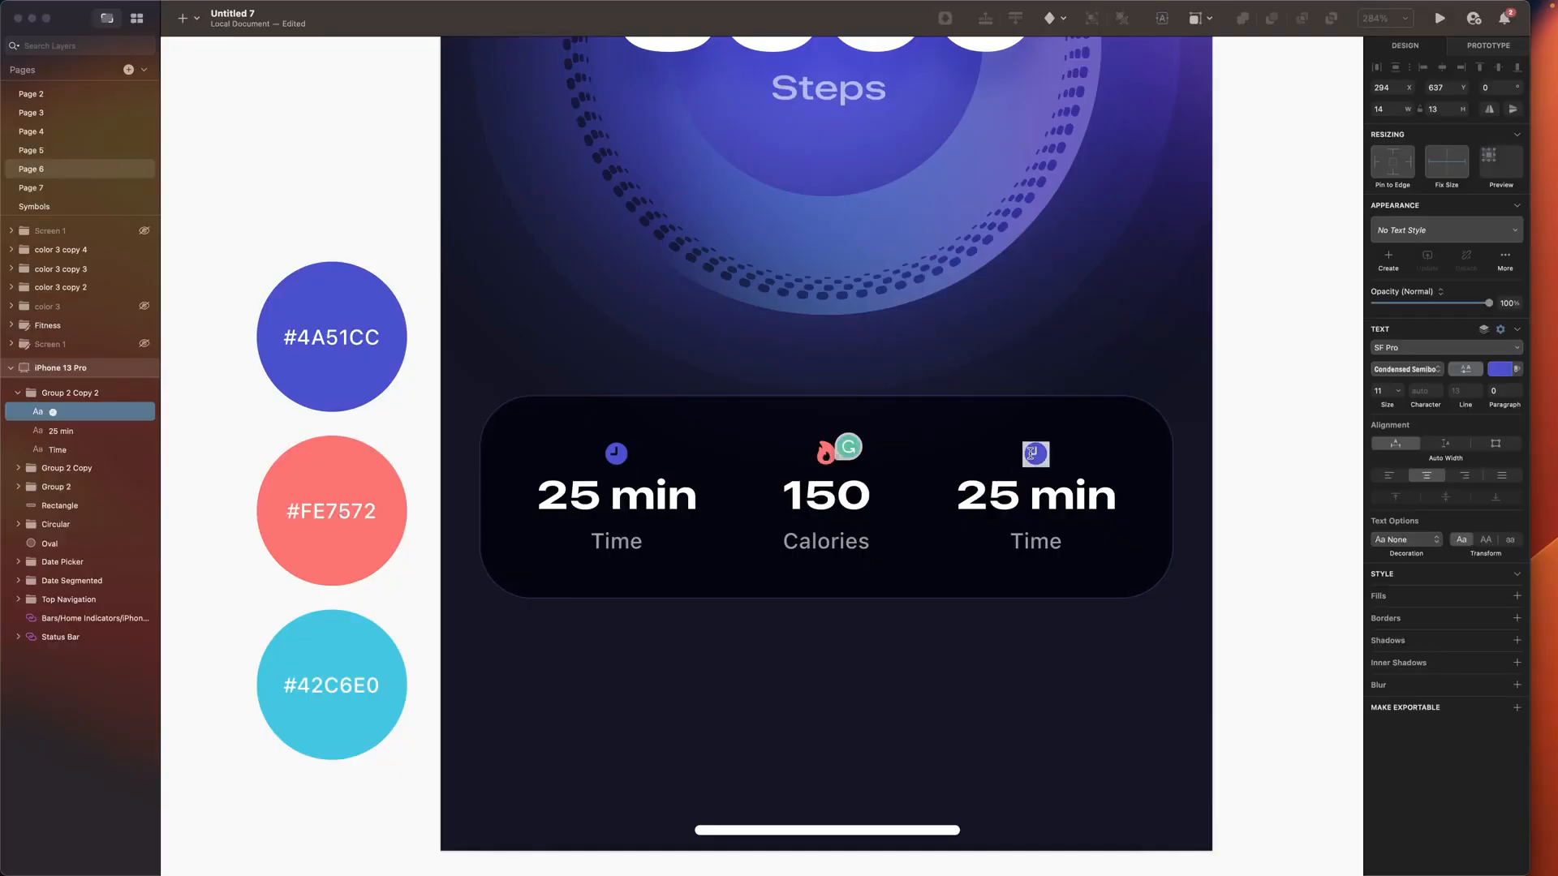
pyautogui.press('super+v')
pyautogui.click(1505, 369)
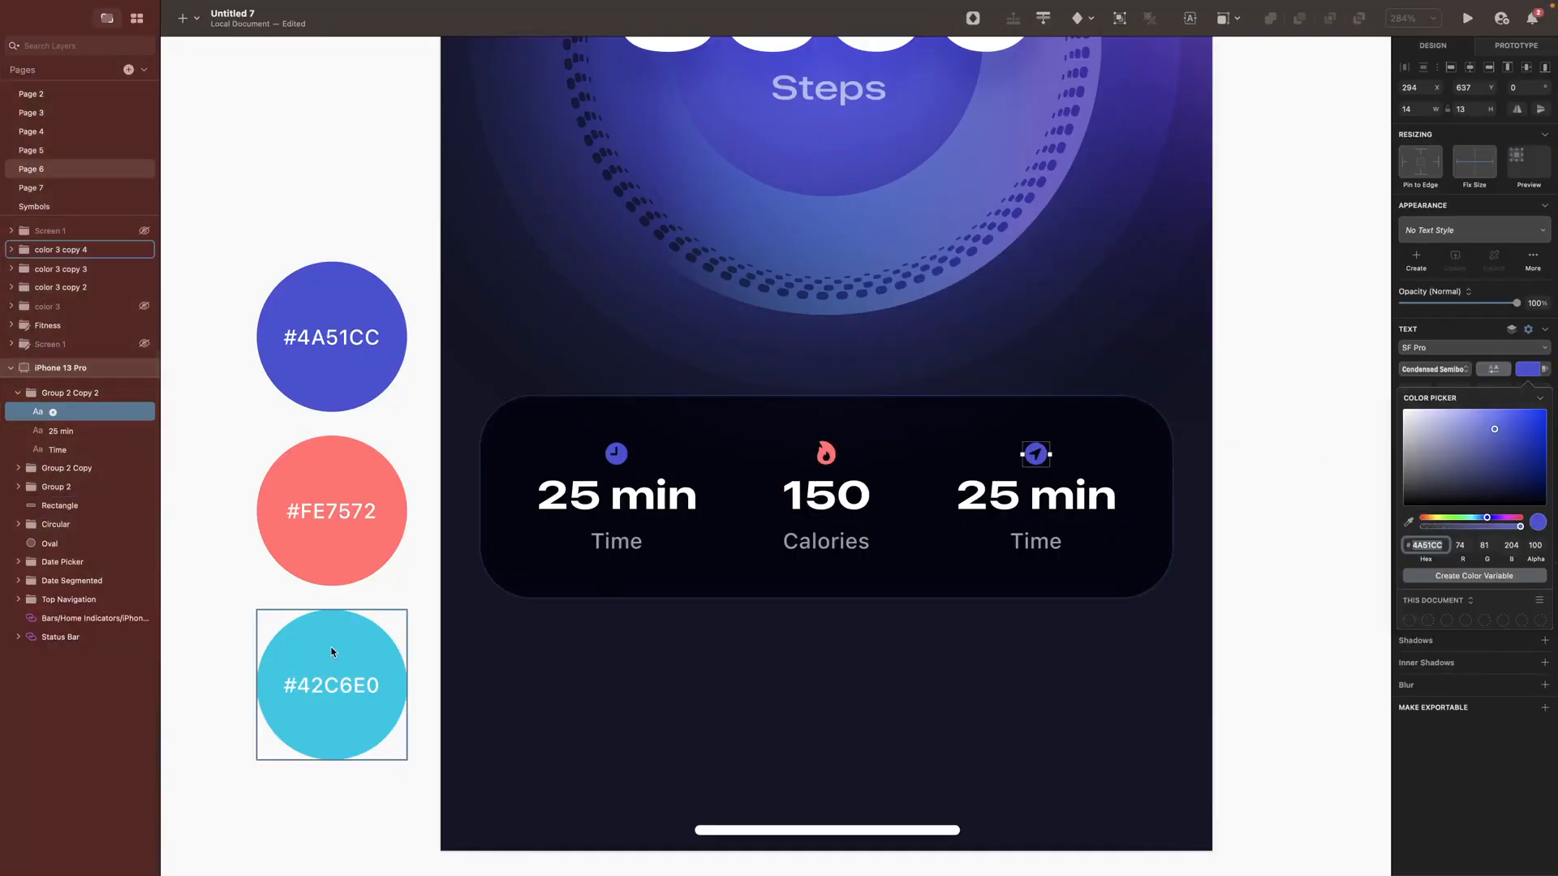
pyautogui.click(332, 651)
# Step: Change the third group's value to 4.8 km and its label to Distance
pyautogui.doubleClick(1049, 500)
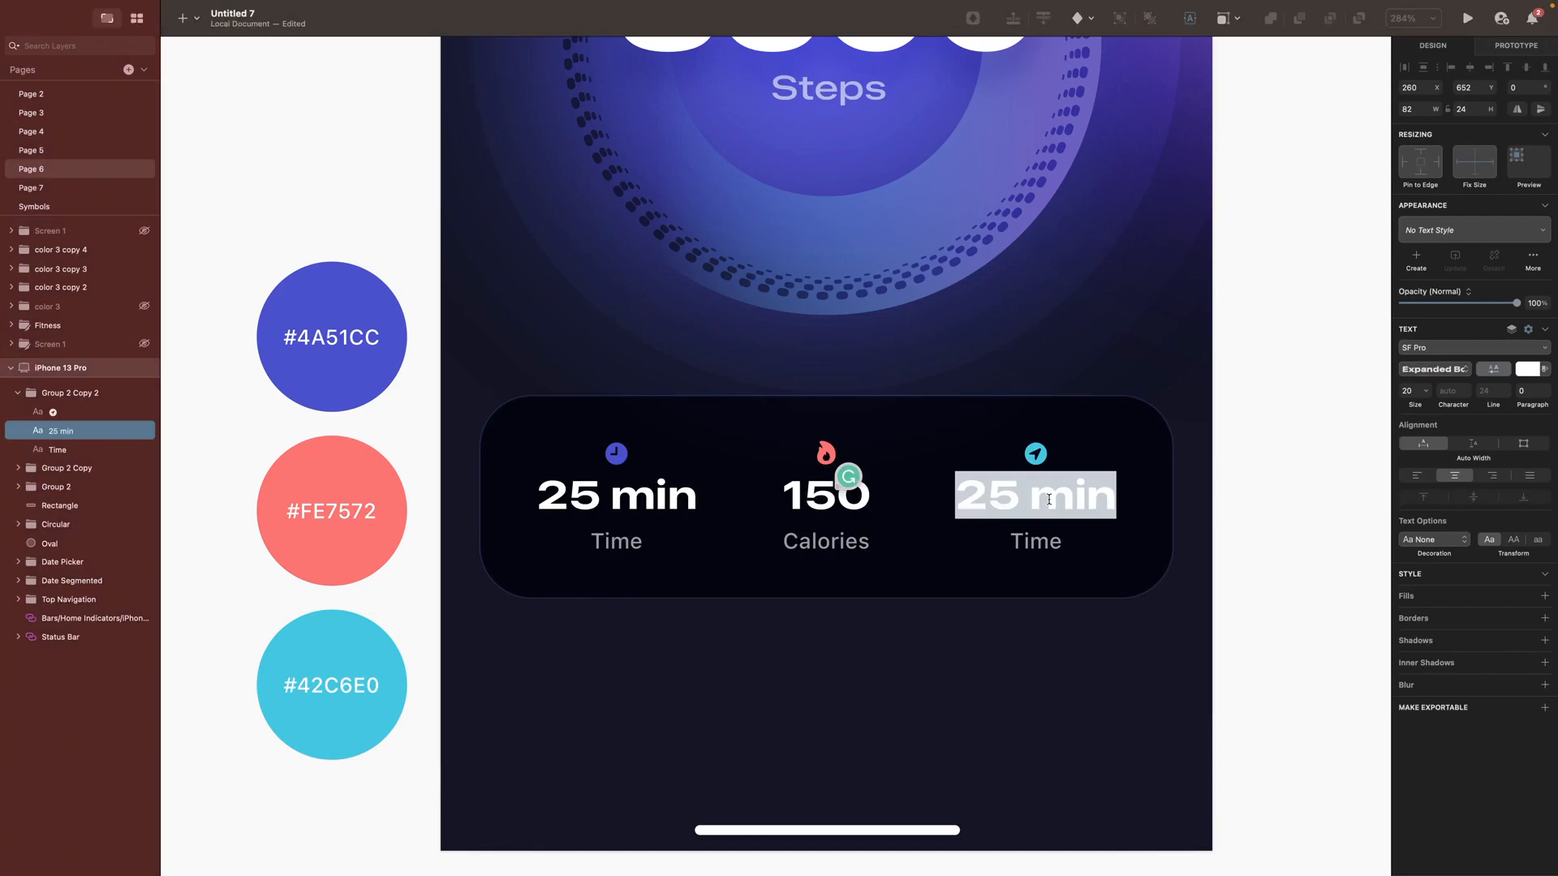
pyautogui.write('4')
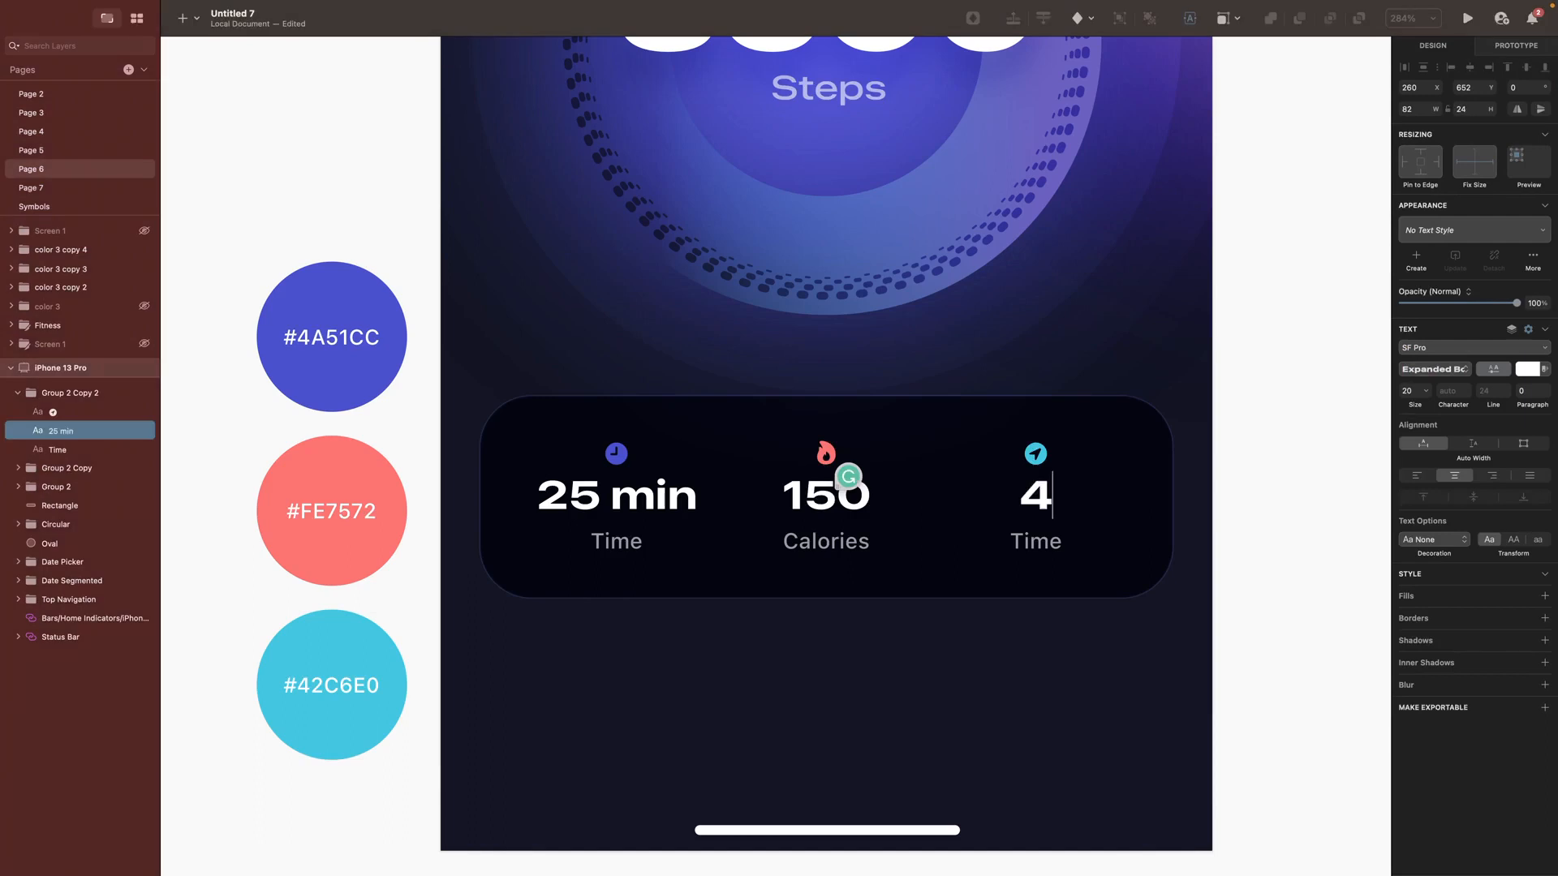
pyautogui.write('.8 km')
pyautogui.press('Escape')
pyautogui.press('Escape')
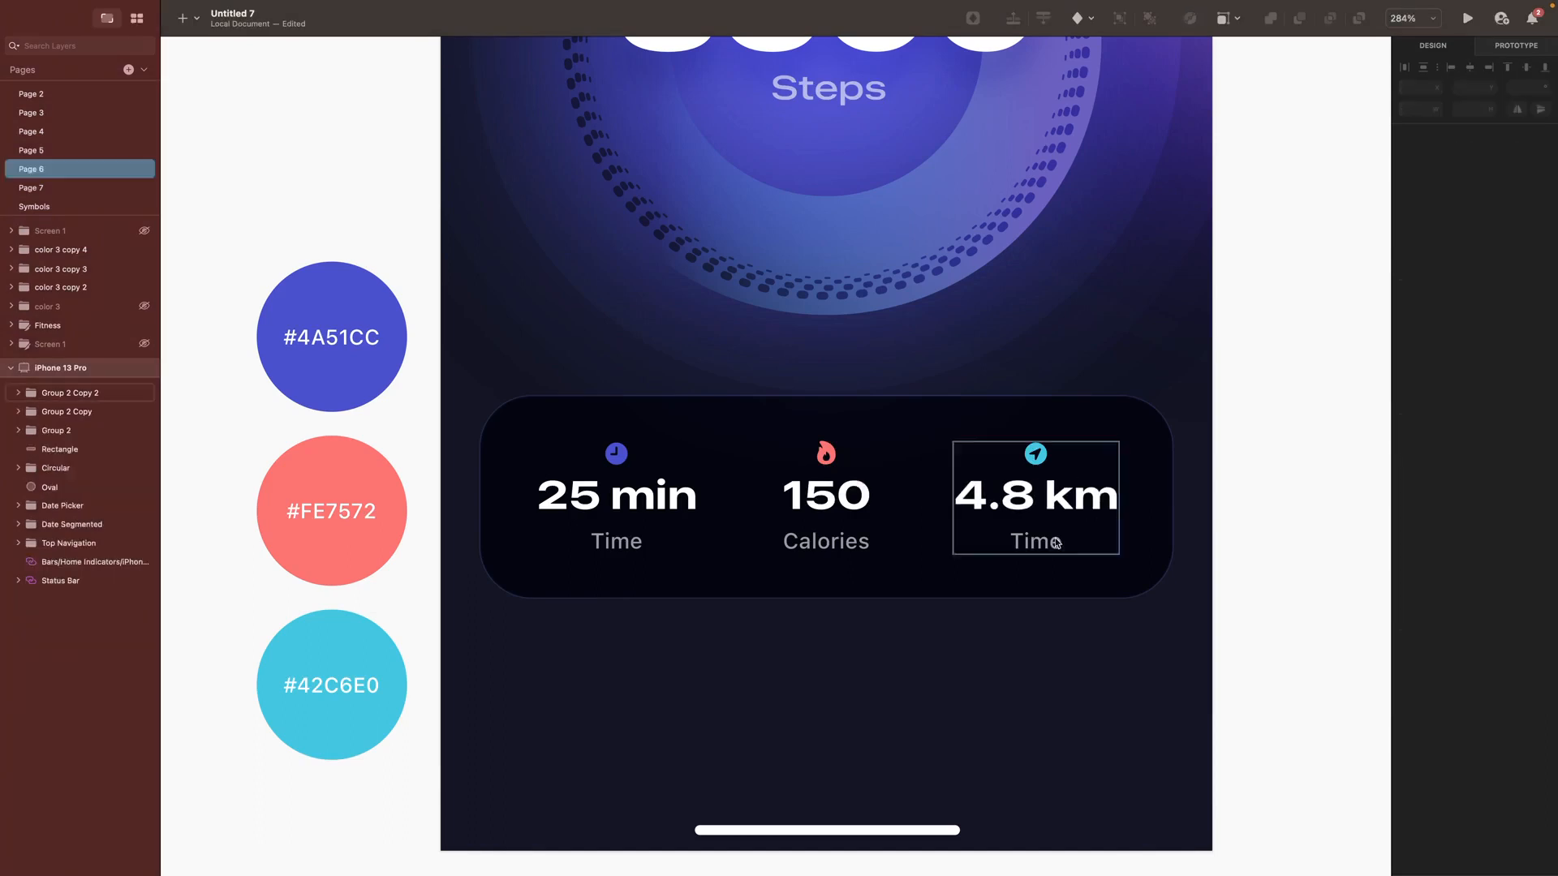
pyautogui.doubleClick(1049, 545)
pyautogui.write('Distance')
# Step: Group the card rectangle with the three stat groups and name the group Steps State
pyautogui.click(59, 453)
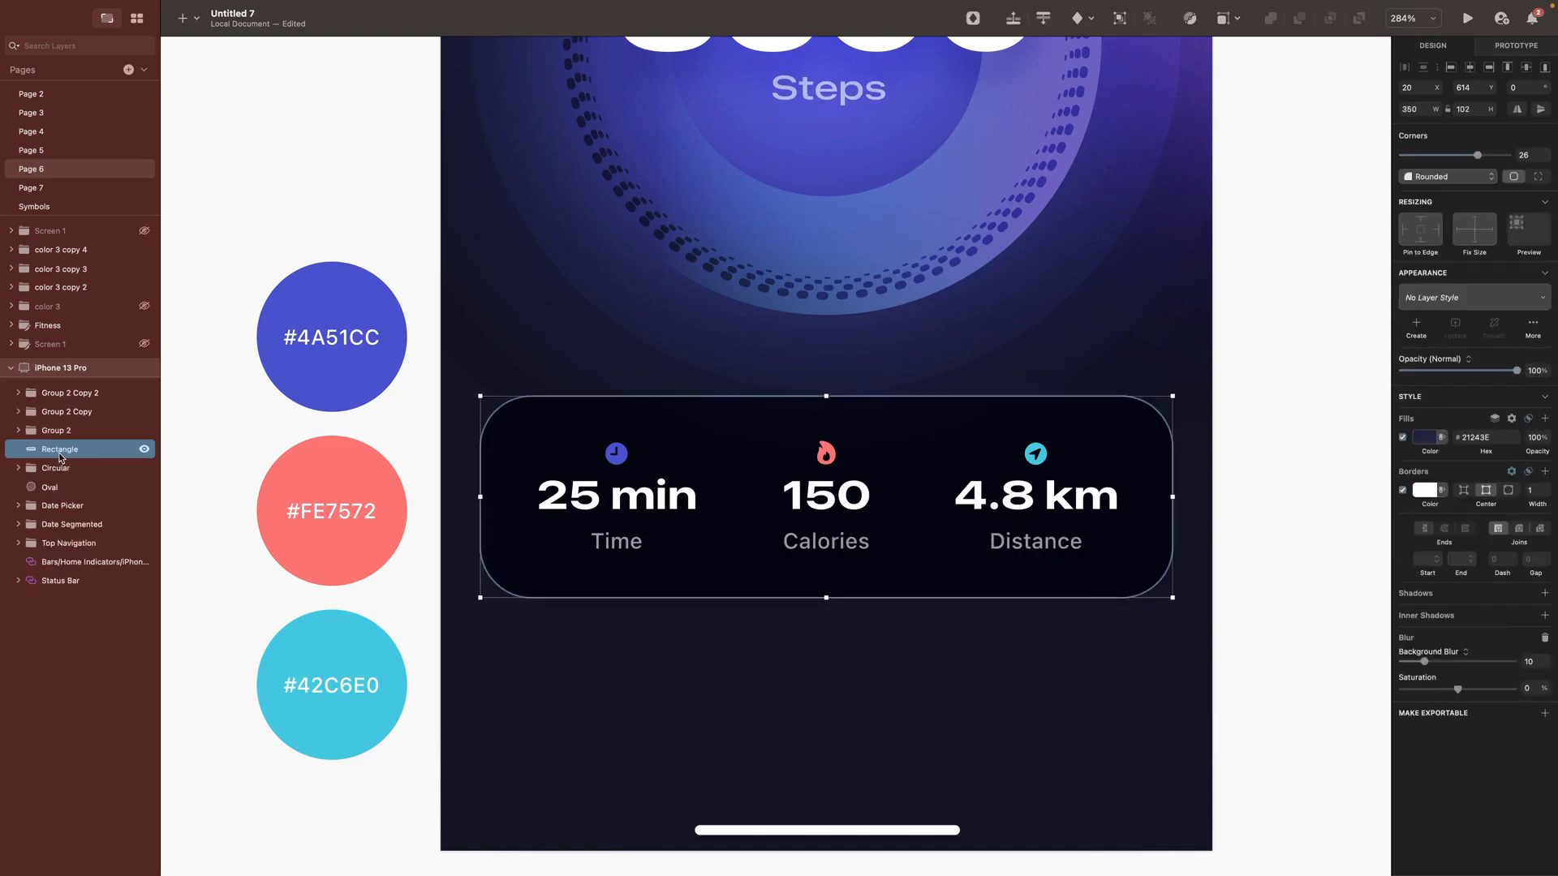
pyautogui.click(38, 436)
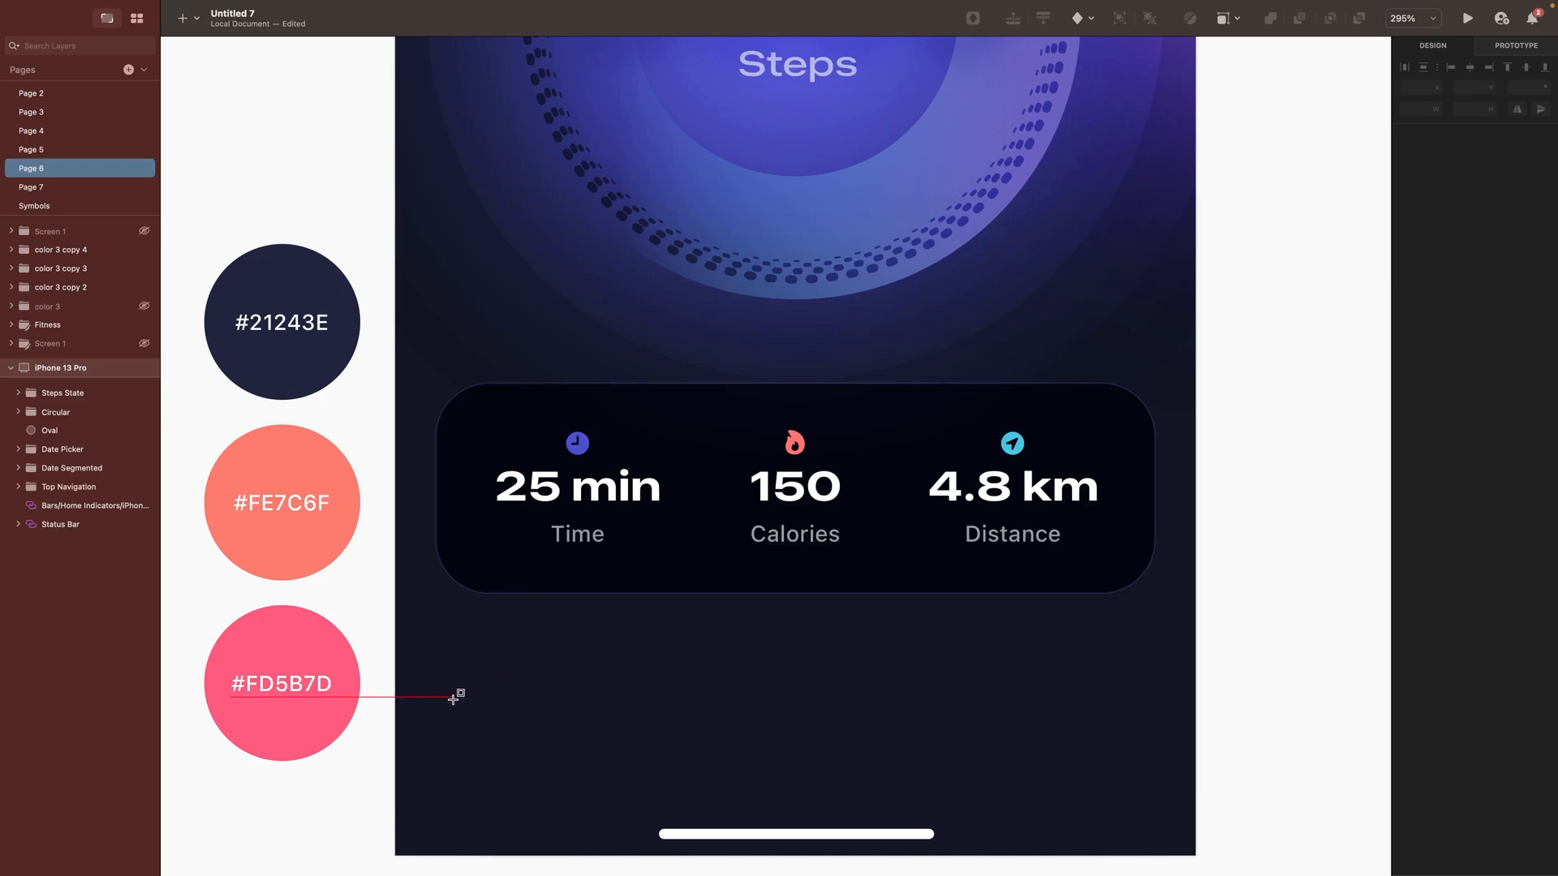
# Step: Draw a 272 by 20 bar below the stats card with corner radius 10, positioned at X 20, Y 774
pyautogui.moveTo(453, 698); pyautogui.dragTo(1011, 738)
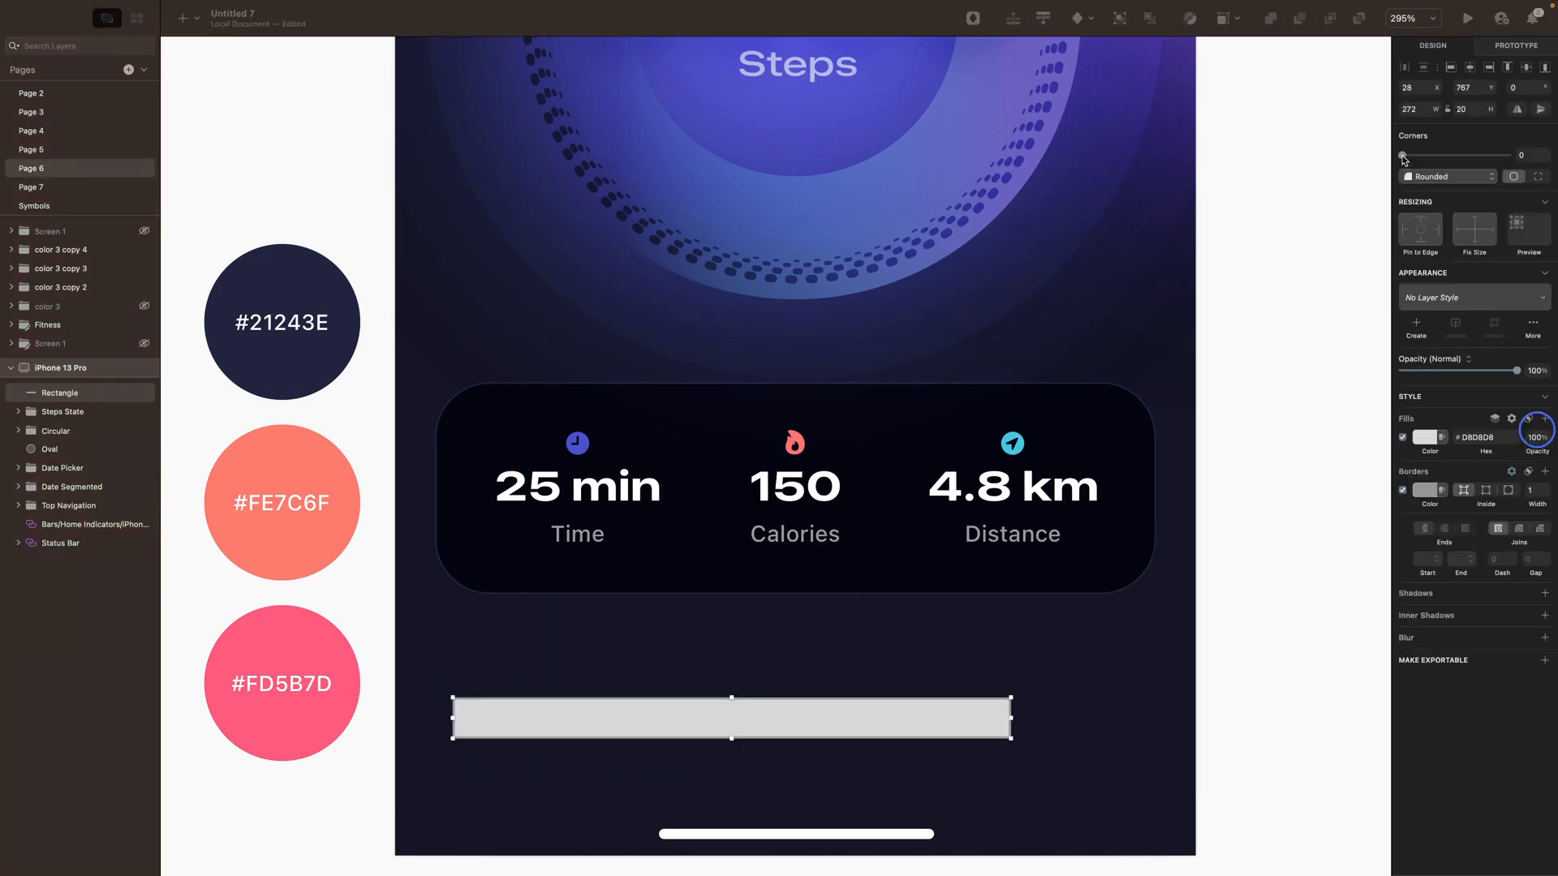
pyautogui.moveTo(1404, 156); pyautogui.dragTo(1515, 155)
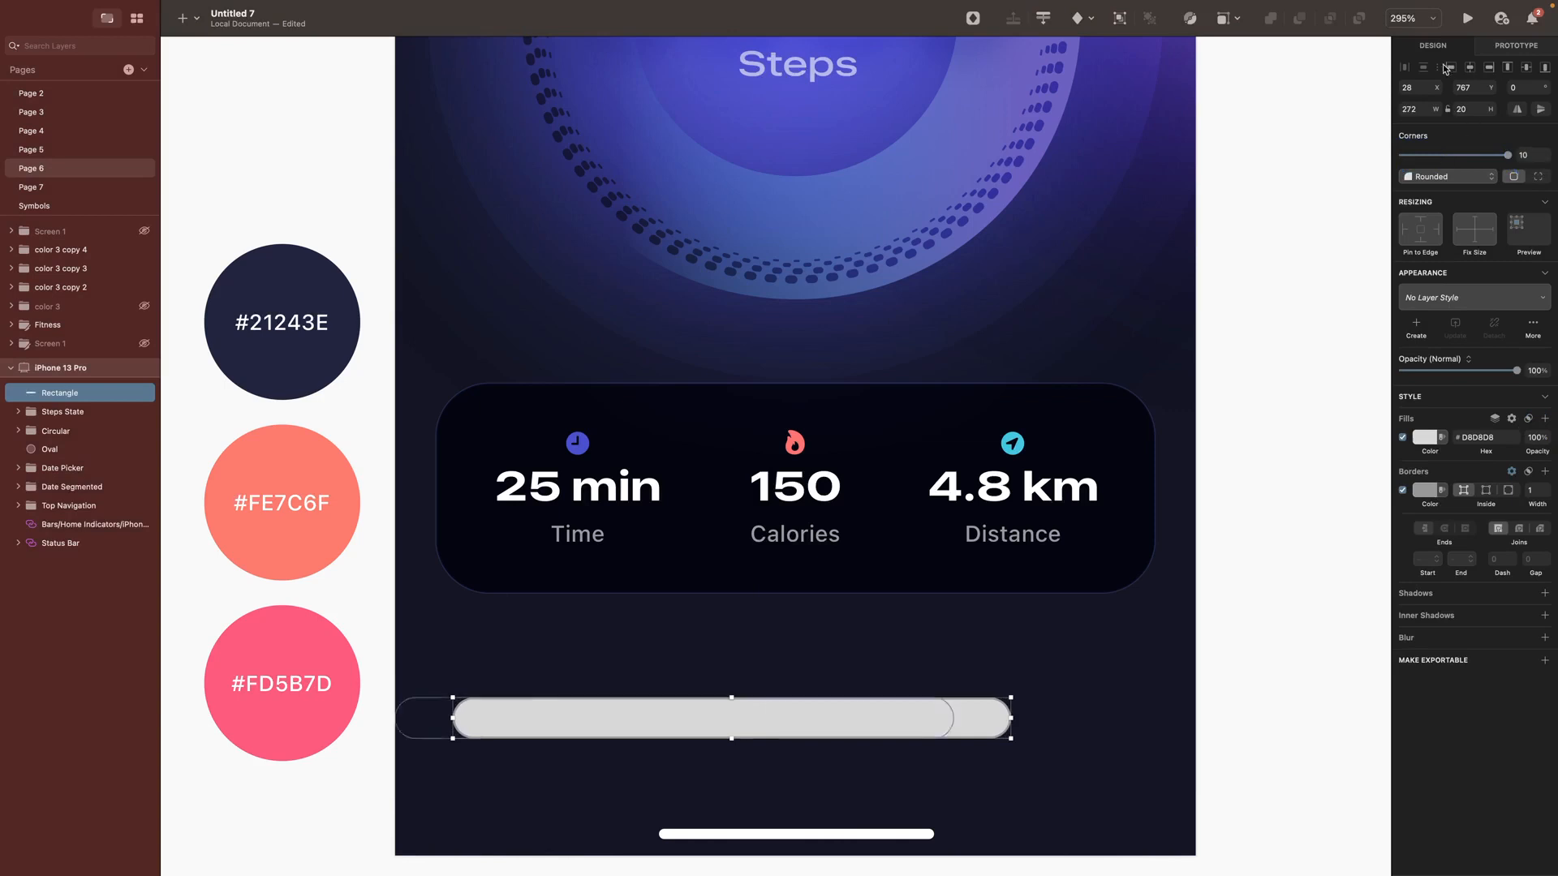
pyautogui.click(1412, 88)
pyautogui.write('20')
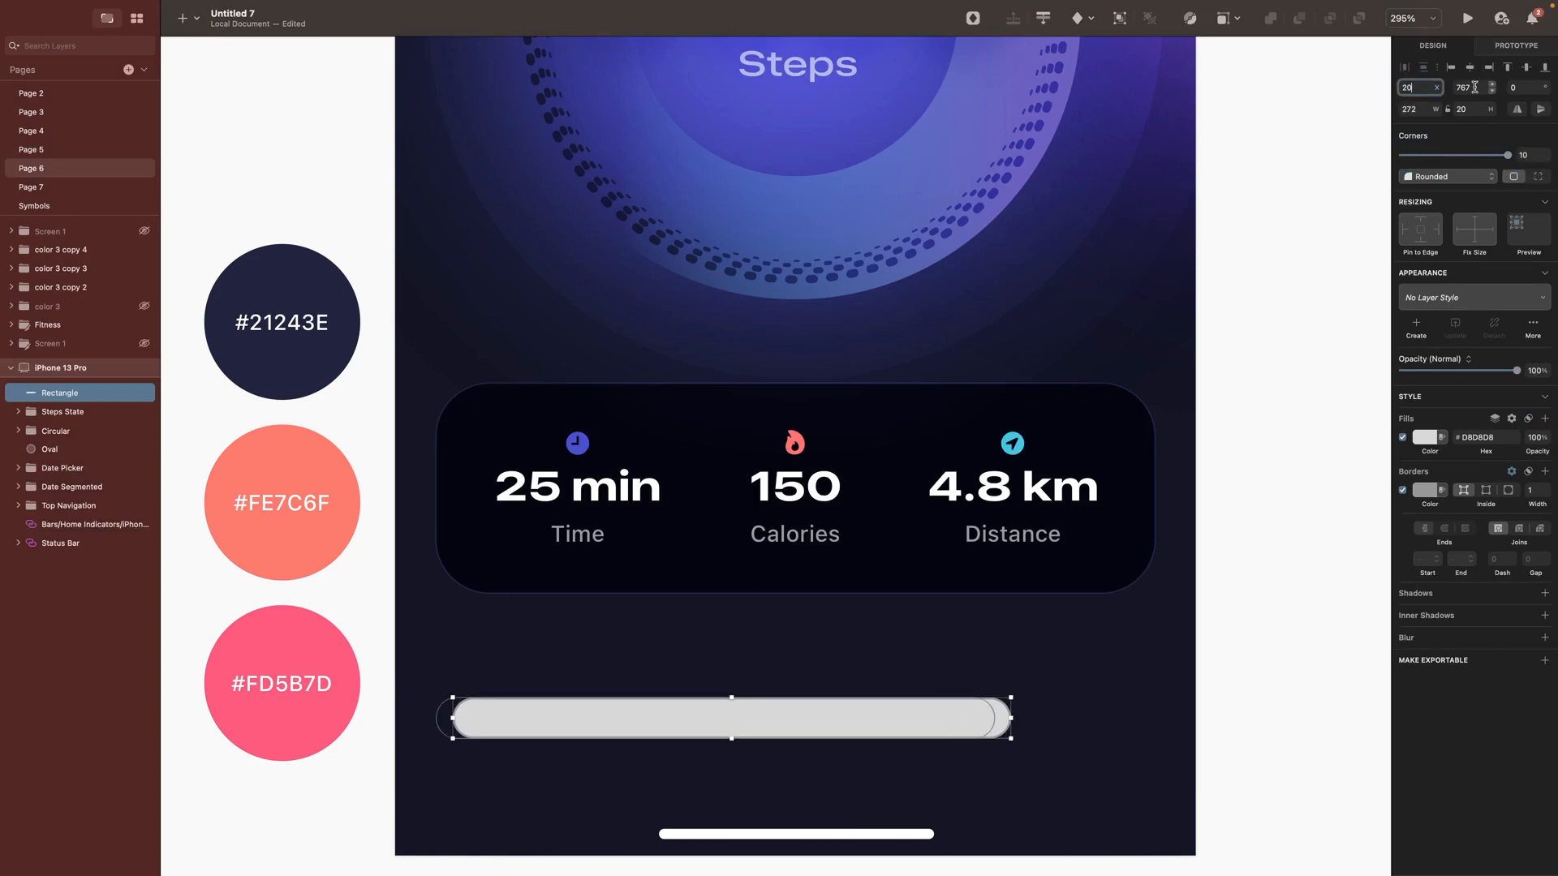
pyautogui.click(1475, 86)
pyautogui.write('774')
pyautogui.press('Return')
# Step: Style the bar with a #21243E fill, a white border in Overlay blend mode and a background blur of 10
pyautogui.click(1425, 438)
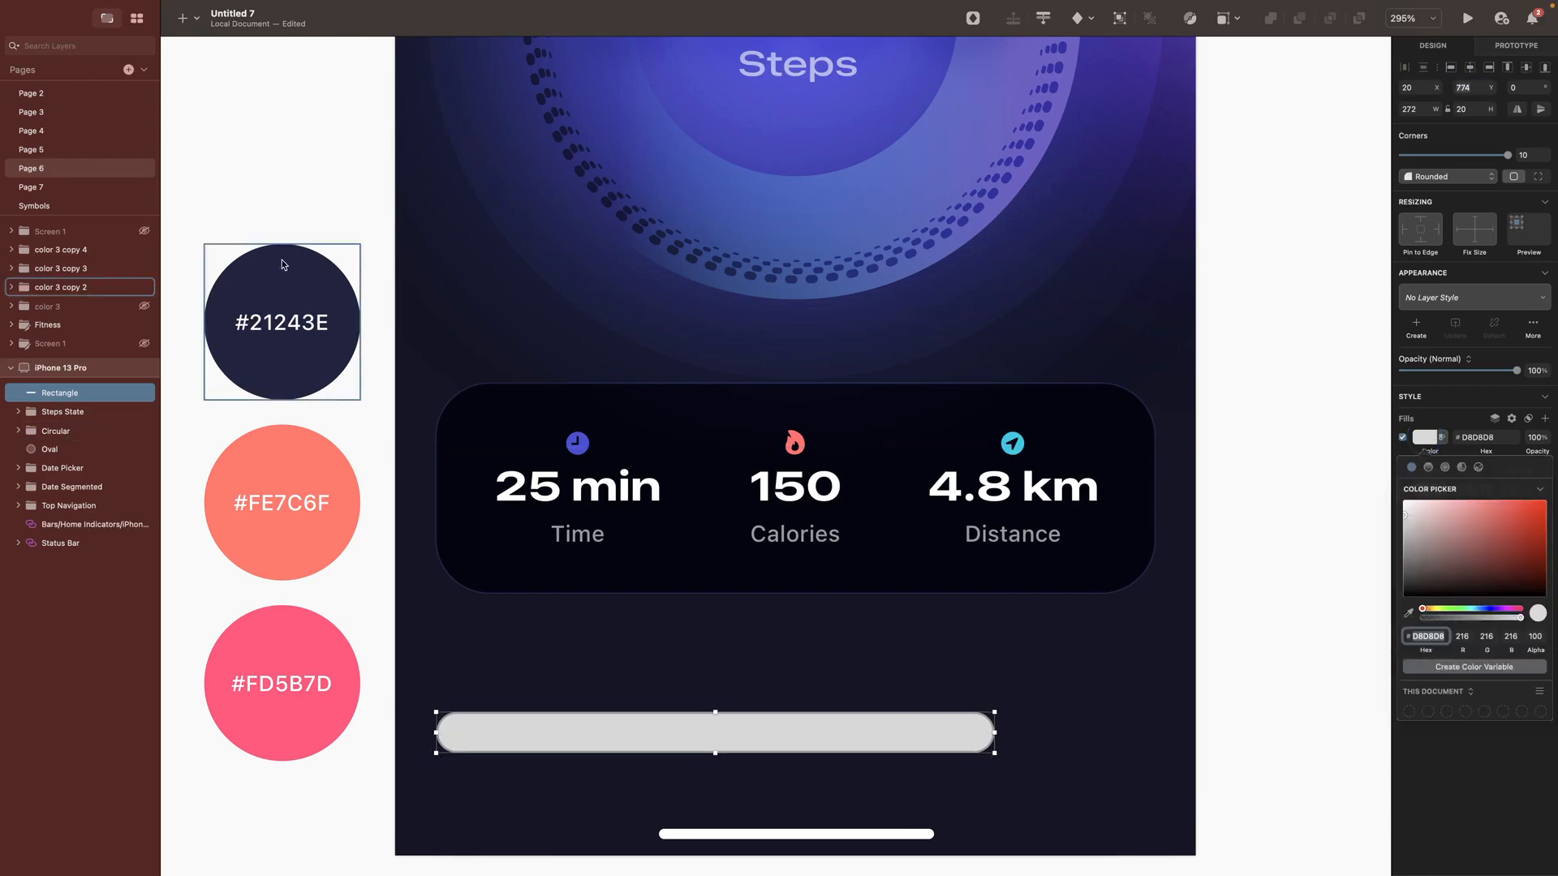
pyautogui.click(284, 276)
pyautogui.click(1425, 492)
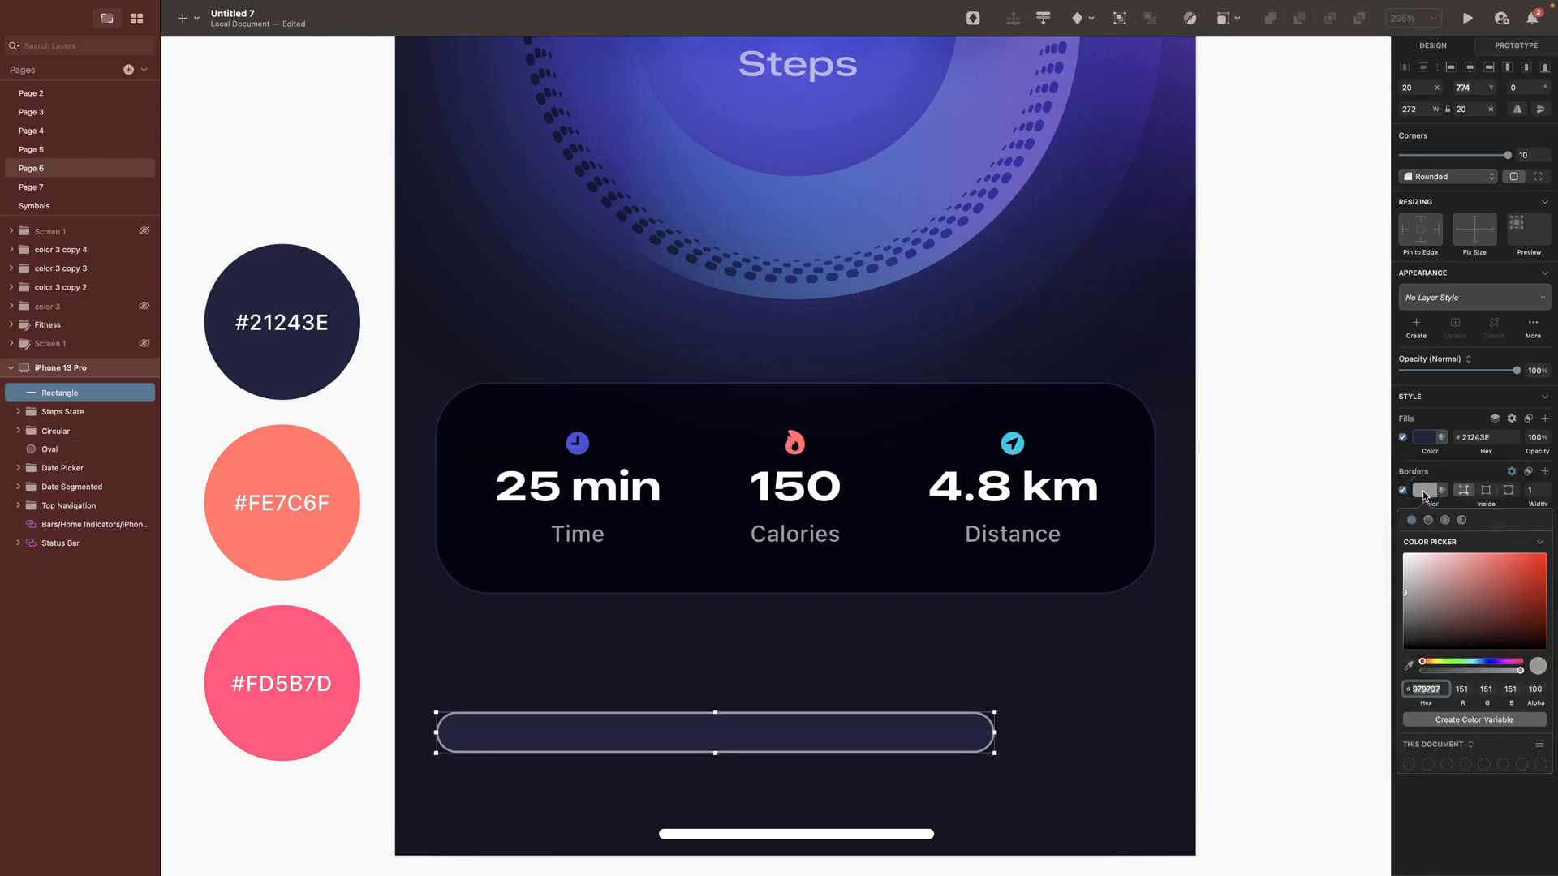
pyautogui.moveTo(1421, 568); pyautogui.dragTo(1346, 522)
pyautogui.click(1528, 470)
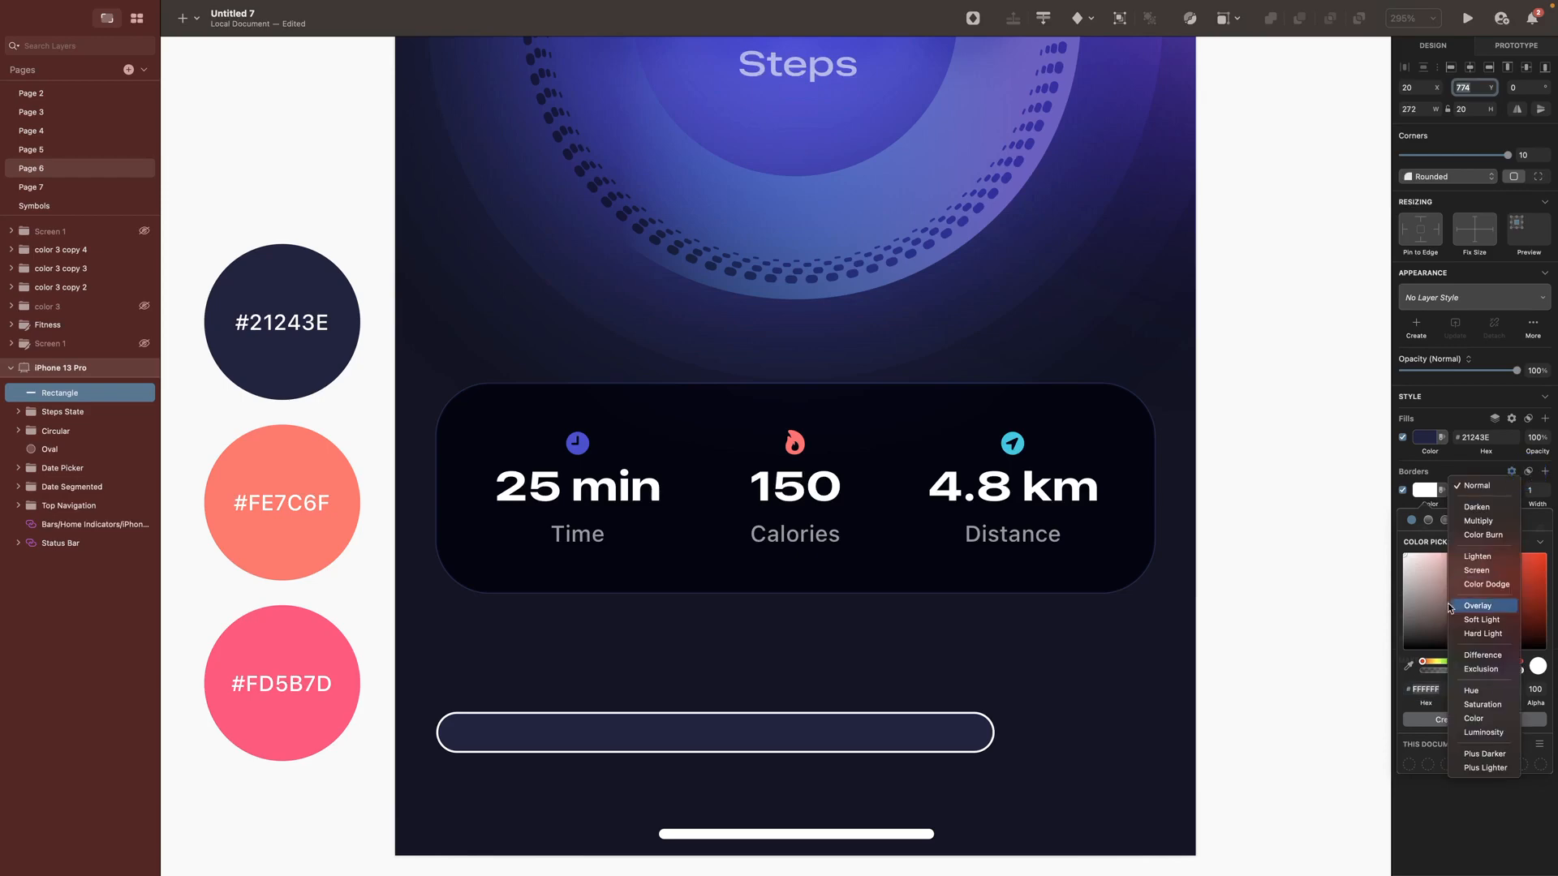
pyautogui.click(1484, 607)
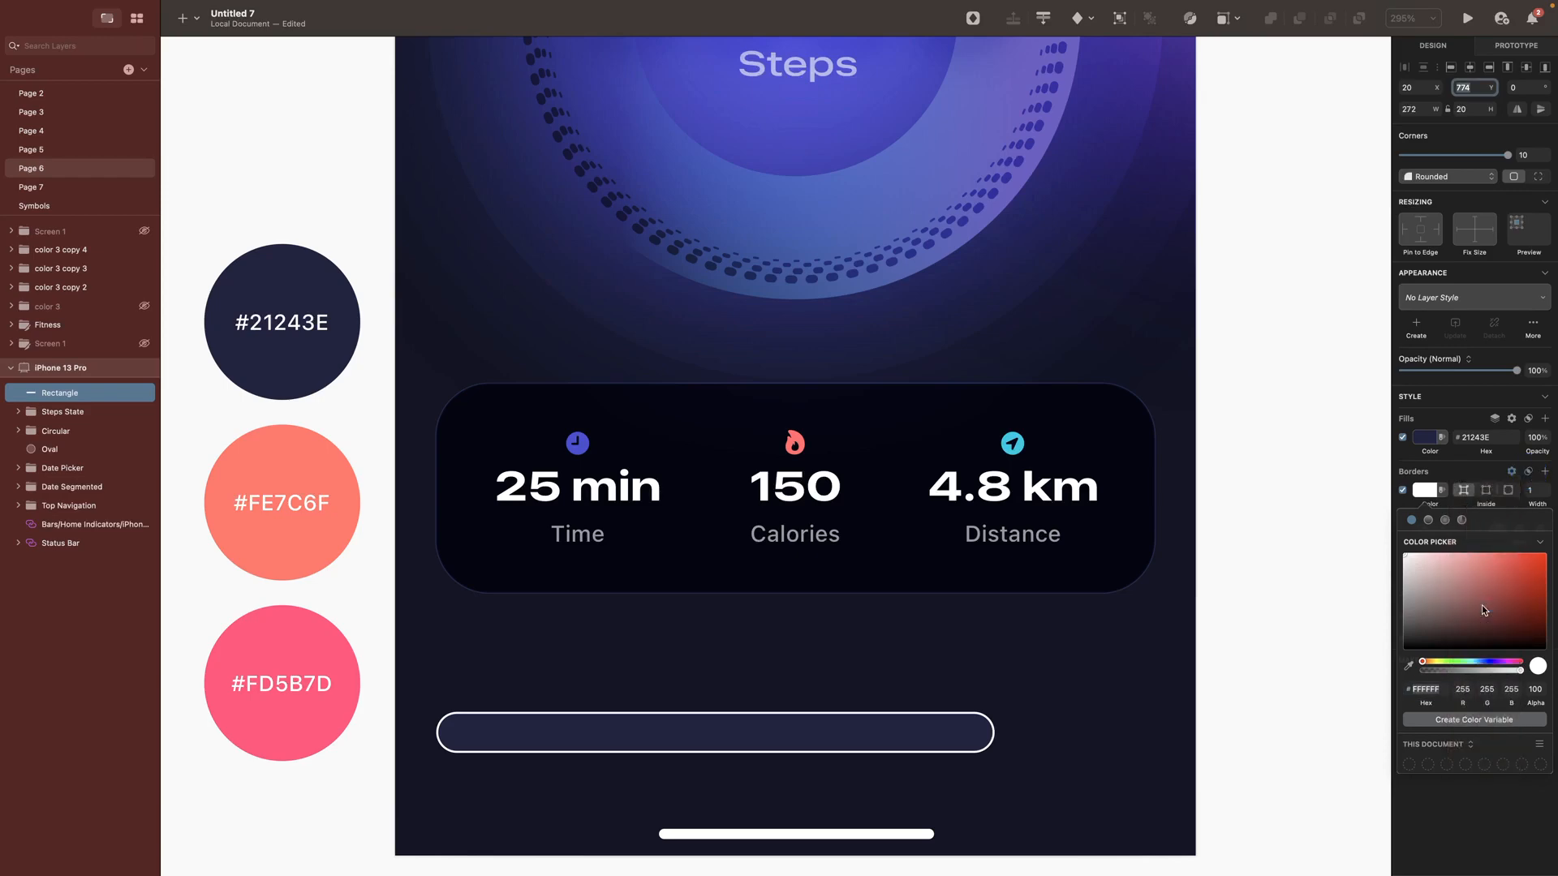
pyautogui.click(1532, 489)
pyautogui.click(1545, 638)
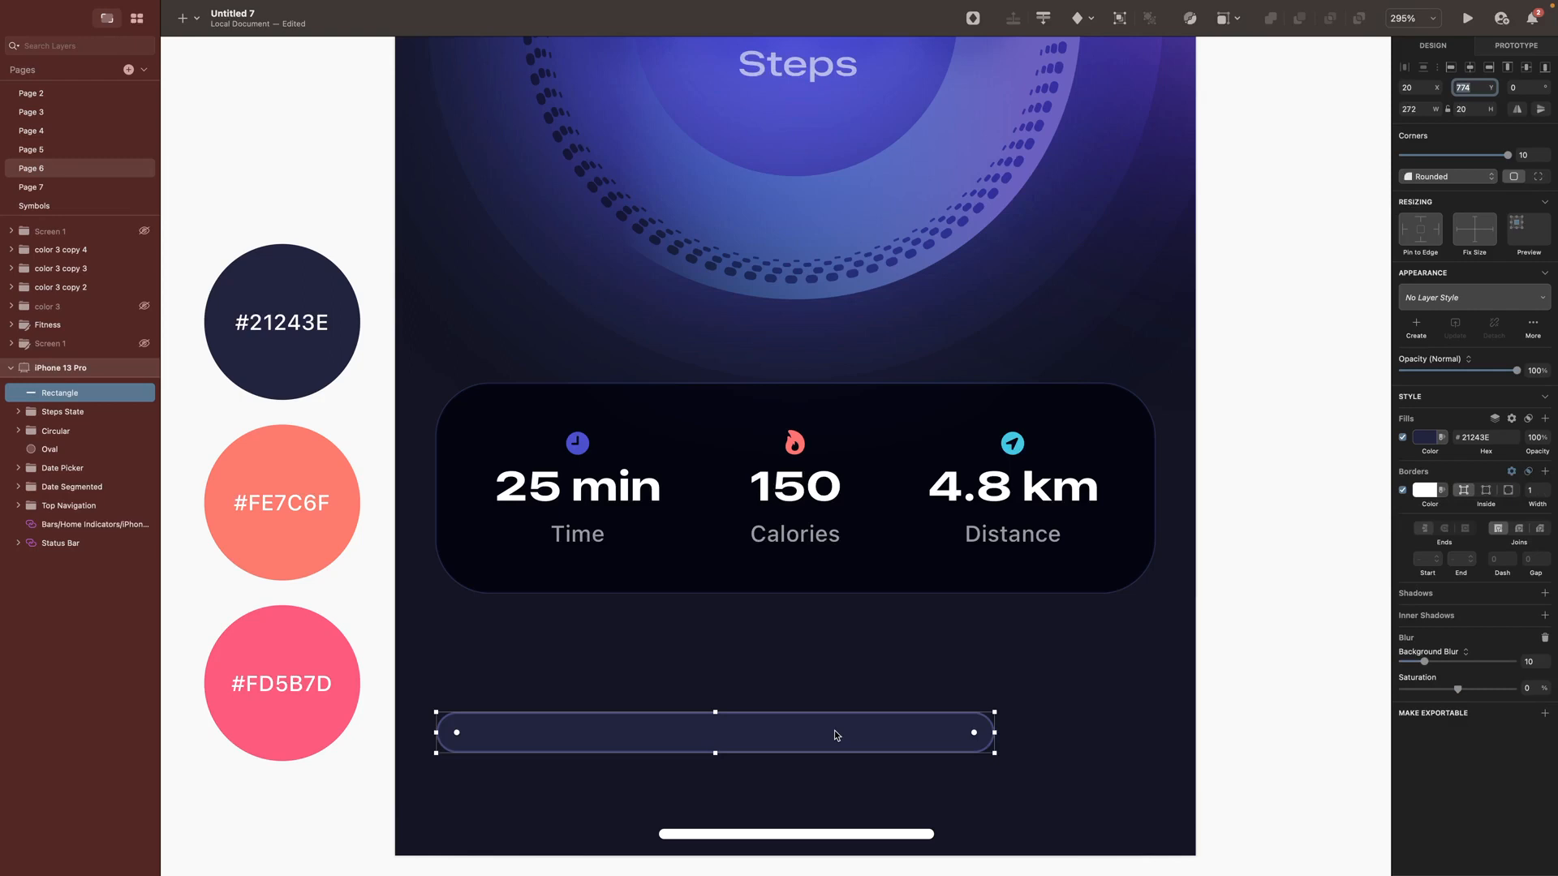
# Step: Duplicate the bar and shorten the copy to a width of 160, keeping it aligned to the bar's left end
pyautogui.press('super+d')
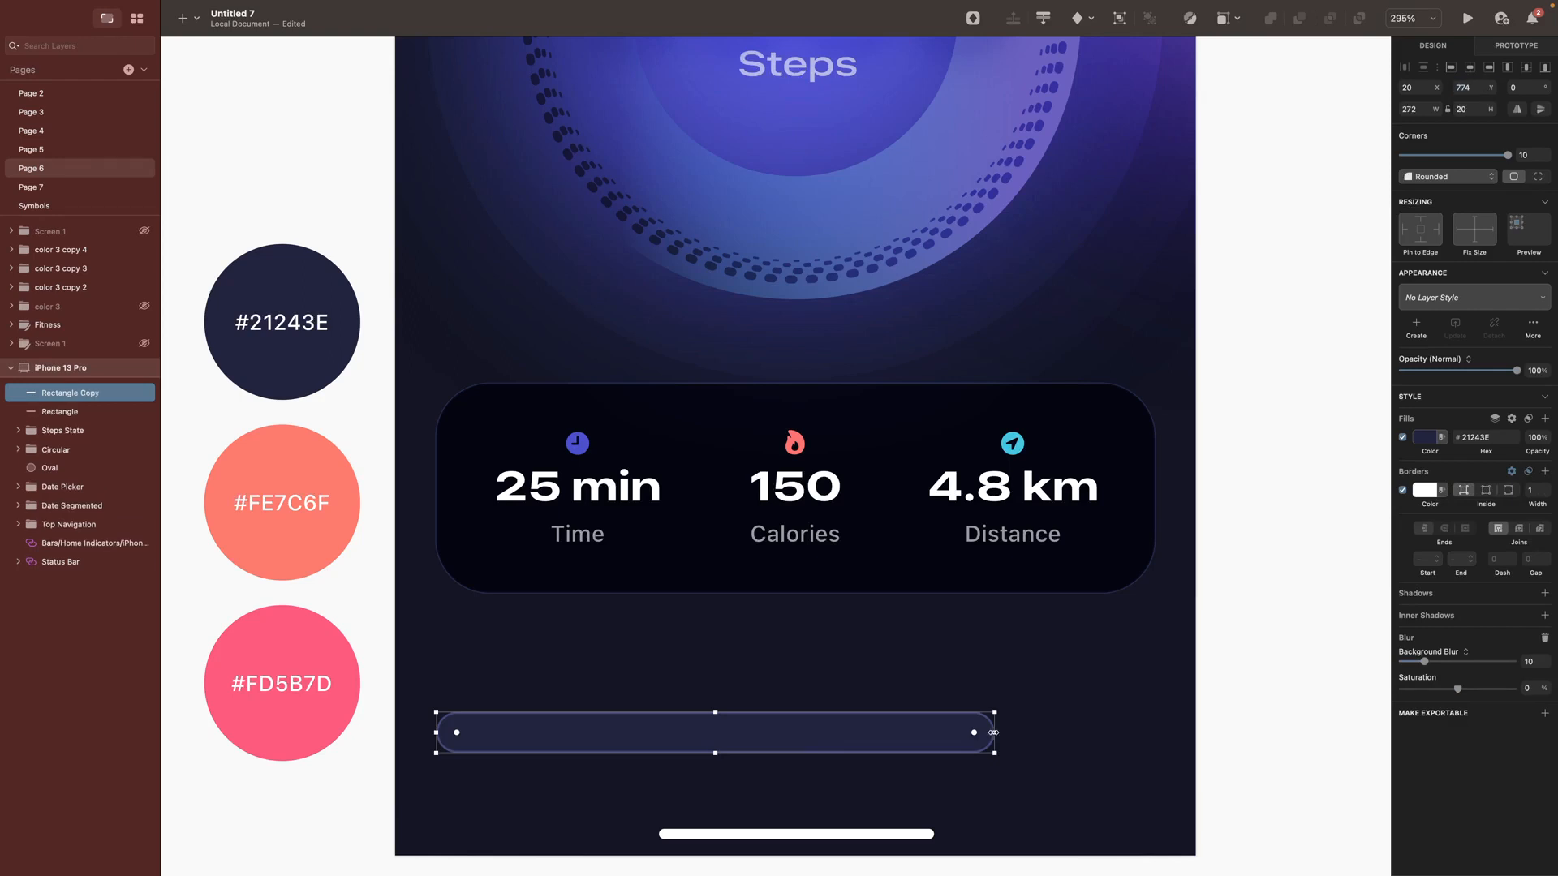
pyautogui.moveTo(994, 733); pyautogui.dragTo(762, 731)
# Step: Fill the shorter bar with a linear gradient running from the #FE7C6F swatch colour to the #FD5B7D swatch colour
pyautogui.click(1427, 437)
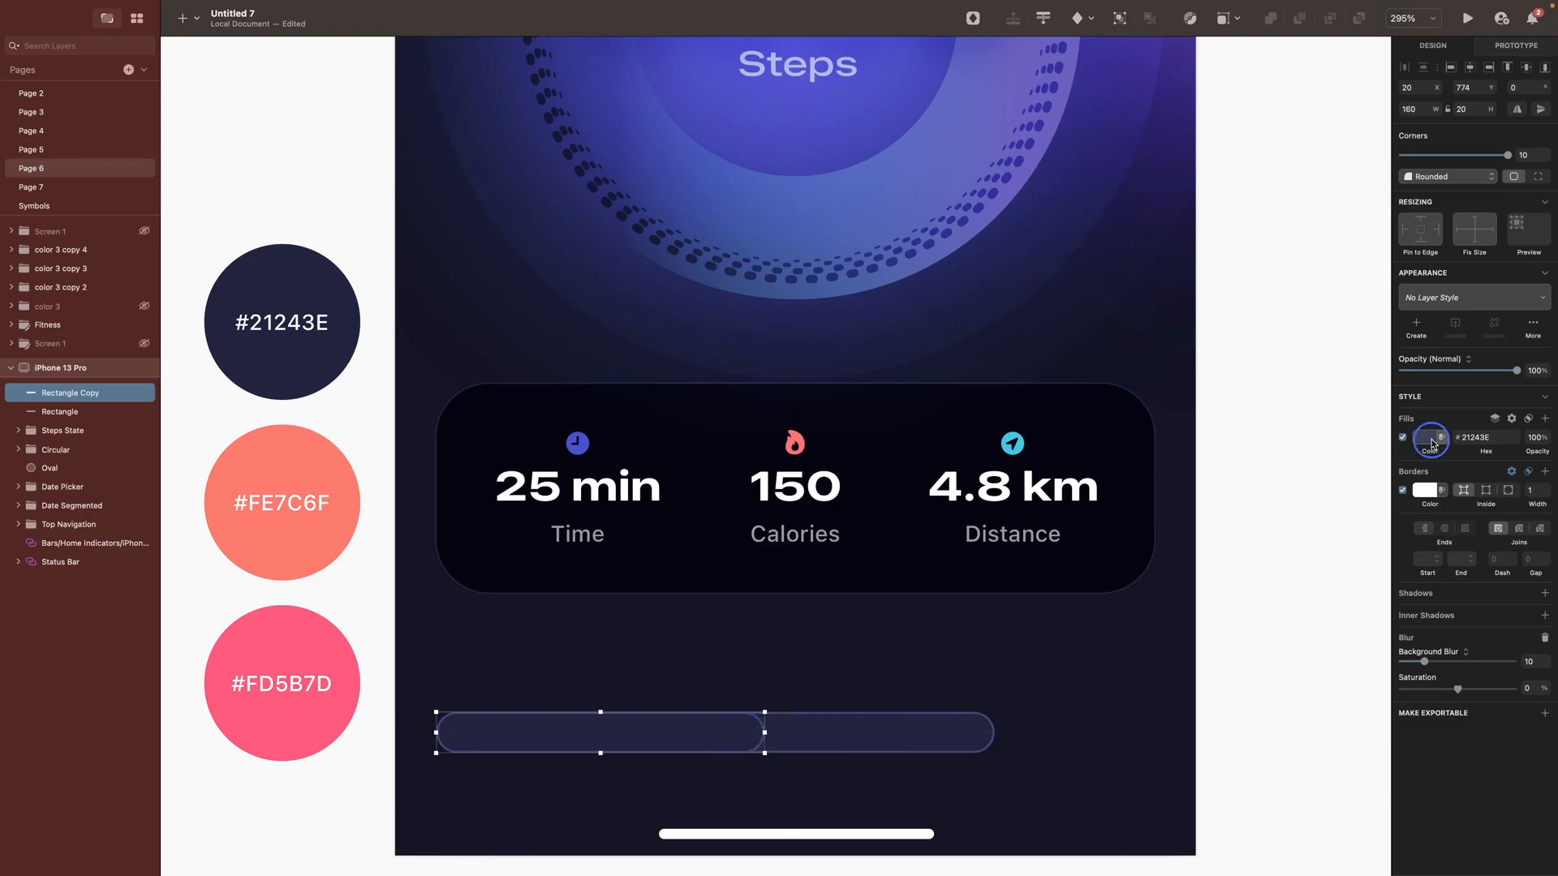
pyautogui.click(1428, 467)
pyautogui.hotkey('ctrl', 'c')
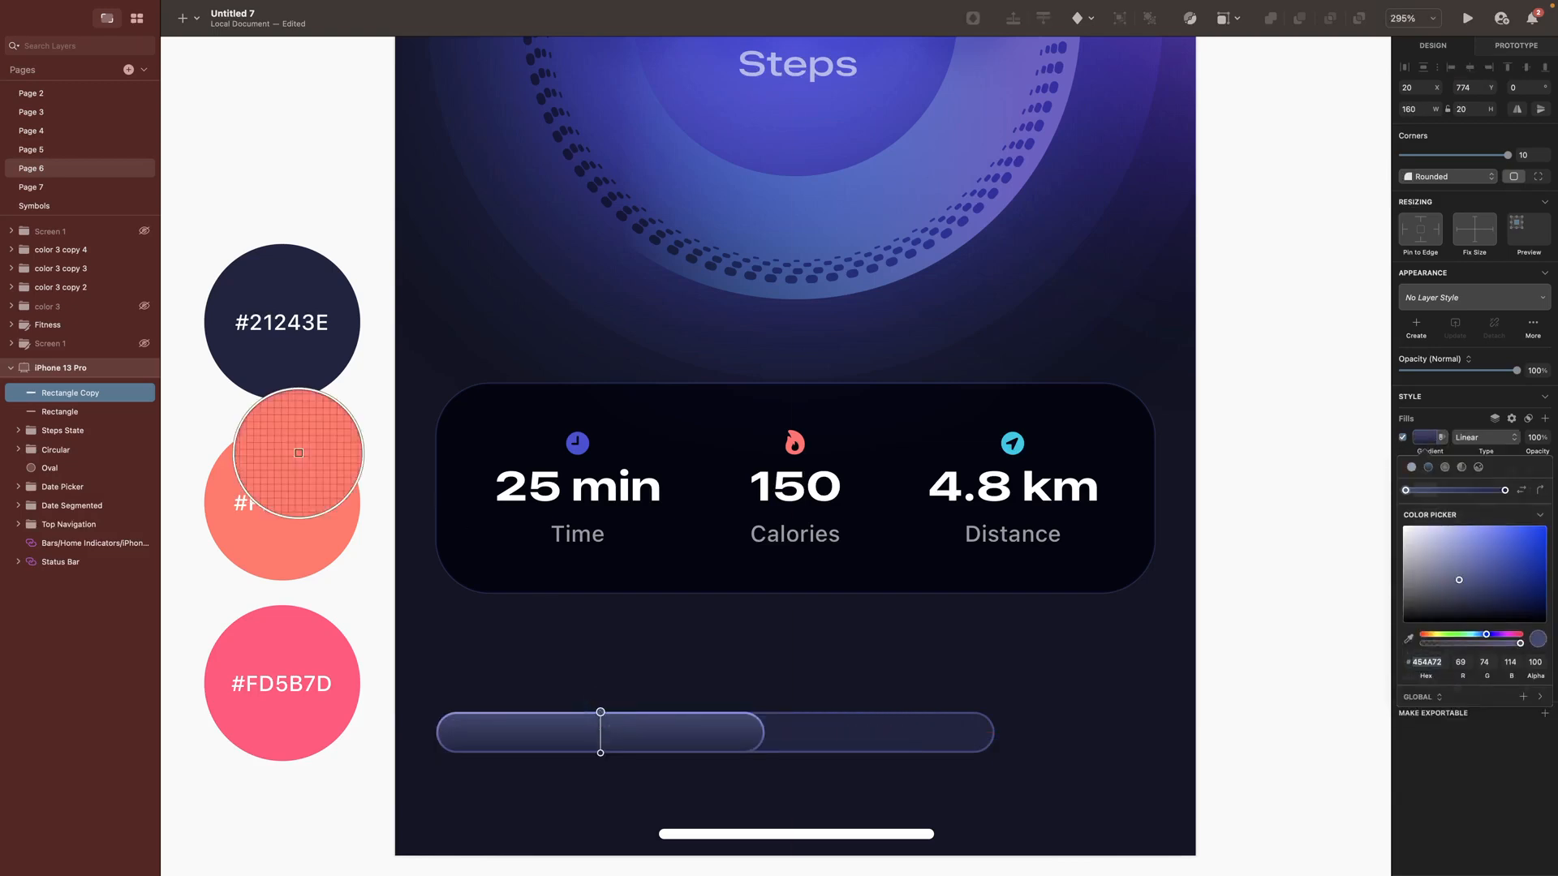
pyautogui.click(299, 451)
pyautogui.click(601, 753)
pyautogui.hotkey('ctrl', 'c')
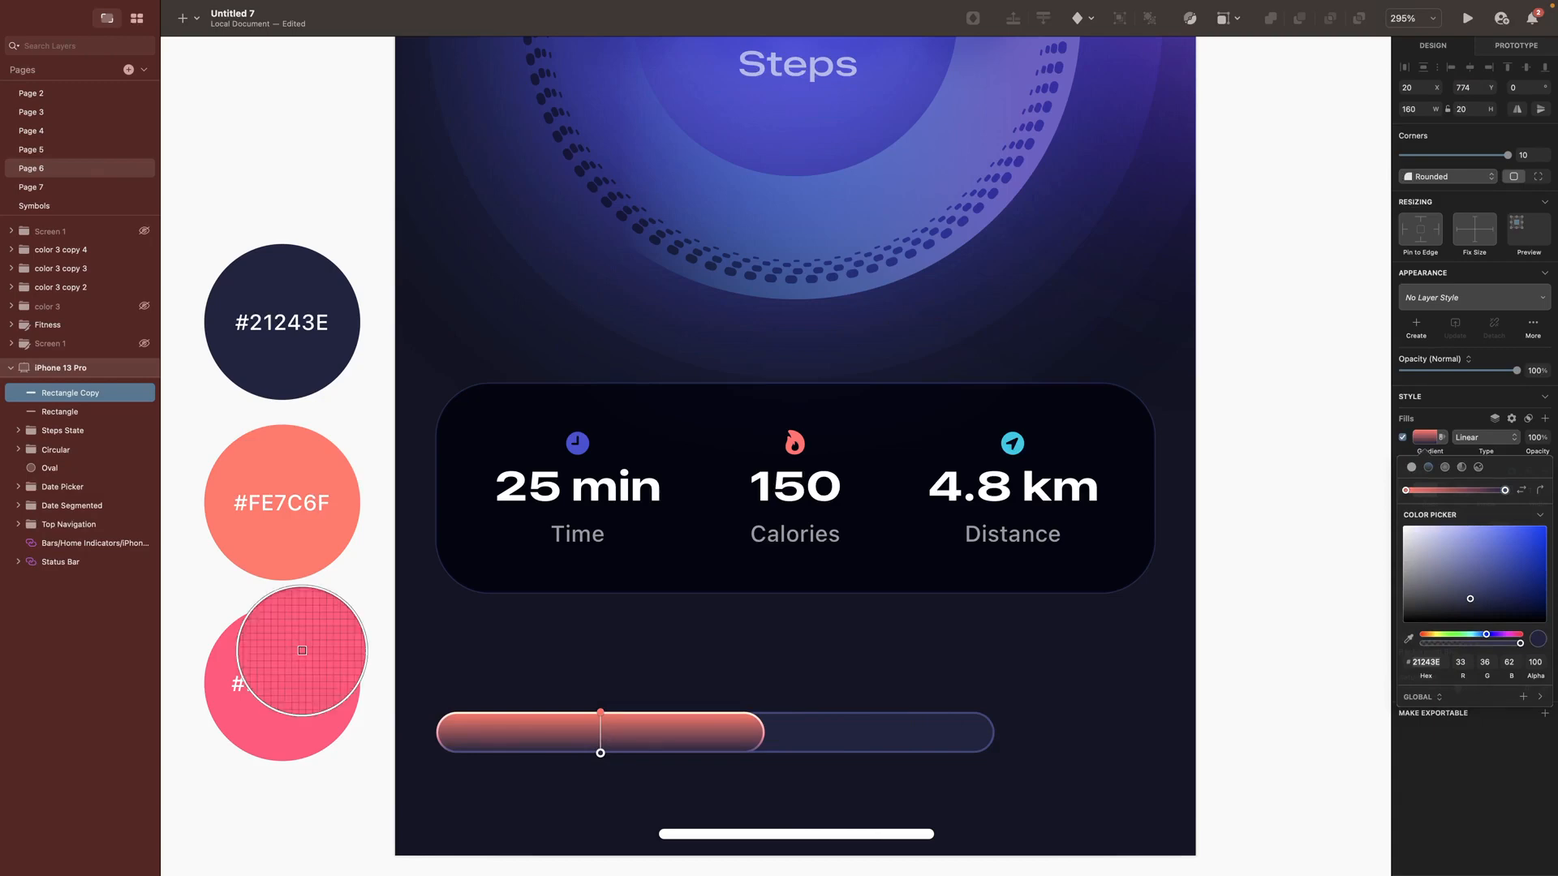
pyautogui.click(302, 654)
# Step: Set the full-length bar's fill blend mode to Overlay and its border position to Center
pyautogui.click(943, 737)
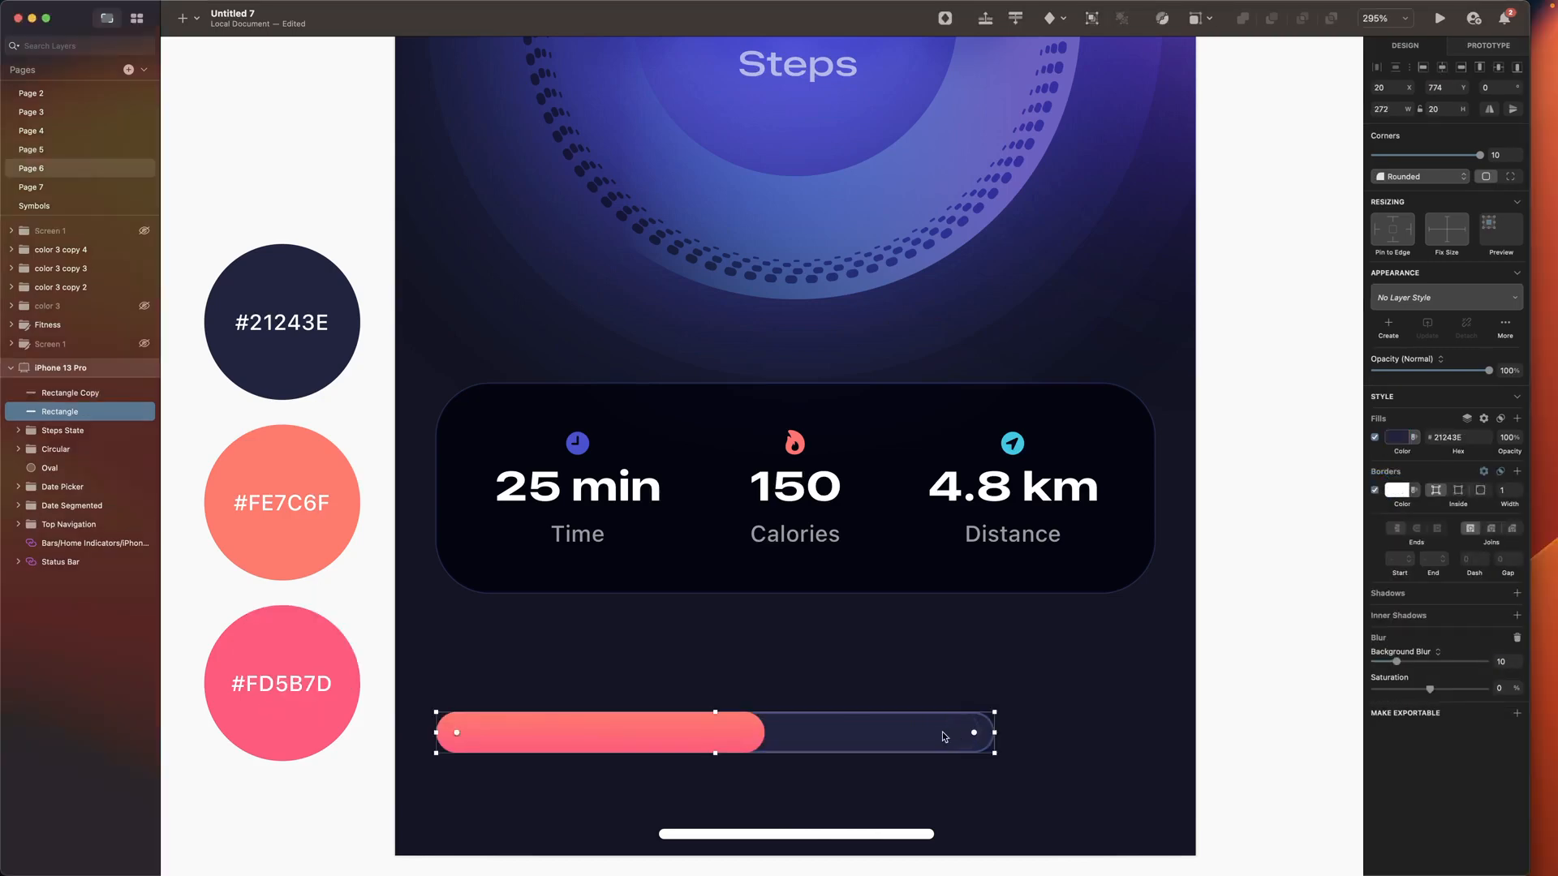
pyautogui.click(1500, 419)
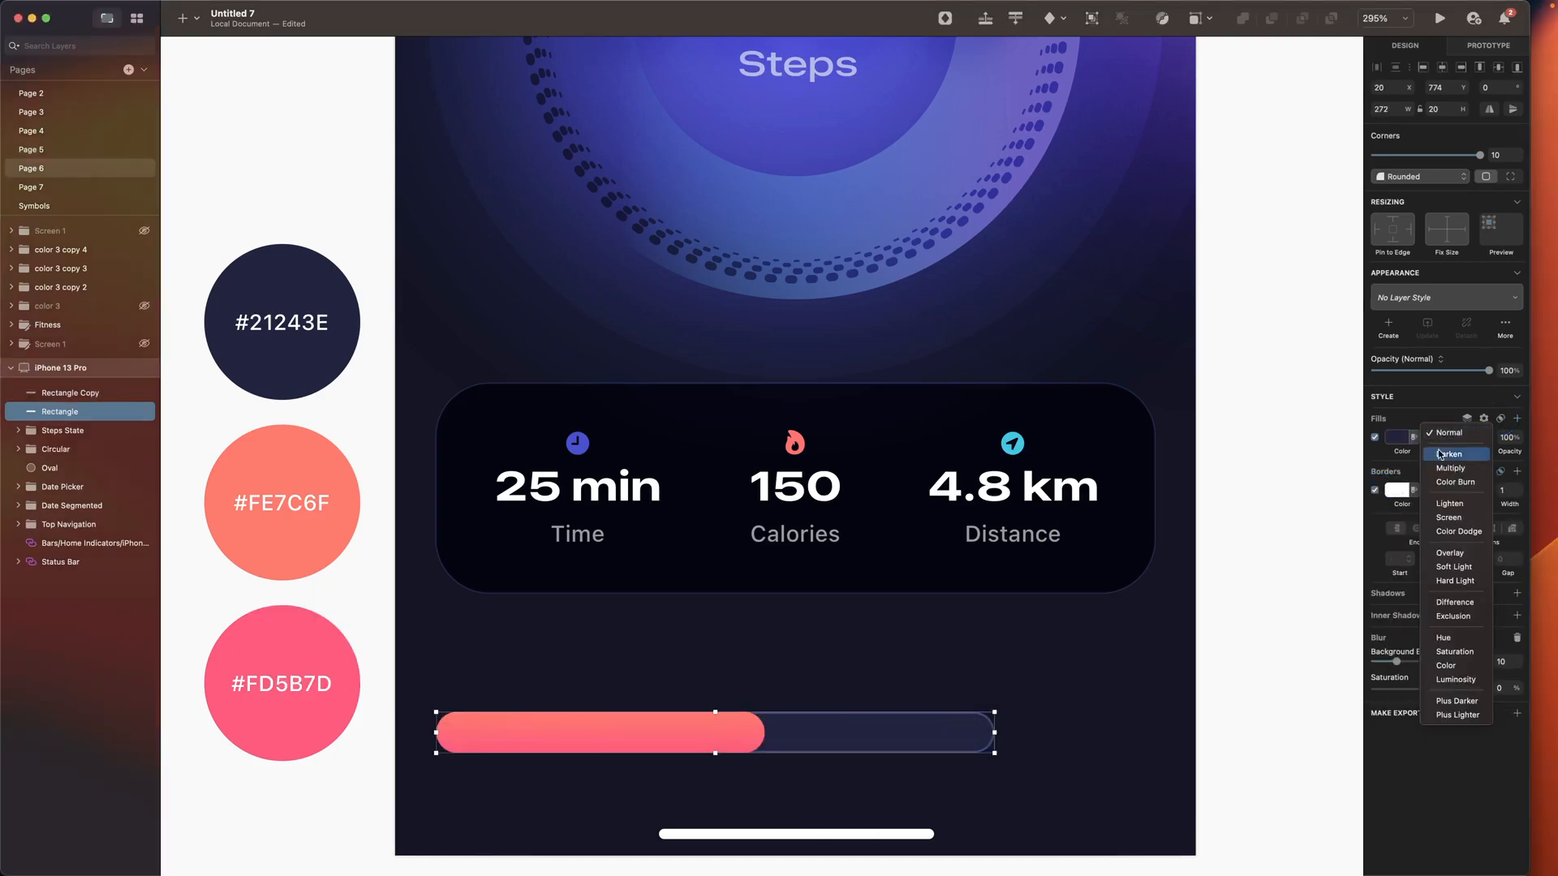
pyautogui.click(1450, 553)
pyautogui.click(1459, 493)
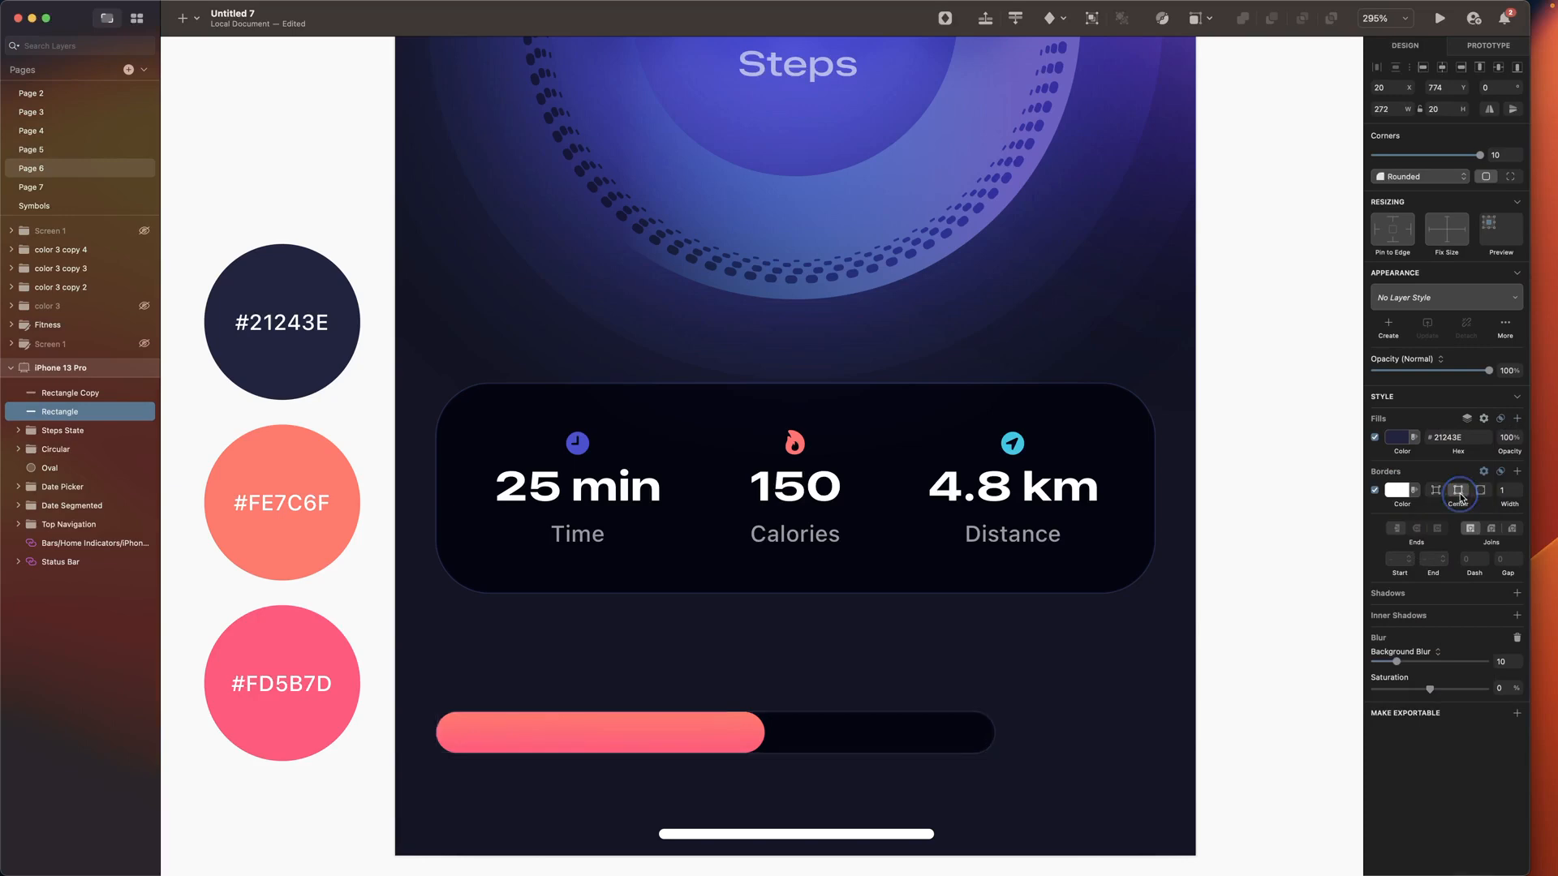
# Step: Group the full-length bar with its gradient copy and name the group Progress Bar
pyautogui.keyDown('shift'); pyautogui.click(48, 394); pyautogui.keyUp('shift')
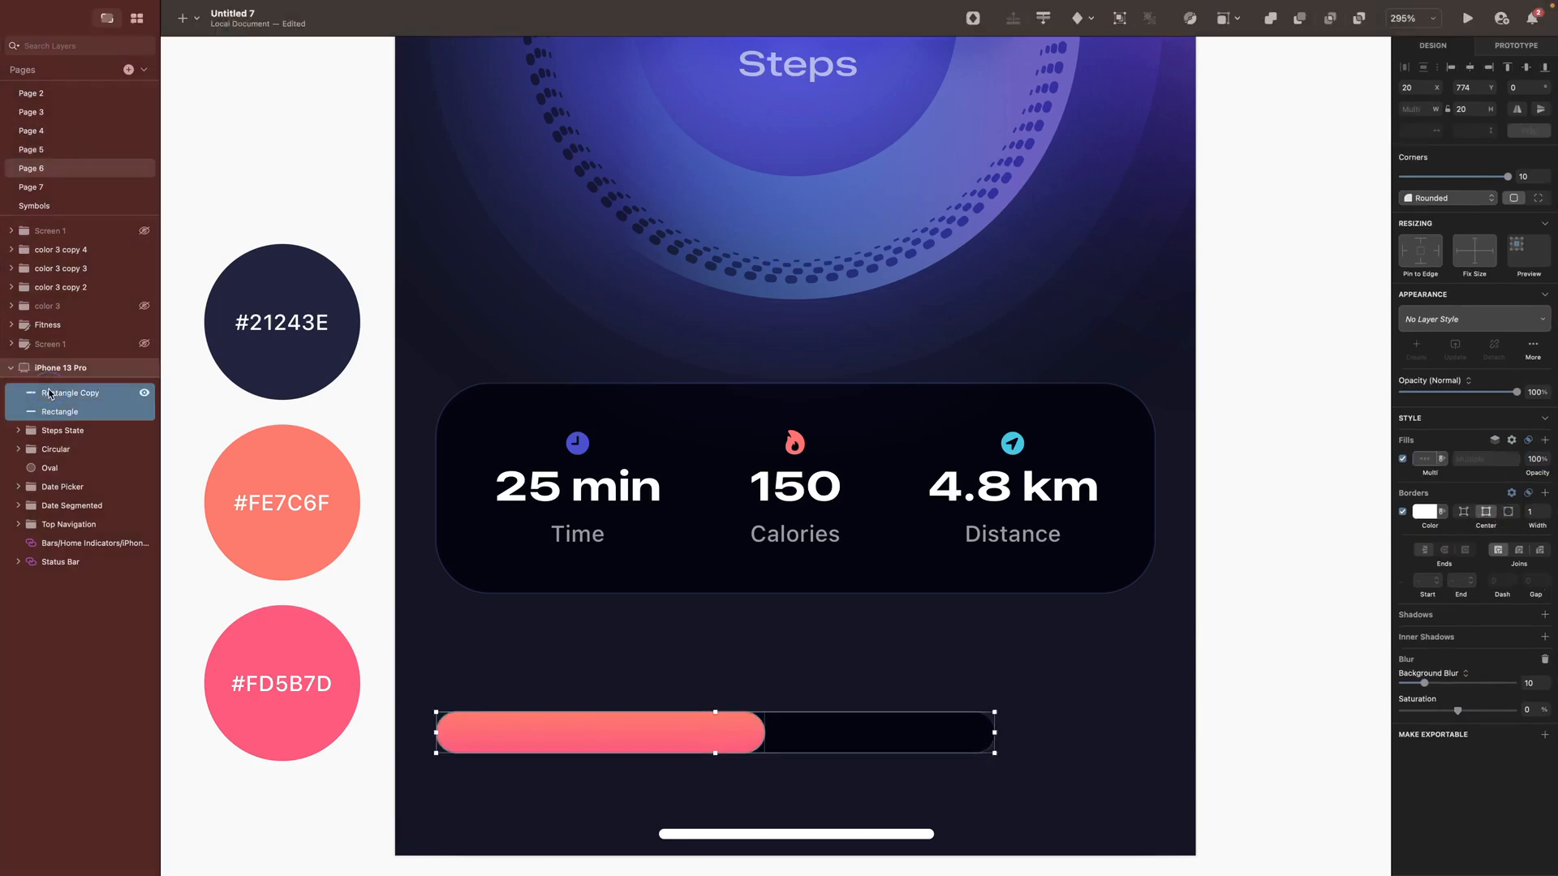
pyautogui.press('super+g')
pyautogui.press('super+r')
pyautogui.write('Prog')
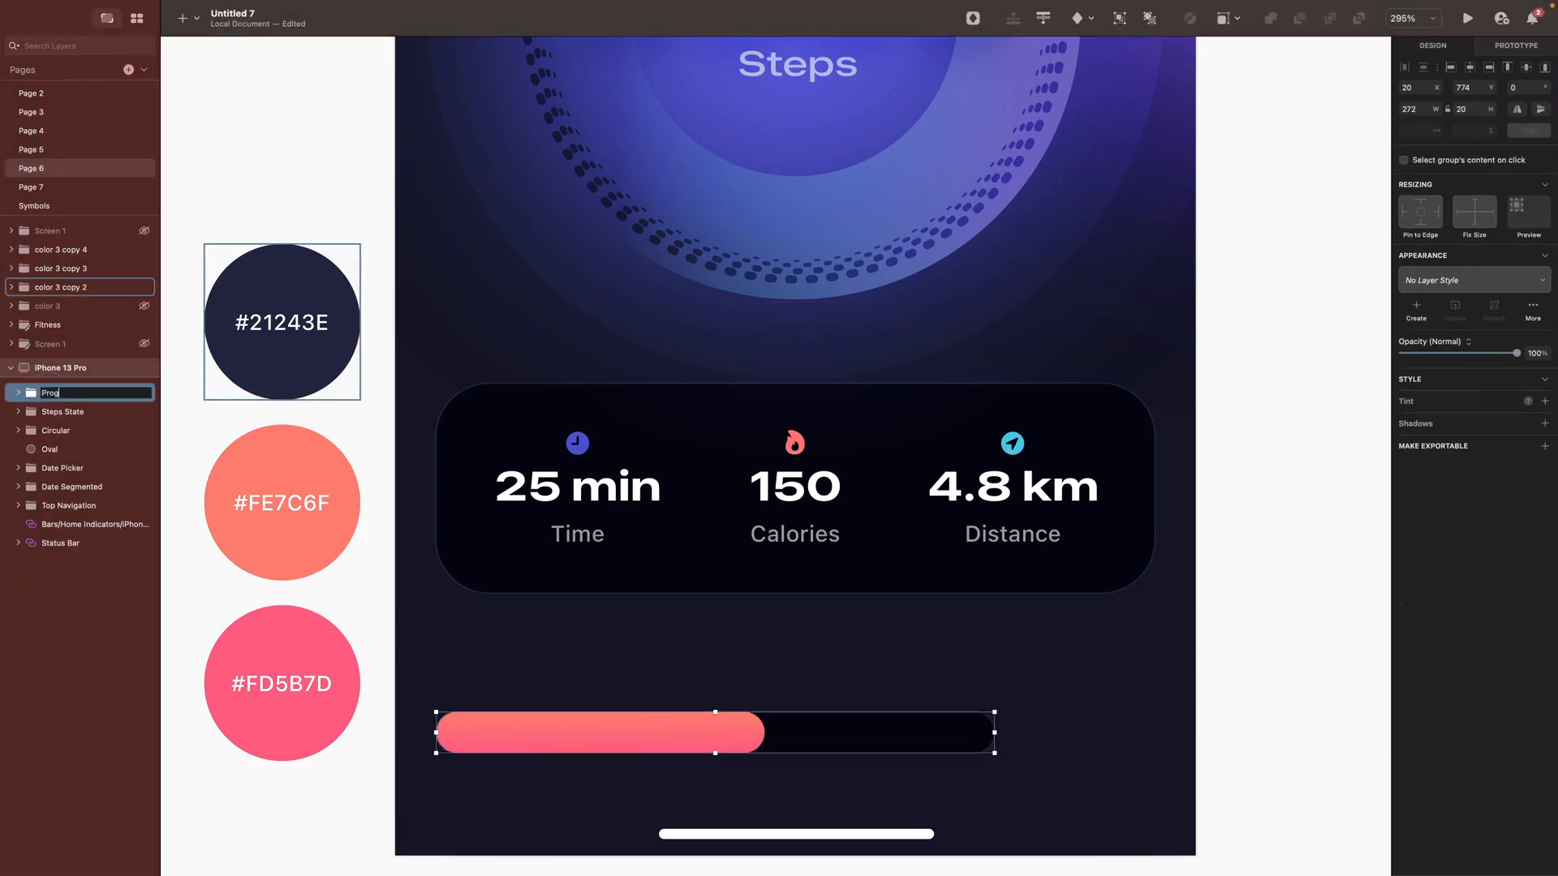
pyautogui.write('ress Bar')
pyautogui.press('Return')
pyautogui.press('Escape')
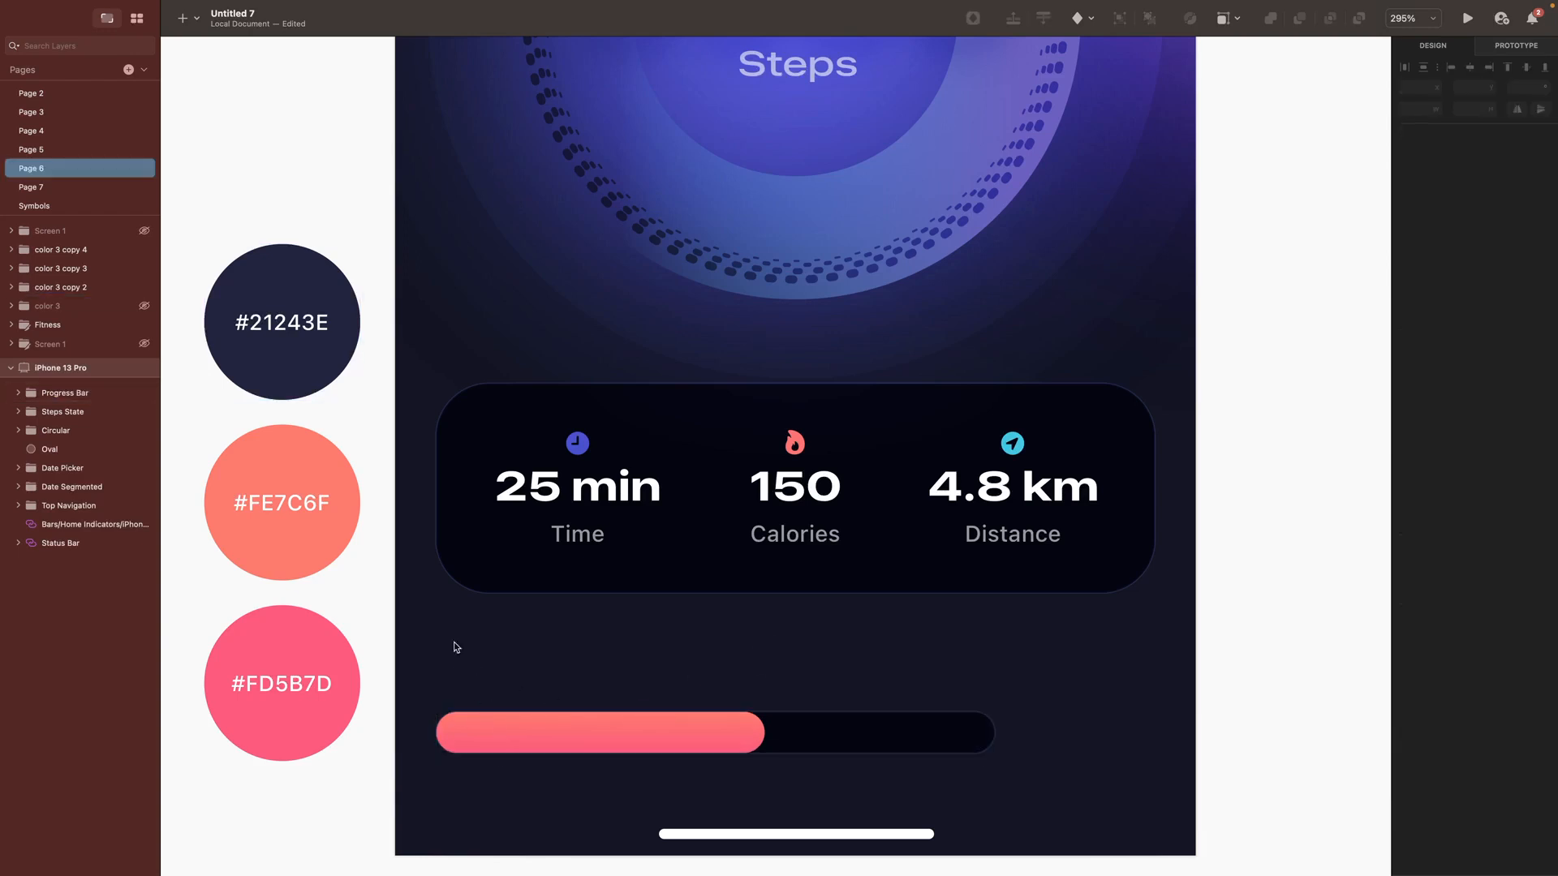
# Step: Add the text "Progressing" above the progress bar and set its font weight to Expanded Semibold
pyautogui.press('t')
pyautogui.click(581, 660)
pyautogui.write('P')
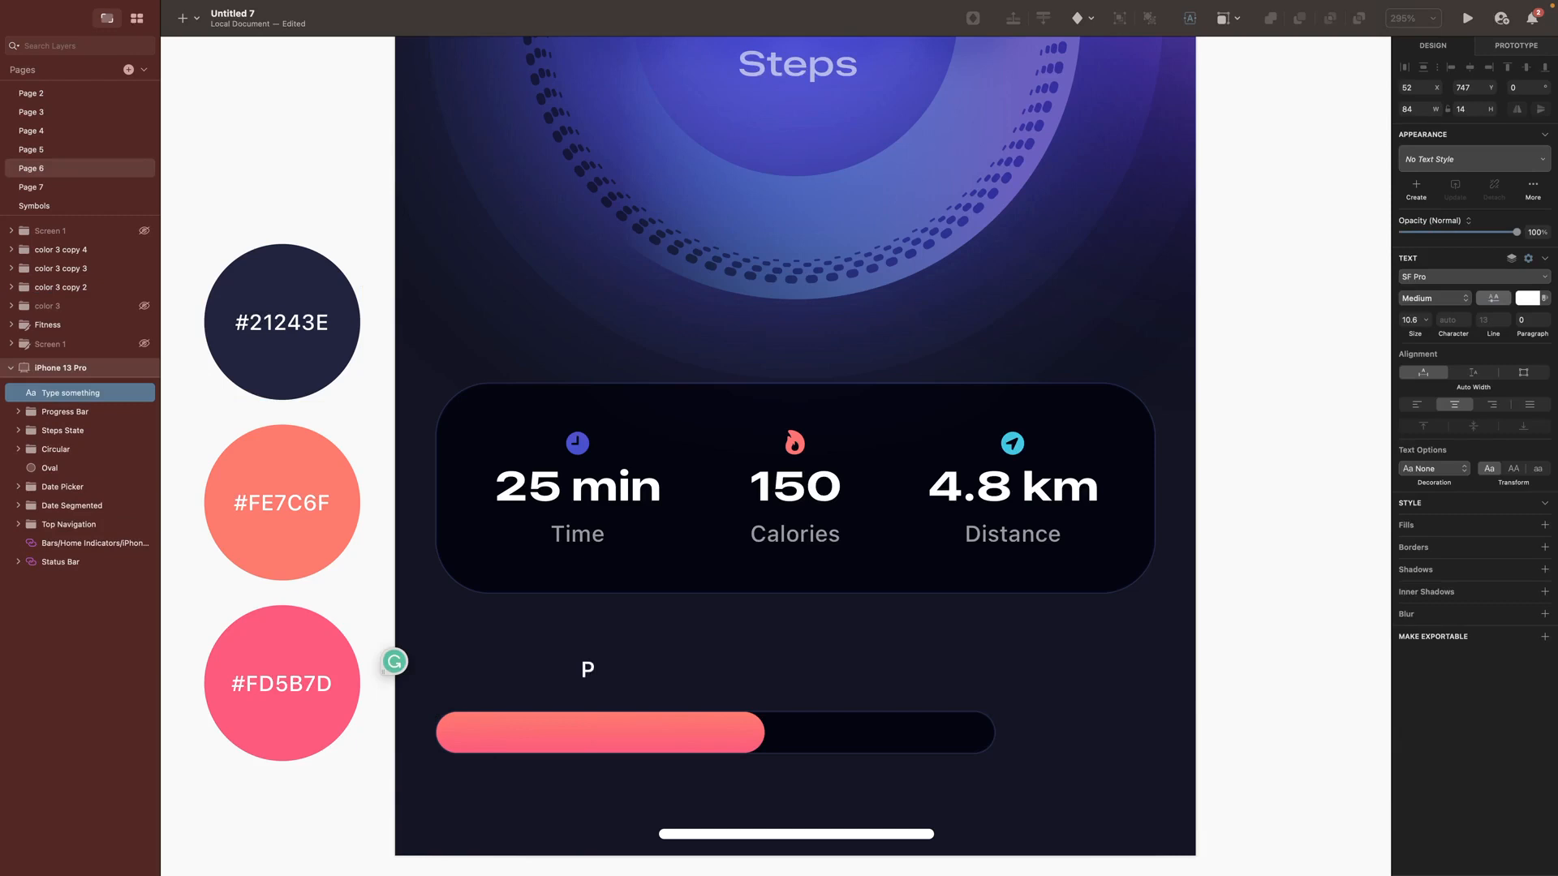
pyautogui.write('rogressing')
pyautogui.press('Escape')
pyautogui.click(1433, 370)
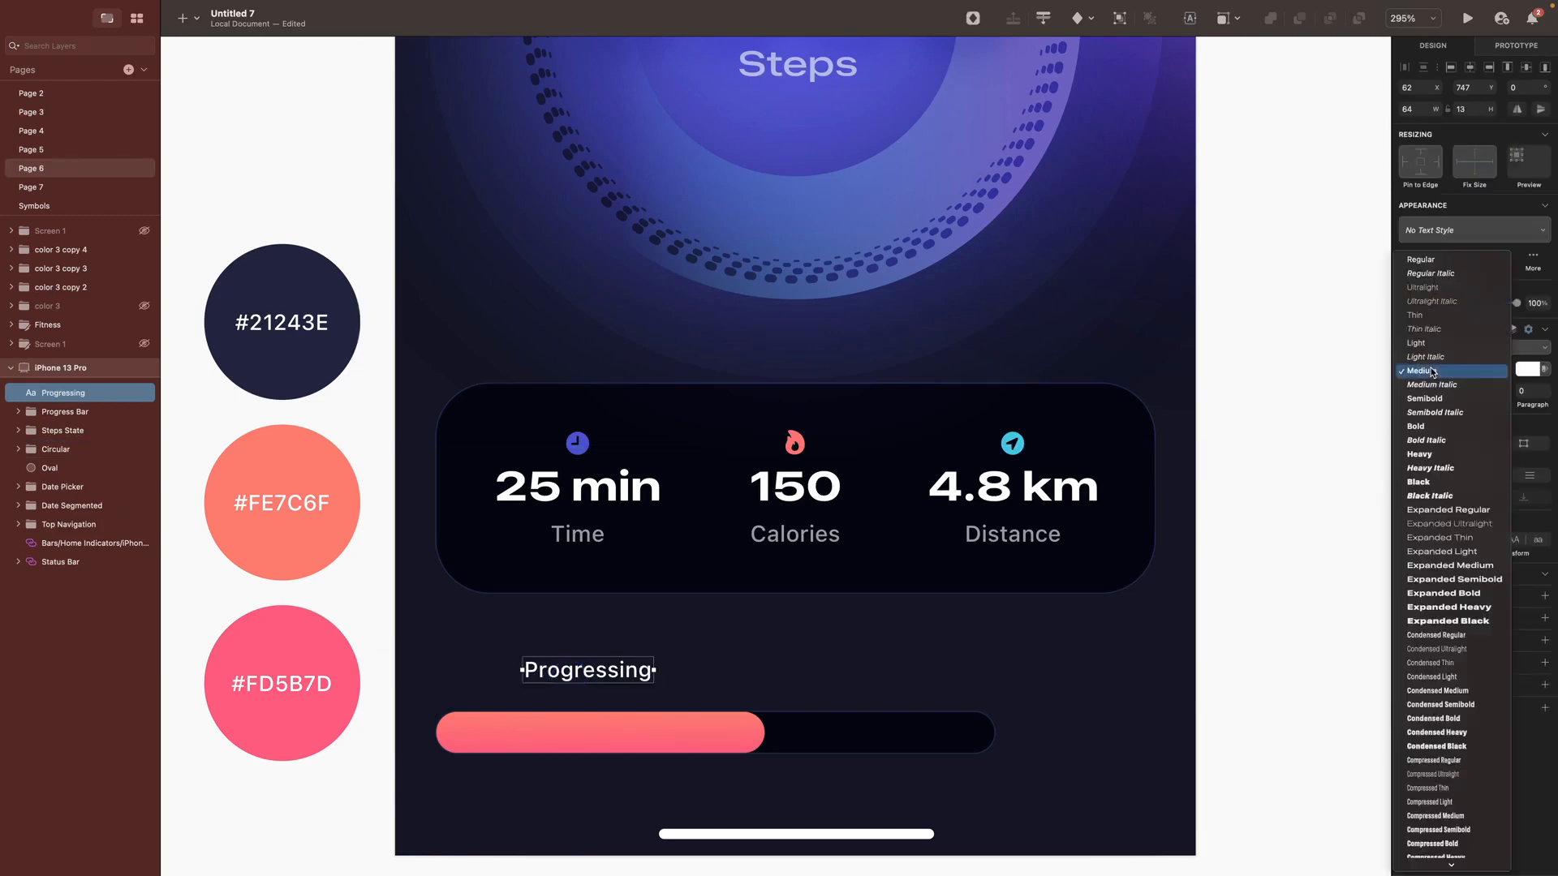
pyautogui.click(1441, 579)
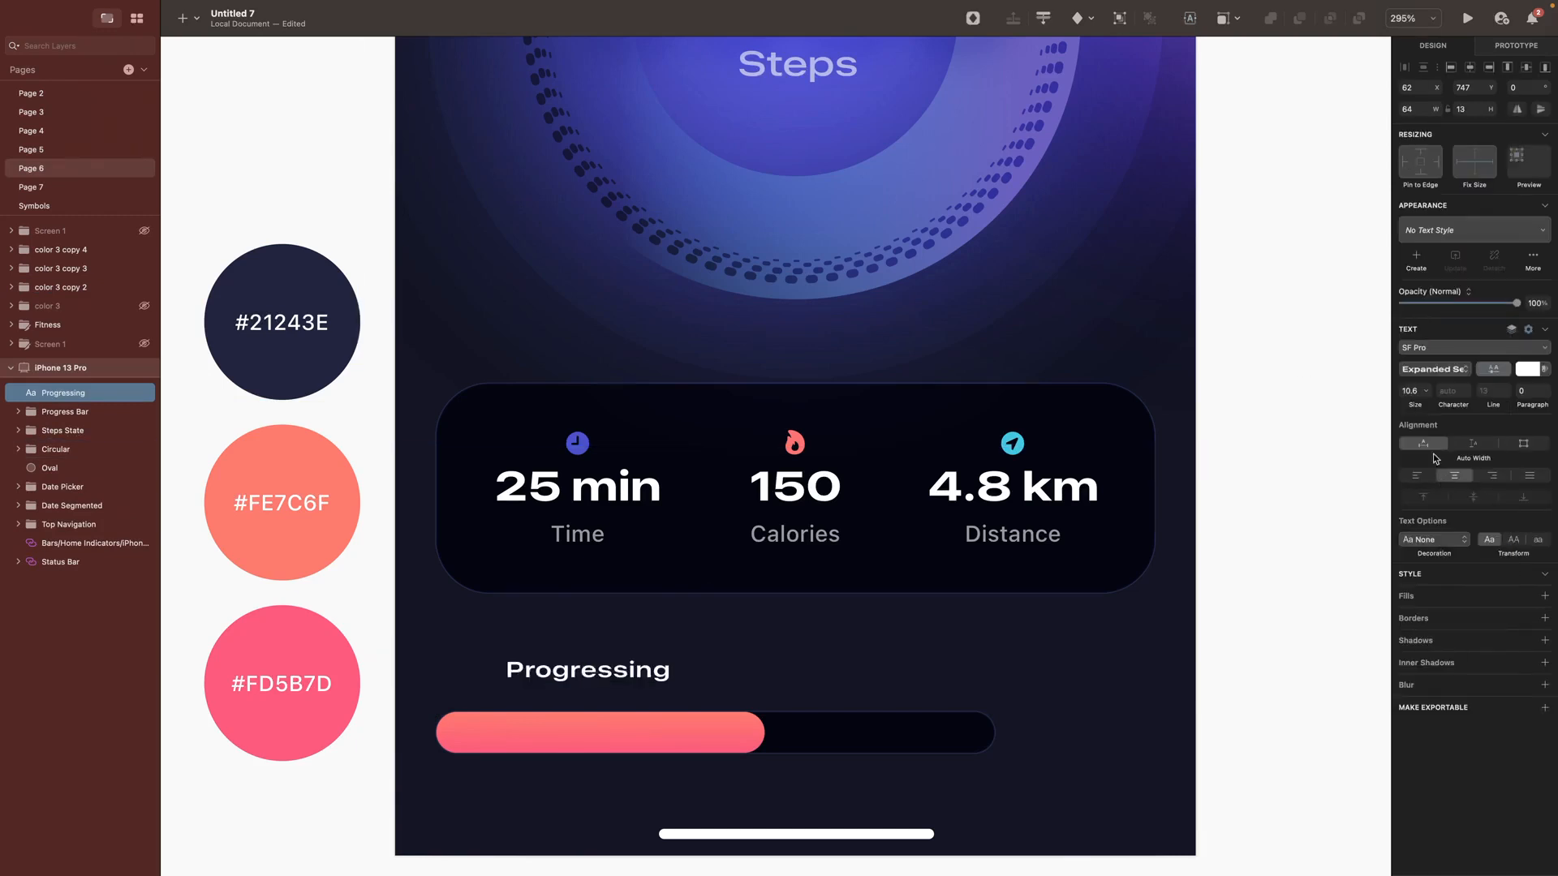
# Step: Set the Progressing label's font size to 17 and its X position to 20
pyautogui.click(1412, 391)
pyautogui.write('17')
pyautogui.press('Return')
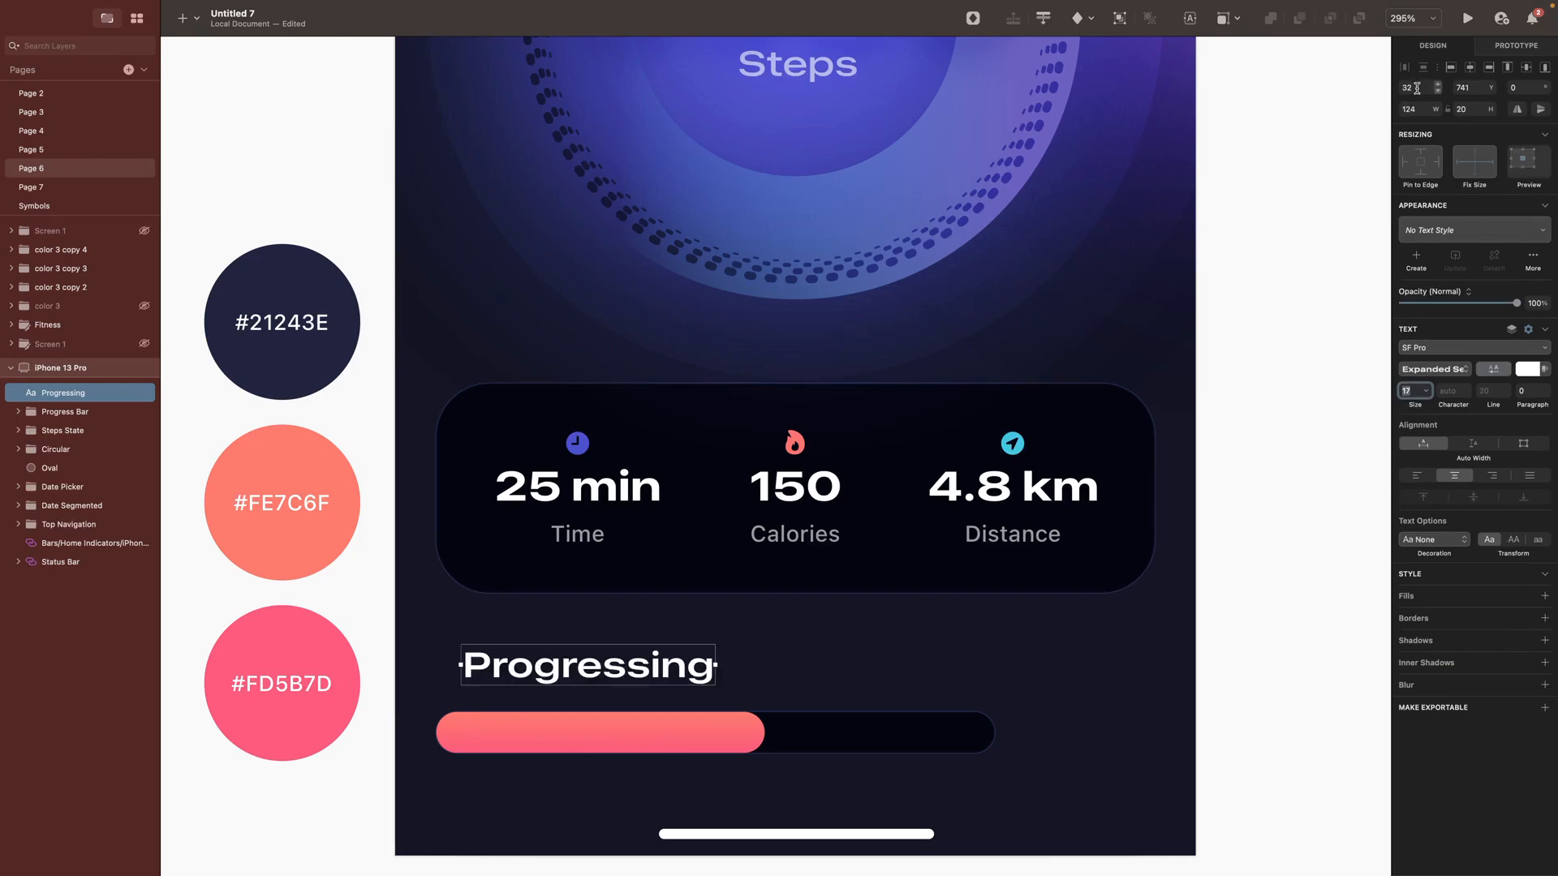
pyautogui.click(1412, 88)
pyautogui.write('20')
pyautogui.press('Return')
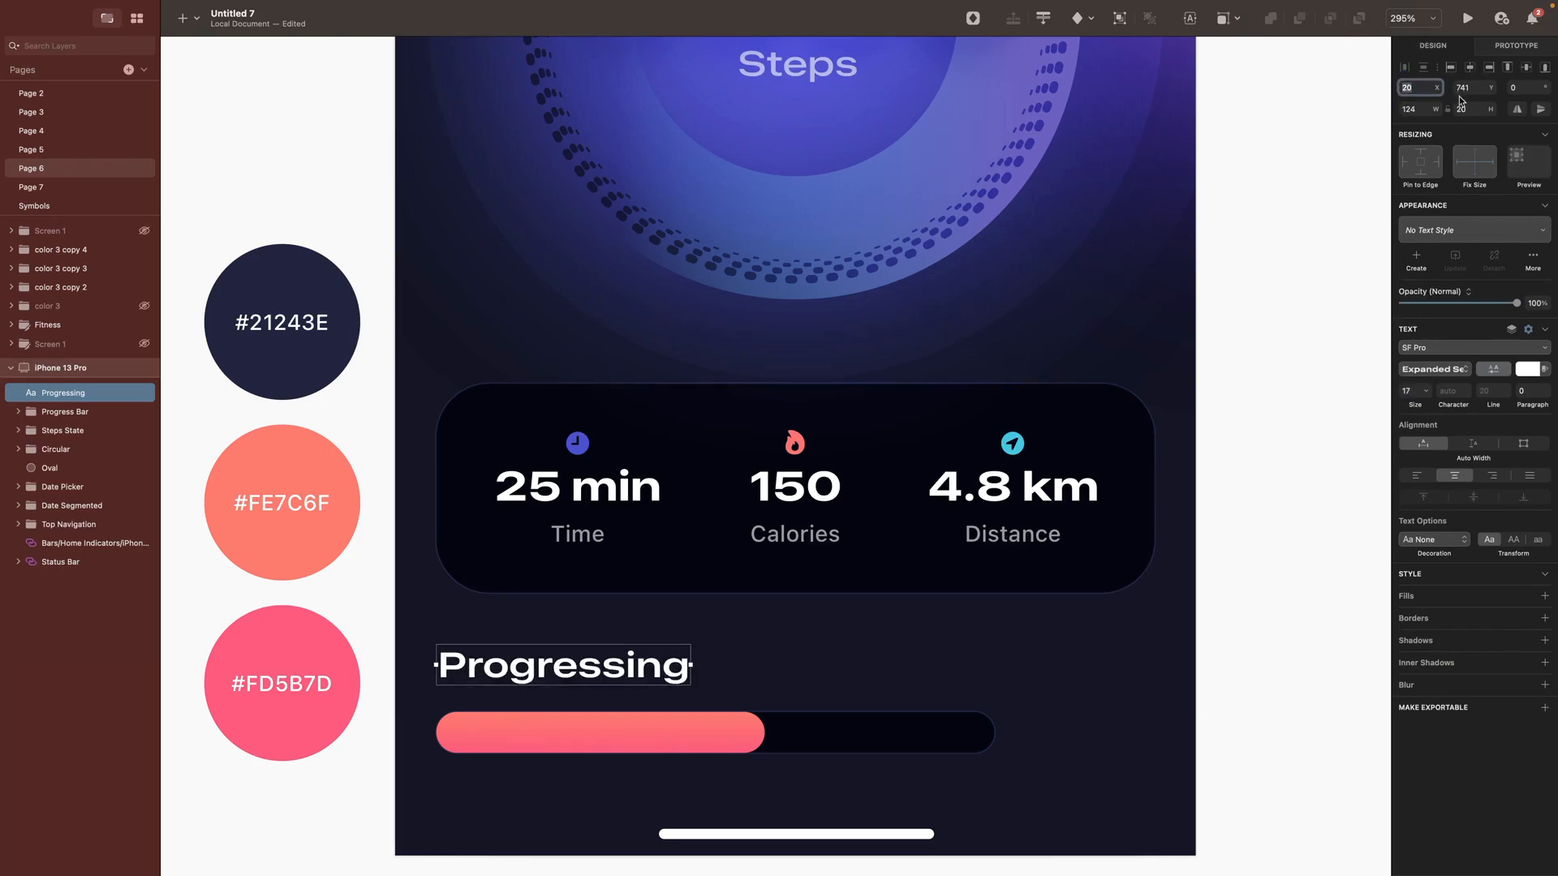
# Step: Duplicate the Progressing label to the far end of its row and change the copy's text to "Goal"
pyautogui.press('alt')
pyautogui.moveTo(549, 668); pyautogui.dragTo(1026, 665)
pyautogui.doubleClick(1045, 672)
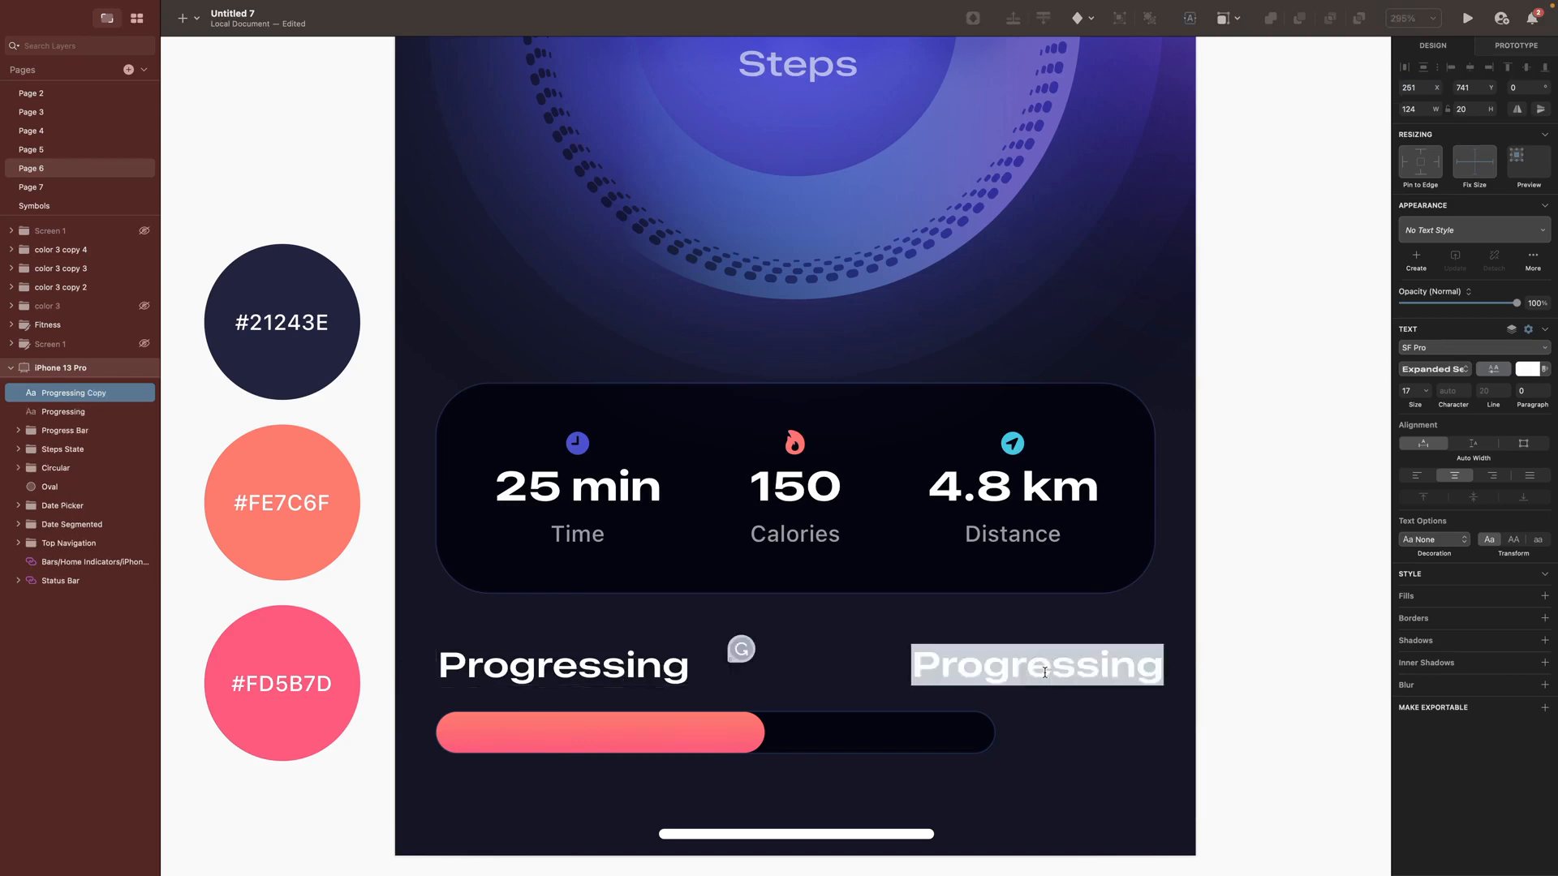
pyautogui.write('Goal')
pyautogui.press('Escape')
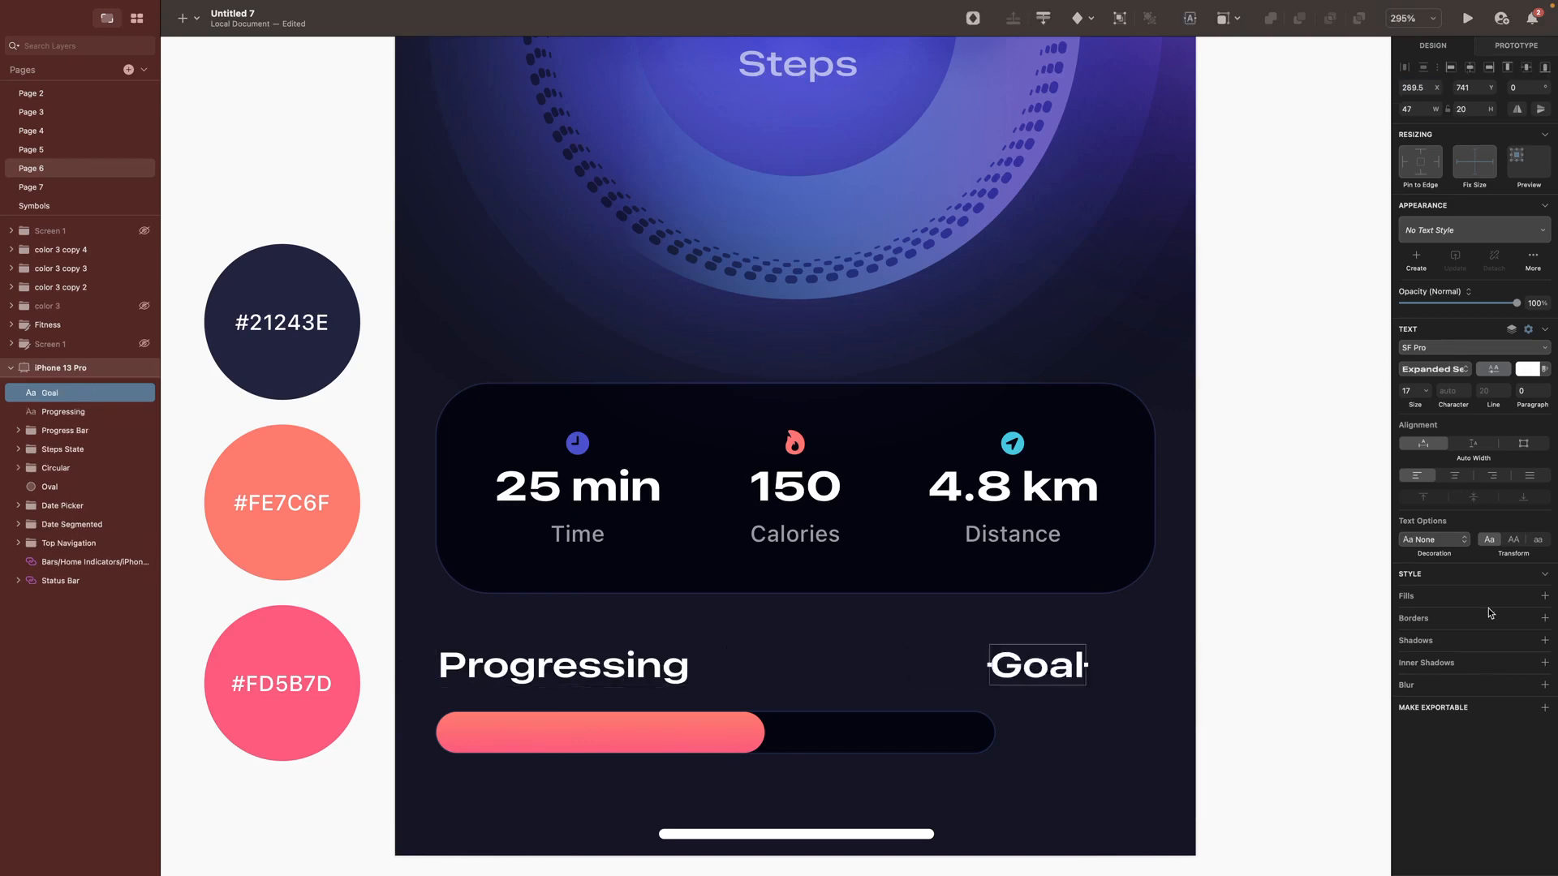
# Step: Right-align the Goal label's text and set its X position to 319
pyautogui.click(1493, 475)
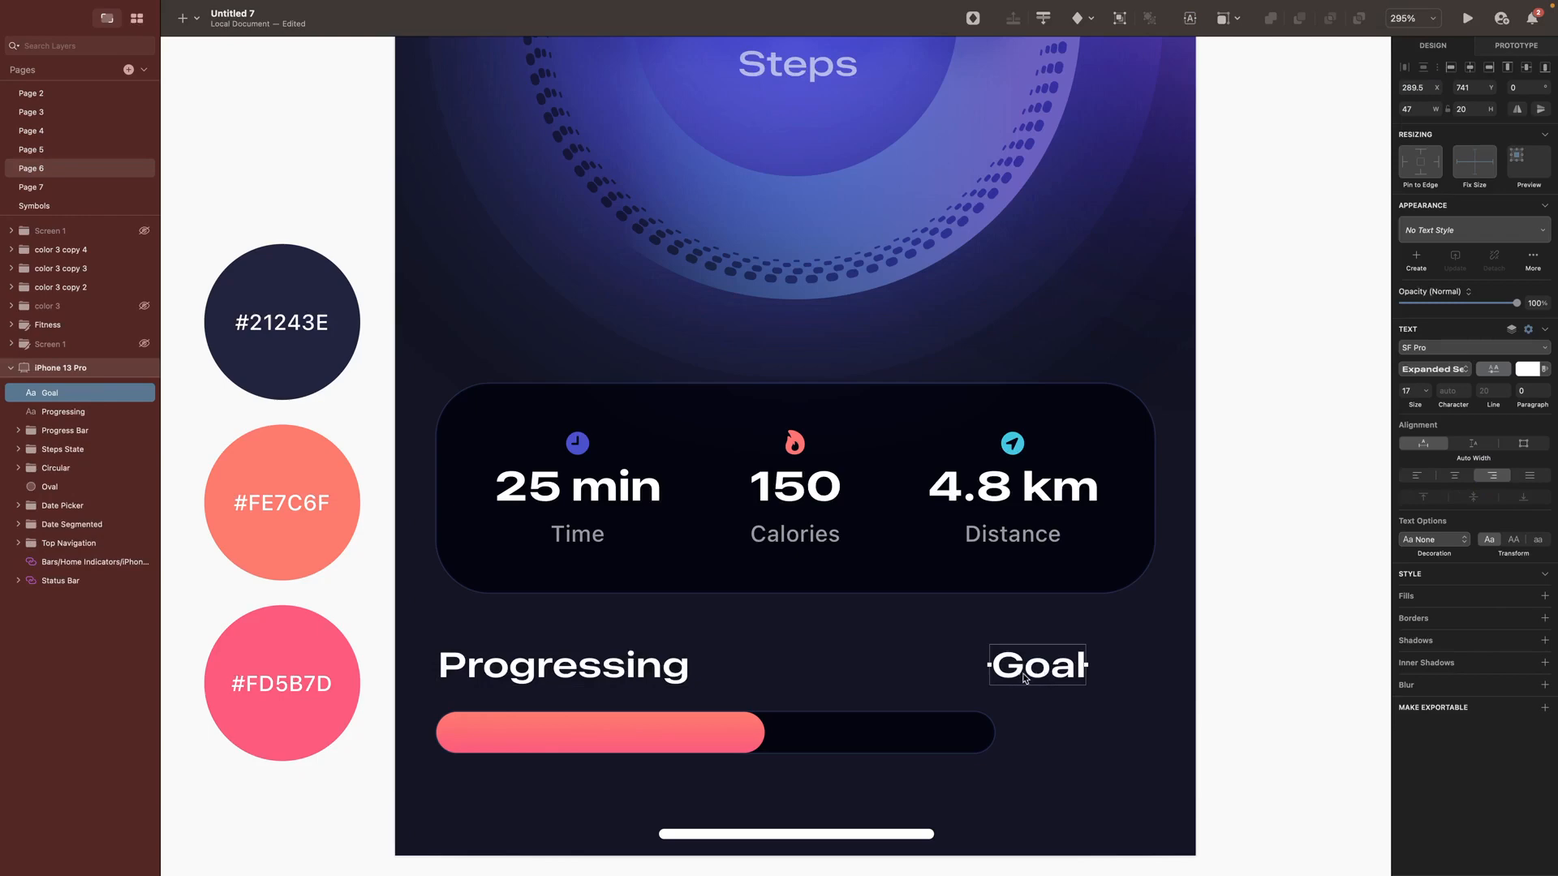
pyautogui.click(1432, 87)
pyautogui.write('319')
pyautogui.press('Return')
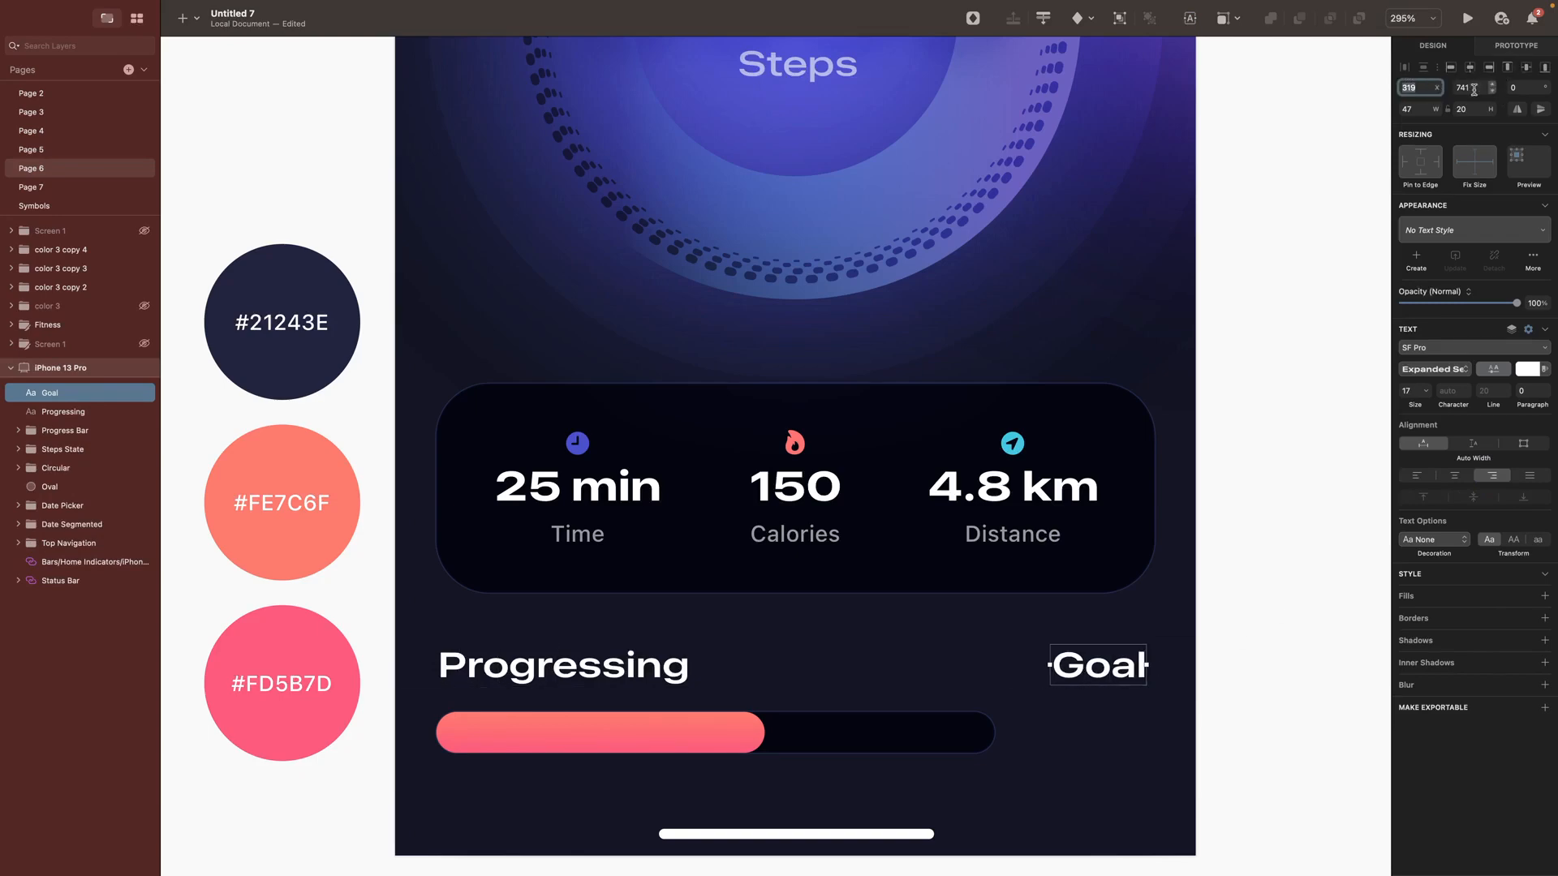
pyautogui.click(1252, 692)
# Step: Duplicate the Goal label beside the progress bar, change the copy's text to "10 Km" and set its size to 15
pyautogui.click(1103, 670)
pyautogui.moveTo(1102, 669); pyautogui.dragTo(1098, 734)
pyautogui.doubleClick(1094, 733)
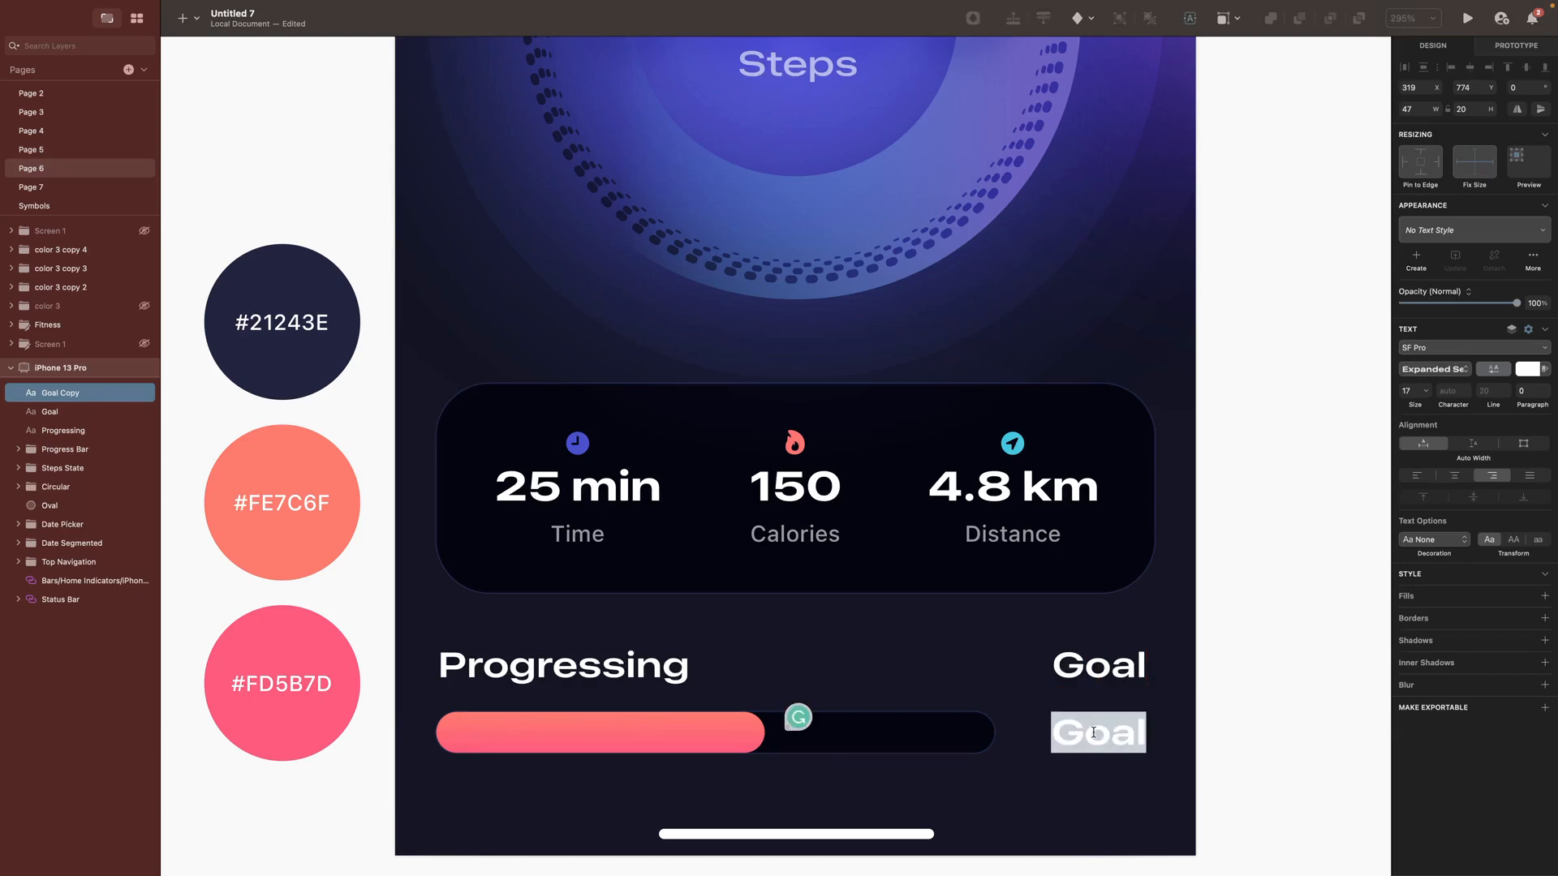
pyautogui.write('10 Km')
pyautogui.click(1408, 391)
pyautogui.write('15')
pyautogui.press('Return')
# Step: Set the colour alpha of only the word "Km" in the 10 Km label to 60
pyautogui.doubleClick(1094, 736)
pyautogui.moveTo(1094, 736); pyautogui.dragTo(1149, 736)
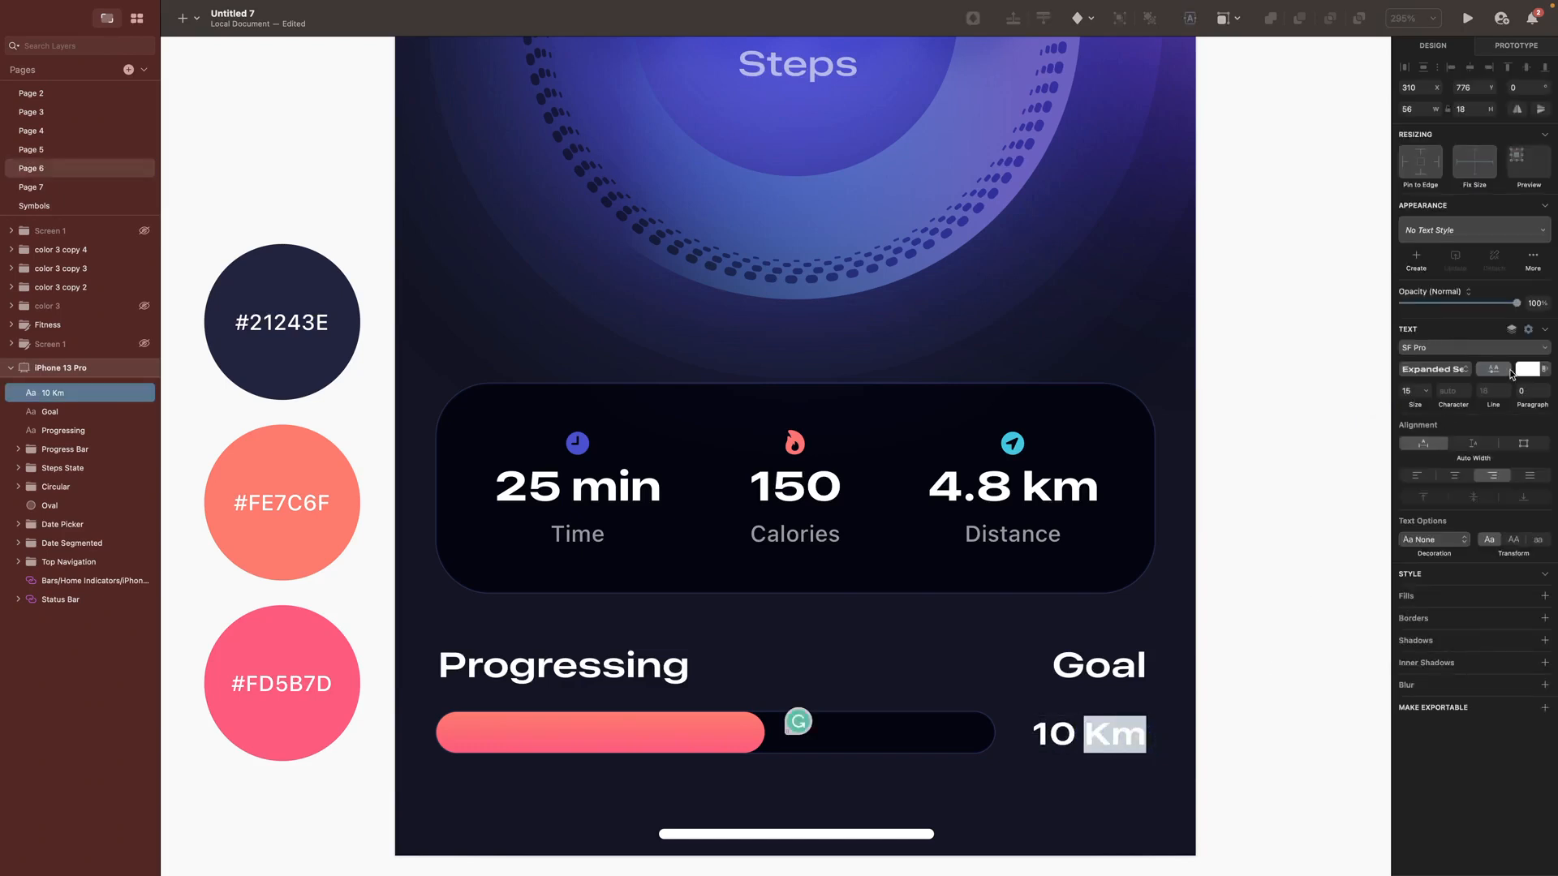
pyautogui.click(1515, 373)
pyautogui.click(1534, 545)
pyautogui.write('60')
pyautogui.press('Return')
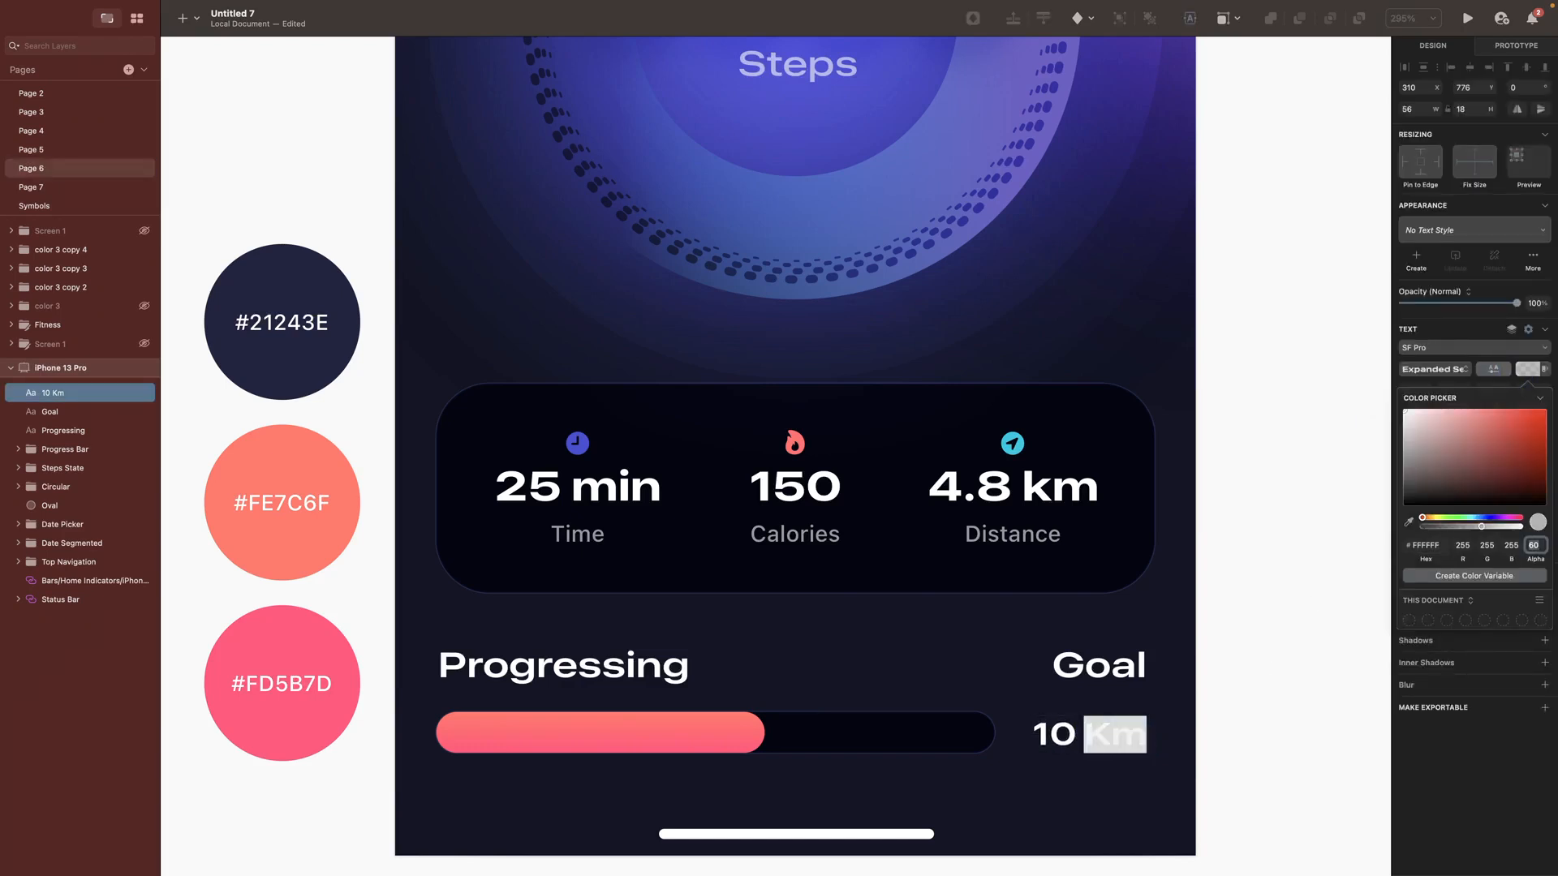
# Step: Dim the Goal label's text and move Goal and 10 Km flush with the stats card's right edge
pyautogui.click(1107, 667)
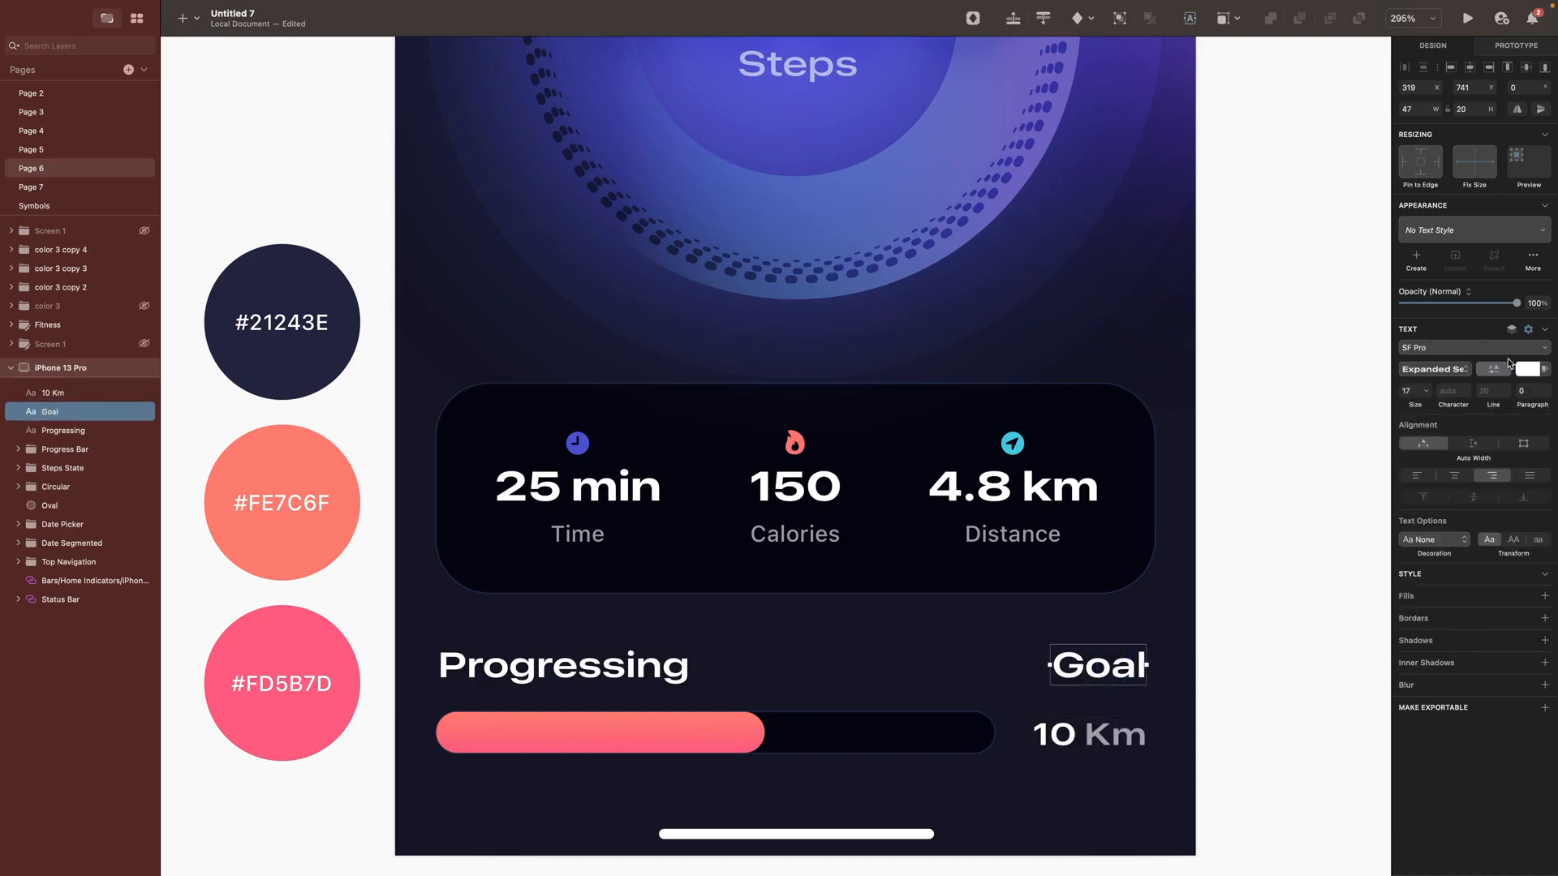
pyautogui.moveTo(1141, 735); pyautogui.dragTo(1169, 739)
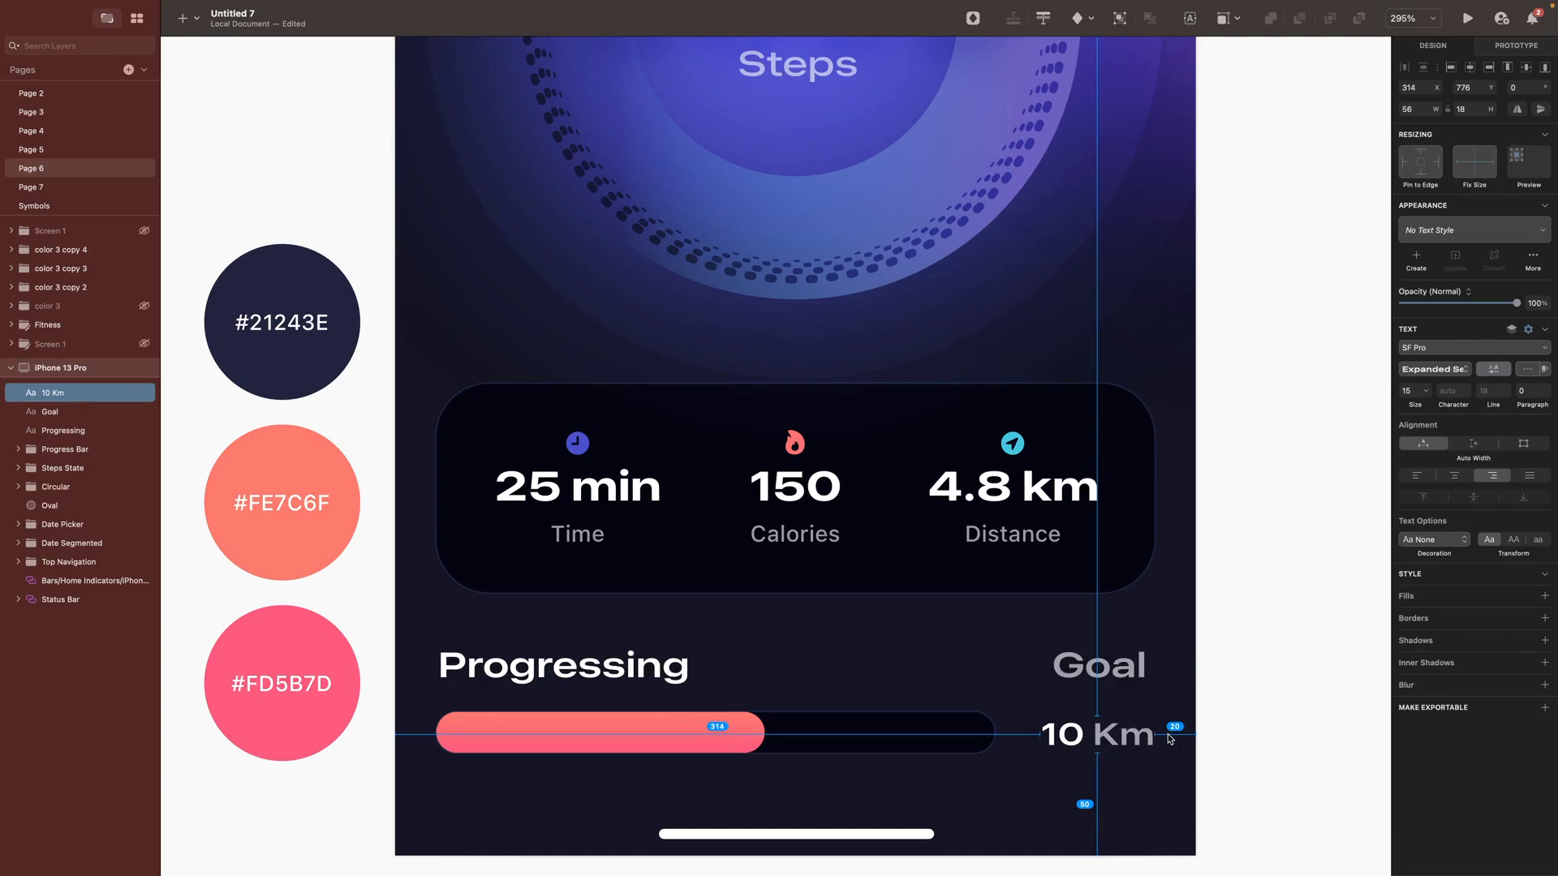
pyautogui.moveTo(1100, 667); pyautogui.dragTo(1107, 667)
# Step: Group the Progressing, Goal and 10 Km labels with the progress bar and name the group Progress Bar
pyautogui.moveTo(417, 602); pyautogui.dragTo(1187, 818)
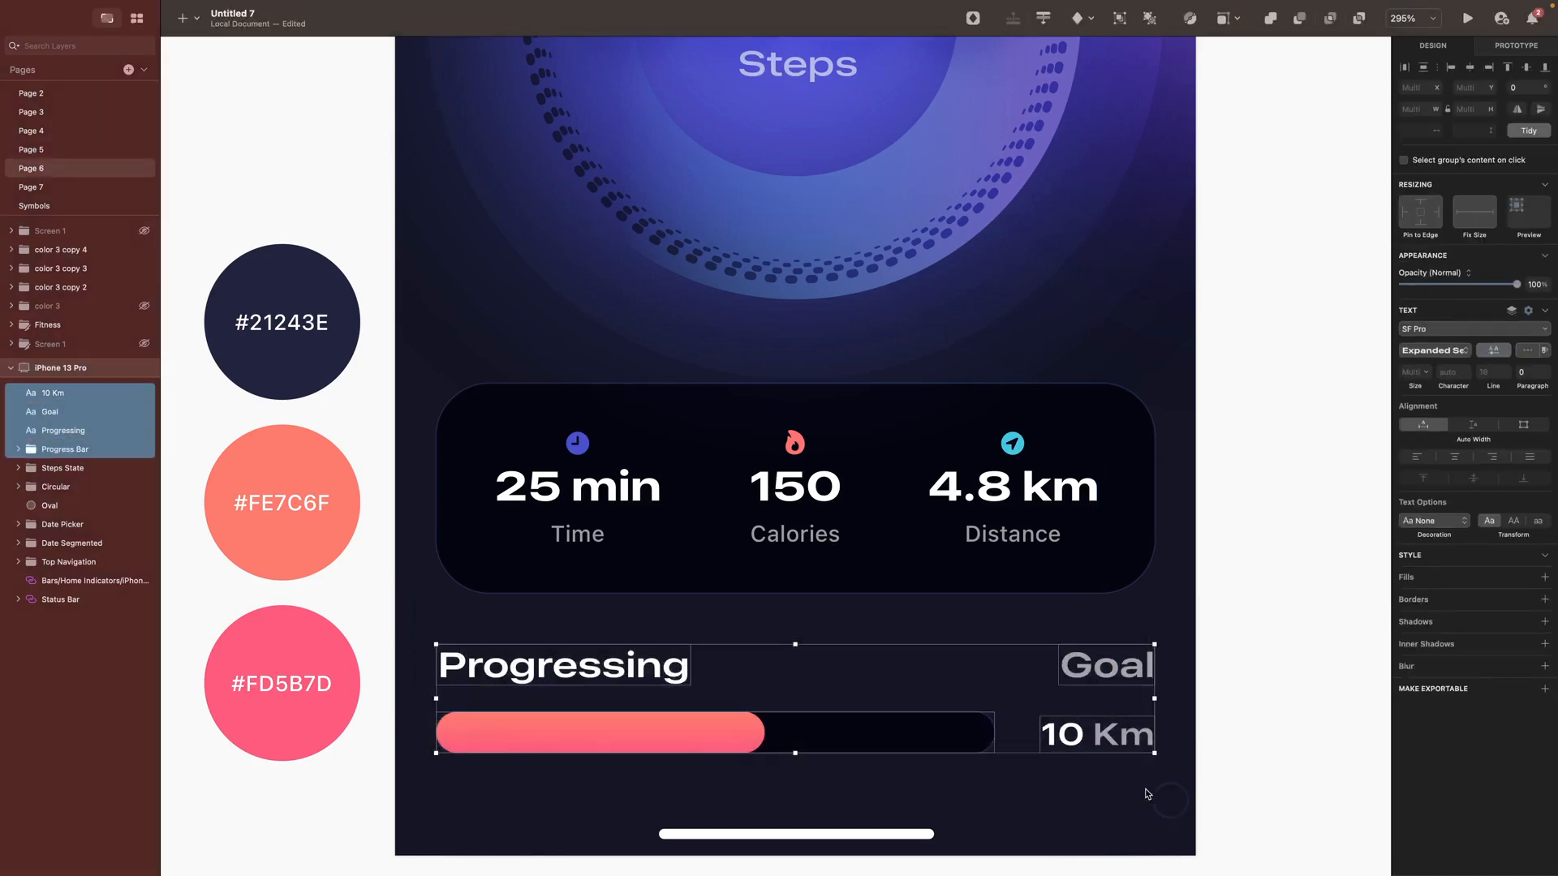
pyautogui.press('super+g')
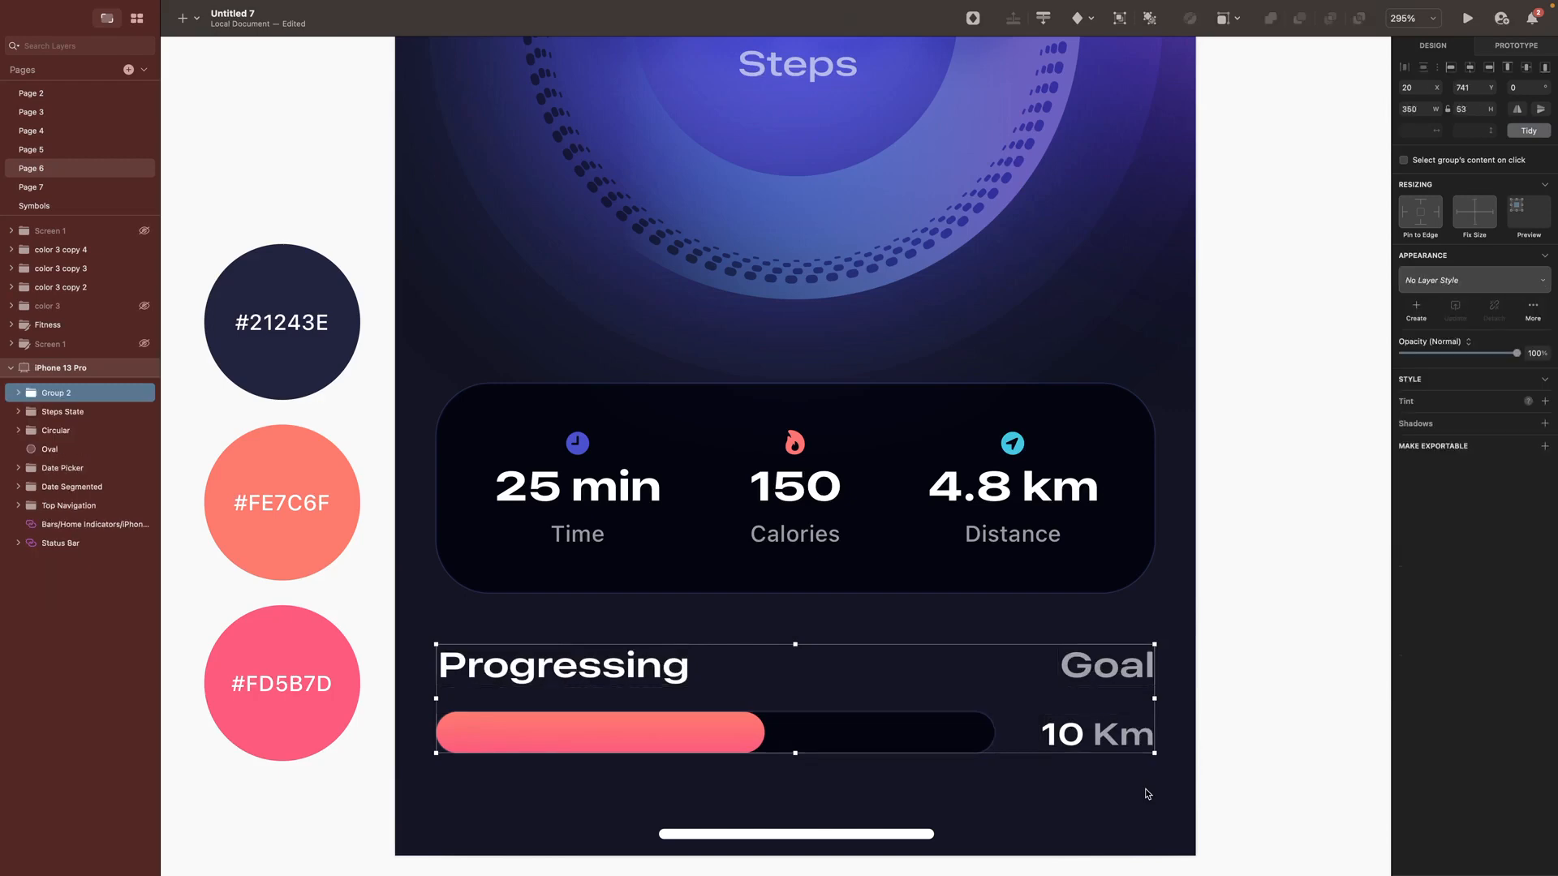
pyautogui.doubleClick(68, 398)
pyautogui.write('Progress')
pyautogui.write('Bar')
pyautogui.press('Return')
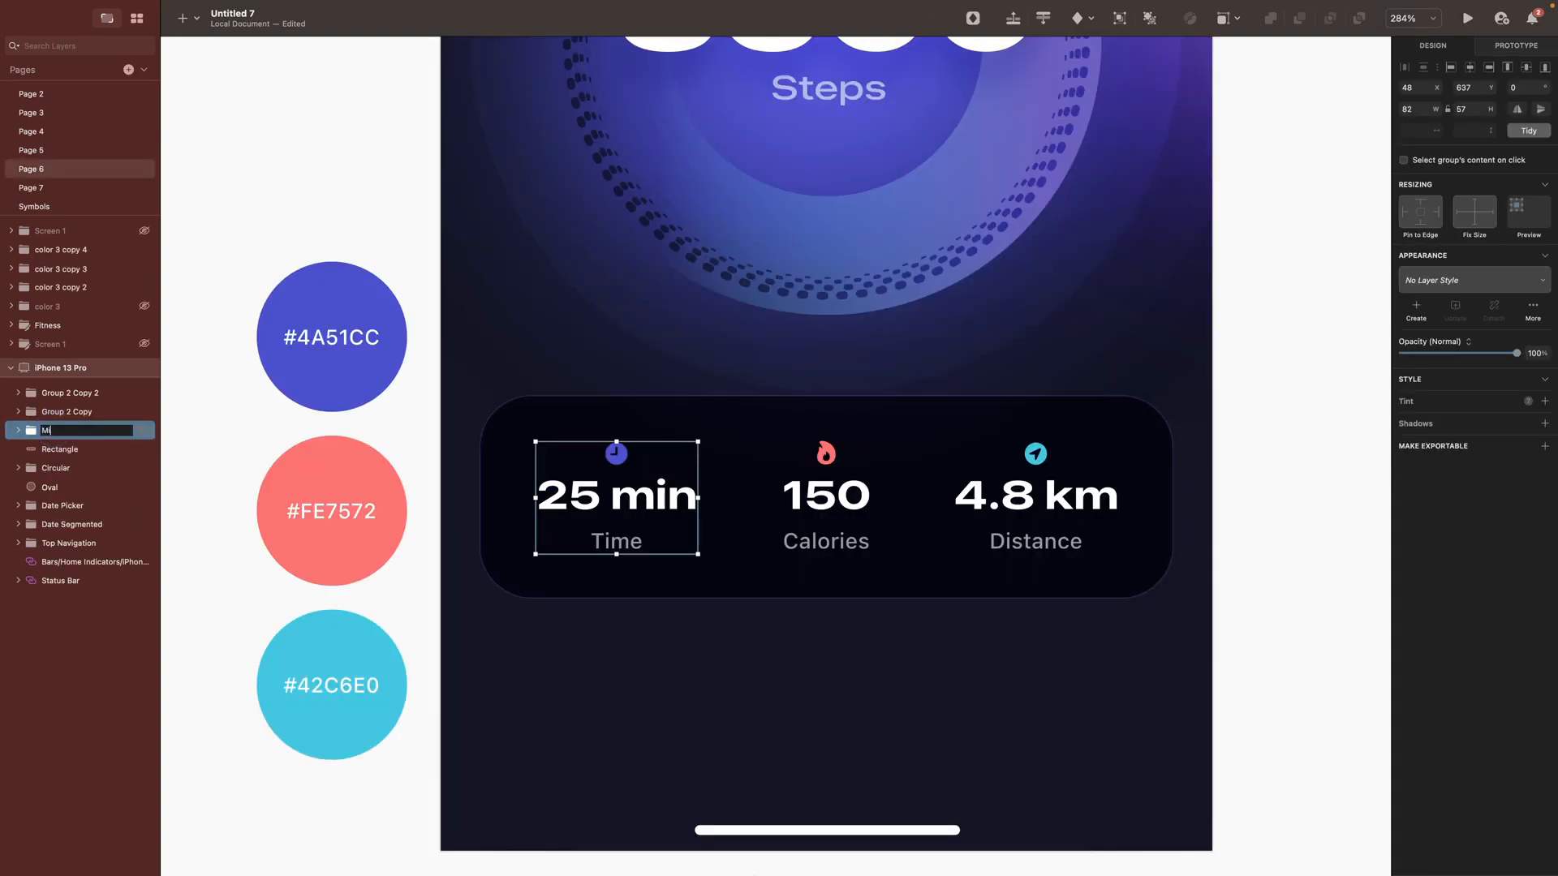
# Step: Rename the calories stat group Calories and the distance stat group Km
pyautogui.click(78, 413)
pyautogui.doubleClick(142, 412)
pyautogui.write('Calories')
pyautogui.press('Tab')
pyautogui.write('K')
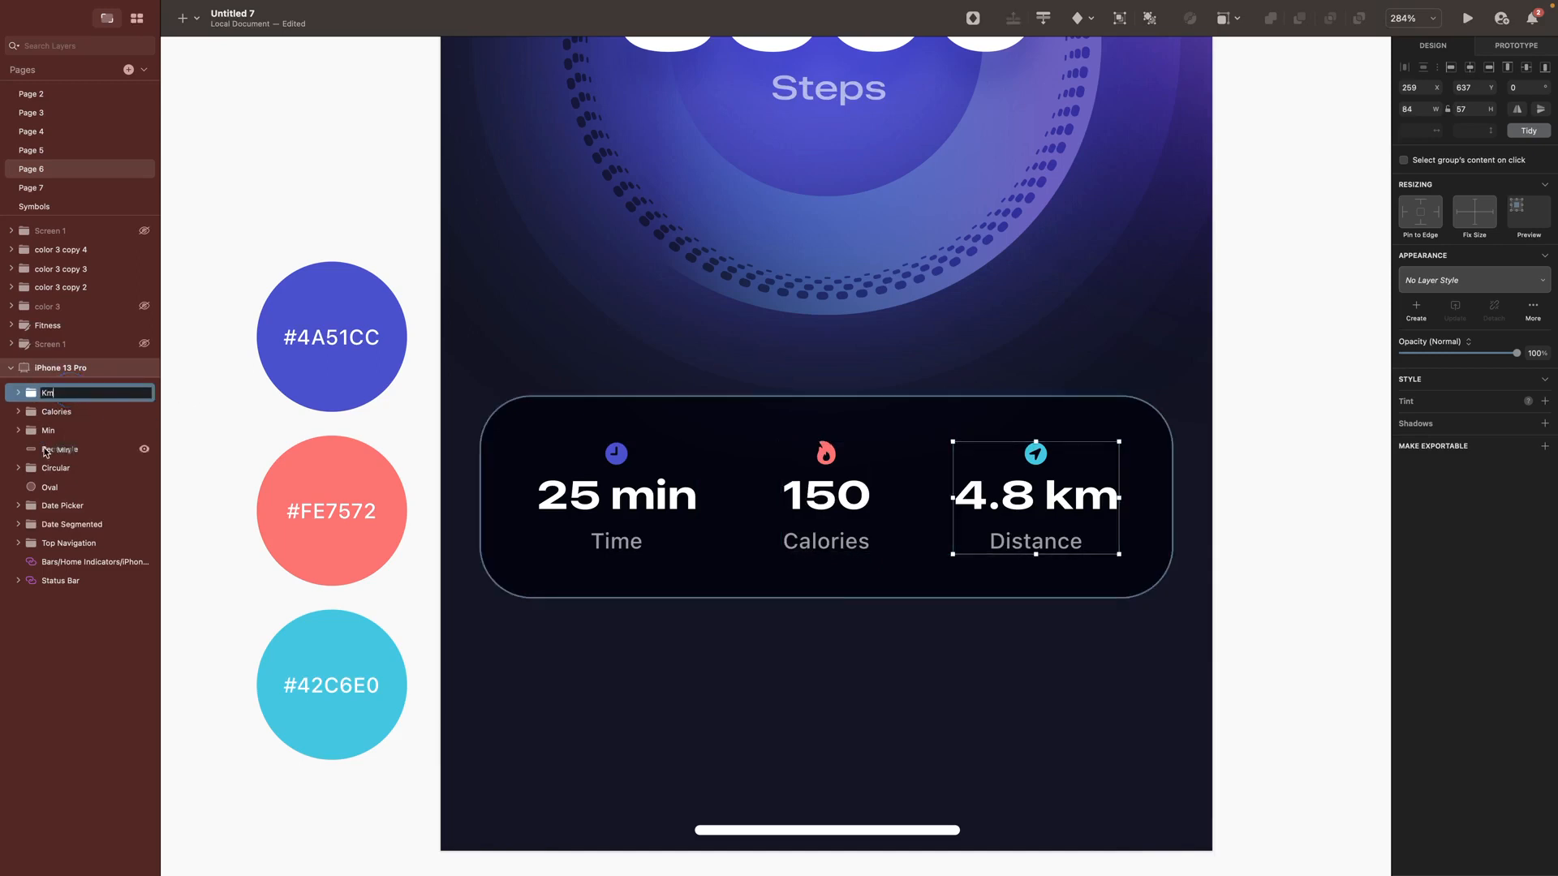
# Step: Group the Km, Calories and Min groups with the card rectangle and name the new group Steps State
pyautogui.keyDown('shift'); pyautogui.click(57, 448); pyautogui.keyUp('shift')
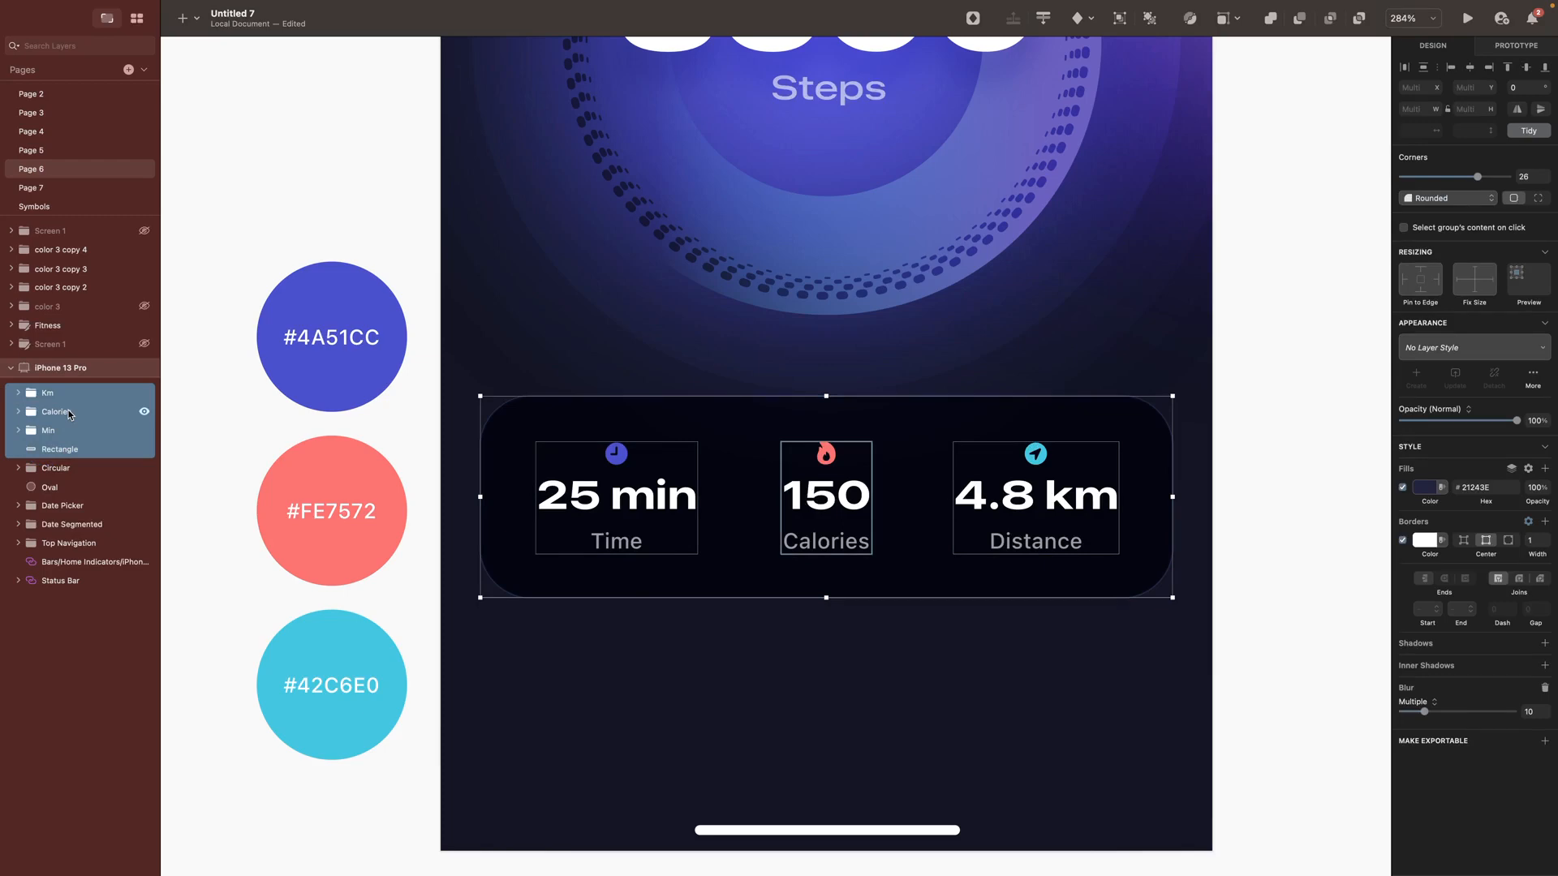
pyautogui.press('super+g')
pyautogui.doubleClick(134, 392)
pyautogui.write('Steps State')
pyautogui.click(1360, 621)
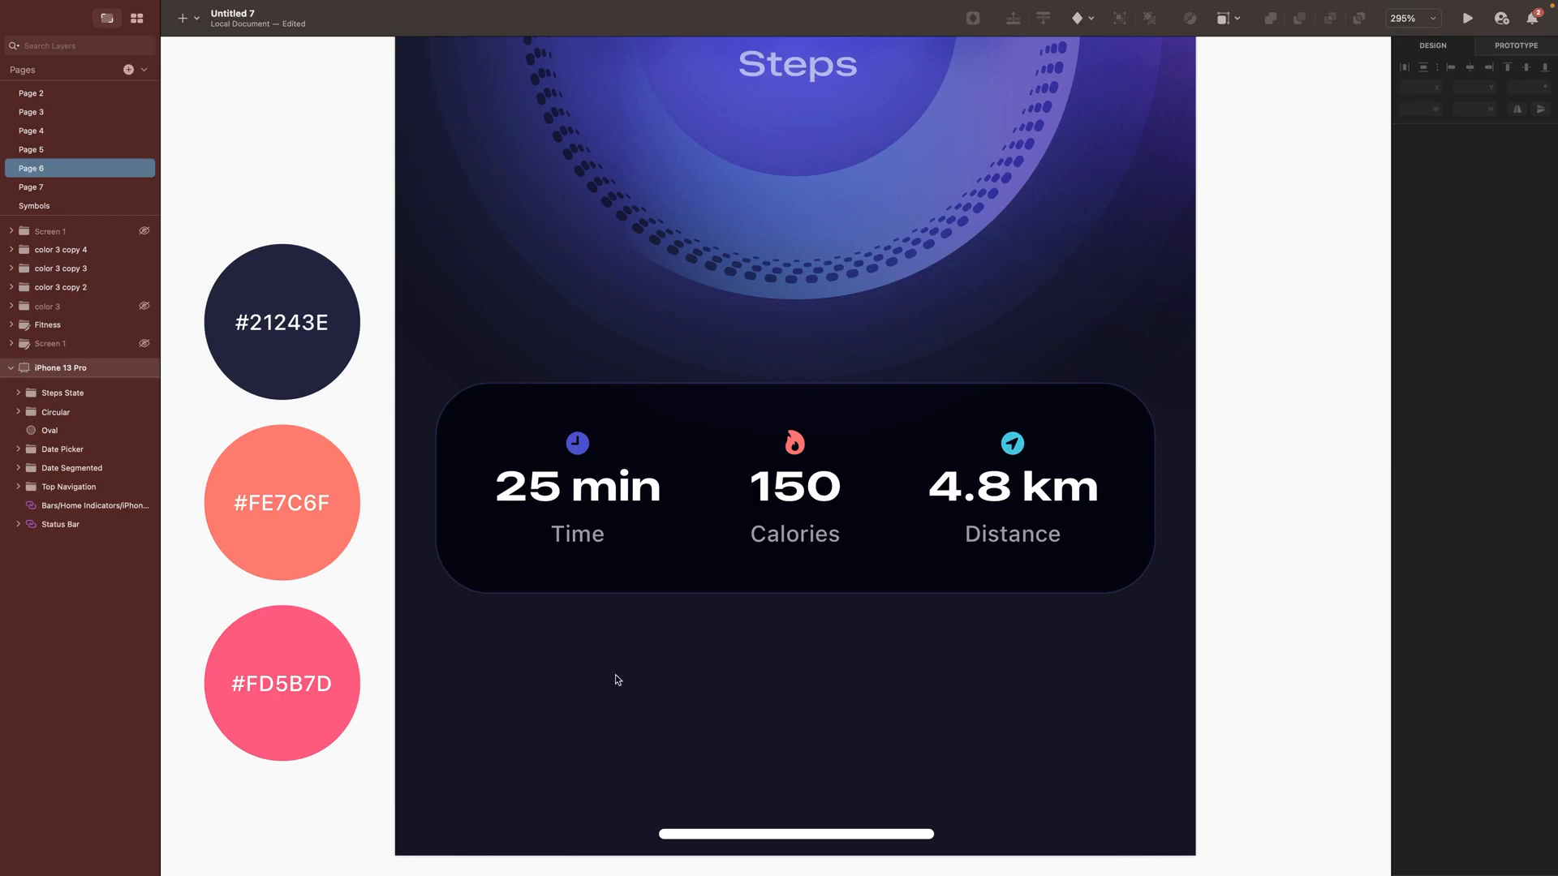
# Step: Draw a 272 by 20 bar below the stats card with corner radius 10 and place it at X 20, Y 774
pyautogui.press('r')
pyautogui.moveTo(453, 697); pyautogui.dragTo(1011, 738)
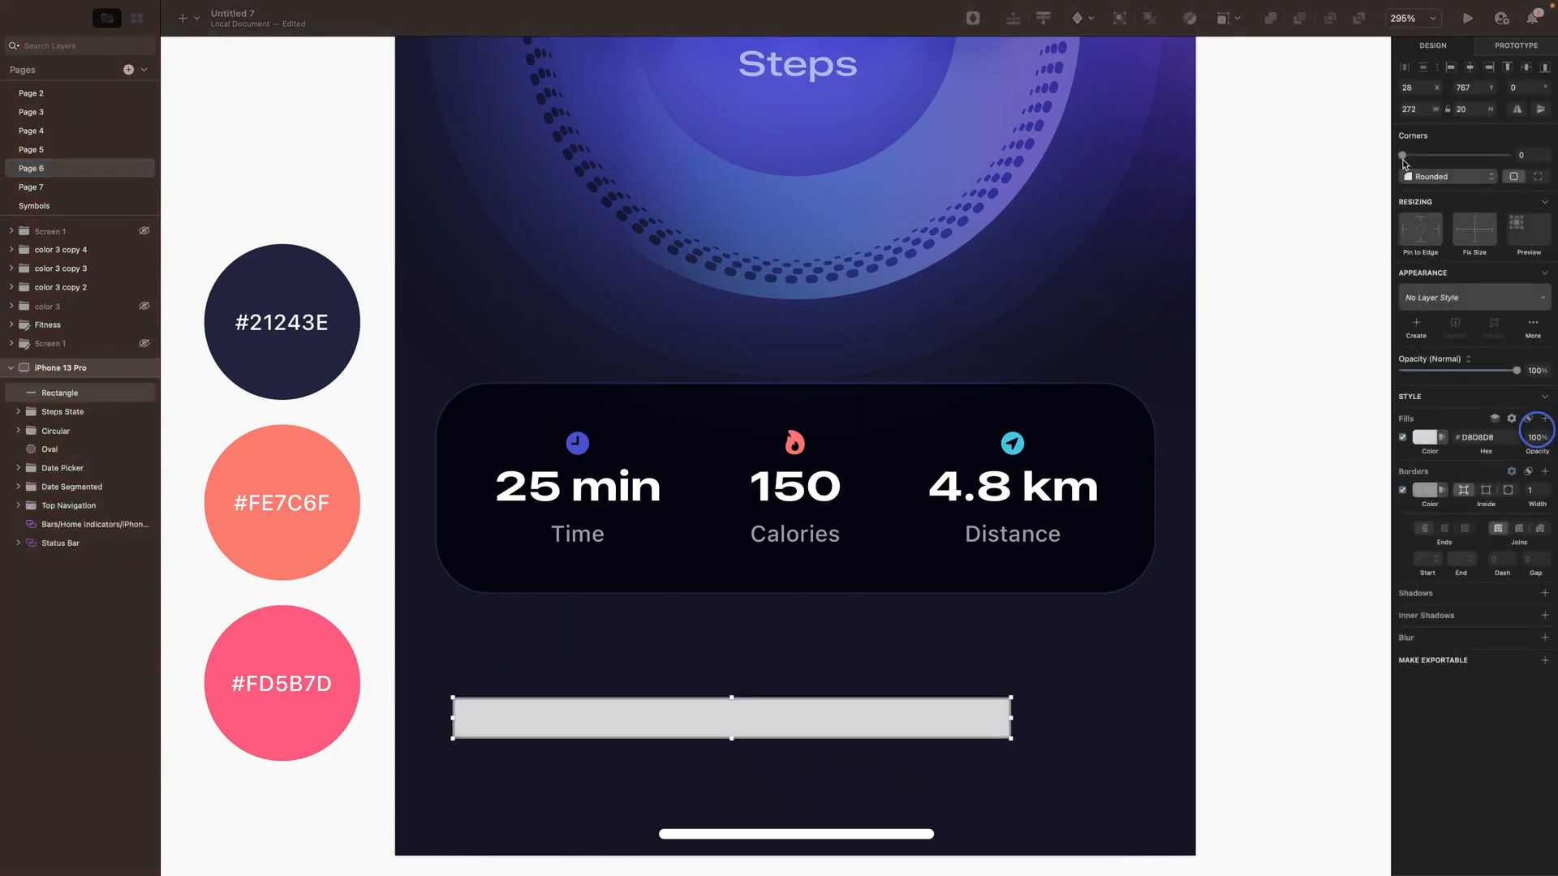
pyautogui.moveTo(1403, 155); pyautogui.dragTo(1515, 155)
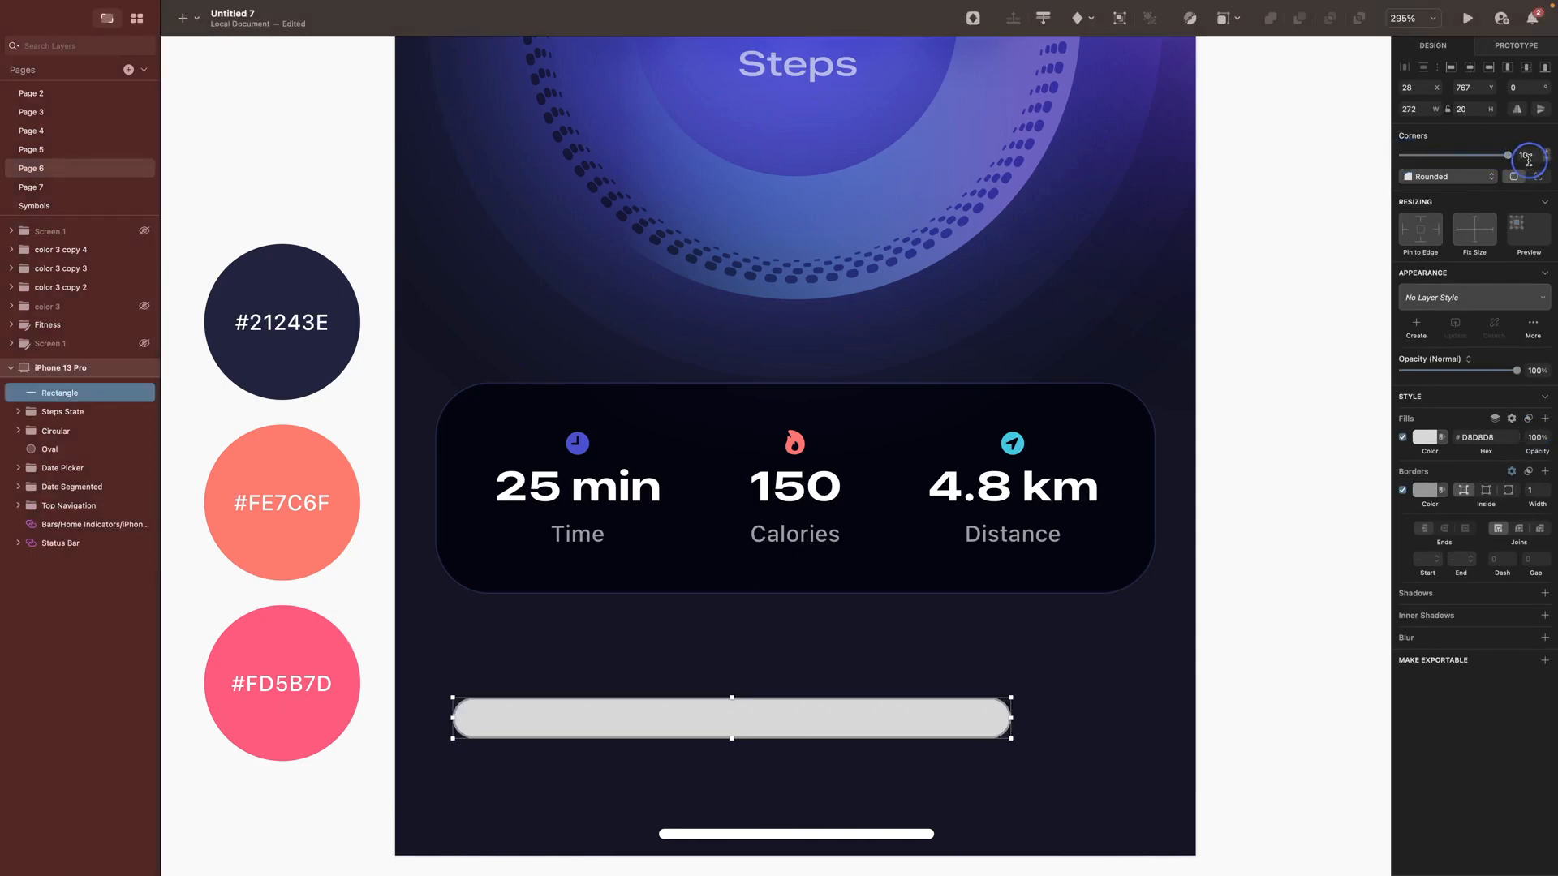
pyautogui.doubleClick(1418, 85)
pyautogui.write('20')
pyautogui.doubleClick(1474, 86)
pyautogui.write('774')
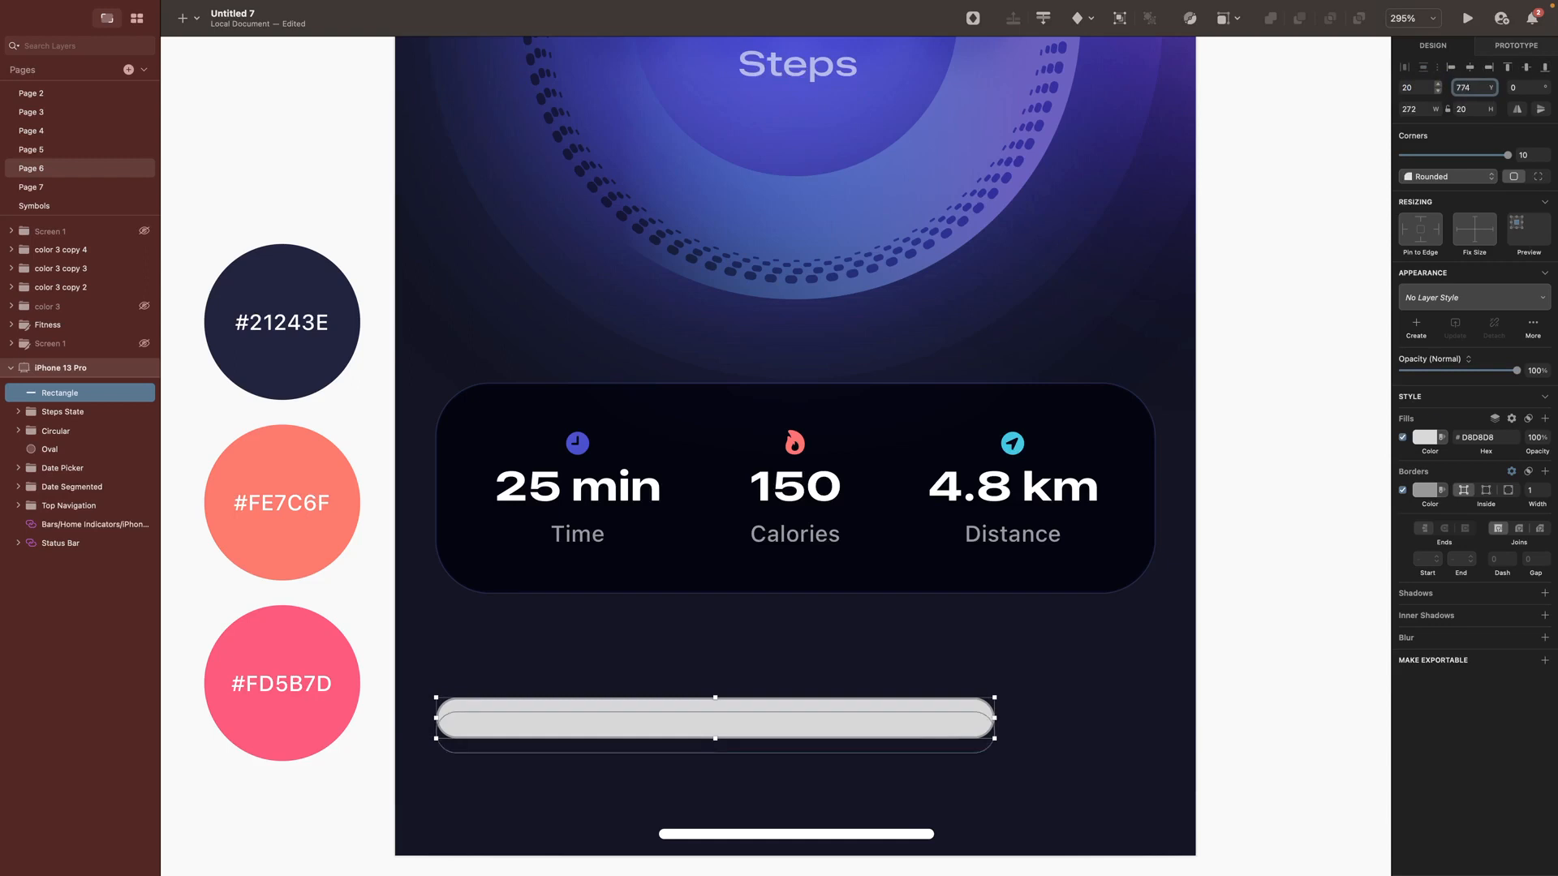
# Step: Fill the bar with the #21243E swatch colour and give it a white #FFFFFF border in Overlay blend mode
pyautogui.click(1425, 437)
pyautogui.click(284, 274)
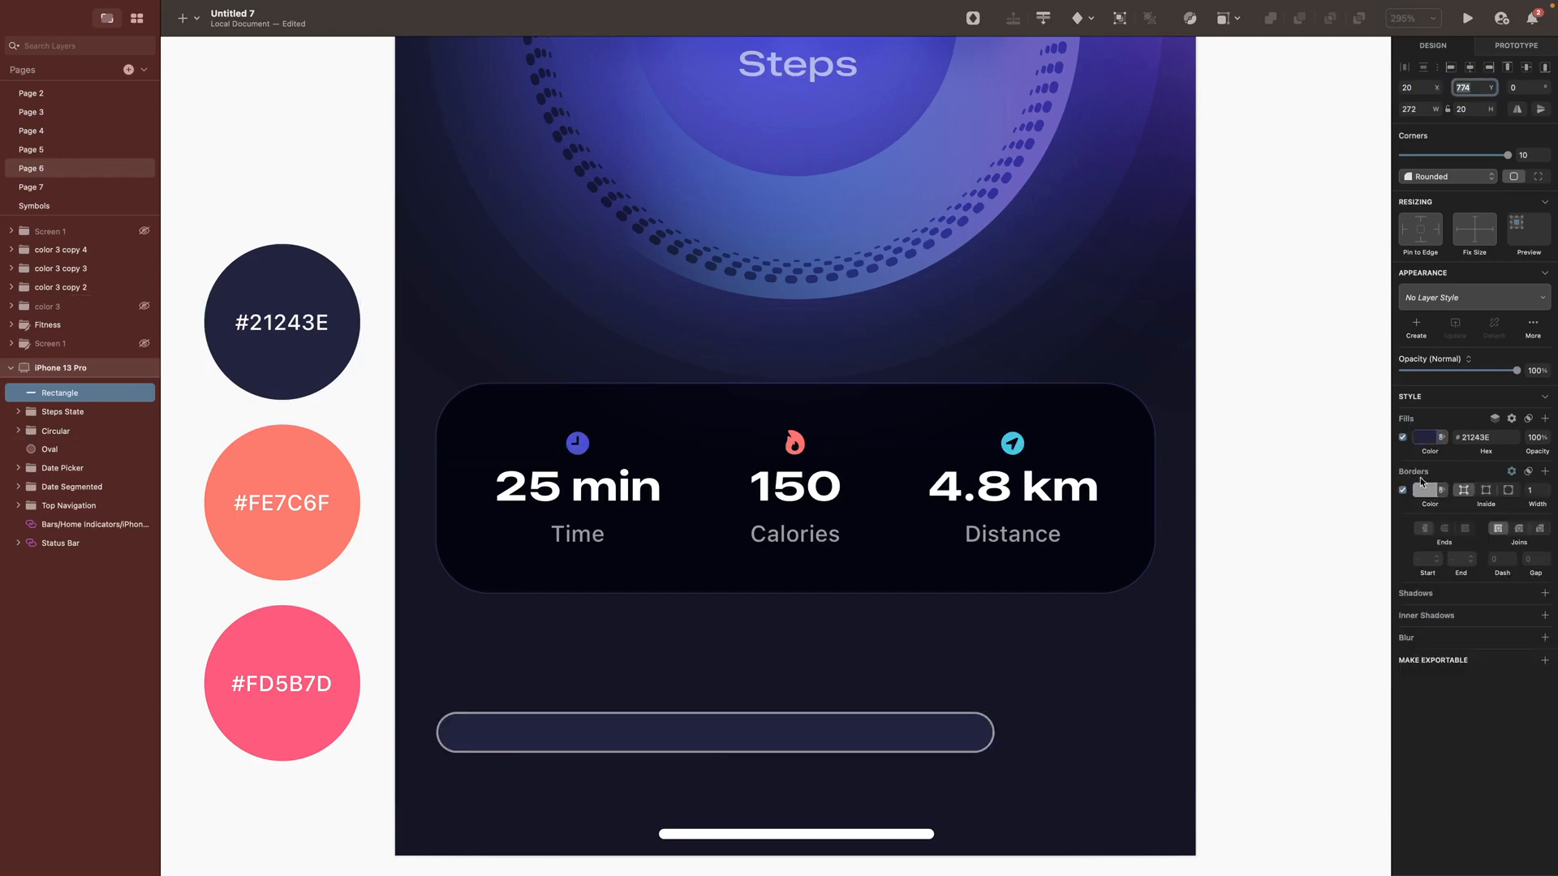
pyautogui.click(1545, 470)
pyautogui.click(1426, 489)
pyautogui.click(1408, 552)
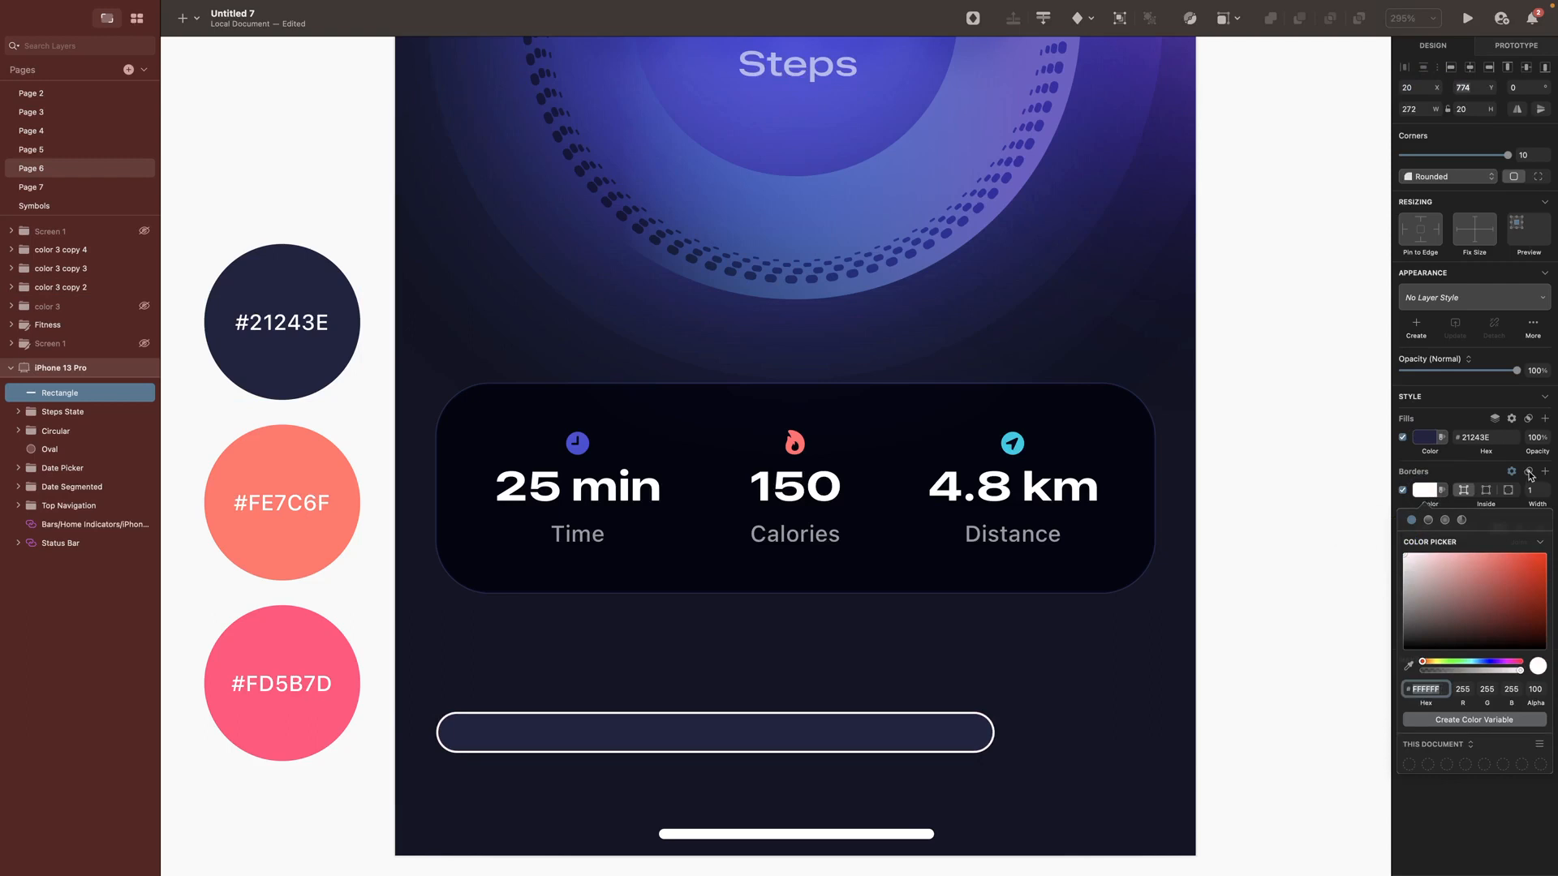
pyautogui.click(1508, 521)
pyautogui.click(1484, 610)
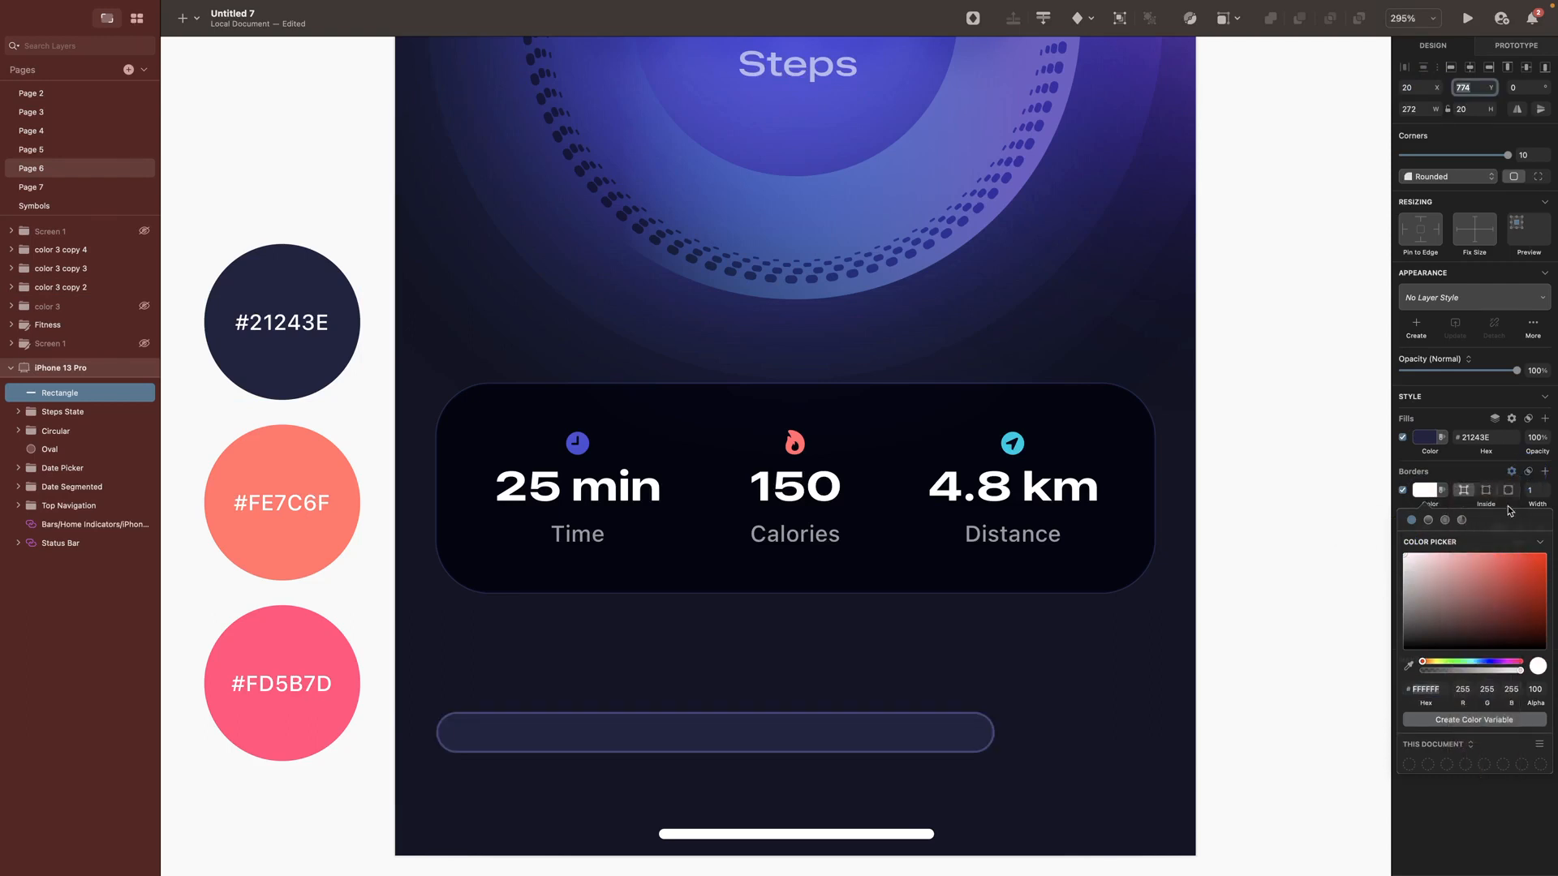
# Step: Add a background blur of 10 to the bar below the stats card
pyautogui.click(1454, 490)
pyautogui.click(1545, 638)
pyautogui.click(1454, 652)
pyautogui.click(1482, 667)
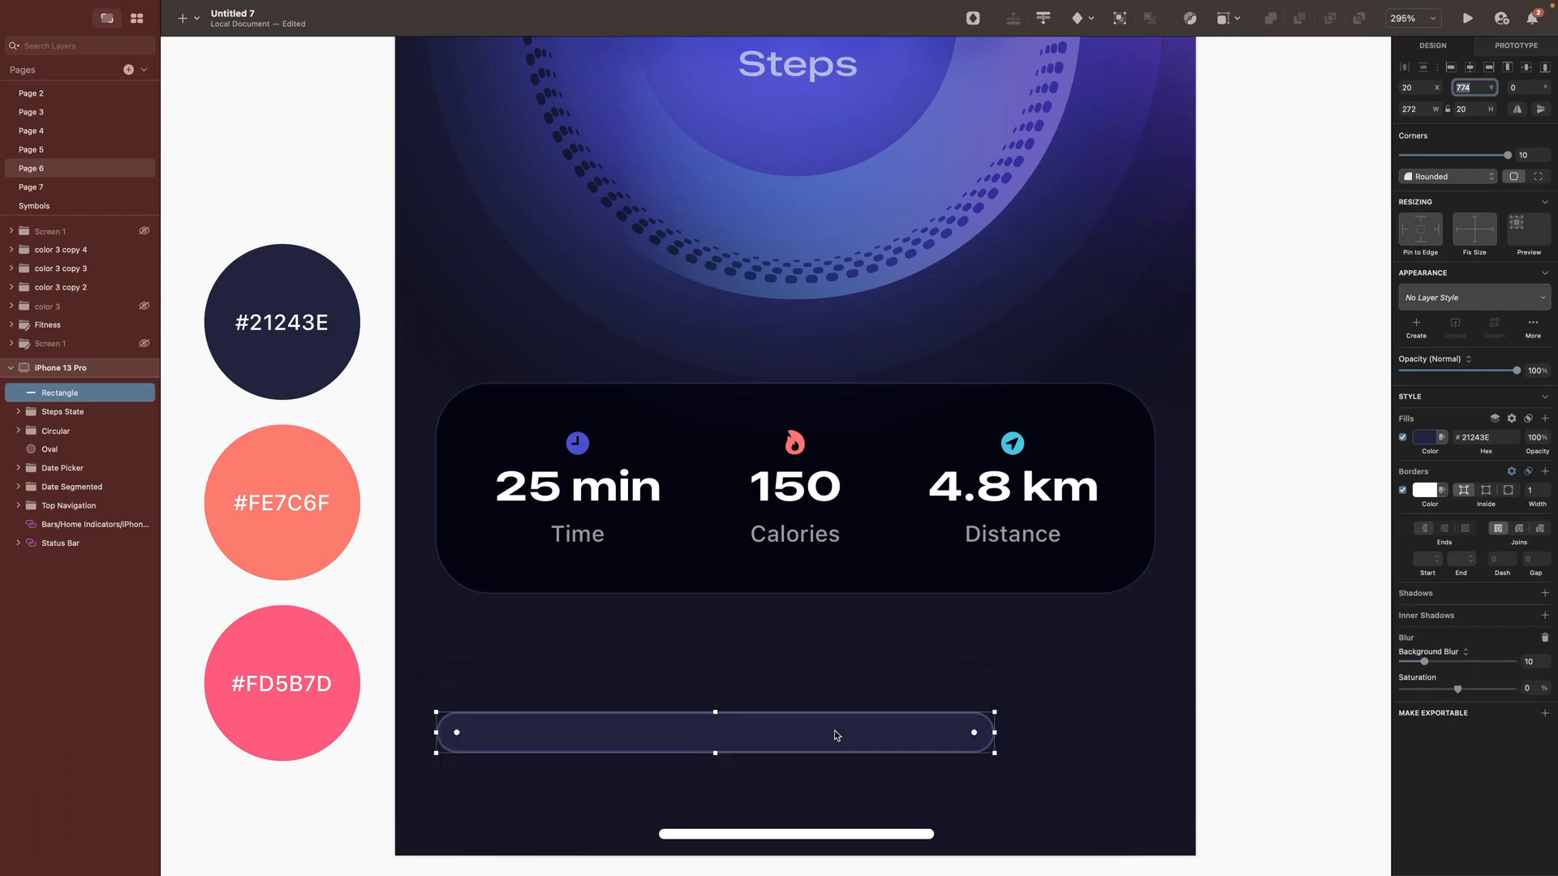
# Step: Duplicate the bar as a borderless 160-wide copy and fill it with a linear gradient from #FE7C6F to #FD5B7D
pyautogui.press('super+d')
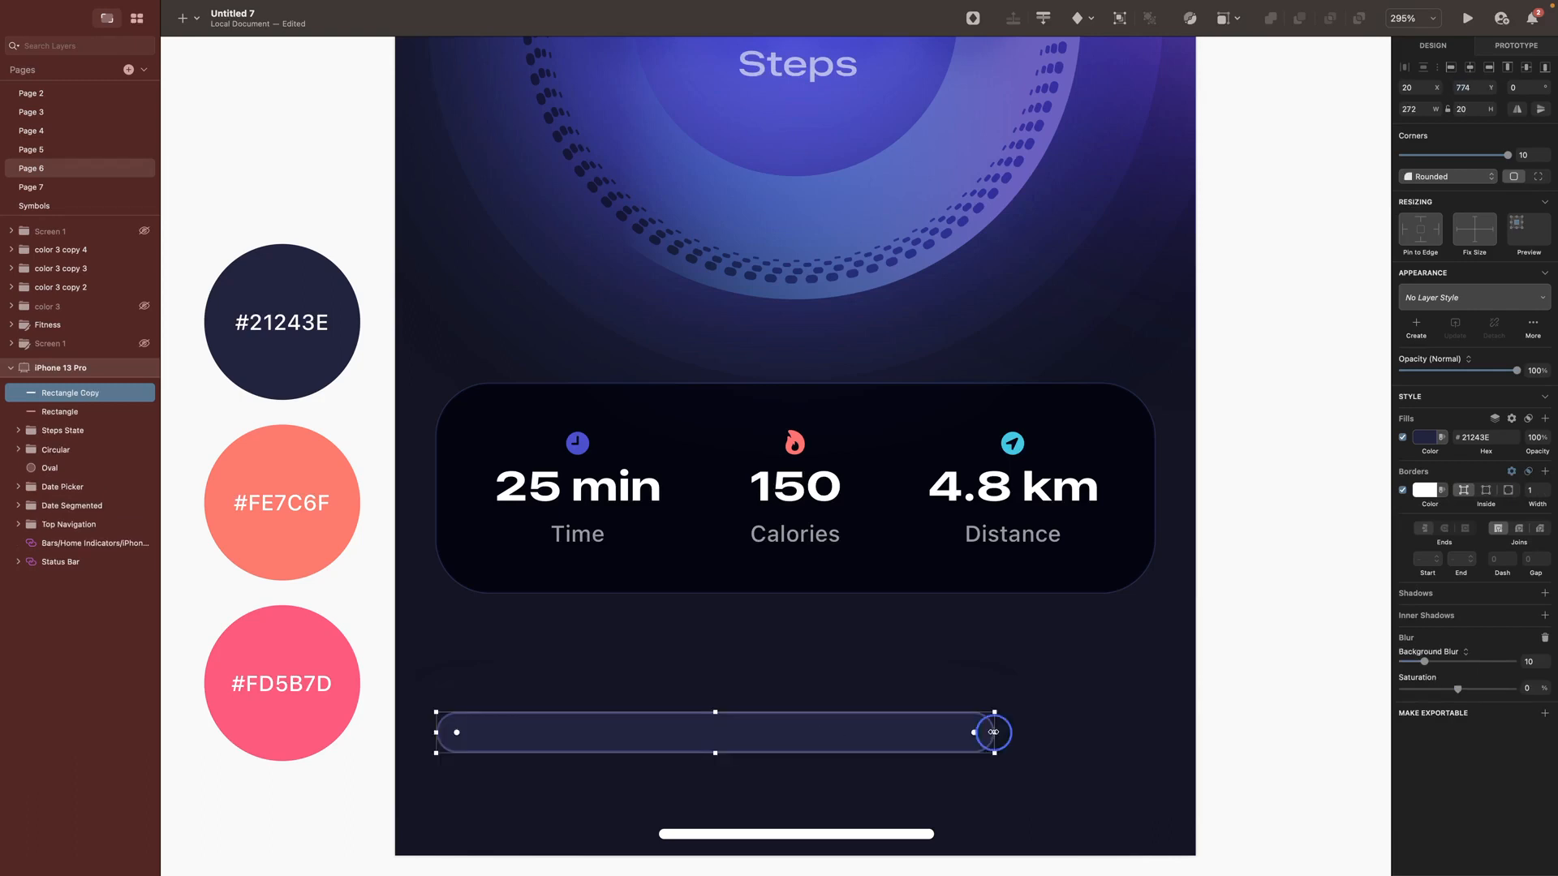
pyautogui.moveTo(994, 732); pyautogui.dragTo(765, 732)
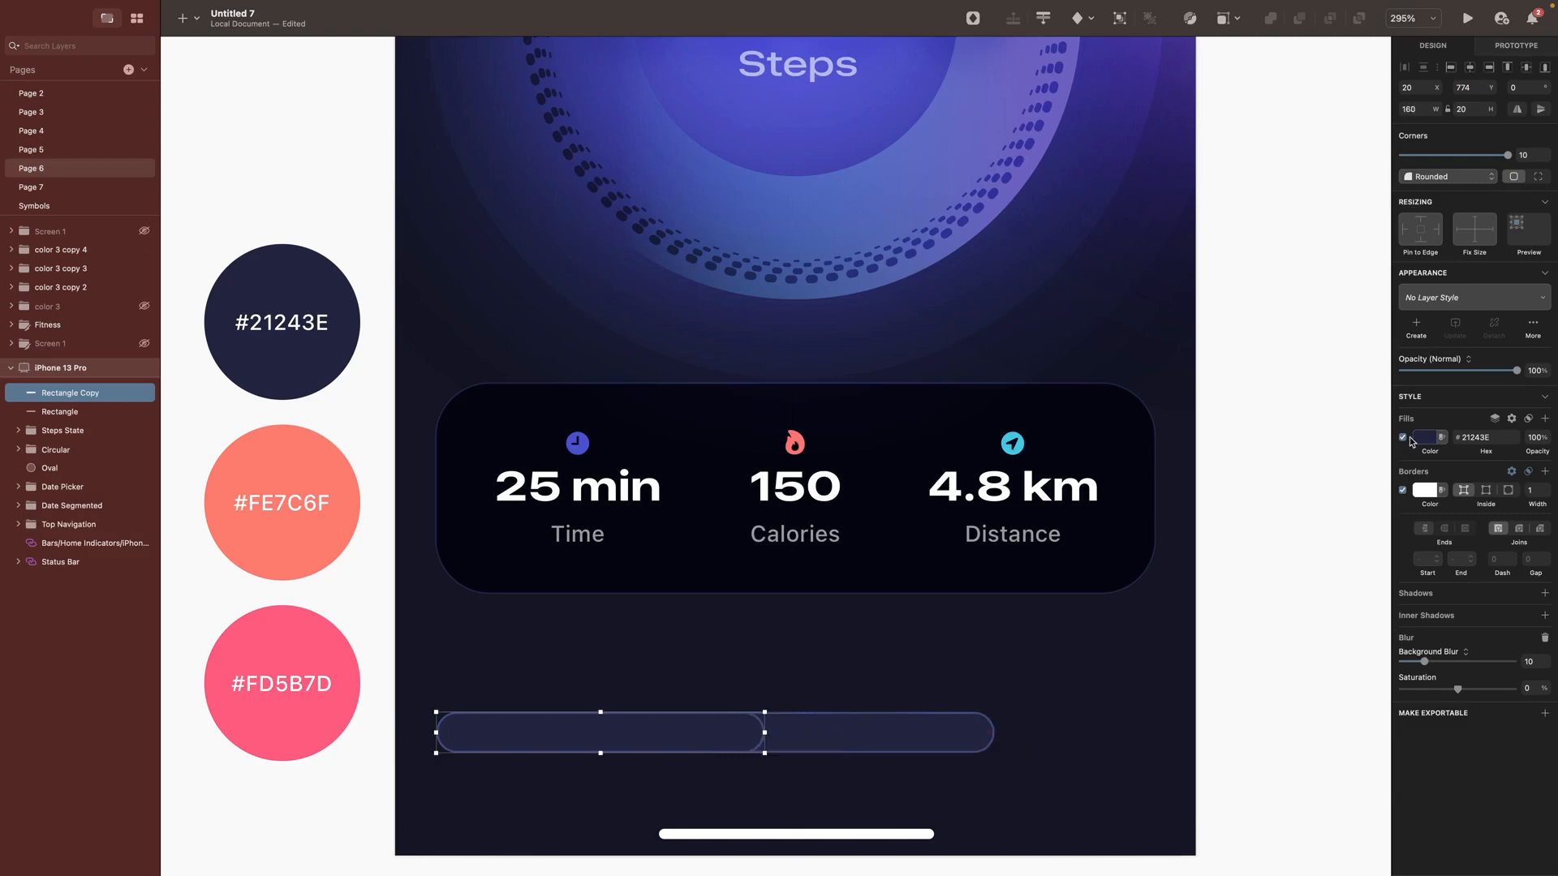
pyautogui.click(1426, 438)
pyautogui.click(1429, 468)
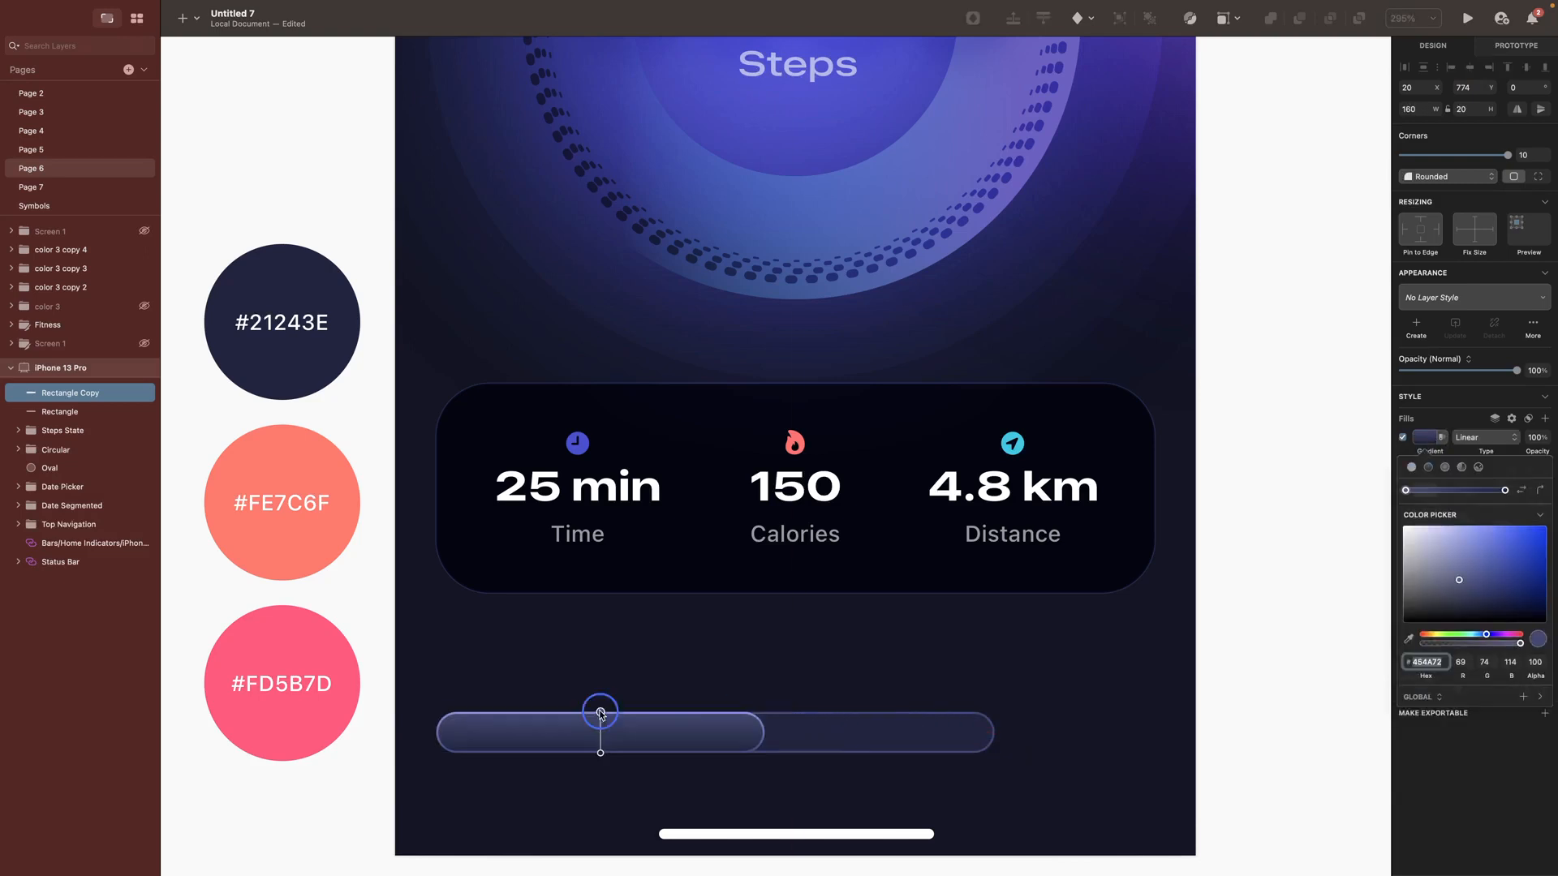
pyautogui.click(304, 459)
pyautogui.click(600, 754)
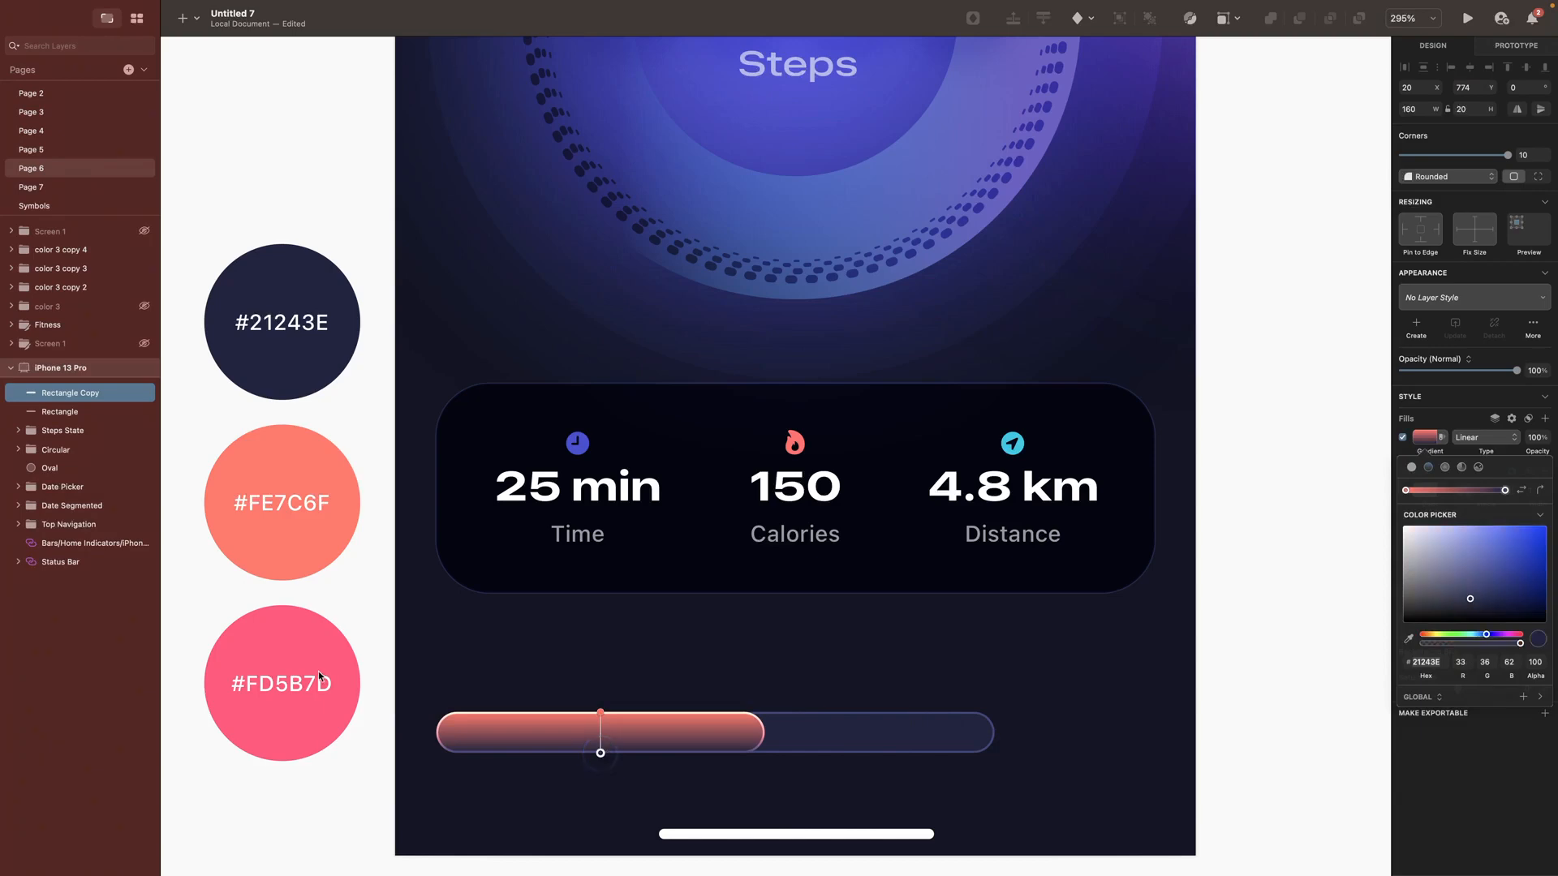
pyautogui.click(302, 662)
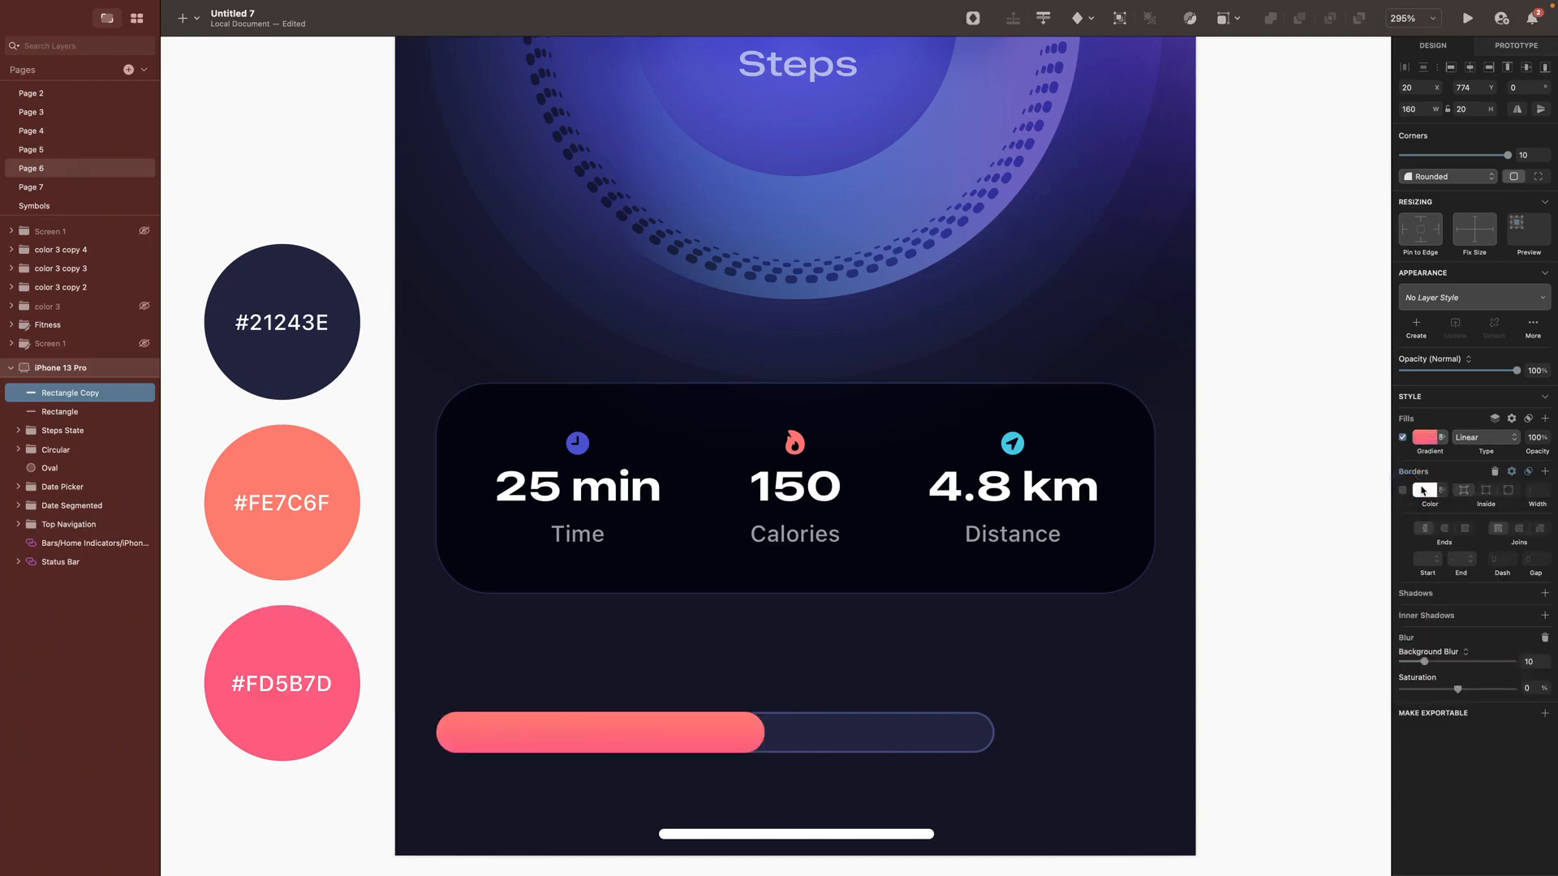
# Step: Set the longer bar's fill to Overlay blend mode and its border position to Center
pyautogui.click(963, 735)
pyautogui.click(1501, 419)
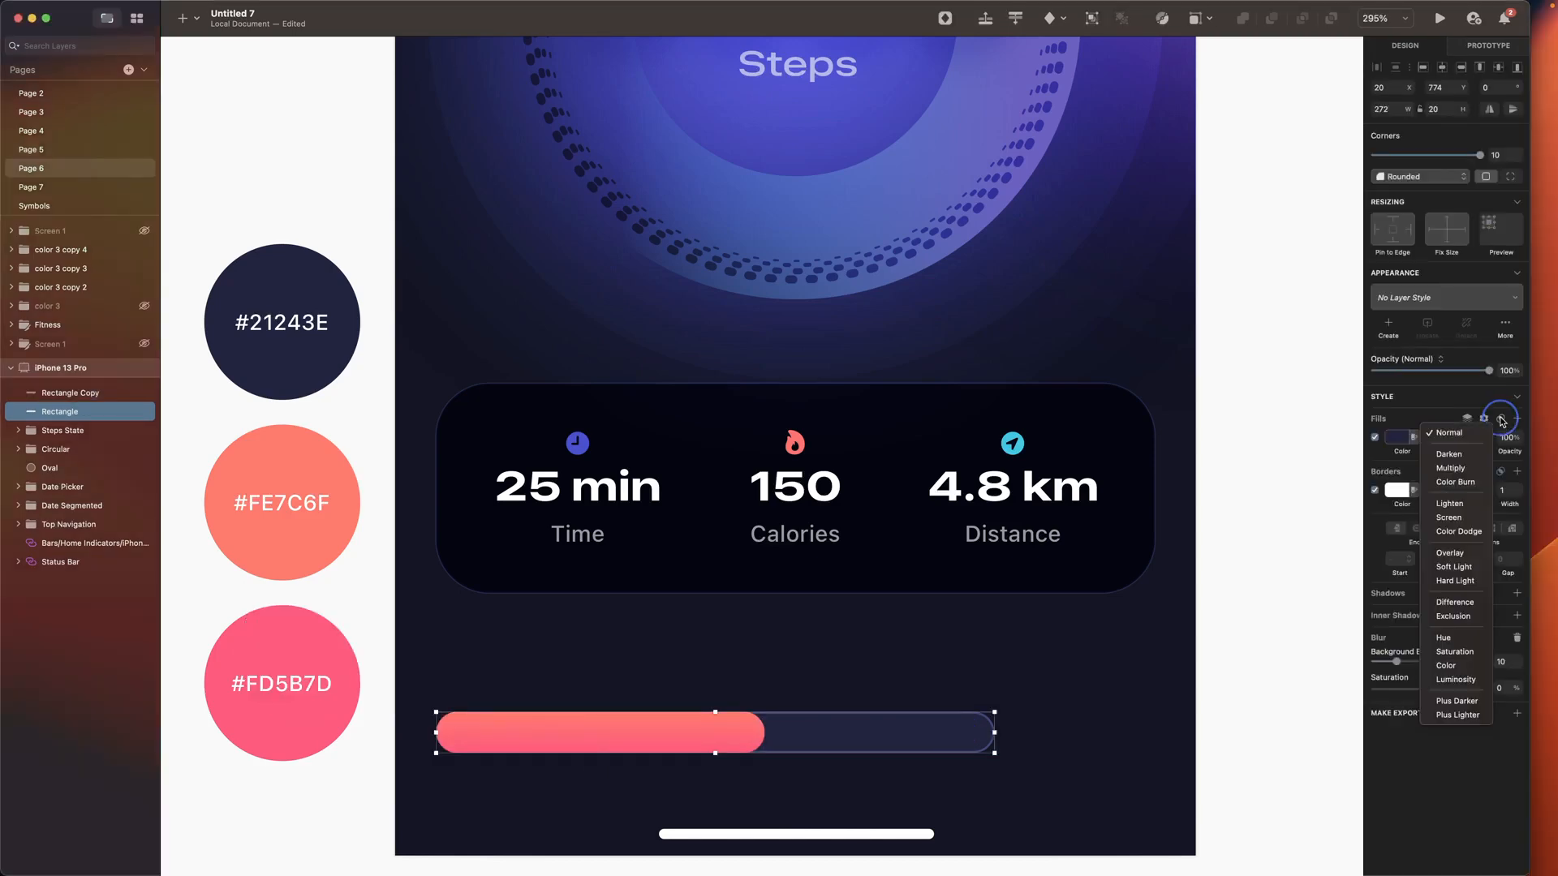
pyautogui.click(1432, 553)
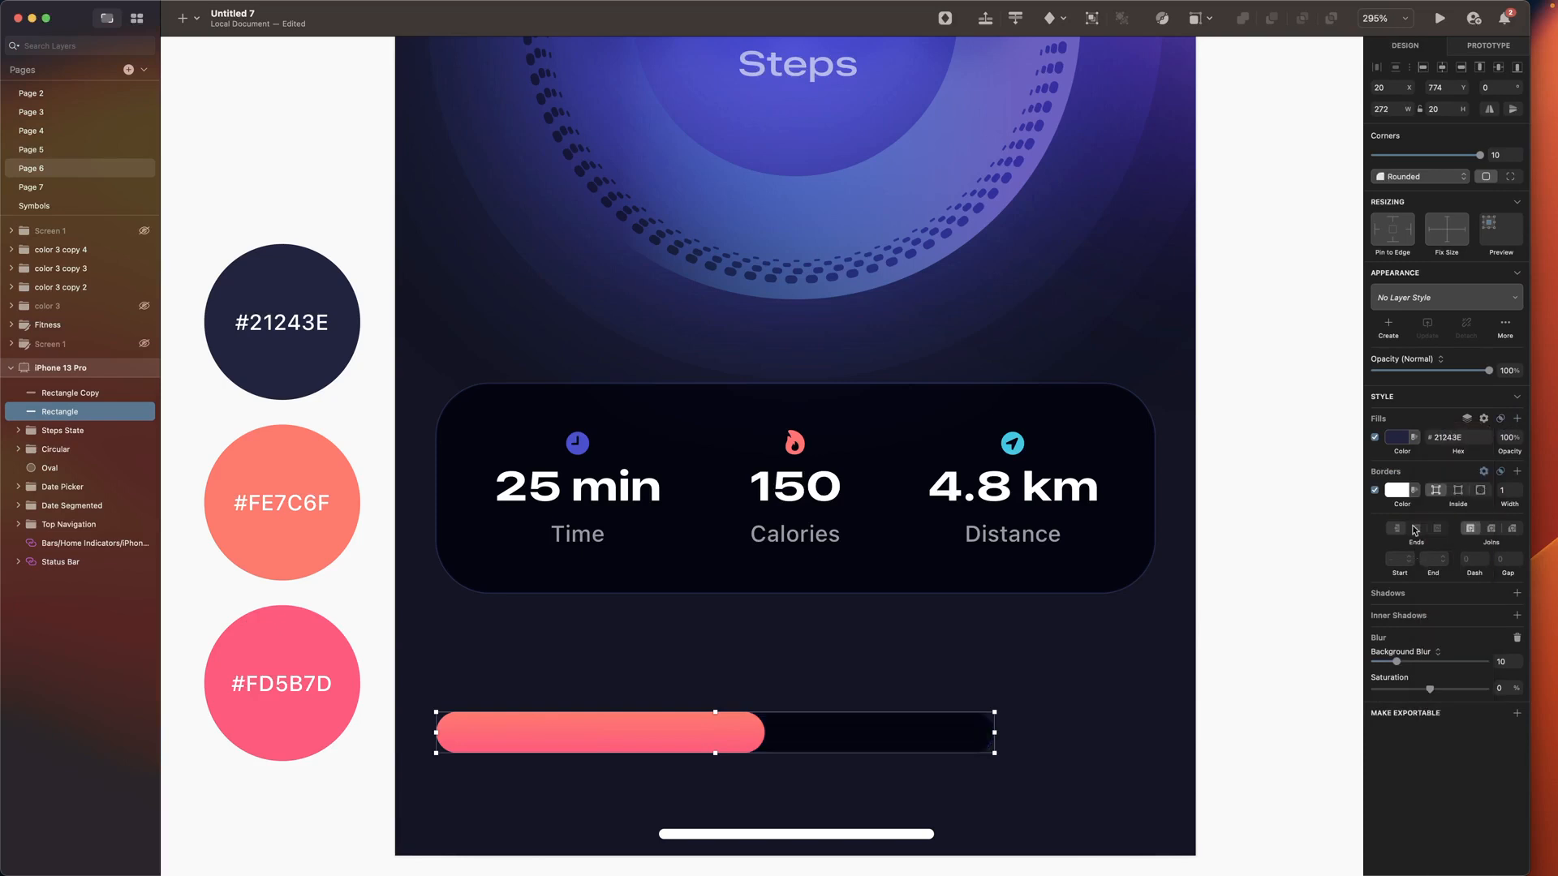
pyautogui.click(1458, 491)
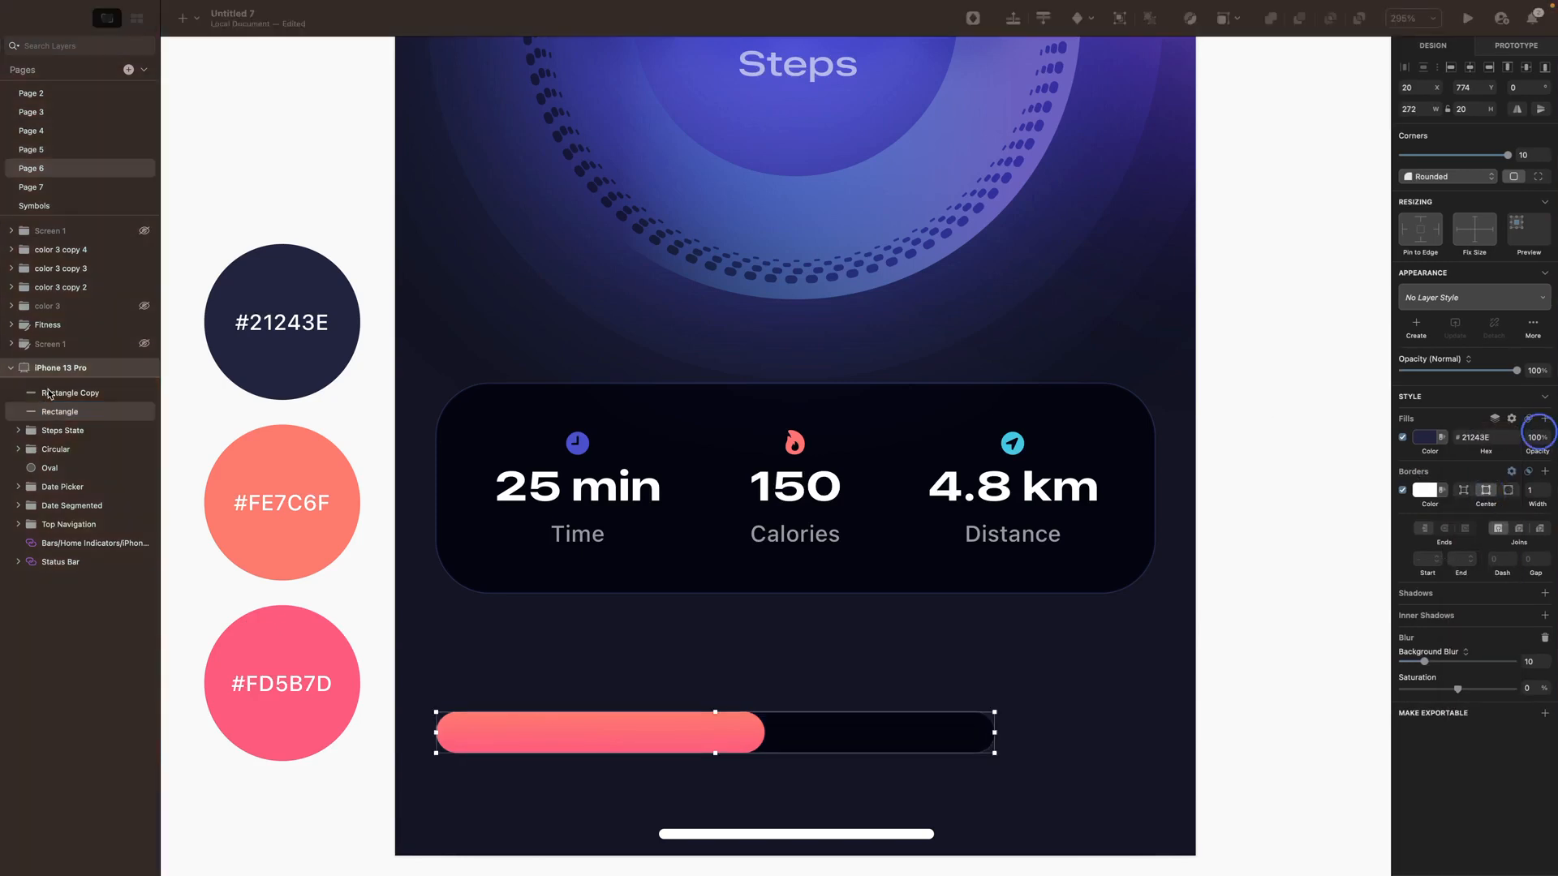
# Step: Group the two bar rectangles and name the group Progress Bar
pyautogui.keyDown('shift'); pyautogui.click(50, 394); pyautogui.keyUp('shift')
pyautogui.press('super+g')
pyautogui.press('super+r')
pyautogui.write('Progress')
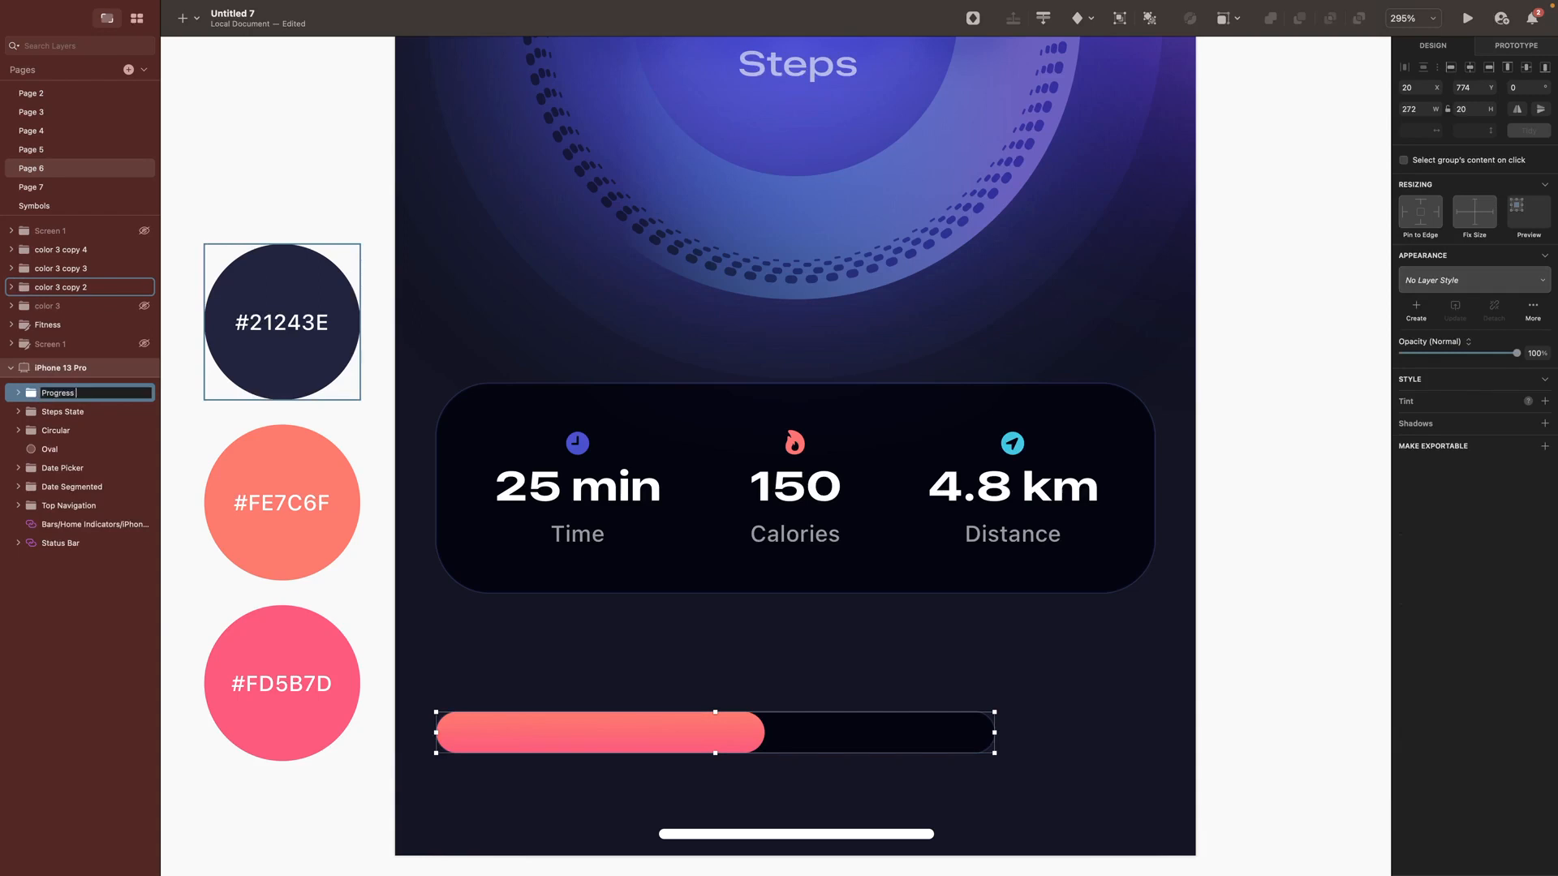
pyautogui.write(' Bar')
pyautogui.click(469, 685)
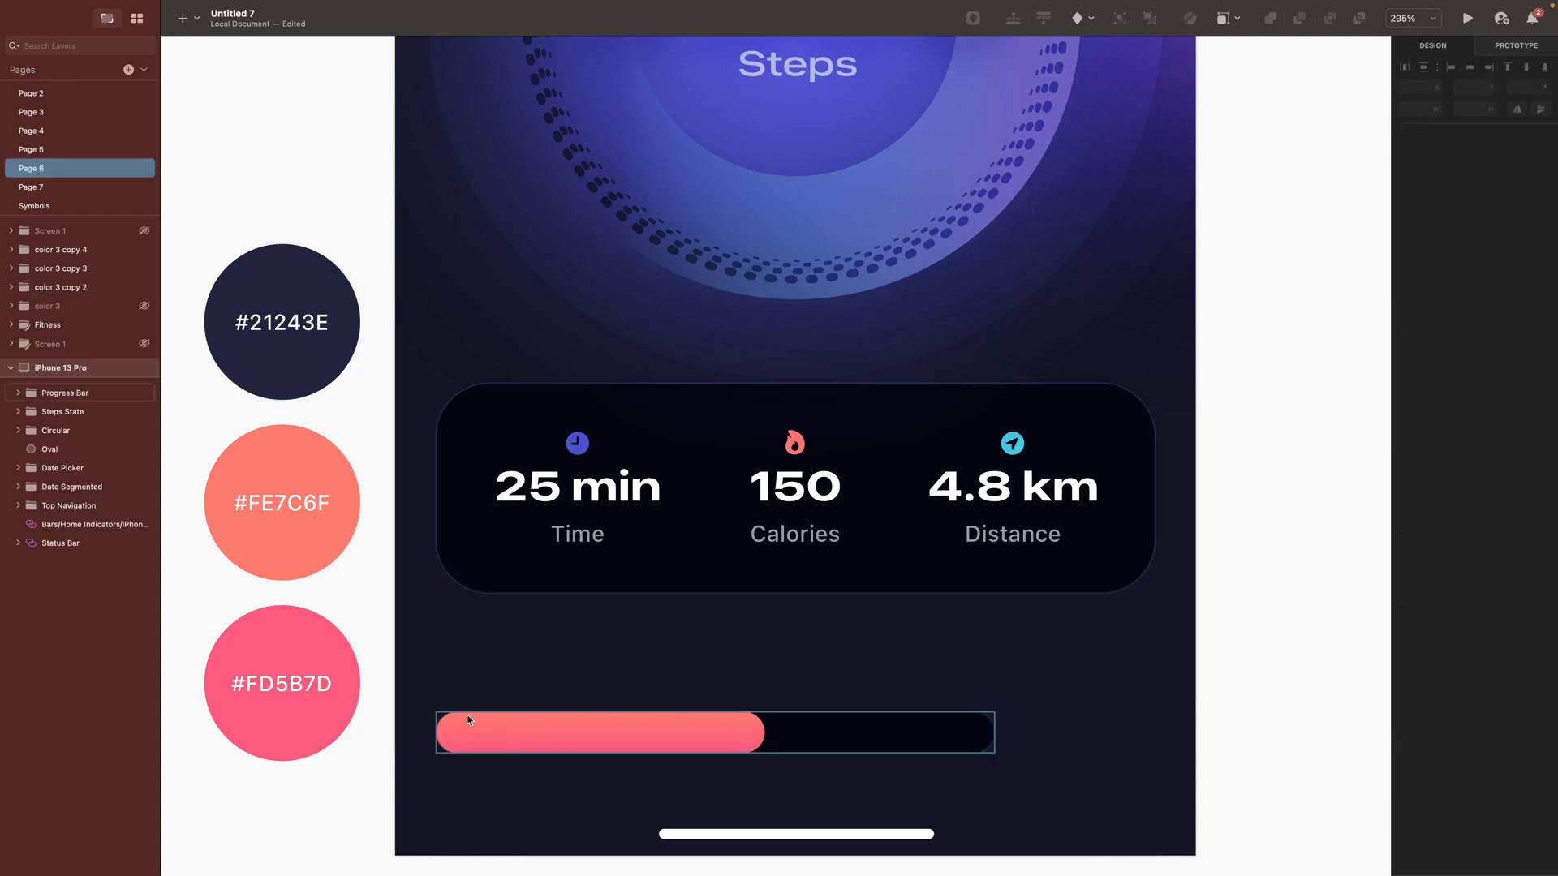
# Step: Add a text label reading Progressing above the progress bar
pyautogui.press('t')
pyautogui.click(585, 668)
pyautogui.write('Progressing')
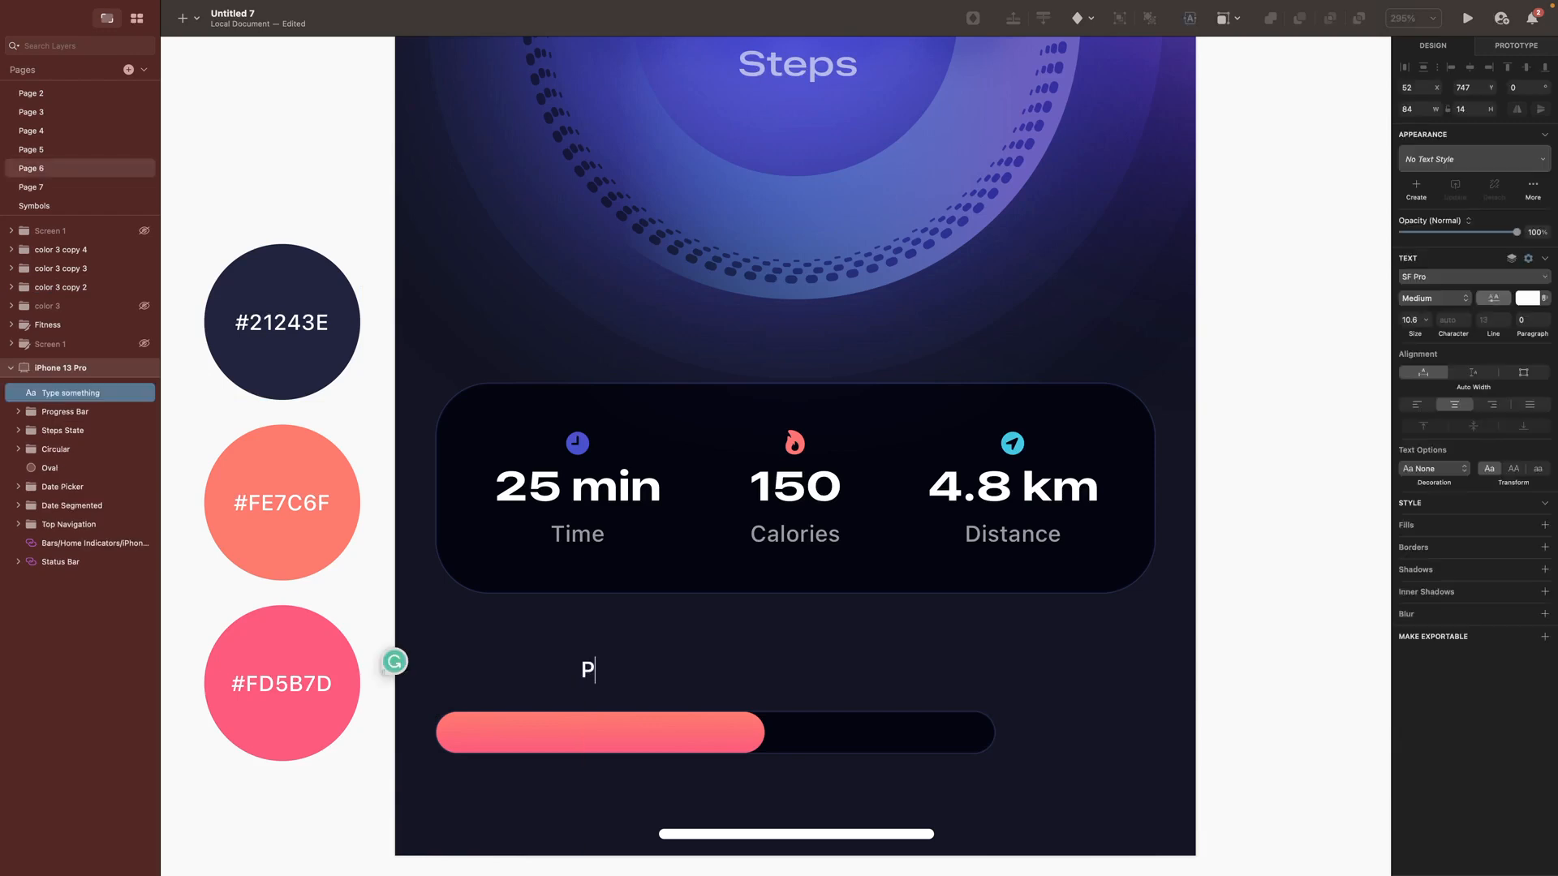
pyautogui.press('Escape')
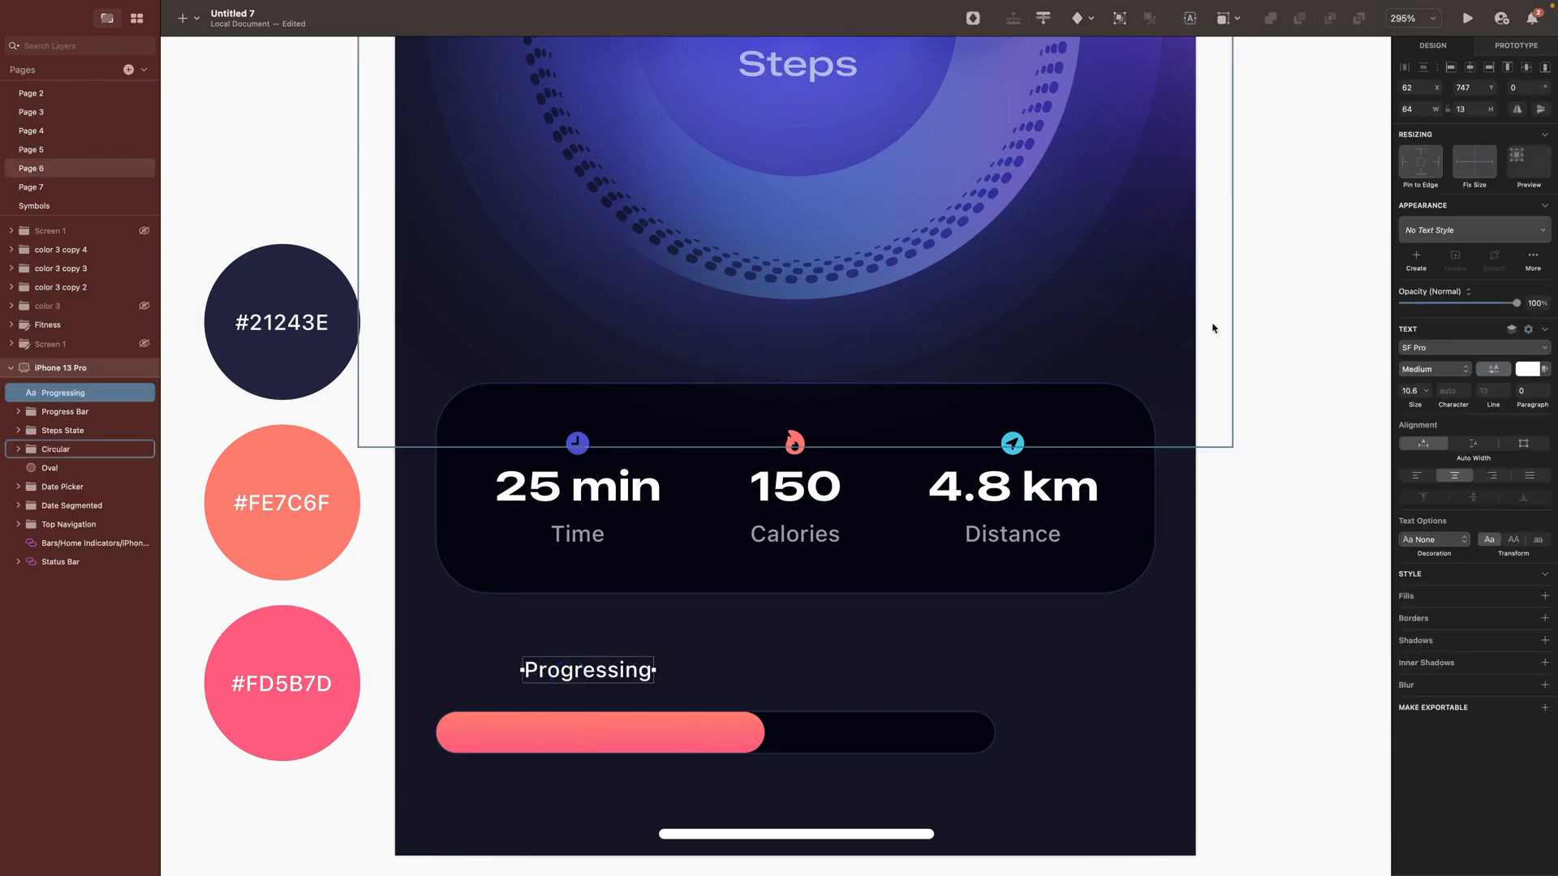
# Step: Style the Progressing label as SF Pro Expanded Semibold at size 17 and place it at X 20
pyautogui.click(1433, 370)
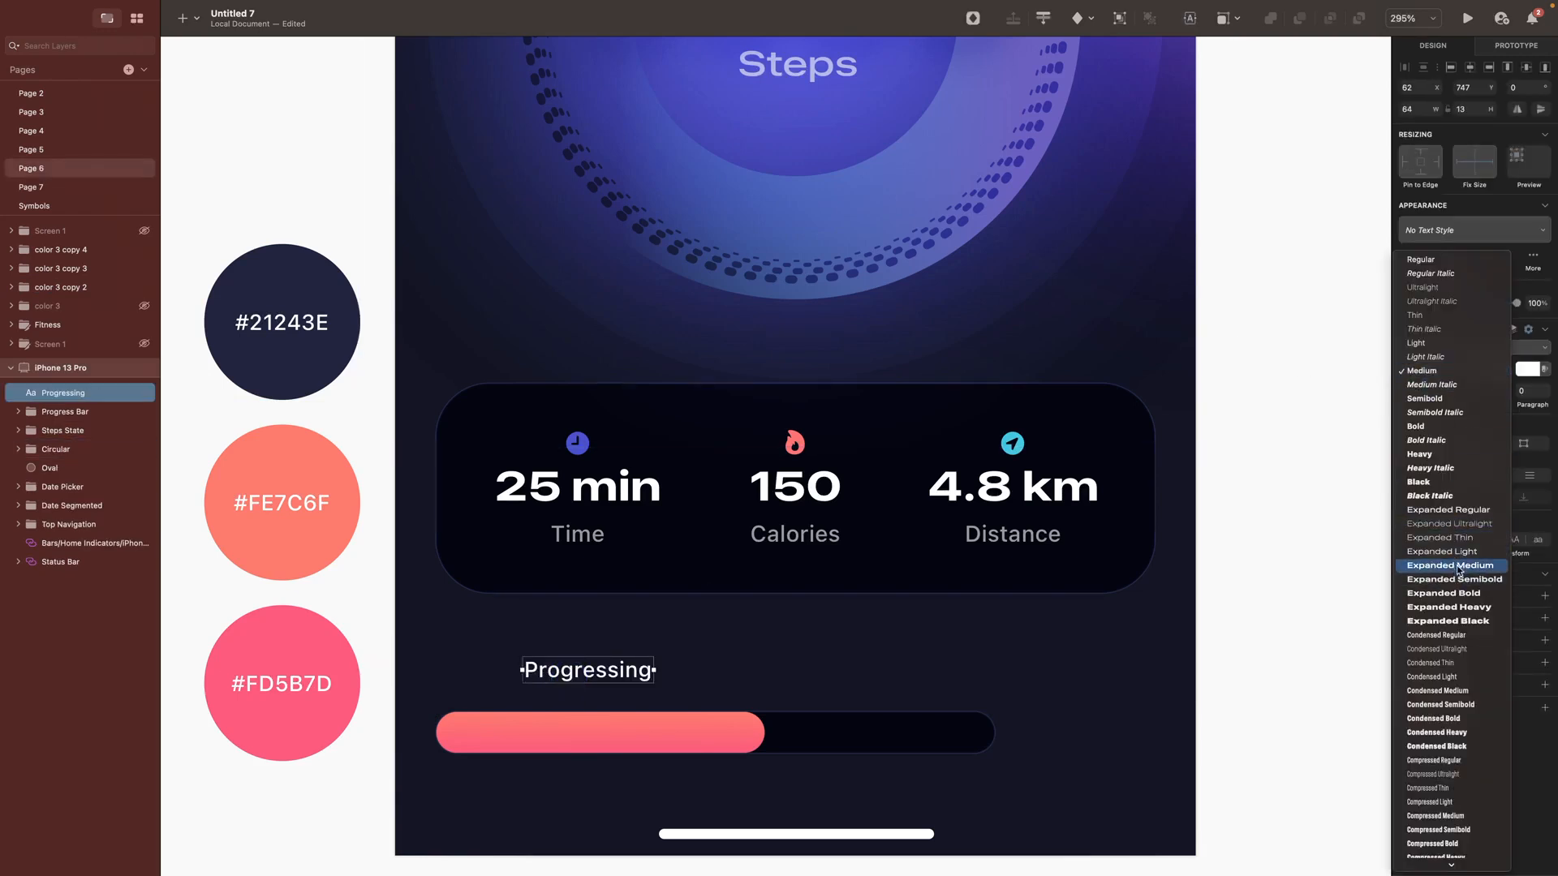
pyautogui.click(1455, 579)
pyautogui.click(1409, 390)
pyautogui.write('17')
pyautogui.press('Return')
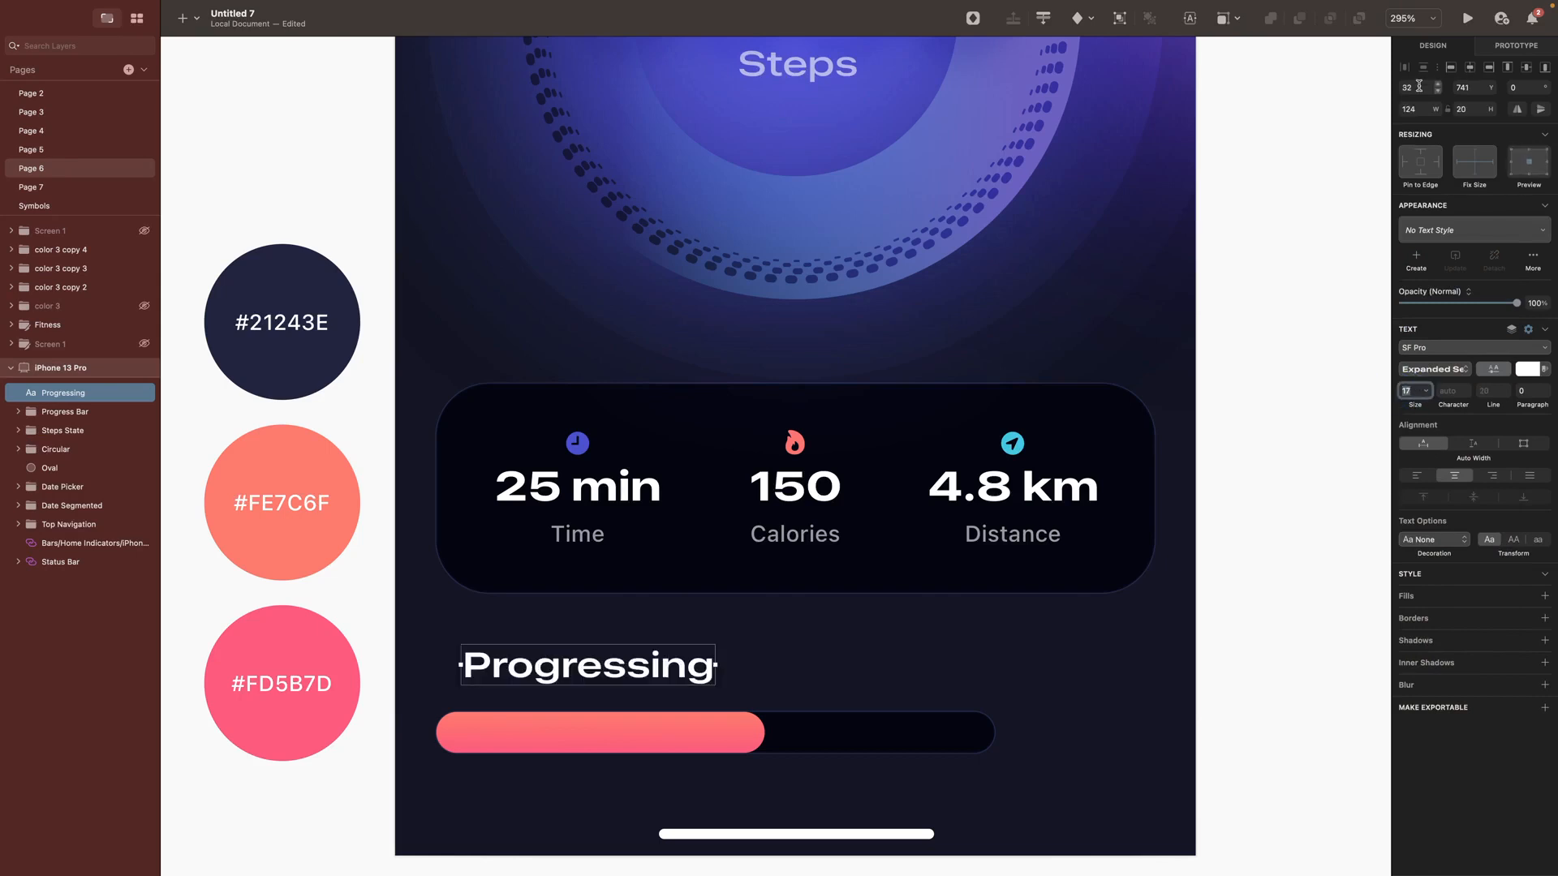
pyautogui.click(1412, 88)
pyautogui.write('20')
pyautogui.press('Return')
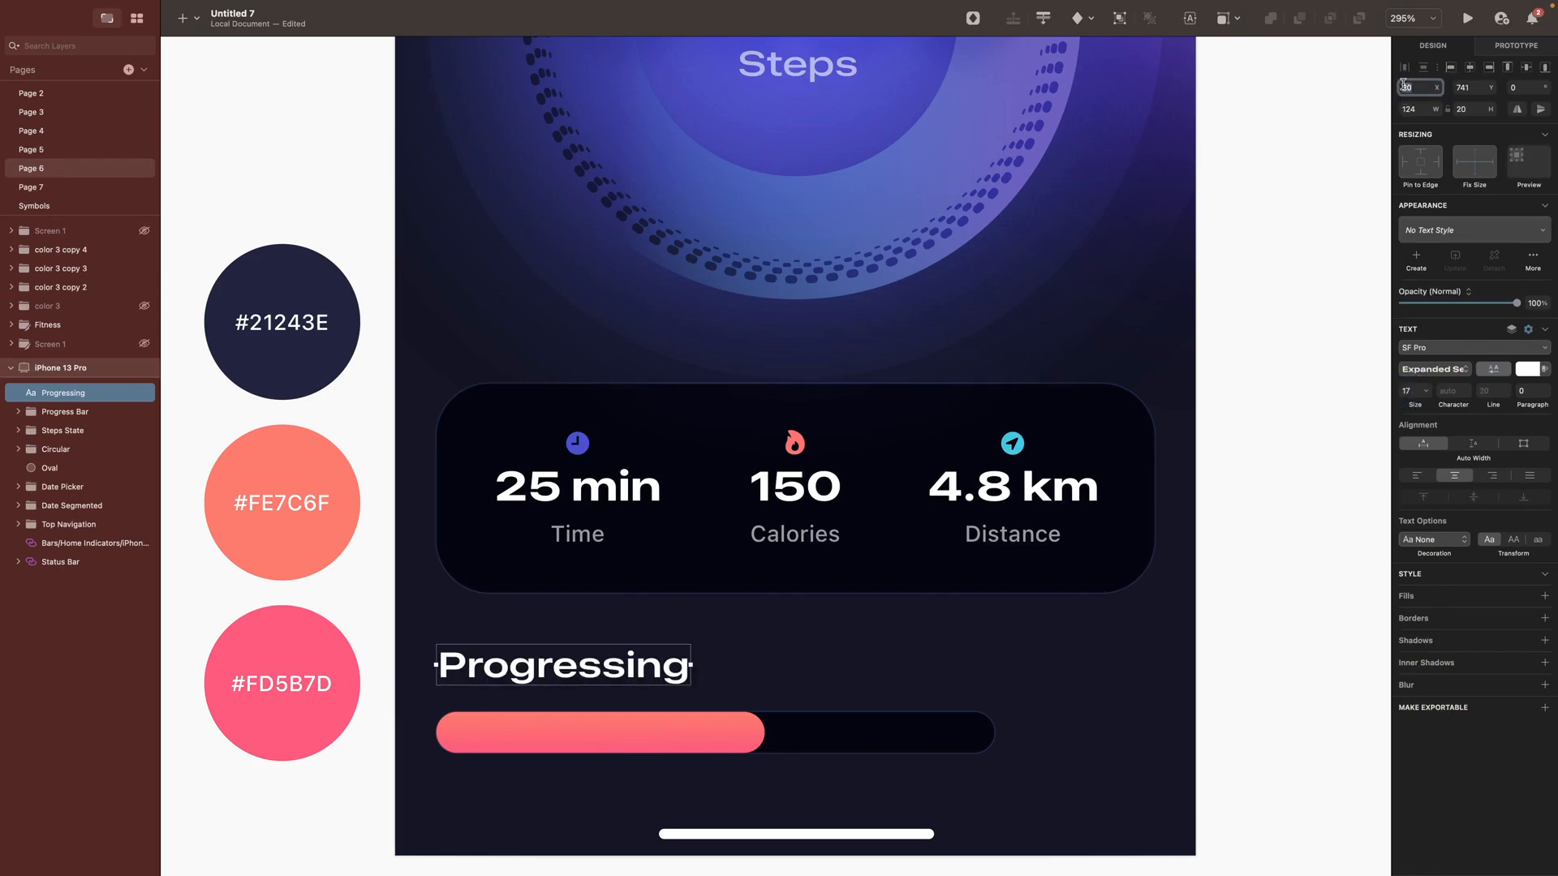
# Step: Duplicate the Progressing label beside it as a right-aligned Goal label and place the copy at X 319
pyautogui.press('alt')
pyautogui.moveTo(549, 667); pyautogui.dragTo(1022, 667)
pyautogui.doubleClick(1045, 672)
pyautogui.write('Goal')
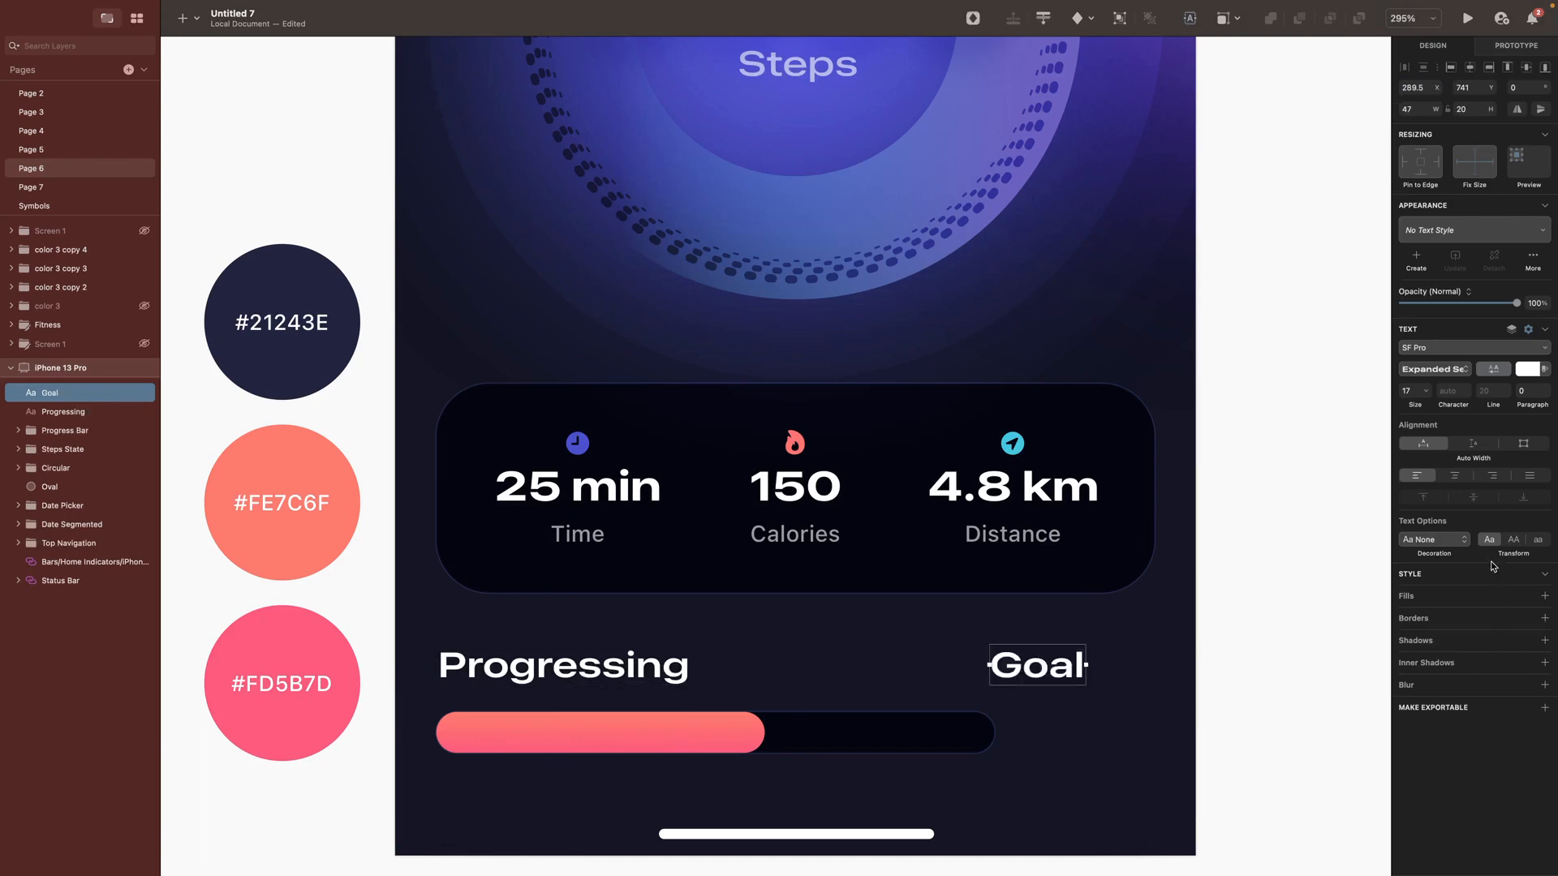
pyautogui.click(1494, 477)
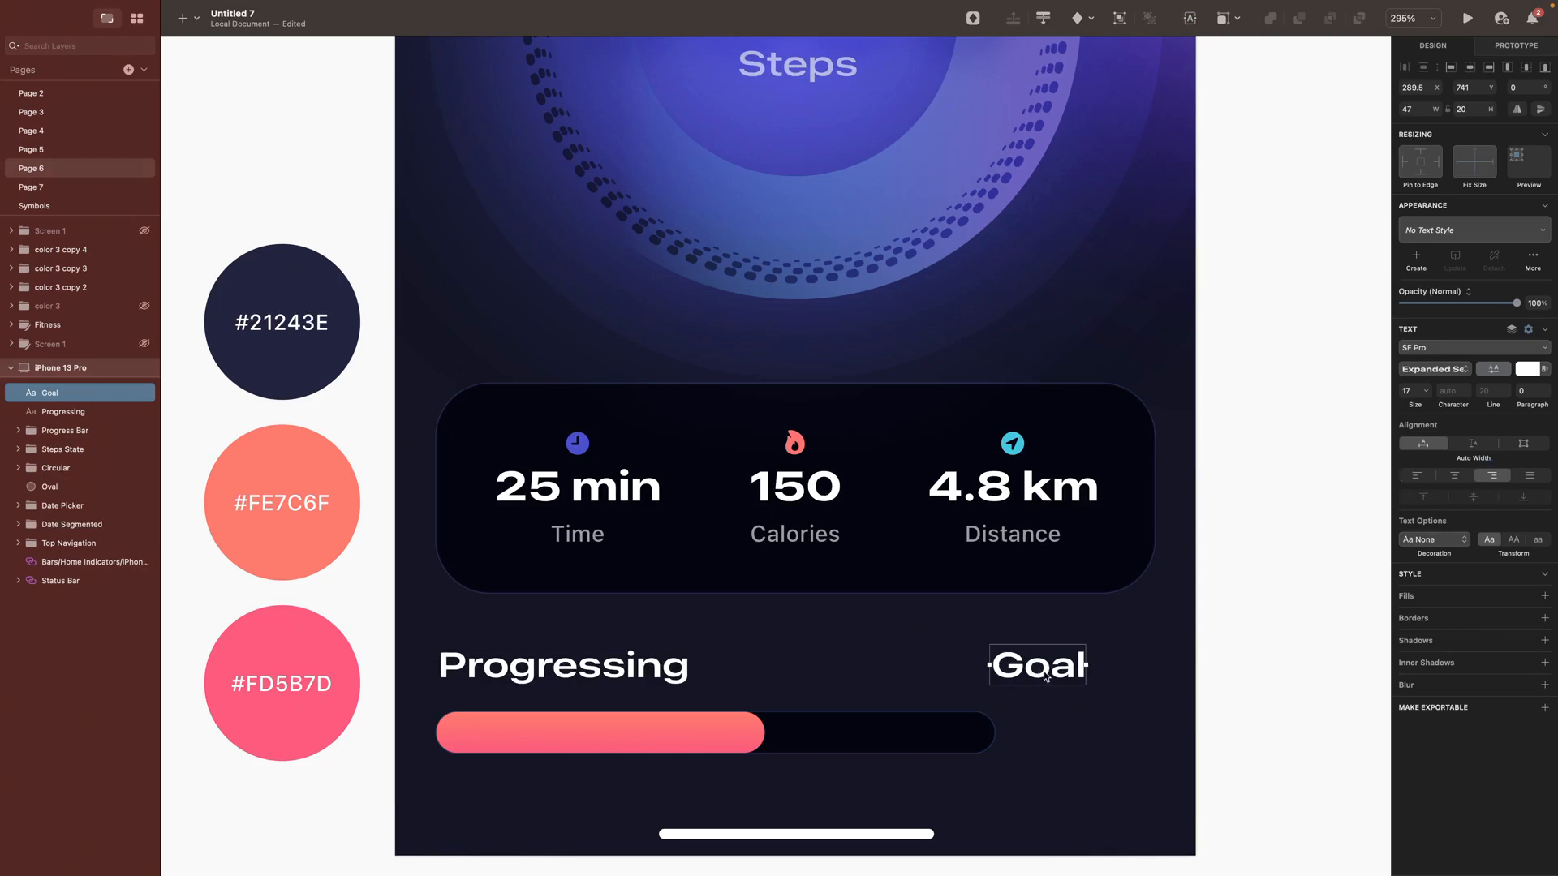
pyautogui.click(1437, 85)
pyautogui.write('319')
pyautogui.press('Return')
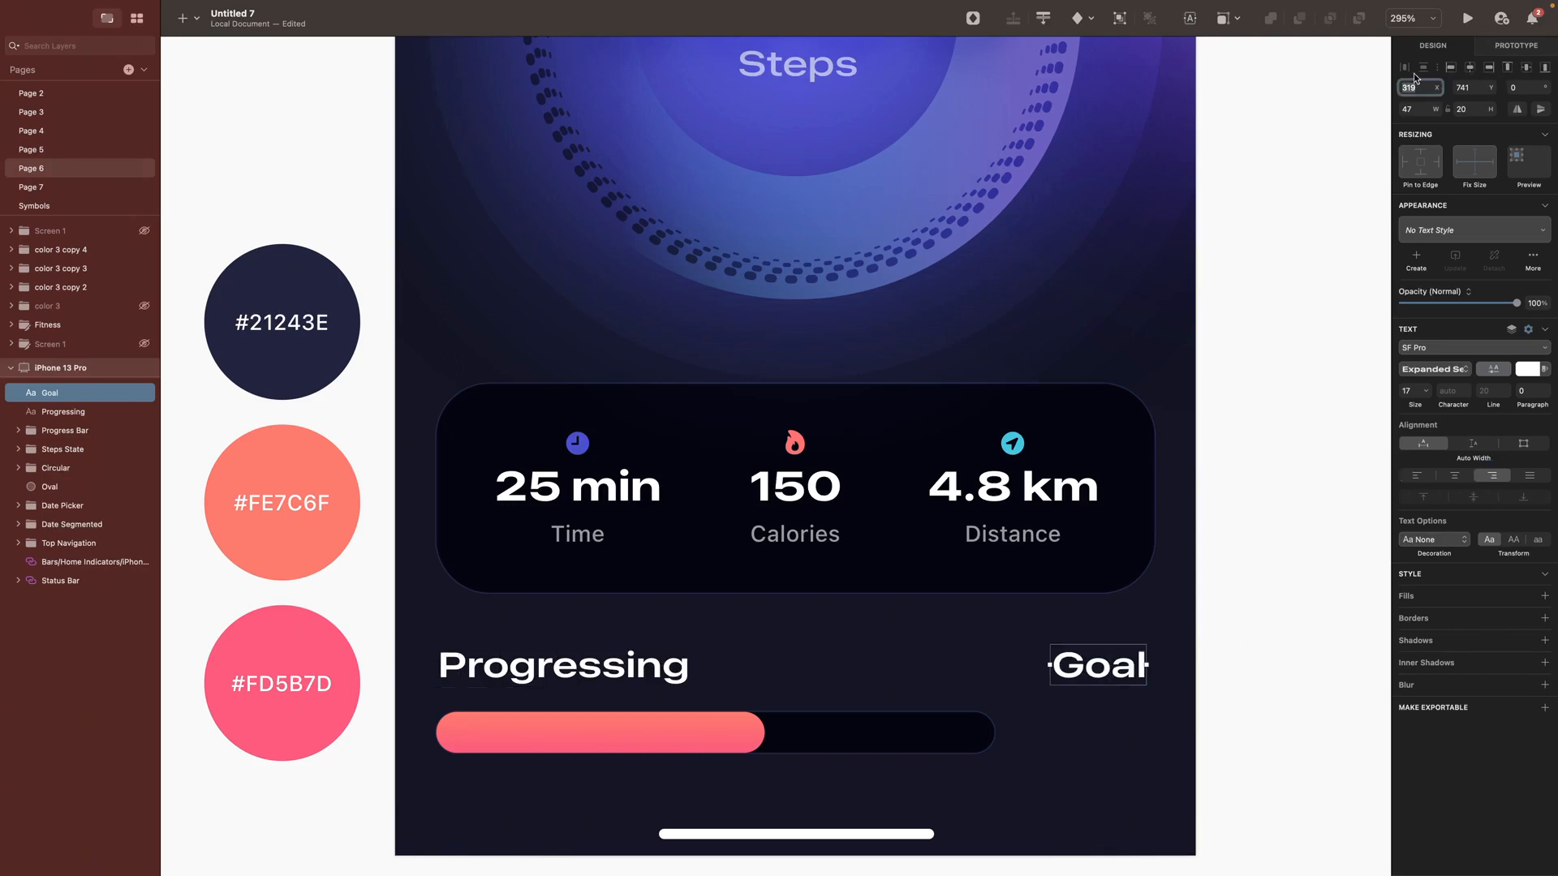
pyautogui.click(1261, 723)
# Step: Duplicate the Goal label down beside the progress bar and change the copy's text to 10 Km
pyautogui.click(1102, 668)
pyautogui.moveTo(1102, 669); pyautogui.dragTo(1099, 732)
pyautogui.doubleClick(1094, 733)
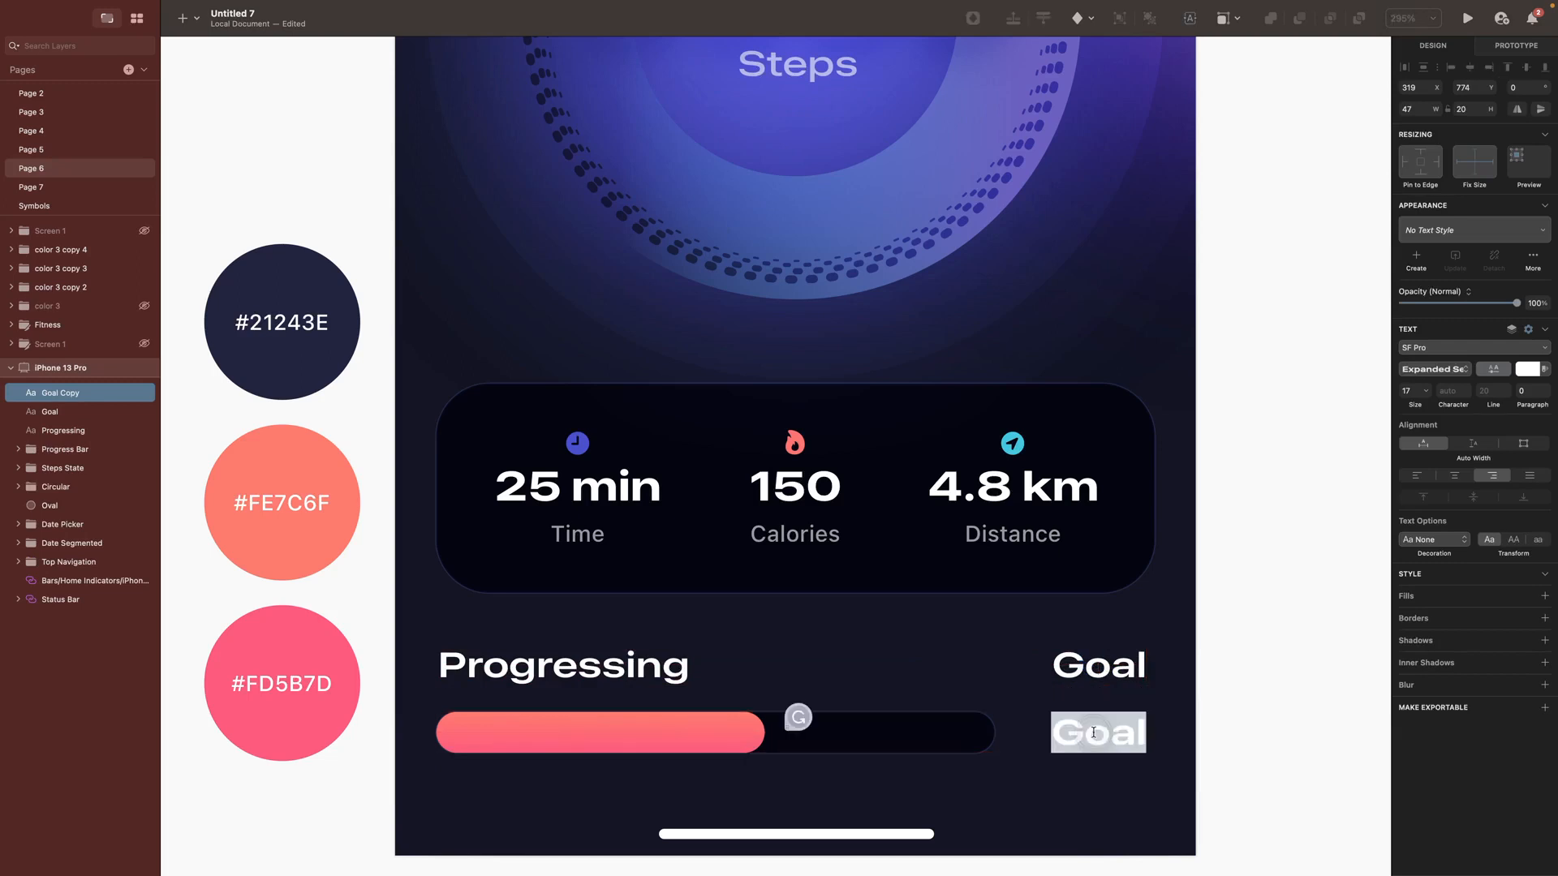
pyautogui.write('10')
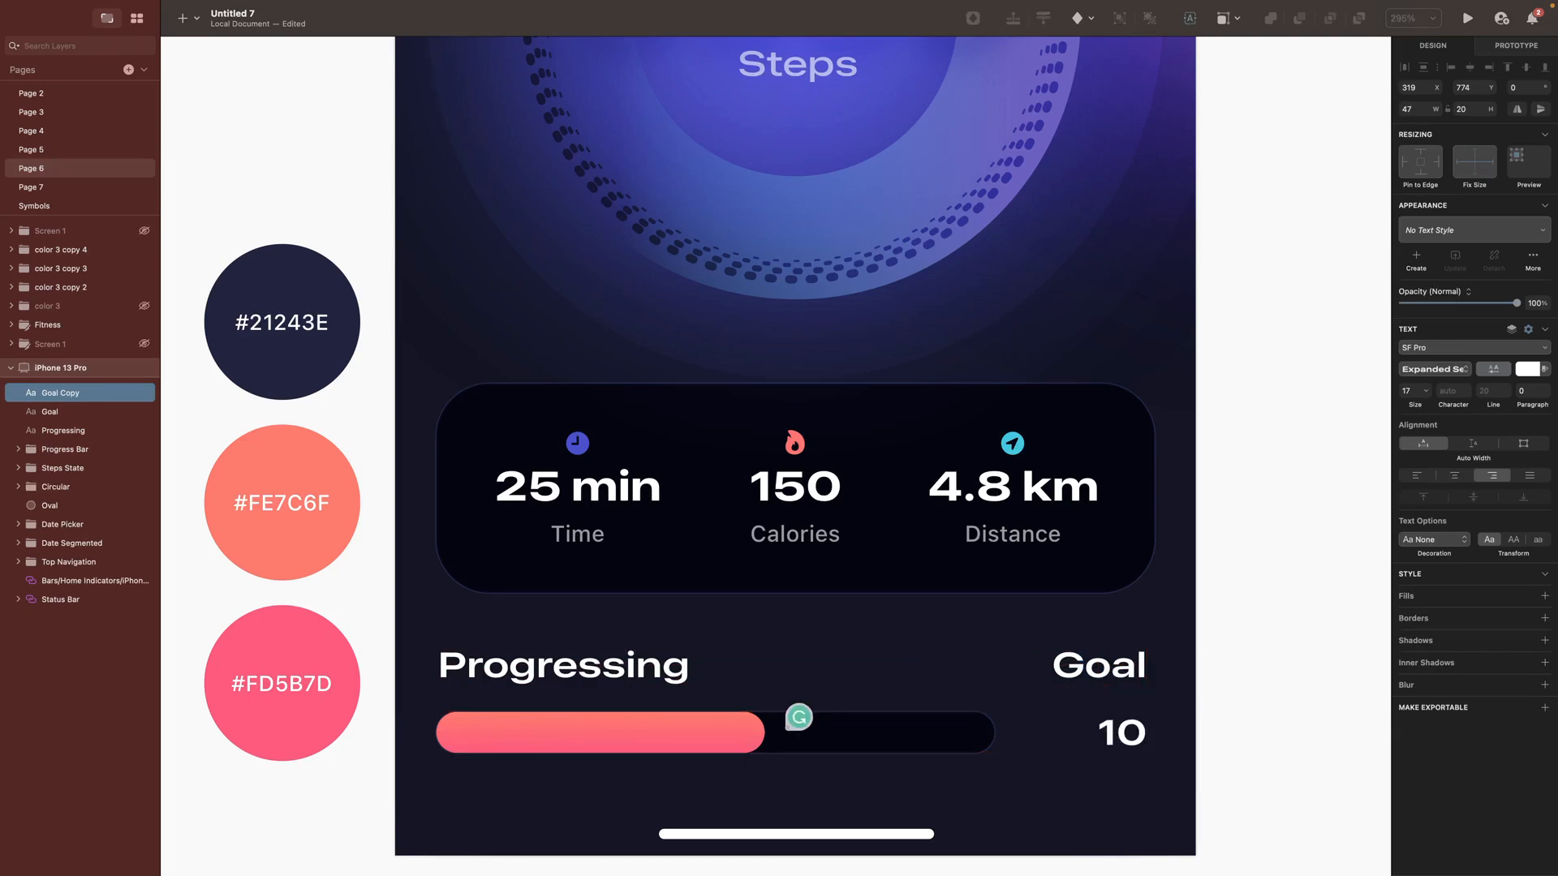
pyautogui.write('Km')
pyautogui.press('Escape')
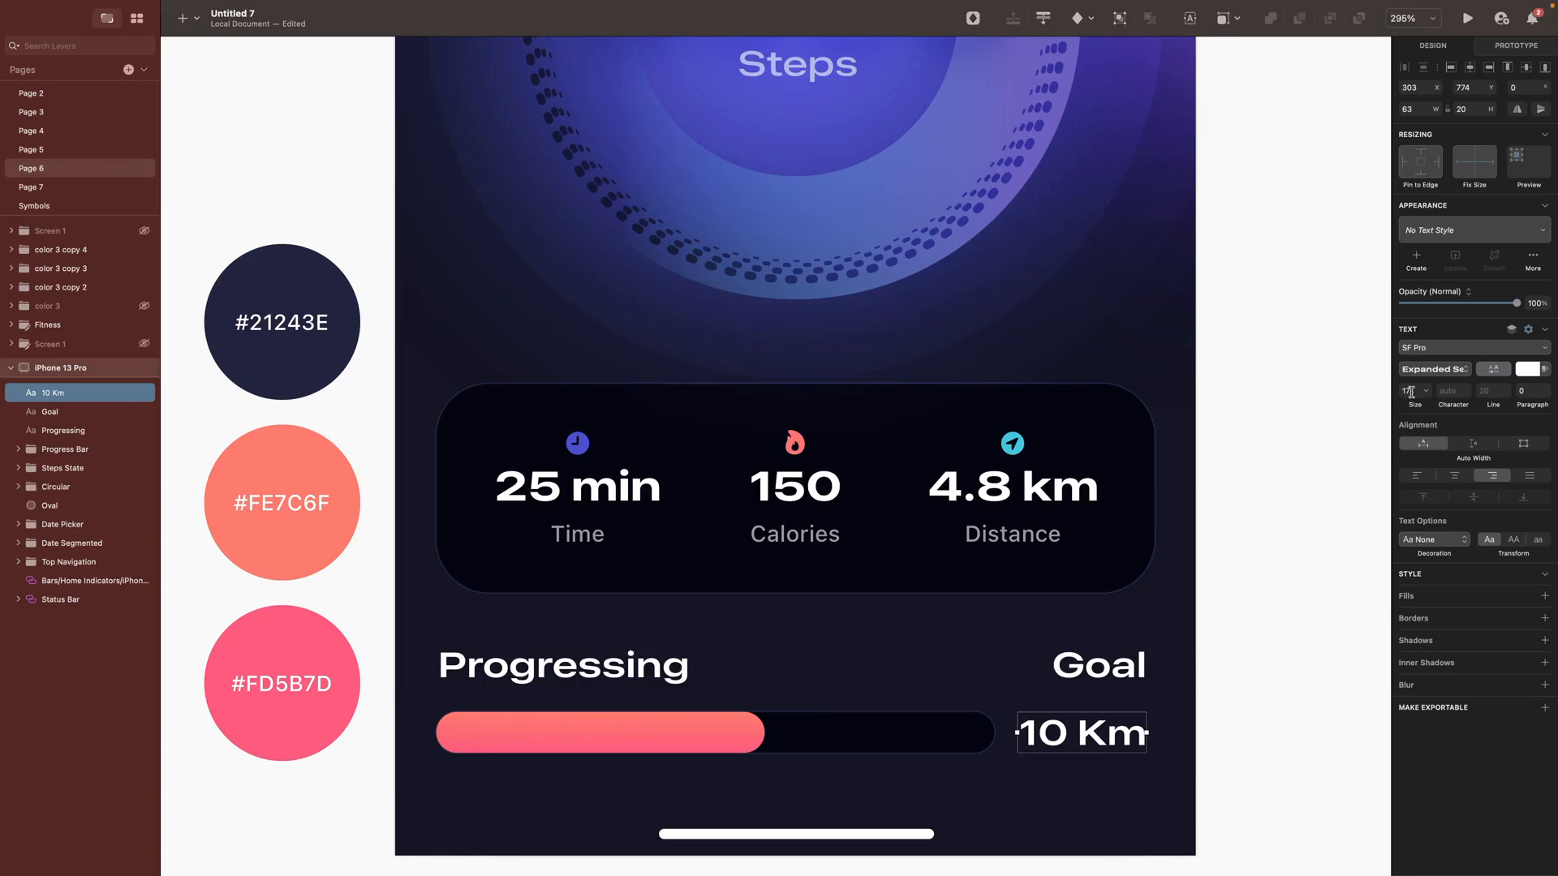
# Step: Set the 10 Km text to size 15 and lower the alpha of the word Km's white colour
pyautogui.moveTo(1412, 391); pyautogui.dragTo(1384, 390)
pyautogui.write('15')
pyautogui.press('Return')
pyautogui.doubleClick(1097, 741)
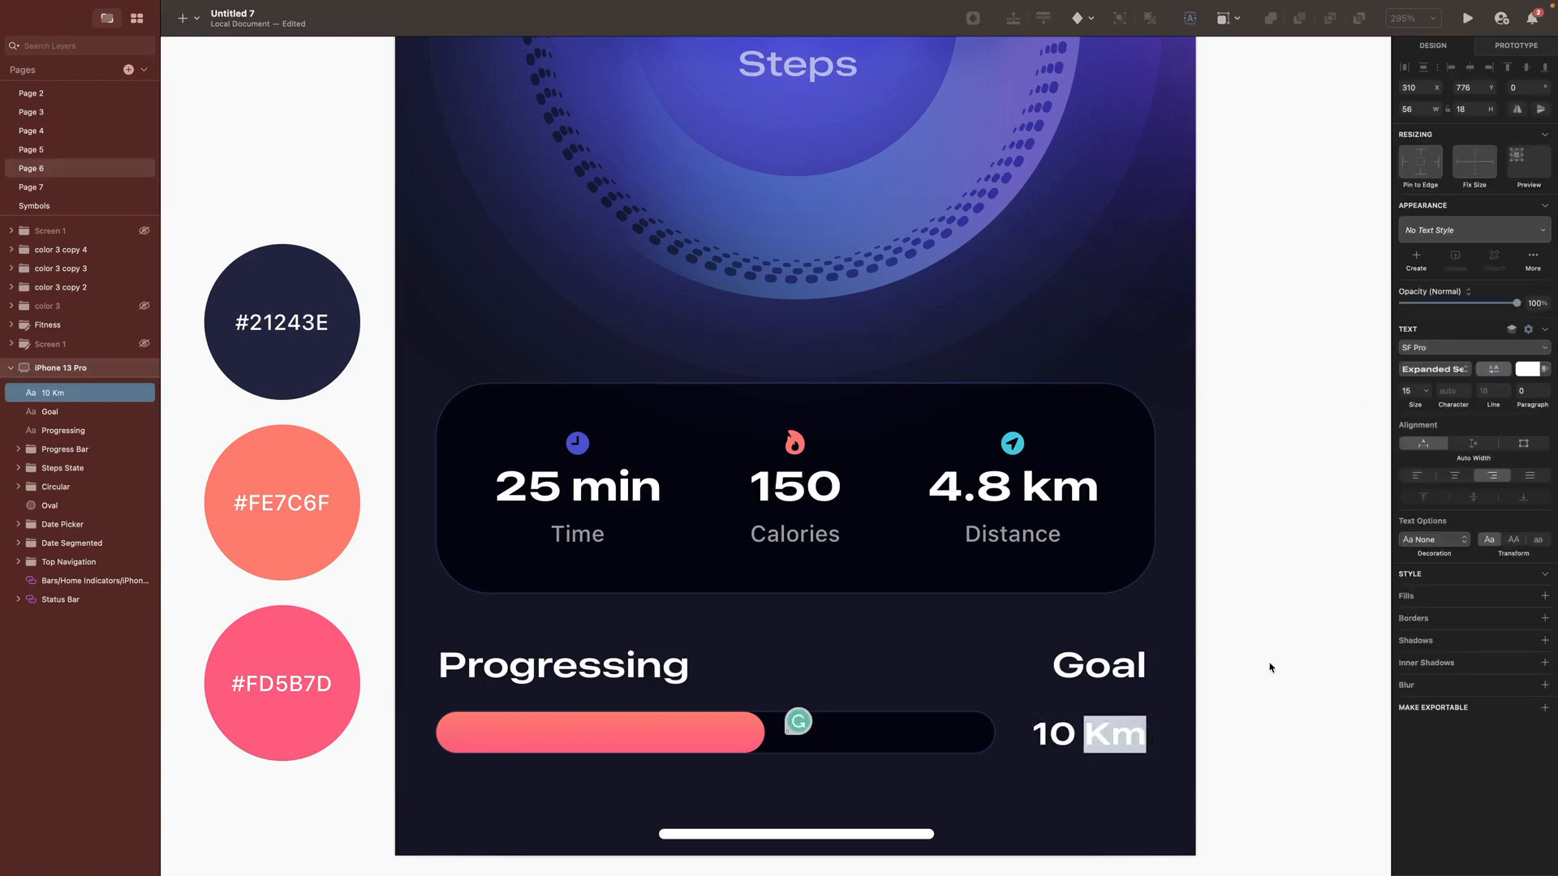
pyautogui.click(1518, 373)
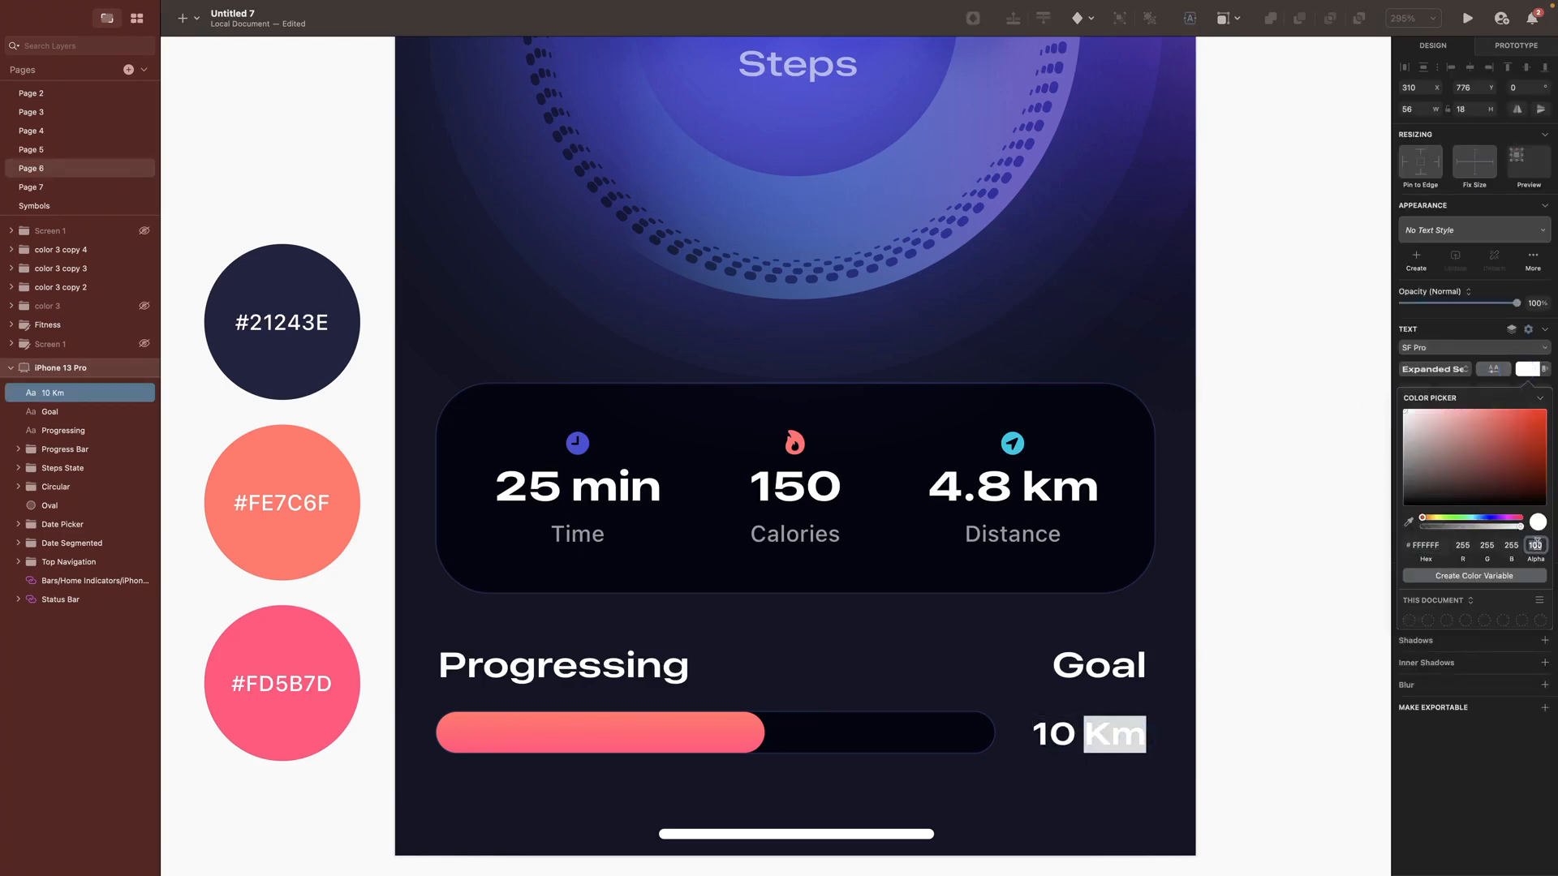
pyautogui.press('Escape')
# Step: Dim the Goal label and align both goal texts with the stats card's right edge
pyautogui.click(1117, 669)
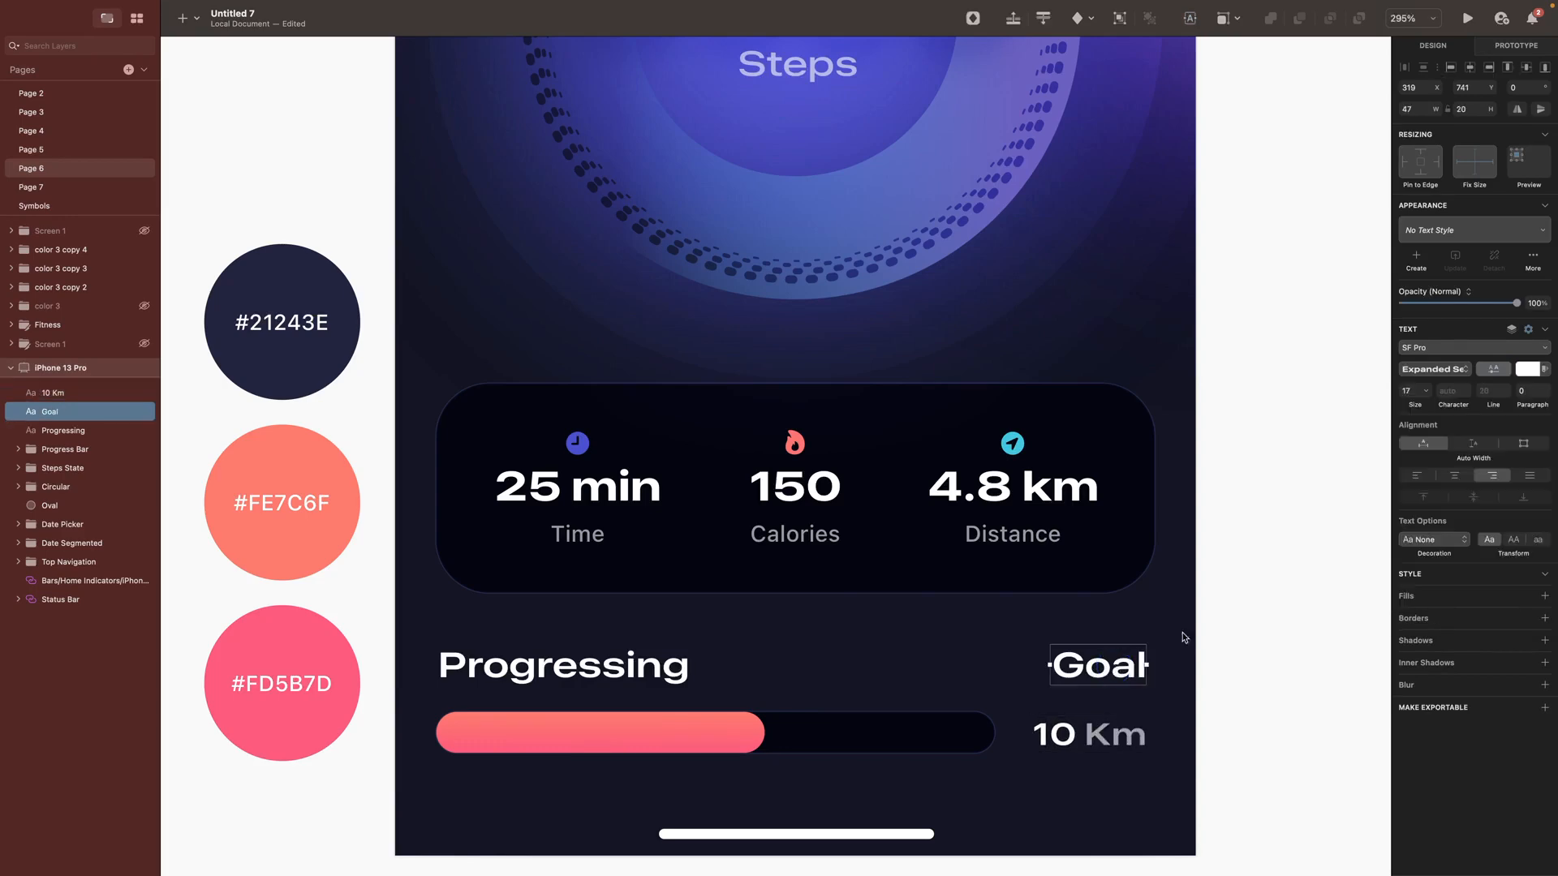
pyautogui.moveTo(1140, 735); pyautogui.dragTo(1166, 737)
pyautogui.click(1540, 430)
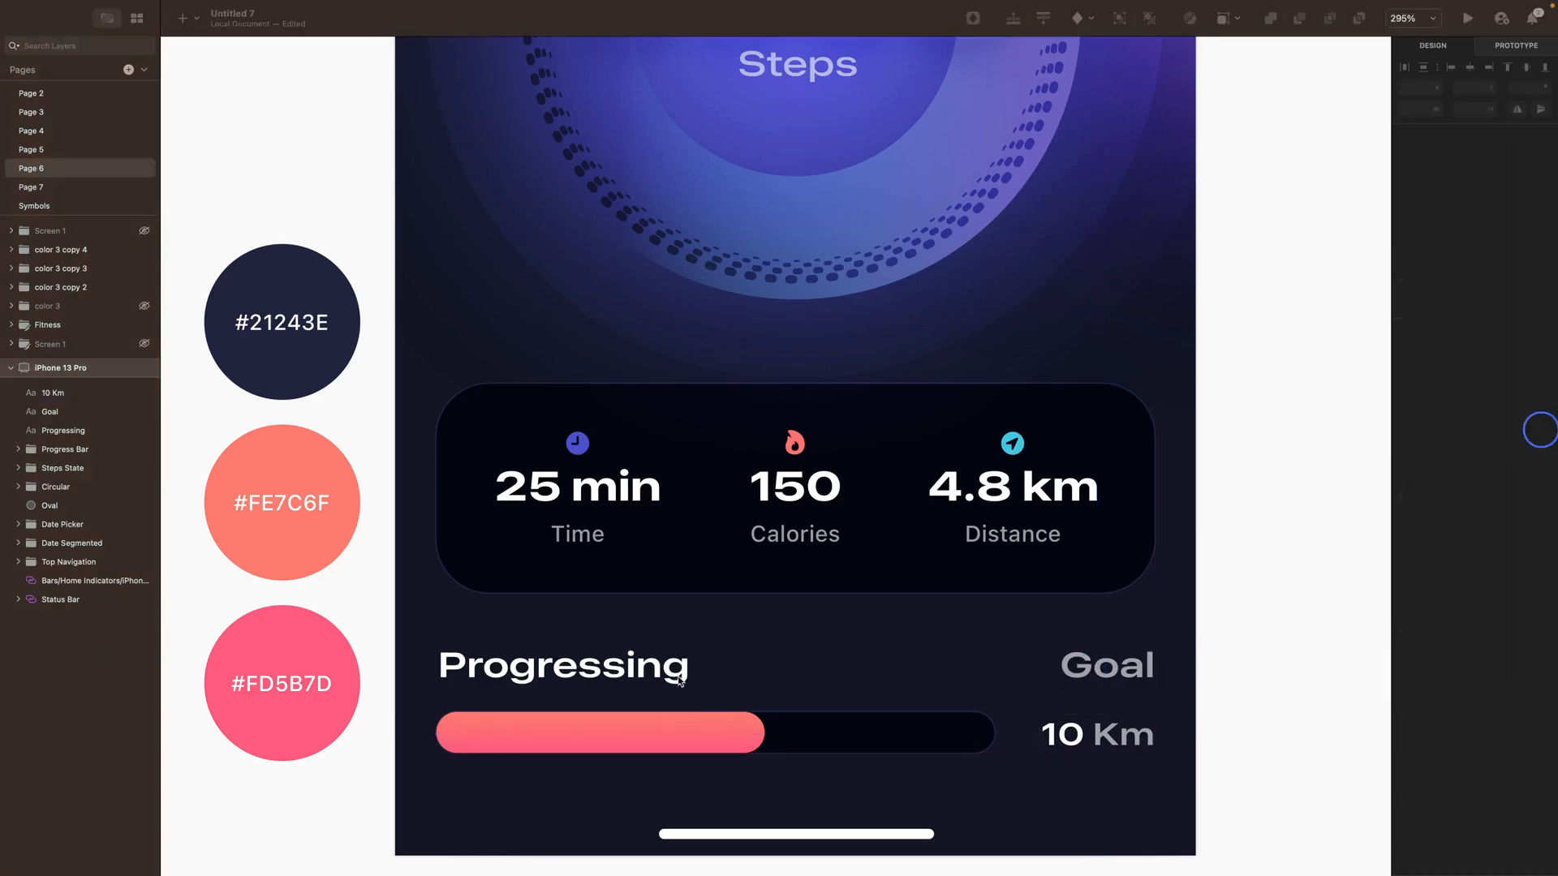
# Step: Group the Progressing, Goal and 10 Km texts with the bar and name the group Progress Bar
pyautogui.moveTo(418, 602); pyautogui.dragTo(1171, 804)
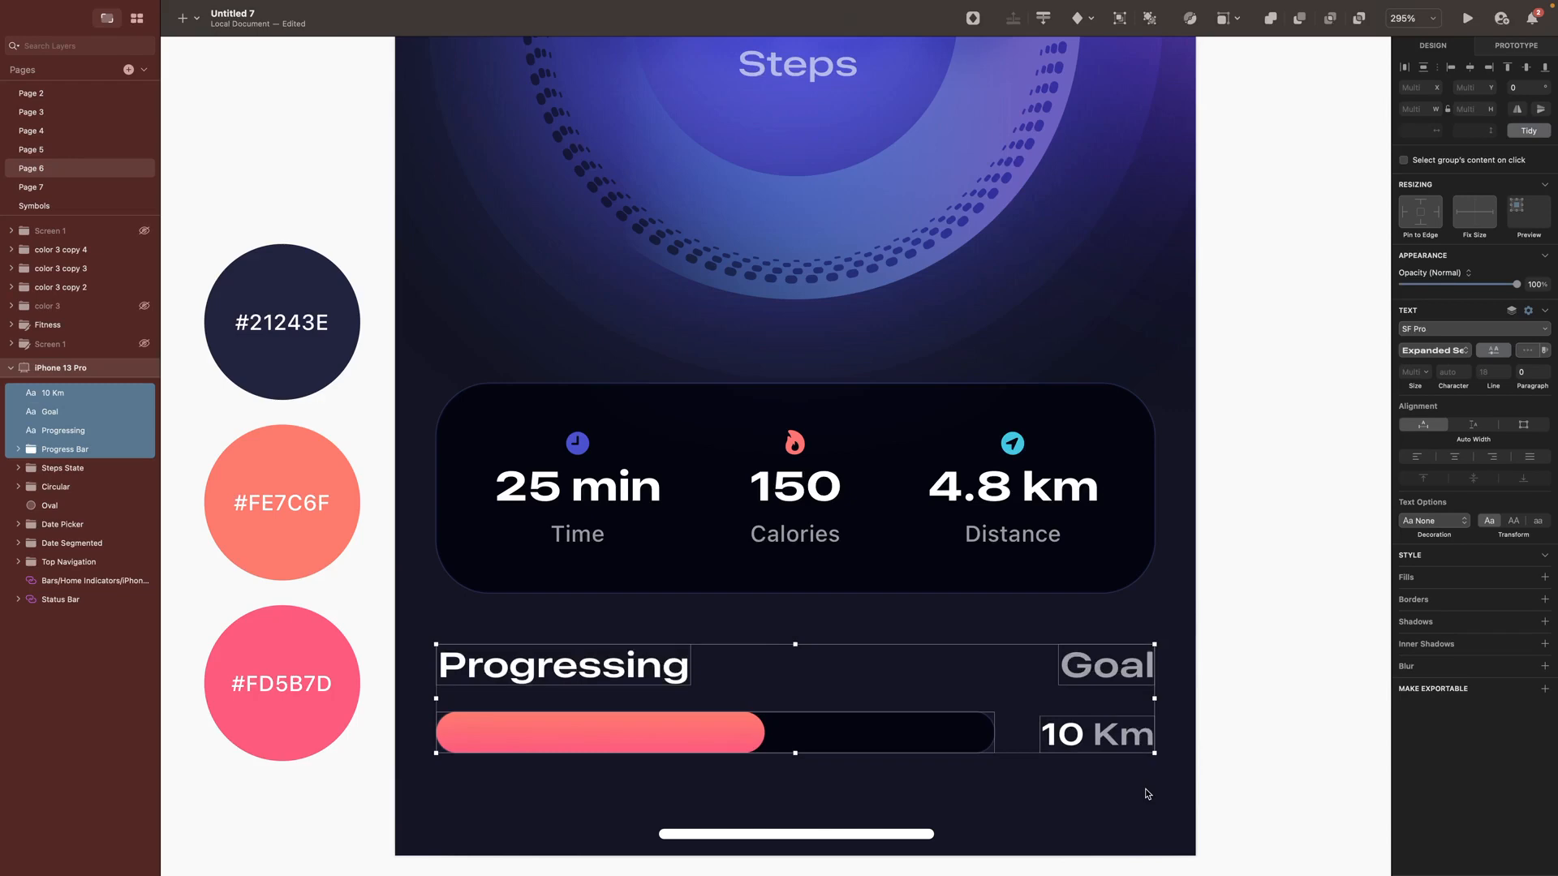
pyautogui.press('super+g')
pyautogui.doubleClick(65, 394)
pyautogui.write('Pro')
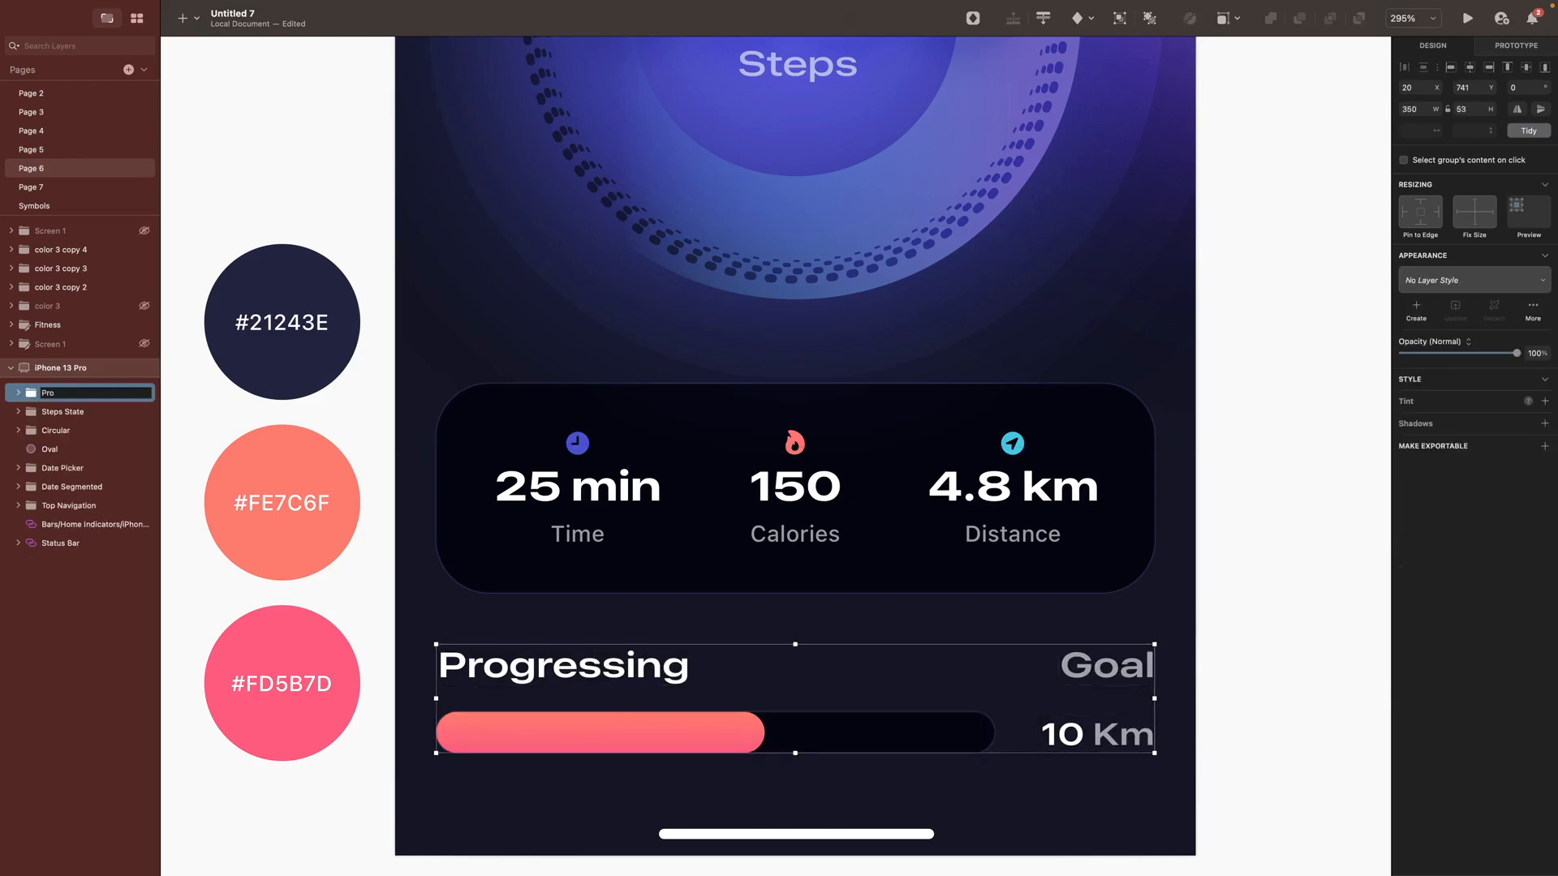
pyautogui.write('gress')
pyautogui.write('Bar')
pyautogui.press('Return')
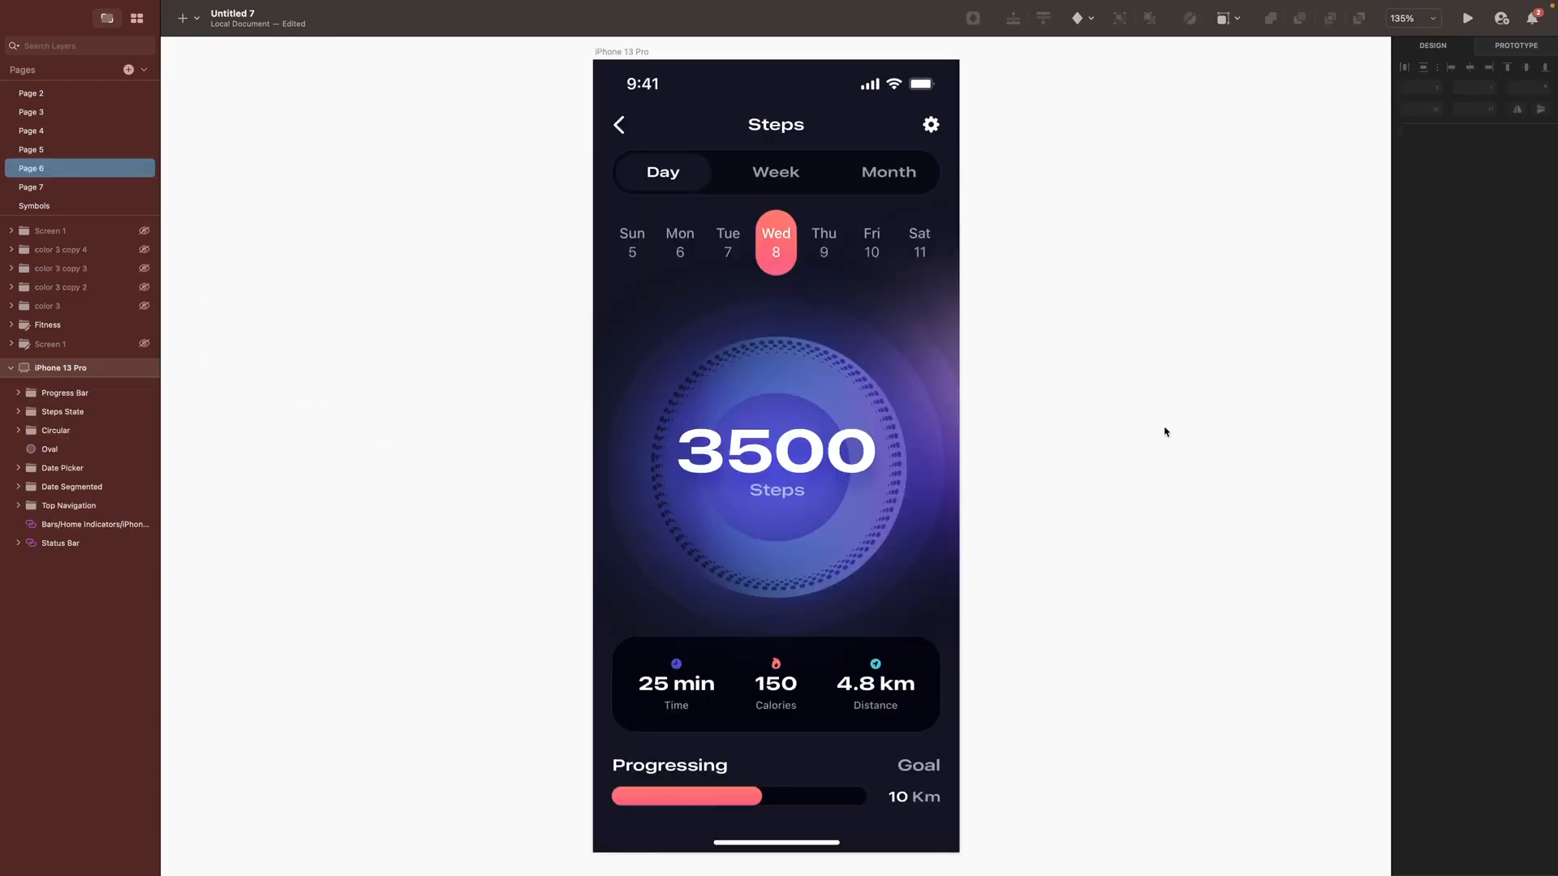
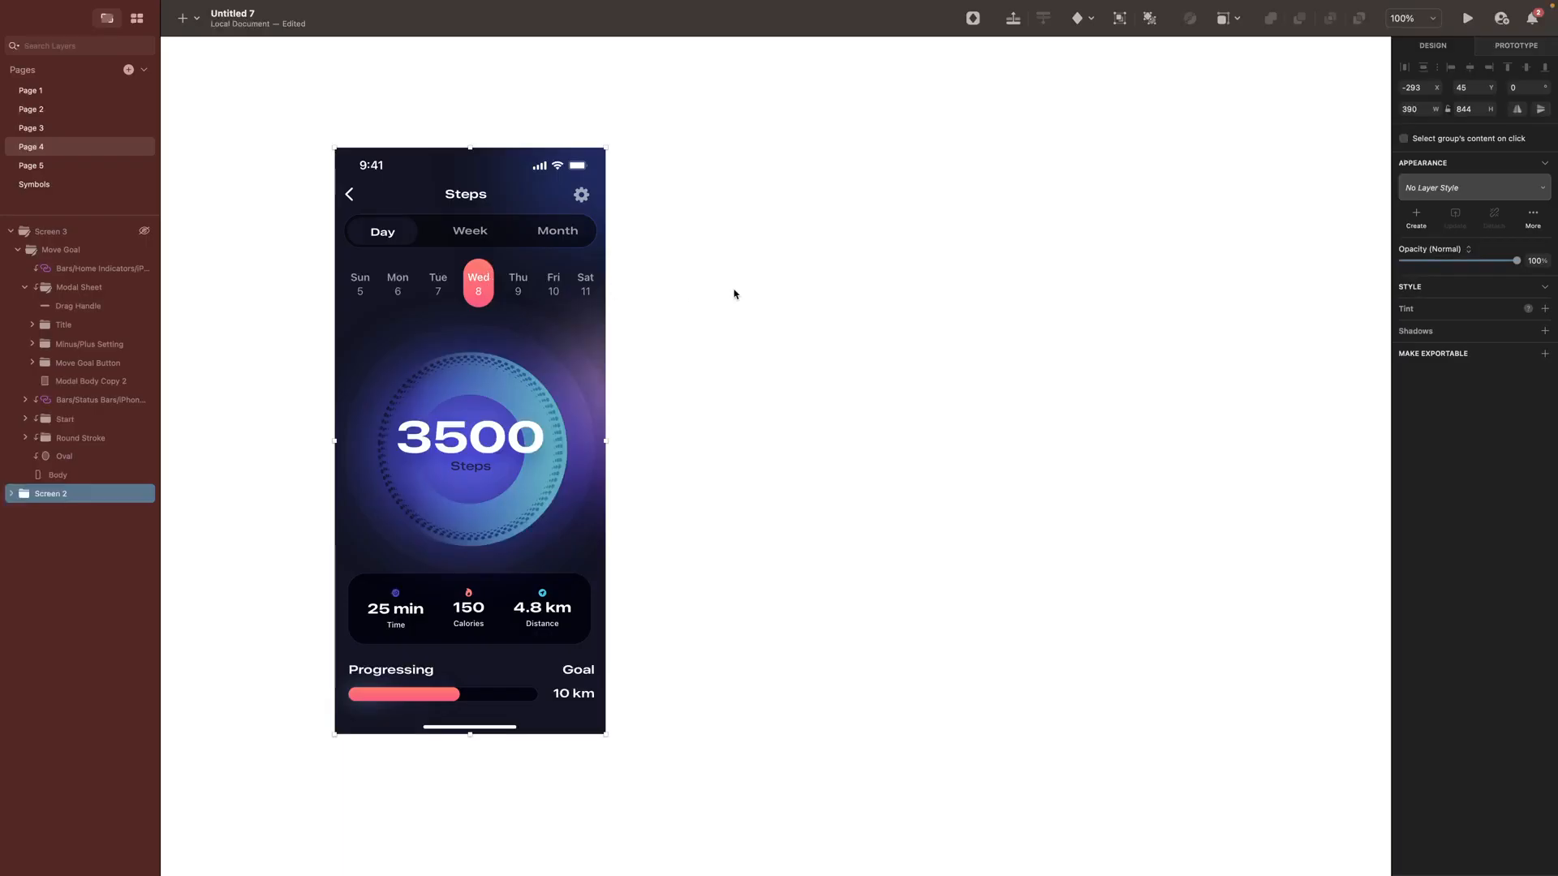
pyautogui.moveTo(416, 278); pyautogui.dragTo(793, 278)
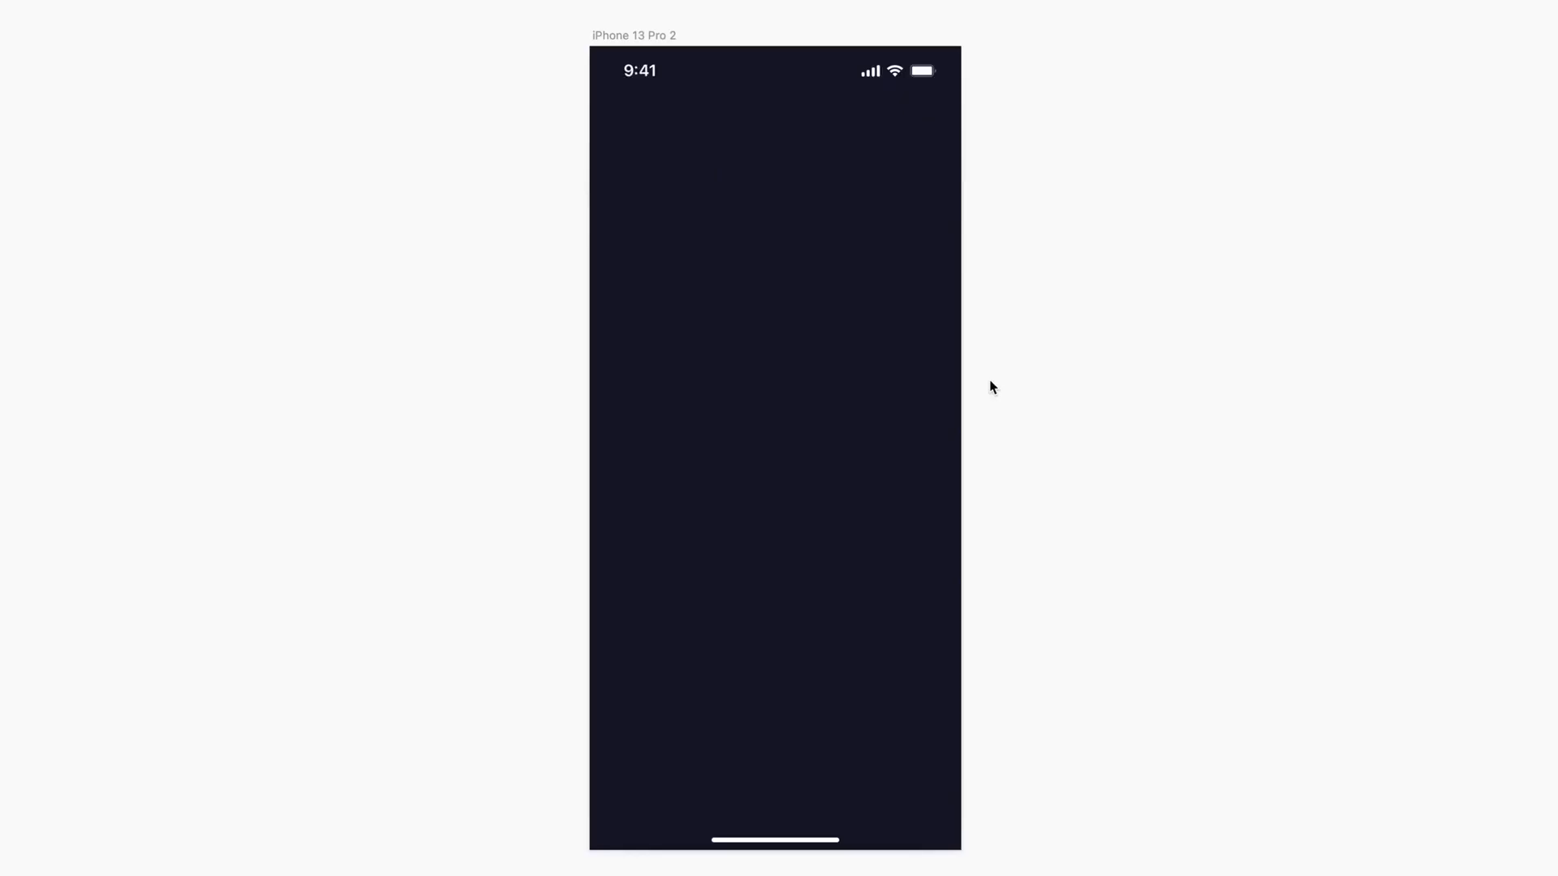
# Step: Draw an oval of about 536 by 676 across the iPhone 13 Pro 2 artboard, extending past both sides
pyautogui.press('o')
pyautogui.moveTo(634, 168); pyautogui.dragTo(1026, 817)
pyautogui.press('Escape')
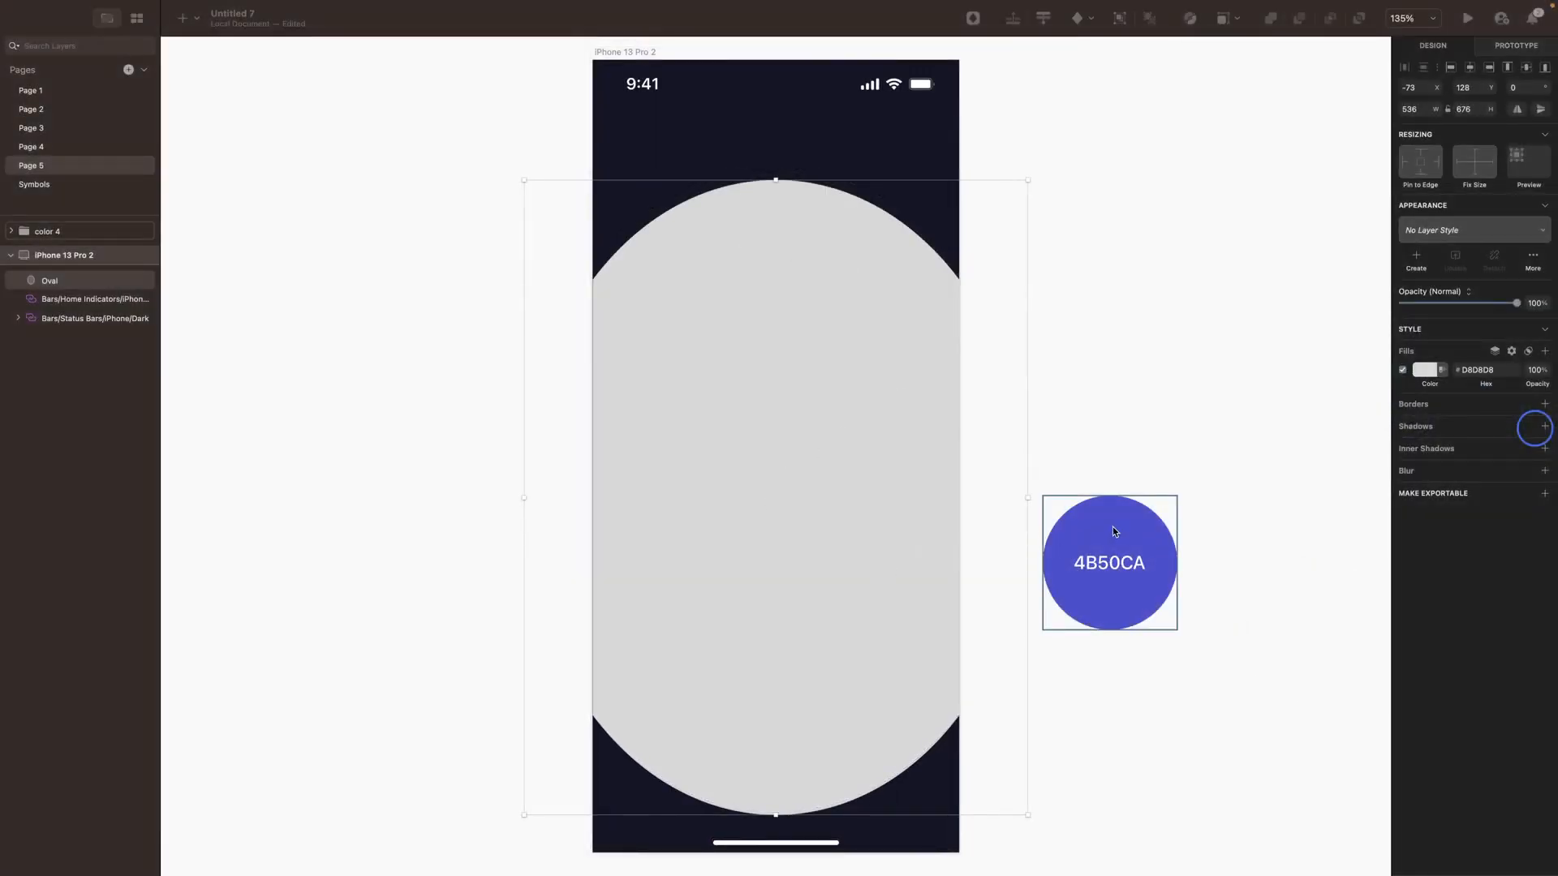
# Step: Fill the oval with the #4B50CA swatch colour at 50% opacity and apply a Gaussian blur of 50
pyautogui.click(1113, 527)
pyautogui.click(1425, 369)
pyautogui.click(1473, 550)
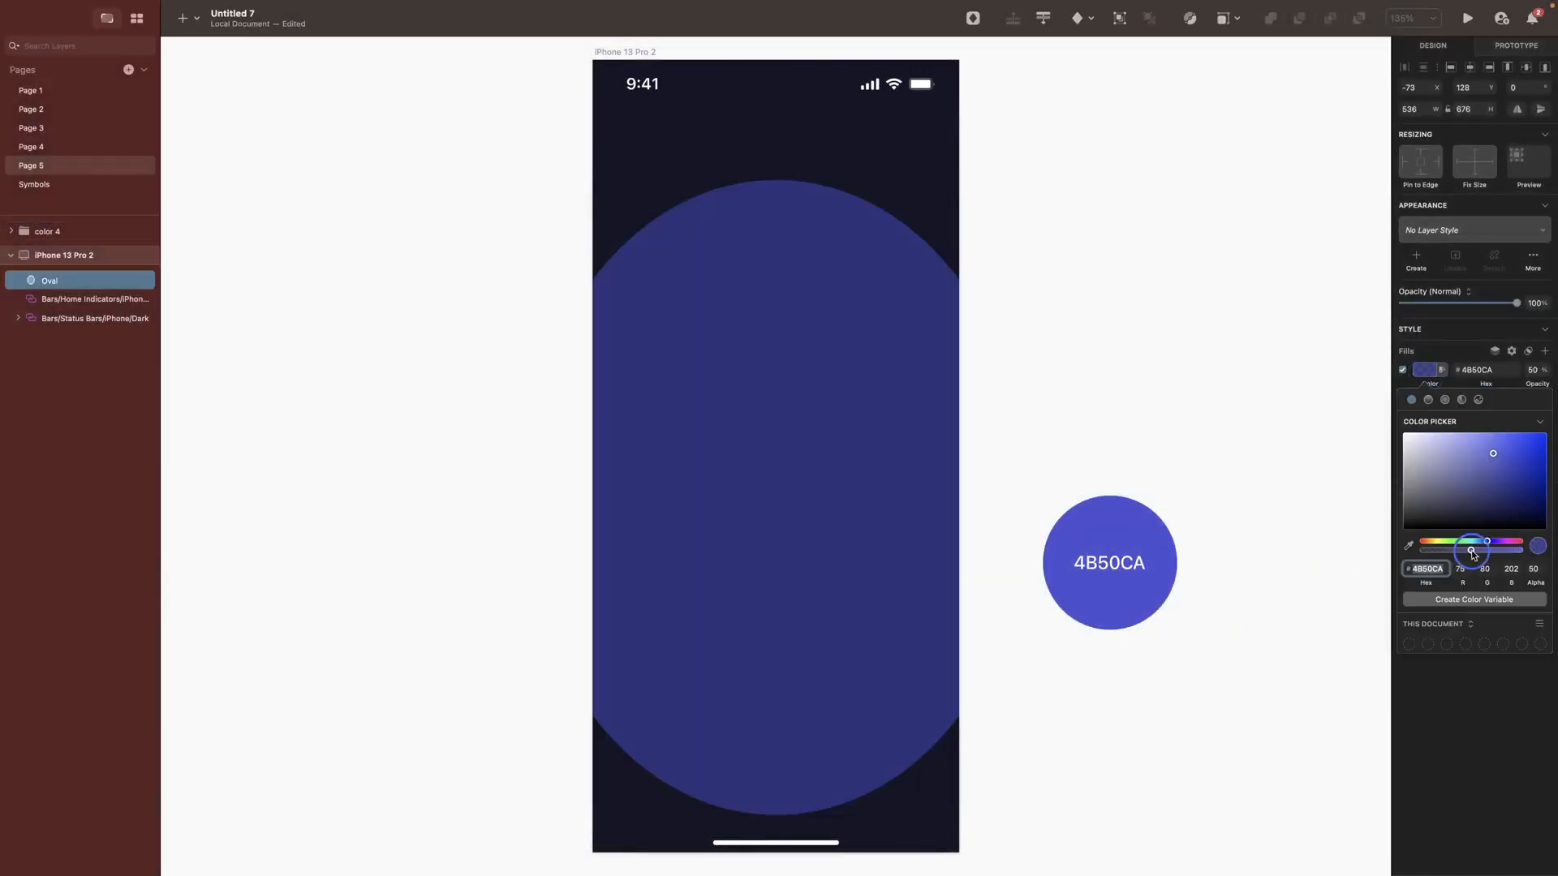
pyautogui.click(1428, 369)
pyautogui.click(1544, 471)
pyautogui.moveTo(1426, 494); pyautogui.dragTo(1513, 494)
# Step: Set the blurred oval's X position to -60 and enter a new Y position
pyautogui.click(1419, 88)
pyautogui.write('-60')
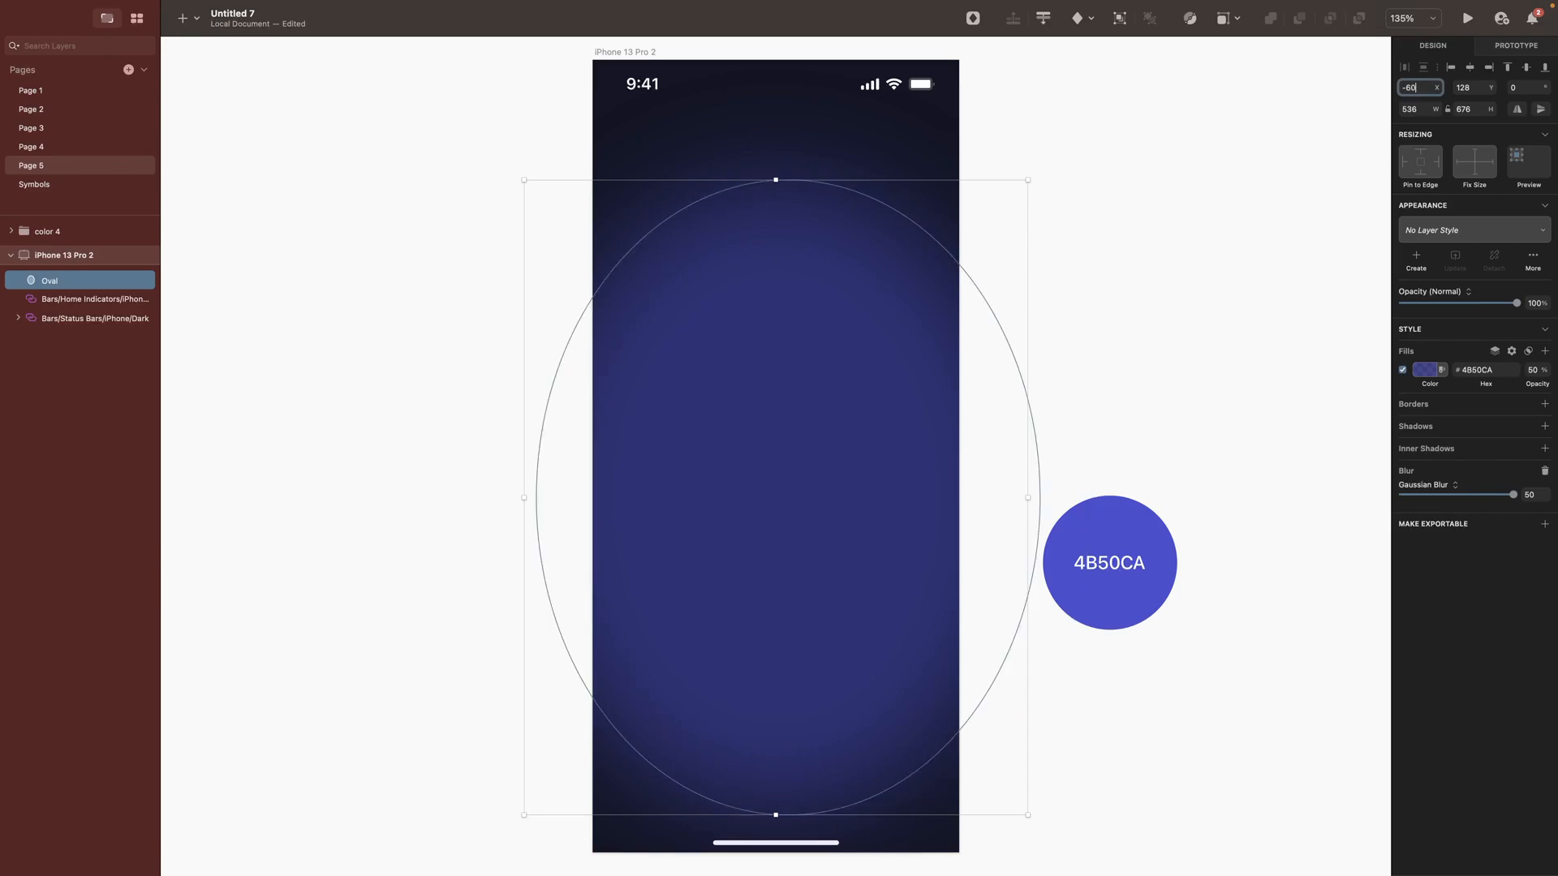
pyautogui.press('Tab')
pyautogui.write('1')
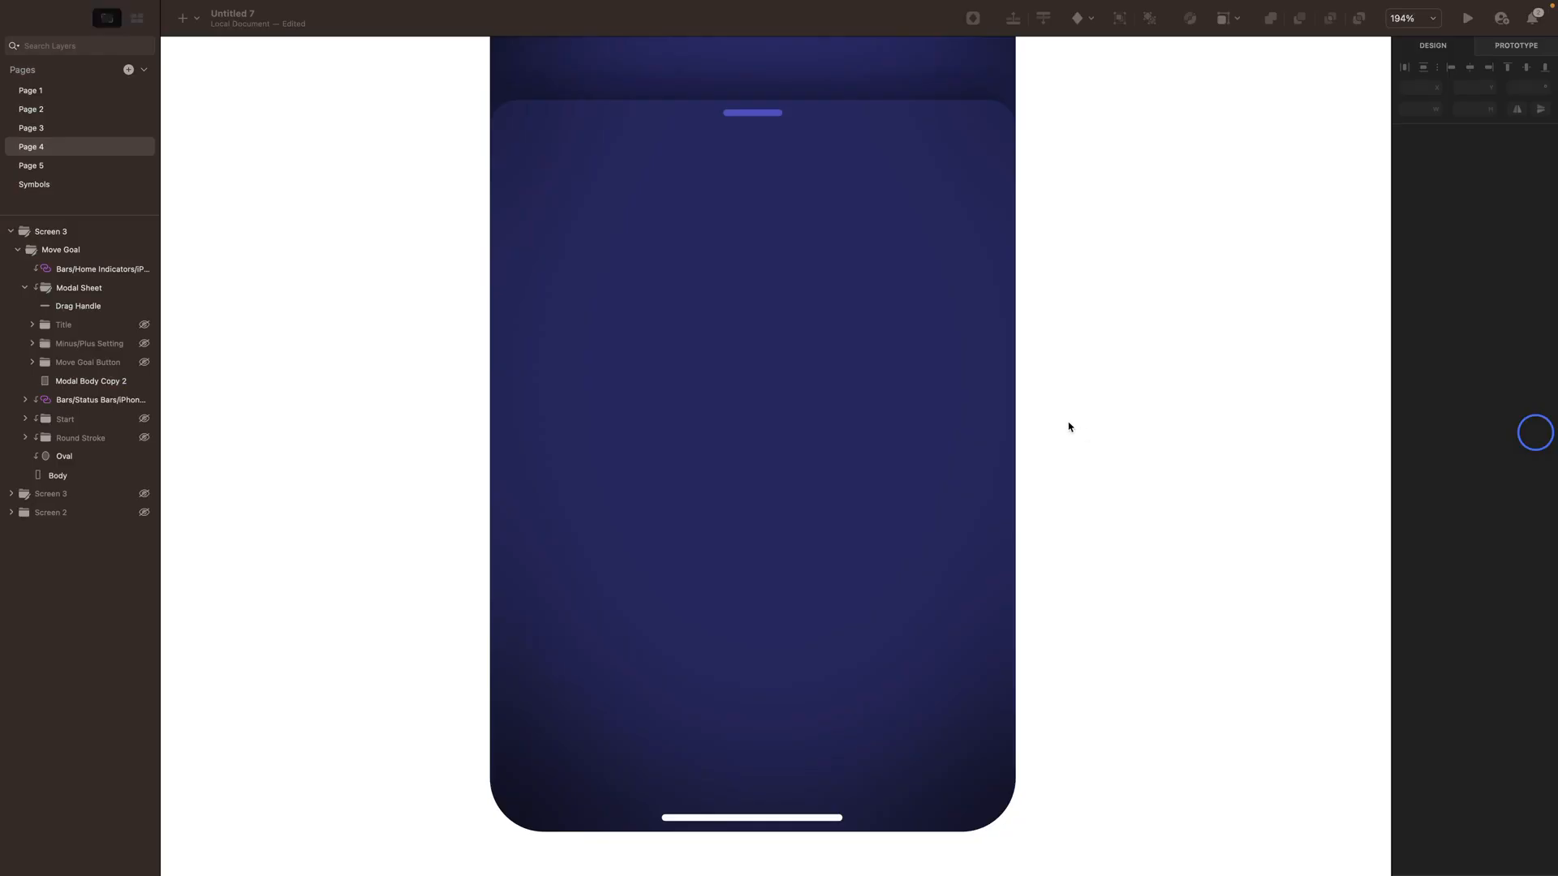
# Step: Draw a 390 by 544 rectangle on the iPhone 13 Pro 2 artboard, align it to the bottom edge and remove its border
pyautogui.scroll(5, 786, 106)
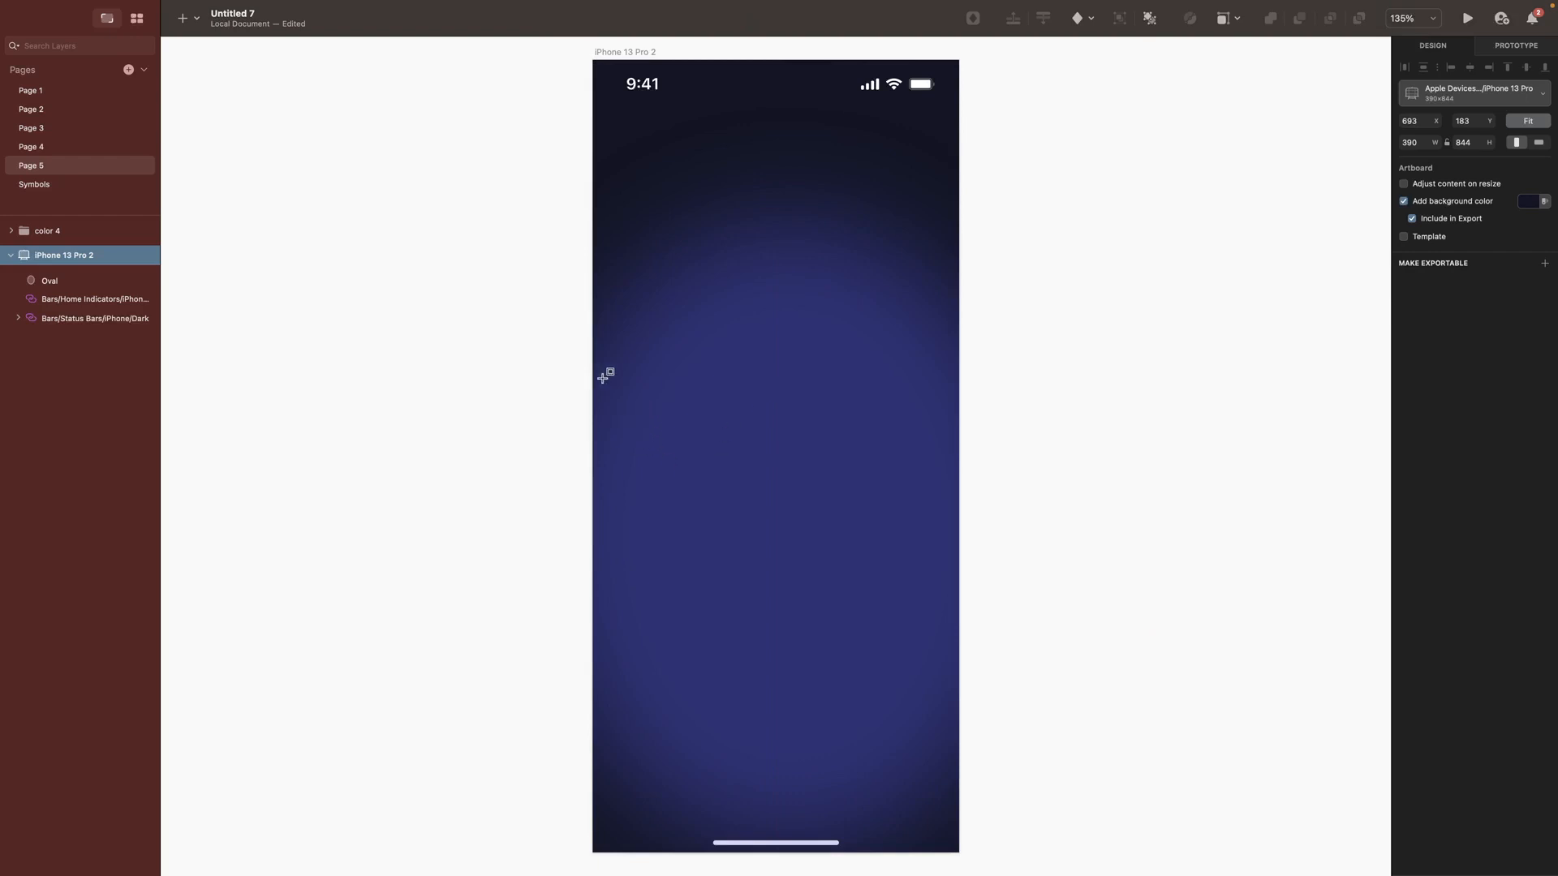
pyautogui.moveTo(590, 358); pyautogui.dragTo(959, 870)
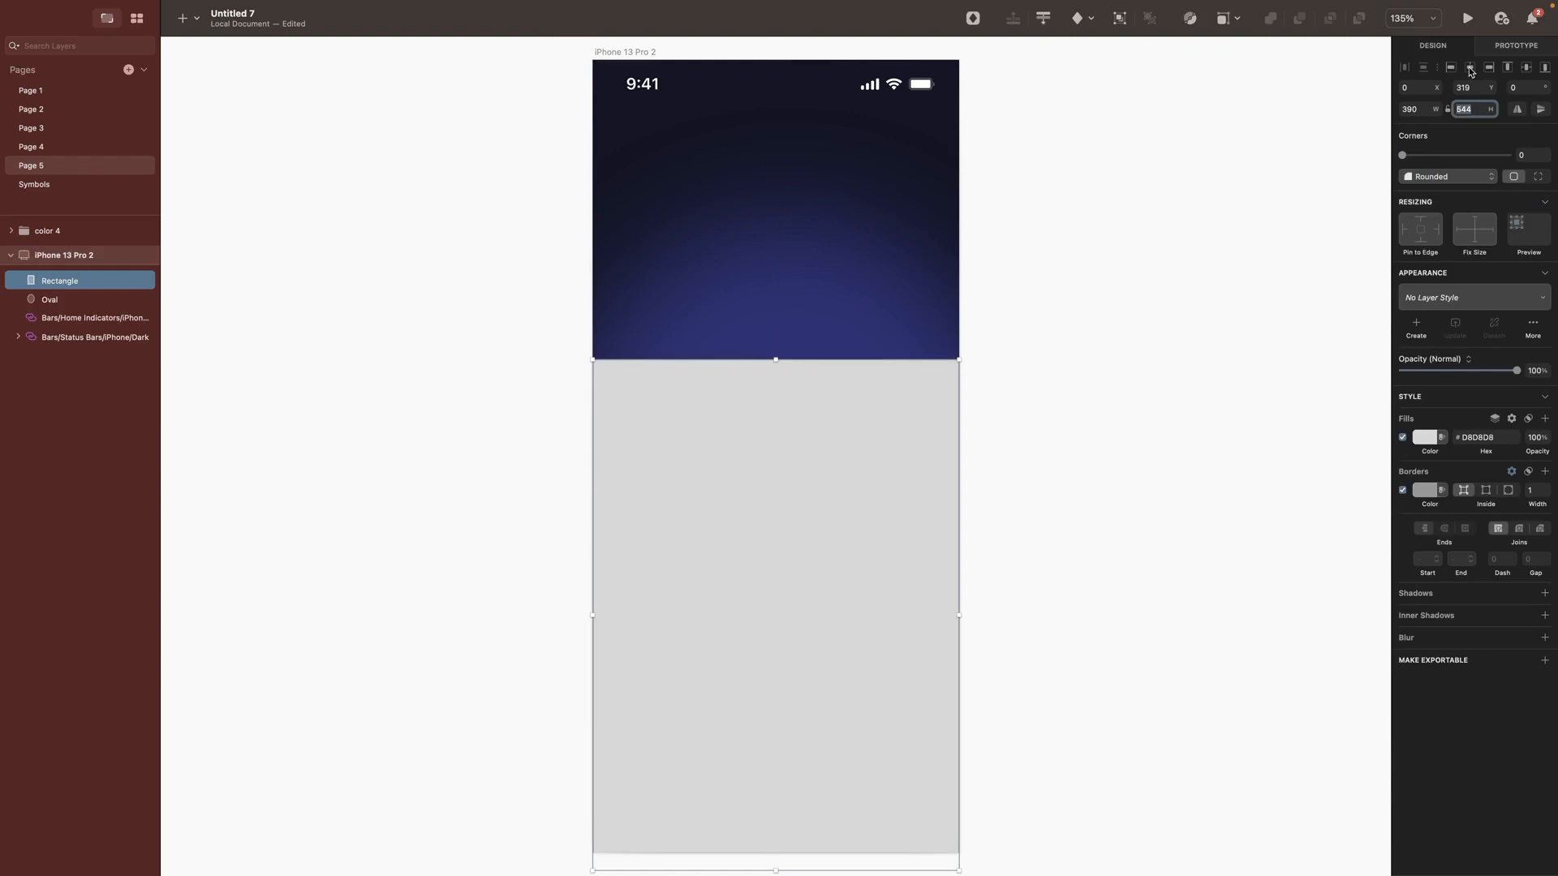
pyautogui.click(1544, 69)
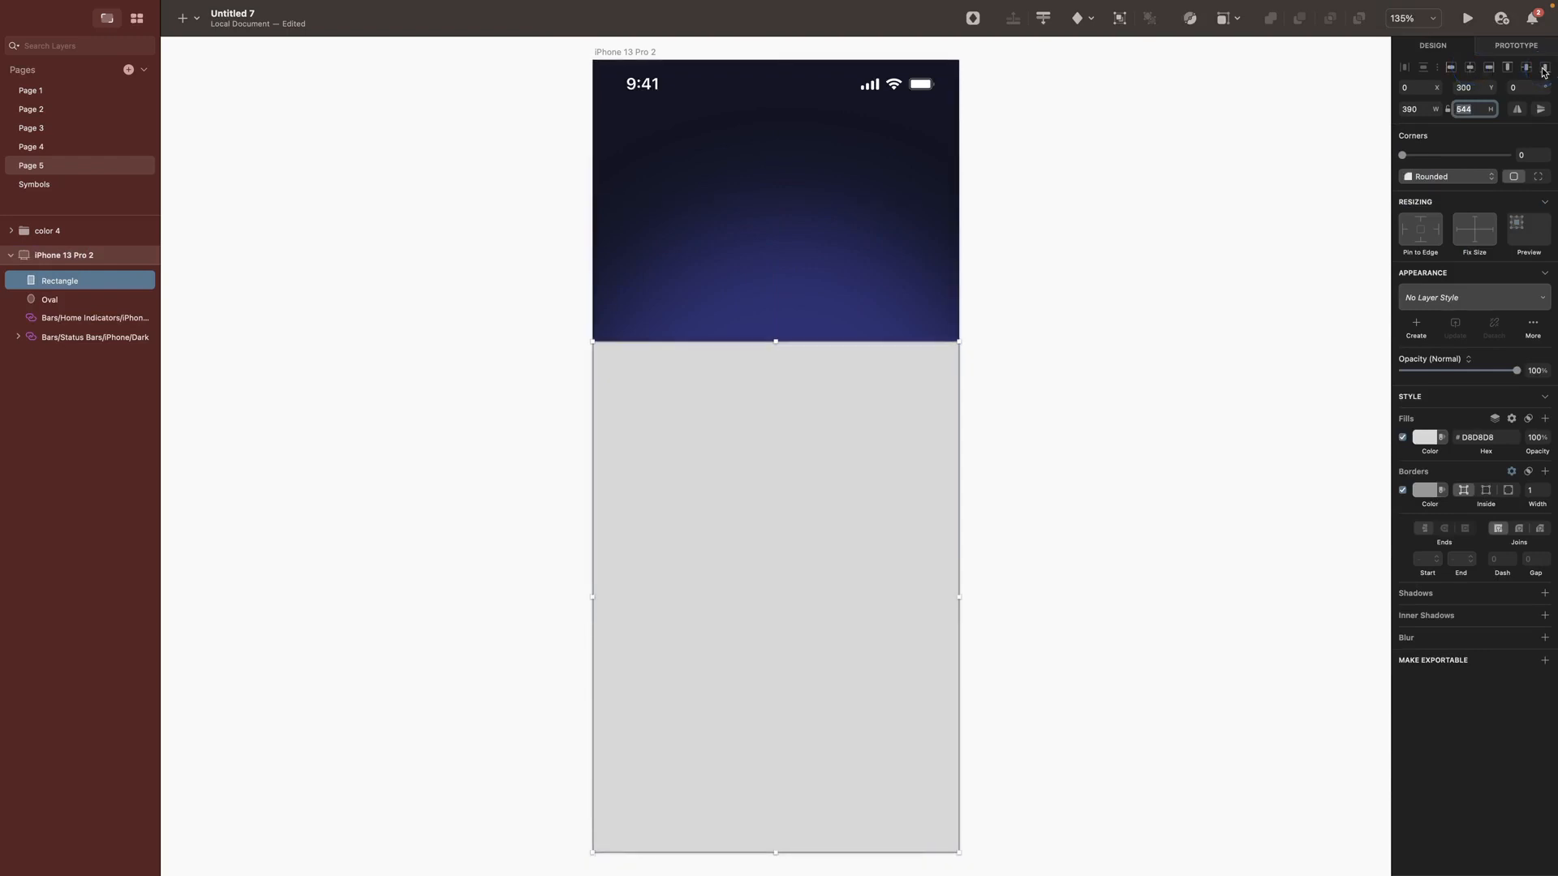
pyautogui.click(1403, 490)
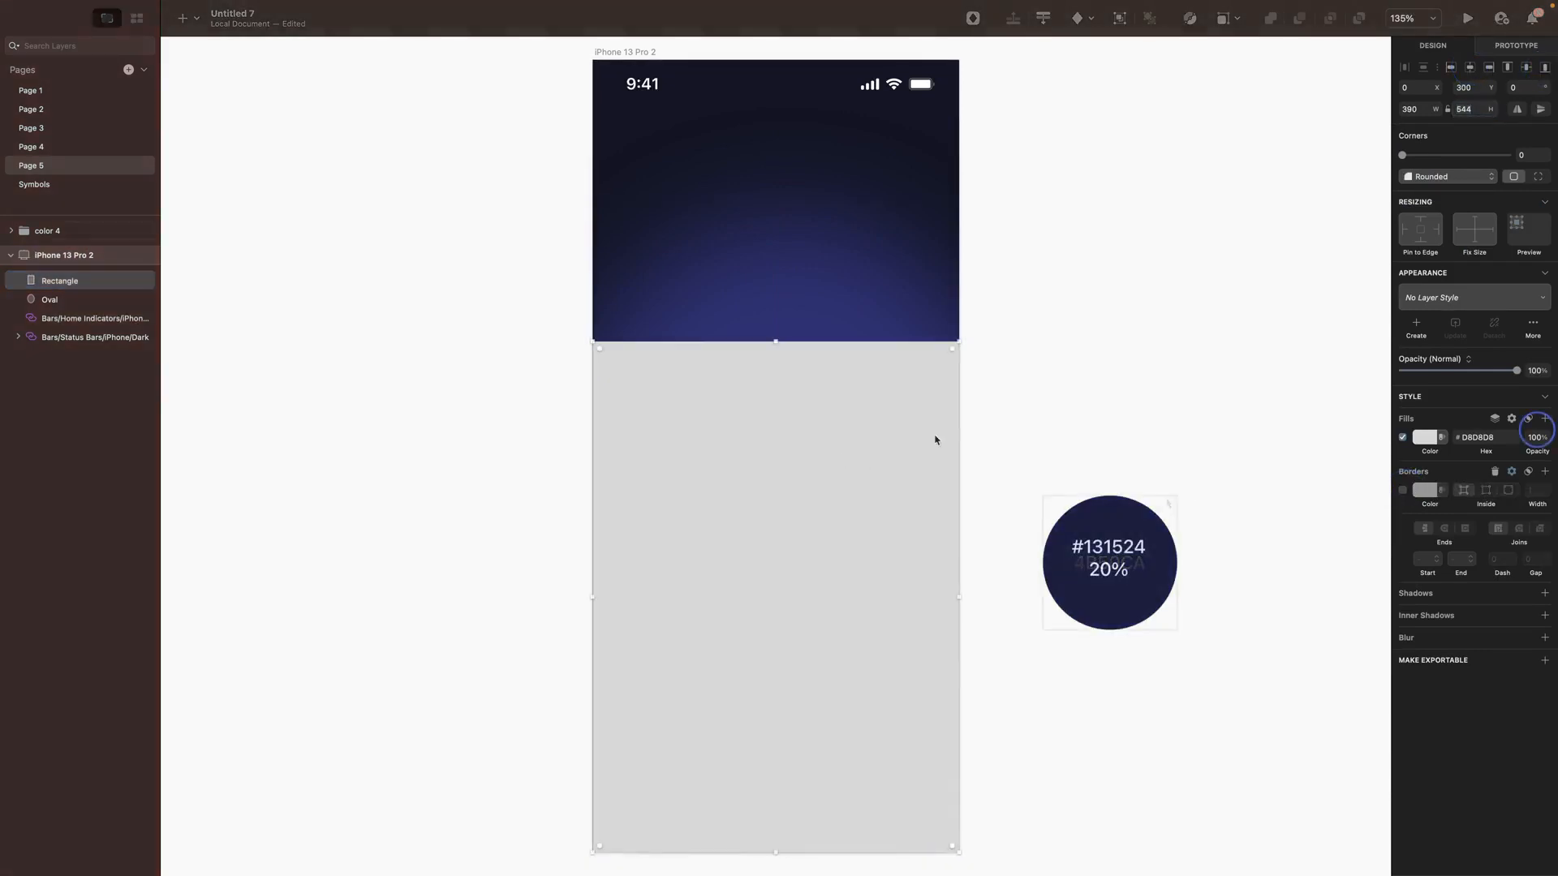
# Step: Fill the rectangle with the #131524 swatch colour at 21% opacity and apply a background blur of 20
pyautogui.click(645, 688)
pyautogui.click(1112, 533)
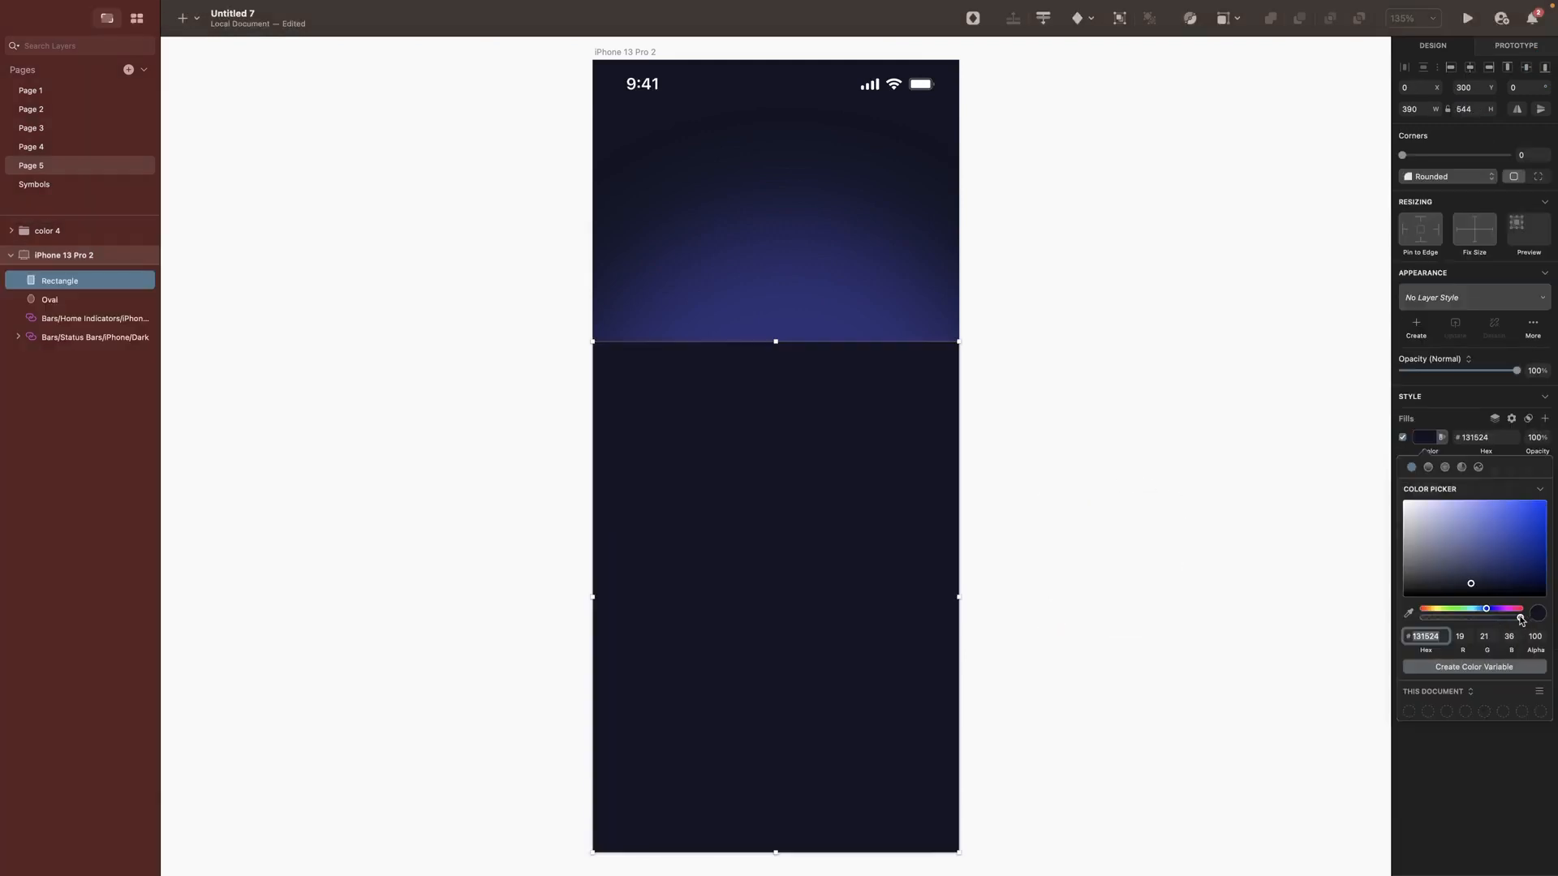
pyautogui.moveTo(1520, 618); pyautogui.dragTo(1441, 619)
pyautogui.press('Escape')
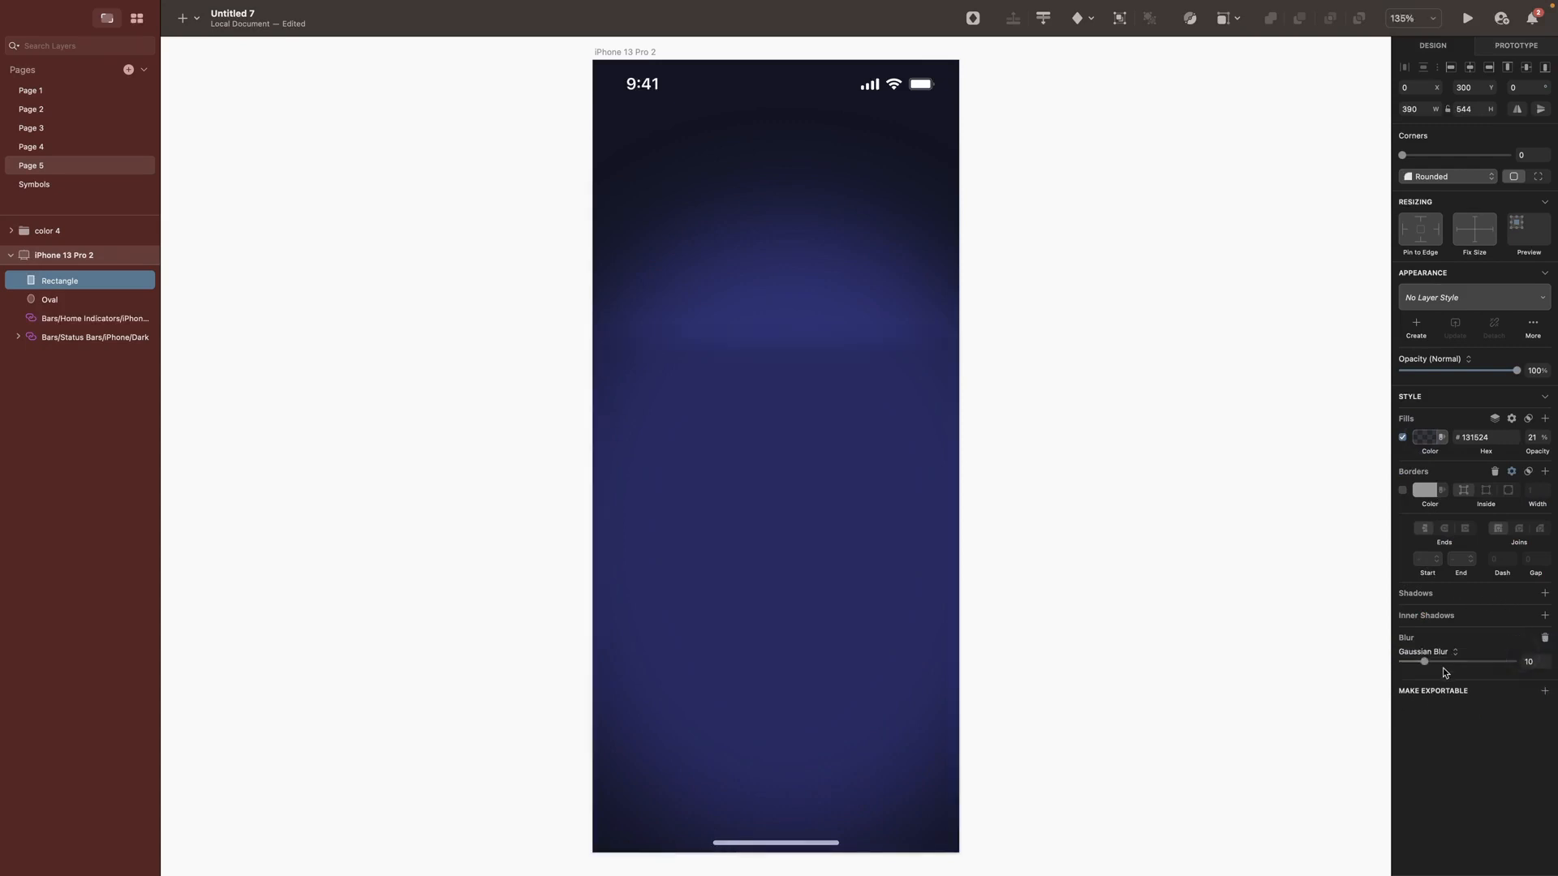
pyautogui.click(1440, 677)
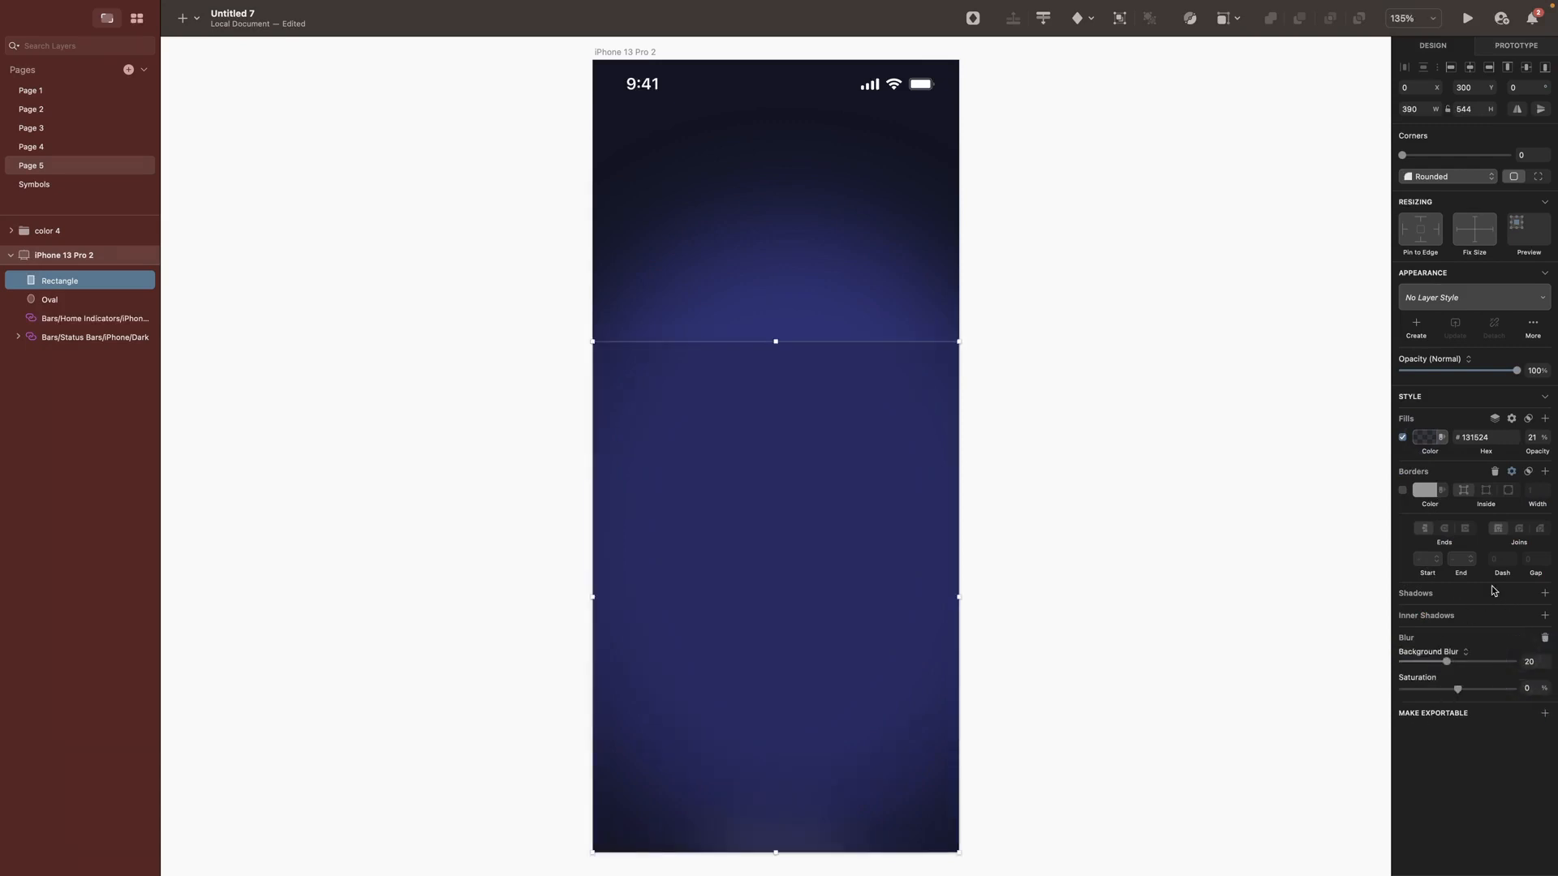
# Step: Add a black shadow at 12% opacity to the rectangle with X 0, Y 0 and blur 20
pyautogui.click(1545, 593)
pyautogui.click(1426, 612)
pyautogui.moveTo(1473, 769); pyautogui.dragTo(1433, 771)
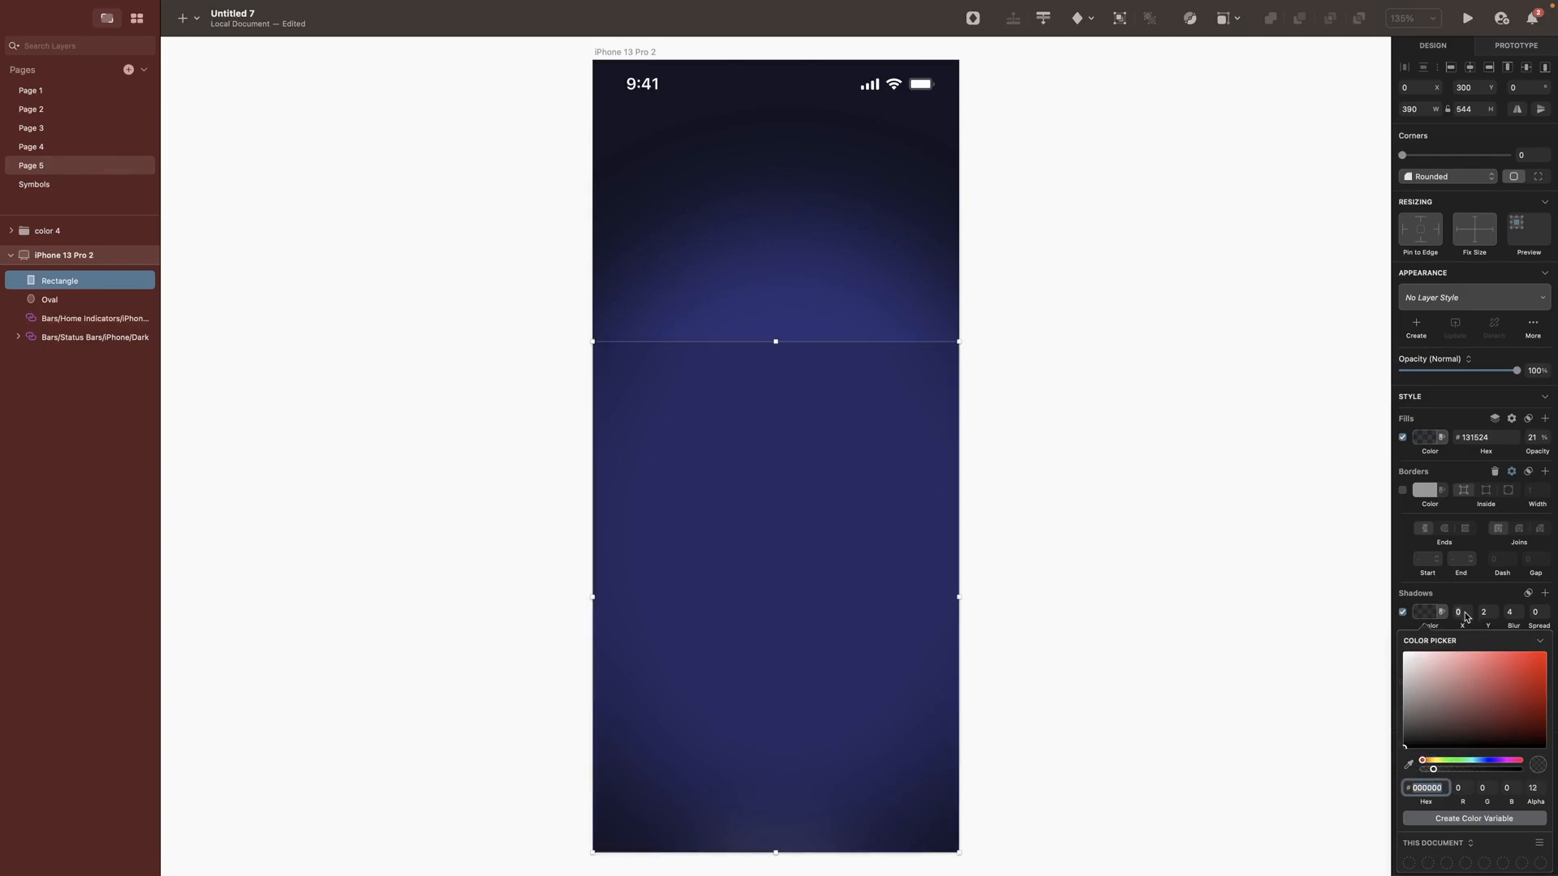
pyautogui.click(1487, 611)
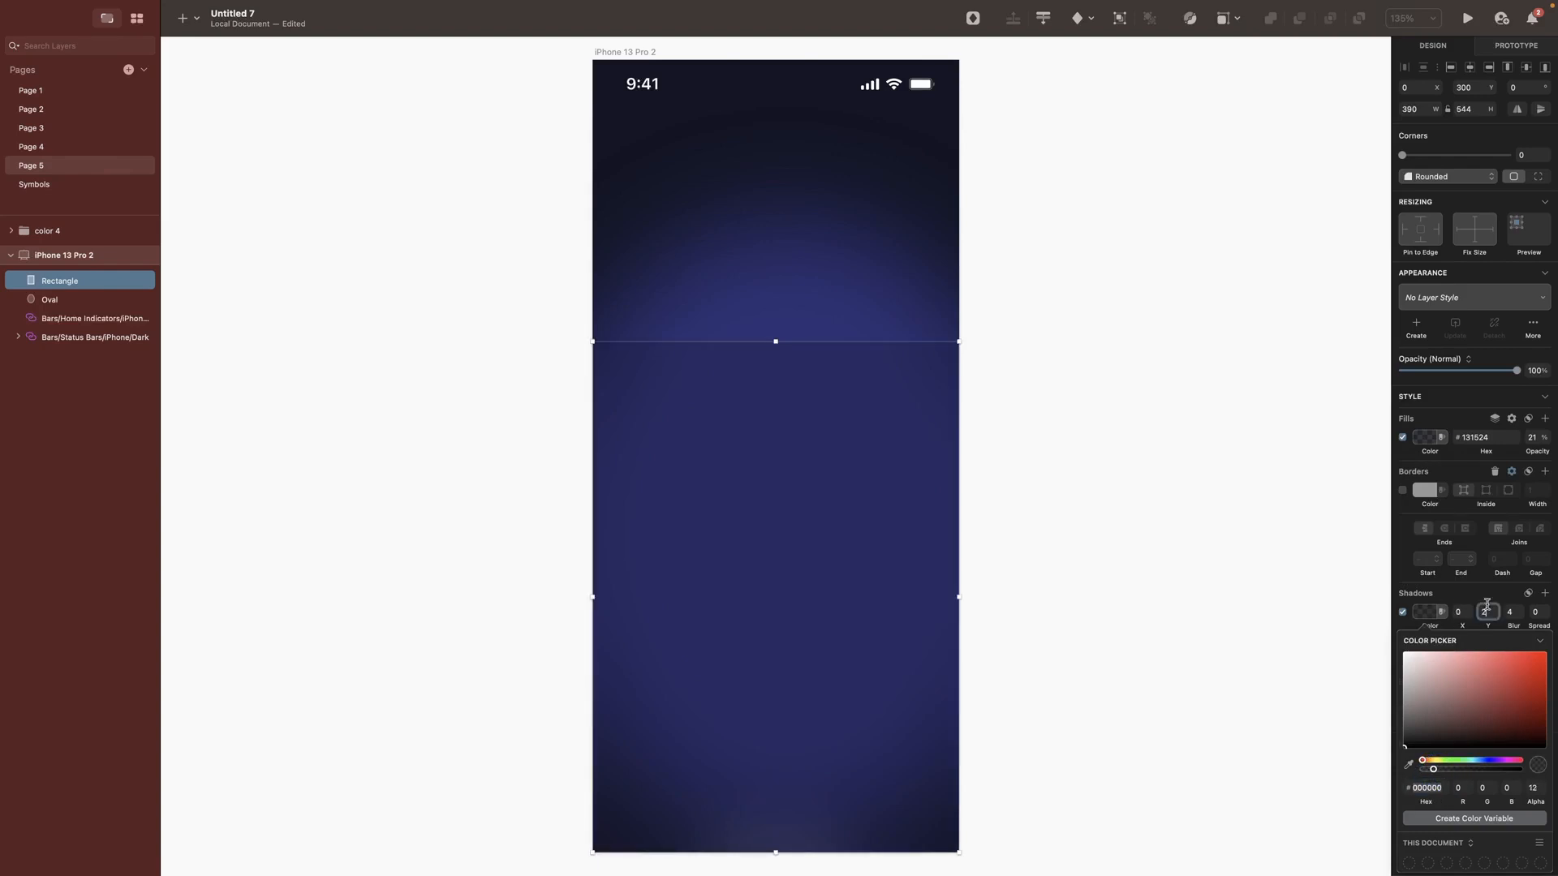
pyautogui.write('0')
pyautogui.press('Tab')
pyautogui.write('20')
# Step: Add a second black shadow at 40% opacity to the rectangle with Y -20 and blur 40
pyautogui.click(1544, 595)
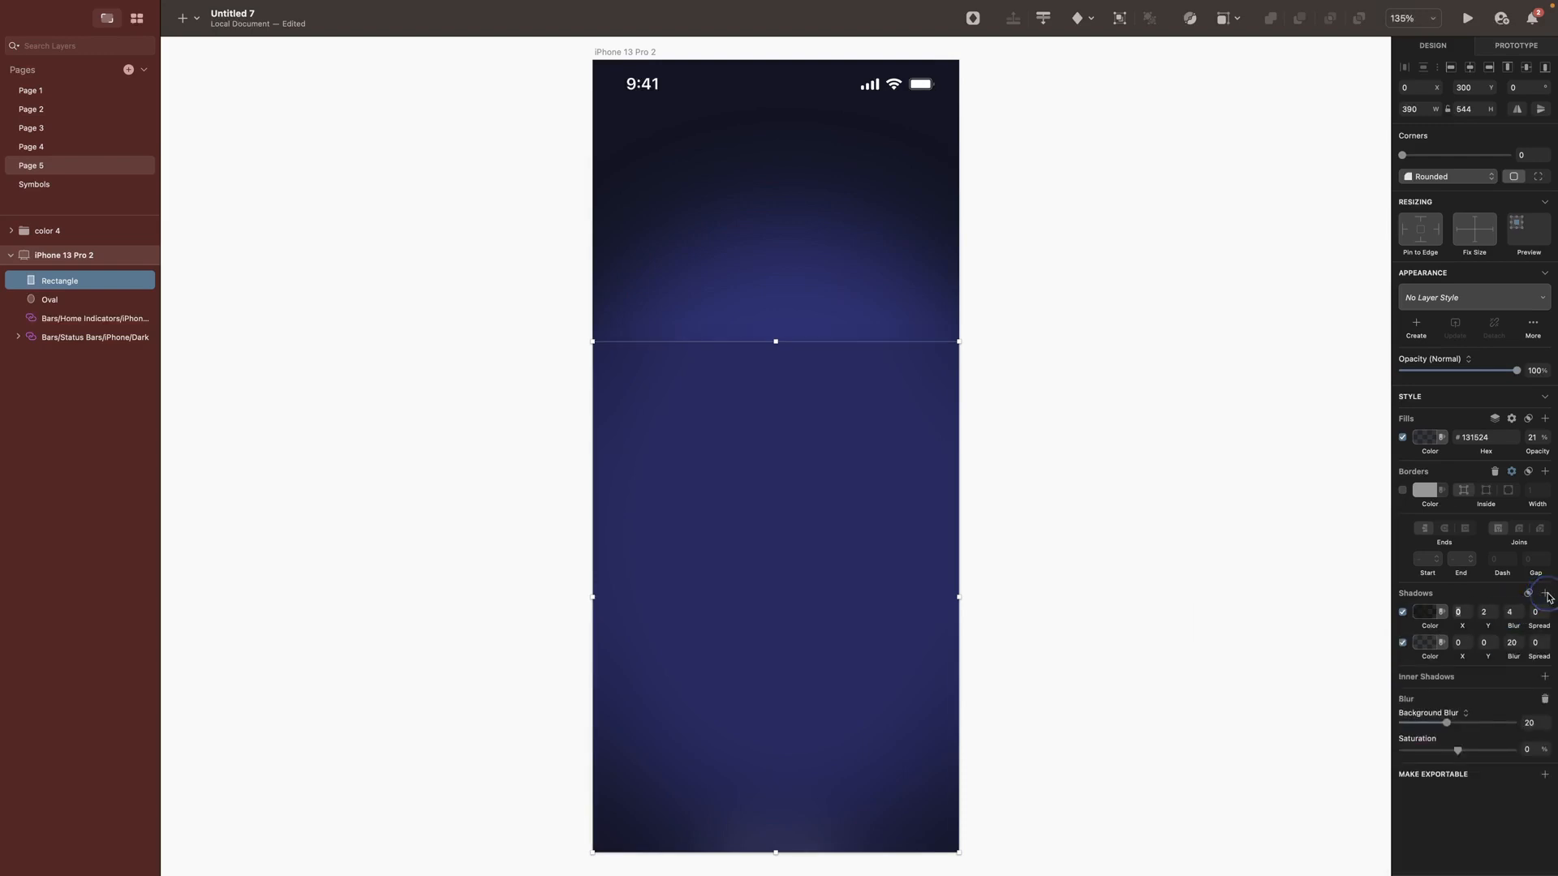
pyautogui.click(1422, 618)
pyautogui.click(1471, 769)
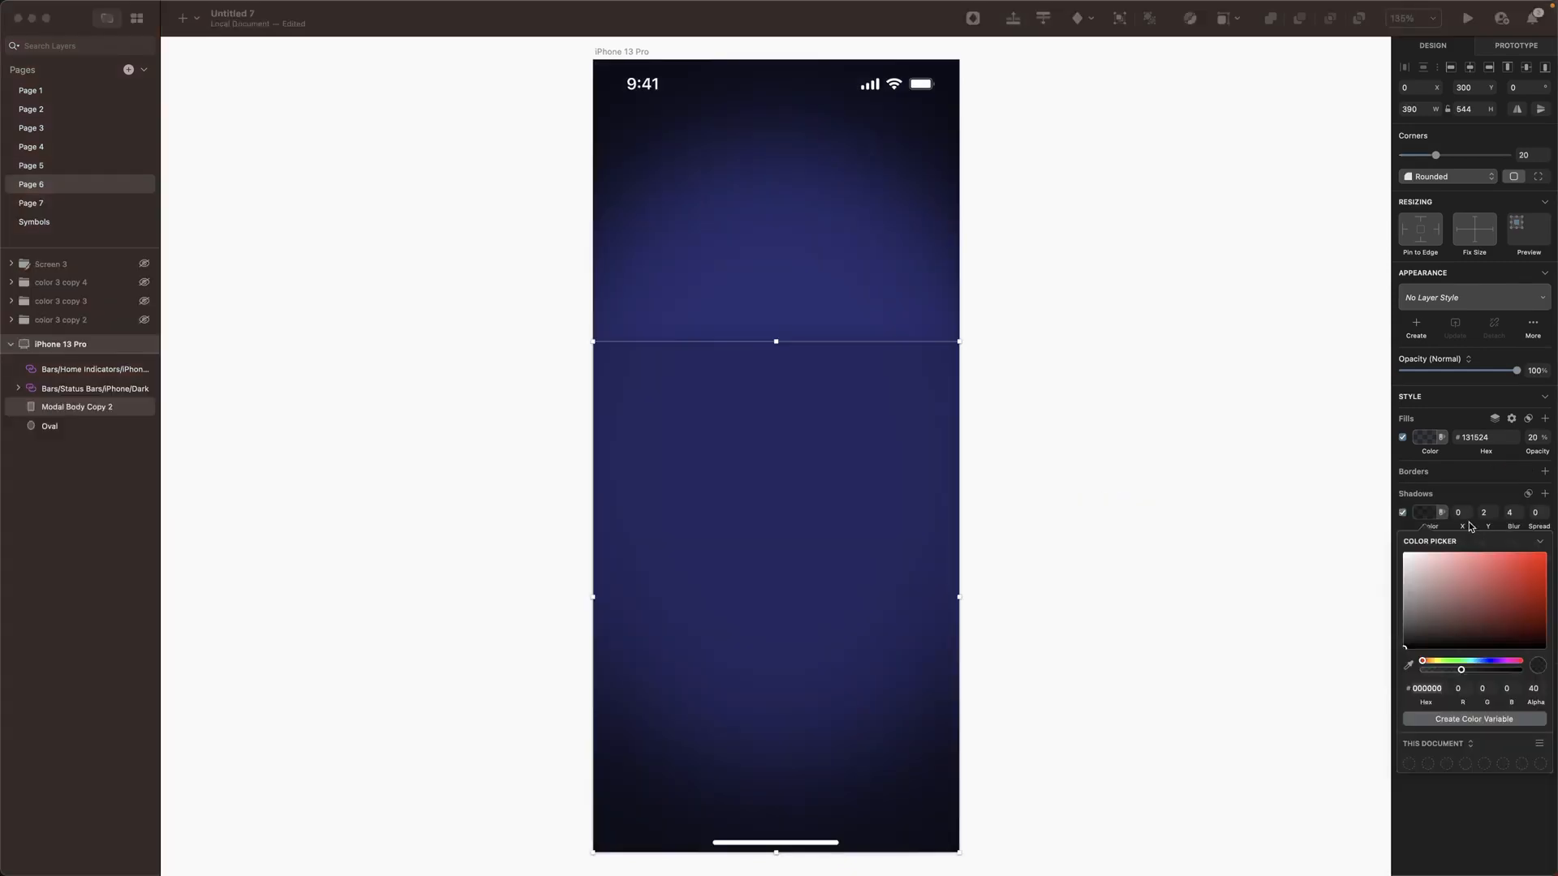
pyautogui.click(1484, 512)
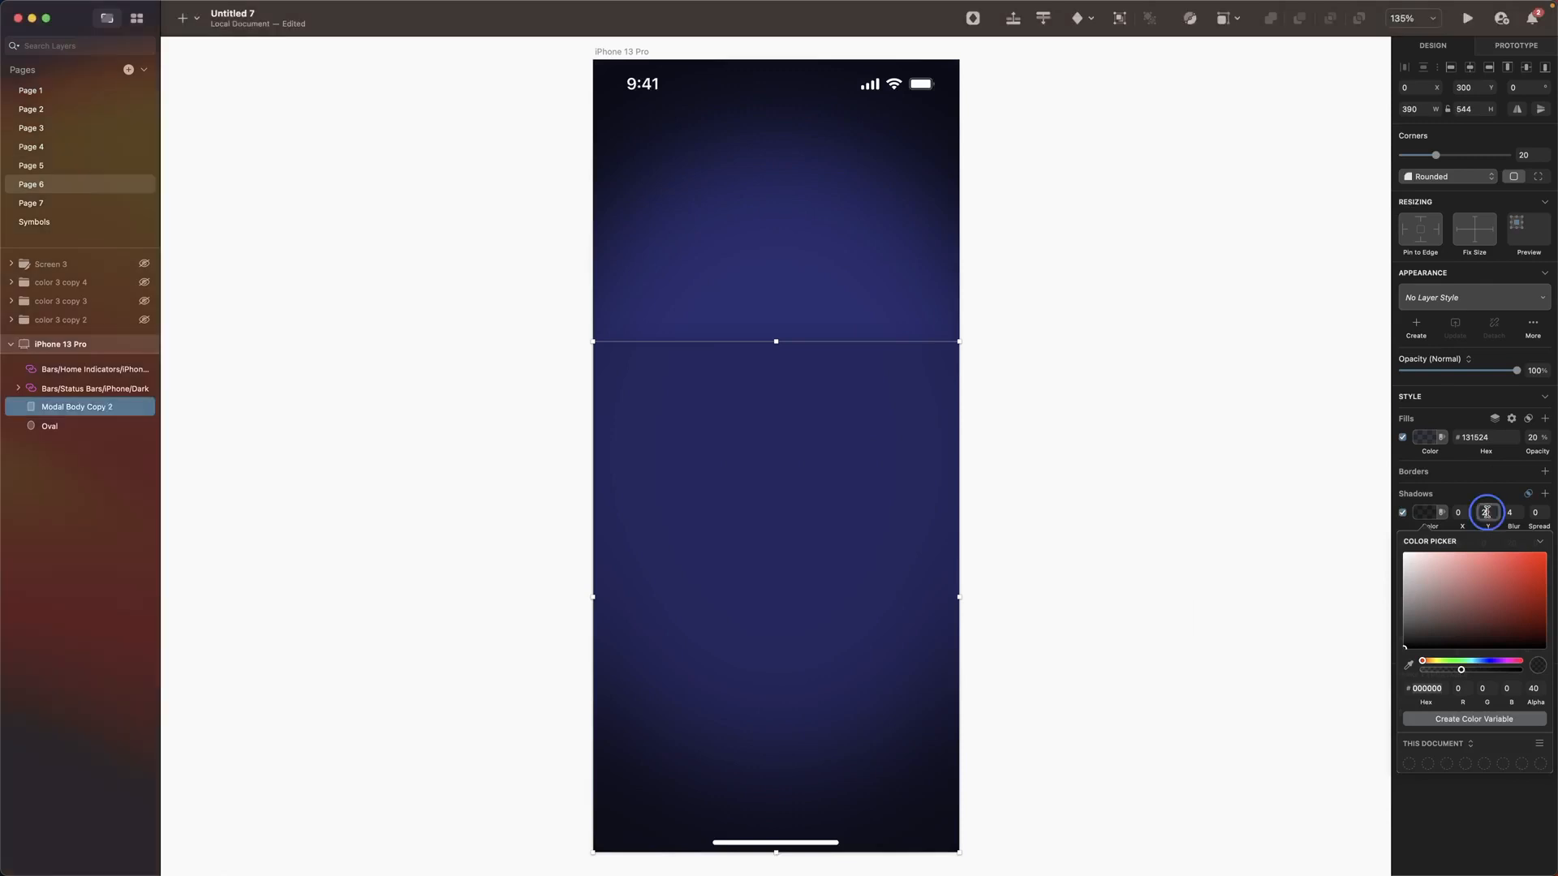
pyautogui.write('-20')
pyautogui.press('Return')
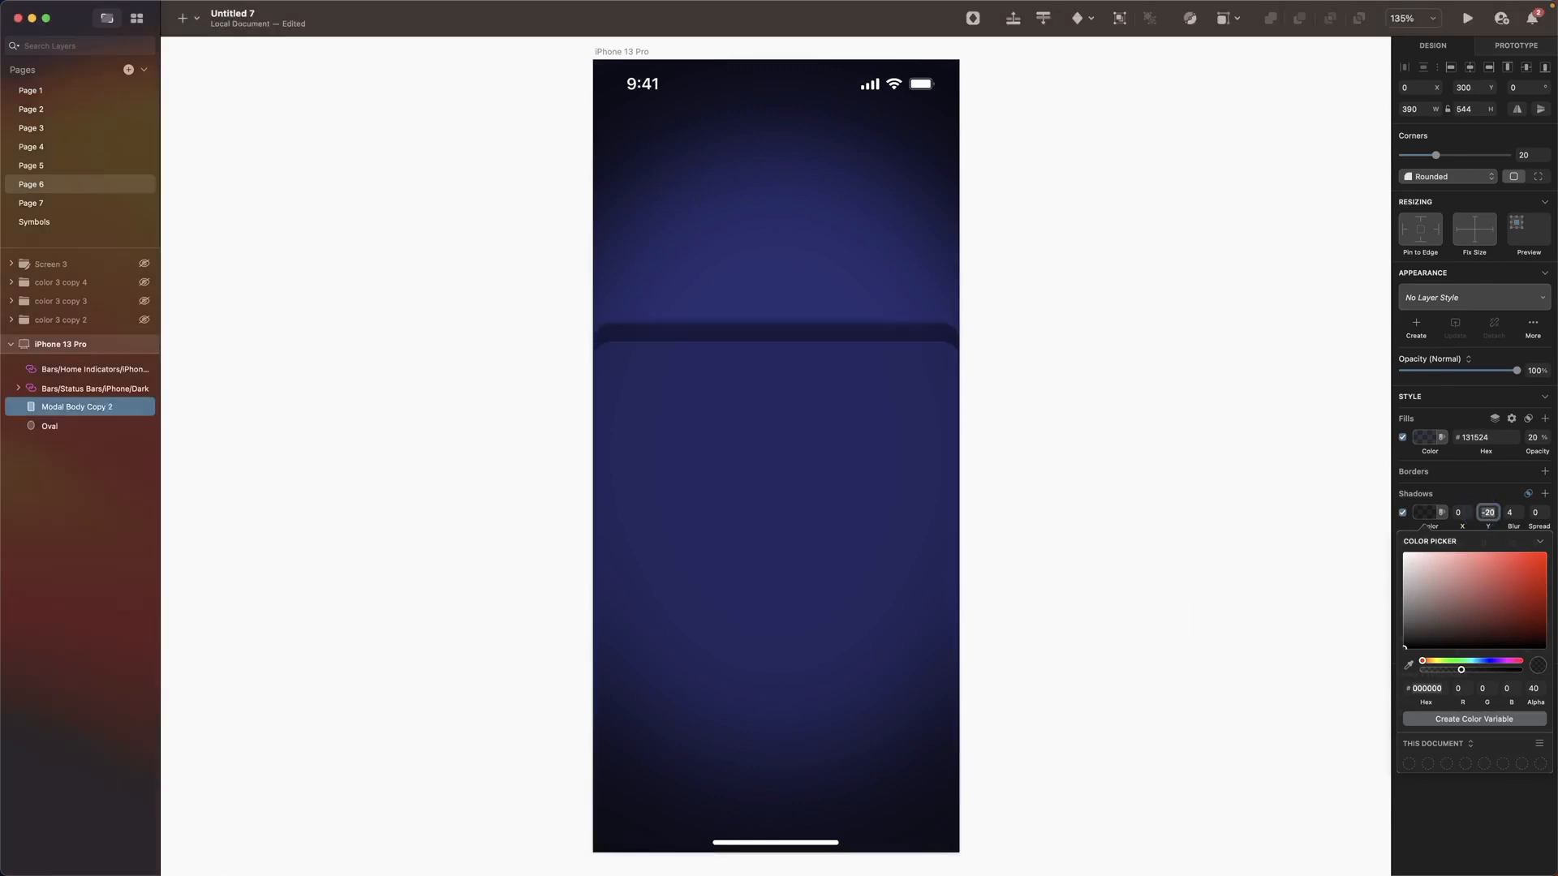
pyautogui.click(1512, 512)
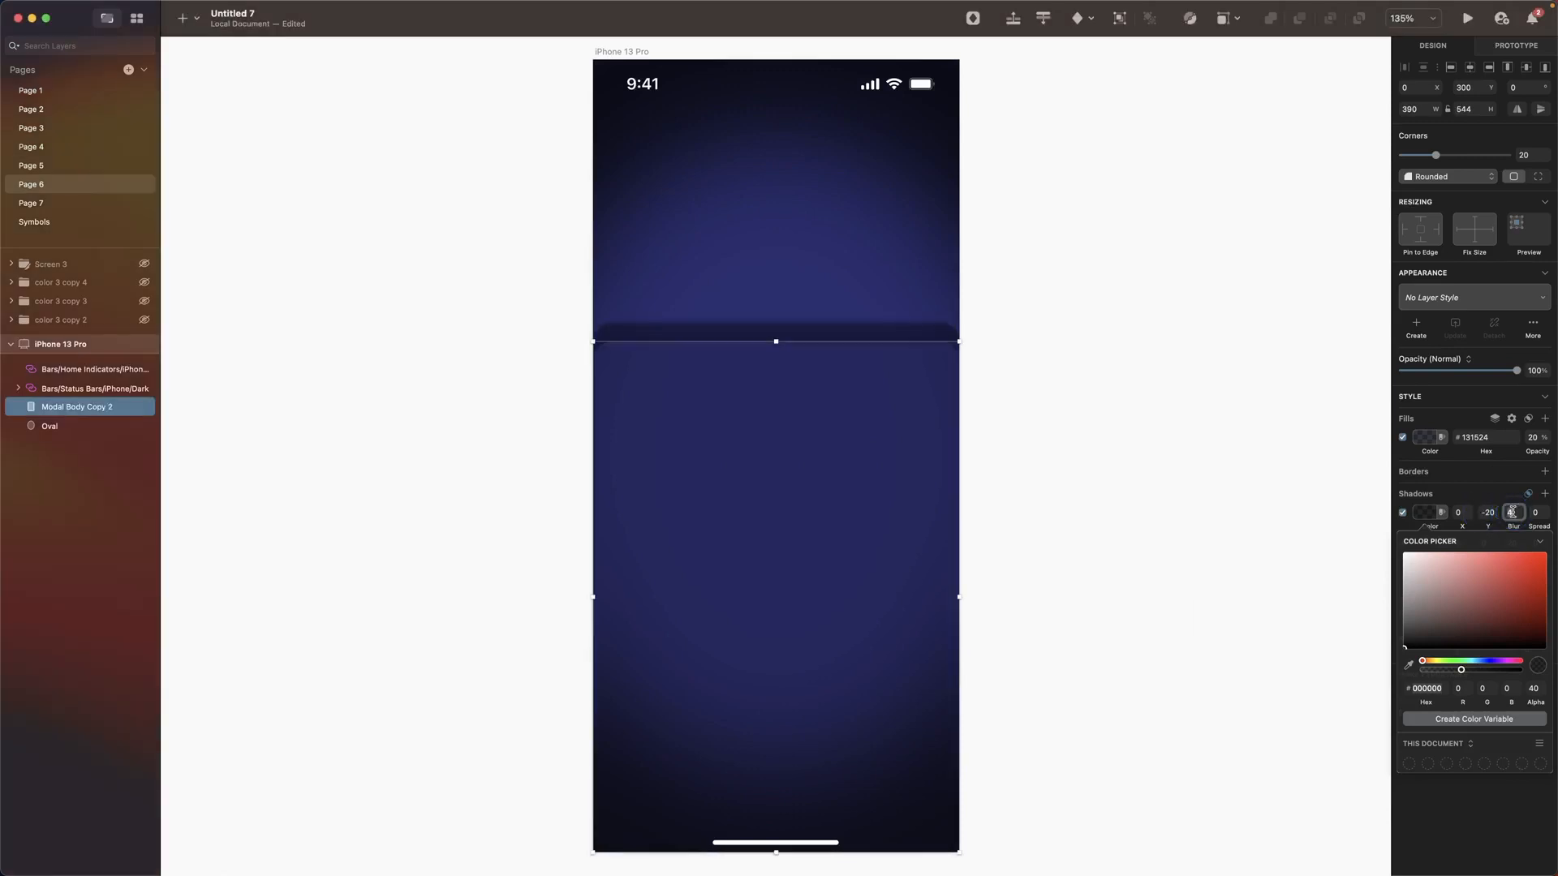
pyautogui.write('0')
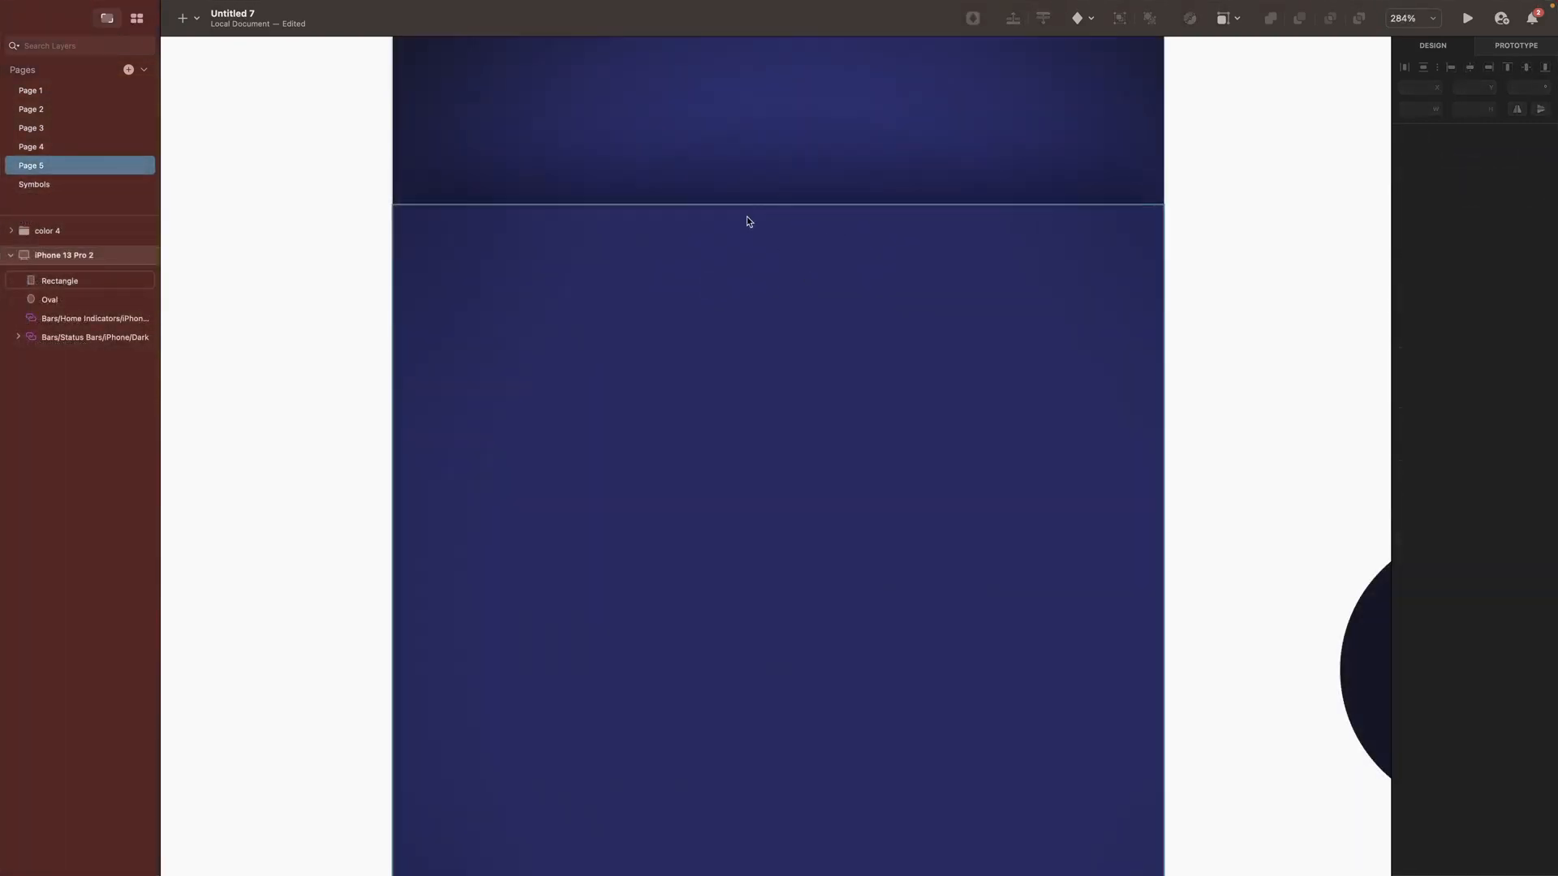
# Step: Draw a 44 by 5 white drag handle near the sheet's upper edge, without a border and with a Soft Light fill
pyautogui.press('r')
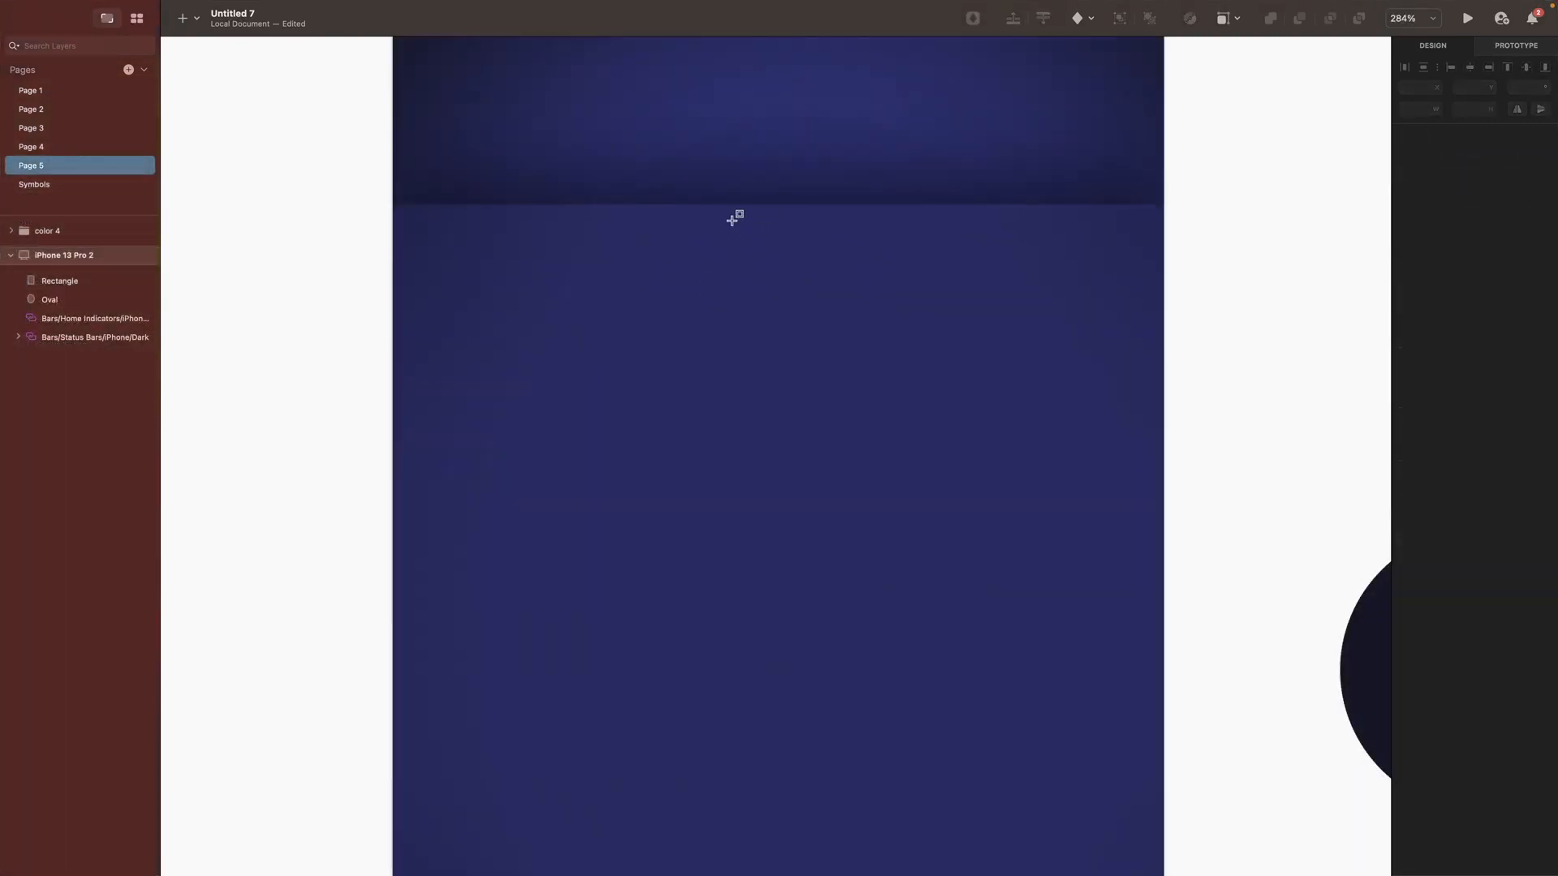
pyautogui.click(712, 217)
pyautogui.moveTo(711, 217); pyautogui.dragTo(799, 227)
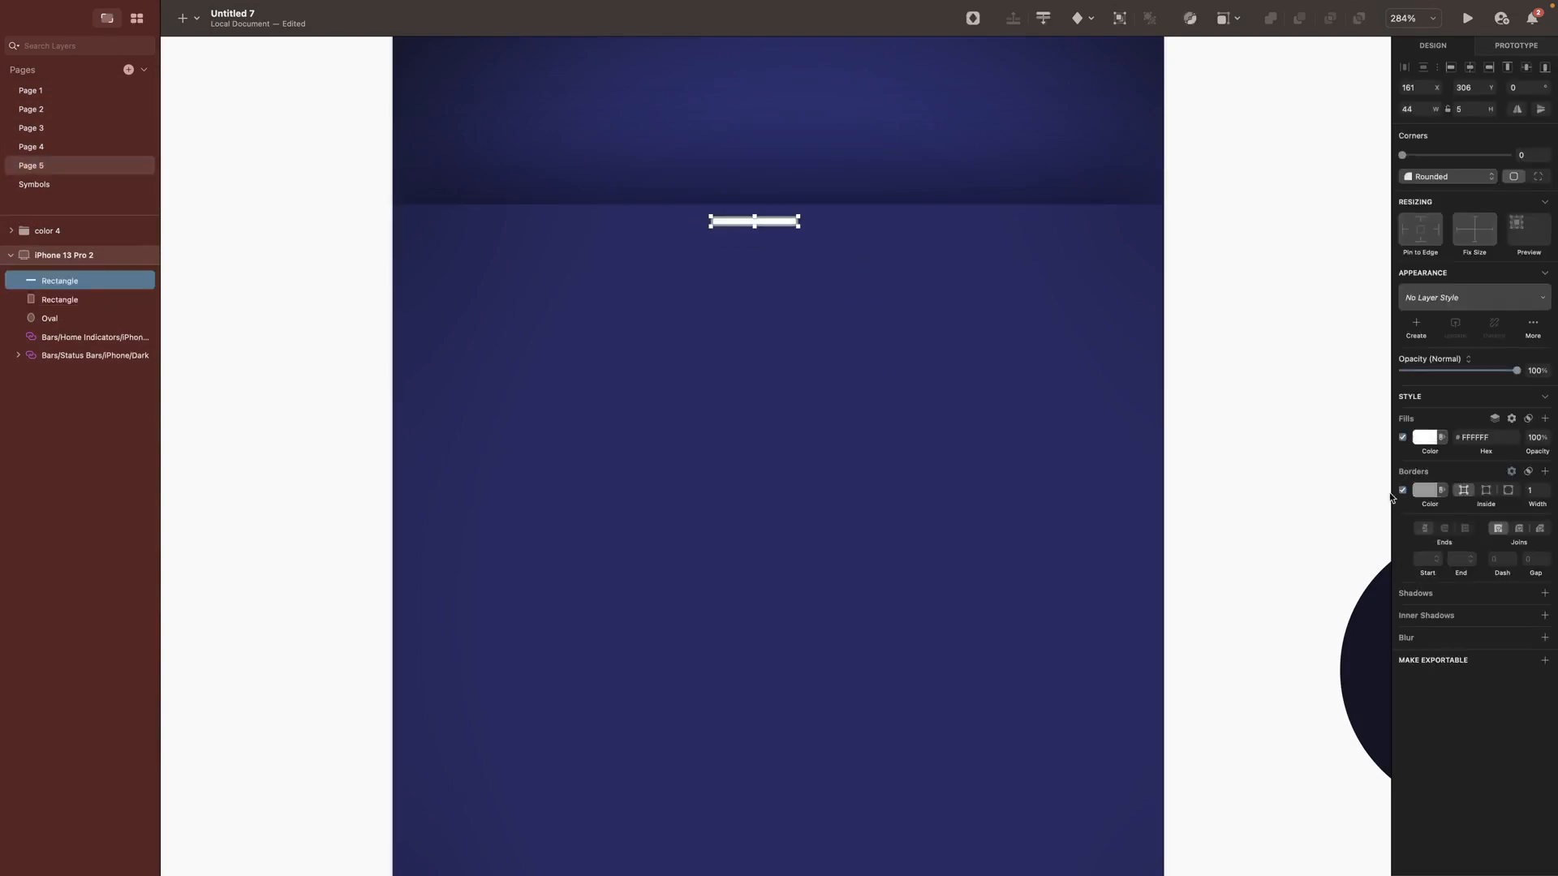
pyautogui.click(1402, 492)
pyautogui.click(1507, 418)
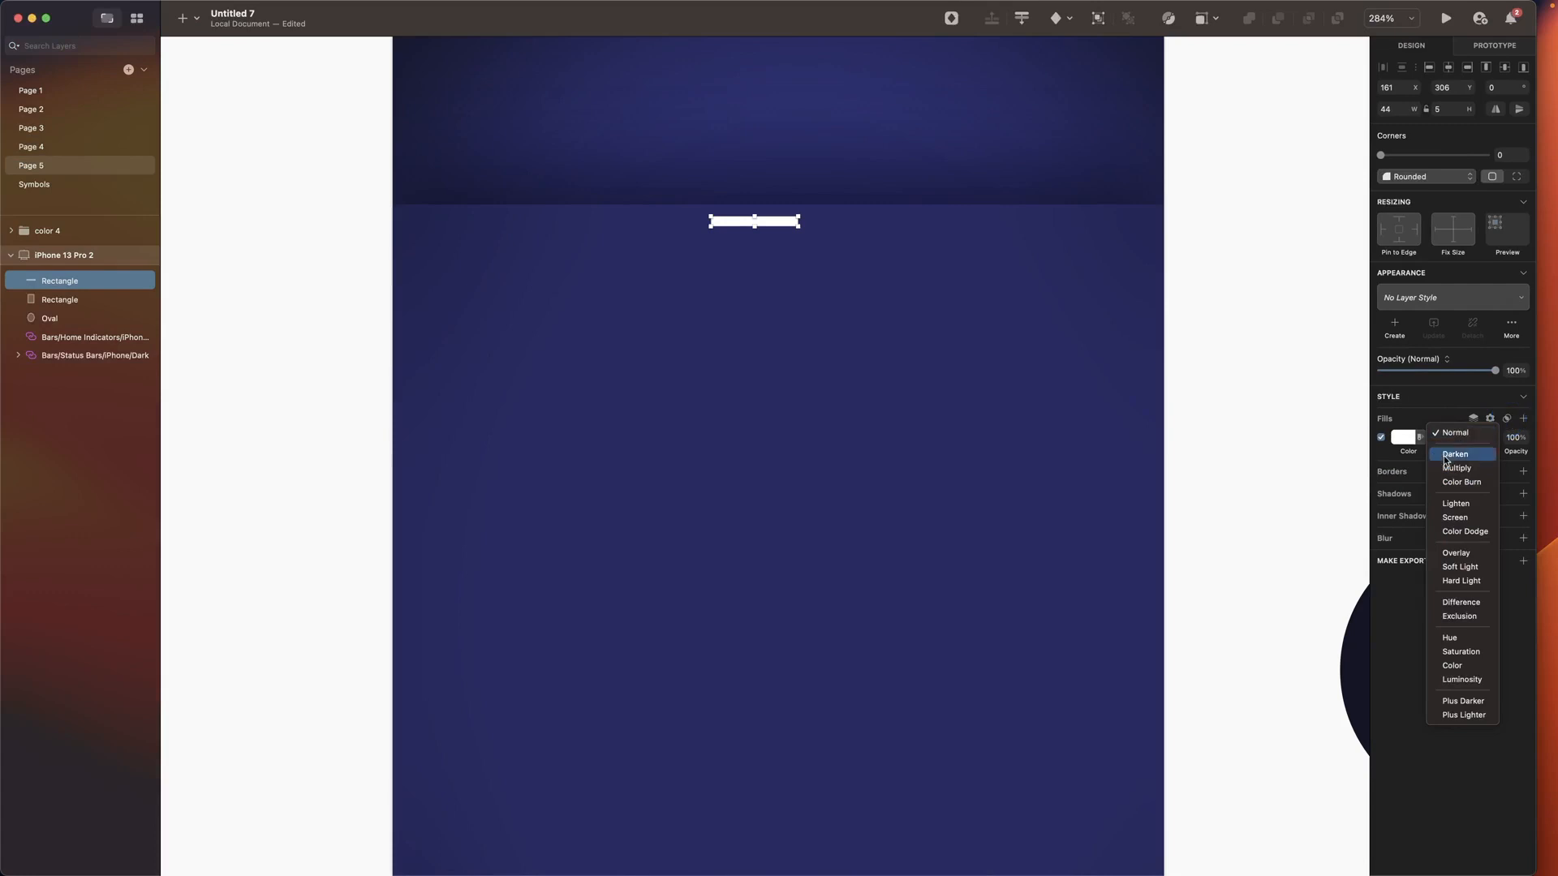
pyautogui.click(1448, 567)
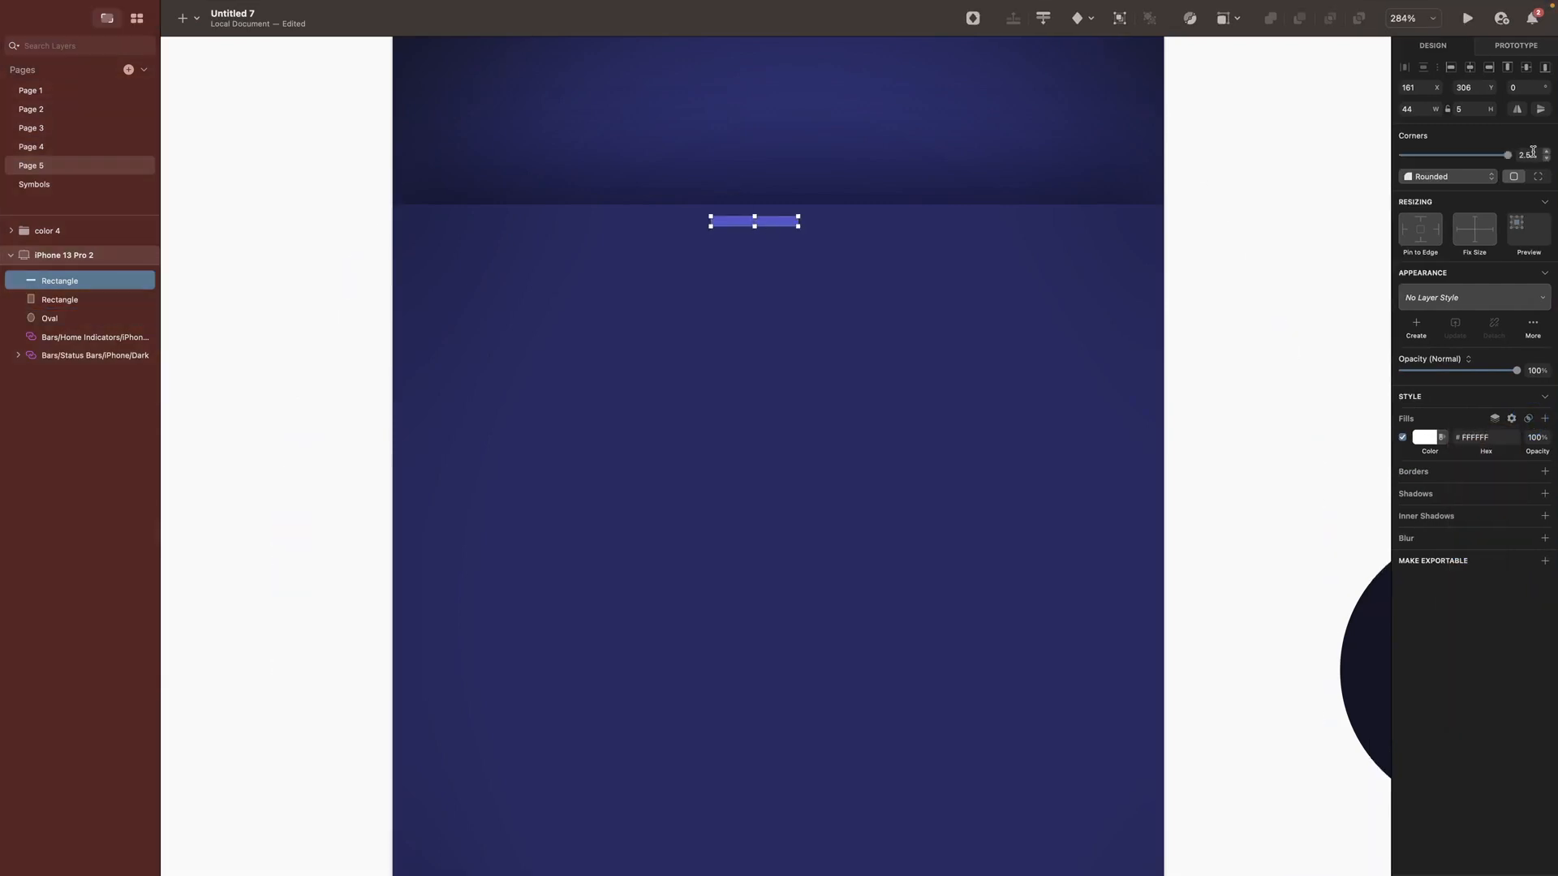
# Step: Round the drag handle's corners to the maximum of 2.5, then centre it horizontally and fine-tune its position on the artboard
pyautogui.moveTo(1497, 155)
pyautogui.mouseDown()
pyautogui.moveTo(1511, 158)
pyautogui.moveTo(1391, 149)
pyautogui.moveTo(1515, 159)
pyautogui.mouseUp()
pyautogui.click(1469, 68)
pyautogui.click(1438, 91)
pyautogui.click(1491, 85)
pyautogui.click(1492, 85)
# Step: Round only the two upper corners of the sheet rectangle with a radius of 20
pyautogui.press('super+1')
pyautogui.click(957, 389)
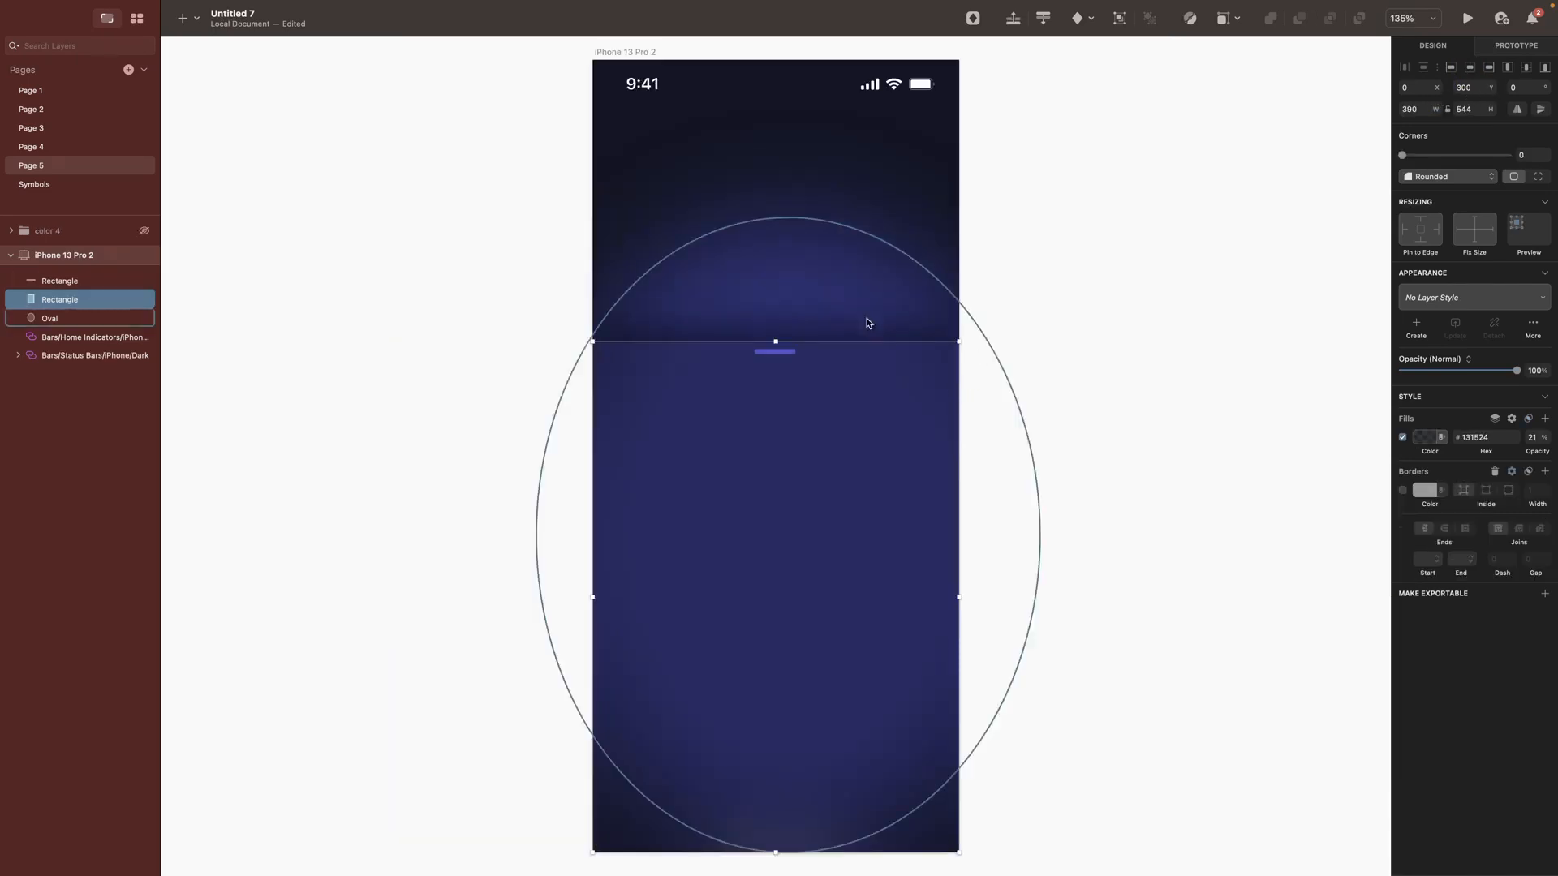
pyautogui.doubleClick(835, 428)
pyautogui.moveTo(552, 317); pyautogui.dragTo(1006, 395)
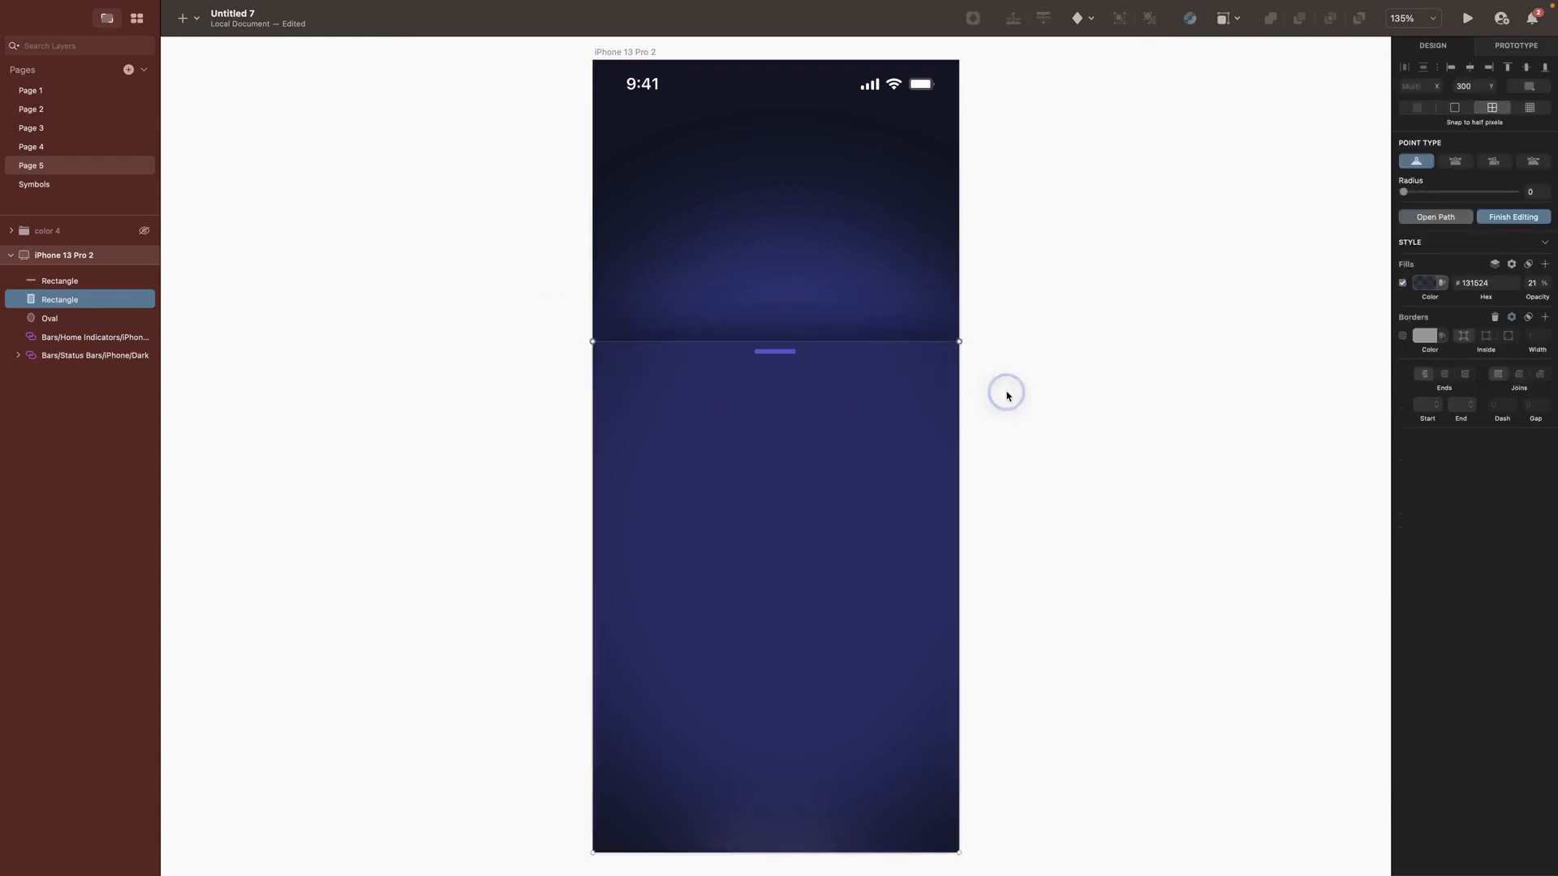
pyautogui.moveTo(1403, 192); pyautogui.dragTo(1431, 195)
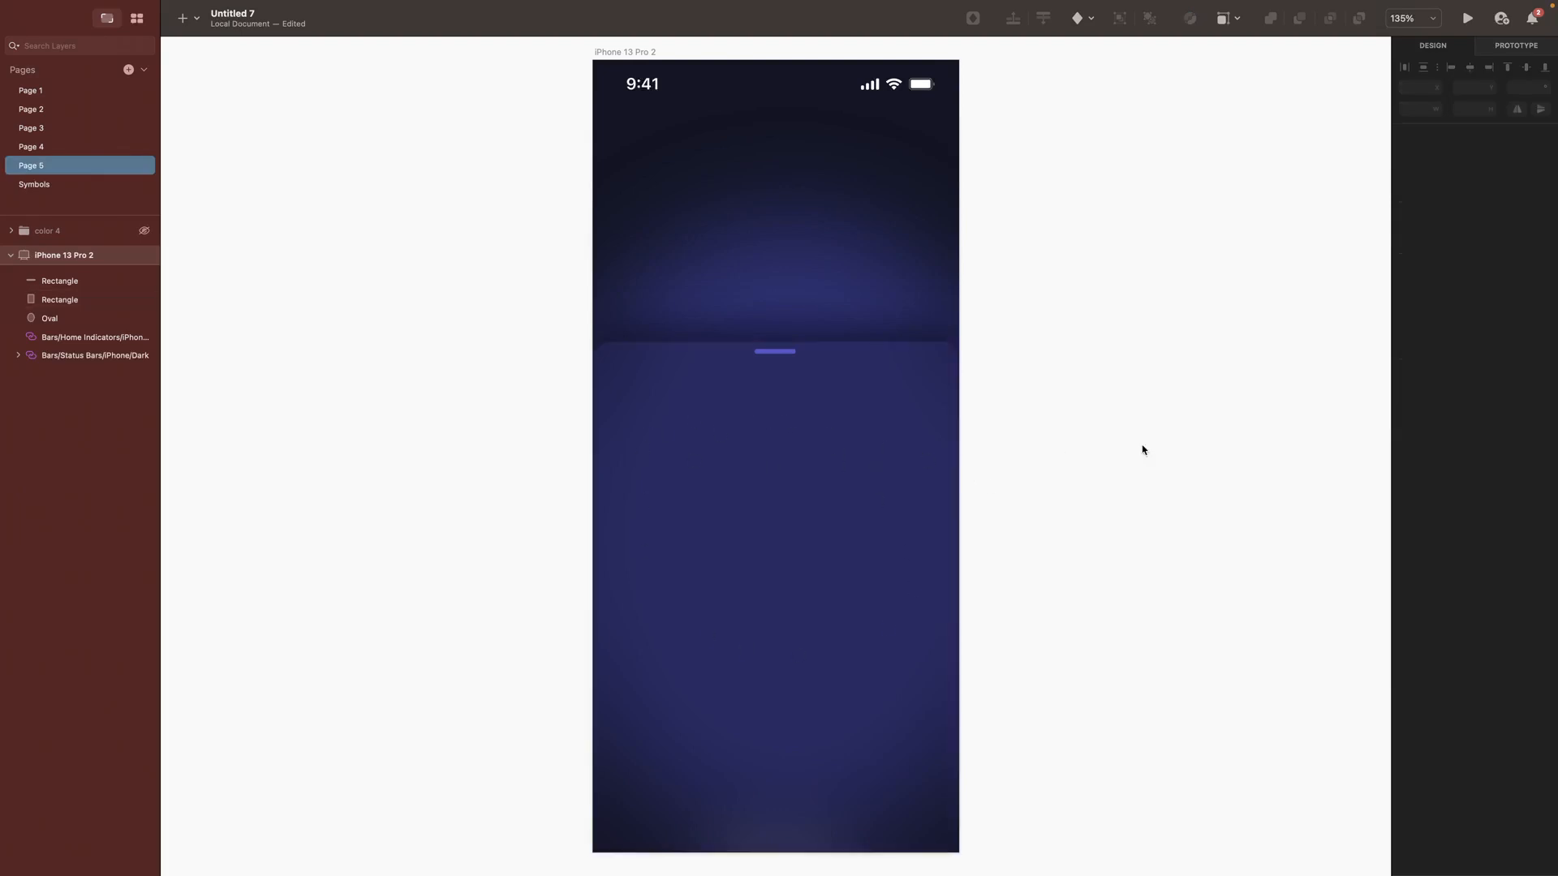
# Step: Add the centred two-line heading "Your Daily Move Goal" to the sheet in SF Pro Expanded Semibold, size 38
pyautogui.click(759, 411)
pyautogui.click(762, 412)
pyautogui.write('Your')
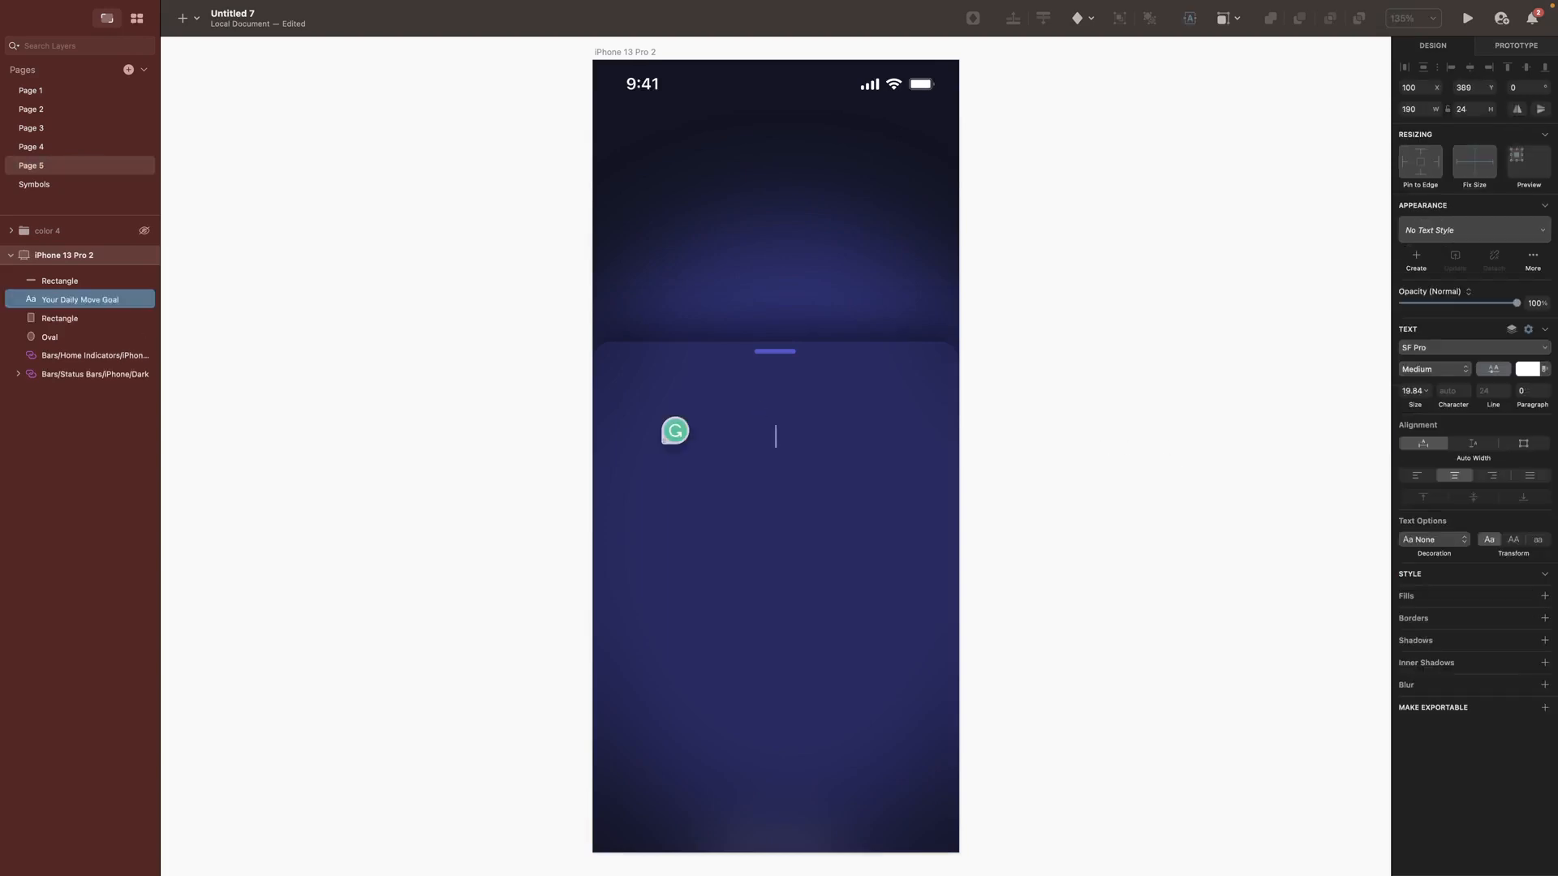
pyautogui.write(' Daily Move Goal')
pyautogui.press('Escape')
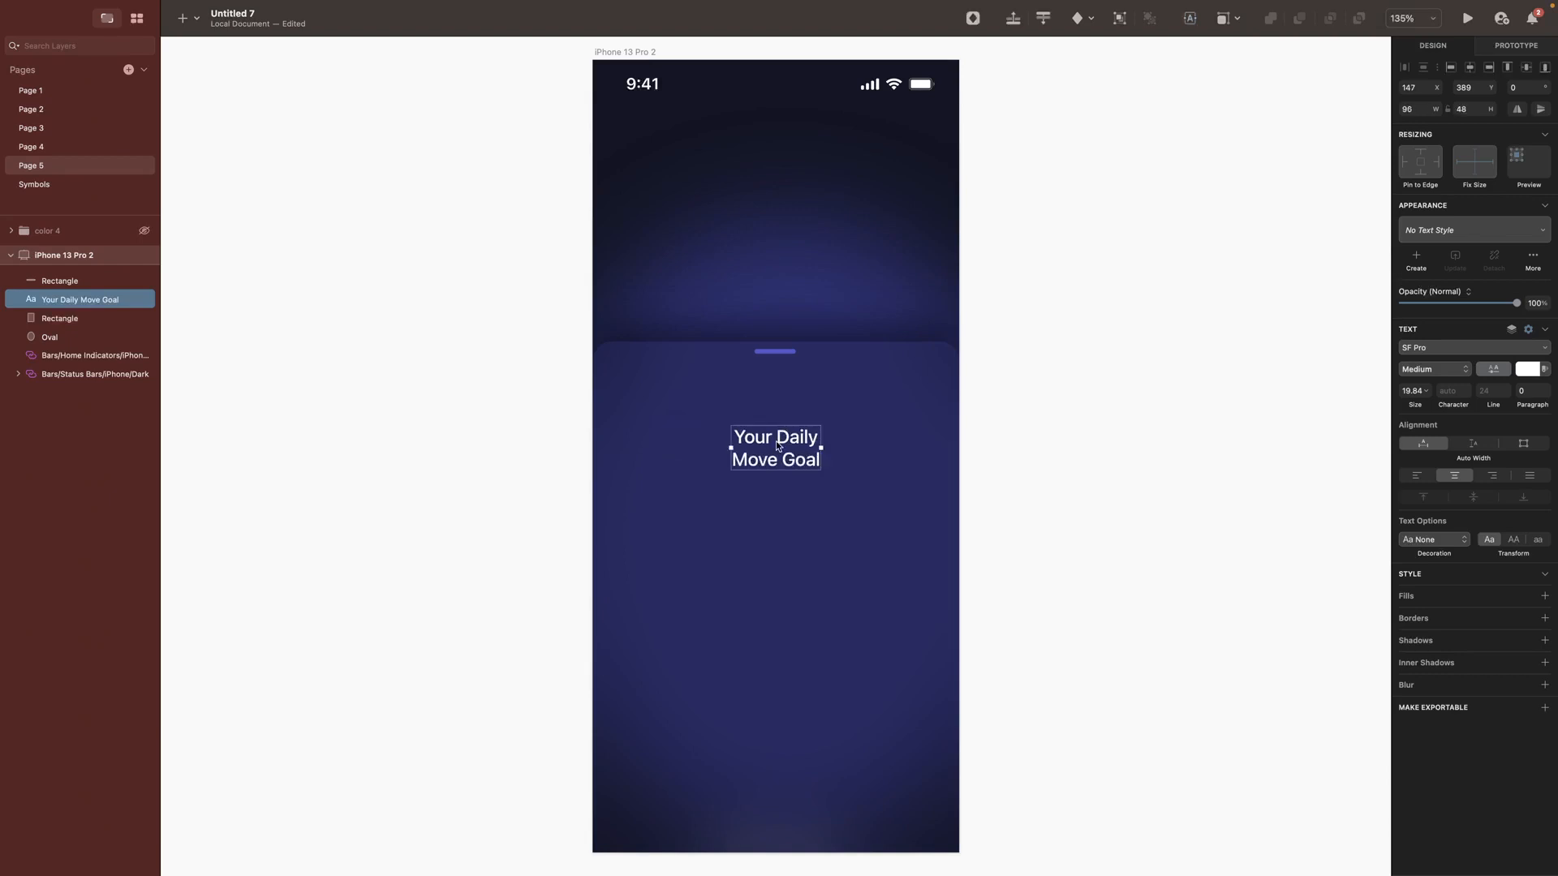
pyautogui.click(1412, 368)
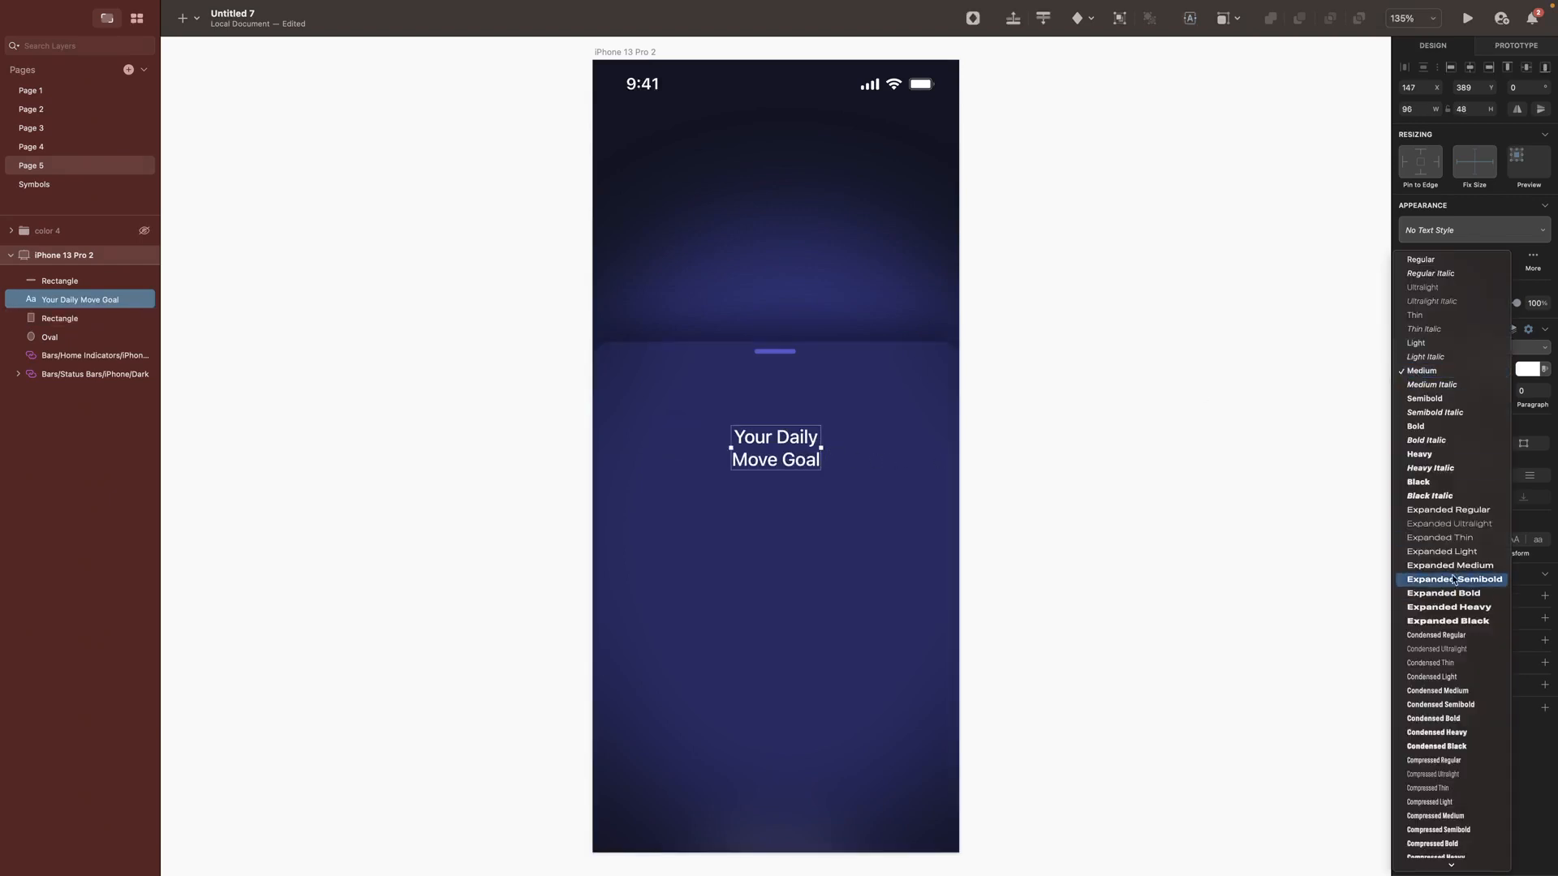
pyautogui.click(1453, 579)
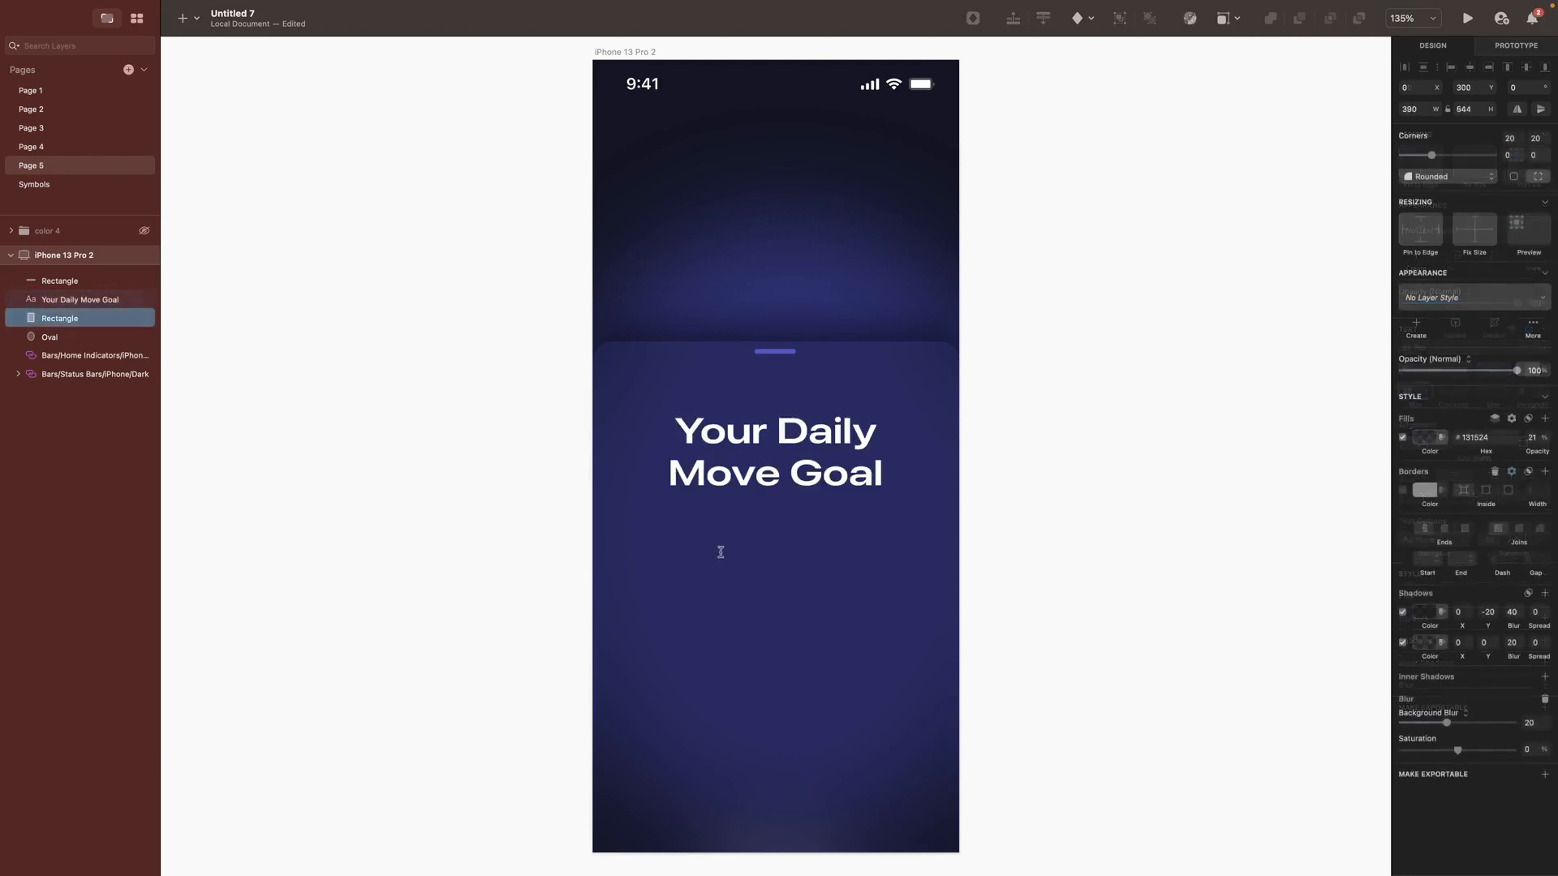
# Step: Paste the description "Set a goal on how active you are, or how active you'd like to be, each day." below the heading
pyautogui.click(705, 552)
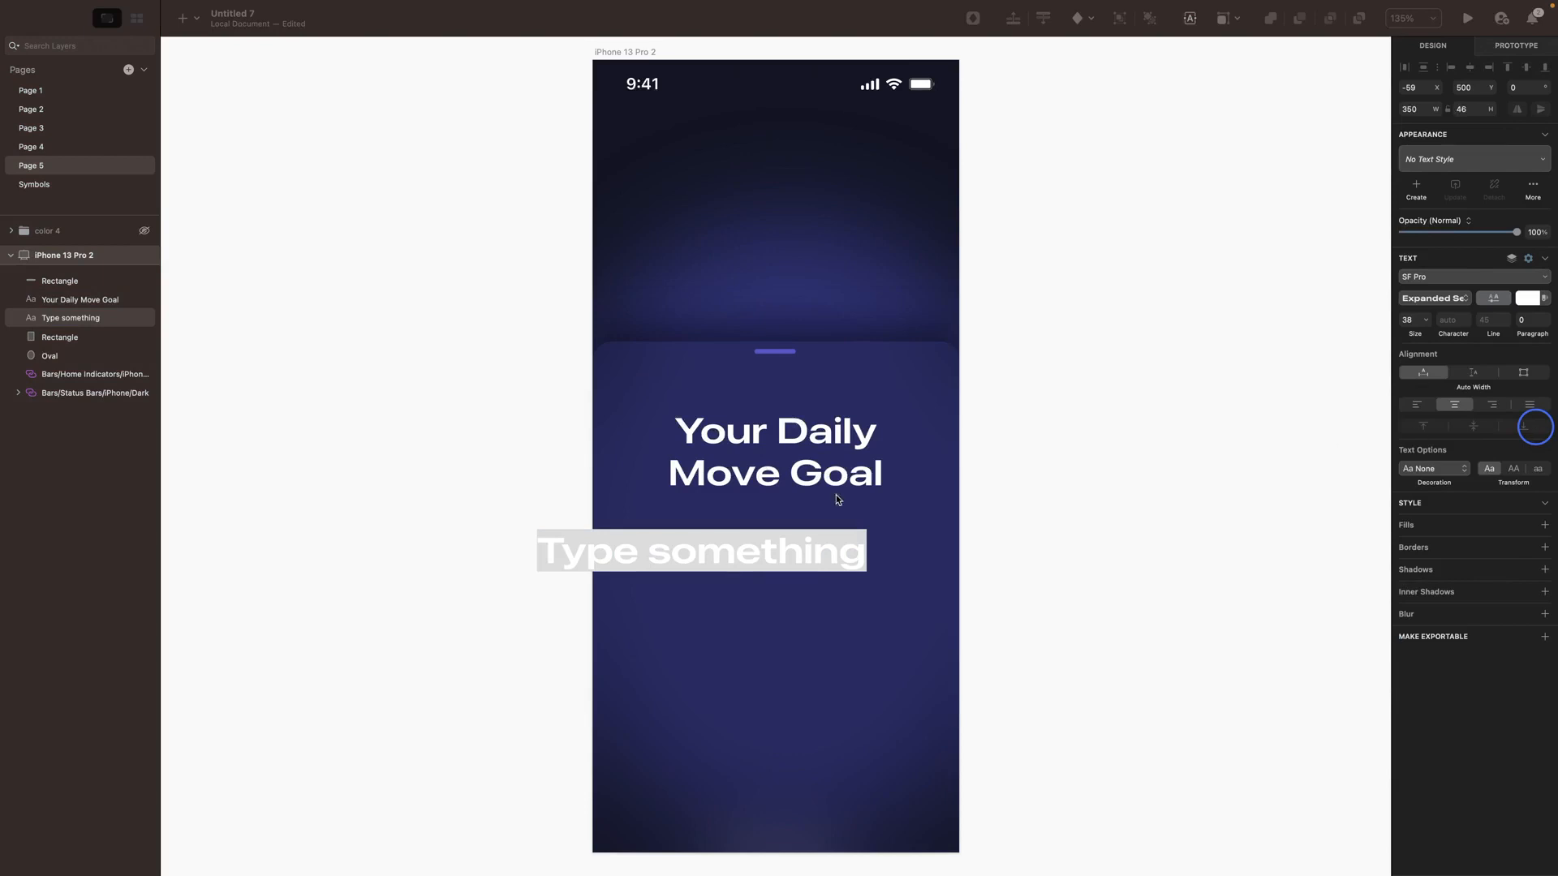
pyautogui.press('super+v')
pyautogui.press('Escape')
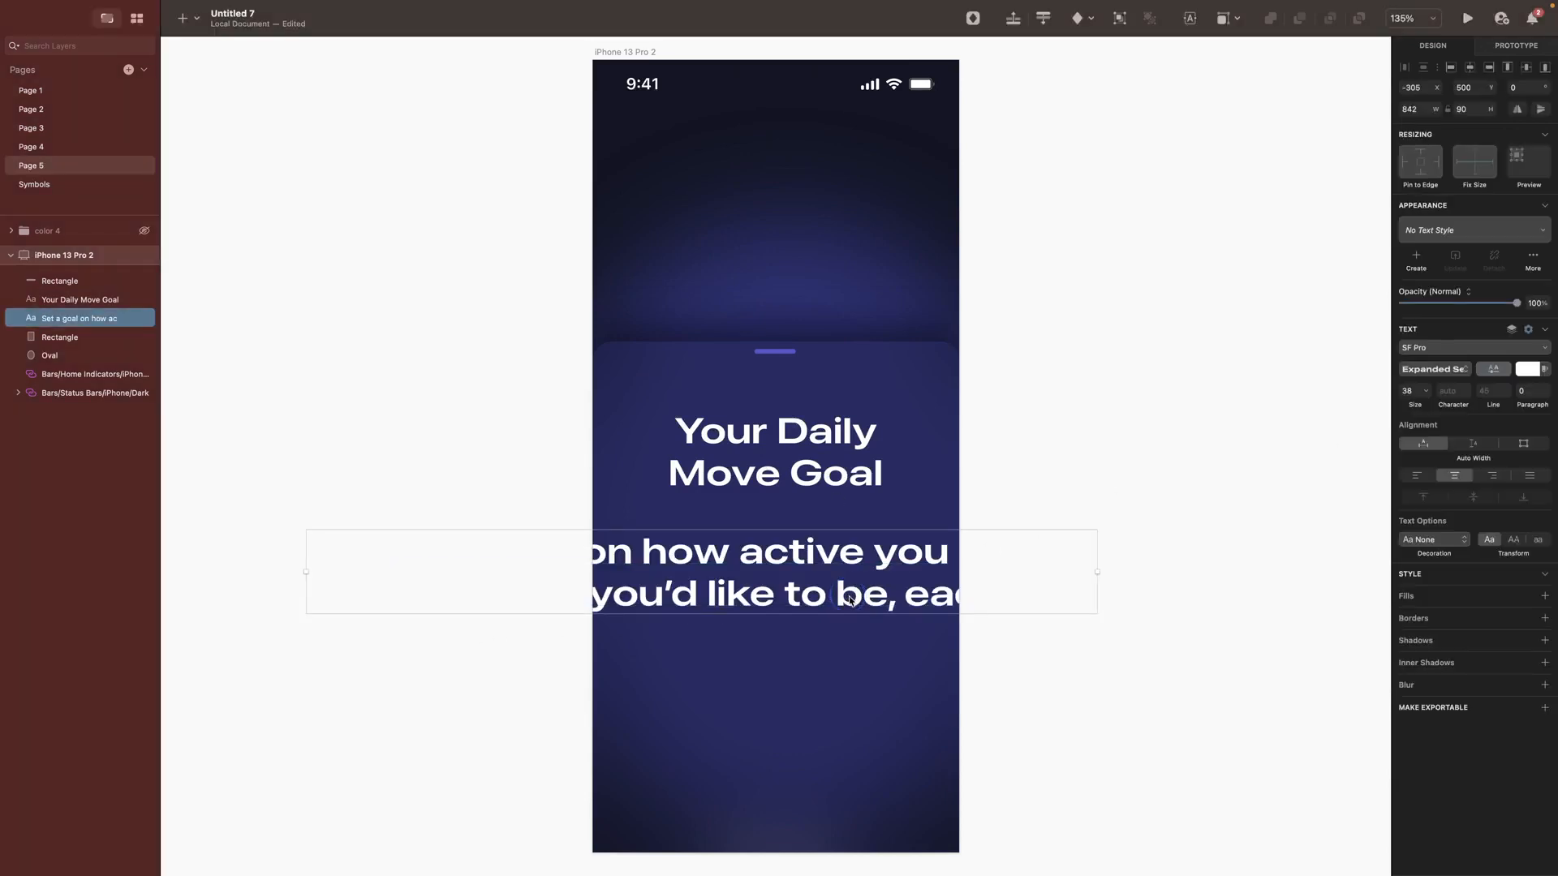
# Step: Format the description text as SF Pro Regular, size 17, in white at 60% opacity
pyautogui.click(1421, 370)
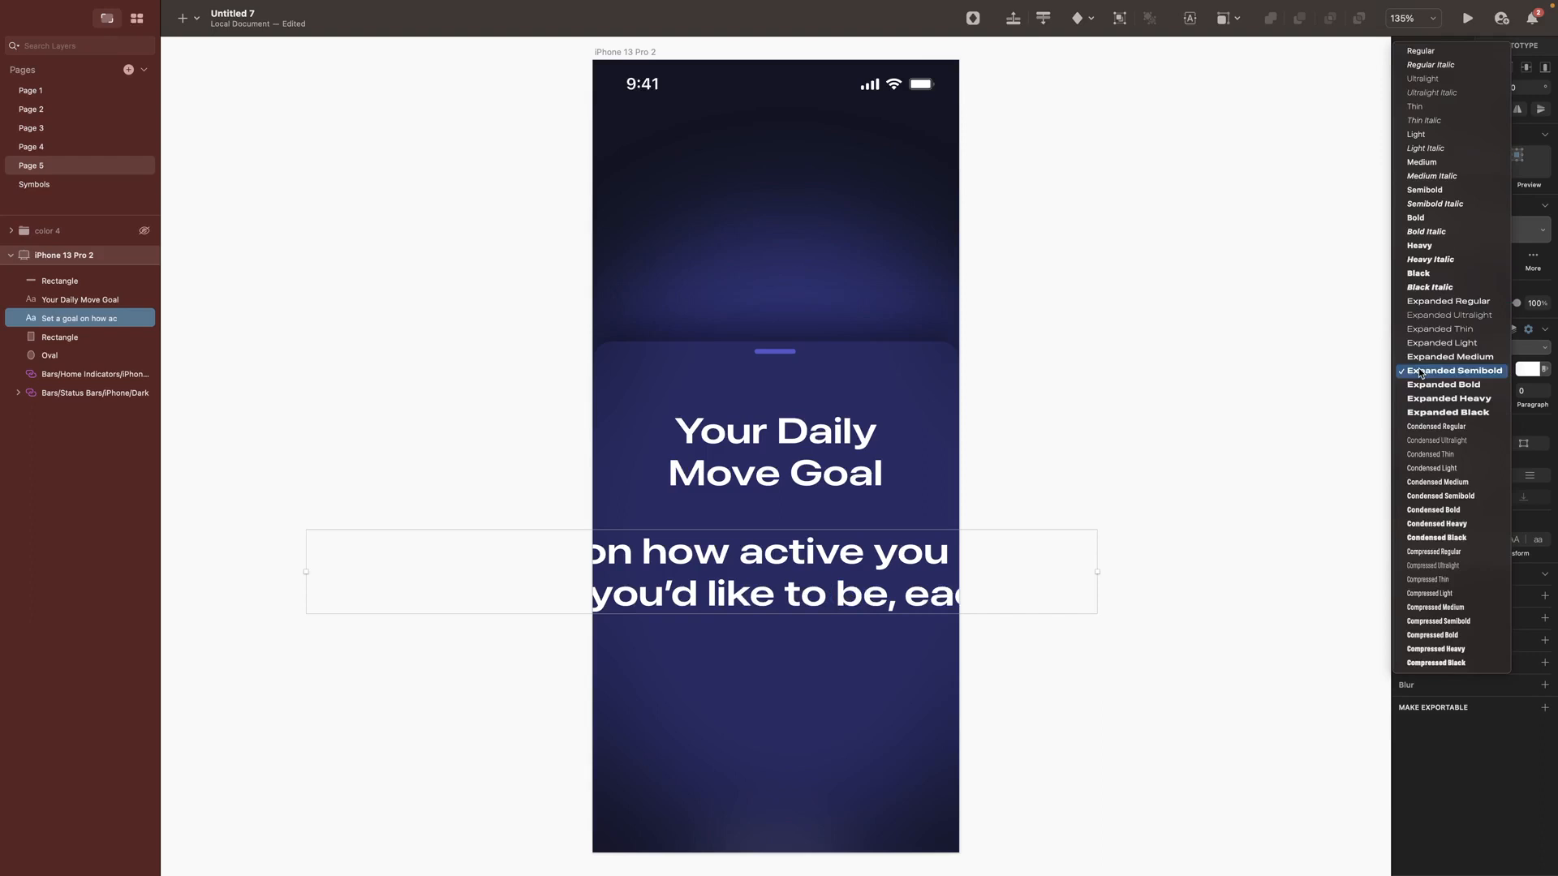
pyautogui.click(1413, 390)
pyautogui.doubleClick(1411, 390)
pyautogui.write('17')
pyautogui.press('Return')
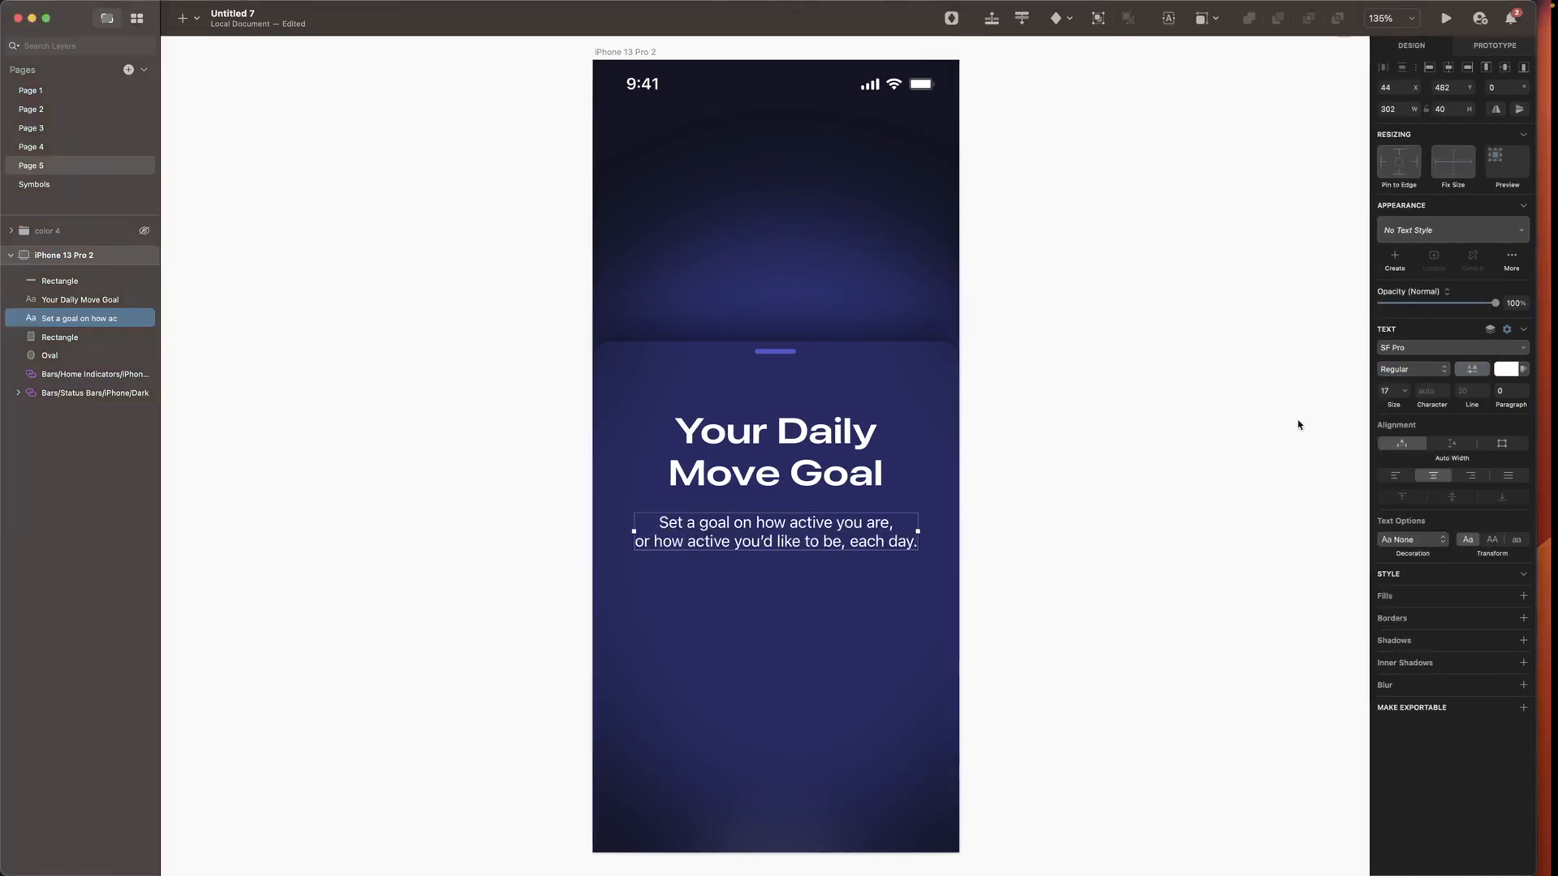
pyautogui.click(1511, 370)
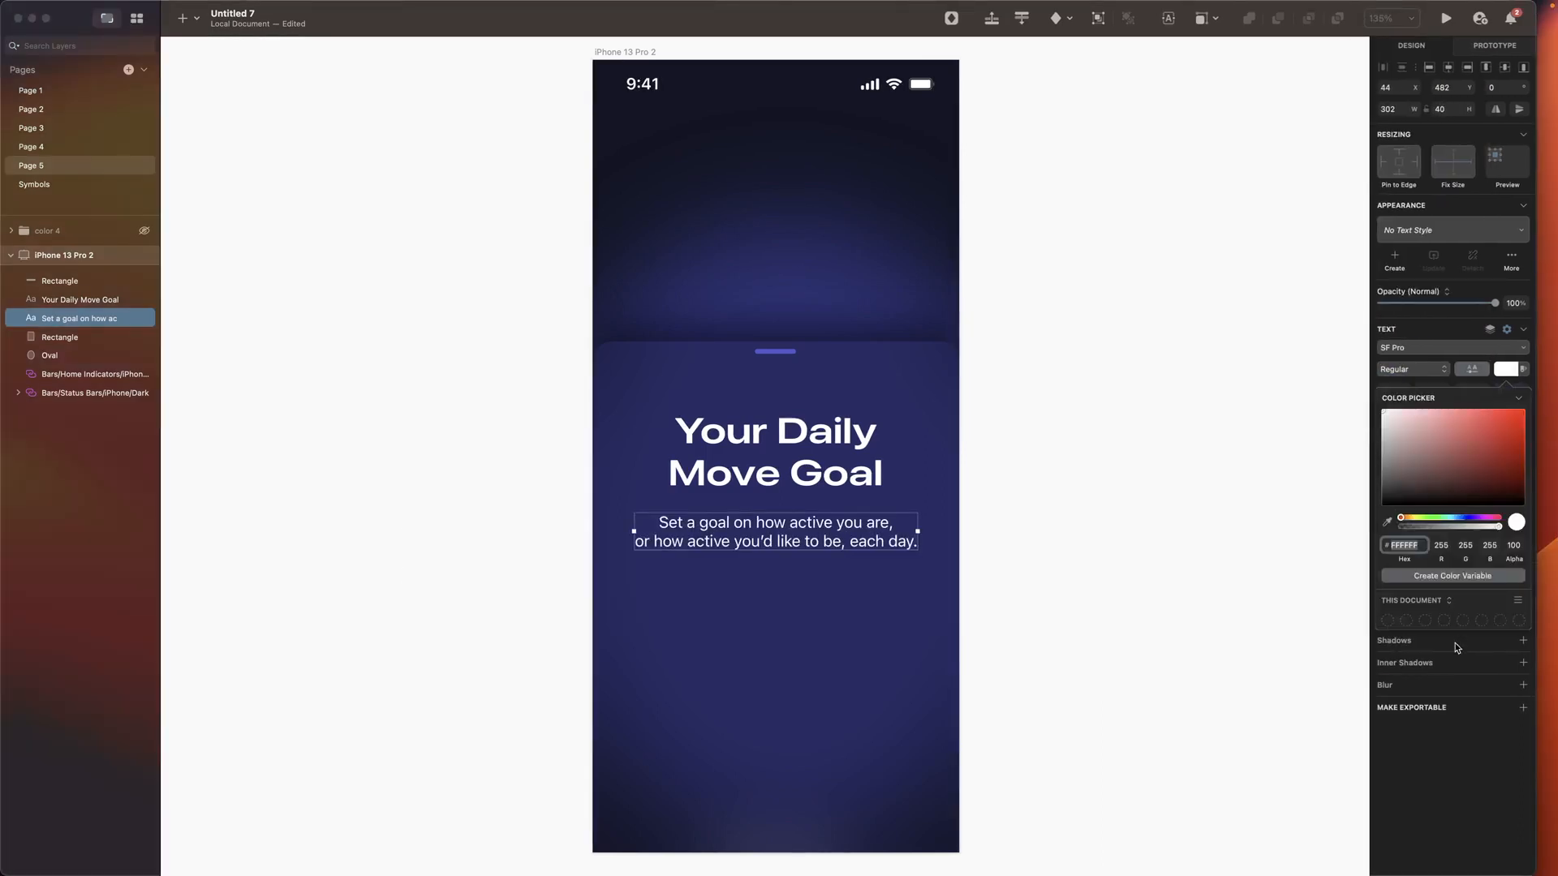
pyautogui.doubleClick(1513, 545)
pyautogui.write('60')
pyautogui.press('Return')
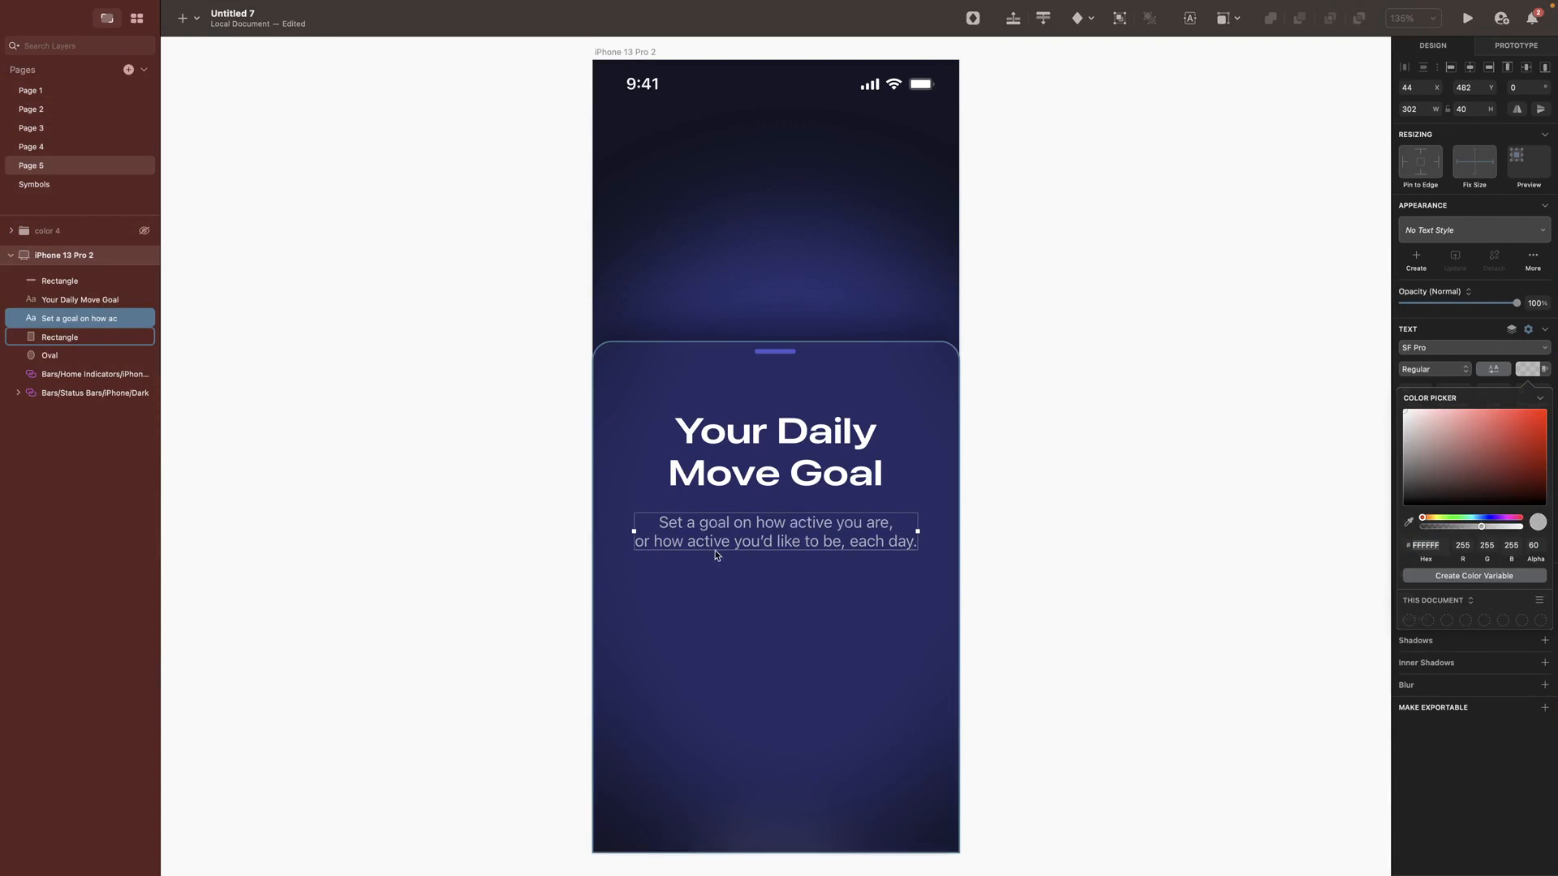
# Step: Group the heading with the description text and name the group Goal Descriptions
pyautogui.keyDown('shift'); pyautogui.click(703, 444); pyautogui.keyUp('shift')
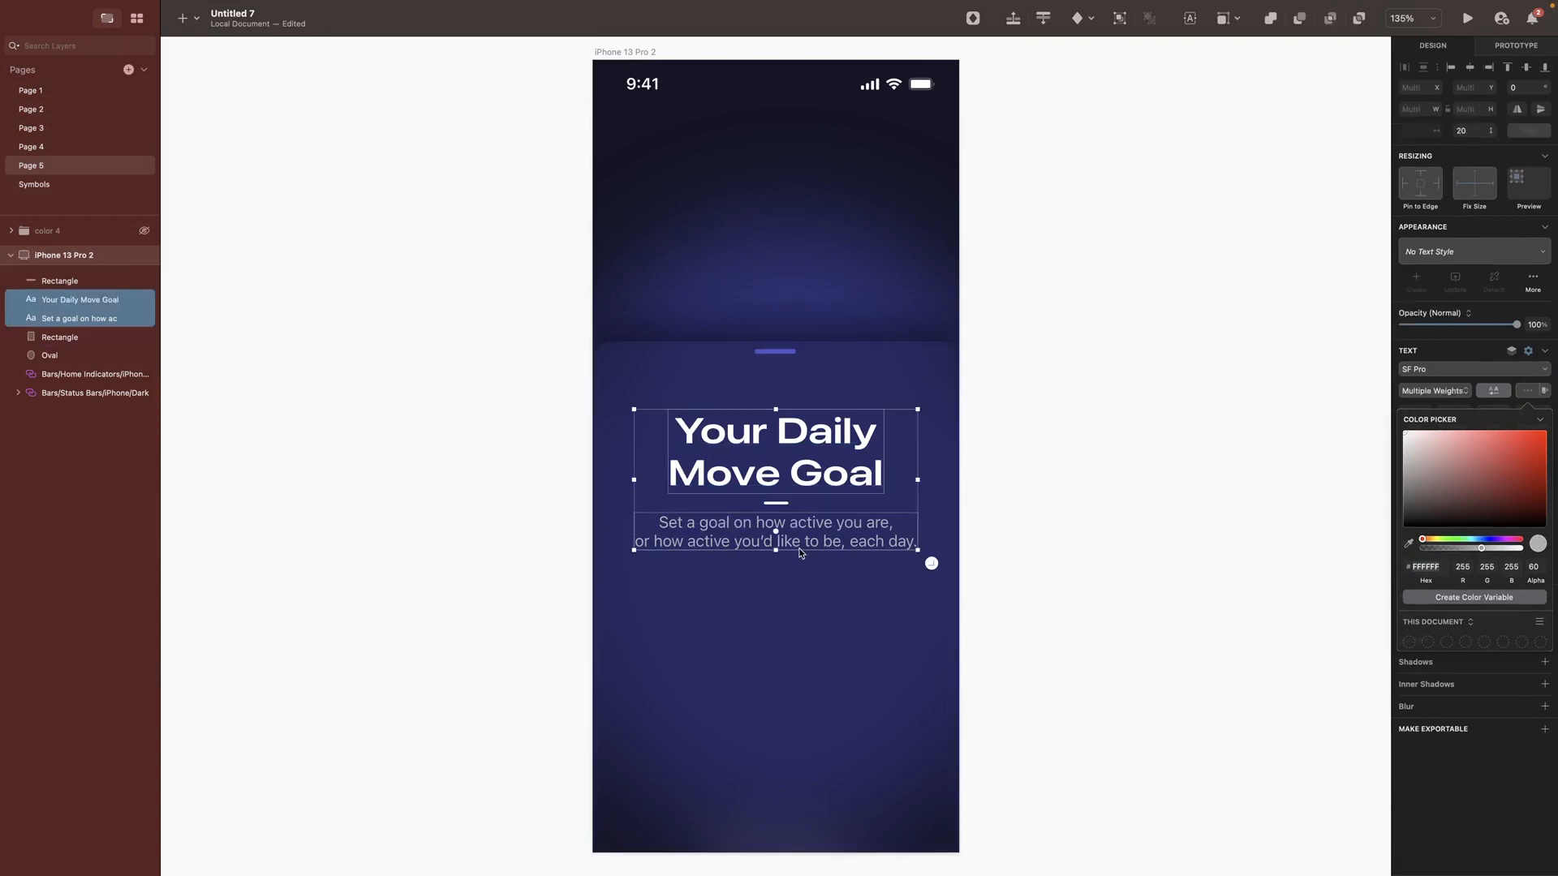
pyautogui.press('super+g')
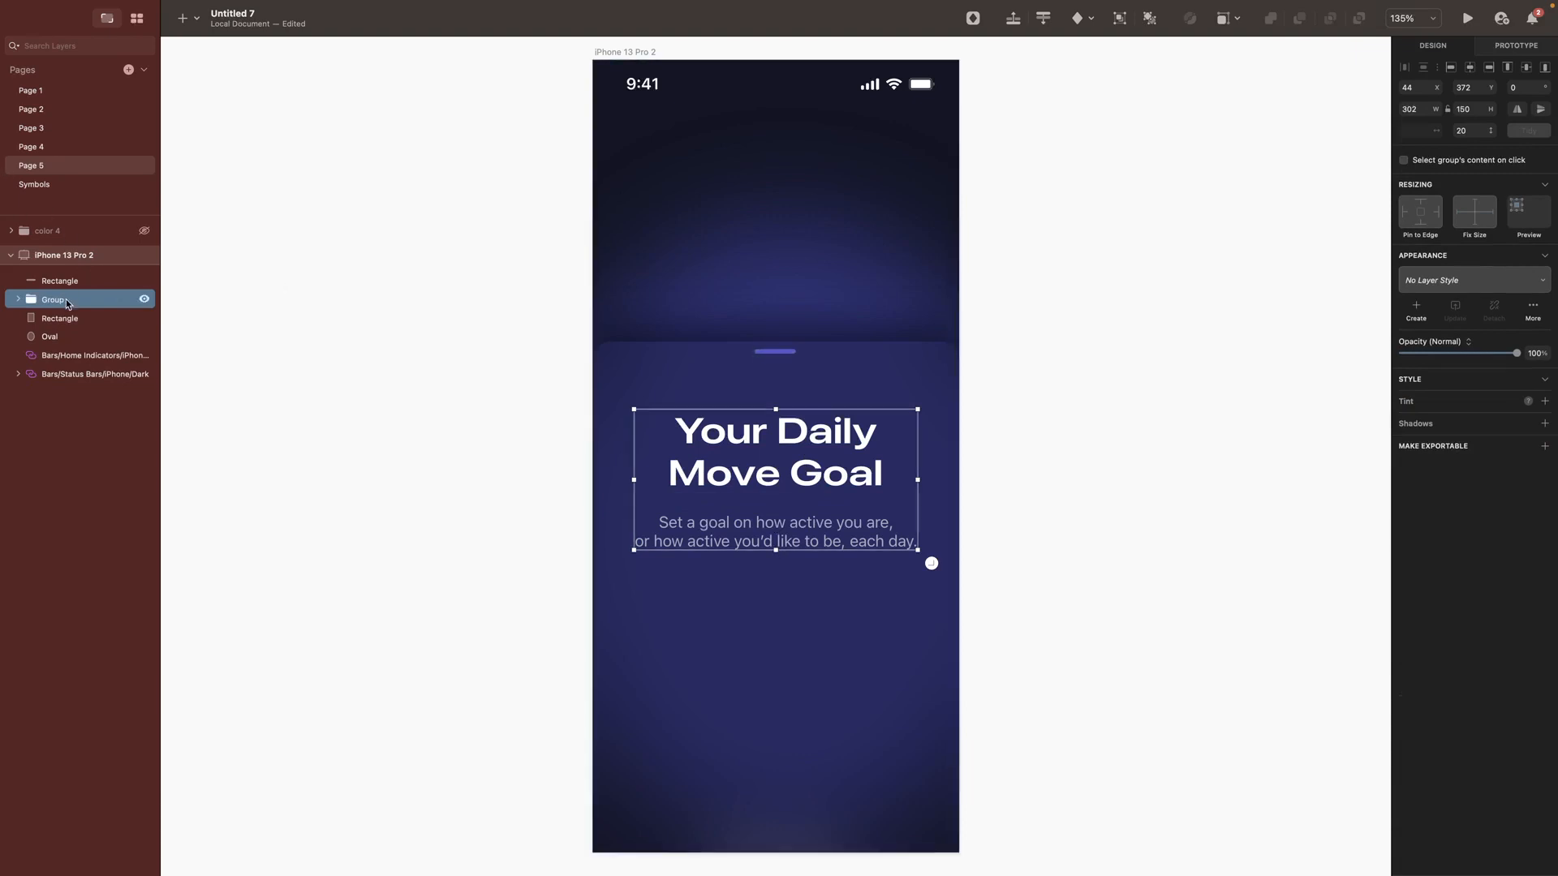
pyautogui.doubleClick(54, 299)
pyautogui.write('Goal Descriptions')
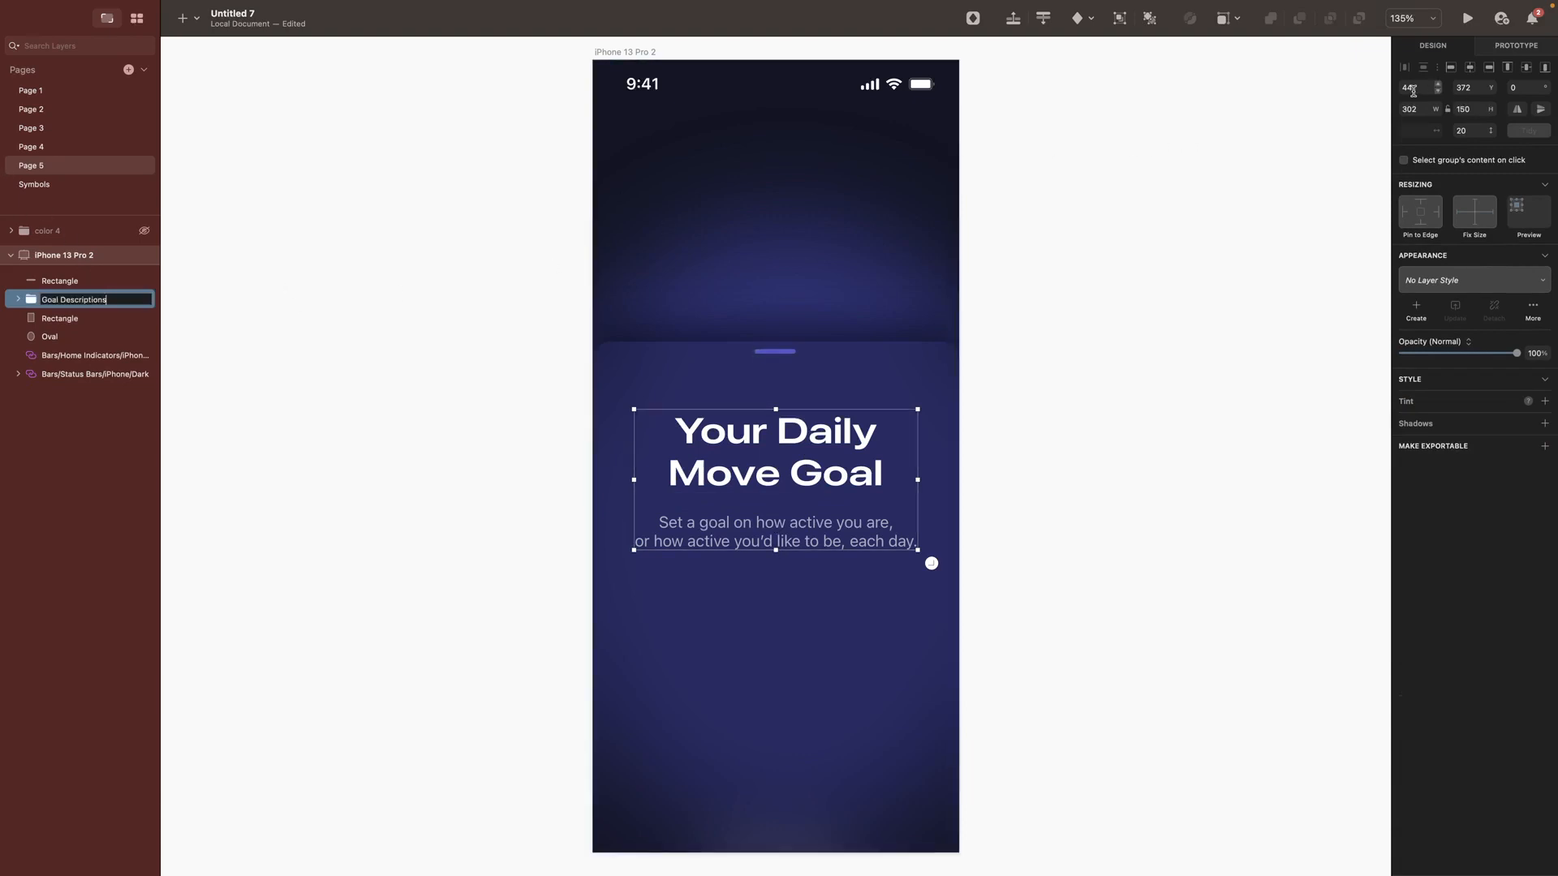
# Step: Move the Goal Descriptions group higher on the sheet, and paste the minus.circle.fill icon from SF Symbols below it
pyautogui.click(1470, 88)
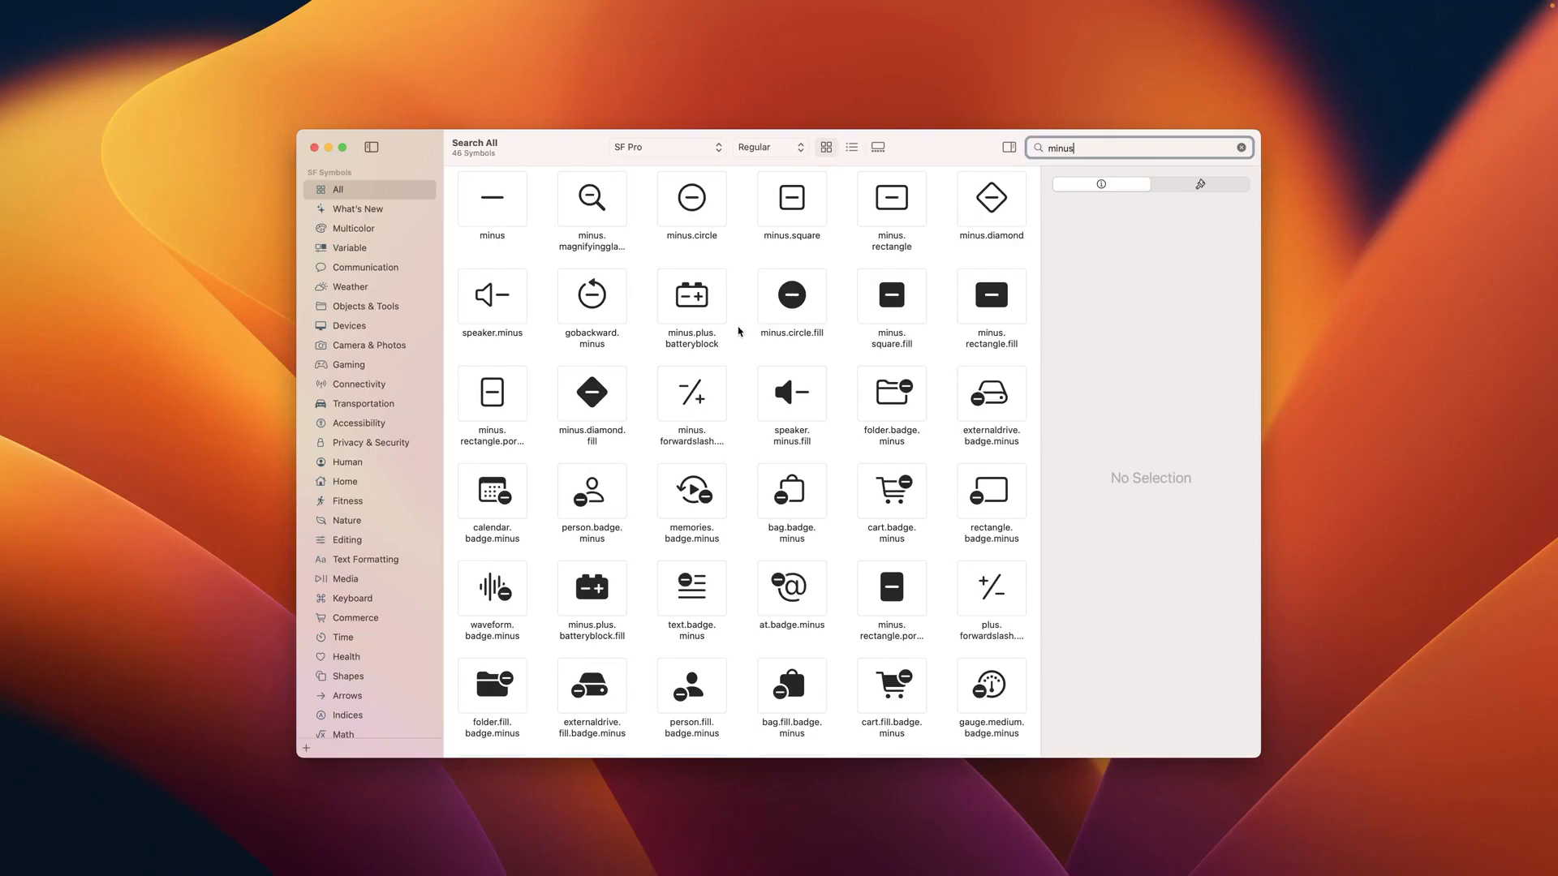
pyautogui.click(795, 303)
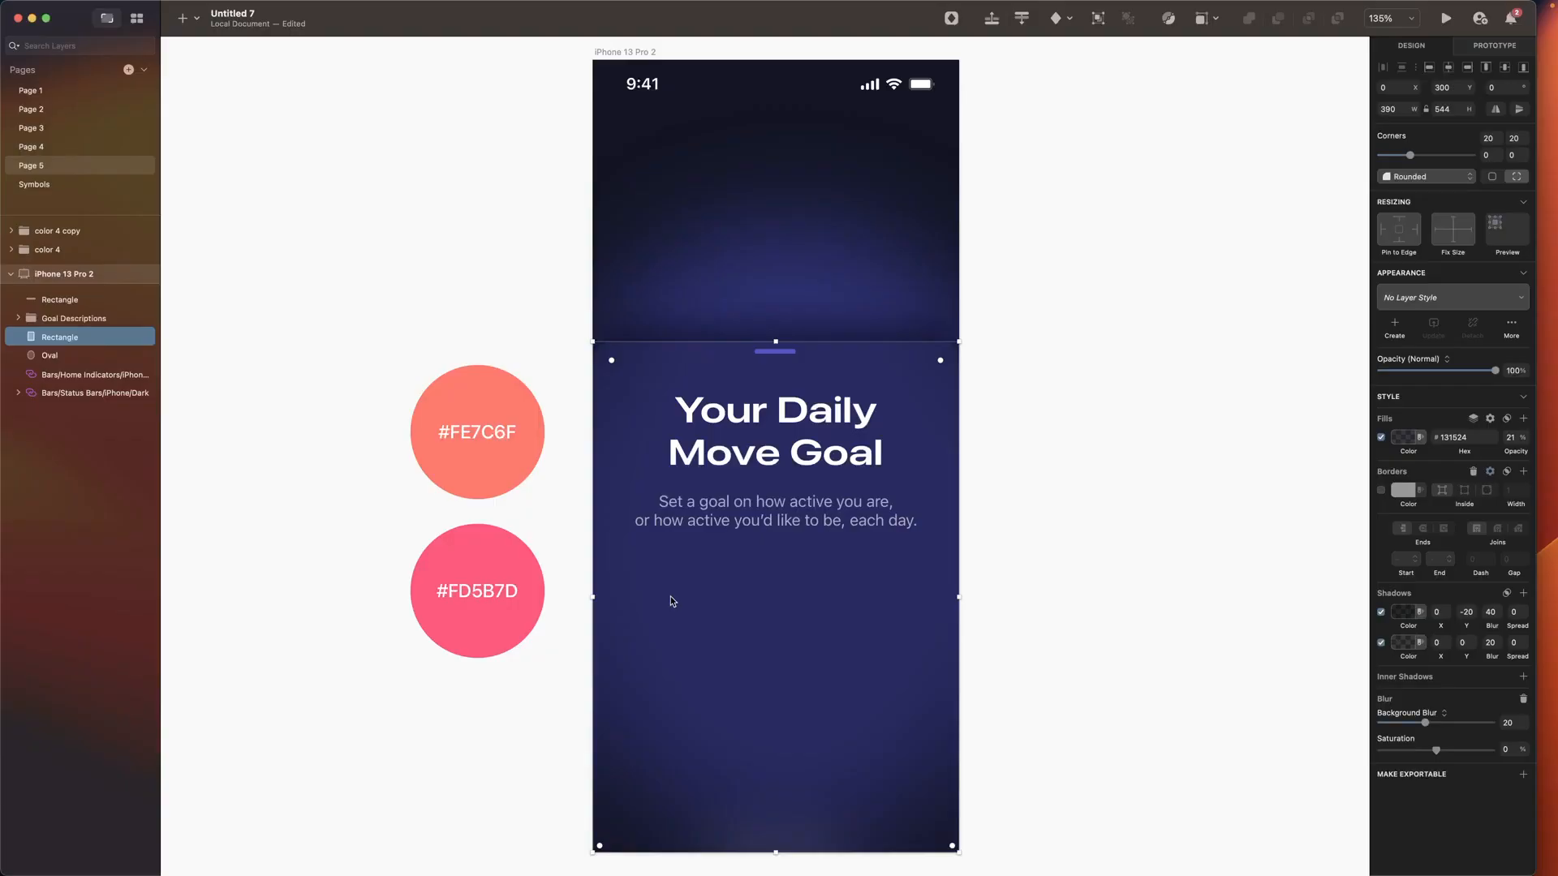
pyautogui.press('t')
pyautogui.click(670, 597)
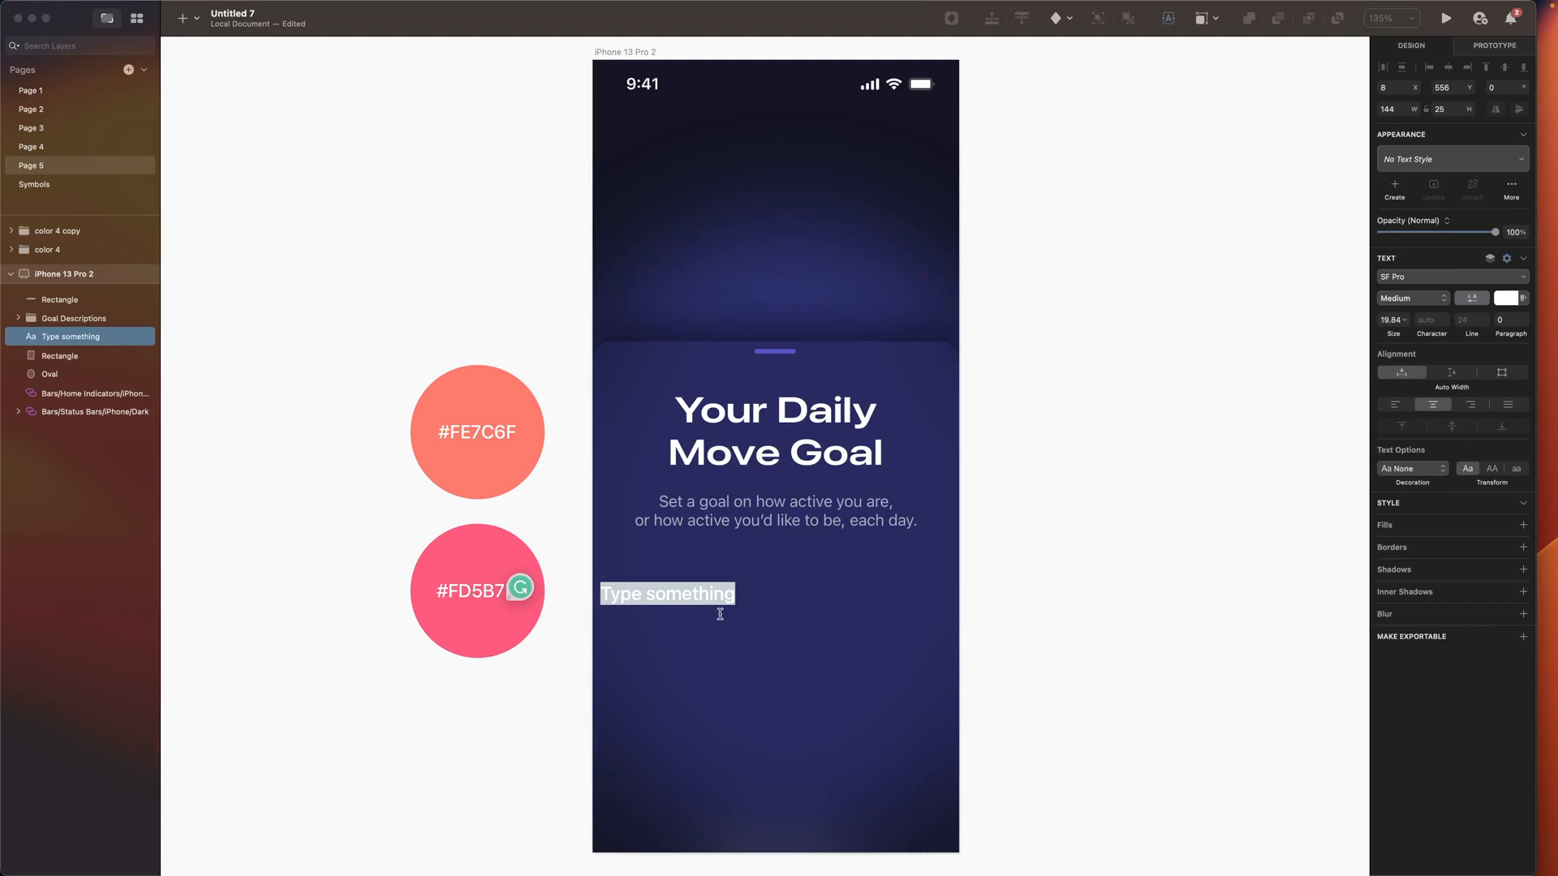
pyautogui.press('super+v')
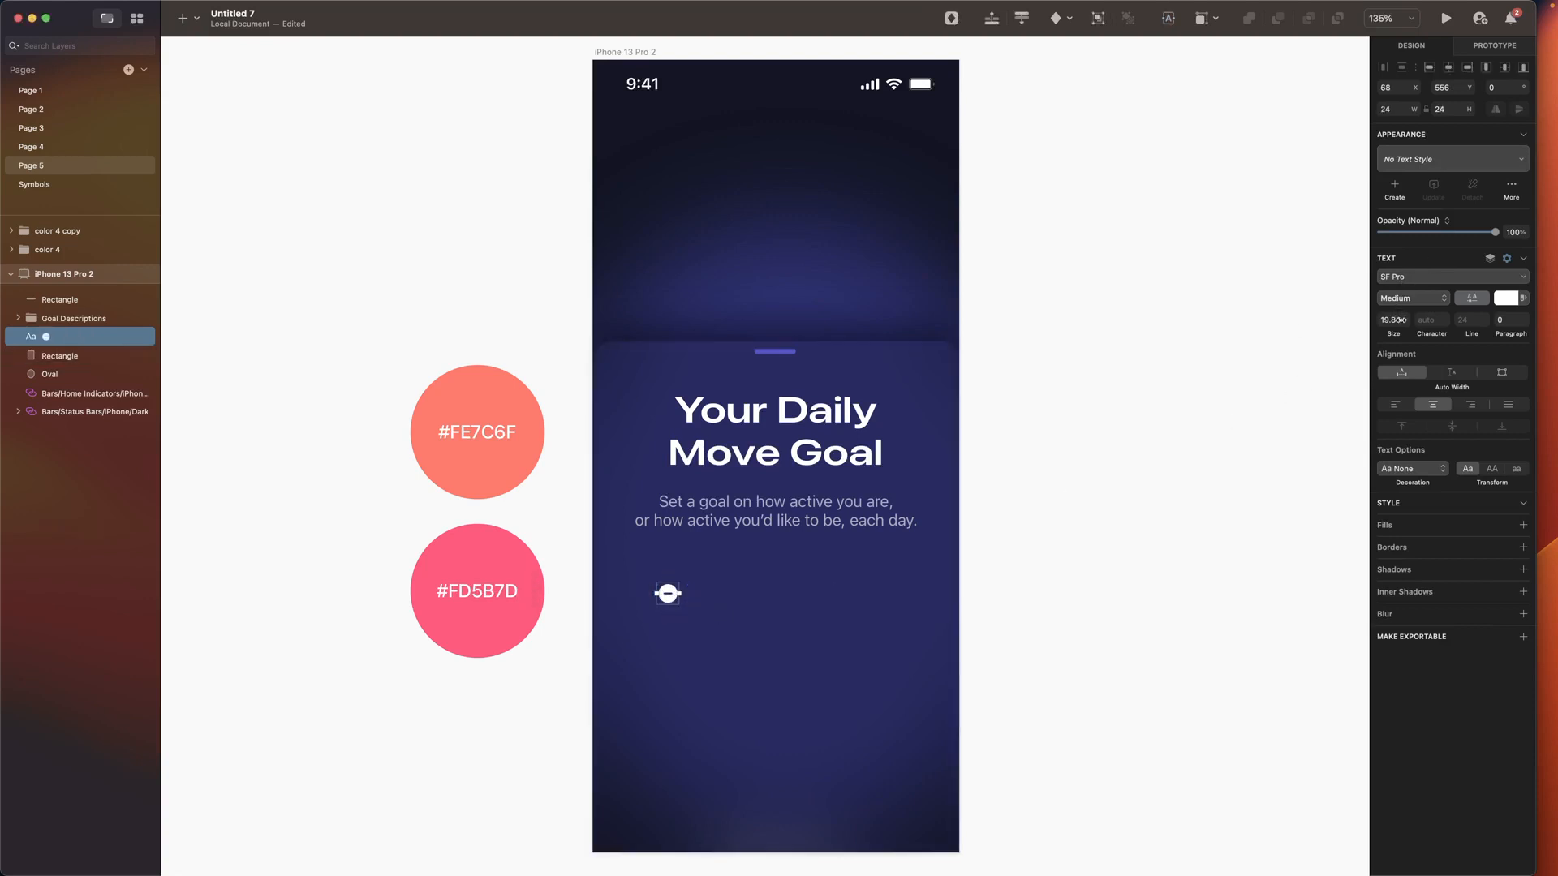
# Step: Set the minus icon's text size to 44 and convert it to outlines
pyautogui.write('44')
pyautogui.press('Return')
pyautogui.rightClick(673, 584)
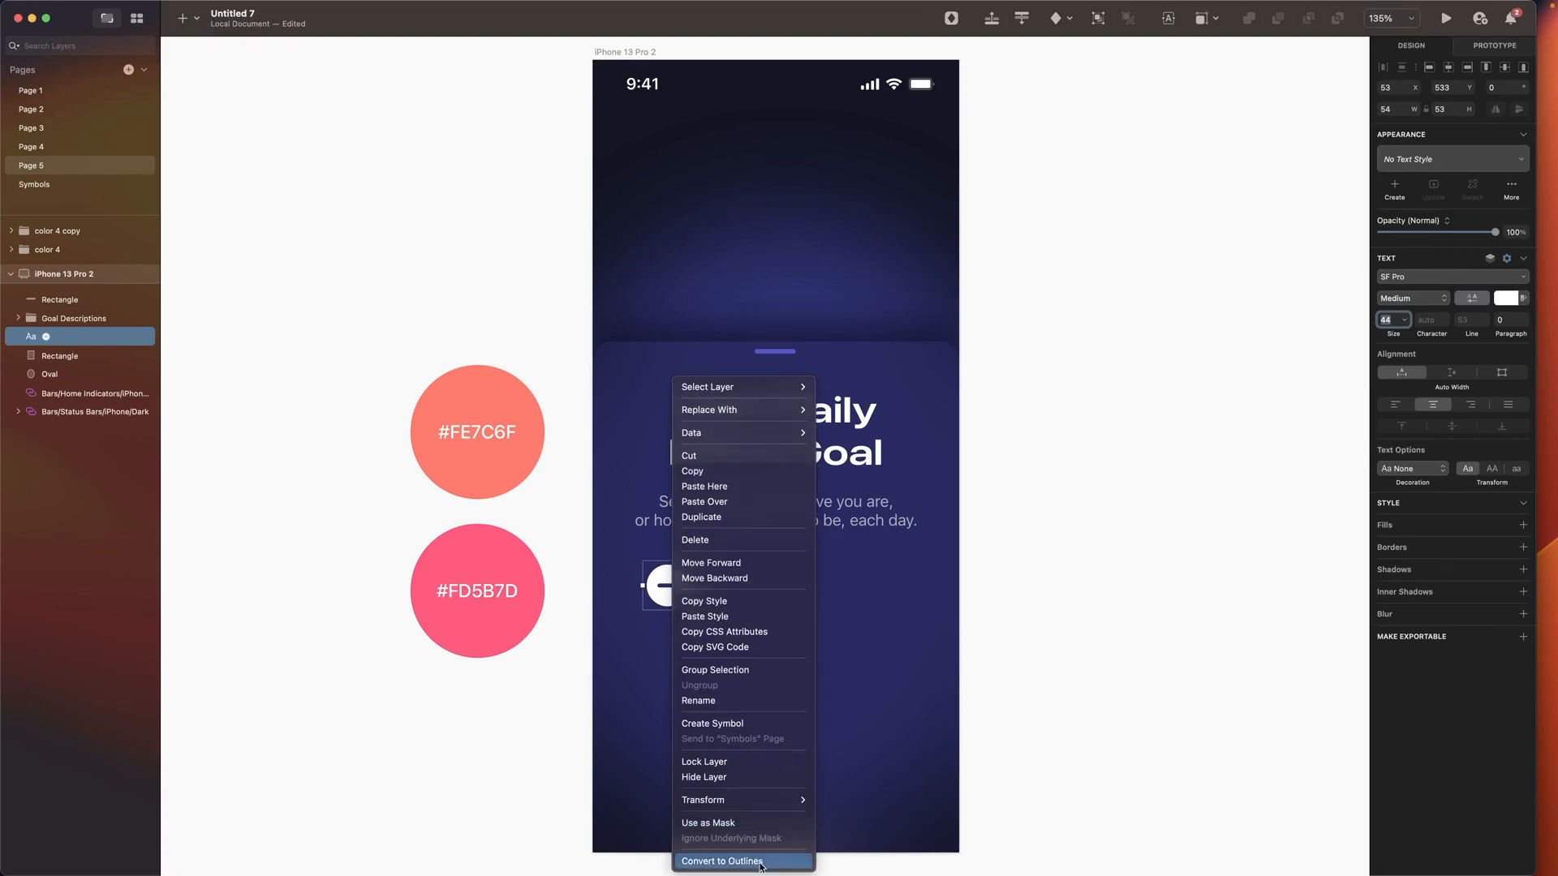
pyautogui.click(761, 862)
# Step: Resize the outlined minus shape to 44 by 44 and ungroup it into separate circle and minus paths
pyautogui.press('super+2')
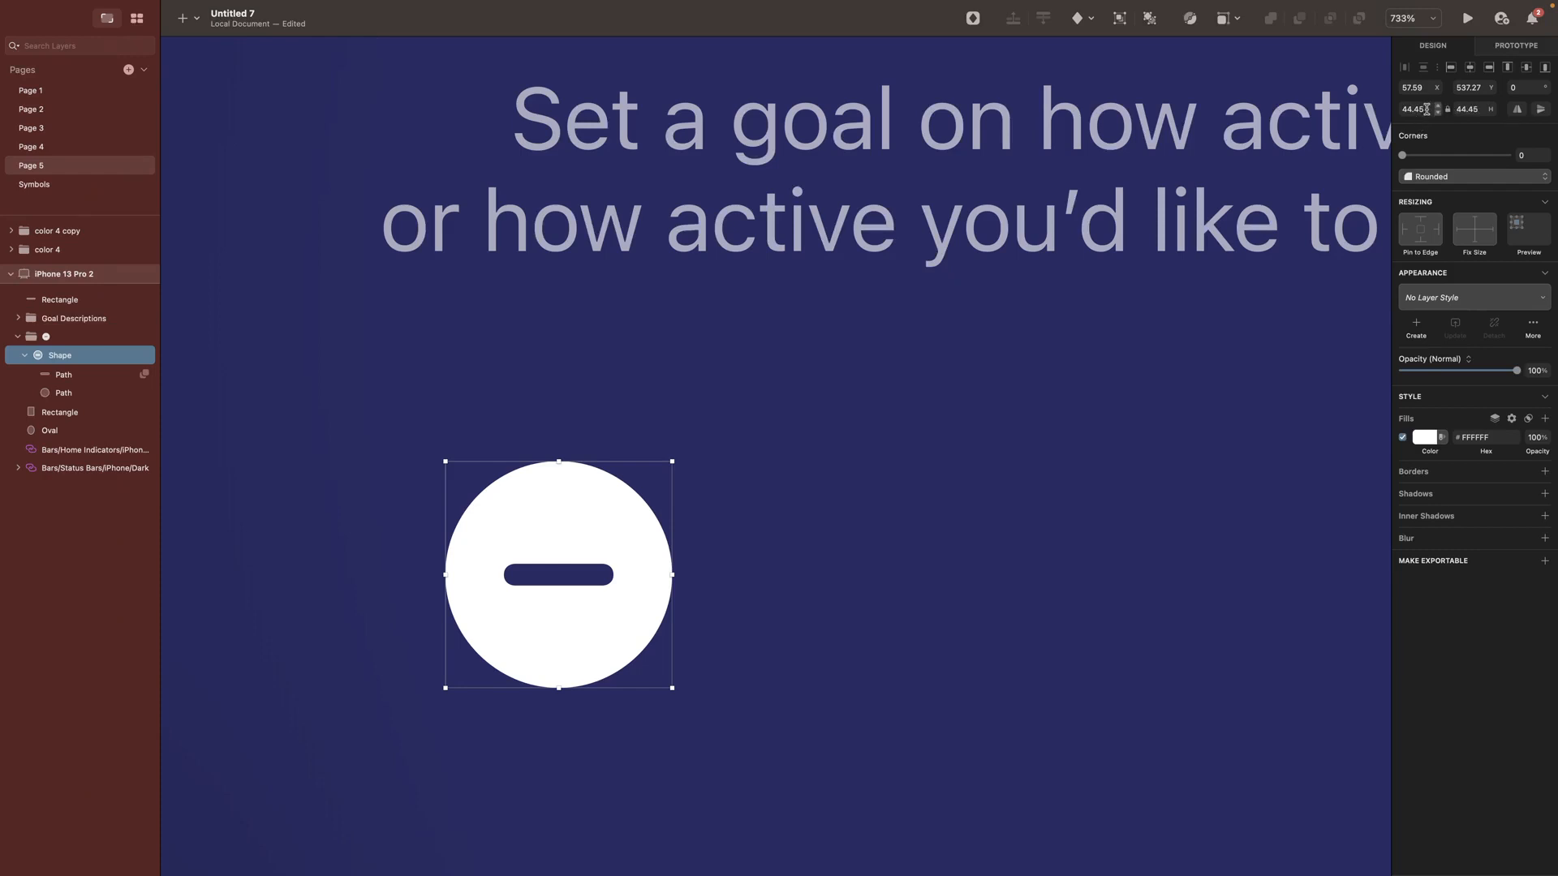
pyautogui.press('Escape')
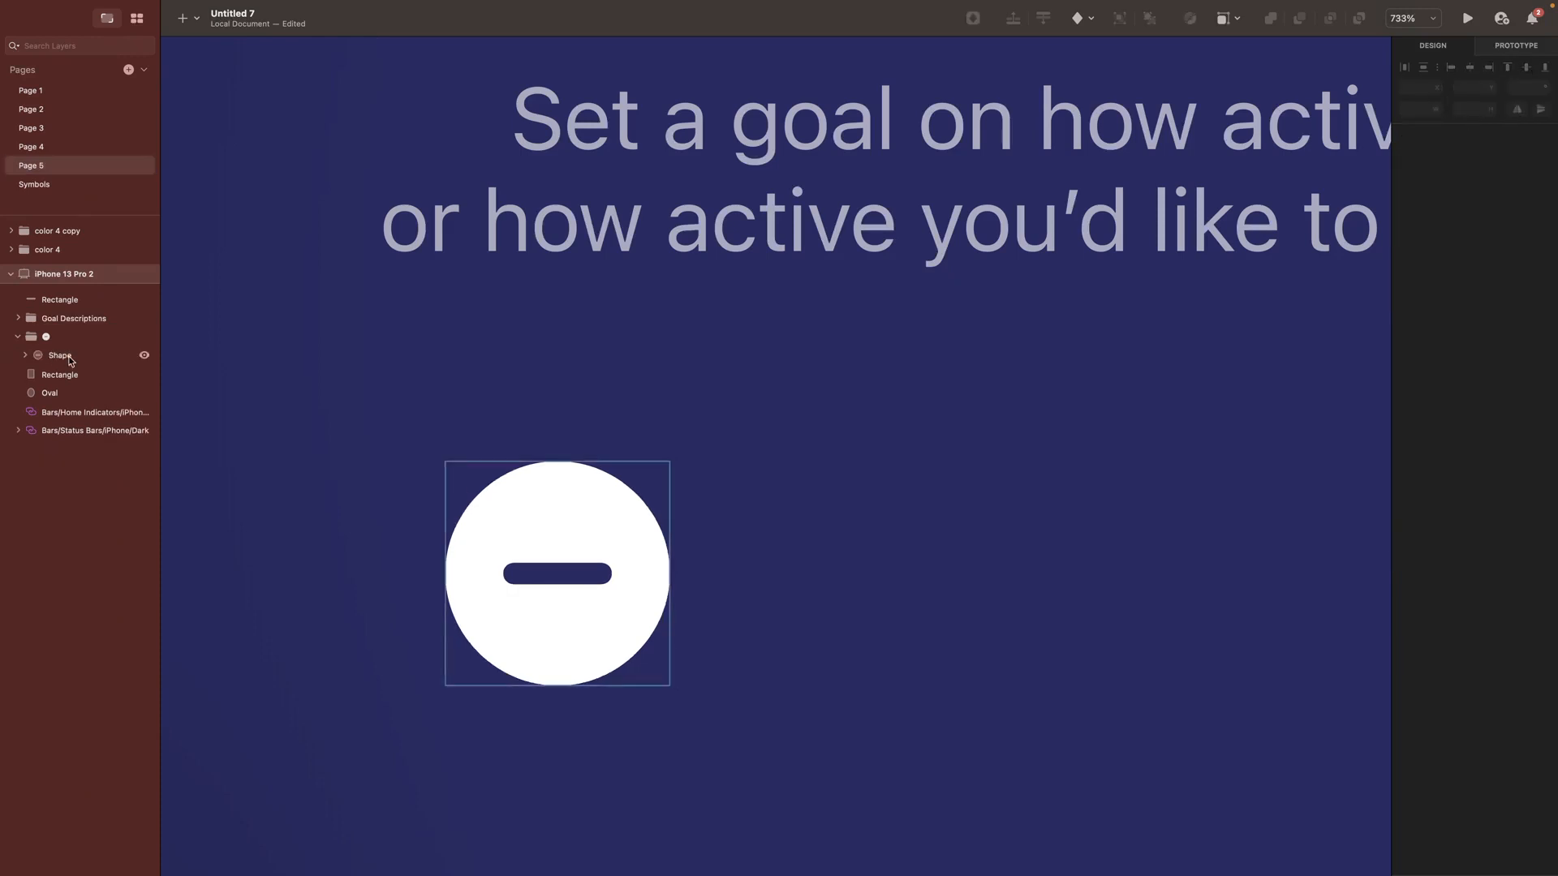
pyautogui.click(70, 359)
pyautogui.rightClick(70, 358)
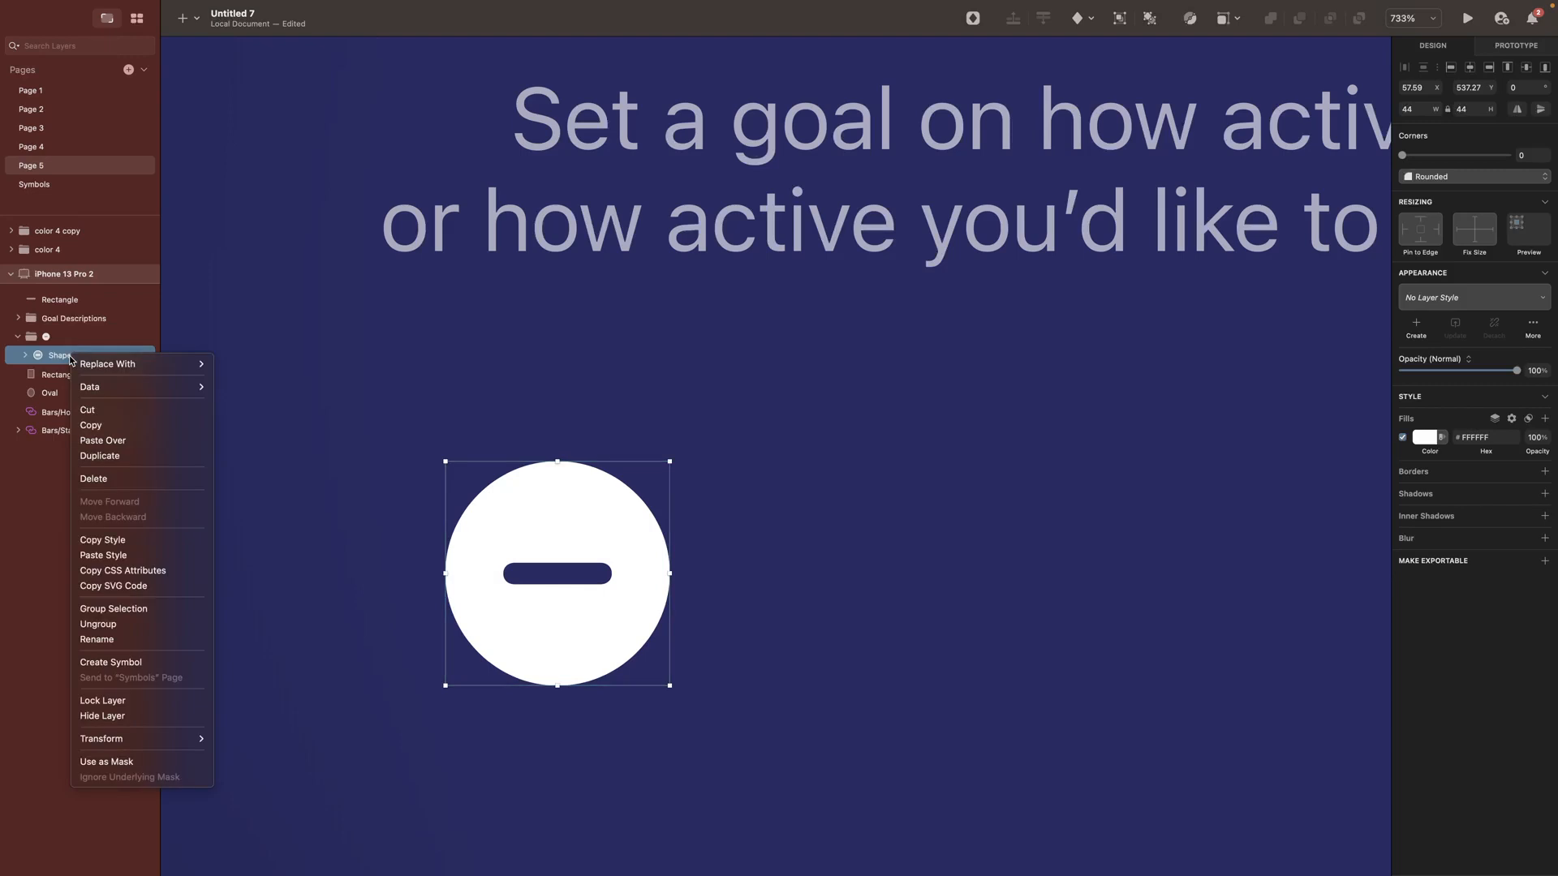
pyautogui.click(111, 626)
pyautogui.press('super+minus')
pyautogui.press('super+minus')
# Step: Give the minus button's circle a vertical gradient from the #FE7C6F swatch to the #FD5B7D swatch
pyautogui.click(684, 476)
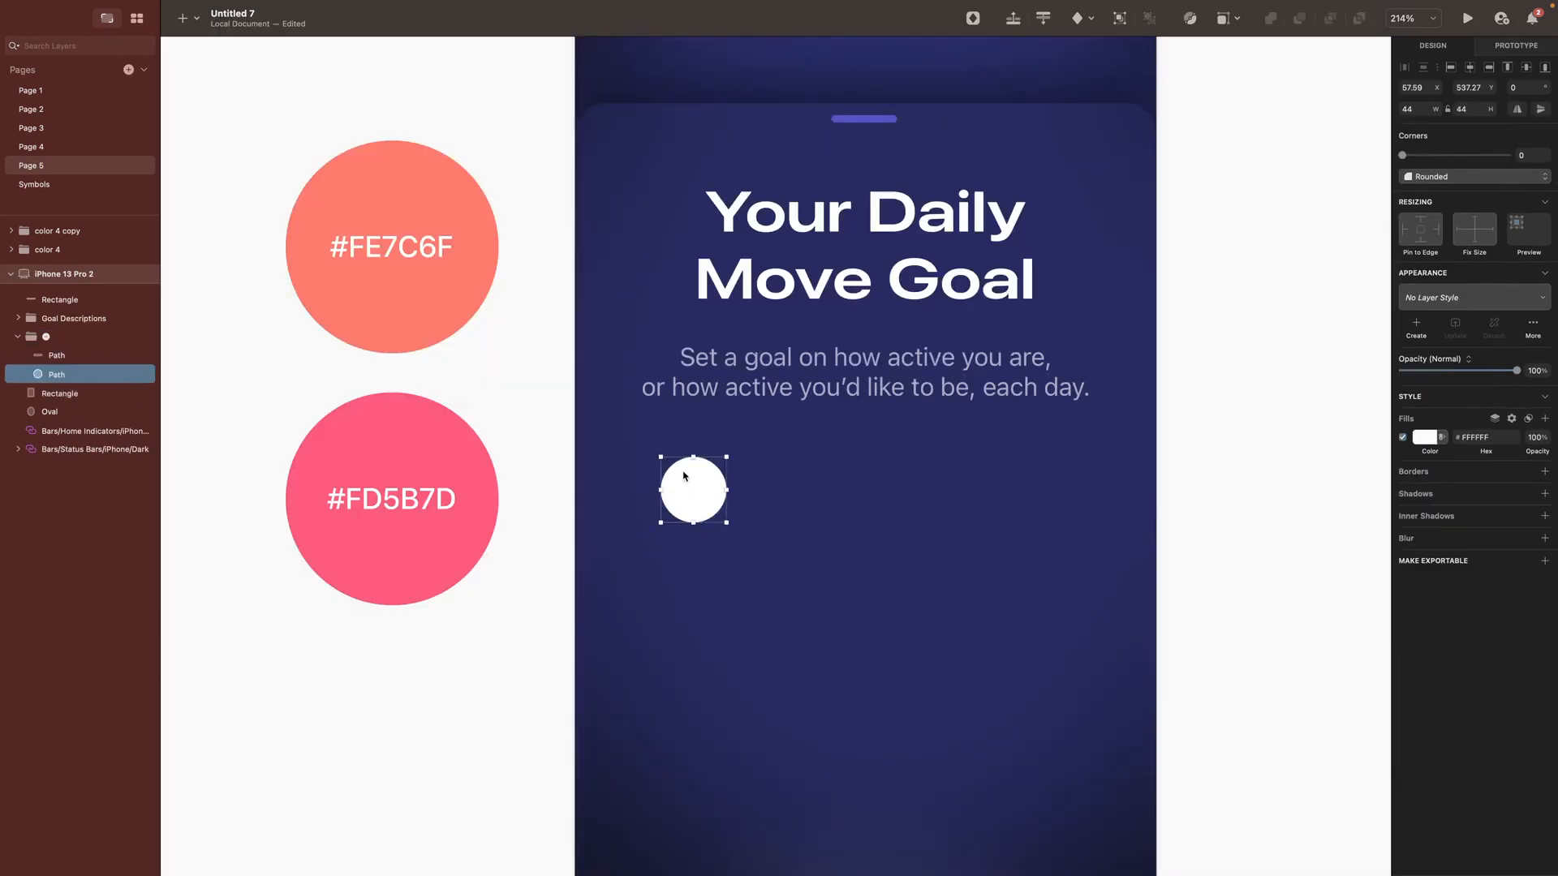
pyautogui.press('Return')
pyautogui.click(695, 460)
pyautogui.click(401, 170)
pyautogui.click(694, 523)
pyautogui.click(391, 454)
pyautogui.press('Escape')
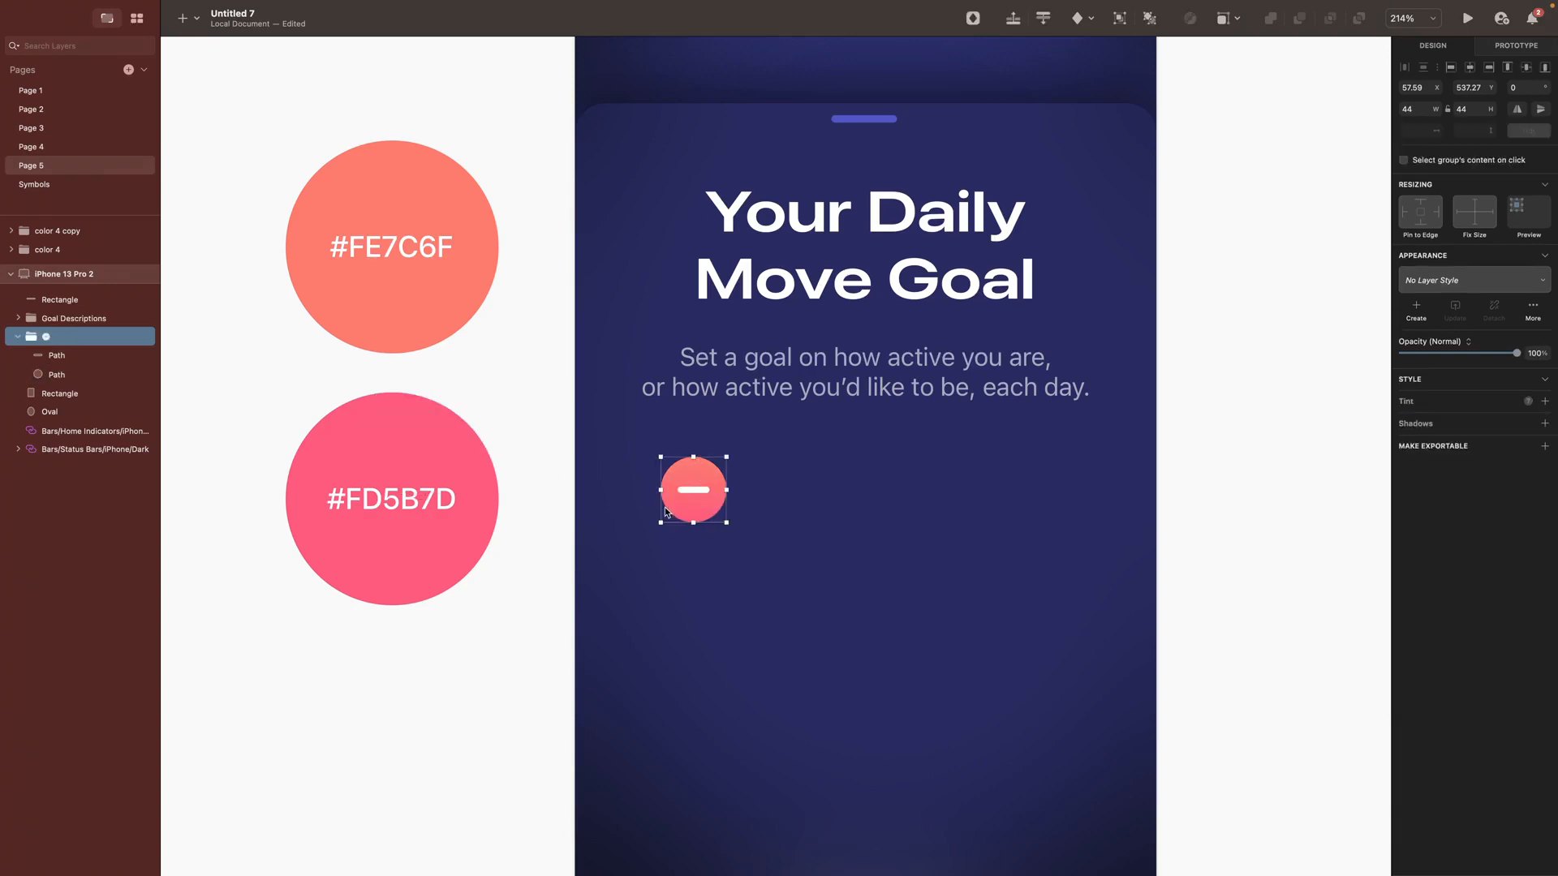
# Step: Position the minus button group at X 49, Y 578
pyautogui.click(1416, 88)
pyautogui.write('50')
pyautogui.press('Return')
pyautogui.press('Tab')
pyautogui.write('5')
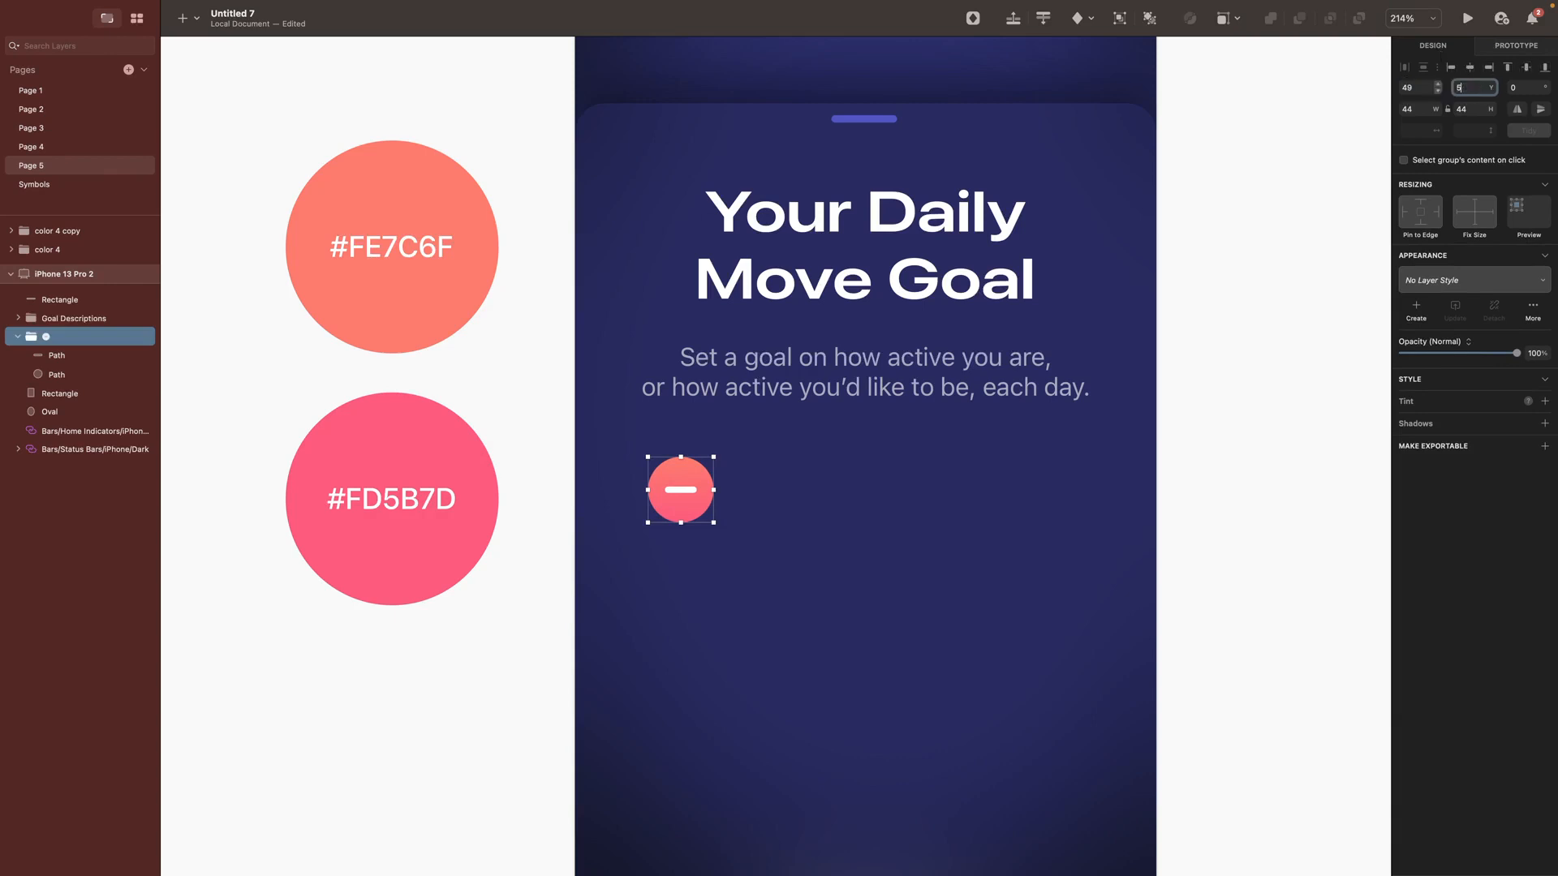
pyautogui.write('78')
pyautogui.press('Return')
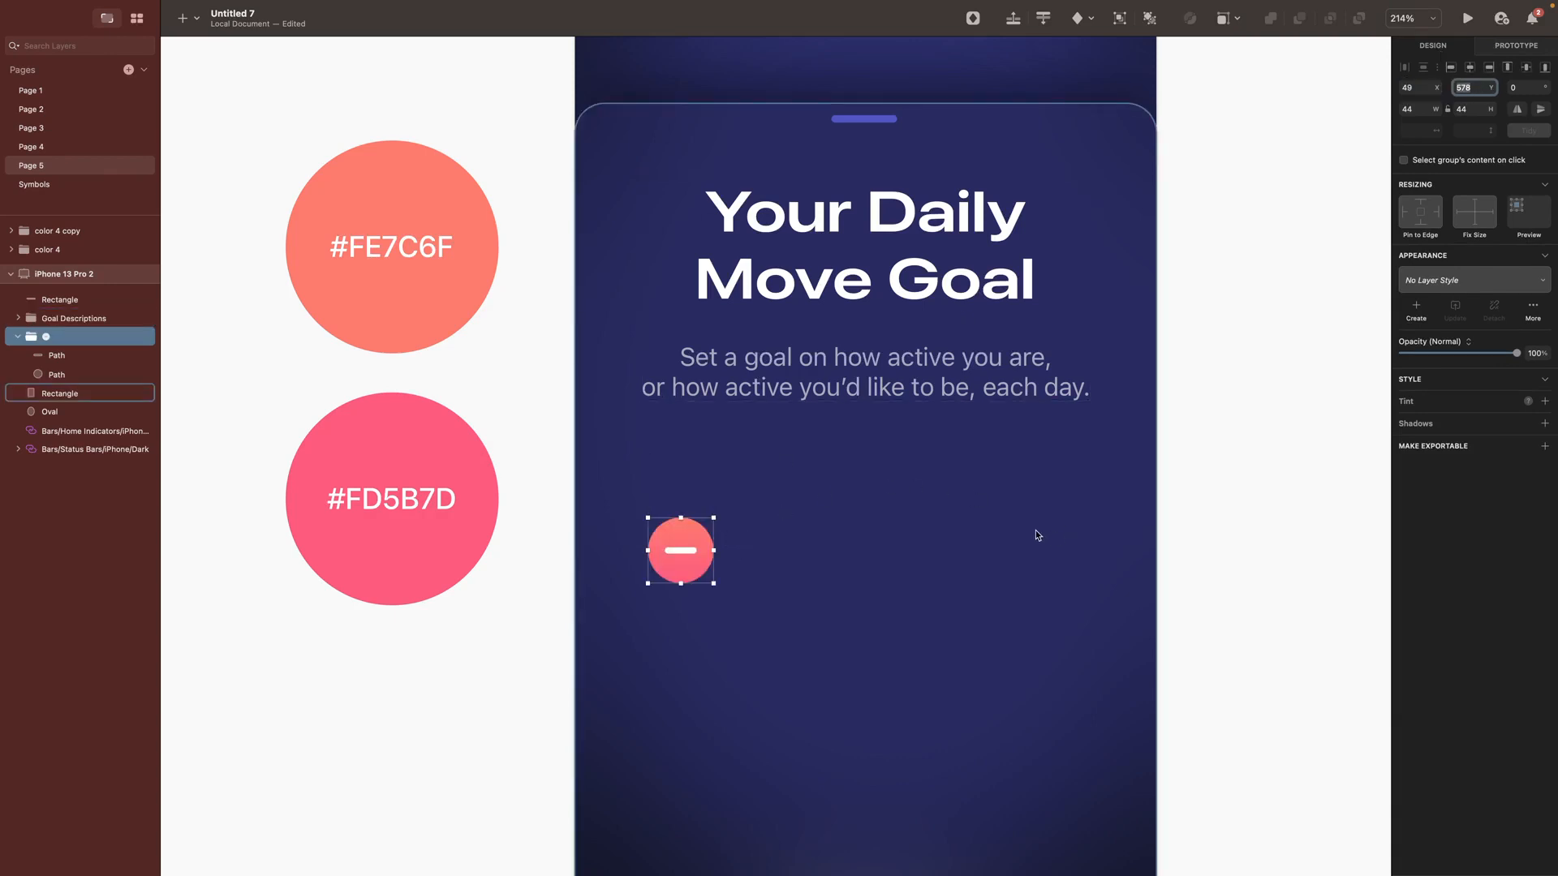
# Step: Paste the matching plus button and place it level with the minus button at X 296, Y 578
pyautogui.press('super+v')
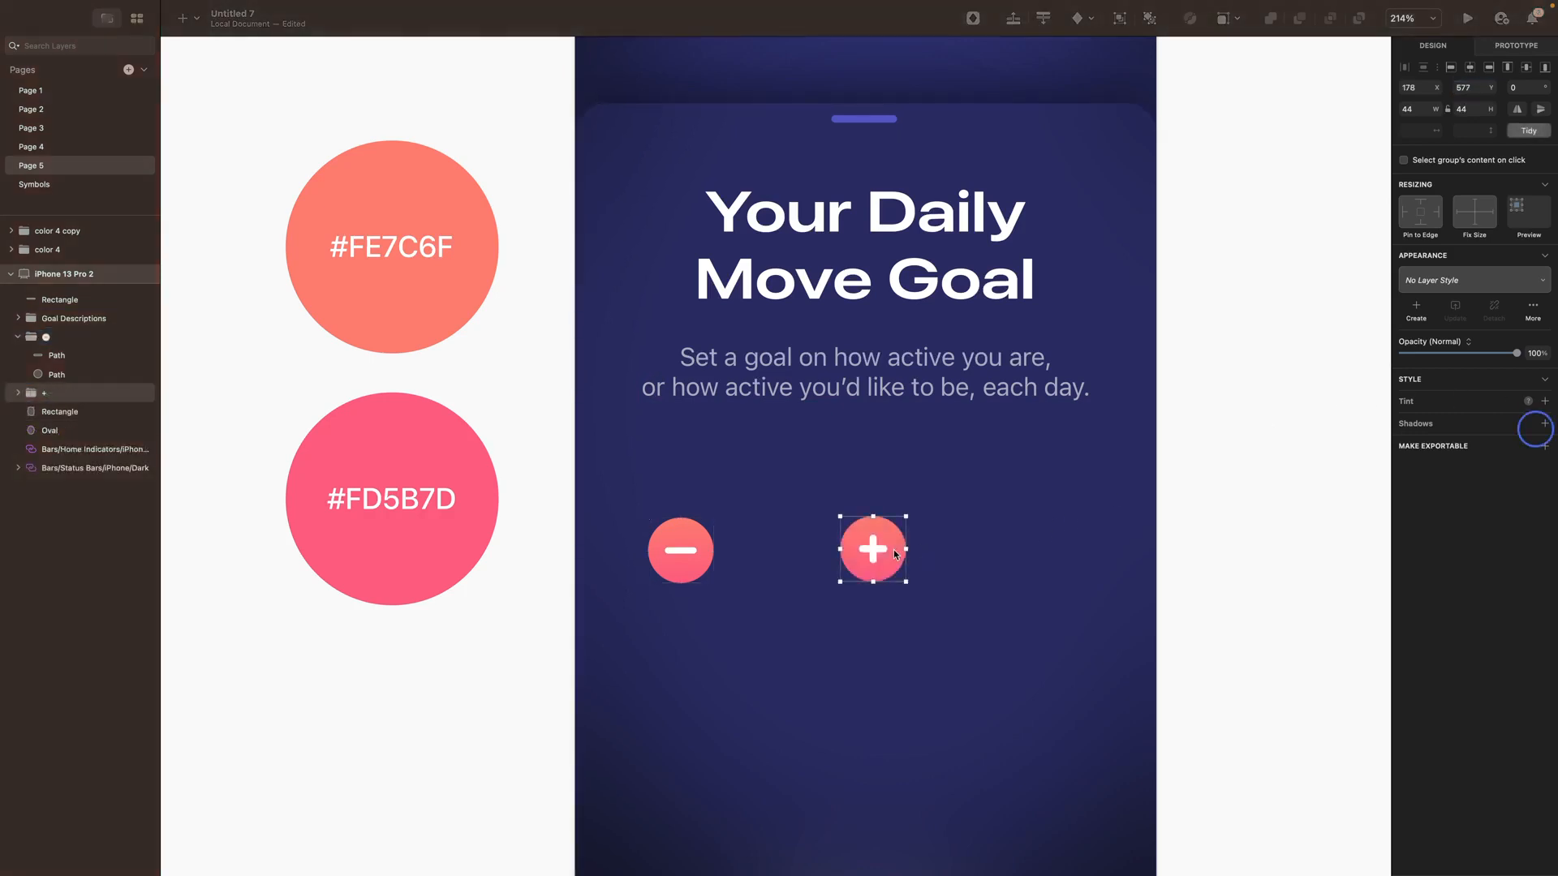
pyautogui.moveTo(883, 552); pyautogui.dragTo(1056, 552)
pyautogui.click(1408, 88)
pyautogui.write('296')
pyautogui.click(1456, 90)
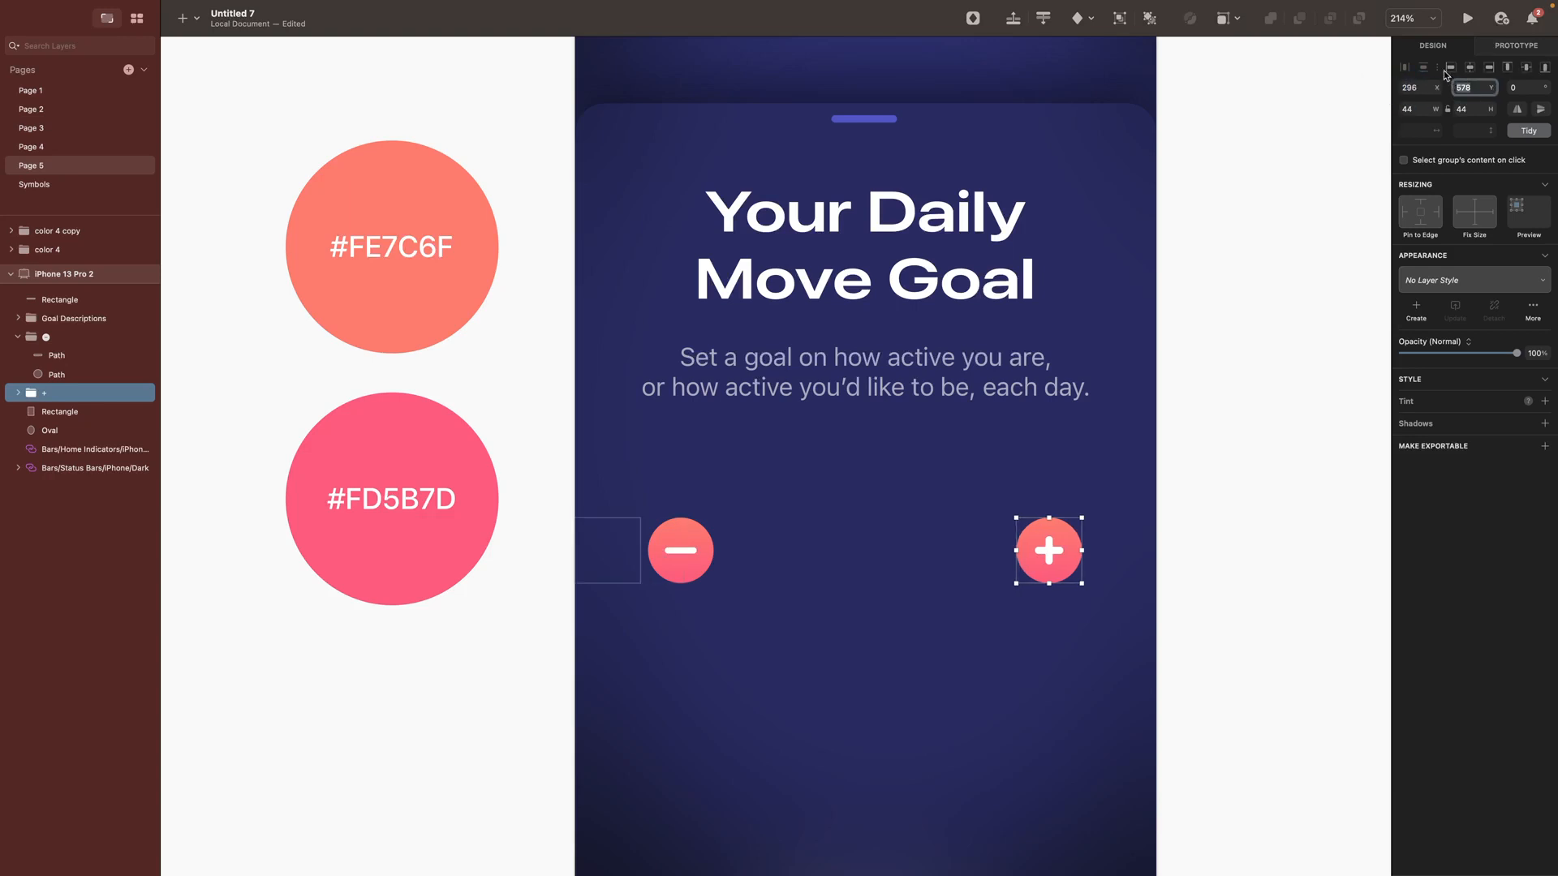
pyautogui.click(939, 530)
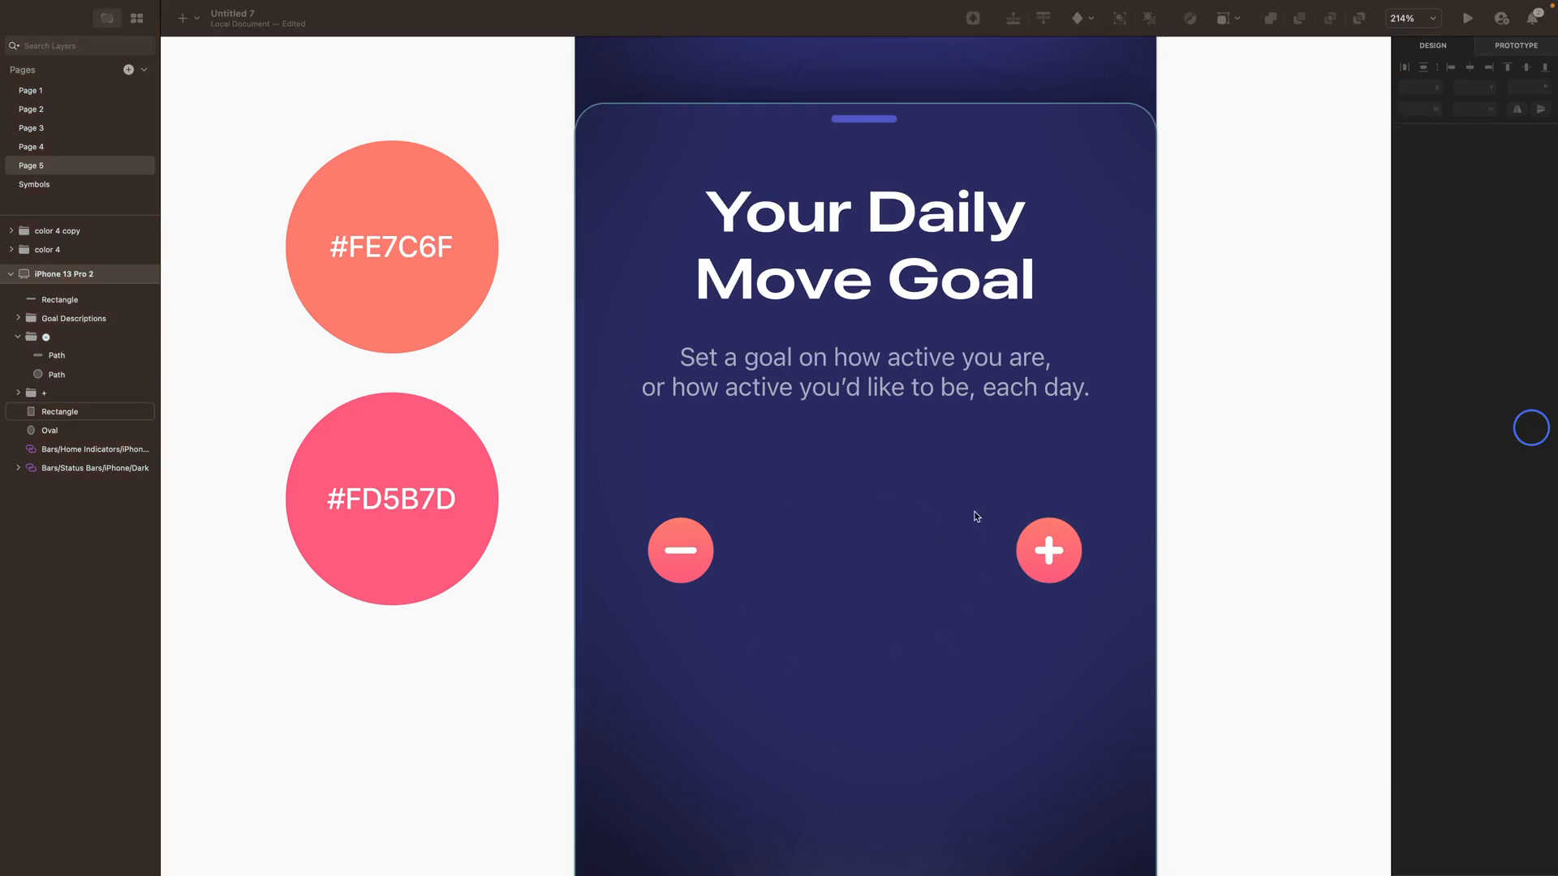
# Step: Add the text "300" between the minus and plus buttons
pyautogui.press('t')
pyautogui.click(839, 546)
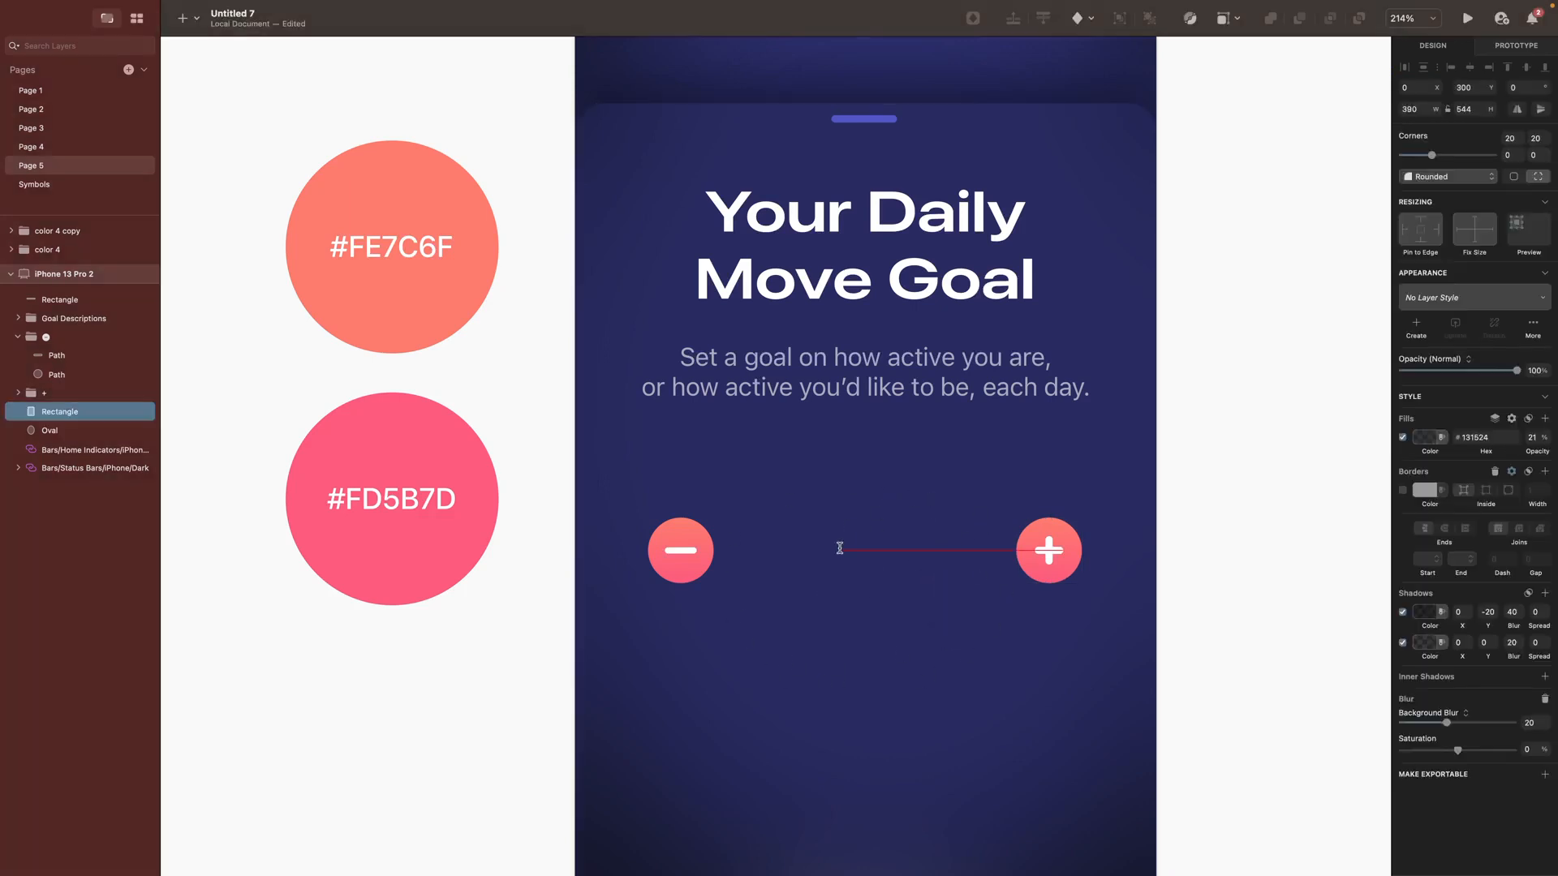
pyautogui.write('300')
pyautogui.press('Escape')
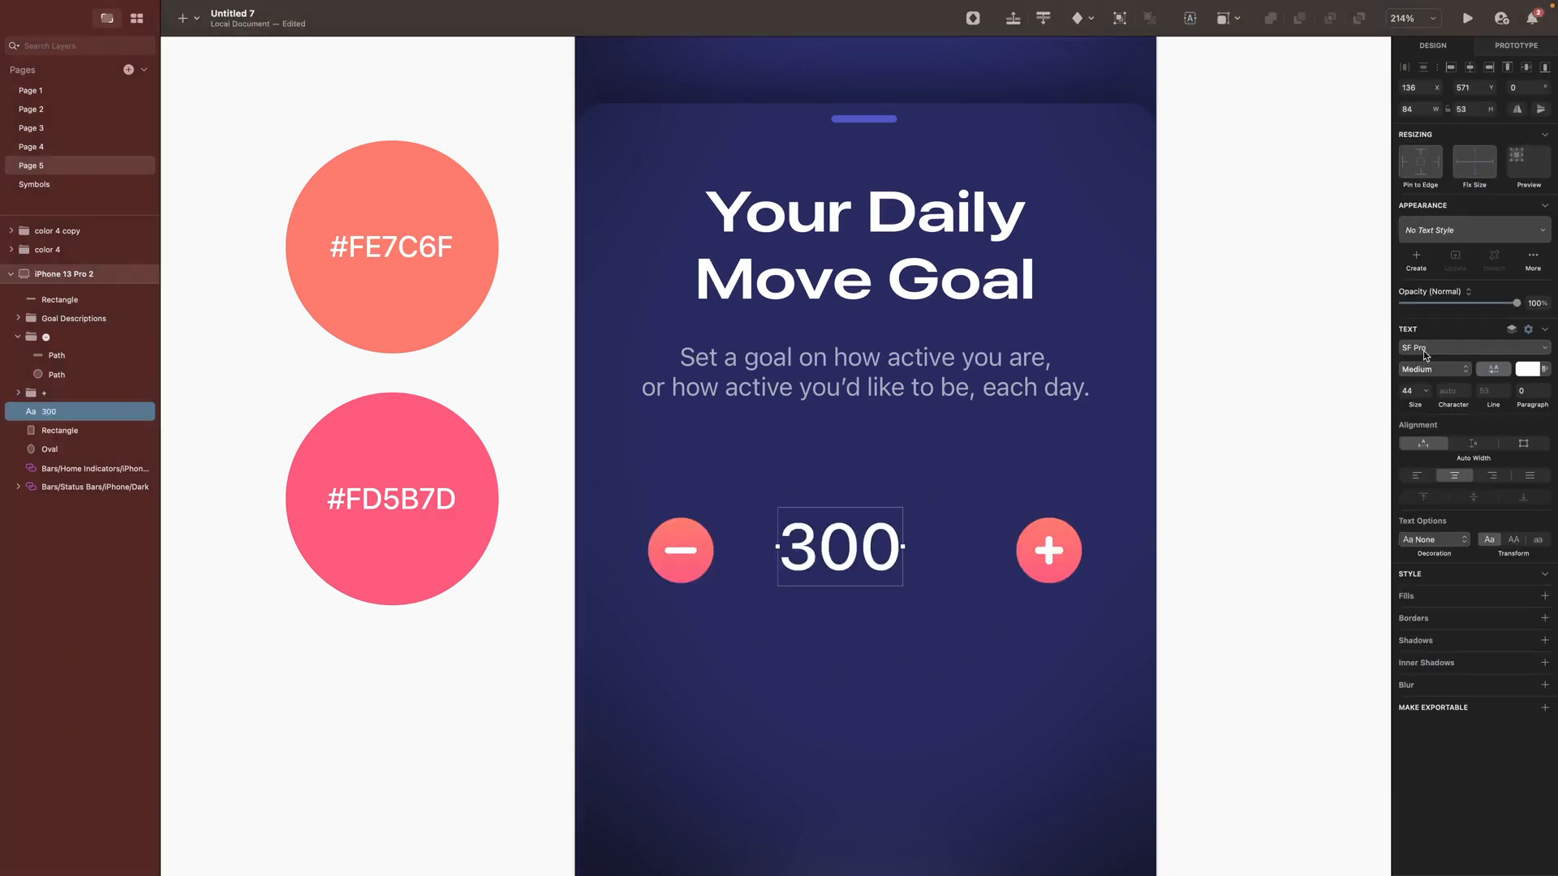
# Step: Format the 300 text as SF Pro Expanded Bold, size 65, and centre it horizontally on the artboard
pyautogui.click(1412, 375)
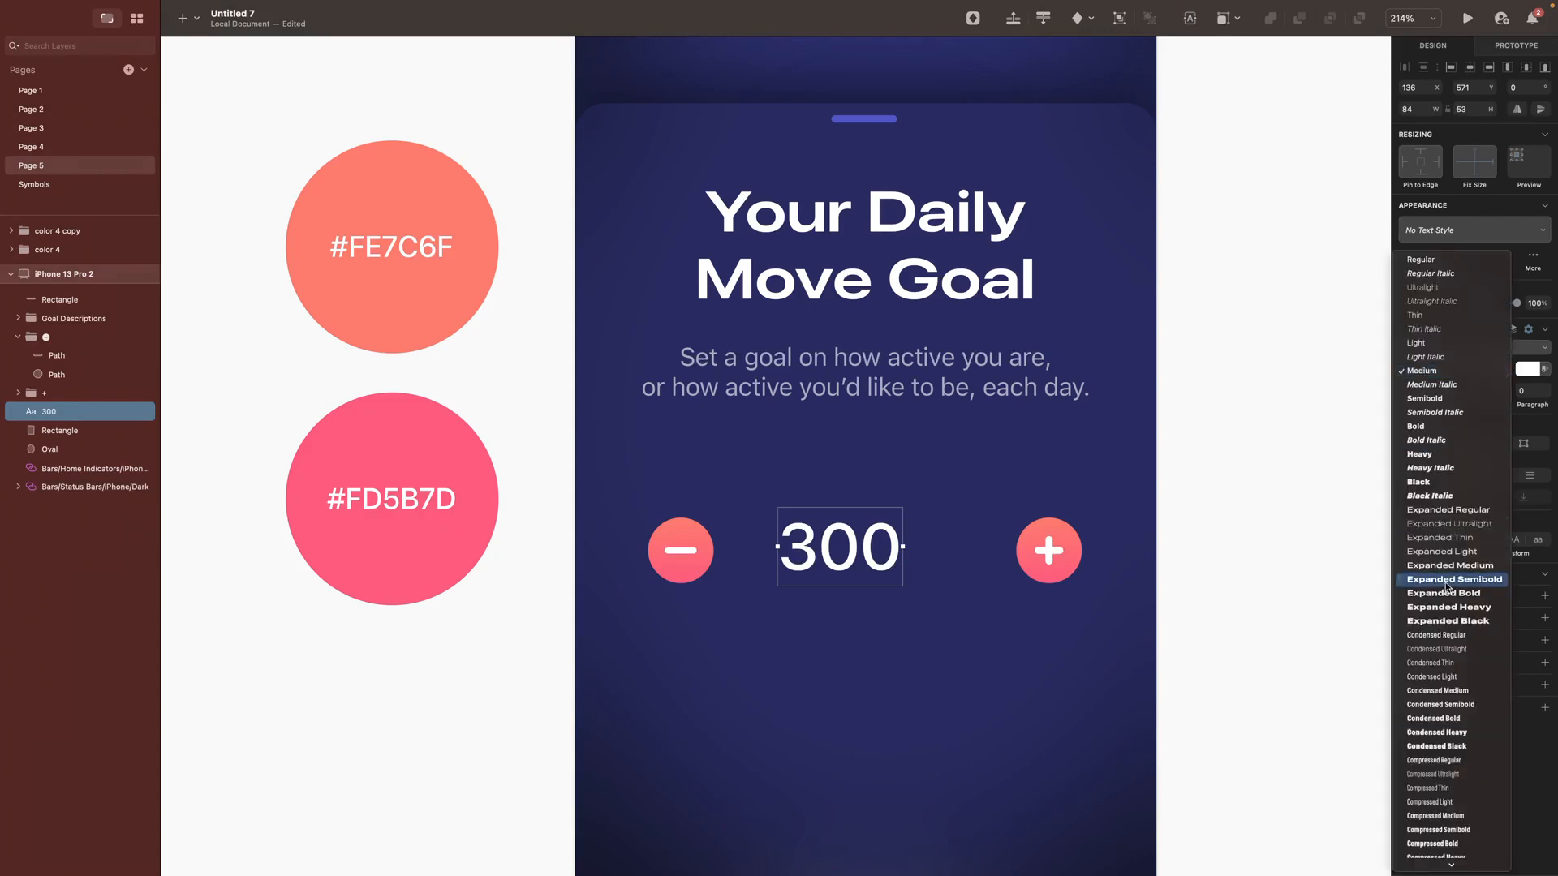
pyautogui.click(1448, 591)
pyautogui.click(1411, 391)
pyautogui.write('64')
pyautogui.press('Return')
pyautogui.click(1469, 67)
pyautogui.click(870, 683)
# Step: Add the label "Calories / Day" below the 300 and reduce its size to 17
pyautogui.press('t')
pyautogui.click(841, 656)
pyautogui.write('Calories / Da')
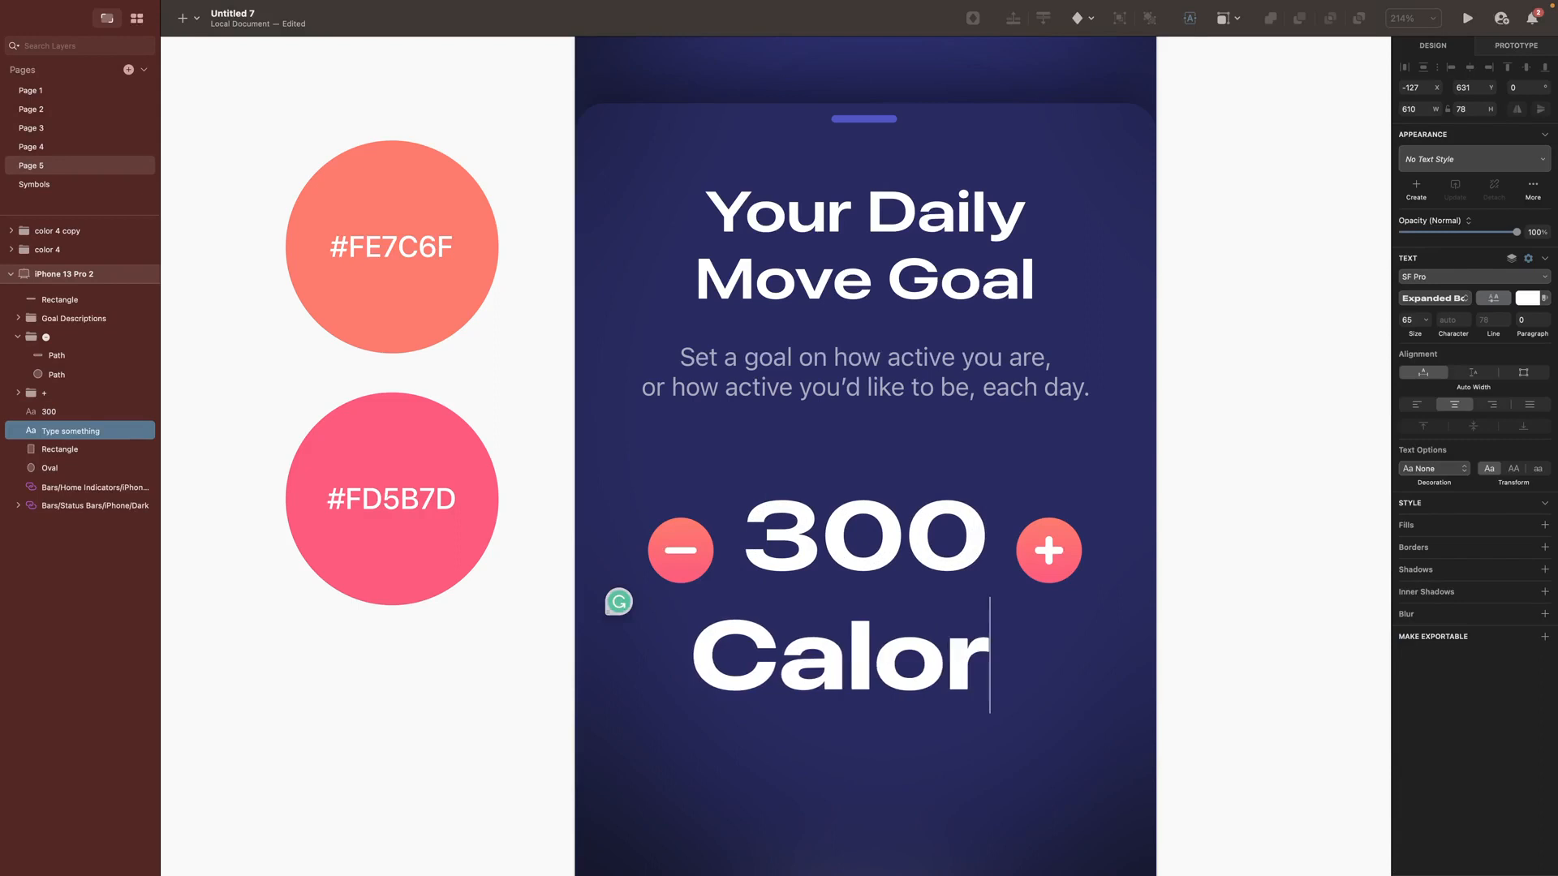
pyautogui.write('y')
pyautogui.press('Escape')
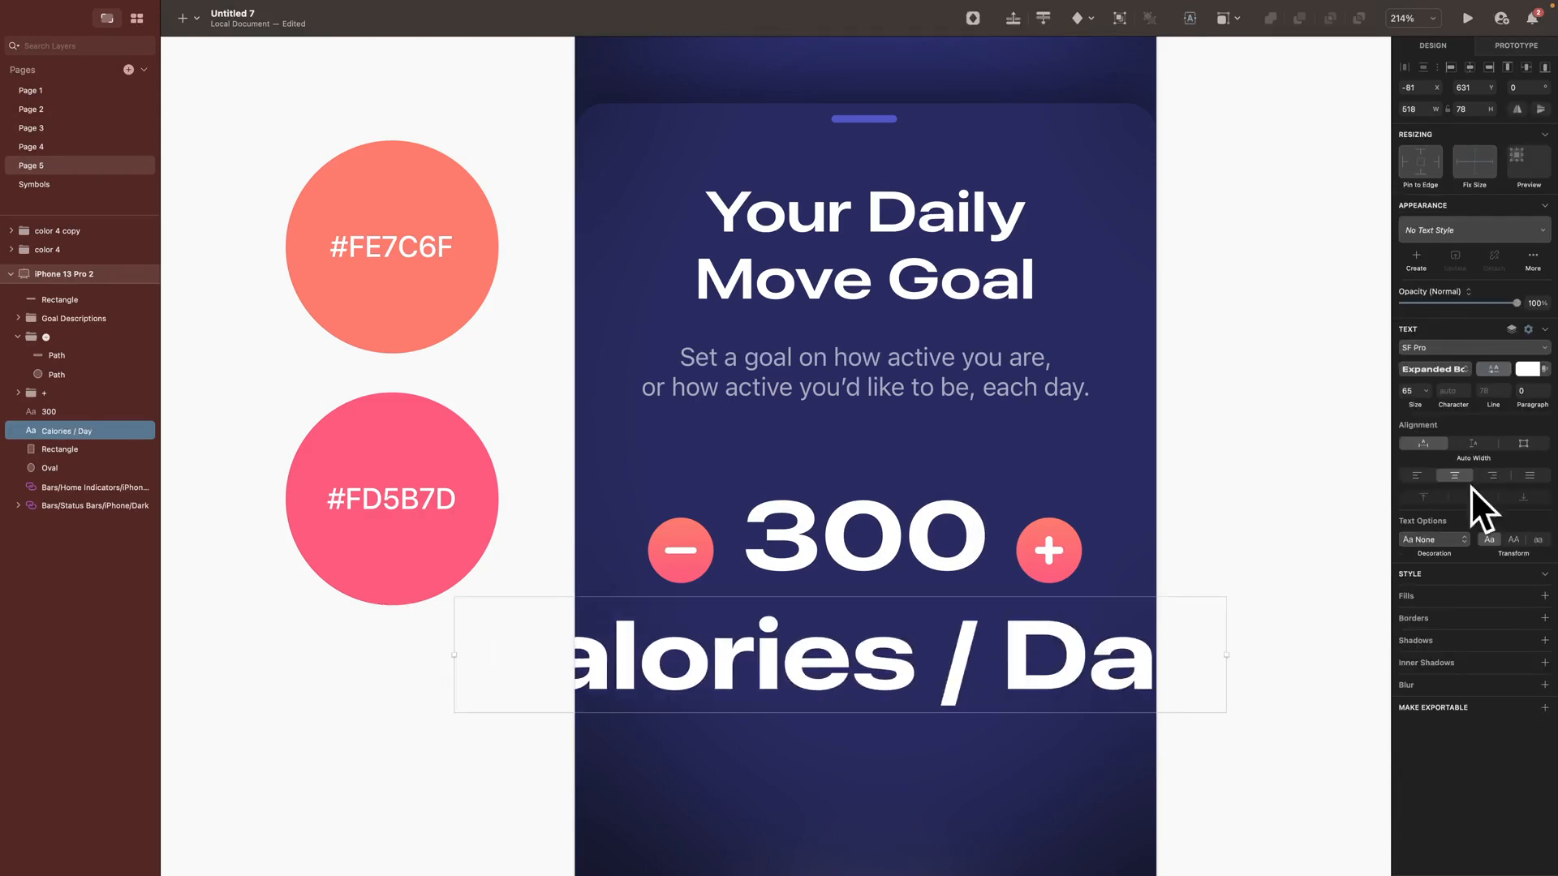
pyautogui.click(1412, 390)
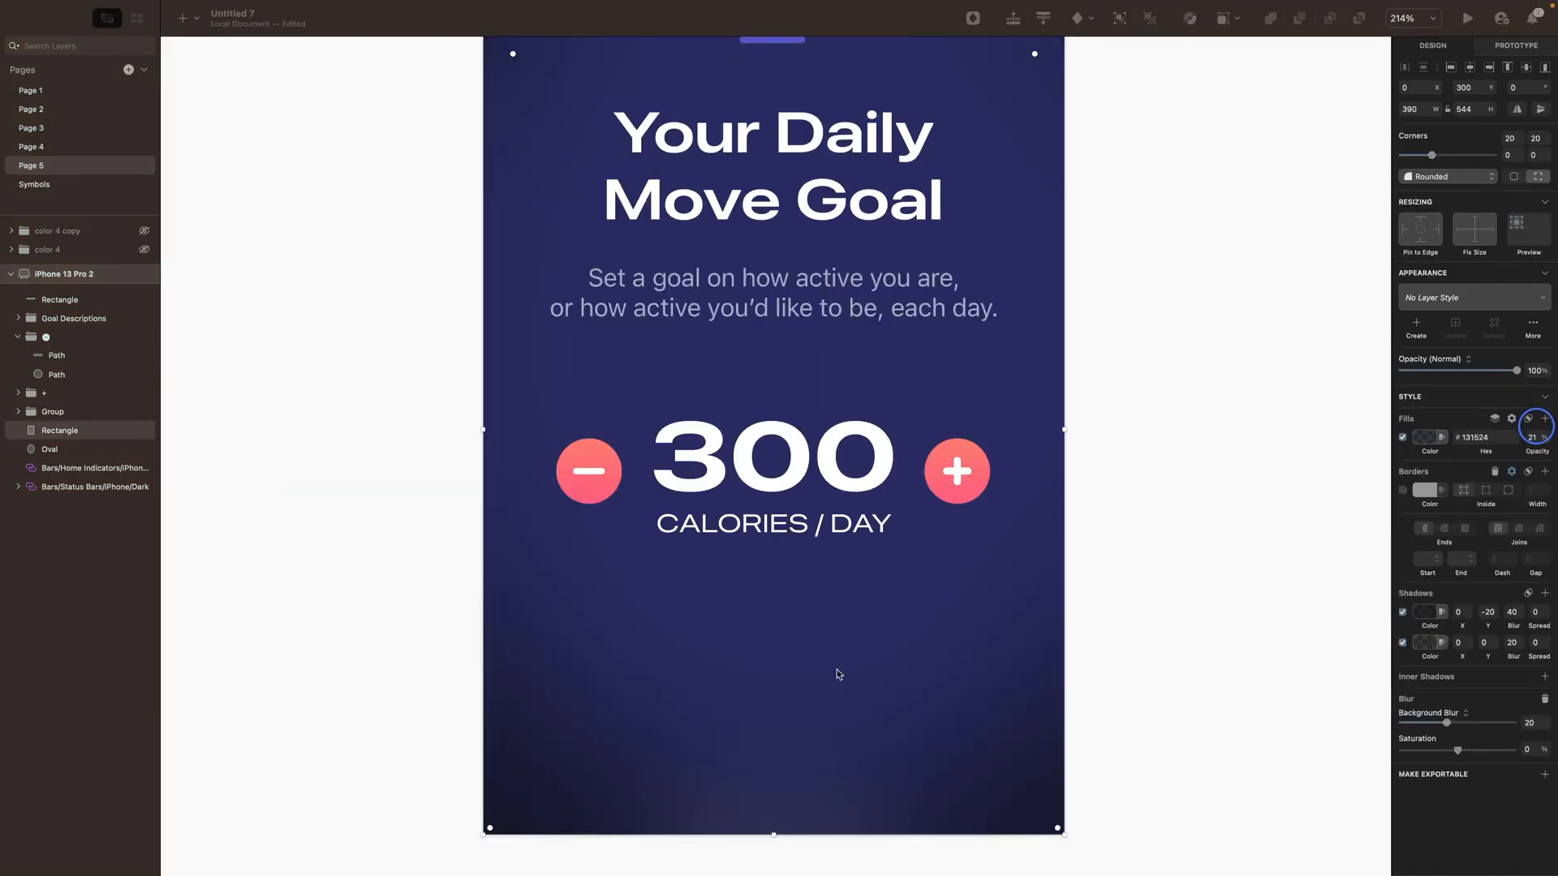
# Step: Draw a 350 by 52 rectangle below the calorie controls and centre it horizontally on the artboard
pyautogui.press('r')
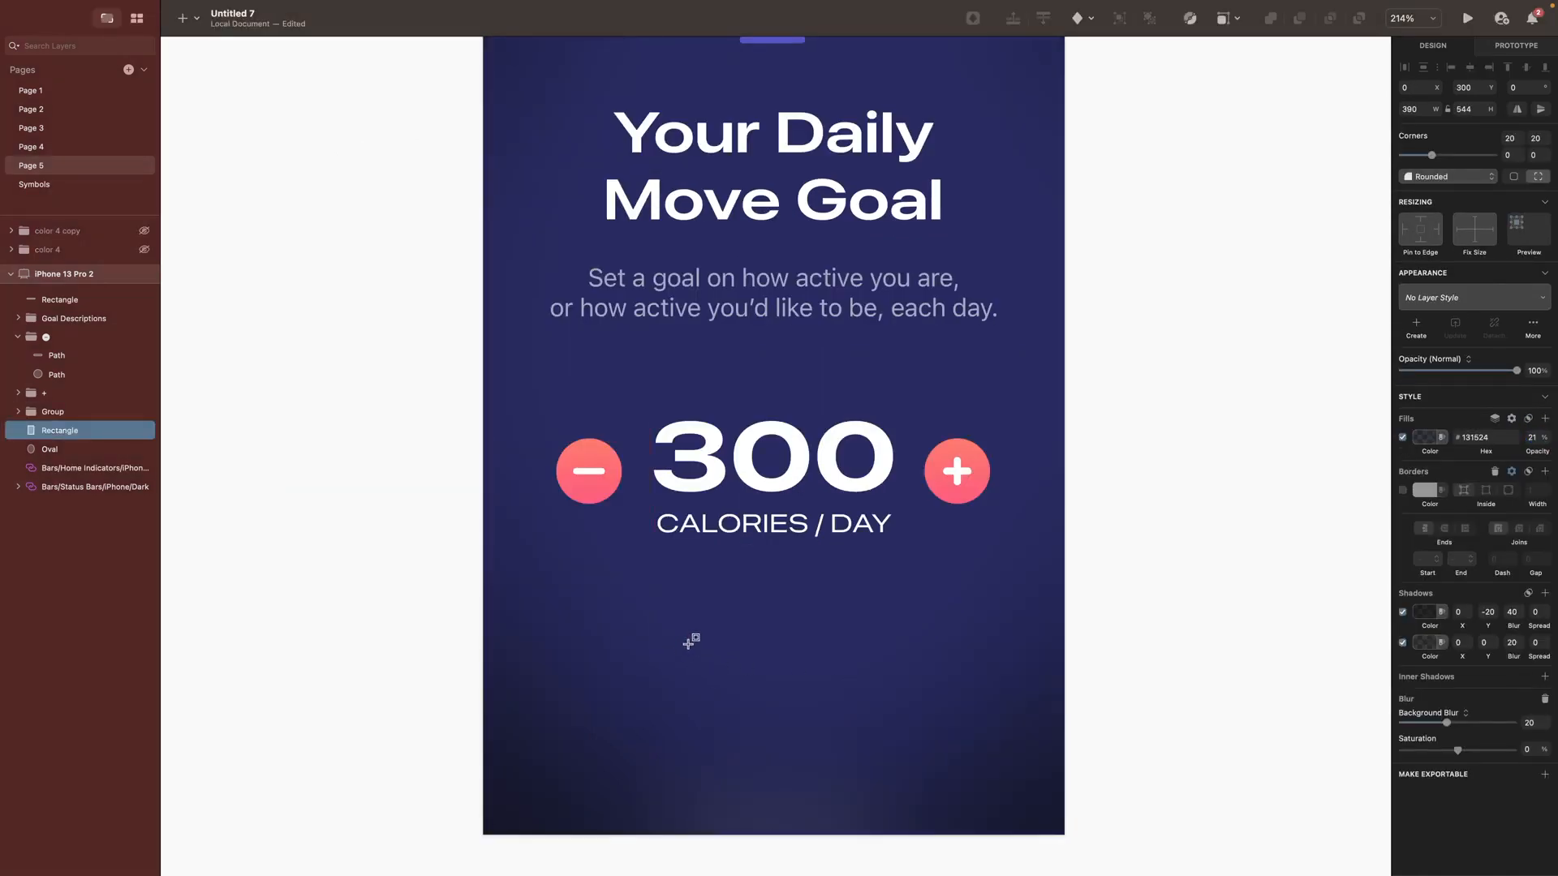
pyautogui.moveTo(567, 653); pyautogui.dragTo(1036, 736)
pyautogui.click(1414, 108)
pyautogui.write('350')
pyautogui.press('Tab')
pyautogui.write('52')
pyautogui.press('Return')
pyautogui.click(1470, 68)
# Step: Fill the button rectangle with white at 20% opacity and round all its corners to radius 24
pyautogui.click(1426, 438)
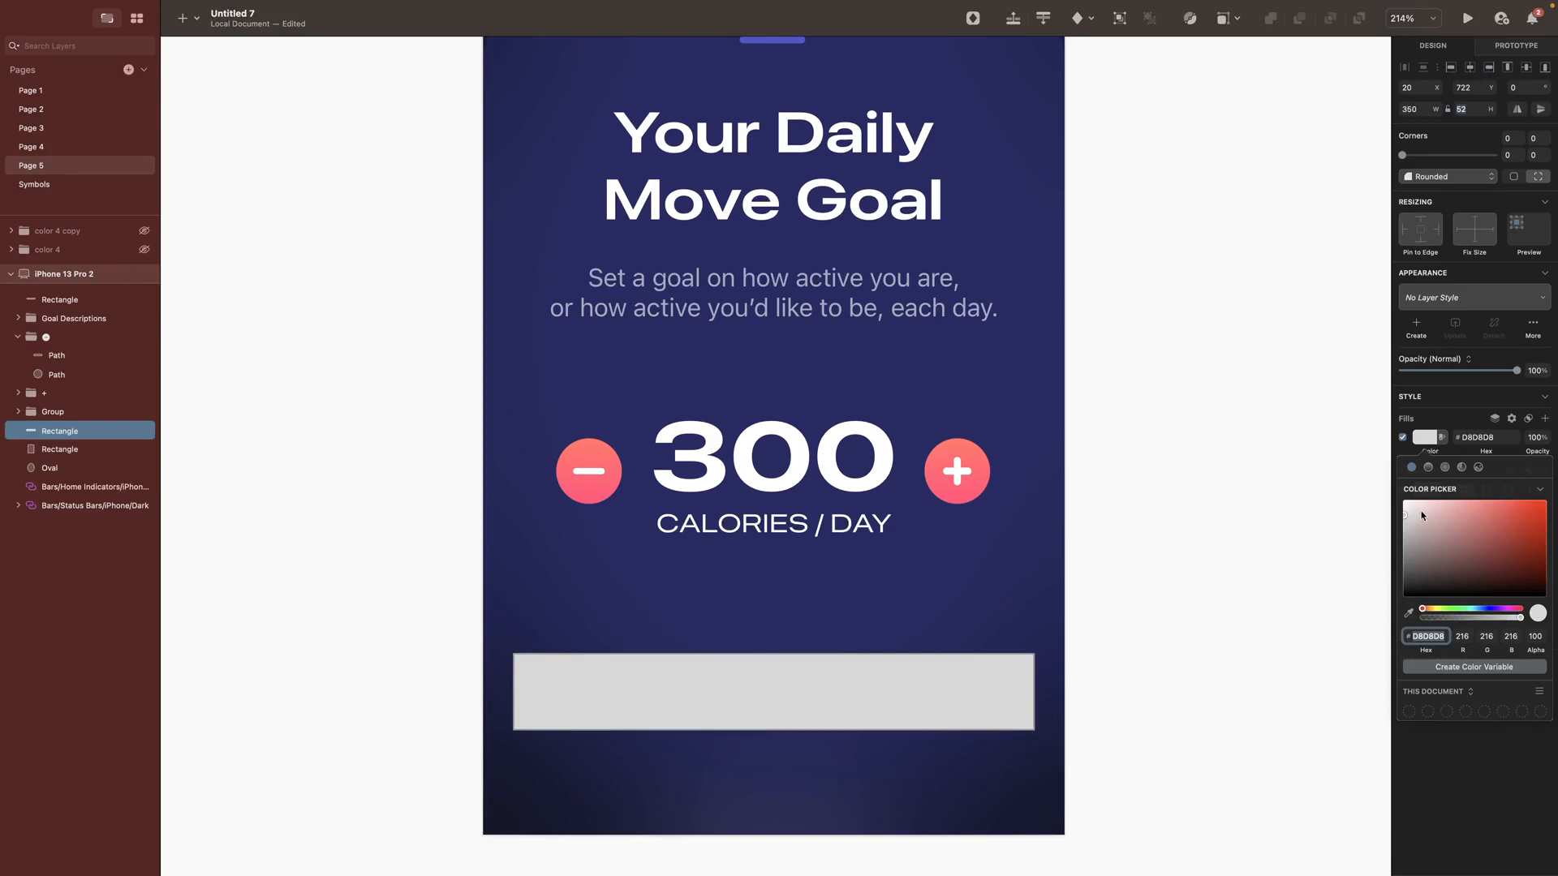
pyautogui.moveTo(1406, 519); pyautogui.dragTo(1249, 459)
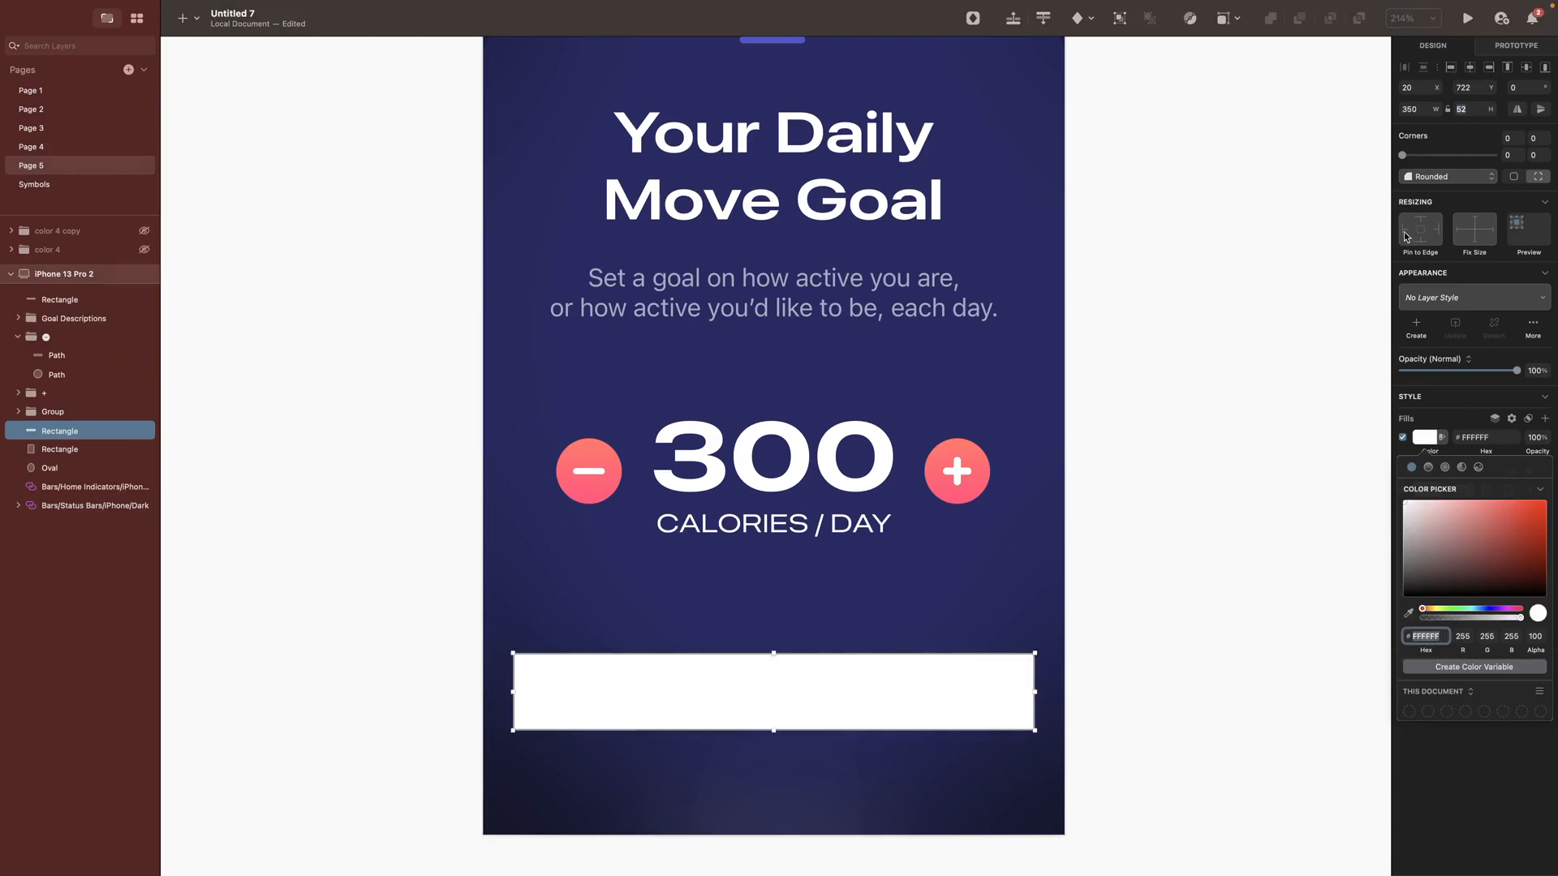
pyautogui.moveTo(1406, 160); pyautogui.dragTo(1490, 155)
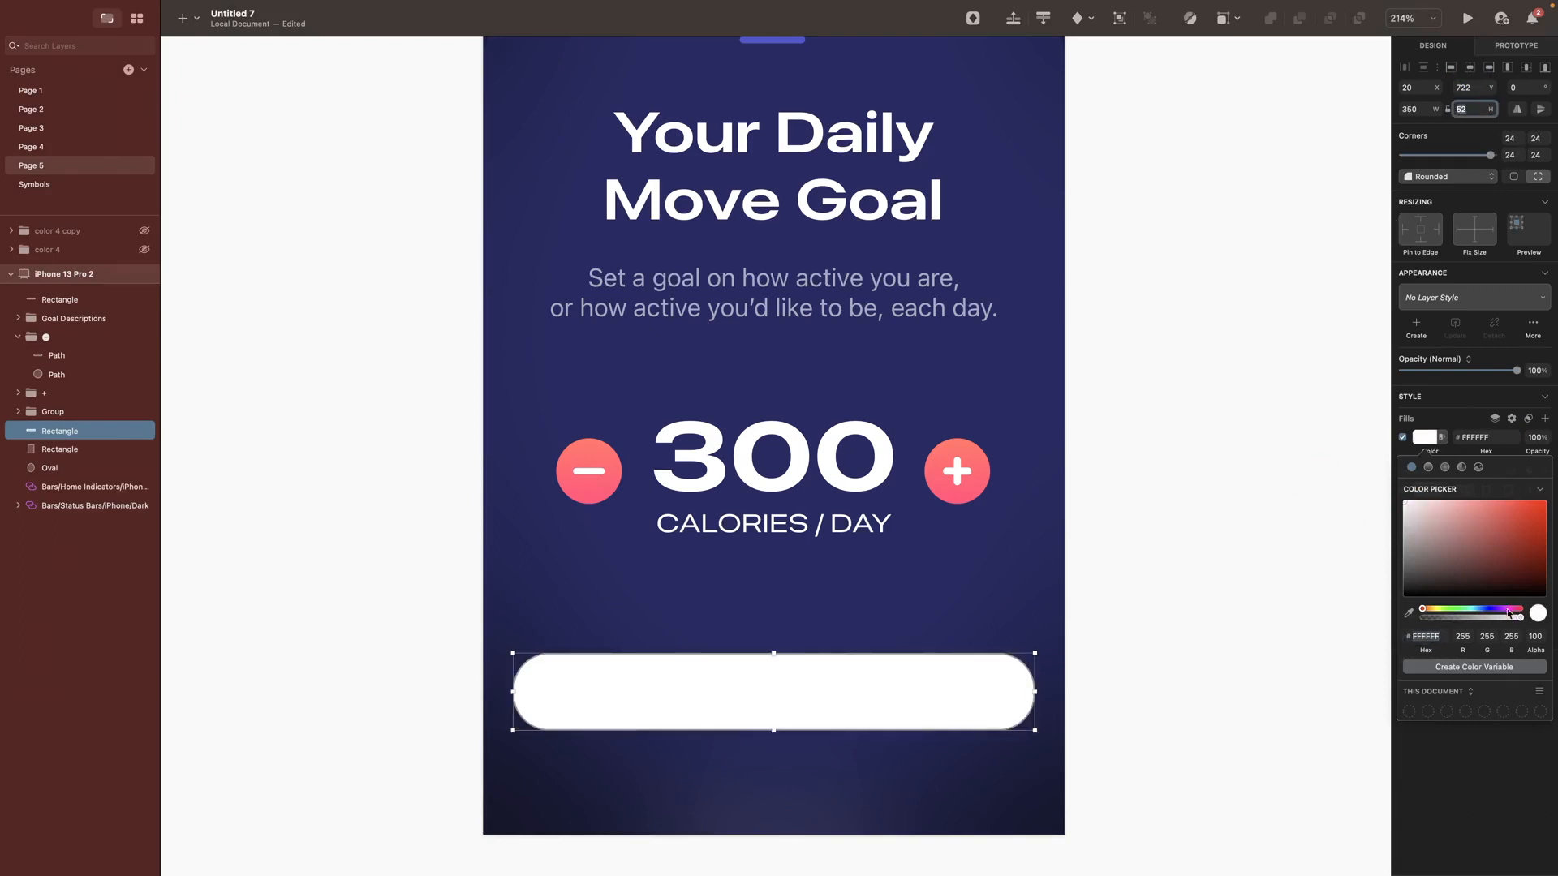
pyautogui.moveTo(1522, 620); pyautogui.dragTo(1404, 554)
# Step: Add a white inside border of width 1 in Overlay blend mode and a background blur of 20 to the button
pyautogui.click(1545, 471)
pyautogui.click(1426, 490)
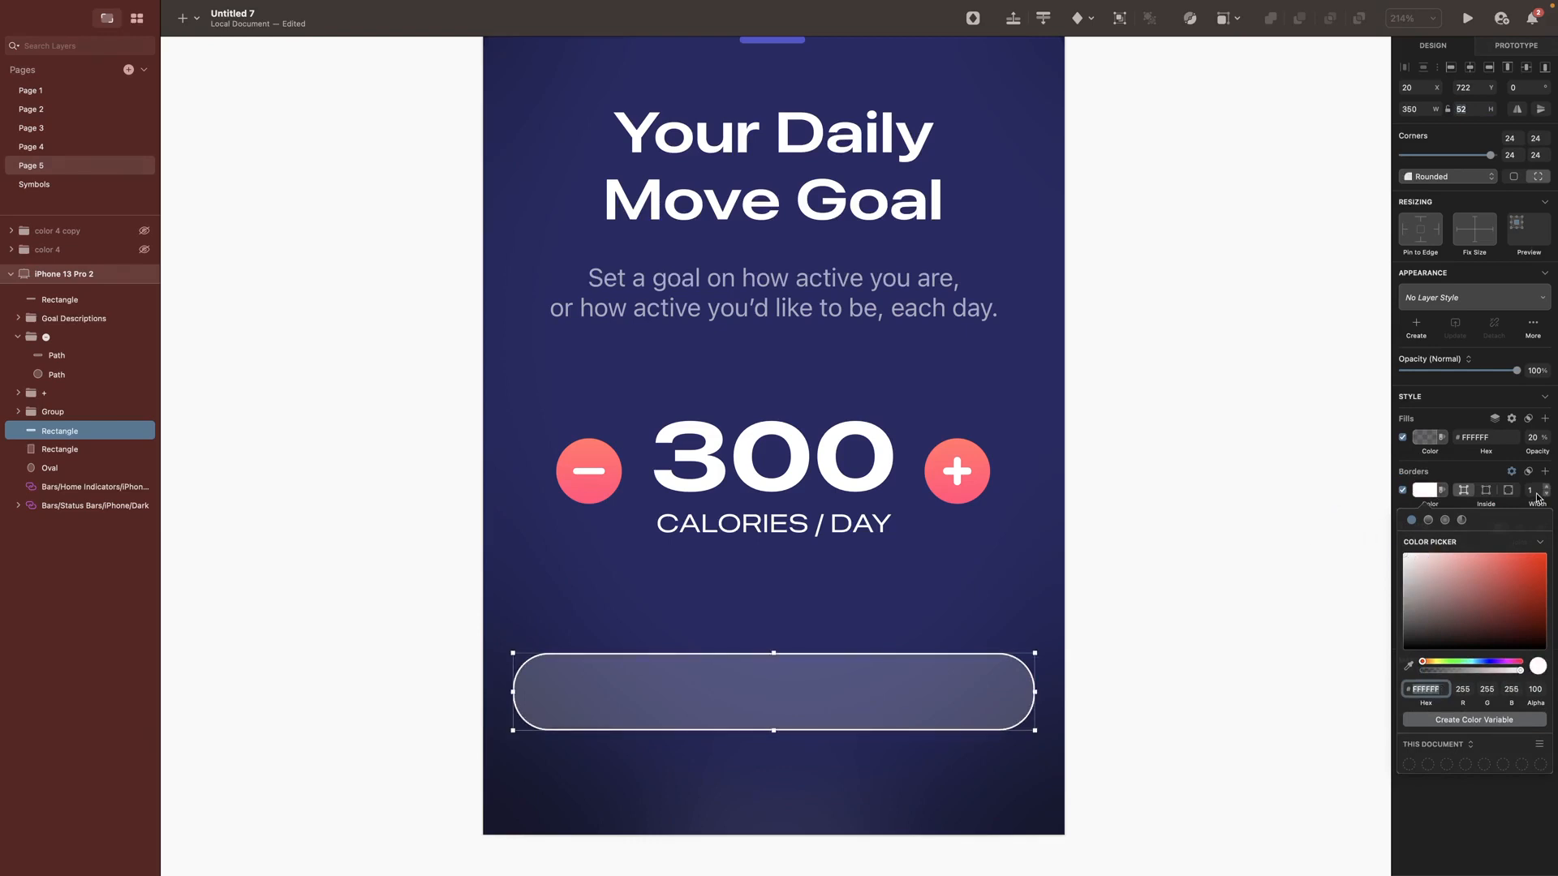
pyautogui.rightClick(1444, 513)
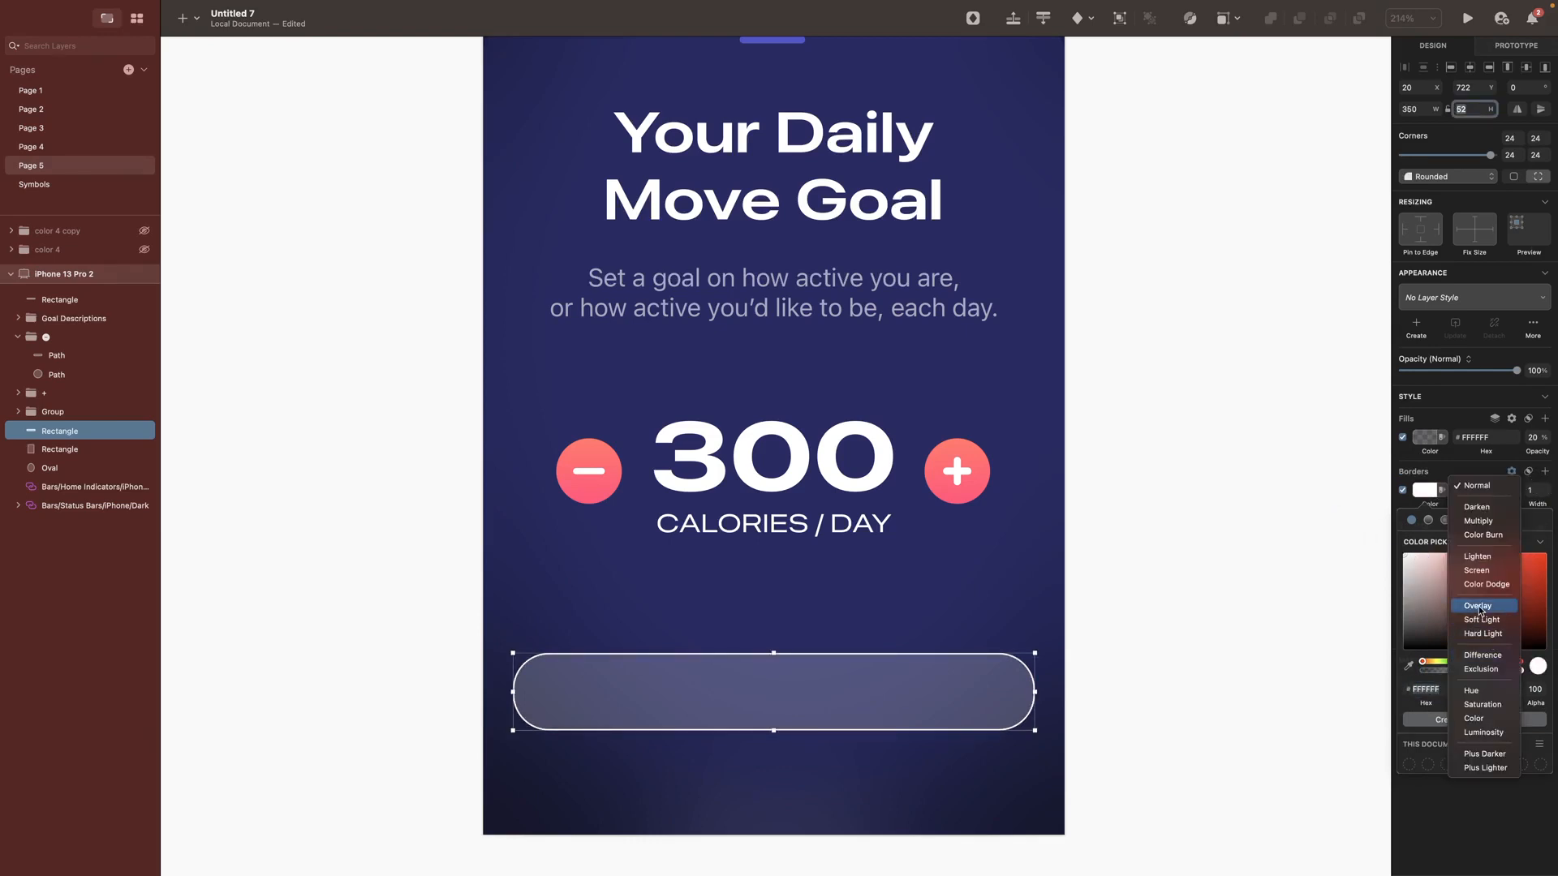
pyautogui.click(1483, 611)
pyautogui.click(1421, 492)
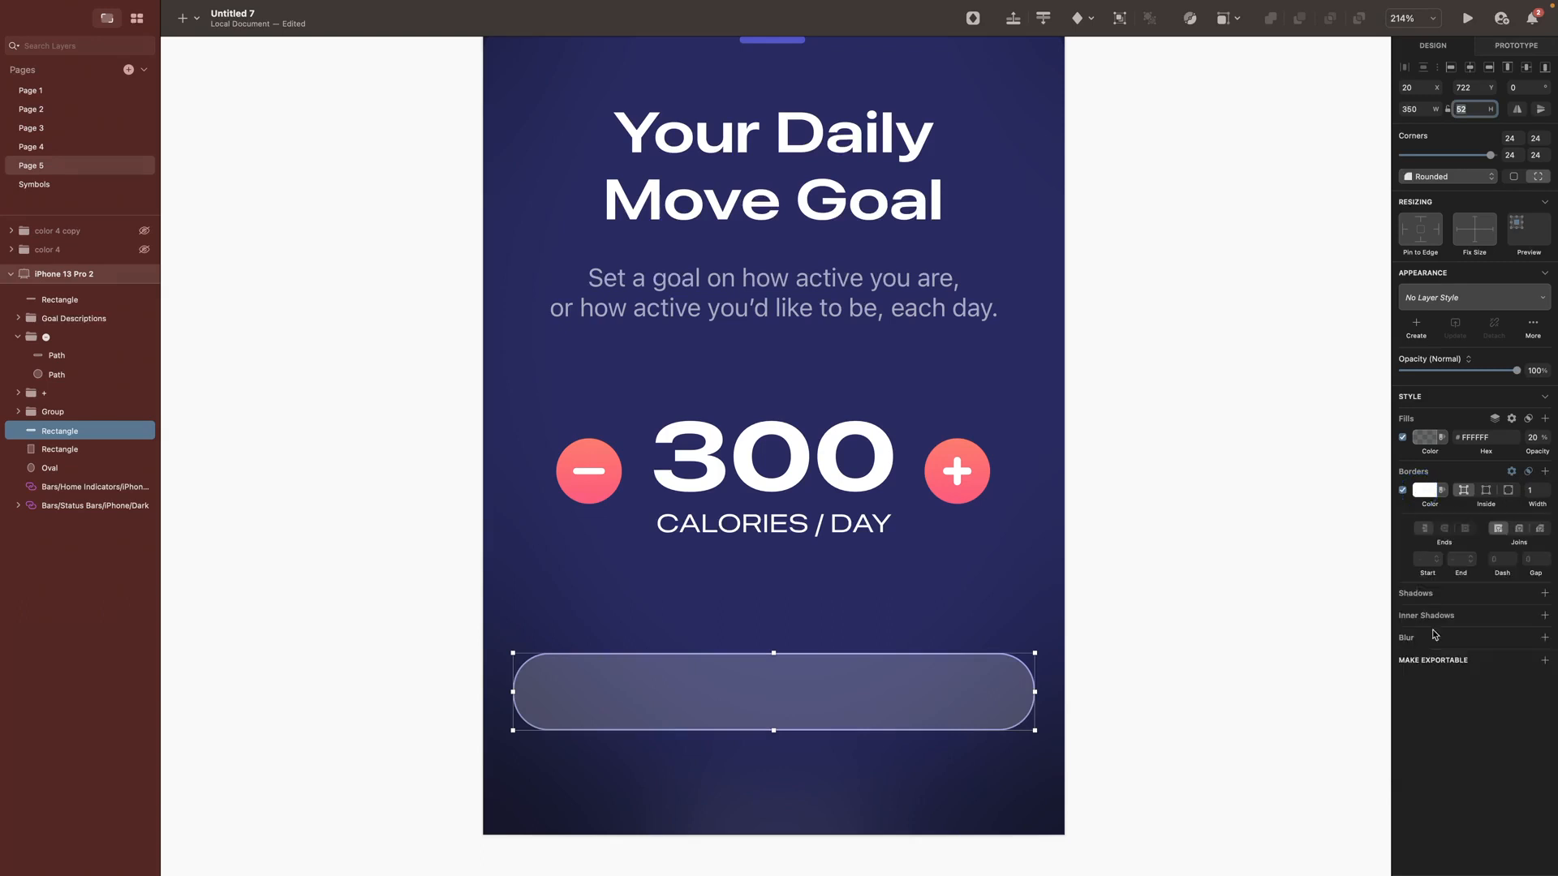
pyautogui.click(1544, 638)
pyautogui.click(1534, 662)
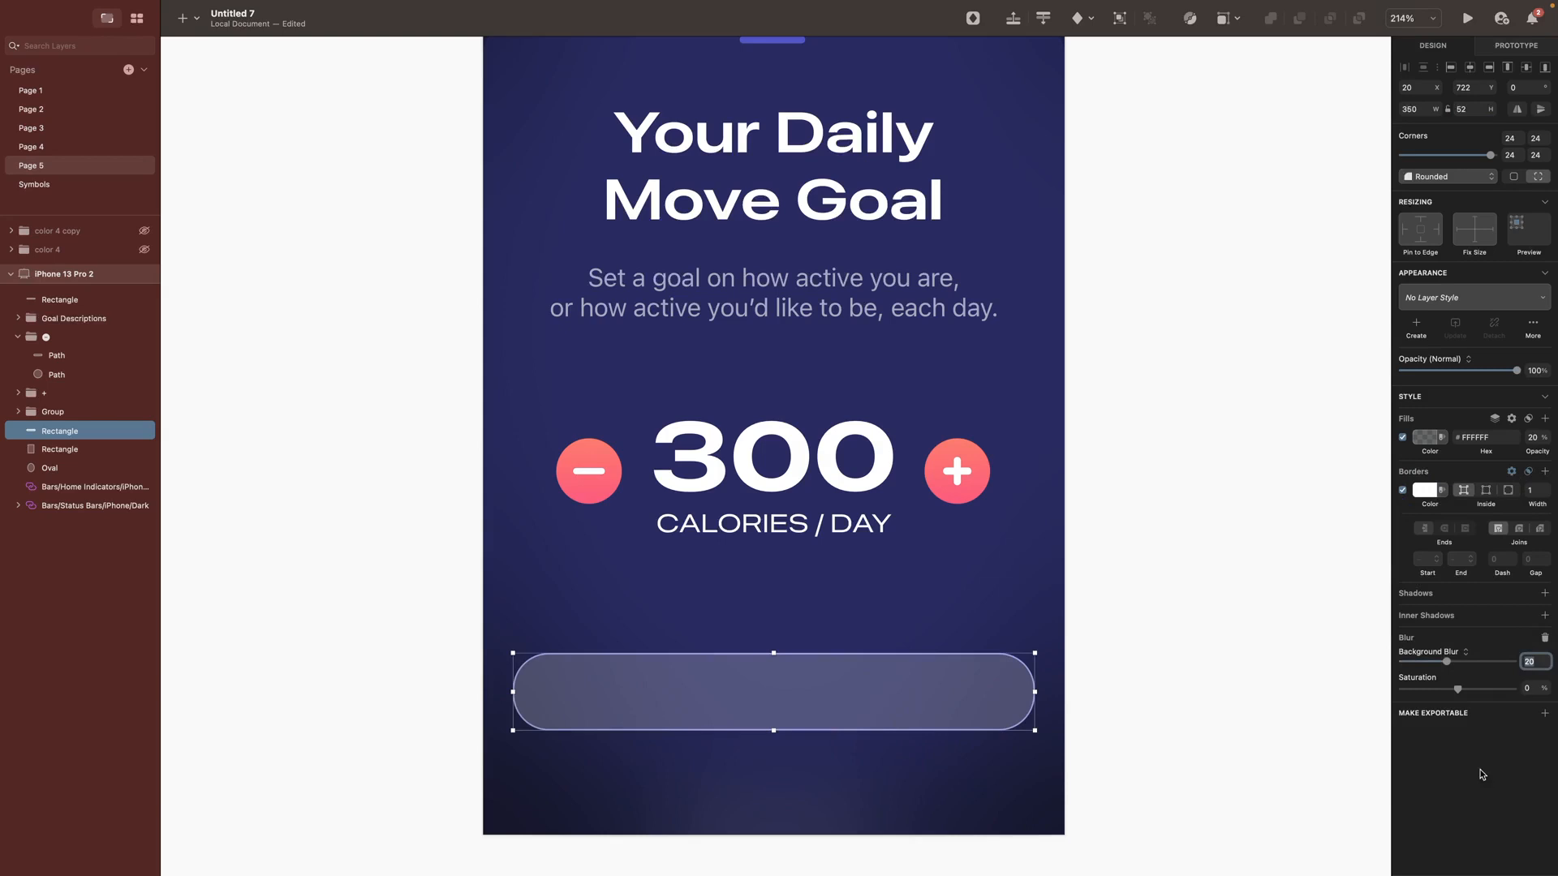
# Step: Add a black drop shadow at 20% opacity with Y 20 and blur 40 to the button
pyautogui.click(1545, 593)
pyautogui.click(1425, 612)
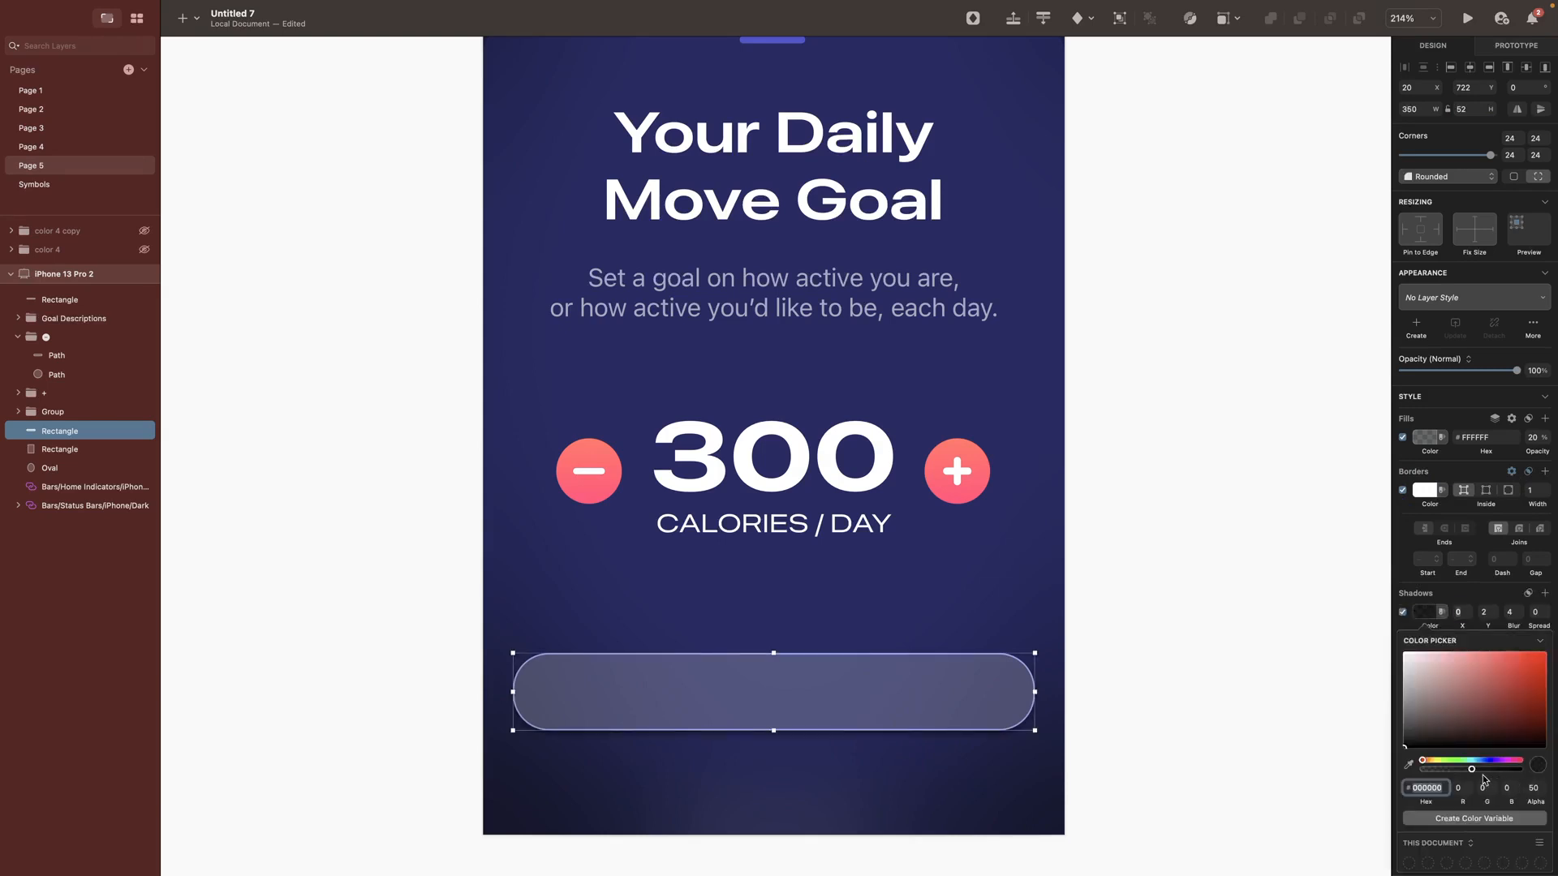
pyautogui.moveTo(1473, 773); pyautogui.dragTo(1441, 769)
pyautogui.click(1484, 613)
pyautogui.write('0')
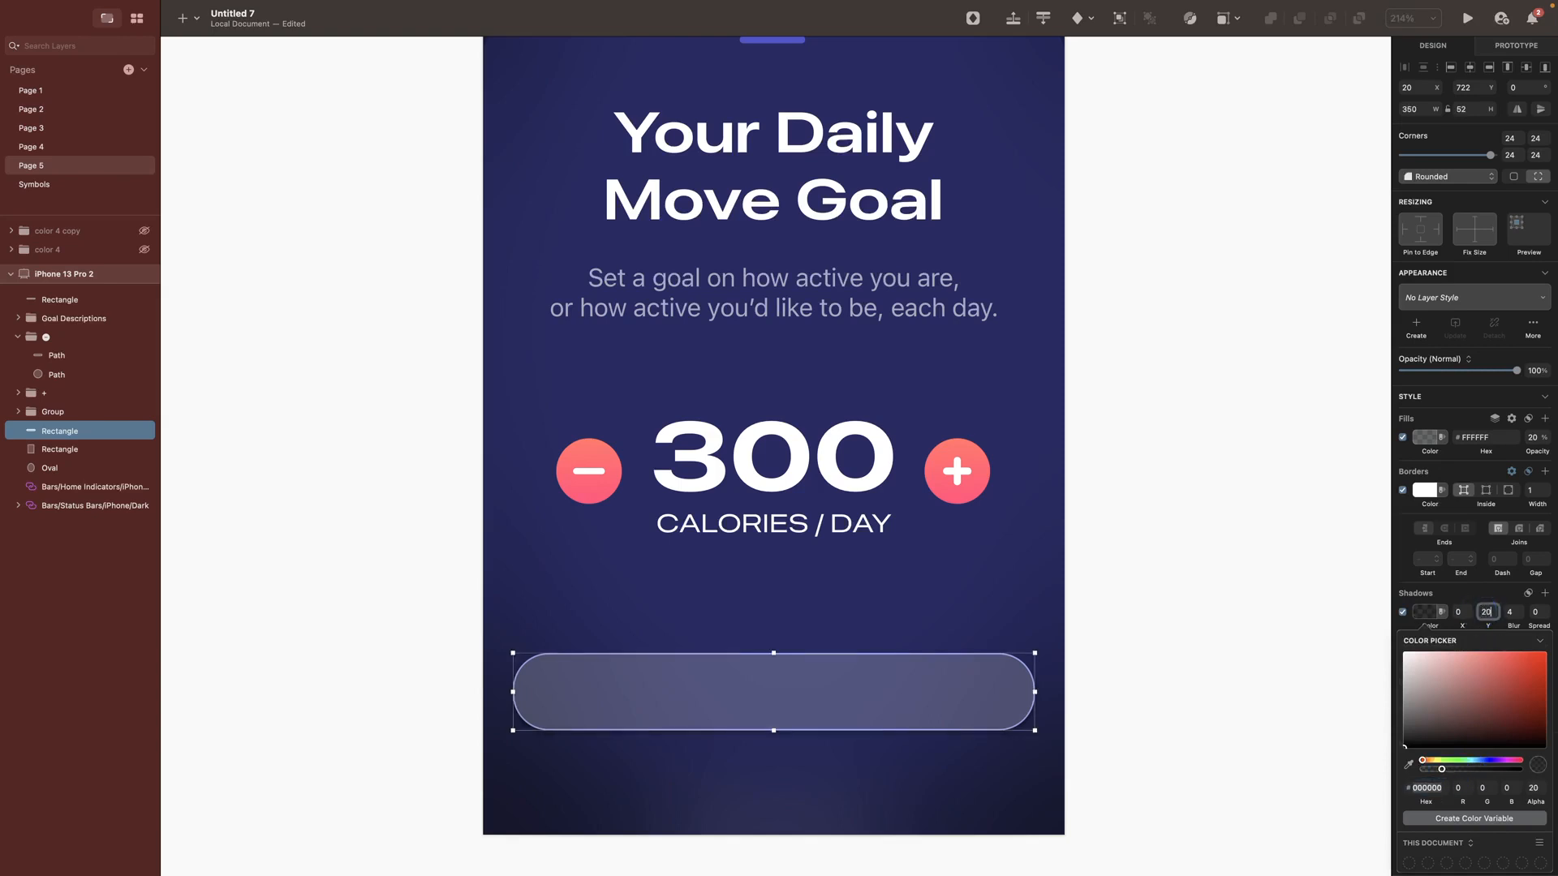
pyautogui.press('Tab')
pyautogui.write('40')
# Step: Add a second, tighter black drop shadow with Y 10 and blur 20 to the button
pyautogui.hotkey('ctrl', 'z')
pyautogui.hotkey('ctrl', 'z')
pyautogui.hotkey('ctrl', 'z')
pyautogui.click(1426, 612)
pyautogui.moveTo(1474, 769); pyautogui.dragTo(1434, 770)
pyautogui.click(1468, 612)
pyautogui.click(1468, 612)
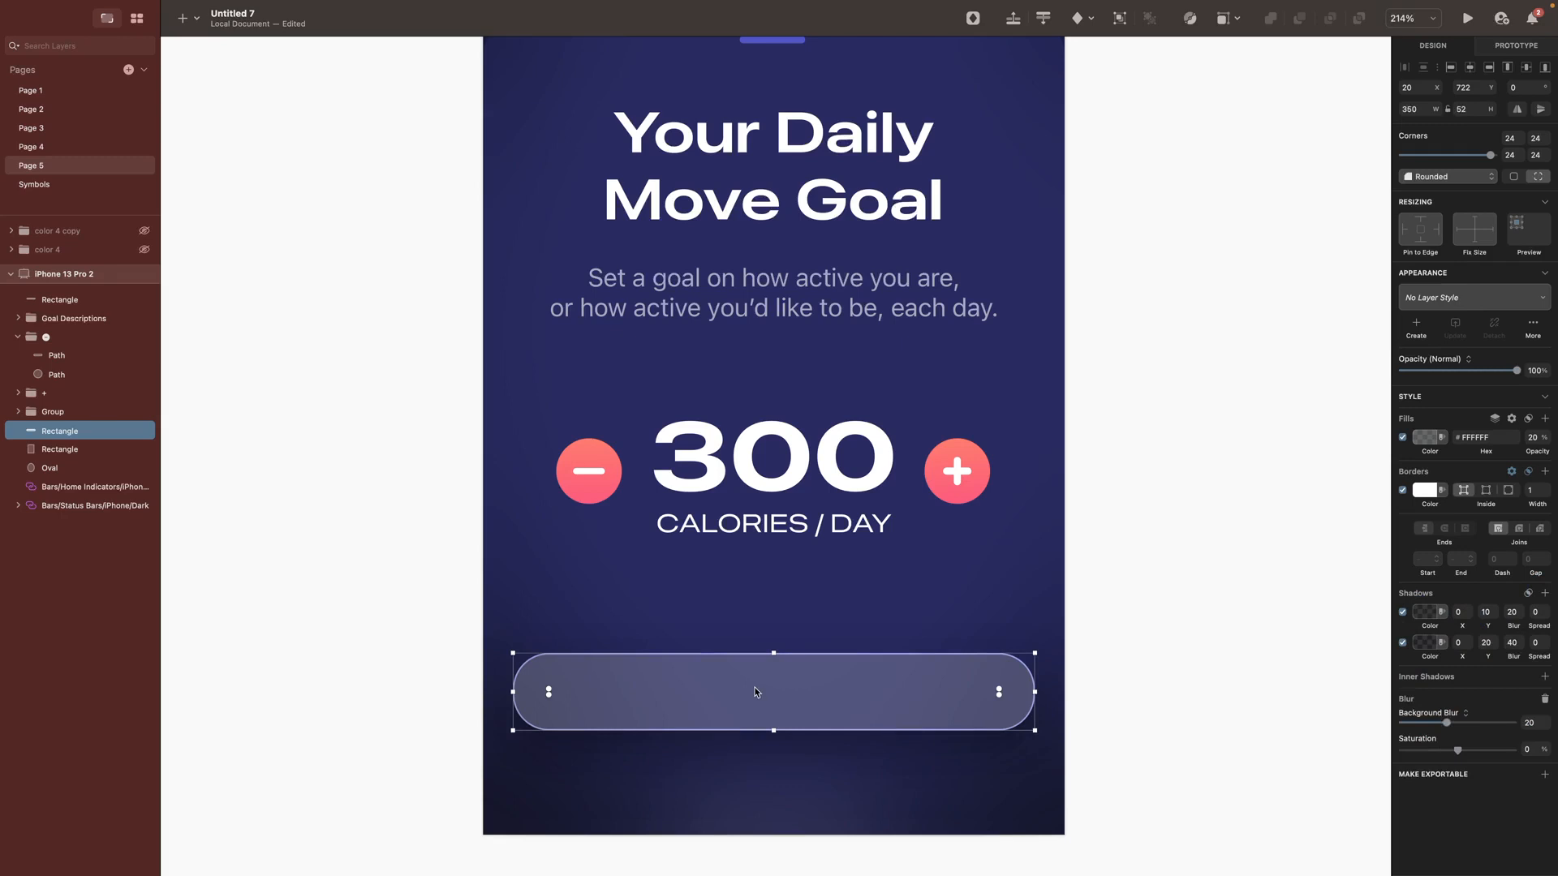
# Step: Add the white text "Change Move Goal" over the glassy button rectangle in SF Pro Expanded Regular, size 17
pyautogui.press('t')
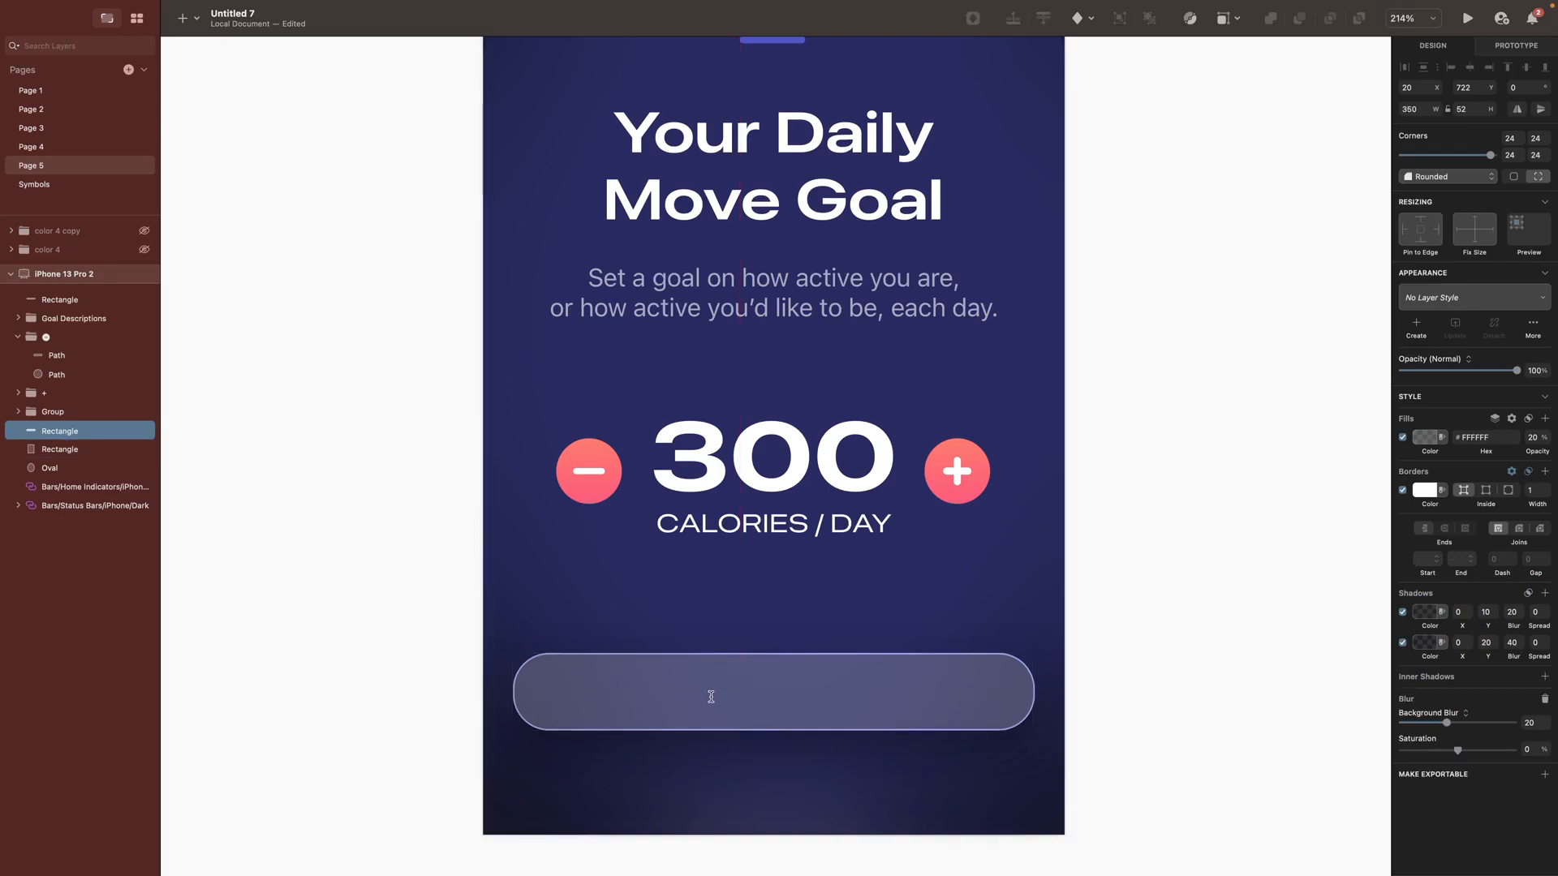
pyautogui.click(739, 696)
pyautogui.write('Change Move Goal')
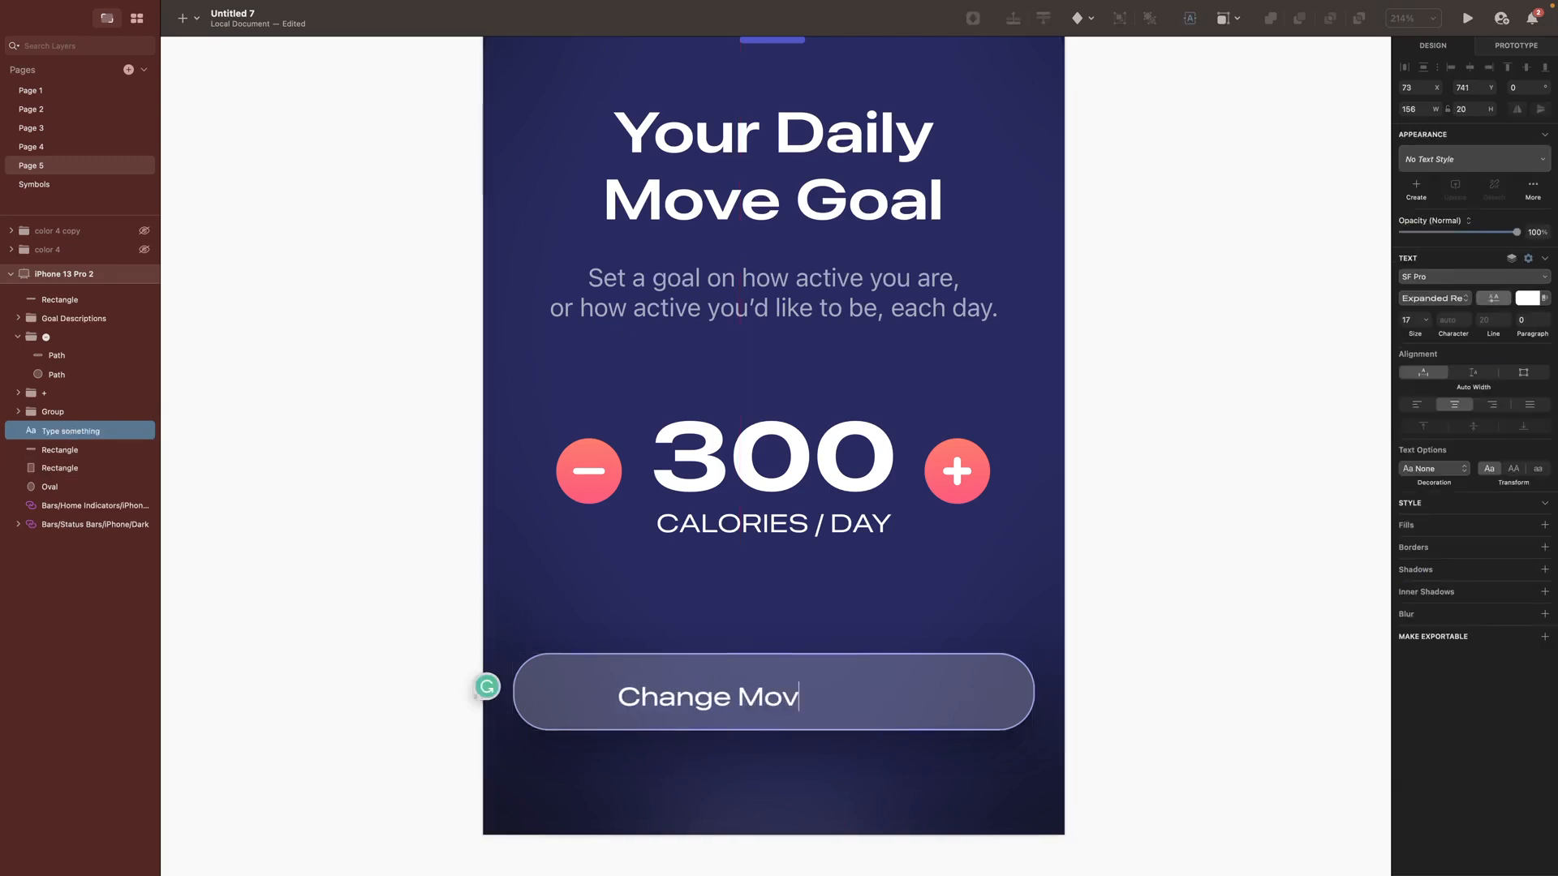
pyautogui.click(1424, 300)
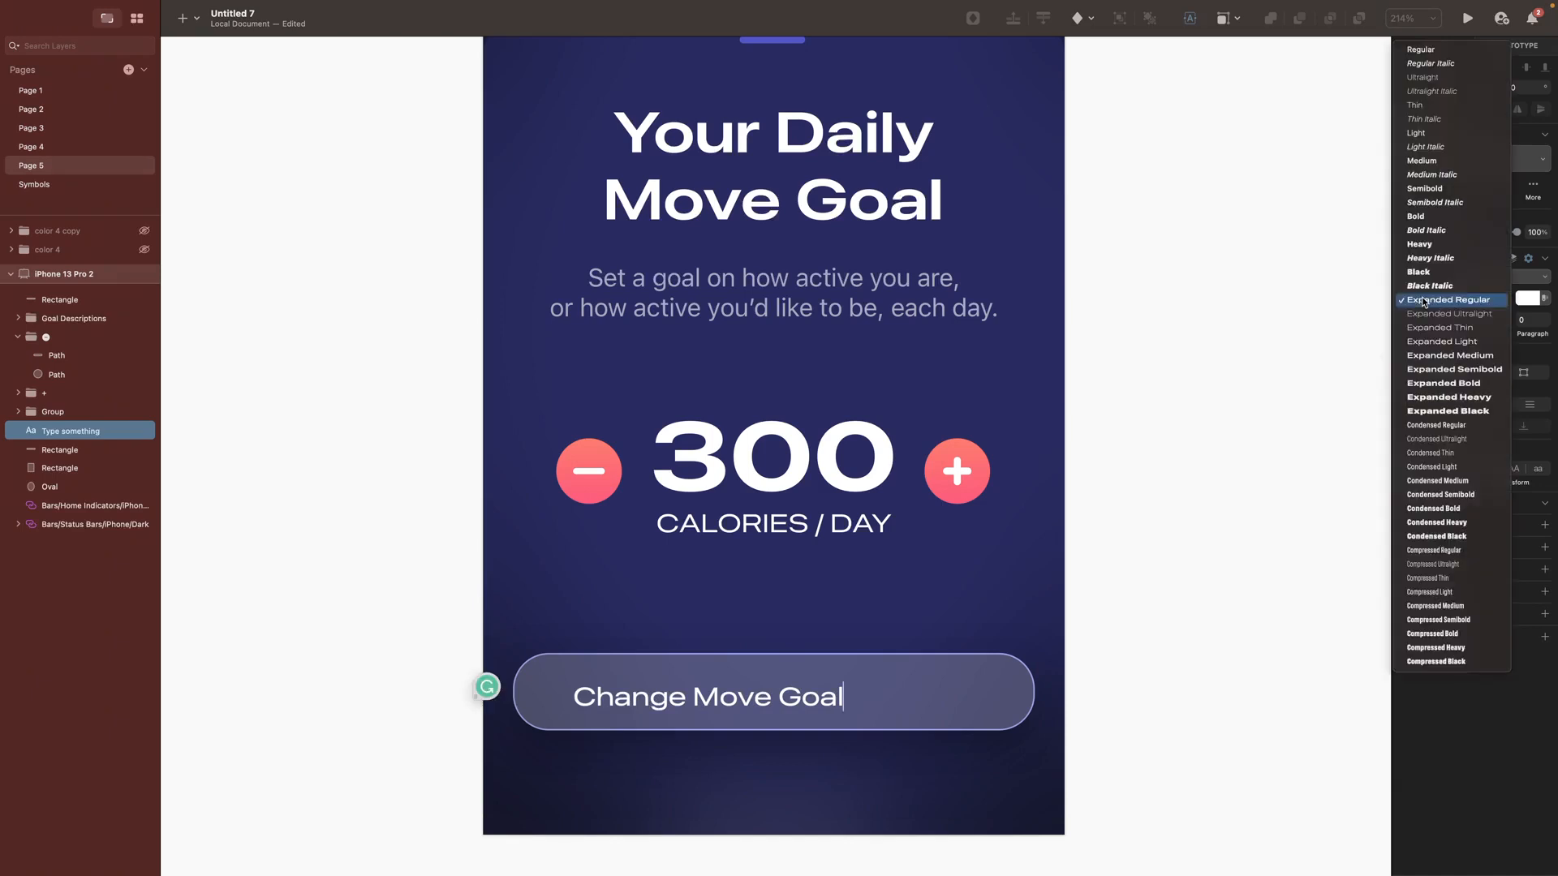
pyautogui.click(1452, 370)
# Step: Center the "Change Move Goal" text horizontally and vertically on the button rectangle
pyautogui.click(912, 691)
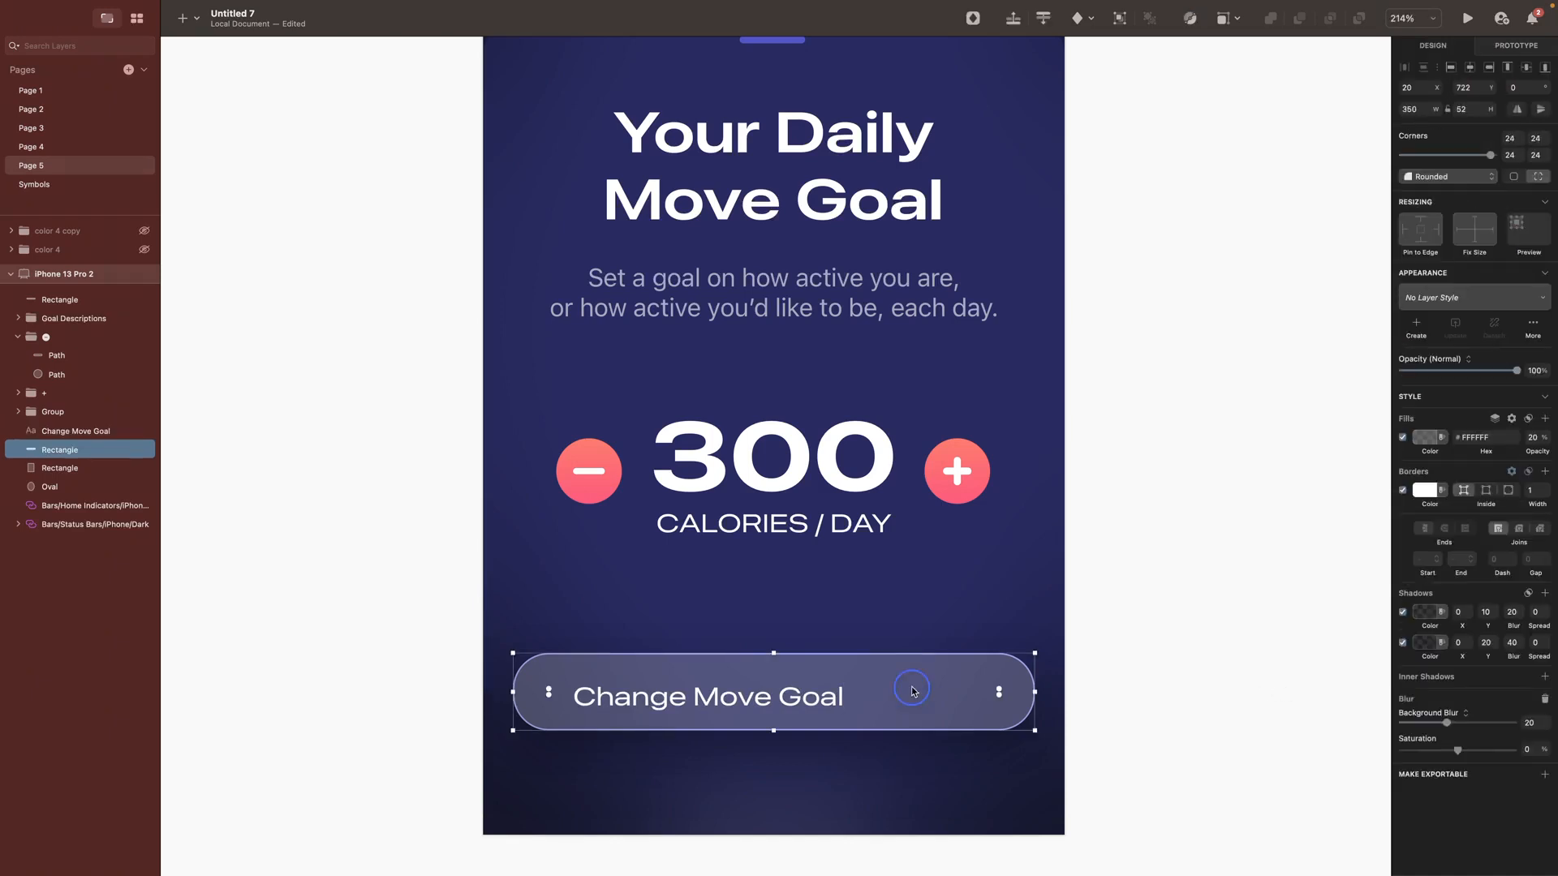
pyautogui.keyDown('shift'); pyautogui.click(751, 707); pyautogui.keyUp('shift')
pyautogui.click(1471, 68)
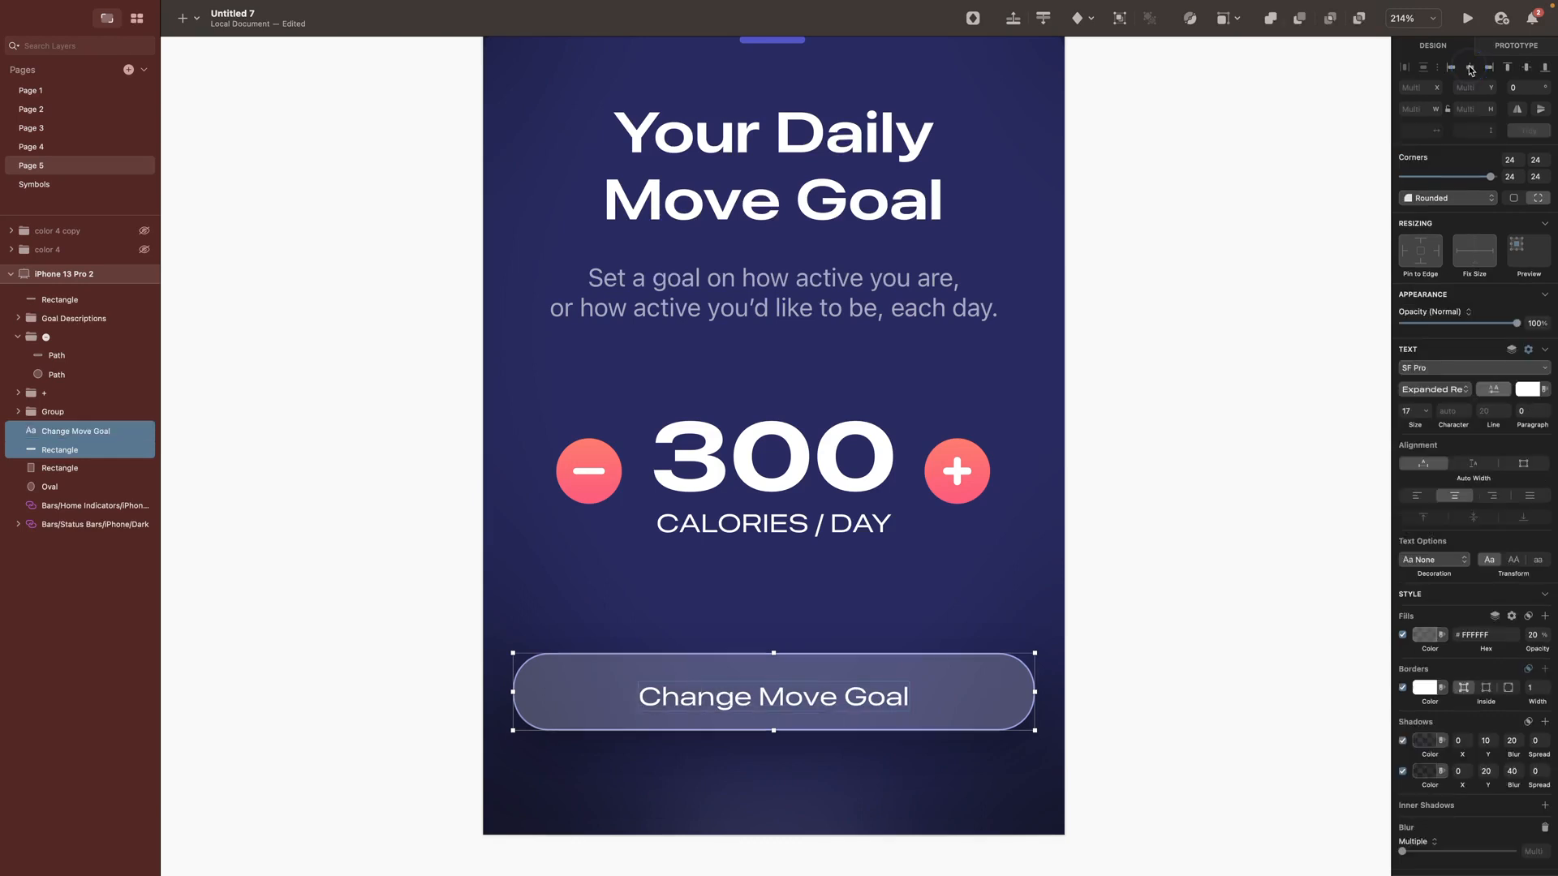
pyautogui.click(1527, 68)
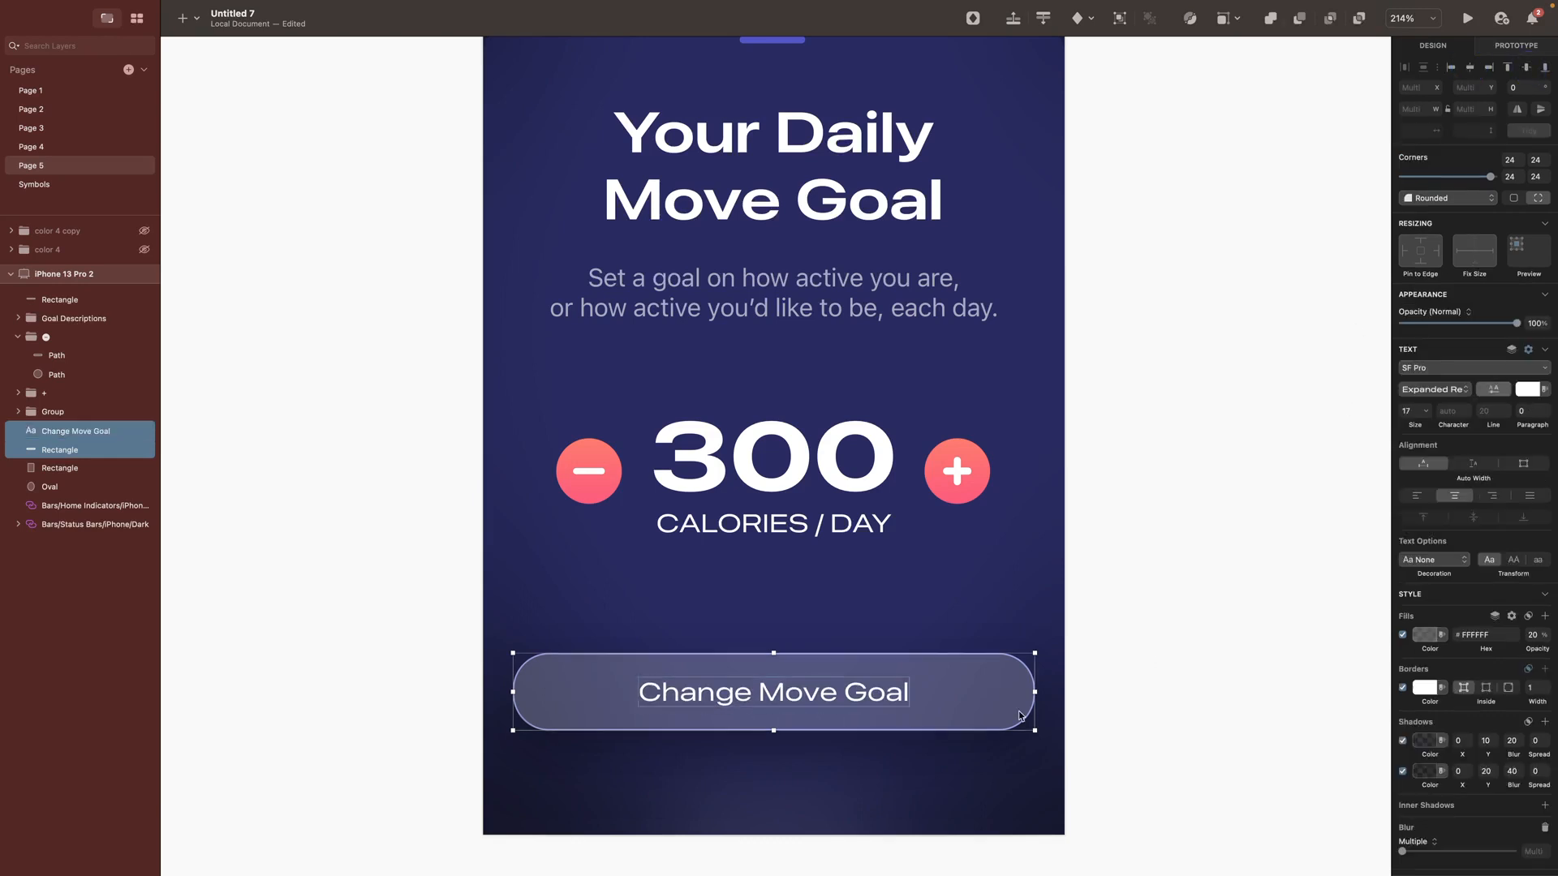
# Step: Group the label with its button rectangle and name the group Button
pyautogui.press('super+g')
pyautogui.press('super+r')
pyautogui.write('Butt')
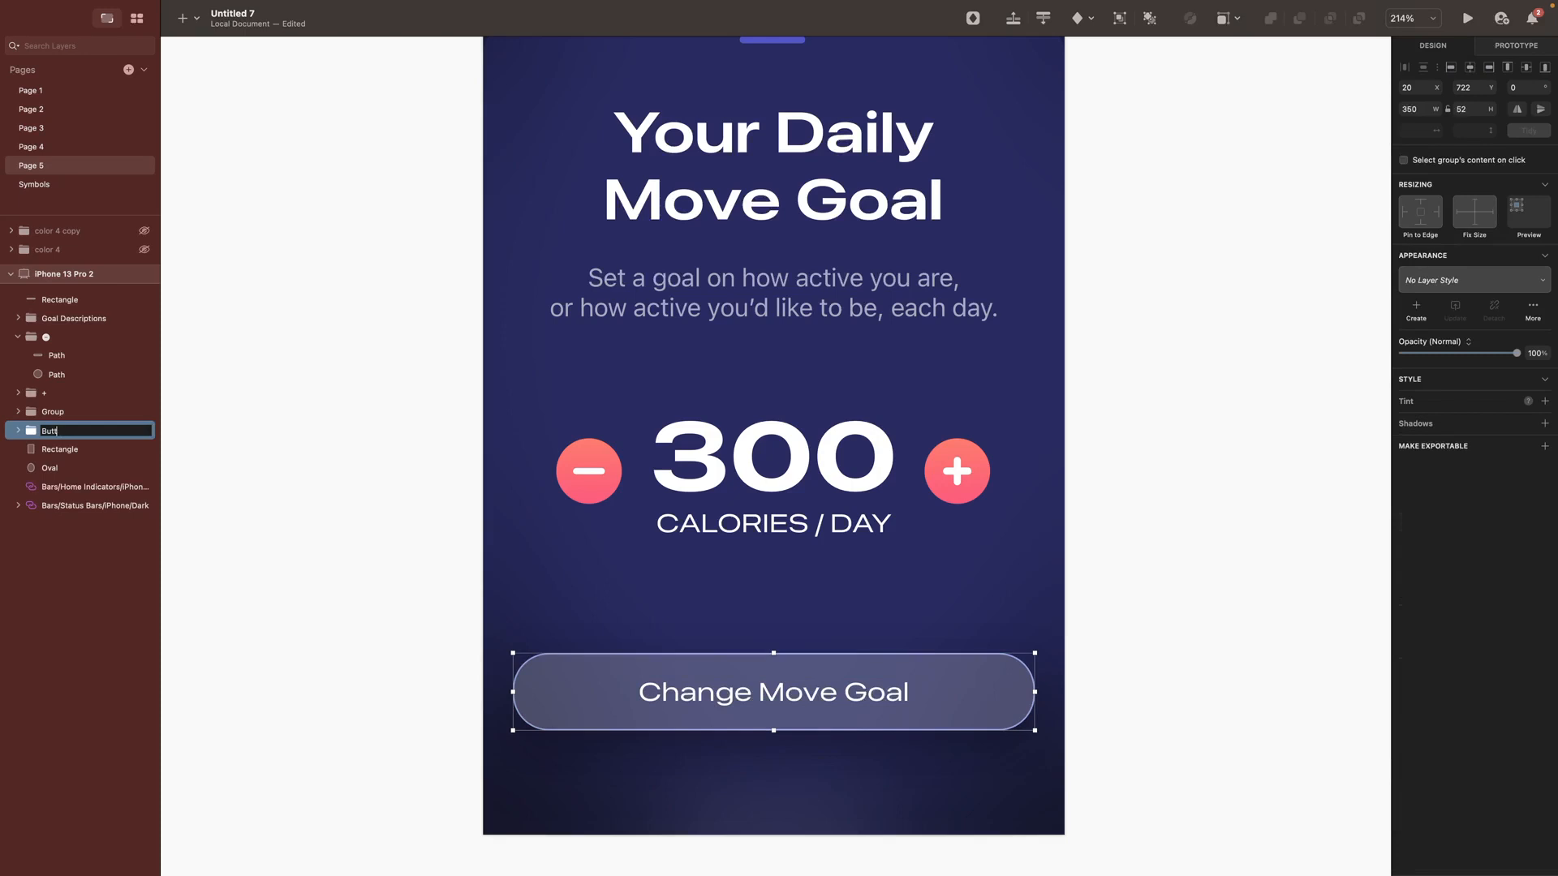
pyautogui.write('pon')
pyautogui.press('Return')
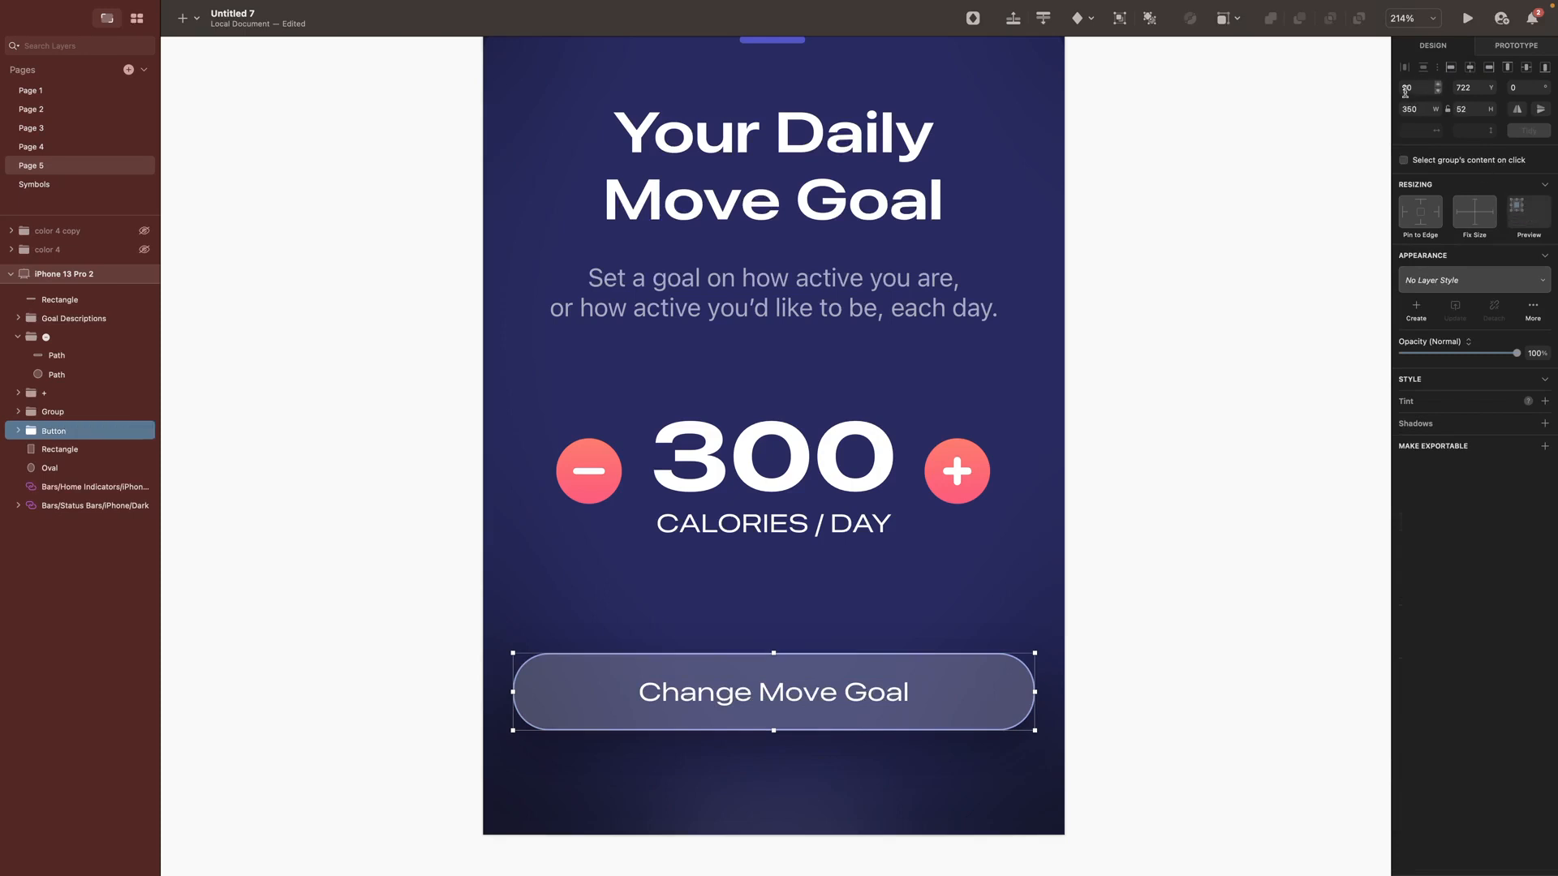
# Step: Set the Button group's Y position to 727
pyautogui.click(1461, 89)
pyautogui.write('72')
pyautogui.write('7')
pyautogui.press('Return')
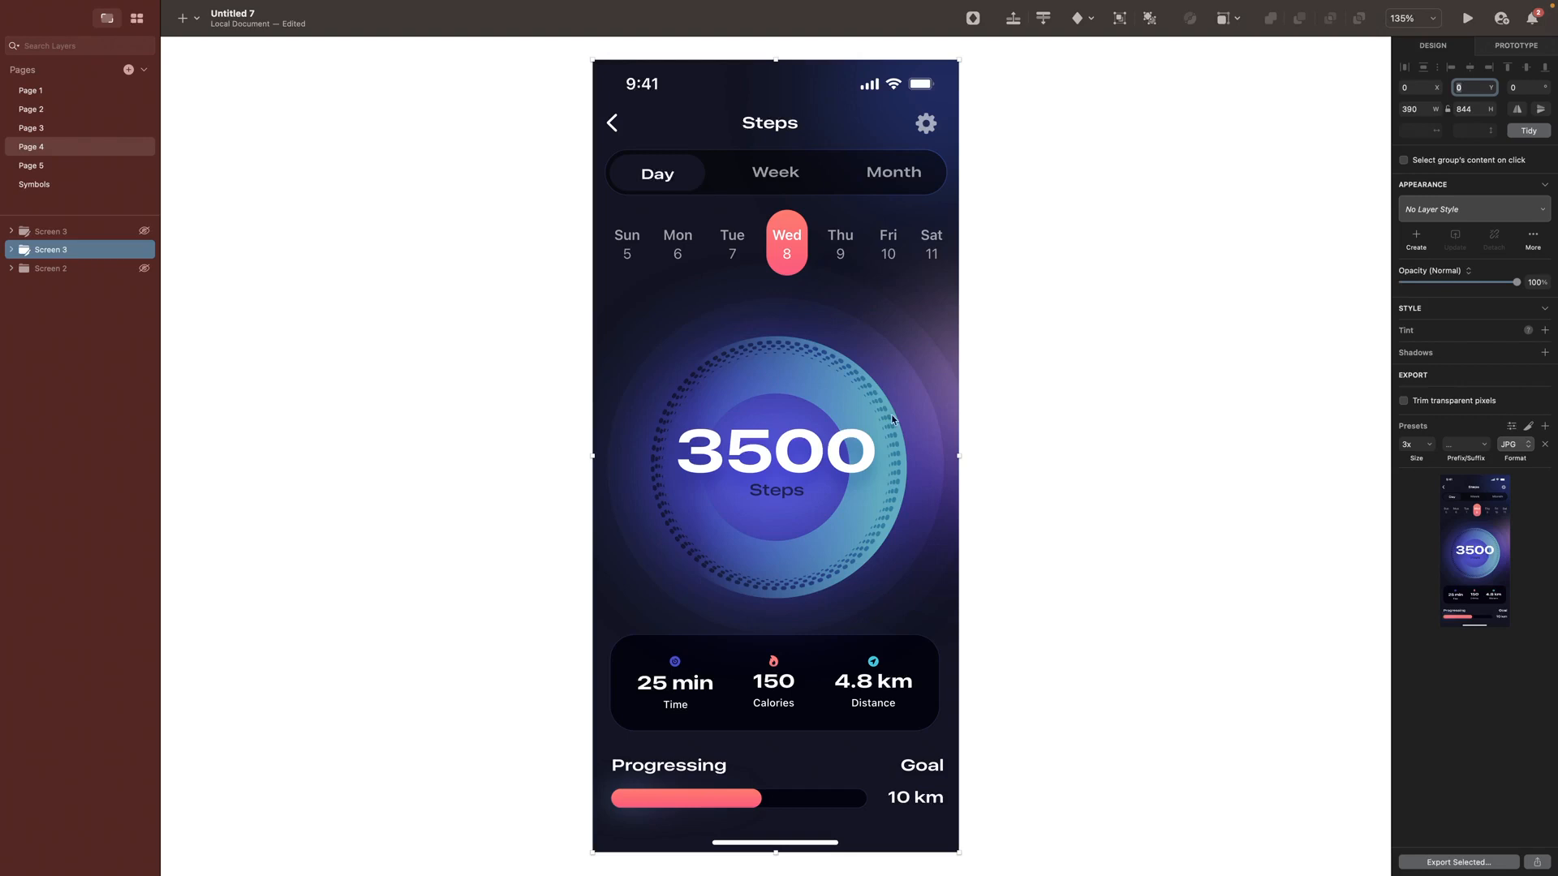
# Step: On Page 5, group all the sheet's layers, from the handle rectangle down to the background rectangle, and name the group Modal
pyautogui.click(37, 167)
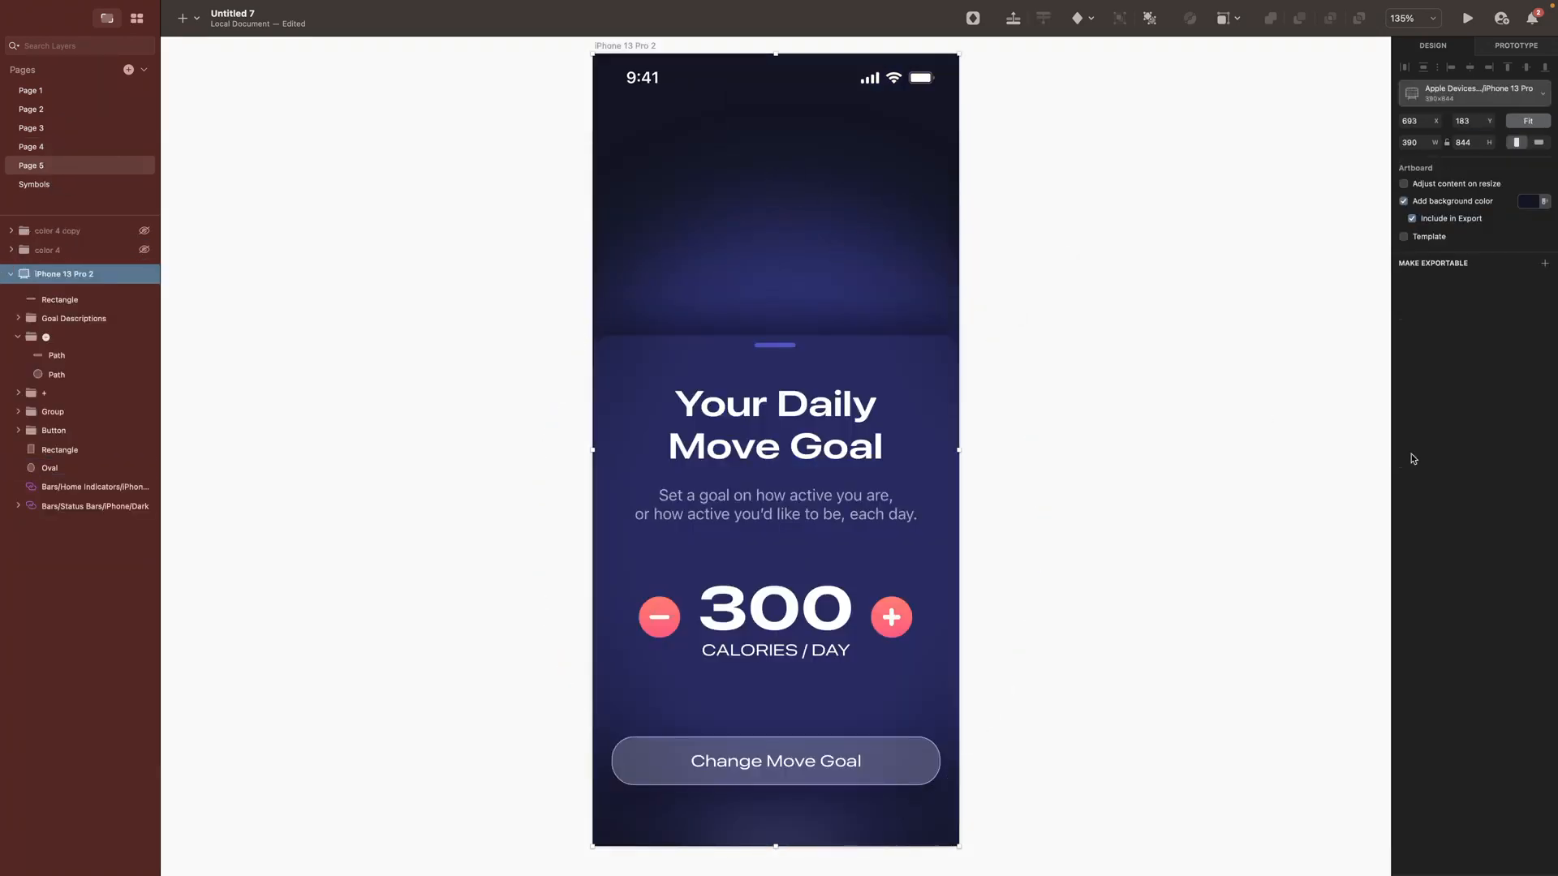
pyautogui.press('pageup')
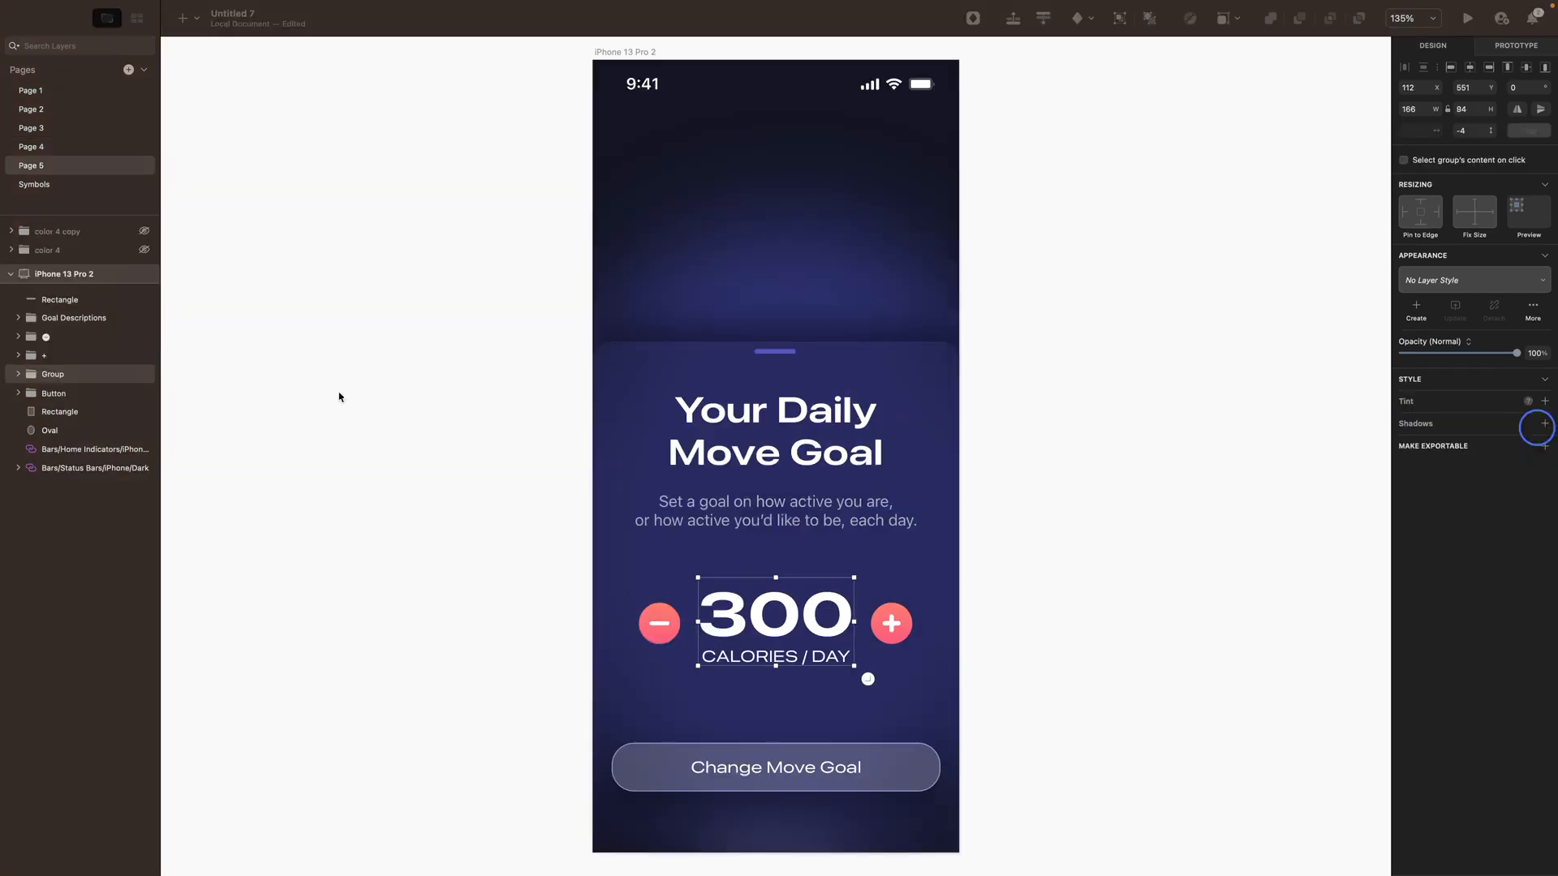
pyautogui.click(373, 414)
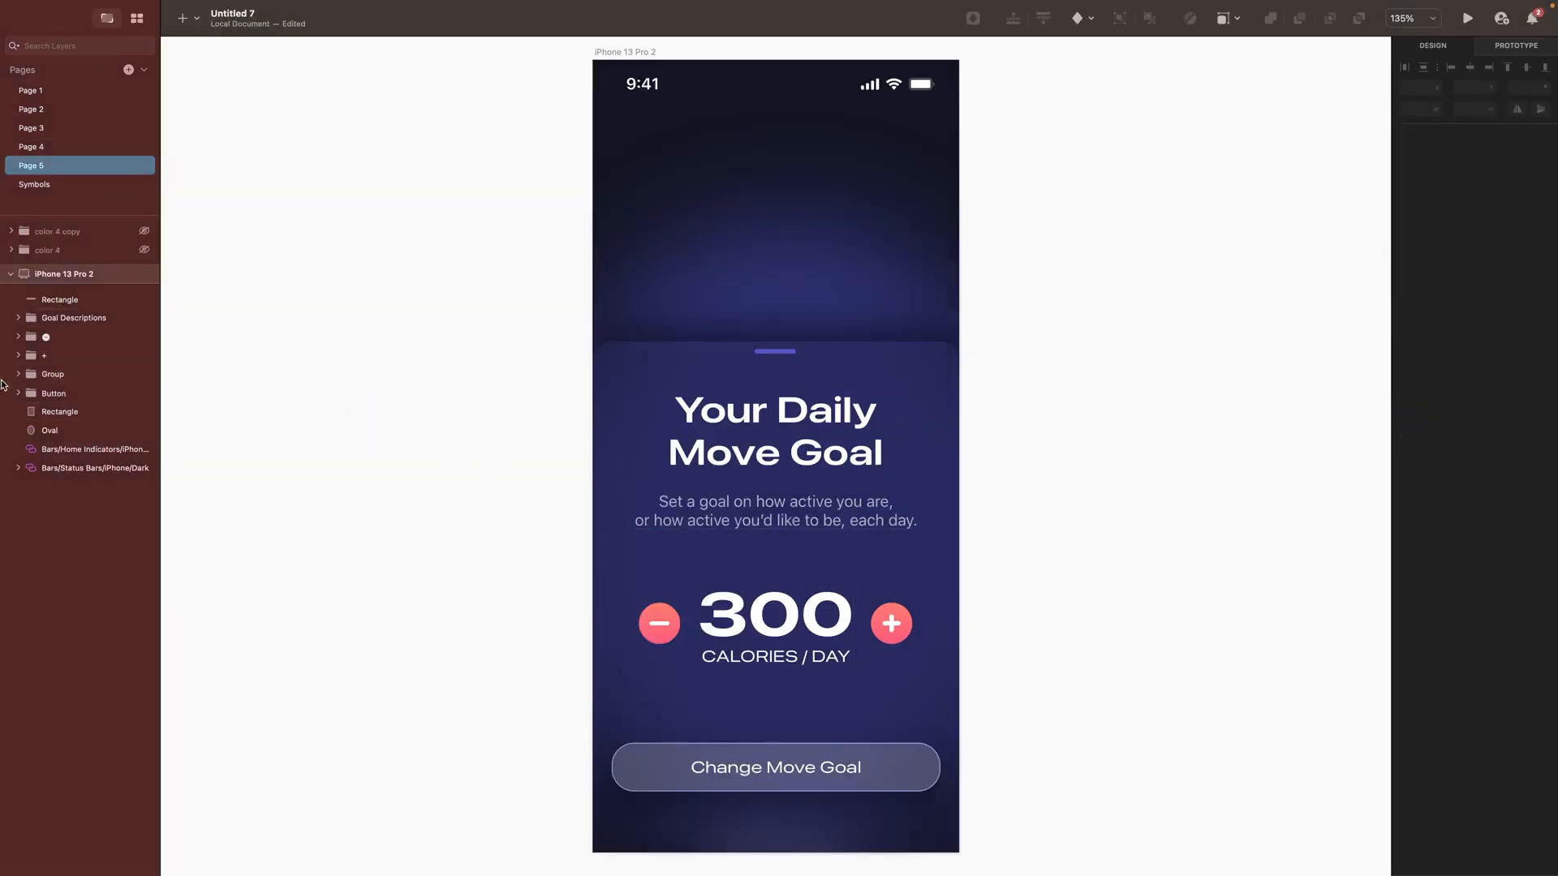
pyautogui.click(51, 300)
pyautogui.keyDown('shift'); pyautogui.click(59, 411); pyautogui.keyUp('shift')
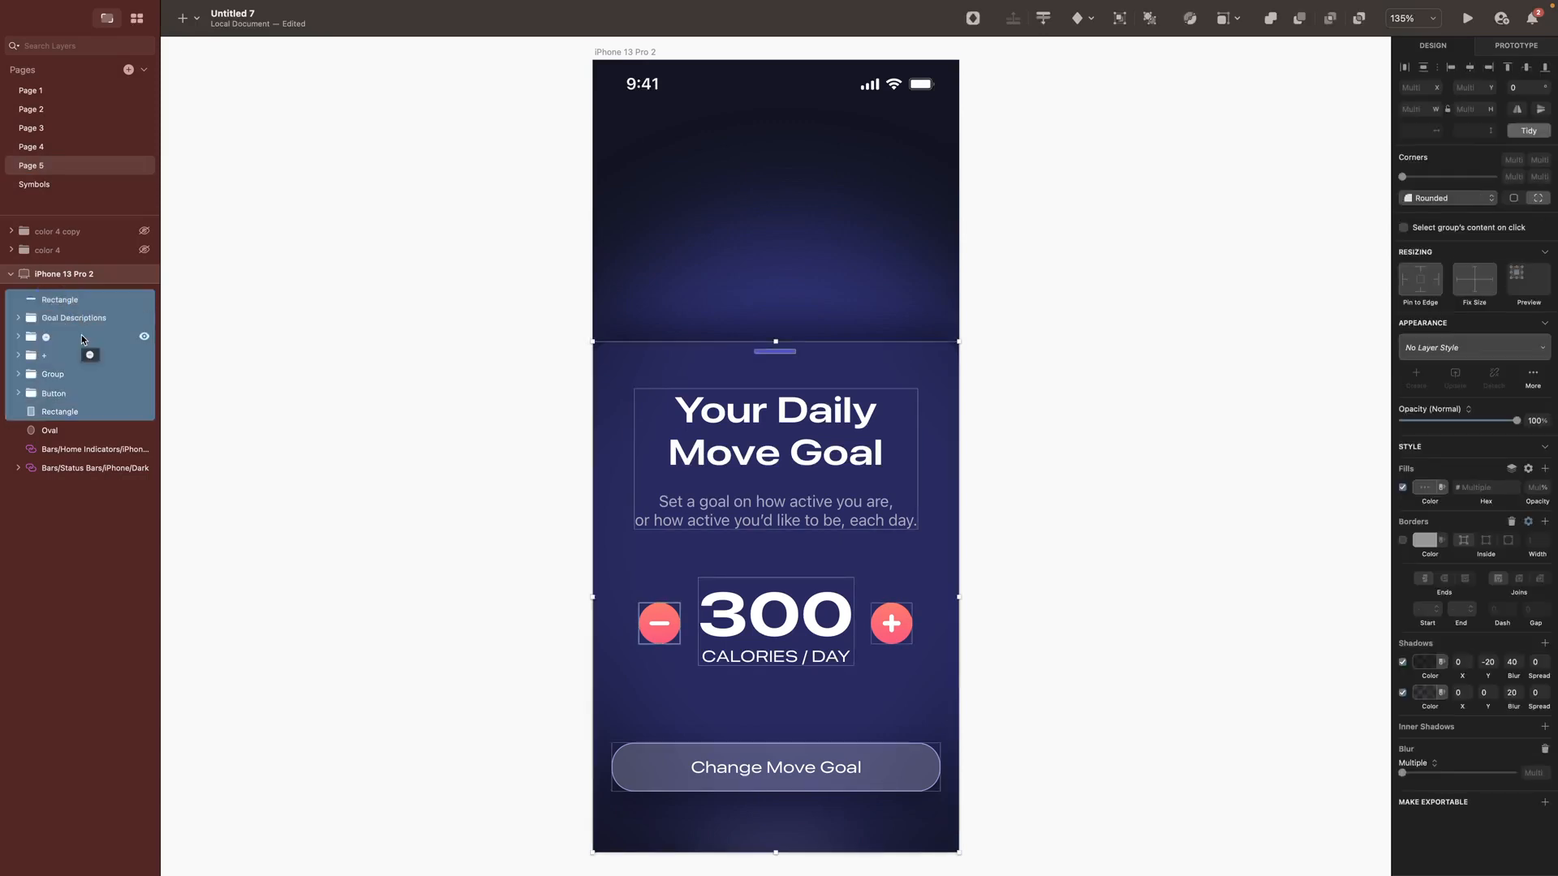
pyautogui.press('super+g')
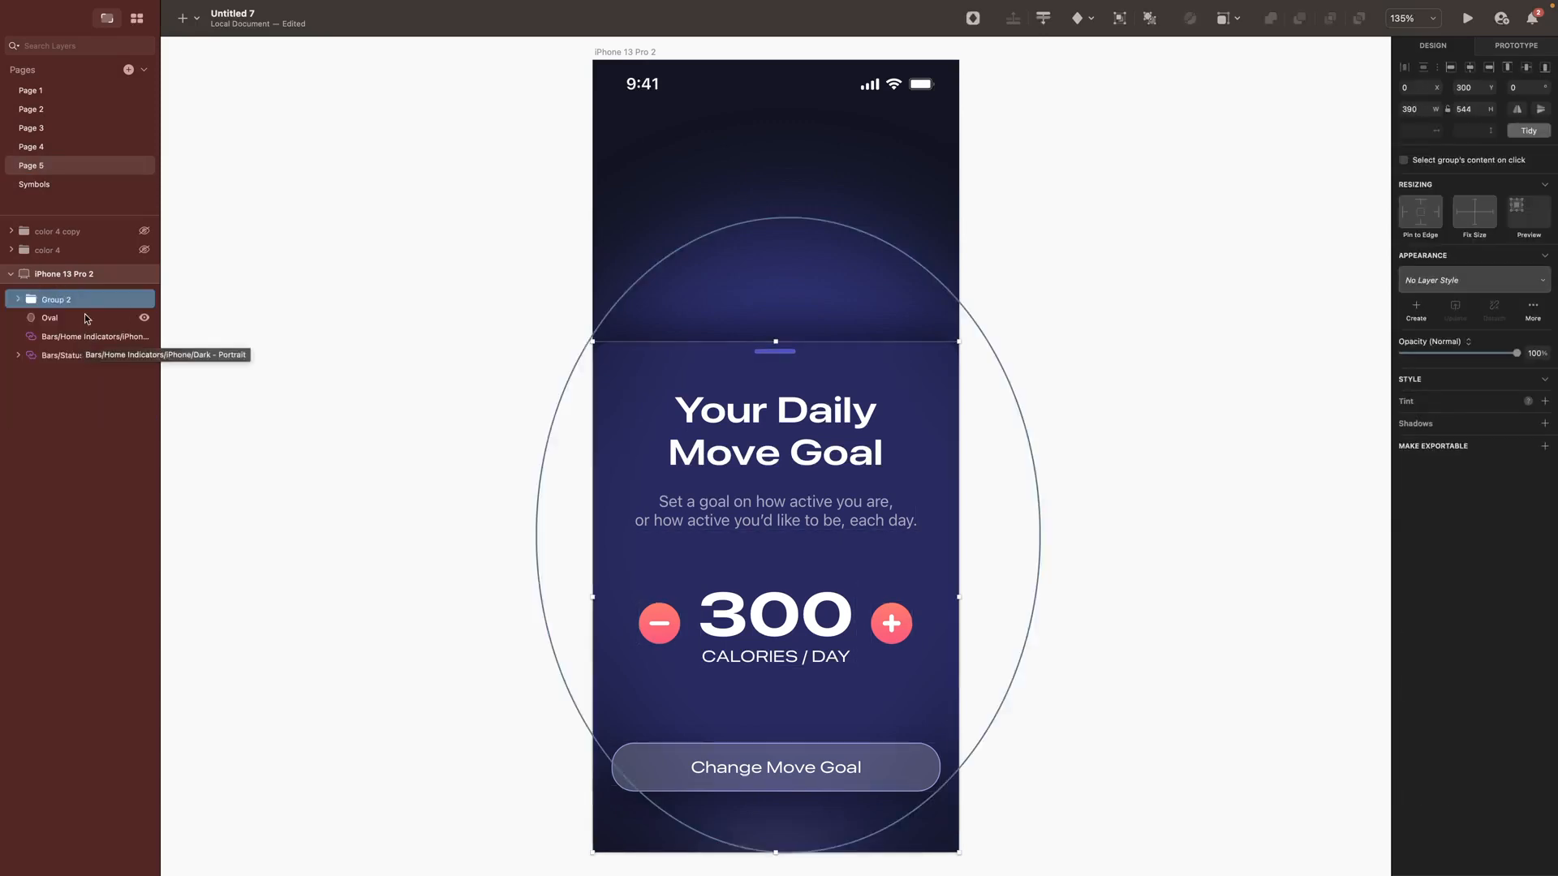
pyautogui.click(83, 304)
pyautogui.doubleClick(83, 304)
pyautogui.write('Modal')
pyautogui.press('Return')
pyautogui.press('Escape')
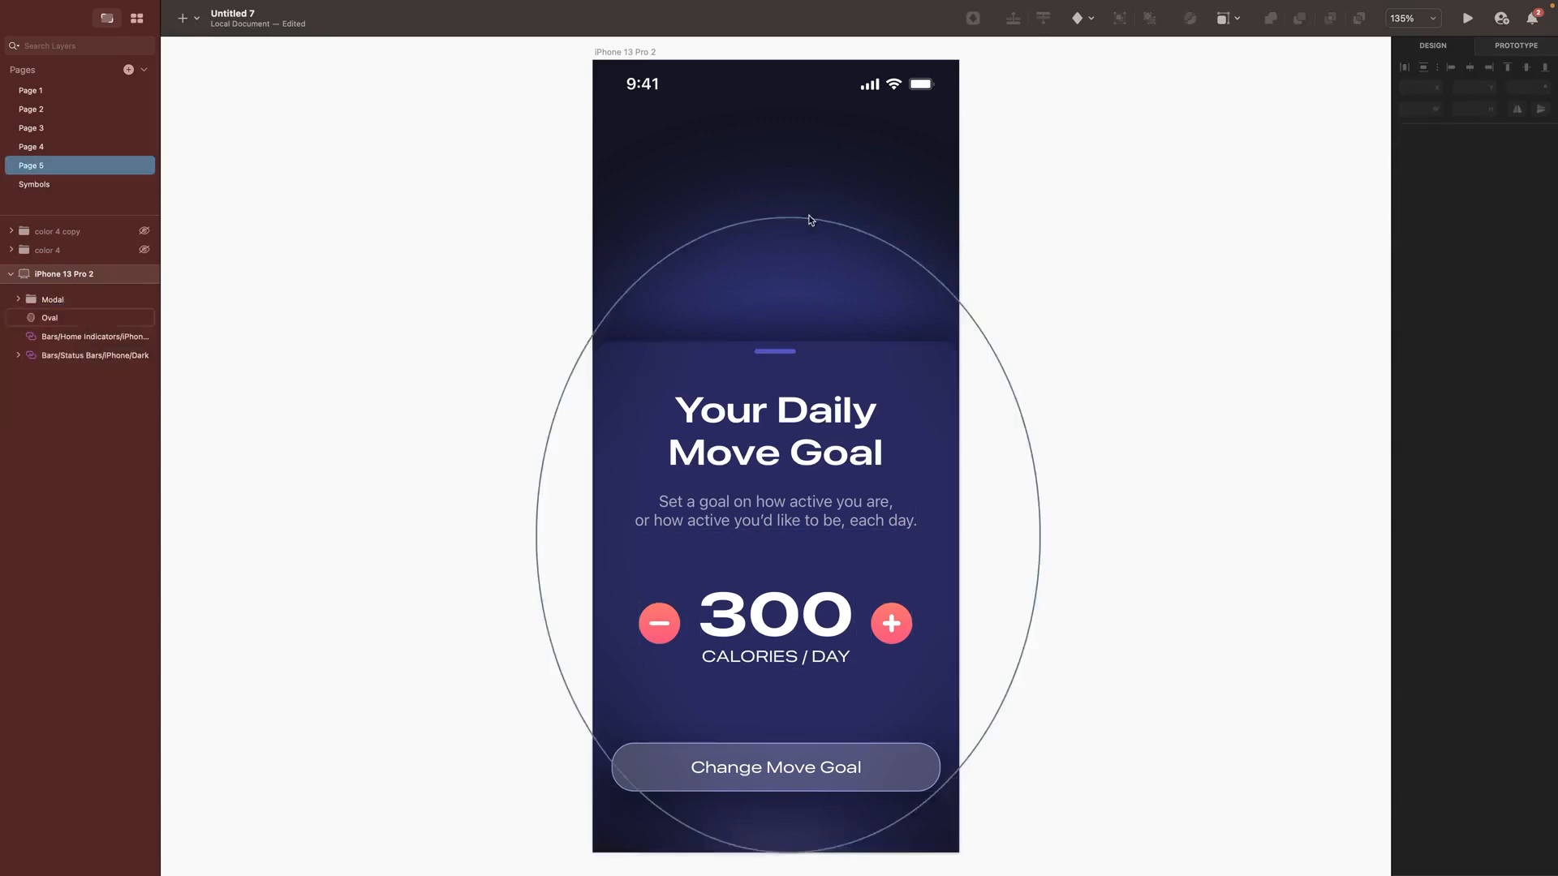
# Step: Insert the document's Circular / Dark symbol in the artboard's upper area and place its layer directly beneath the Modal group
pyautogui.click(1092, 19)
pyautogui.moveTo(1108, 46)
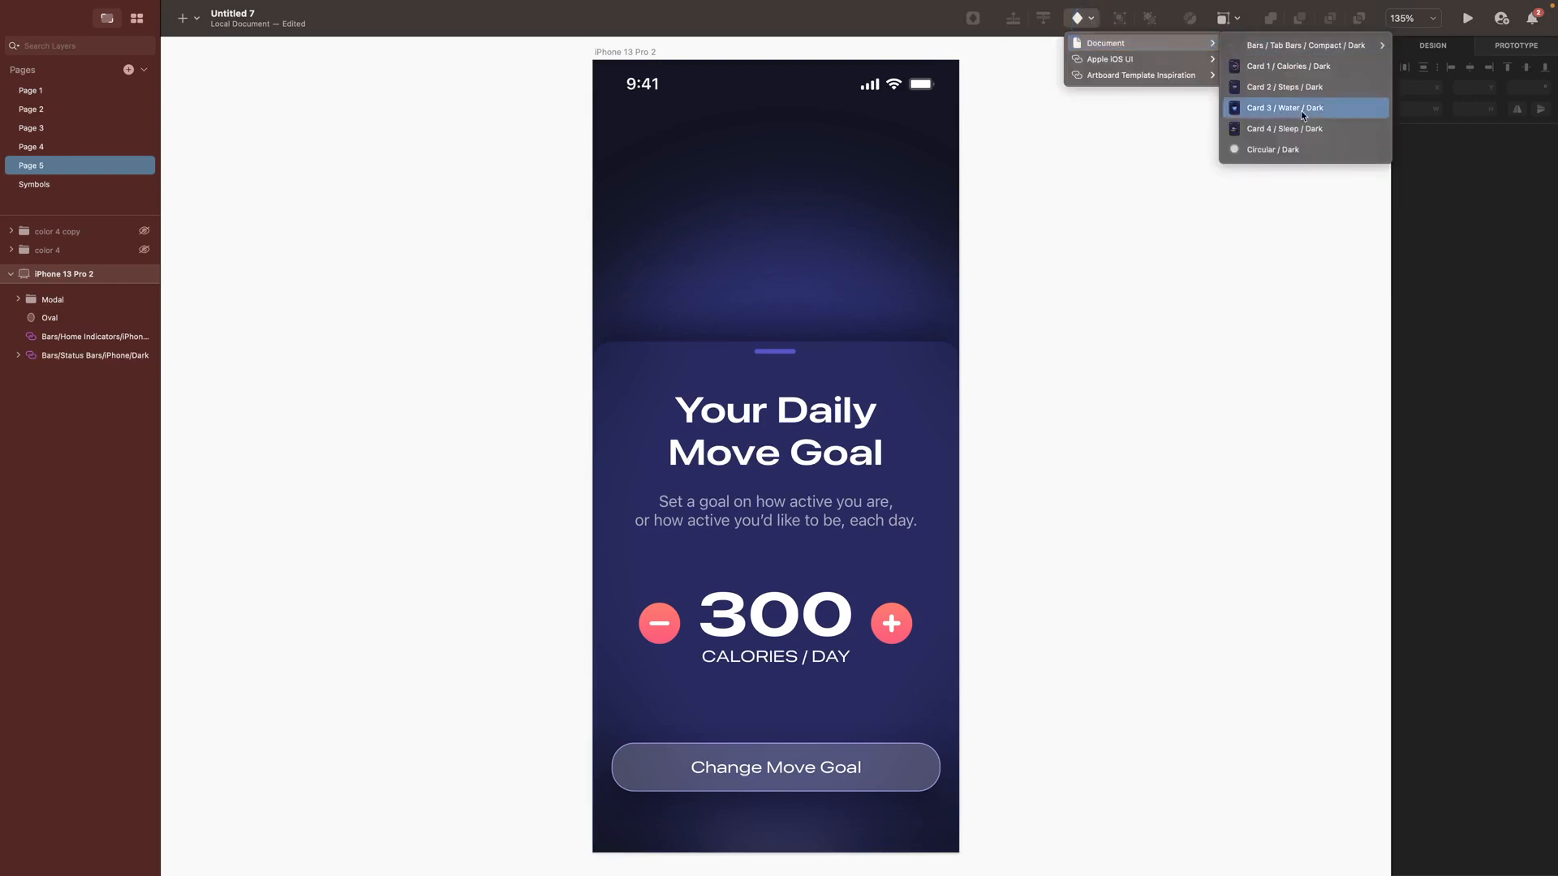
pyautogui.click(1285, 155)
pyautogui.click(775, 251)
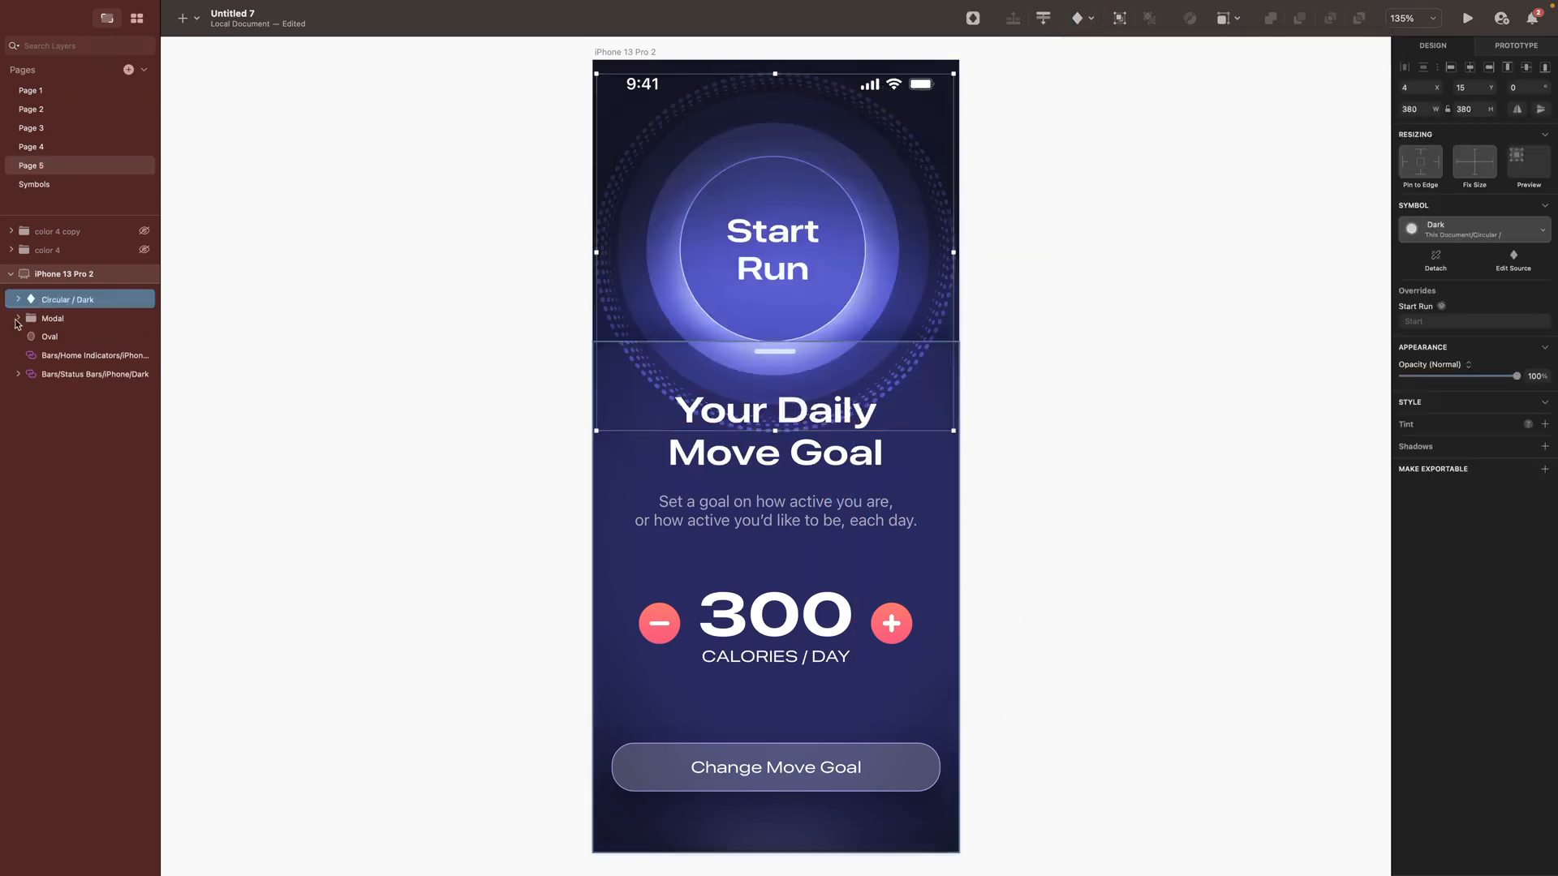
pyautogui.moveTo(59, 309); pyautogui.dragTo(64, 326)
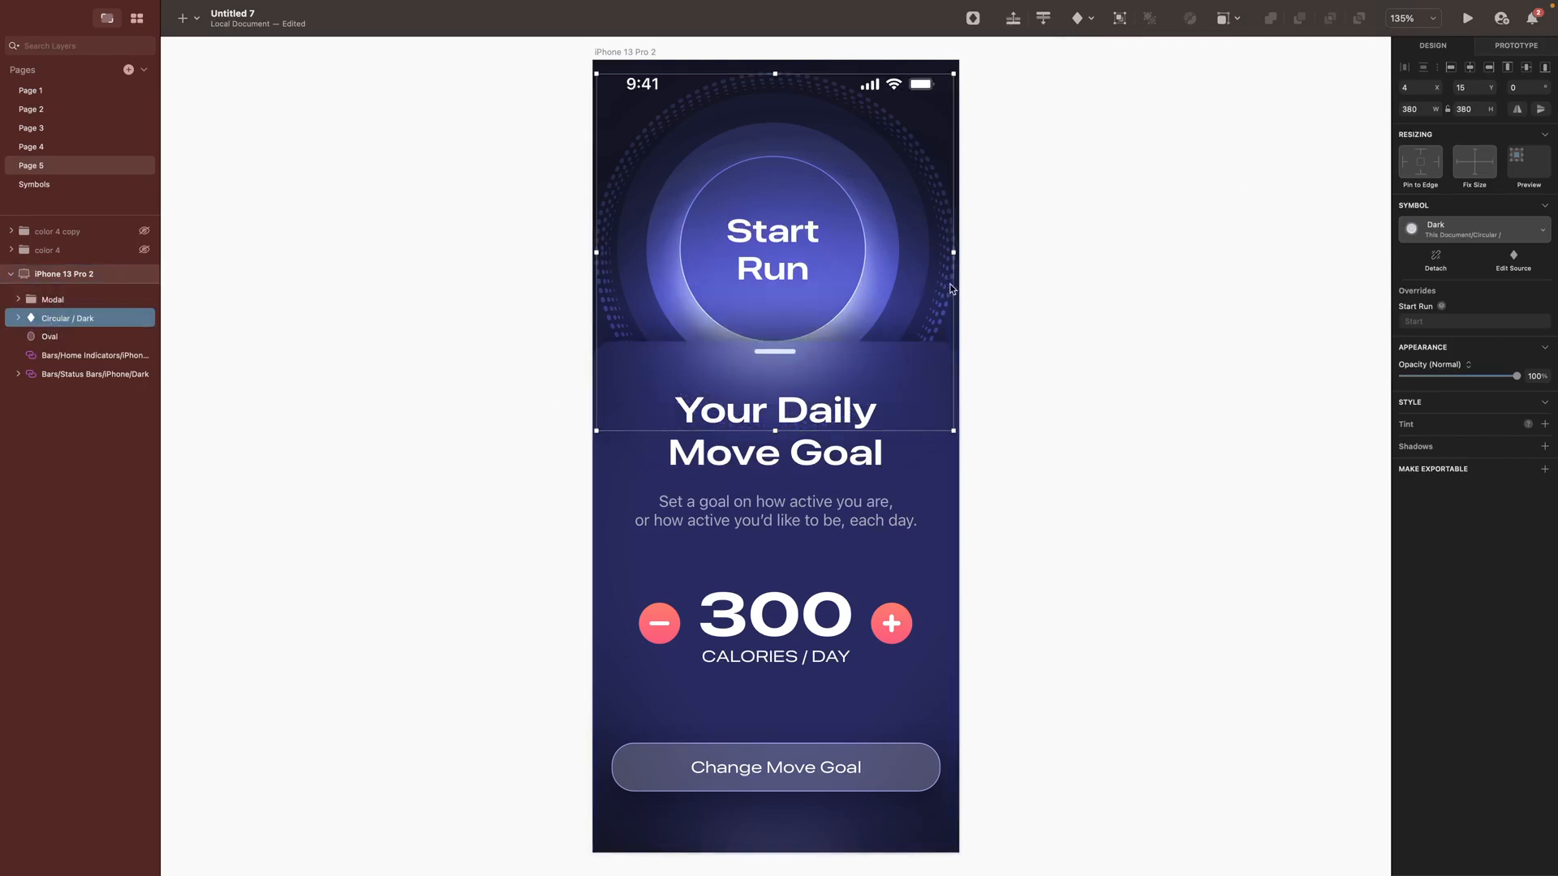
# Step: Position the Circular / Dark symbol at X 5 and Y 50
pyautogui.click(1438, 84)
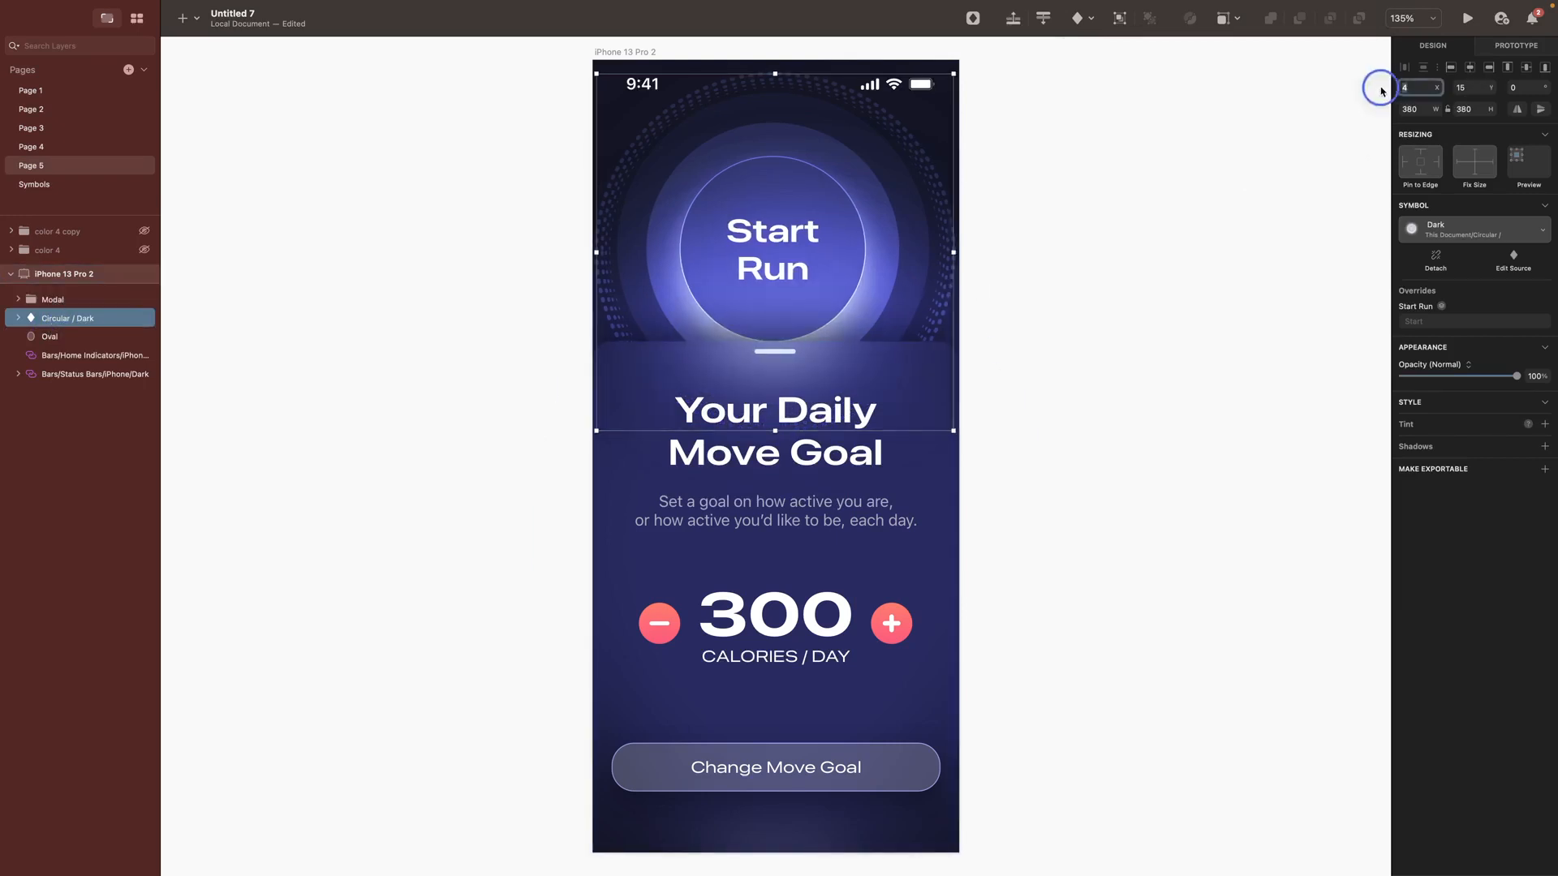
pyautogui.press('Tab')
pyautogui.write('45')
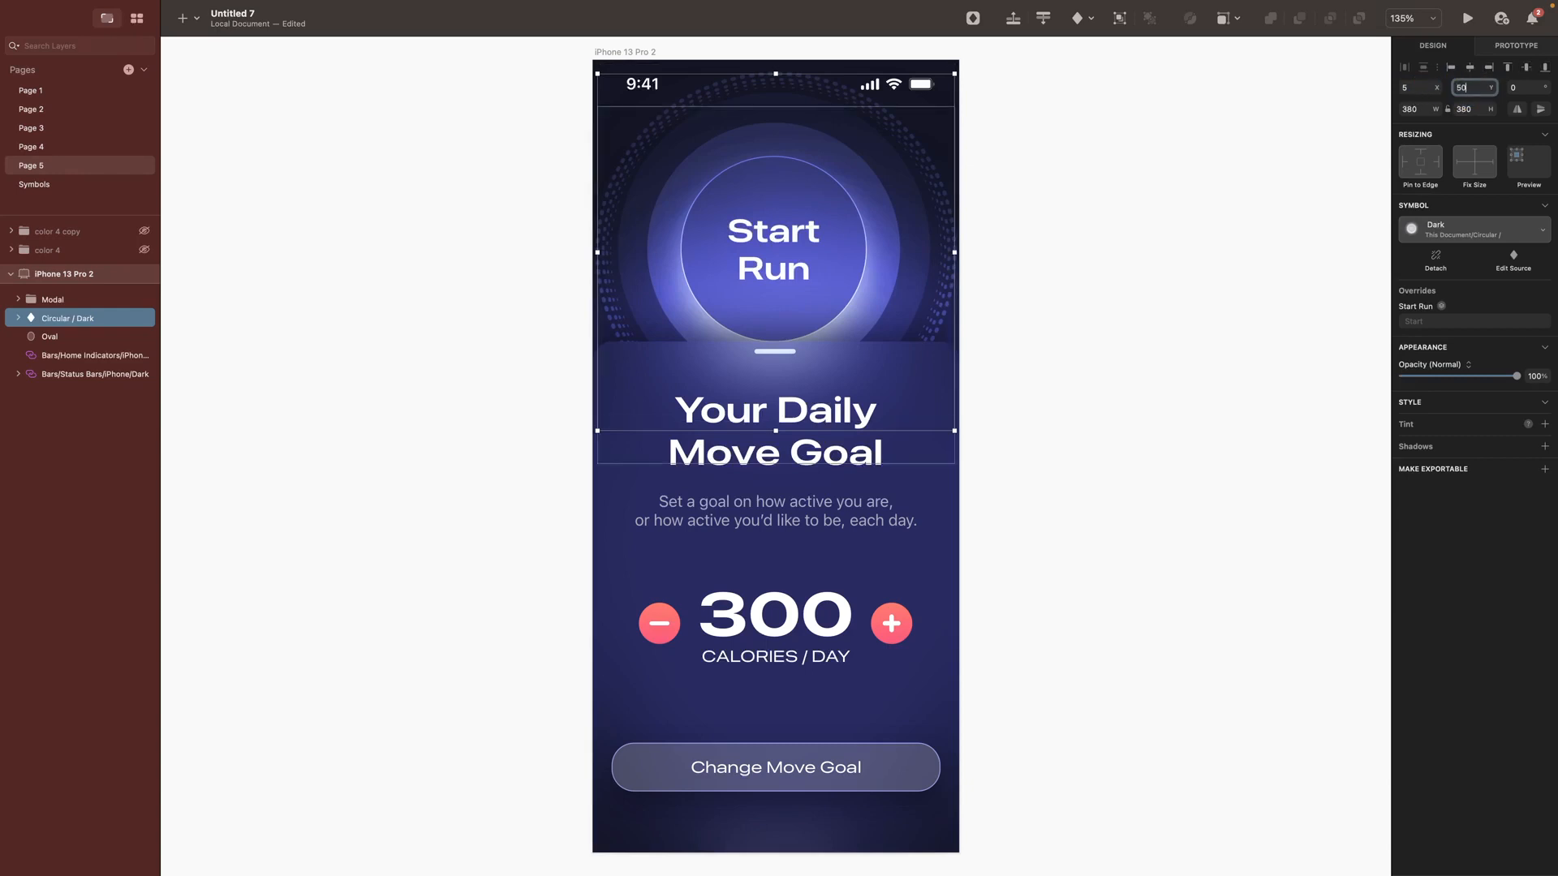
pyautogui.click(1104, 345)
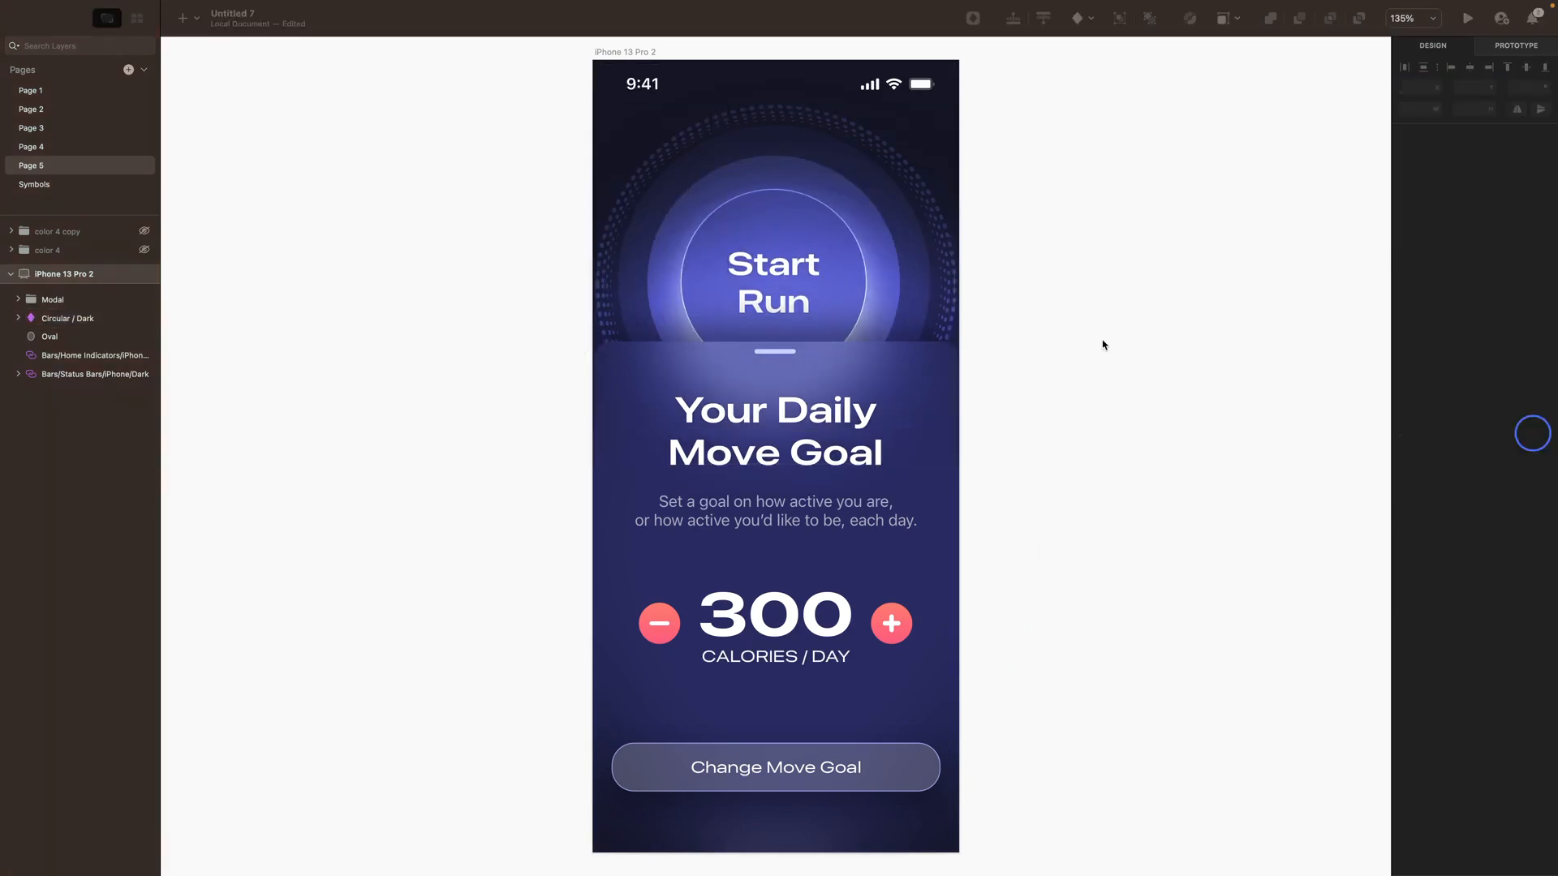